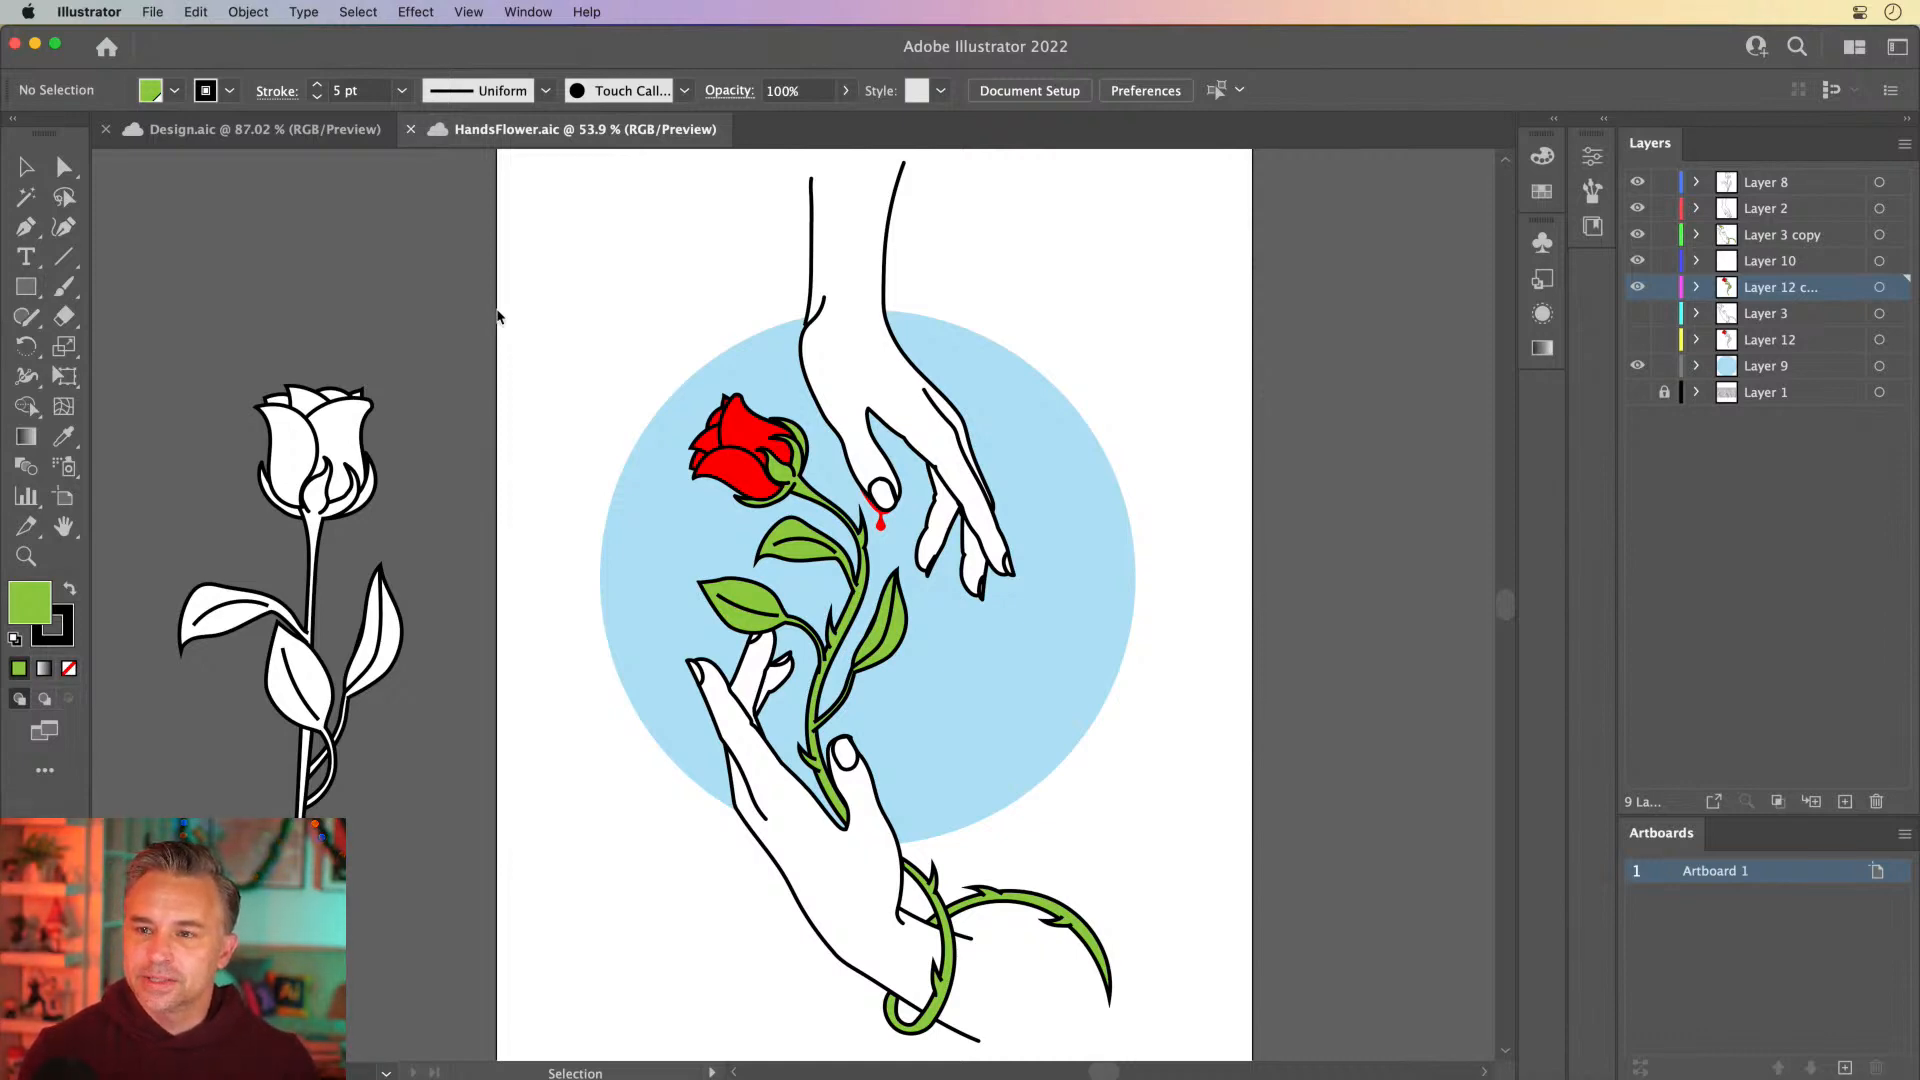
# Identify the layer holding the upper hand by toggling its visibility, and rename Layer 2 as top hand
pyautogui.click(845, 395)
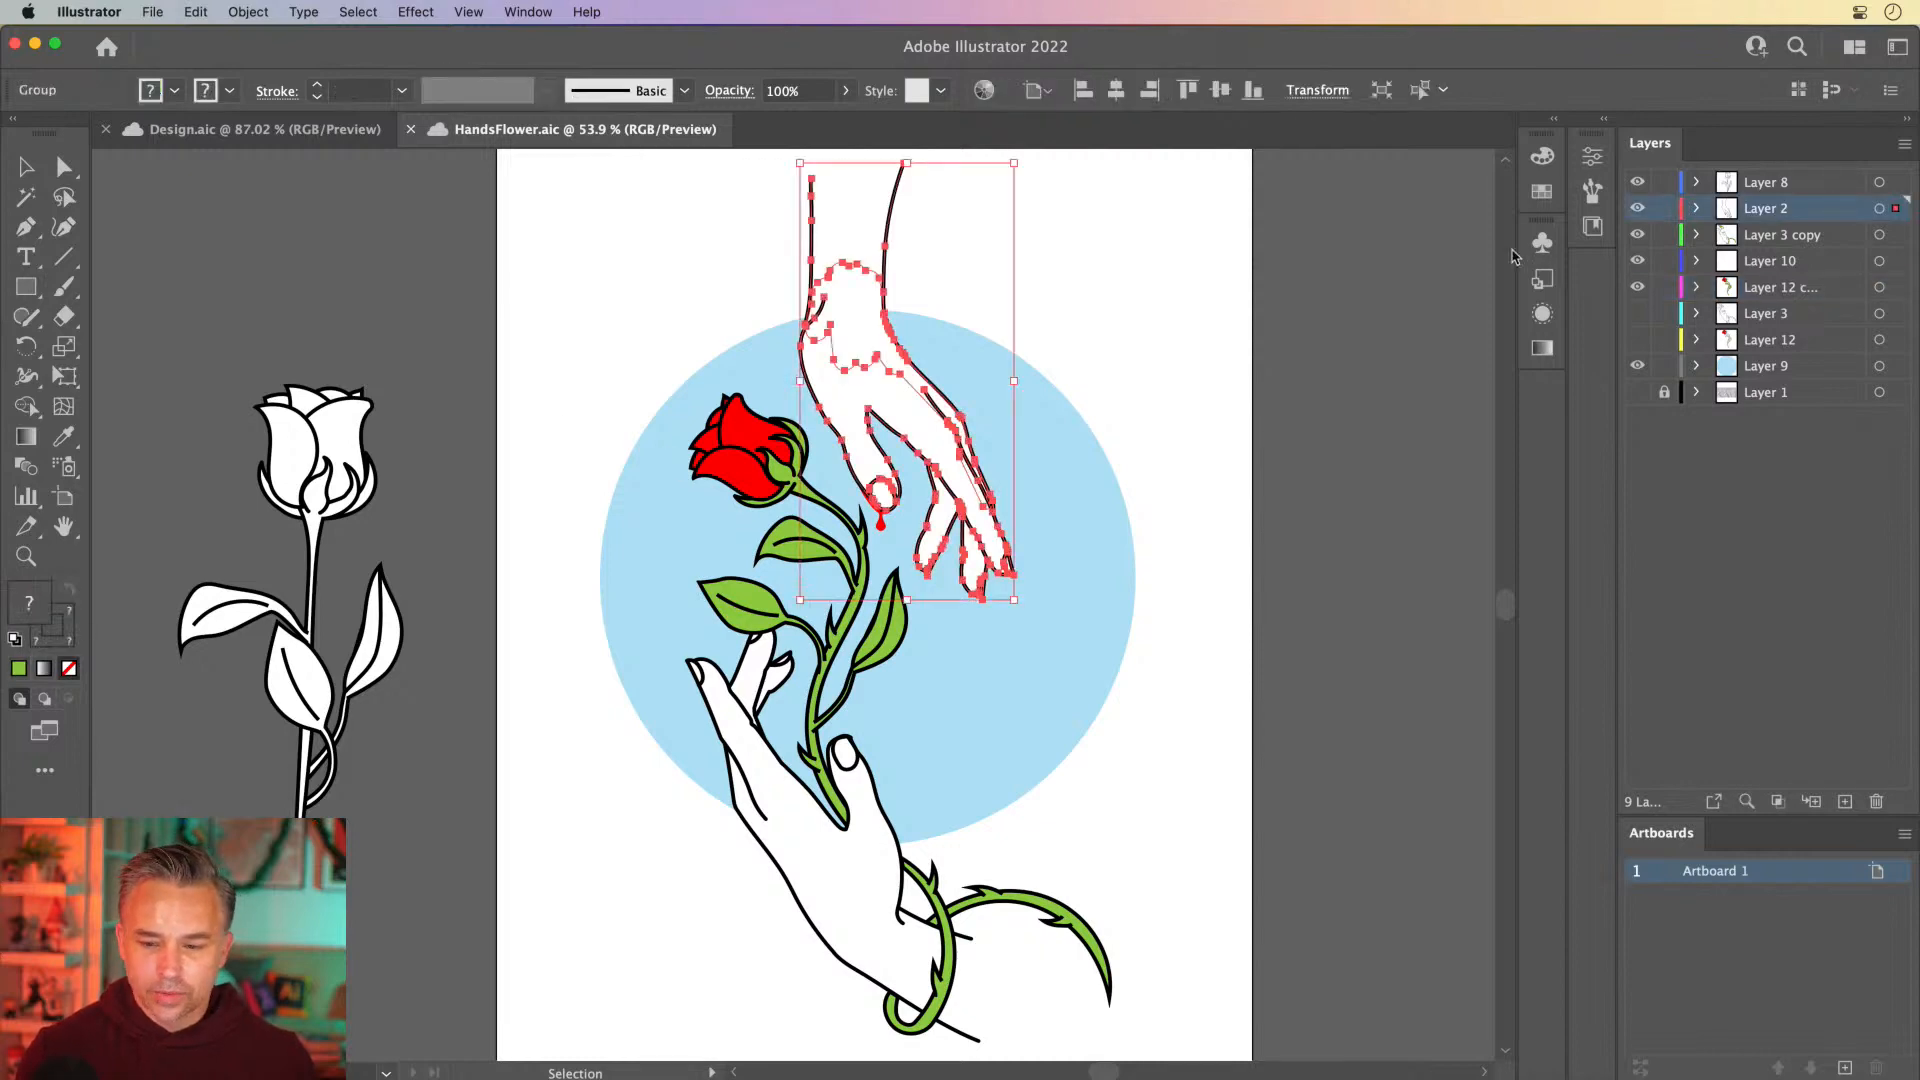
pyautogui.click(1635, 209)
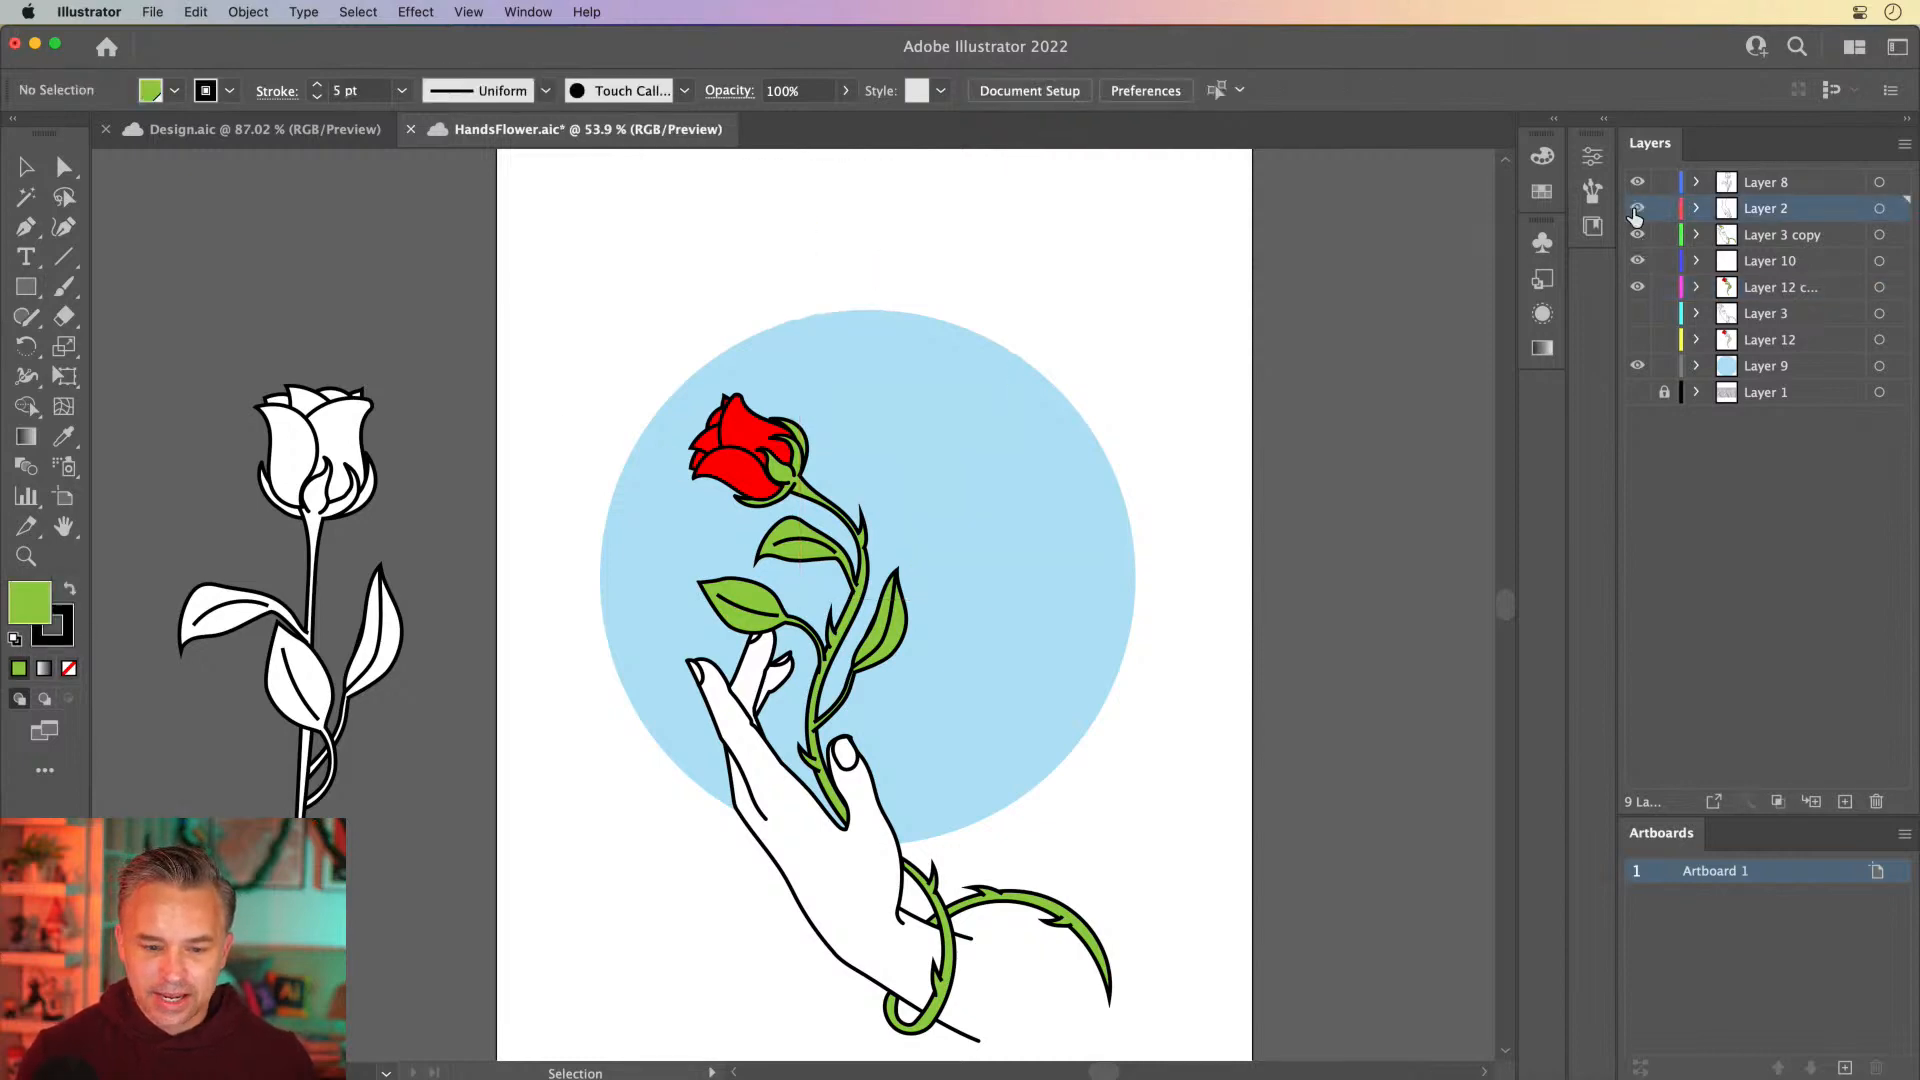
pyautogui.click(1636, 209)
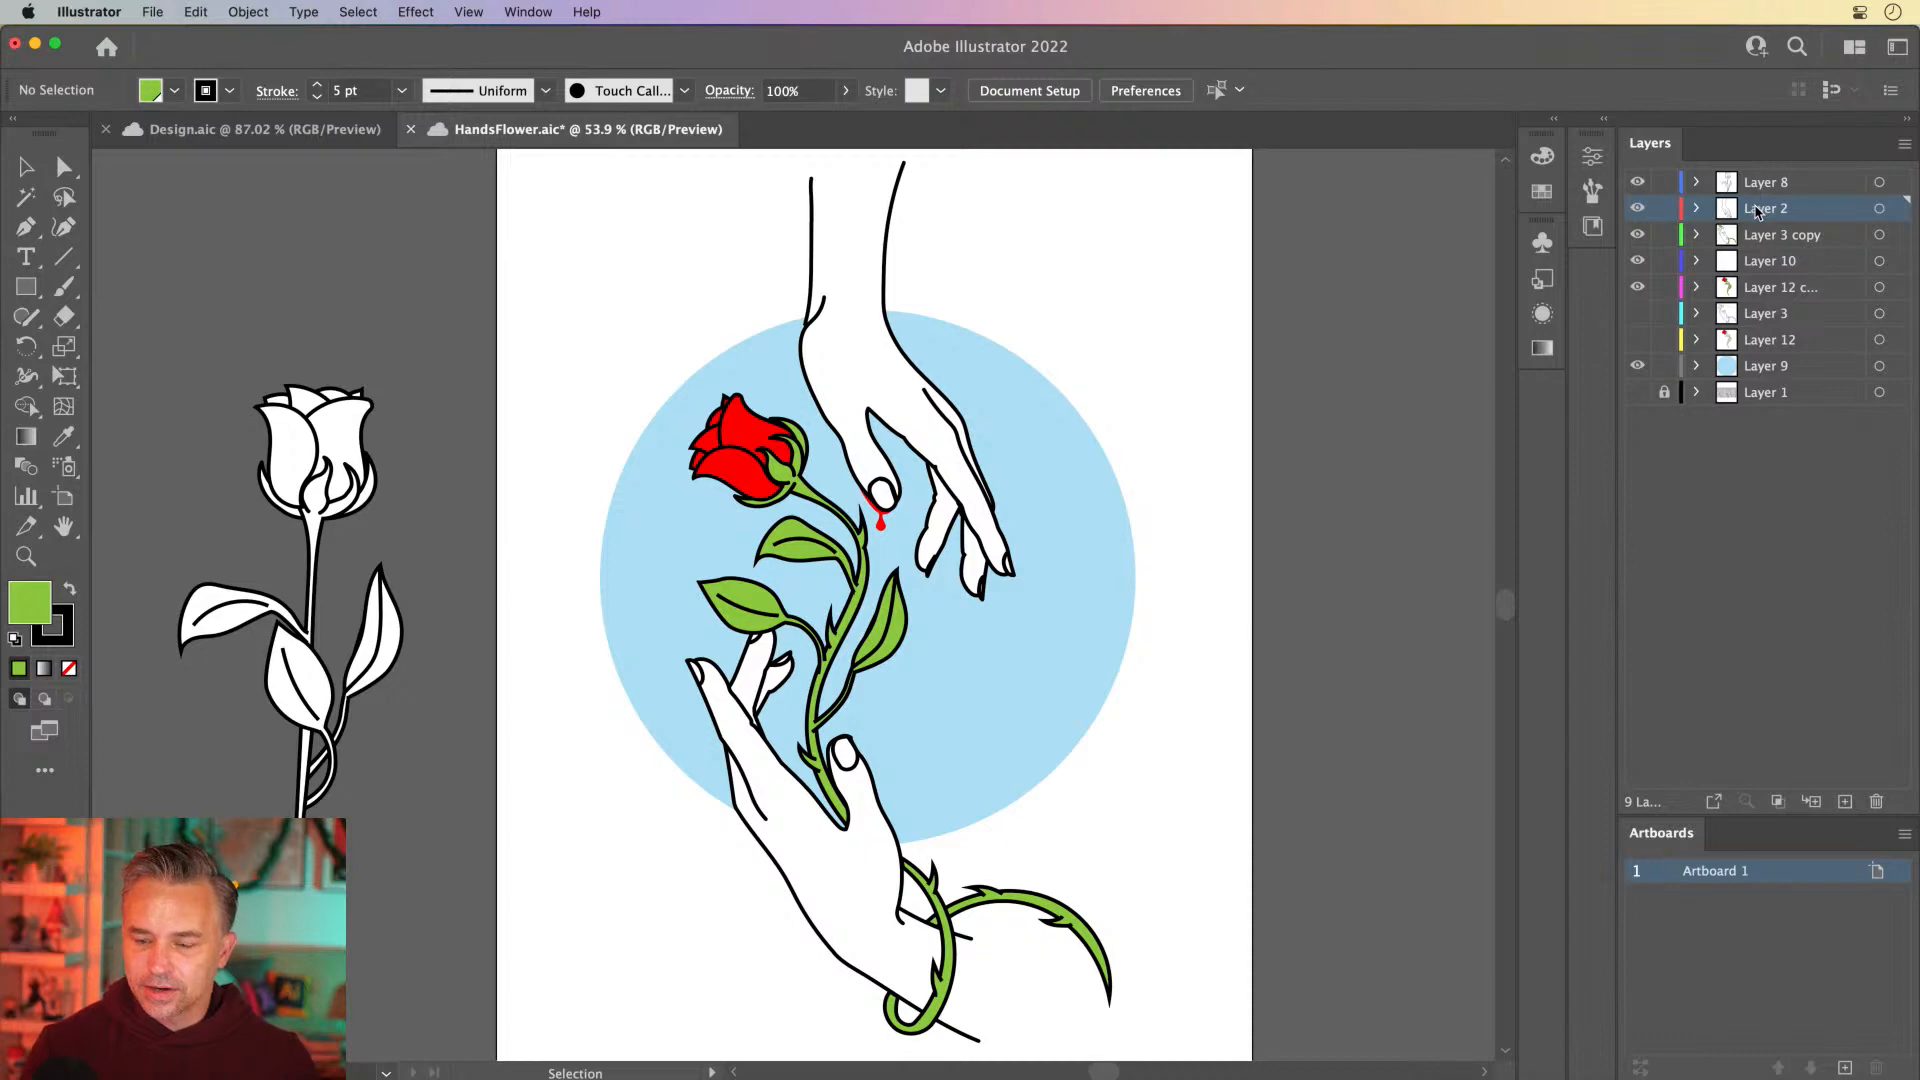
pyautogui.doubleClick(1758, 209)
pyautogui.write('top hand')
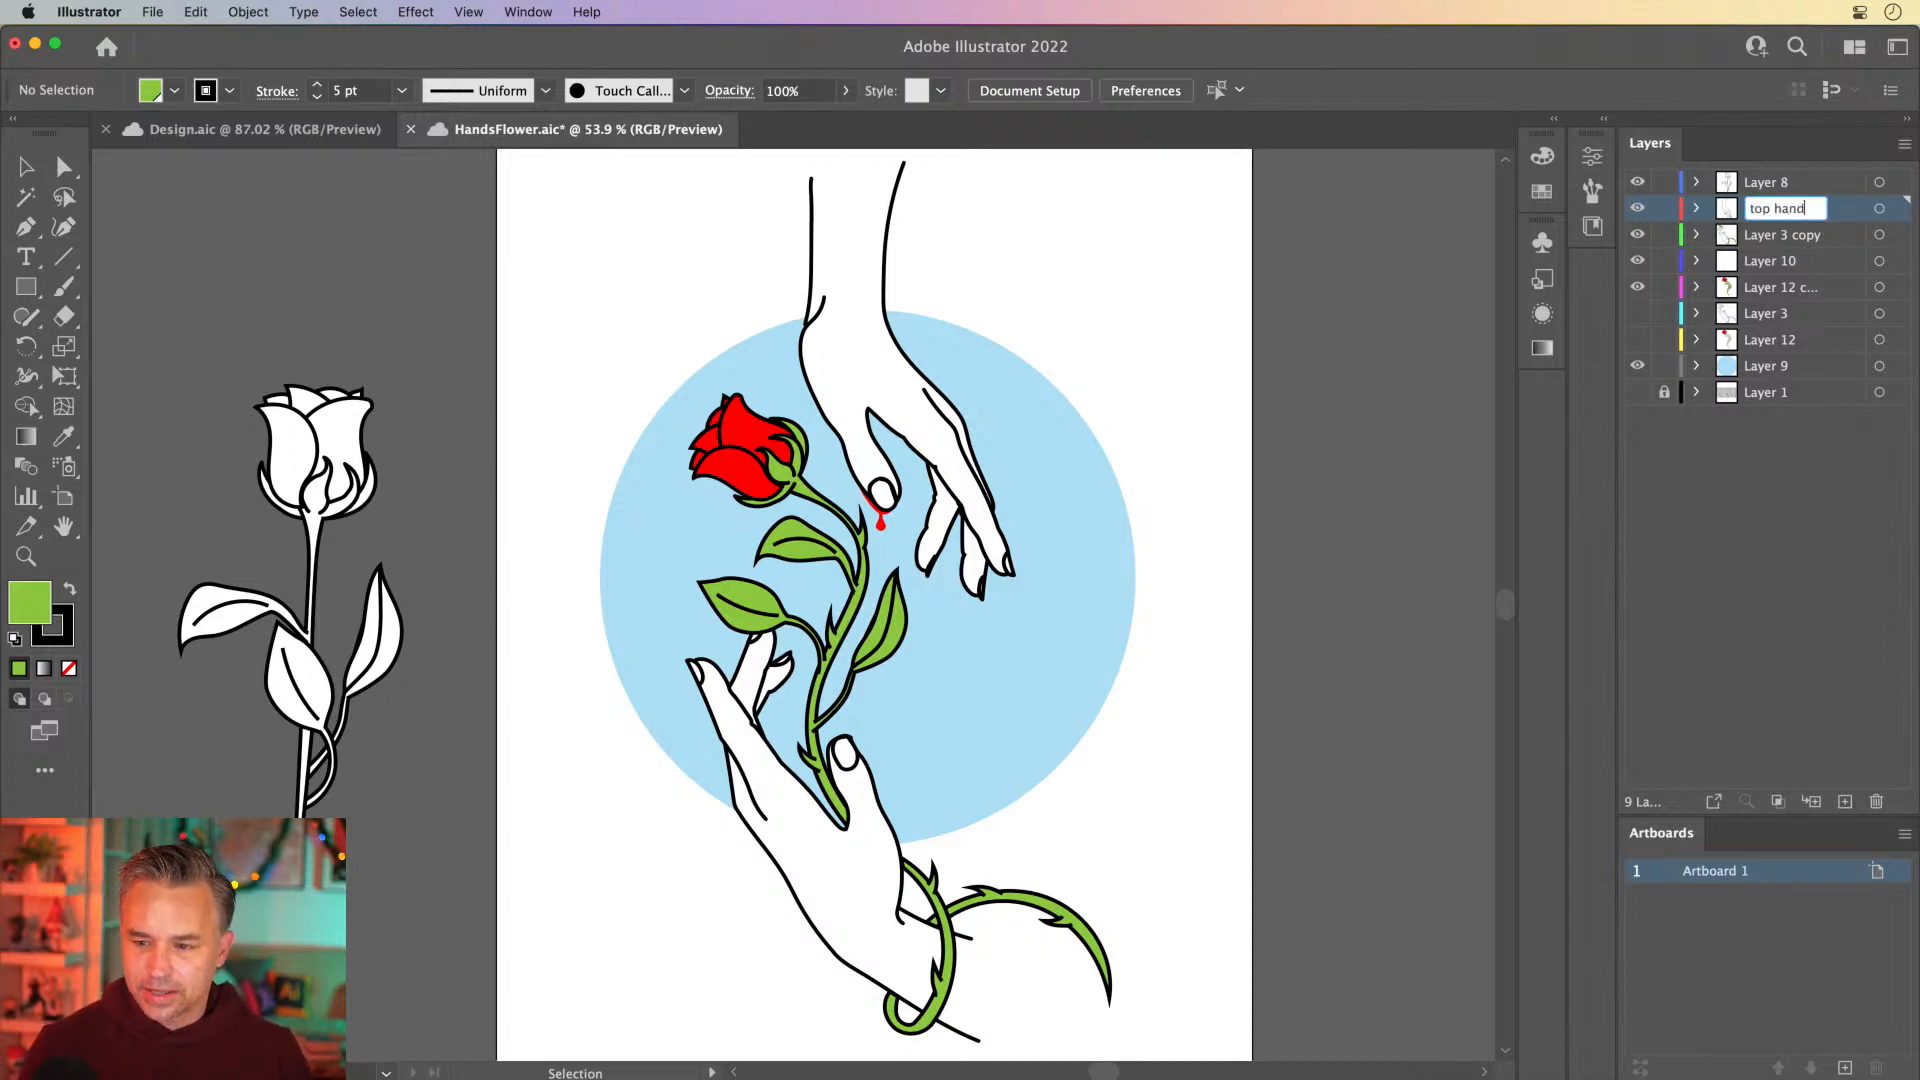
pyautogui.press('Return')
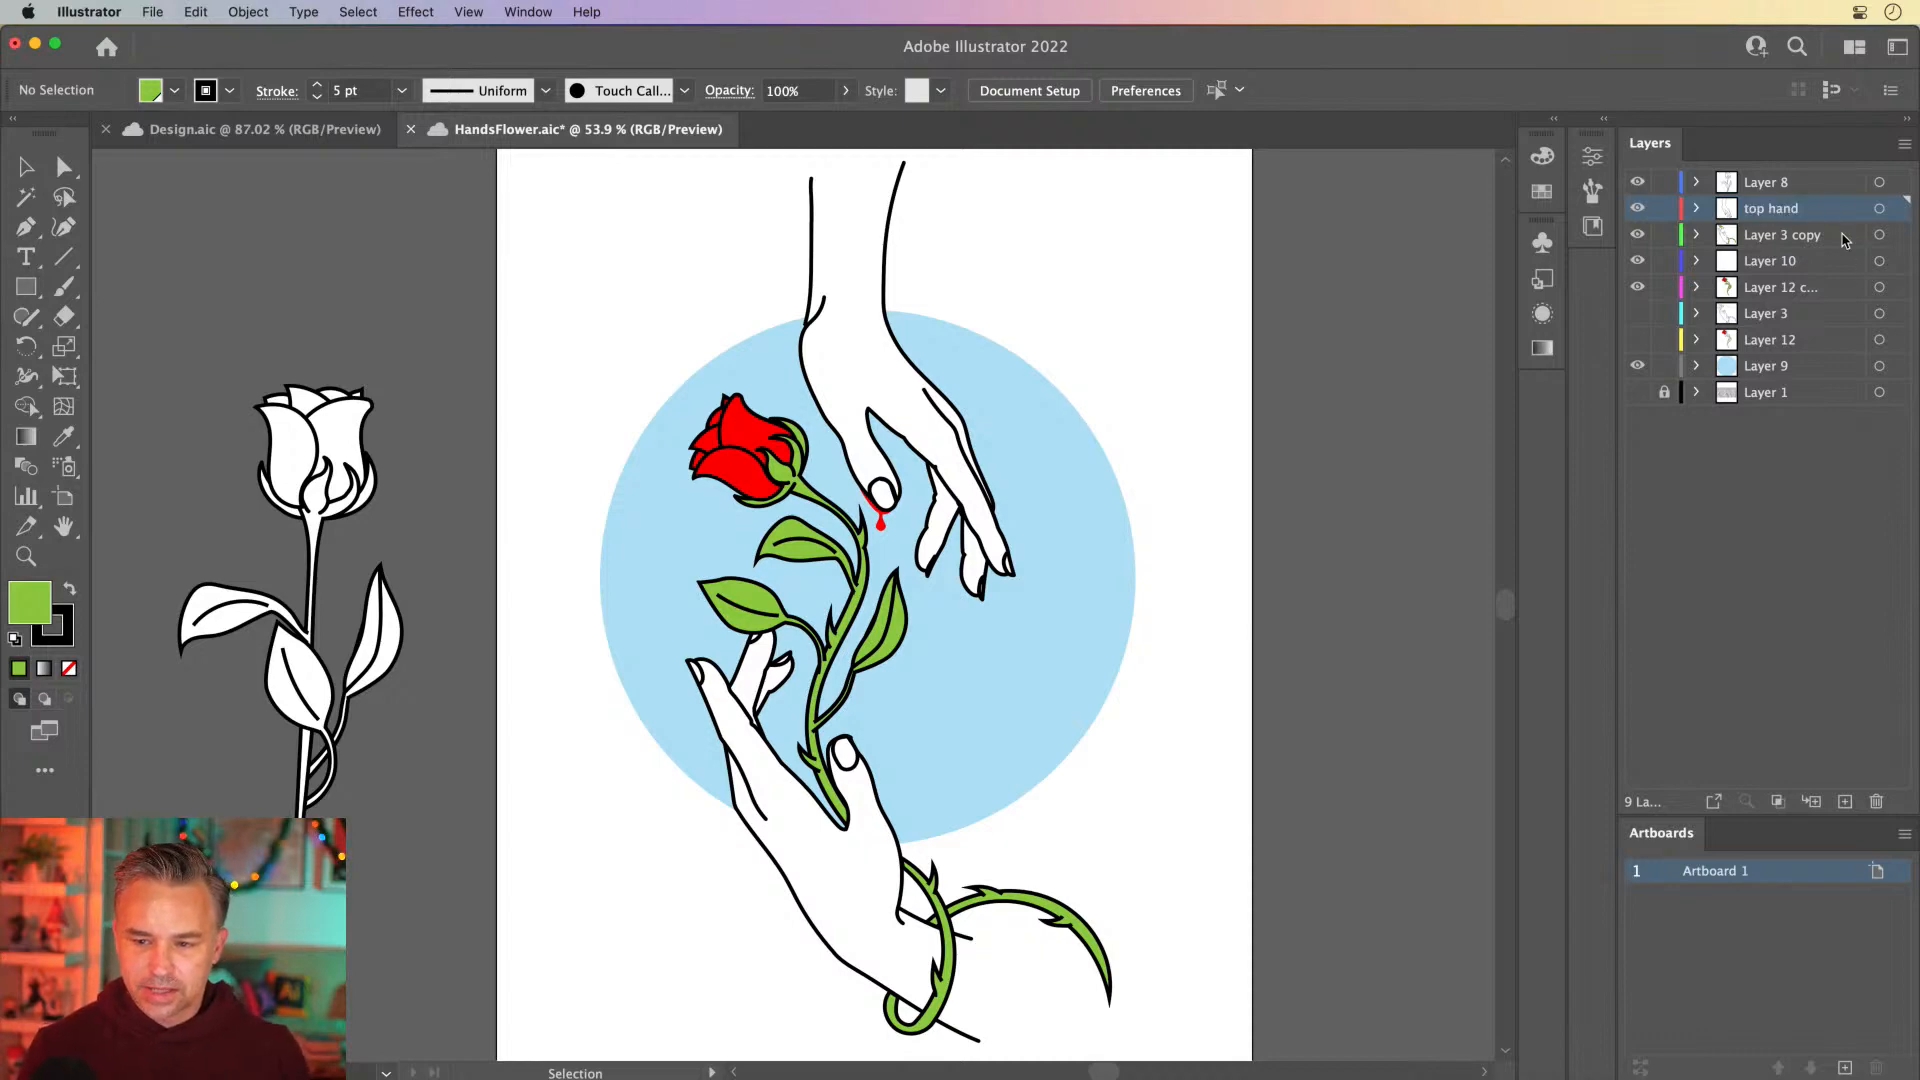
# Check the red drop below the thumb up close, and rename the blue circle's layer as circle
pyautogui.click(868, 438)
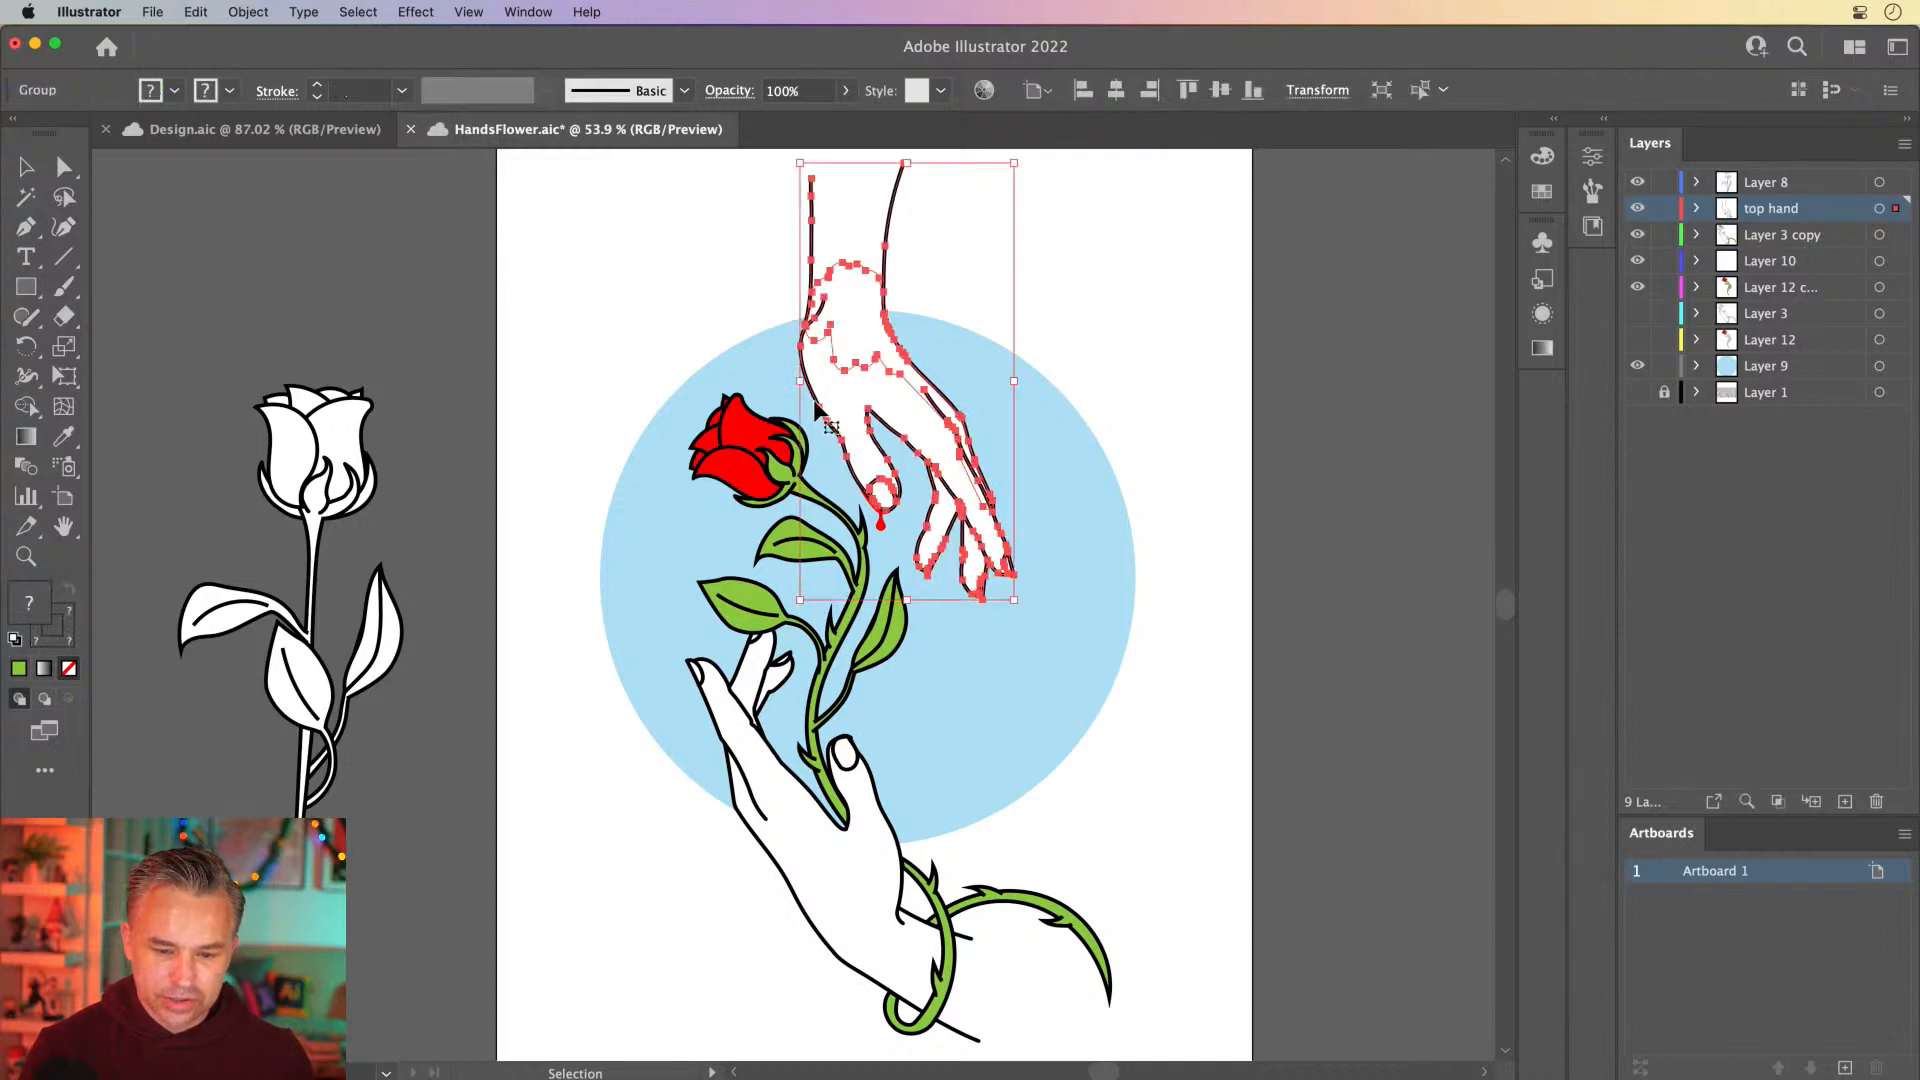
pyautogui.click(882, 522)
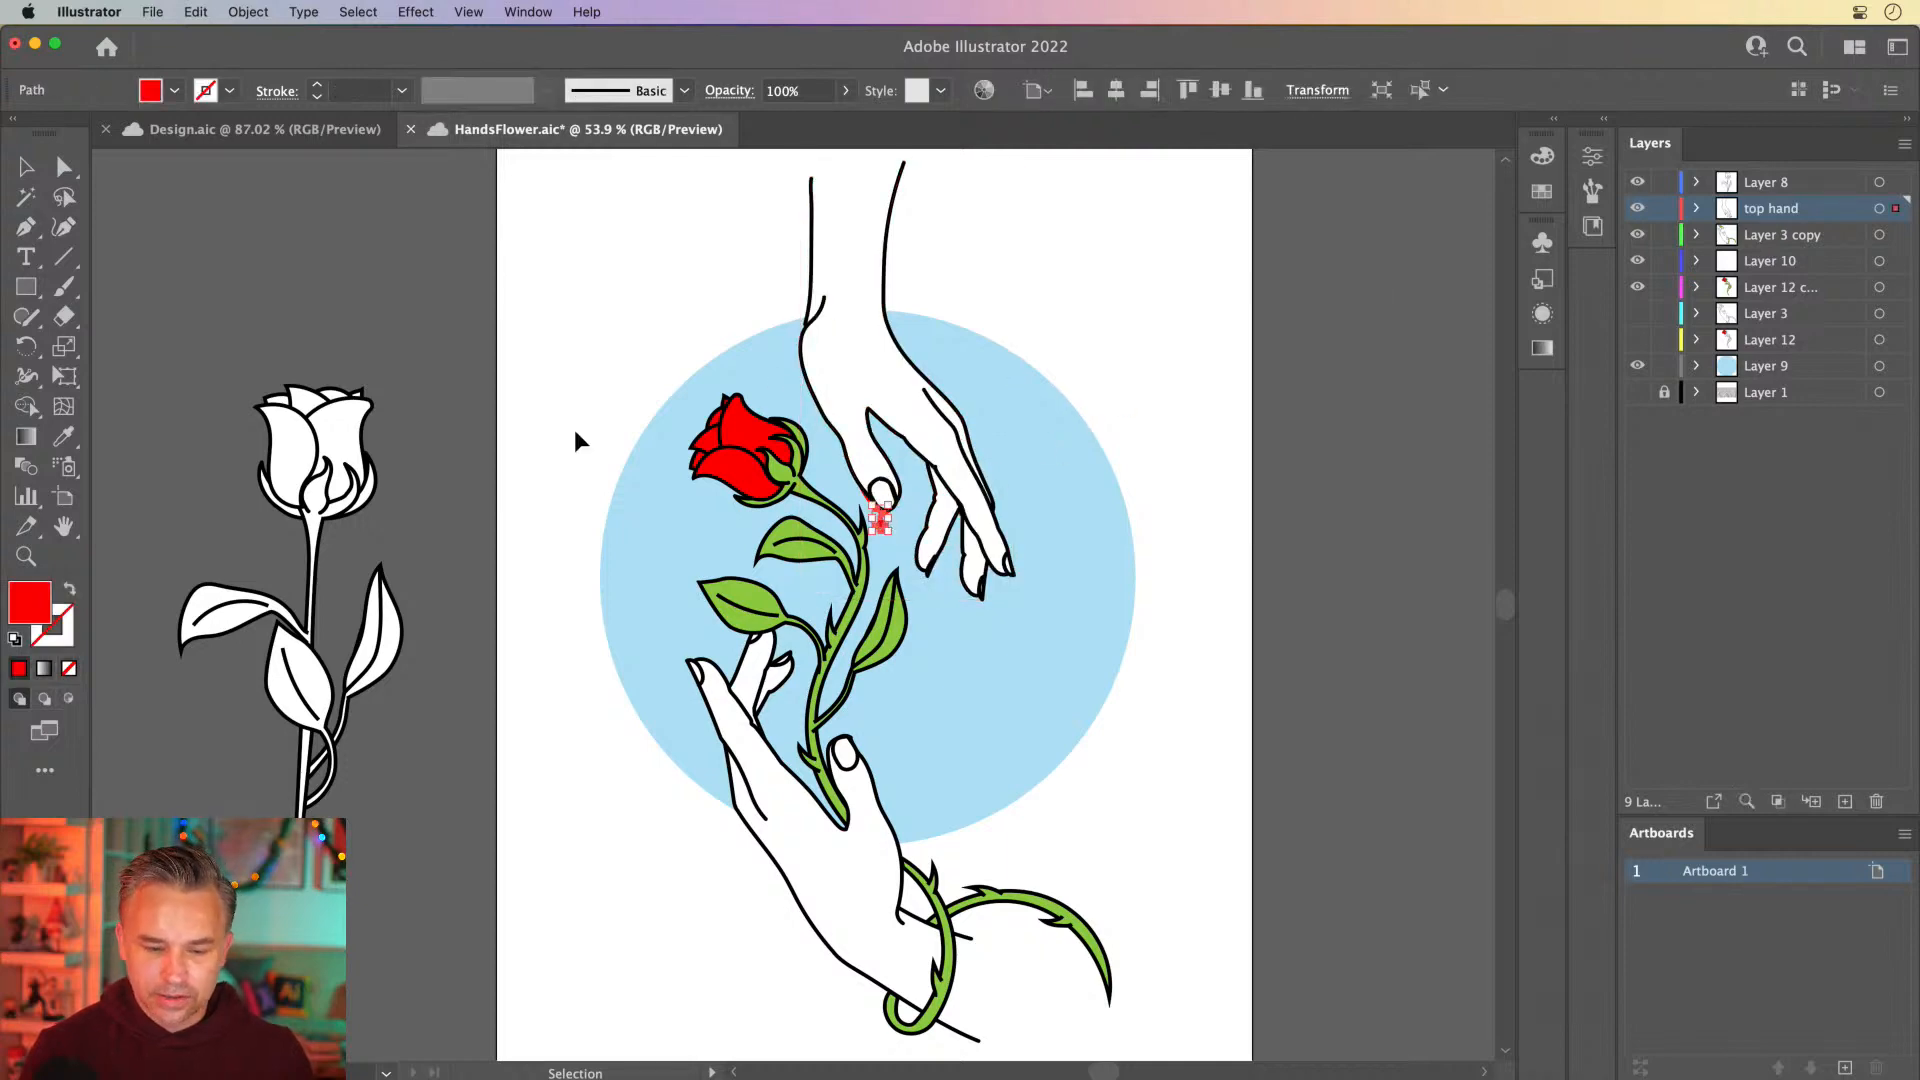
pyautogui.press('a')
pyautogui.press('super+1')
pyautogui.press('v')
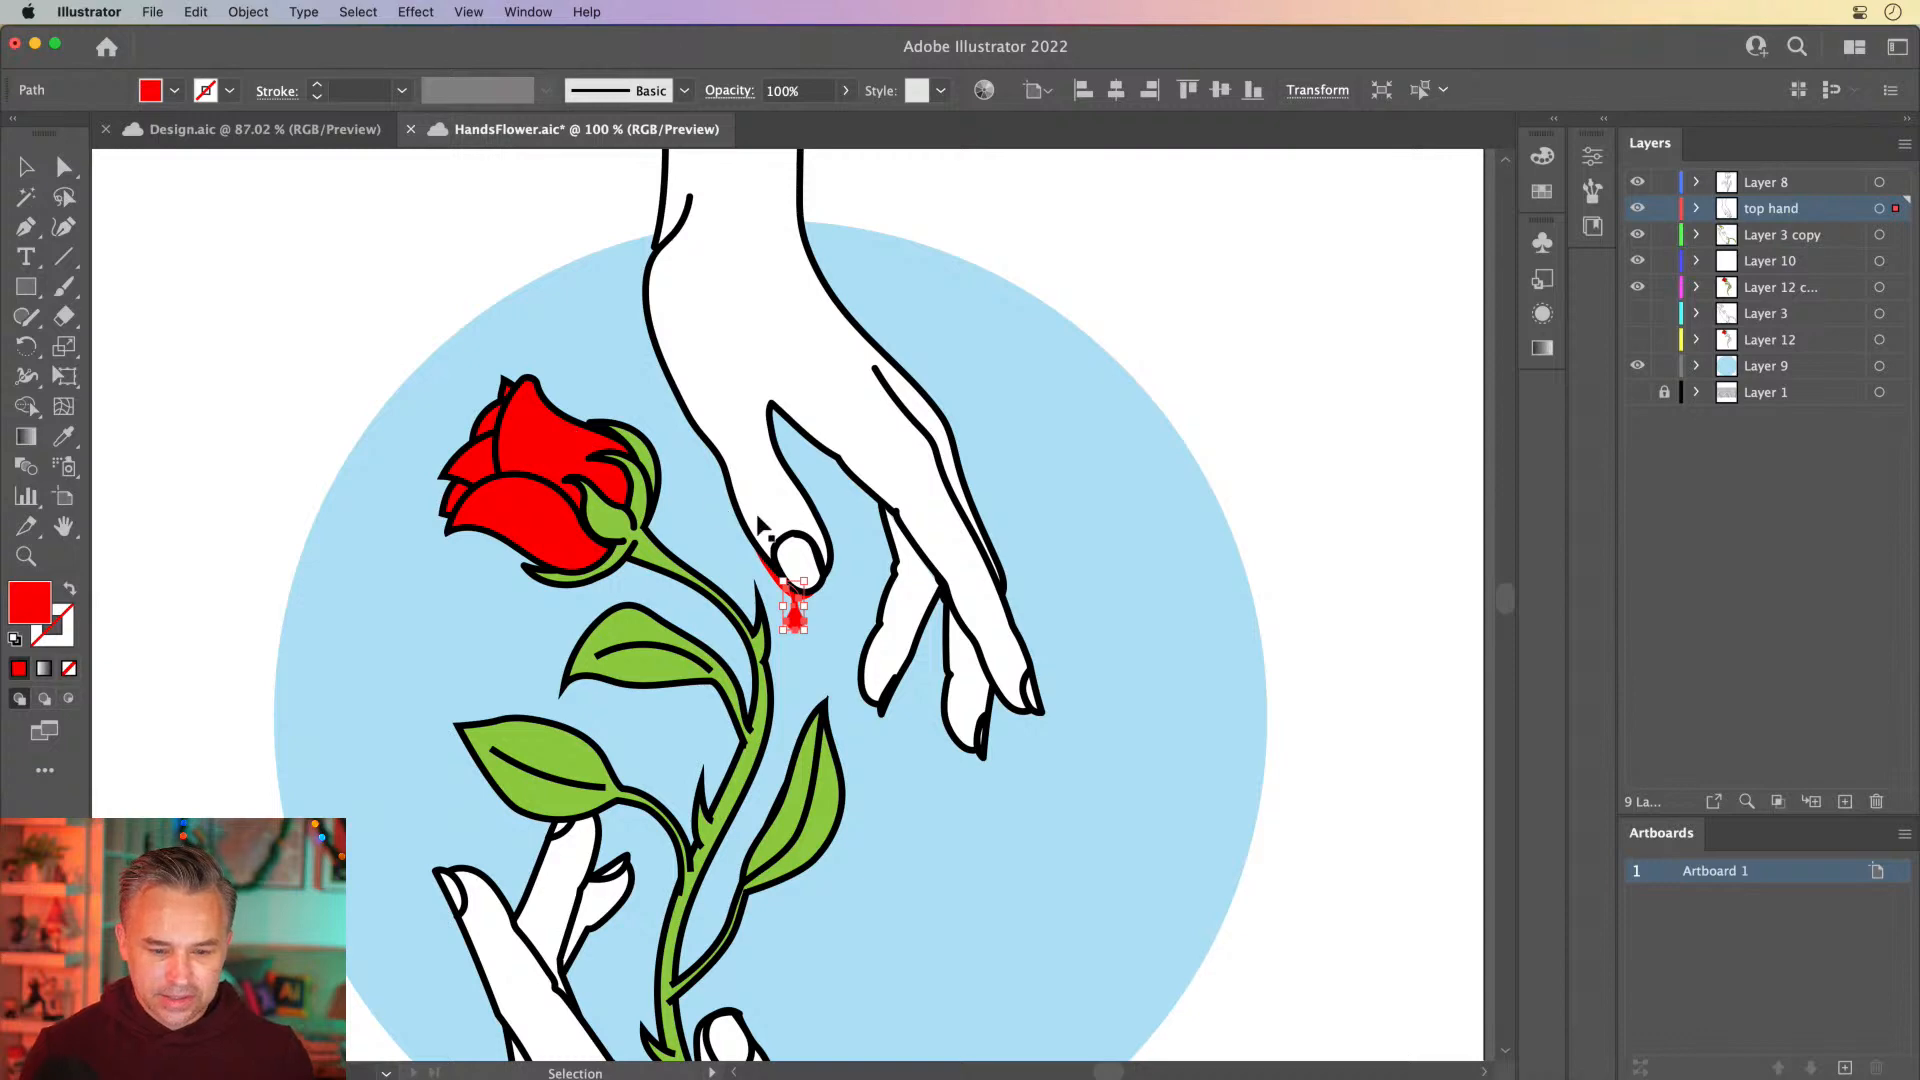
pyautogui.click(845, 515)
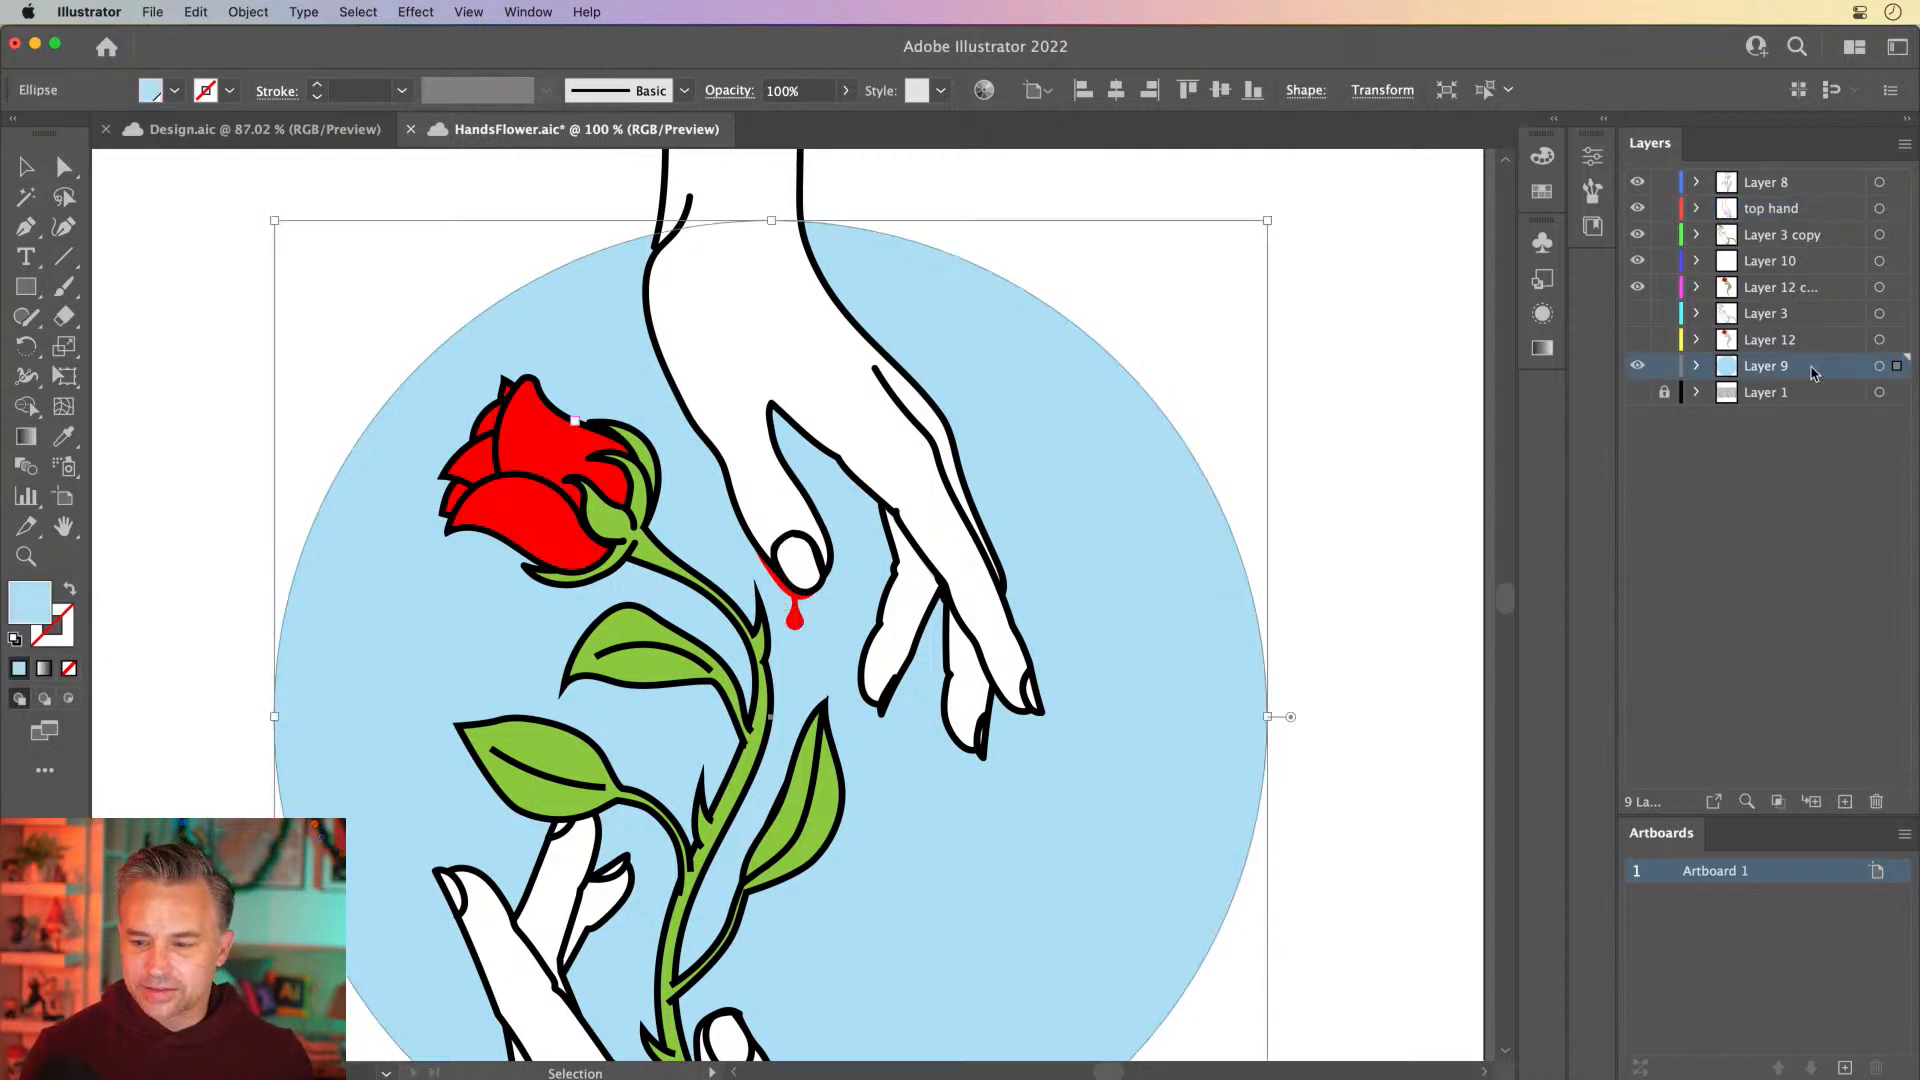
pyautogui.doubleClick(1767, 368)
pyautogui.write('circle')
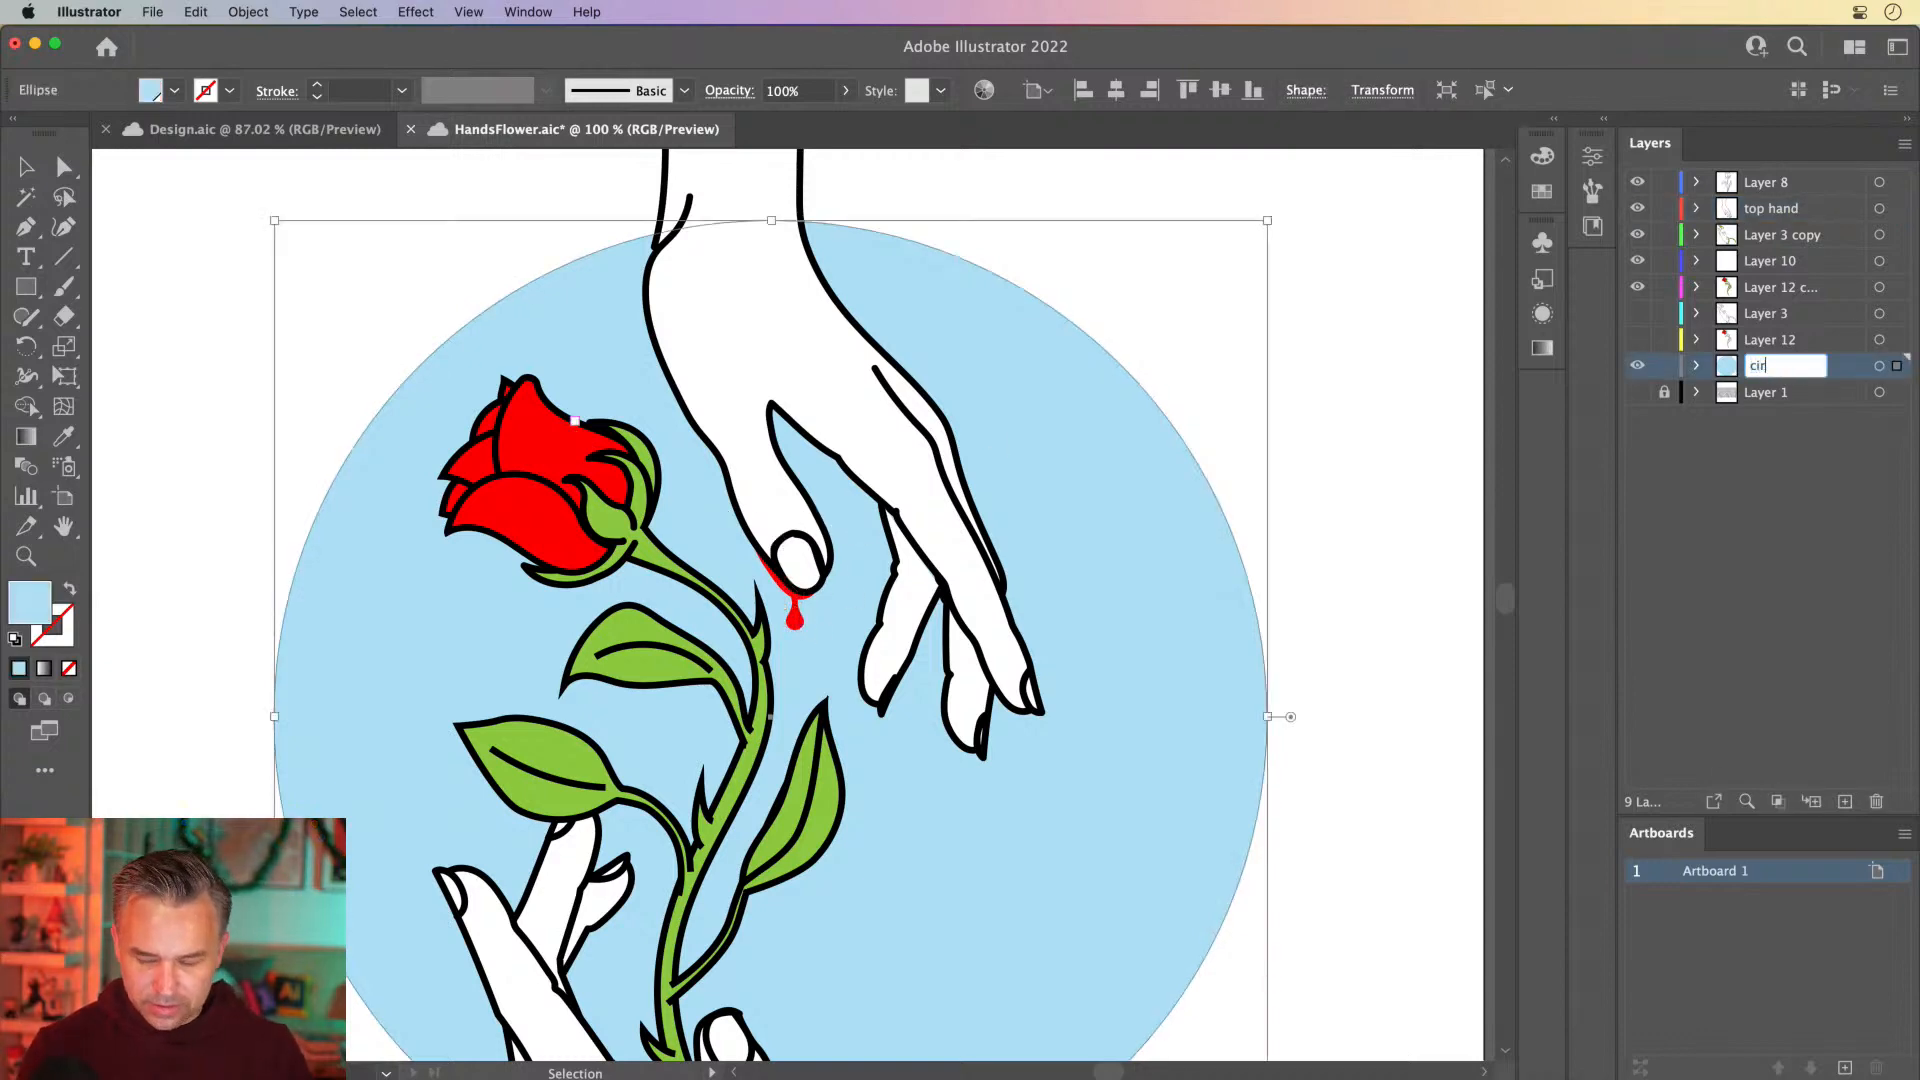
pyautogui.press('Return')
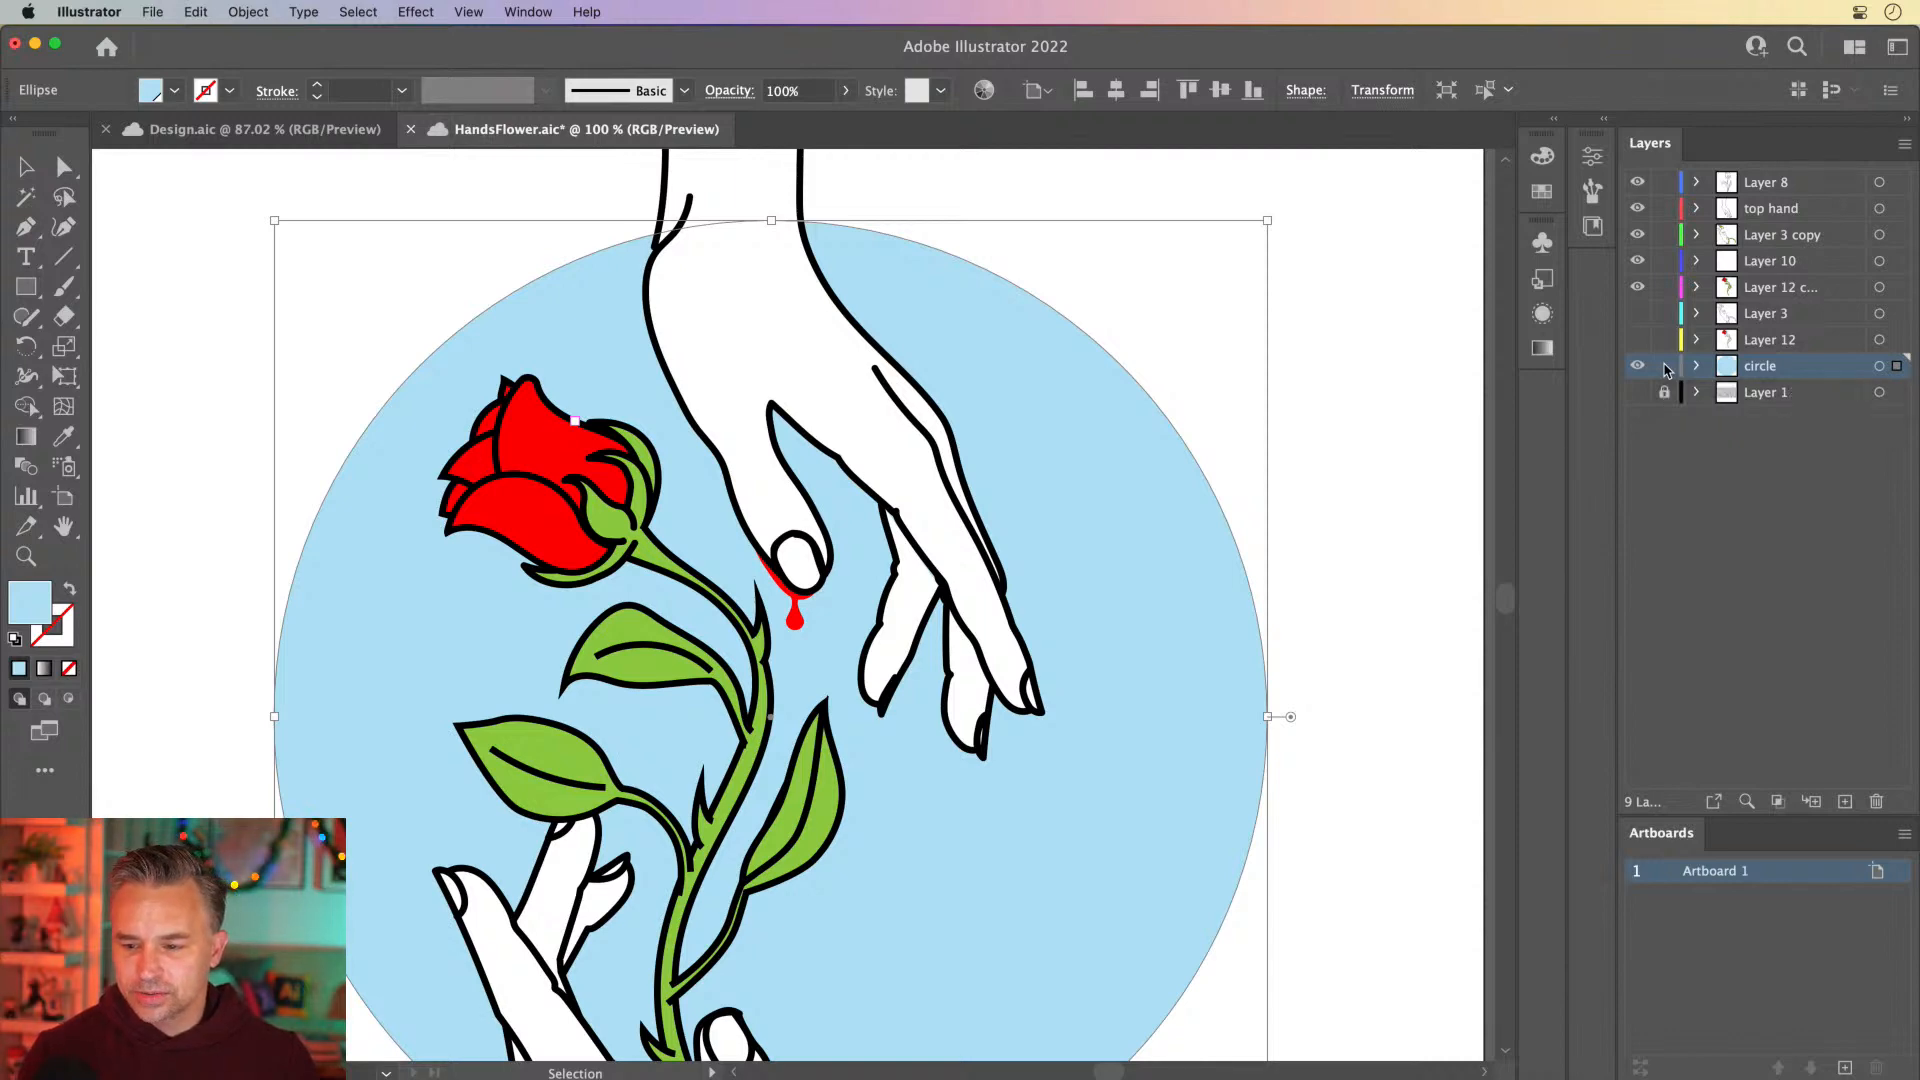
# Delete the hidden layers Layer 3 and Layer 12
pyautogui.click(1775, 338)
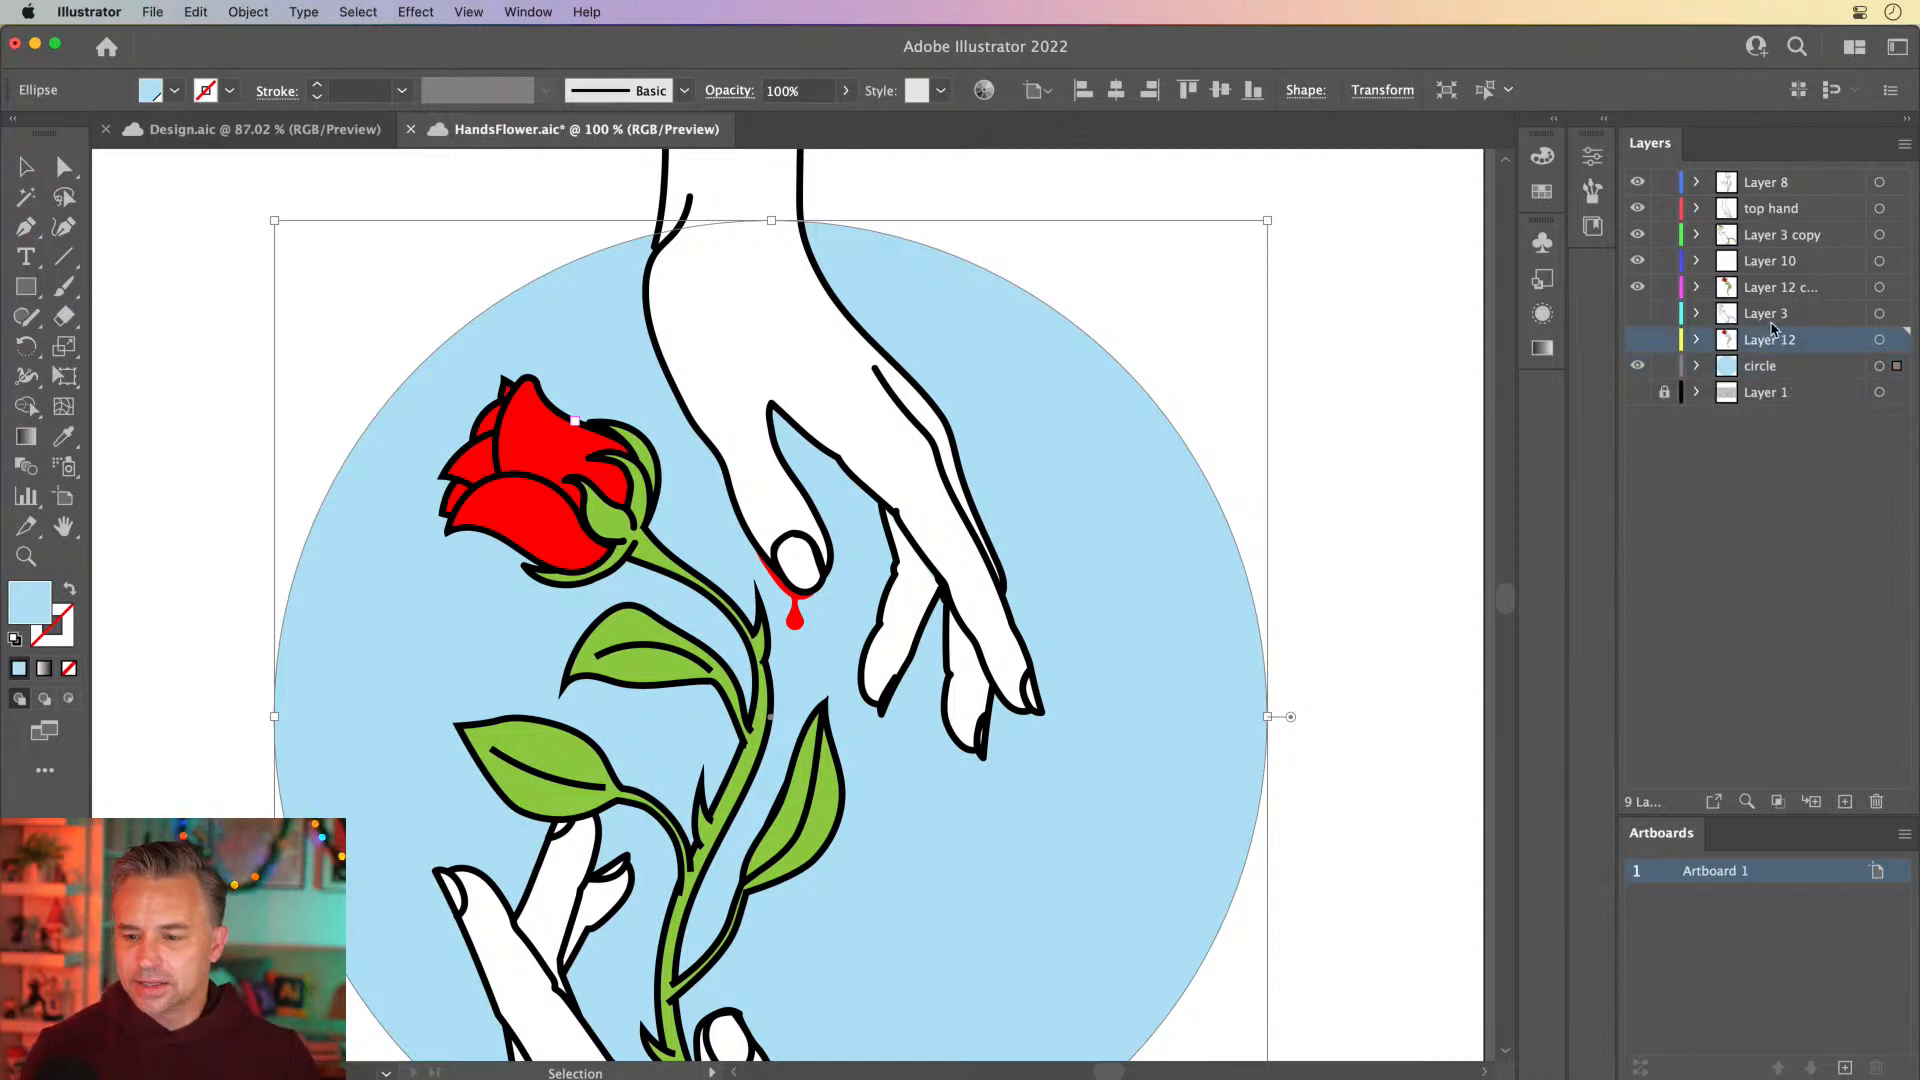
pyautogui.press('space')
pyautogui.moveTo(378, 648); pyautogui.dragTo(316, 672)
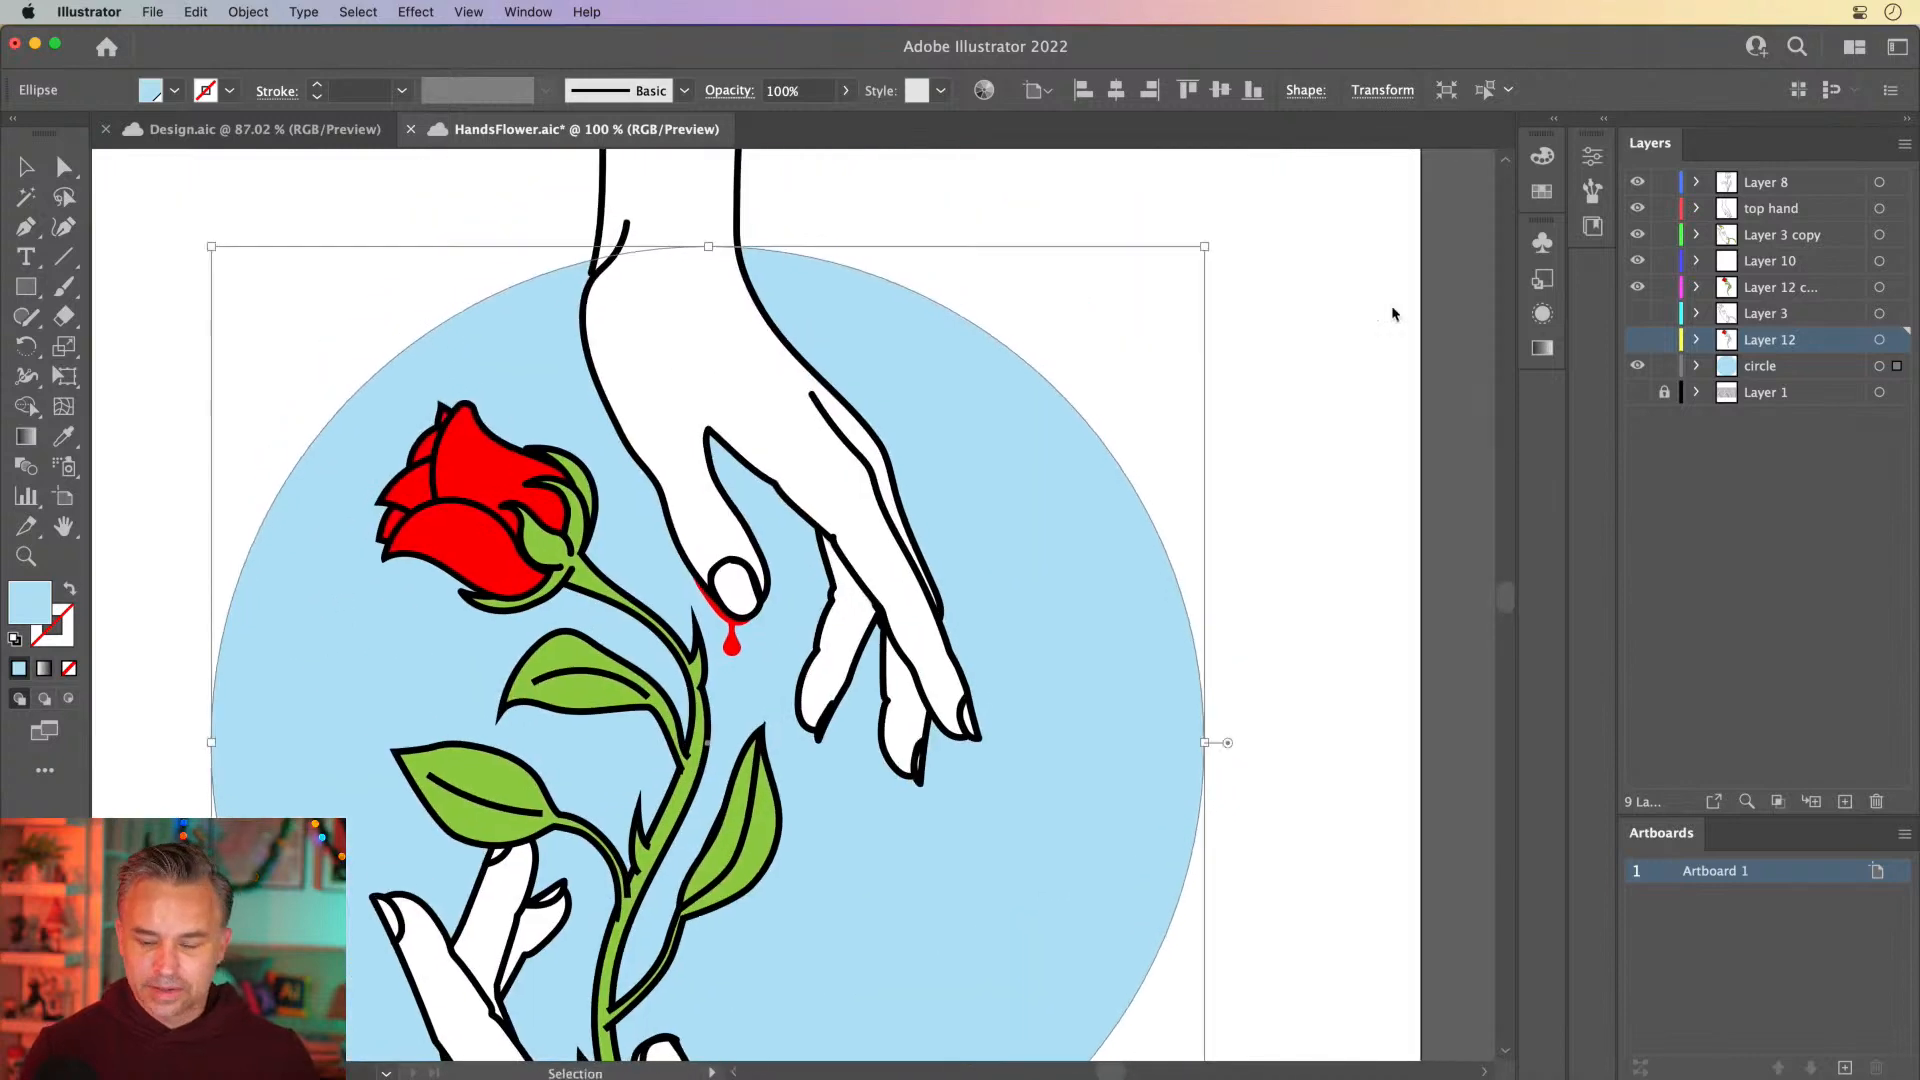
pyautogui.keyDown('shift'); pyautogui.click(1770, 314); pyautogui.keyUp('shift')
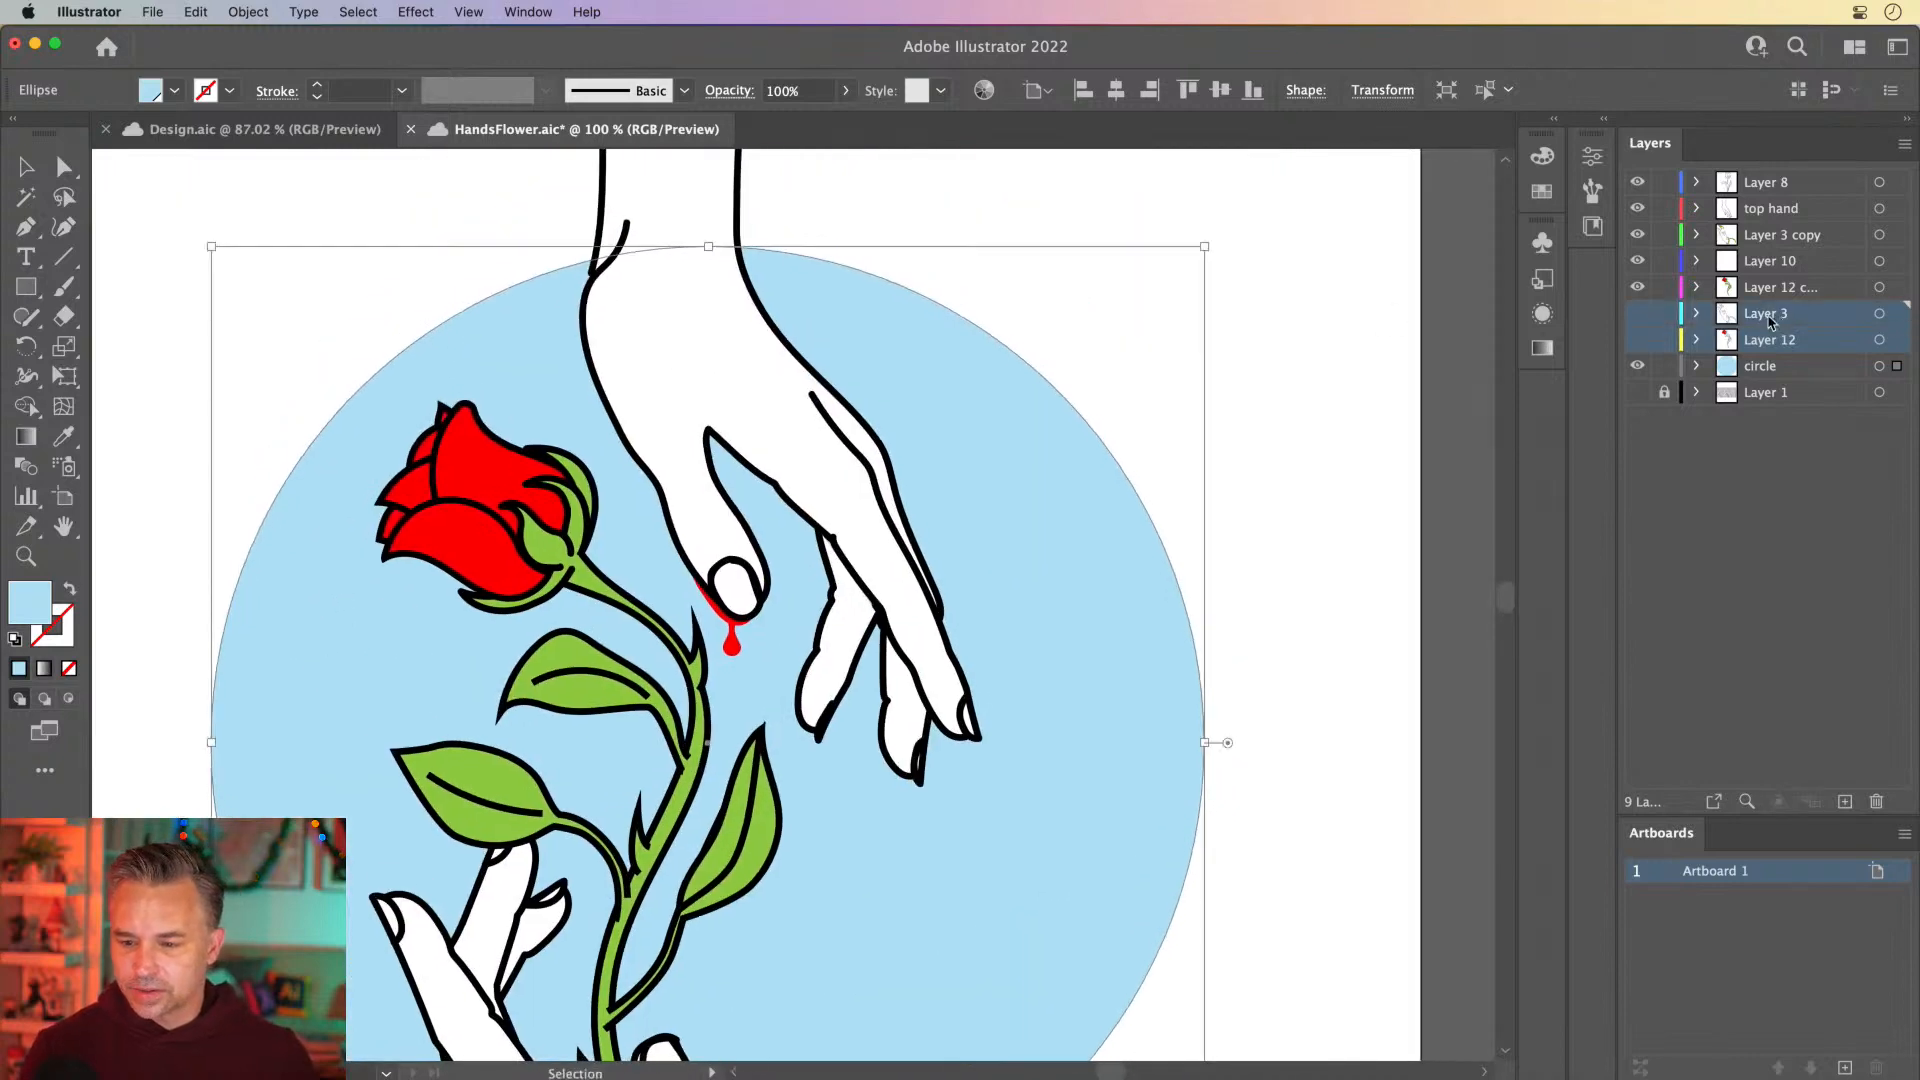
pyautogui.click(1876, 801)
pyautogui.click(1147, 597)
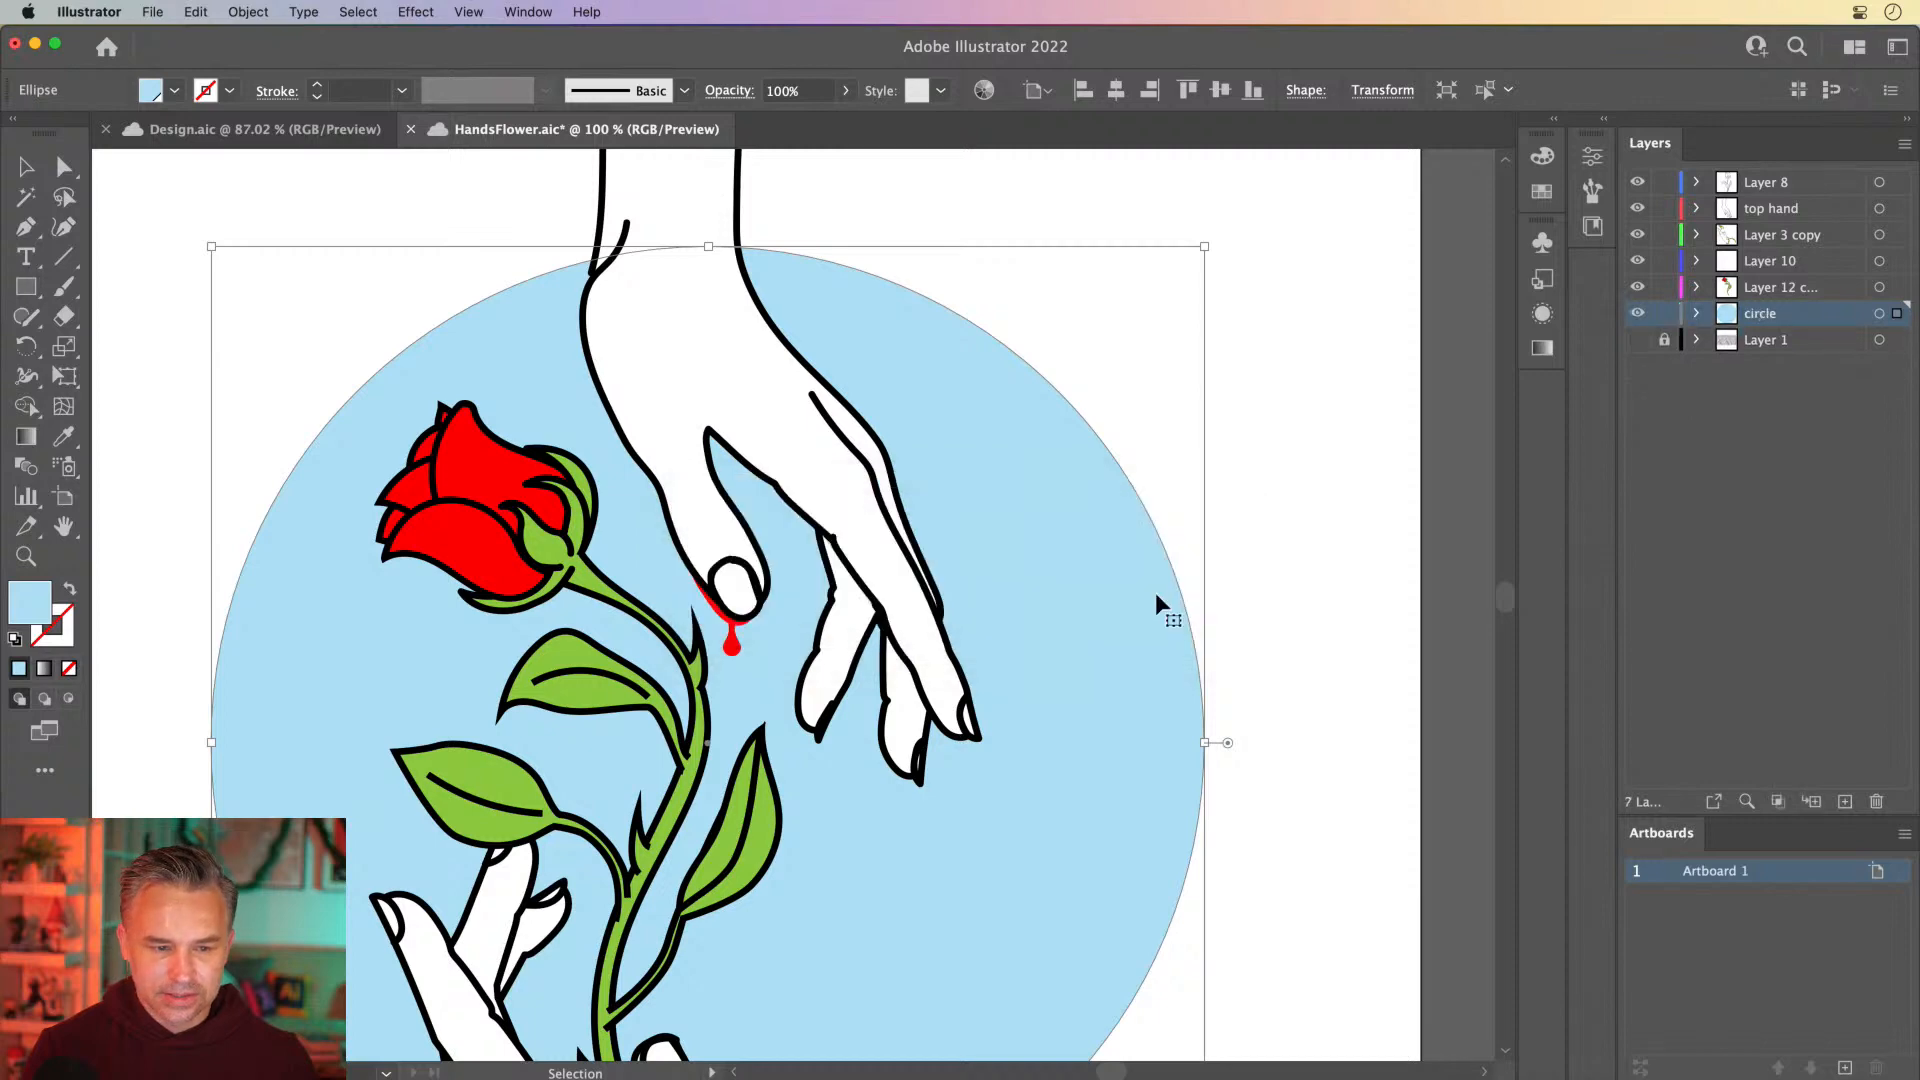
# Compare the white rose outside the artboard with the colored rose in the artwork
pyautogui.scroll(-3, 720, 380)
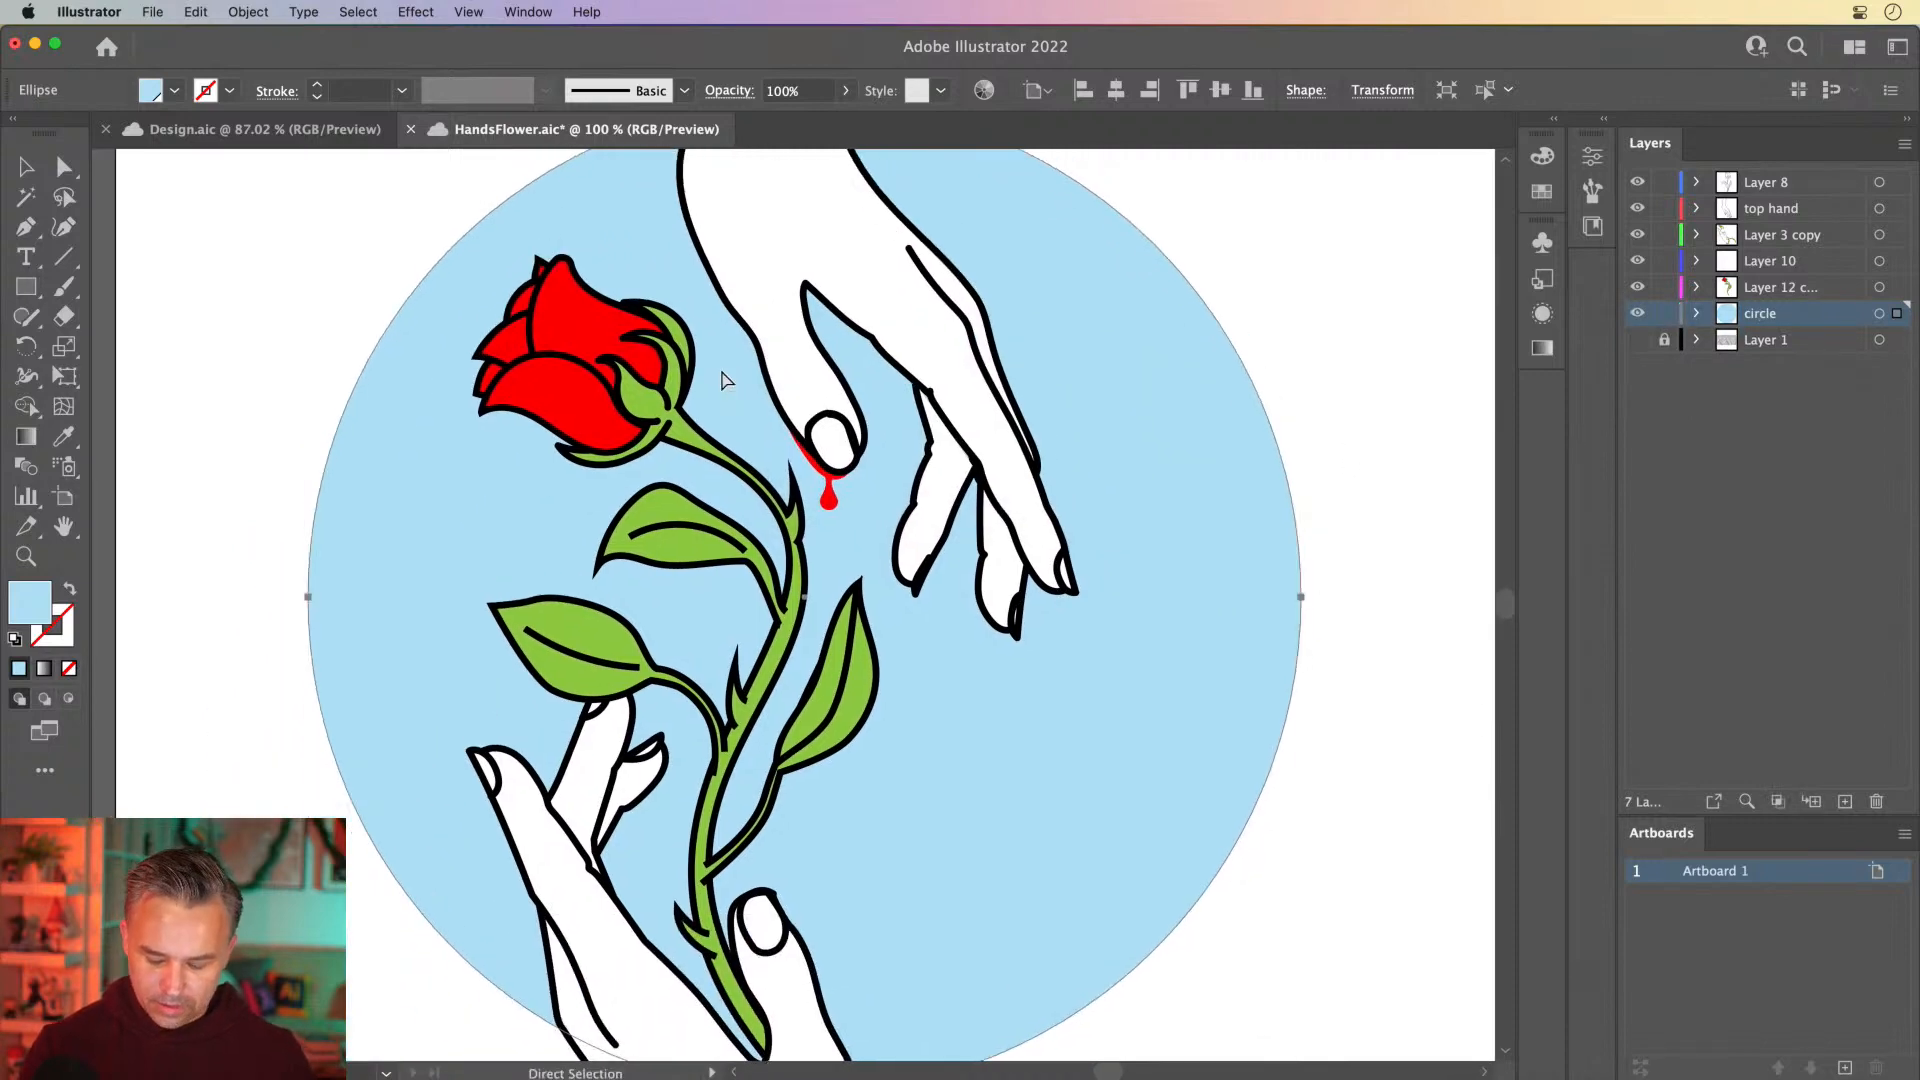
pyautogui.press('super+minus')
pyautogui.press('super+minus')
pyautogui.moveTo(172, 509); pyautogui.dragTo(658, 506)
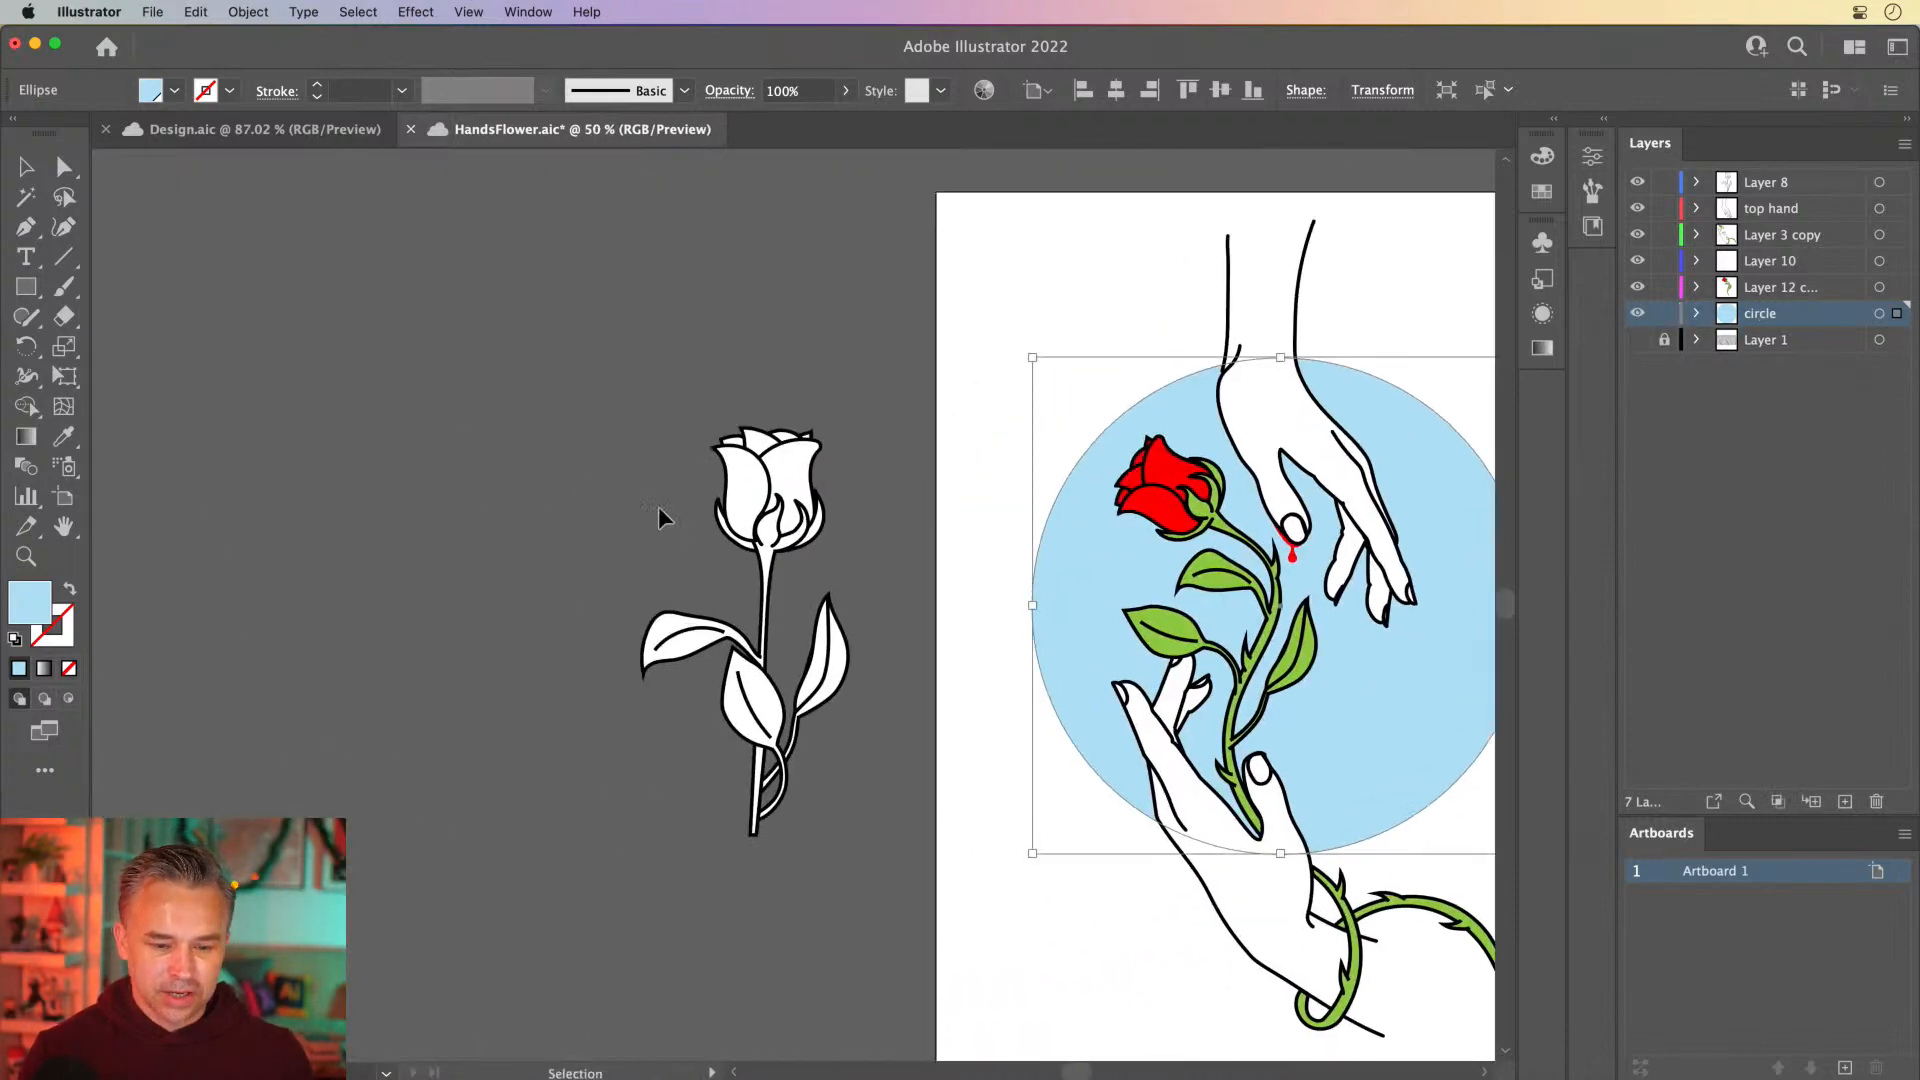
pyautogui.press('super+plus')
pyautogui.click(249, 466)
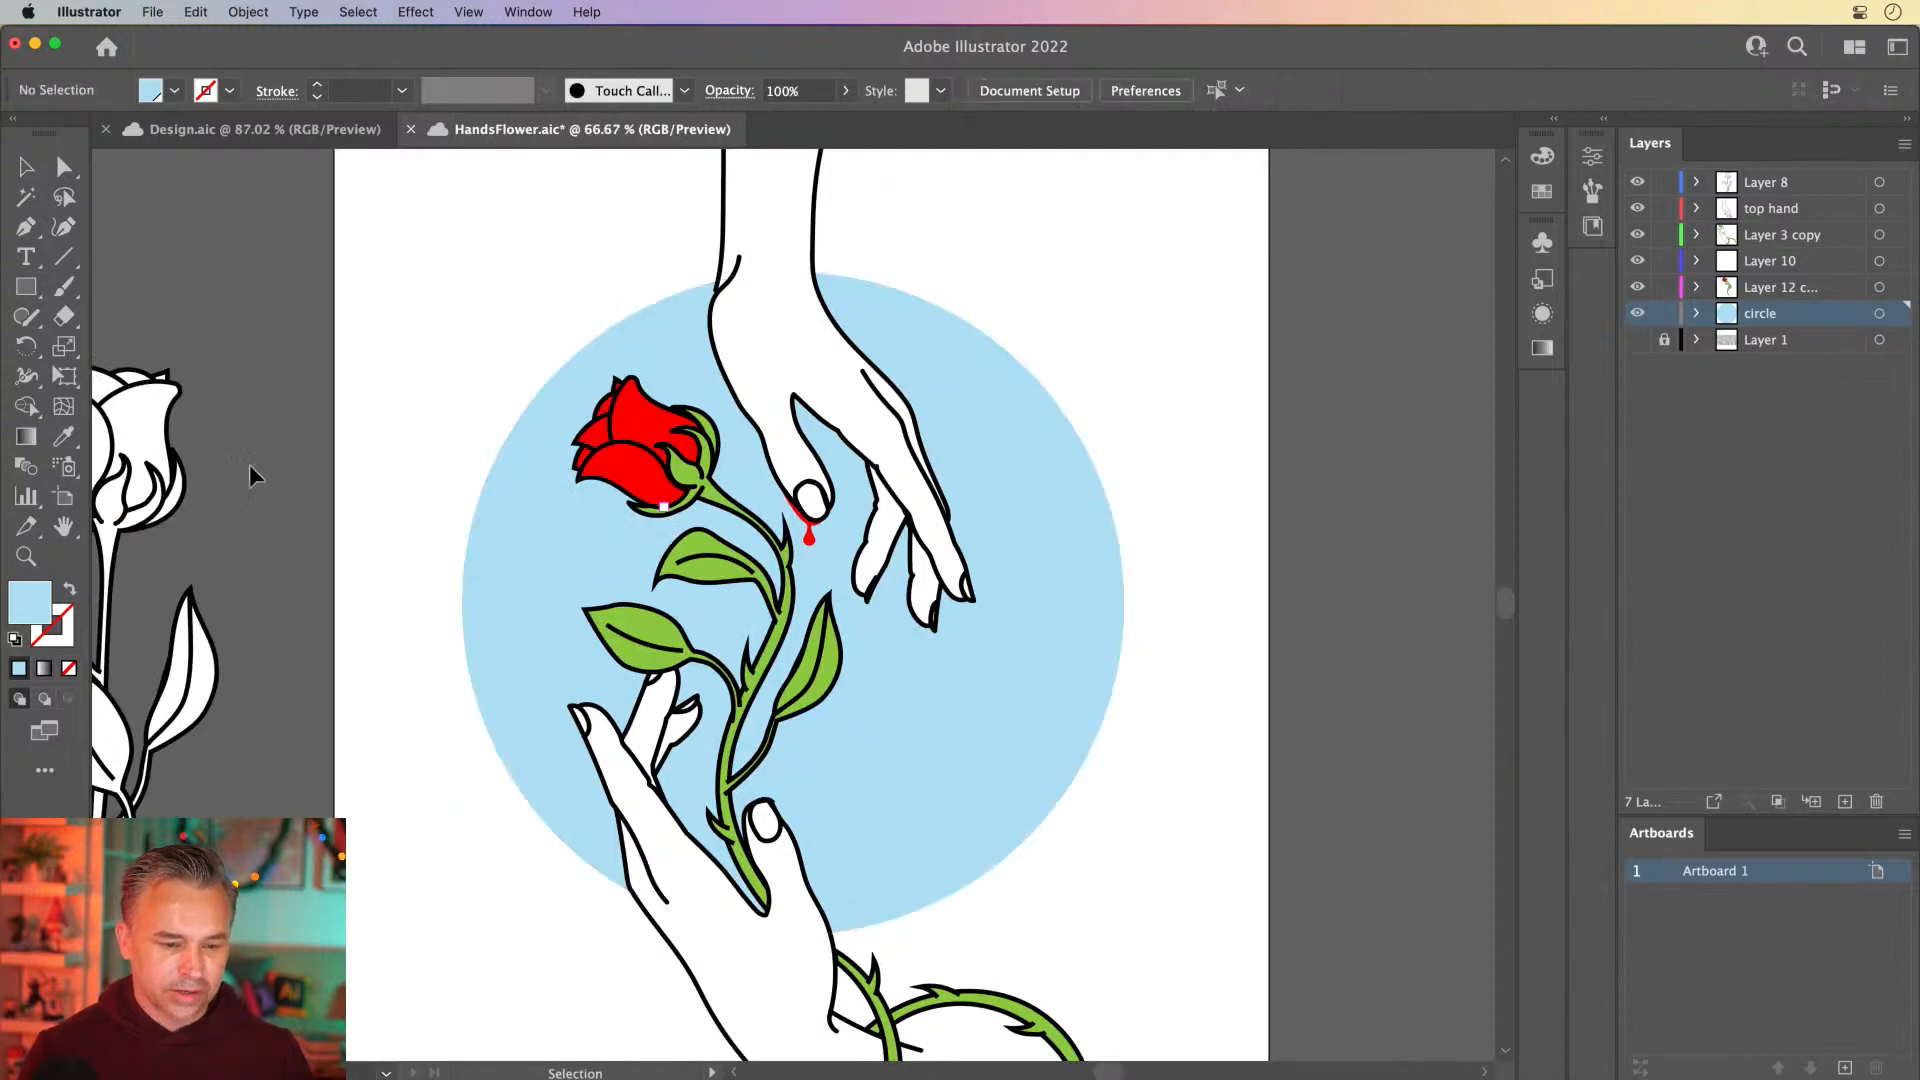
pyautogui.moveTo(249, 466); pyautogui.dragTo(893, 508)
pyautogui.click(788, 910)
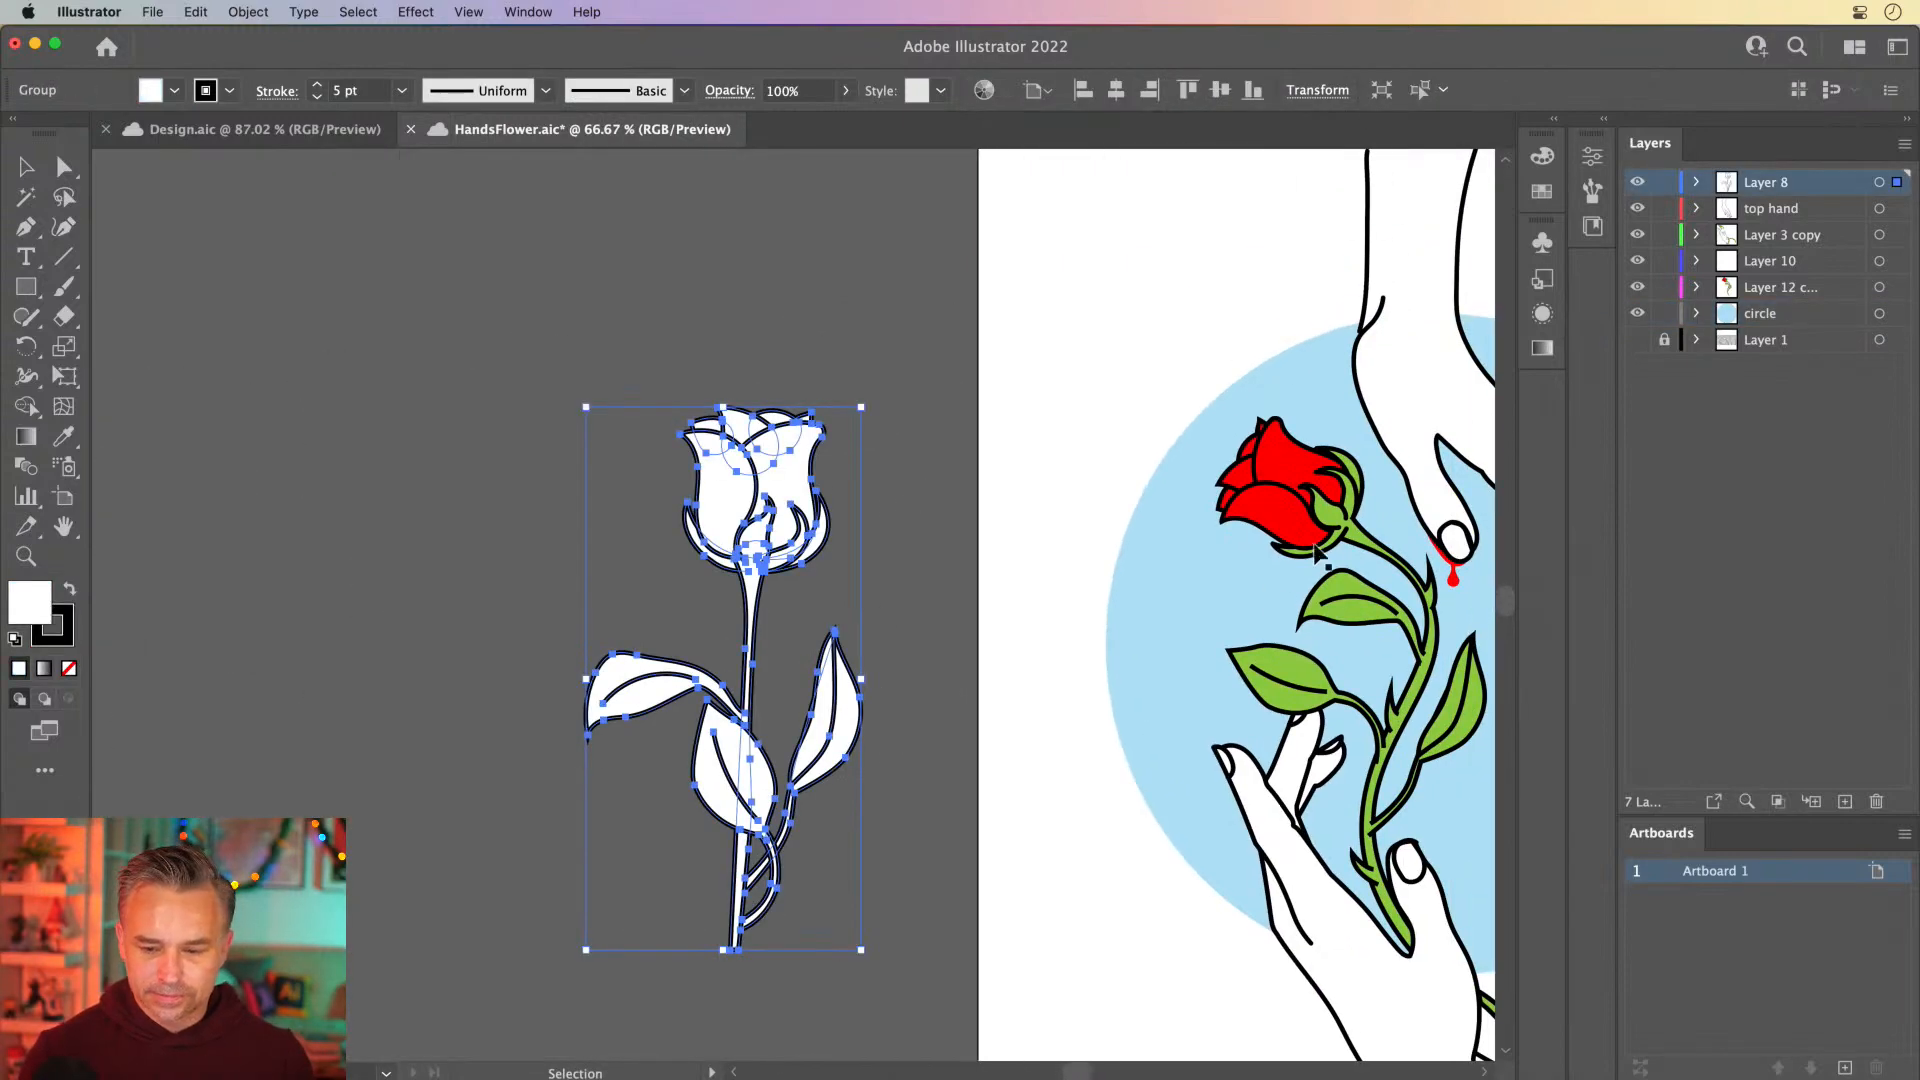
pyautogui.click(1318, 508)
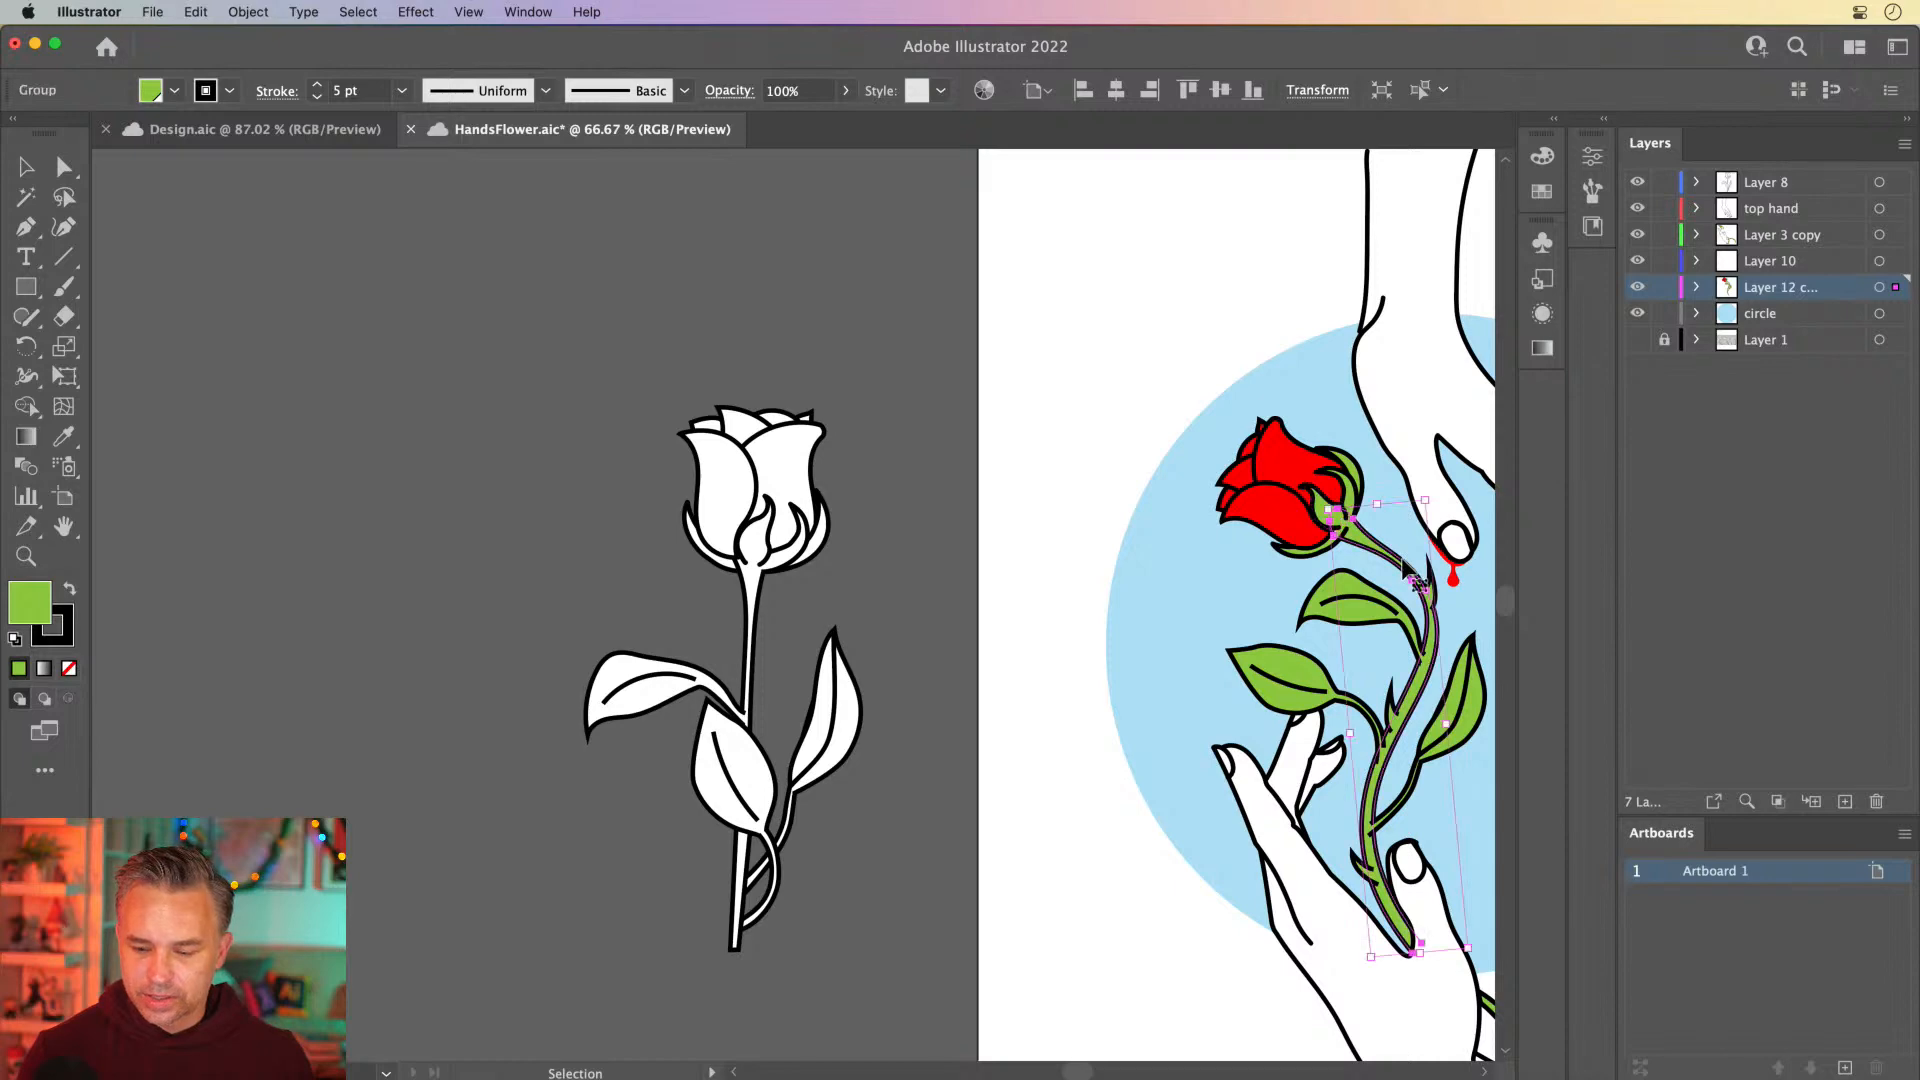
# Select the white rose group outside the artboard and hide the artboards
pyautogui.click(438, 346)
pyautogui.scroll(-1, 980, 1071)
pyautogui.moveTo(980, 1071); pyautogui.dragTo(943, 810)
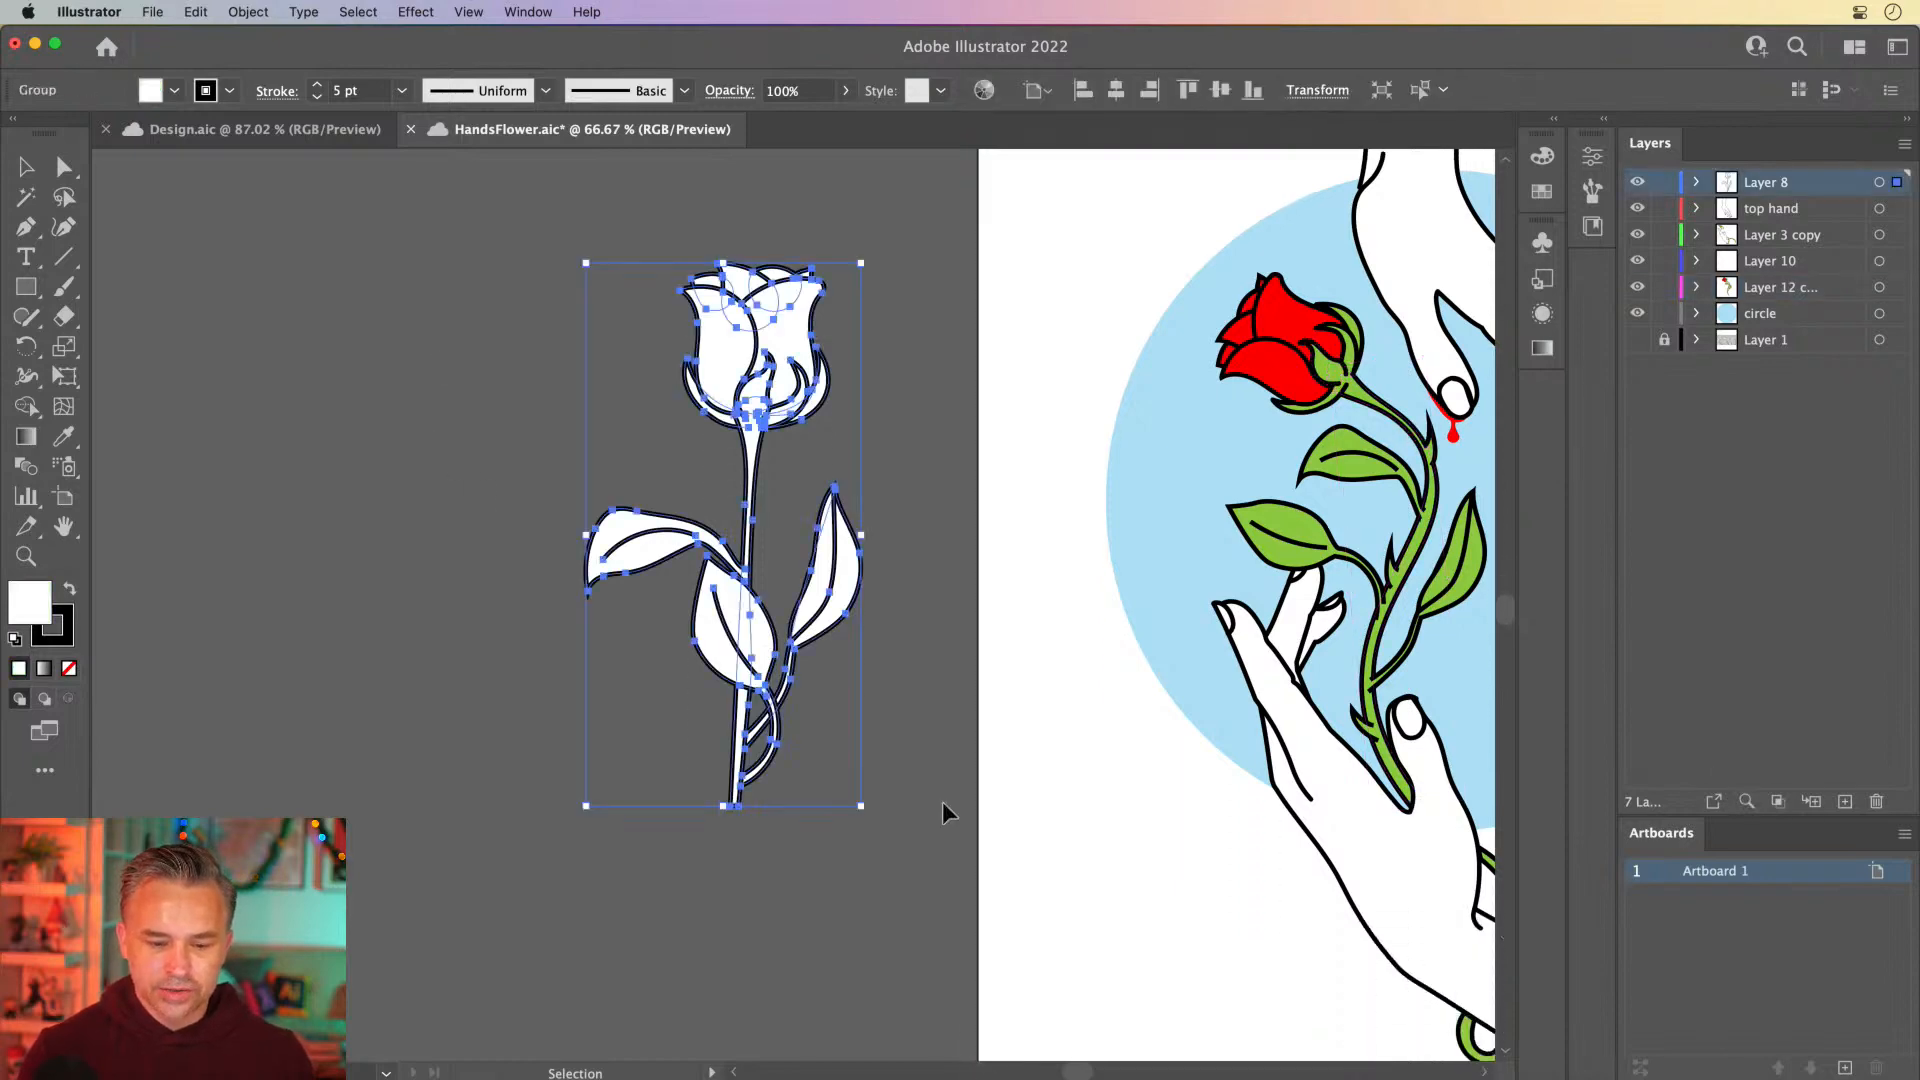
pyautogui.moveTo(777, 532); pyautogui.dragTo(698, 611)
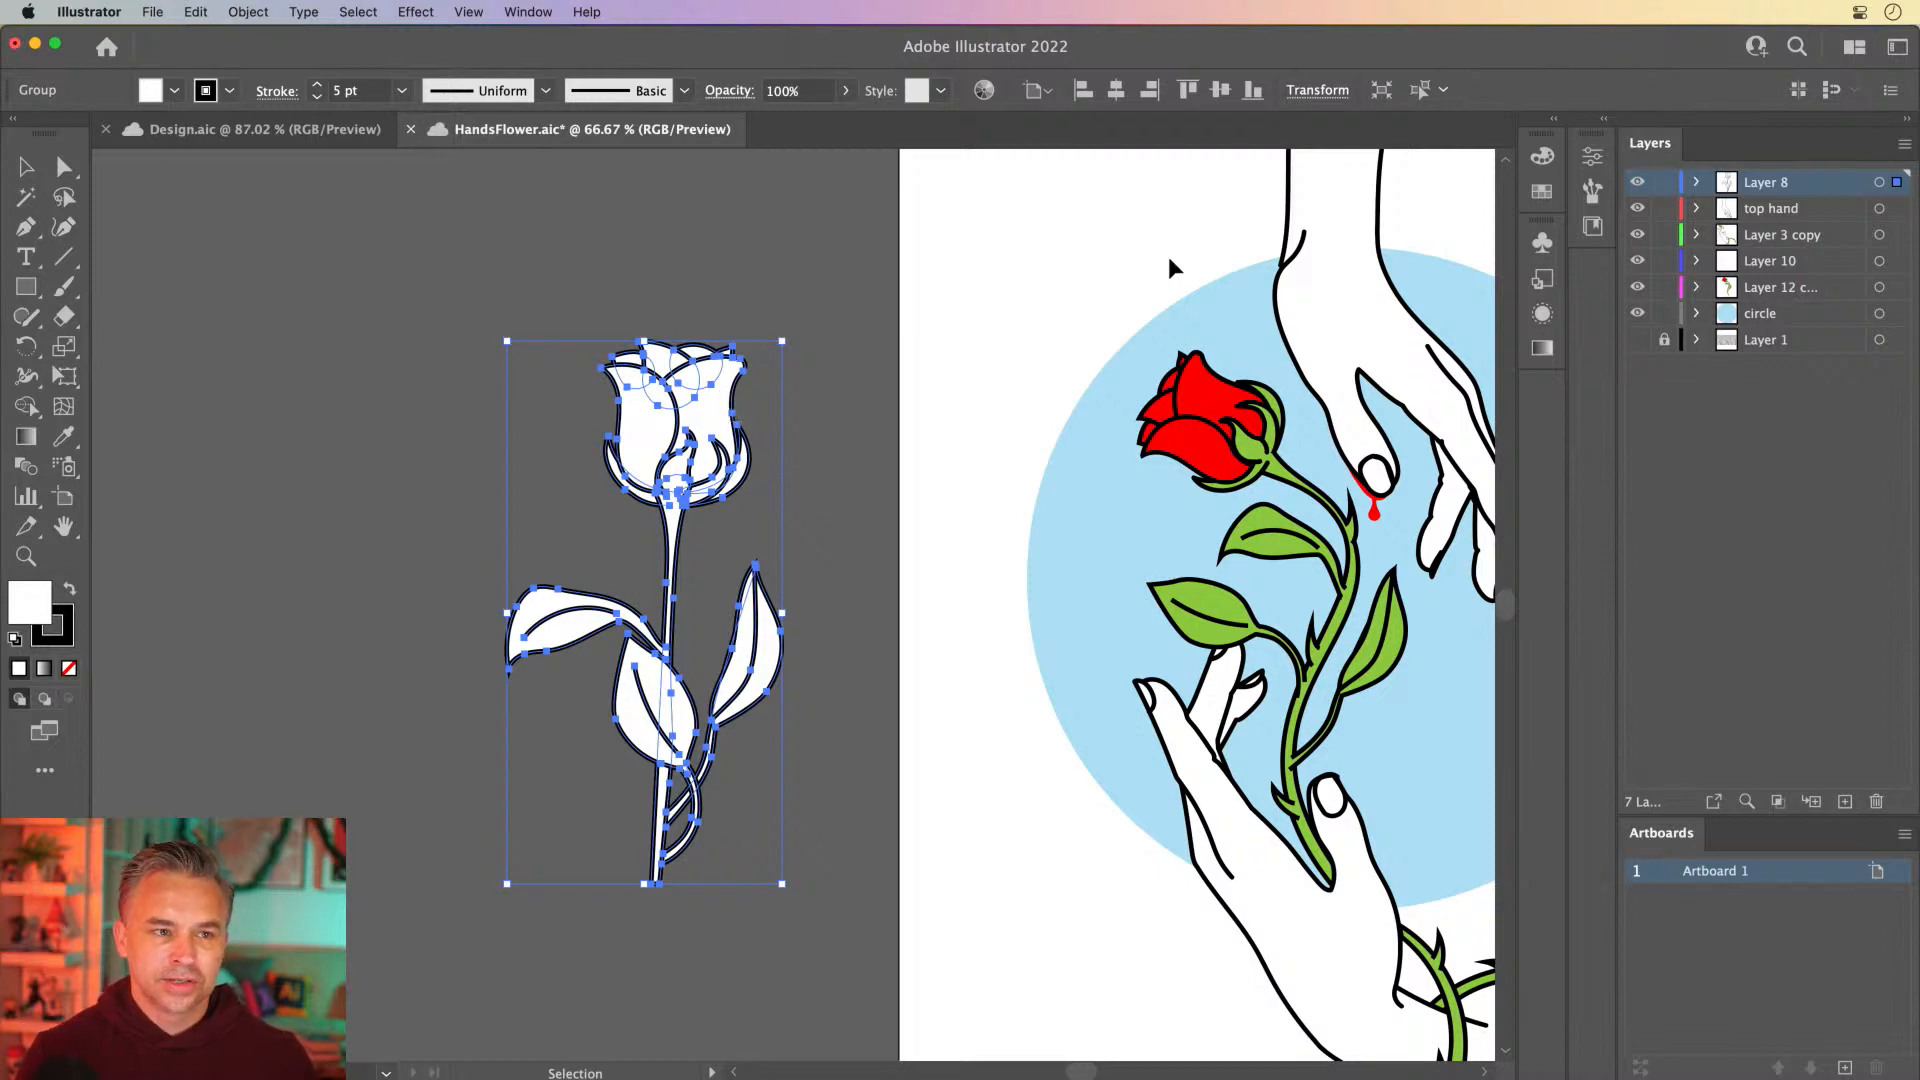
pyautogui.press('super+shift+h')
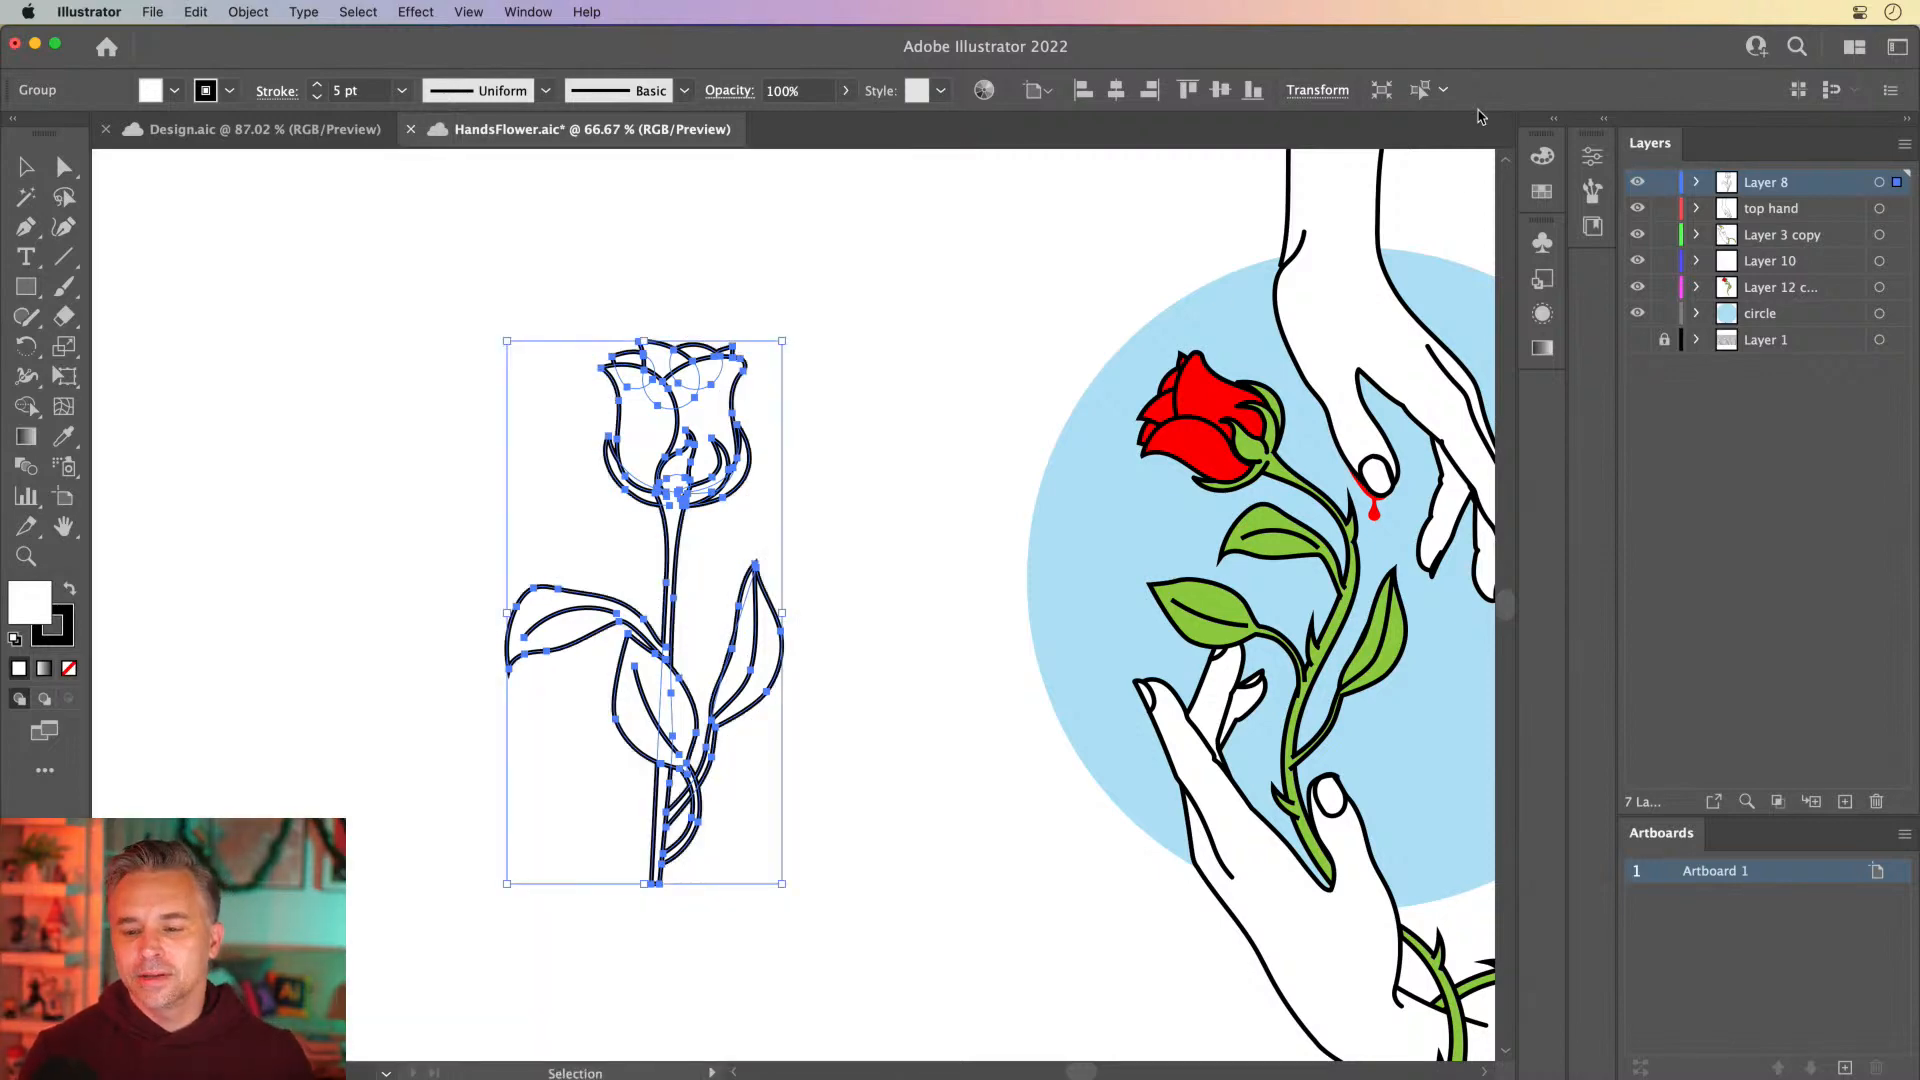
# Create an Art Brush from the white rose, keeping Stretch to Fit Stroke Length and no colorization
pyautogui.click(1608, 120)
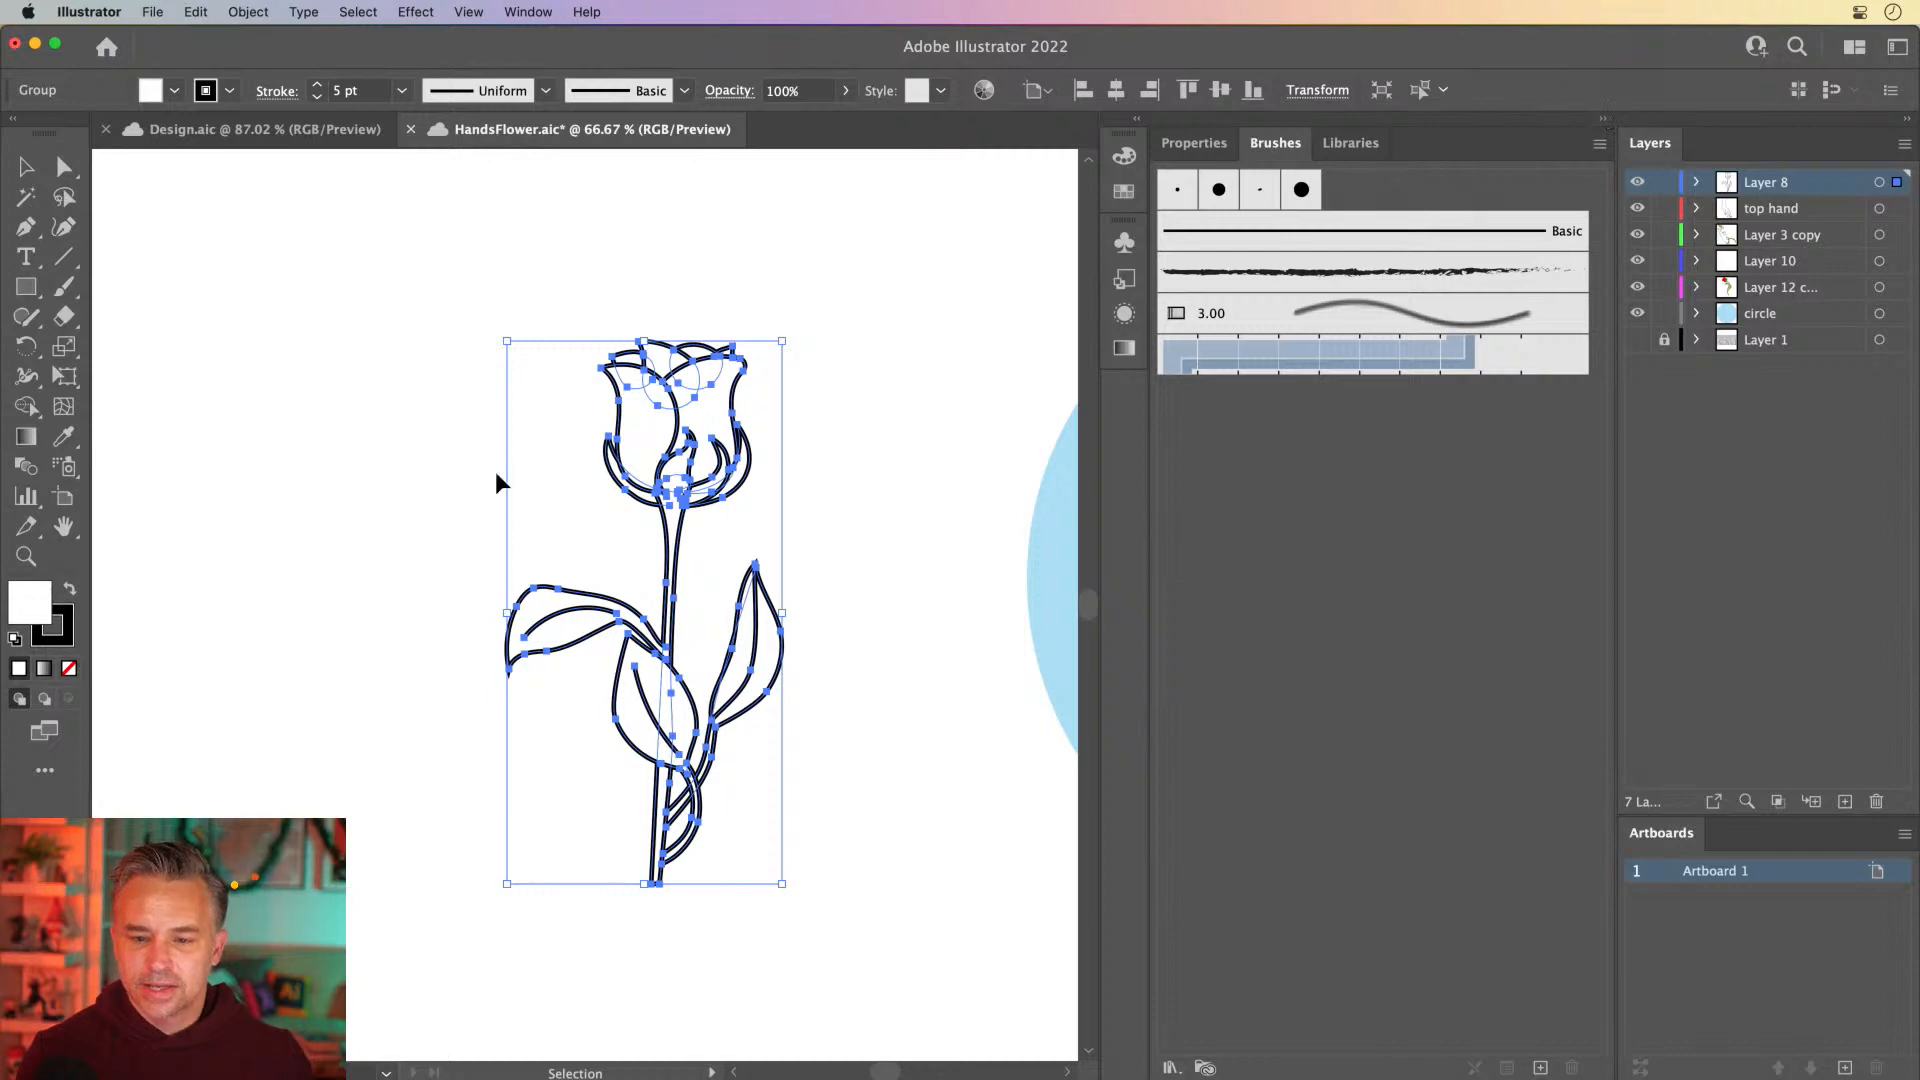
pyautogui.moveTo(657, 405)
pyautogui.mouseDown()
pyautogui.moveTo(1294, 480)
pyautogui.moveTo(1272, 485)
pyautogui.mouseUp()
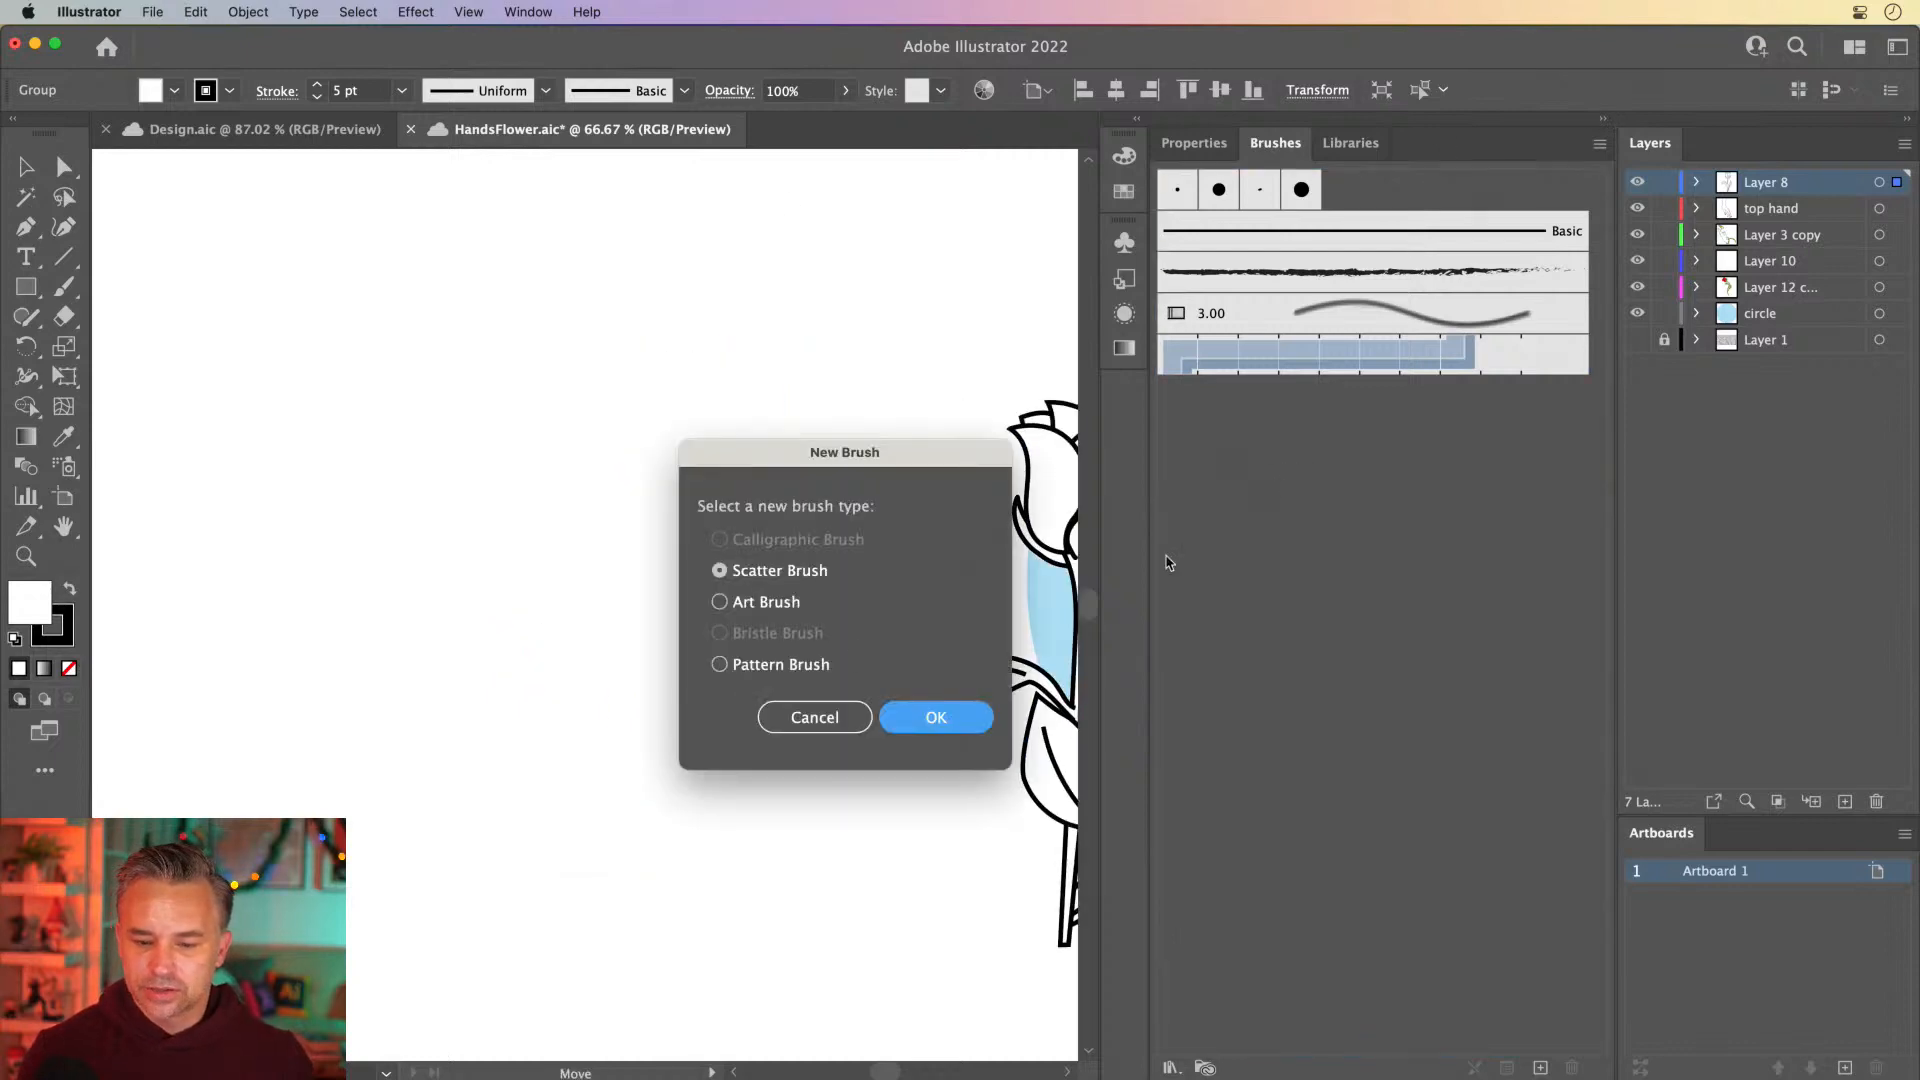
pyautogui.click(719, 664)
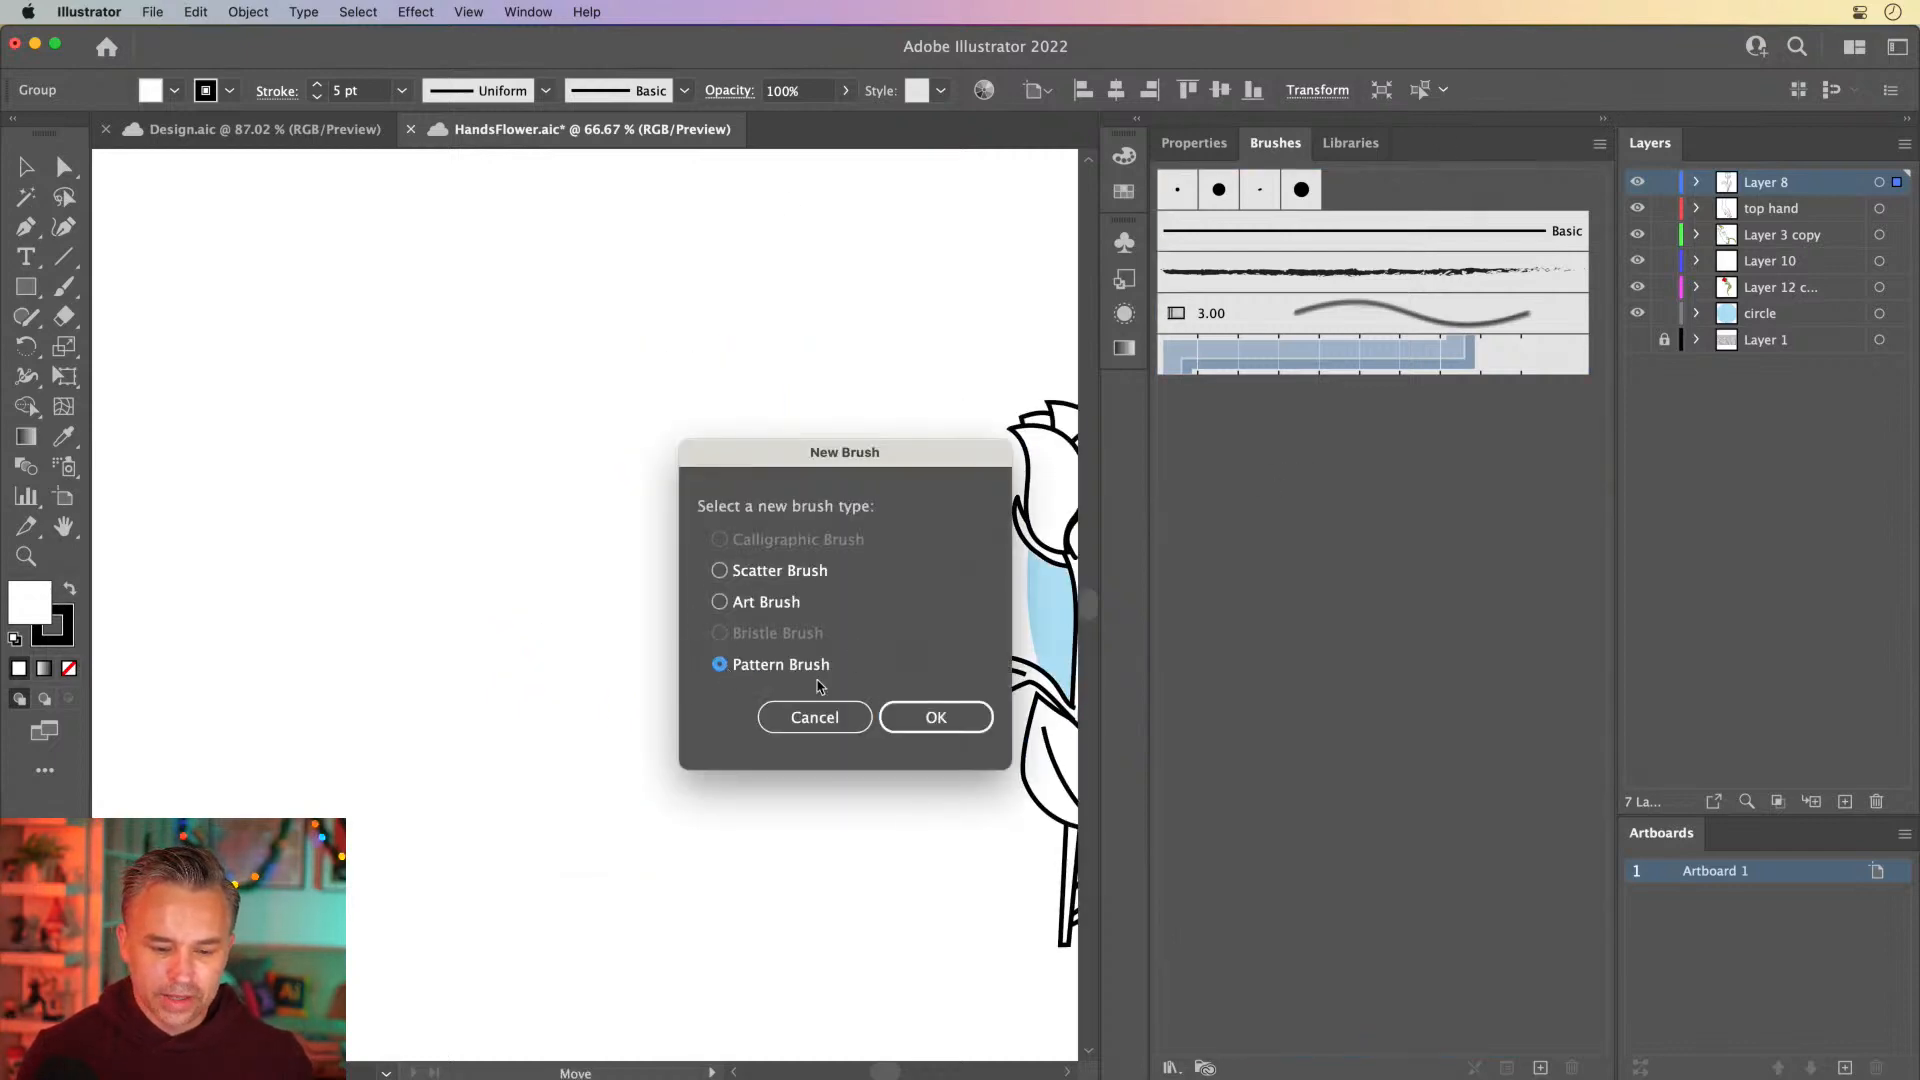
pyautogui.click(741, 606)
pyautogui.click(916, 720)
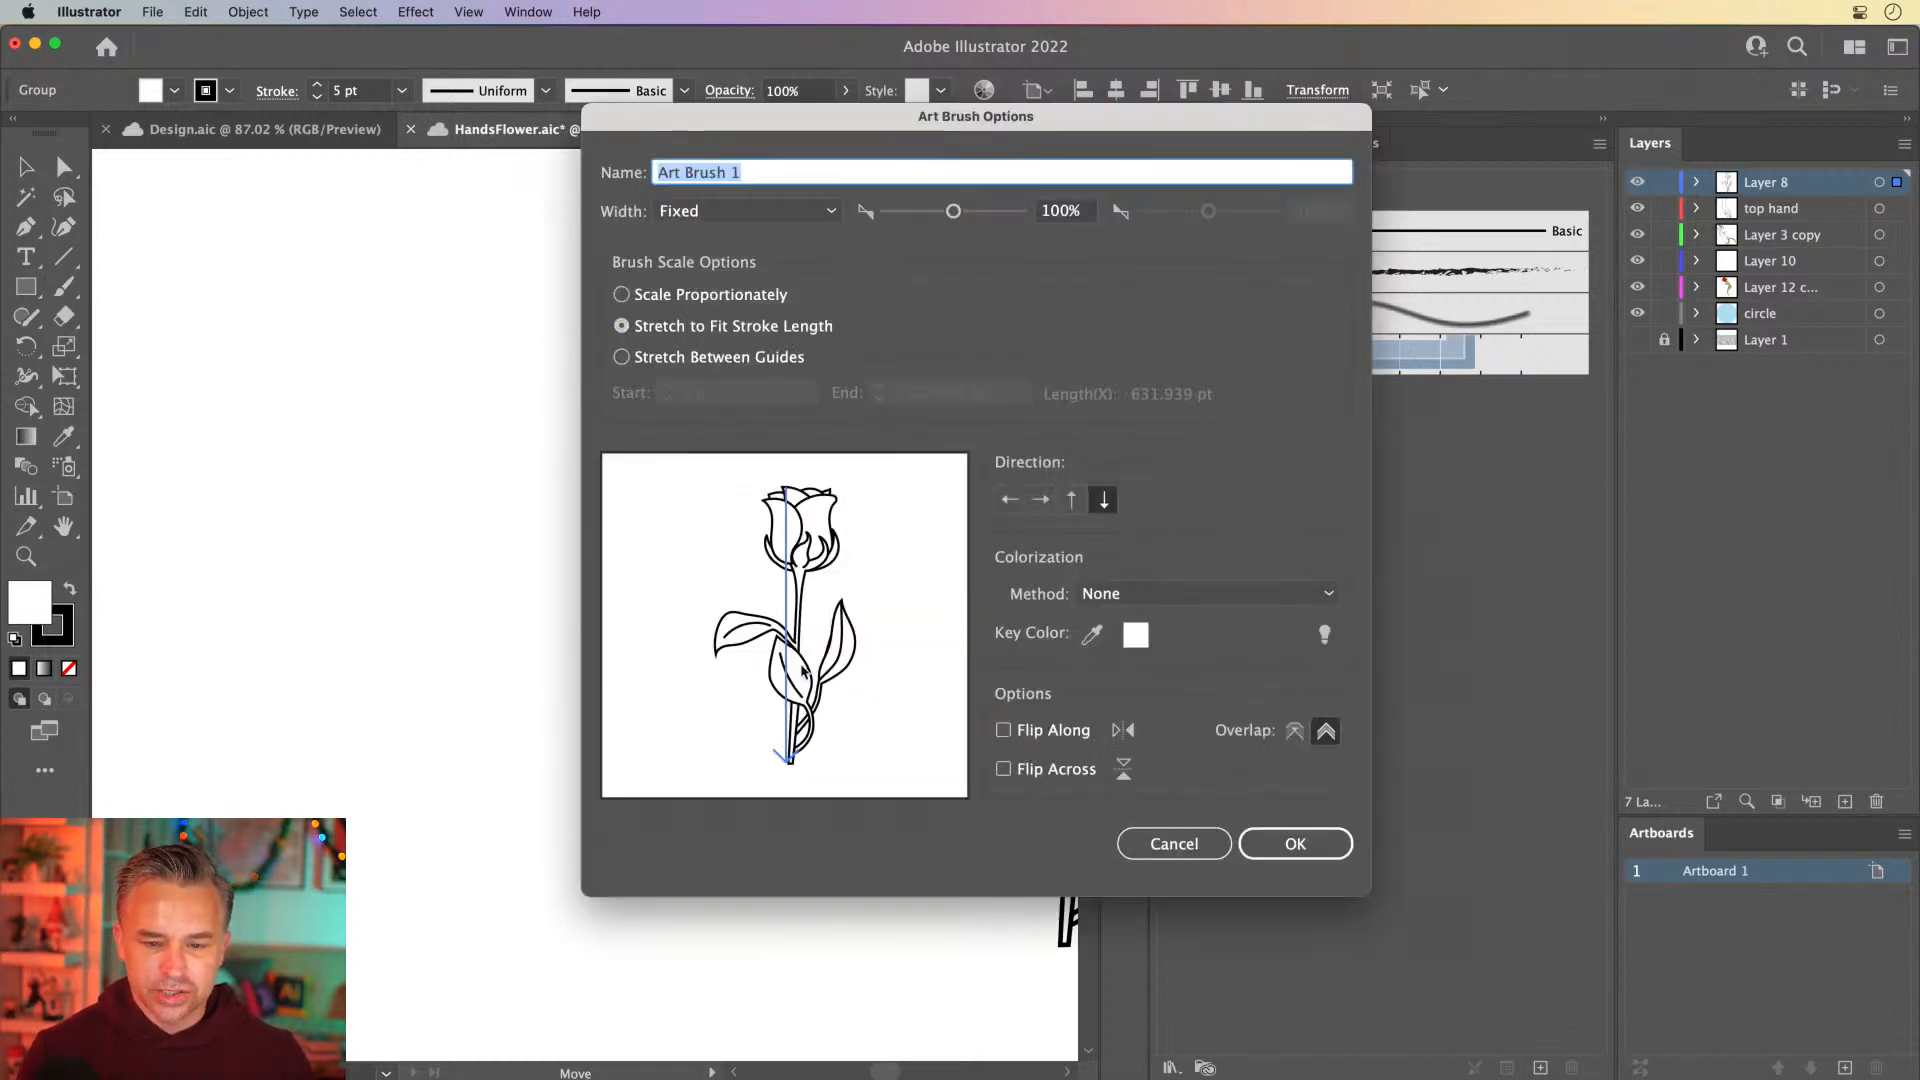
pyautogui.click(1275, 843)
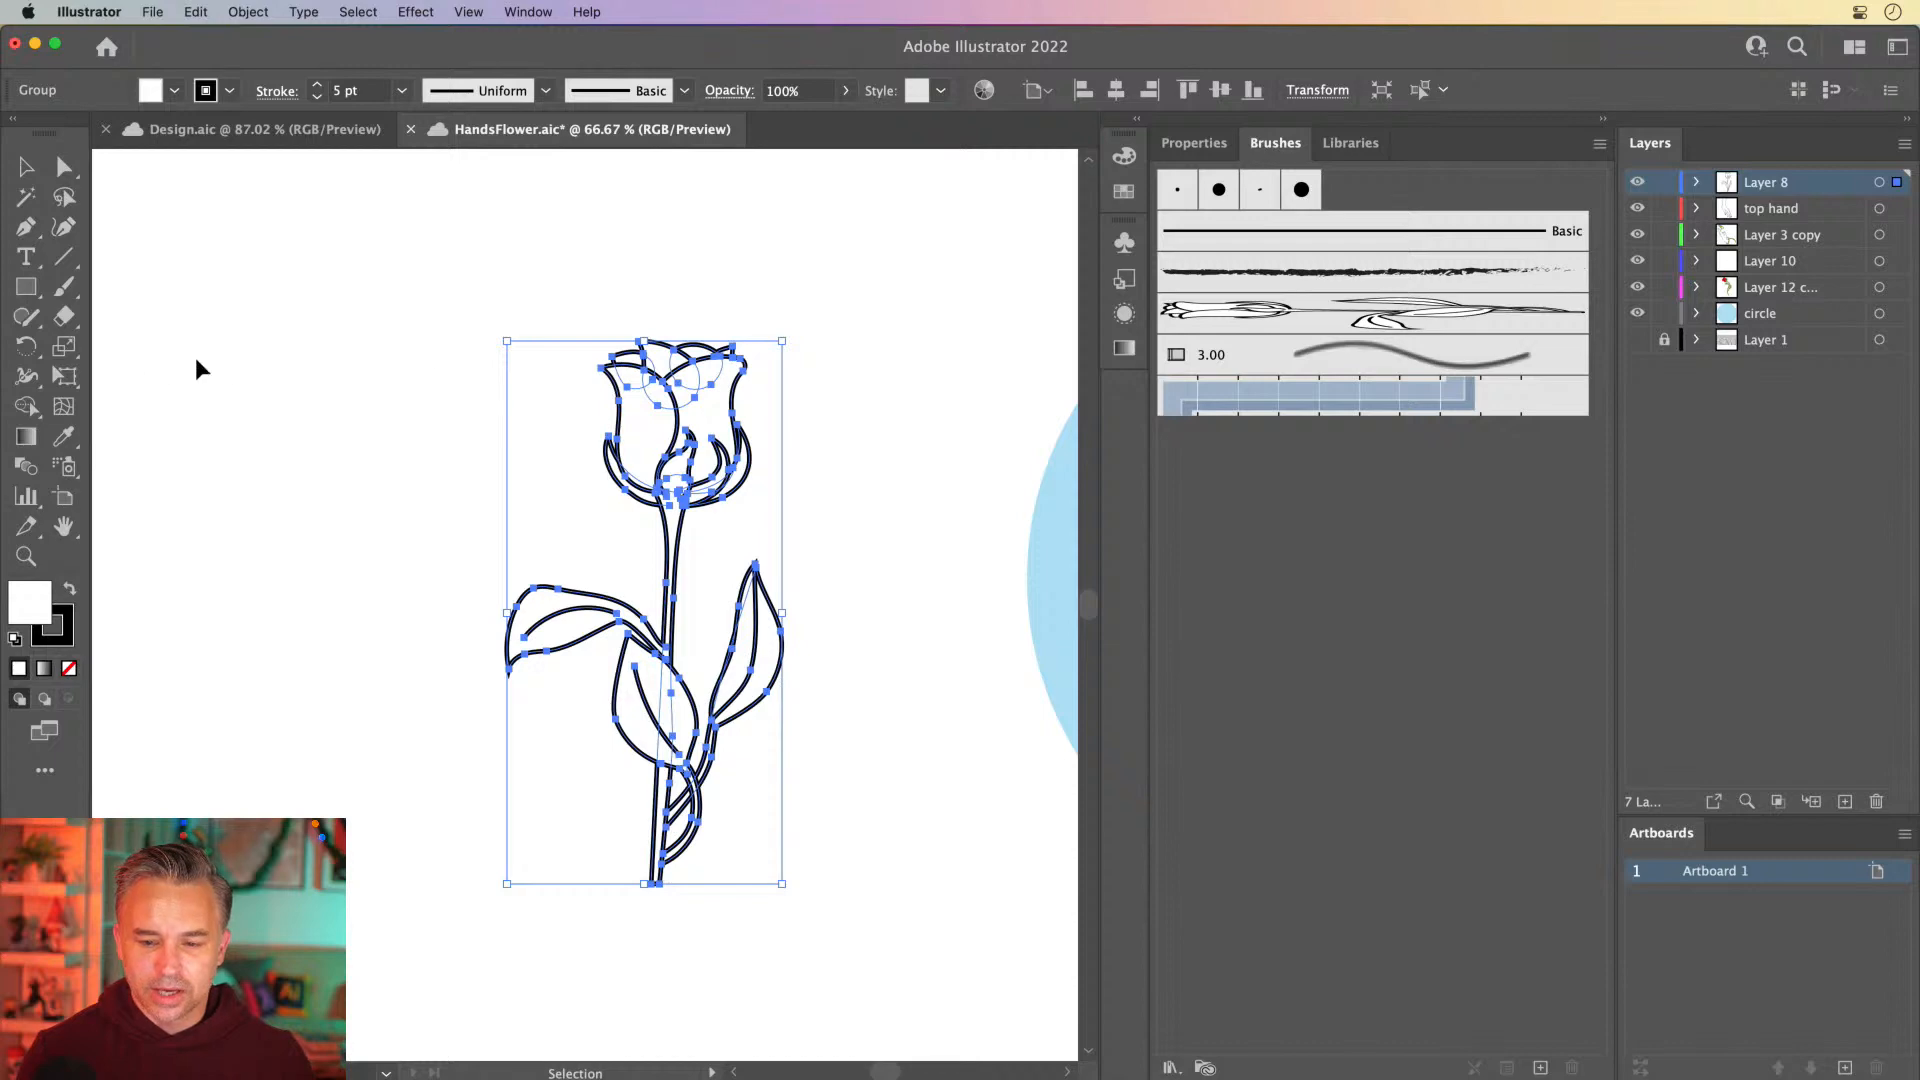
# Draw a curved stroke with the Pencil tool and the rose art brush in the empty area above the white rose
pyautogui.click(518, 430)
pyautogui.scroll(10, 500, 450)
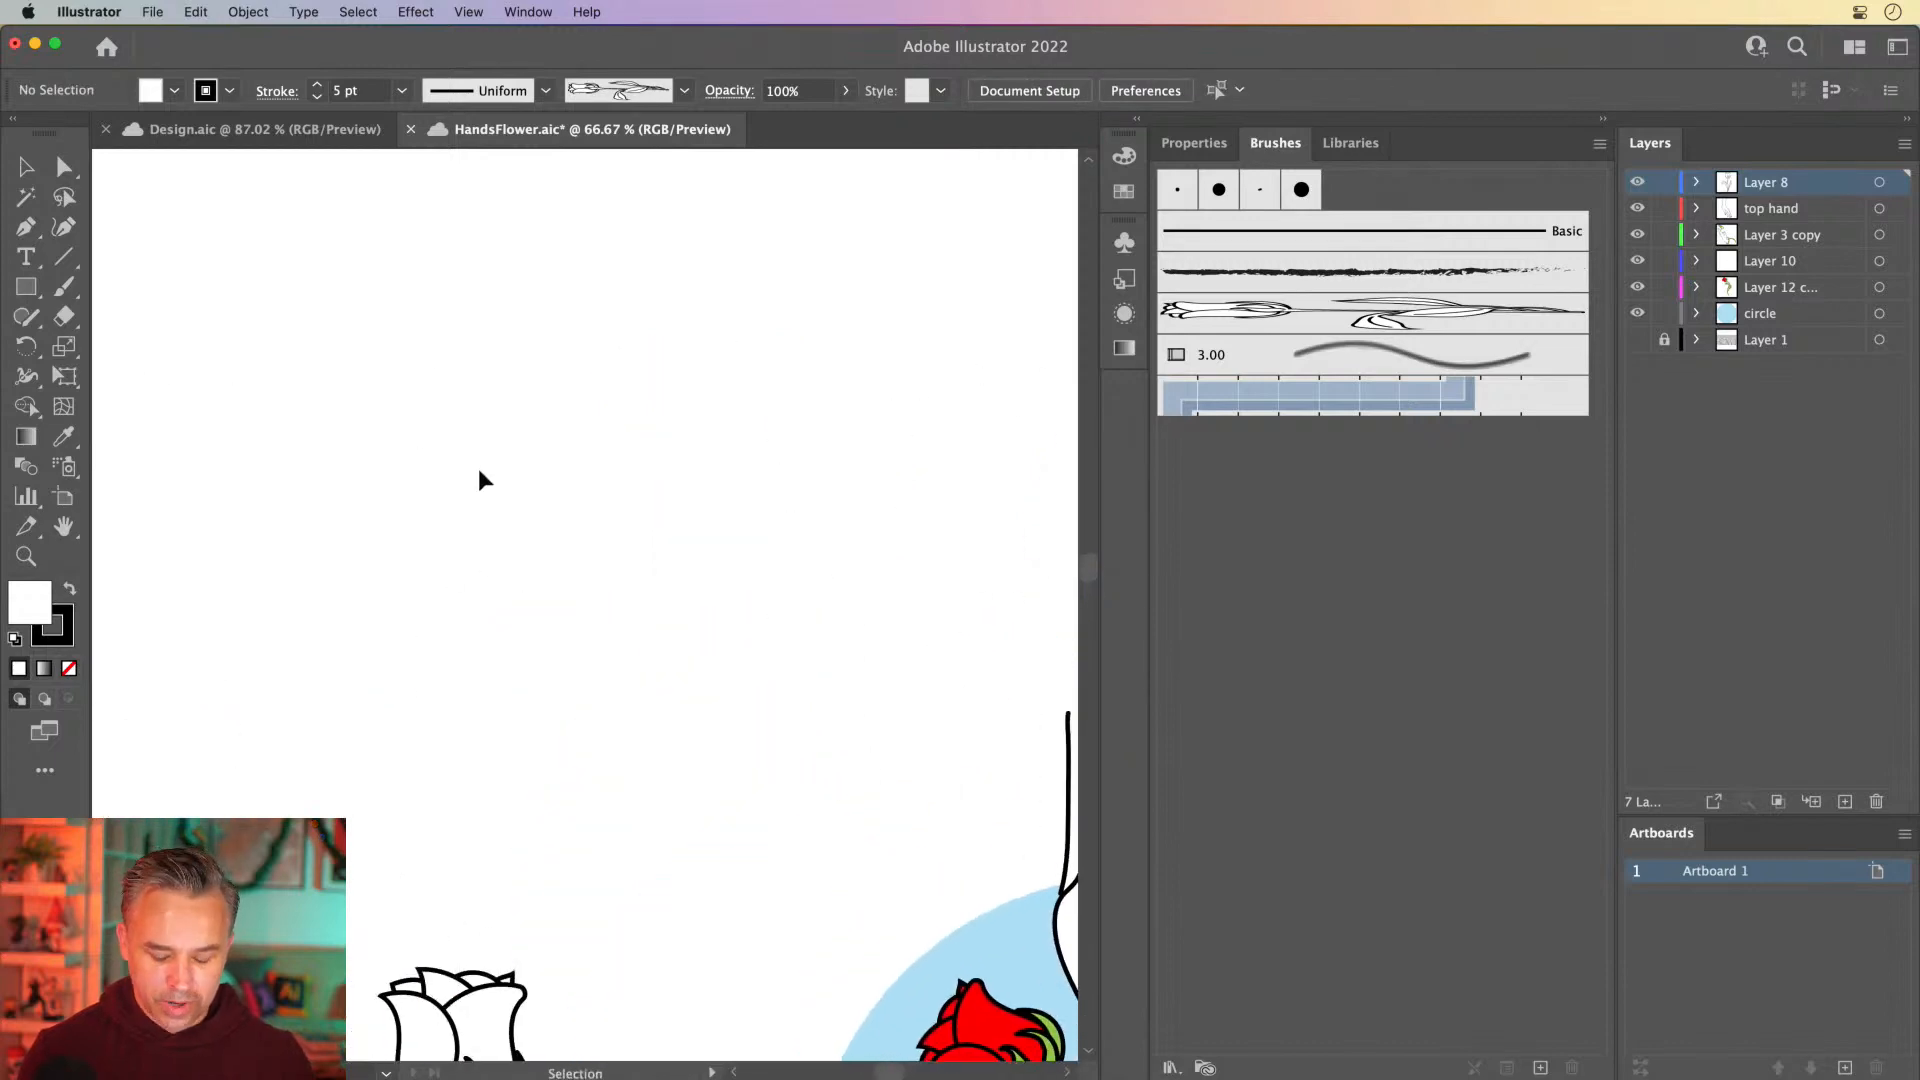
pyautogui.press('n')
pyautogui.click(1230, 322)
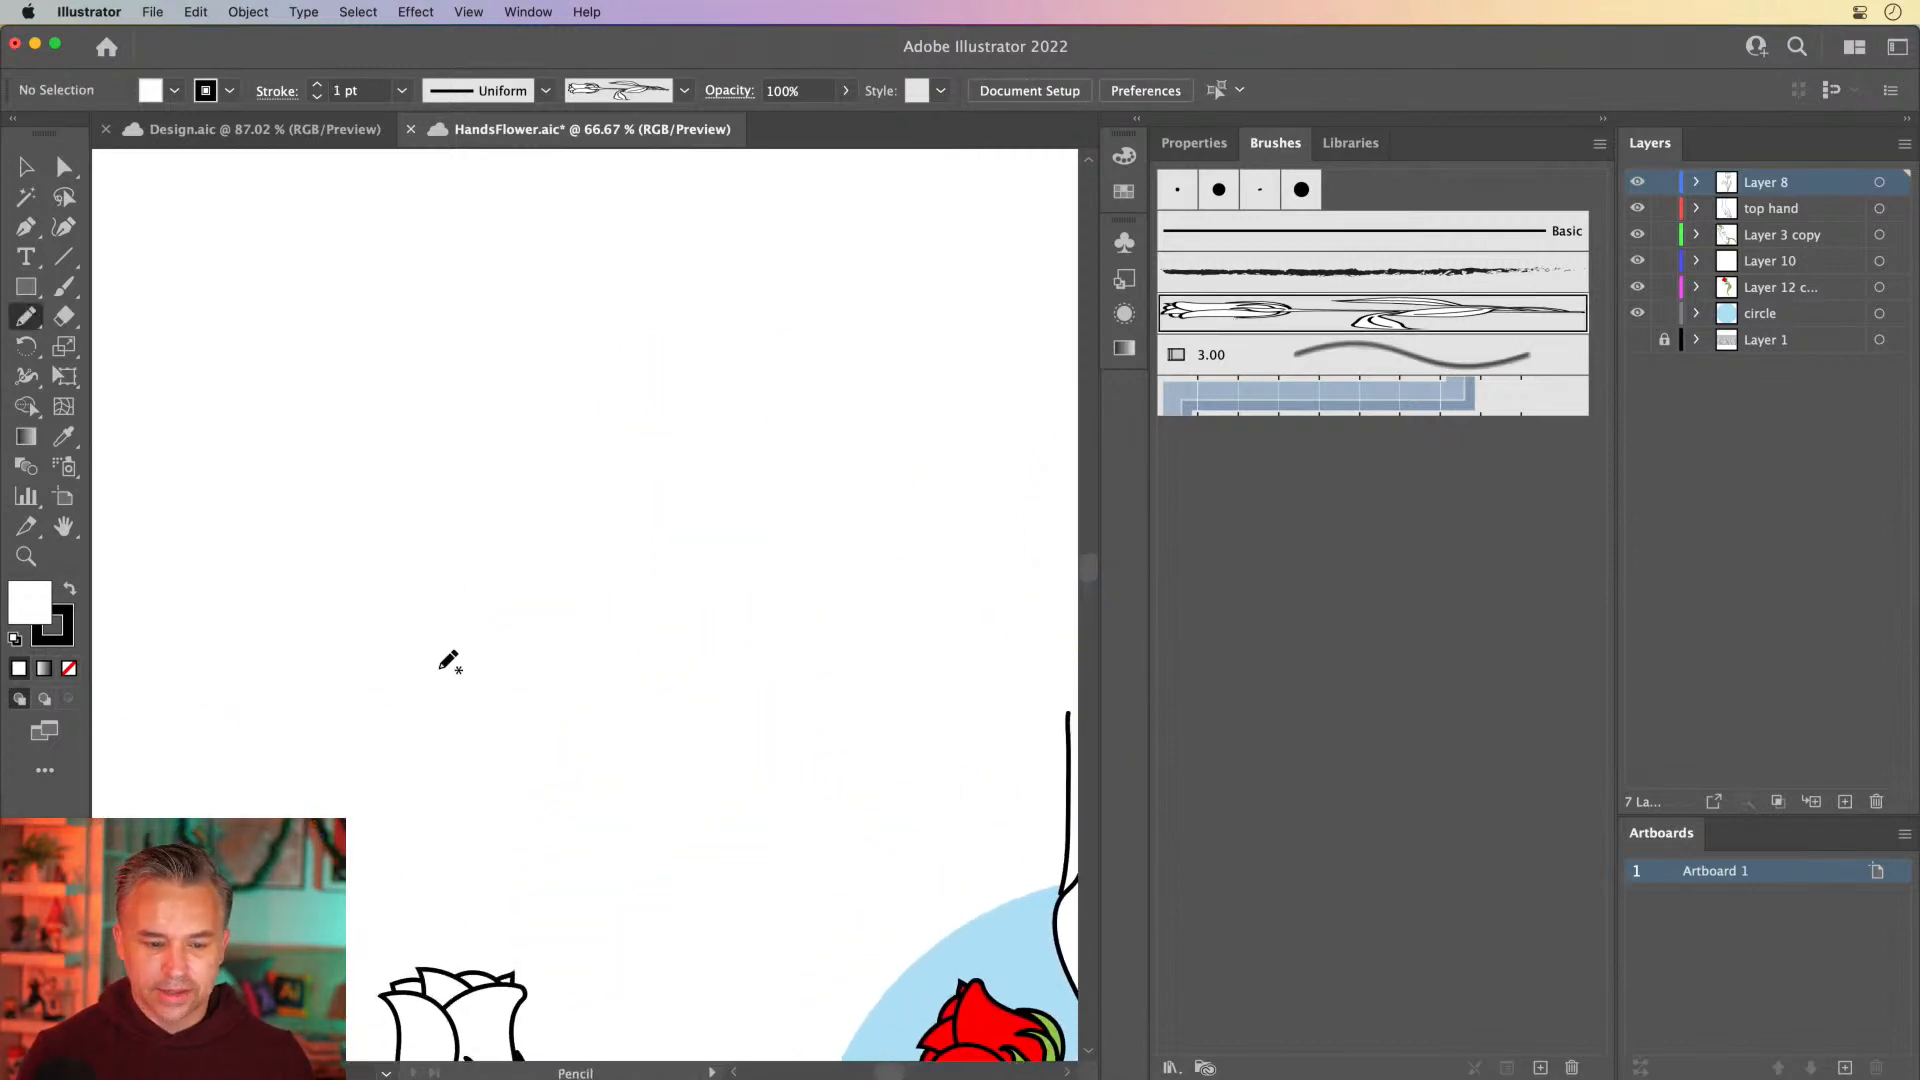
pyautogui.moveTo(441, 666)
pyautogui.mouseDown()
pyautogui.moveTo(611, 615)
pyautogui.moveTo(772, 335)
pyautogui.mouseUp()
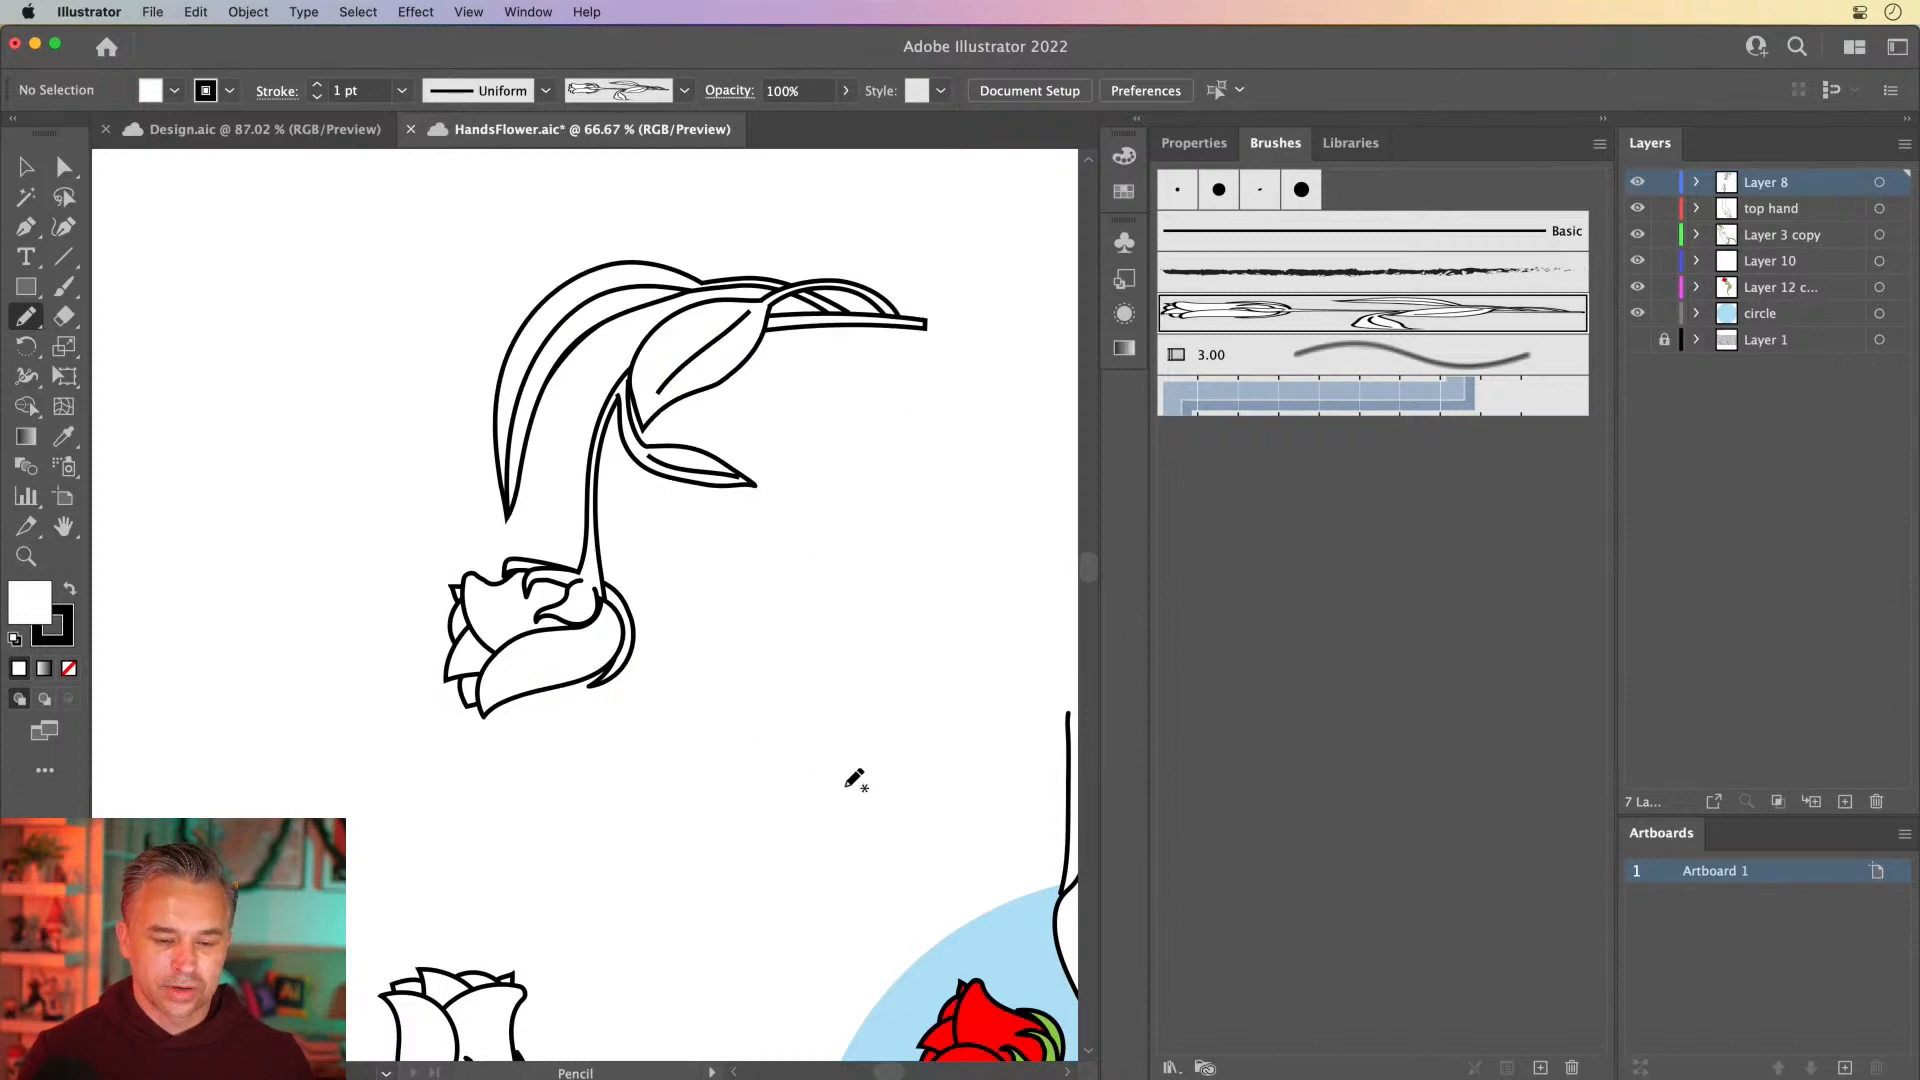
# Draw five more curved rose-brush strokes of varying length and direction around the first one
pyautogui.moveTo(855, 779); pyautogui.dragTo(880, 405)
pyautogui.moveTo(313, 352)
pyautogui.mouseDown()
pyautogui.moveTo(316, 735)
pyautogui.moveTo(375, 795)
pyautogui.mouseUp()
pyautogui.moveTo(222, 384)
pyautogui.mouseDown()
pyautogui.moveTo(587, 373)
pyautogui.moveTo(441, 898)
pyautogui.moveTo(440, 1030)
pyautogui.mouseUp()
pyautogui.moveTo(211, 244); pyautogui.dragTo(240, 598)
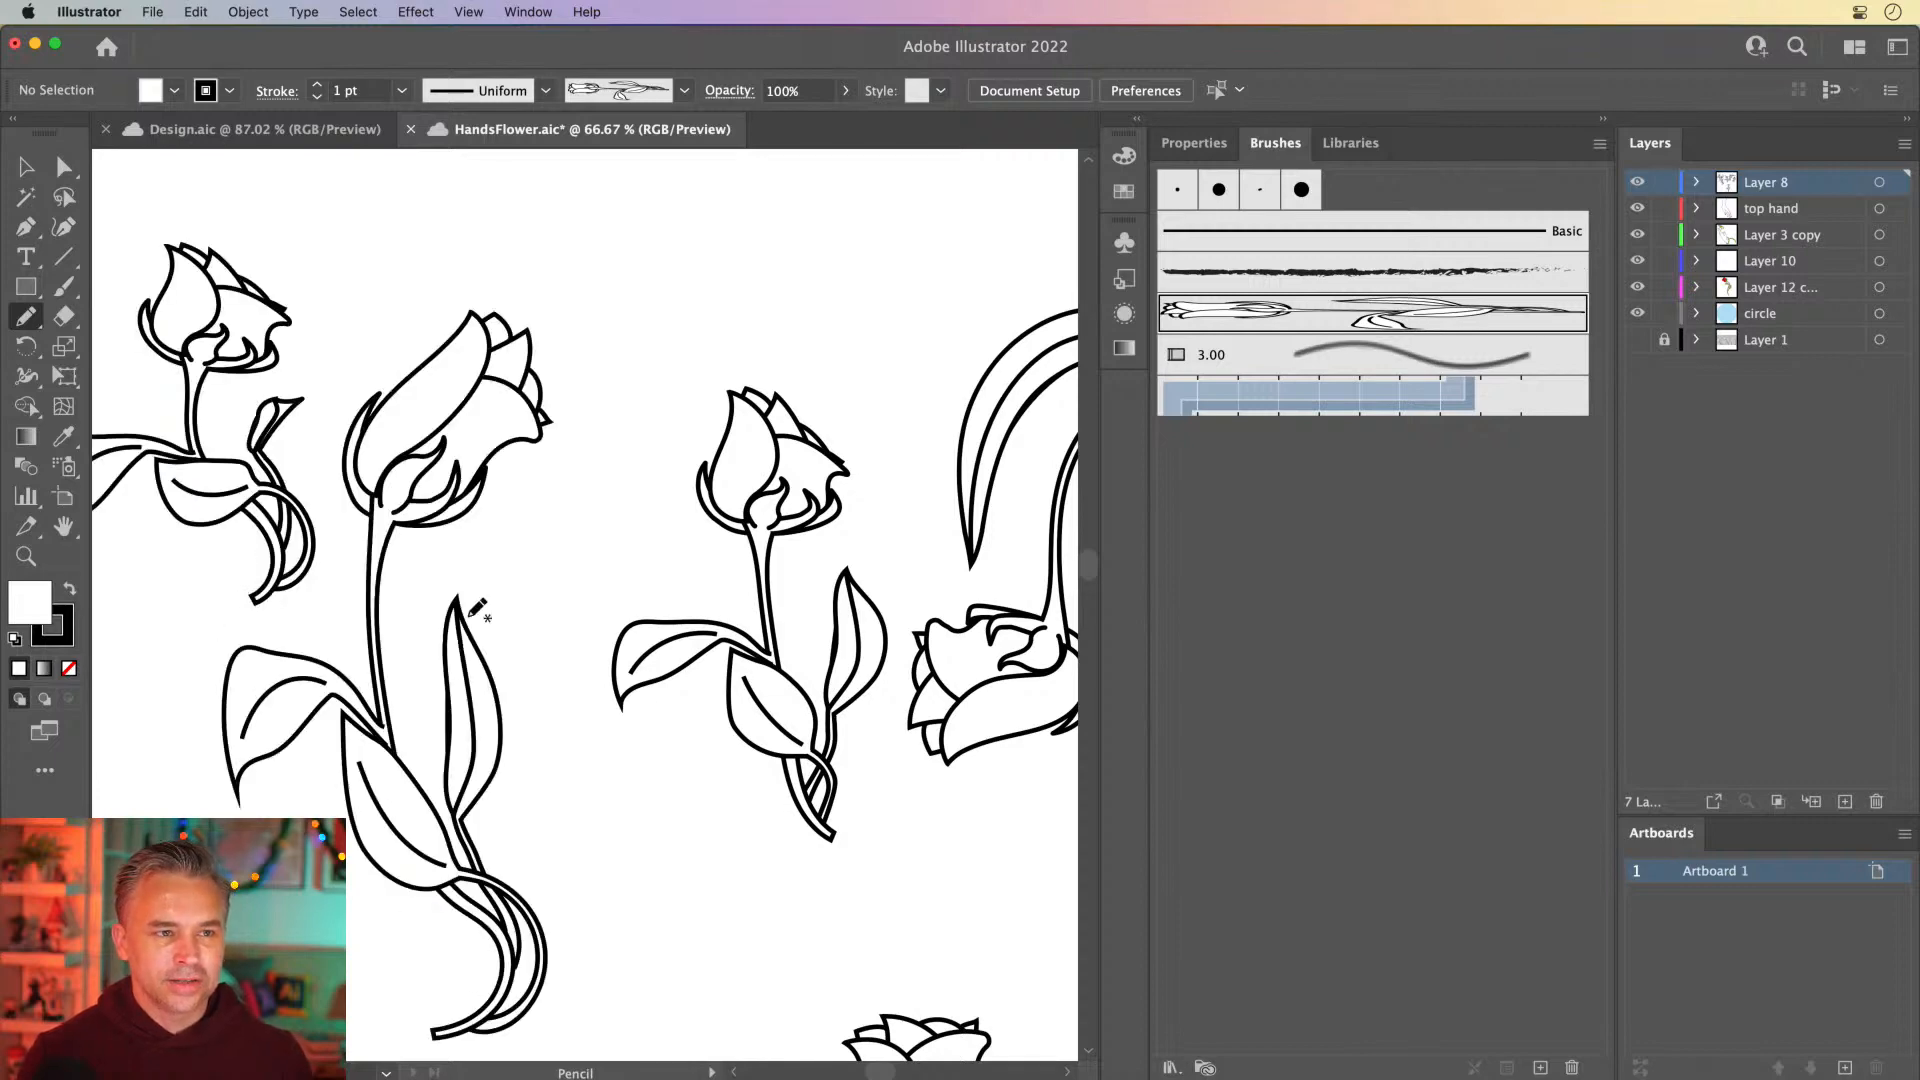
pyautogui.moveTo(572, 604); pyautogui.dragTo(808, 935)
# Draw two arching rose-brush strokes side by side above the other roses
pyautogui.press('super+minus')
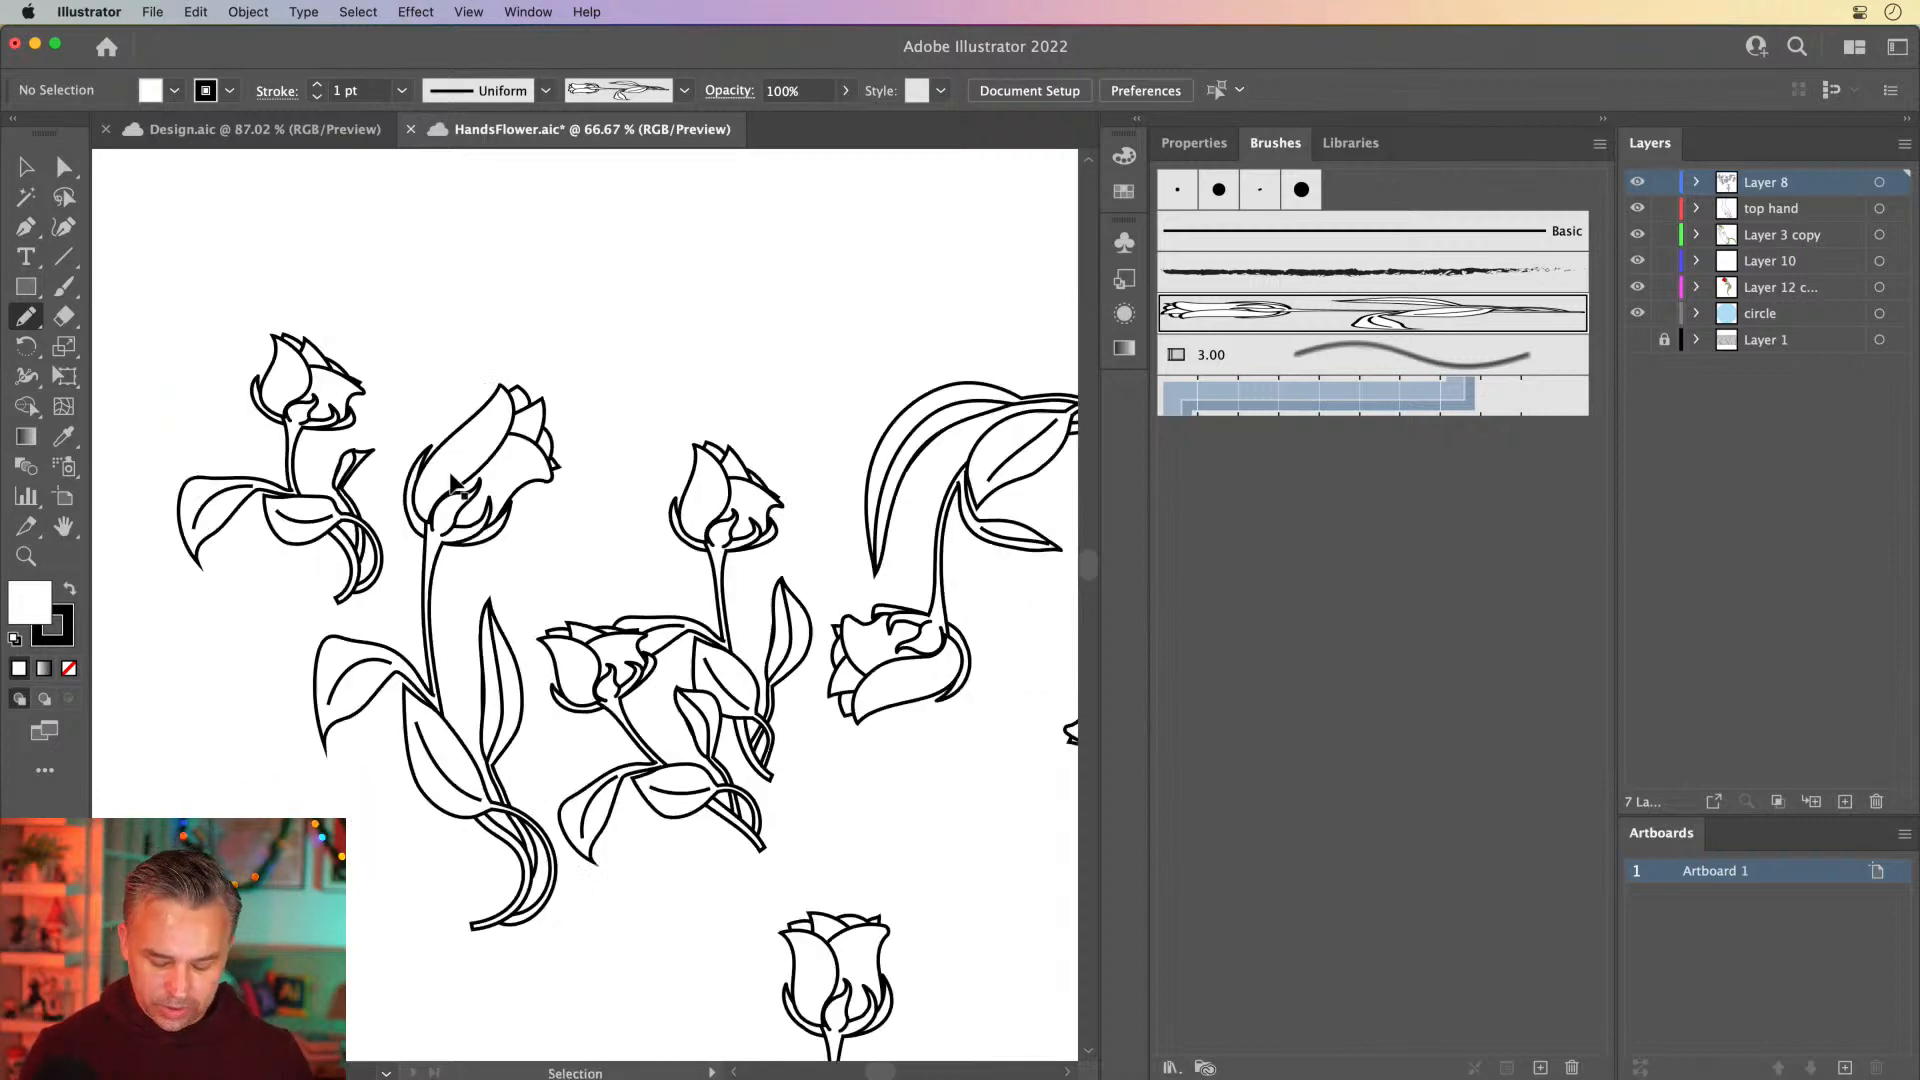
pyautogui.press('super+minus')
pyautogui.moveTo(648, 425)
pyautogui.mouseDown()
pyautogui.moveTo(720, 371)
pyautogui.moveTo(955, 322)
pyautogui.mouseUp()
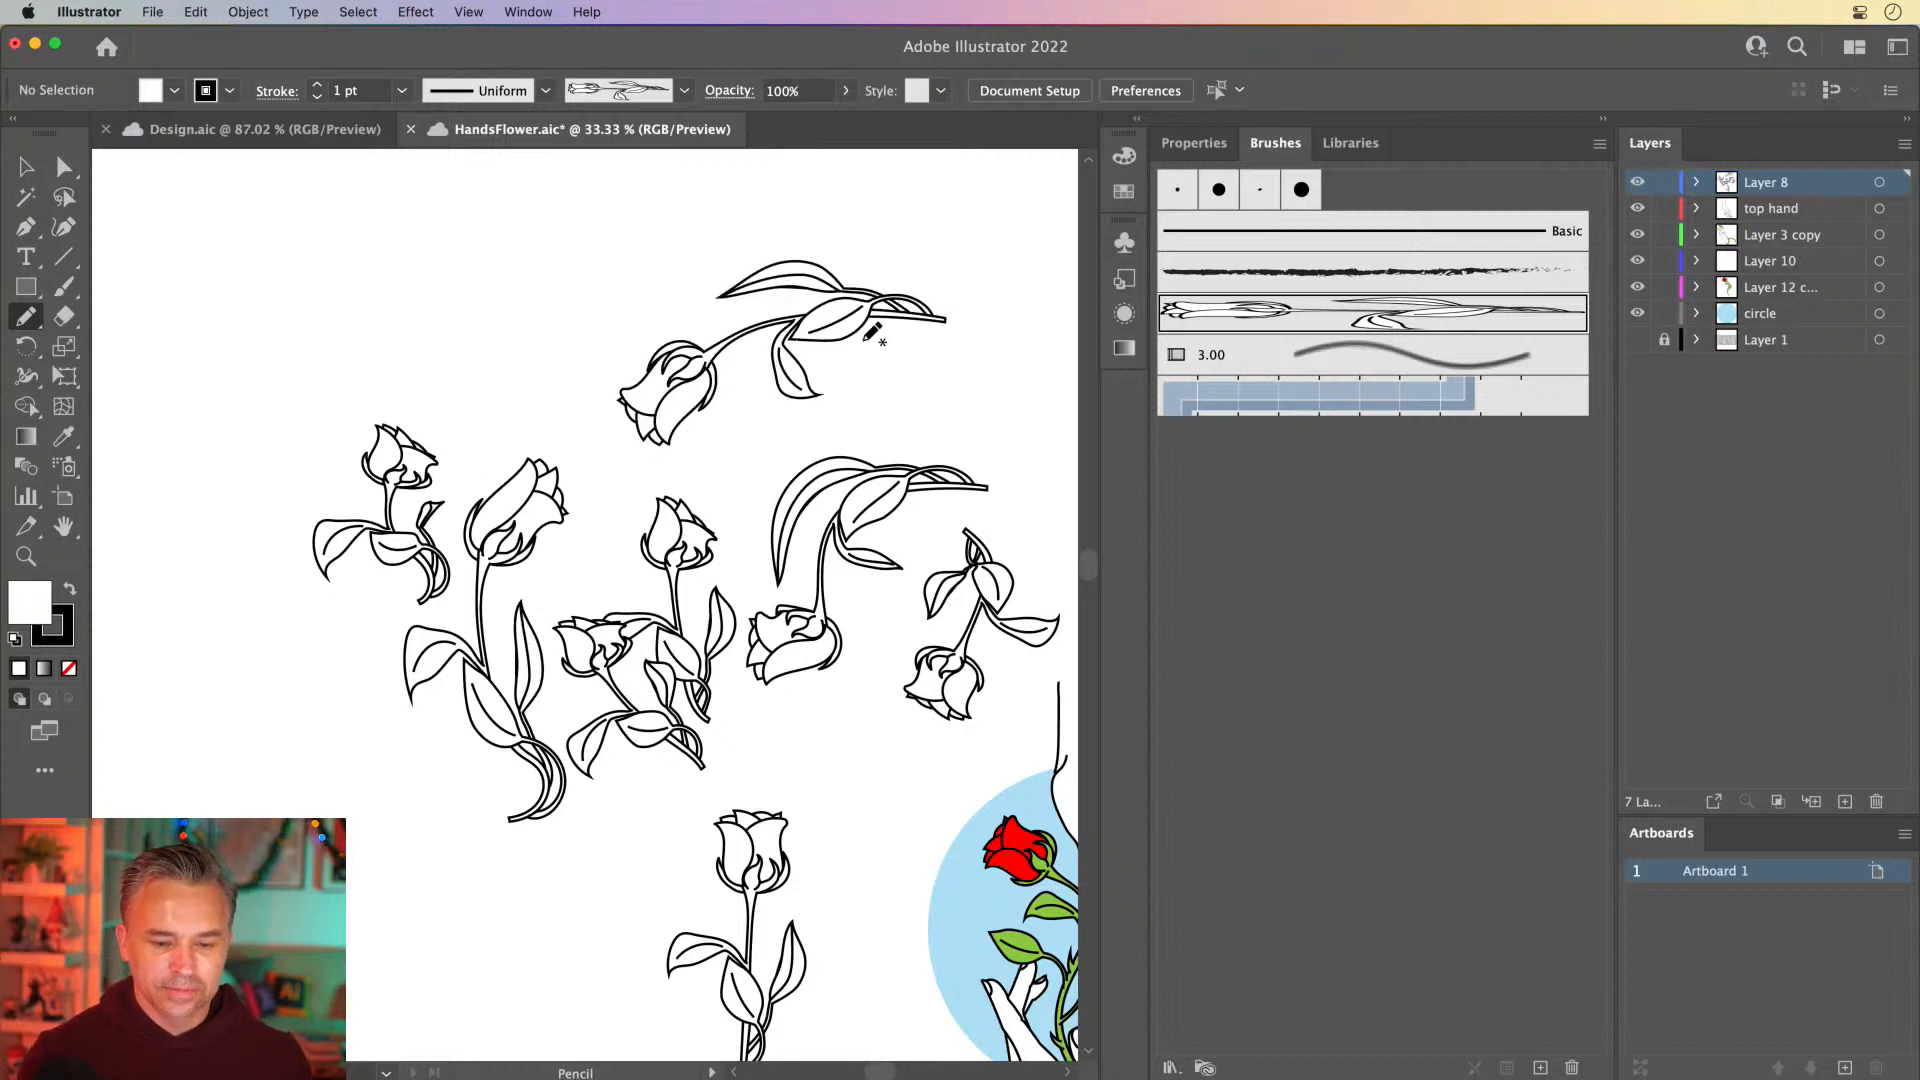
pyautogui.moveTo(585, 415)
pyautogui.mouseDown()
pyautogui.moveTo(422, 327)
pyautogui.moveTo(314, 338)
pyautogui.mouseUp()
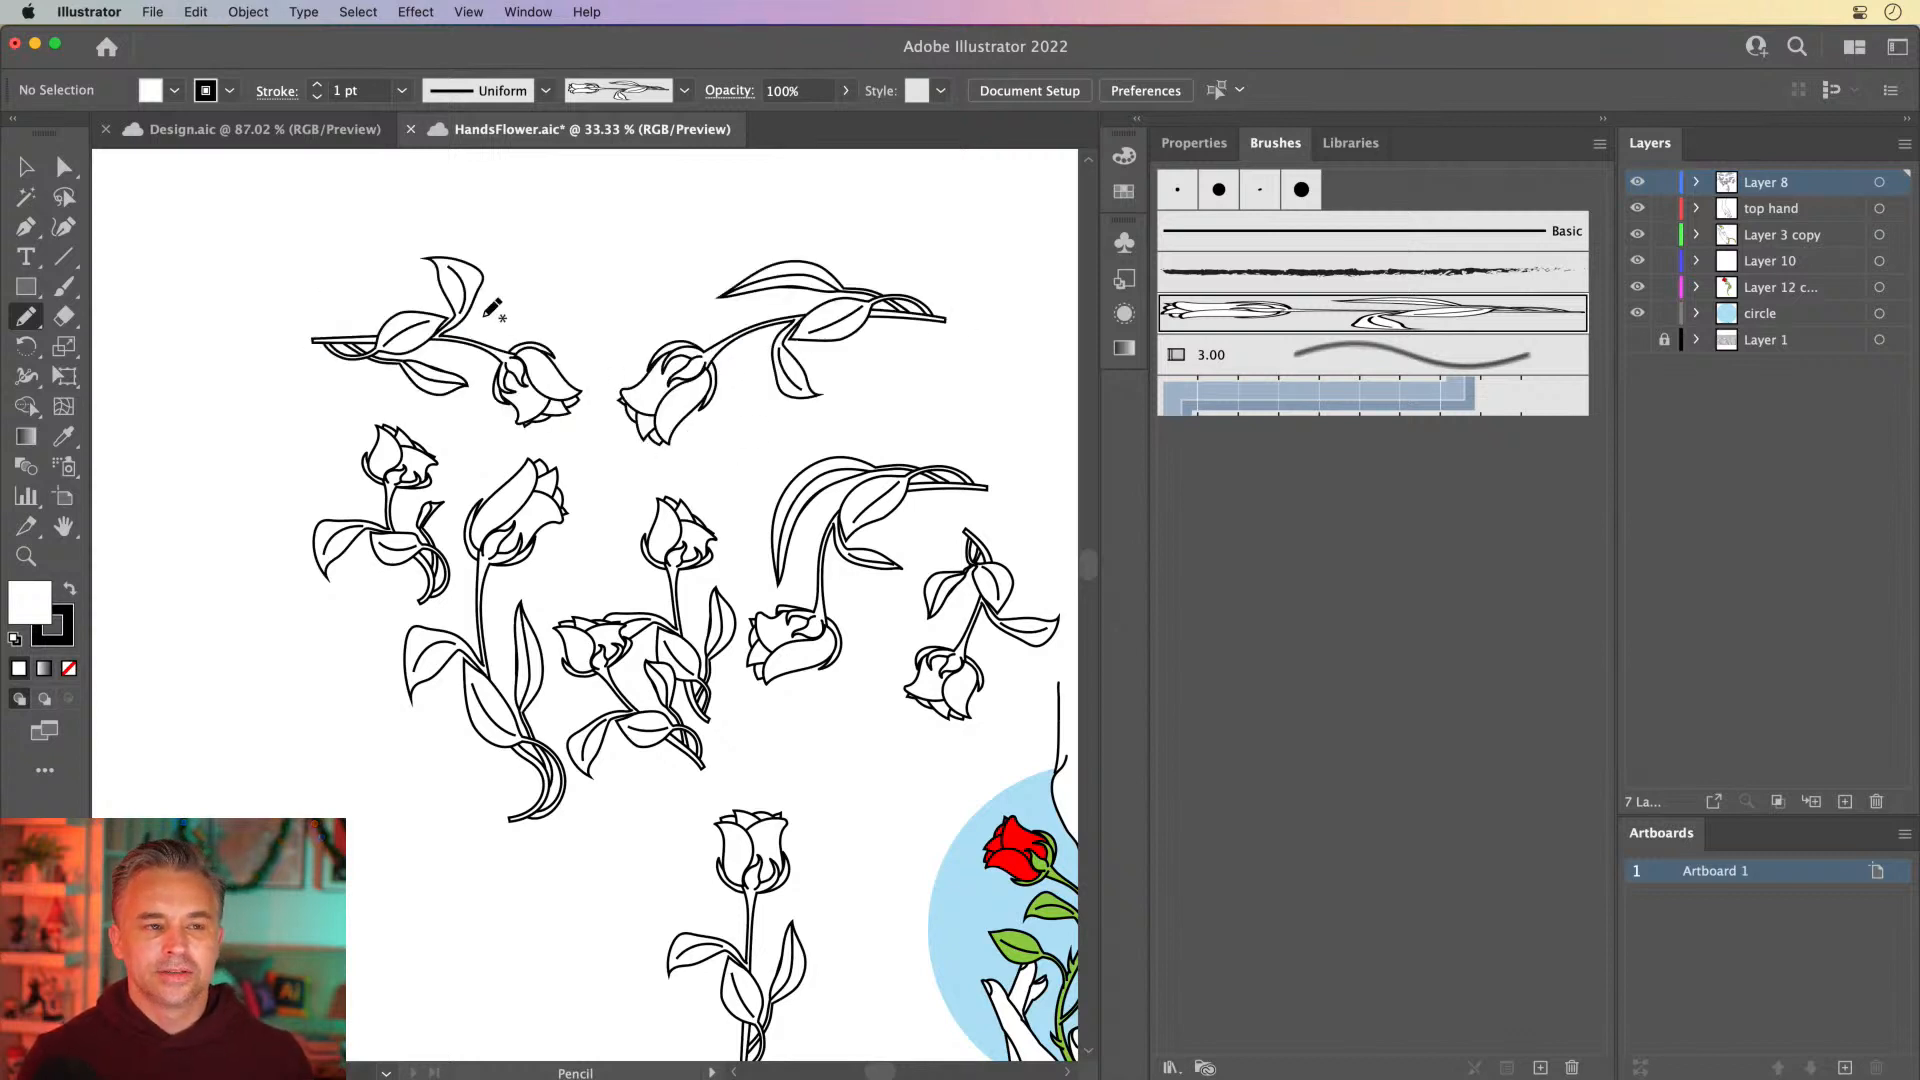
# Draw one more curved rose-brush stroke above the gap between the two topmost roses
pyautogui.moveTo(627, 345)
pyautogui.mouseDown()
pyautogui.moveTo(711, 193)
pyautogui.moveTo(768, 204)
pyautogui.mouseUp()
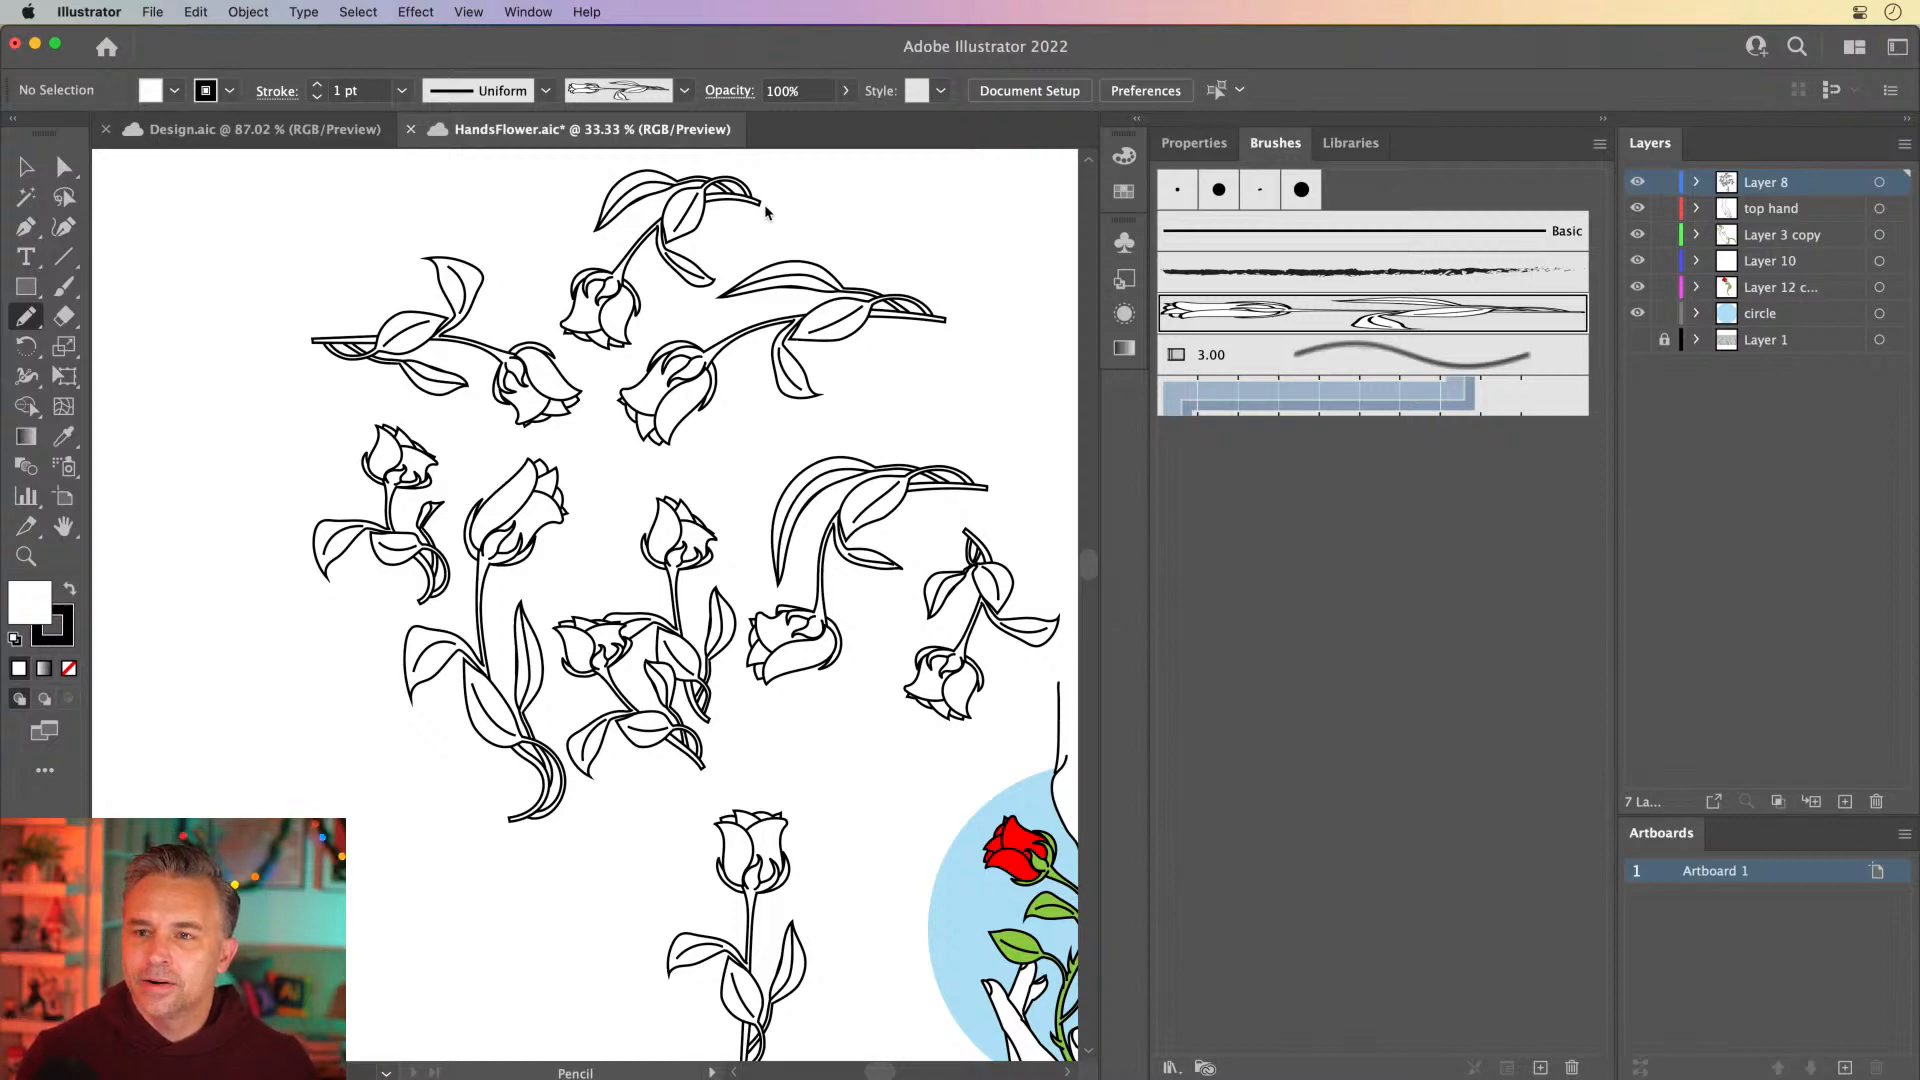
pyautogui.moveTo(738, 321)
pyautogui.mouseDown()
pyautogui.moveTo(728, 251)
pyautogui.moveTo(432, 244)
pyautogui.moveTo(472, 280)
pyautogui.moveTo(642, 279)
pyautogui.mouseUp()
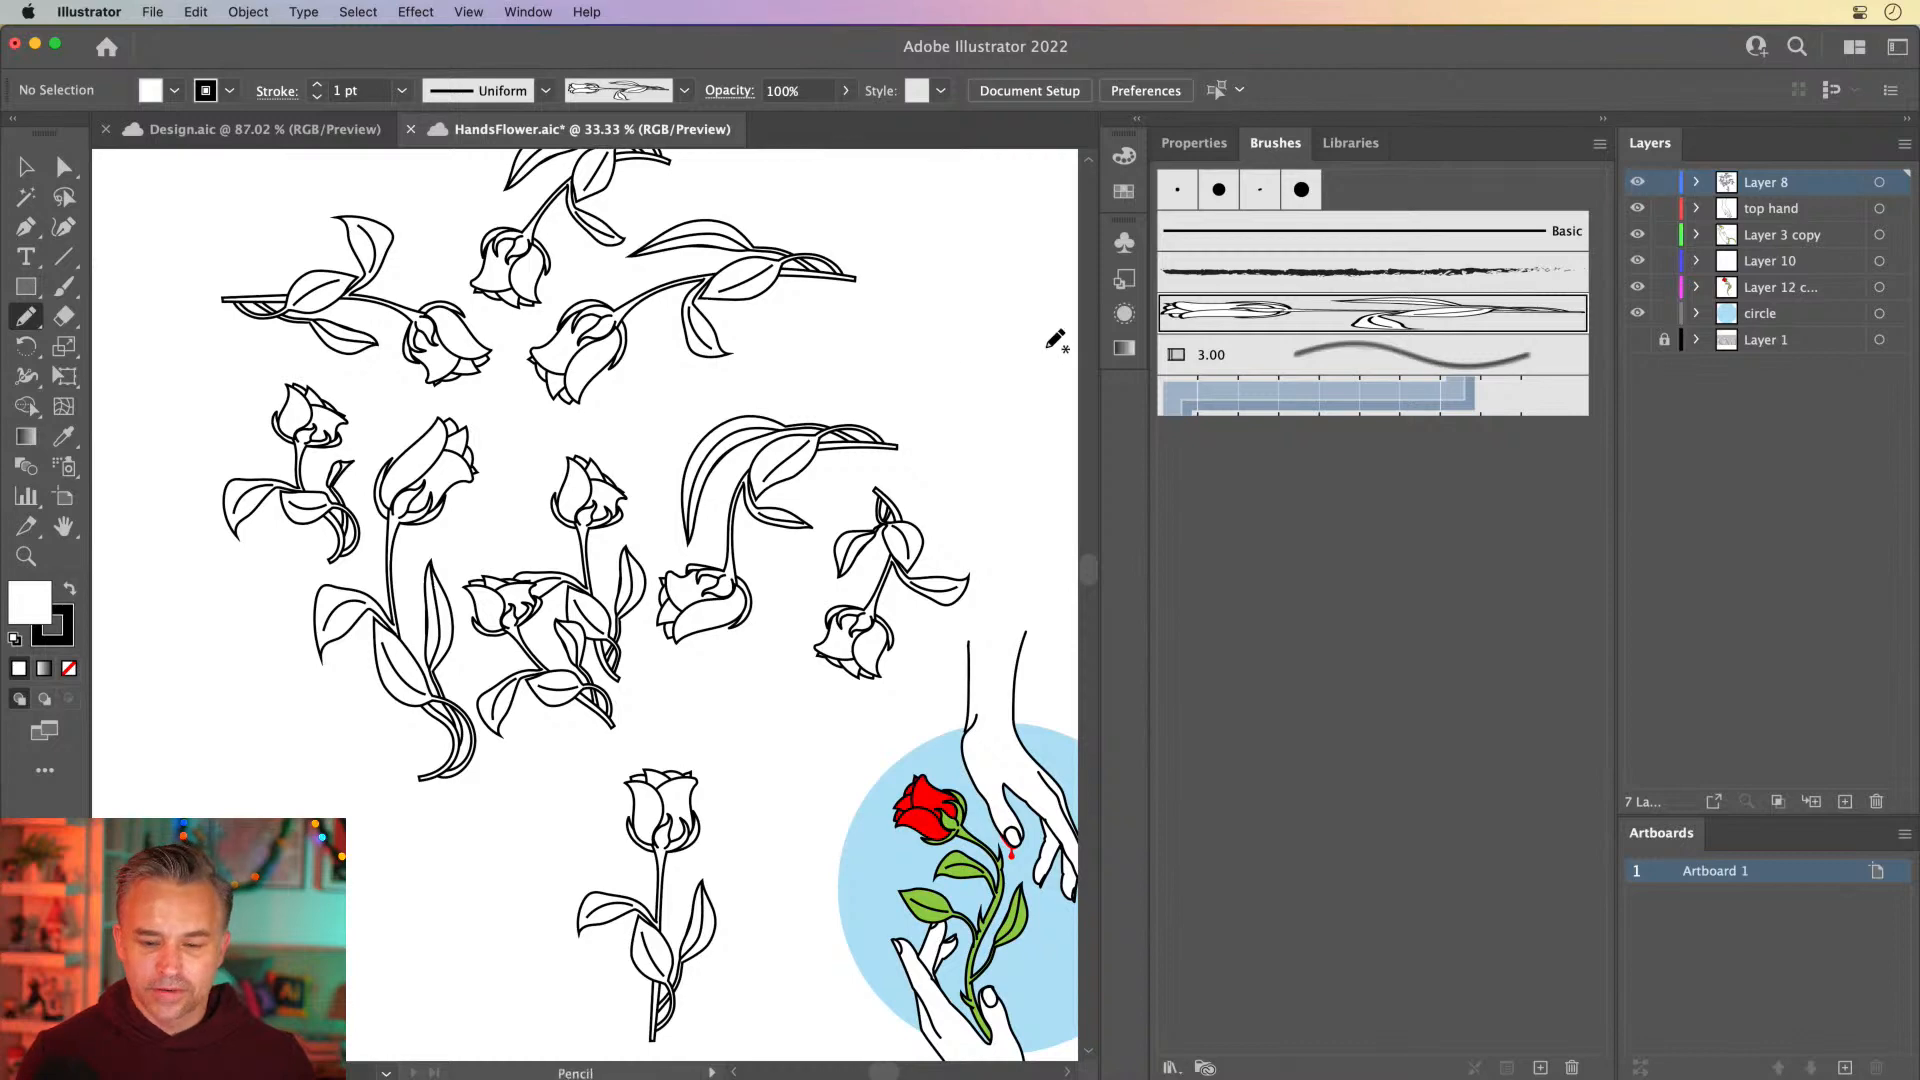
# Narrow the Brushes panel group to give the canvas more width
pyautogui.moveTo(1148, 433); pyautogui.dragTo(1313, 433)
pyautogui.moveTo(780, 737); pyautogui.dragTo(622, 429)
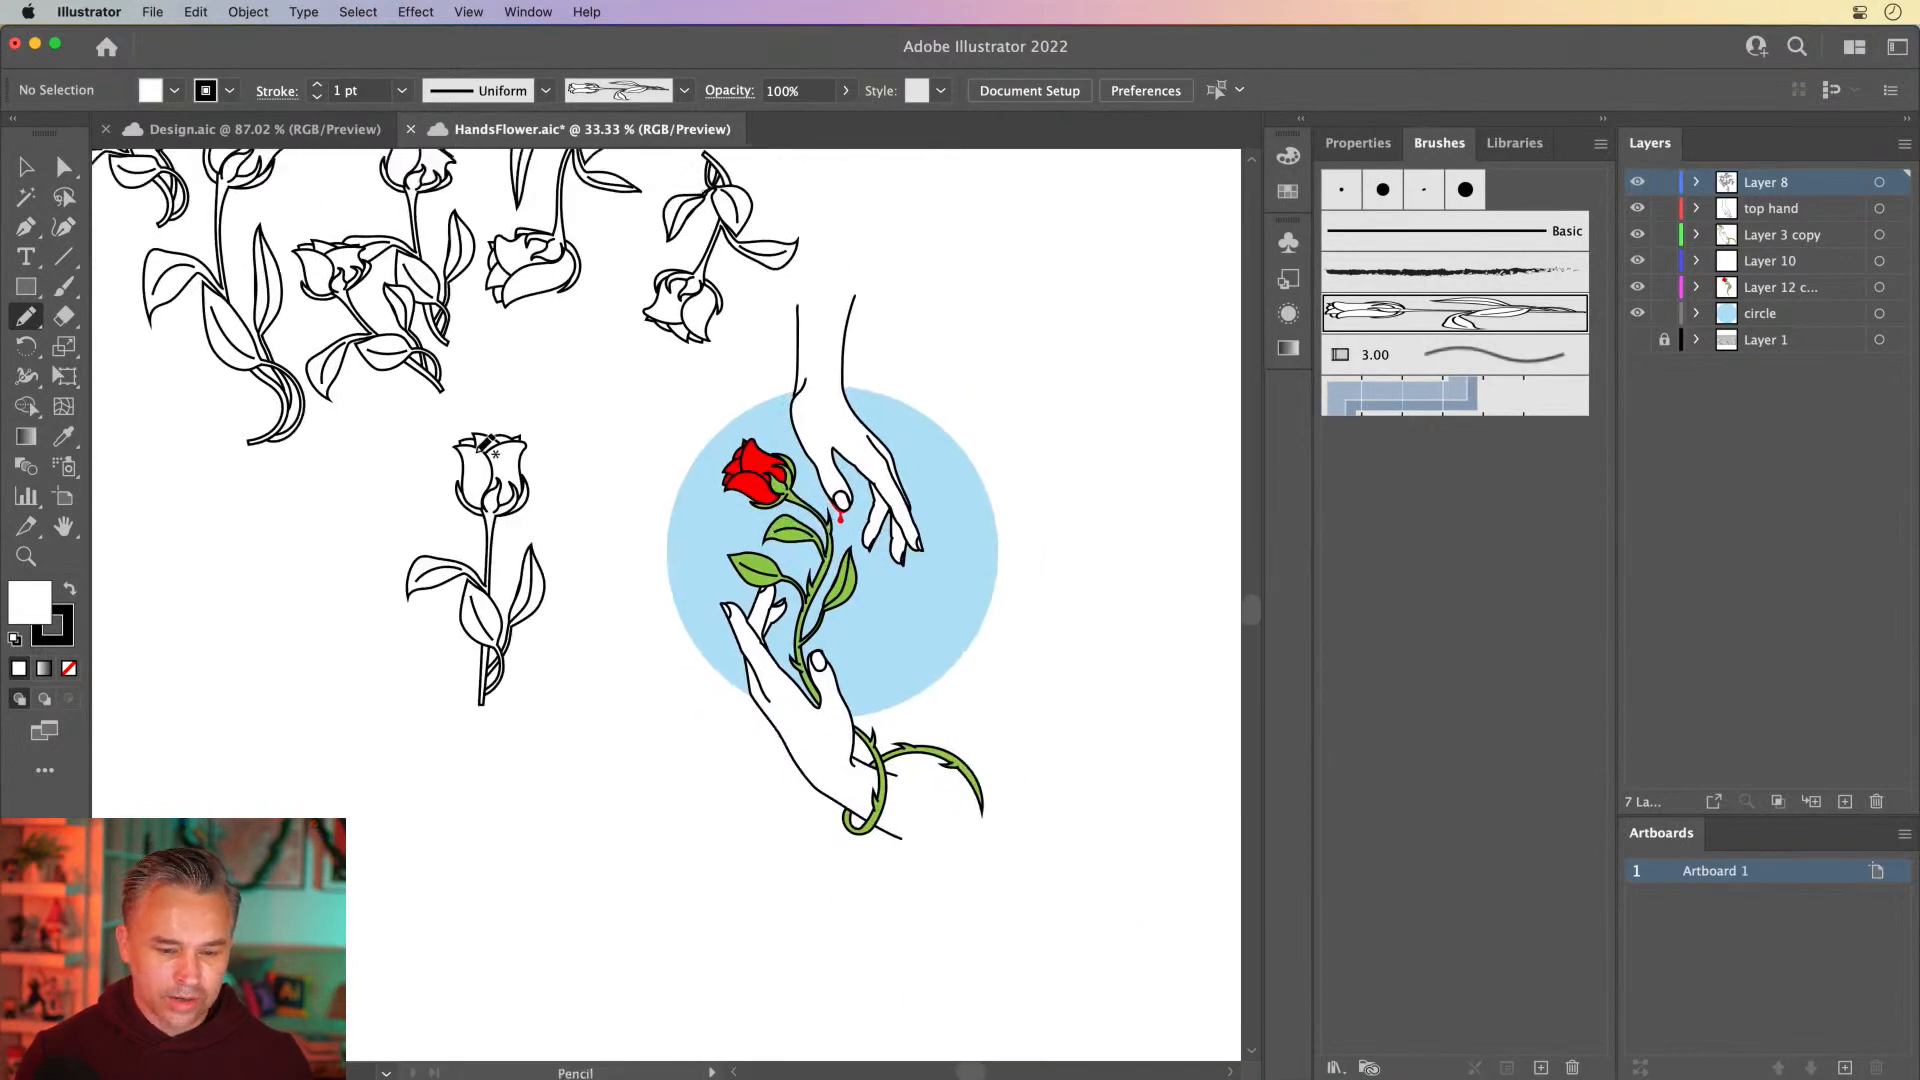
pyautogui.press('super+equal')
pyautogui.press('super+equal')
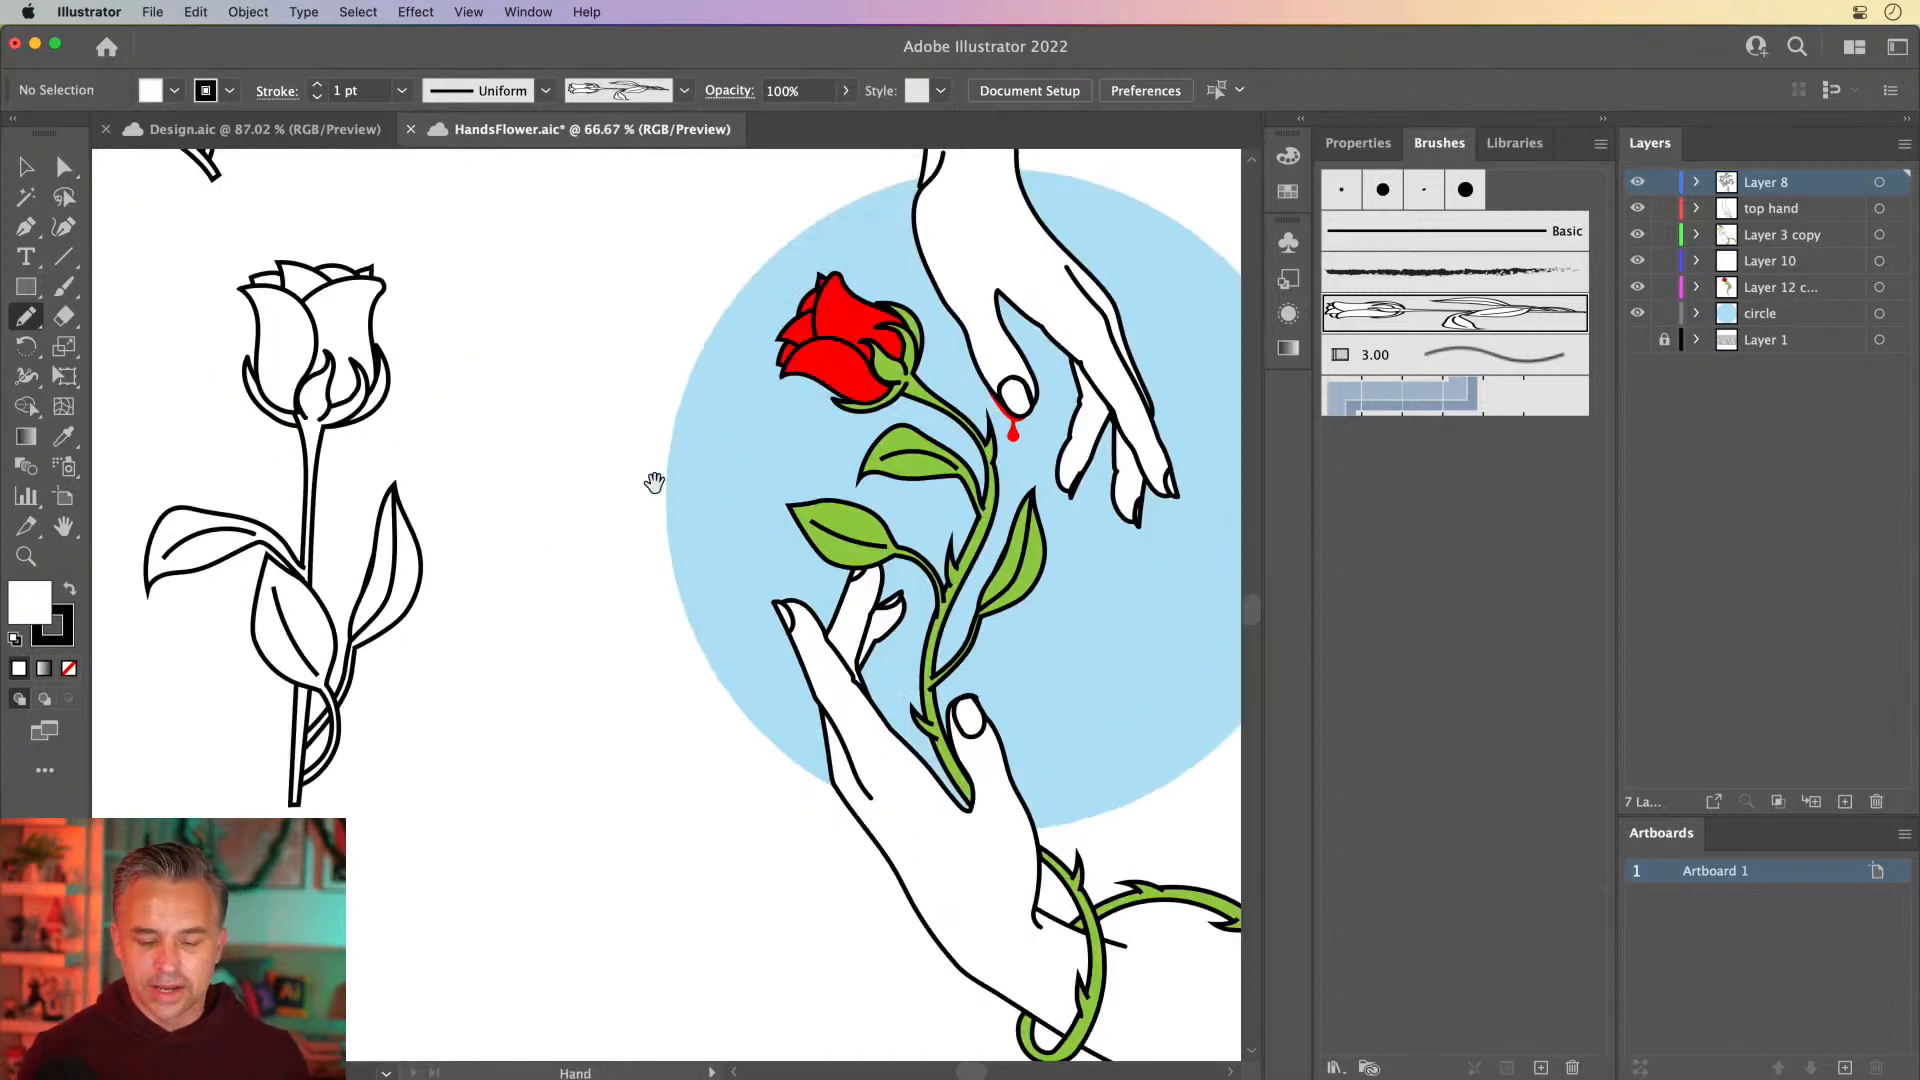
pyautogui.moveTo(651, 480)
pyautogui.mouseDown()
pyautogui.moveTo(328, 528)
pyautogui.moveTo(441, 570)
pyautogui.mouseUp()
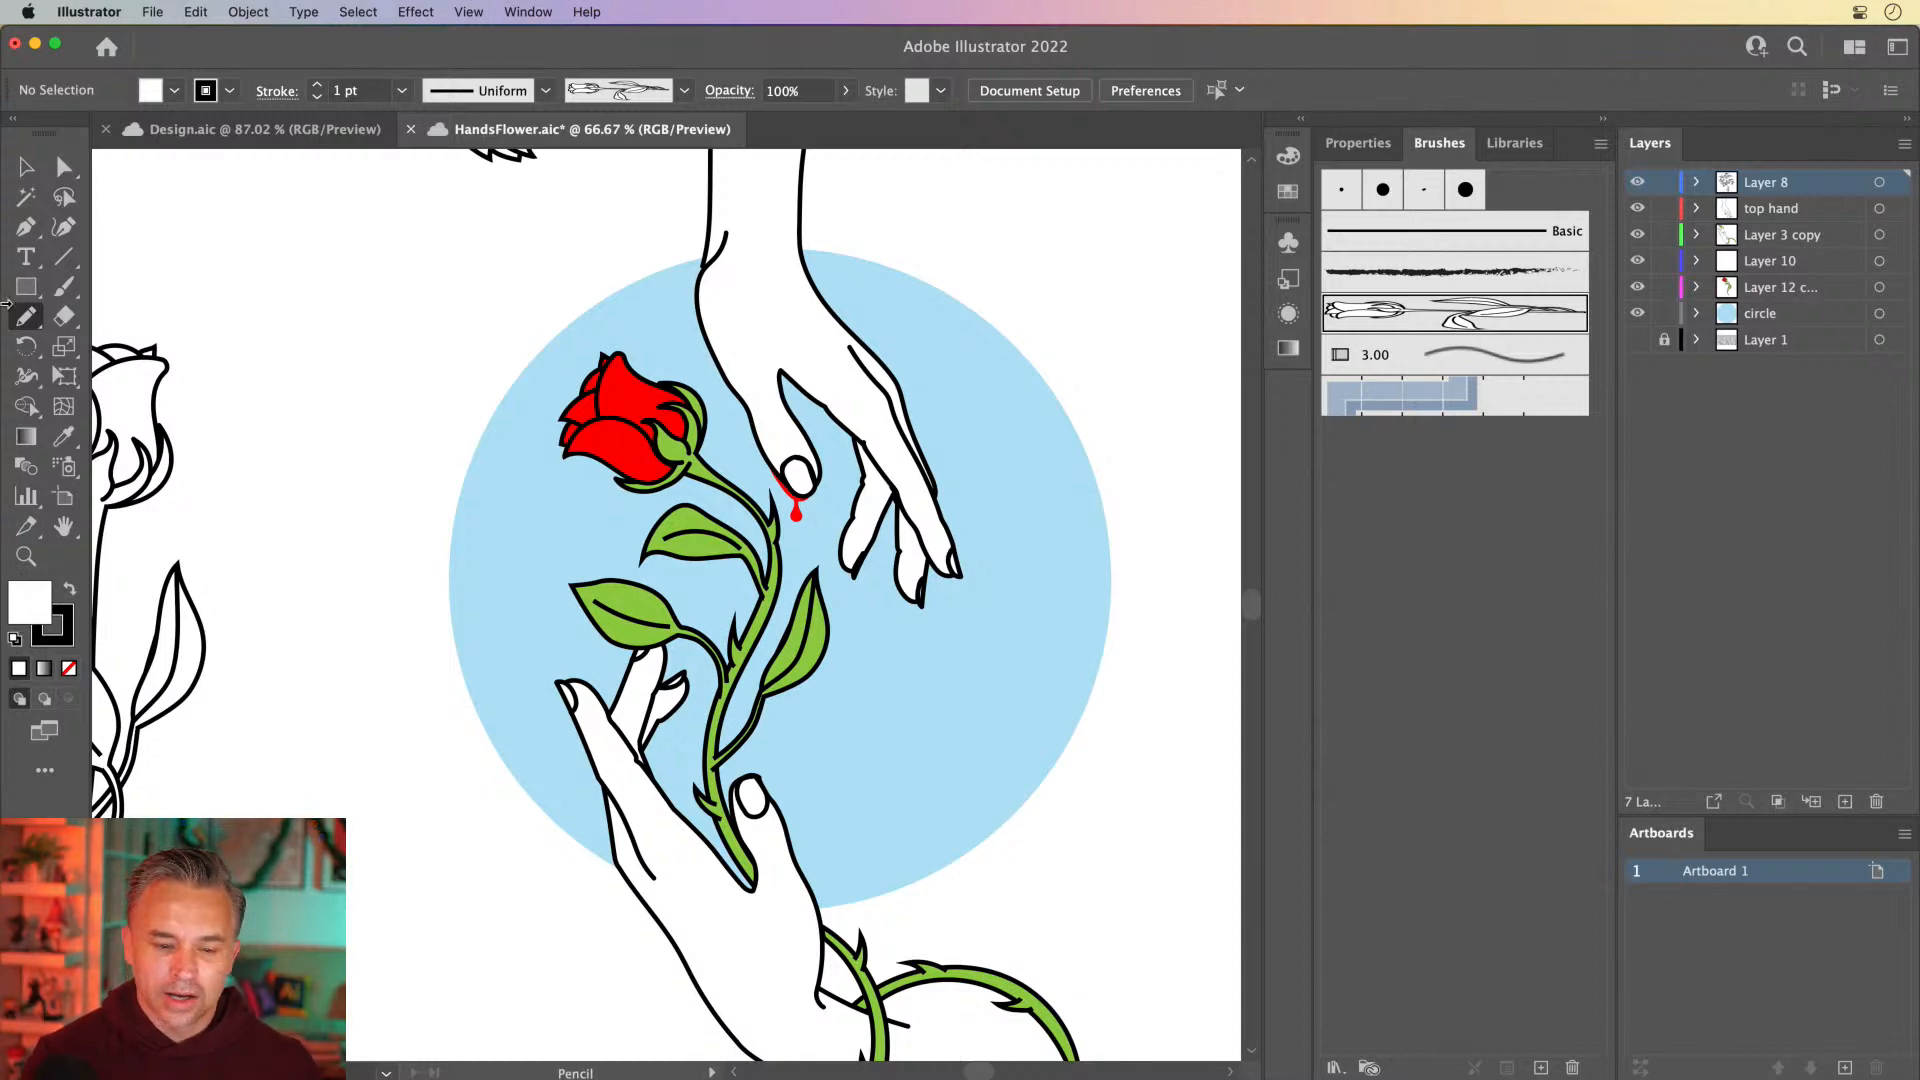
# Select all the rose-brush strokes above the original white rose and delete them
pyautogui.click(24, 168)
pyautogui.press('super+minus')
pyautogui.press('super+minus')
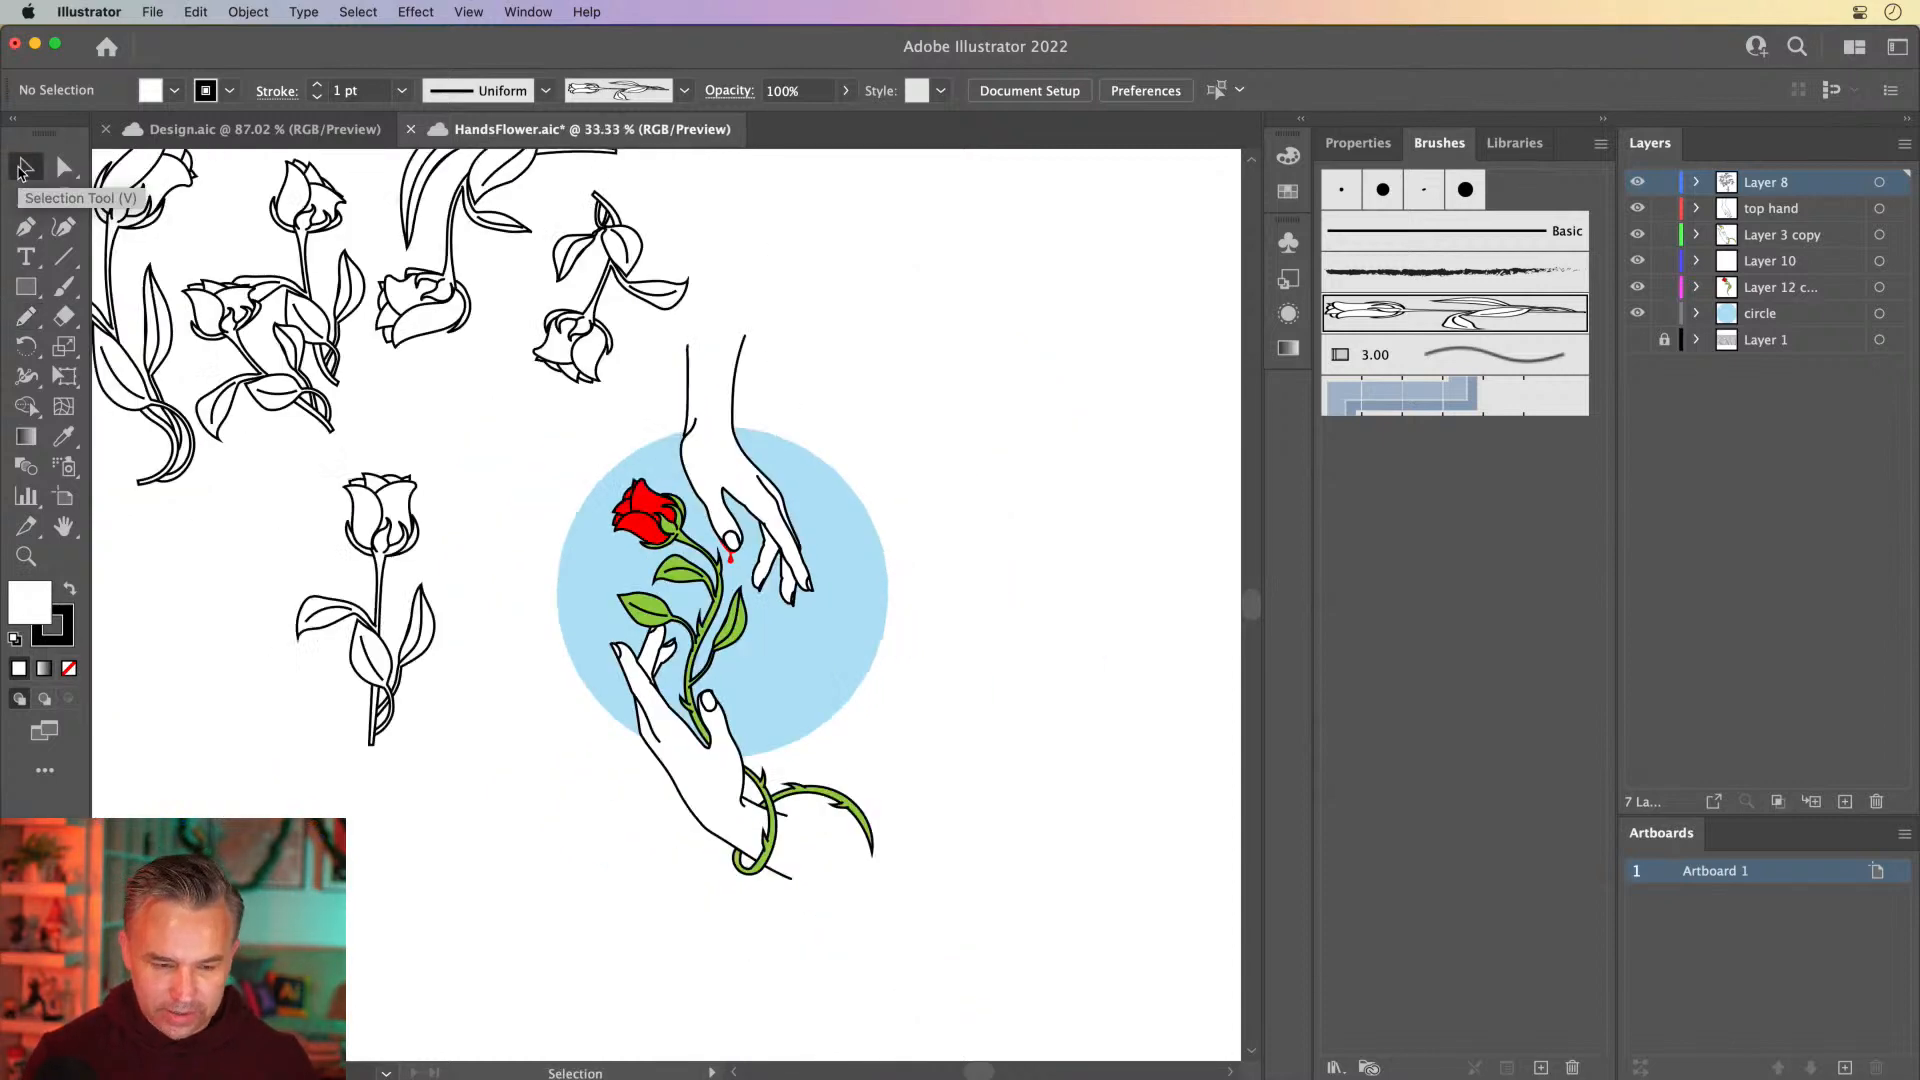
pyautogui.press('super+minus')
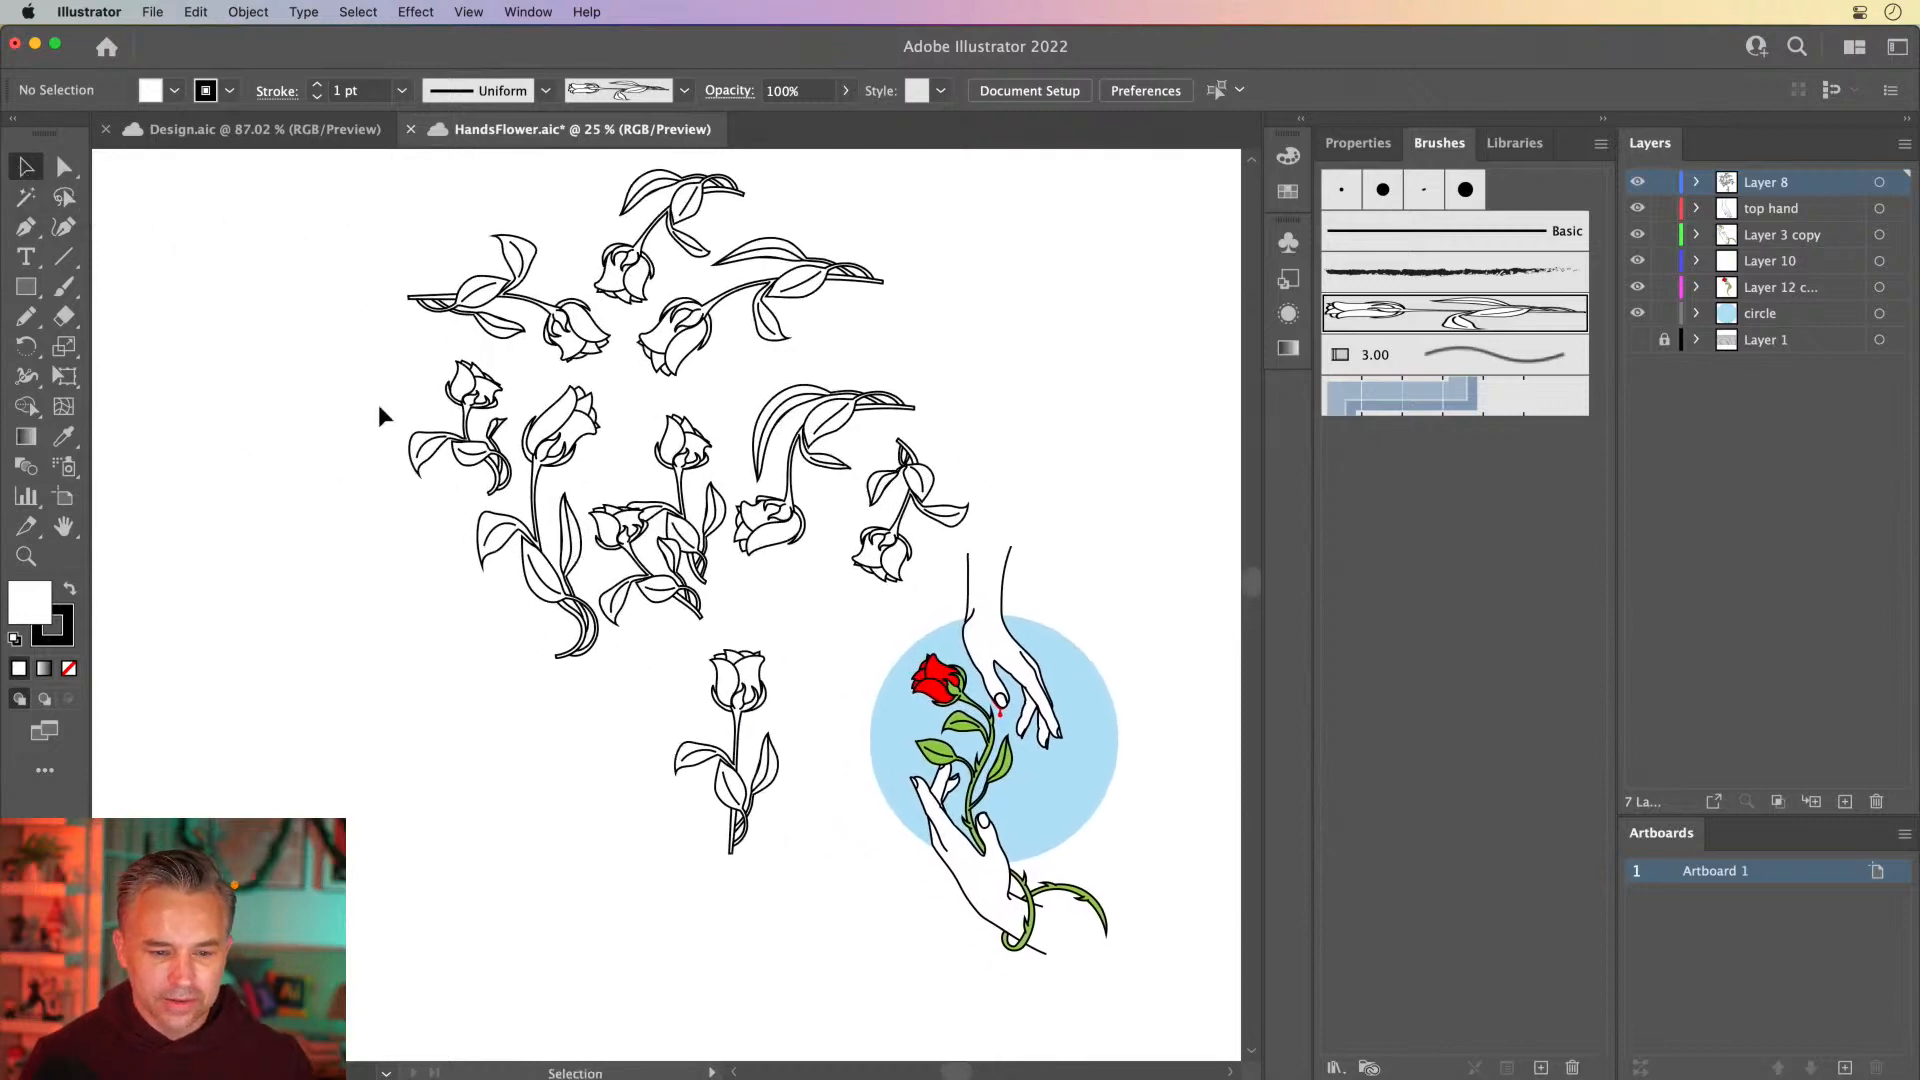
pyautogui.moveTo(334, 186)
pyautogui.mouseDown()
pyautogui.moveTo(672, 482)
pyautogui.moveTo(891, 582)
pyautogui.mouseUp()
pyautogui.press('Delete')
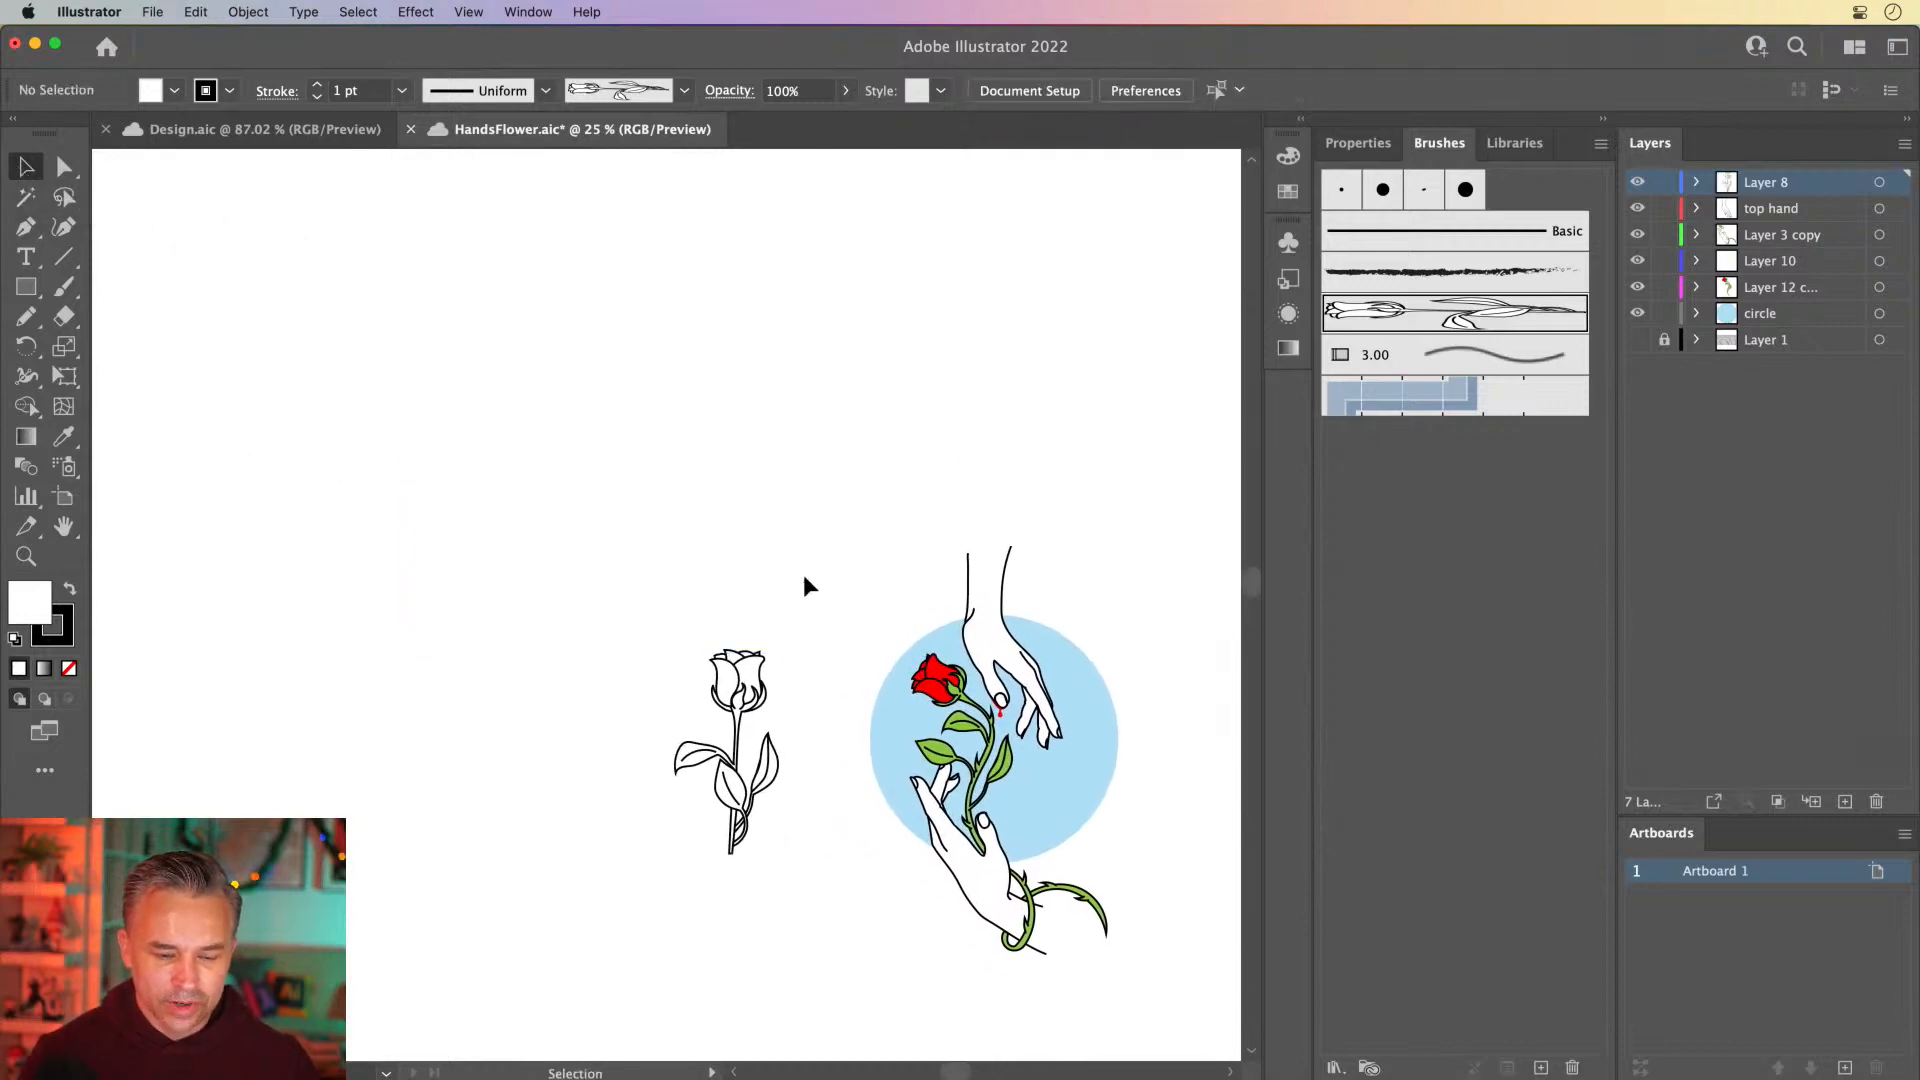
# Place the rose art brush's artwork on the empty canvas above the hands and delete it again
pyautogui.moveTo(611, 588); pyautogui.dragTo(826, 892)
pyautogui.hscroll(4, 540, 510)
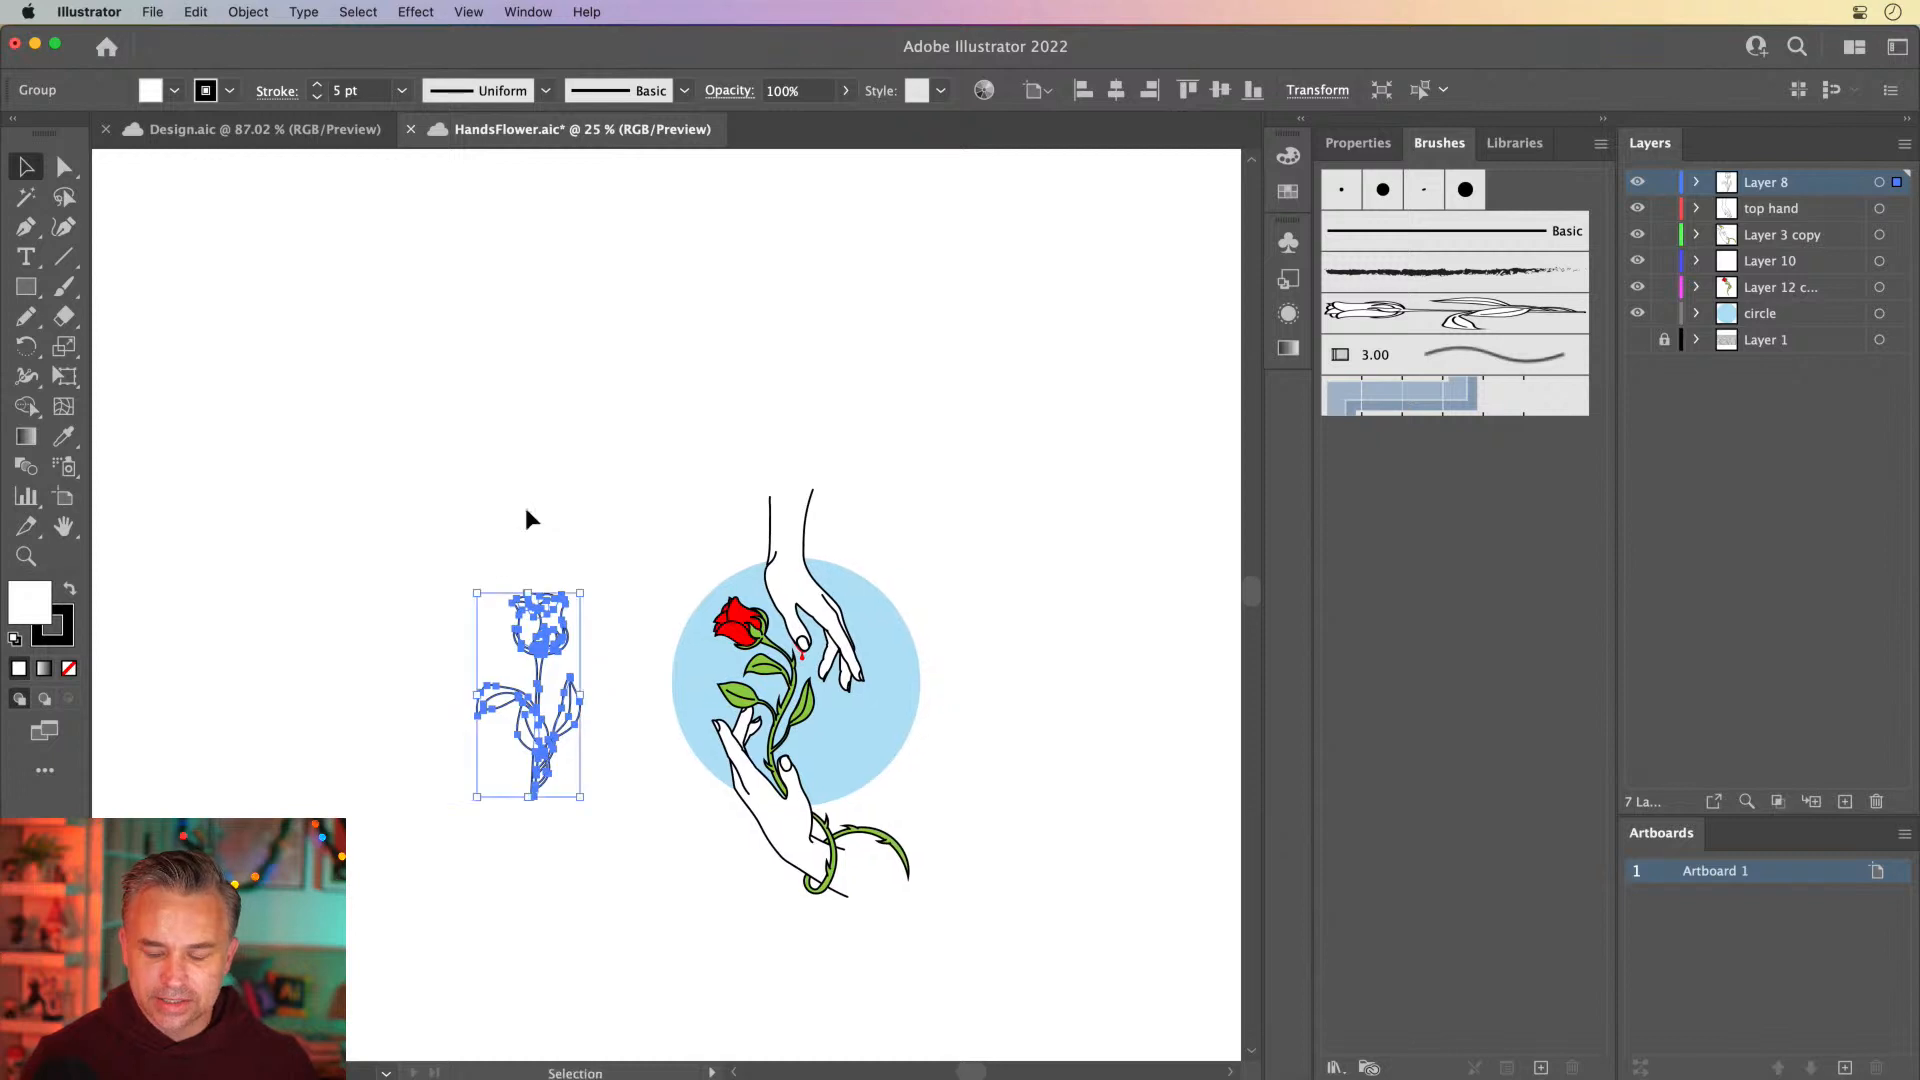
pyautogui.click(848, 387)
pyautogui.moveTo(1455, 312); pyautogui.dragTo(828, 325)
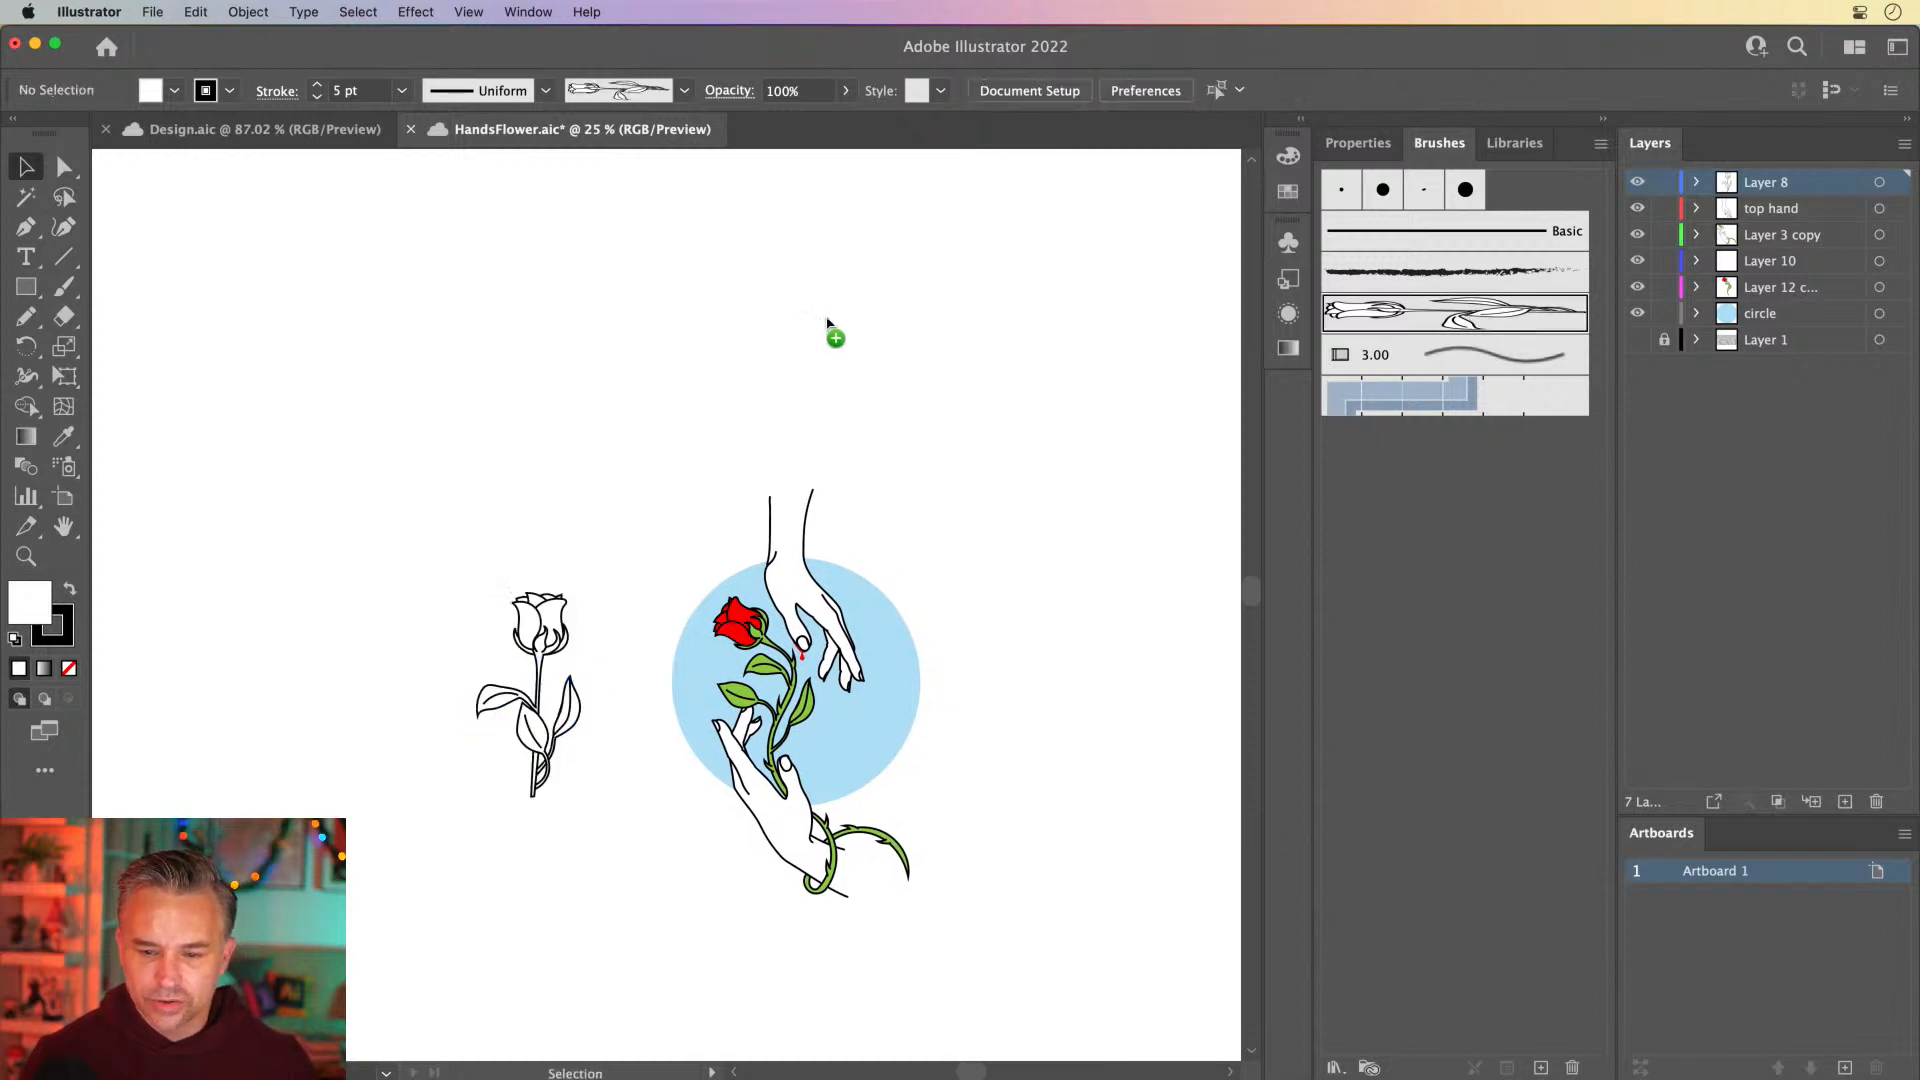
pyautogui.click(790, 320)
pyautogui.press('Delete')
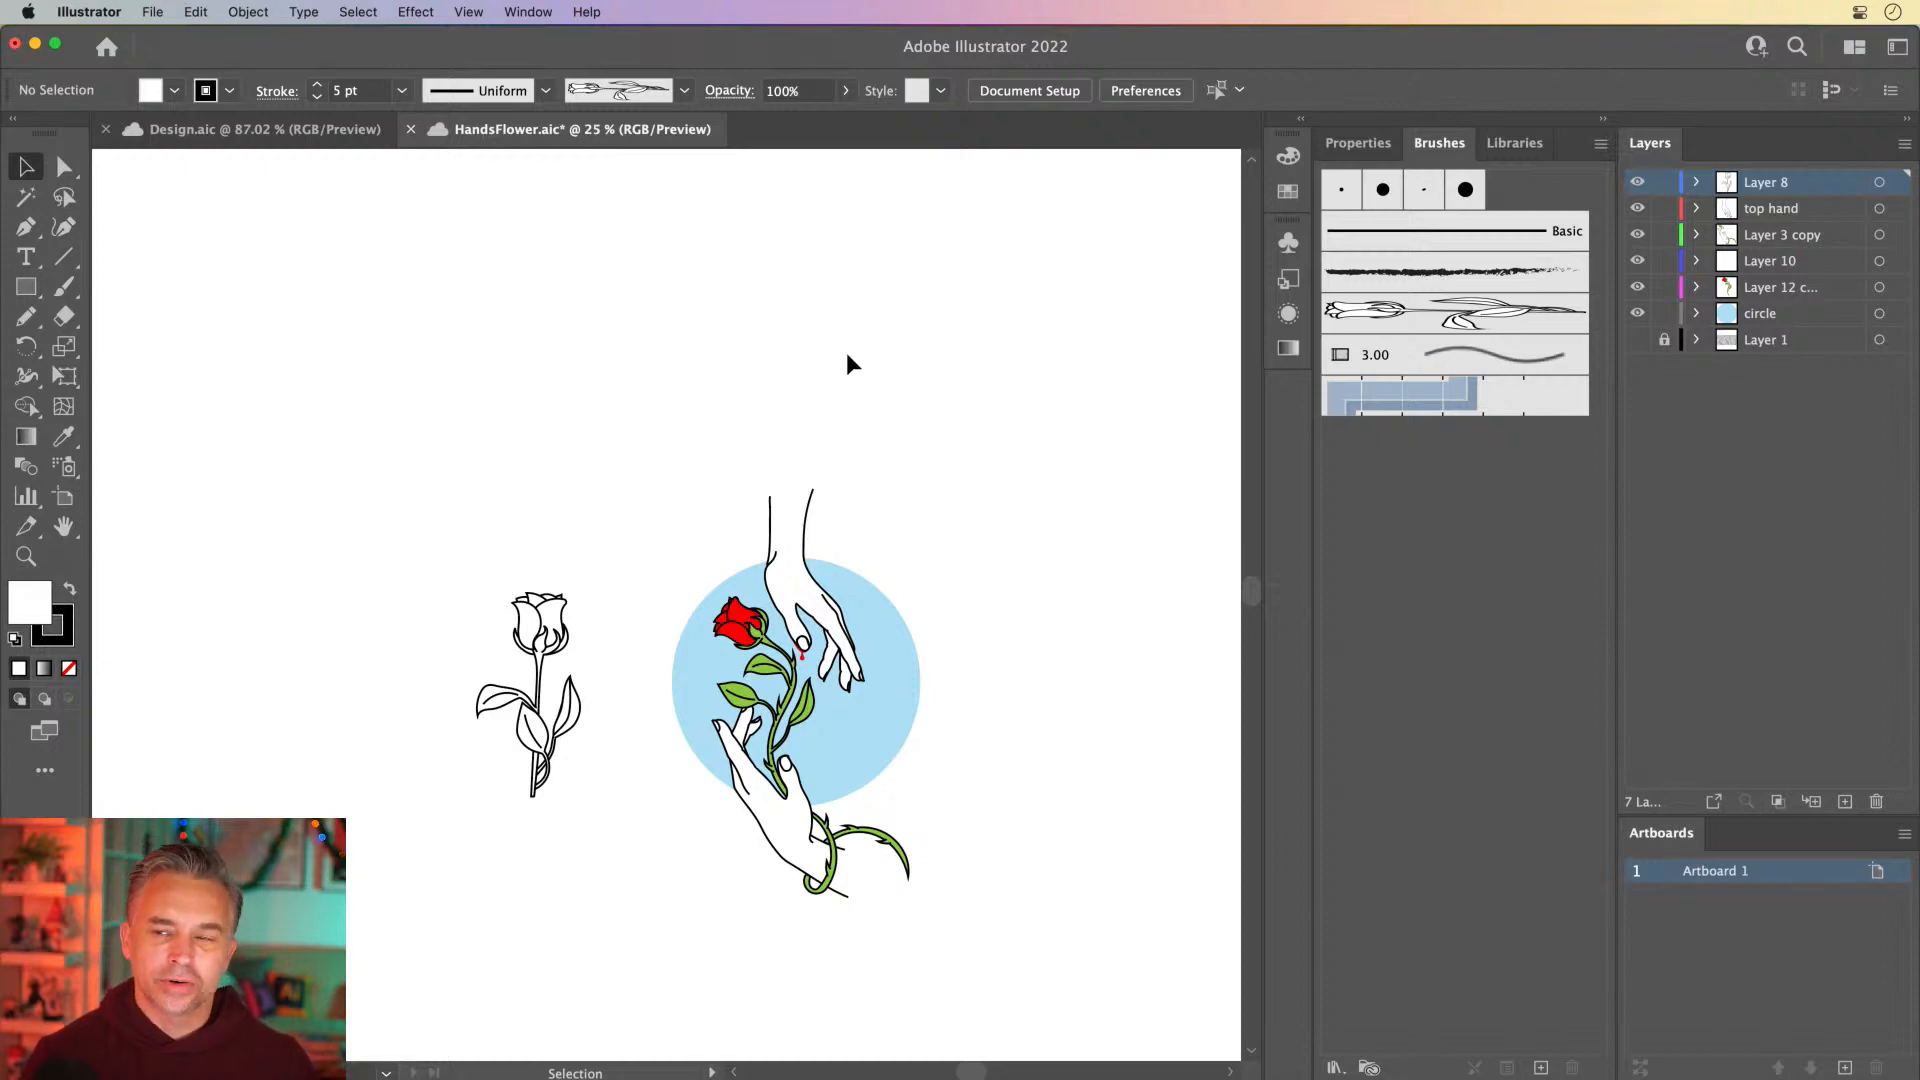
# Place an editable copy of Art Brush 1's rose artwork on the empty canvas above and beside the top hand
pyautogui.press('super+equal')
pyautogui.press('super+equal')
pyautogui.moveTo(848, 356)
pyautogui.mouseDown()
pyautogui.moveTo(641, 353)
pyautogui.moveTo(664, 381)
pyautogui.mouseUp()
pyautogui.moveTo(911, 268); pyautogui.dragTo(840, 439)
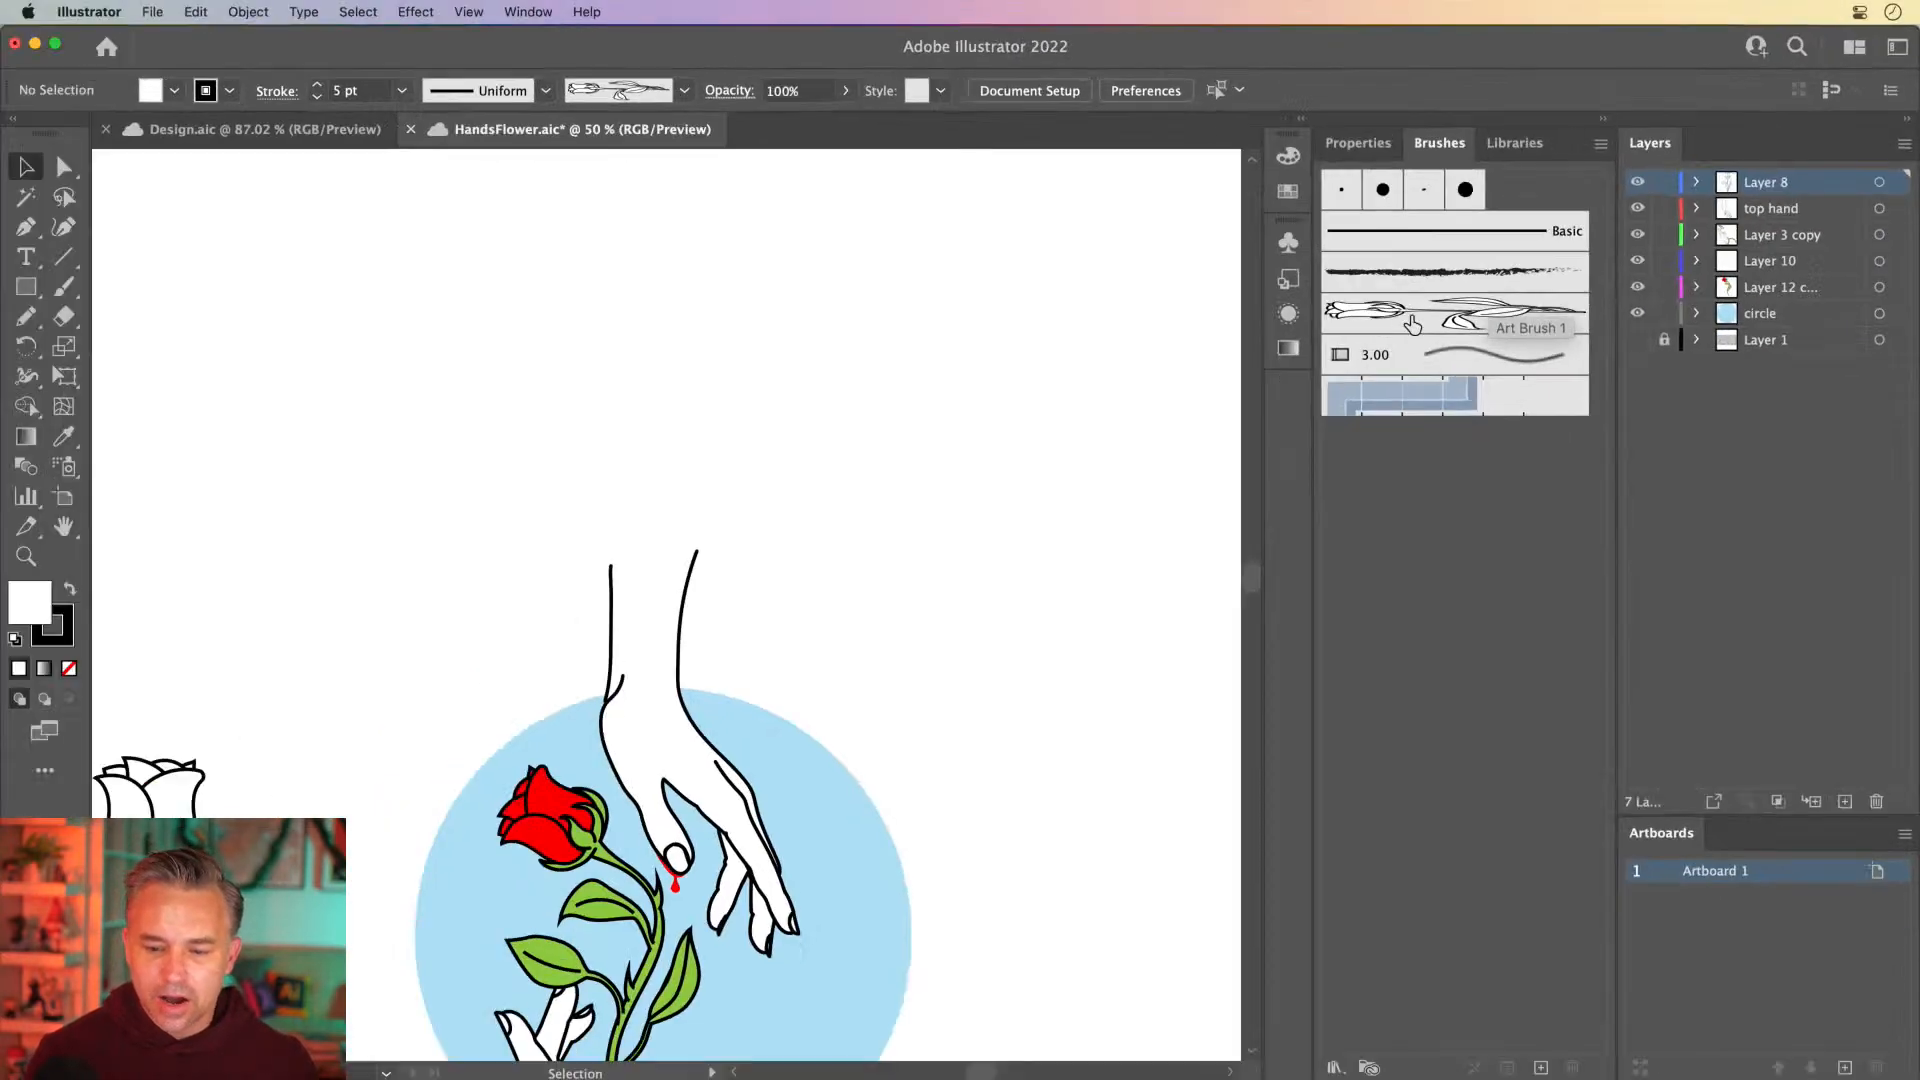
pyautogui.moveTo(298, 756); pyautogui.dragTo(726, 516)
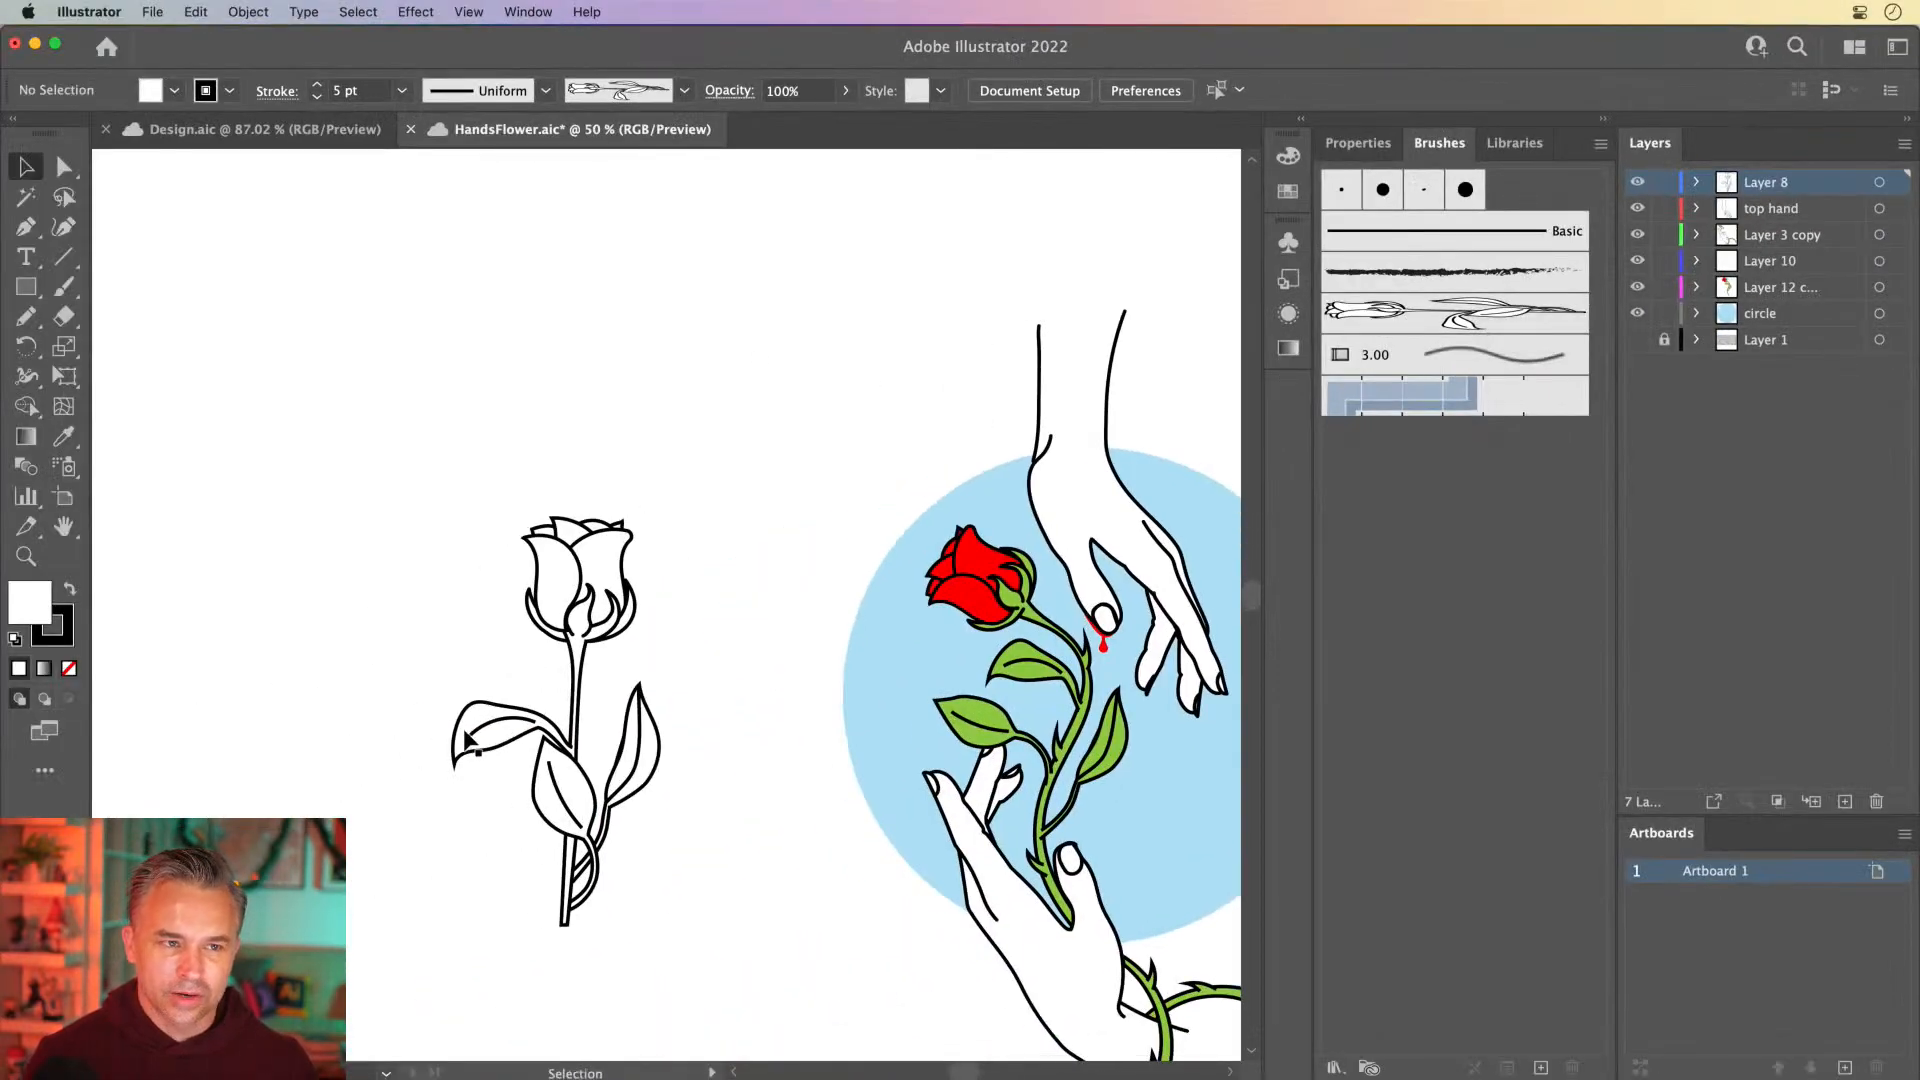
pyautogui.moveTo(967, 515); pyautogui.dragTo(250, 911)
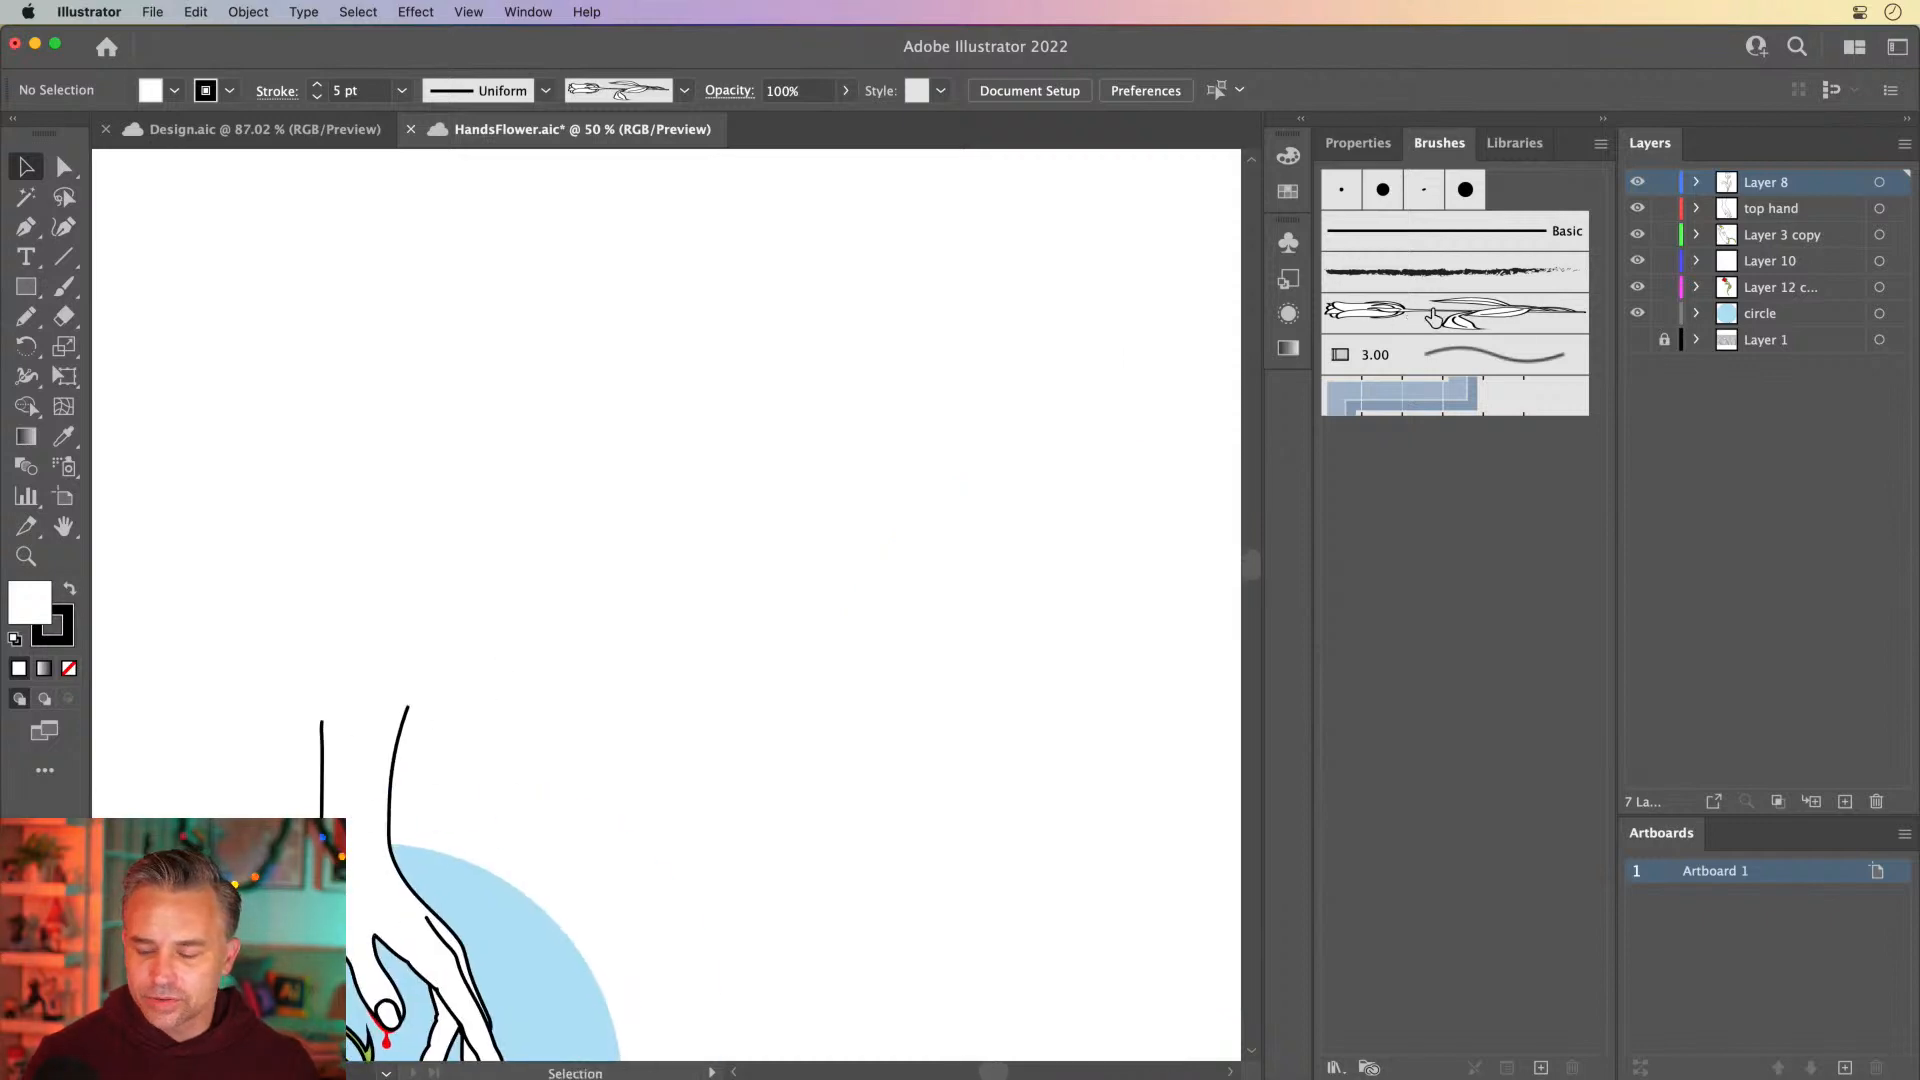
pyautogui.click(1361, 322)
pyautogui.moveTo(1362, 322)
pyautogui.mouseDown()
pyautogui.moveTo(917, 411)
pyautogui.moveTo(780, 404)
pyautogui.mouseUp()
pyautogui.click(650, 372)
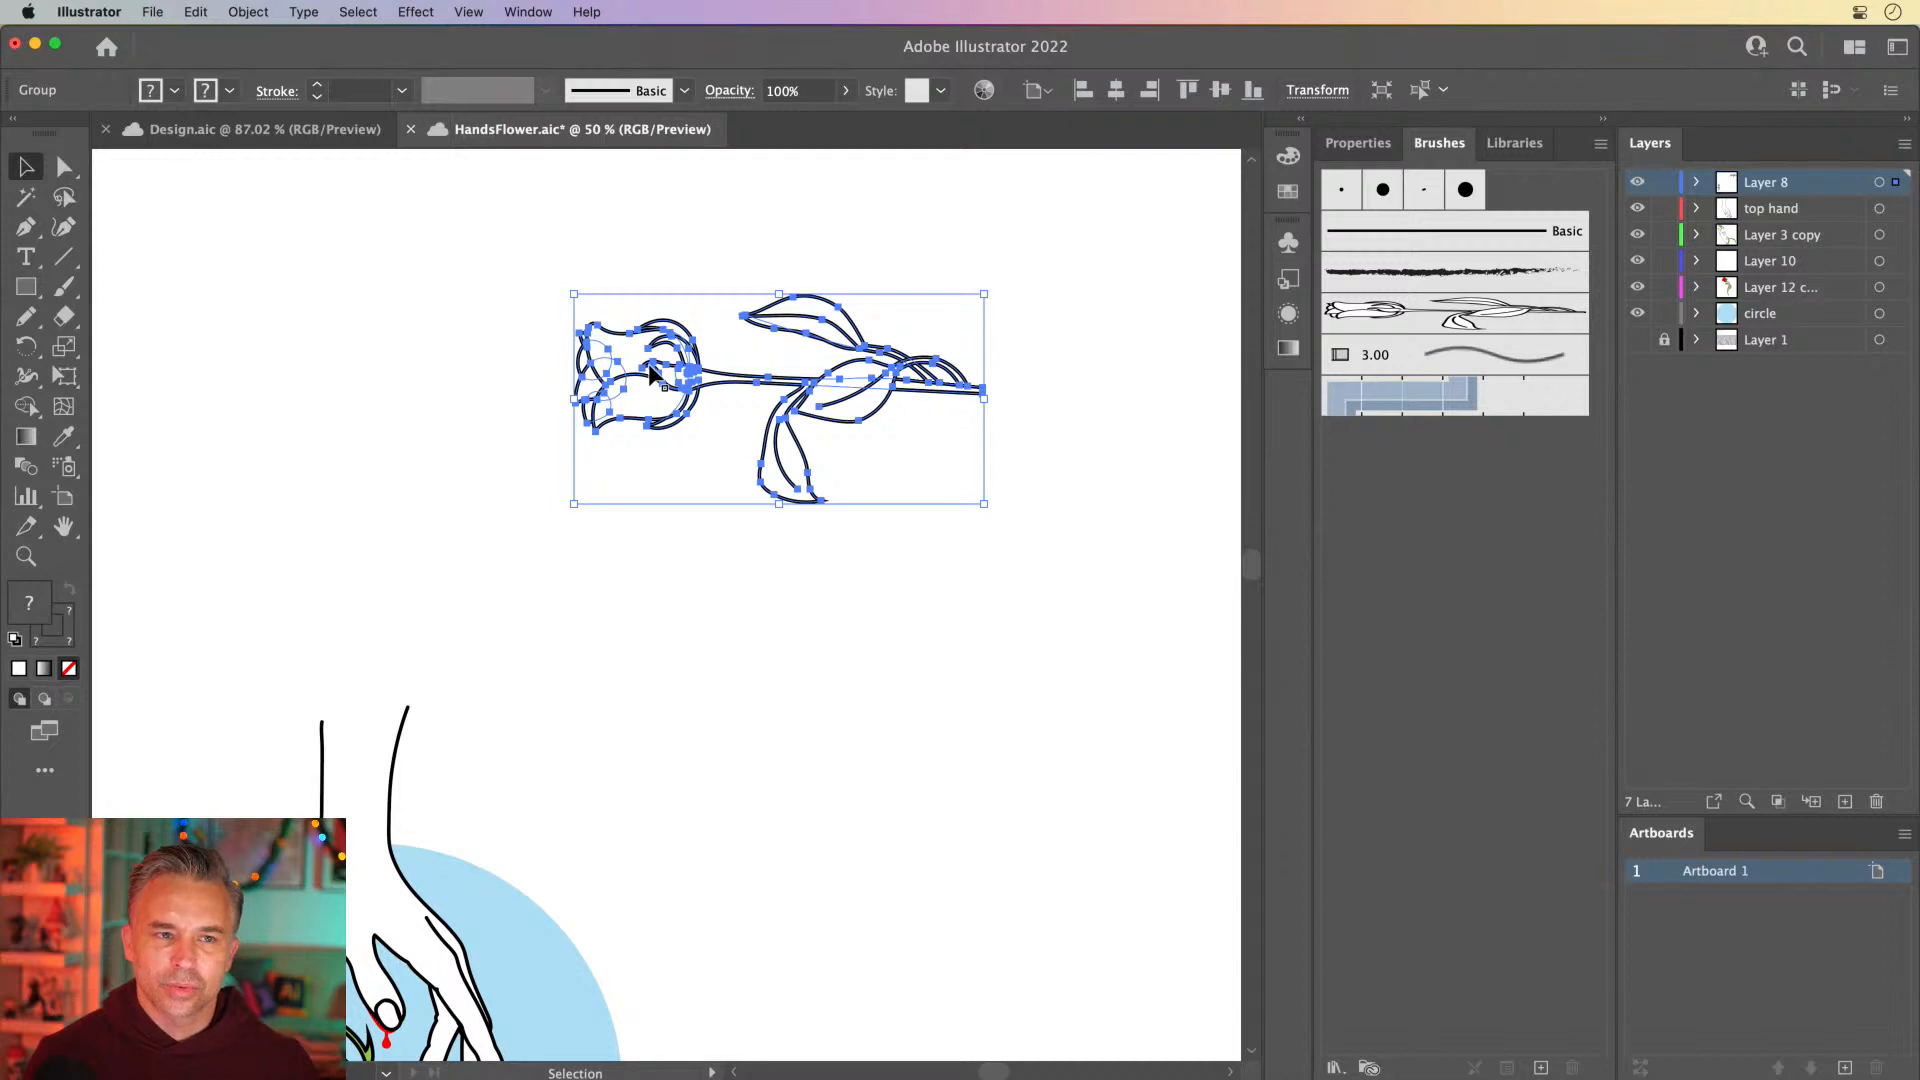
# Place the blue pattern brush's tiles on the canvas below the rose artwork and inspect them closely
pyautogui.moveTo(1462, 392)
pyautogui.mouseDown()
pyautogui.moveTo(891, 613)
pyautogui.moveTo(882, 649)
pyautogui.mouseUp()
pyautogui.click(886, 648)
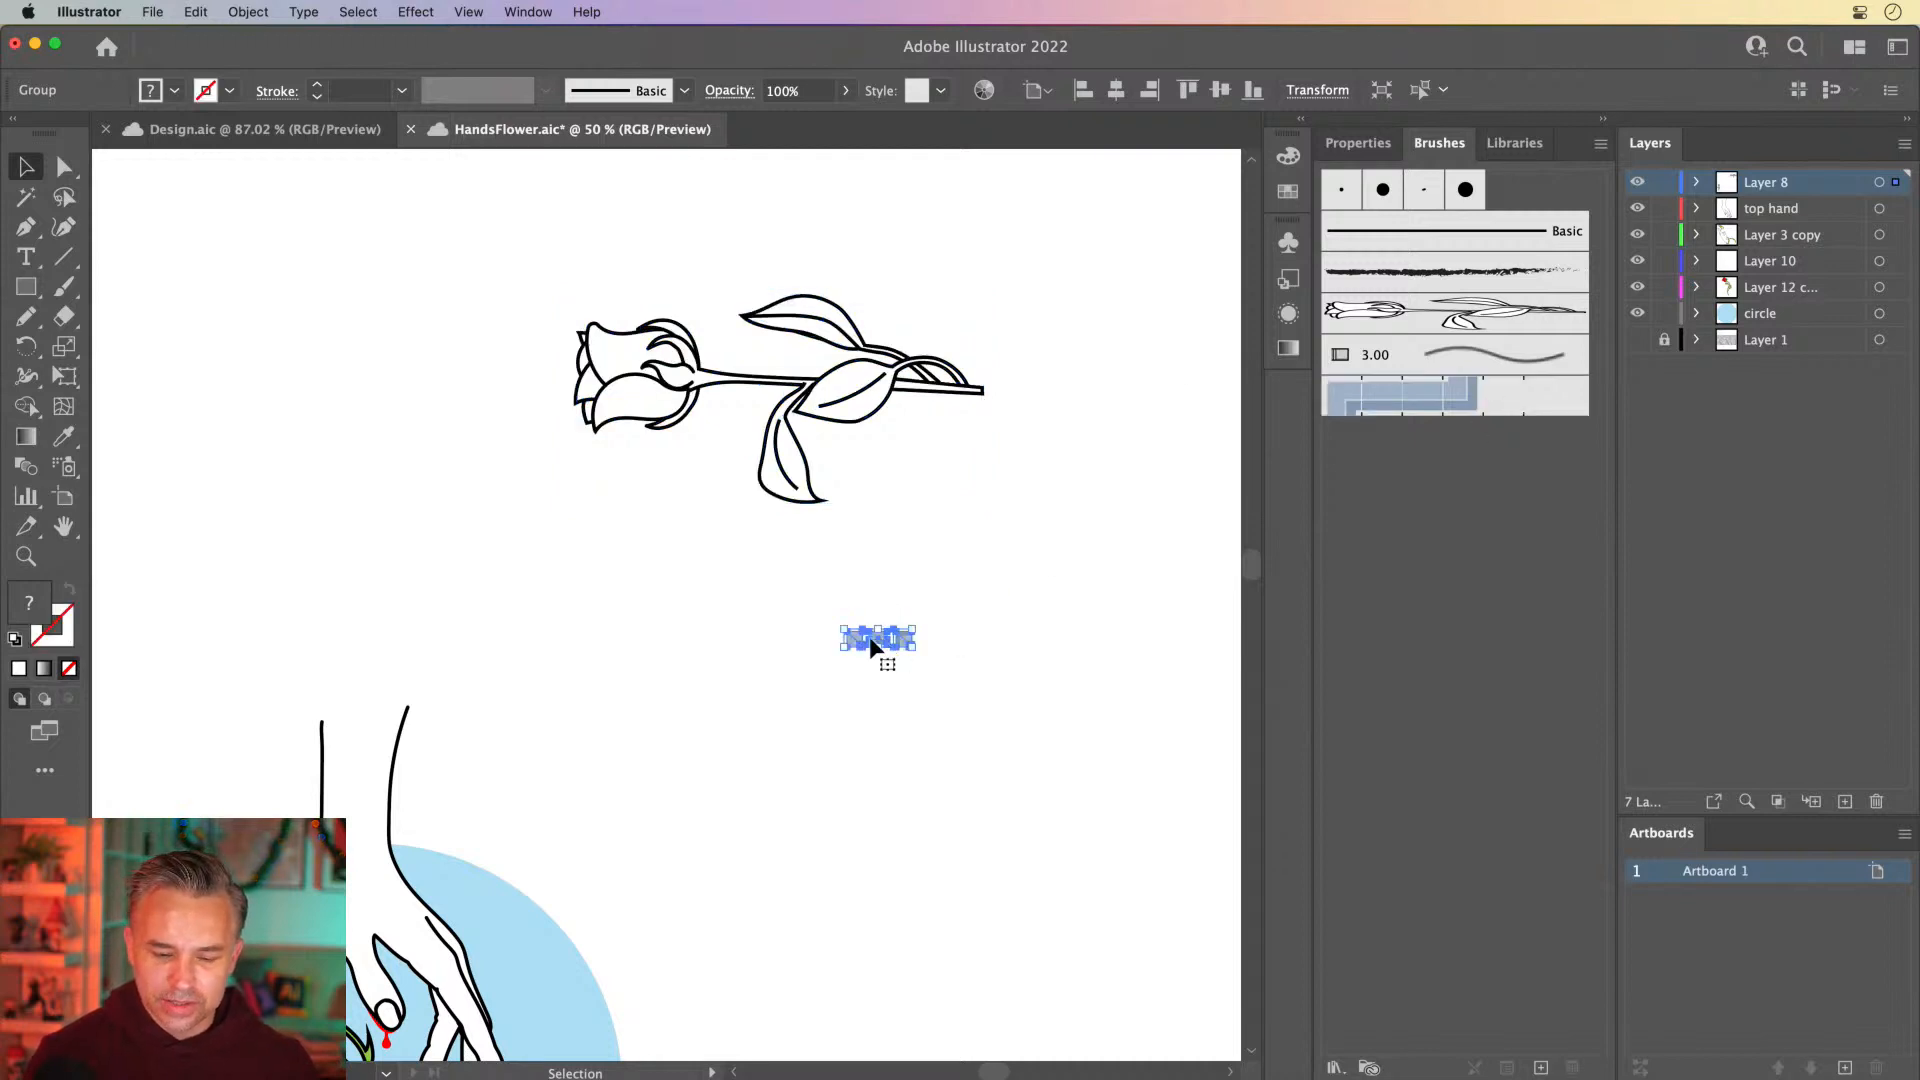
pyautogui.press('super+equal')
pyautogui.press('super+equal')
pyautogui.press('super+equal')
pyautogui.press('super+equal')
pyautogui.press('super+equal')
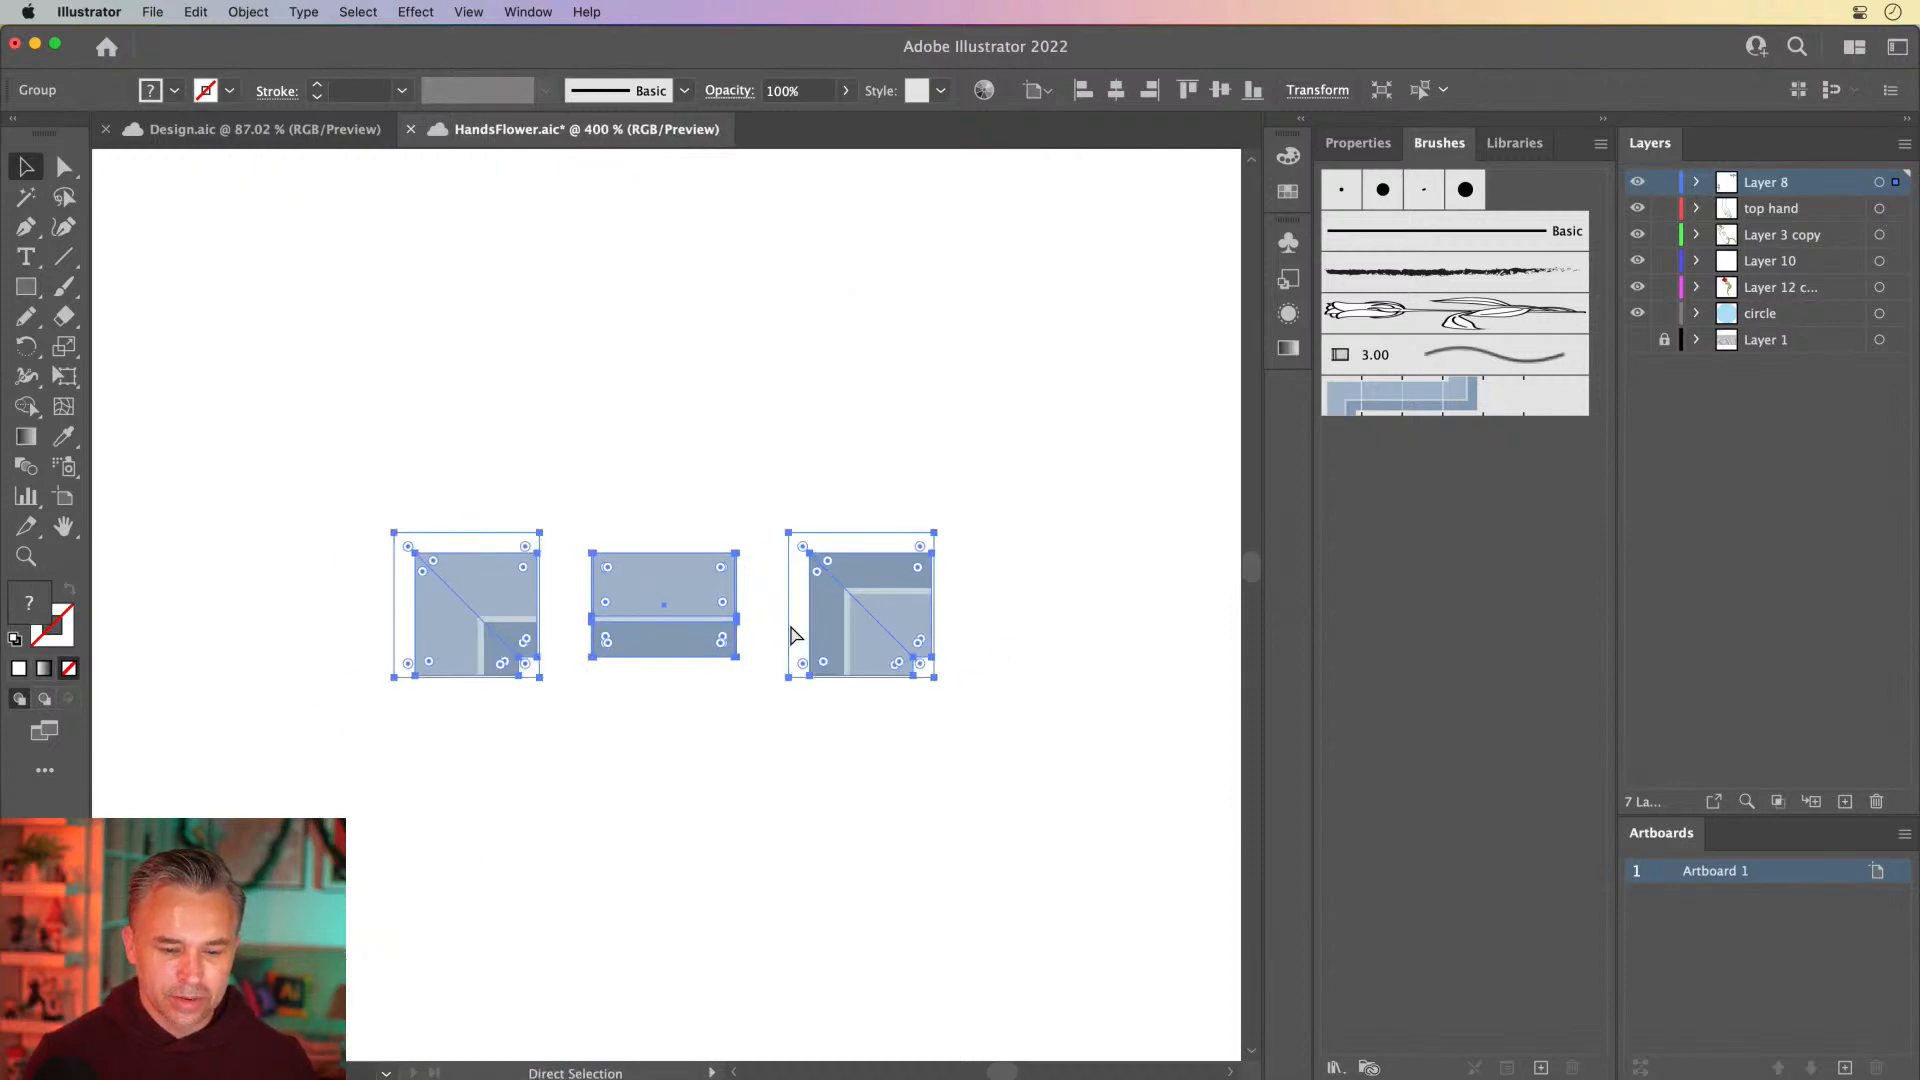
pyautogui.press('v')
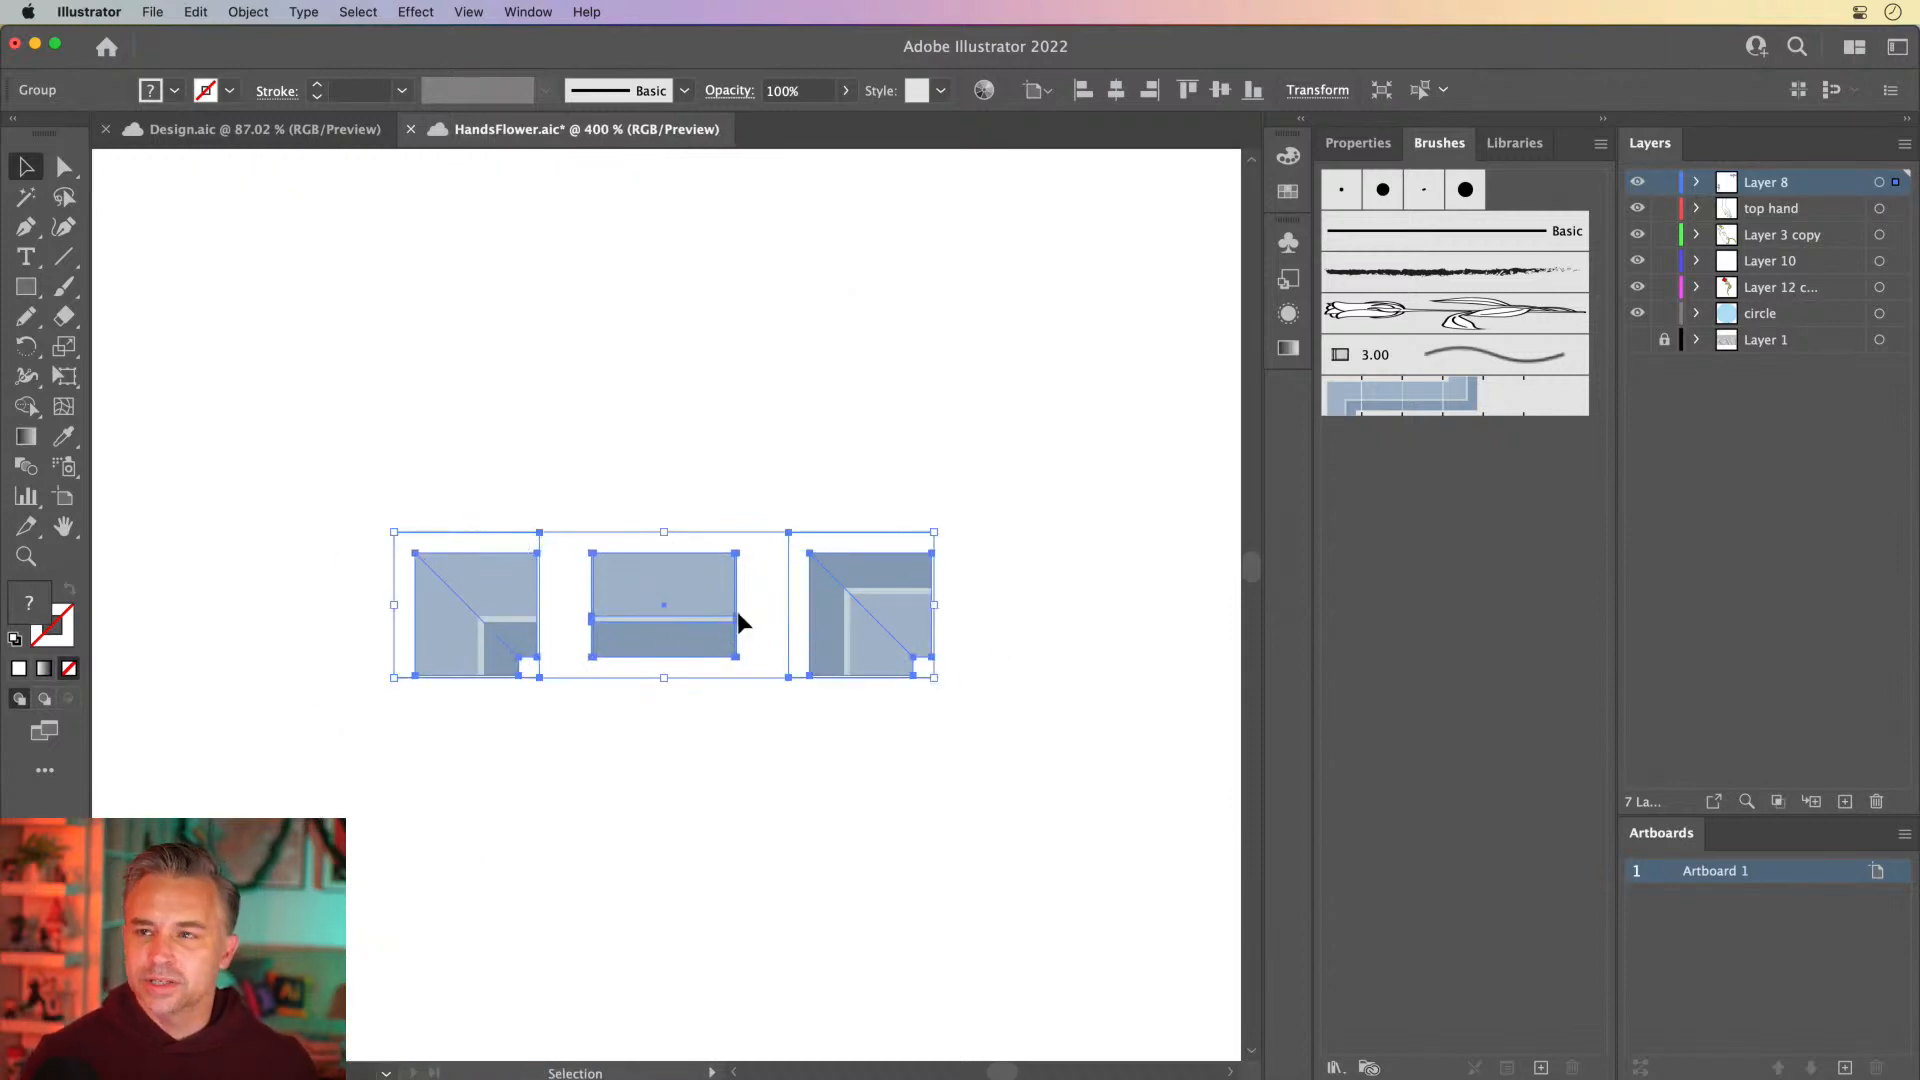
pyautogui.press('a')
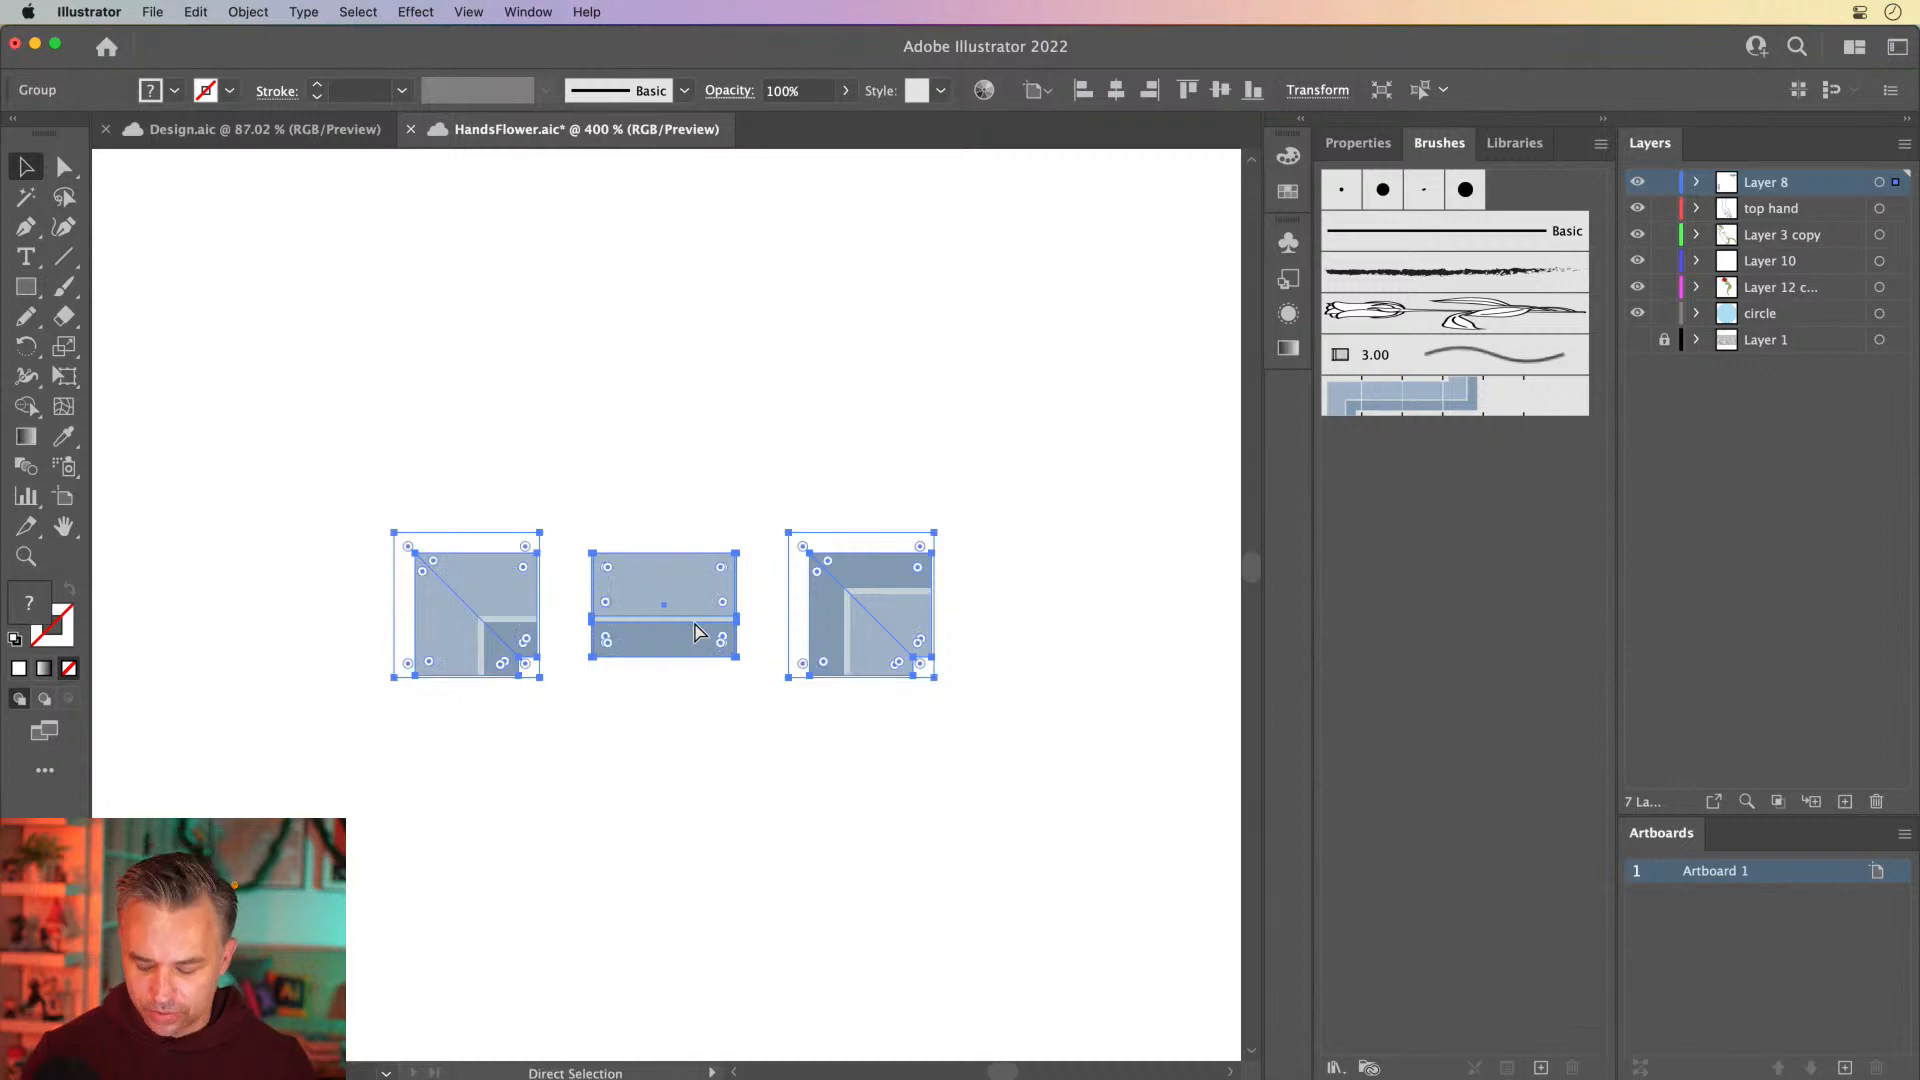
pyautogui.press('super+minus')
pyautogui.press('super+minus')
pyautogui.press('super+minus')
pyautogui.press('super+minus')
pyautogui.press('super+minus')
pyautogui.press('super+minus')
pyautogui.press('super+minus')
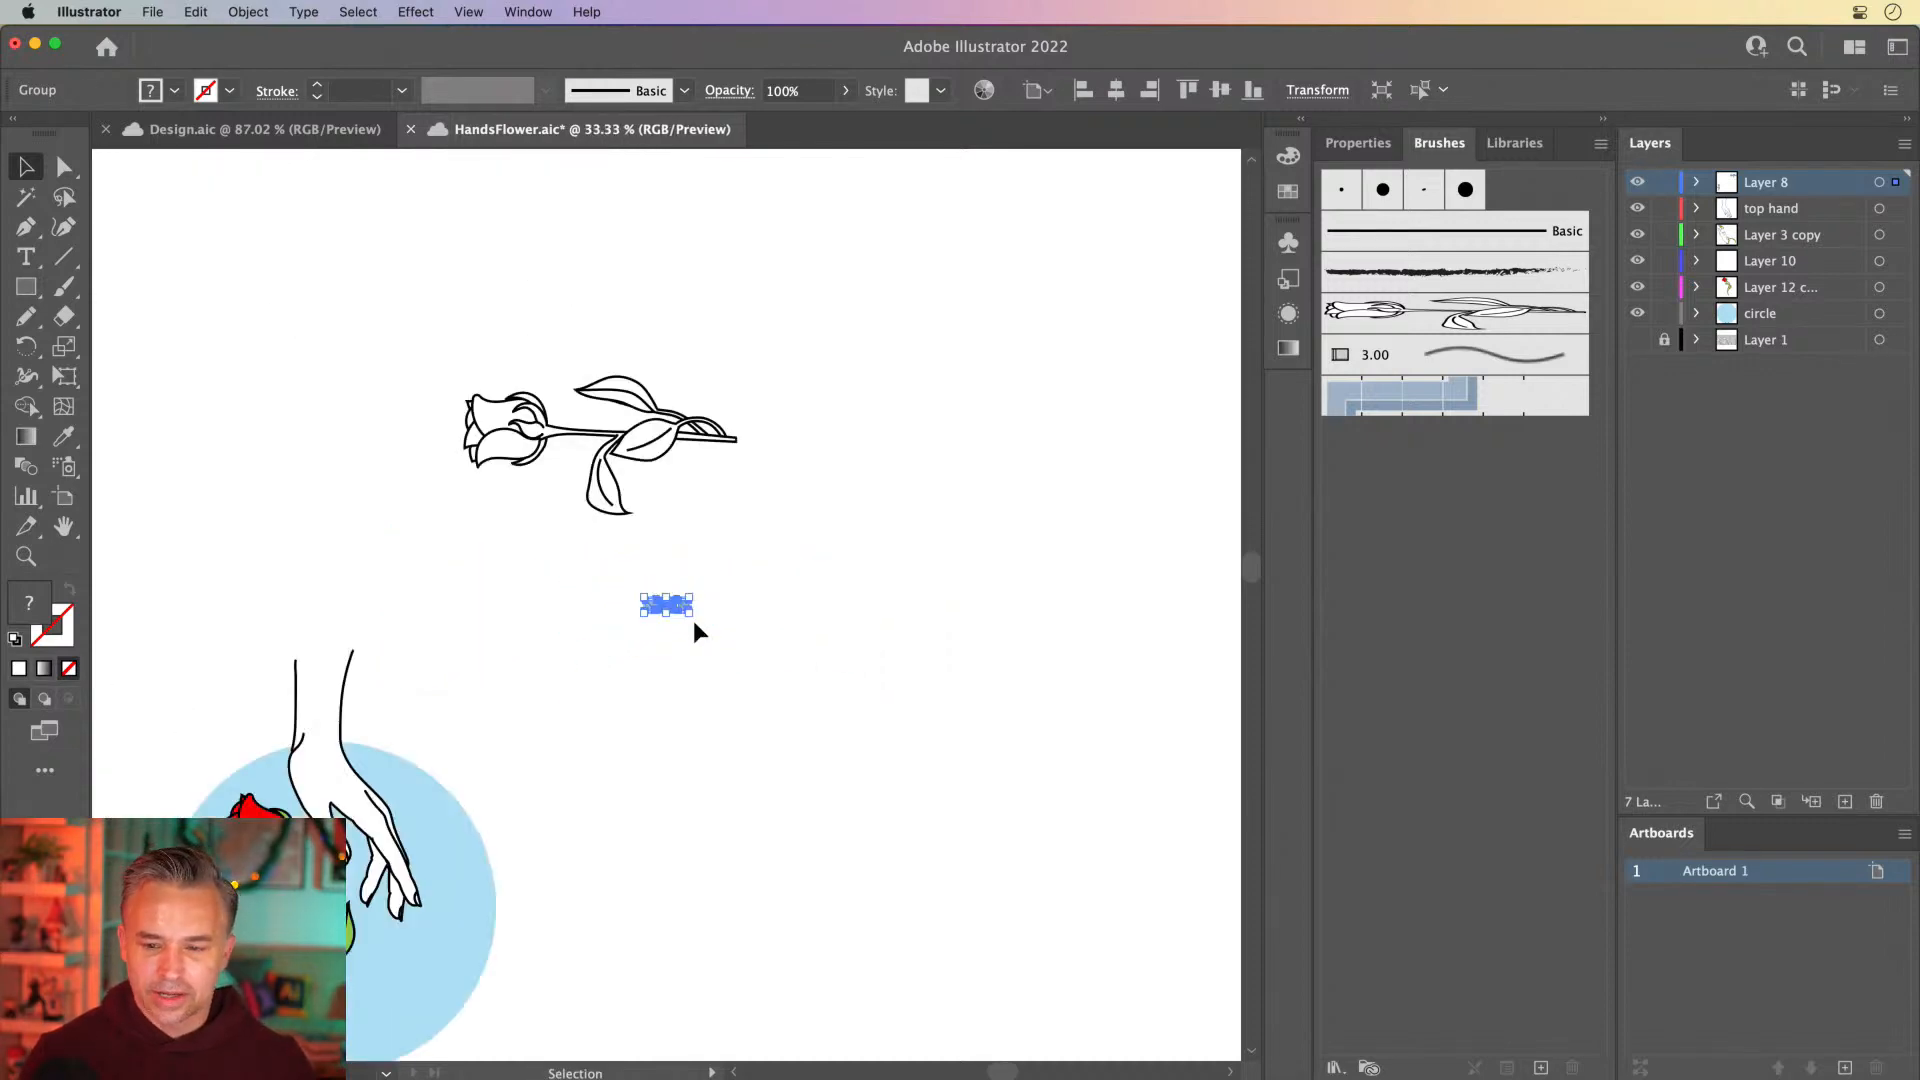
# Delete the placed rose artwork and the pattern brush tiles from the canvas
pyautogui.press('v')
pyautogui.click(564, 636)
pyautogui.moveTo(464, 352); pyautogui.dragTo(729, 540)
pyautogui.press('Delete')
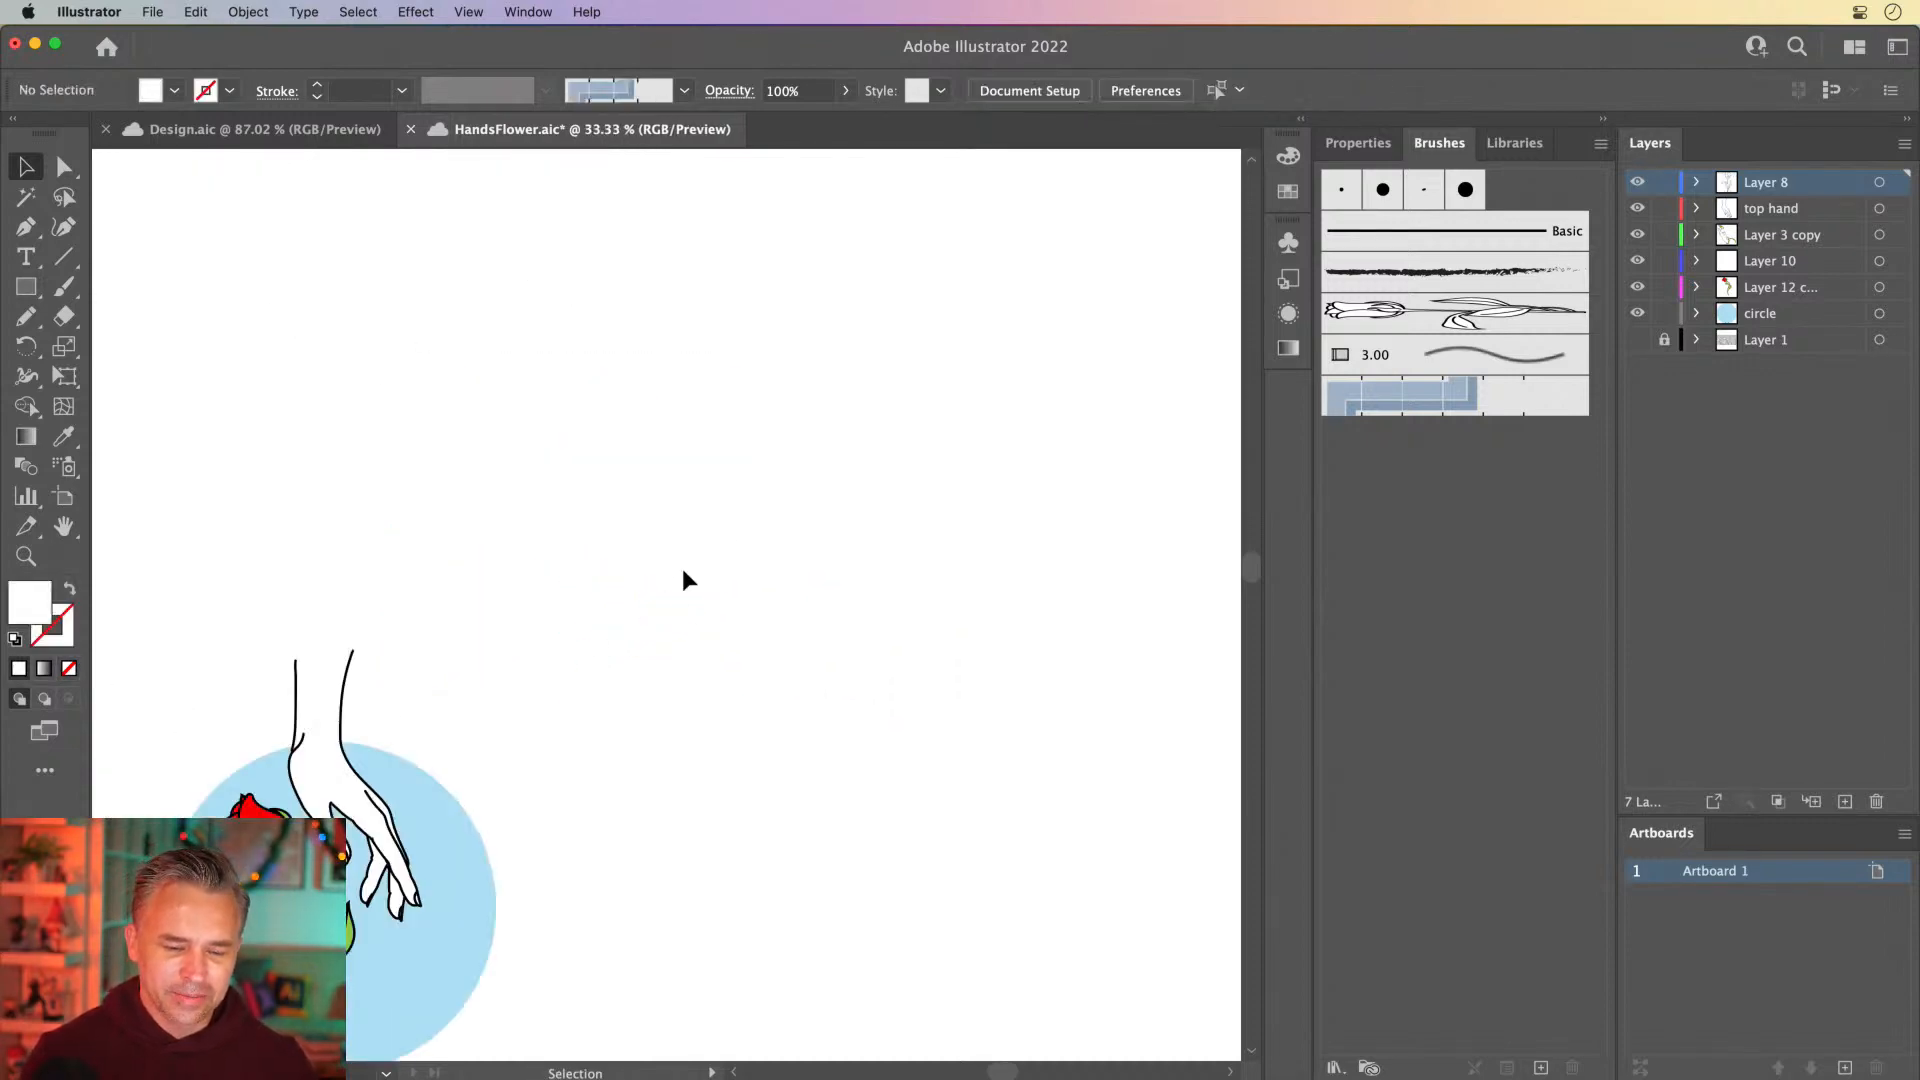
# Delete the original white rose beside the illustration and remove its layer, Layer 8
pyautogui.hscroll(-5, 682, 570)
pyautogui.scroll(-3, 682, 570)
pyautogui.moveTo(265, 420); pyautogui.dragTo(537, 844)
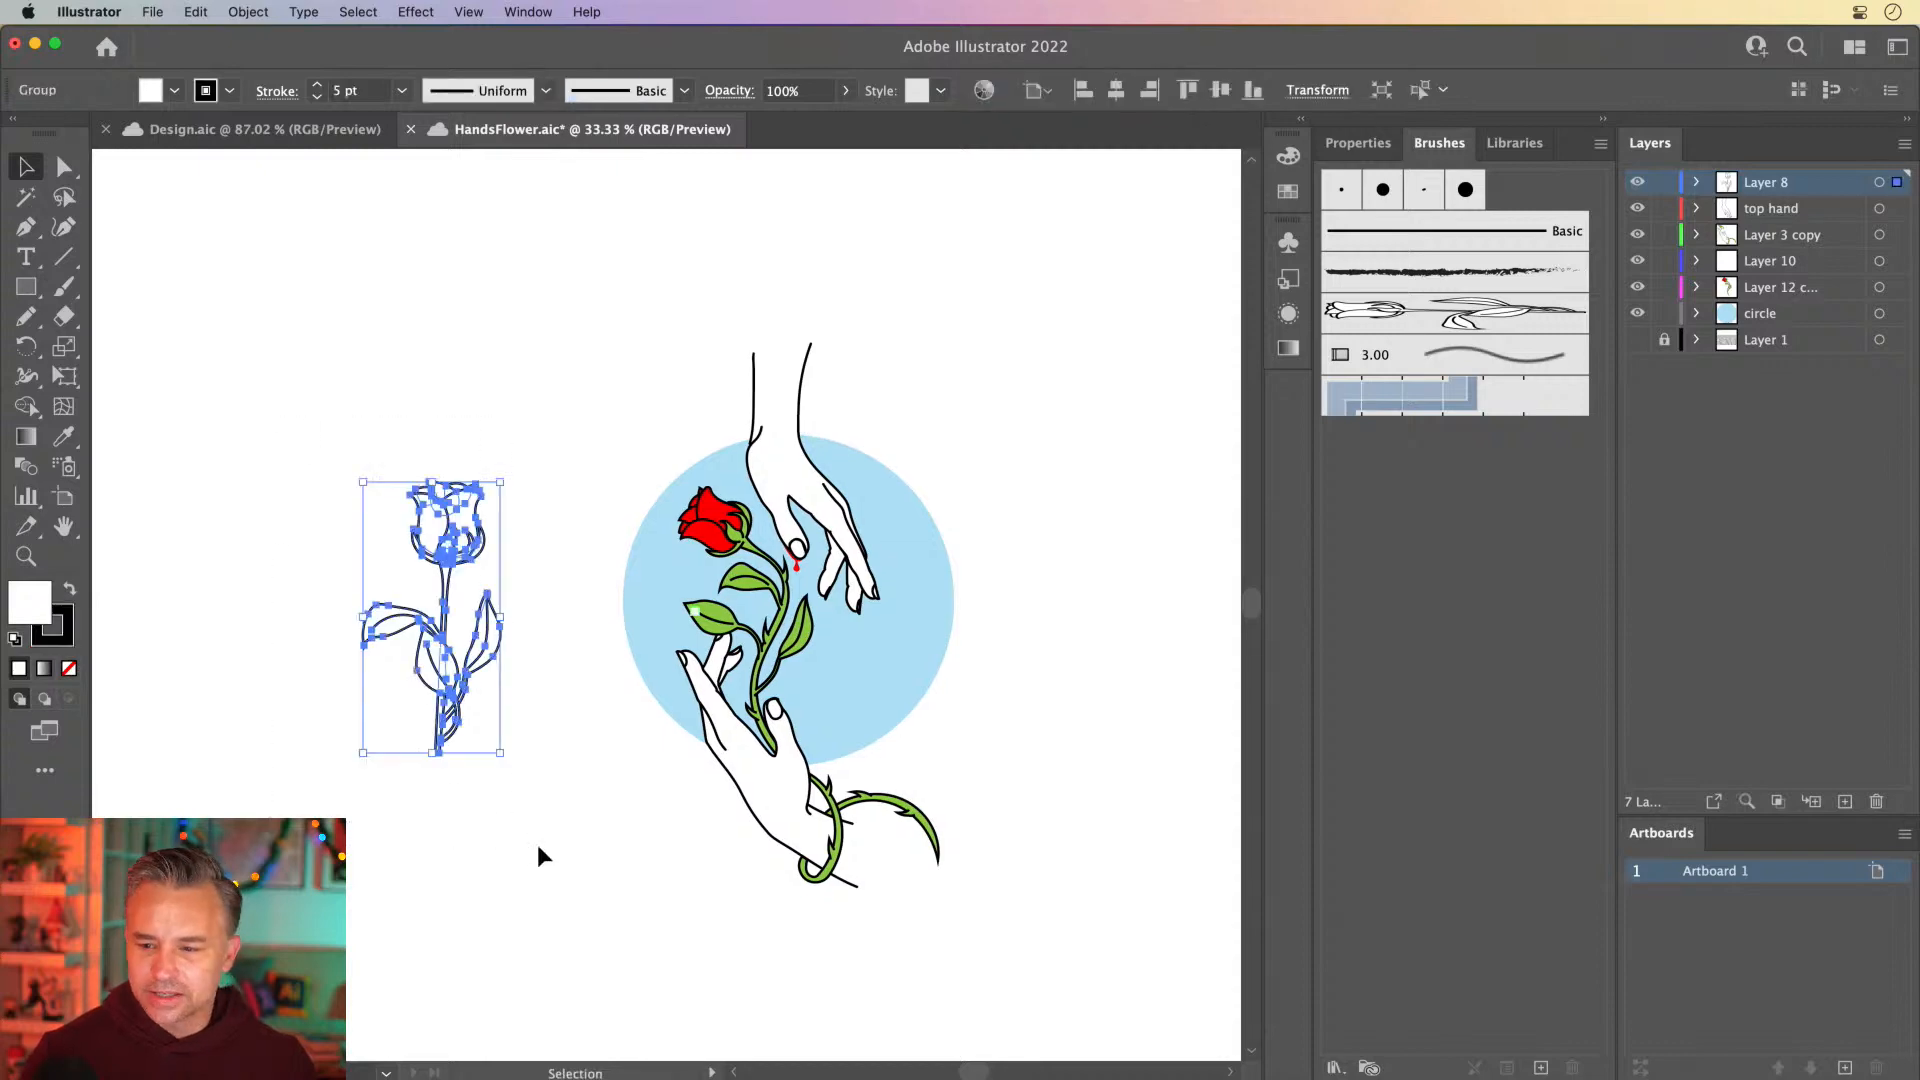
pyautogui.press('Delete')
pyautogui.click(1876, 801)
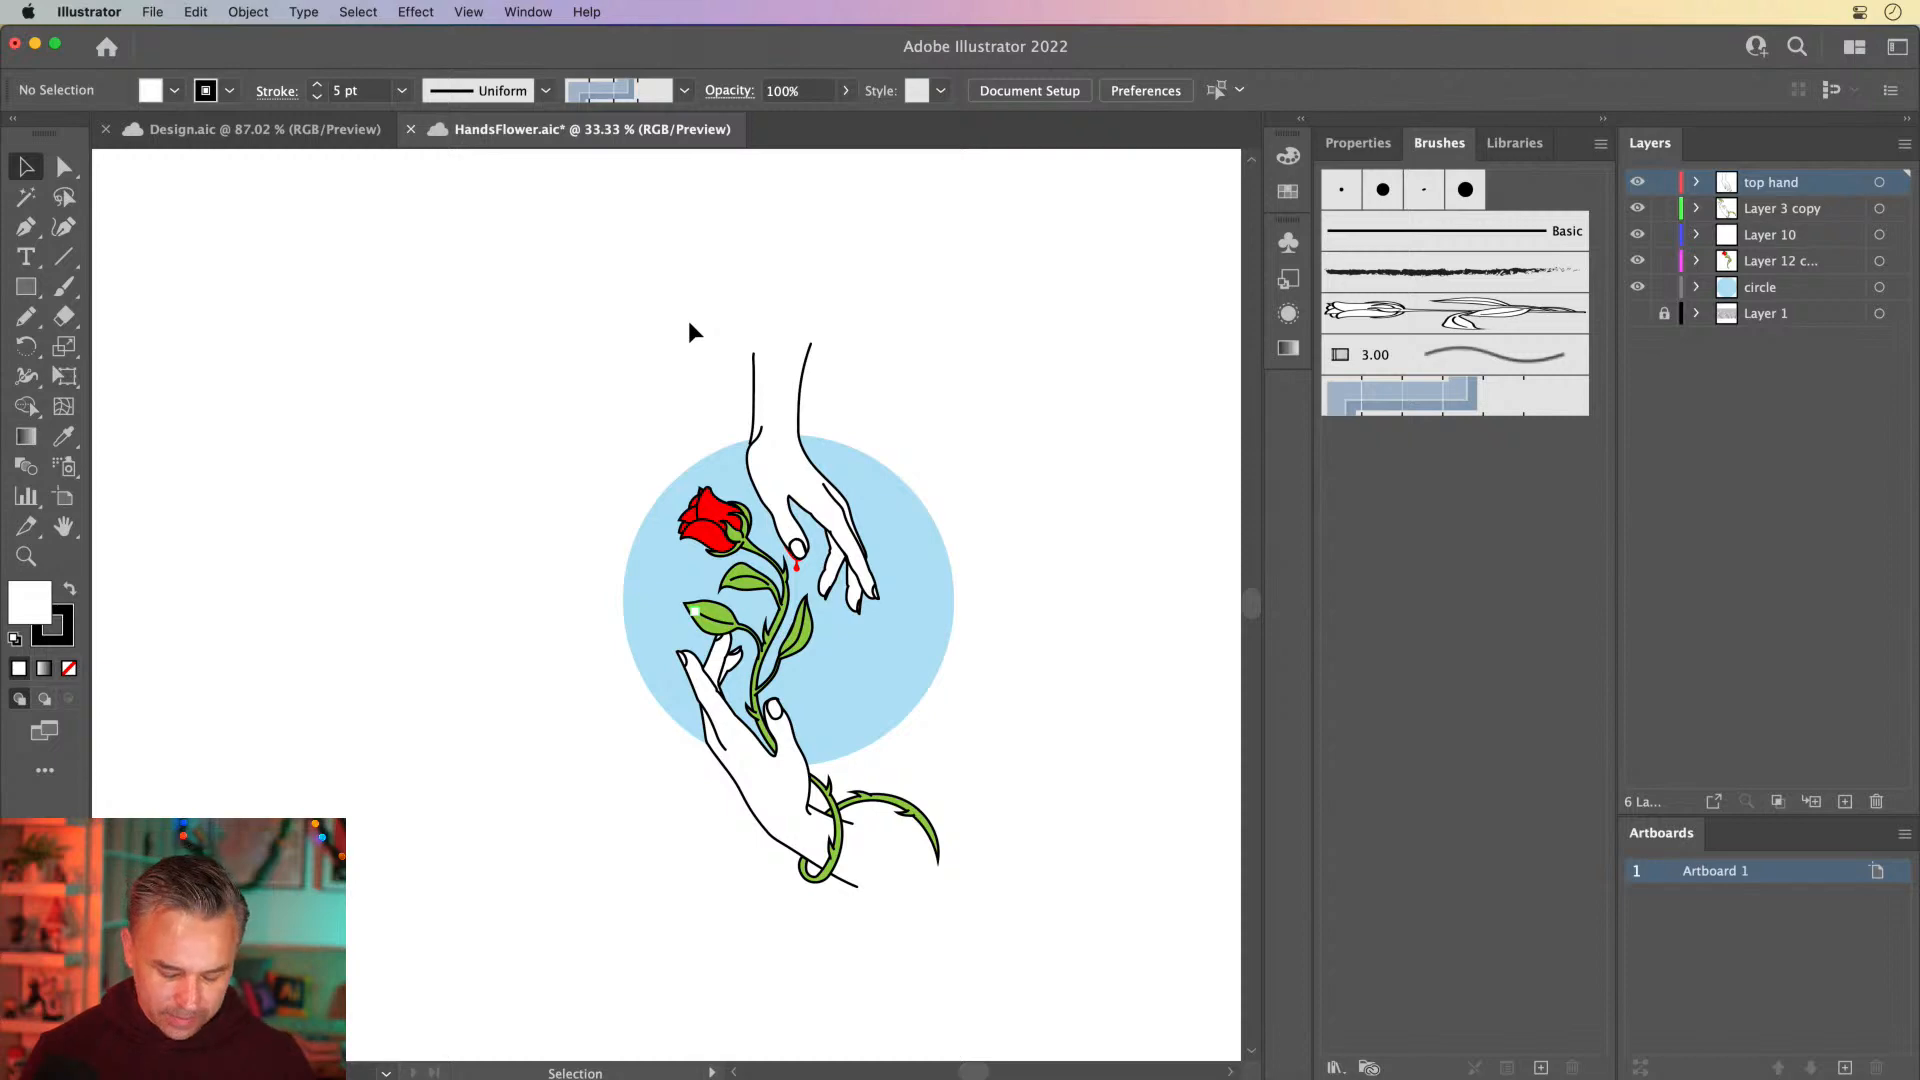
# Show the artboard boundaries, fit the artboard in the window and check its dimensions with the Artboard tool
pyautogui.press('super+shift+h')
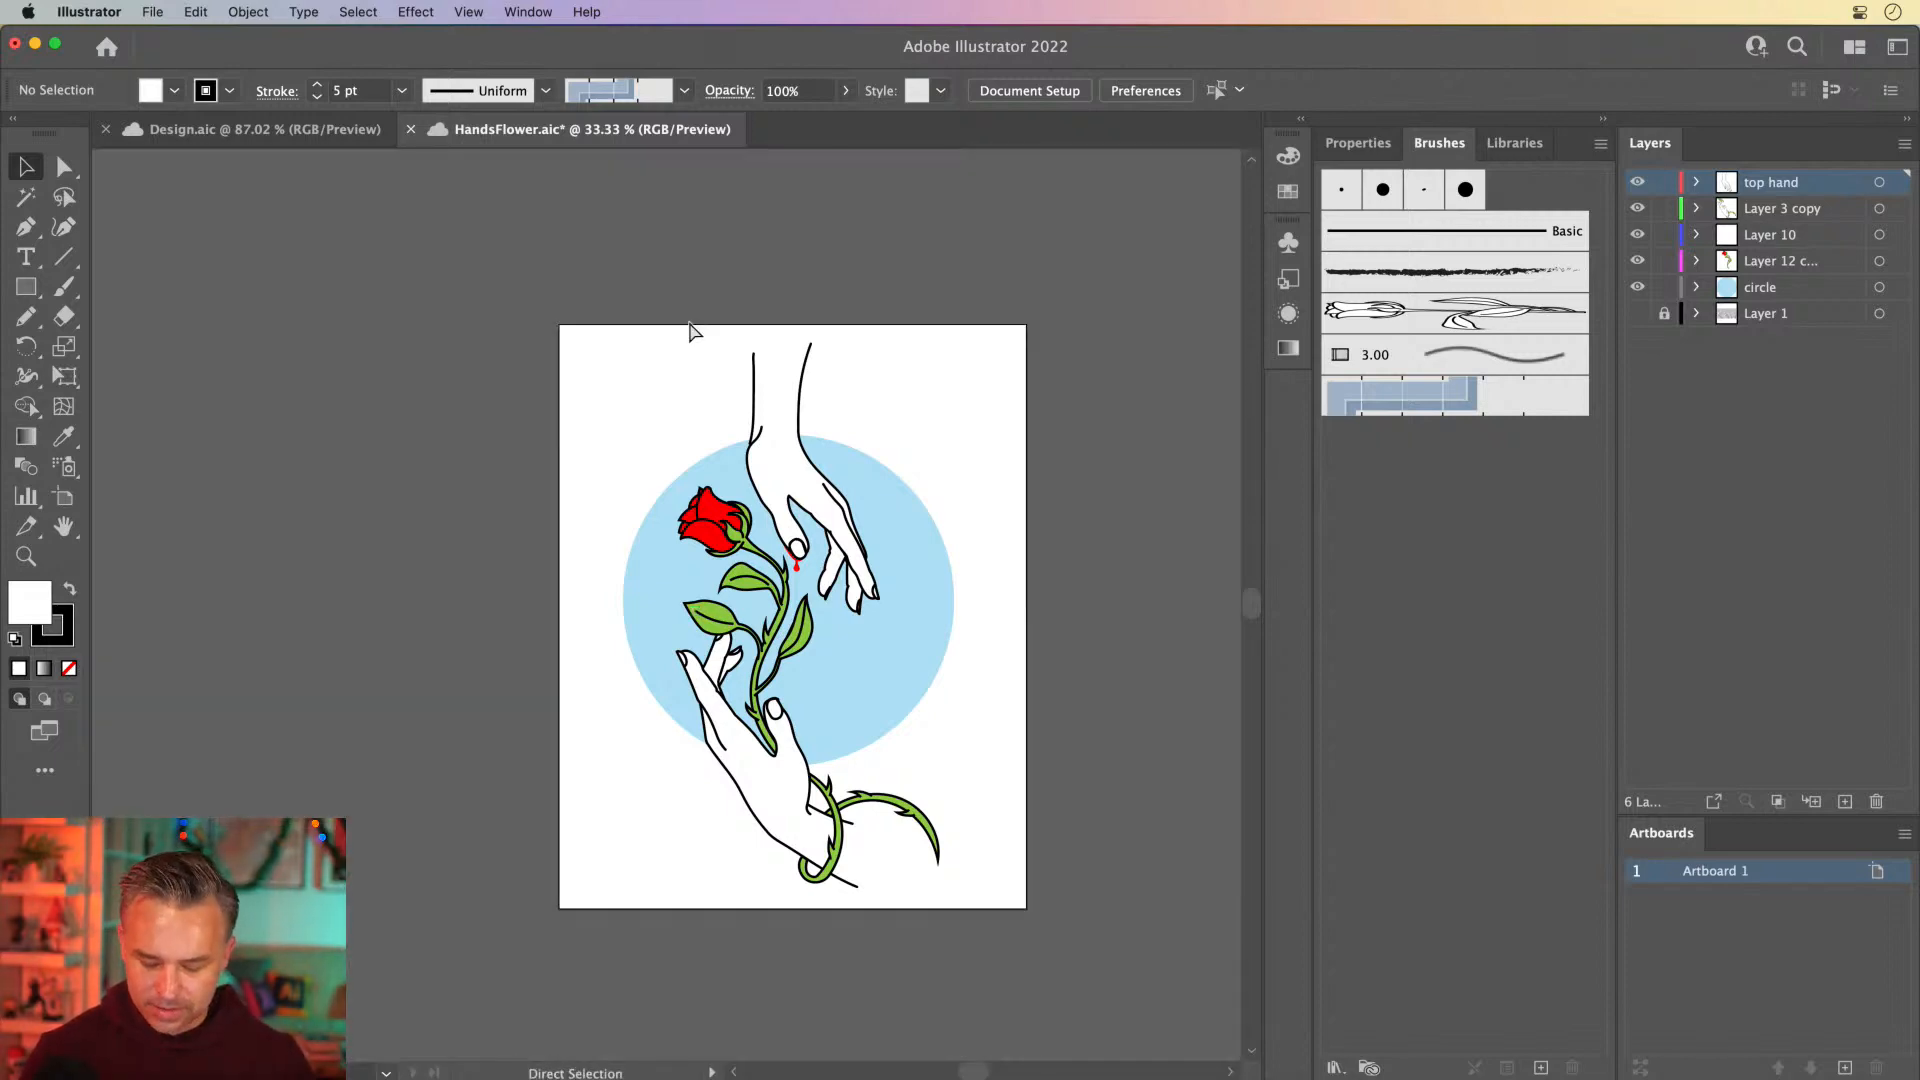
pyautogui.press('super+0')
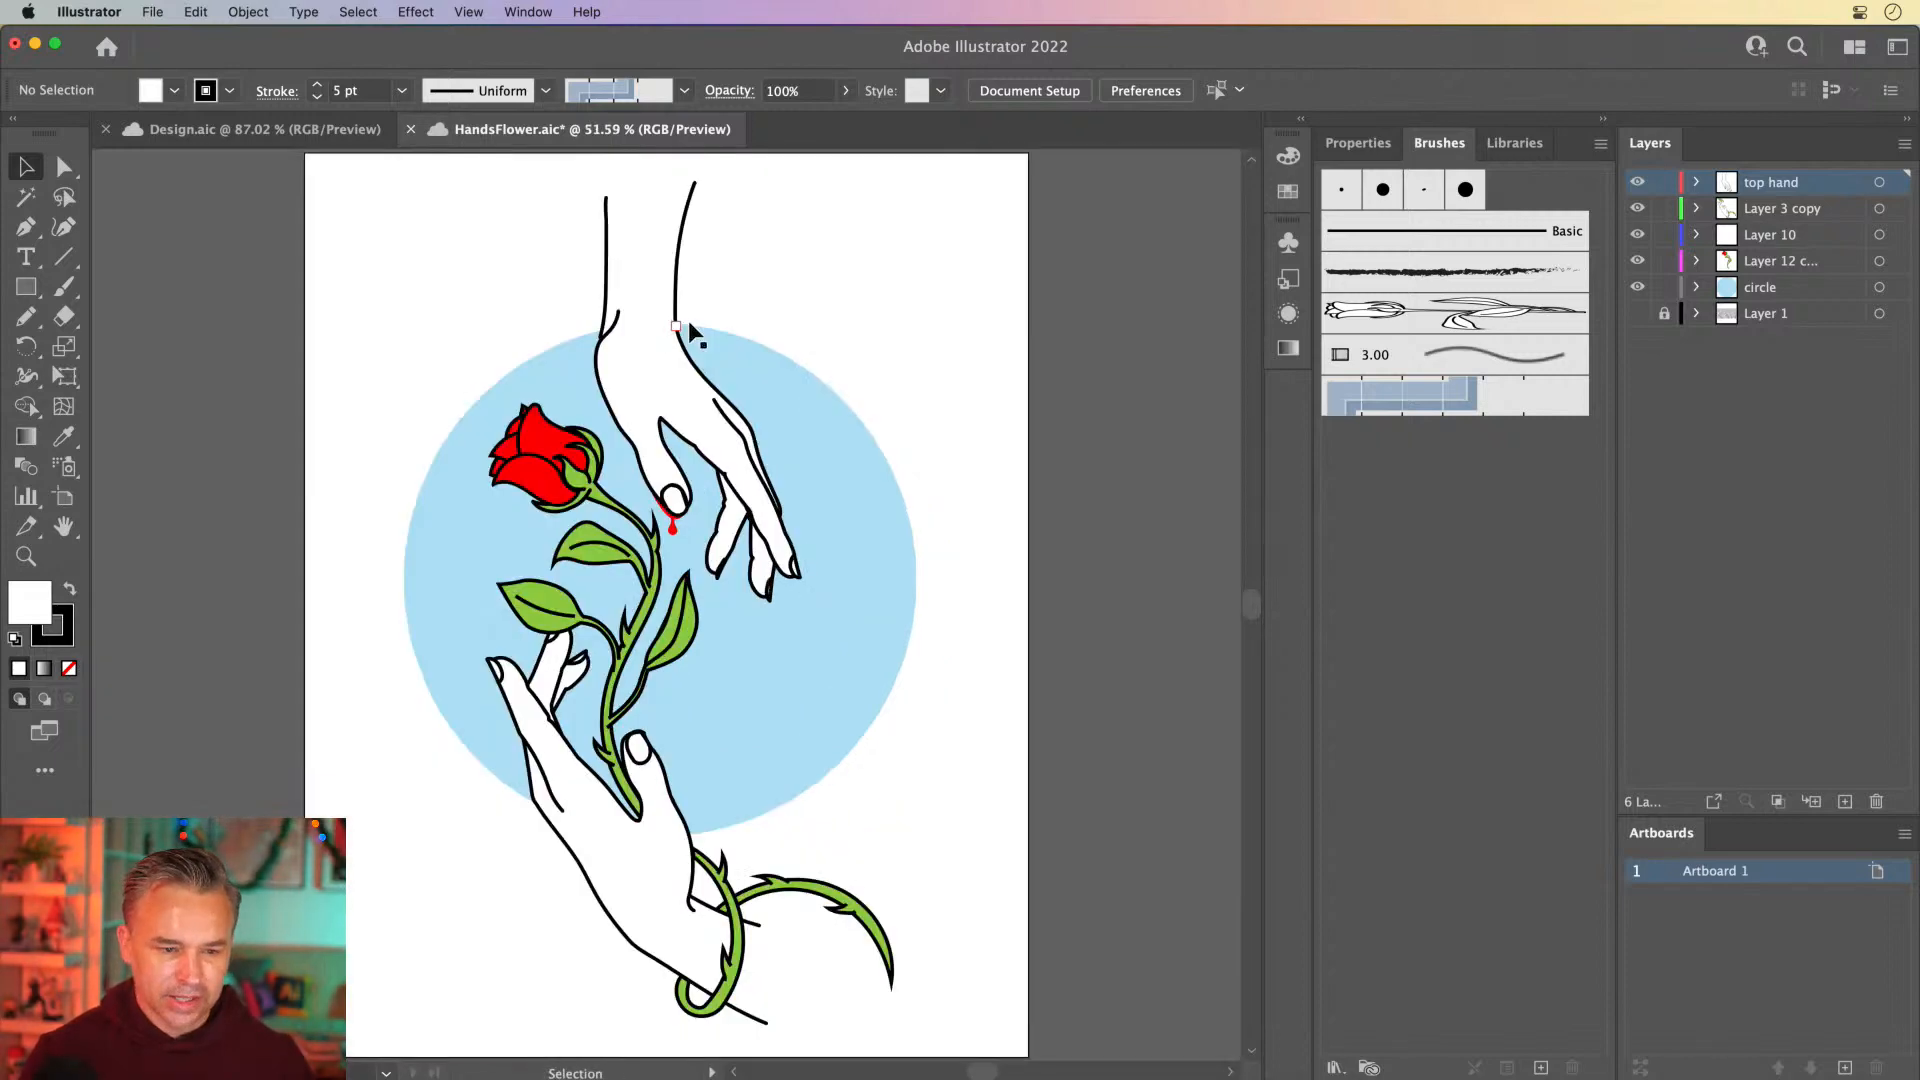
pyautogui.click(61, 495)
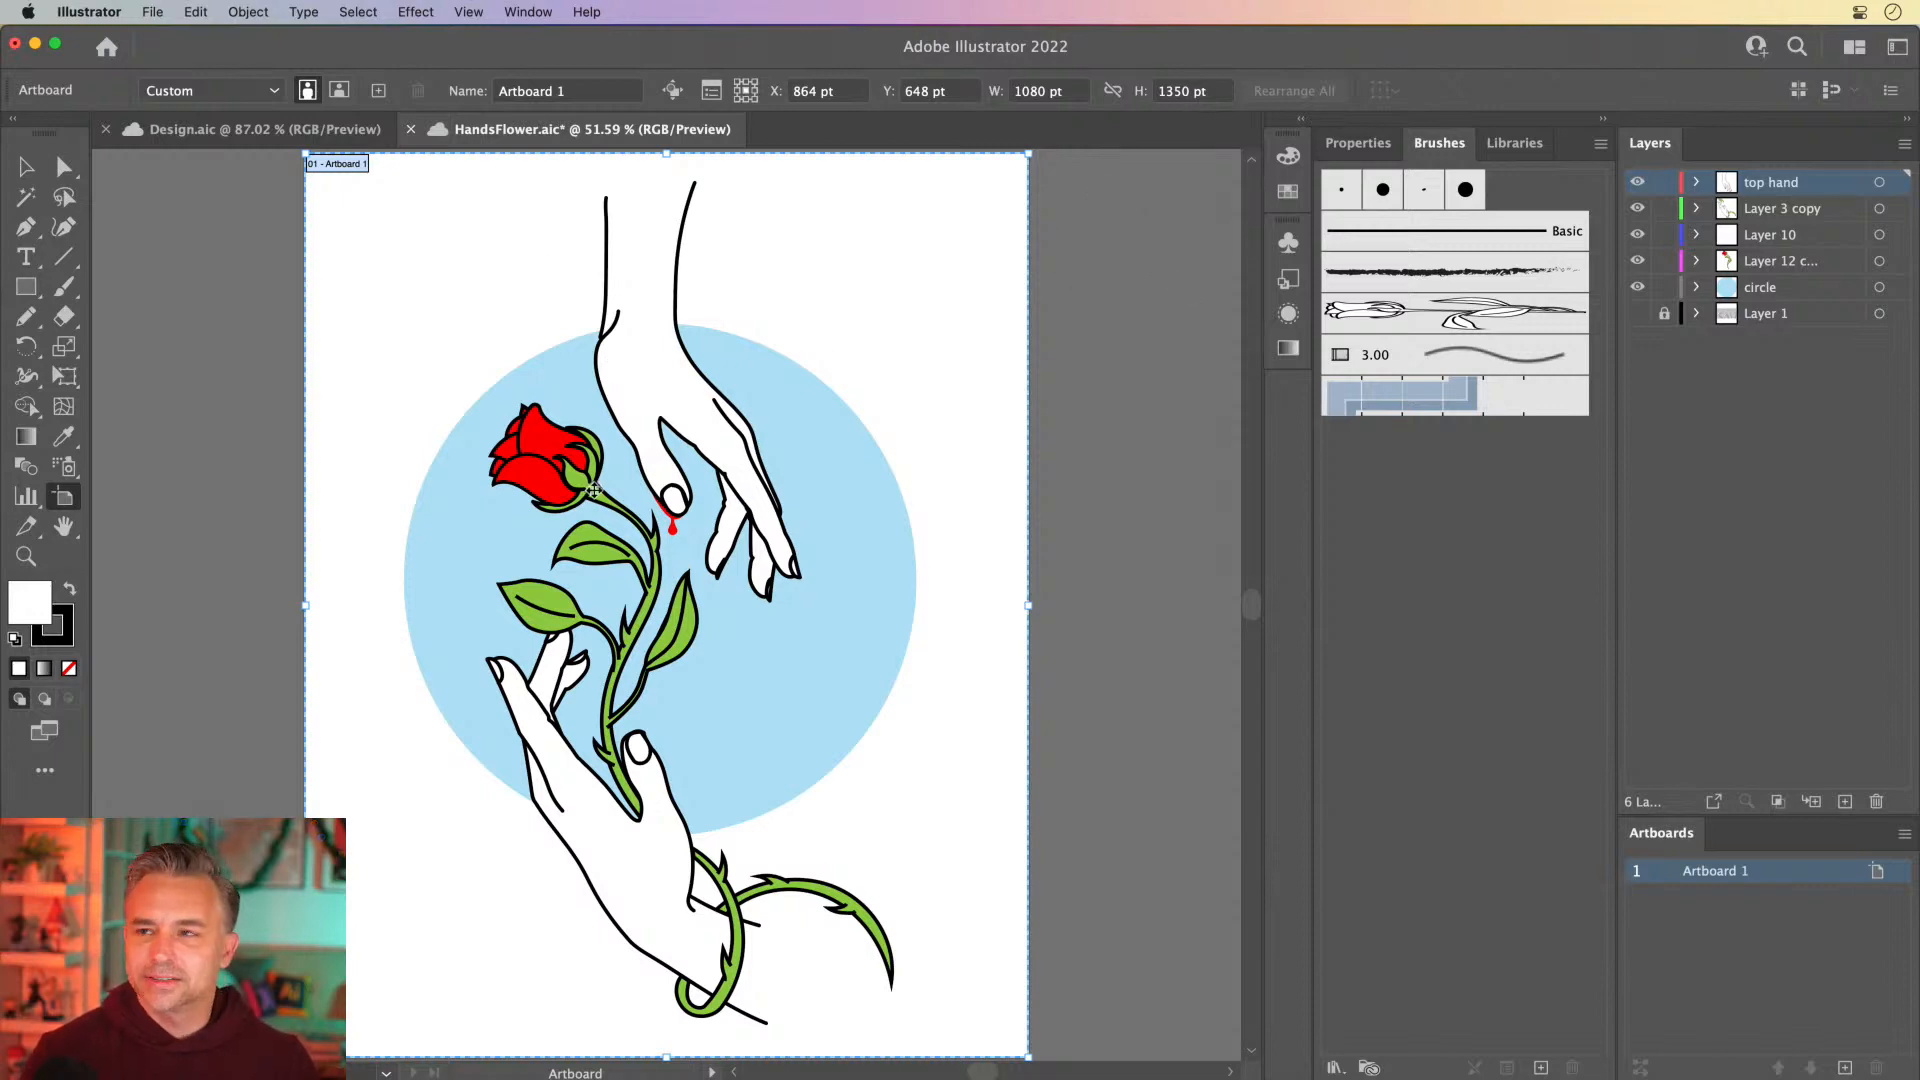
pyautogui.press('v')
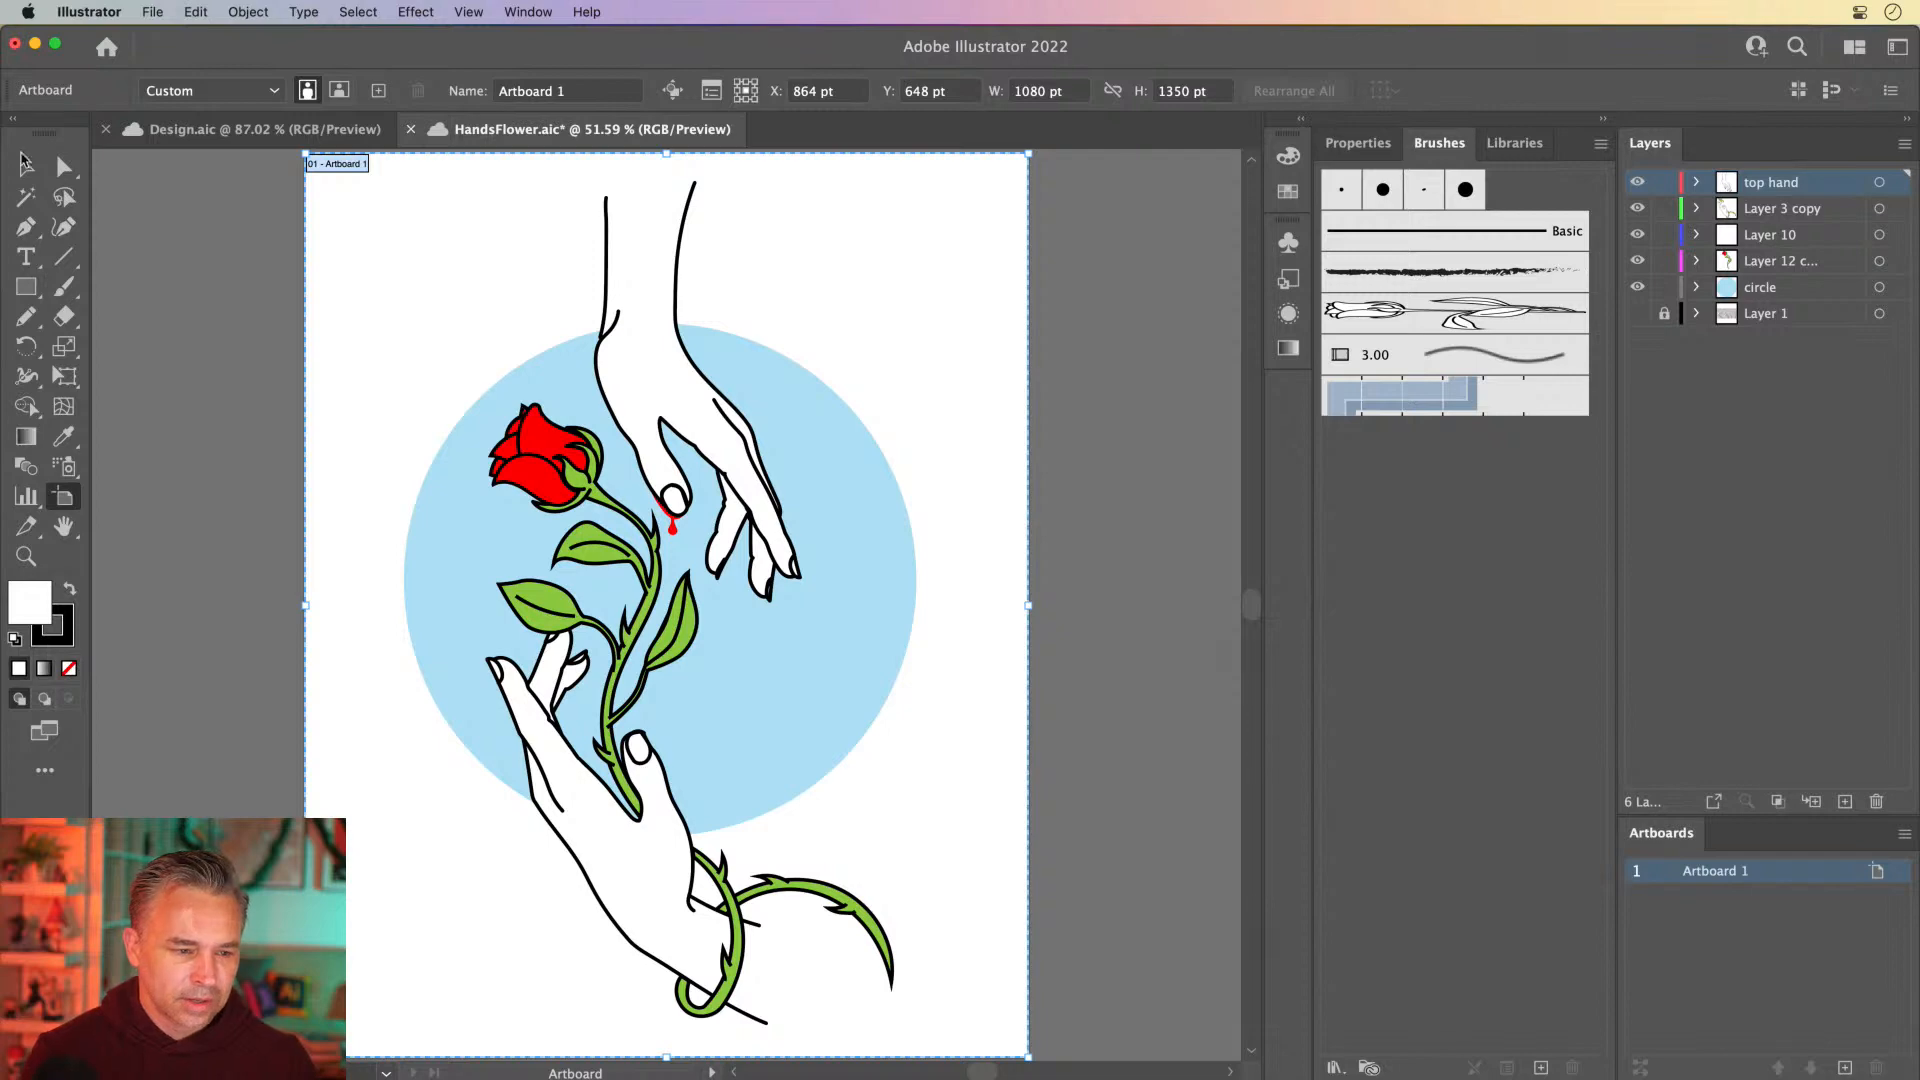
# Set the colorization method of the rose brush Art Brush 1 to Hue Shift
pyautogui.click(1422, 314)
pyautogui.doubleClick(1422, 316)
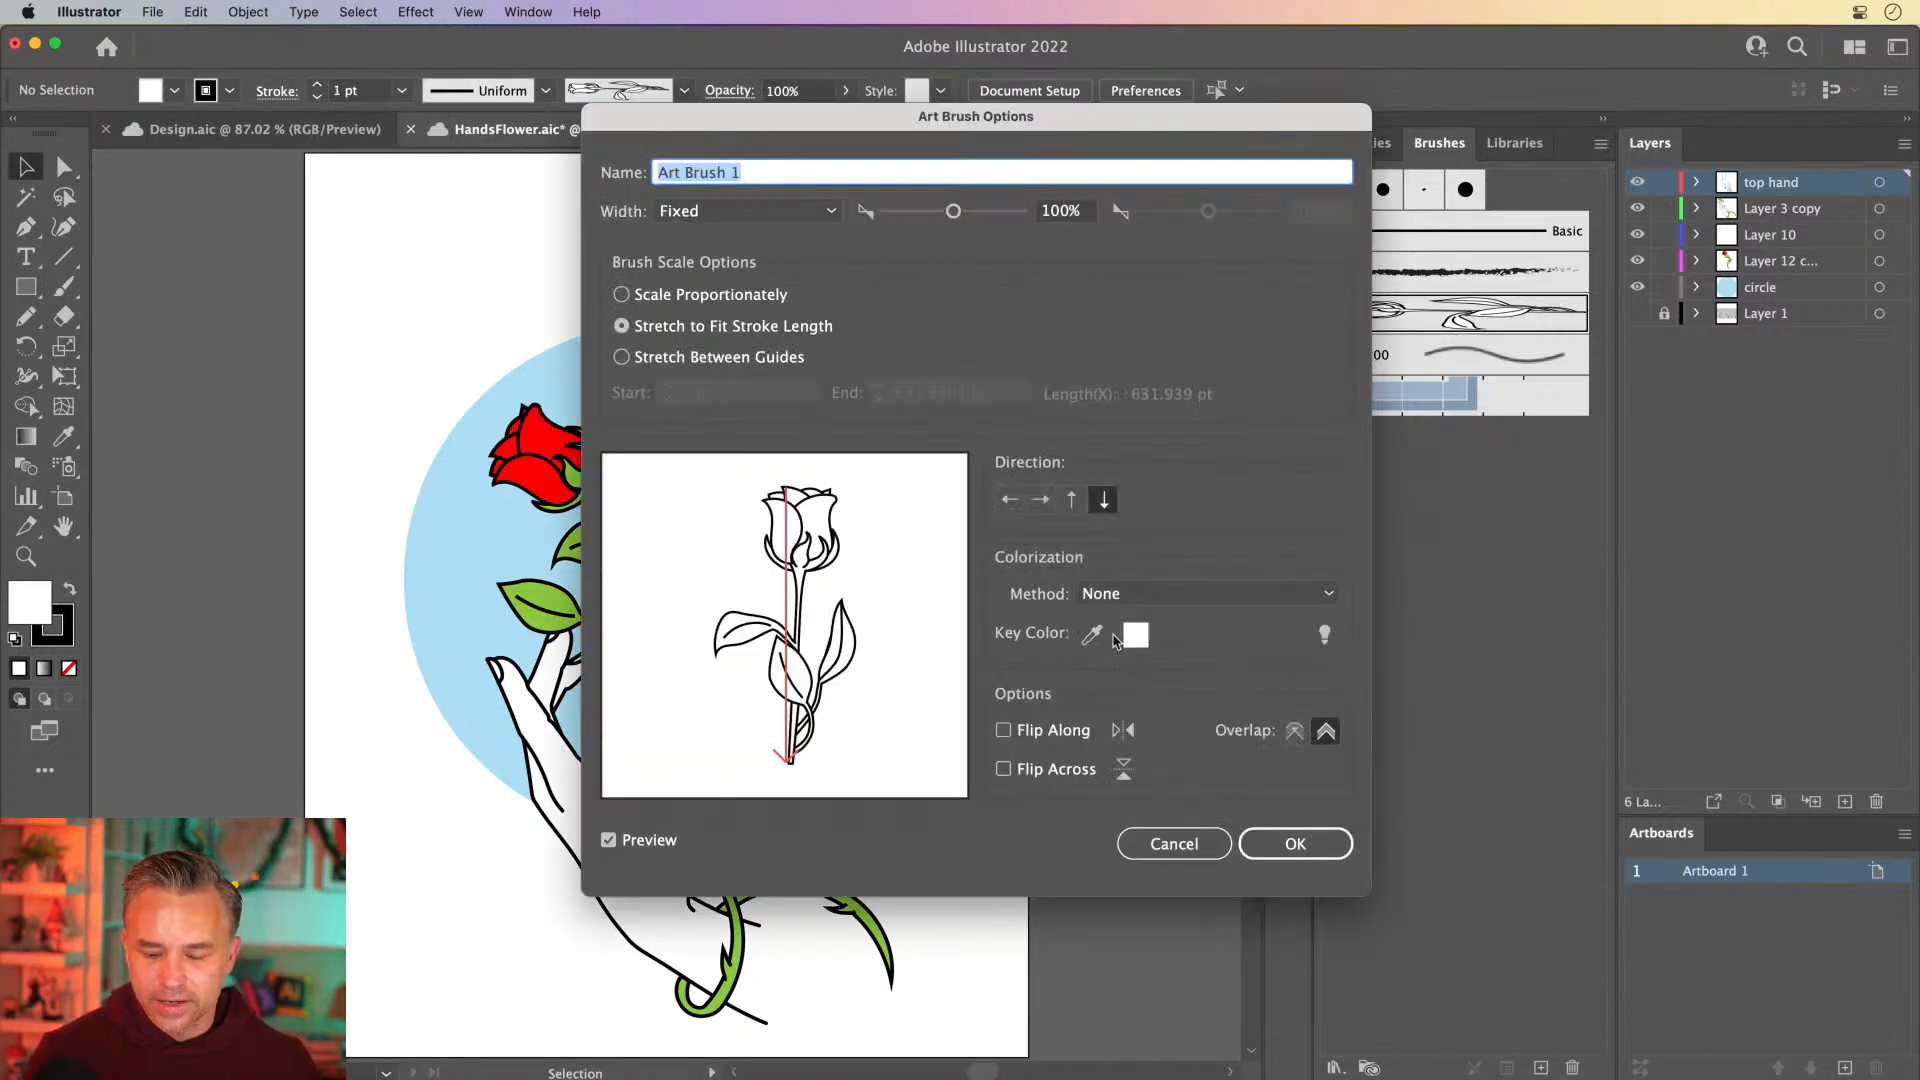
pyautogui.click(1125, 596)
pyautogui.click(1150, 701)
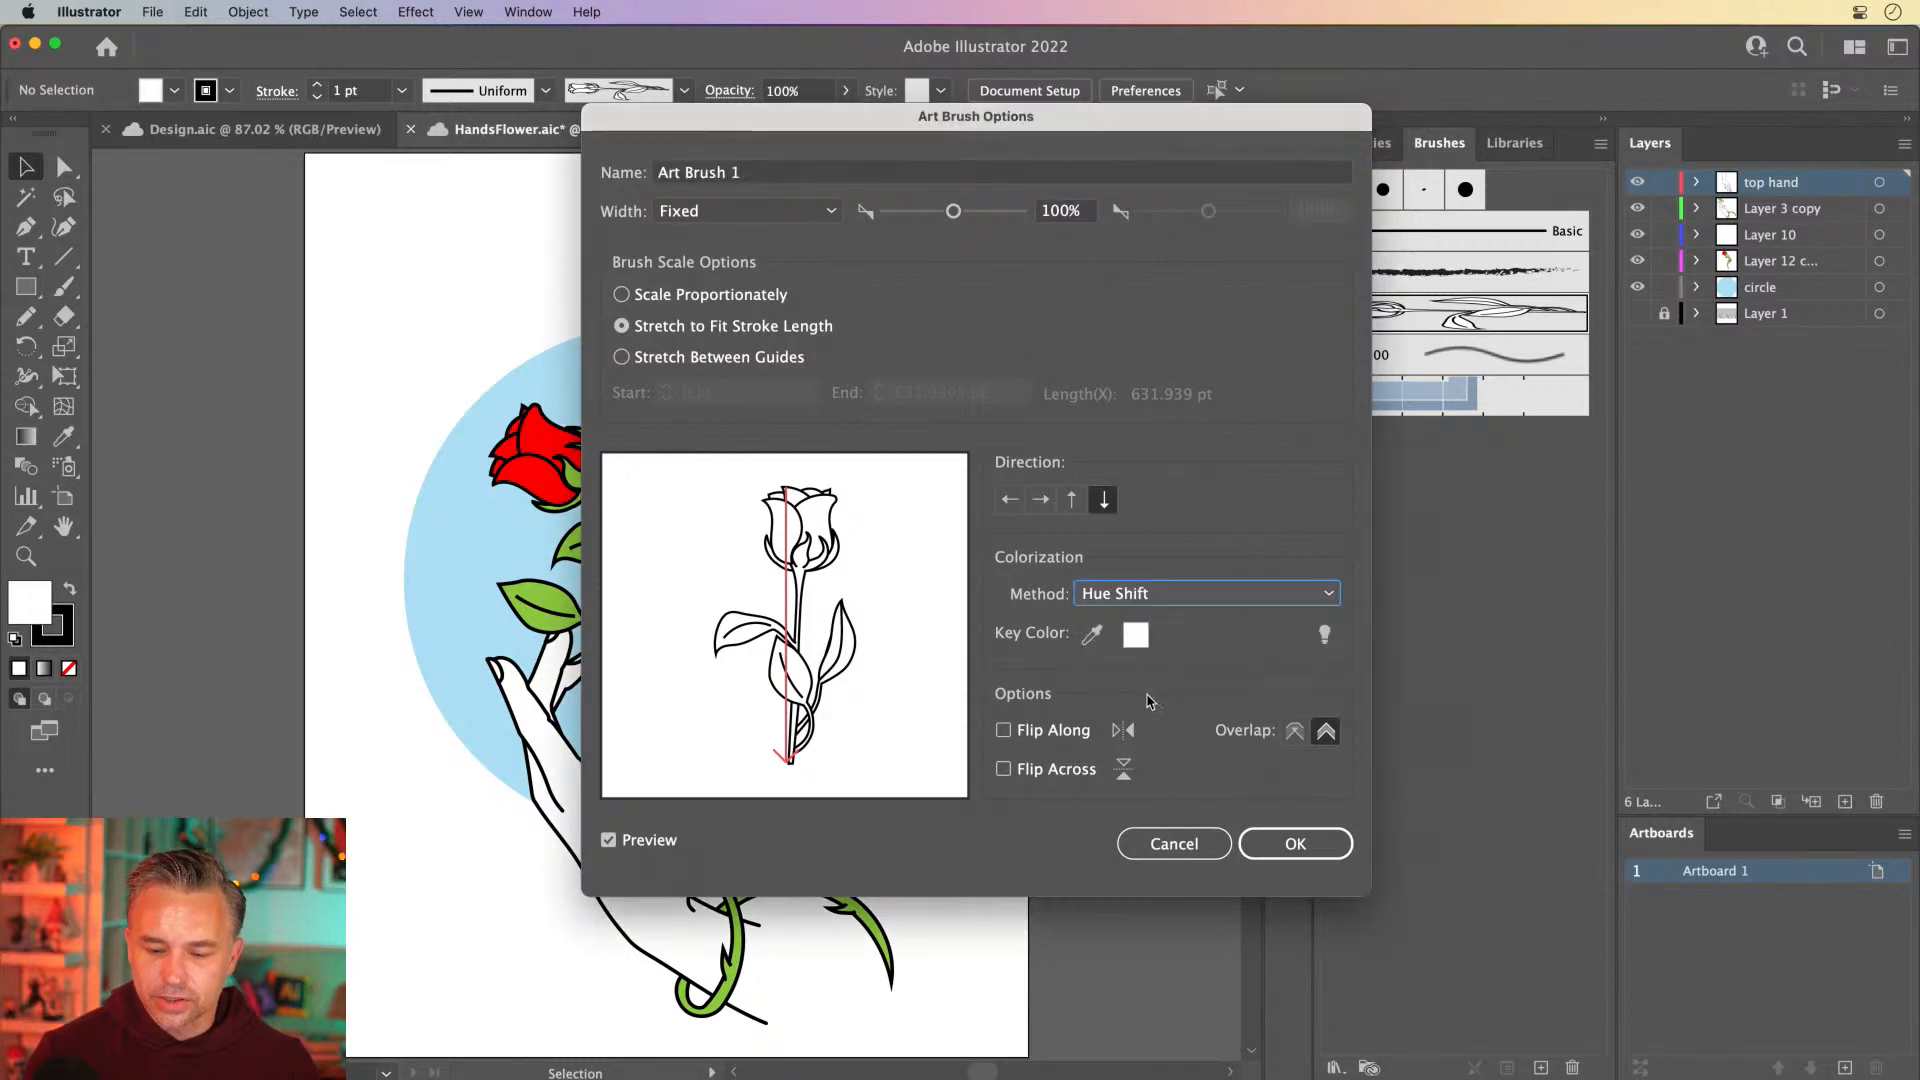
pyautogui.click(1296, 843)
# Set the stroke colour to green 00E306 and draw a curved rose-brush stroke with the Pencil tool beside the artboard
pyautogui.press('super+0')
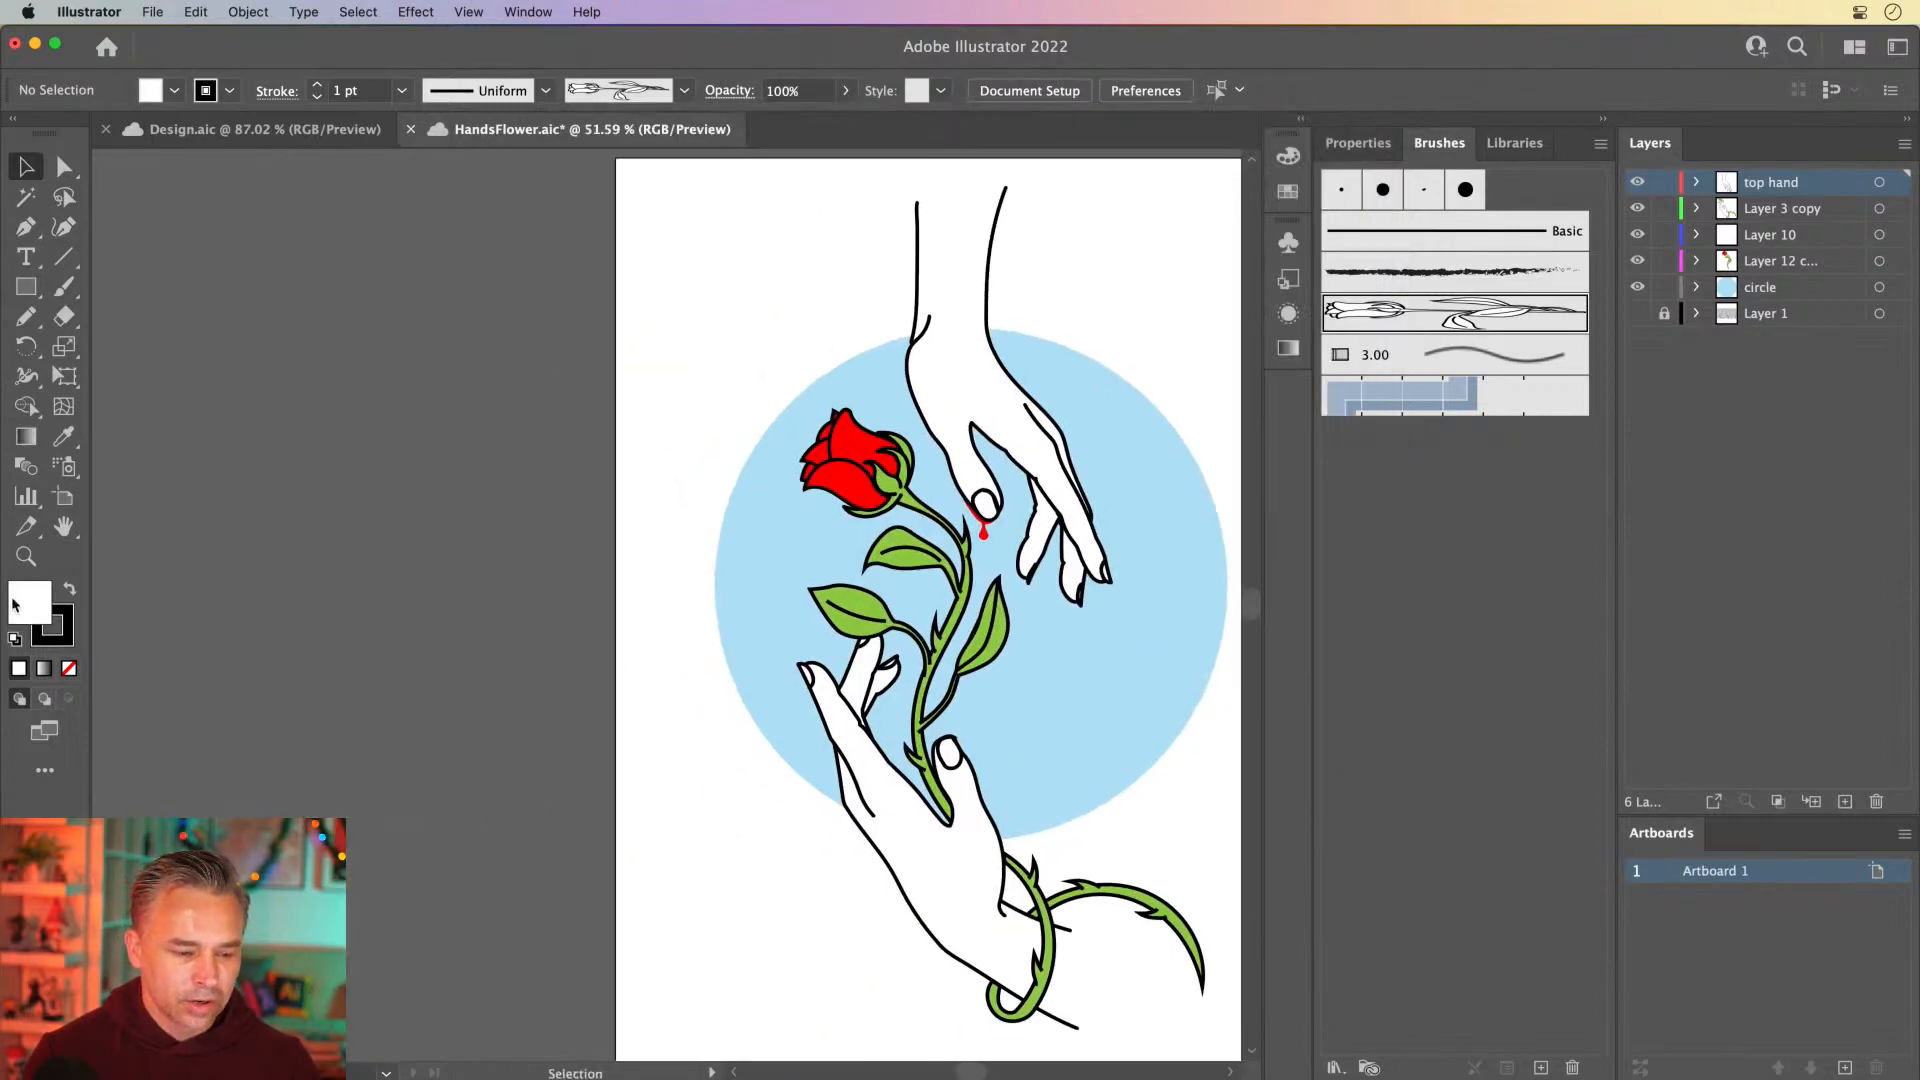
pyautogui.doubleClick(58, 615)
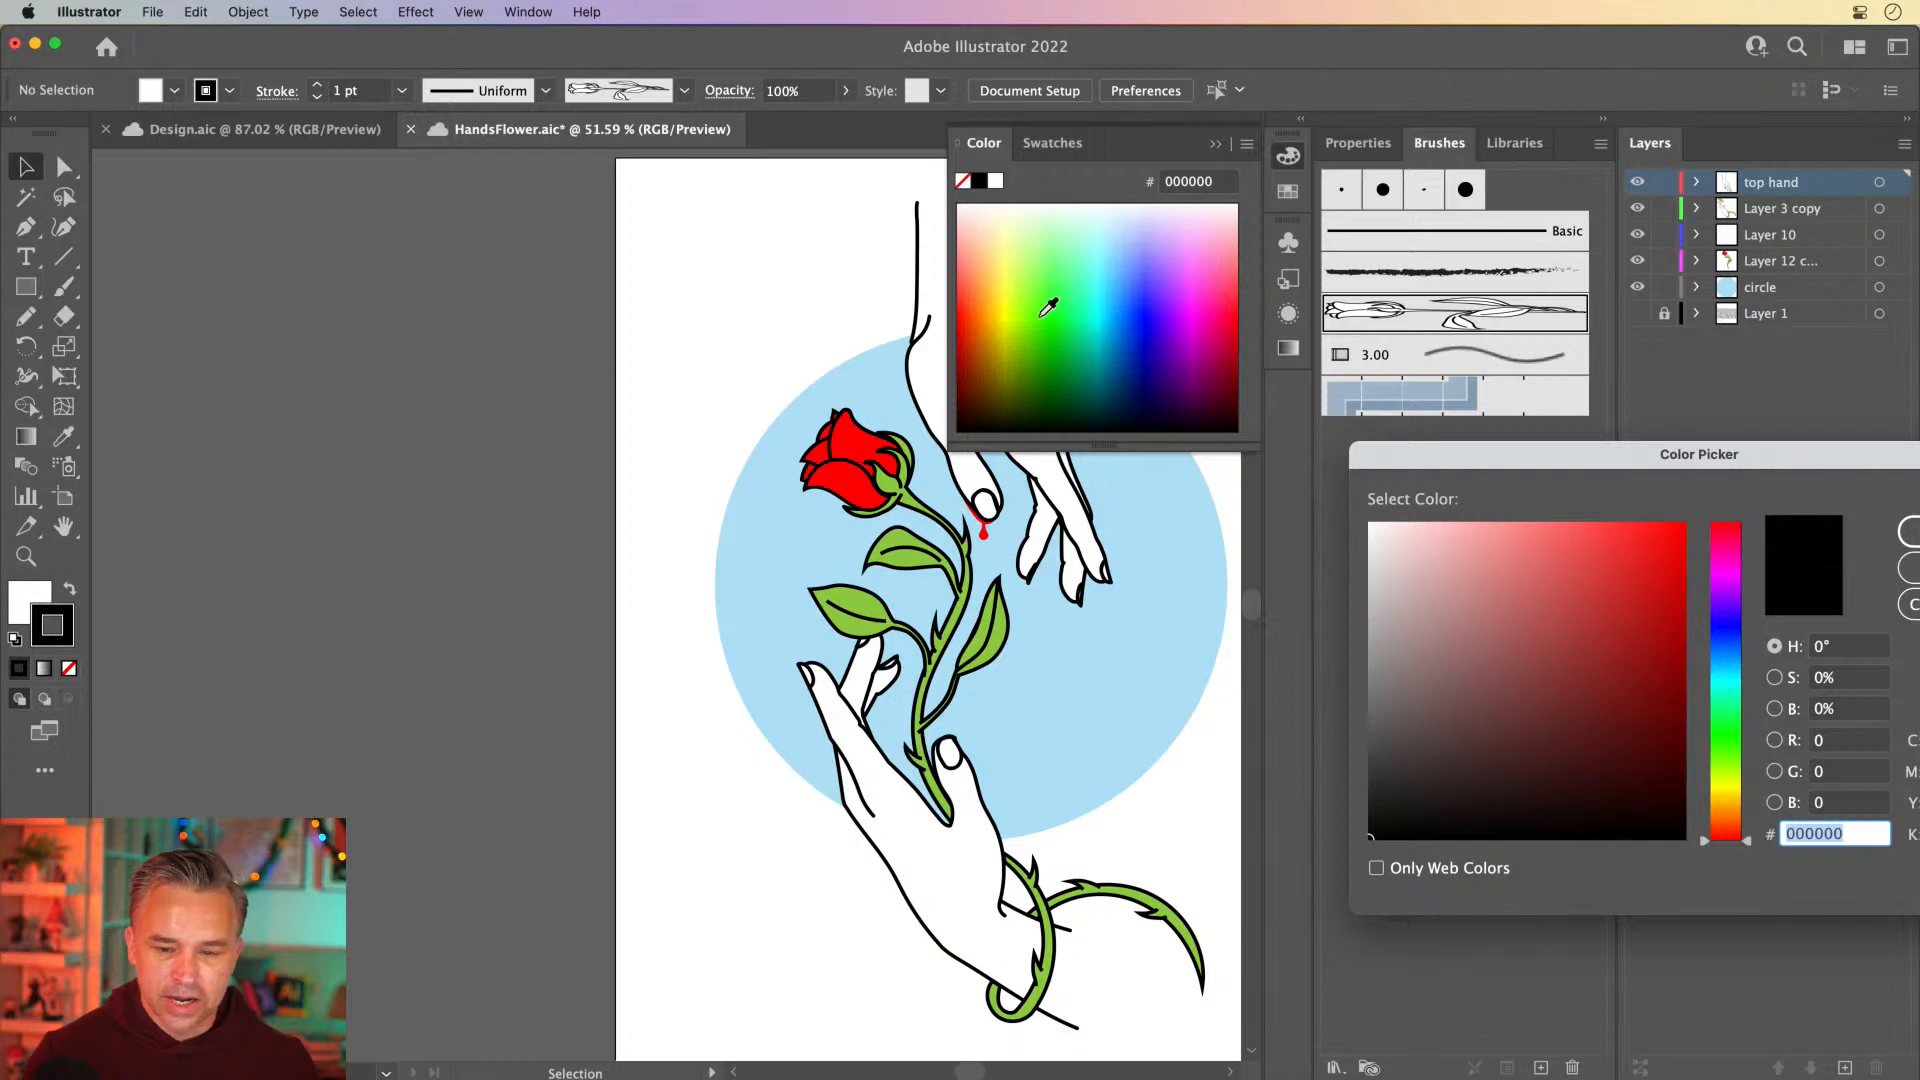
pyautogui.press('Escape')
pyautogui.click(1055, 315)
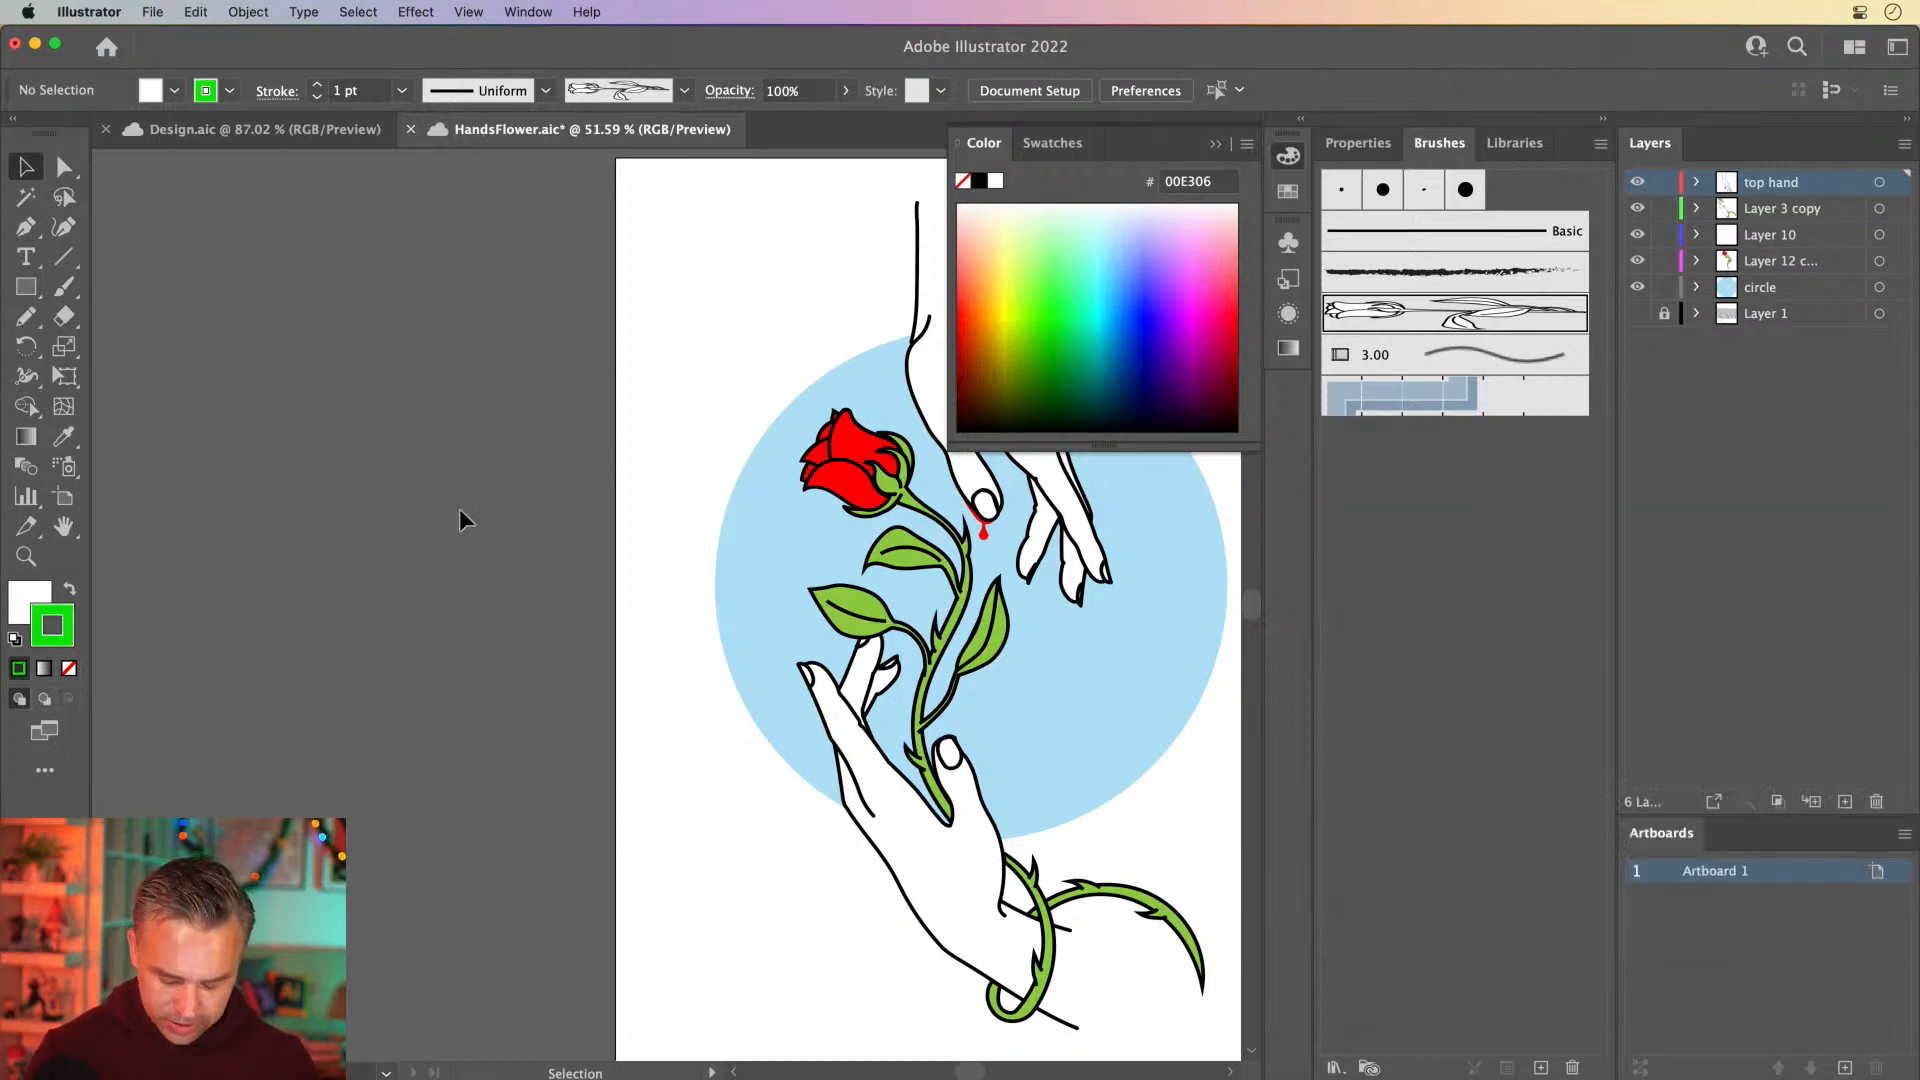
pyautogui.press('b')
pyautogui.press('n')
pyautogui.moveTo(378, 729); pyautogui.dragTo(369, 236)
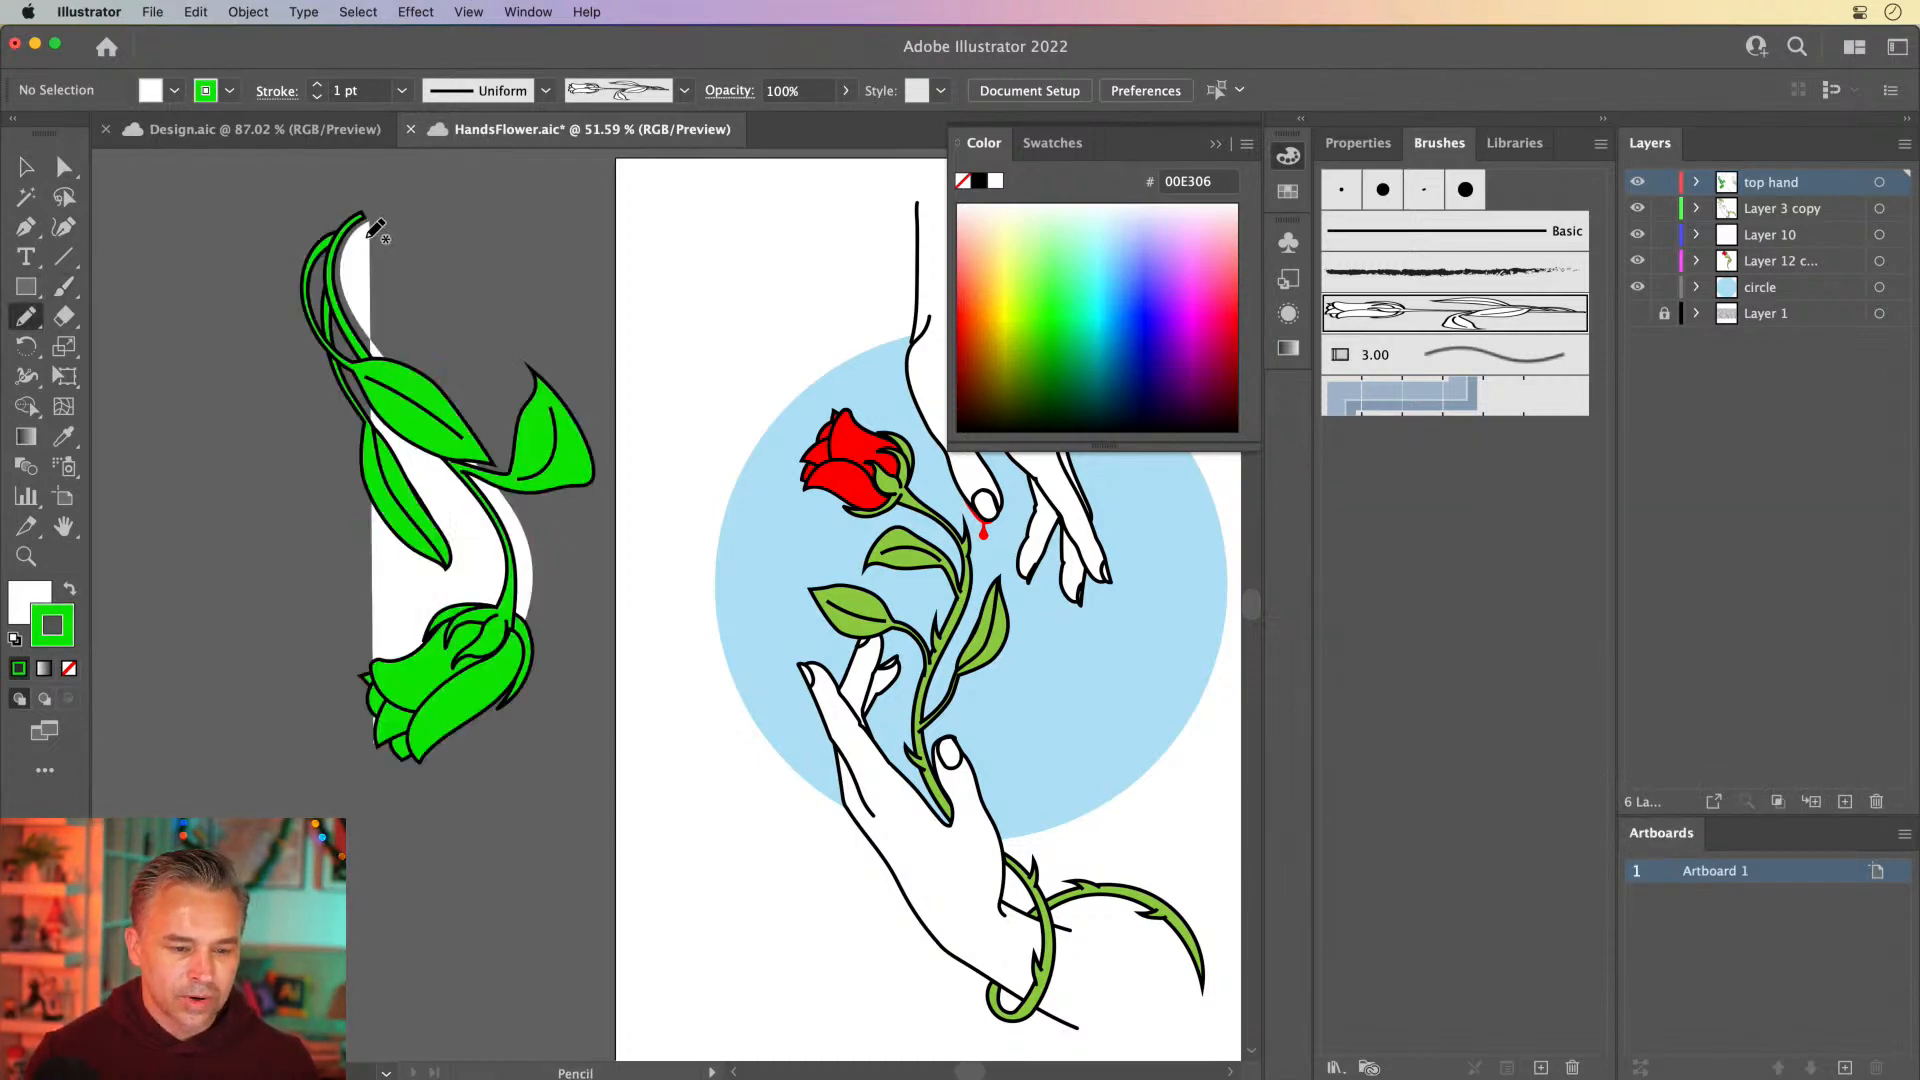
# Set the fill to None and draw a second, shorter curved green rose to the left of the first
pyautogui.click(20, 596)
pyautogui.click(69, 668)
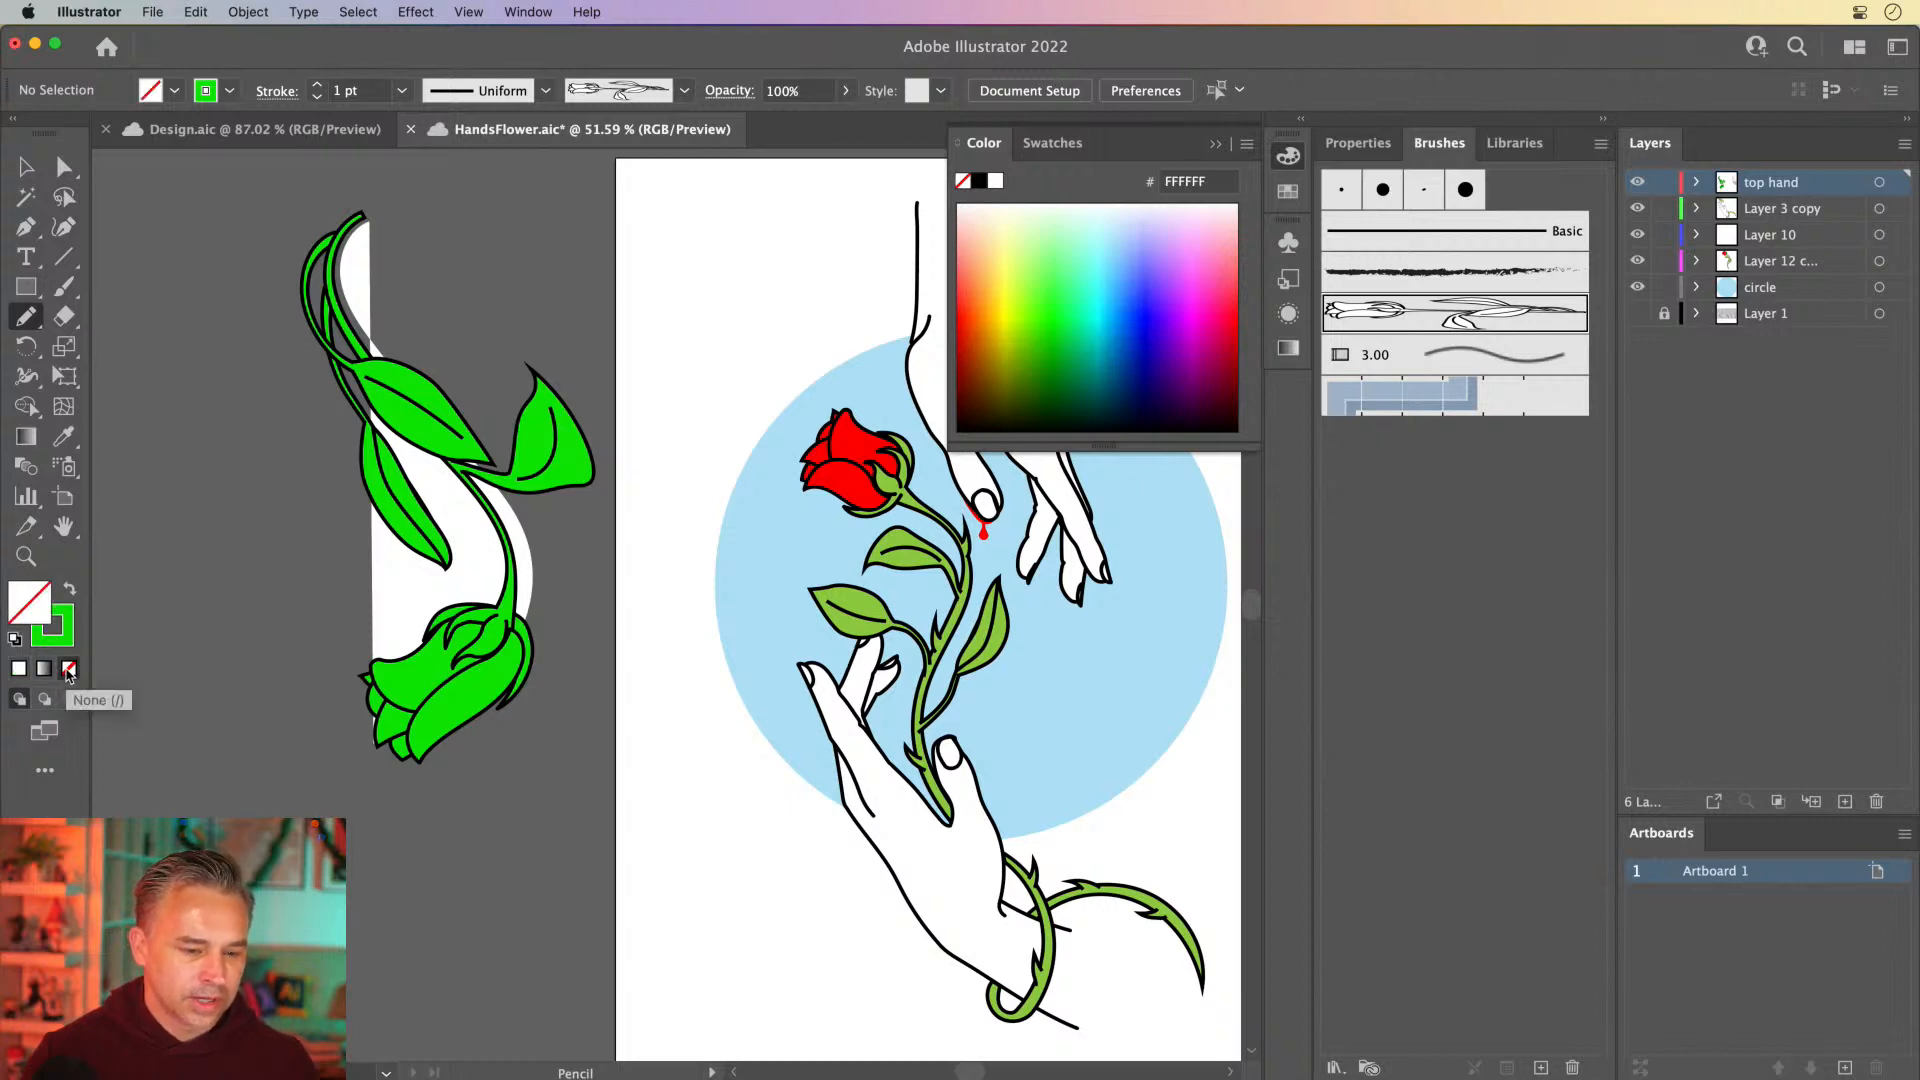
pyautogui.moveTo(227, 750); pyautogui.dragTo(150, 365)
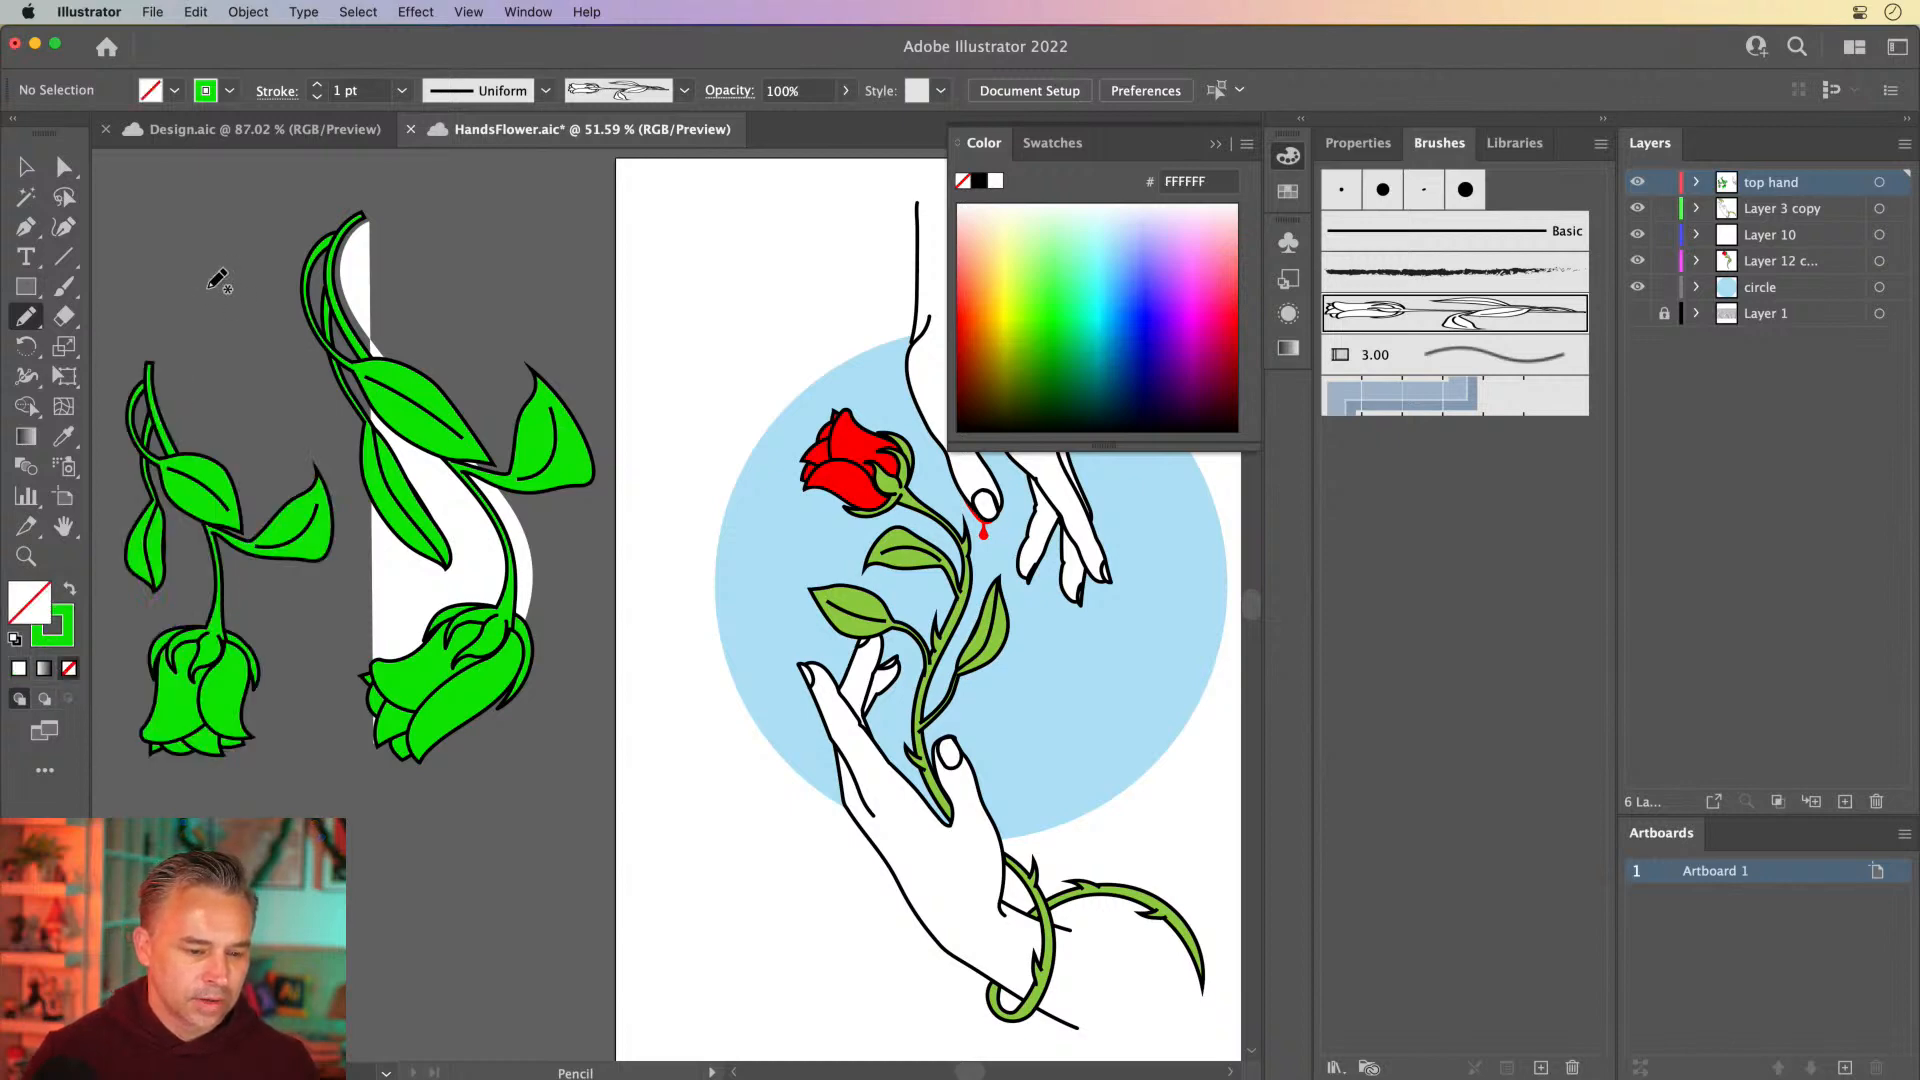
# Draw two more curved green rose-brush strokes beside the existing practice roses
pyautogui.moveTo(218, 281)
pyautogui.mouseDown()
pyautogui.moveTo(470, 363)
pyautogui.moveTo(288, 812)
pyautogui.mouseUp()
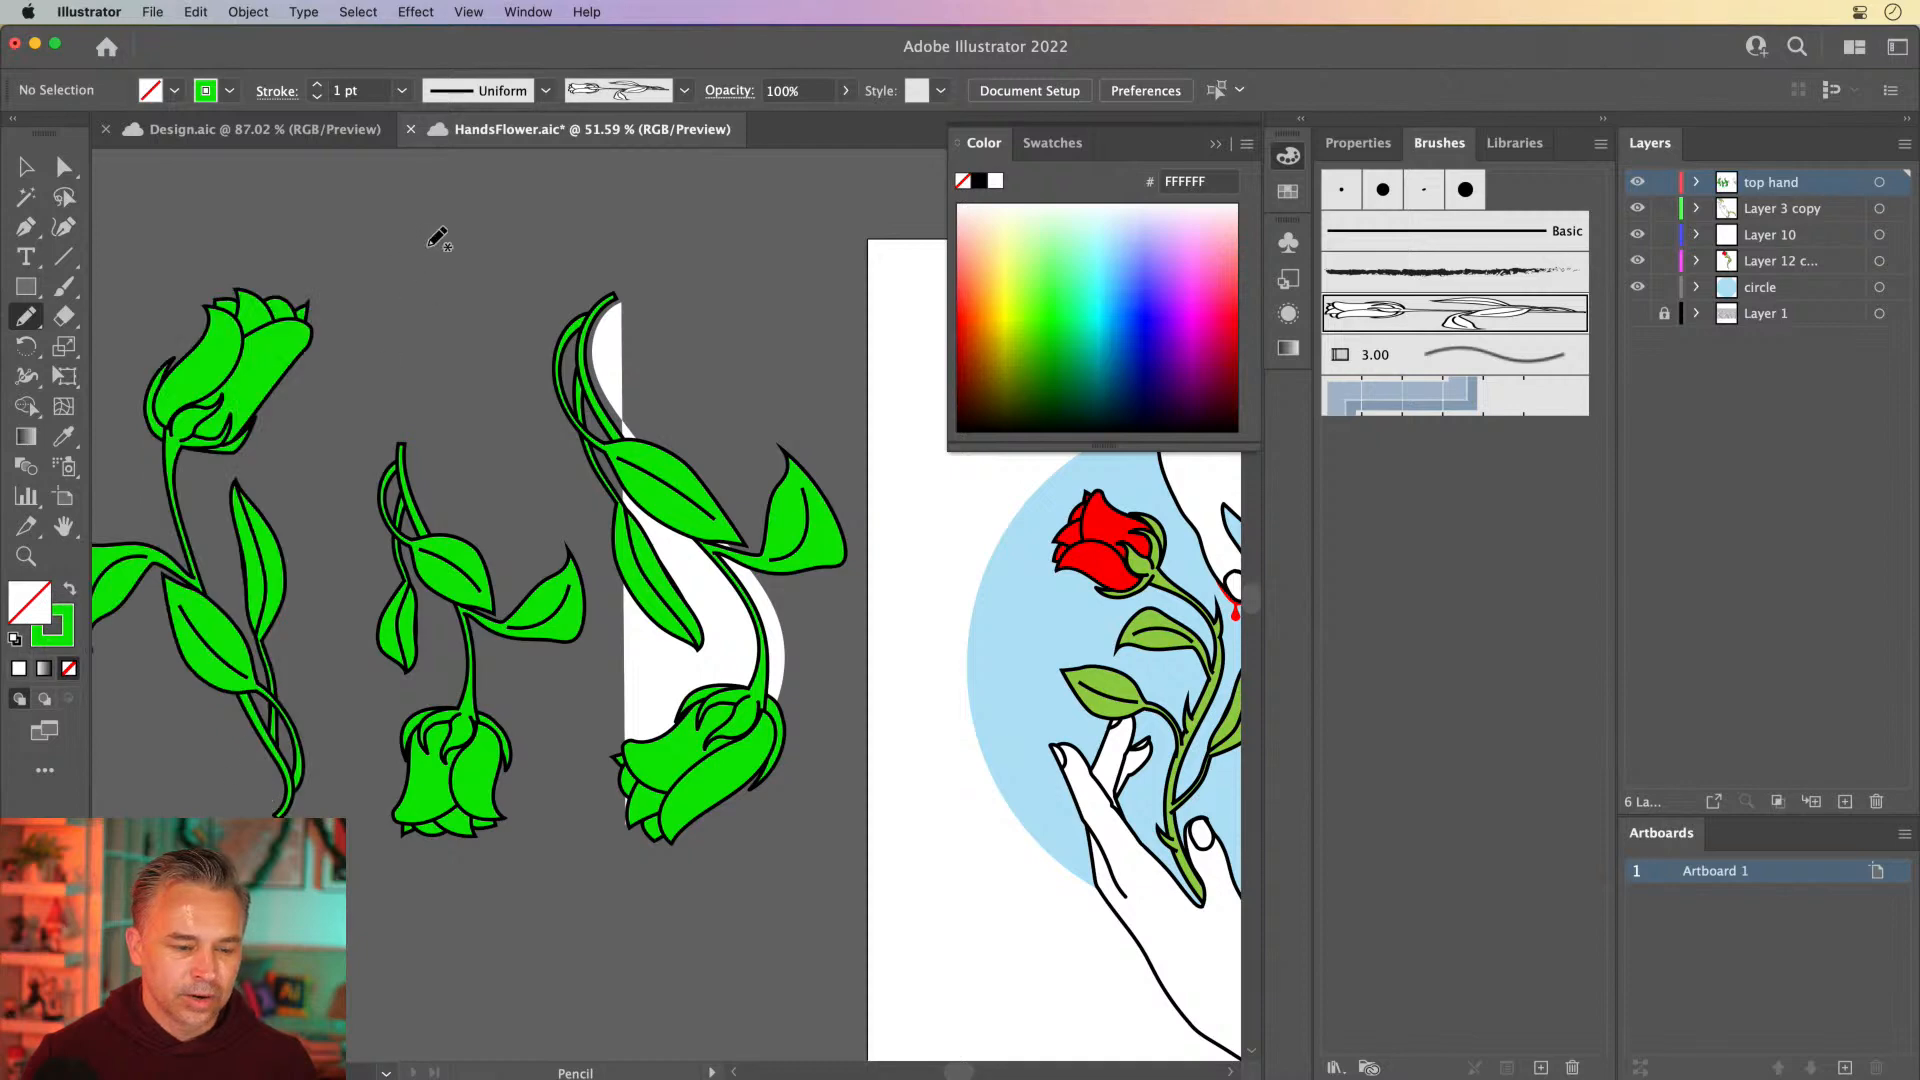
pyautogui.moveTo(437, 240)
pyautogui.mouseDown()
pyautogui.moveTo(528, 462)
pyautogui.moveTo(503, 535)
pyautogui.mouseUp()
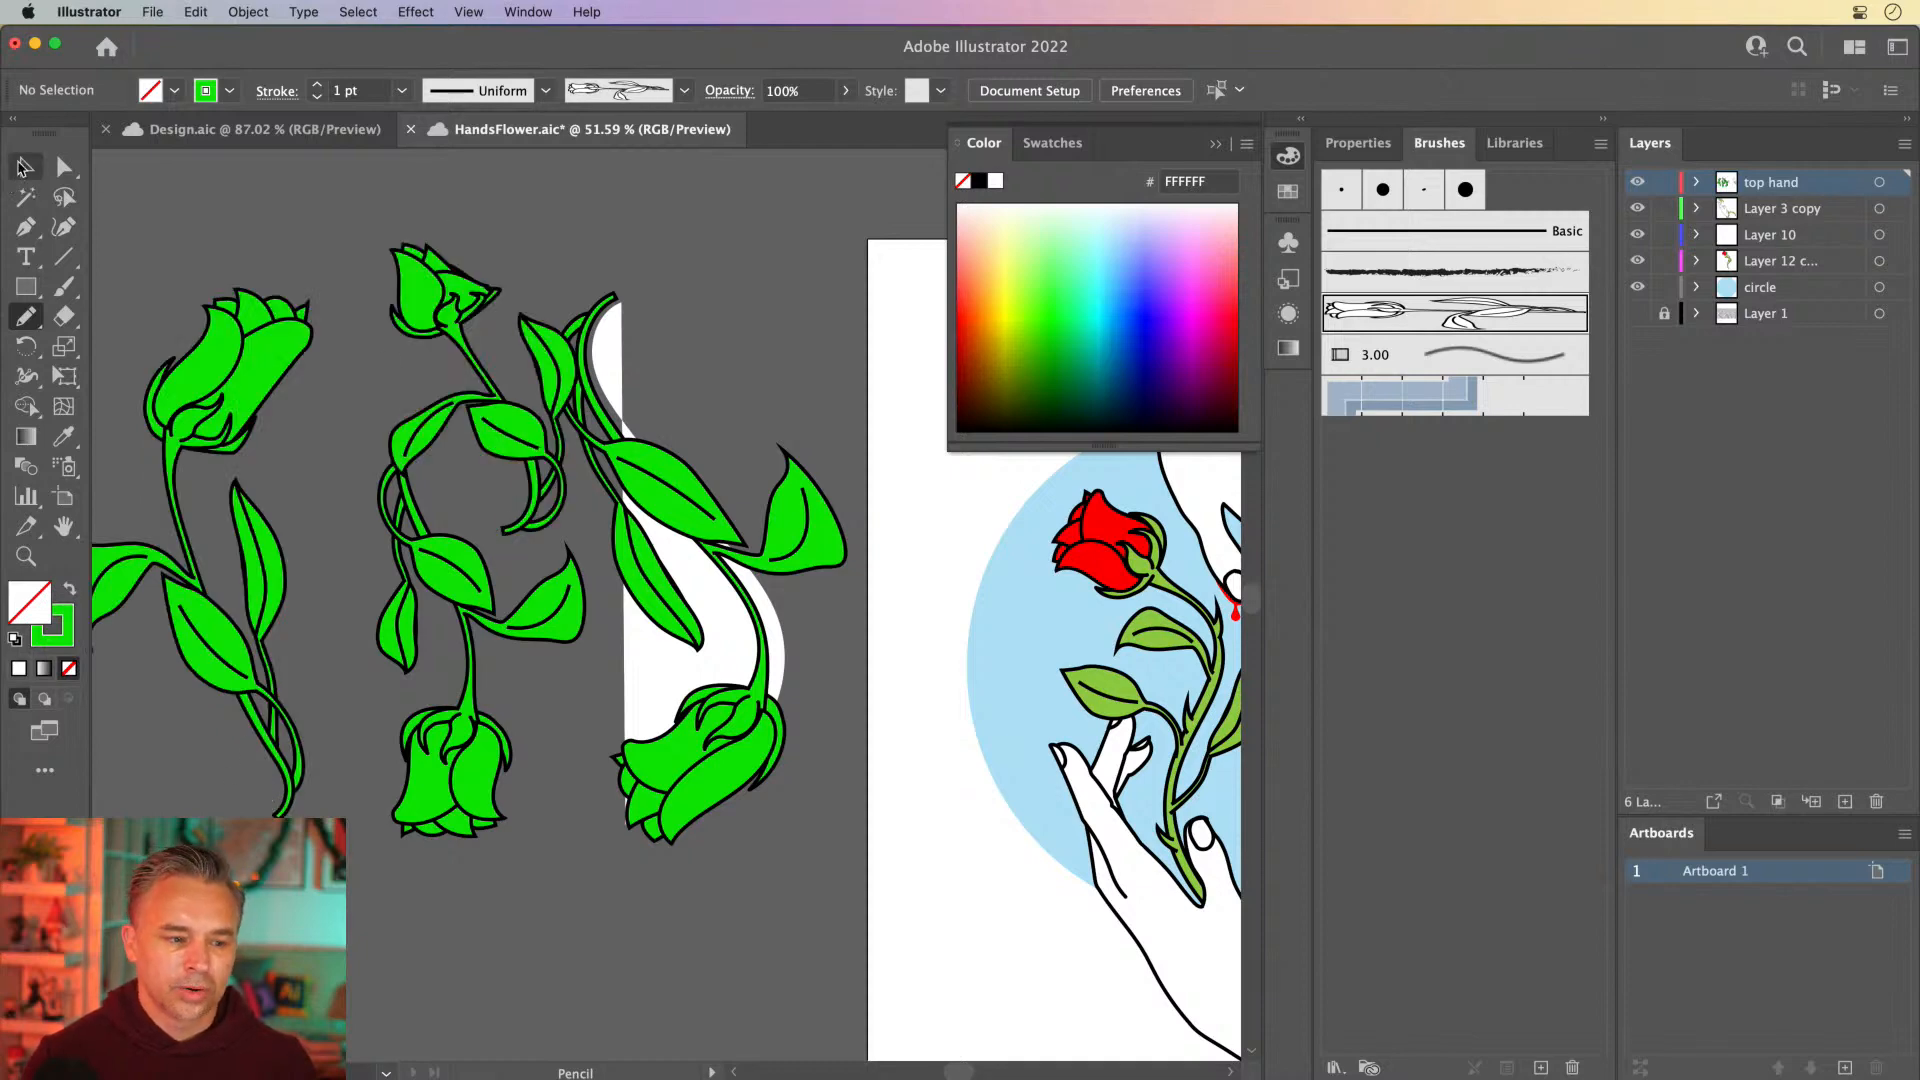
# Delete all the green practice roses beside the artboard, put the colour picker away and bring the whole illustration into view
pyautogui.click(24, 167)
pyautogui.moveTo(396, 518); pyautogui.dragTo(771, 810)
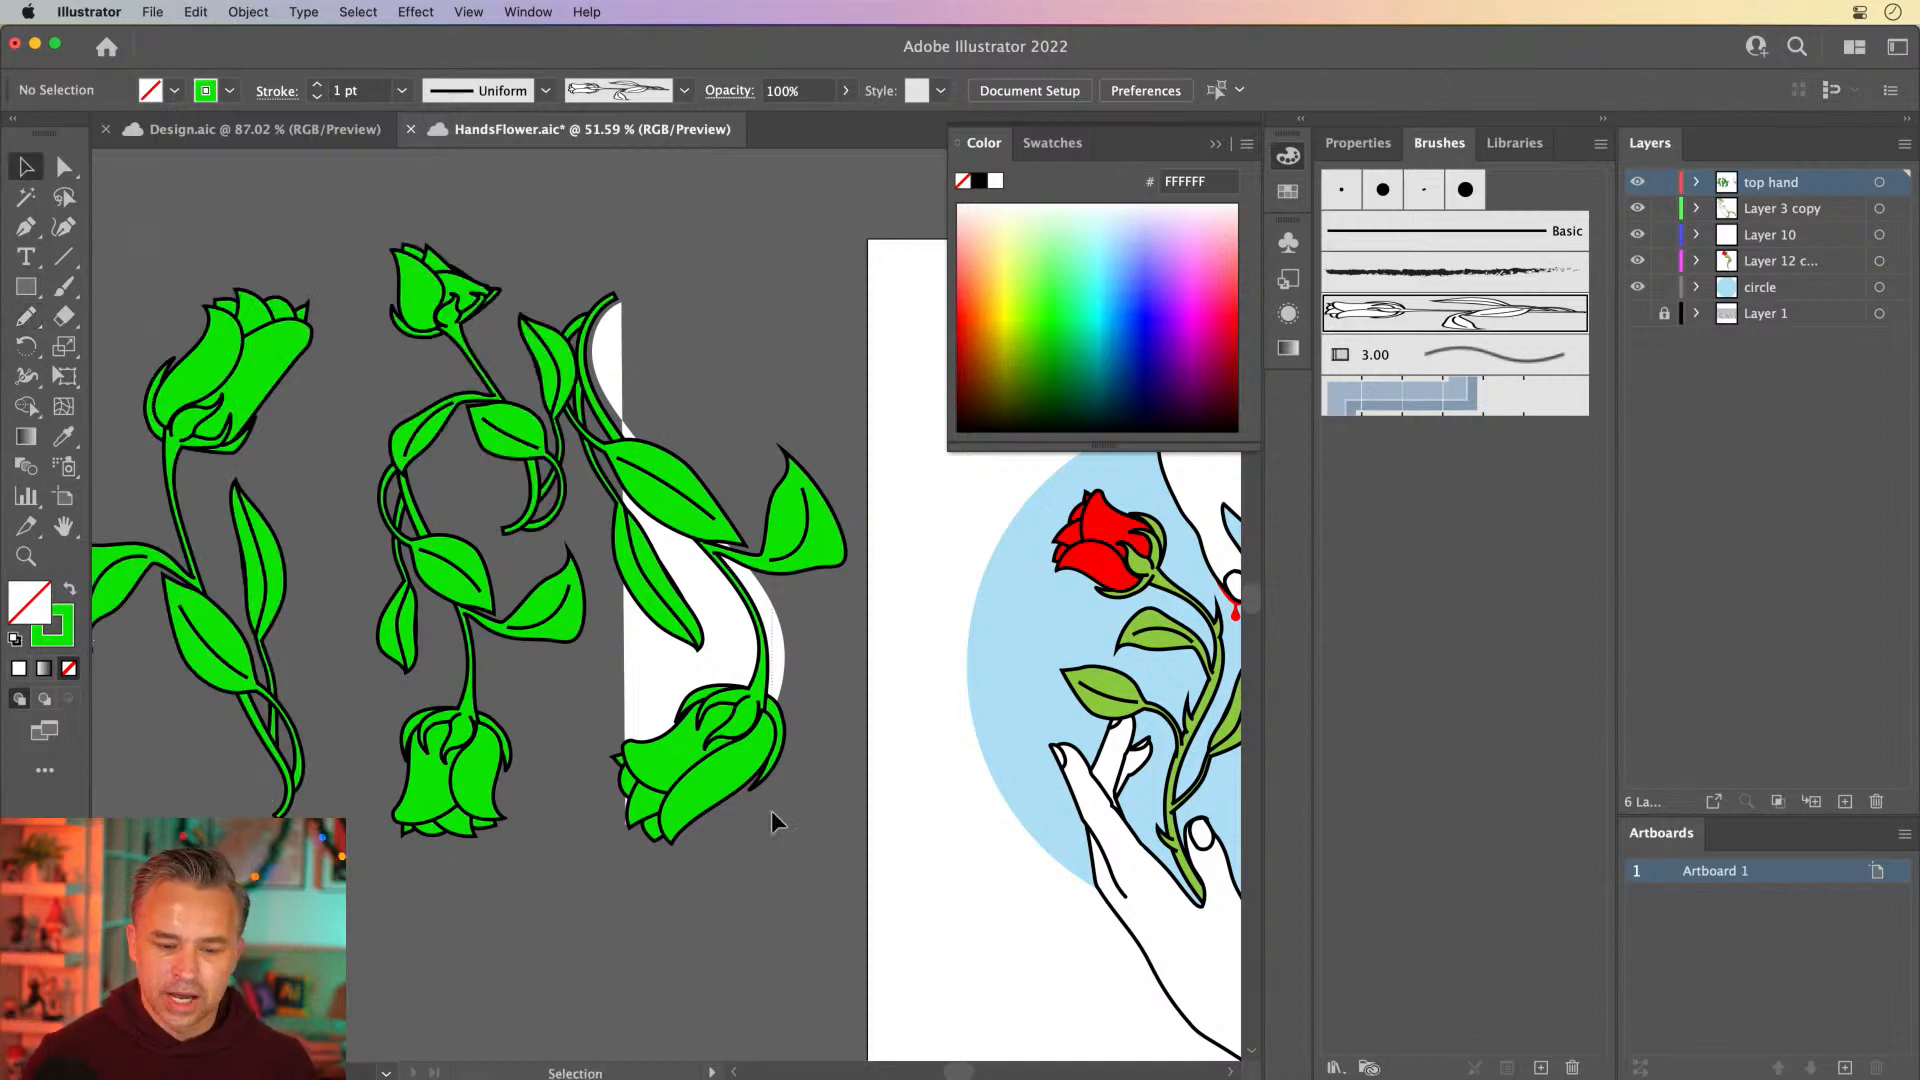
pyautogui.press('Delete')
pyautogui.moveTo(812, 563); pyautogui.dragTo(418, 561)
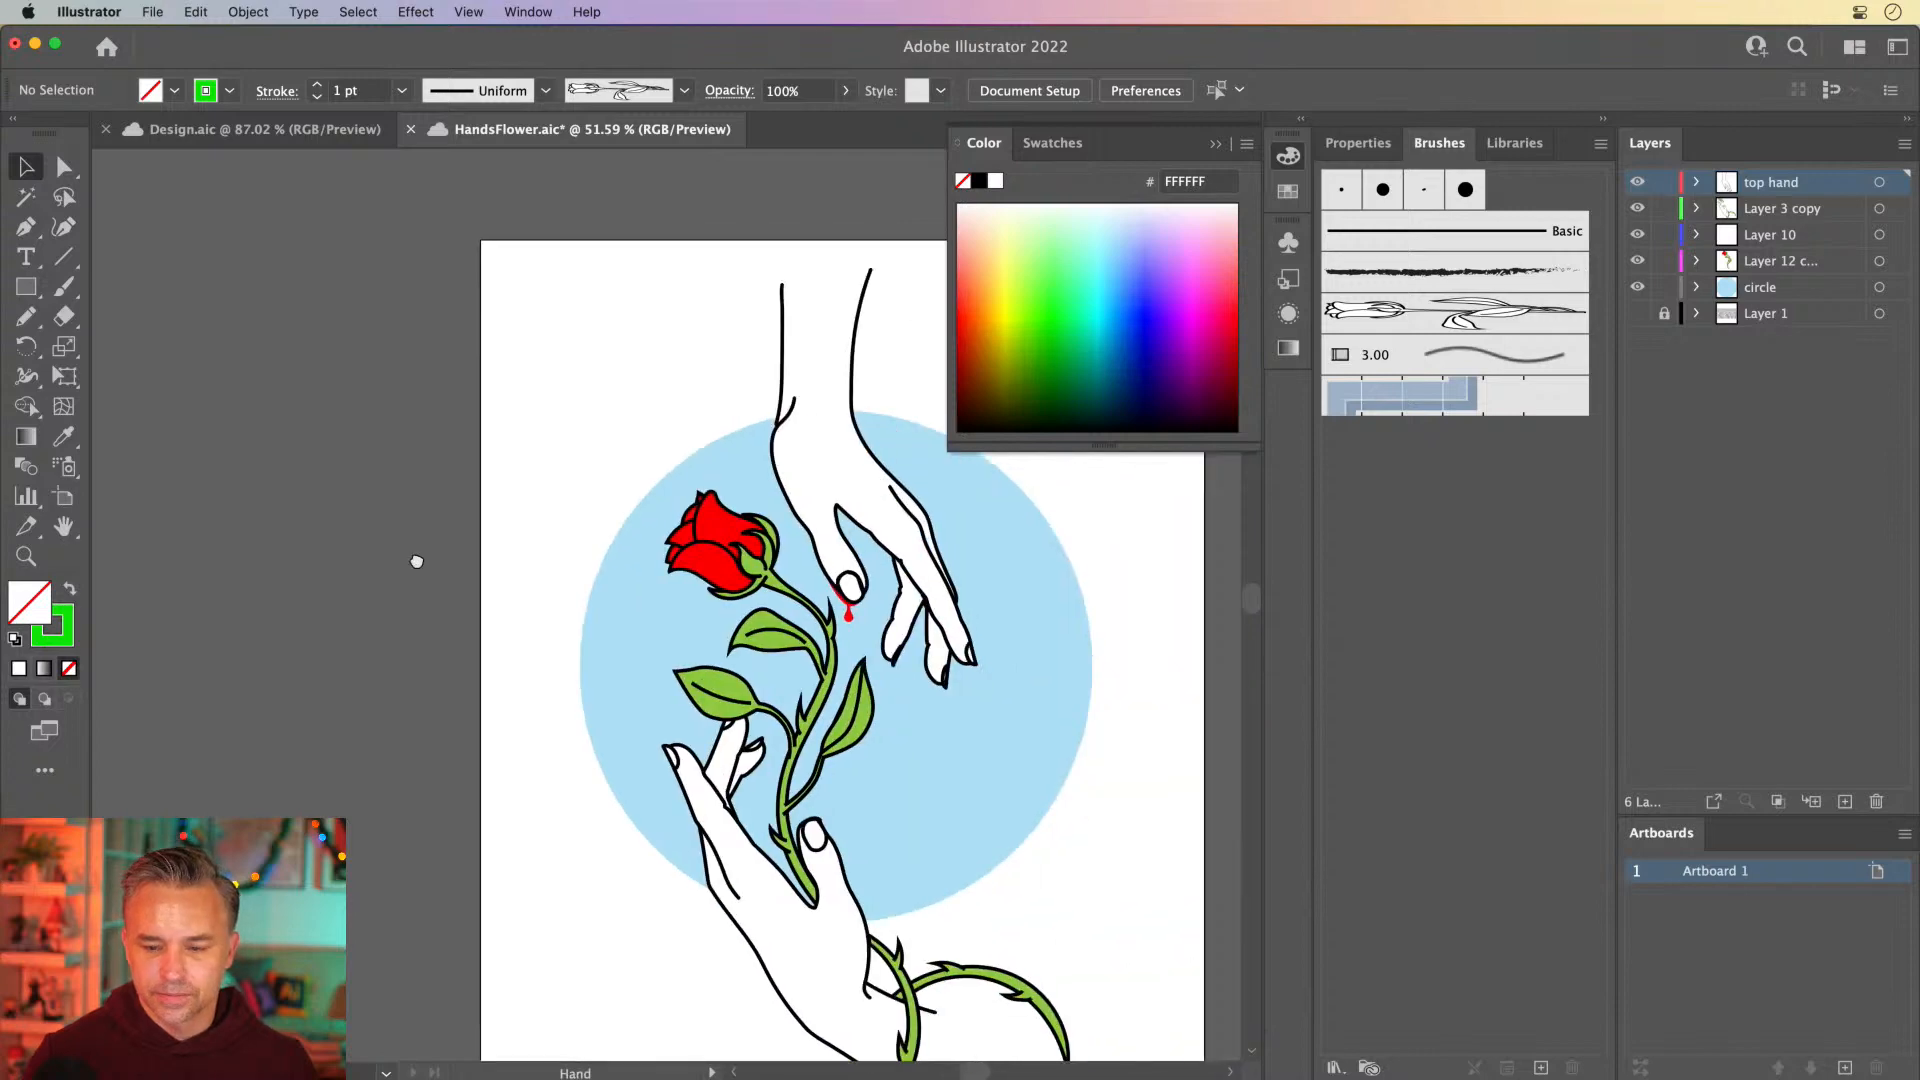
pyautogui.click(1215, 144)
pyautogui.moveTo(514, 424); pyautogui.dragTo(411, 373)
# Delete the locked Layer 1 together with the artwork it contains
pyautogui.click(1785, 312)
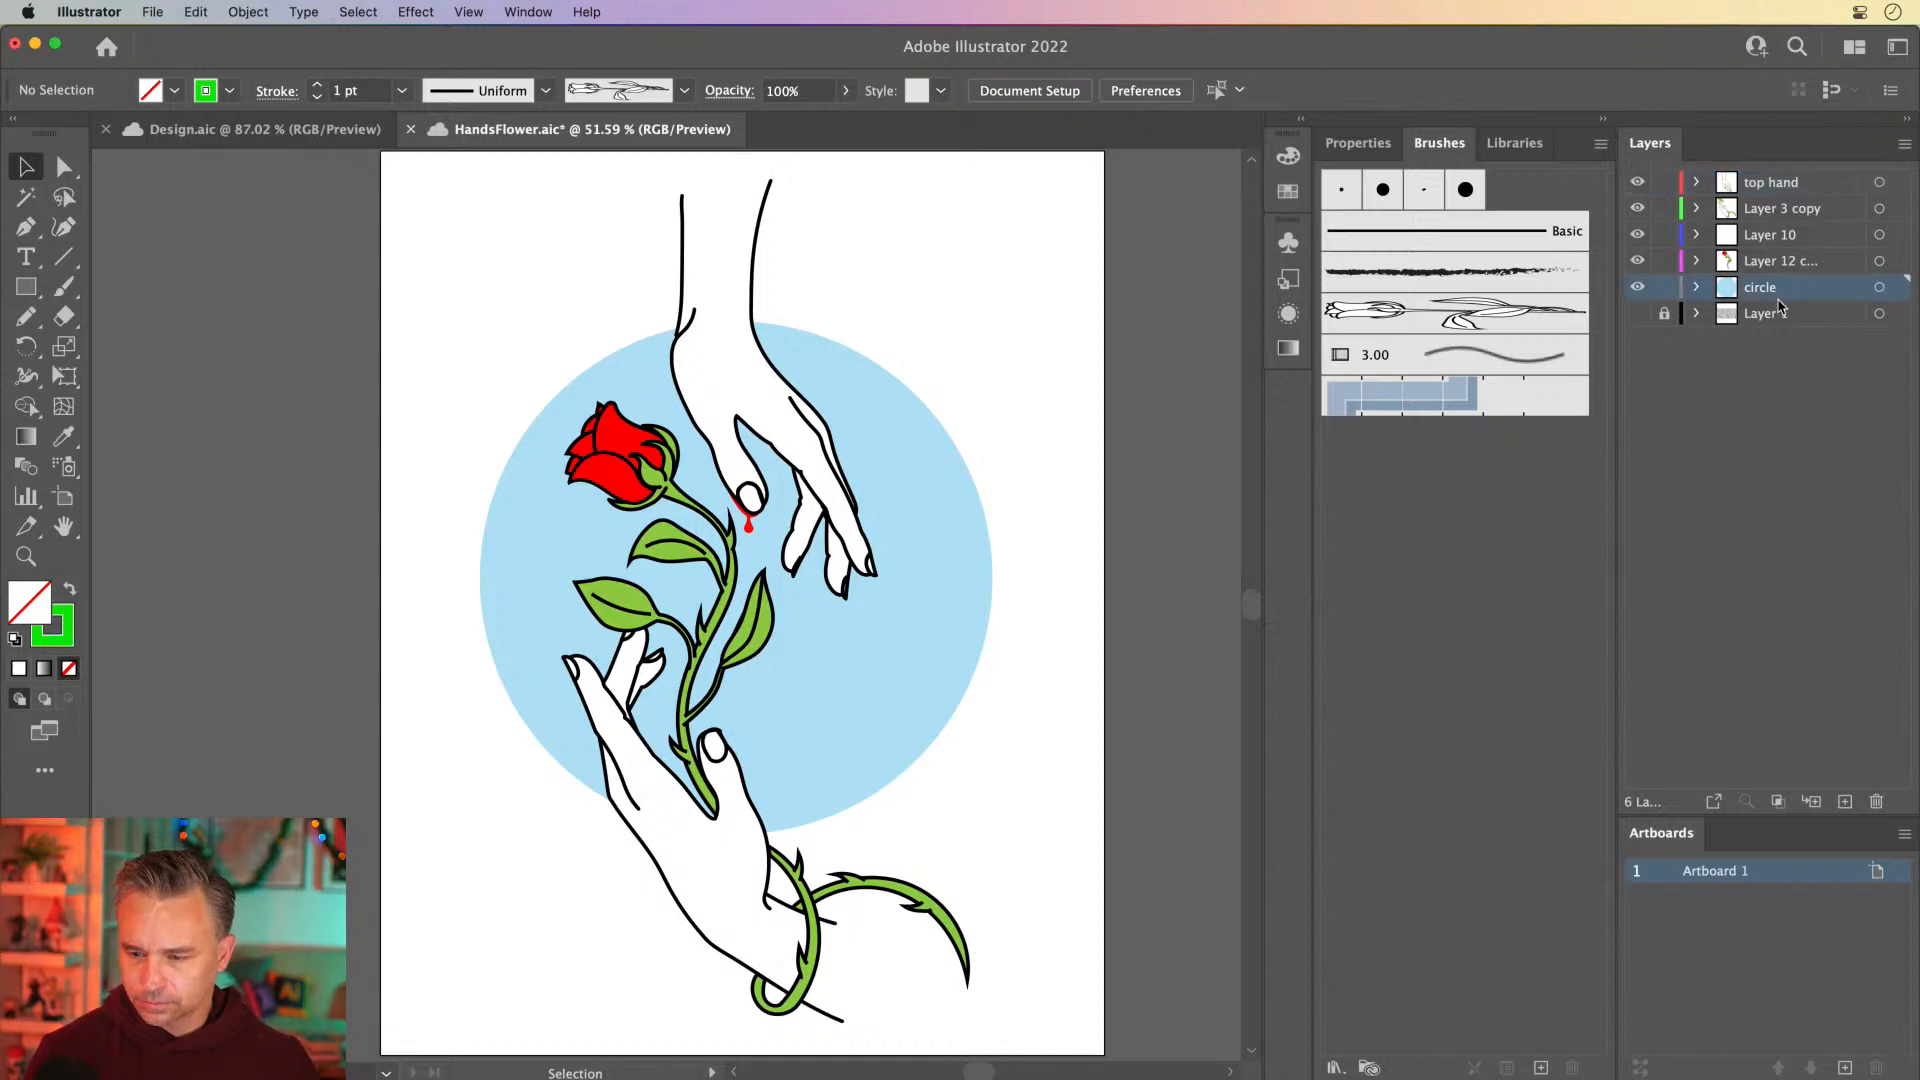
pyautogui.click(1876, 801)
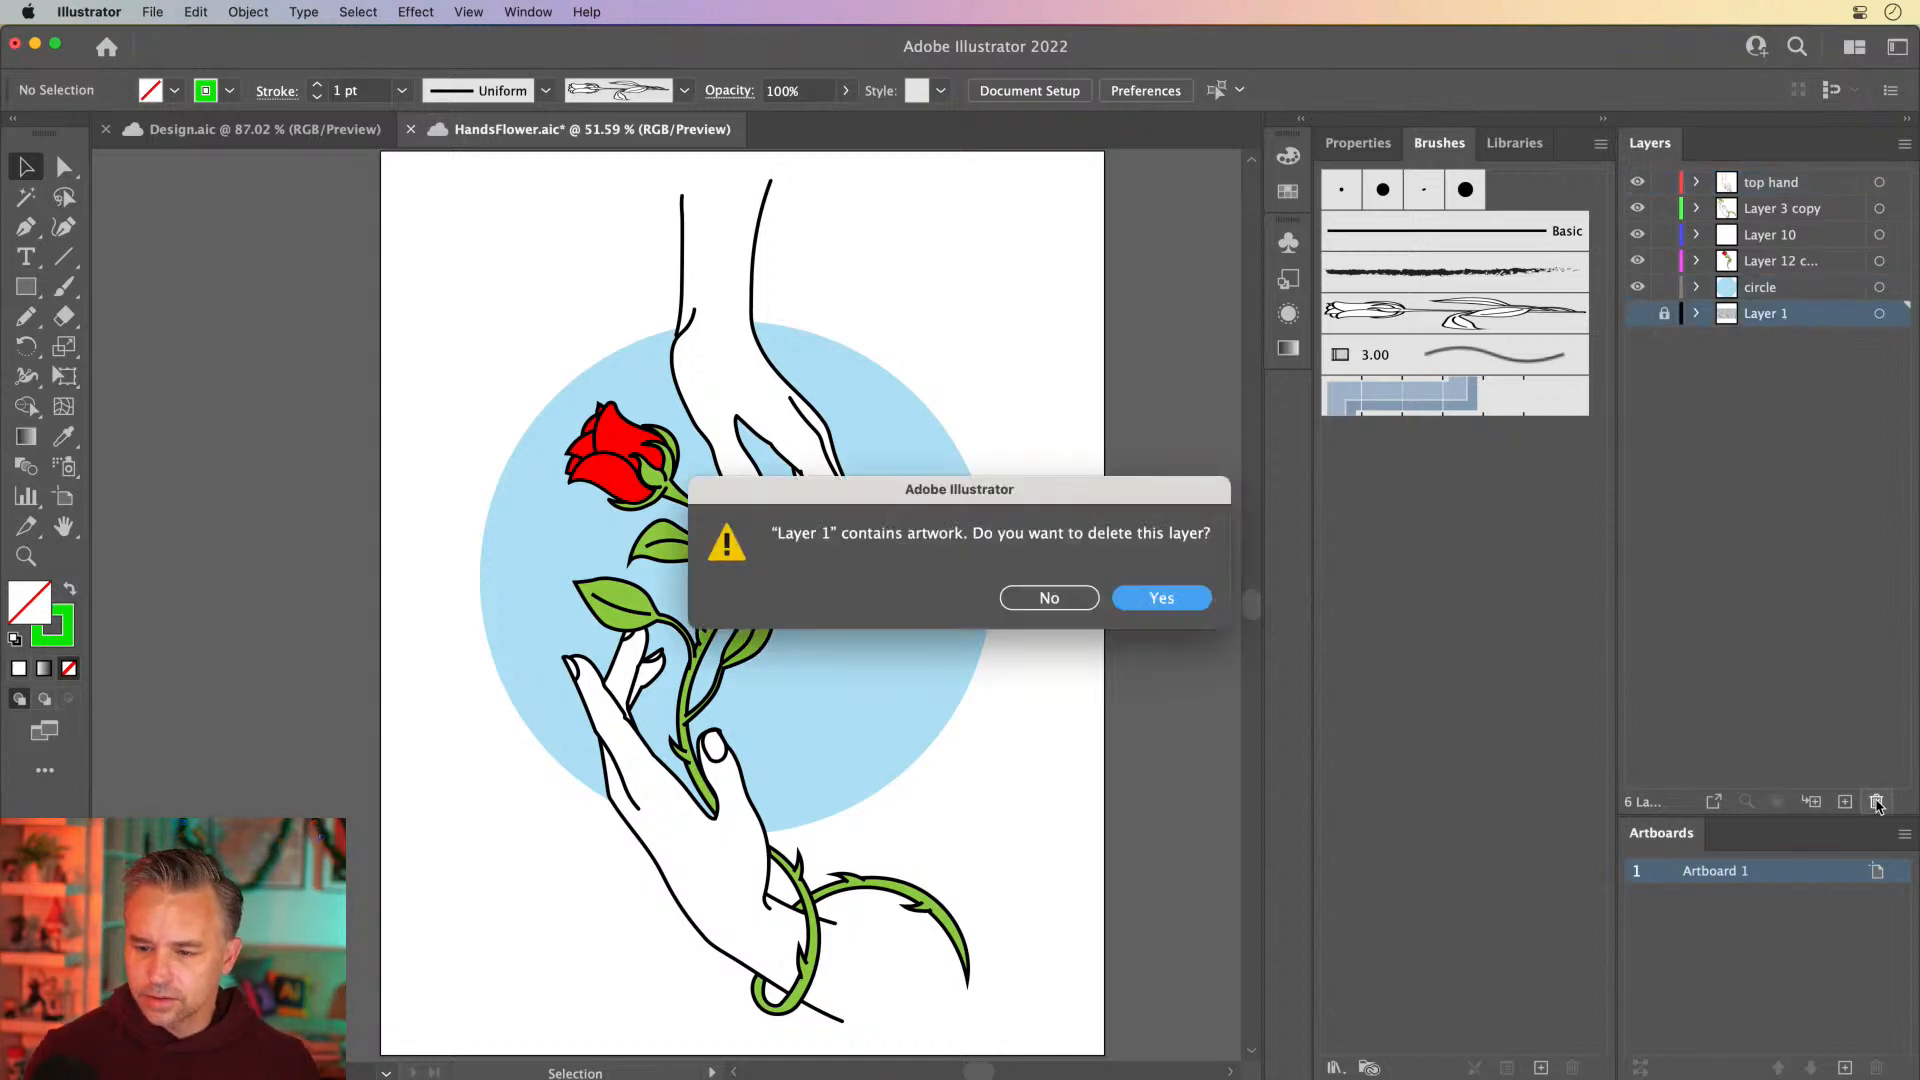
pyautogui.press('Return')
# Toggle the visibility of Layer 3 copy to identify which parts of the illustration it holds
pyautogui.click(1755, 208)
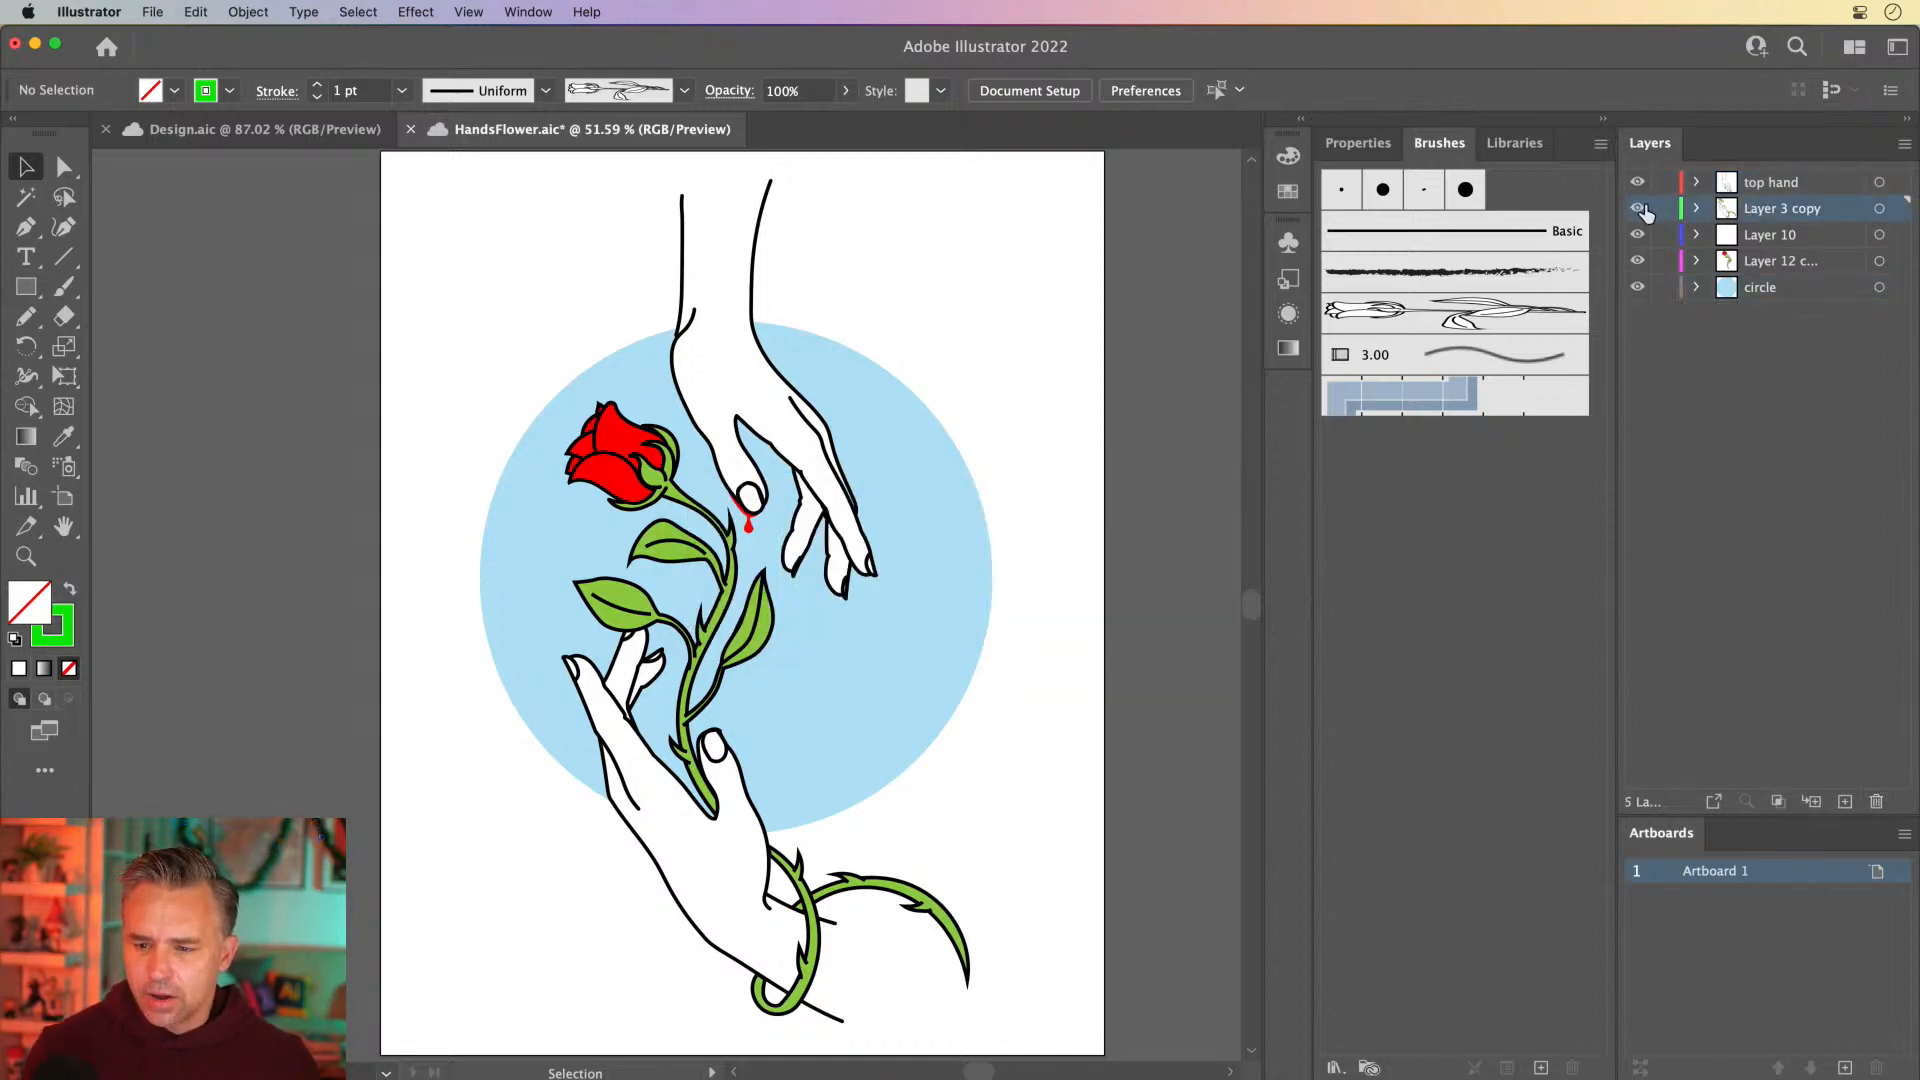
pyautogui.click(1638, 209)
pyautogui.click(1638, 210)
pyautogui.click(1637, 209)
pyautogui.click(1638, 209)
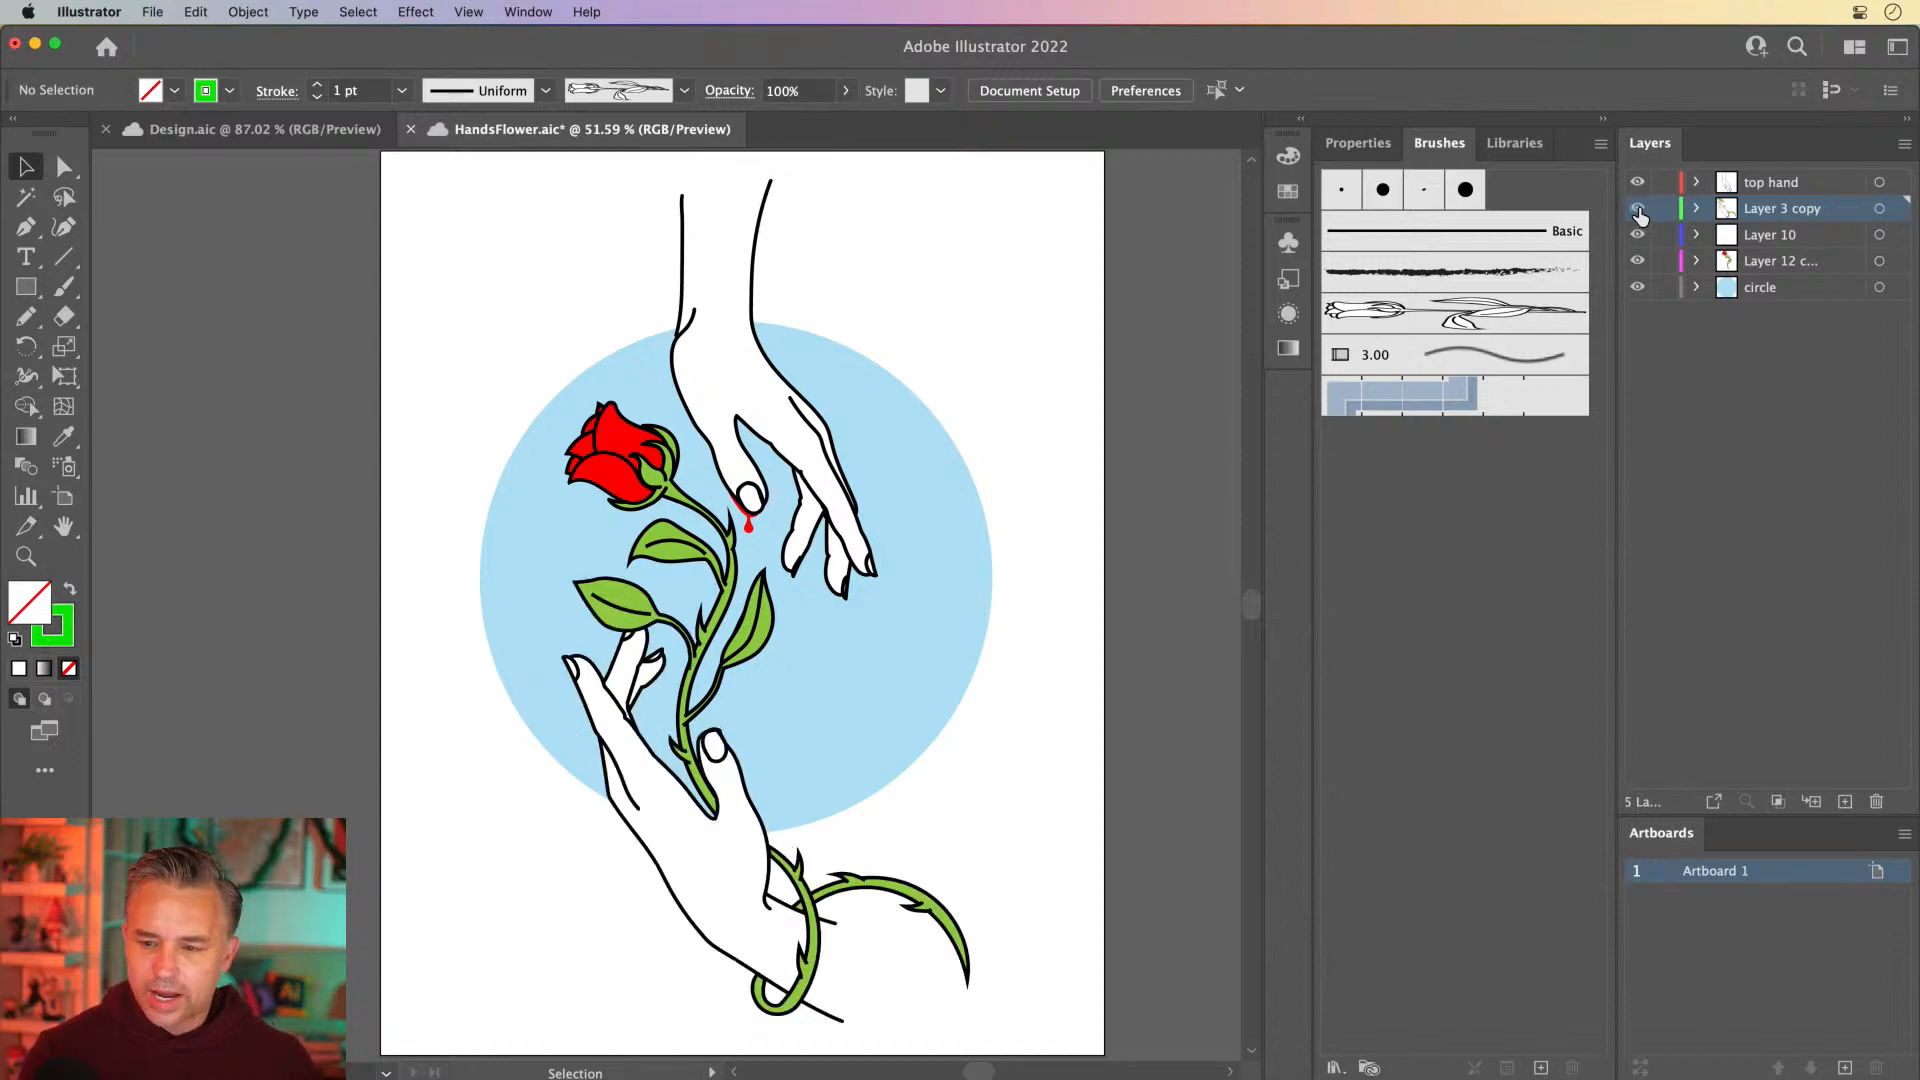
# Hide the top hand and Layer 12 layers, and lock both of them along with the circle layer
pyautogui.click(1635, 183)
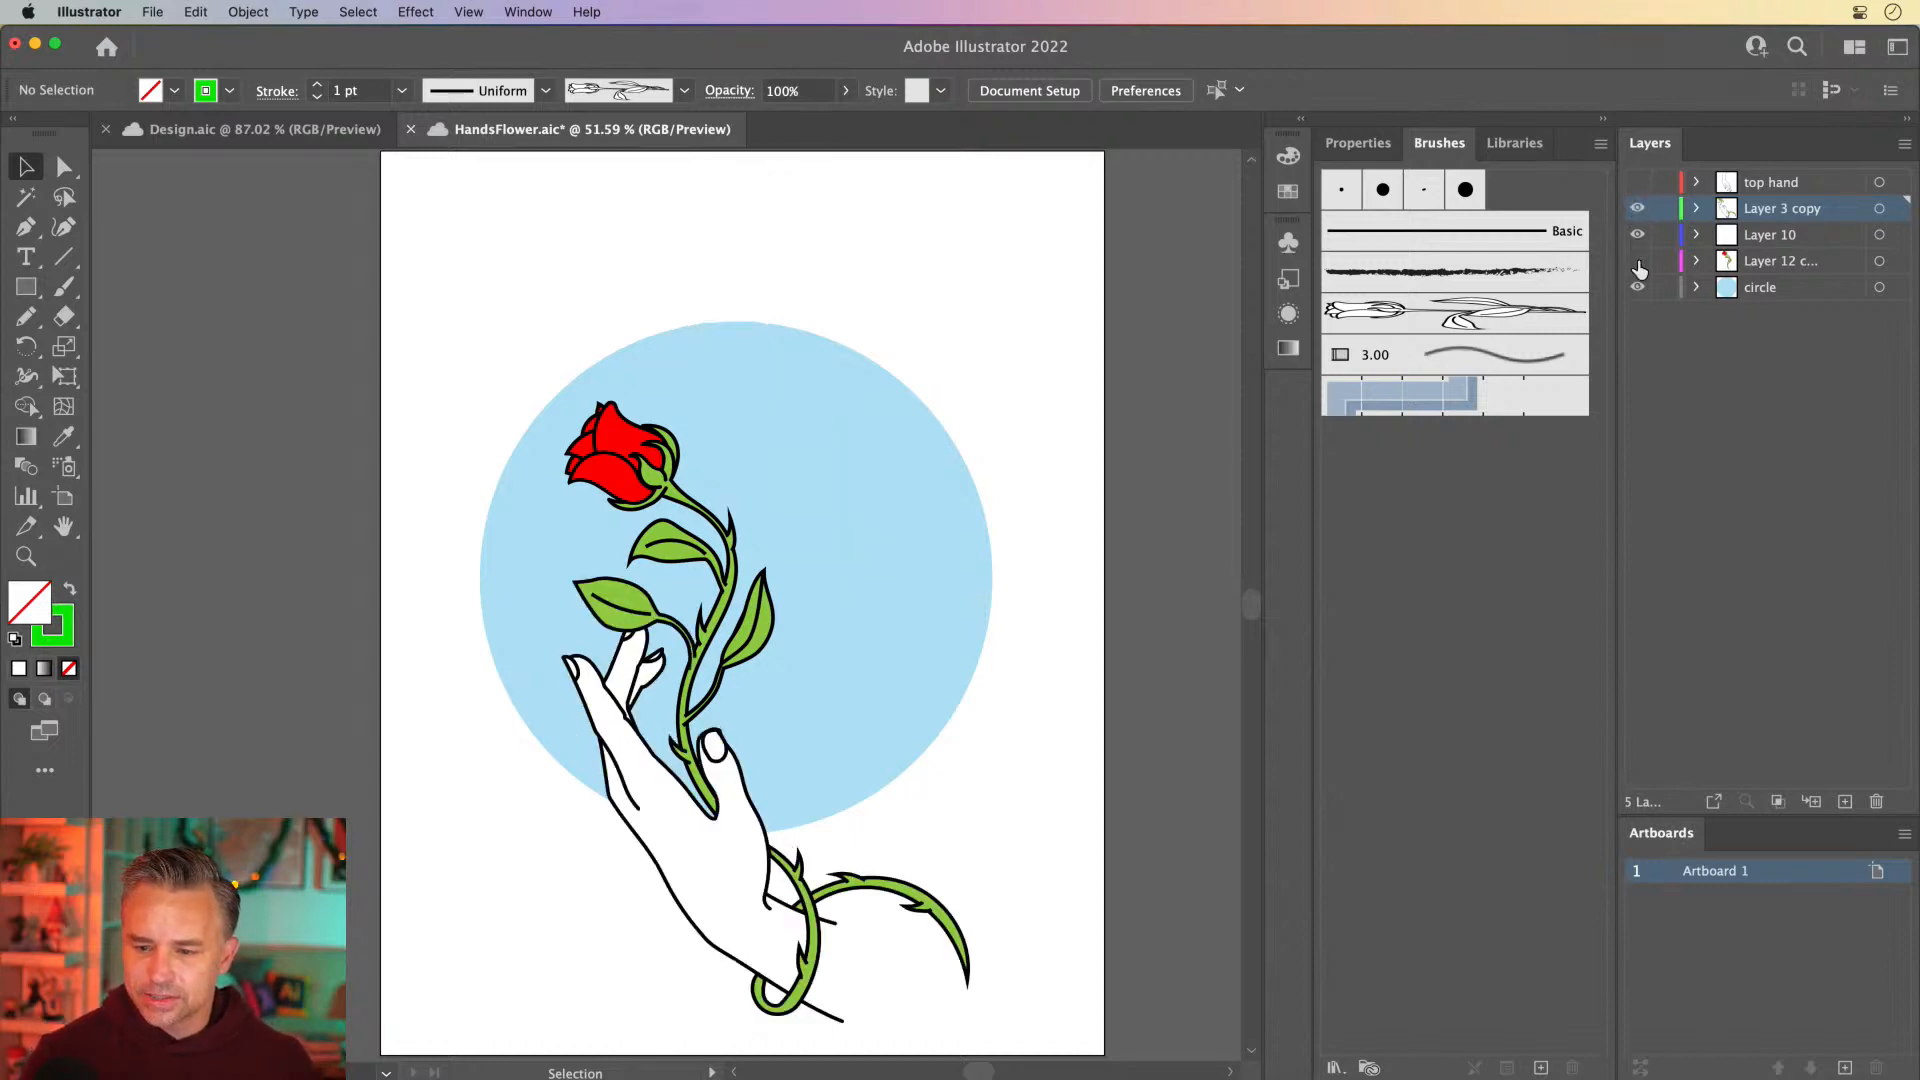
pyautogui.click(1638, 261)
pyautogui.click(1638, 236)
pyautogui.click(1638, 236)
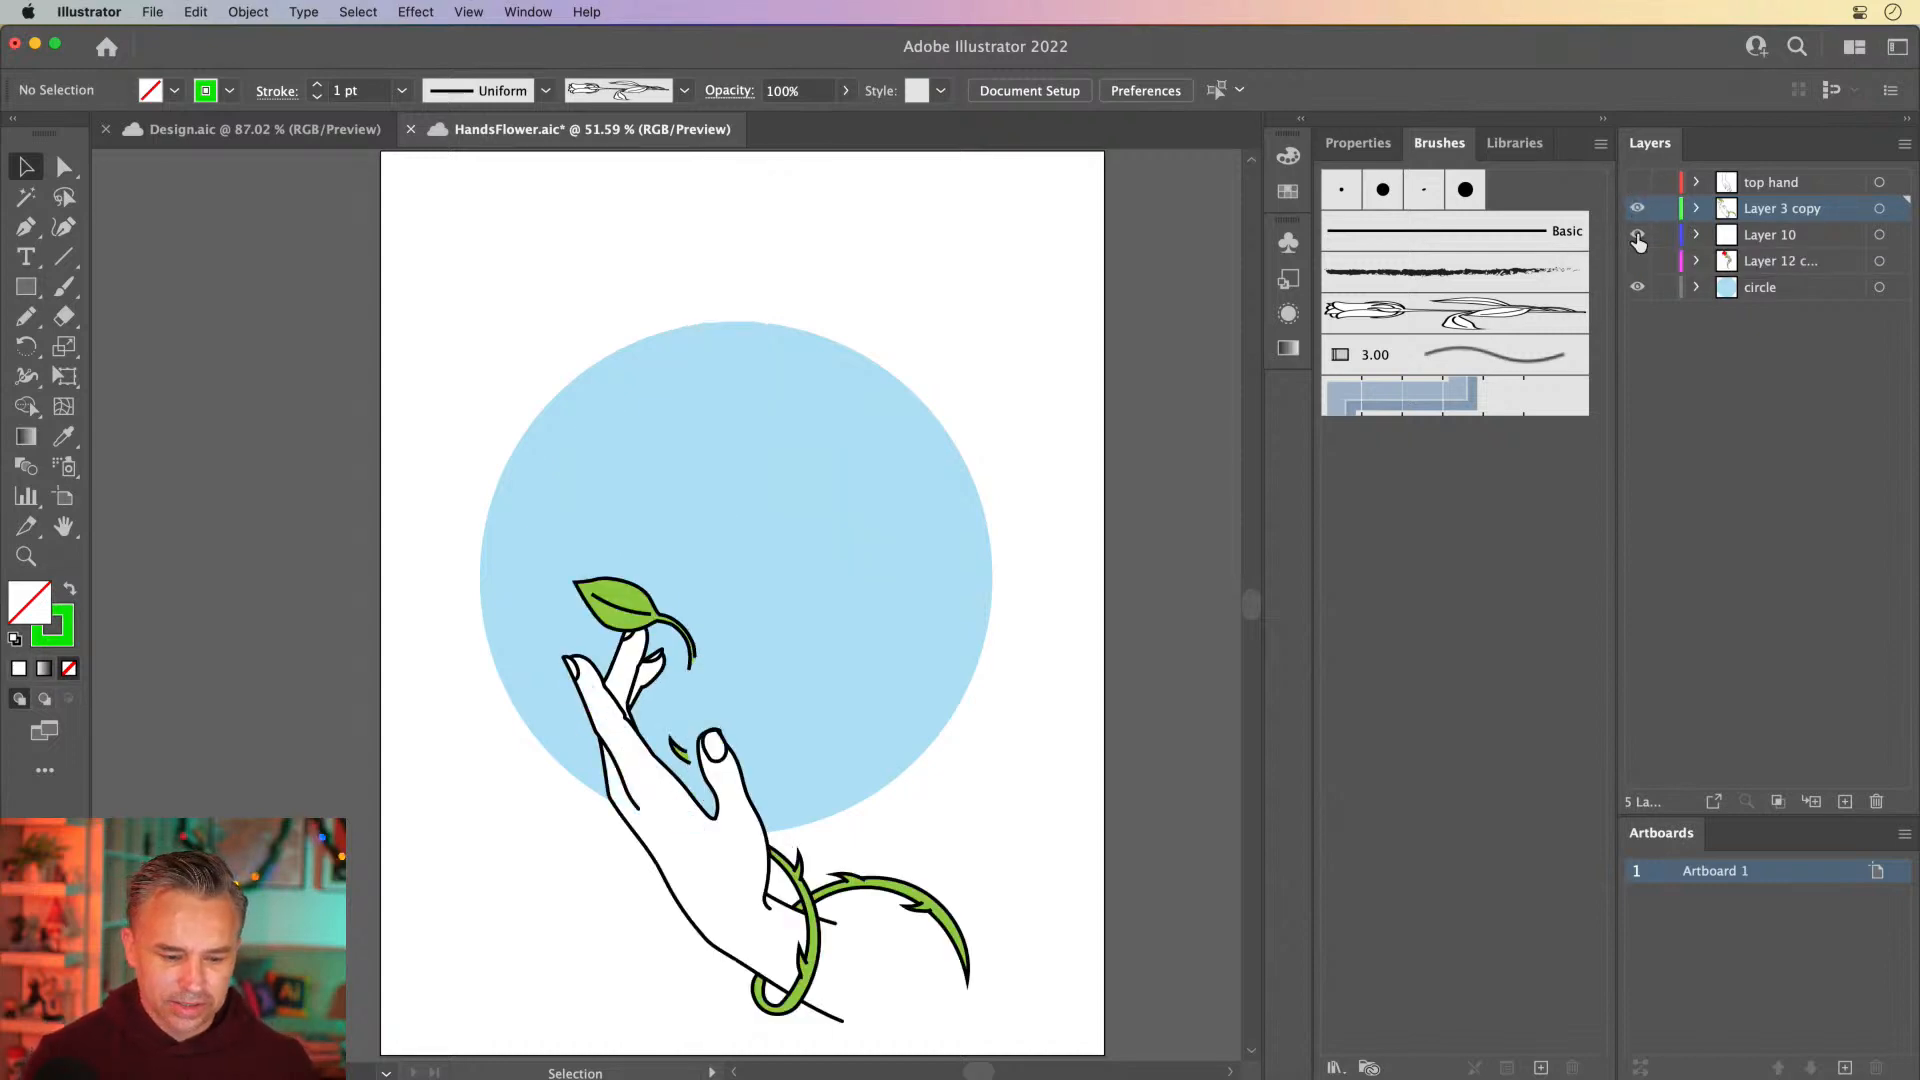
pyautogui.click(1762, 240)
pyautogui.click(1664, 288)
pyautogui.click(1664, 262)
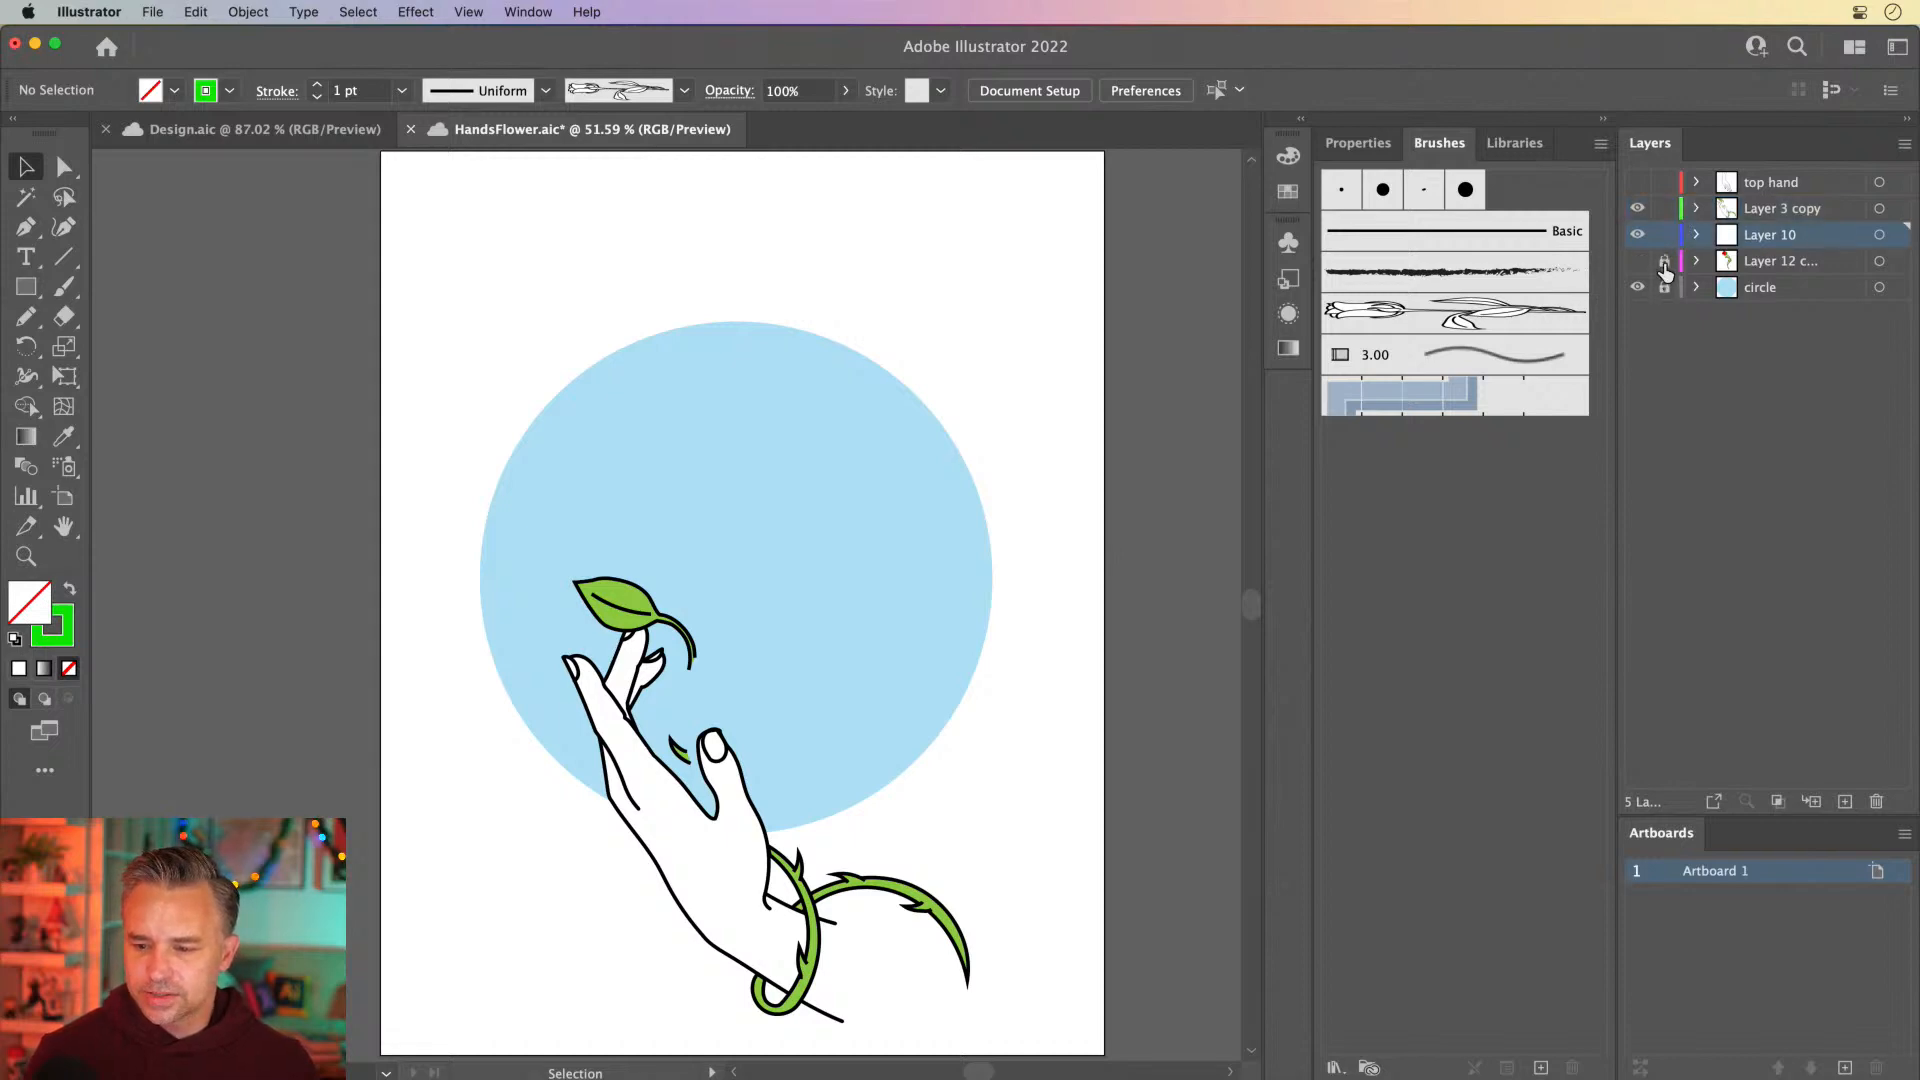
pyautogui.click(1664, 182)
# Select all the unlocked artwork to check which objects Layer 3 copy and Layer 10 contain, clear the selection and examine the hand closely
pyautogui.press('super+a')
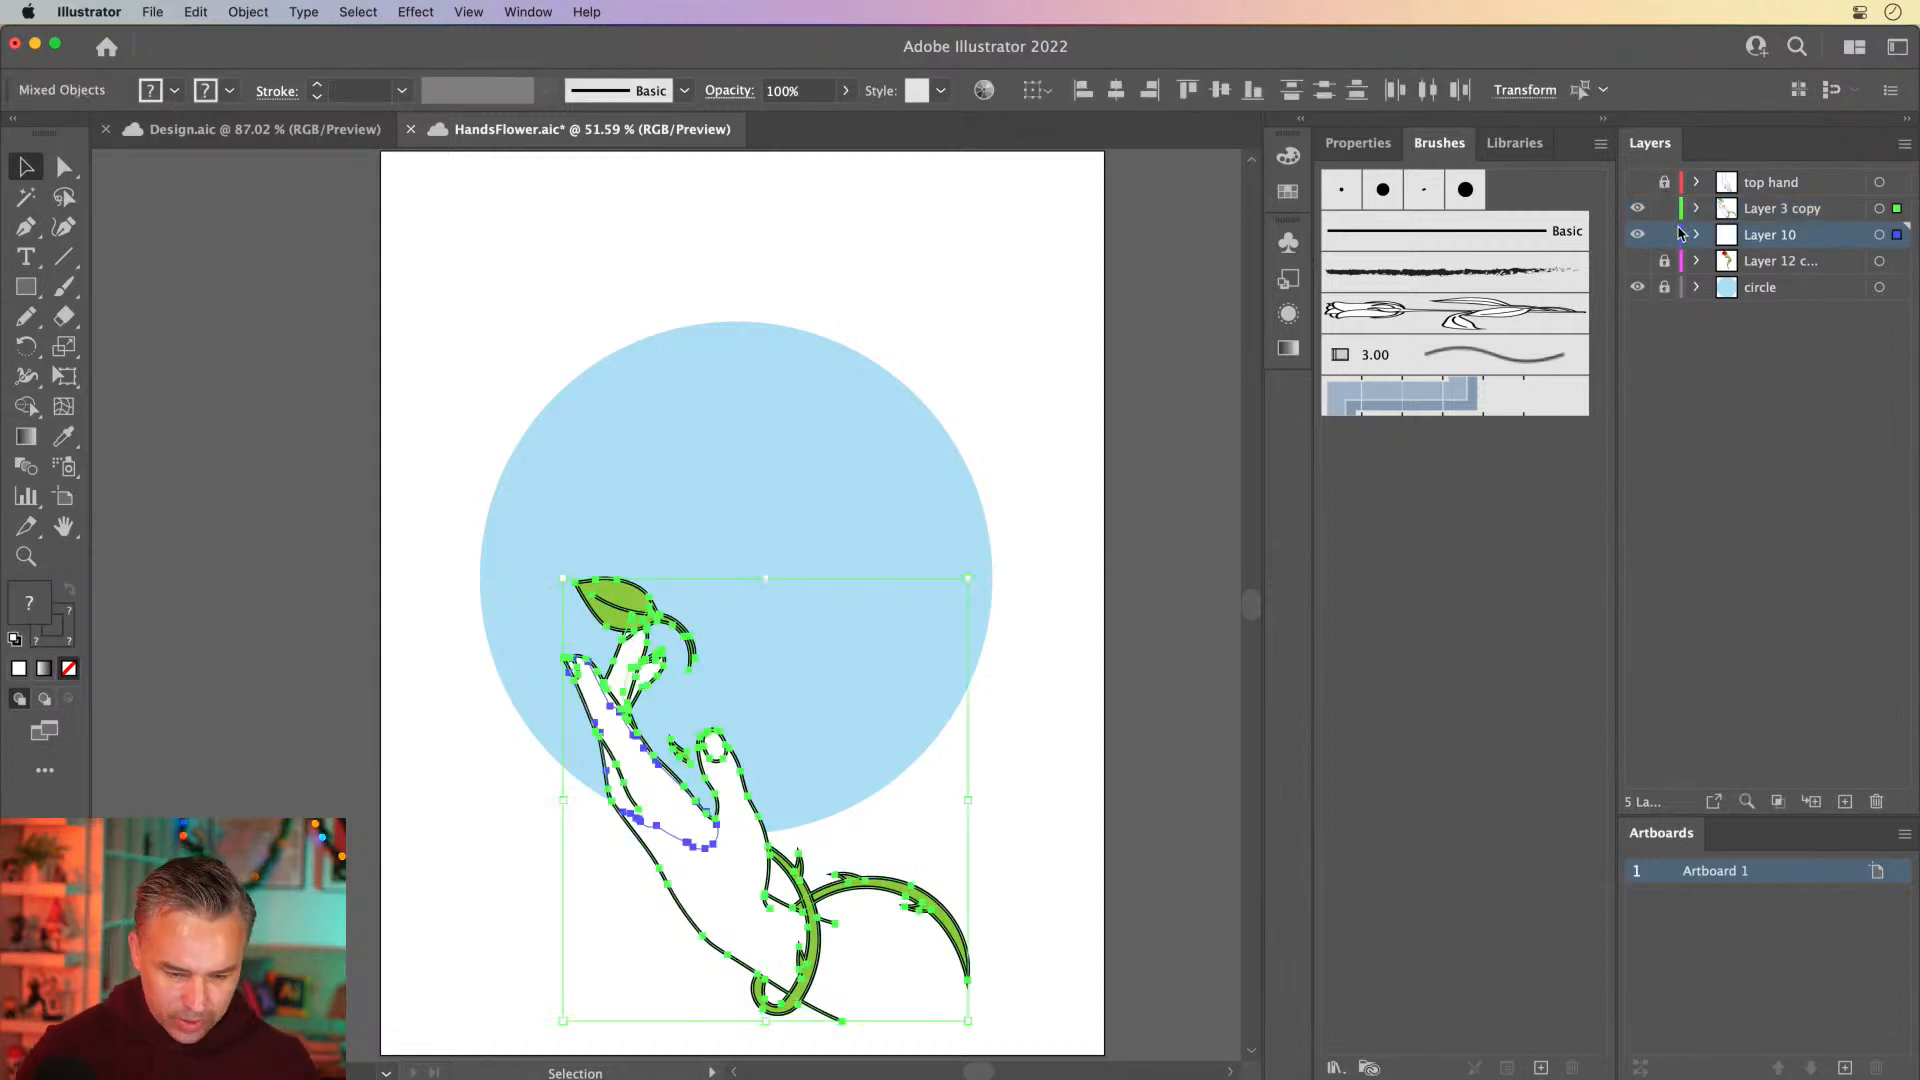
pyautogui.click(346, 376)
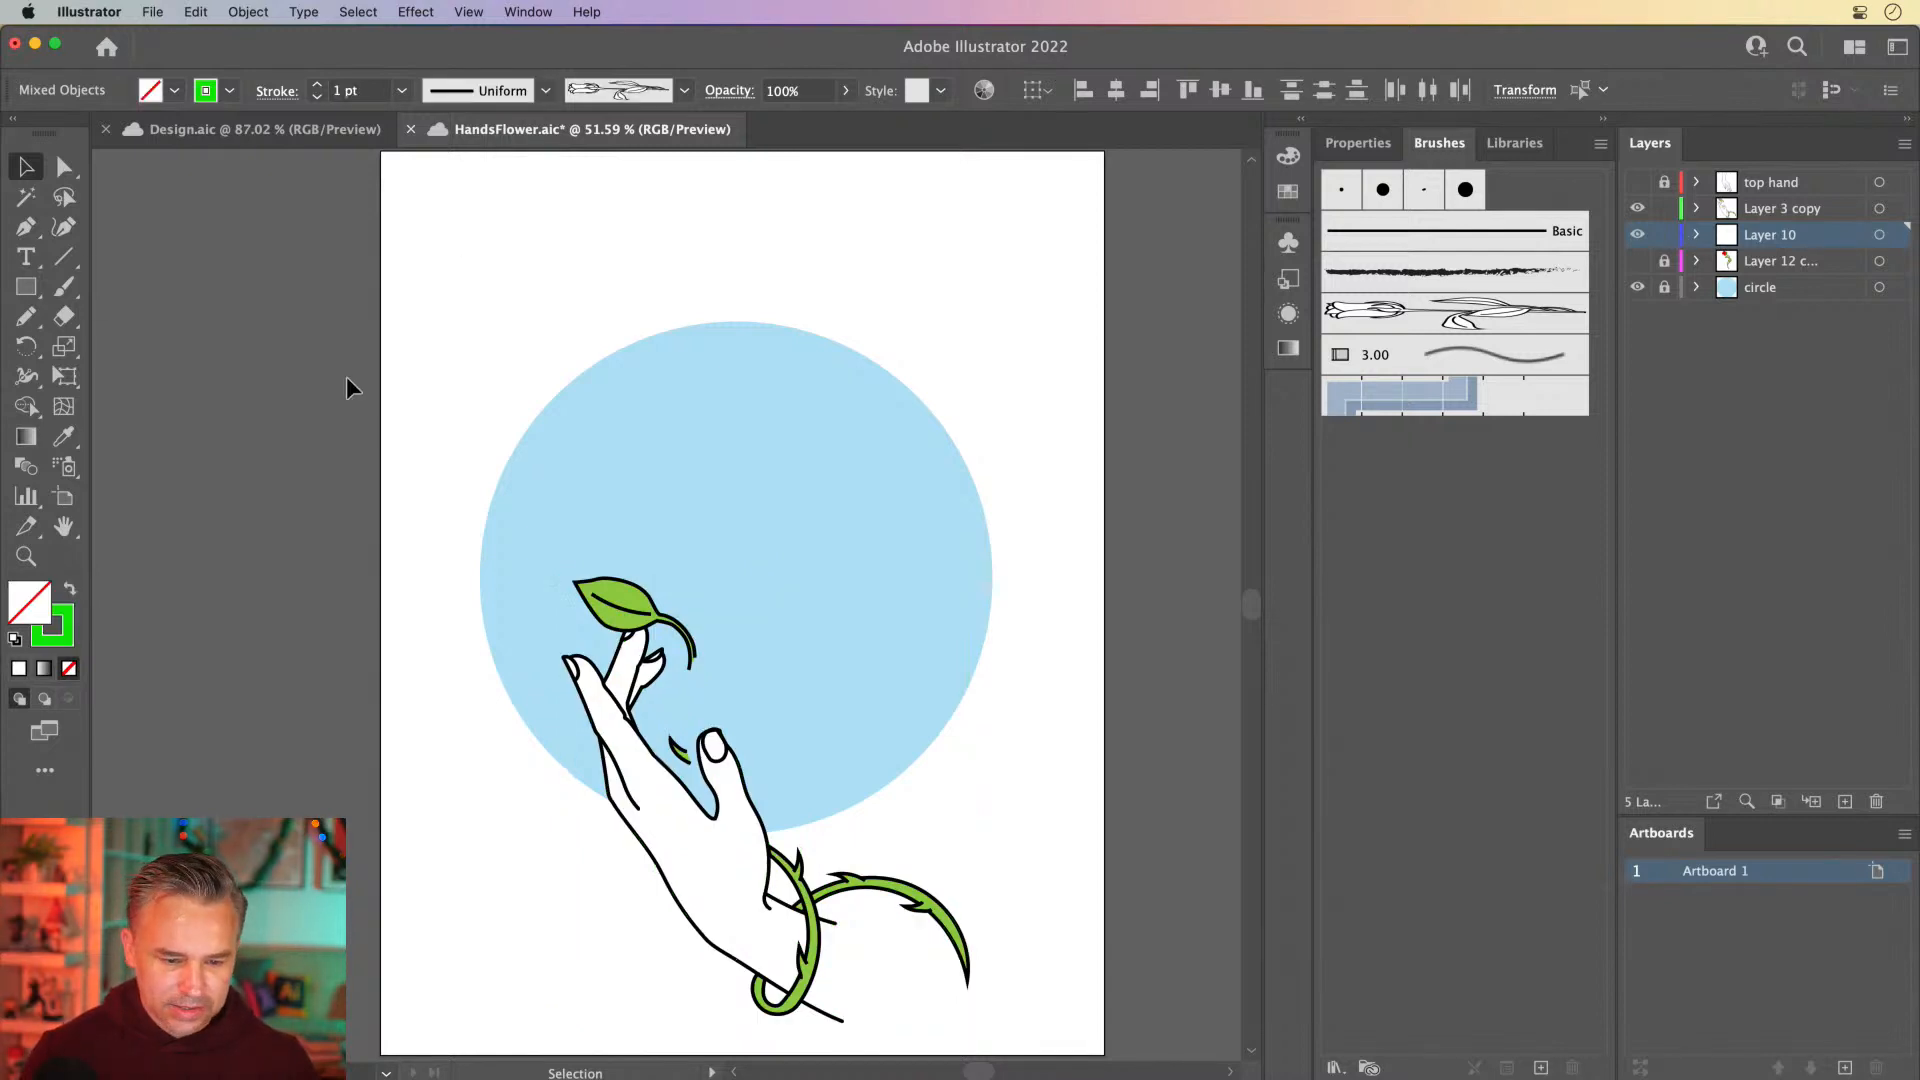
pyautogui.press('super+equal')
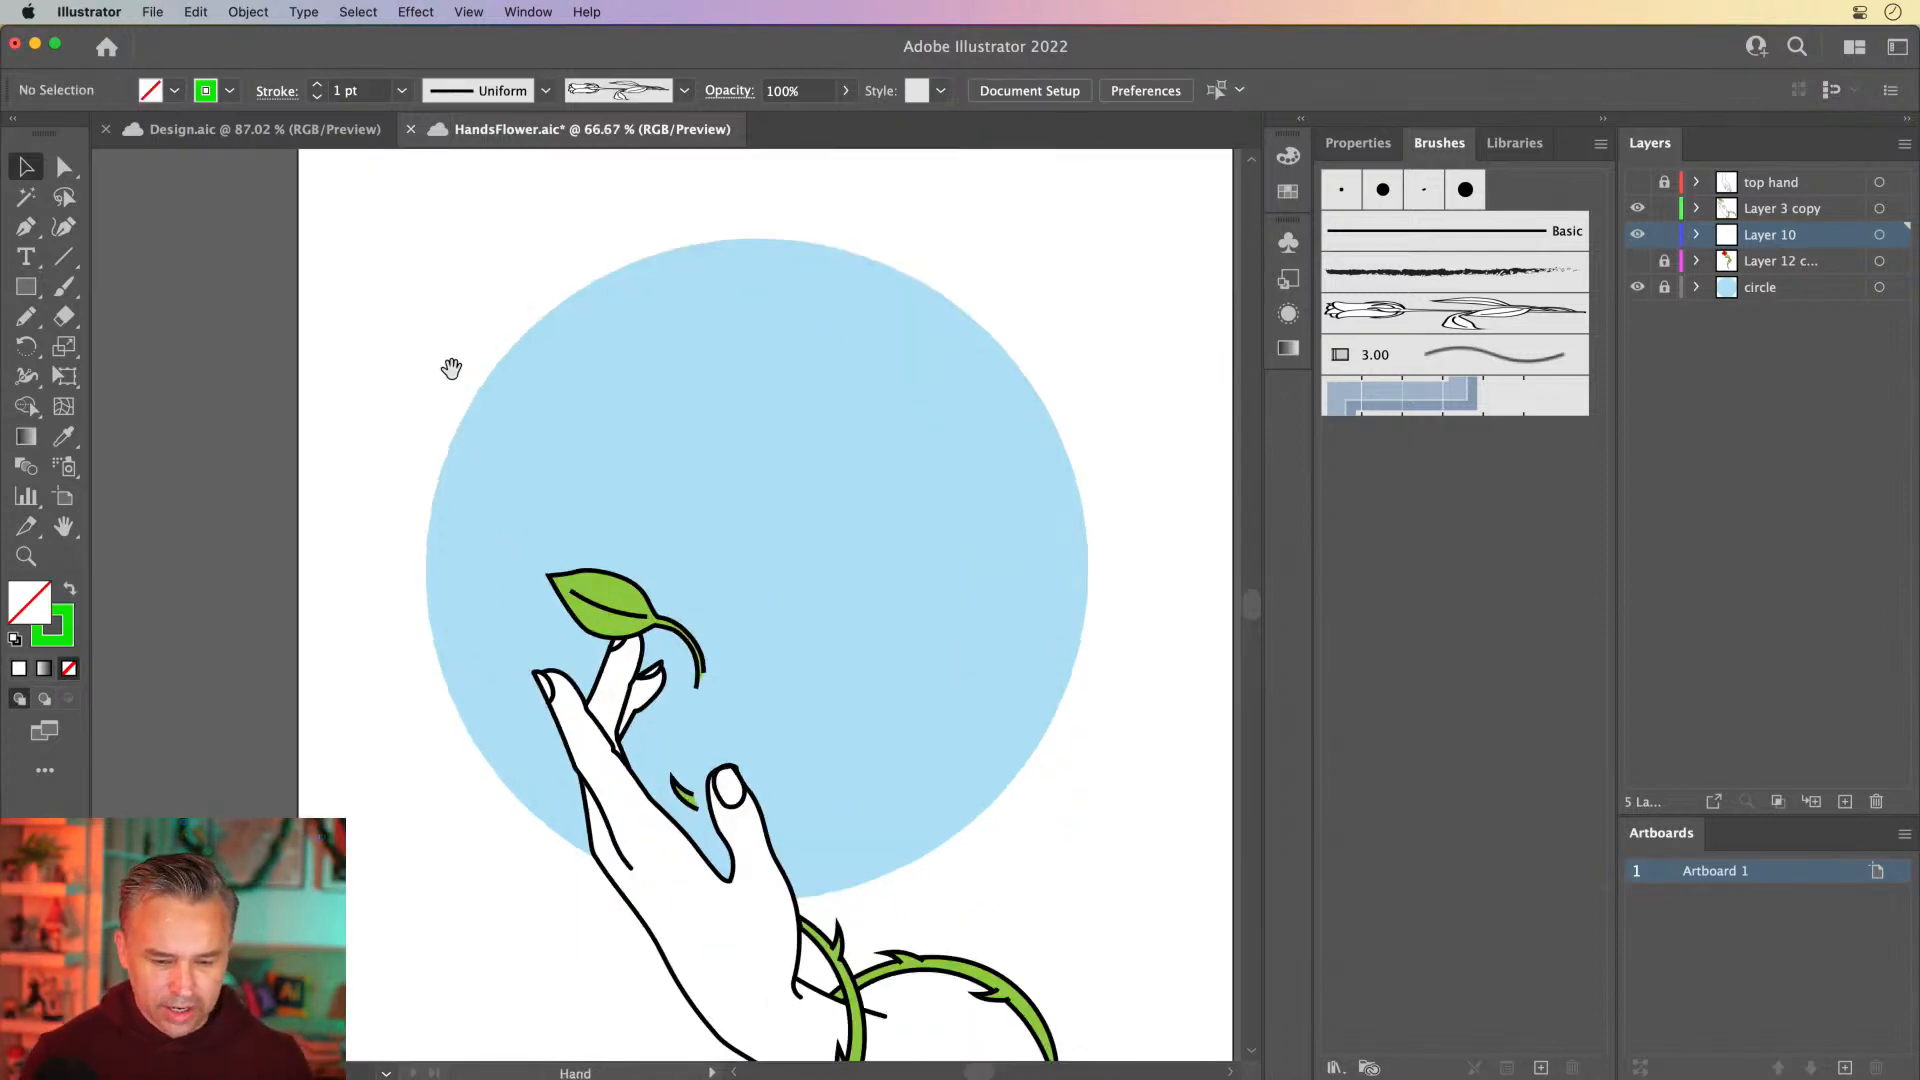
pyautogui.moveTo(450, 368); pyautogui.dragTo(489, 260)
# Cut the leaf at the fingertip from Layer 3 copy, paste it into the visible, unlocked Layer 12 and attach it to the rose stem
pyautogui.click(633, 460)
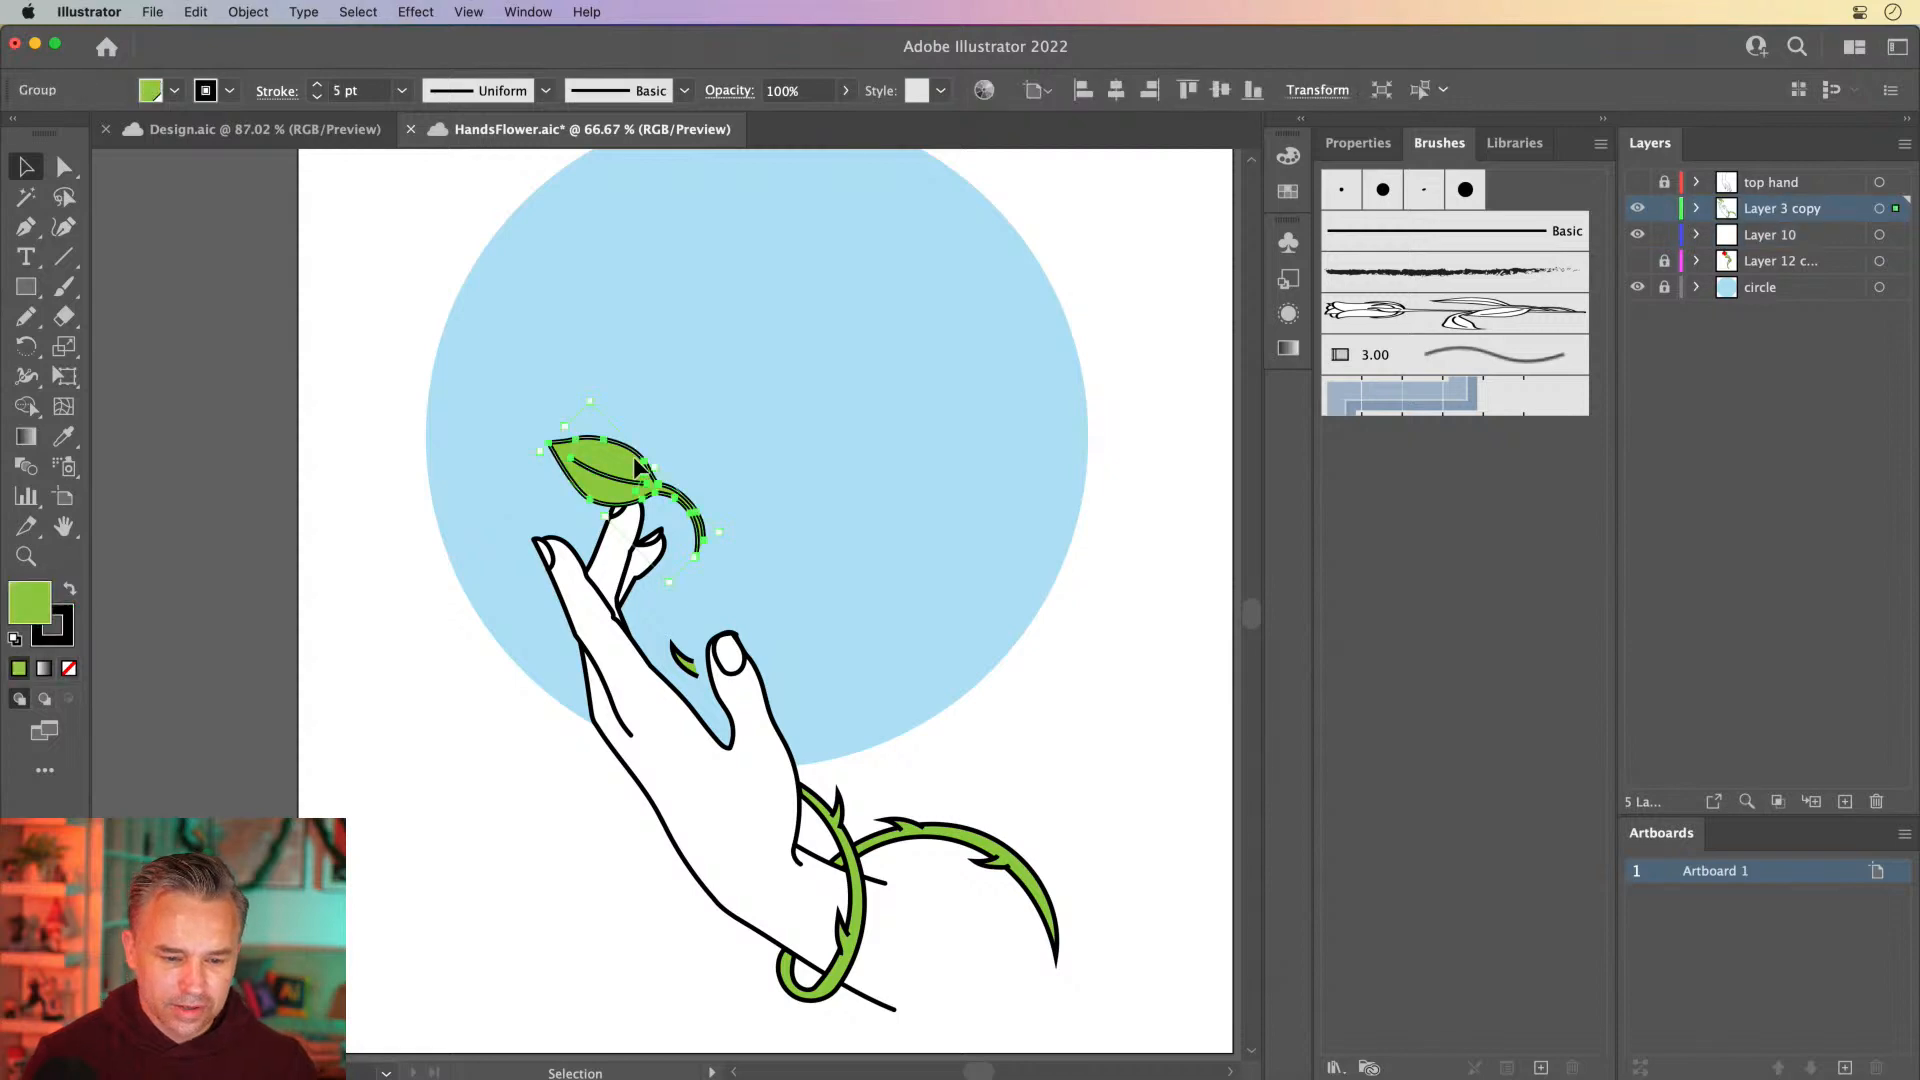
pyautogui.moveTo(614, 467); pyautogui.dragTo(613, 434)
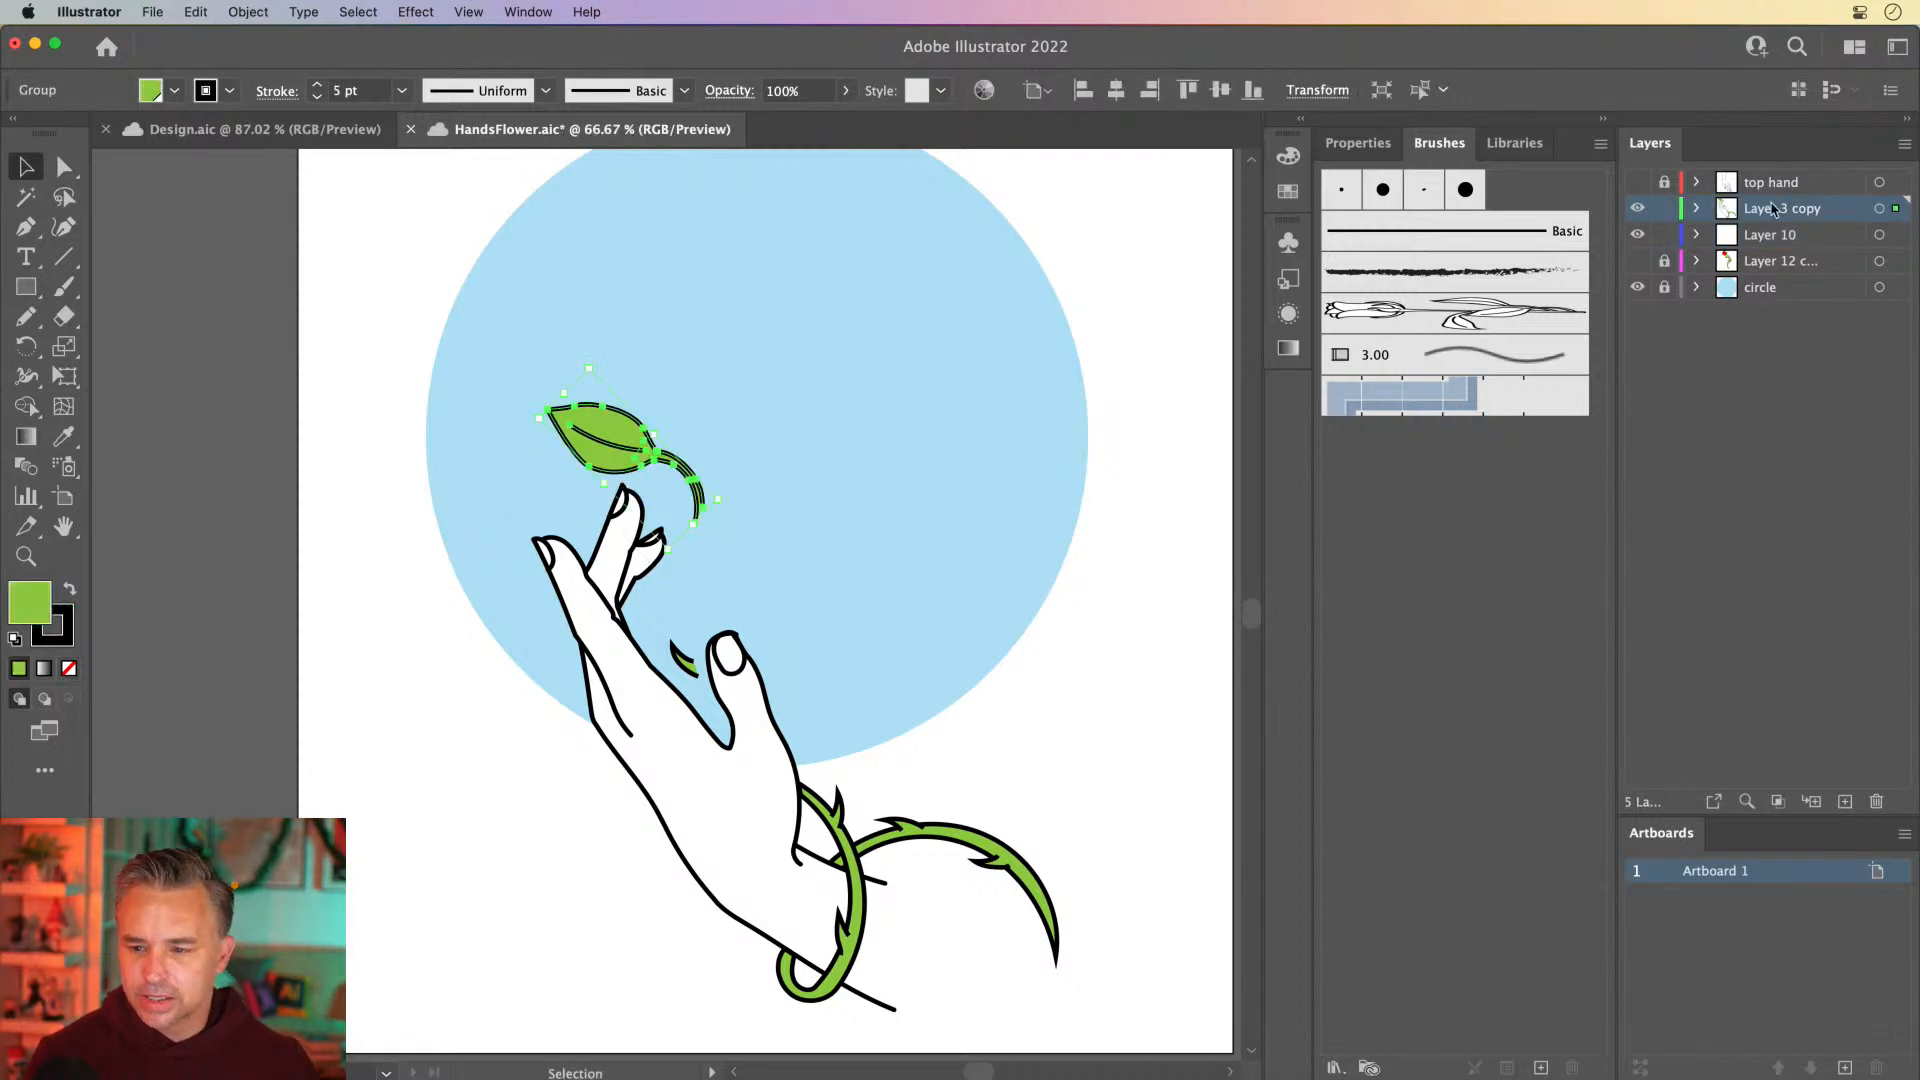
pyautogui.click(1636, 261)
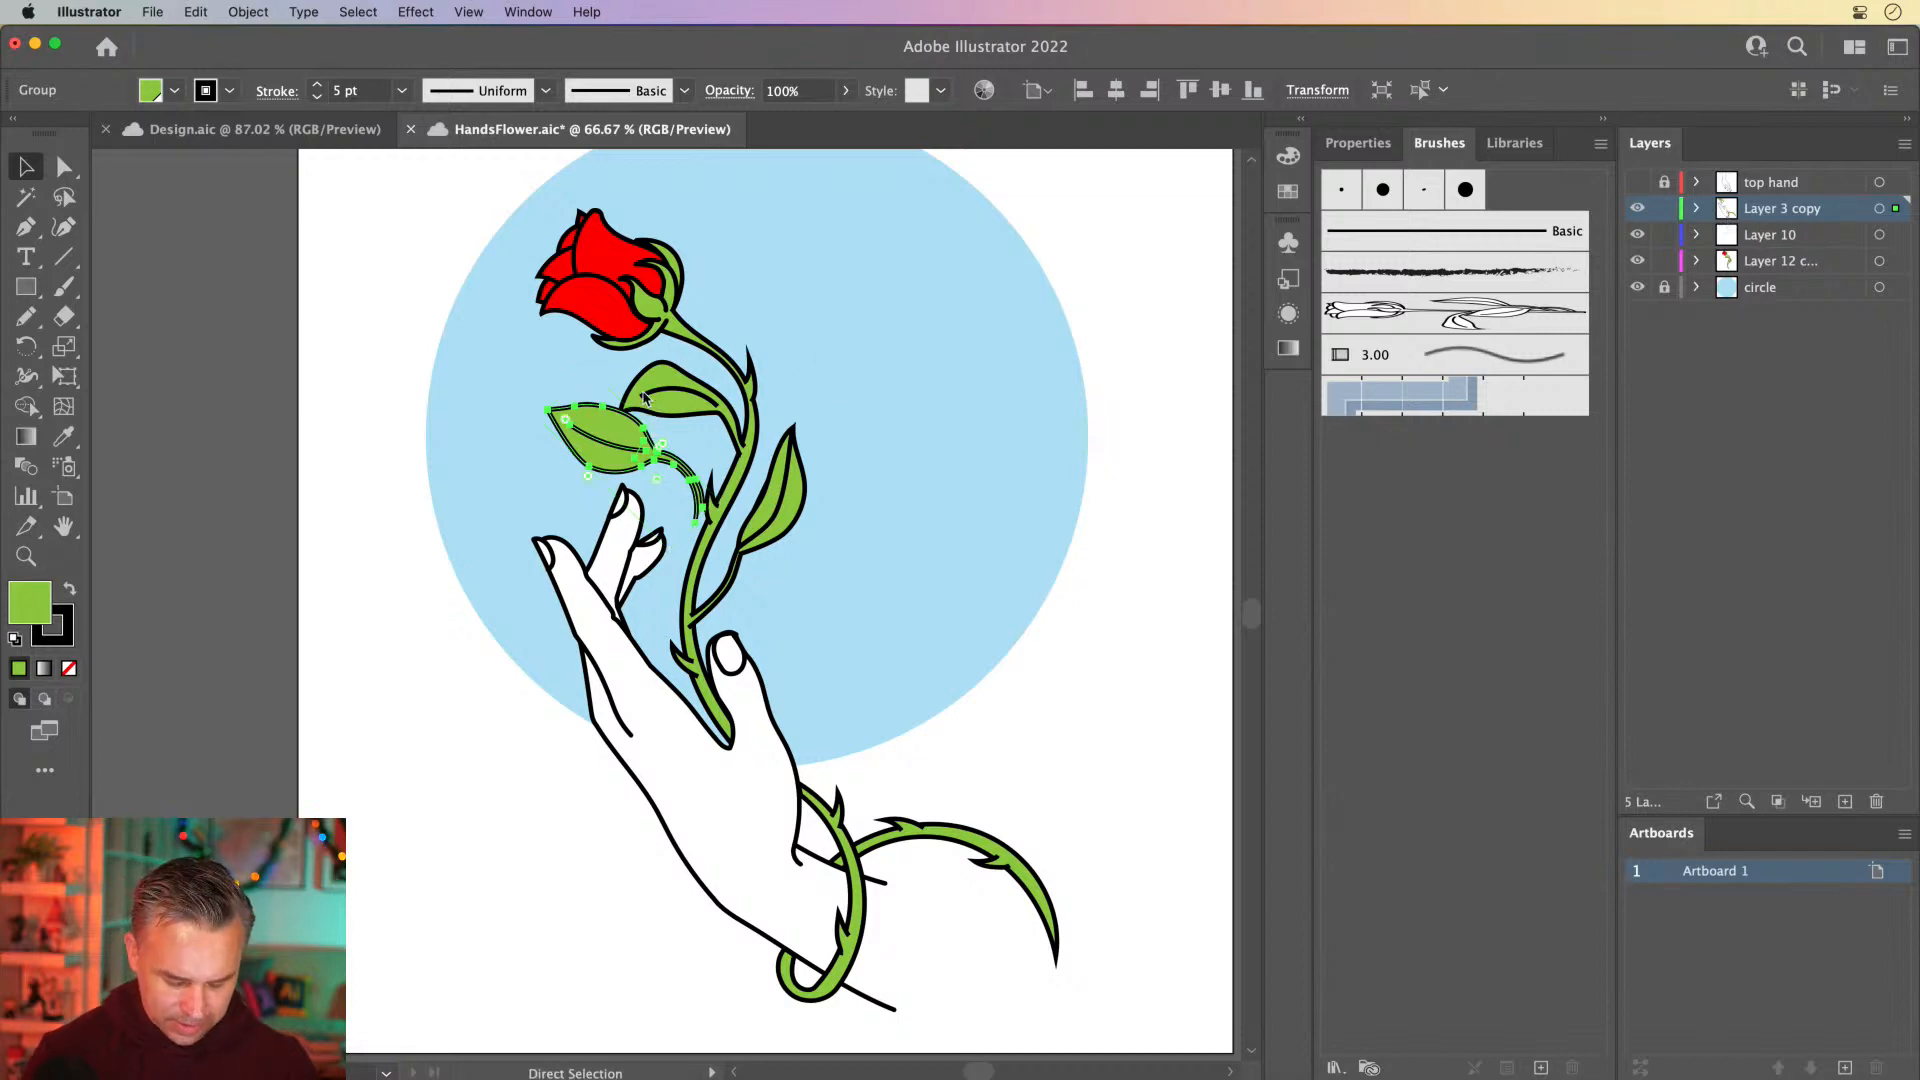
pyautogui.press('Delete')
pyautogui.click(716, 504)
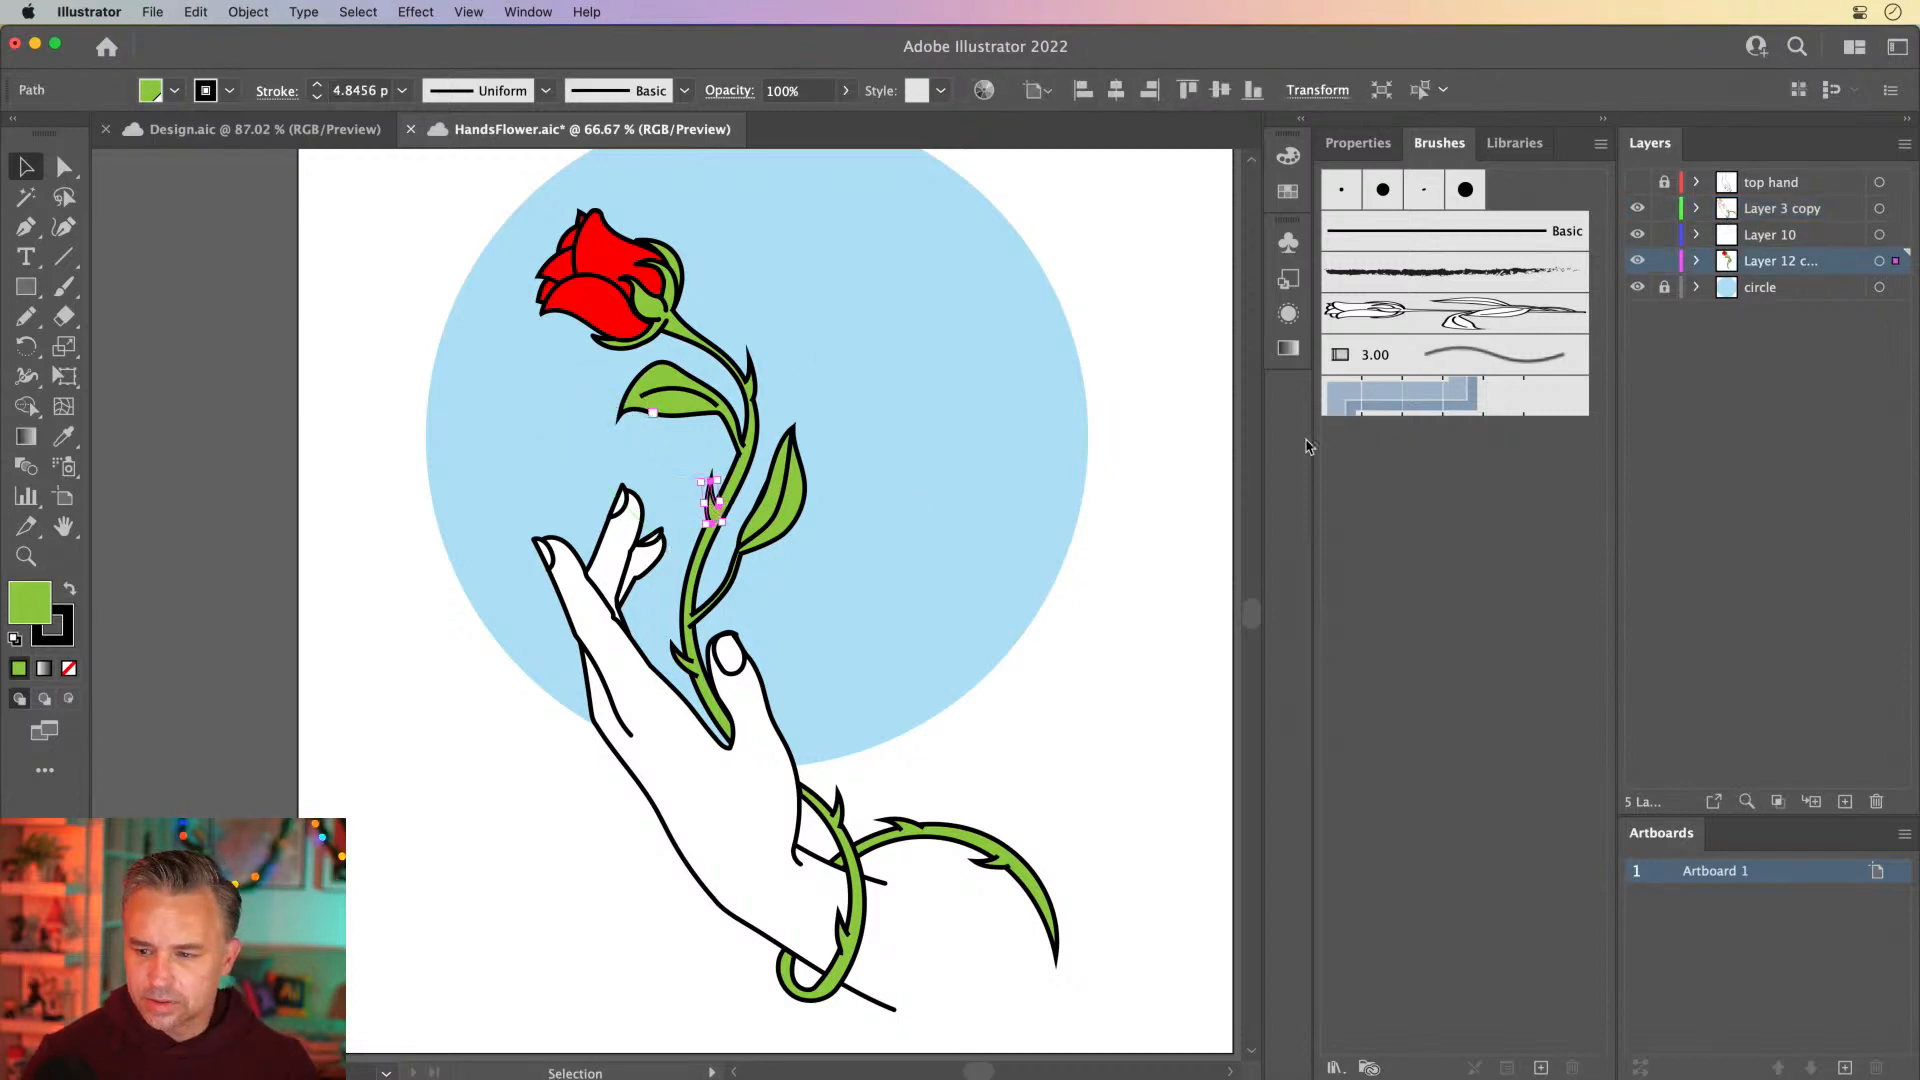
pyautogui.press('super+v')
pyautogui.moveTo(697, 606); pyautogui.dragTo(614, 499)
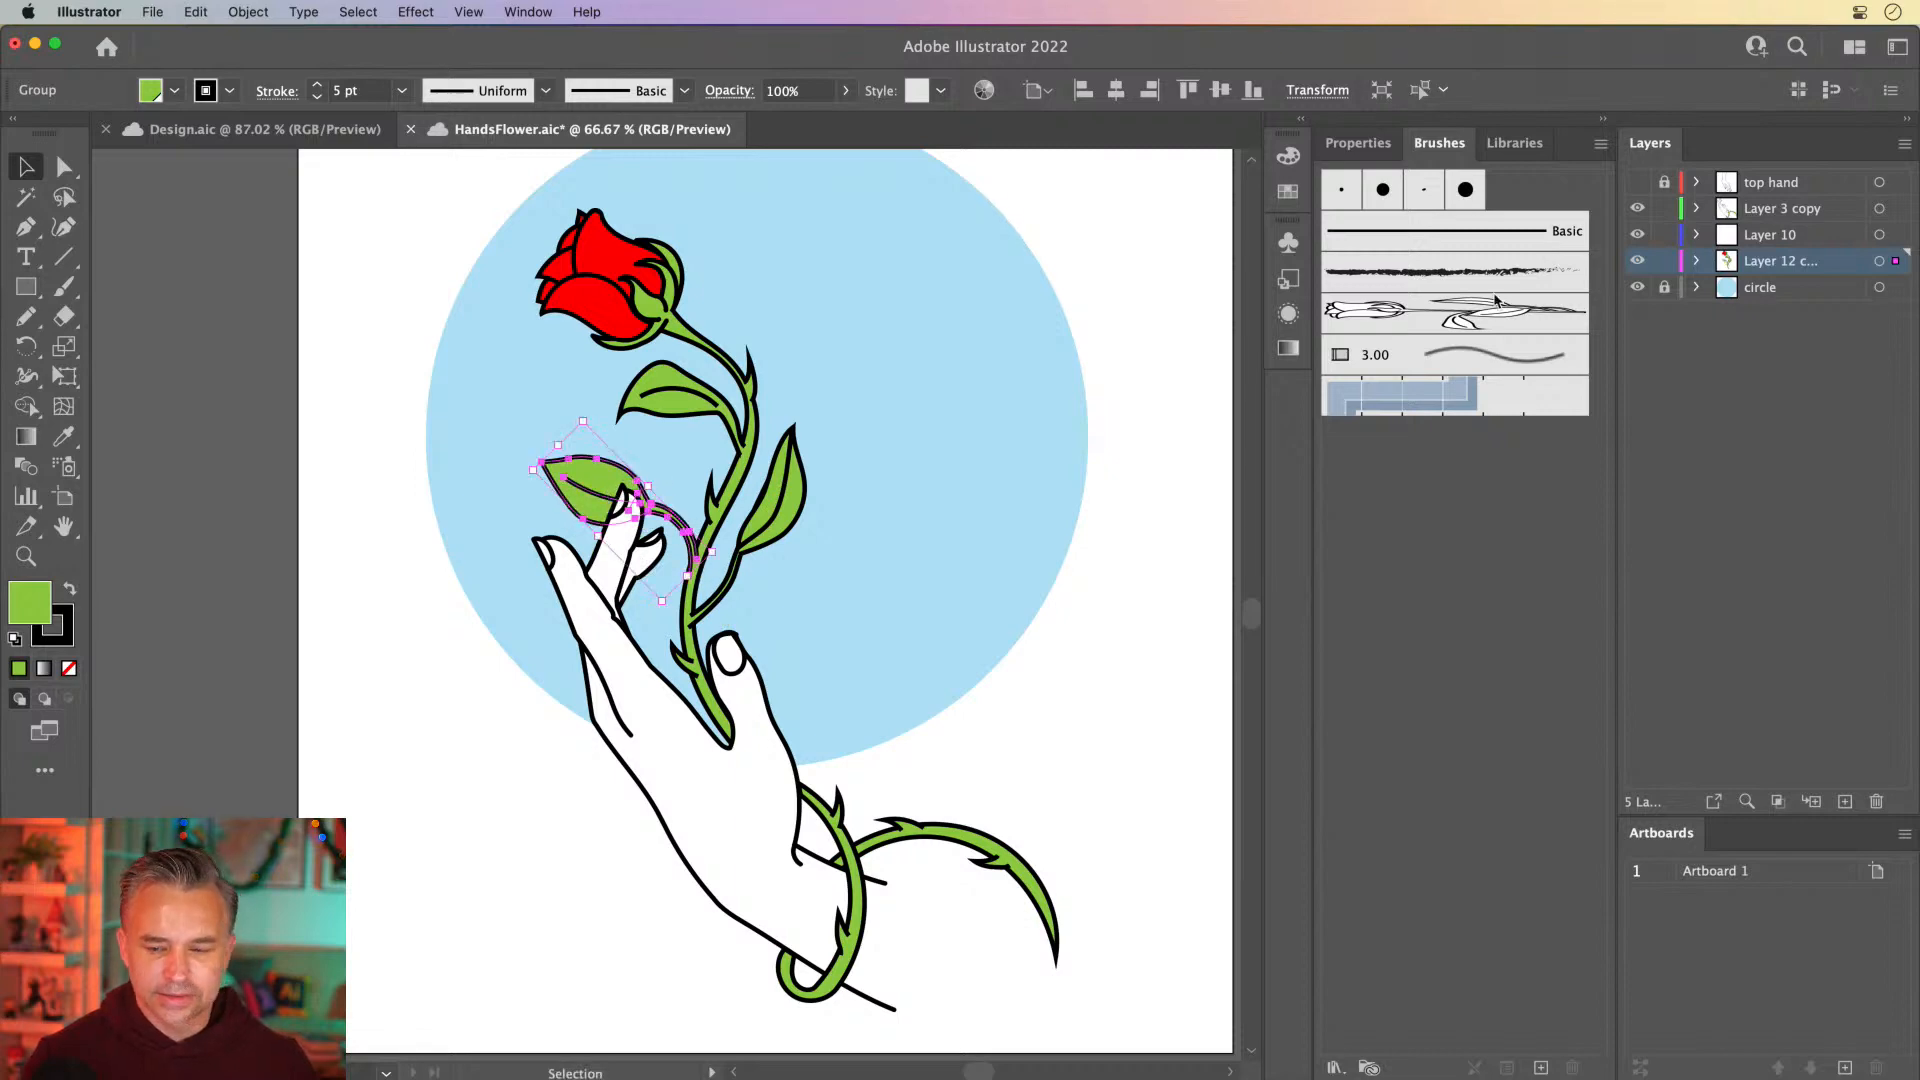
# Toggle Layer 10 and Layer 3 copy to compare their hand artwork, and hide and lock Layer 12
pyautogui.click(1636, 237)
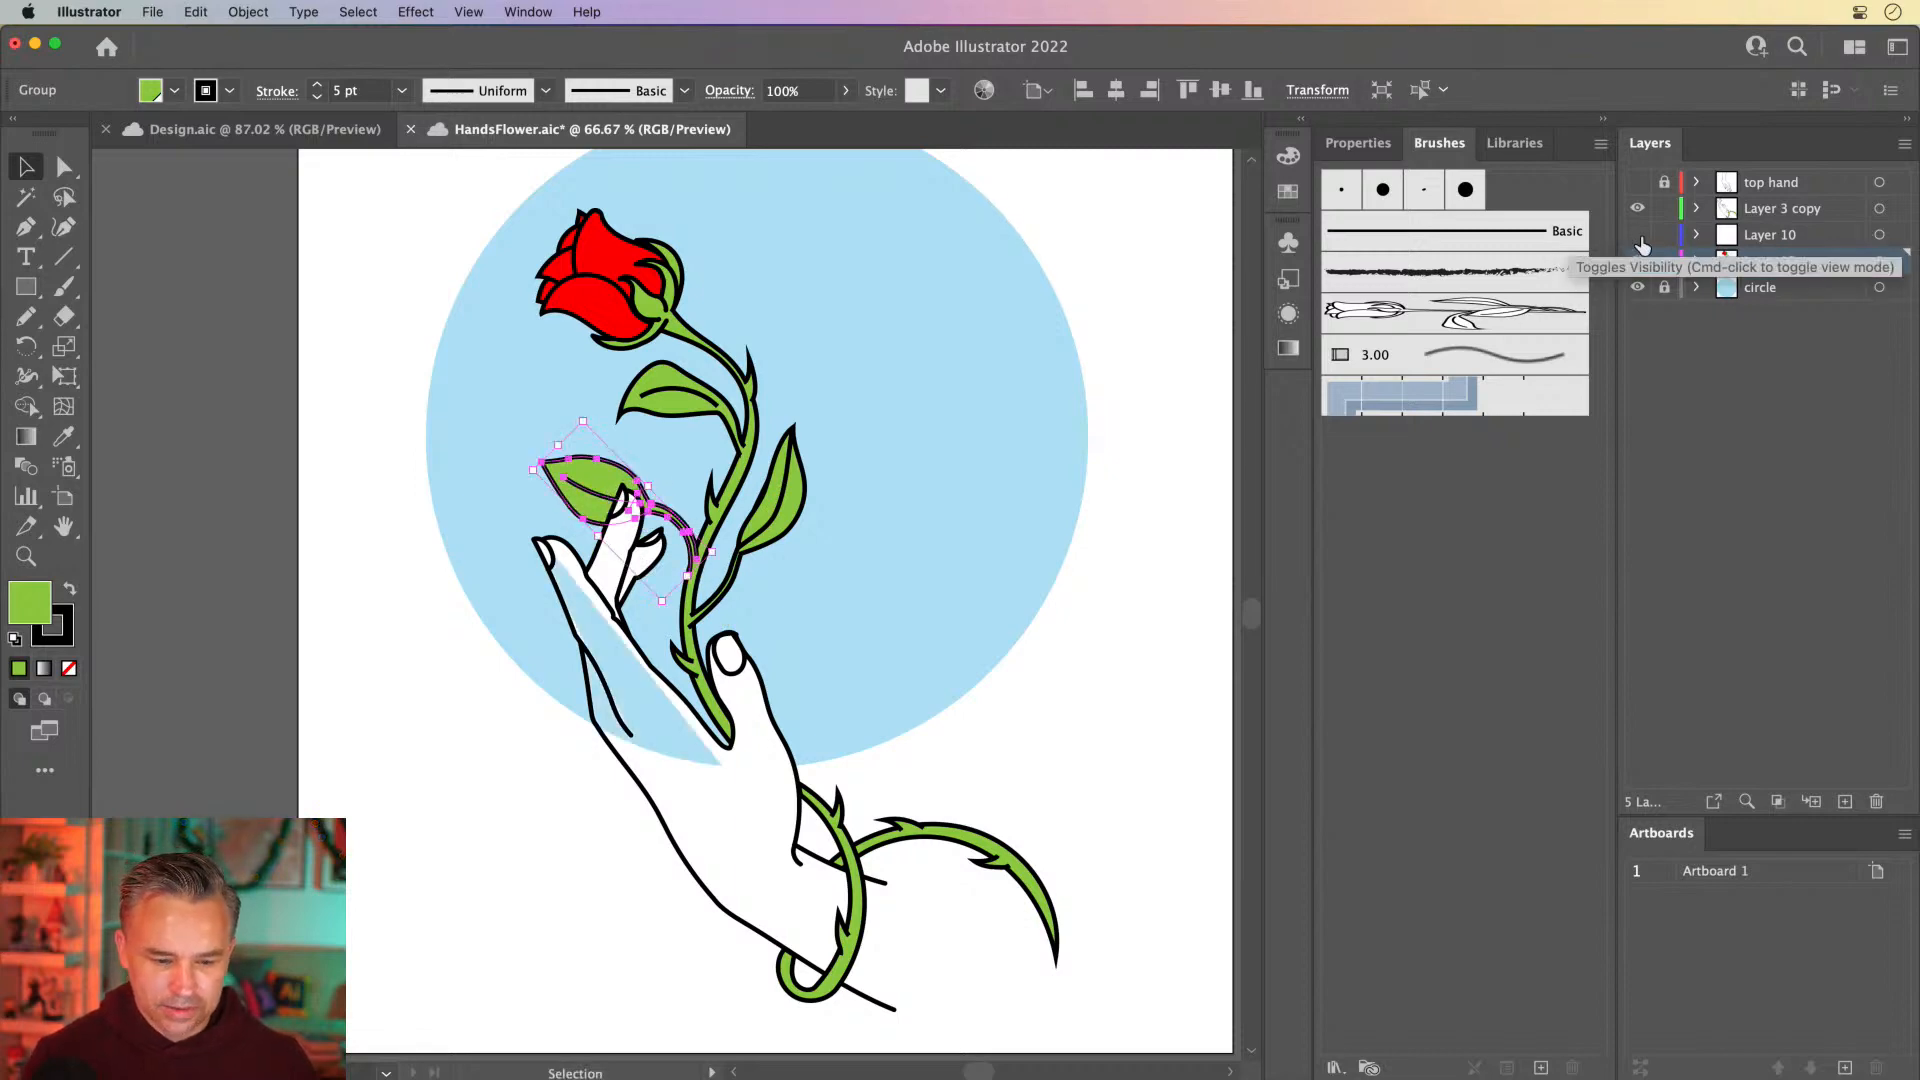
pyautogui.click(1636, 237)
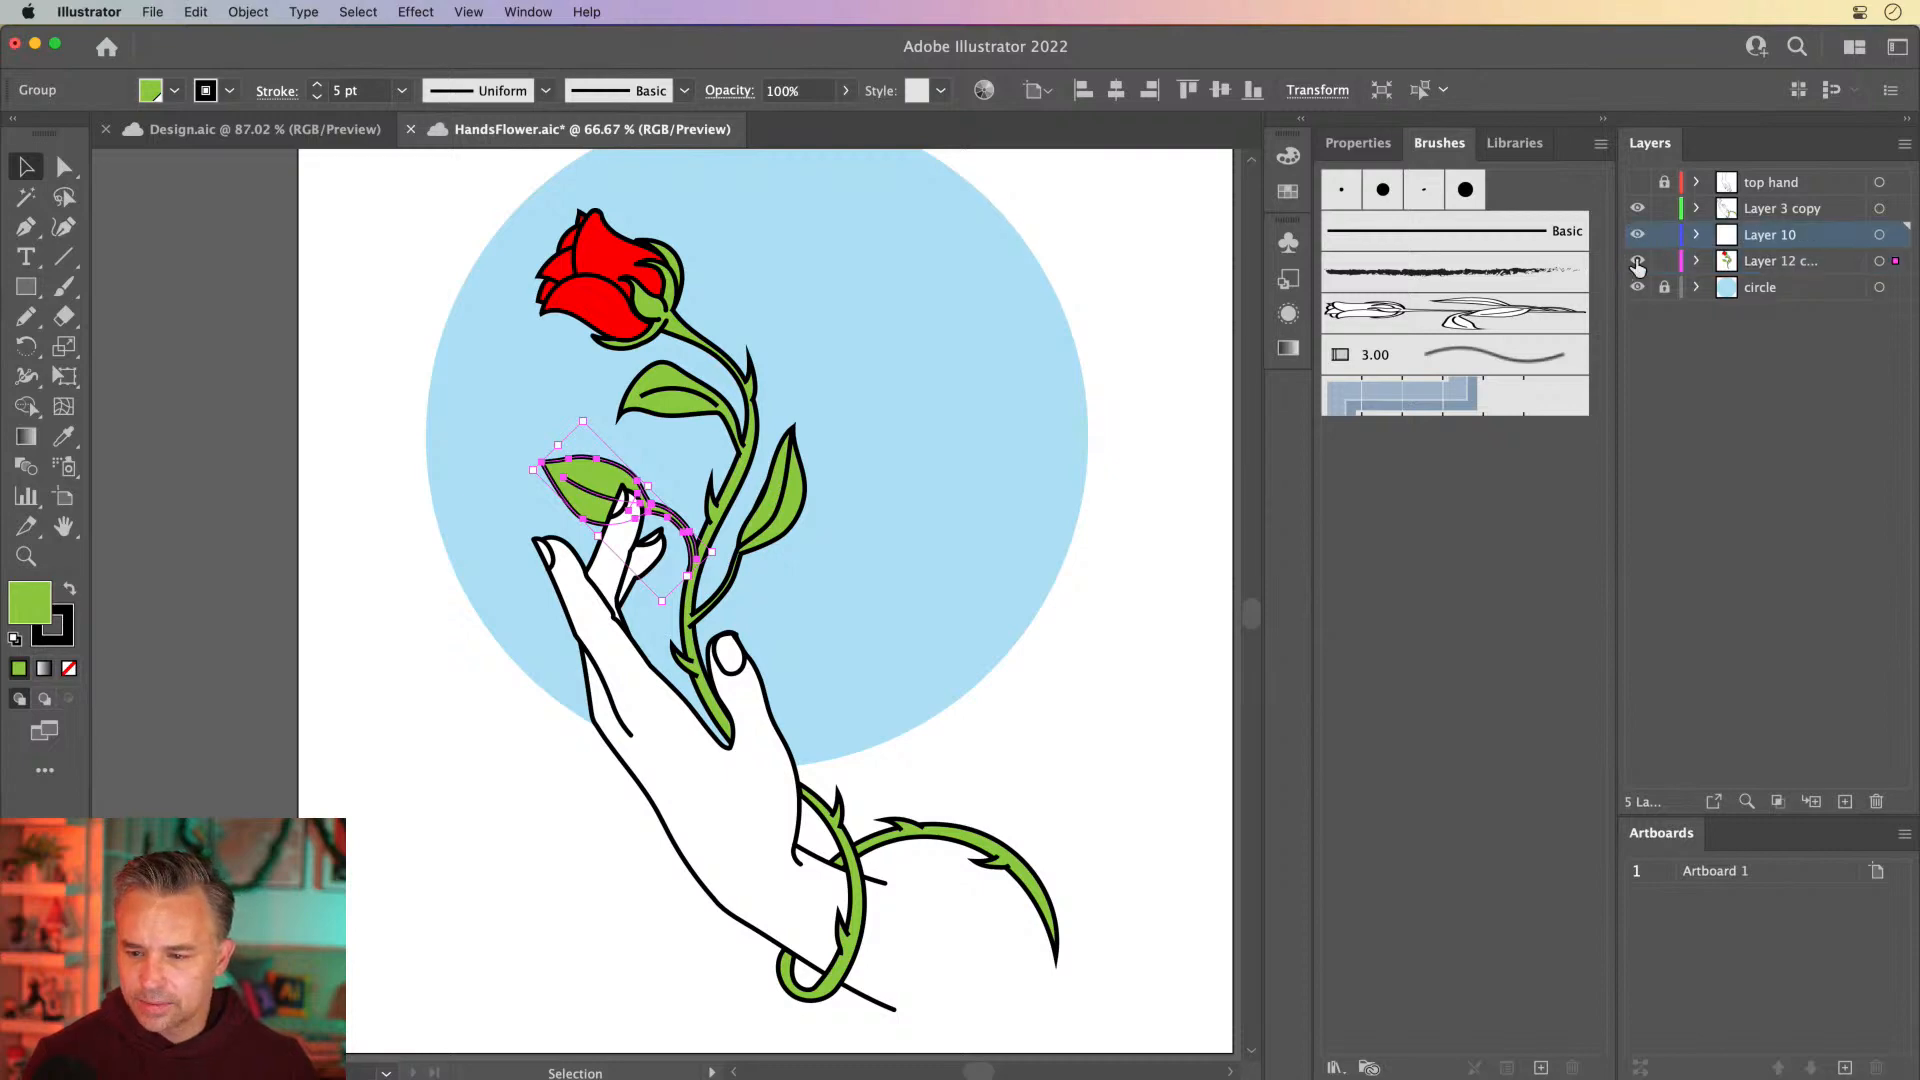
pyautogui.click(1637, 260)
pyautogui.click(1634, 210)
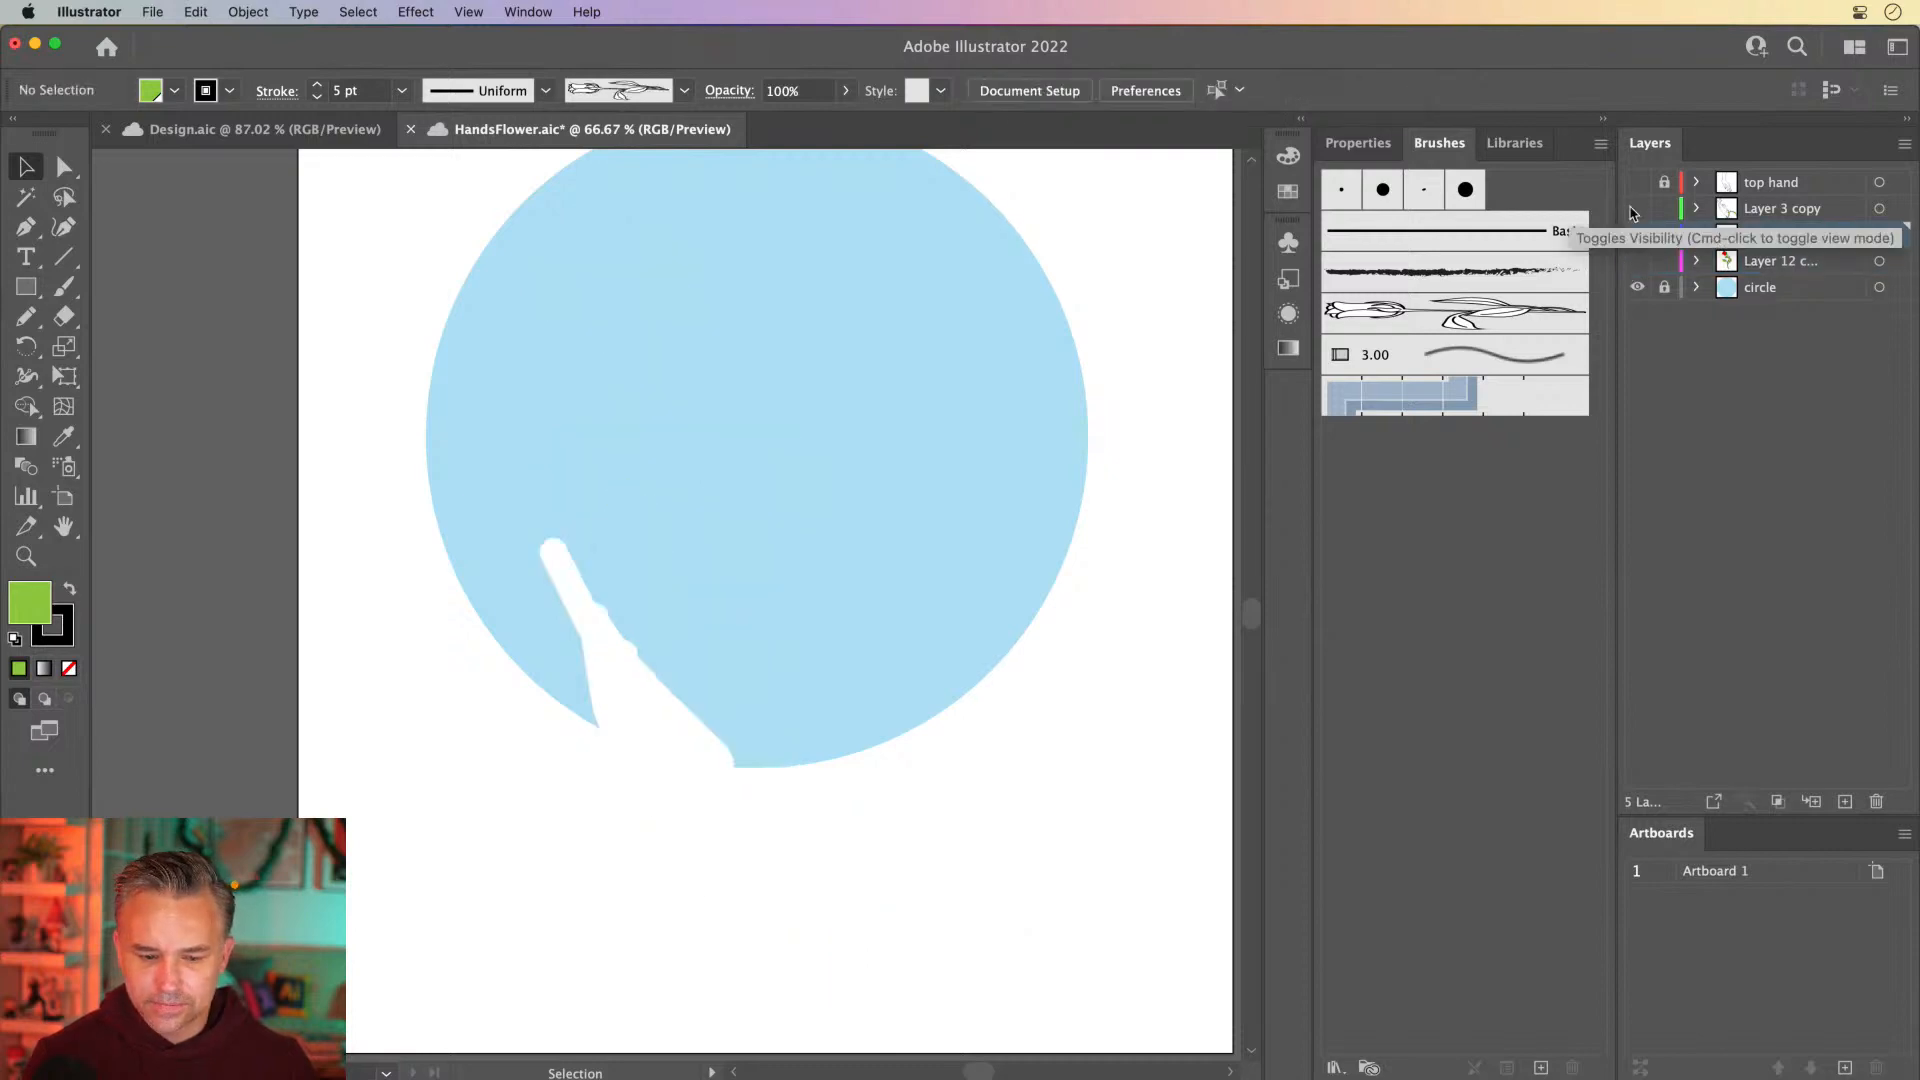
pyautogui.click(1636, 208)
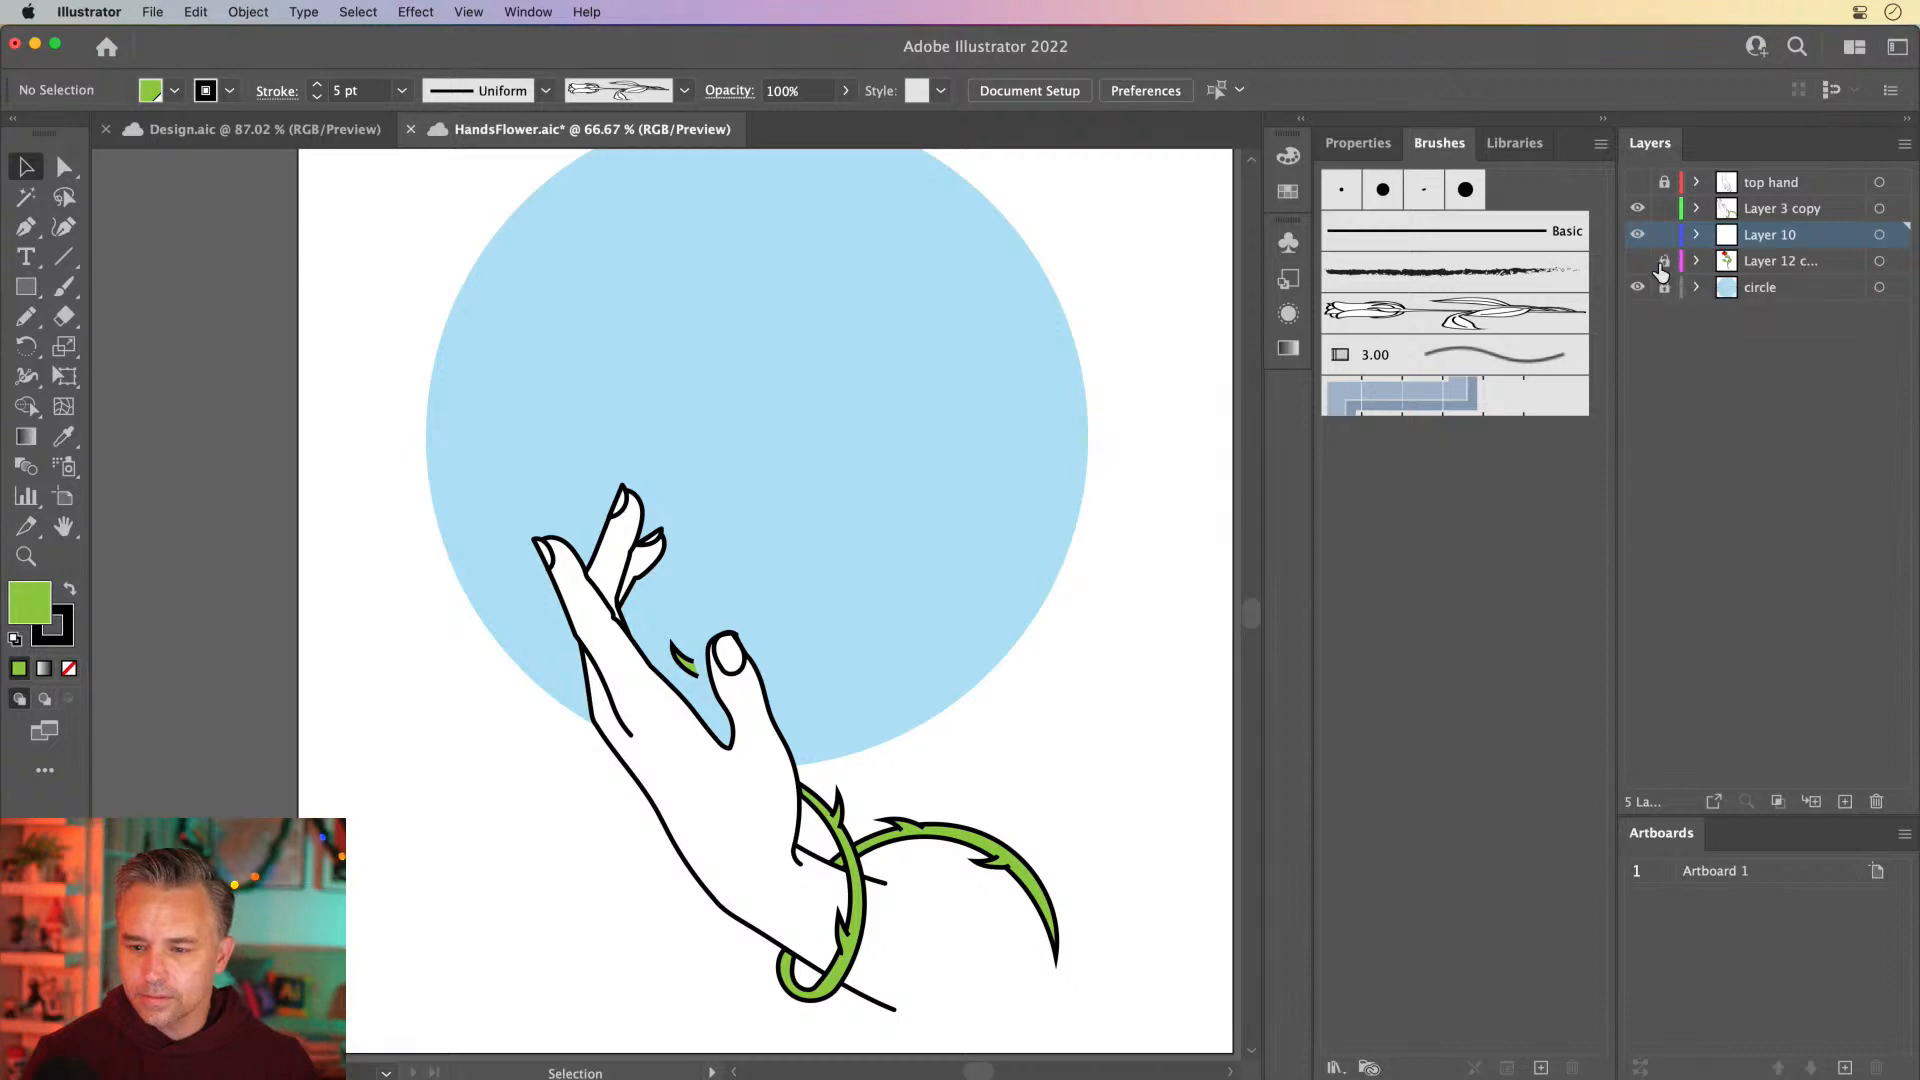
# Cut all the hand and vine artwork and paste it in place on Layer 10
pyautogui.press('super+a')
pyautogui.press('super+x')
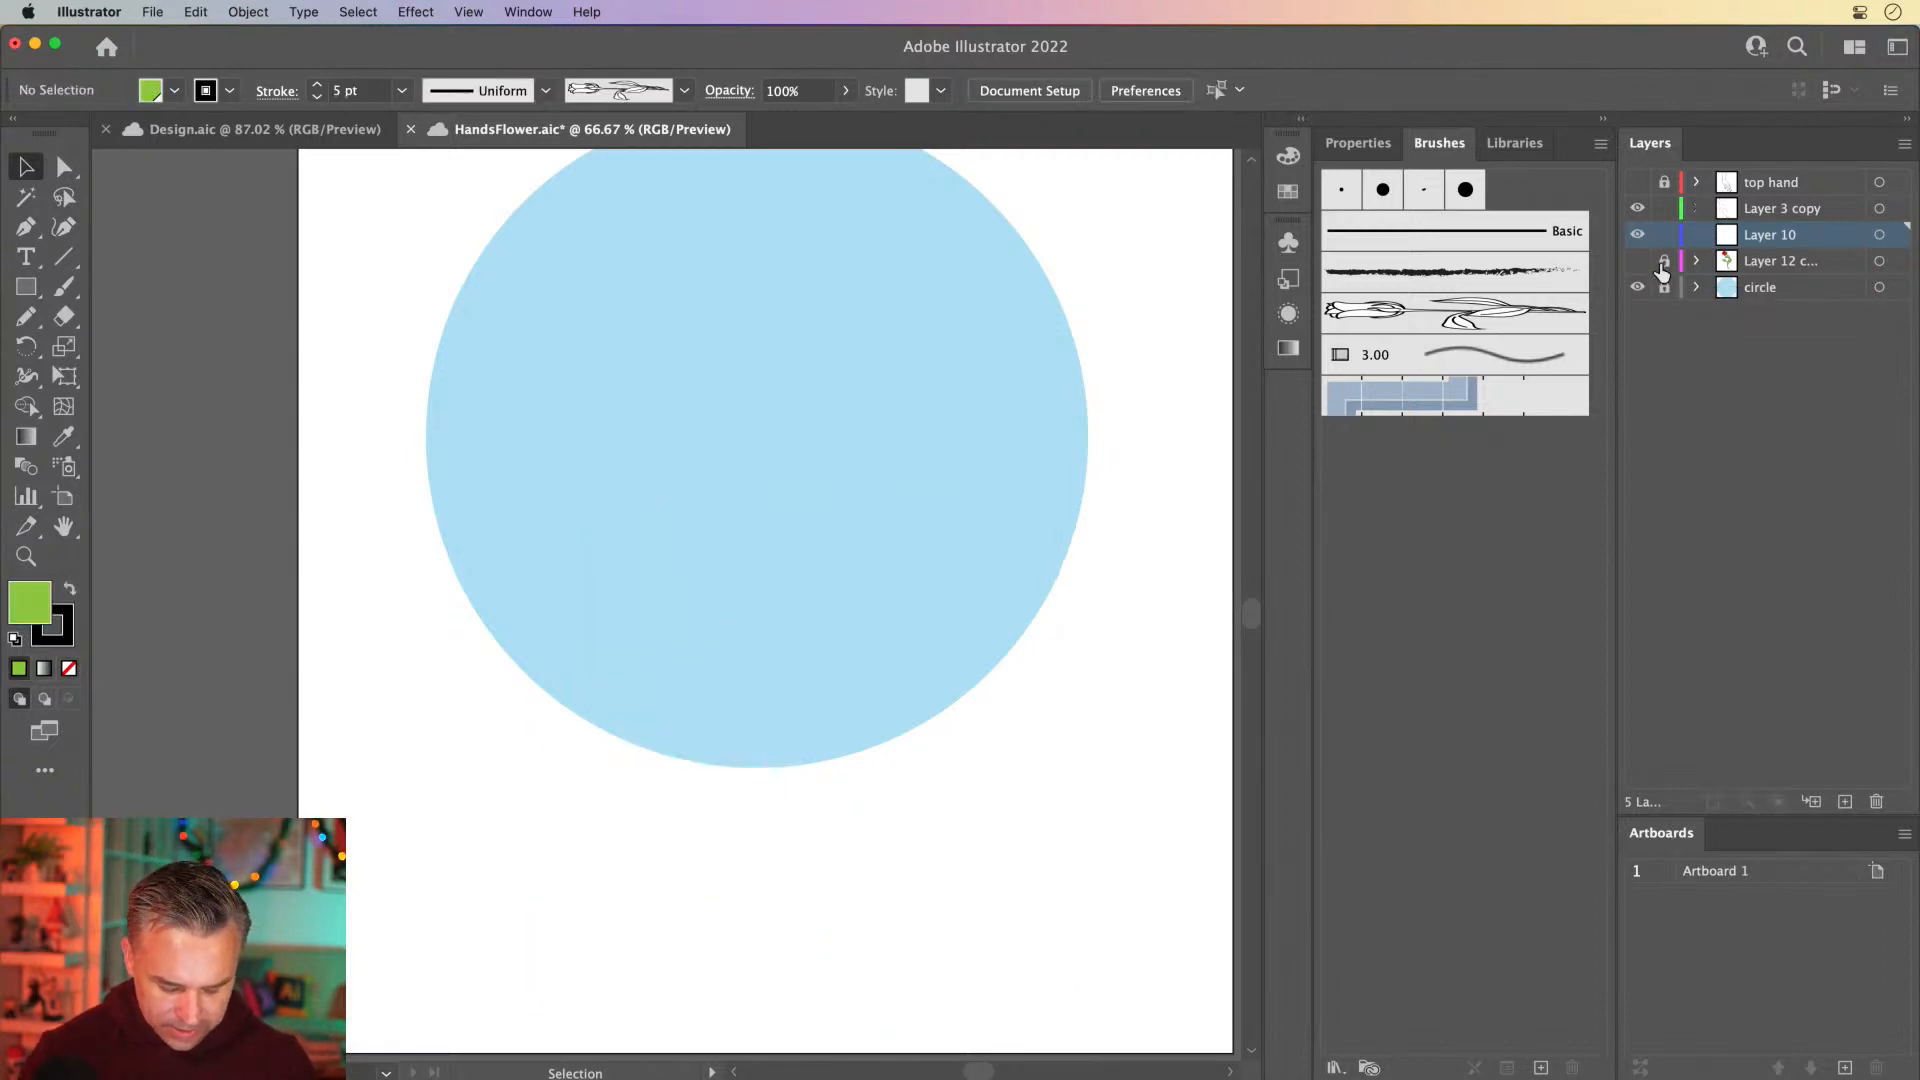
pyautogui.press('super+f')
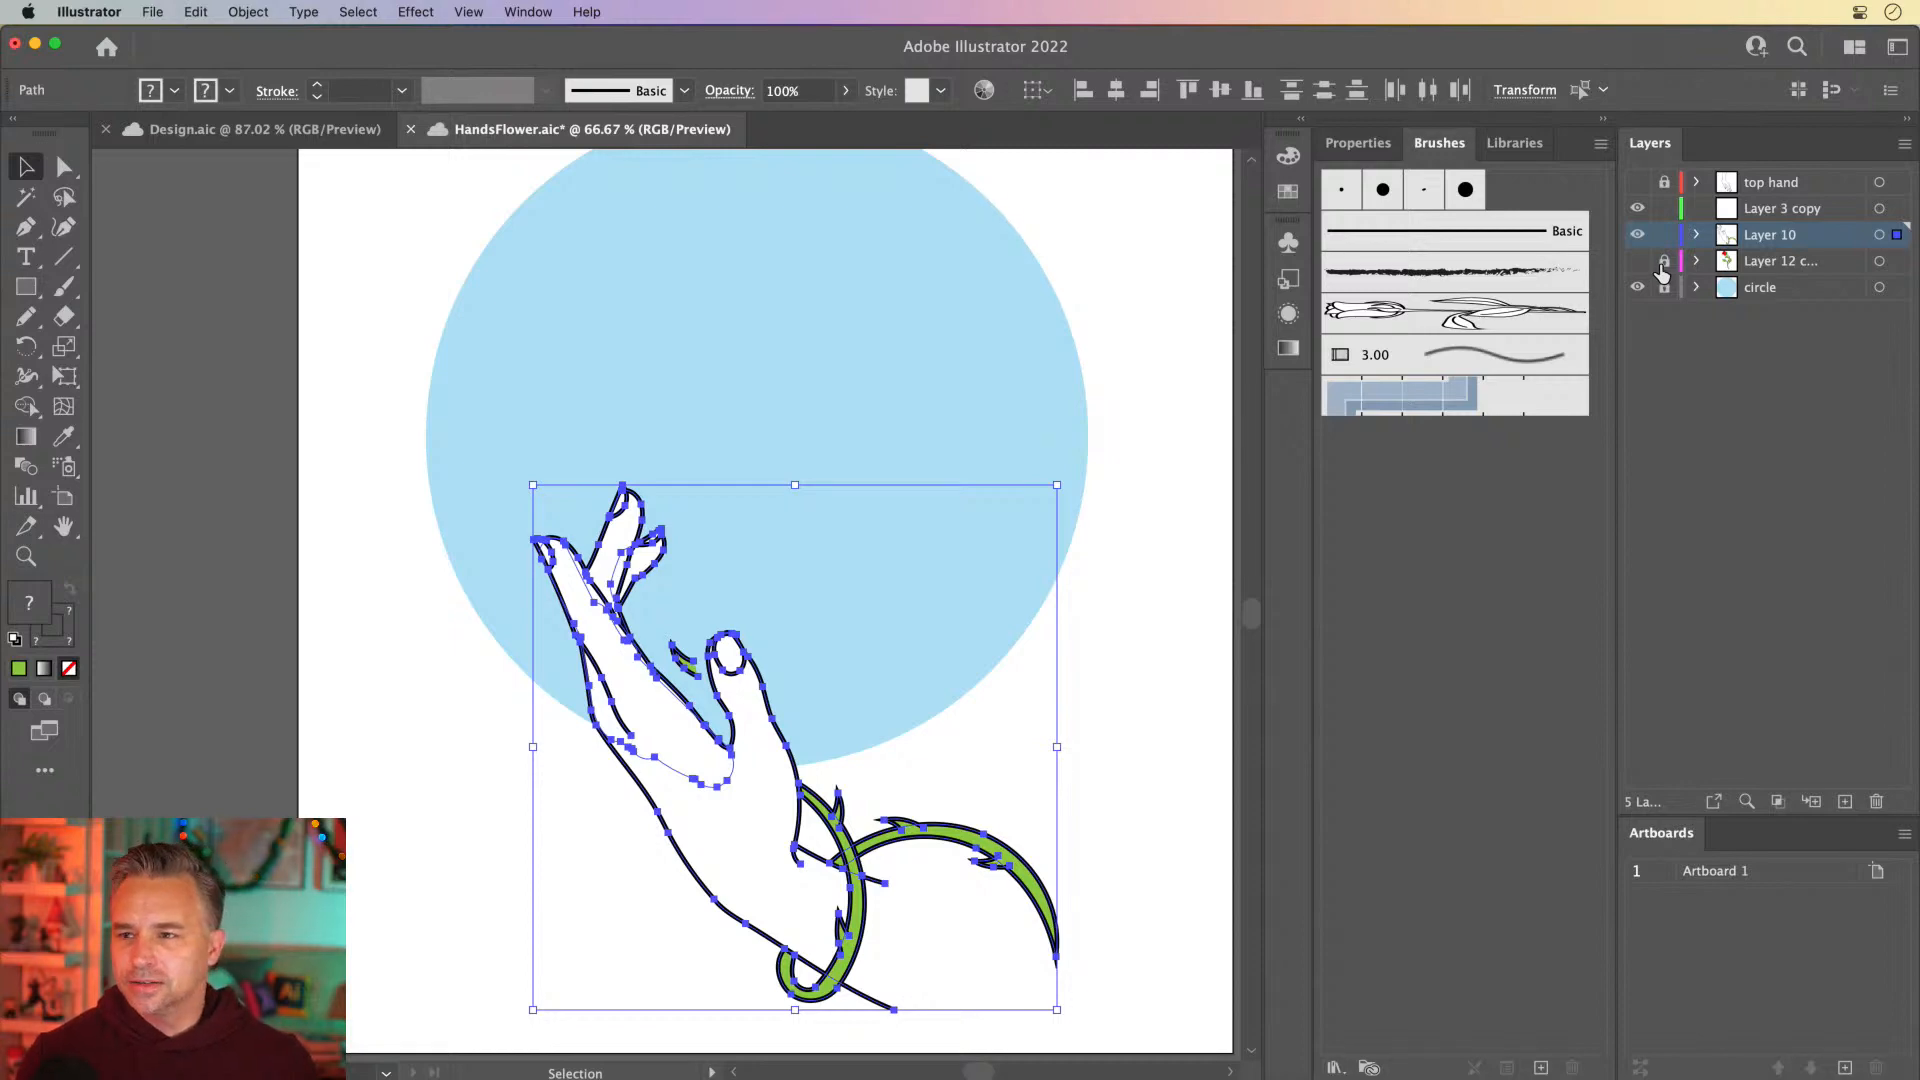
pyautogui.click(405, 315)
# Move the small thorn beside the thumb from Layer 10 to the same place on Layer 12, showing and unlocking that layer
pyautogui.click(675, 657)
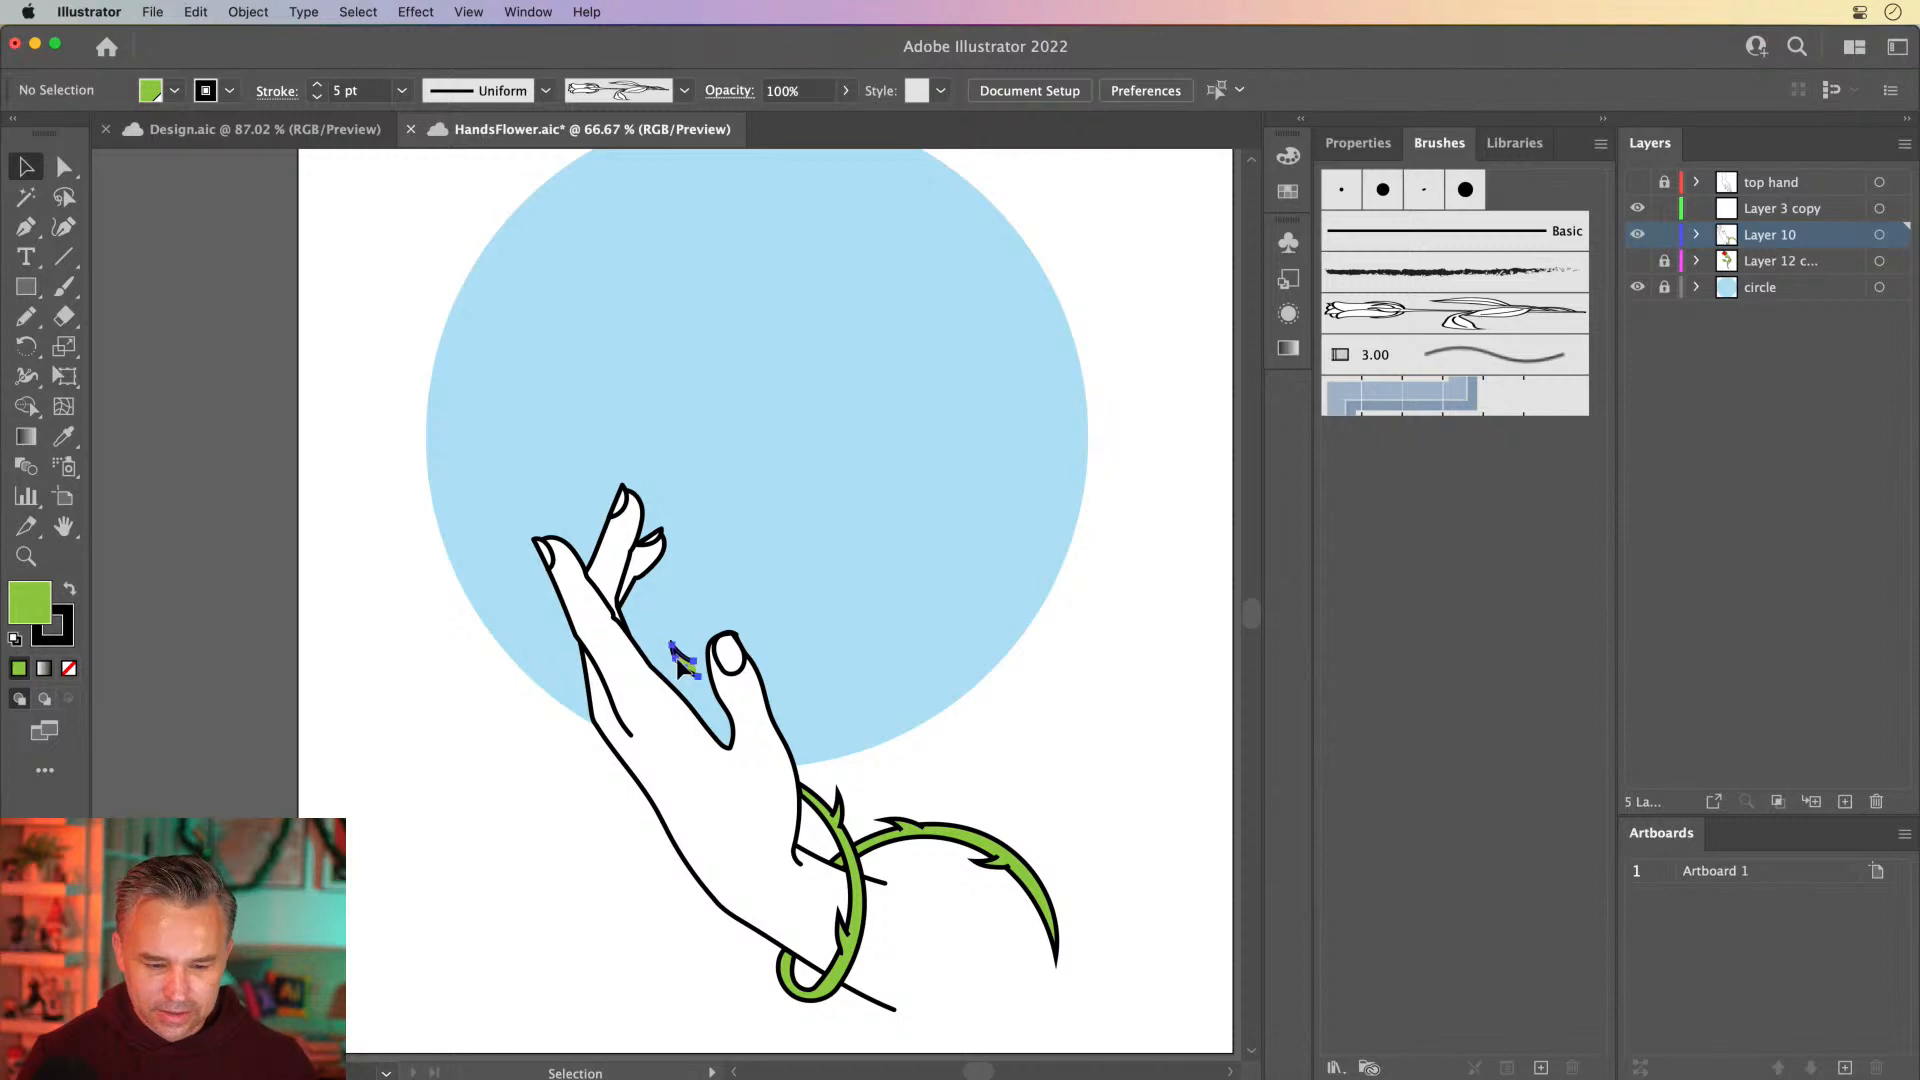
pyautogui.press('Delete')
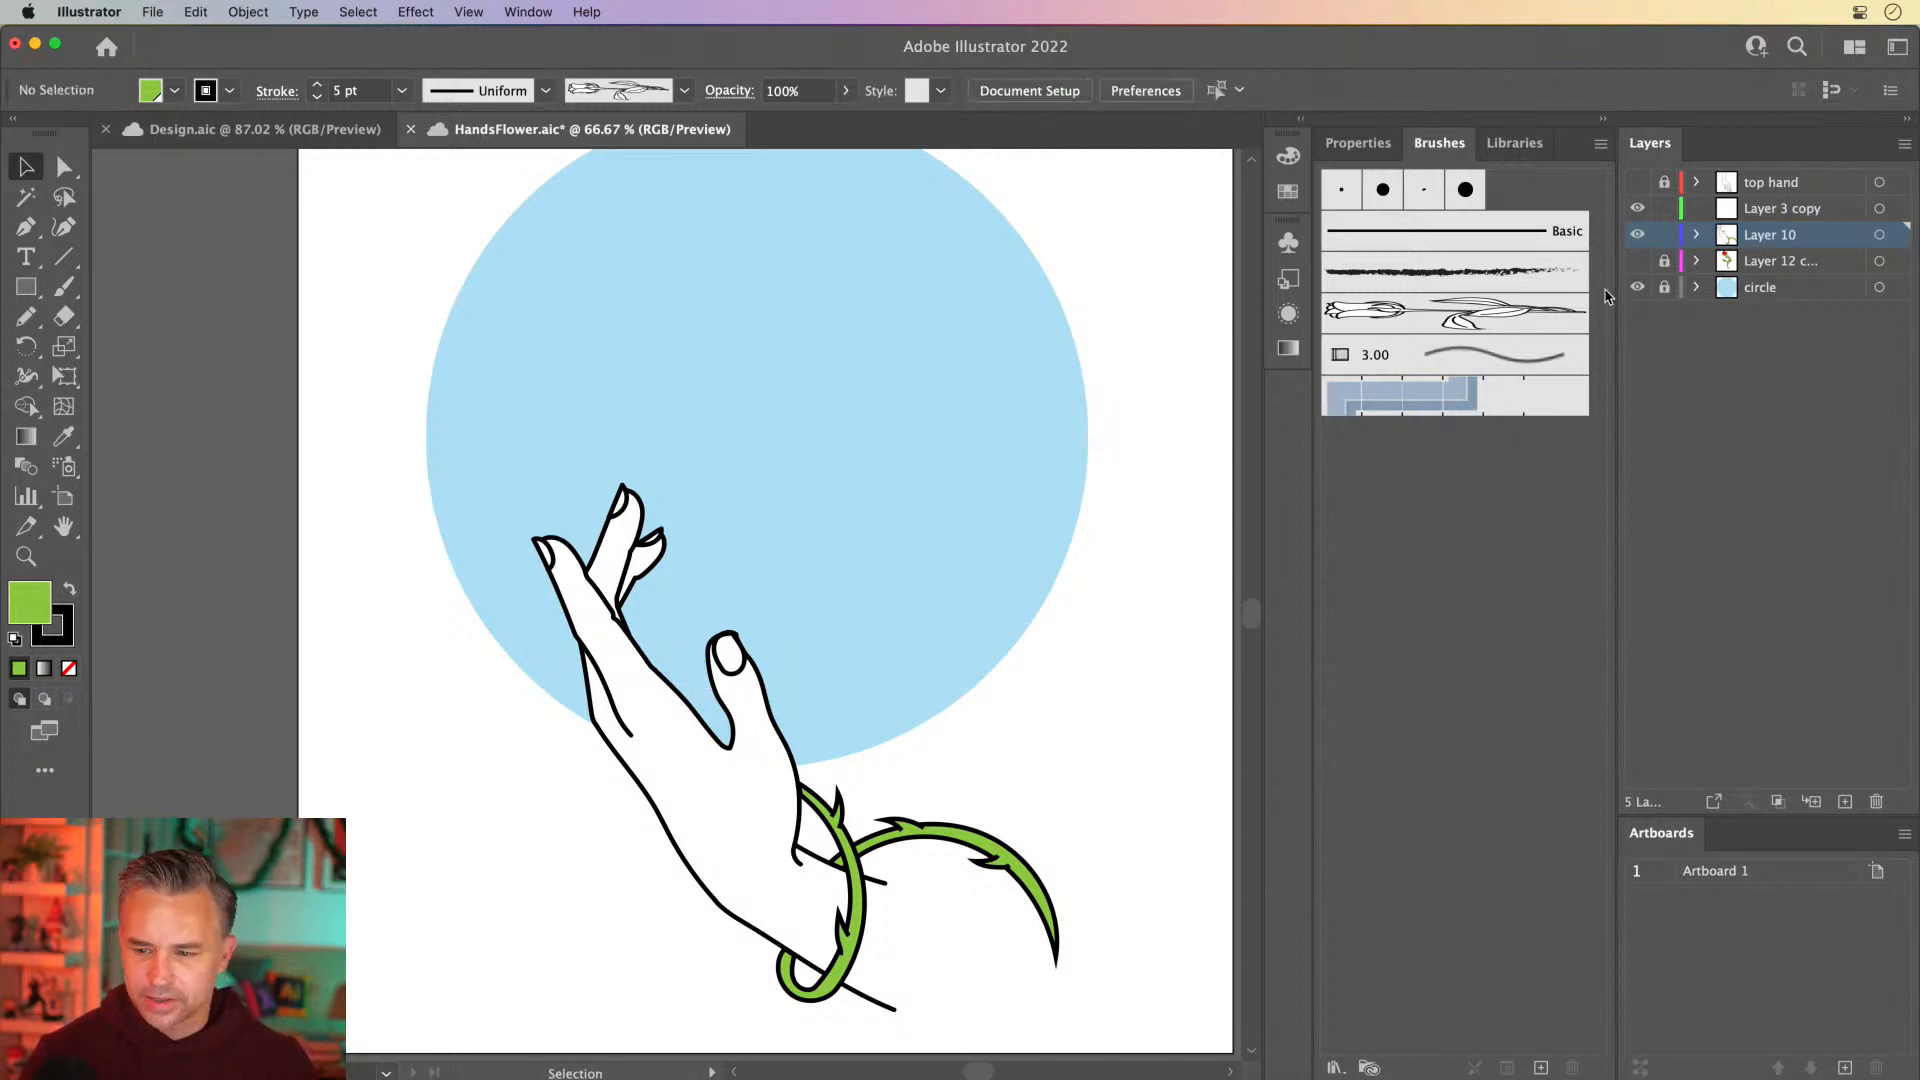
pyautogui.click(1636, 260)
pyautogui.click(1664, 260)
pyautogui.click(1749, 263)
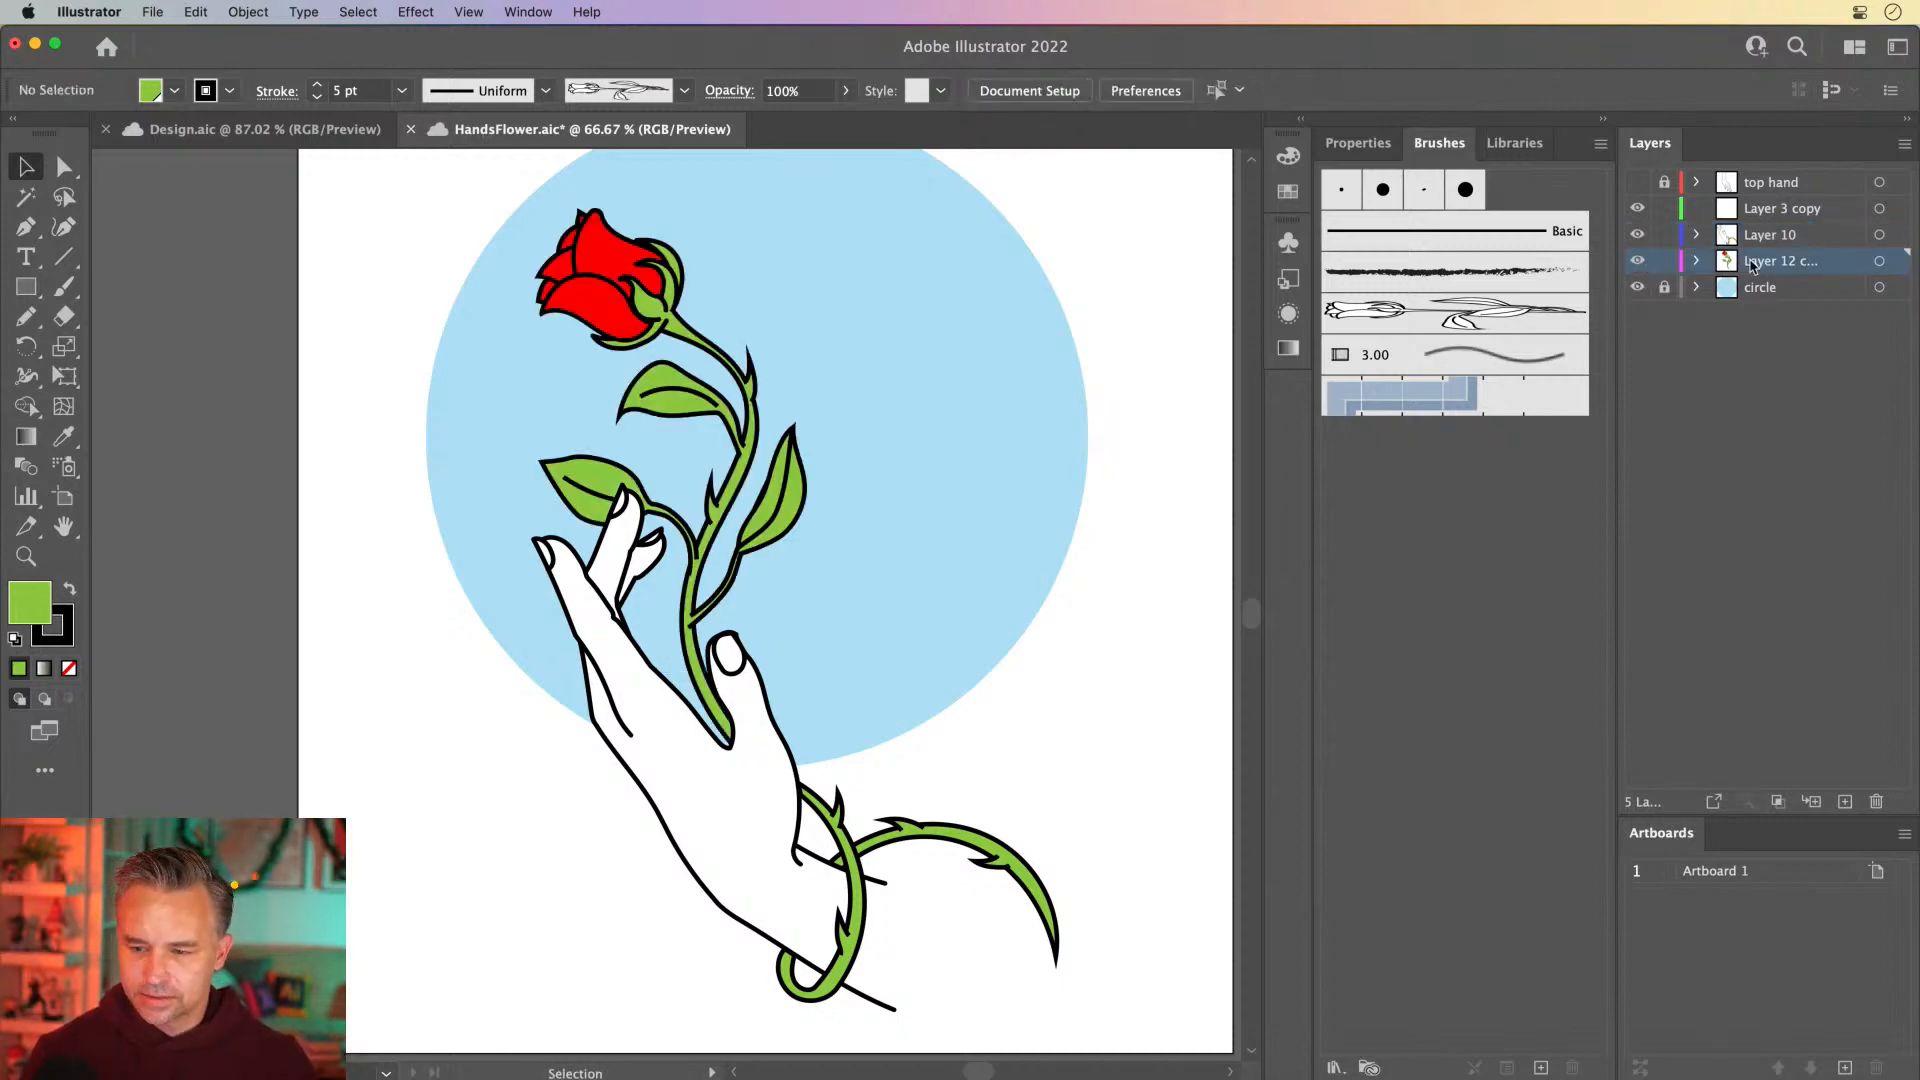
pyautogui.click(683, 660)
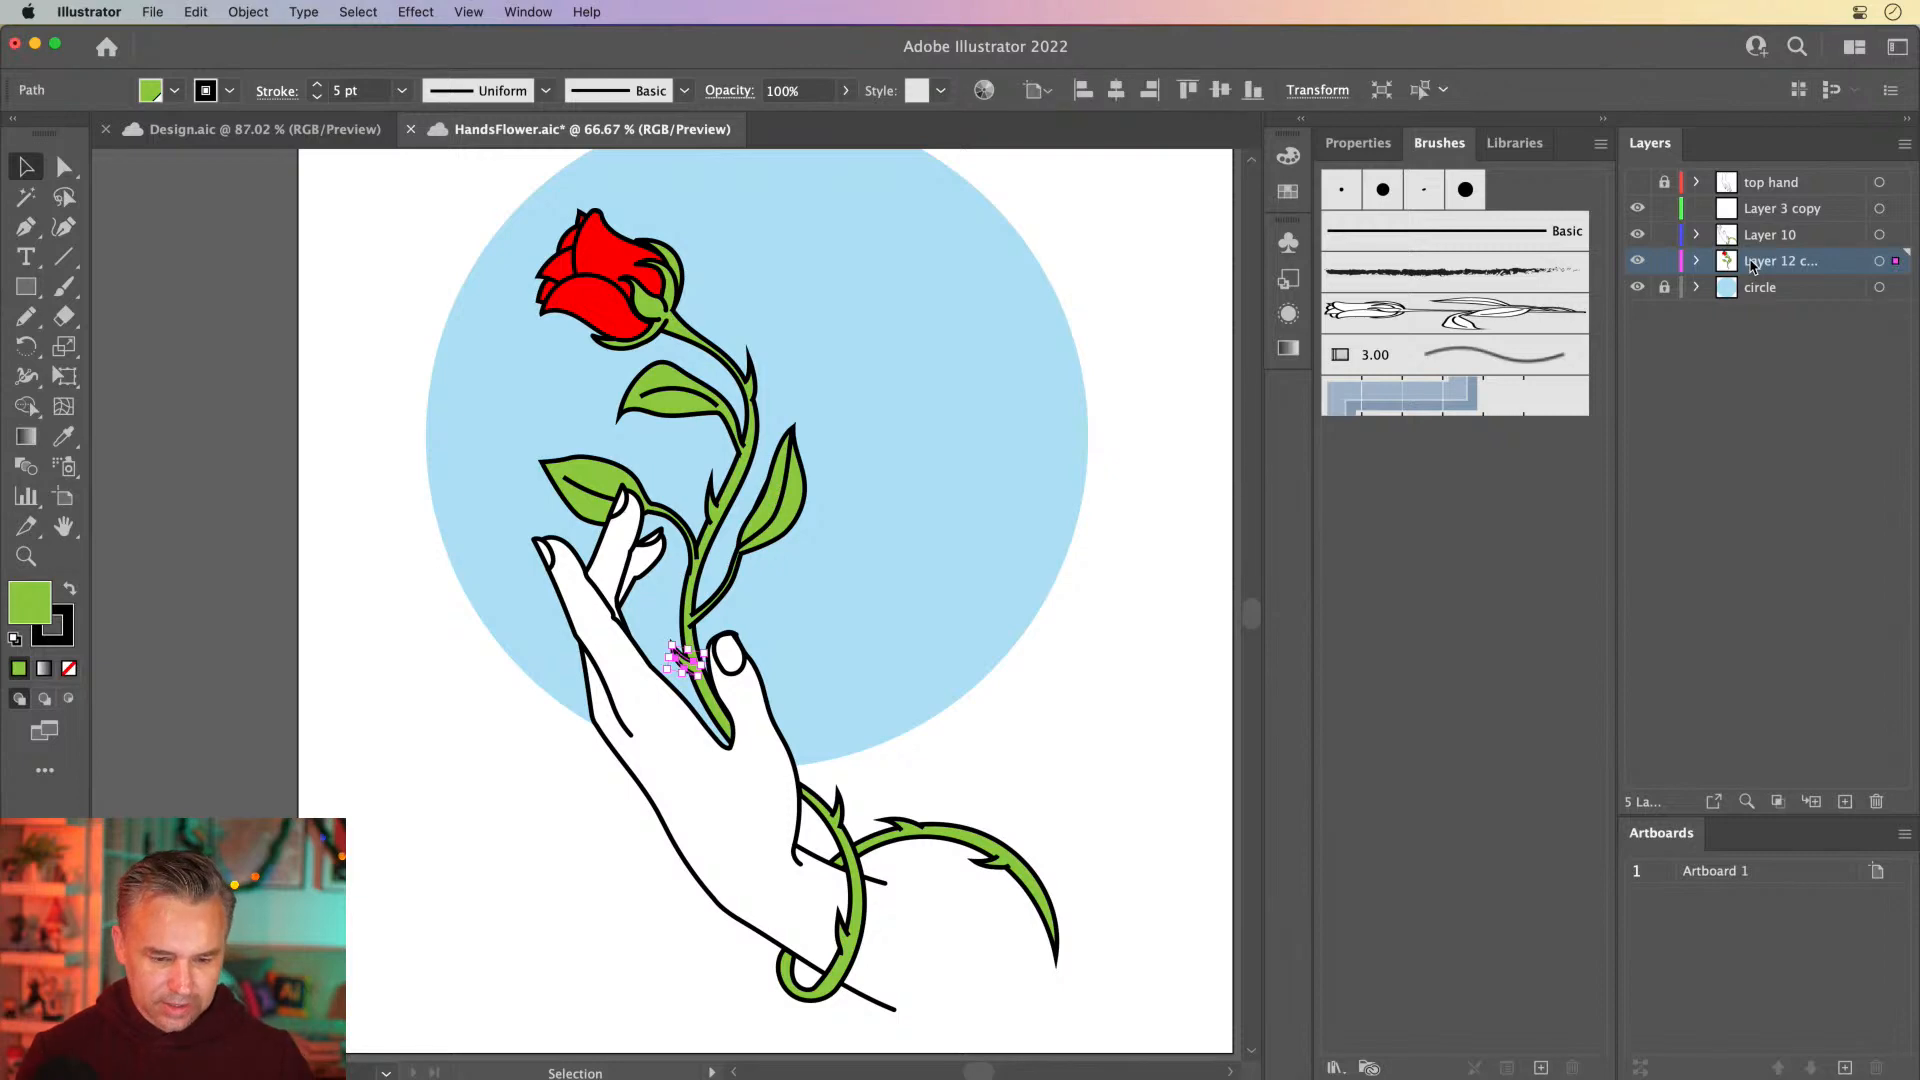
pyautogui.click(510, 738)
# Hide the emptied Layer 3 copy, and toggle Layer 10 and Layer 12 to check the separation of hand and rose
pyautogui.scroll(2, 490, 740)
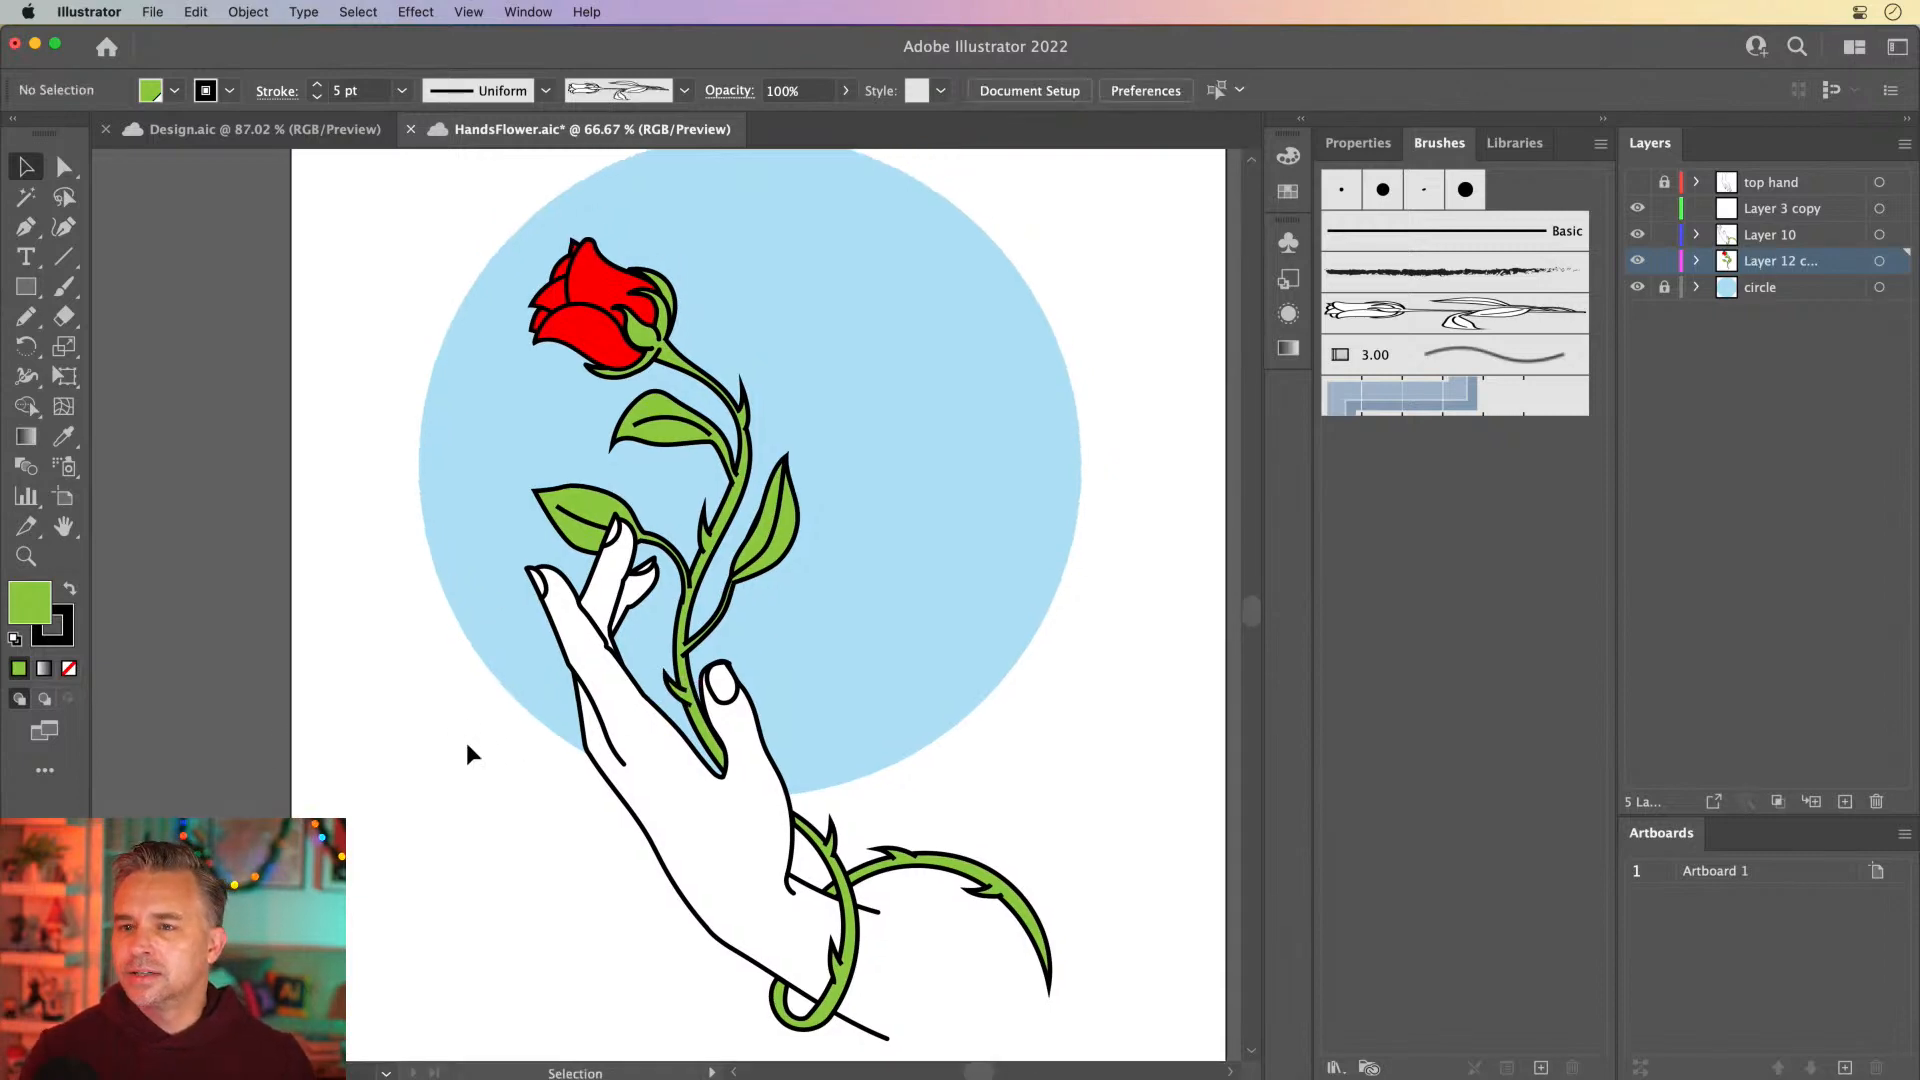
pyautogui.press('super+equal')
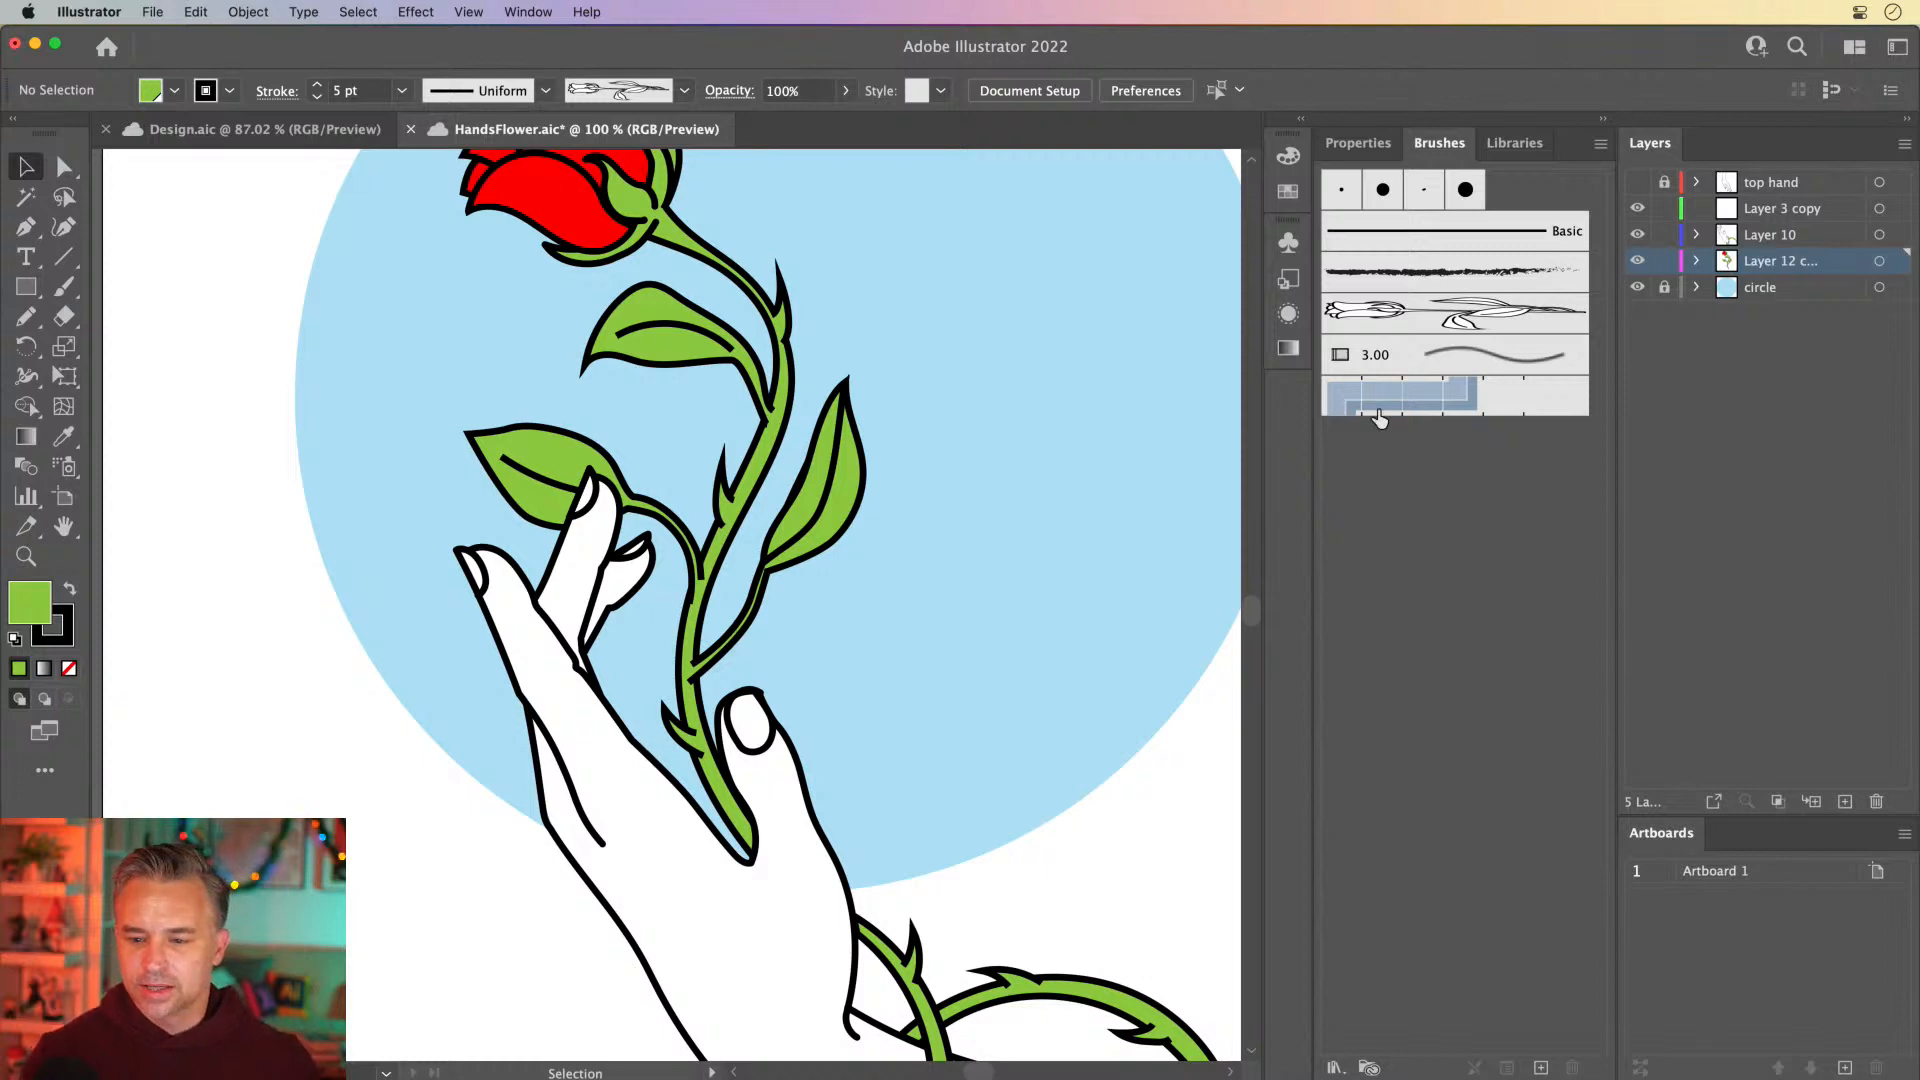
pyautogui.moveTo(584, 268); pyautogui.dragTo(575, 393)
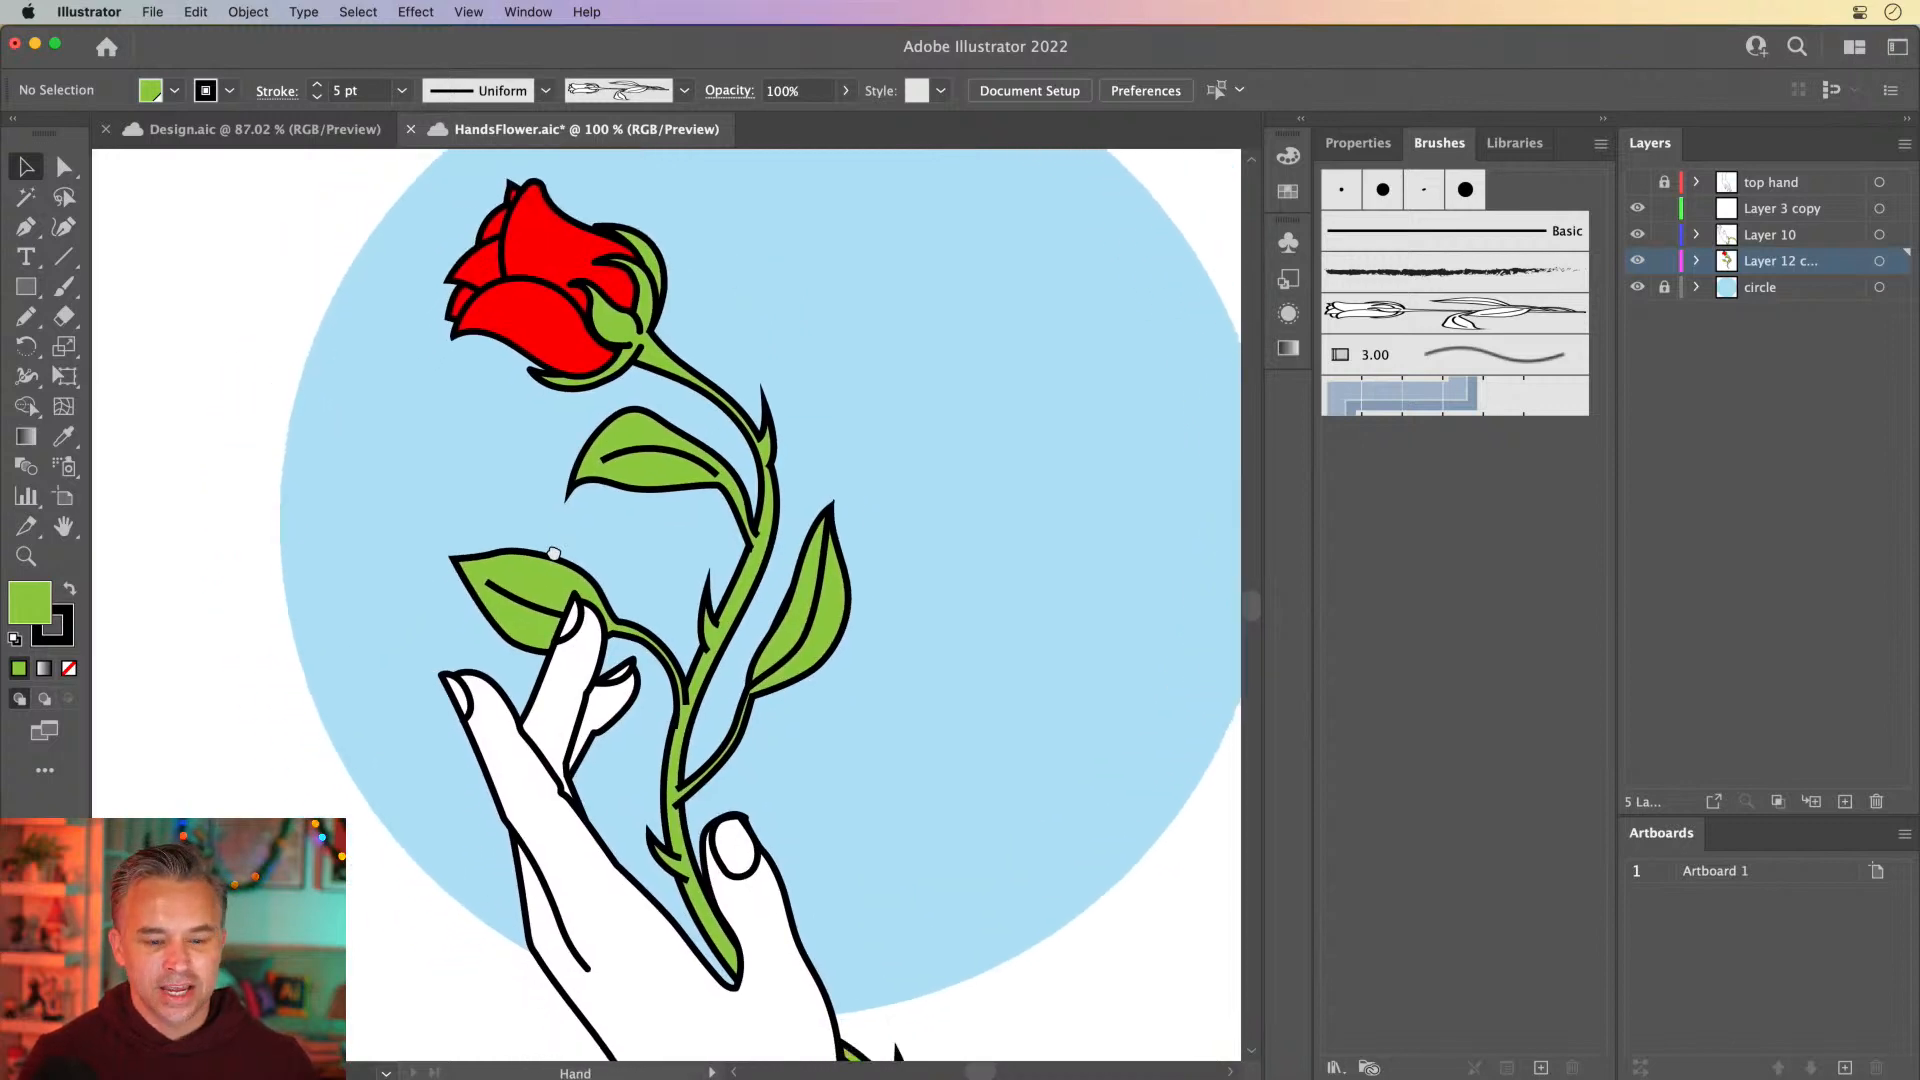
pyautogui.click(1636, 234)
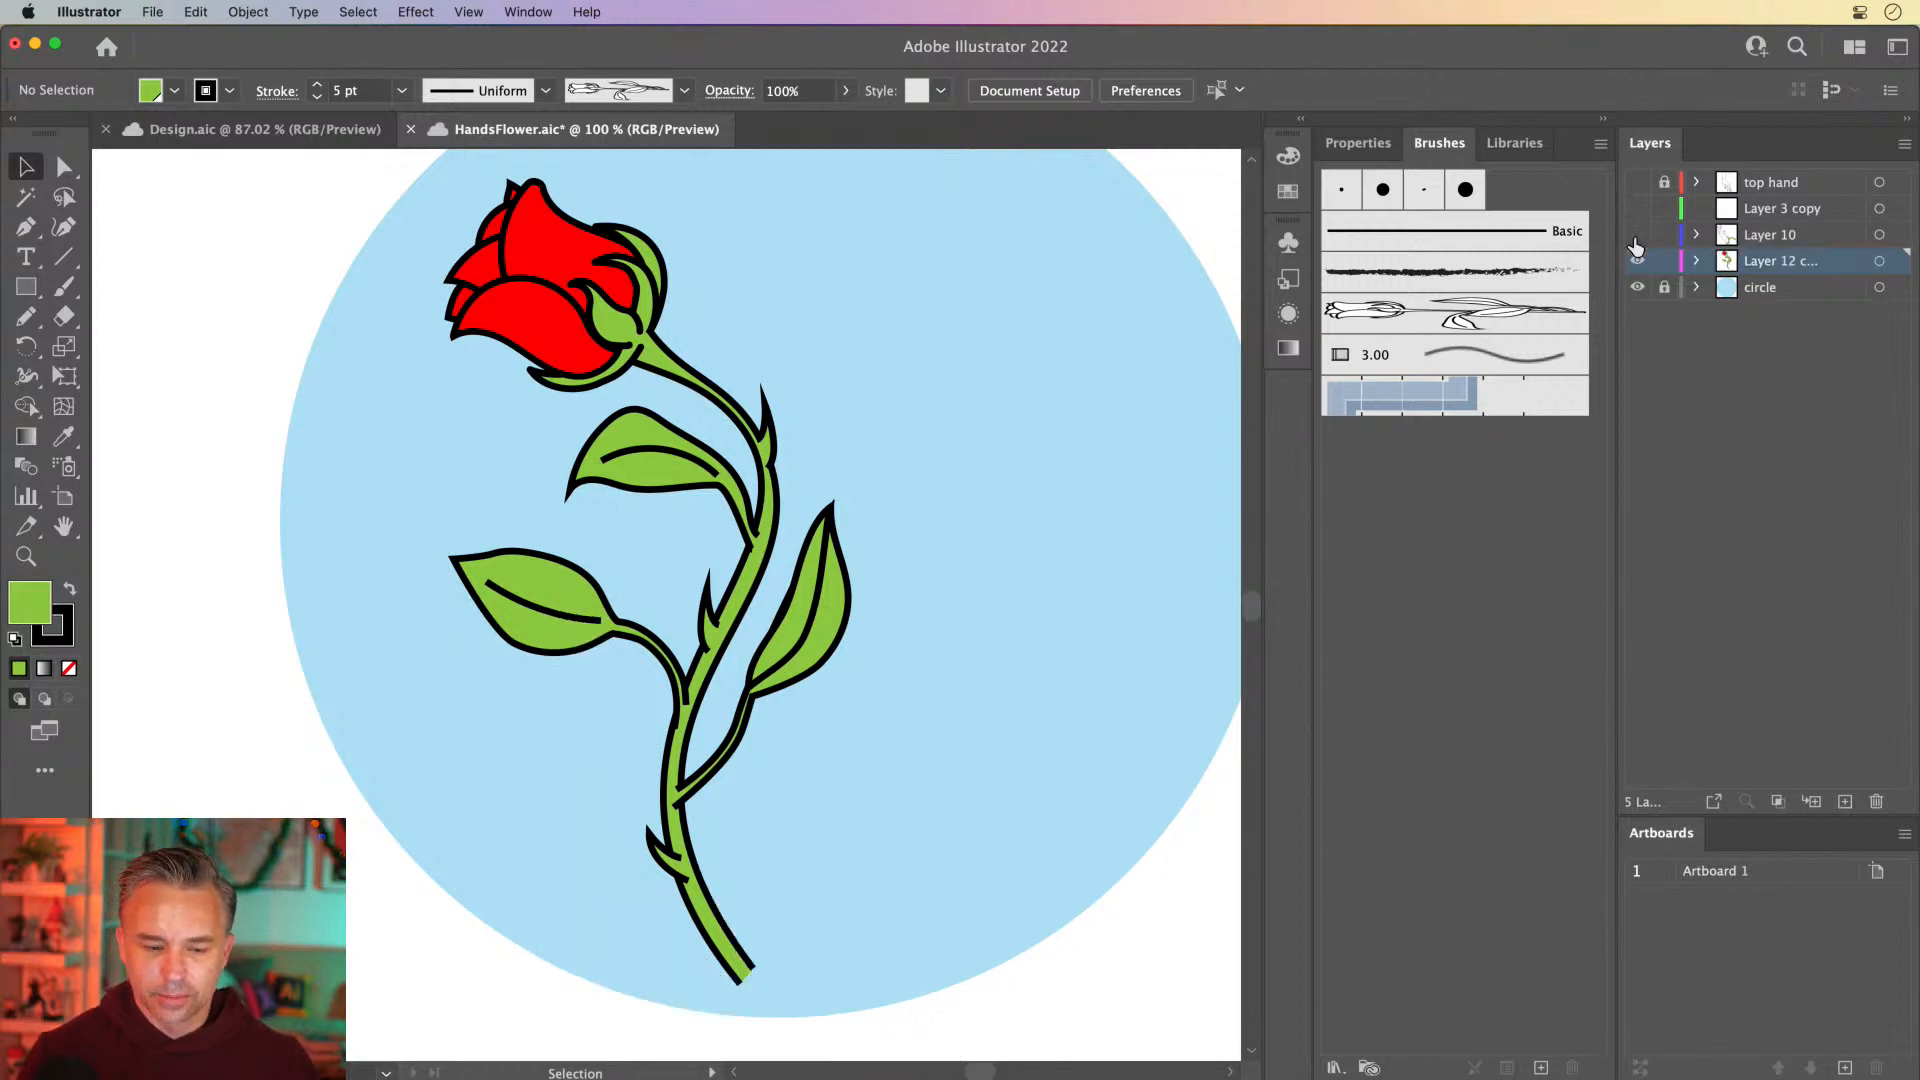
pyautogui.click(1637, 234)
pyautogui.moveTo(476, 657); pyautogui.dragTo(433, 671)
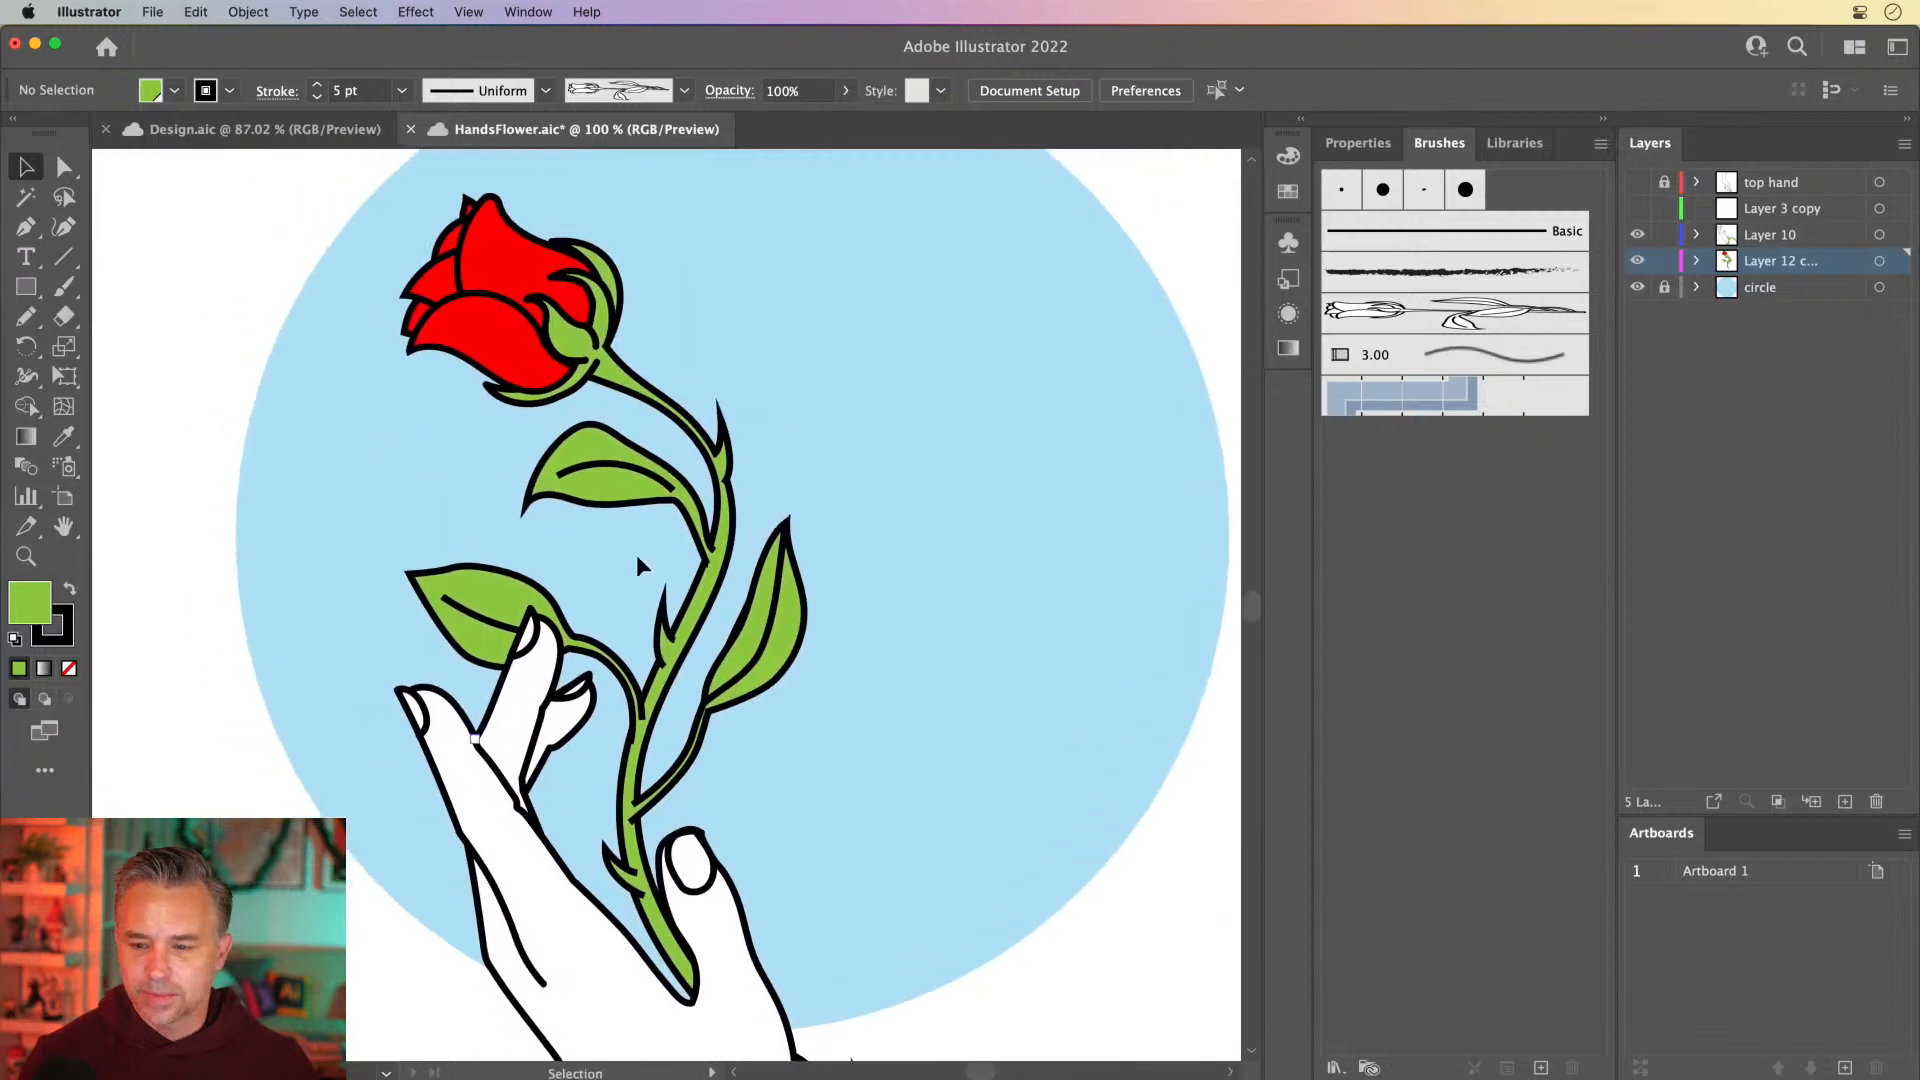
pyautogui.click(1637, 260)
pyautogui.click(1637, 262)
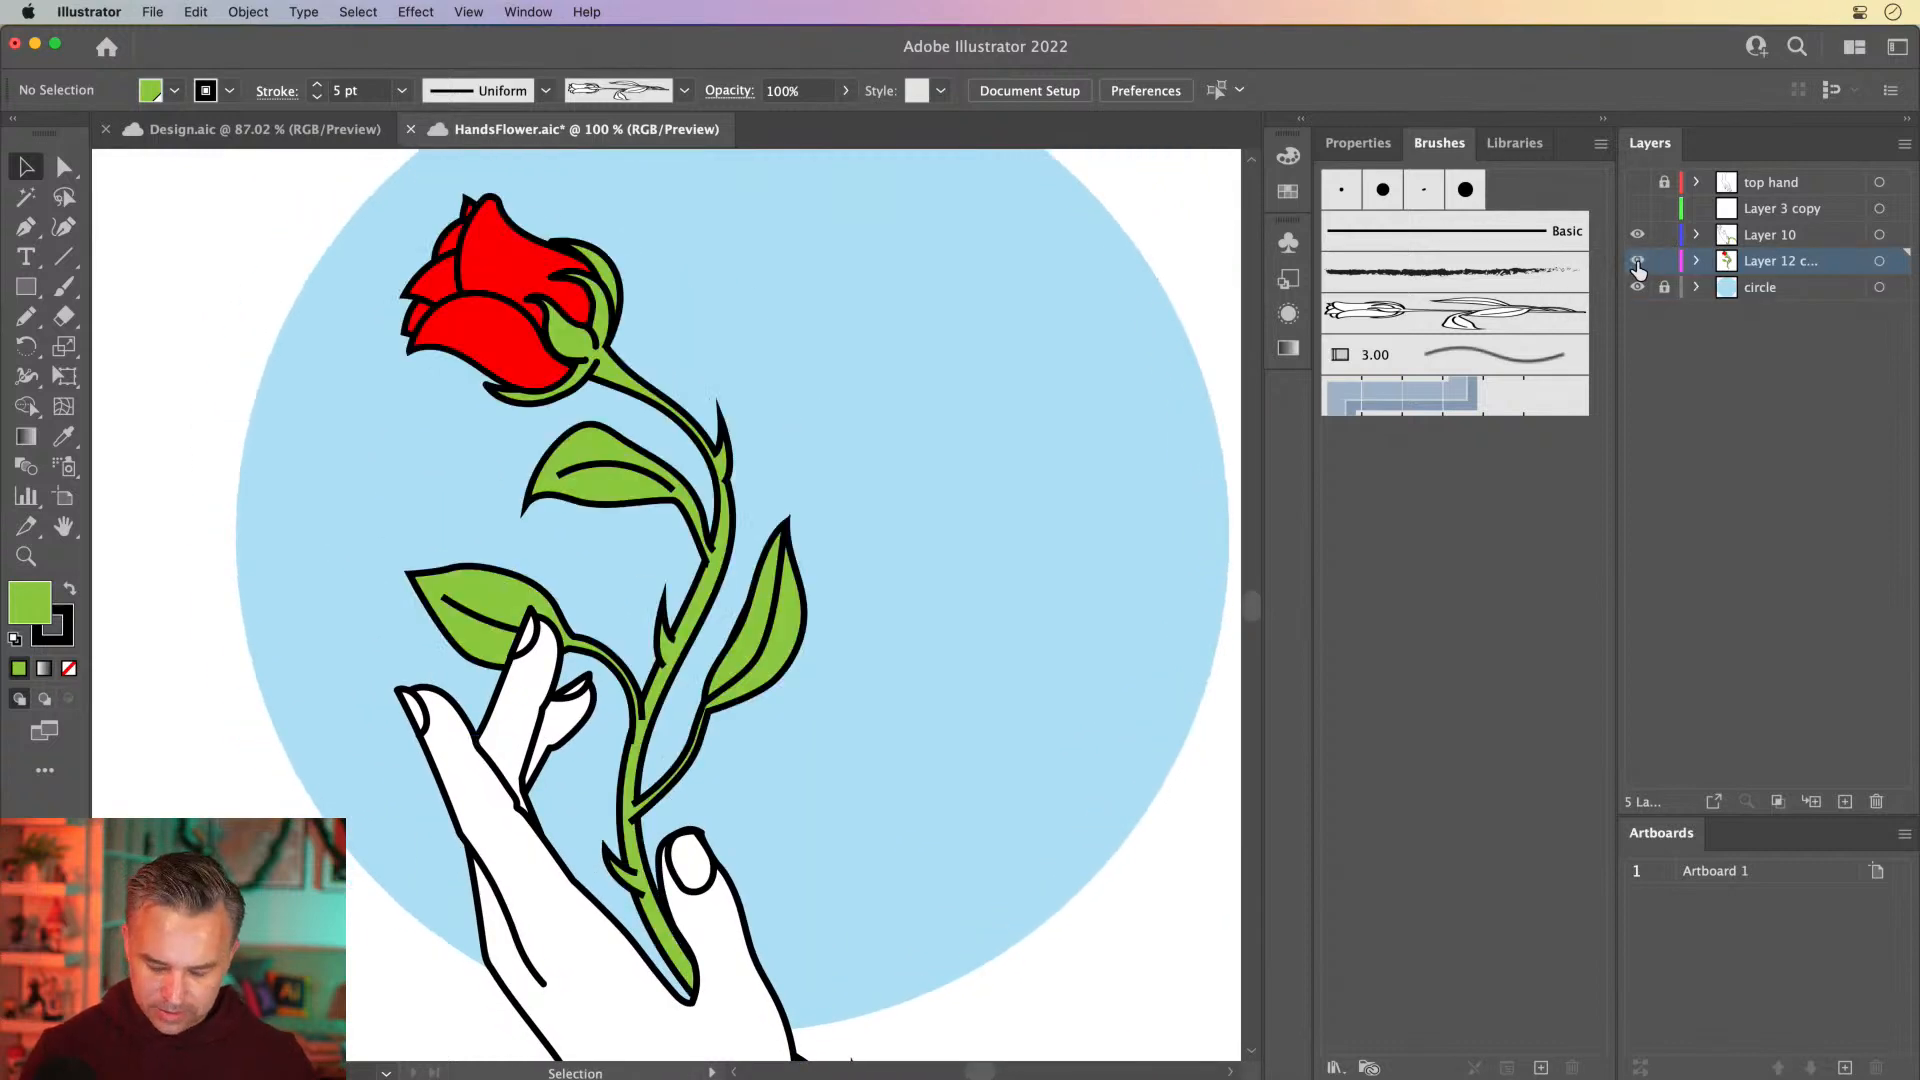
# View the whole artboard and toggle the Layer 12 copy to check the rose's separation from the hand
pyautogui.press('super+minus')
pyautogui.press('super+minus')
pyautogui.click(1637, 262)
pyautogui.click(1637, 262)
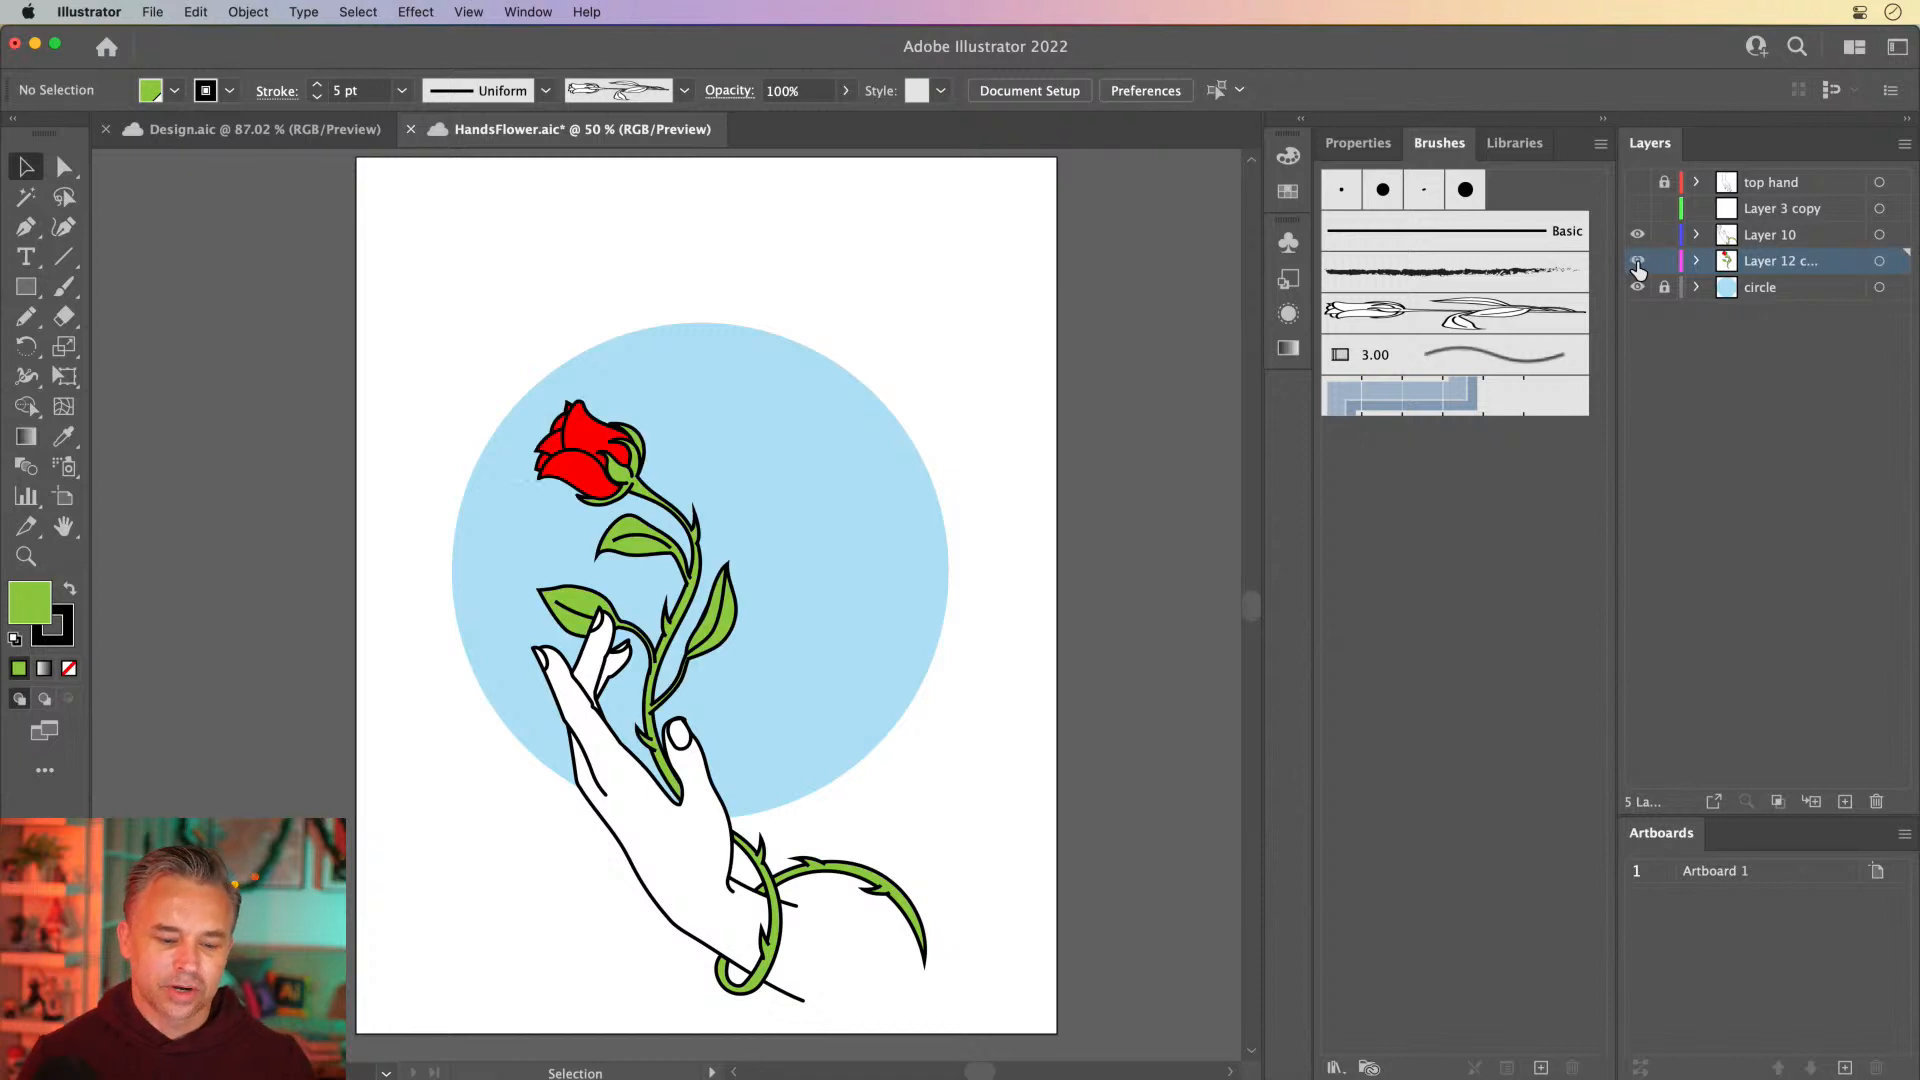
pyautogui.click(1636, 262)
pyautogui.click(1637, 262)
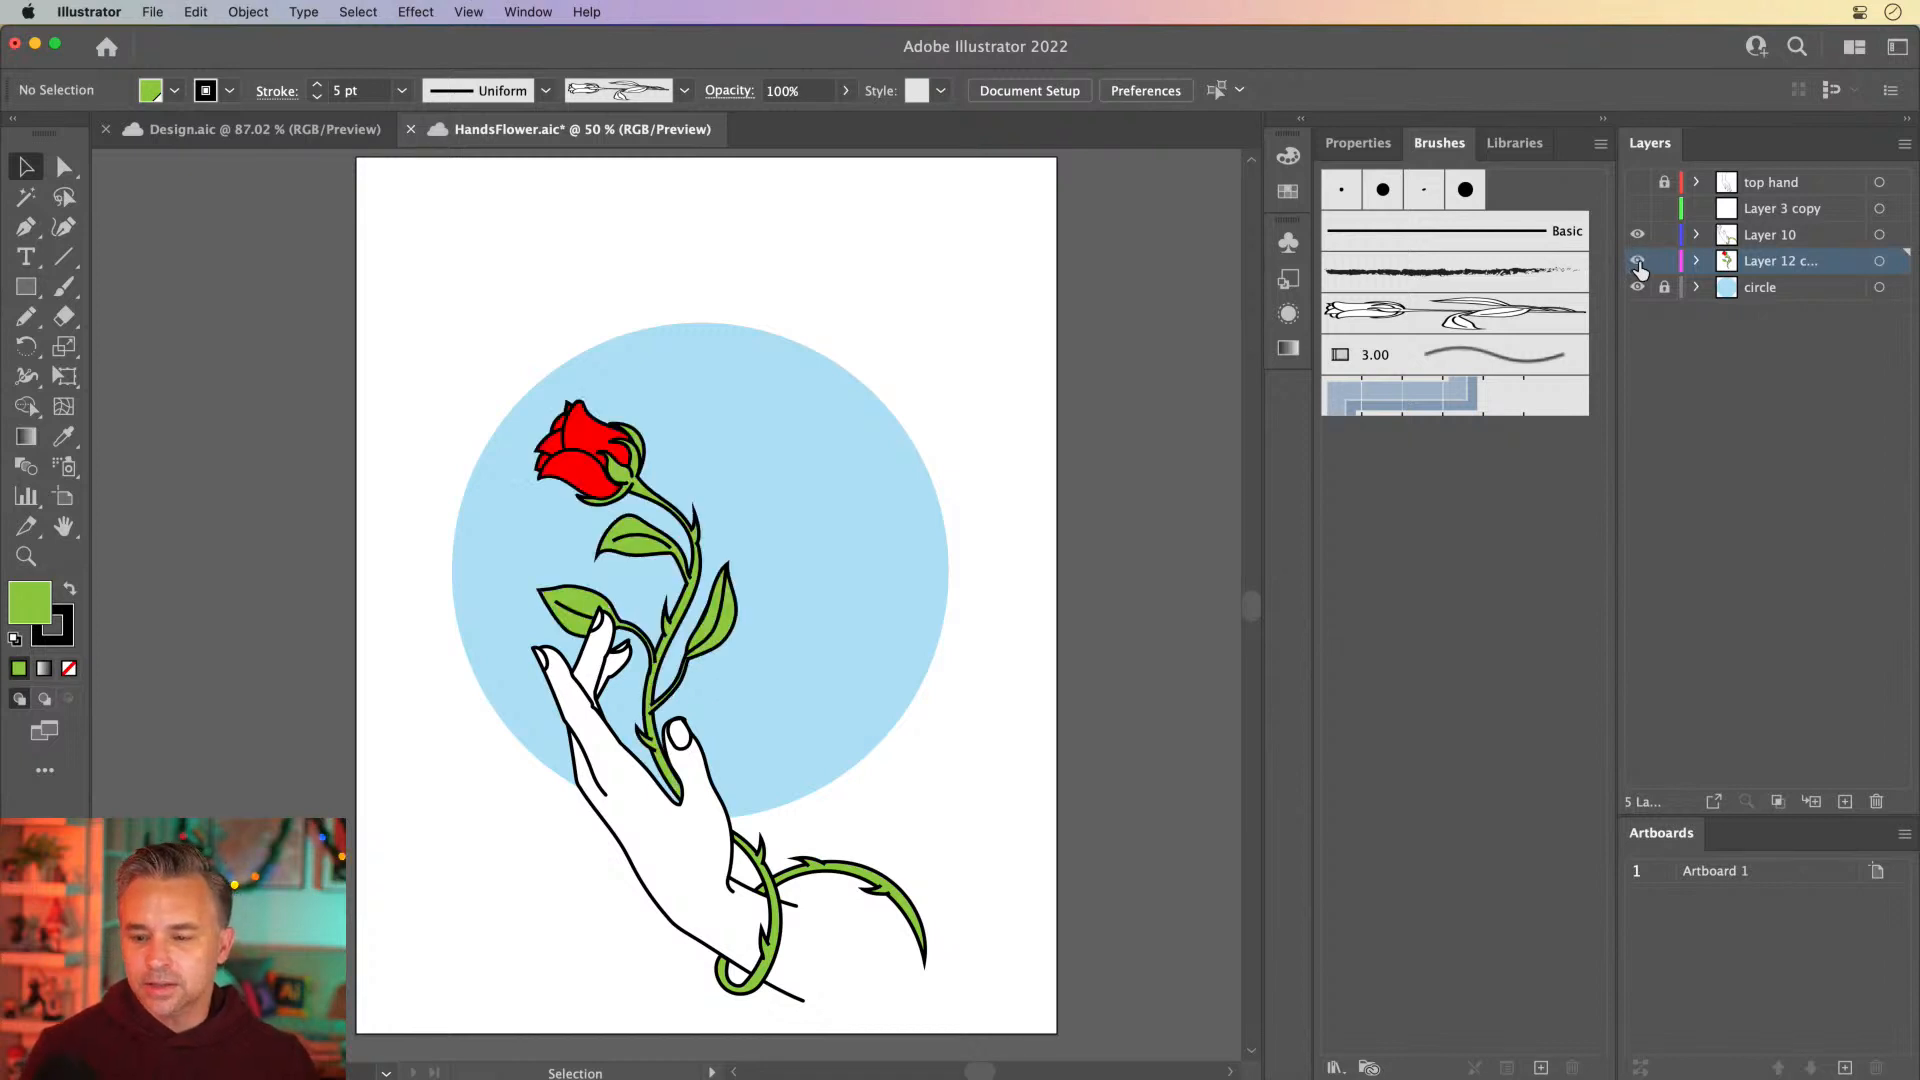
pyautogui.click(1637, 262)
pyautogui.click(1637, 262)
pyautogui.click(1638, 263)
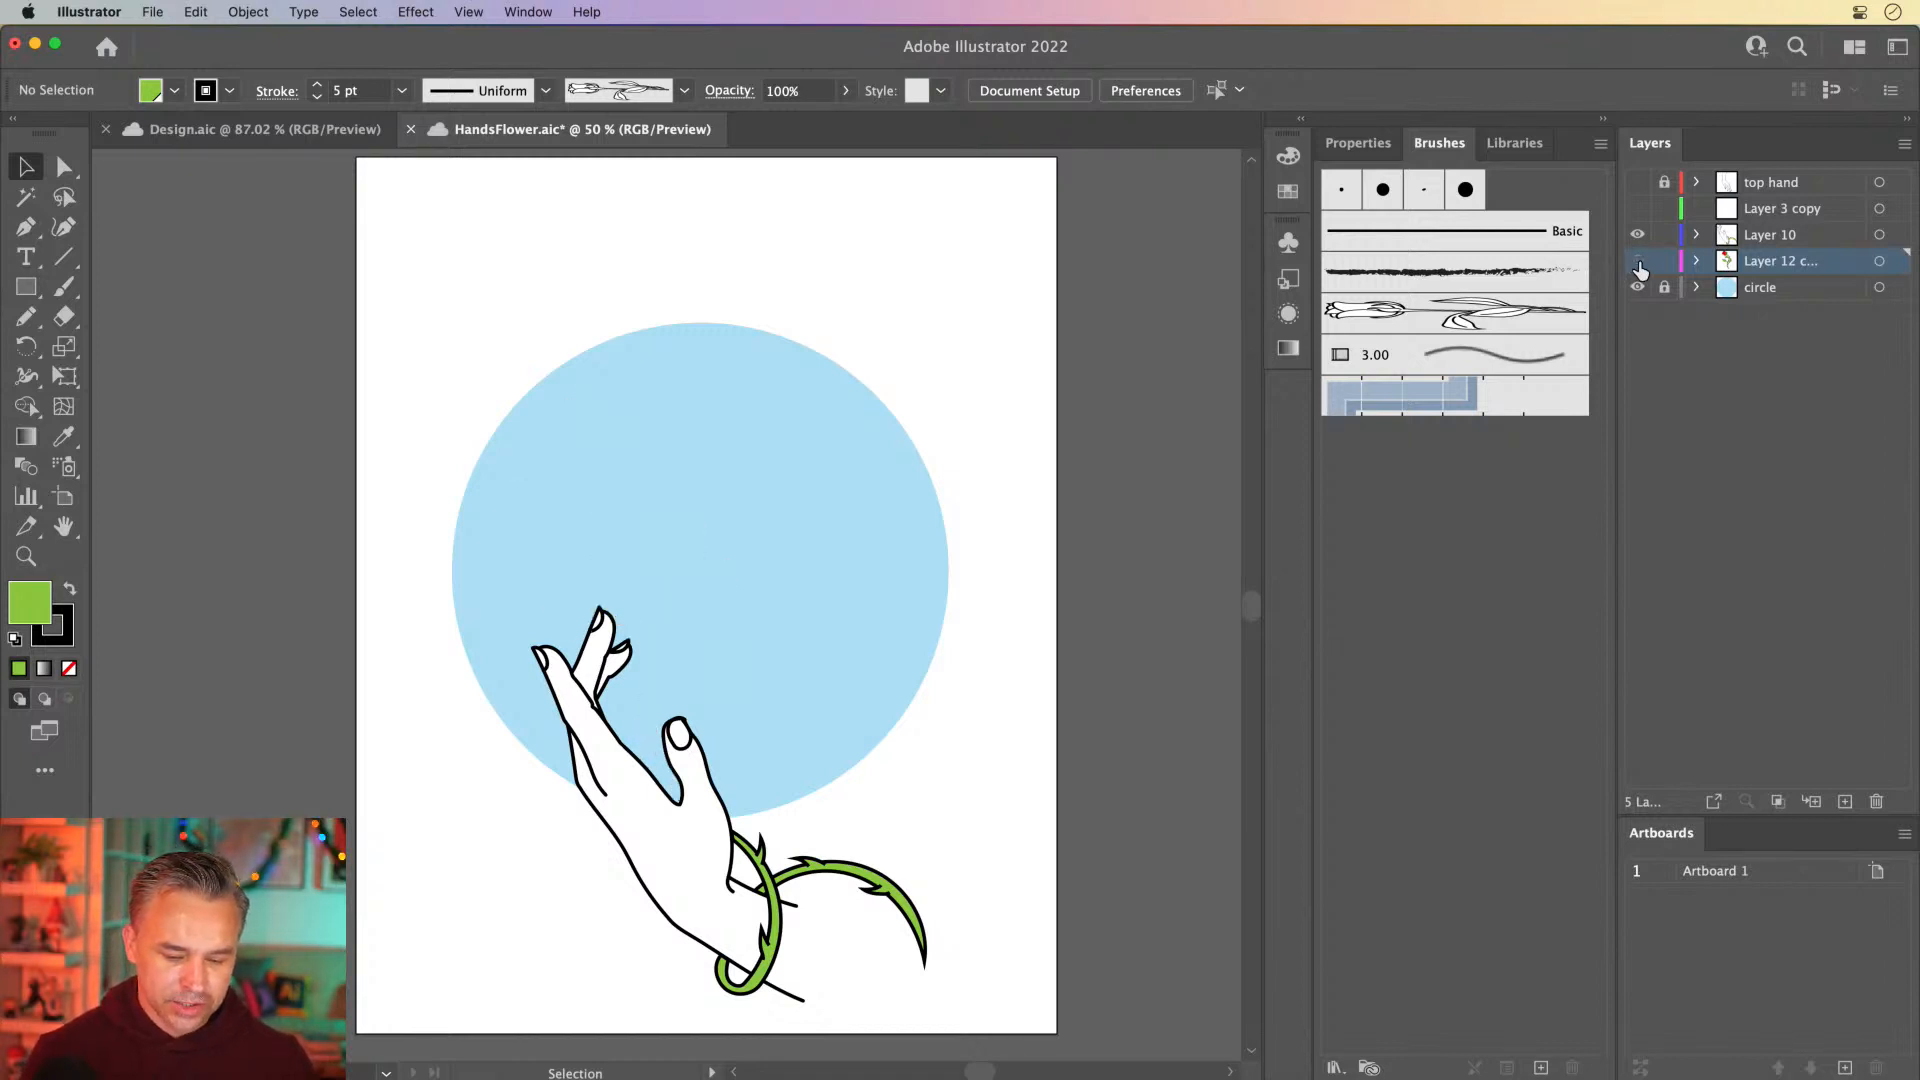
pyautogui.click(1637, 263)
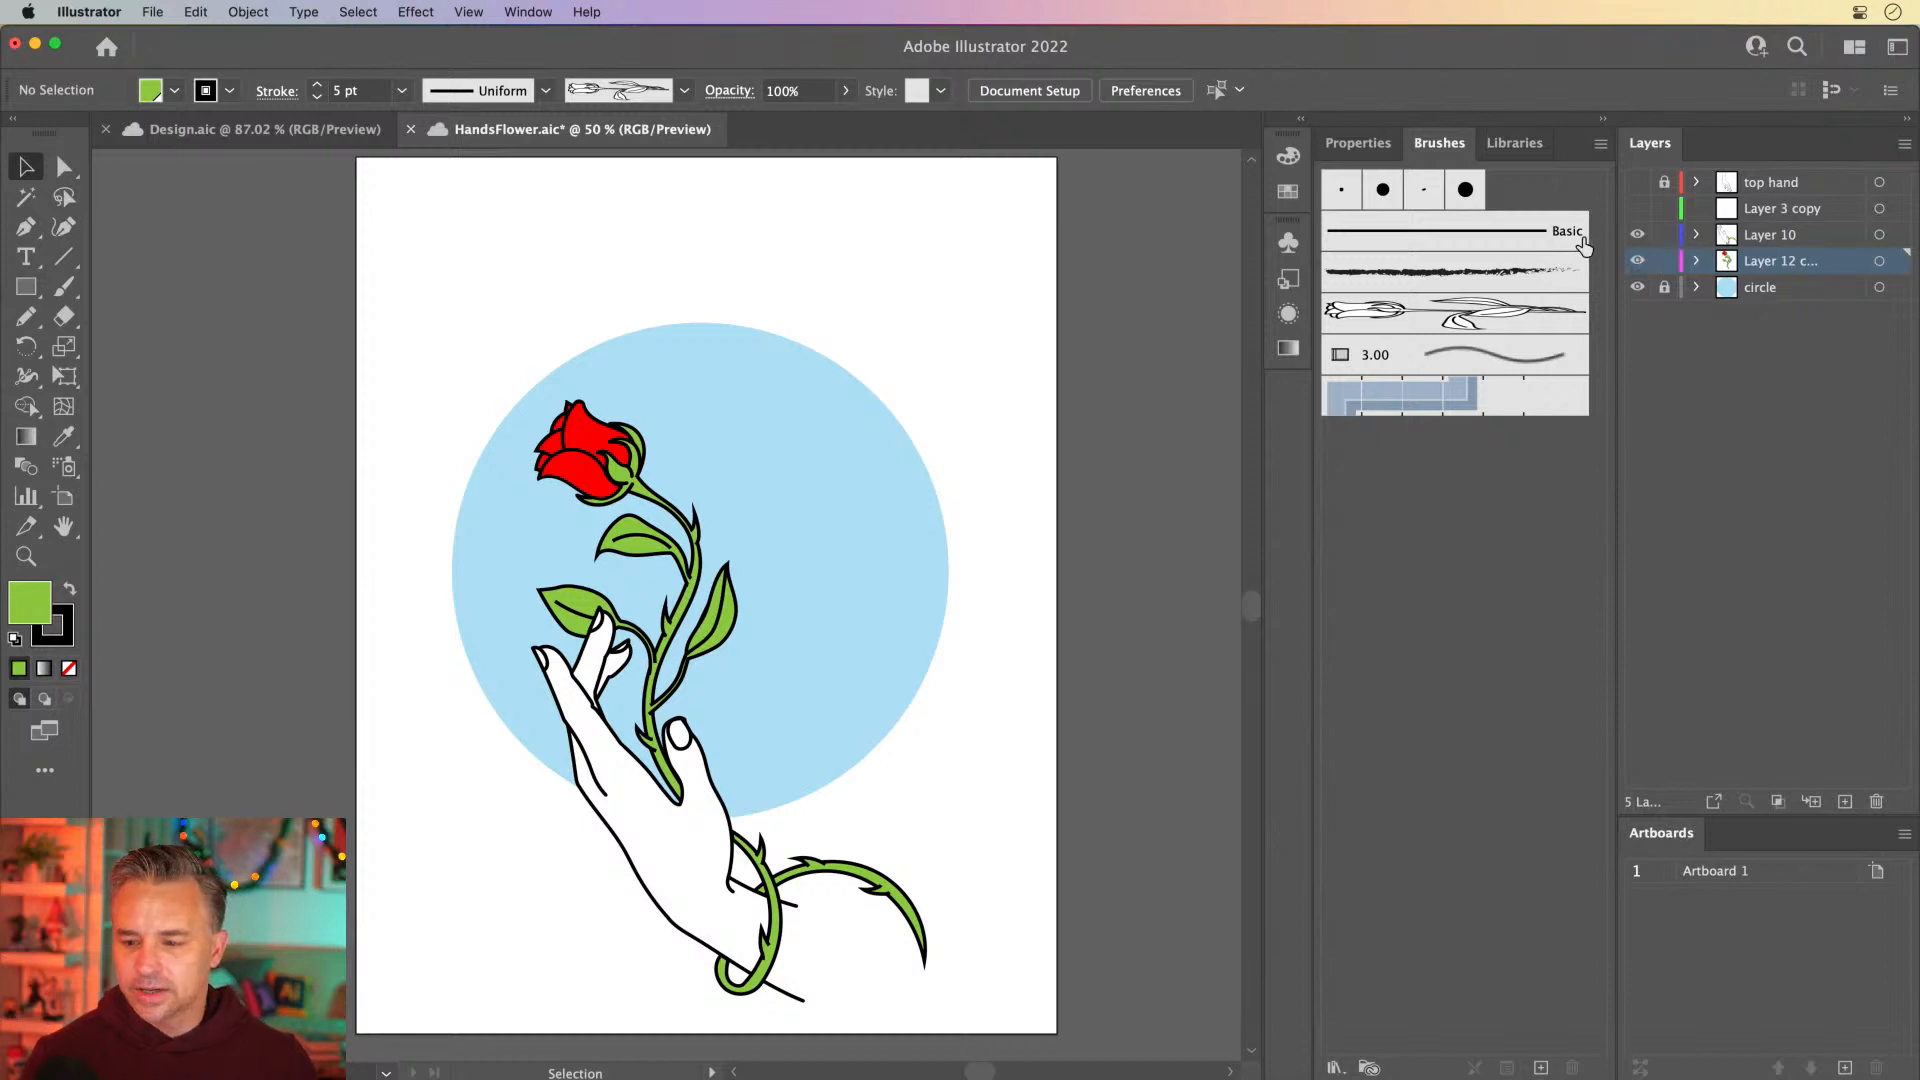
# Hide and lock Layer 10, lock Layer 3 copy, and group all the rose artwork
pyautogui.click(1637, 234)
pyautogui.click(1664, 234)
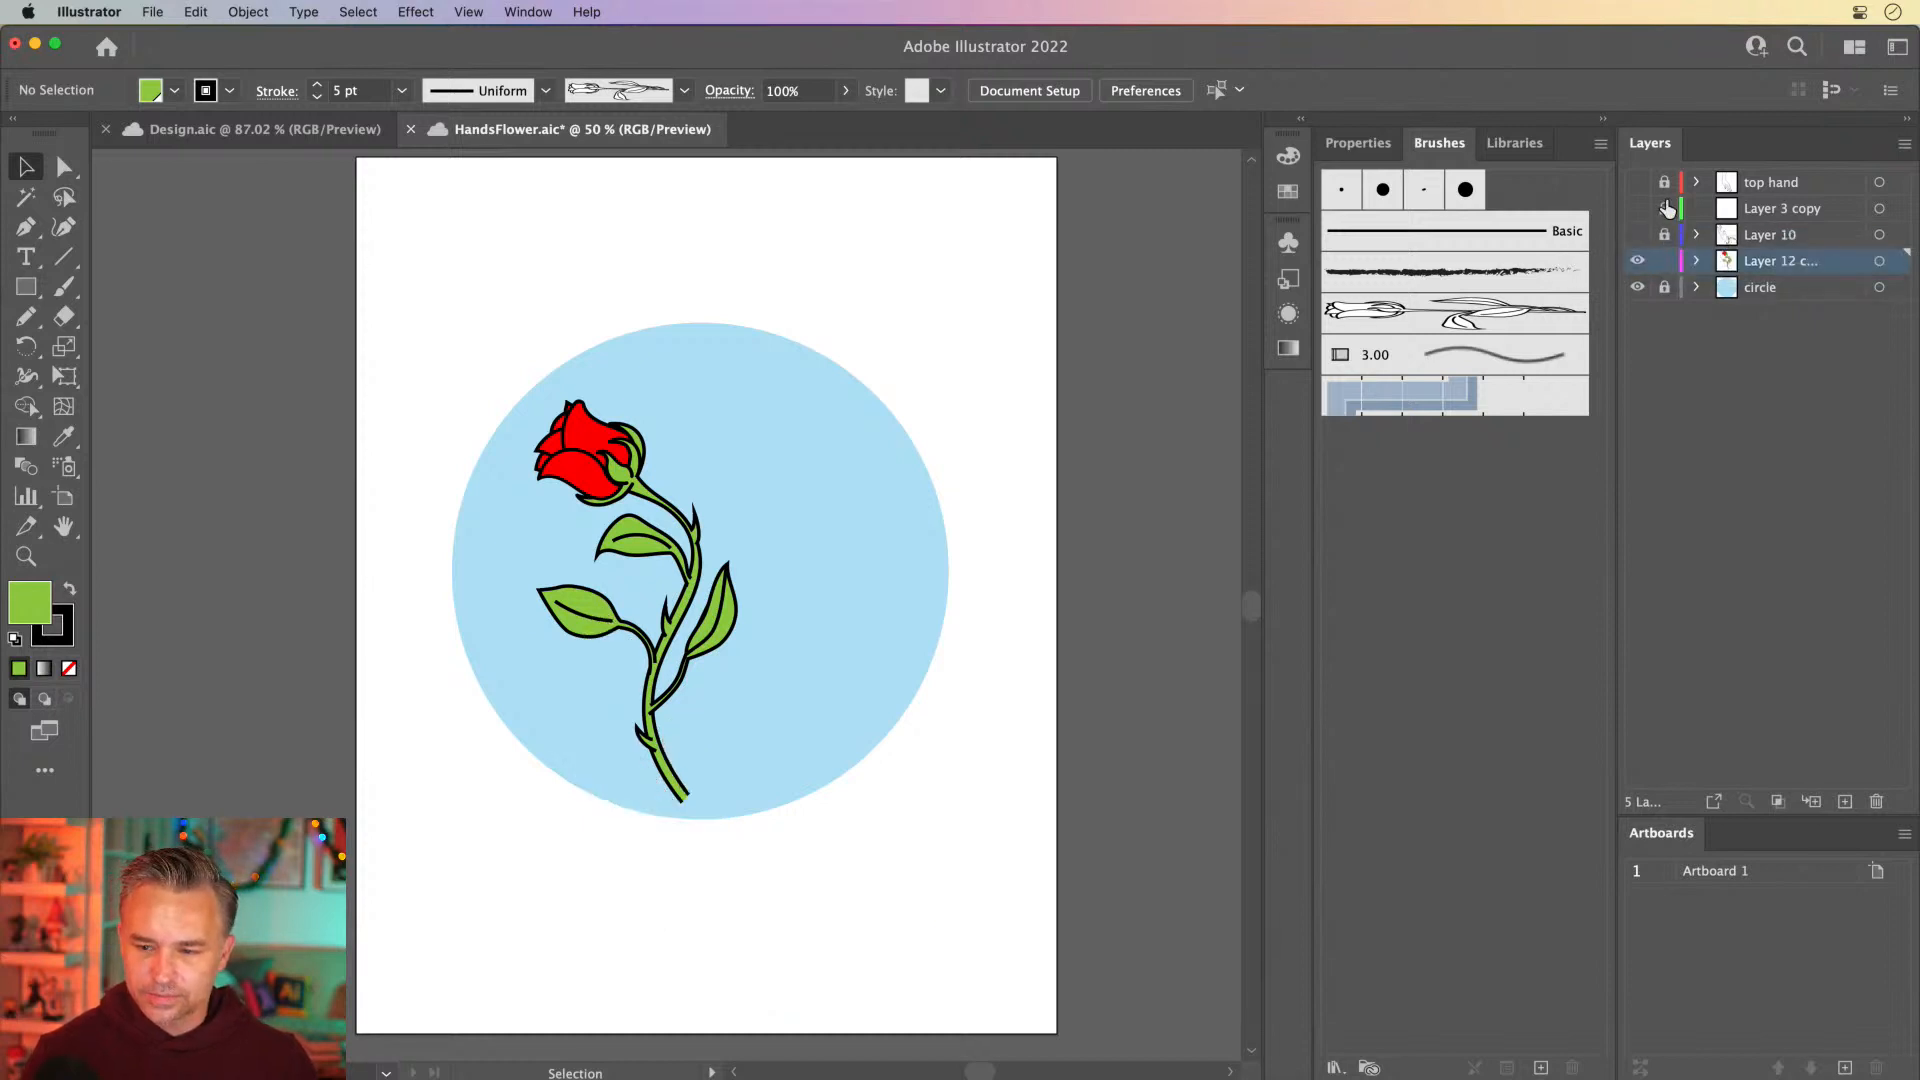
pyautogui.press('super+a')
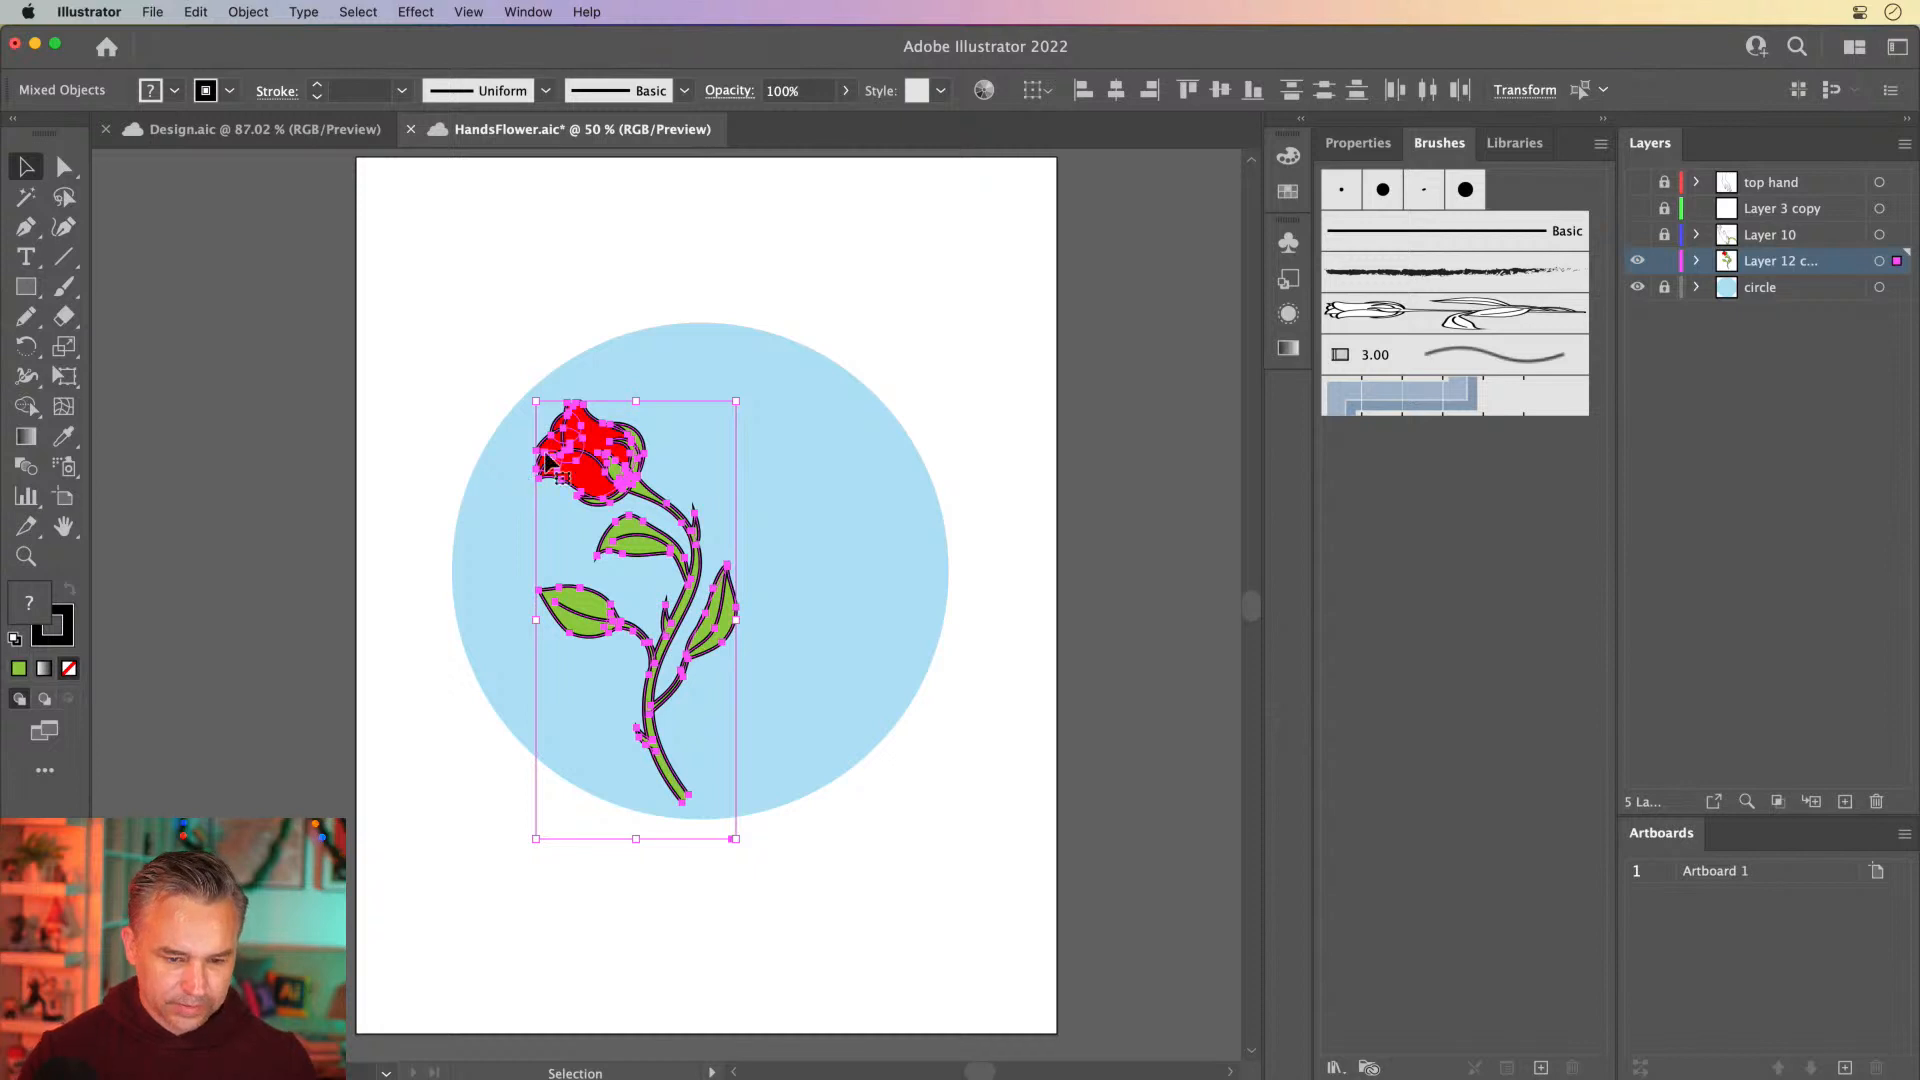
pyautogui.rightClick(588, 452)
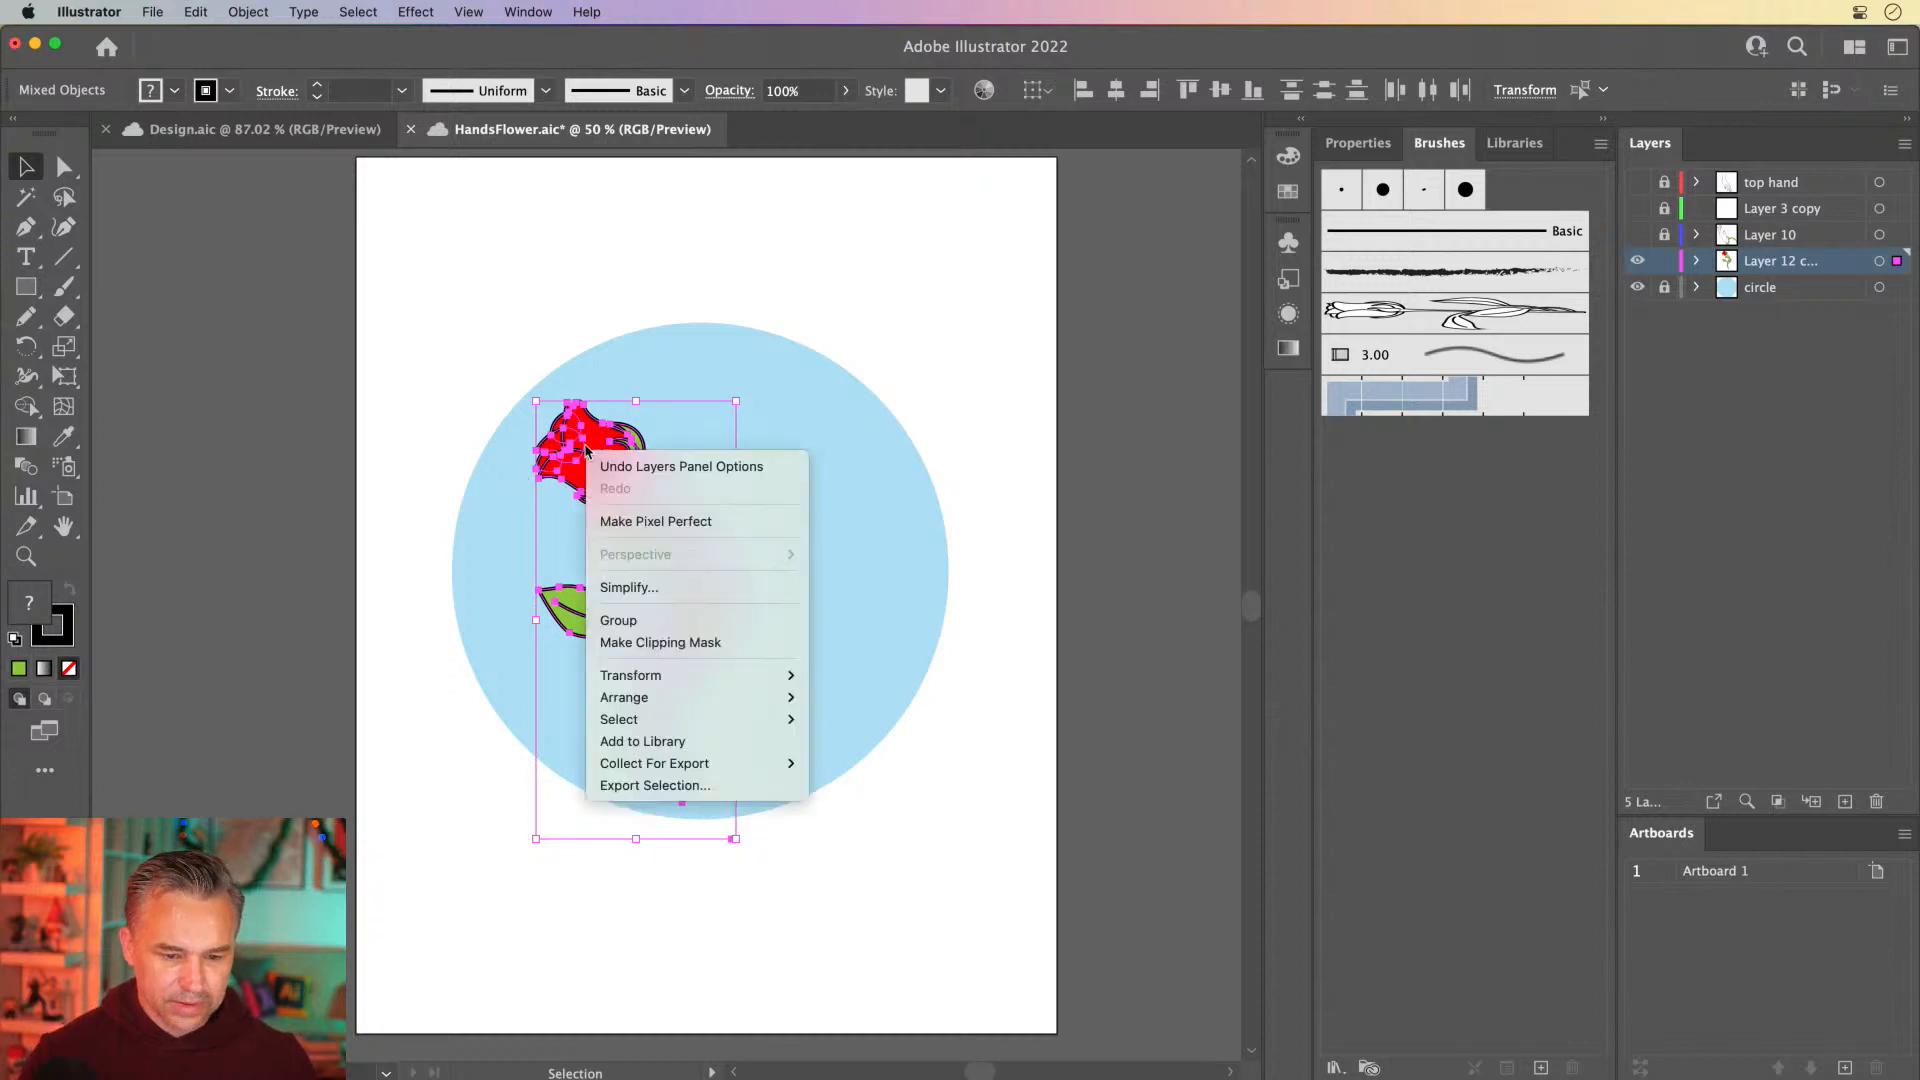
pyautogui.click(646, 622)
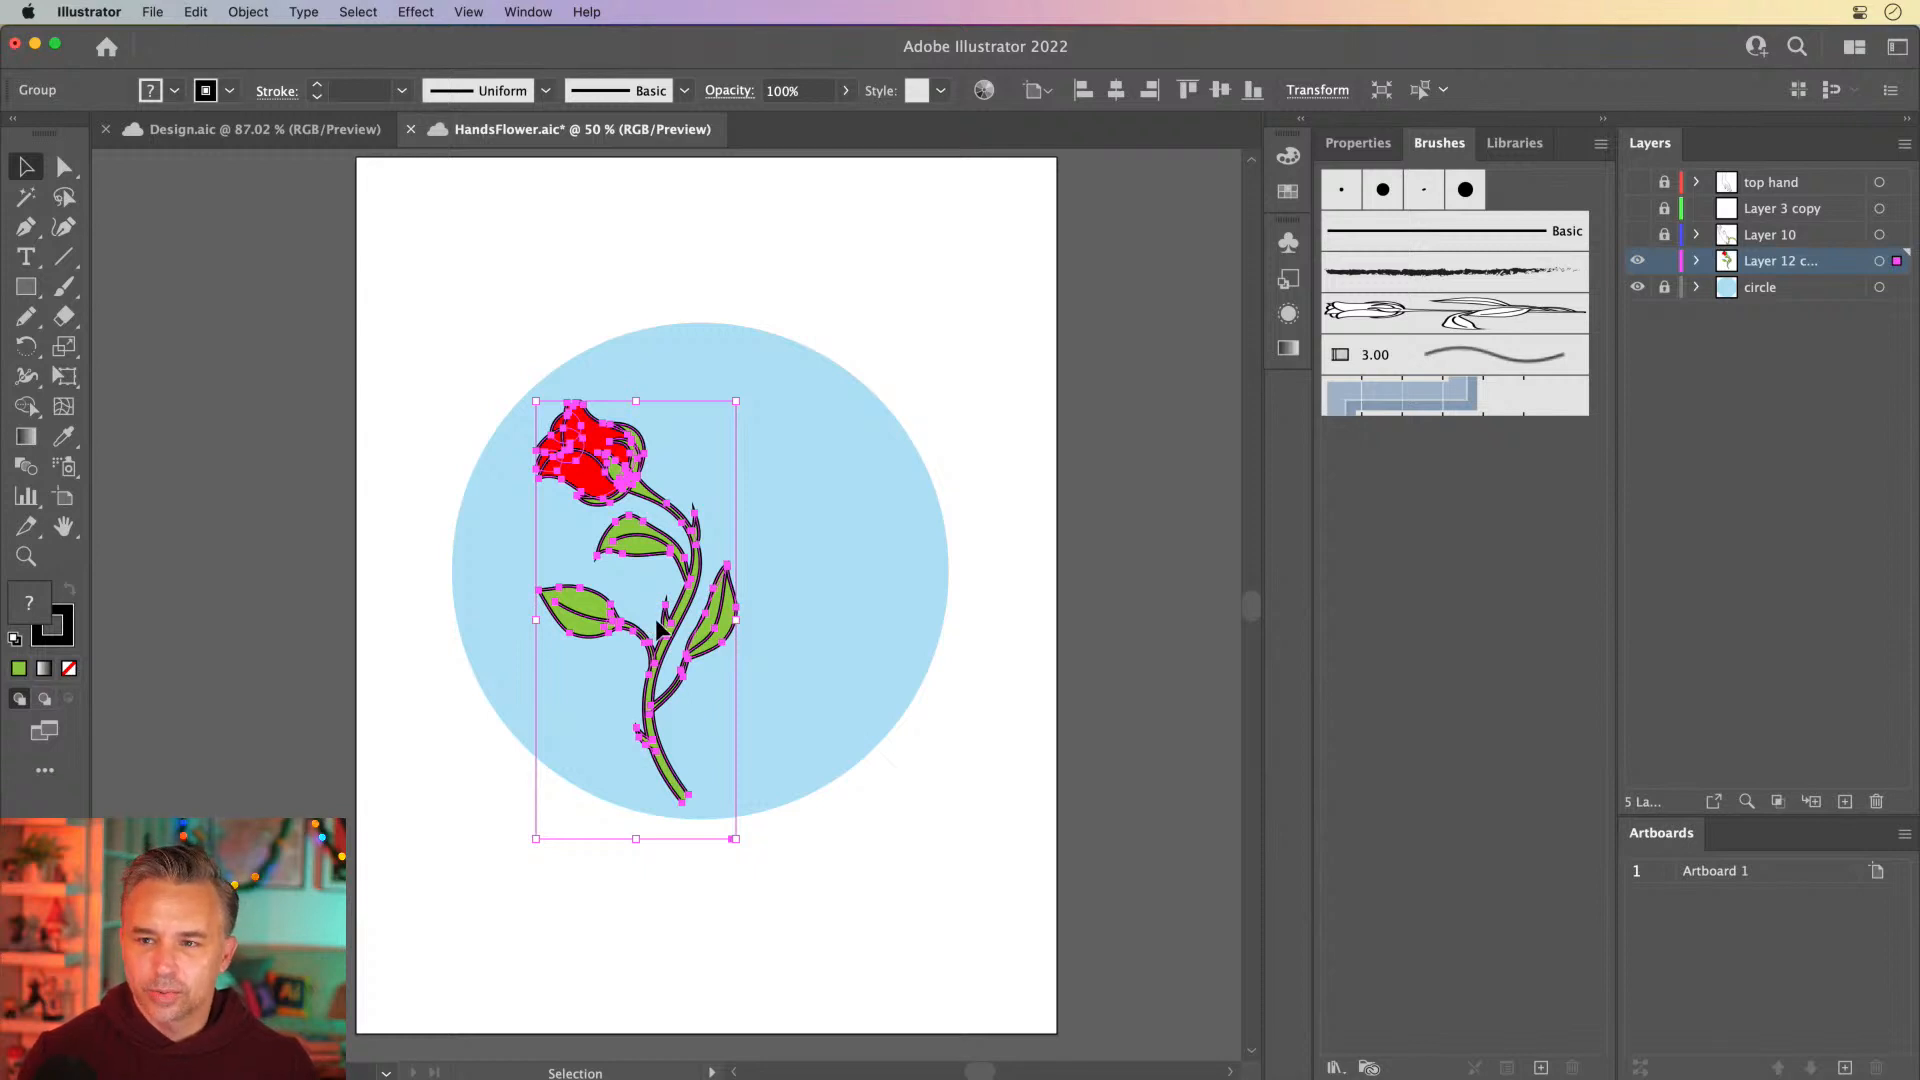
# Rename the Layer 12 copy holding the grouped flower as rose
pyautogui.press('super+equal')
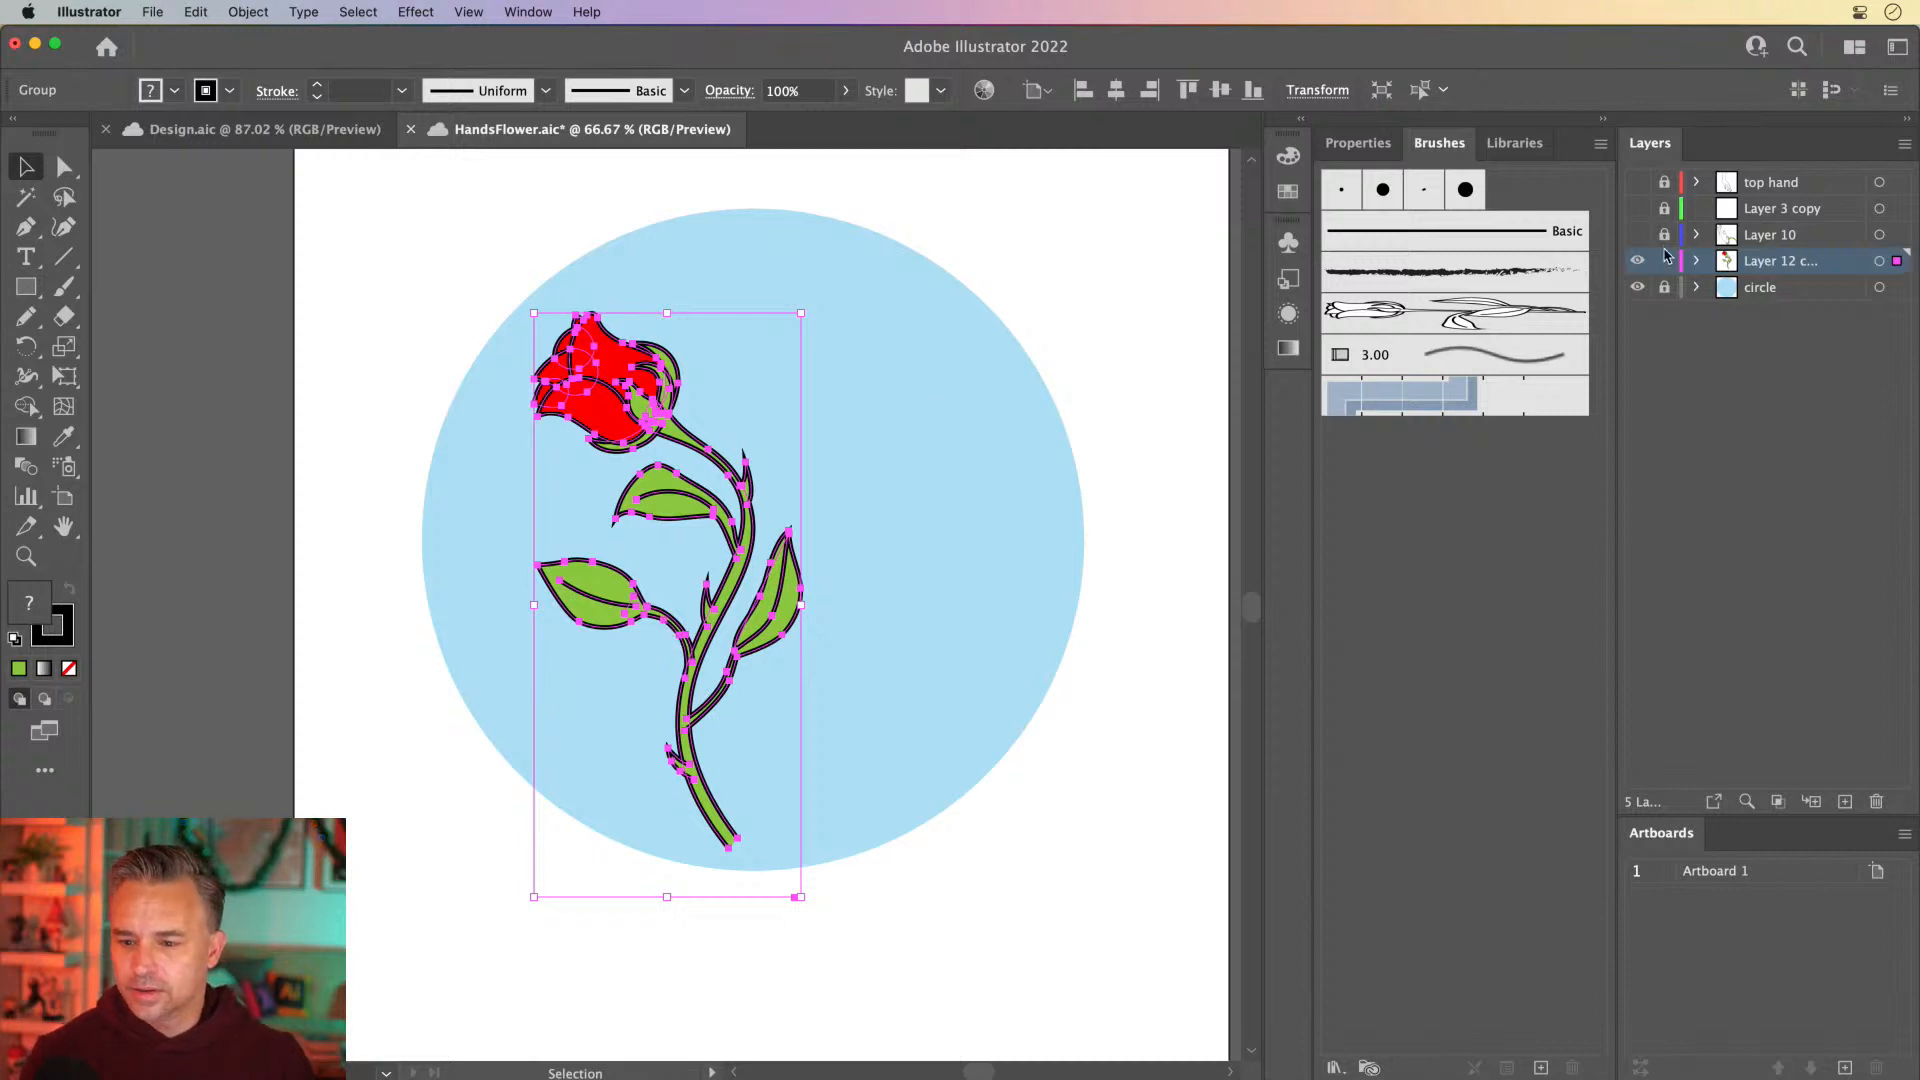
pyautogui.doubleClick(1779, 262)
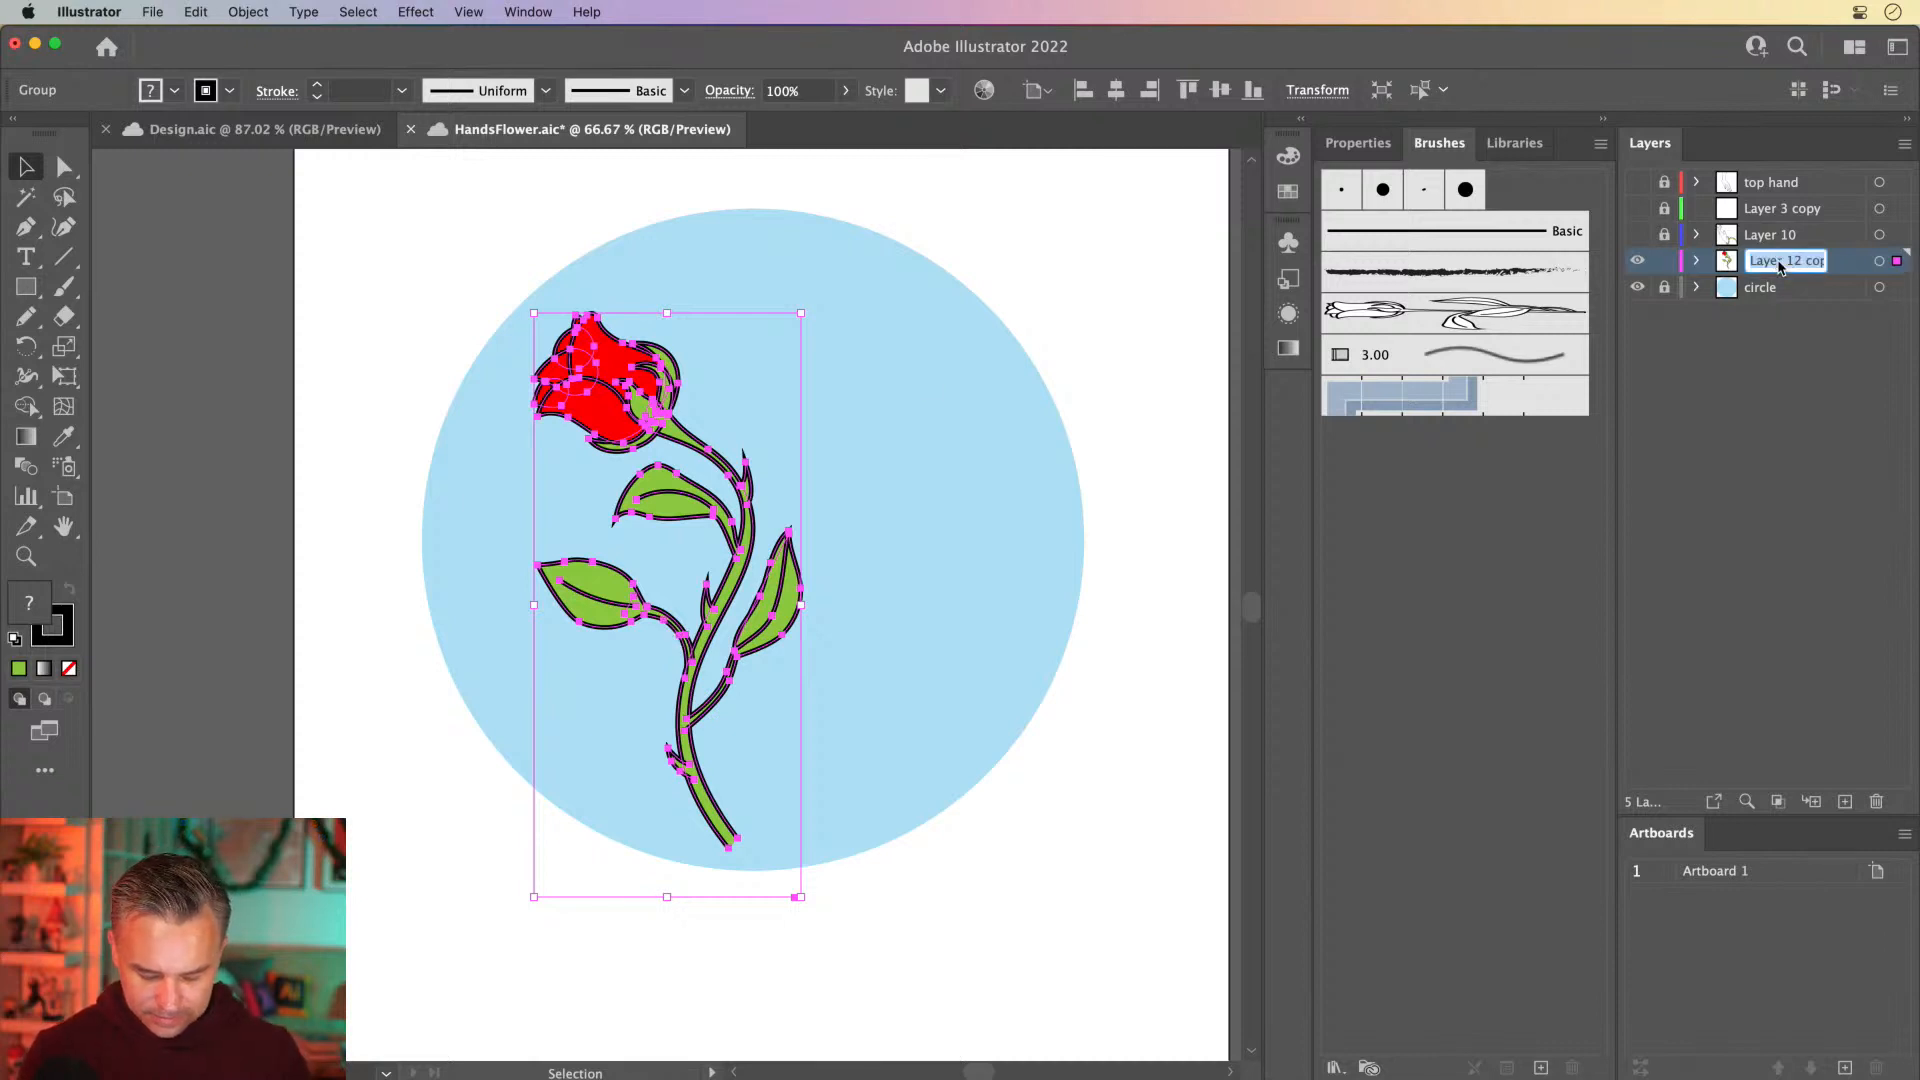
pyautogui.write('rose')
pyautogui.press('Return')
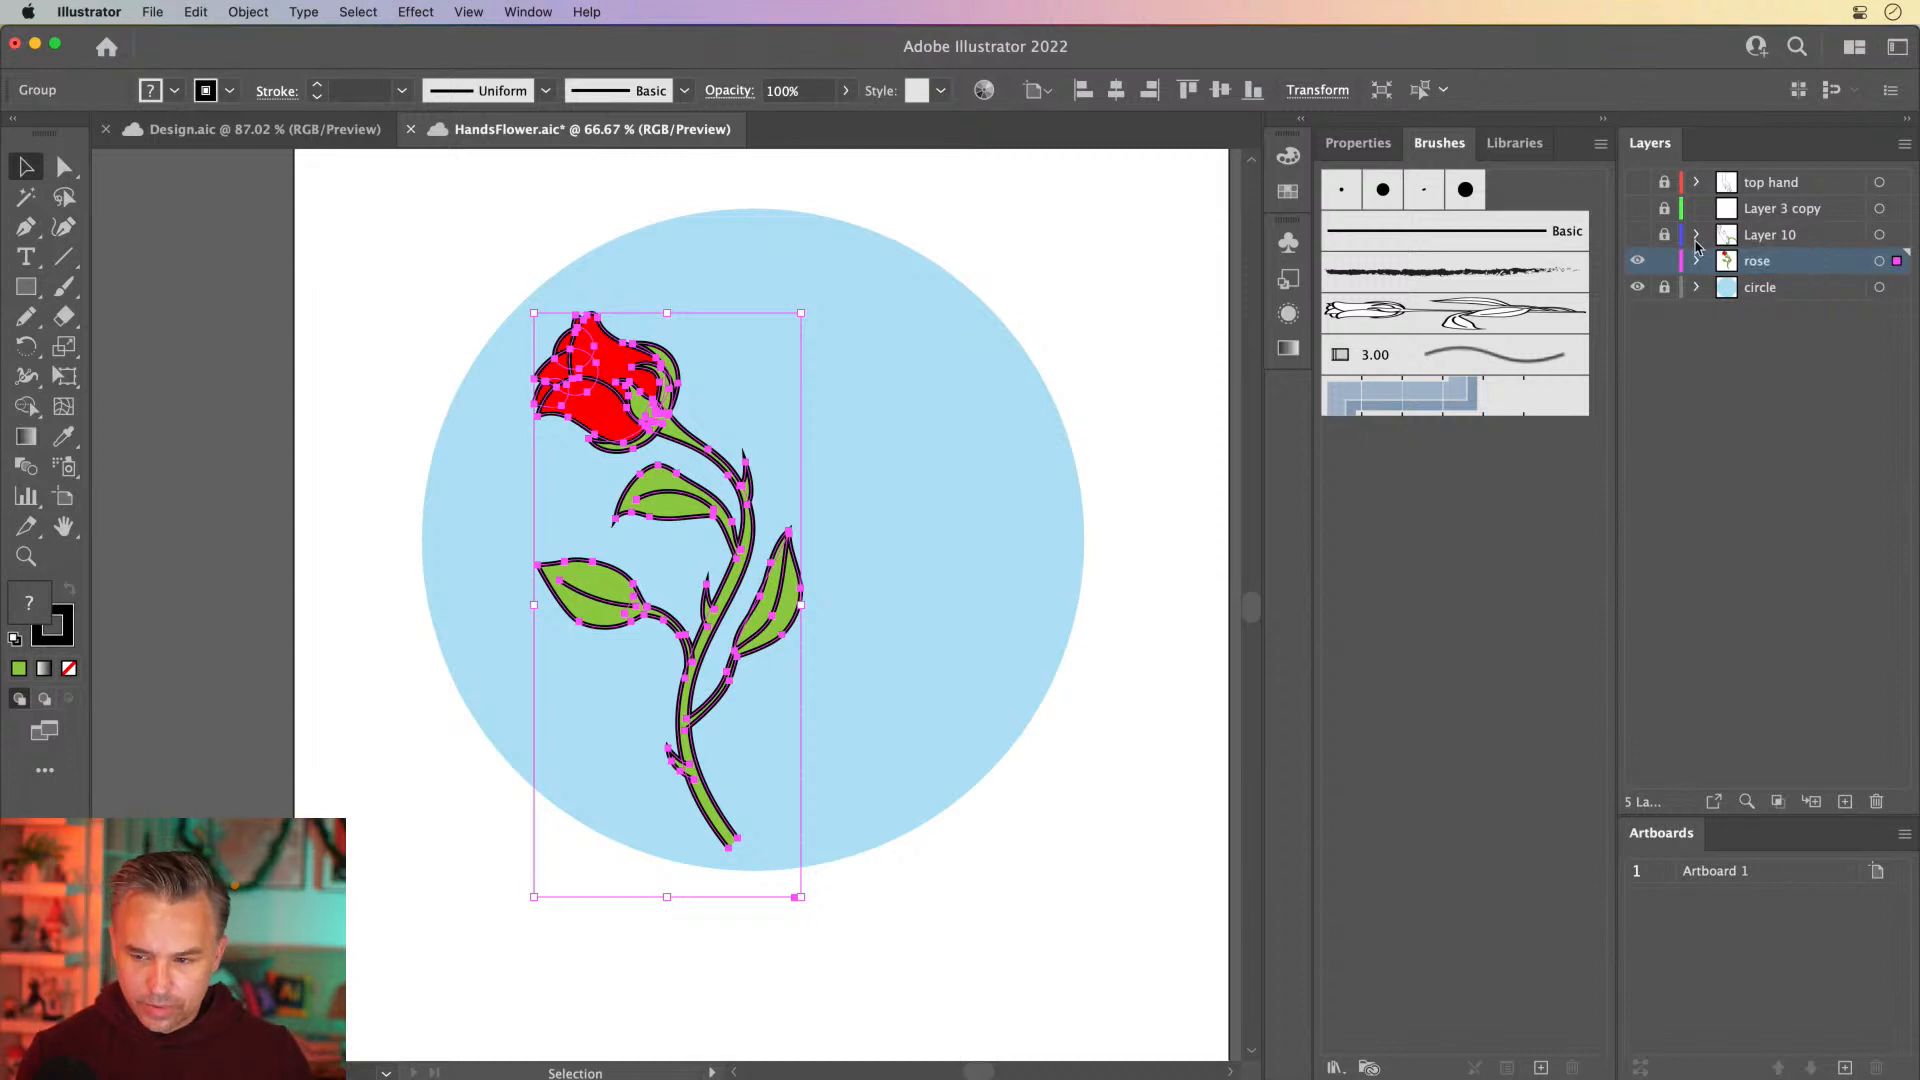
# Show Layer 10 with the lower hand and vine, and rename it as hand
pyautogui.click(1700, 240)
pyautogui.click(1637, 236)
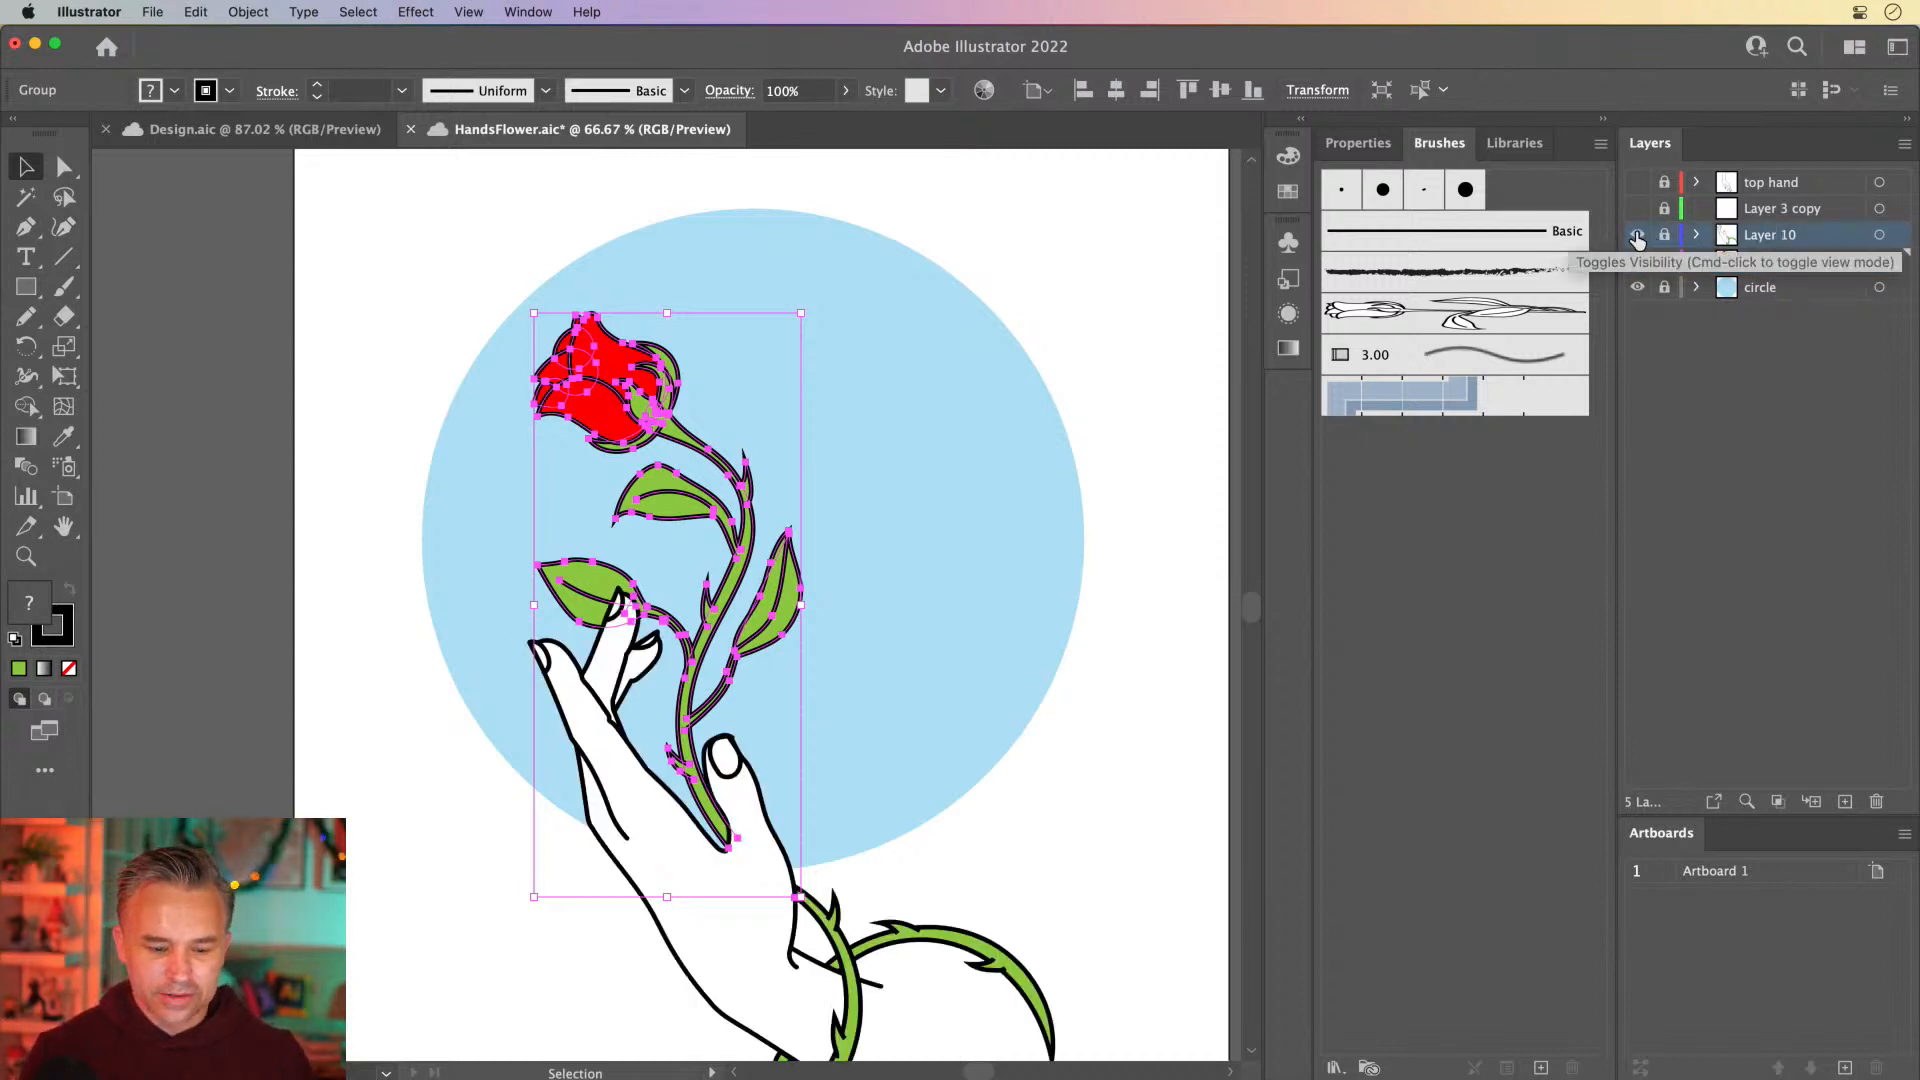
pyautogui.doubleClick(1778, 237)
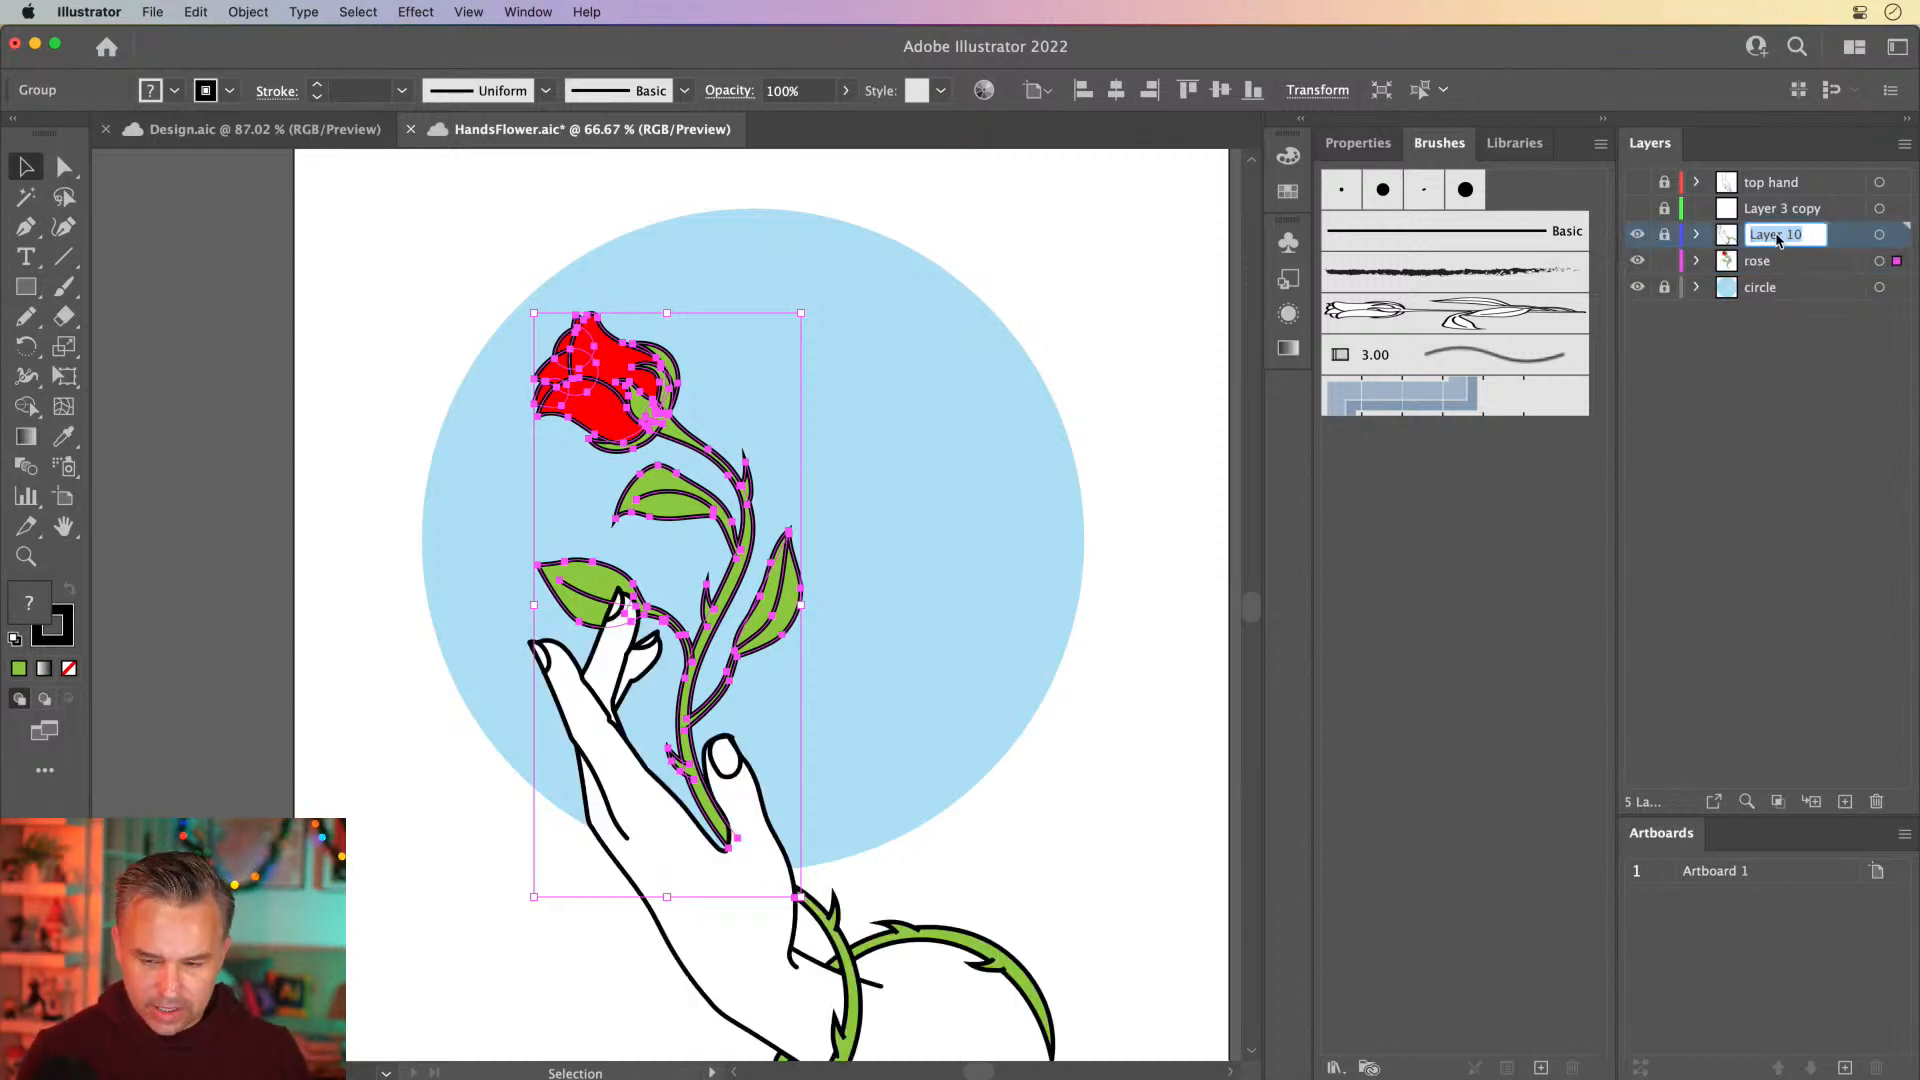
pyautogui.write('hand')
pyautogui.press('Return')
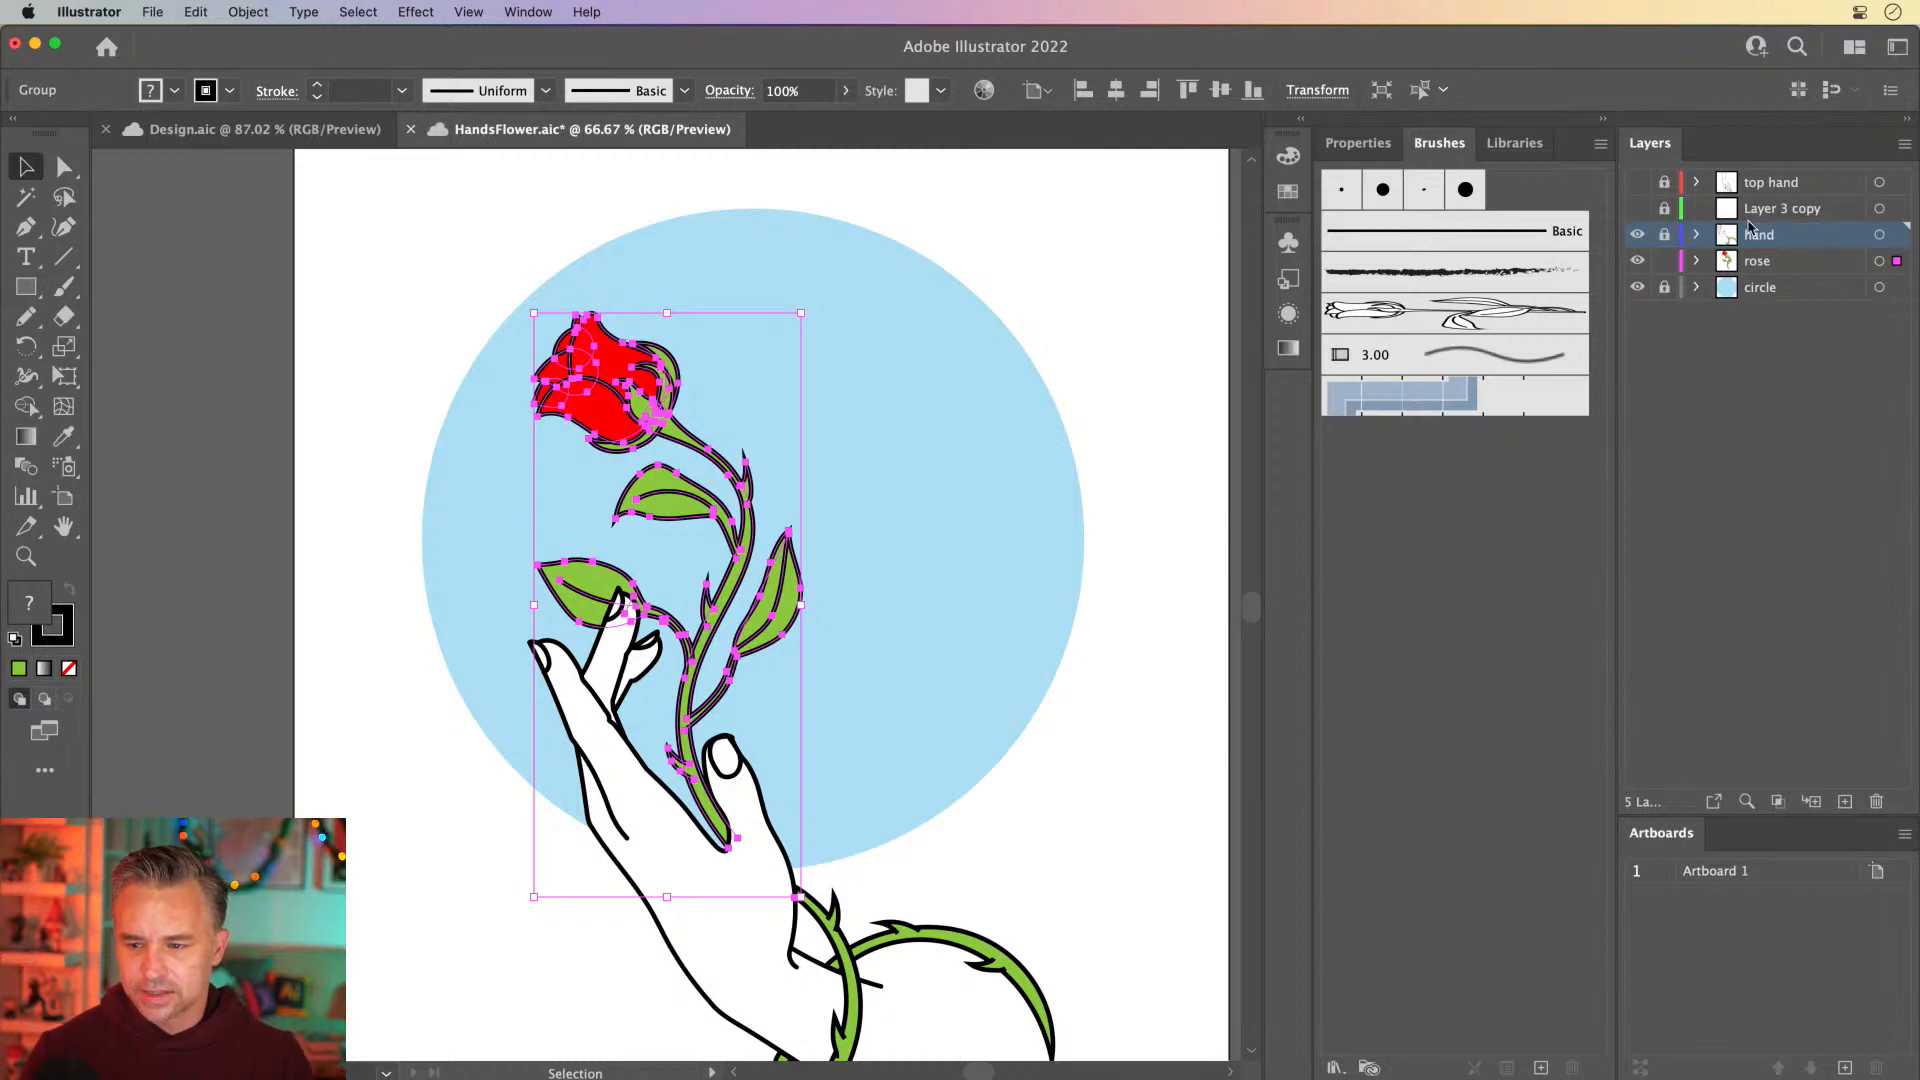
# Unlock the empty Layer 3 copy and delete it
pyautogui.click(1664, 209)
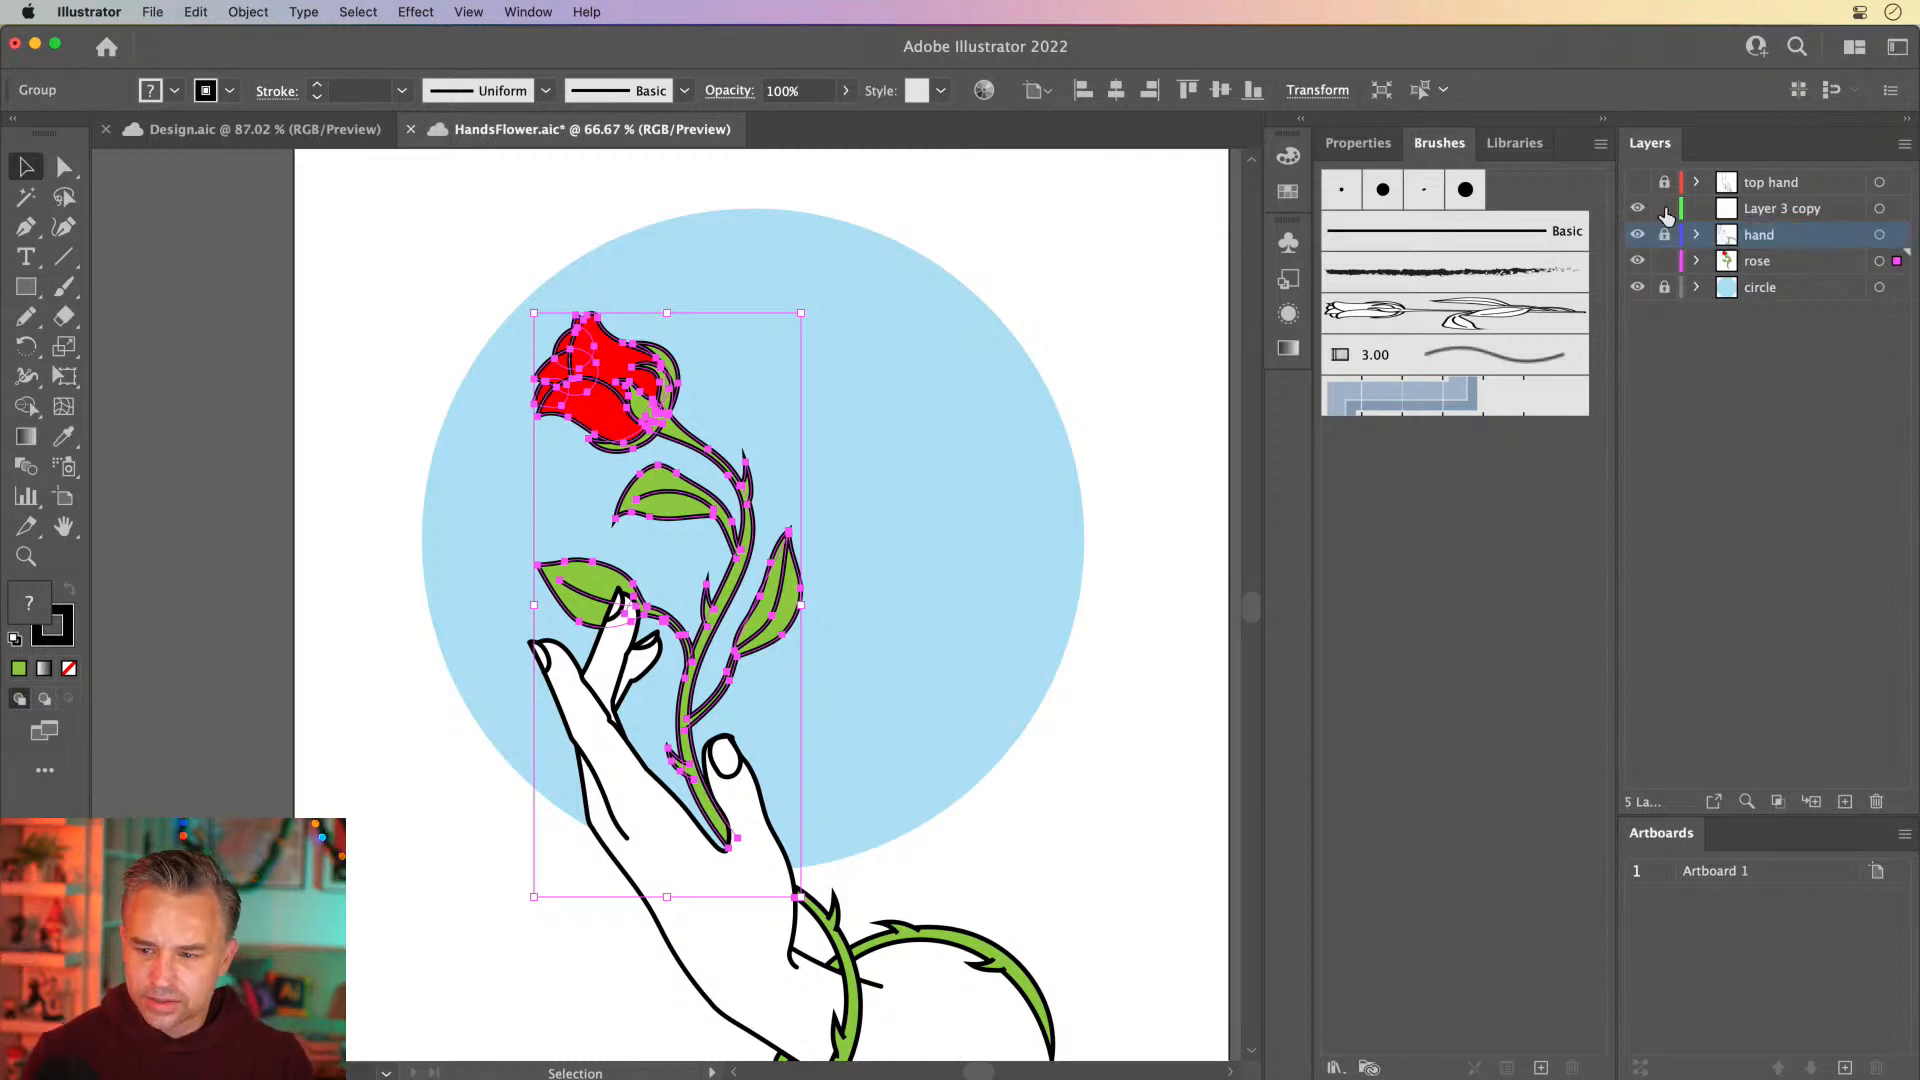
pyautogui.click(1740, 209)
pyautogui.click(1876, 801)
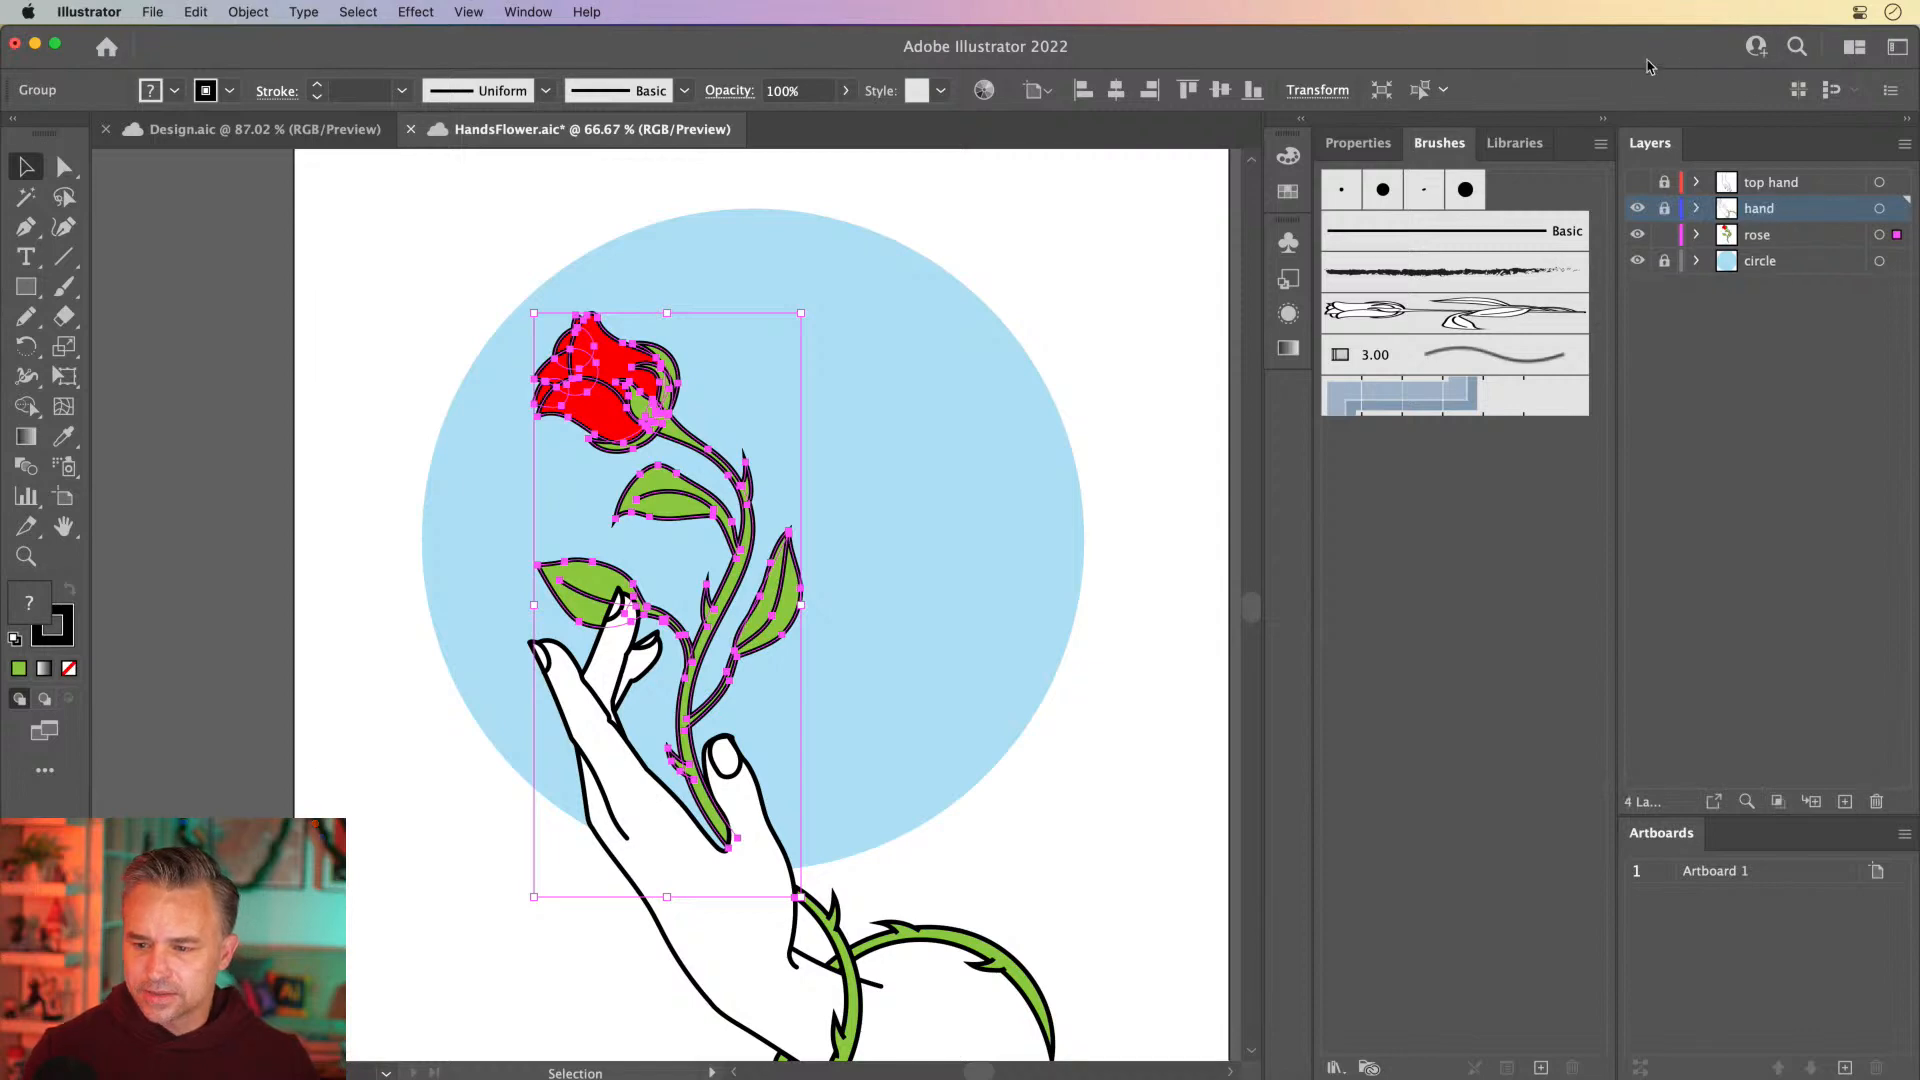
# Show the top hand layer and unlock all the layers, leaving no artwork selected
pyautogui.click(1637, 182)
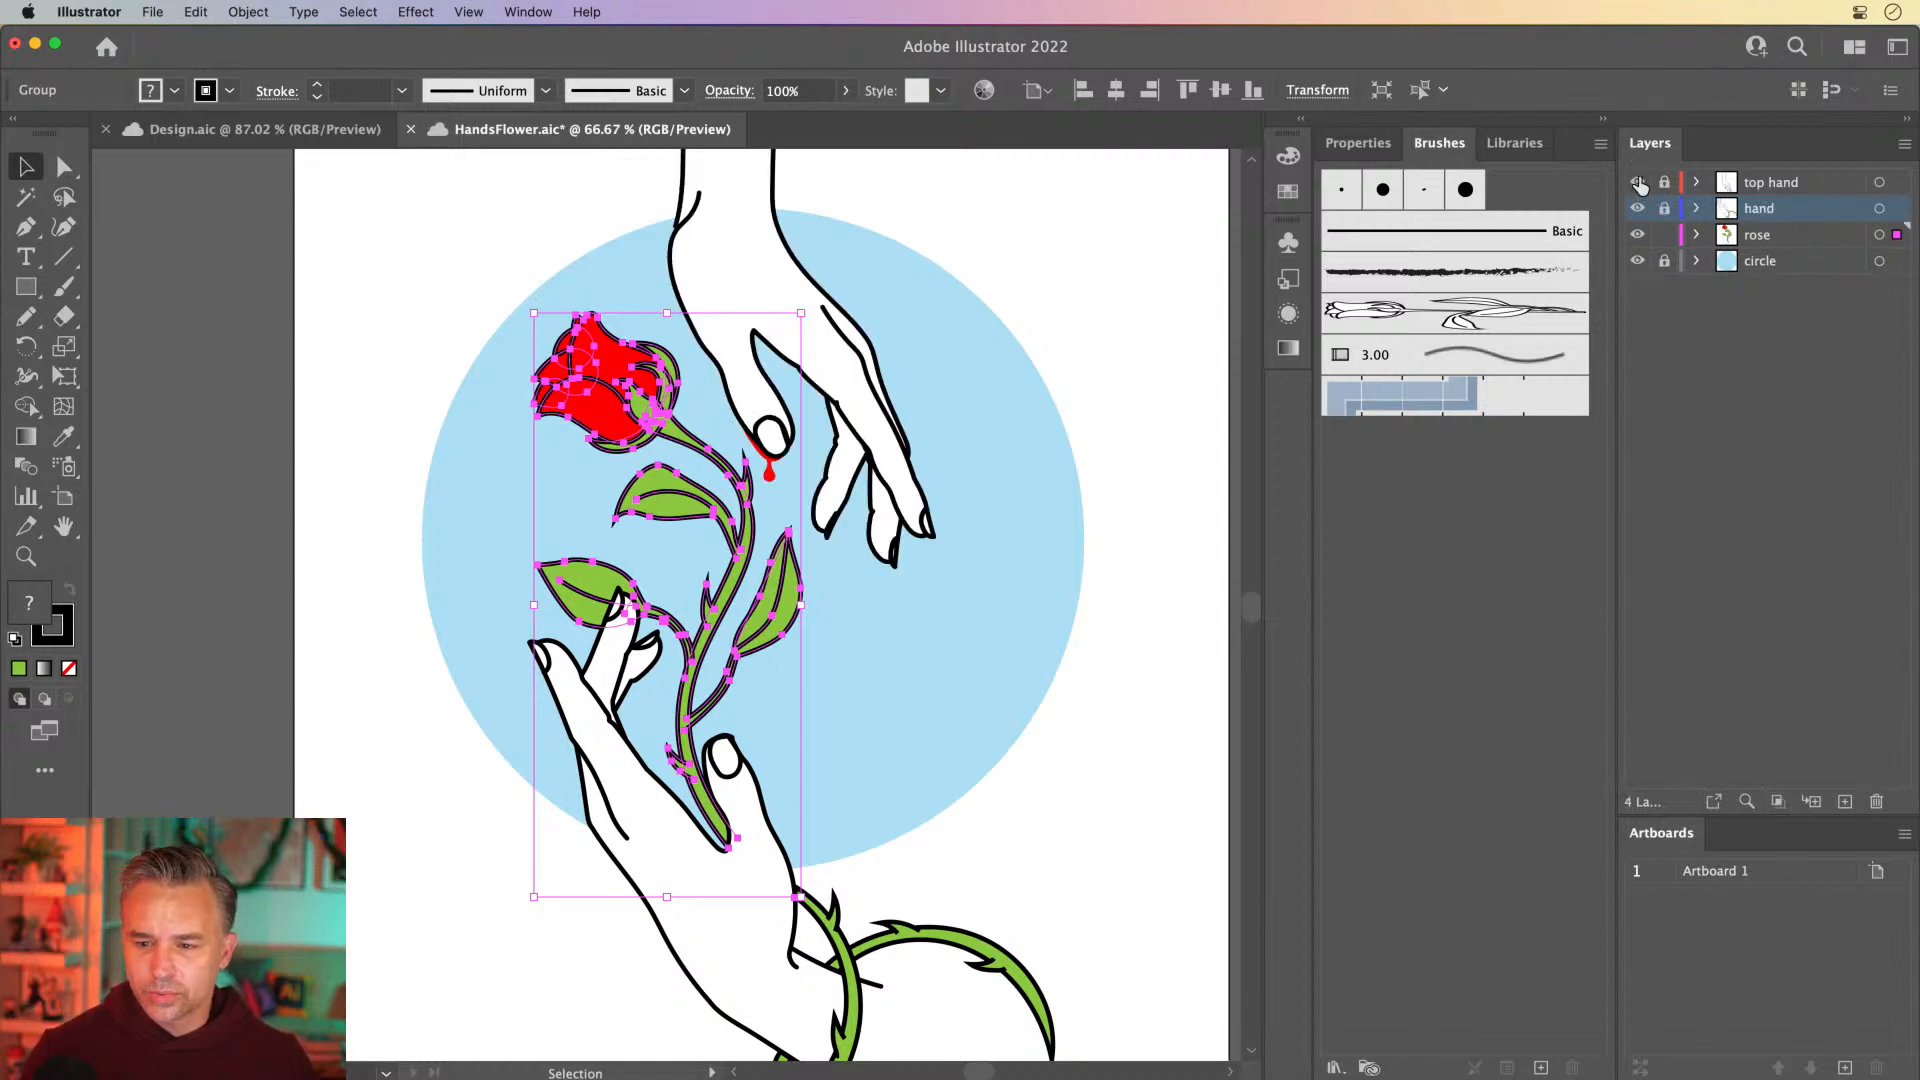
pyautogui.click(1600, 121)
pyautogui.click(907, 246)
pyautogui.moveTo(1018, 185); pyautogui.dragTo(1028, 223)
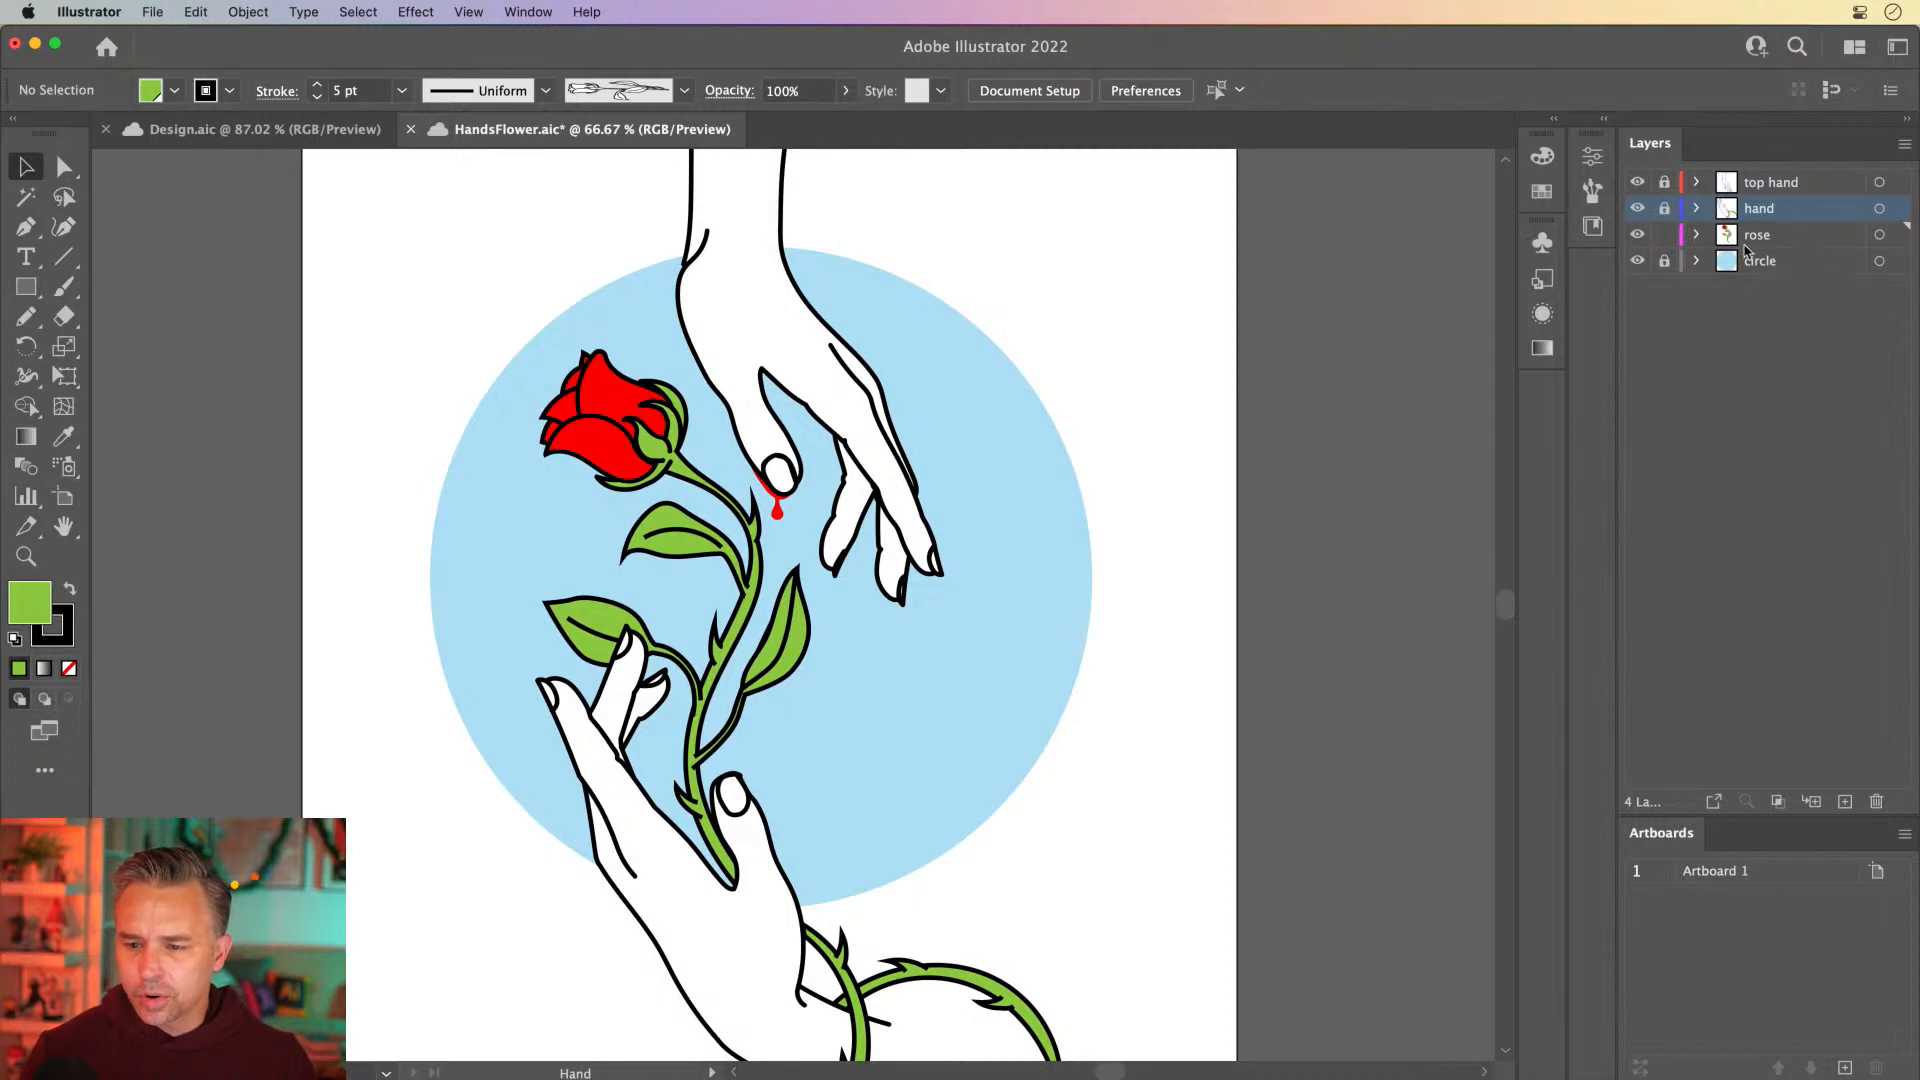
pyautogui.moveTo(1664, 182); pyautogui.dragTo(1662, 287)
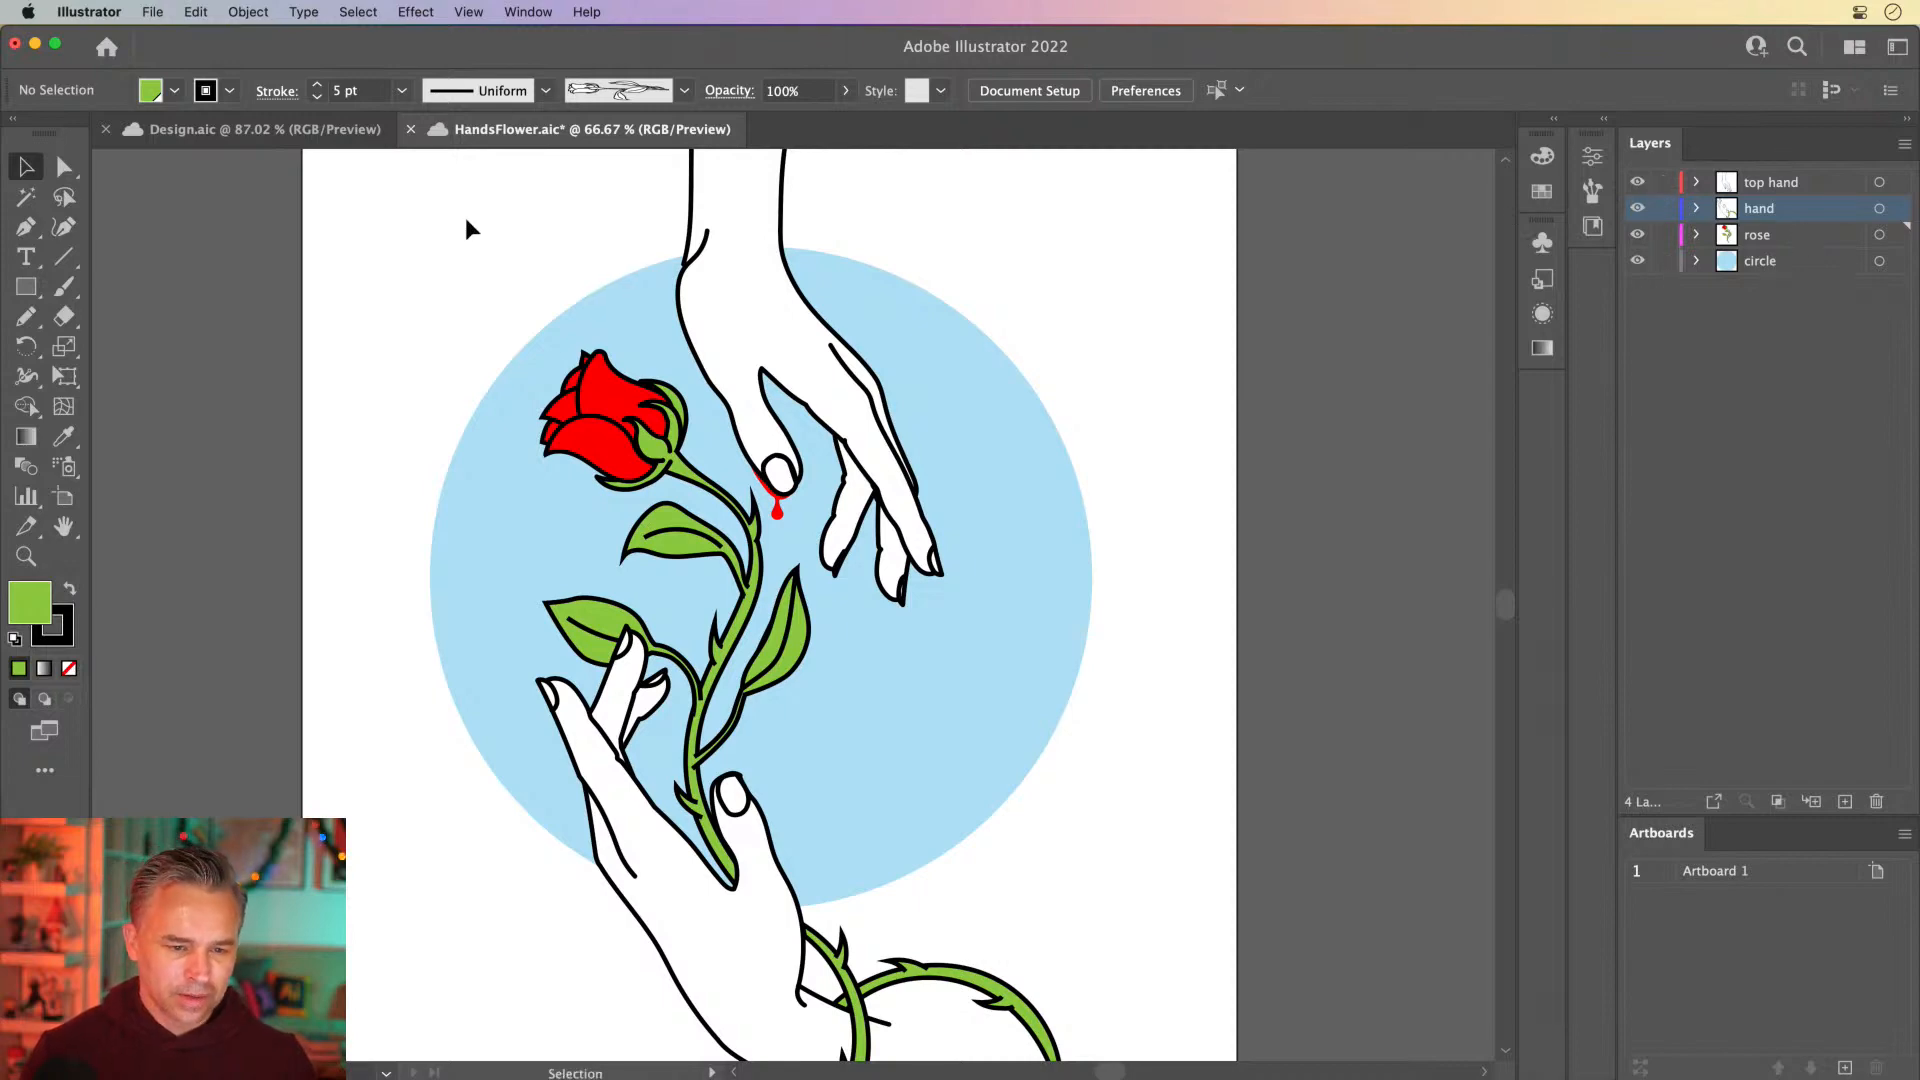
# Start saving the document under a new name on the computer instead of Creative Cloud
pyautogui.click(153, 12)
pyautogui.click(153, 12)
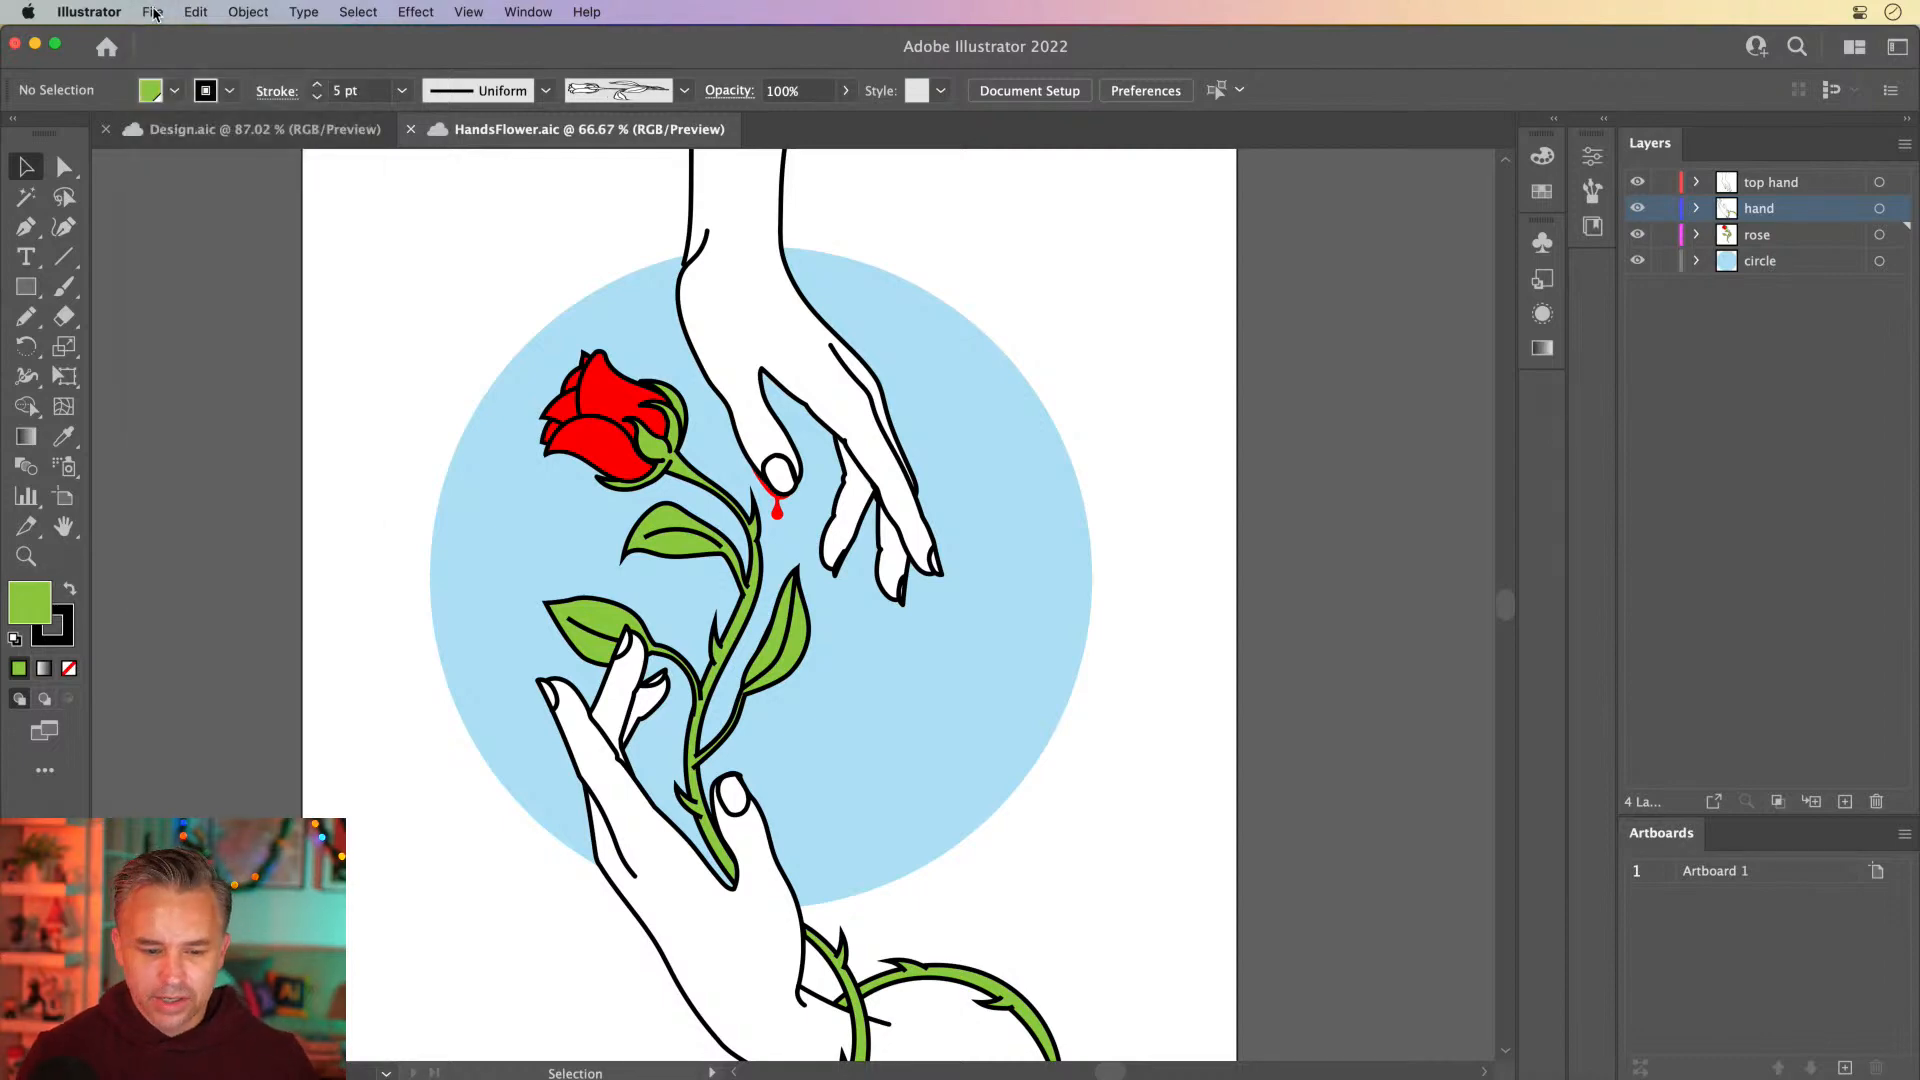
pyautogui.click(153, 12)
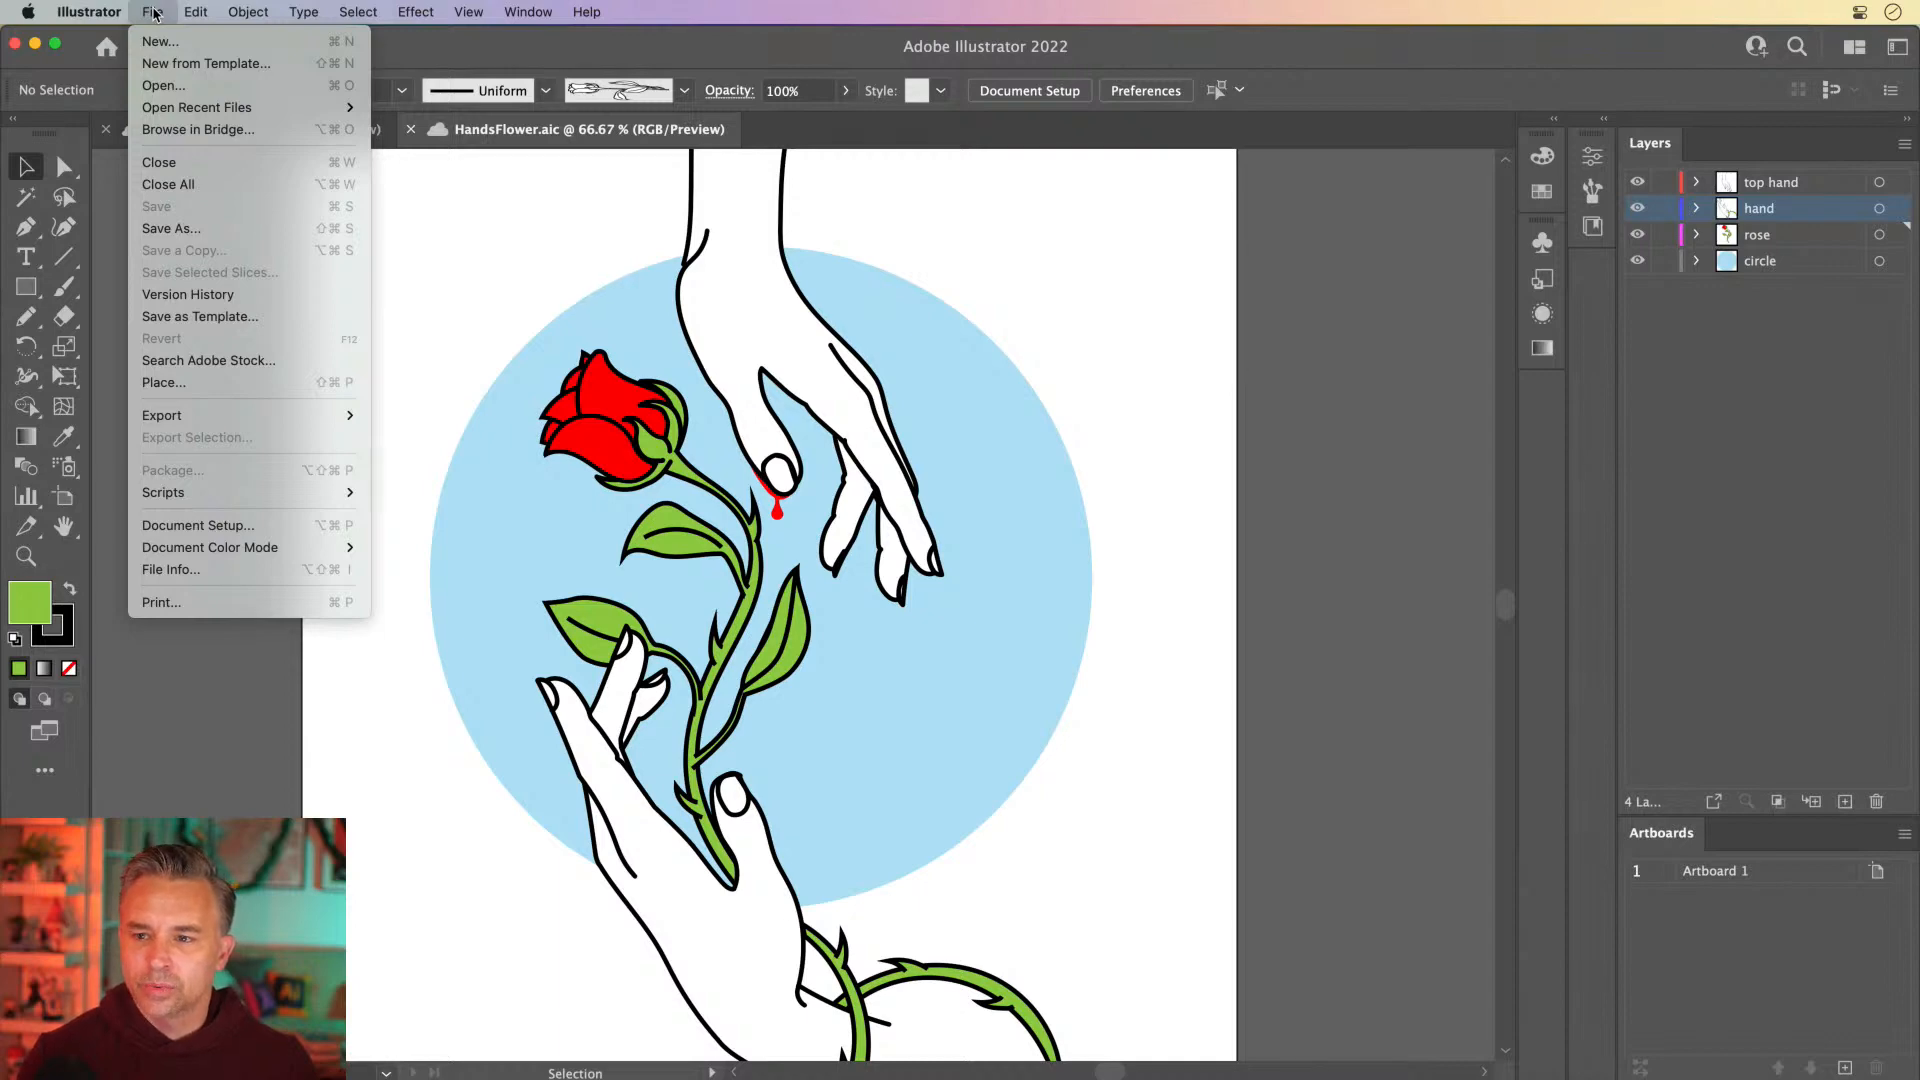
pyautogui.click(166, 232)
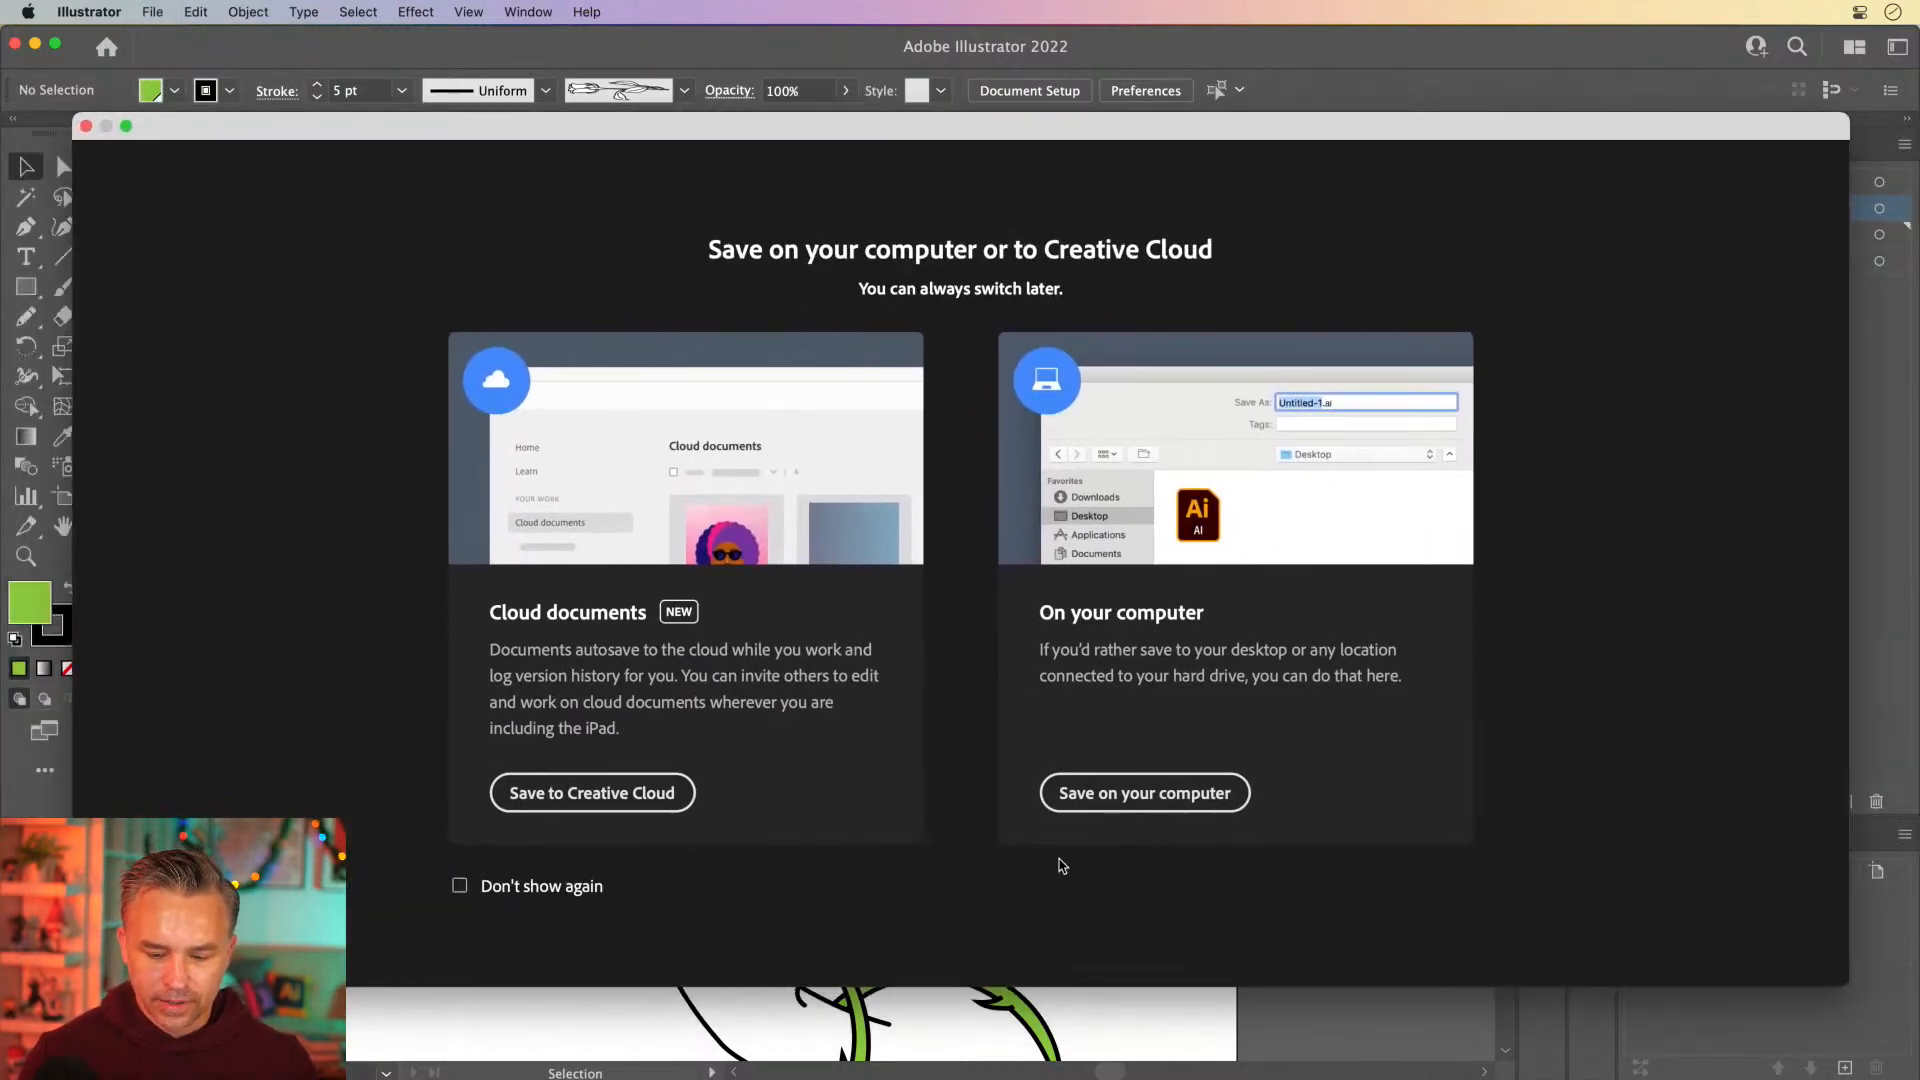
pyautogui.click(1110, 795)
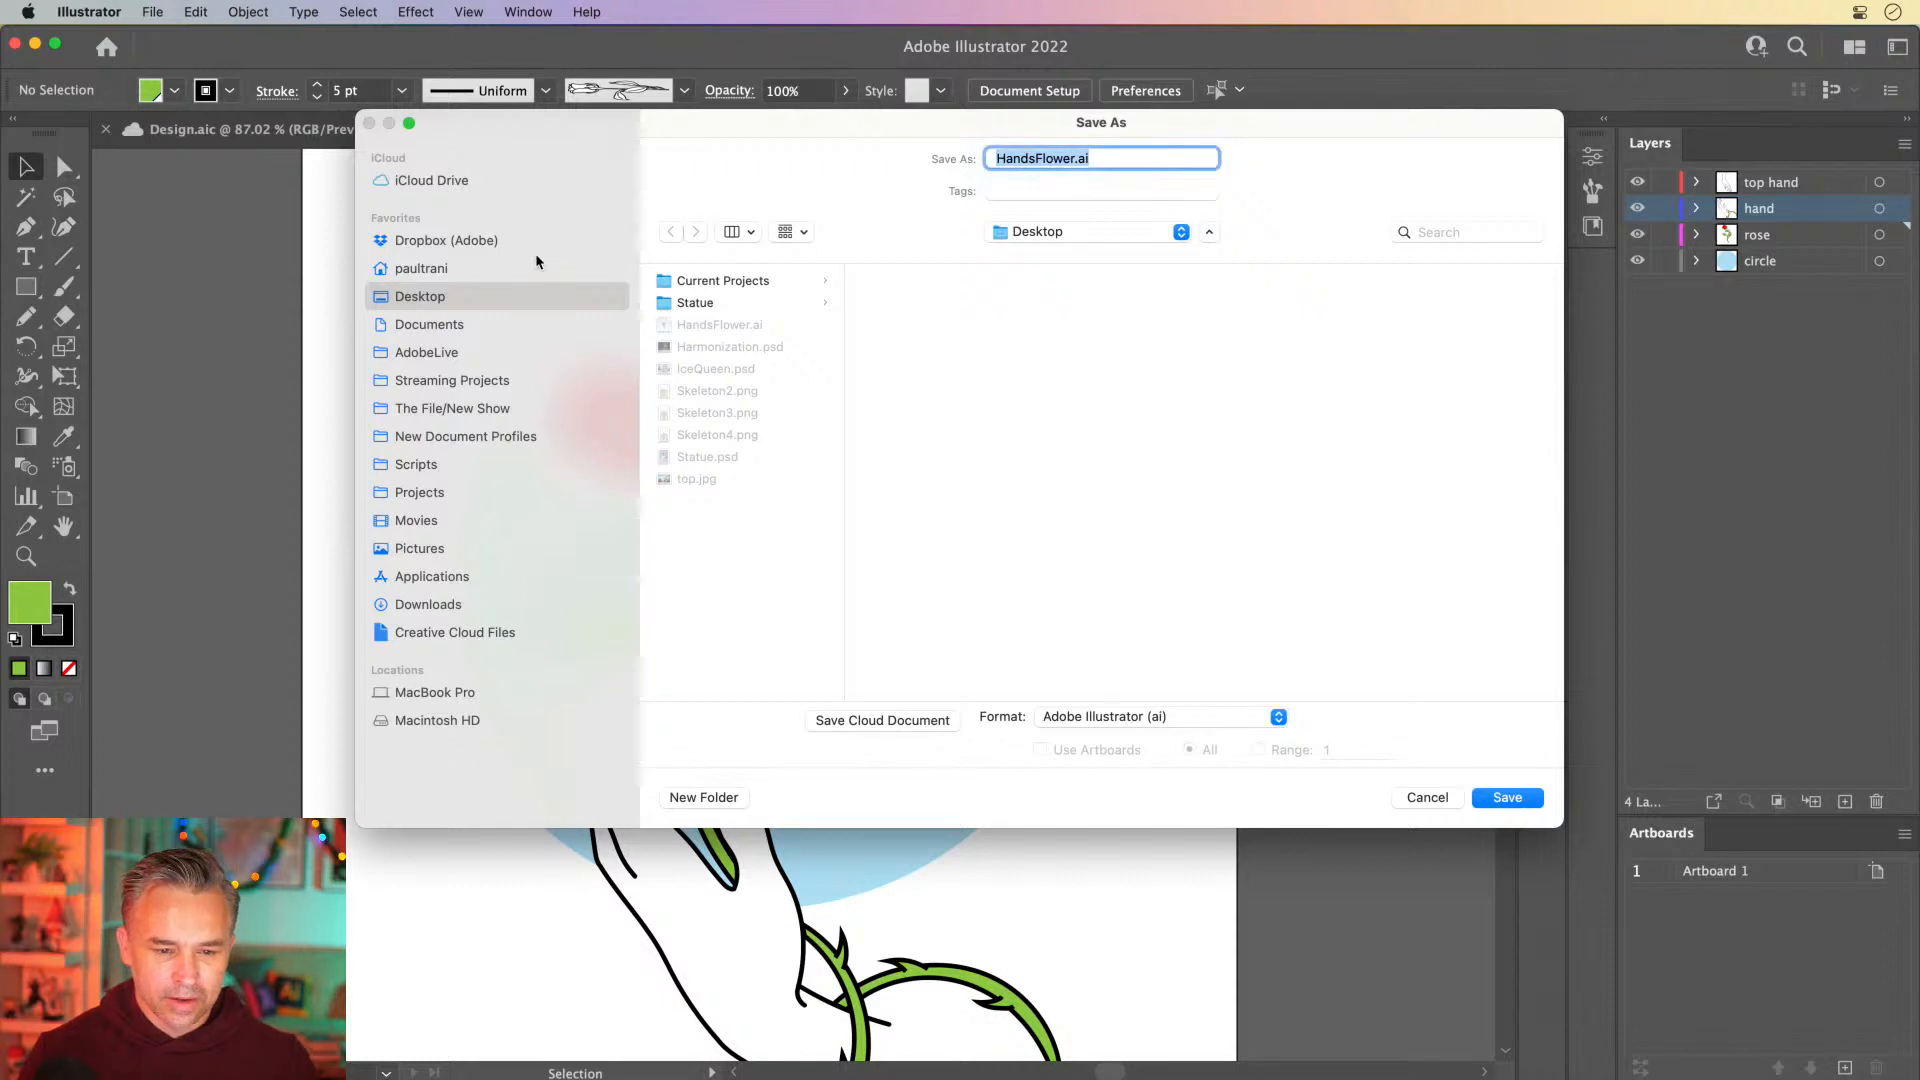
# Name the file Rose.ai and save it to the Desktop in Illustrator 2020 format with PDF compatibility and compression
pyautogui.click(1036, 160)
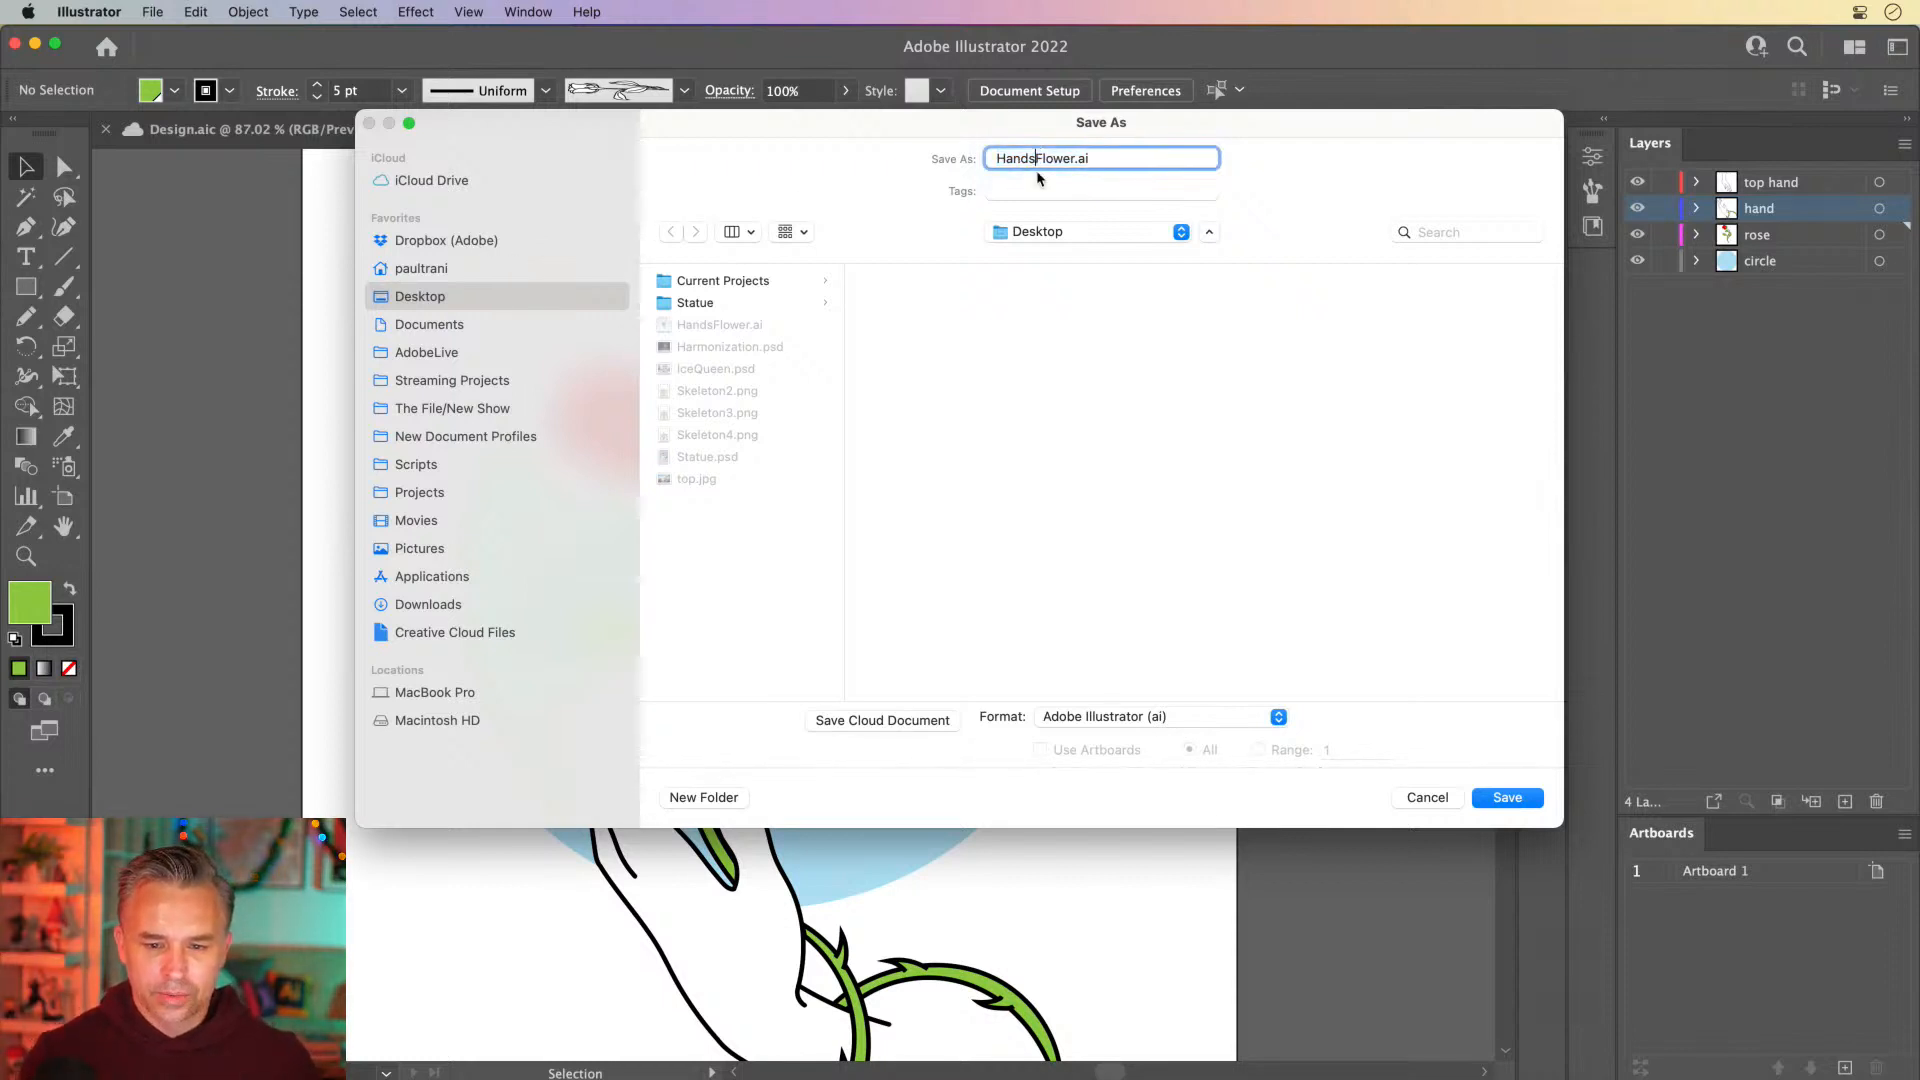
pyautogui.press('BackSpace')
pyautogui.press('BackSpace')
pyautogui.press('BackSpace')
pyautogui.press('BackSpace')
pyautogui.press('BackSpace')
pyautogui.press('BackSpace')
pyautogui.press('BackSpace')
pyautogui.press('BackSpace')
pyautogui.press('BackSpace')
pyautogui.press('BackSpace')
pyautogui.press('BackSpace')
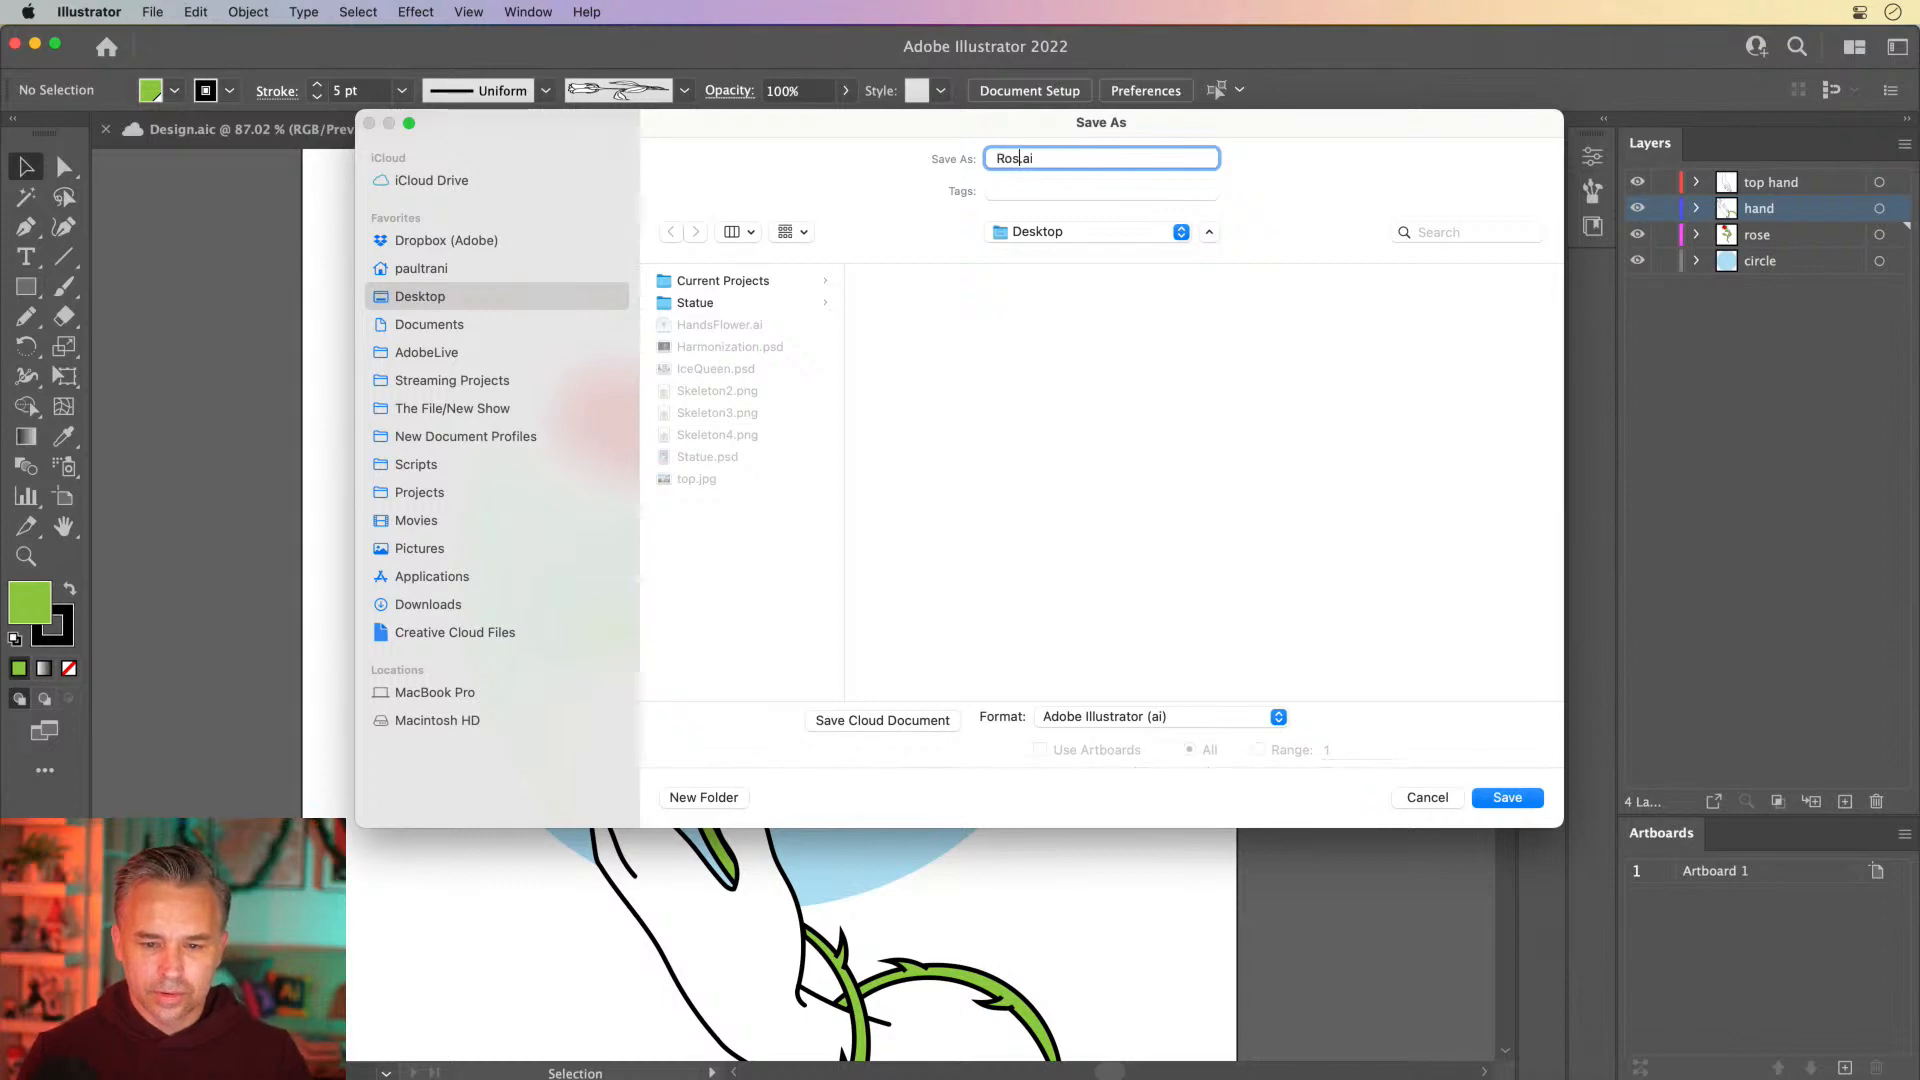
pyautogui.write('RoseHand')
pyautogui.press('BackSpace')
pyautogui.press('BackSpace')
pyautogui.press('BackSpace')
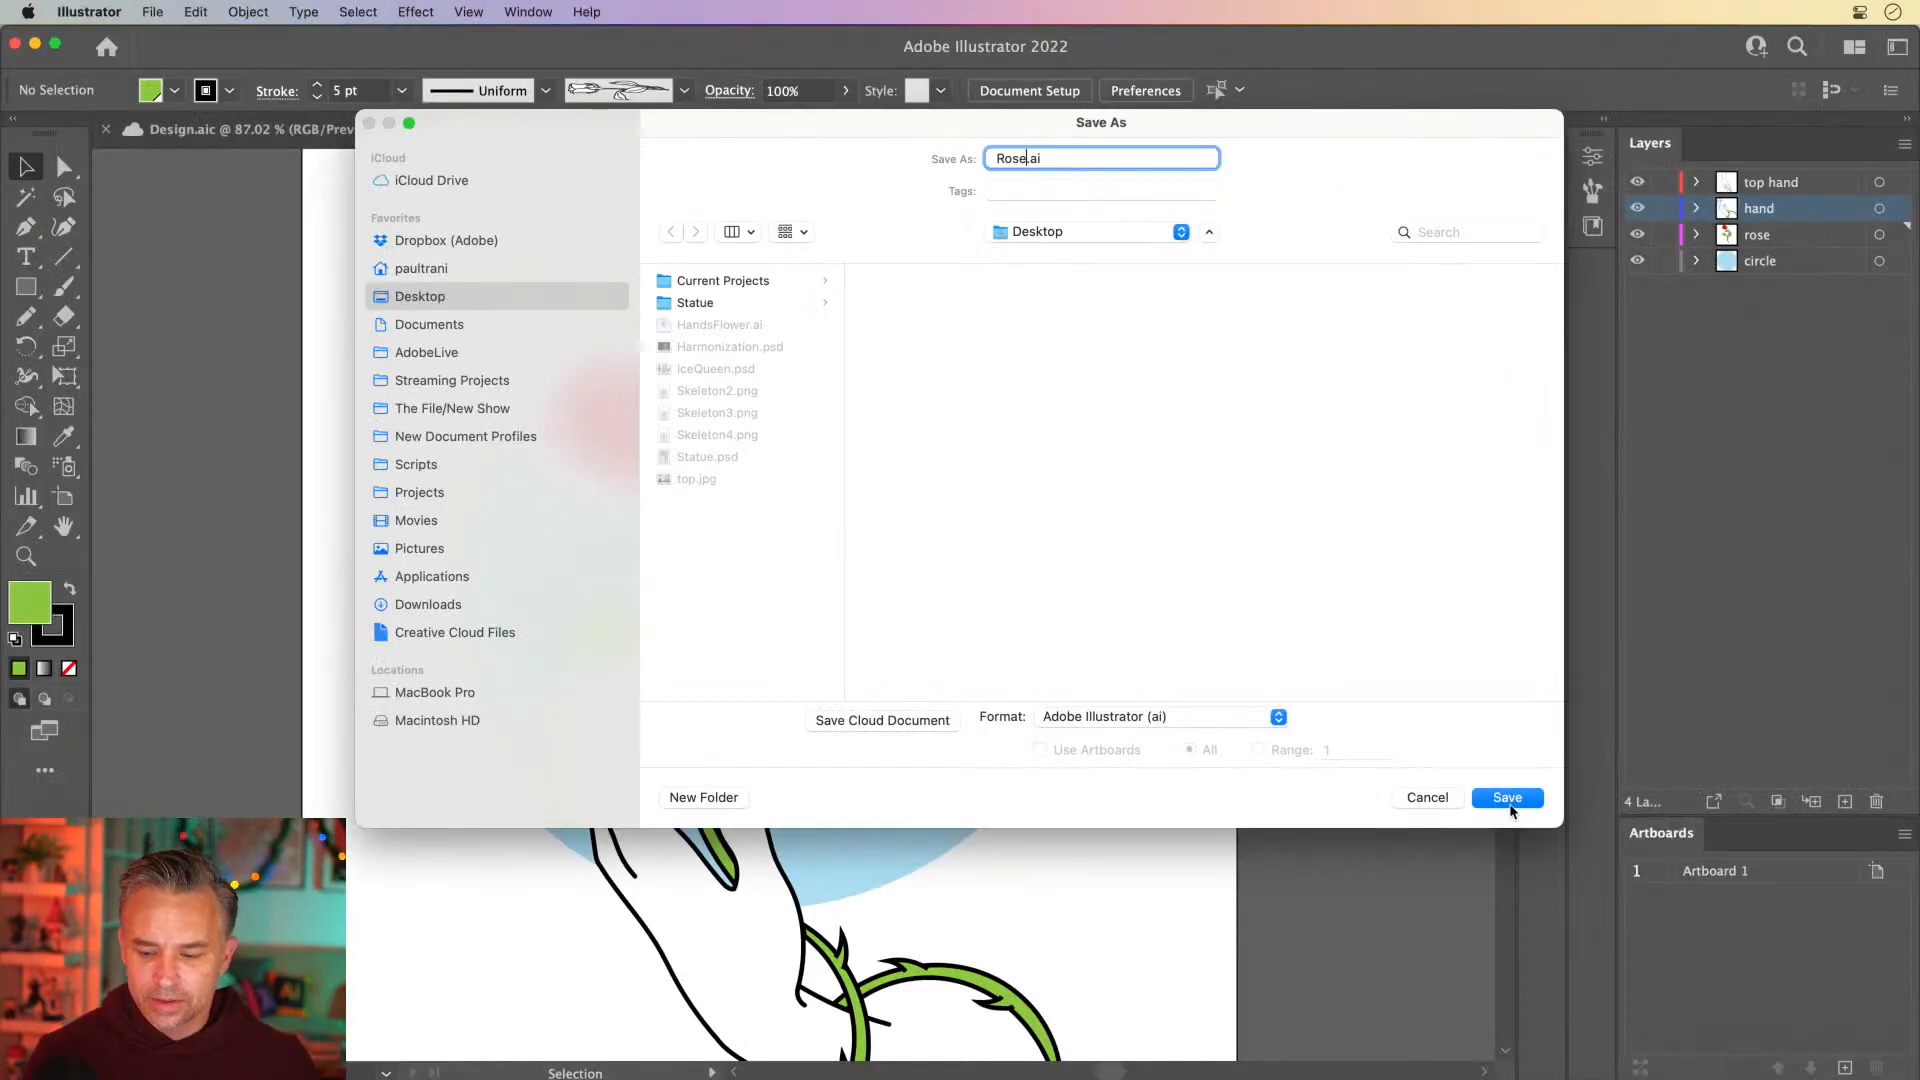
pyautogui.click(1508, 798)
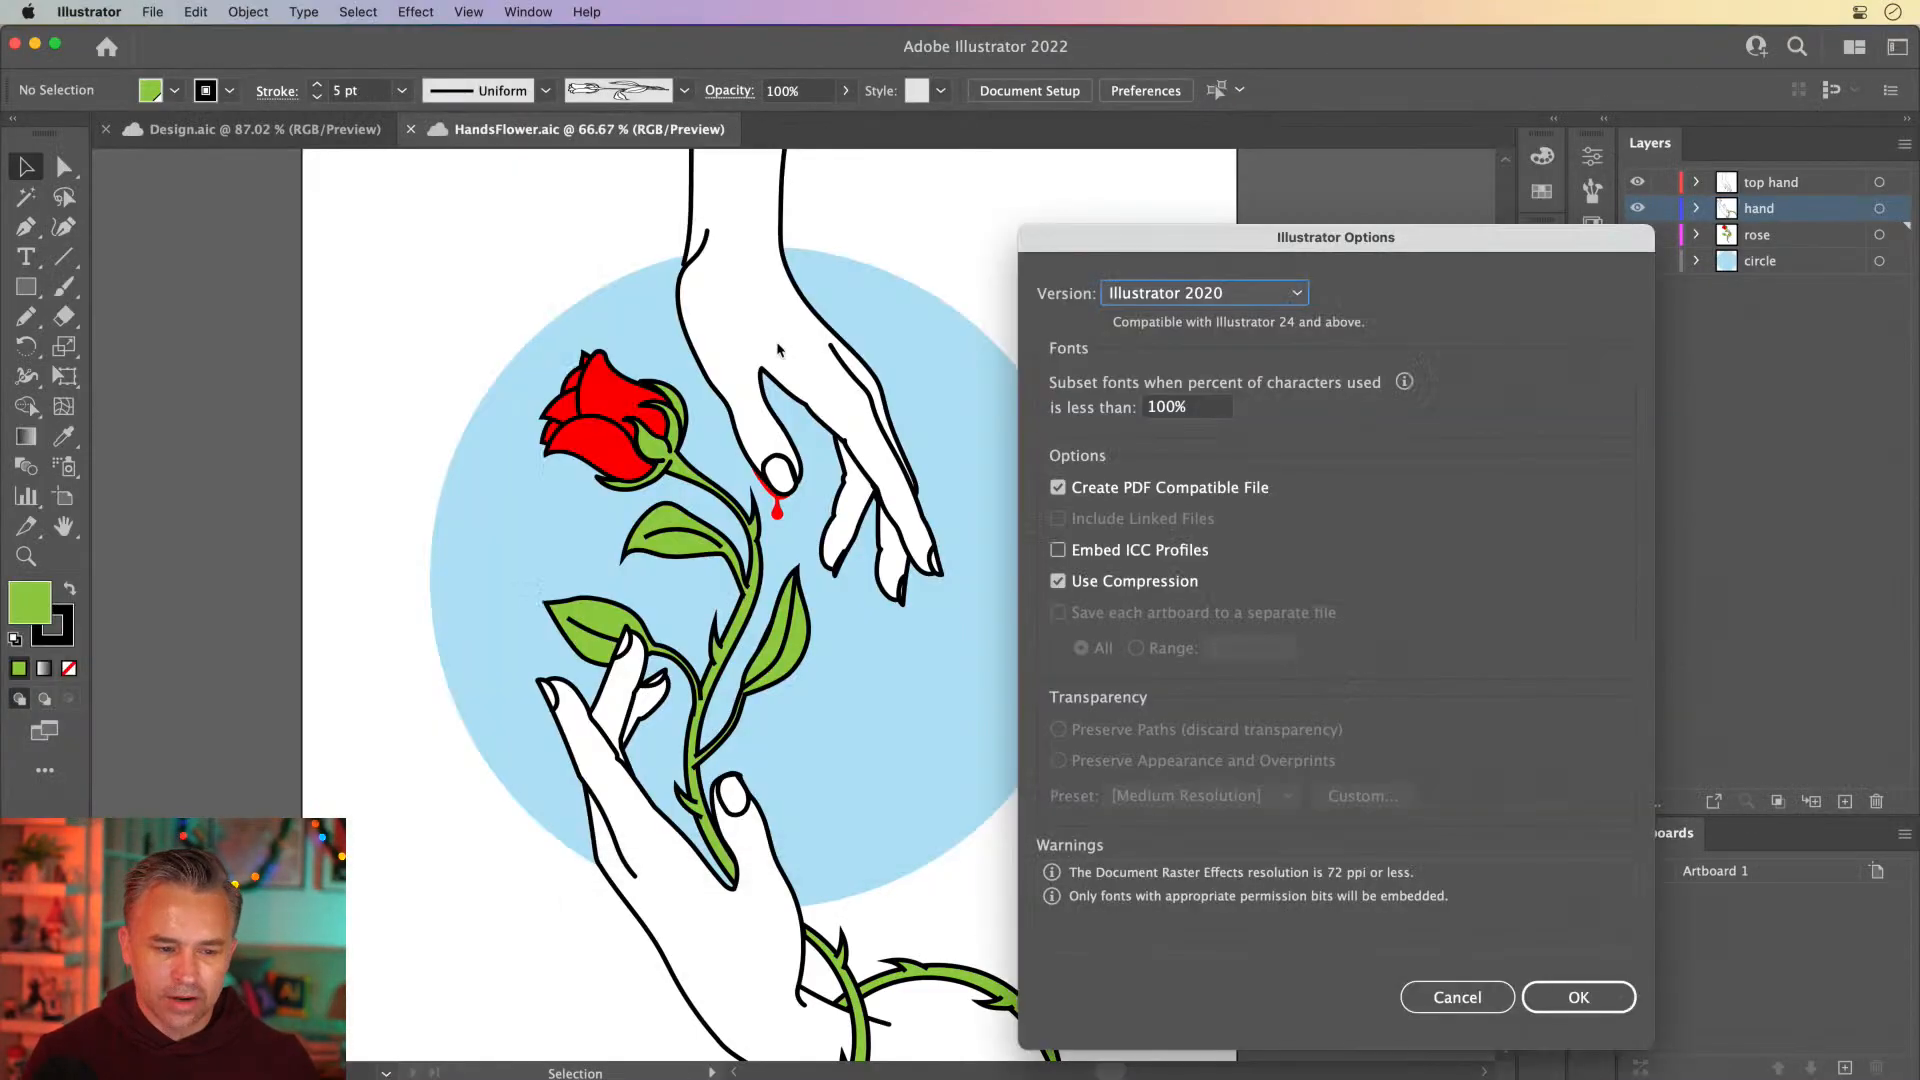
pyautogui.moveTo(1227, 241); pyautogui.dragTo(916, 160)
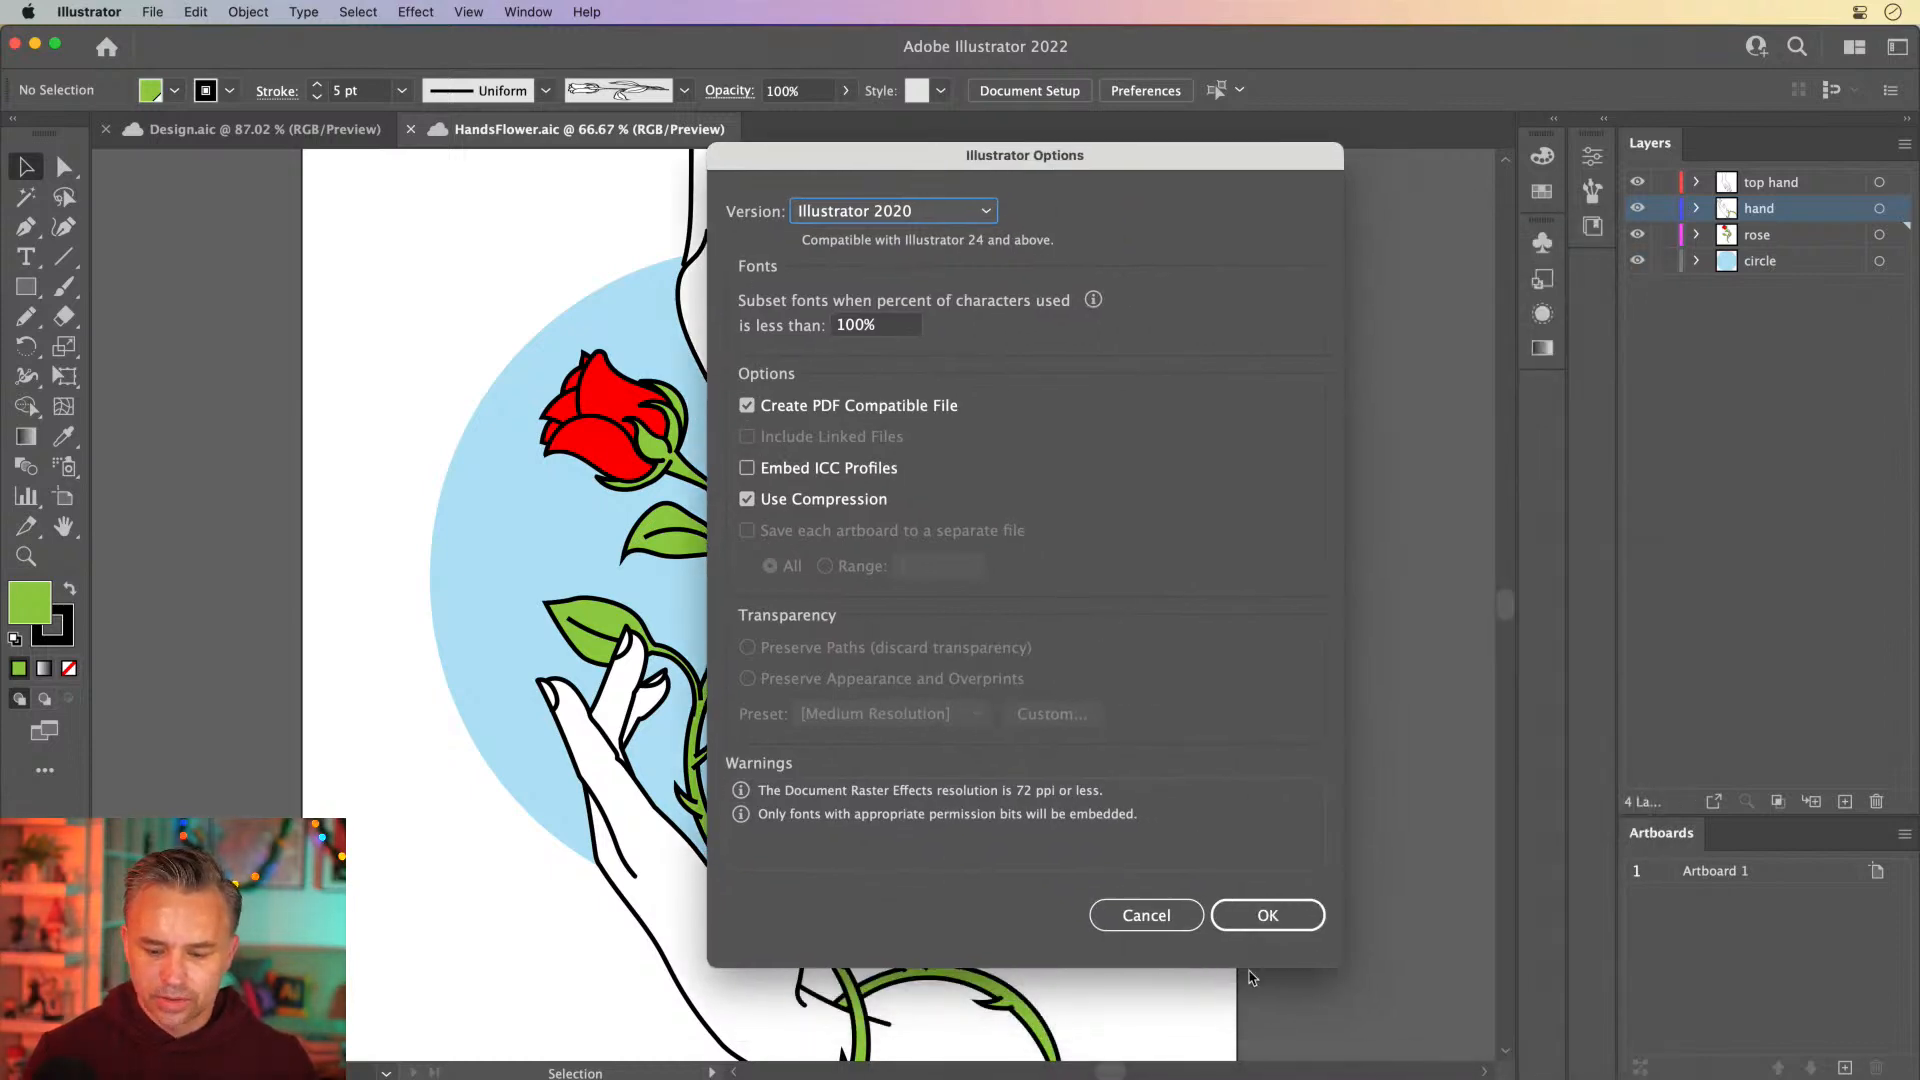
pyautogui.click(1262, 916)
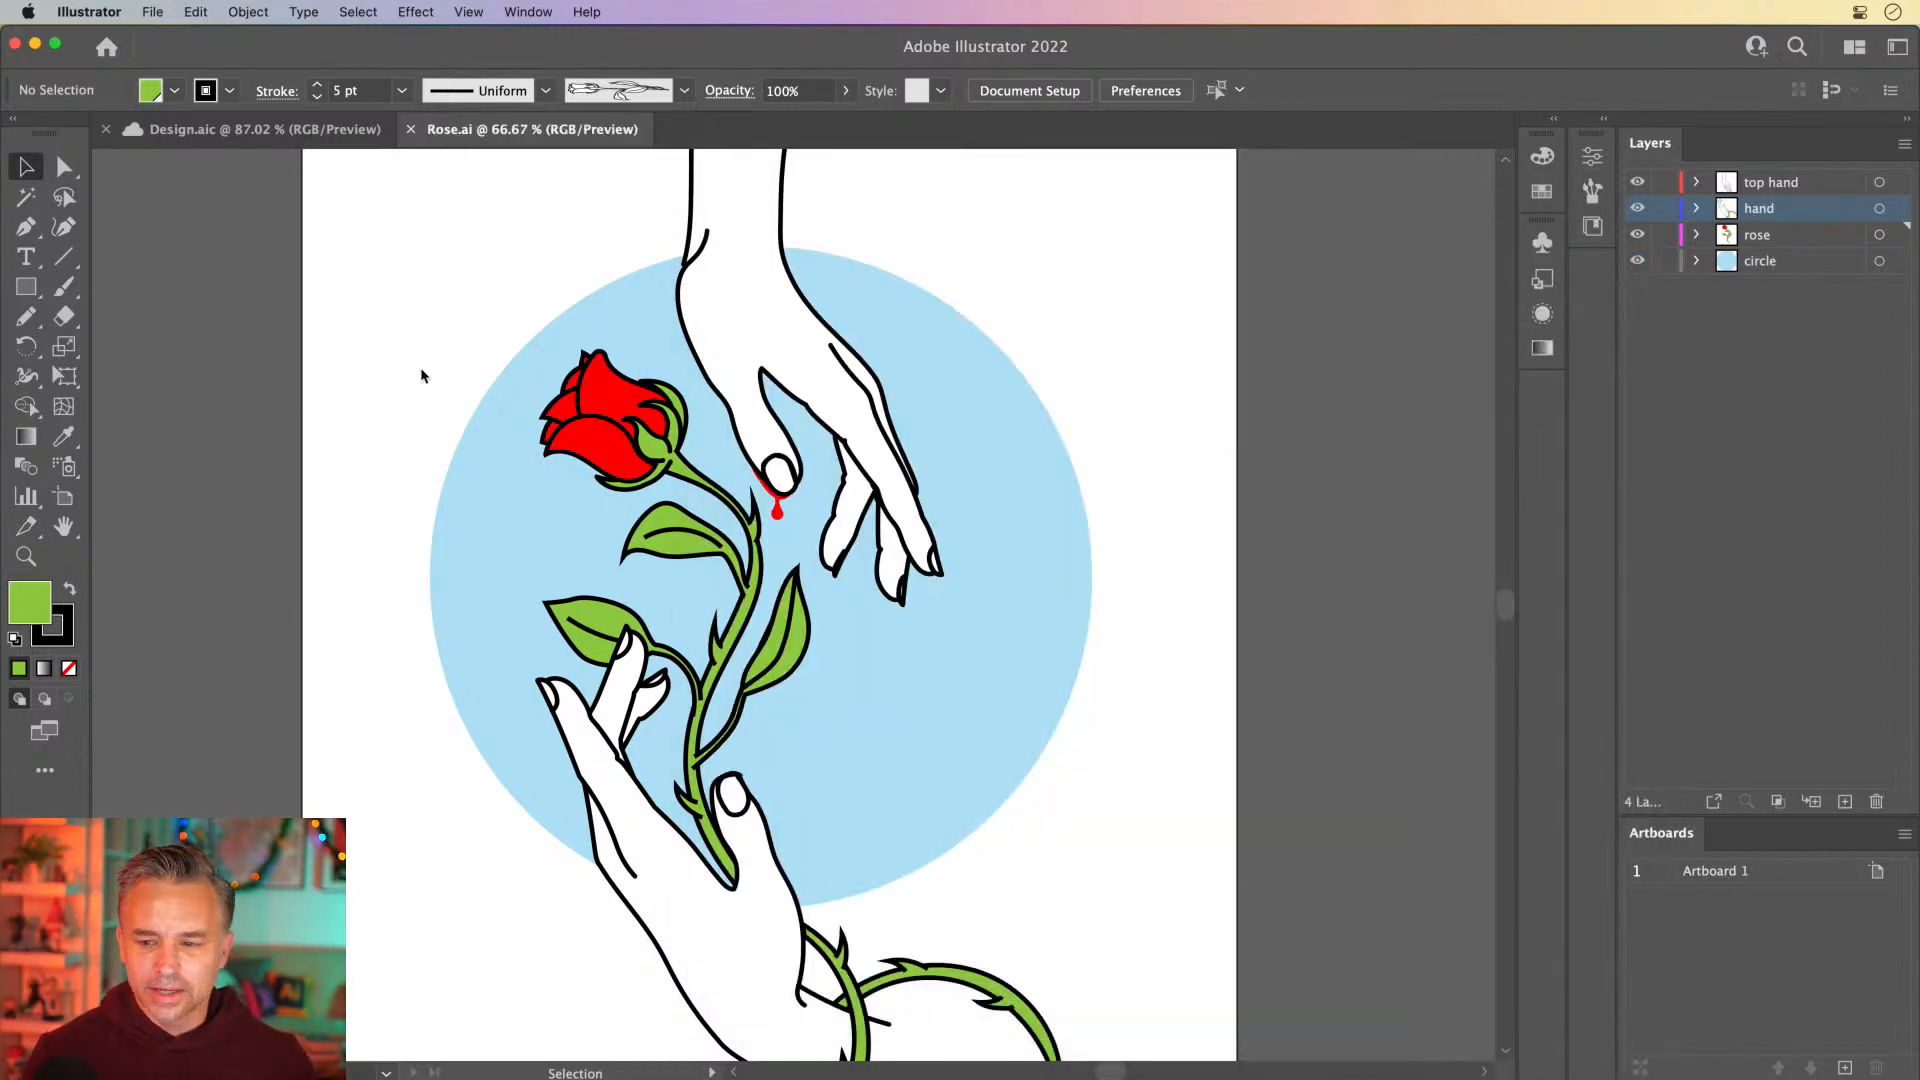
# Toggle the top hand and hand layers off and on to review the layer separation
pyautogui.click(1637, 182)
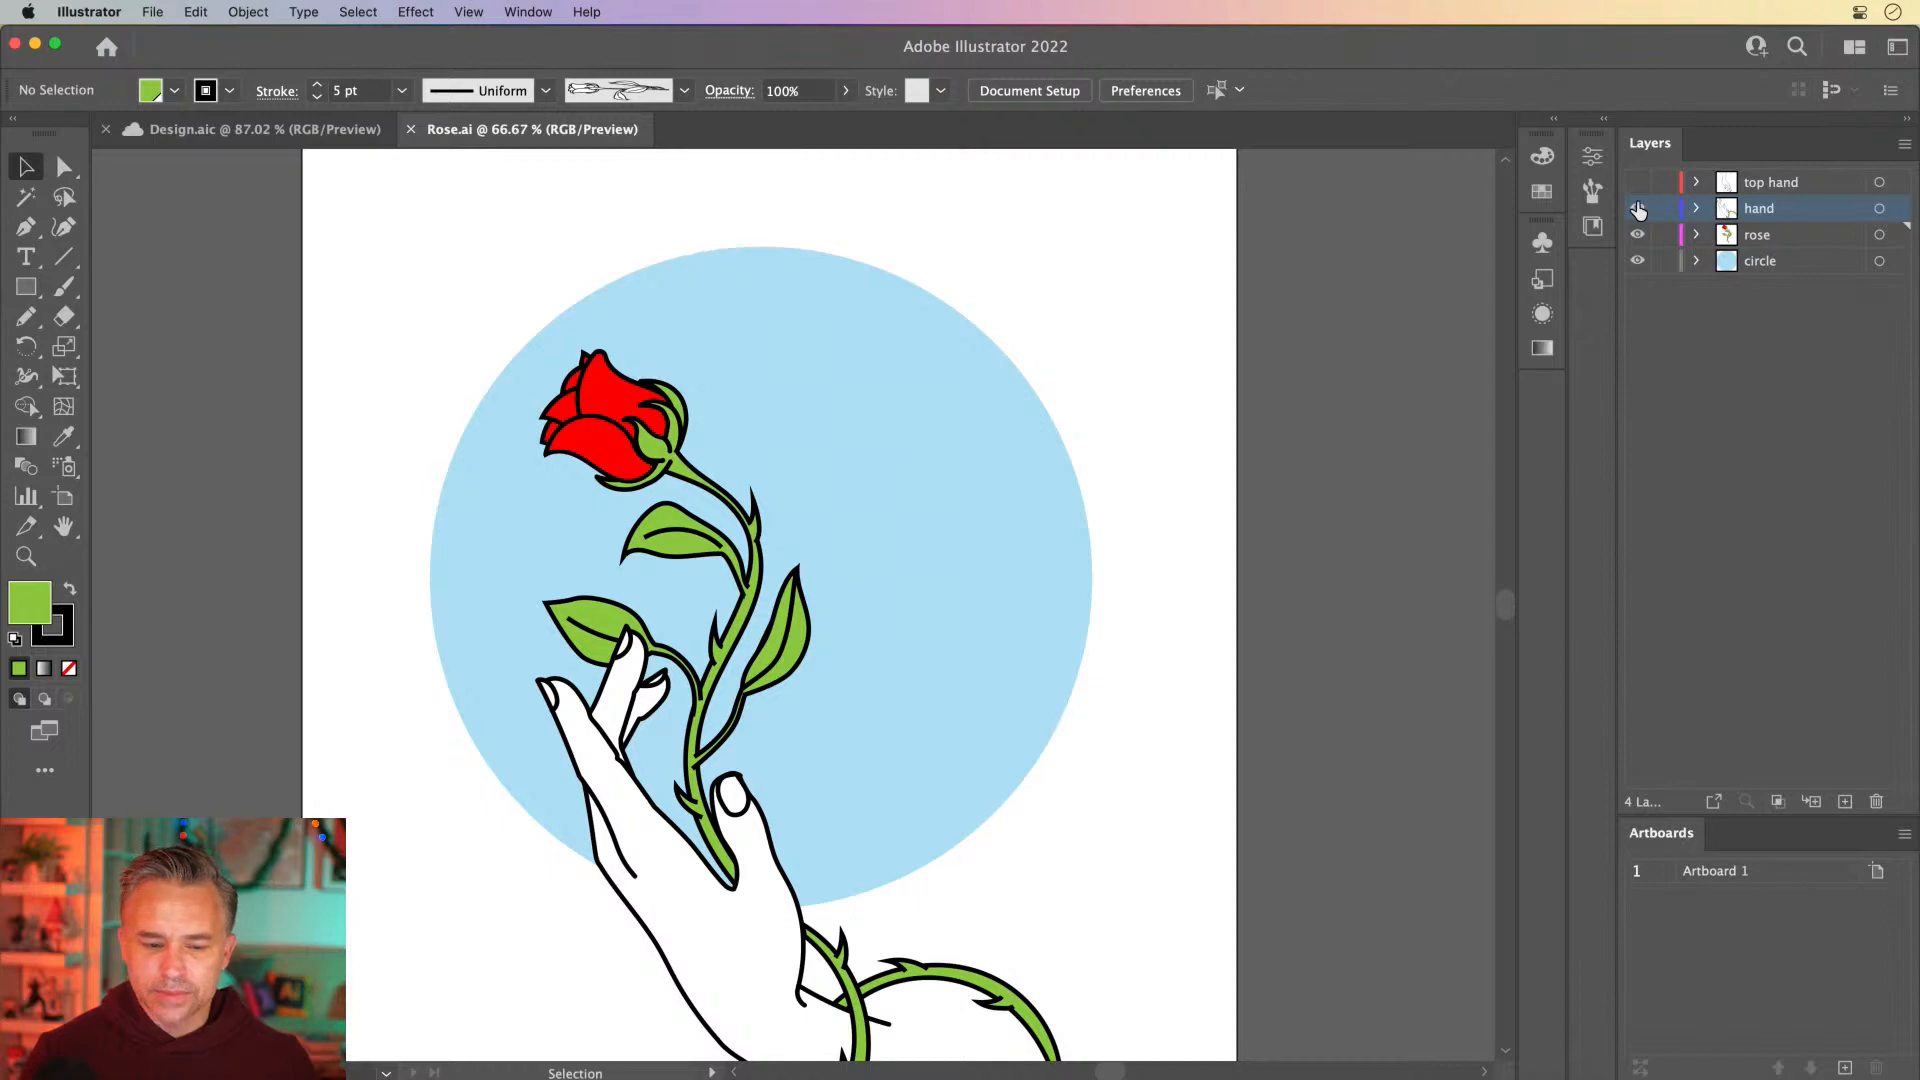
pyautogui.click(1637, 208)
pyautogui.click(1637, 208)
pyautogui.click(1635, 185)
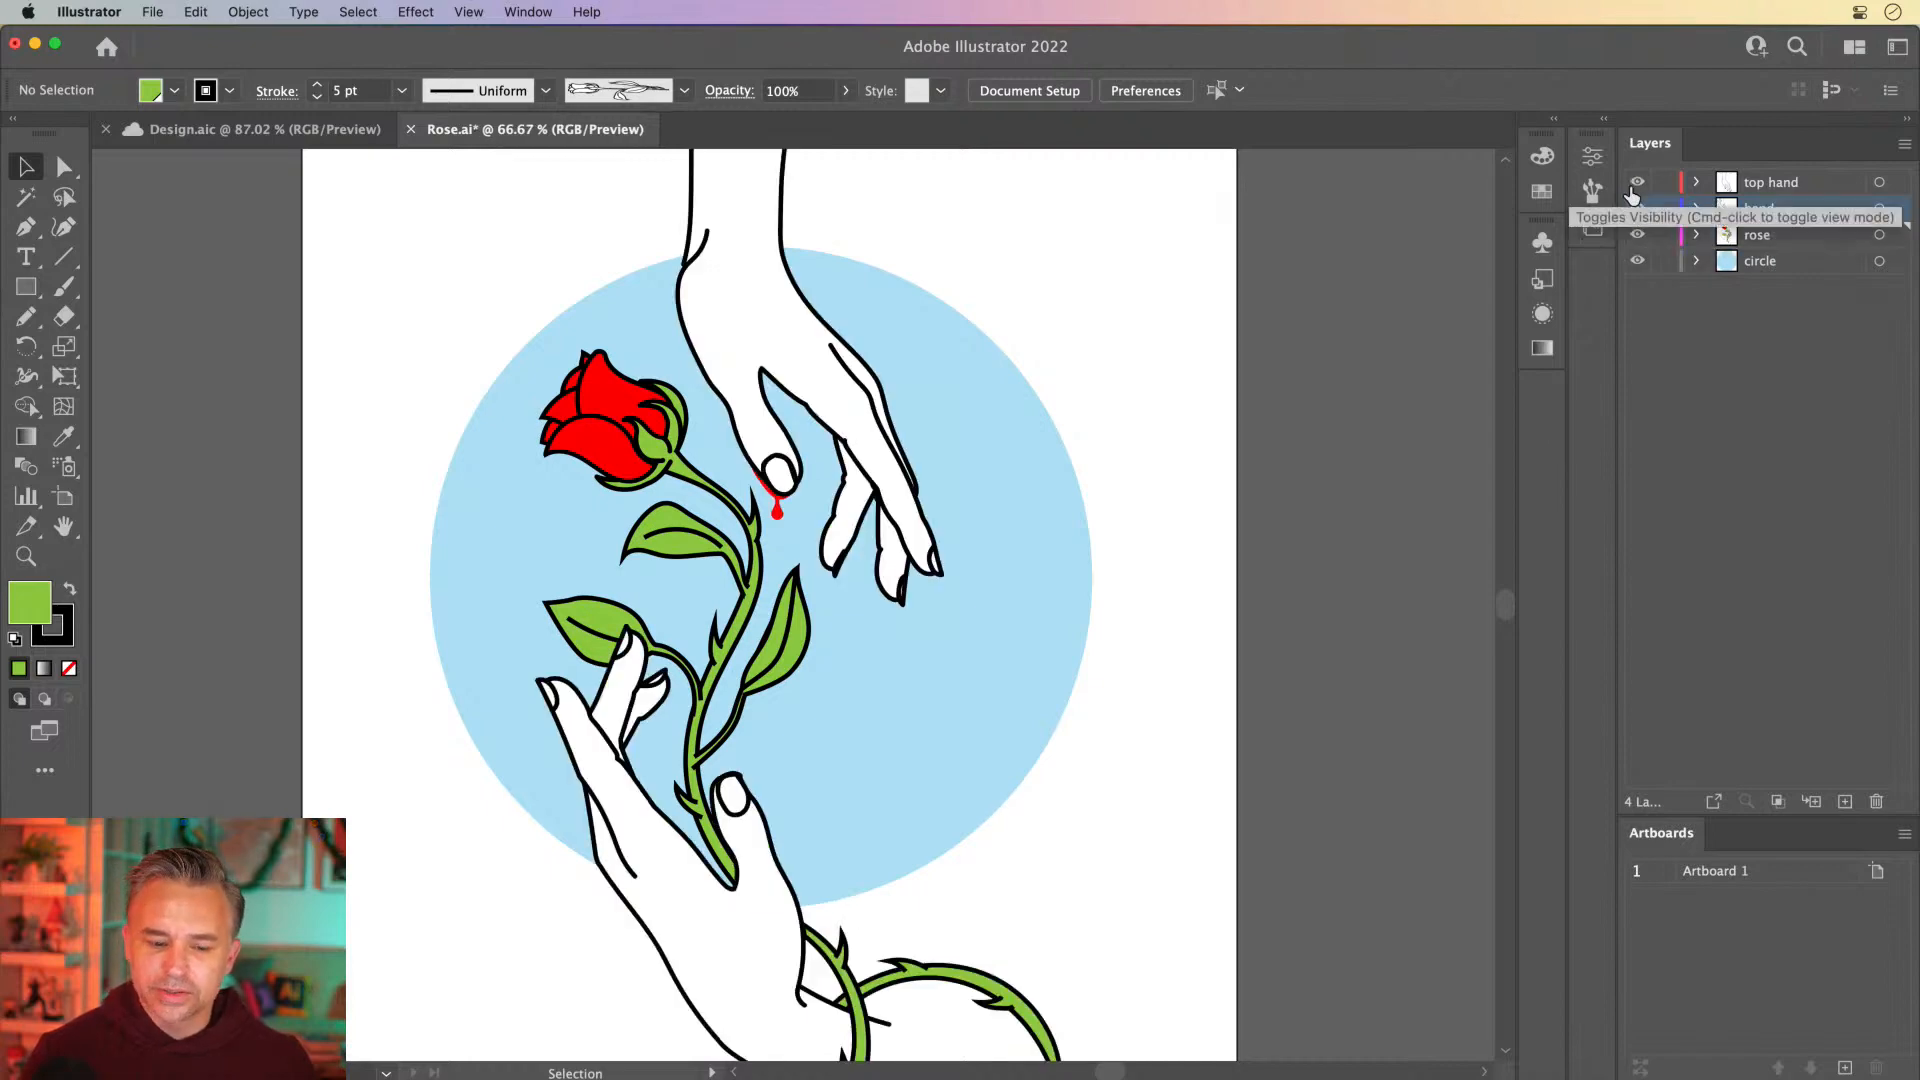
# Switch to After Effects, enlarge the composition viewer above the timeline, and collapse the Solids folder in the project
pyautogui.moveTo(700, 1075)
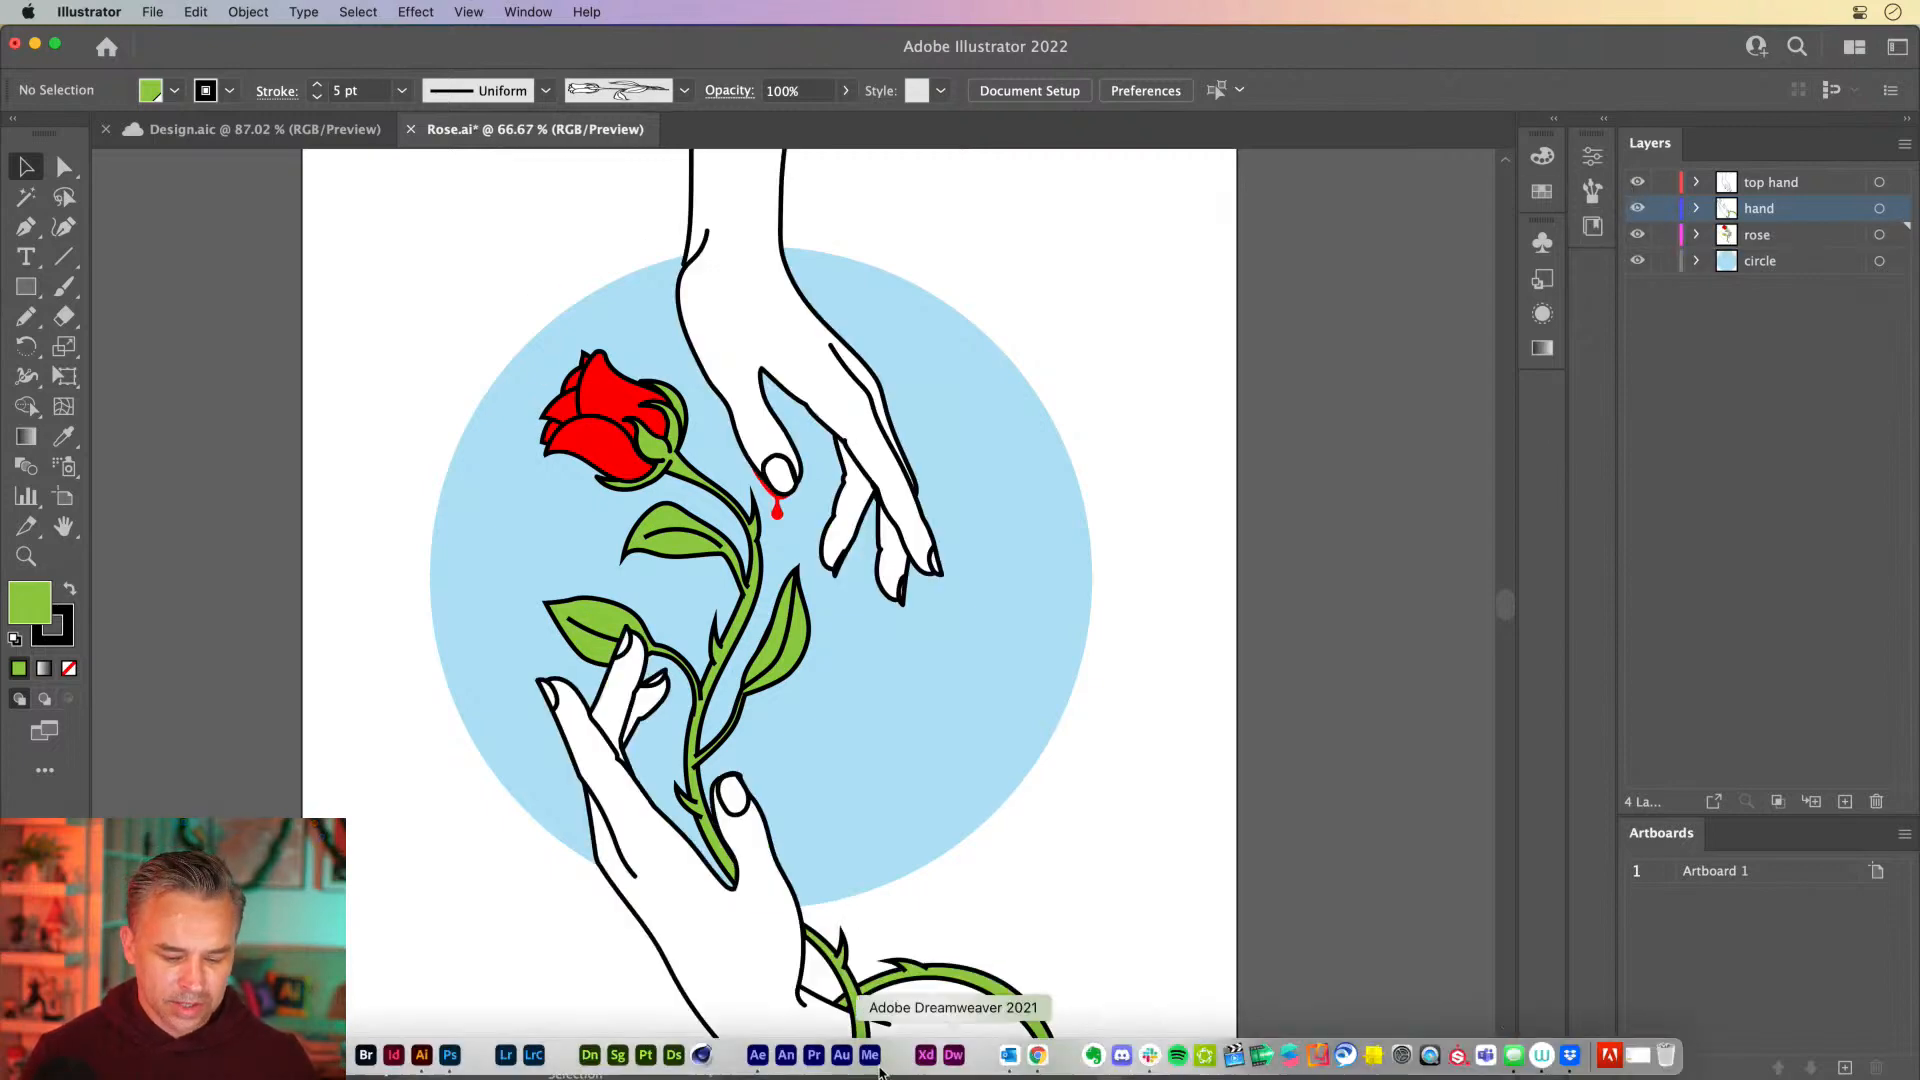
pyautogui.click(757, 1055)
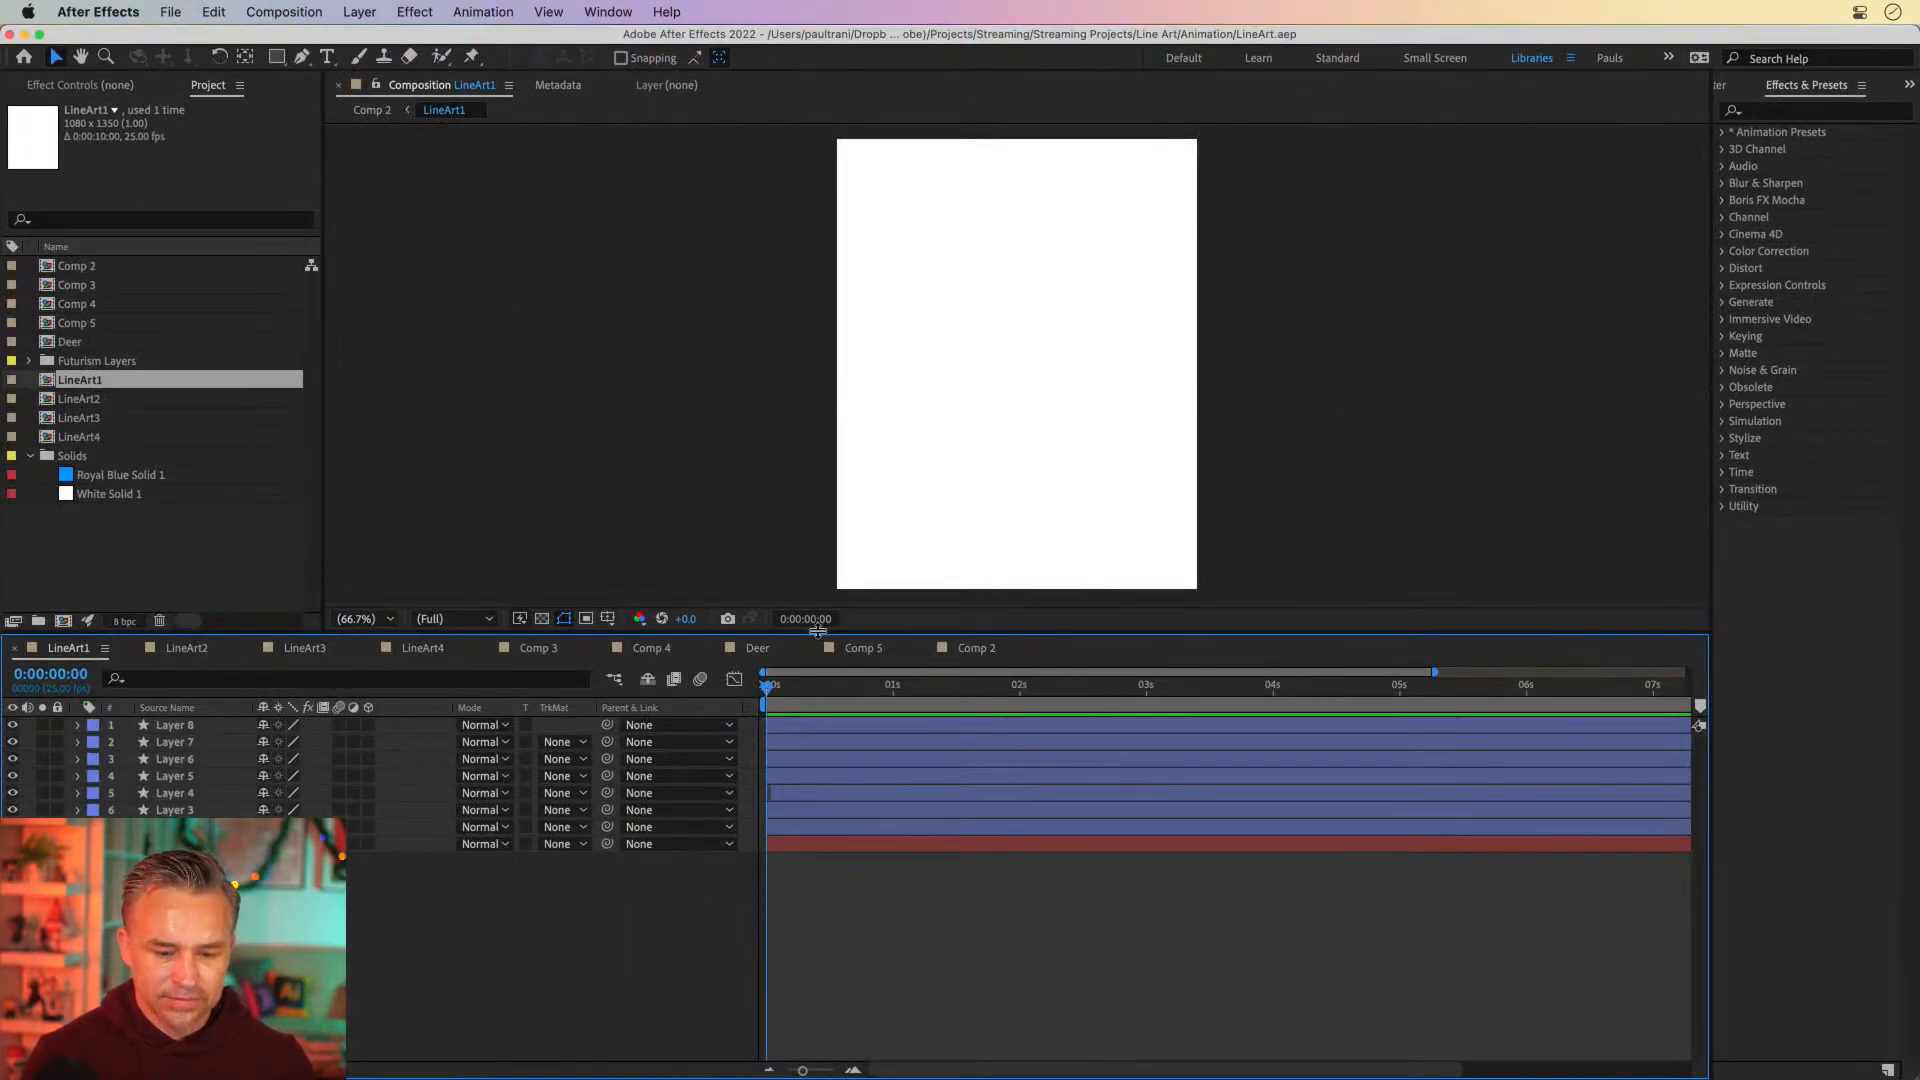
pyautogui.moveTo(817, 632); pyautogui.dragTo(818, 679)
pyautogui.click(105, 541)
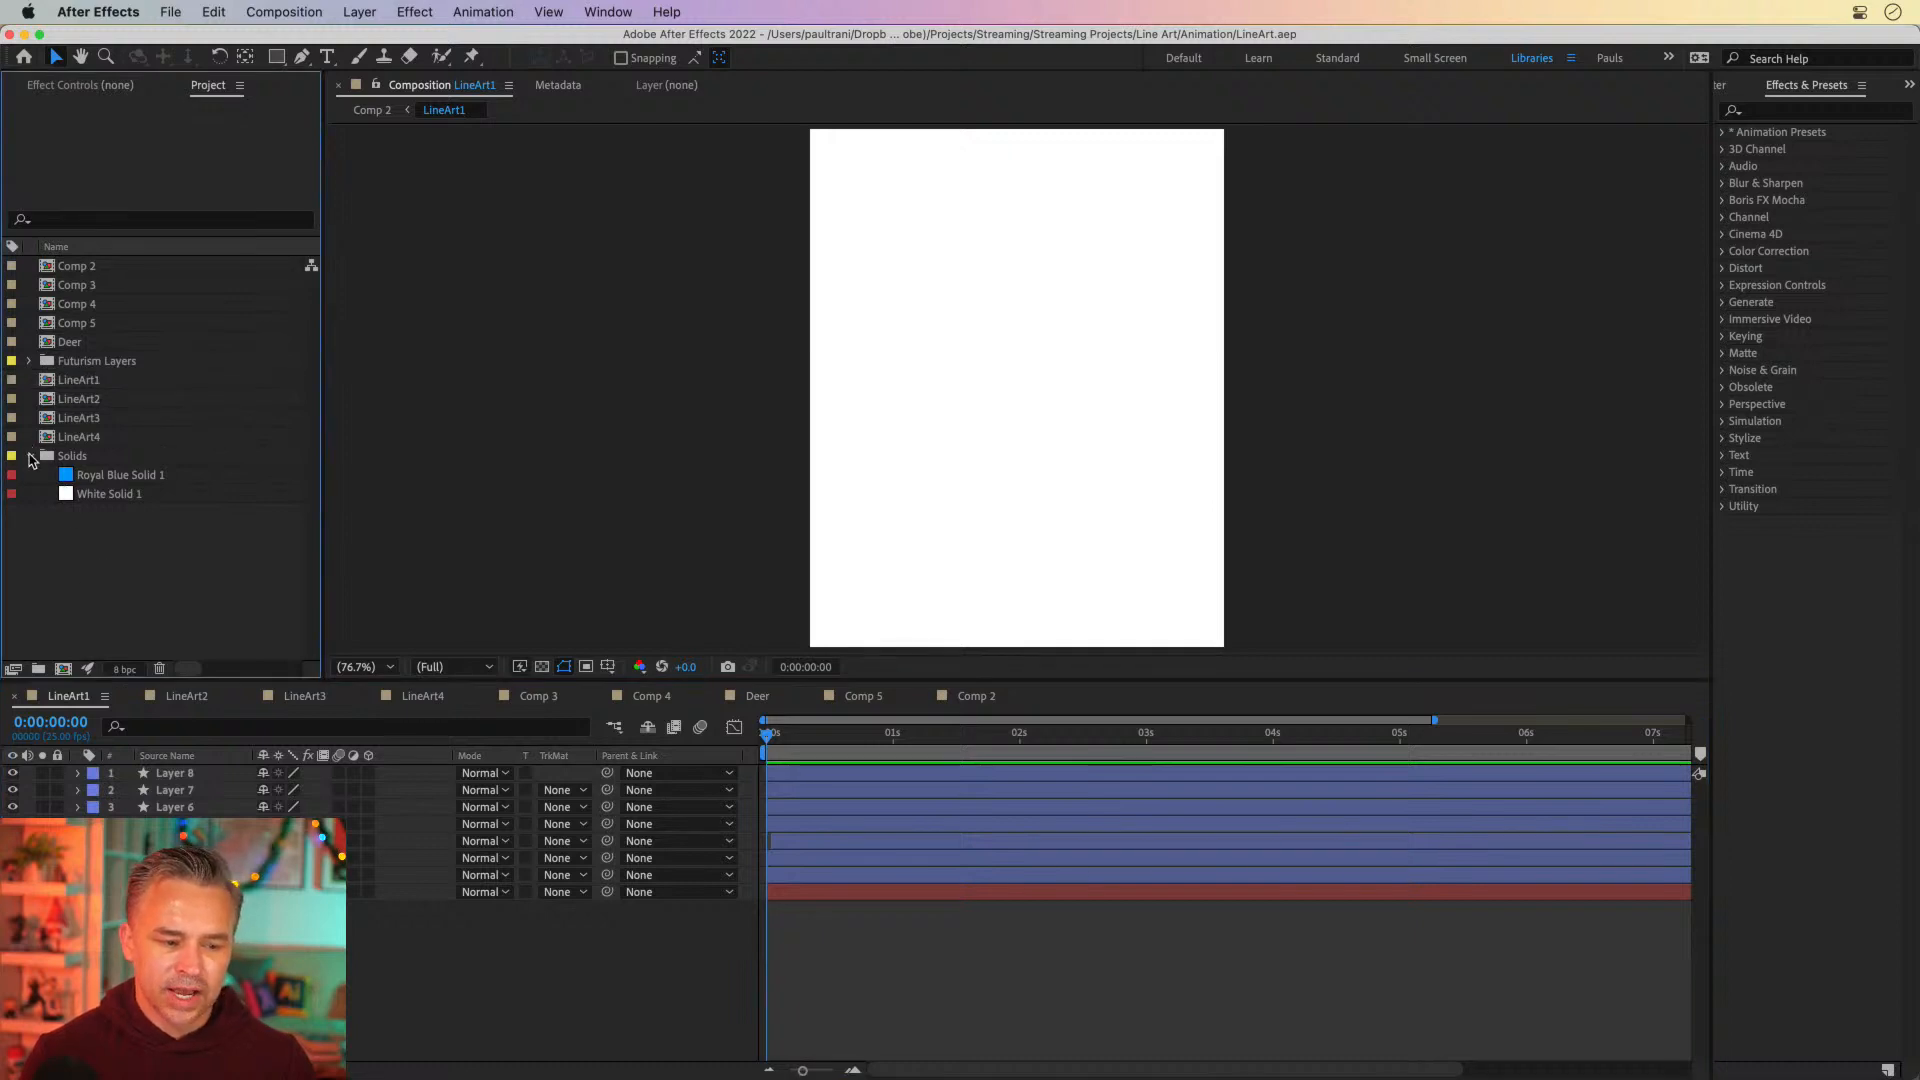
pyautogui.click(31, 456)
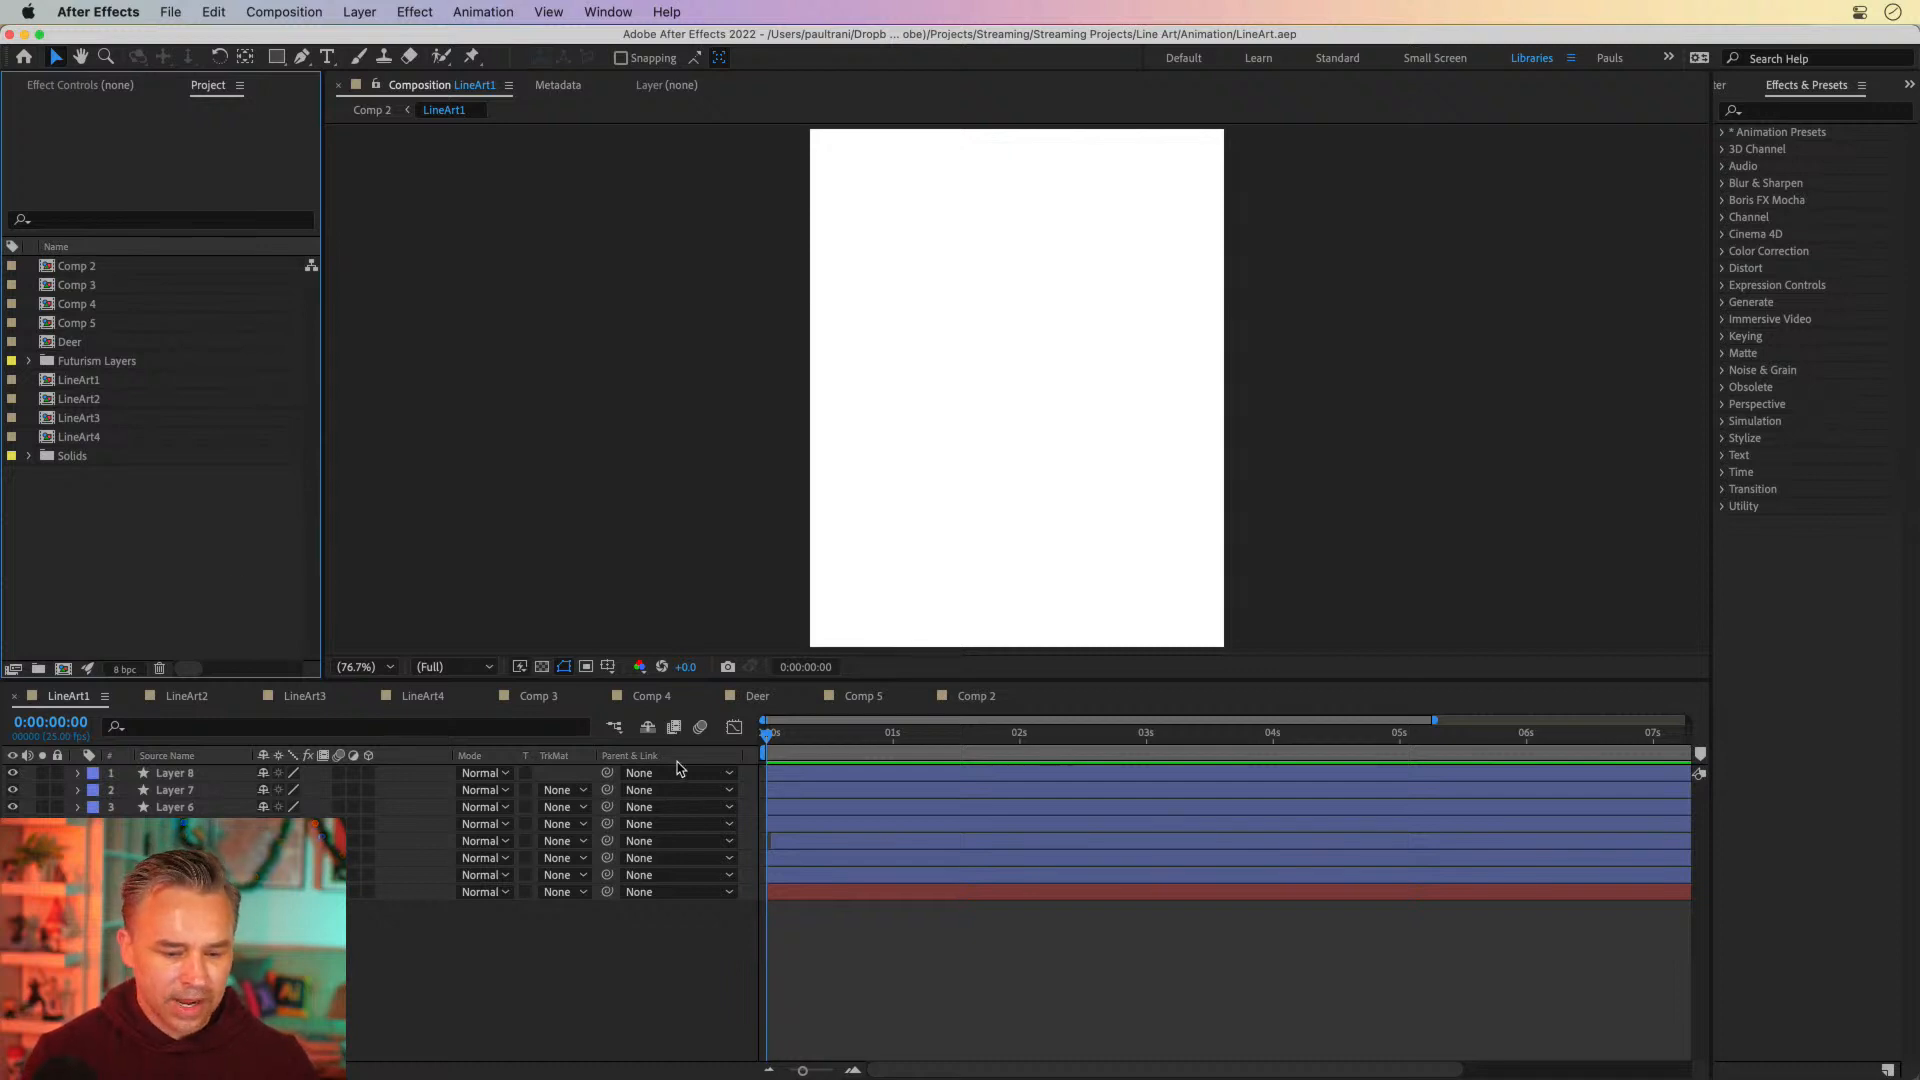
# Scrub through the LineArt1 composition in an enlarged viewer to review its line drawing animation, and return to the first frame
pyautogui.moveTo(826, 741)
pyautogui.mouseDown()
pyautogui.moveTo(1104, 740)
pyautogui.moveTo(657, 761)
pyautogui.mouseUp()
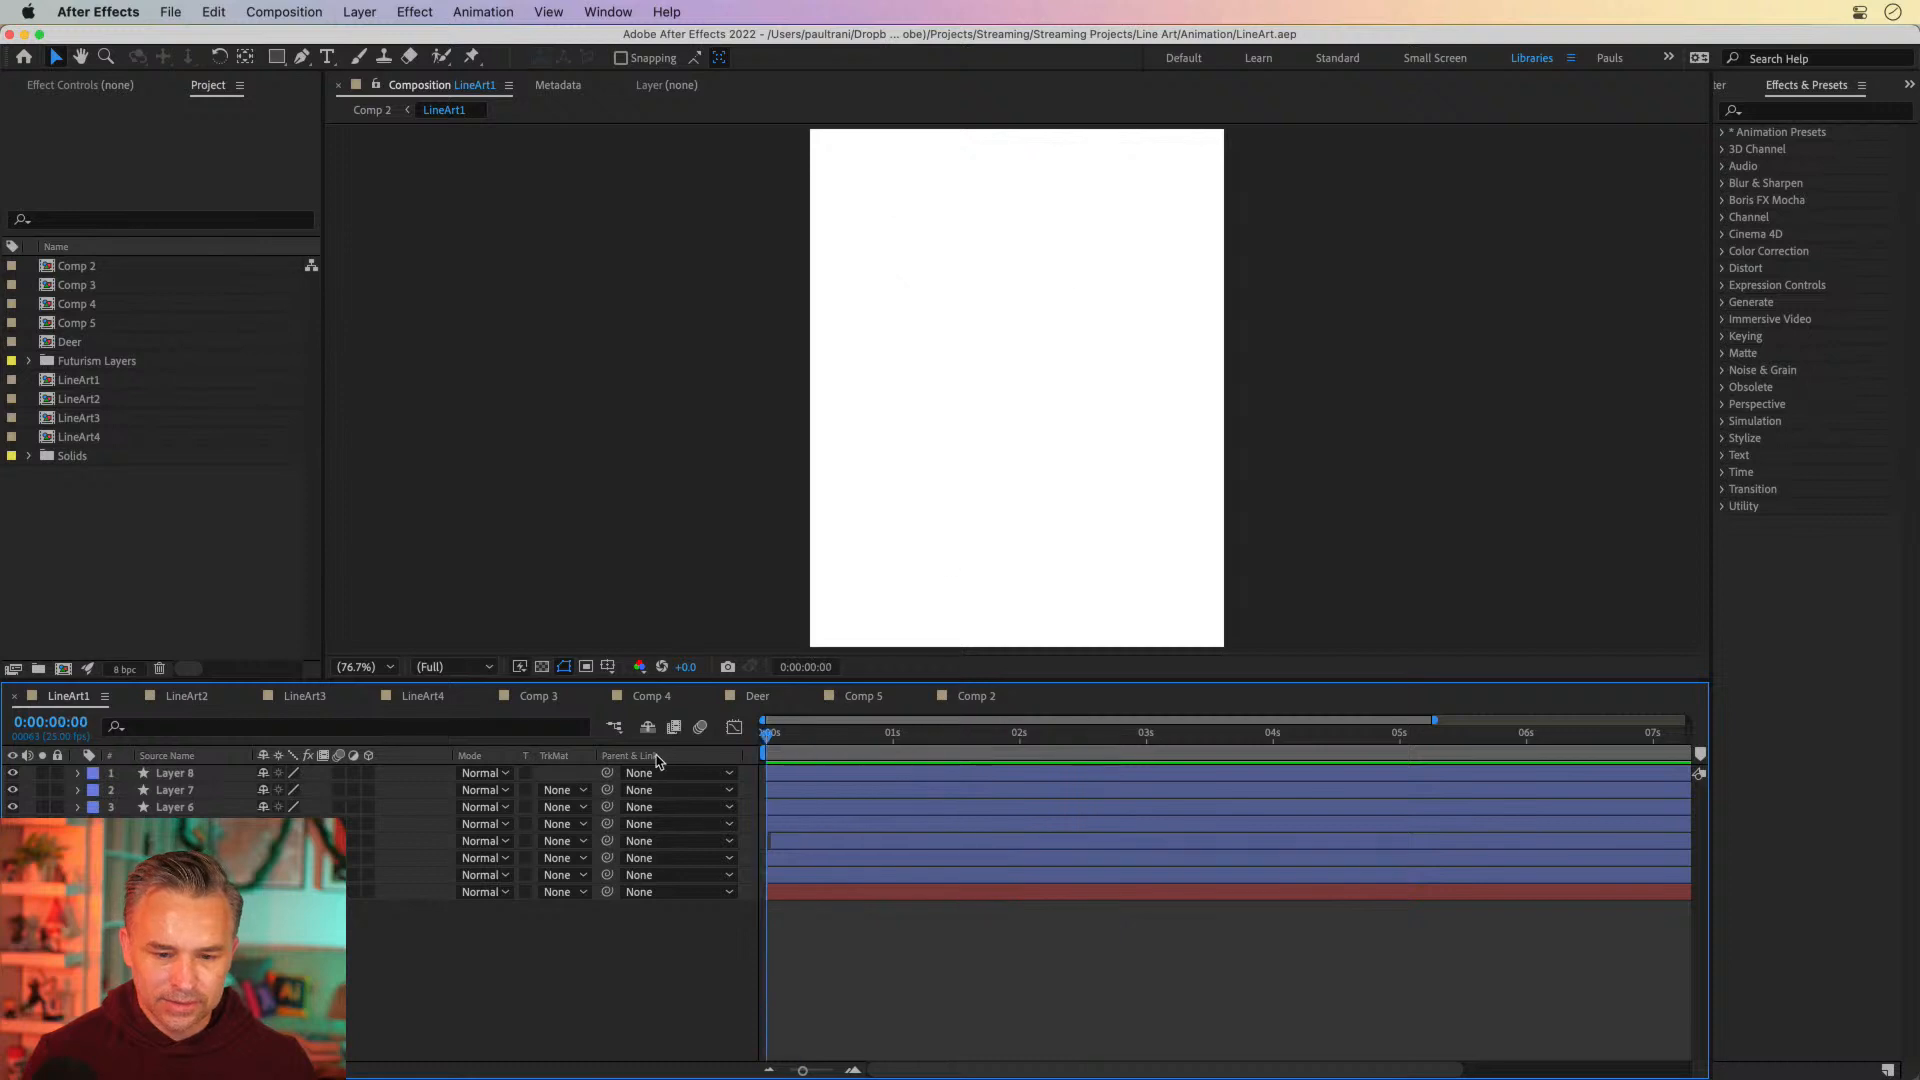
pyautogui.click(106, 550)
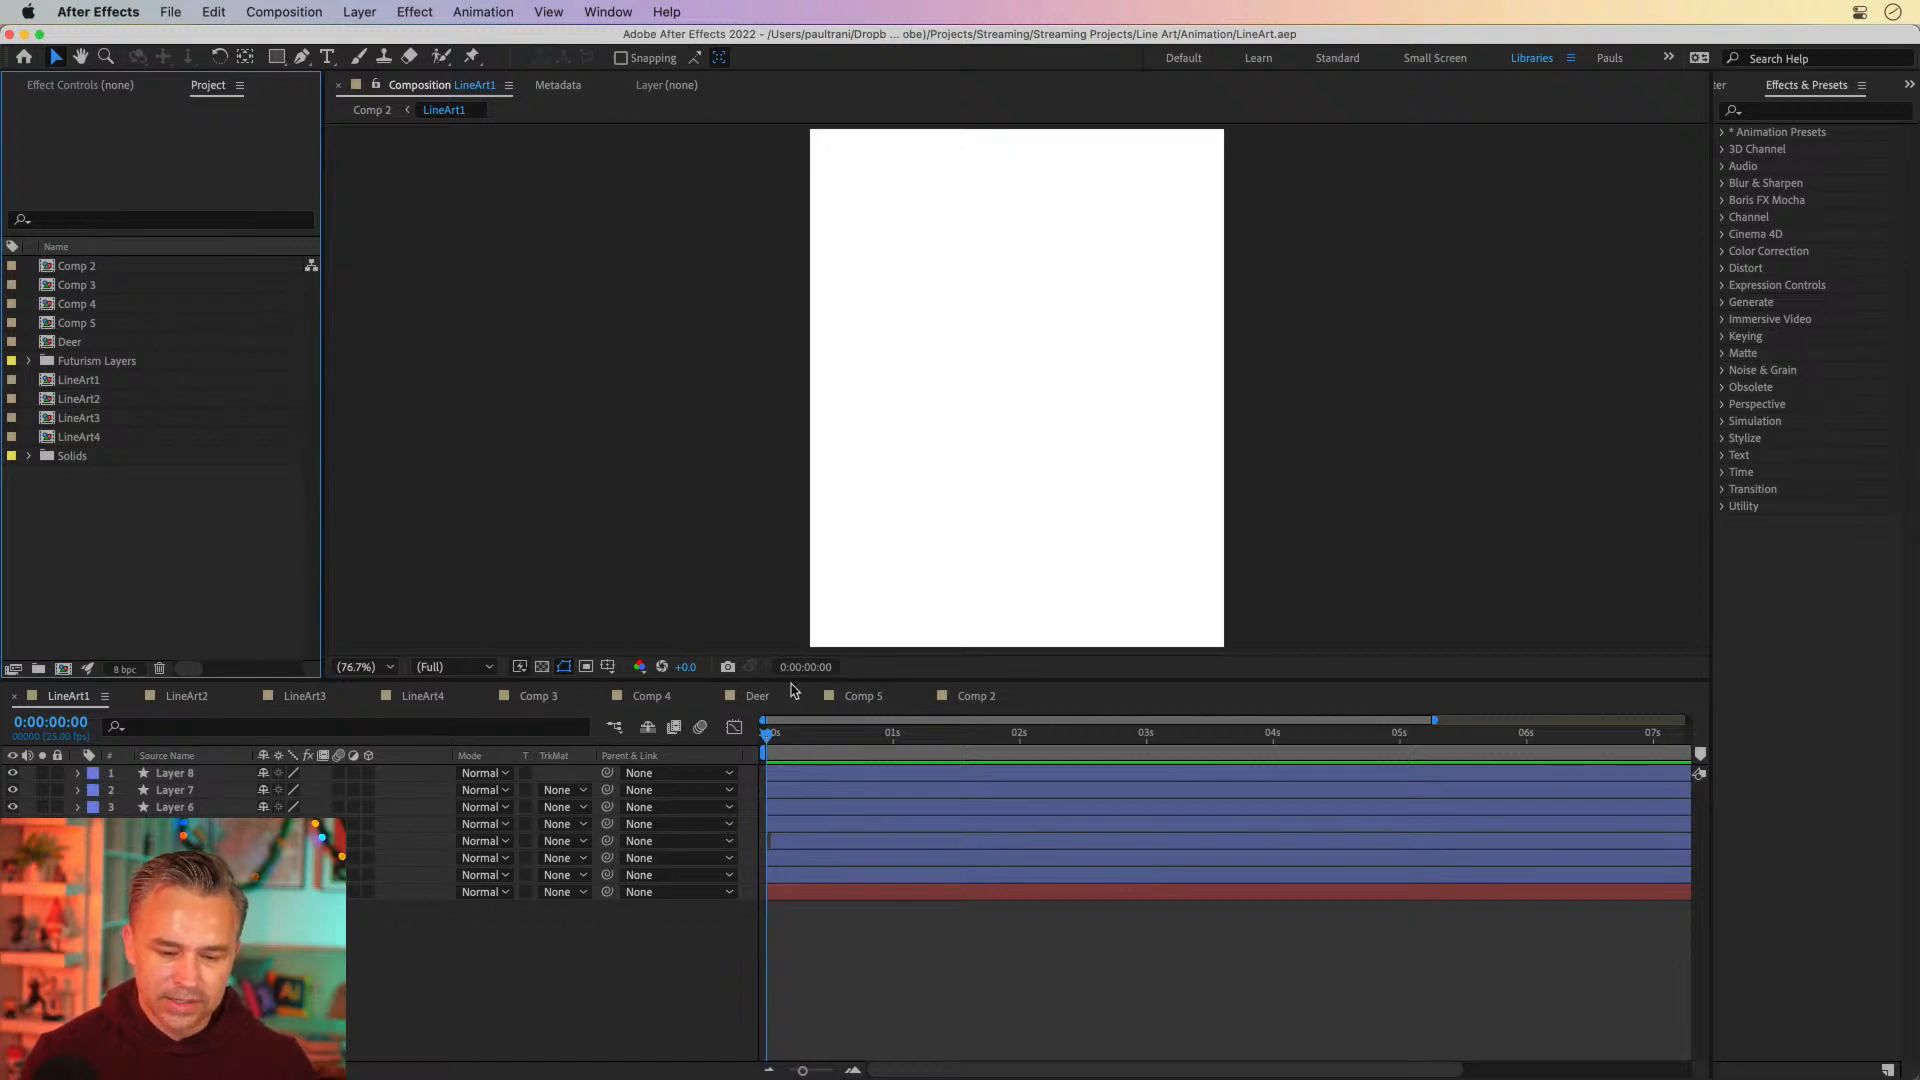
pyautogui.moveTo(766, 745)
pyautogui.mouseDown()
pyautogui.moveTo(1680, 745)
pyautogui.moveTo(1310, 760)
pyautogui.moveTo(1357, 771)
pyautogui.mouseUp()
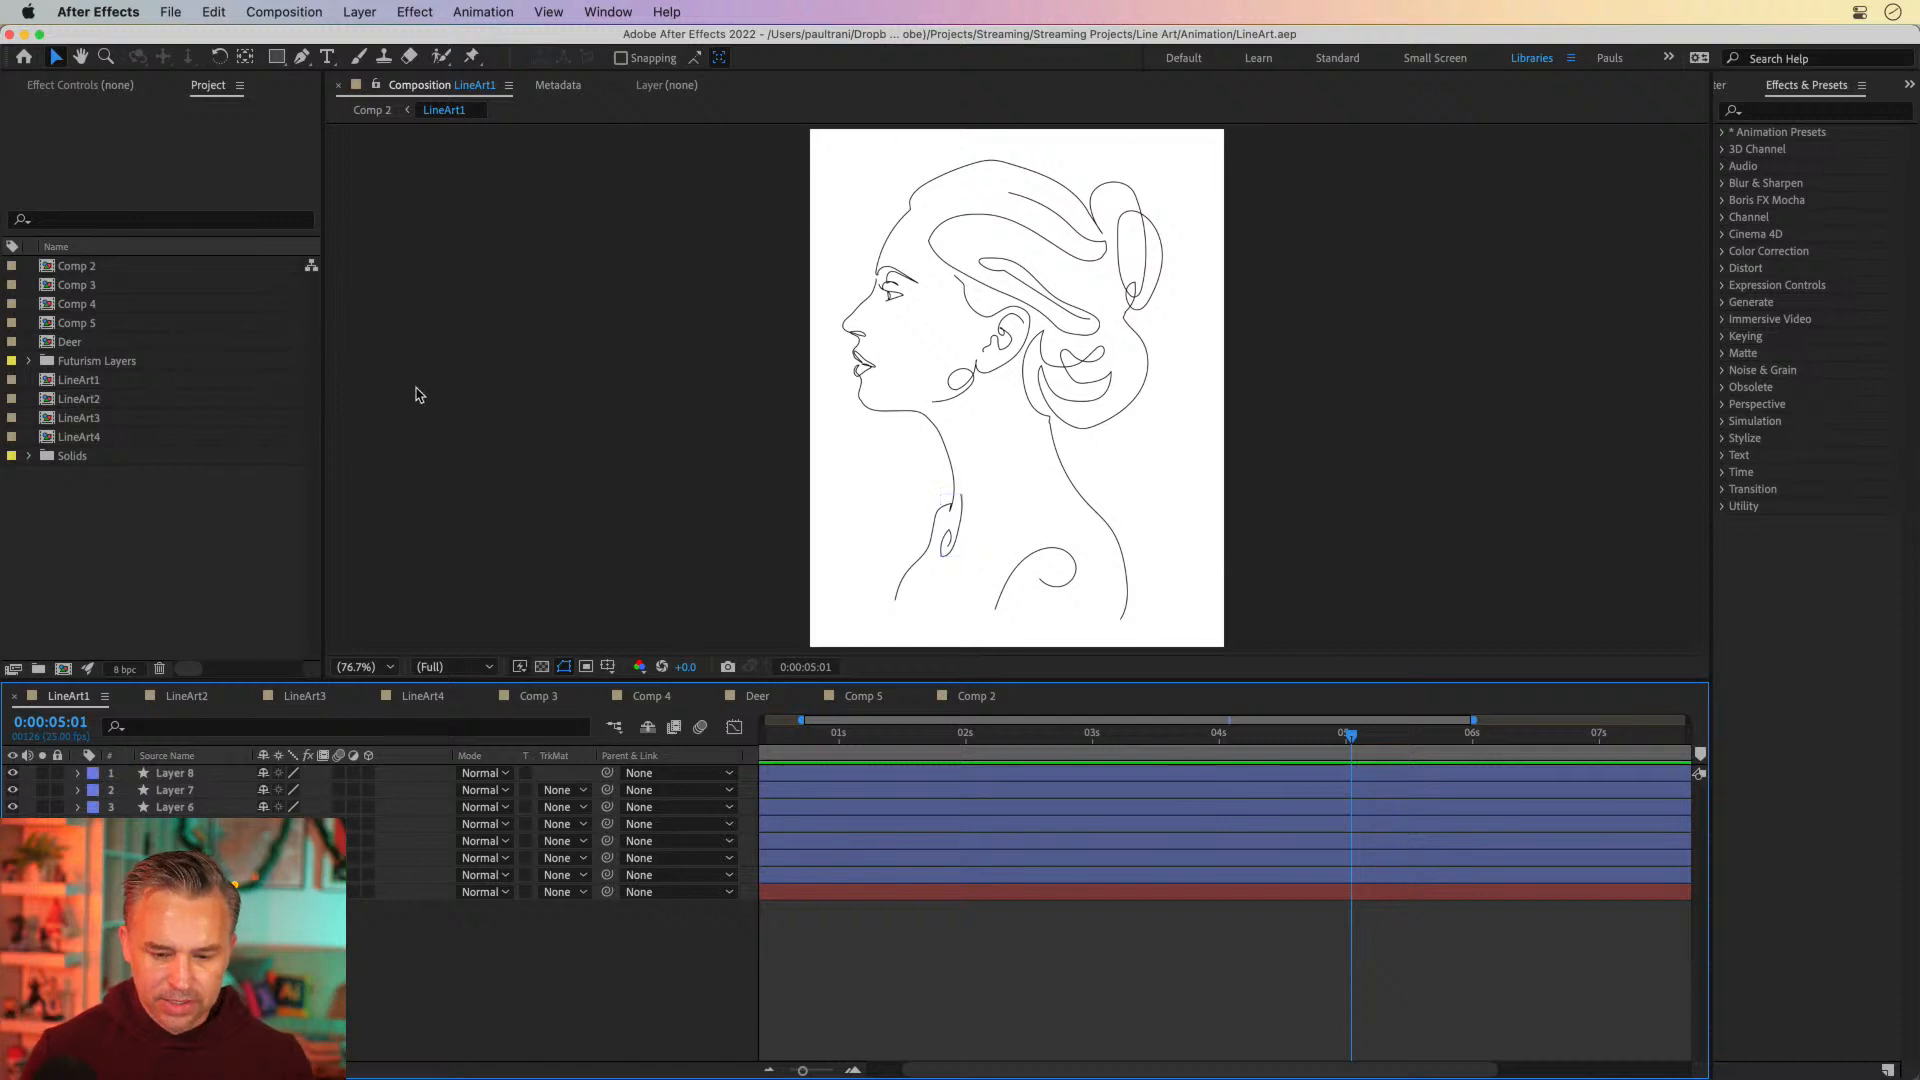
pyautogui.moveTo(929, 681); pyautogui.dragTo(929, 798)
pyautogui.moveTo(1344, 873)
pyautogui.mouseDown()
pyautogui.moveTo(815, 873)
pyautogui.moveTo(1401, 873)
pyautogui.moveTo(1329, 872)
pyautogui.mouseUp()
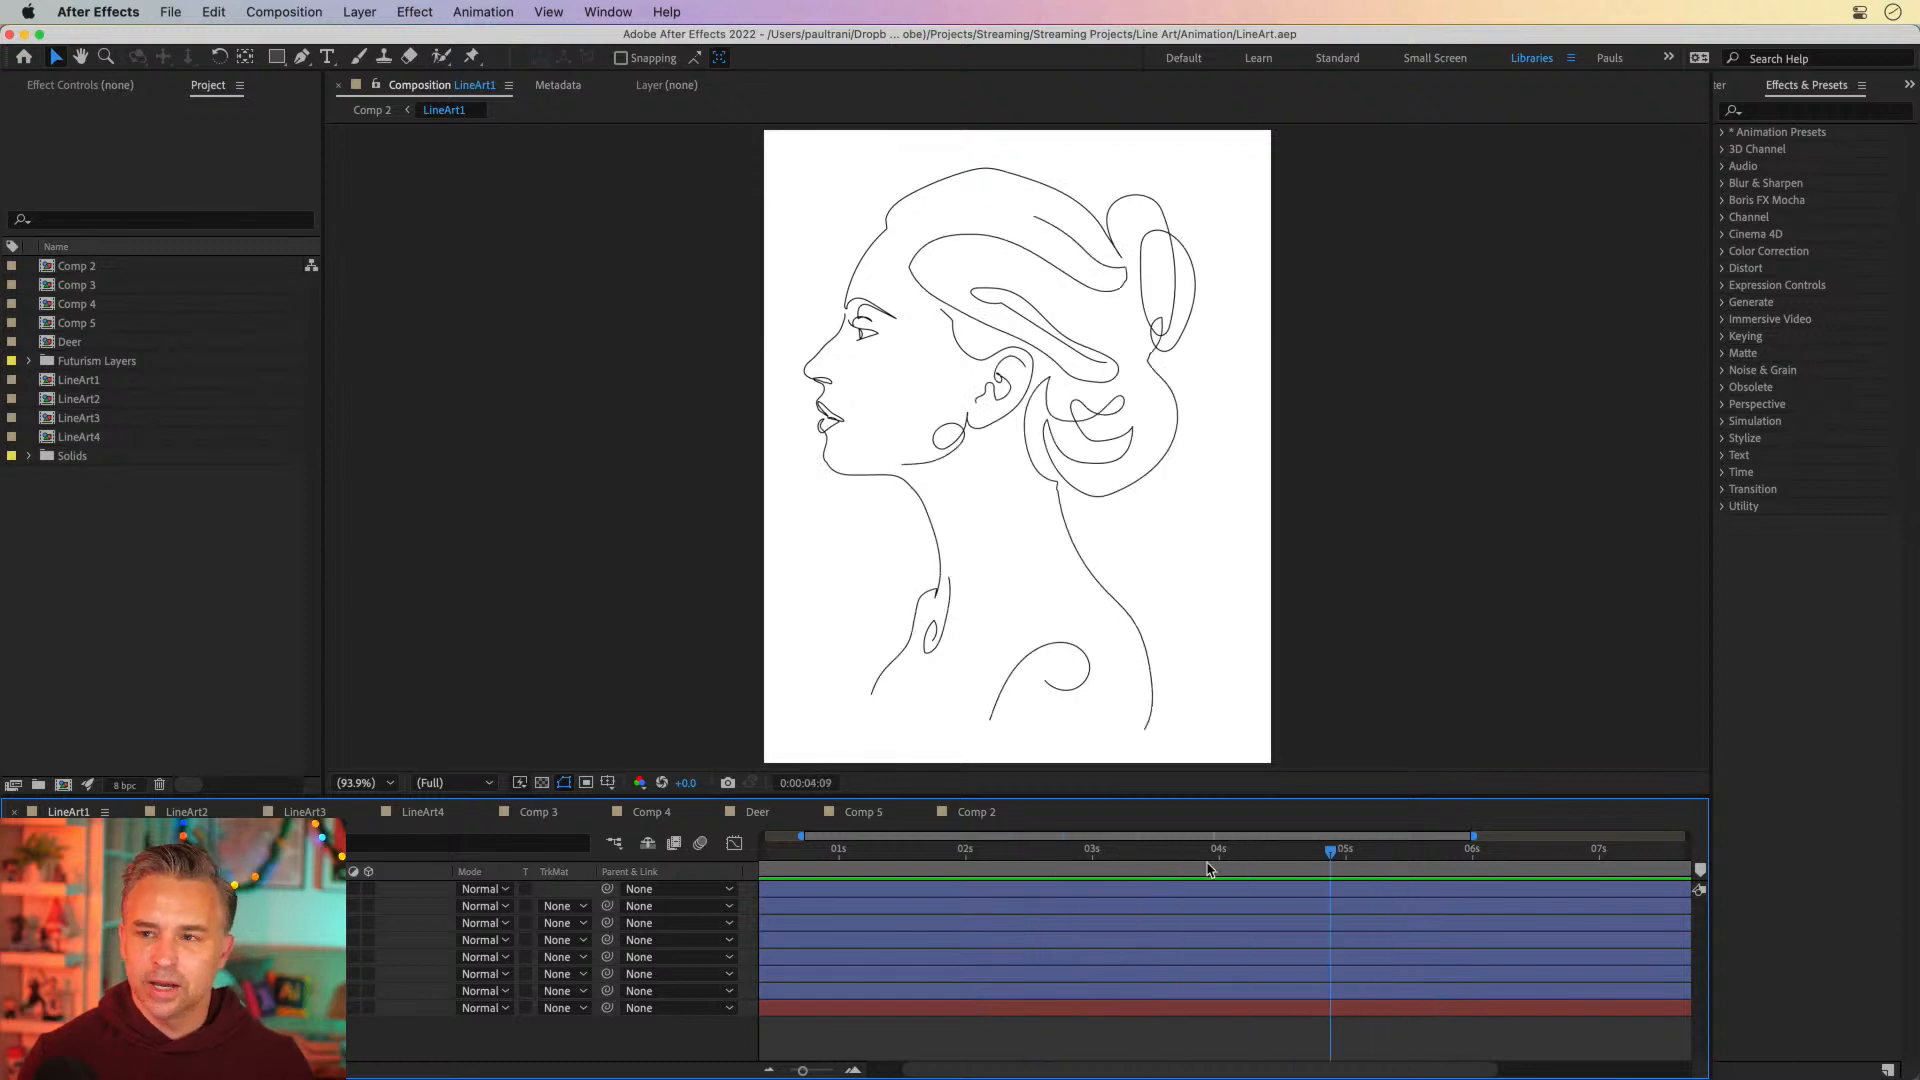
pyautogui.press('Home')
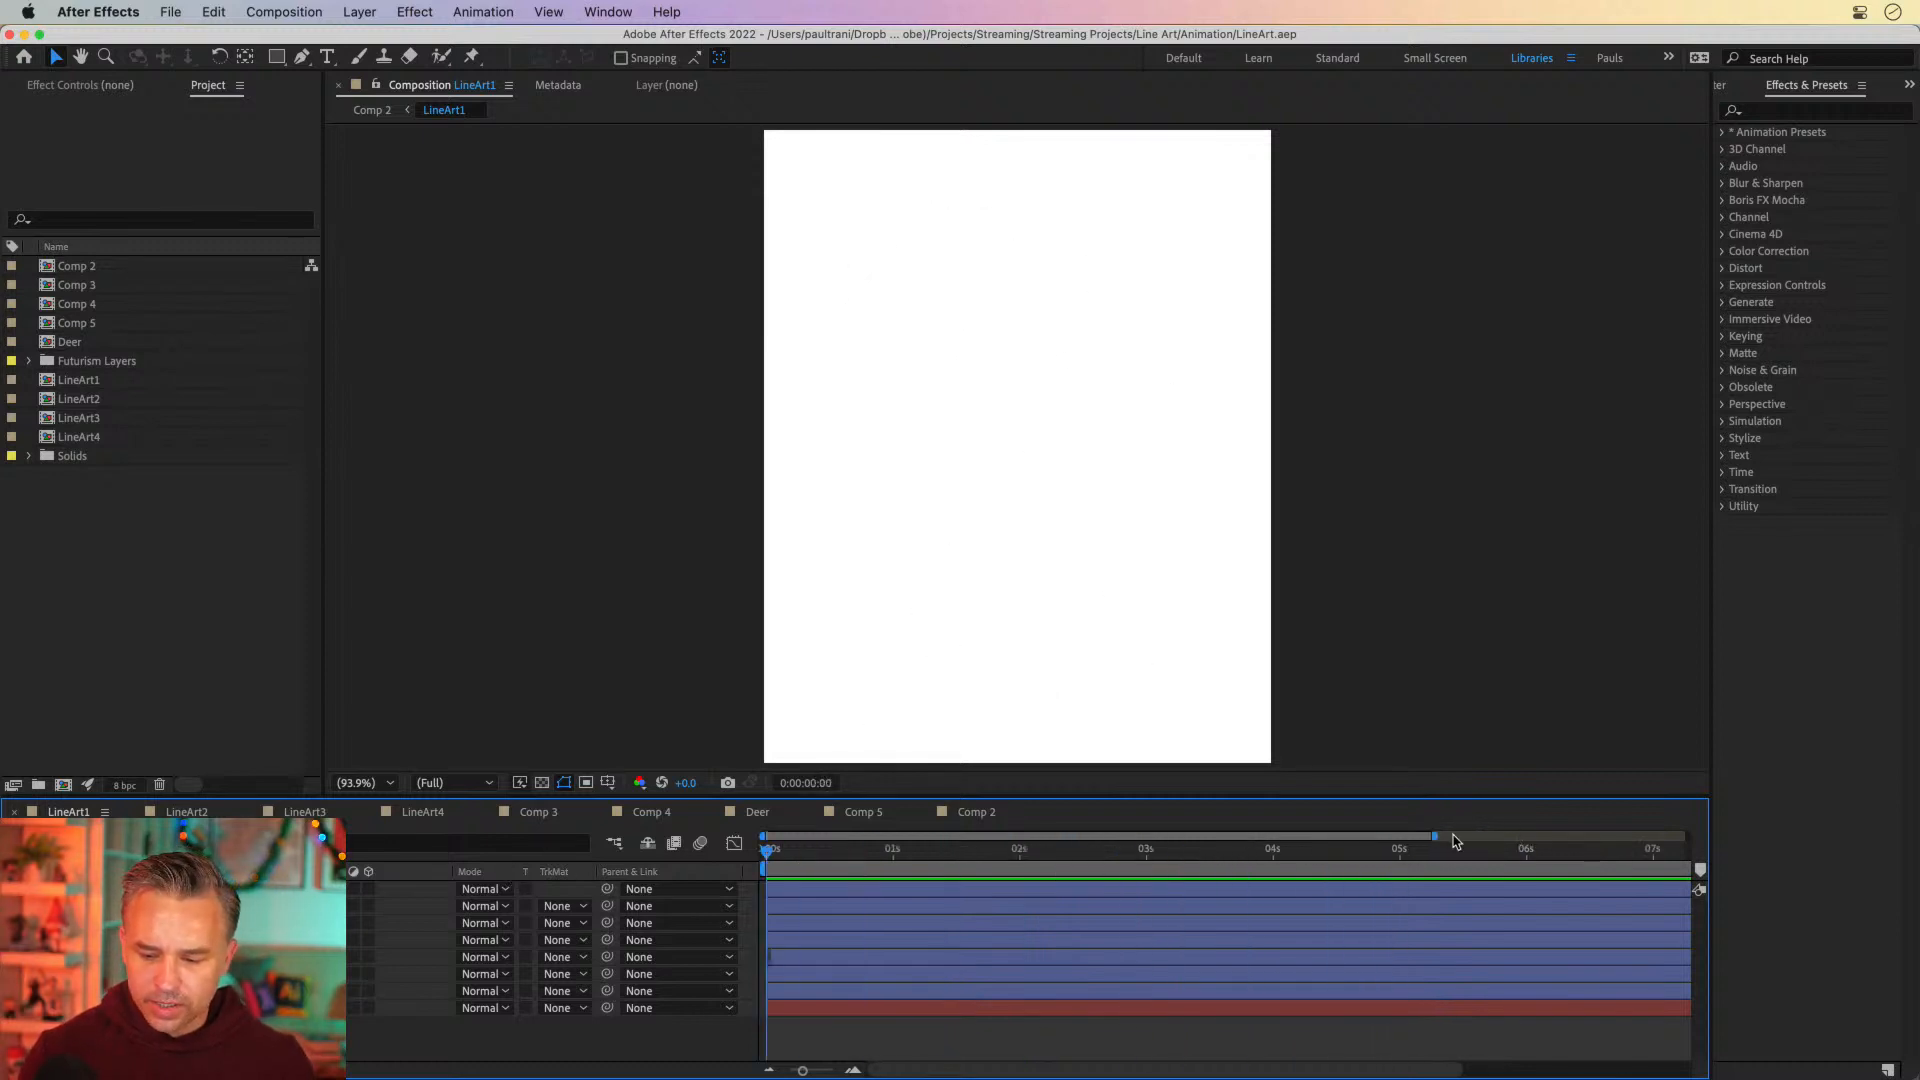
# Show the full 10-second duration in the timeline and scrub the LineArt1 animation to 0:00:04:17
pyautogui.moveTo(1432, 836); pyautogui.dragTo(1688, 836)
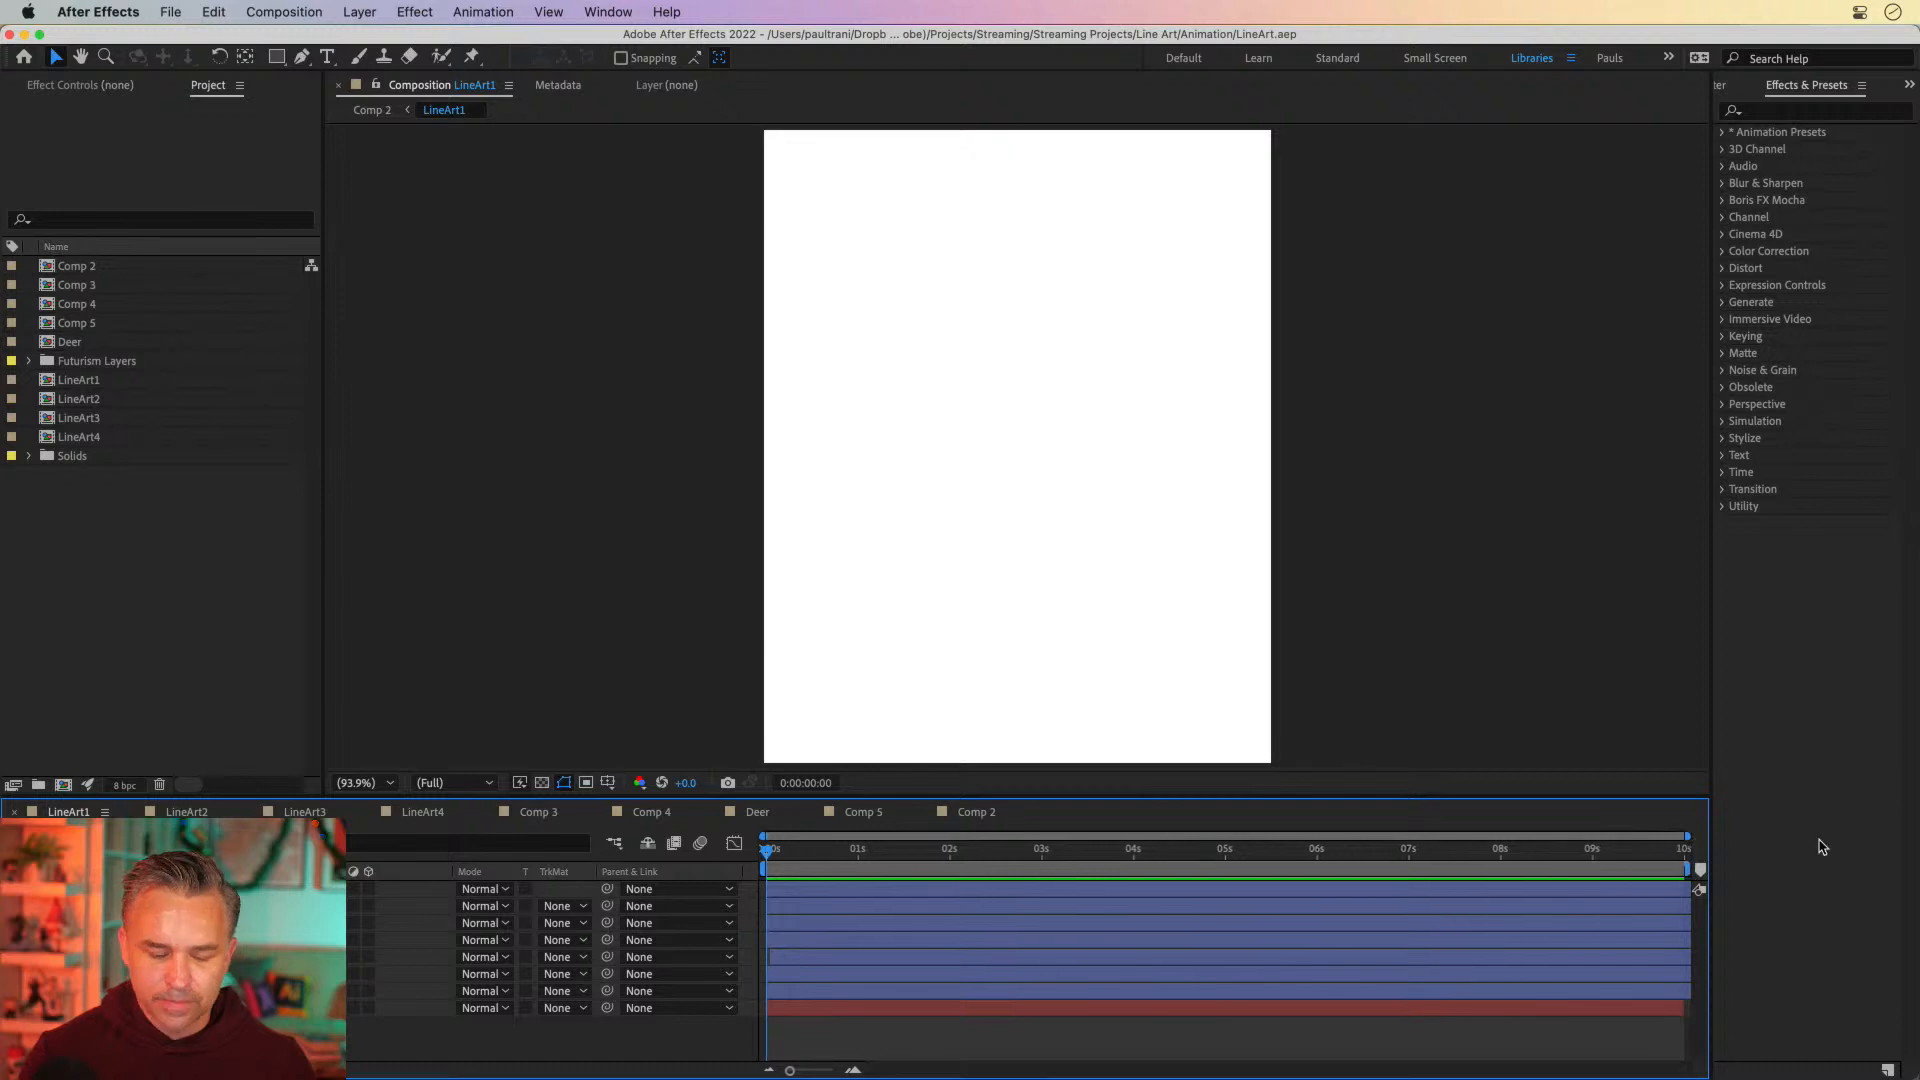
pyautogui.press('space')
pyautogui.moveTo(752, 860); pyautogui.dragTo(1197, 858)
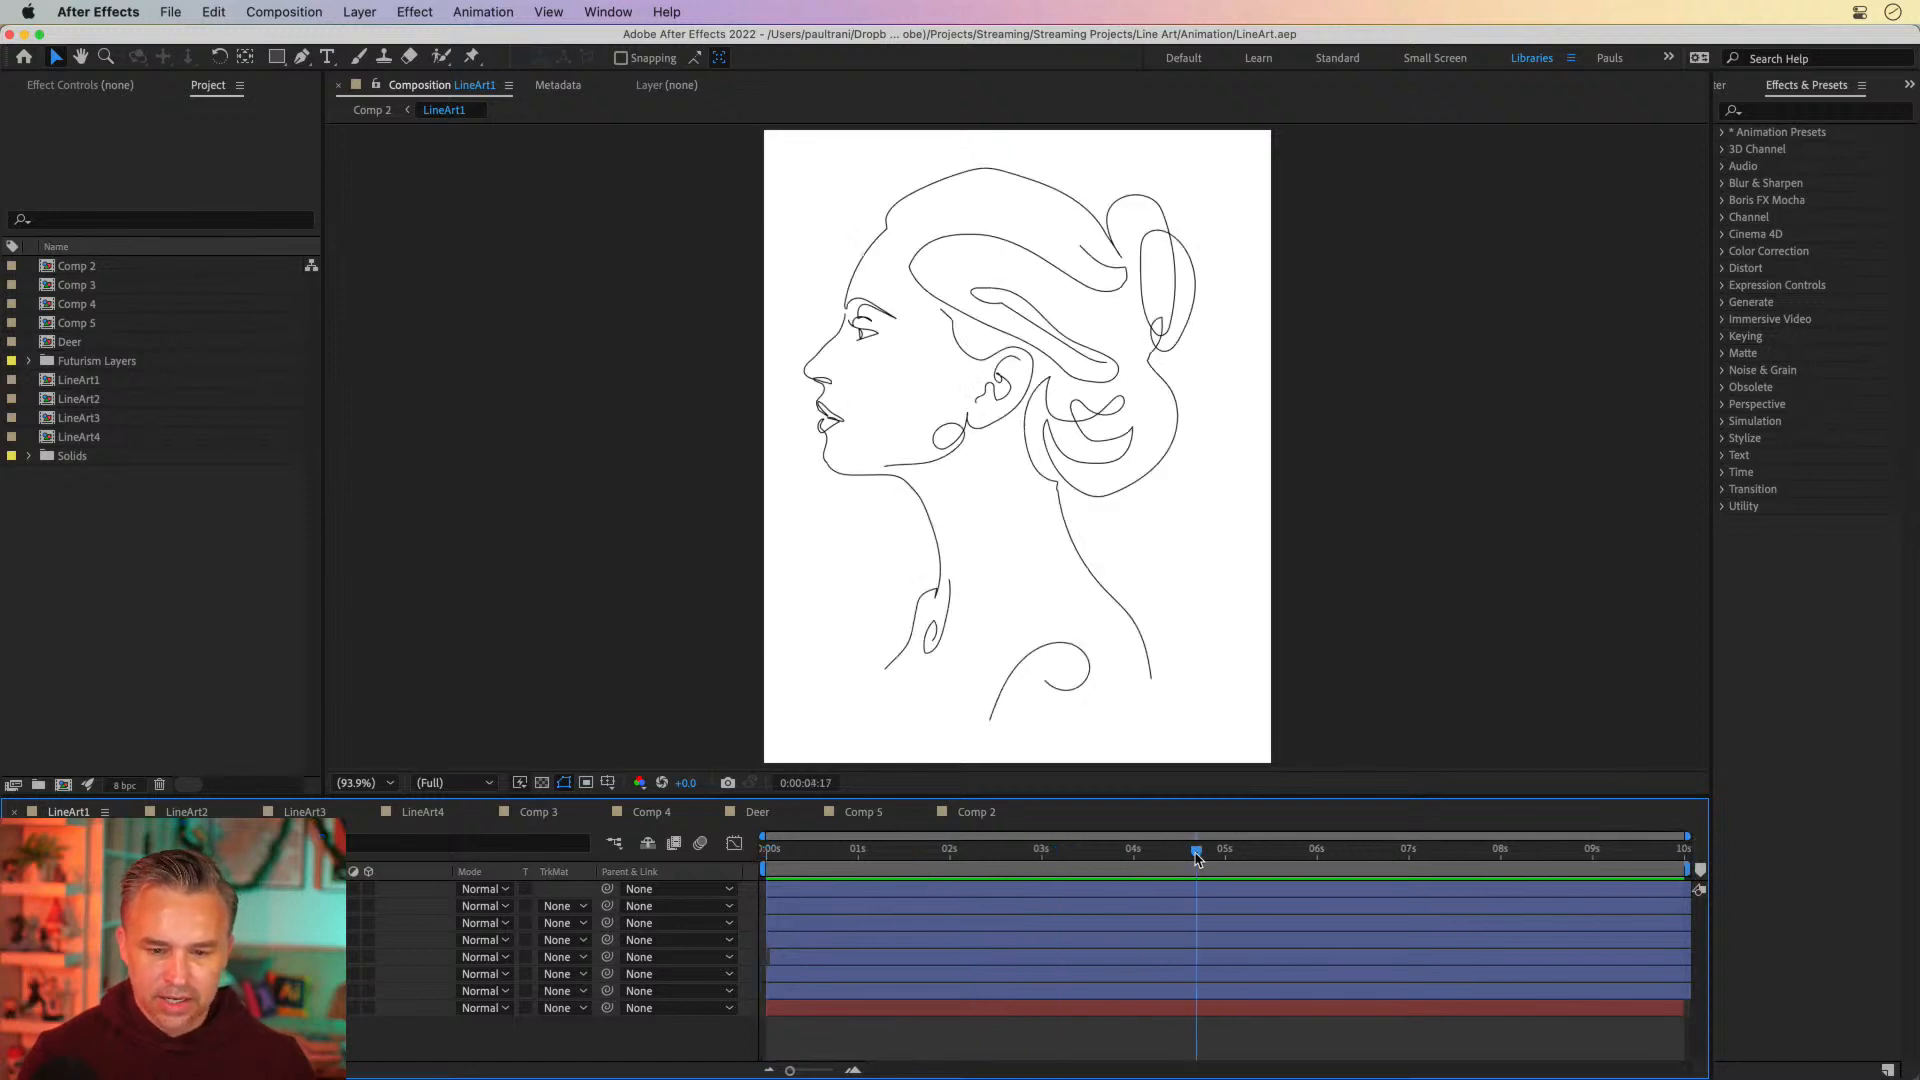
# Check the Desktop files in Finder and the Rose.ai layers in Illustrator, and return to After Effects
pyautogui.moveTo(320, 1078)
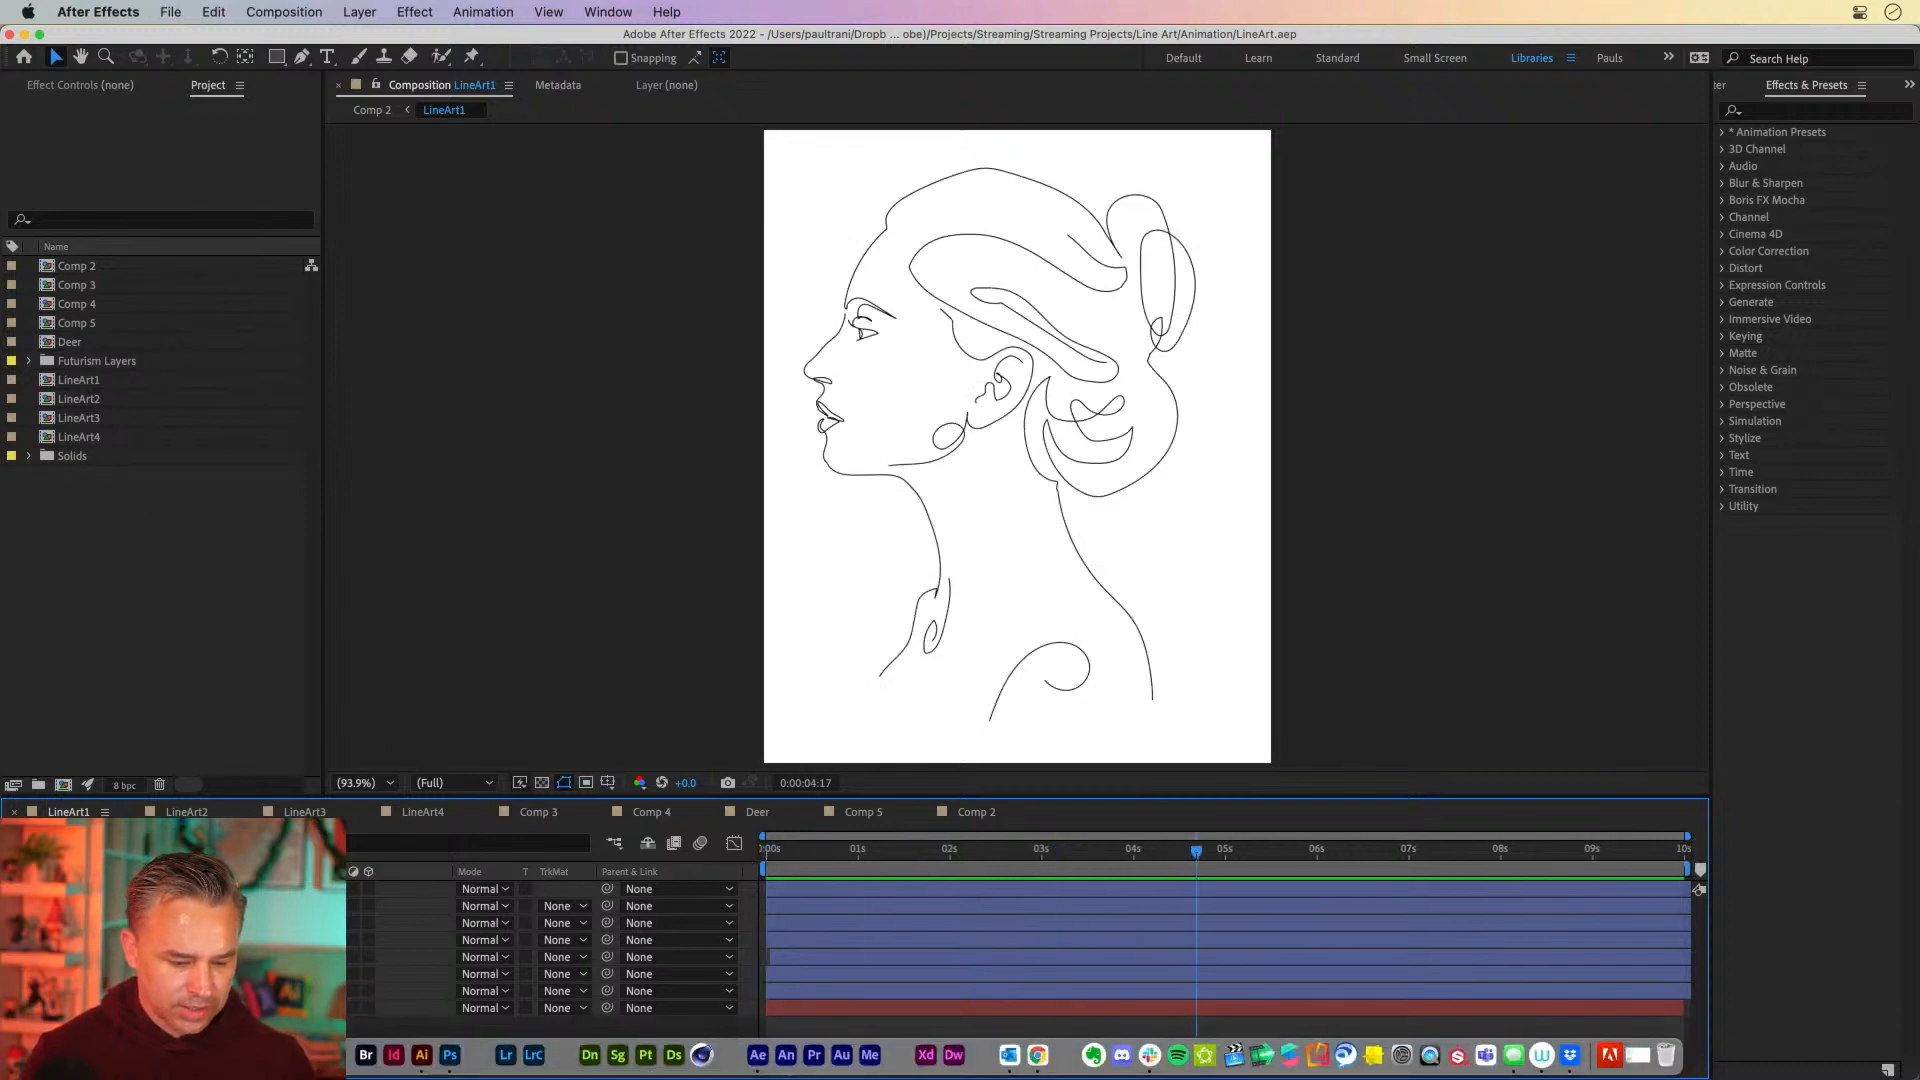
pyautogui.click(256, 1056)
pyautogui.click(480, 447)
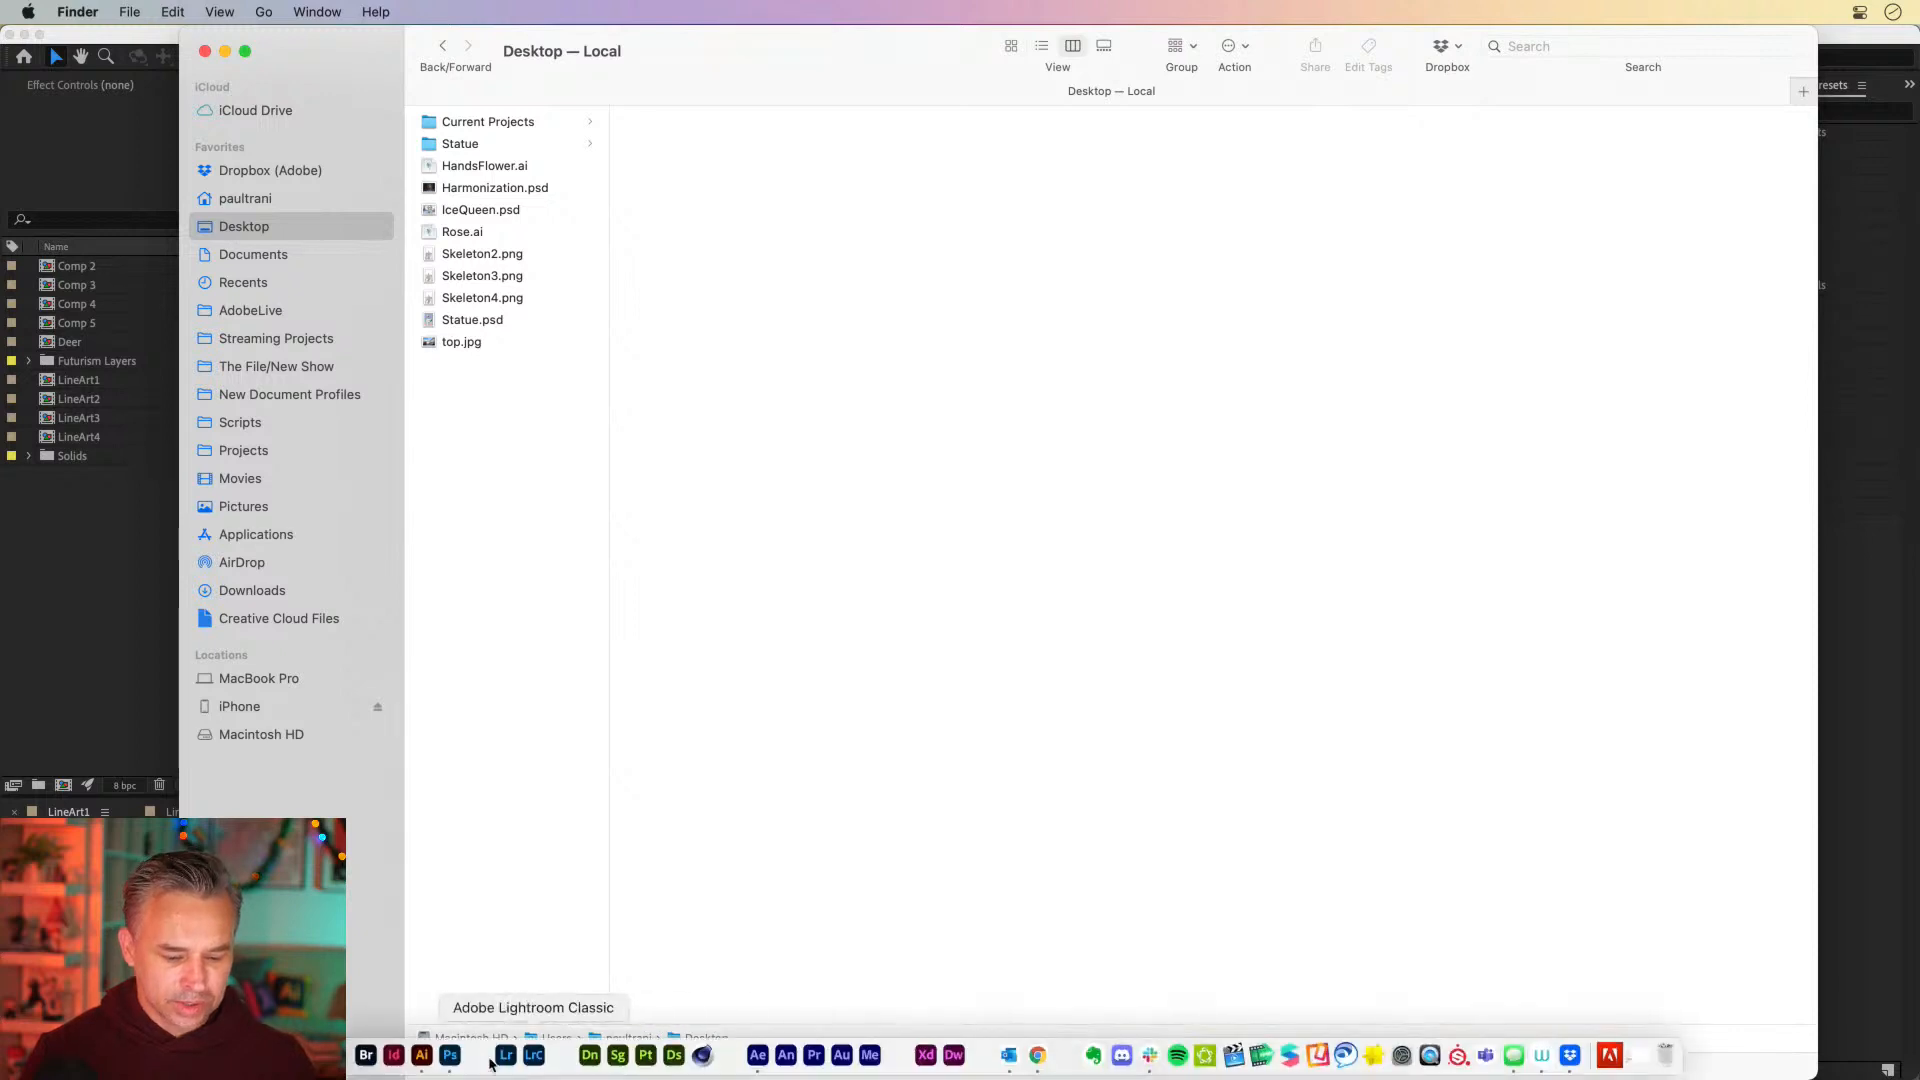
pyautogui.click(422, 1060)
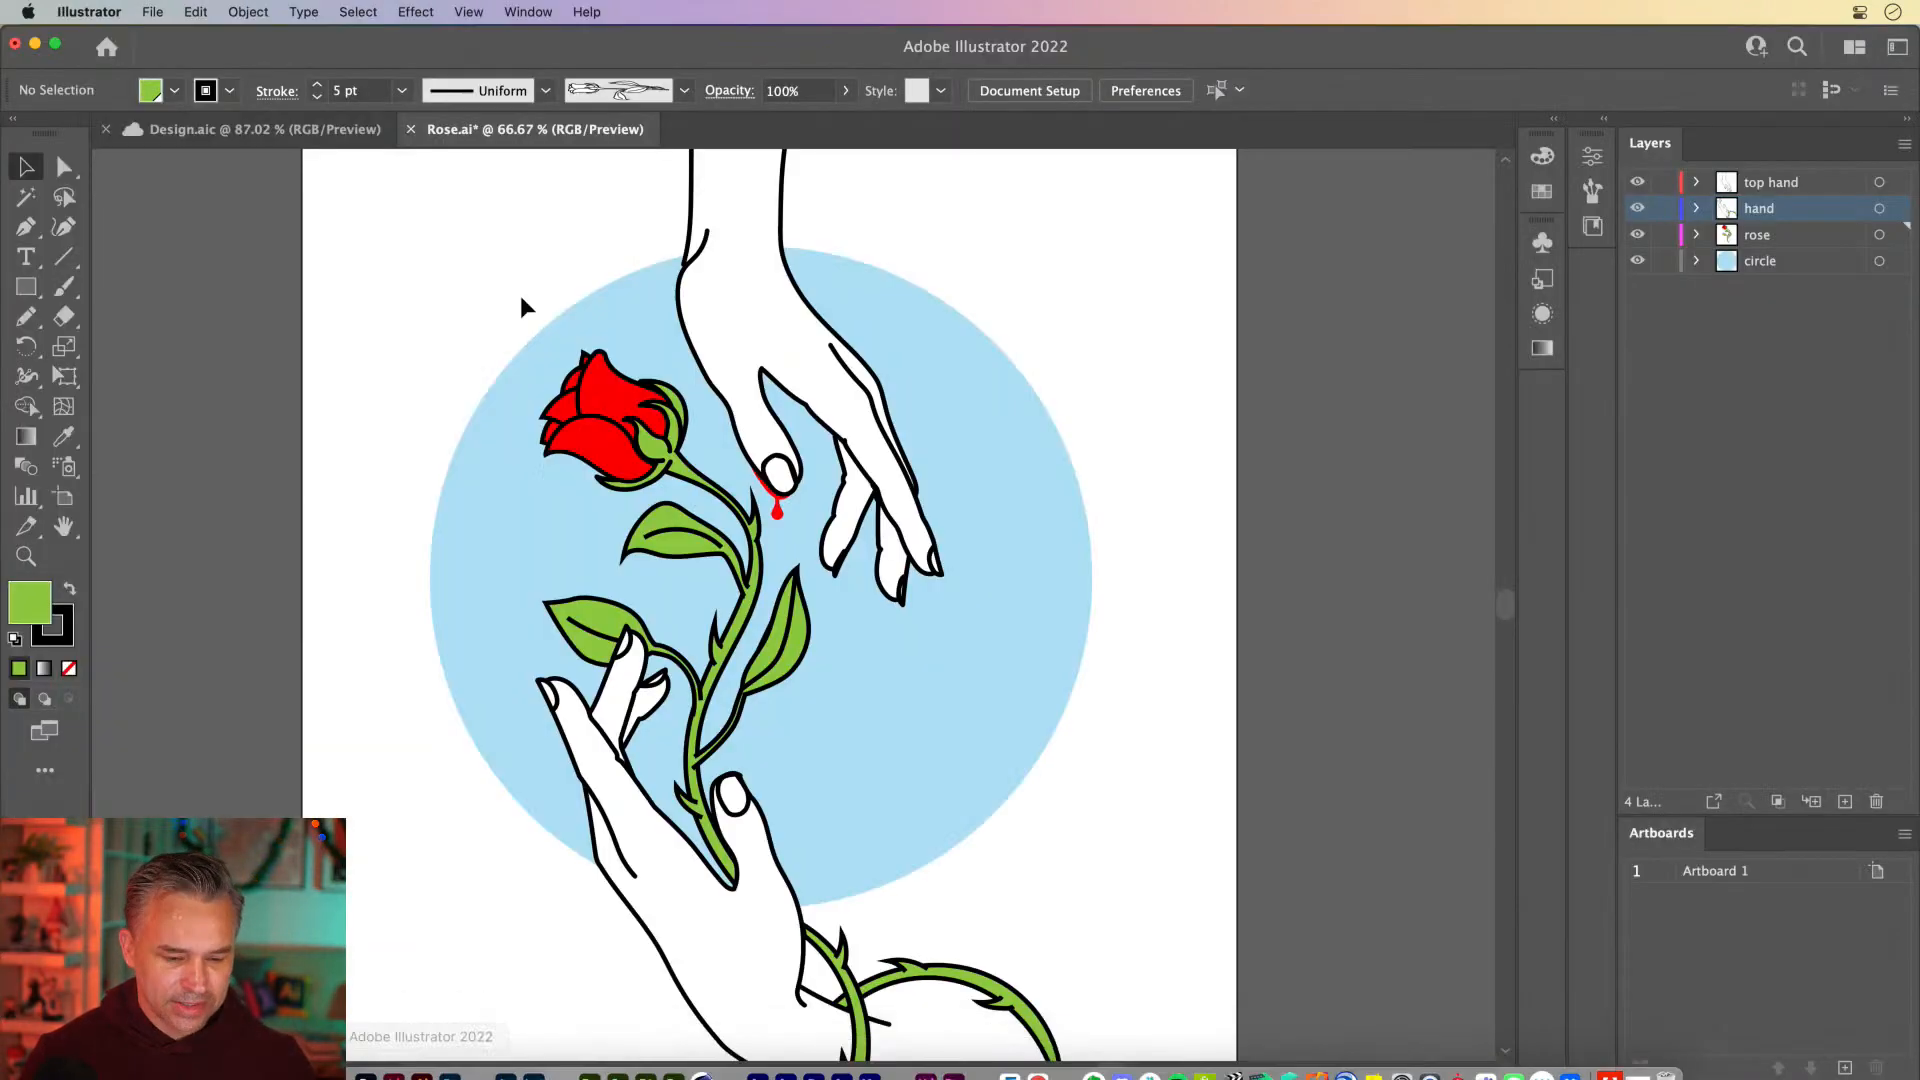
pyautogui.click(738, 302)
pyautogui.click(375, 174)
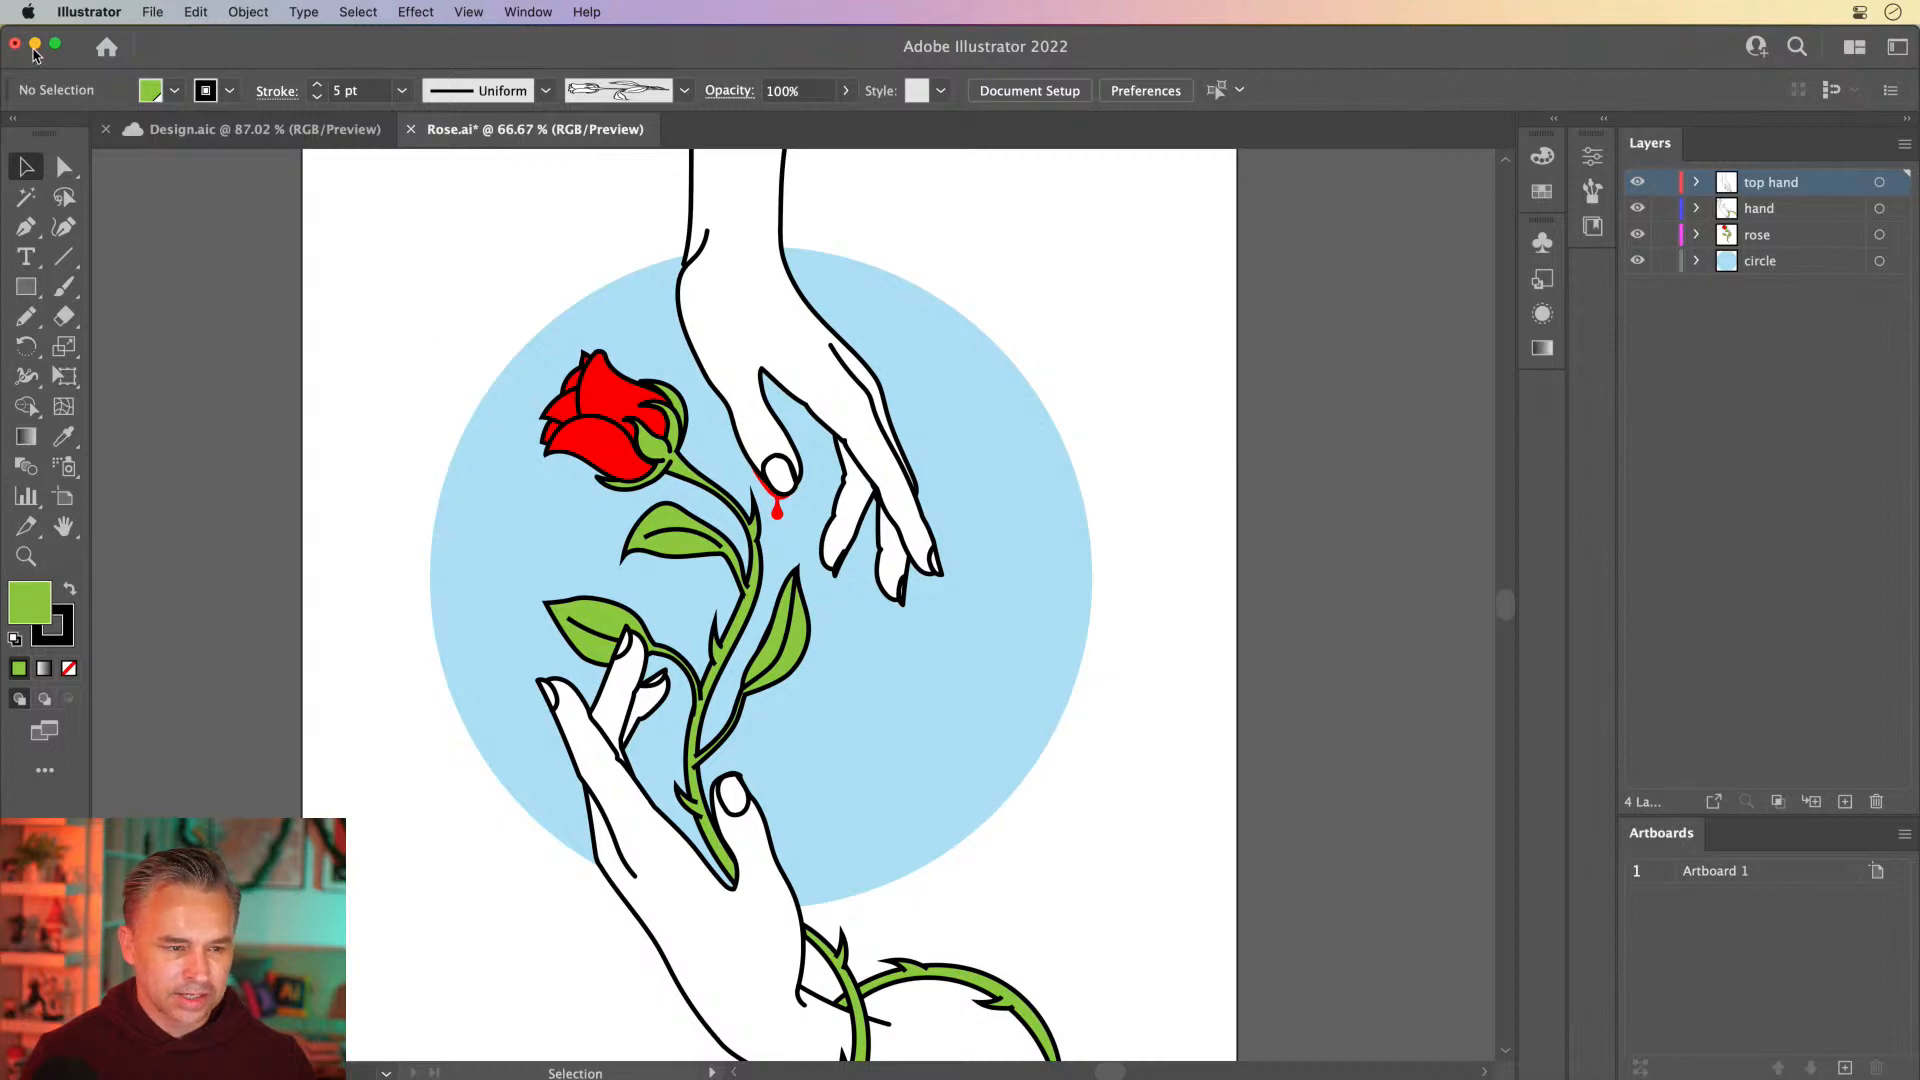
pyautogui.click(36, 44)
pyautogui.click(22, 725)
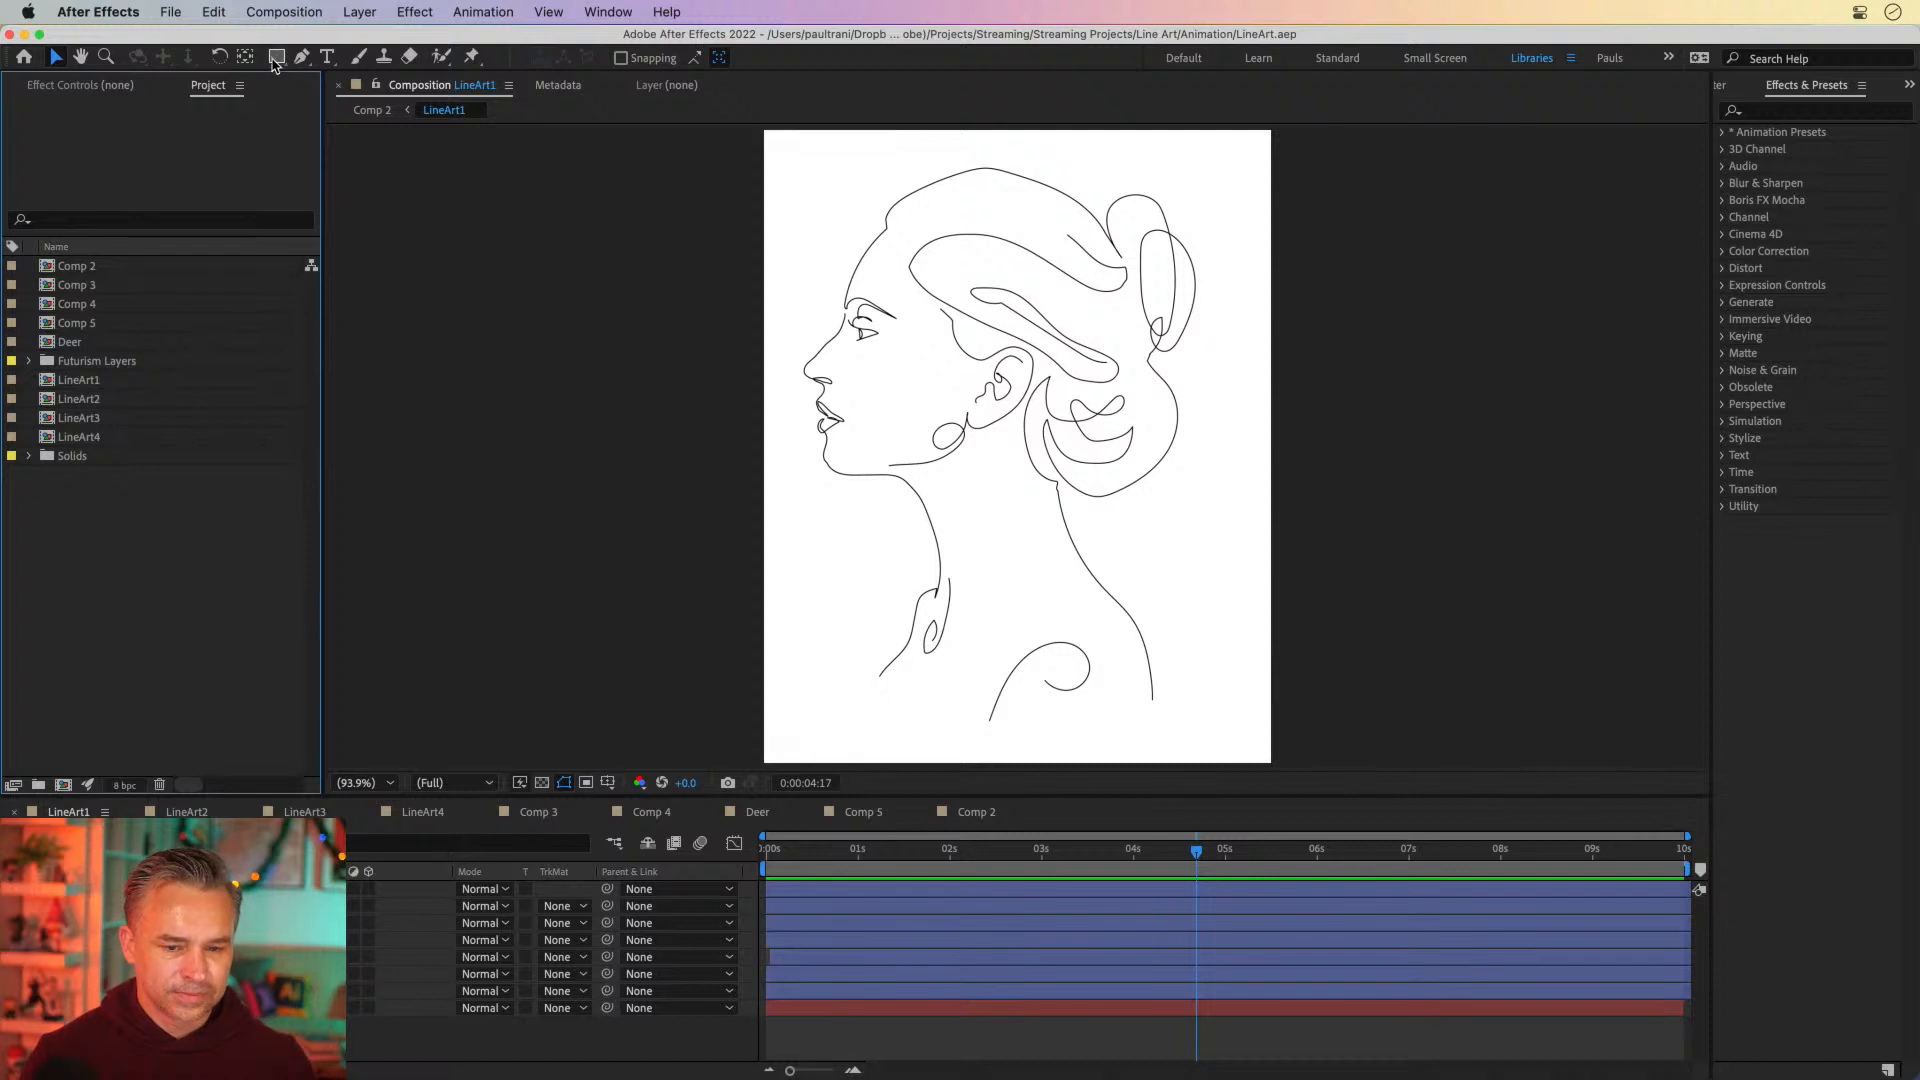
# Draw a large circle over the portrait with the Ellipse tool, using no fill and a solid 20 px stroke
pyautogui.click(275, 57)
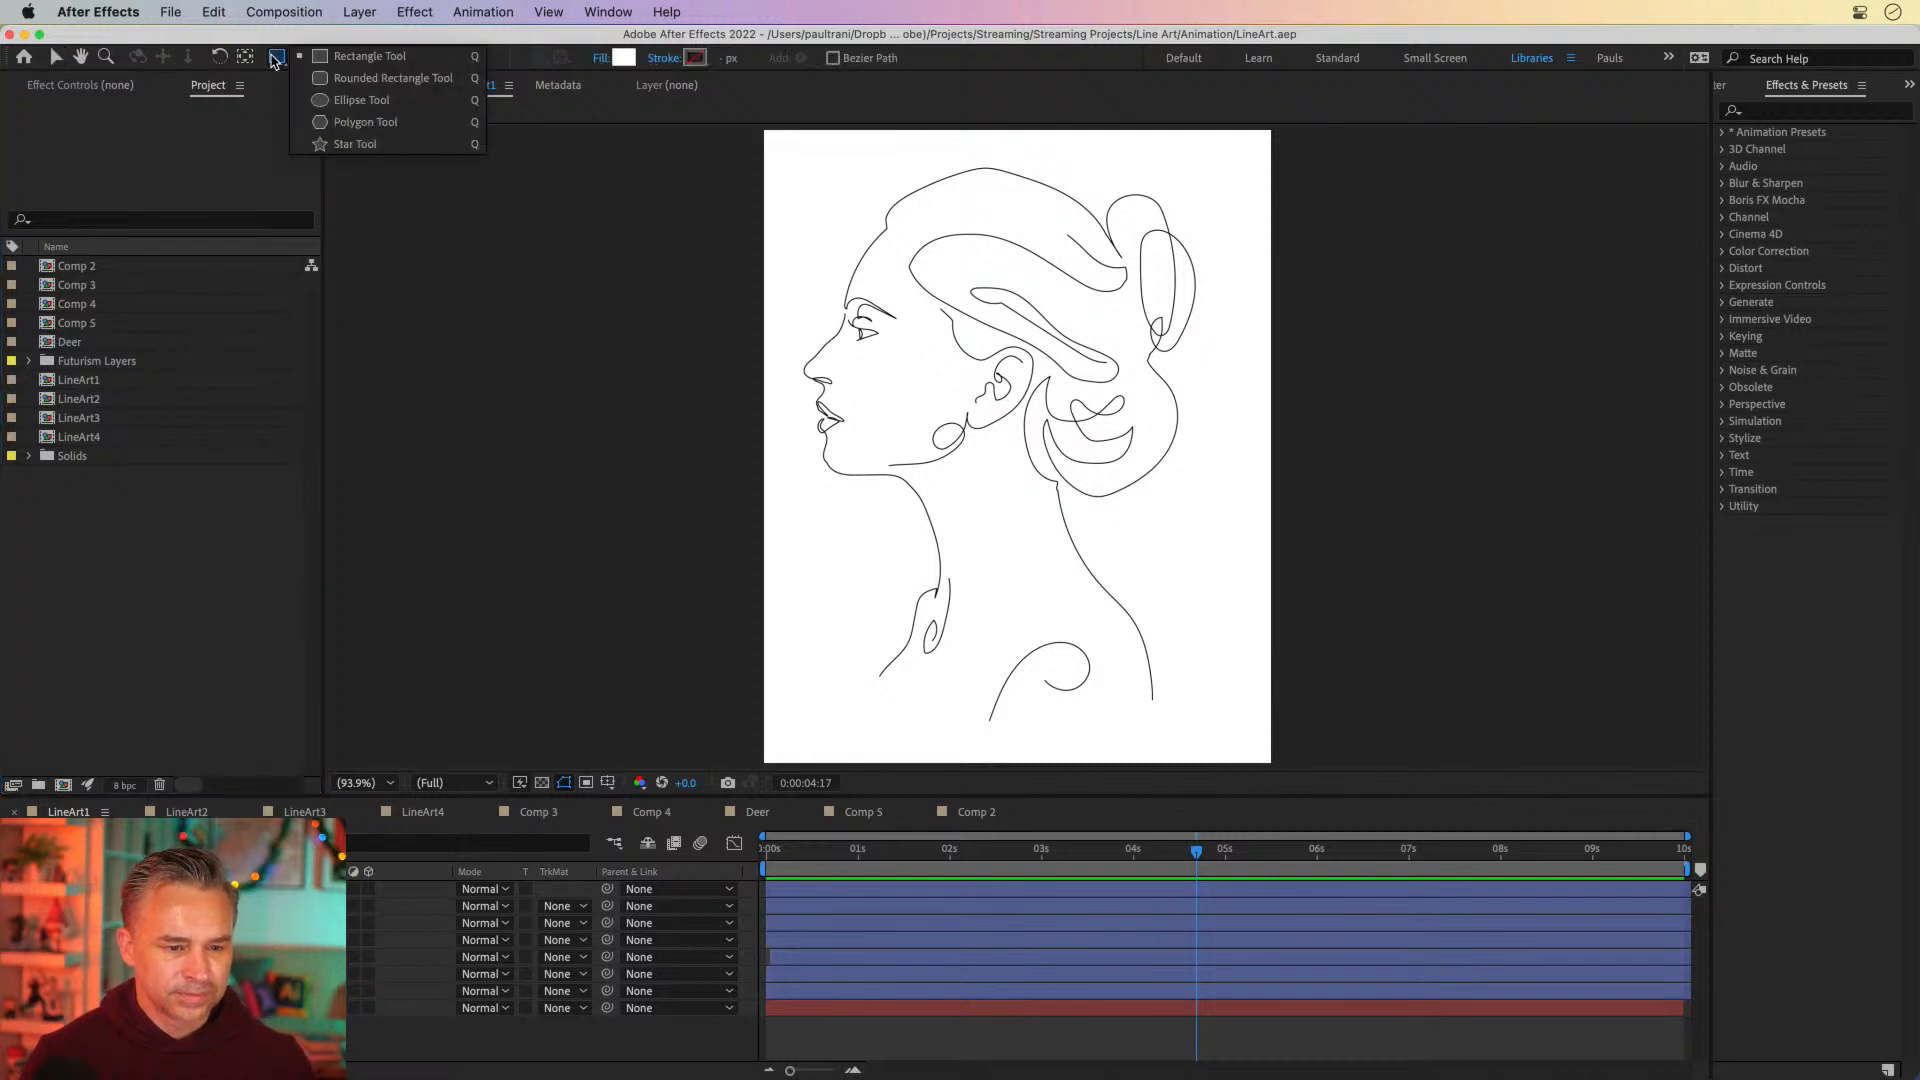
pyautogui.click(364, 100)
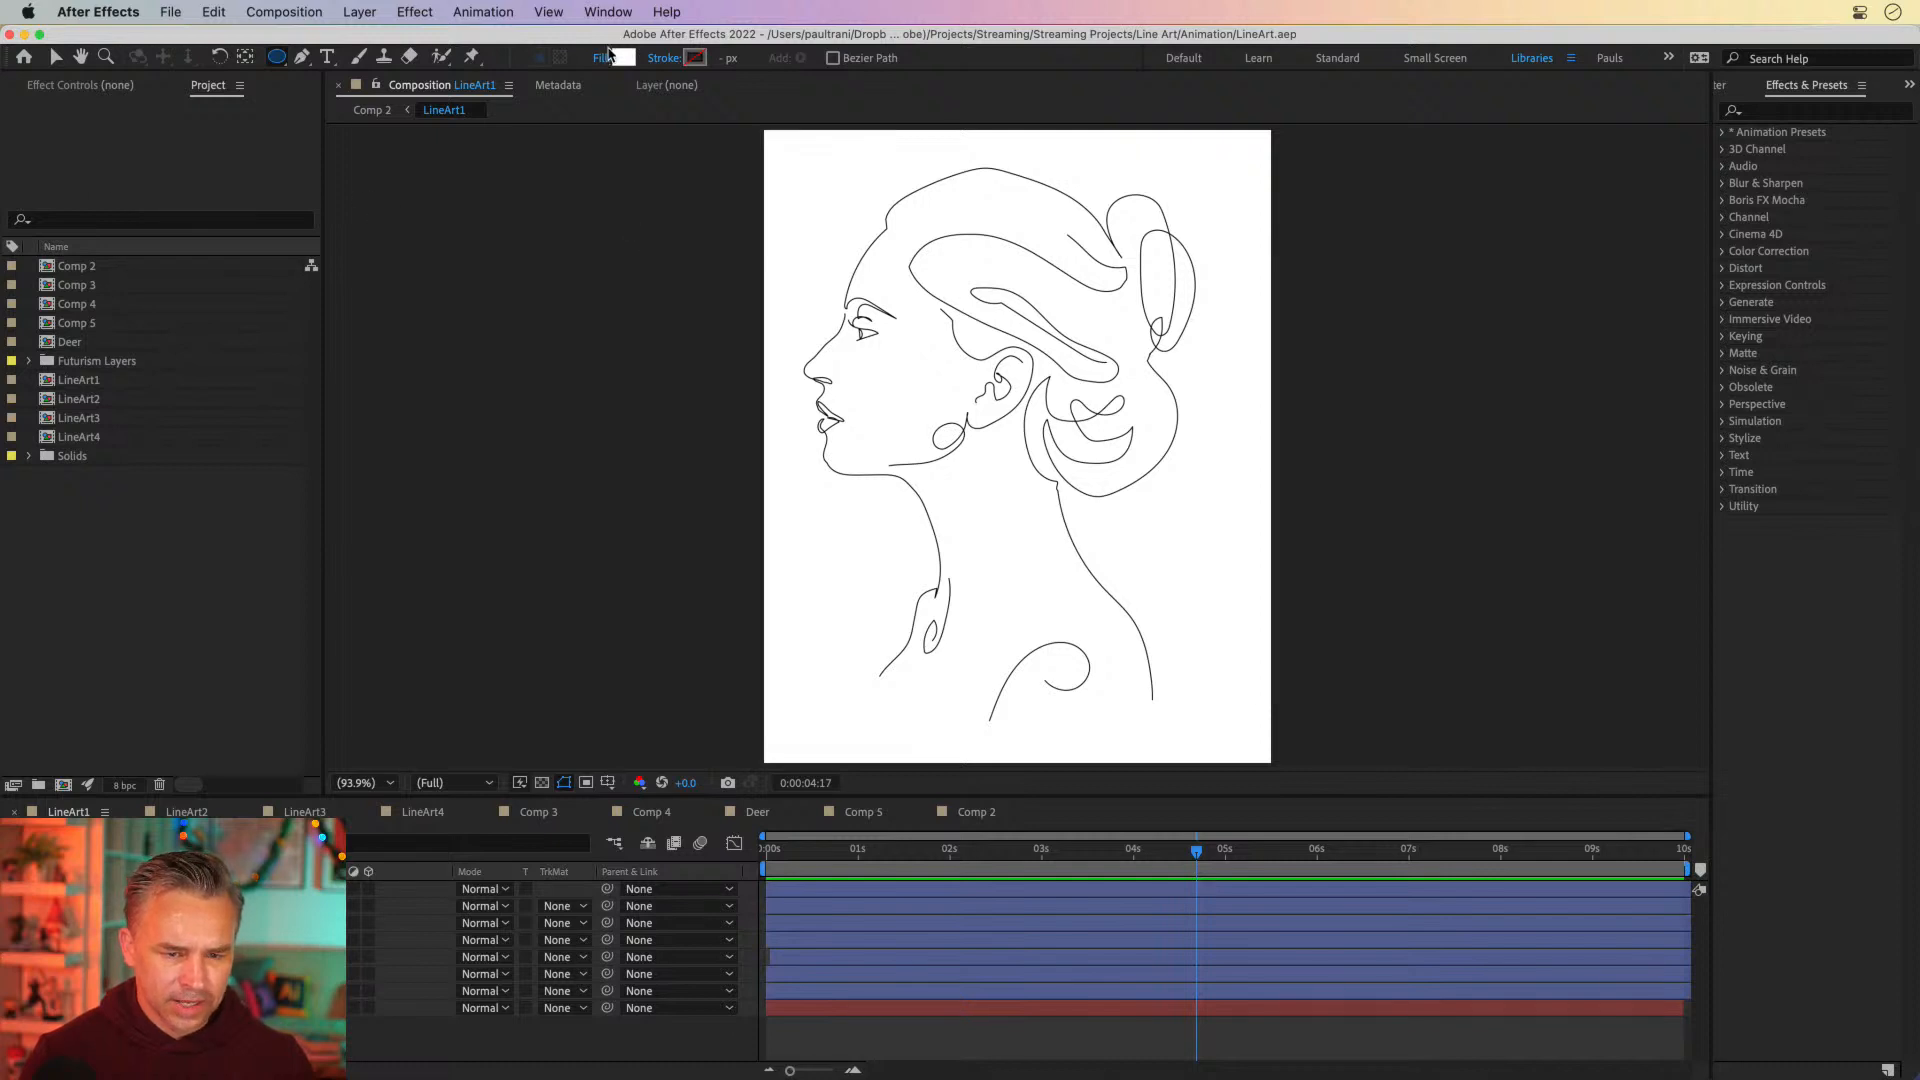
pyautogui.click(600, 60)
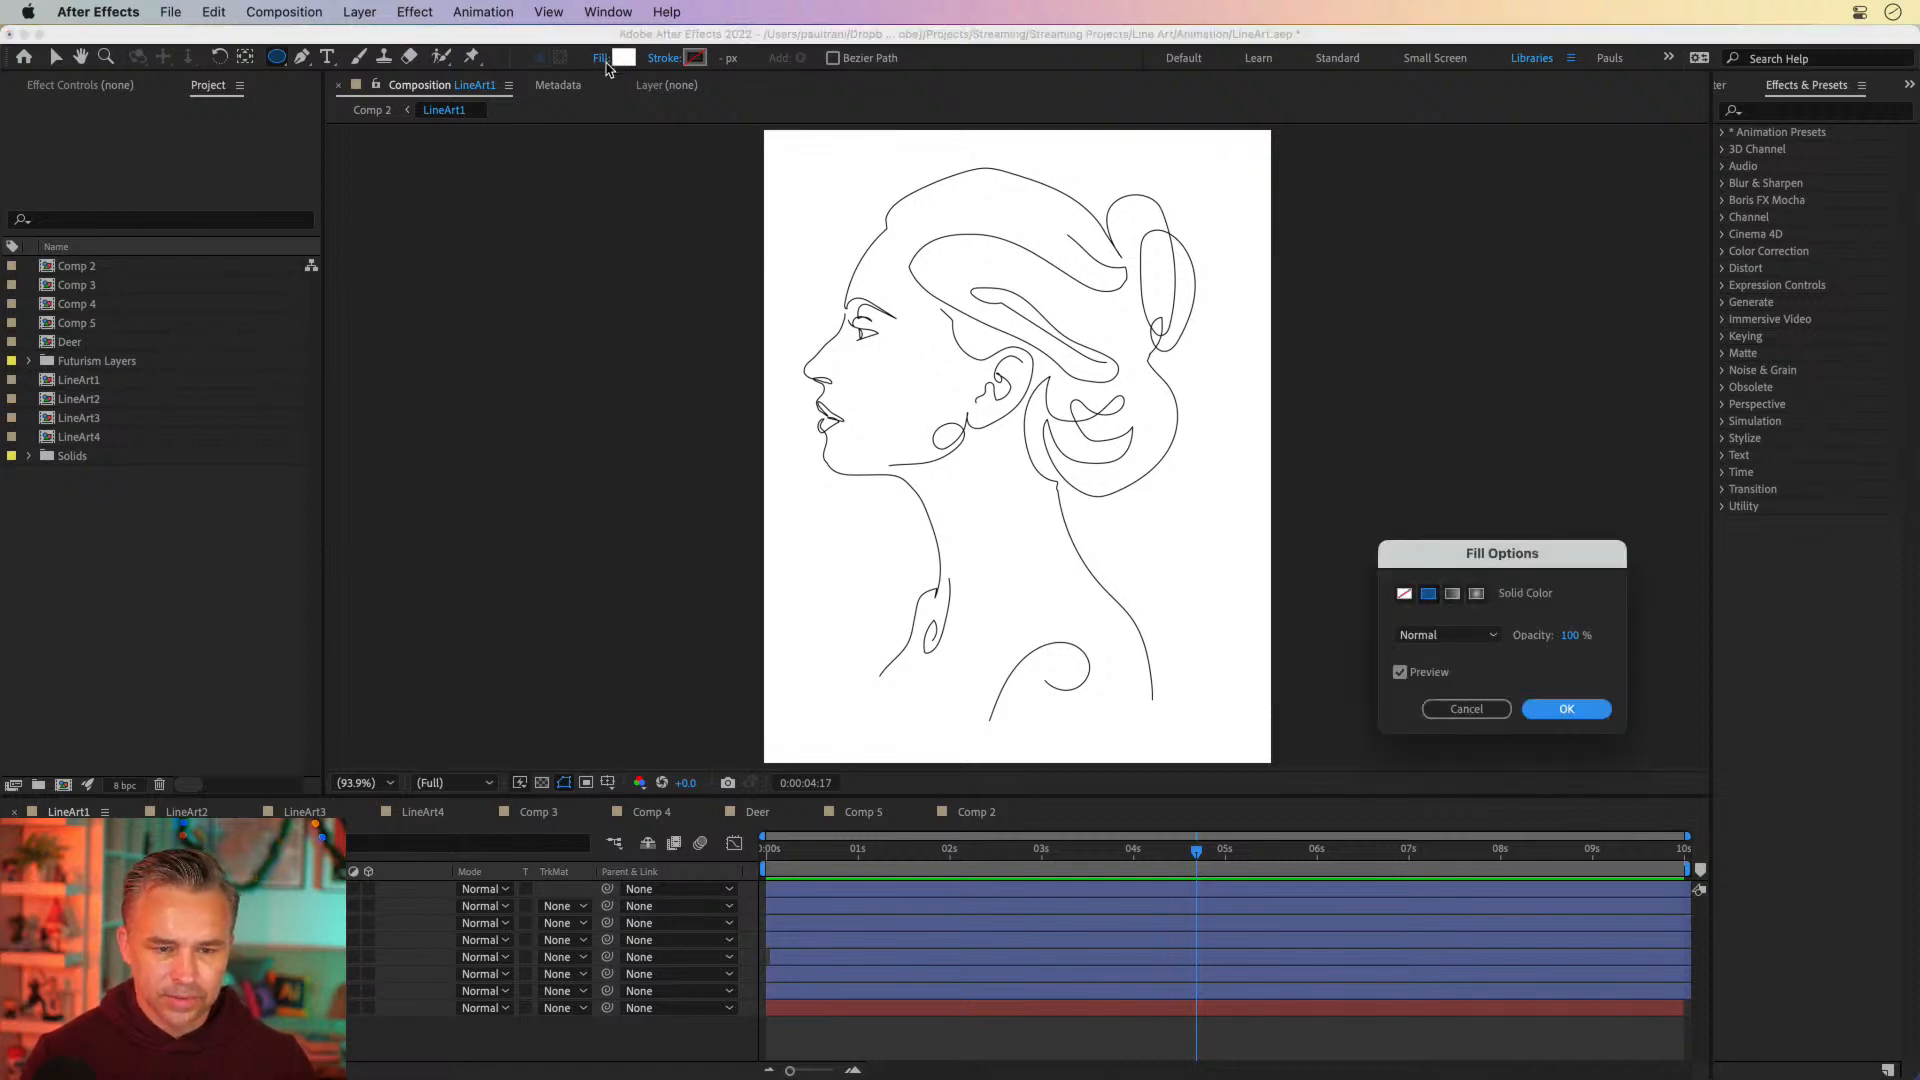
pyautogui.click(1405, 595)
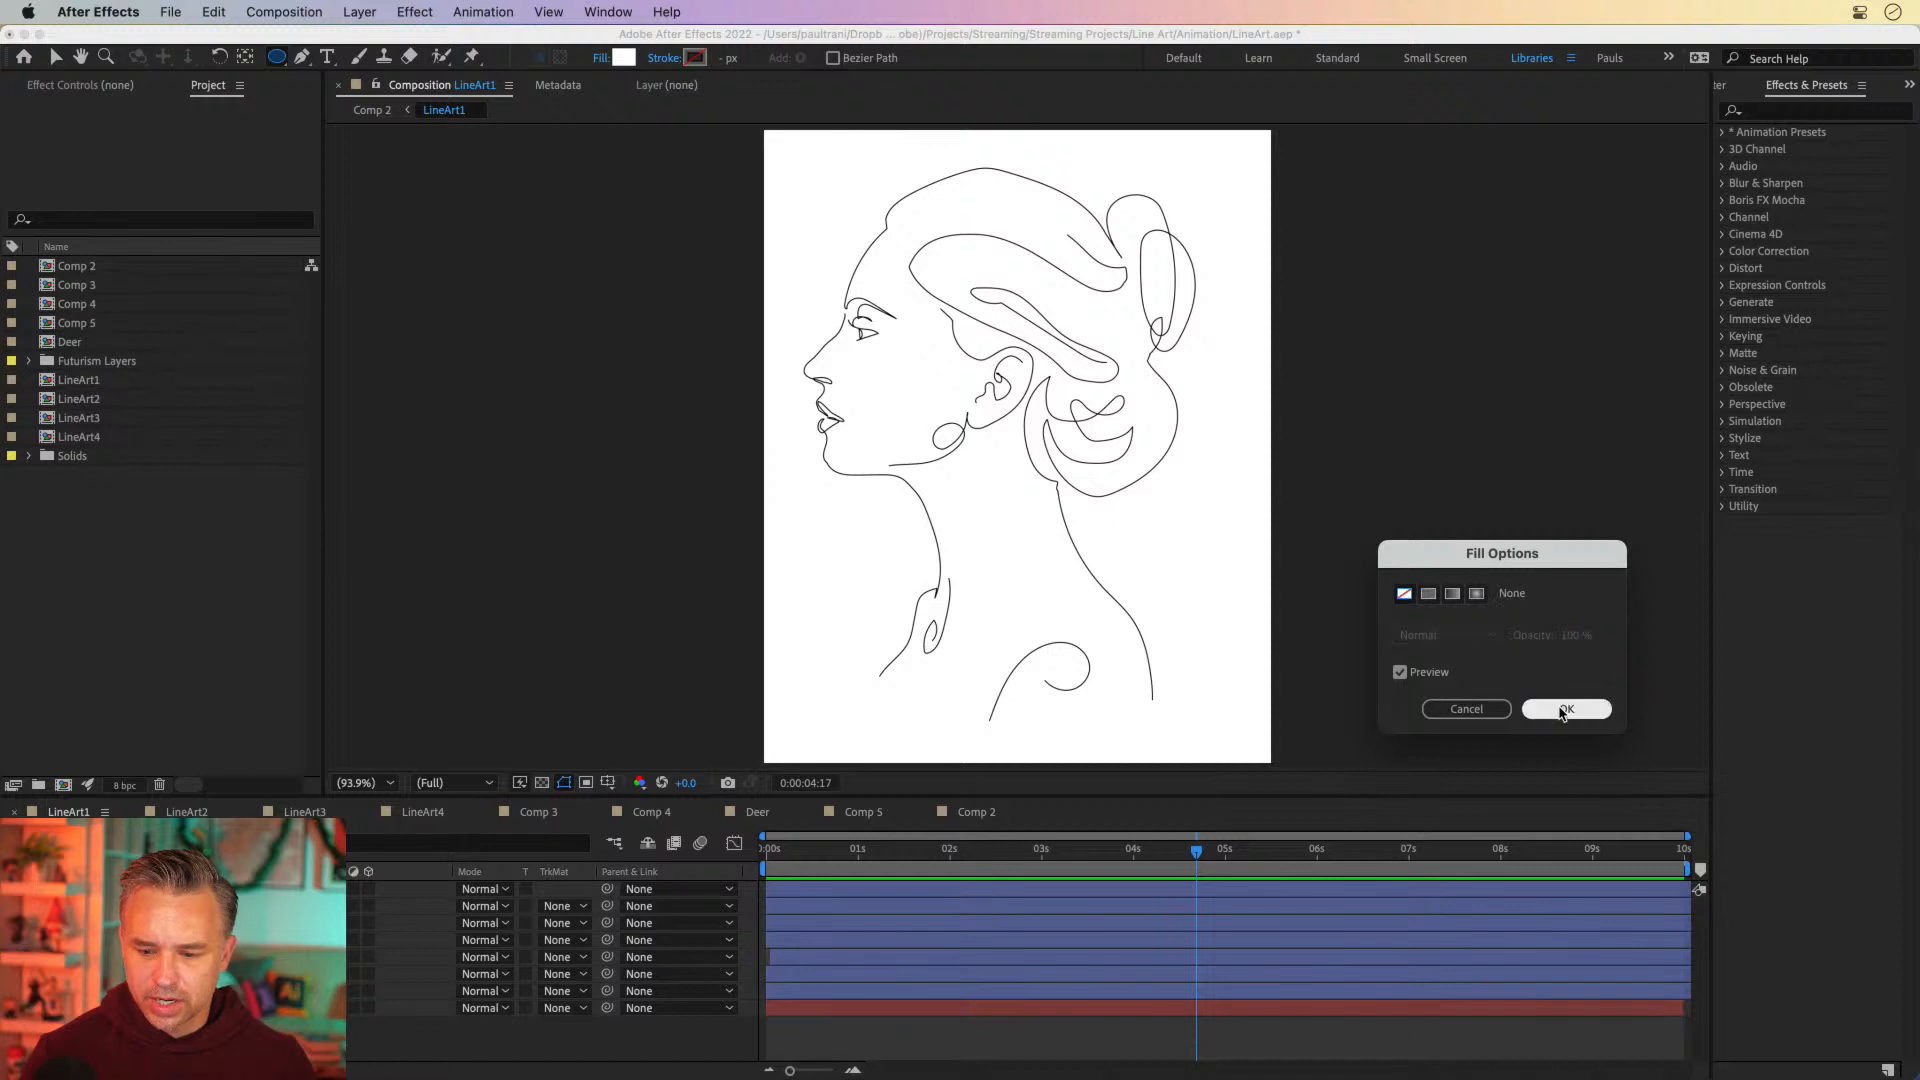
pyautogui.click(1565, 708)
pyautogui.click(666, 58)
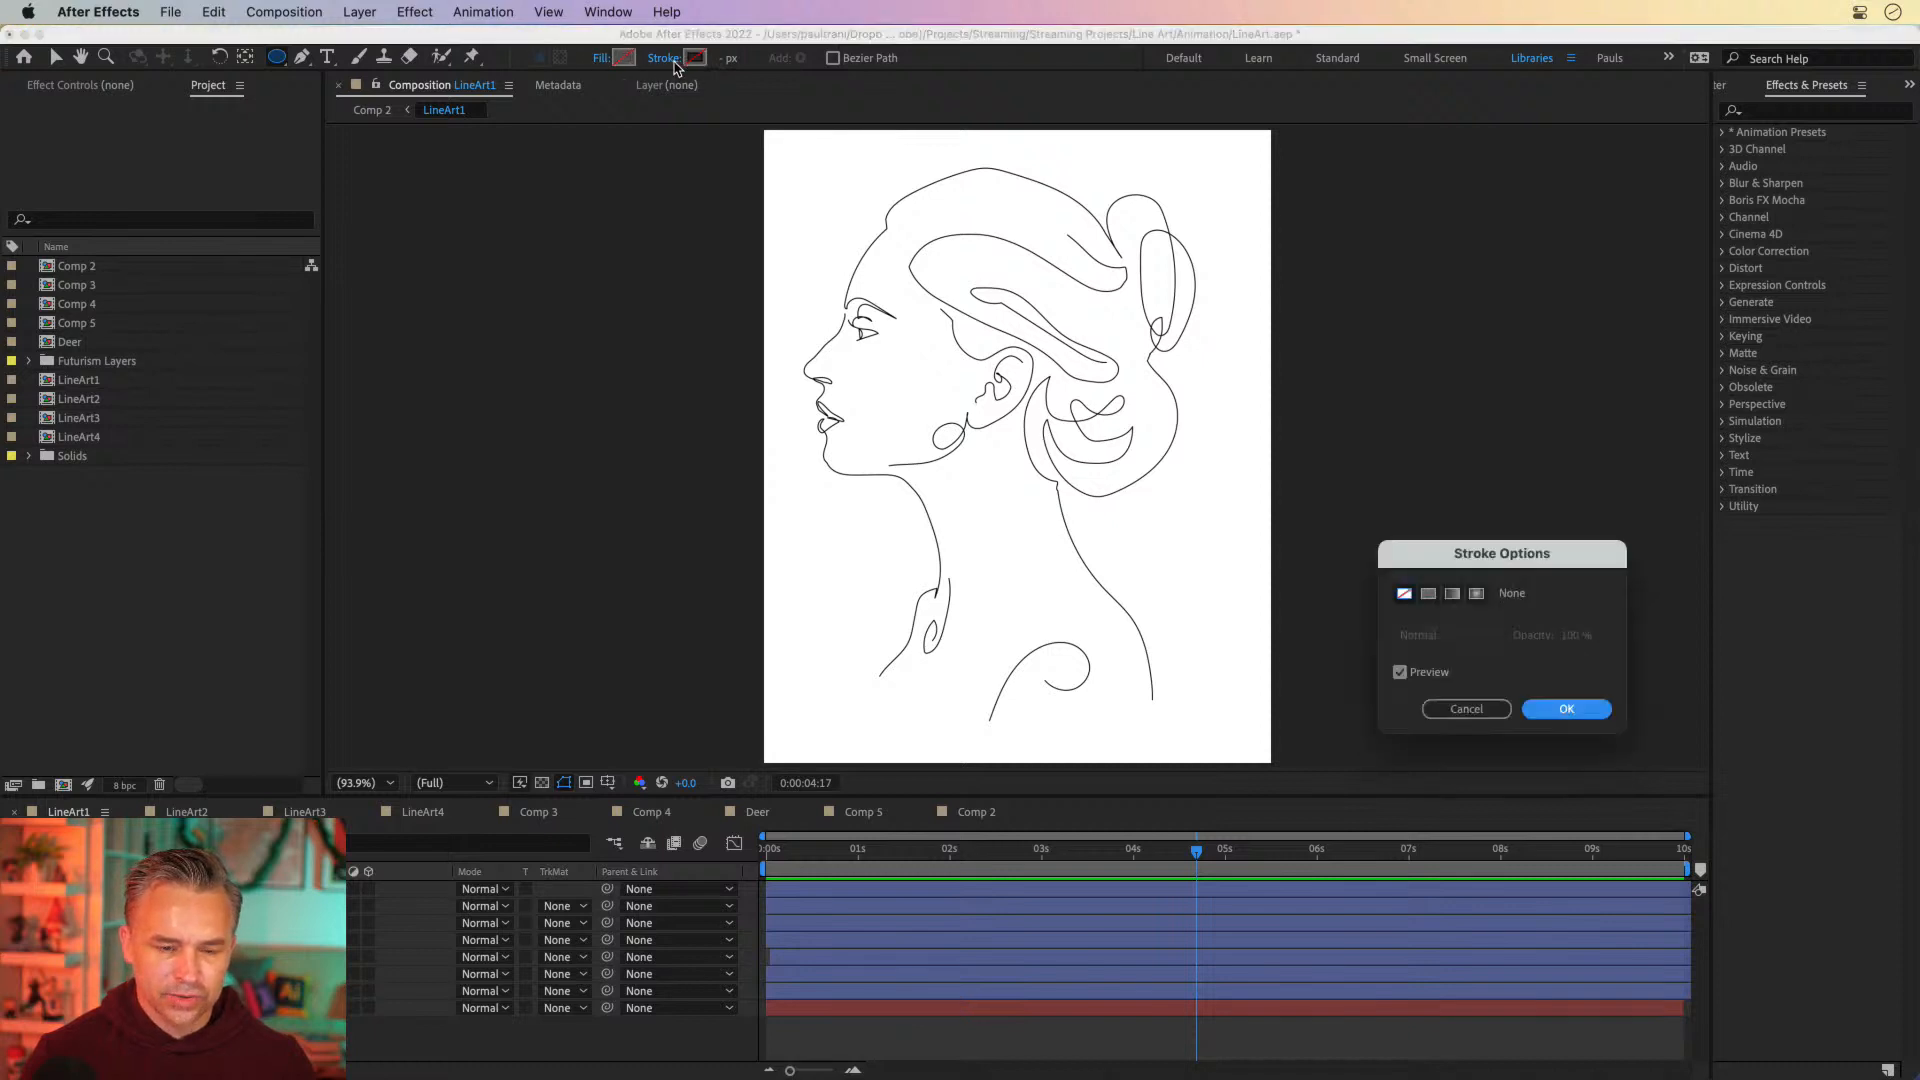
pyautogui.click(1430, 596)
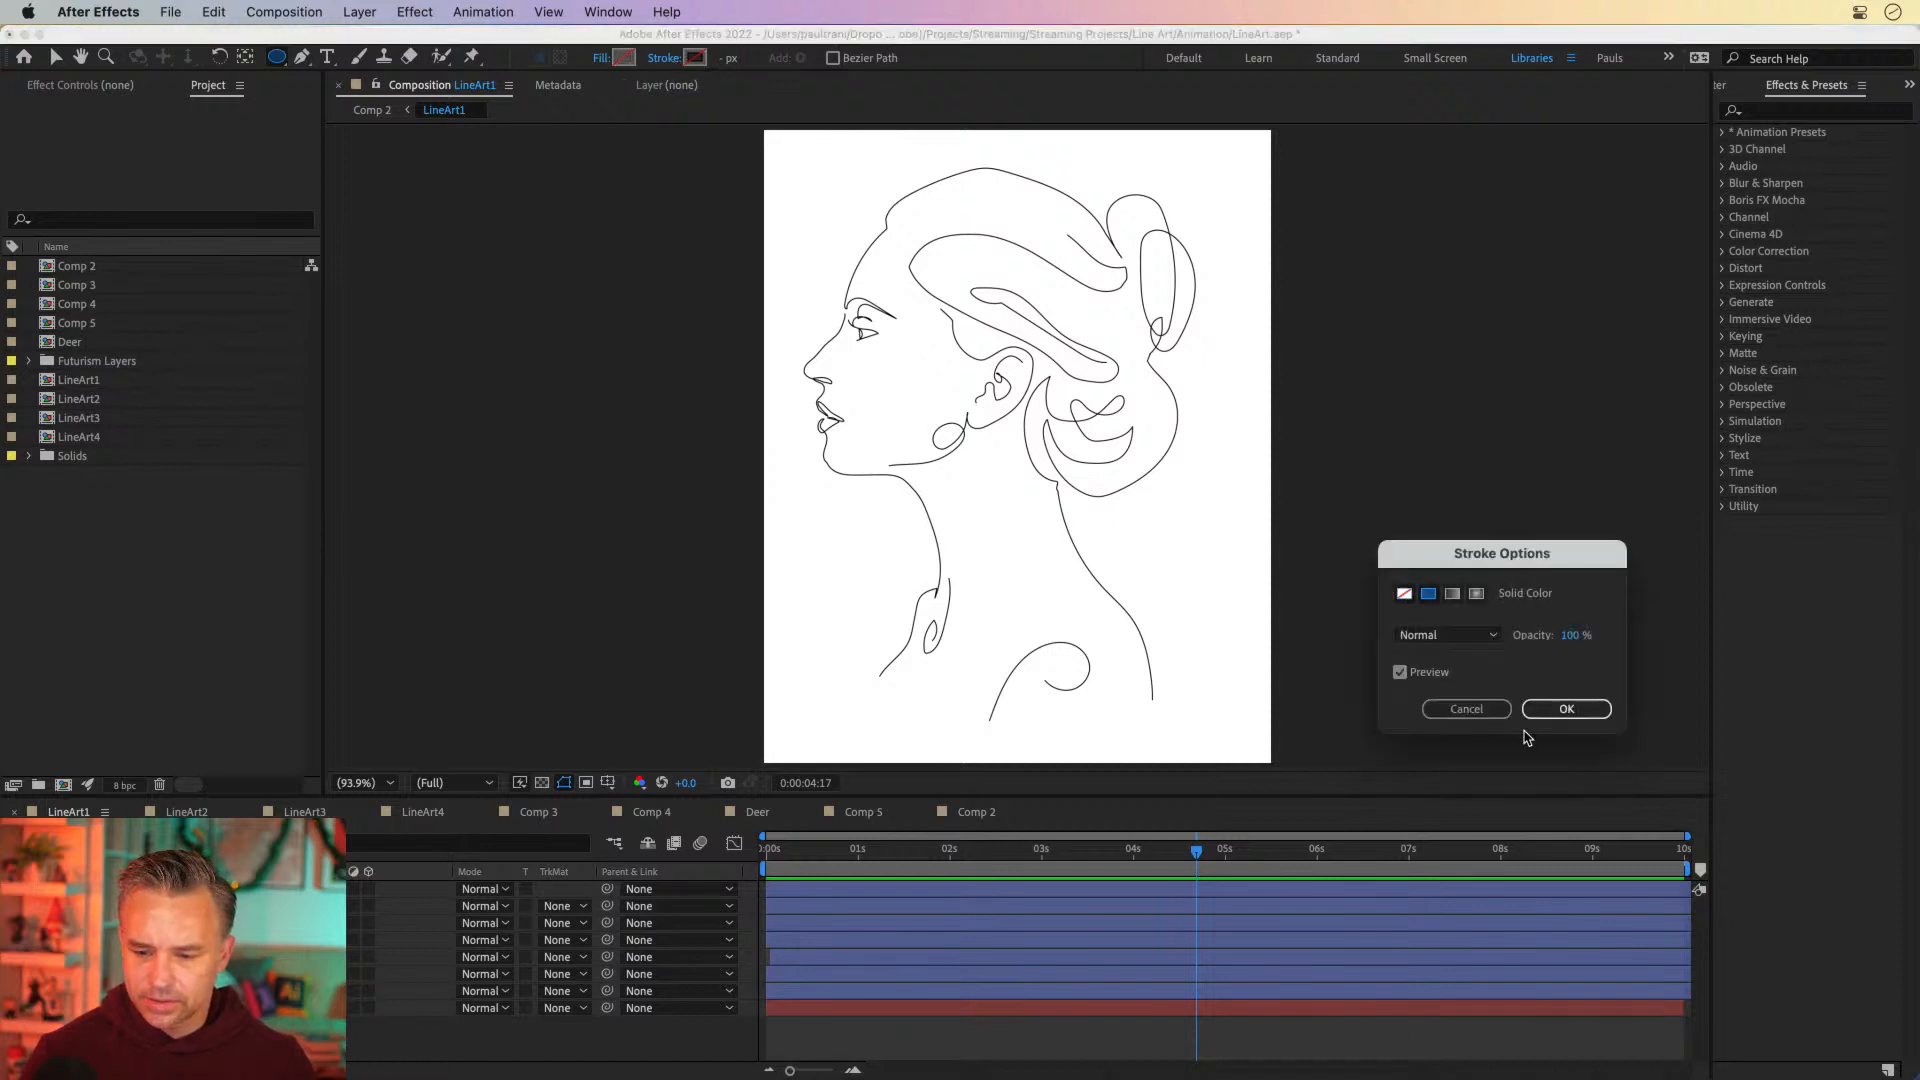
pyautogui.click(1566, 708)
pyautogui.moveTo(801, 181); pyautogui.dragTo(1254, 634)
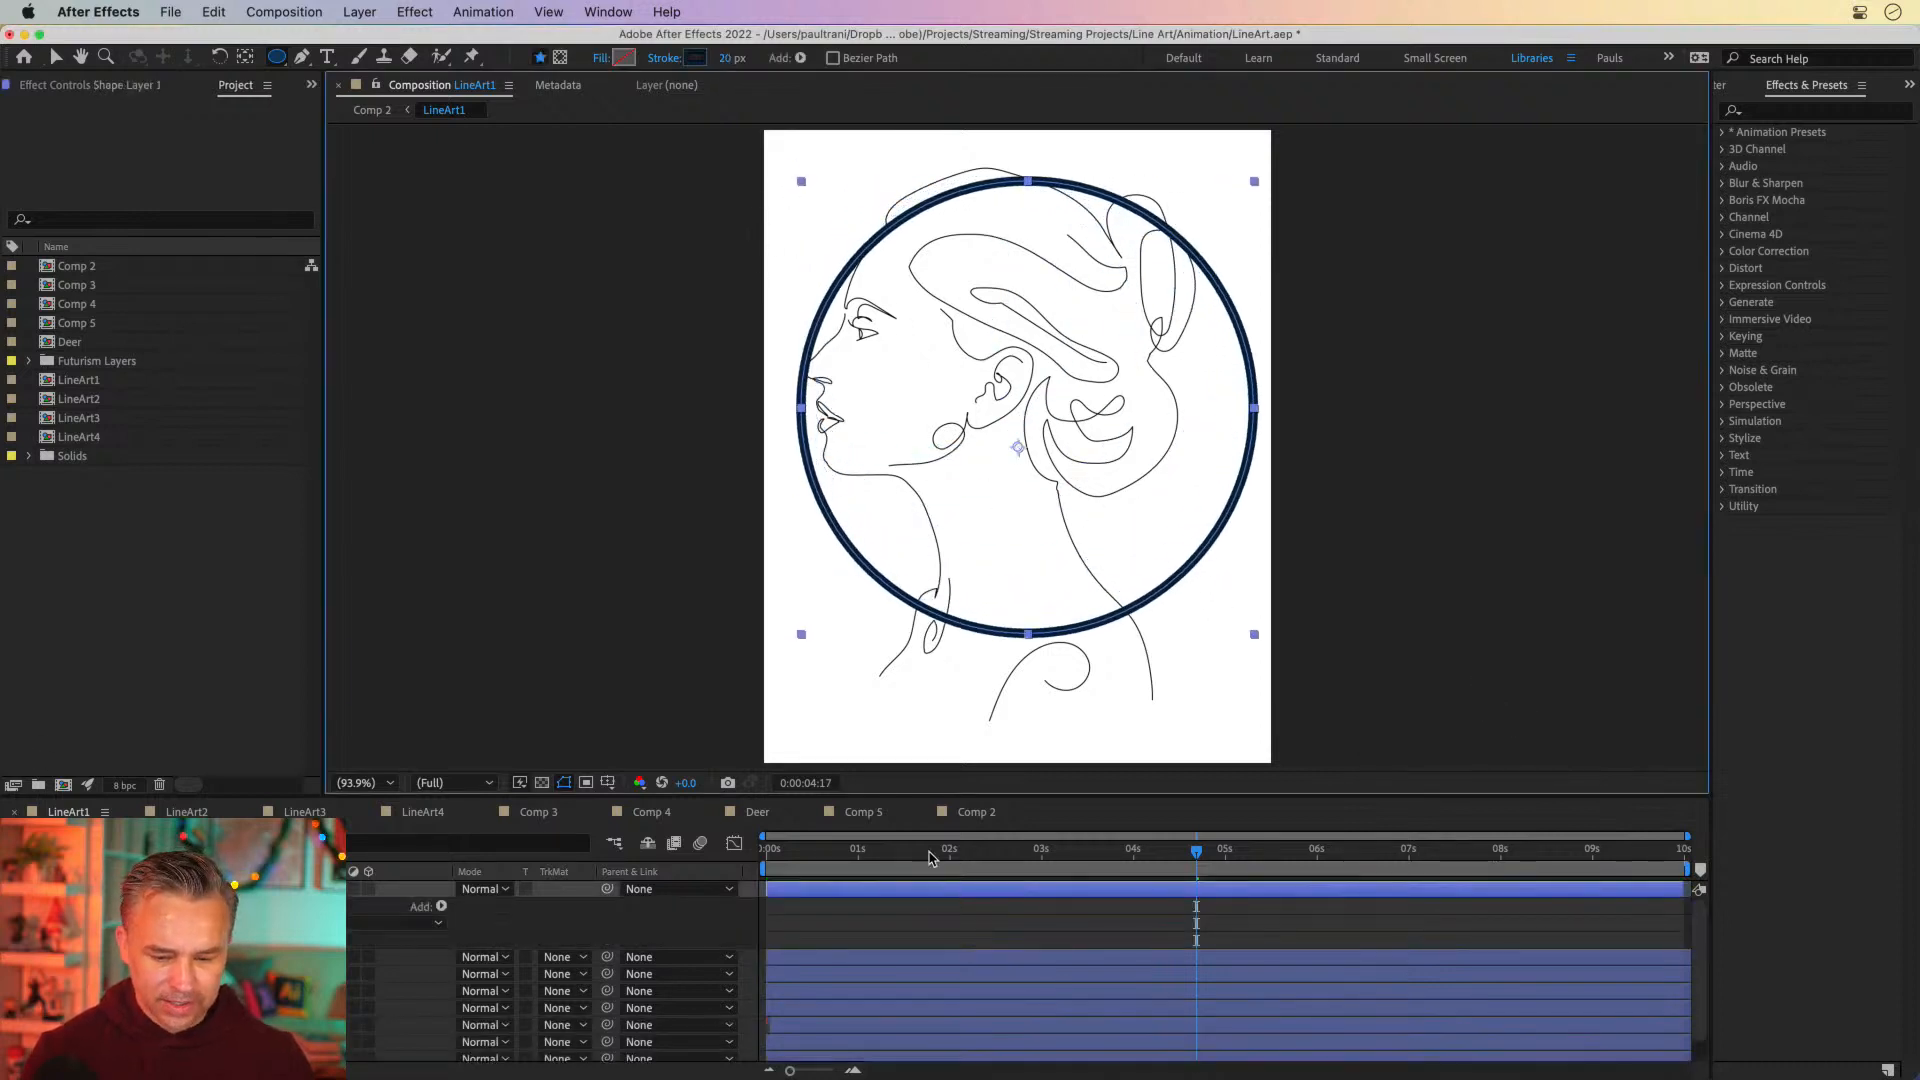
# Return to the first frame, expand the ellipse group's properties, and look over the operators that can be added to the shape
pyautogui.press('Home')
pyautogui.click(130, 923)
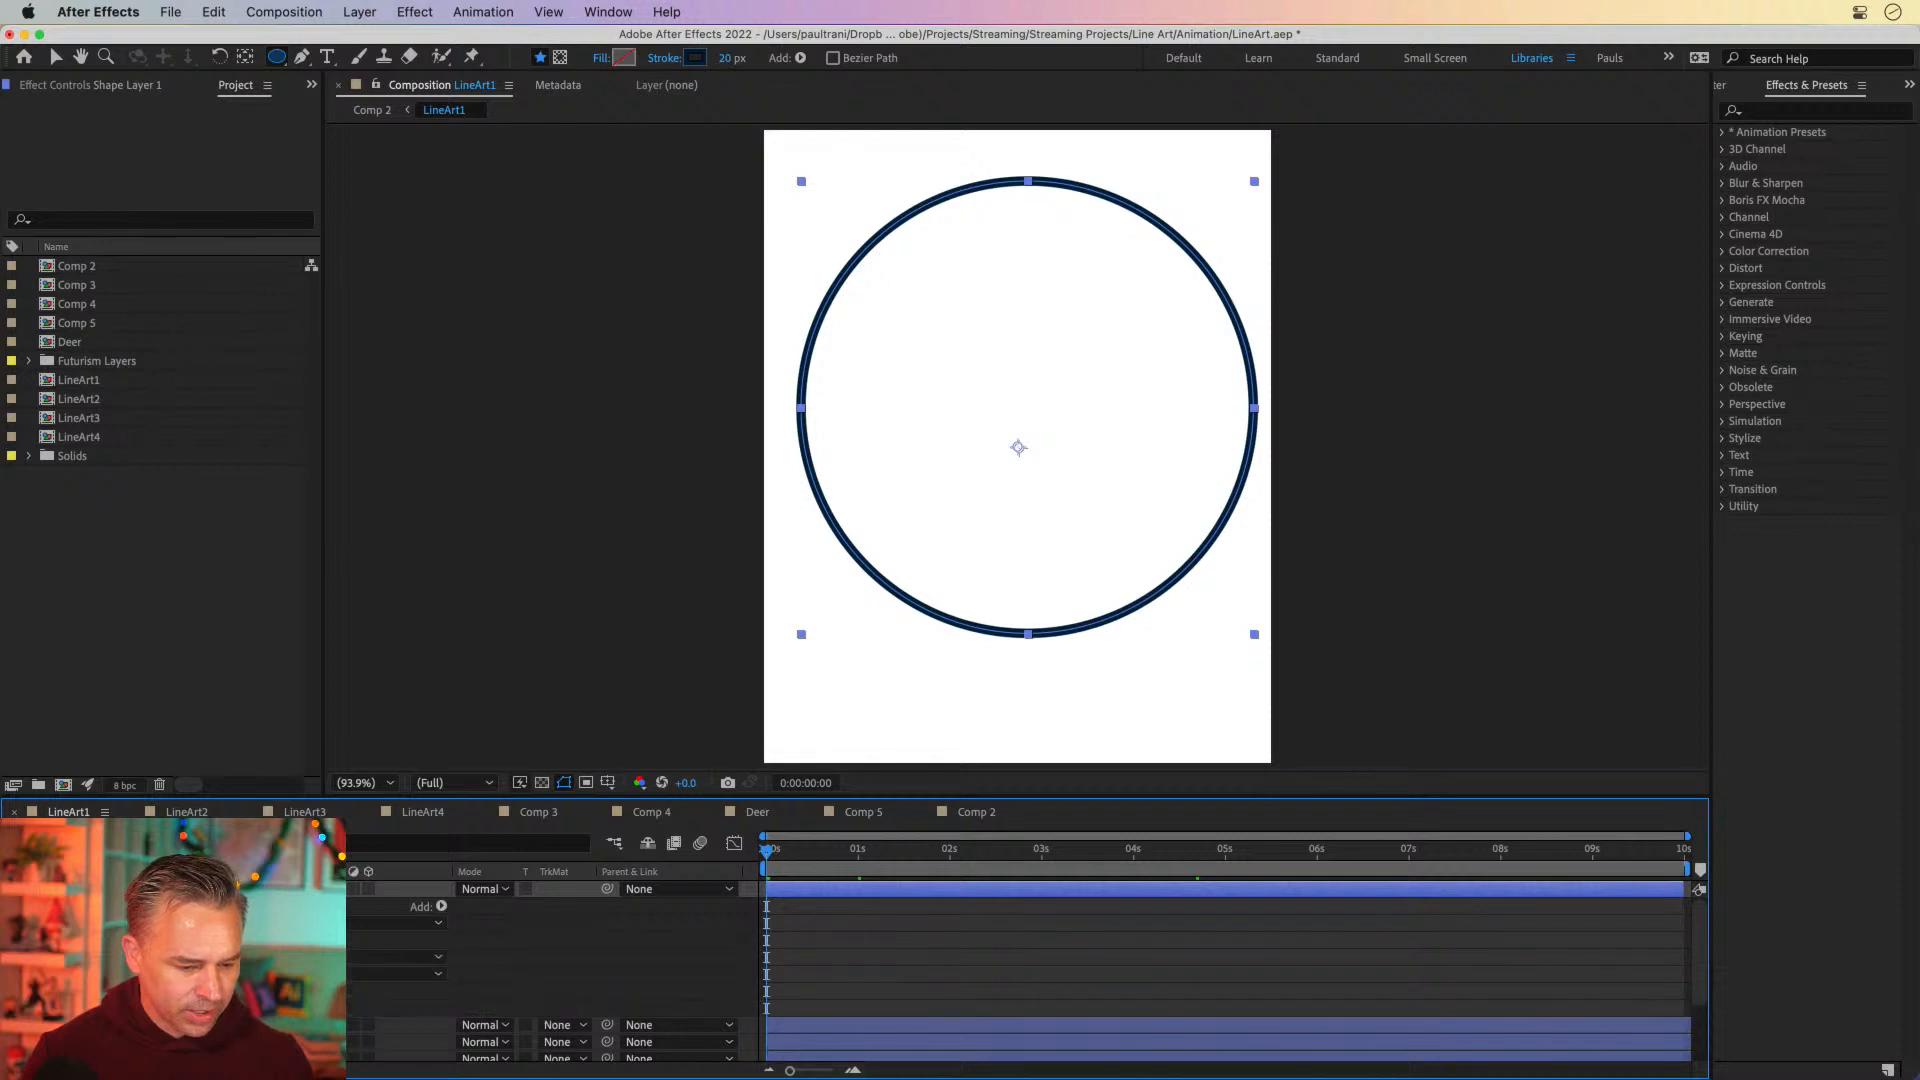
pyautogui.scroll(-1, 1020, 950)
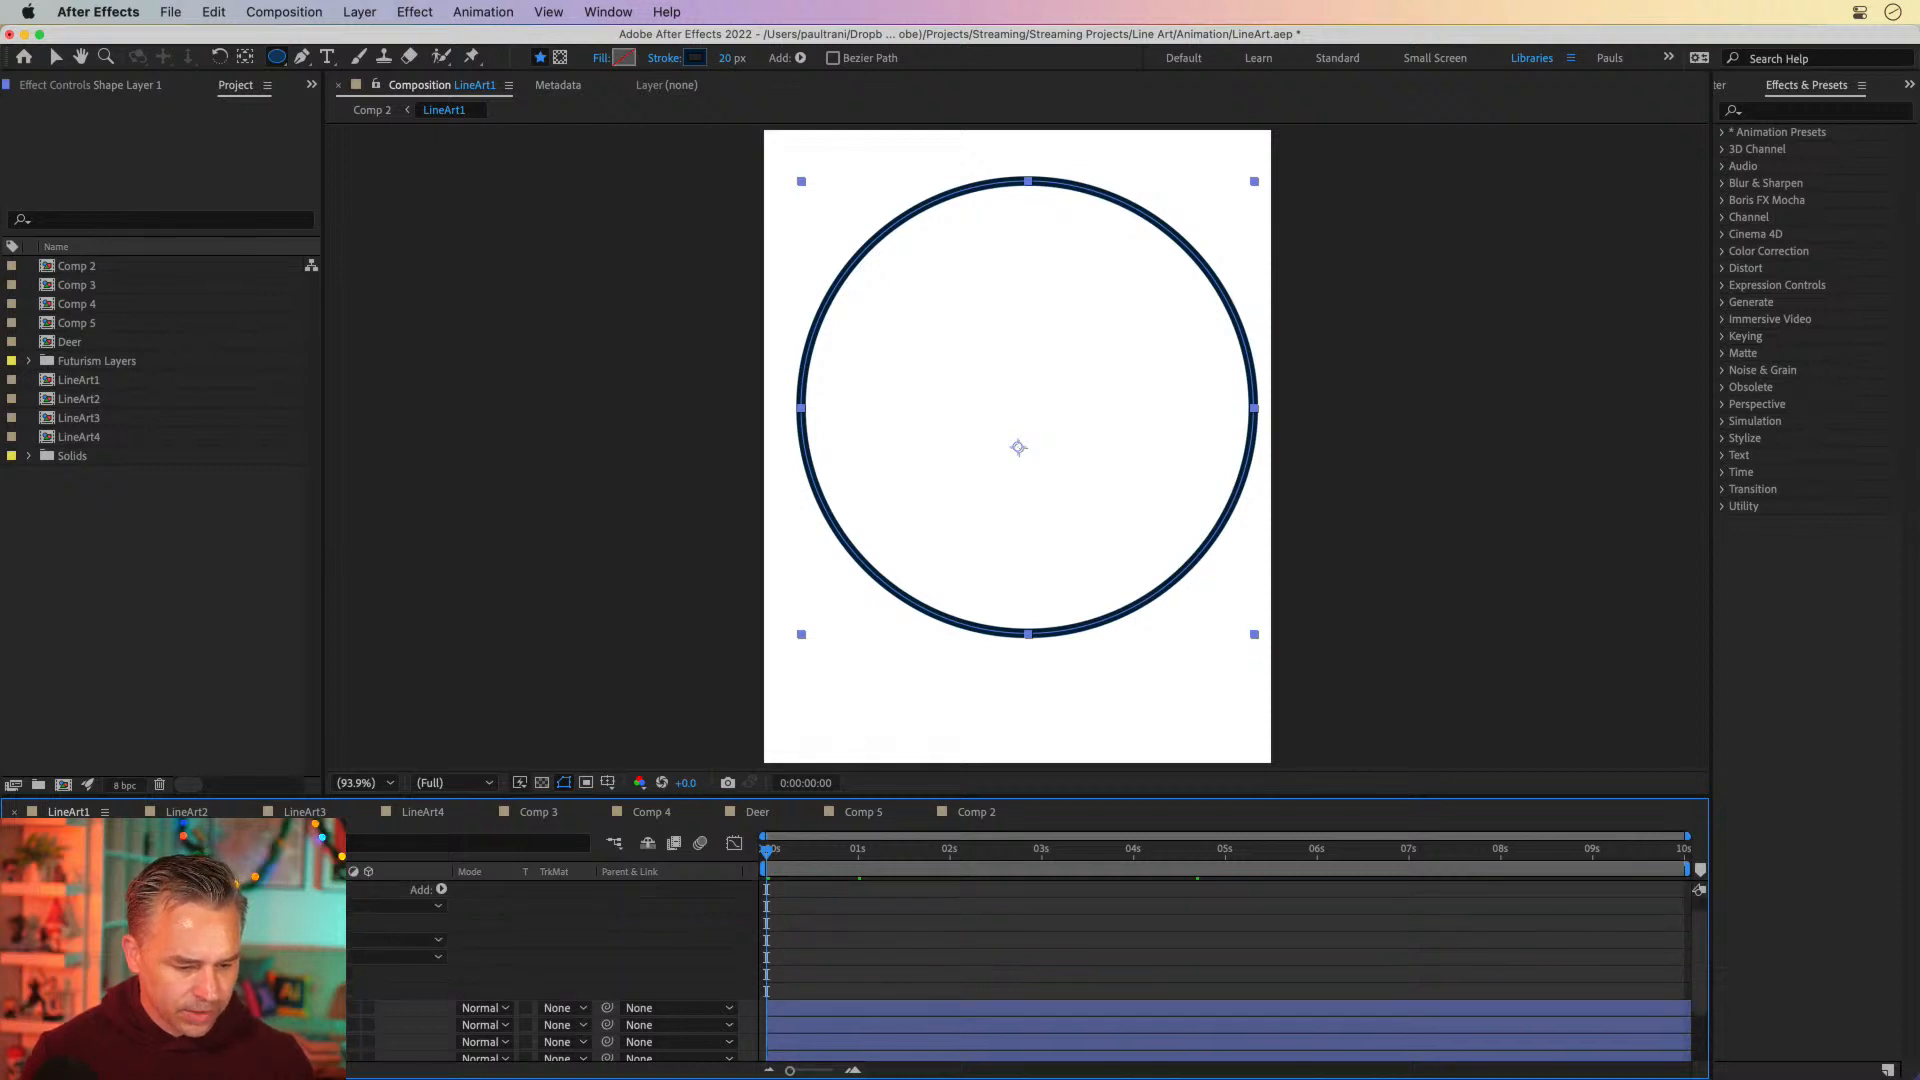
pyautogui.click(438, 889)
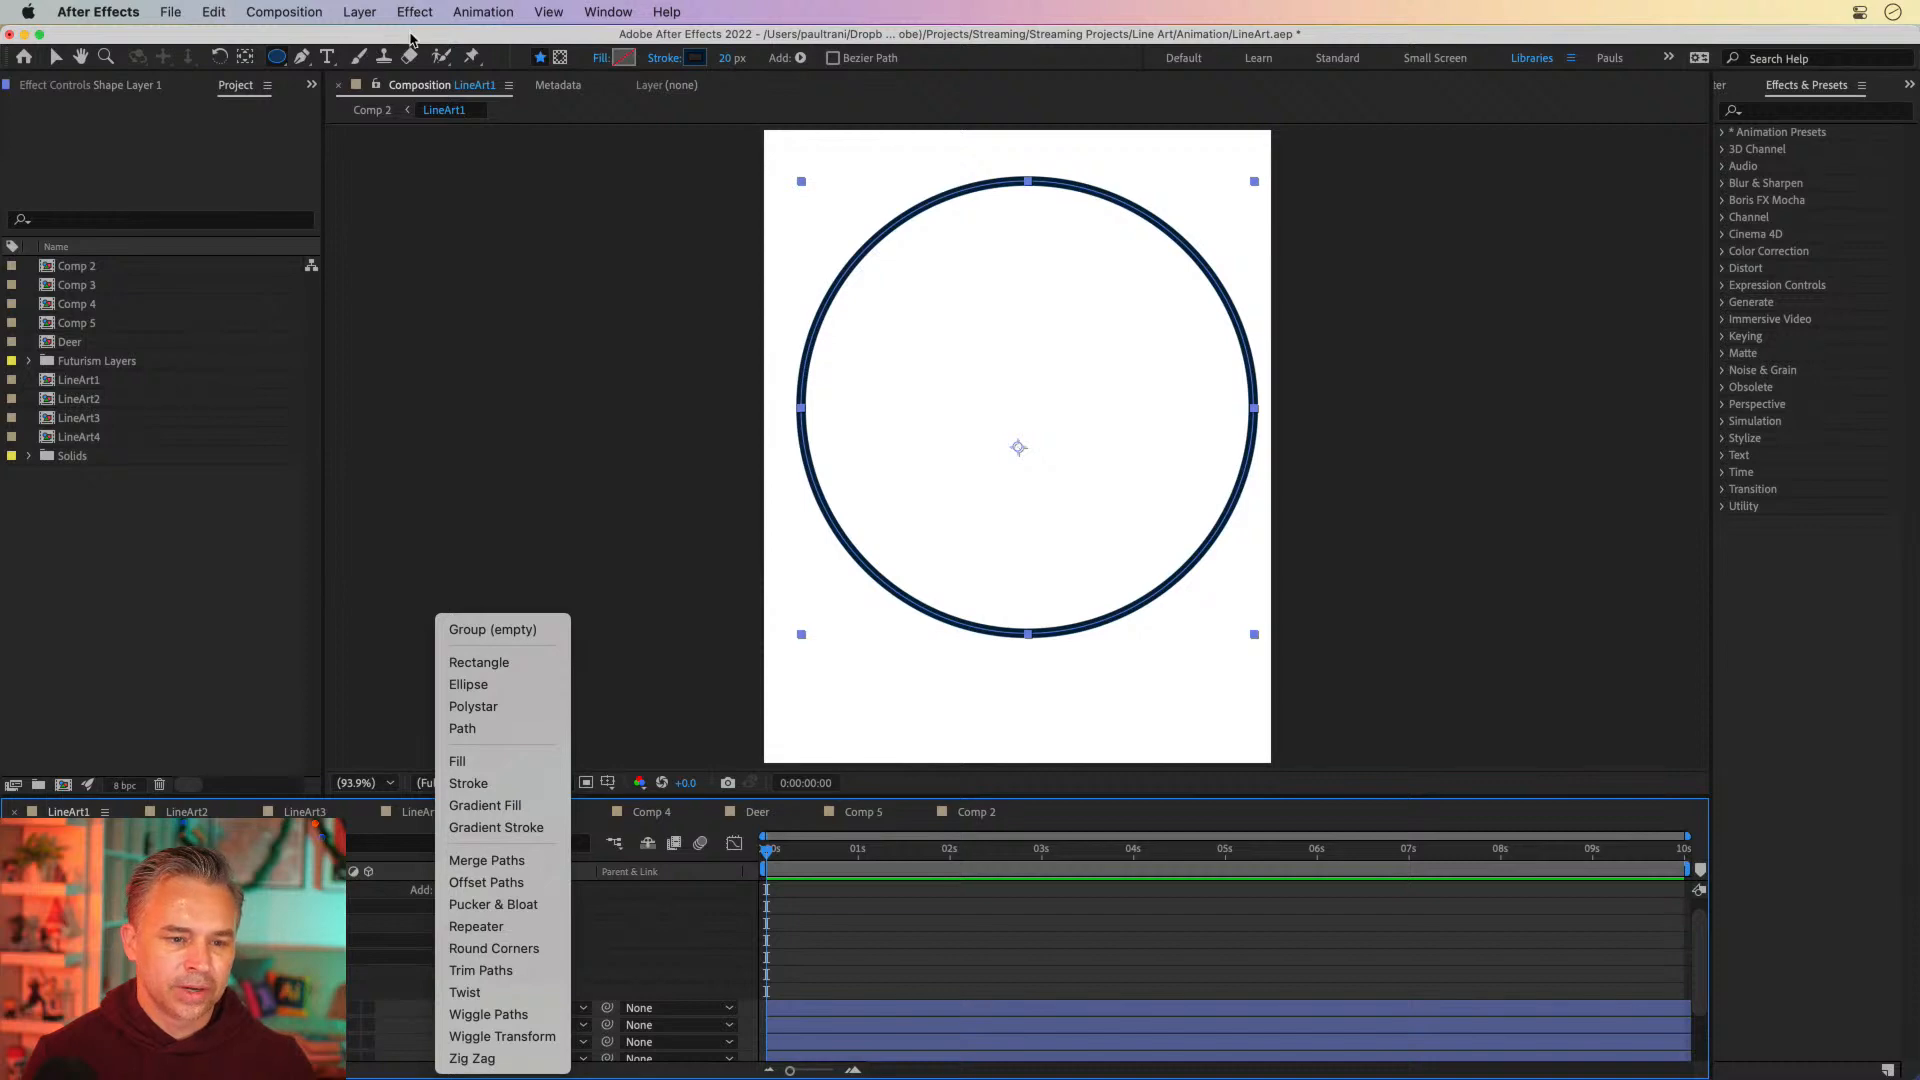
pyautogui.click(411, 35)
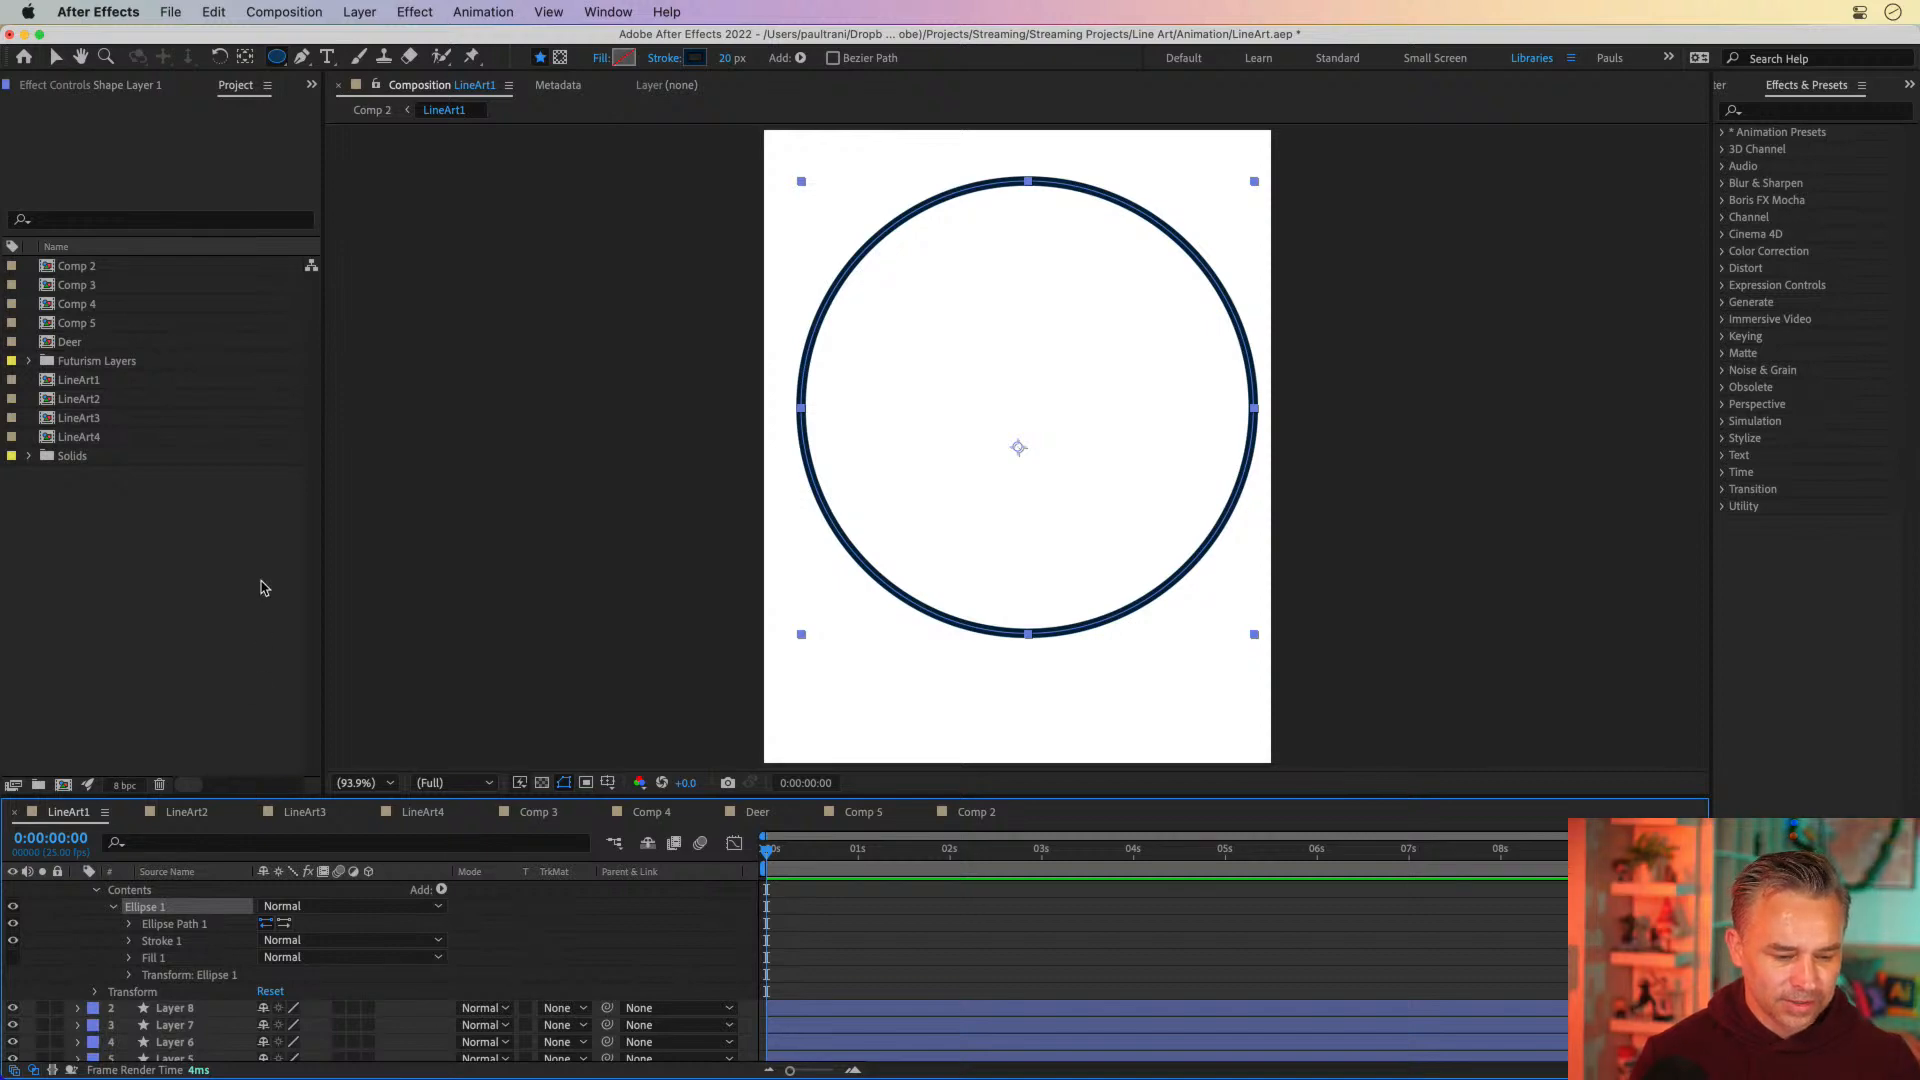
# Enlarge the timeline area, collapse the new shape layer's contents, and rename the layer Circle
pyautogui.moveTo(456, 797); pyautogui.dragTo(456, 662)
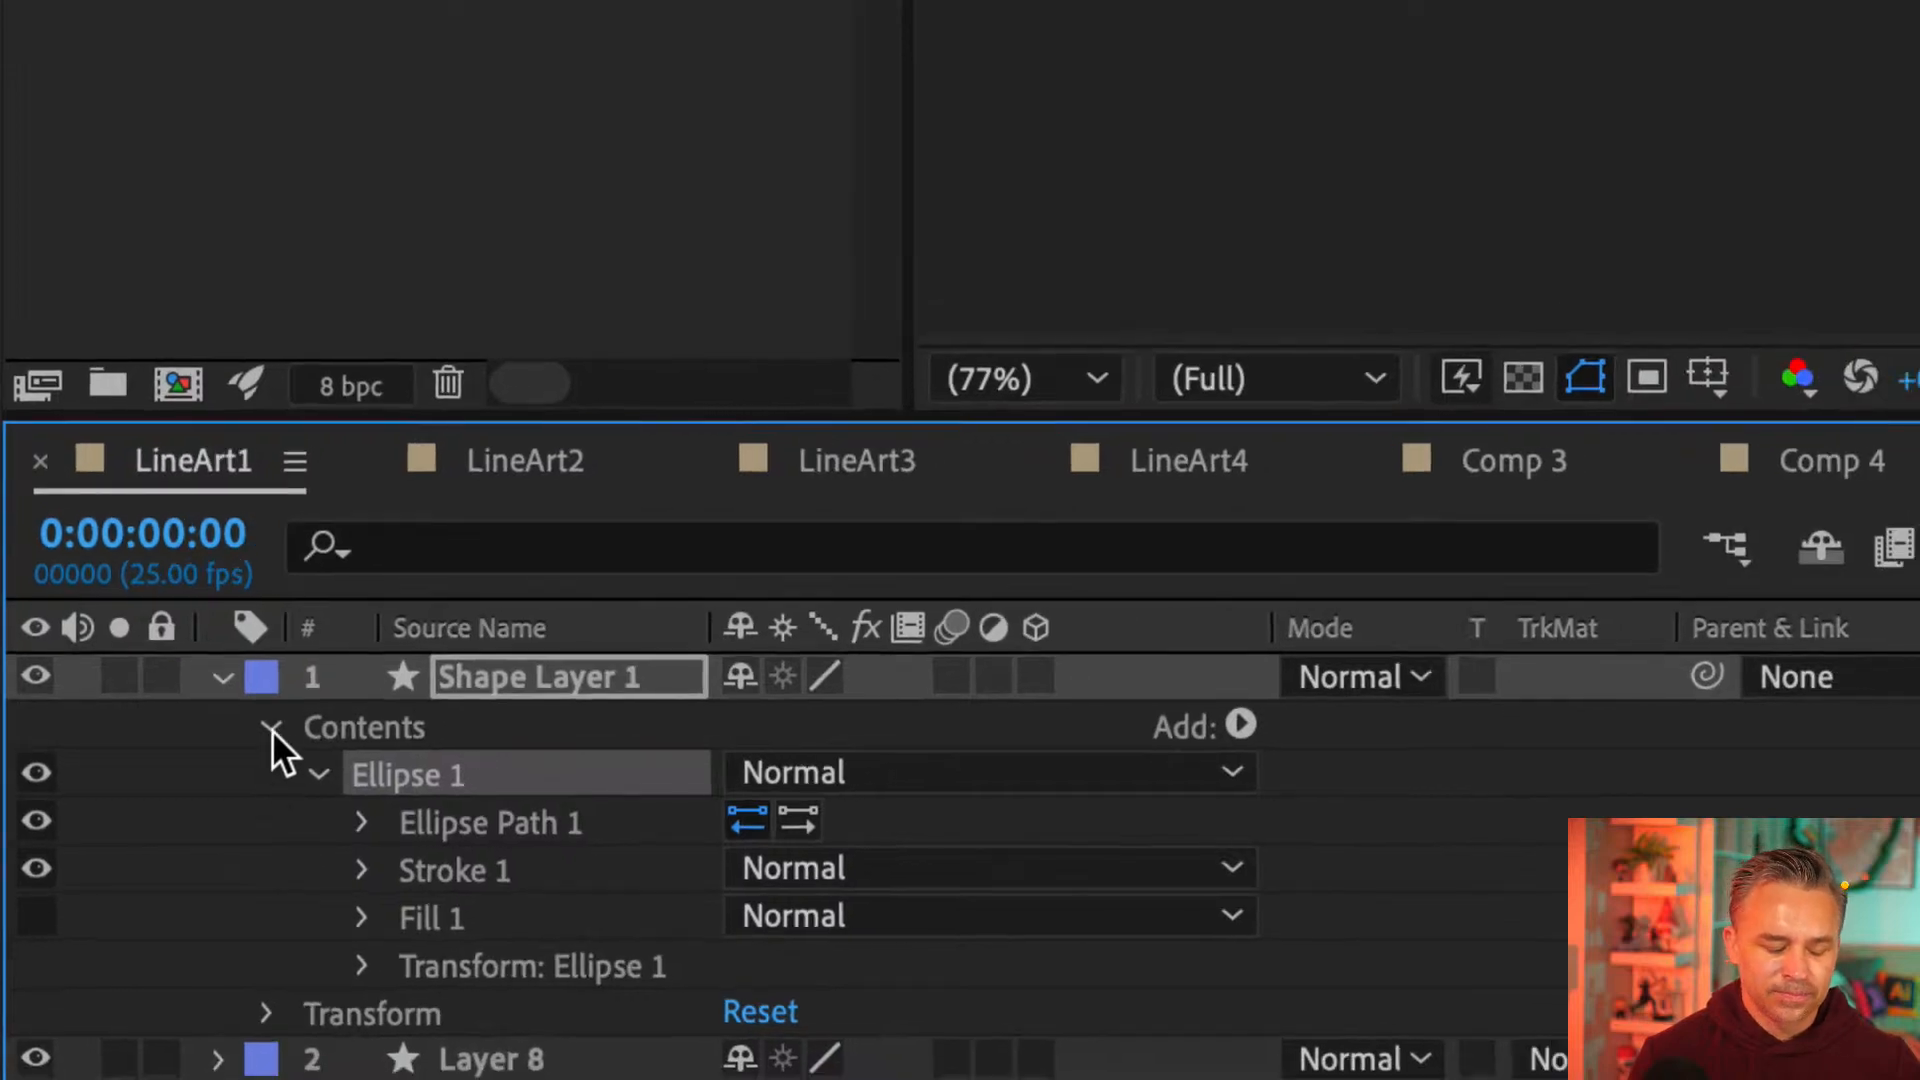
pyautogui.click(270, 728)
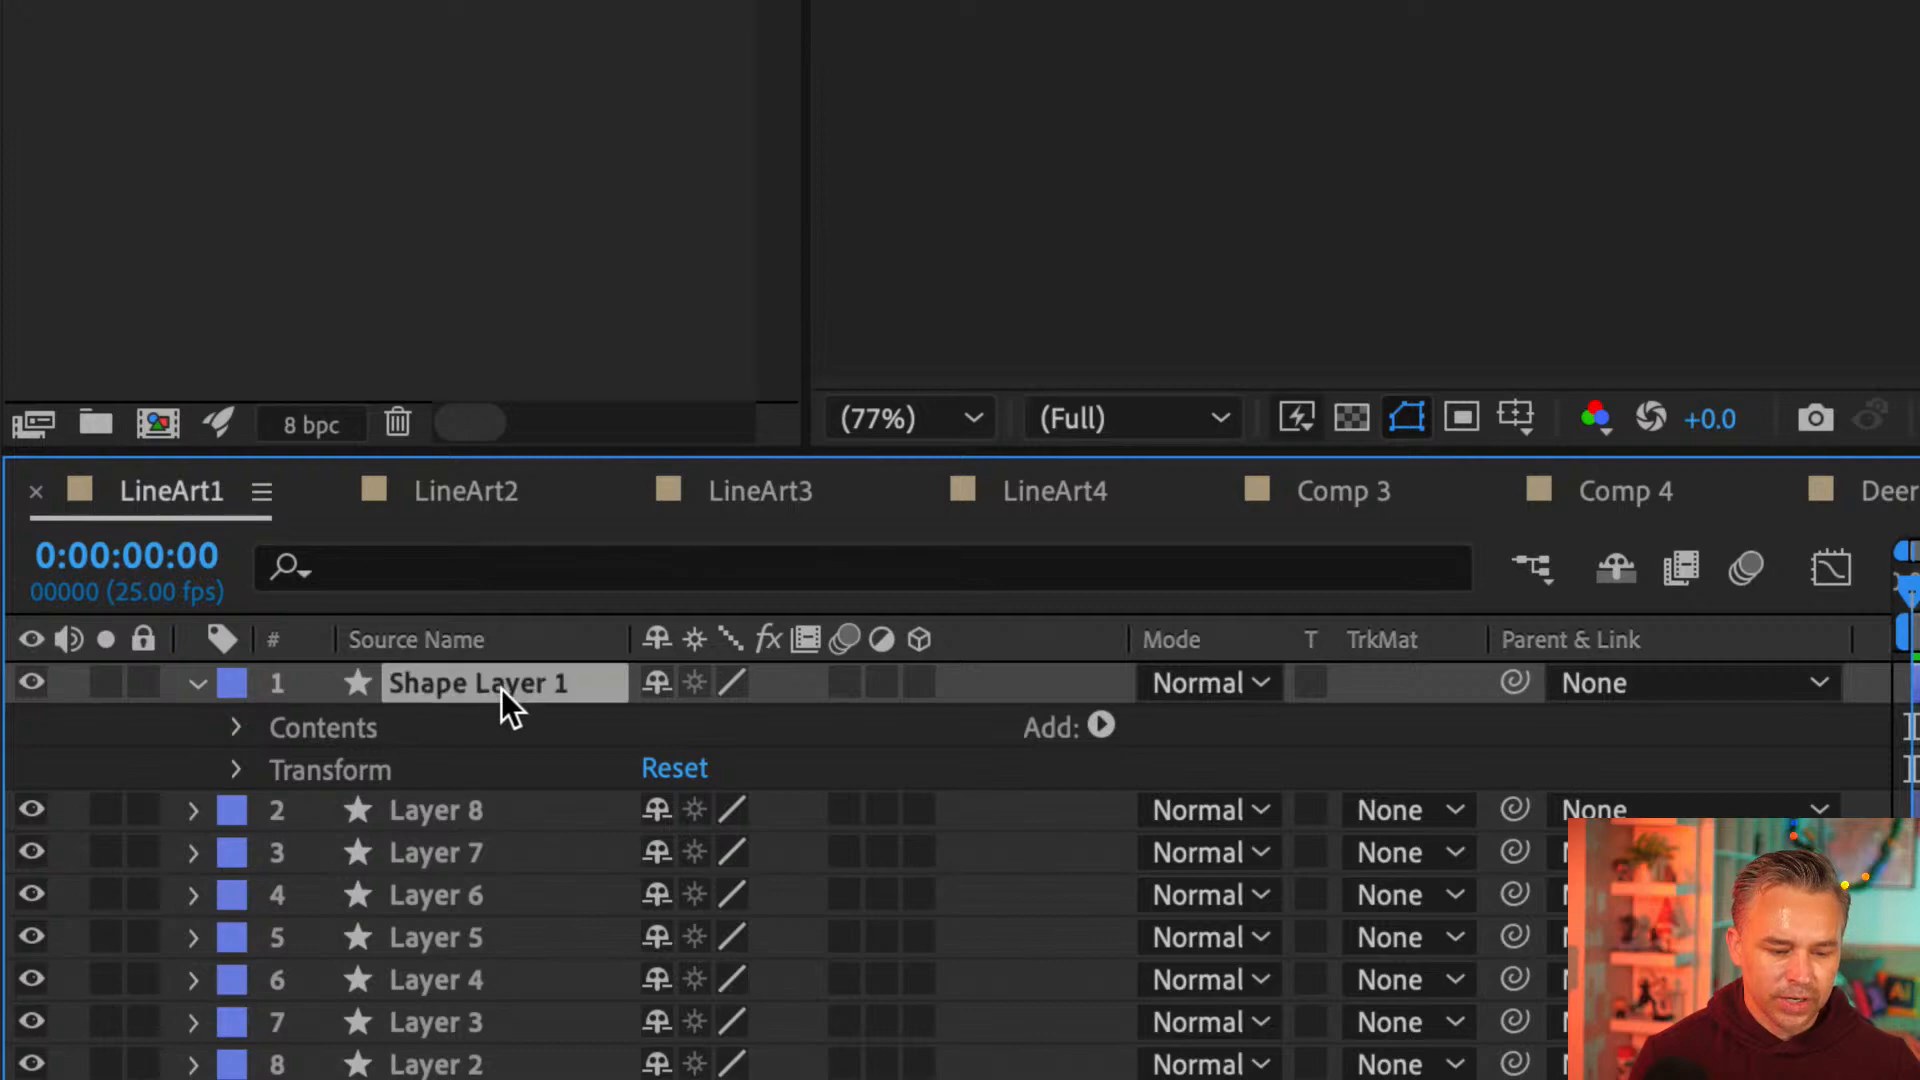
pyautogui.press('Return')
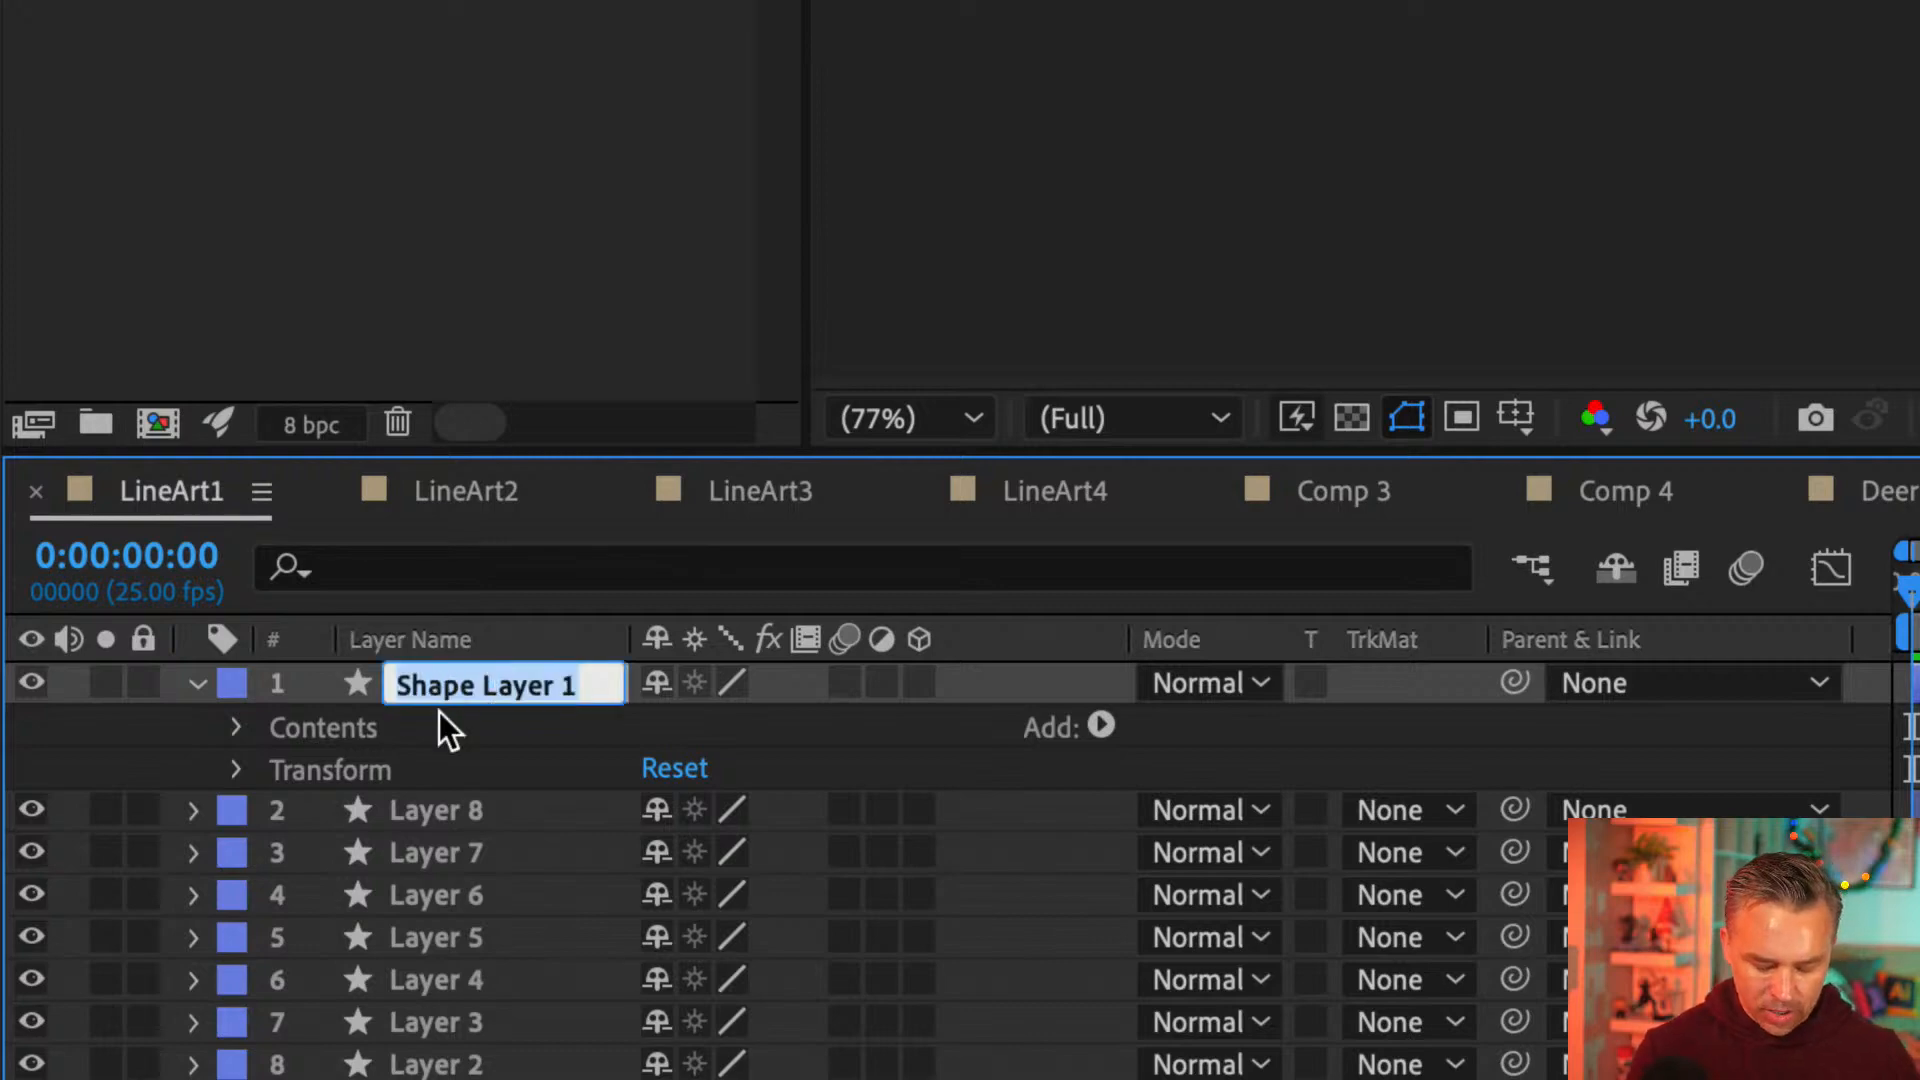
pyautogui.write('Circle')
pyautogui.press('Return')
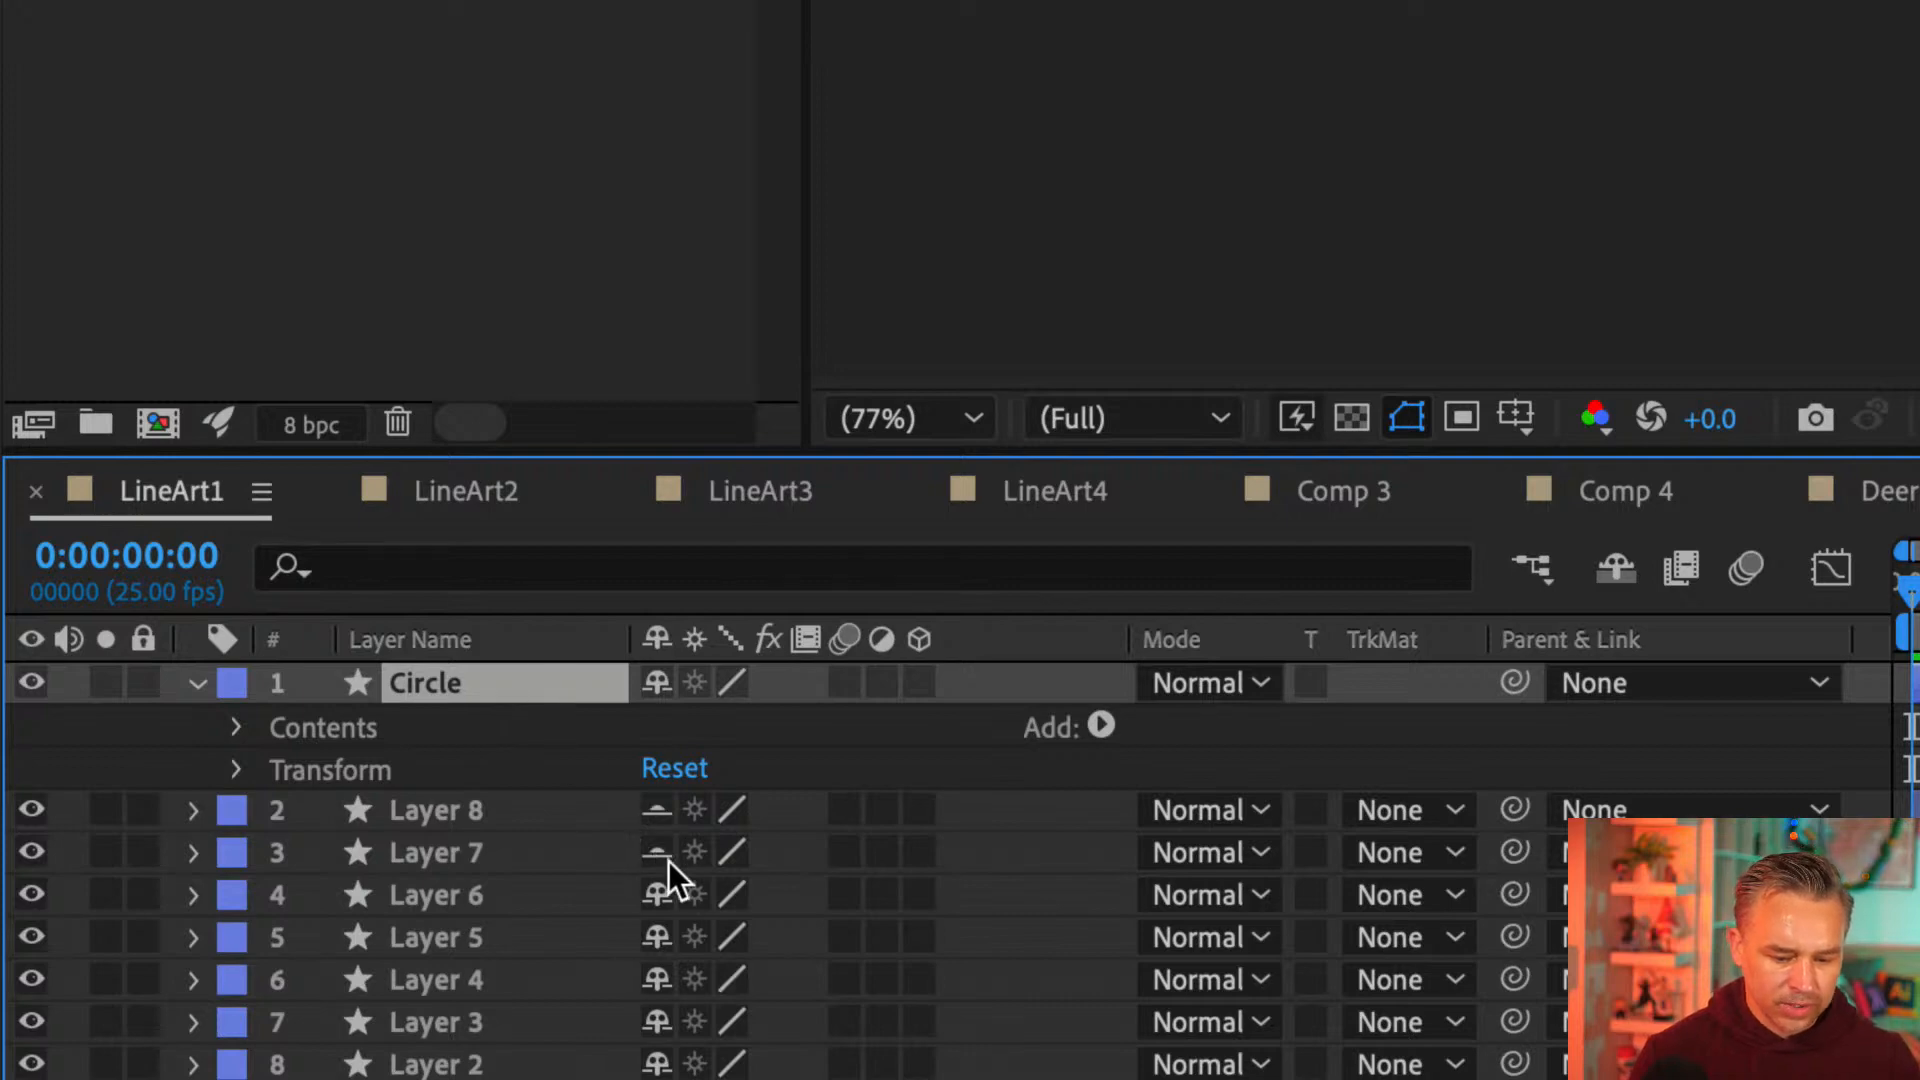
# Mark every layer except Circle as shy and hide the shy layers in the LineArt1 timeline
pyautogui.moveTo(648, 944)
pyautogui.mouseDown()
pyautogui.moveTo(652, 1040)
pyautogui.moveTo(658, 972)
pyautogui.mouseUp()
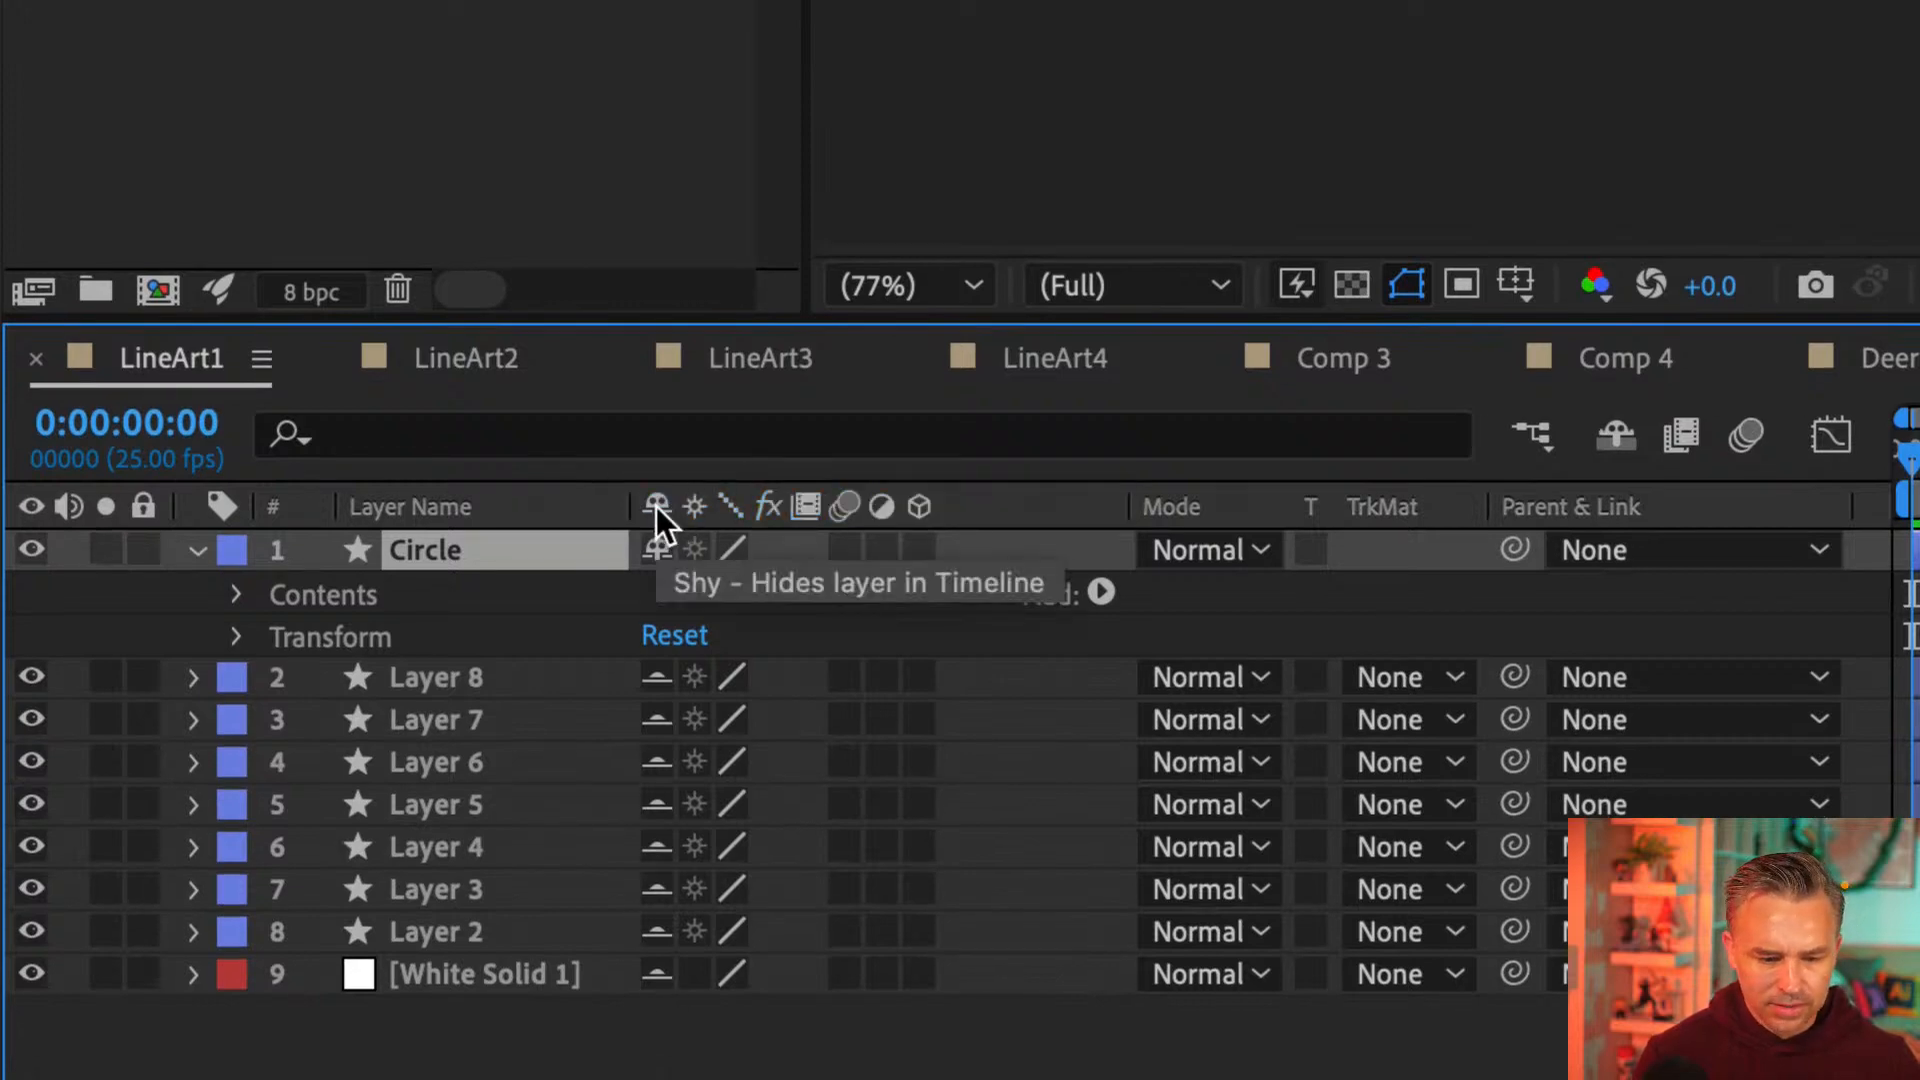
pyautogui.click(1616, 436)
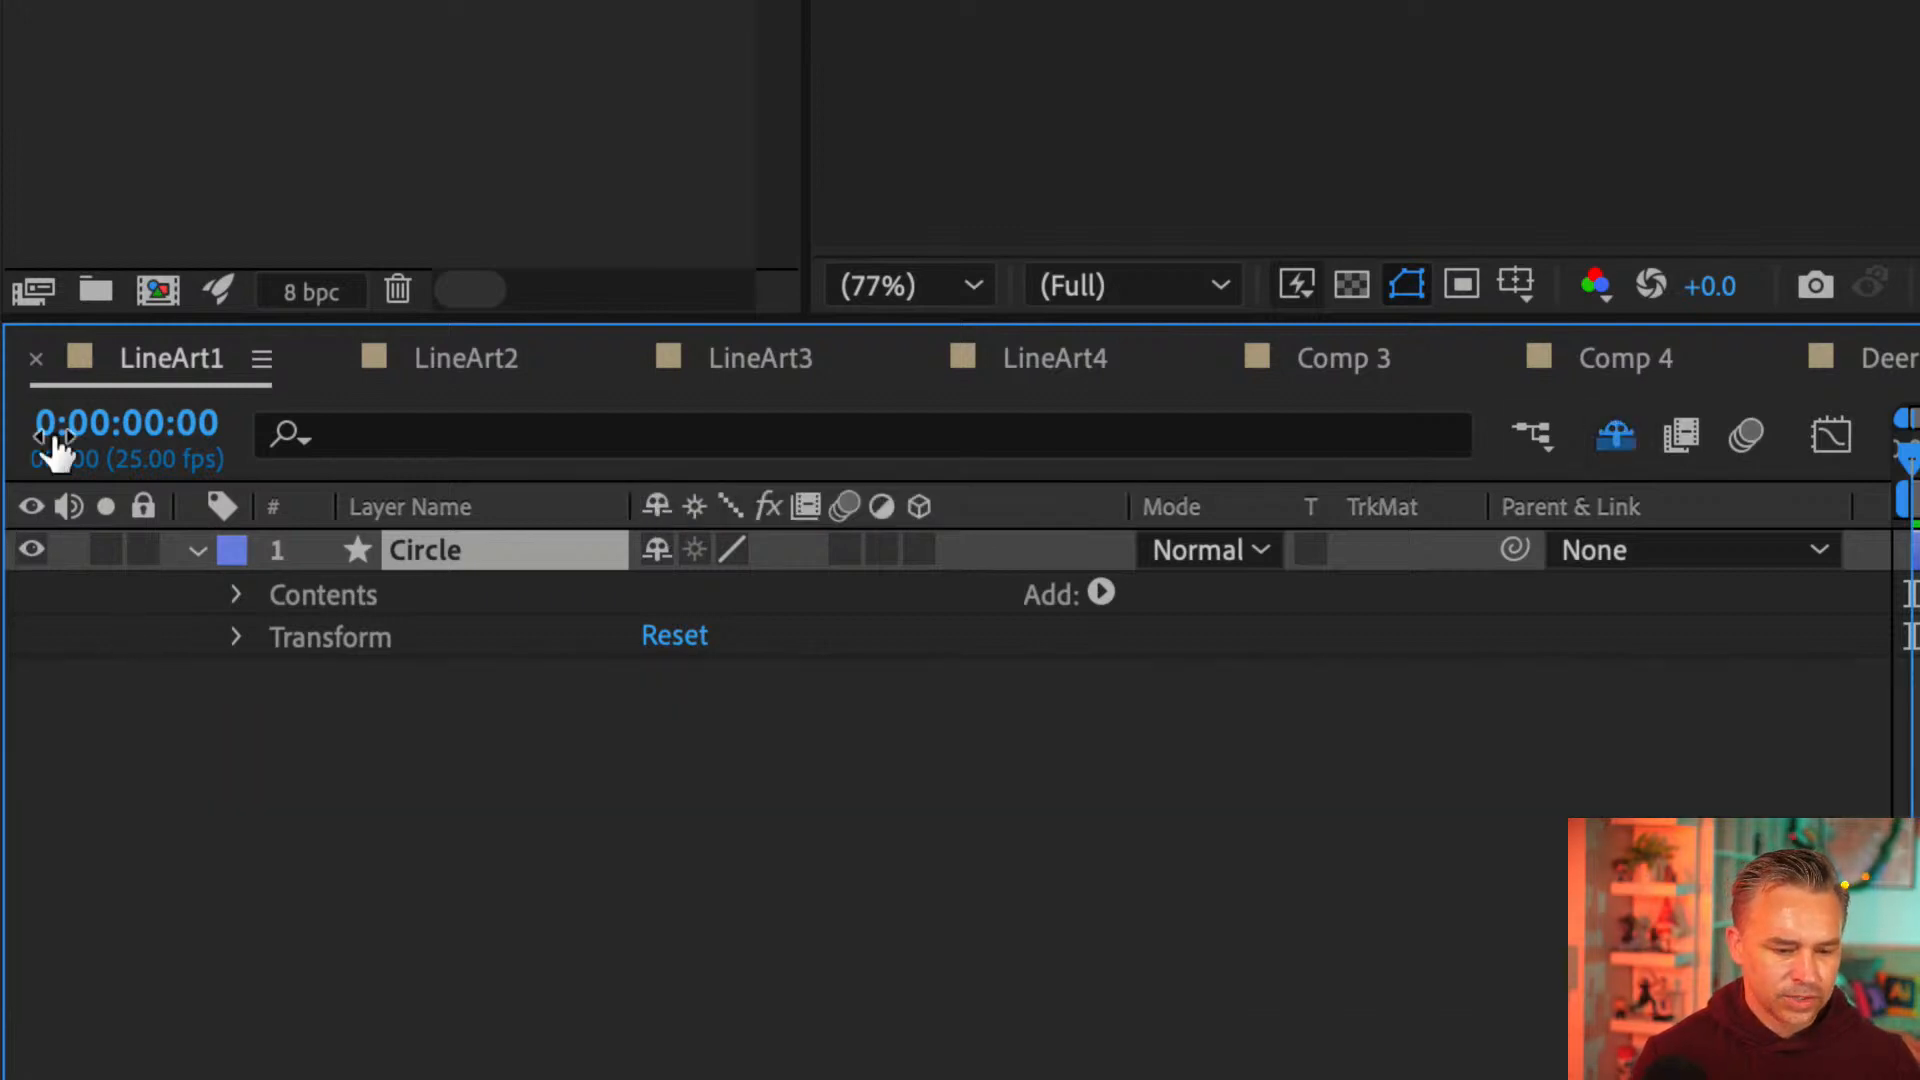
pyautogui.click(197, 552)
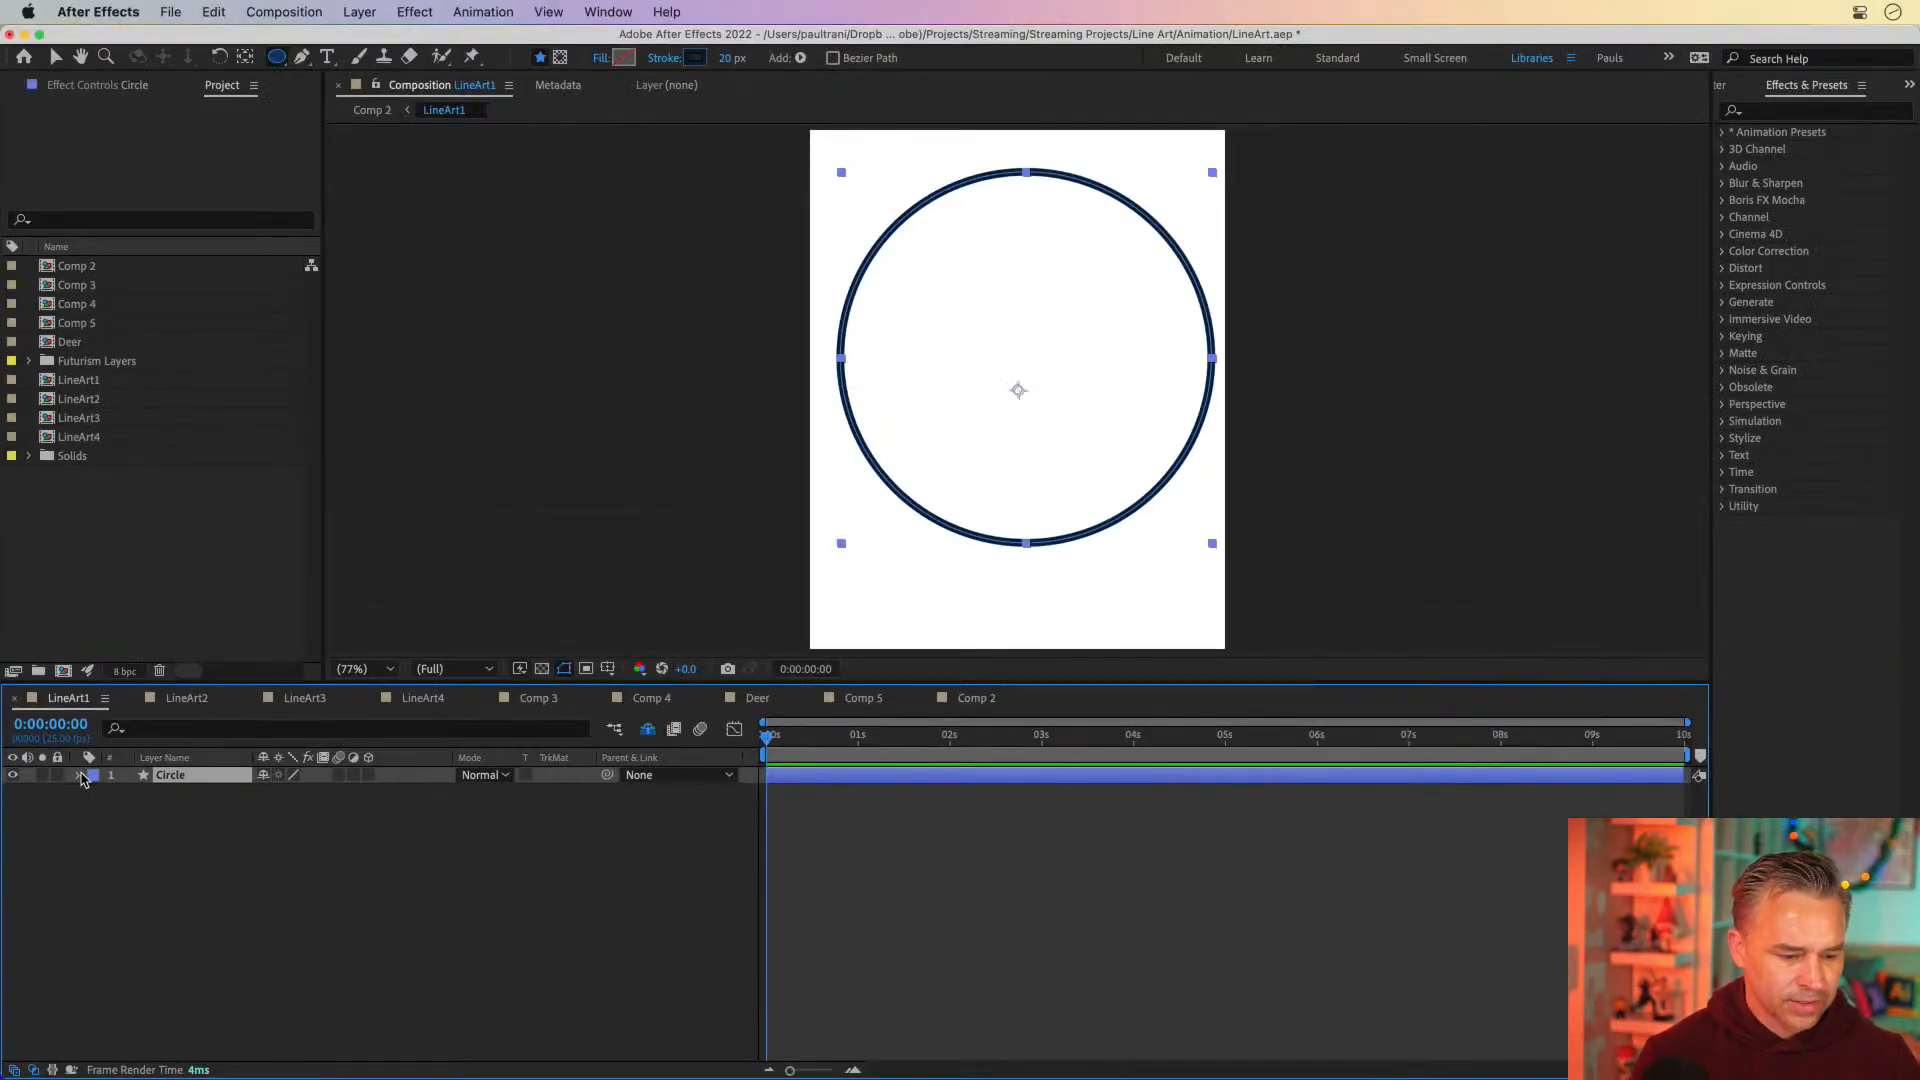
pyautogui.moveTo(815, 752); pyautogui.dragTo(519, 760)
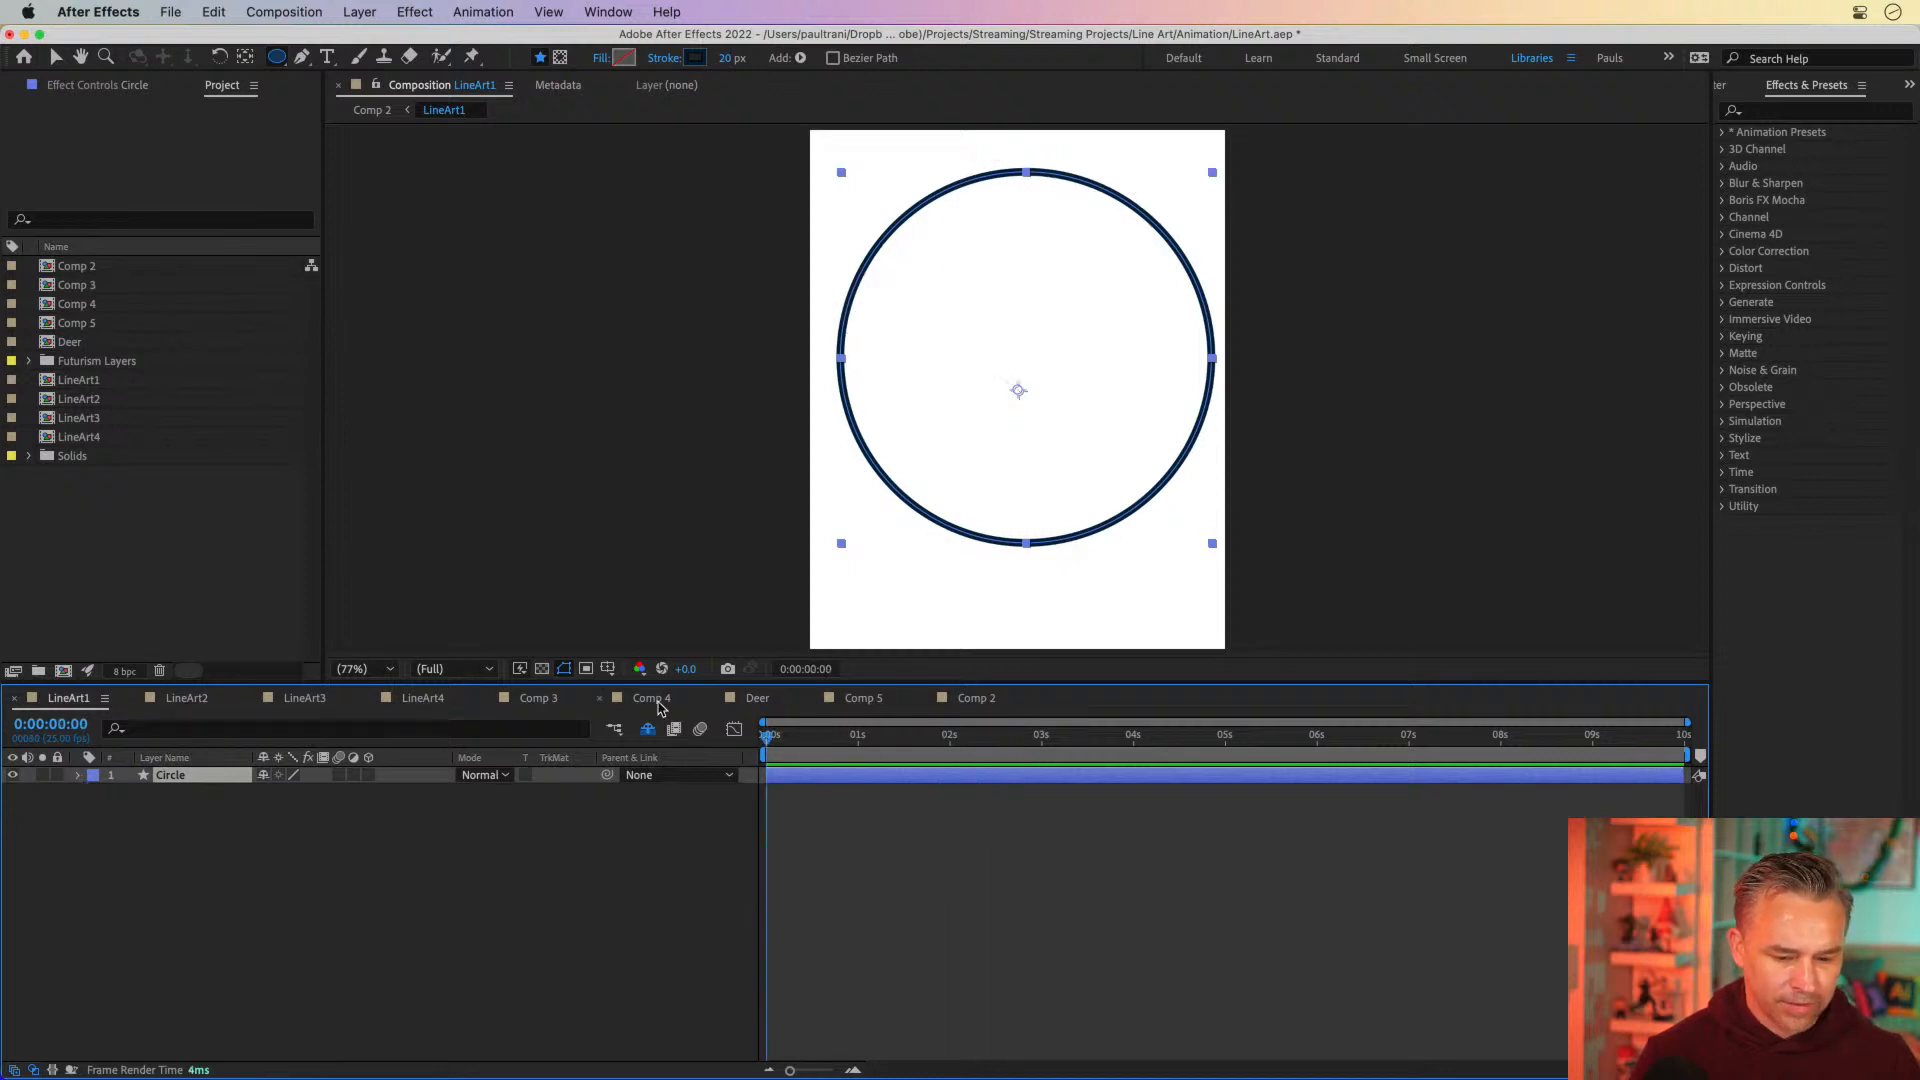
pyautogui.click(647, 729)
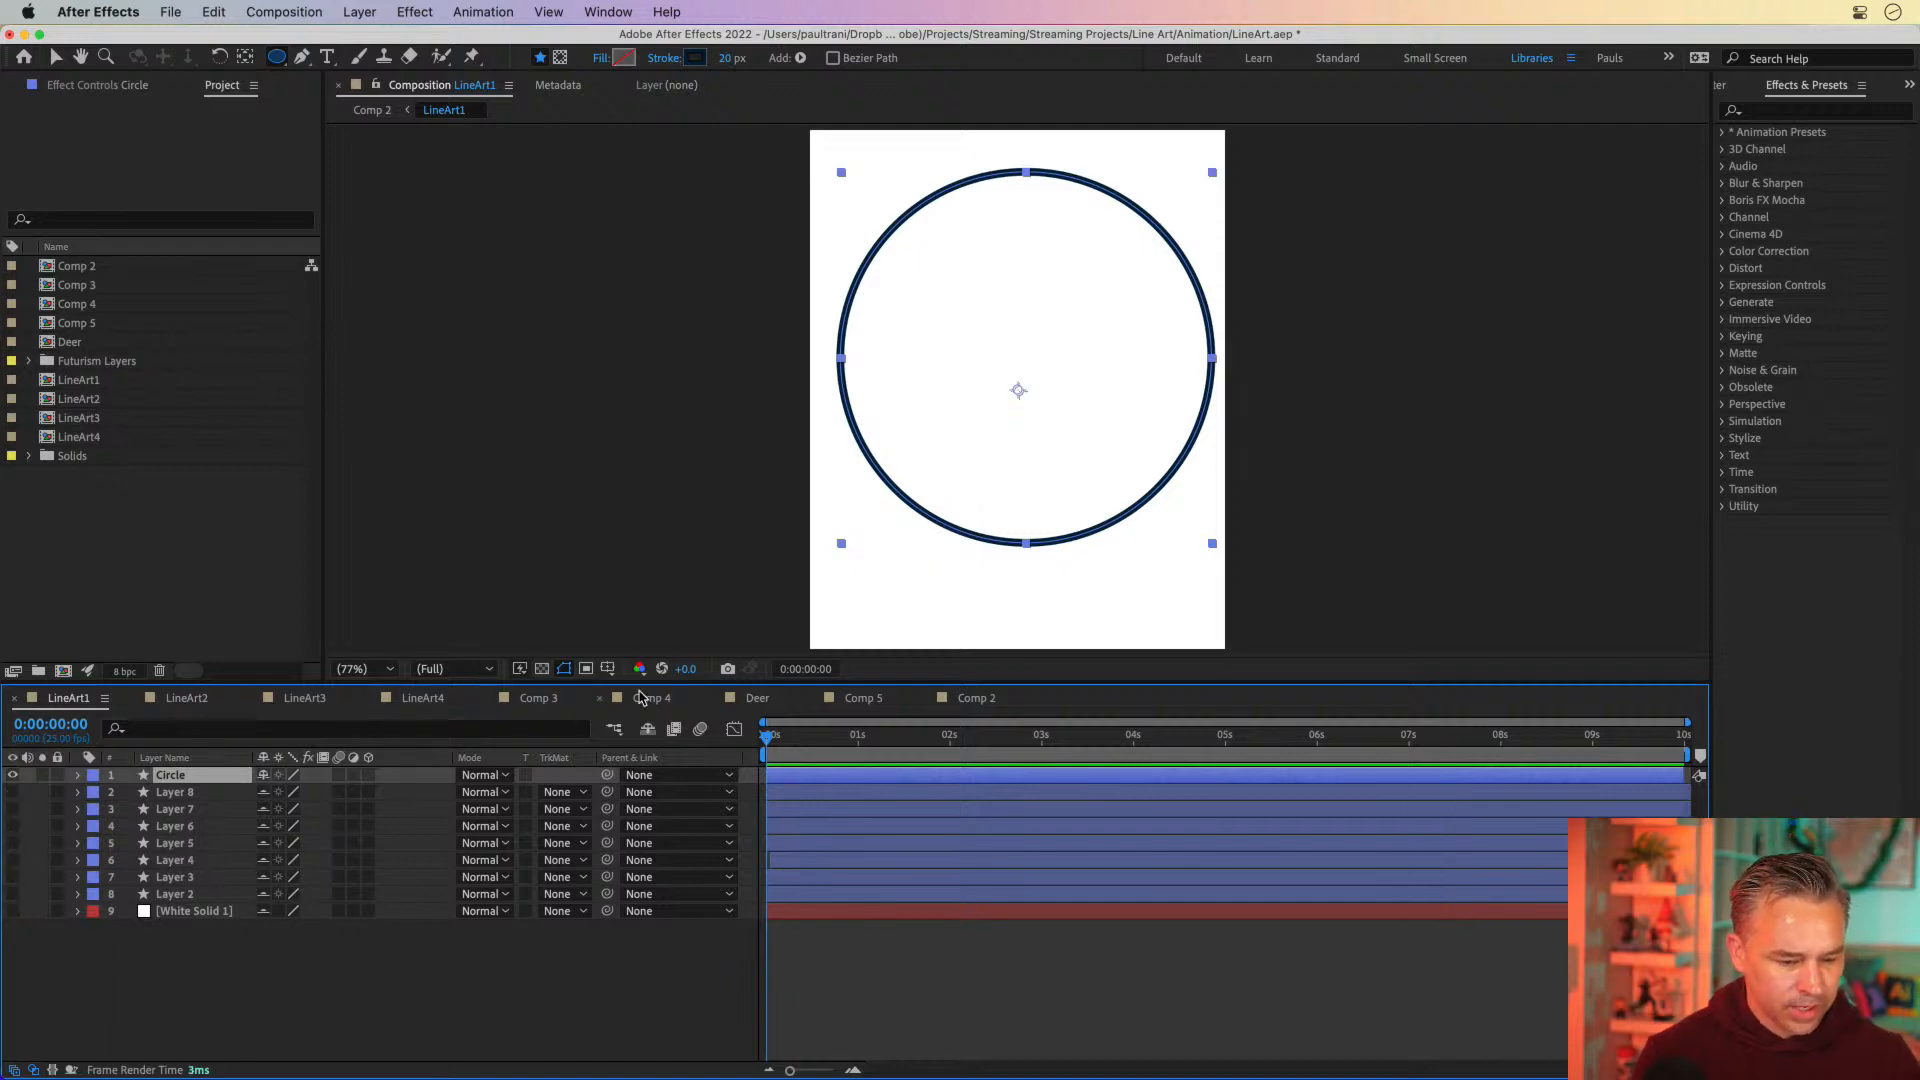
pyautogui.click(647, 729)
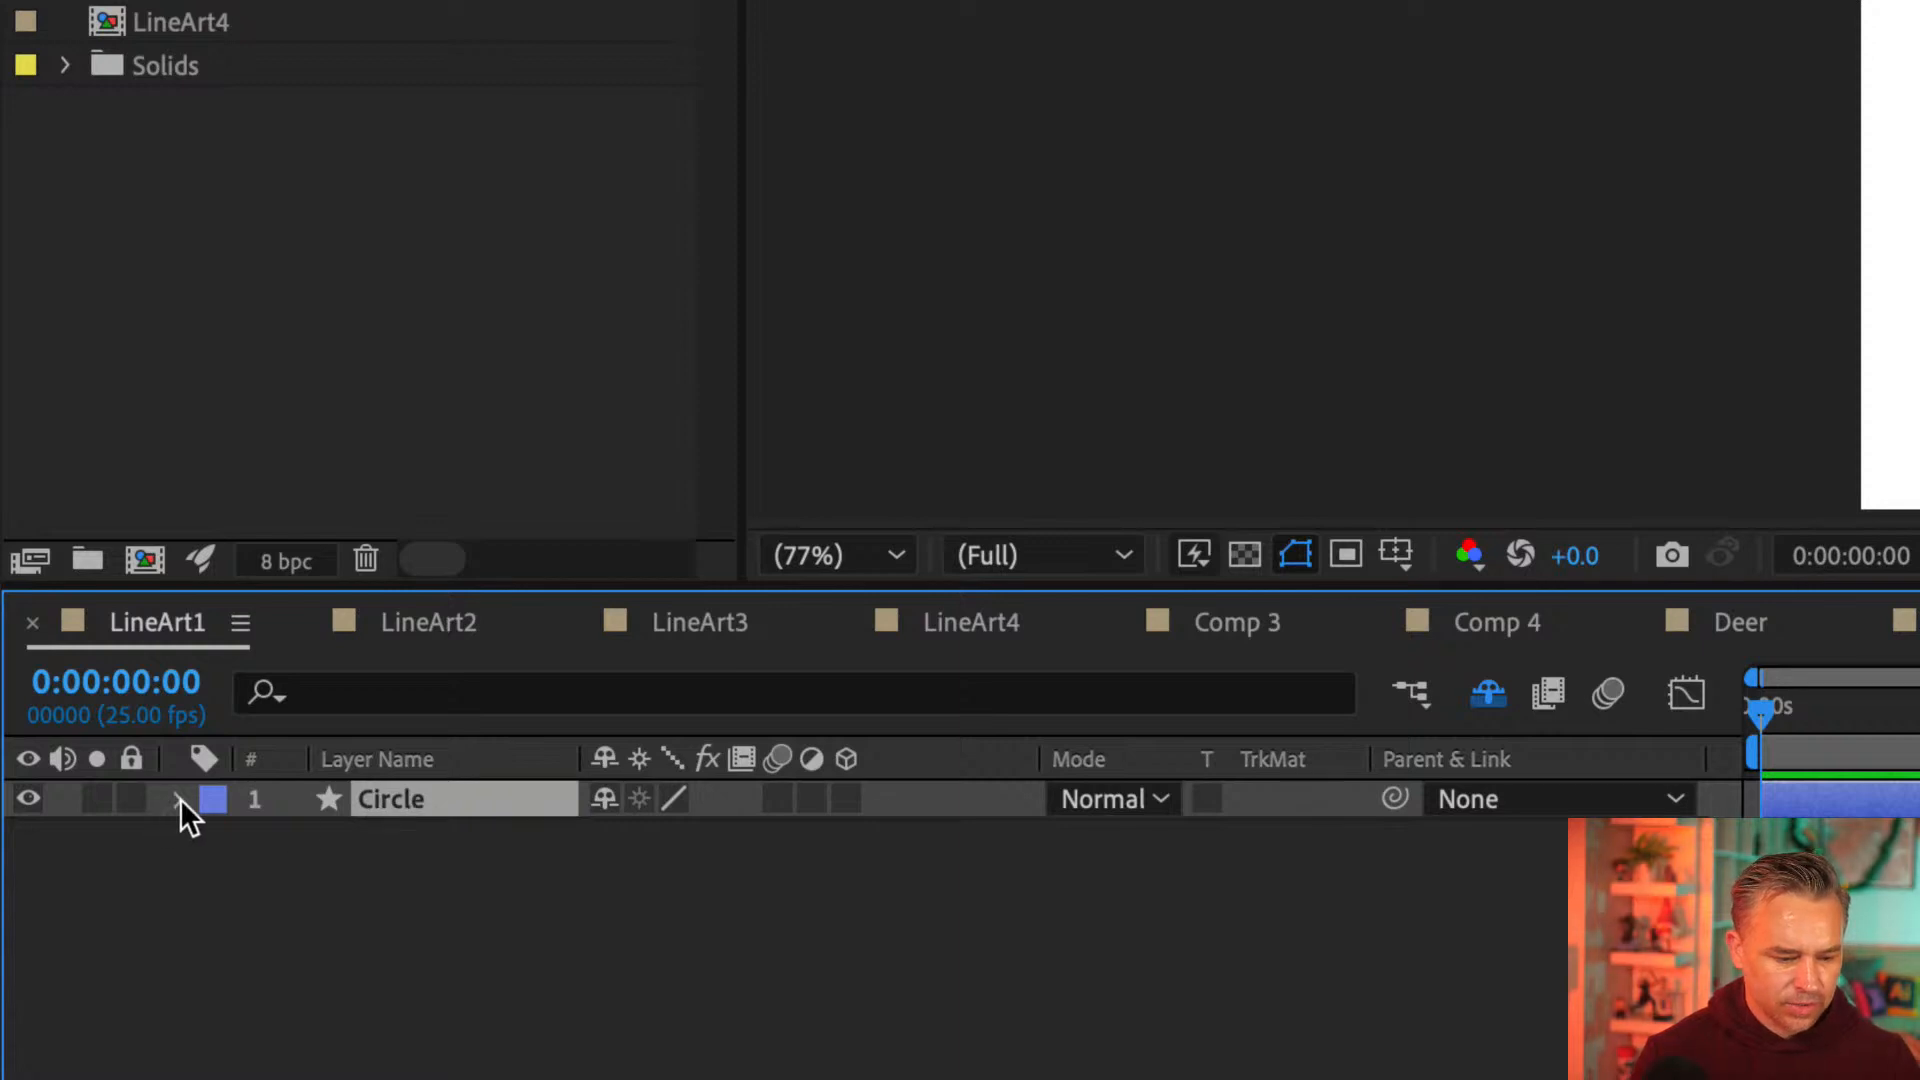
# Add a Trim Paths operator to the Circle layer's contents and expand its properties
pyautogui.click(179, 799)
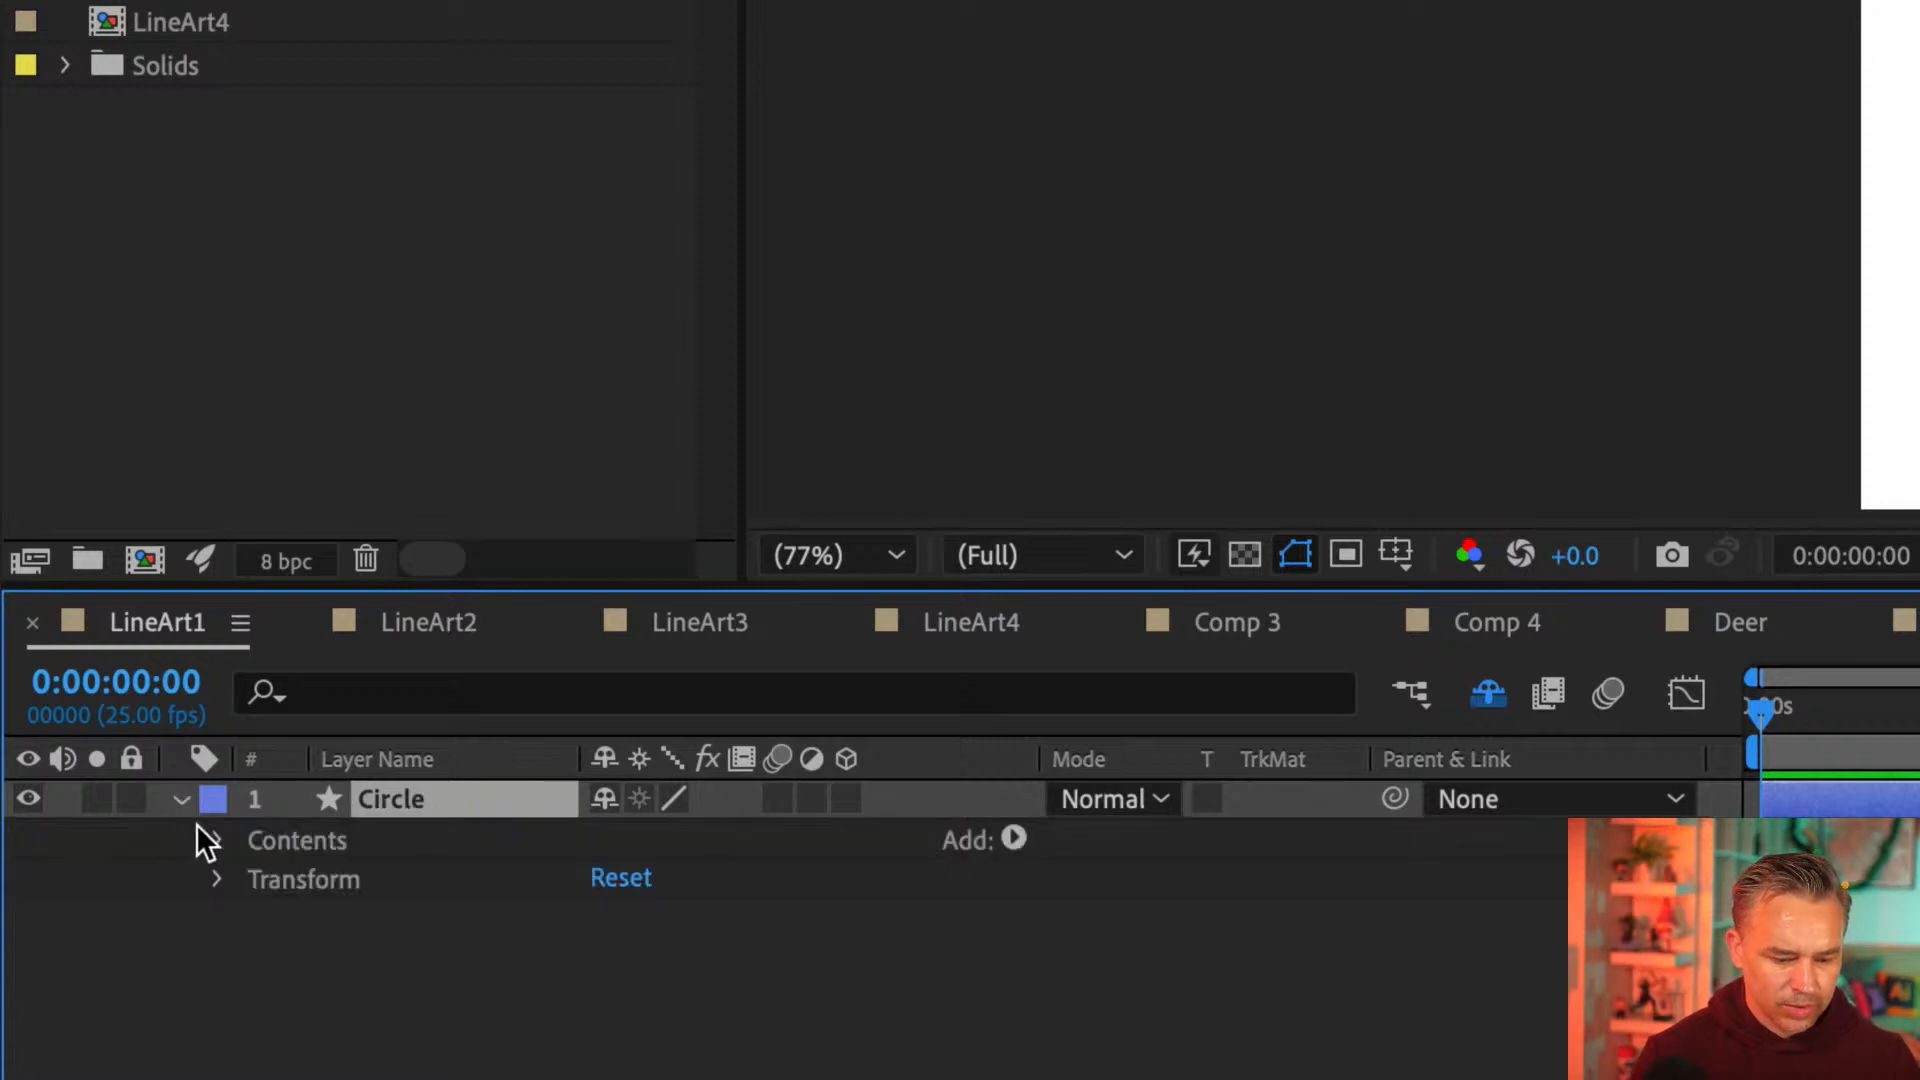
pyautogui.click(1010, 835)
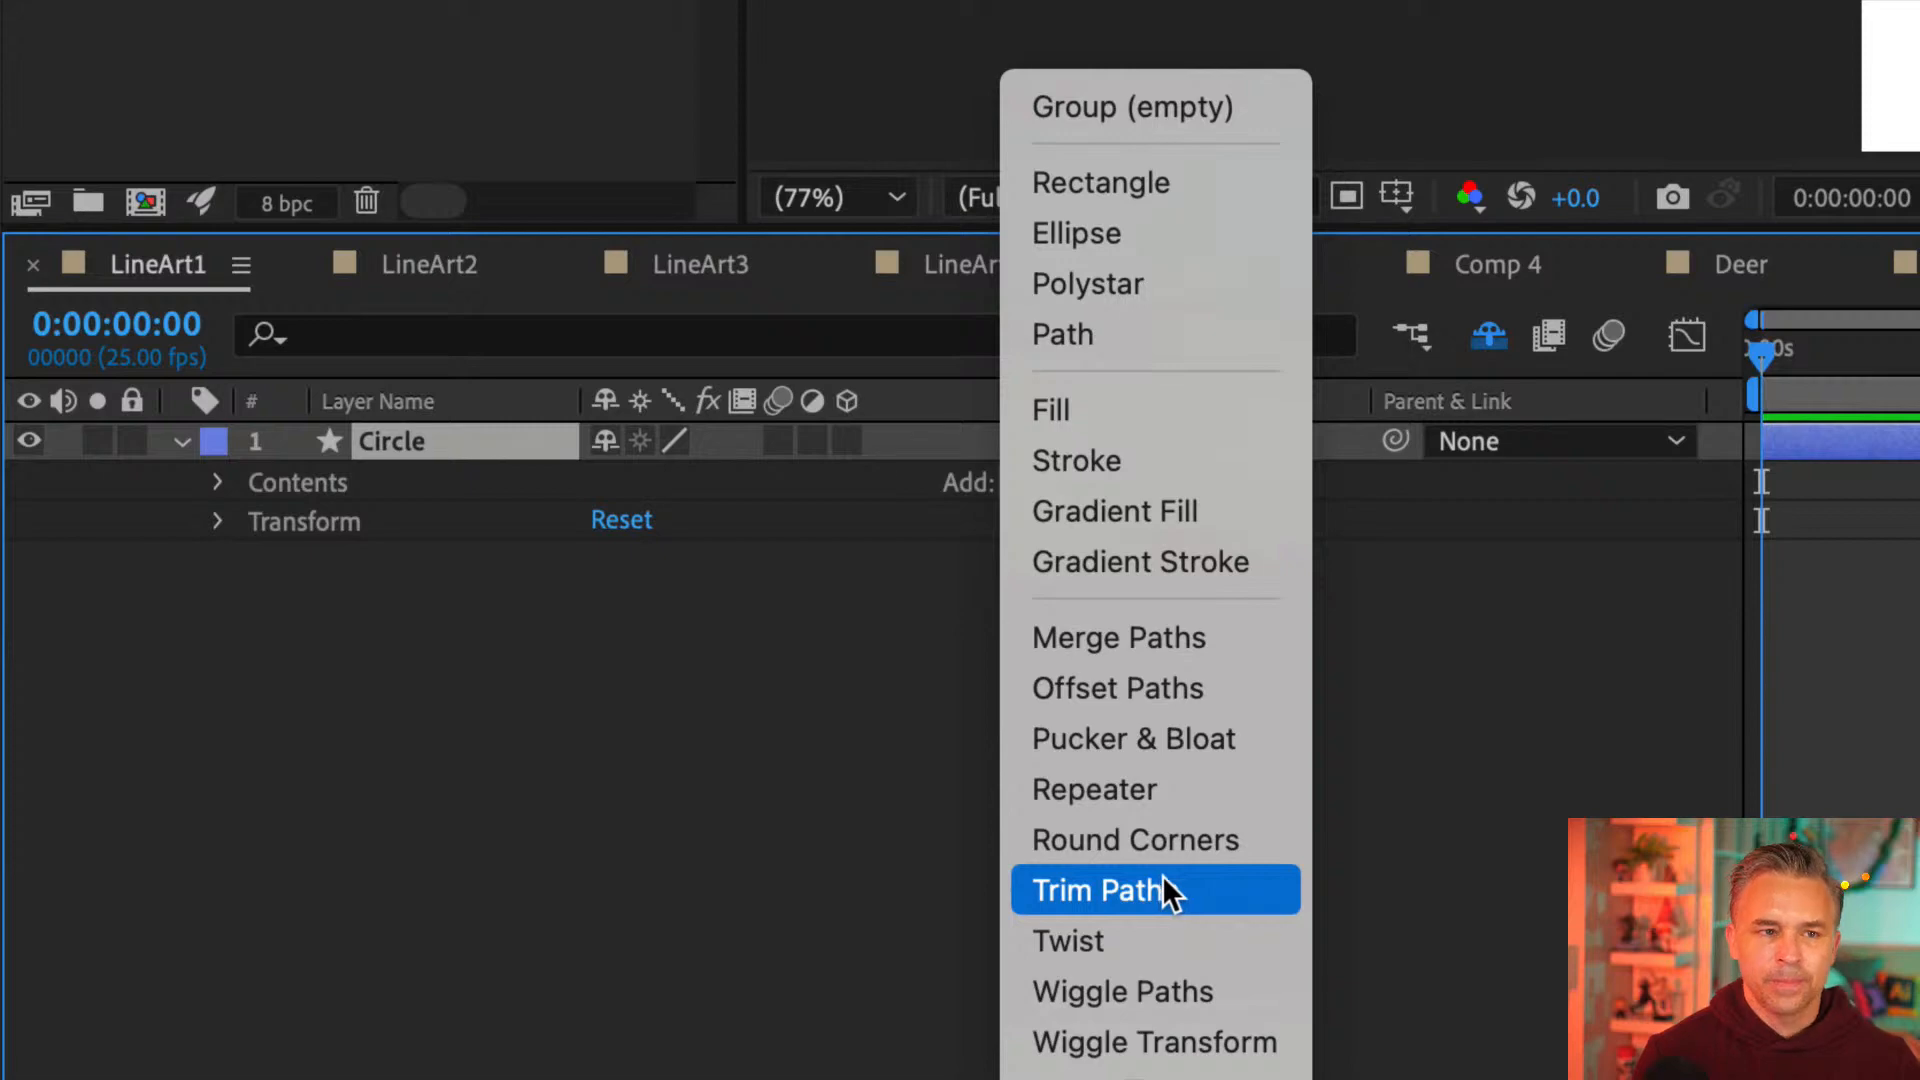
pyautogui.click(1258, 891)
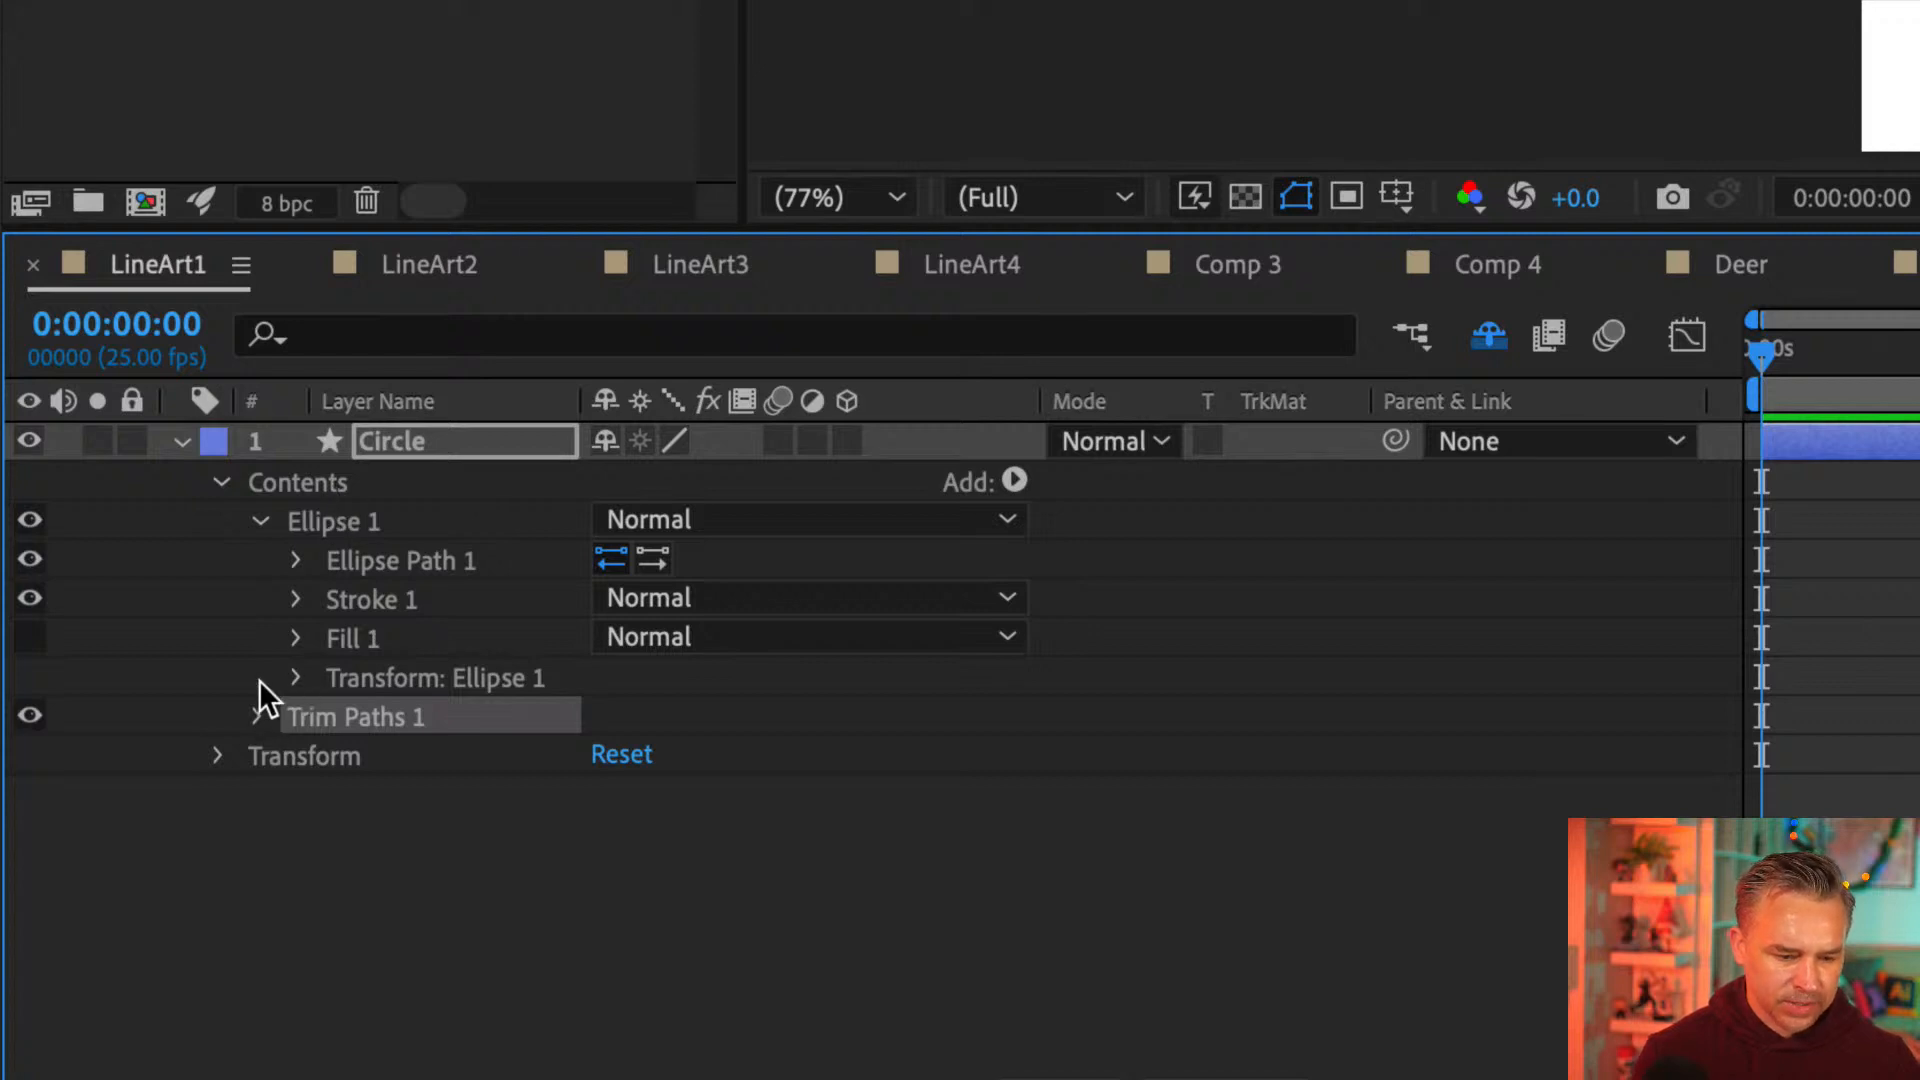
pyautogui.click(259, 521)
pyautogui.click(259, 520)
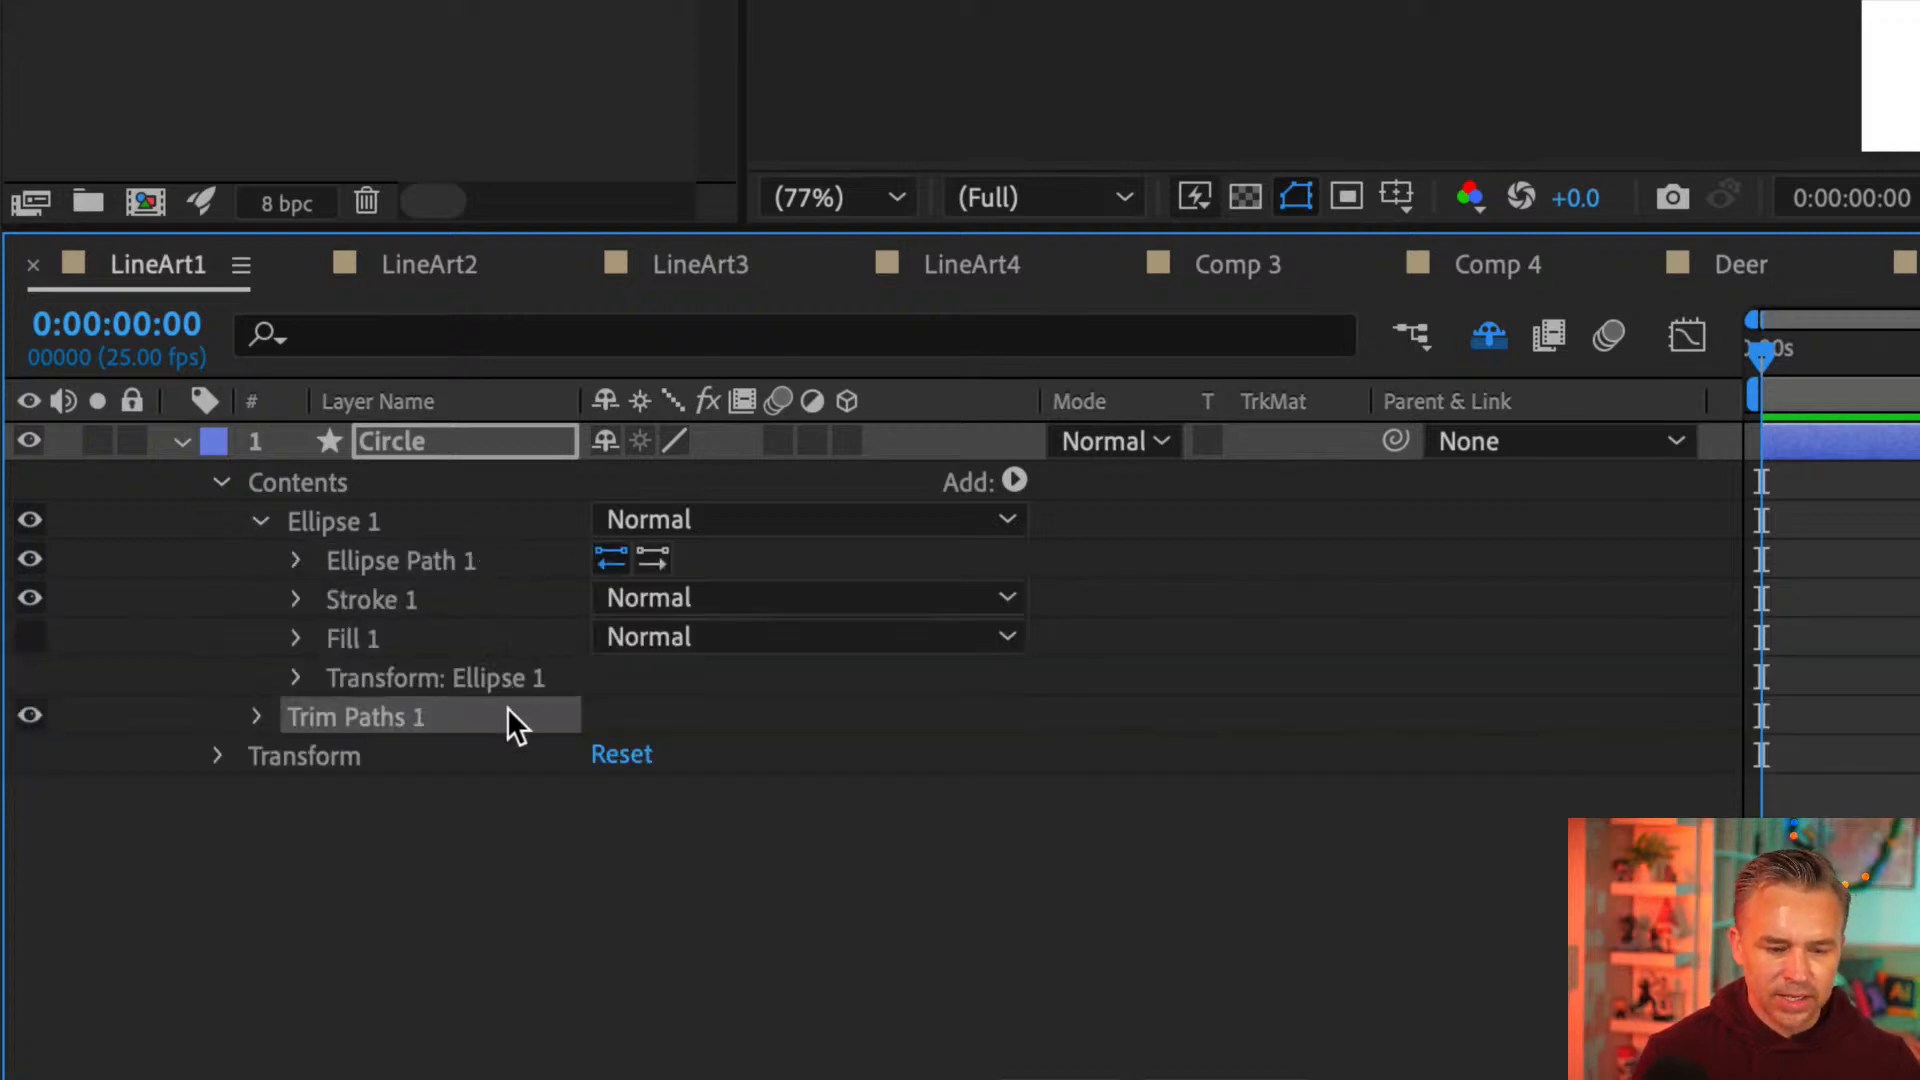
pyautogui.click(261, 717)
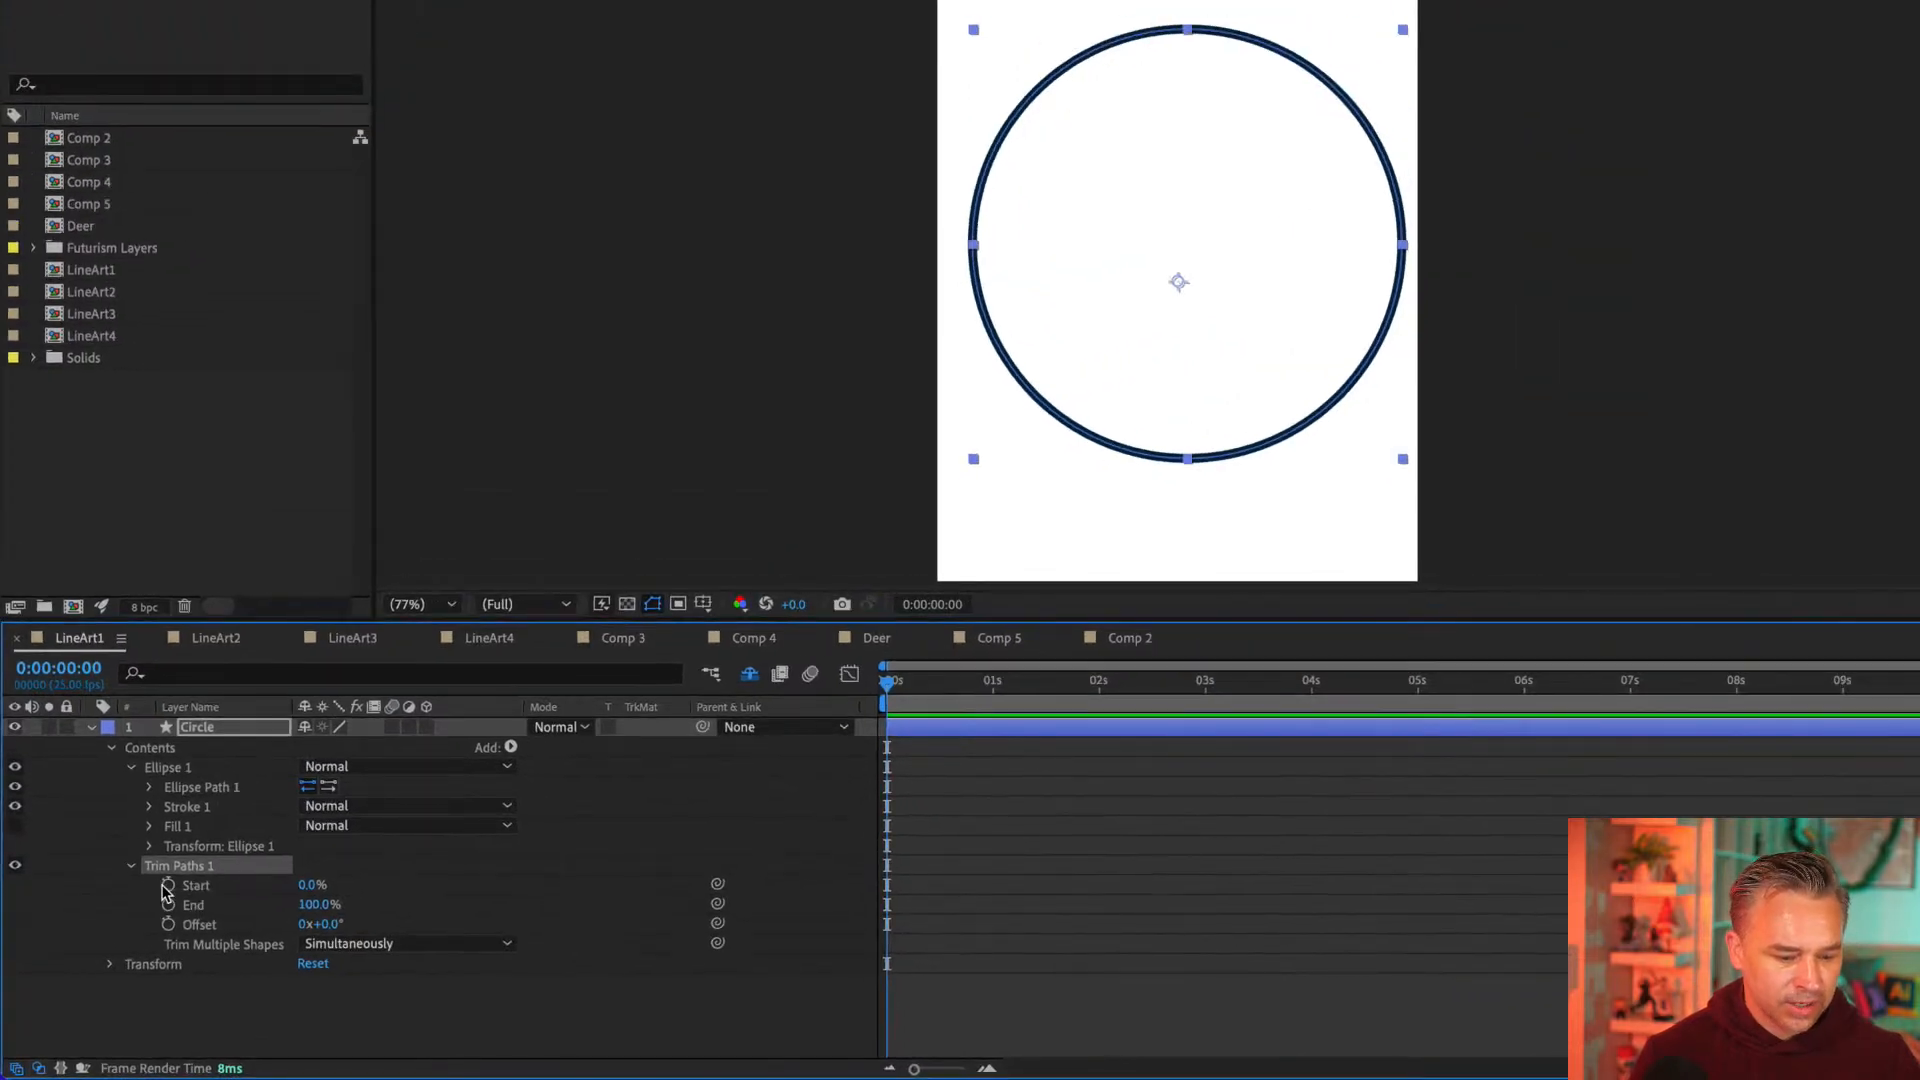
# Keyframe the Trim Paths Start and End values, and move both keyframes to the 5-second mark
pyautogui.click(168, 886)
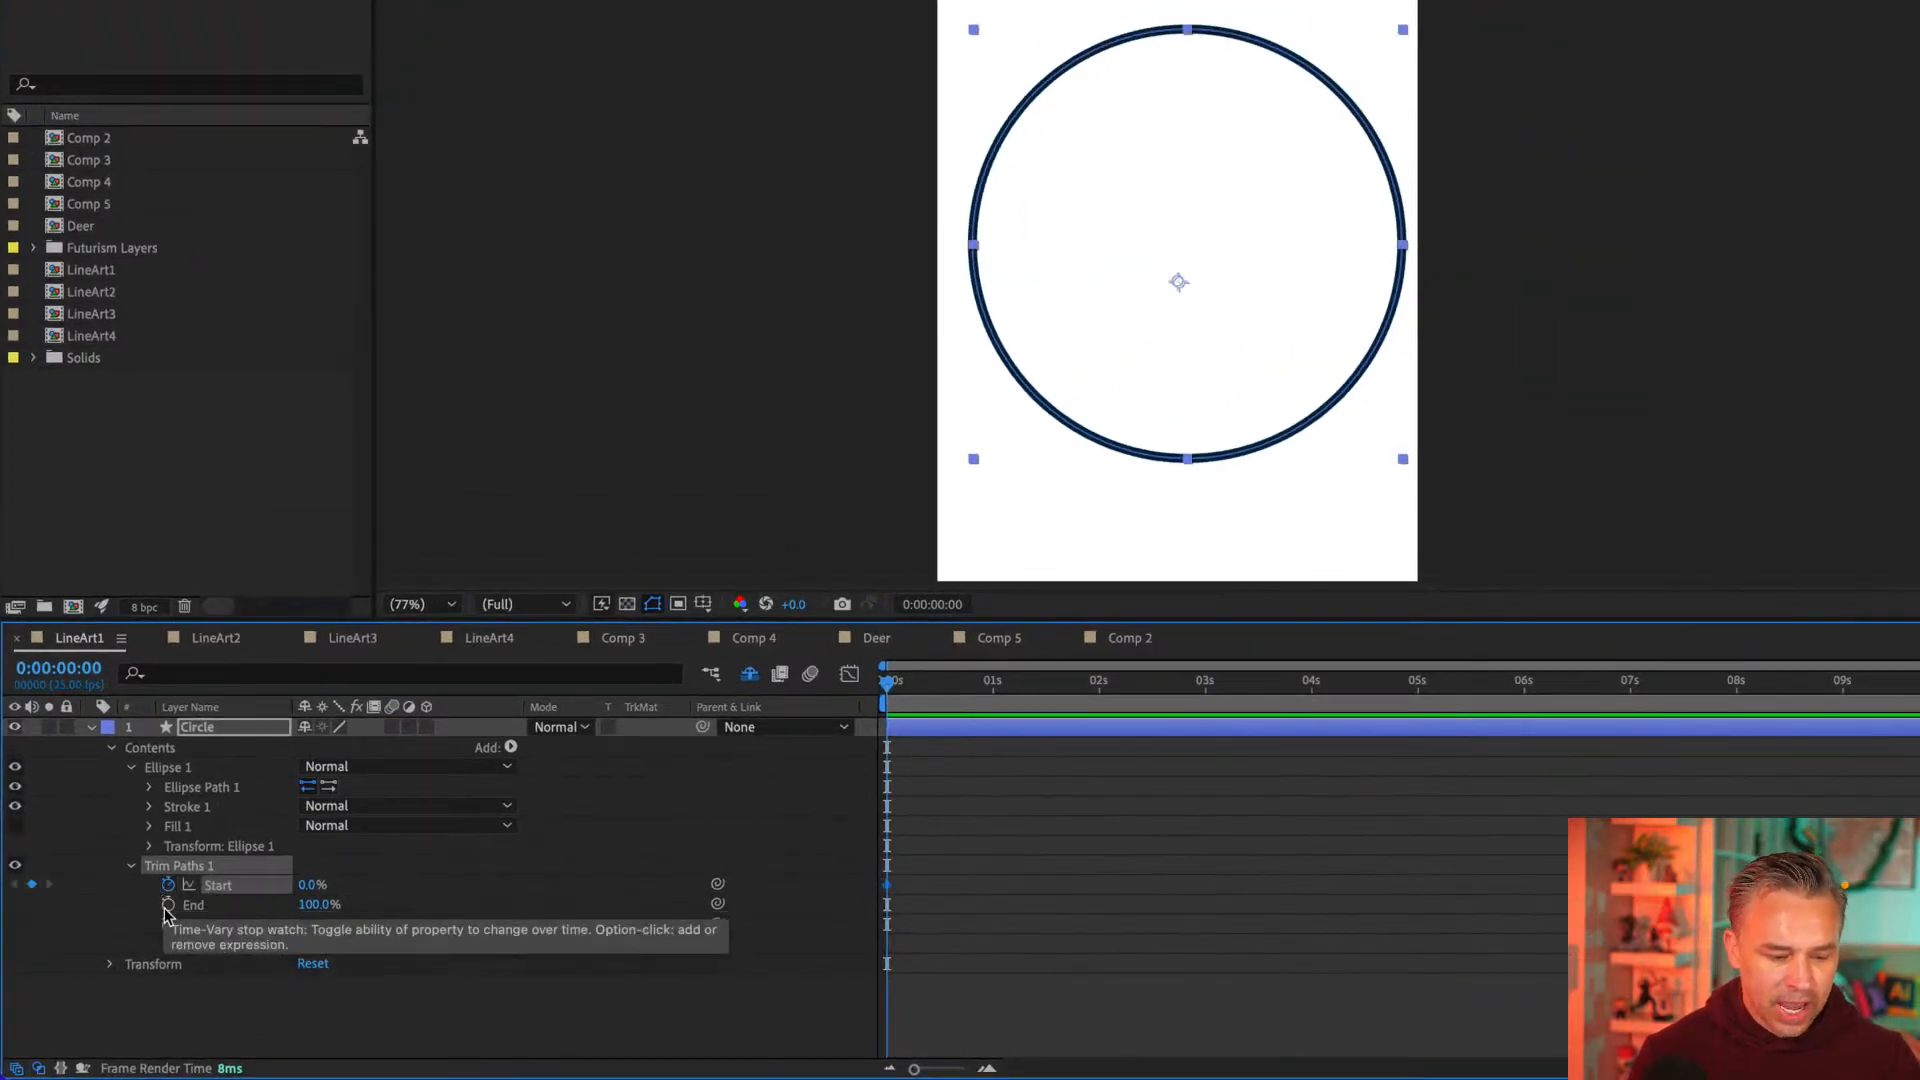
pyautogui.click(168, 906)
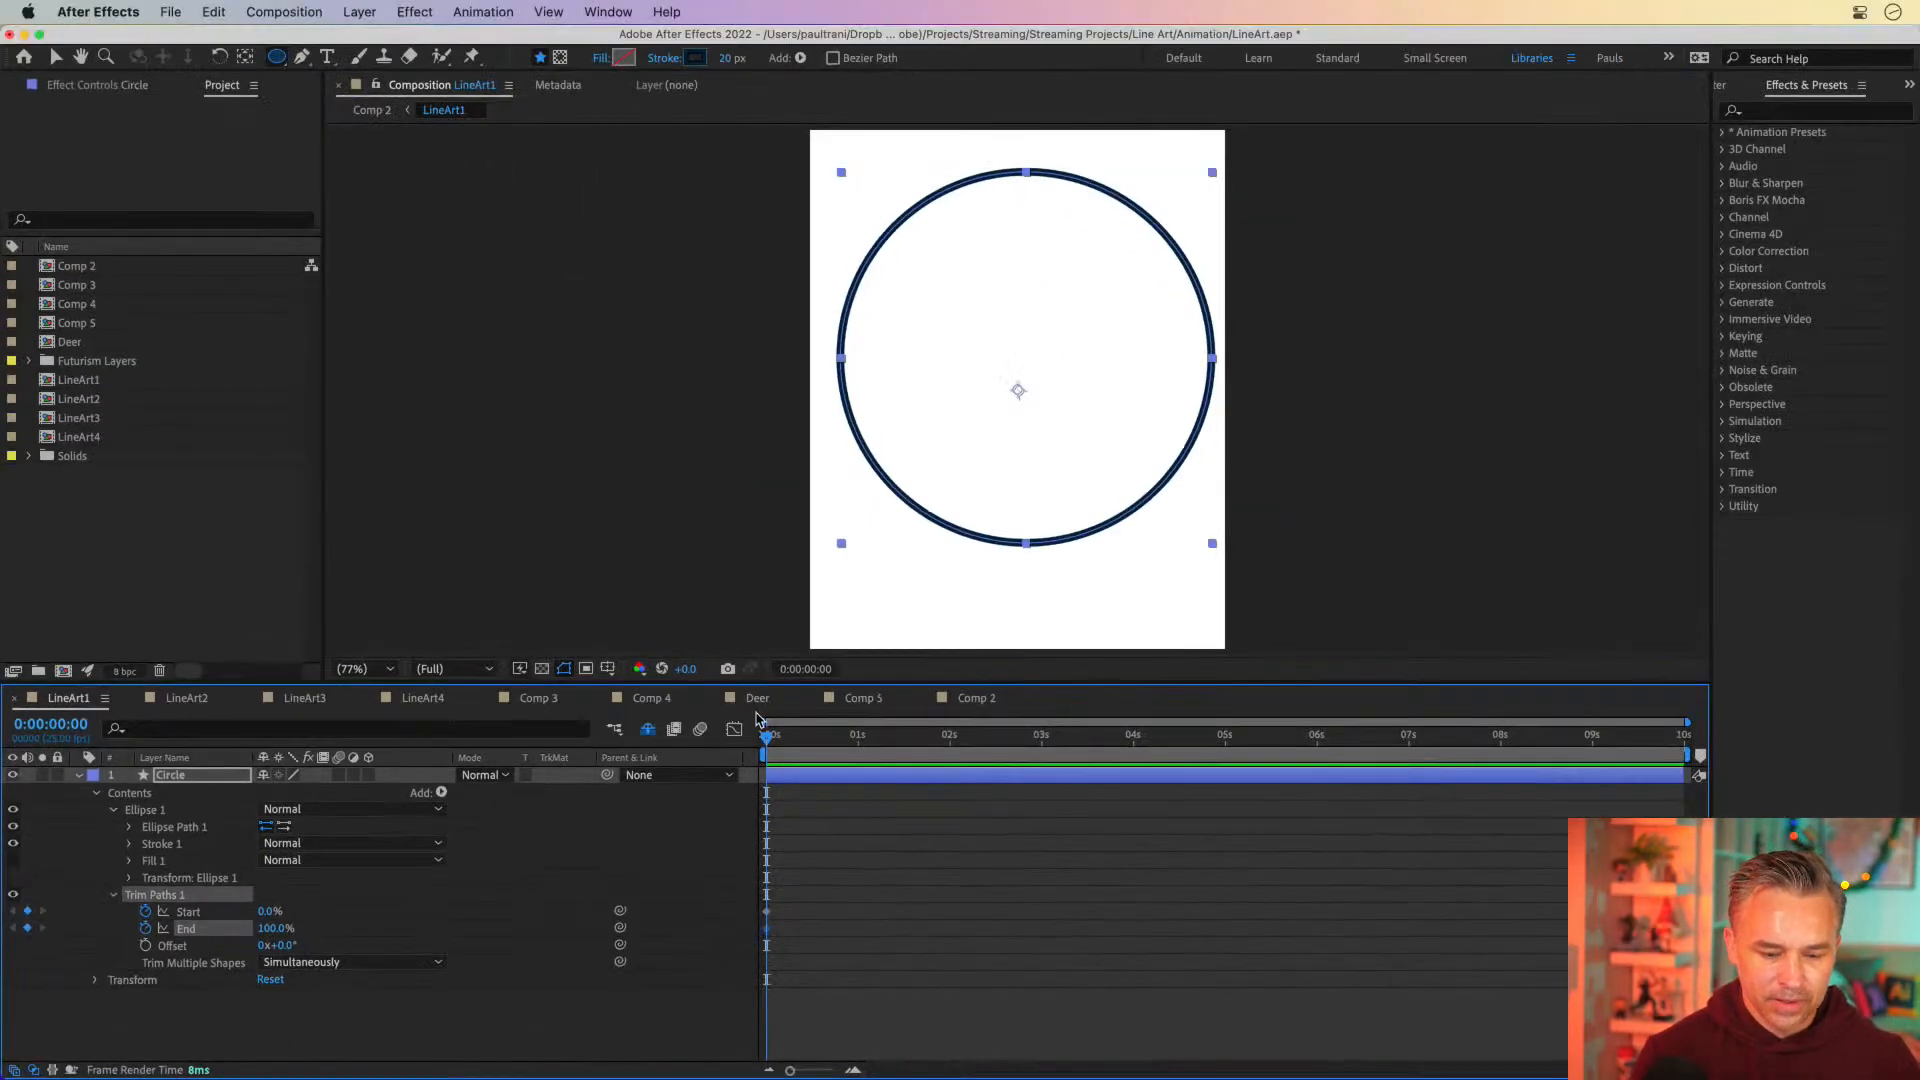
pyautogui.moveTo(784, 905); pyautogui.dragTo(1228, 929)
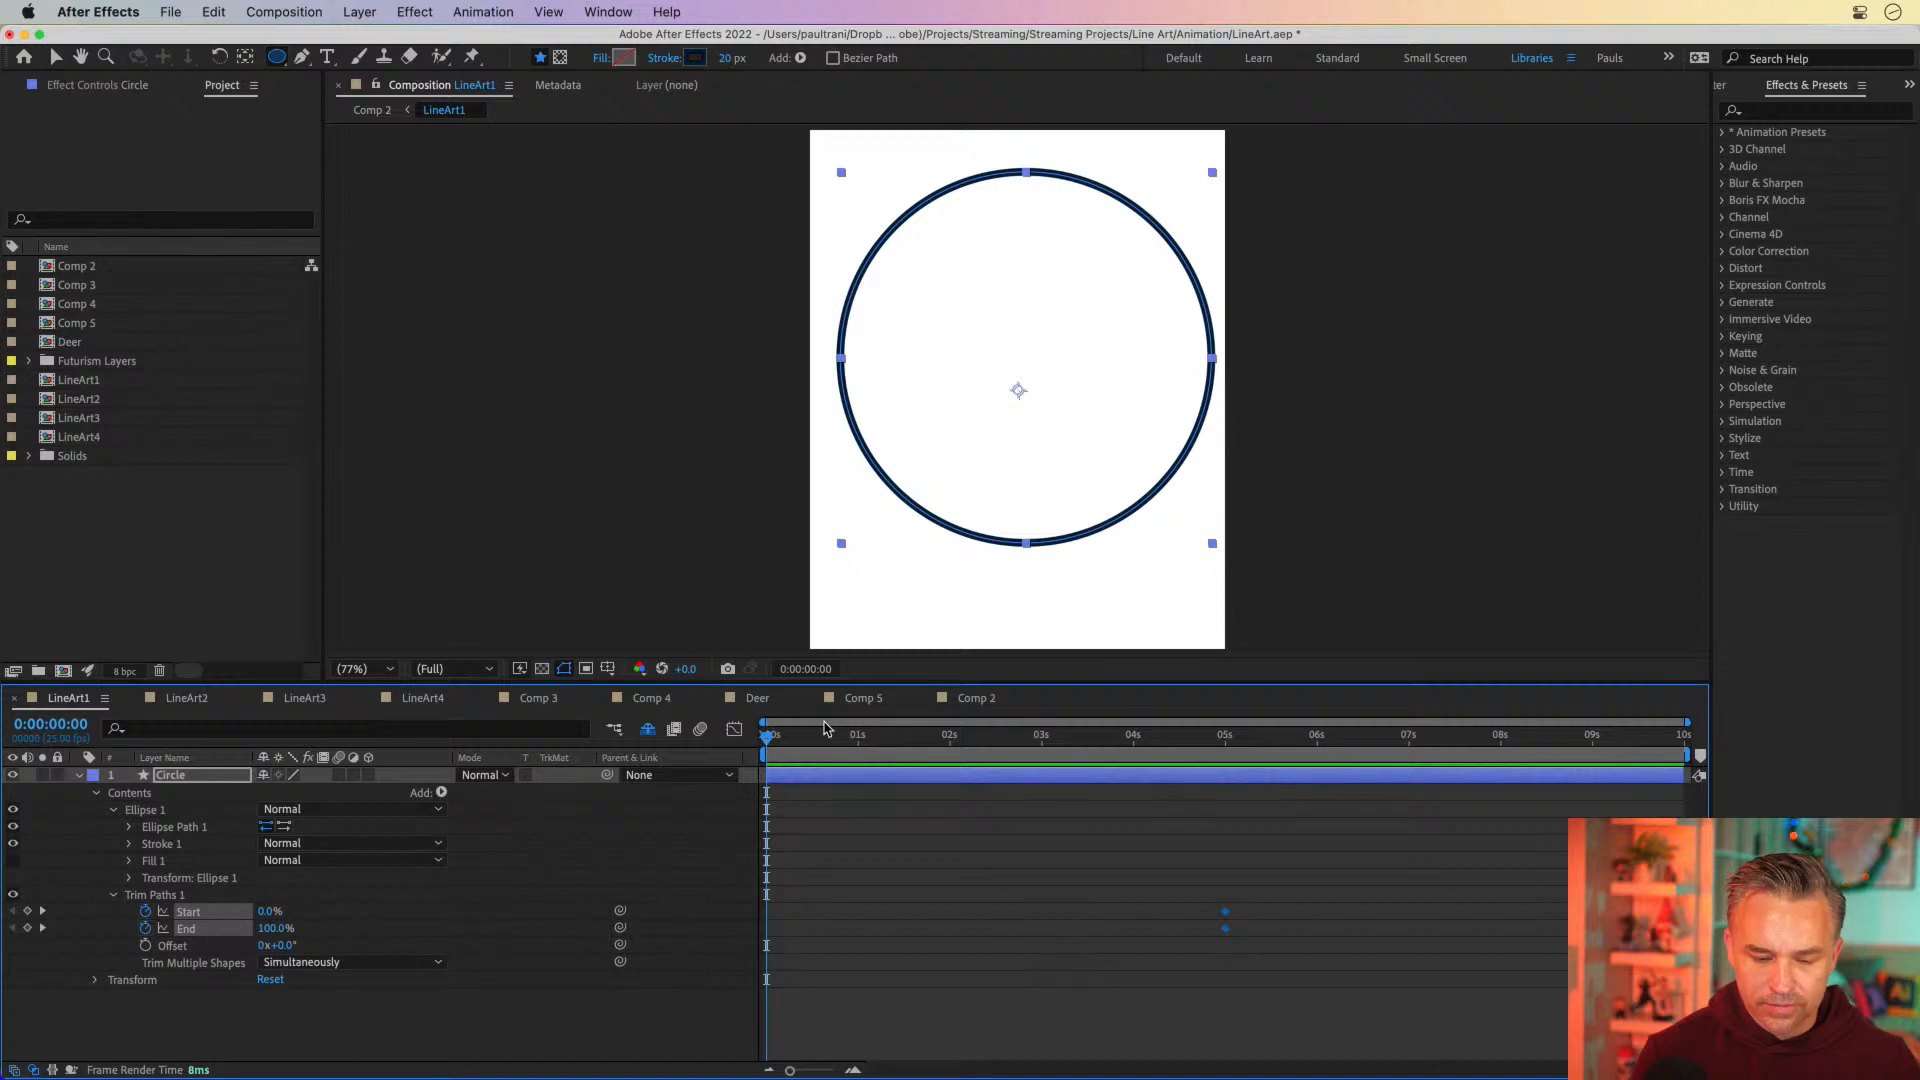
# Return to the first frame and set the Trim Paths Start value to 100%
pyautogui.moveTo(829, 737); pyautogui.dragTo(755, 748)
pyautogui.click(531, 965)
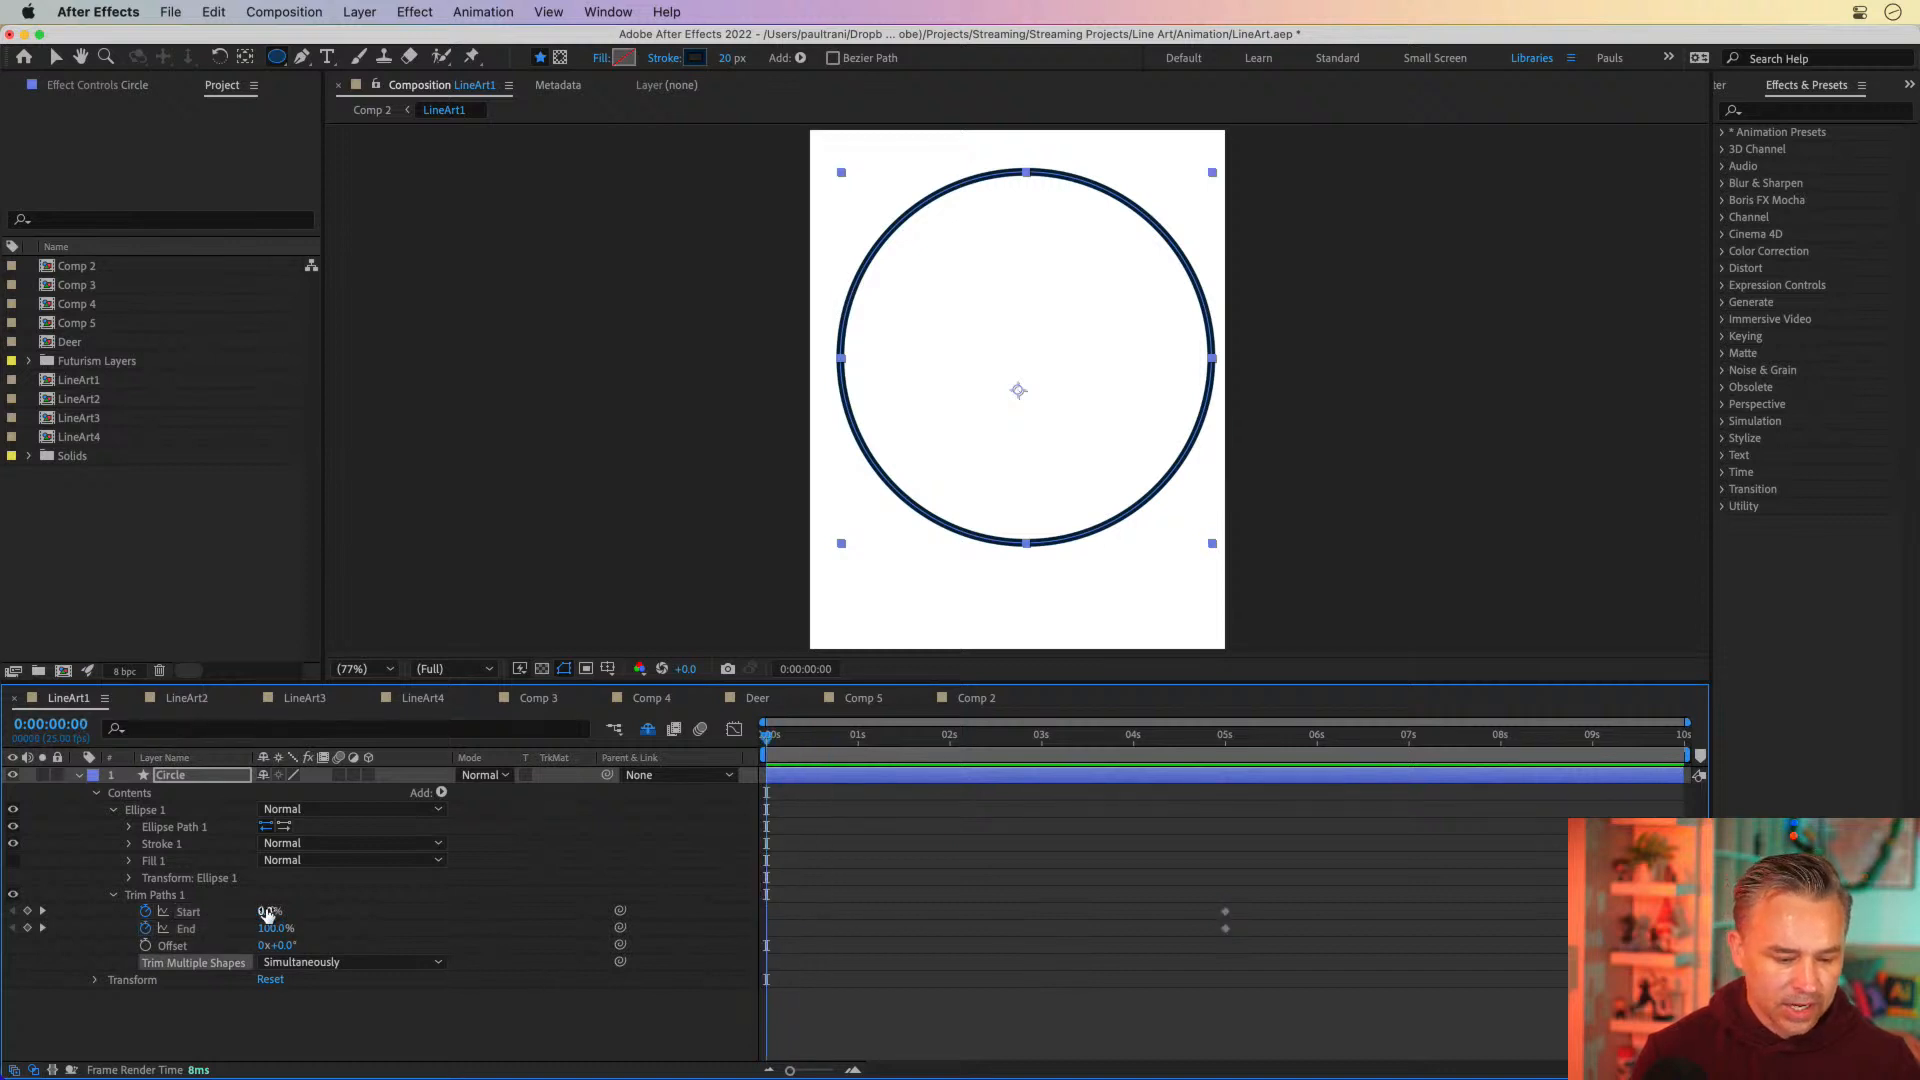
pyautogui.moveTo(265, 911); pyautogui.dragTo(410, 904)
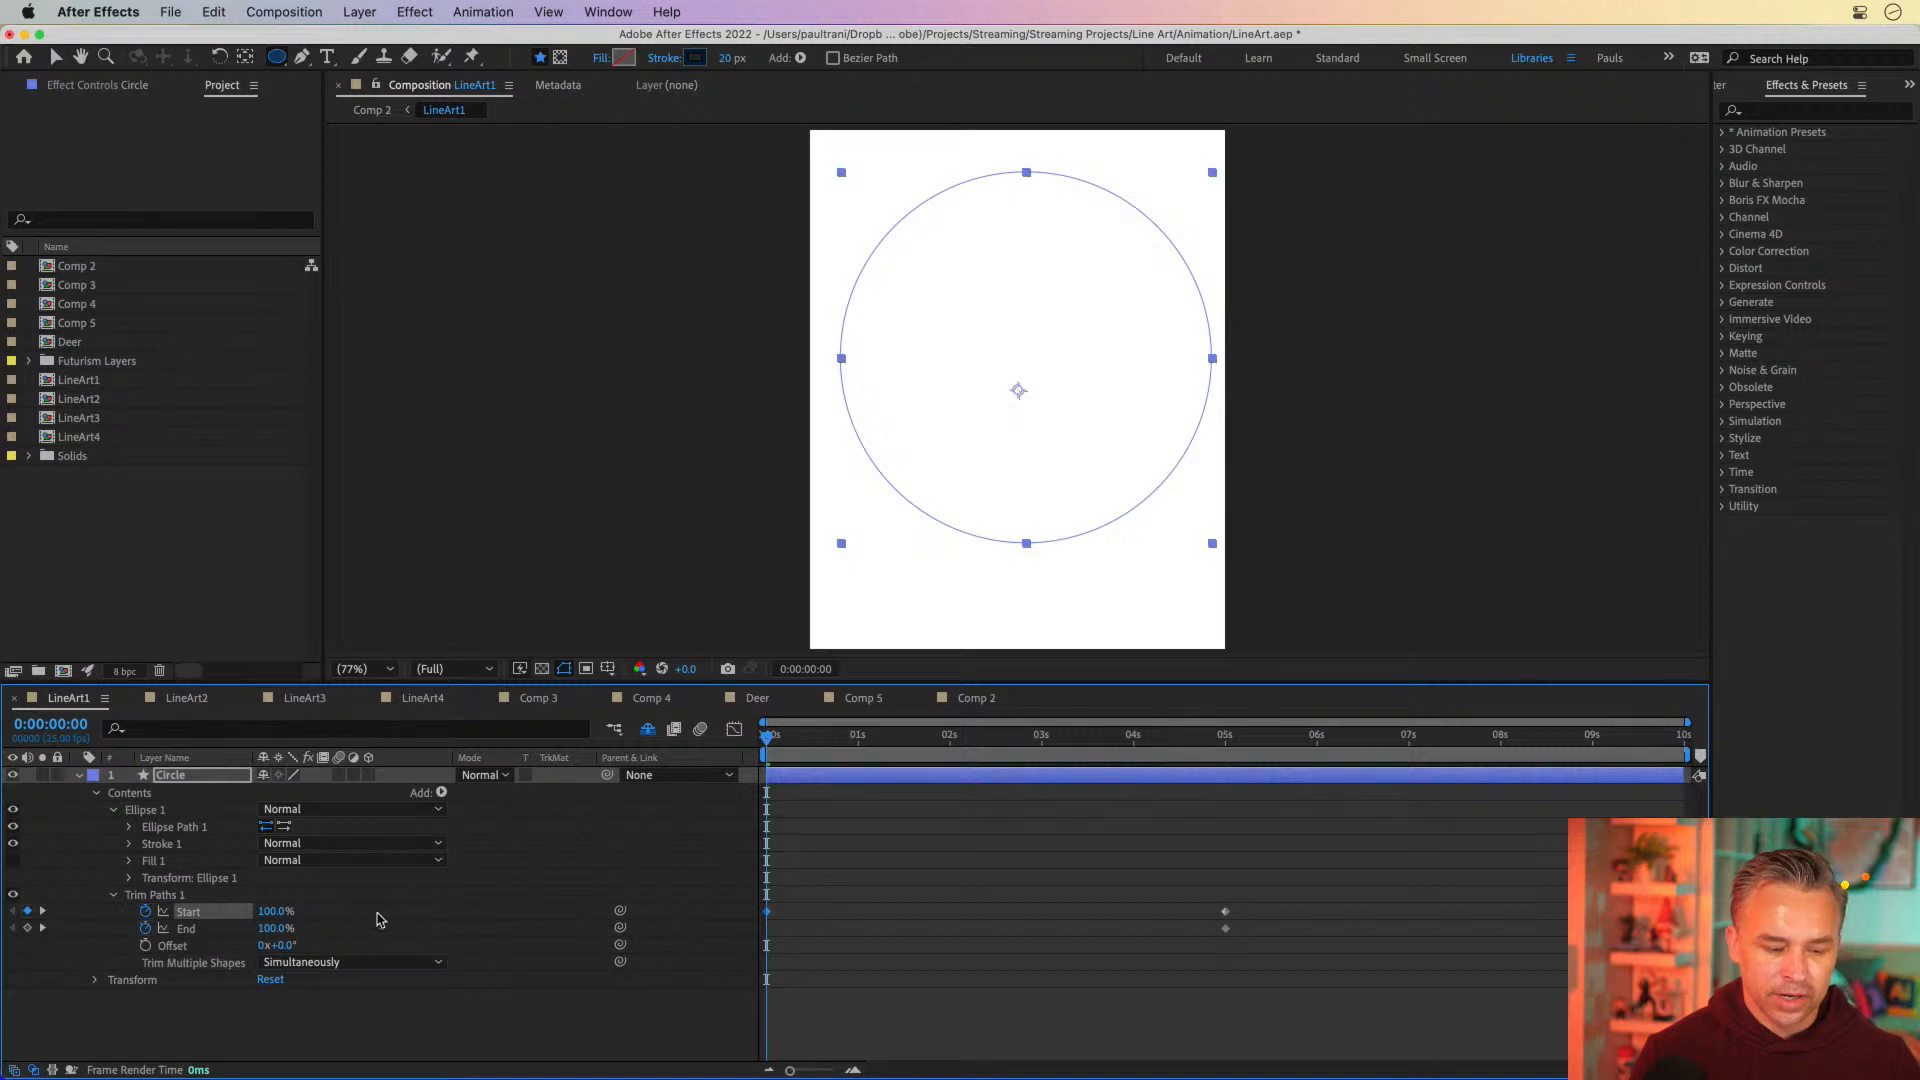
# Set End to 0% at 0:00:08:11, move the End keyframes to about 2 seconds and near the composition's end, and preview the circle
pyautogui.moveTo(764, 738); pyautogui.dragTo(1541, 744)
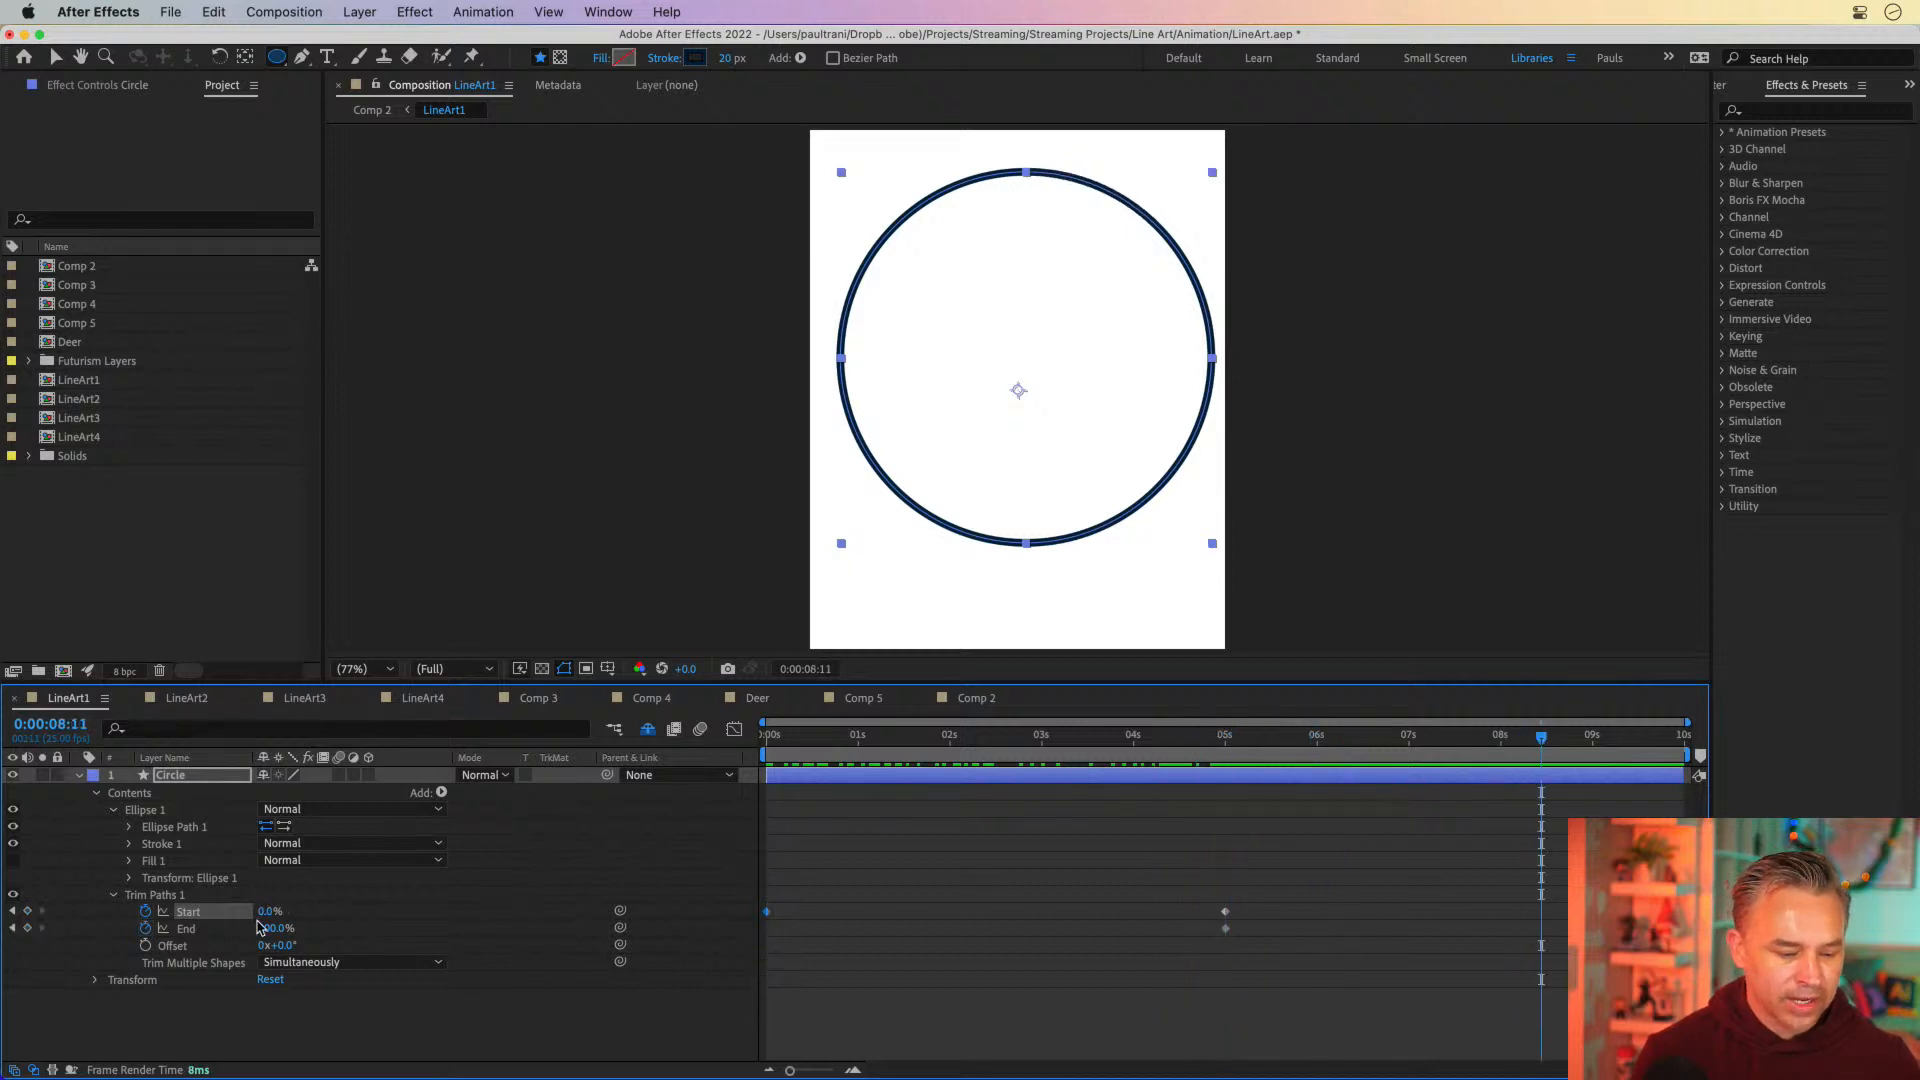
pyautogui.moveTo(268, 933); pyautogui.dragTo(45, 927)
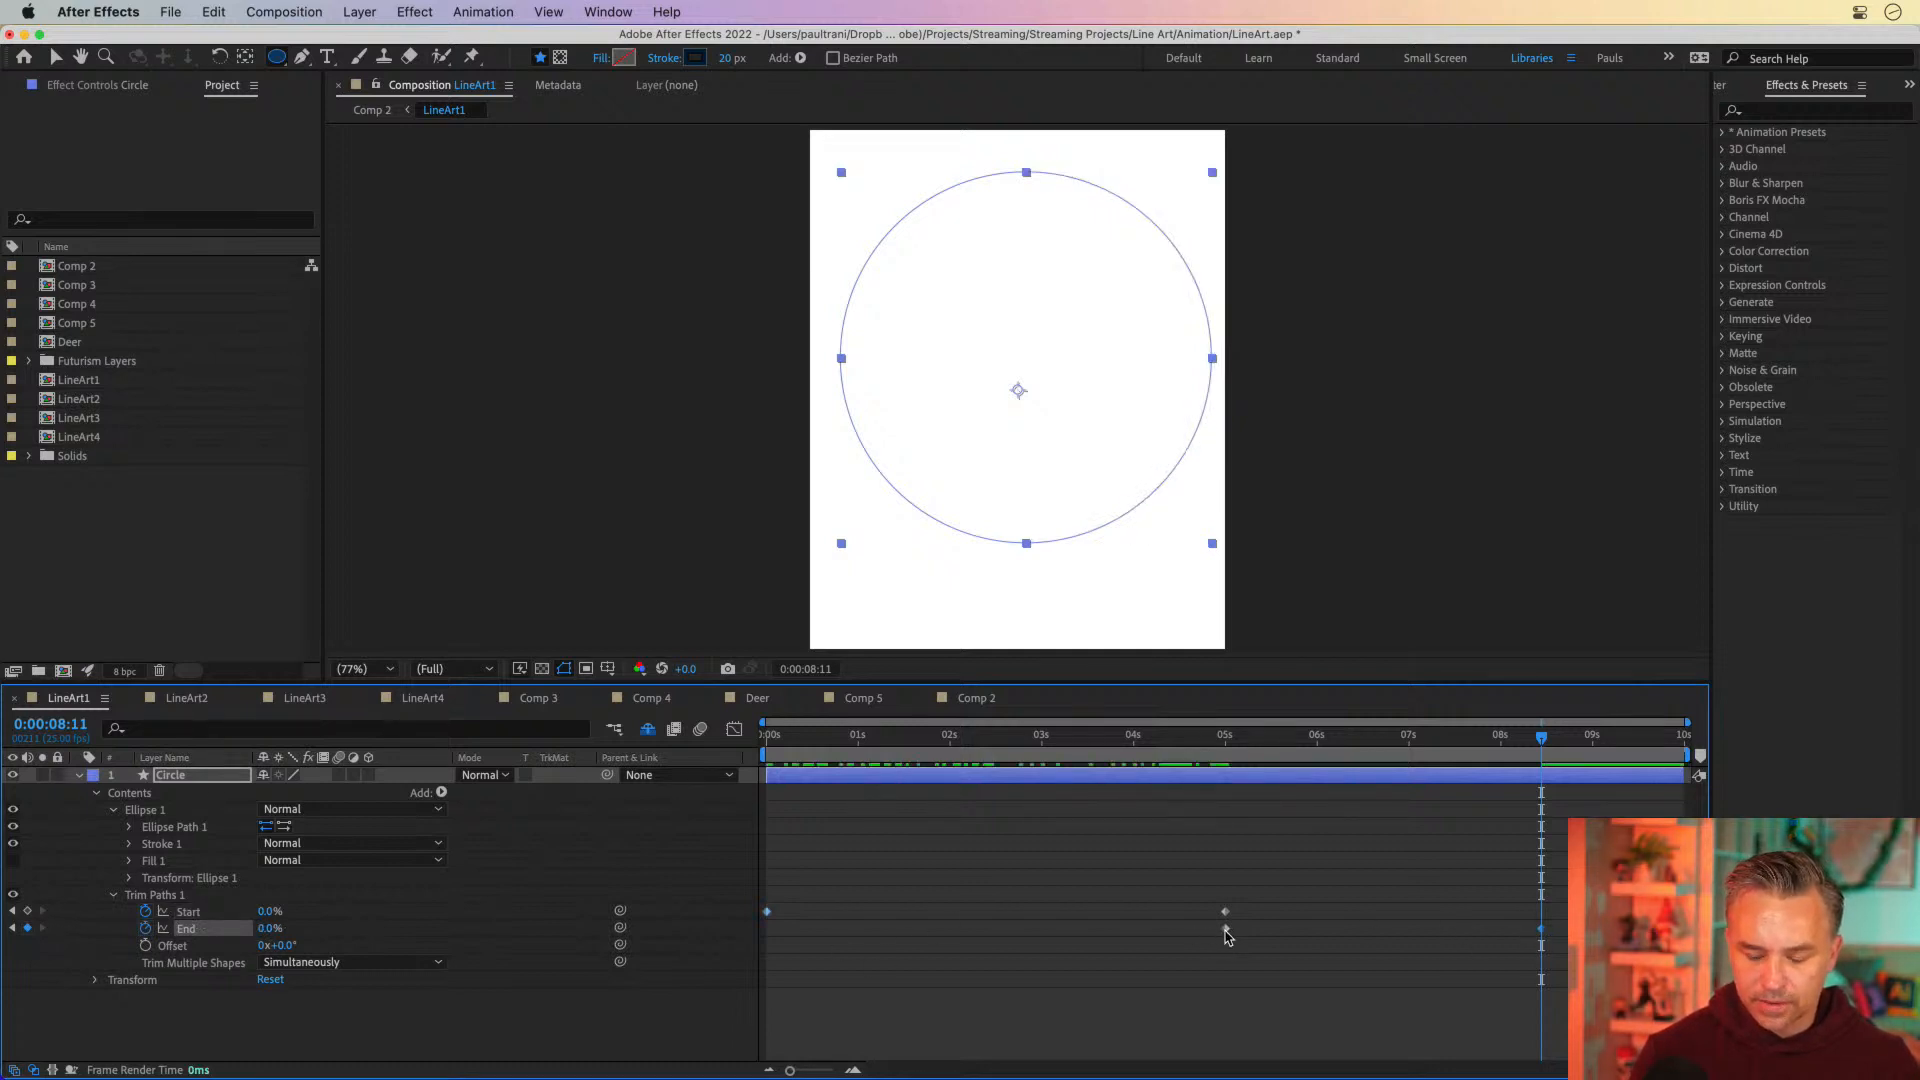
pyautogui.moveTo(1226, 930); pyautogui.dragTo(954, 930)
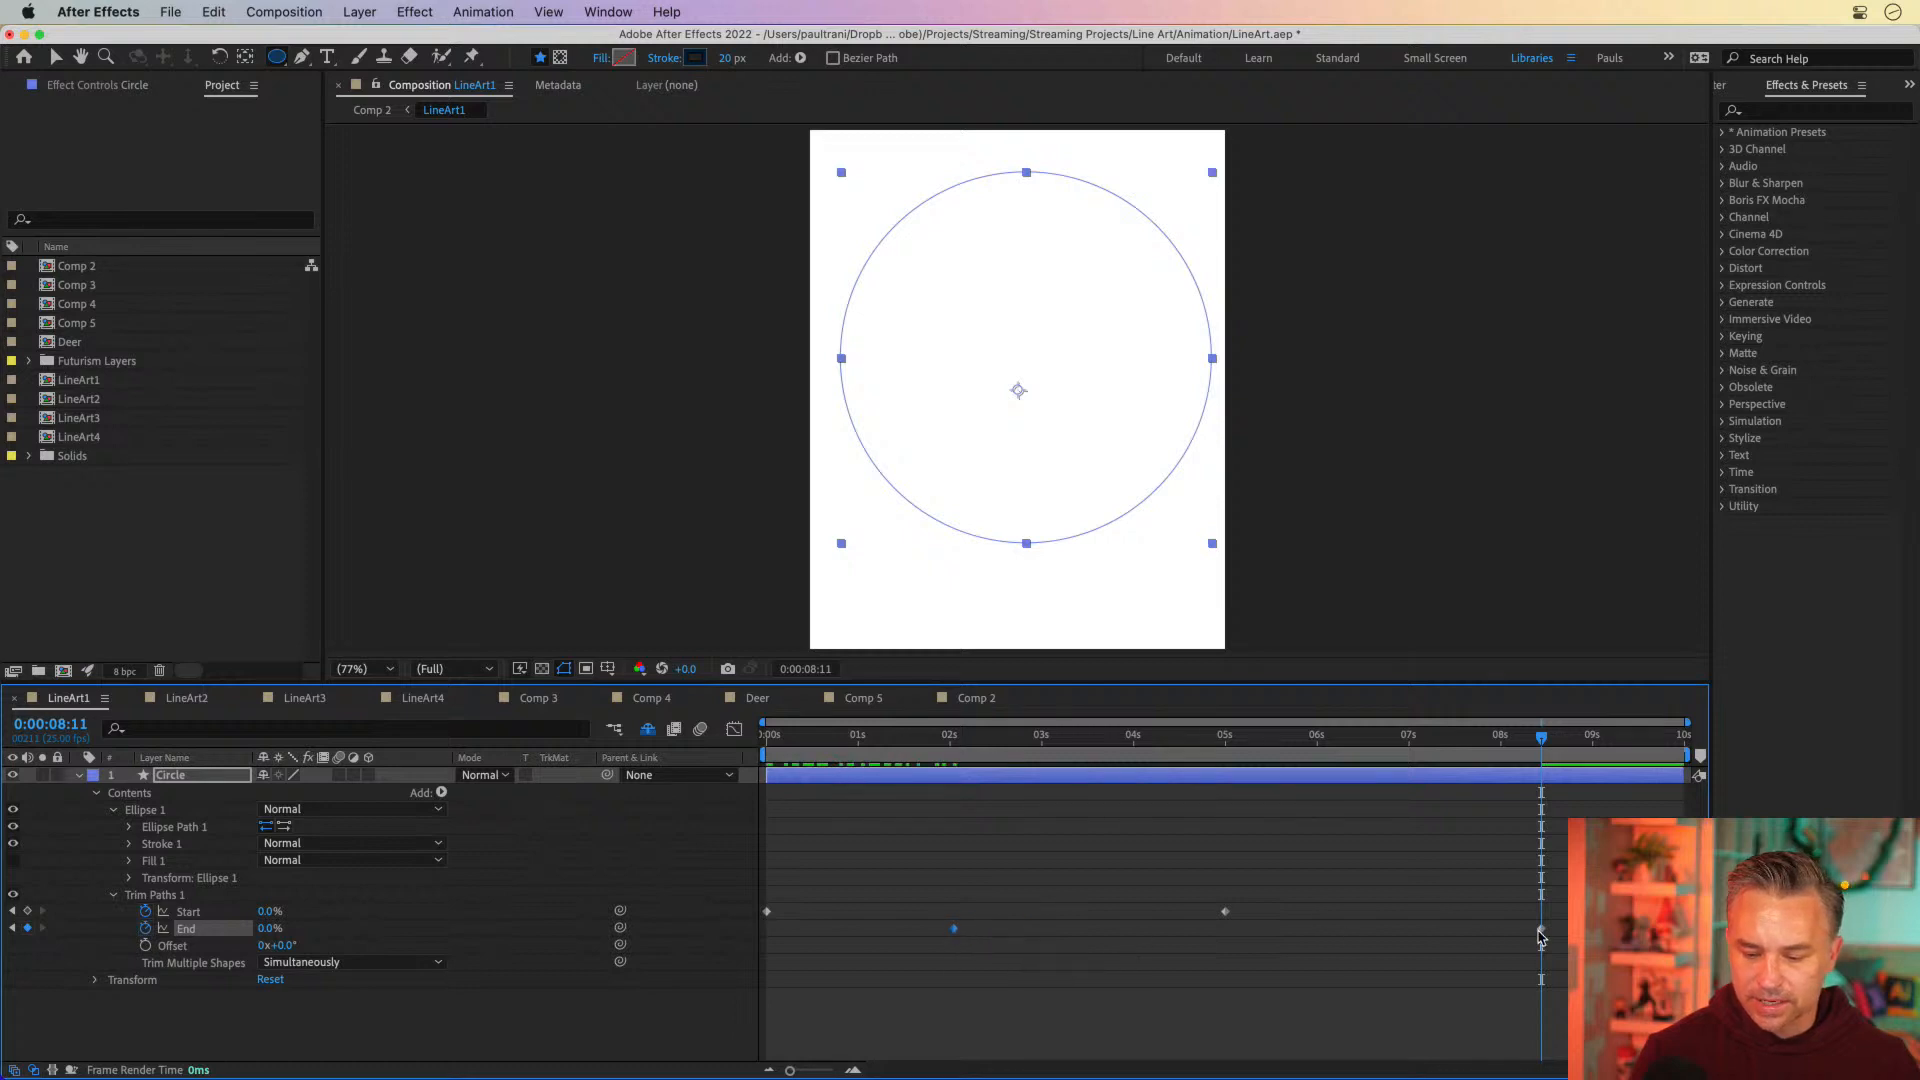
pyautogui.moveTo(1540, 931); pyautogui.dragTo(1674, 931)
pyautogui.press('space')
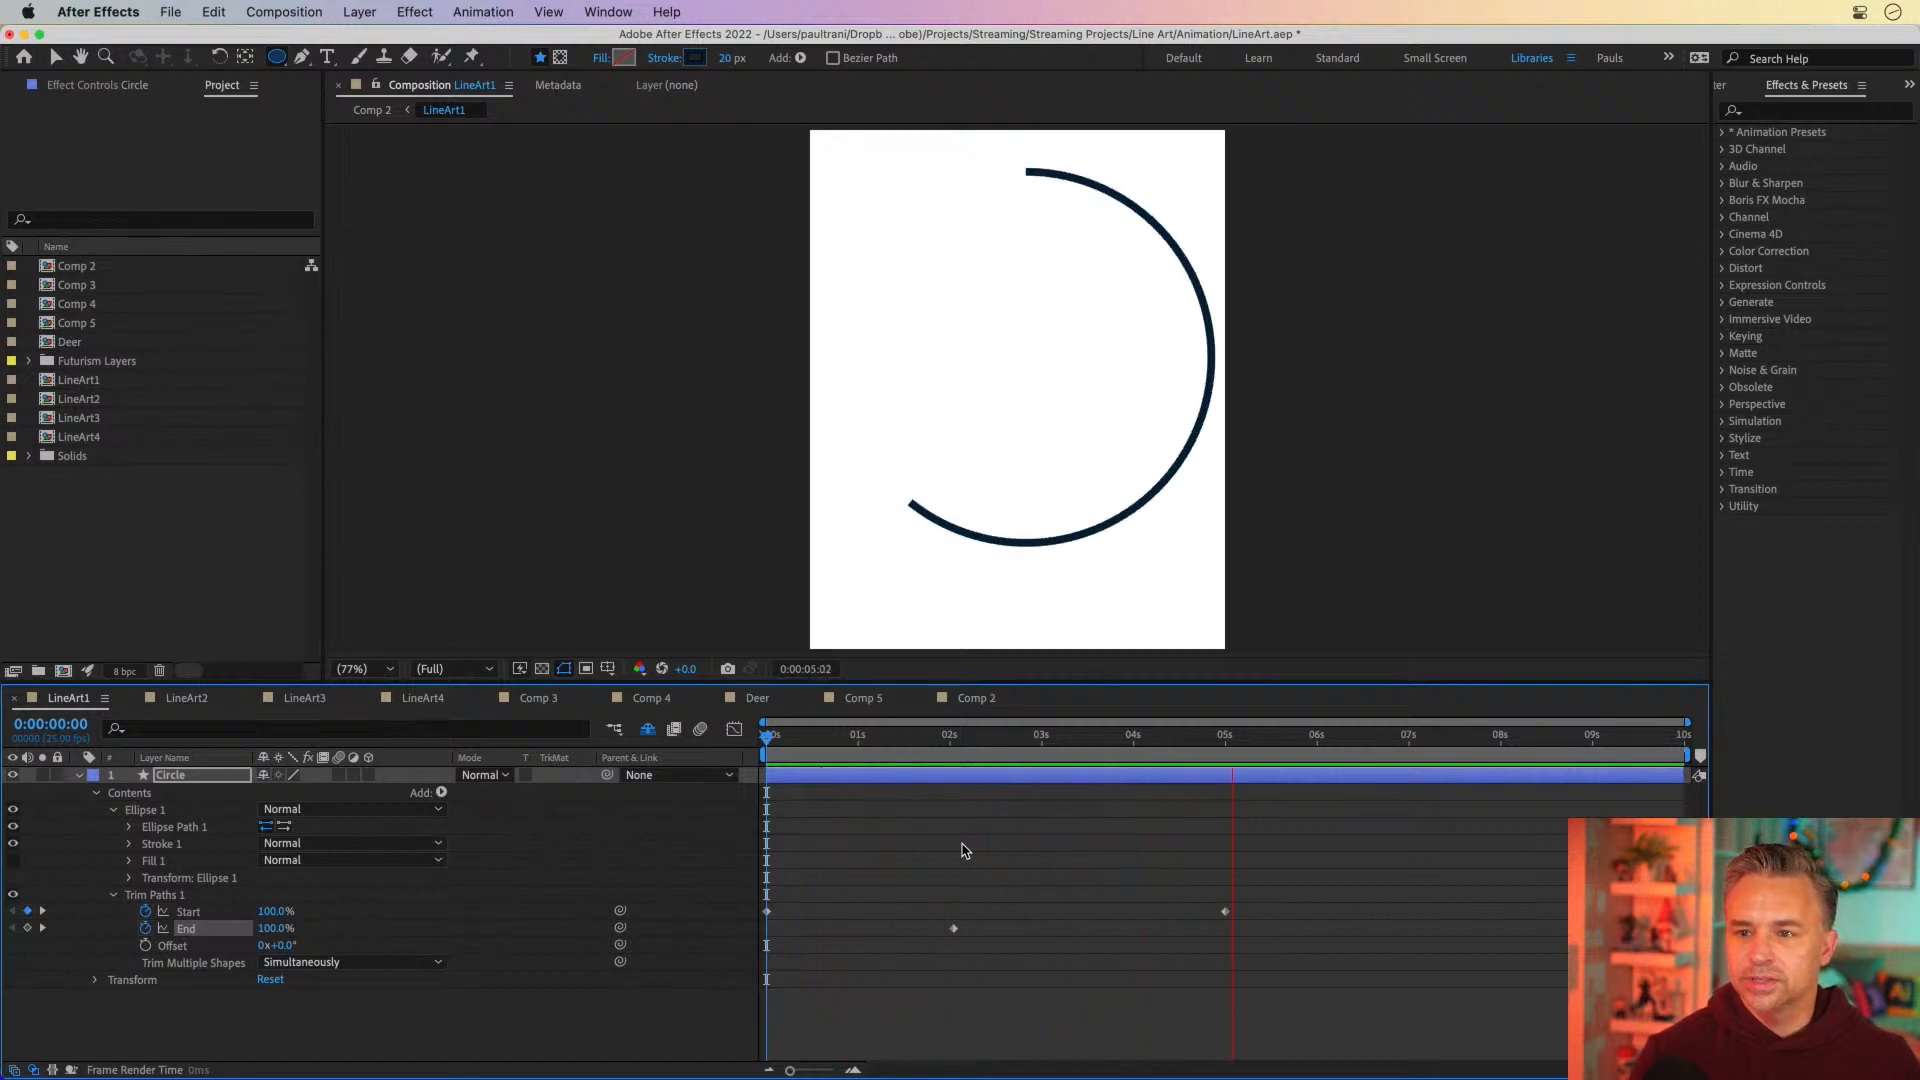
pyautogui.press('space')
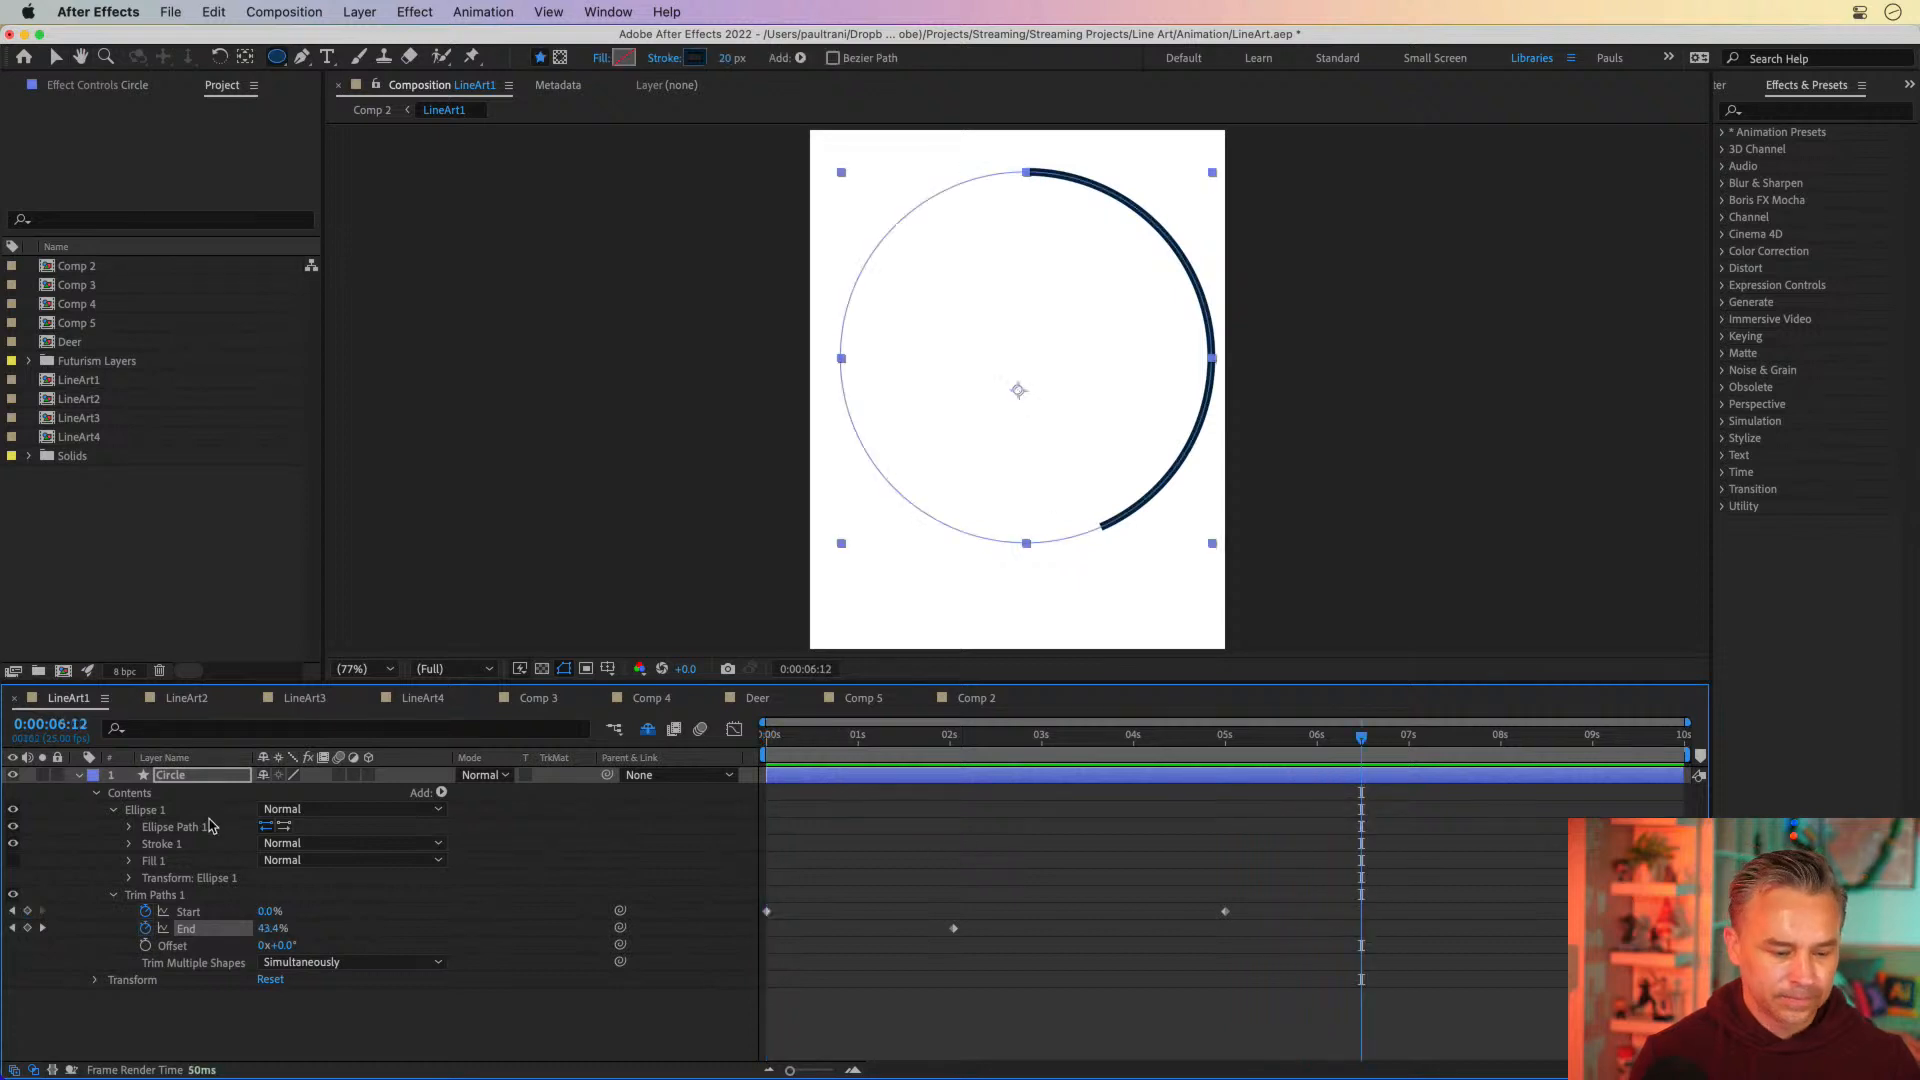
# Collapse the Circle layer, show the shy layers again, and turn on visibility for all the layers below it
pyautogui.click(77, 776)
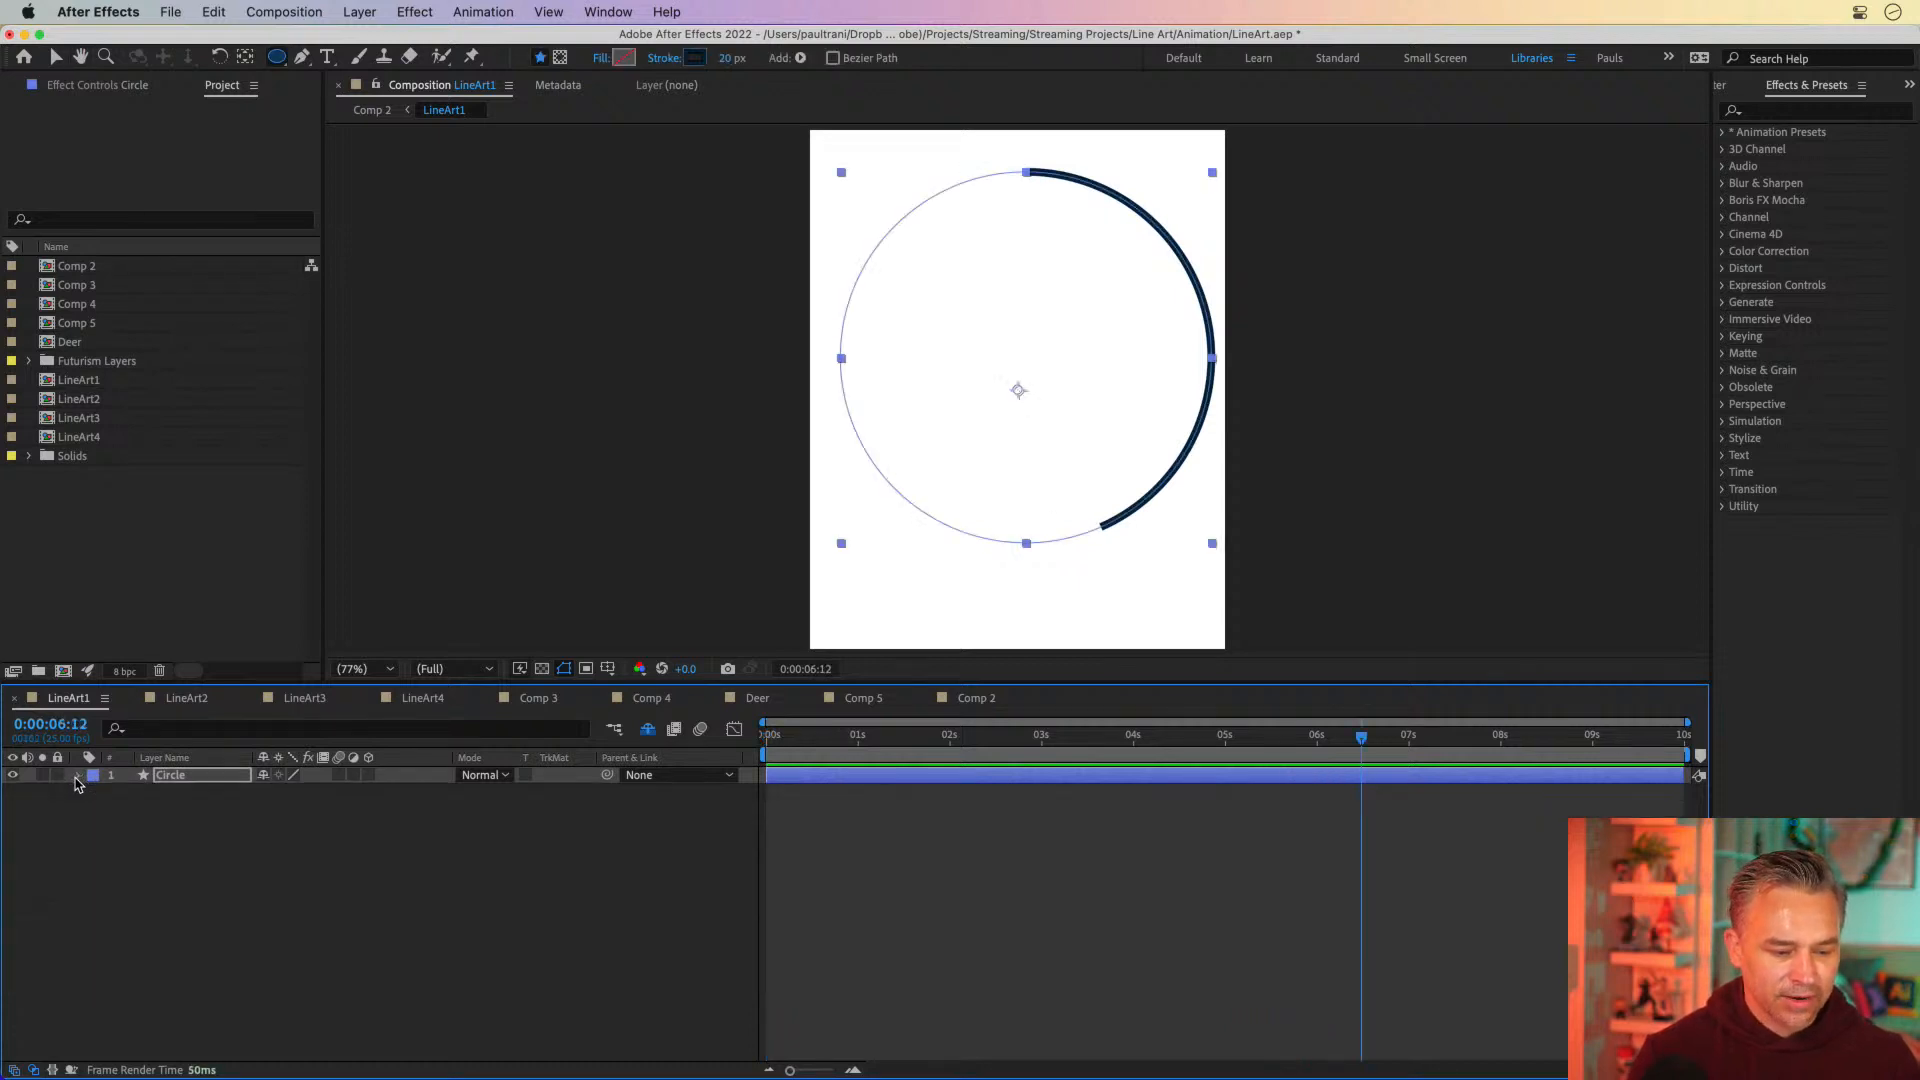
pyautogui.click(647, 729)
pyautogui.moveTo(15, 797); pyautogui.dragTo(12, 985)
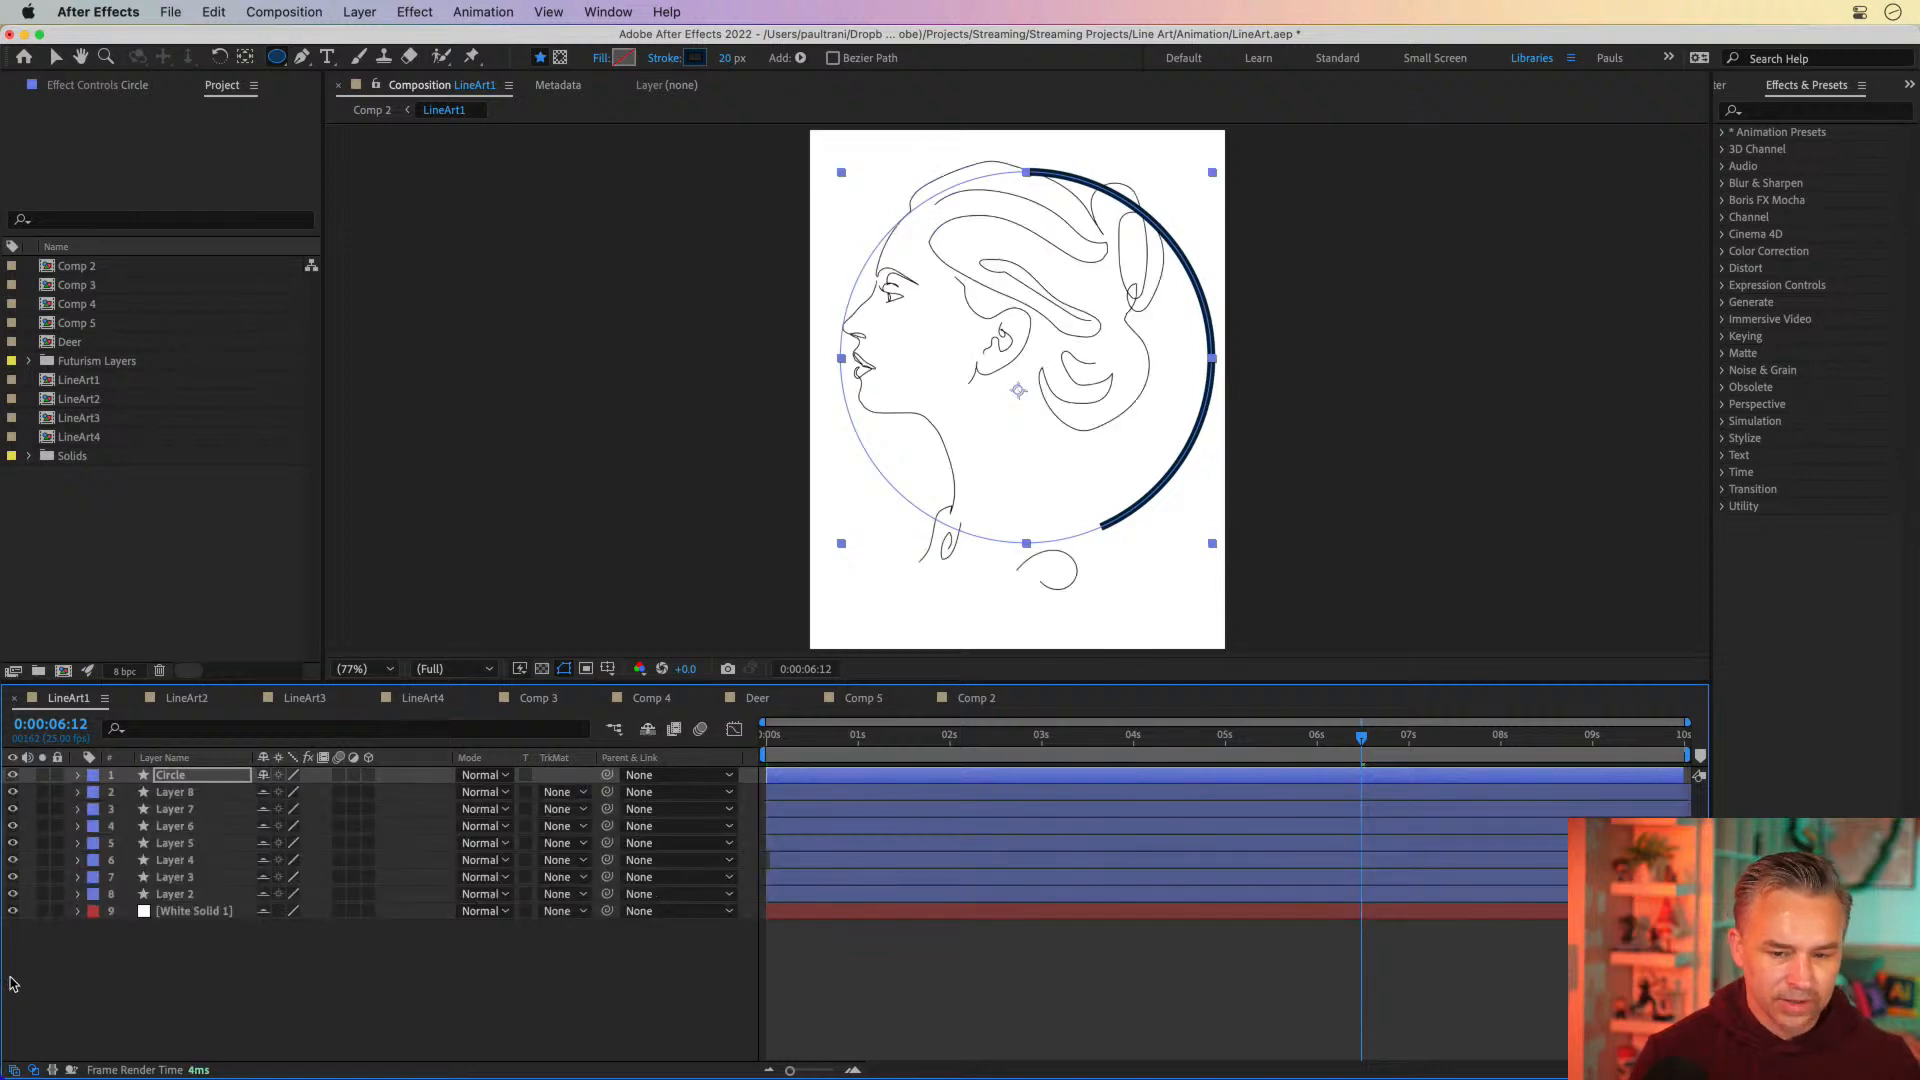
# Try a 1 px stroke width on the Circle layer and deselect it to judge the line
pyautogui.click(159, 779)
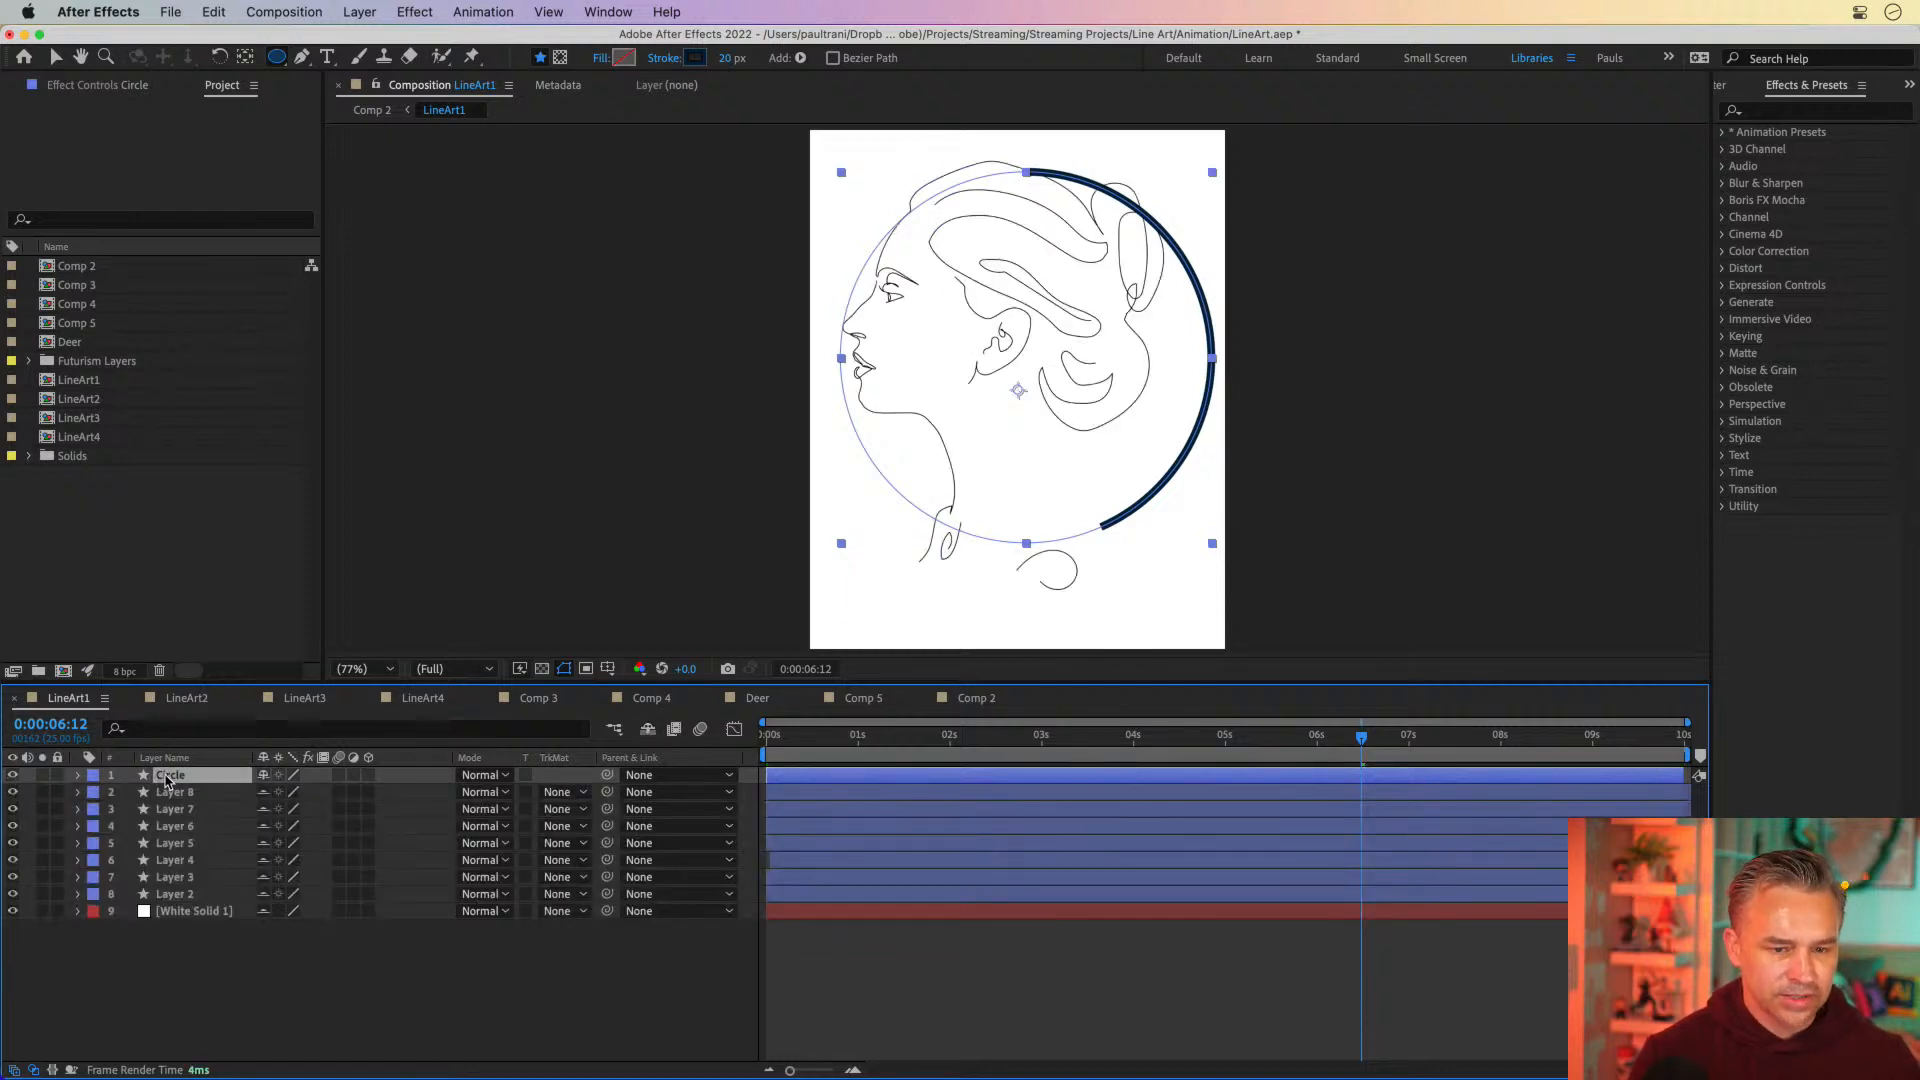
pyautogui.moveTo(720, 59); pyautogui.dragTo(716, 58)
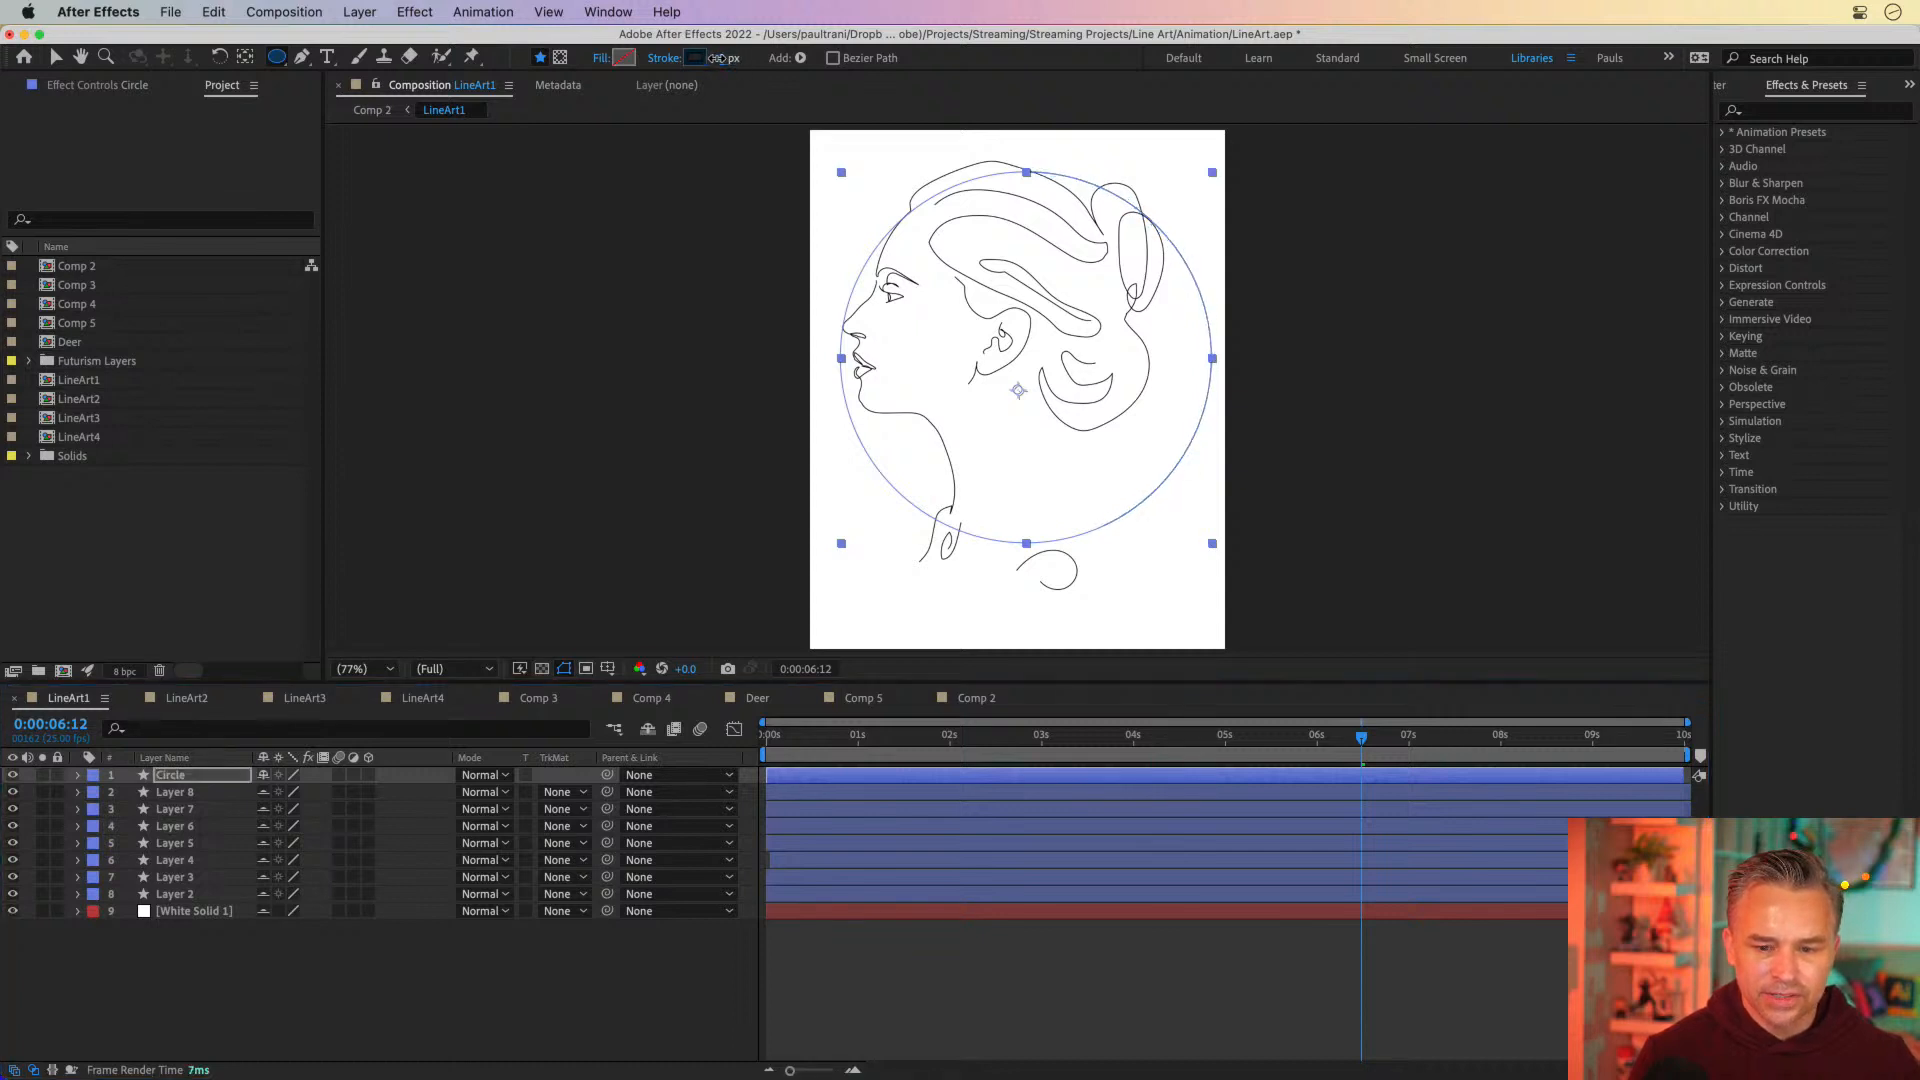
pyautogui.click(719, 60)
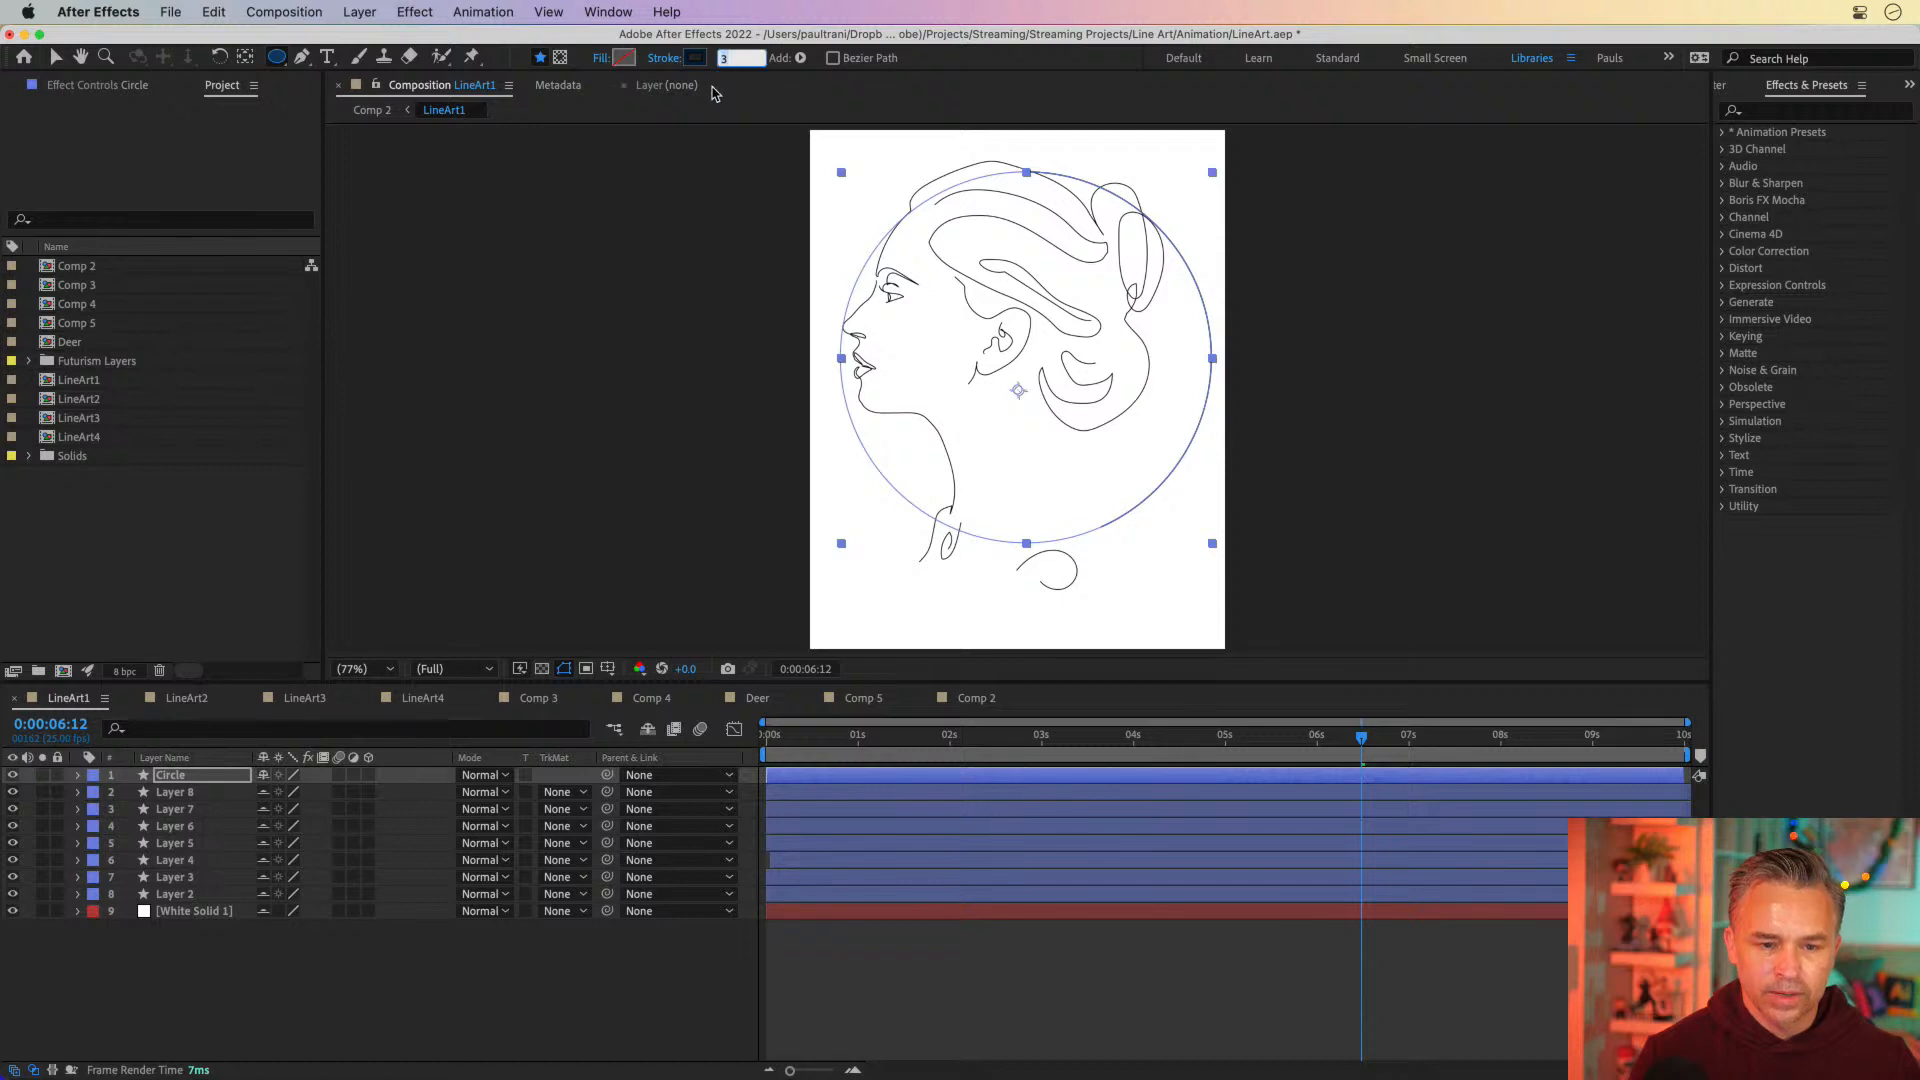
pyautogui.write('1')
pyautogui.press('Return')
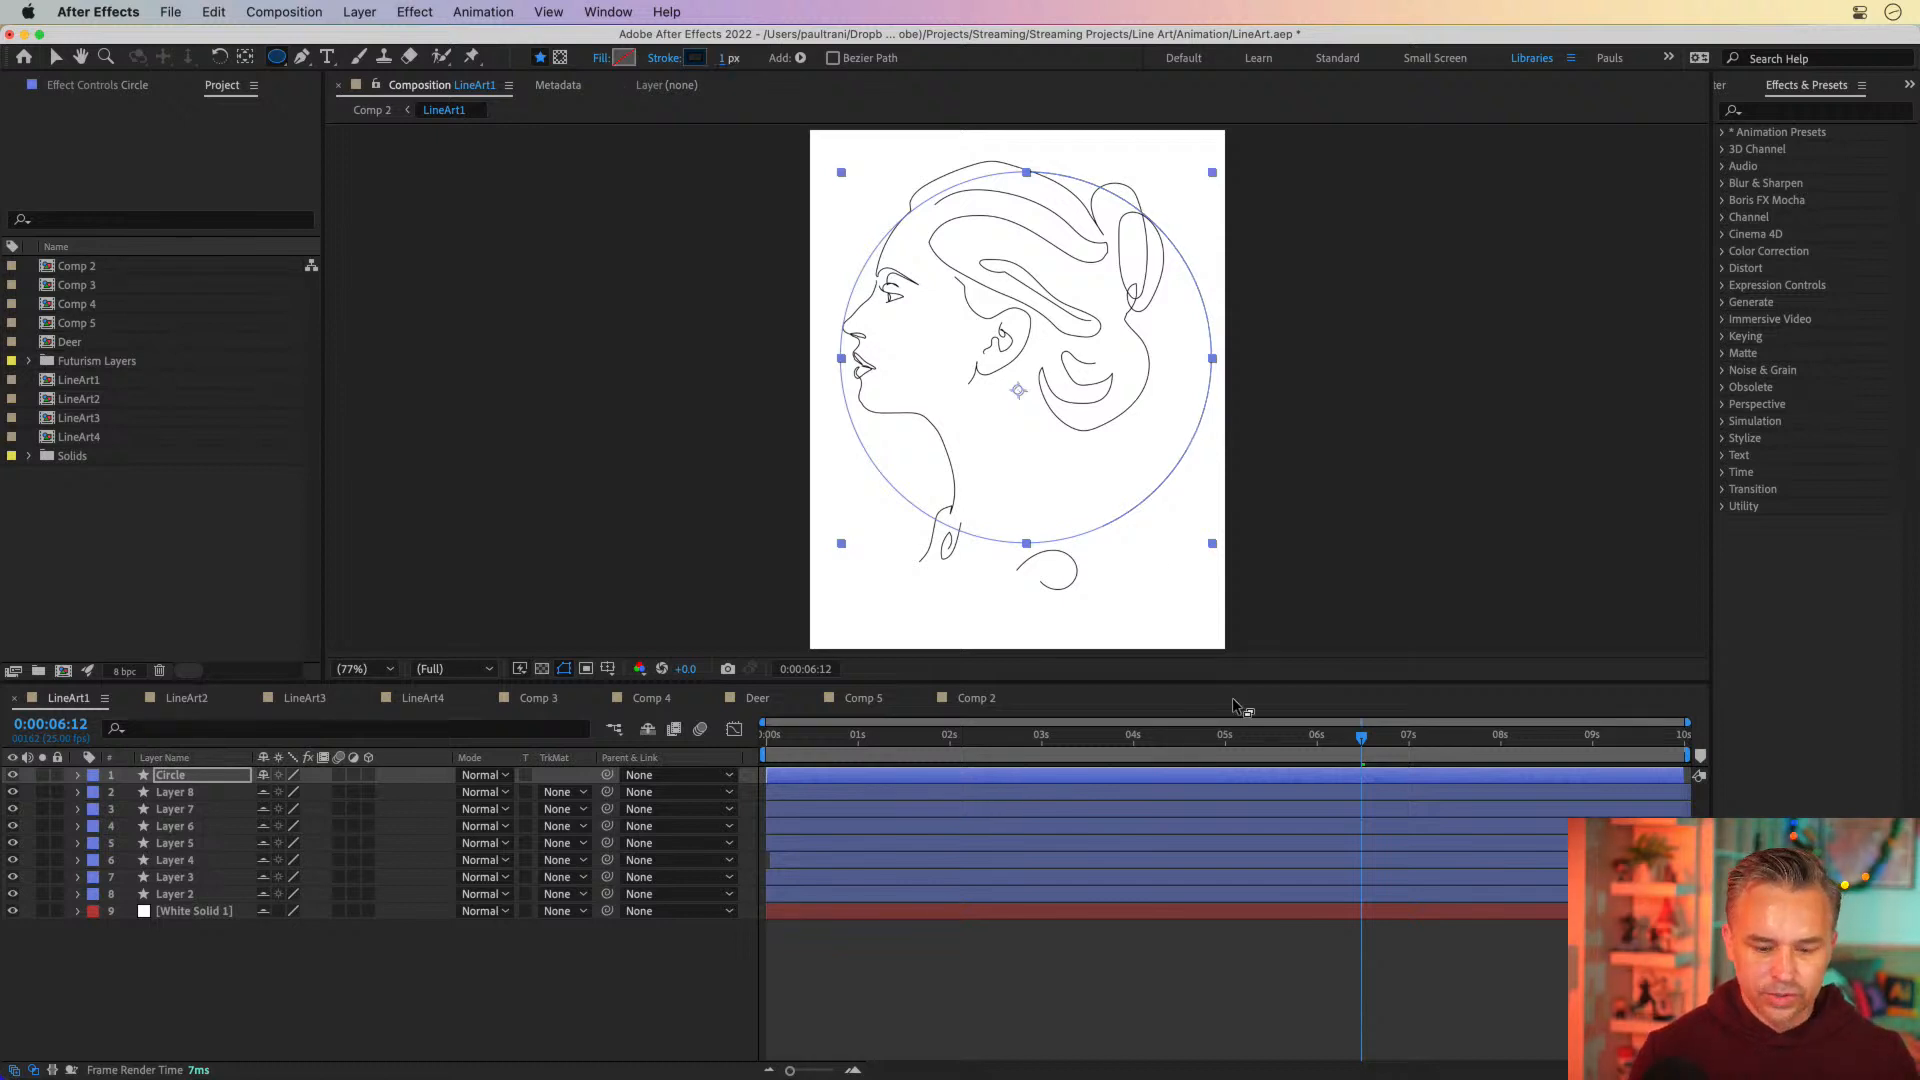
pyautogui.click(1050, 951)
# Set the Circle layer's stroke width to 2 px and deselect the layer
pyautogui.click(167, 777)
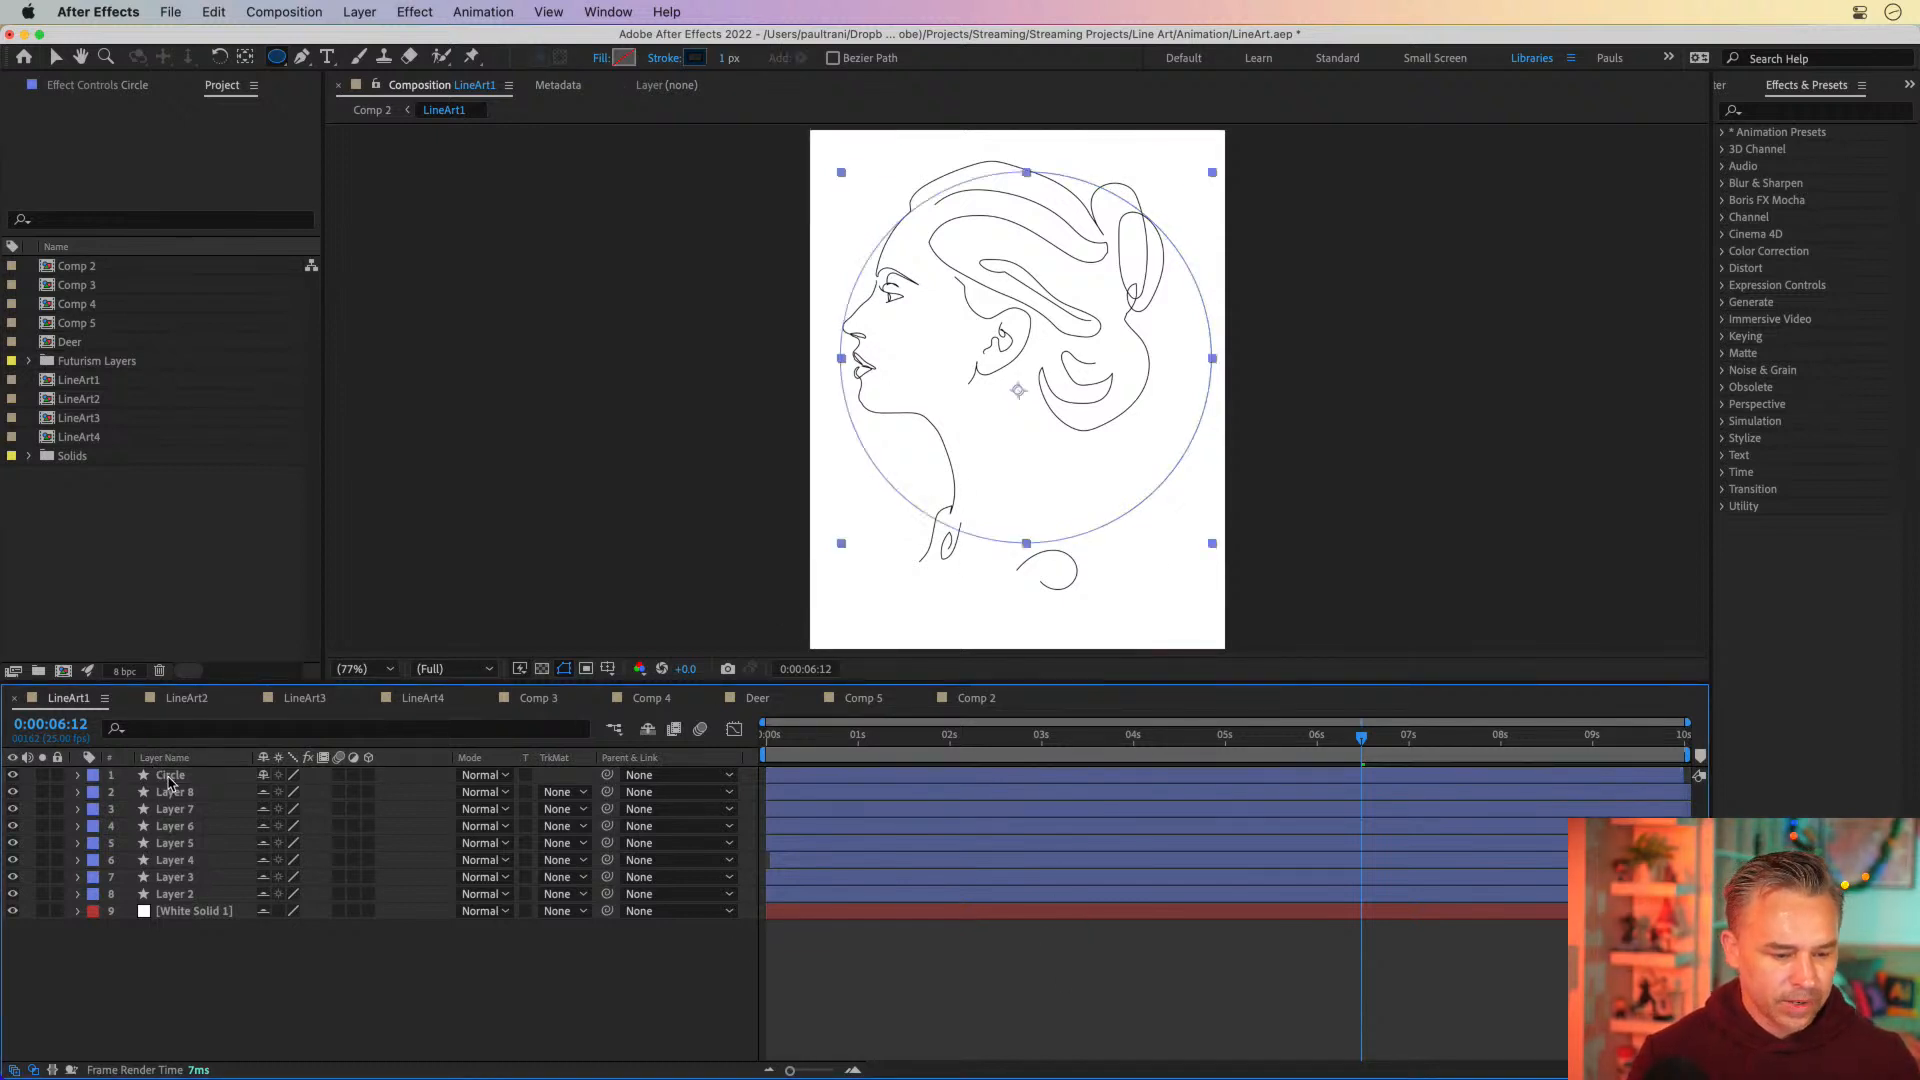
pyautogui.click(728, 60)
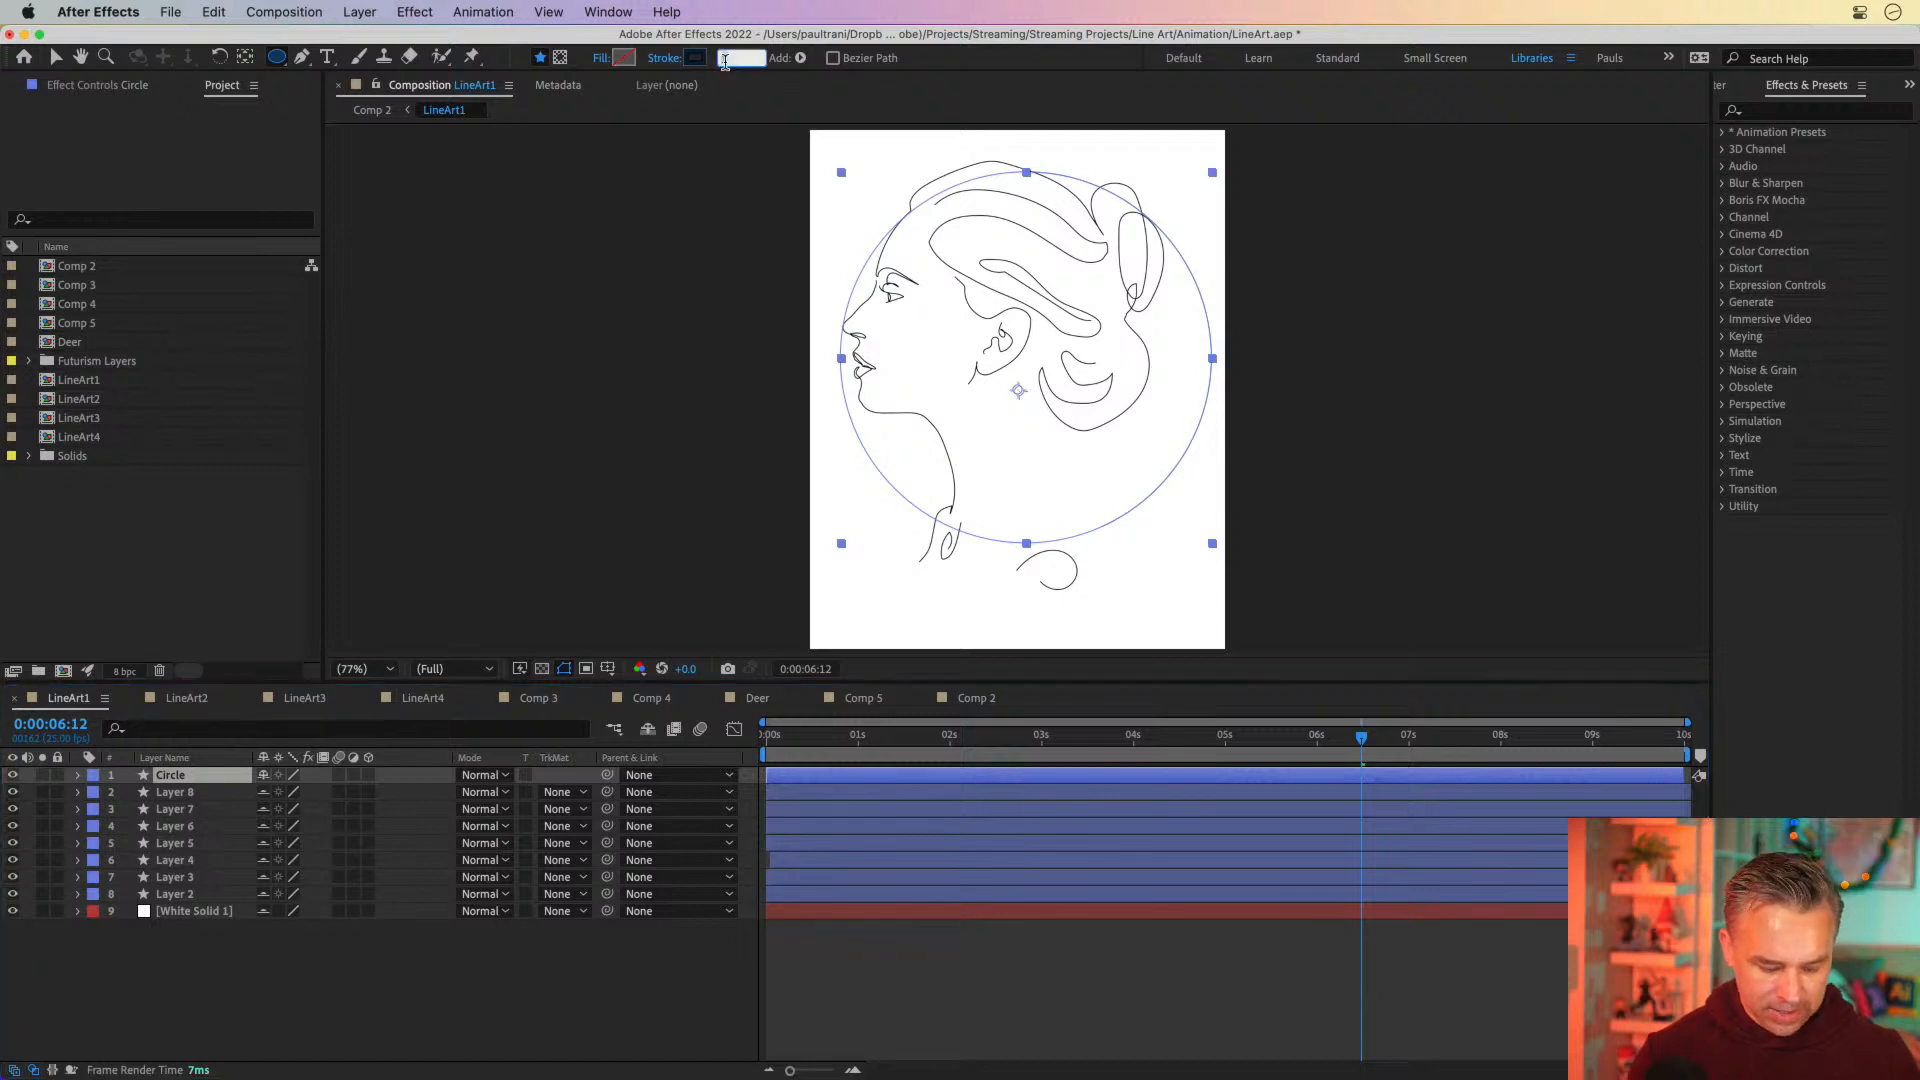
pyautogui.write('2')
pyautogui.press('Return')
pyautogui.click(902, 1017)
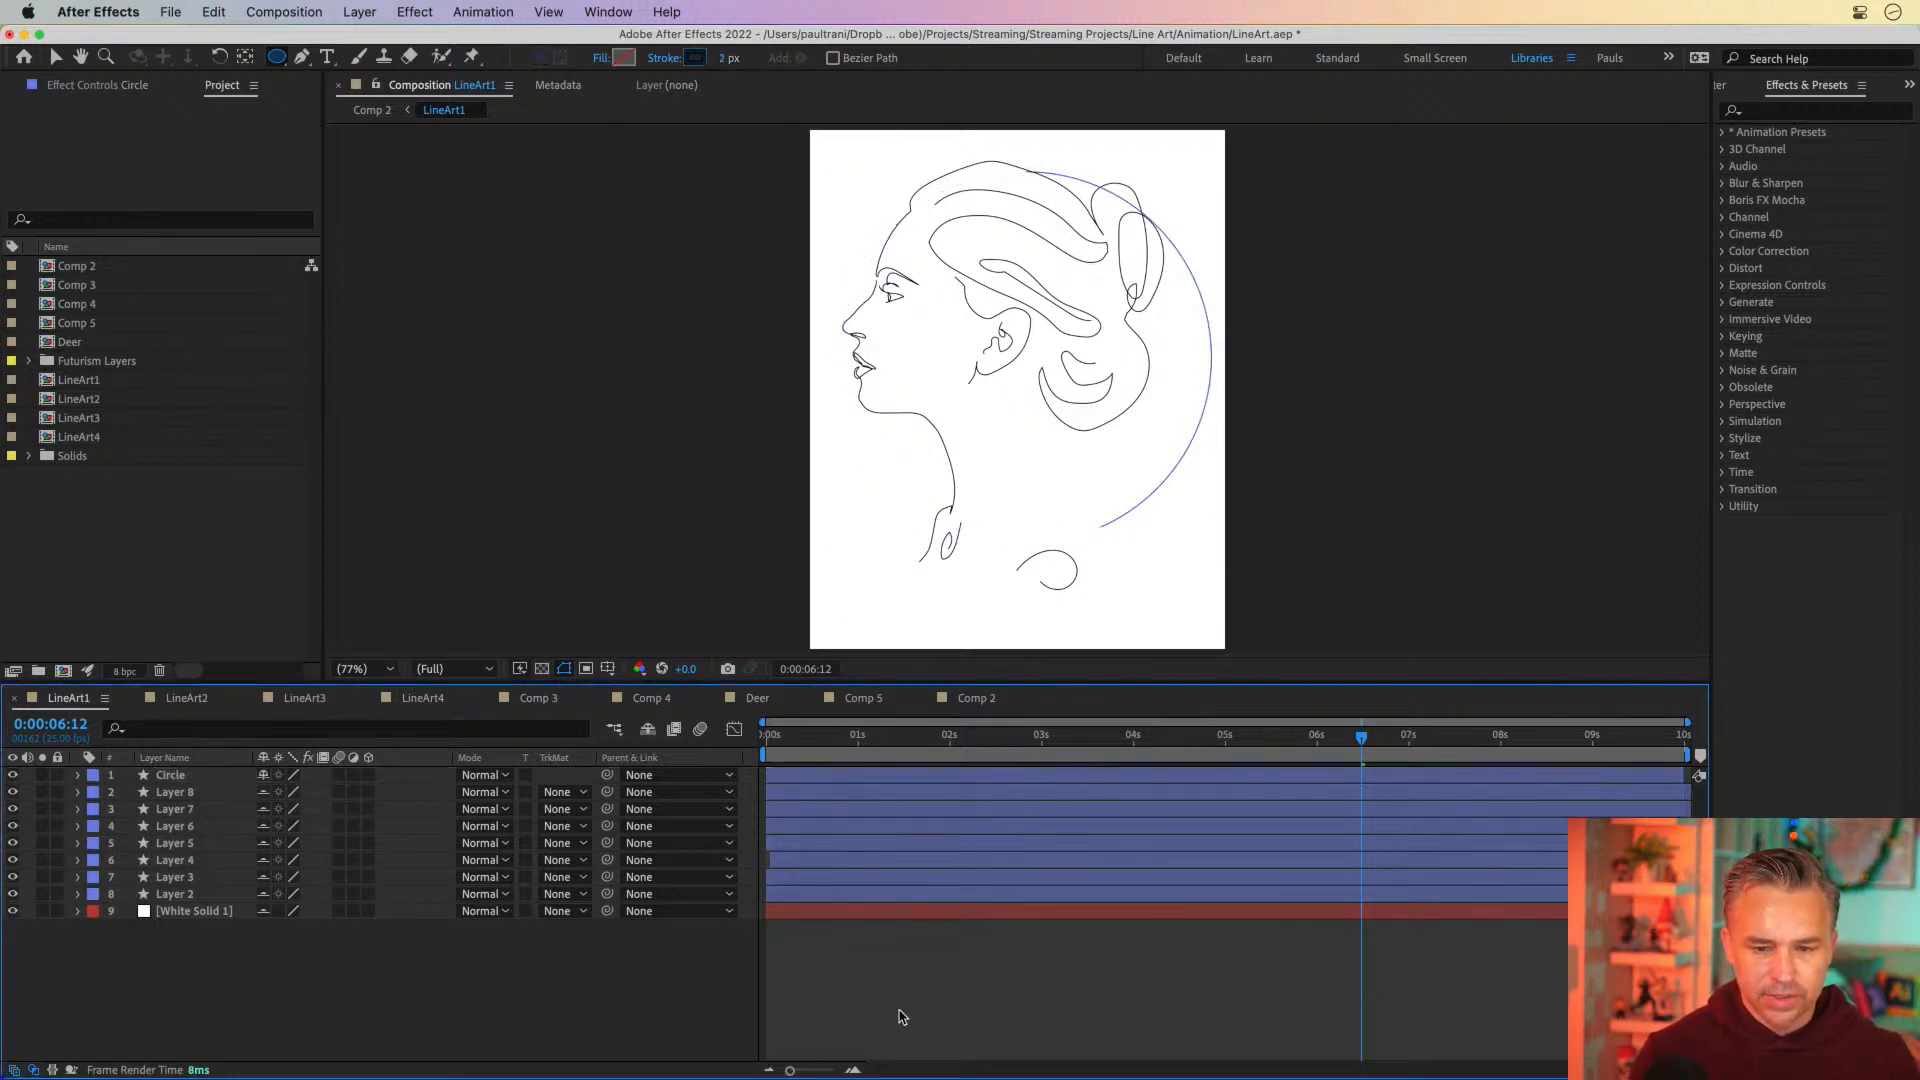
# Preview the LineArt1 animation from the beginning, and return the playhead to the first frame
pyautogui.press('Home')
pyautogui.press('space')
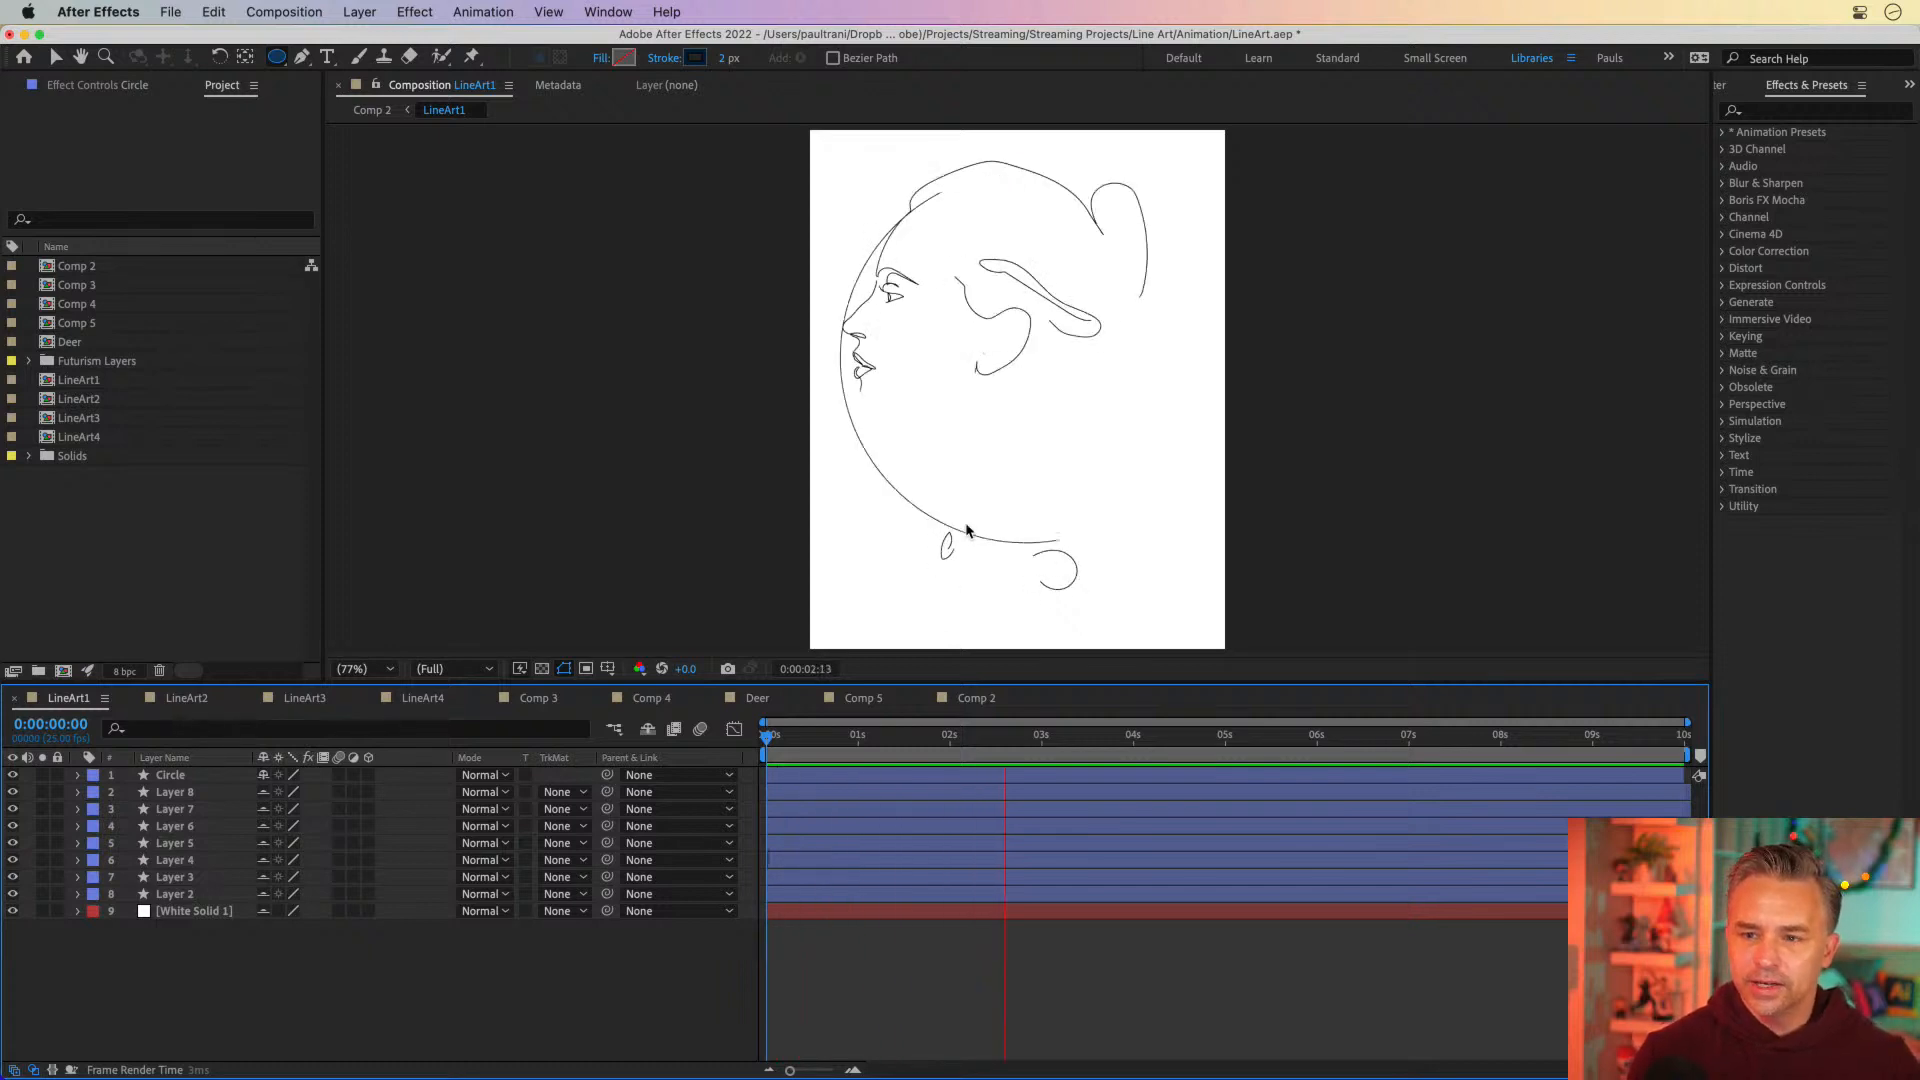
pyautogui.click(880, 745)
pyautogui.moveTo(813, 747)
pyautogui.mouseDown()
pyautogui.moveTo(1414, 740)
pyautogui.moveTo(649, 733)
pyautogui.mouseUp()
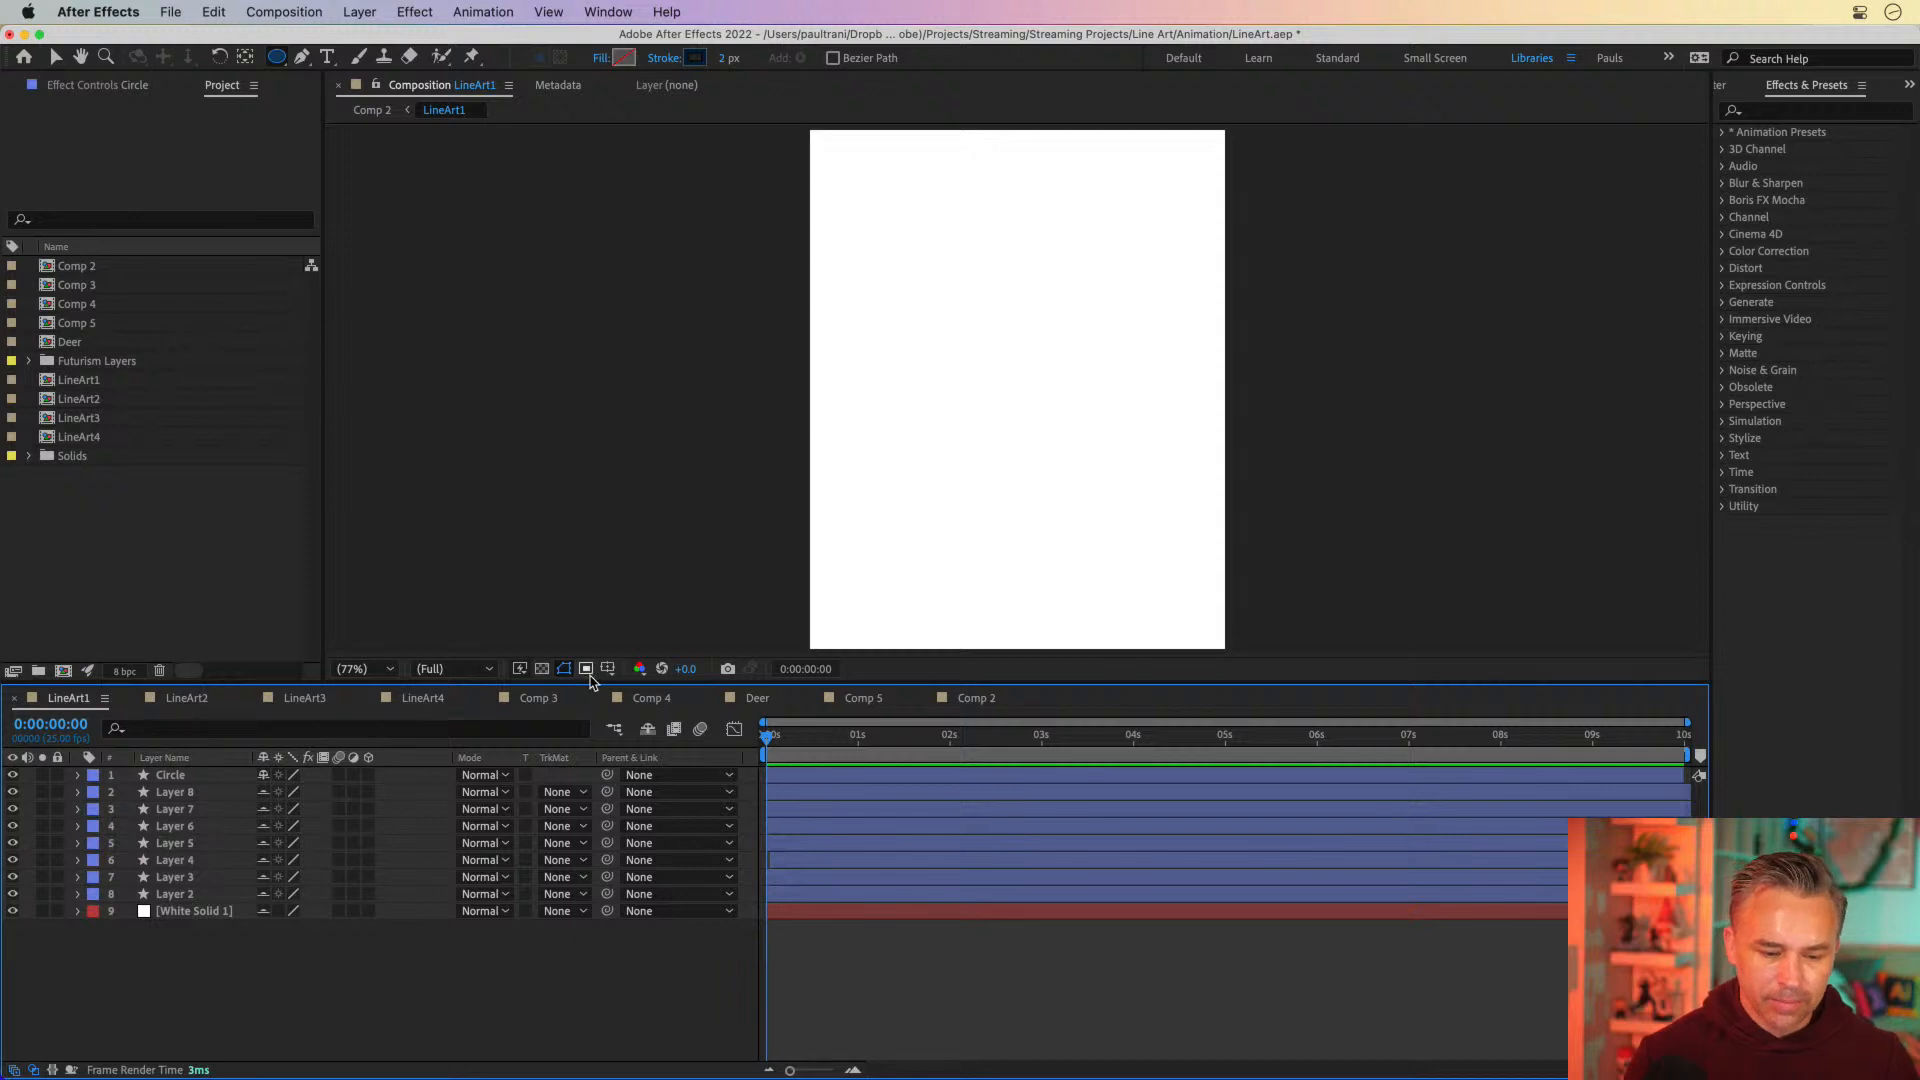
# Enlarge the composition viewer, open Comp 2, preview its line-art sequence, and return to the first frame
pyautogui.moveTo(595, 683); pyautogui.dragTo(595, 819)
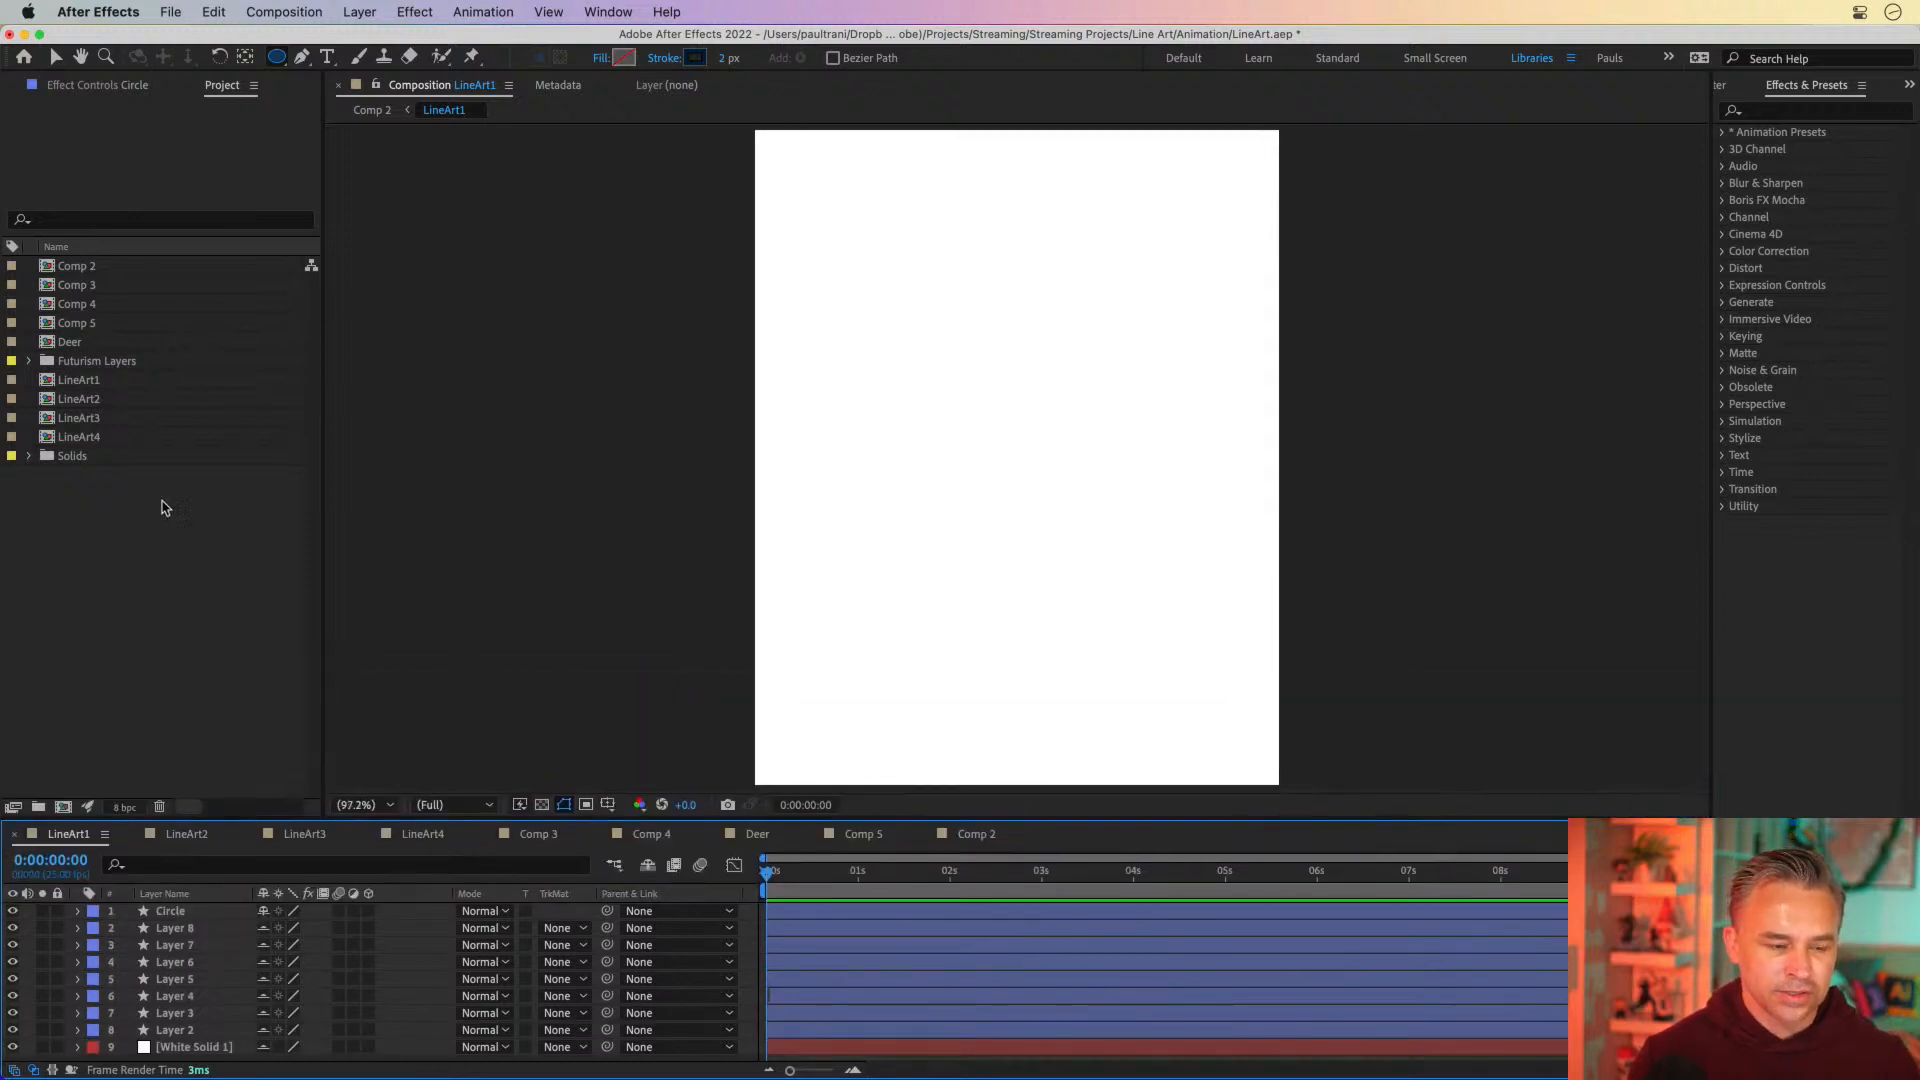
pyautogui.doubleClick(60, 270)
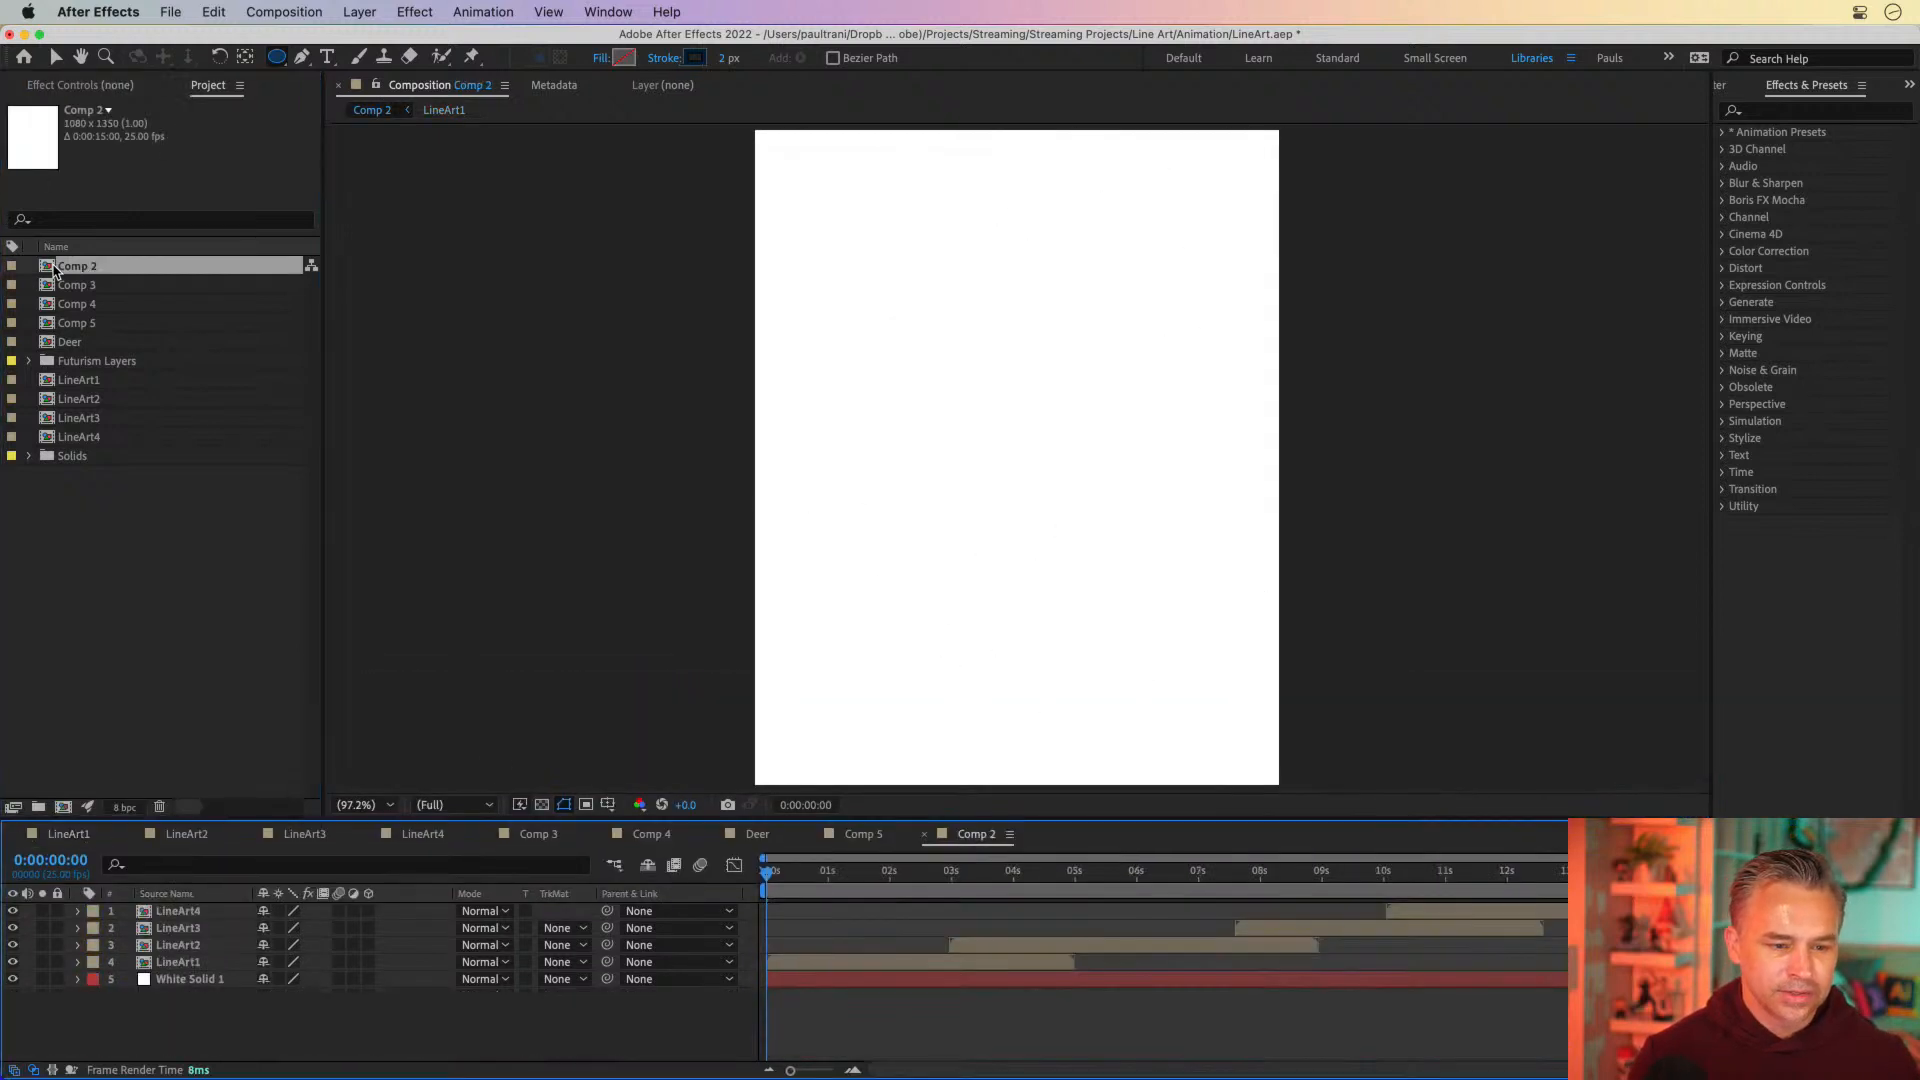
pyautogui.press('space')
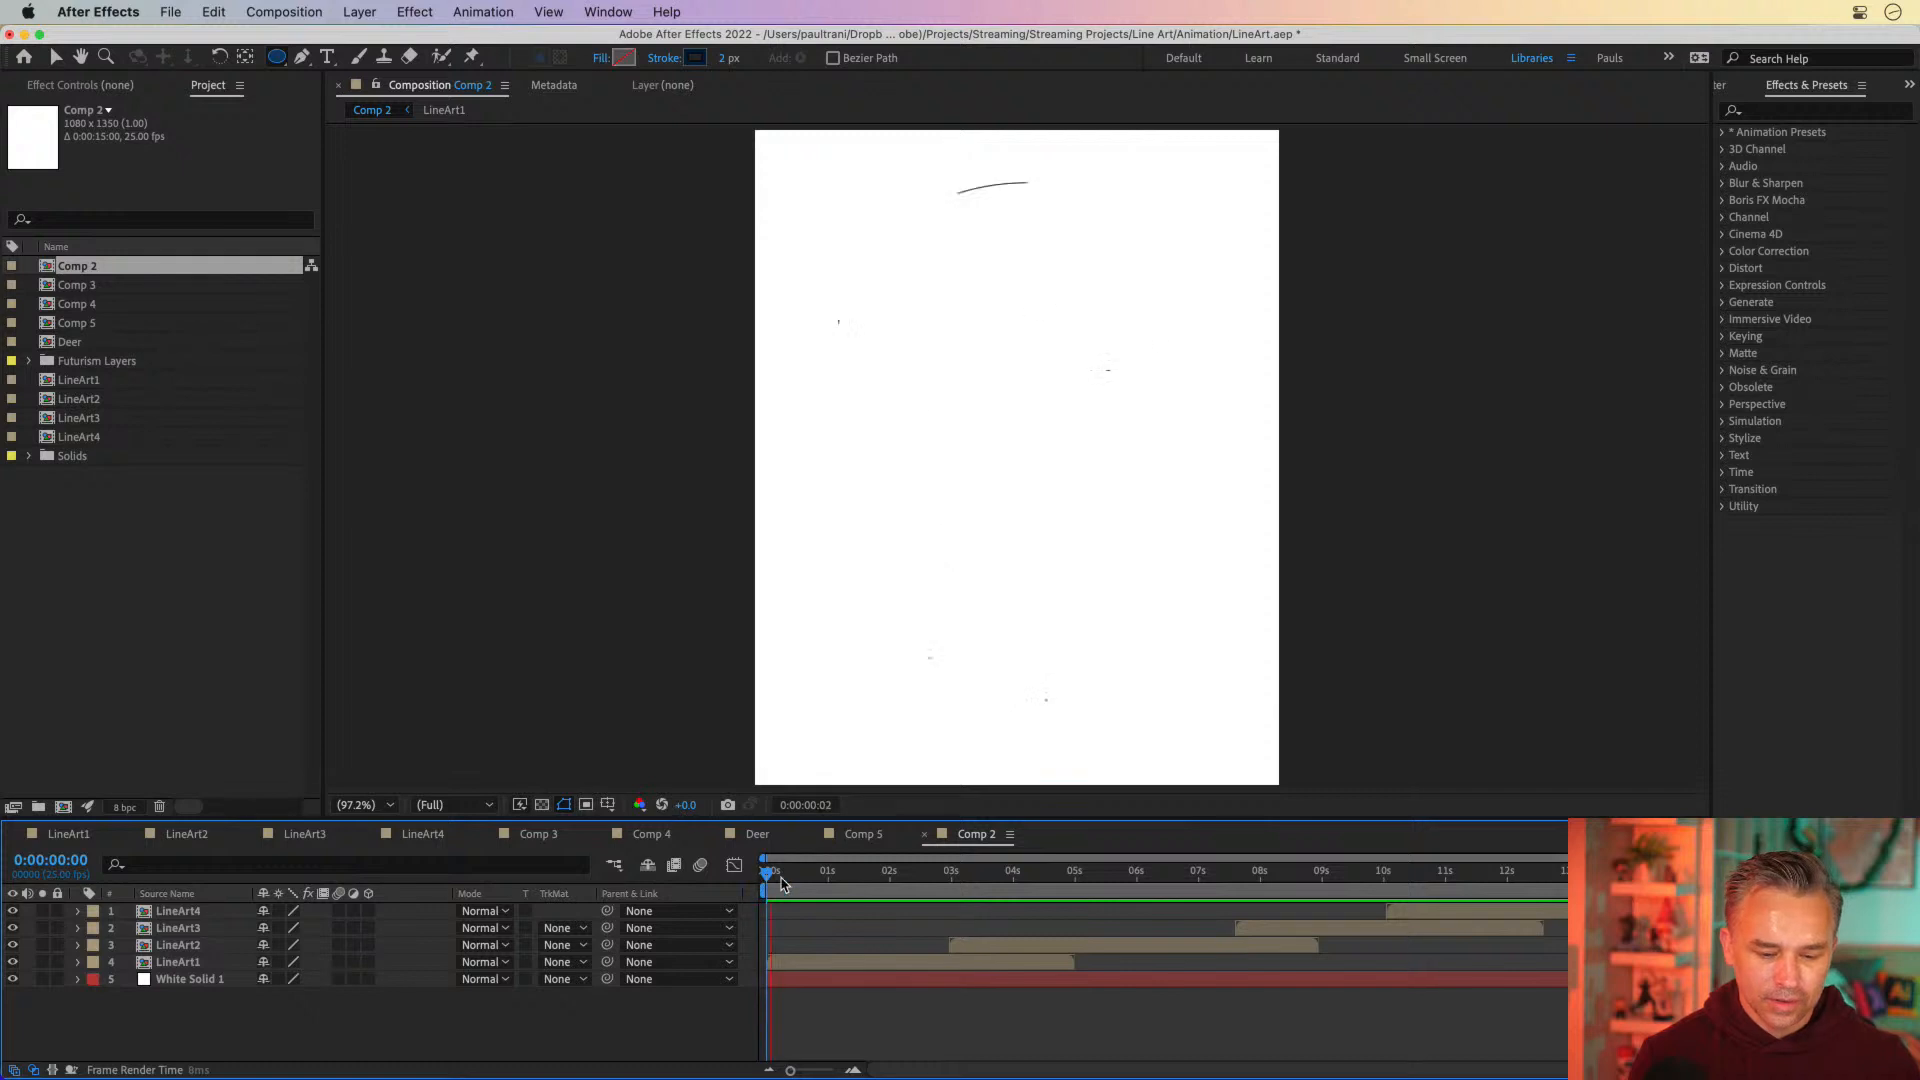
pyautogui.click(791, 877)
pyautogui.click(70, 557)
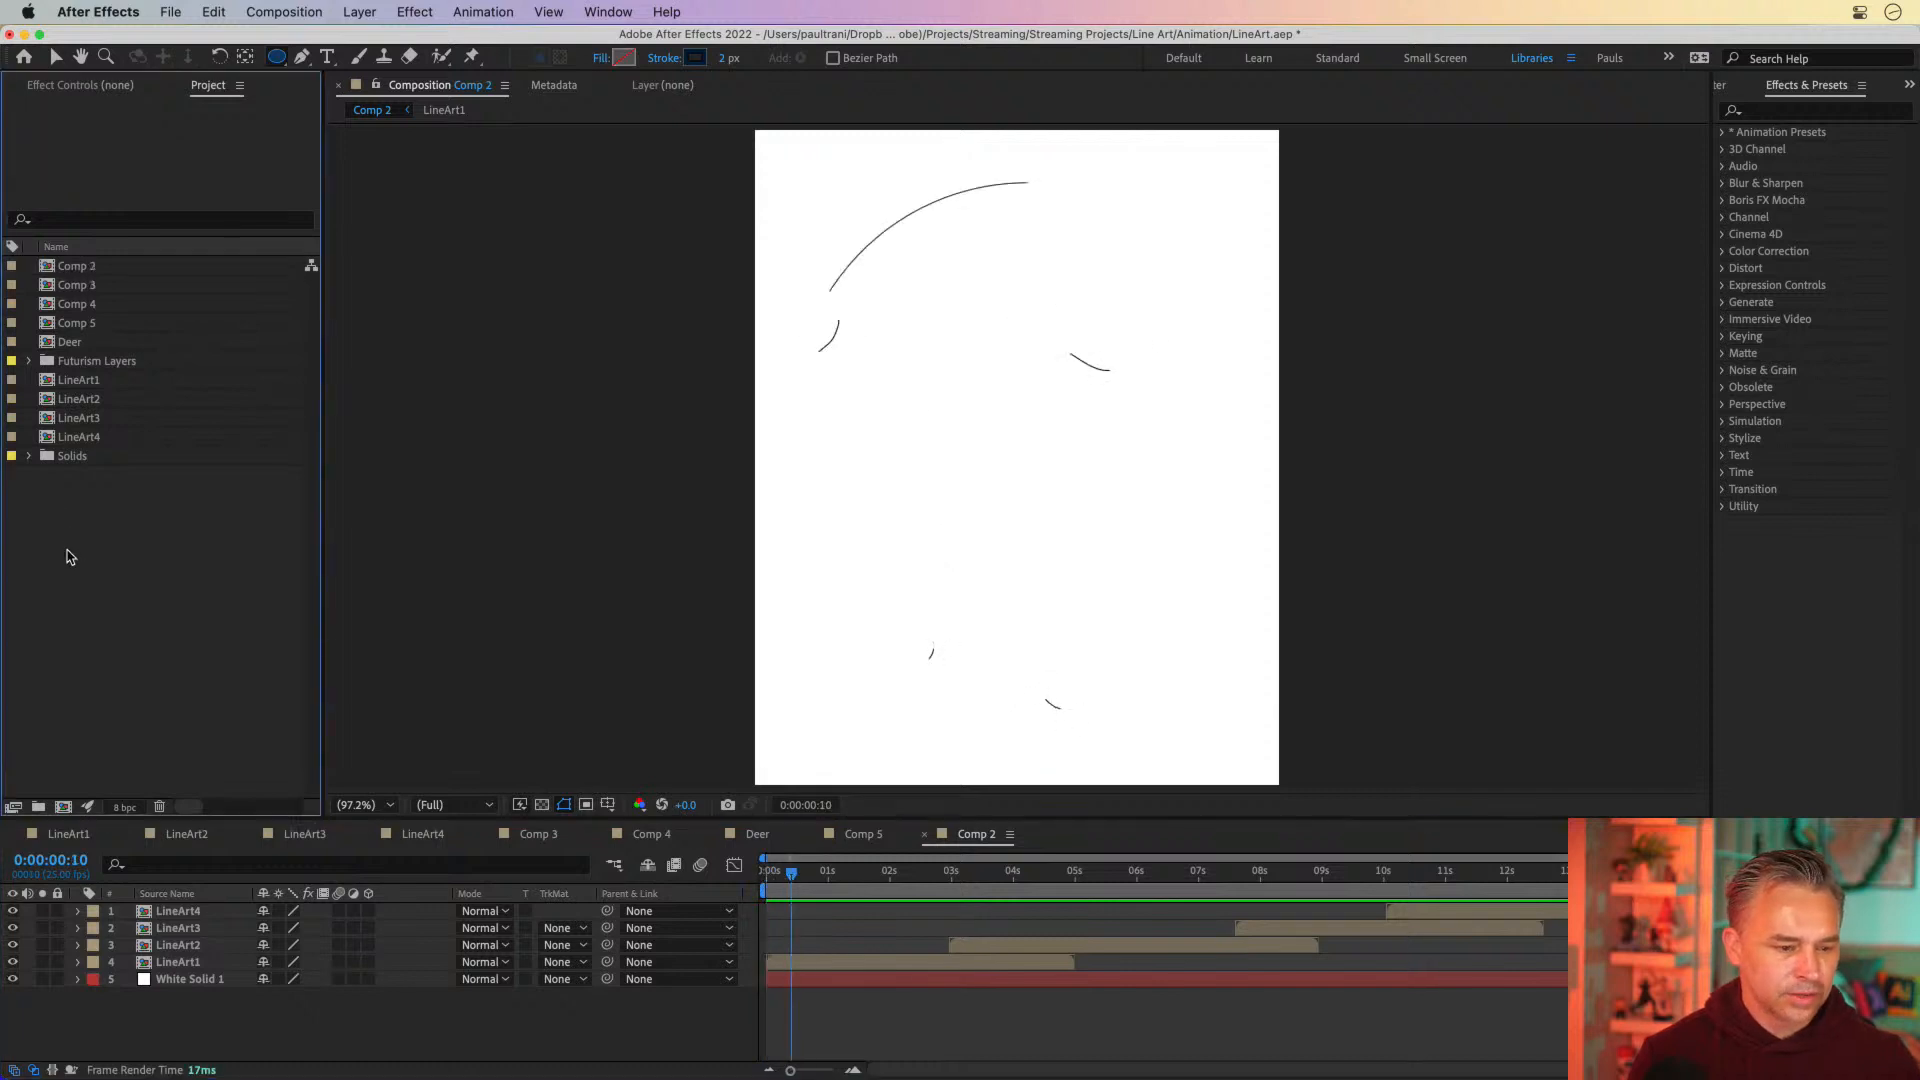
pyautogui.moveTo(791, 877); pyautogui.dragTo(352, 847)
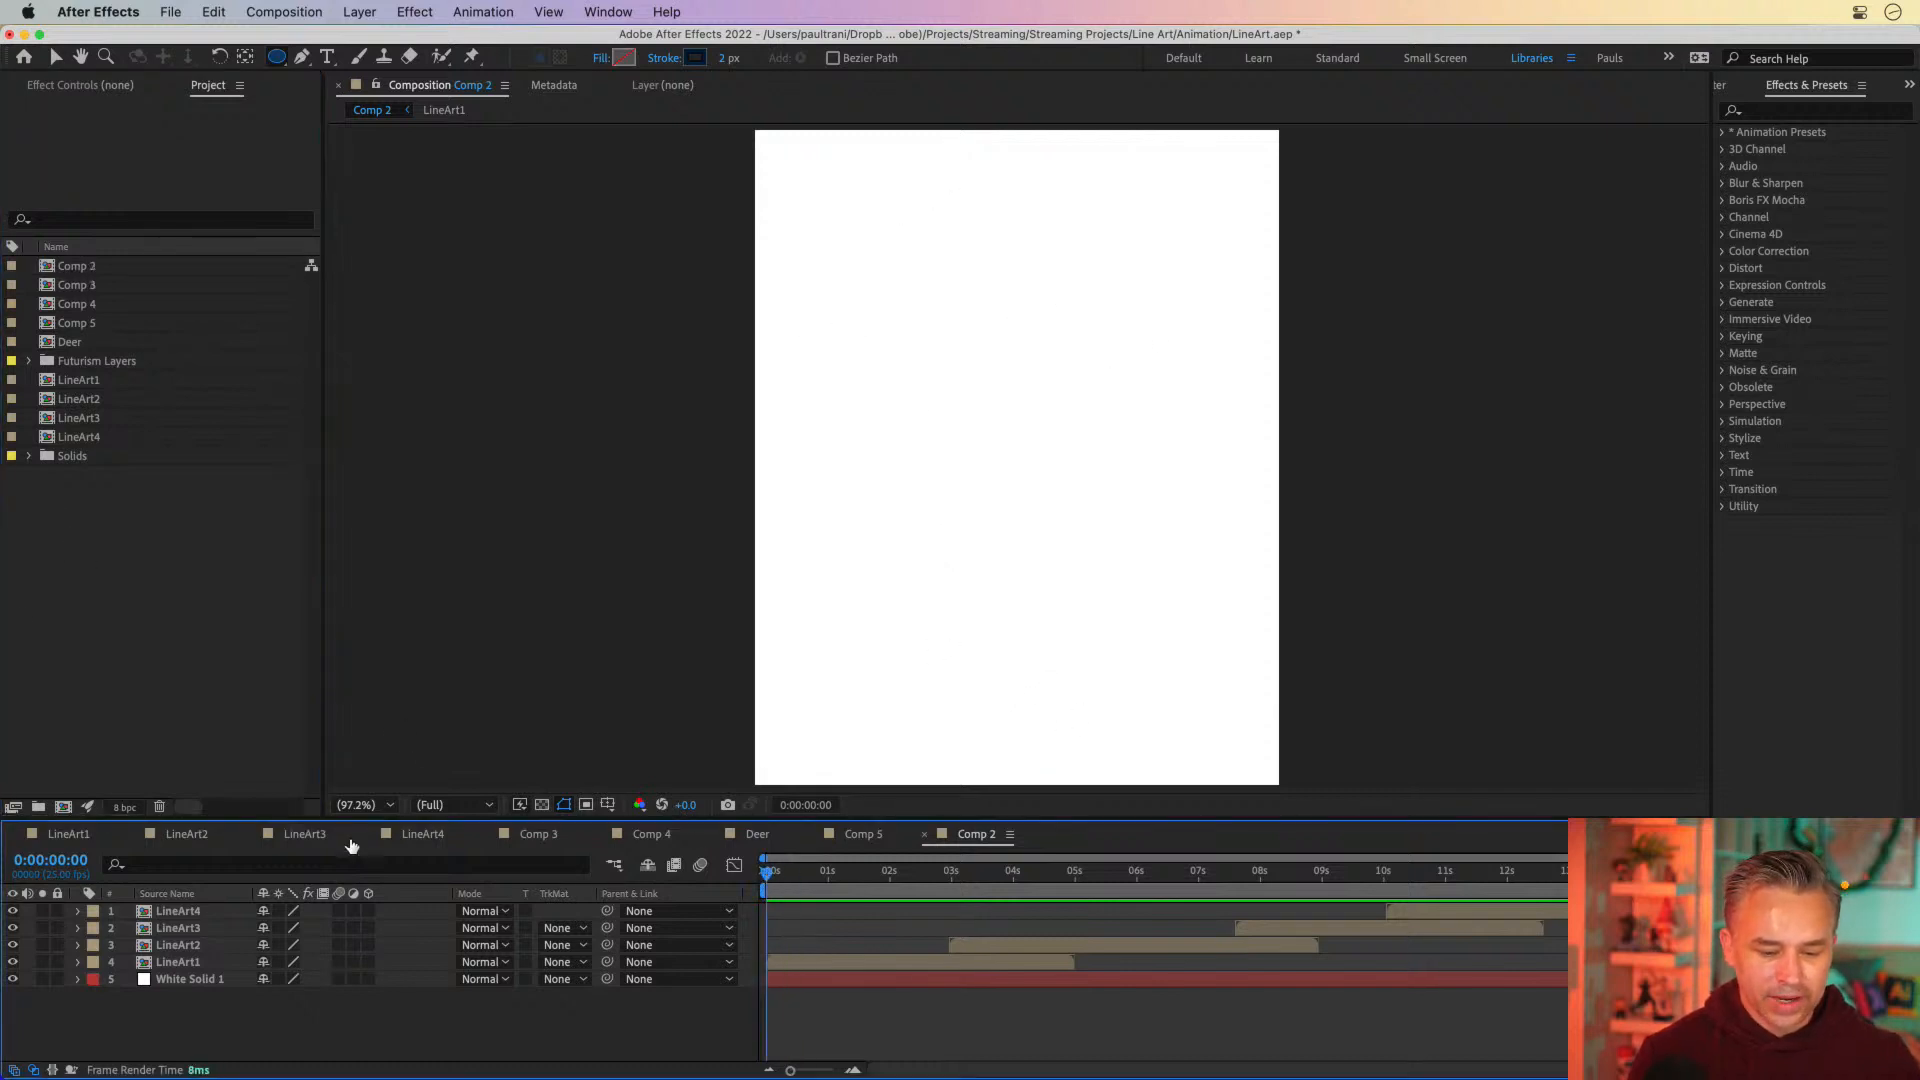
# Save the LineArt project, check the Desktop folder in Finder, and switch back to After Effects
pyautogui.click(50, 534)
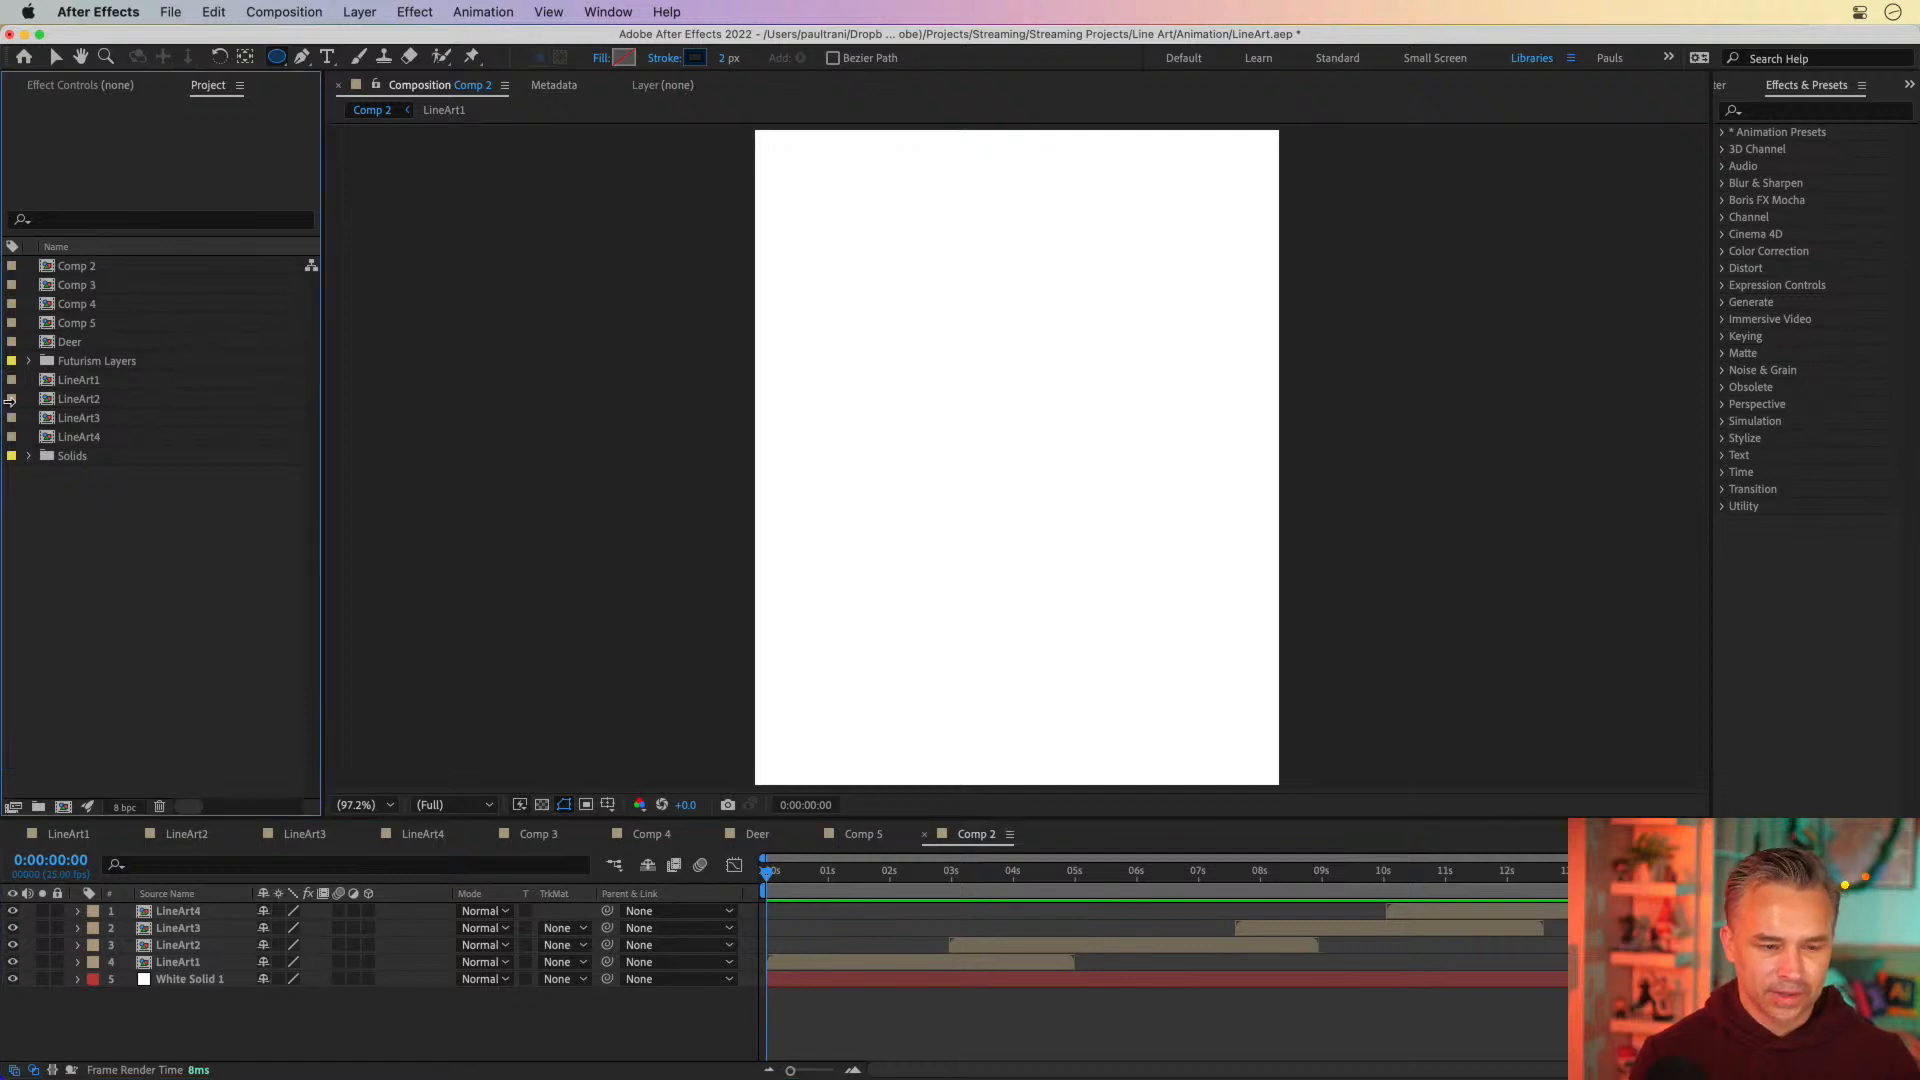
pyautogui.press('super+s')
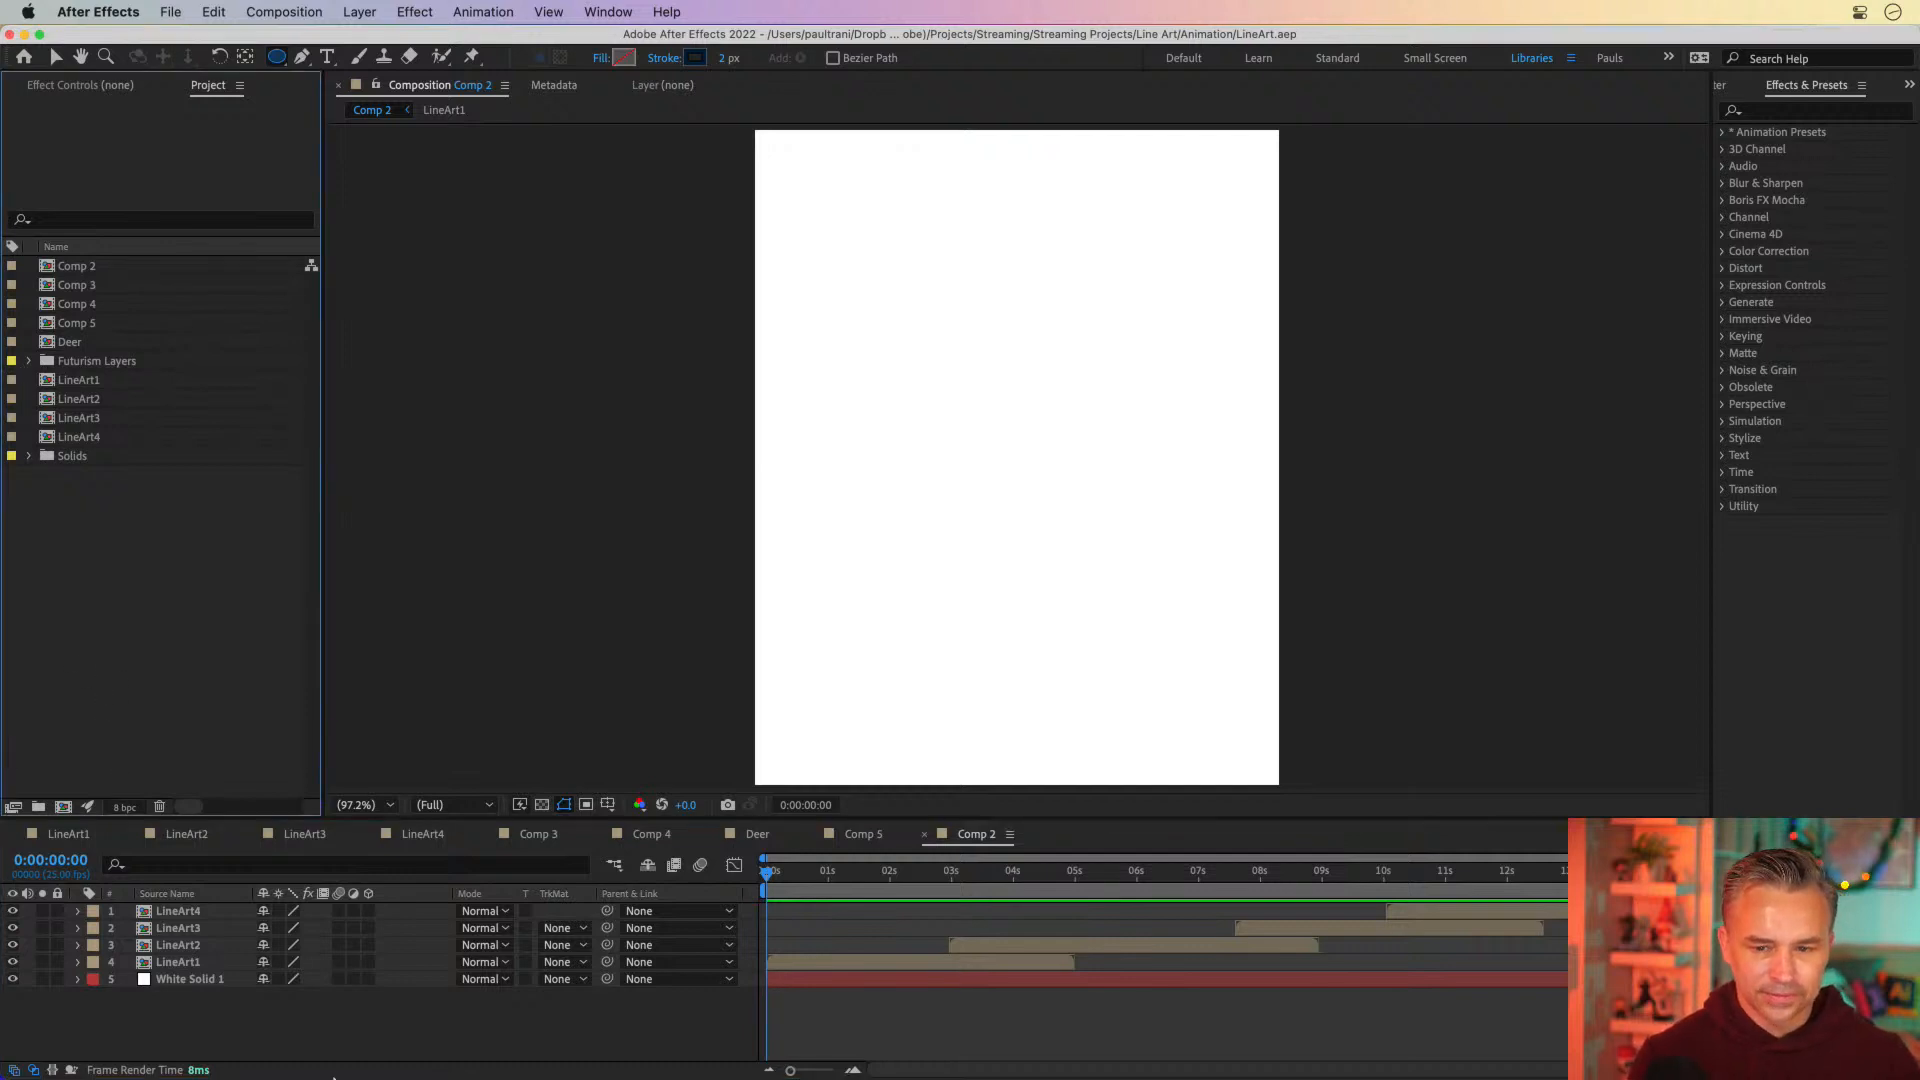
pyautogui.click(252, 1058)
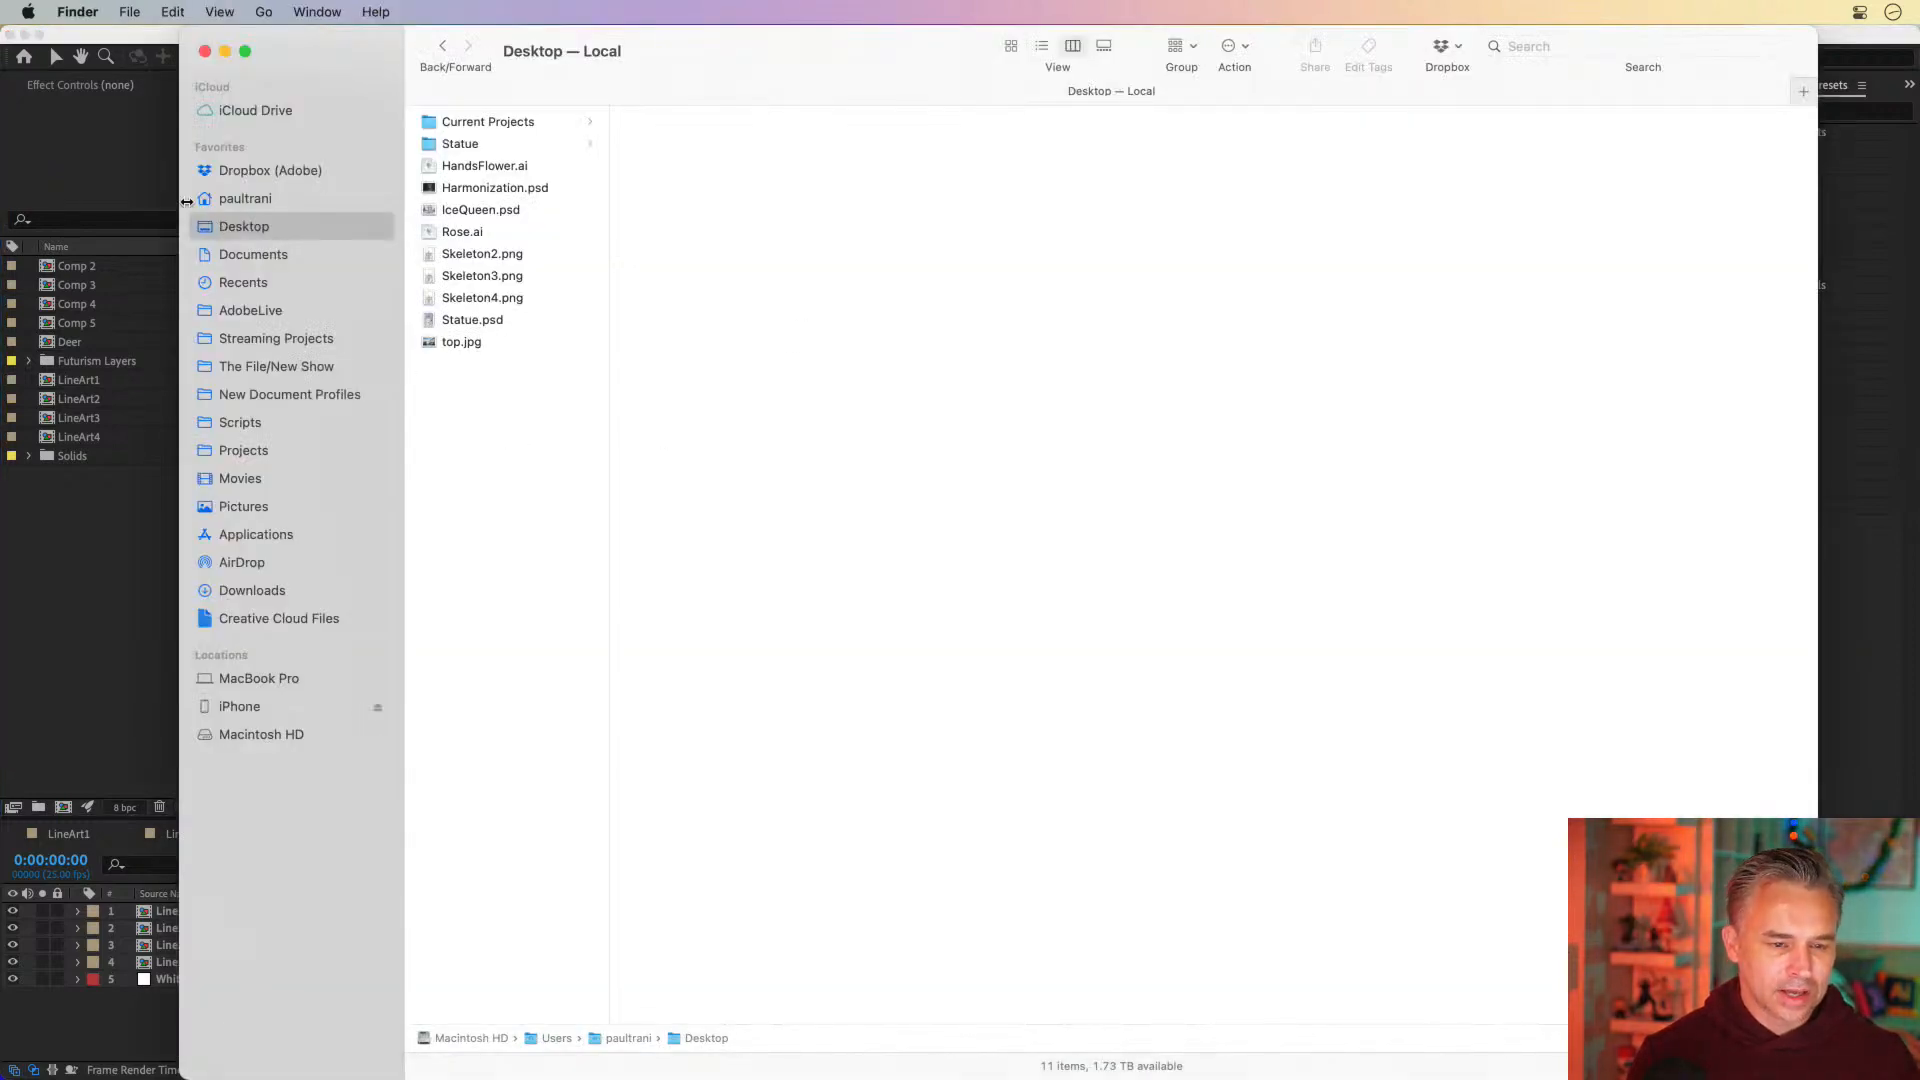
pyautogui.click(25, 664)
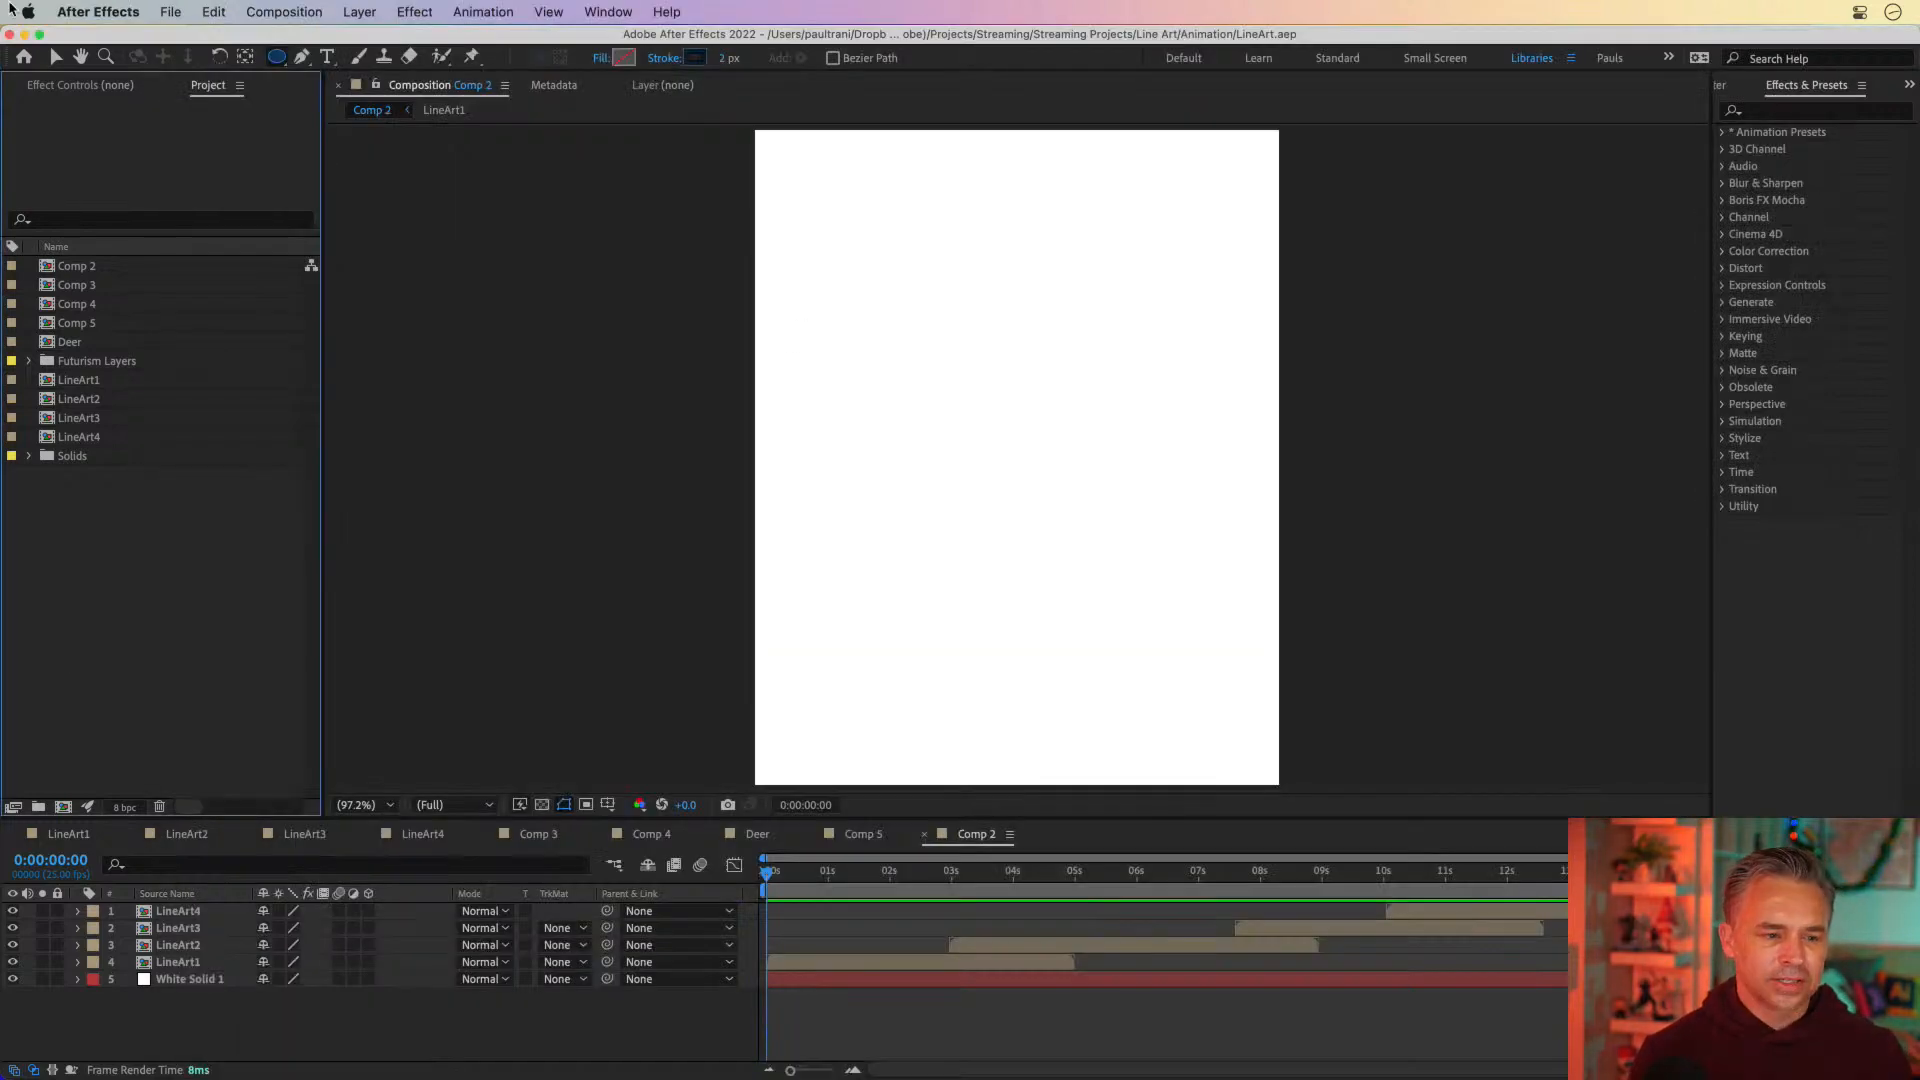
# Close the LineArt project
pyautogui.click(171, 11)
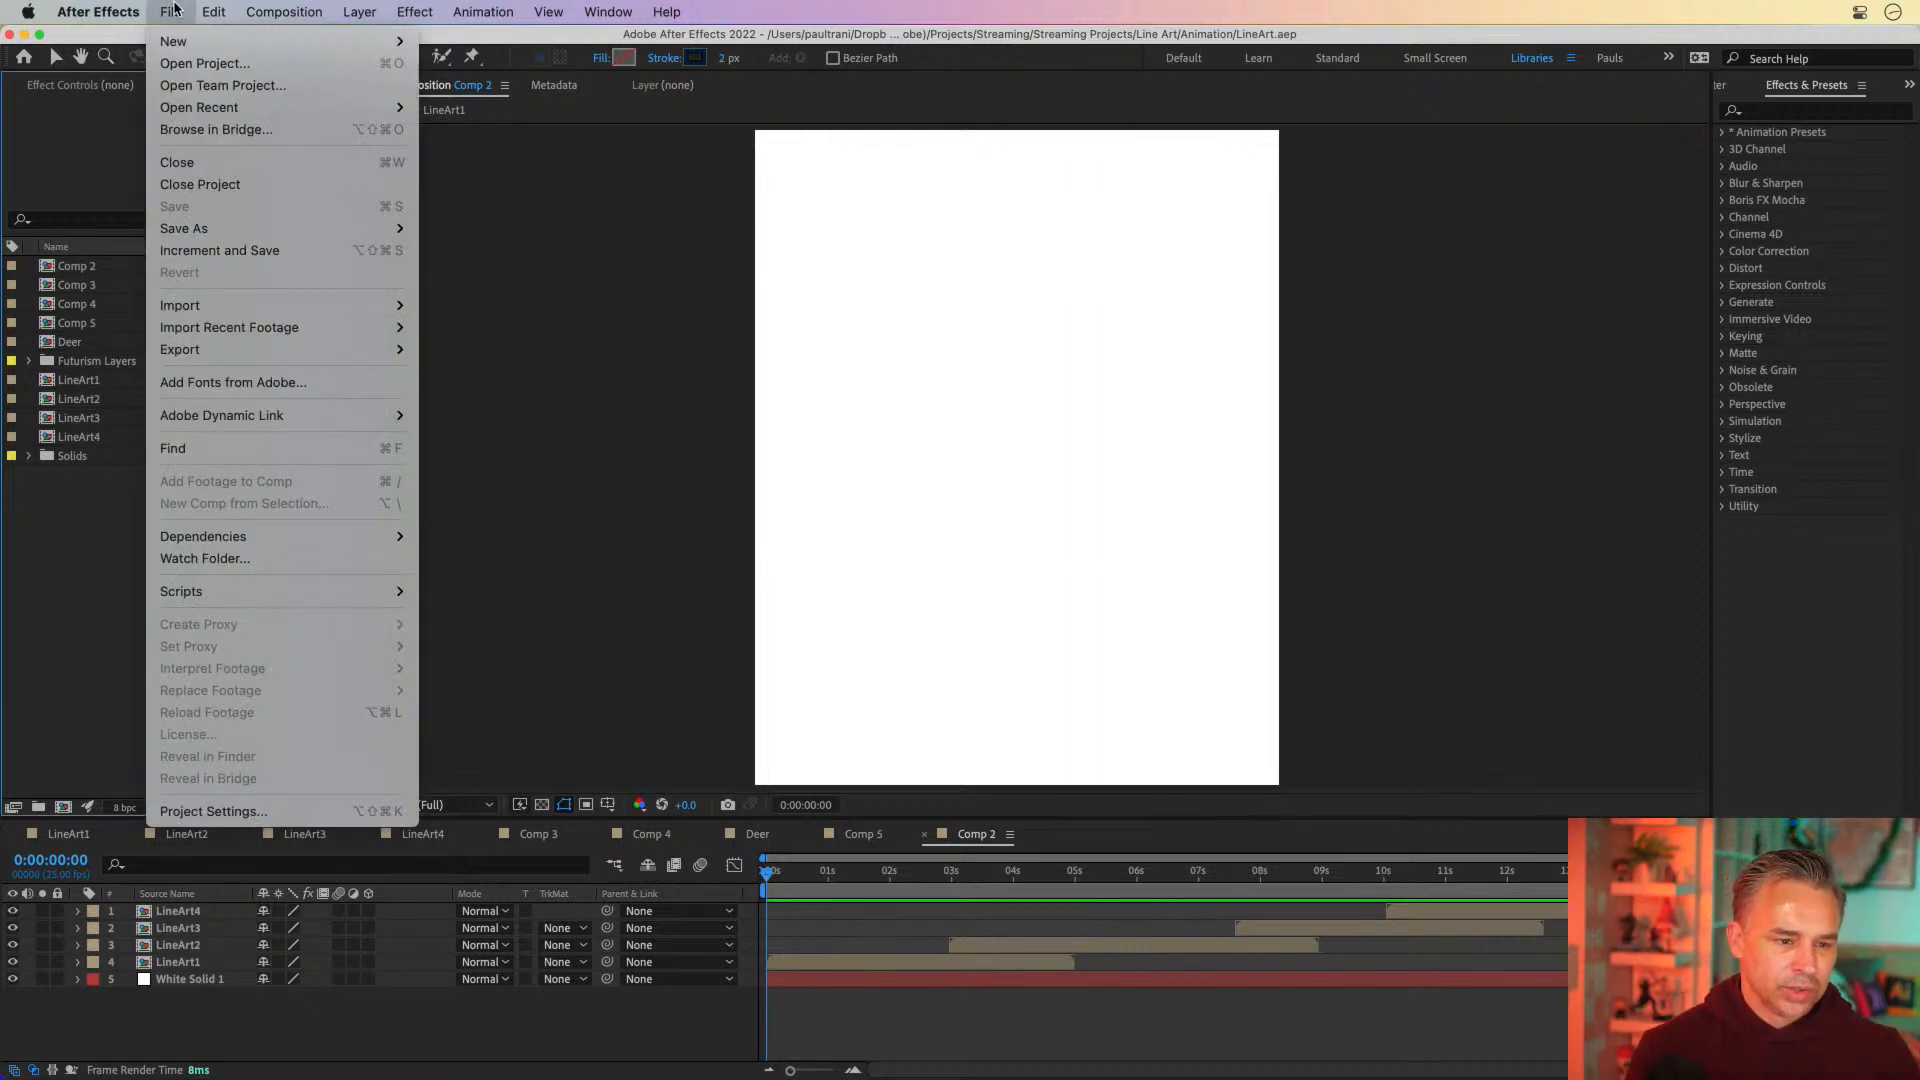
pyautogui.click(190, 185)
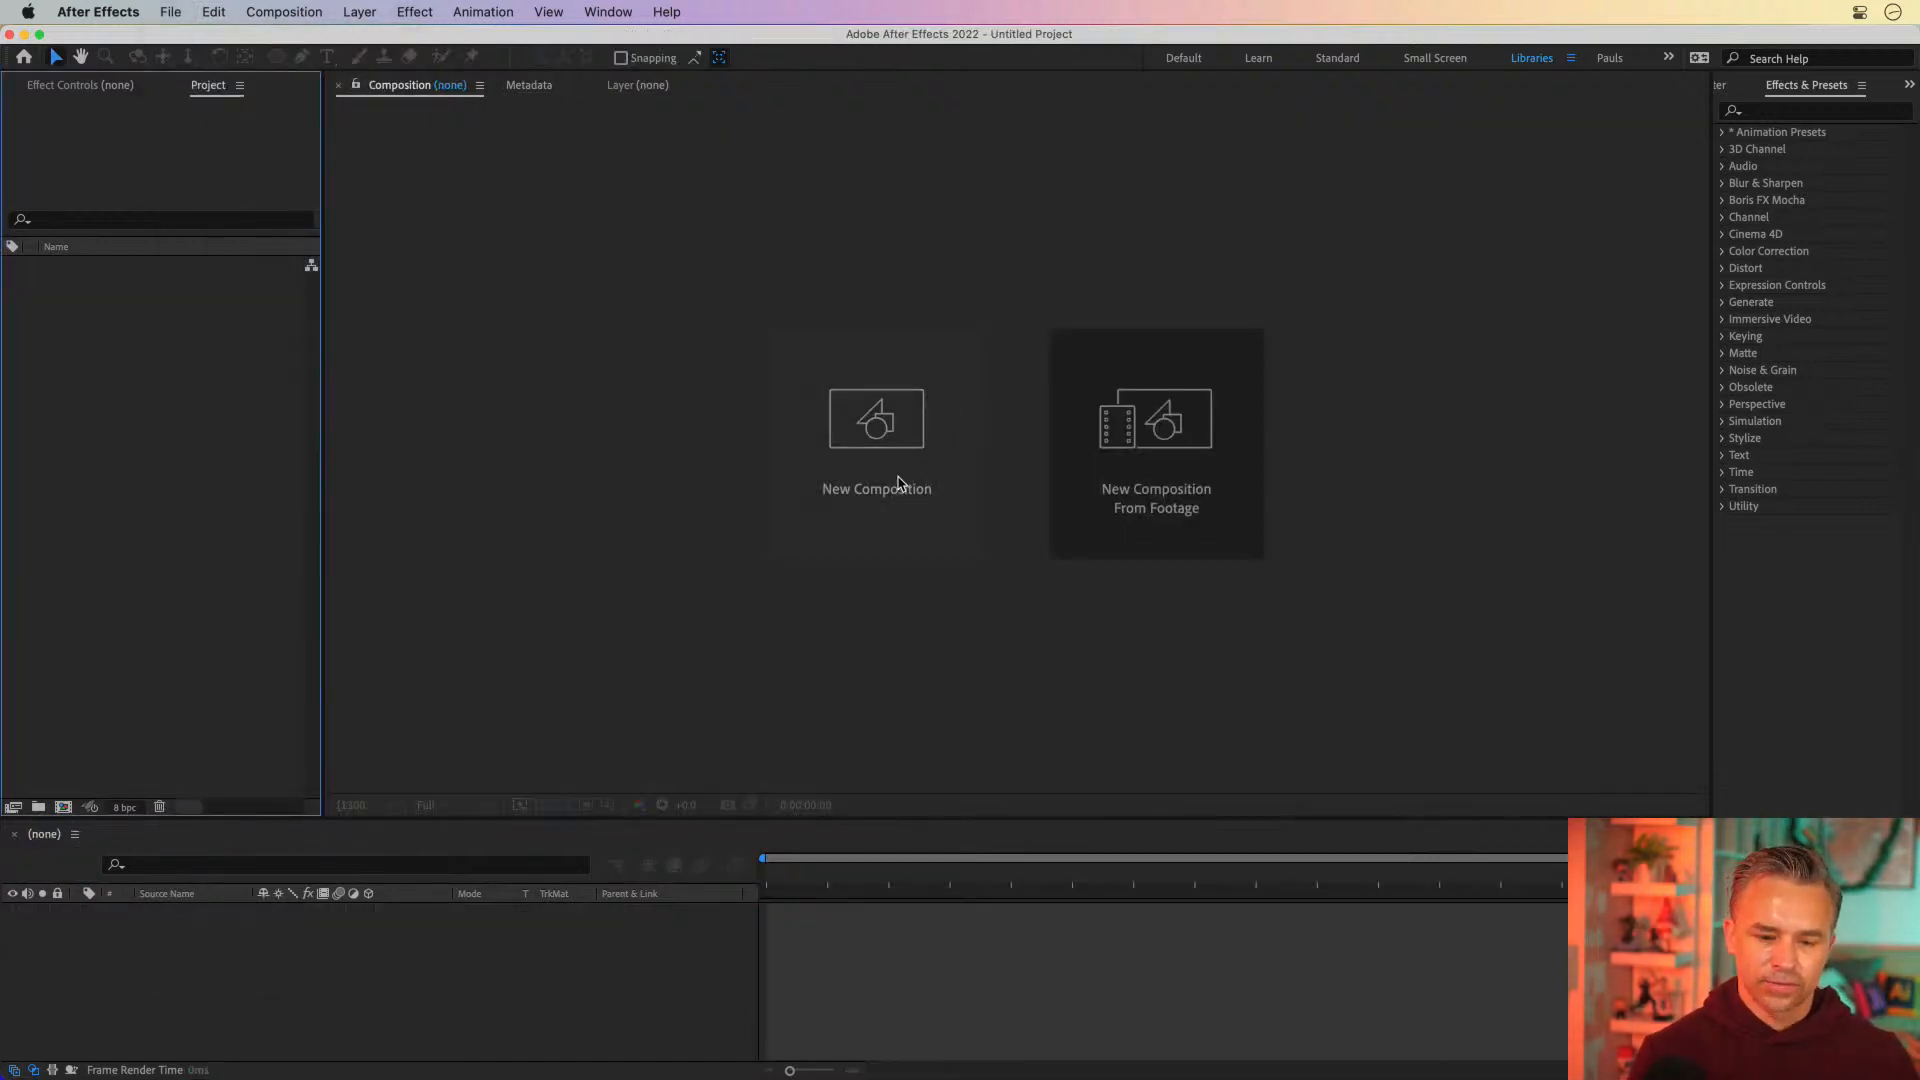
pyautogui.click(166, 12)
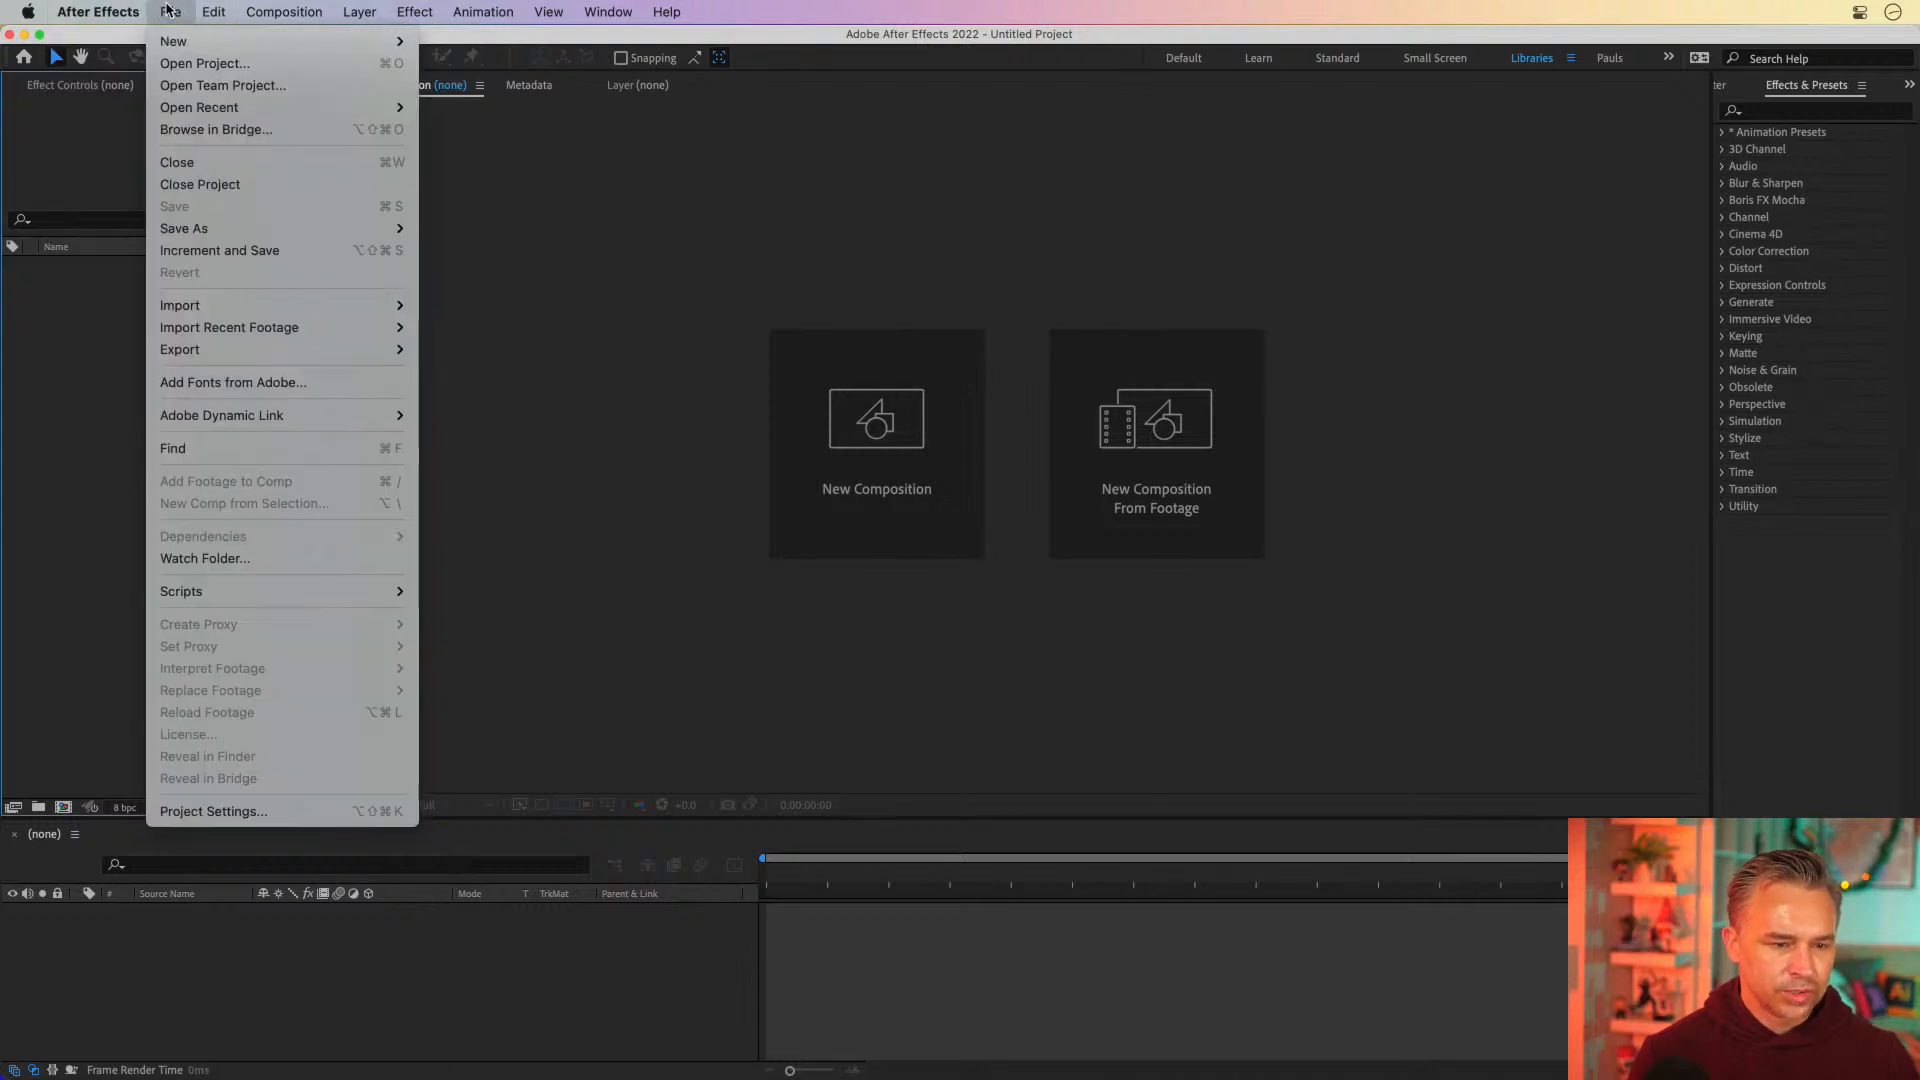
pyautogui.click(167, 10)
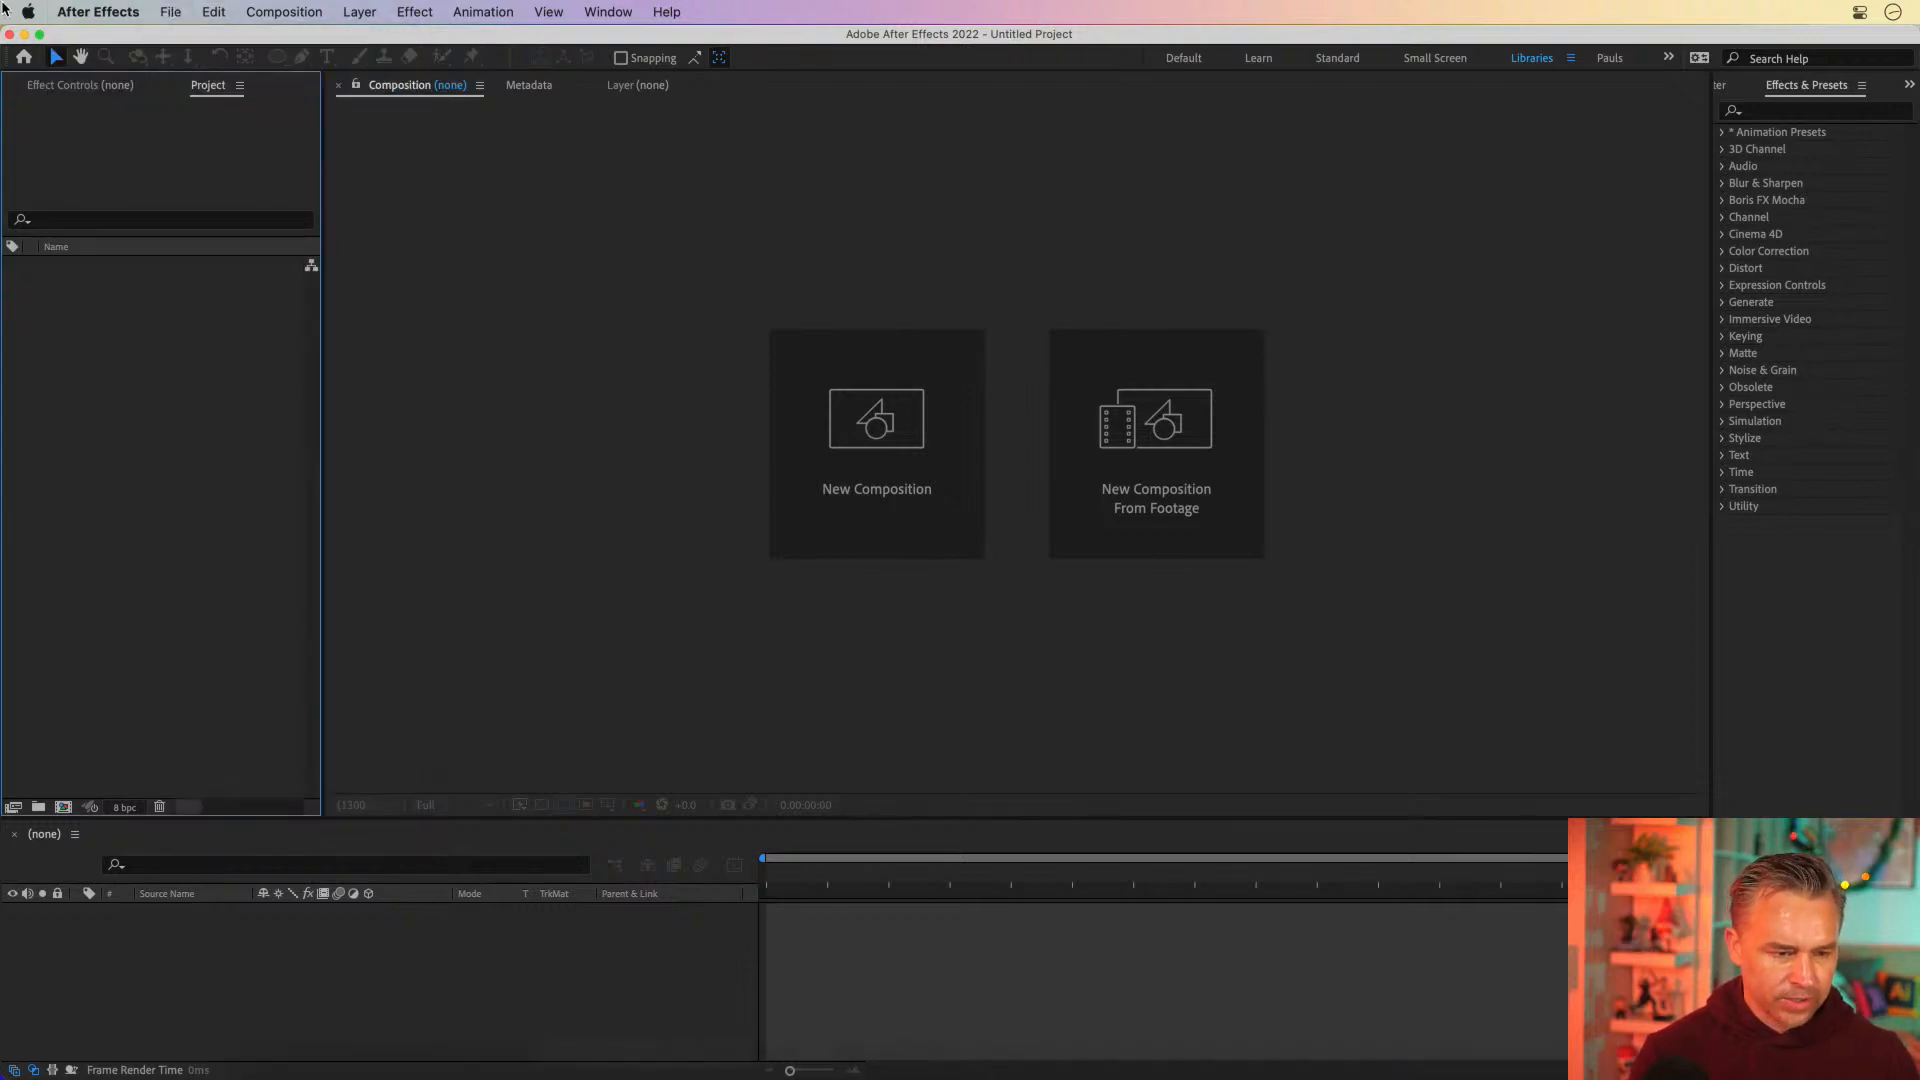
# Minimize the After Effects and browser windows, close the Finder window, and clean up the desktop icons by name
pyautogui.click(24, 34)
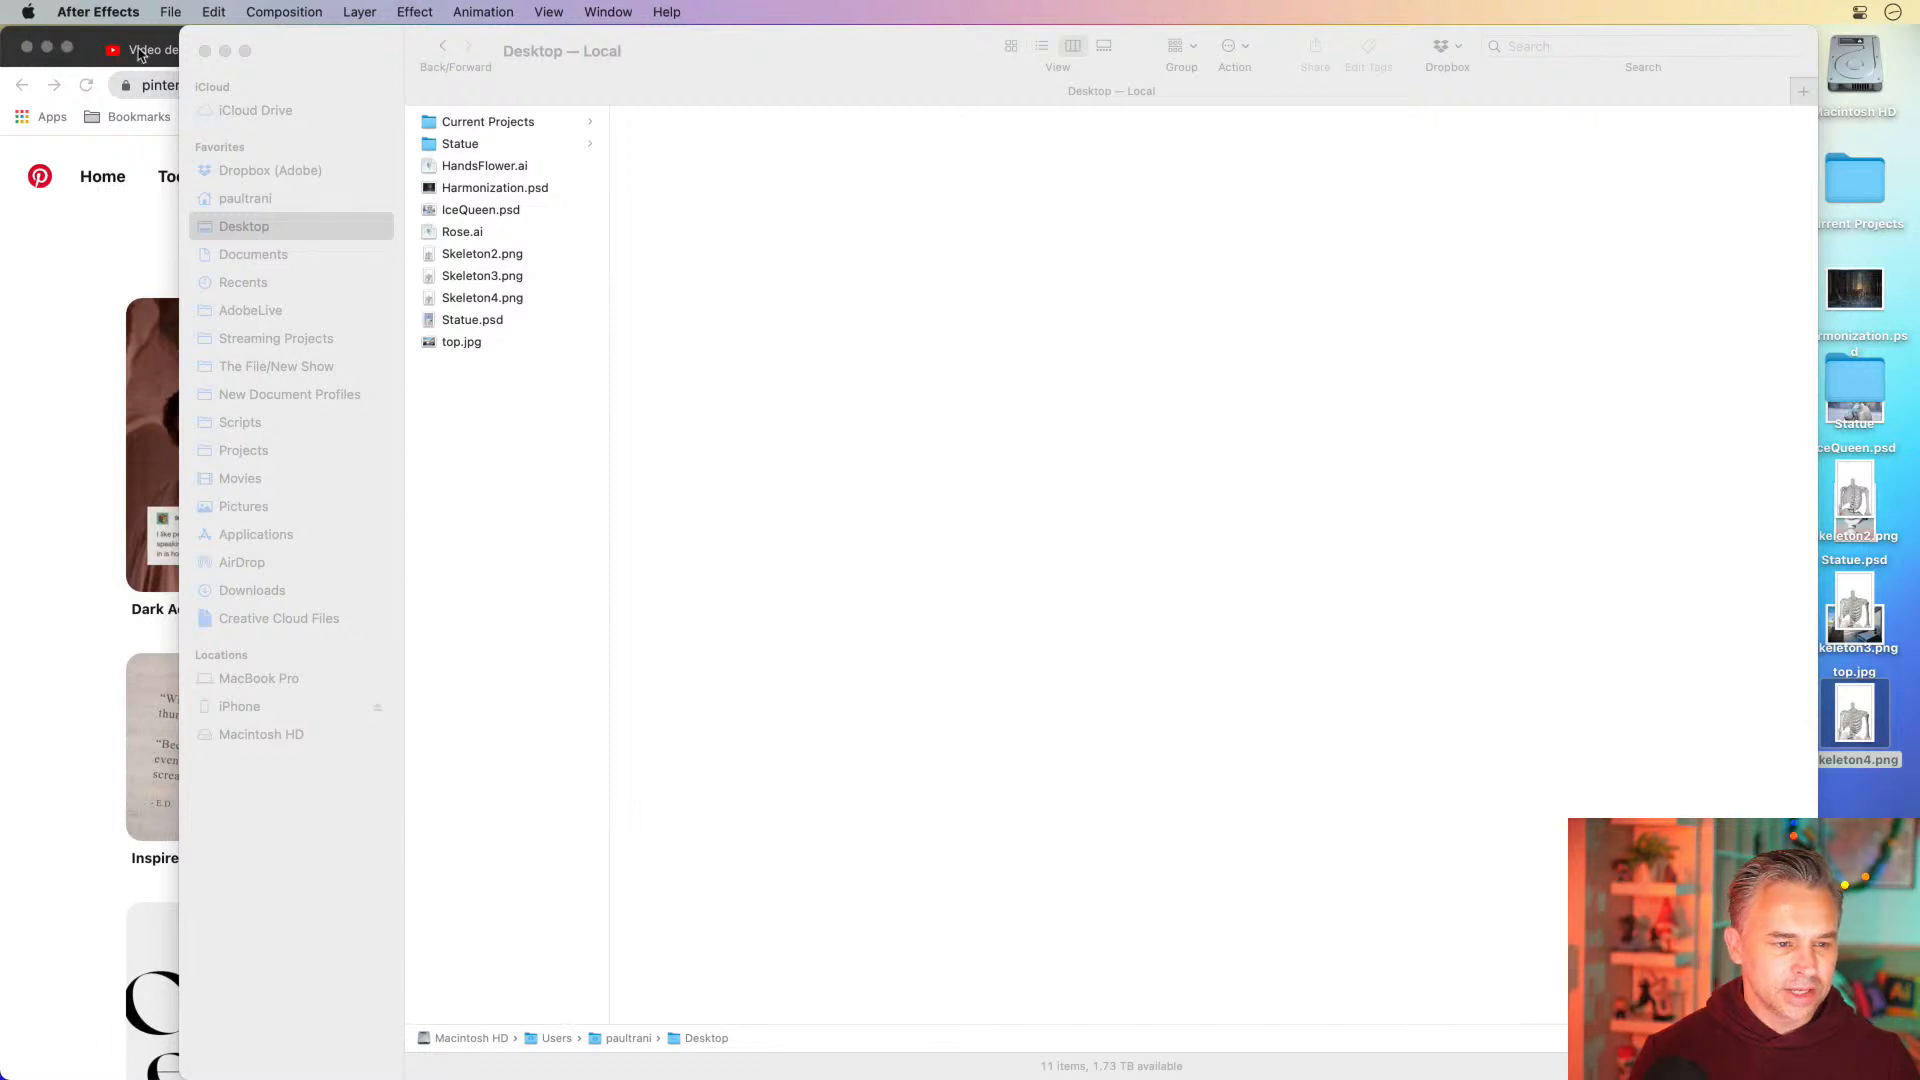
pyautogui.click(44, 48)
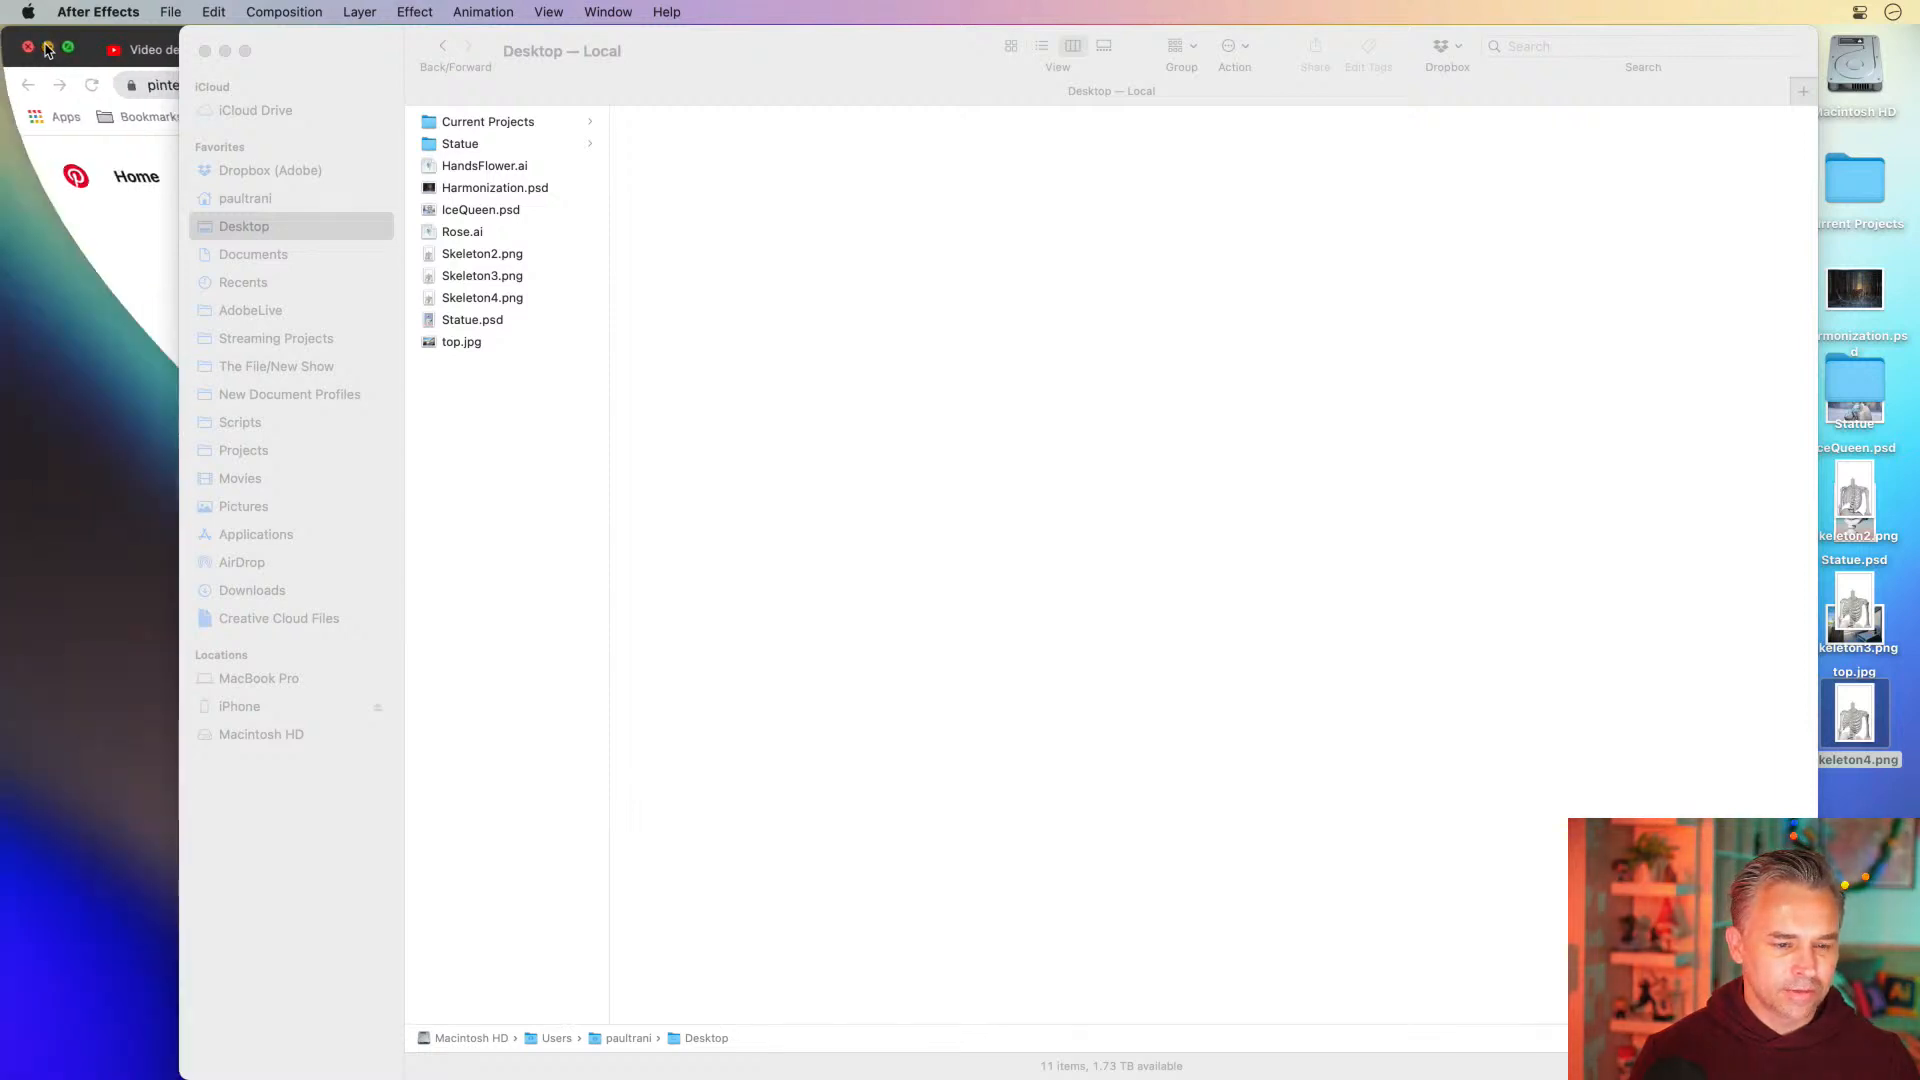
pyautogui.click(205, 52)
pyautogui.rightClick(1331, 449)
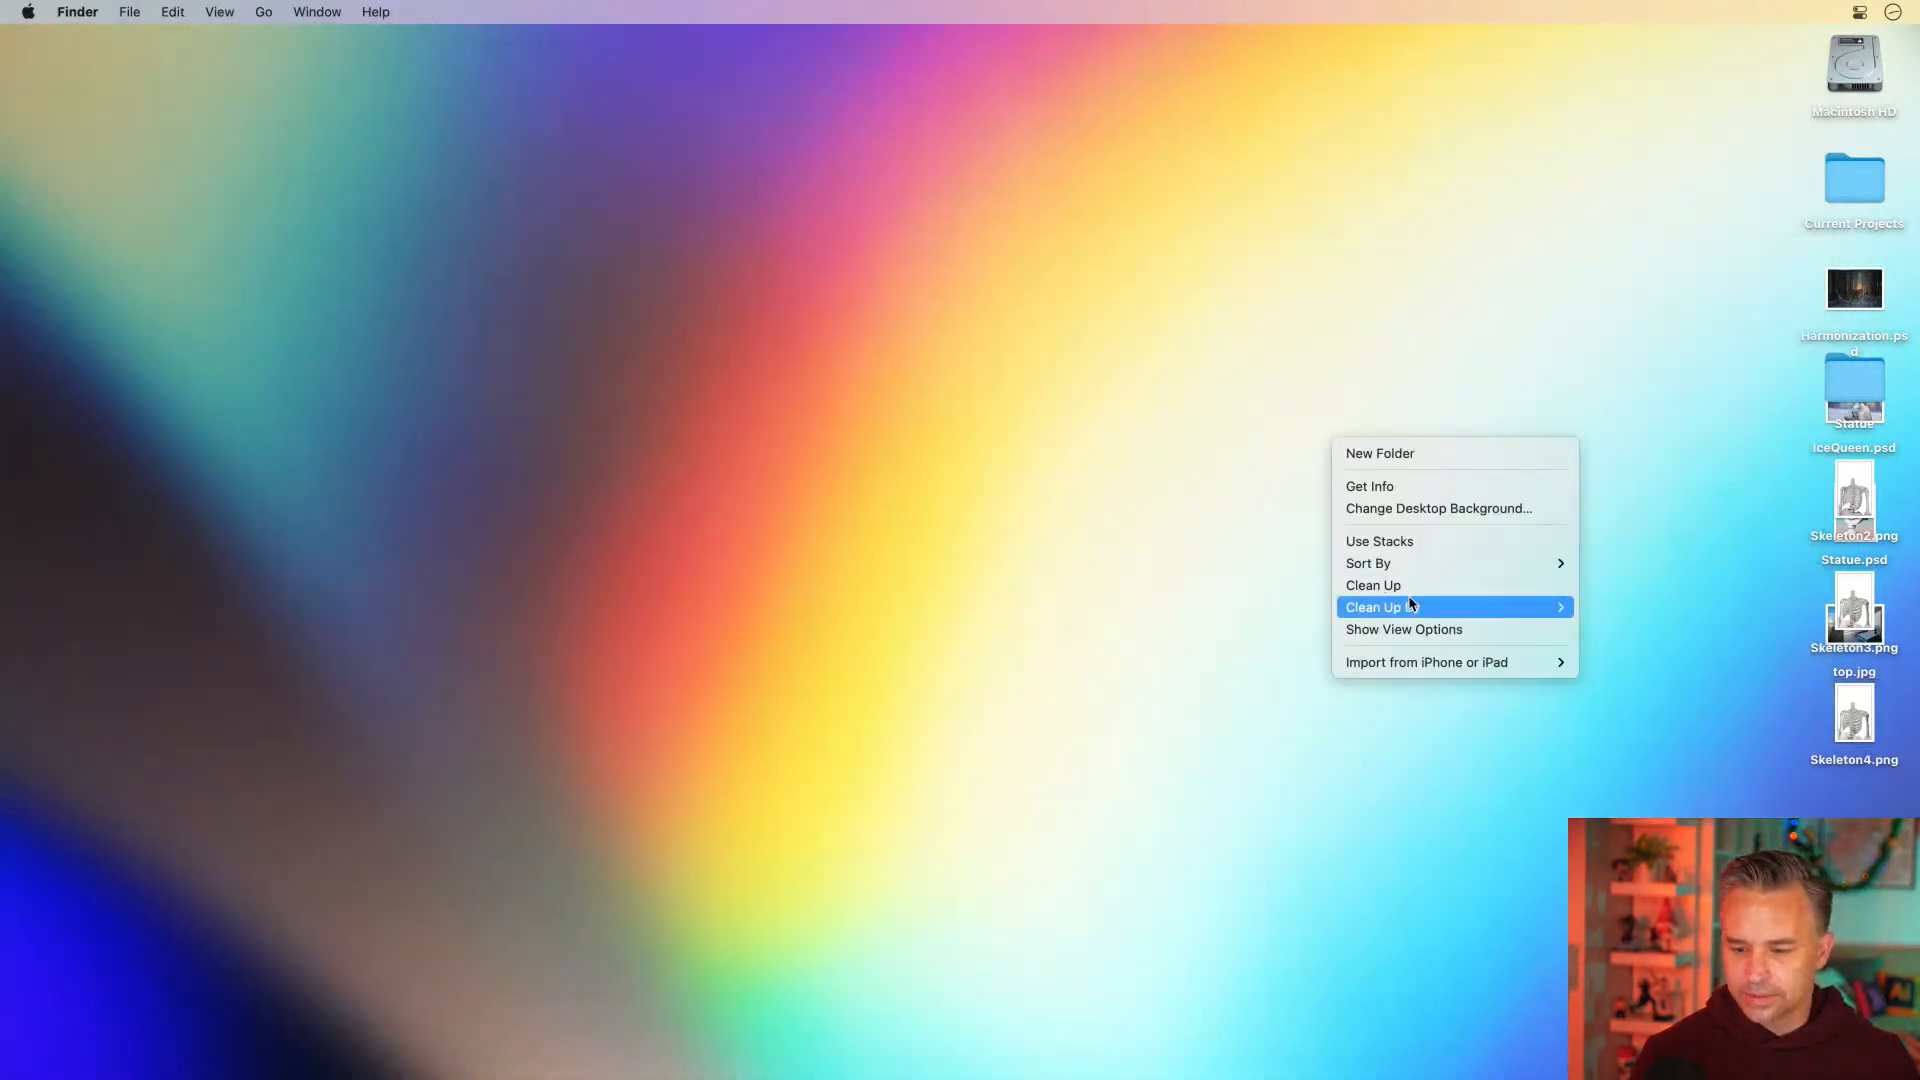
pyautogui.moveTo(1407, 608)
pyautogui.click(1605, 607)
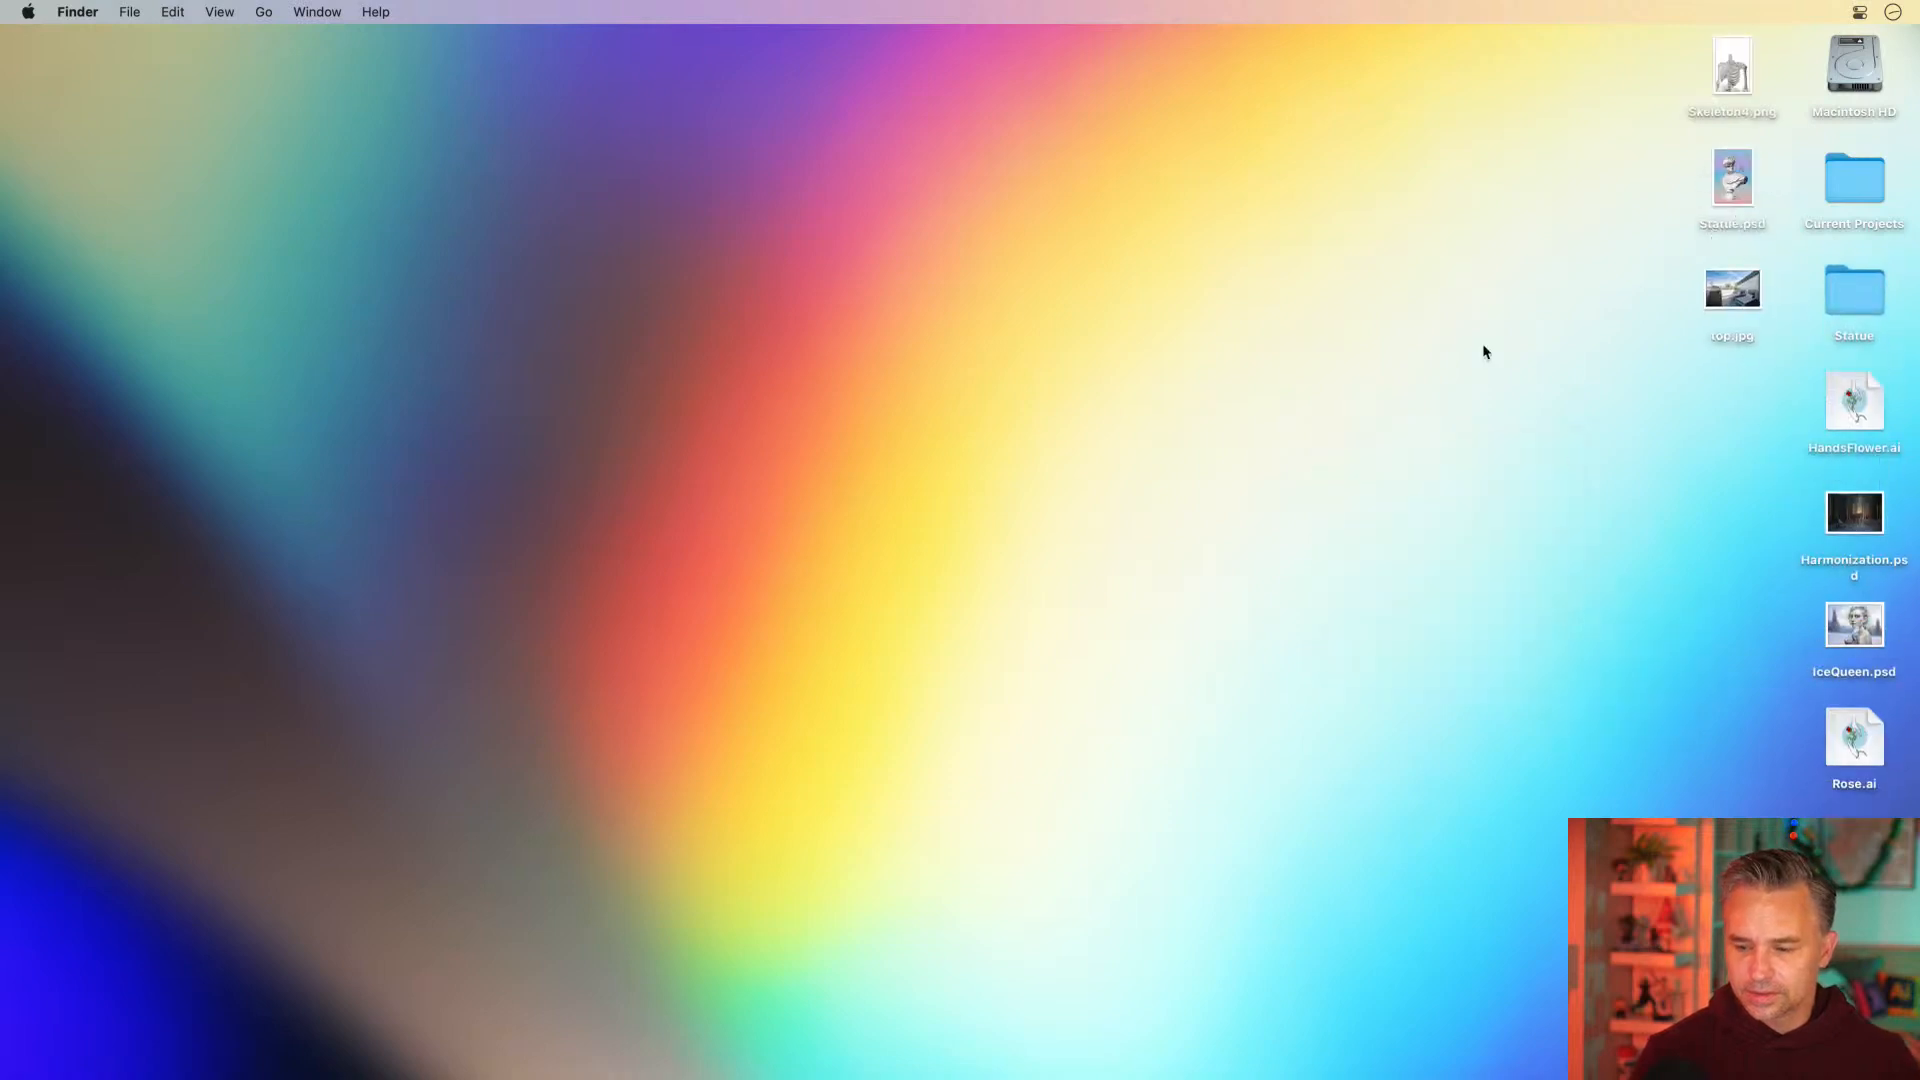
# Create a desktop folder named Rose and move Rose.ai into it
pyautogui.rightClick(1066, 412)
pyautogui.click(1084, 416)
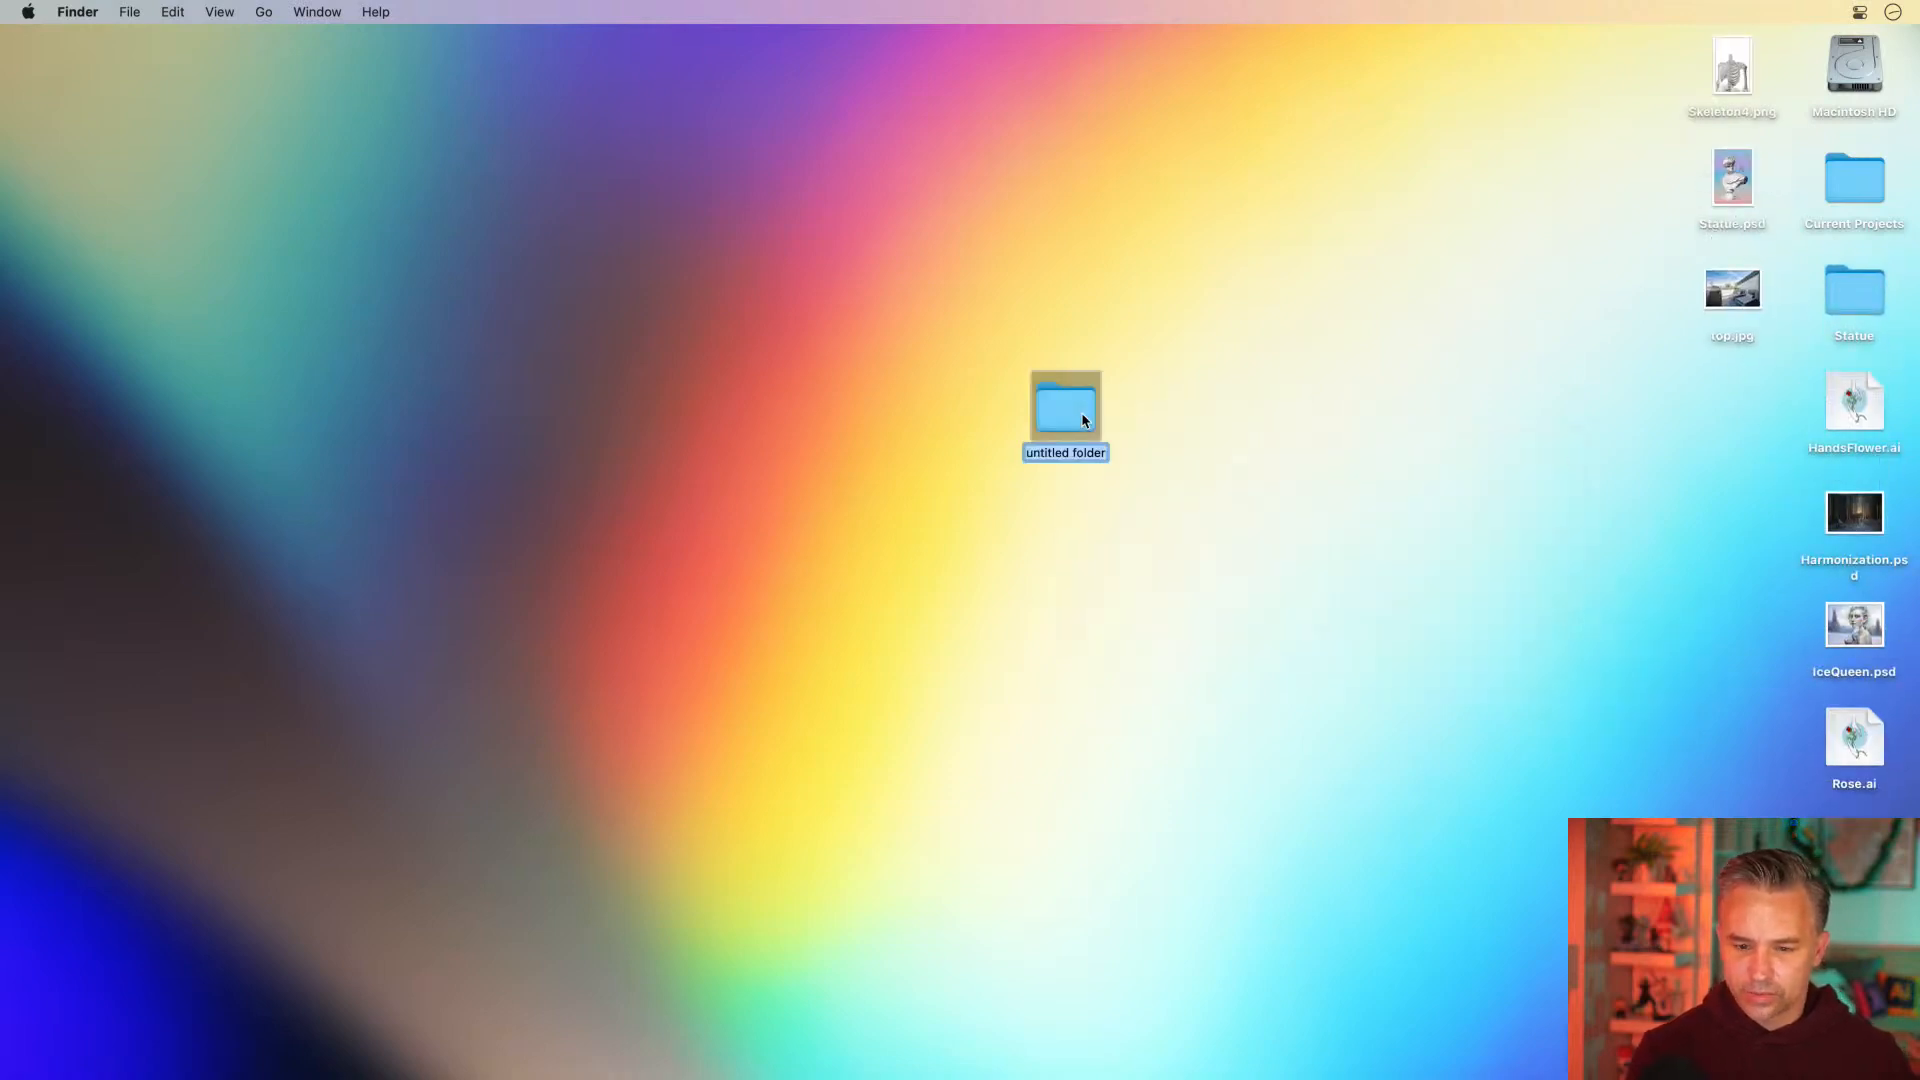
pyautogui.write('Rose')
pyautogui.press('Return')
pyautogui.click(1544, 725)
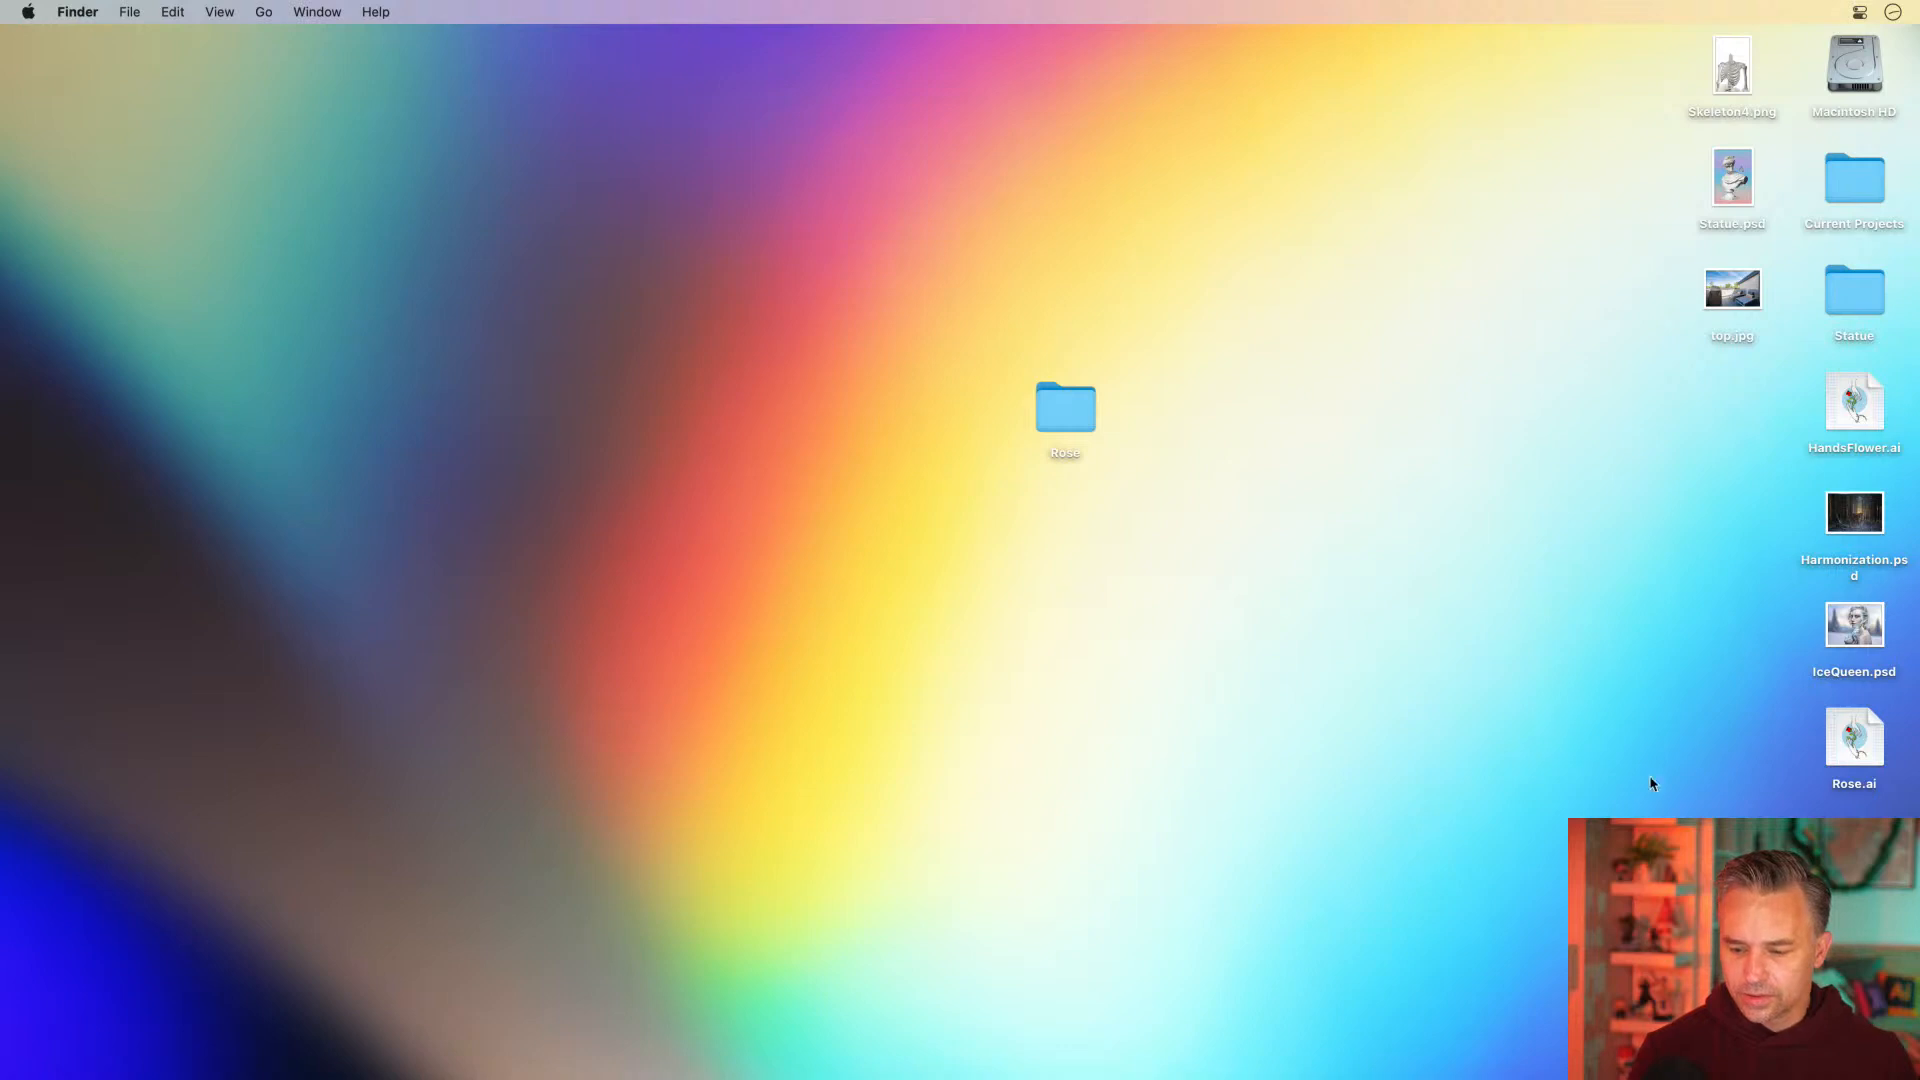
pyautogui.moveTo(1853, 745); pyautogui.dragTo(1375, 451)
pyautogui.click(606, 838)
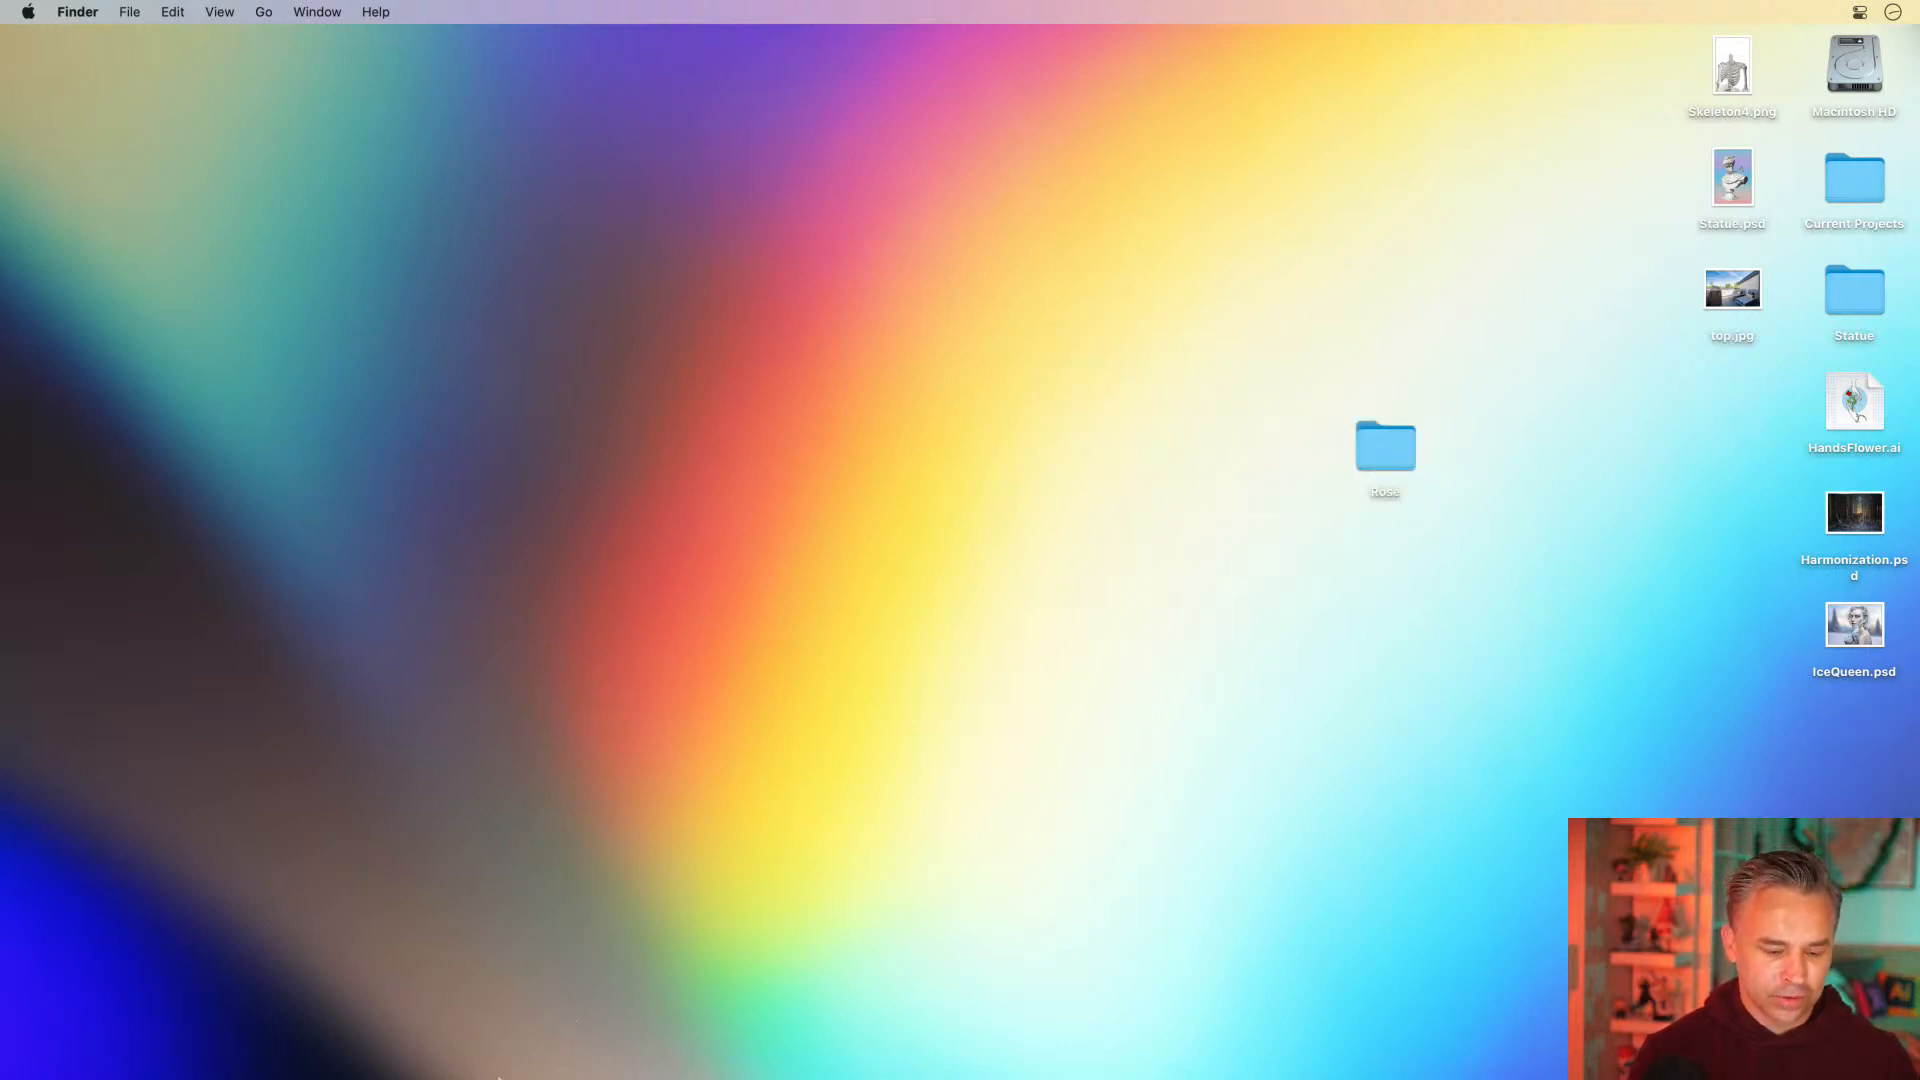
# Switch back to After Effects and create a new composition with the offered settings
pyautogui.moveTo(500, 1065)
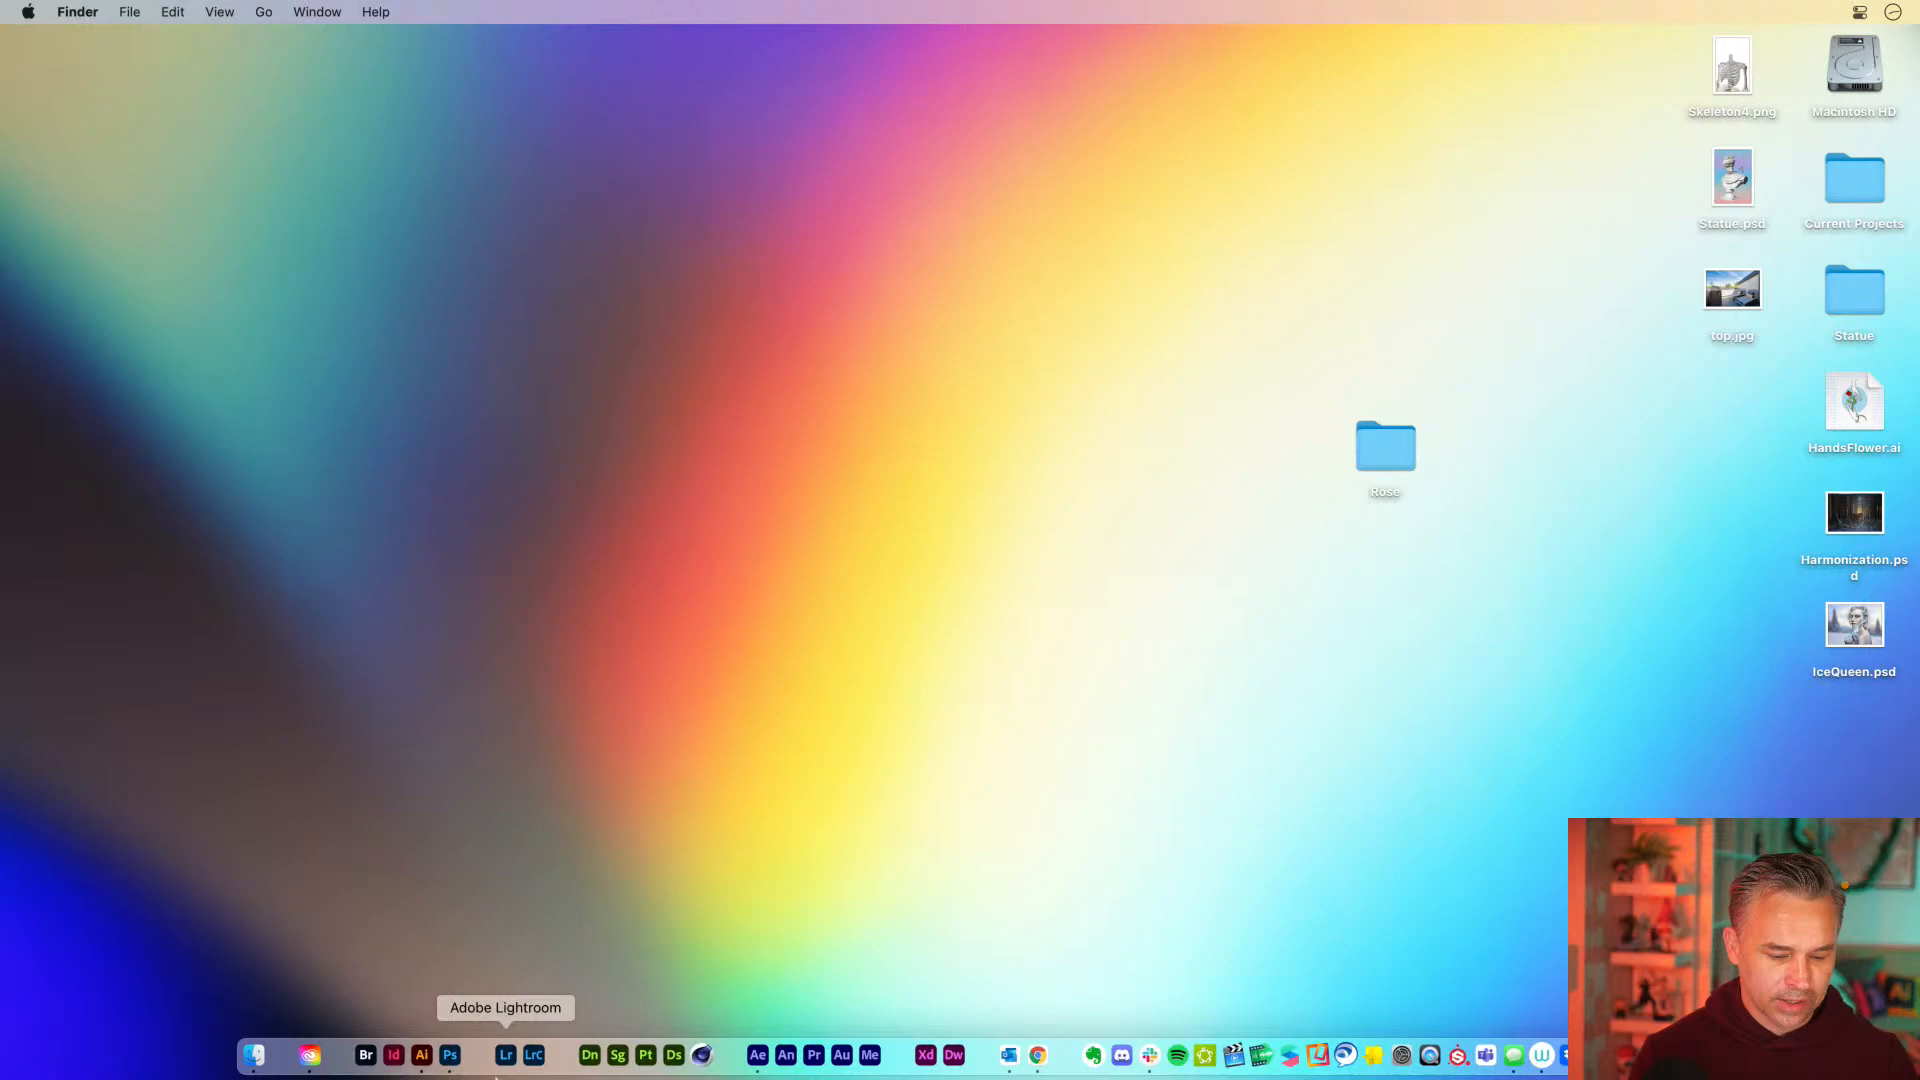
pyautogui.click(757, 1055)
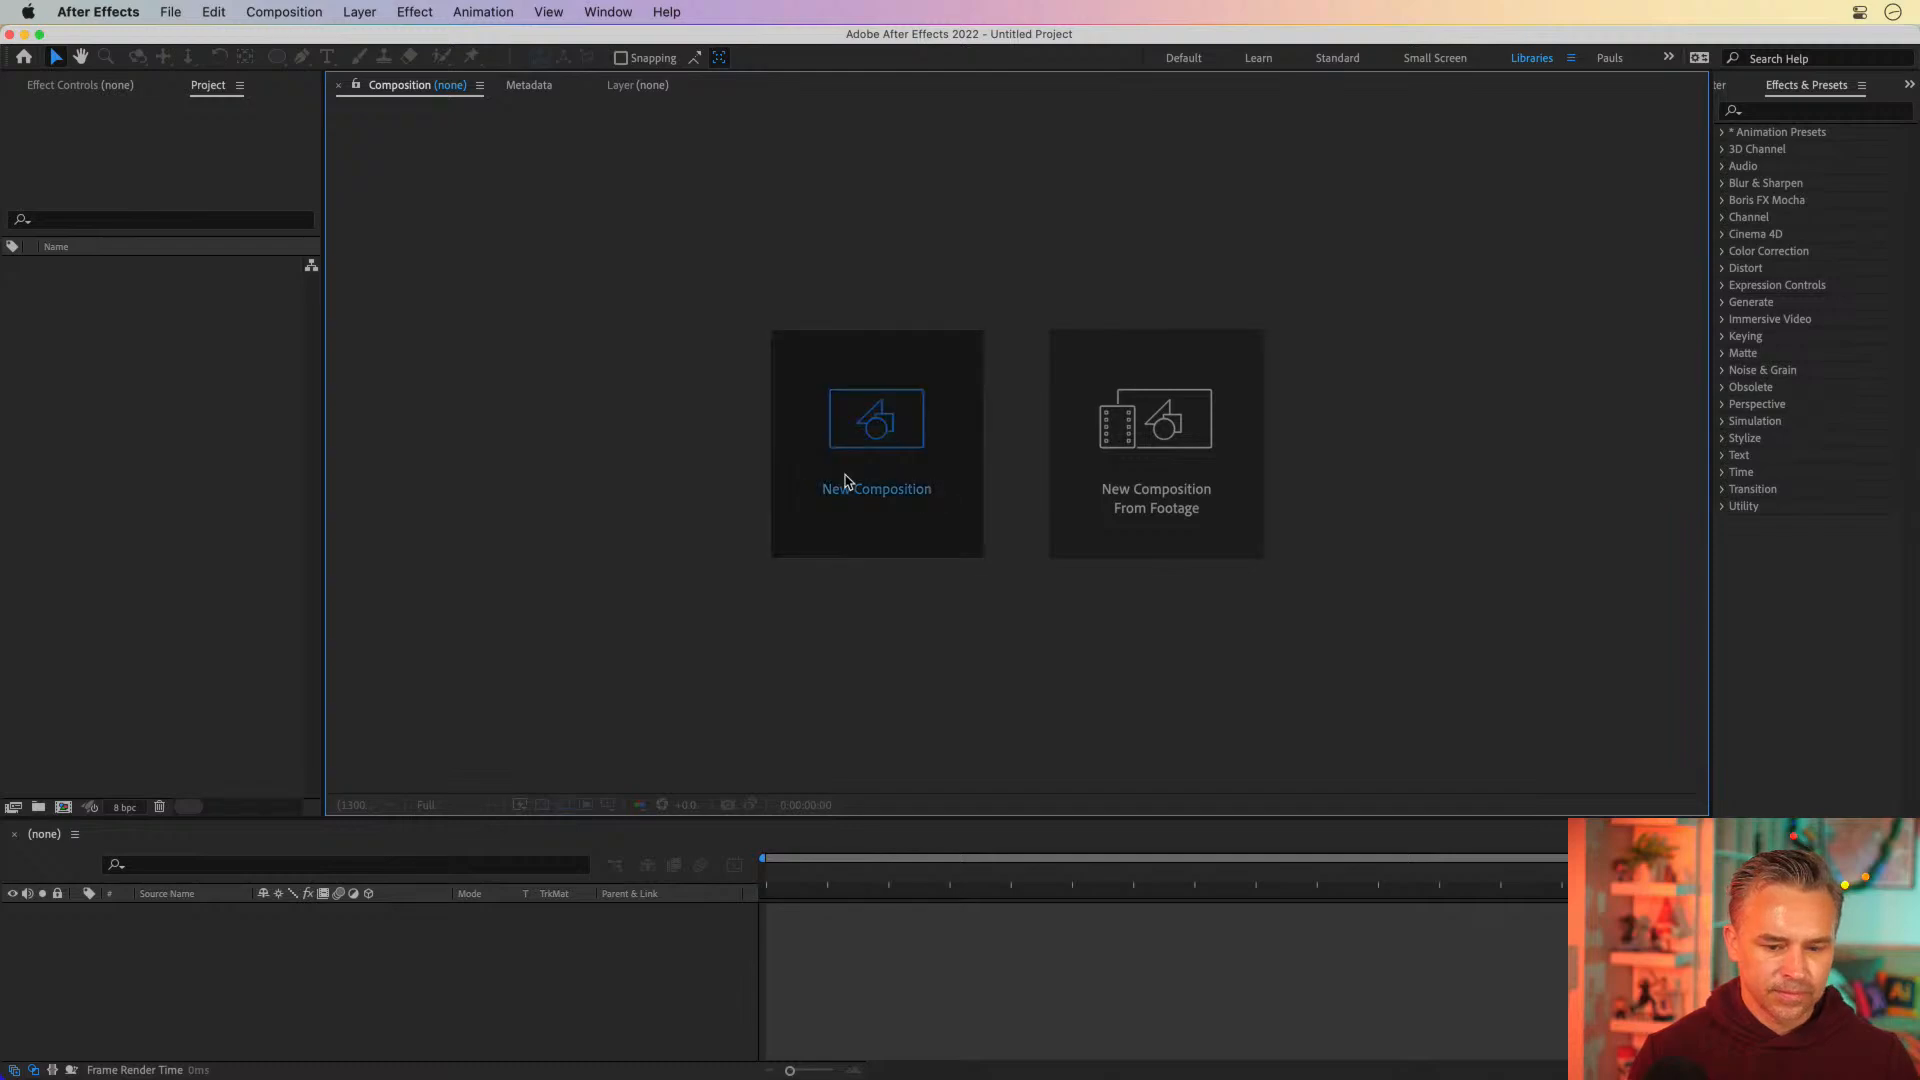
pyautogui.click(844, 483)
pyautogui.press('Return')
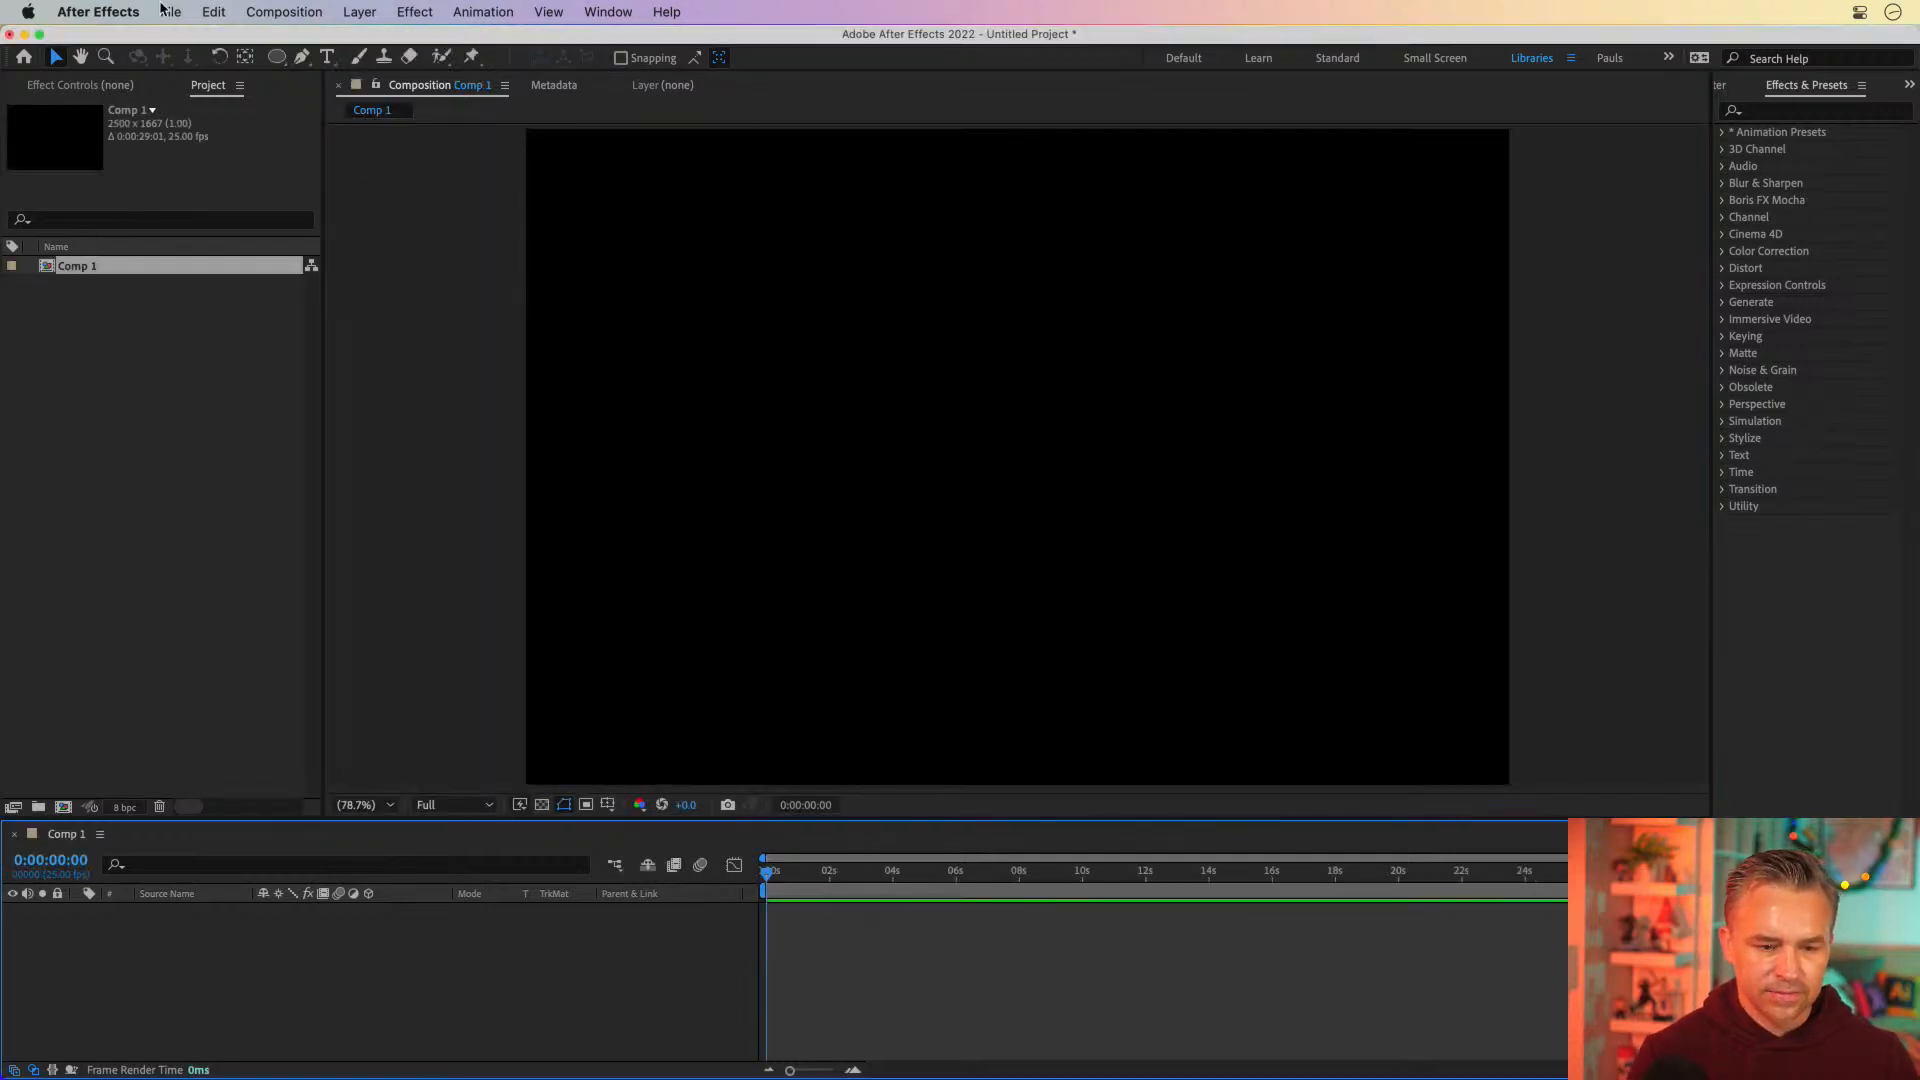
# Save the project as Rose.aep in the Desktop's Rose folder, and delete Comp 1 from the project
pyautogui.click(166, 10)
pyautogui.press('super+s')
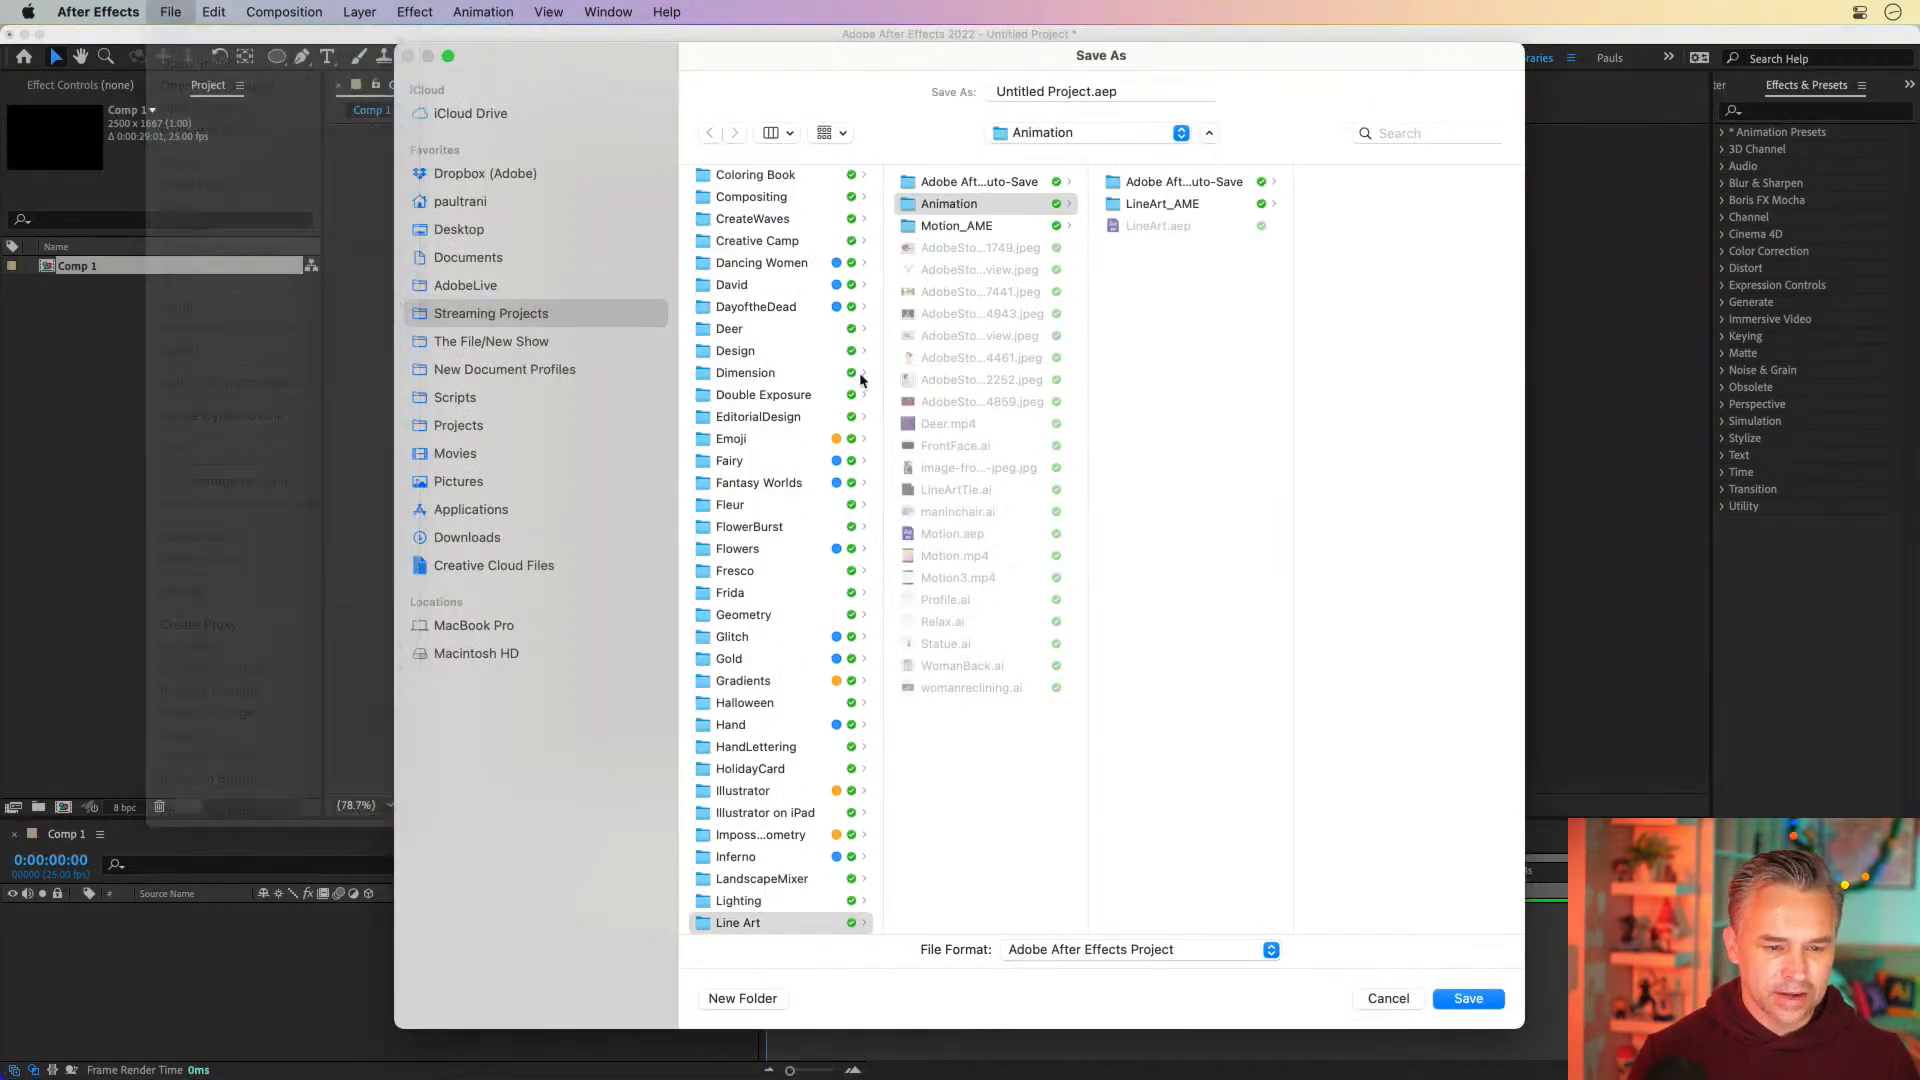
pyautogui.click(462, 230)
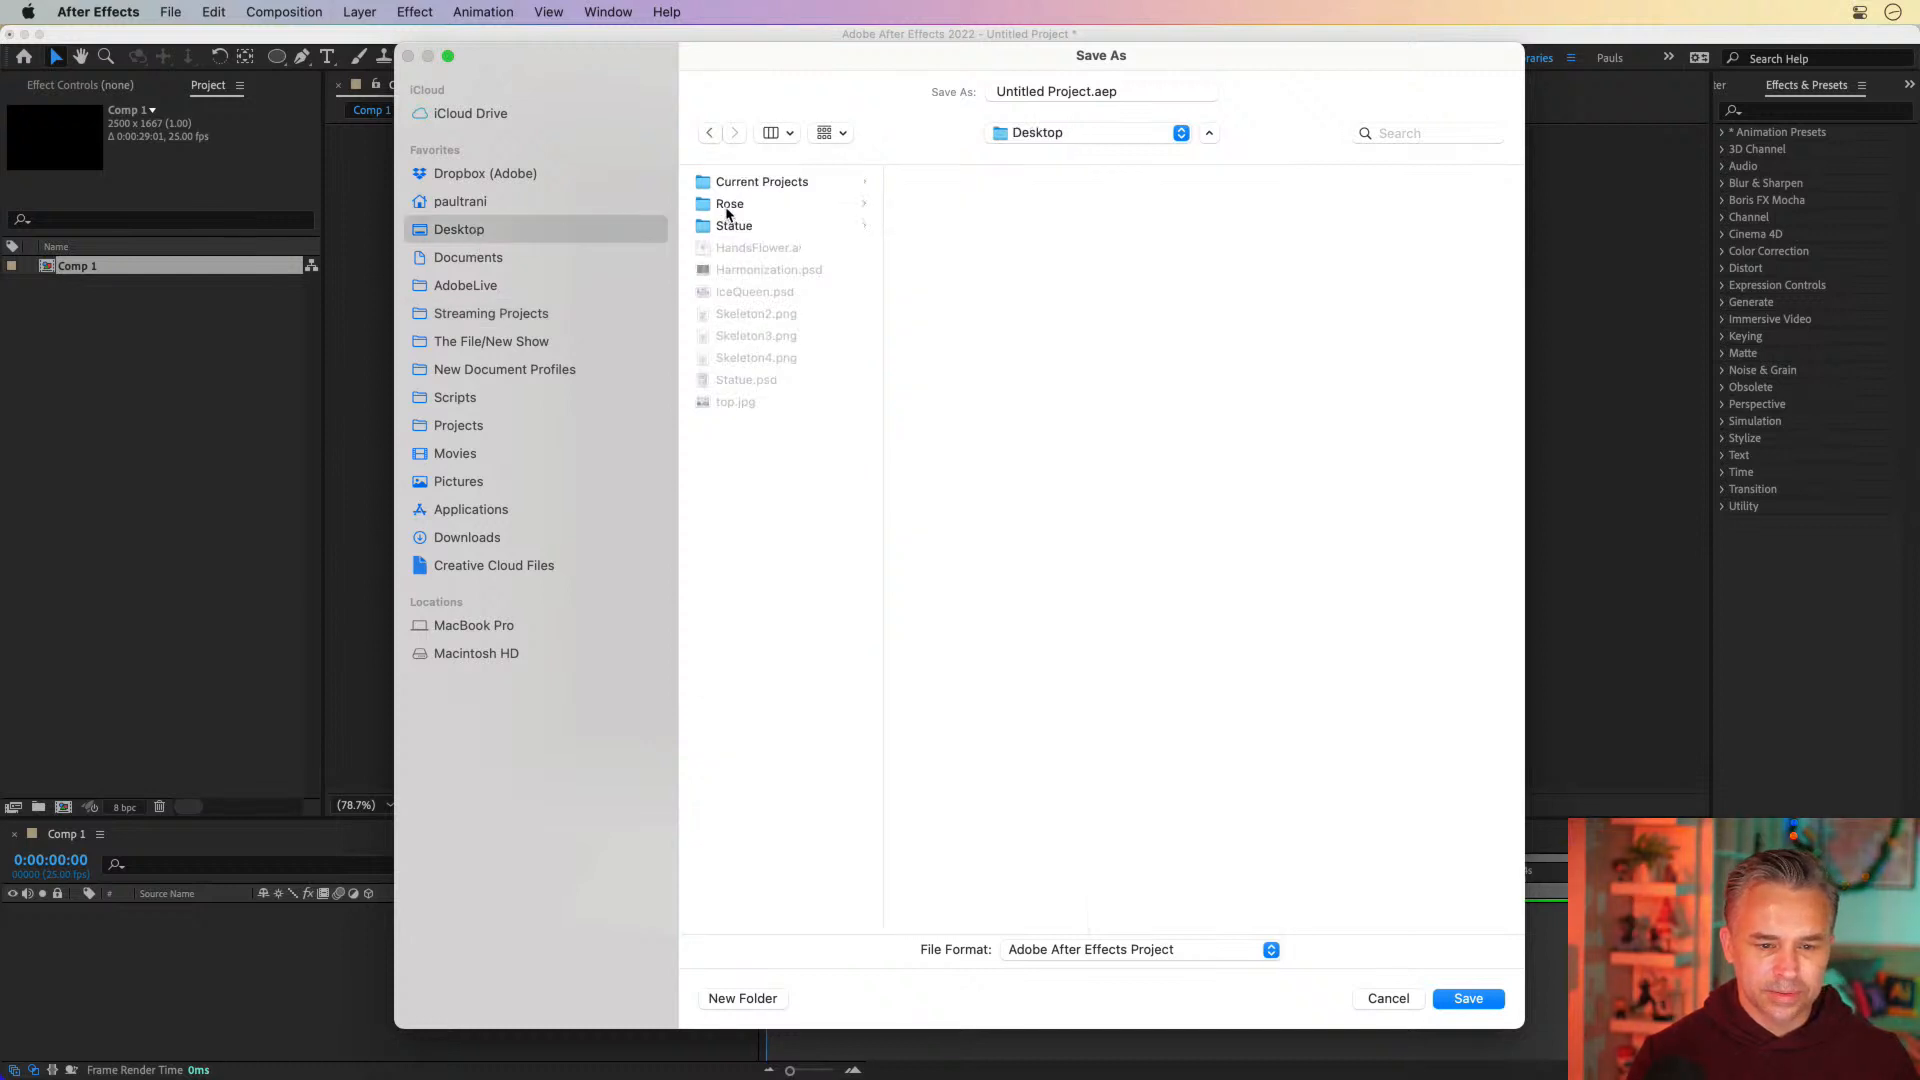
pyautogui.click(729, 205)
pyautogui.click(1094, 93)
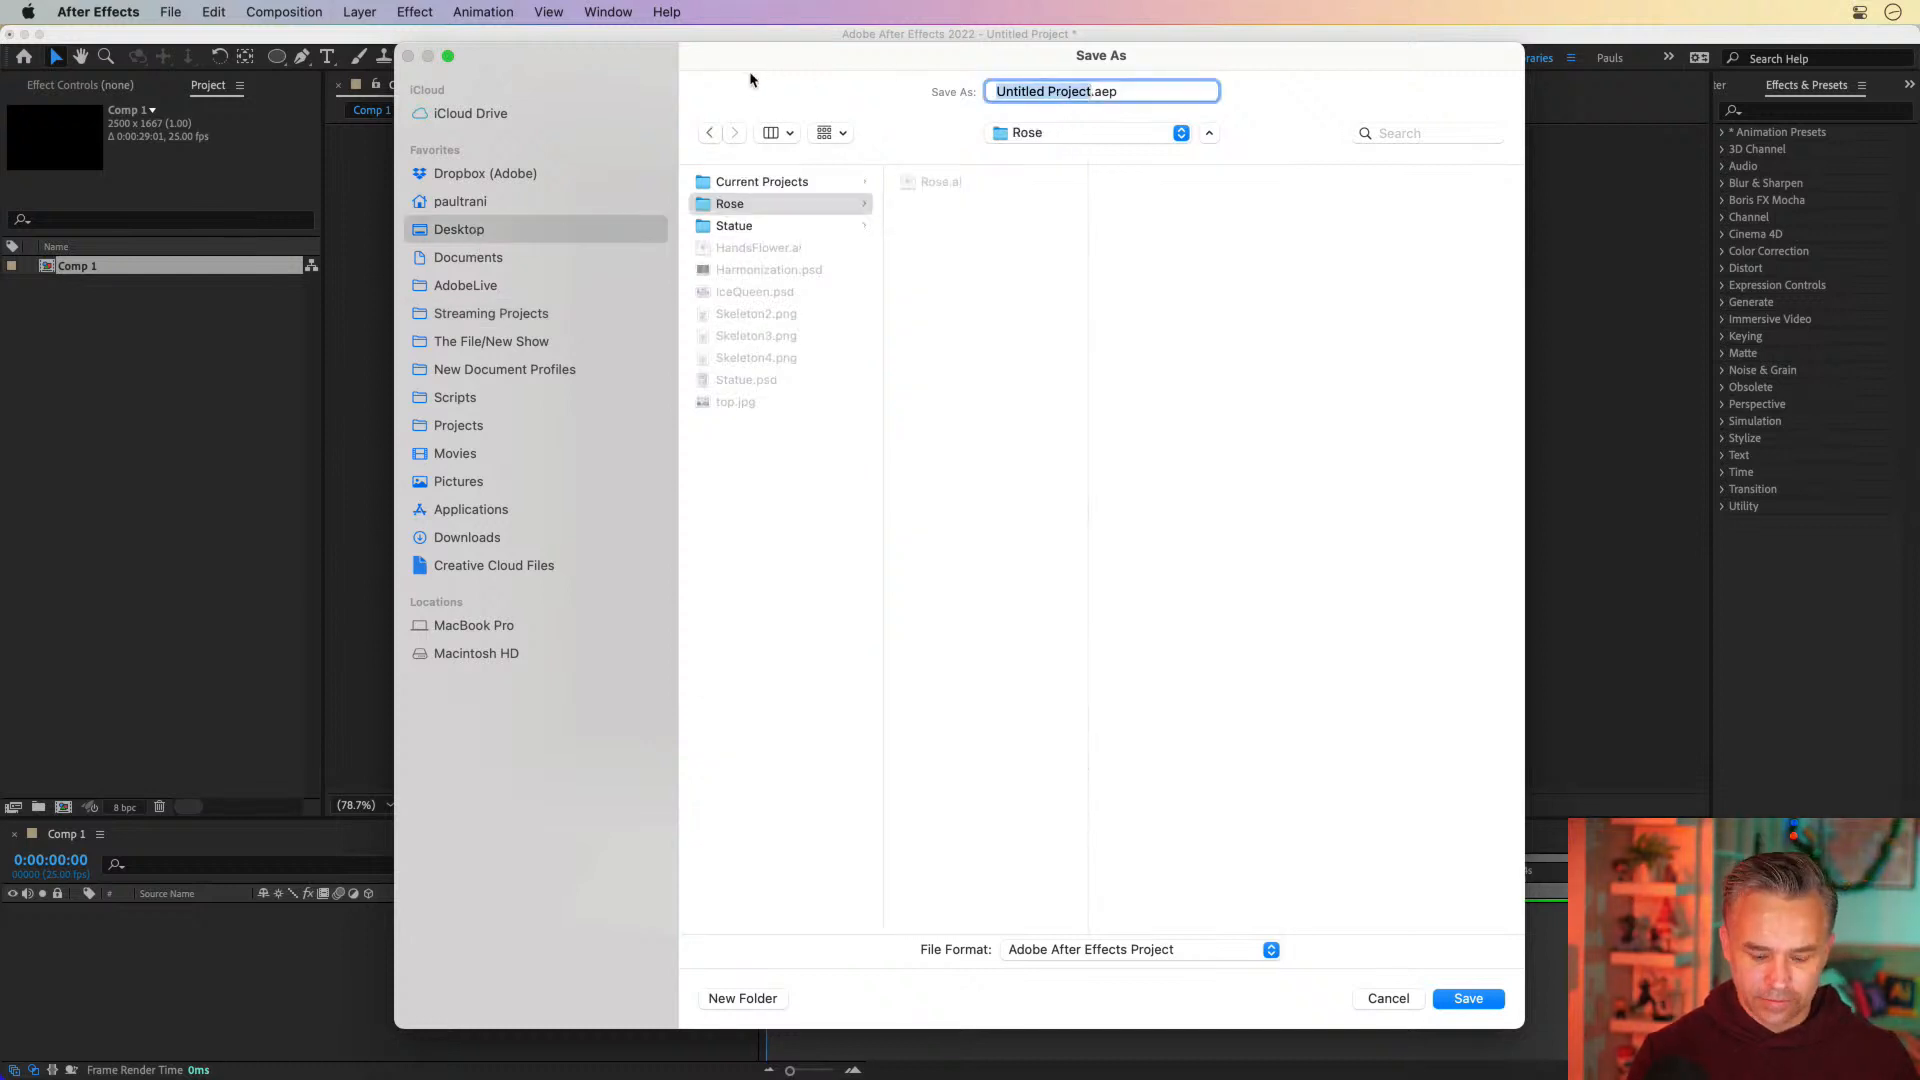
pyautogui.write('Rose')
pyautogui.press('Return')
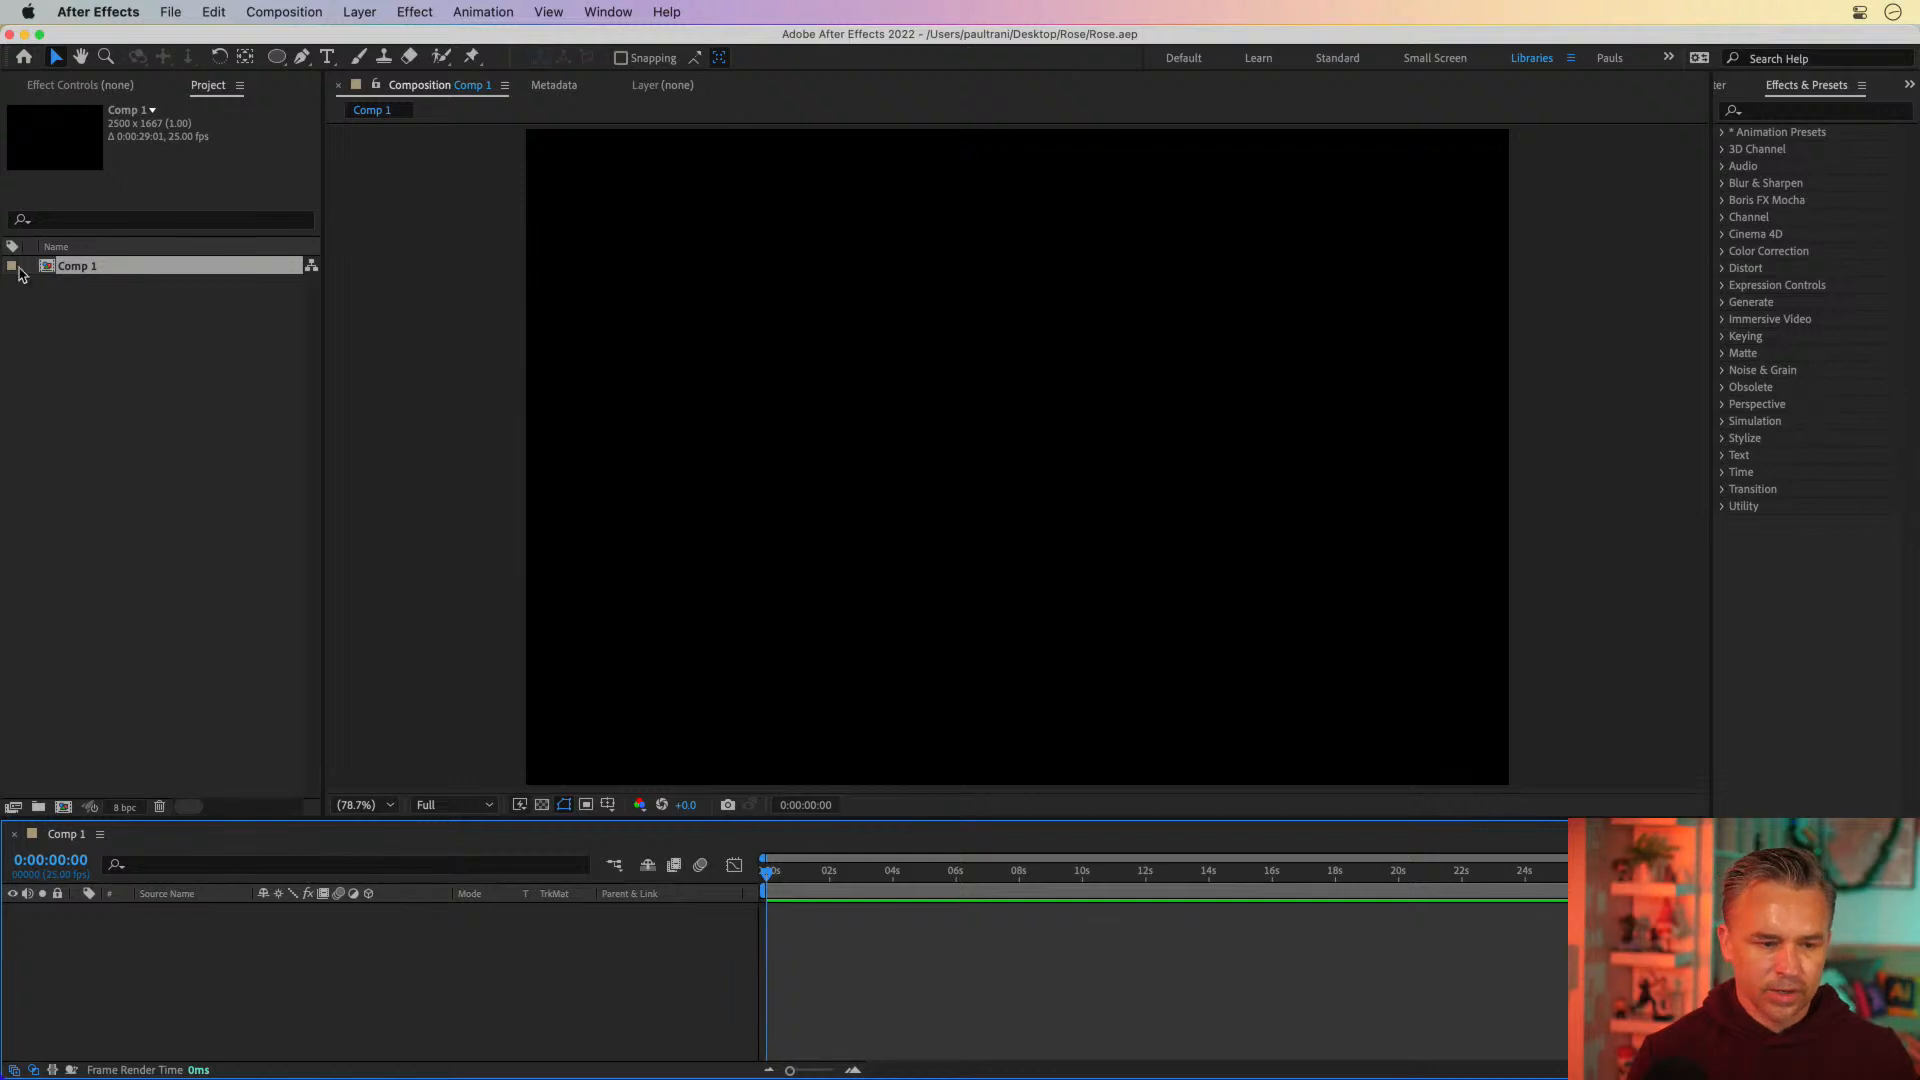
pyautogui.click(47, 268)
pyautogui.press('Delete')
# Choose Rose.ai from the Desktop's Rose folder as the file to import
pyautogui.click(170, 12)
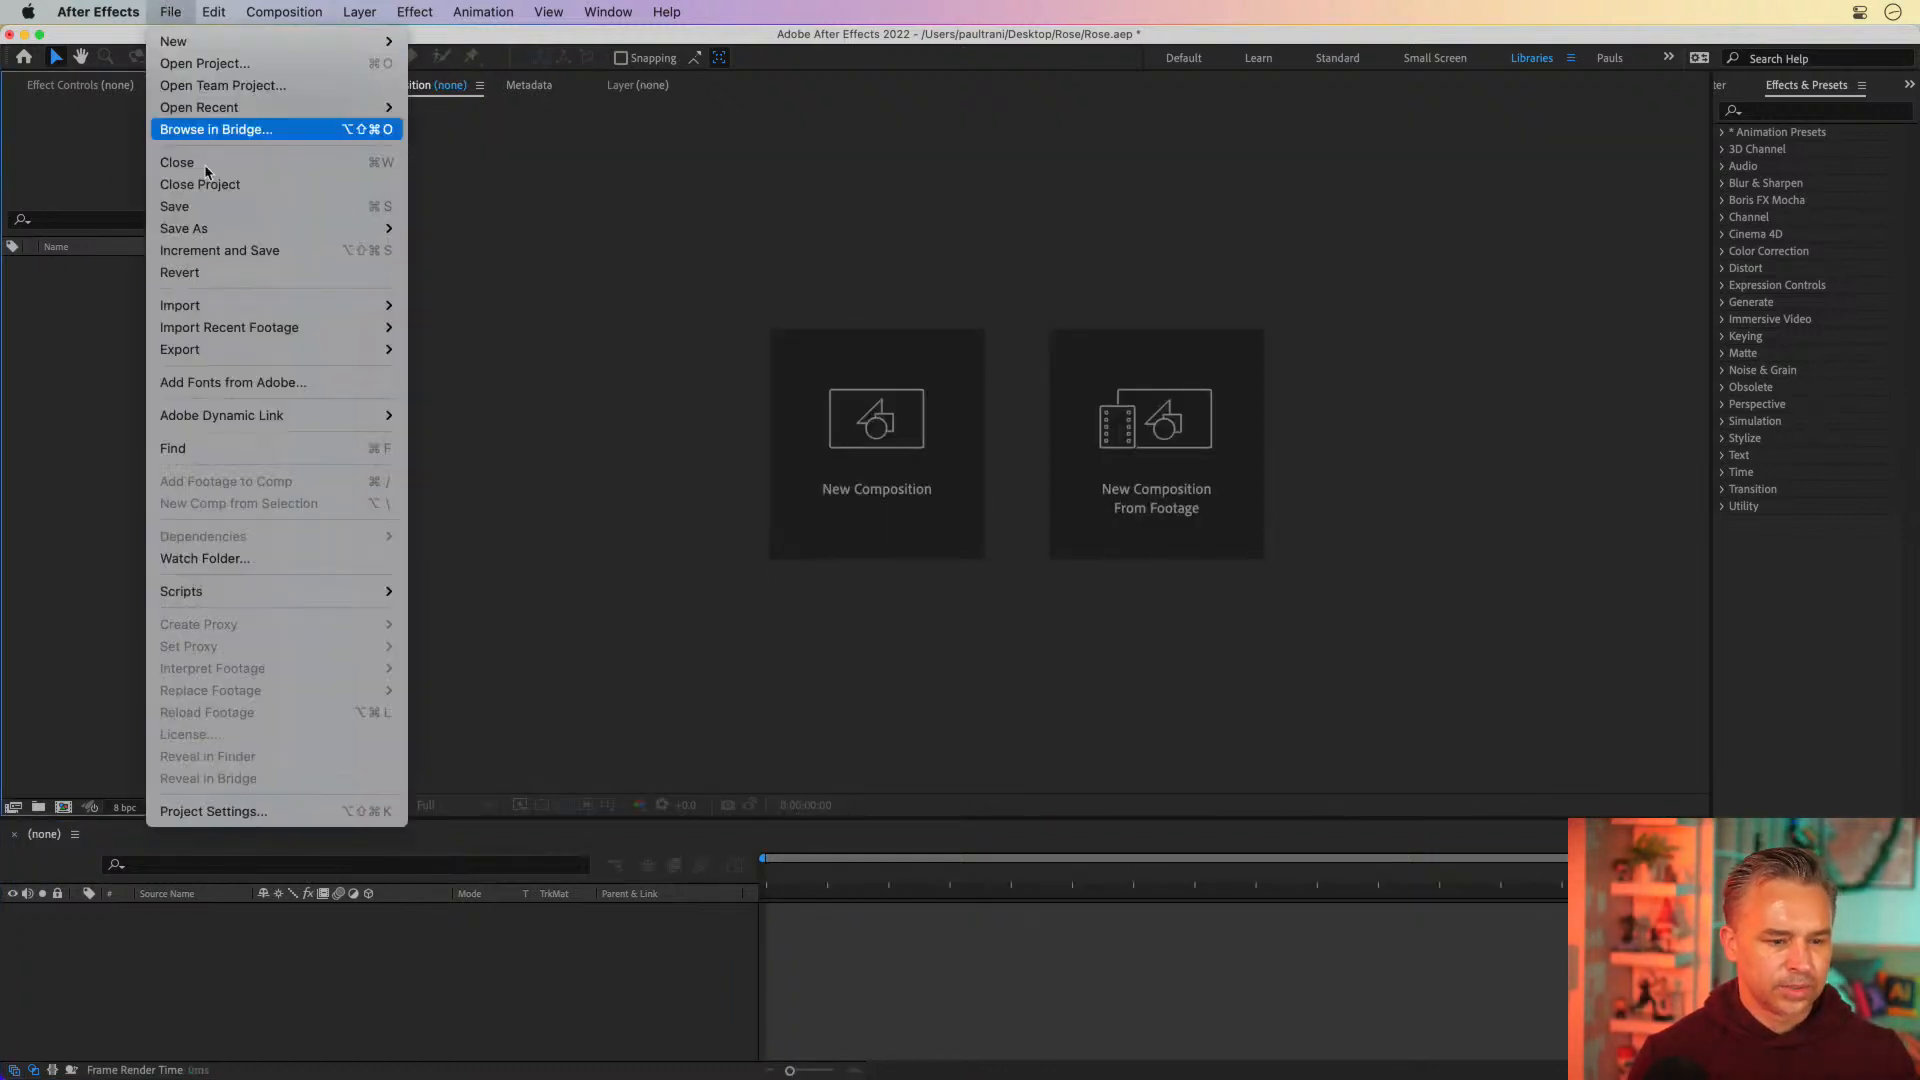
pyautogui.moveTo(244, 307)
pyautogui.click(545, 308)
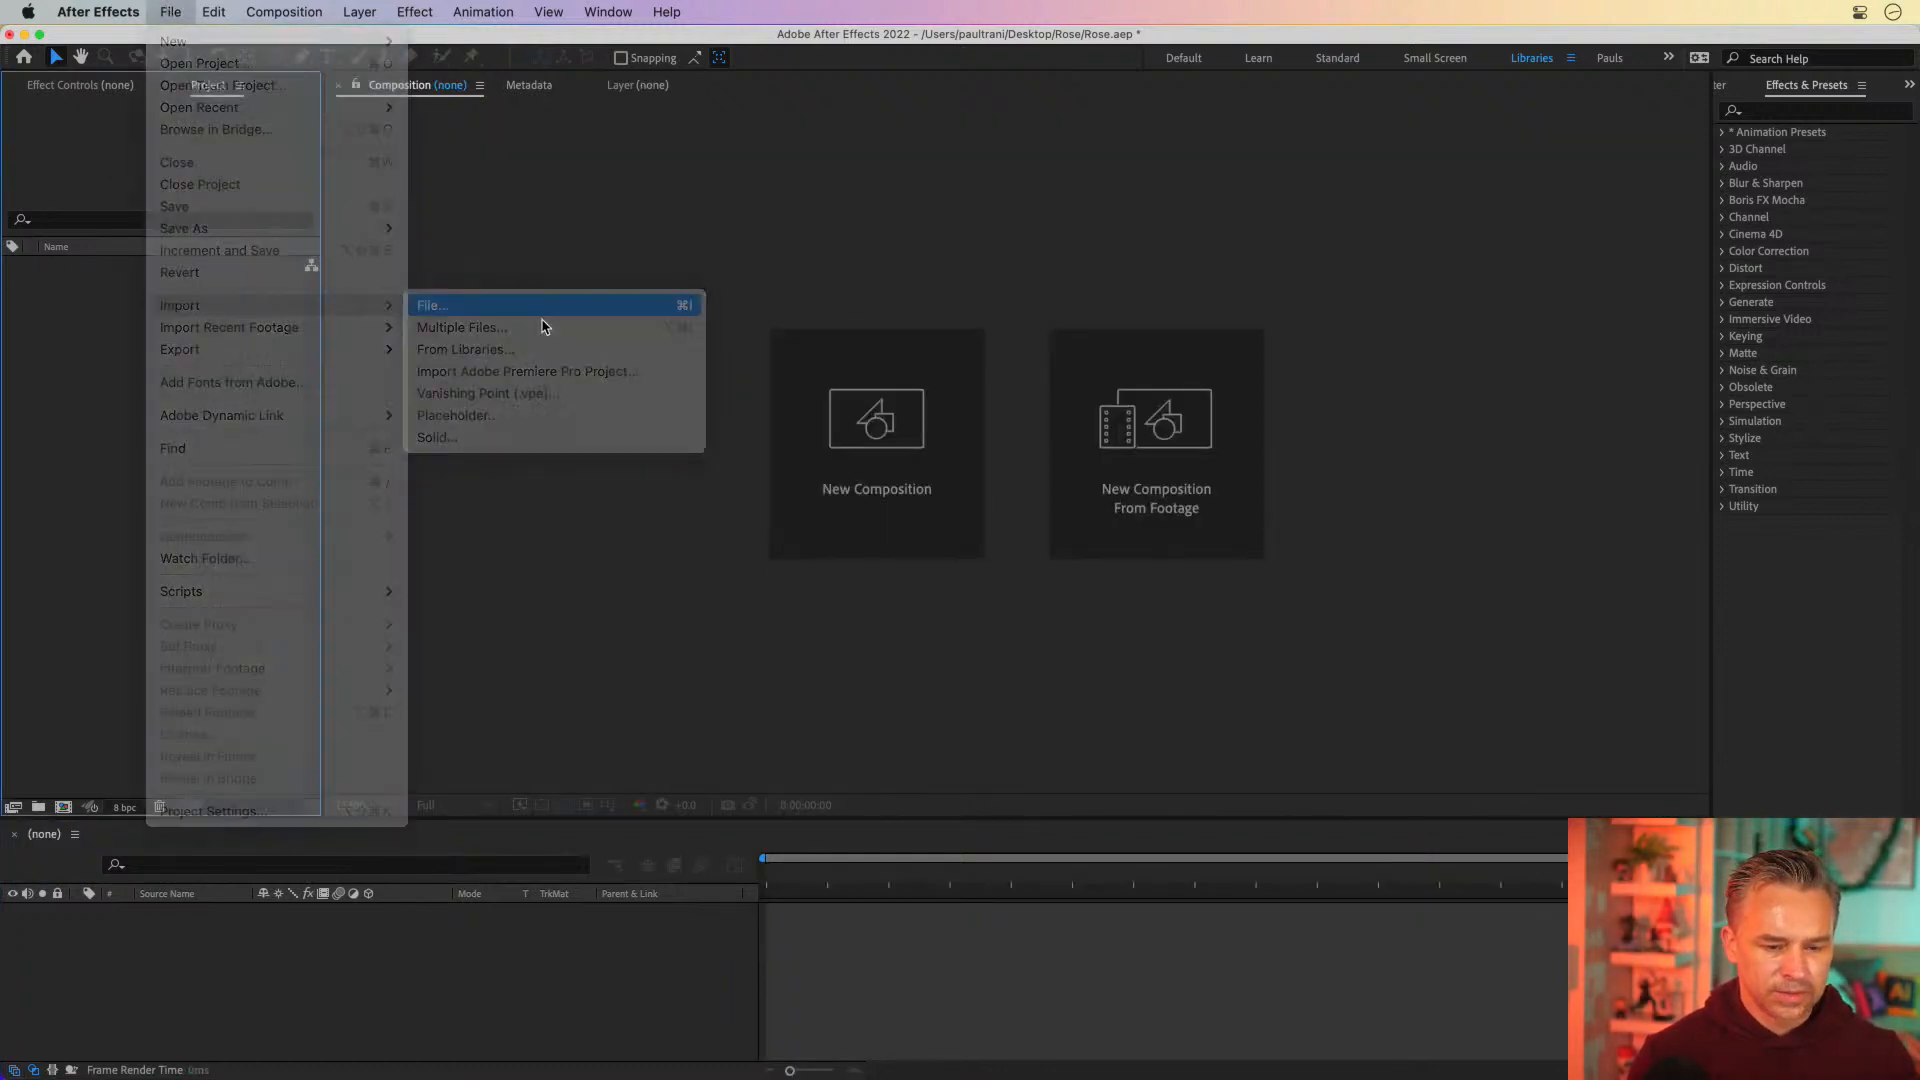
pyautogui.click(409, 192)
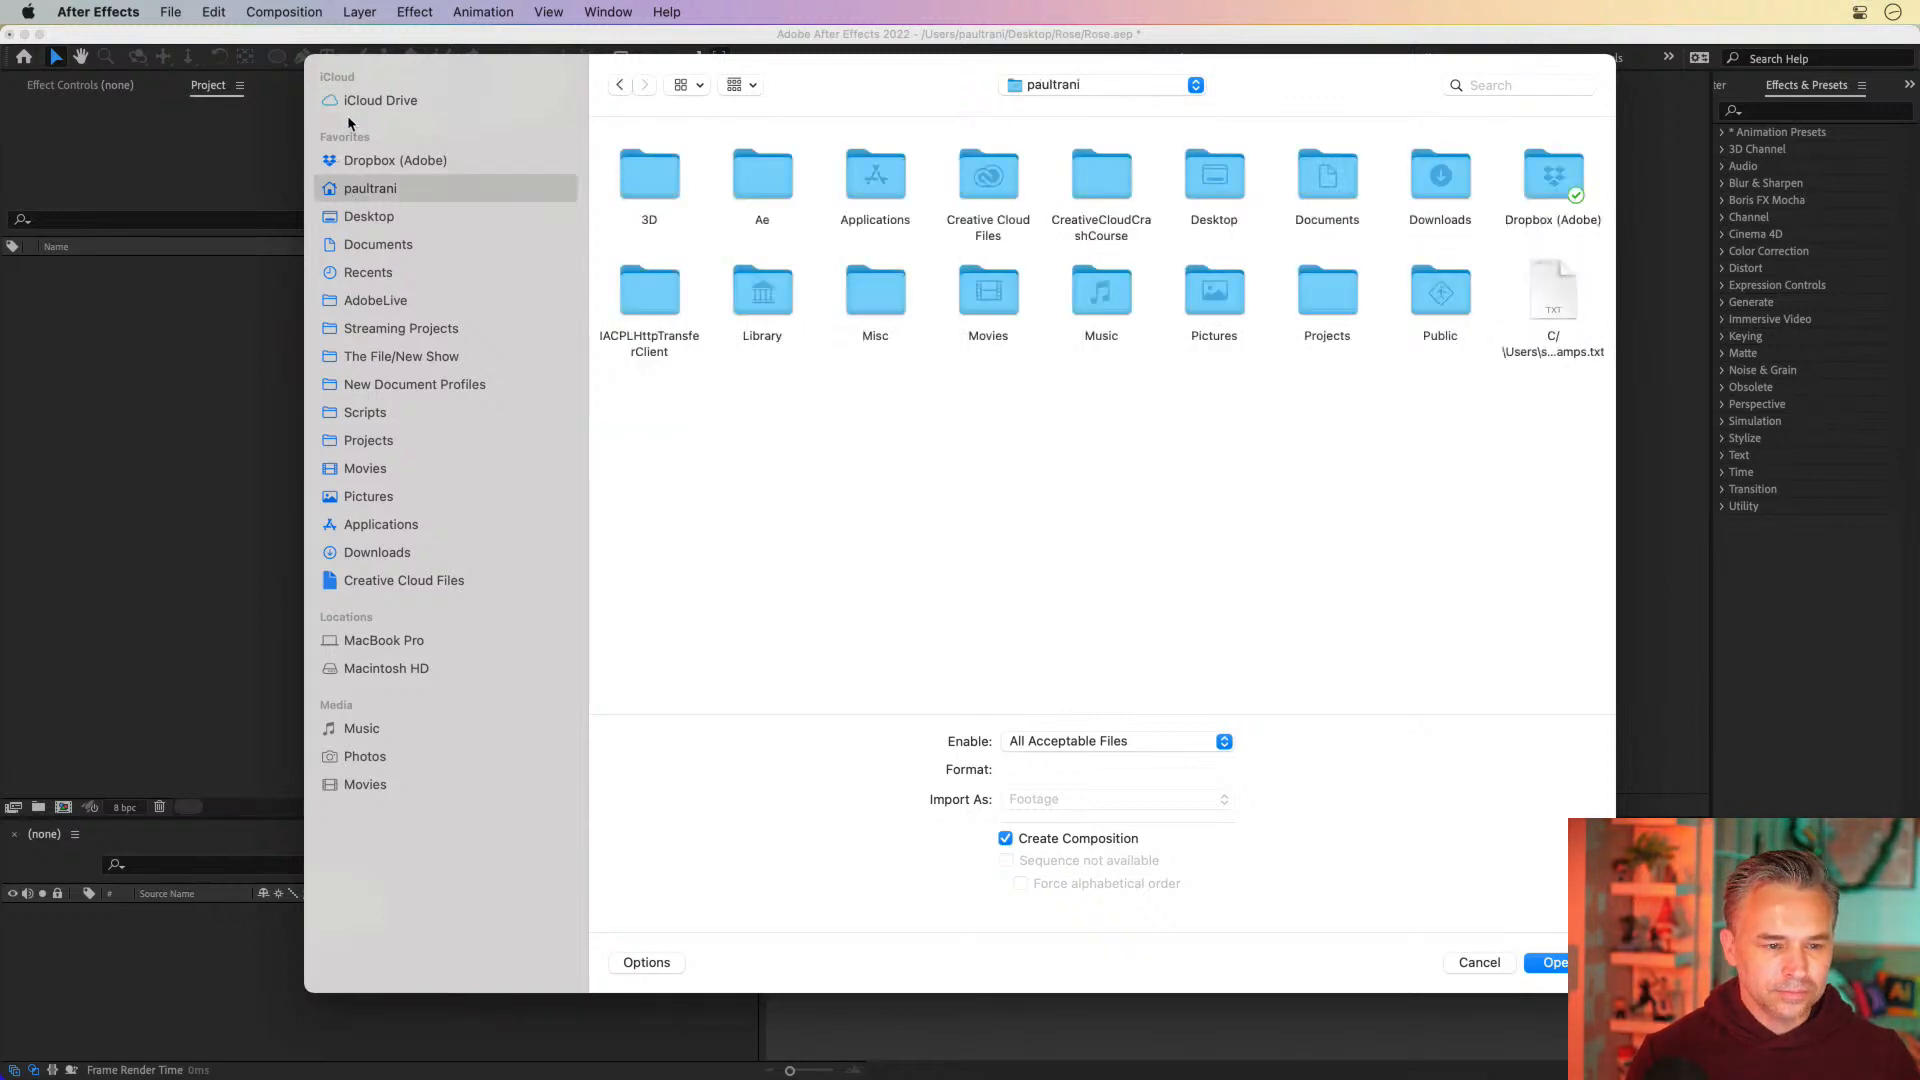
pyautogui.click(360, 218)
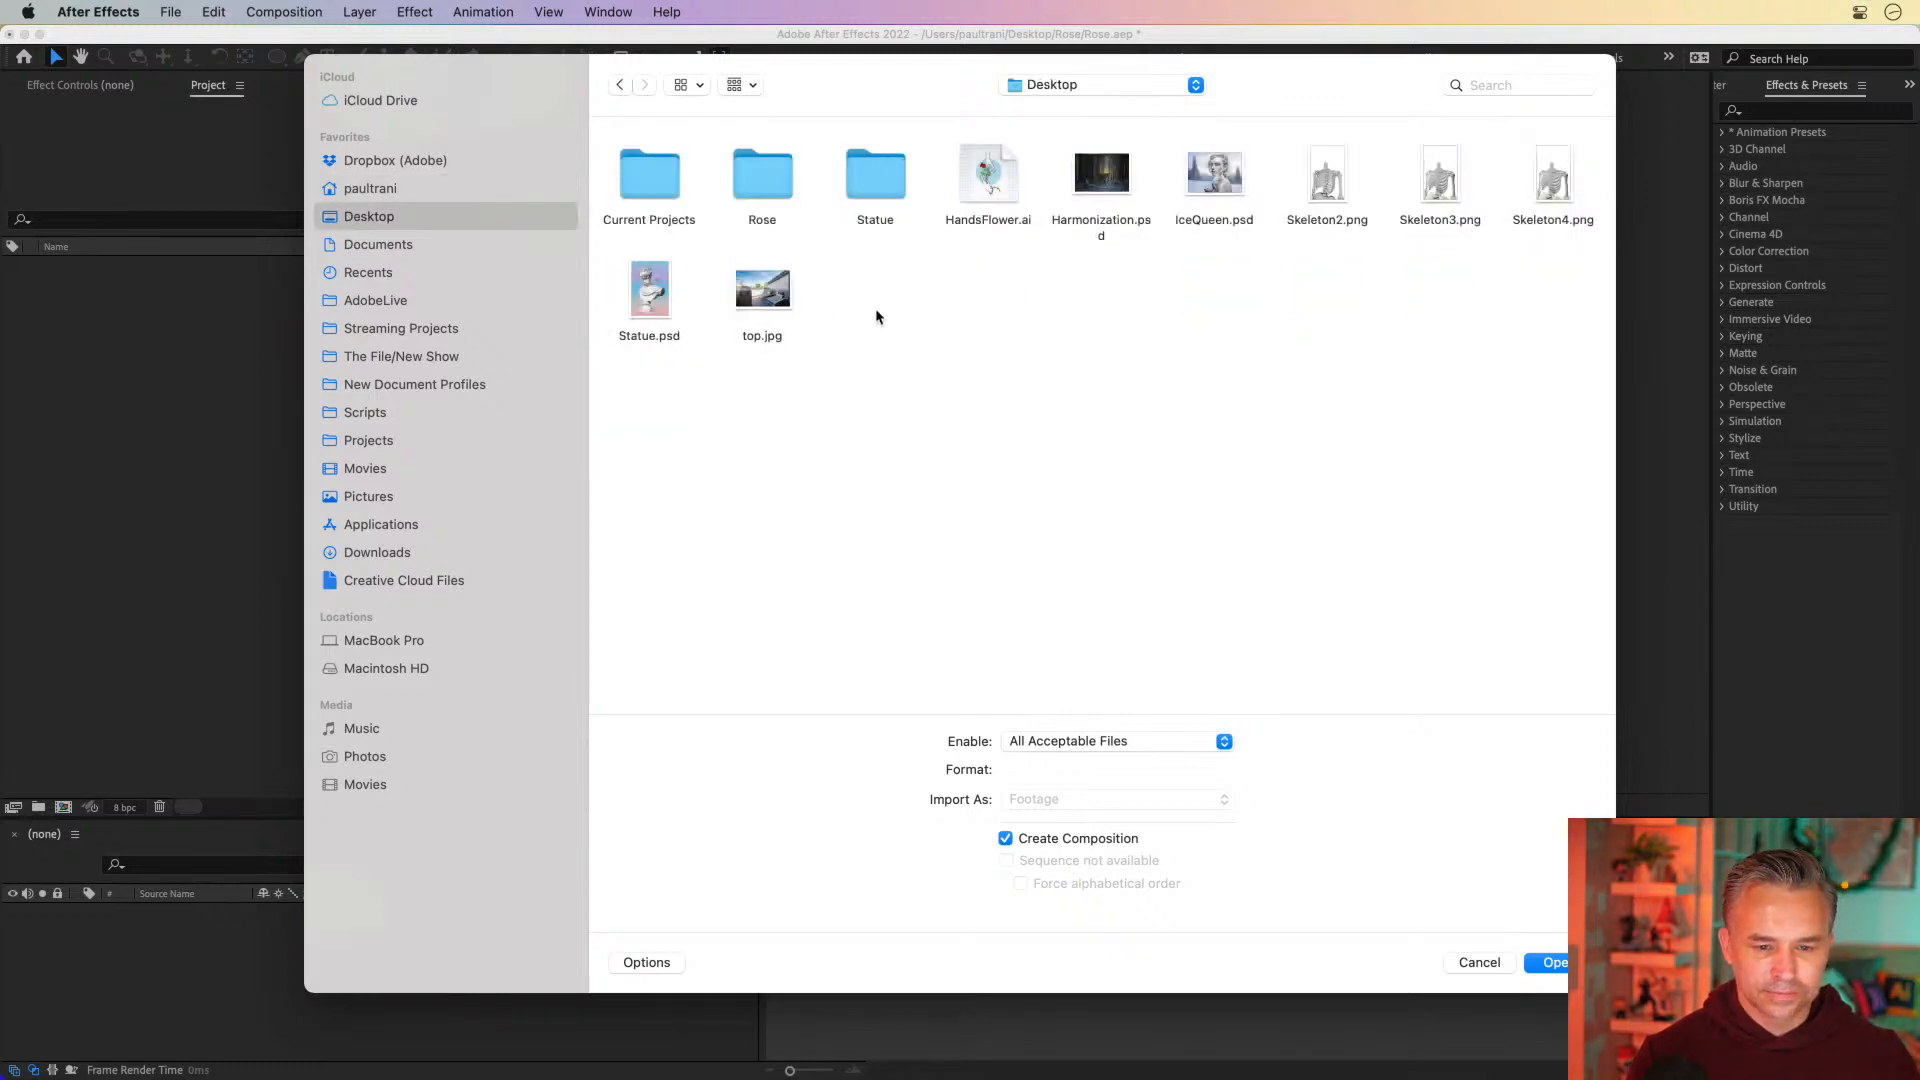
pyautogui.doubleClick(765, 185)
pyautogui.doubleClick(752, 200)
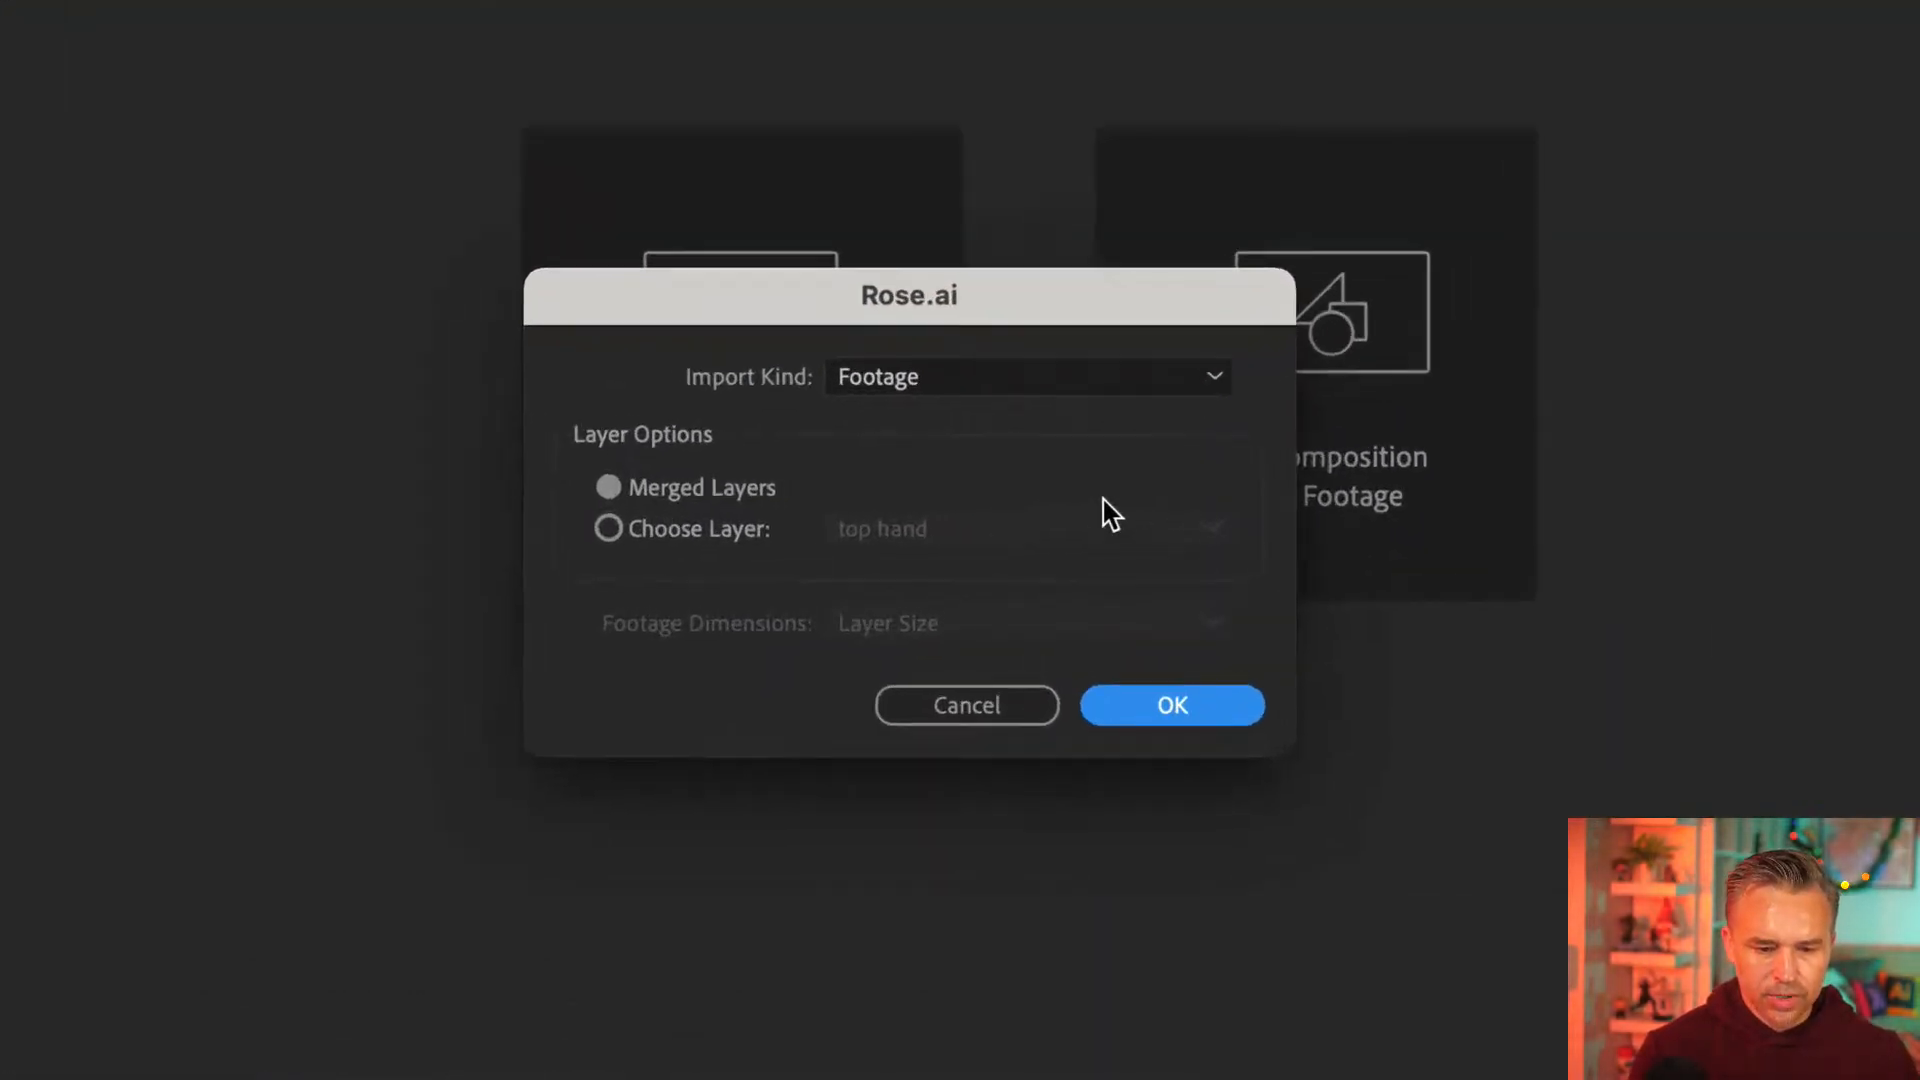
# Import Rose.ai as a Composition with its footage dimensions set to Layer Size
pyautogui.click(661, 526)
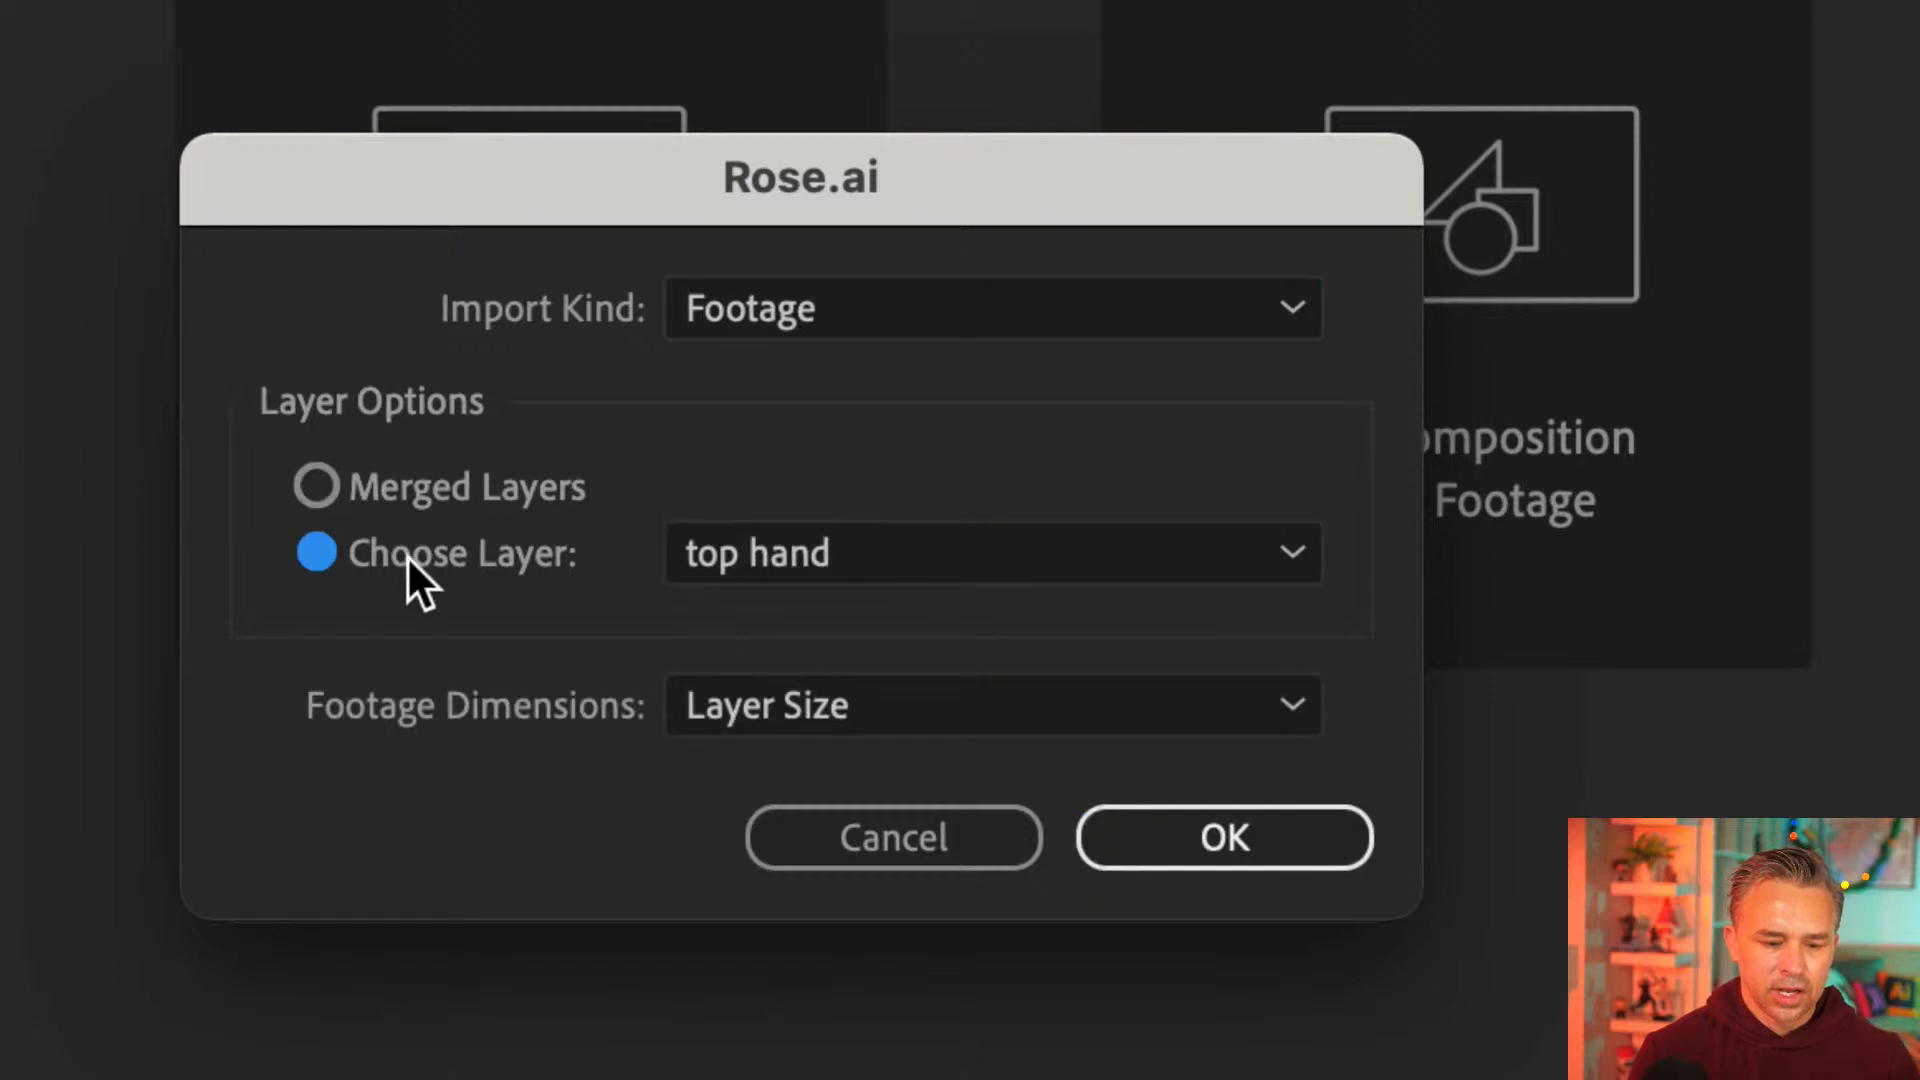
pyautogui.click(392, 487)
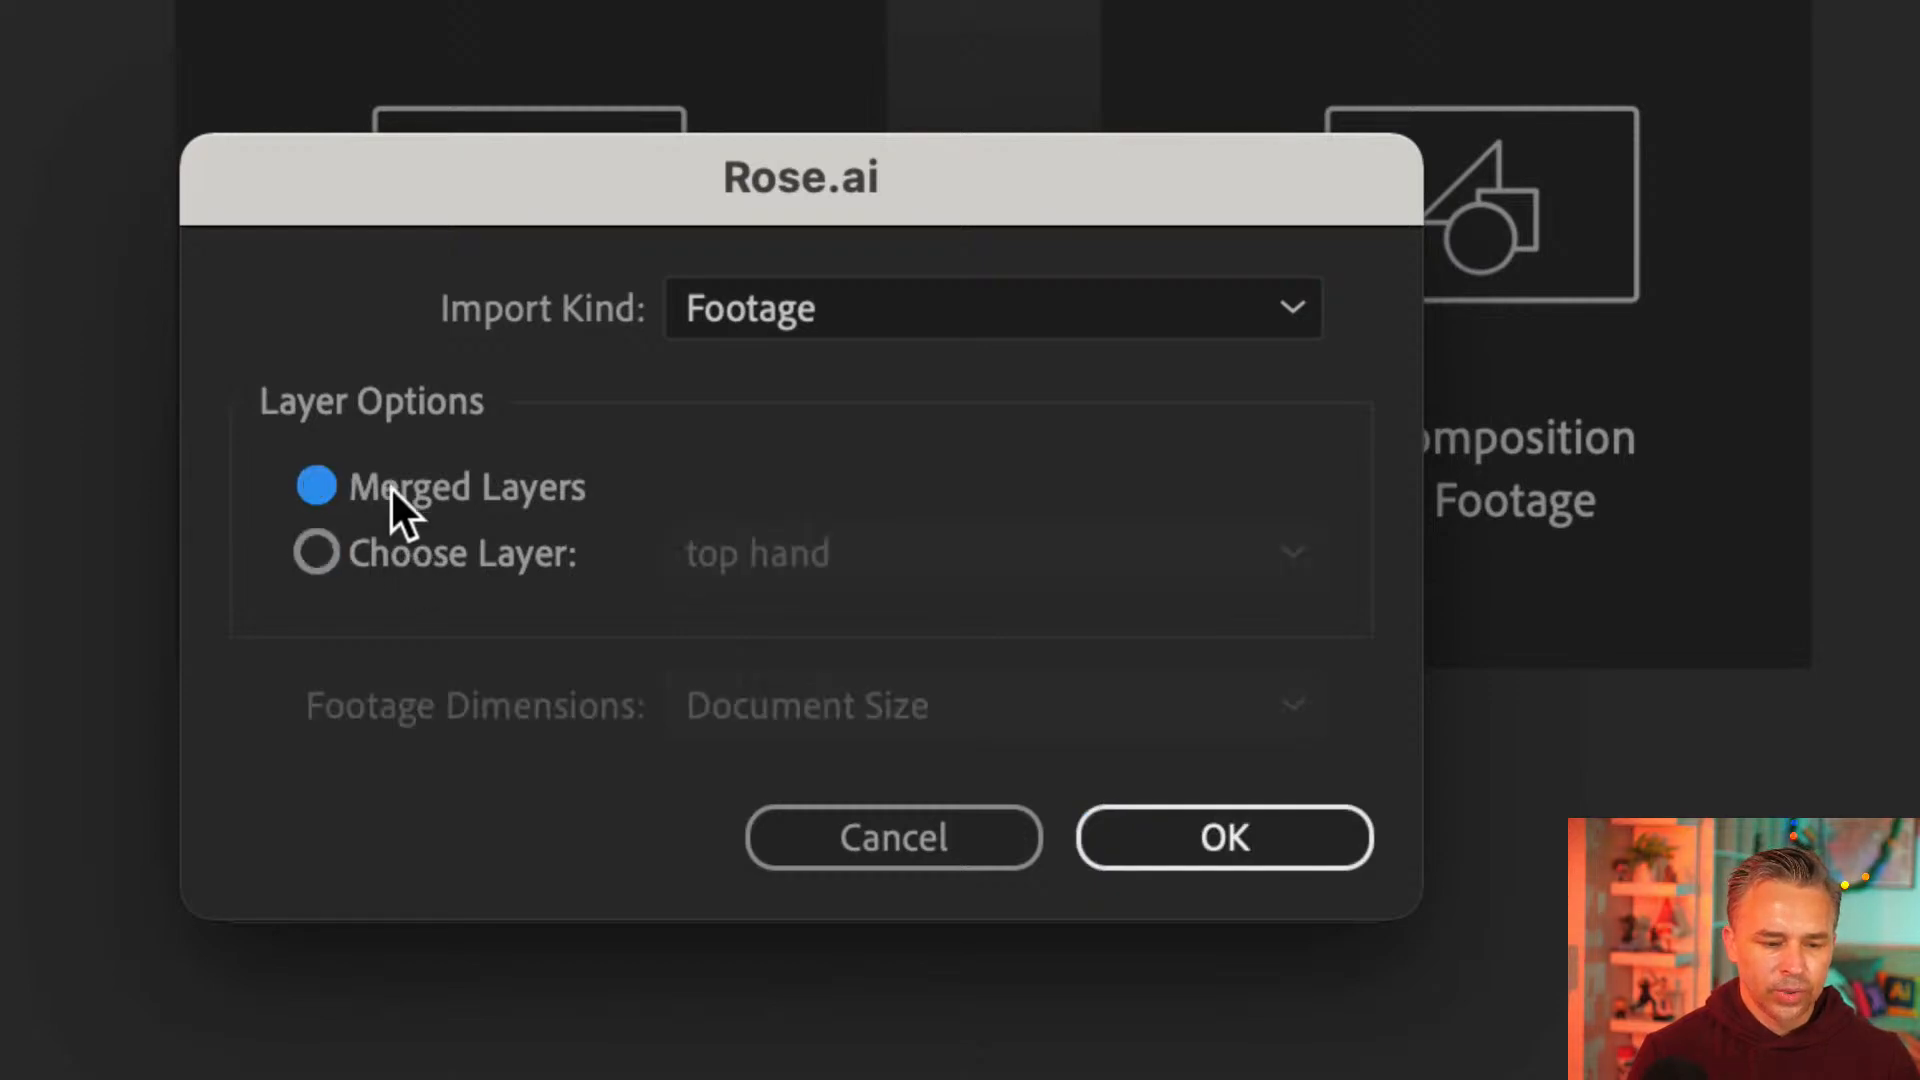
pyautogui.click(884, 305)
pyautogui.click(884, 450)
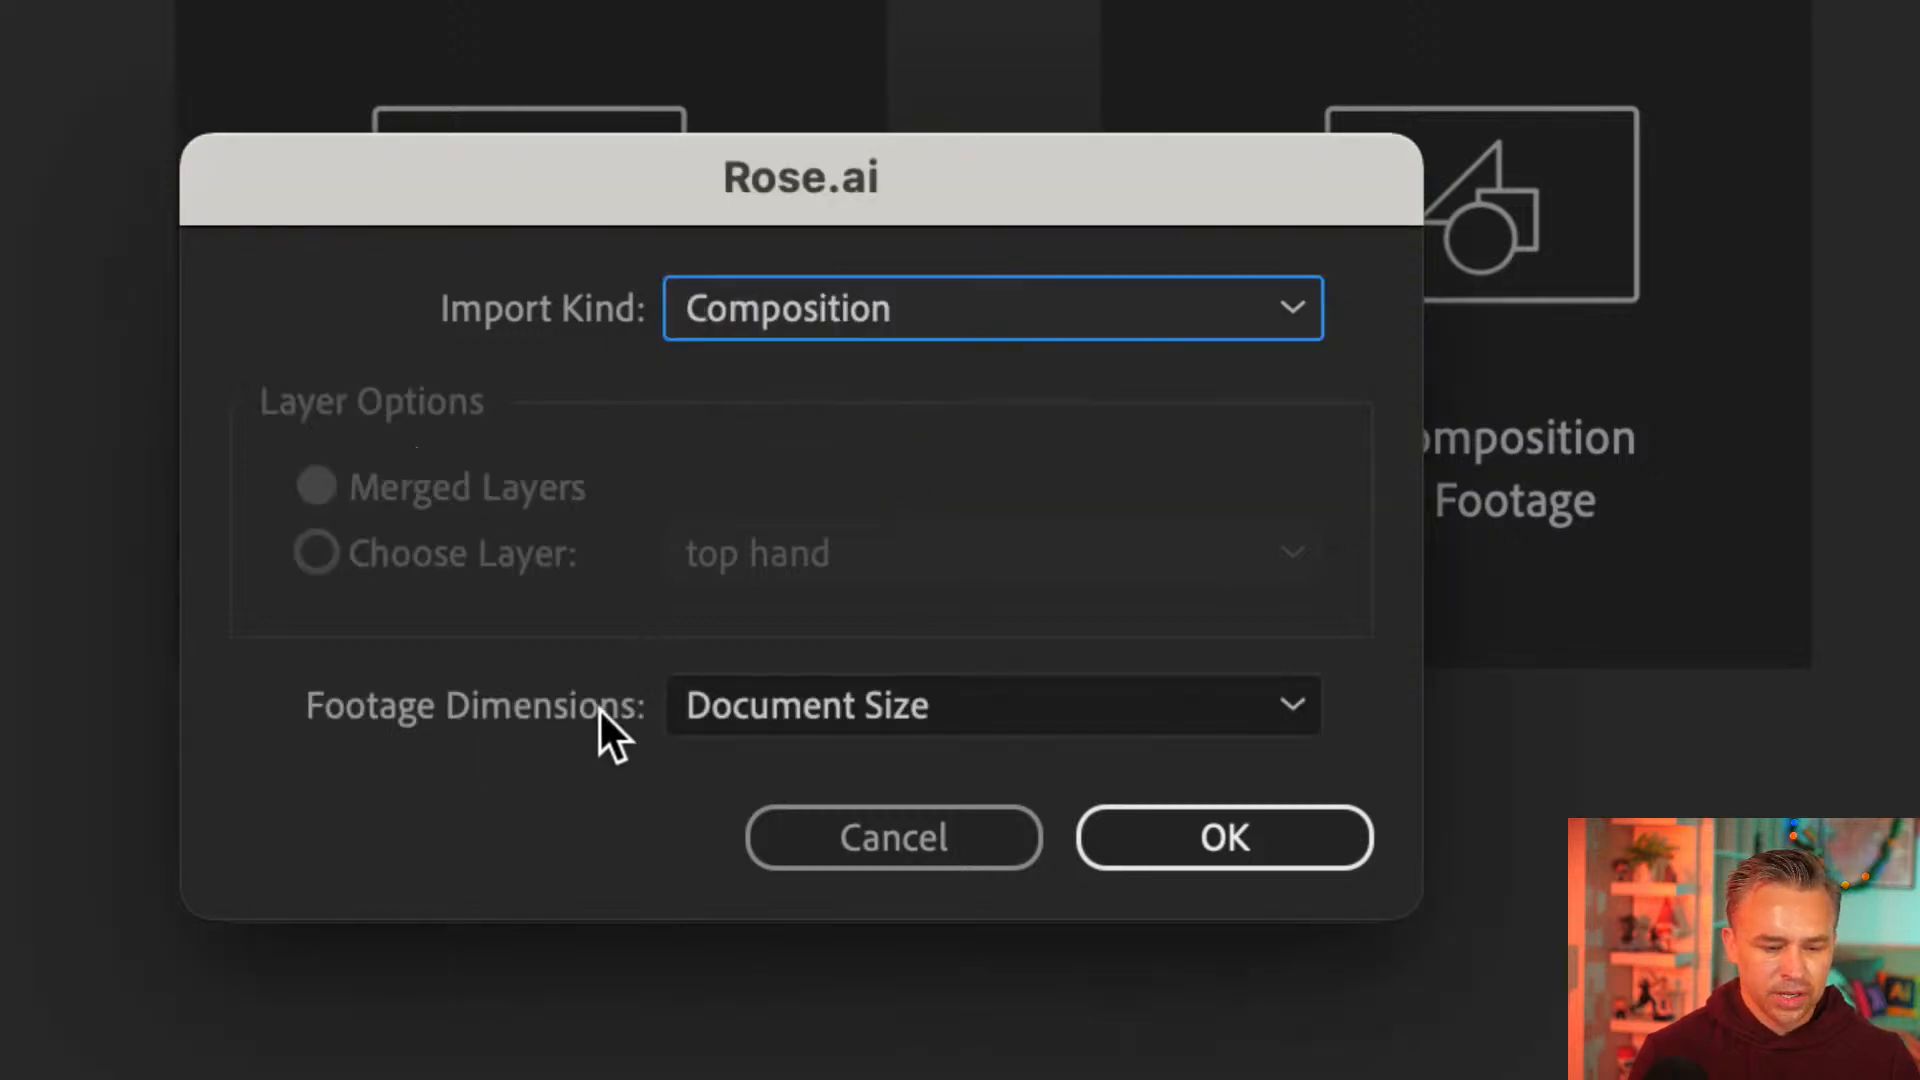
pyautogui.click(797, 712)
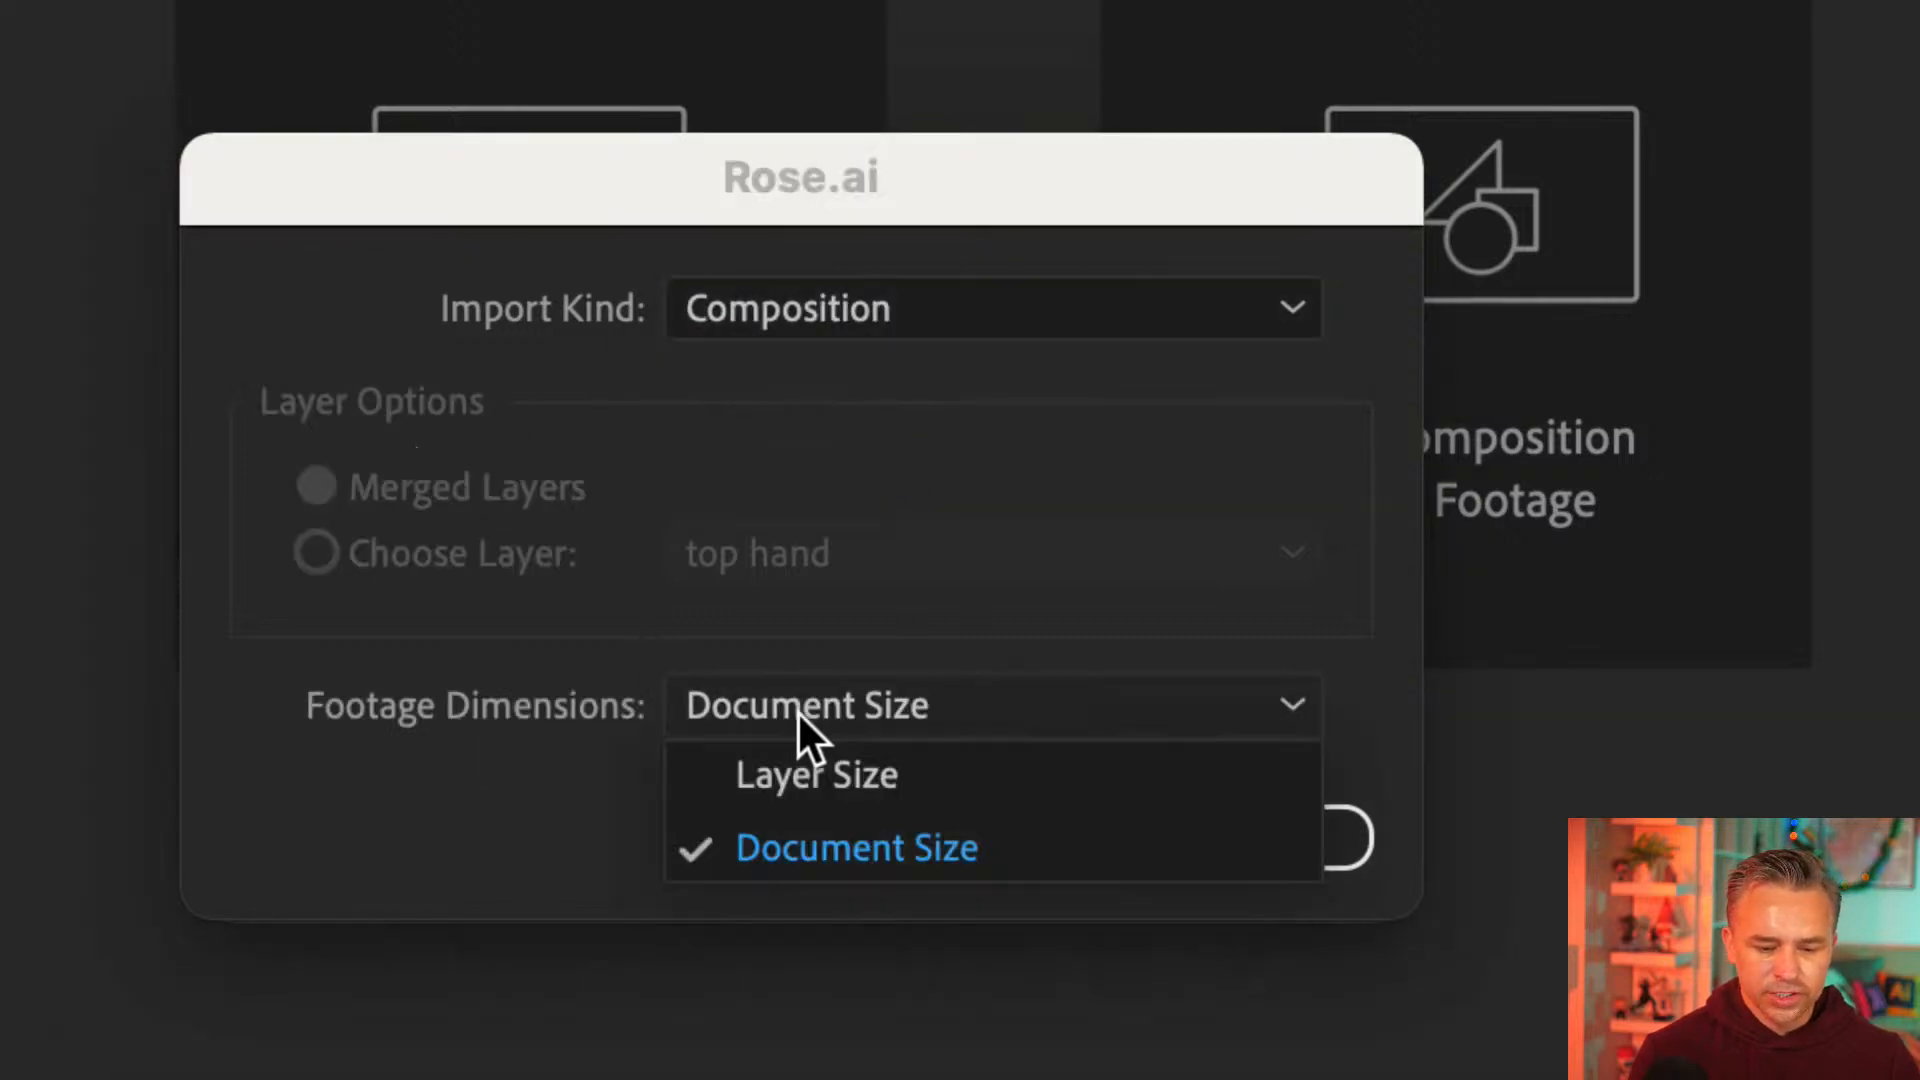
pyautogui.click(952, 780)
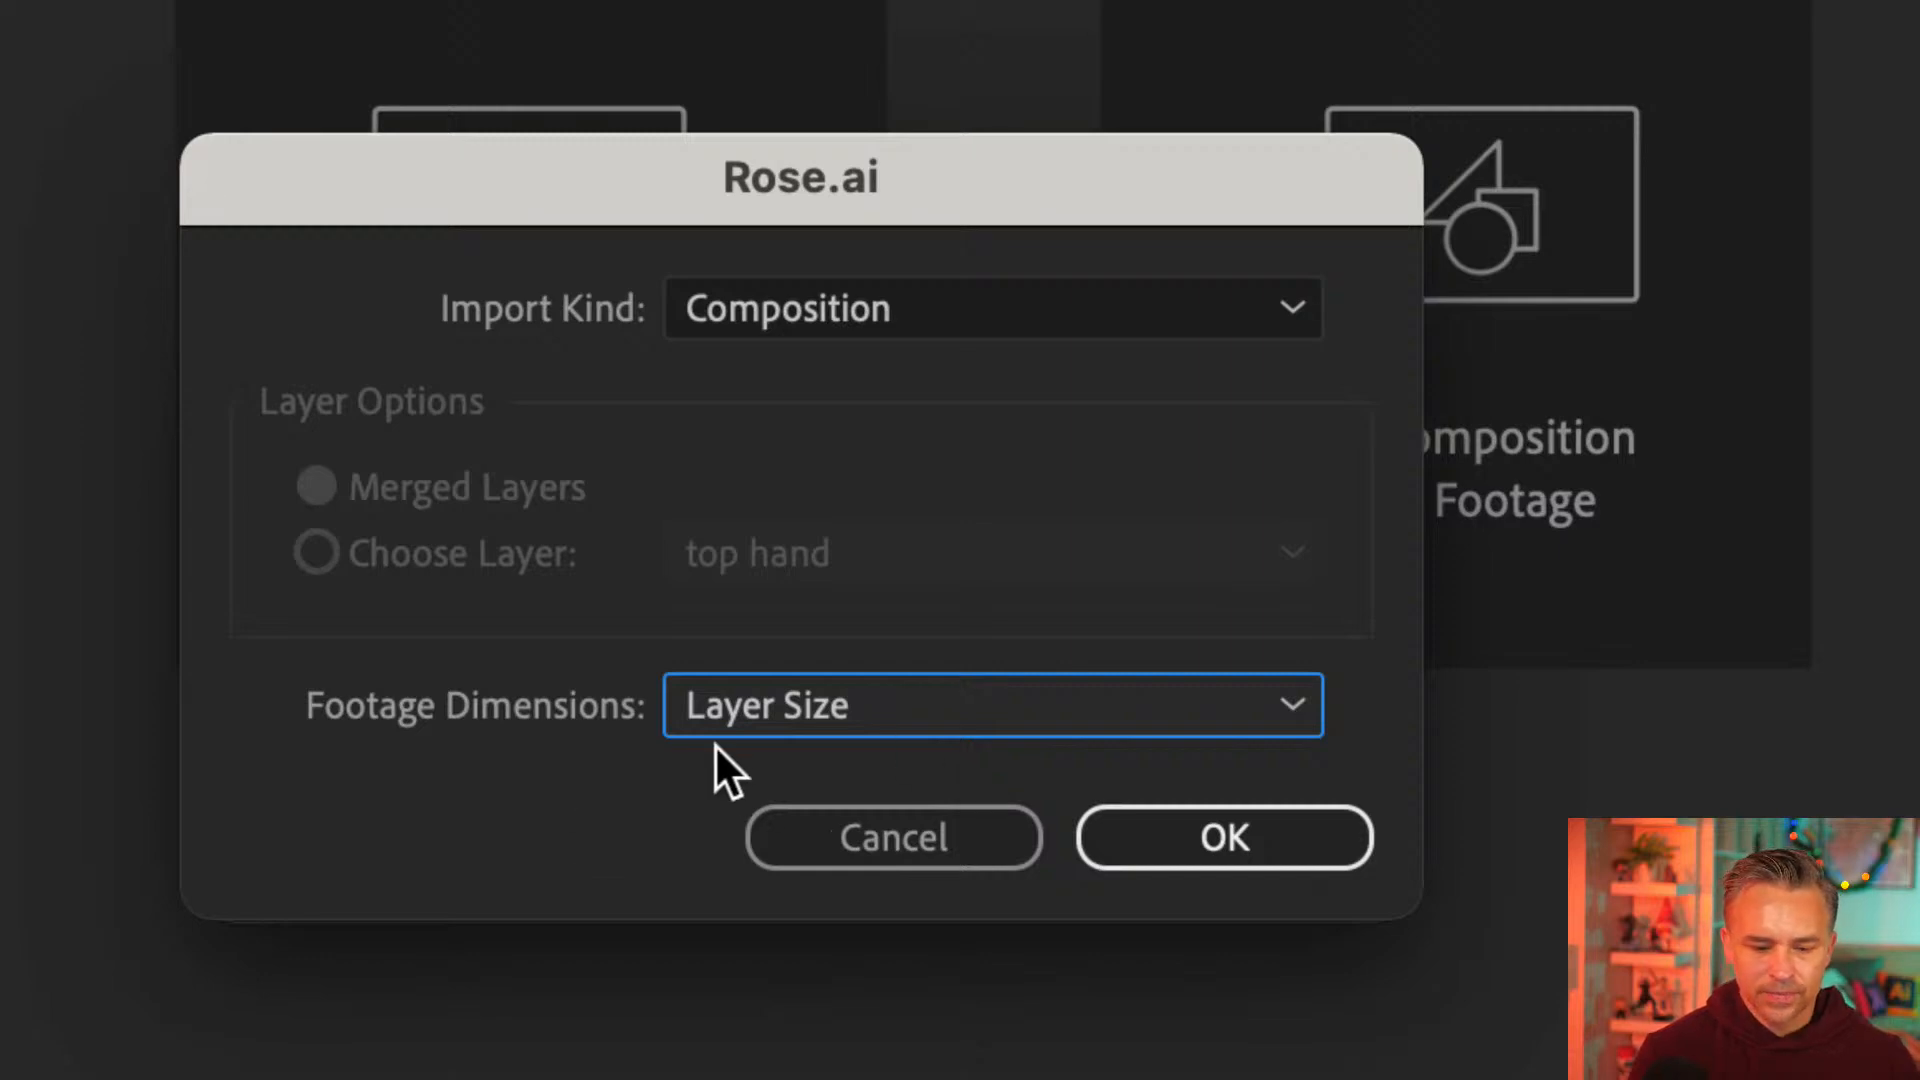
pyautogui.click(1106, 823)
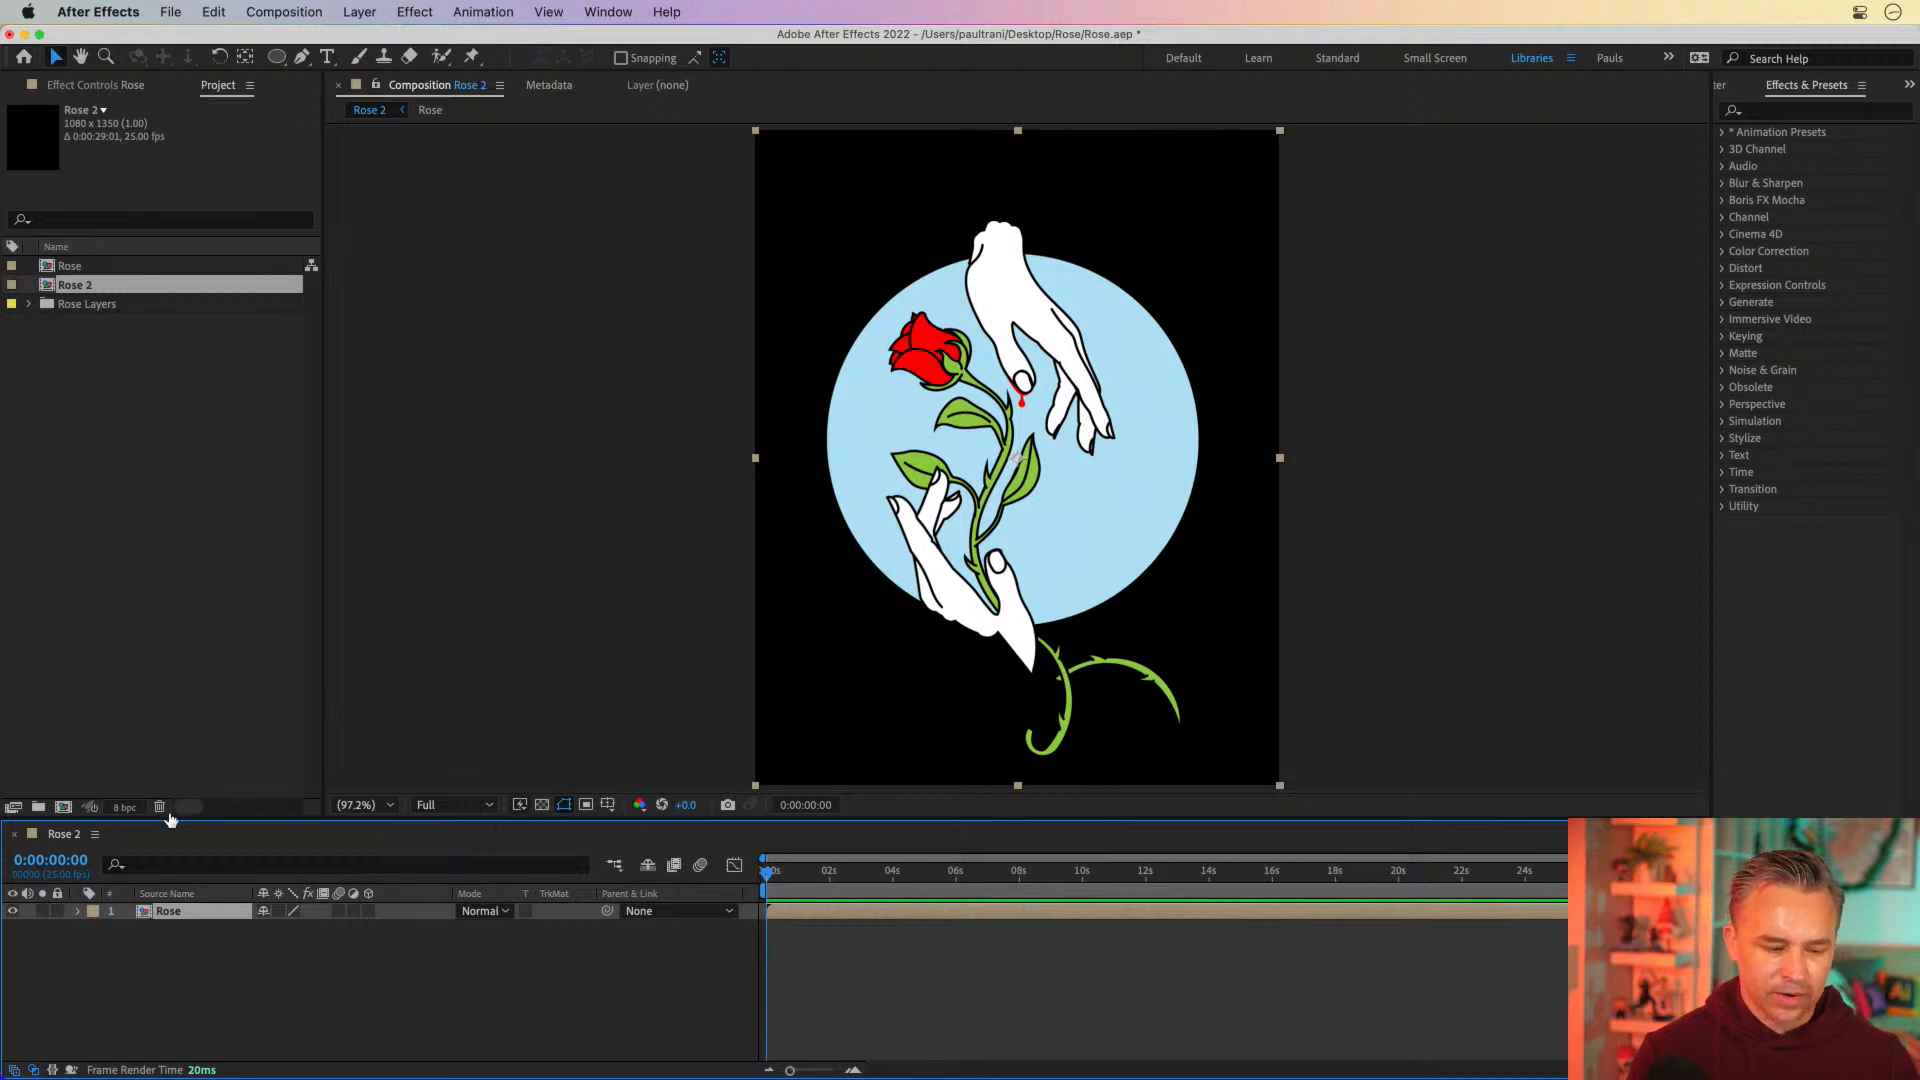
# Change the background color of the Rose 2 composition to white in its composition settings
pyautogui.click(284, 12)
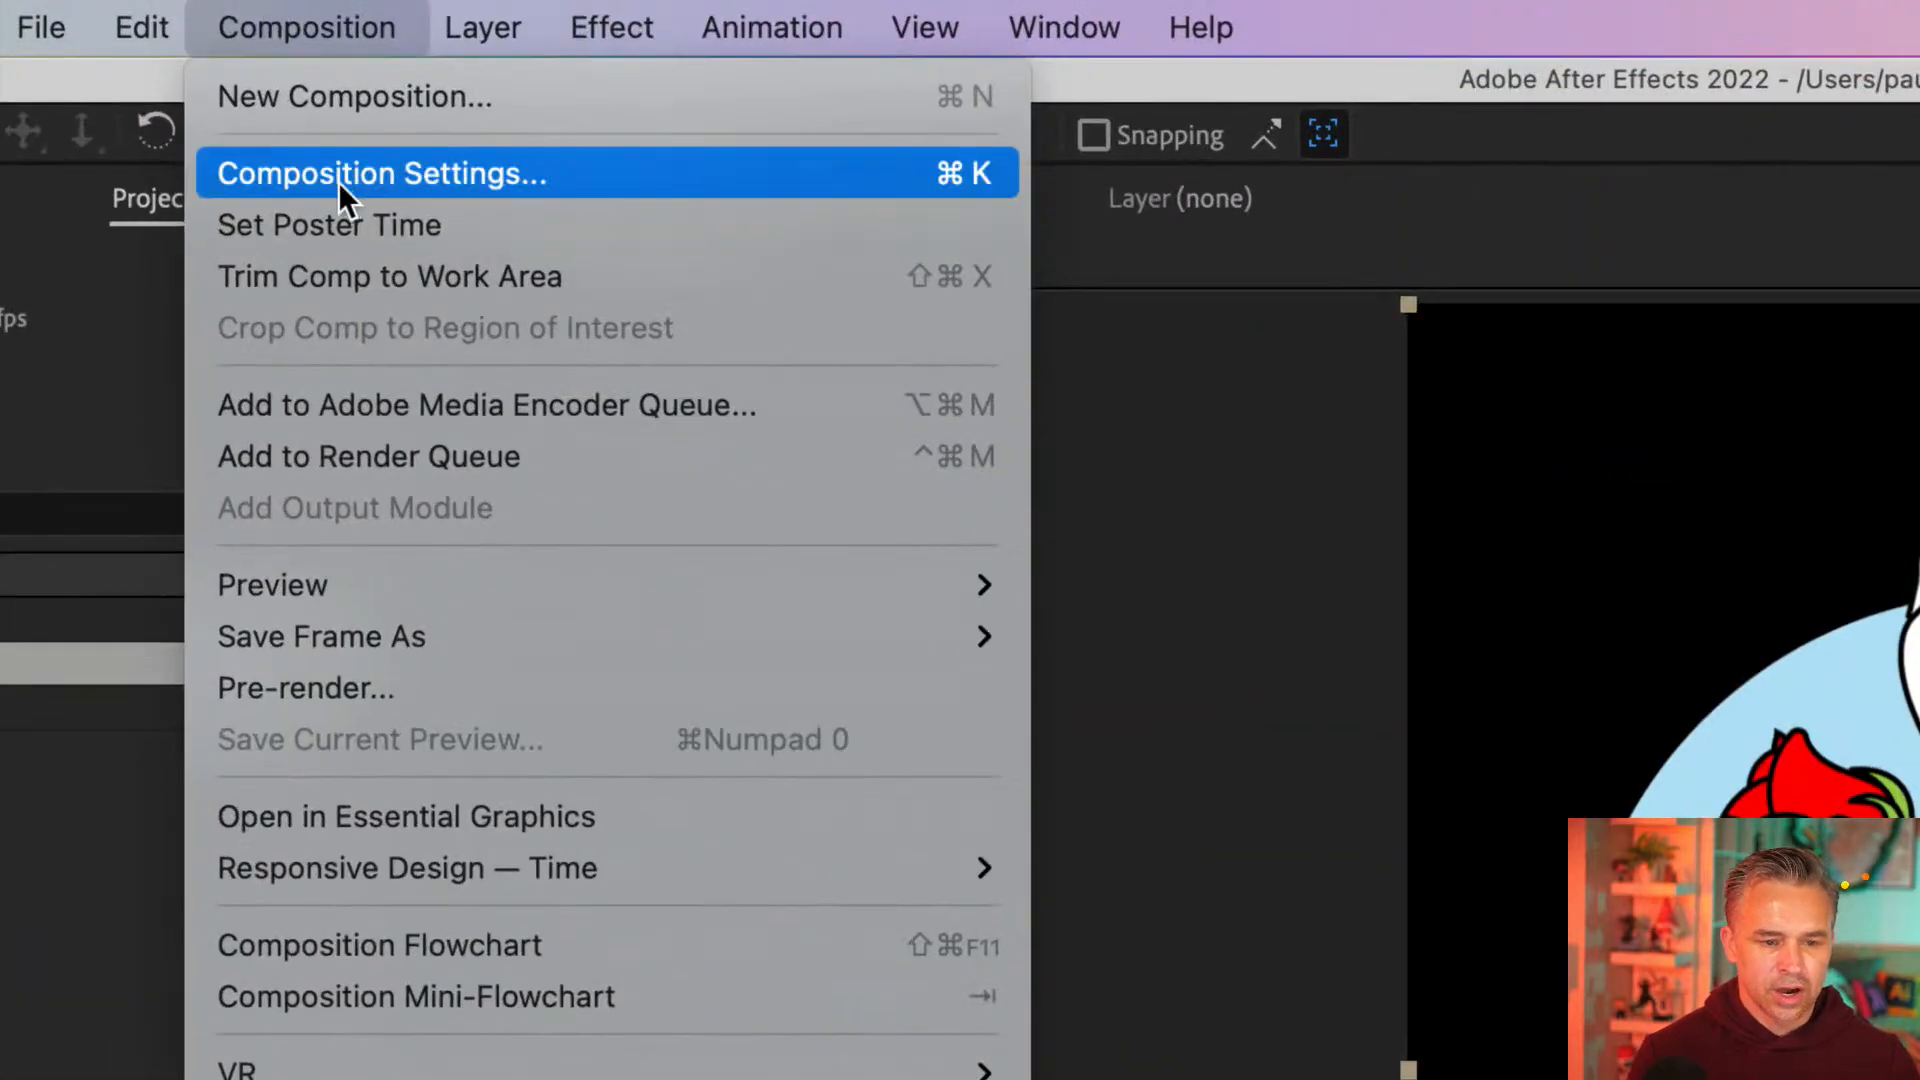
pyautogui.click(298, 78)
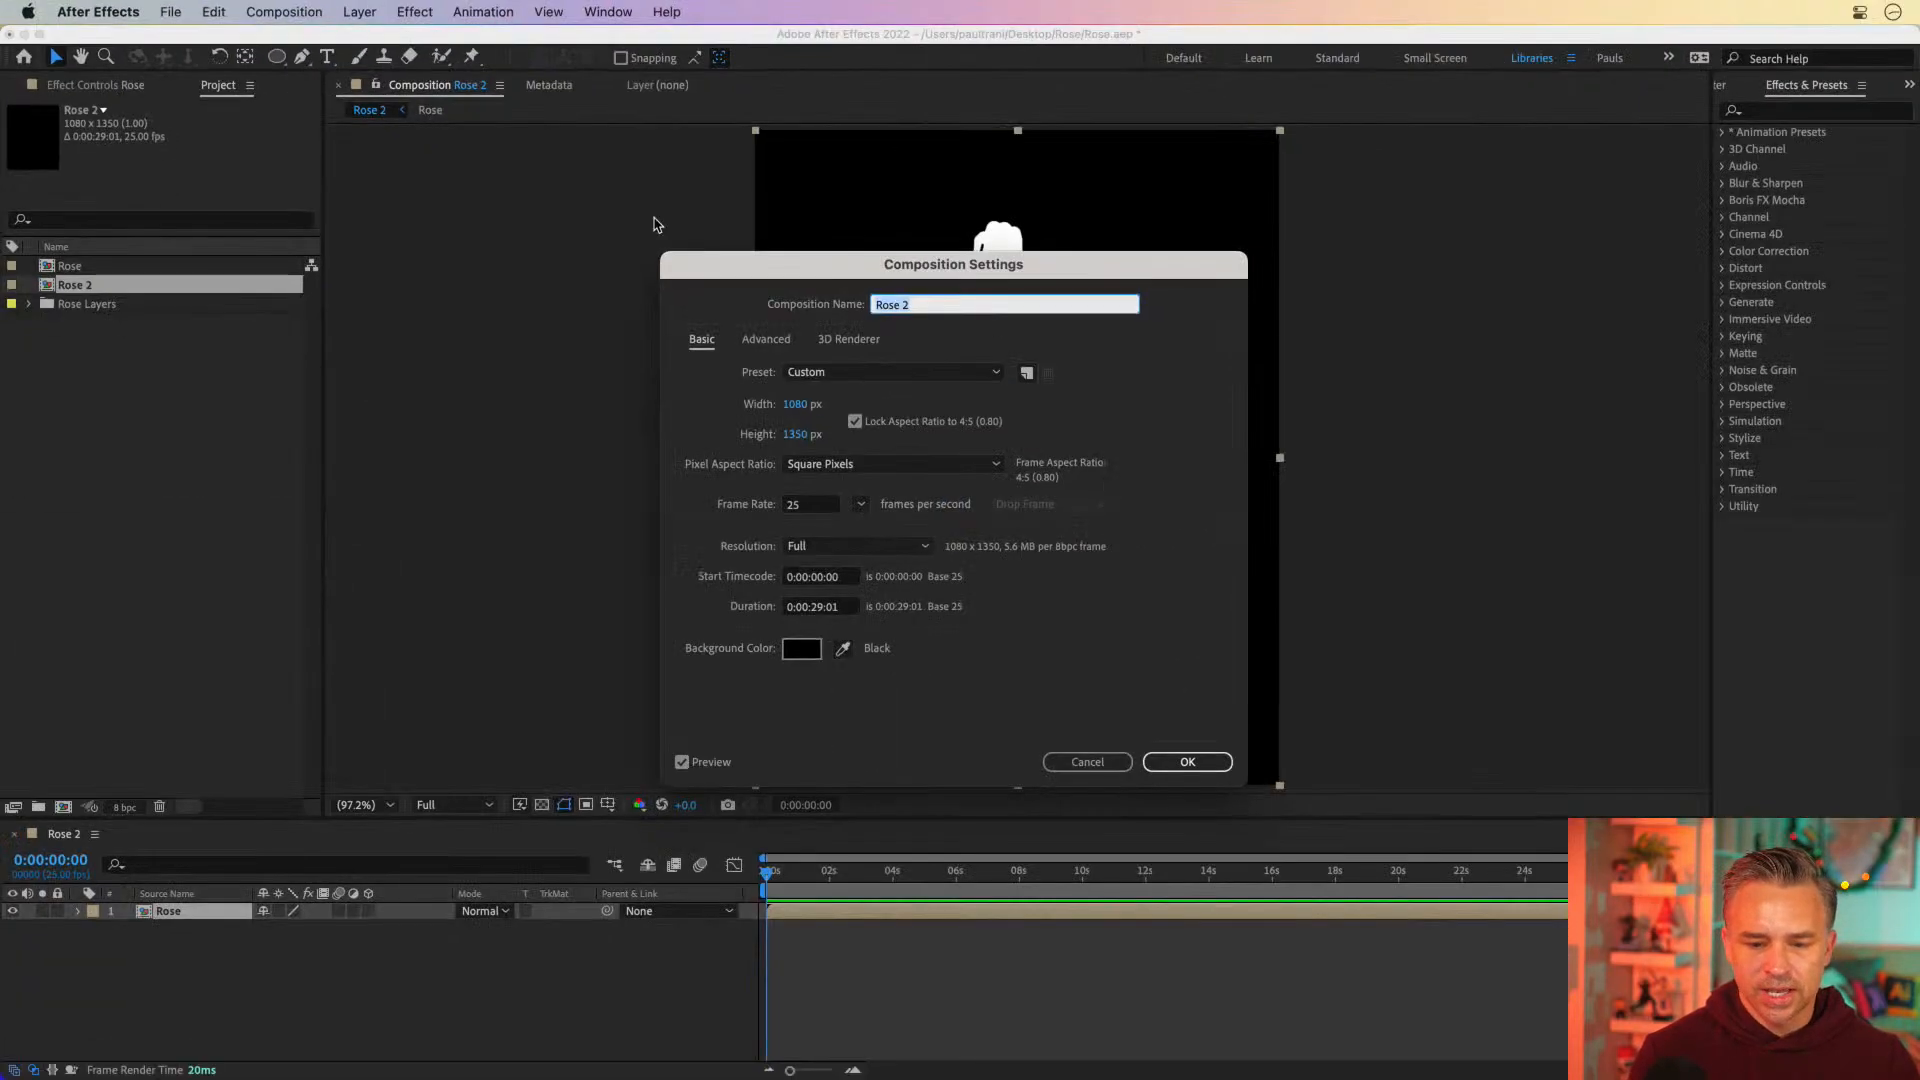
pyautogui.moveTo(911, 266); pyautogui.dragTo(1261, 255)
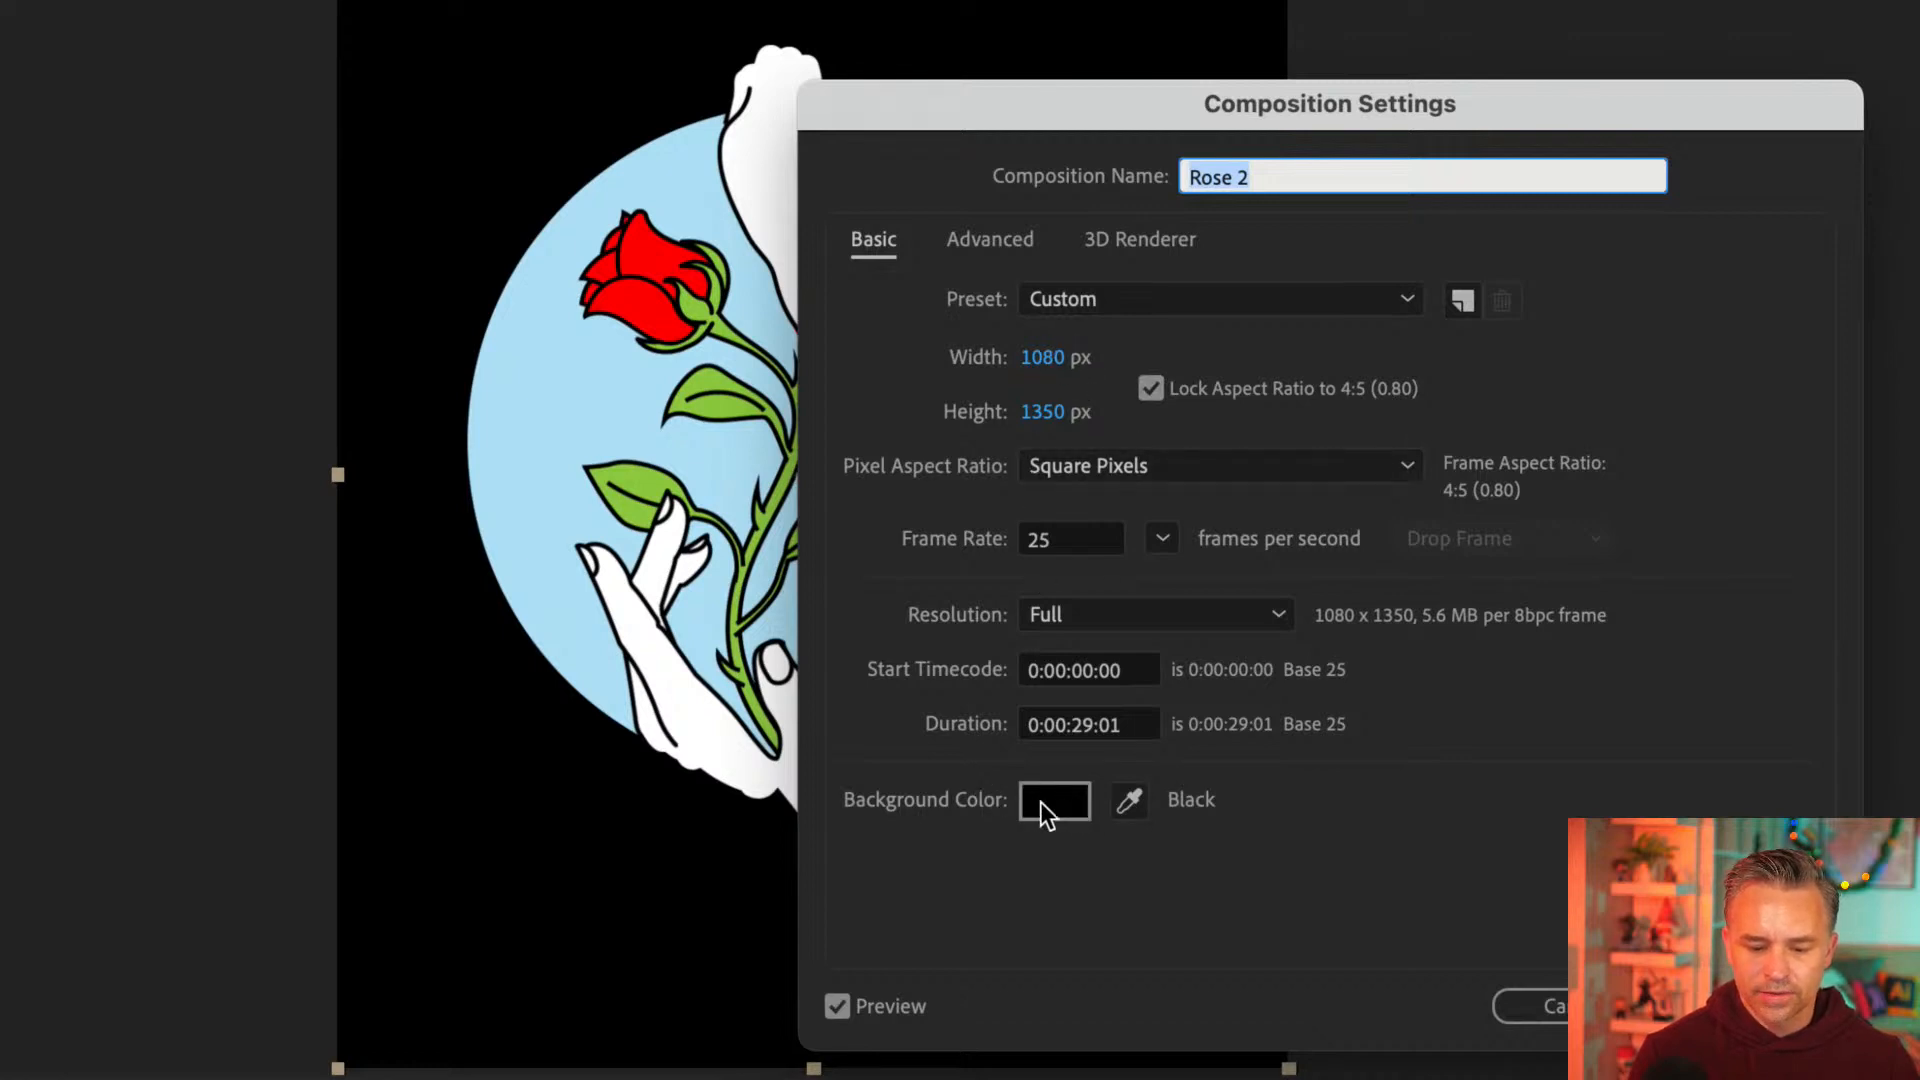
pyautogui.click(1129, 800)
pyautogui.click(690, 710)
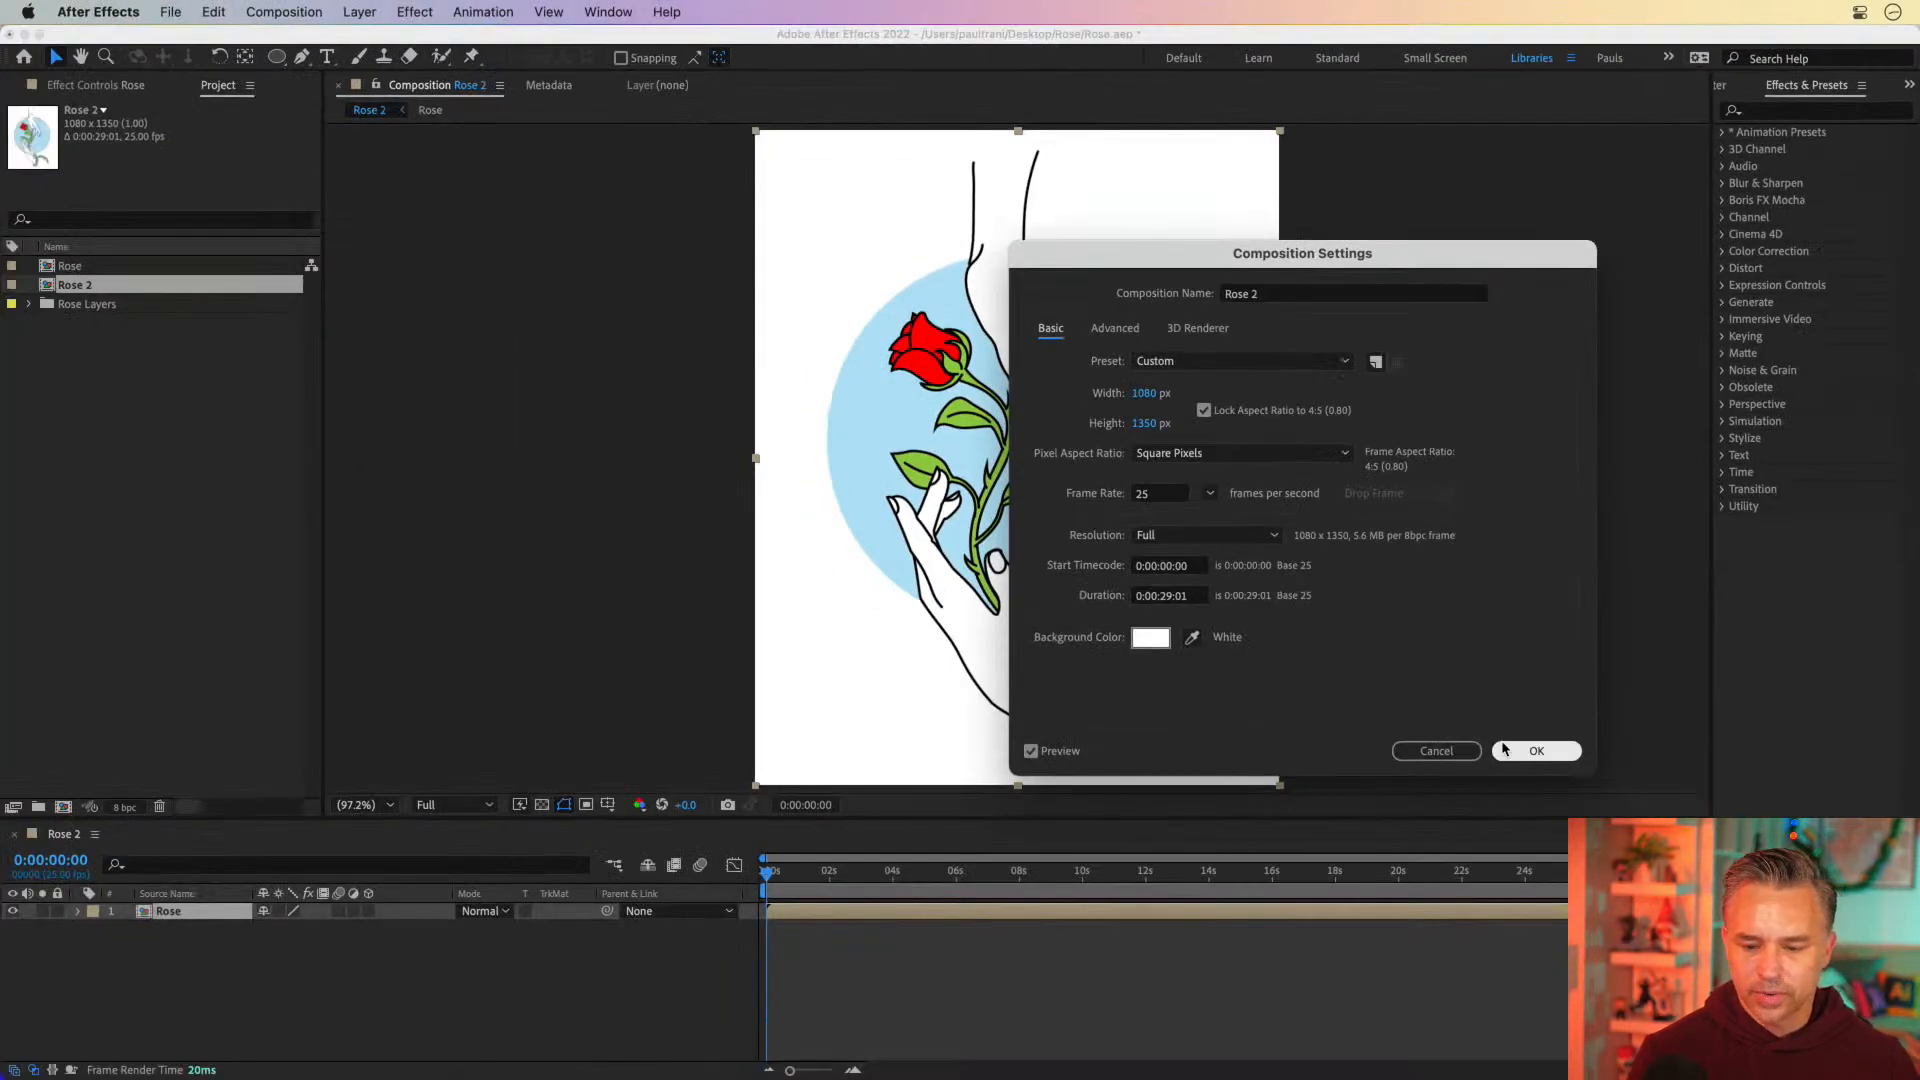
pyautogui.click(1536, 750)
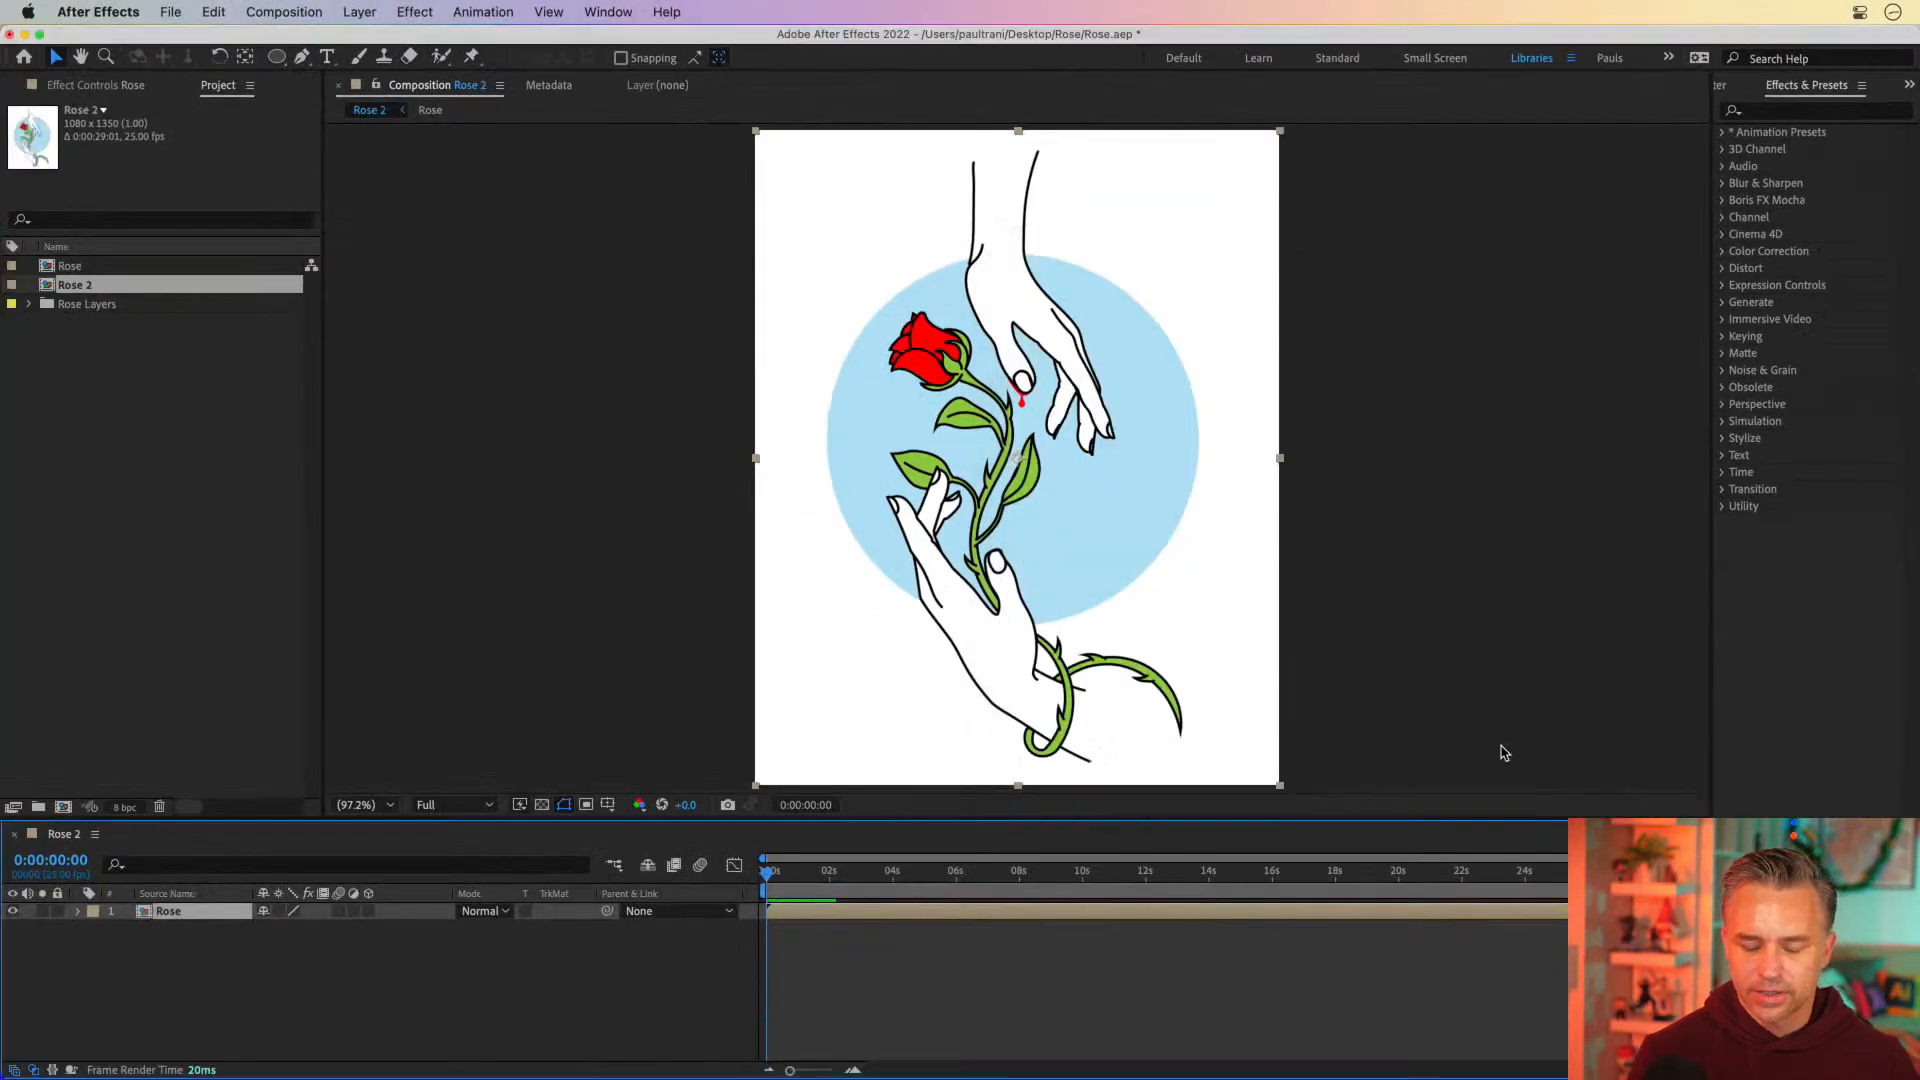
pyautogui.click(828, 885)
pyautogui.moveTo(828, 887); pyautogui.dragTo(645, 877)
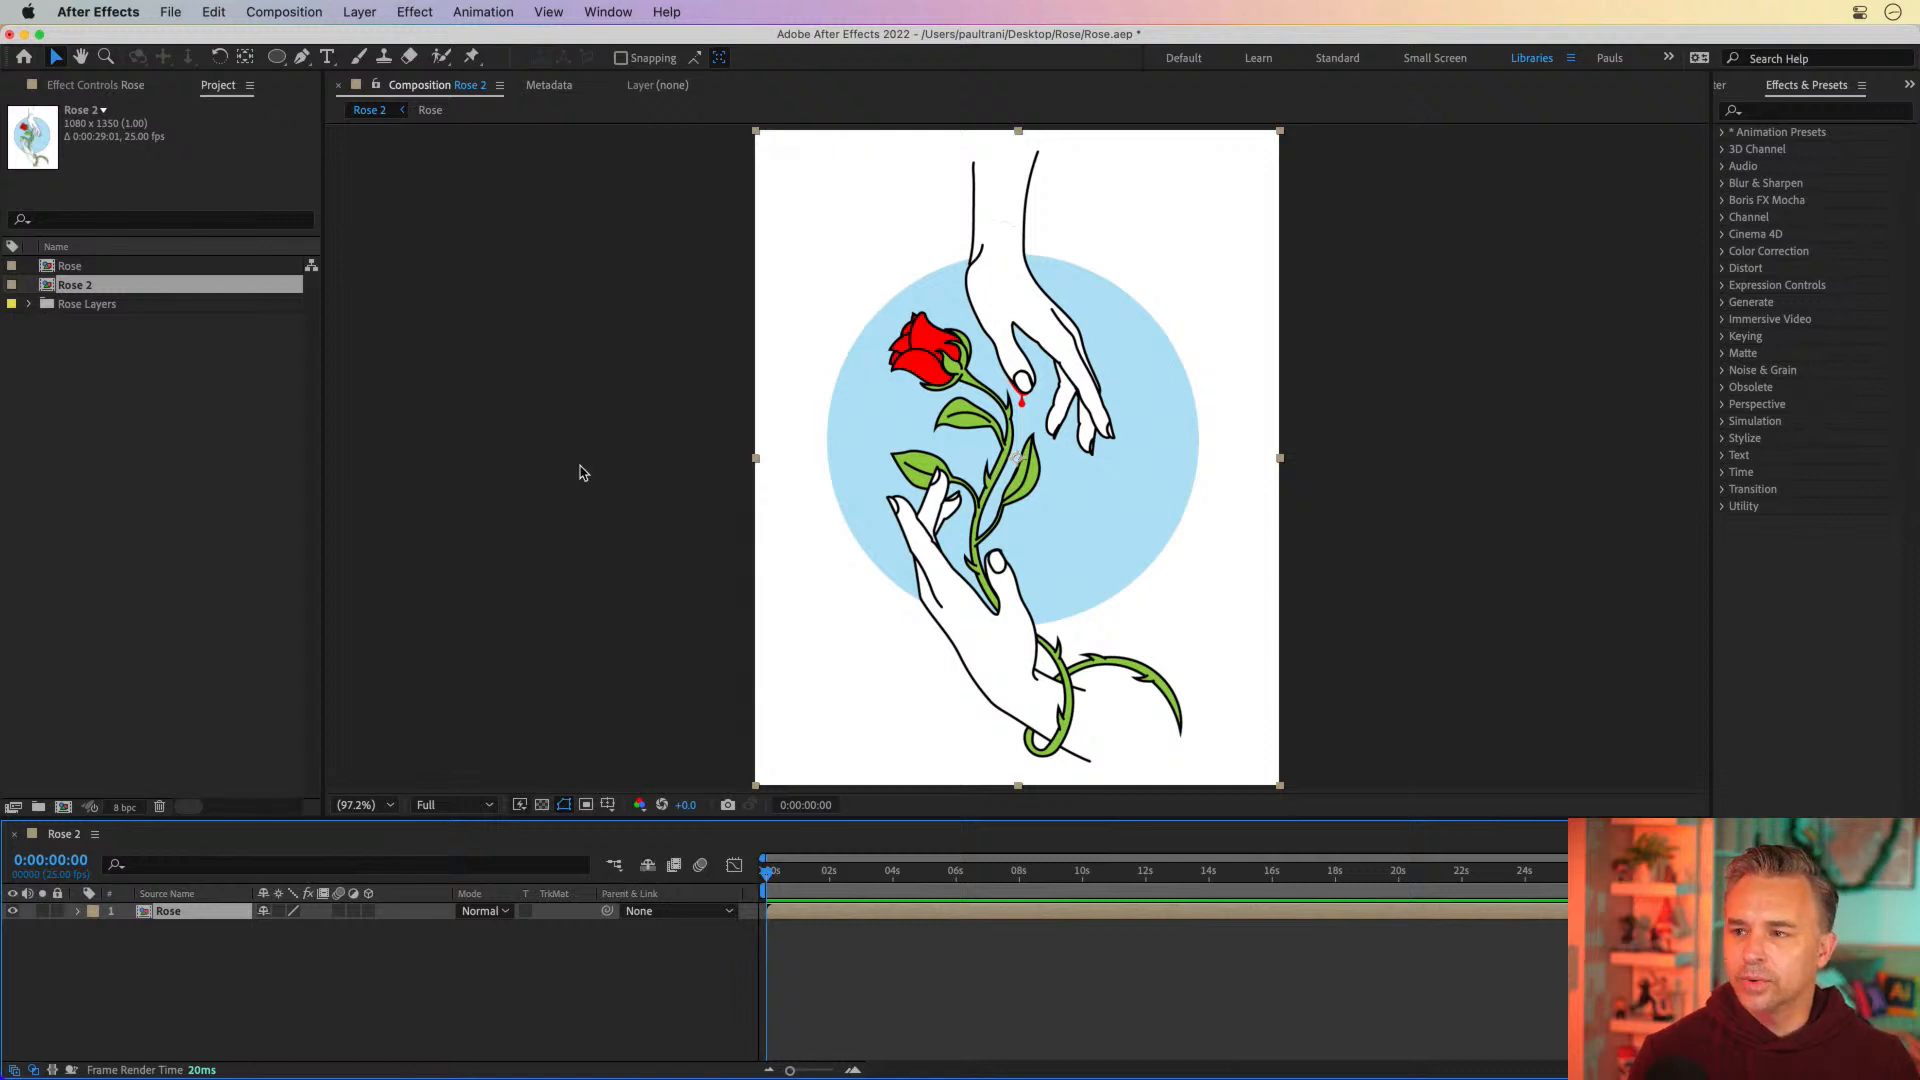
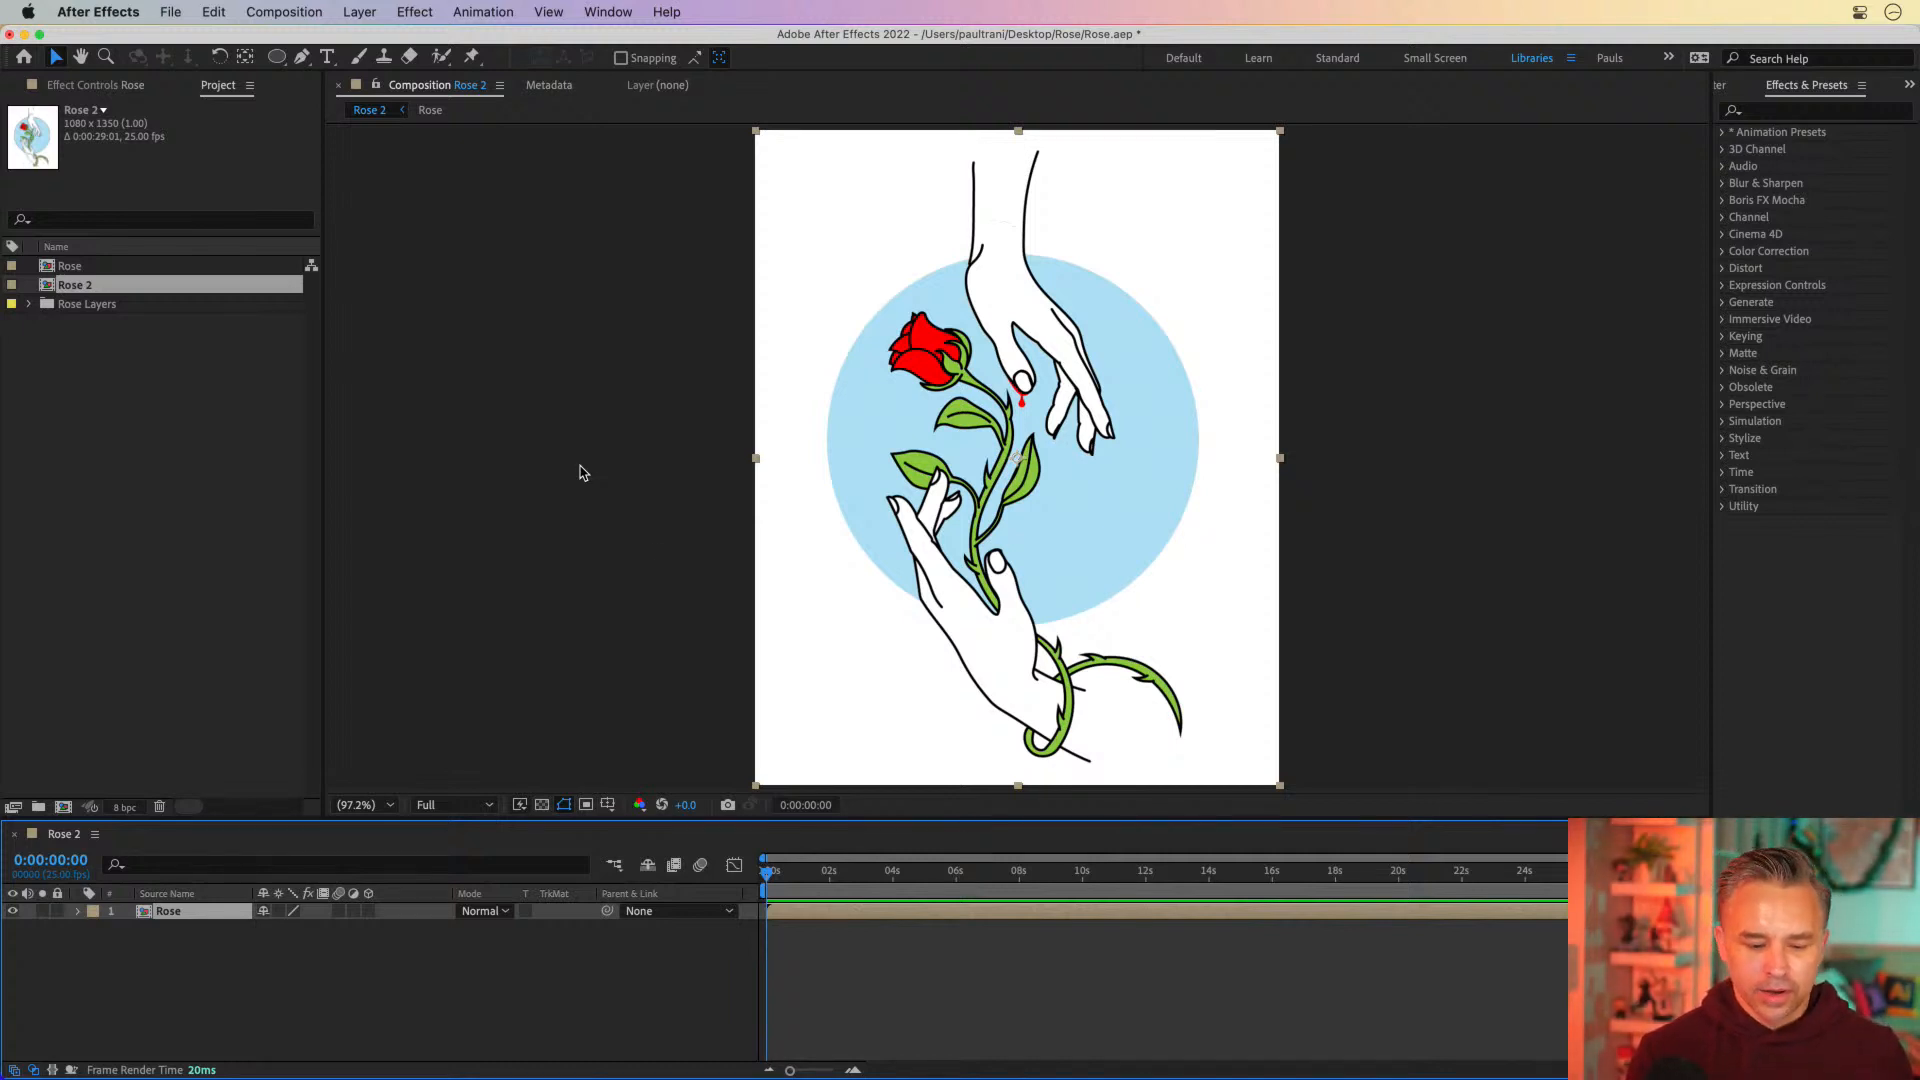
# Open the nested Rose composition and select its top hand, hand, rose and circle layers one by one to examine them
pyautogui.doubleClick(143, 913)
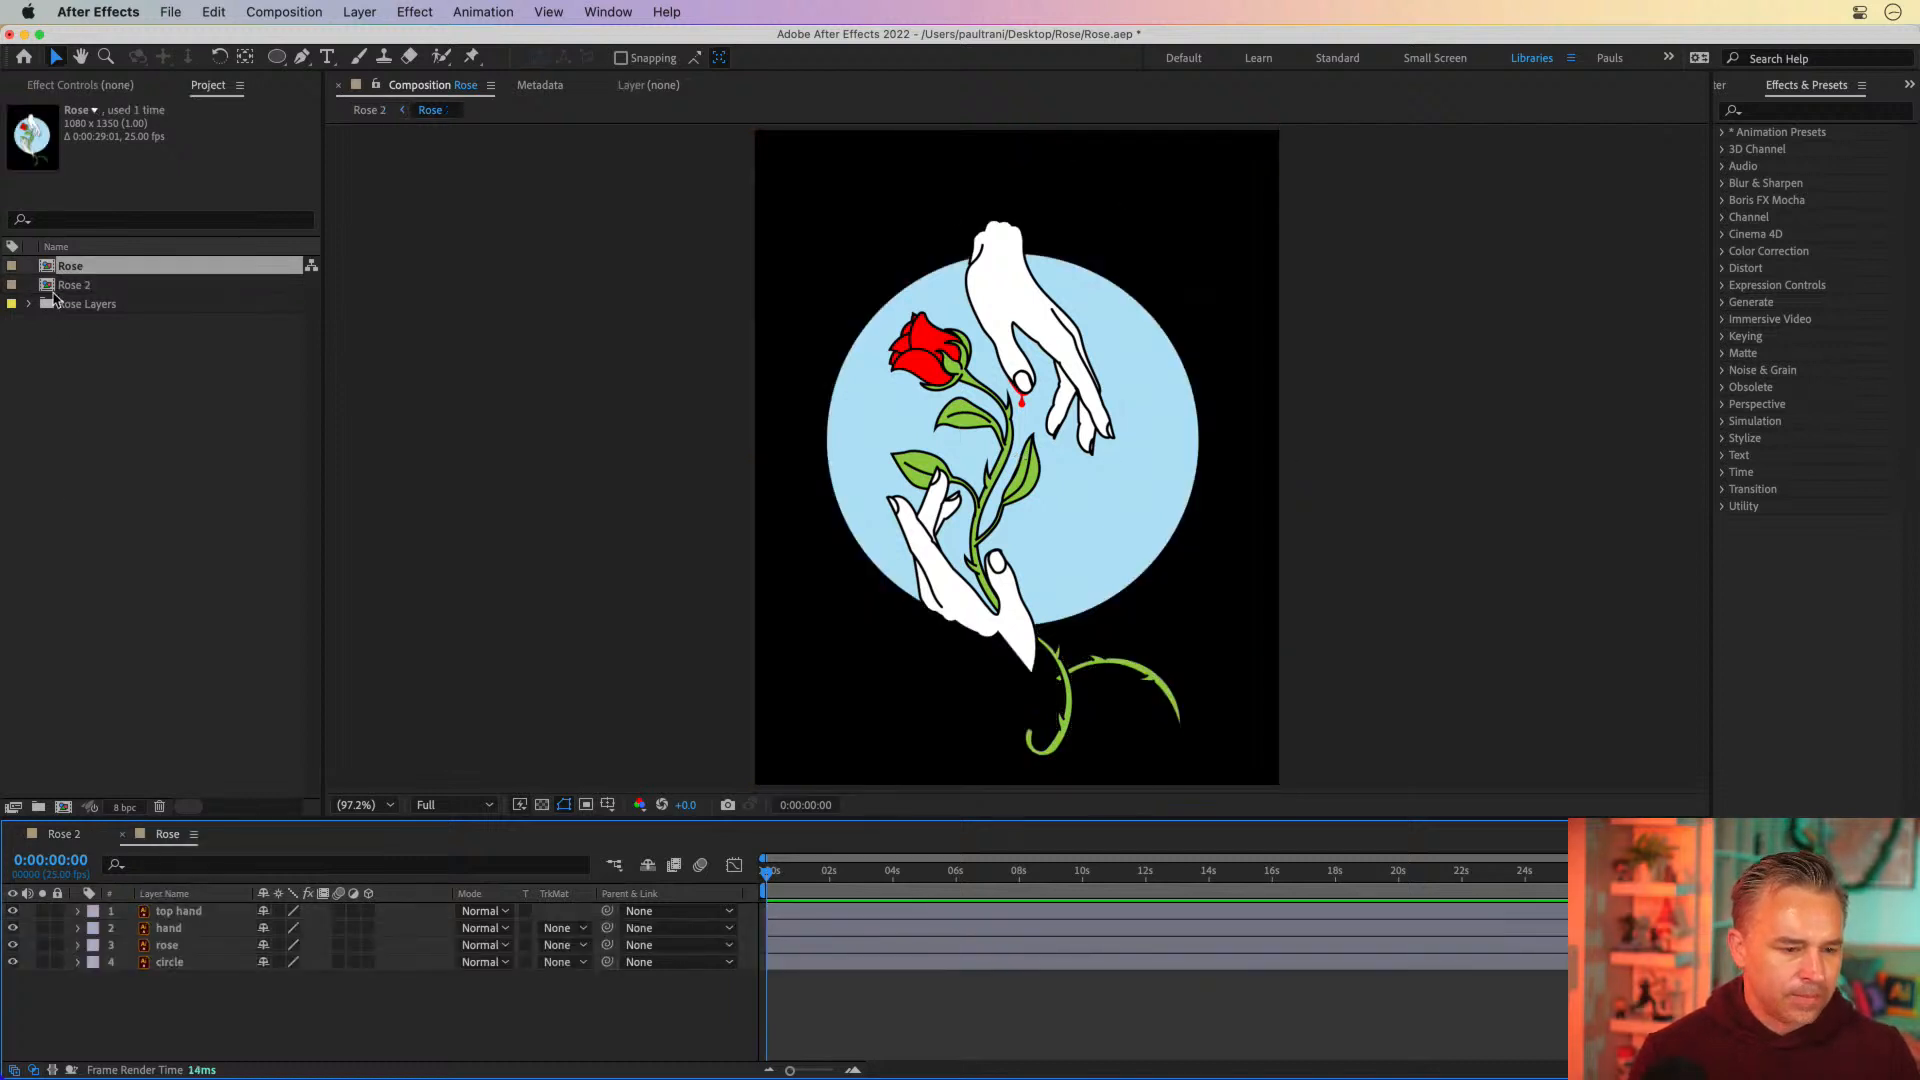
pyautogui.click(64, 834)
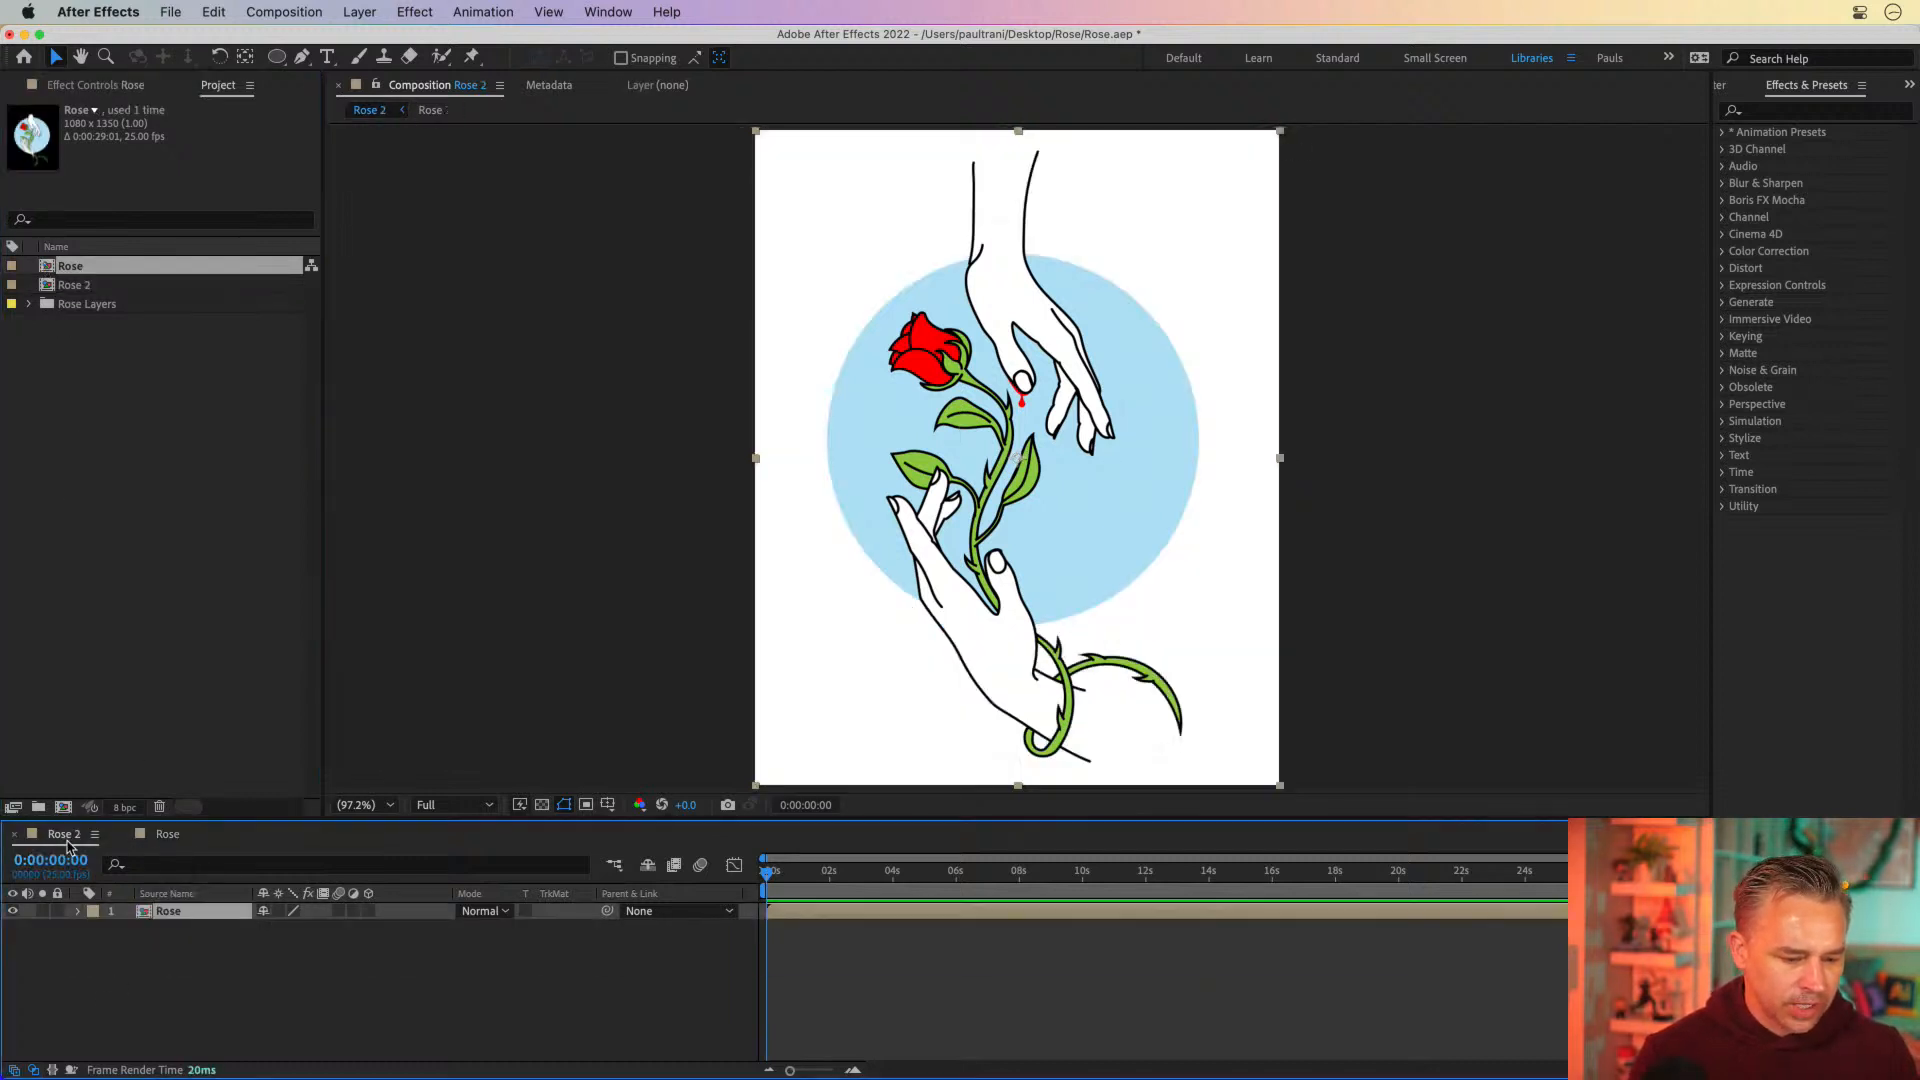
pyautogui.moveTo(182, 820); pyautogui.dragTo(200, 708)
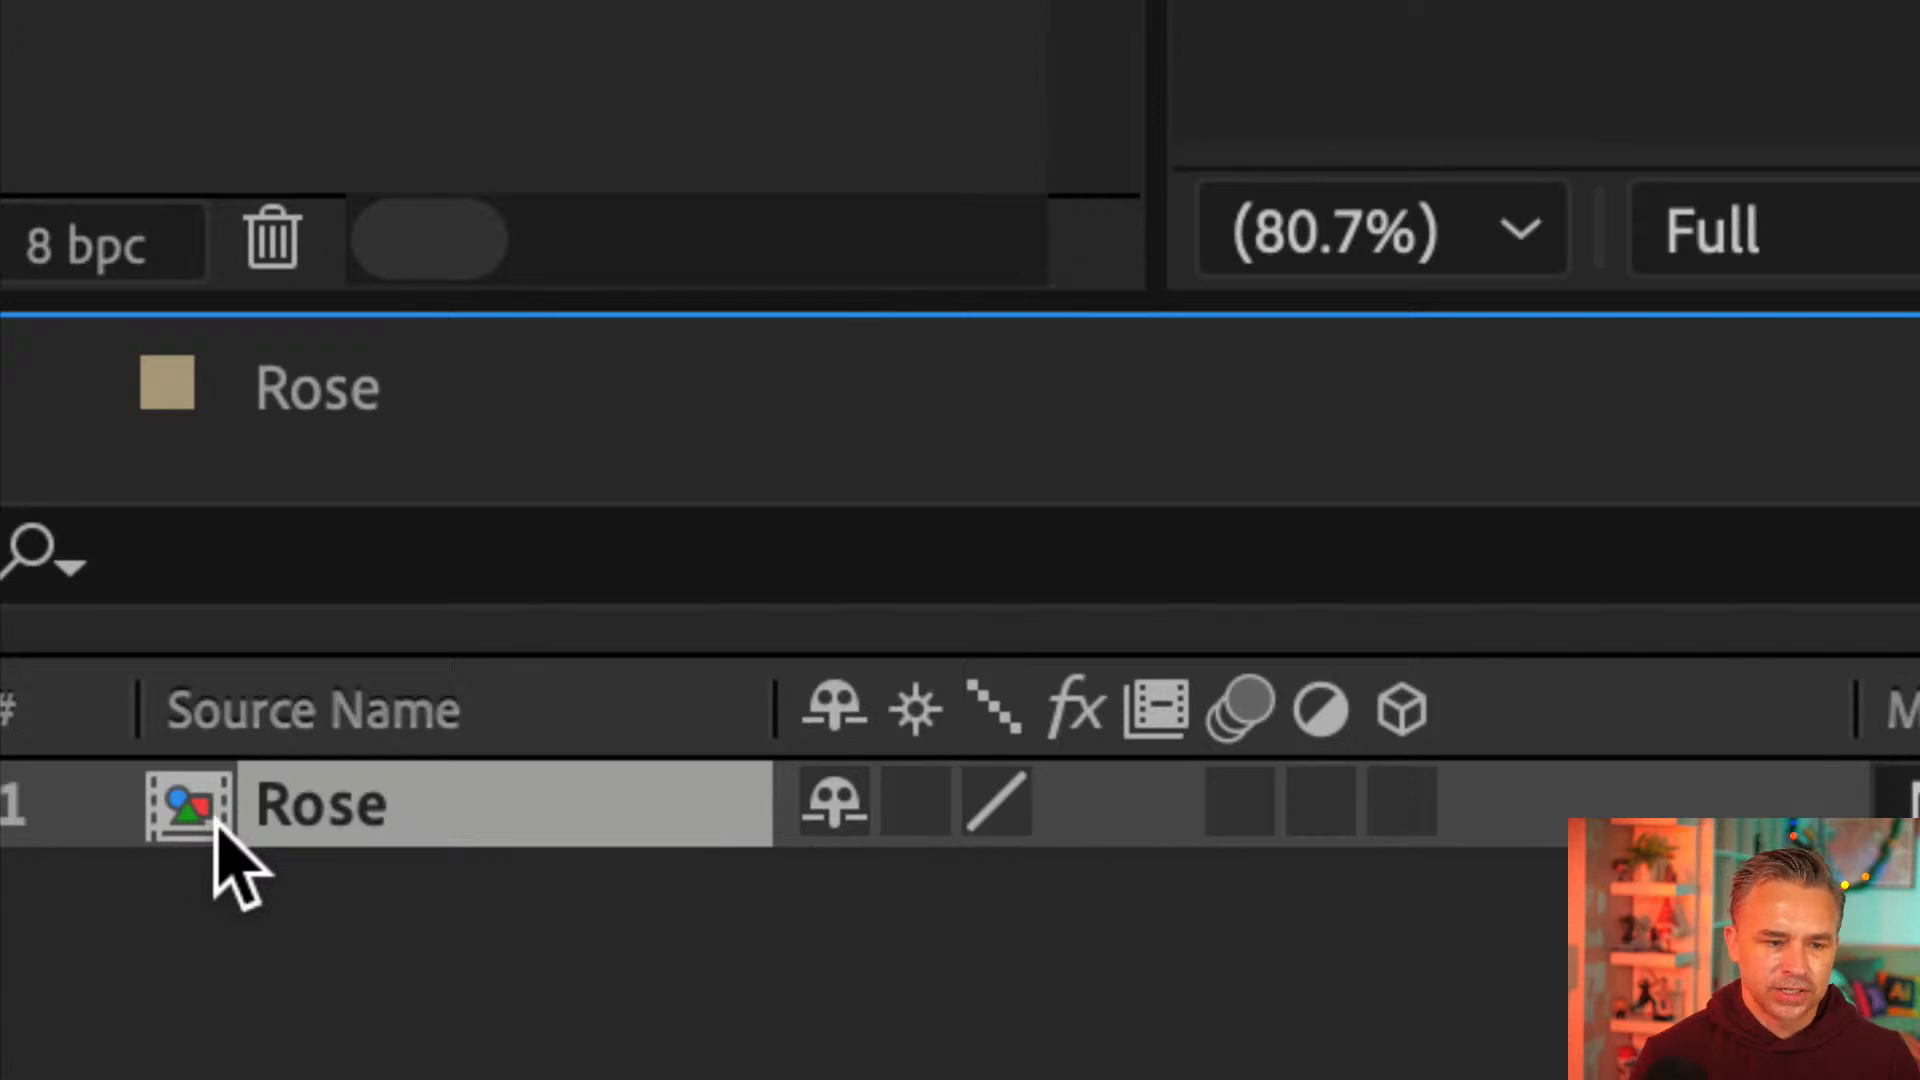
pyautogui.doubleClick(195, 812)
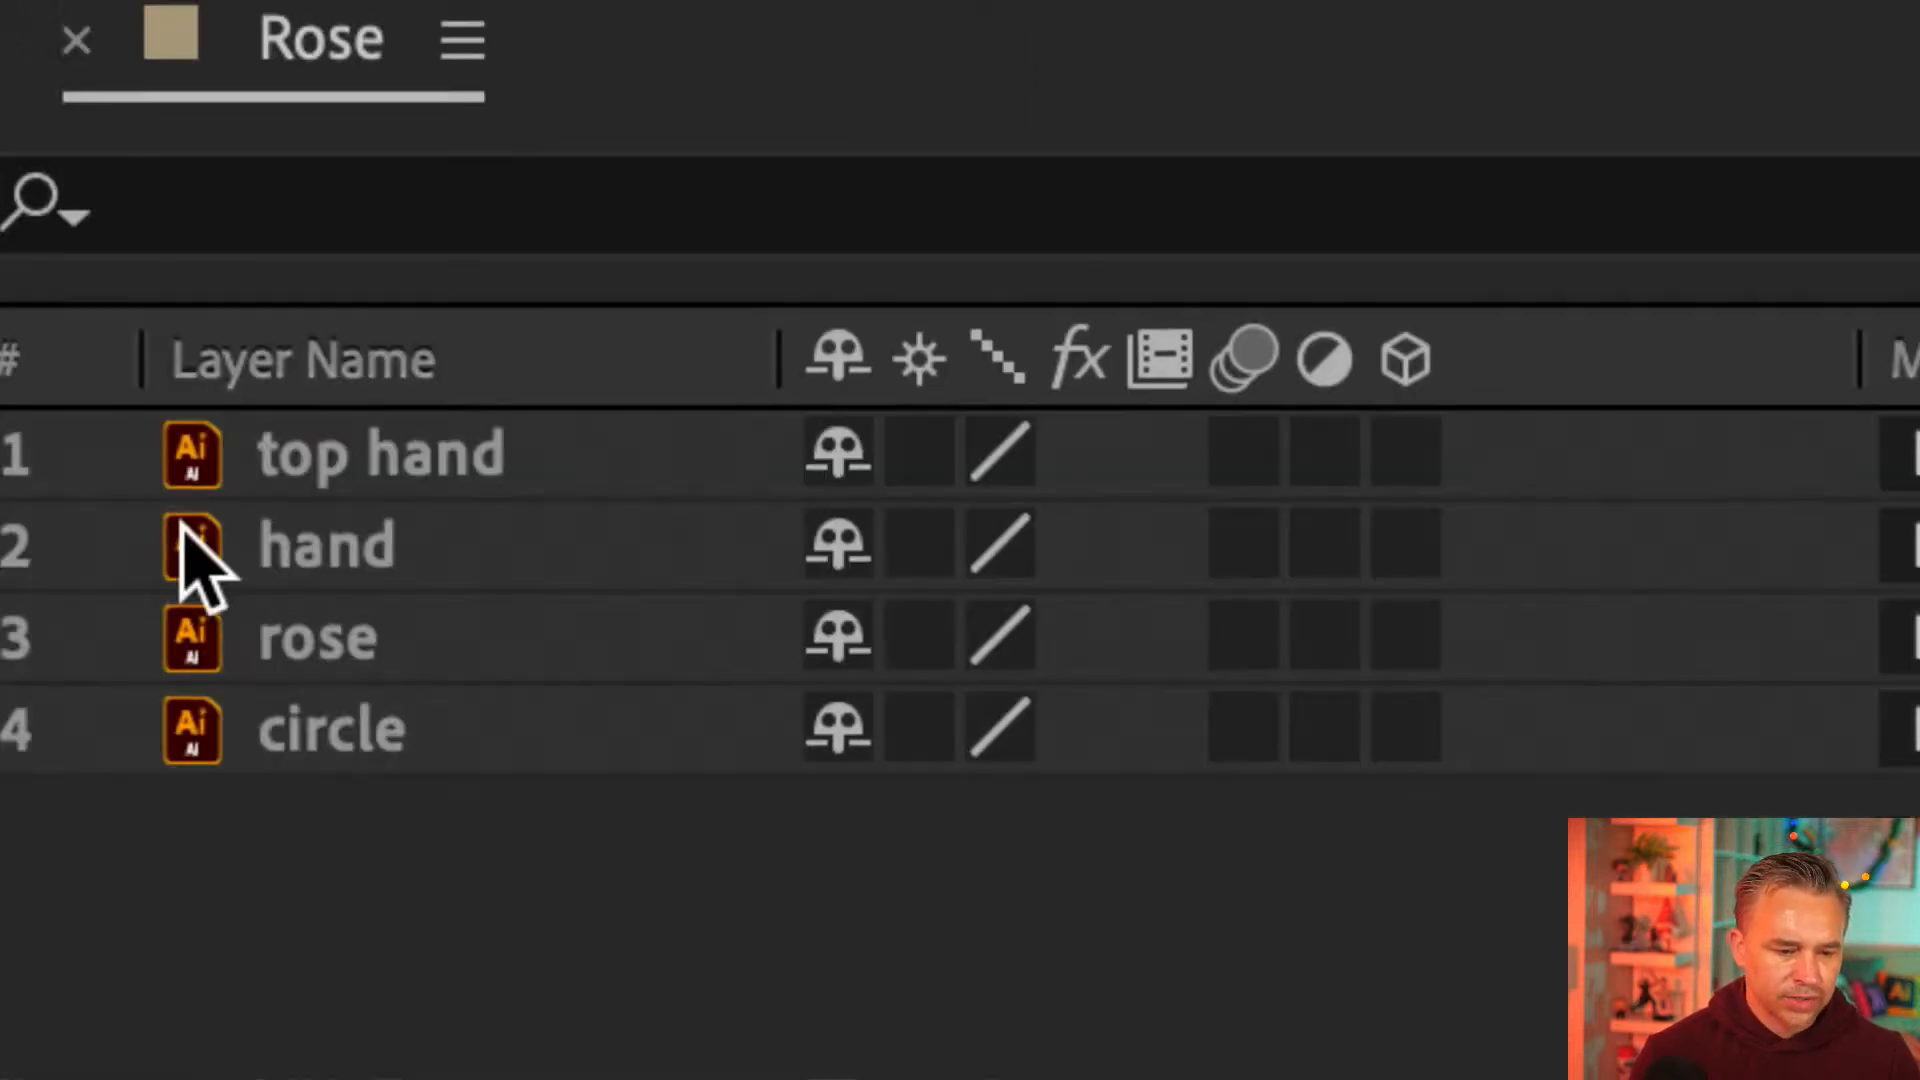
pyautogui.click(236, 465)
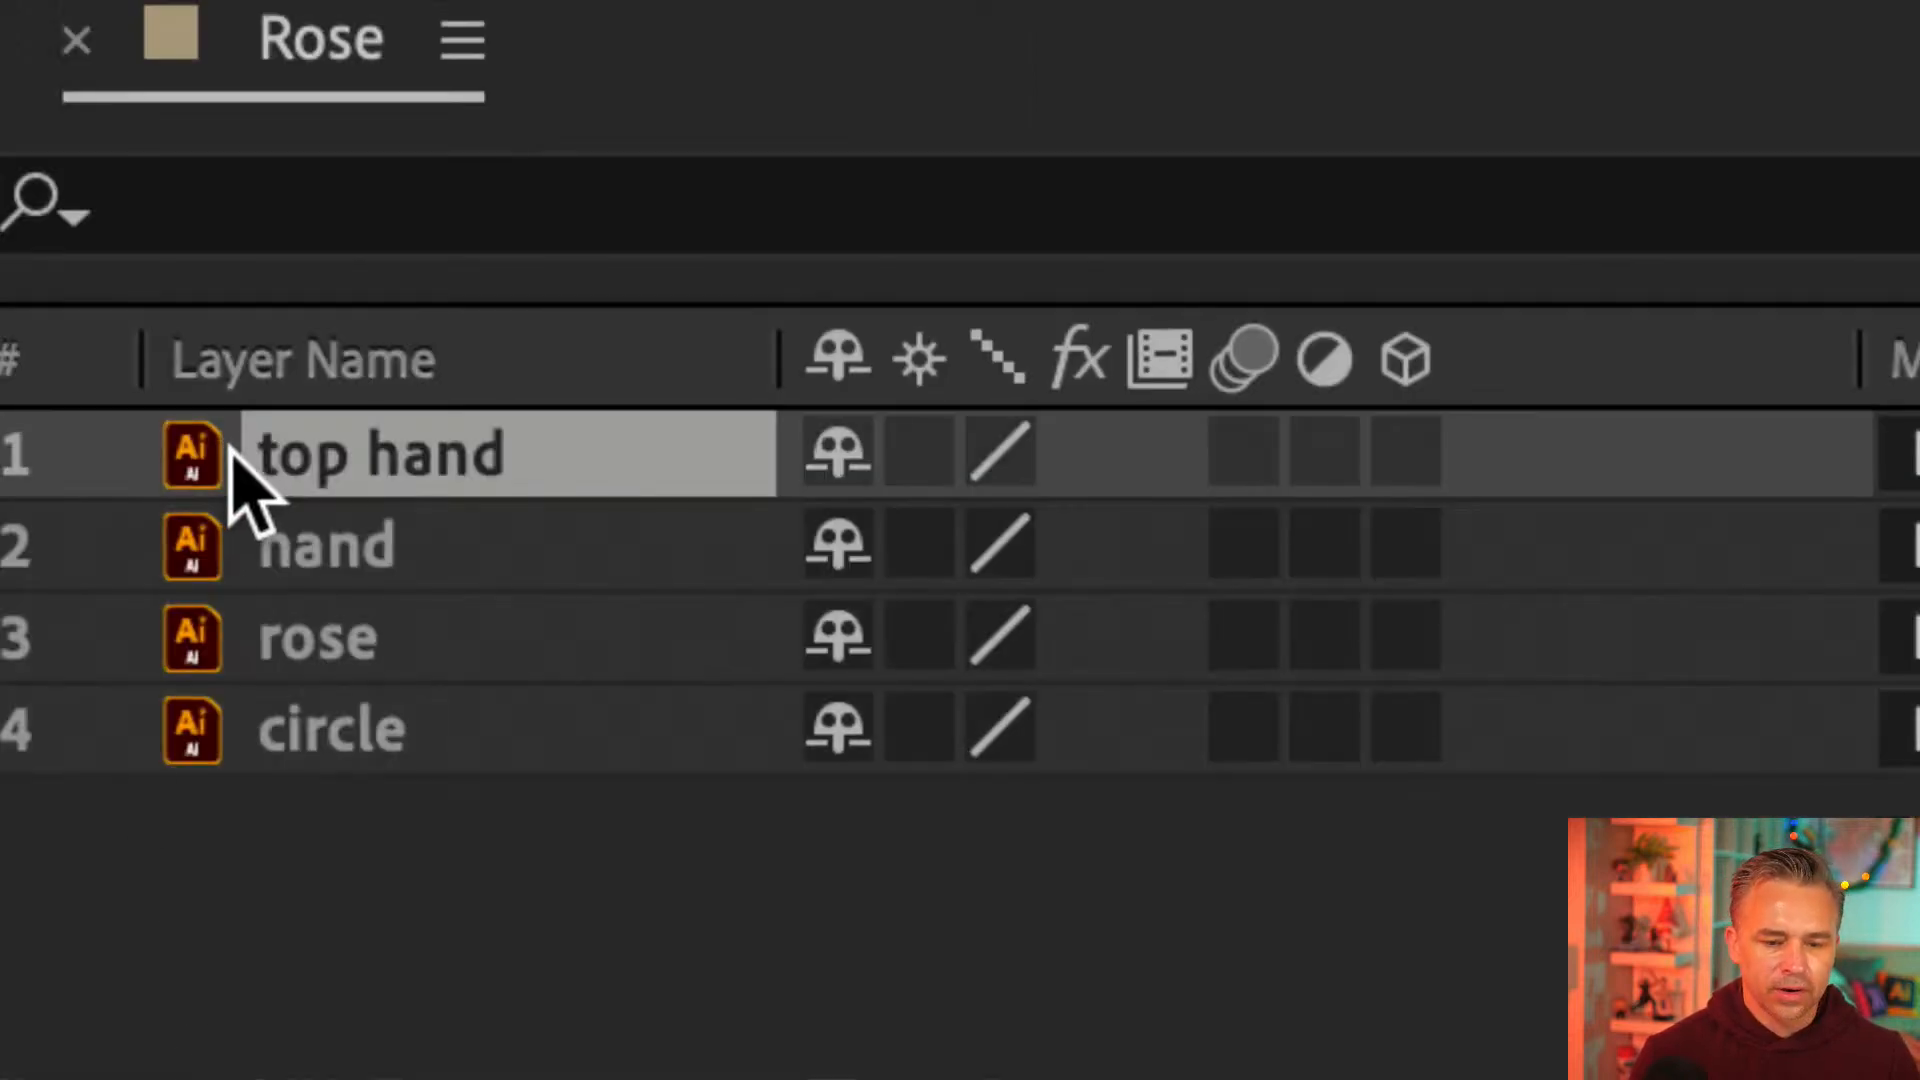
pyautogui.click(266, 549)
pyautogui.click(274, 640)
pyautogui.click(298, 724)
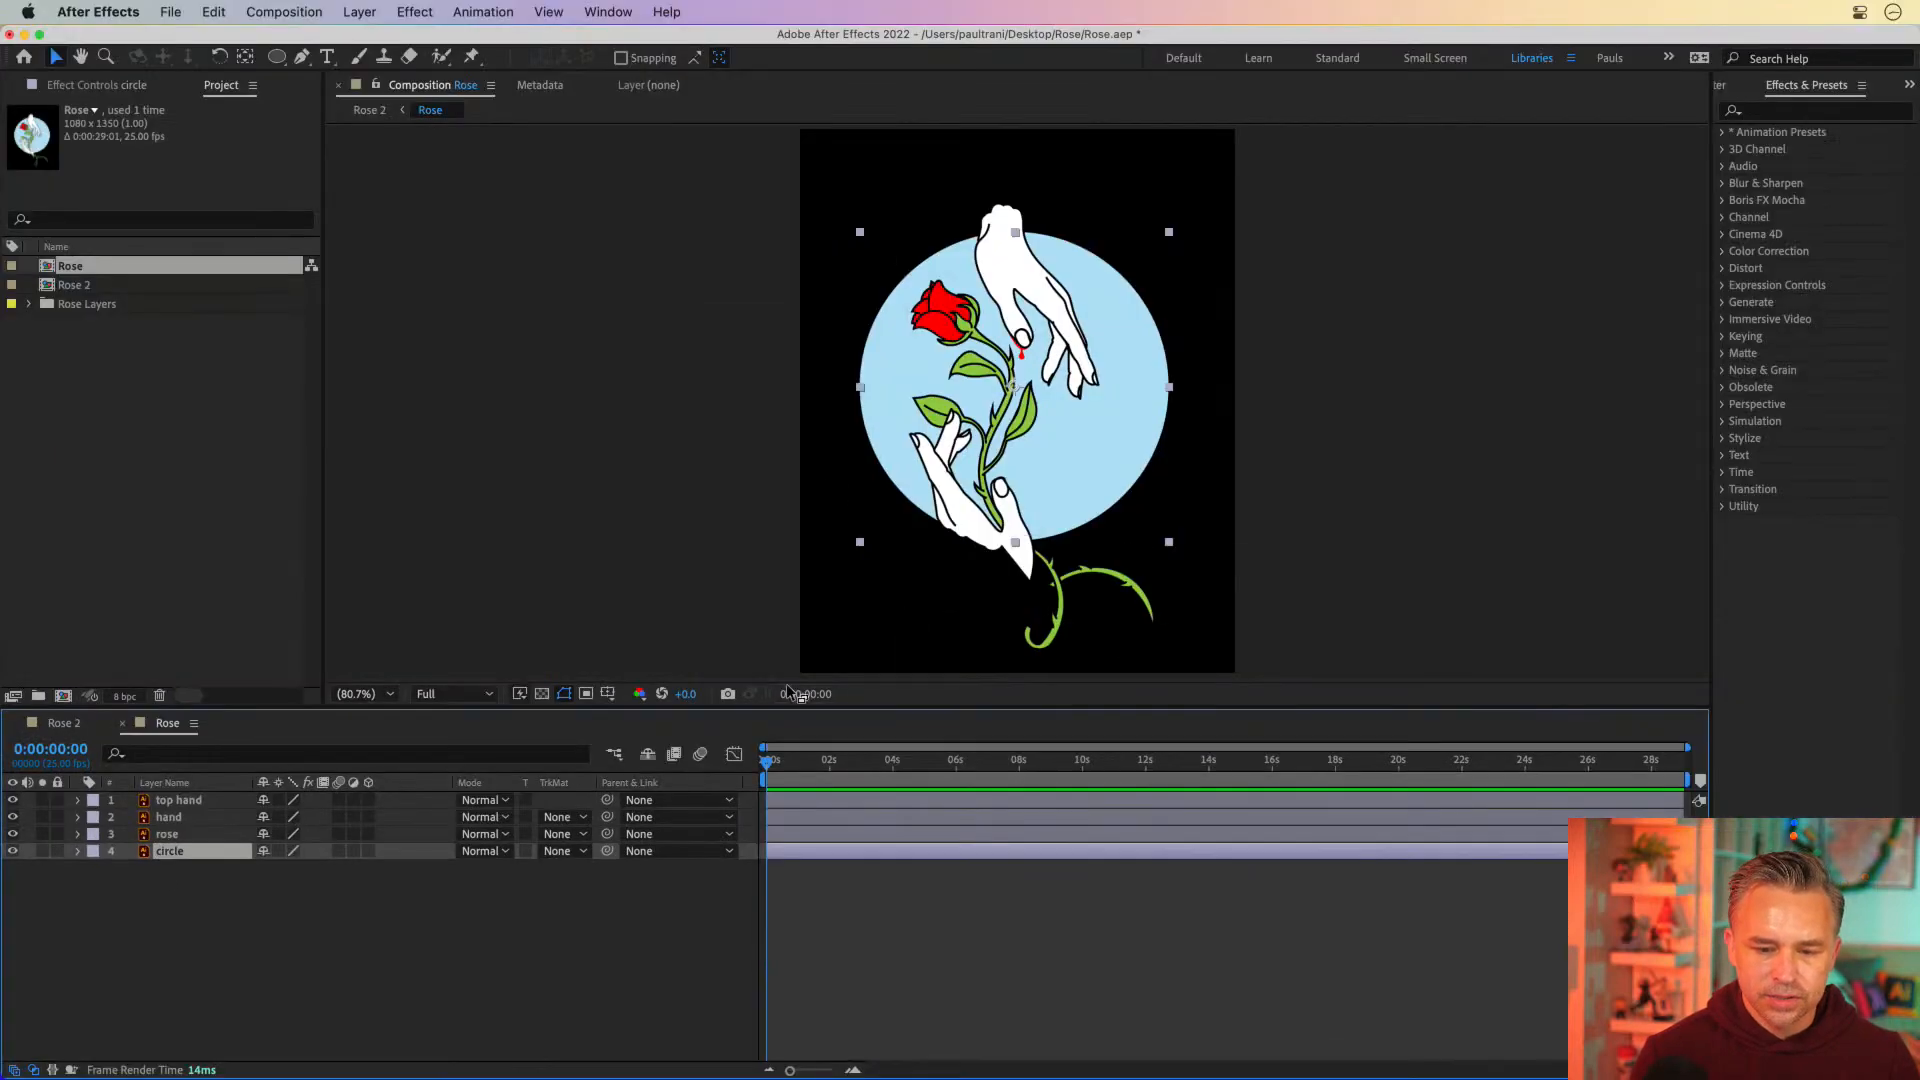
pyautogui.click(300, 960)
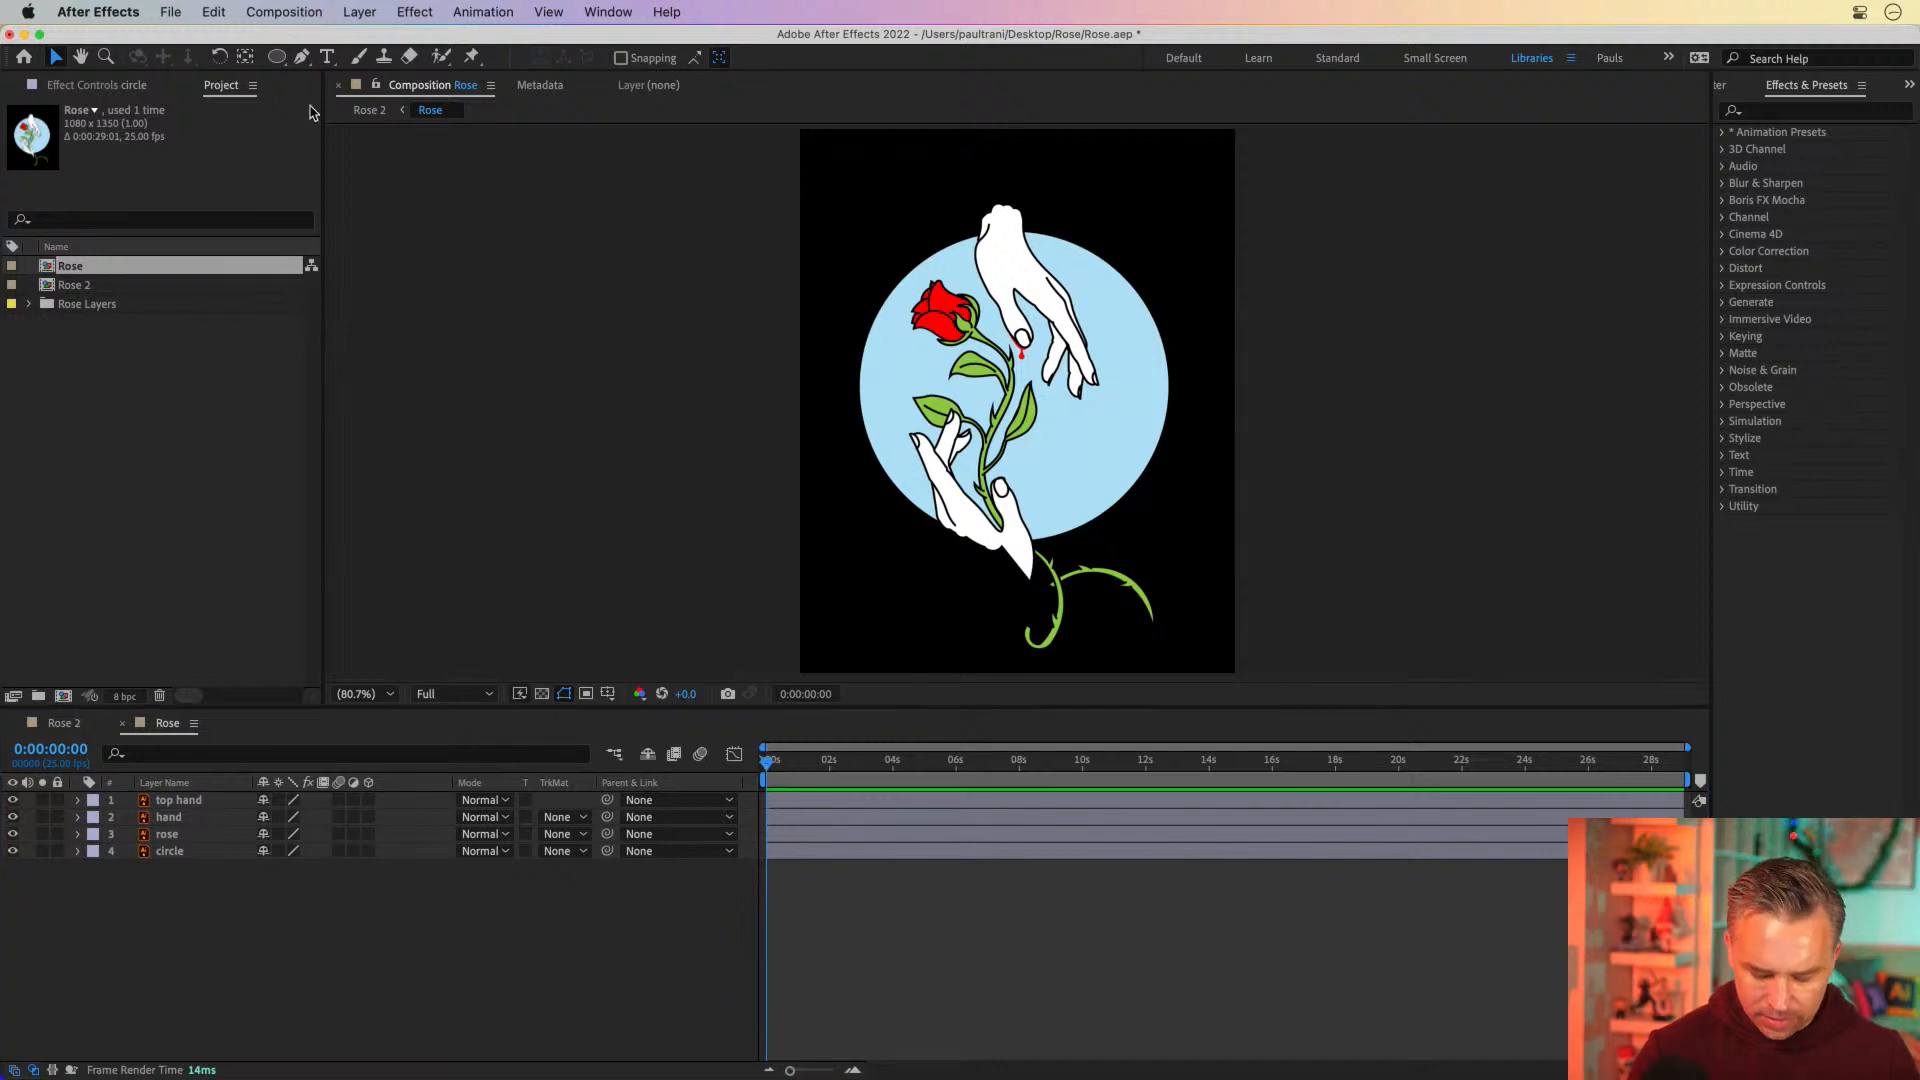
# Change the background color of the nested Rose composition to white in its composition settings
pyautogui.press('super+k')
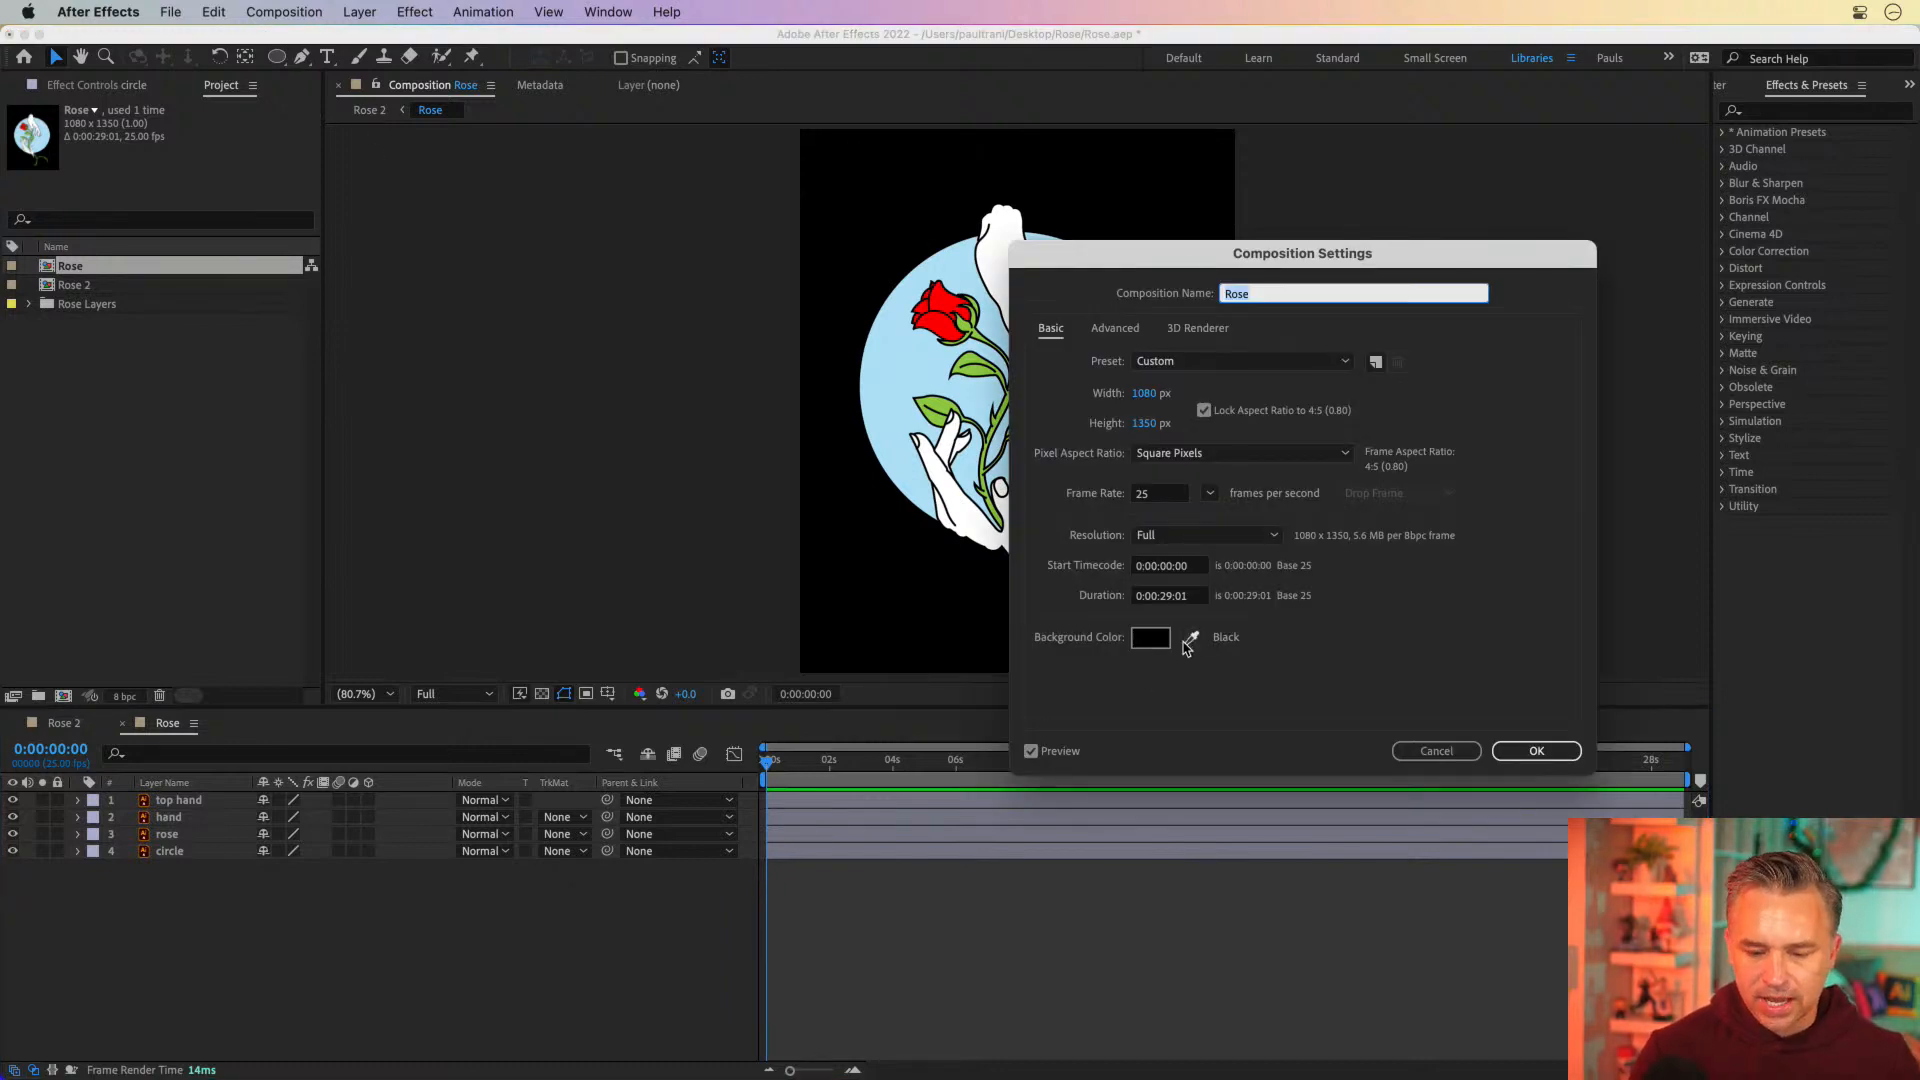
pyautogui.click(1191, 639)
pyautogui.click(982, 536)
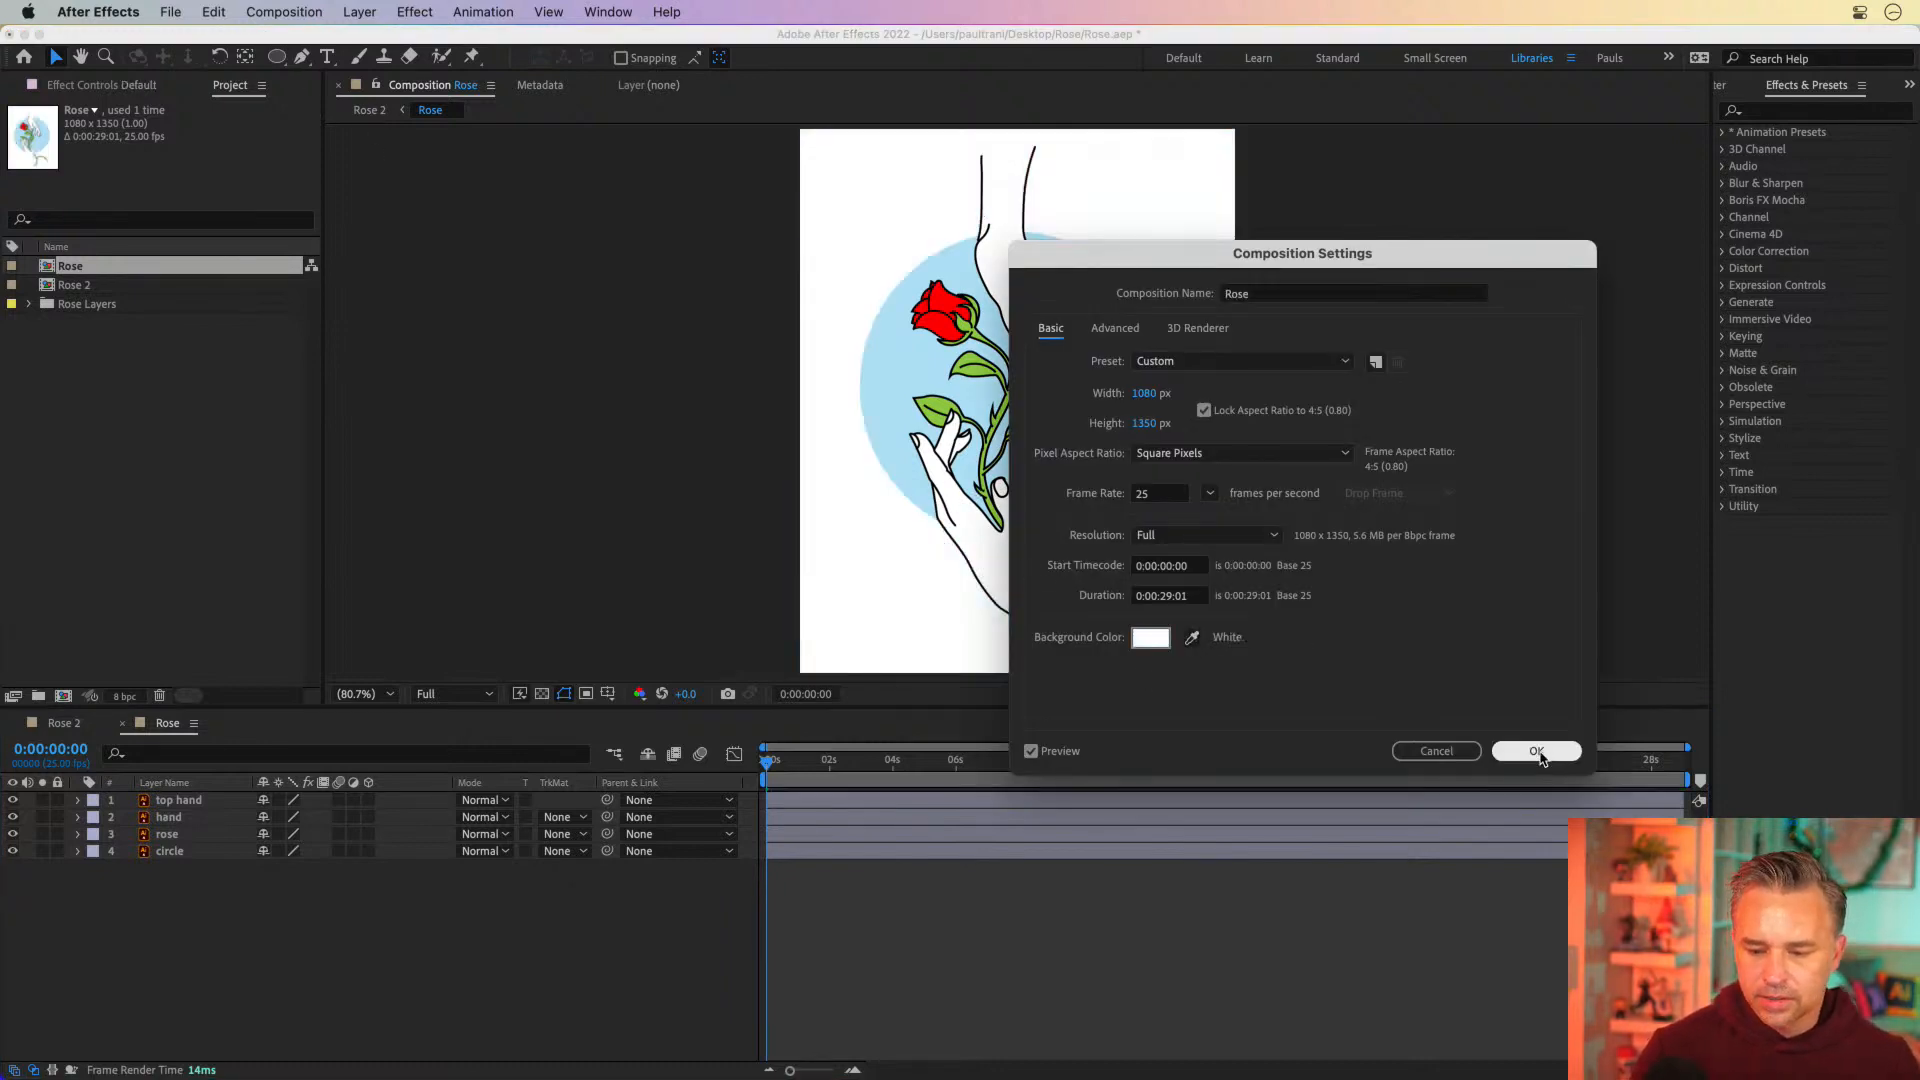
pyautogui.click(1535, 751)
pyautogui.moveTo(775, 766)
pyautogui.mouseDown()
pyautogui.moveTo(877, 764)
pyautogui.moveTo(767, 764)
pyautogui.moveTo(792, 764)
pyautogui.mouseUp()
pyautogui.click(257, 13)
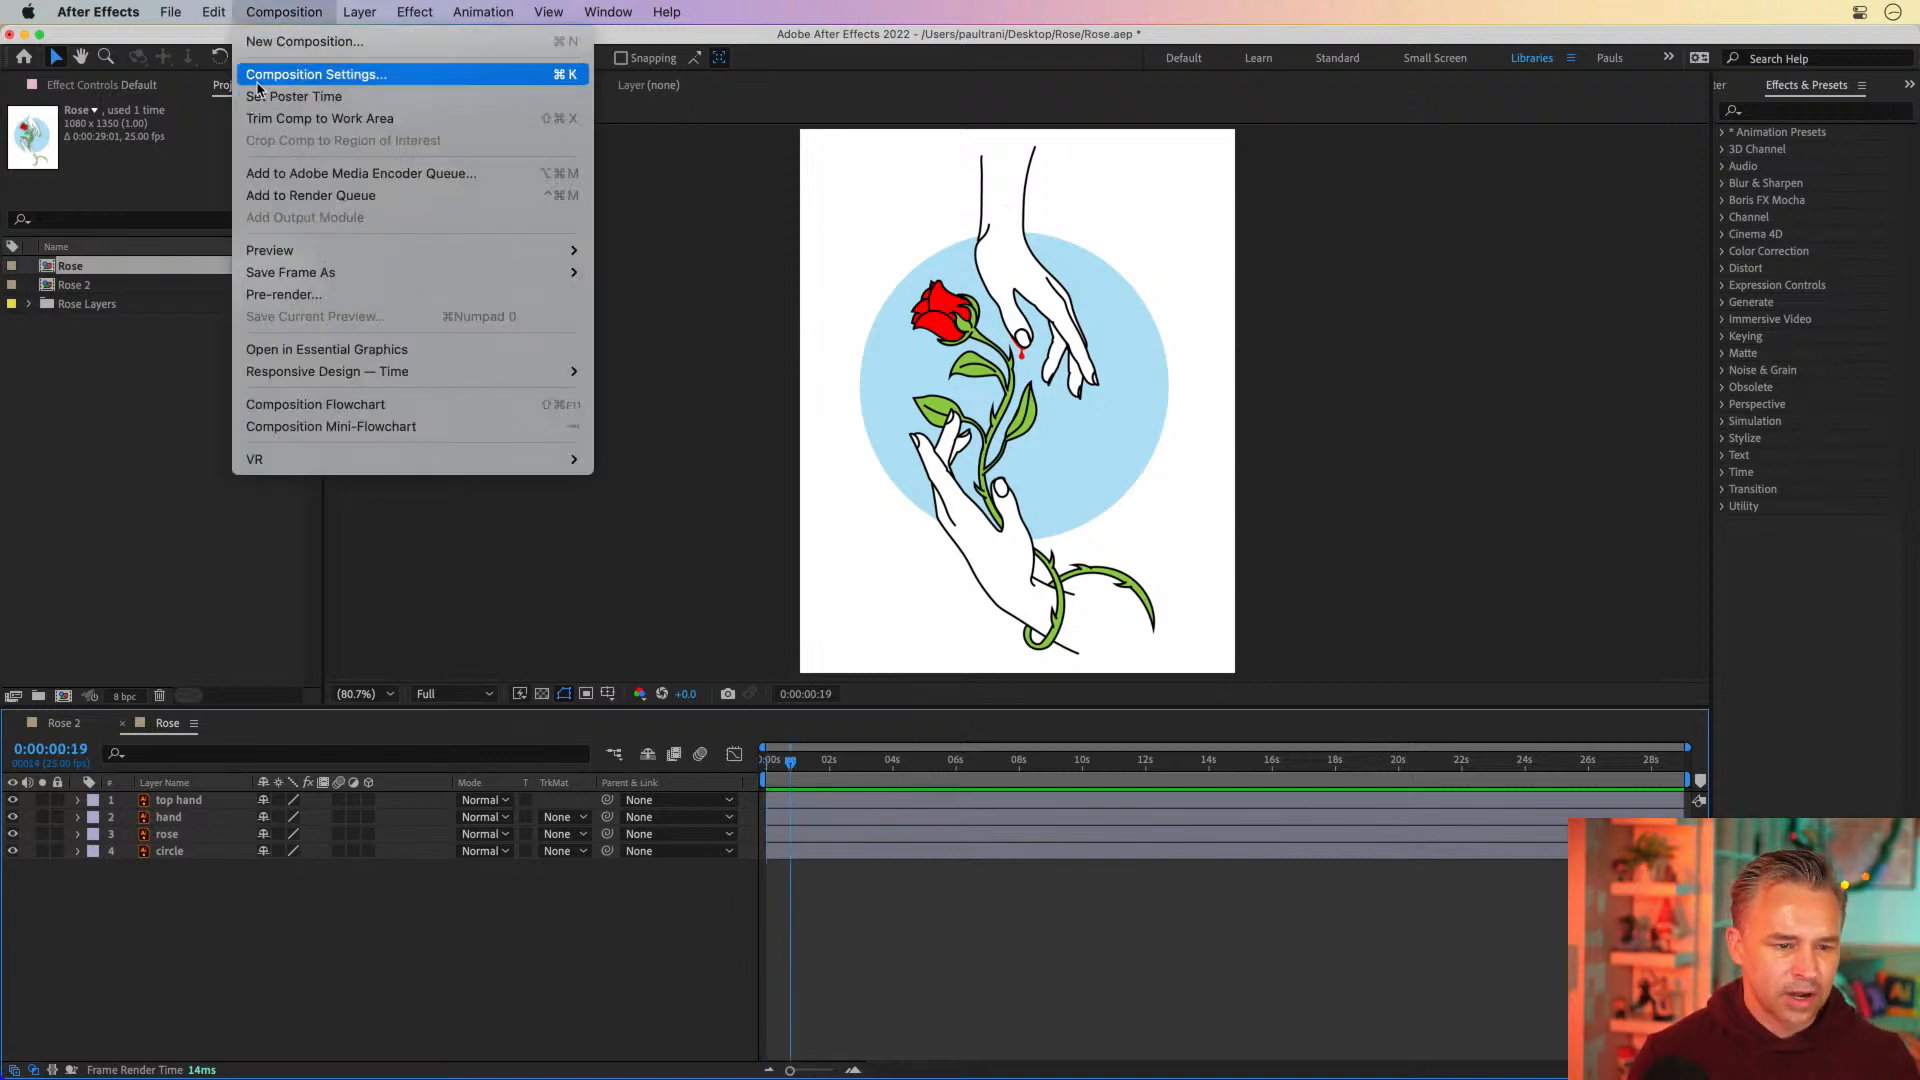
pyautogui.click(793, 768)
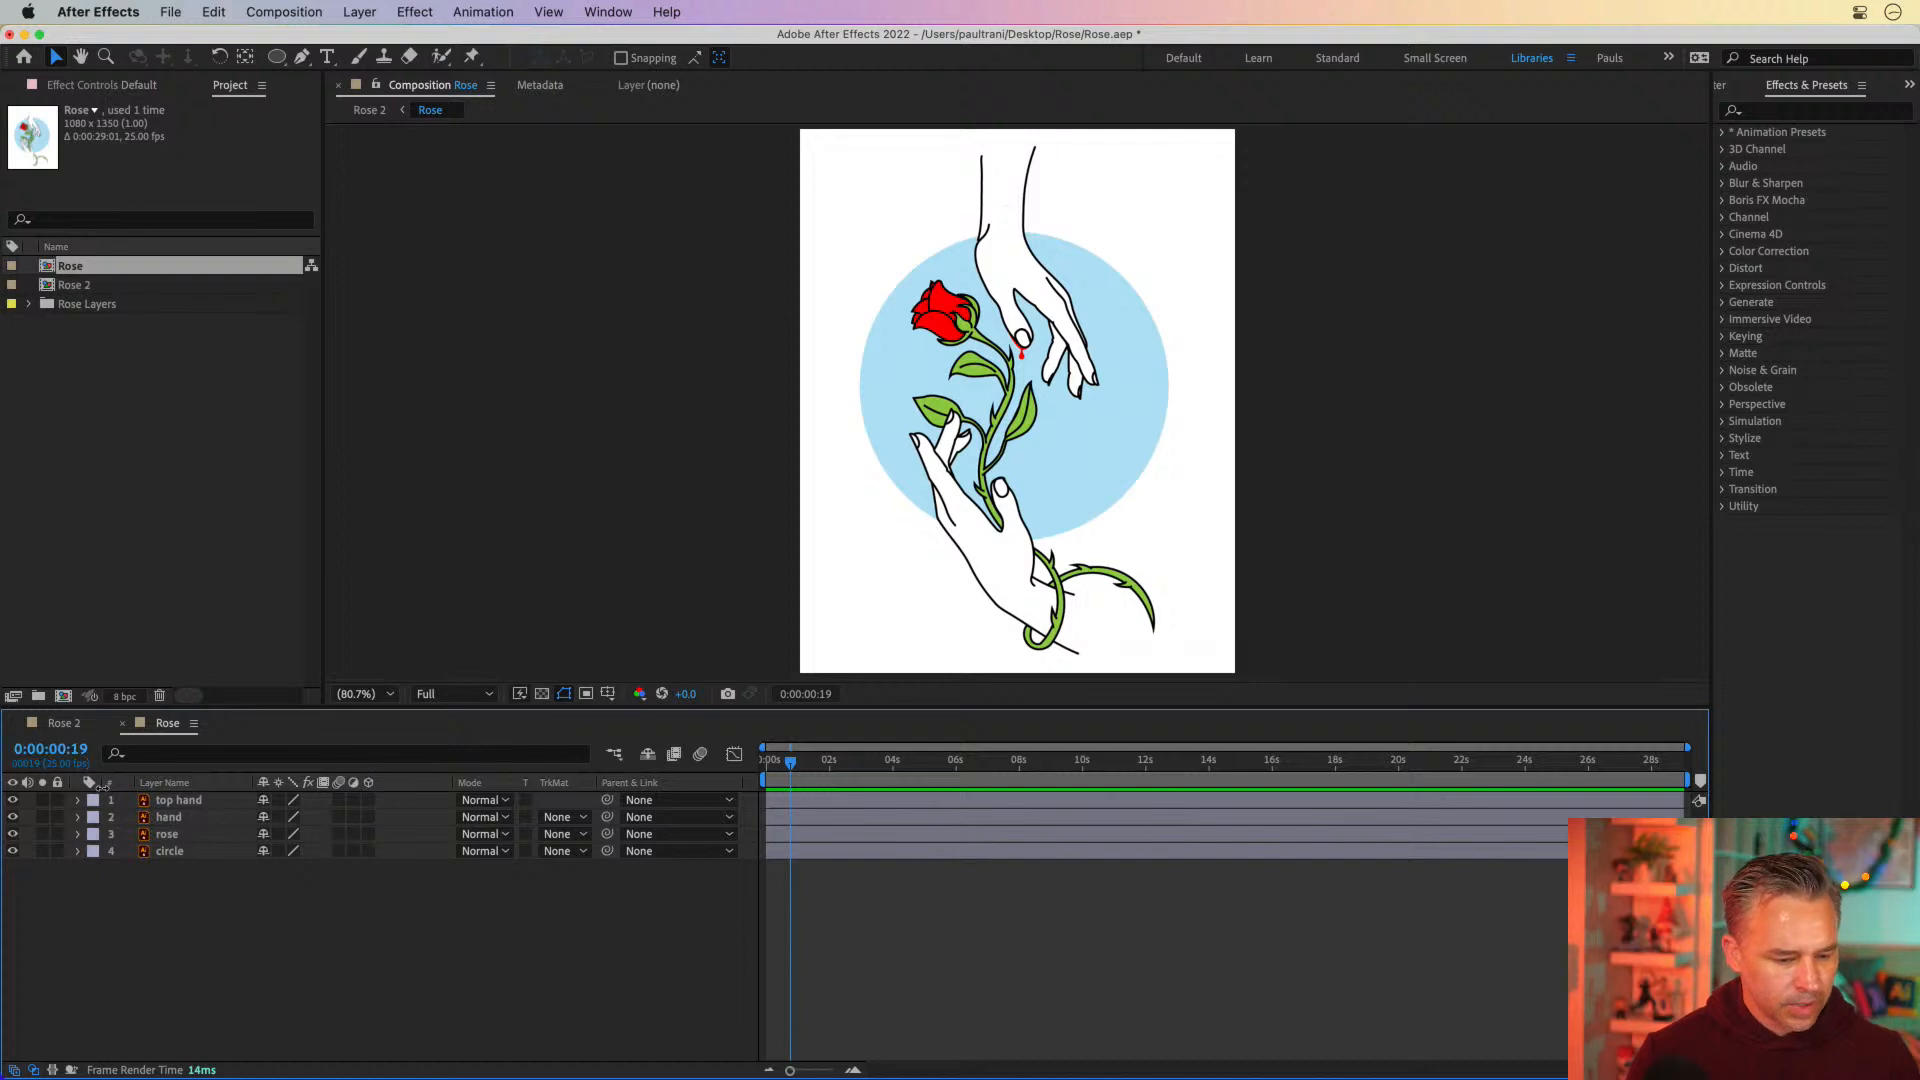
# Select the top hand layer and toggle its visibility off and on to check which artwork it holds
pyautogui.click(163, 801)
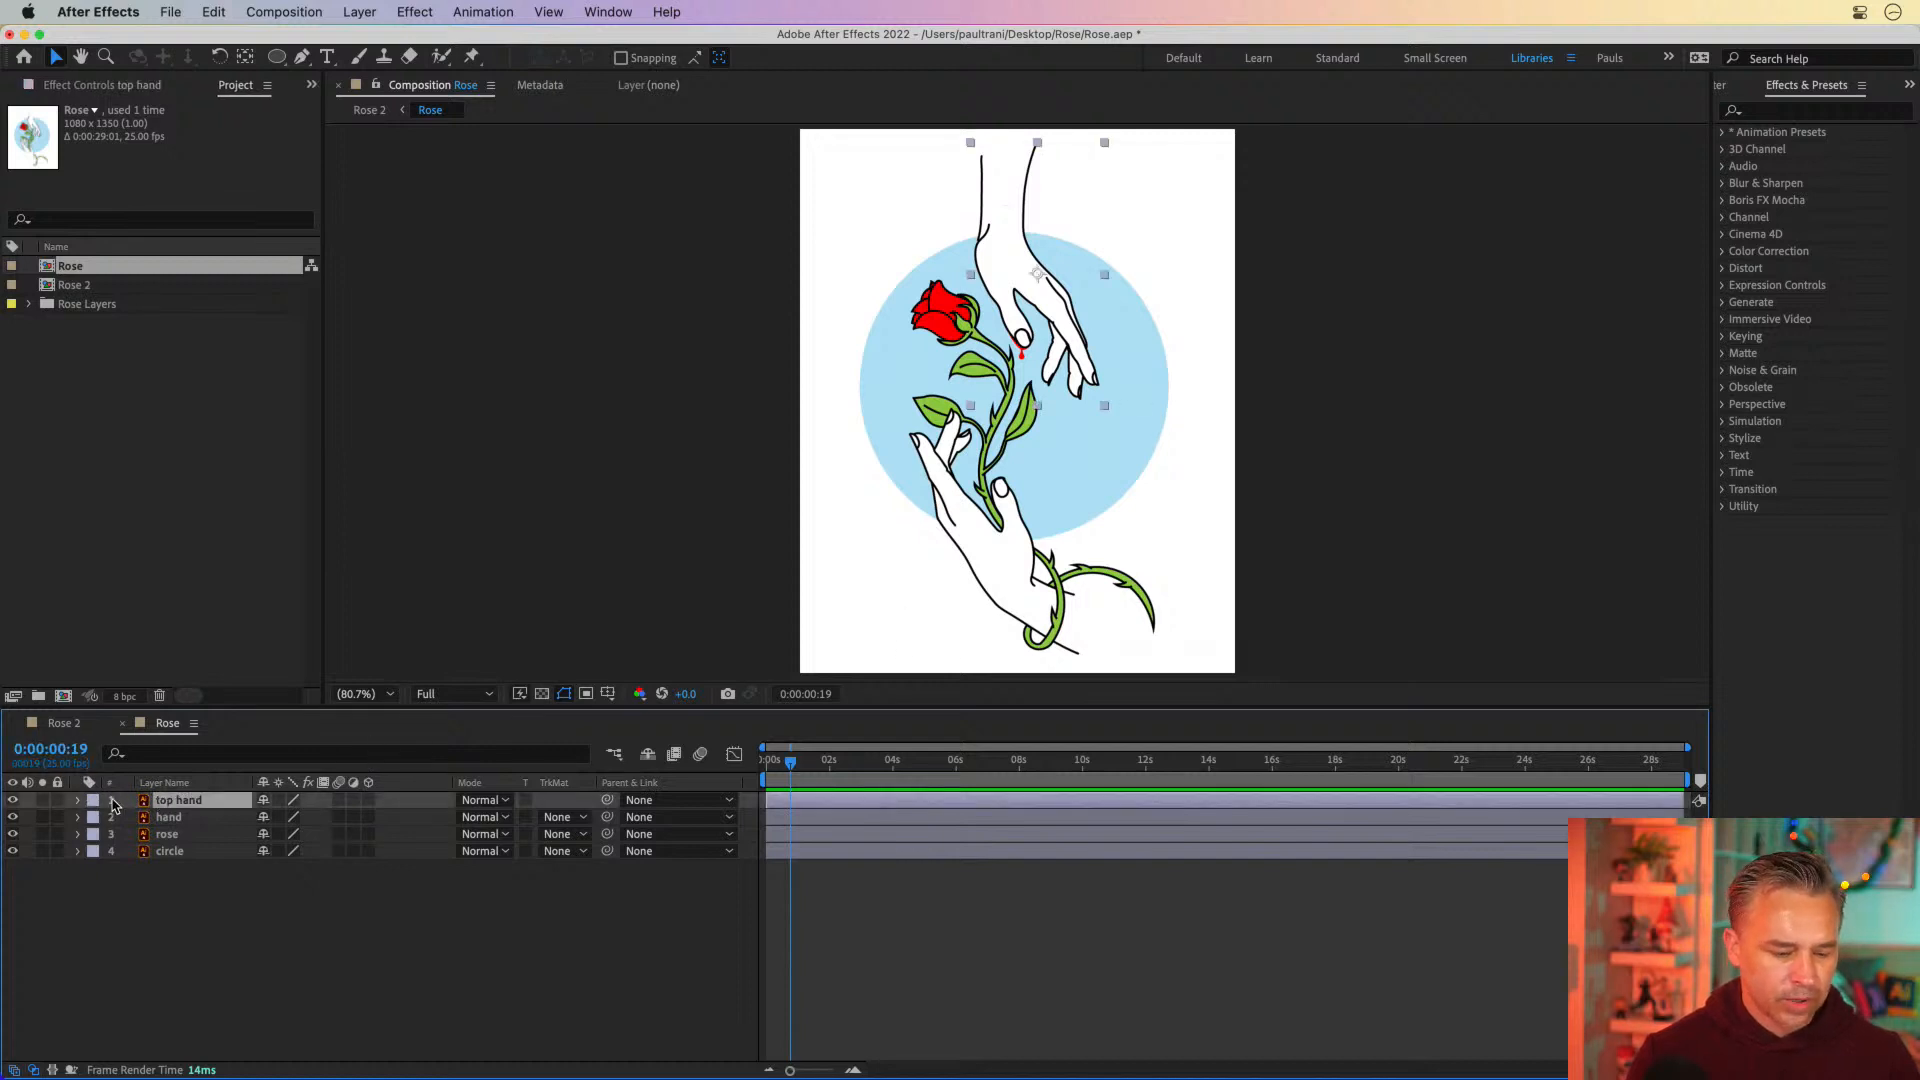
pyautogui.click(13, 799)
pyautogui.click(13, 800)
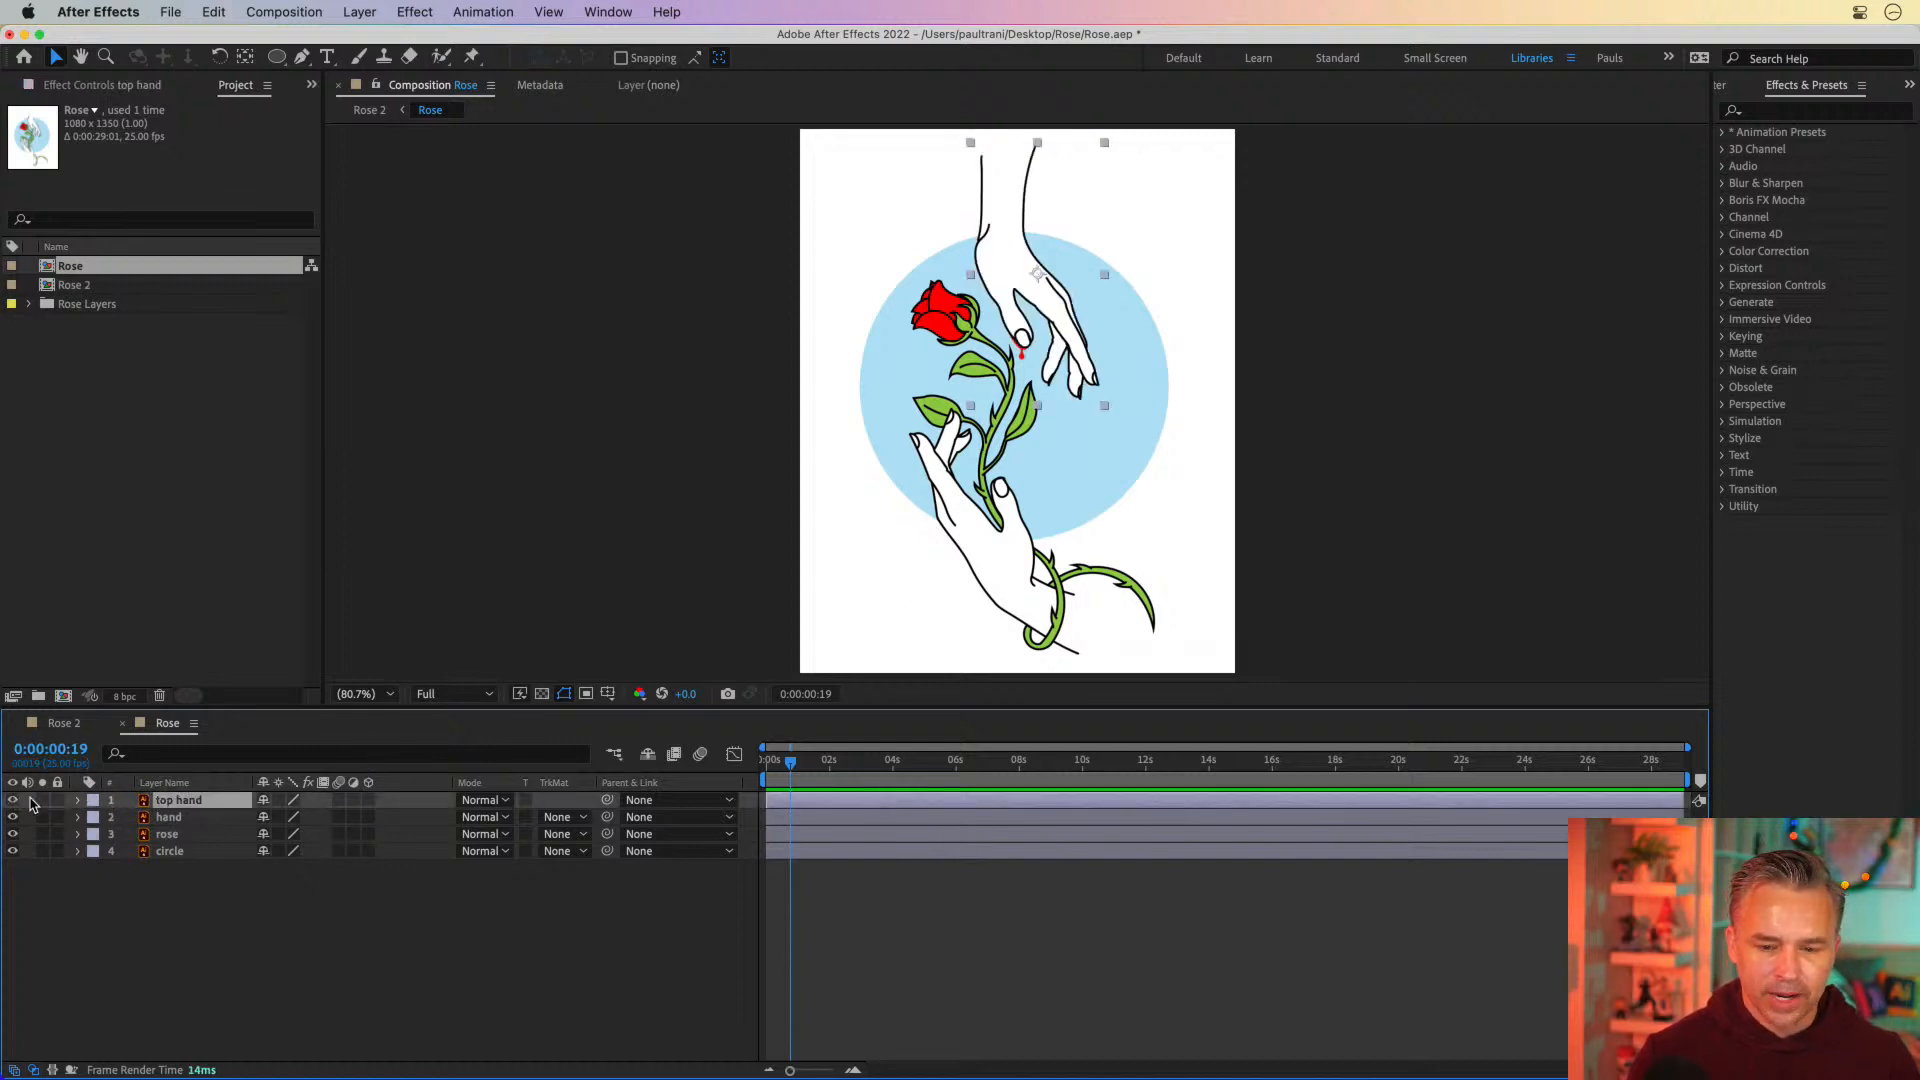
# At 4 seconds, set keyframes for Position, Scale and Rotation on the top hand layer
pyautogui.moveTo(773, 768); pyautogui.dragTo(893, 792)
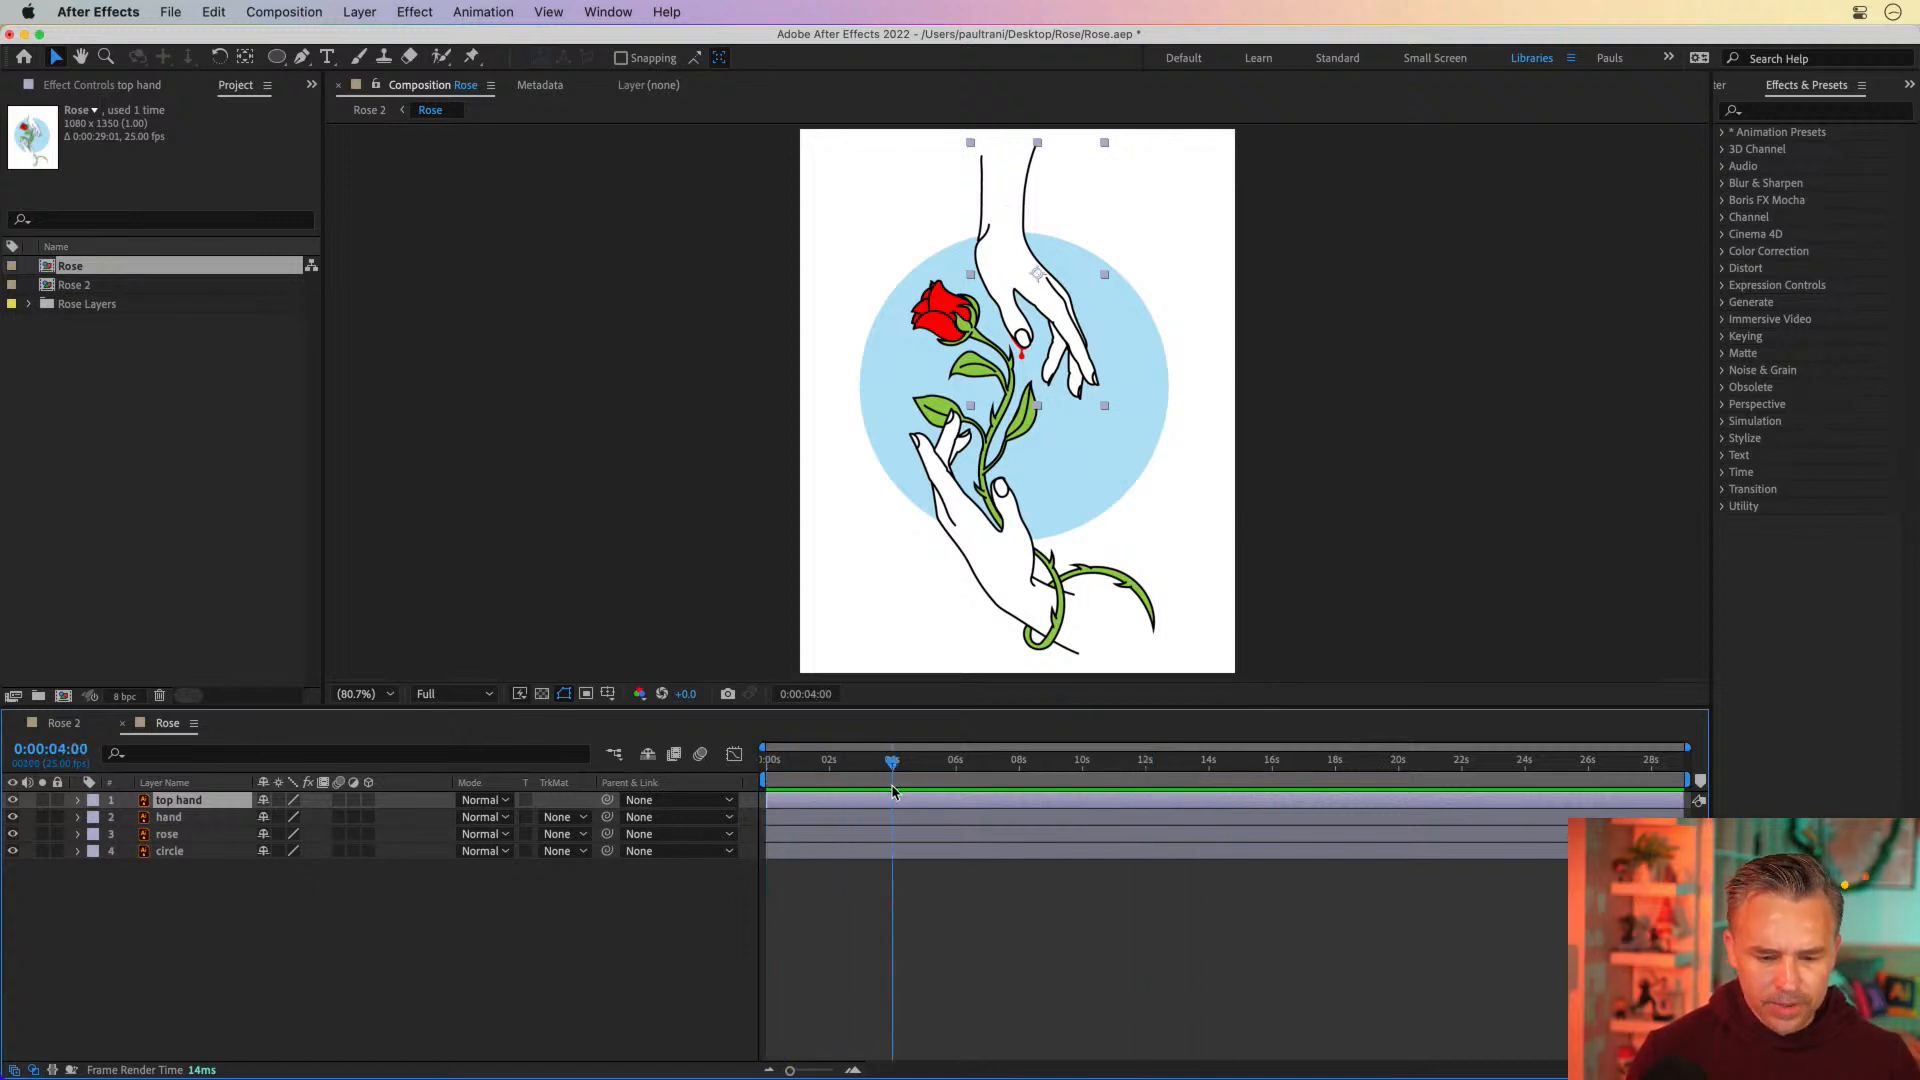
pyautogui.press('.')
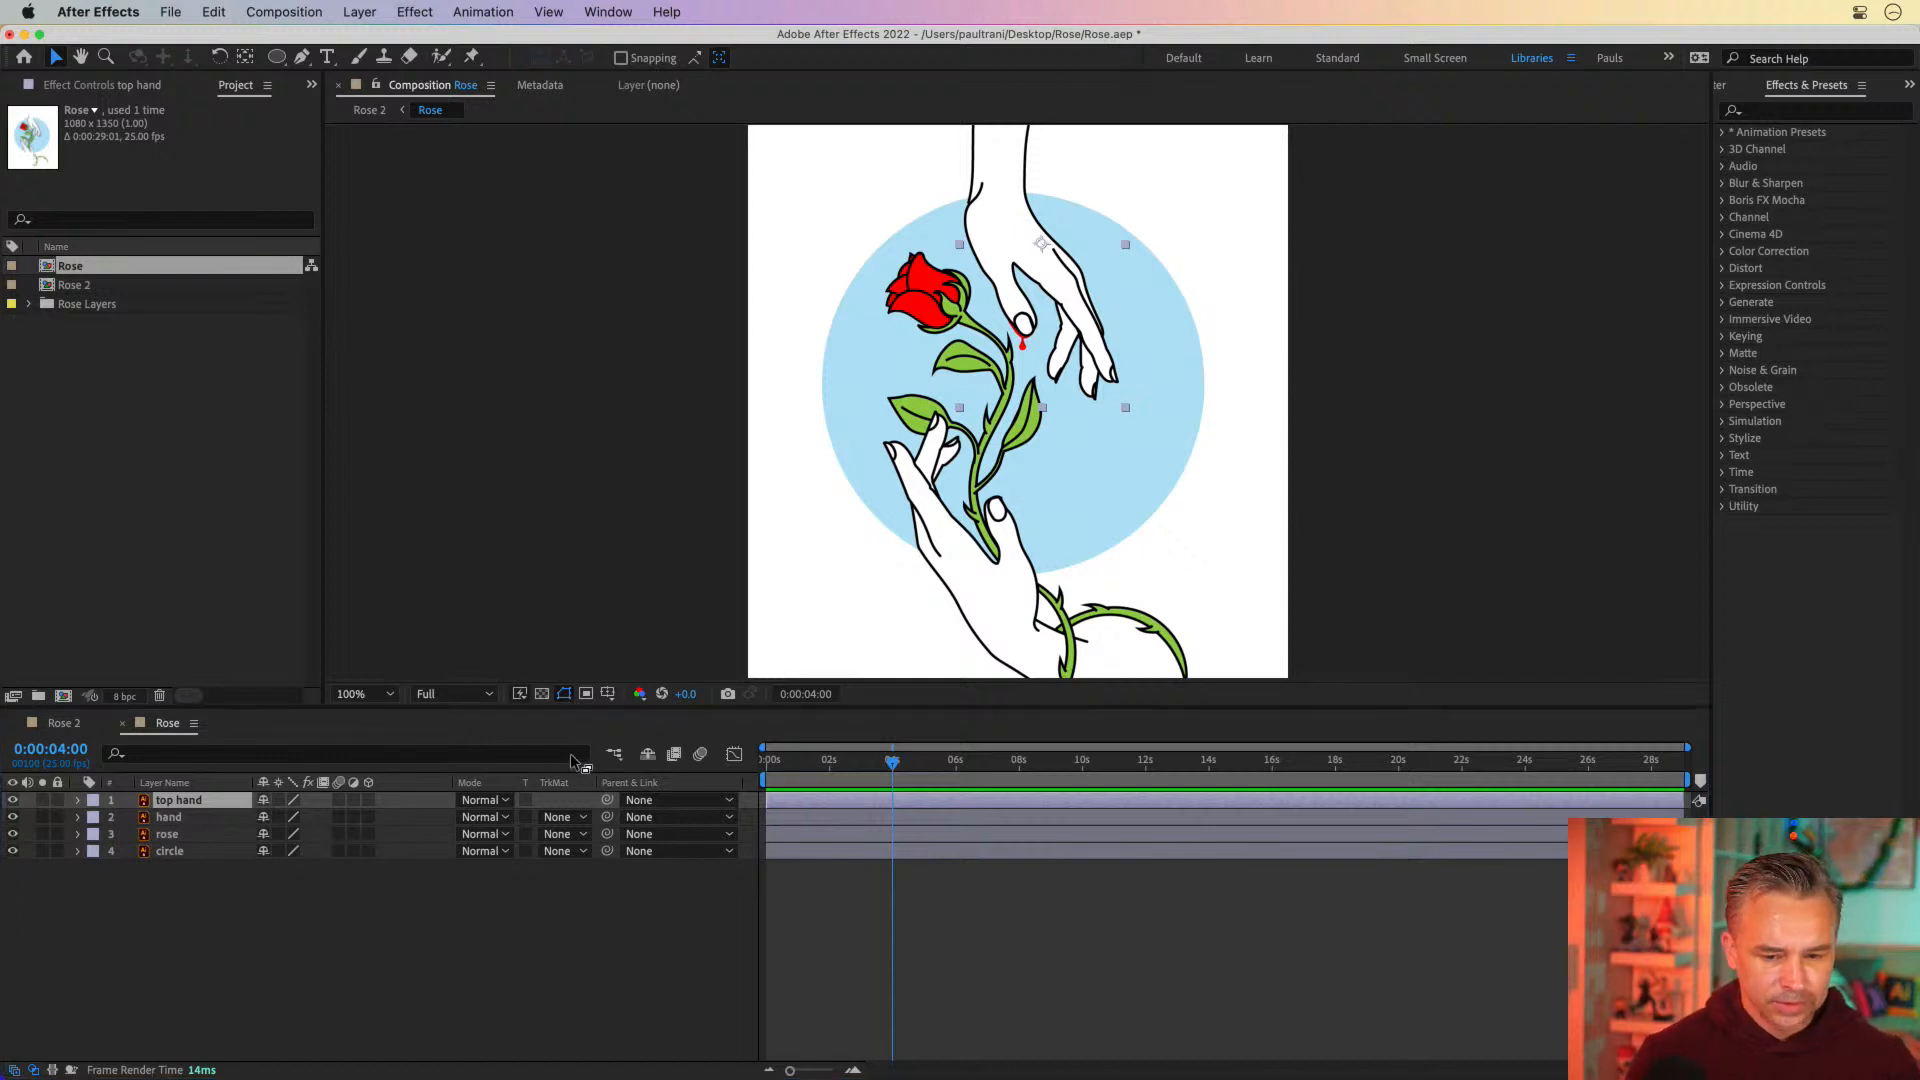
pyautogui.moveTo(576, 710); pyautogui.dragTo(575, 778)
pyautogui.click(78, 869)
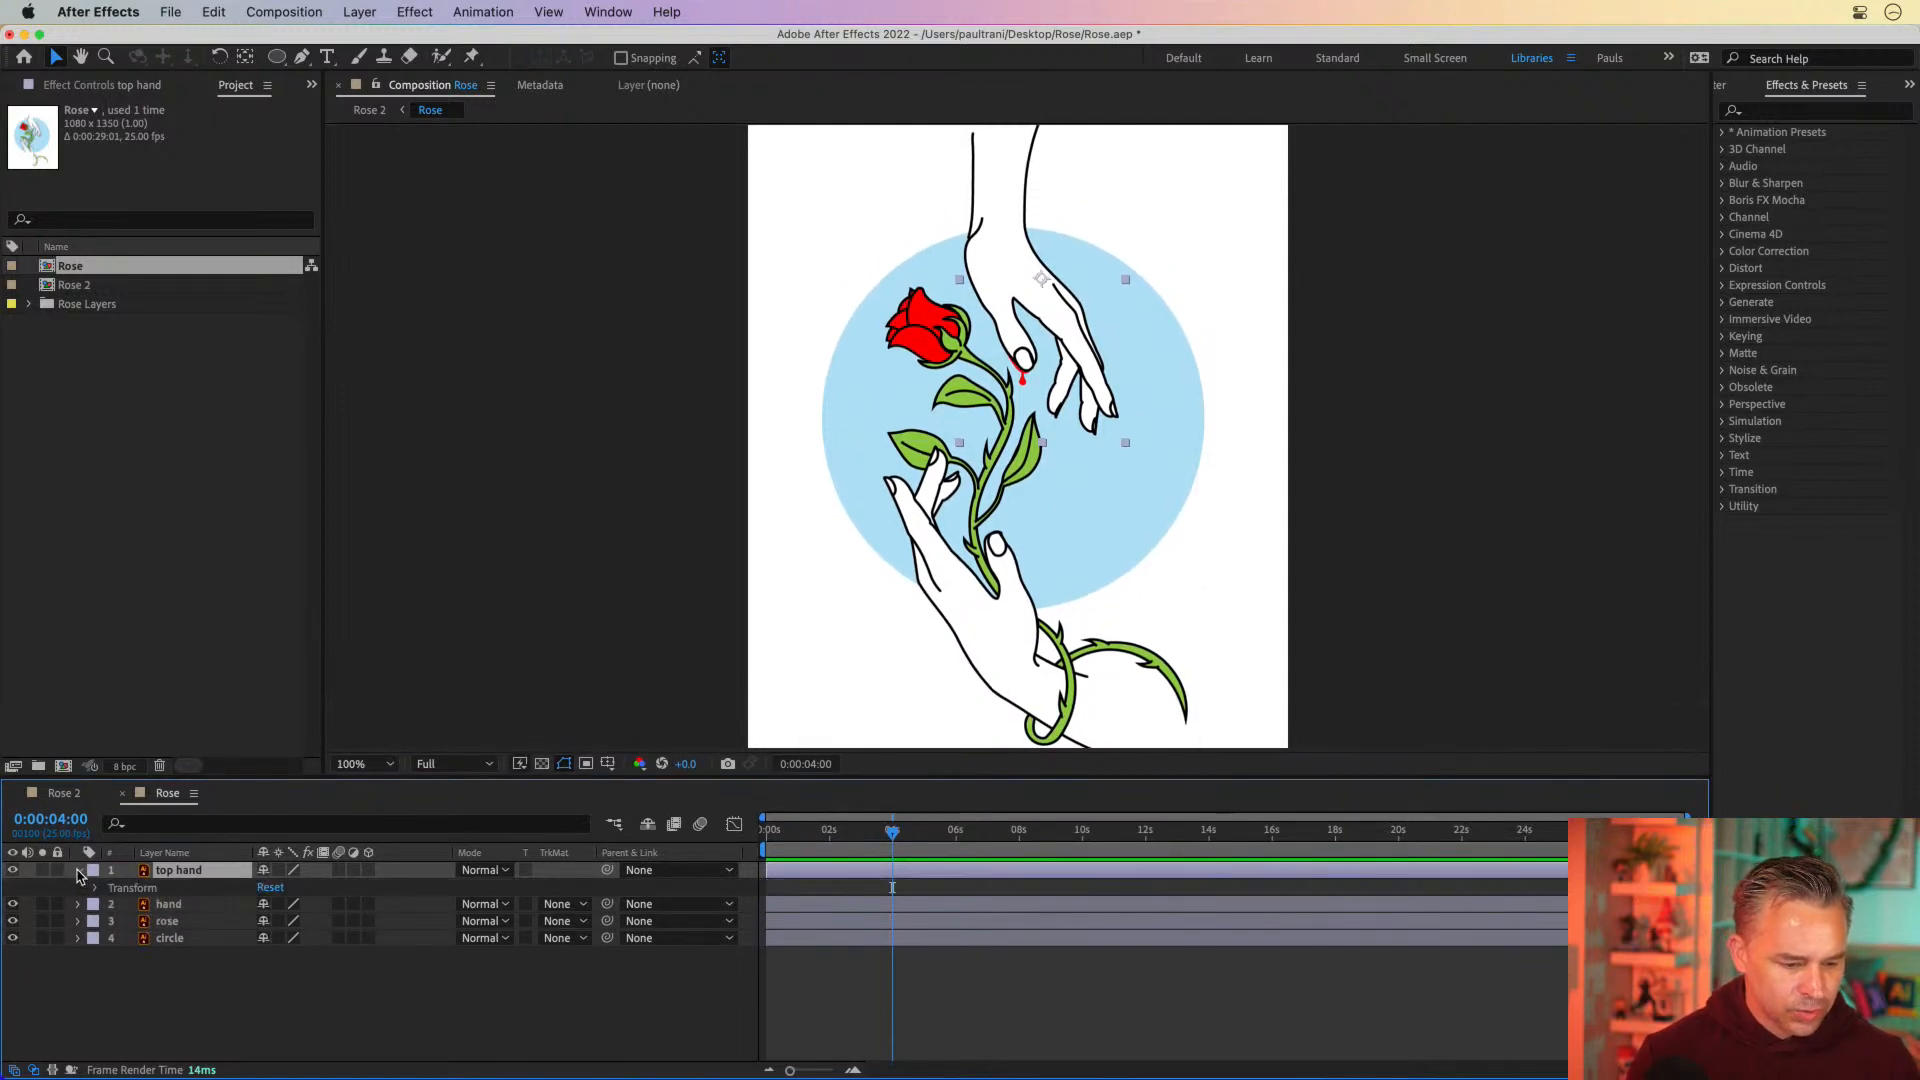
pyautogui.click(95, 889)
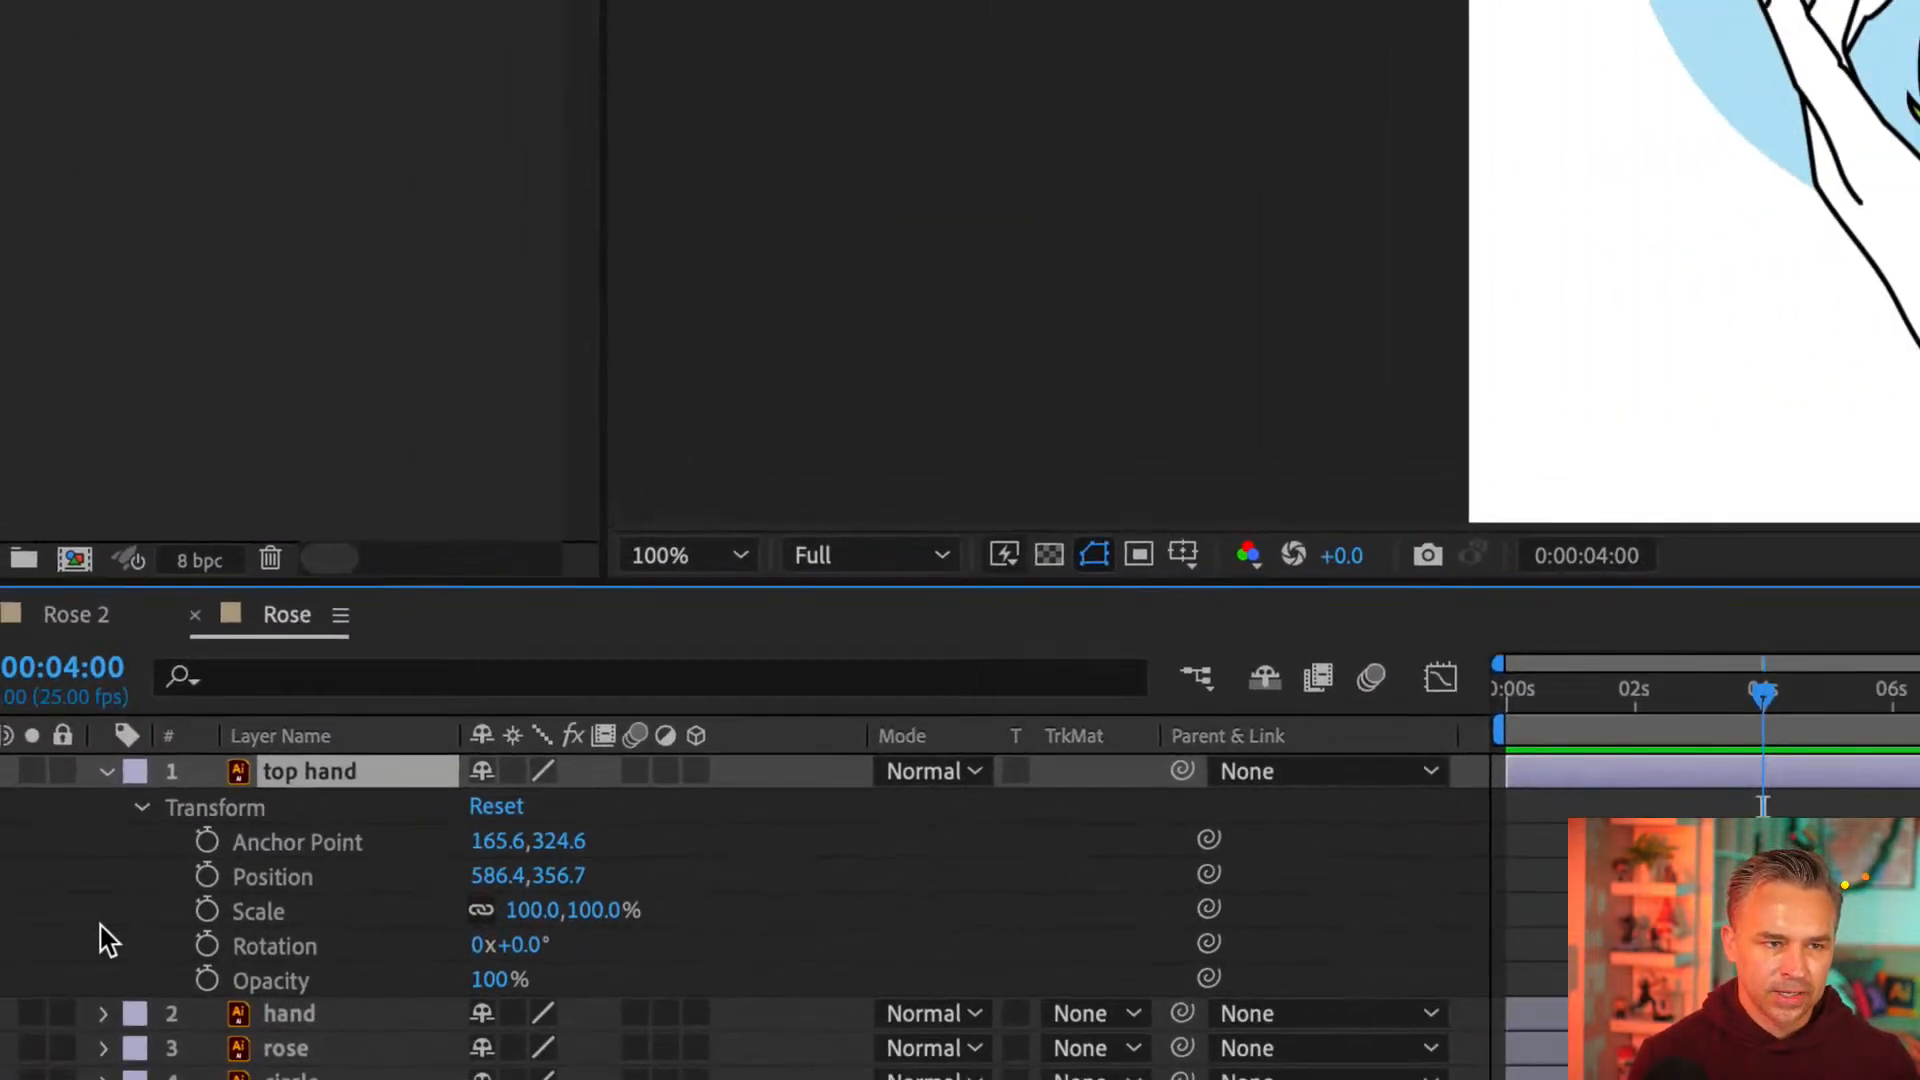
pyautogui.click(206, 875)
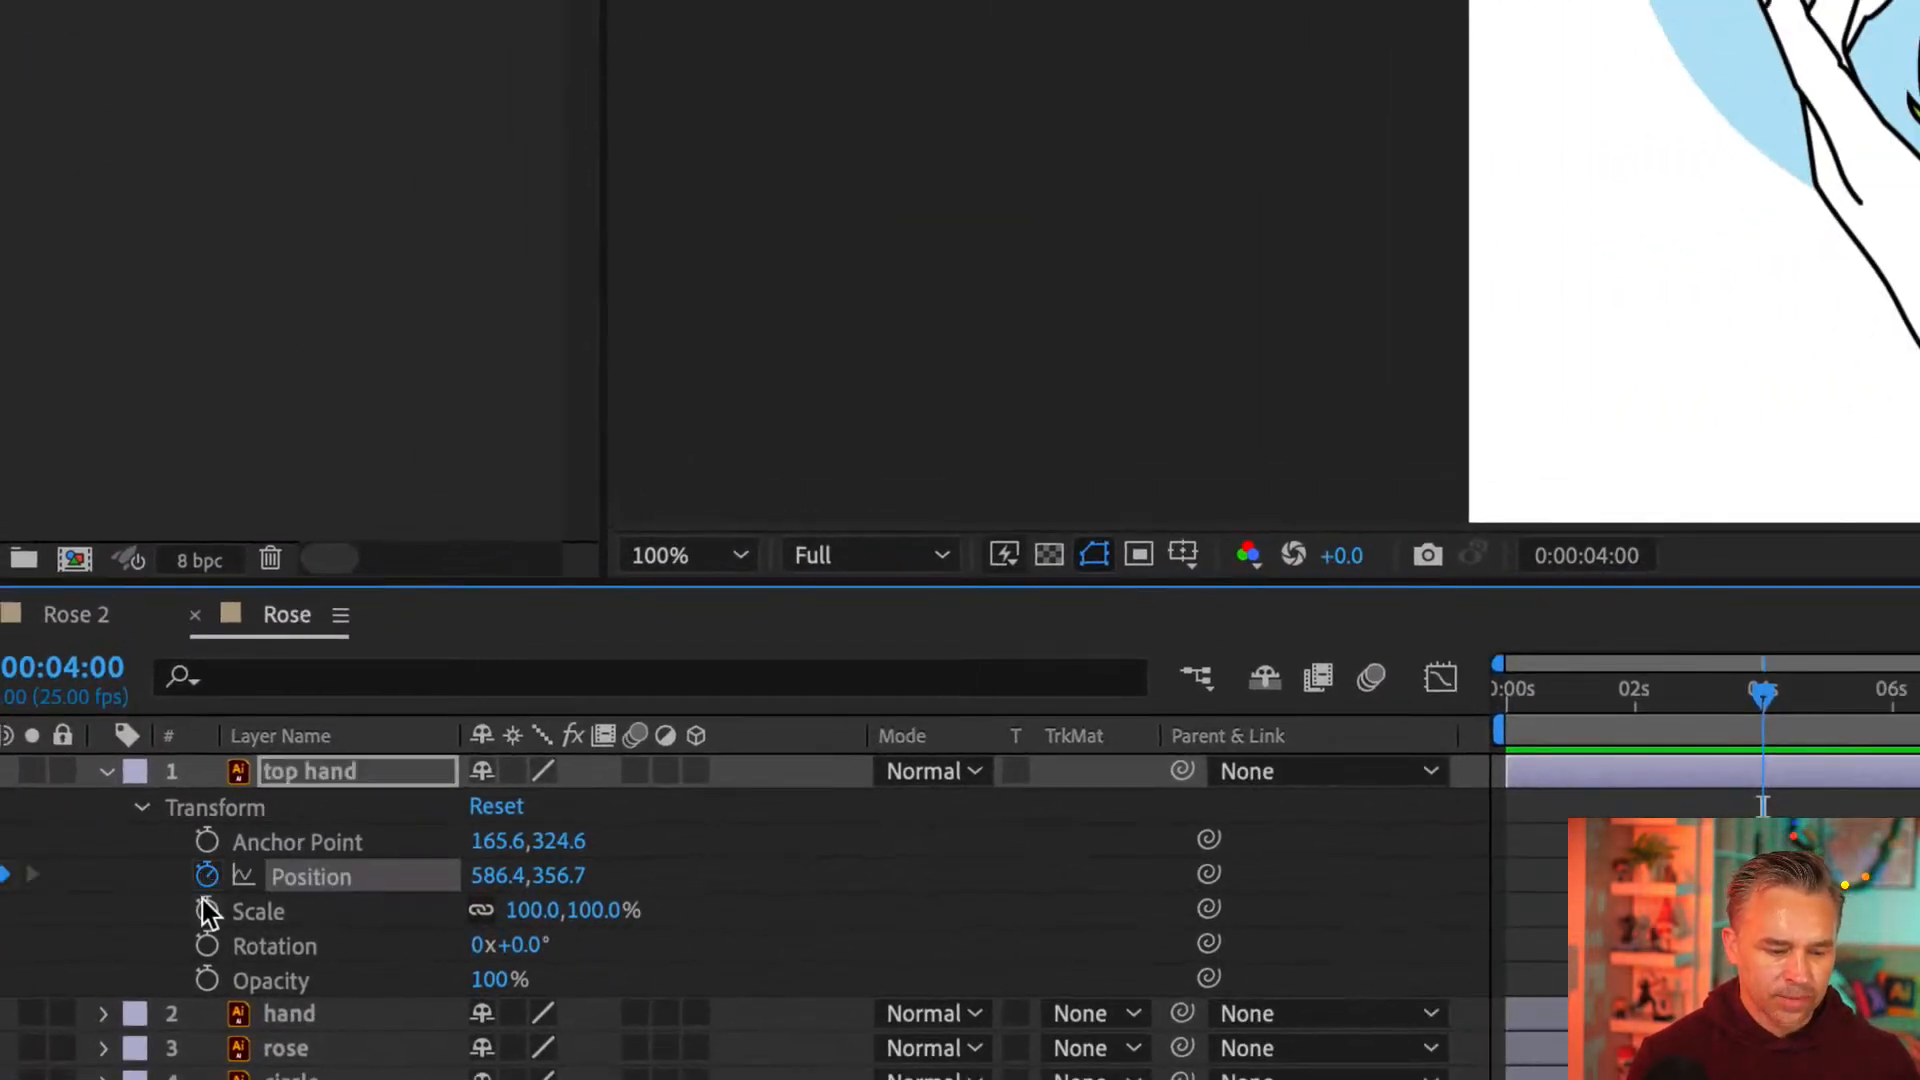
pyautogui.click(206, 910)
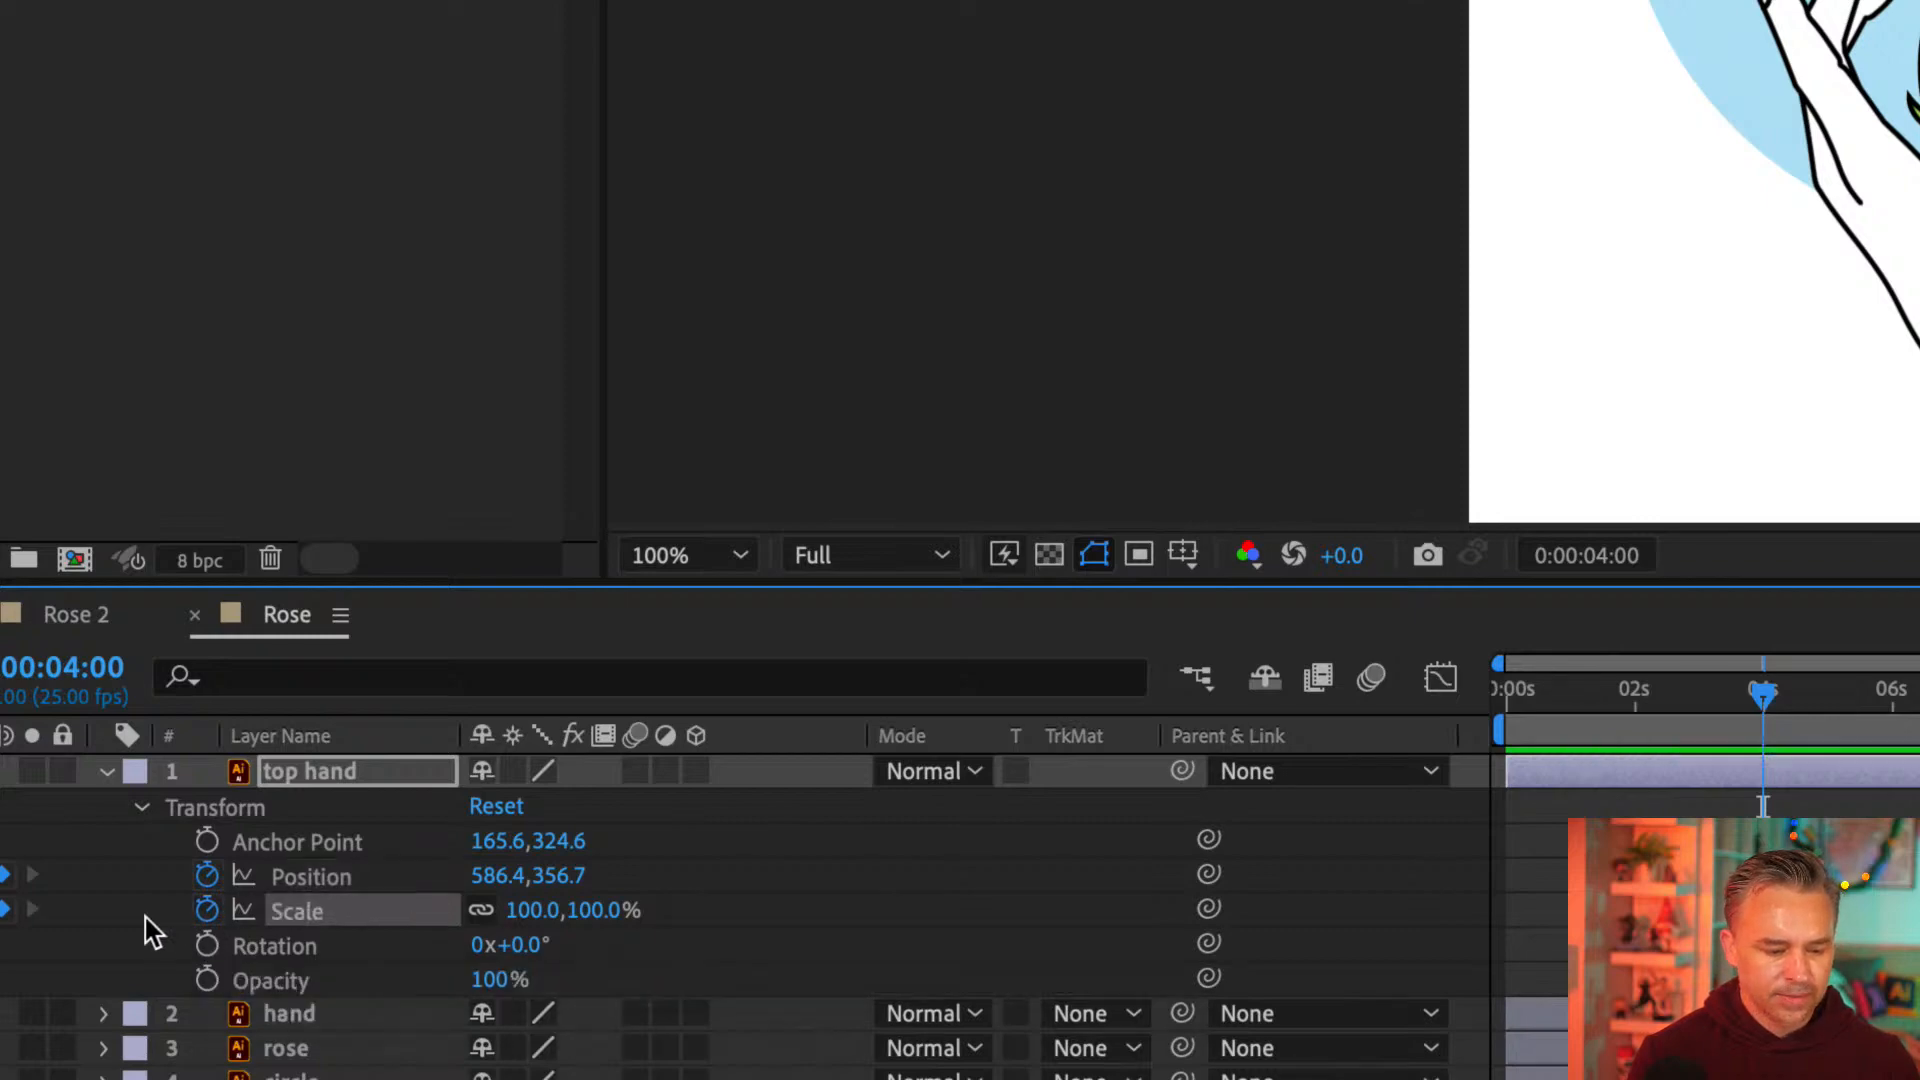
pyautogui.click(206, 944)
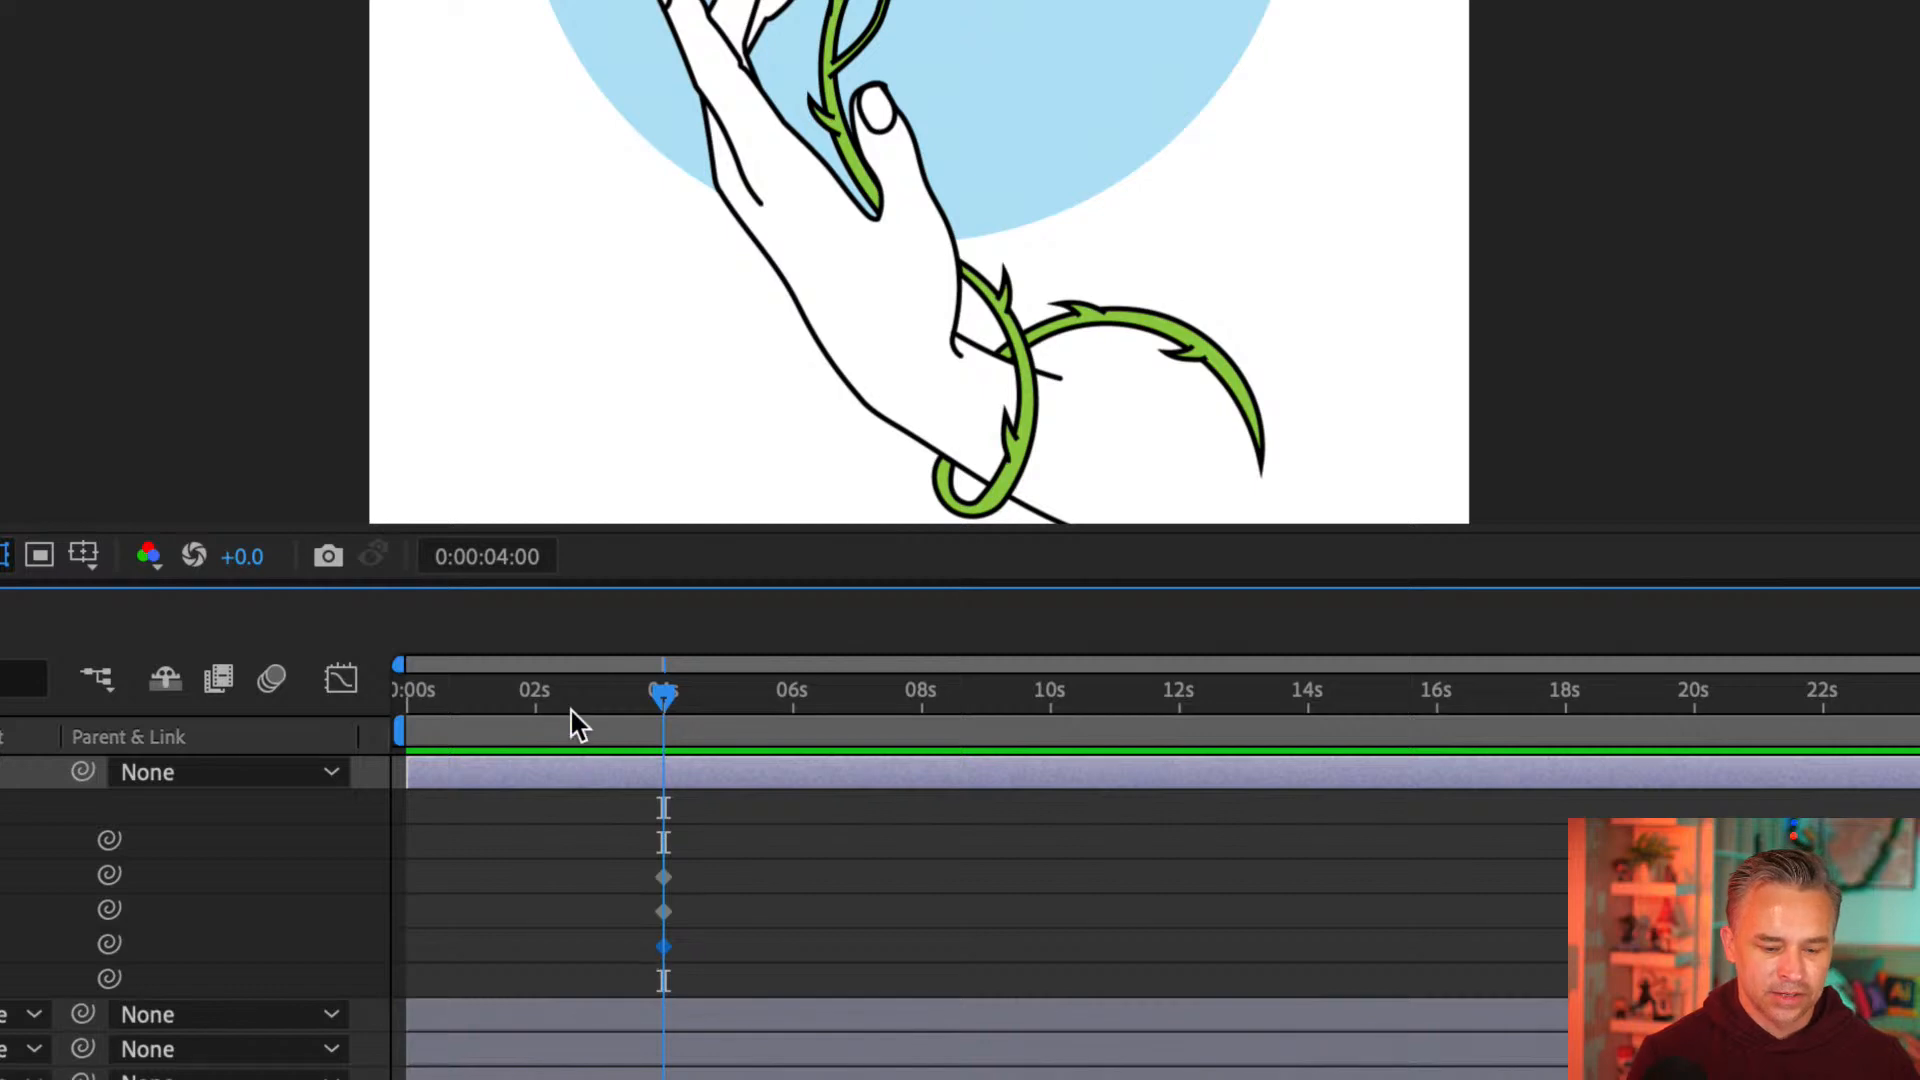
# At 0 seconds, move the top hand layer up to about 538.4, 32.7 and set its rotation to -25°
pyautogui.press('Home')
pyautogui.moveTo(506, 737); pyautogui.dragTo(663, 752)
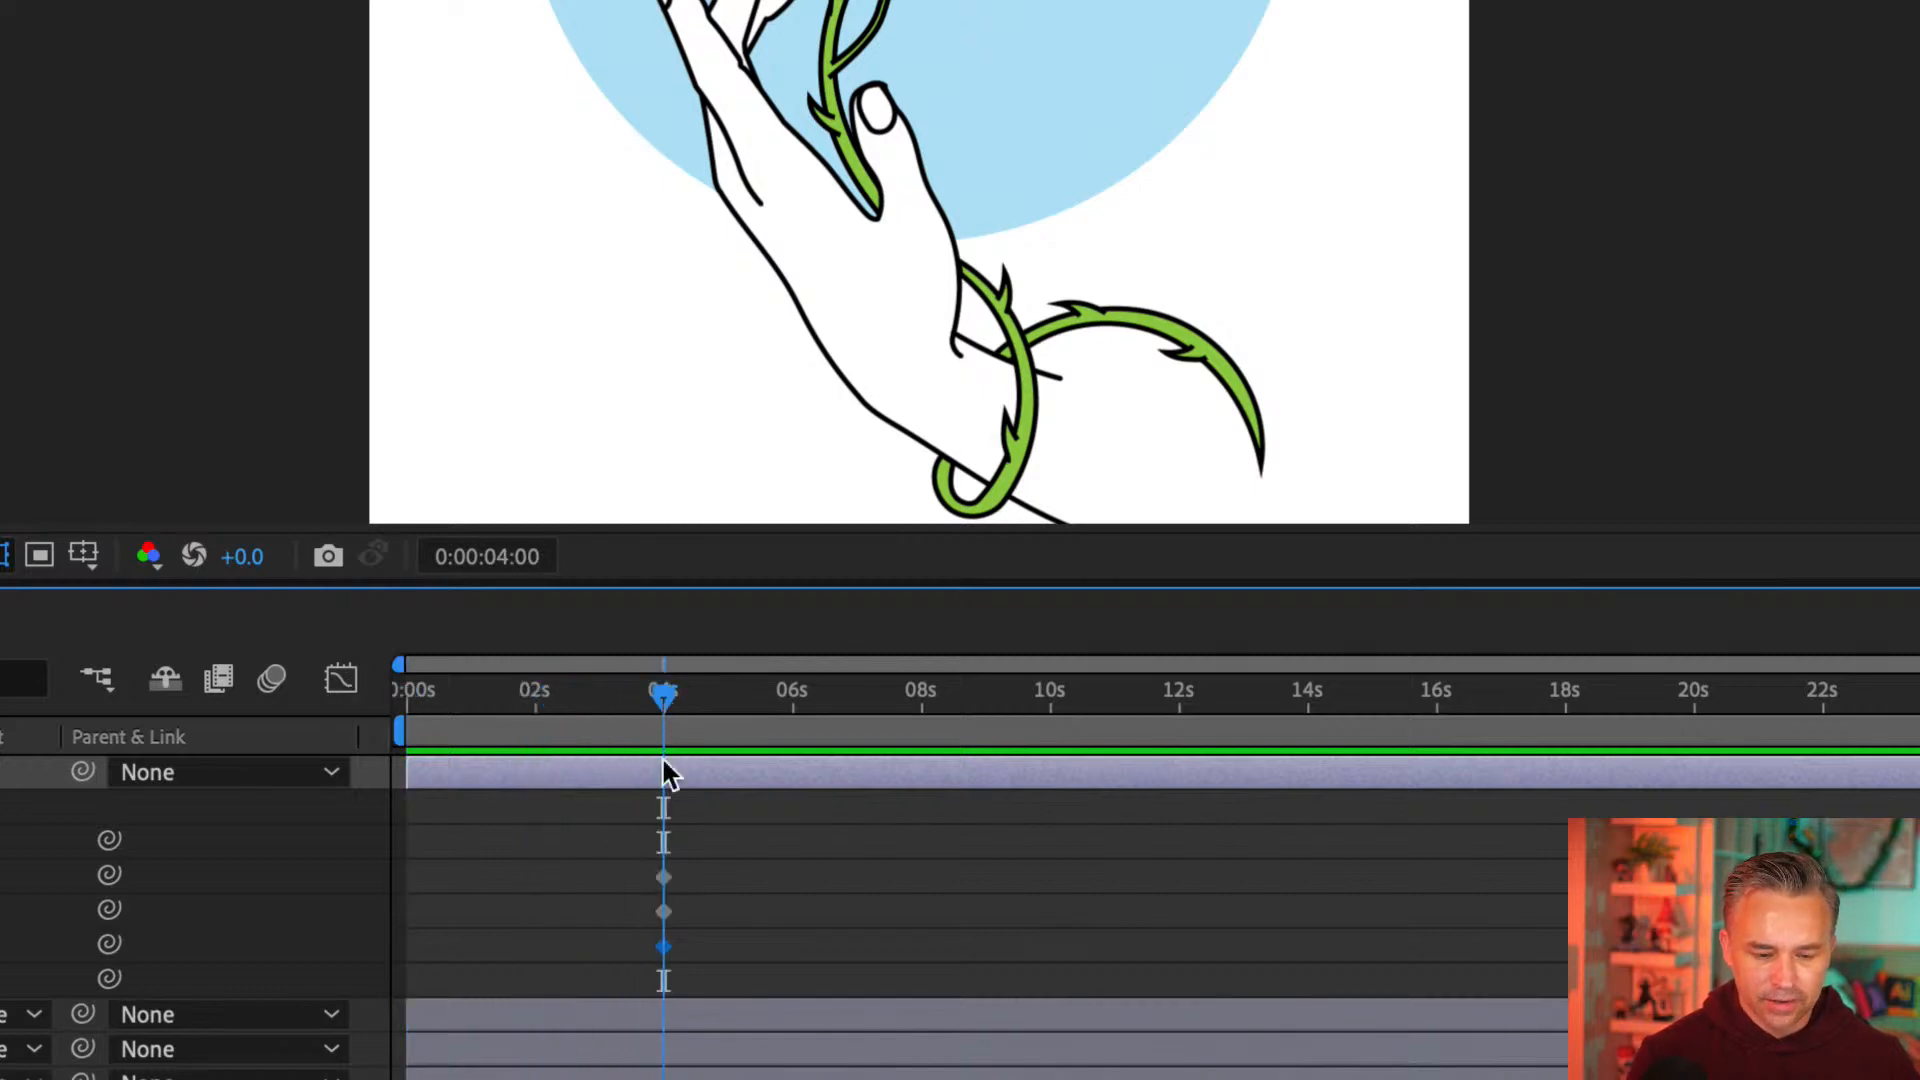
pyautogui.moveTo(664, 700); pyautogui.dragTo(343, 728)
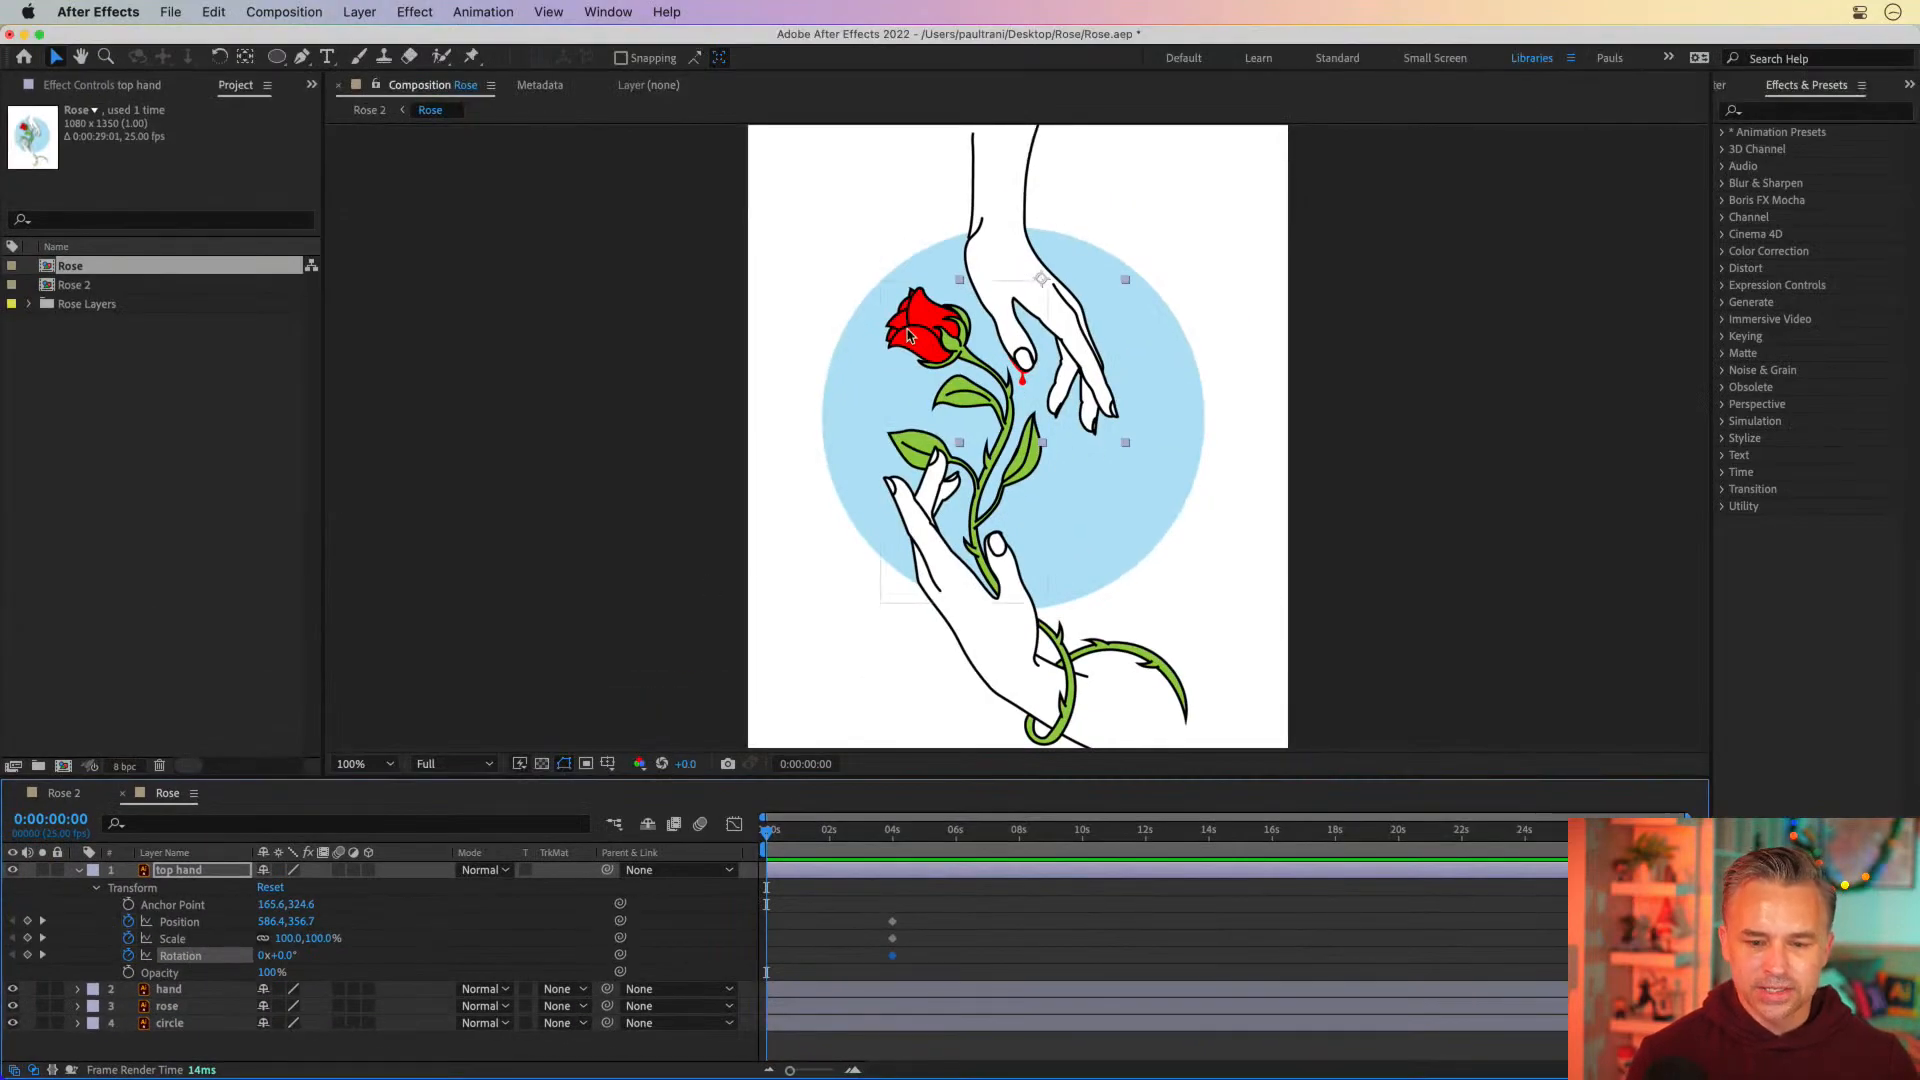
pyautogui.moveTo(1008, 281); pyautogui.dragTo(1011, 219)
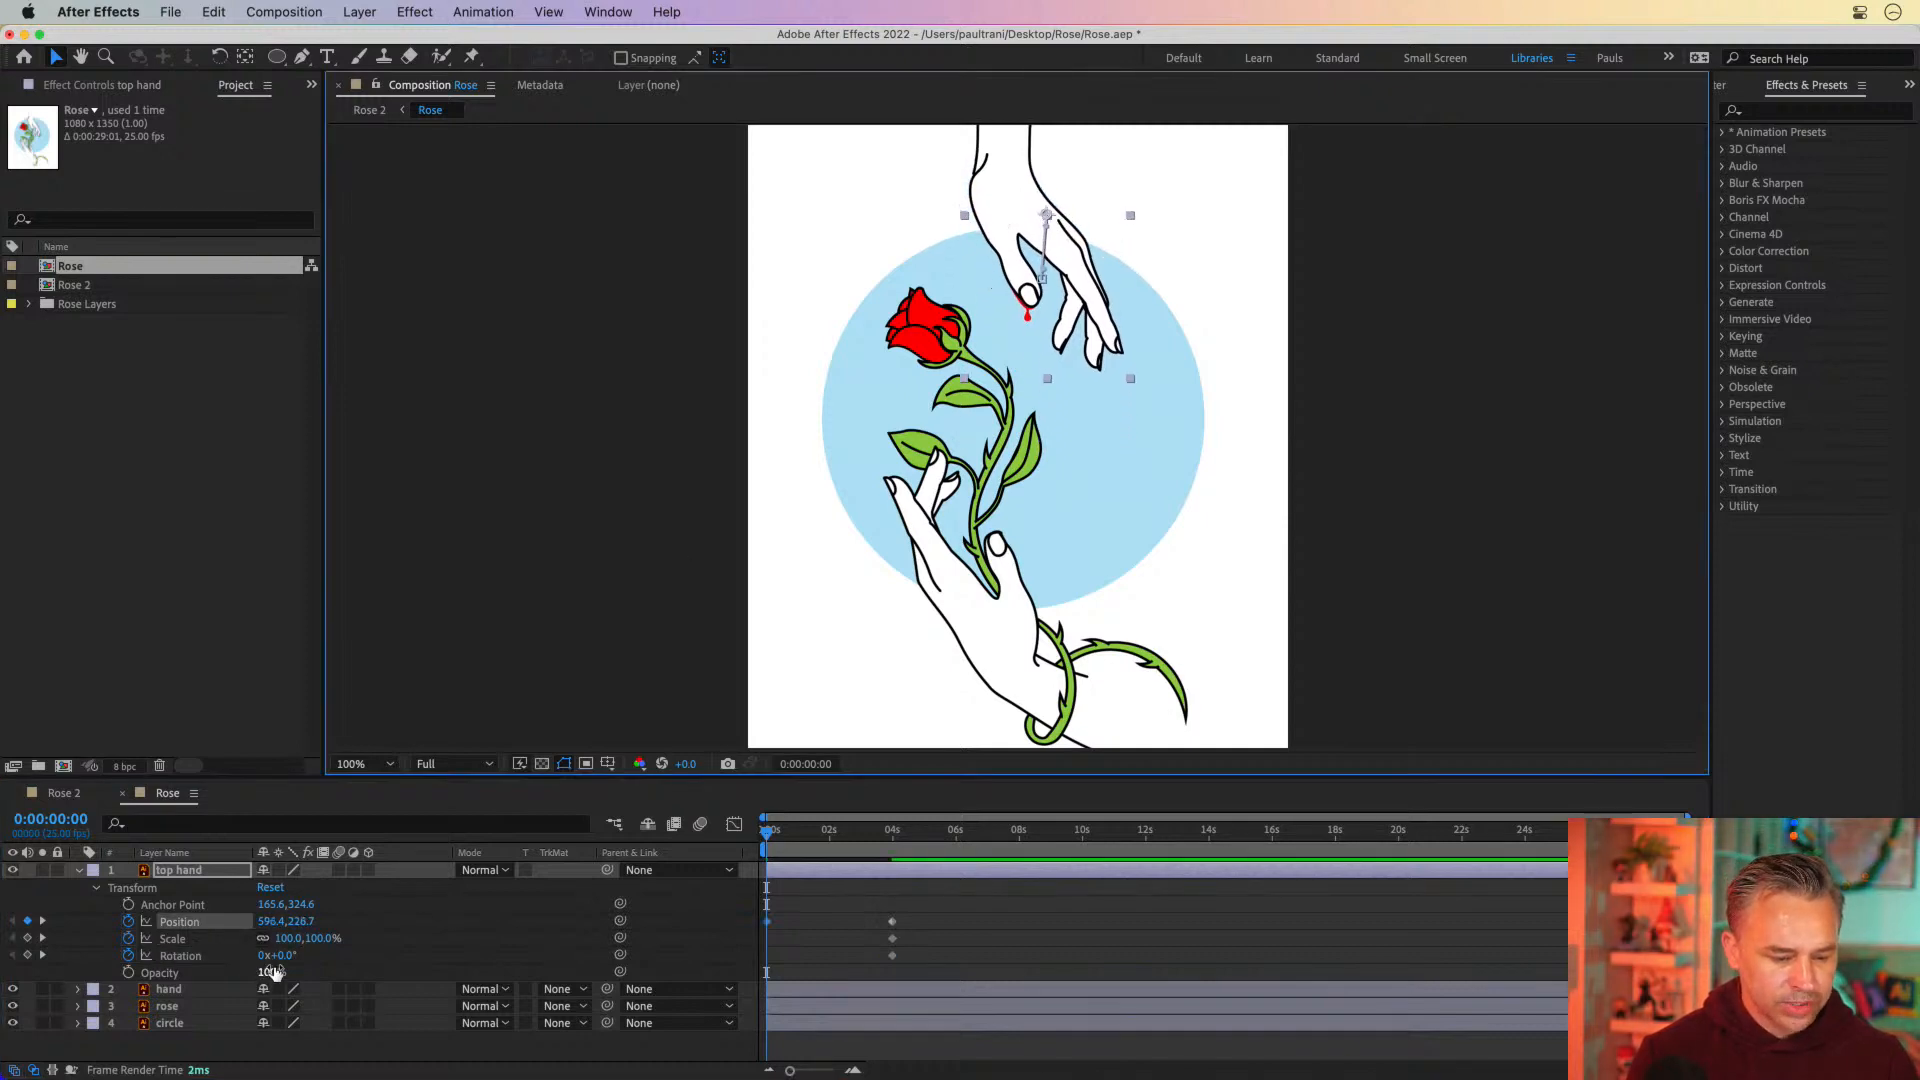
pyautogui.moveTo(282, 955); pyautogui.dragTo(257, 955)
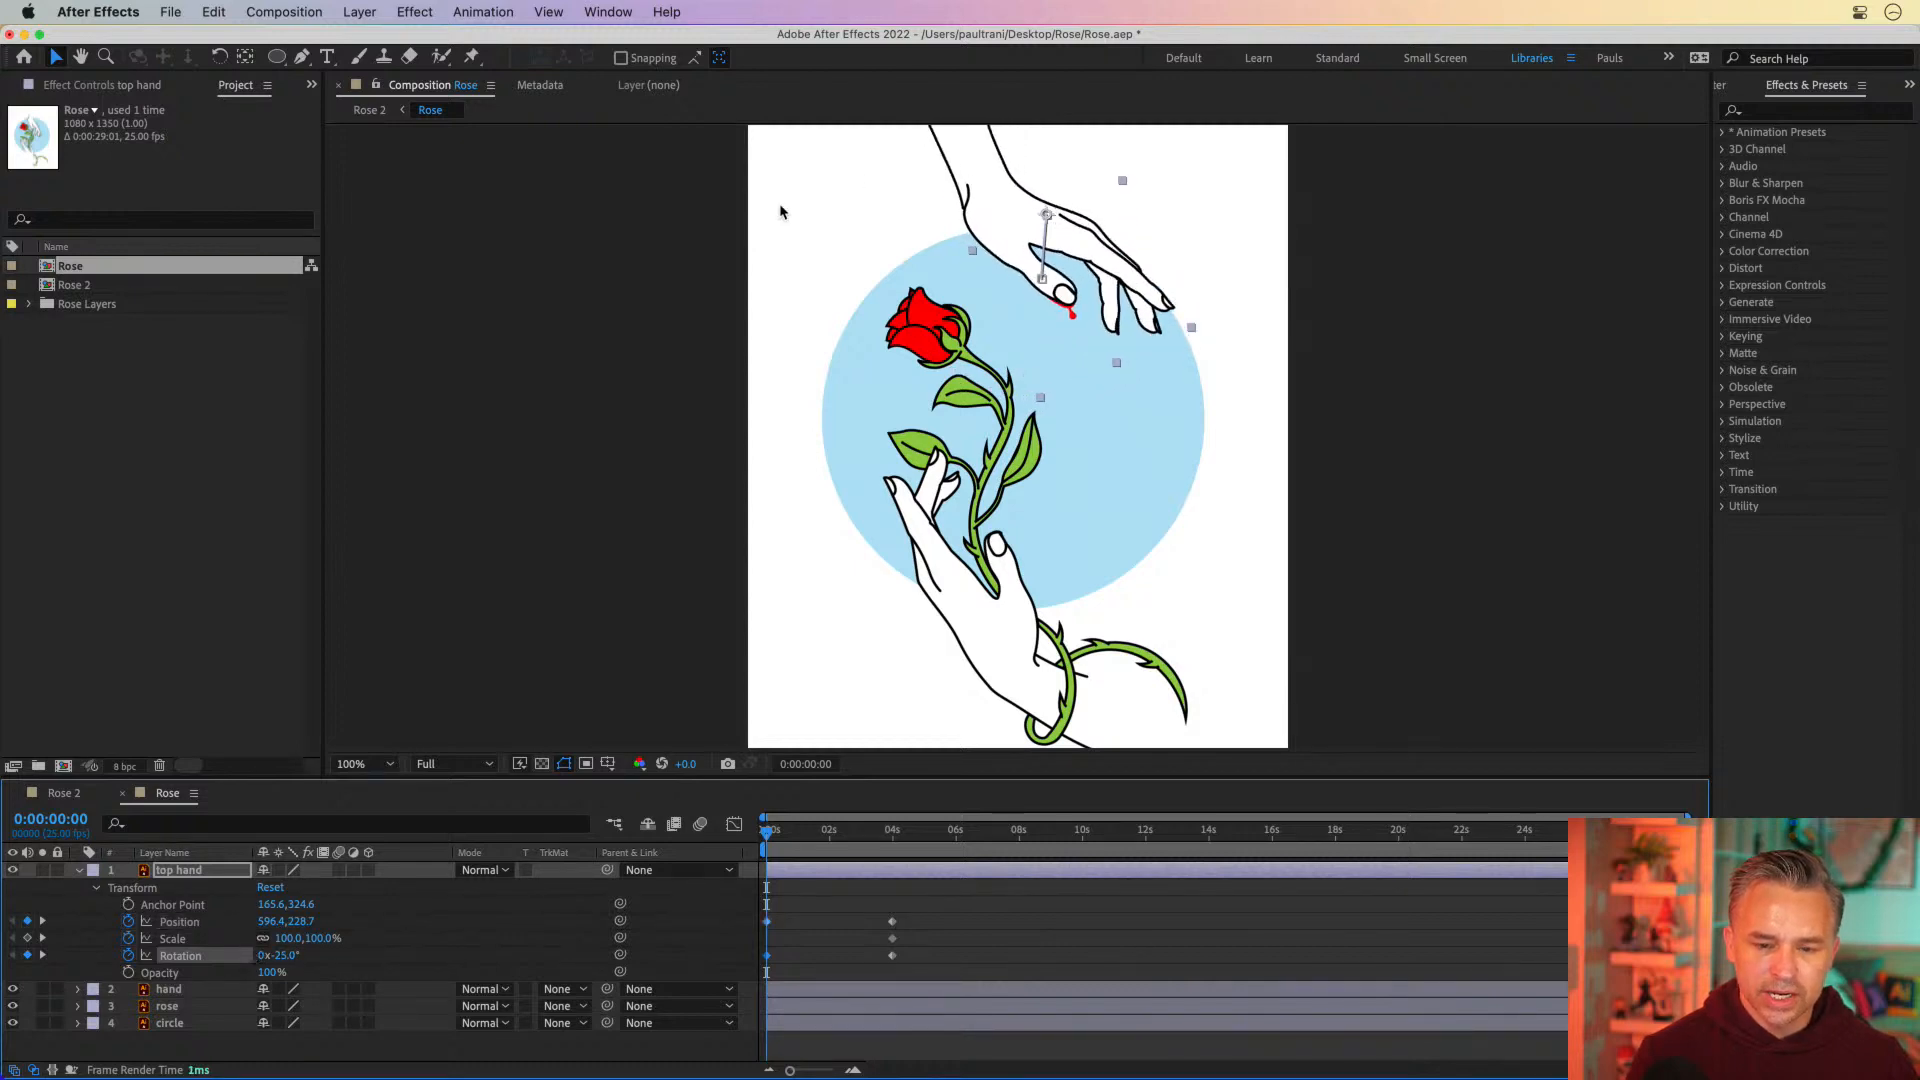
pyautogui.moveTo(978, 222); pyautogui.dragTo(955, 135)
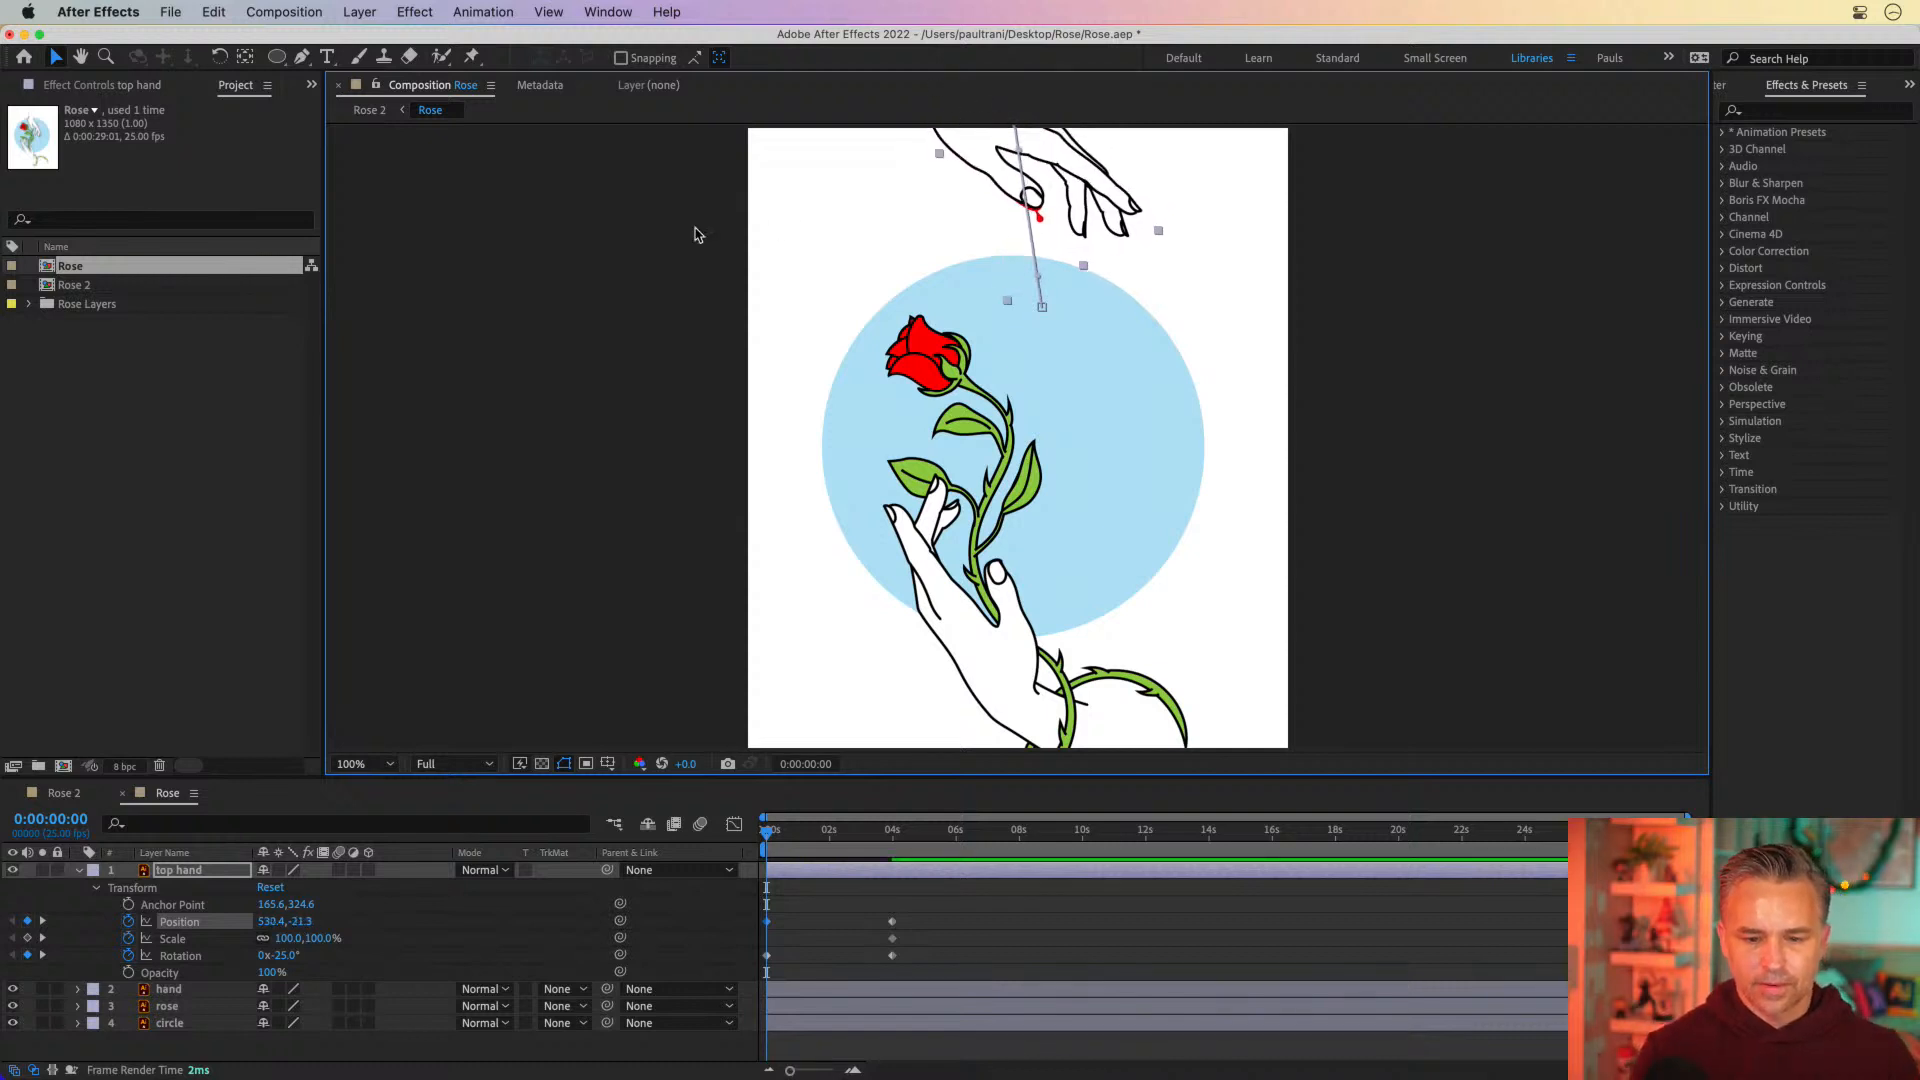
pyautogui.press('h')
pyautogui.moveTo(699, 236); pyautogui.dragTo(710, 181)
pyautogui.press('v')
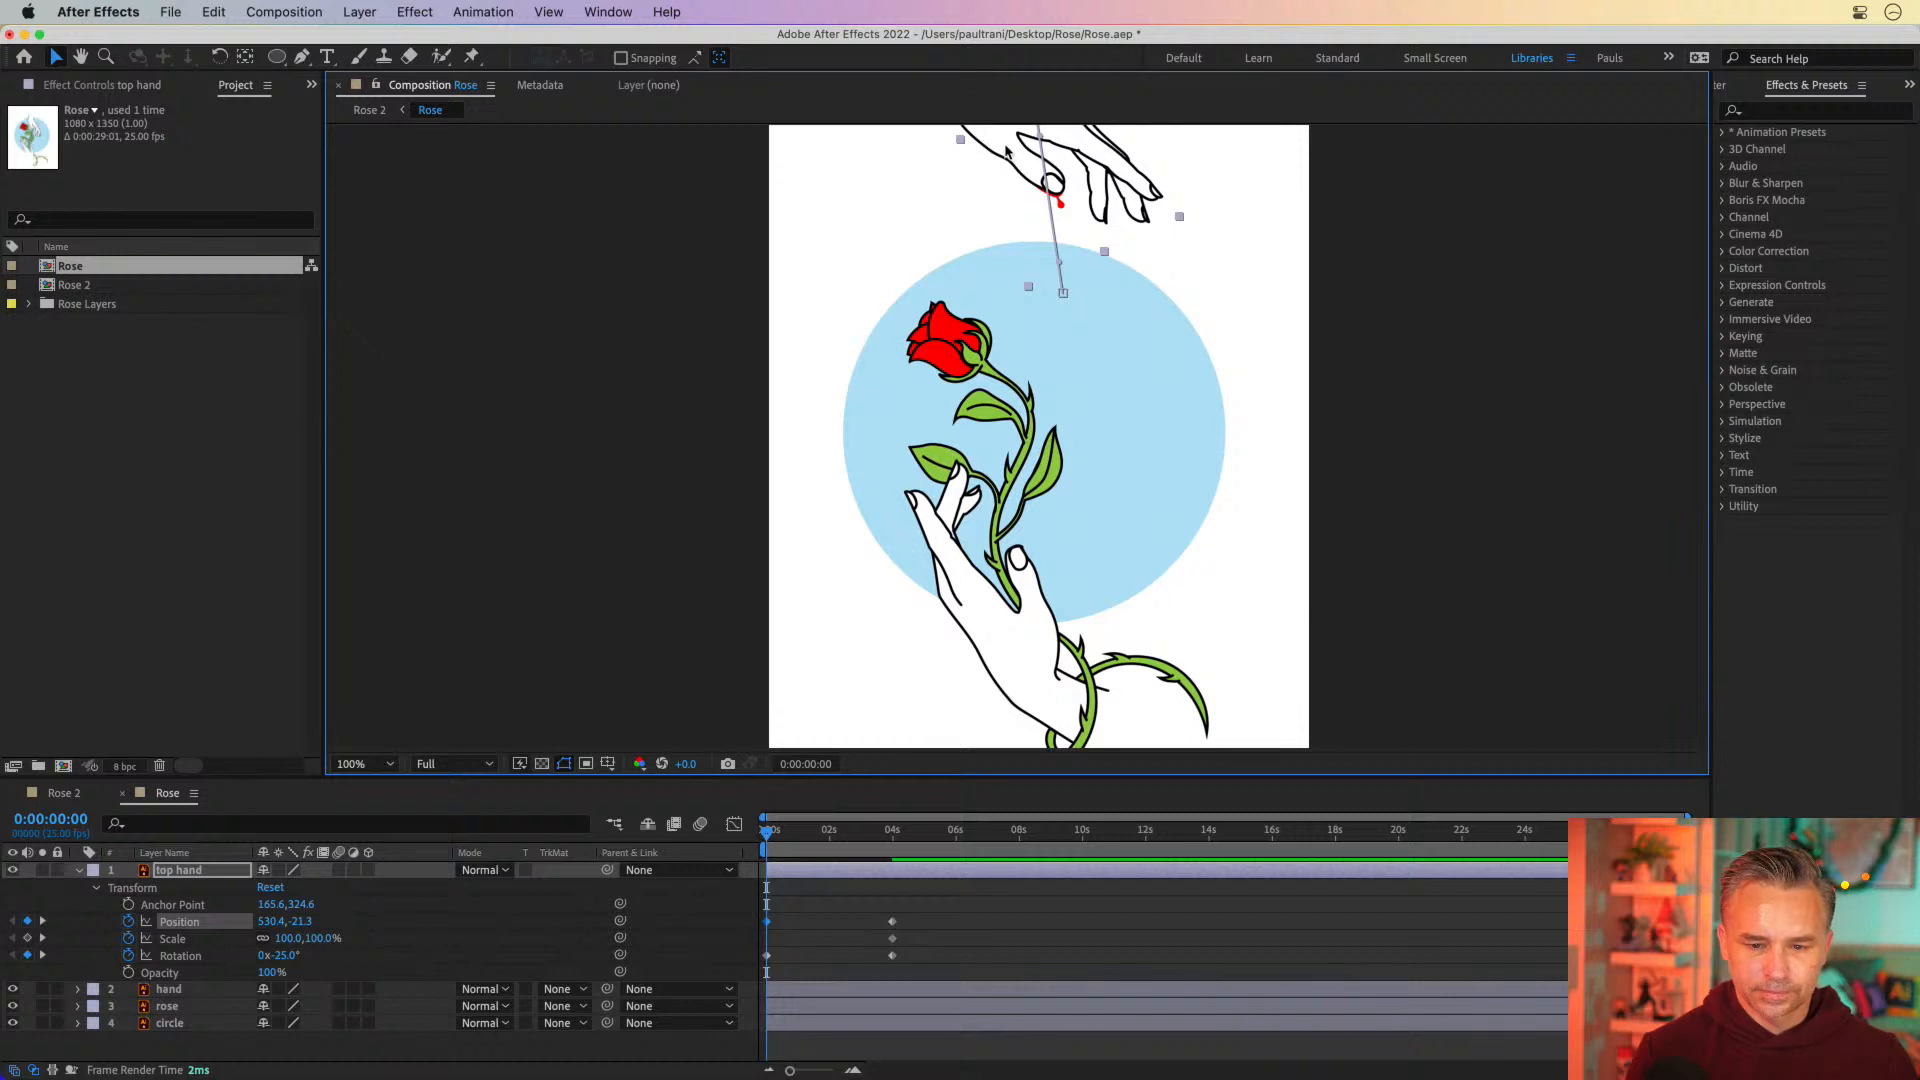
pyautogui.moveTo(1007, 150); pyautogui.dragTo(1011, 177)
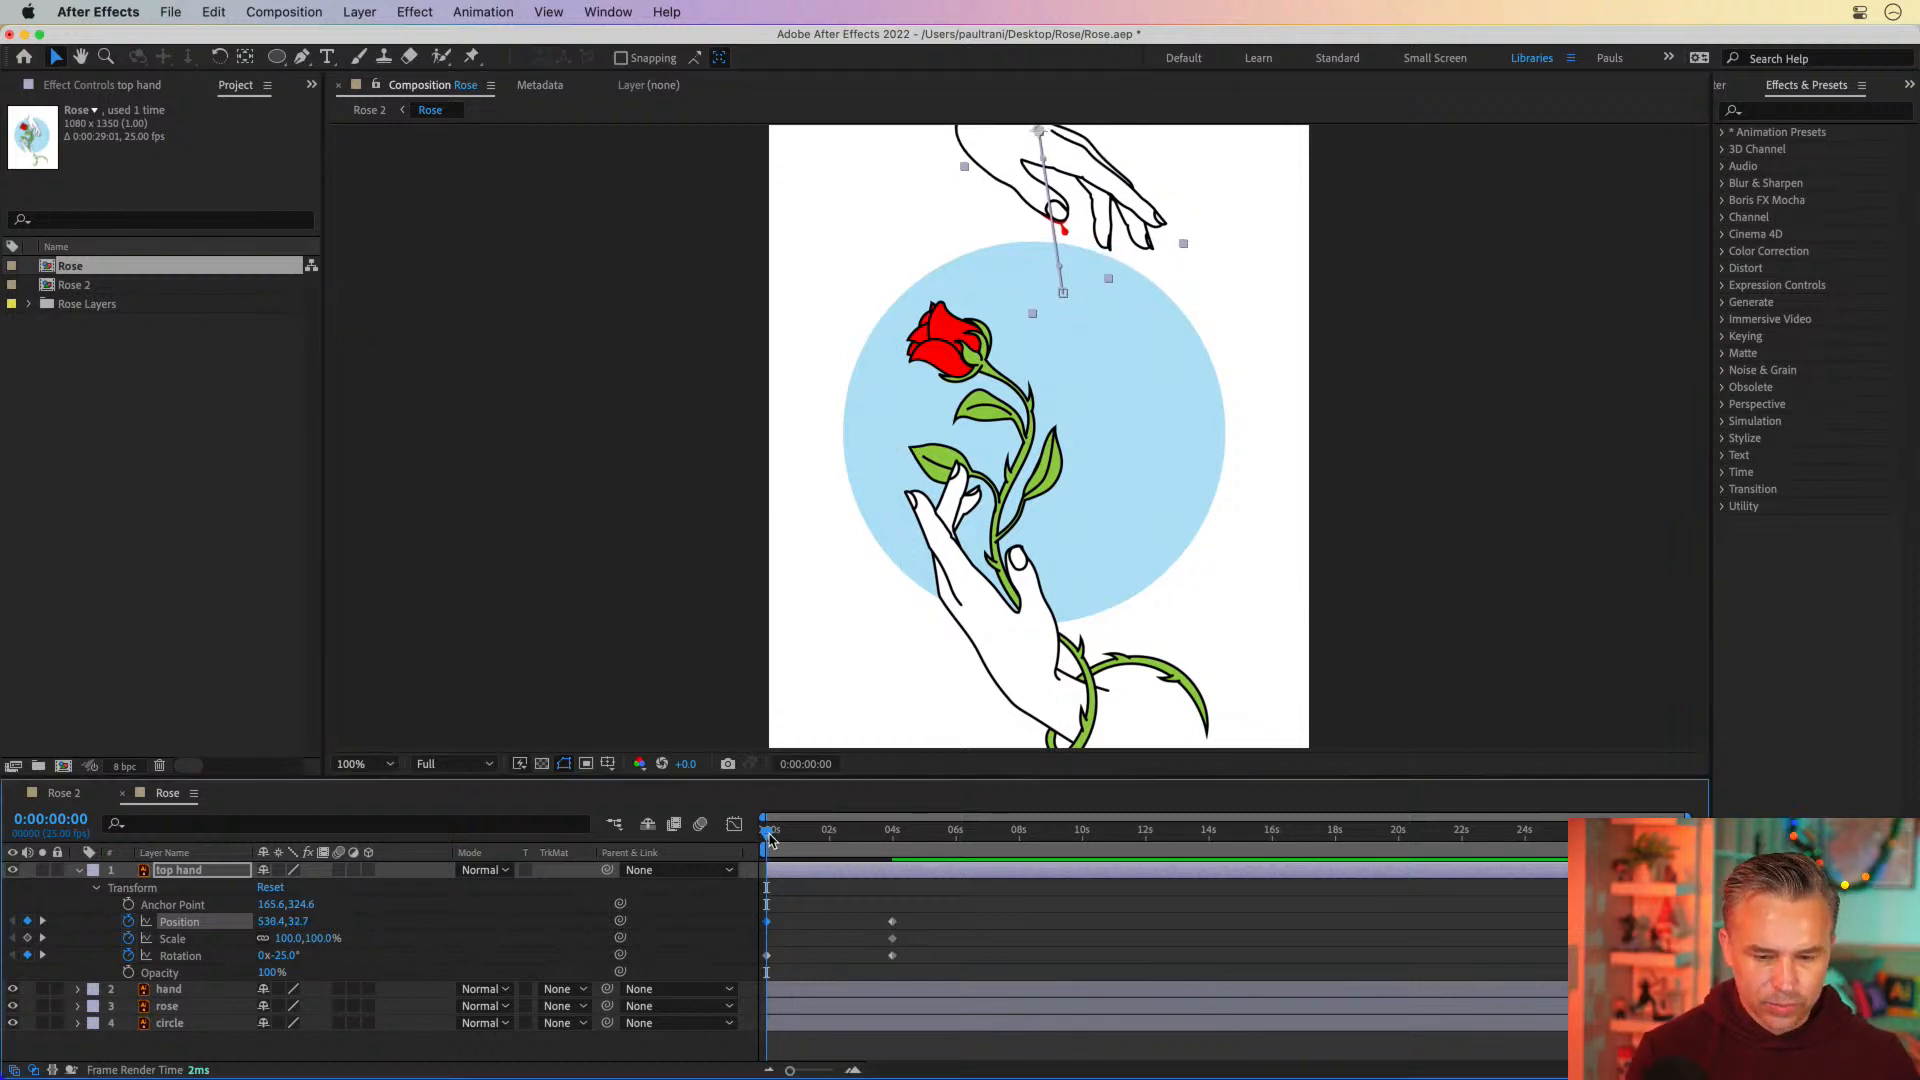
# Apply Easy Ease Out to the top hand layer's Position, Scale and Rotation keyframes at 4 seconds
pyautogui.moveTo(770, 840); pyautogui.dragTo(893, 838)
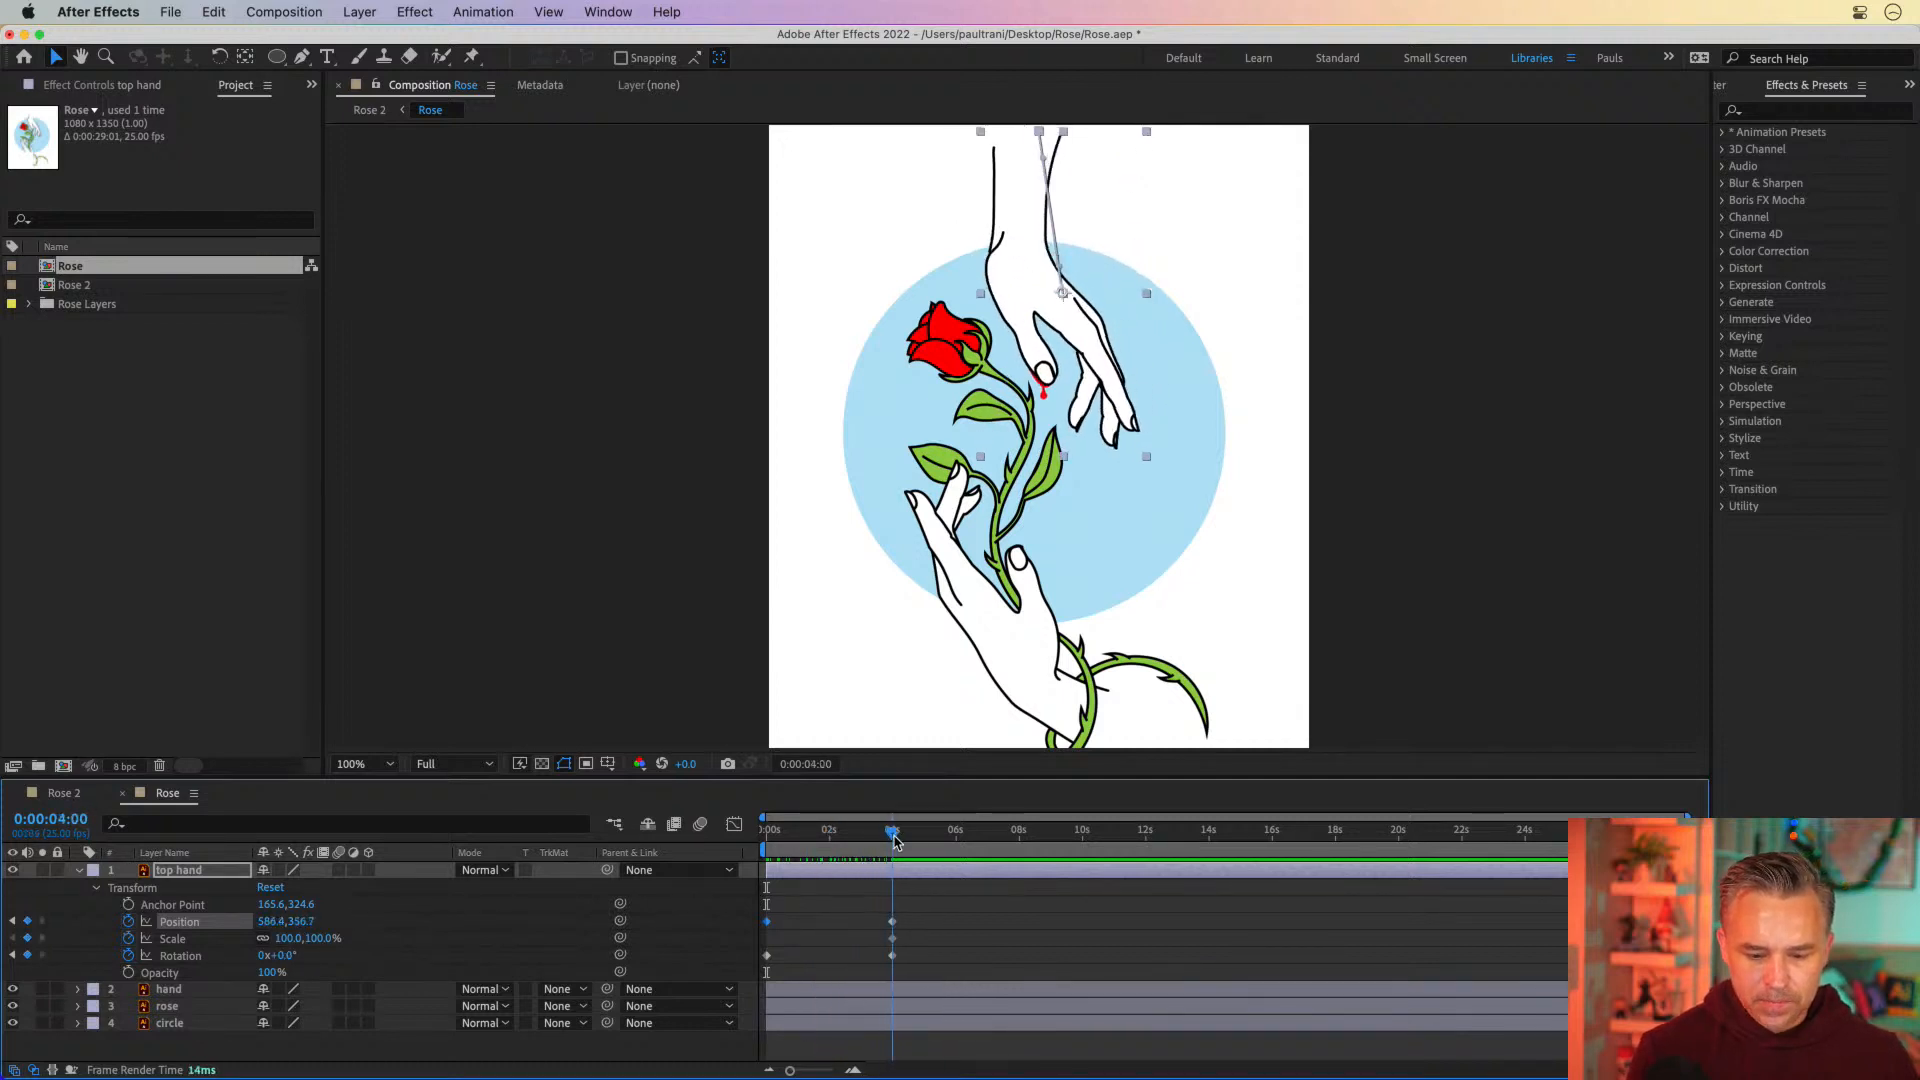
pyautogui.click(858, 927)
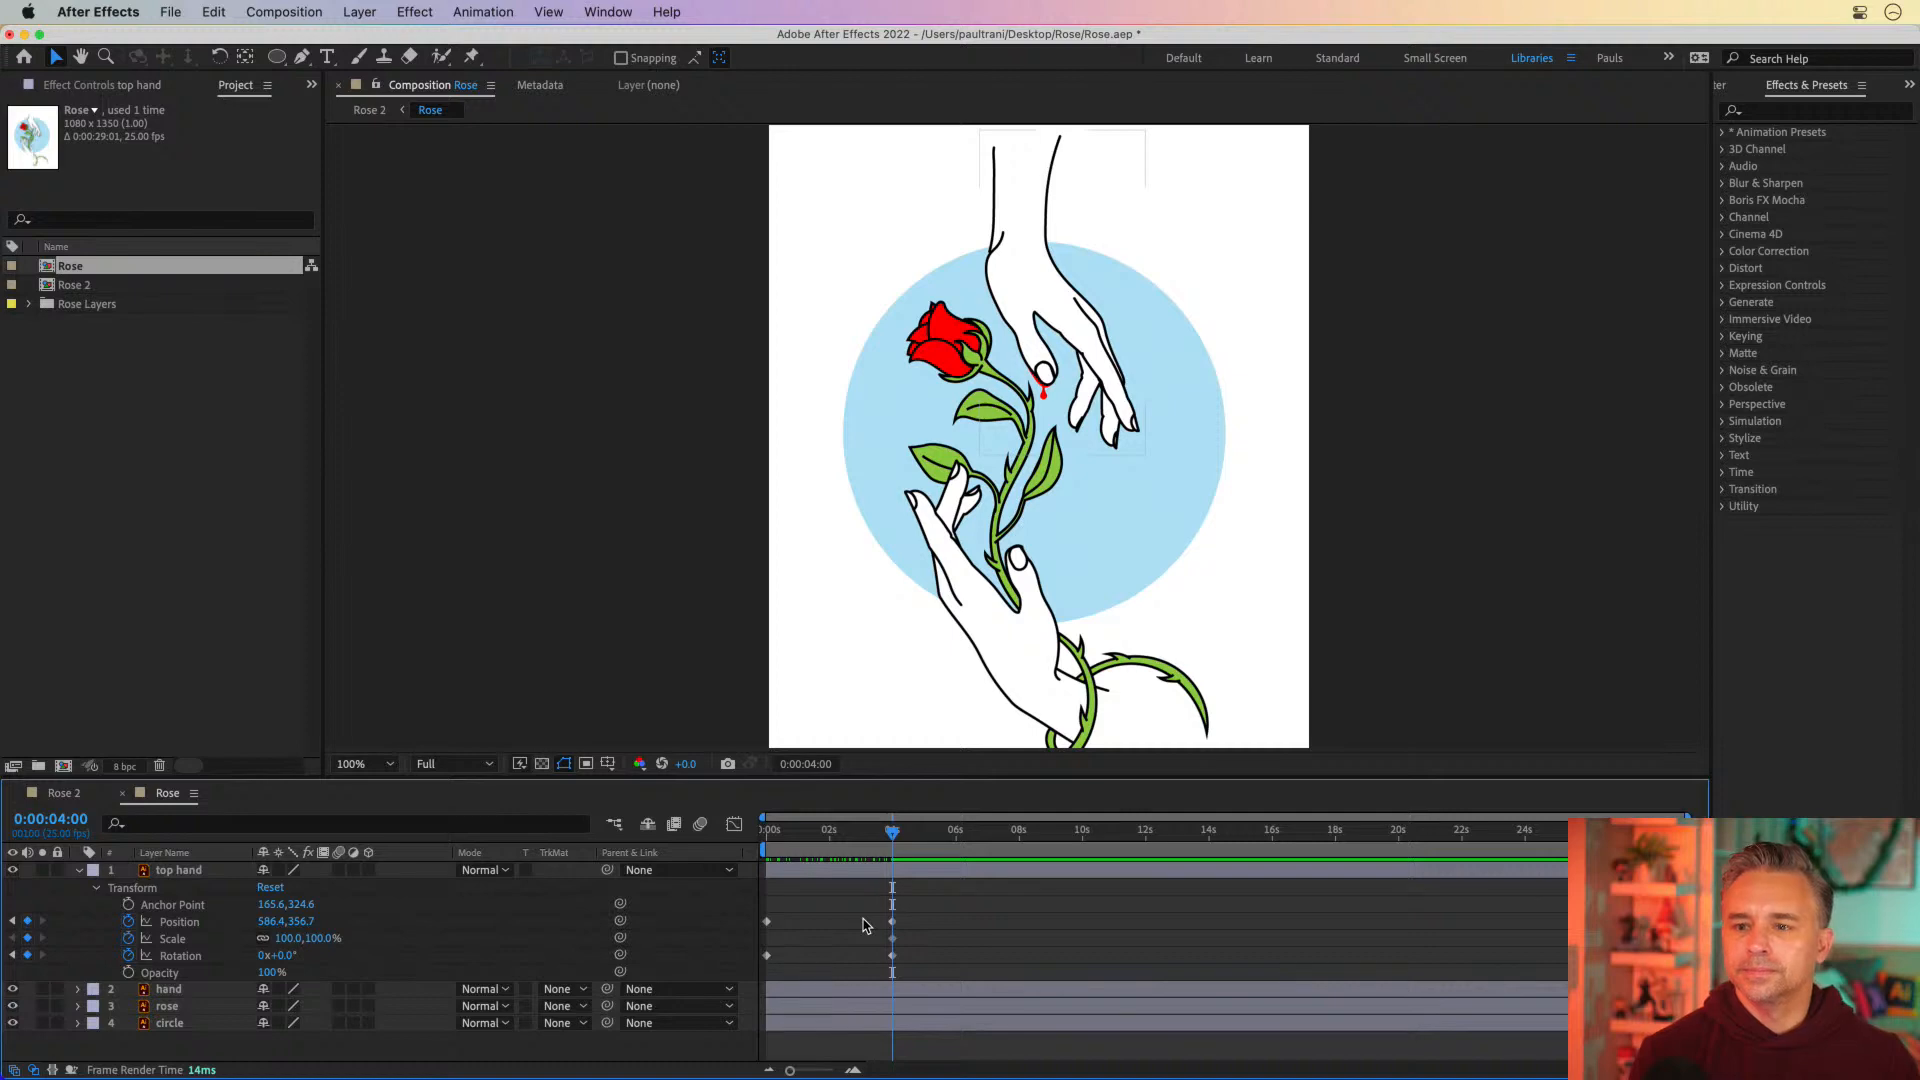
pyautogui.moveTo(859, 913); pyautogui.dragTo(937, 1016)
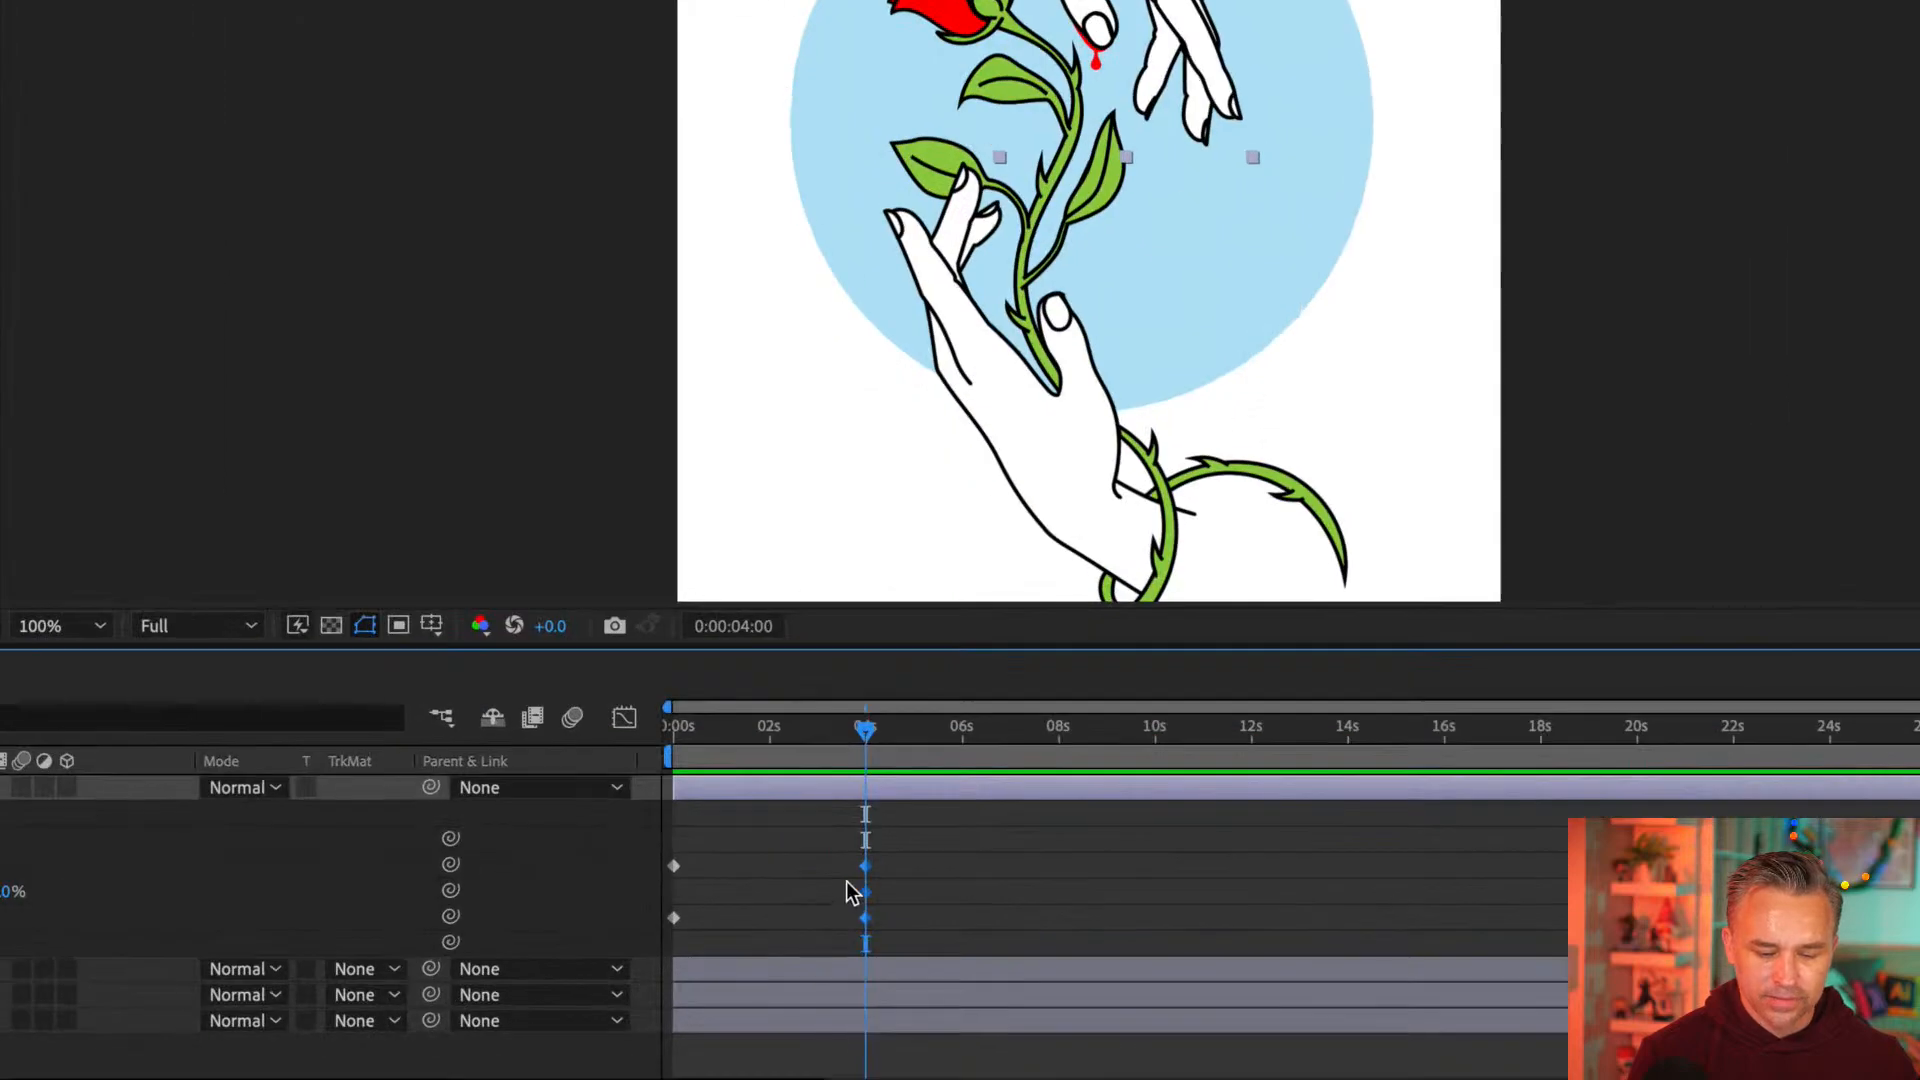
pyautogui.rightClick(864, 889)
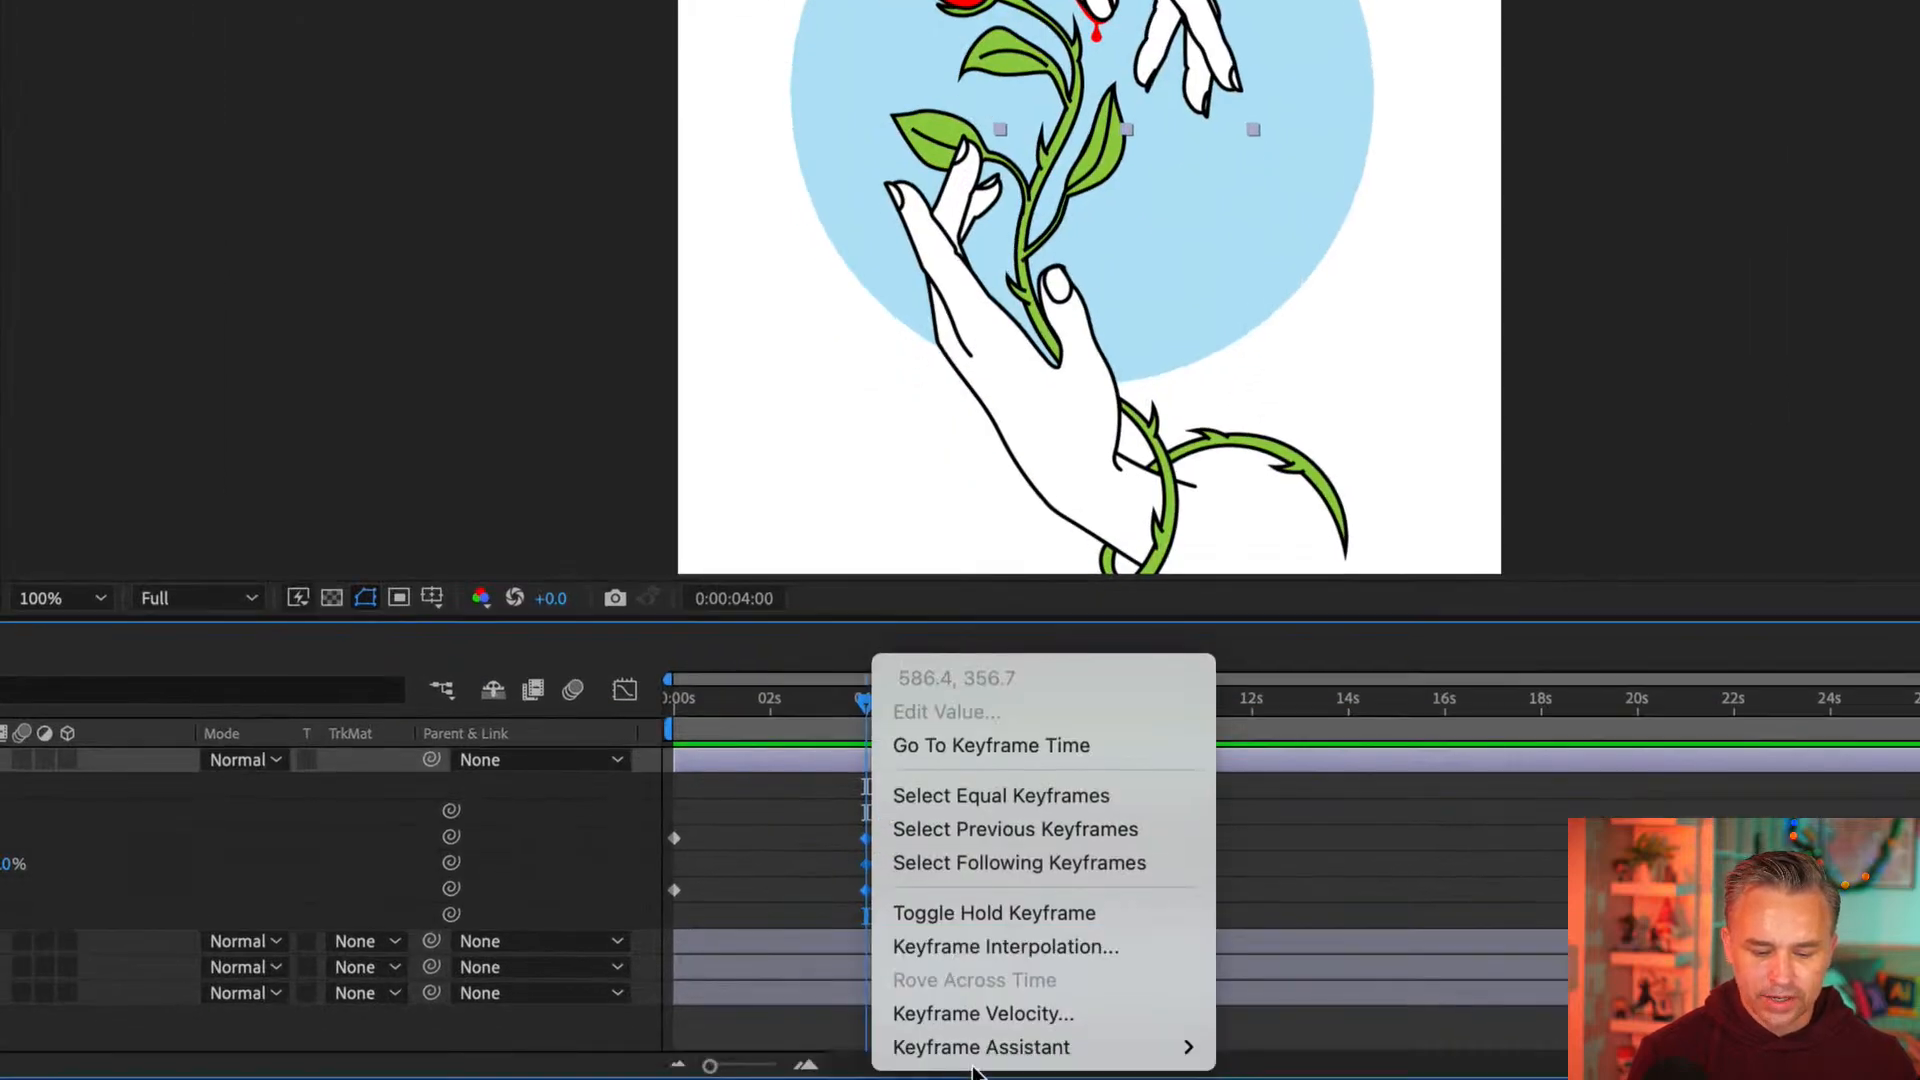
pyautogui.moveTo(921, 1041)
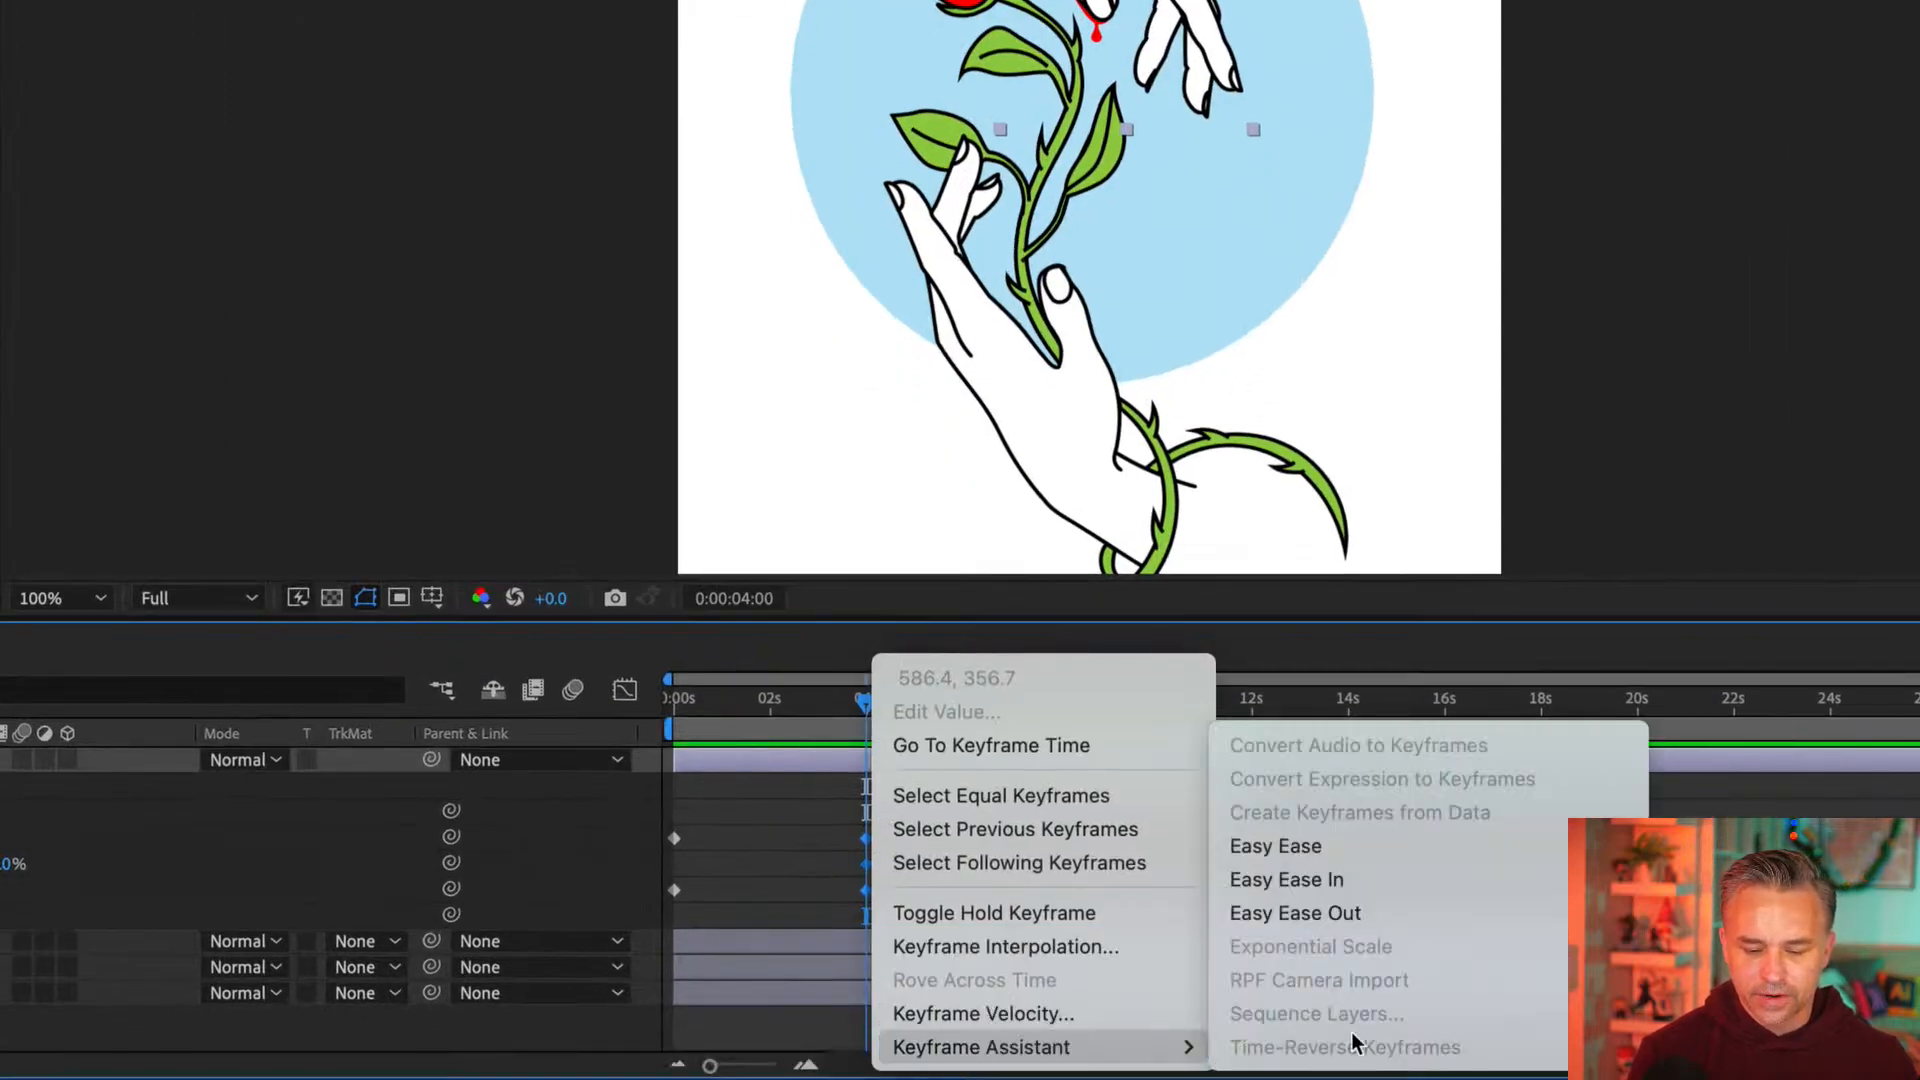
pyautogui.click(1438, 900)
pyautogui.click(806, 806)
# Scrub and play through the first seconds of the composition to review the top hand's movement
pyautogui.moveTo(793, 697); pyautogui.dragTo(684, 711)
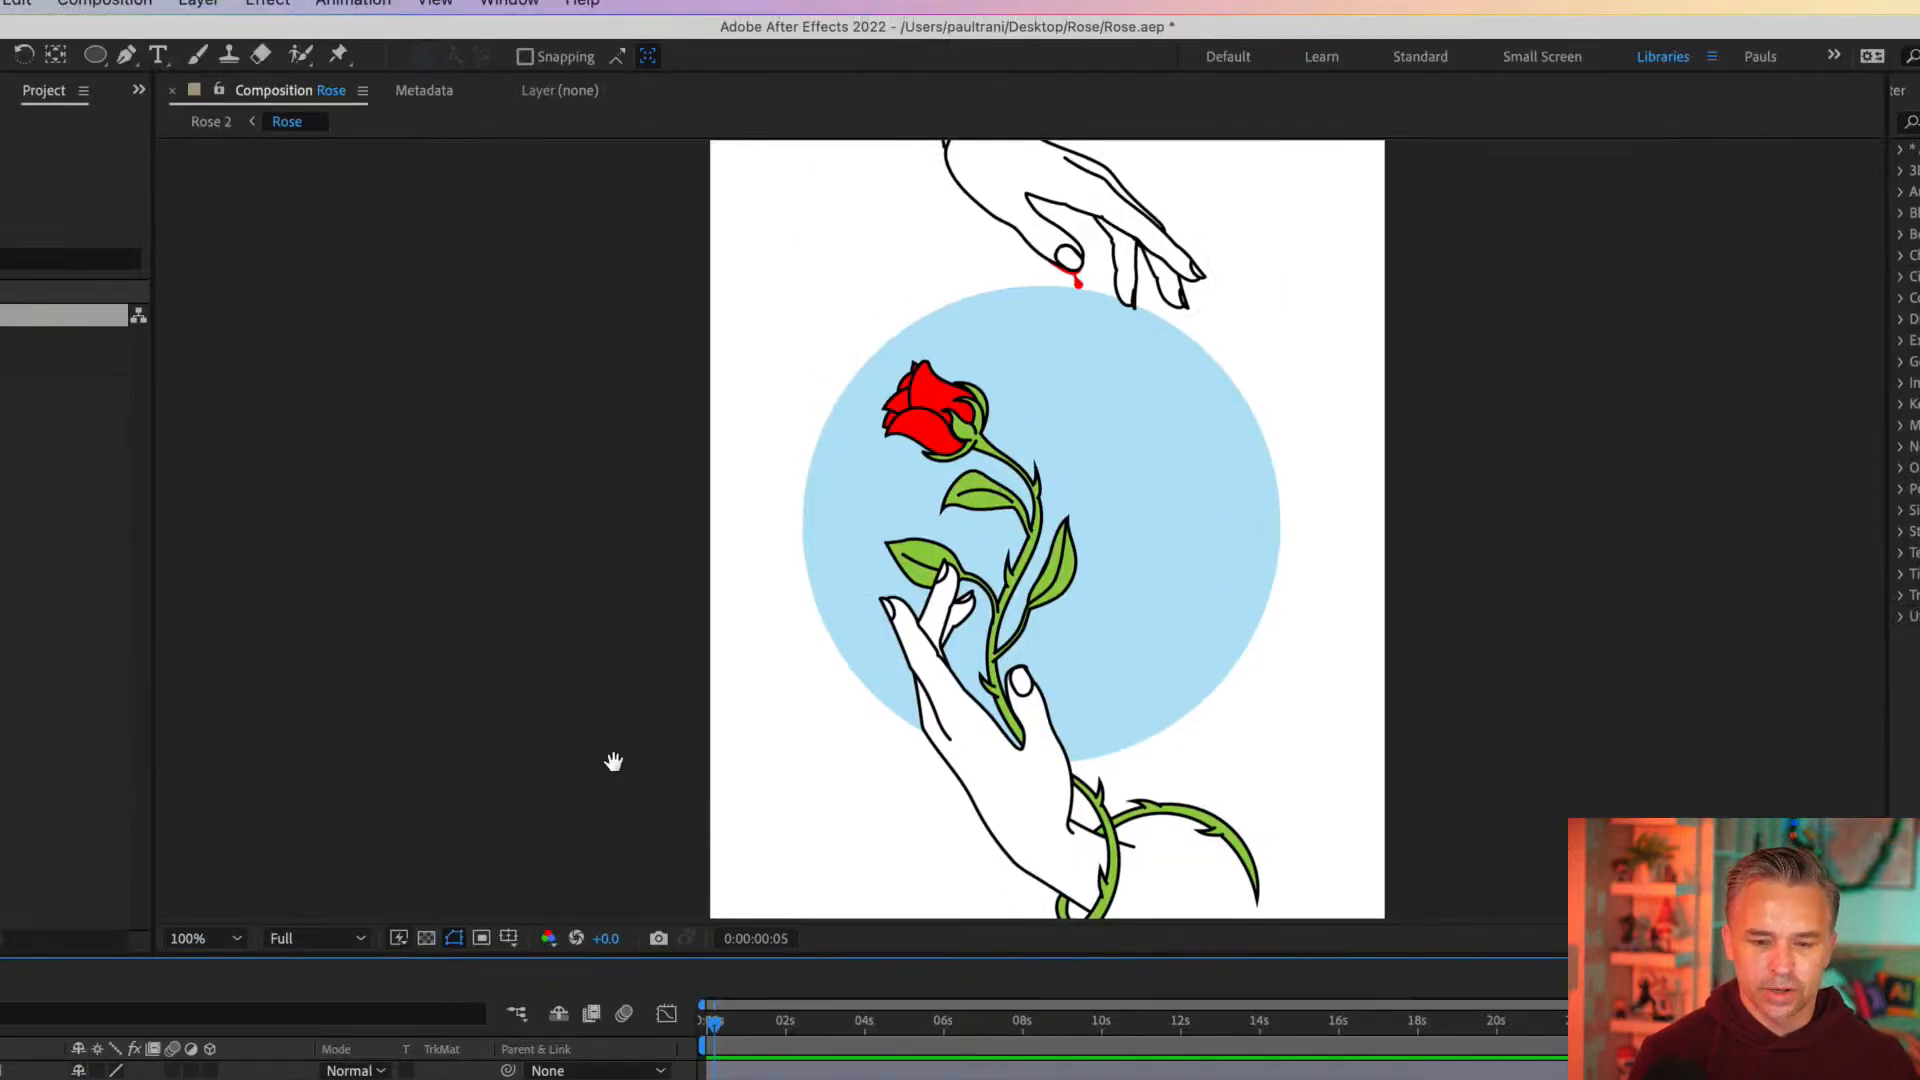
pyautogui.press('pagedown')
pyautogui.press('space')
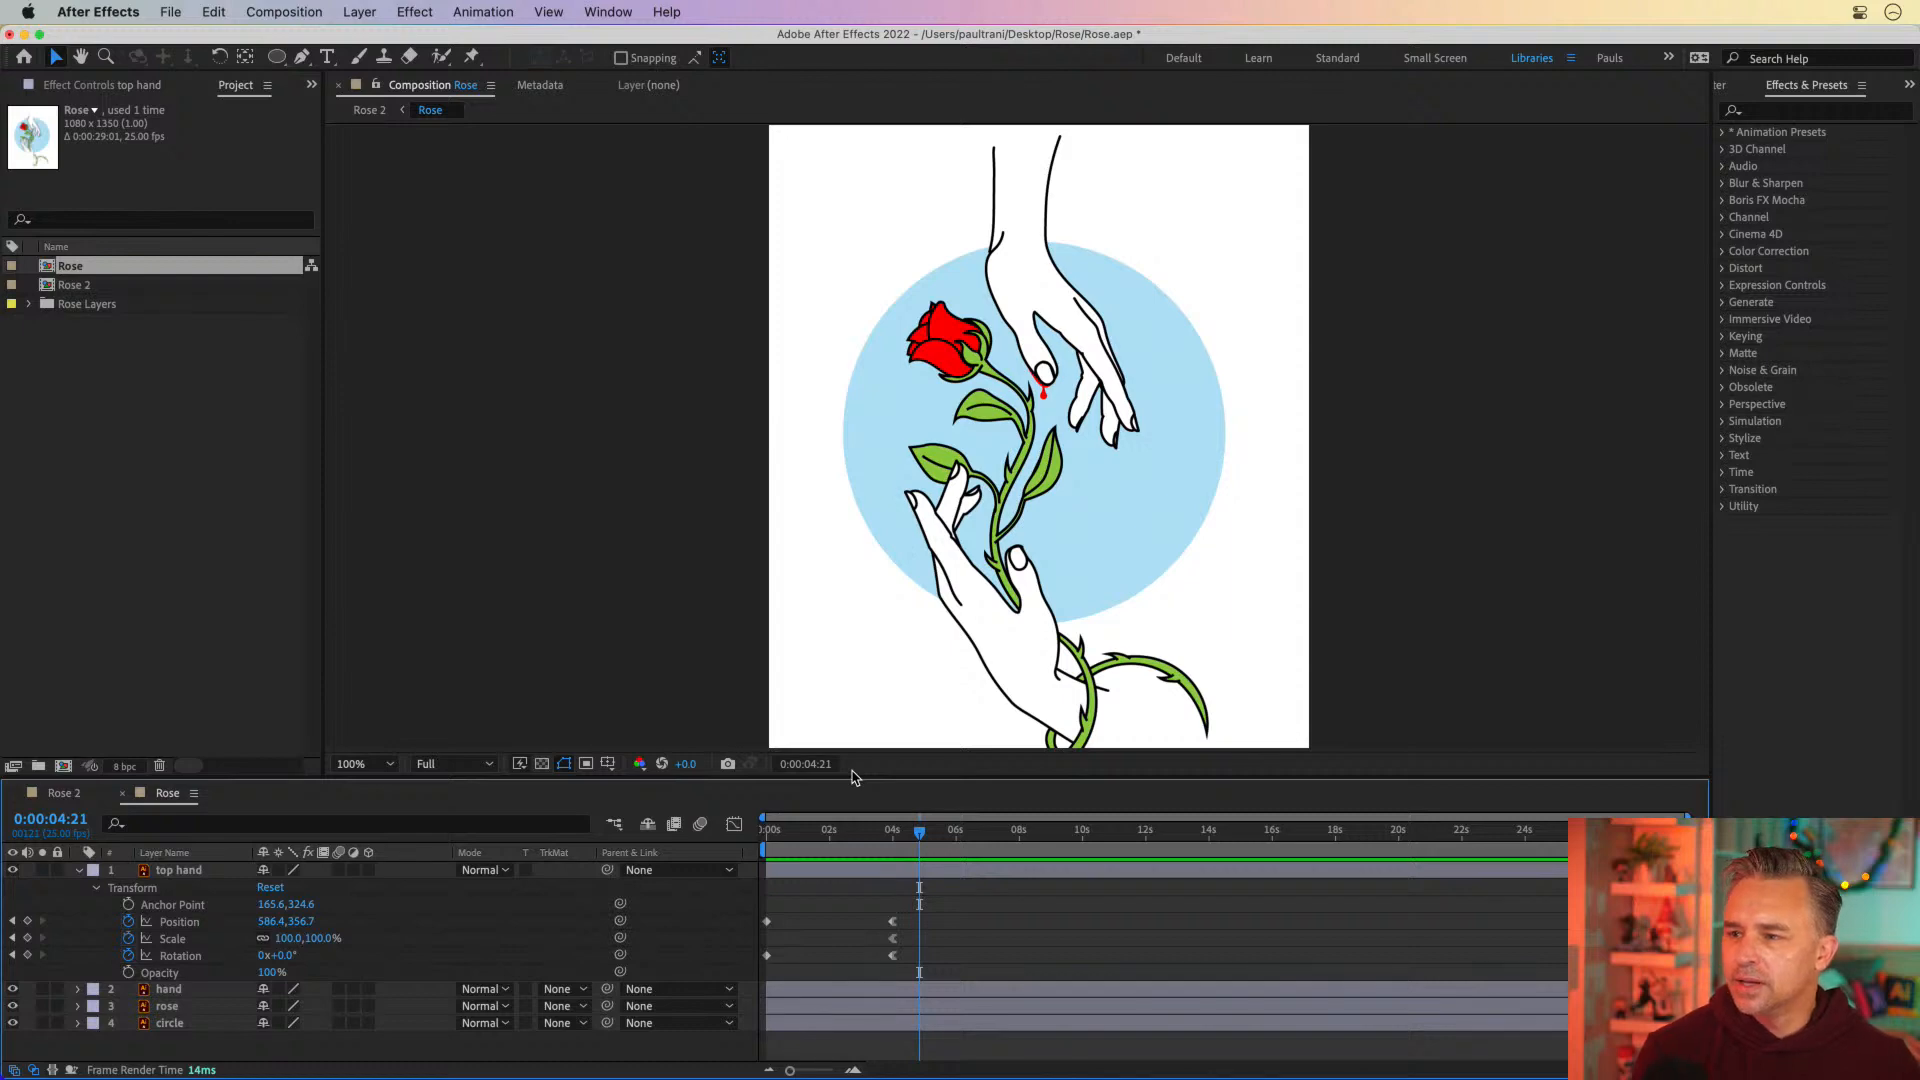
pyautogui.click(510, 624)
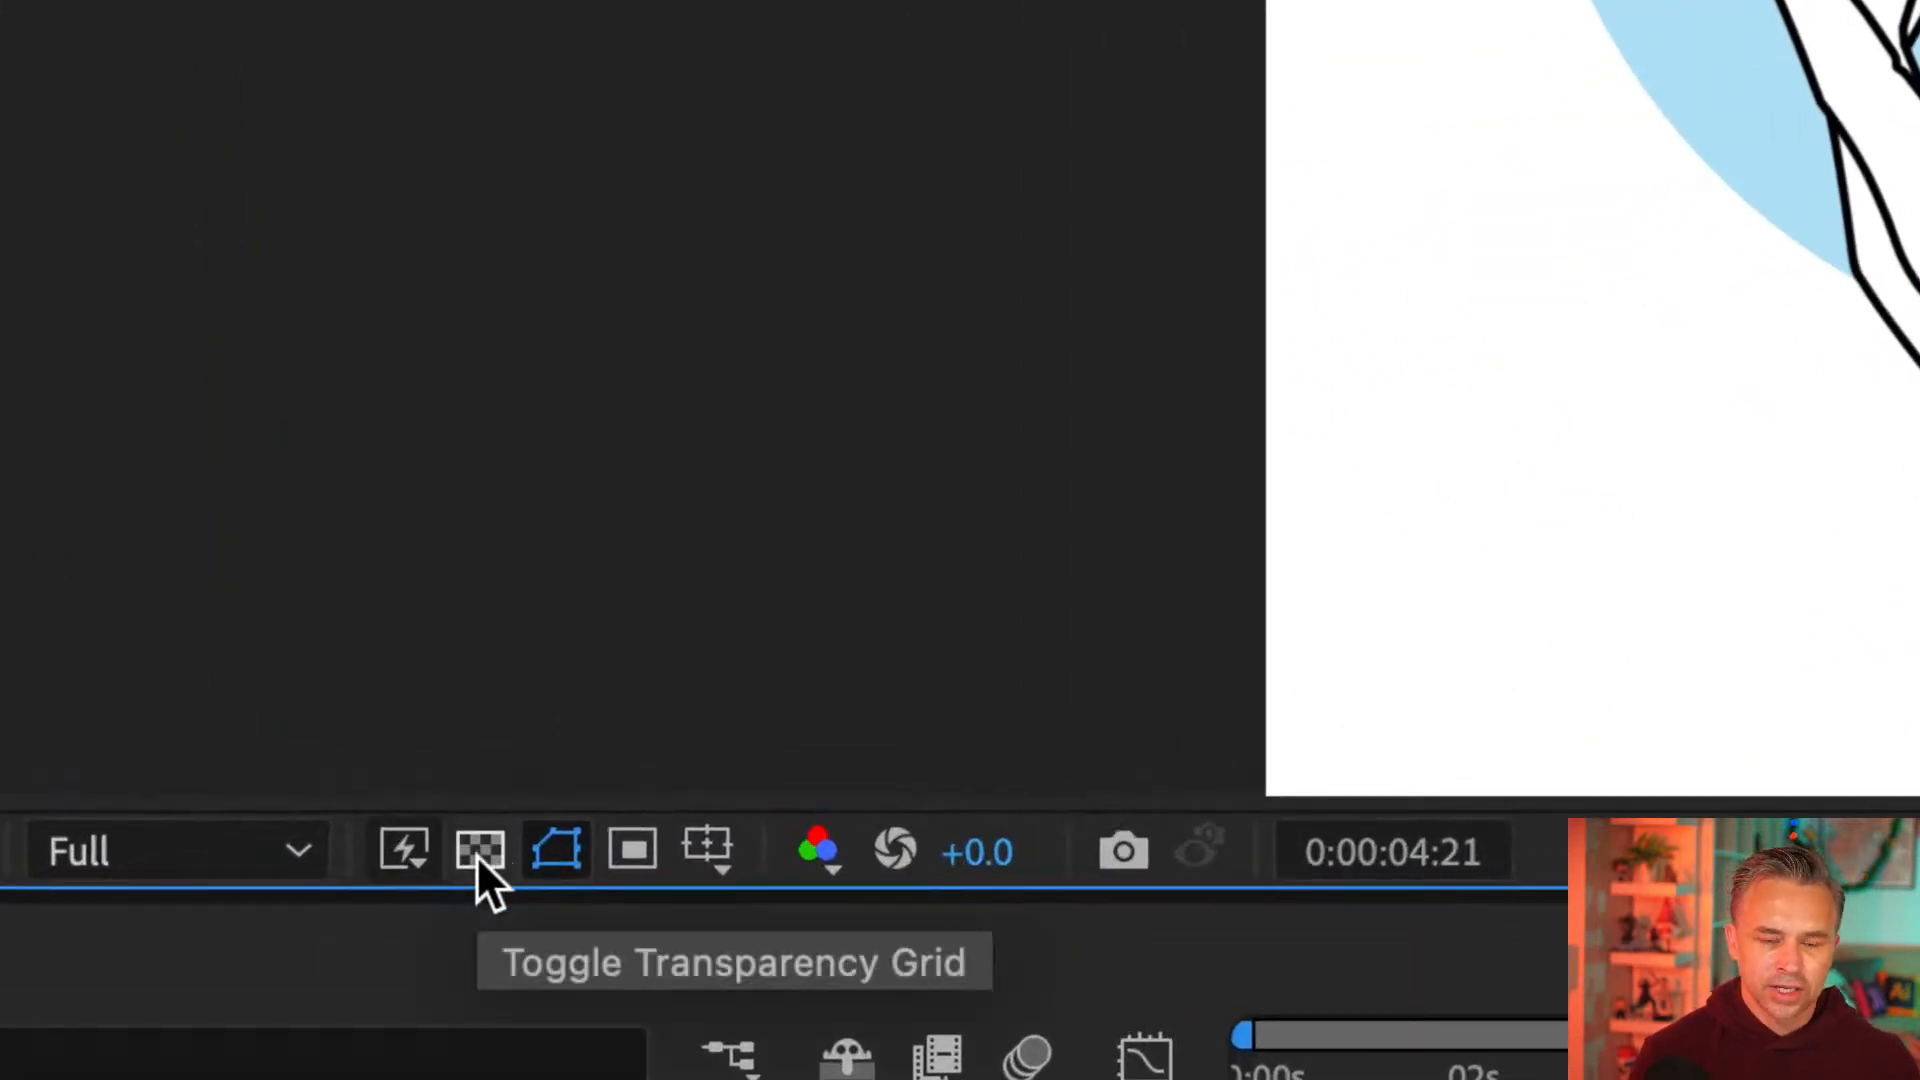
# Show the transparency grid, check the top hand's animation against it, and hide the grid again
pyautogui.click(479, 852)
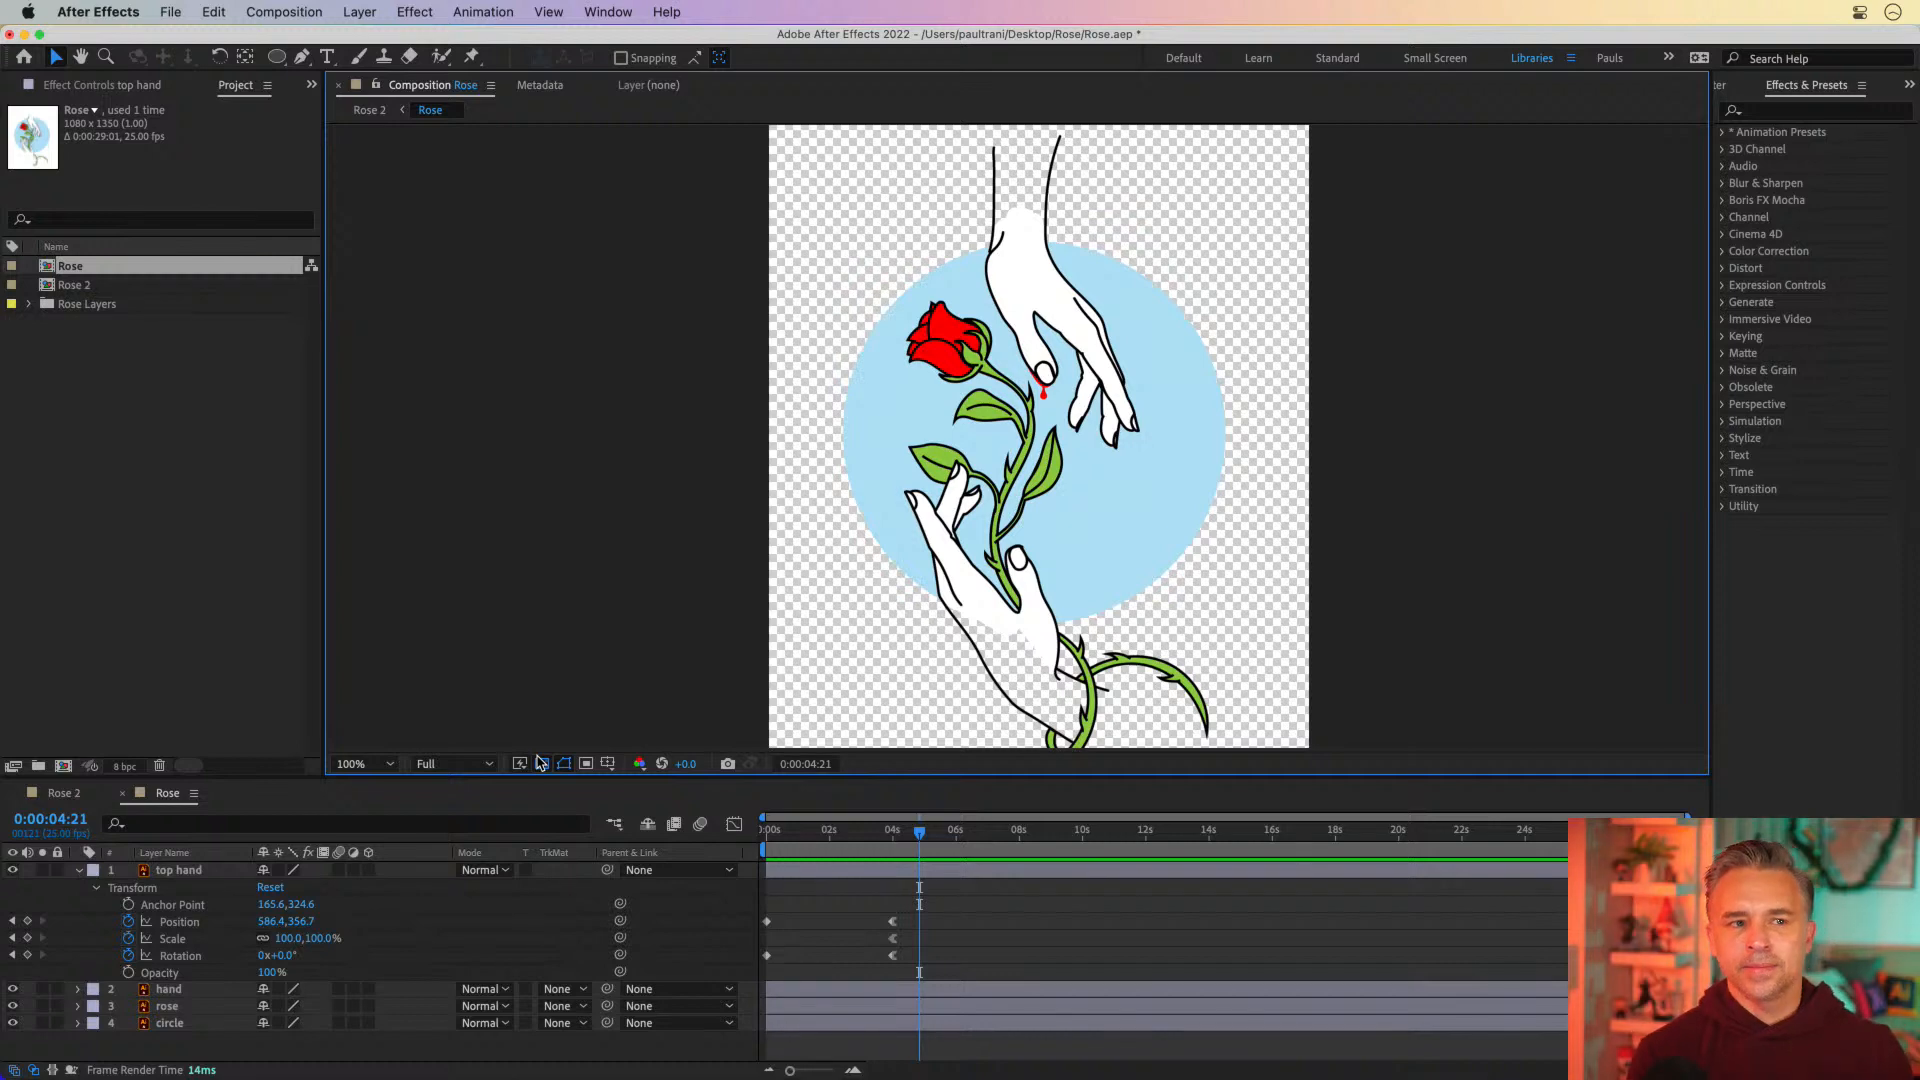
pyautogui.click(896, 831)
pyautogui.moveTo(769, 836); pyautogui.dragTo(795, 843)
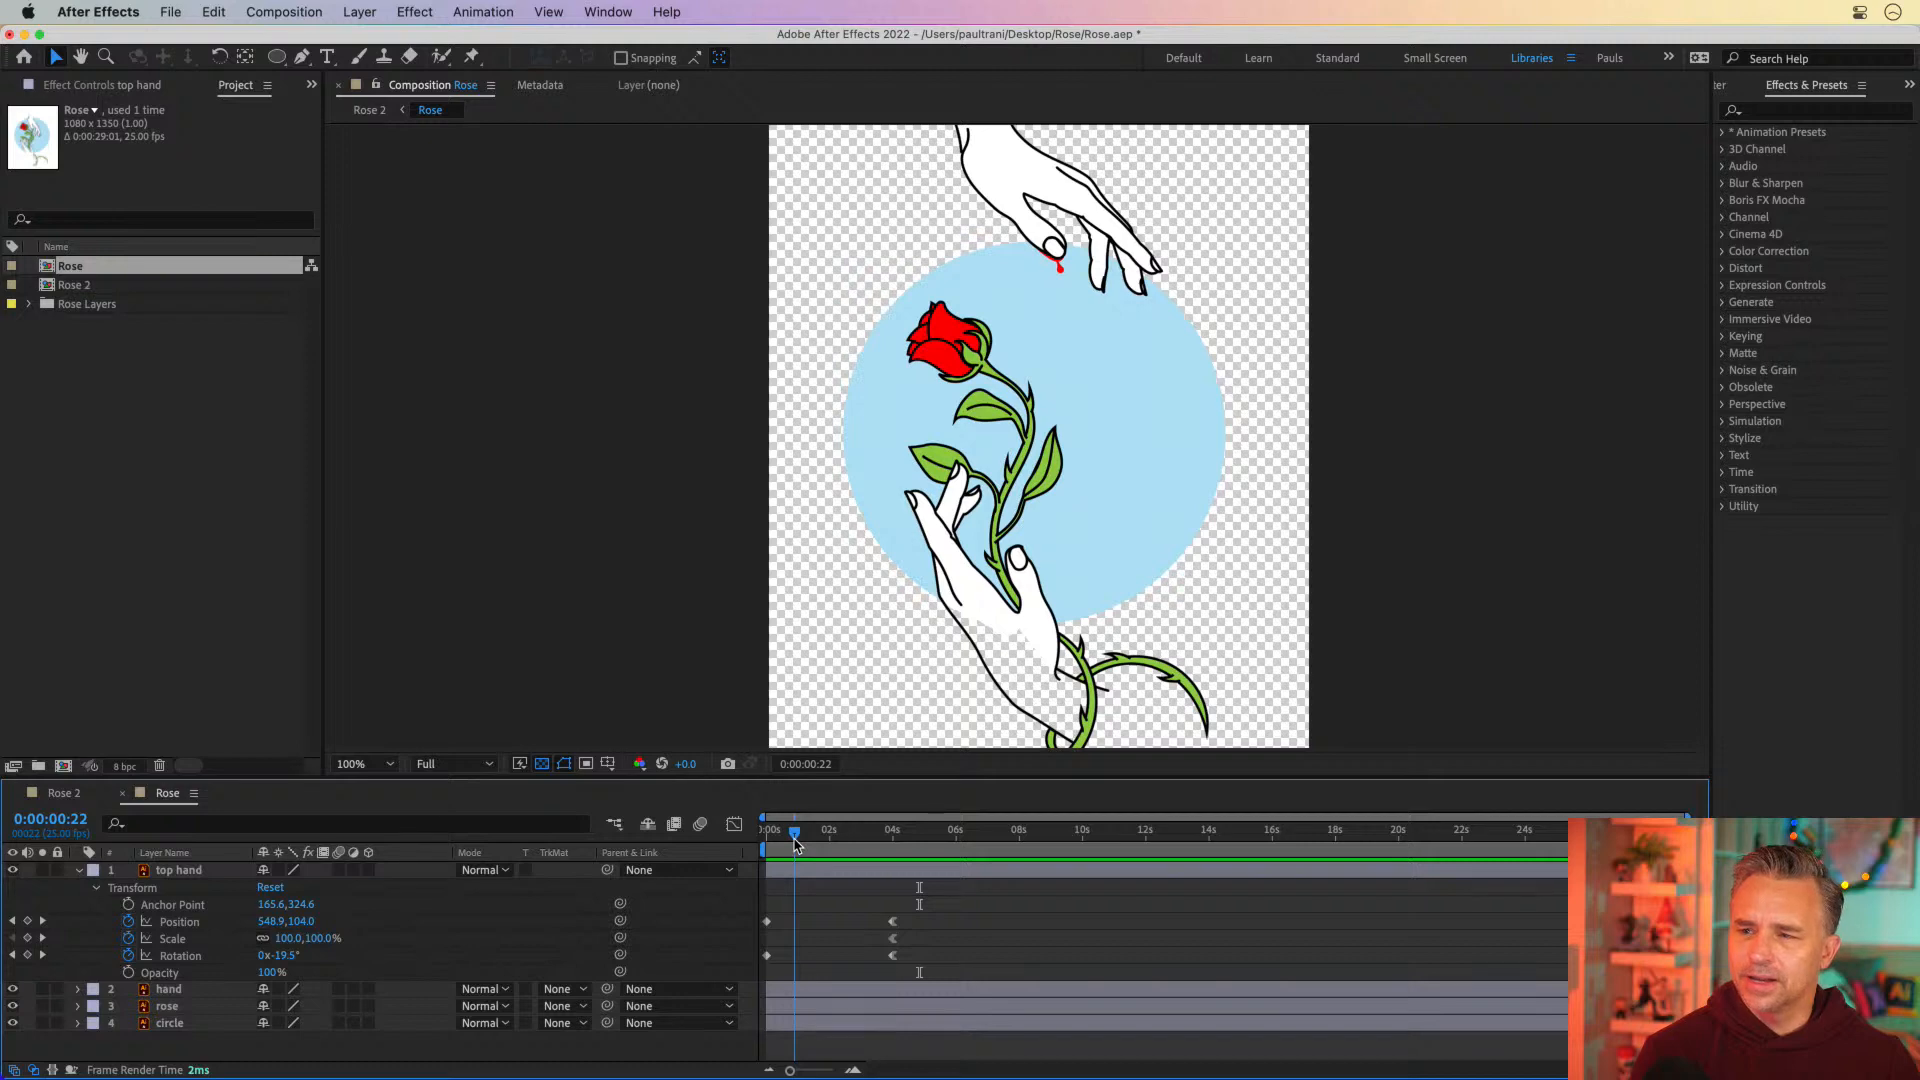
pyautogui.click(541, 764)
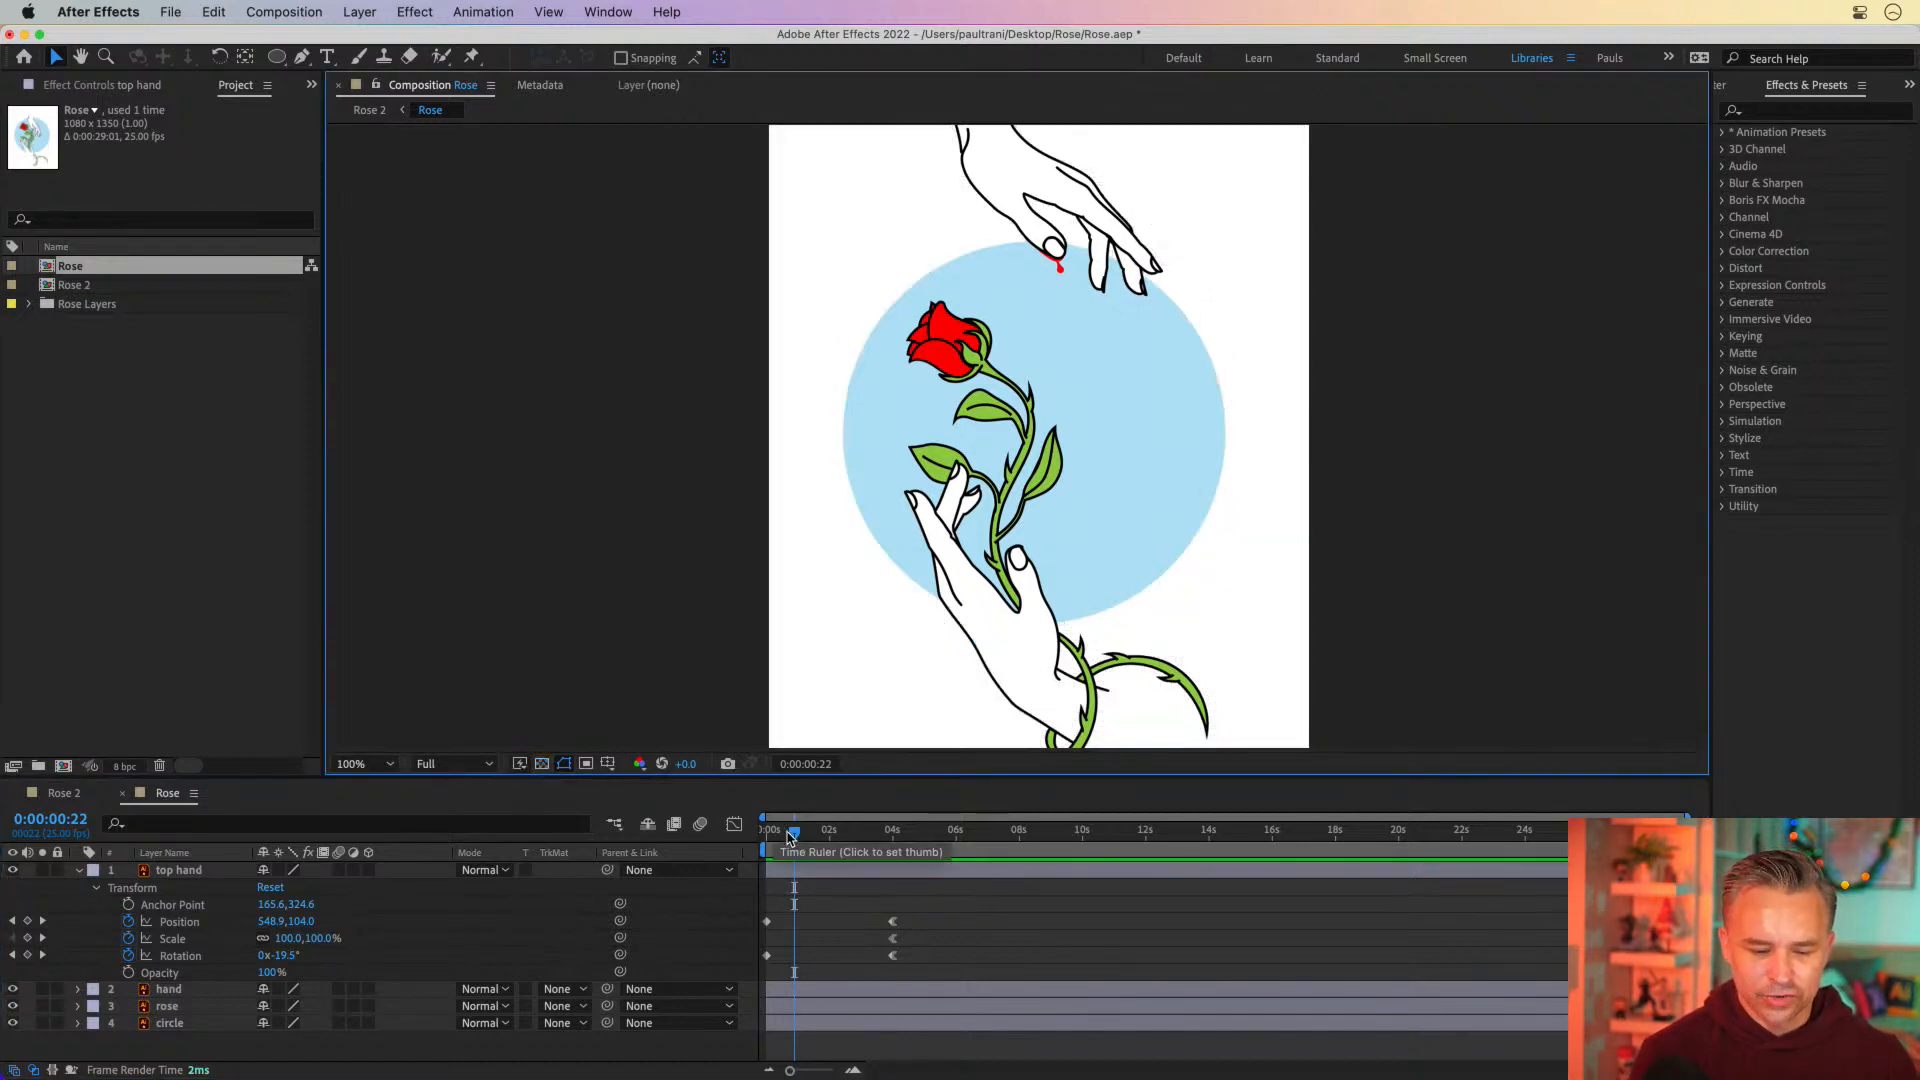
# Select the top hand layer, review its movement over the first six seconds, and set the current time to 4 seconds
pyautogui.moveTo(775, 832); pyautogui.dragTo(955, 848)
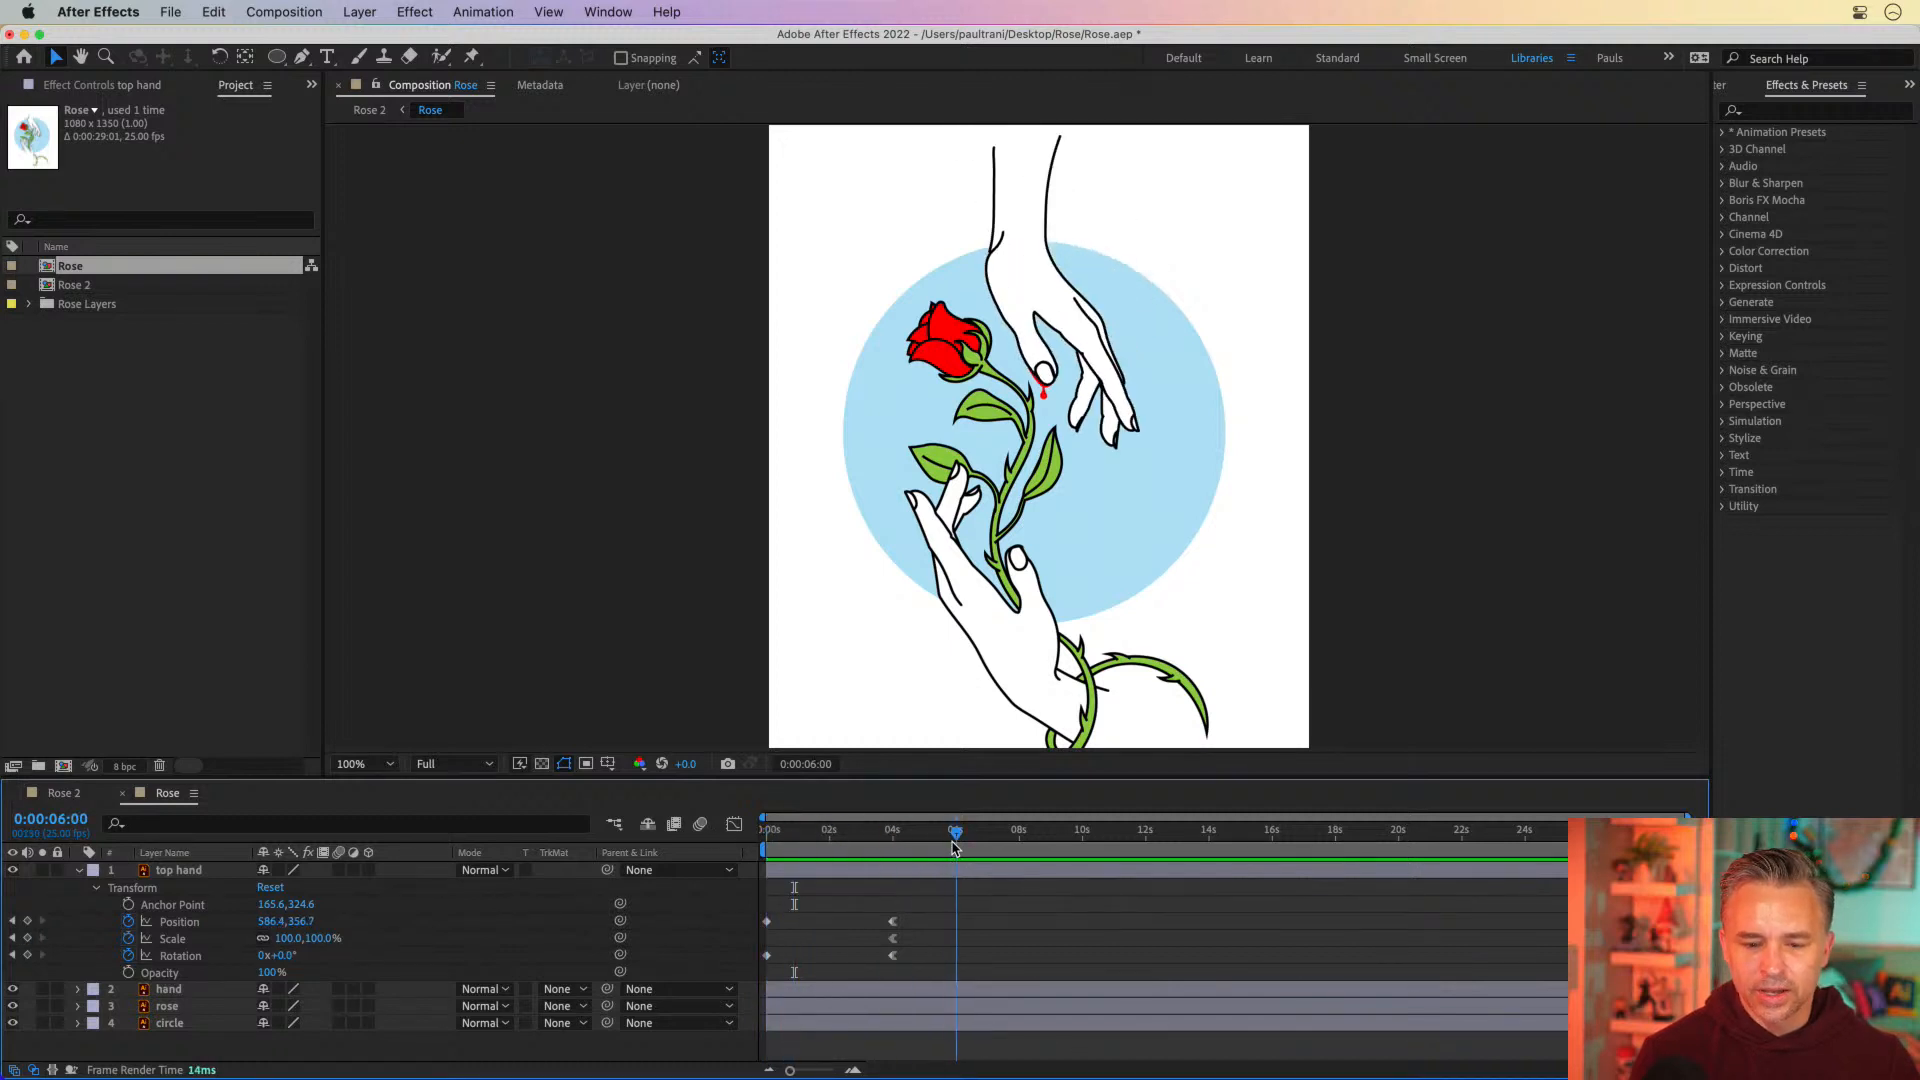
pyautogui.click(165, 877)
pyautogui.click(164, 874)
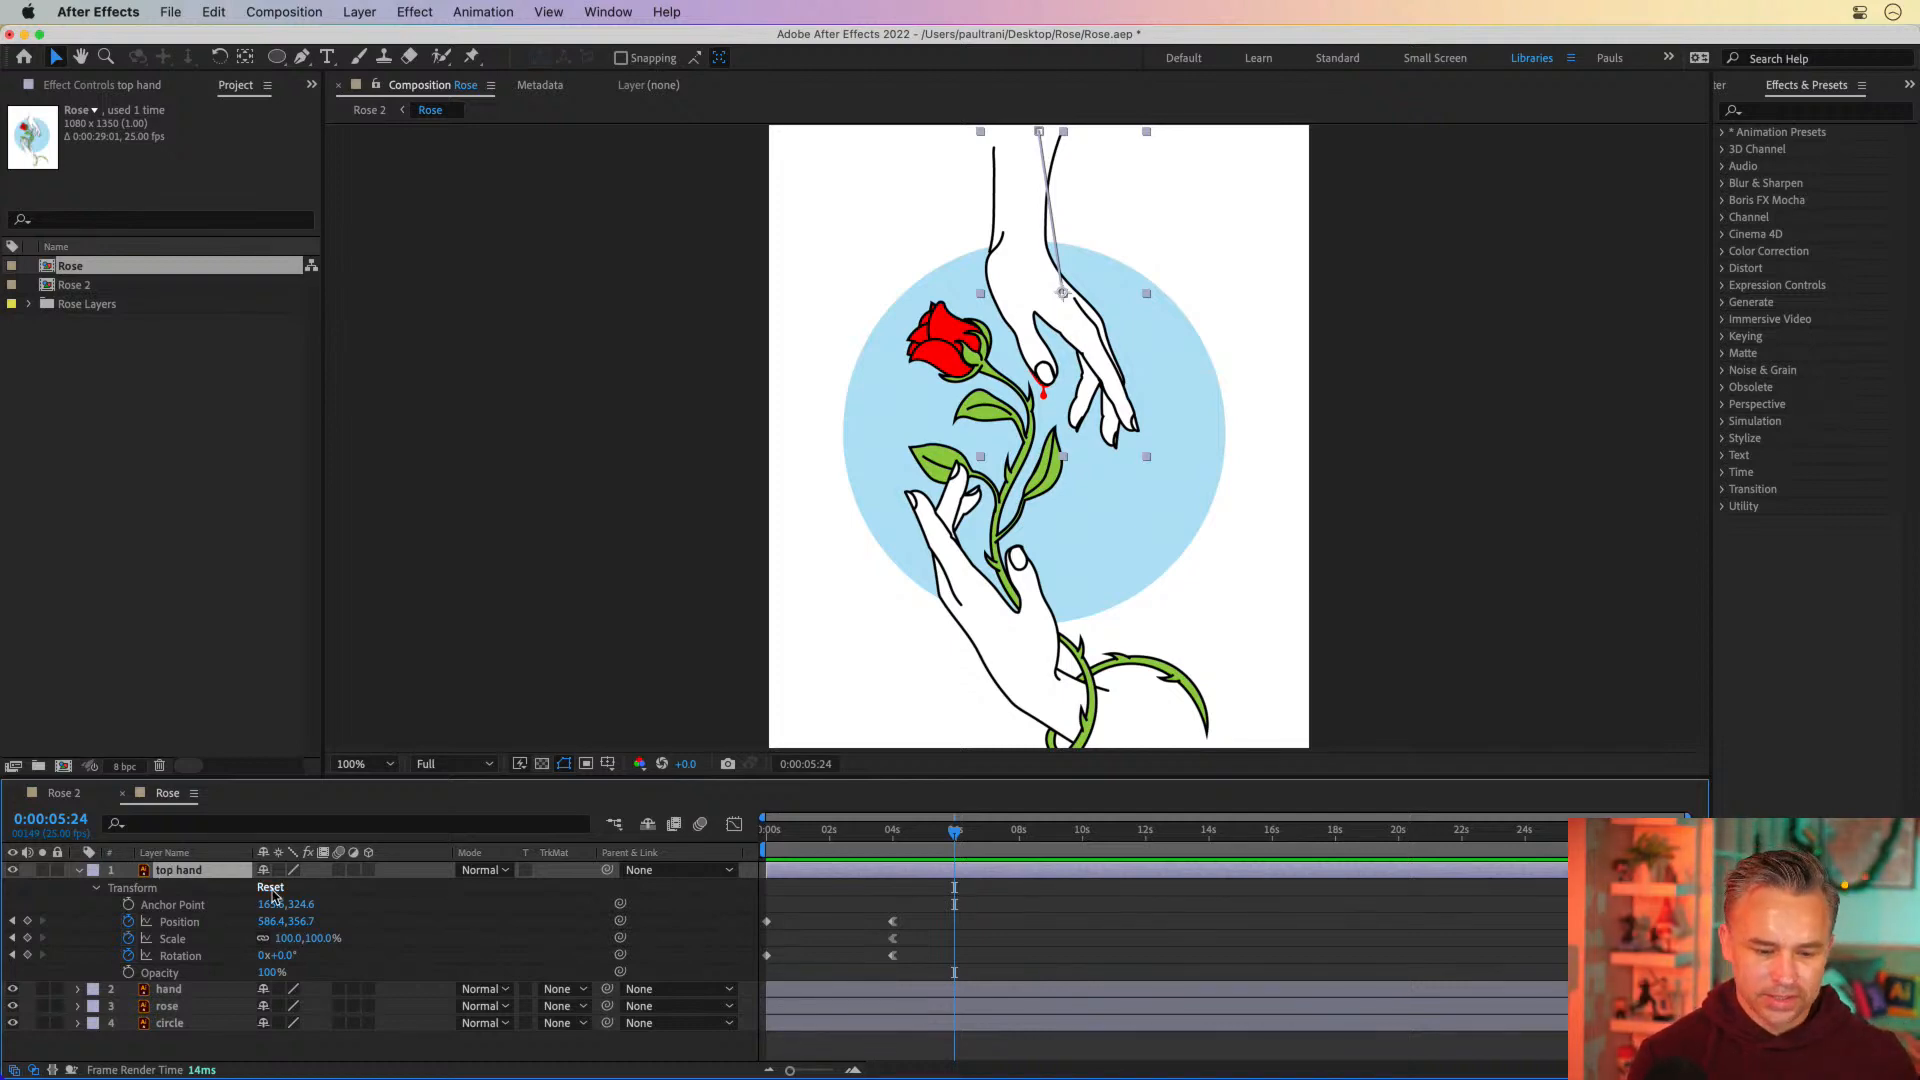
pyautogui.press('Home')
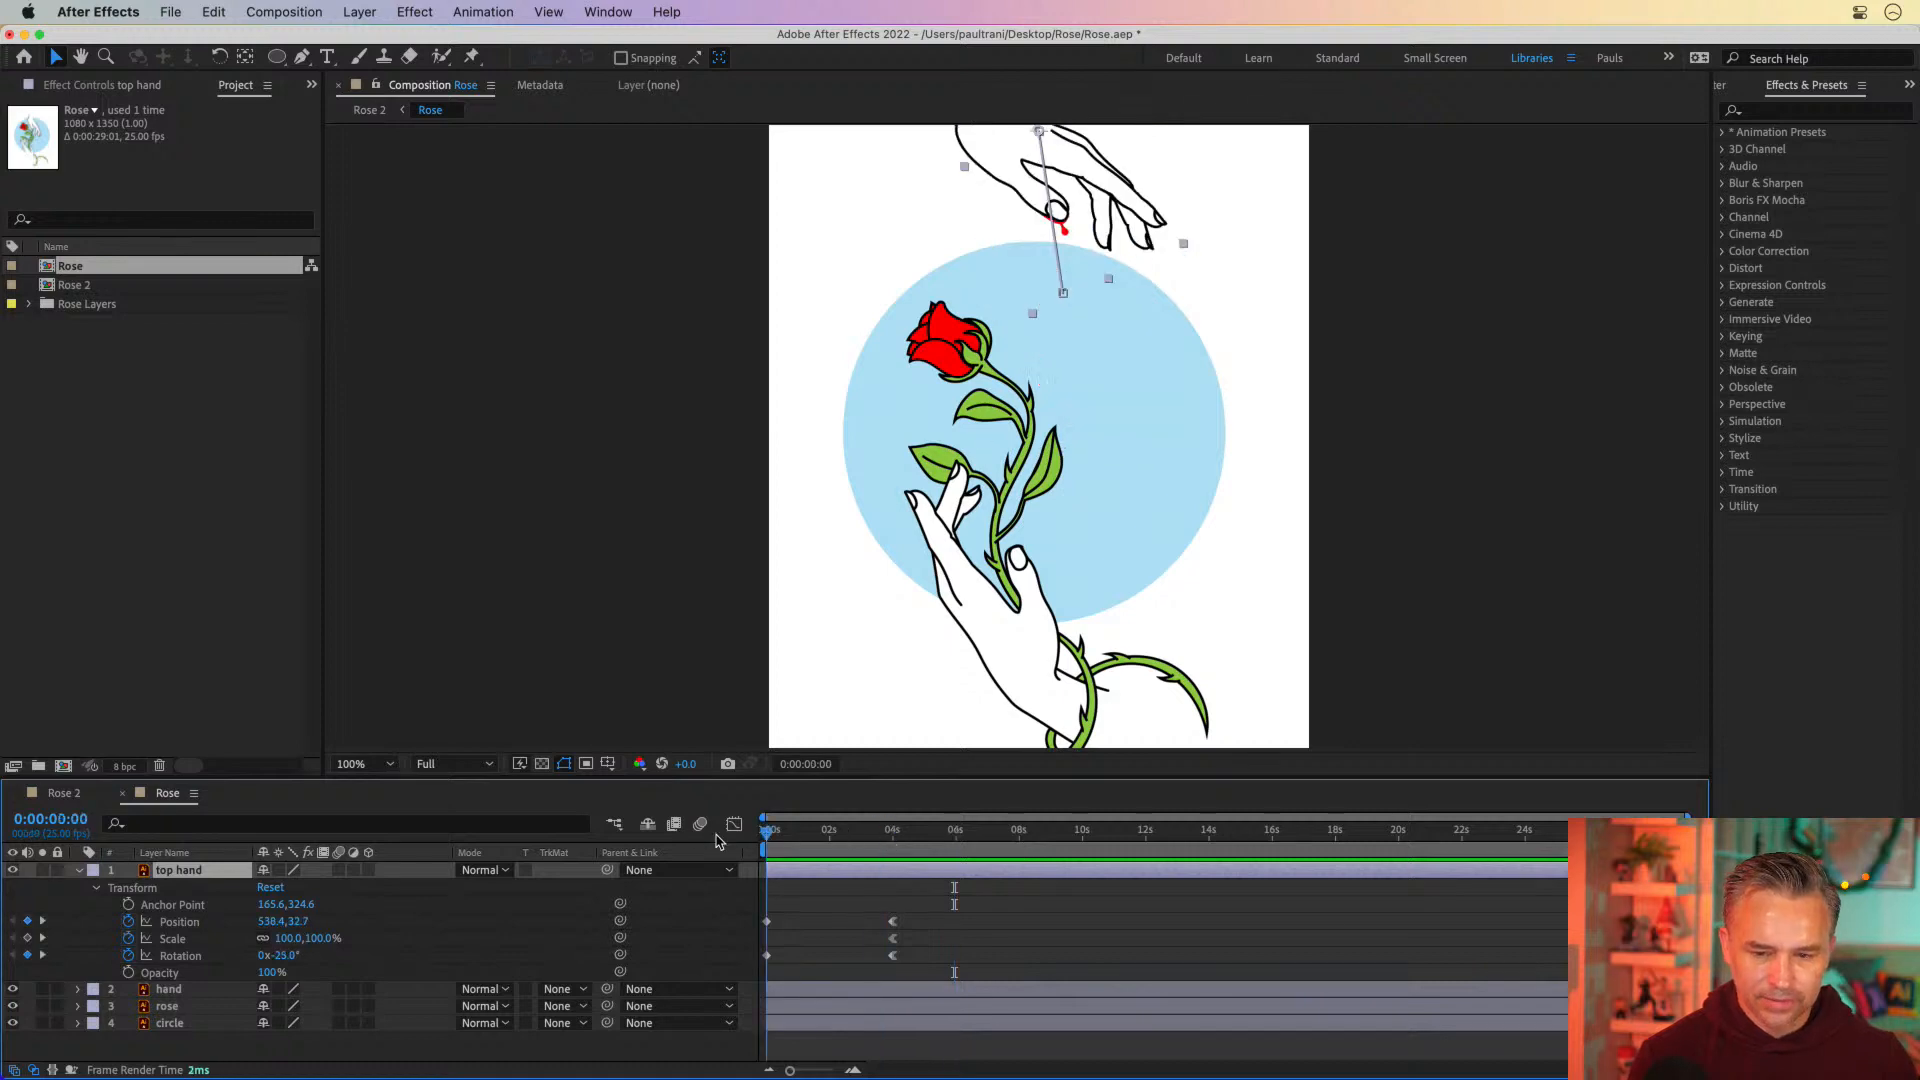
pyautogui.moveTo(822, 830); pyautogui.dragTo(938, 830)
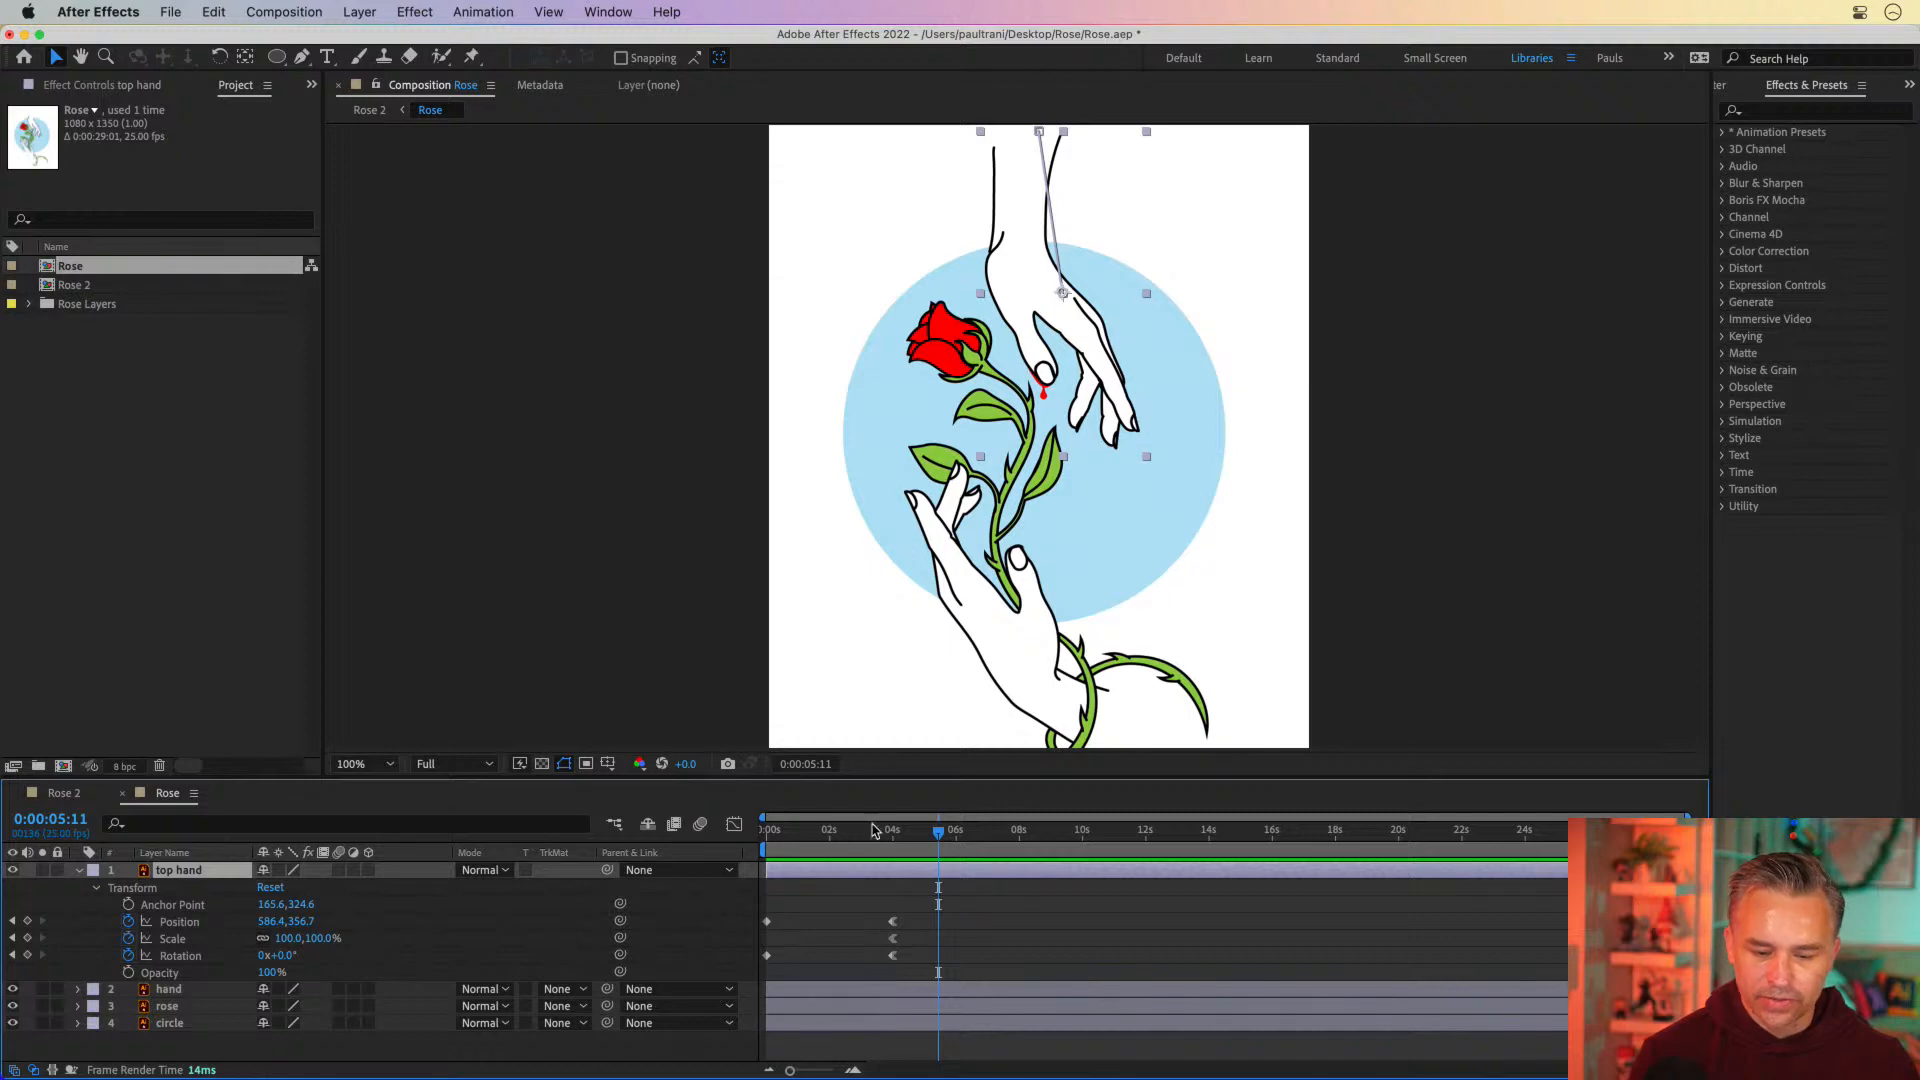
pyautogui.moveTo(878, 834)
pyautogui.mouseDown()
pyautogui.moveTo(772, 838)
pyautogui.moveTo(966, 838)
pyautogui.moveTo(808, 837)
pyautogui.moveTo(891, 838)
pyautogui.mouseUp()
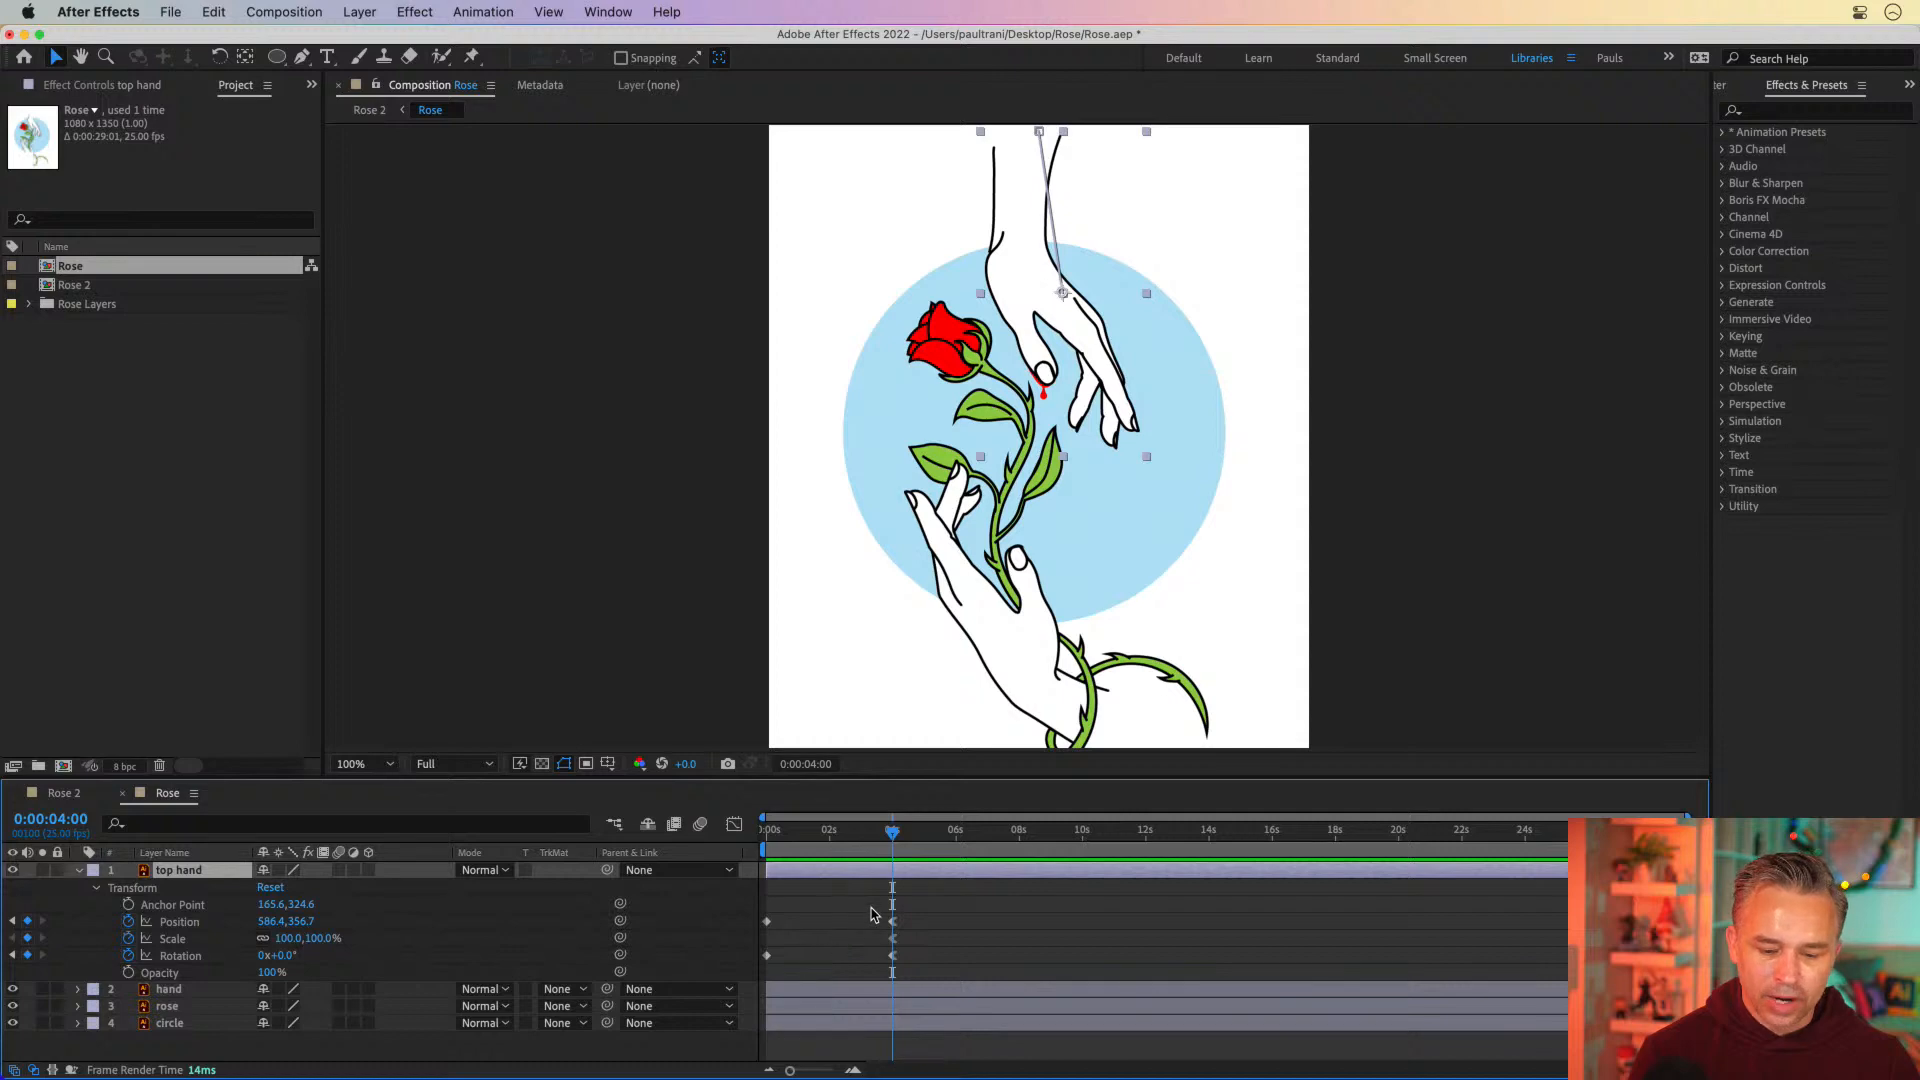
# Select the top hand's Position, Scale and Rotation keyframes at 4 seconds and examine the available keyframe options
pyautogui.moveTo(868, 911); pyautogui.dragTo(915, 974)
pyautogui.rightClick(902, 975)
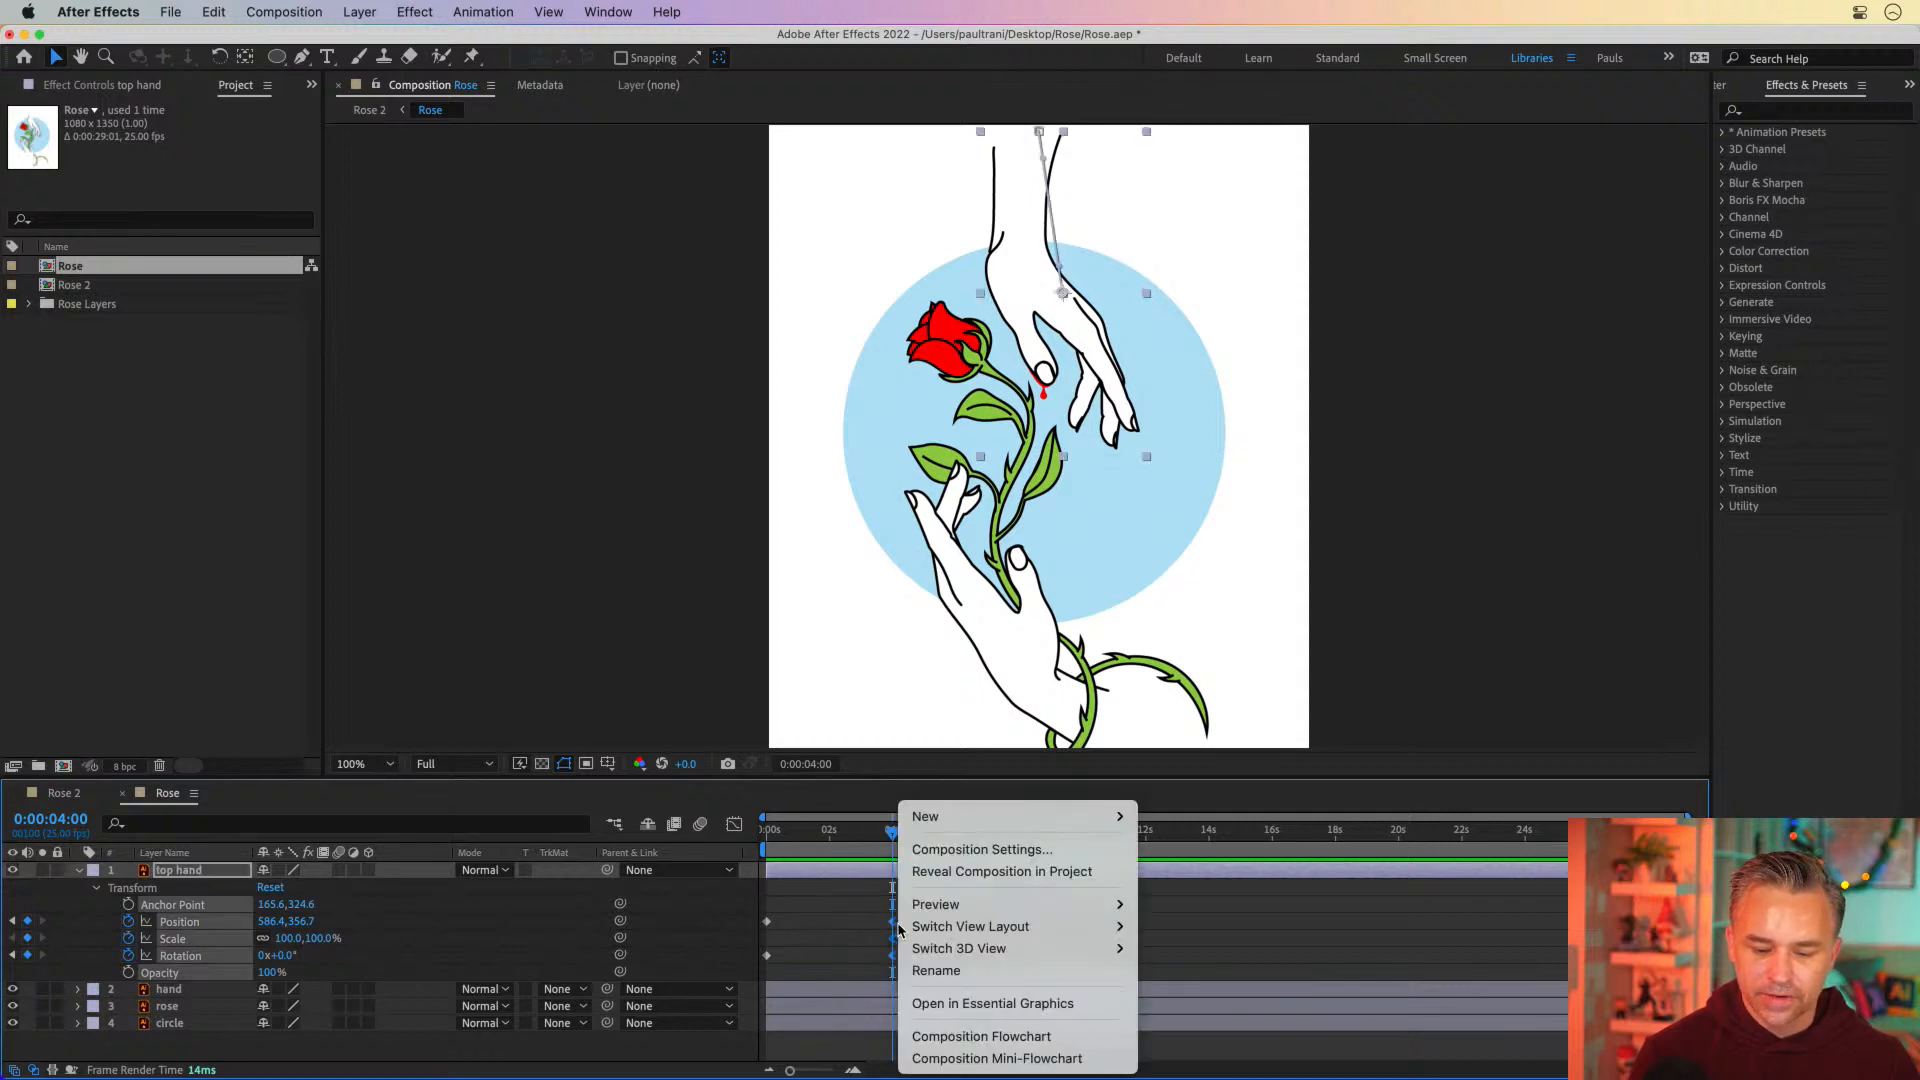
pyautogui.click(864, 932)
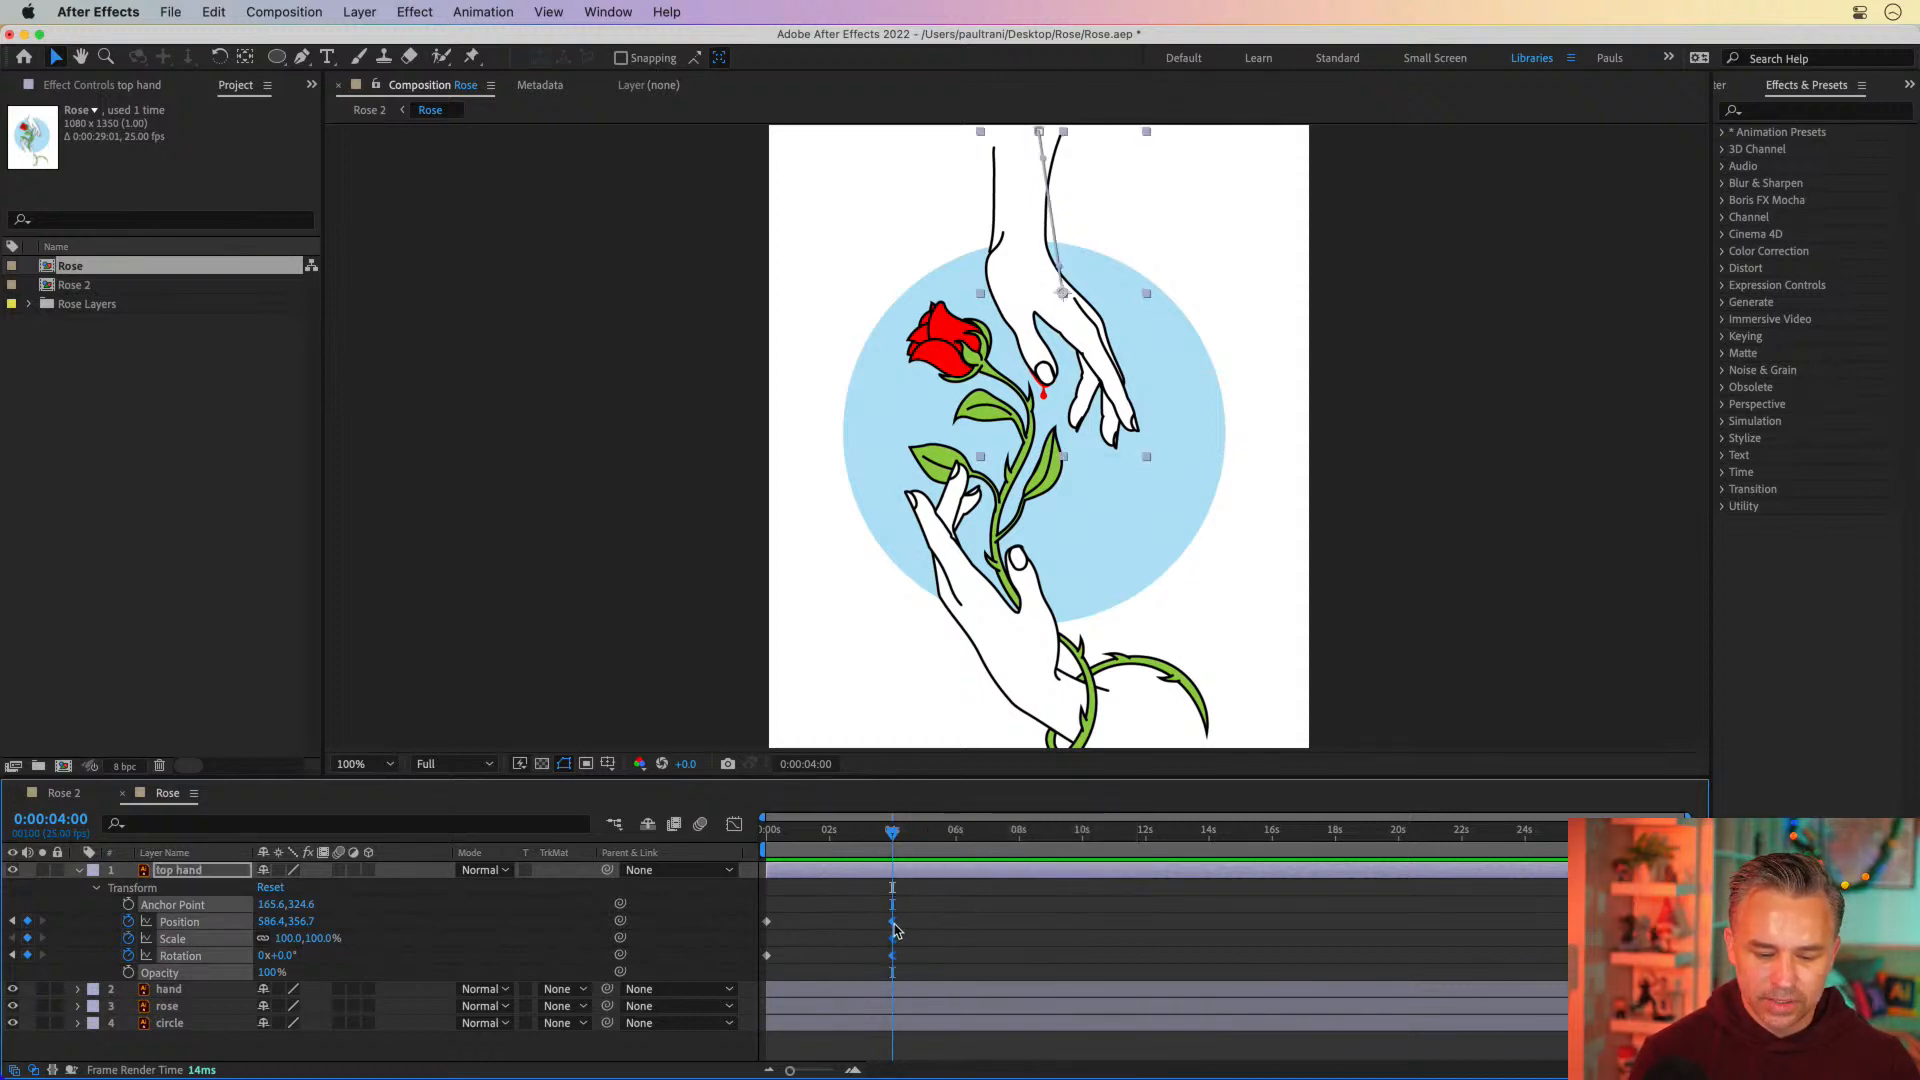
pyautogui.rightClick(894, 927)
pyautogui.moveTo(1075, 1062)
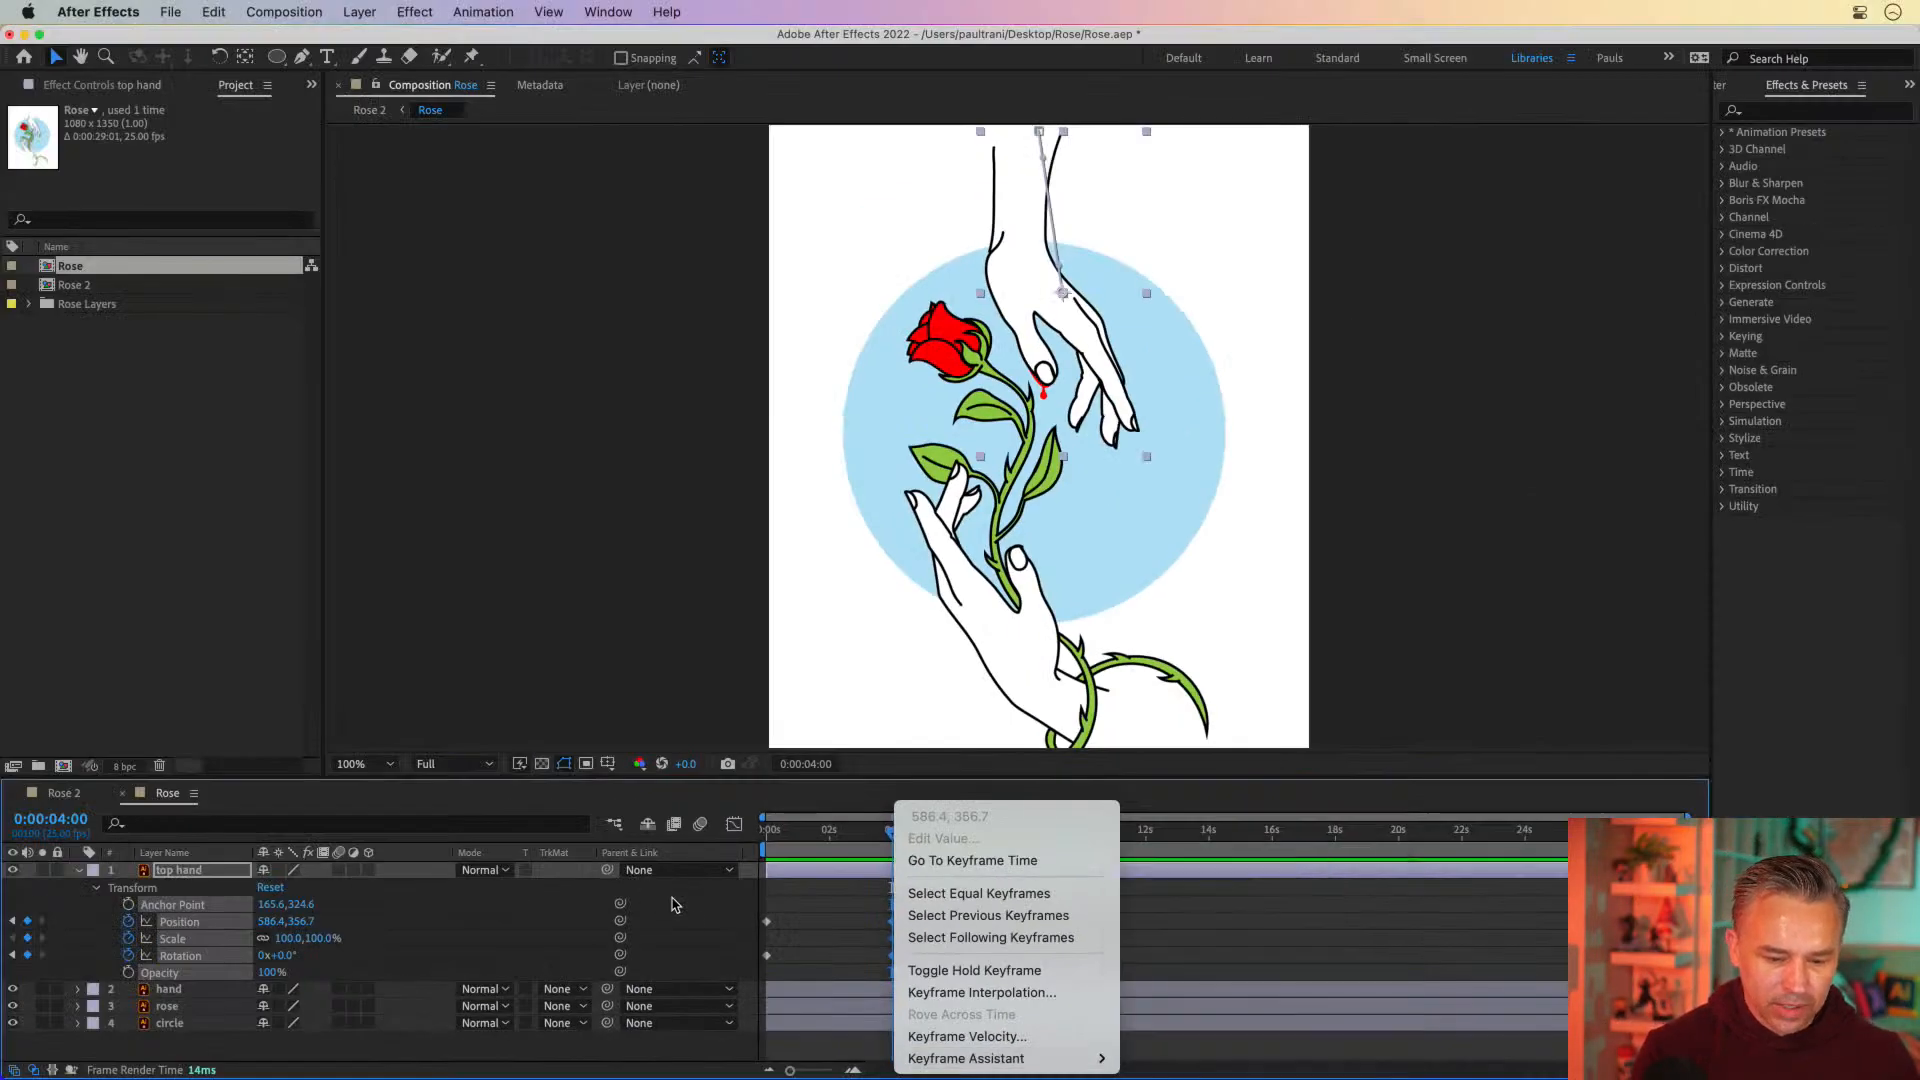
pyautogui.click(818, 930)
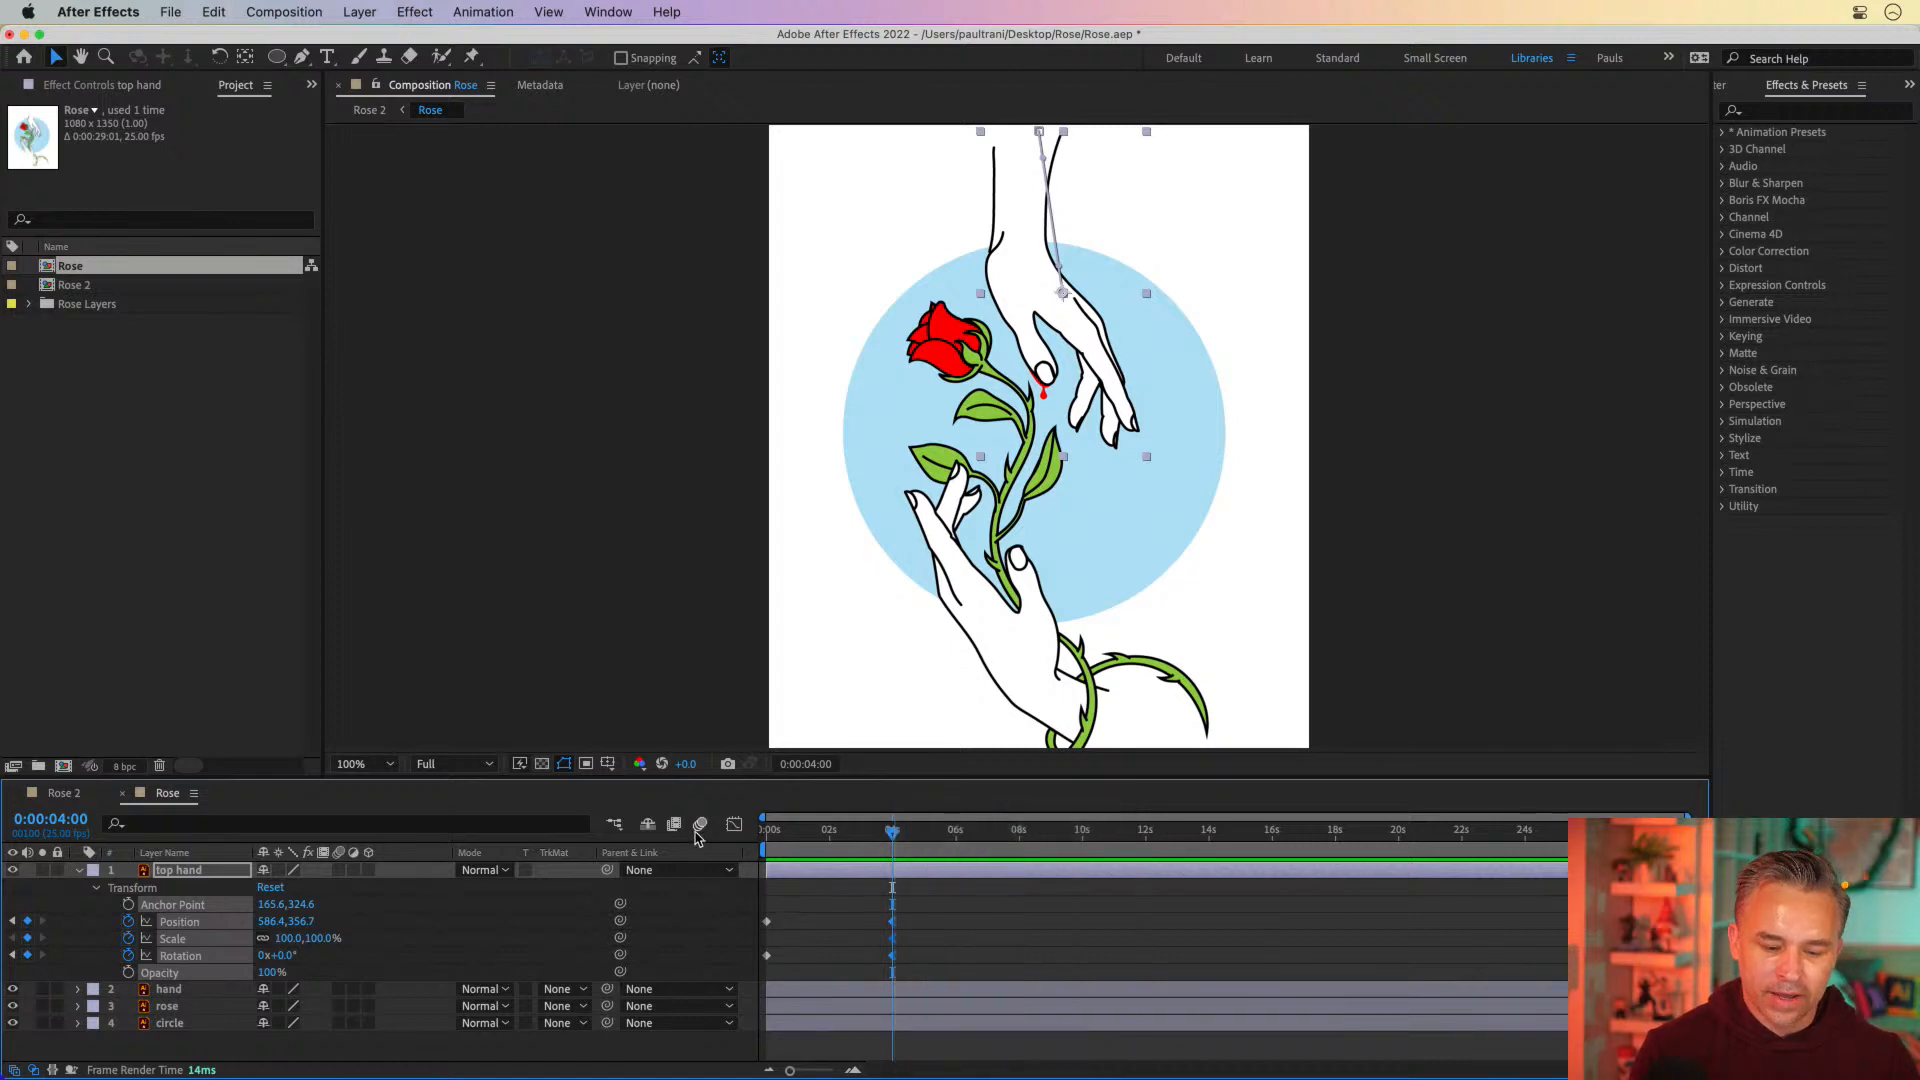
# Examine the top hand's Position curve in the Graph Editor, return to the keyframe view and clear the selection
pyautogui.click(901, 924)
pyautogui.click(892, 921)
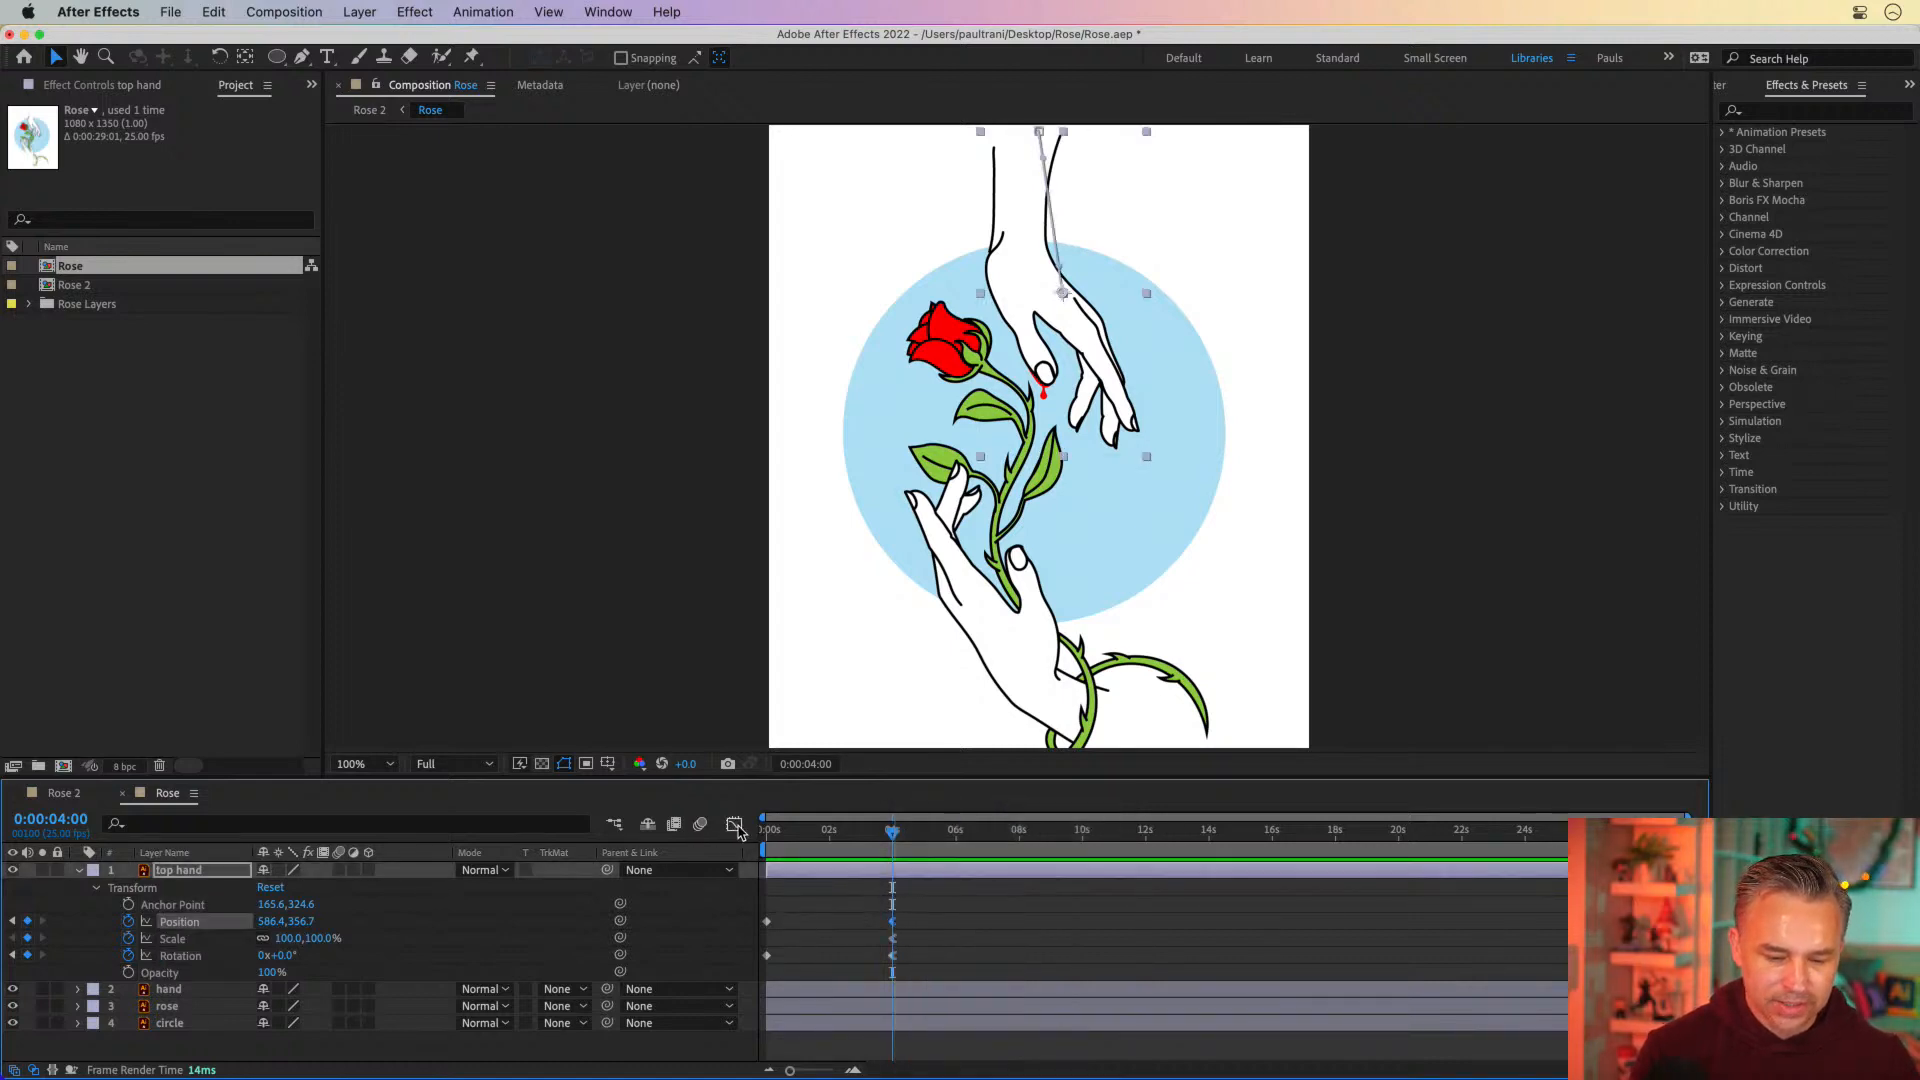
pyautogui.click(734, 824)
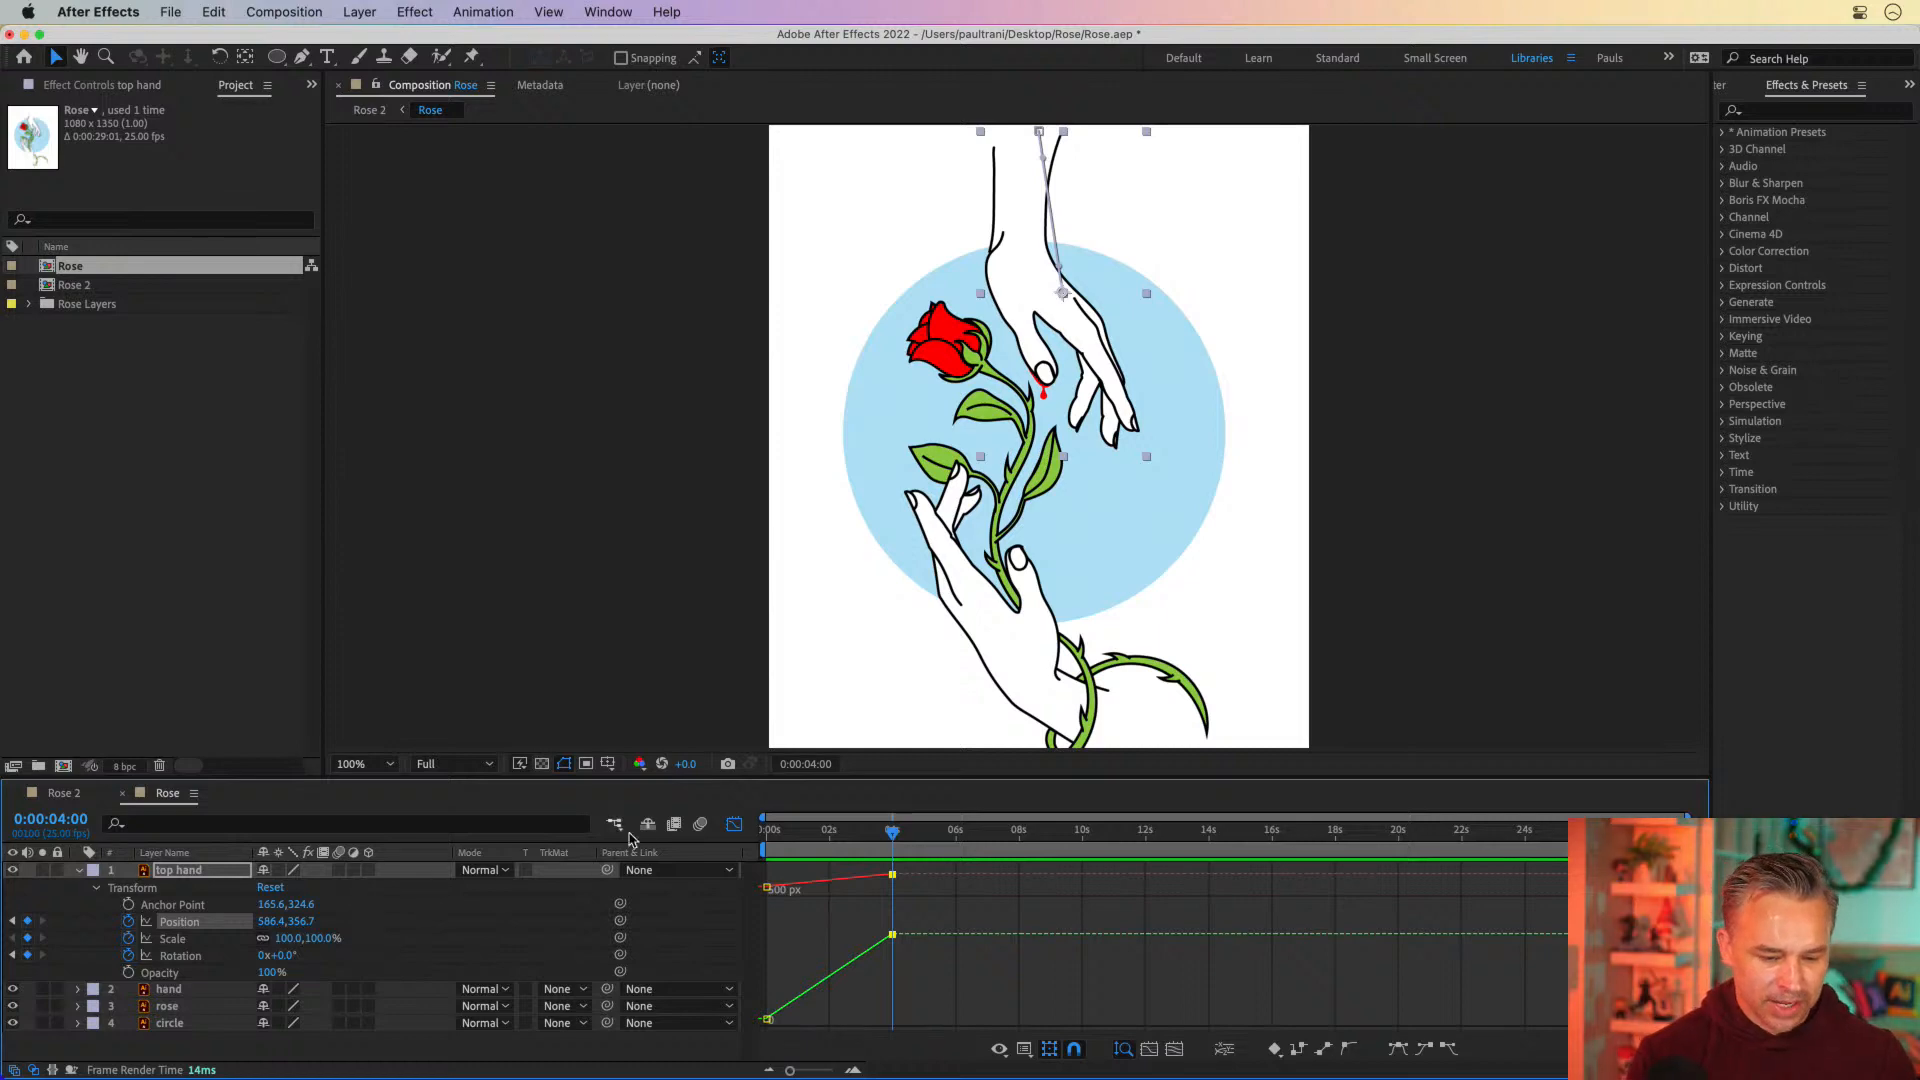
pyautogui.click(734, 825)
pyautogui.click(827, 924)
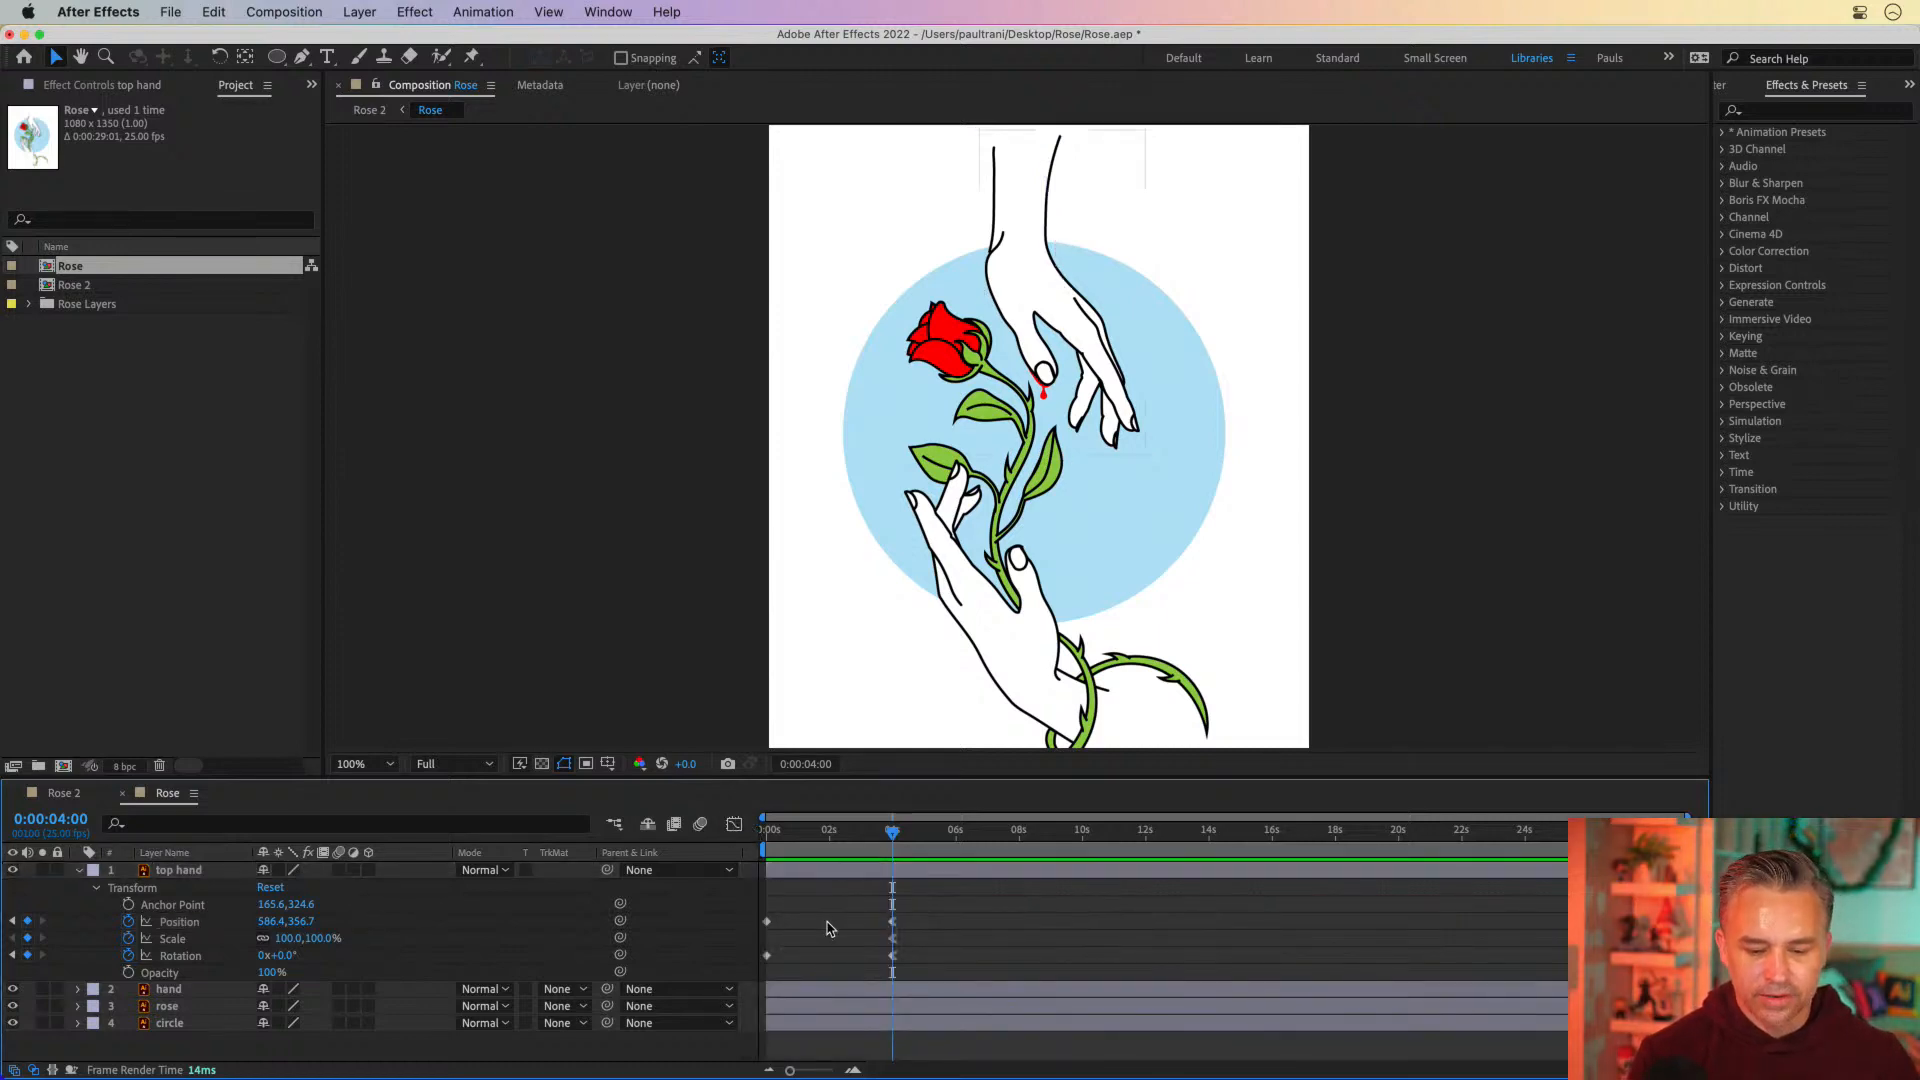
# Return the current time to 0 seconds and enlarge the timeline scale so the first seconds are easier to work on
pyautogui.moveTo(855, 835); pyautogui.dragTo(697, 835)
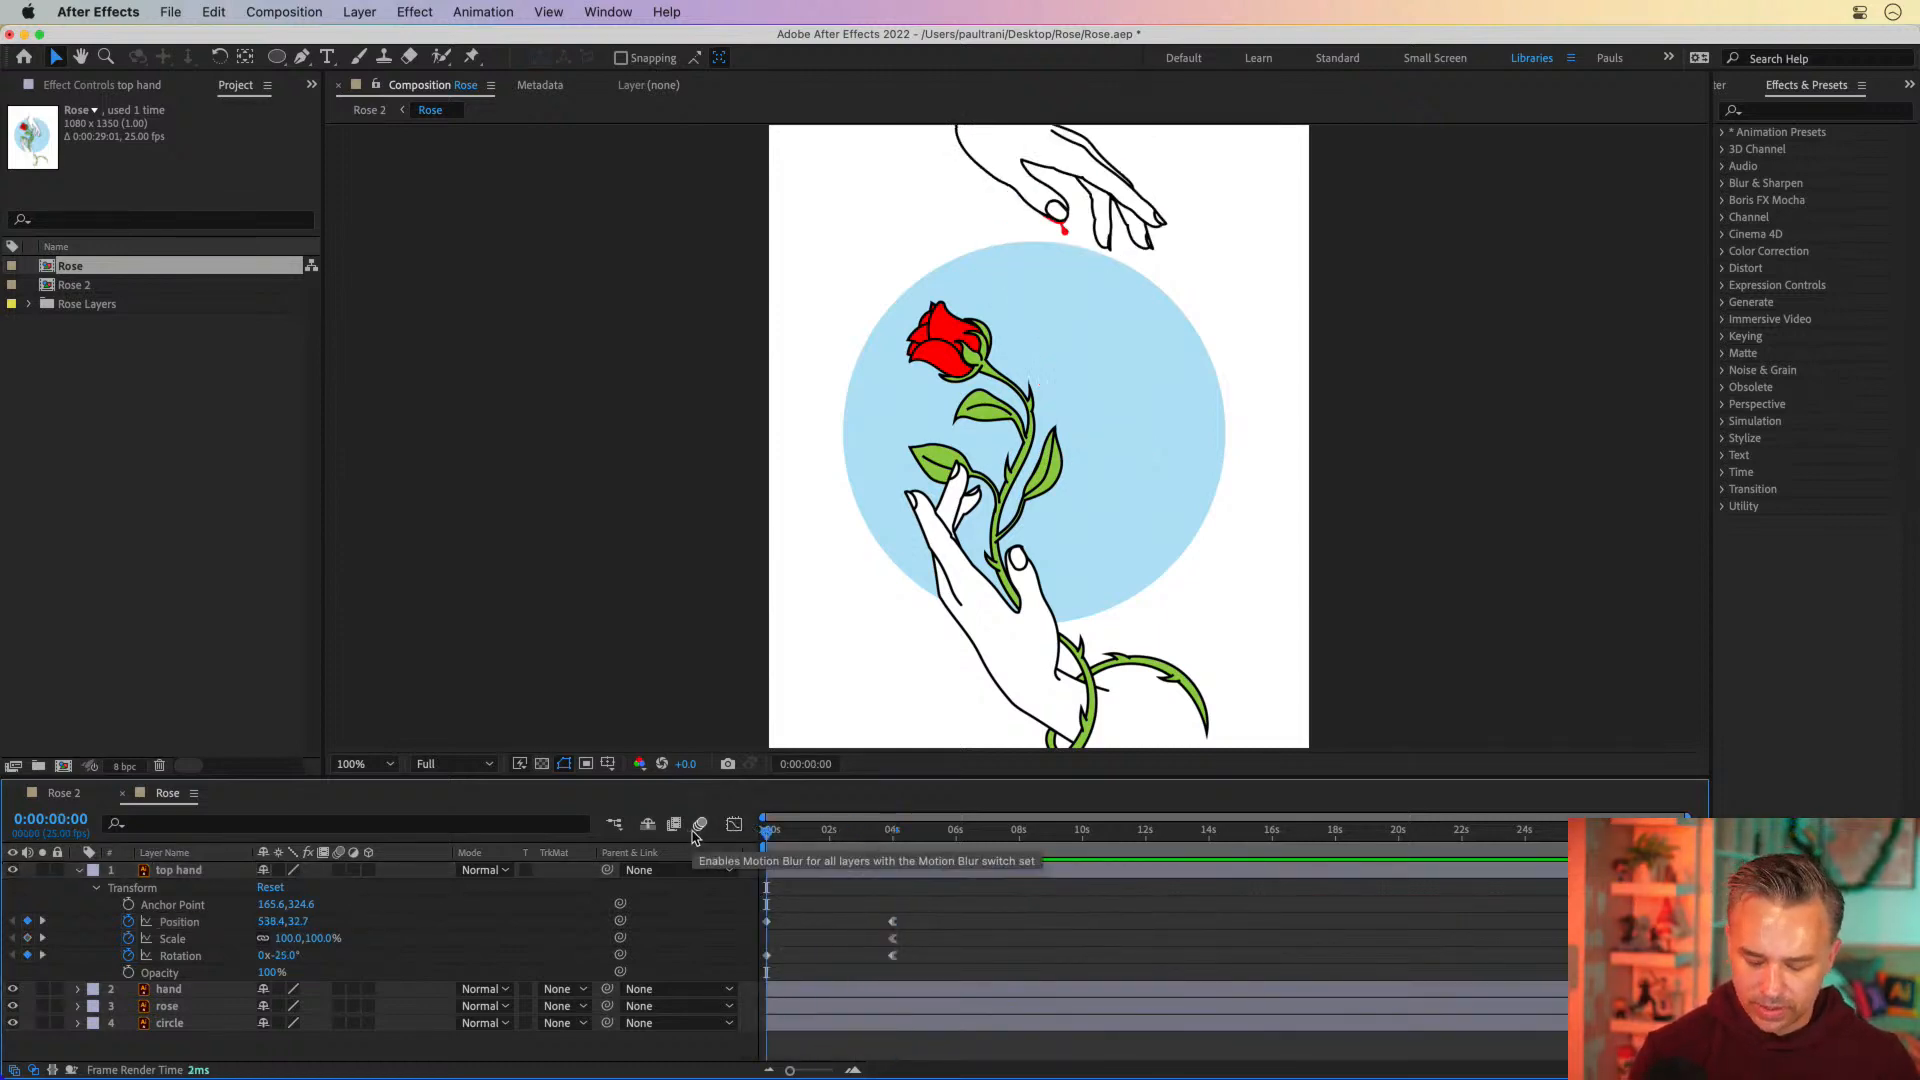
pyautogui.press('=')
pyautogui.press('=')
pyautogui.press('-')
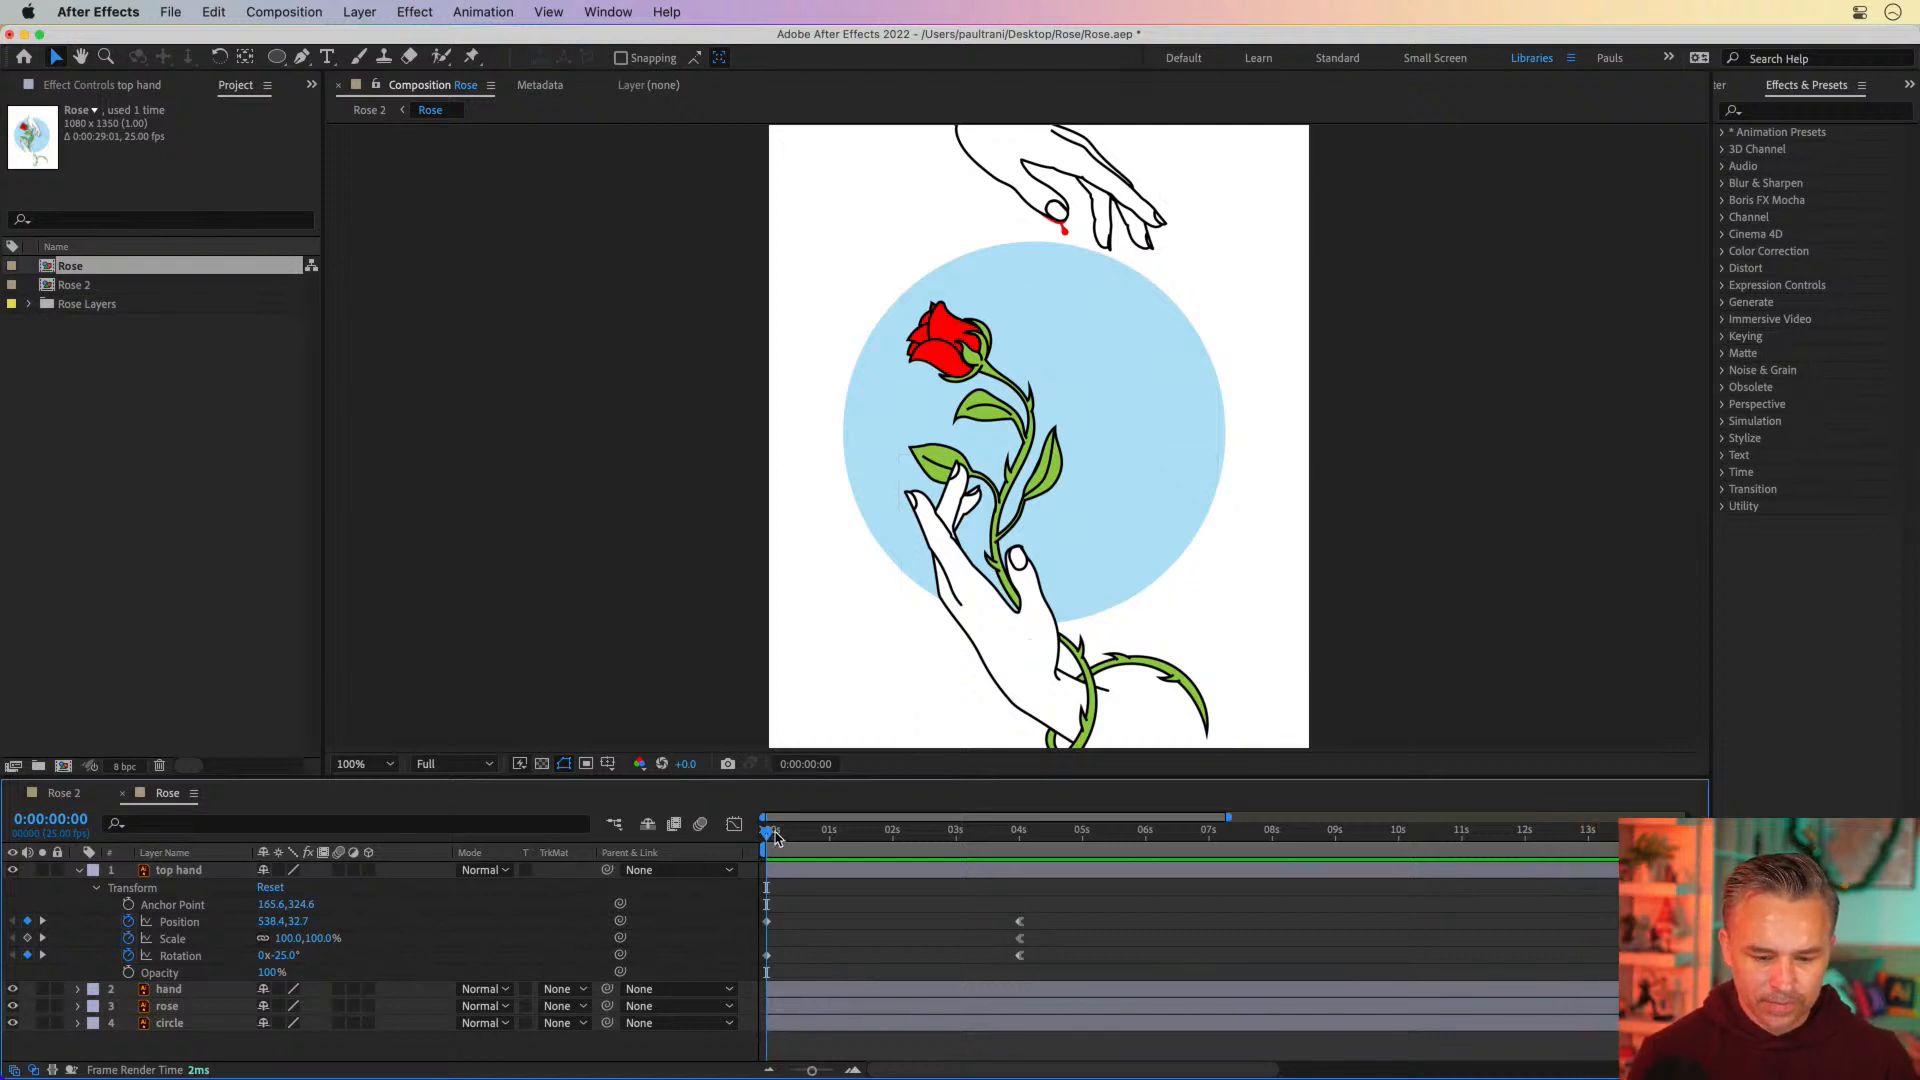
pyautogui.moveTo(770, 831); pyautogui.dragTo(437, 850)
# Select the hand and rose layers singly and together to examine how the lower hand artwork is split between them
pyautogui.click(164, 992)
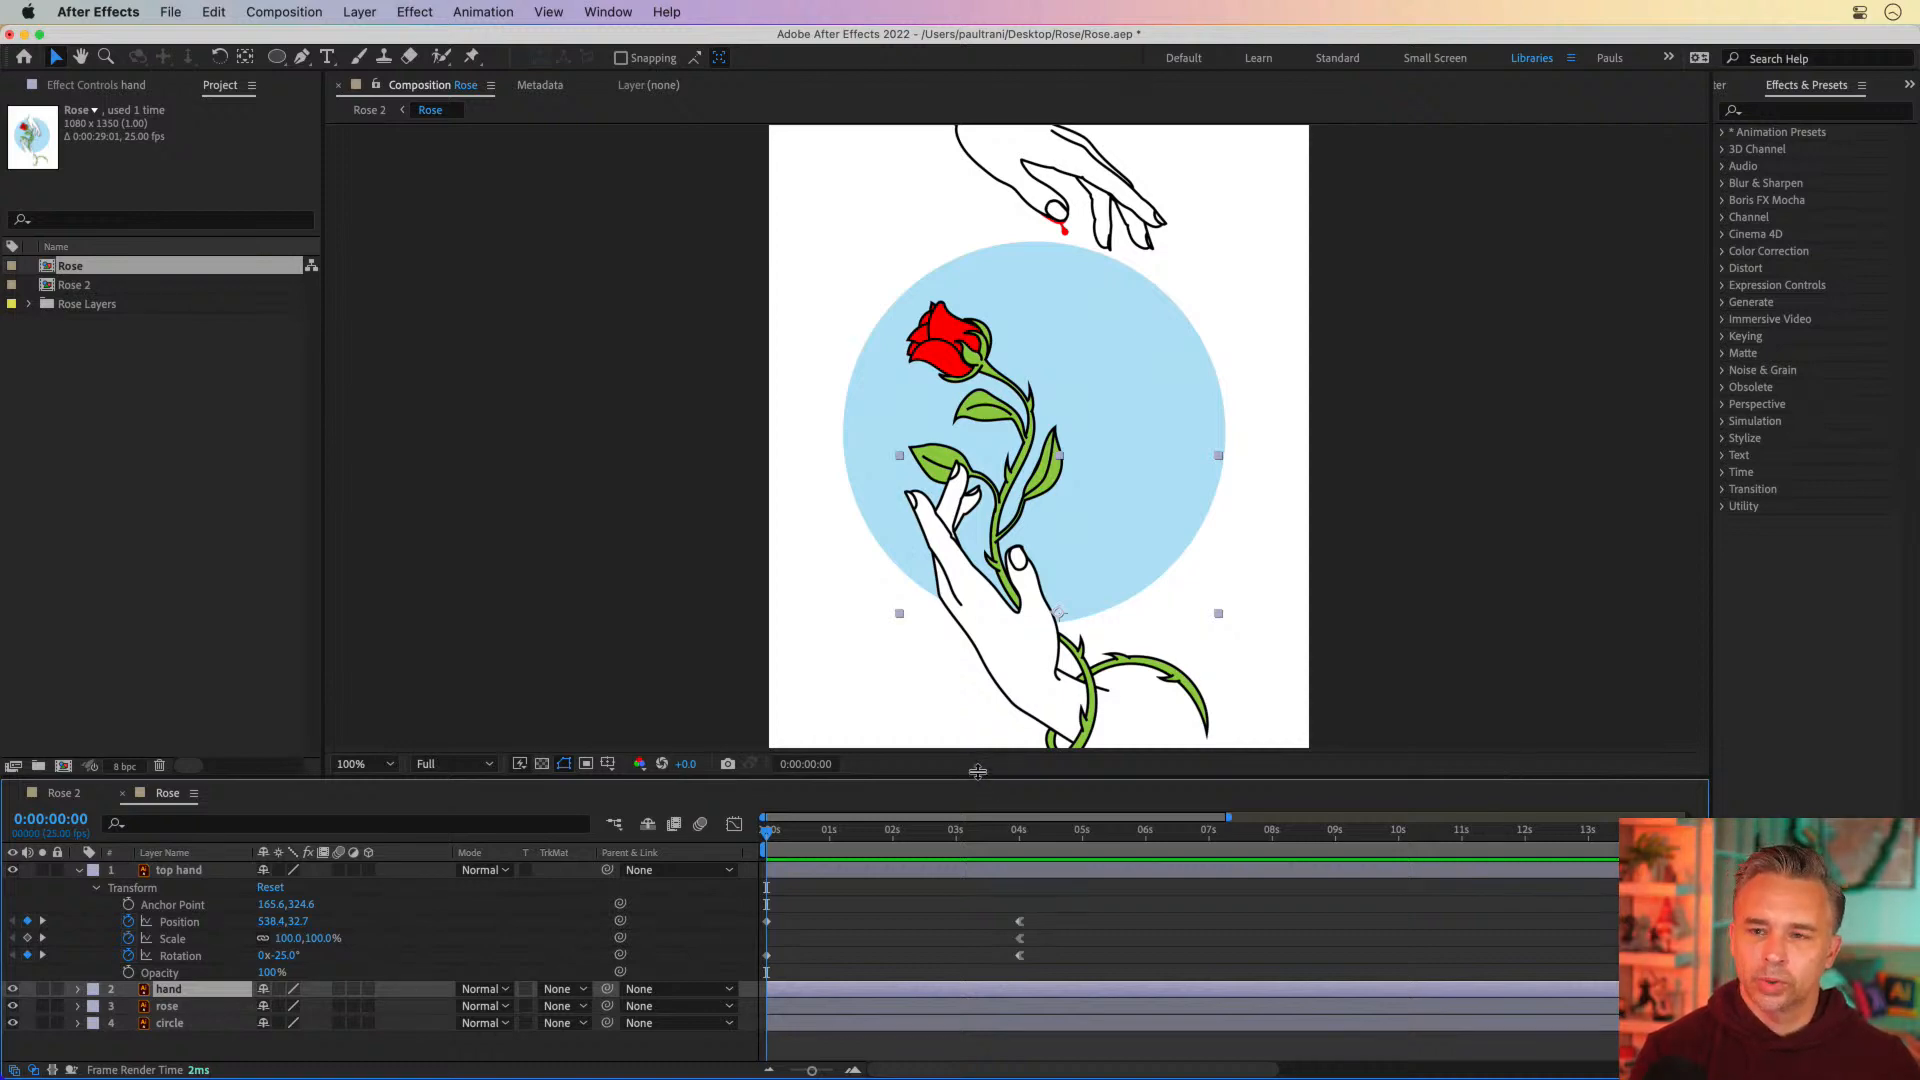
pyautogui.moveTo(977, 778); pyautogui.dragTo(975, 658)
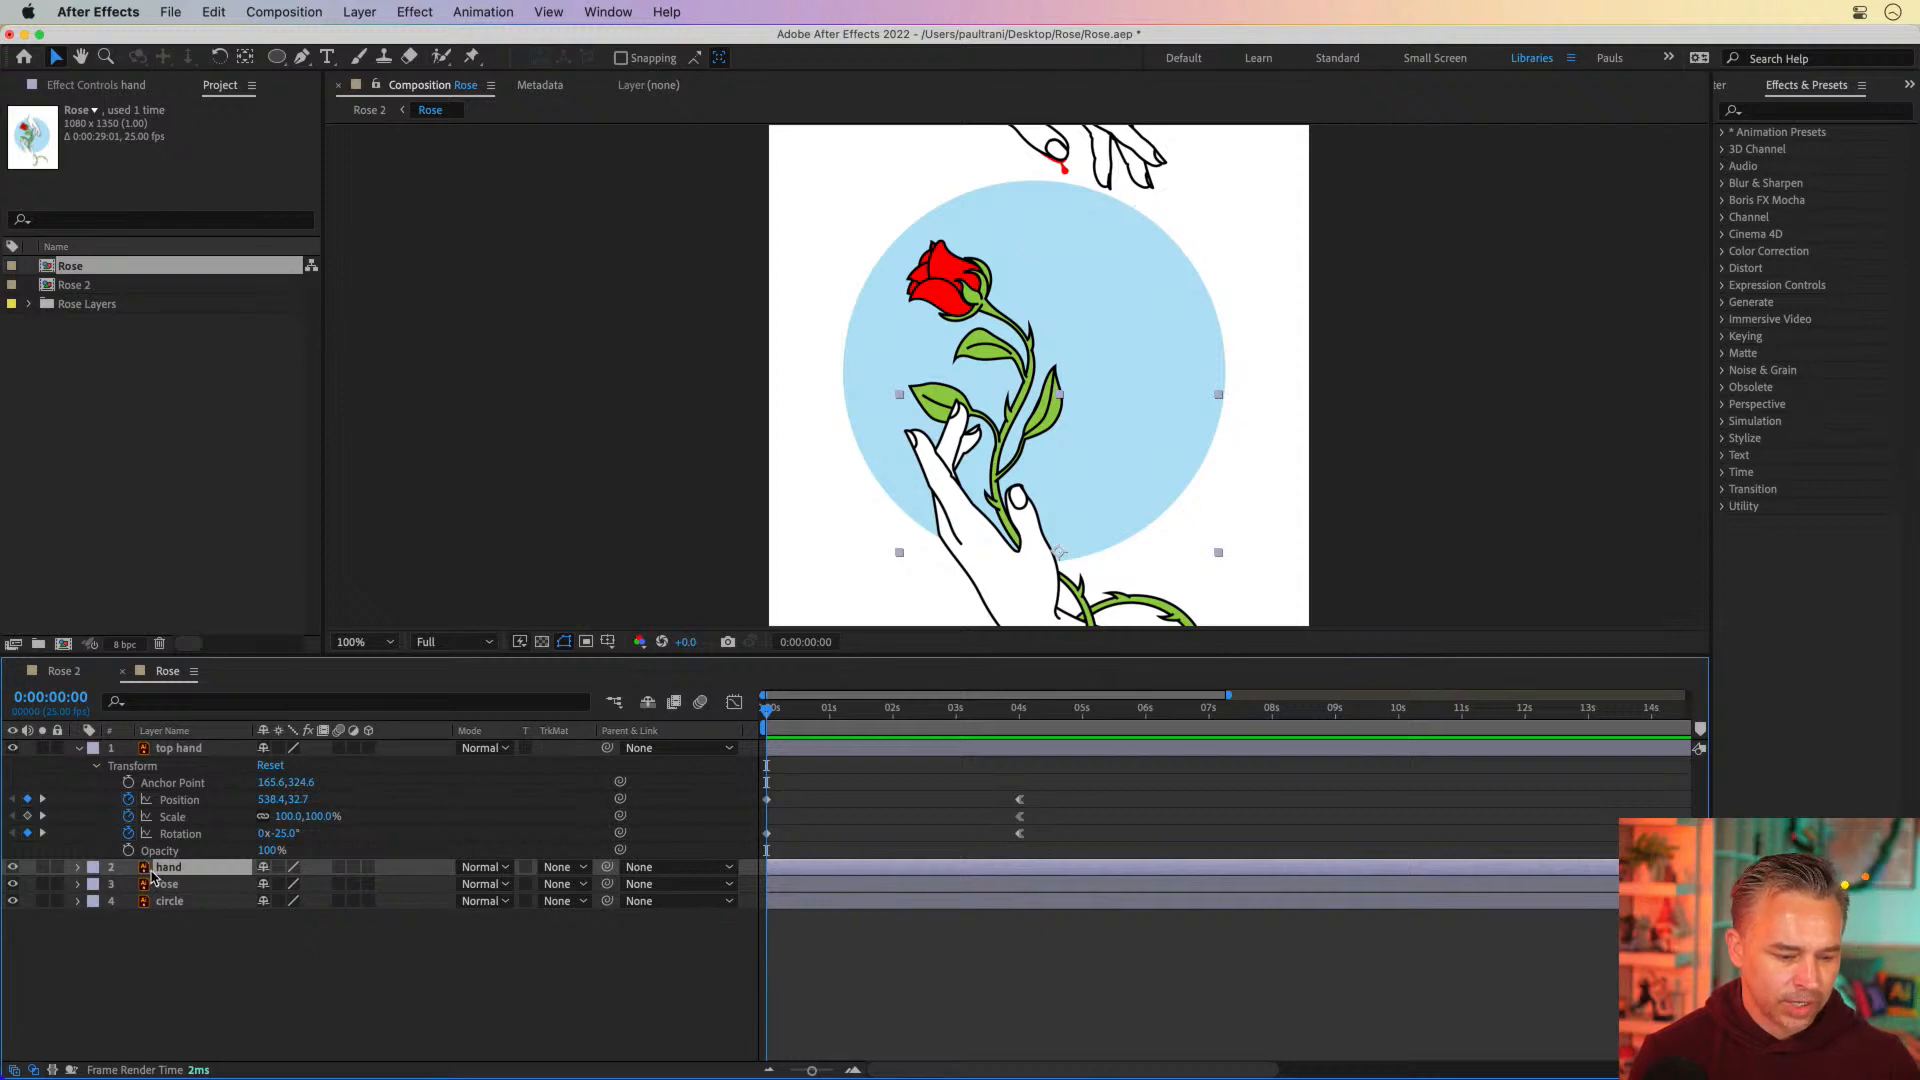
pyautogui.click(162, 884)
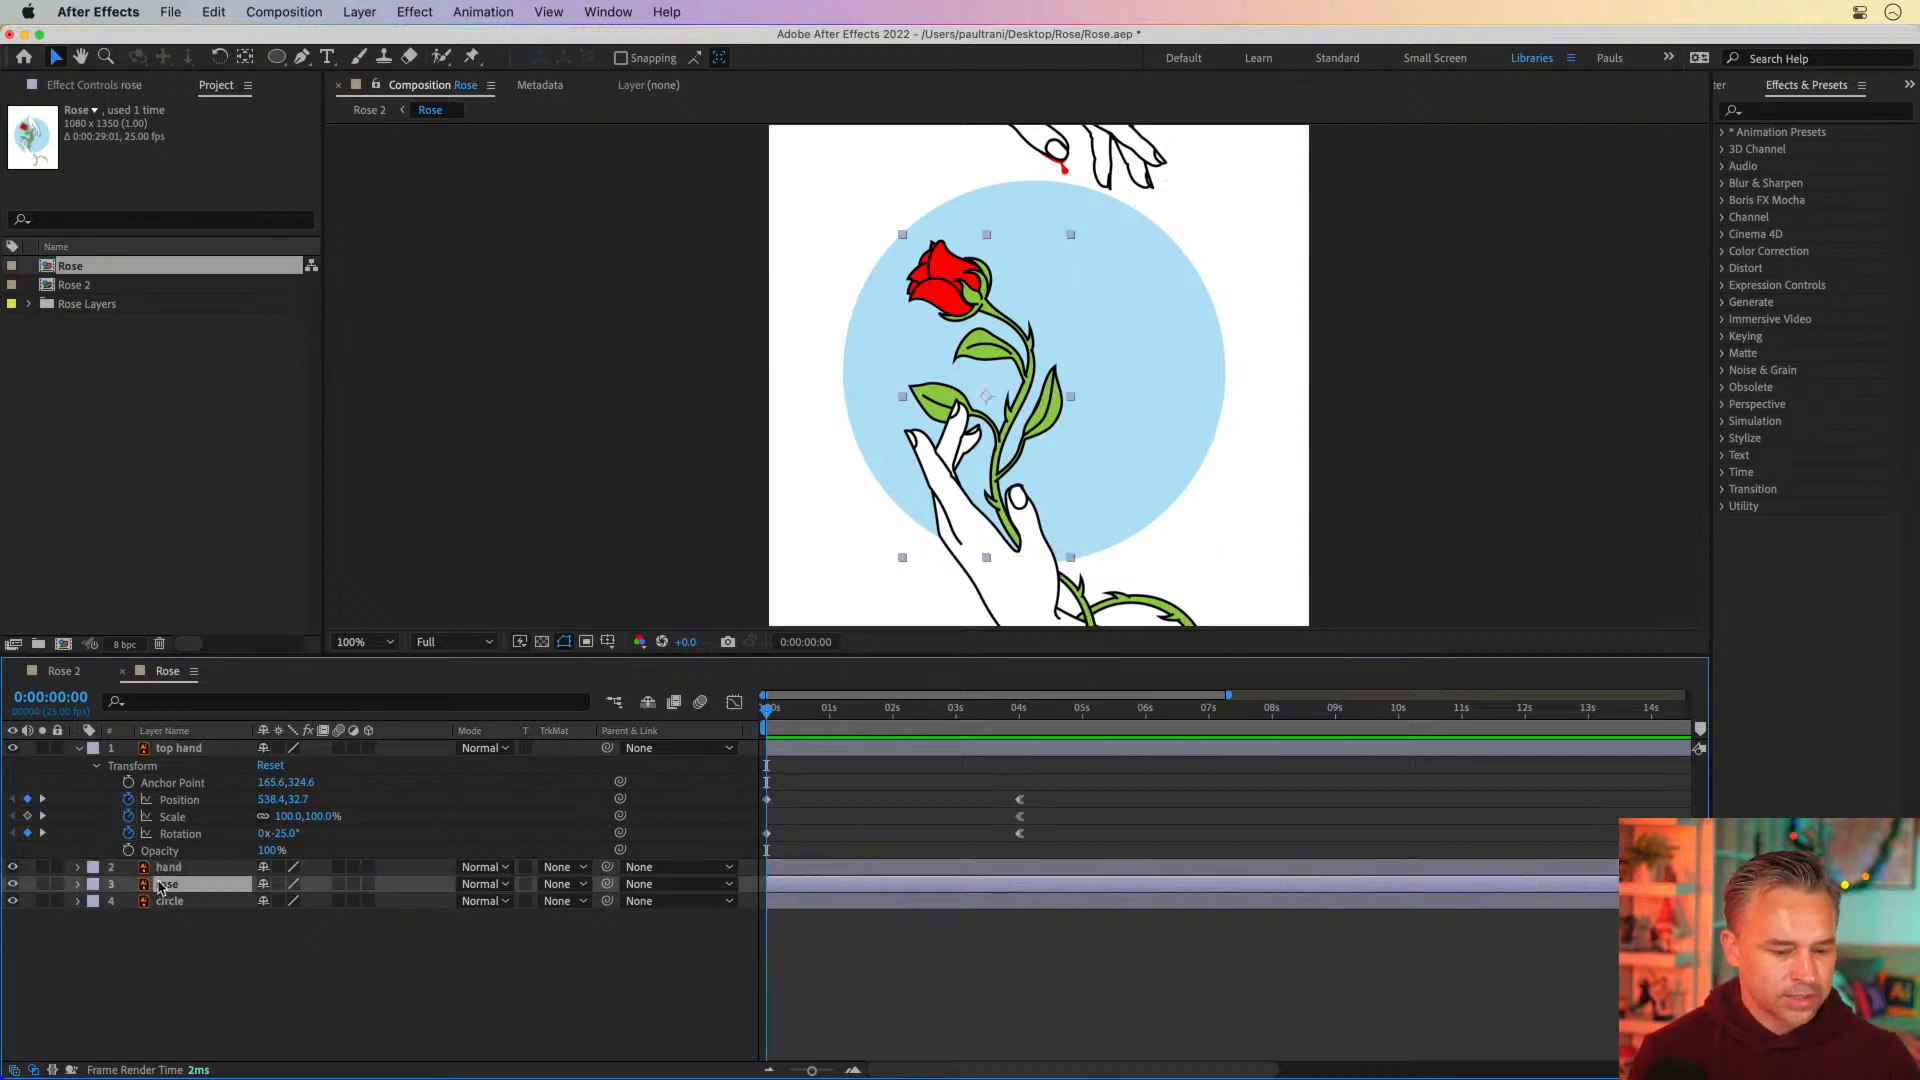
pyautogui.click(162, 867)
pyautogui.click(162, 884)
pyautogui.click(158, 869)
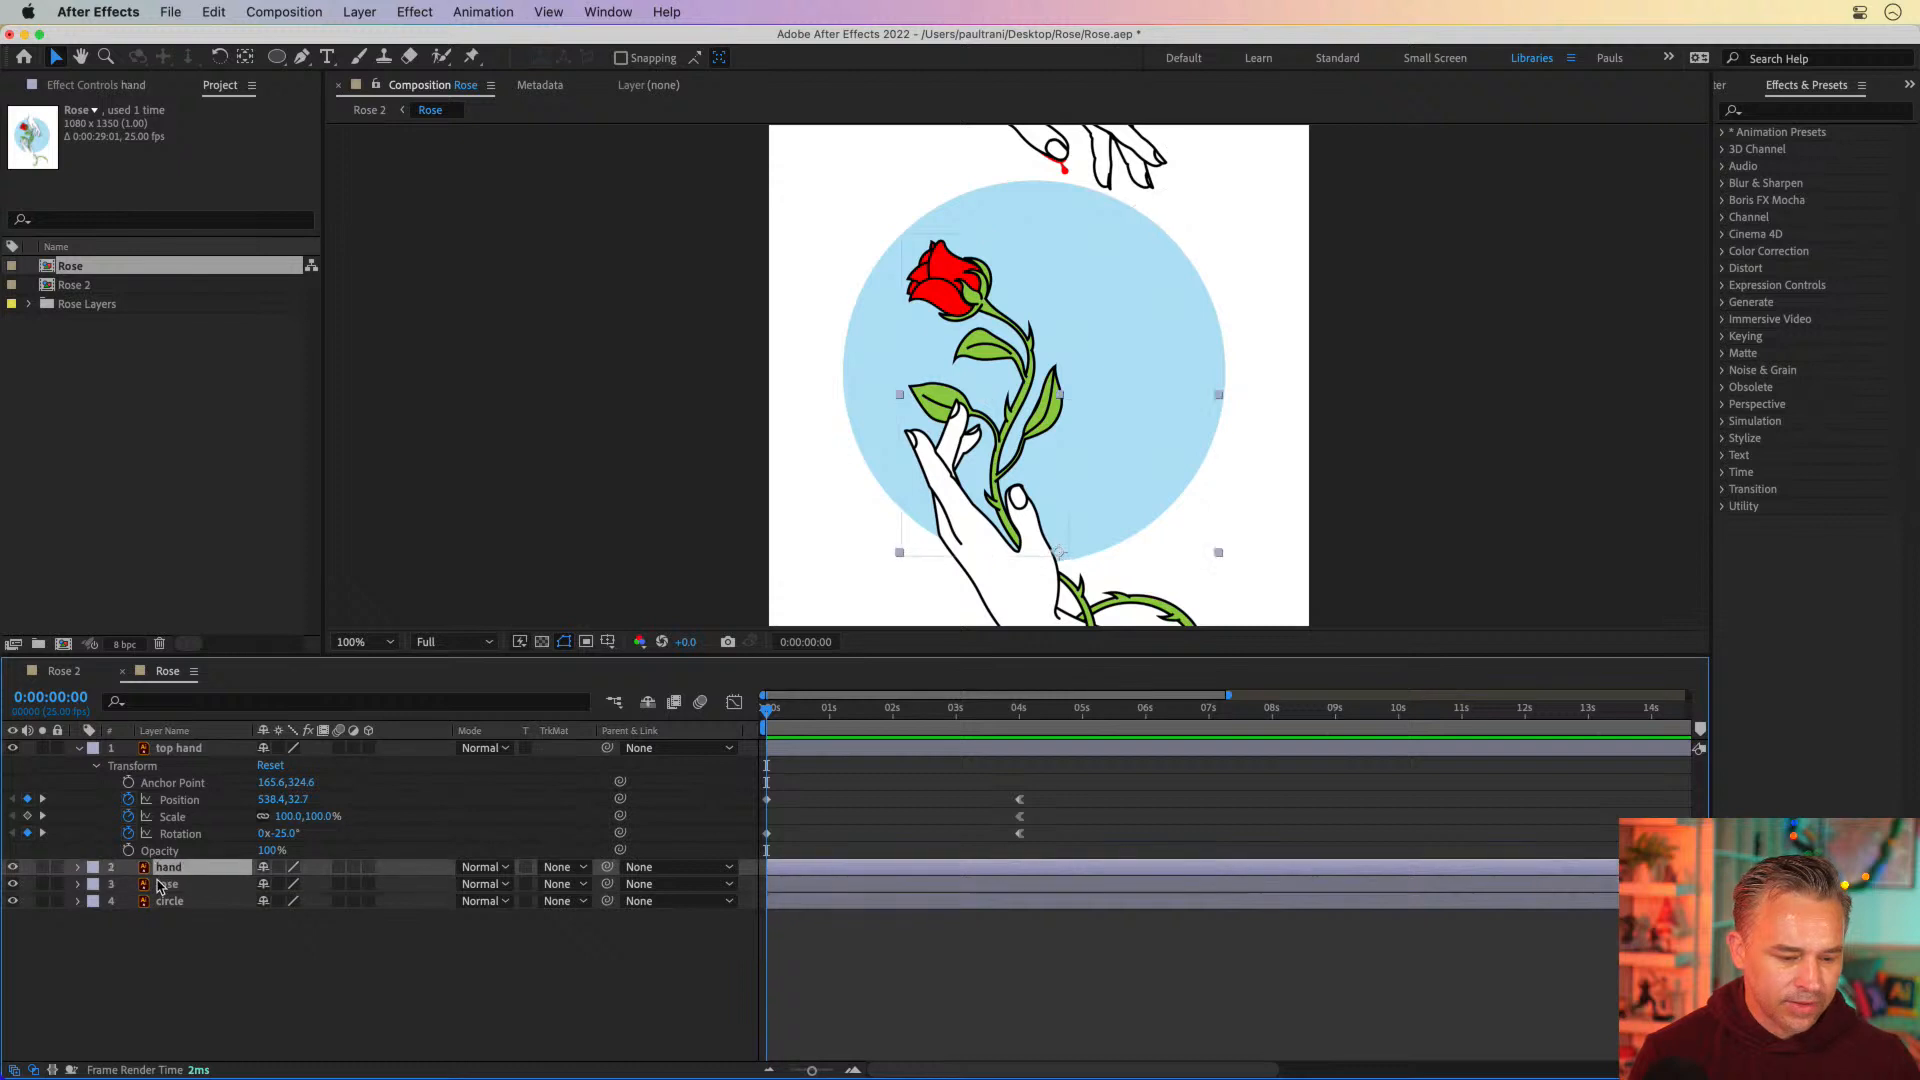
pyautogui.click(157, 883)
pyautogui.keyDown('shift'); pyautogui.click(154, 868); pyautogui.keyUp('shift')
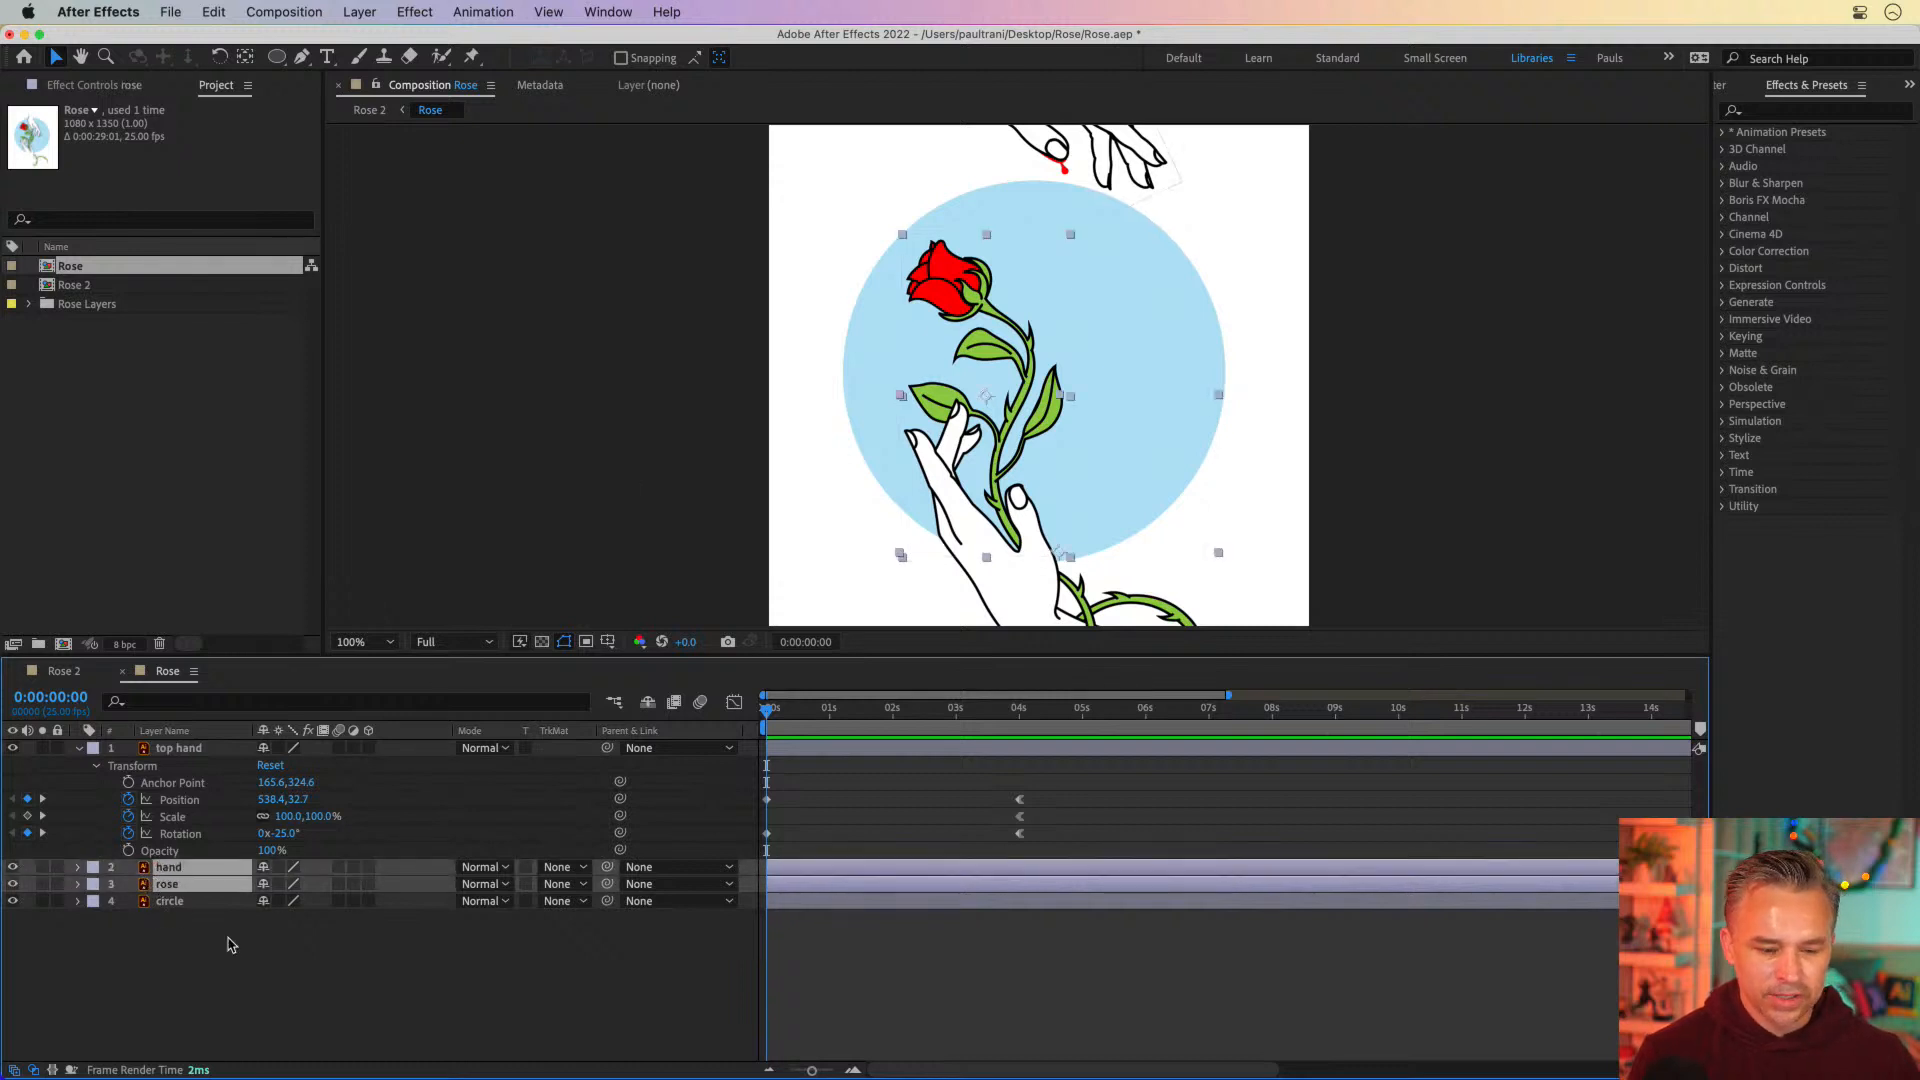
pyautogui.click(226, 1010)
pyautogui.click(187, 871)
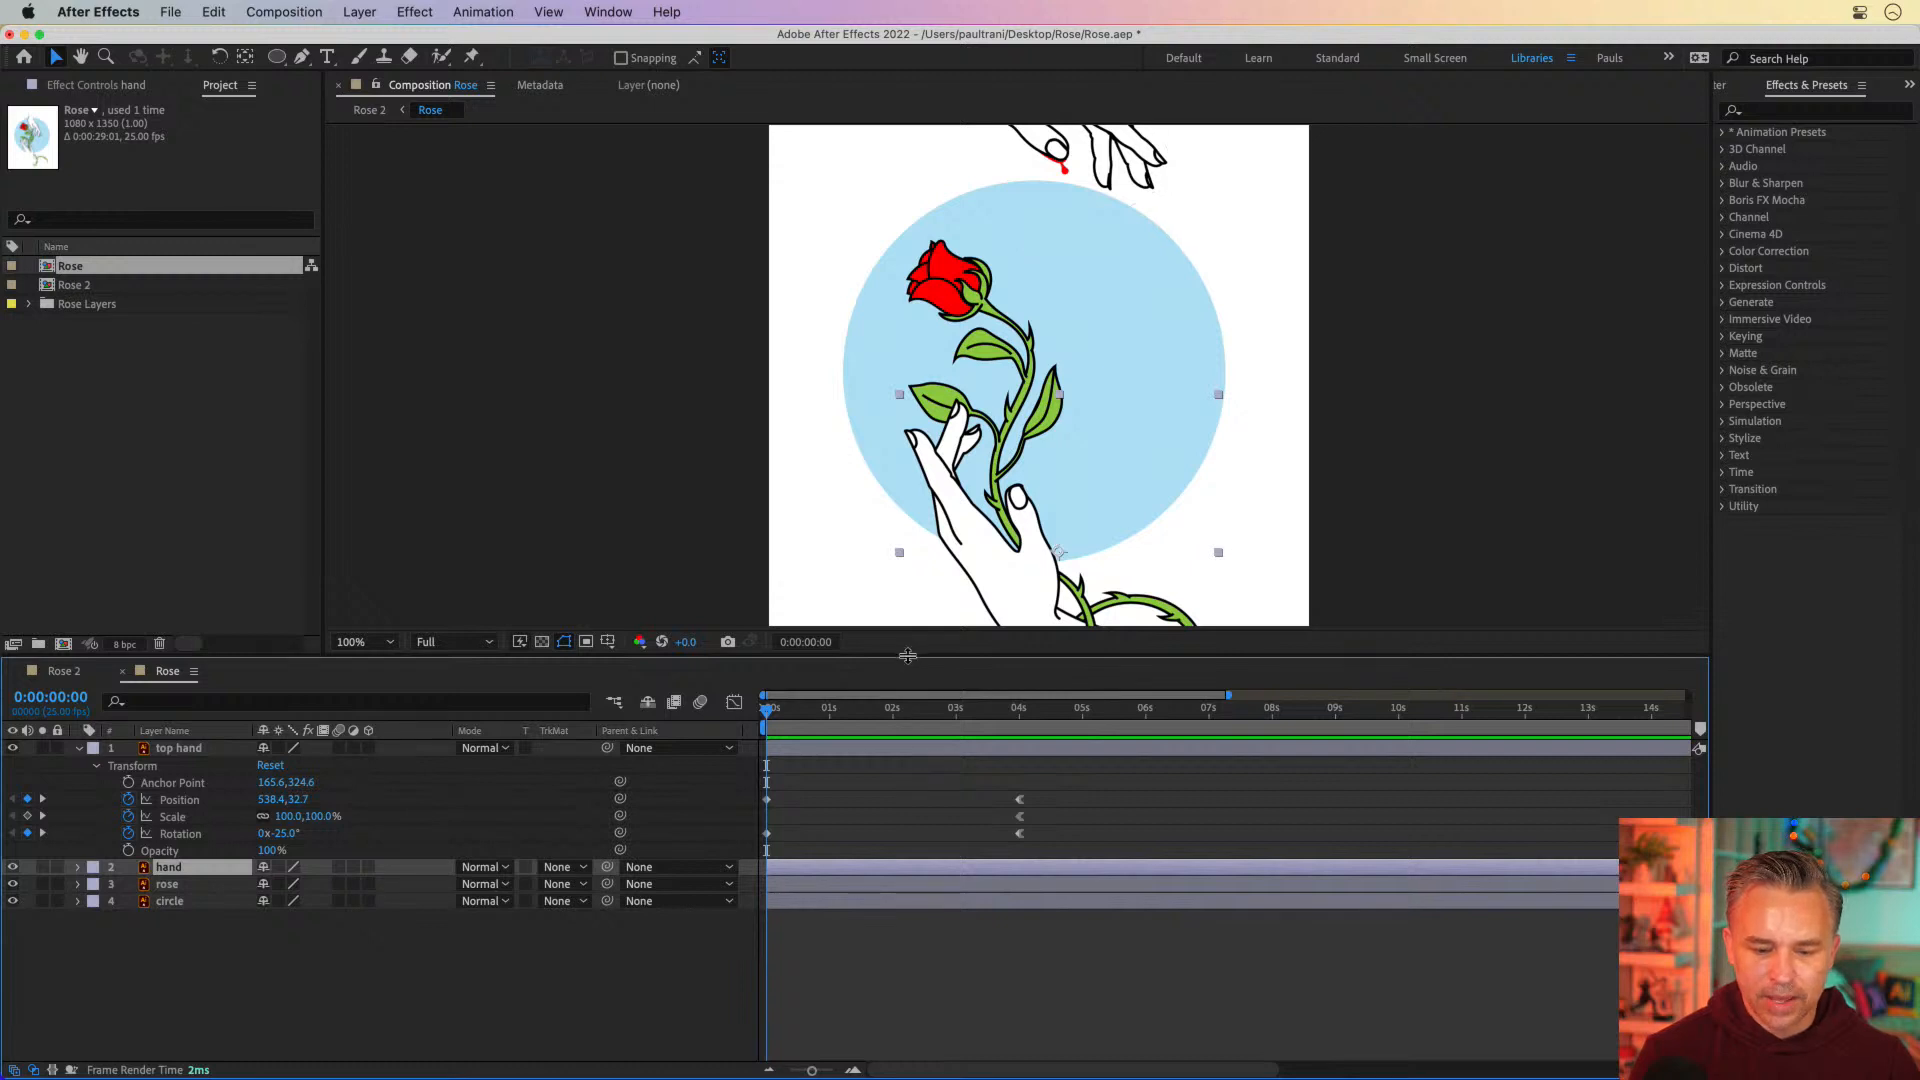
pyautogui.moveTo(907, 657); pyautogui.dragTo(908, 781)
# Try moving the rose and the lower hand separately on the canvas, undoing each move
pyautogui.click(965, 362)
pyautogui.moveTo(986, 340); pyautogui.dragTo(1182, 329)
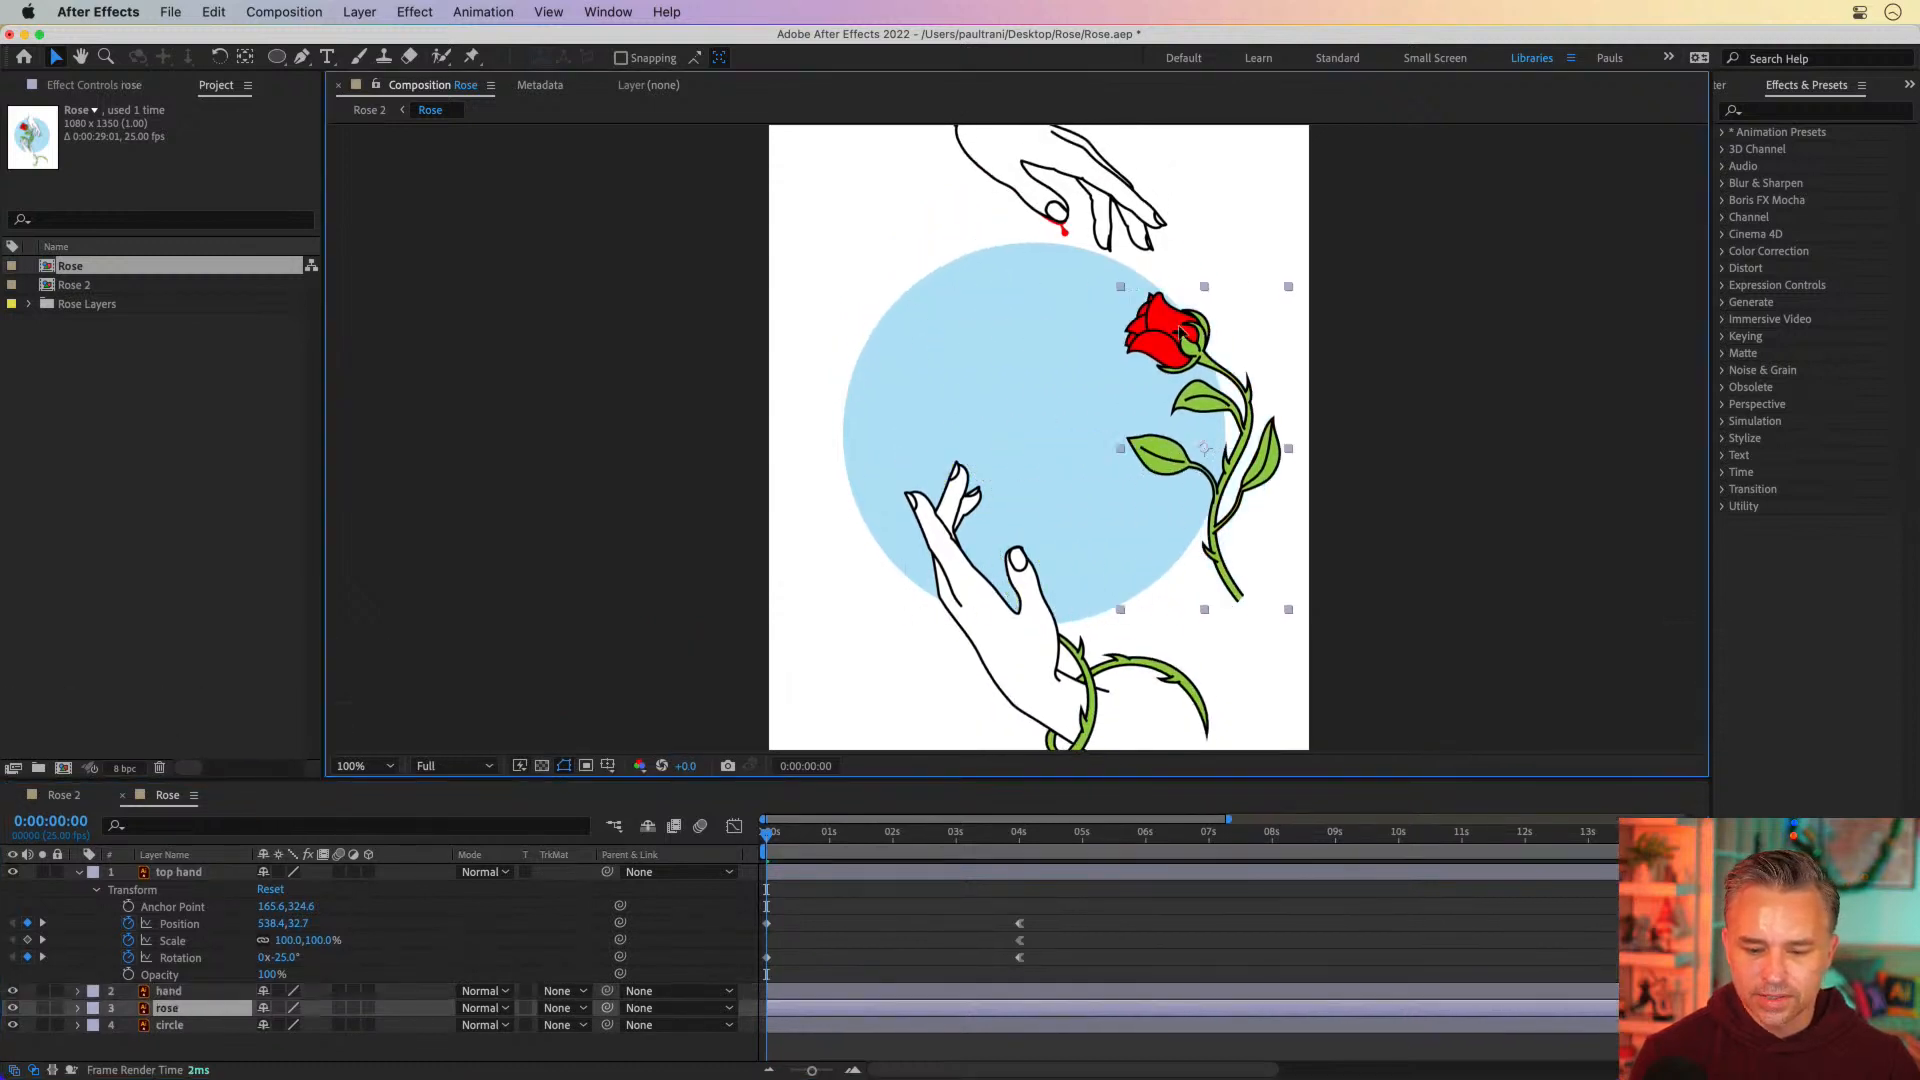
pyautogui.press('super+z')
pyautogui.click(1023, 698)
pyautogui.moveTo(1023, 698); pyautogui.dragTo(1245, 643)
pyautogui.press('super+z')
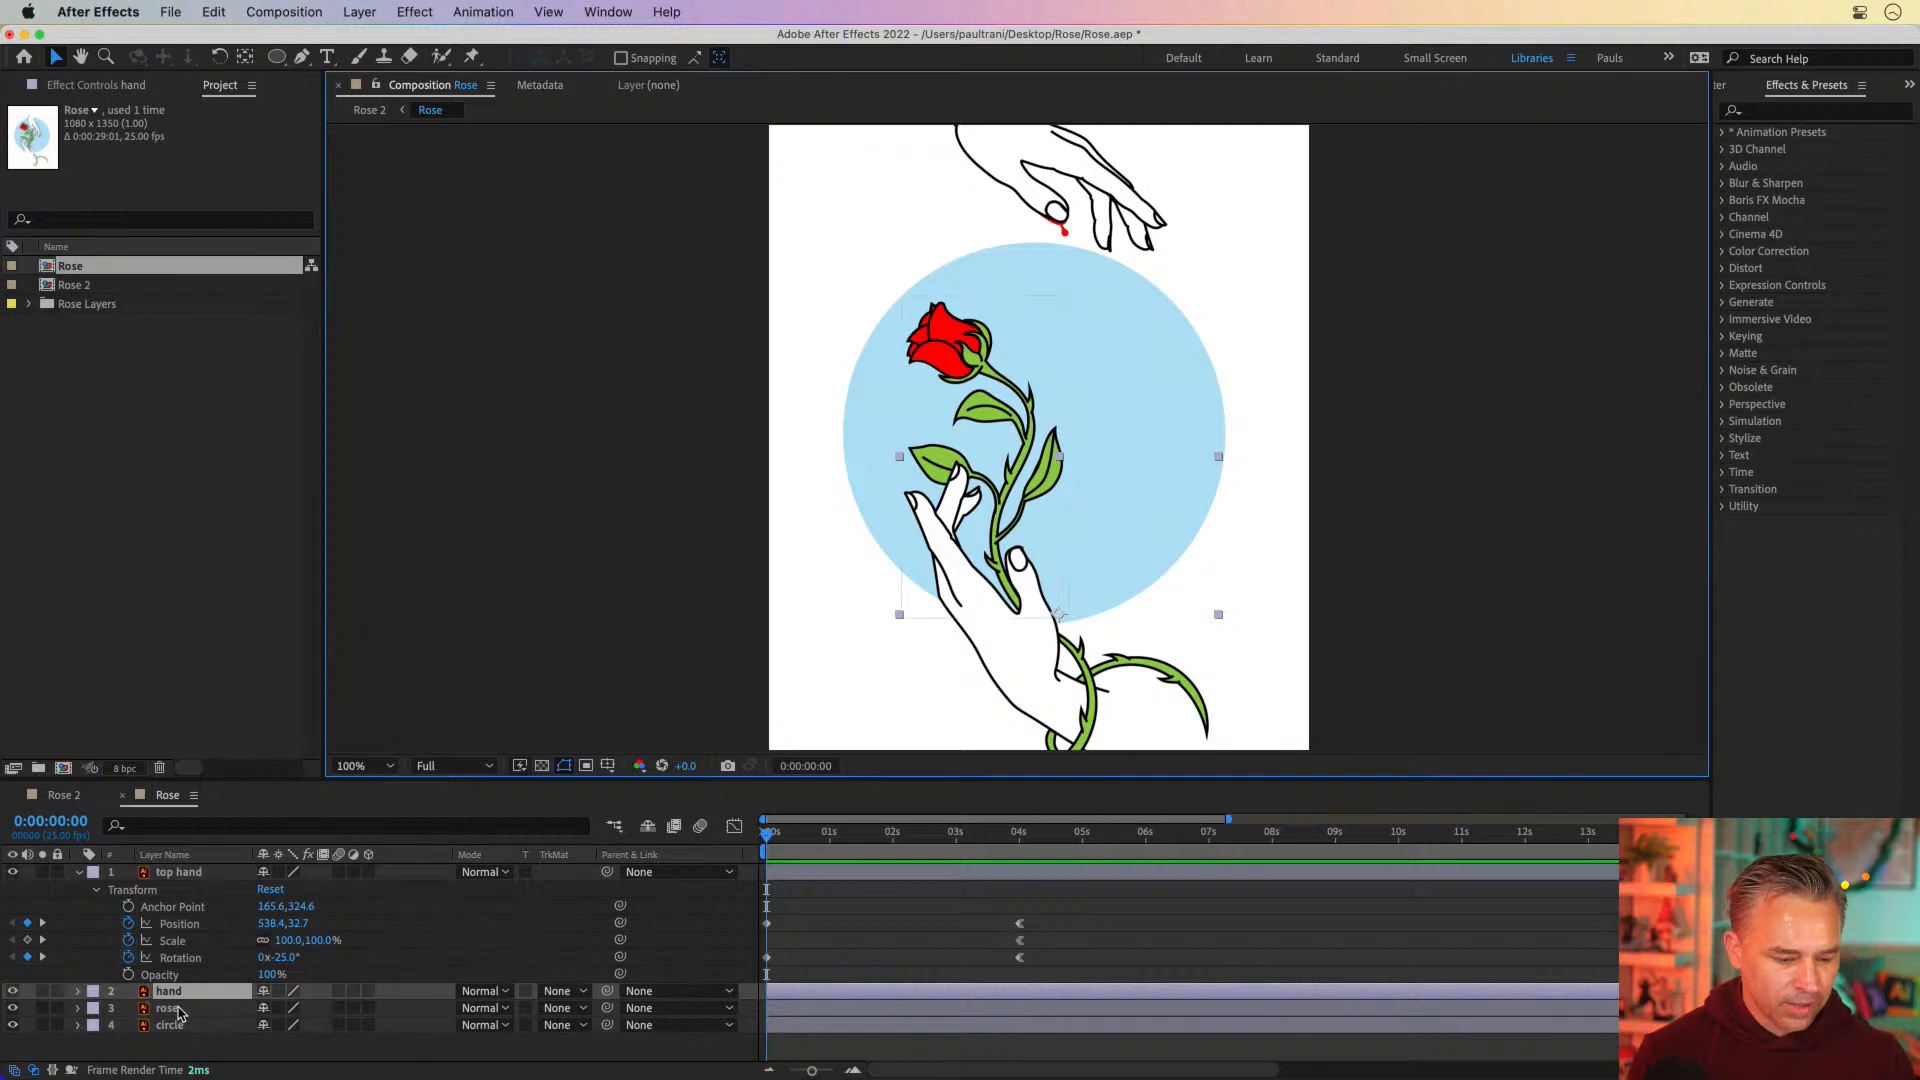
# Pre-compose the hand and rose layers into a composition named Hand and Rose, moving all attributes into it and opening it
pyautogui.keyDown('shift'); pyautogui.click(174, 1010); pyautogui.keyUp('shift')
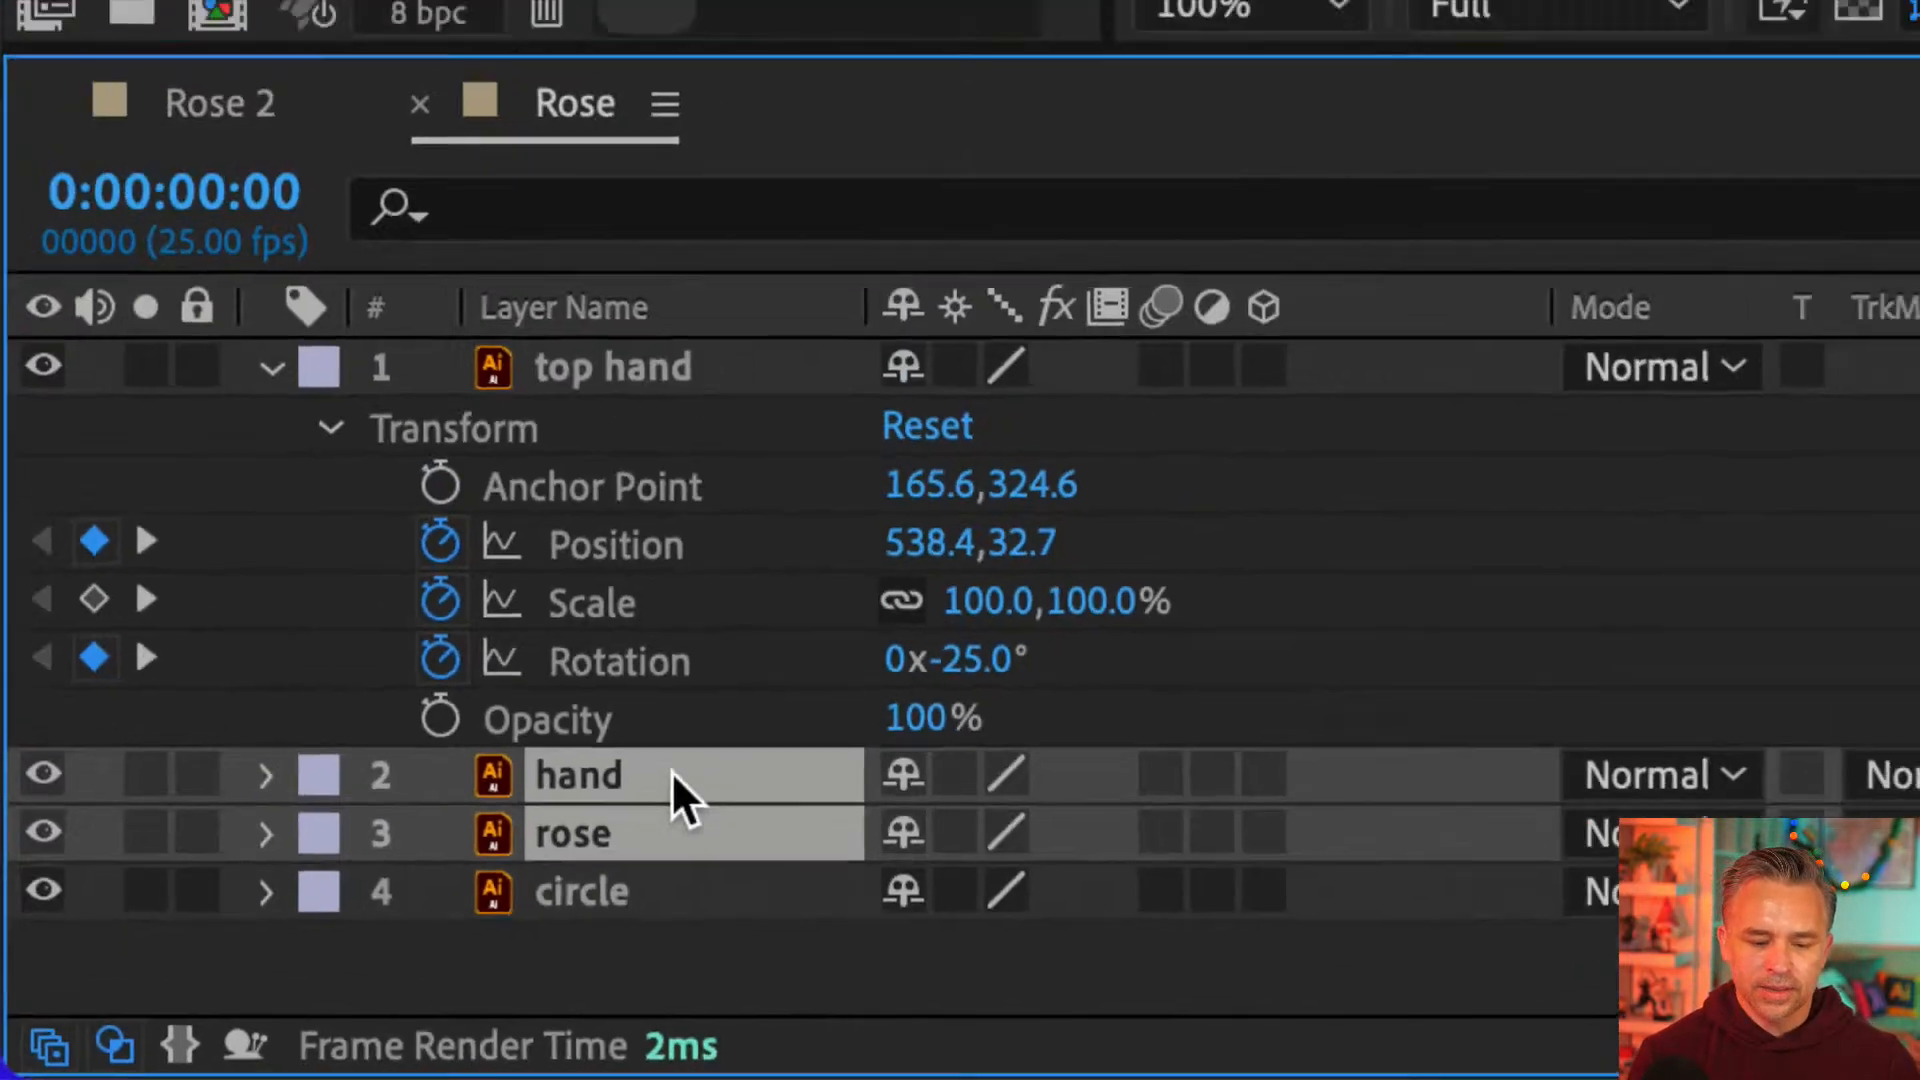
pyautogui.rightClick(712, 680)
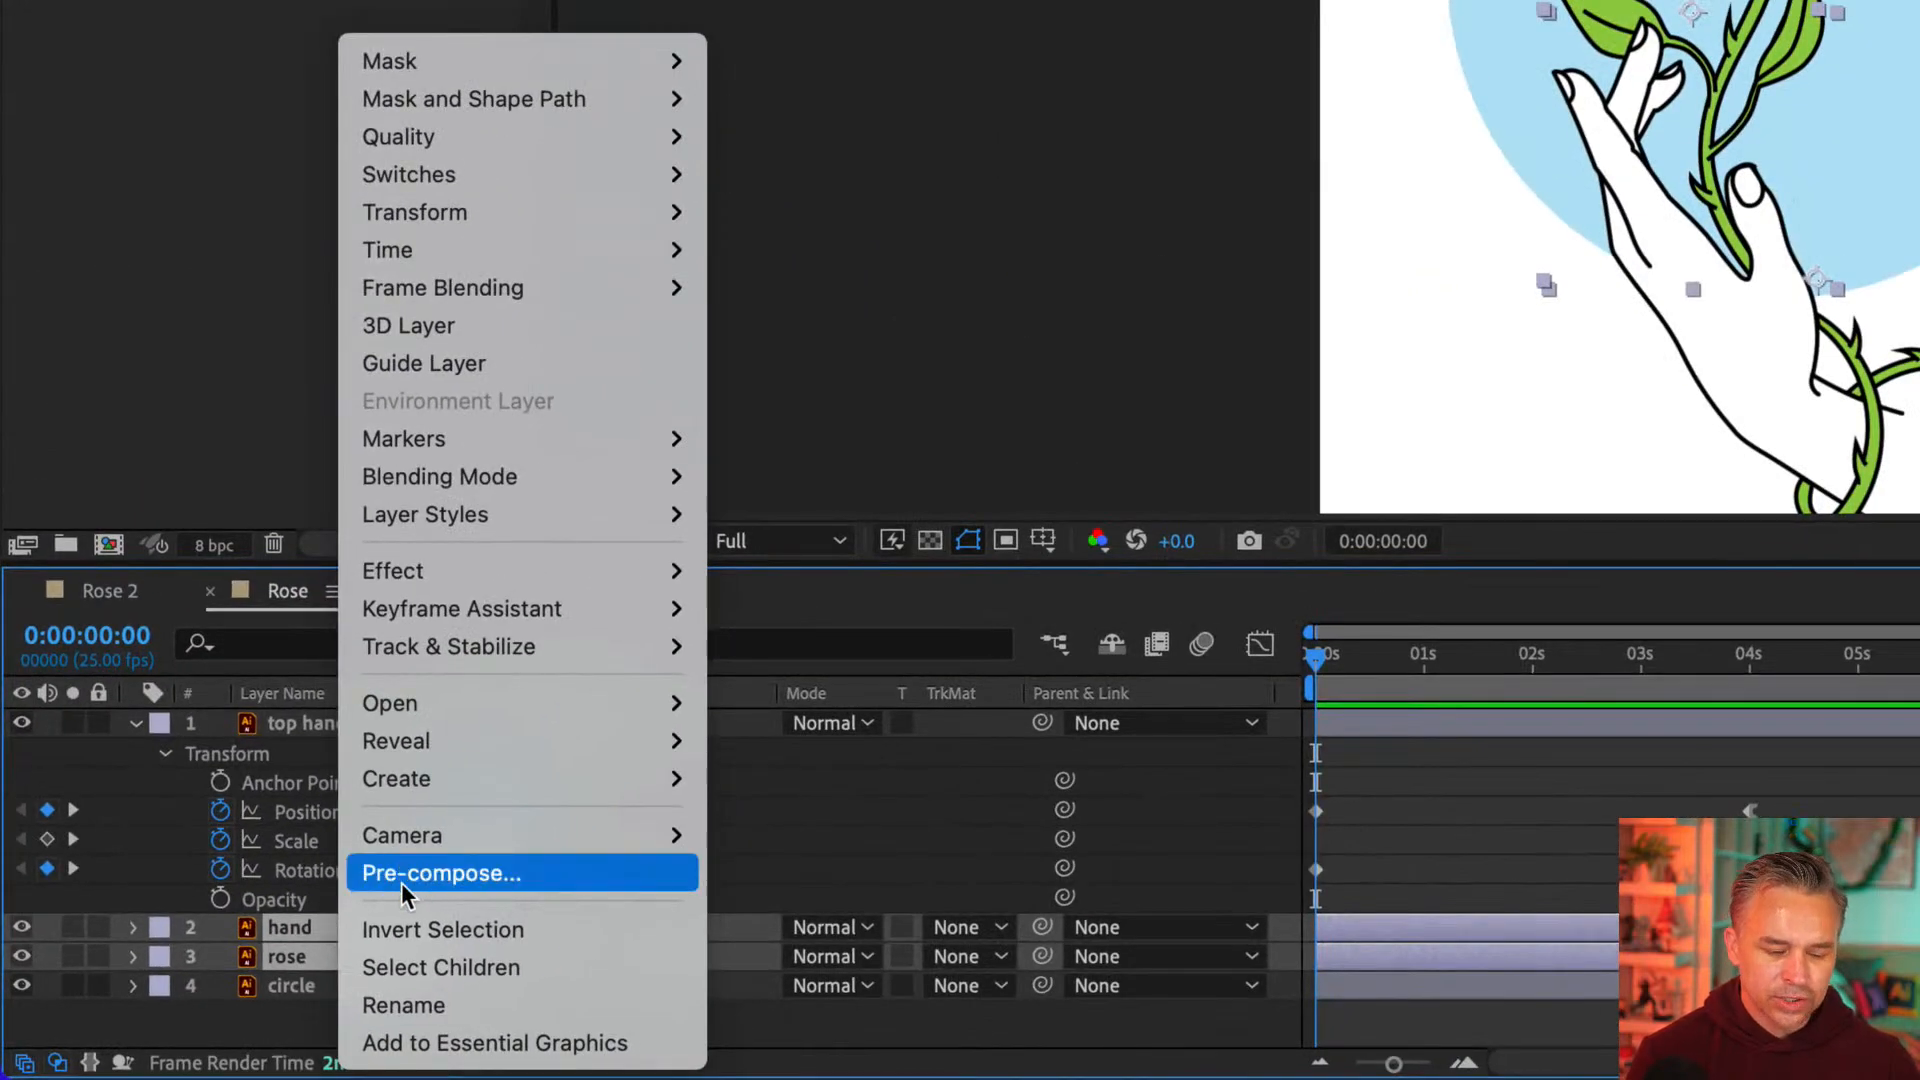
pyautogui.click(300, 936)
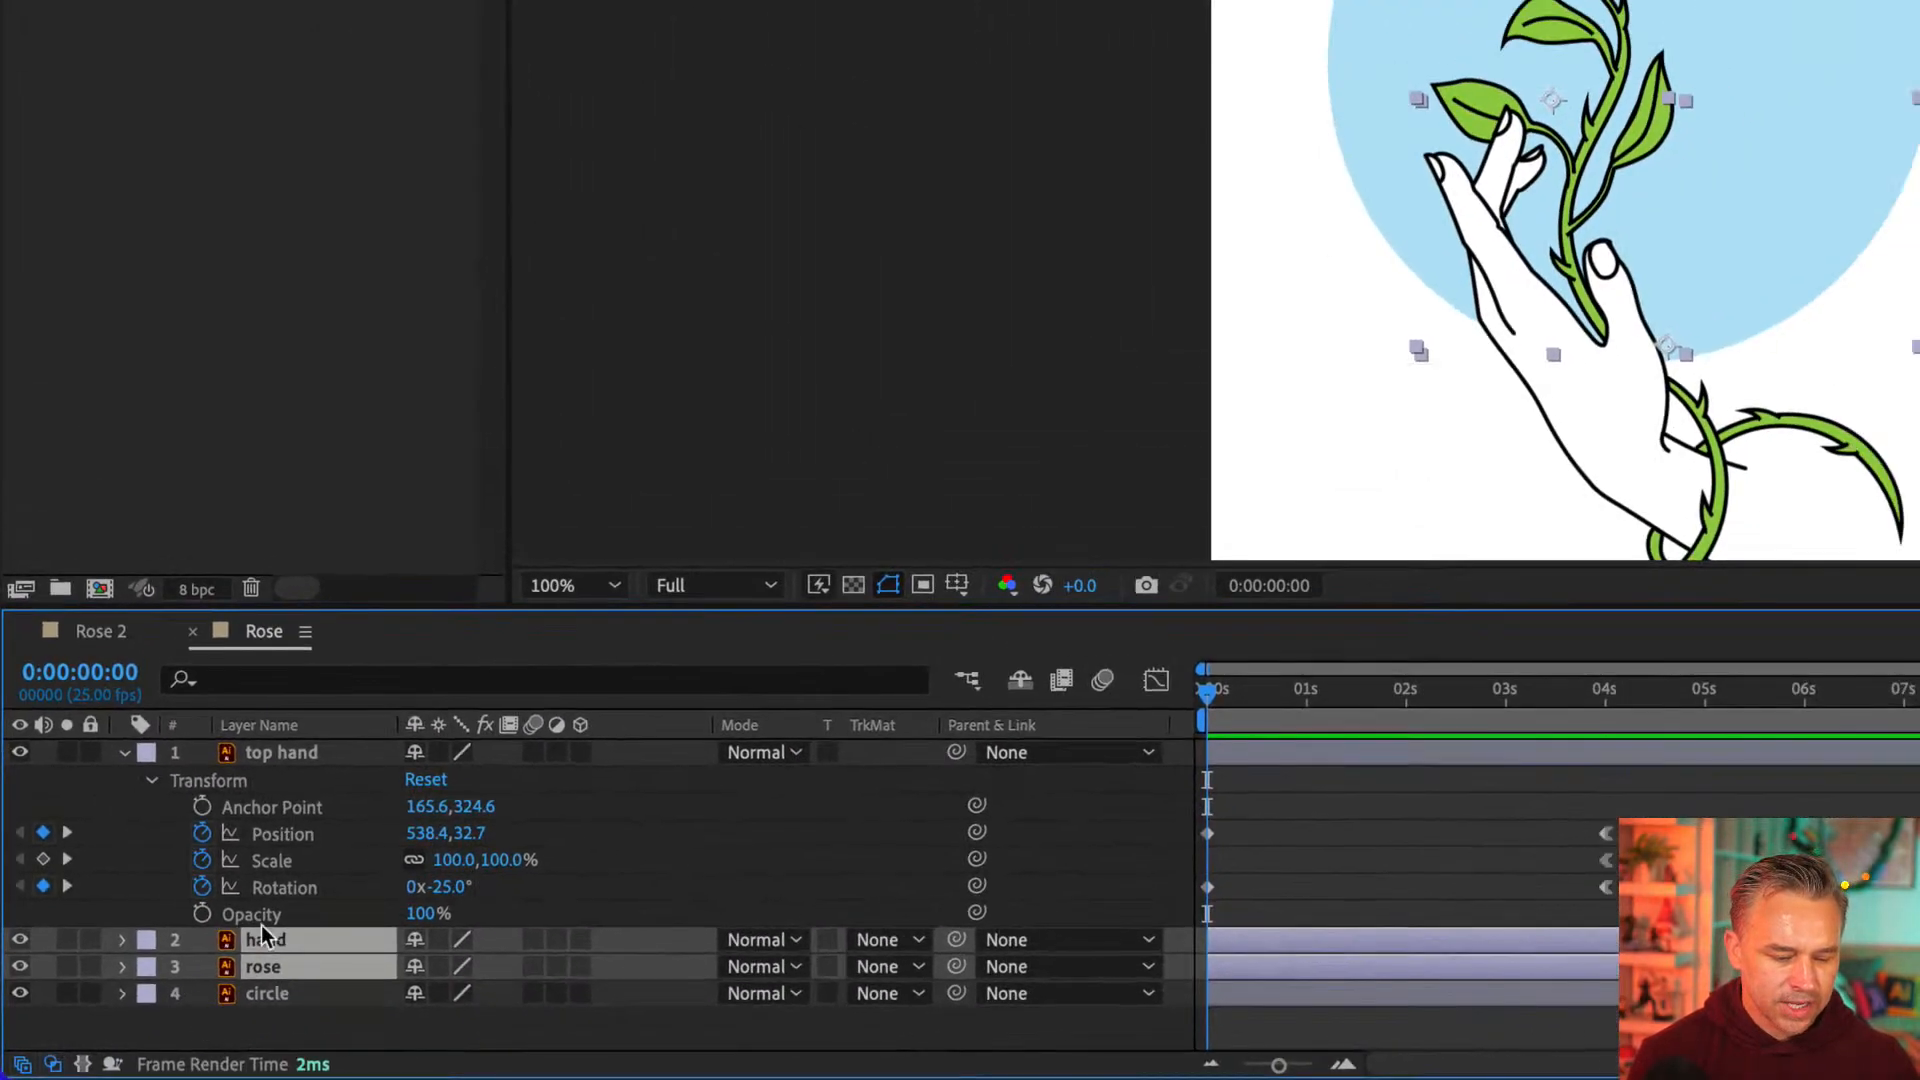
pyautogui.rightClick(316, 942)
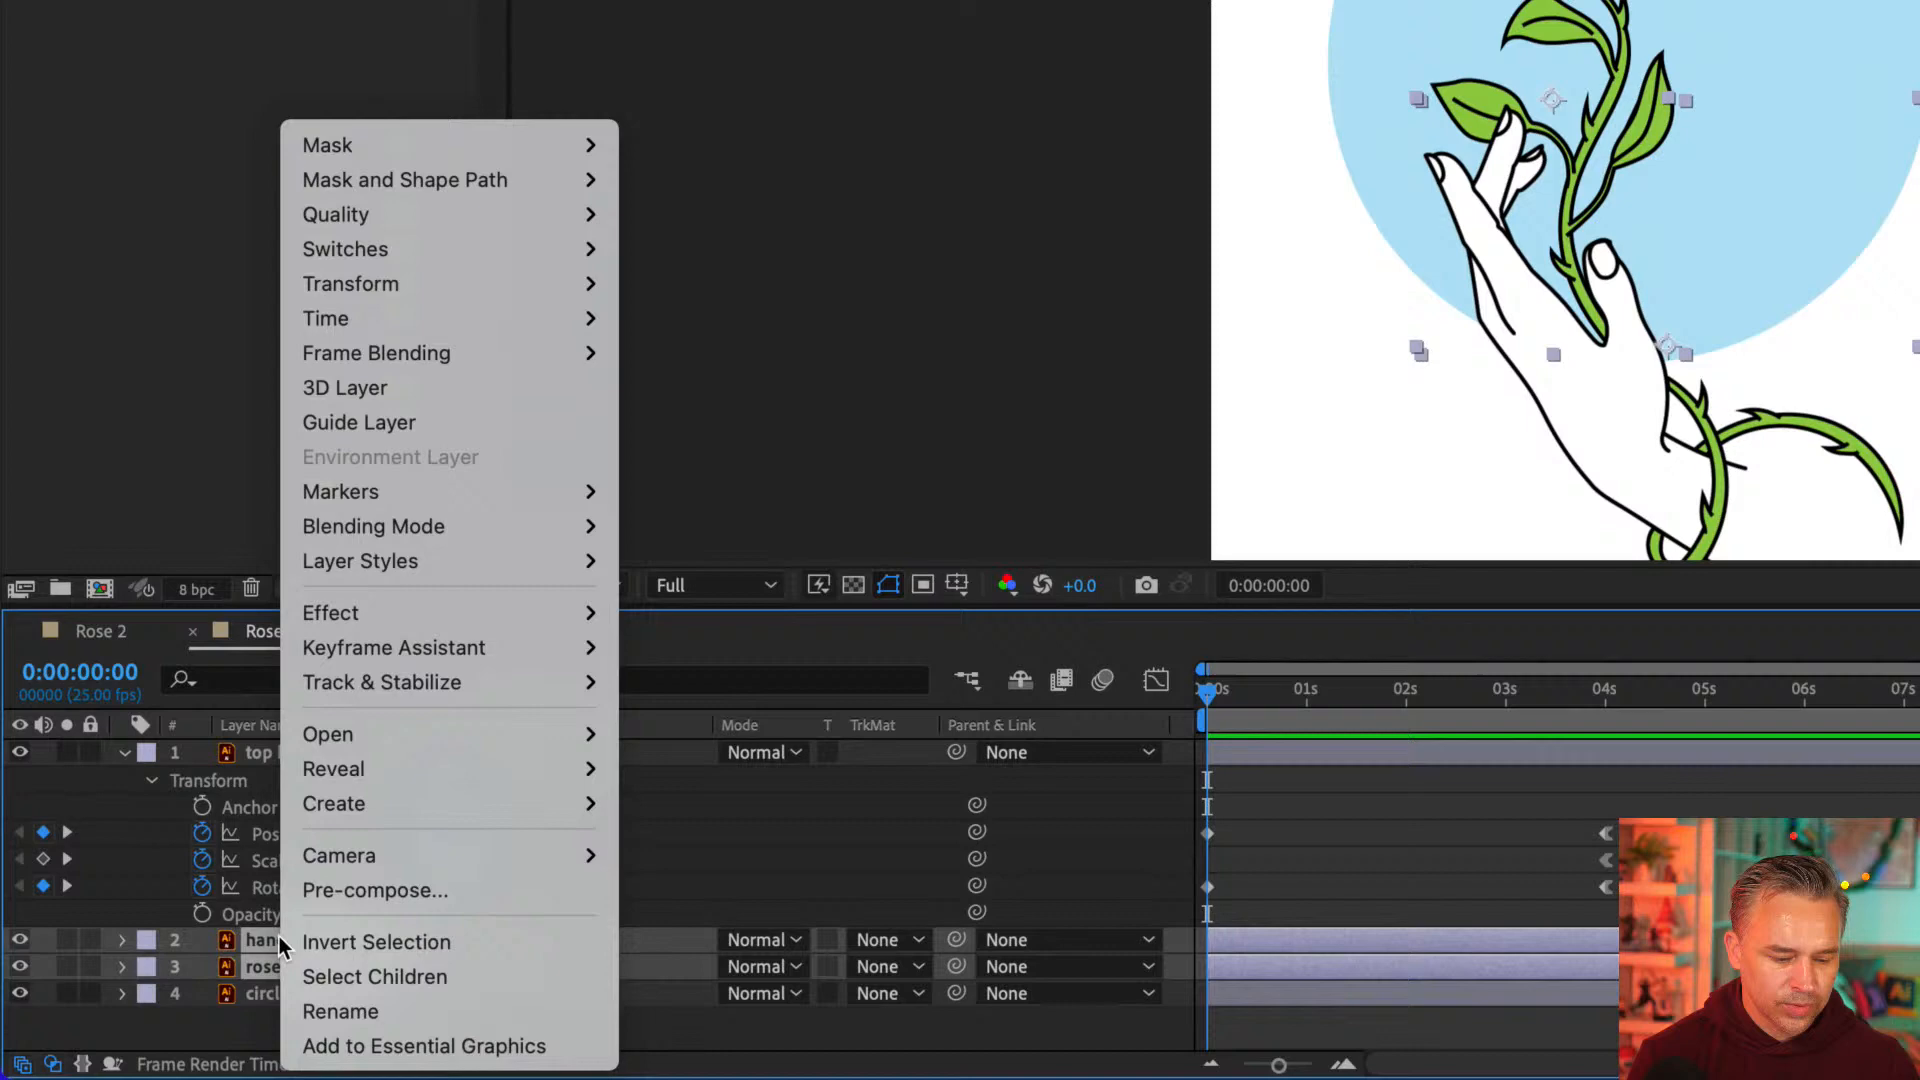
pyautogui.click(326, 890)
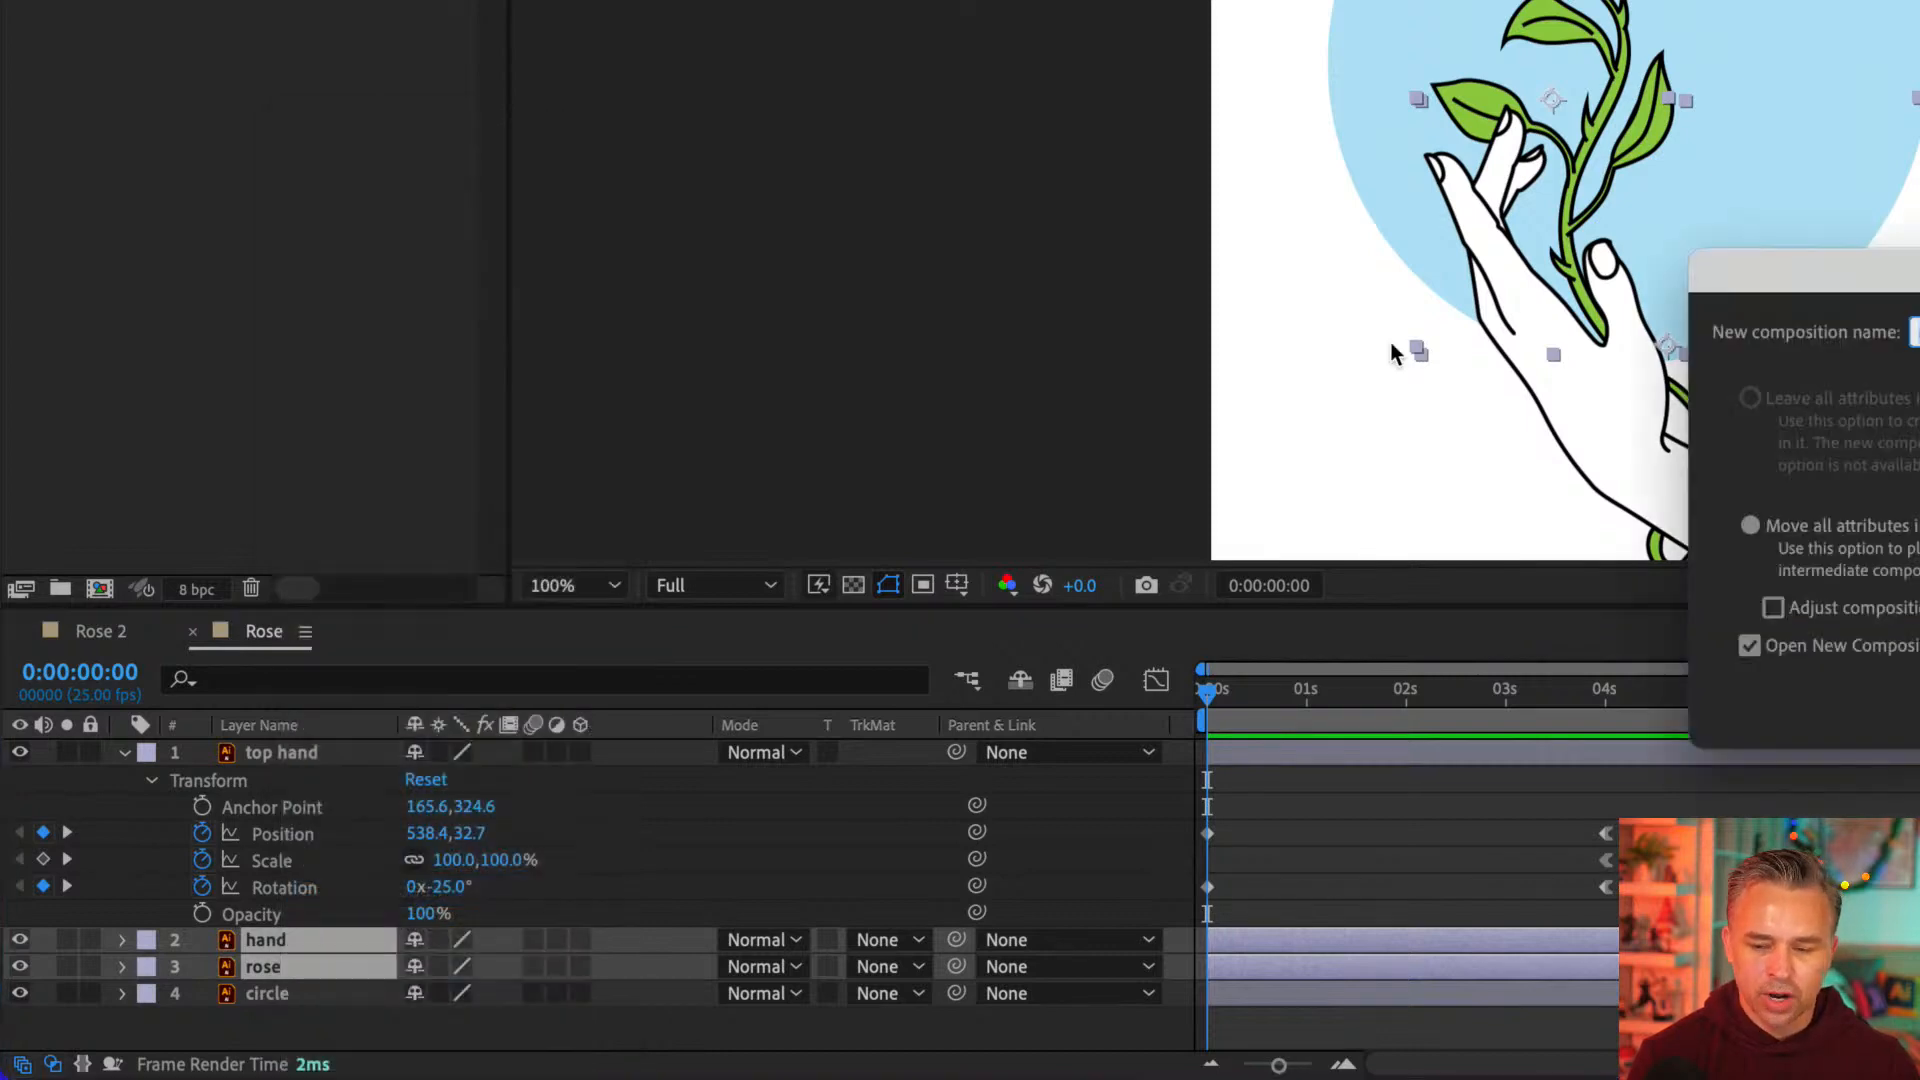
pyautogui.moveTo(1744, 268); pyautogui.dragTo(616, 502)
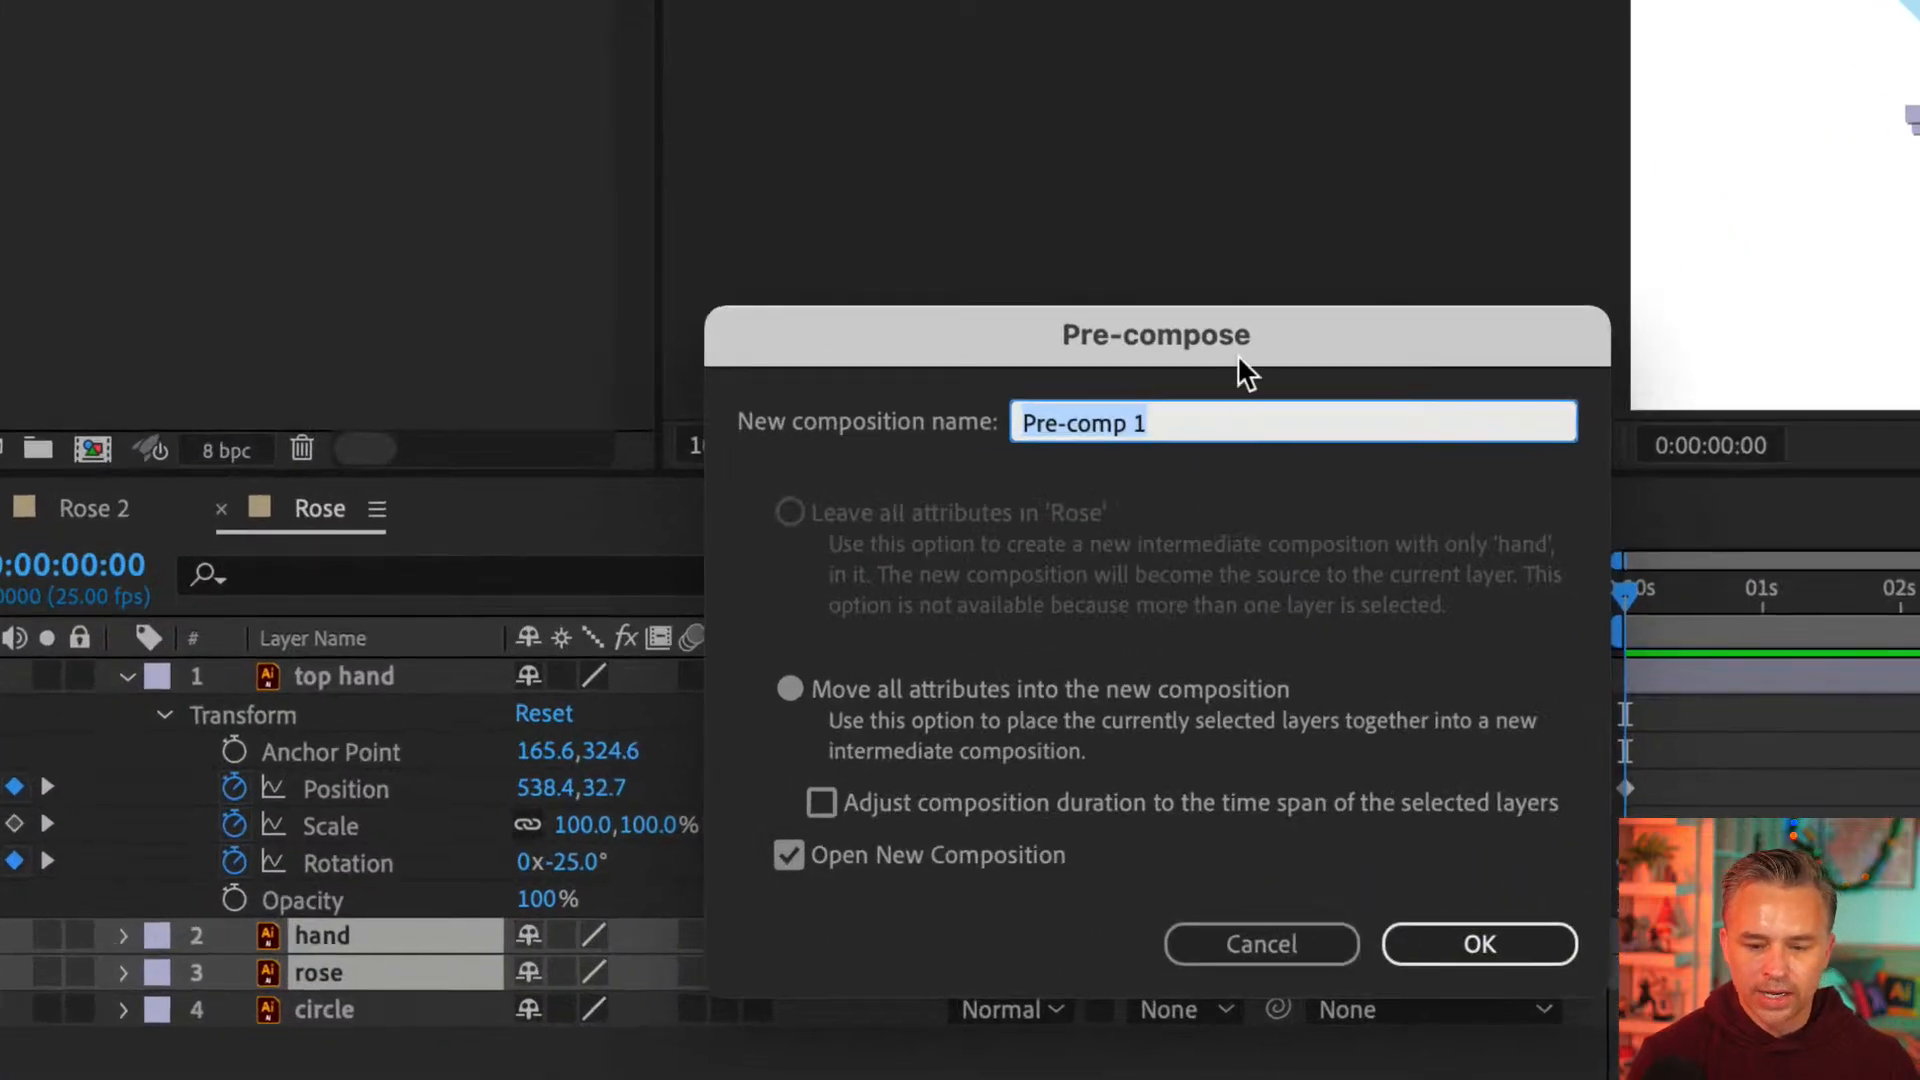
pyautogui.moveTo(909, 561); pyautogui.dragTo(393, 554)
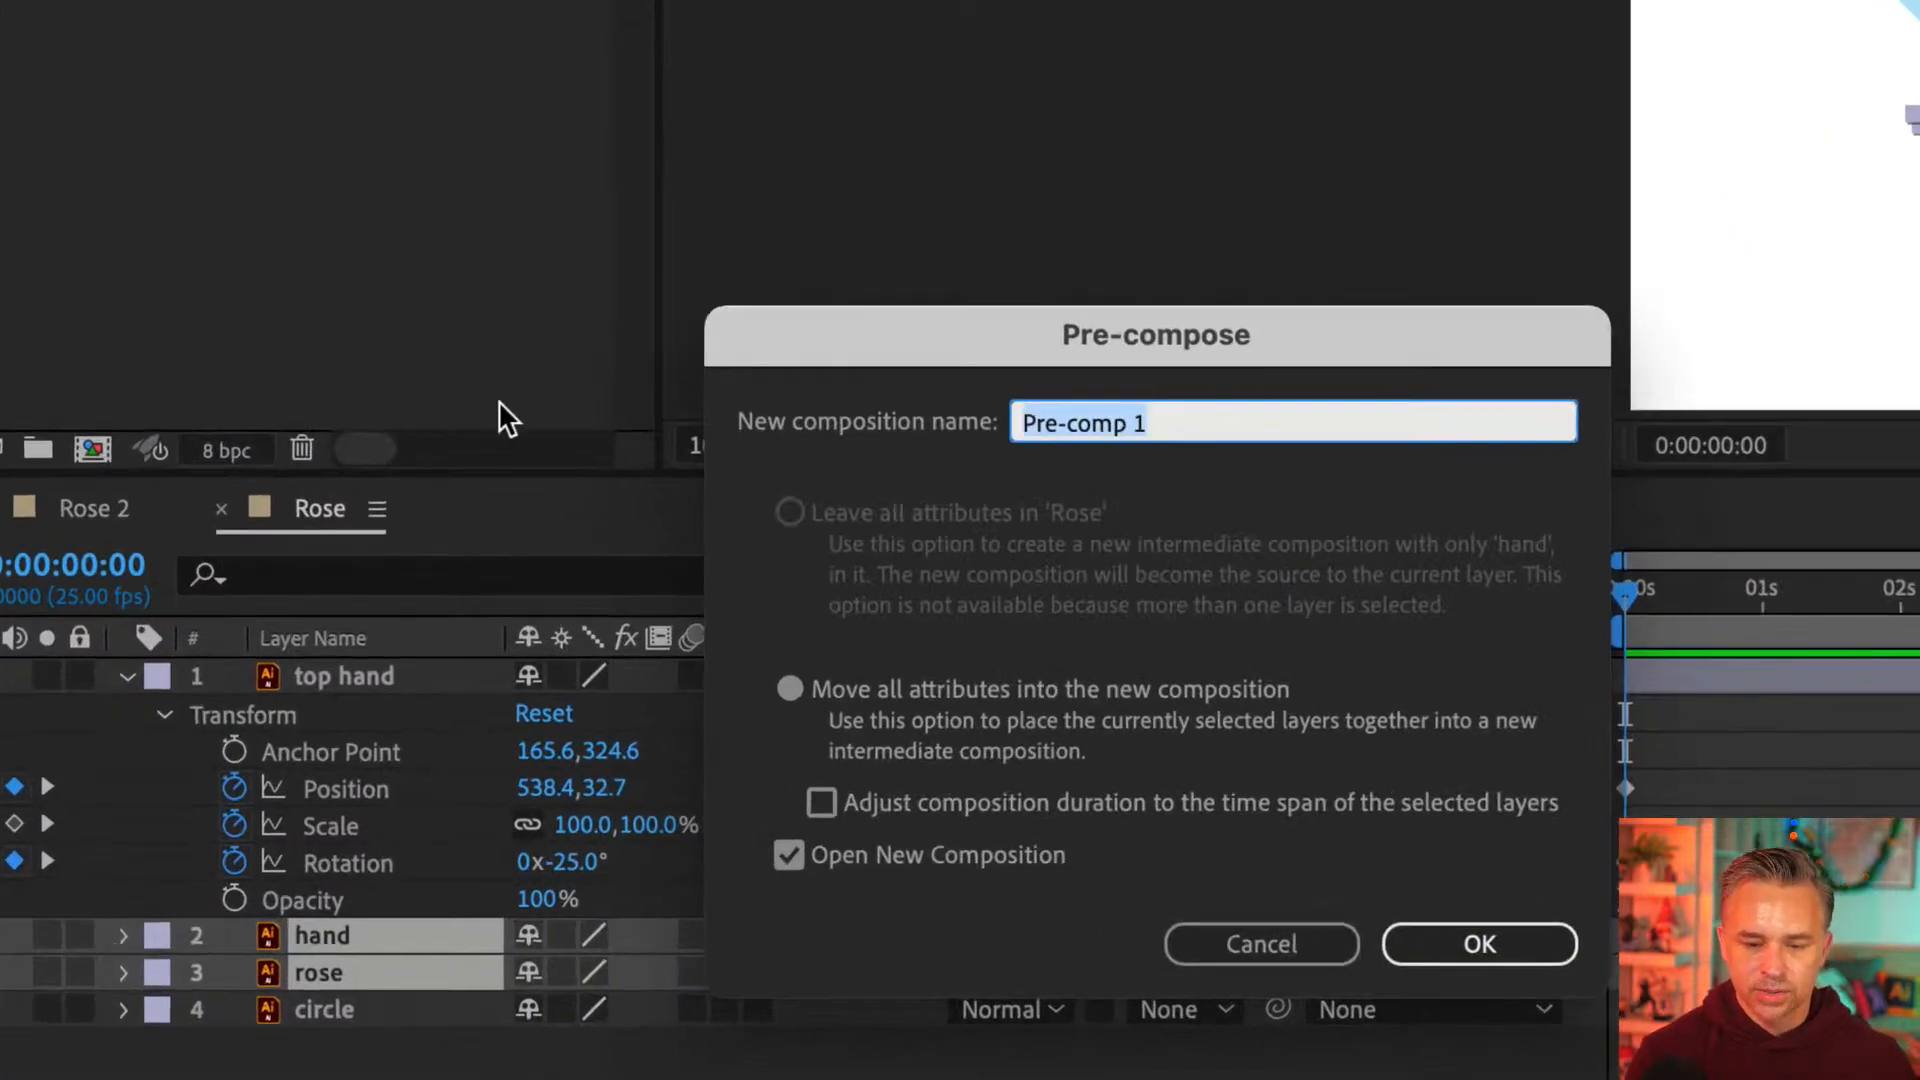
pyautogui.write('Hand and Rose')
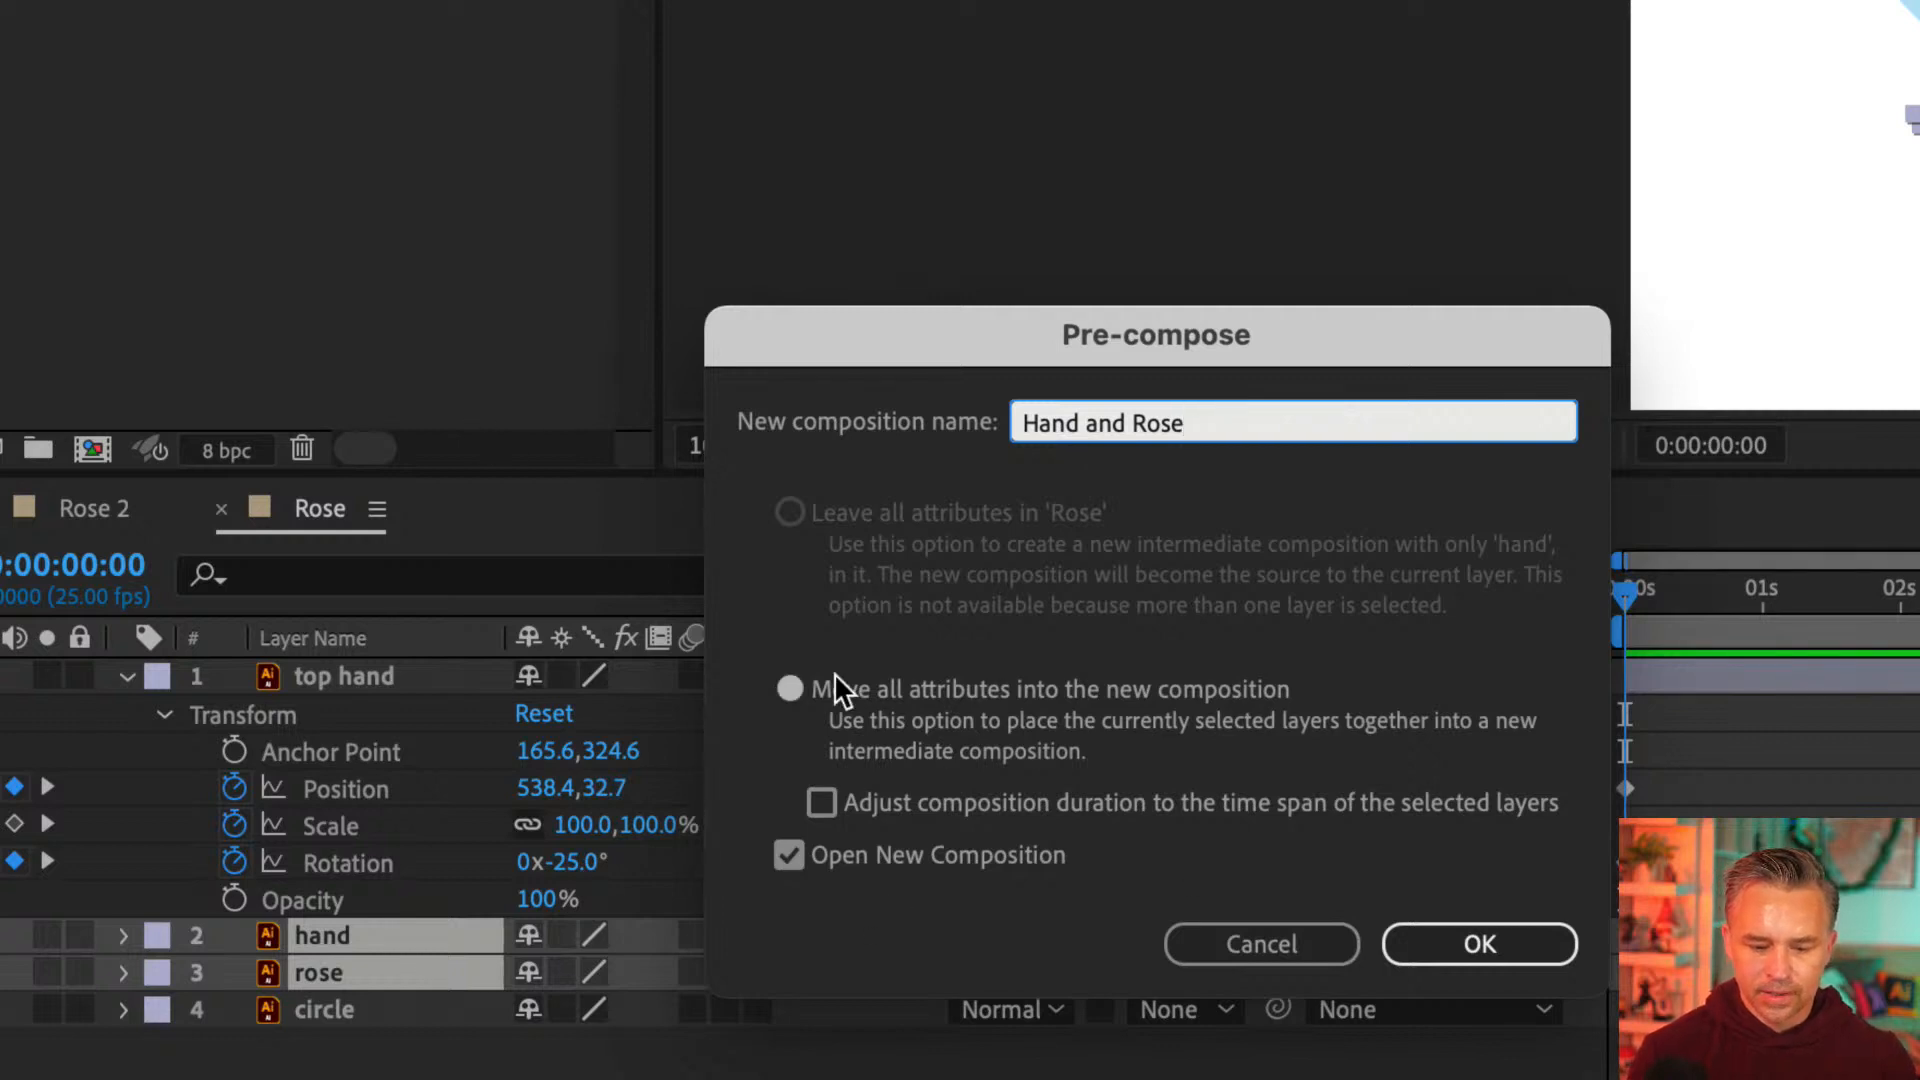
pyautogui.click(1484, 946)
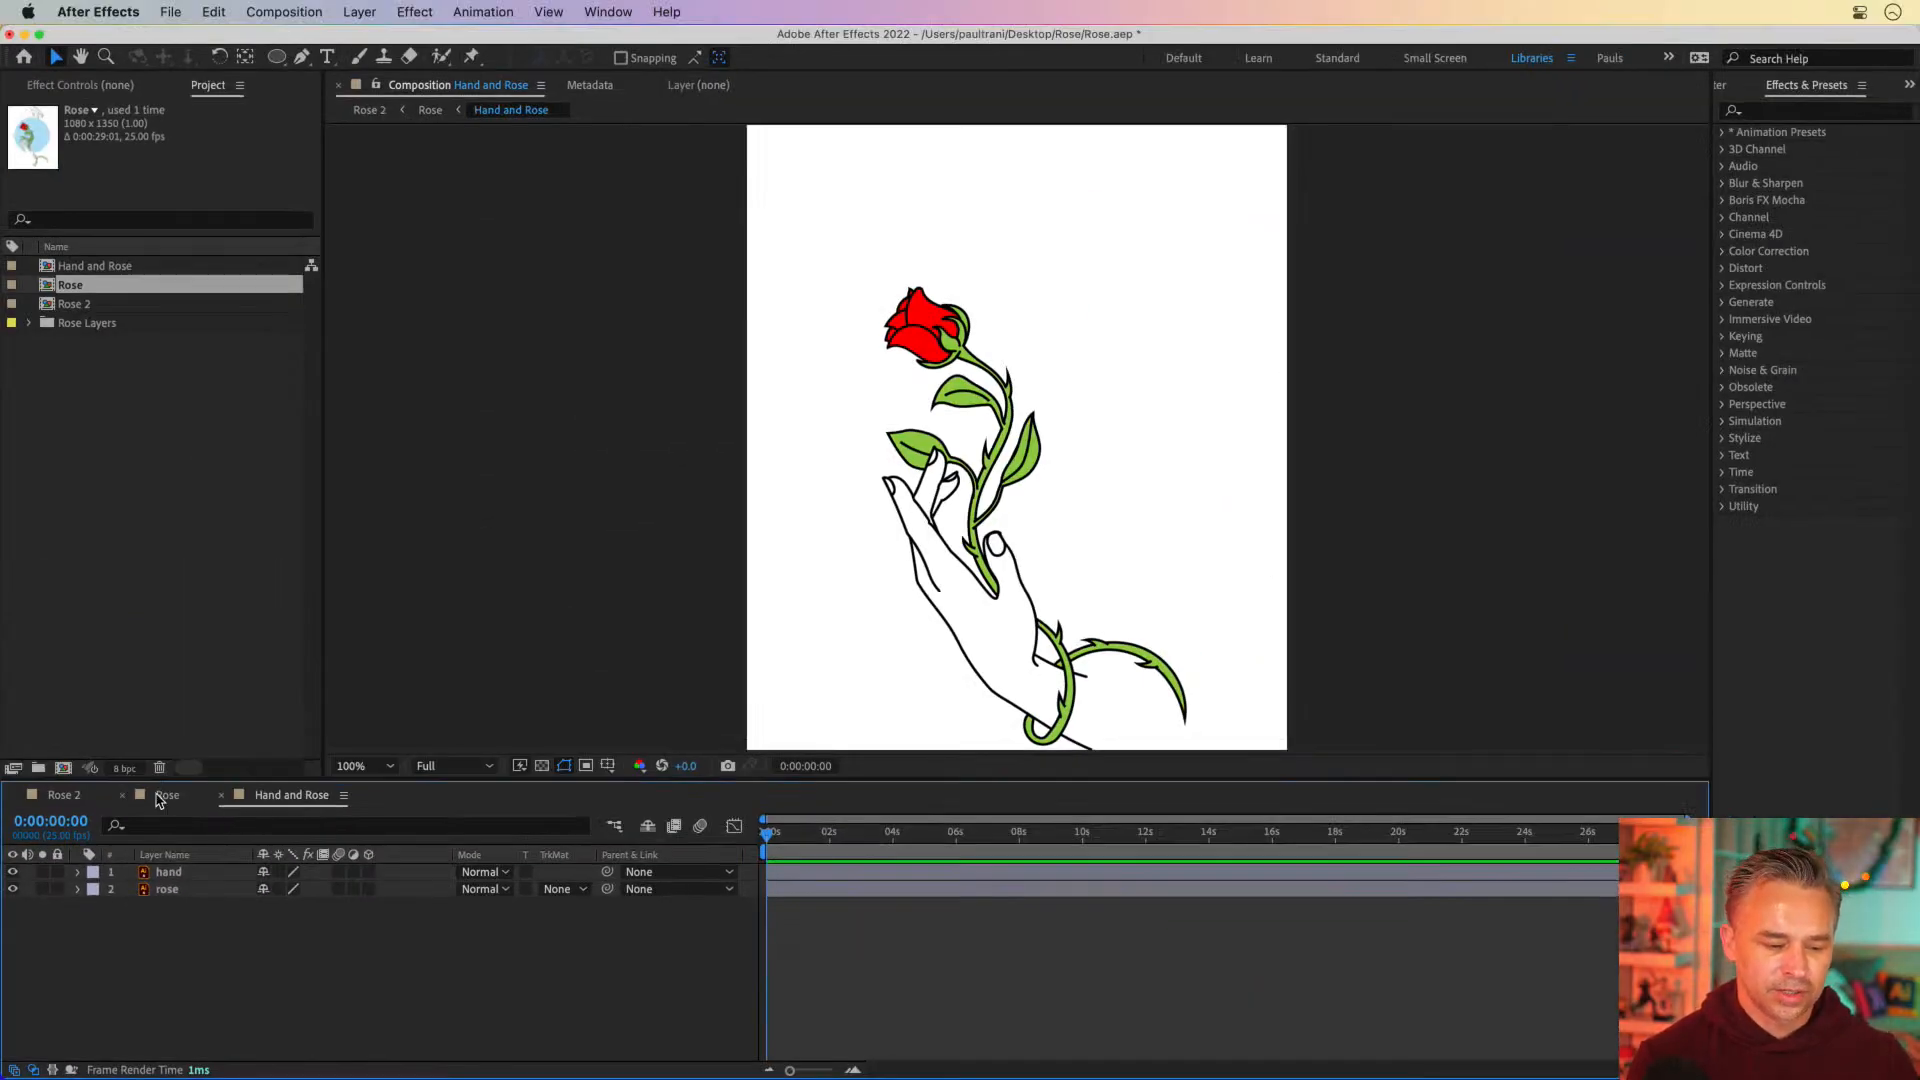
# Return to the Rose composition and look through the commands available for the Hand and Rose layer
pyautogui.click(160, 797)
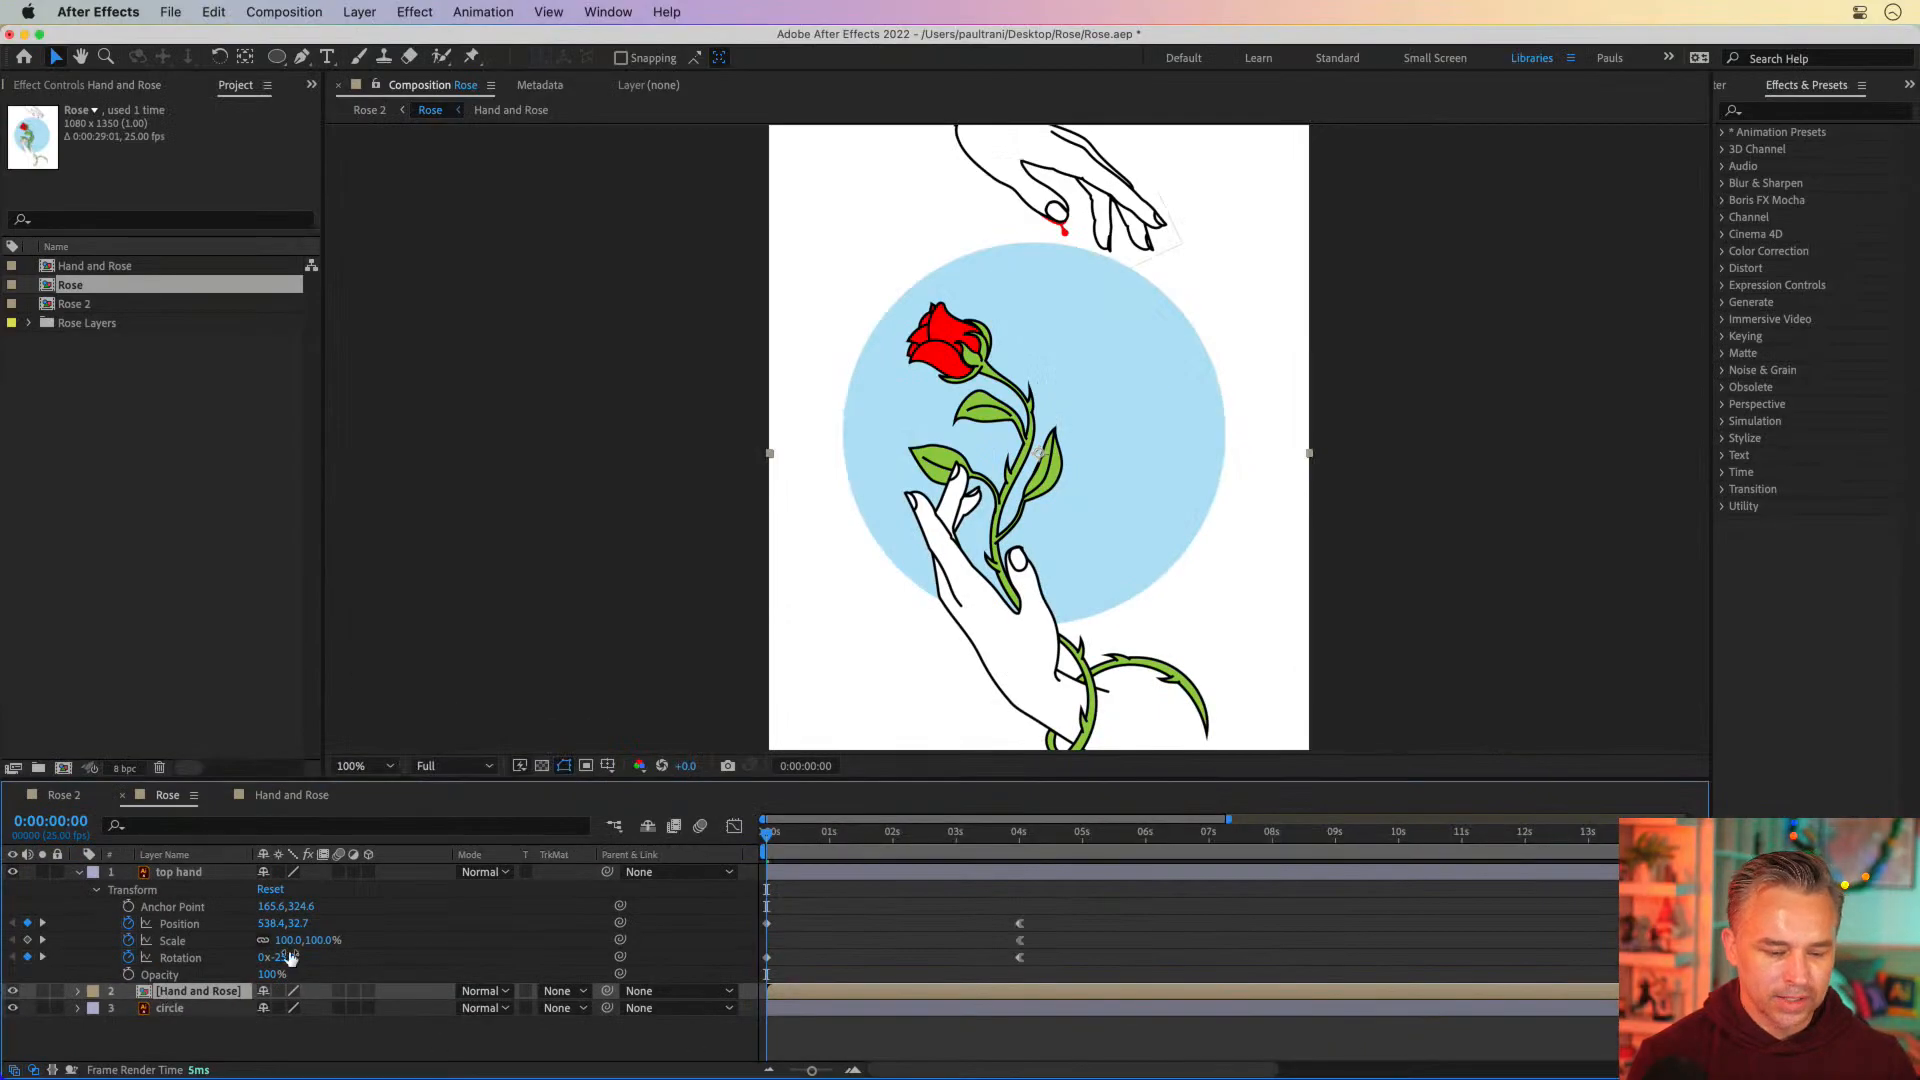
pyautogui.moveTo(986, 590); pyautogui.dragTo(908, 590)
pyautogui.rightClick(186, 995)
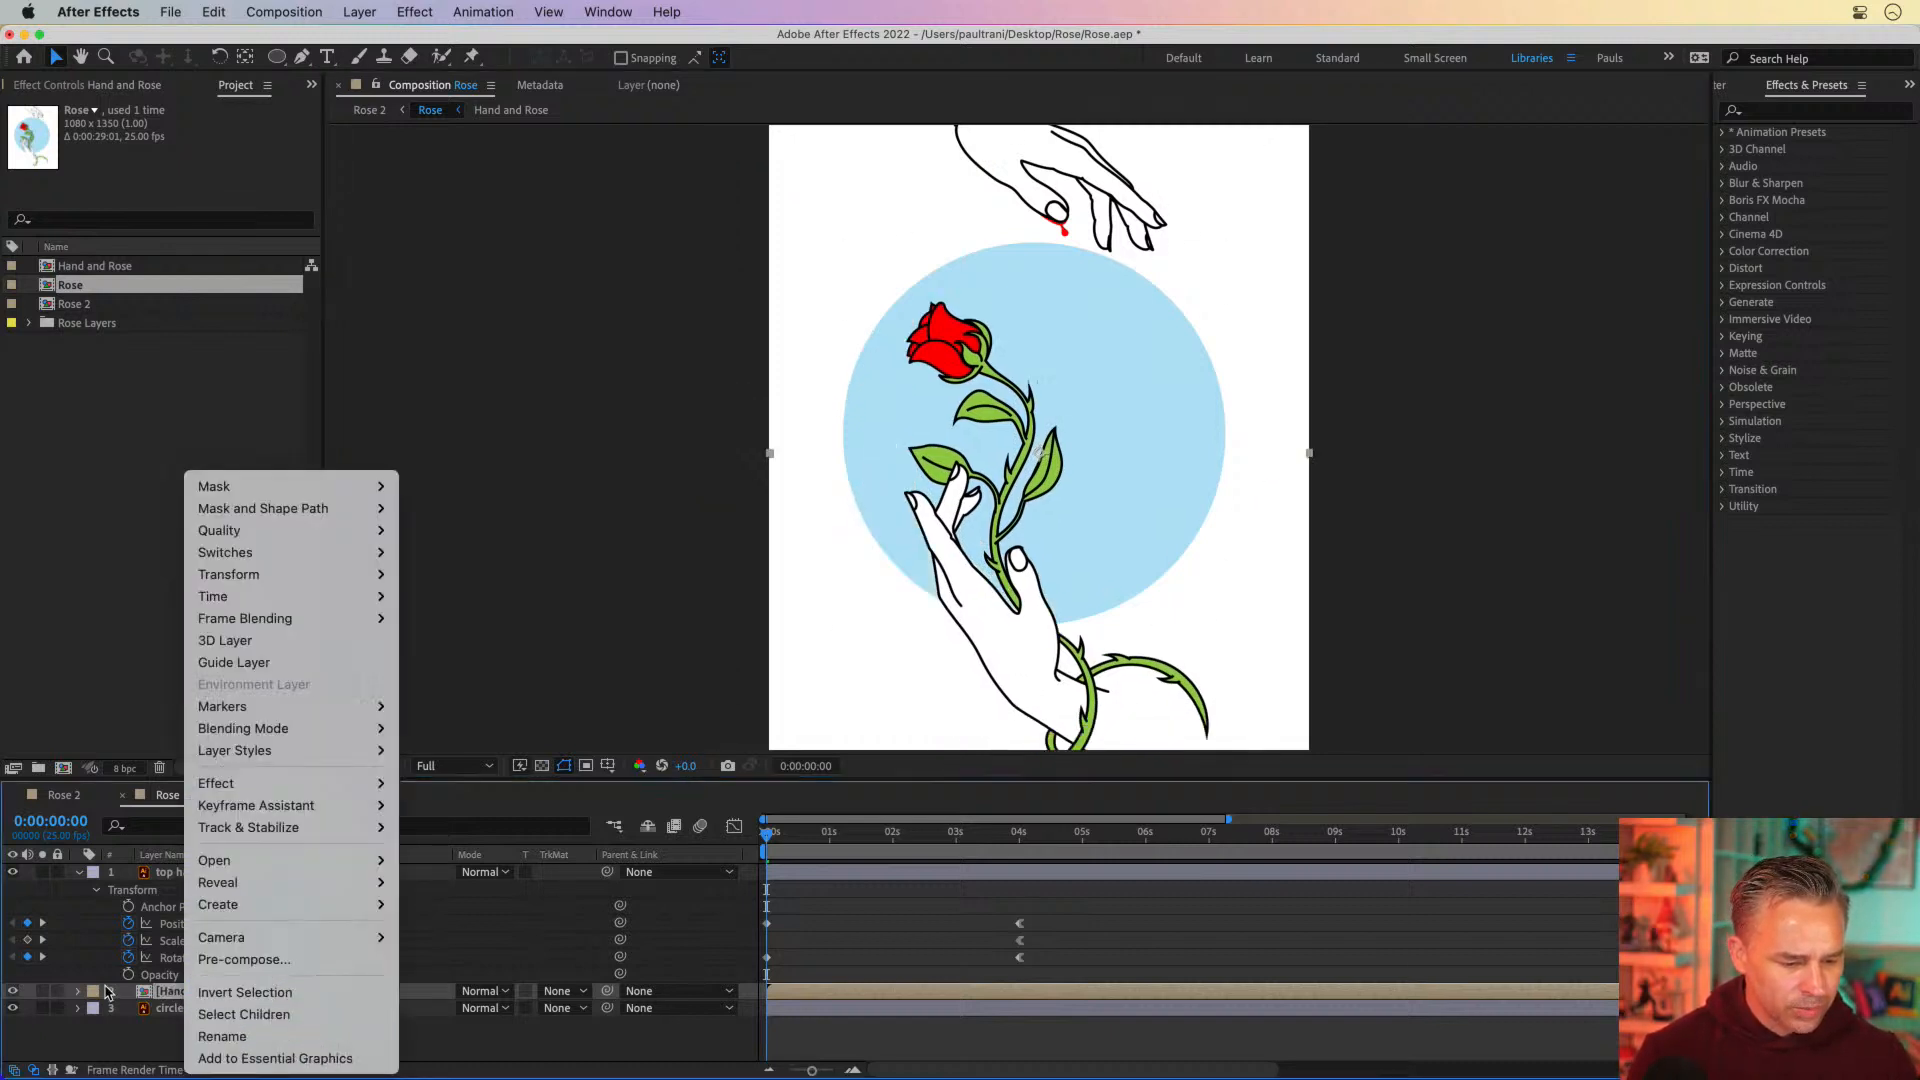
pyautogui.click(136, 993)
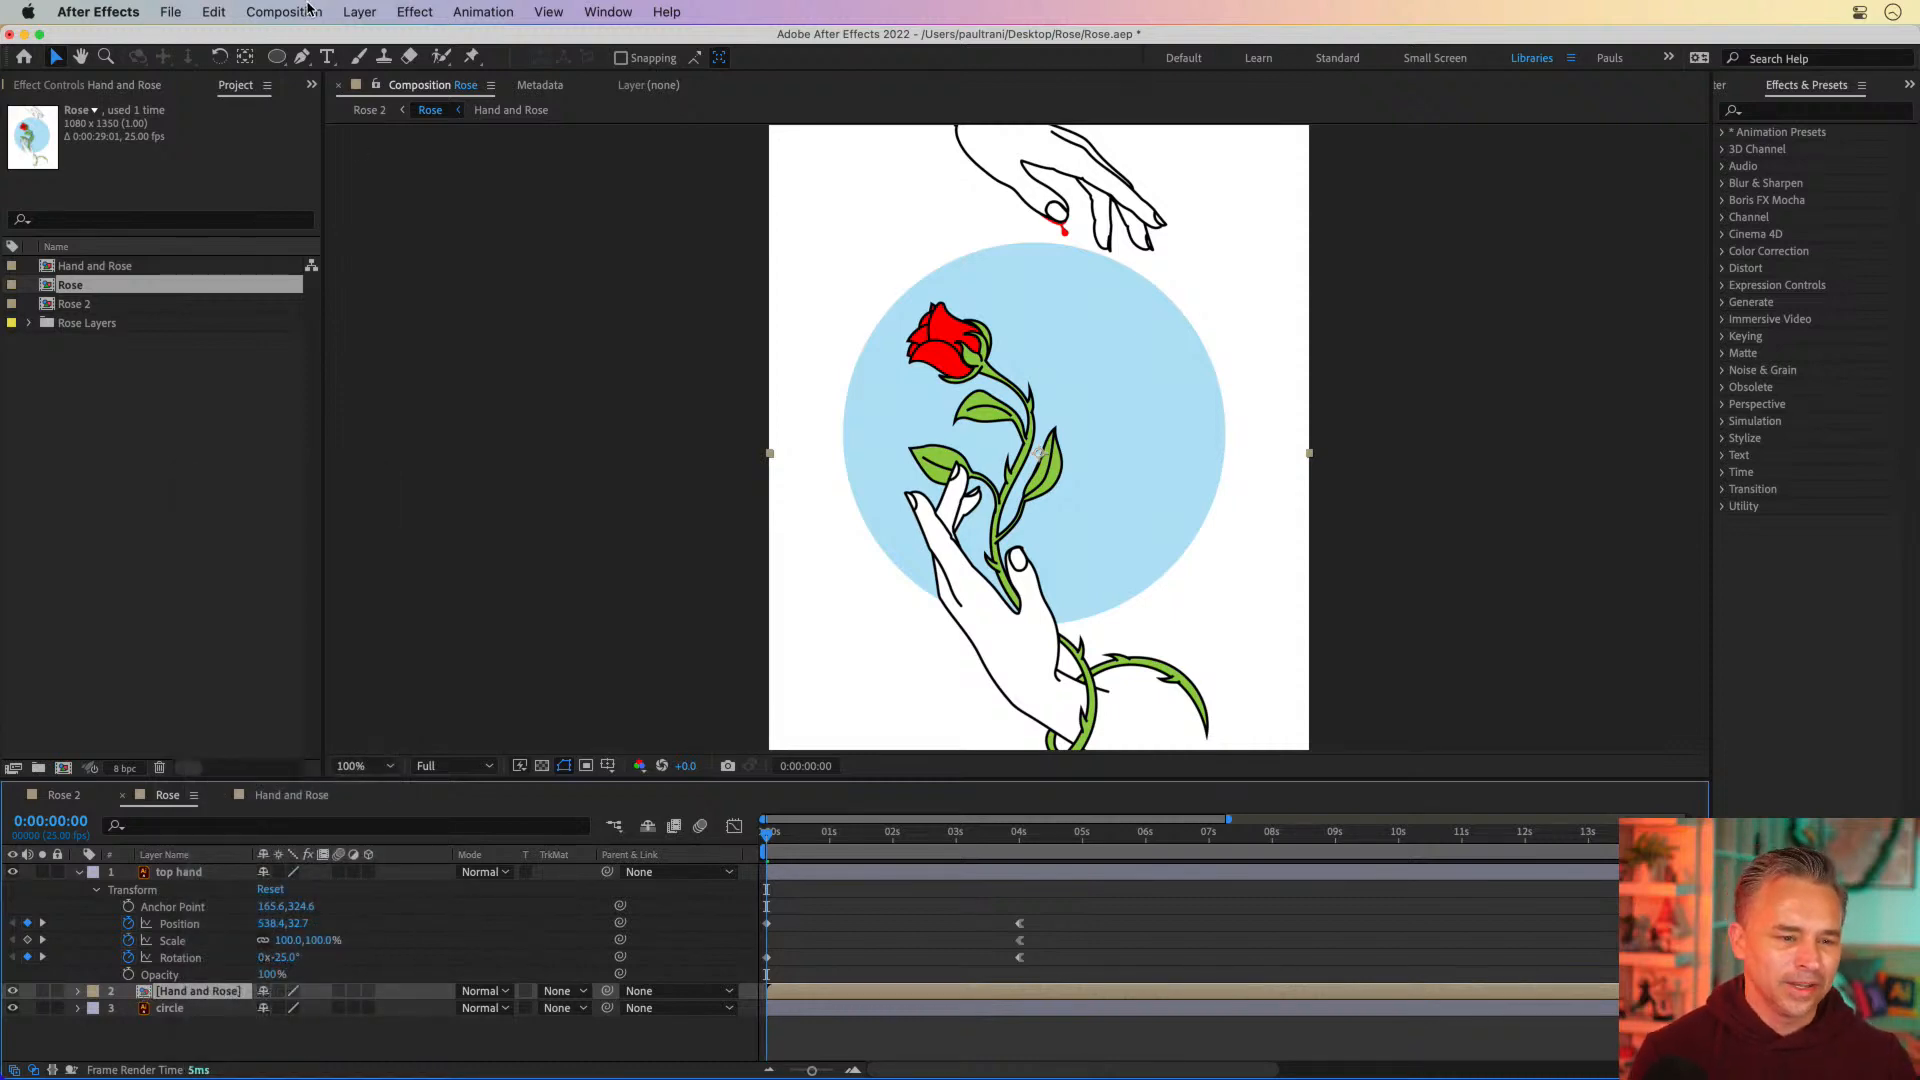
pyautogui.click(284, 12)
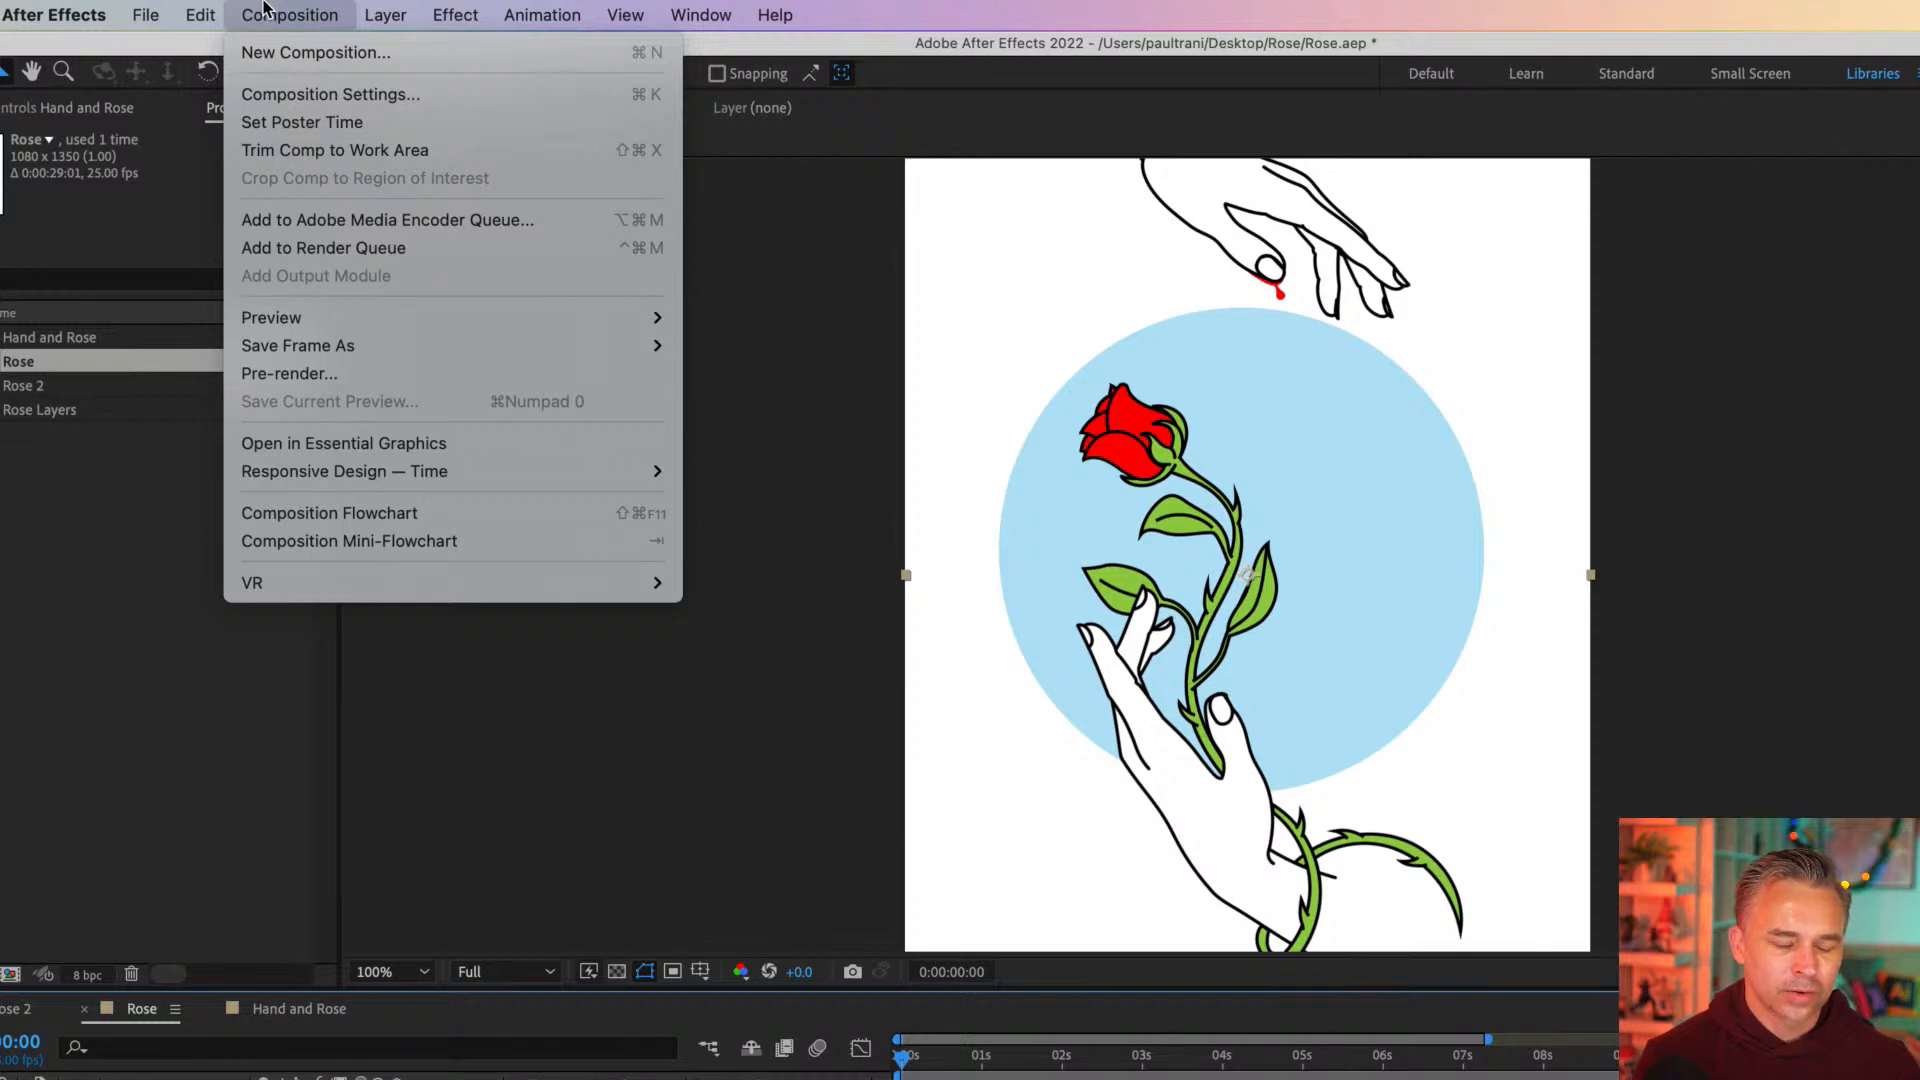
pyautogui.moveTo(380, 10)
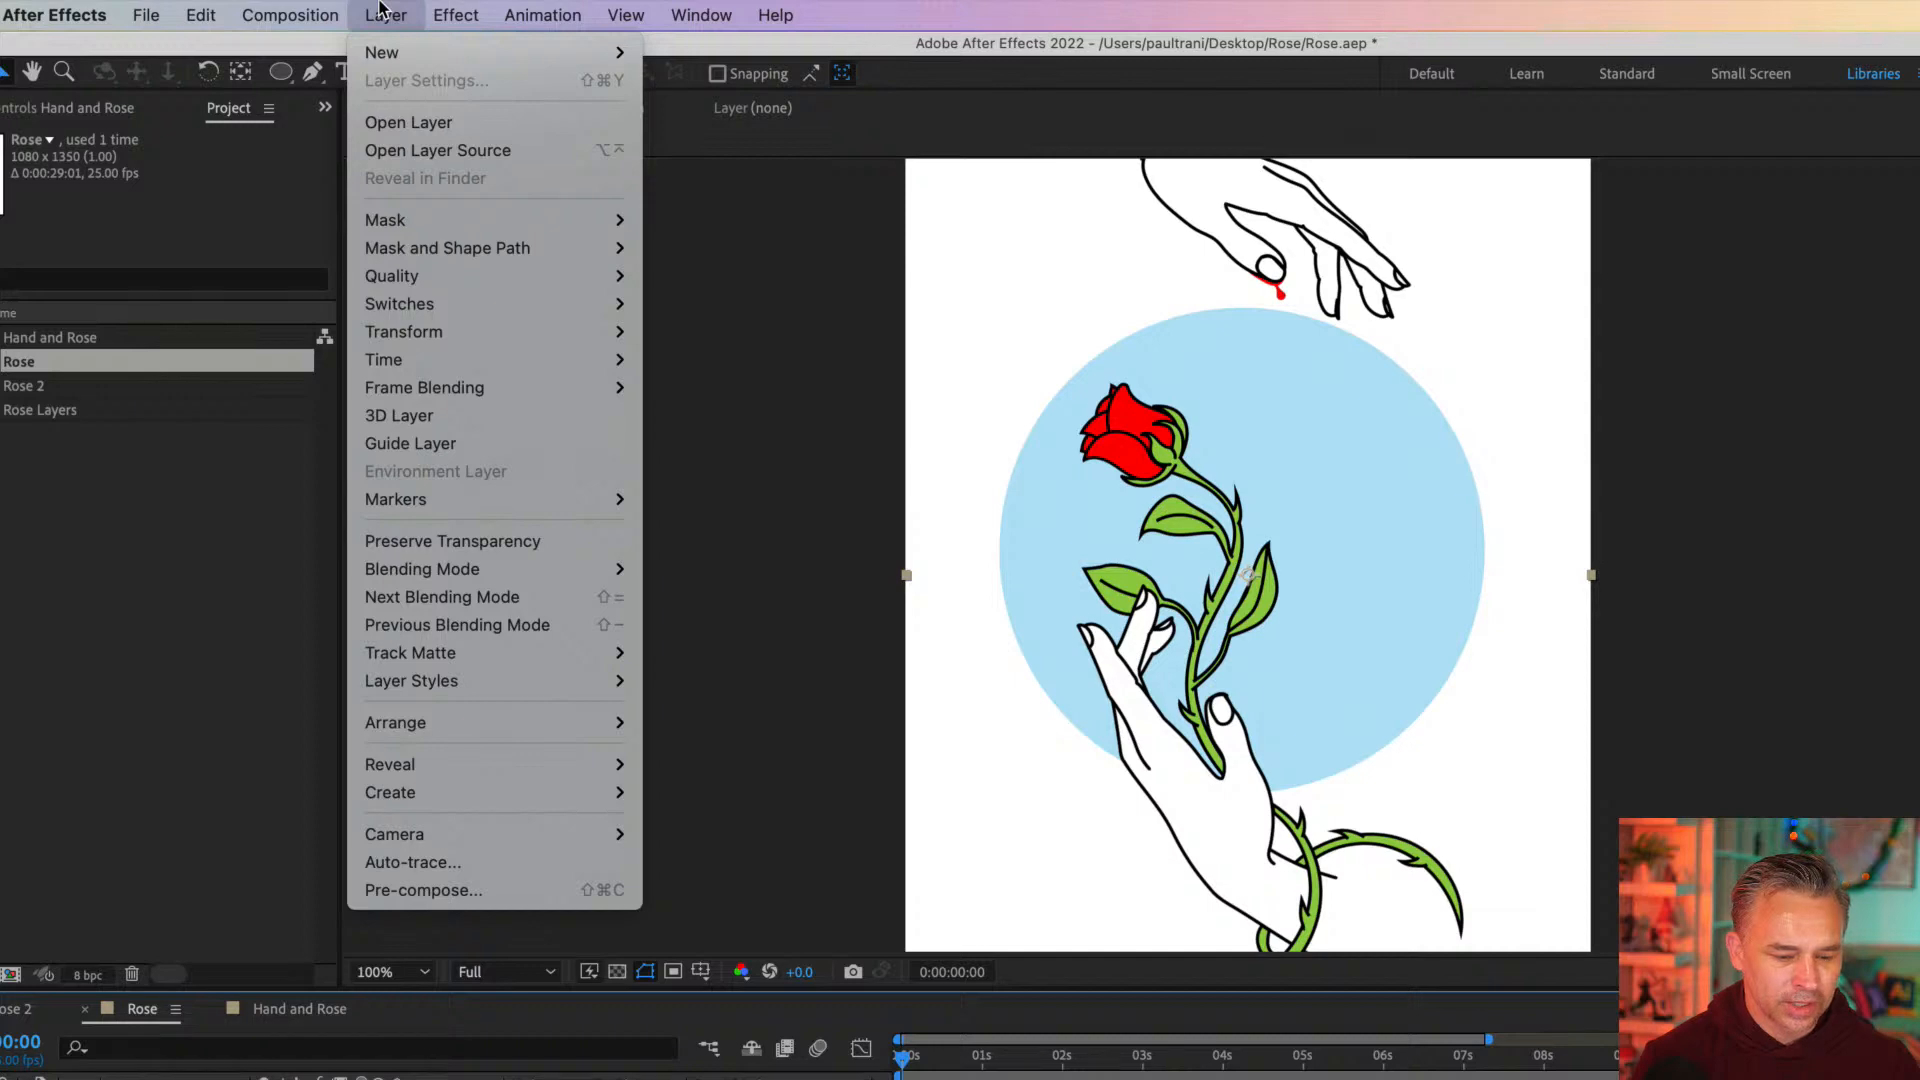
pyautogui.click(328, 8)
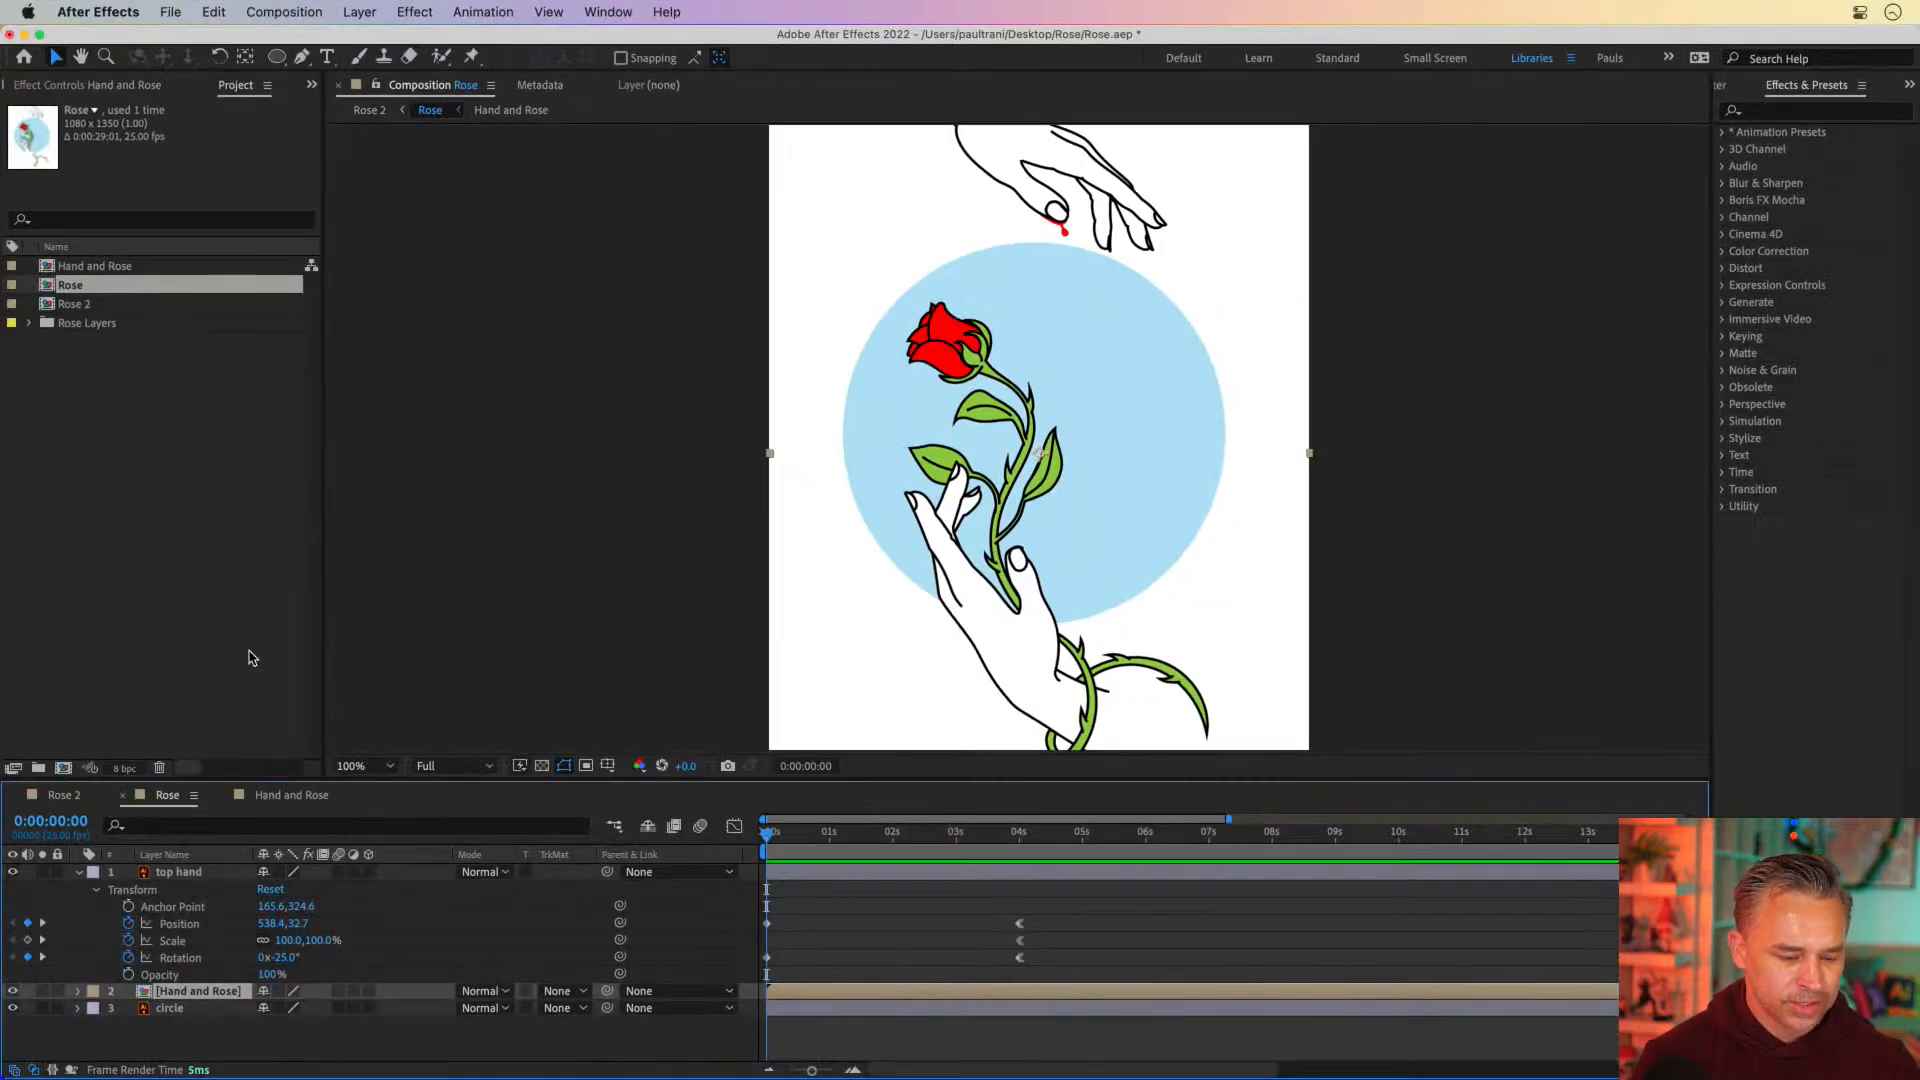
# Copy the hand and rose layers out of the Hand and Rose composition into Rose, and delete the nested Hand and Rose layer
pyautogui.doubleClick(155, 997)
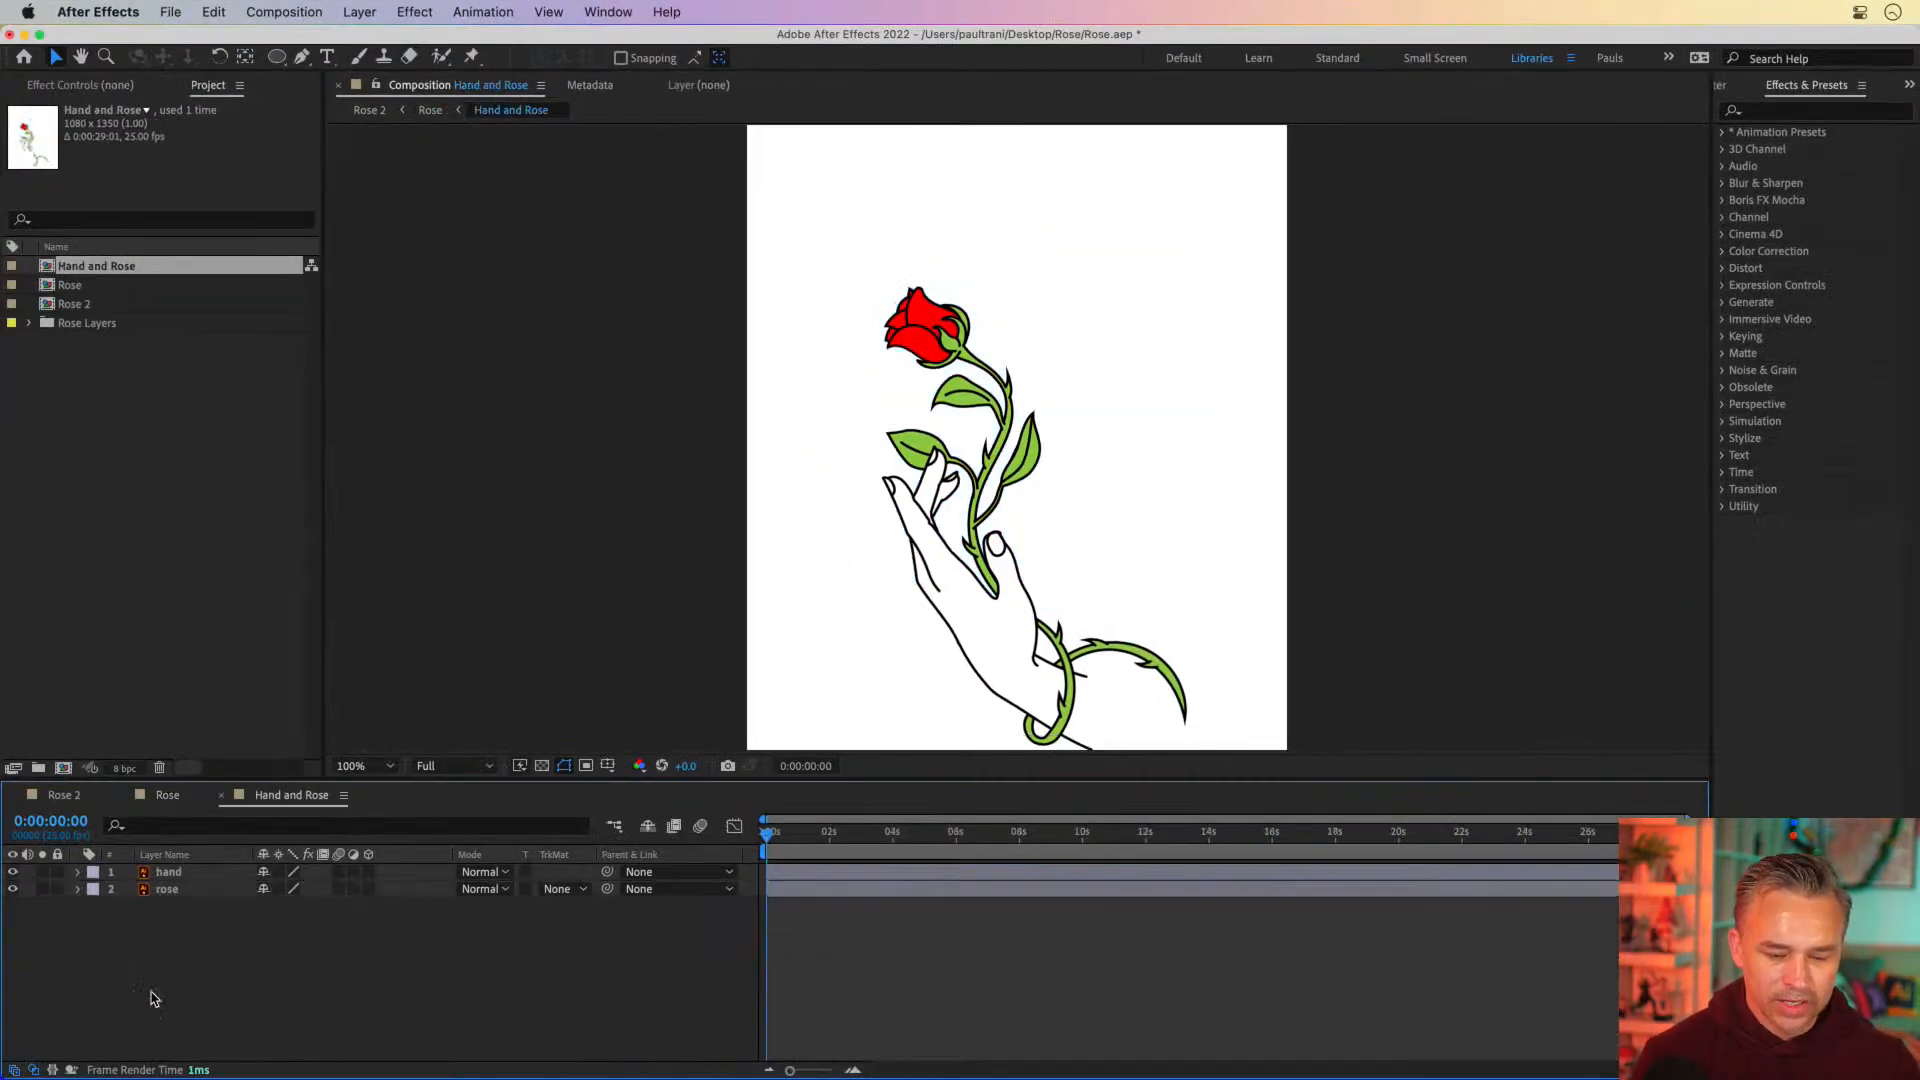
pyautogui.click(166, 872)
pyautogui.keyDown('shift'); pyautogui.click(164, 891); pyautogui.keyUp('shift')
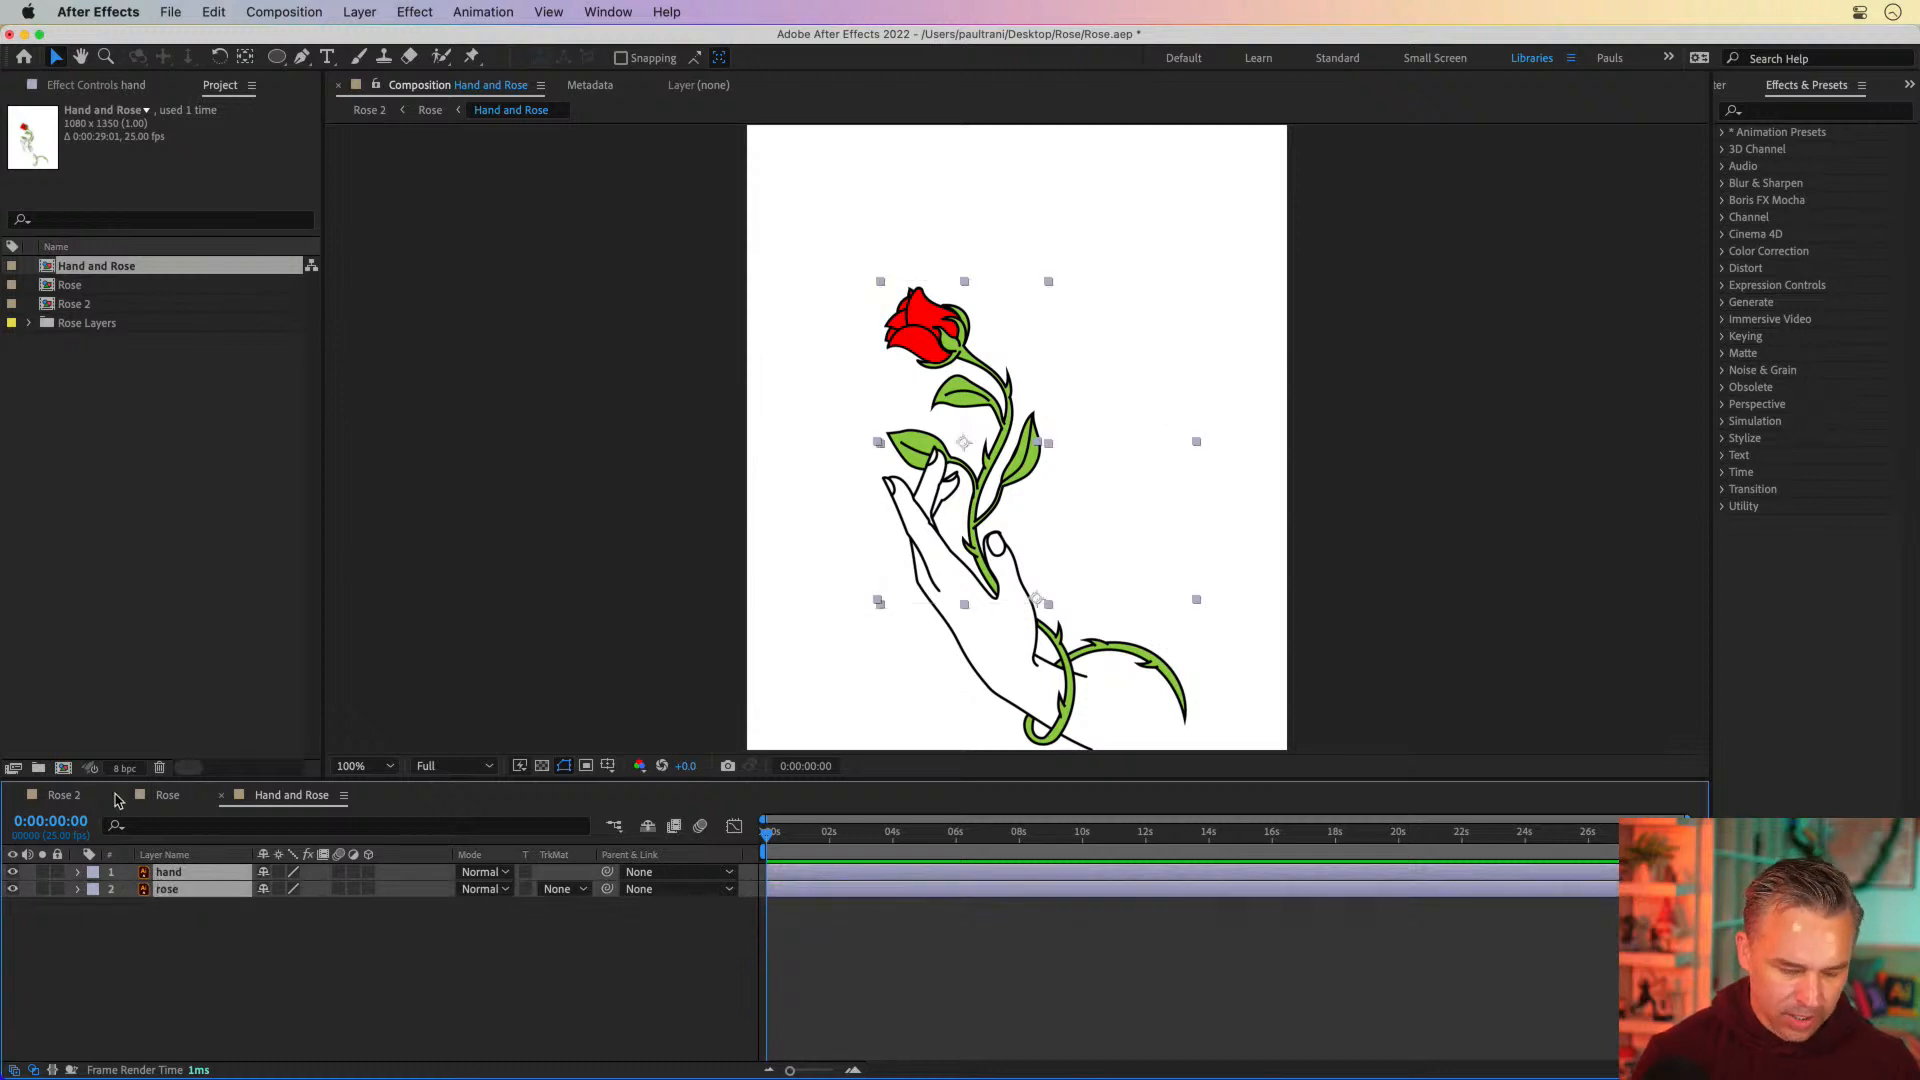
pyautogui.click(168, 795)
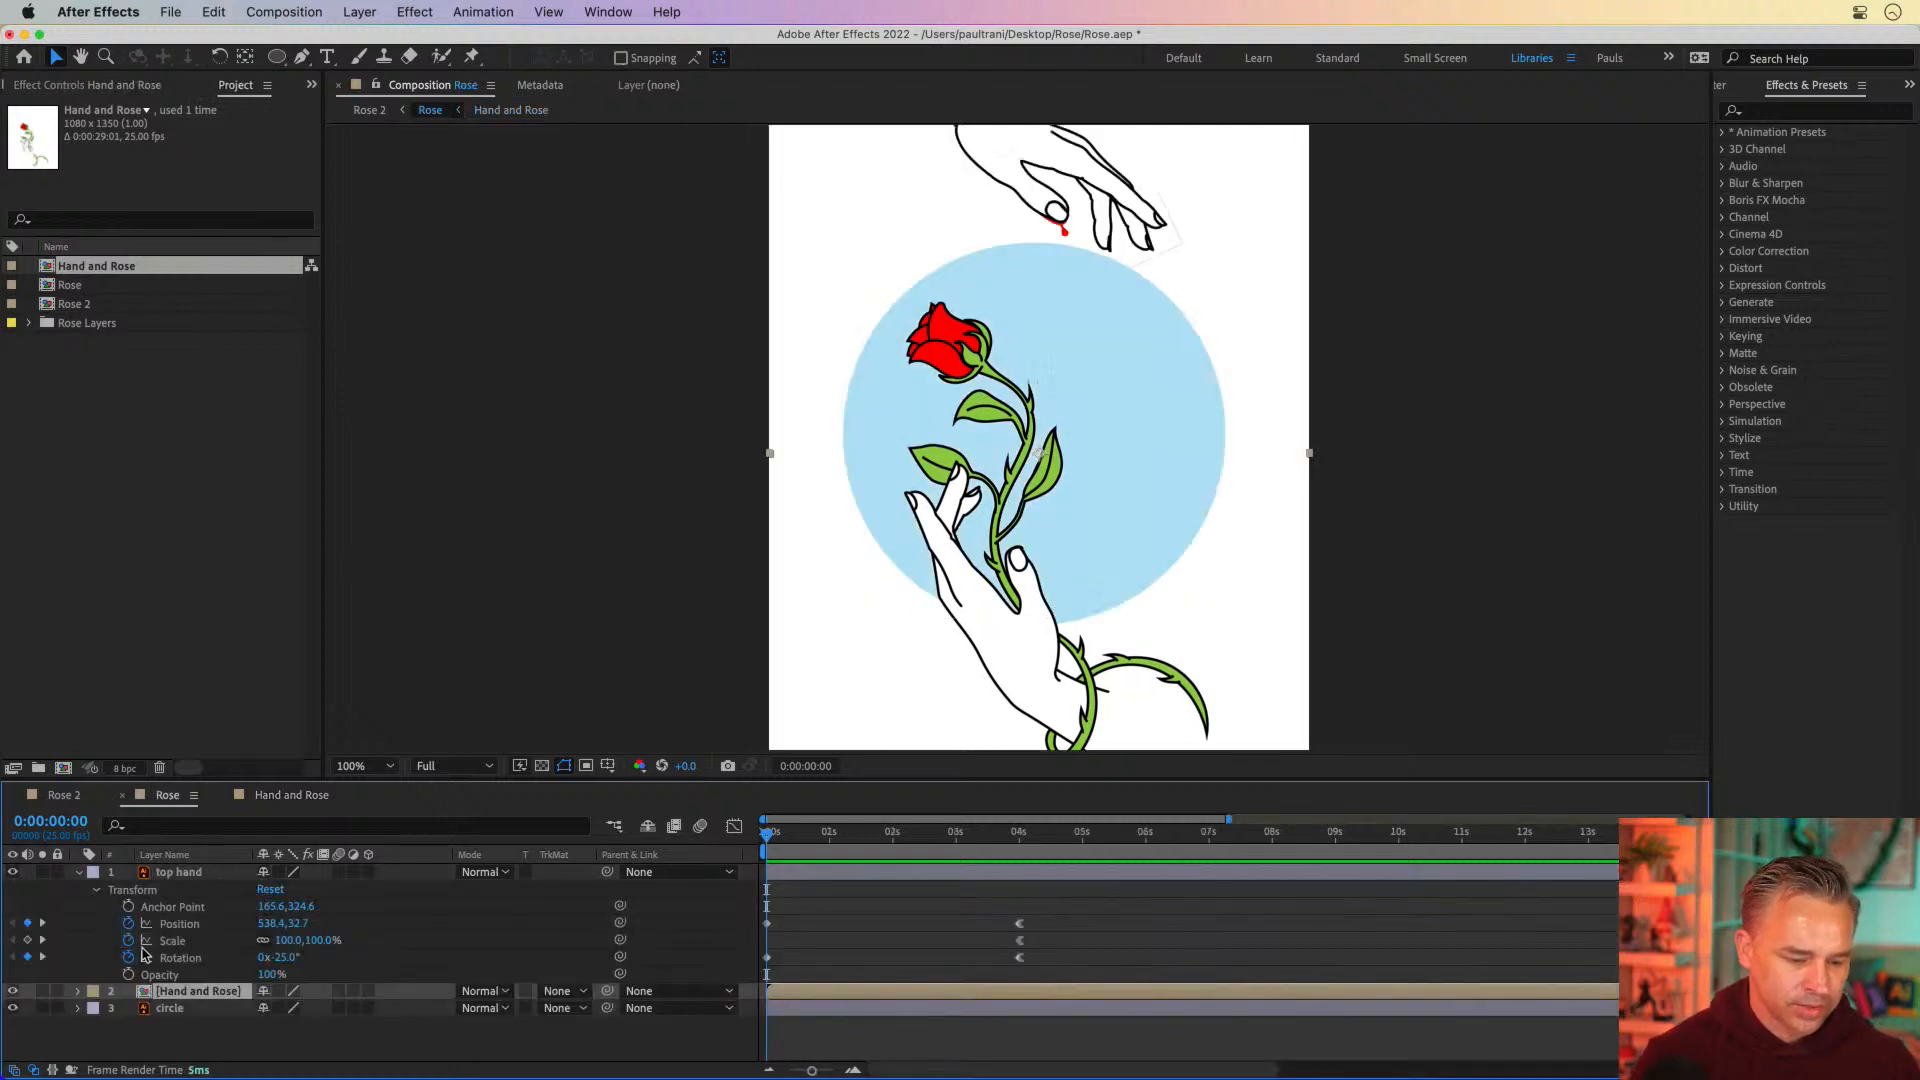
pyautogui.click(185, 1030)
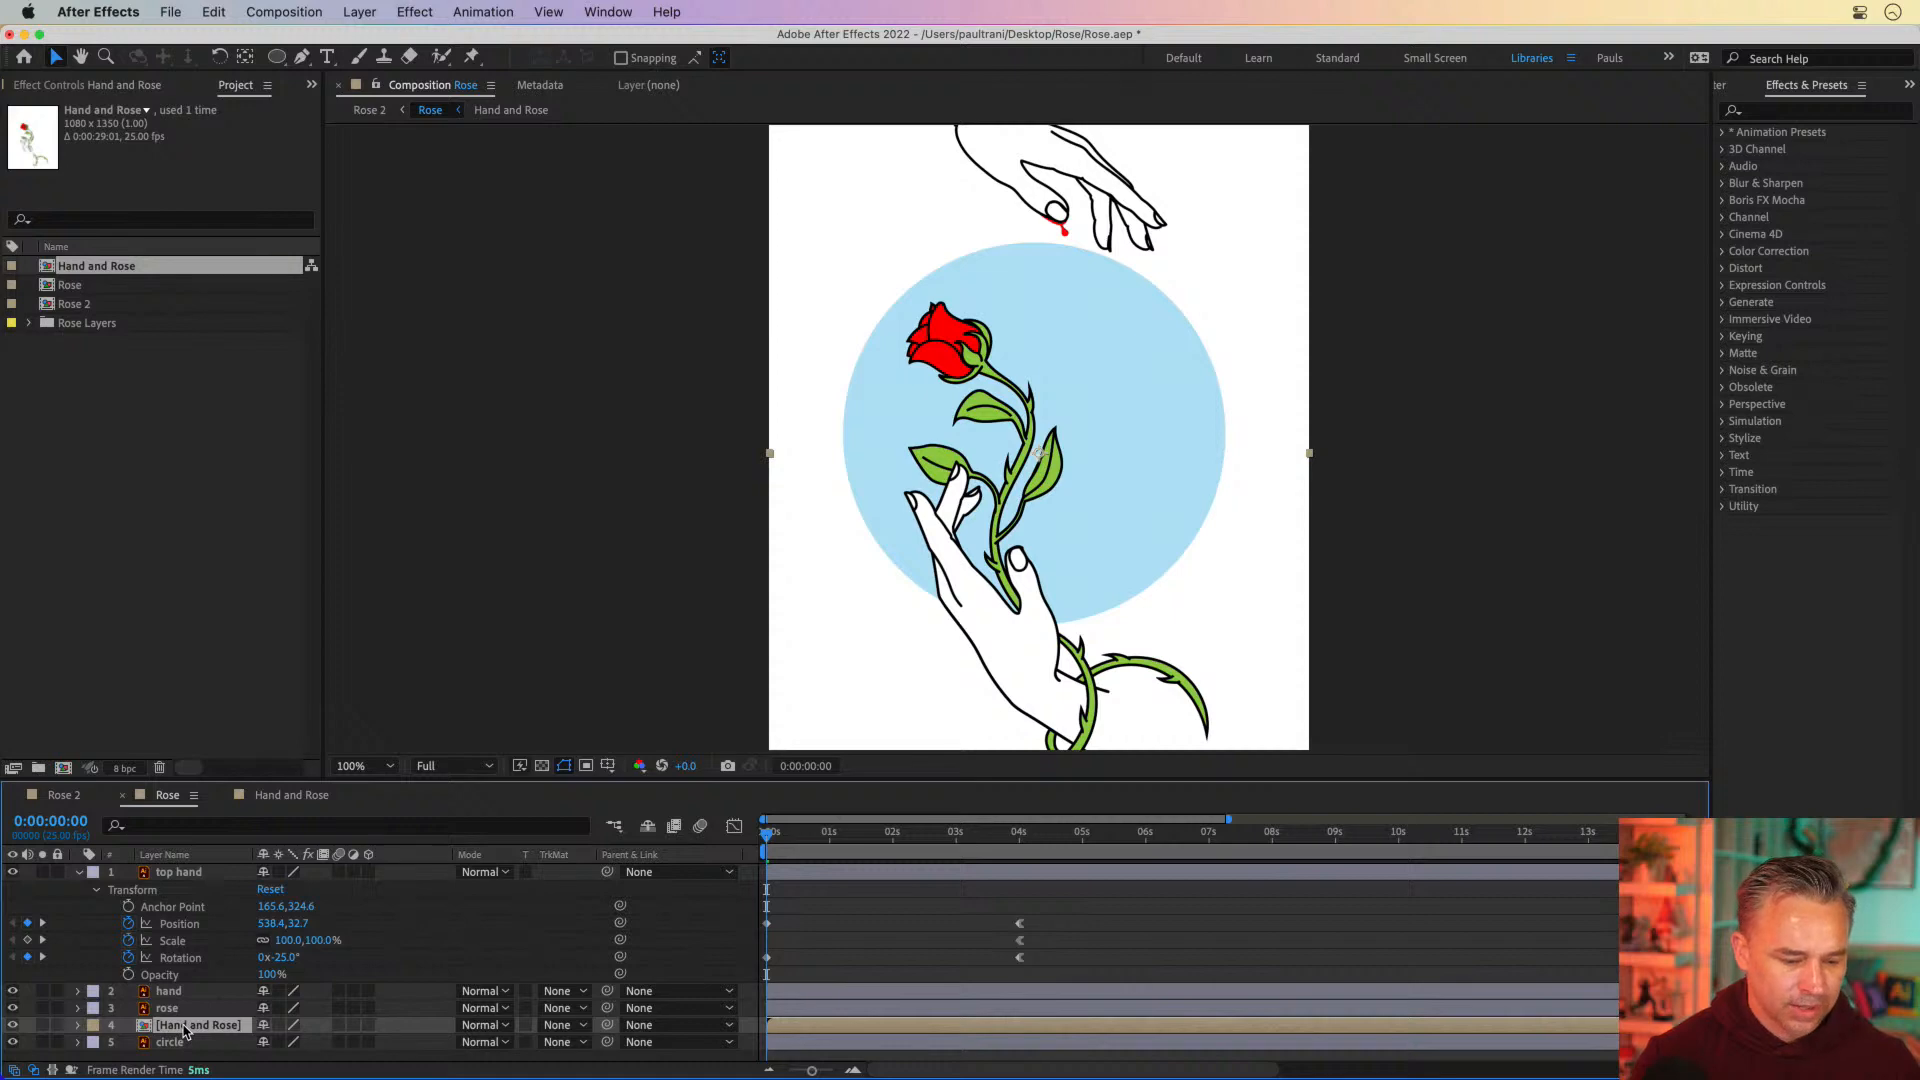
pyautogui.press('Delete')
# Enable Position keyframes for the hand and rose layers together at 0:00:03:12, with the top hand's properties collapsed
pyautogui.click(165, 992)
pyautogui.keyDown('shift'); pyautogui.click(165, 1010); pyautogui.keyUp('shift')
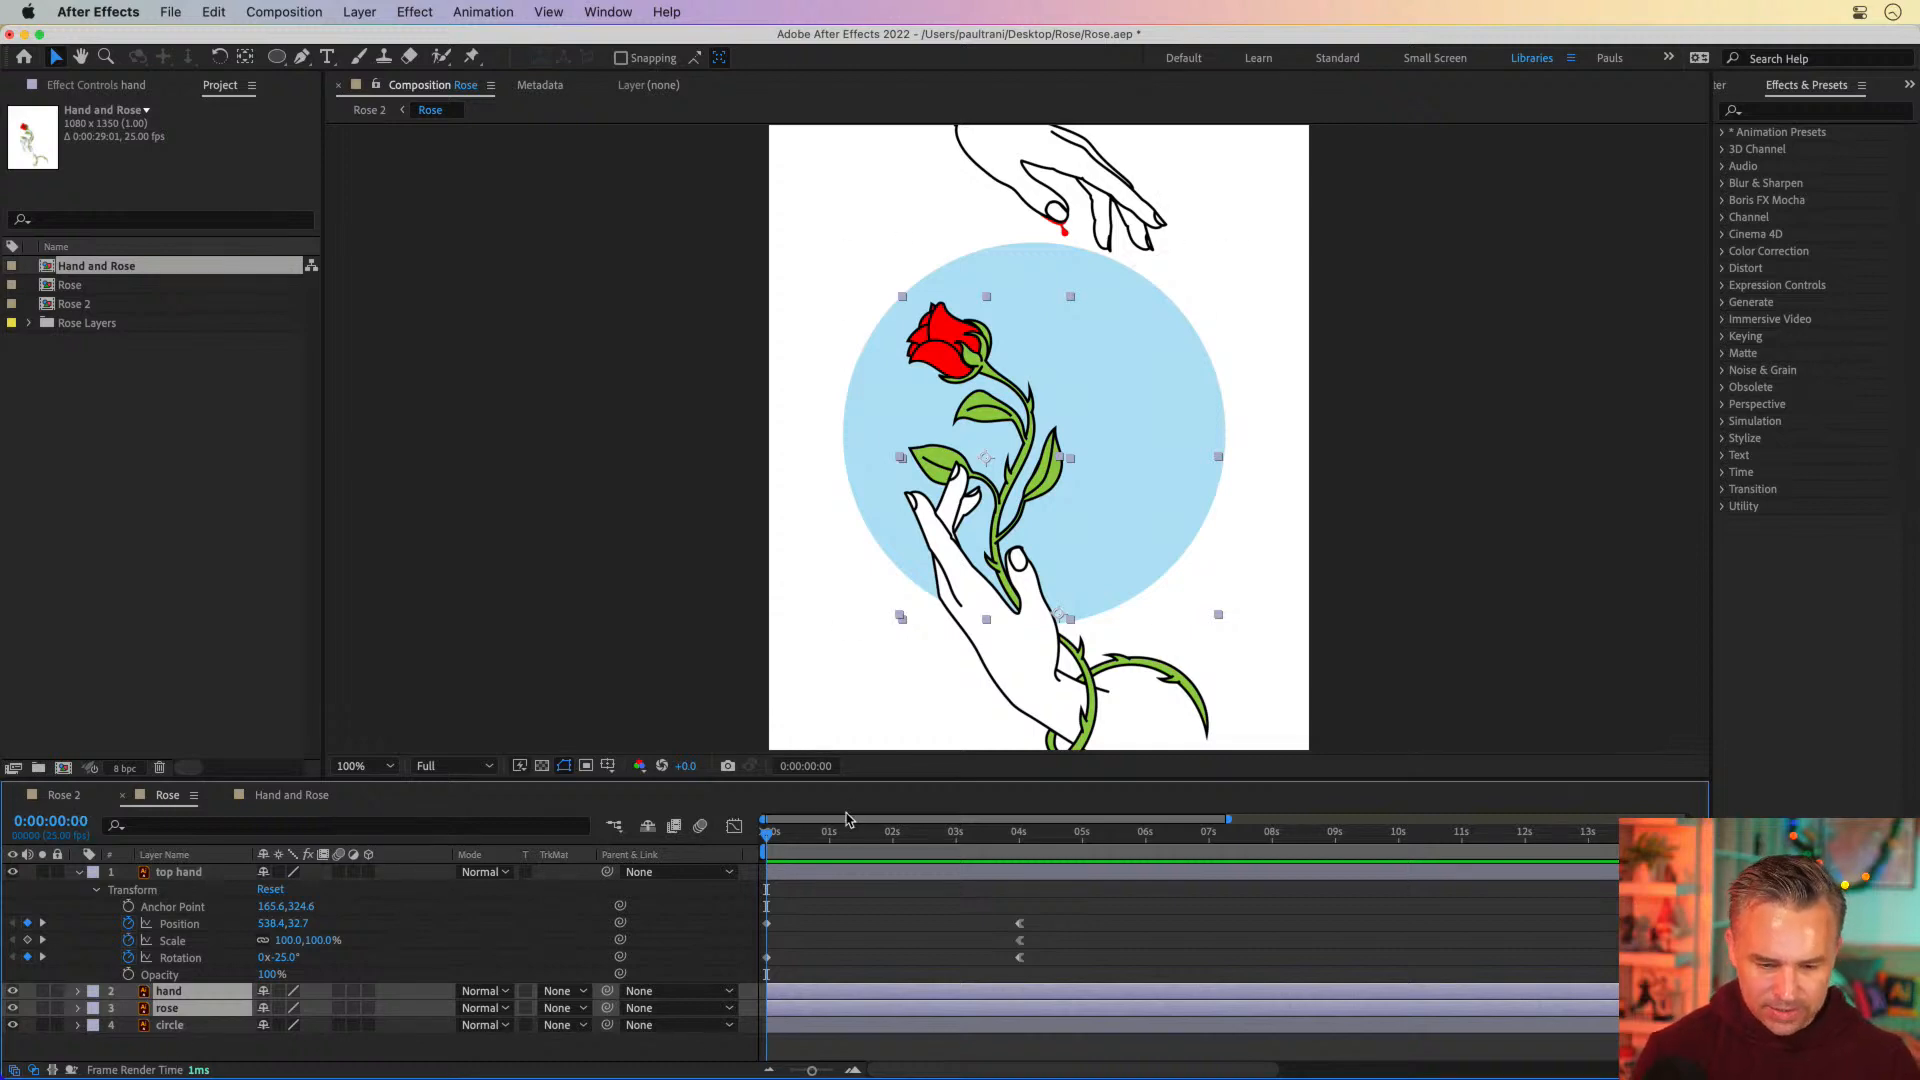
pyautogui.moveTo(826, 834); pyautogui.dragTo(986, 834)
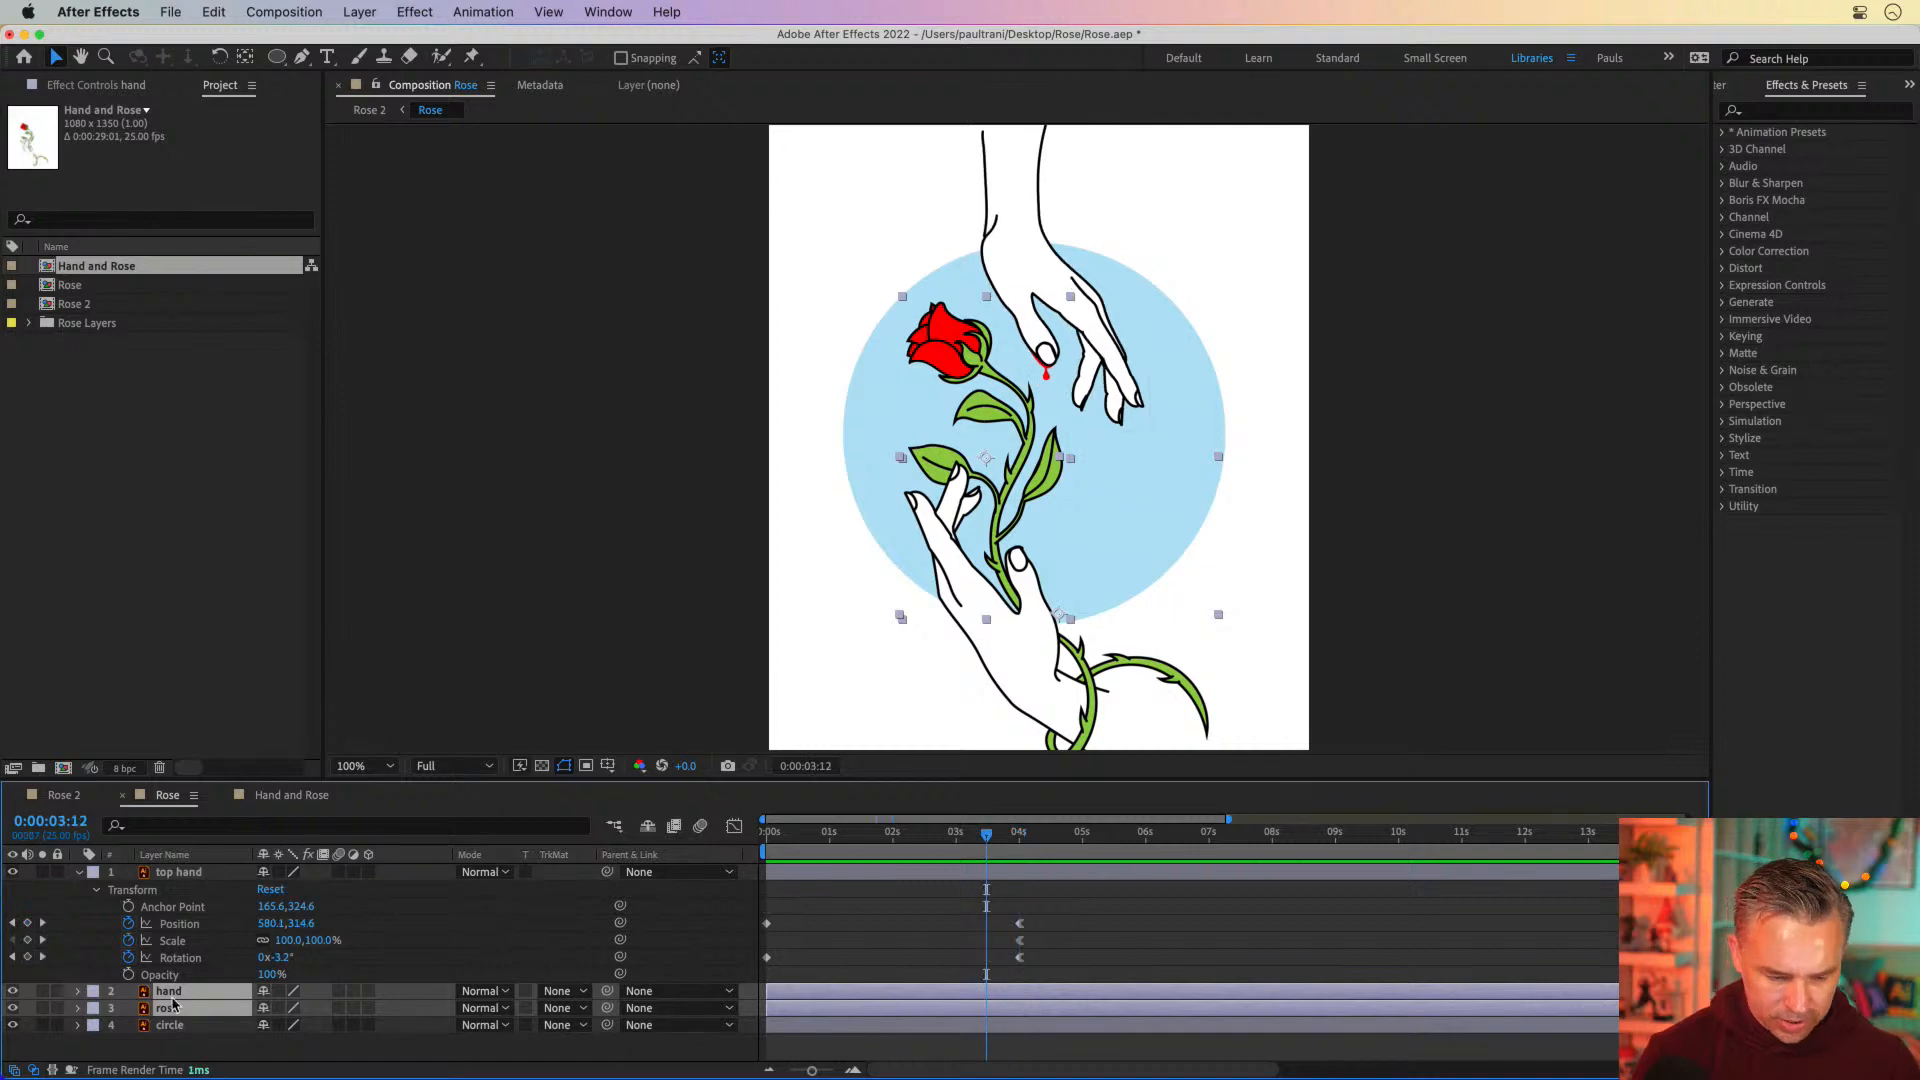
pyautogui.press('p')
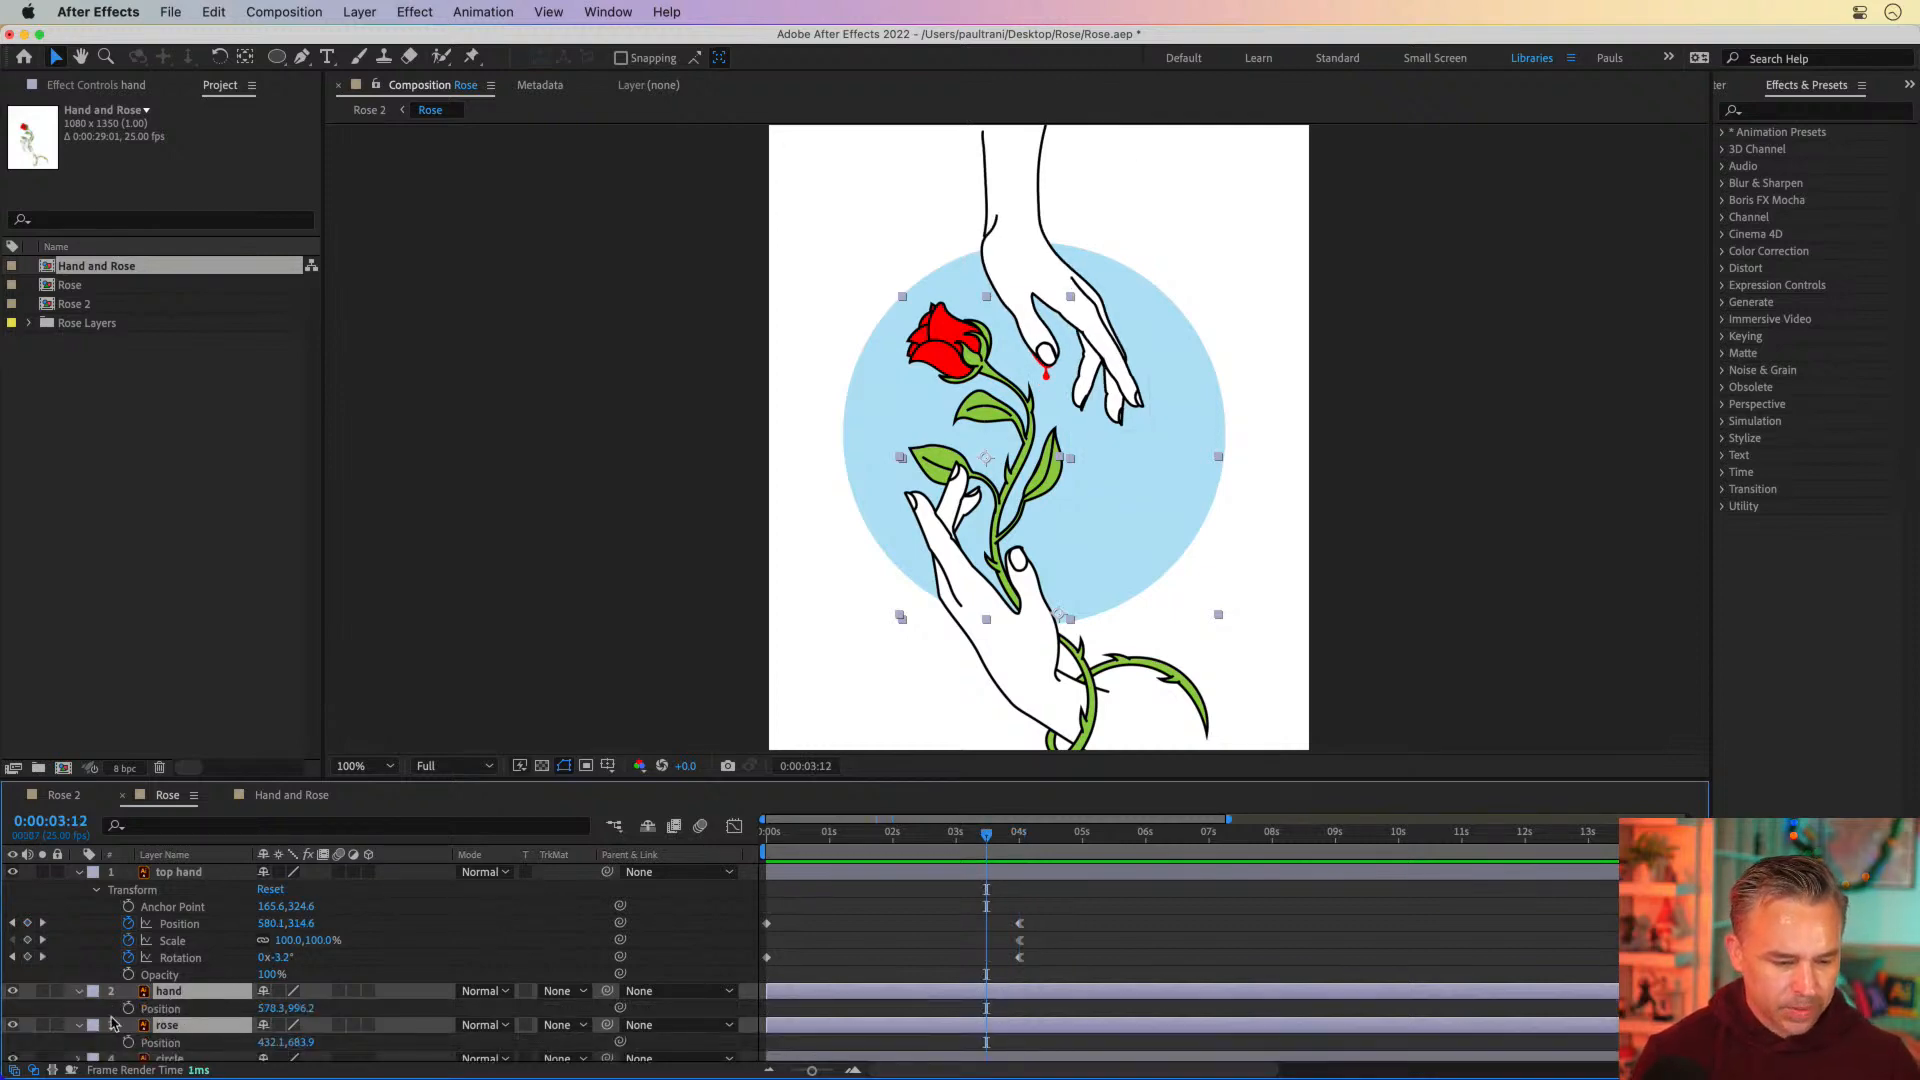
pyautogui.click(80, 873)
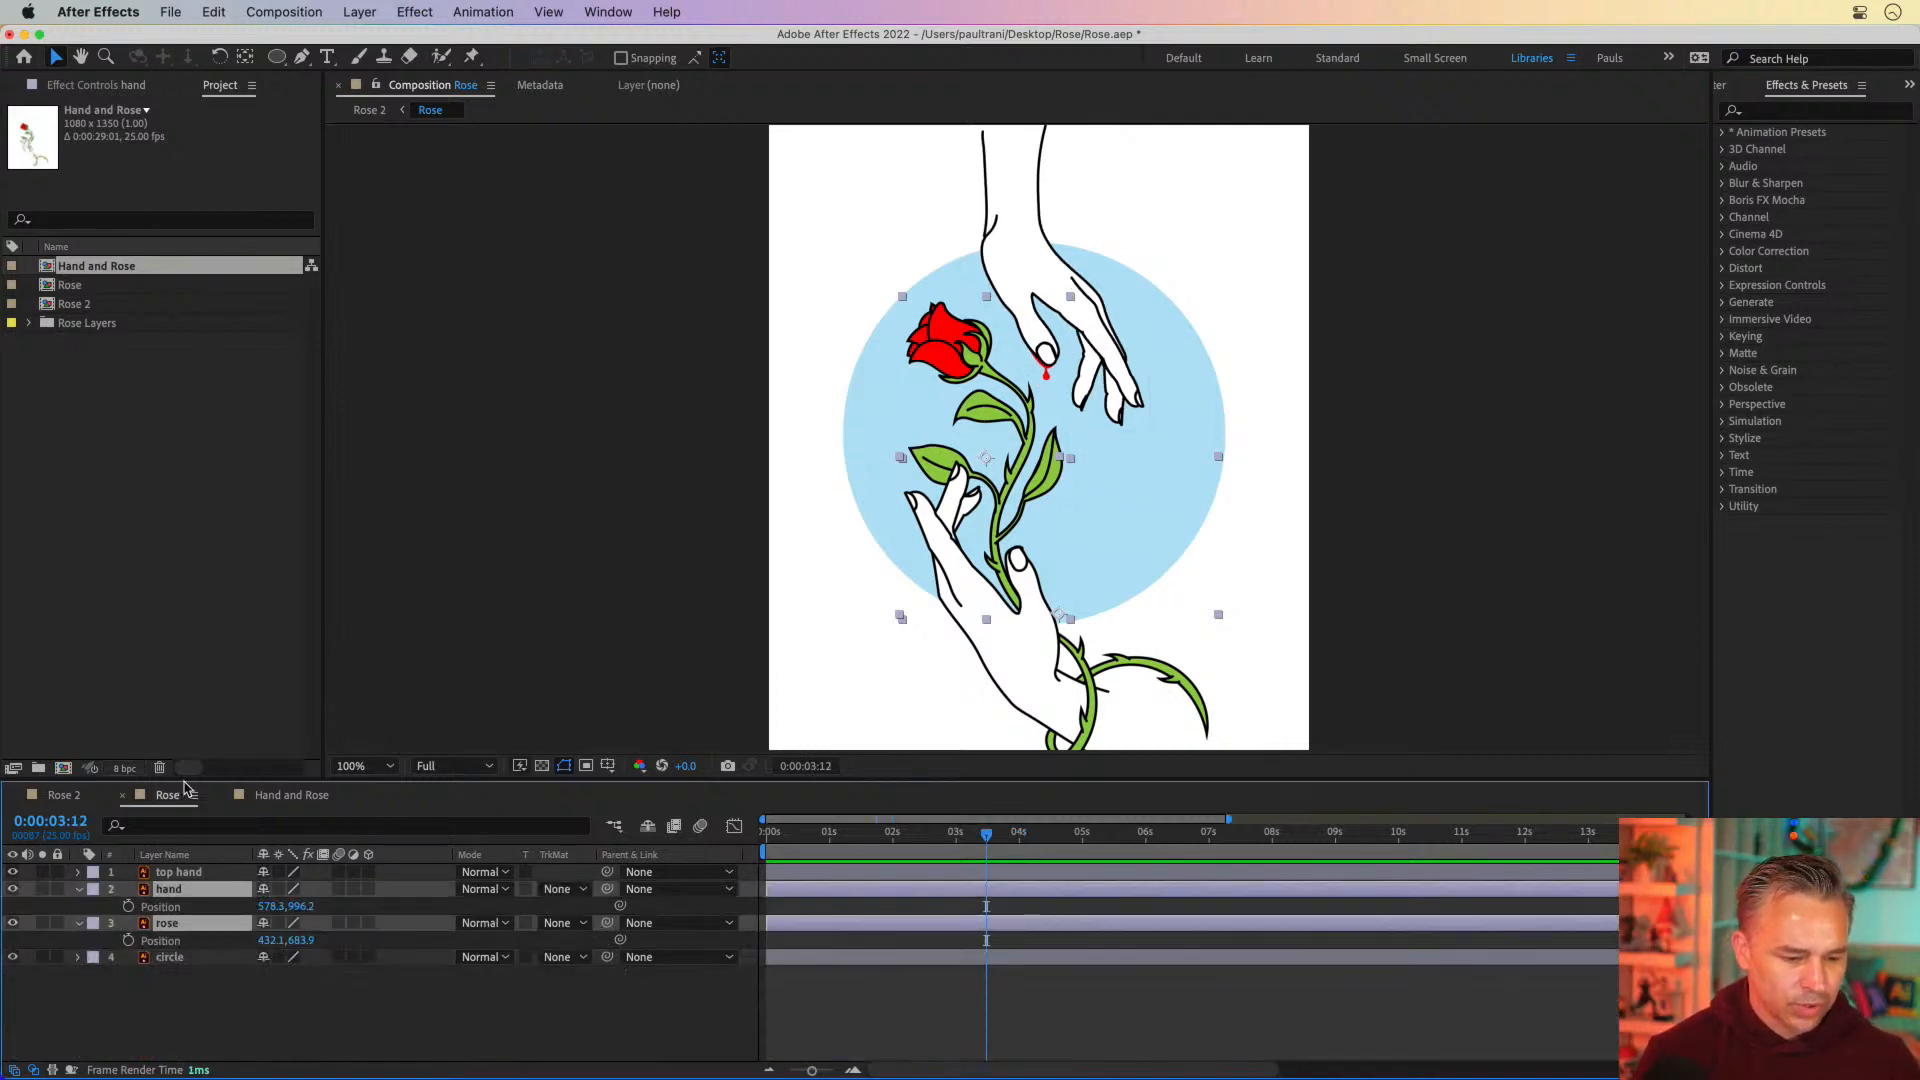
pyautogui.moveTo(230, 784); pyautogui.dragTo(236, 681)
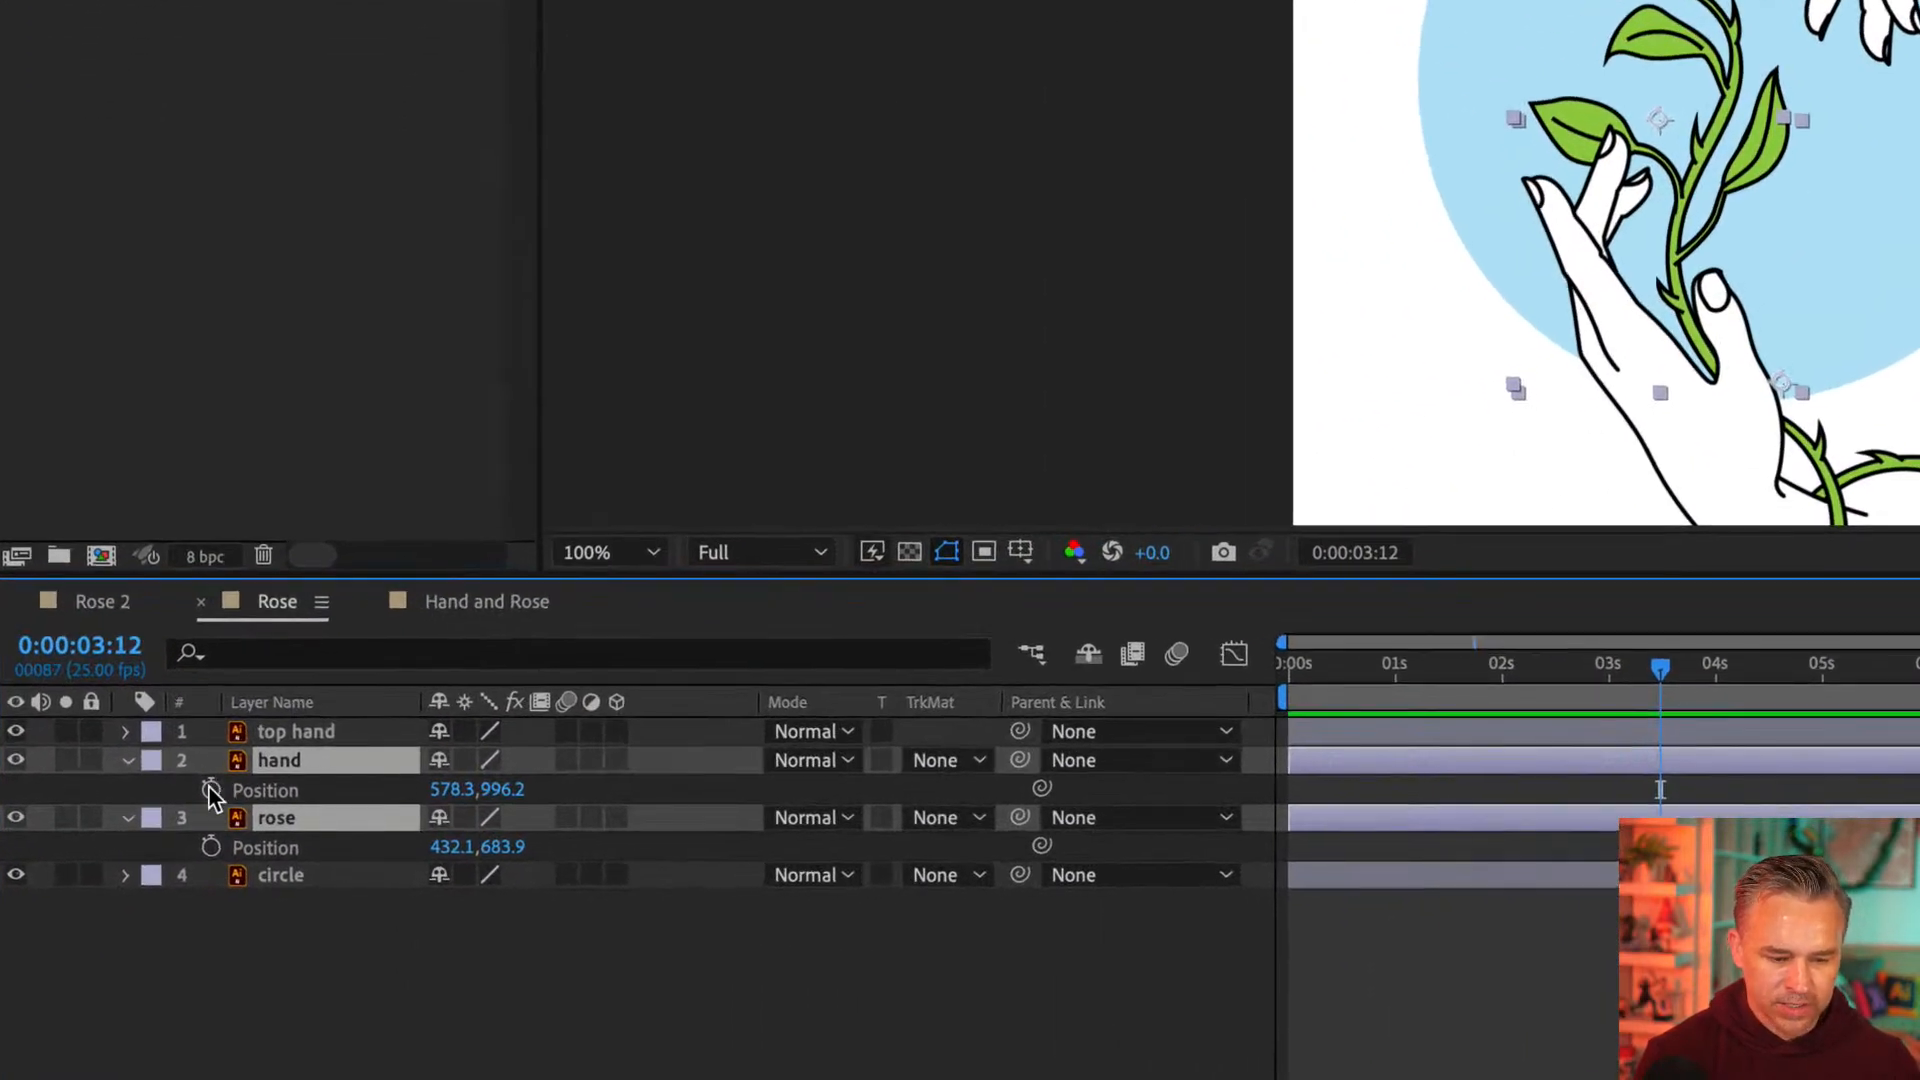
pyautogui.click(171, 796)
# Move the hand and rose down together by about 188 px at 0 seconds to set their starting position
pyautogui.moveTo(1616, 672); pyautogui.dragTo(1196, 673)
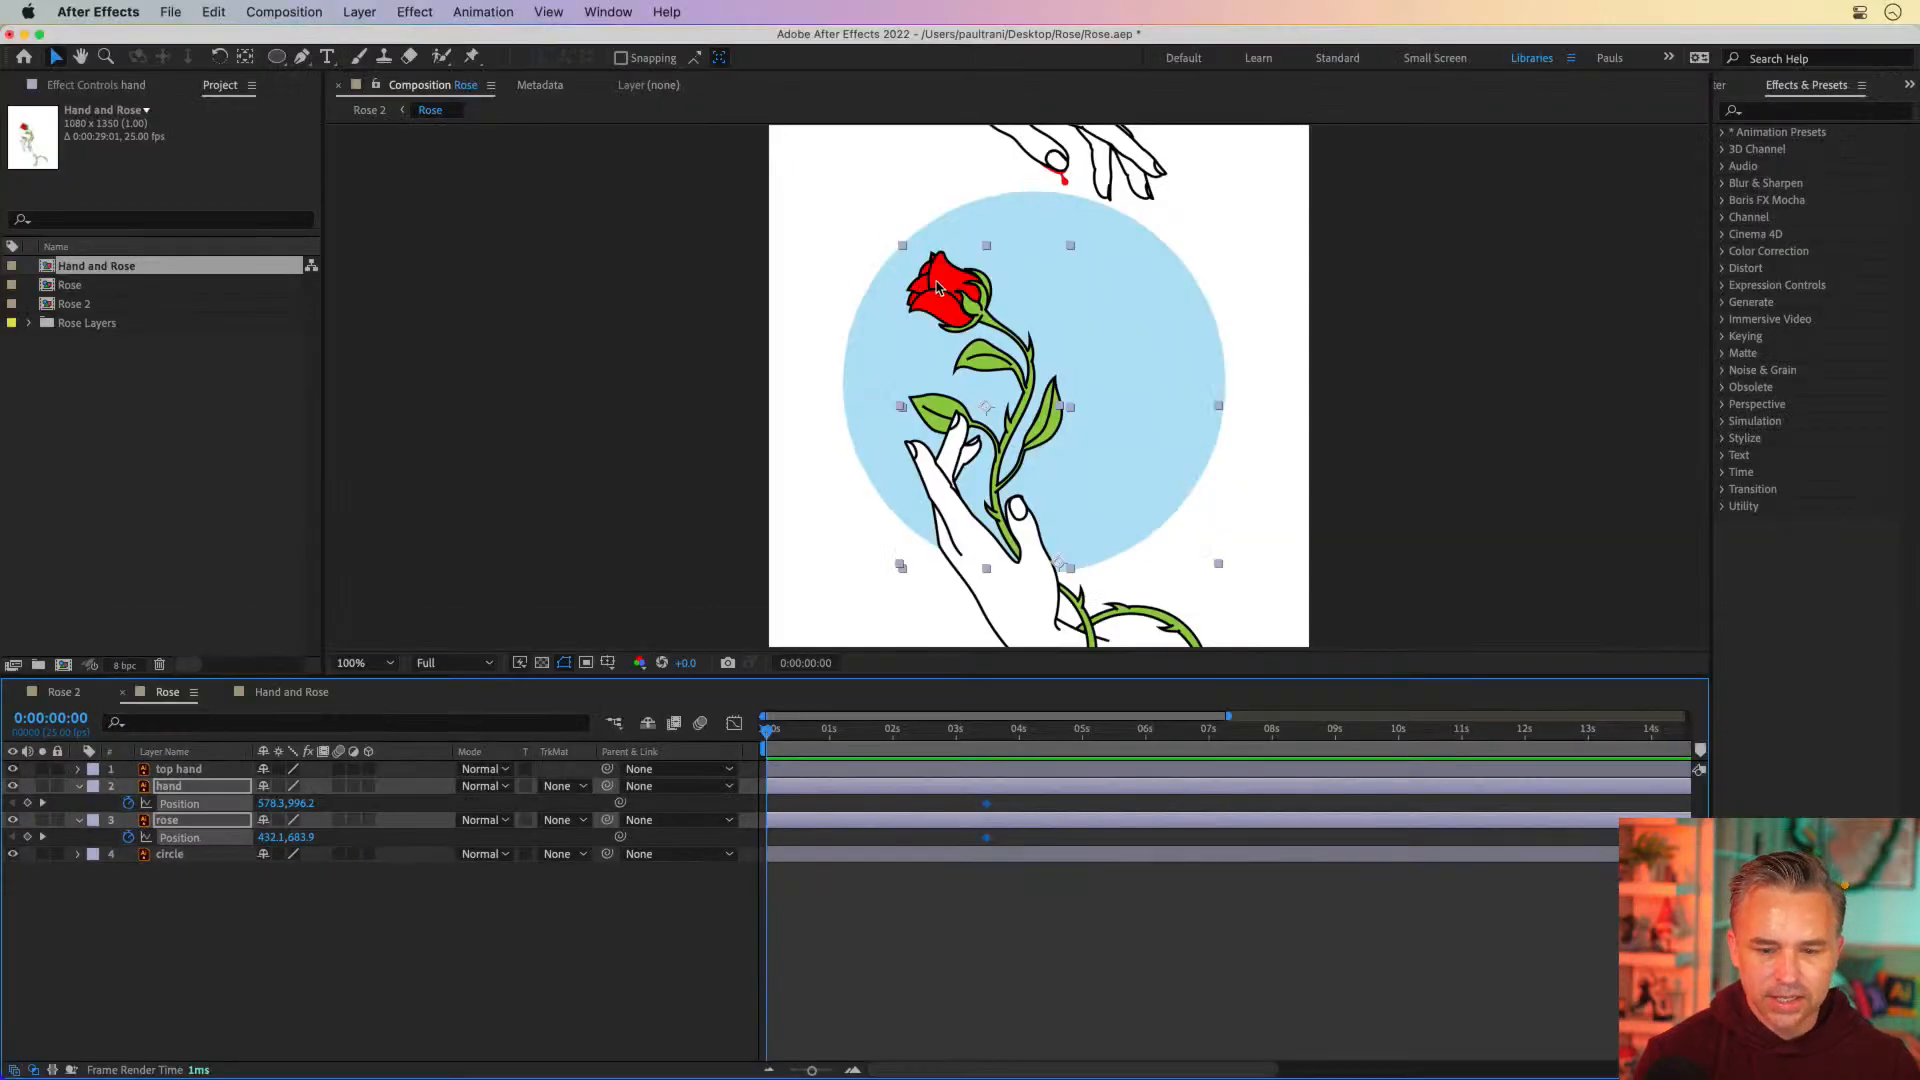
pyautogui.moveTo(935, 292); pyautogui.dragTo(933, 393)
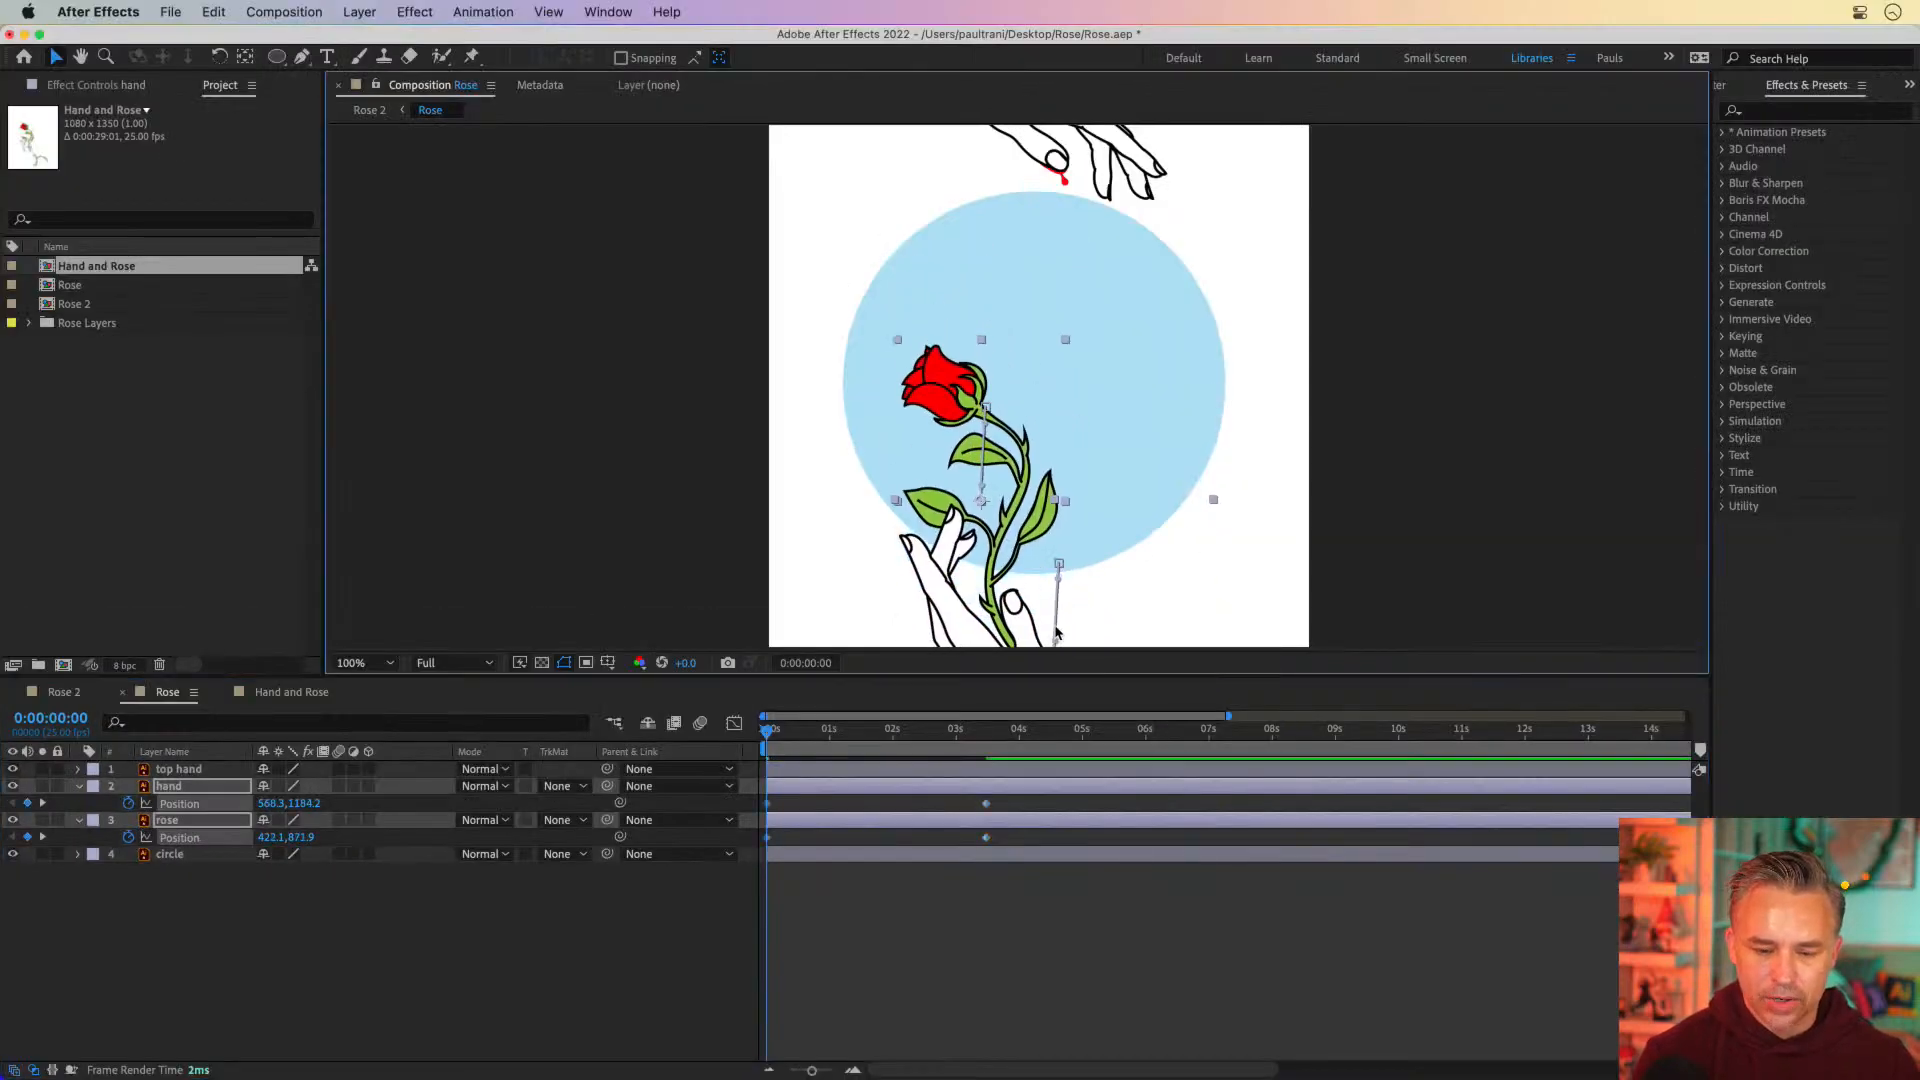
pyautogui.press('r')
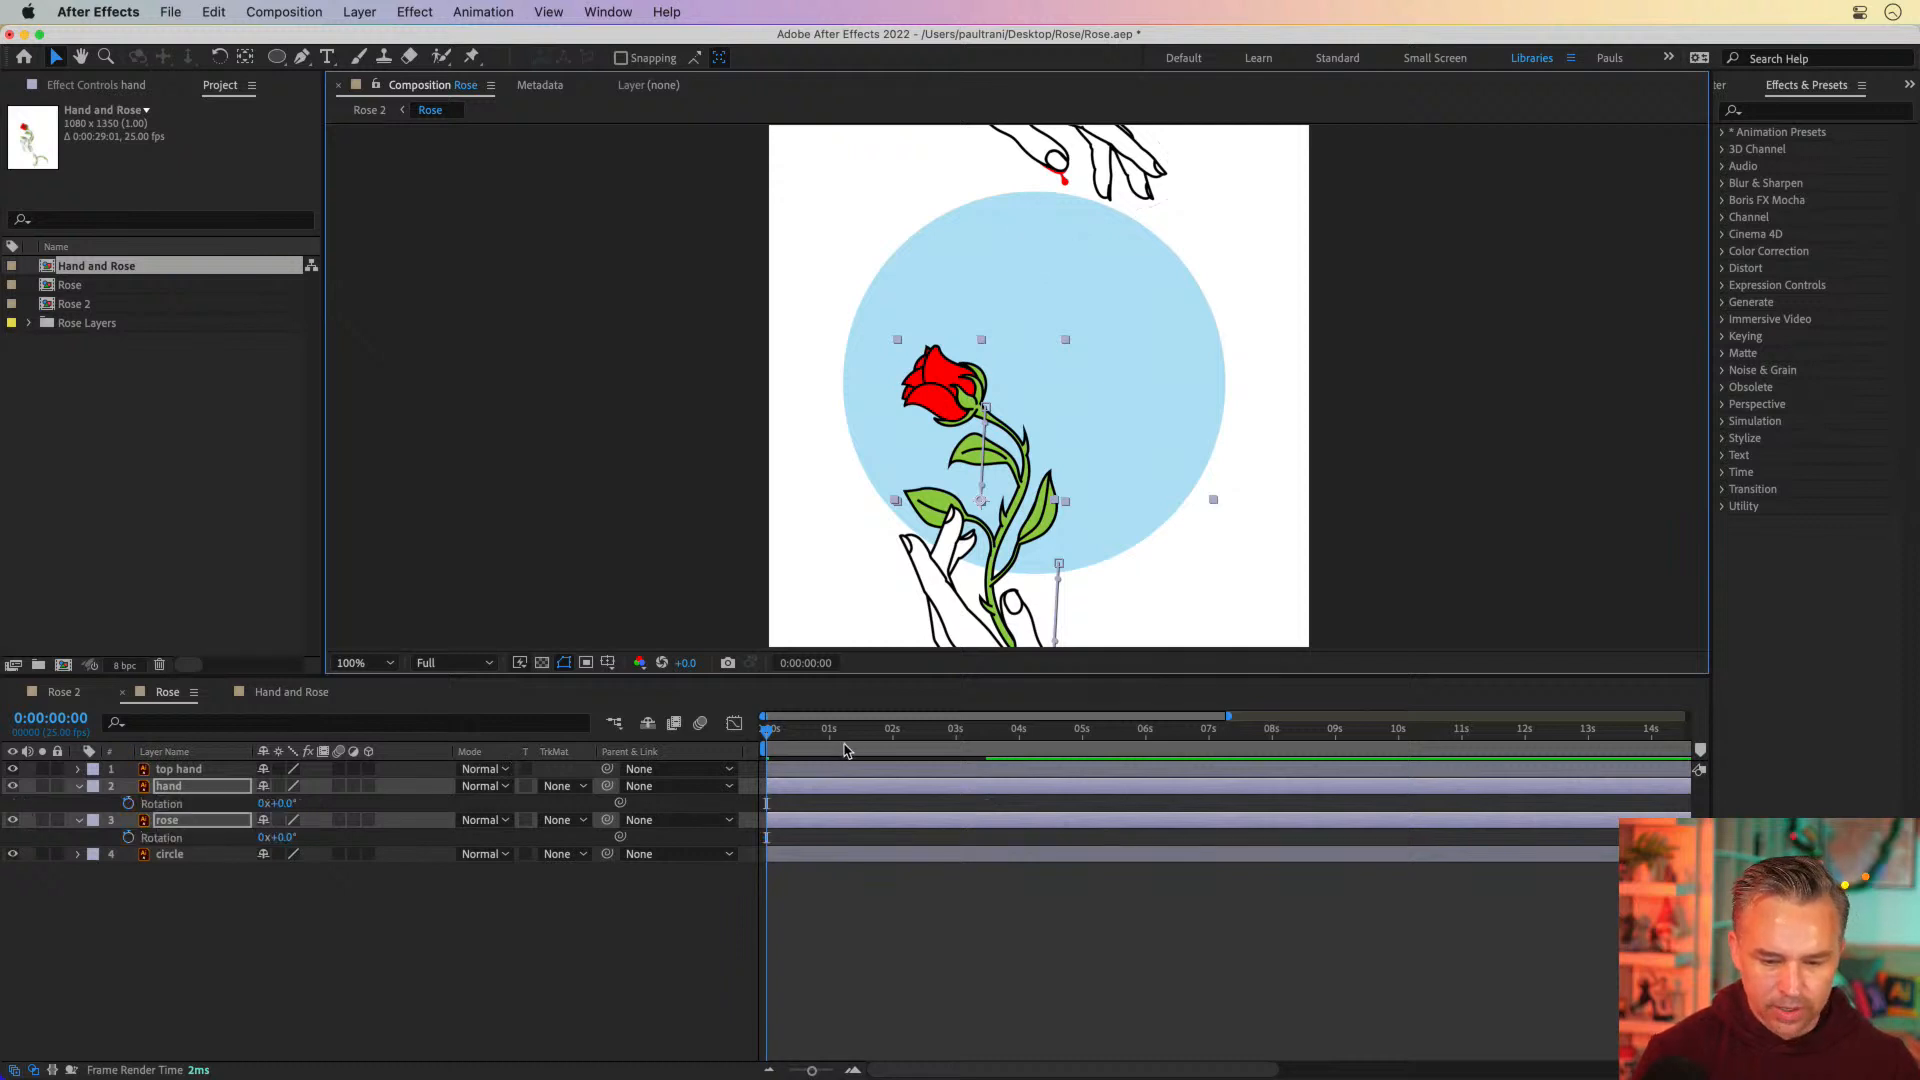
pyautogui.press('p')
# Enable Rotation keyframes at 0° for the hand and rose layers at 0:00:03:12
pyautogui.moveTo(889, 736); pyautogui.dragTo(993, 743)
pyautogui.press('u')
pyautogui.press('u')
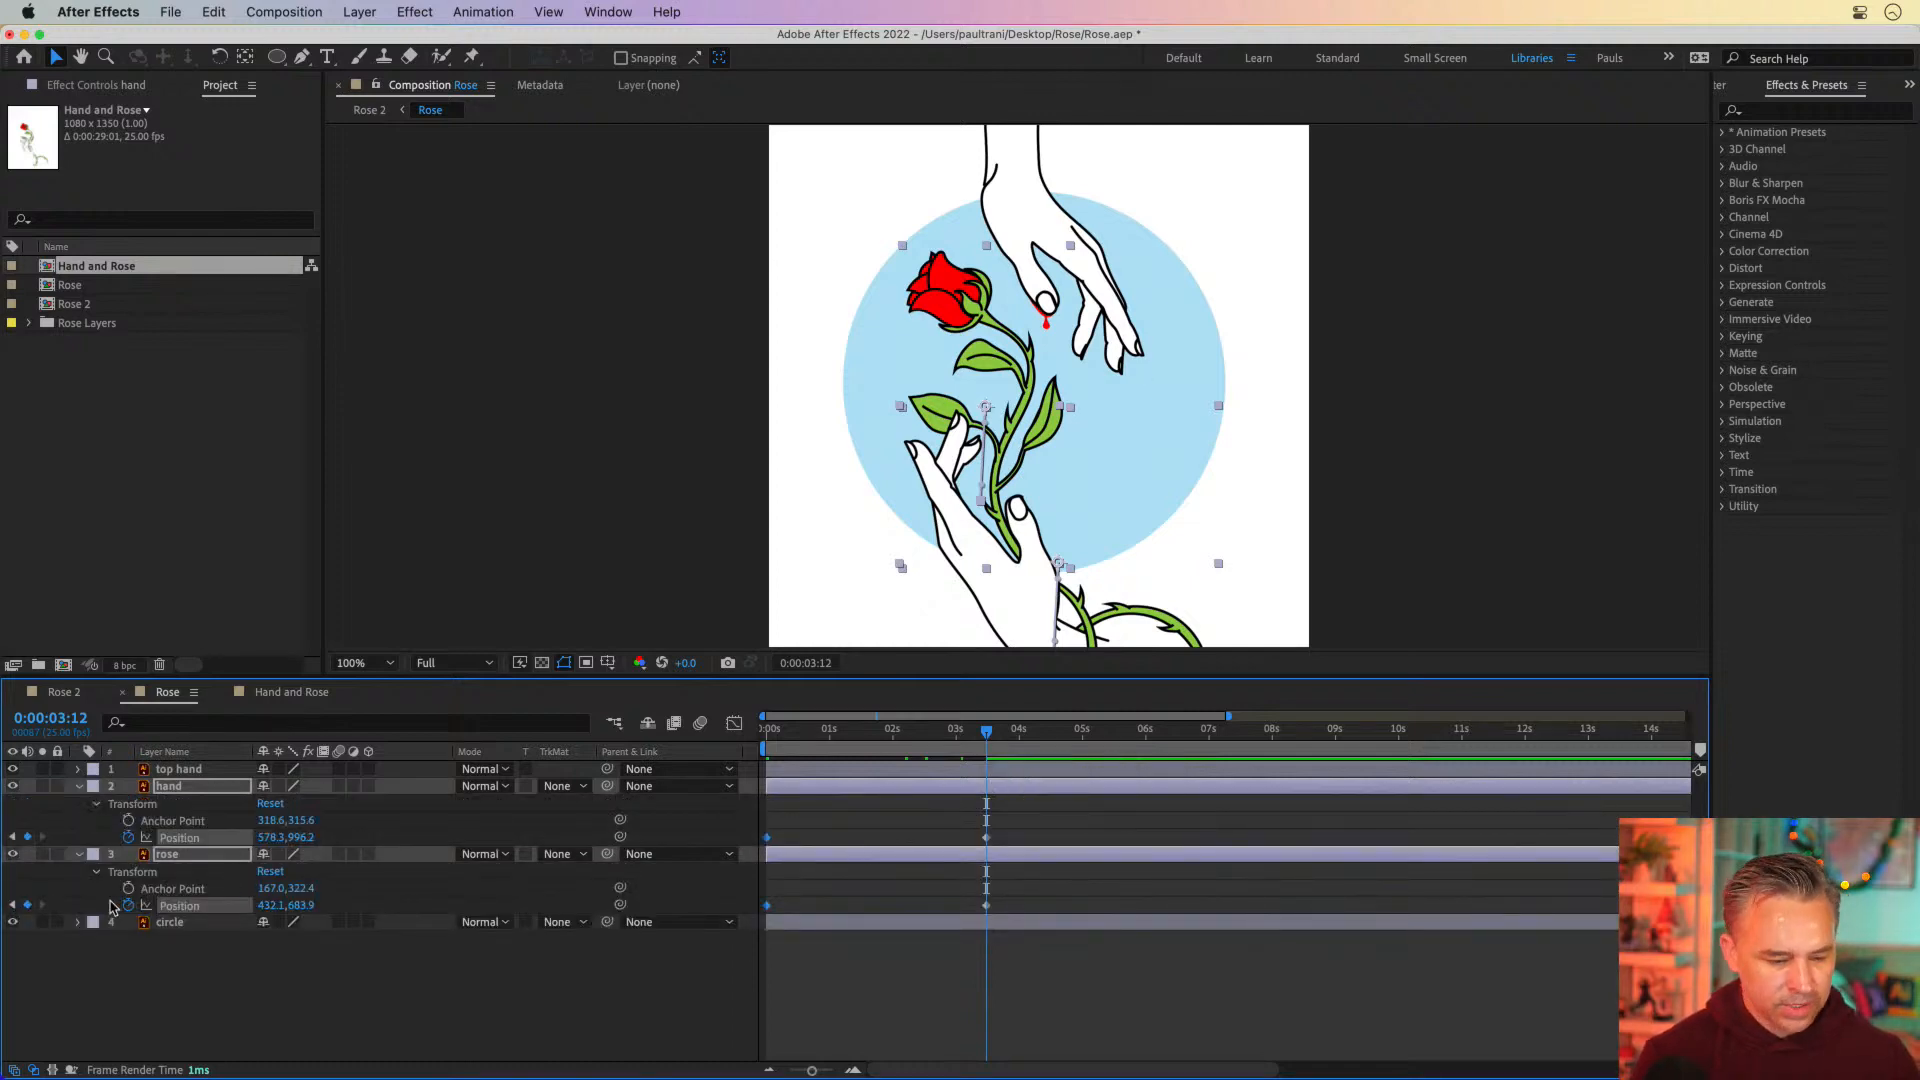
pyautogui.press('r')
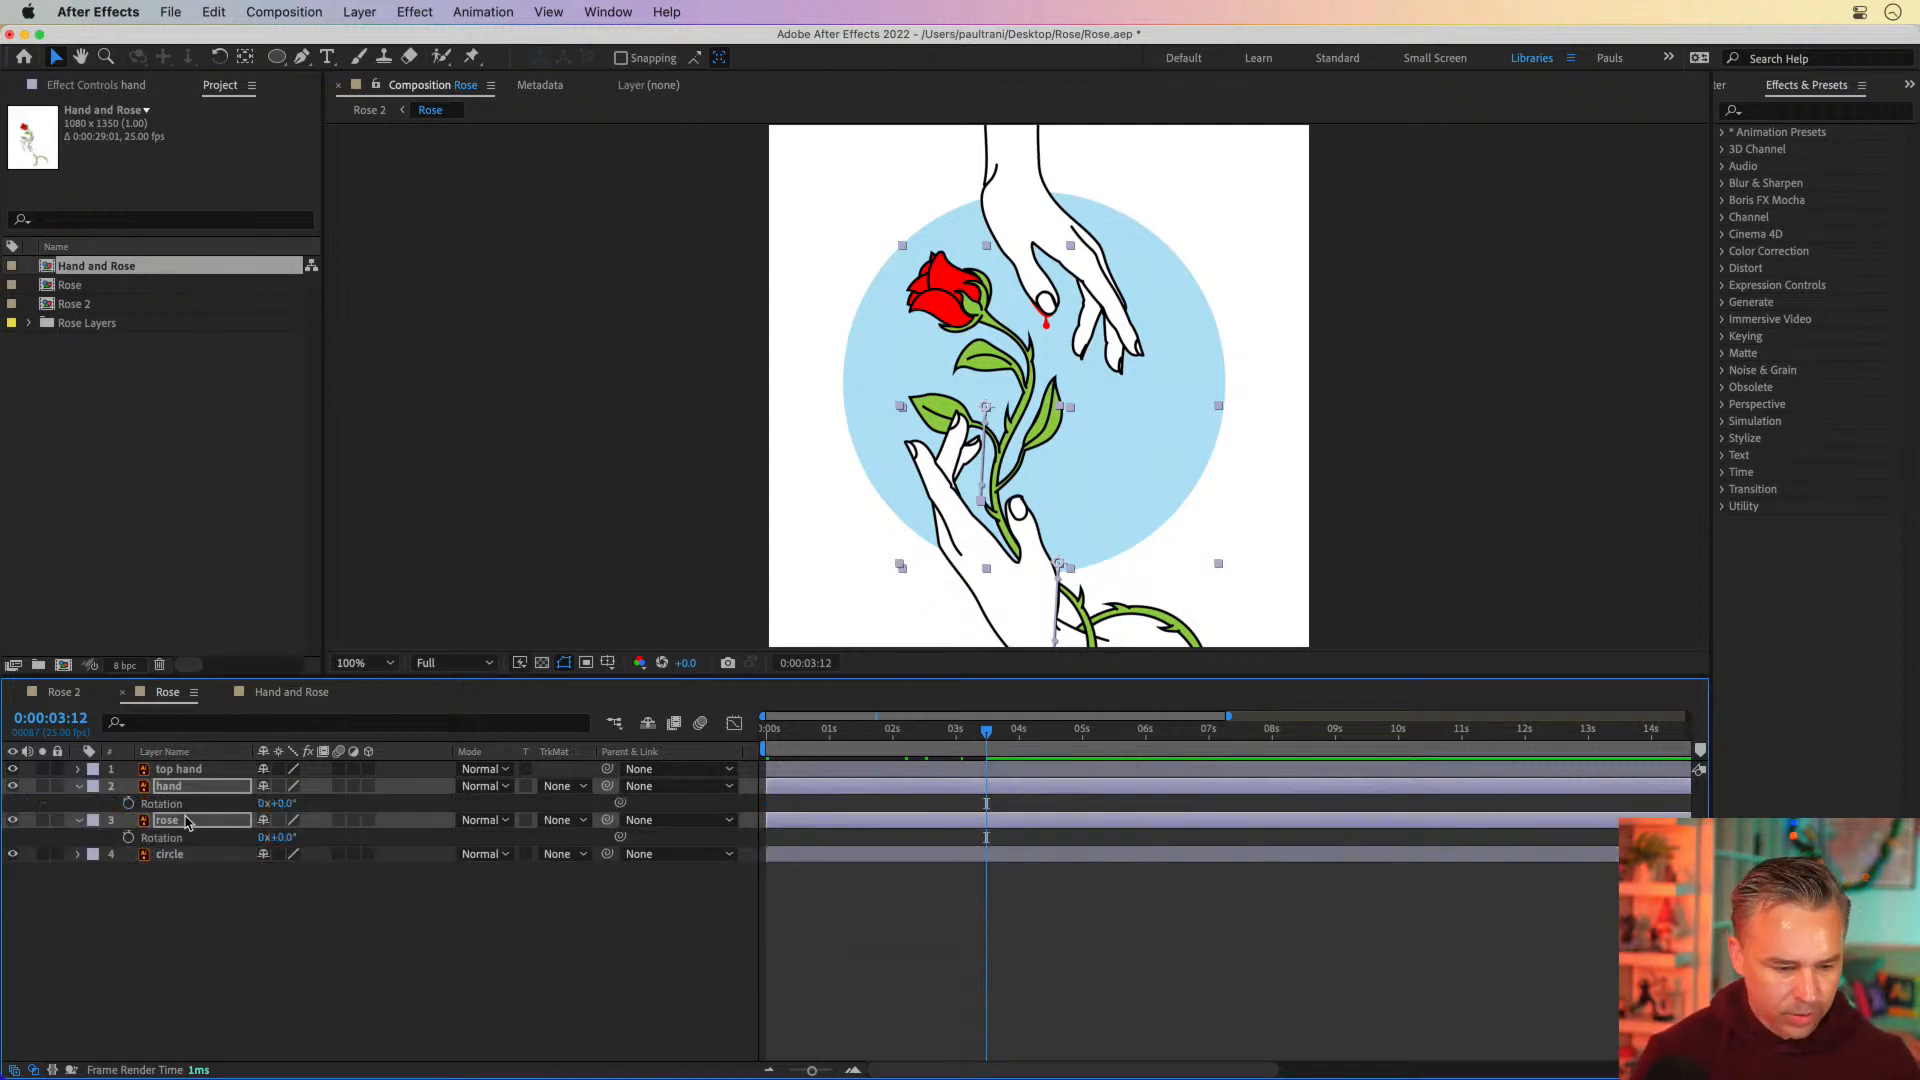
pyautogui.click(128, 836)
pyautogui.click(128, 803)
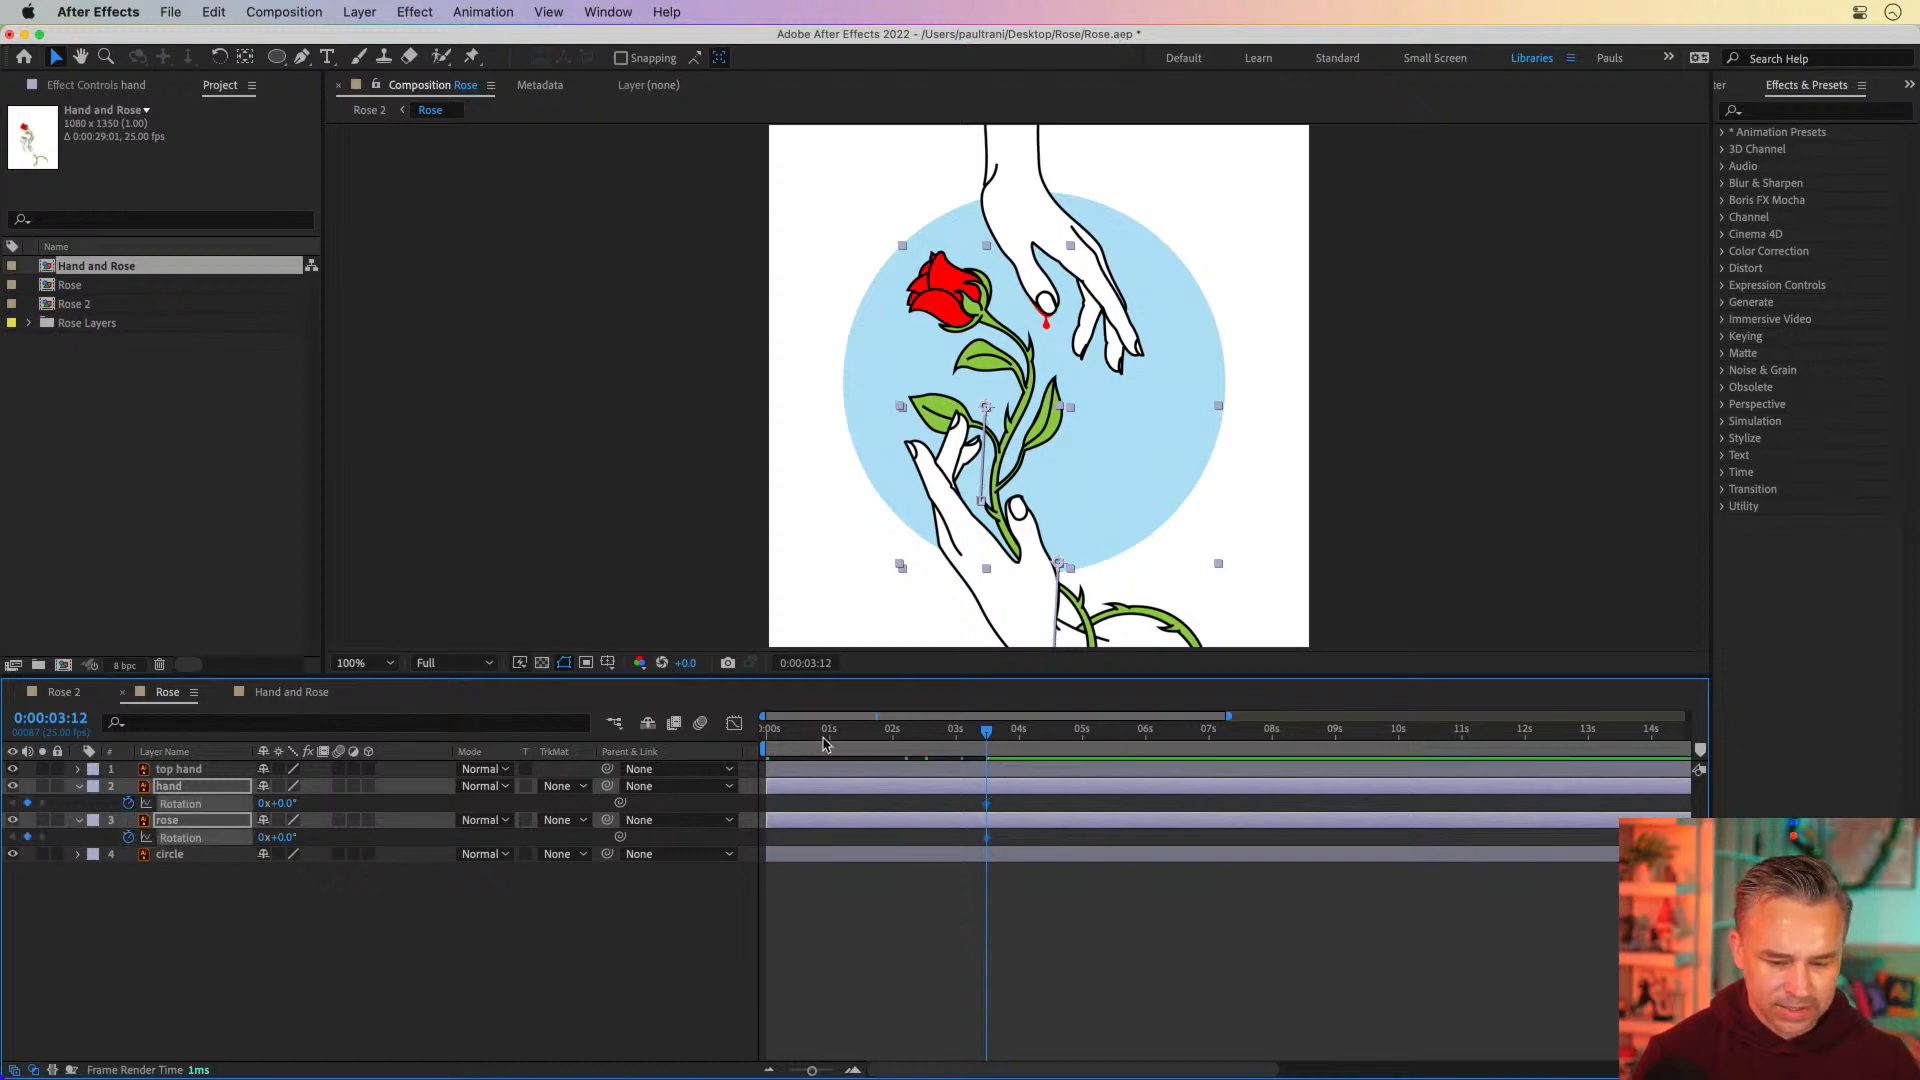
# Set the starting rotation of the hand and rose layers to -11° at 0 seconds, and enlarge the composition view
pyautogui.press('Home')
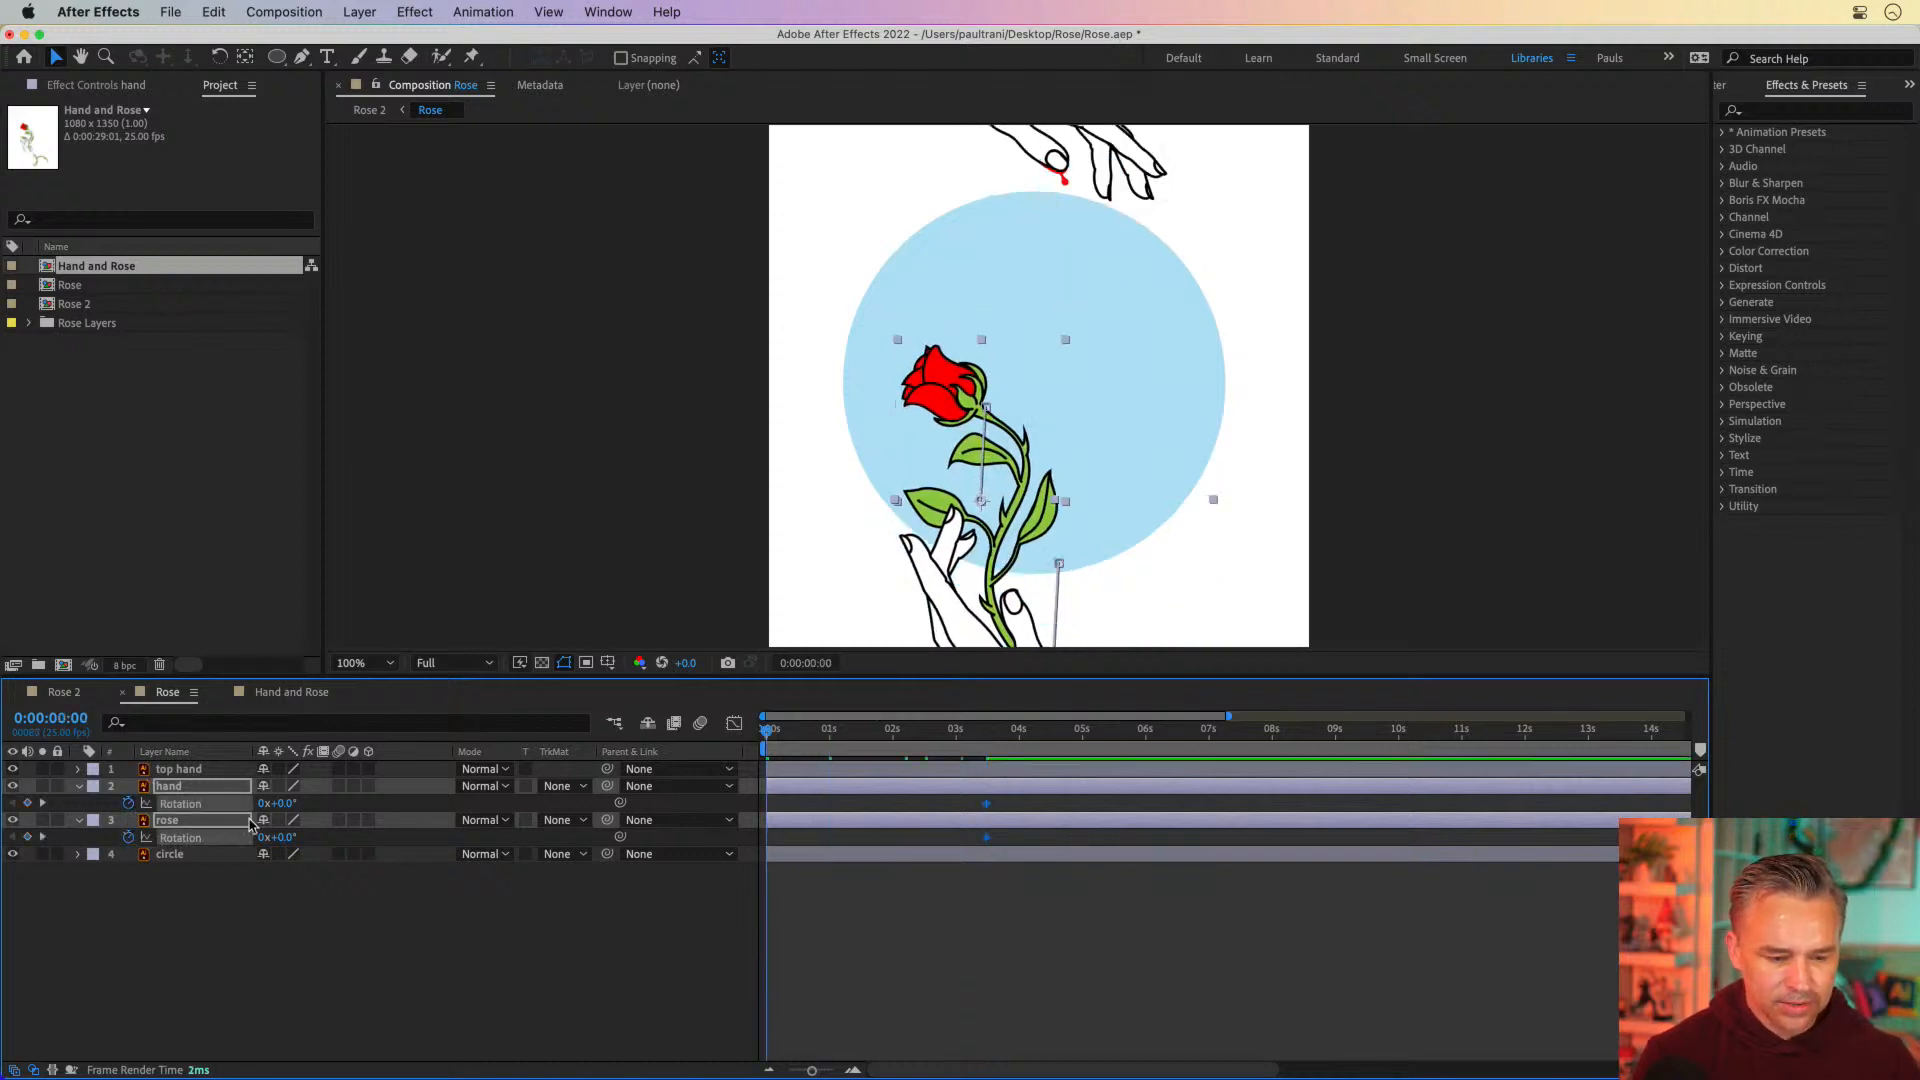
pyautogui.moveTo(286, 803); pyautogui.dragTo(270, 803)
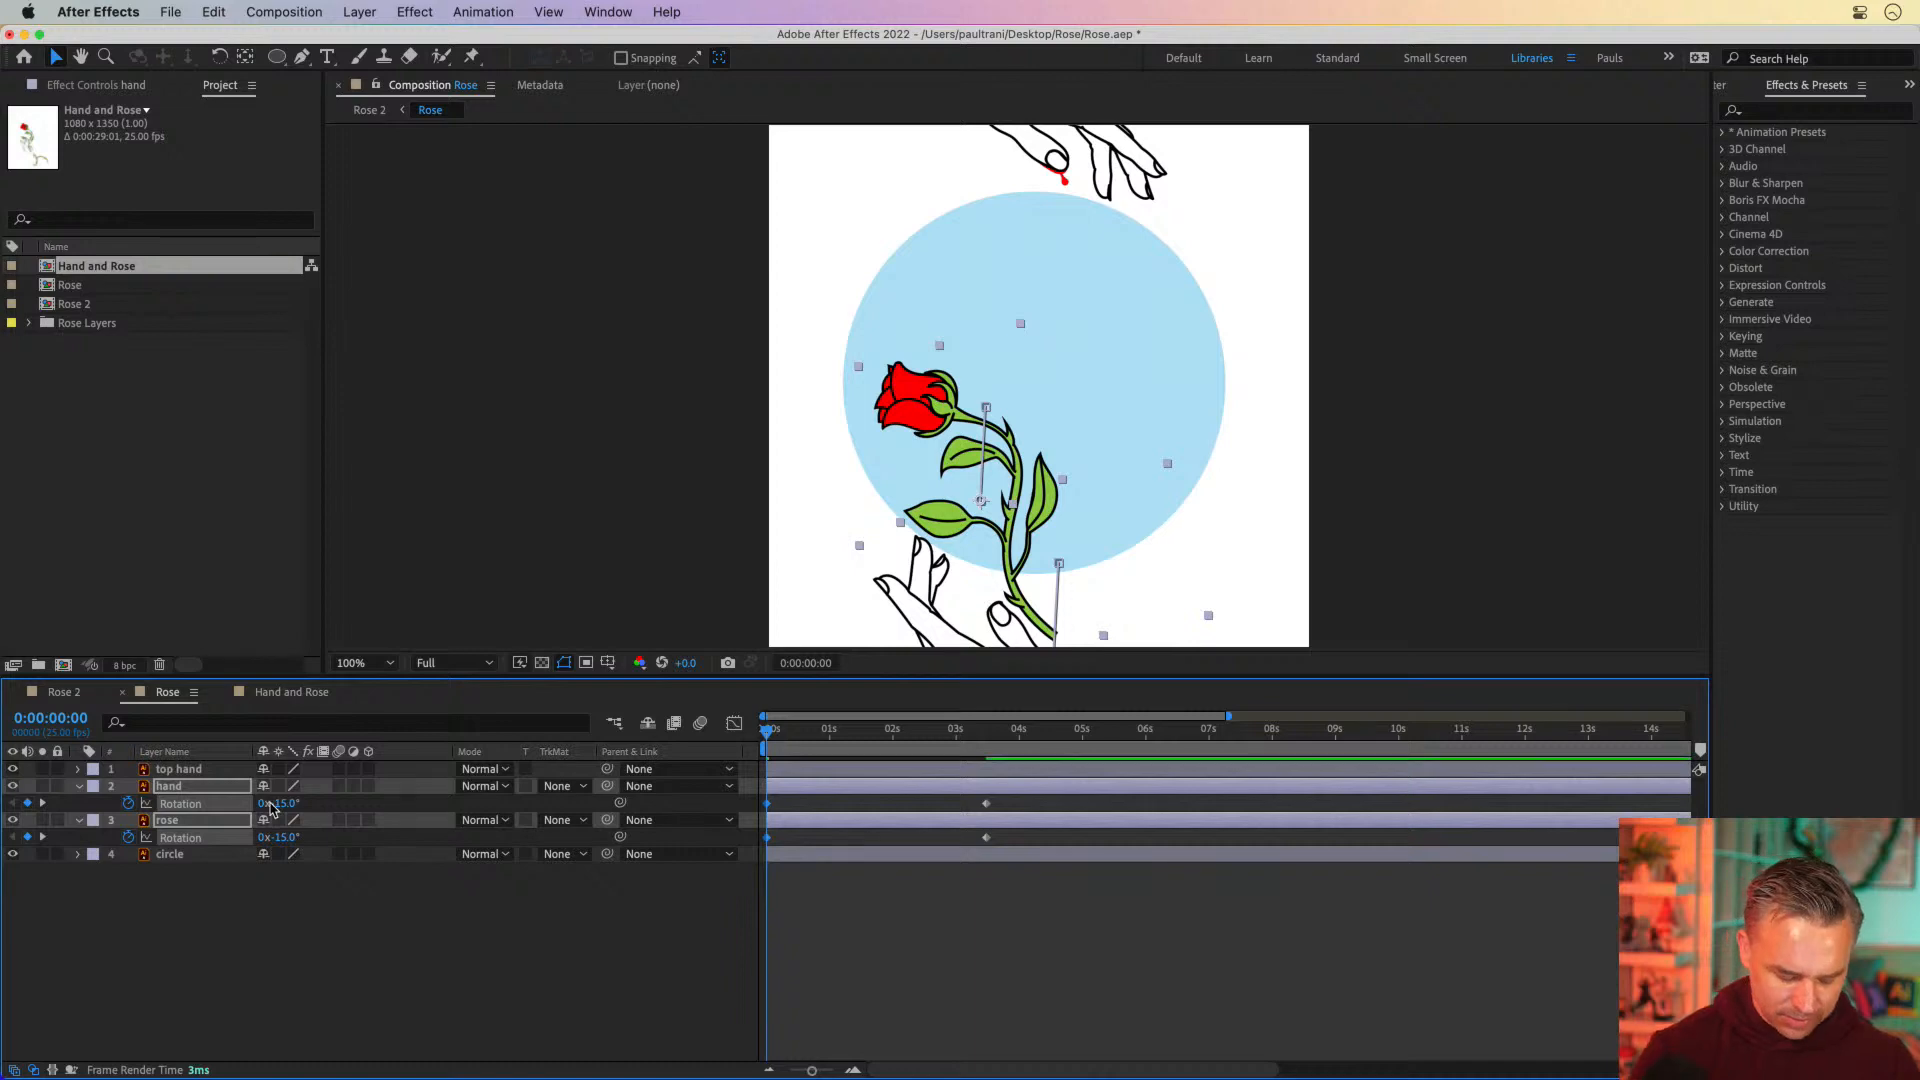
pyautogui.press('super+z')
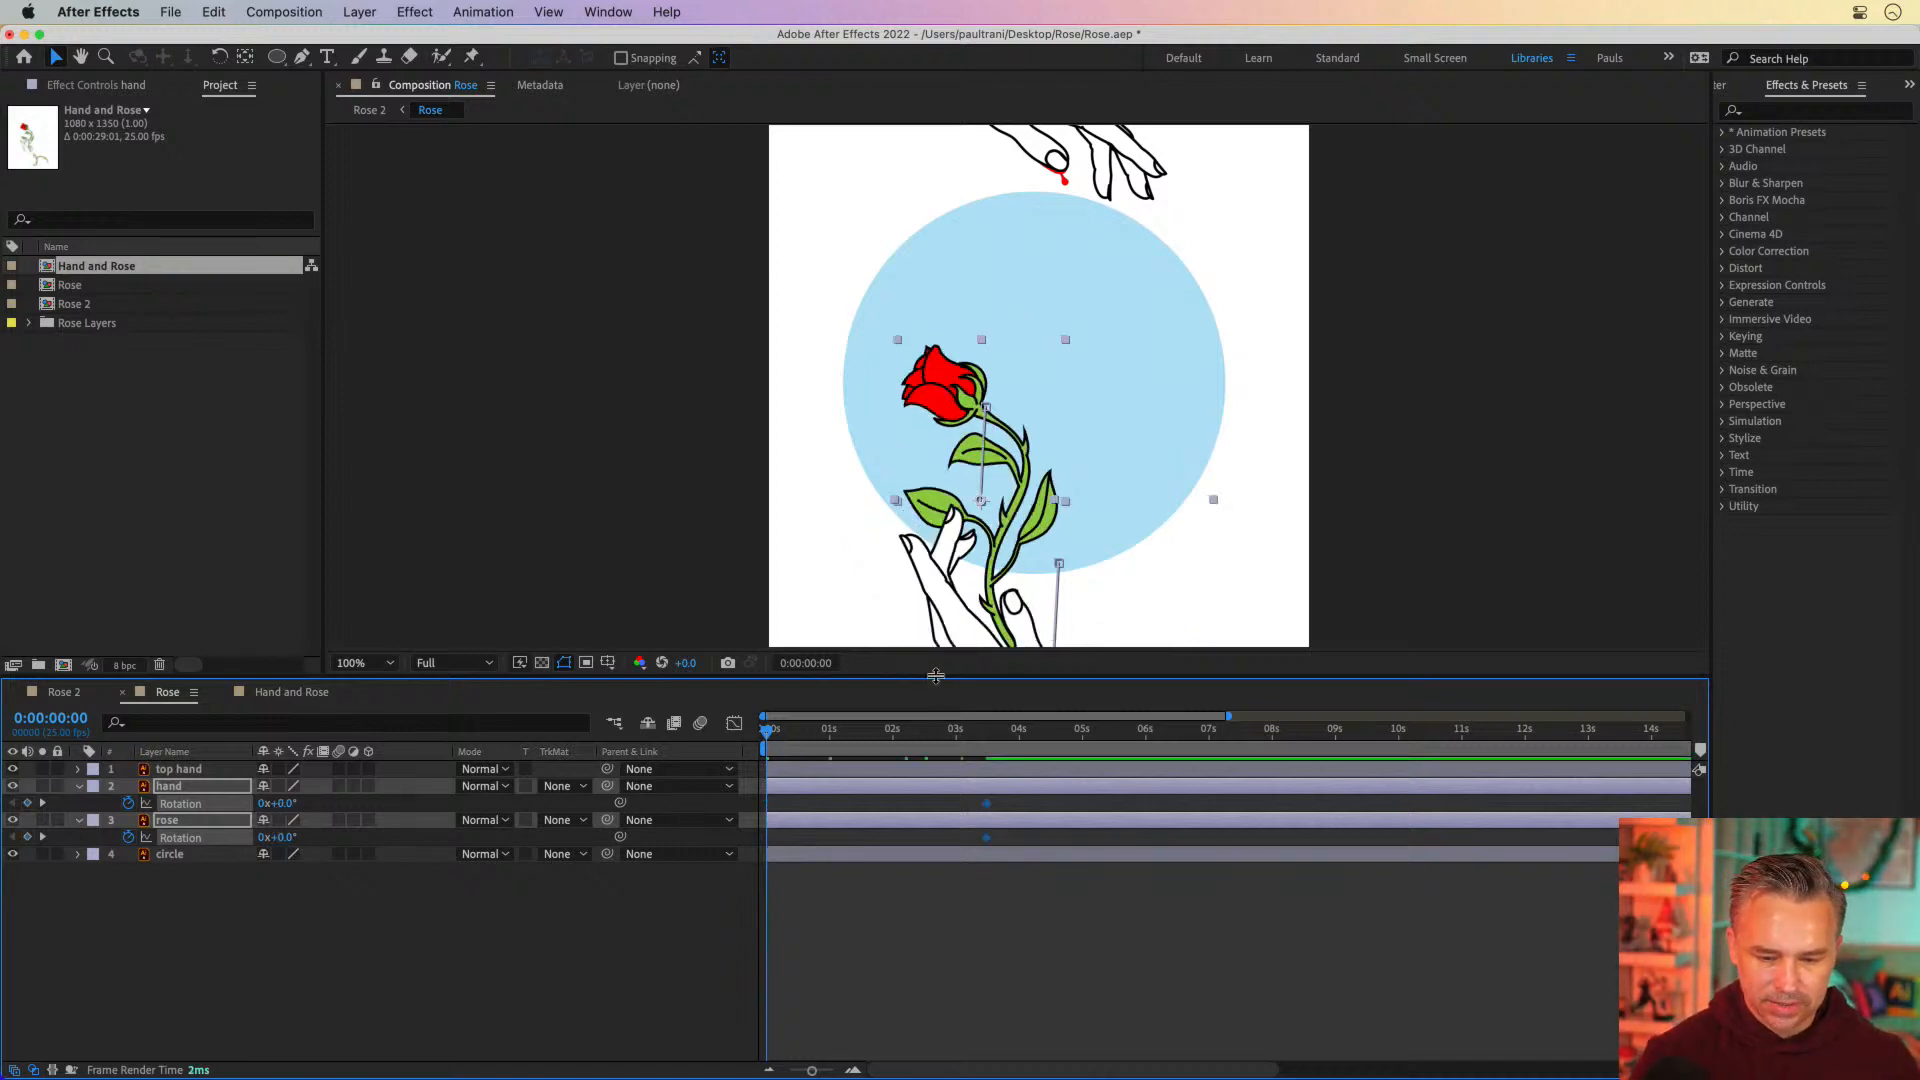
pyautogui.moveTo(937, 679); pyautogui.dragTo(937, 813)
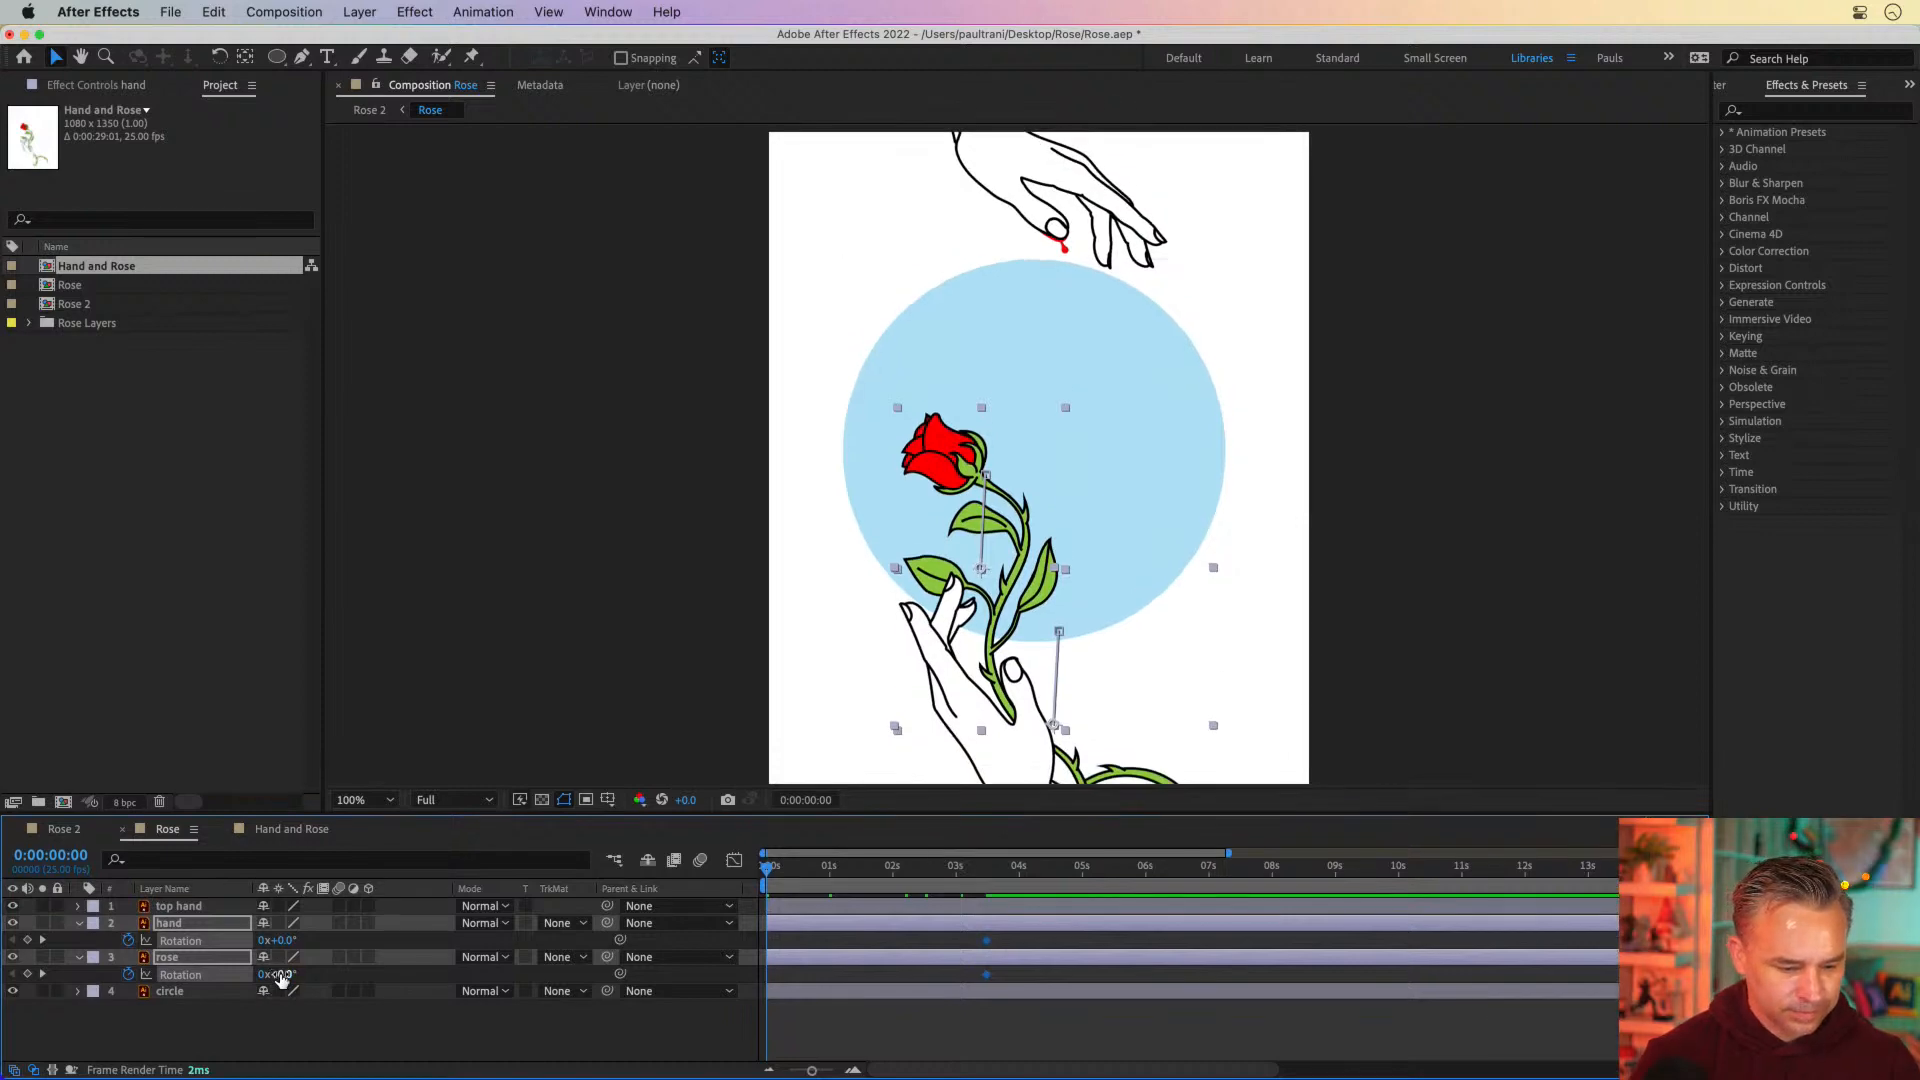
pyautogui.moveTo(280, 974)
pyautogui.mouseDown()
pyautogui.moveTo(298, 974)
pyautogui.moveTo(266, 974)
pyautogui.mouseUp()
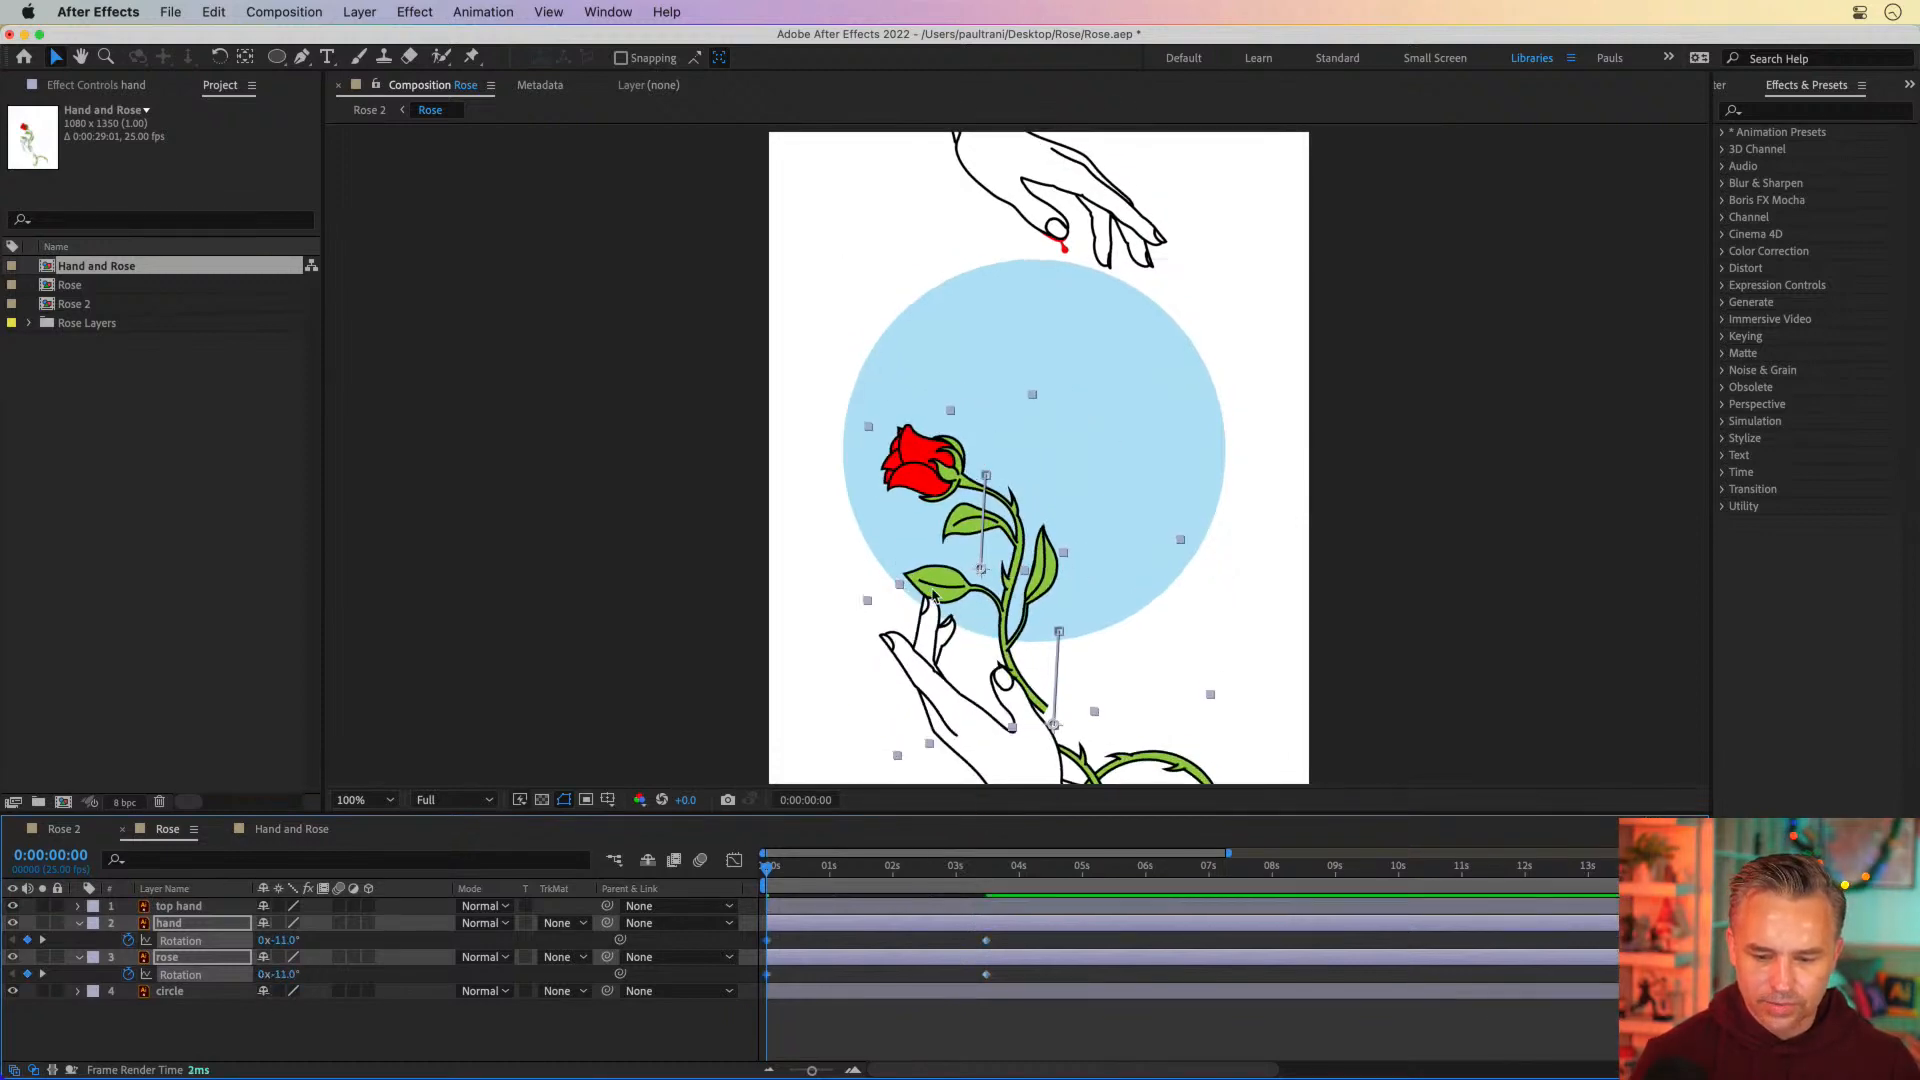
# Move only the rose down and slightly left at 0 seconds so its stem sits in the rotated hand, and scrub to check the motion
pyautogui.press('space')
pyautogui.moveTo(858, 584); pyautogui.dragTo(809, 573)
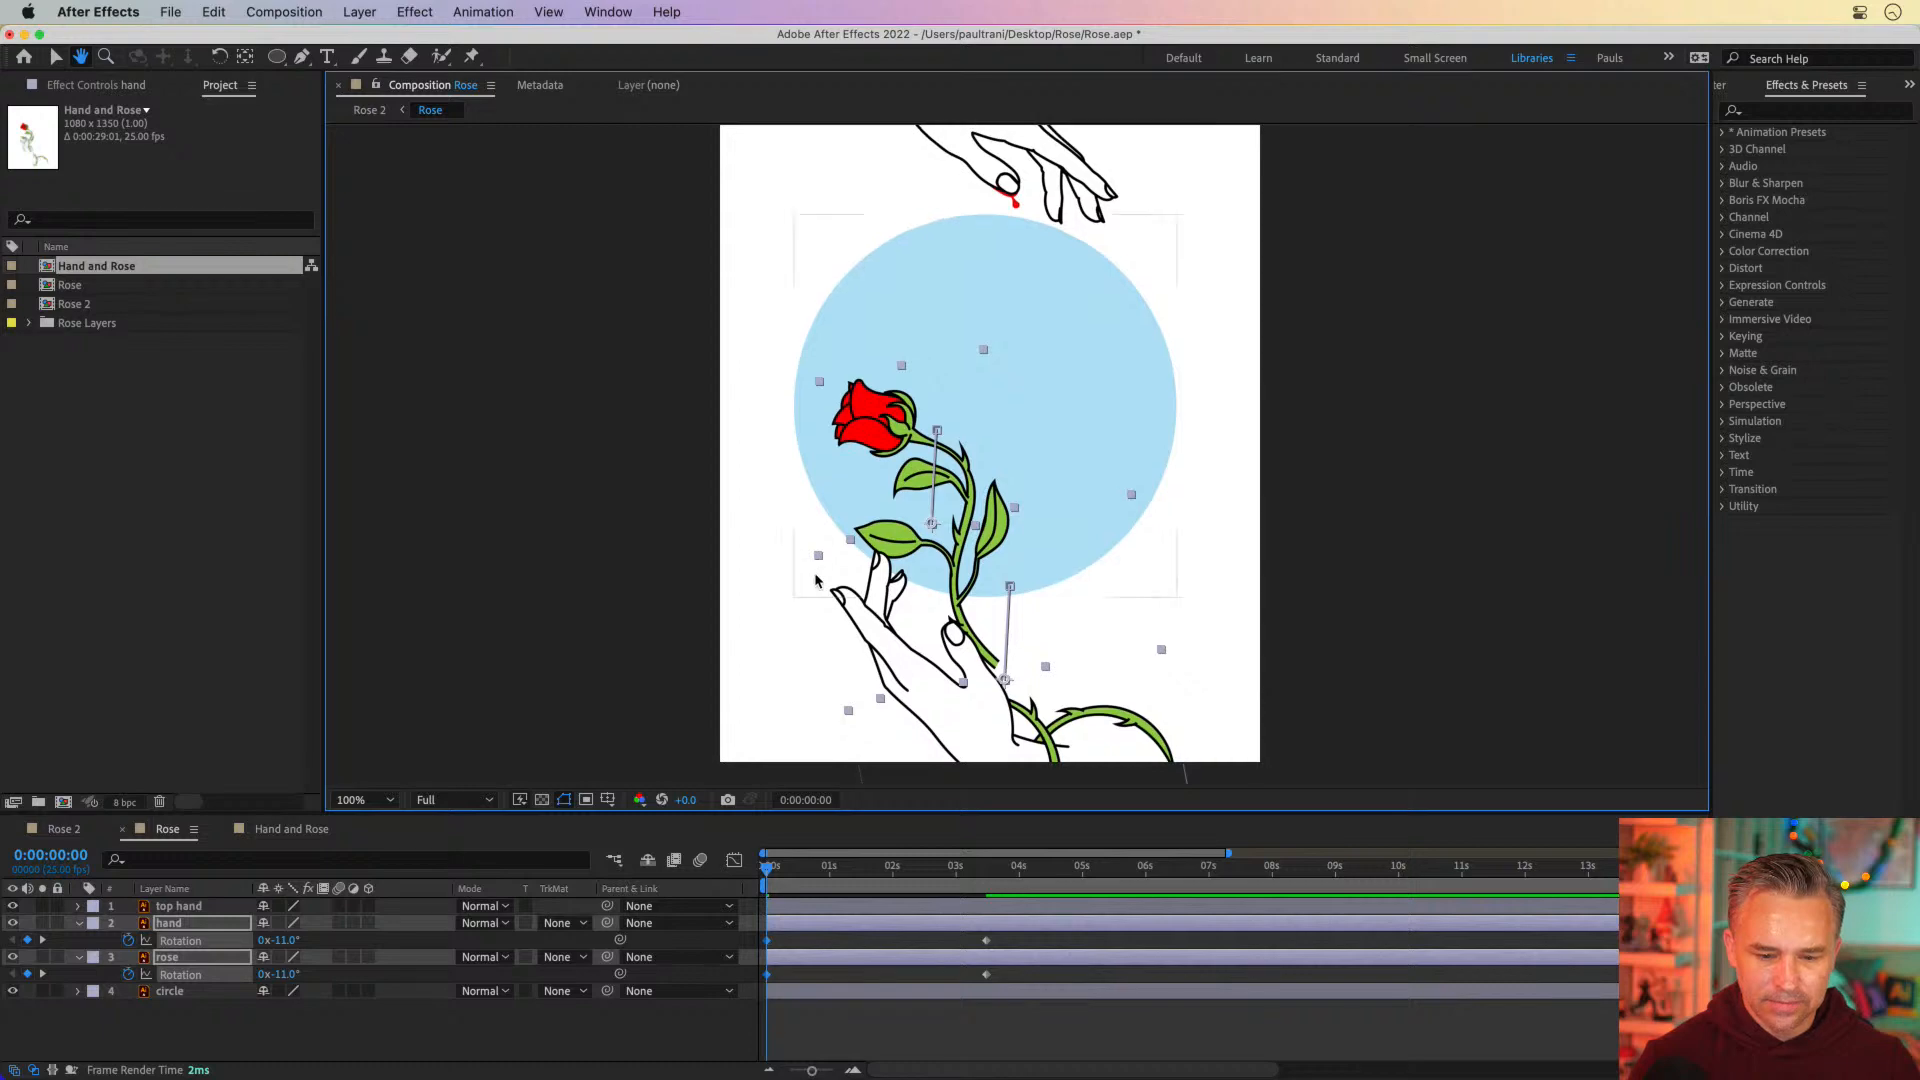
pyautogui.click(261, 1008)
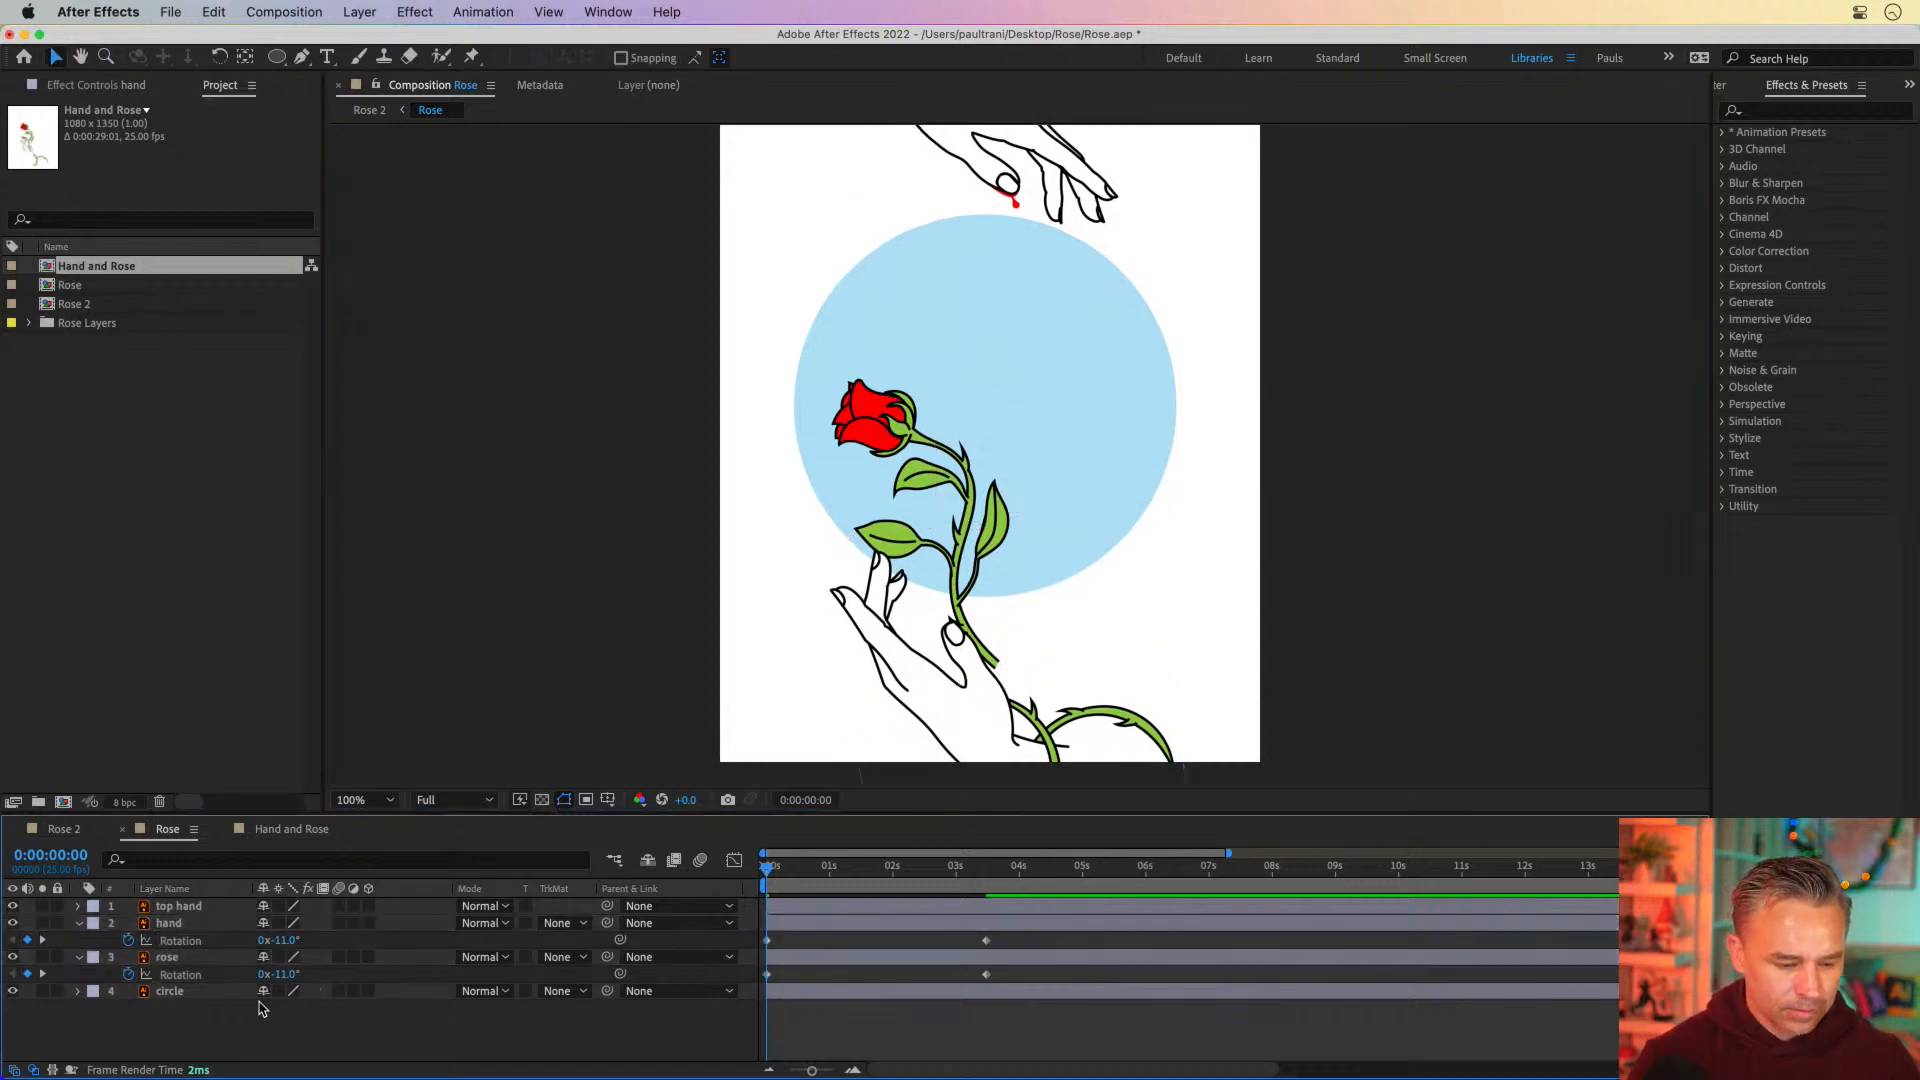
pyautogui.click(170, 960)
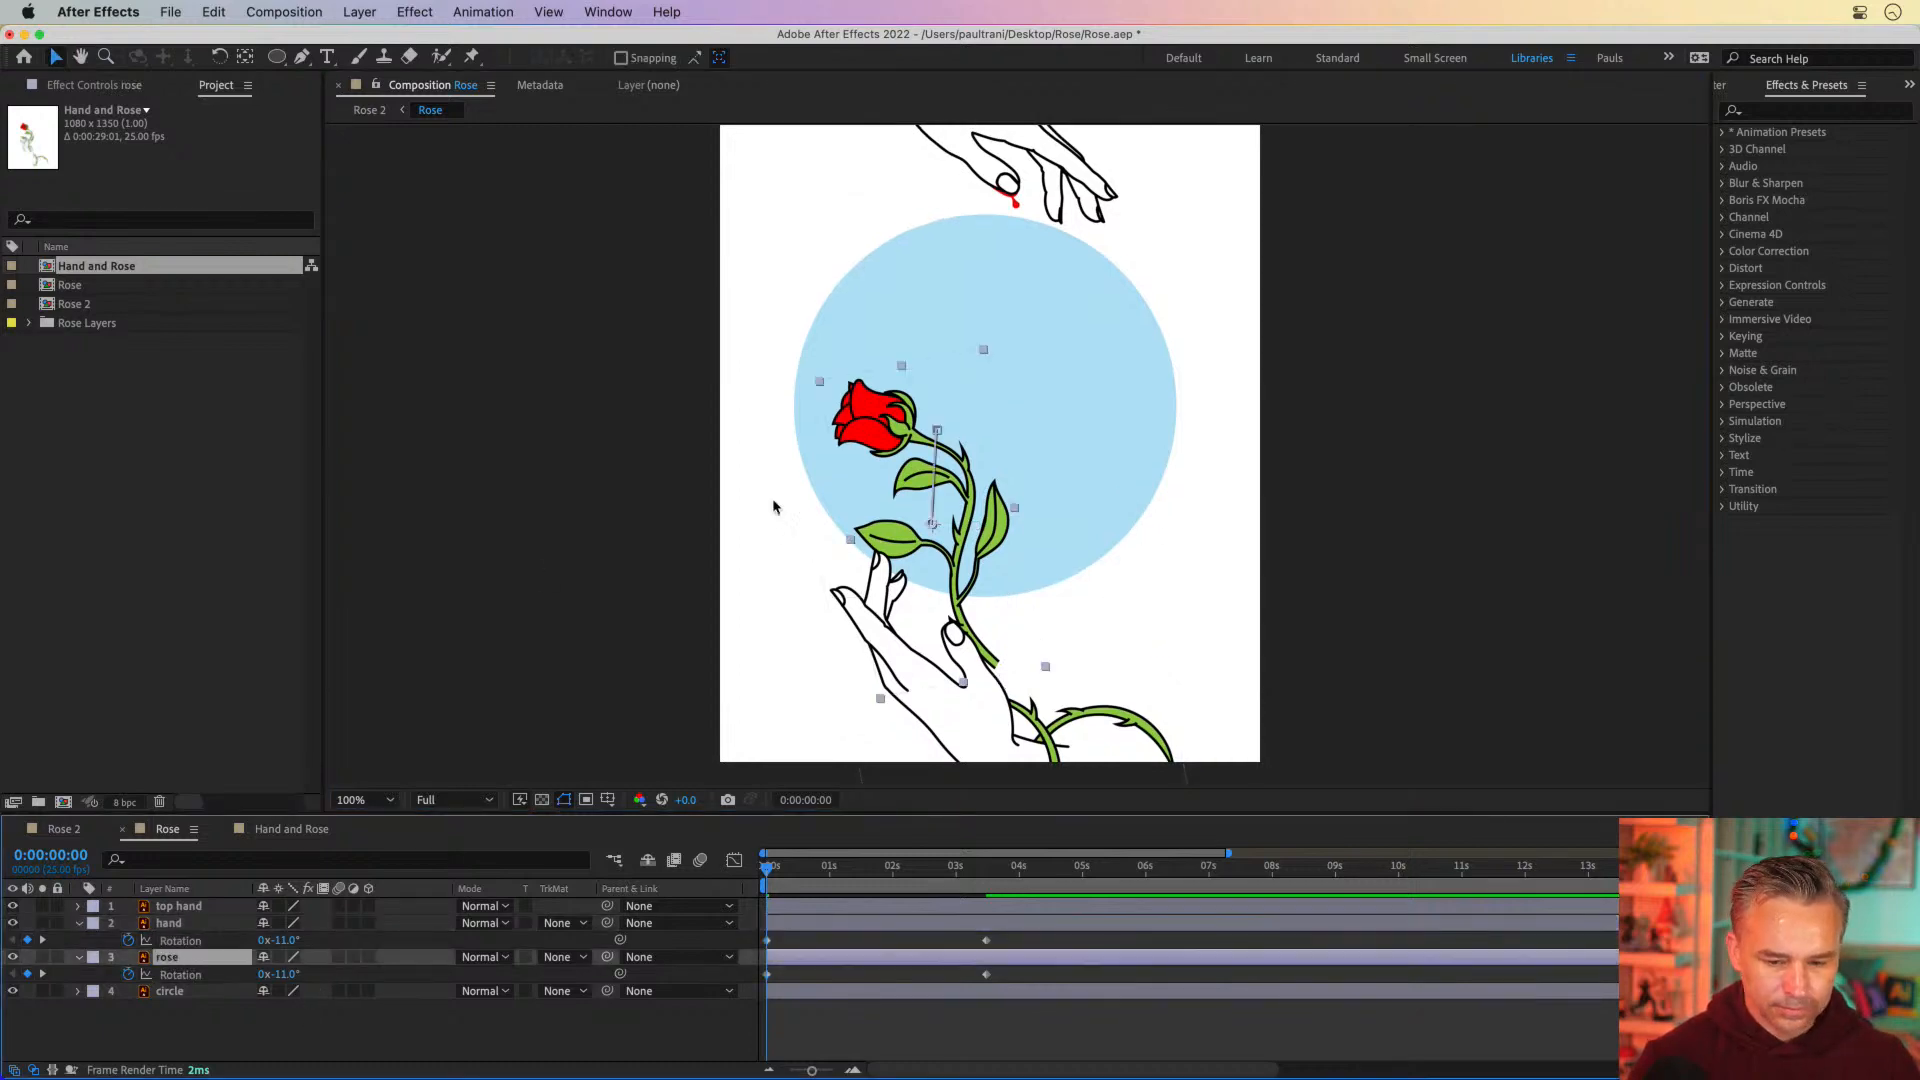
pyautogui.moveTo(890, 416); pyautogui.dragTo(878, 450)
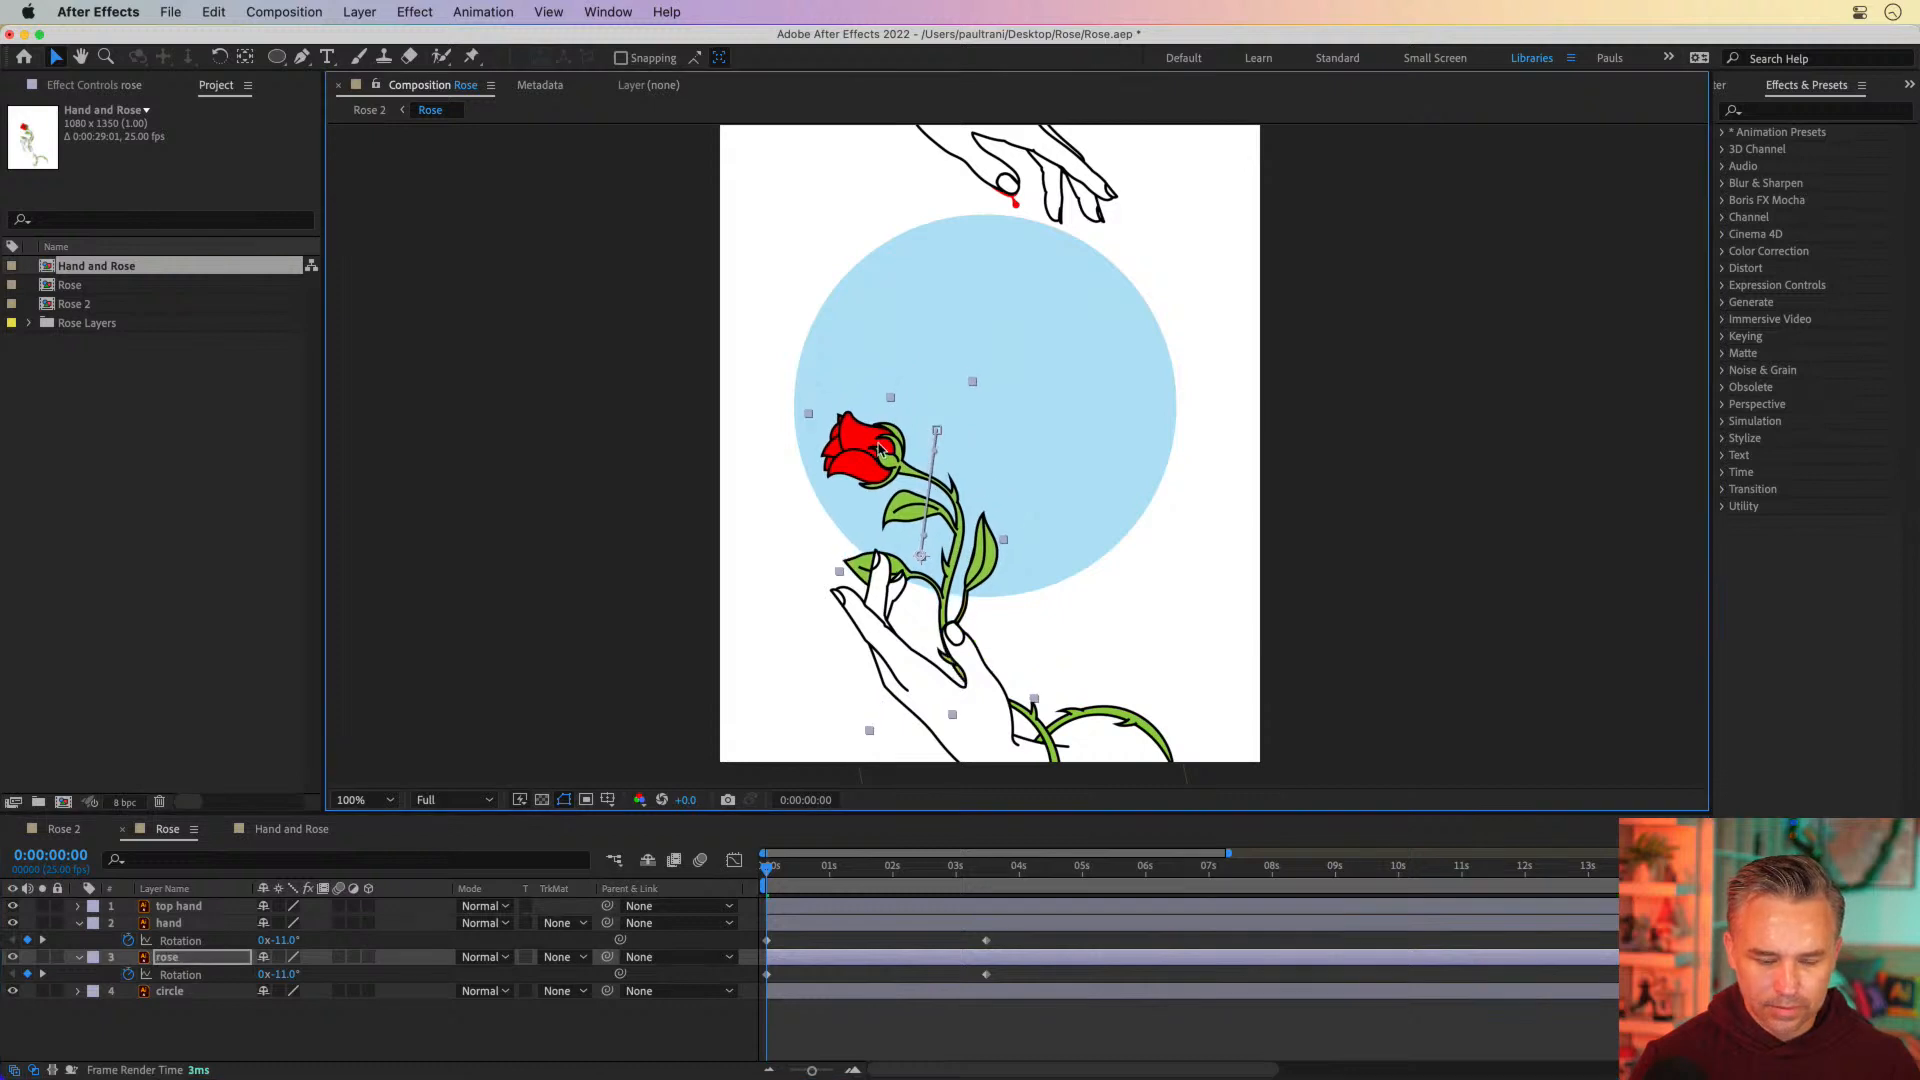
pyautogui.moveTo(767, 866); pyautogui.dragTo(968, 890)
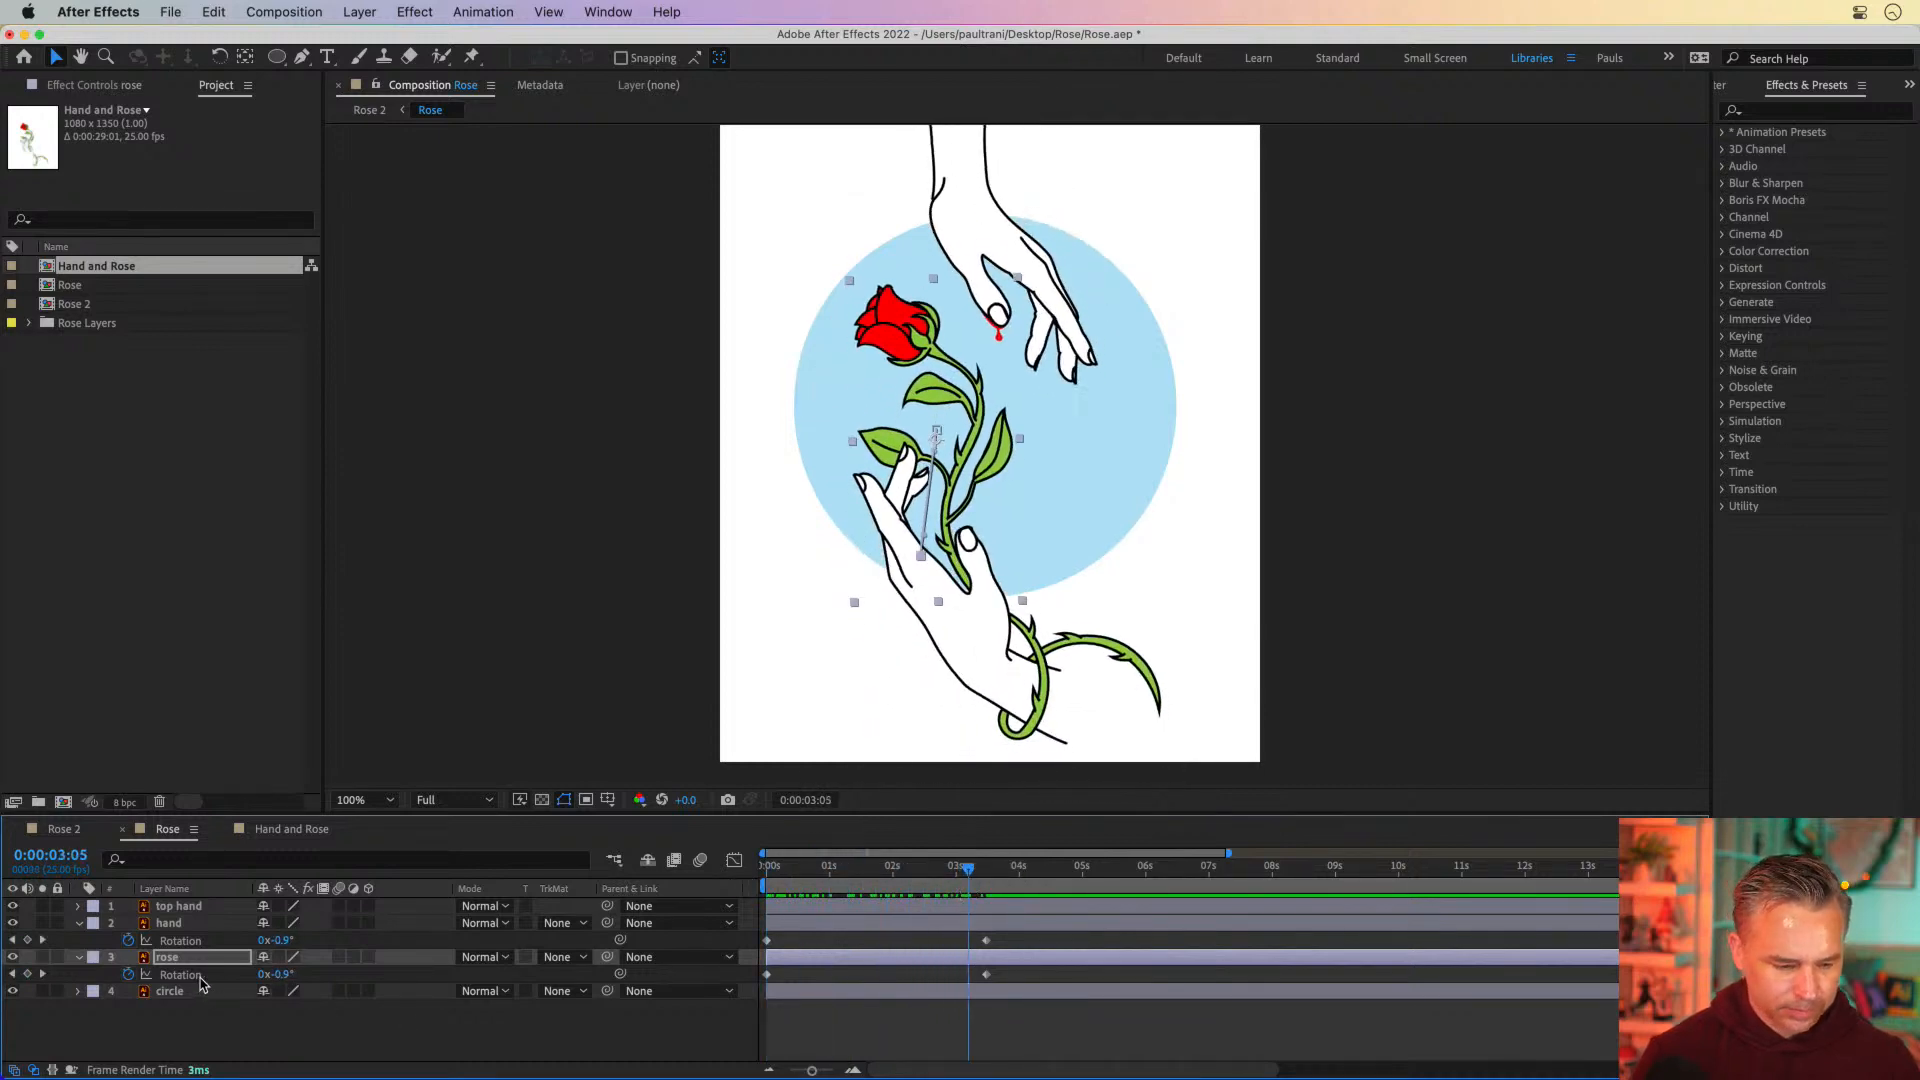
# Show the Position keyframes alongside Rotation for the hand and rose layers, and enlarge the timeline area
pyautogui.keyDown('shift'); pyautogui.click(195, 930); pyautogui.keyUp('shift')
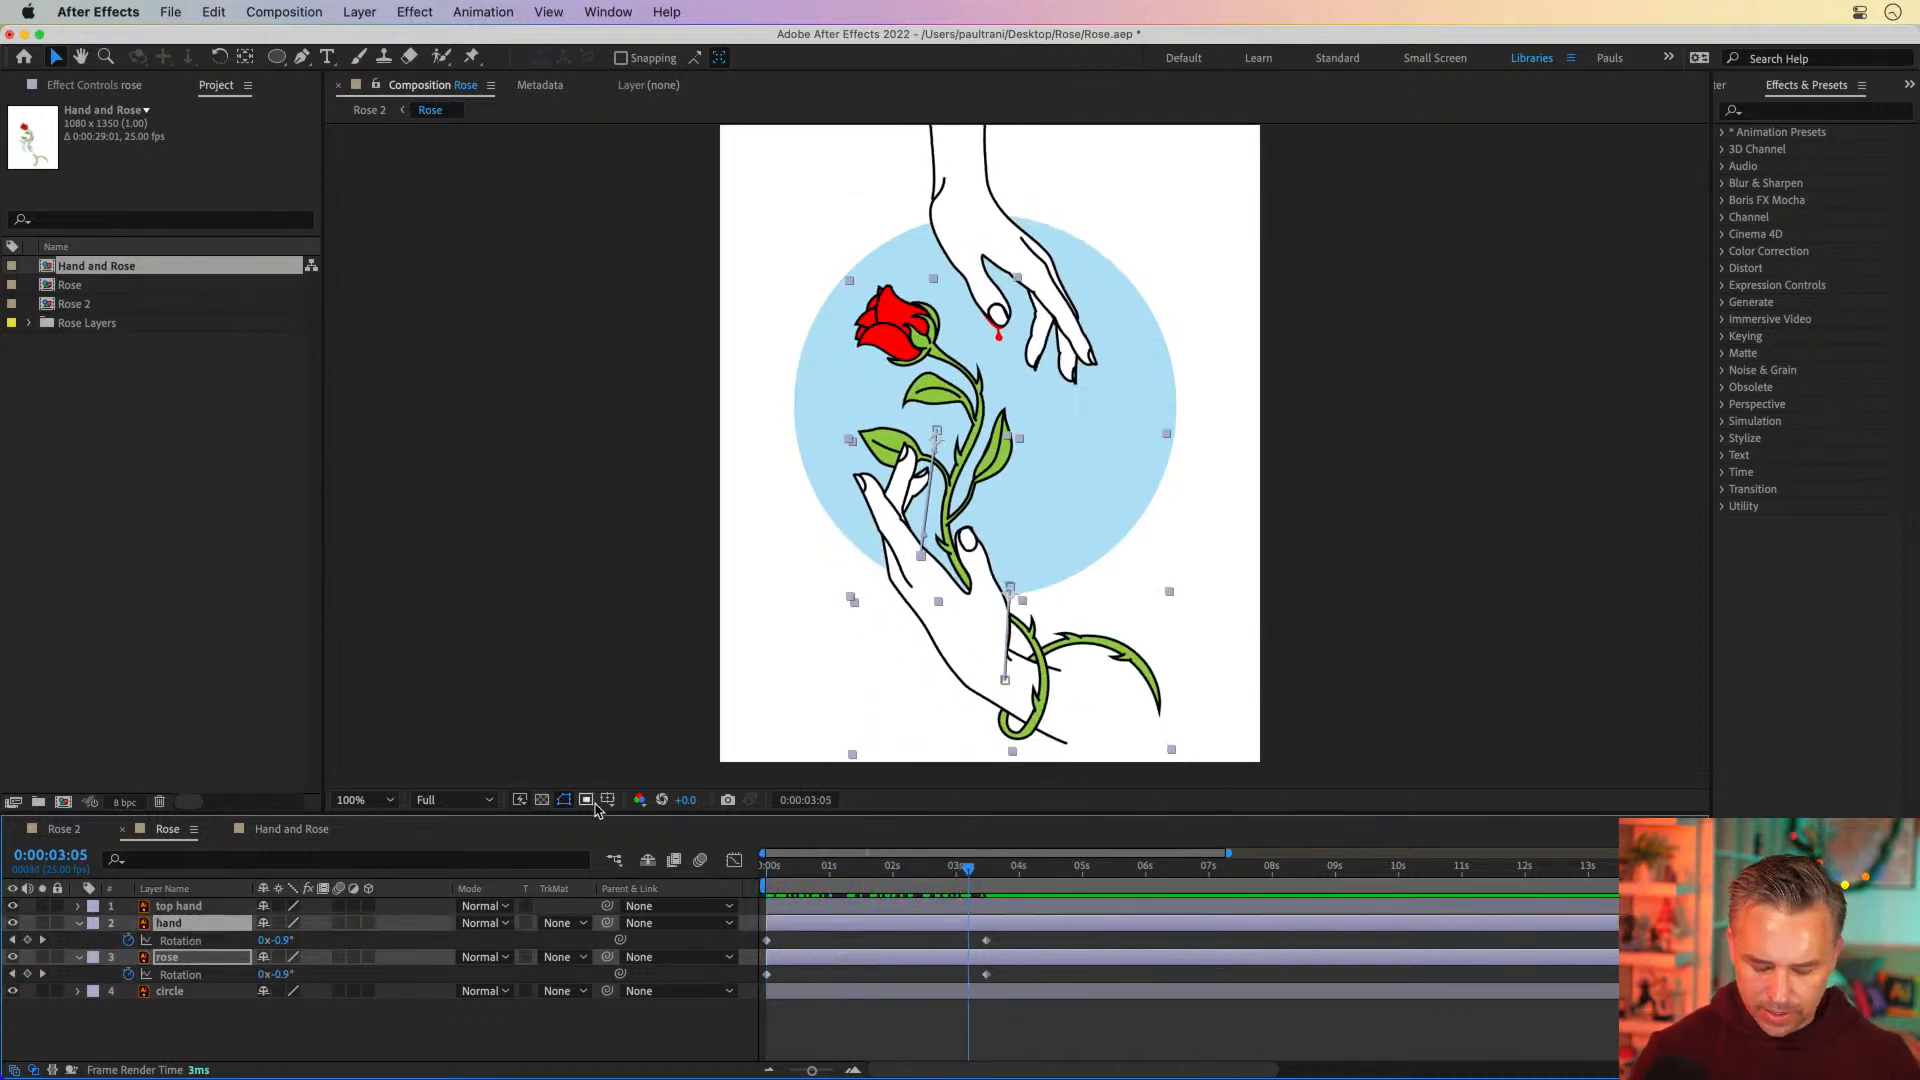
pyautogui.hotkey('shift', 'p')
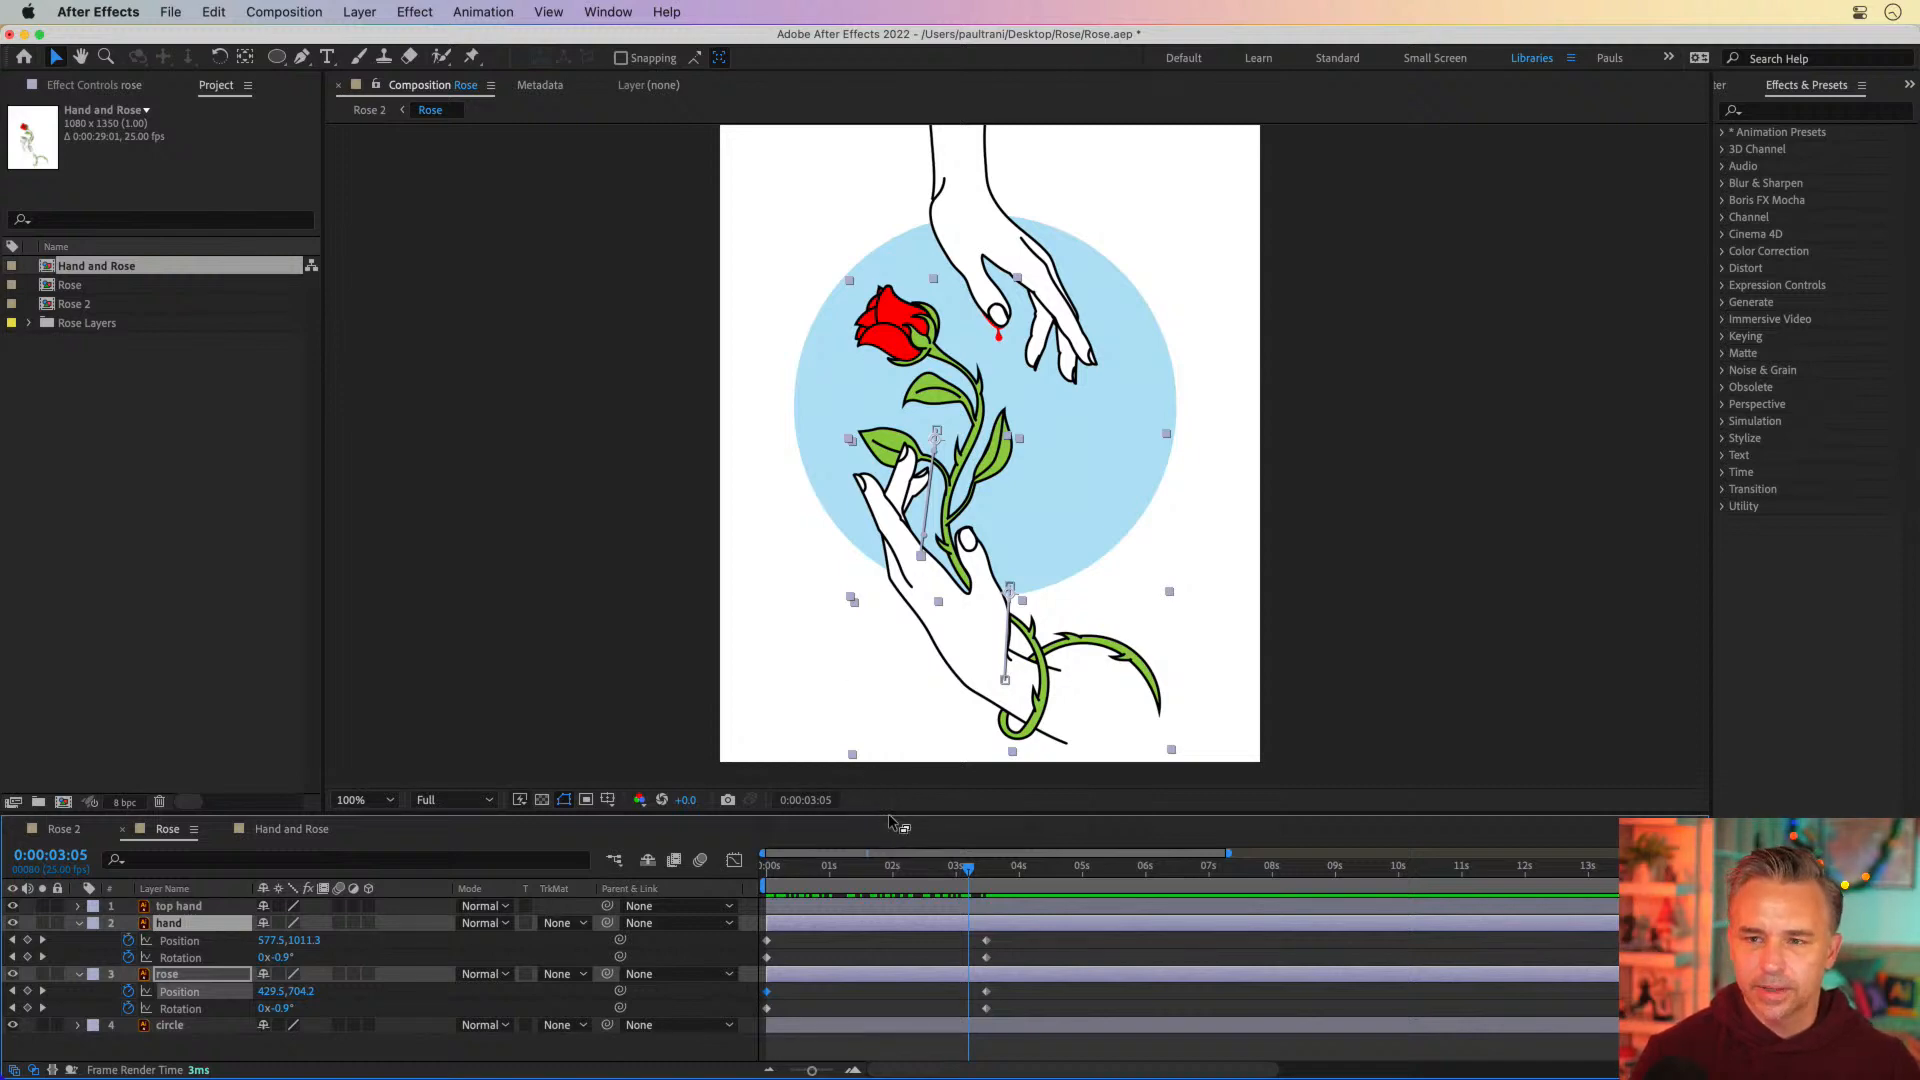
pyautogui.moveTo(890, 816); pyautogui.dragTo(889, 694)
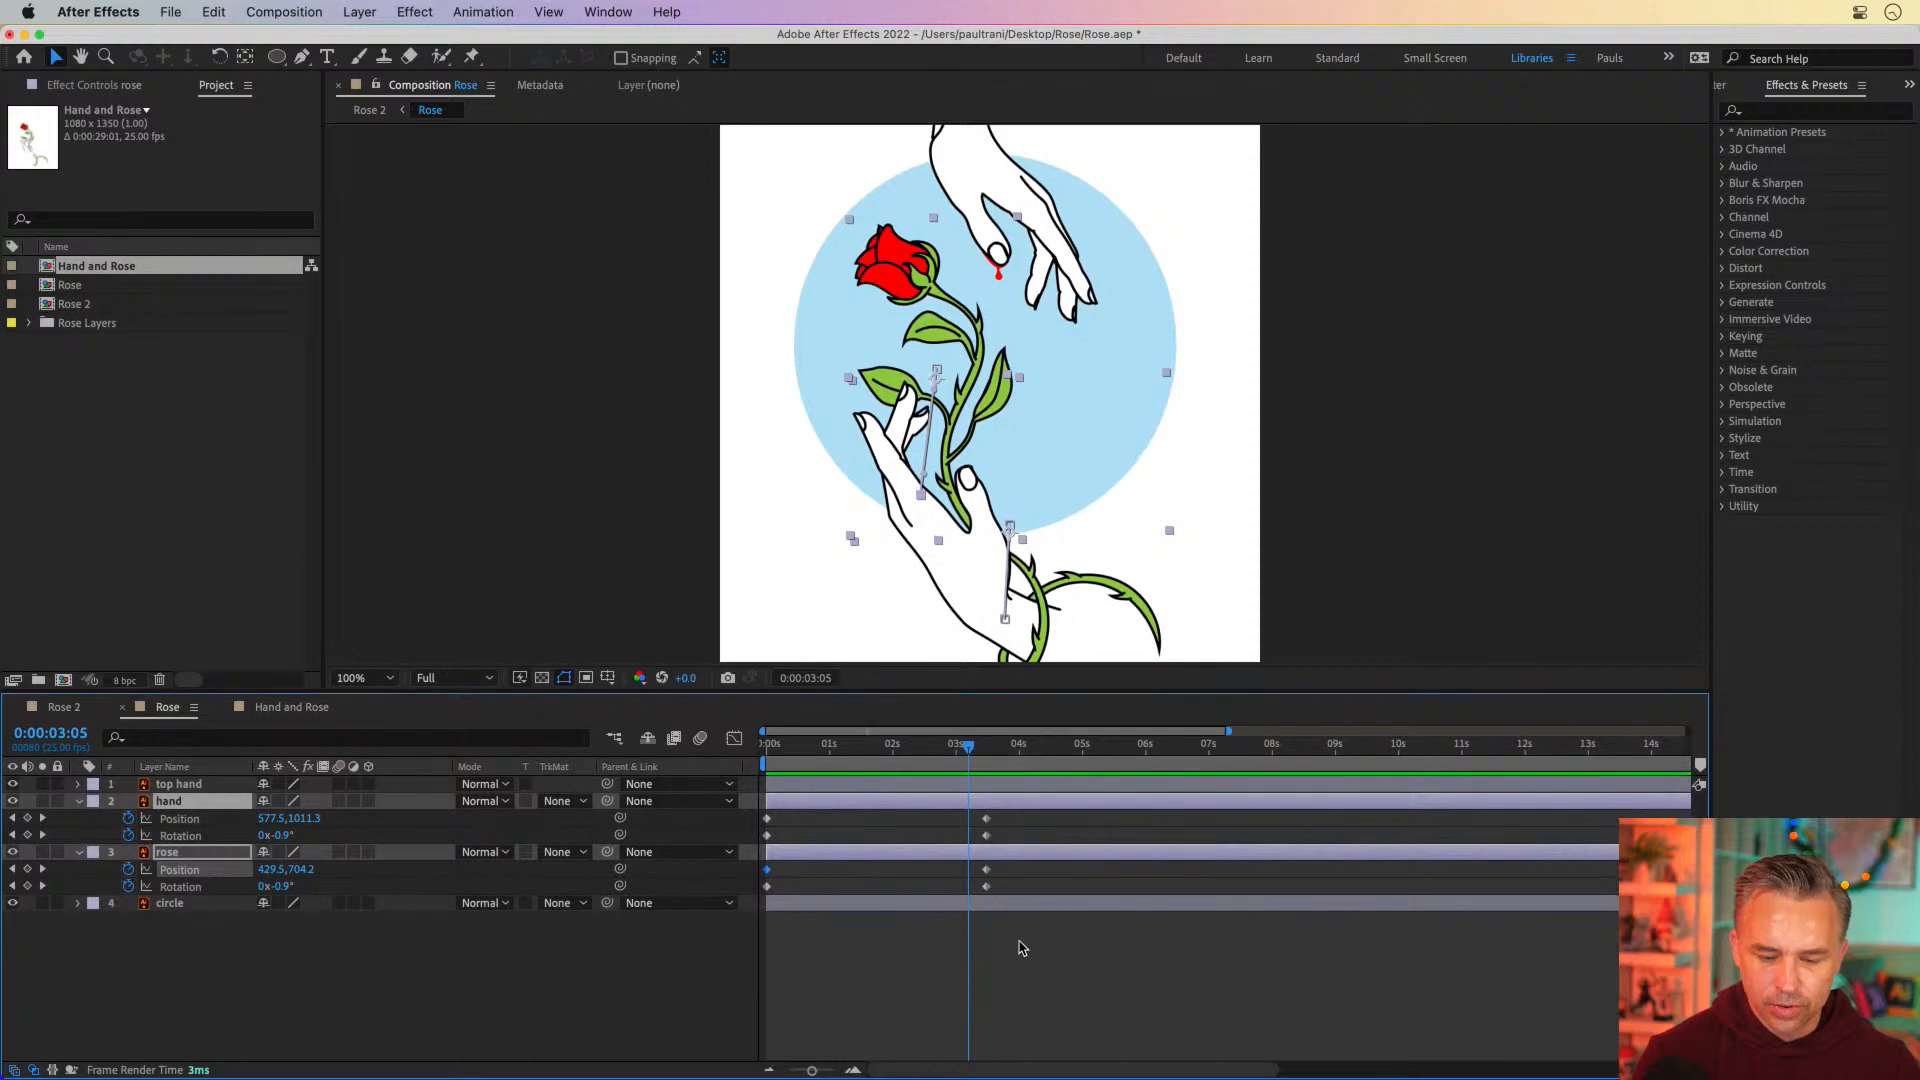
# Apply Easy Ease Out to the second Position and Rotation keyframes of the hand and rose layers, and preview the motion
pyautogui.moveTo(1015, 948); pyautogui.dragTo(970, 826)
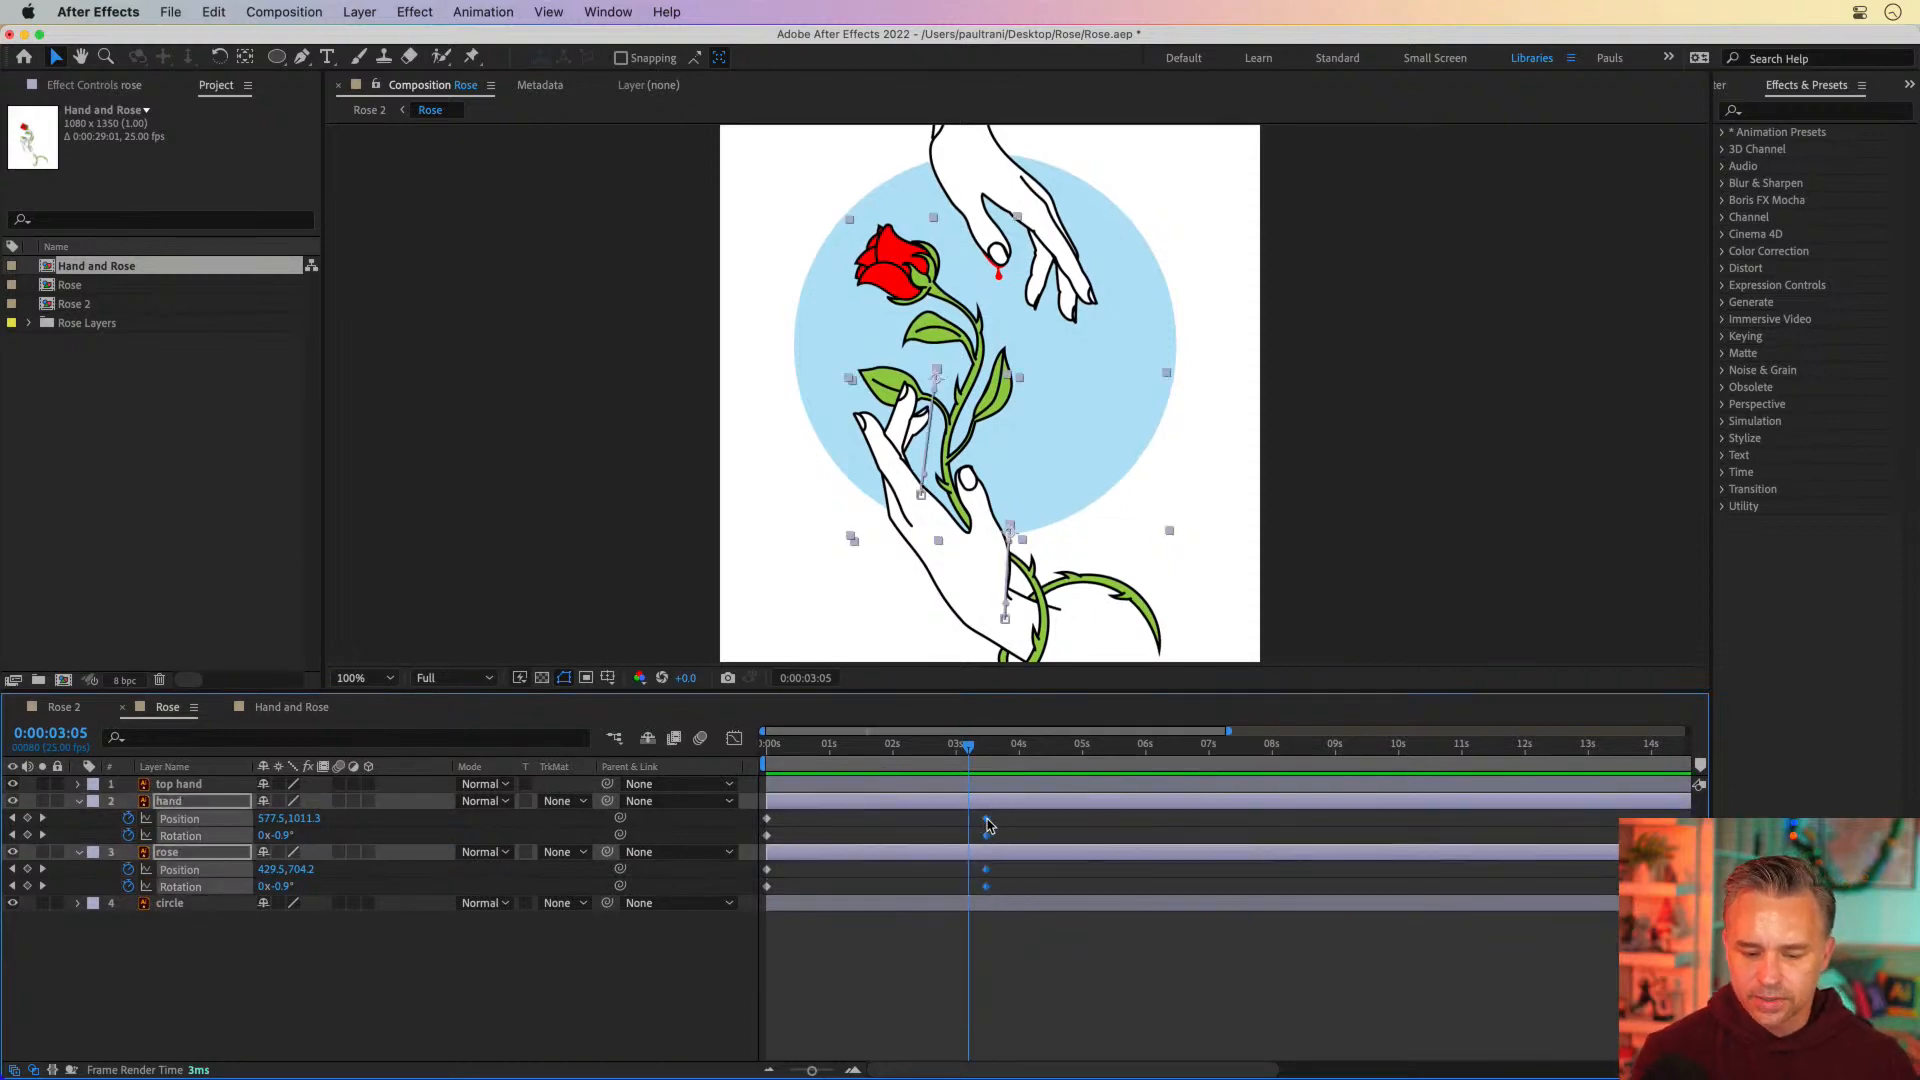
pyautogui.rightClick(988, 824)
pyautogui.moveTo(1100, 1058)
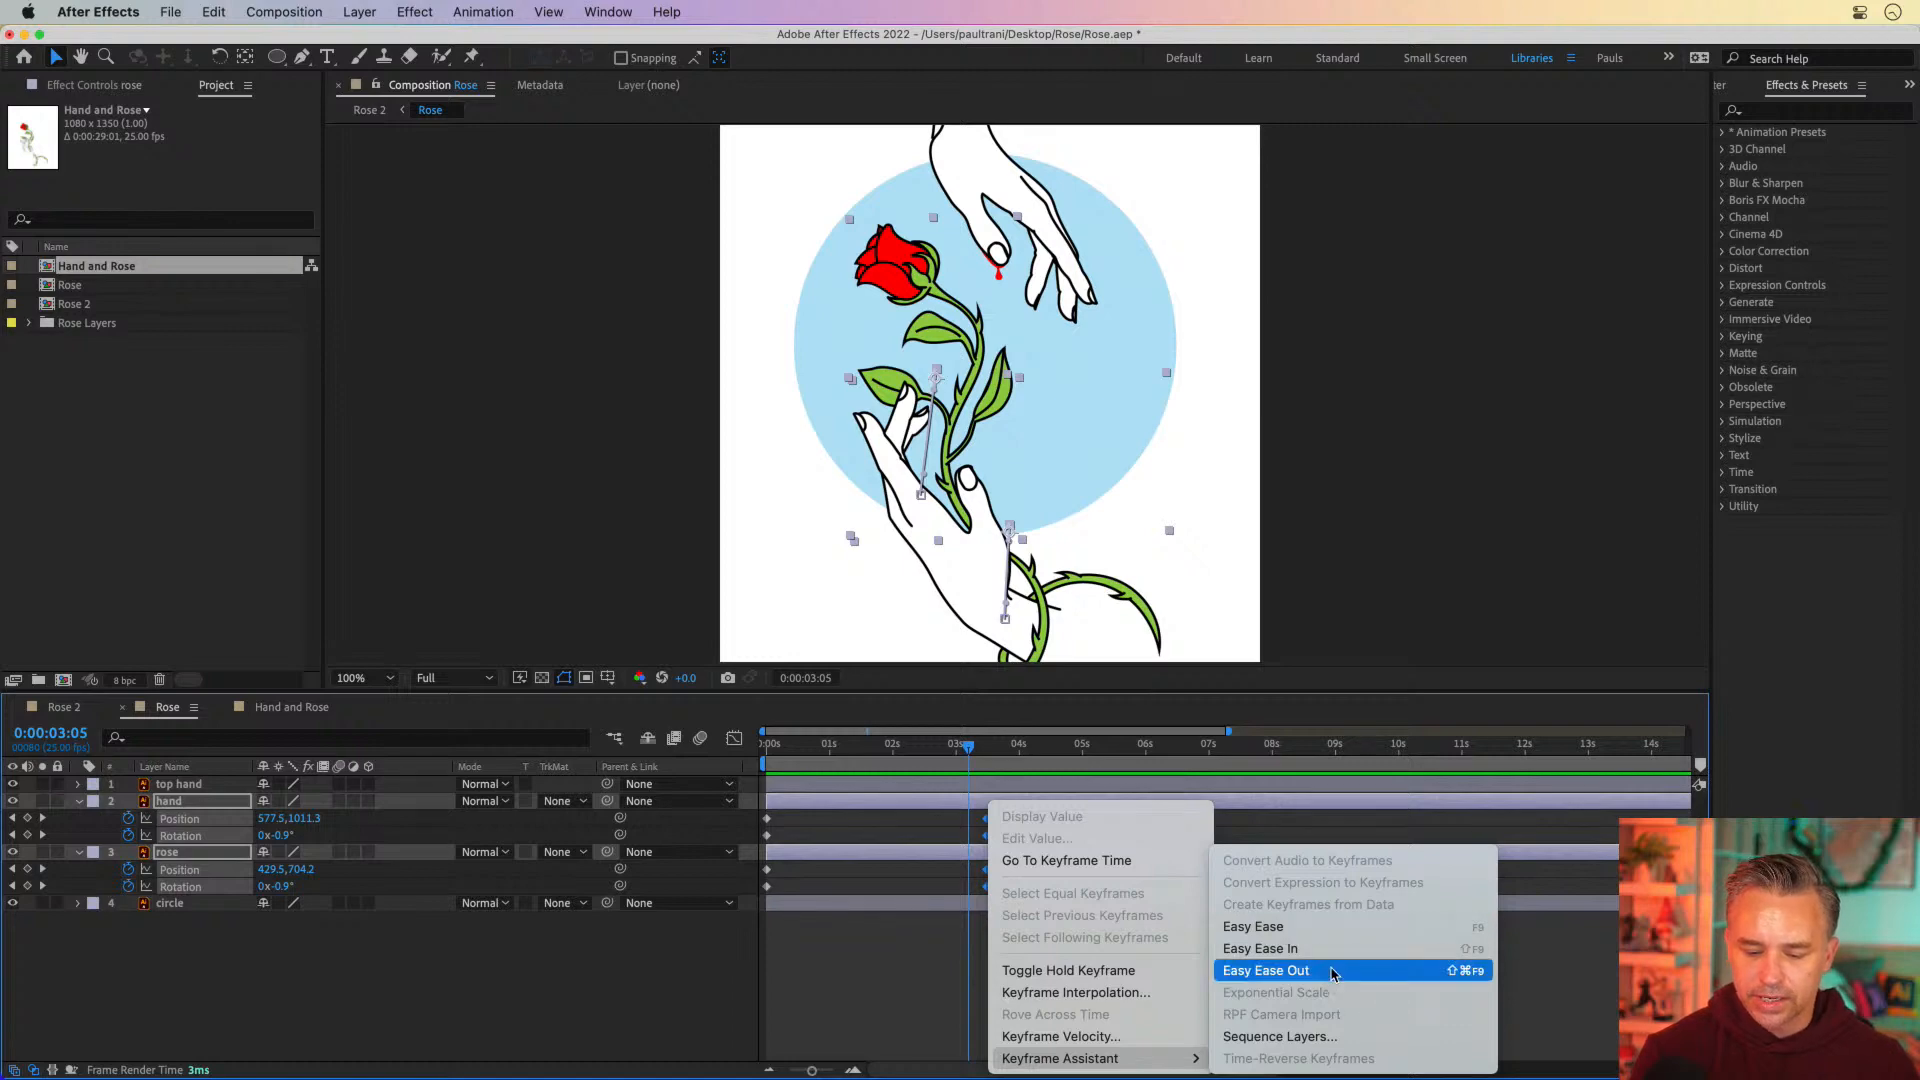
pyautogui.click(1332, 973)
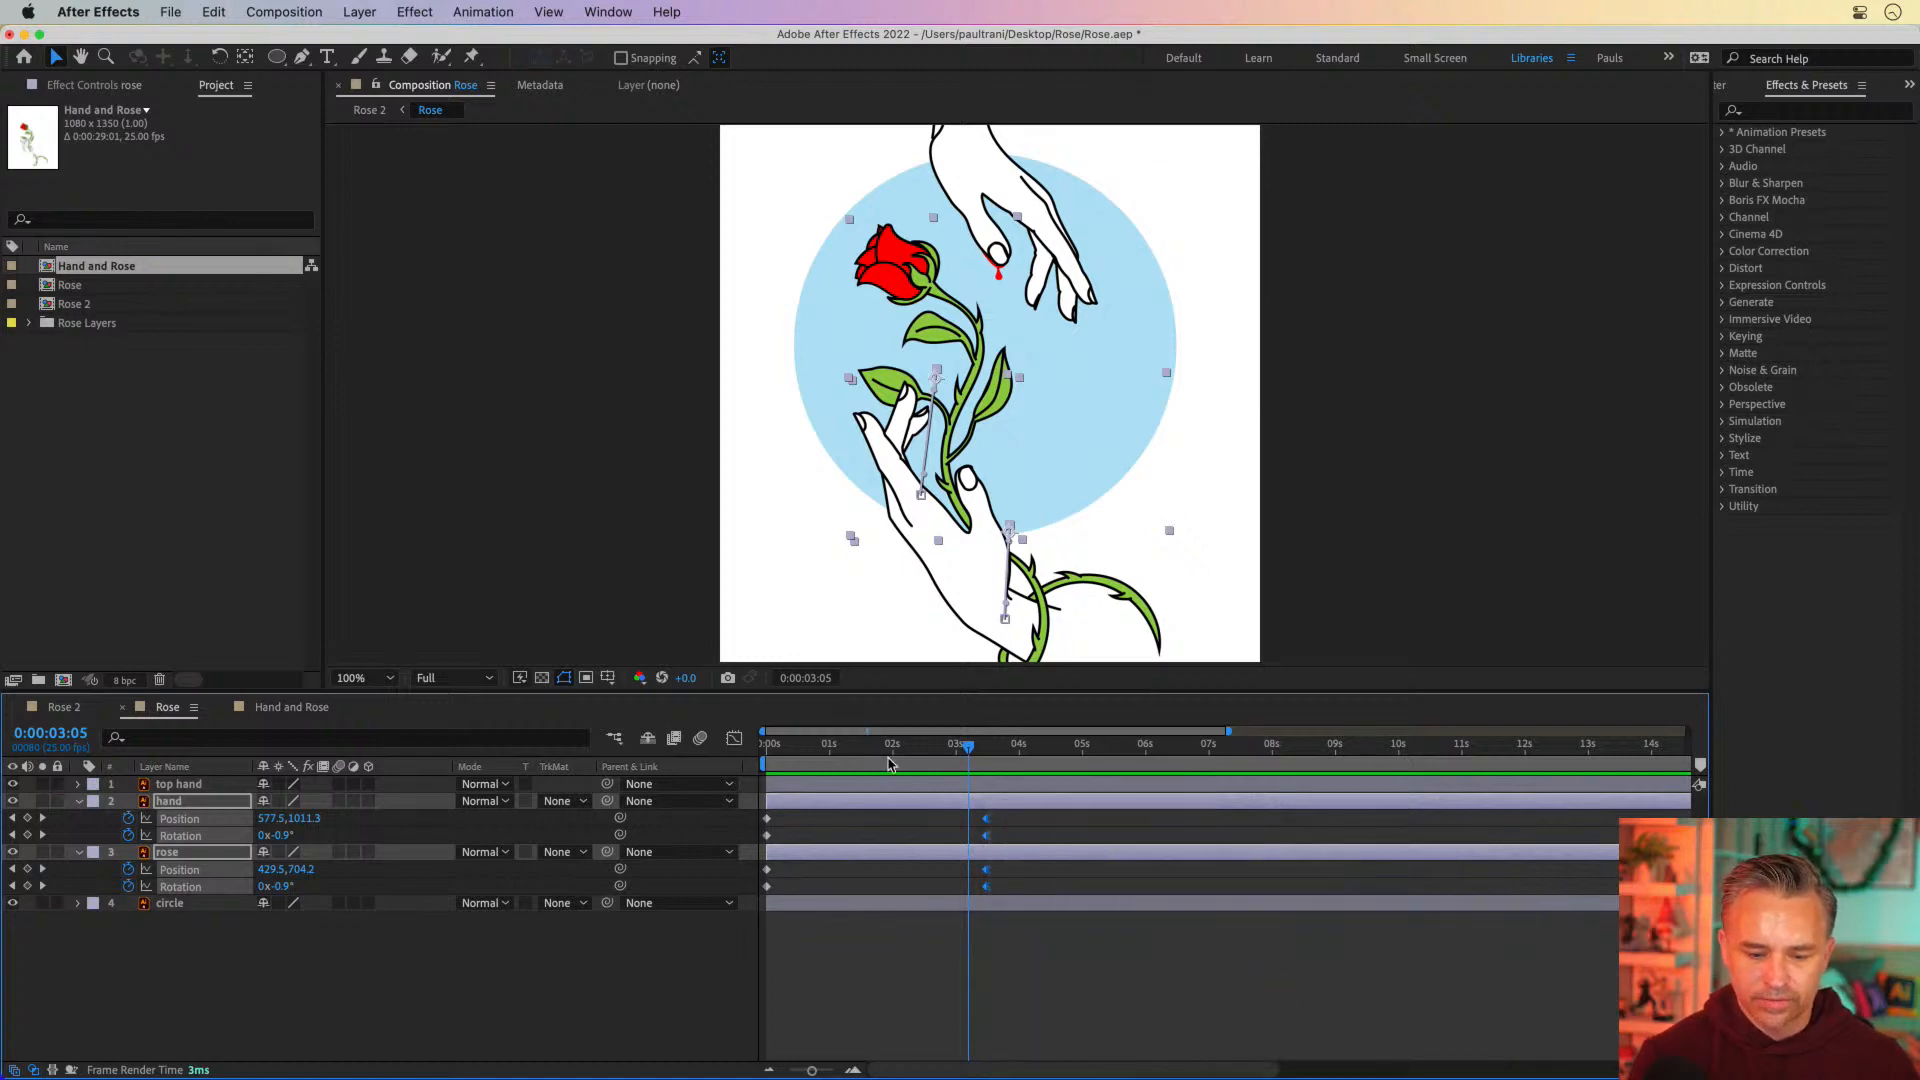
pyautogui.press('space')
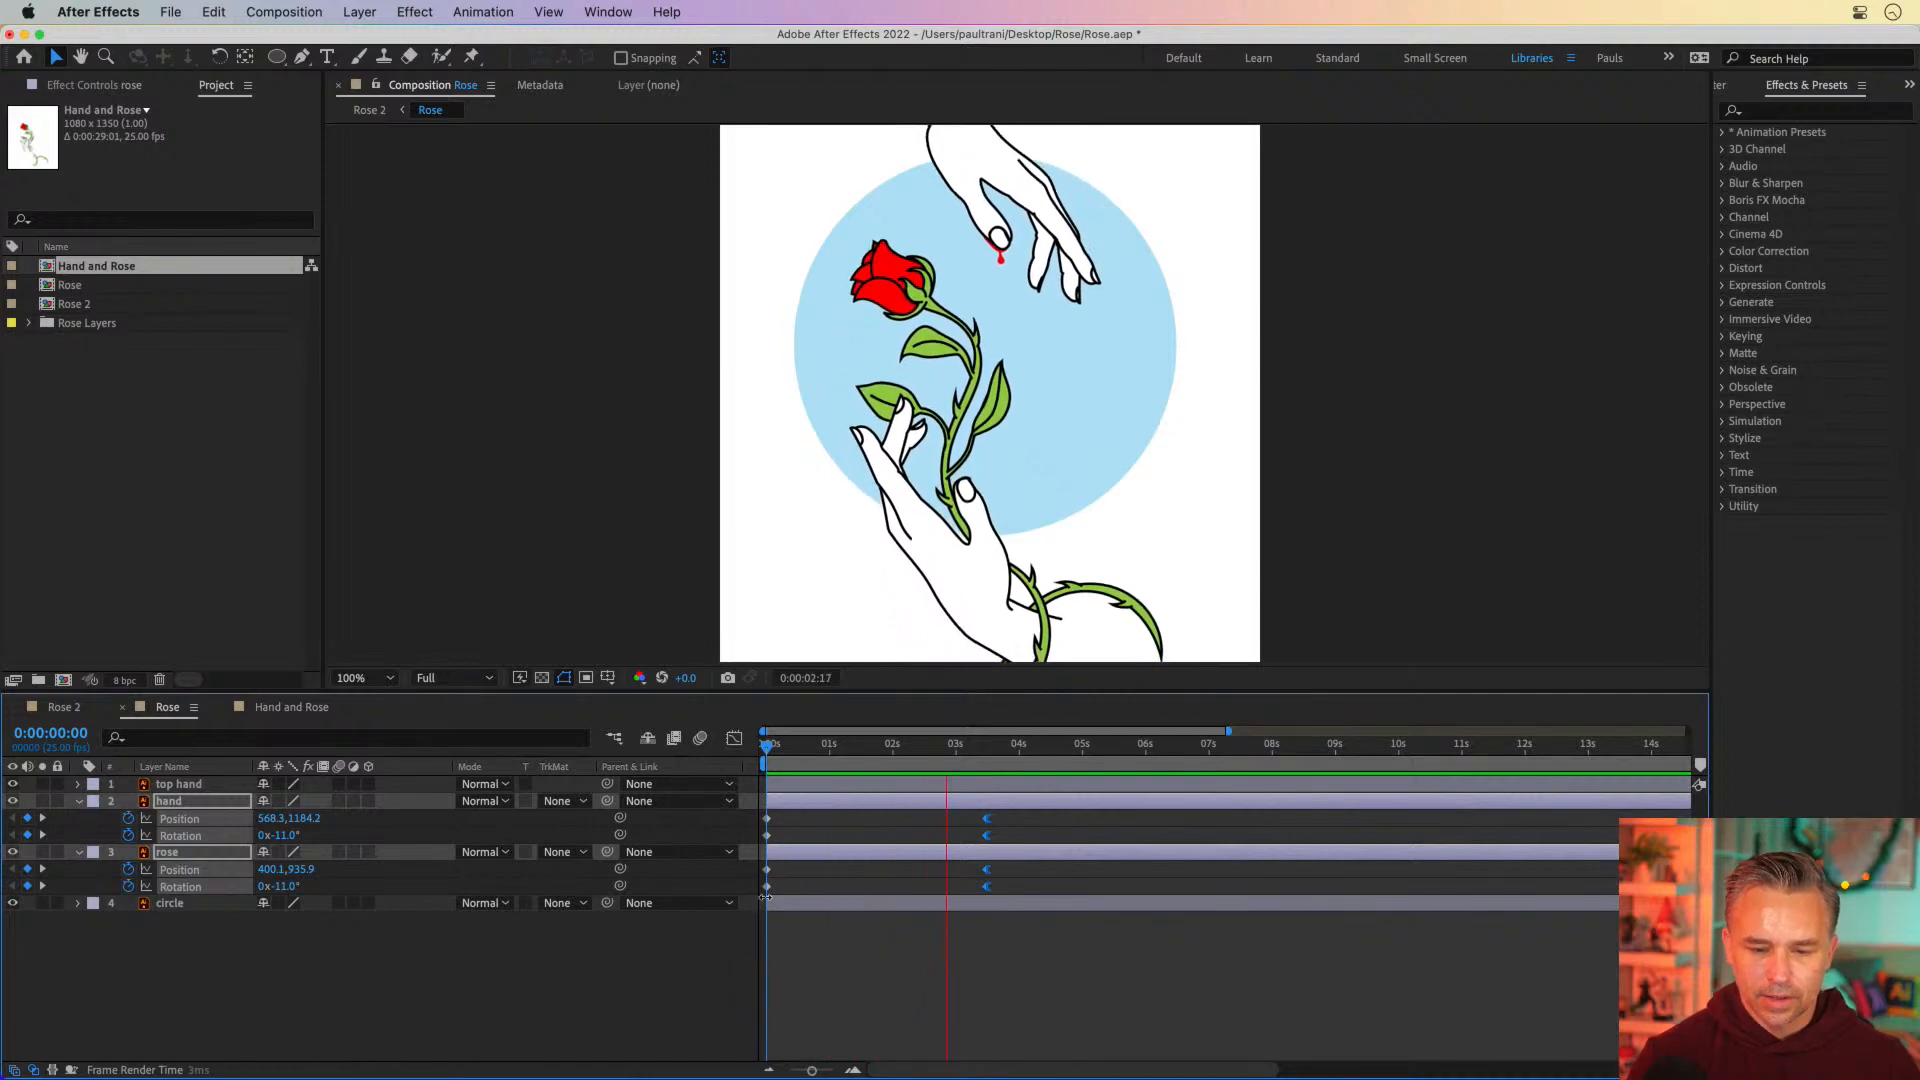
pyautogui.press('space')
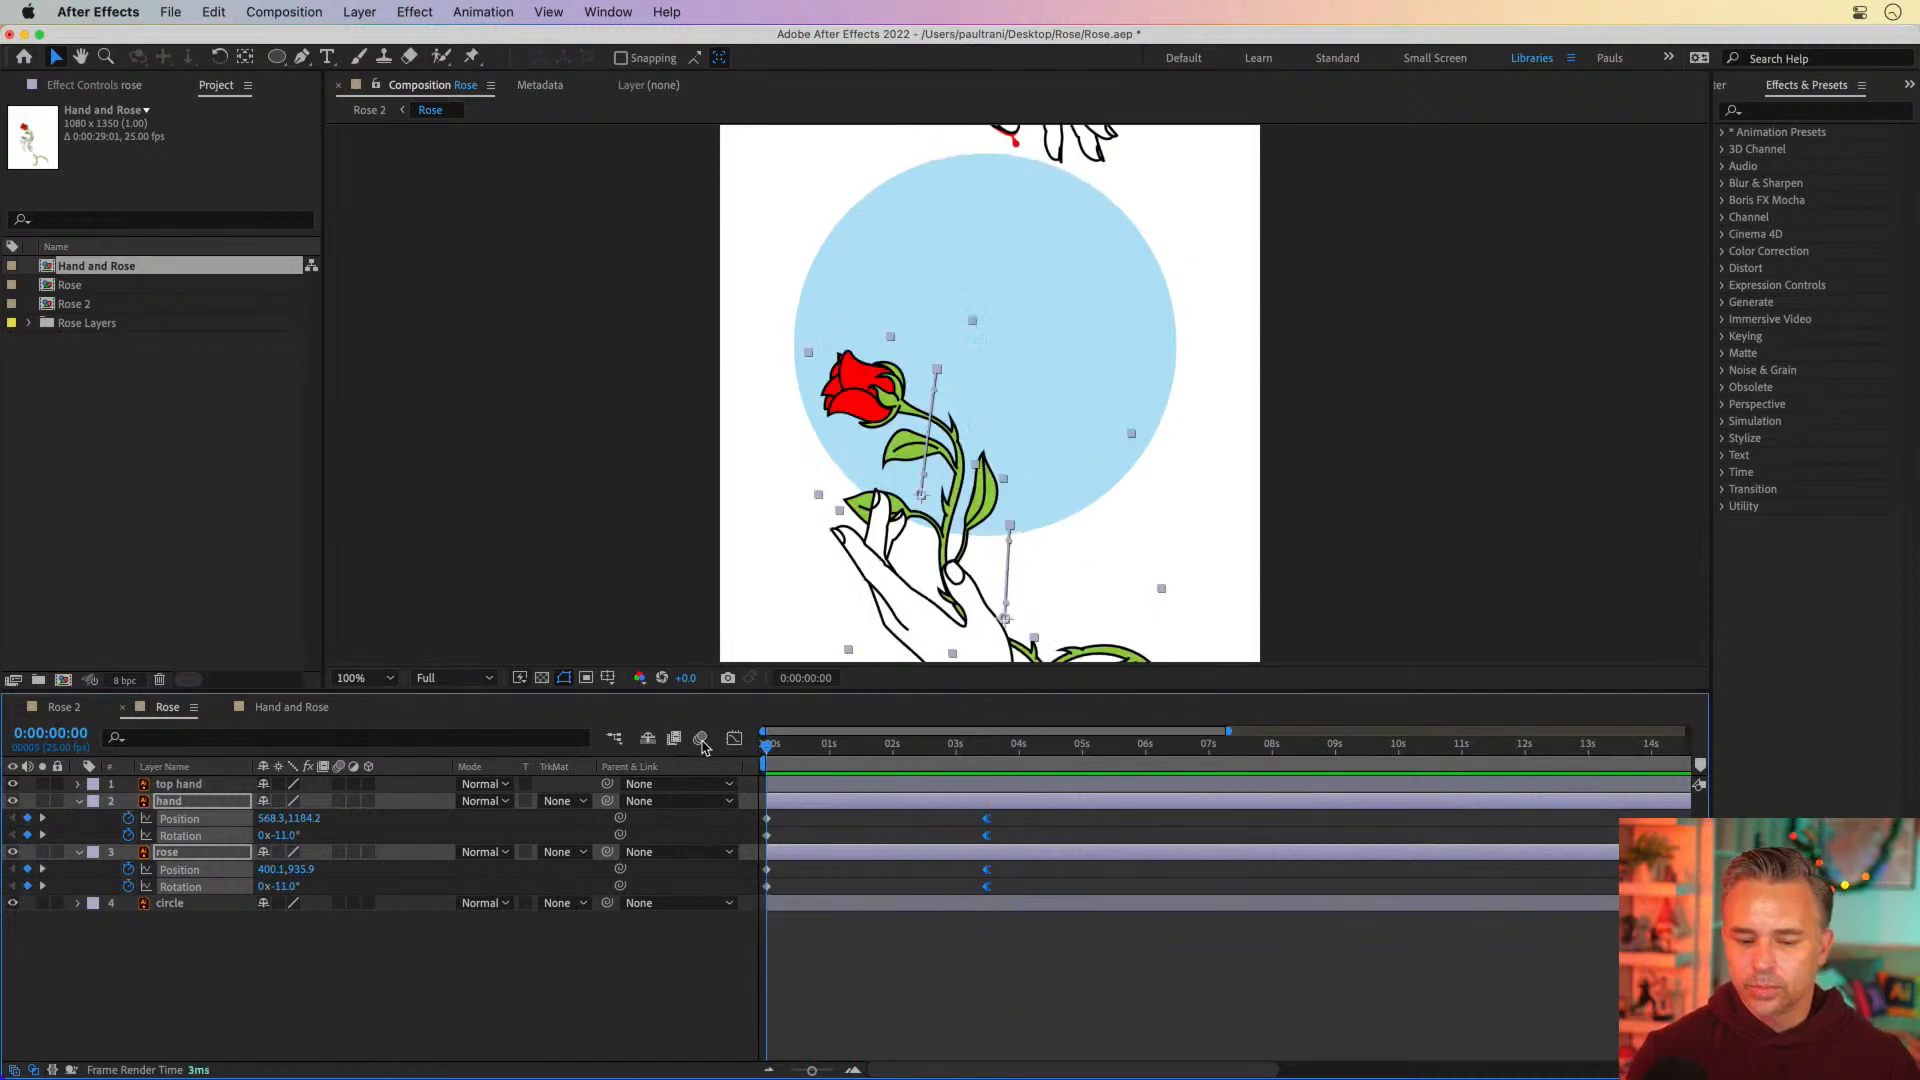
# Copy the hand's and rose's Position and Rotation keyframes from 0 seconds to 0:00:06:05, one layer at a time, and play the result
pyautogui.moveTo(873, 752); pyautogui.dragTo(1157, 766)
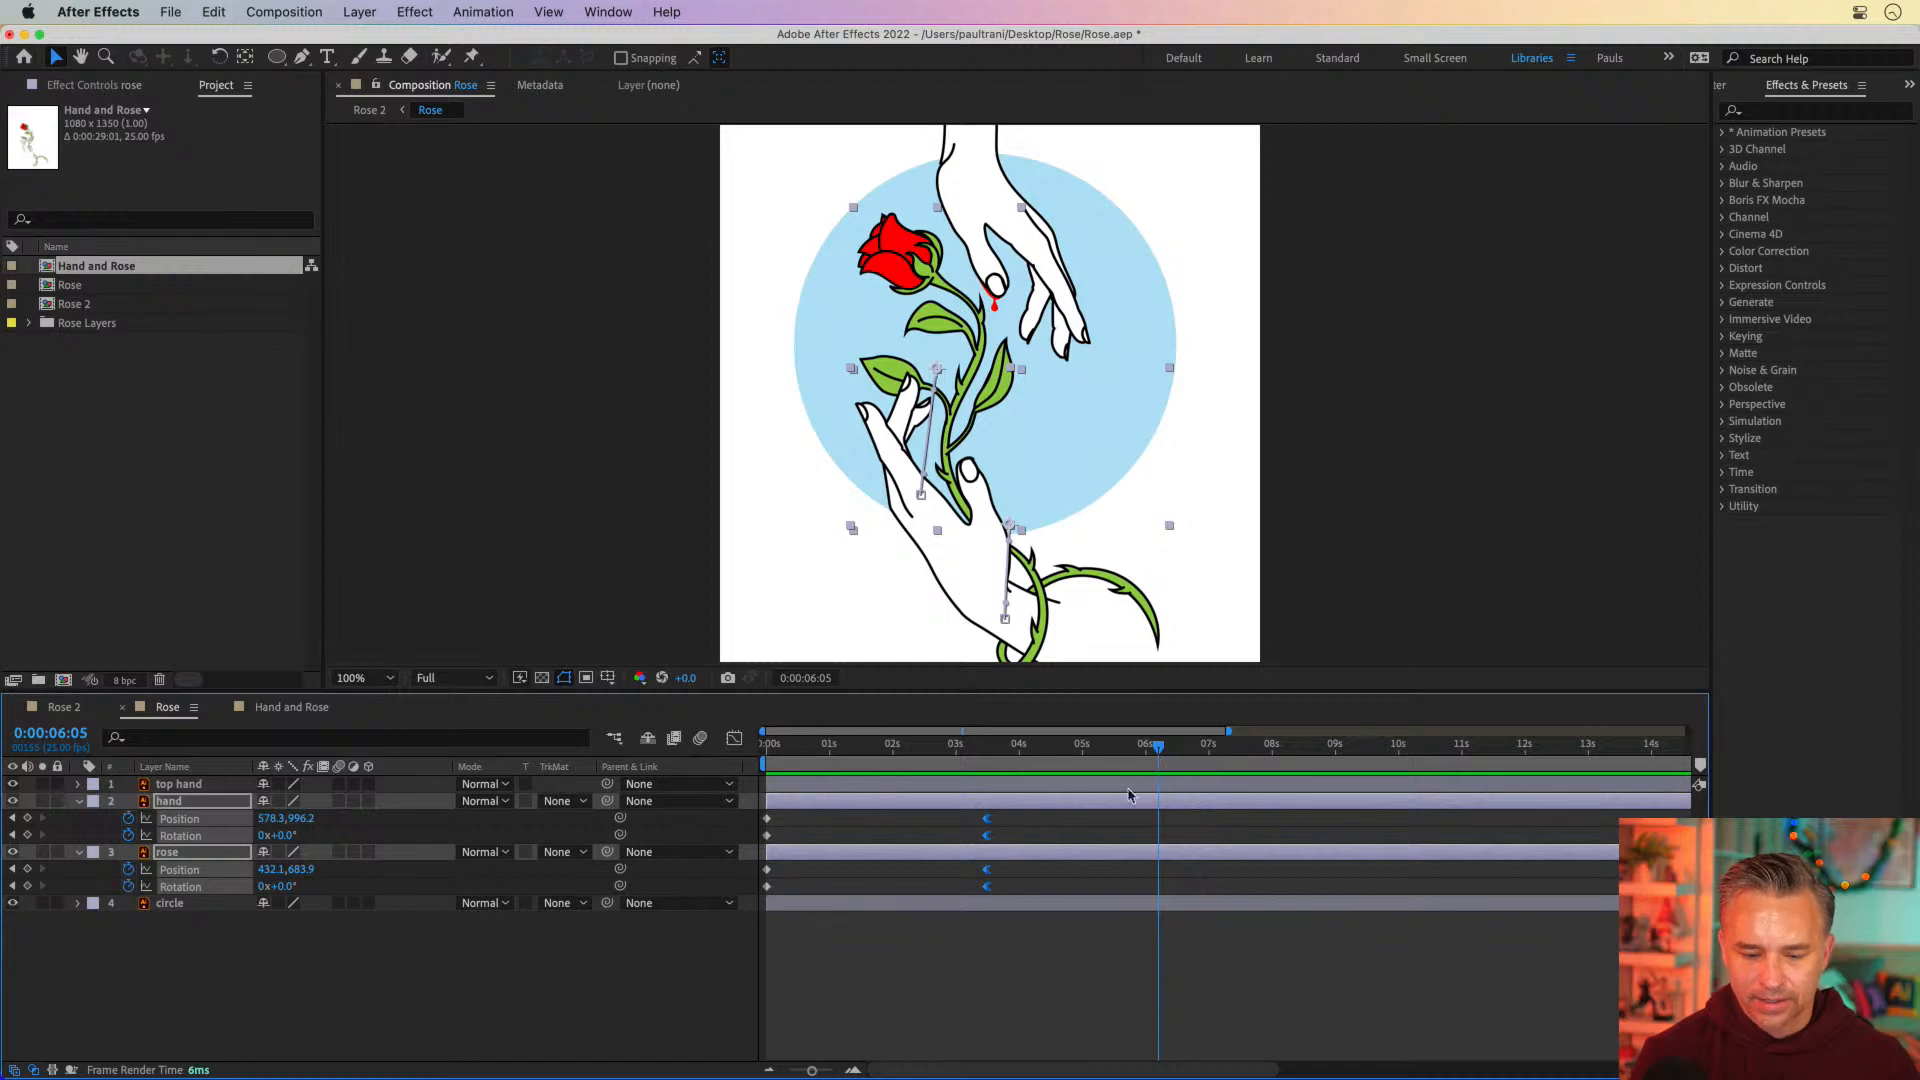
pyautogui.moveTo(785, 818); pyautogui.dragTo(756, 893)
pyautogui.press('super+c')
pyautogui.press('super+v')
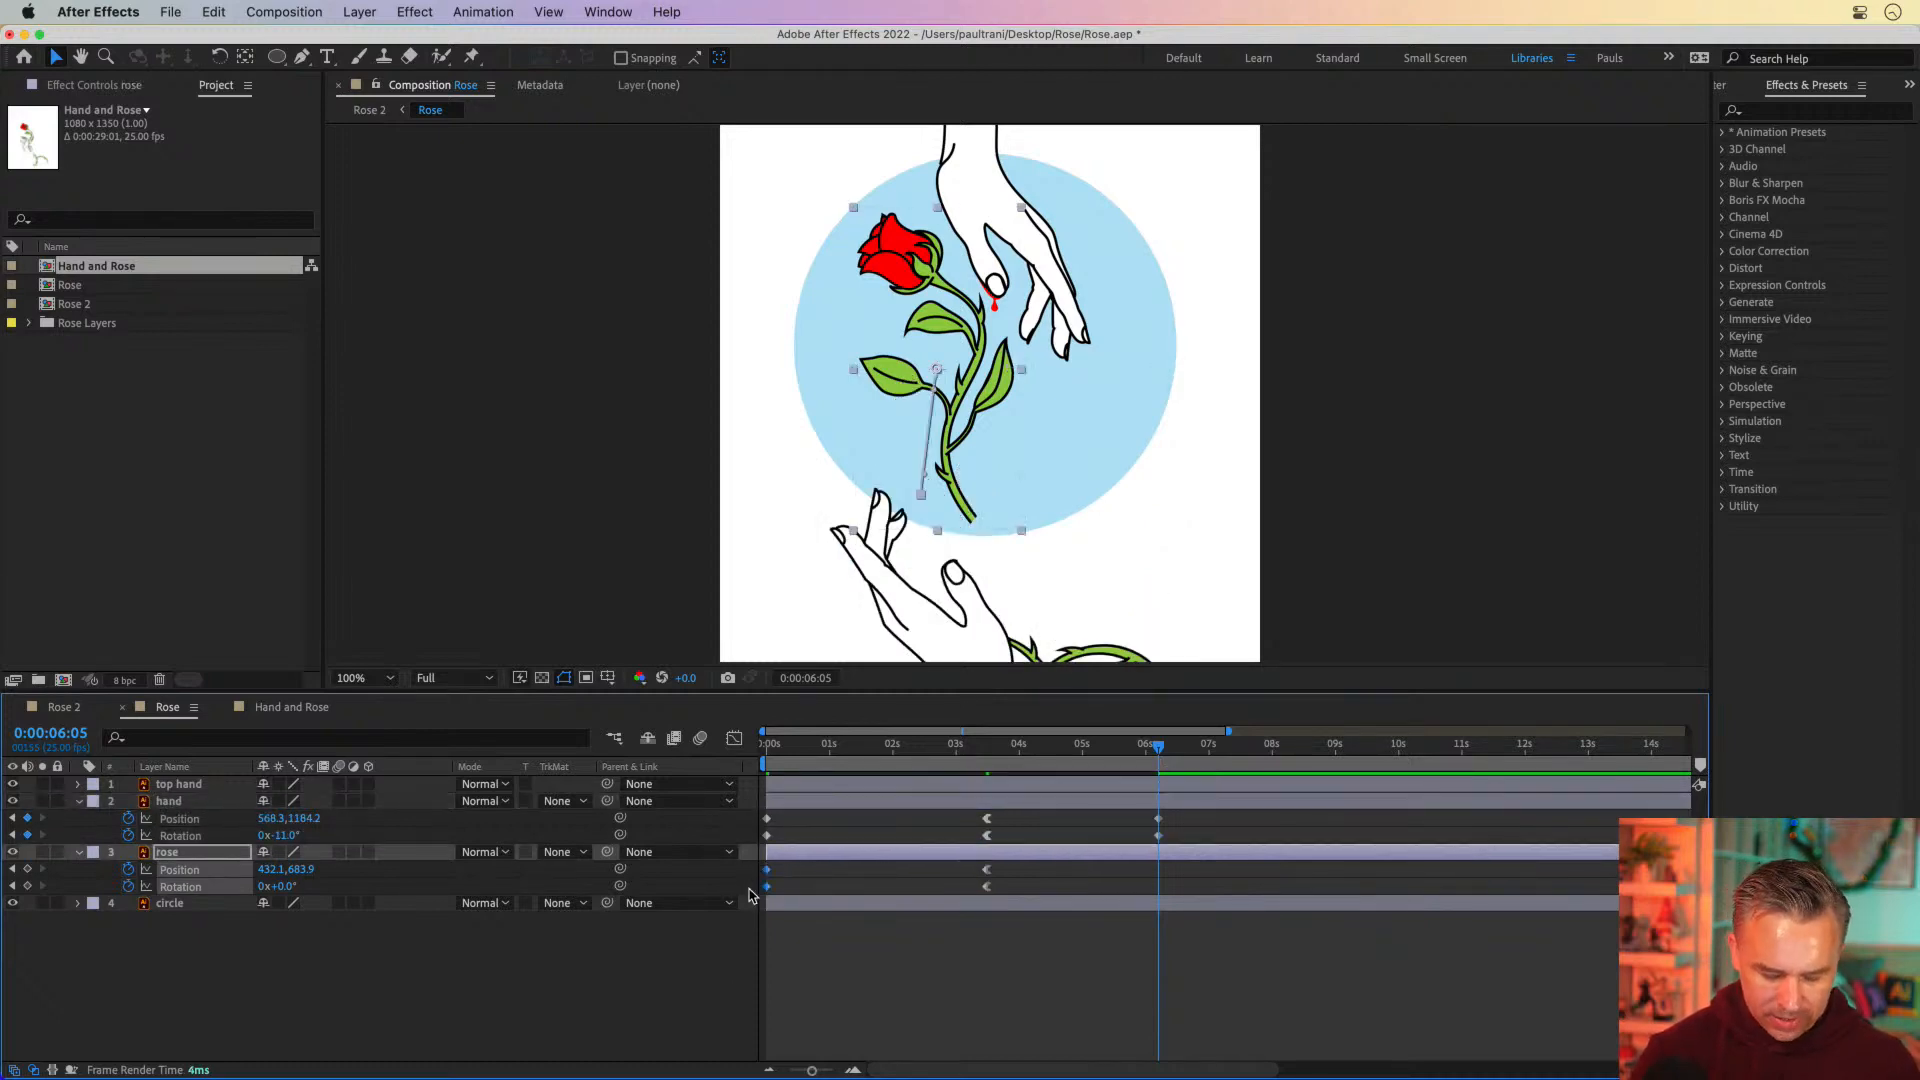
pyautogui.press('super+c')
pyautogui.press('super+v')
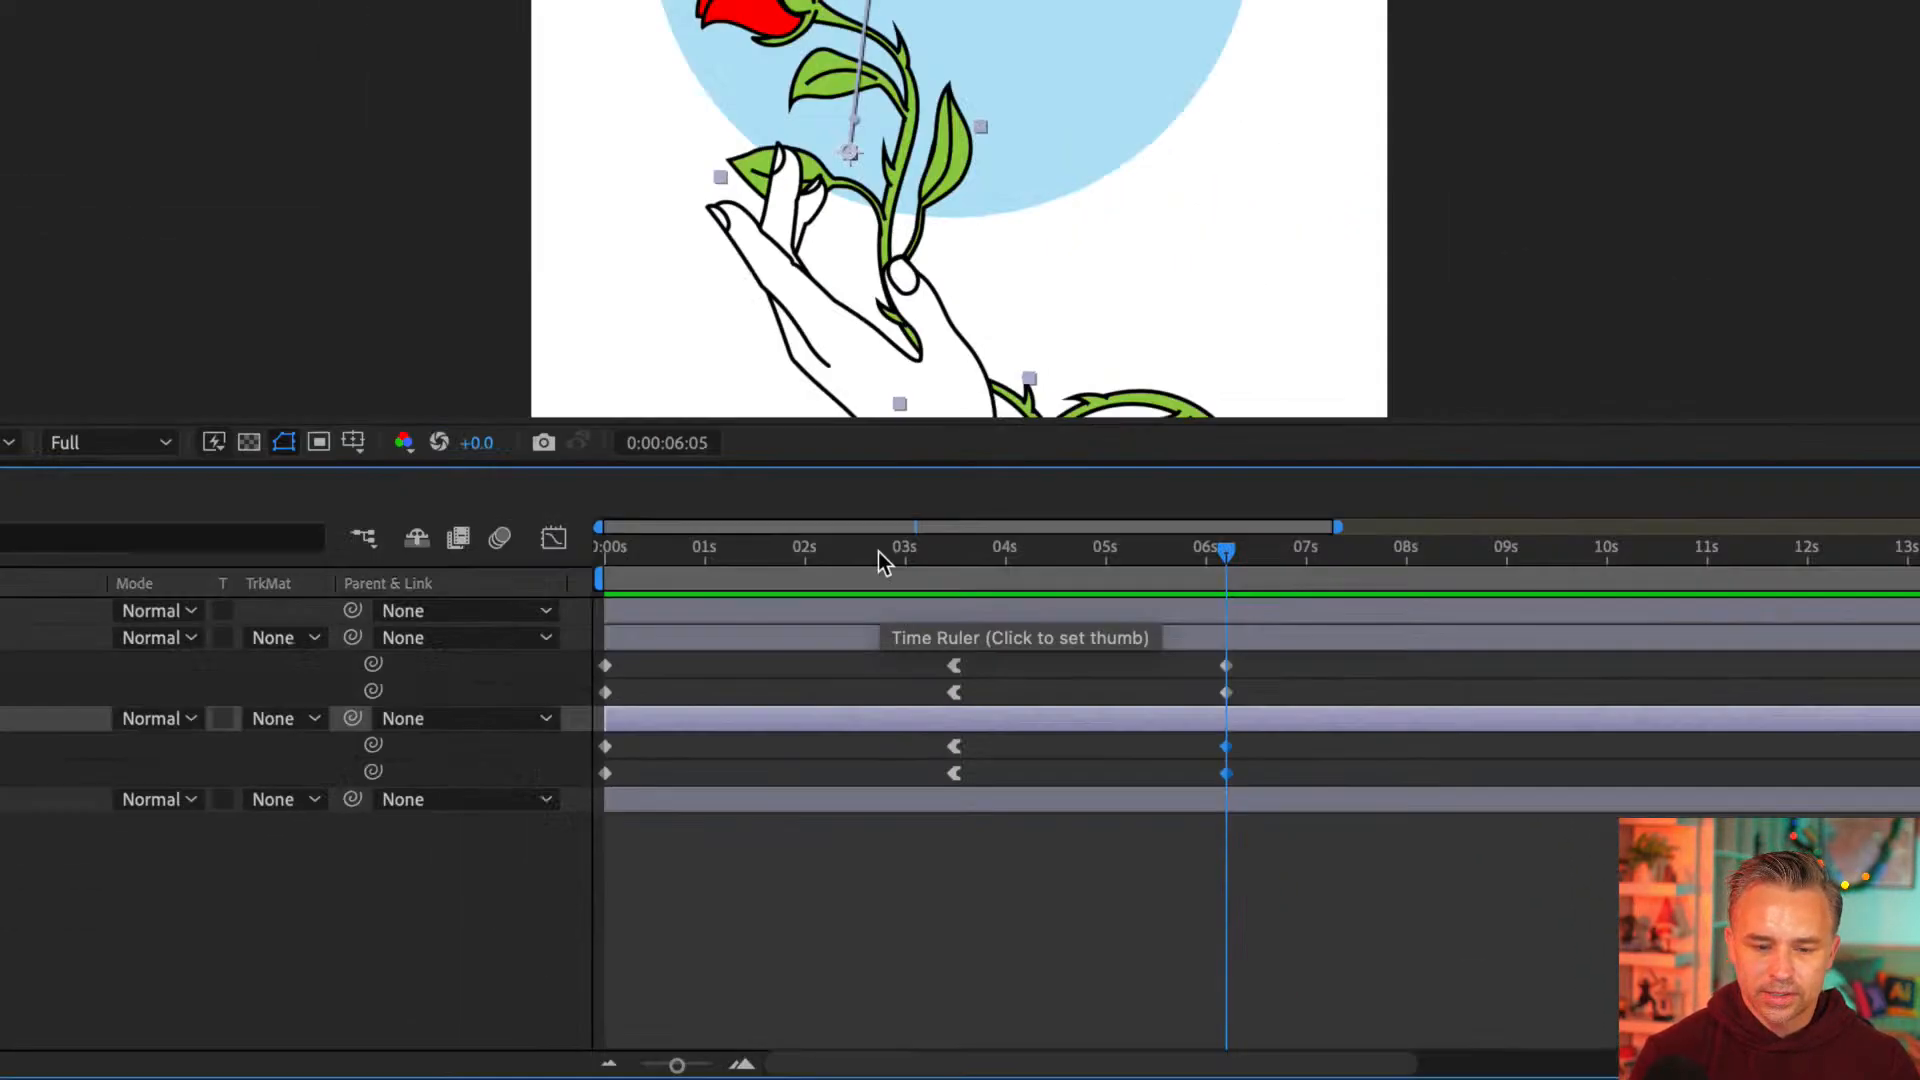
pyautogui.press('Home')
pyautogui.press('space')
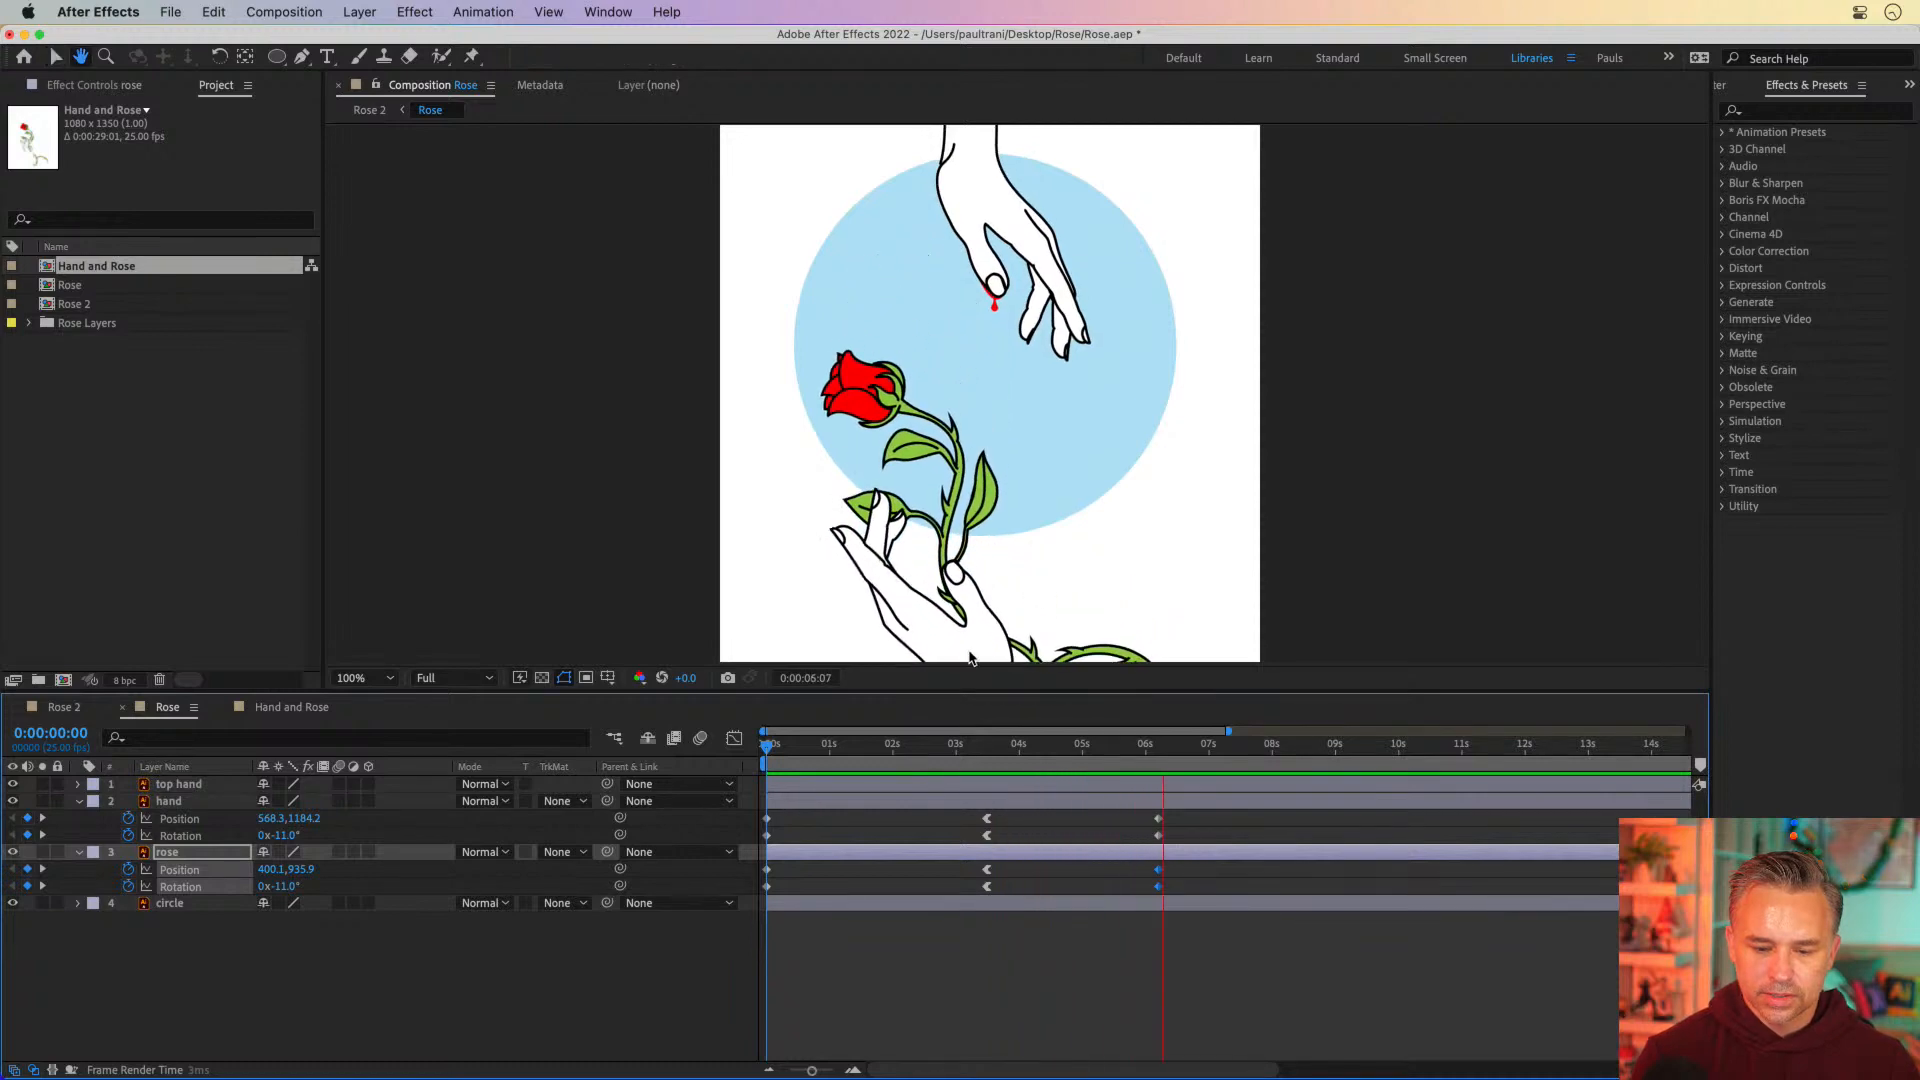
# Apply Easy Ease to the hand's middle Position and Rotation keyframes, and preview from the start
pyautogui.moveTo(948, 748); pyautogui.dragTo(989, 754)
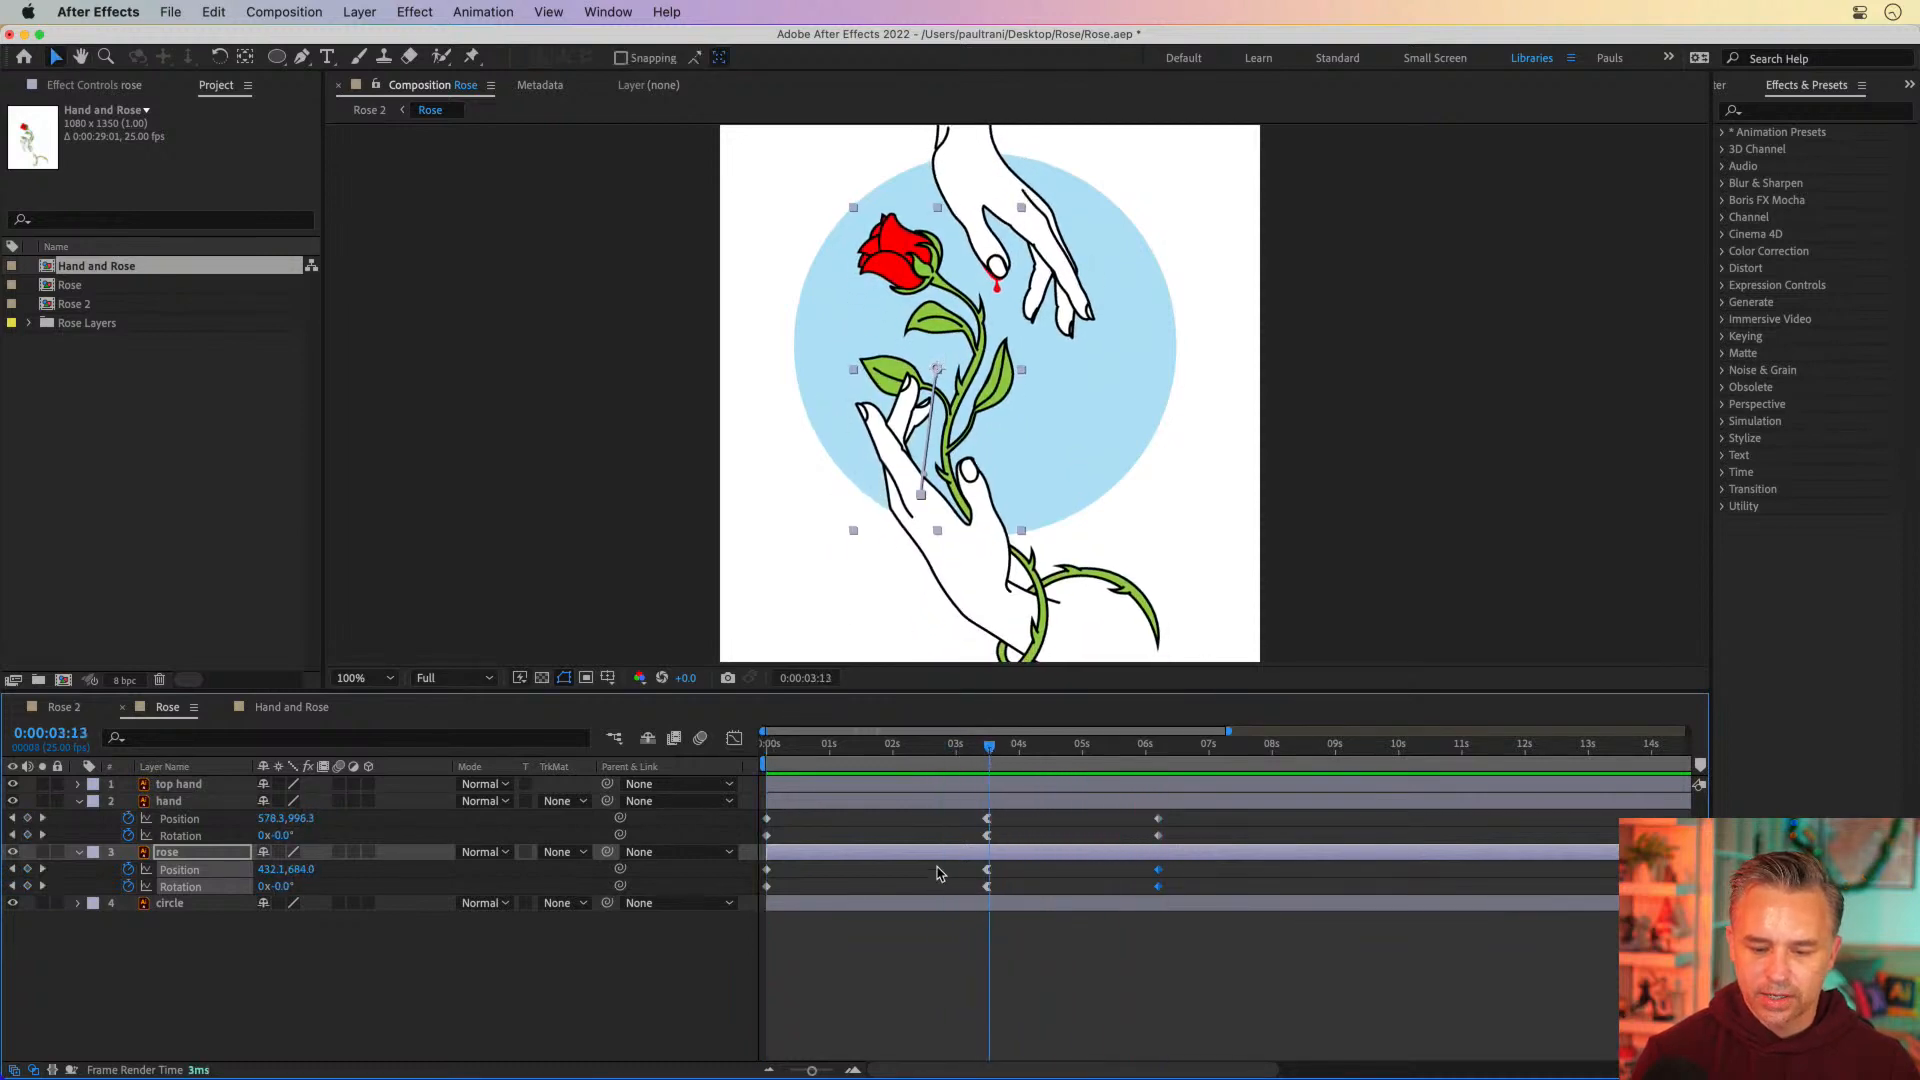
pyautogui.click(986, 819)
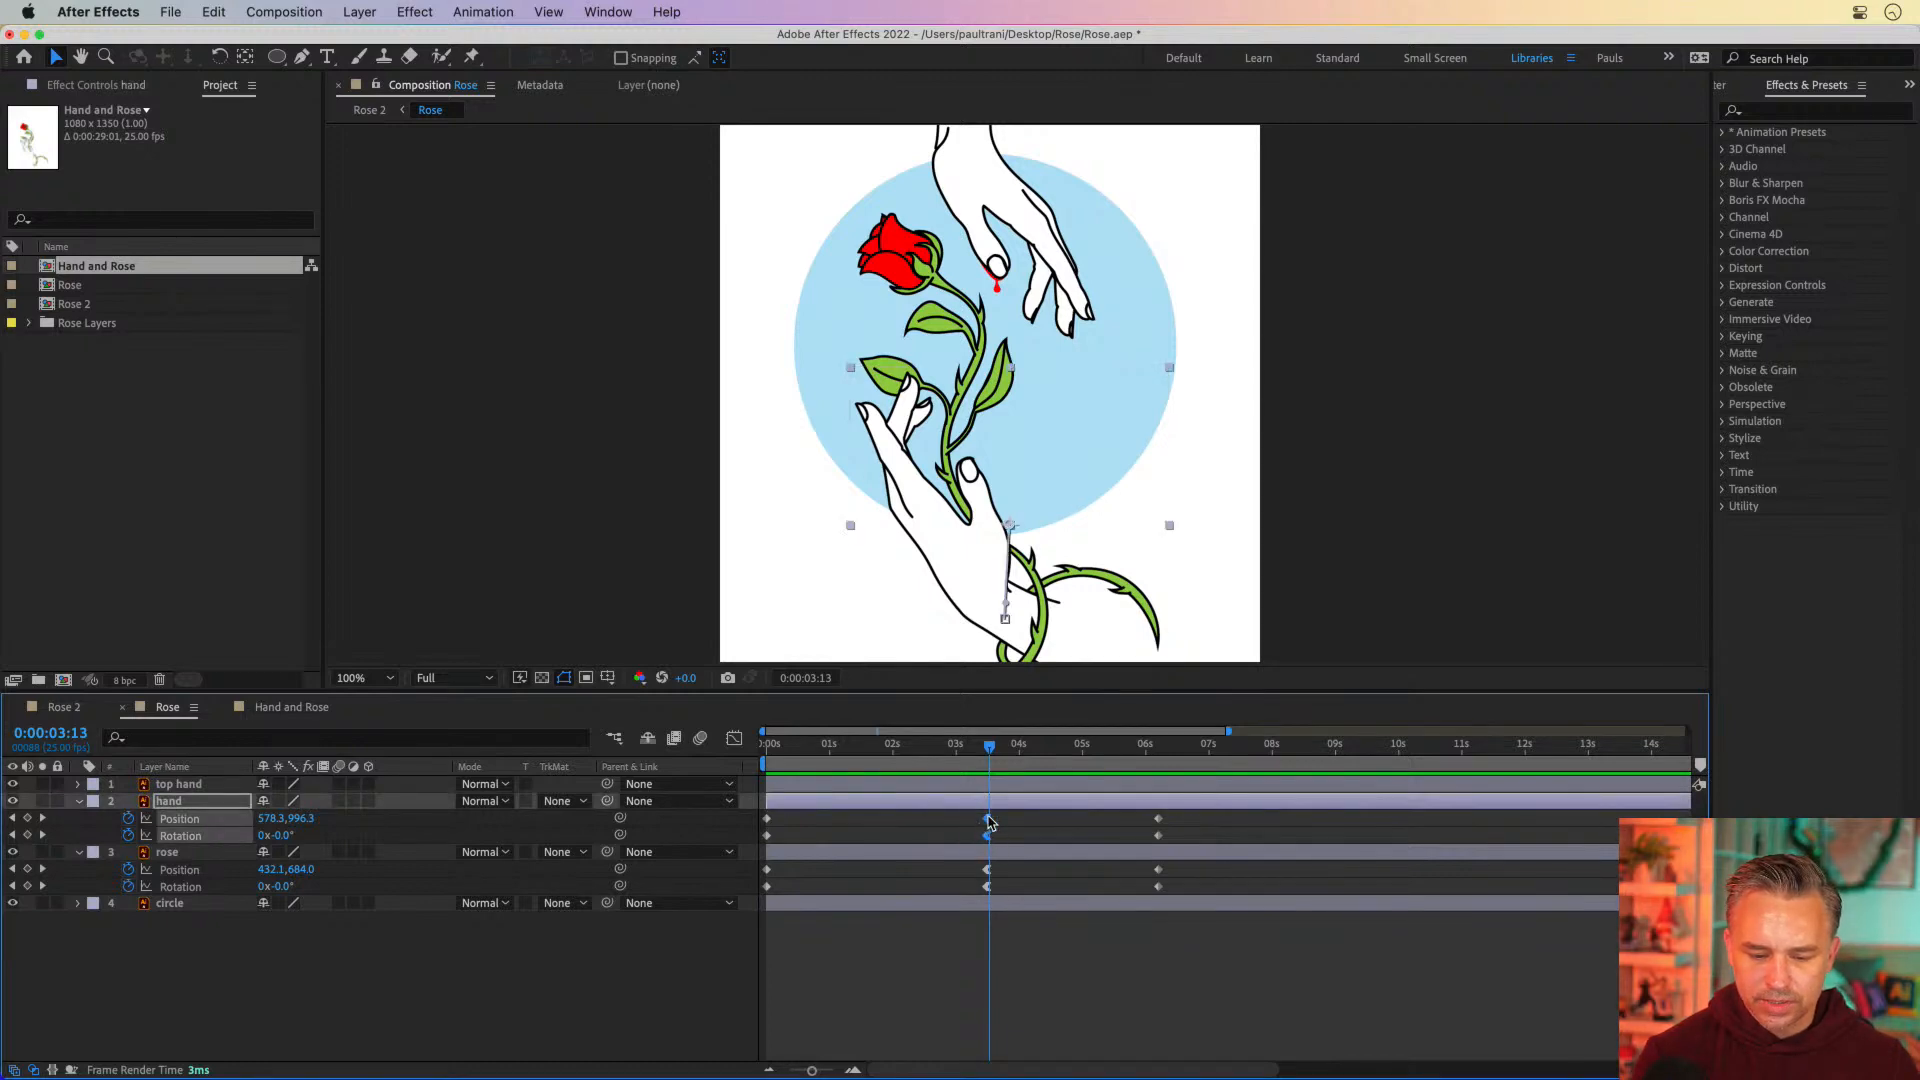
pyautogui.rightClick(988, 820)
pyautogui.moveTo(1115, 1062)
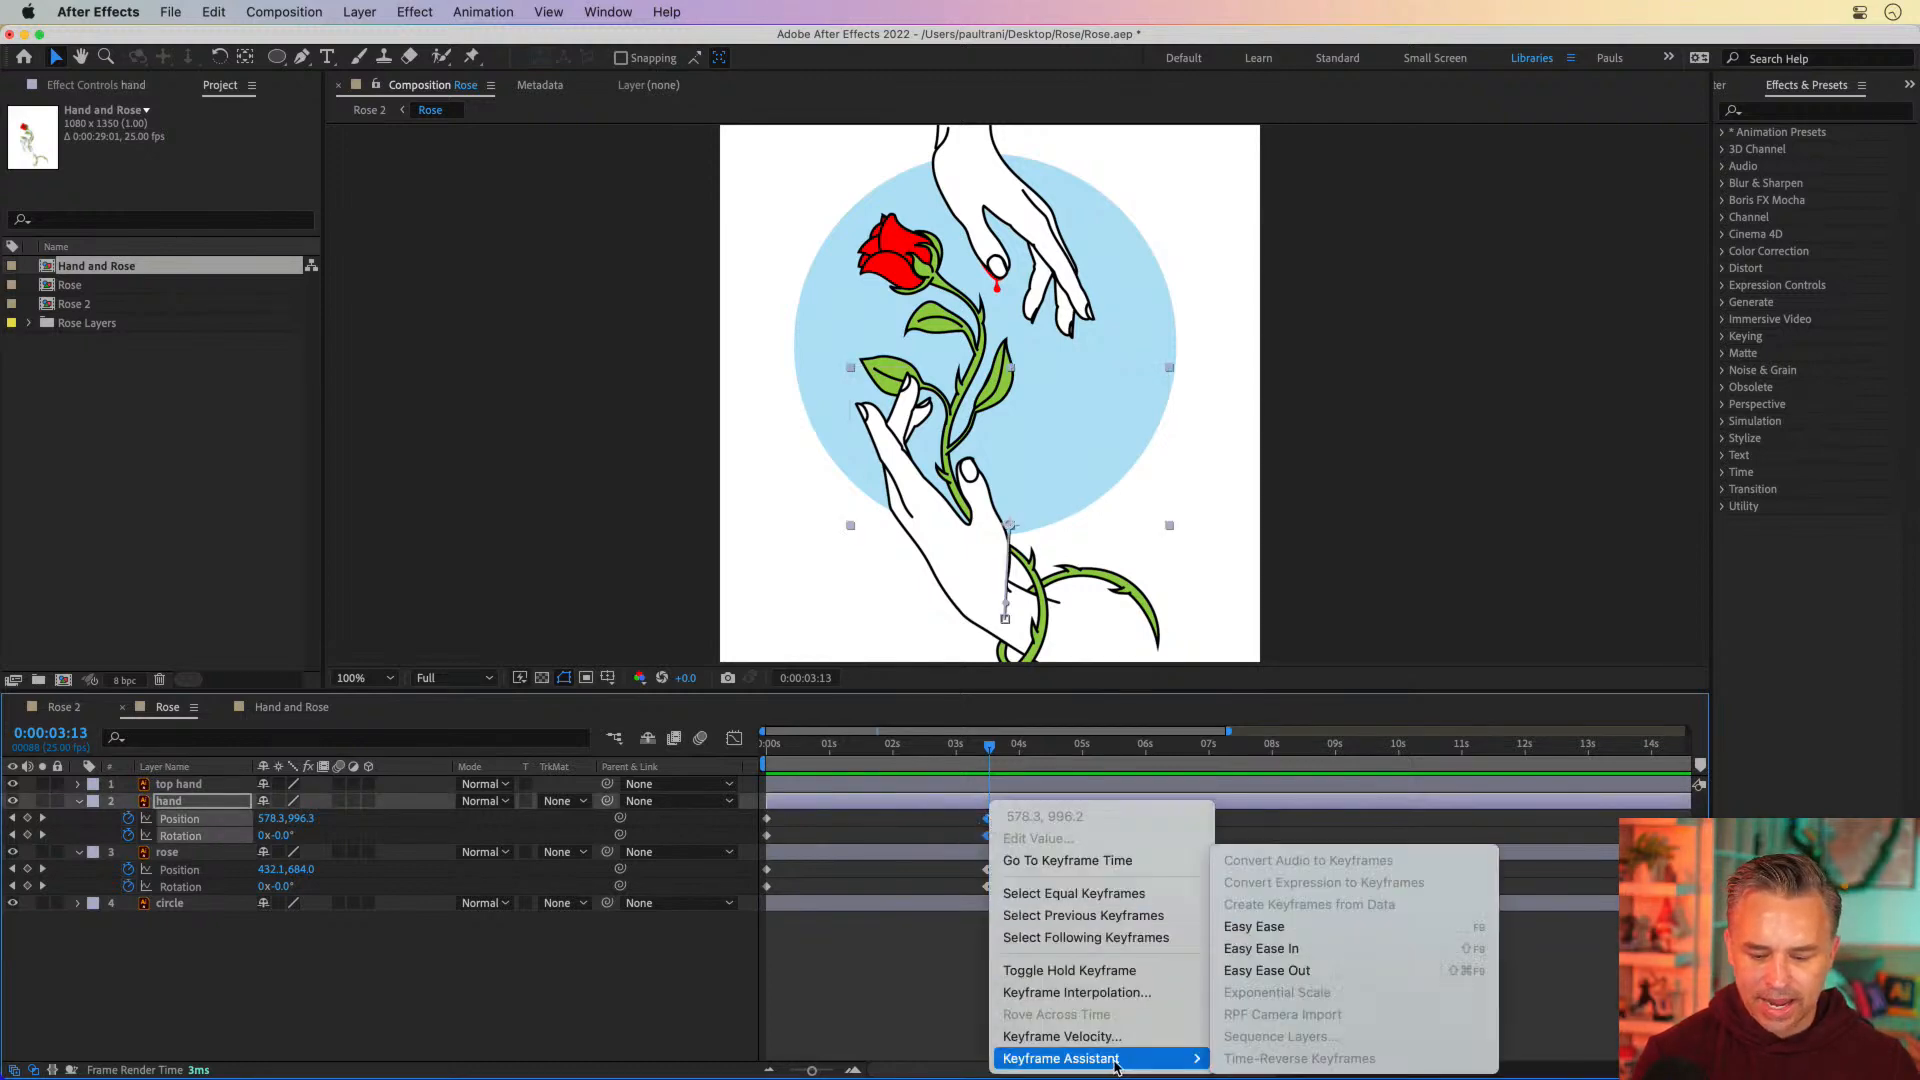
pyautogui.click(1258, 924)
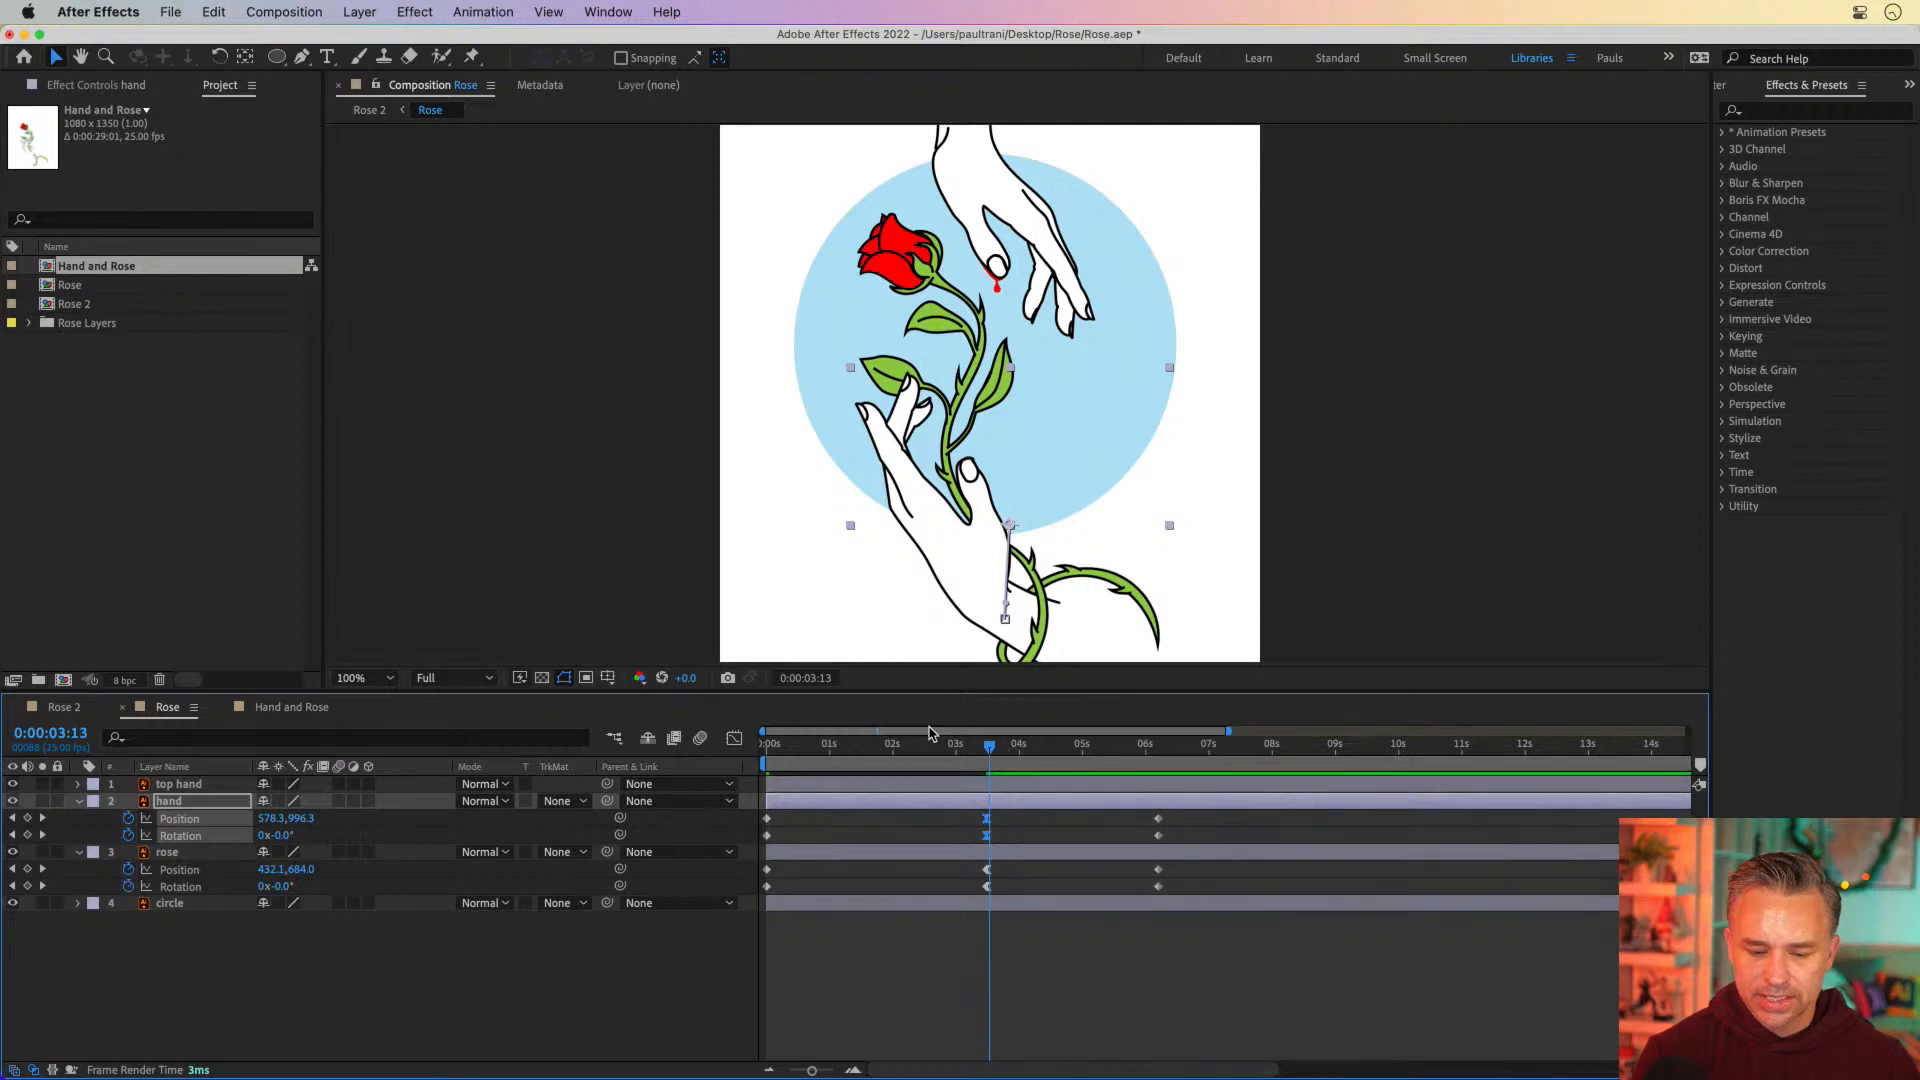
pyautogui.press('Home')
pyautogui.press('space')
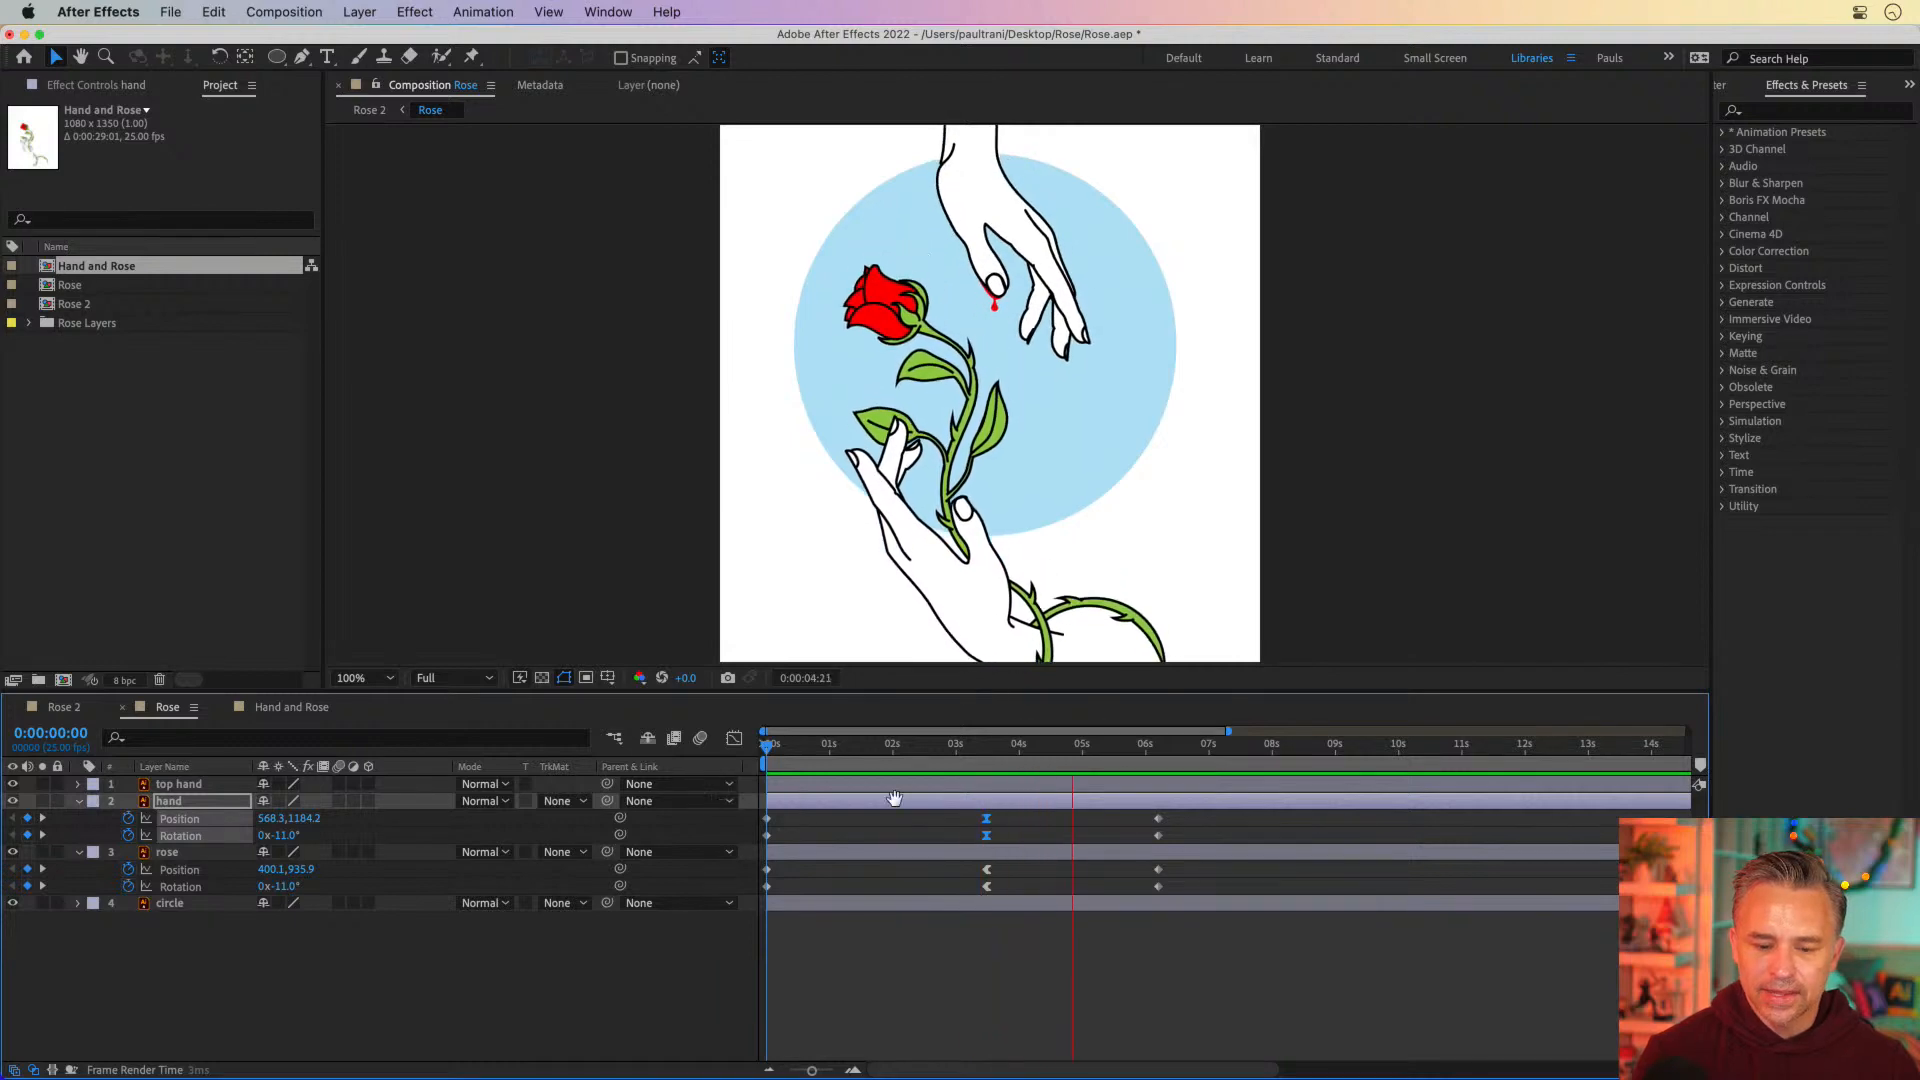
# Apply Easy Ease to the middle Position and Rotation keyframes of both the hand and rose layers
pyautogui.press('space')
pyautogui.moveTo(1010, 810); pyautogui.dragTo(990, 895)
pyautogui.rightClick(990, 895)
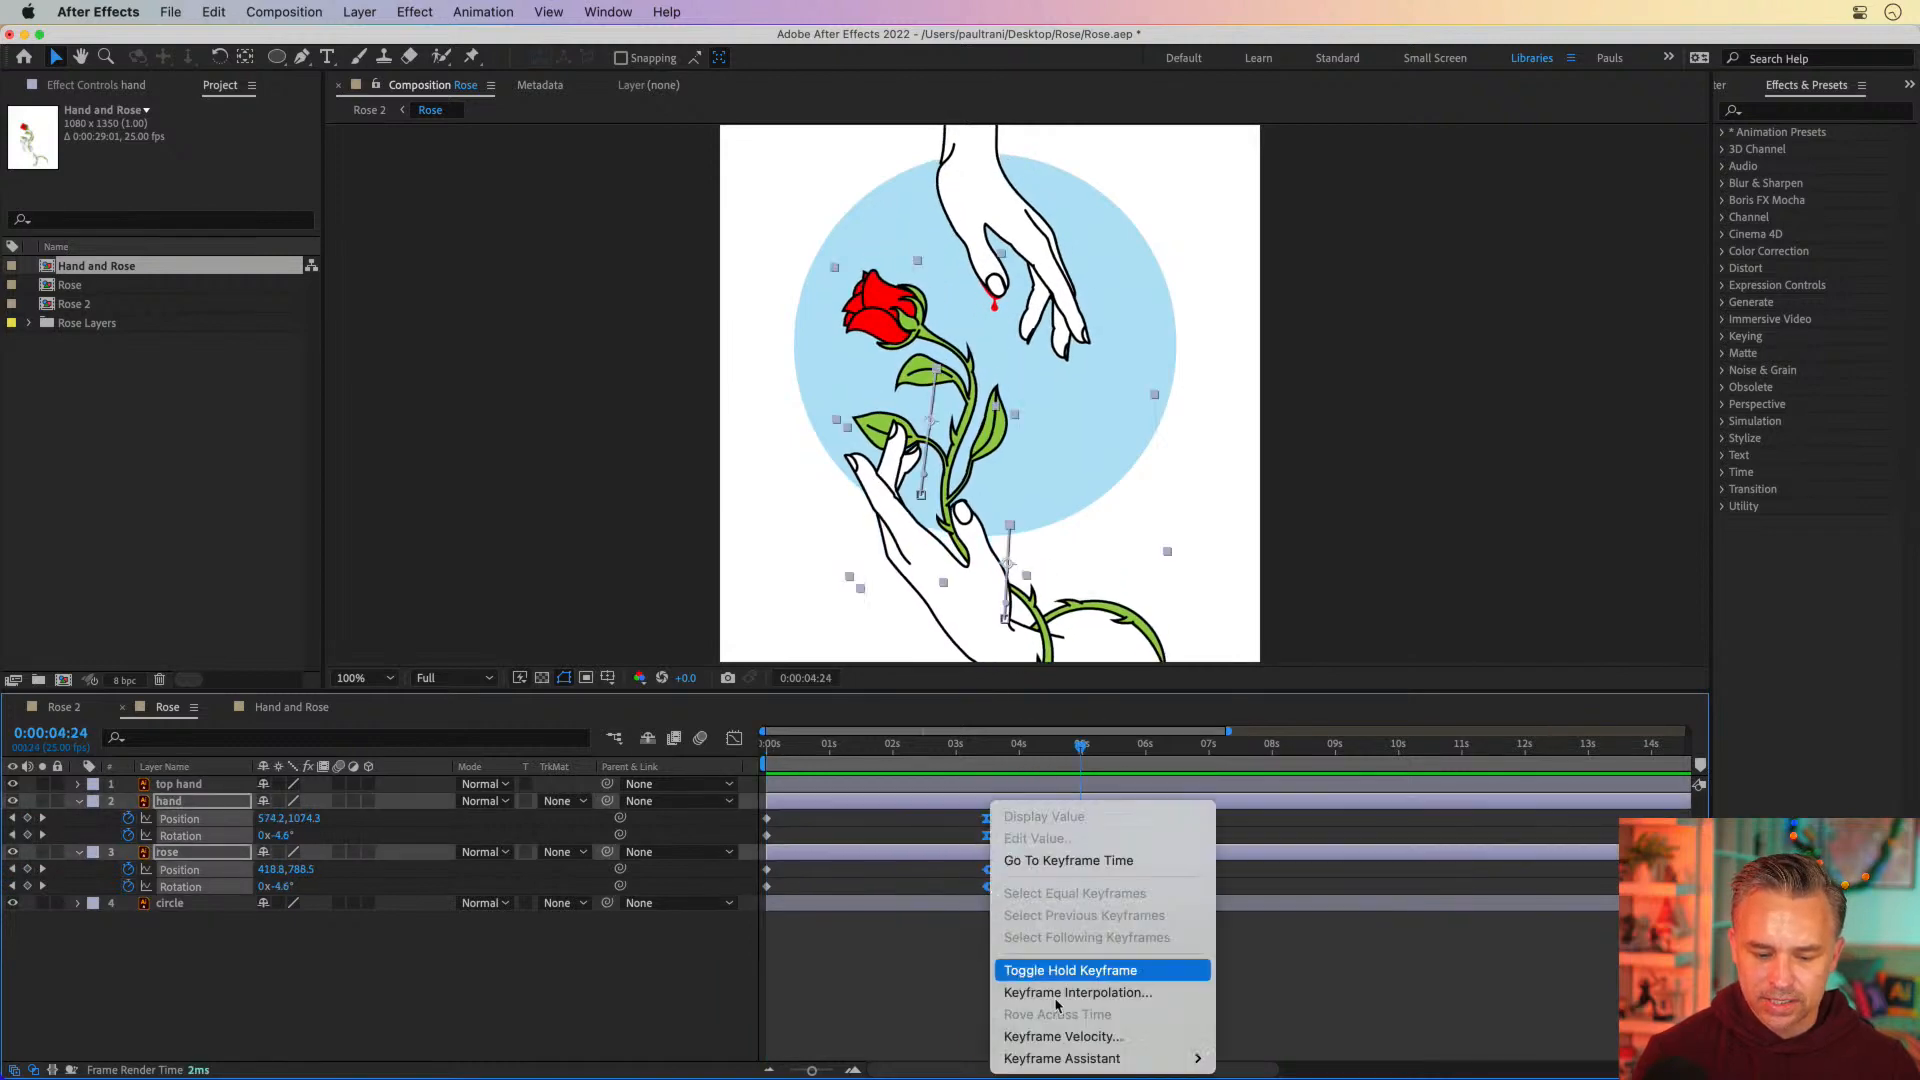
pyautogui.moveTo(1180, 1058)
pyautogui.click(1290, 935)
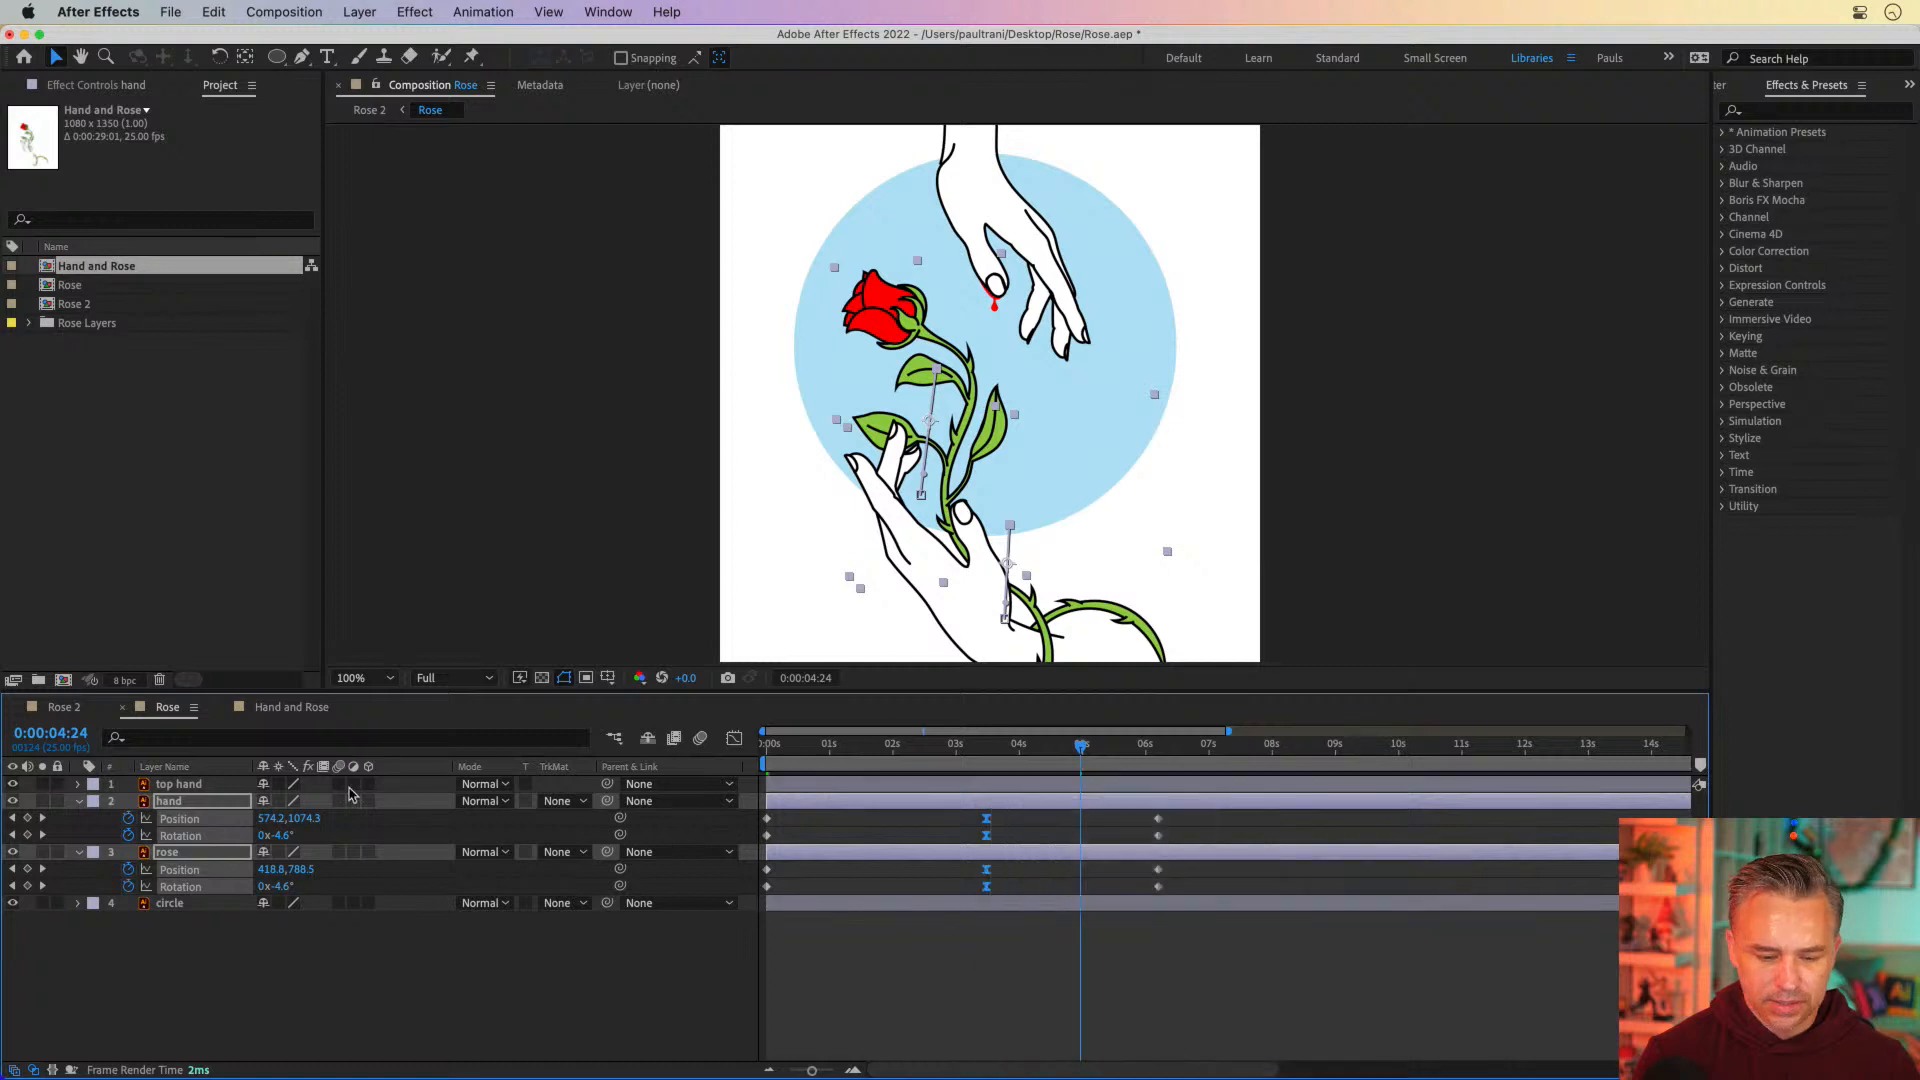
# Show the top hand's keyframes and shift the middle keyframes of hand and rose to 0:00:04:00, in line with them
pyautogui.click(190, 787)
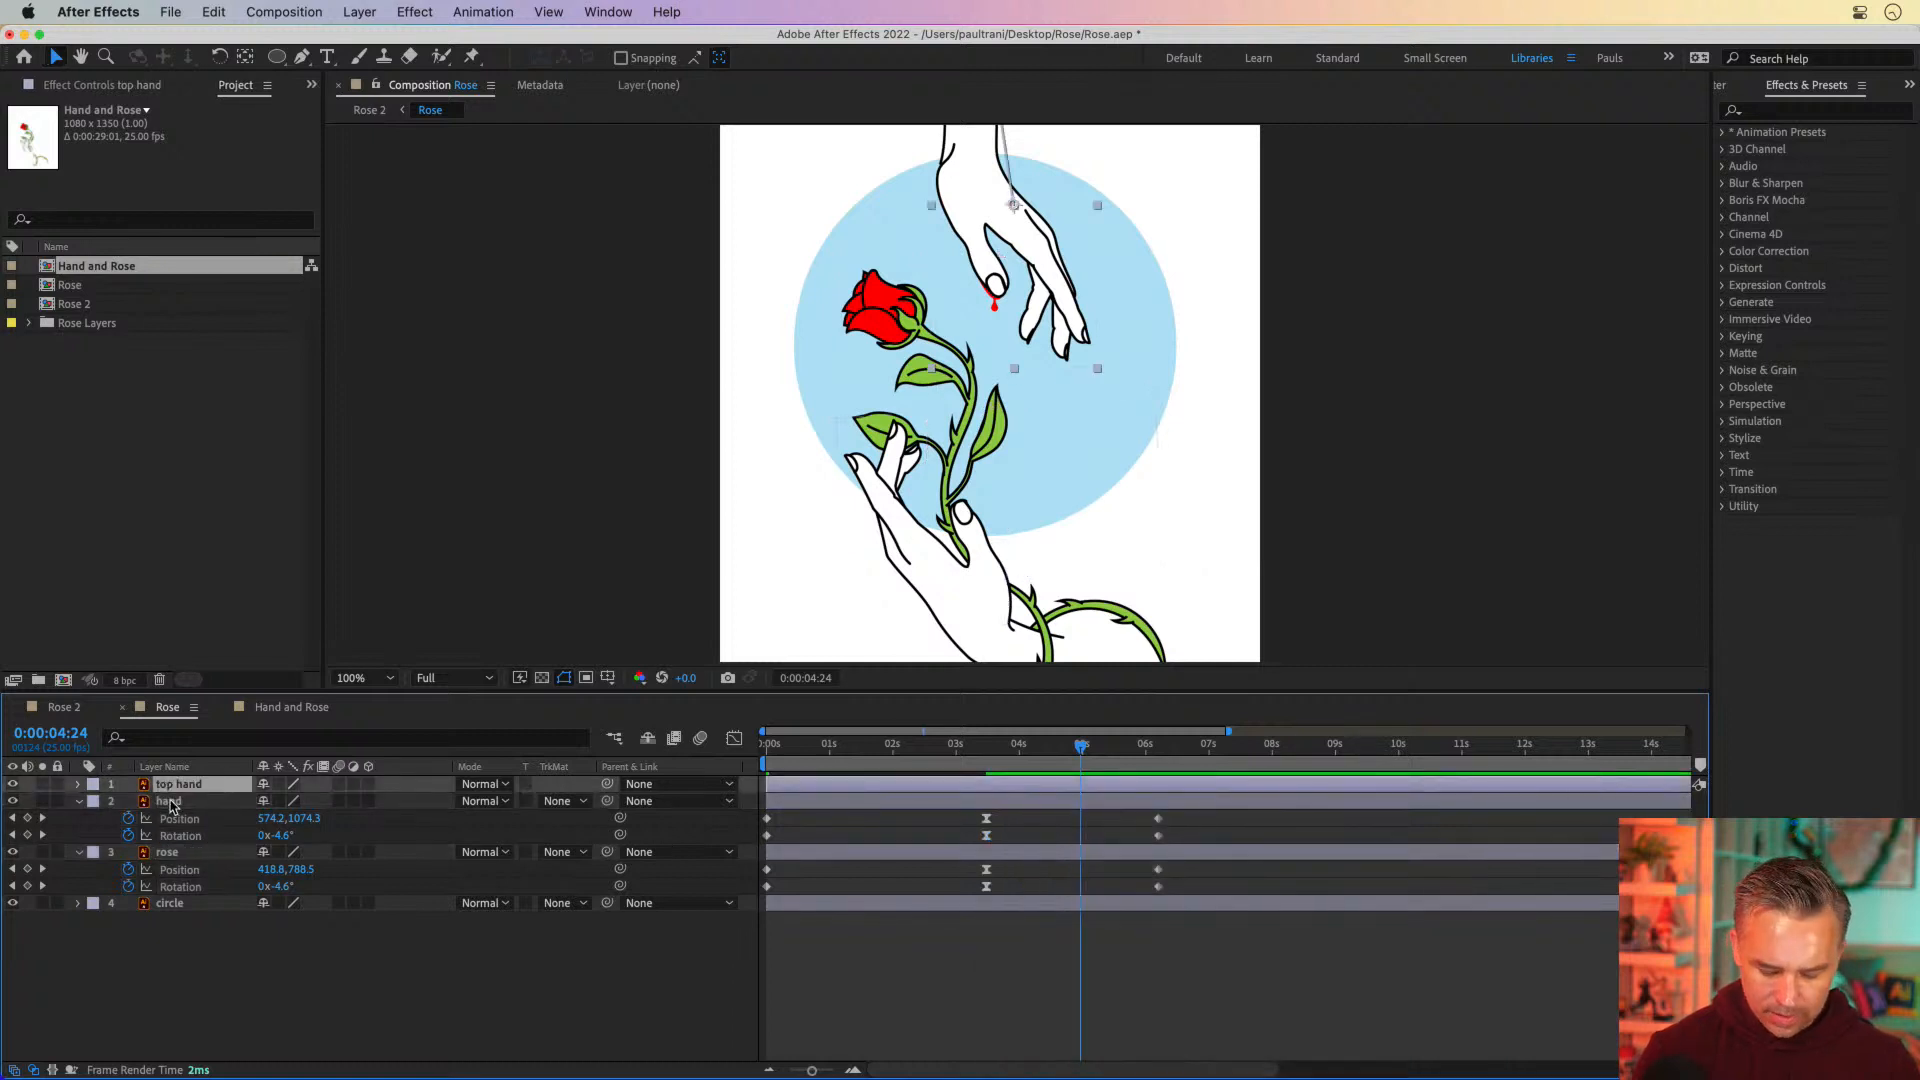
pyautogui.press('u')
pyautogui.moveTo(963, 799); pyautogui.dragTo(1012, 880)
pyautogui.click(1020, 760)
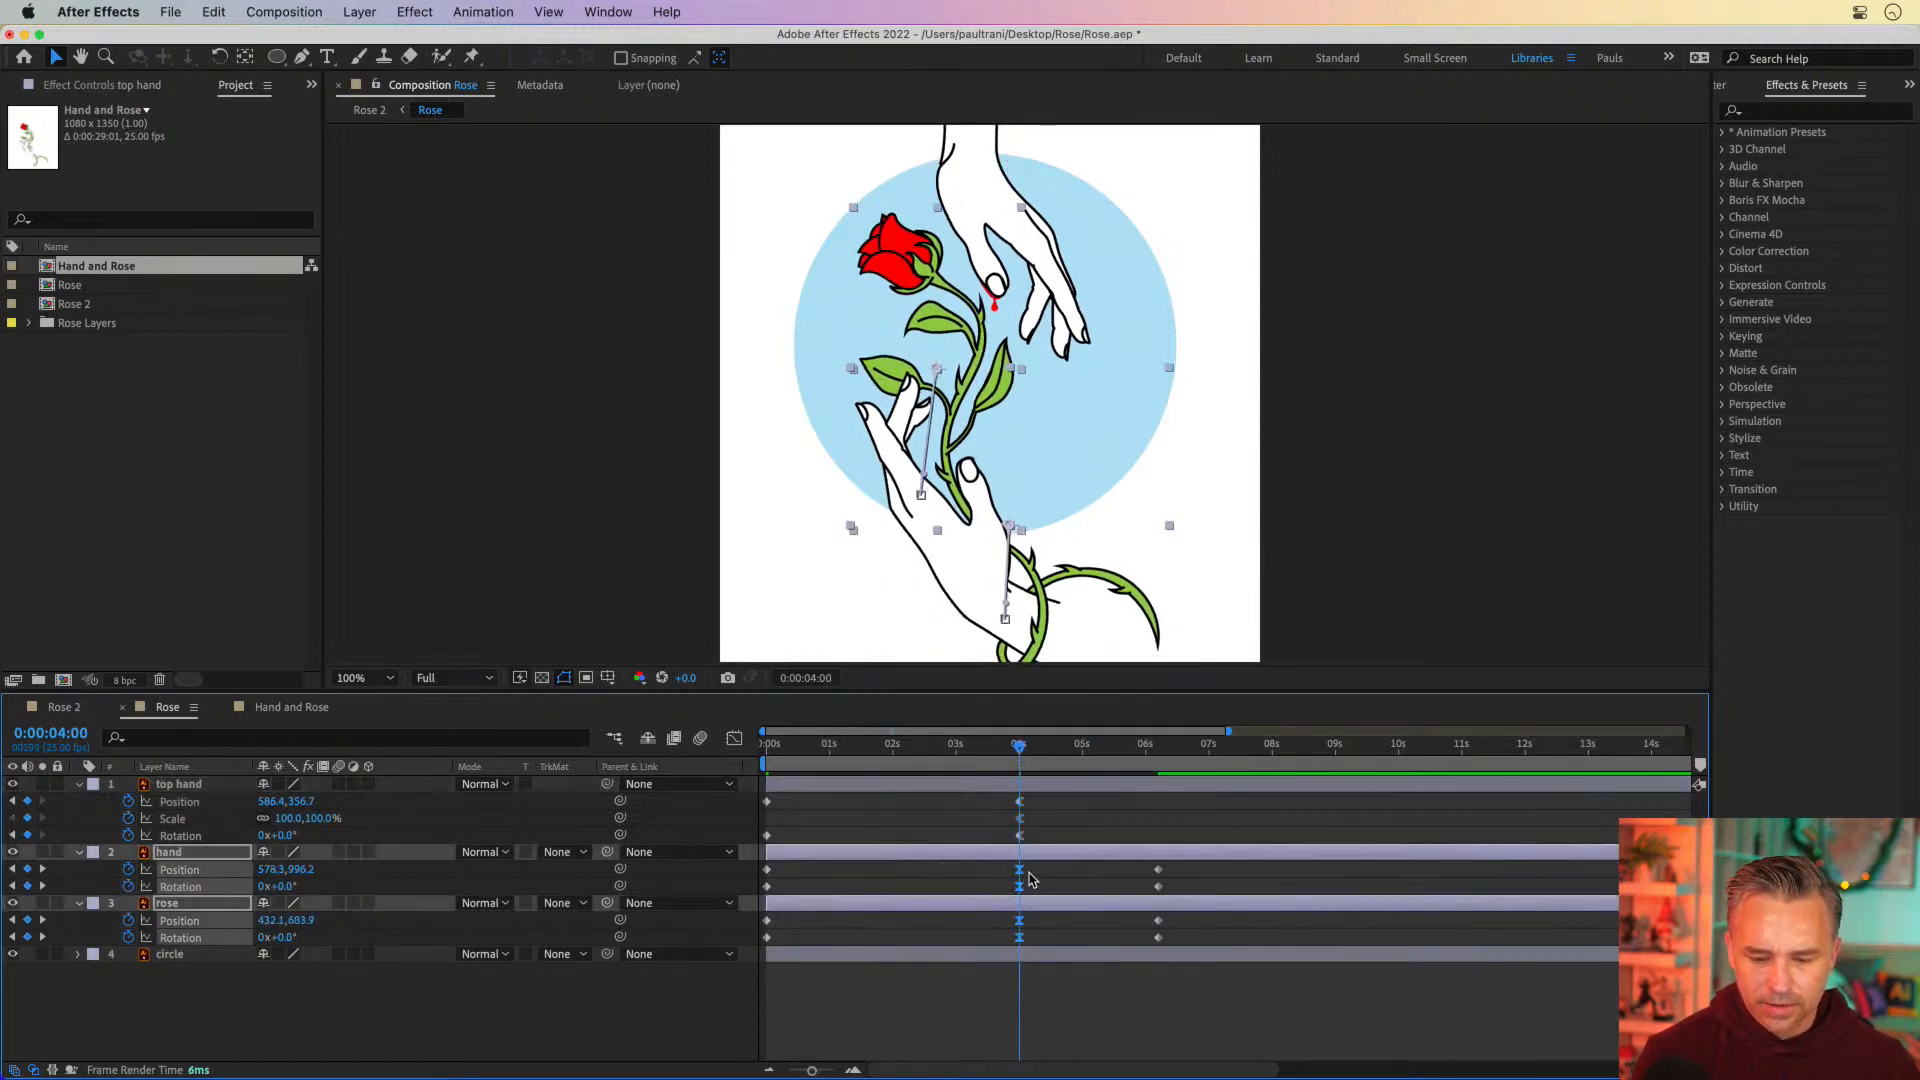
# Move the final Position and Rotation keyframes of the hand and rose layers to 0:00:08:00
pyautogui.moveTo(1284, 762); pyautogui.dragTo(1275, 767)
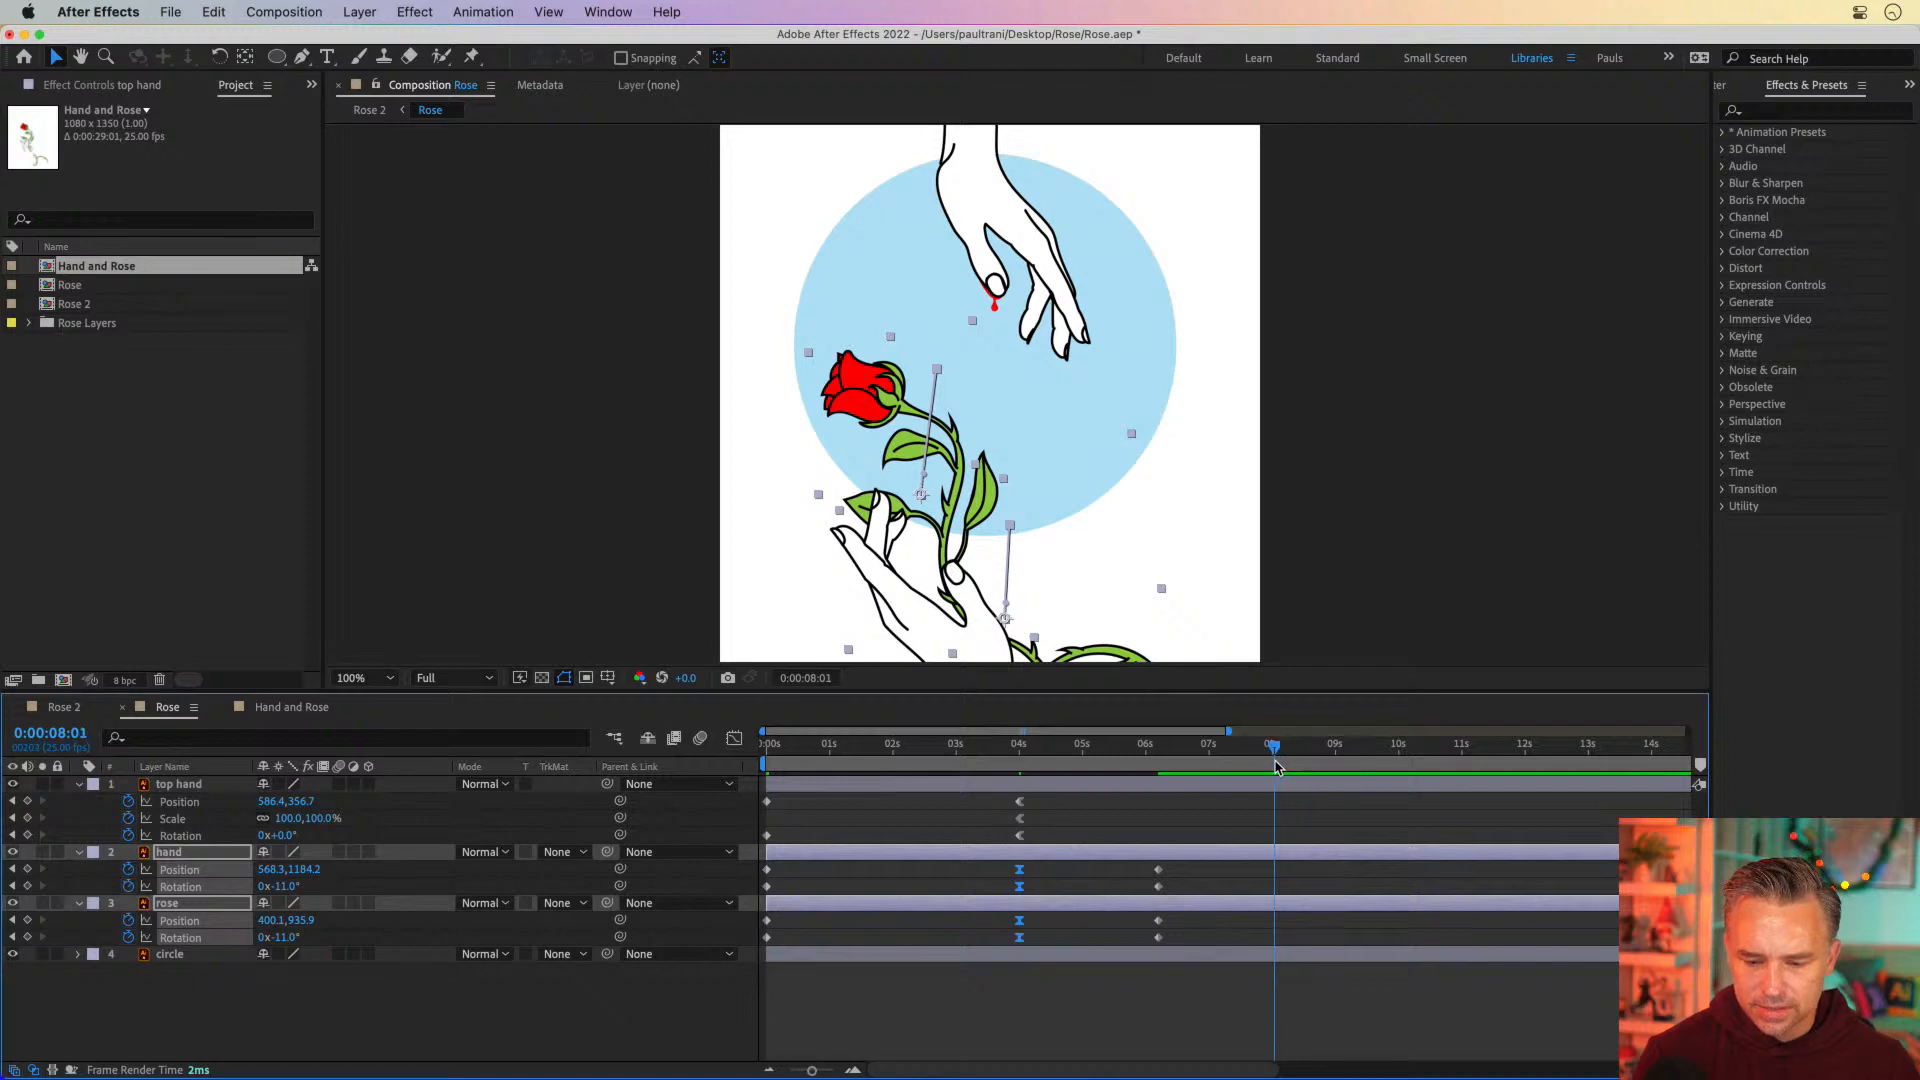
pyautogui.moveTo(1186, 862); pyautogui.dragTo(1132, 958)
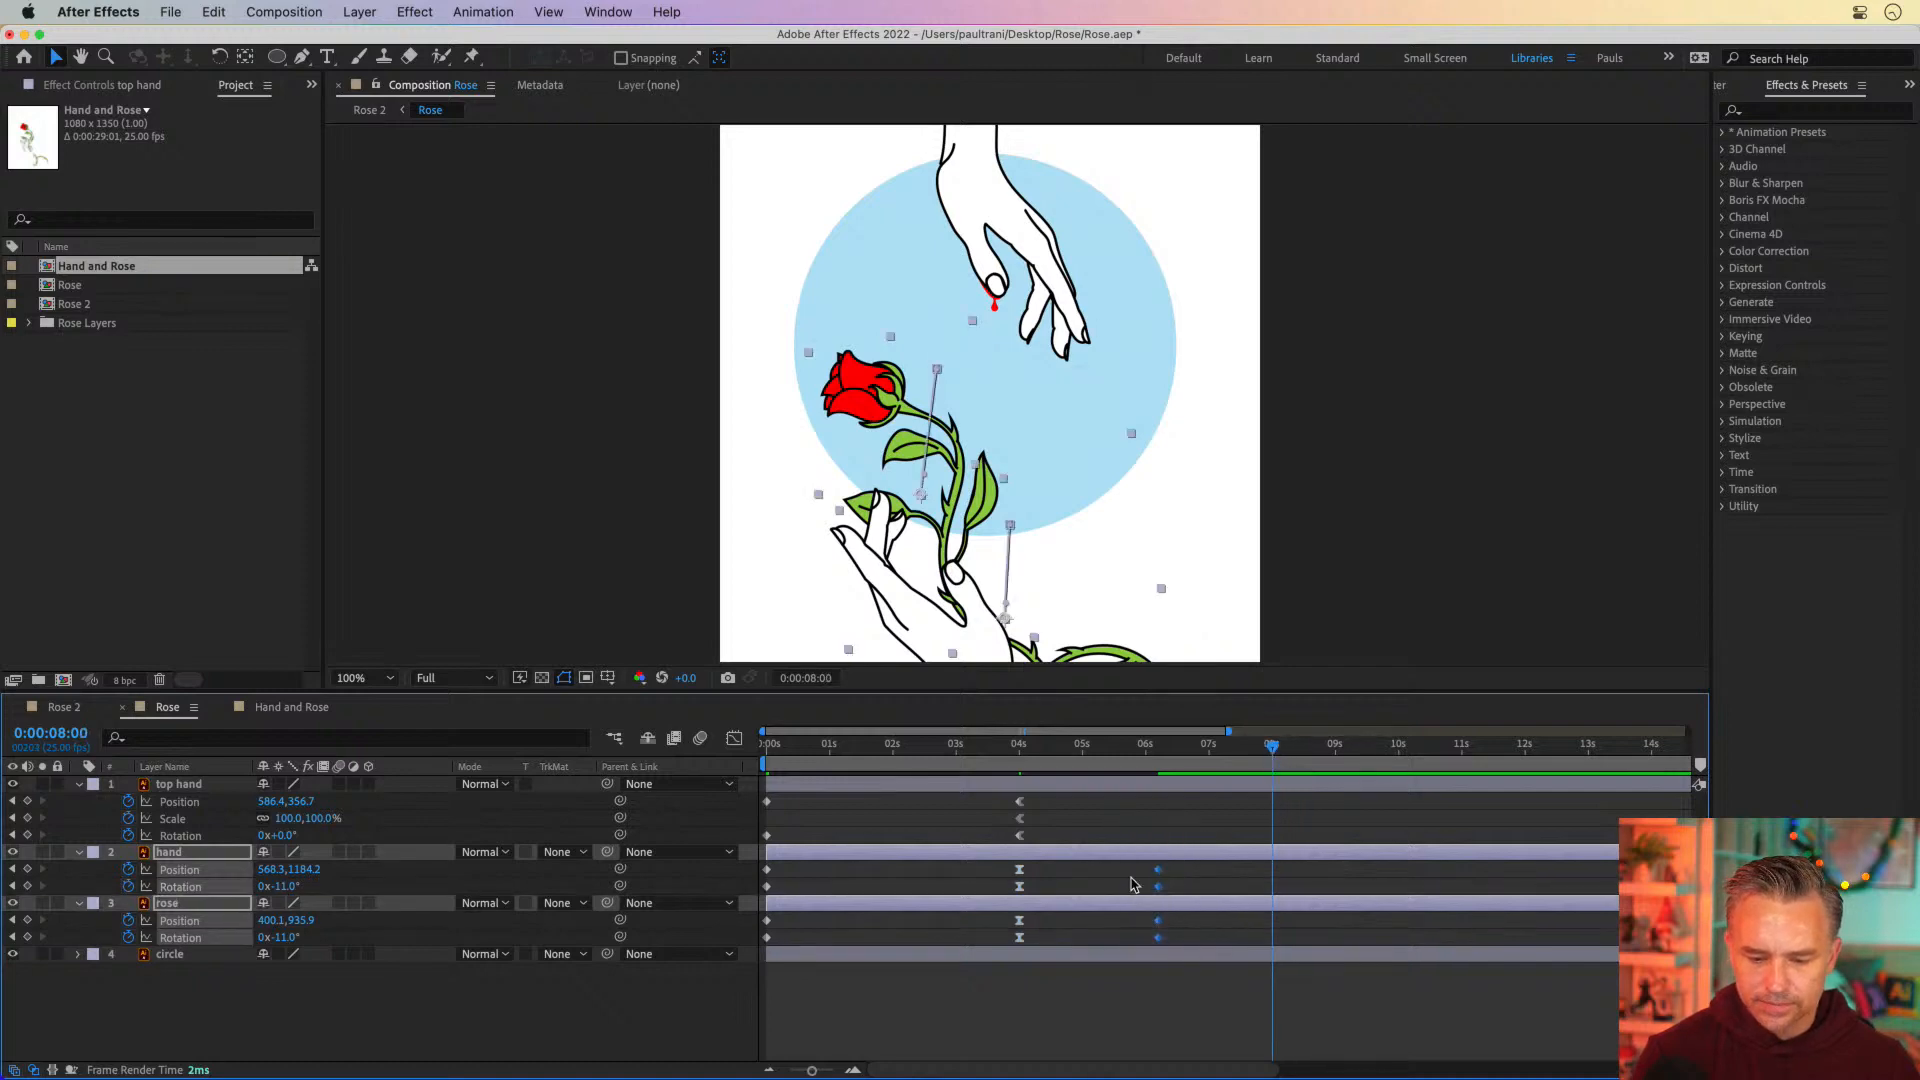
pyautogui.moveTo(1160, 878); pyautogui.dragTo(1272, 878)
pyautogui.click(1147, 820)
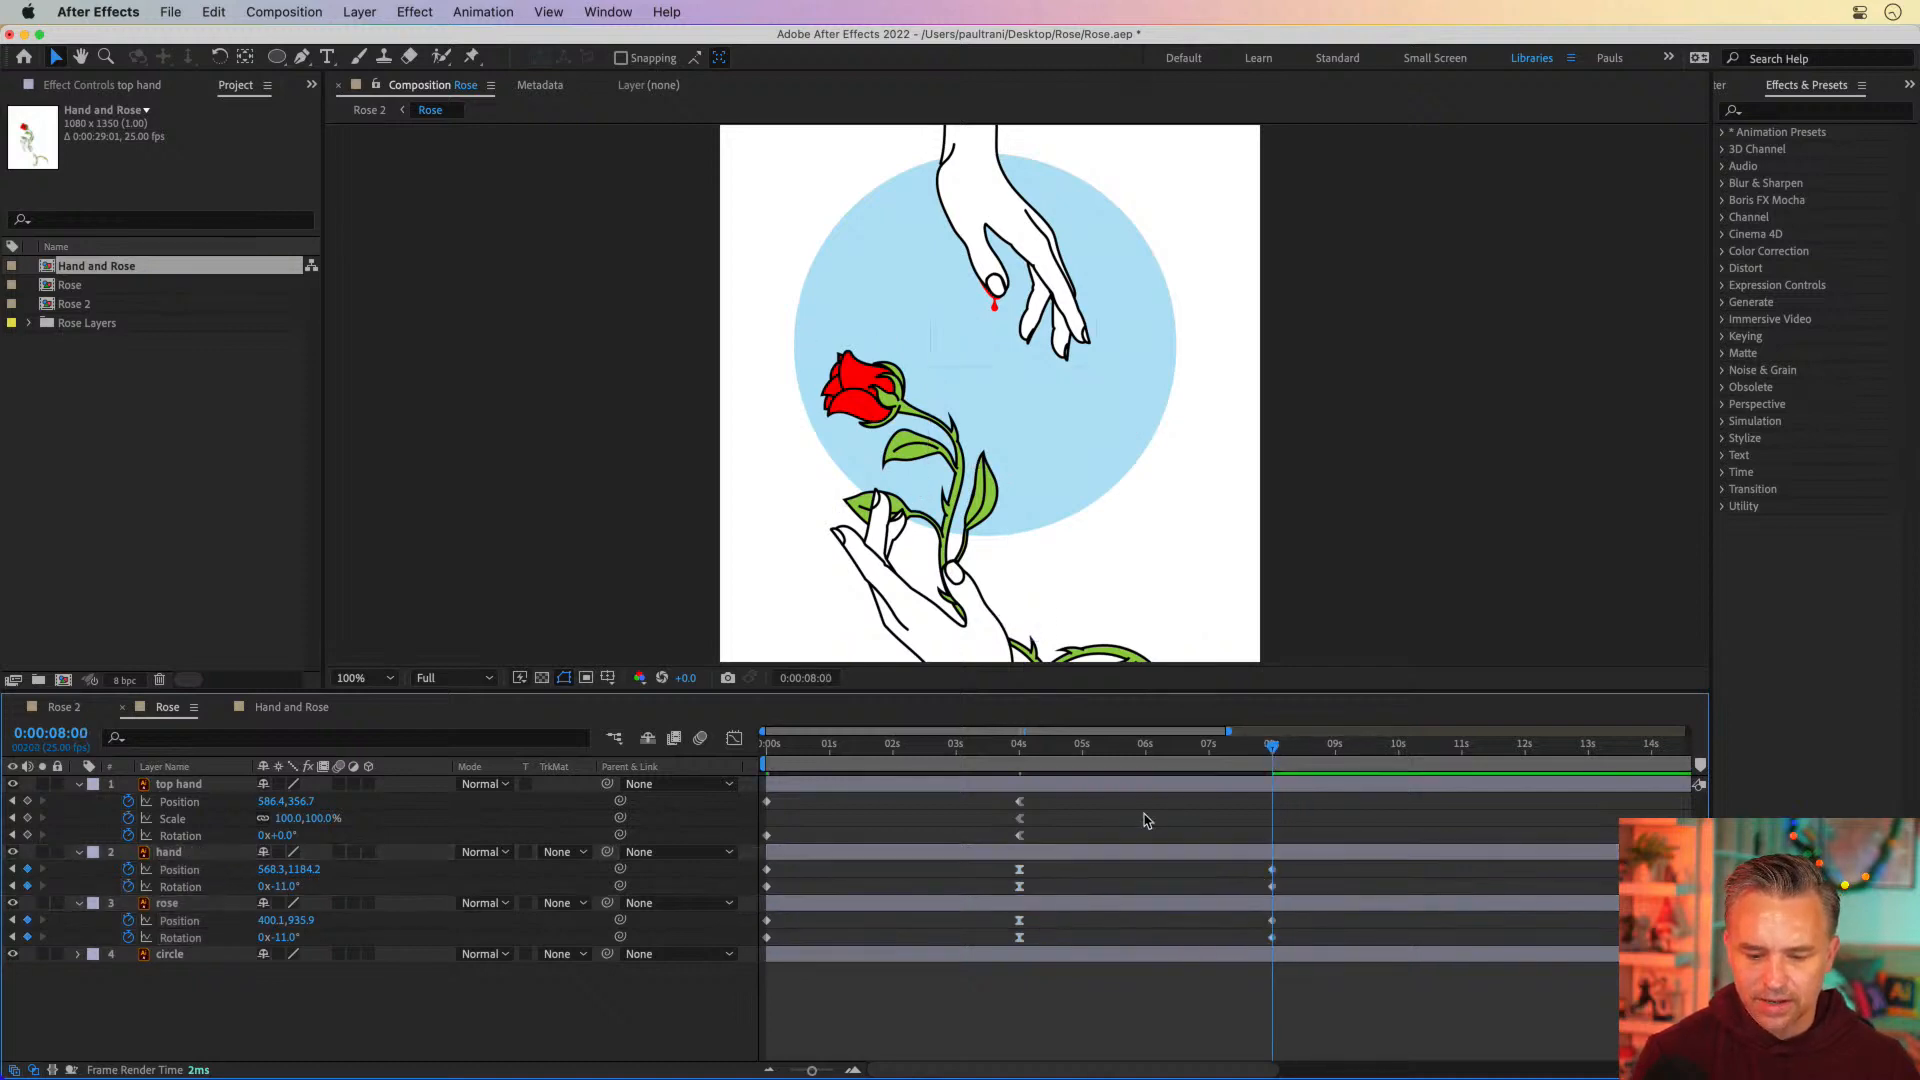
# Copy the top hand's Position and Rotation keyframes from 0 seconds to 0:00:08:00
pyautogui.moveTo(784, 799); pyautogui.dragTo(741, 847)
pyautogui.press('super+c')
pyautogui.press('super+v')
pyautogui.click(892, 798)
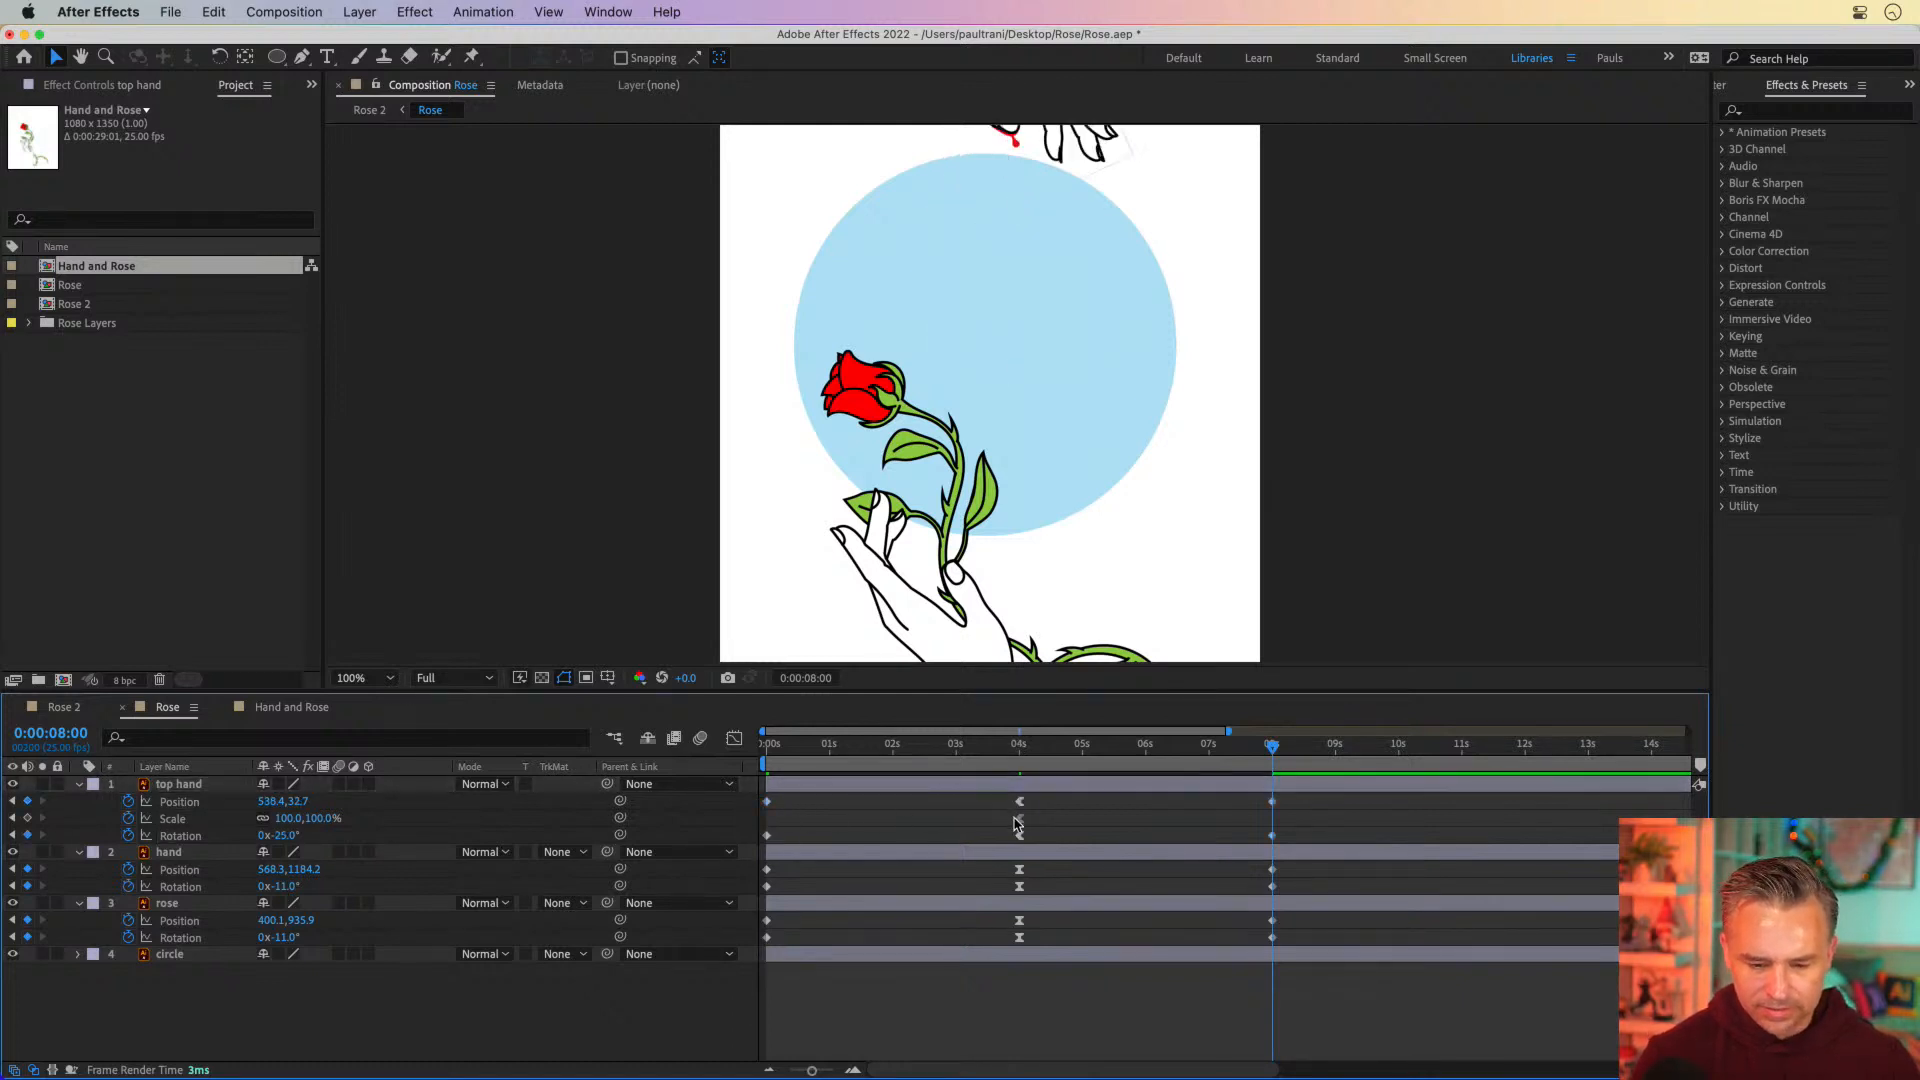
# Remove the top hand's Scale keyframe and apply Easy Ease to its Position and Rotation keyframes at 0:00:04:00
pyautogui.click(1016, 823)
pyautogui.click(1019, 745)
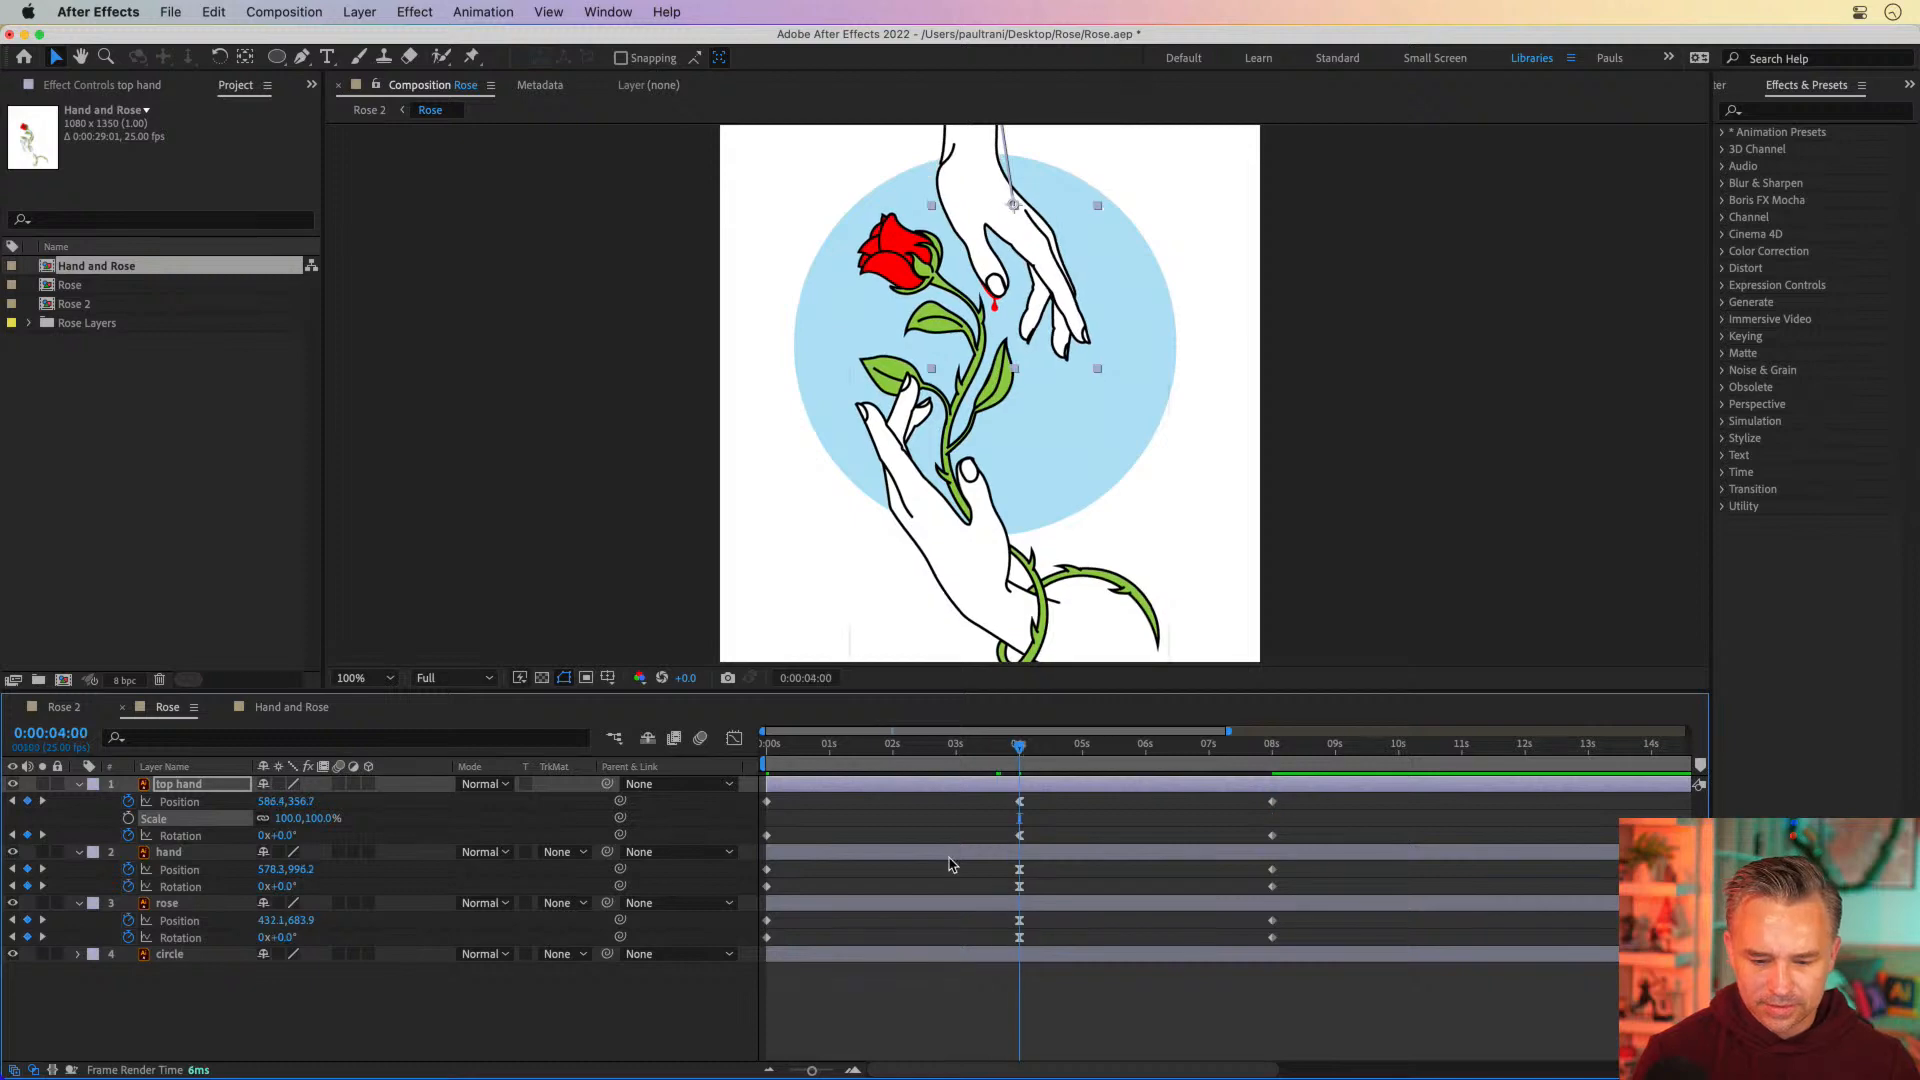
pyautogui.moveTo(985, 800); pyautogui.dragTo(1060, 848)
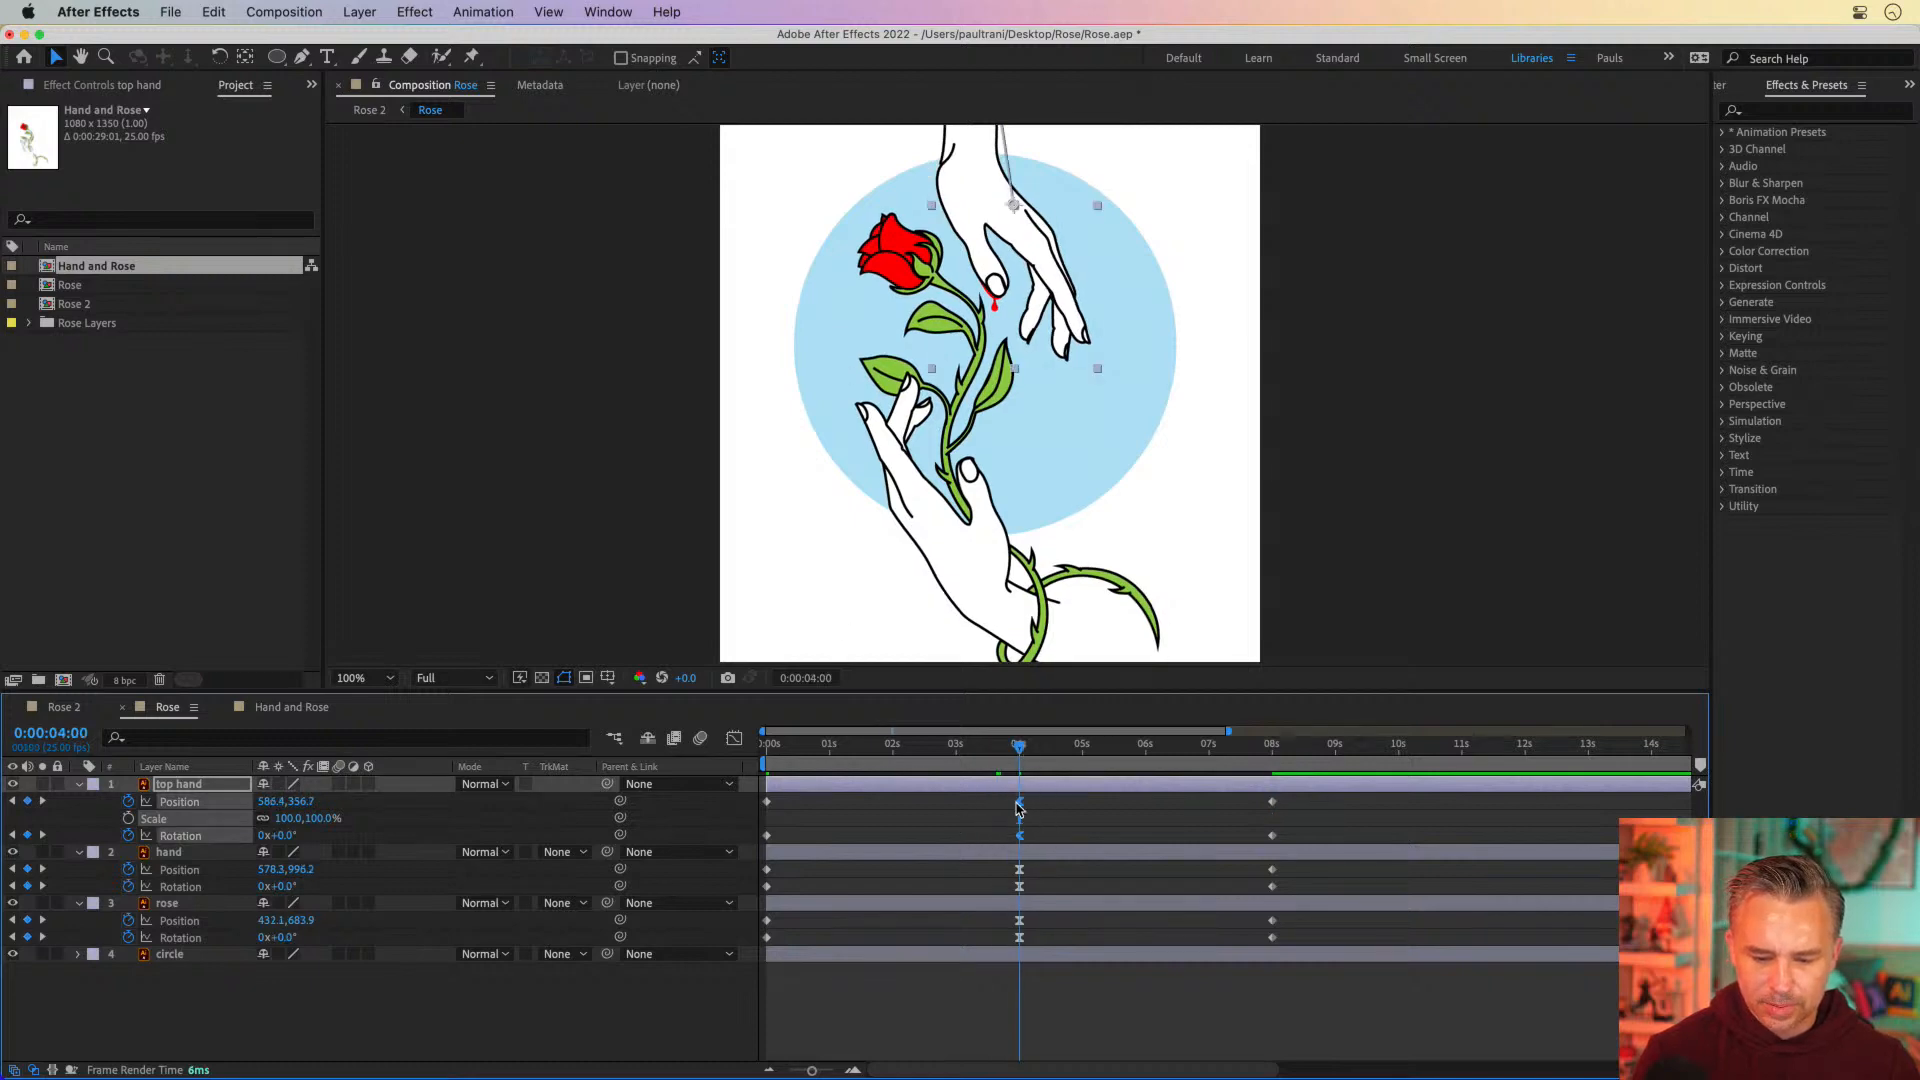
pyautogui.rightClick(1019, 808)
pyautogui.moveTo(1085, 1060)
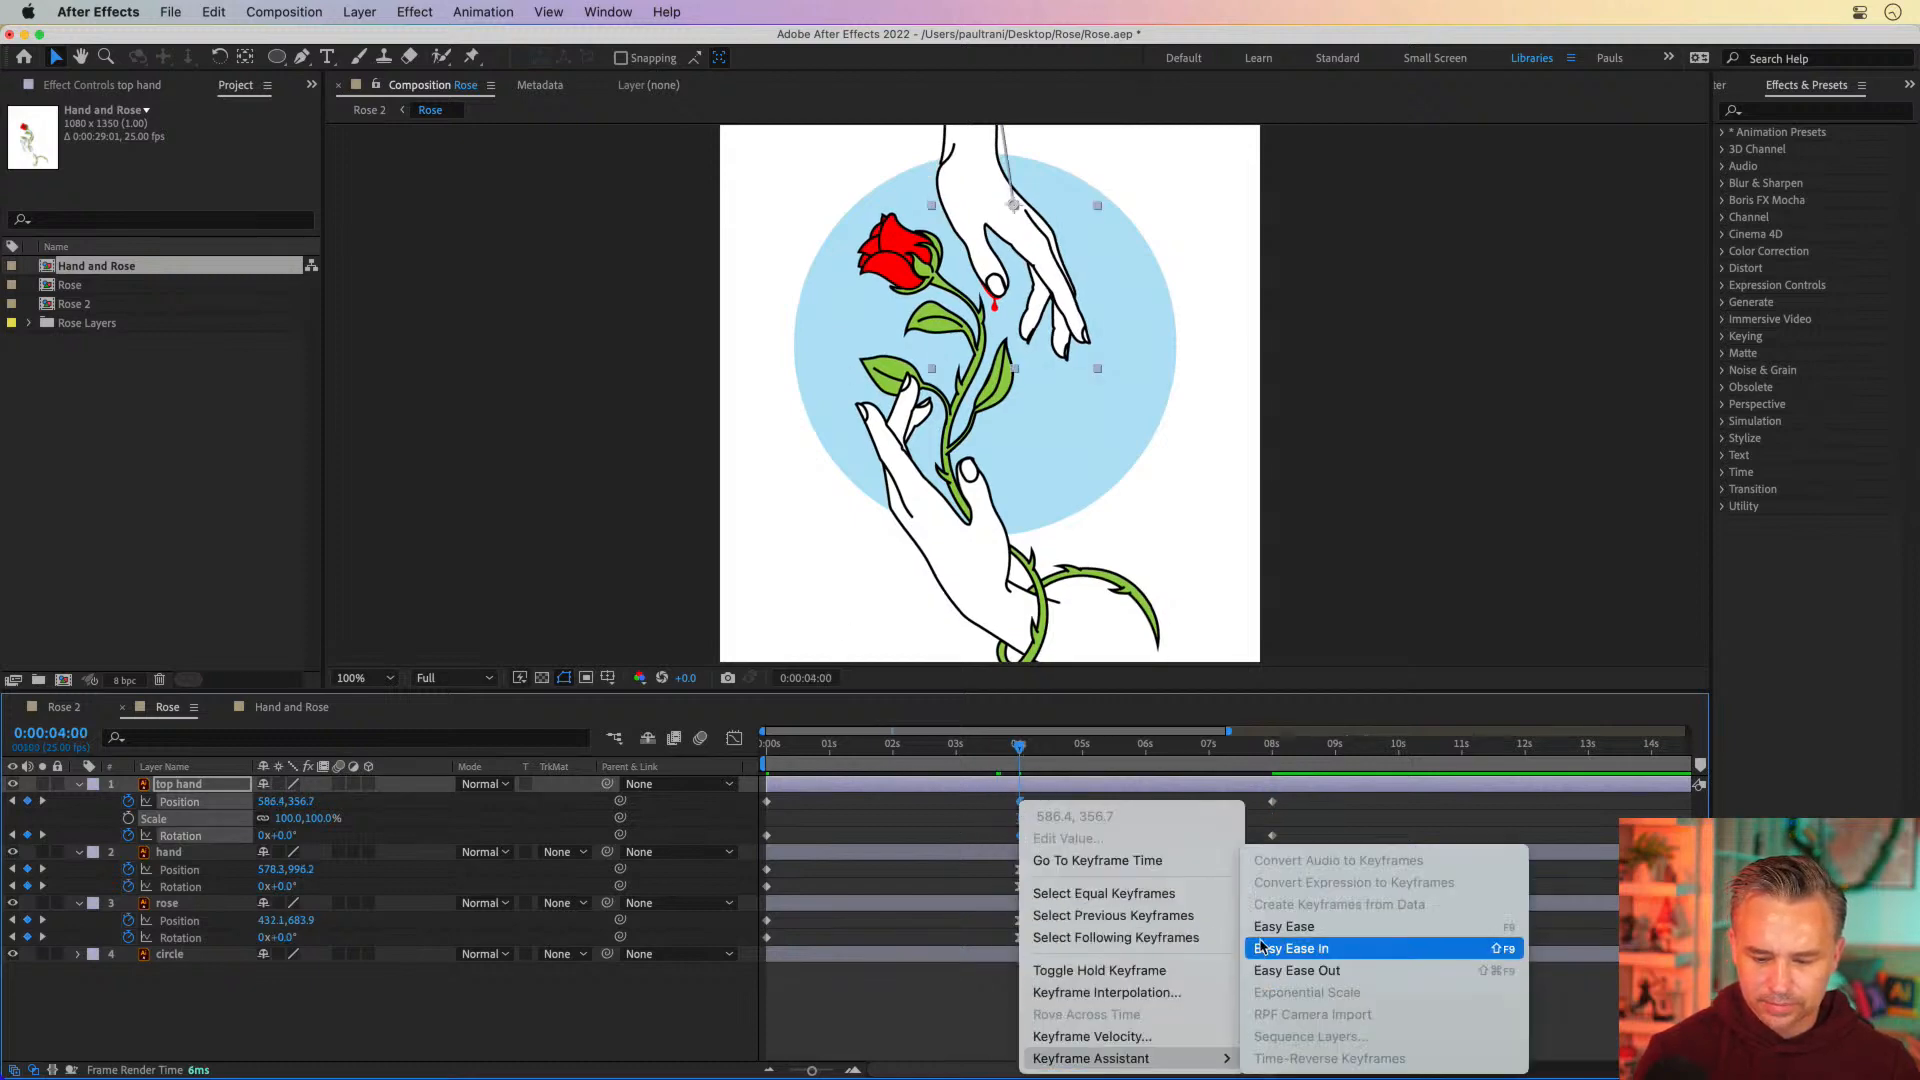
pyautogui.click(1262, 926)
# Play and scrub the whole animation from 0 seconds, with a larger composition view, to check both hands and the rose moving in and out
pyautogui.click(886, 745)
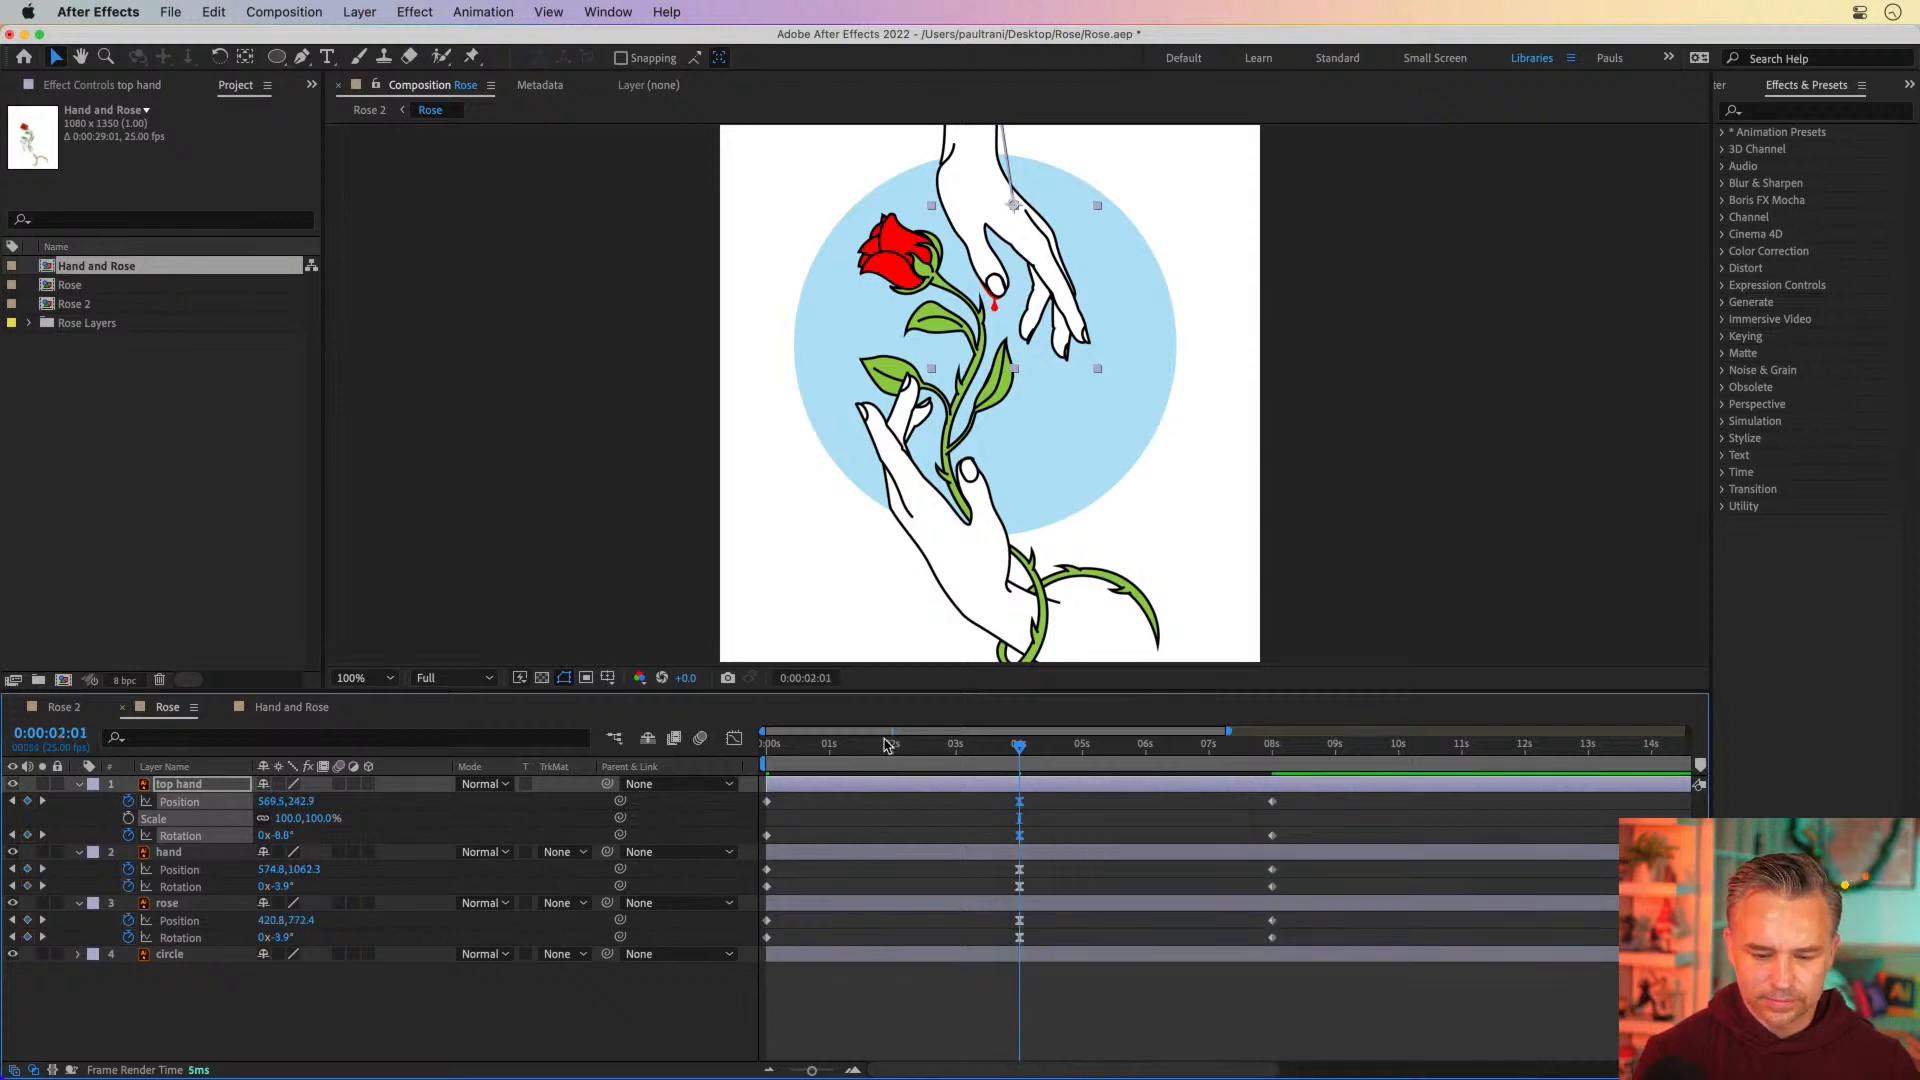
pyautogui.press('Home')
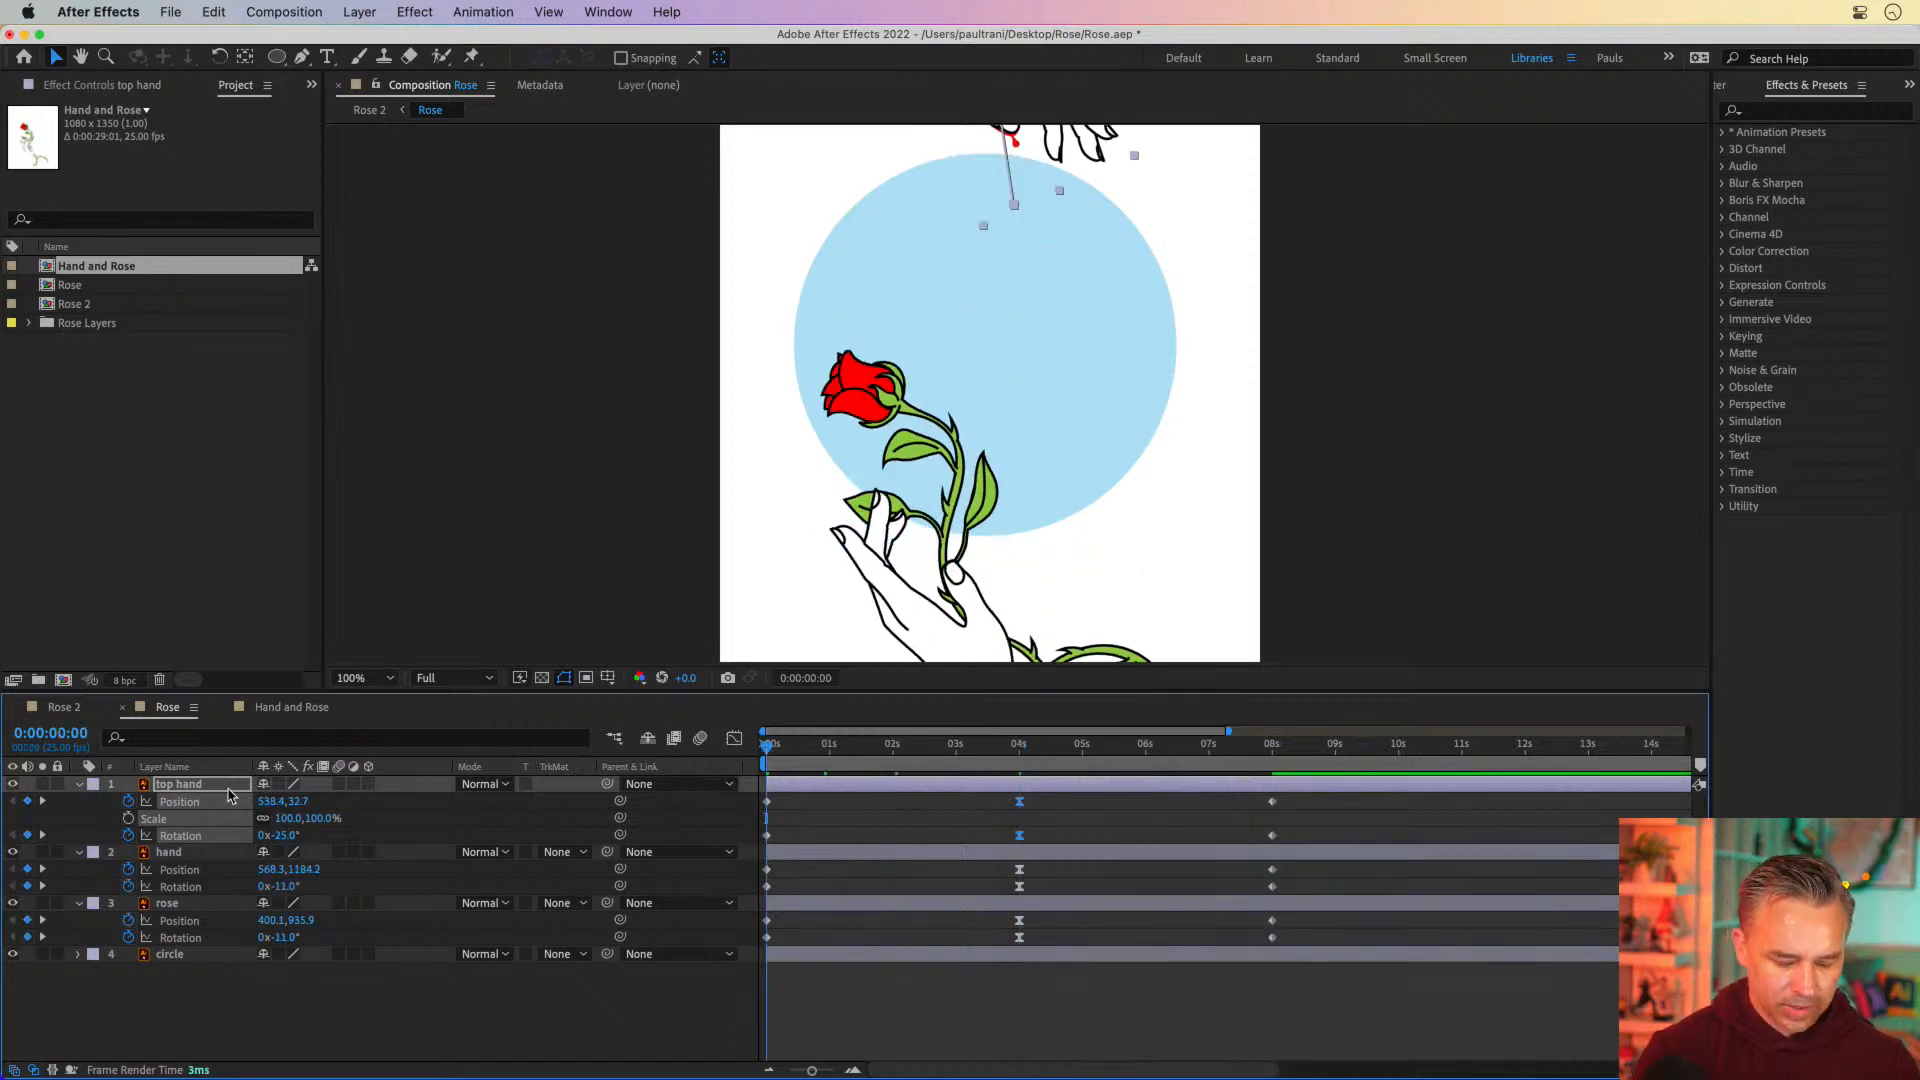
pyautogui.press('u')
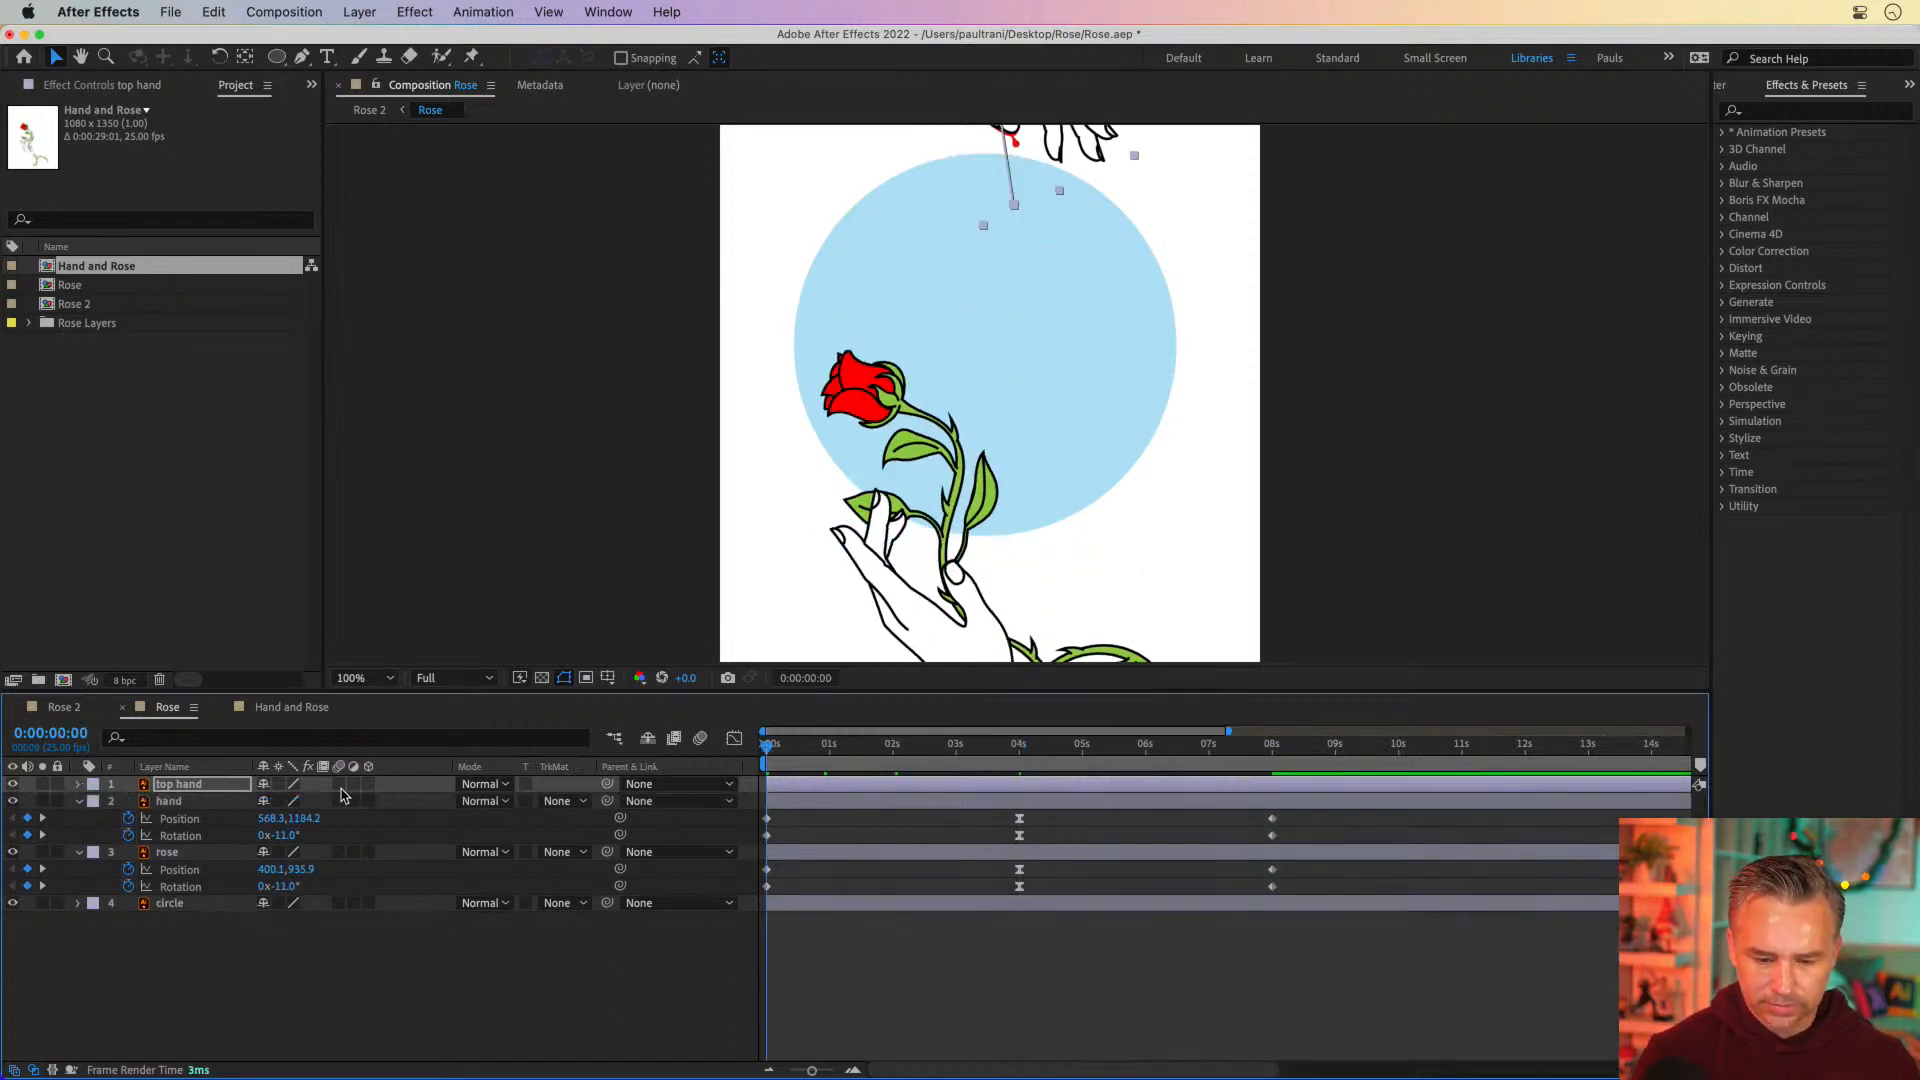
pyautogui.press('u')
pyautogui.press('space')
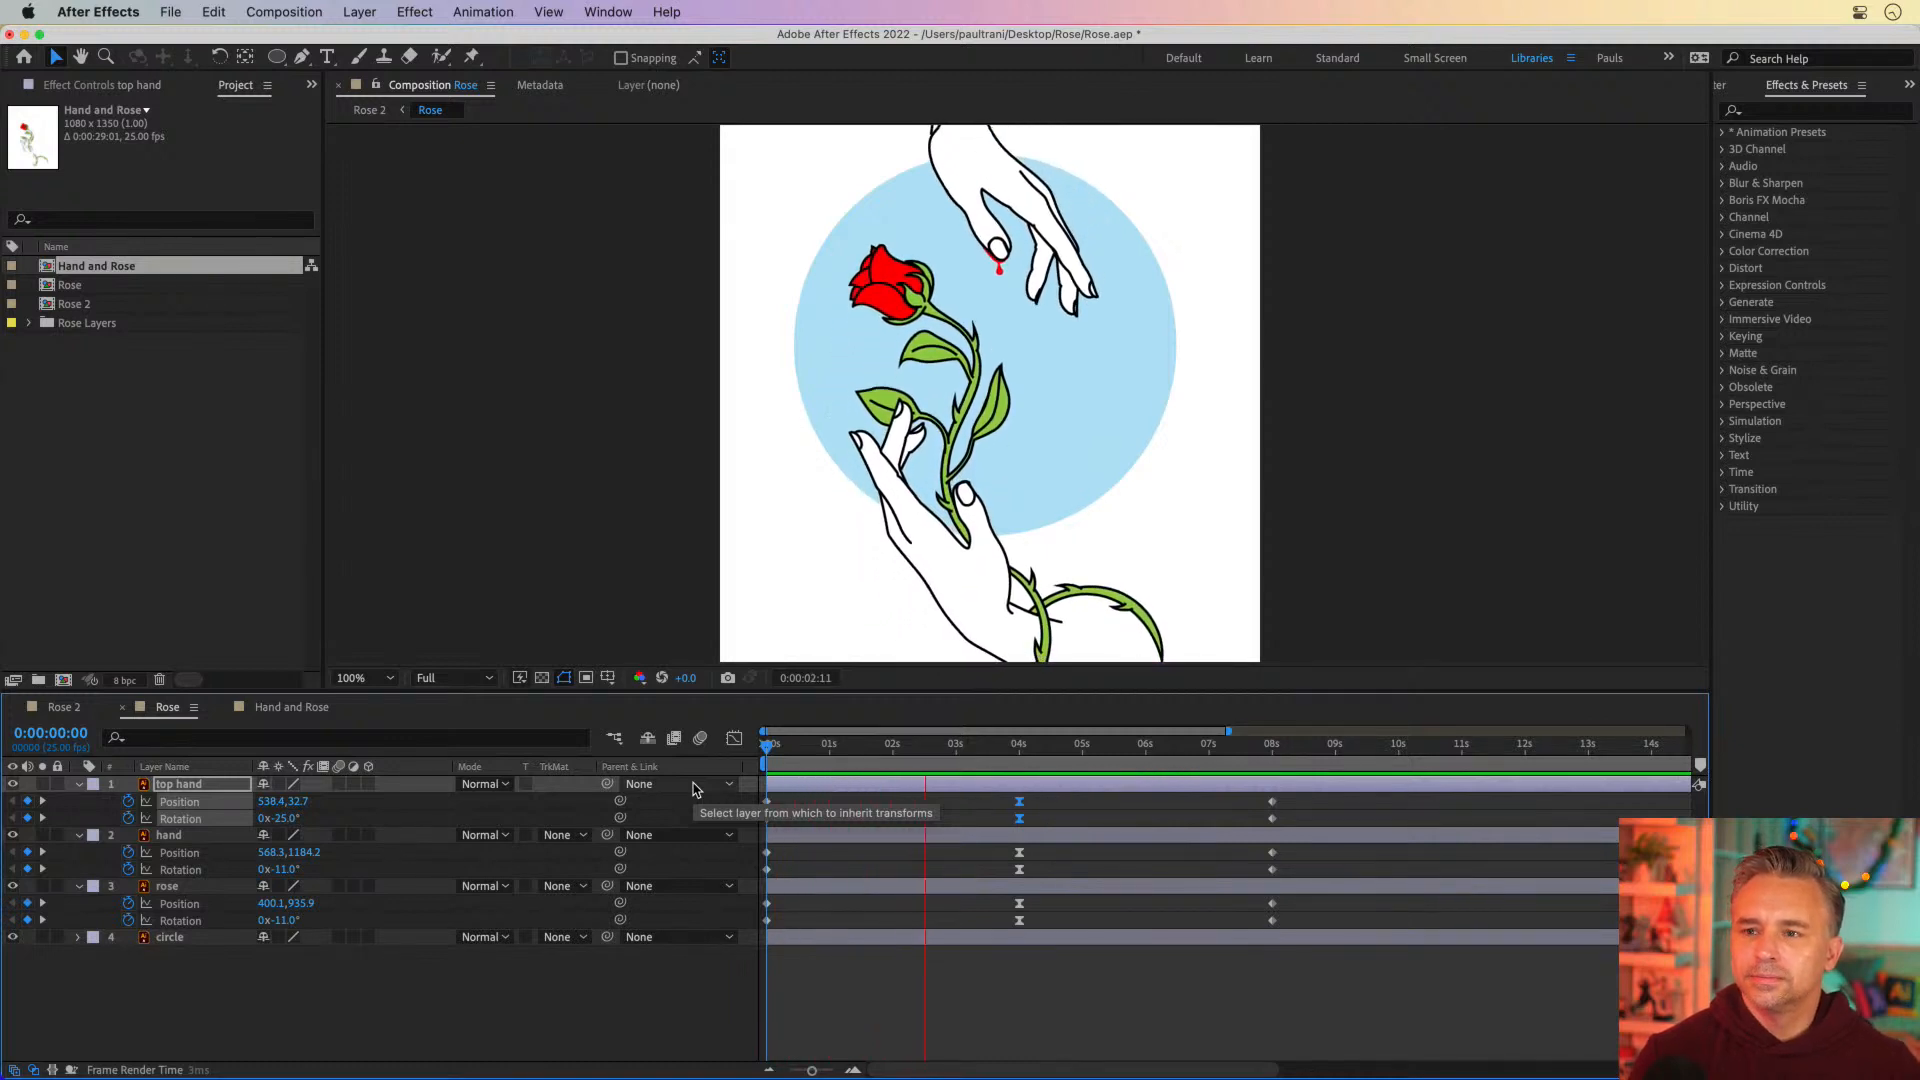
pyautogui.press('space')
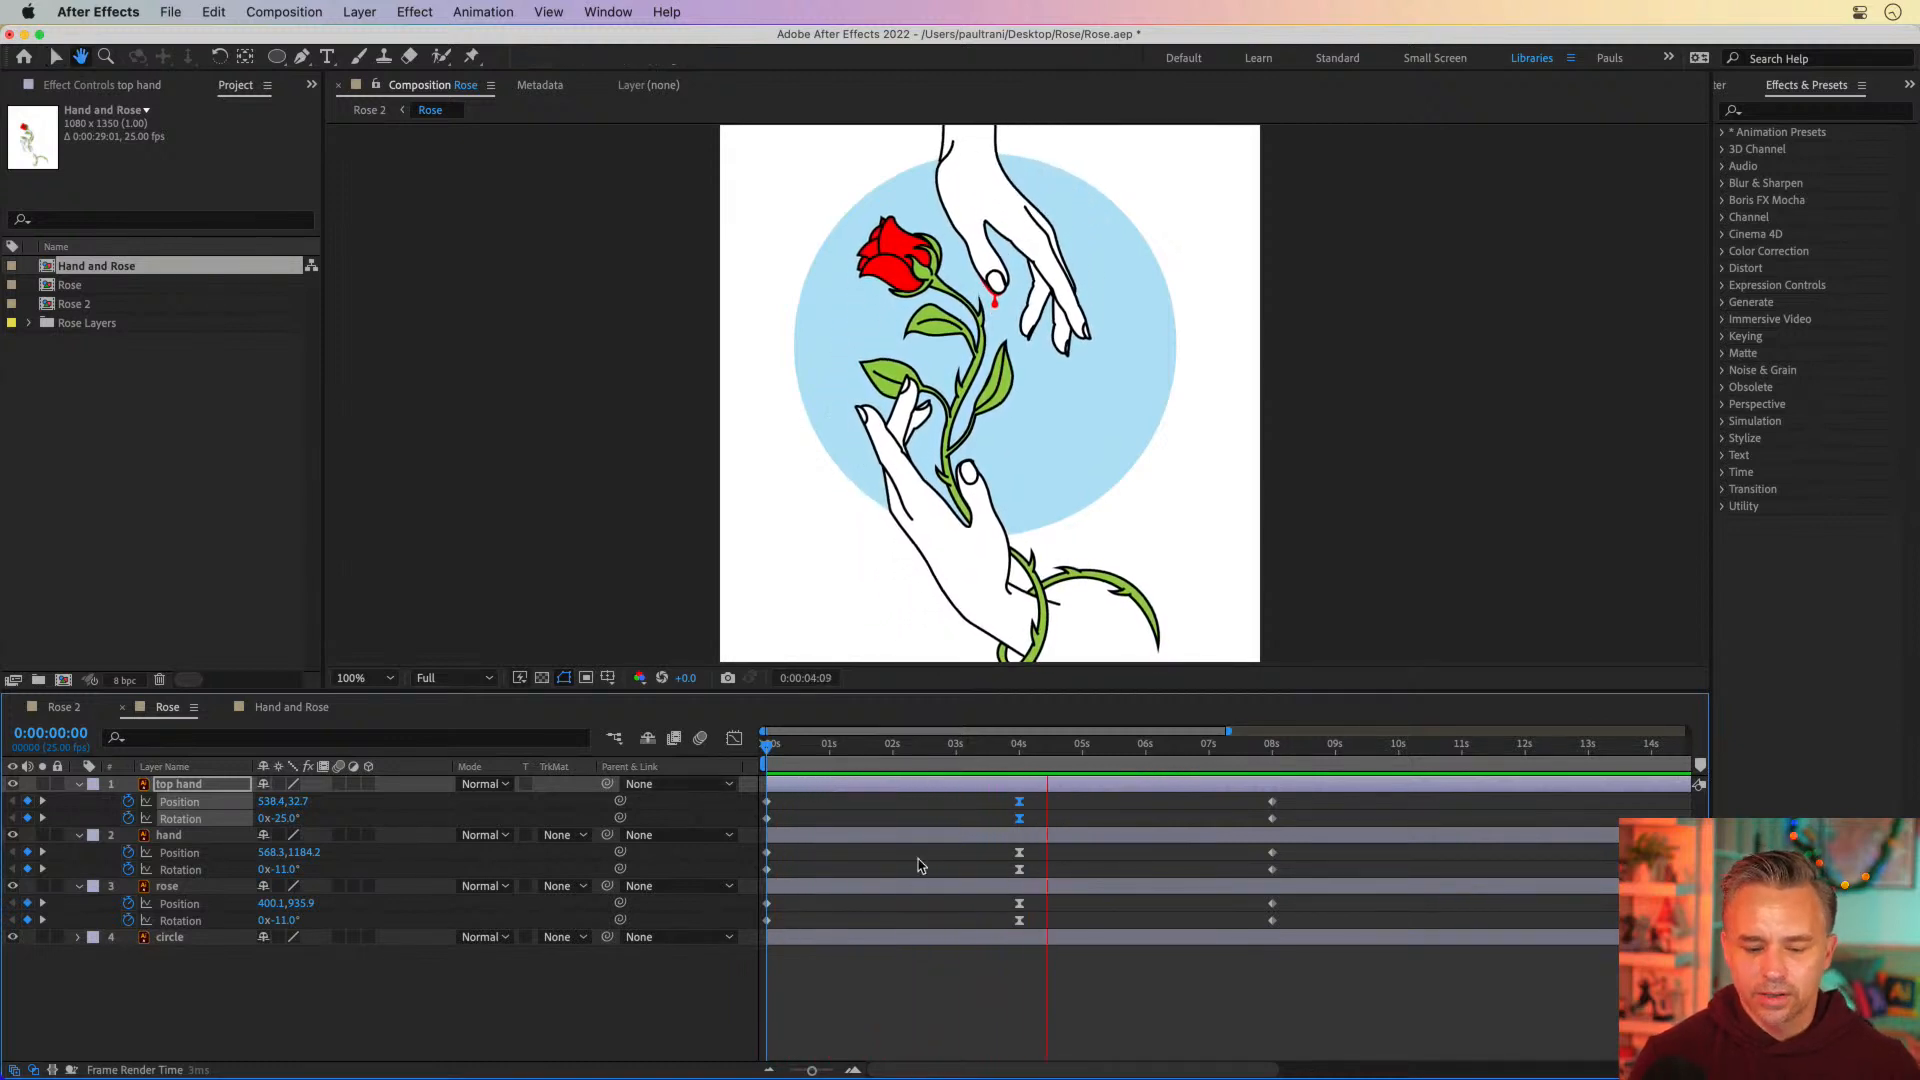
pyautogui.click(930, 972)
pyautogui.moveTo(935, 750); pyautogui.dragTo(711, 764)
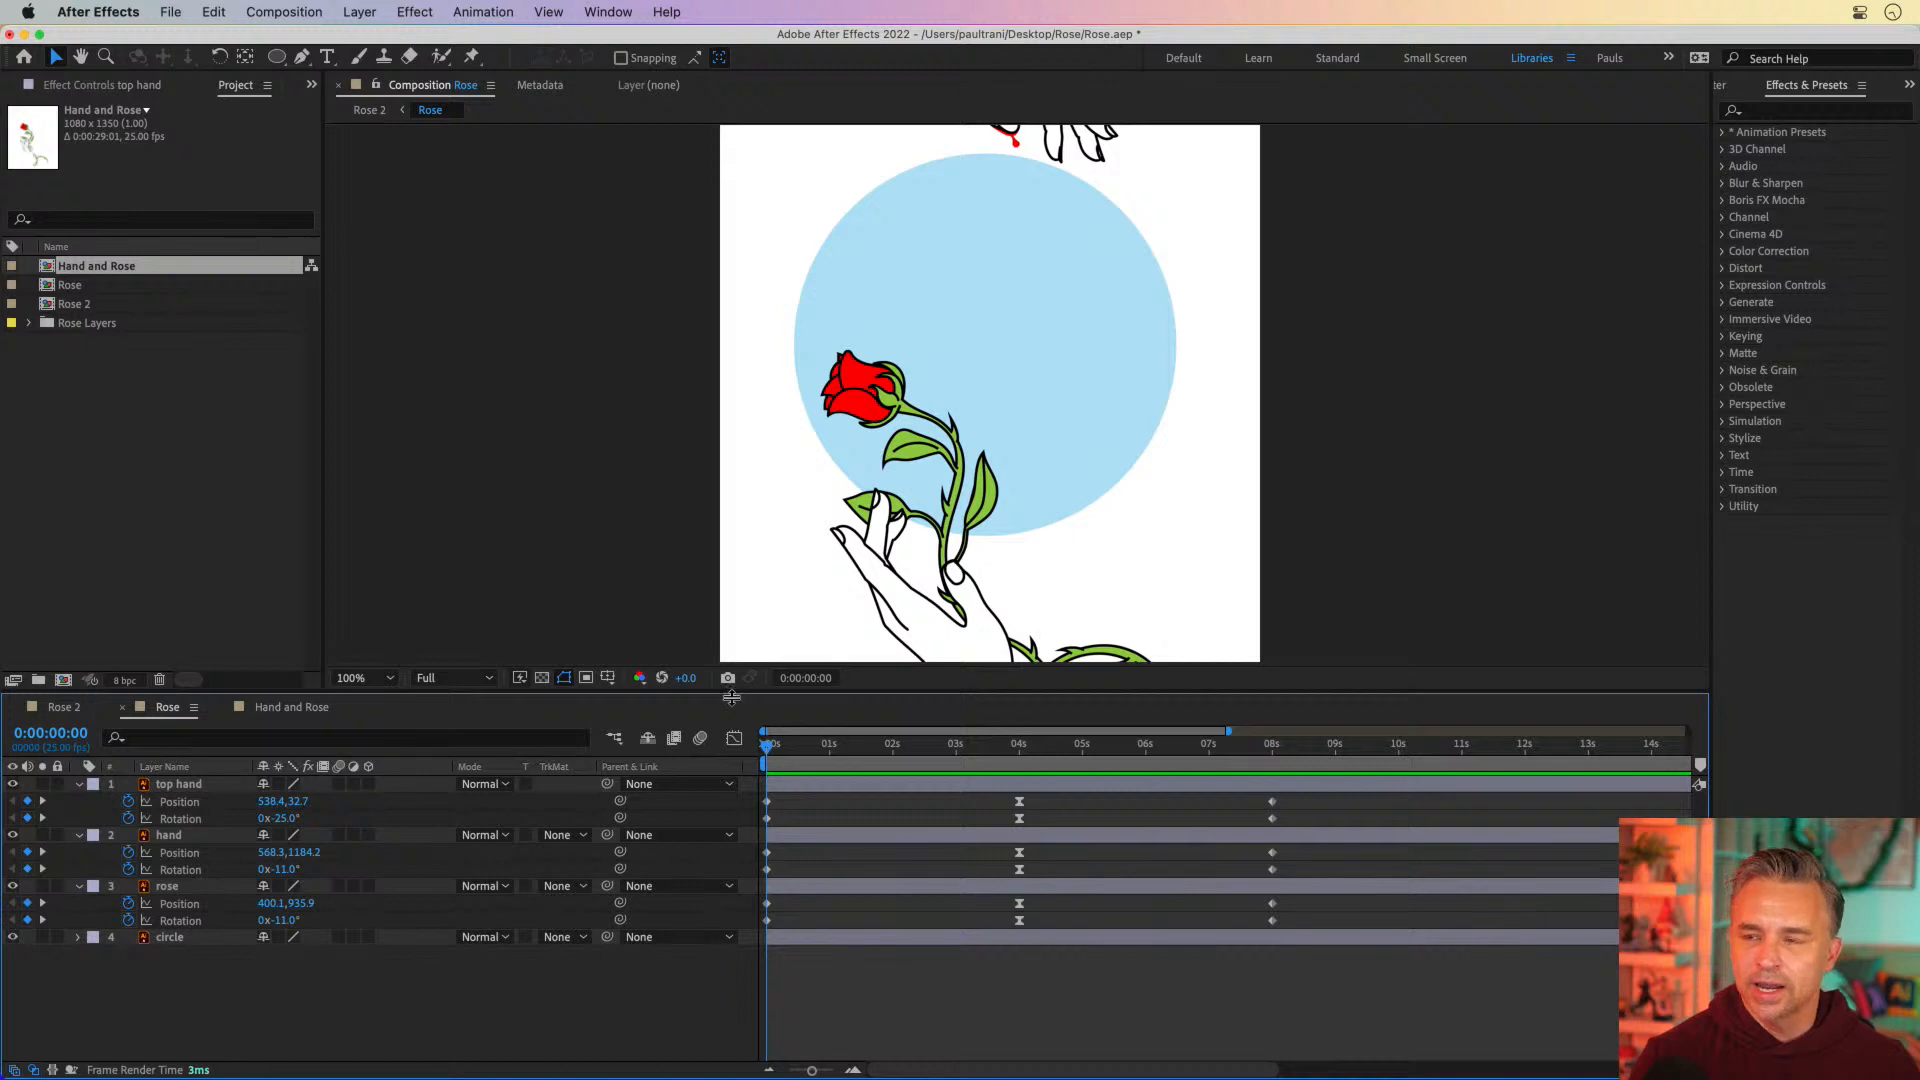
pyautogui.moveTo(732, 697); pyautogui.dragTo(788, 822)
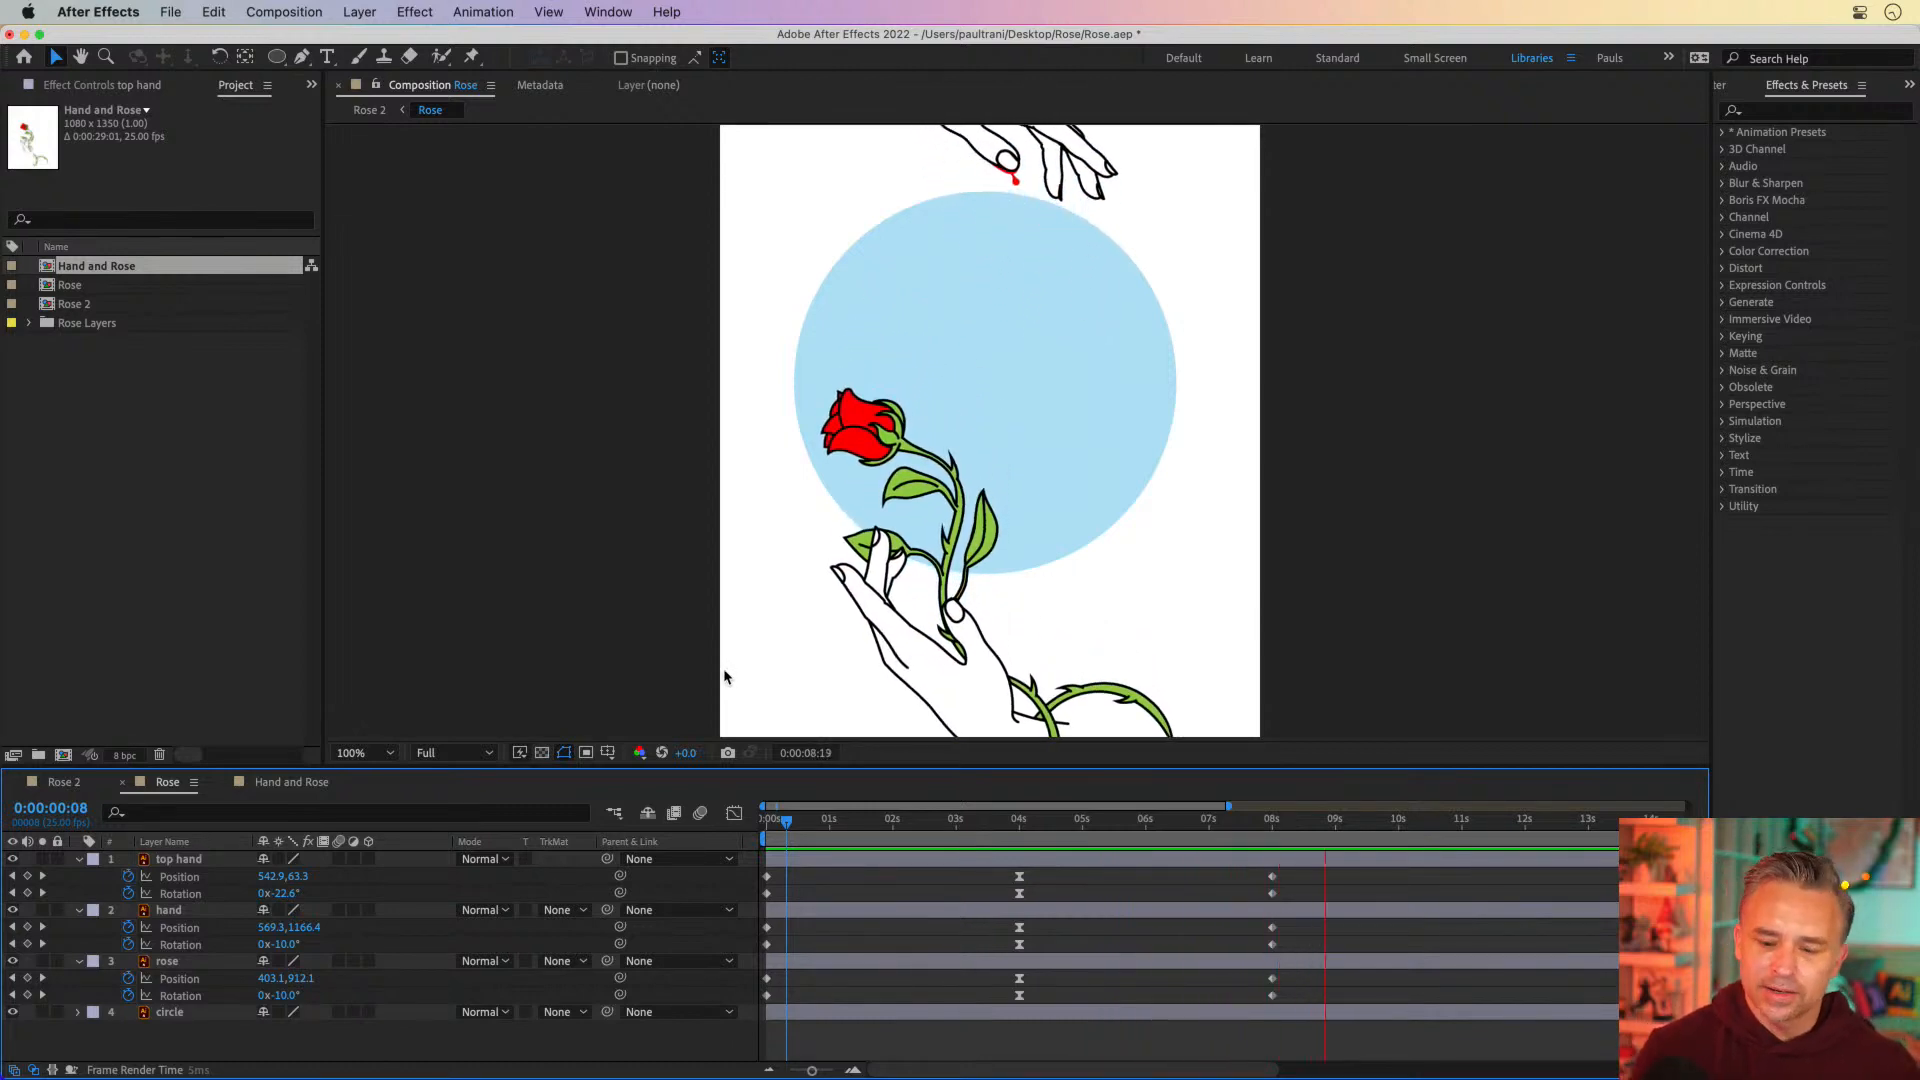
pyautogui.click(875, 820)
pyautogui.press('space')
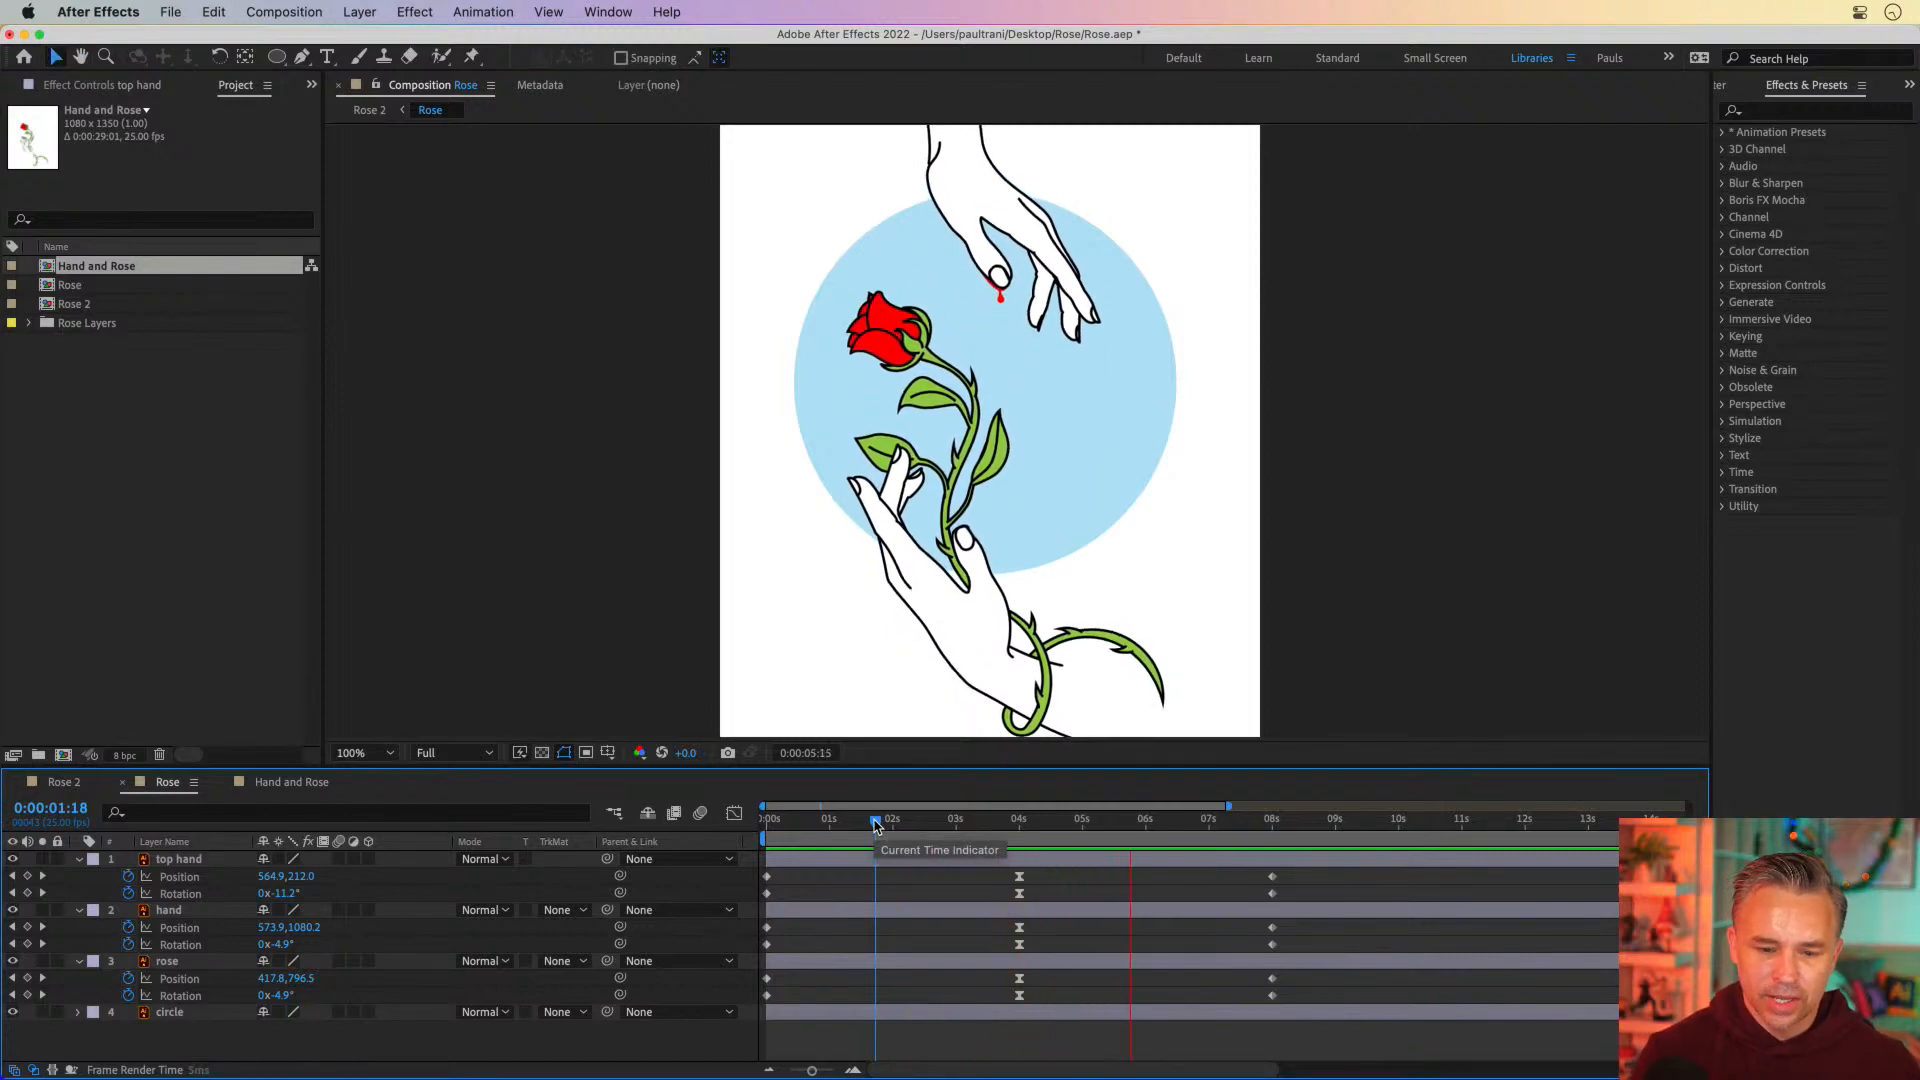
# Scrub the animation from near the start, stop the current time at 0:00:04:00, and select the rose layer
pyautogui.click(801, 820)
pyautogui.moveTo(801, 820); pyautogui.dragTo(1021, 838)
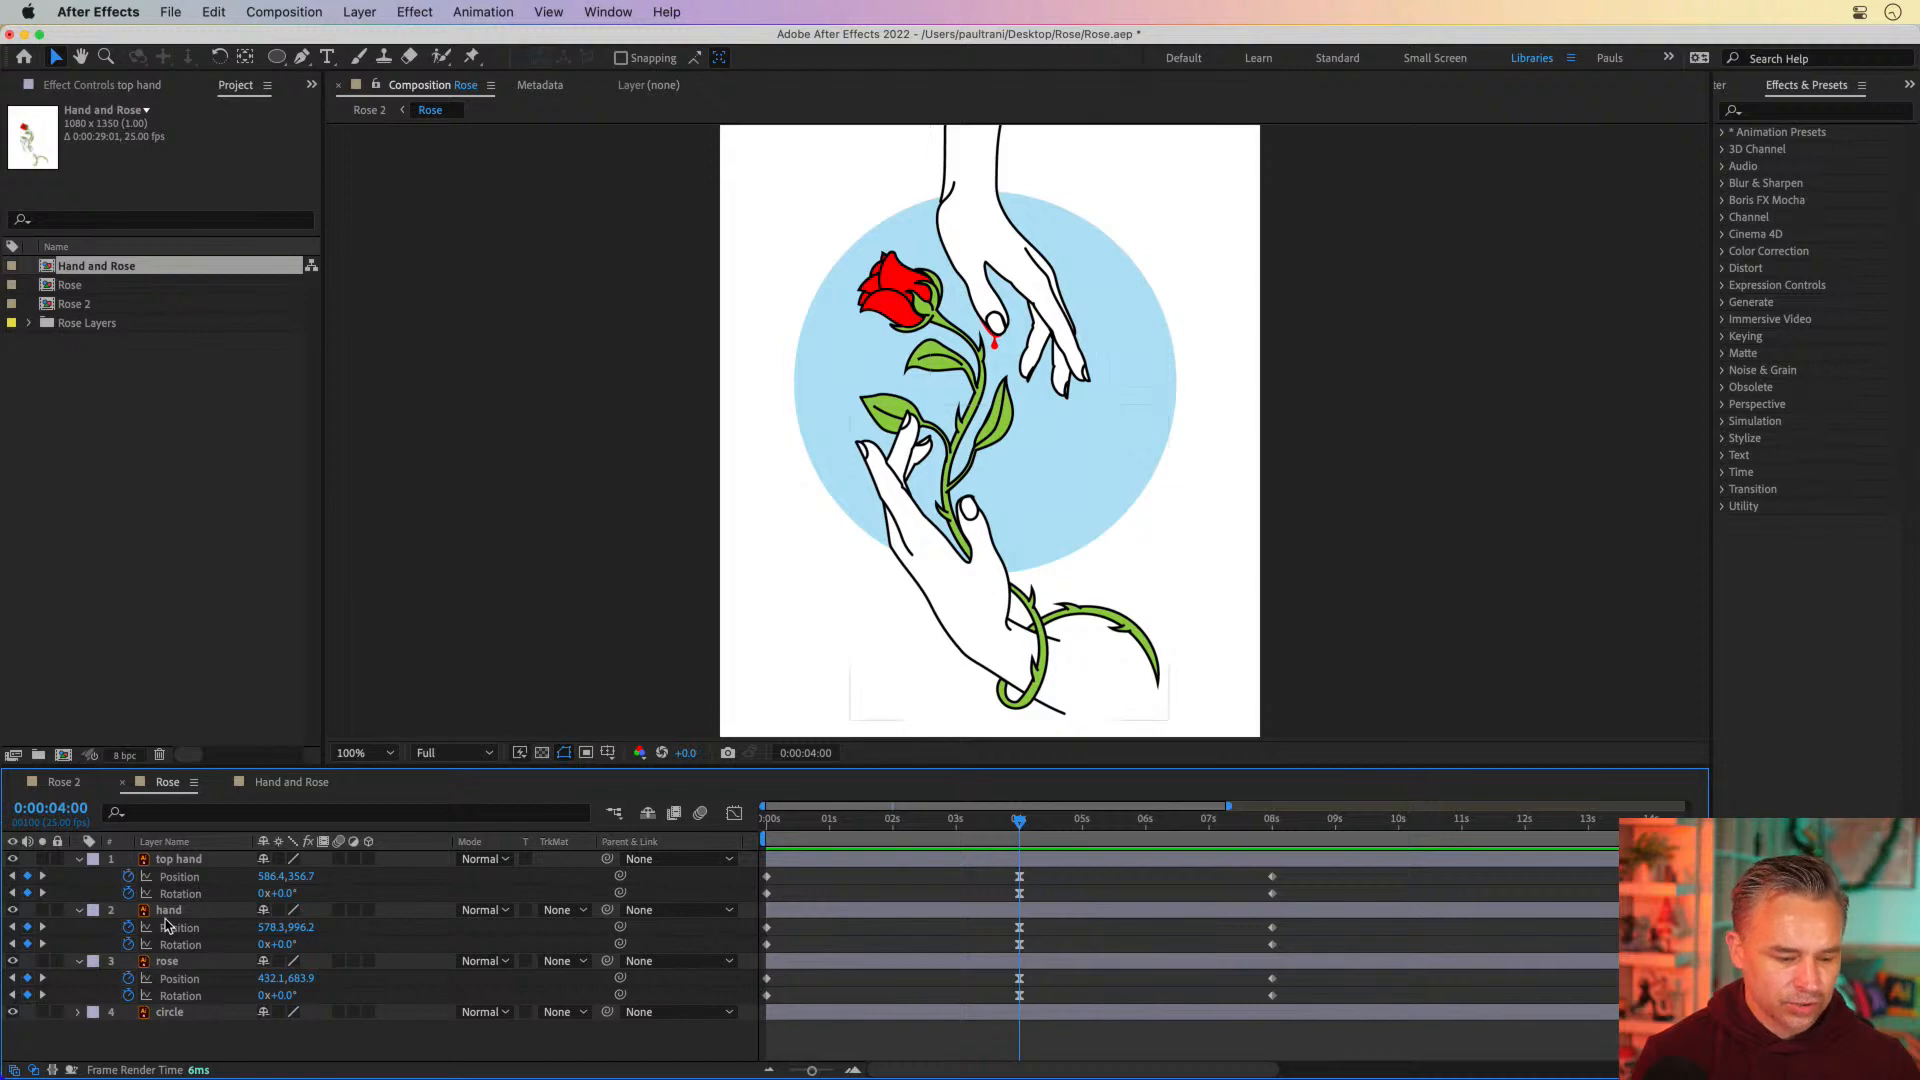
pyautogui.click(168, 913)
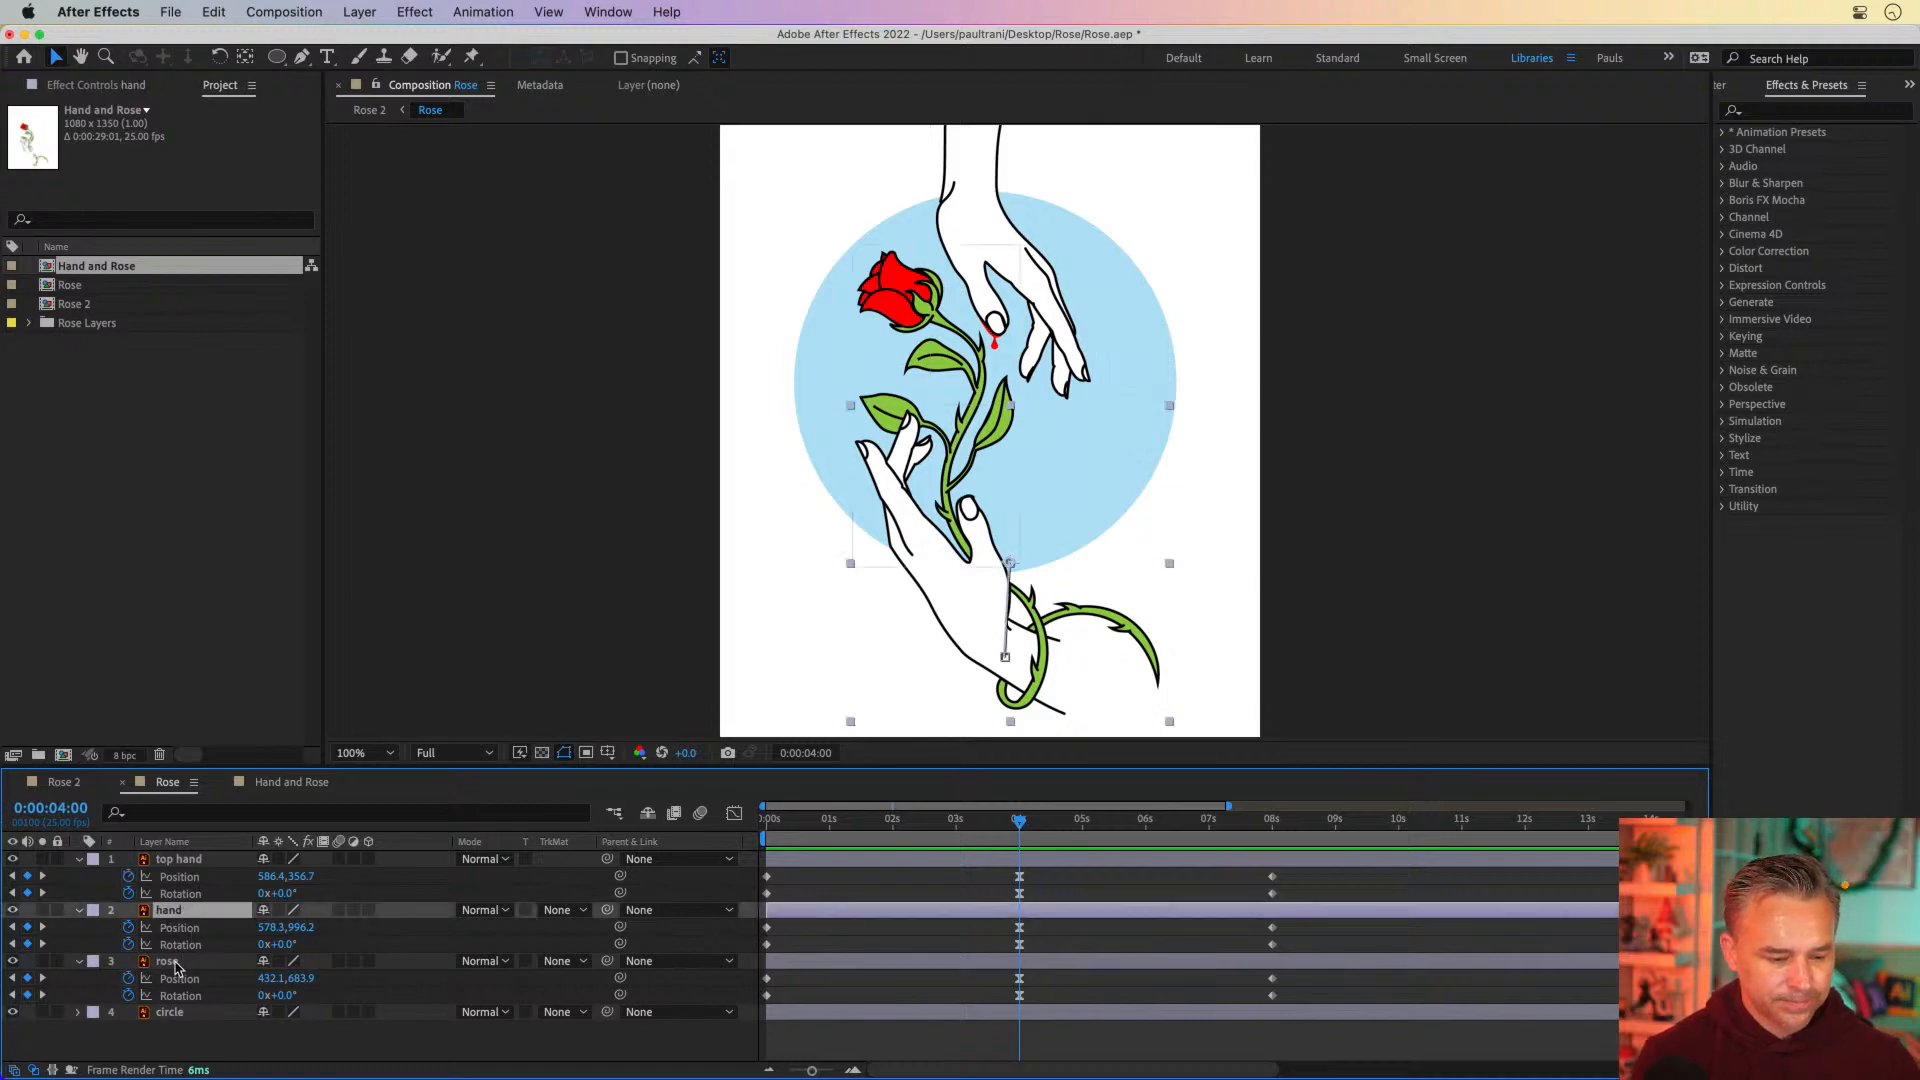
pyautogui.click(170, 962)
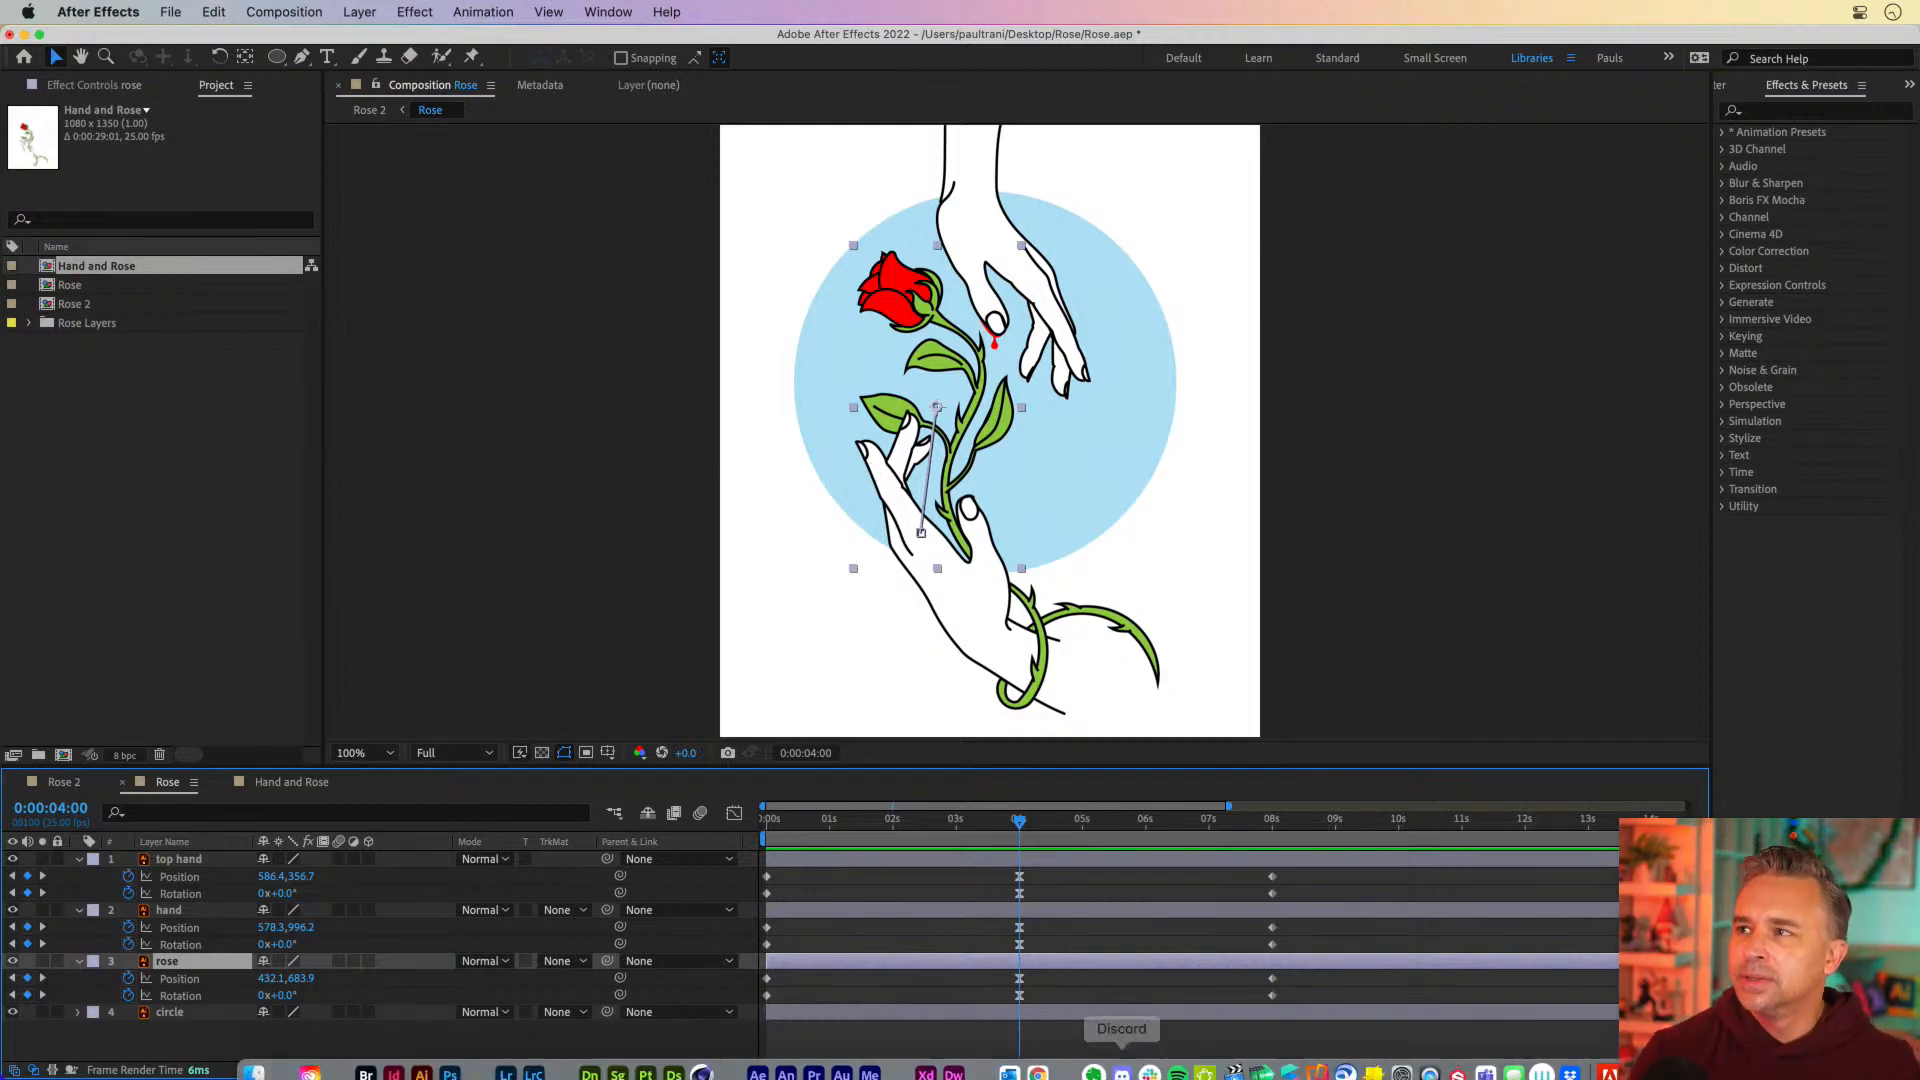
# Switch to Chrome and load the presenter's Instagram profile in the open Pinterest tab
pyautogui.click(1037, 1056)
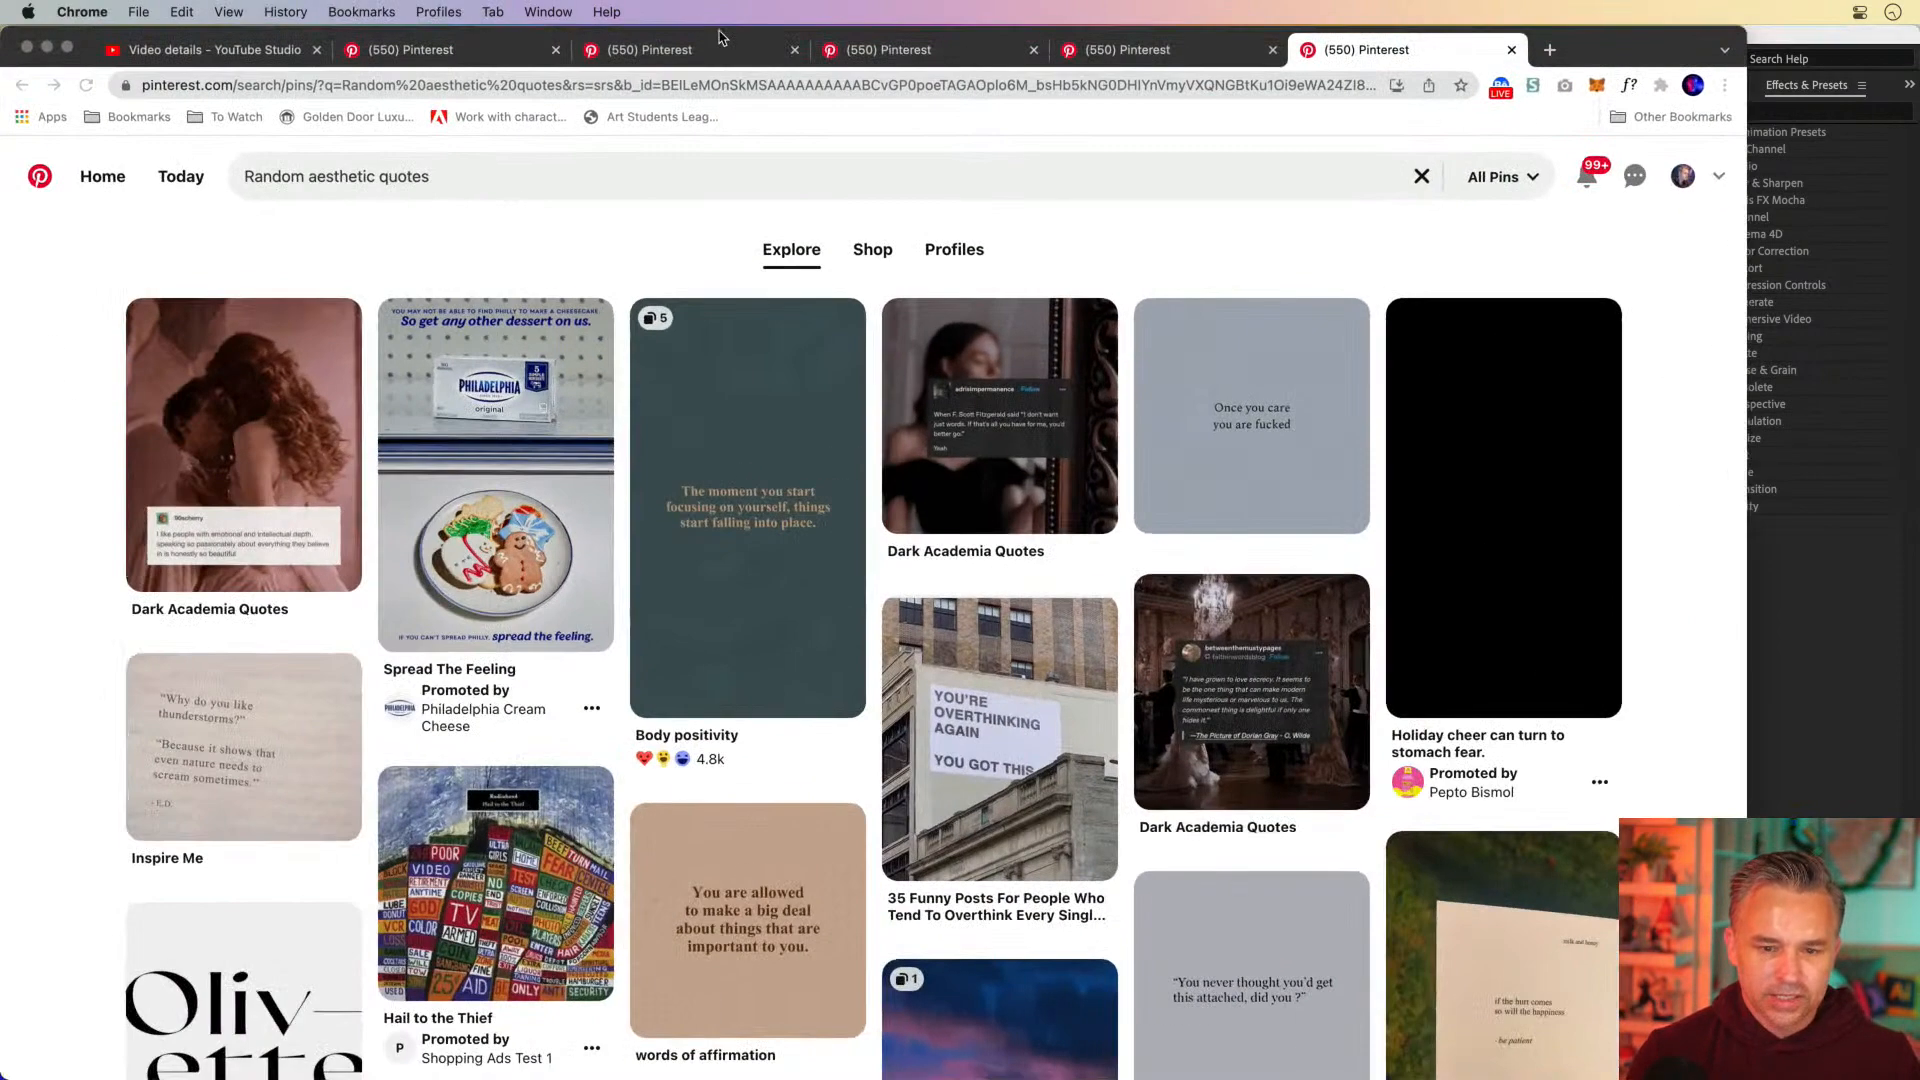
pyautogui.click(1072, 92)
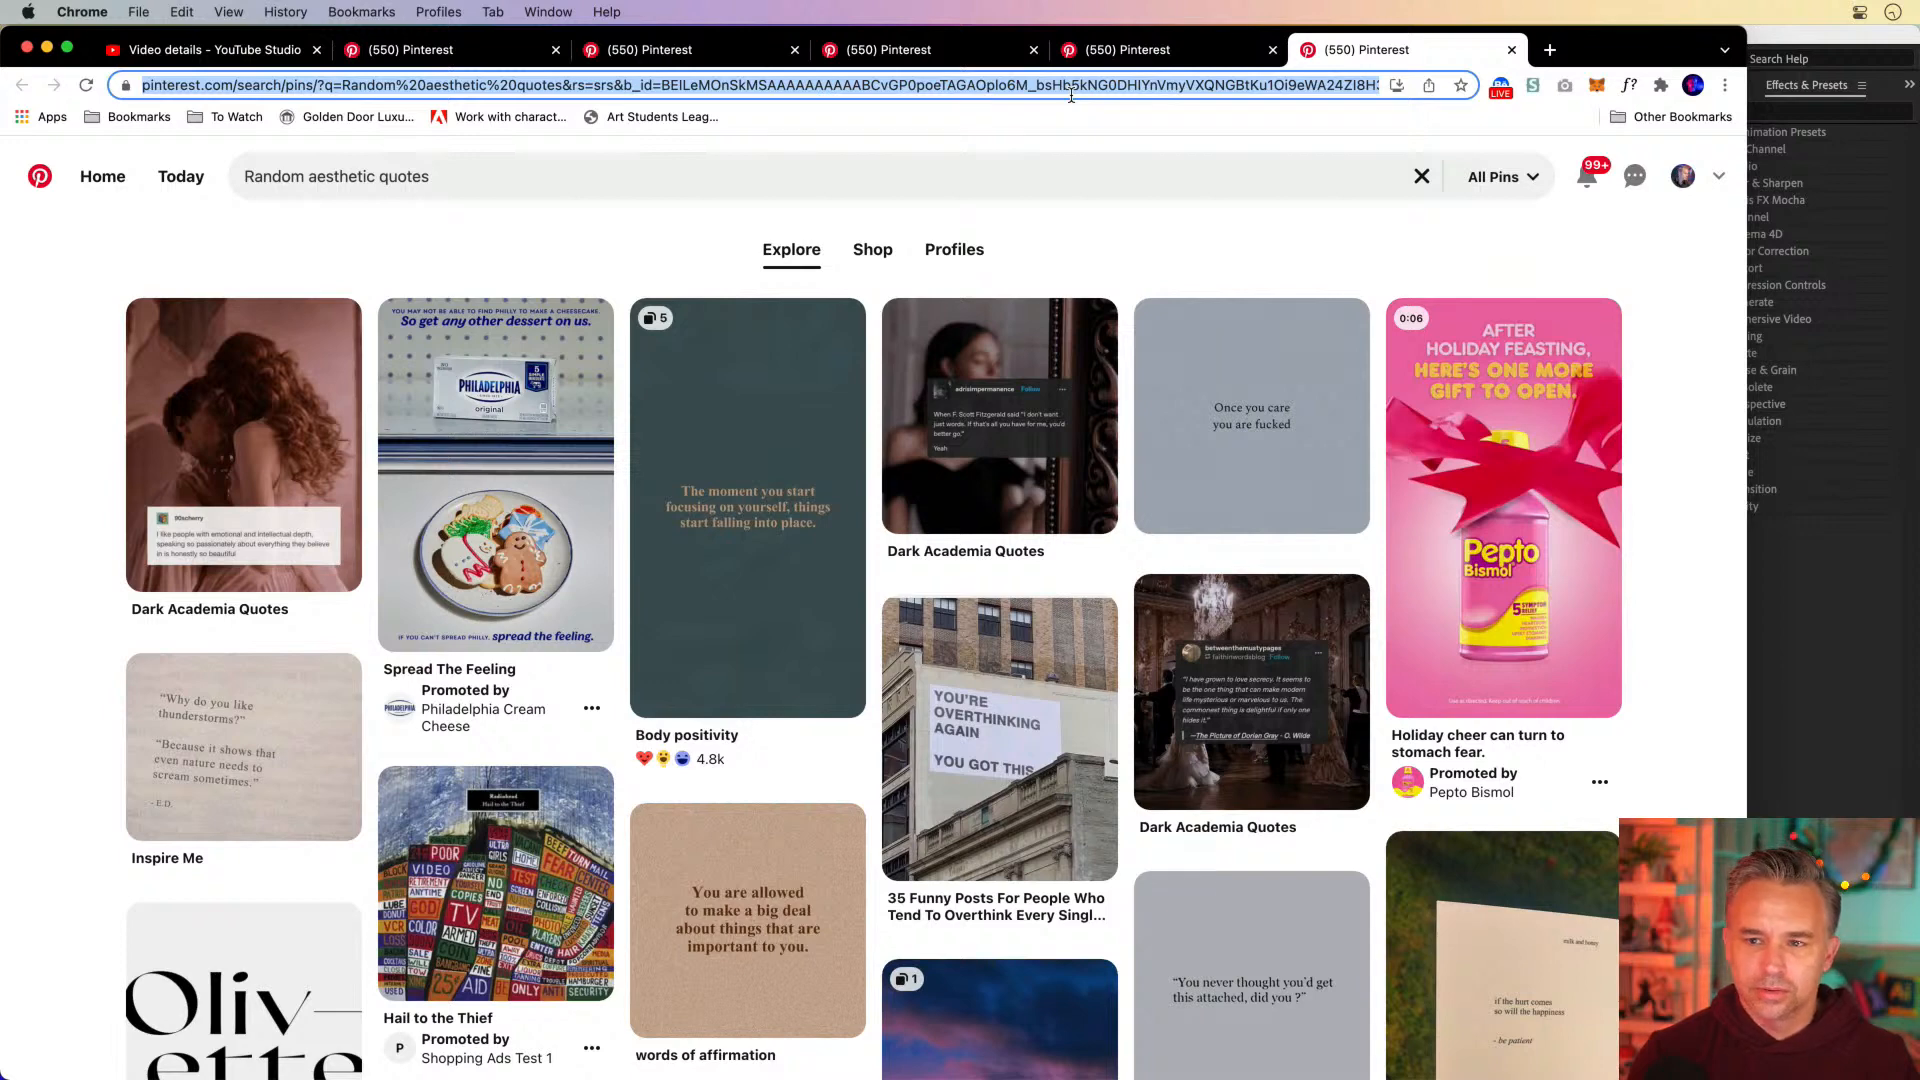
pyautogui.write('instagram.com')
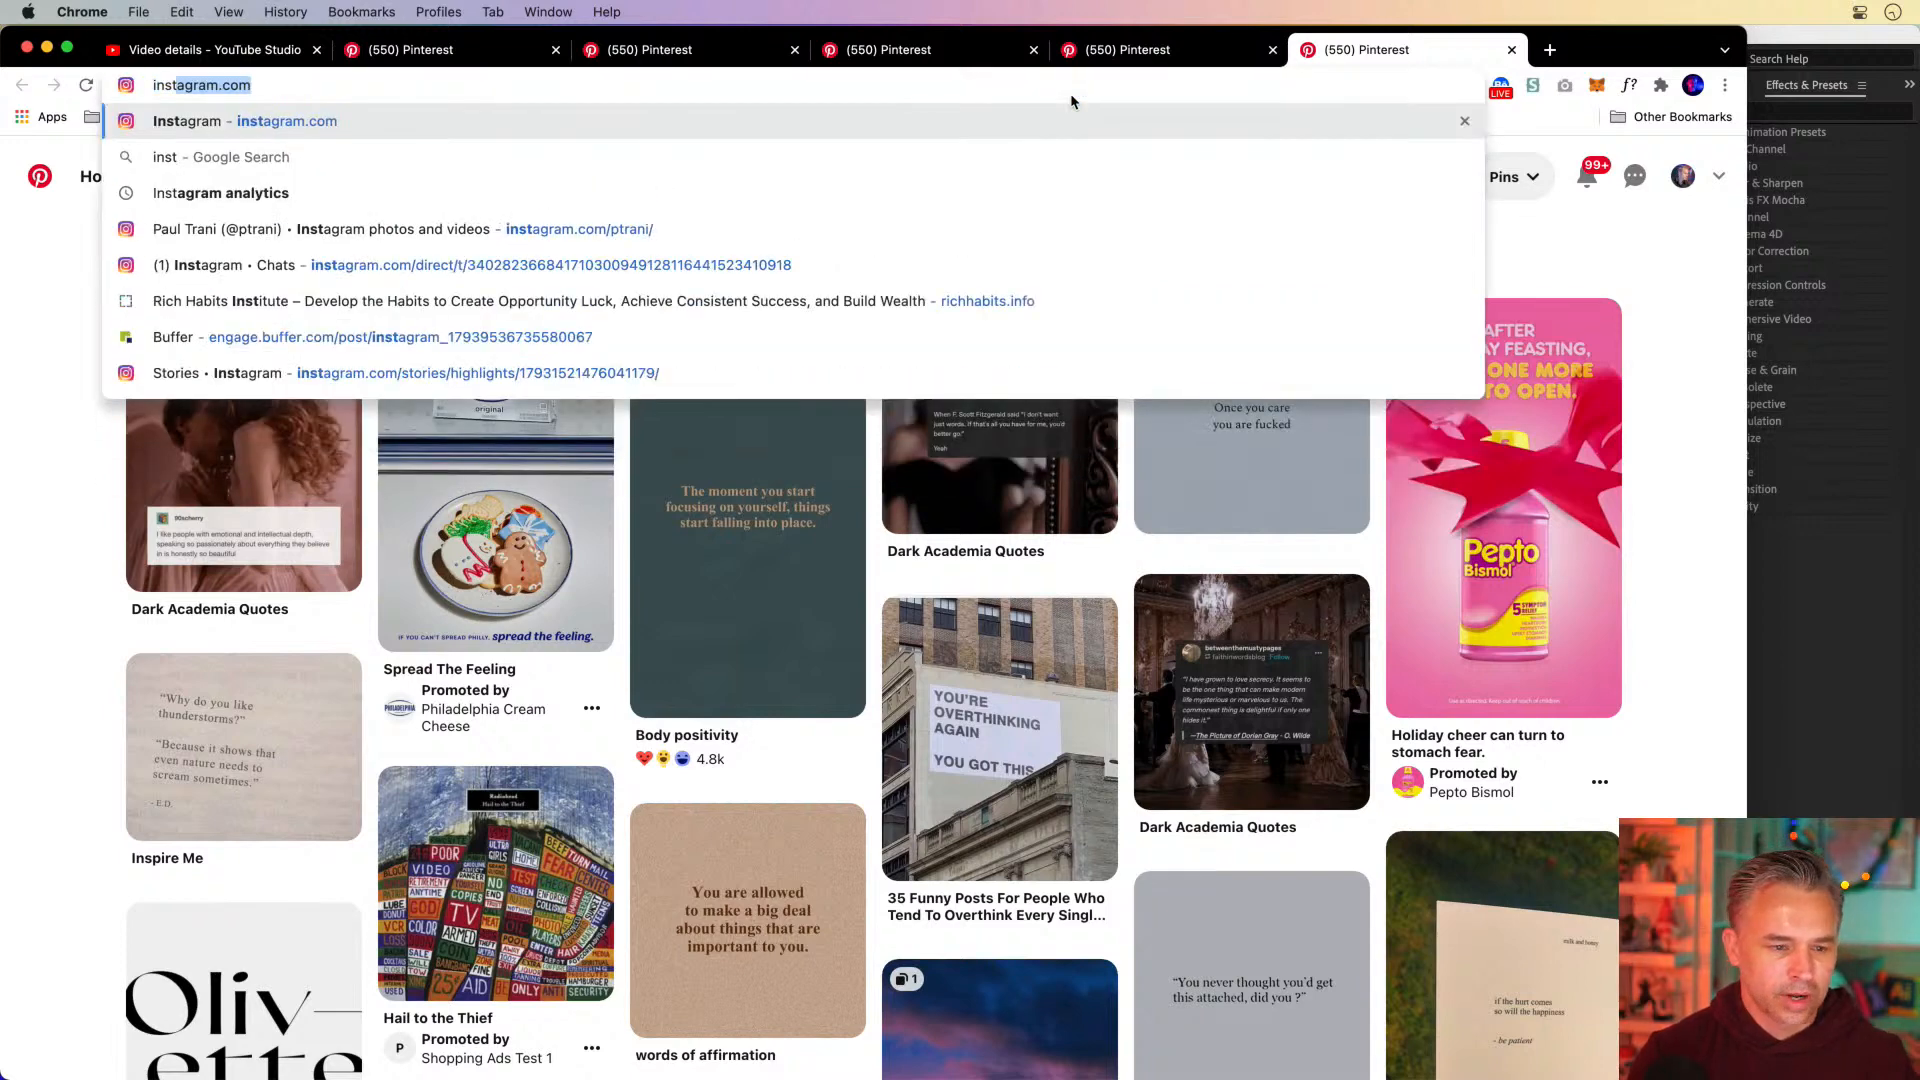
pyautogui.click(648, 218)
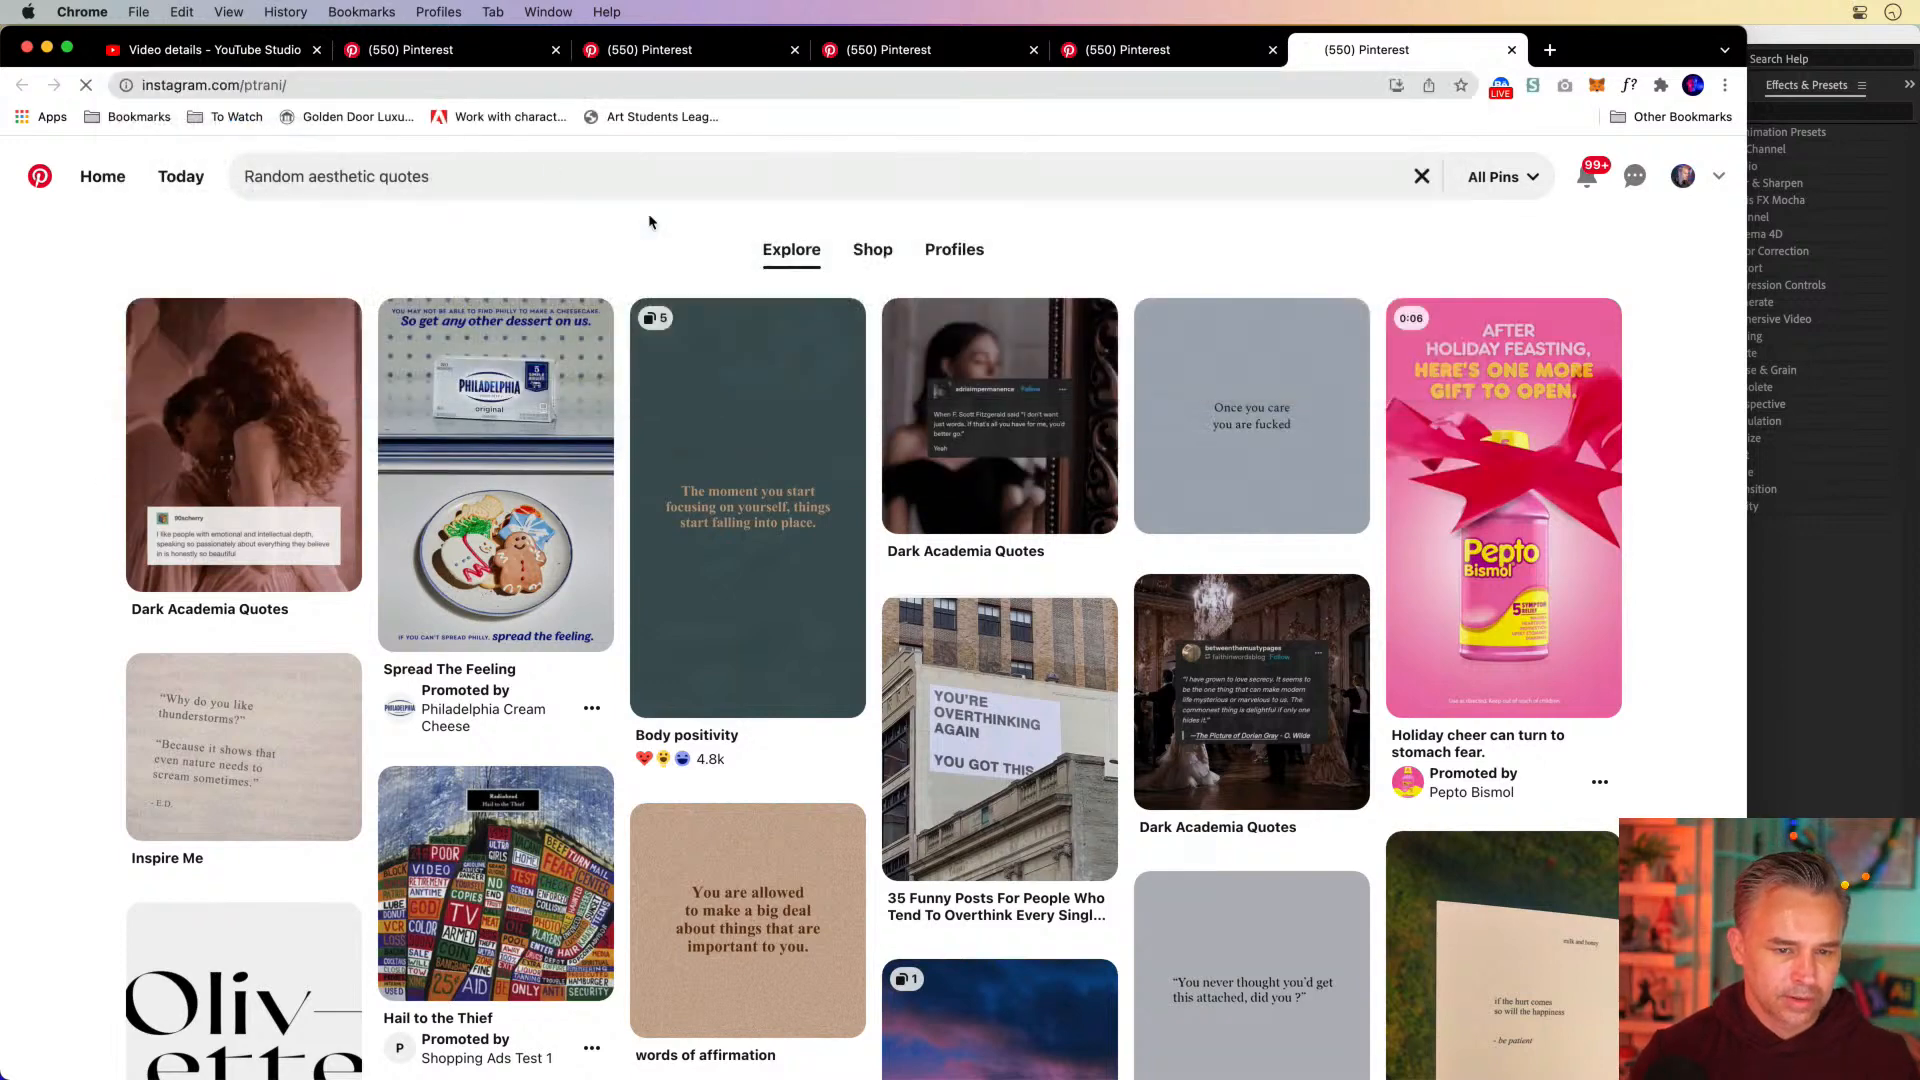
# Close the YouTube Studio tab and the remaining Pinterest tabs, and reposition the browser window showing the Instagram profile
pyautogui.click(316, 50)
pyautogui.click(316, 50)
pyautogui.click(316, 50)
pyautogui.click(316, 50)
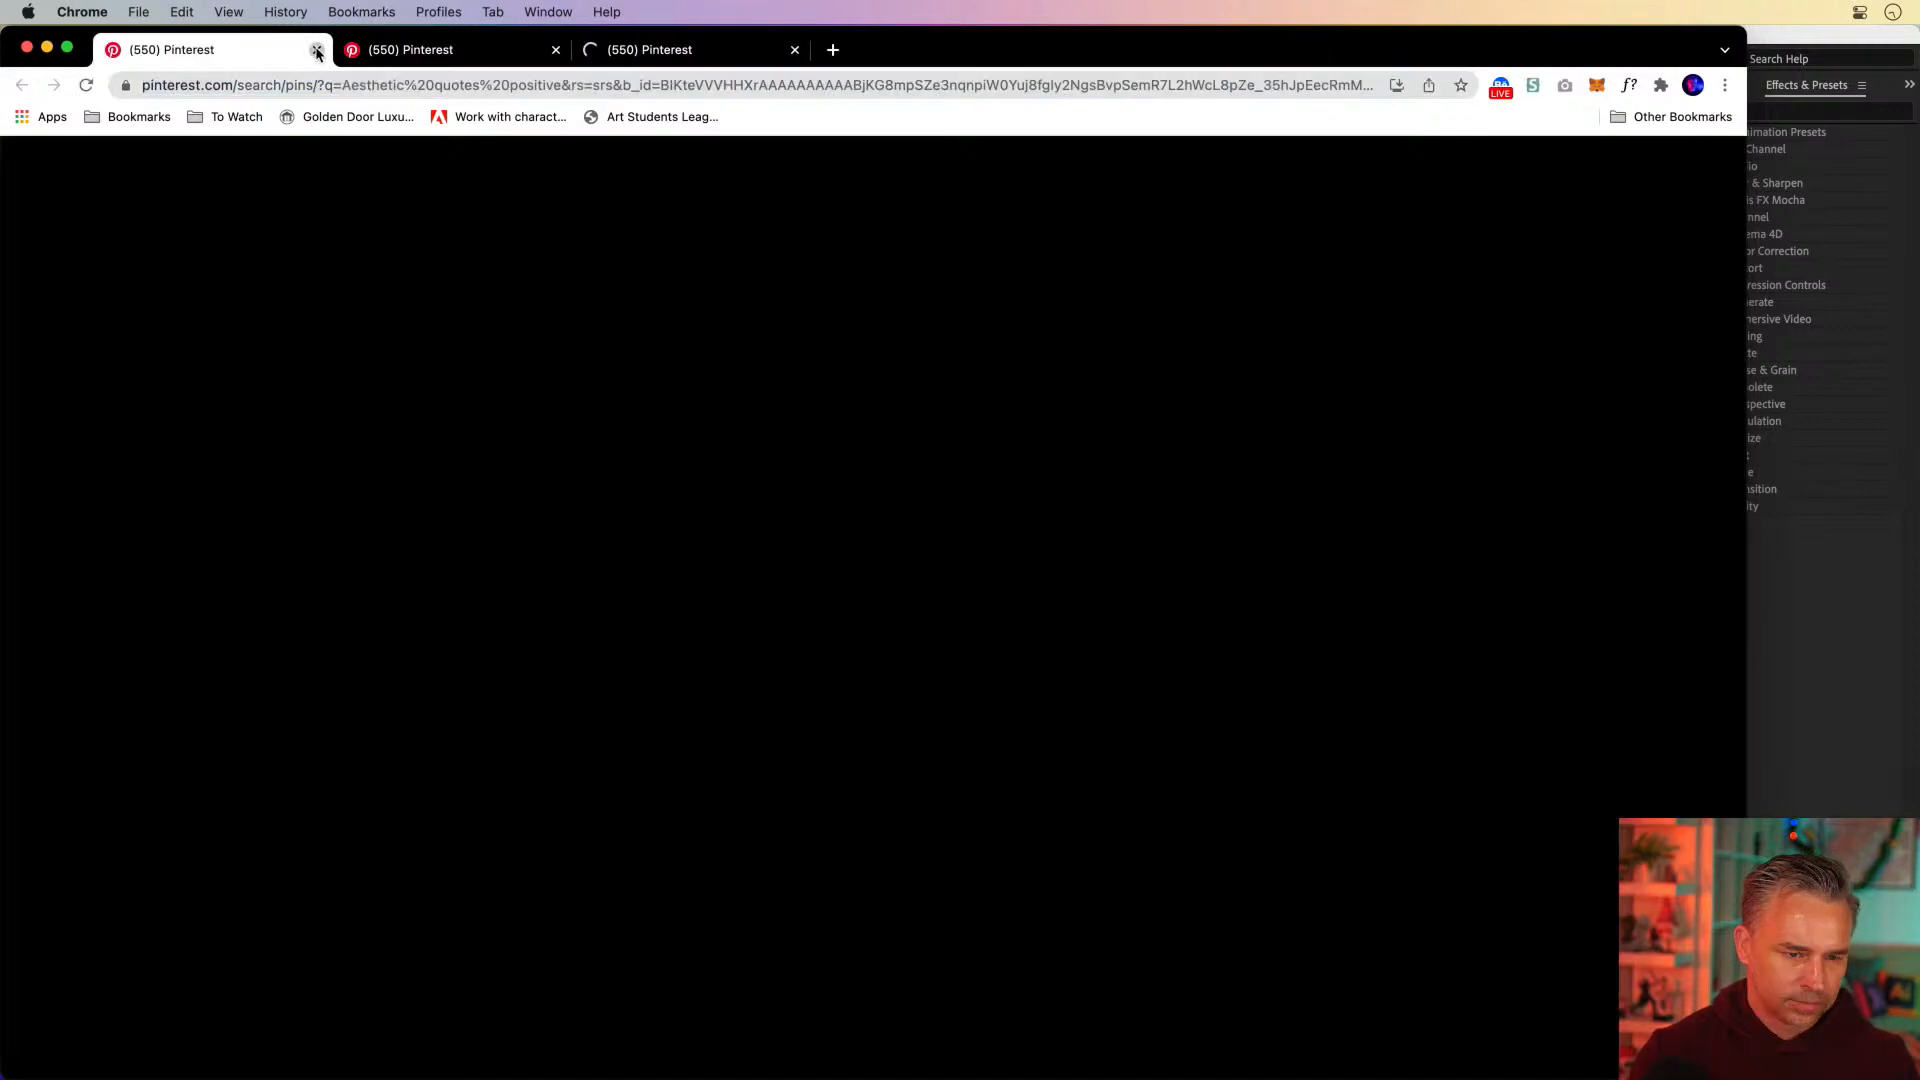
pyautogui.click(316, 50)
pyautogui.click(316, 50)
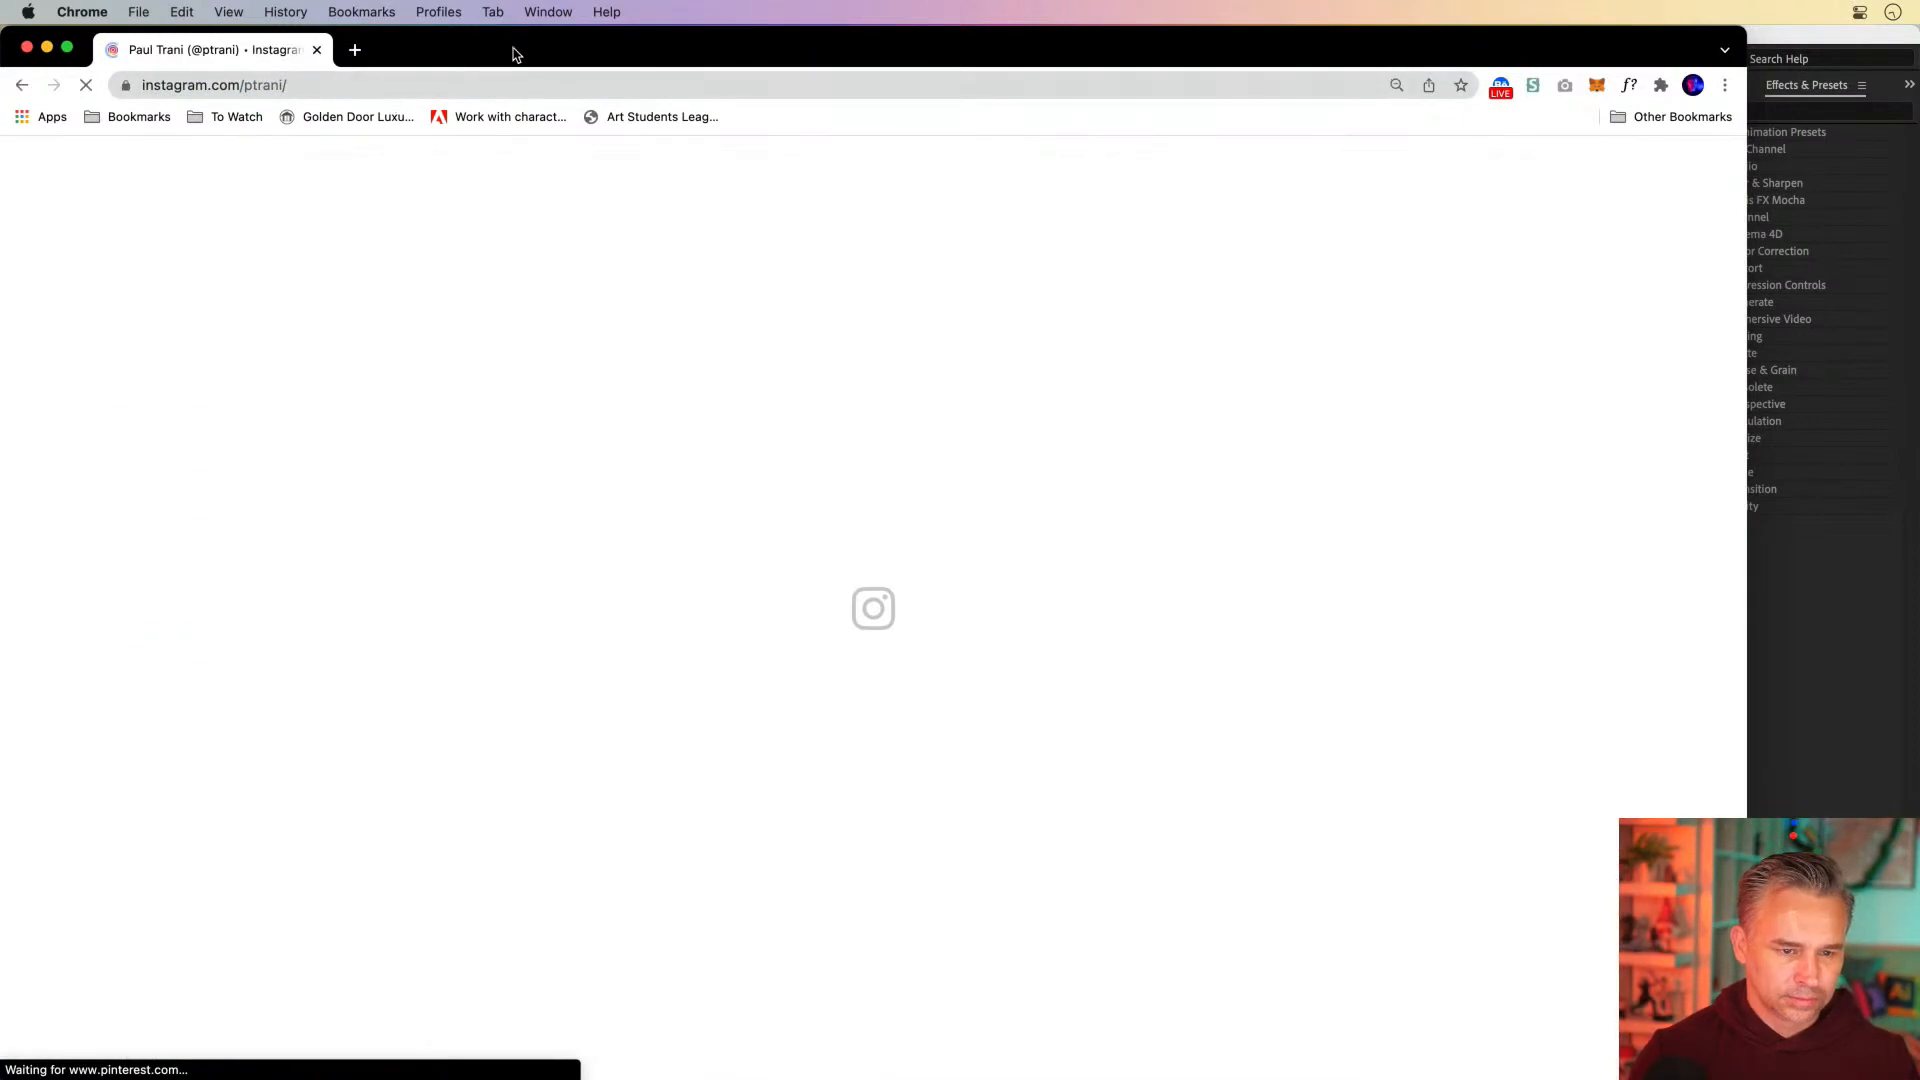
pyautogui.moveTo(510, 51); pyautogui.dragTo(617, 40)
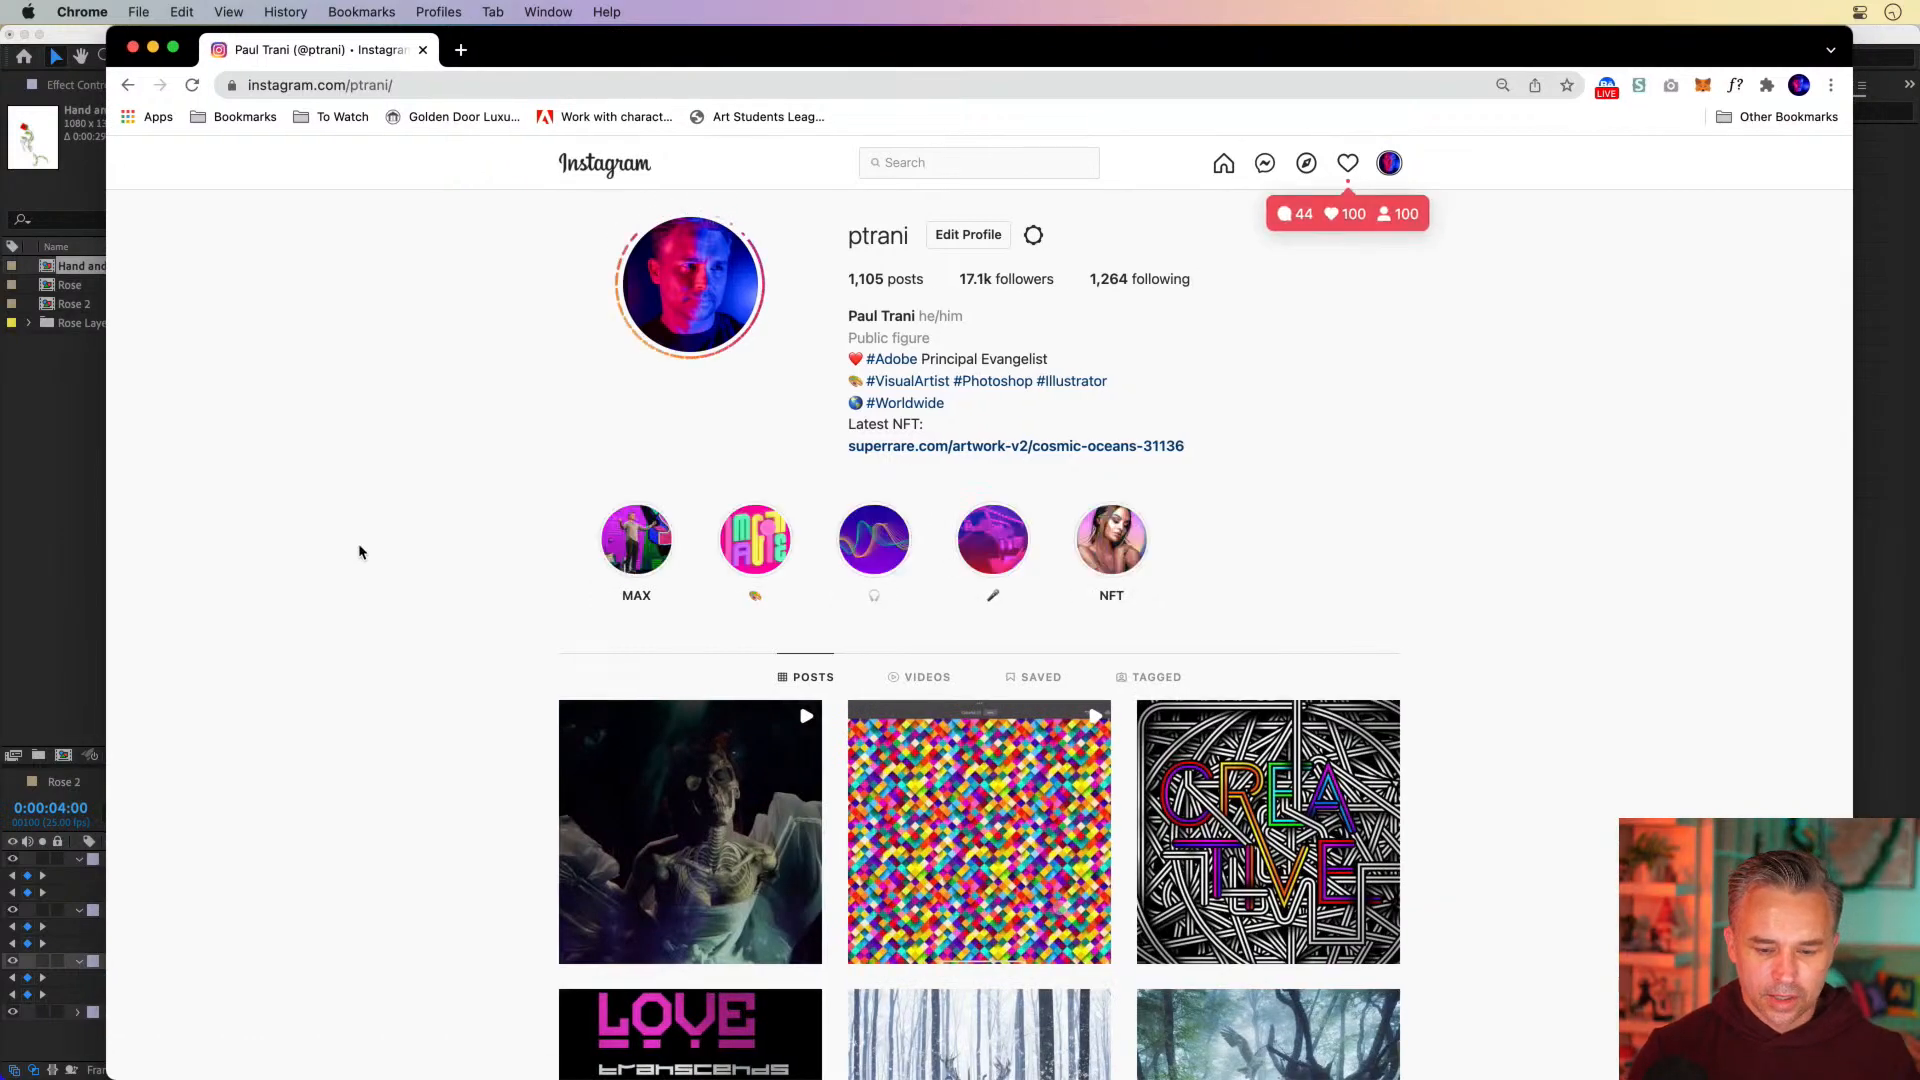
# View the dark skeleton video post at the start of the profile grid, skim its comments, and close it
pyautogui.click(660, 900)
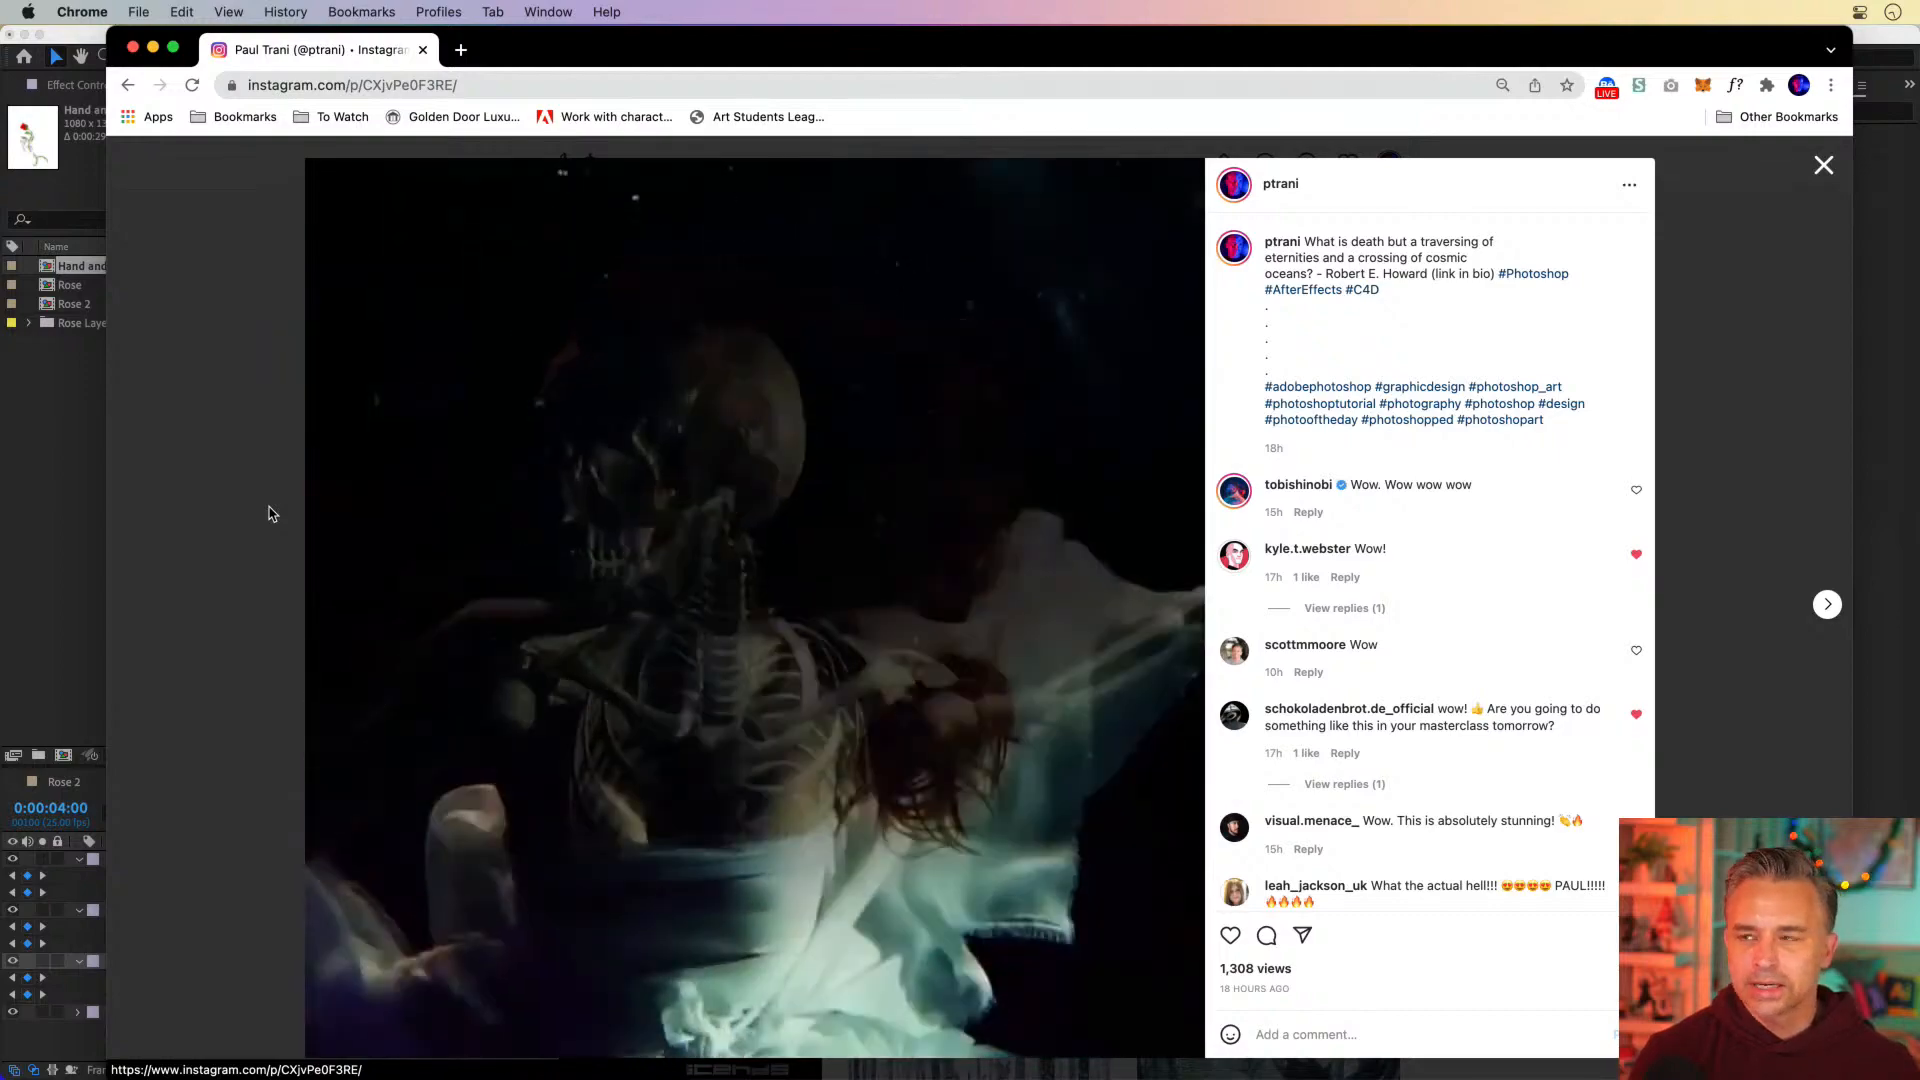
pyautogui.scroll(-5, 1327, 729)
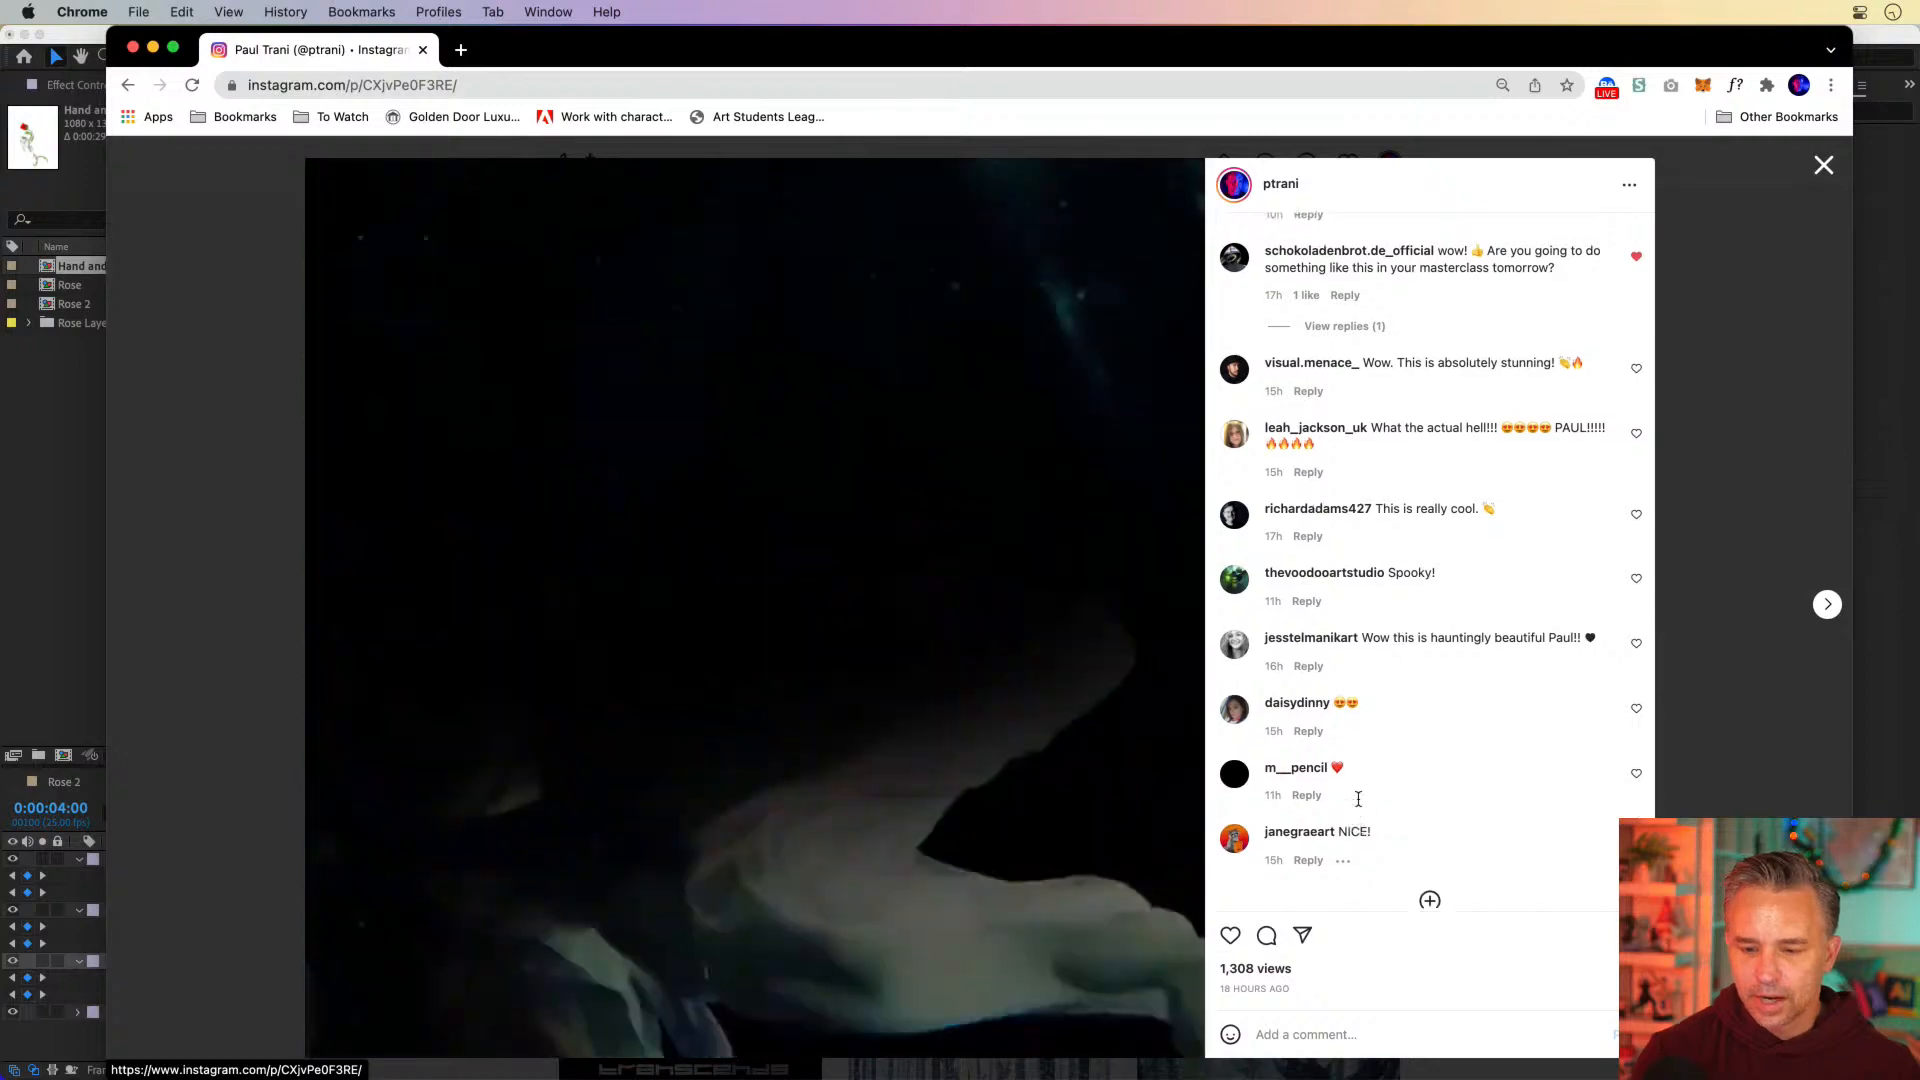
pyautogui.scroll(4, 1355, 800)
pyautogui.scroll(2, 1360, 806)
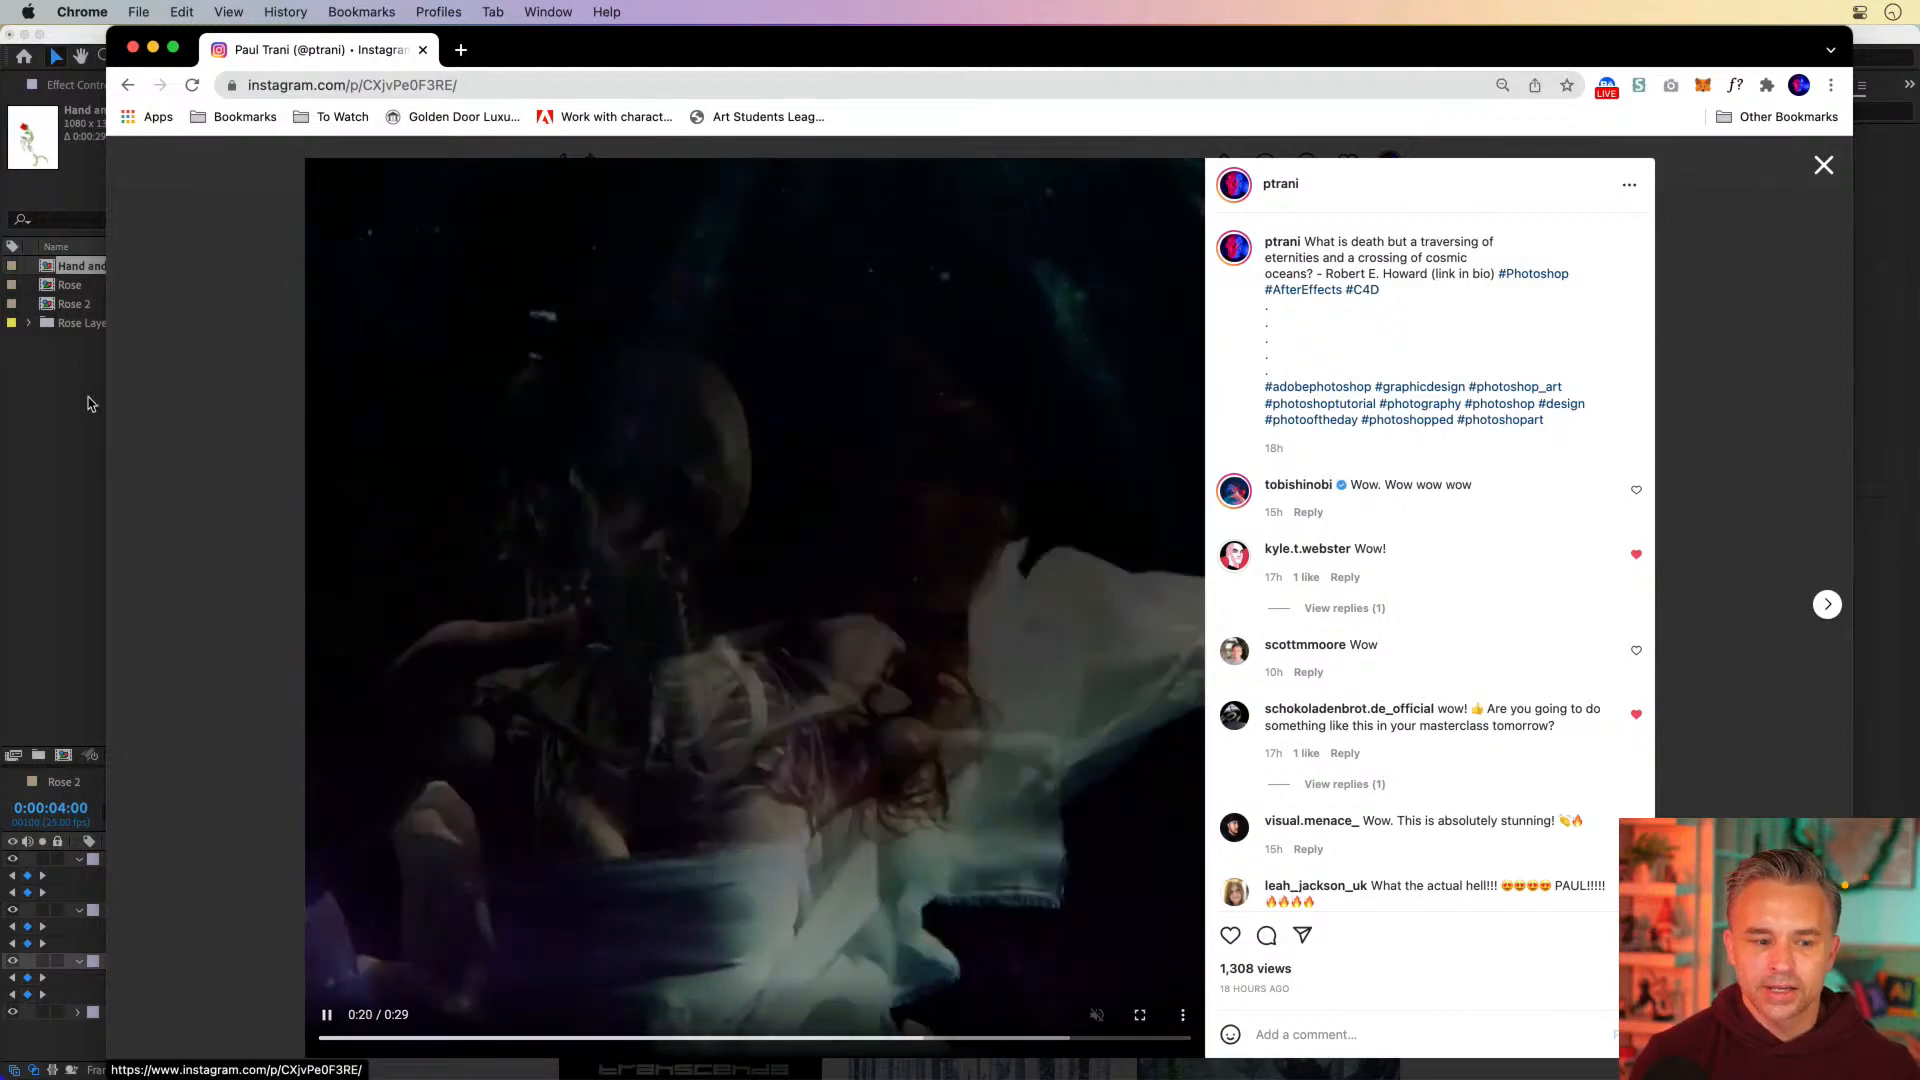
pyautogui.click(222, 422)
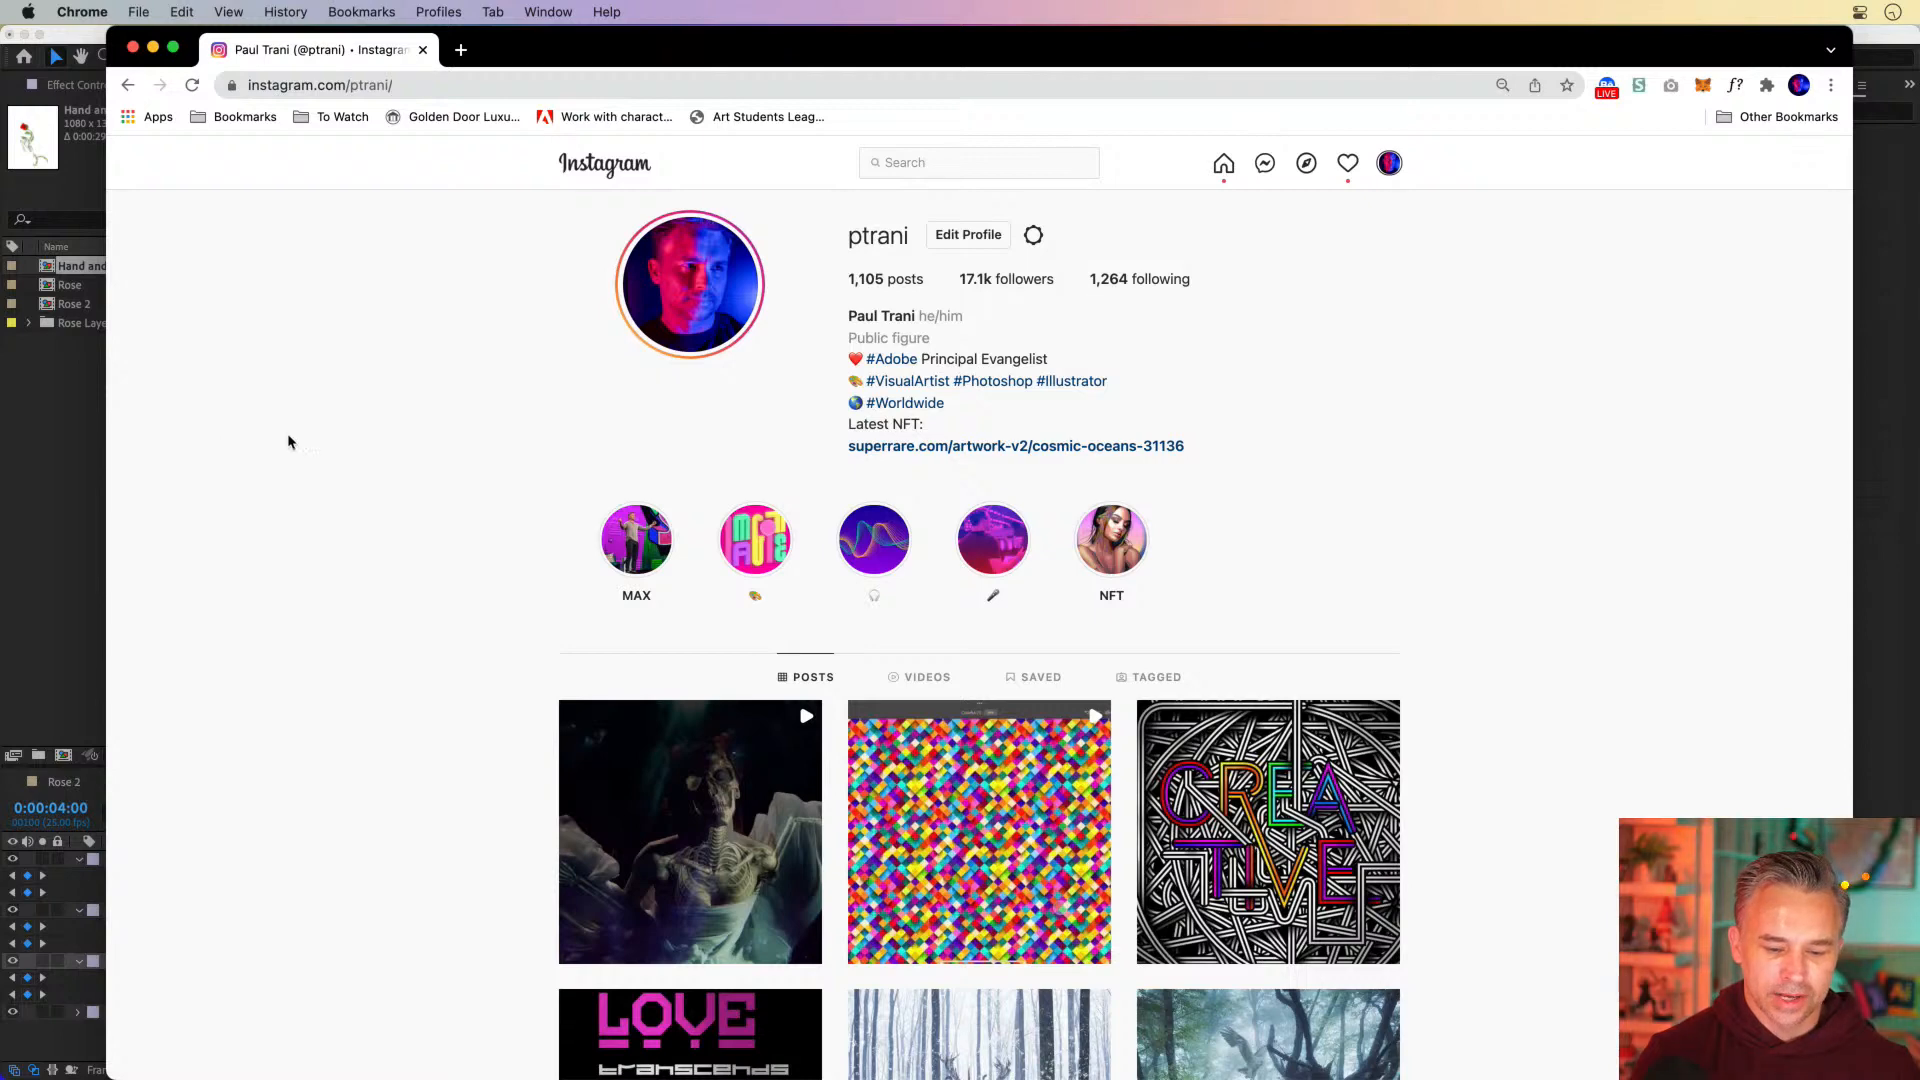
# View the colorful diamond-pattern video post about Photoshop on iPad, close it, and close the browser window
pyautogui.scroll(-2, 661, 760)
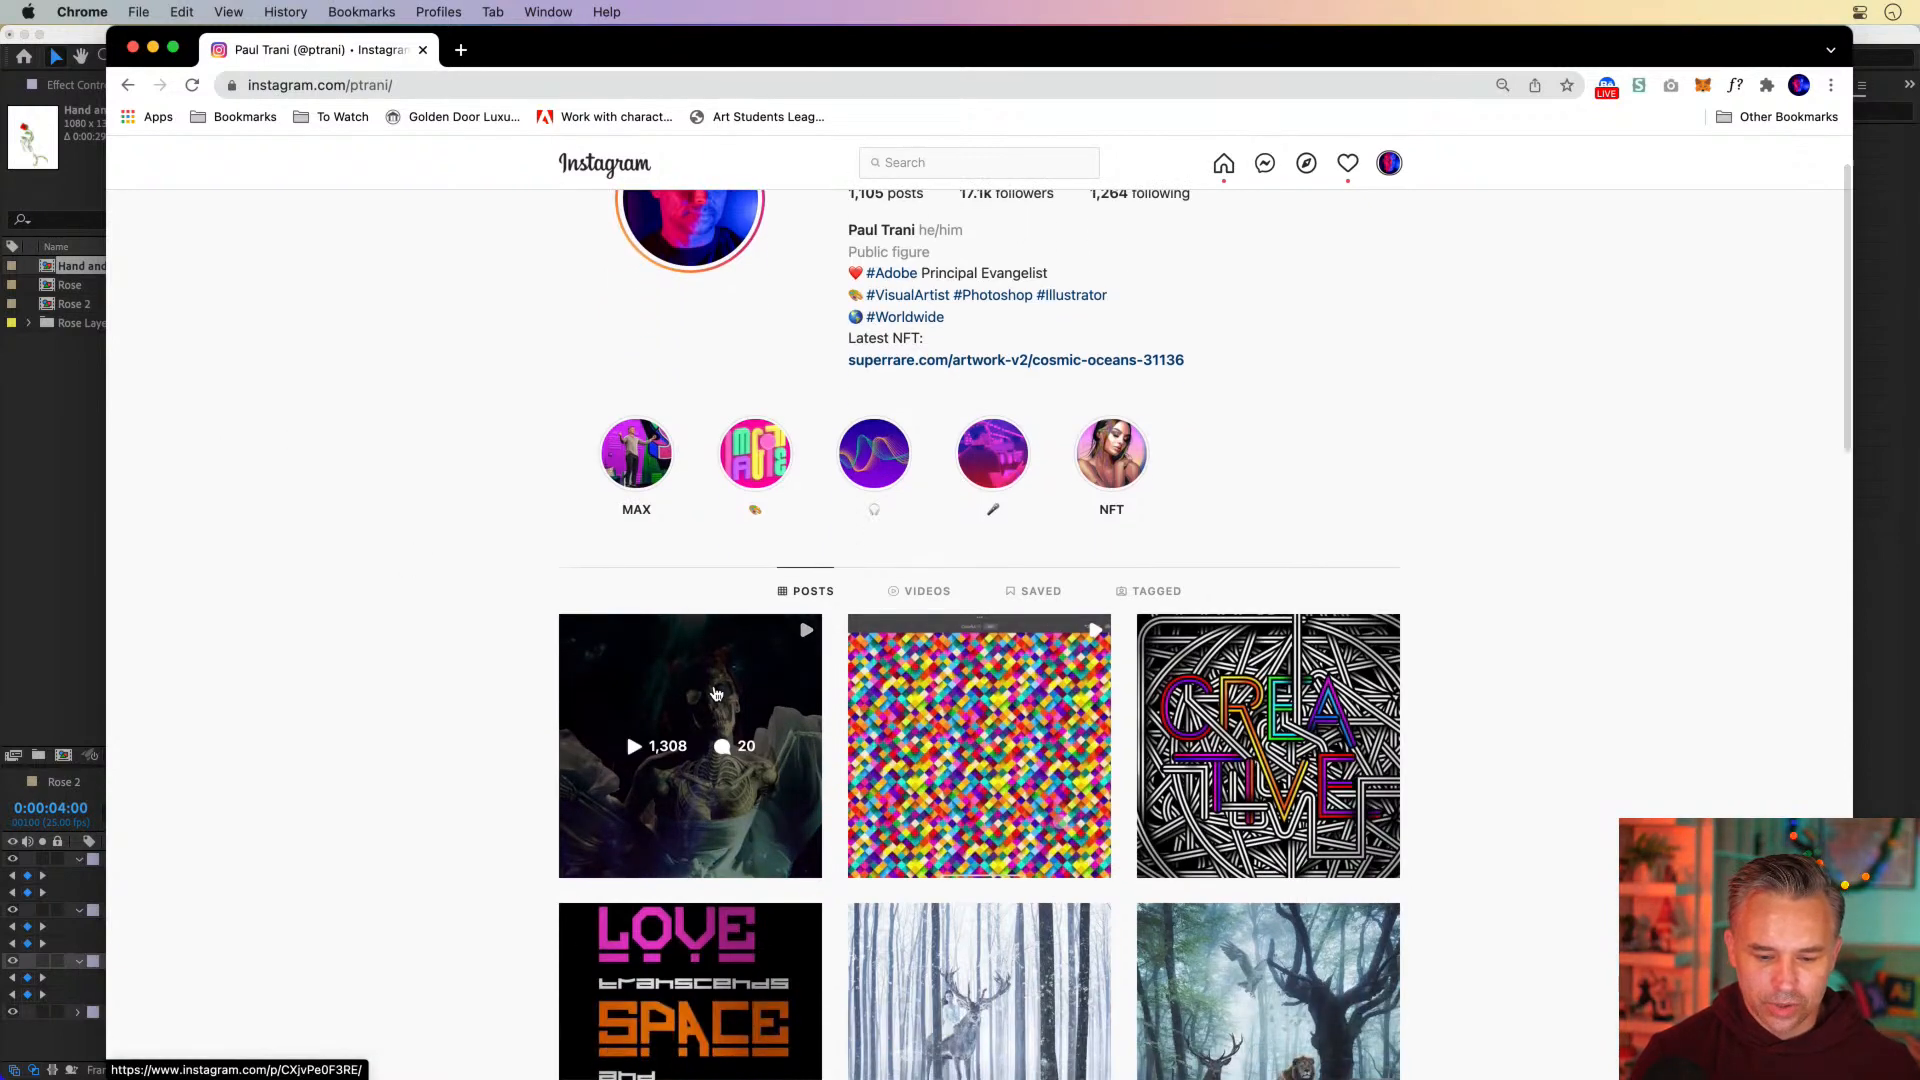
pyautogui.scroll(-4, 716, 693)
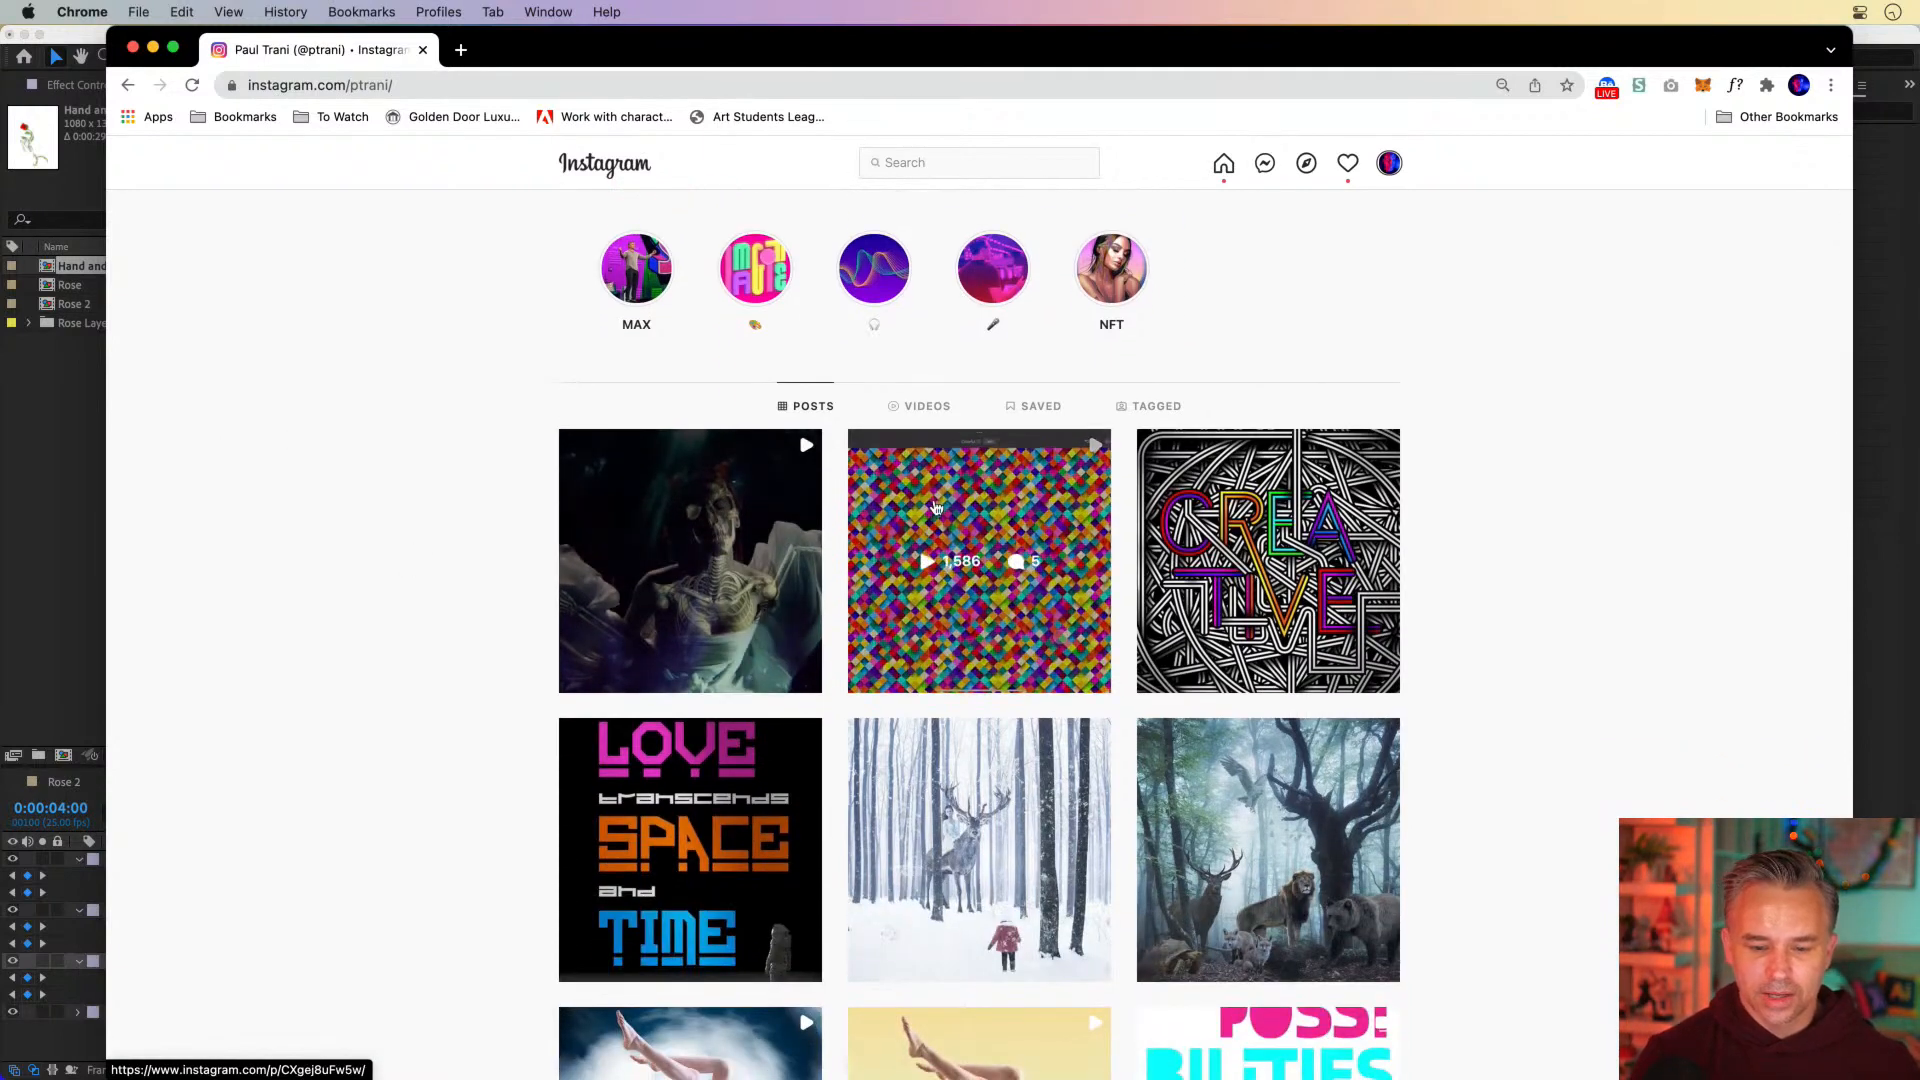
pyautogui.click(935, 508)
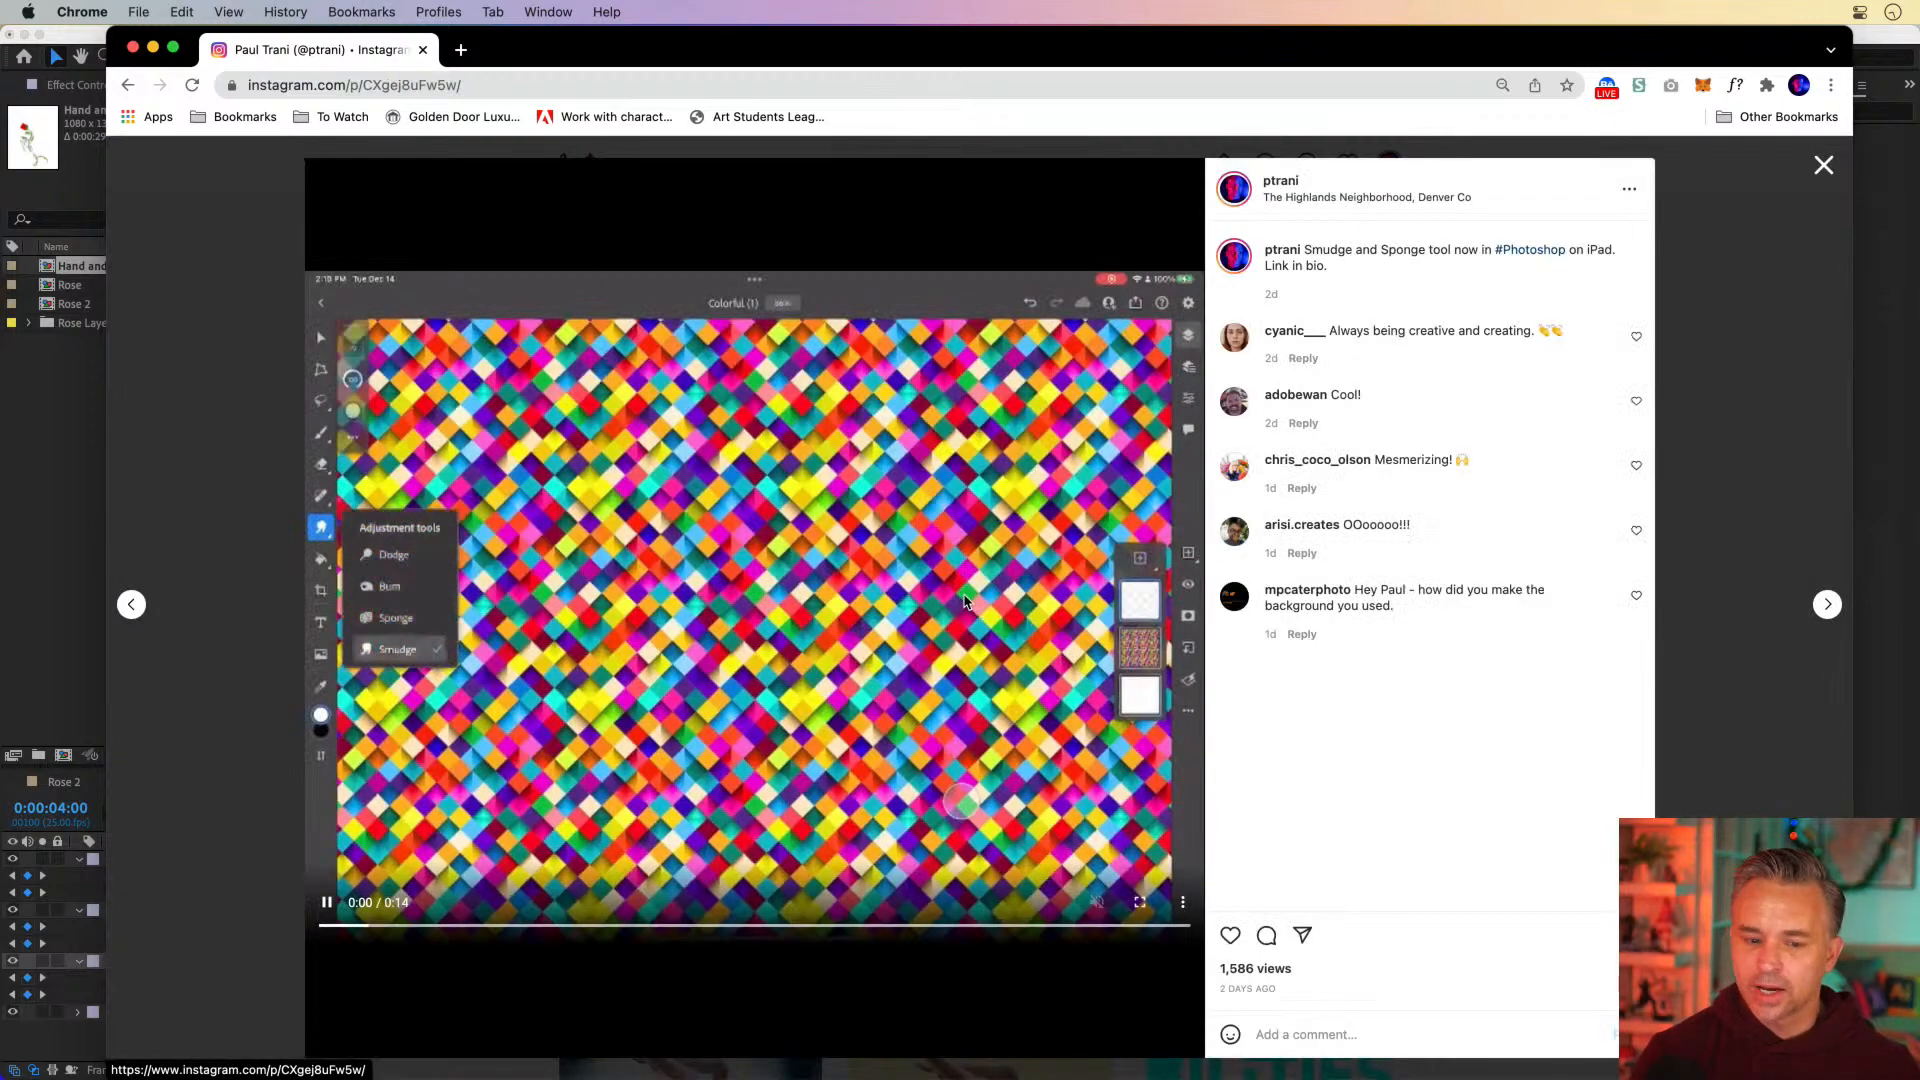
pyautogui.click(224, 443)
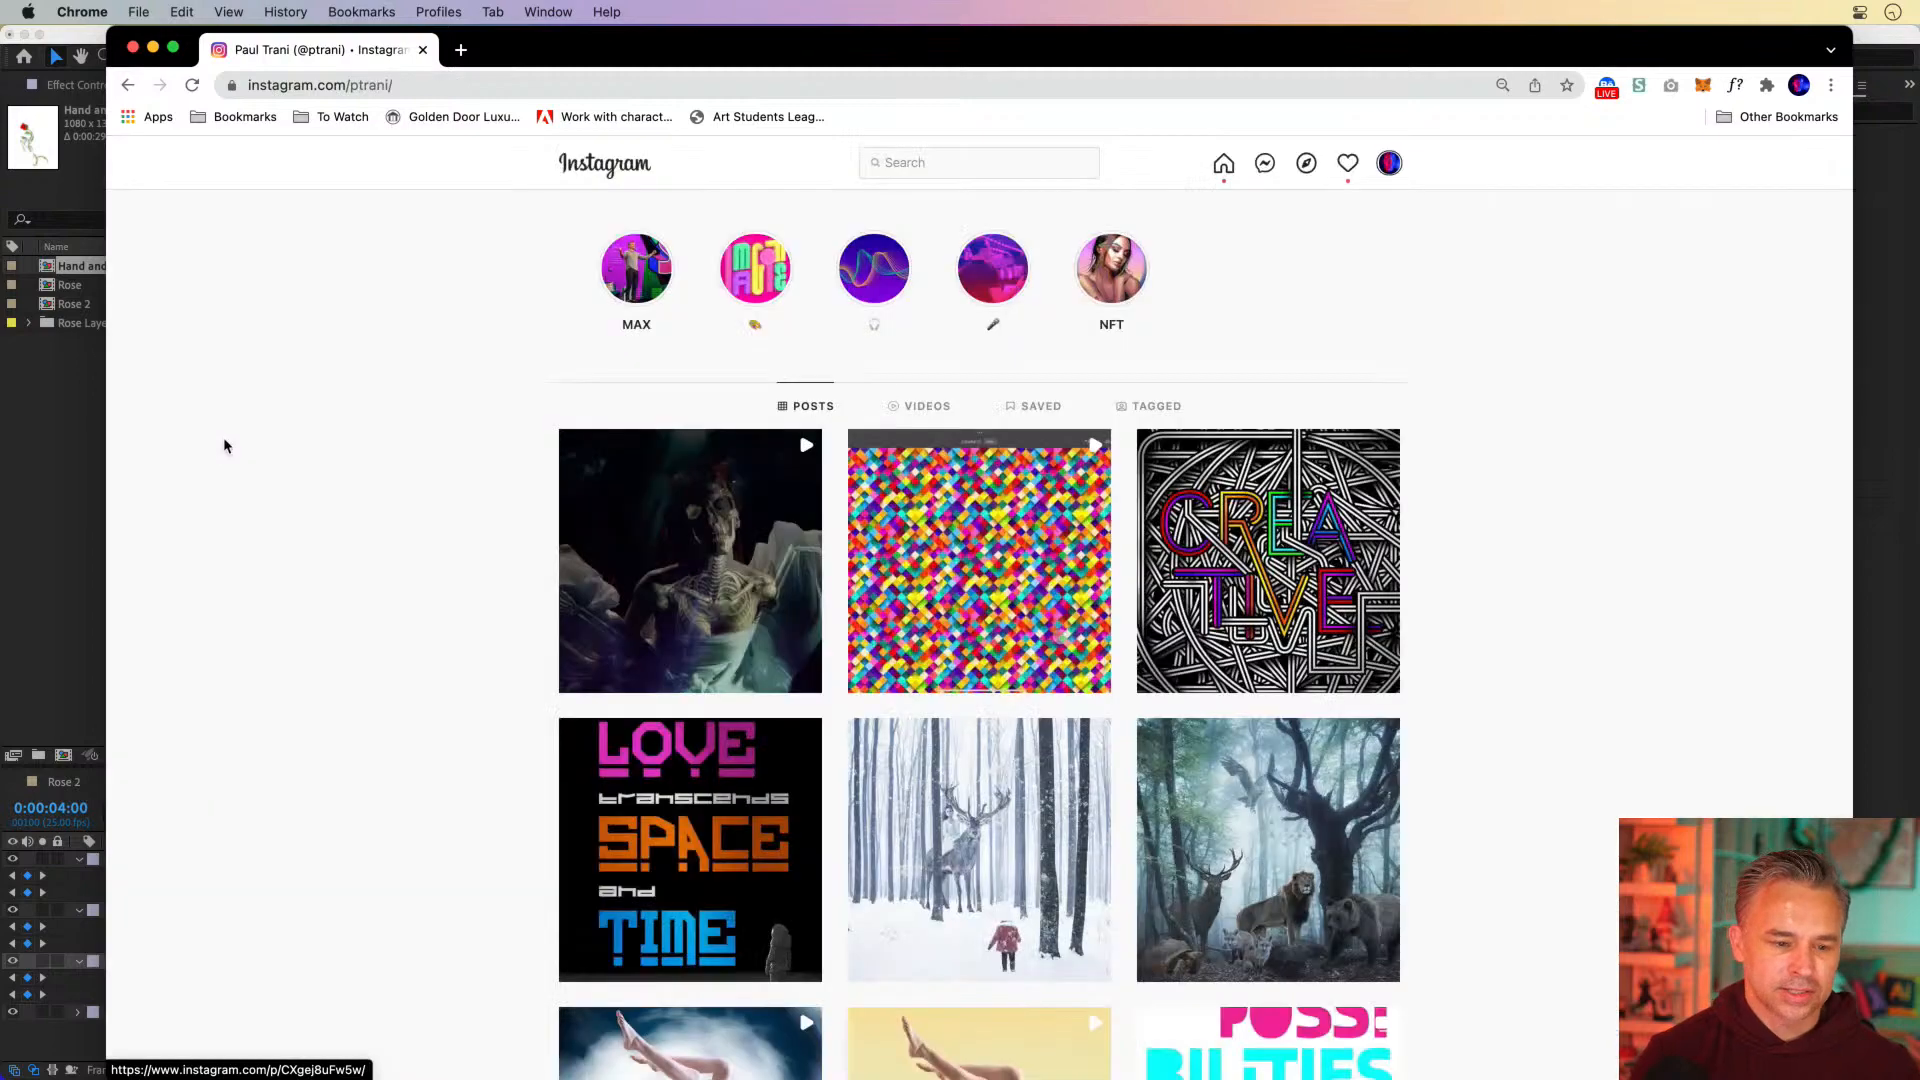
pyautogui.click(131, 49)
# Scrub the Rose composition up to 0:00:04:00 and back to 0 seconds to review the hand and rose motion
pyautogui.click(803, 832)
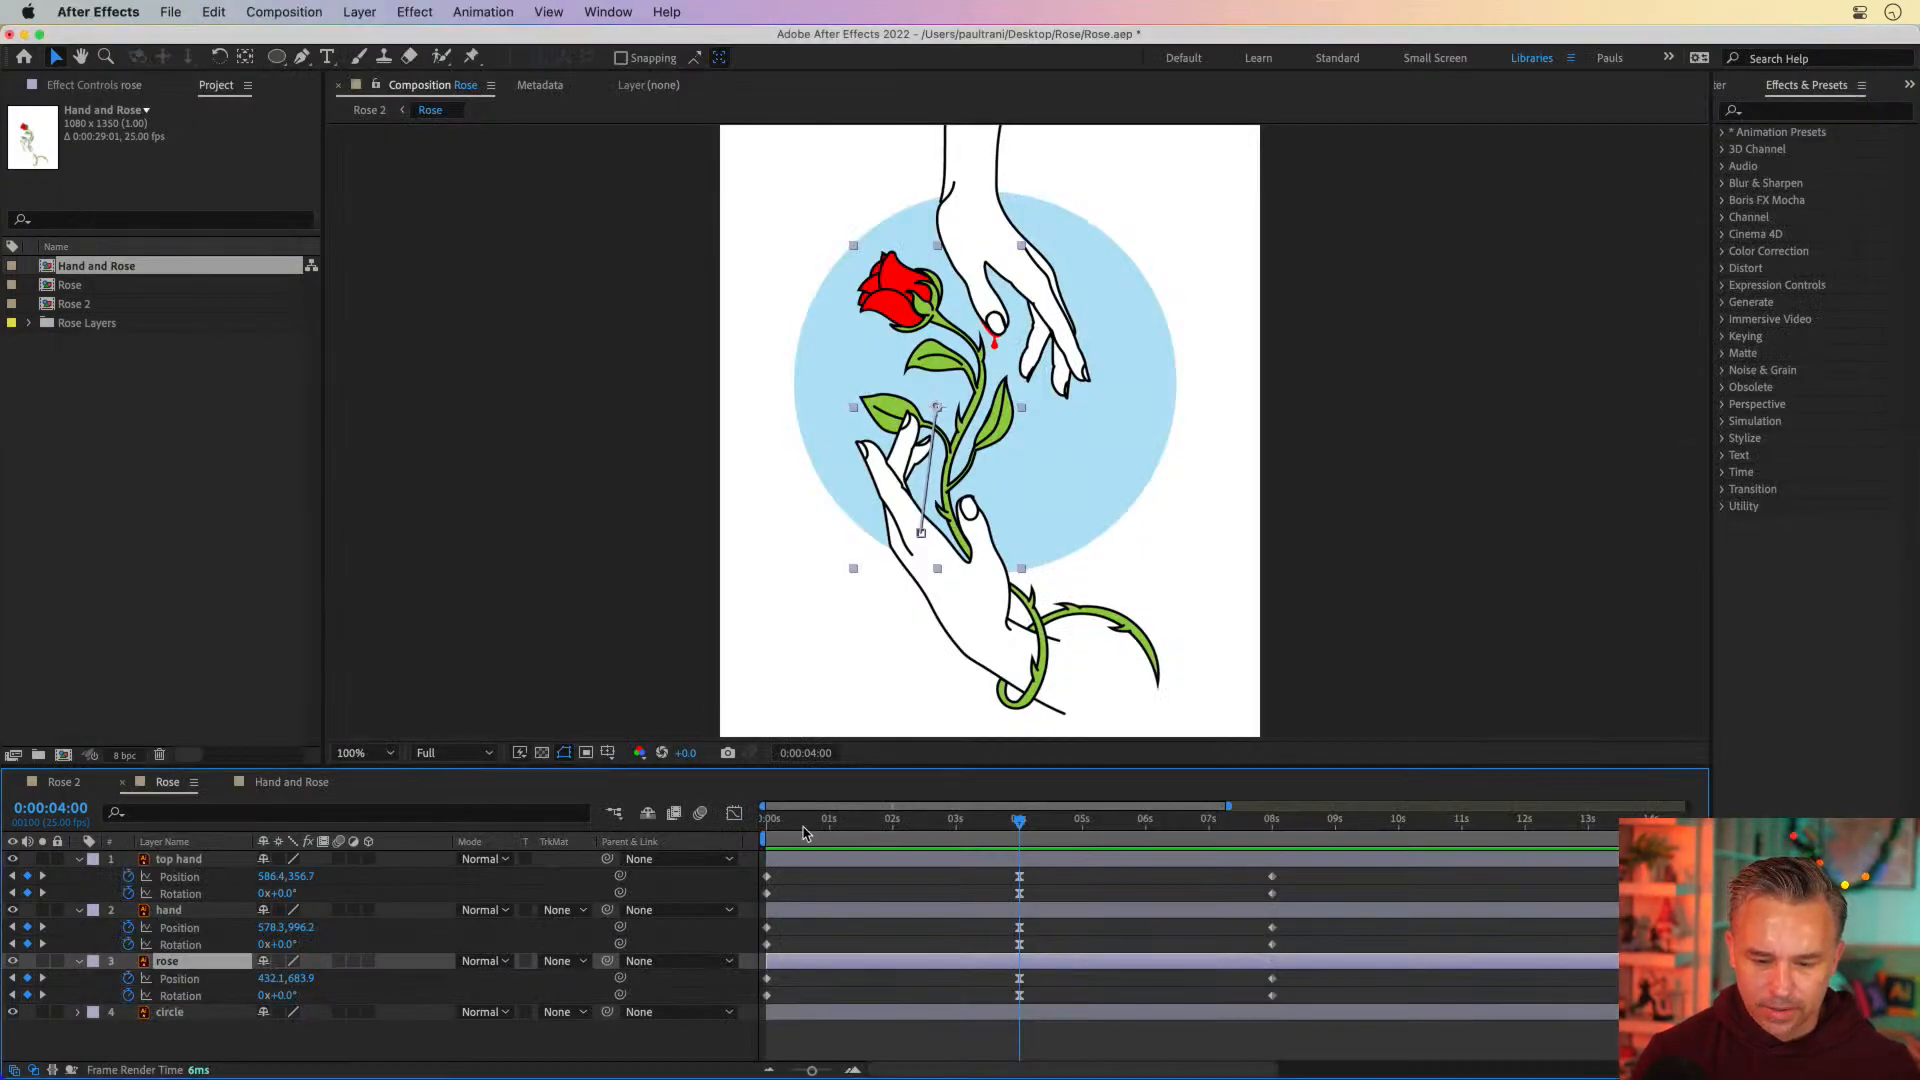
pyautogui.moveTo(816, 835); pyautogui.dragTo(1020, 834)
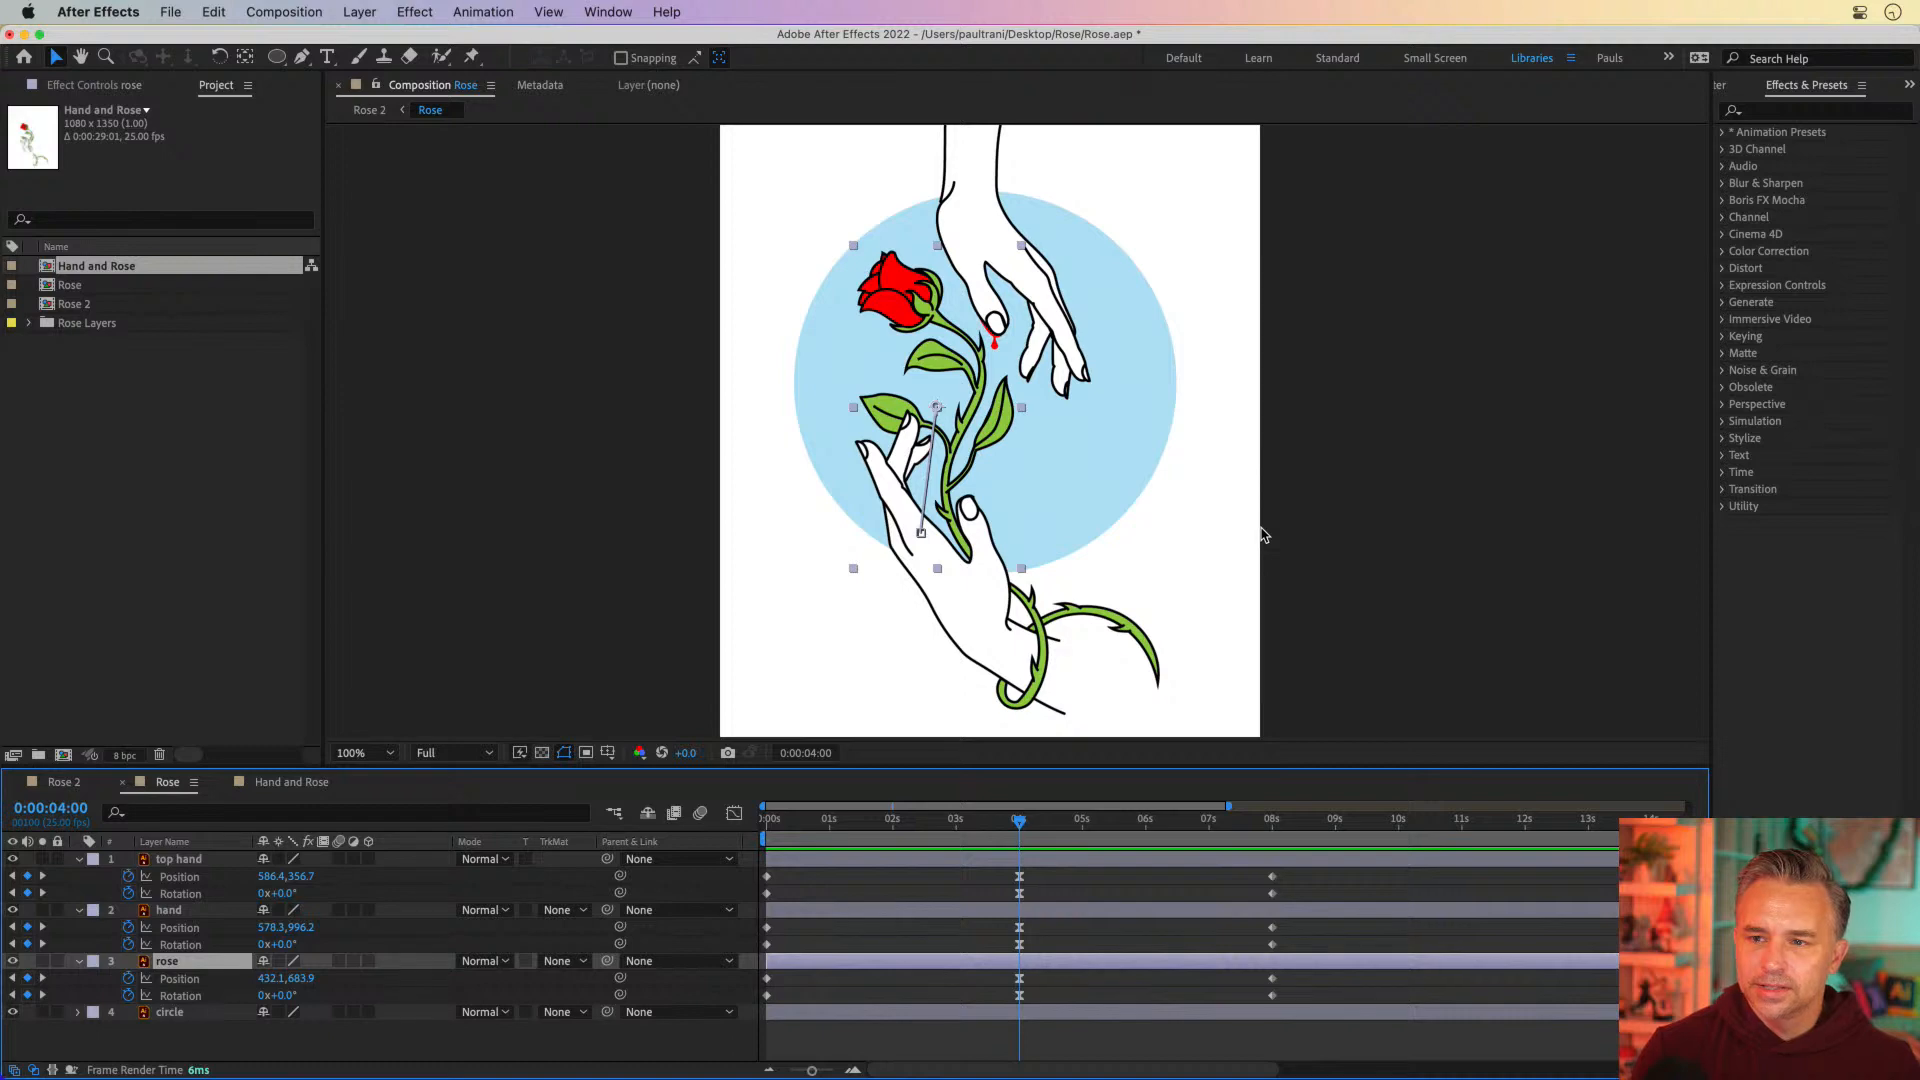
pyautogui.moveTo(974, 830); pyautogui.dragTo(657, 826)
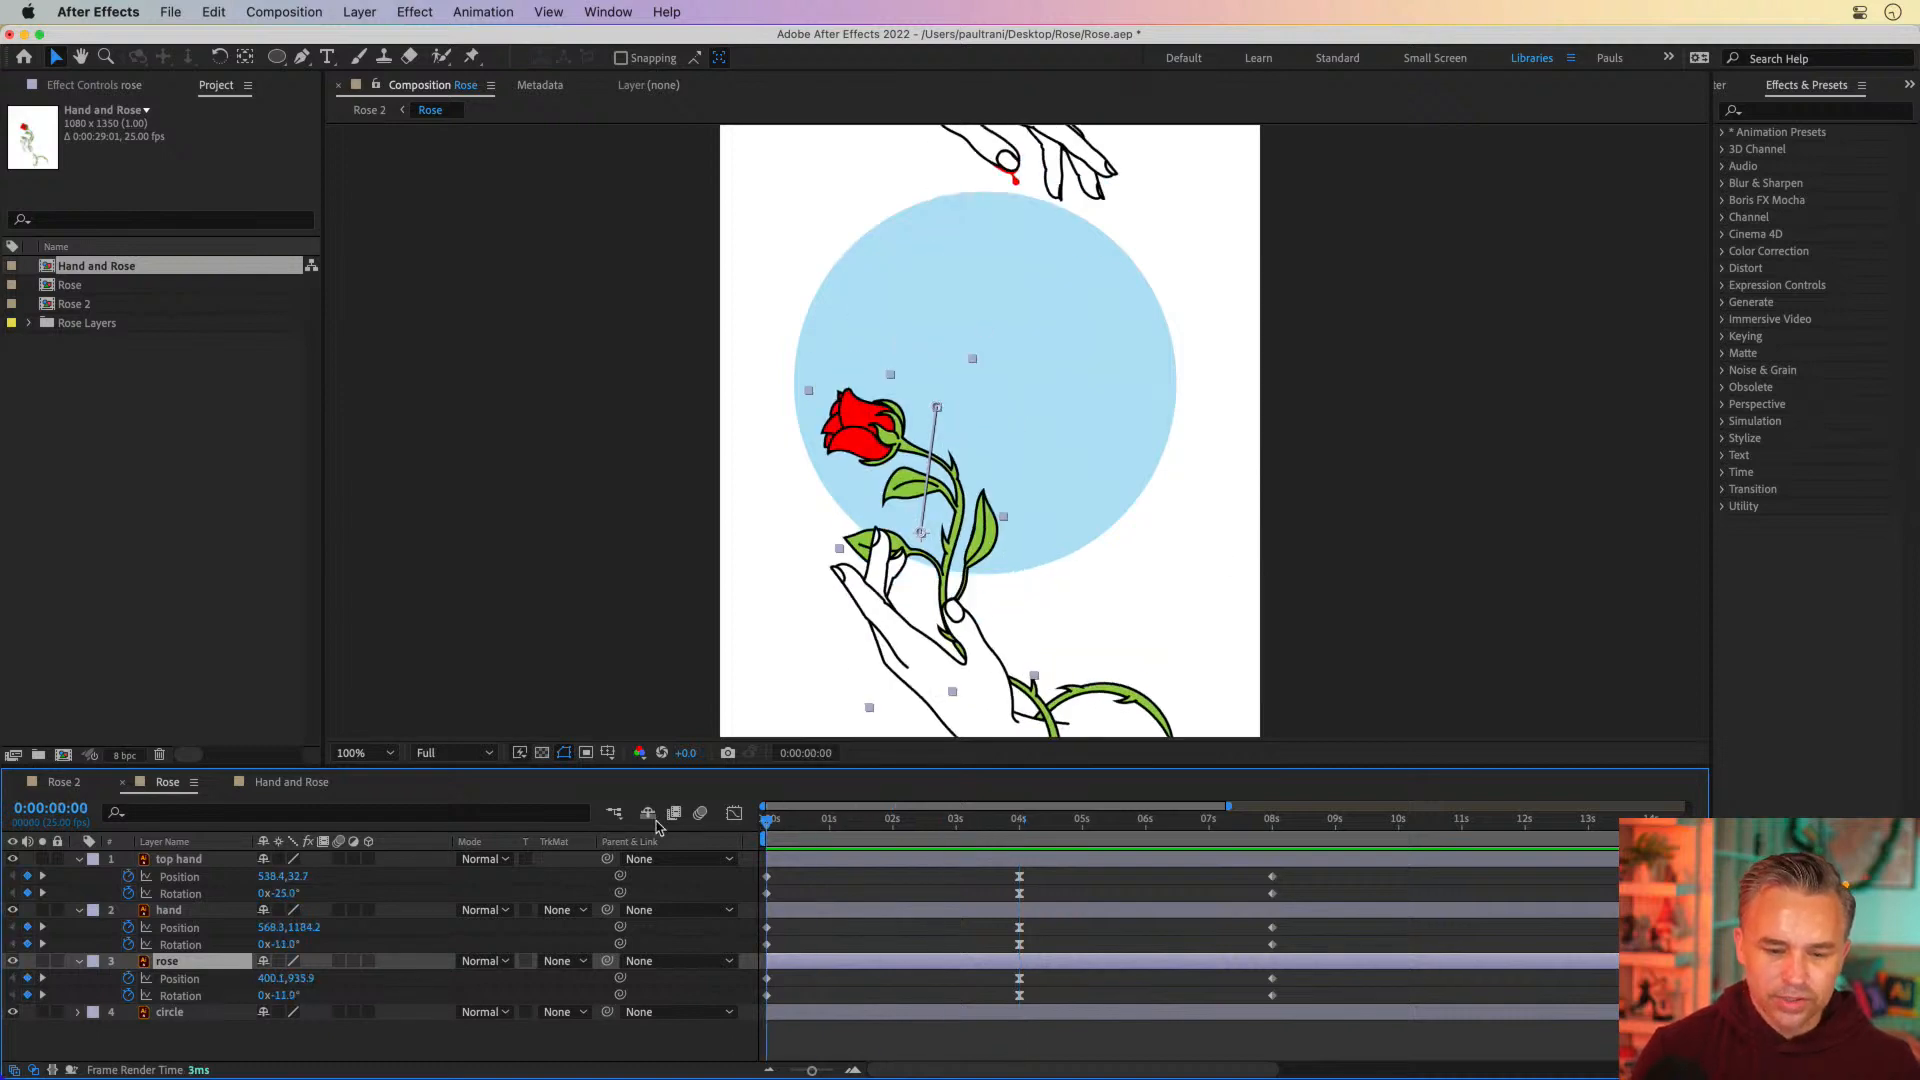
# Look at the Rose.ai artwork in Illustrator, return to After Effects, and scrub the composition to 0:00:04:00
pyautogui.click(405, 1058)
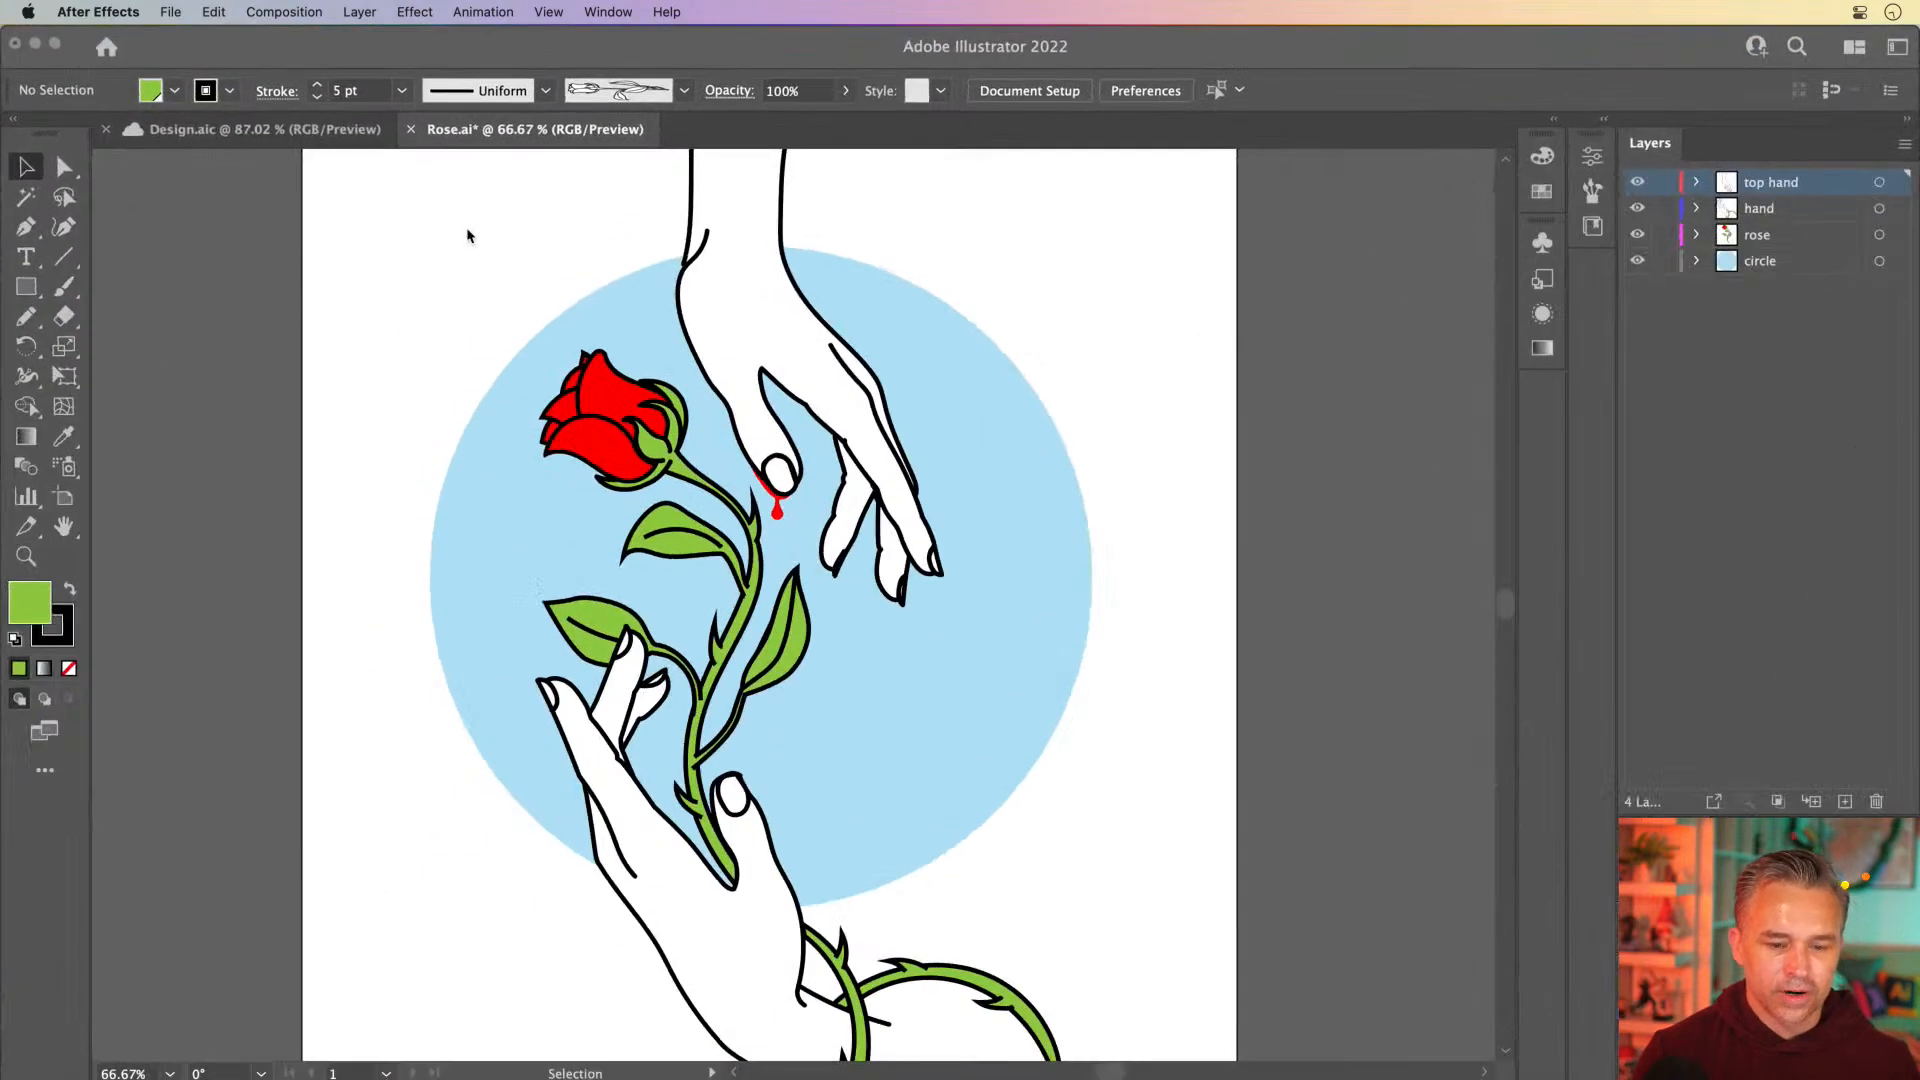
pyautogui.hscroll(-3, 386, 394)
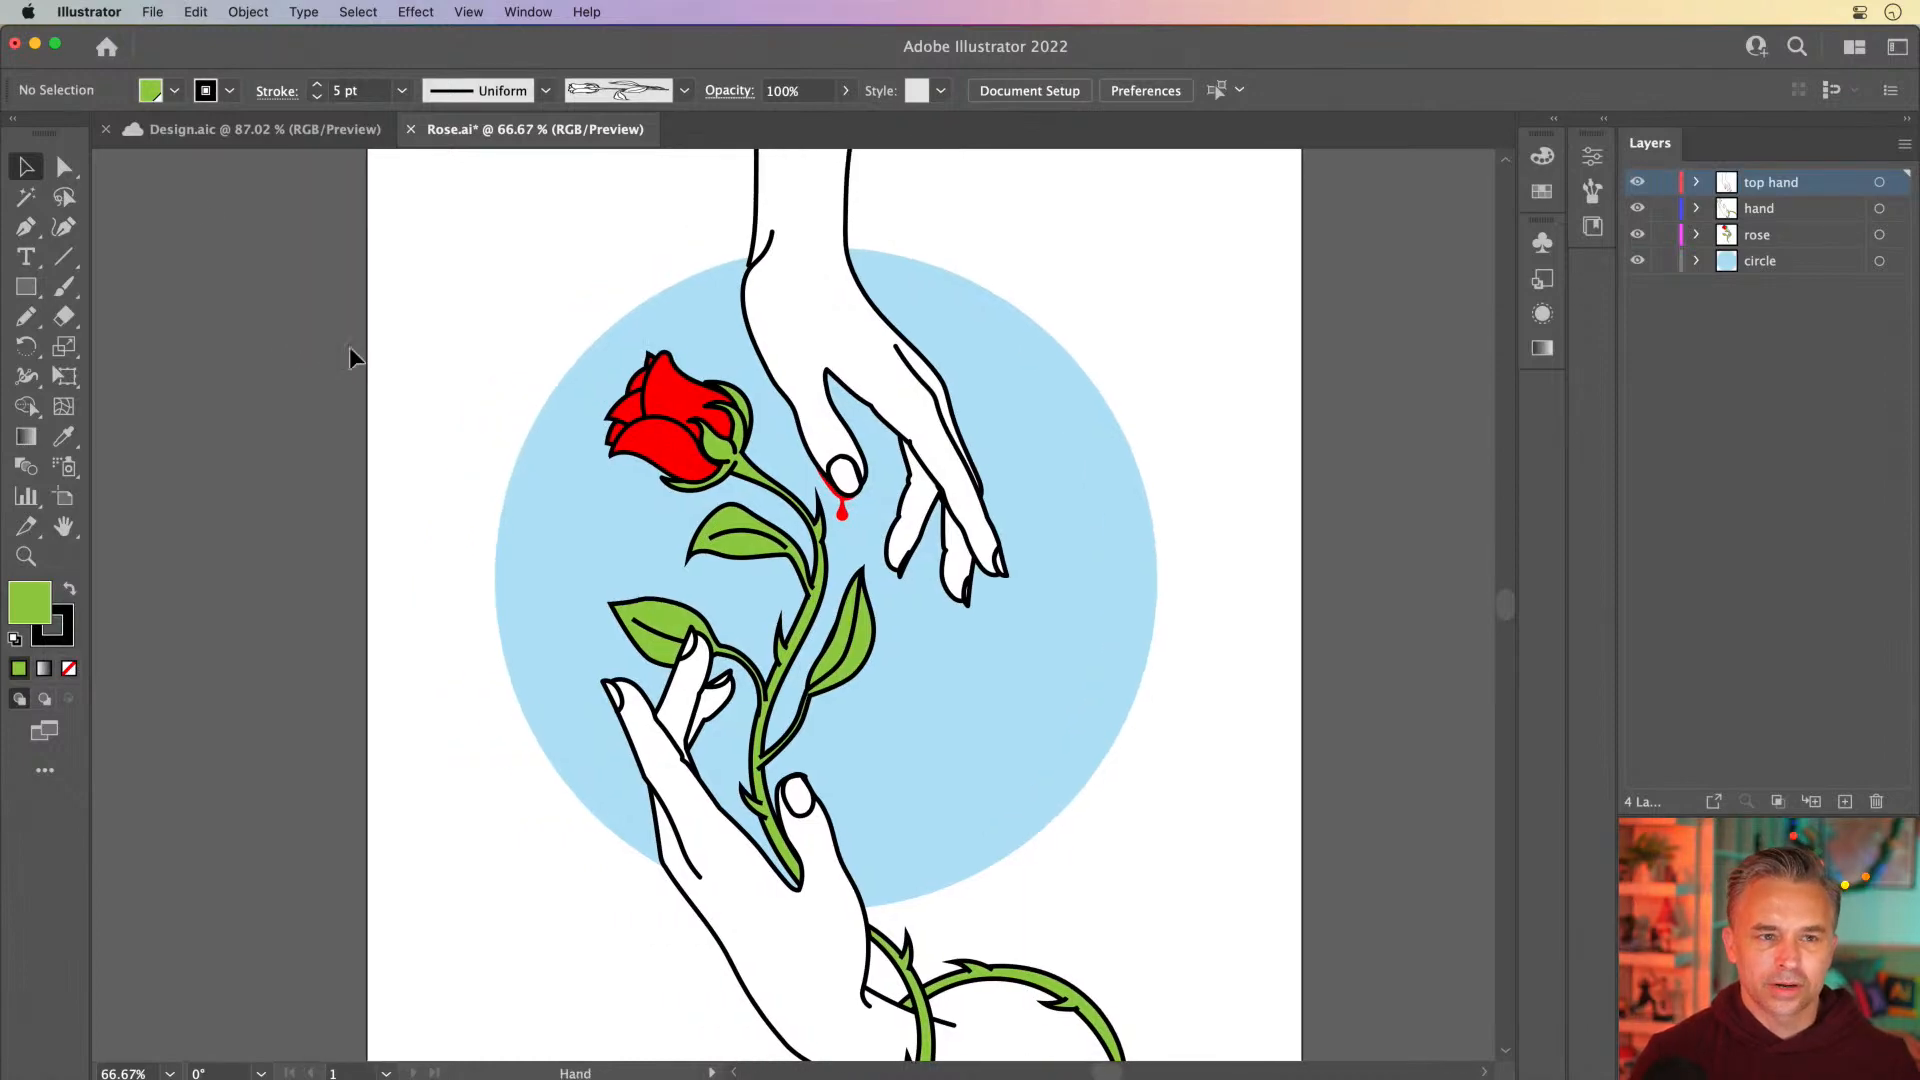
pyautogui.click(34, 43)
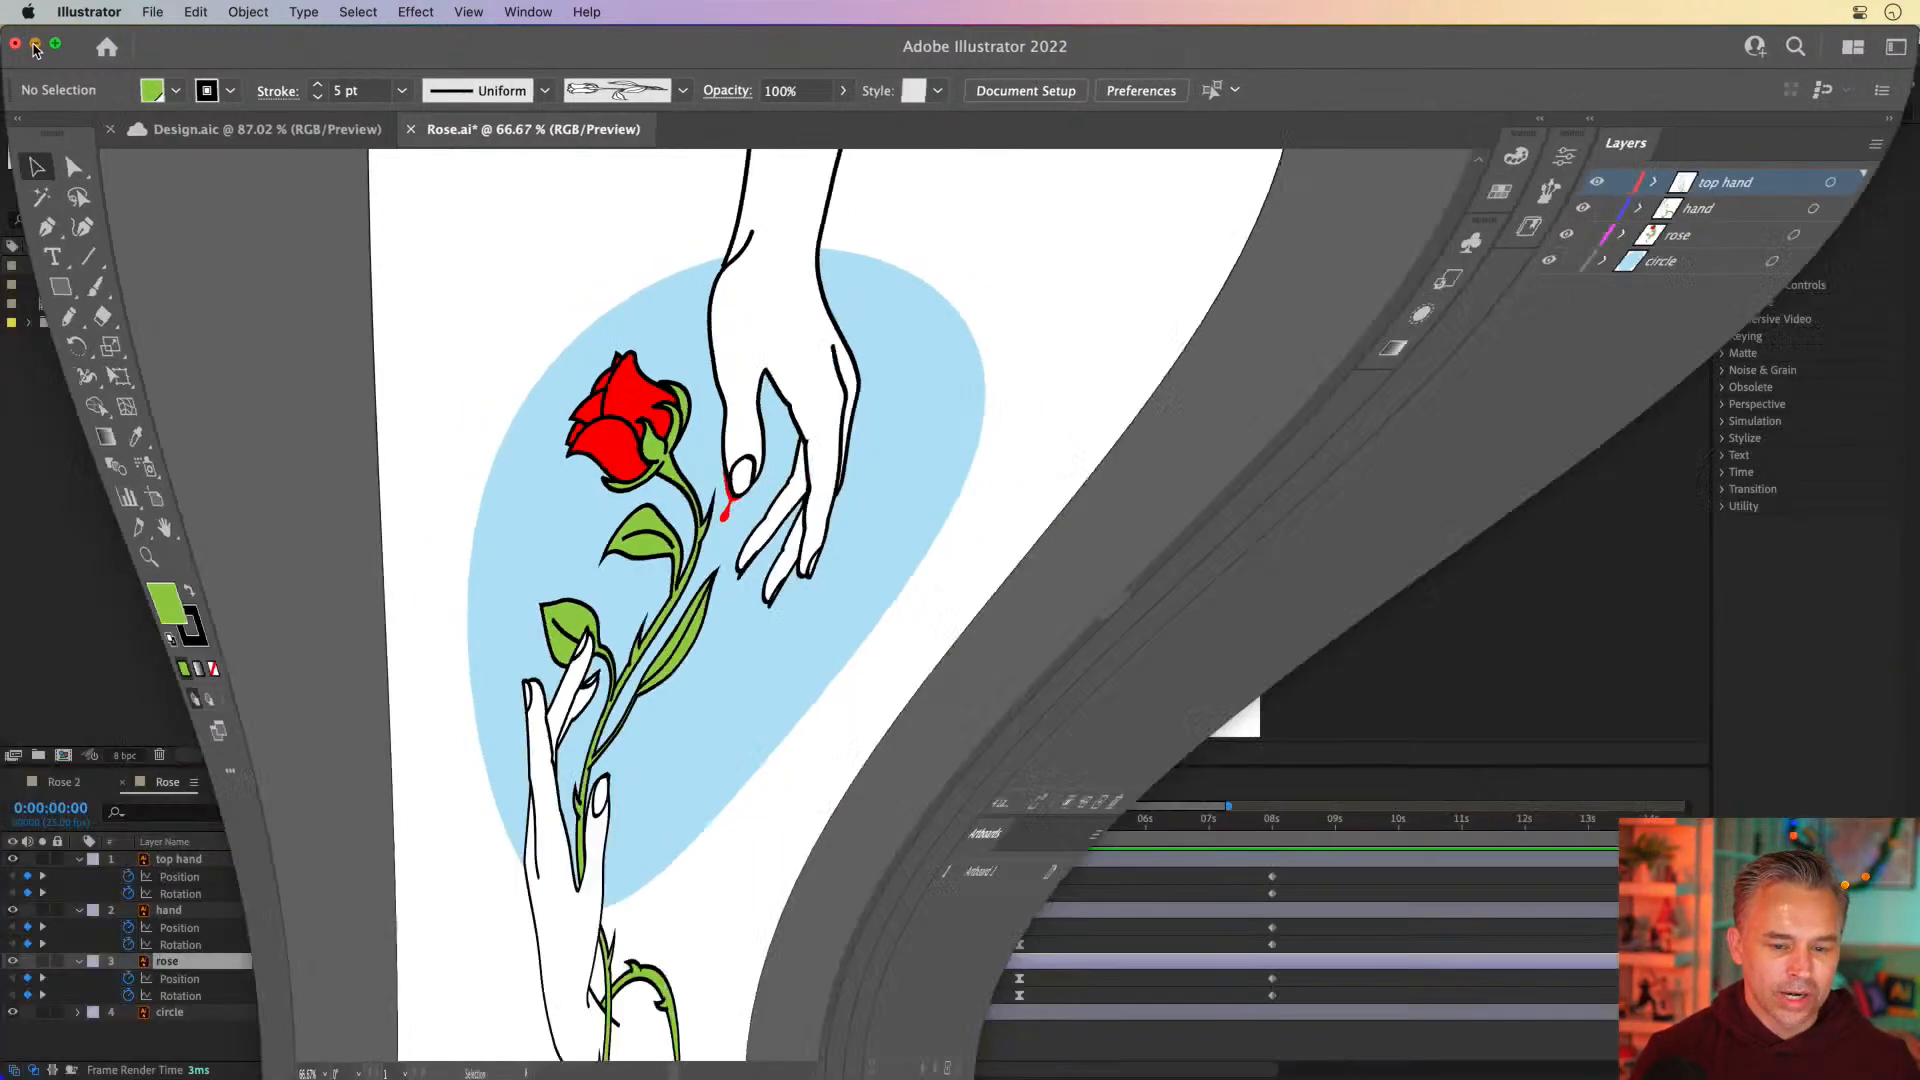
pyautogui.click(825, 822)
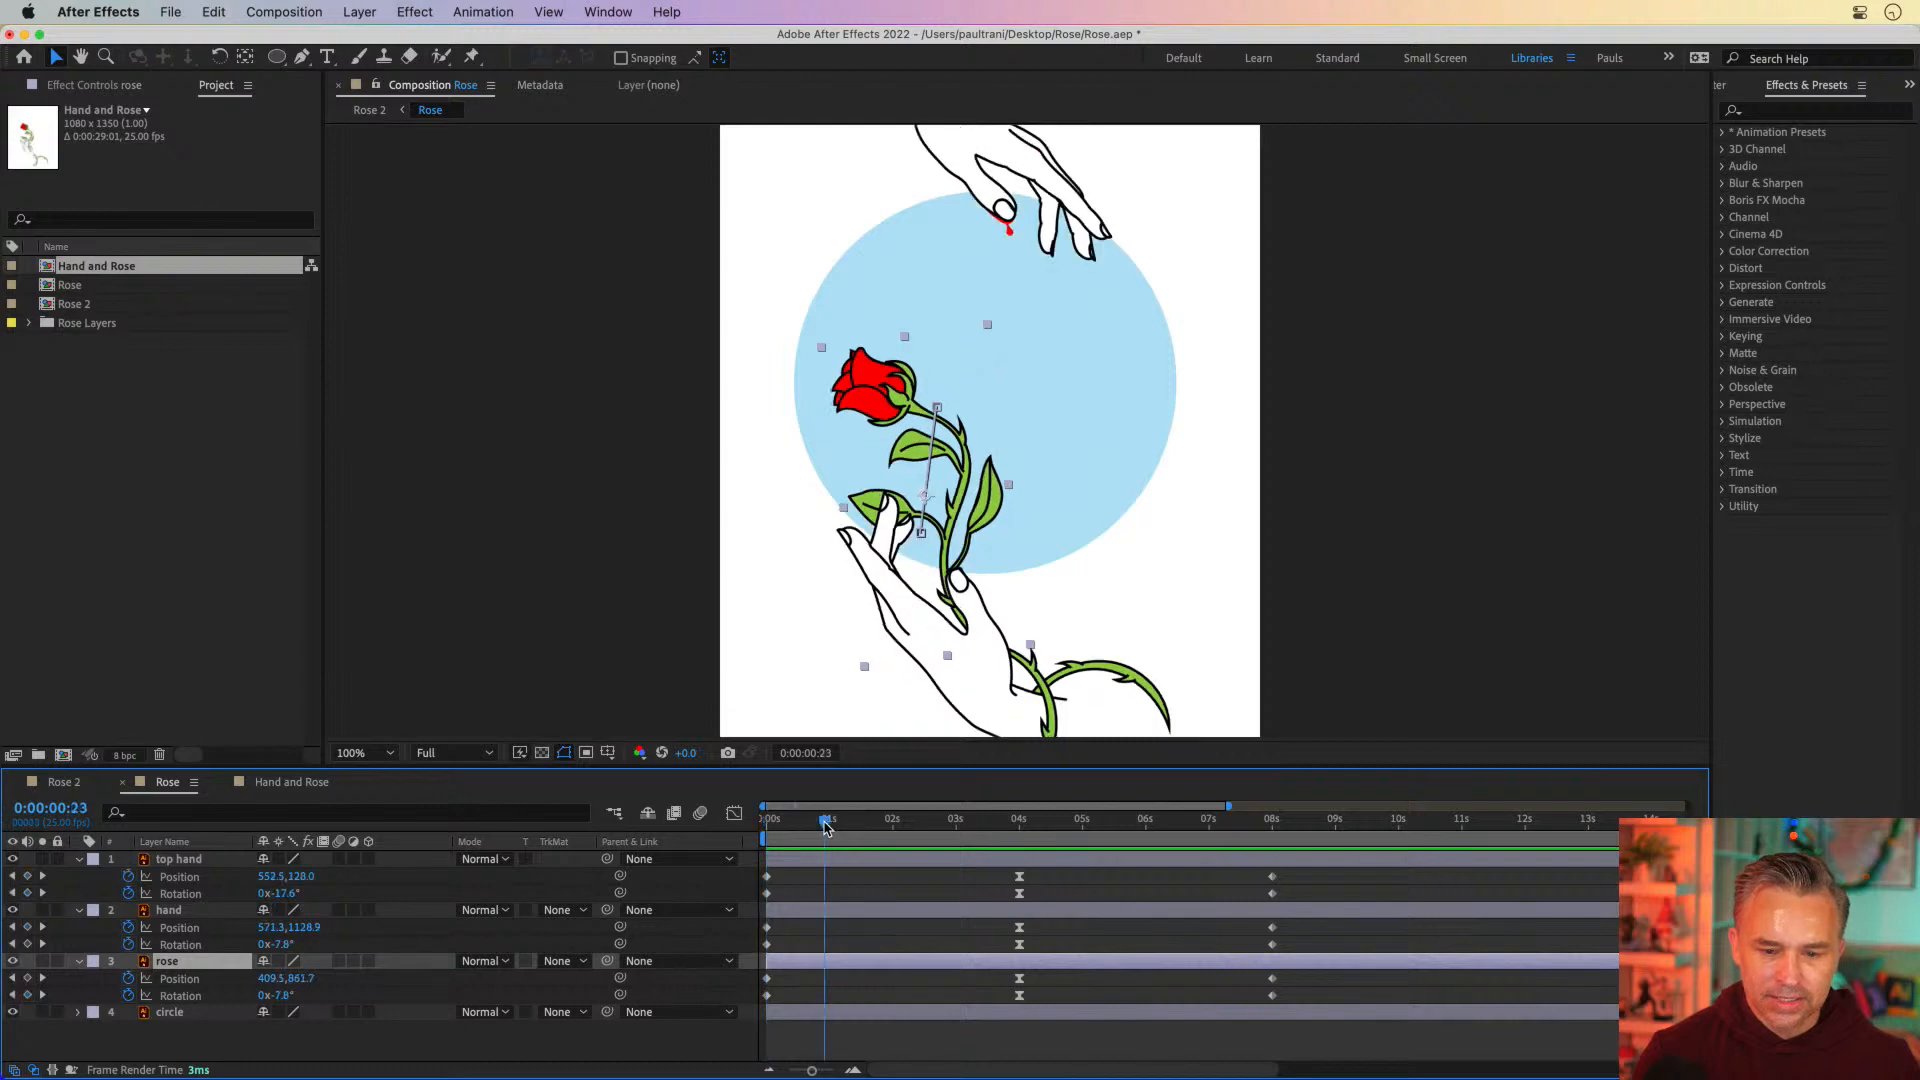
pyautogui.moveTo(825, 822); pyautogui.dragTo(1018, 822)
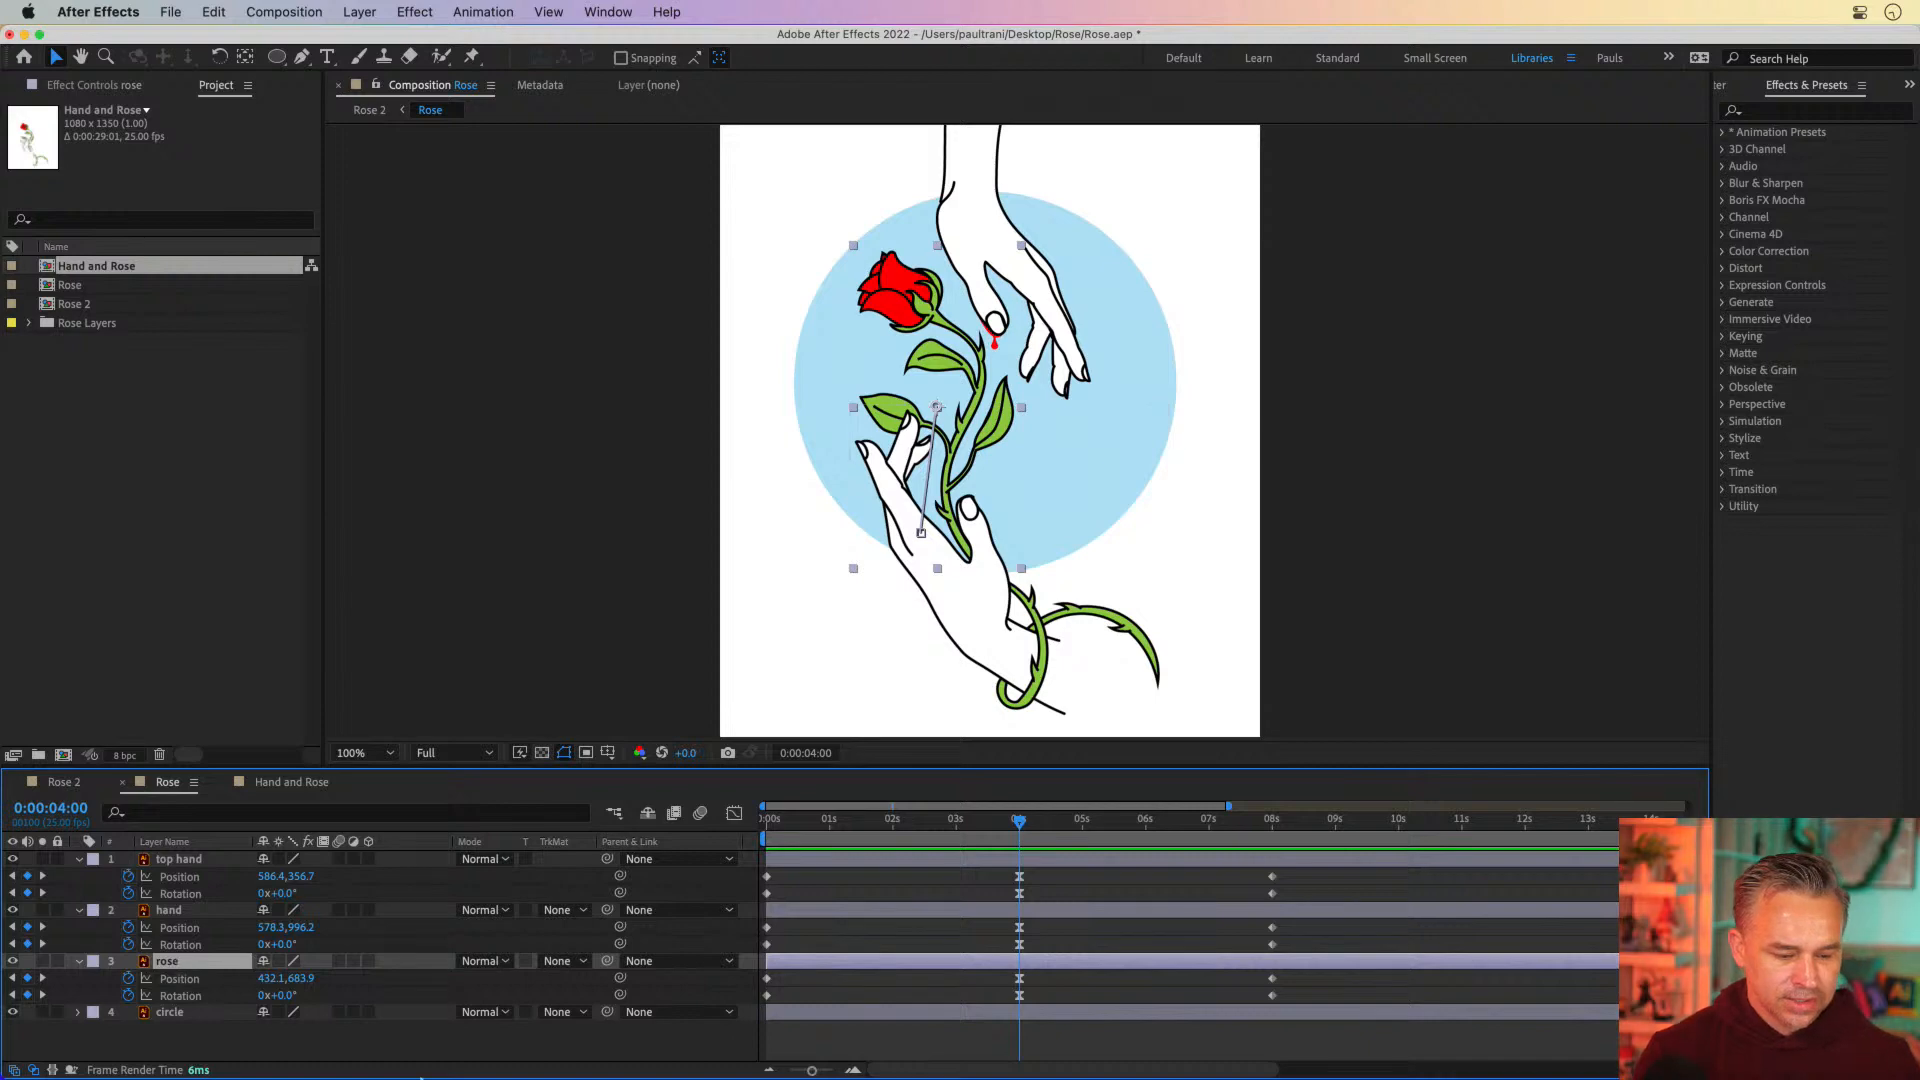
# Switch to Illustrator, select the rose artwork group, and activate the Puppet Warp Tool for it
pyautogui.click(421, 1058)
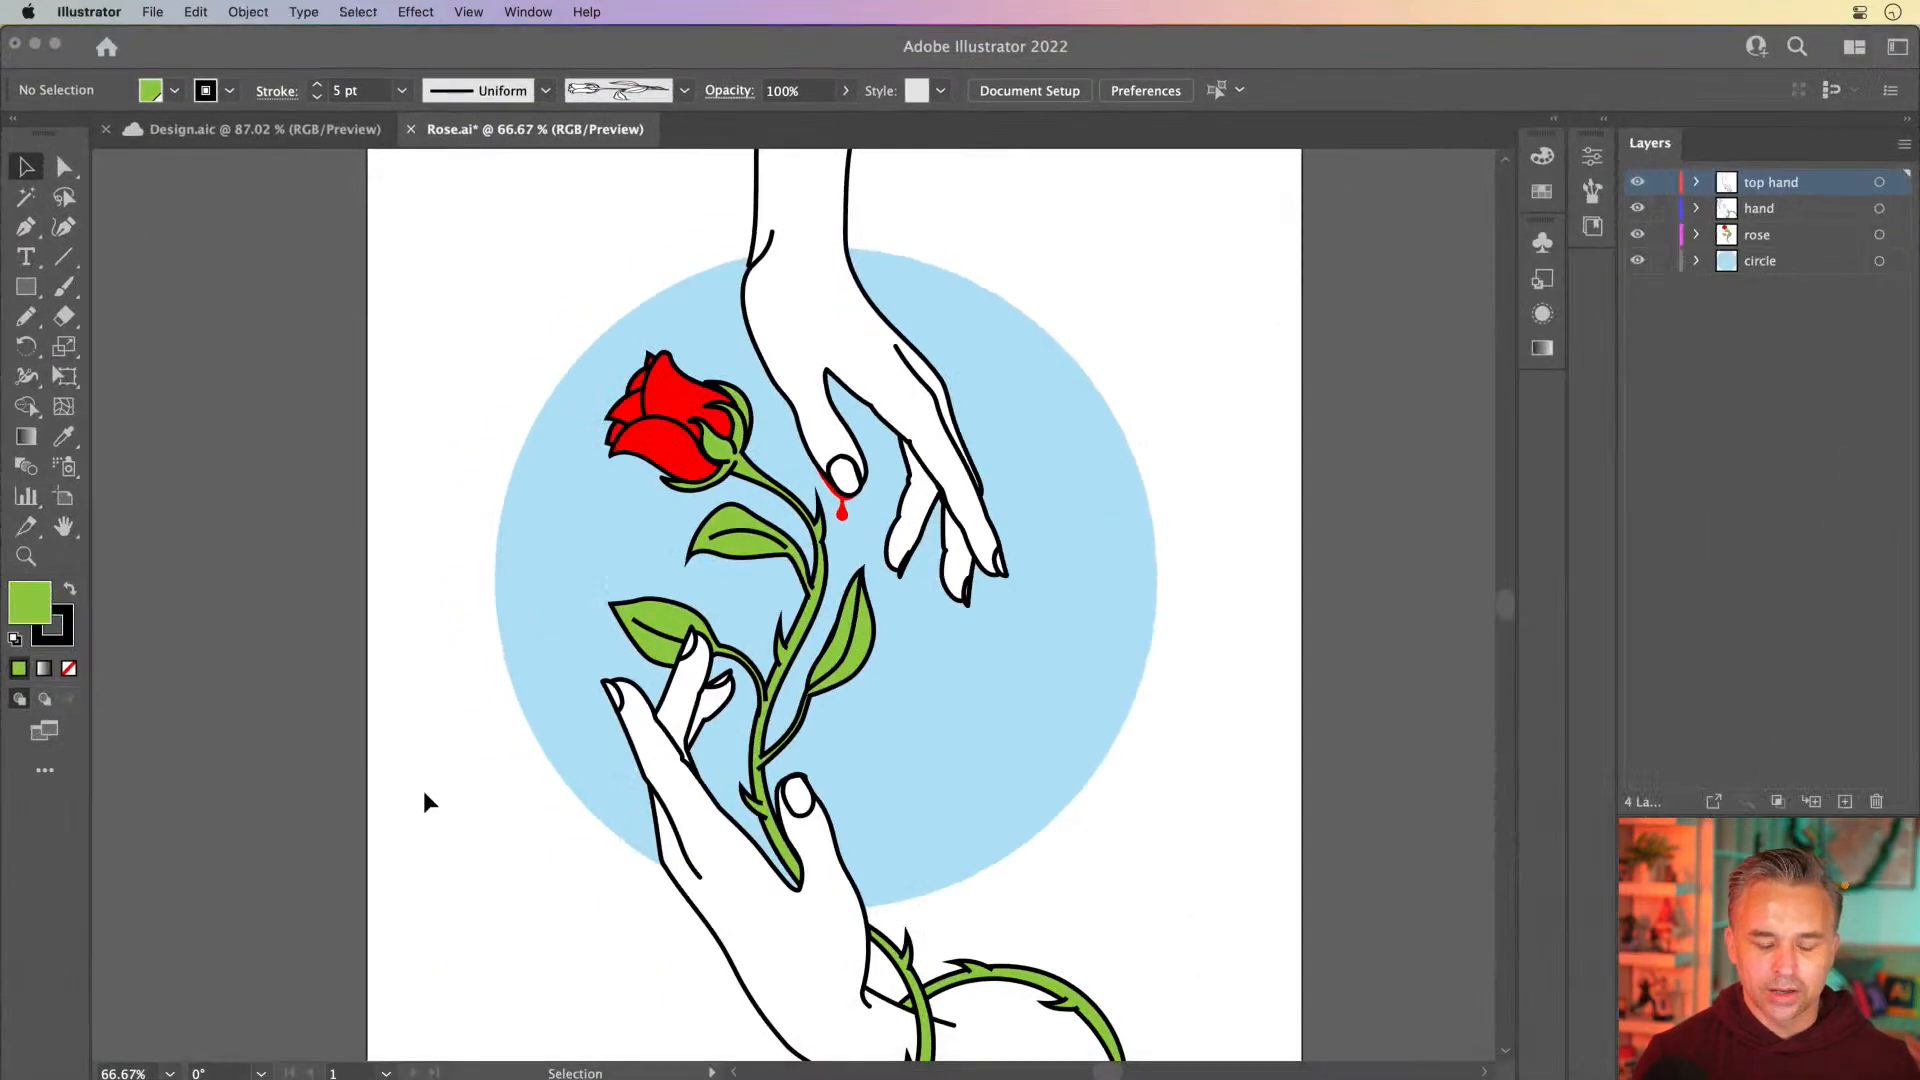
pyautogui.click(663, 443)
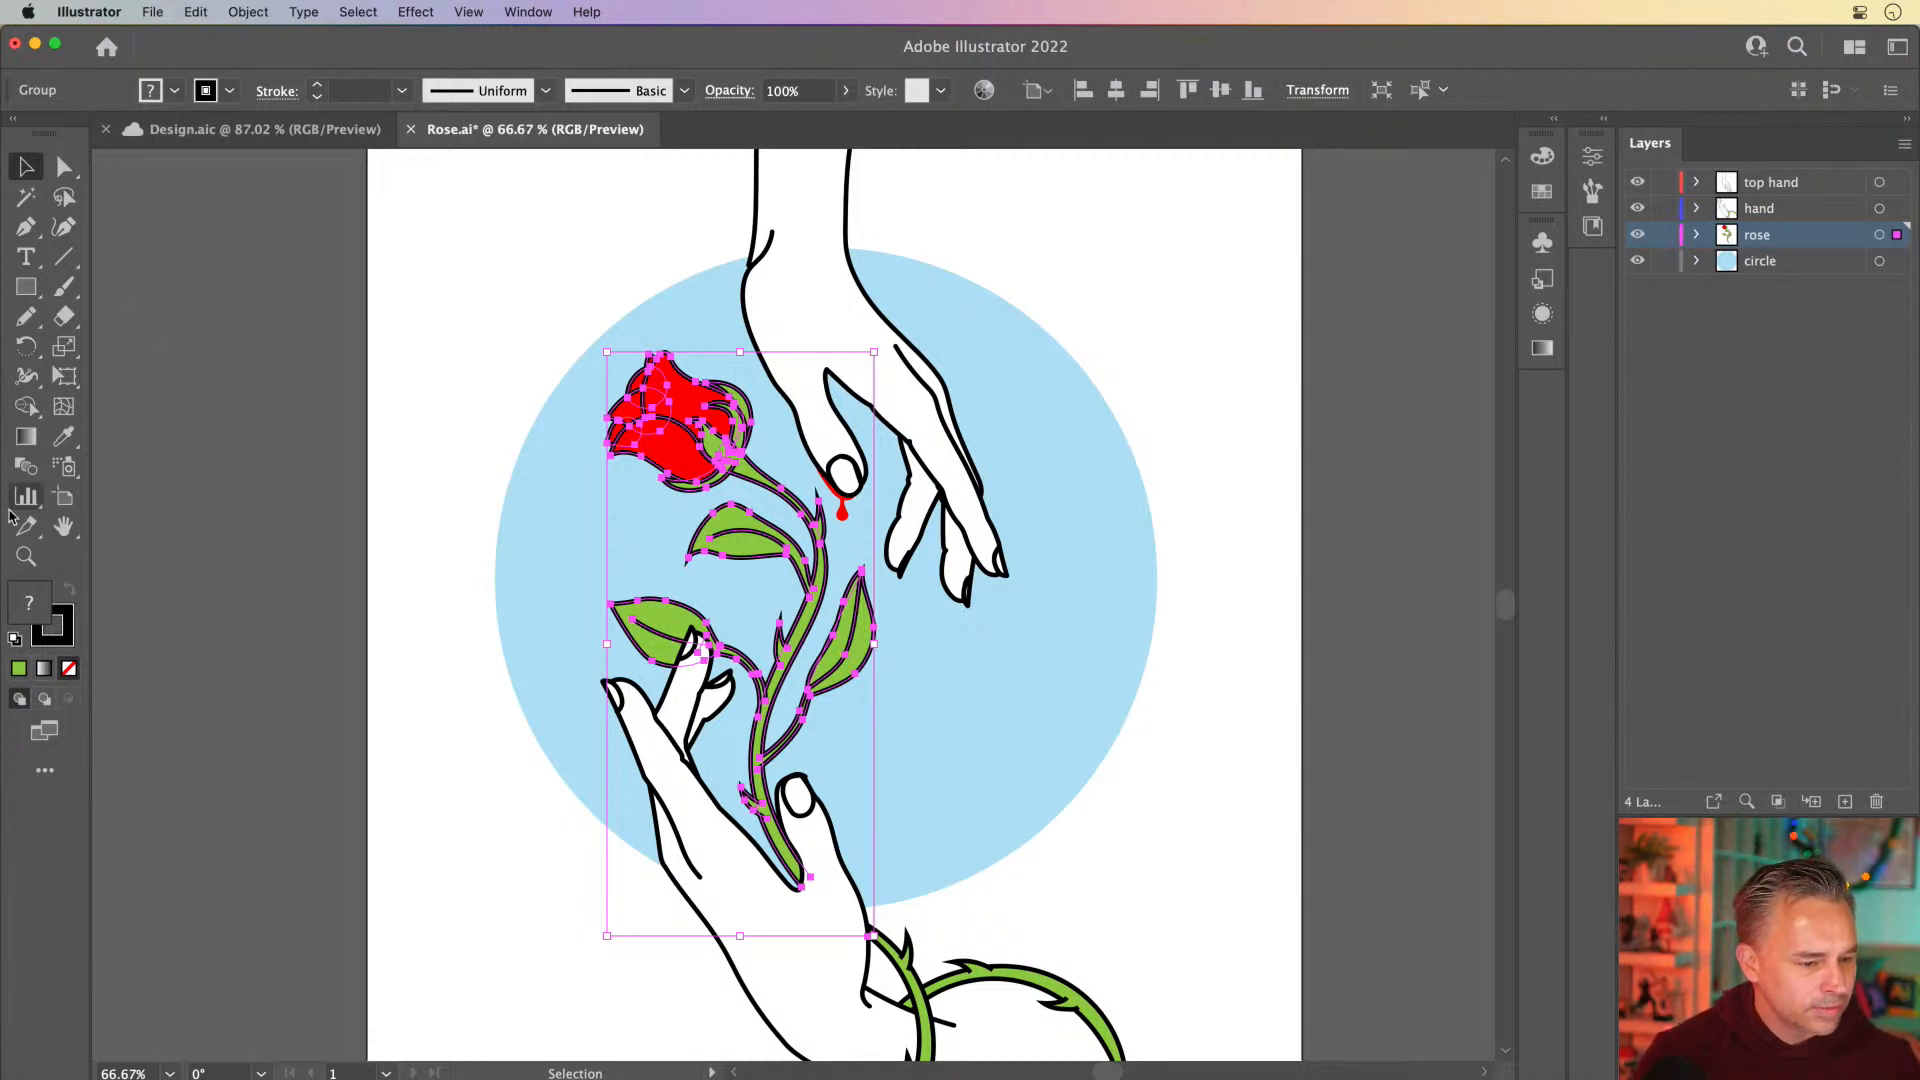
pyautogui.click(60, 377)
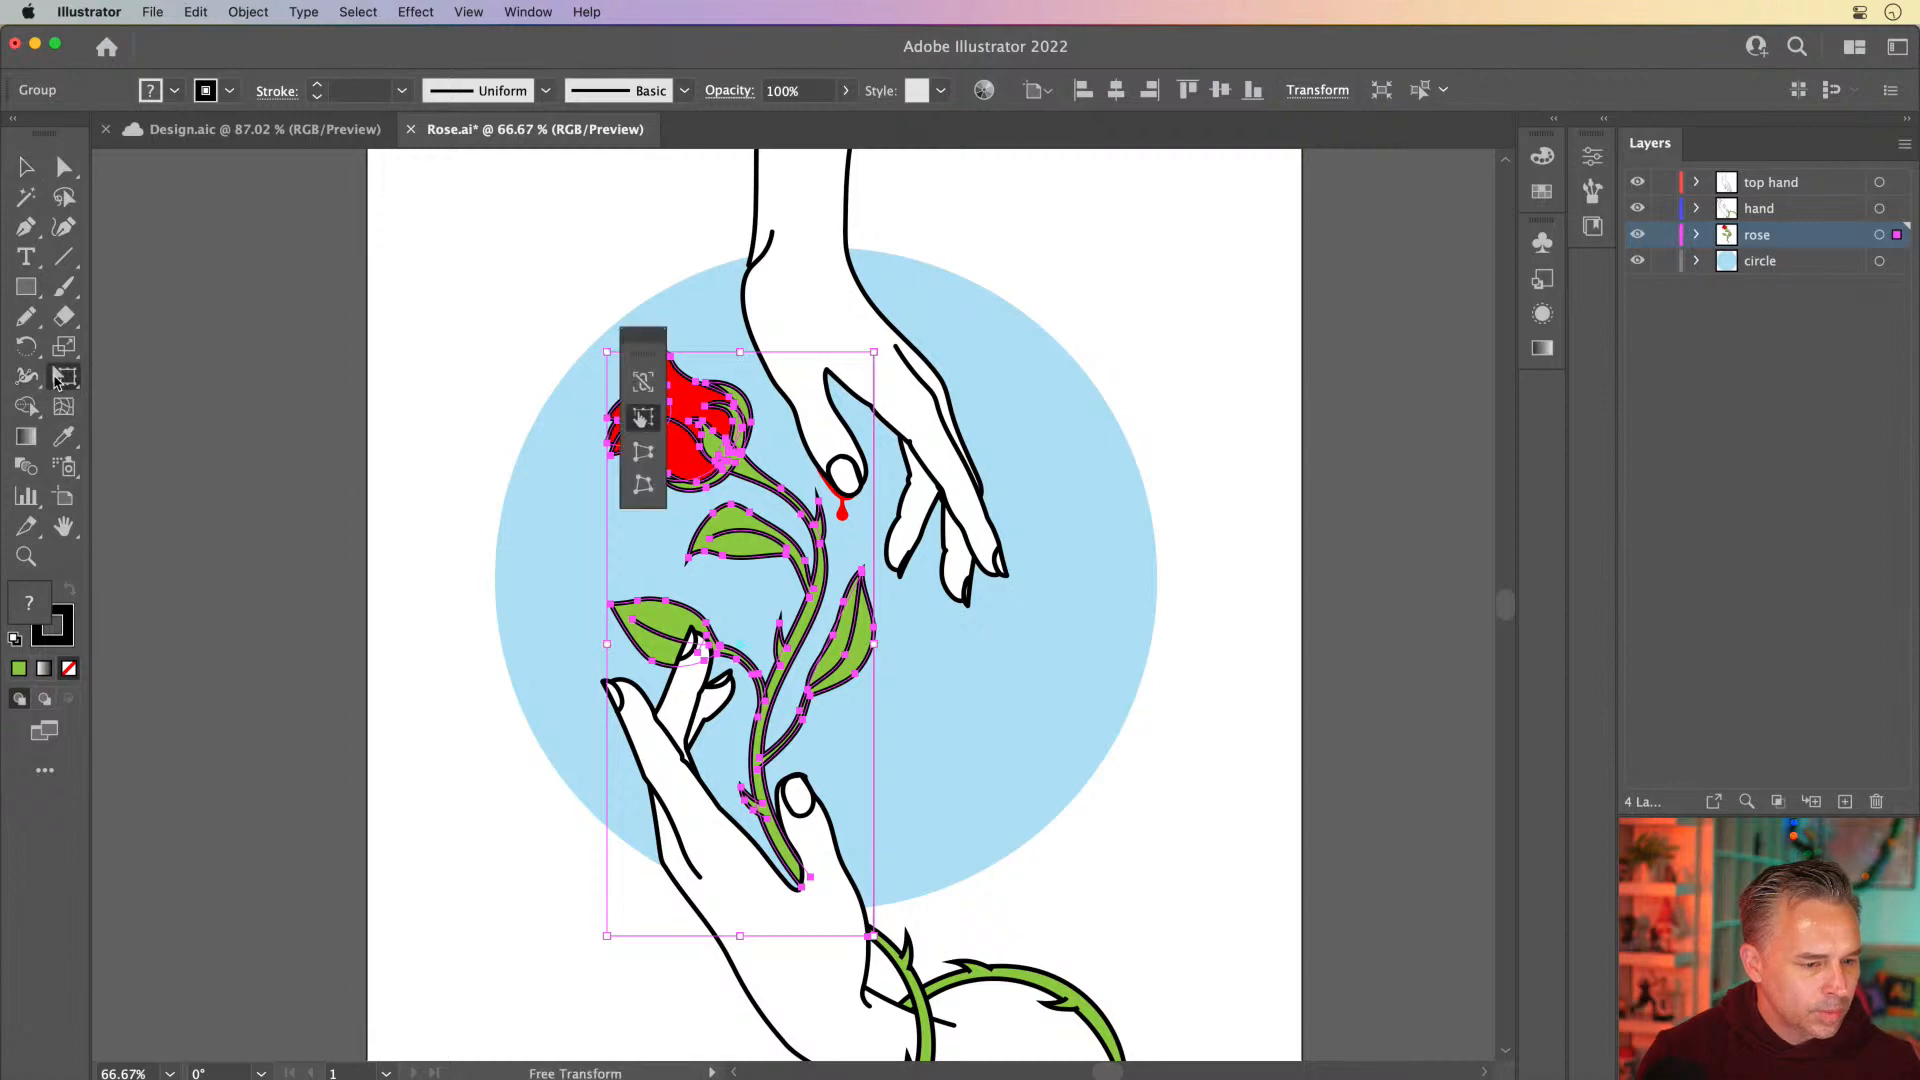
pyautogui.click(56, 380)
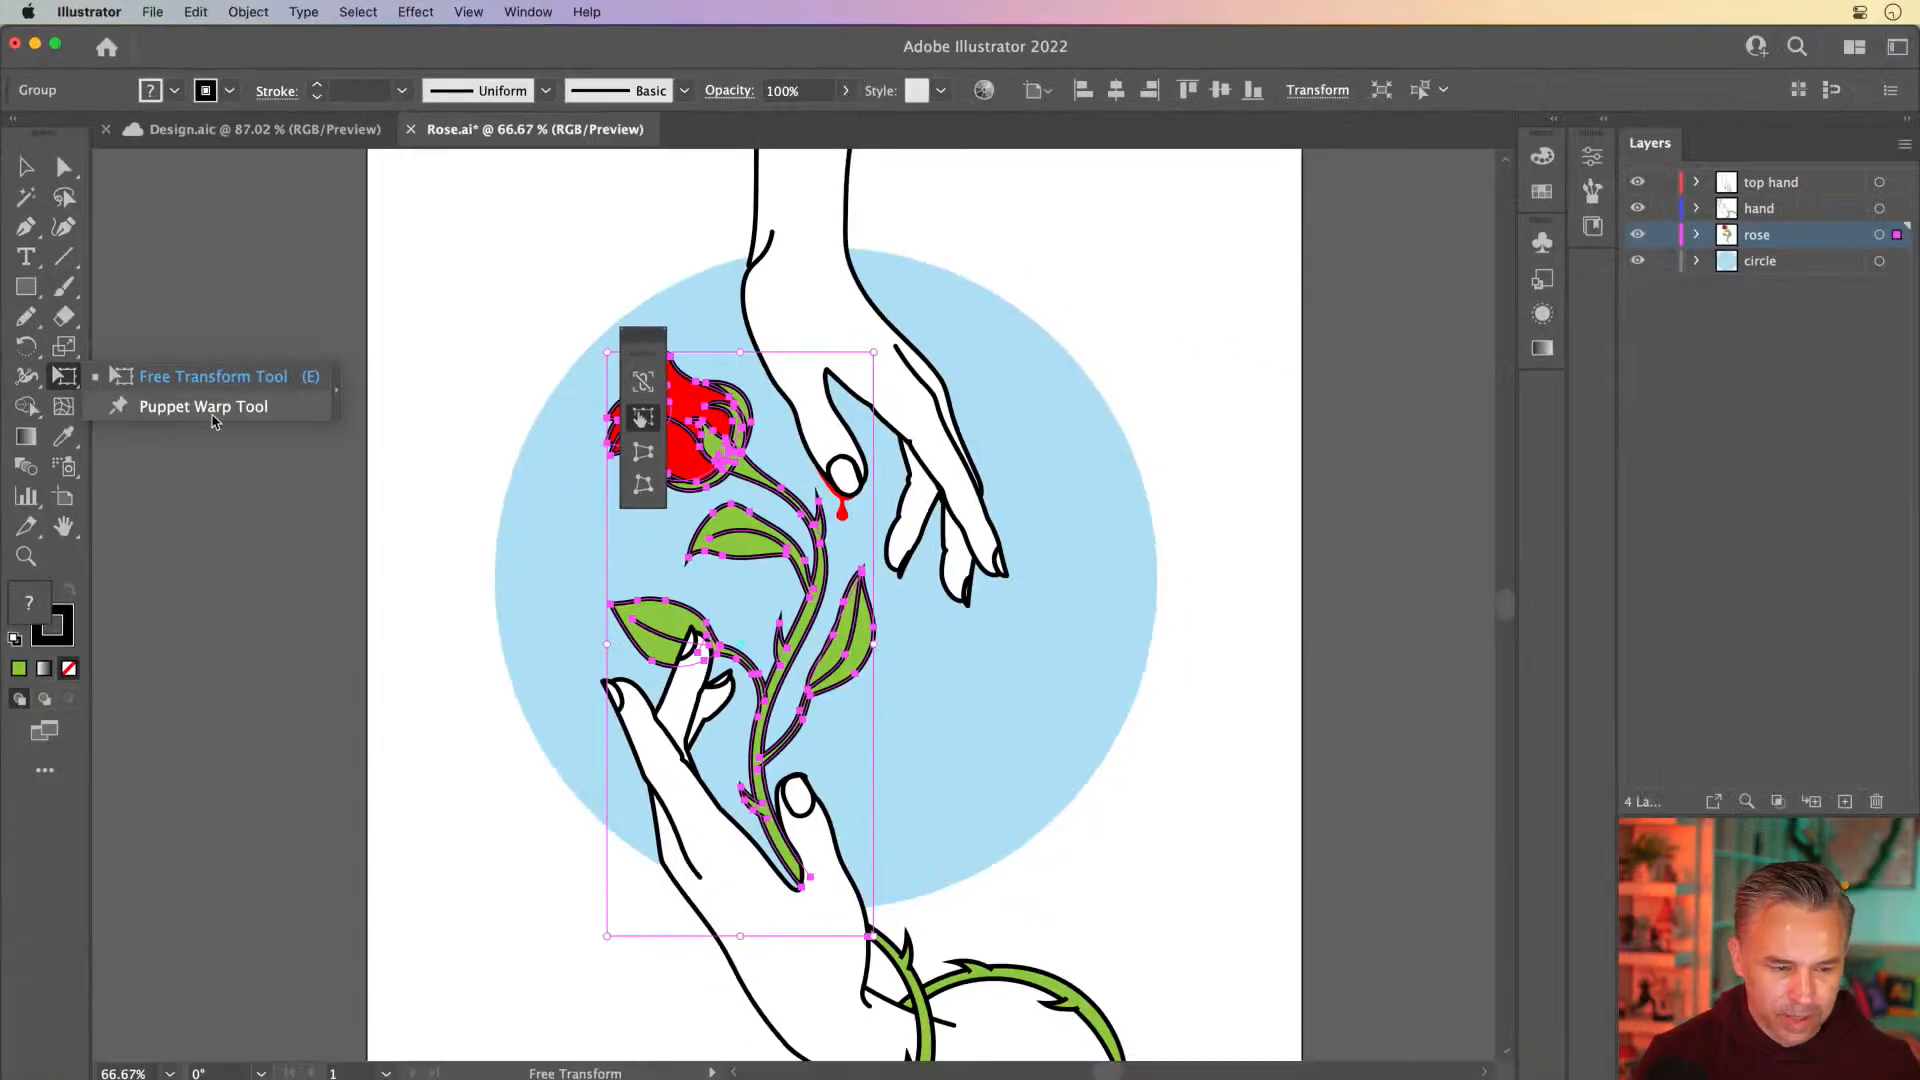
pyautogui.click(584, 596)
# Set puppet pins on the rose's rightmost leaf and stem base, and pull the flower's pin slightly upward
pyautogui.click(855, 630)
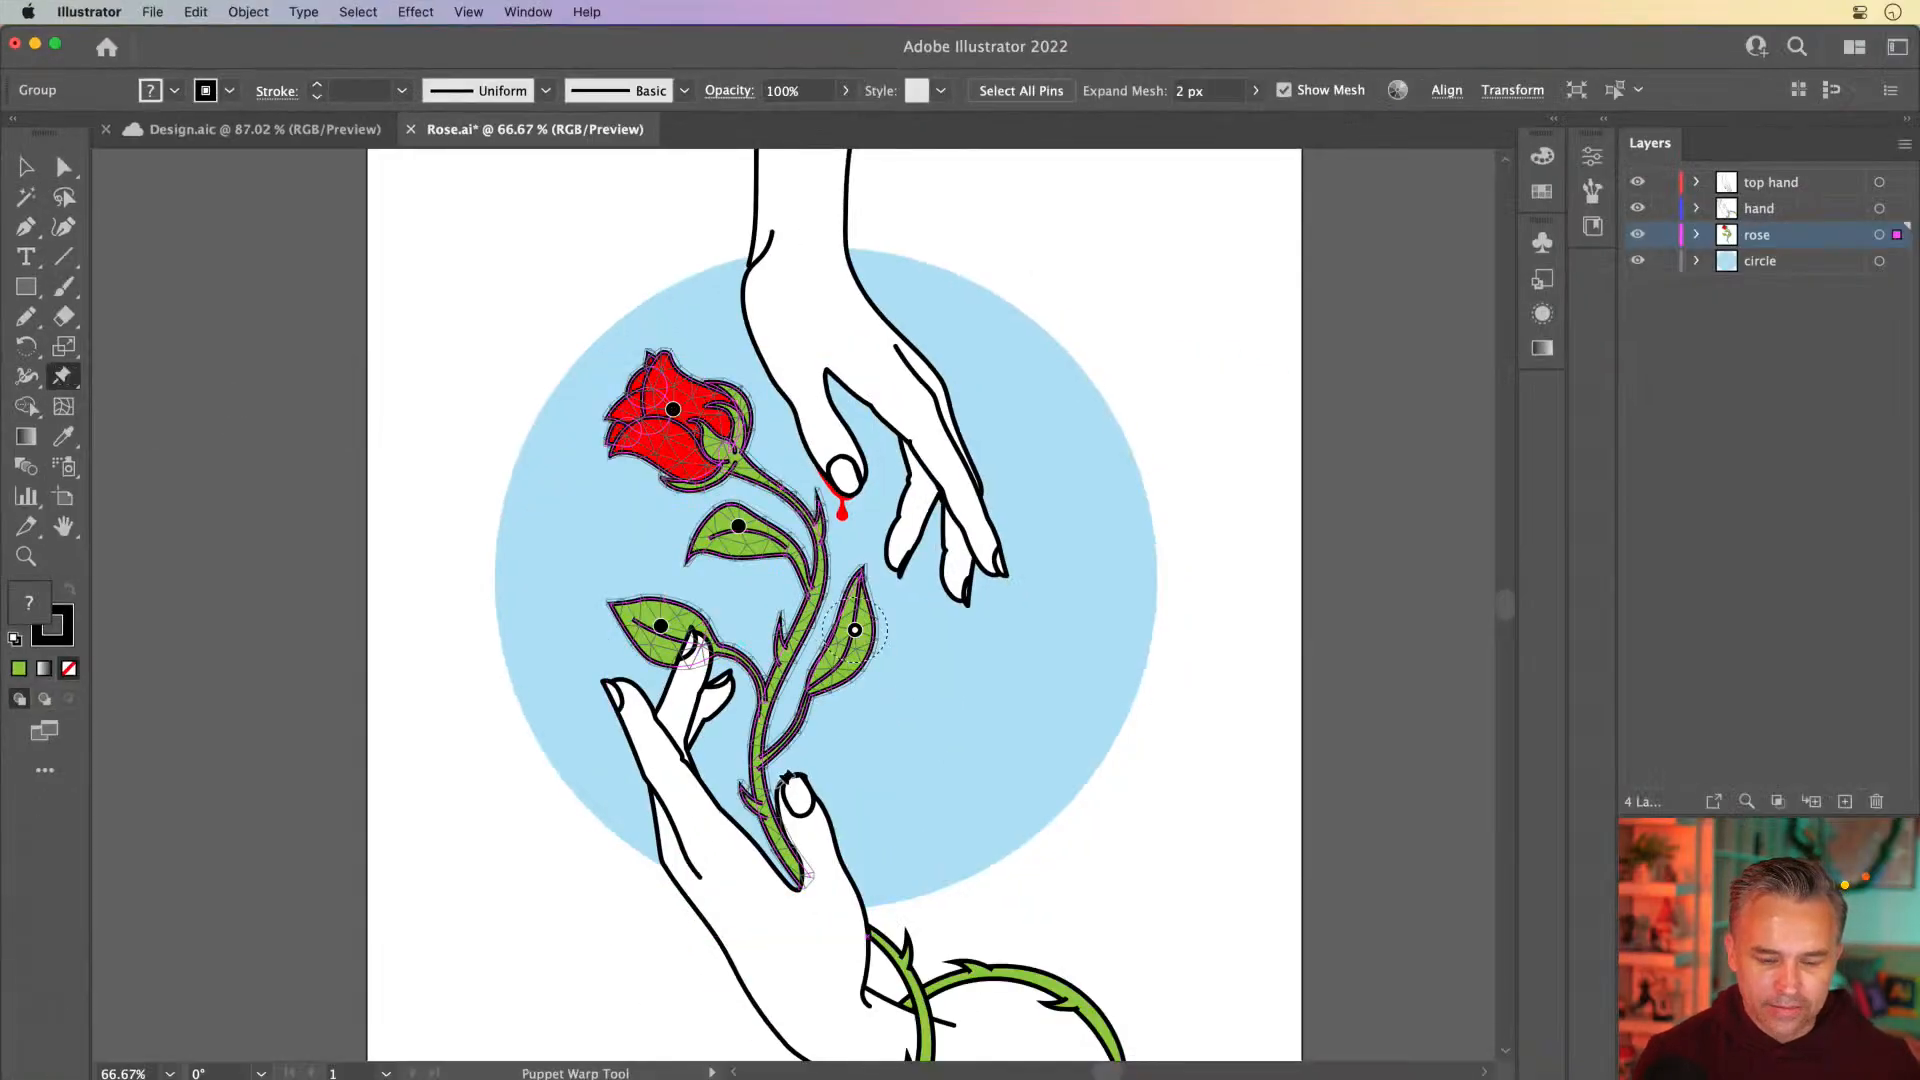
pyautogui.click(795, 865)
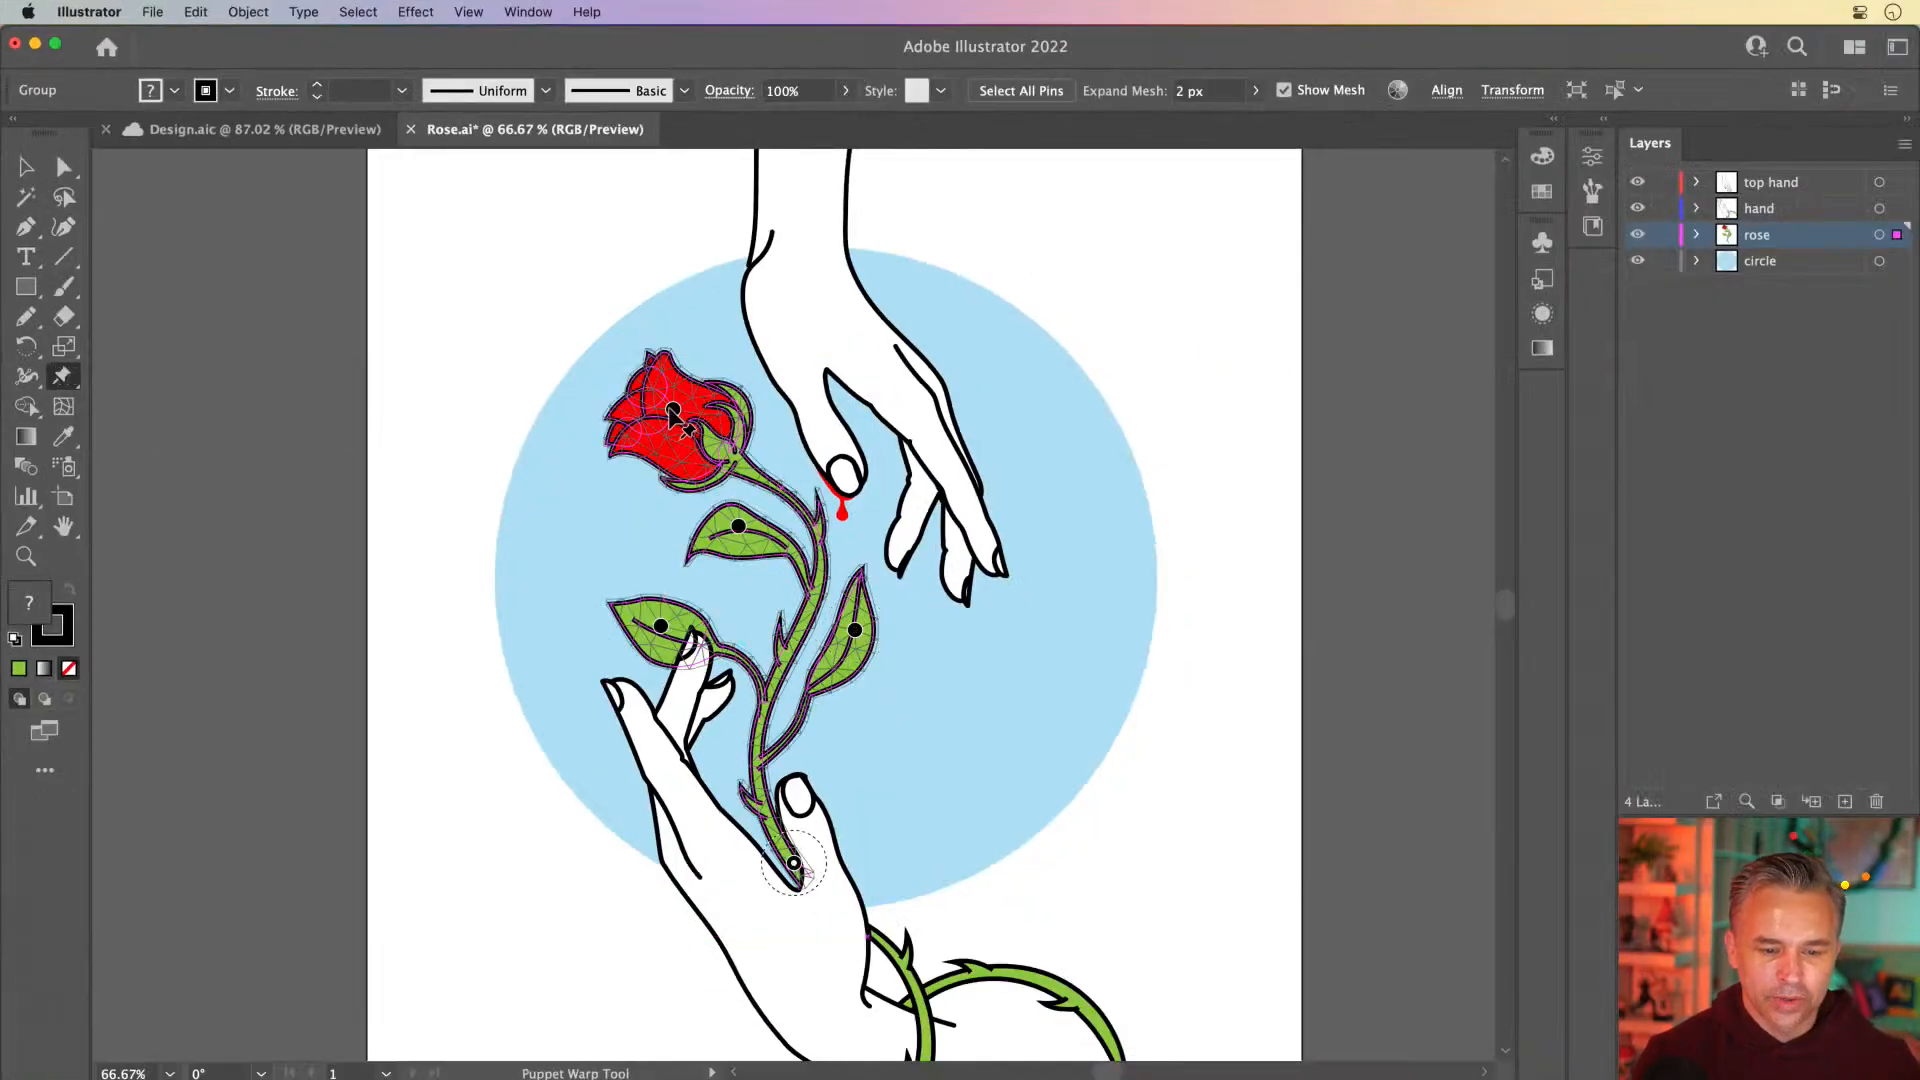
pyautogui.moveTo(673, 410)
pyautogui.mouseDown()
pyautogui.moveTo(770, 392)
pyautogui.moveTo(613, 407)
pyautogui.moveTo(729, 364)
pyautogui.moveTo(826, 394)
pyautogui.moveTo(635, 380)
pyautogui.moveTo(722, 372)
pyautogui.moveTo(673, 377)
pyautogui.mouseUp()
# Return to After Effects and activate the Puppet Position Pin Tool for the rose layer
pyautogui.click(35, 43)
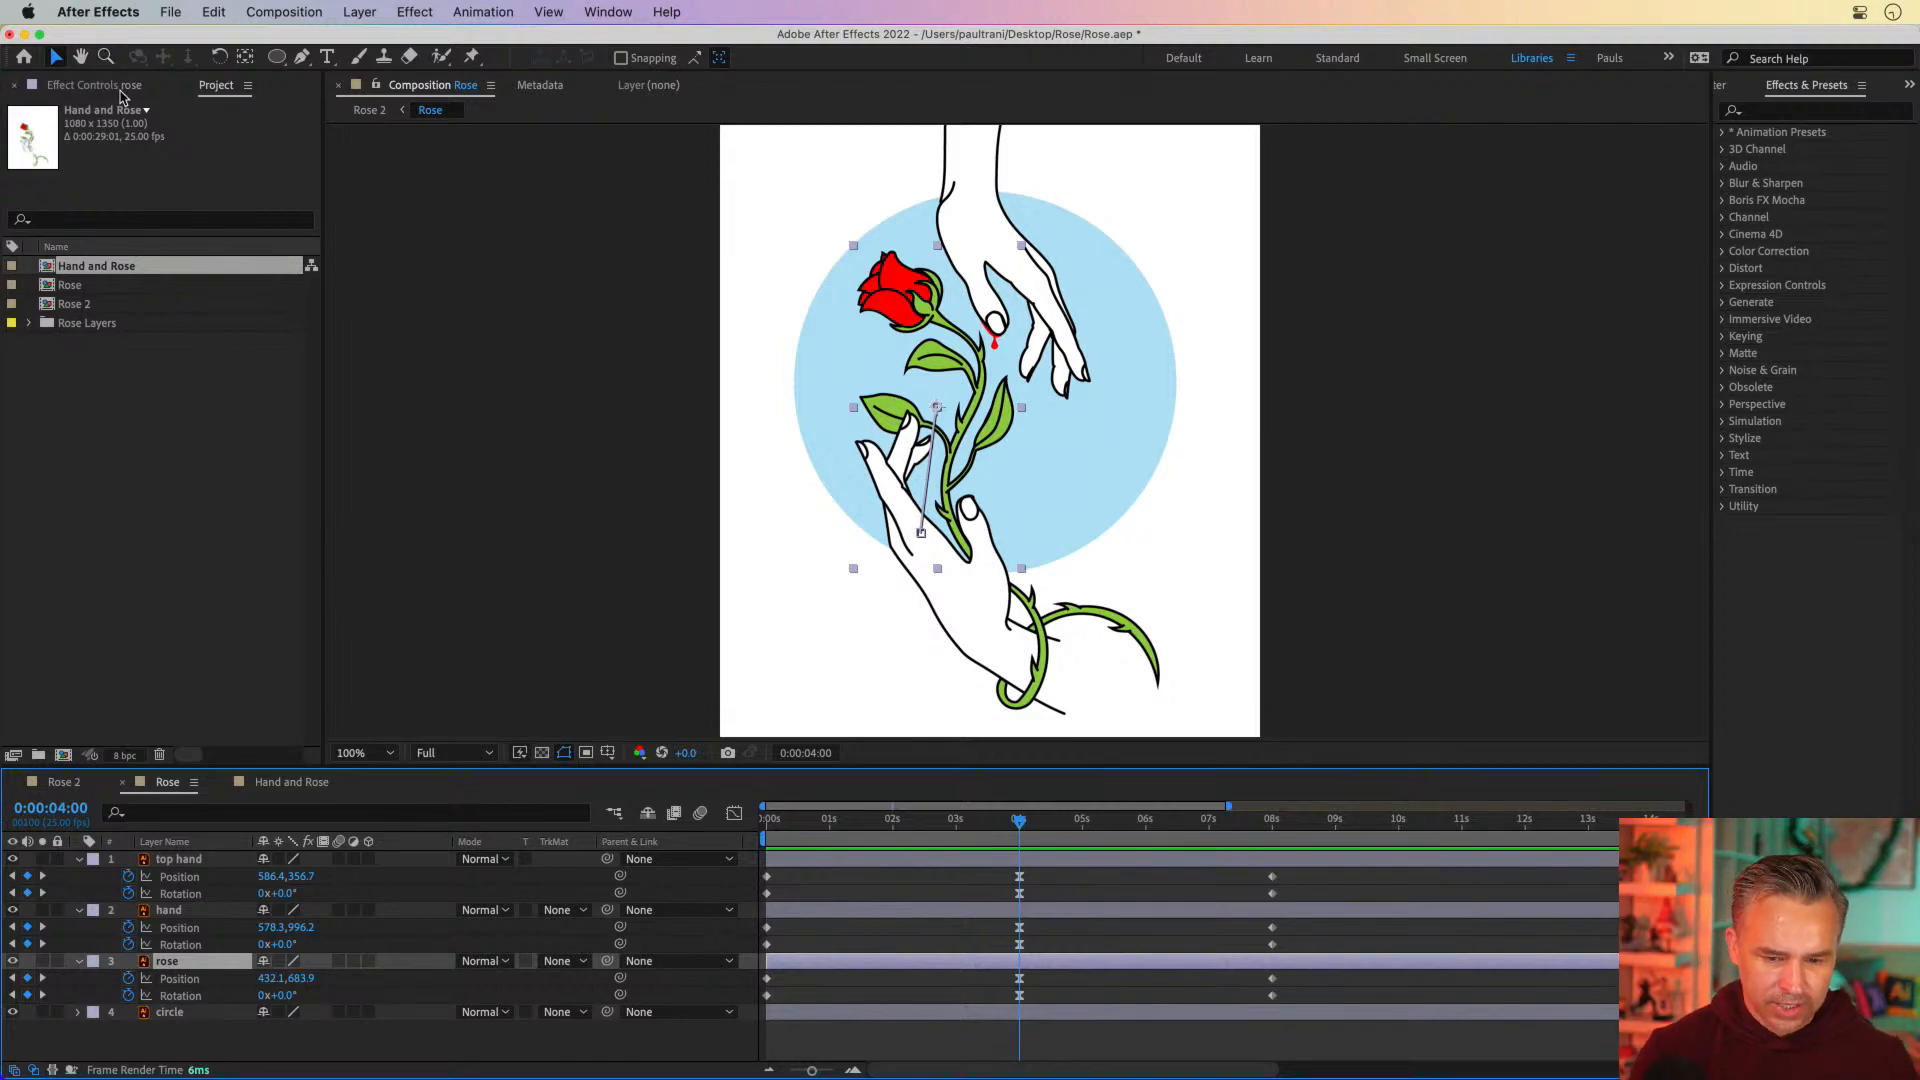
pyautogui.press('.')
pyautogui.moveTo(557, 301); pyautogui.dragTo(583, 365)
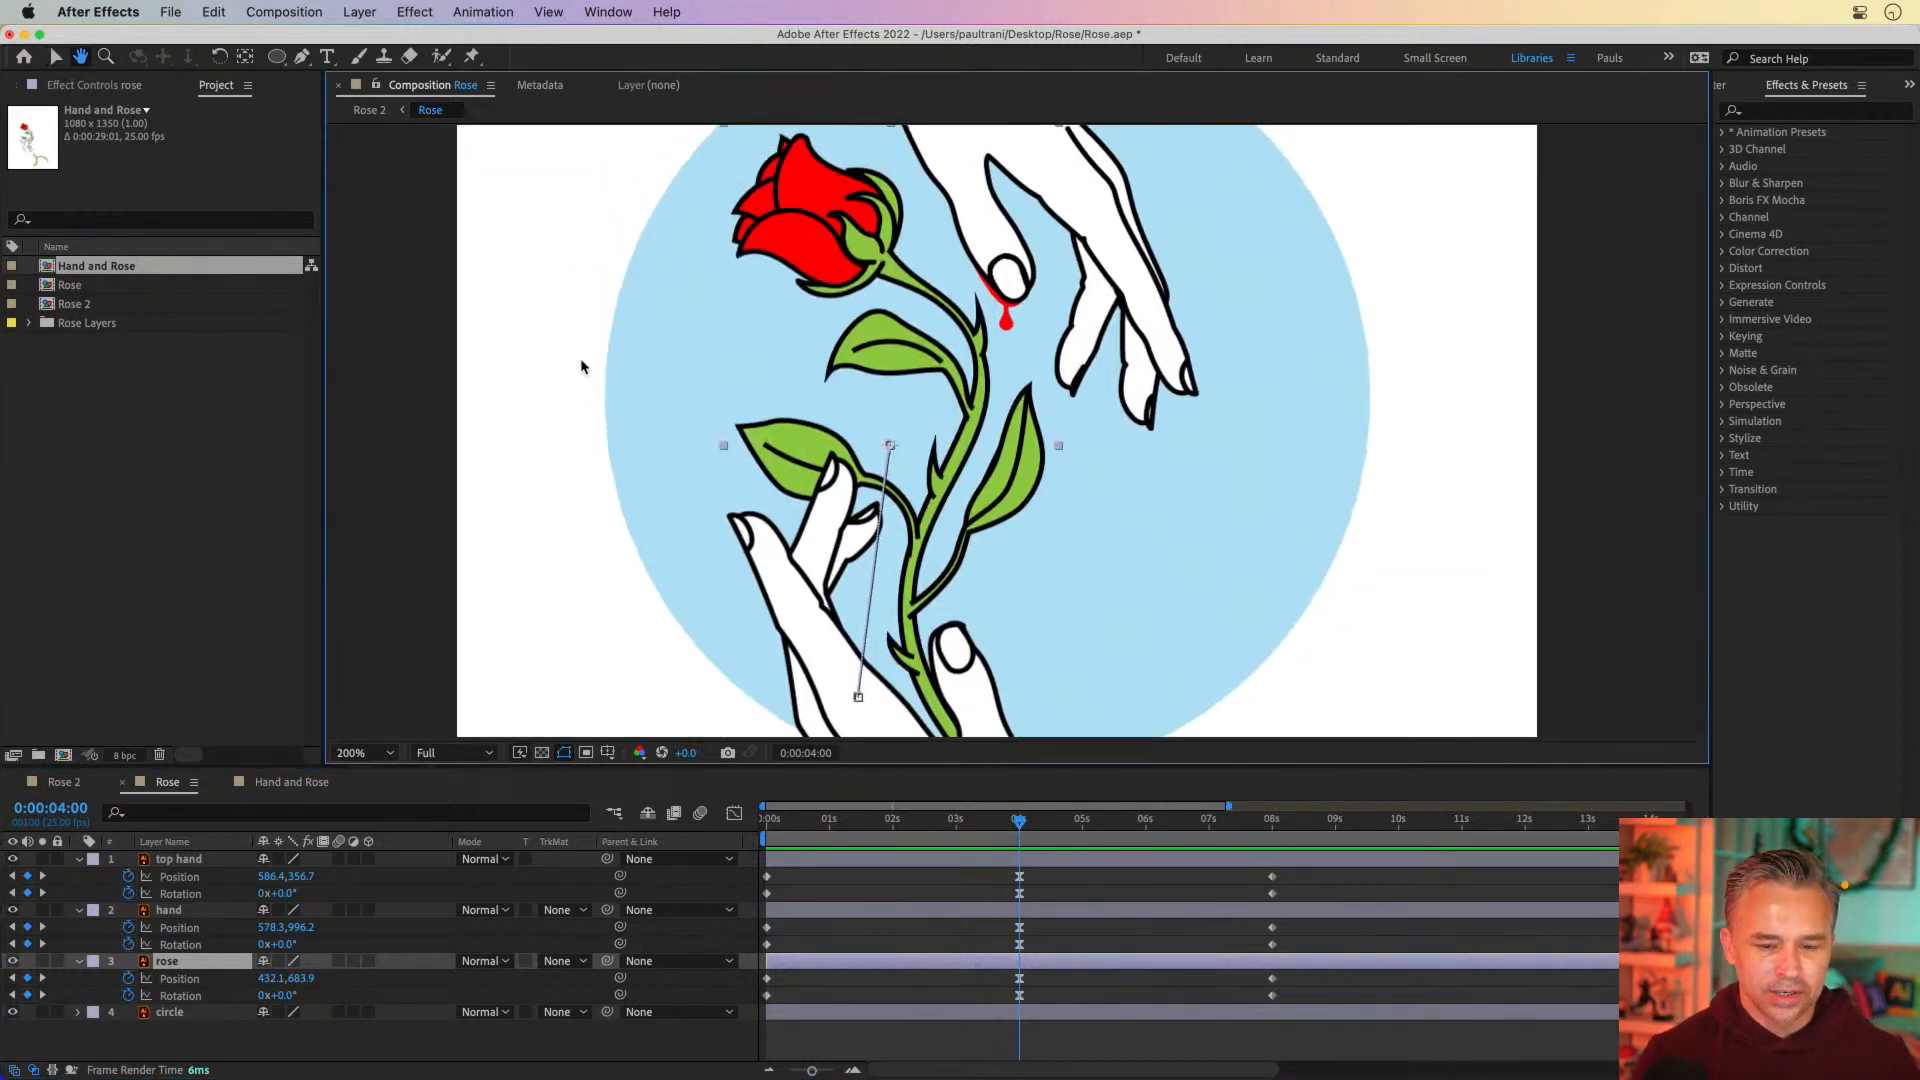
pyautogui.moveTo(381, 766); pyautogui.dragTo(381, 962)
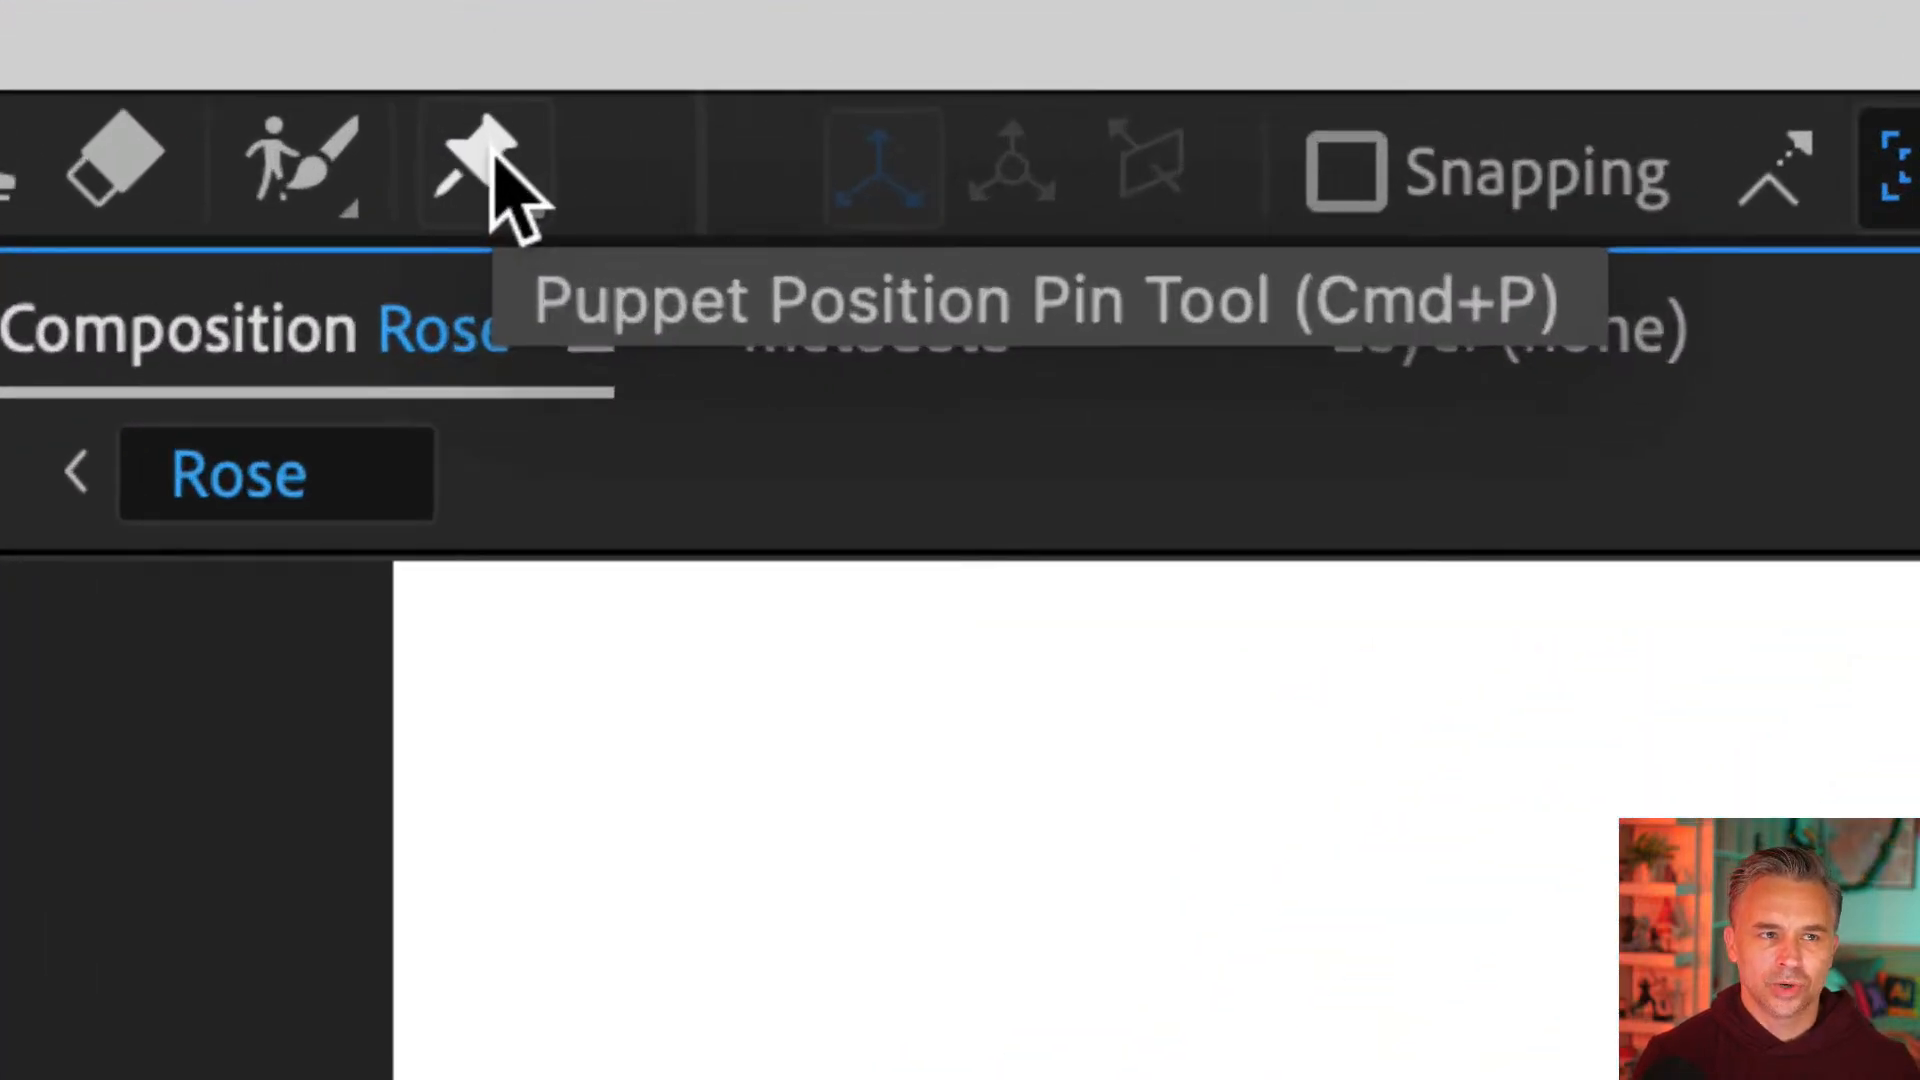
pyautogui.click(494, 152)
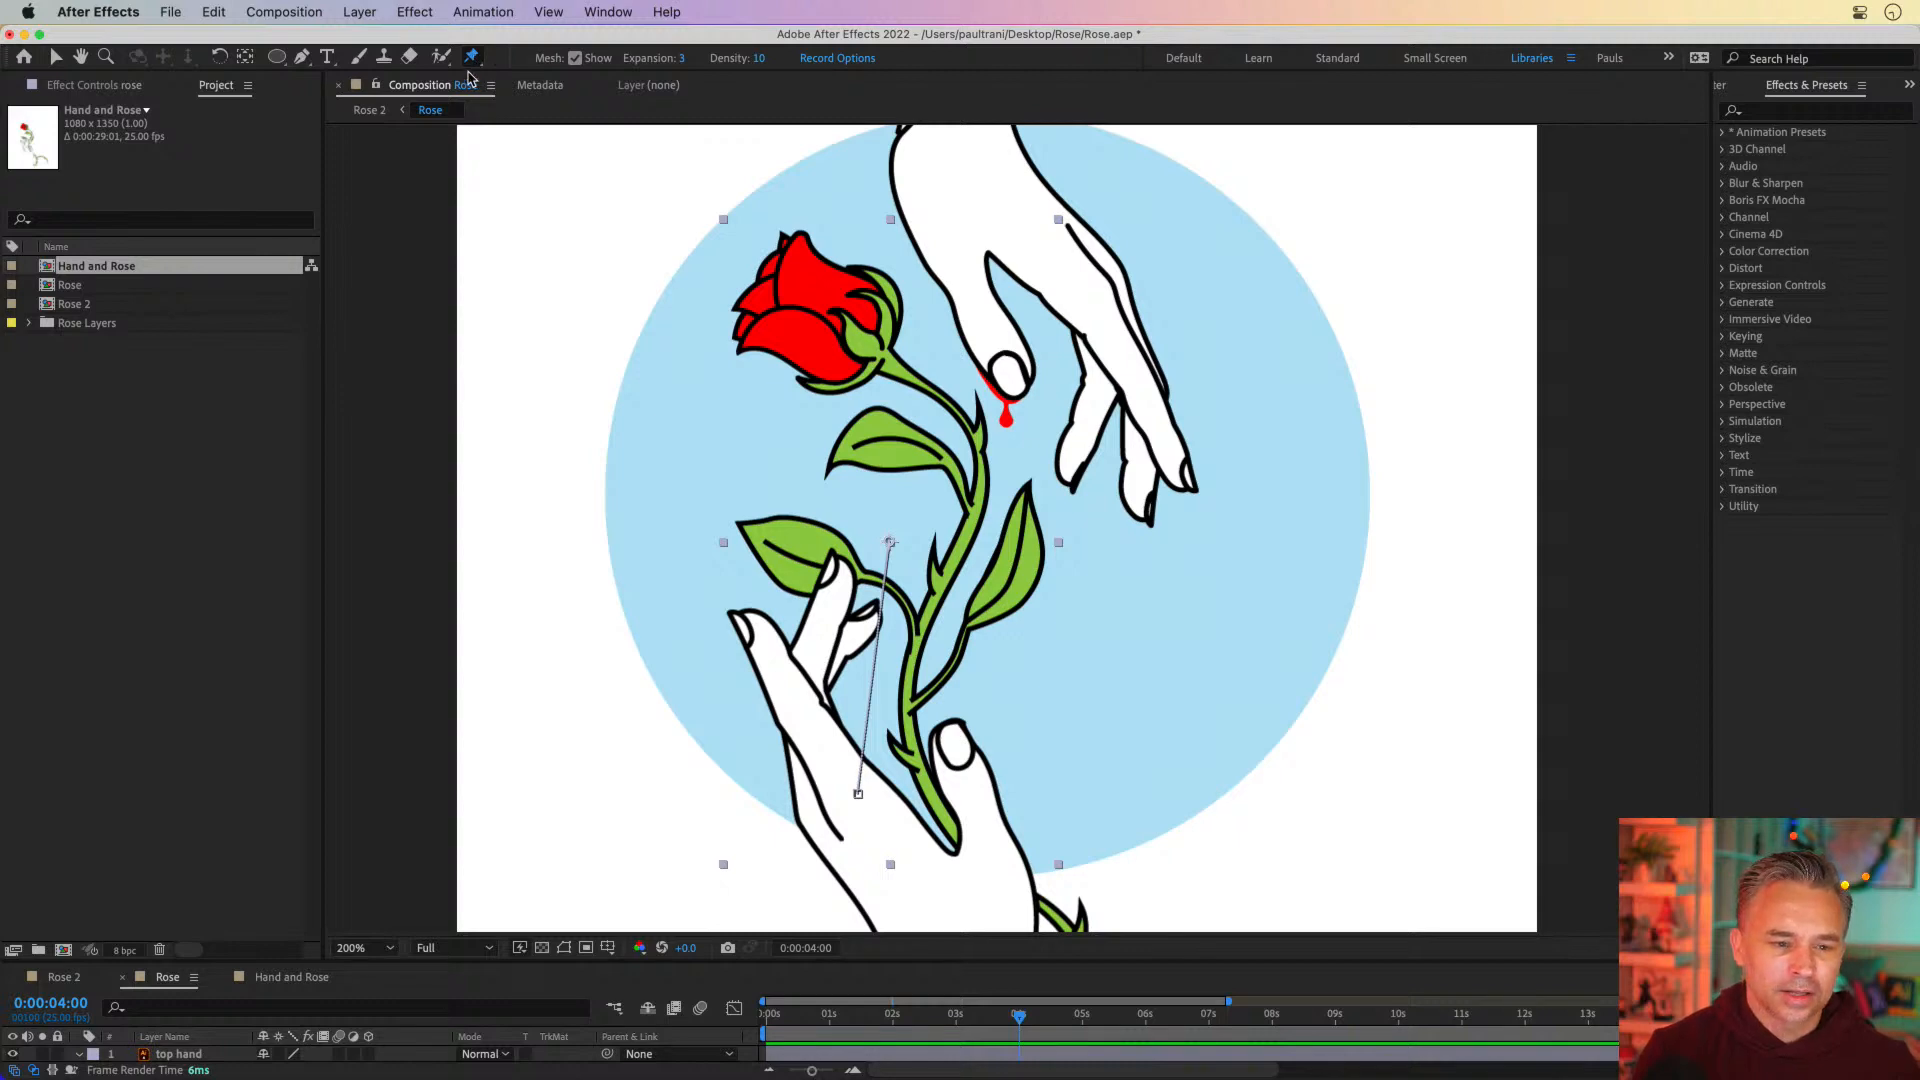
# Place six puppet pins at 0:00:04:00 on the rose's stem base, mid-stem, lower-left leaf, right leaf, upper stem and flower base
pyautogui.click(956, 832)
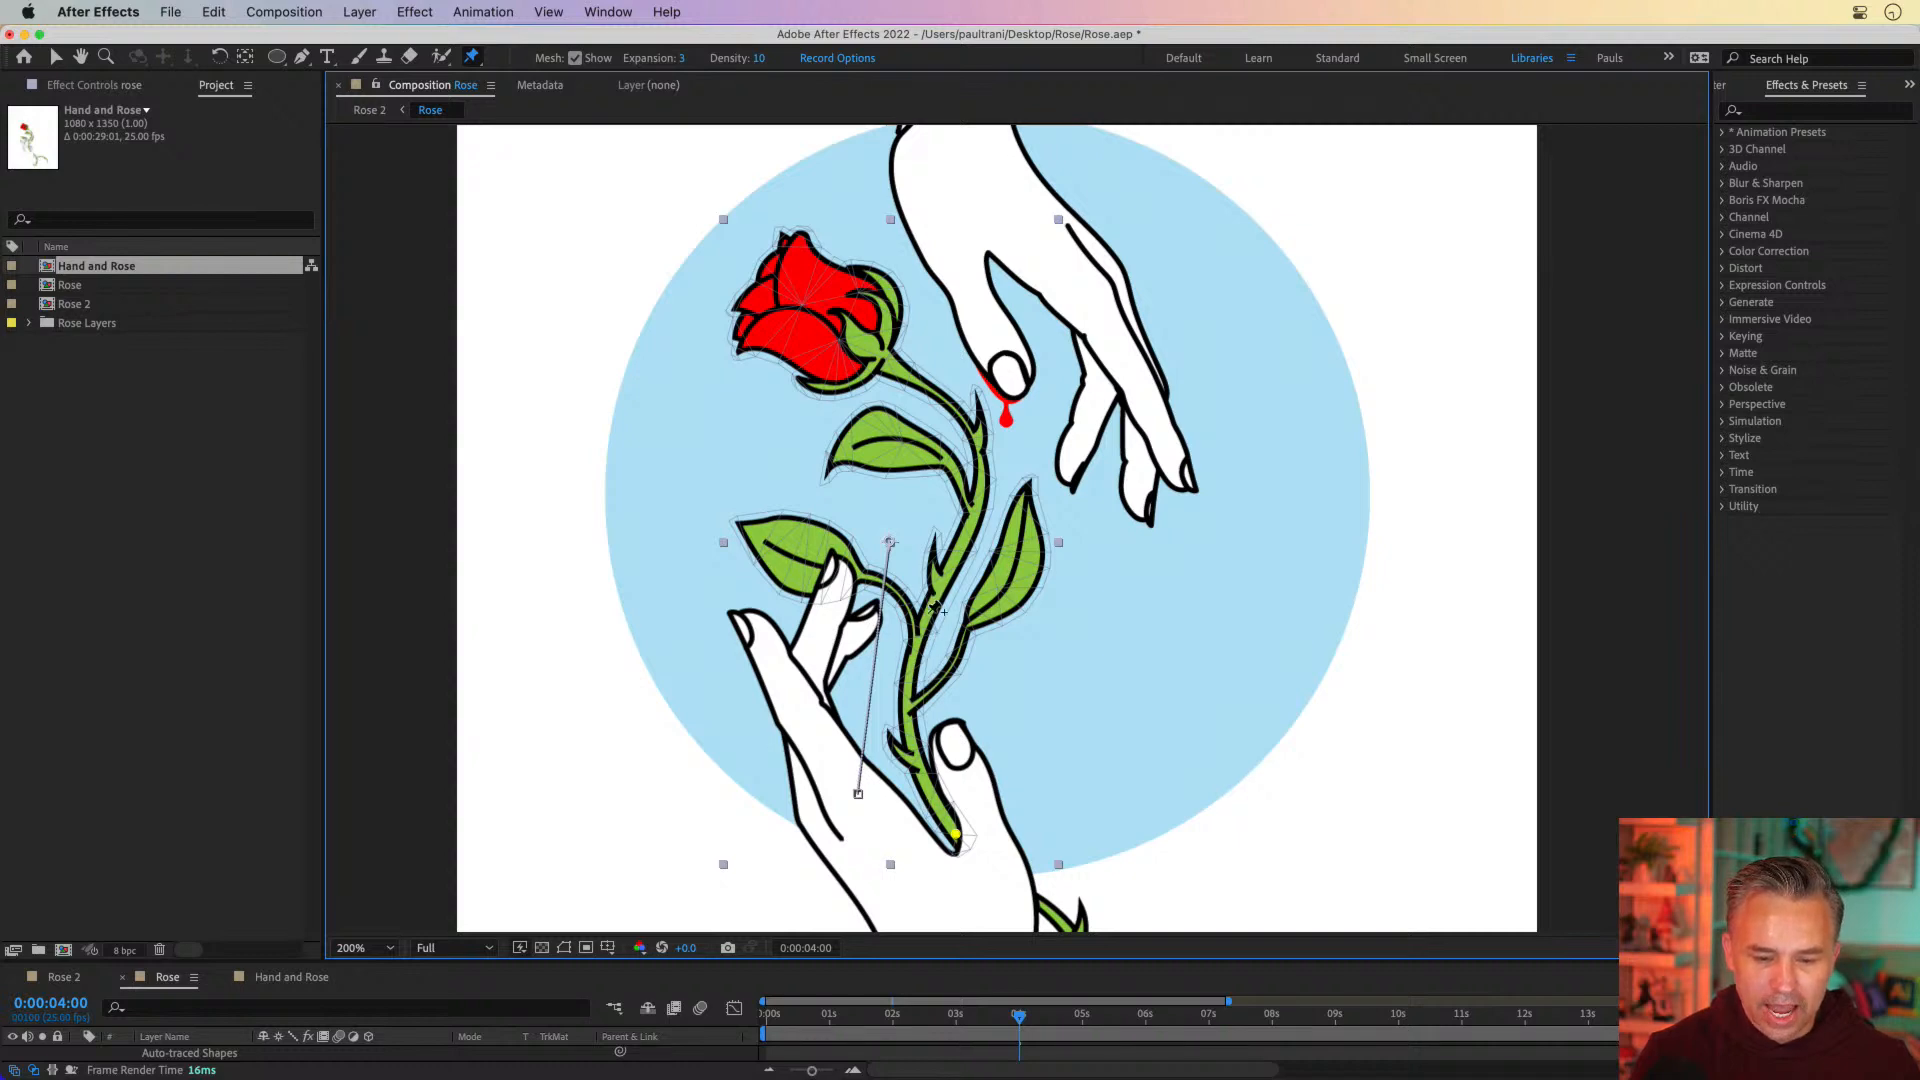
pyautogui.click(950, 562)
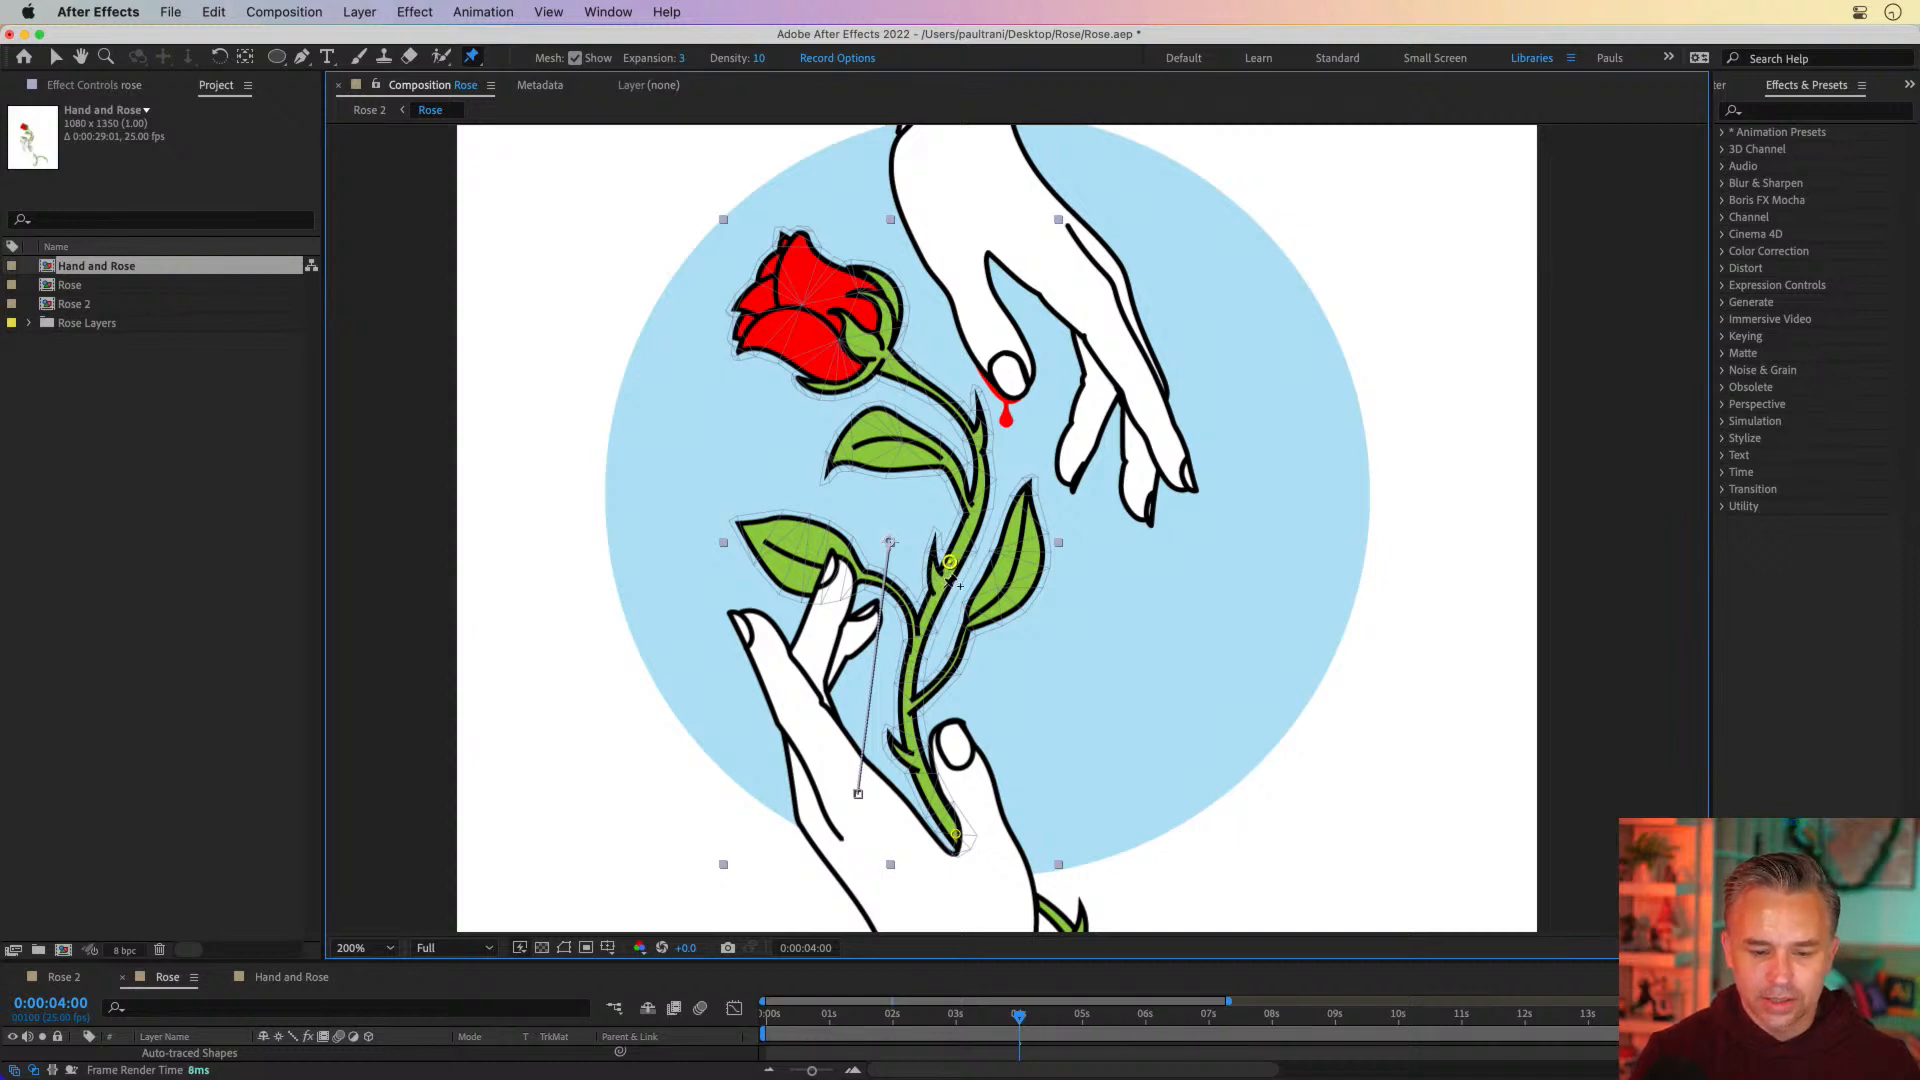
pyautogui.click(799, 552)
pyautogui.click(1022, 553)
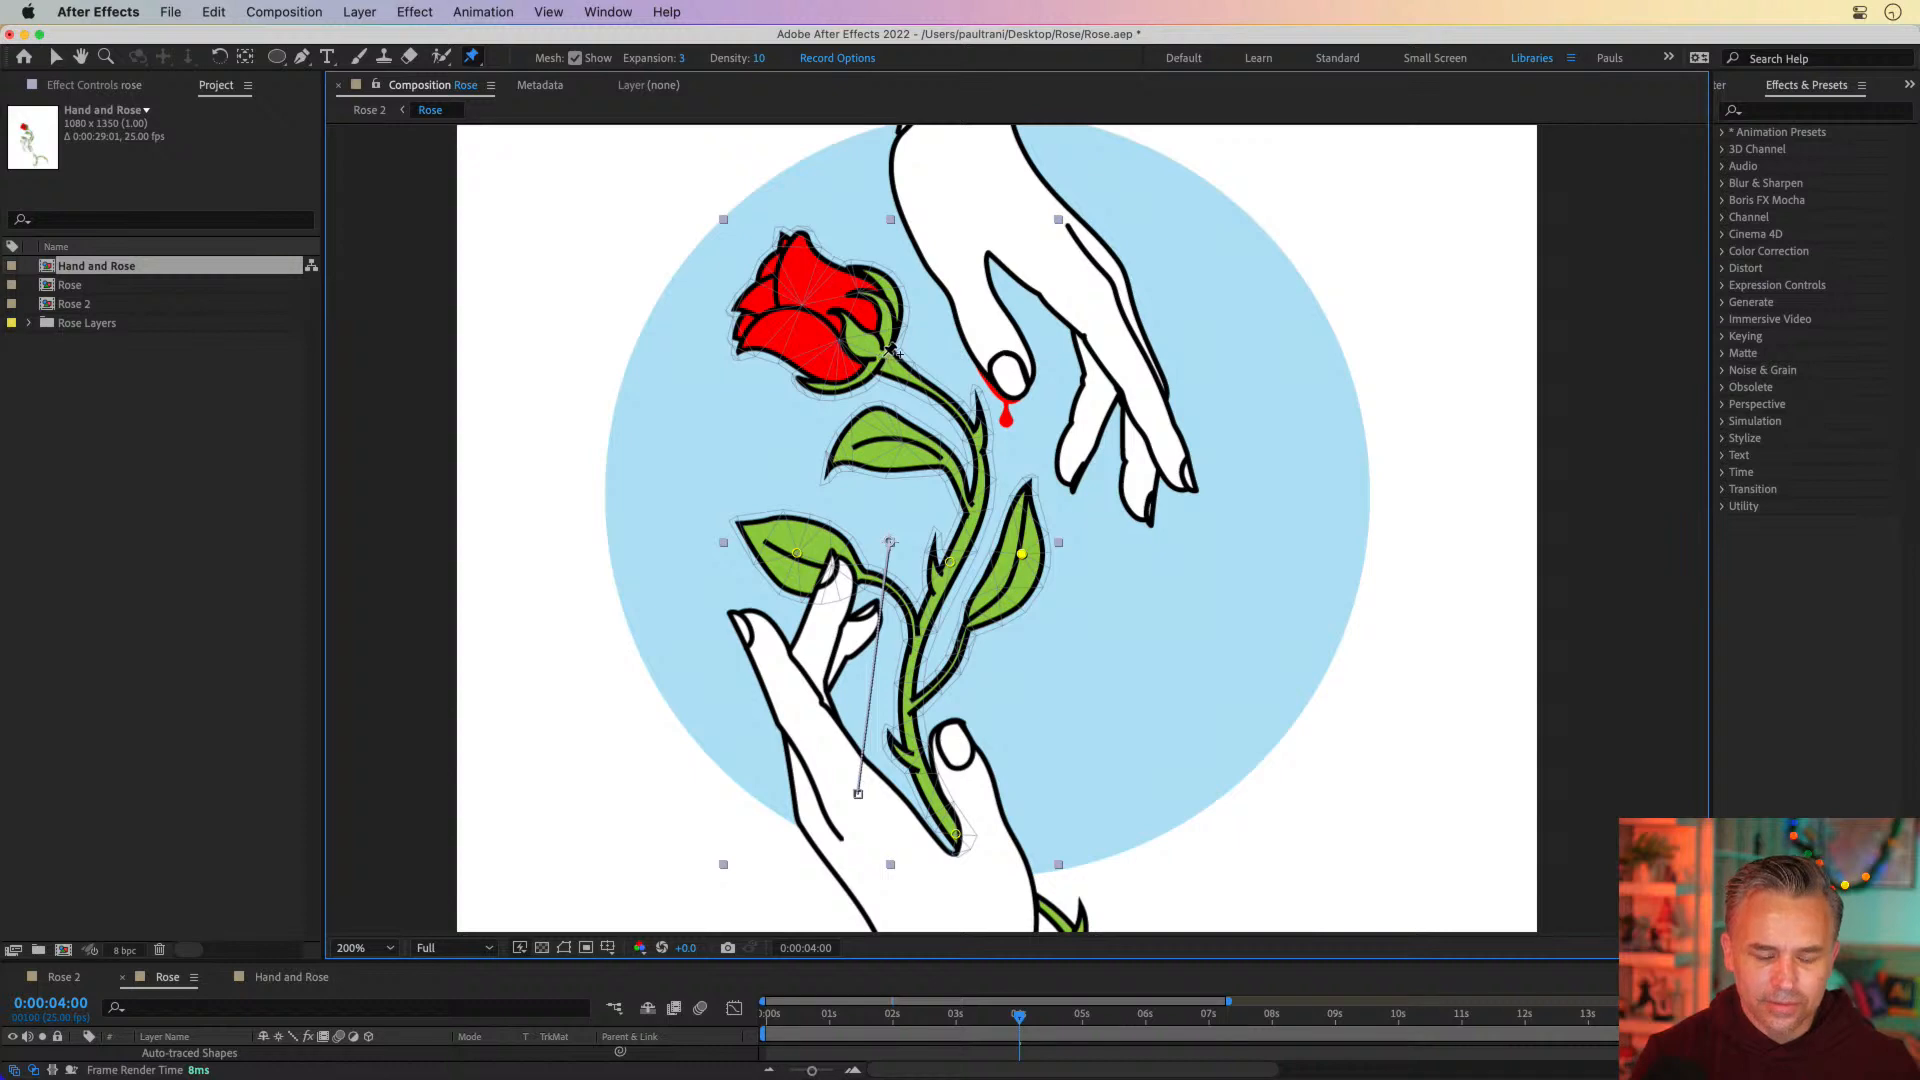
pyautogui.click(983, 453)
pyautogui.click(876, 352)
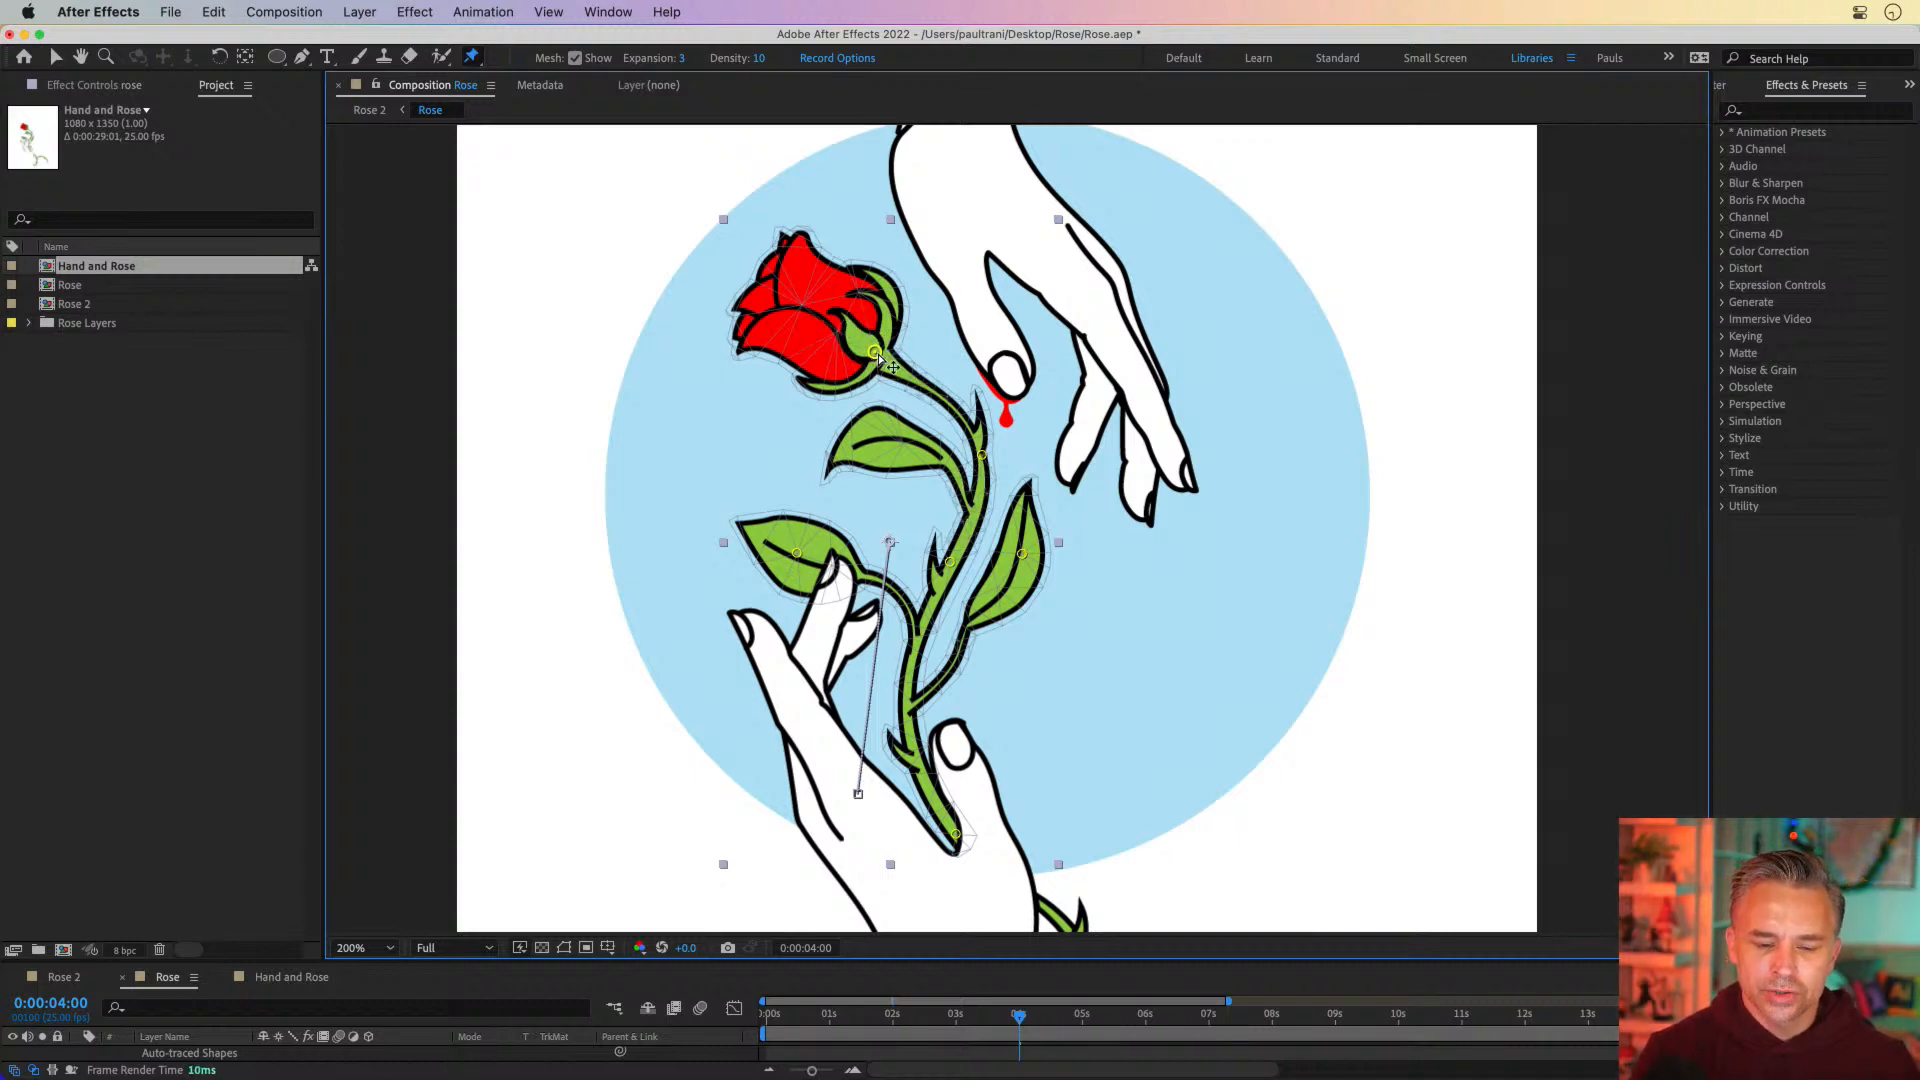
# Pull the pin at the flower's base slightly to the right and upward to tilt the bloom at 0:00:04:00
pyautogui.moveTo(876, 354)
pyautogui.mouseDown()
pyautogui.moveTo(949, 250)
pyautogui.moveTo(817, 404)
pyautogui.moveTo(810, 390)
pyautogui.moveTo(885, 325)
pyautogui.moveTo(905, 340)
pyautogui.moveTo(884, 366)
pyautogui.moveTo(910, 335)
pyautogui.moveTo(878, 378)
pyautogui.moveTo(899, 362)
pyautogui.mouseUp()
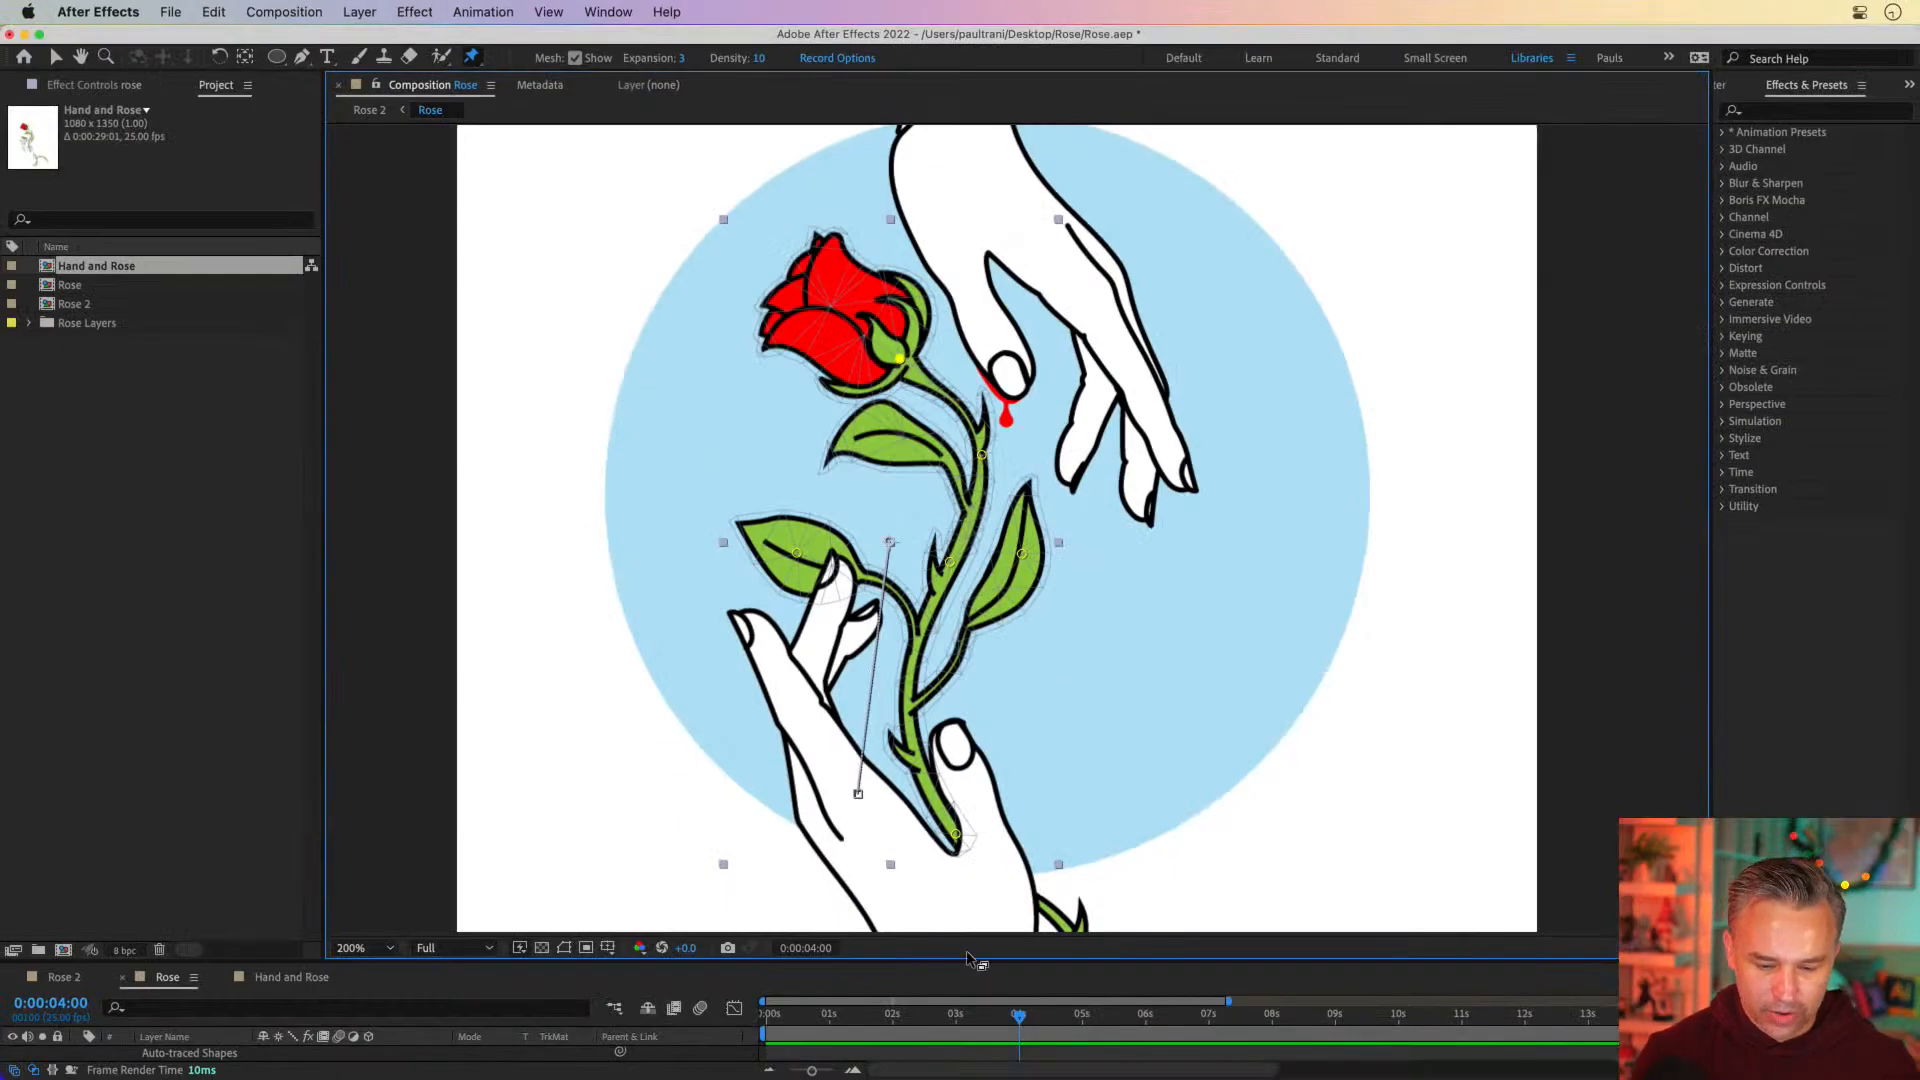
pyautogui.click(901, 358)
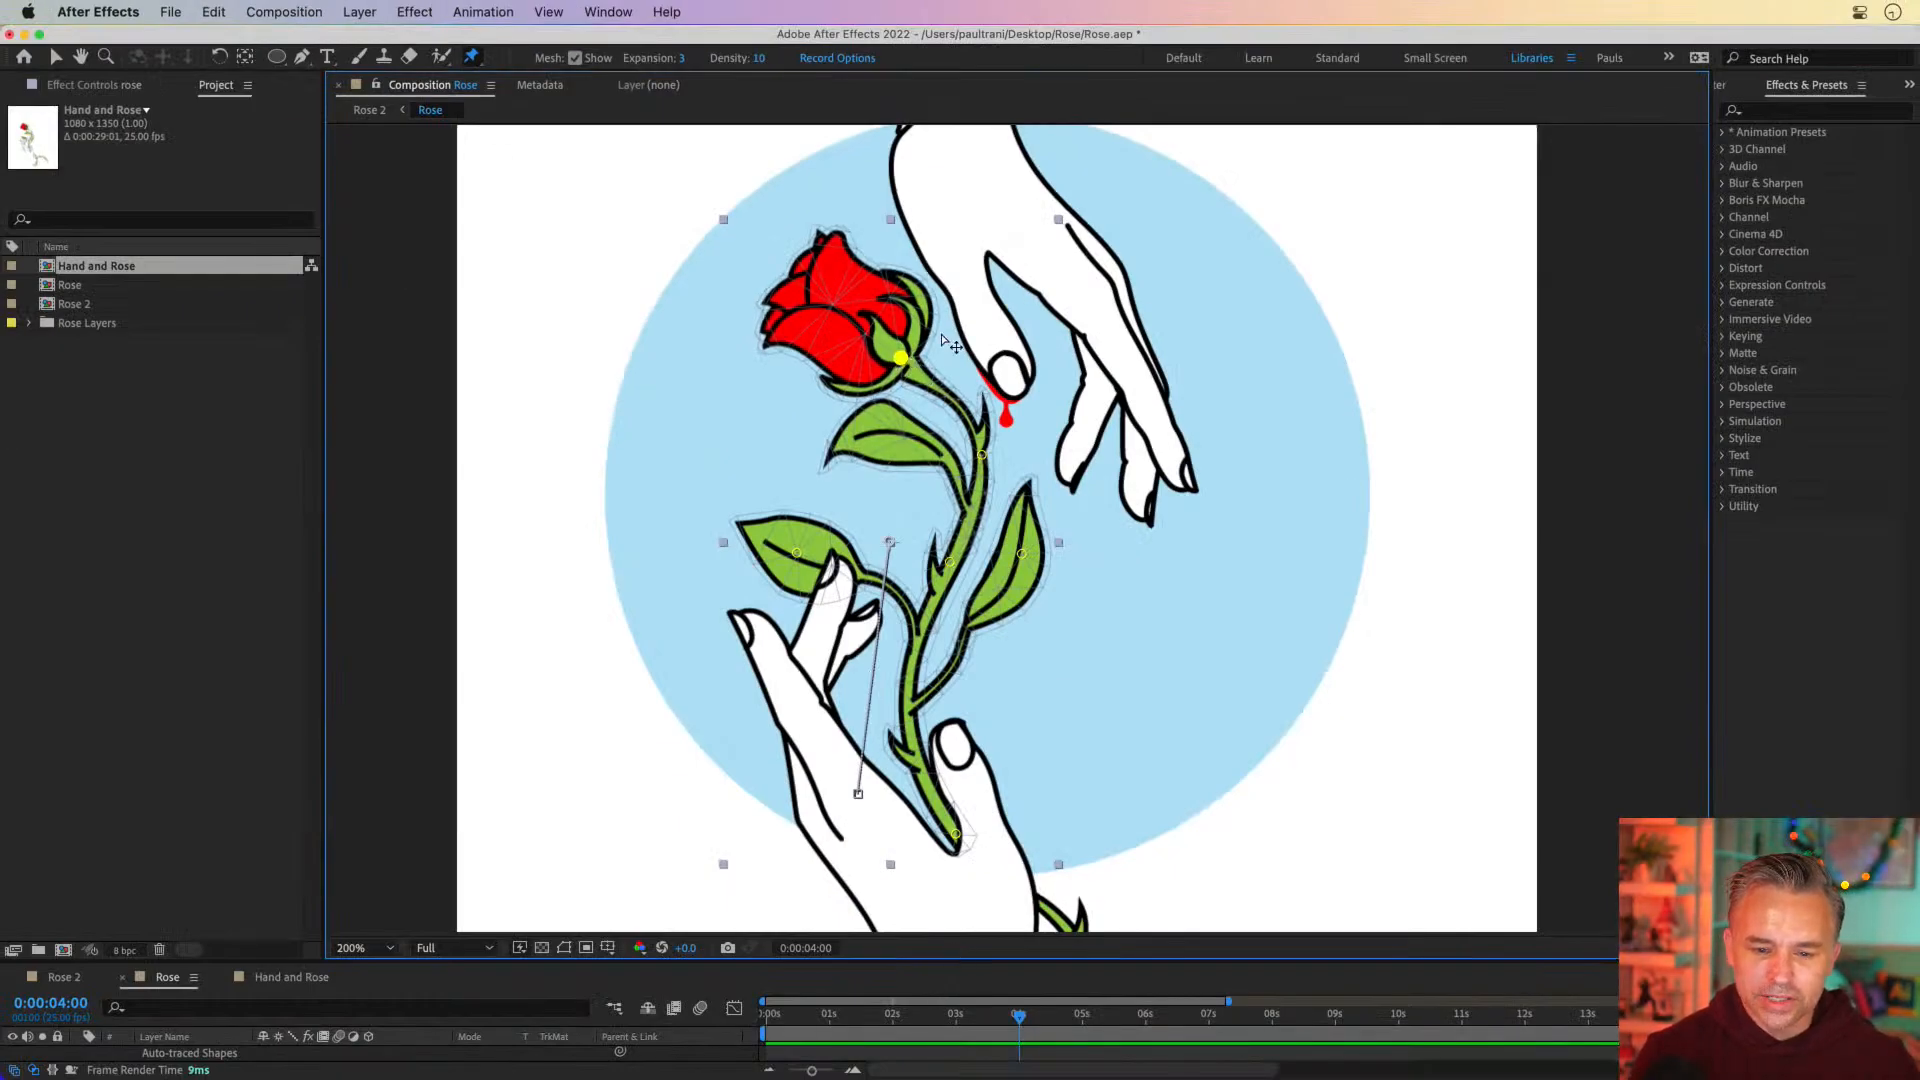
pyautogui.moveTo(941, 335); pyautogui.dragTo(893, 349)
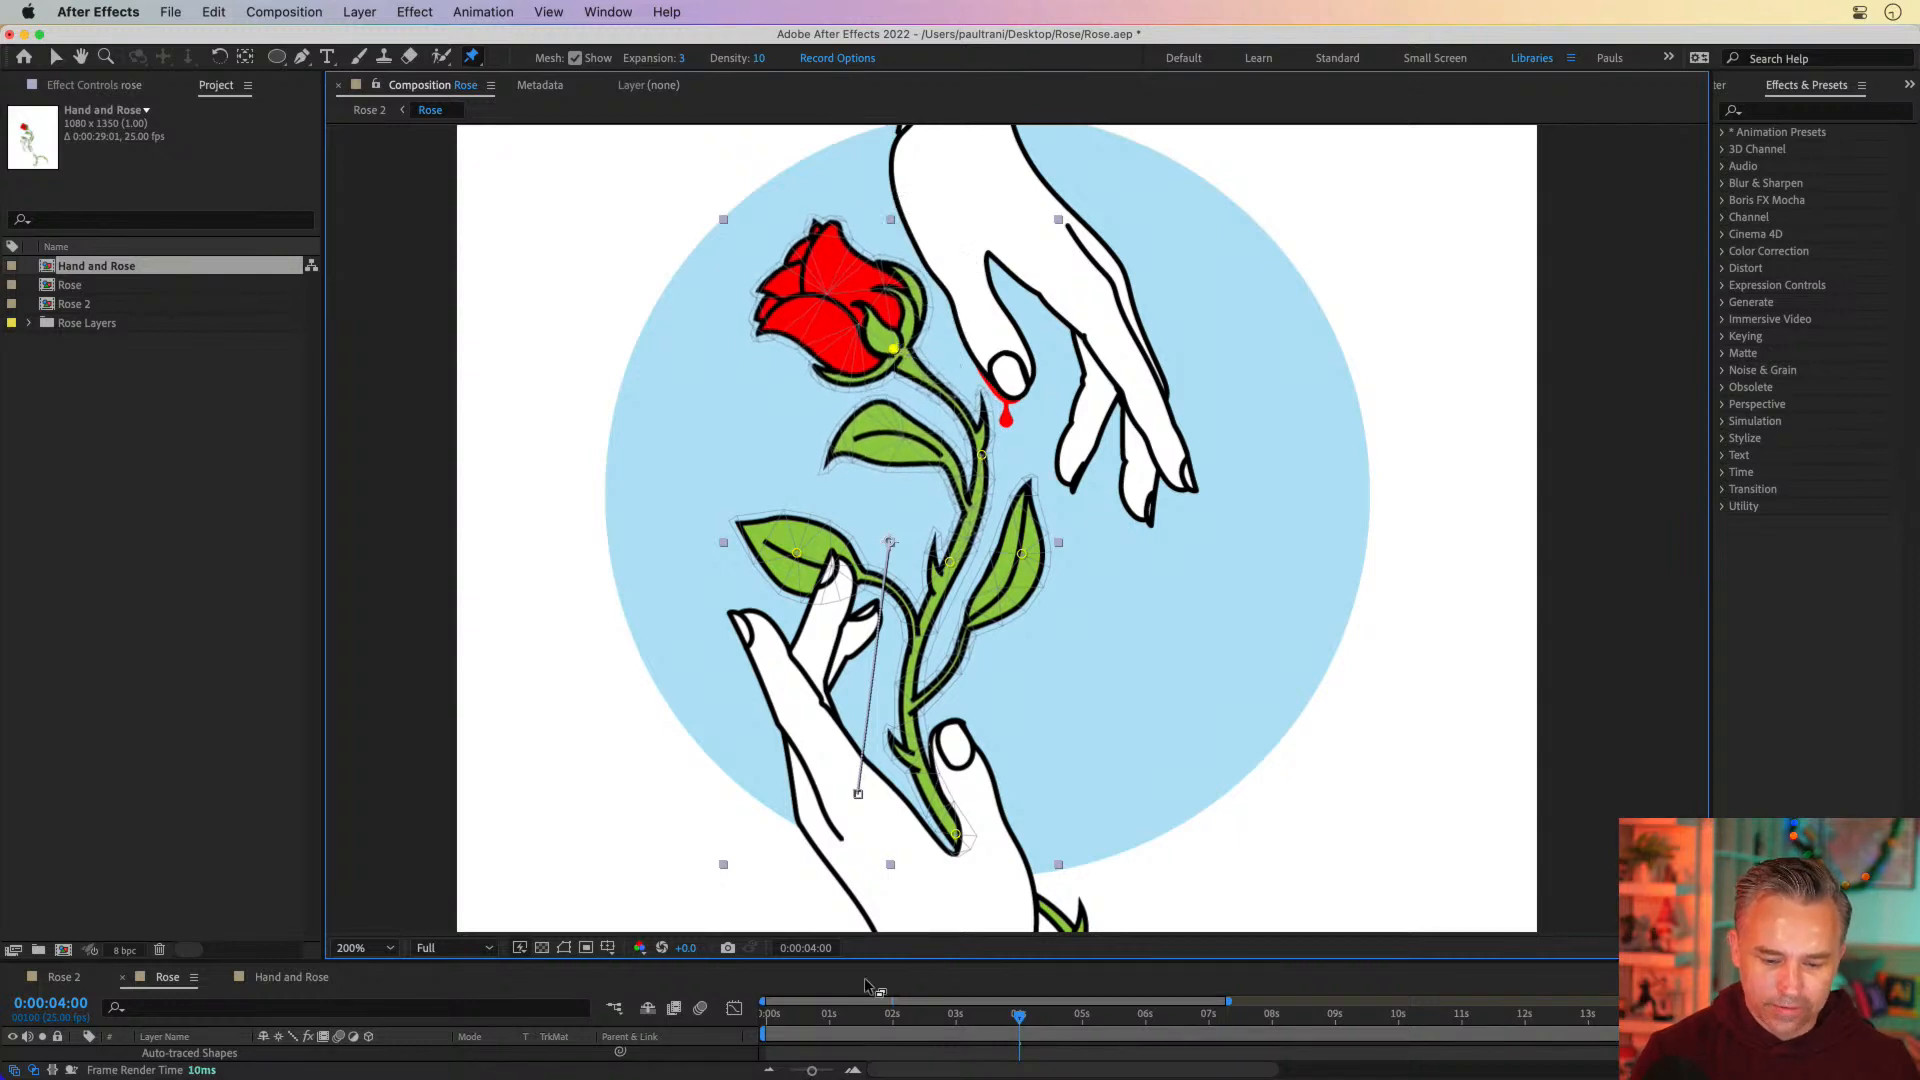
# Expand Mesh 1 and its Deform group in the rose layer's Puppet effect
pyautogui.moveTo(890, 958); pyautogui.dragTo(952, 352)
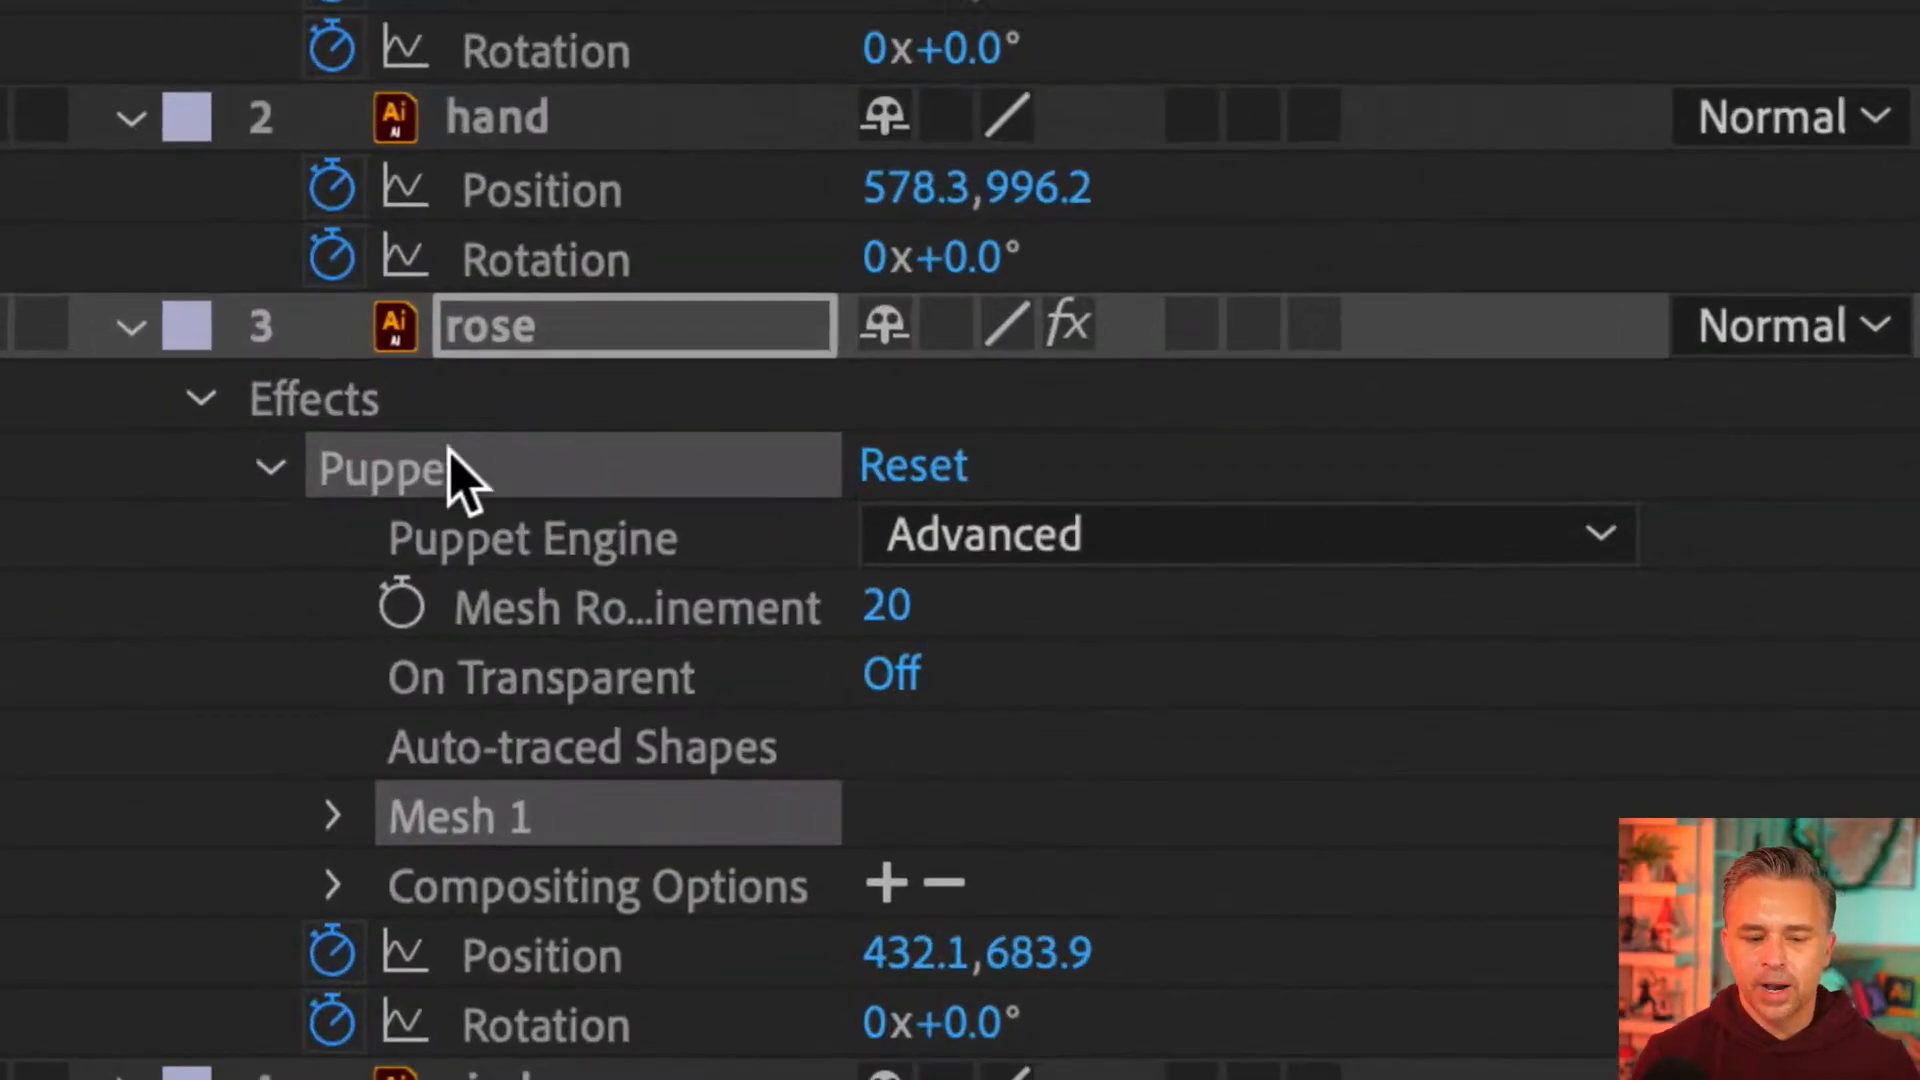
pyautogui.click(333, 817)
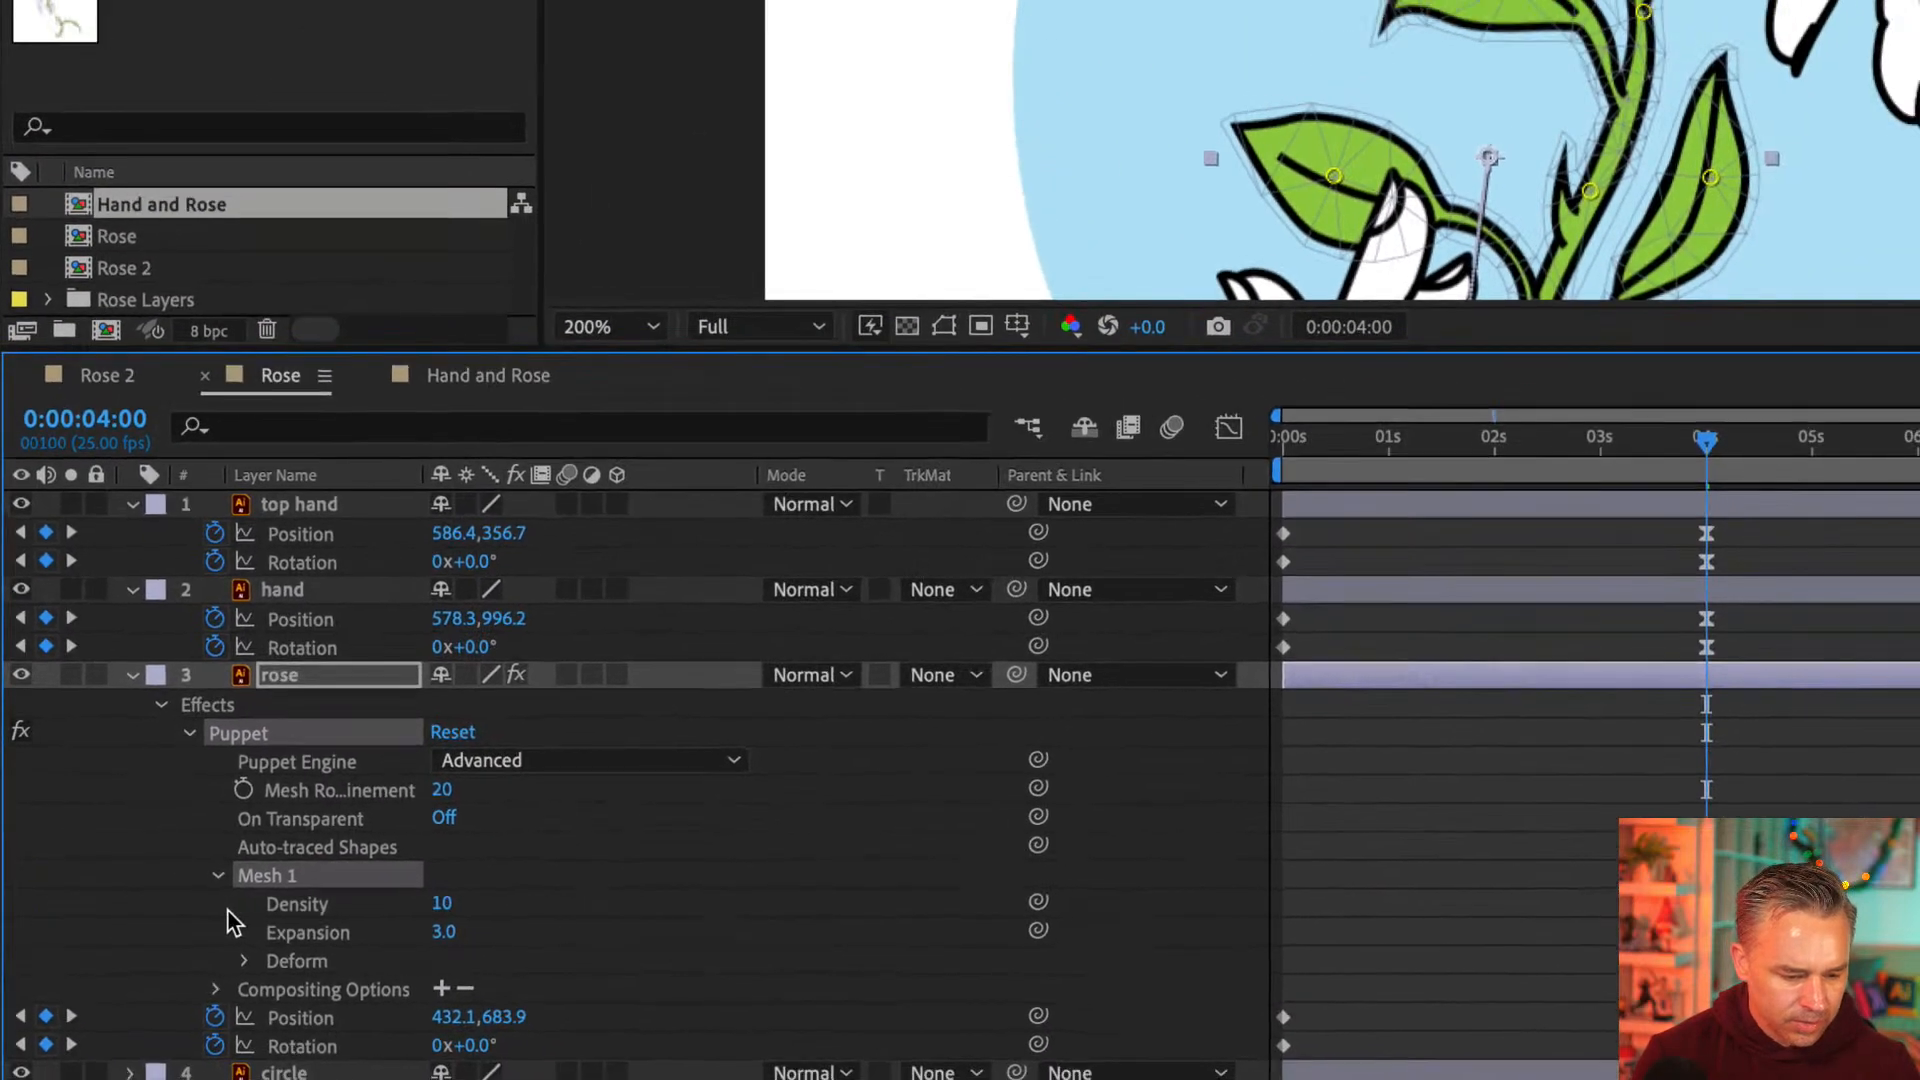
pyautogui.click(242, 962)
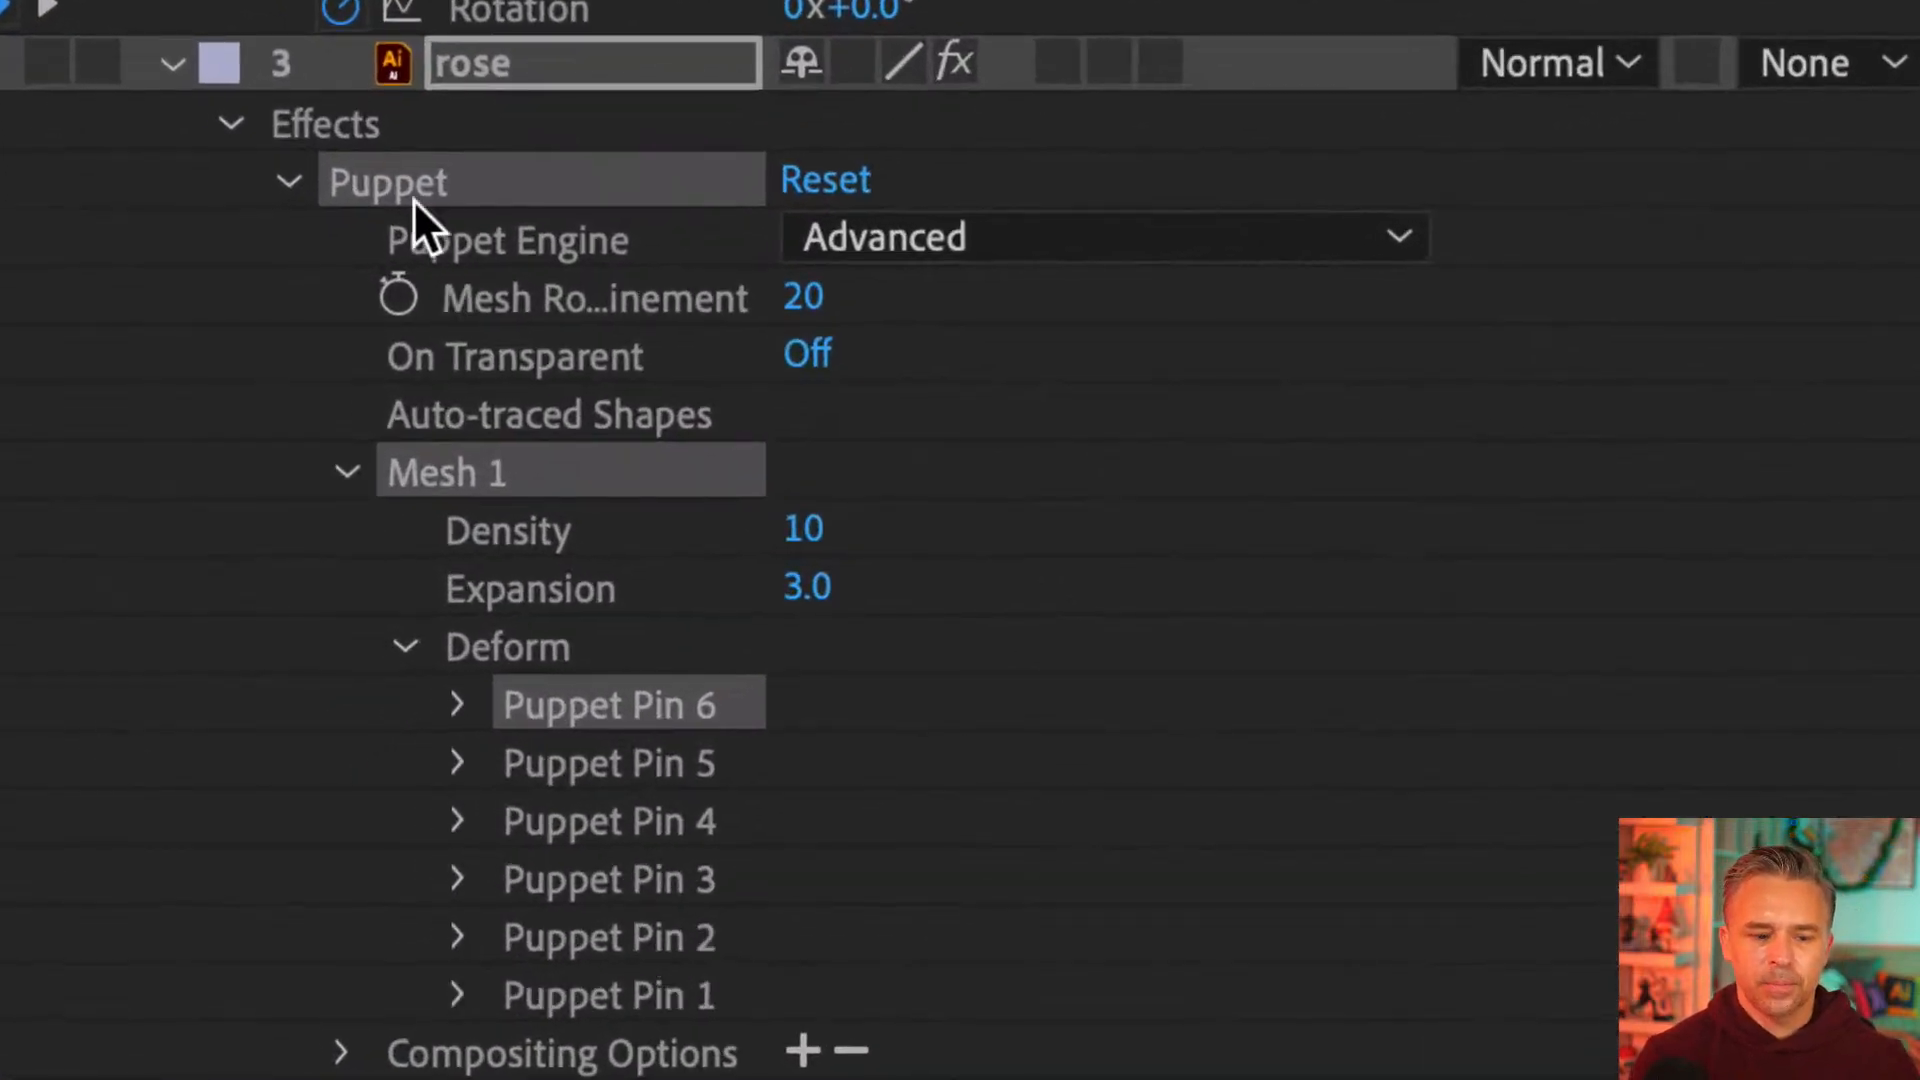
# Go through Puppet Pins 1 to 6 in the Deform group one by one, ending on Puppet Pin 6
pyautogui.click(536, 770)
pyautogui.click(580, 826)
pyautogui.click(567, 875)
pyautogui.click(565, 930)
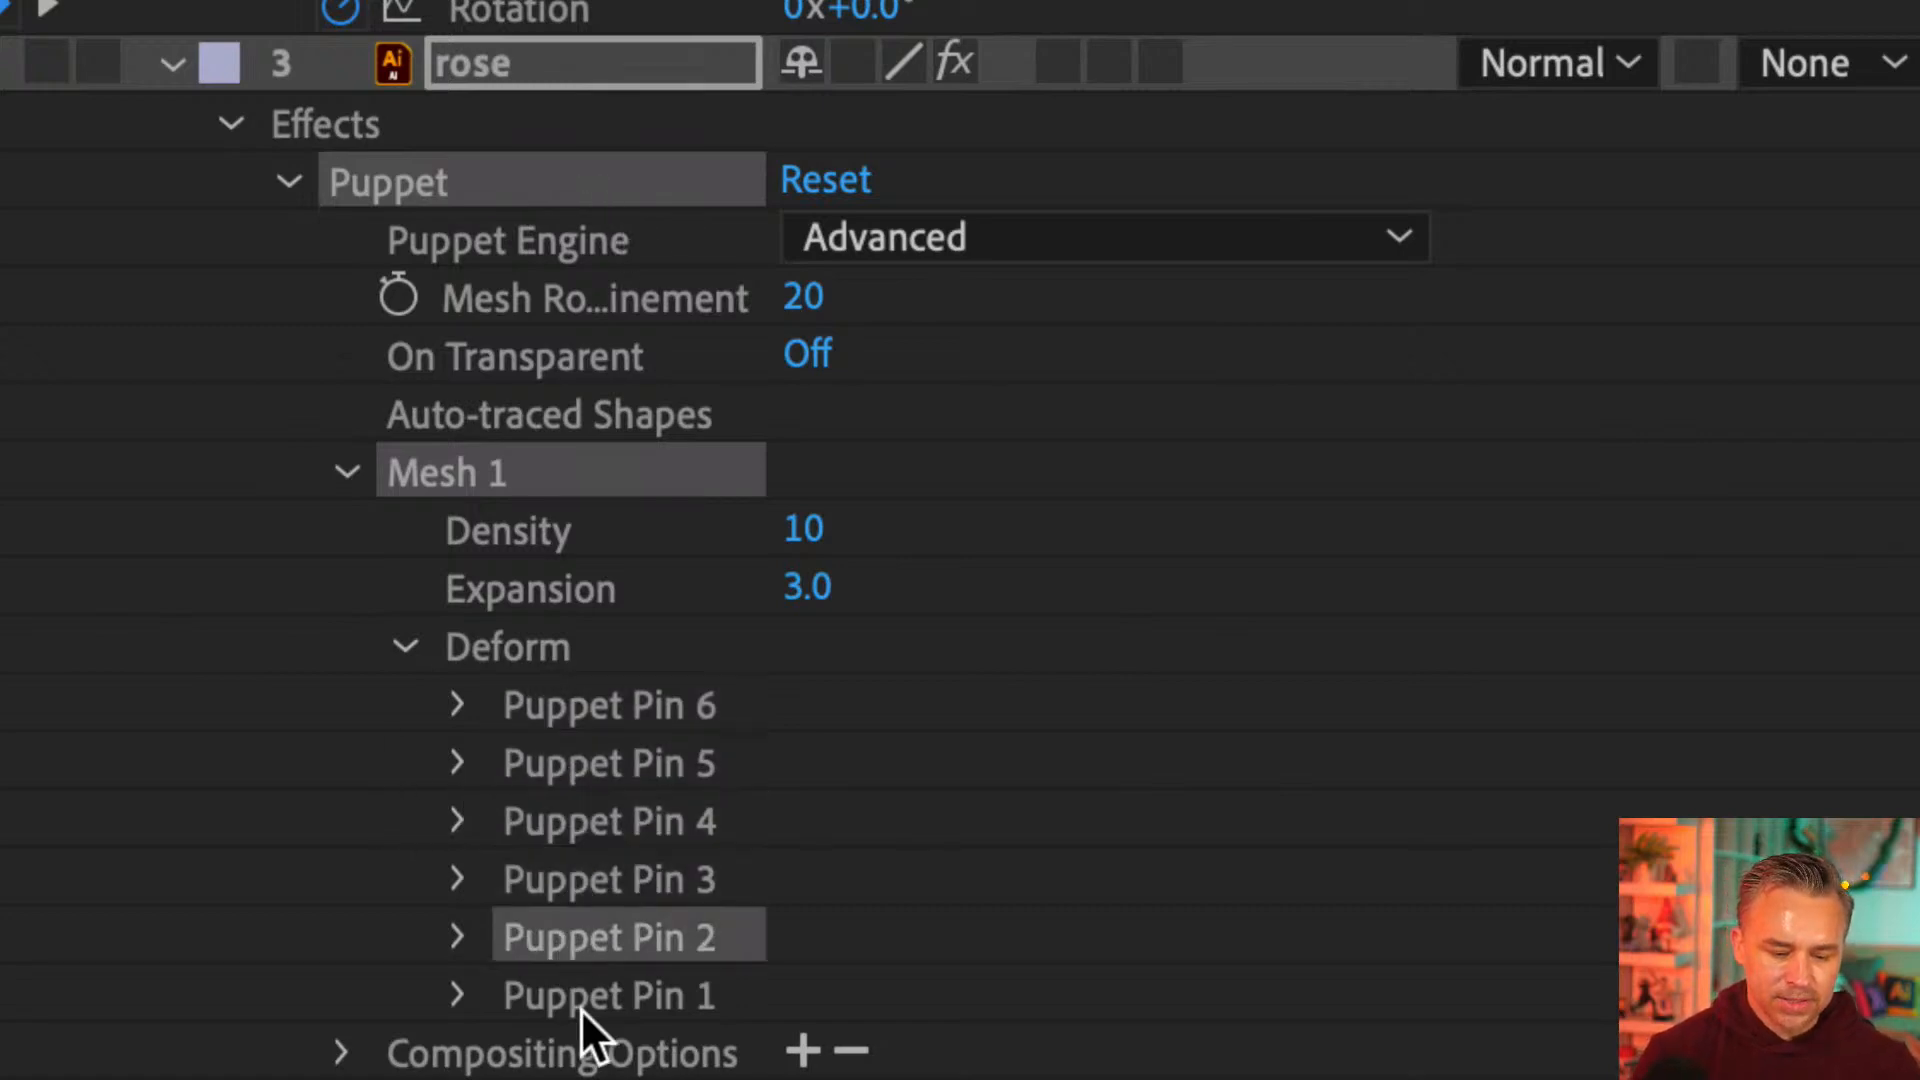
pyautogui.click(580, 1000)
pyautogui.click(550, 930)
pyautogui.click(550, 717)
pyautogui.click(562, 745)
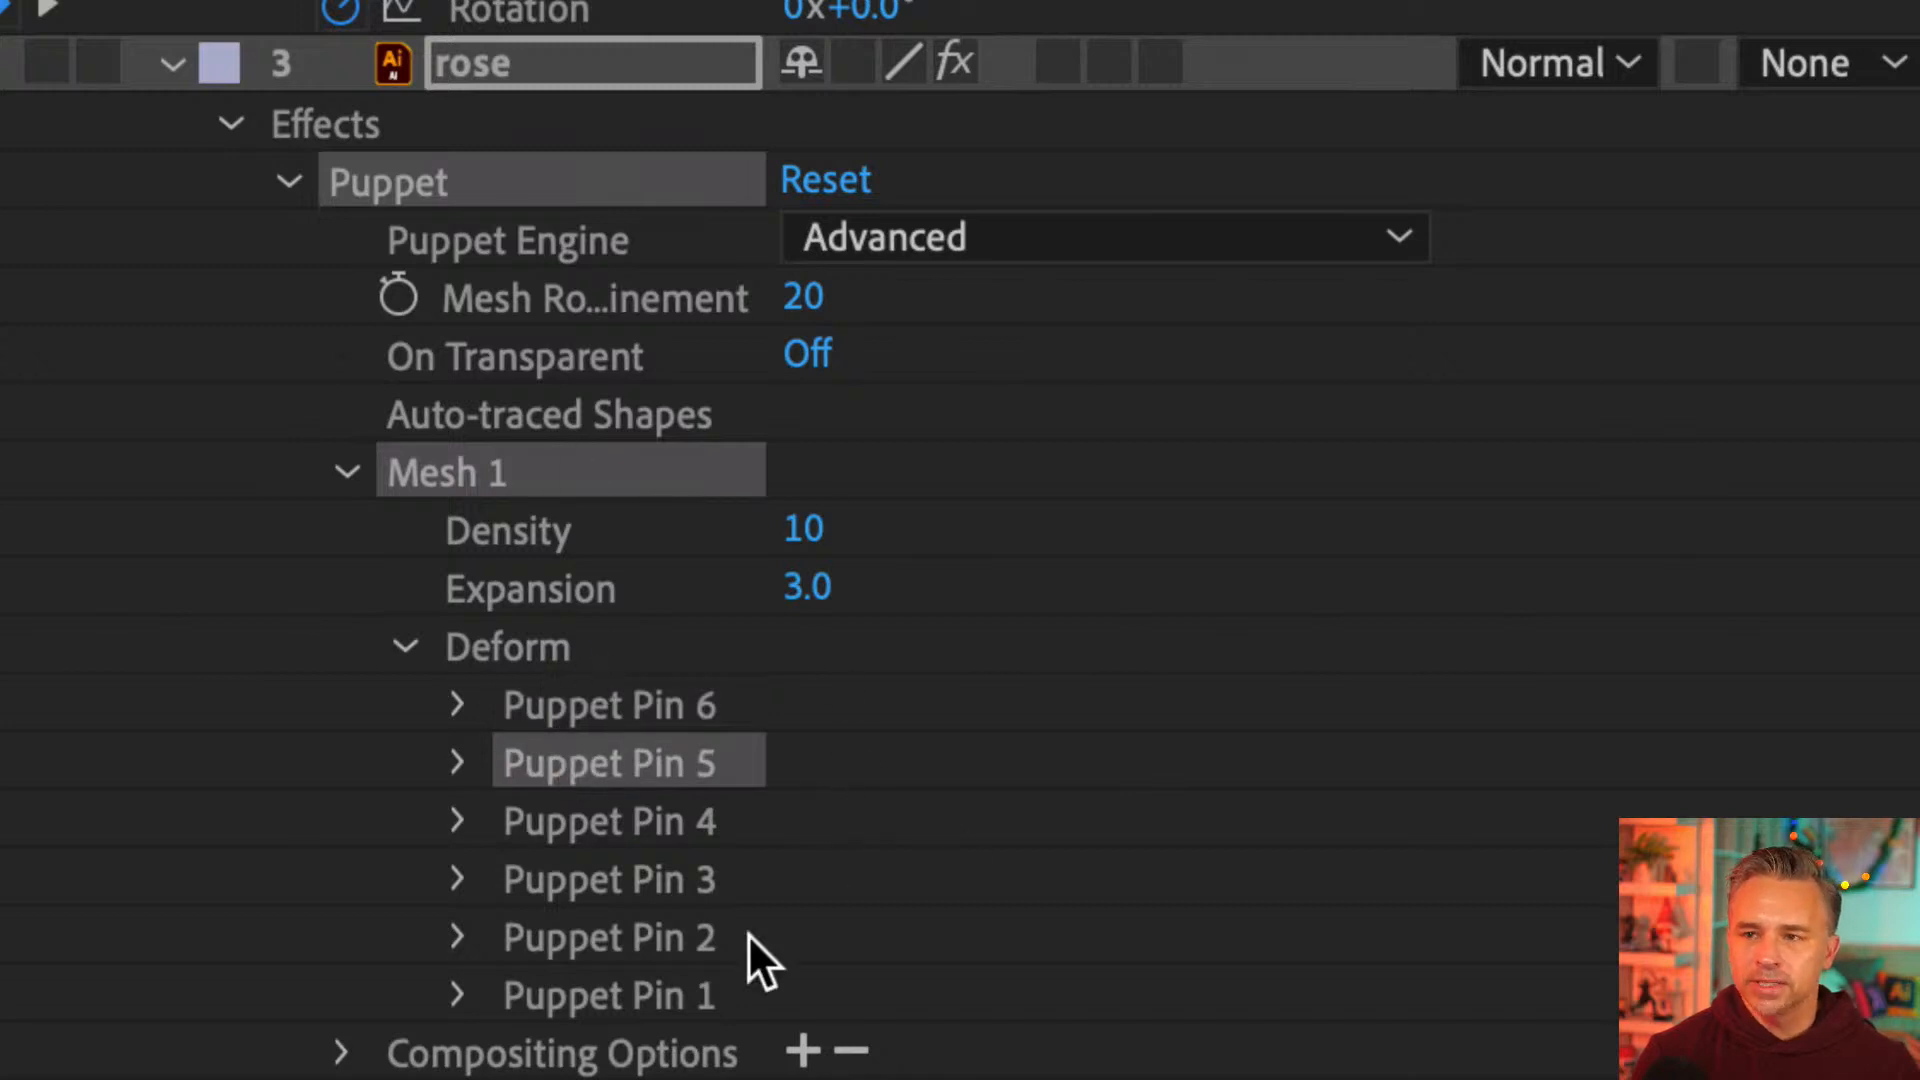
pyautogui.click(602, 820)
pyautogui.click(572, 702)
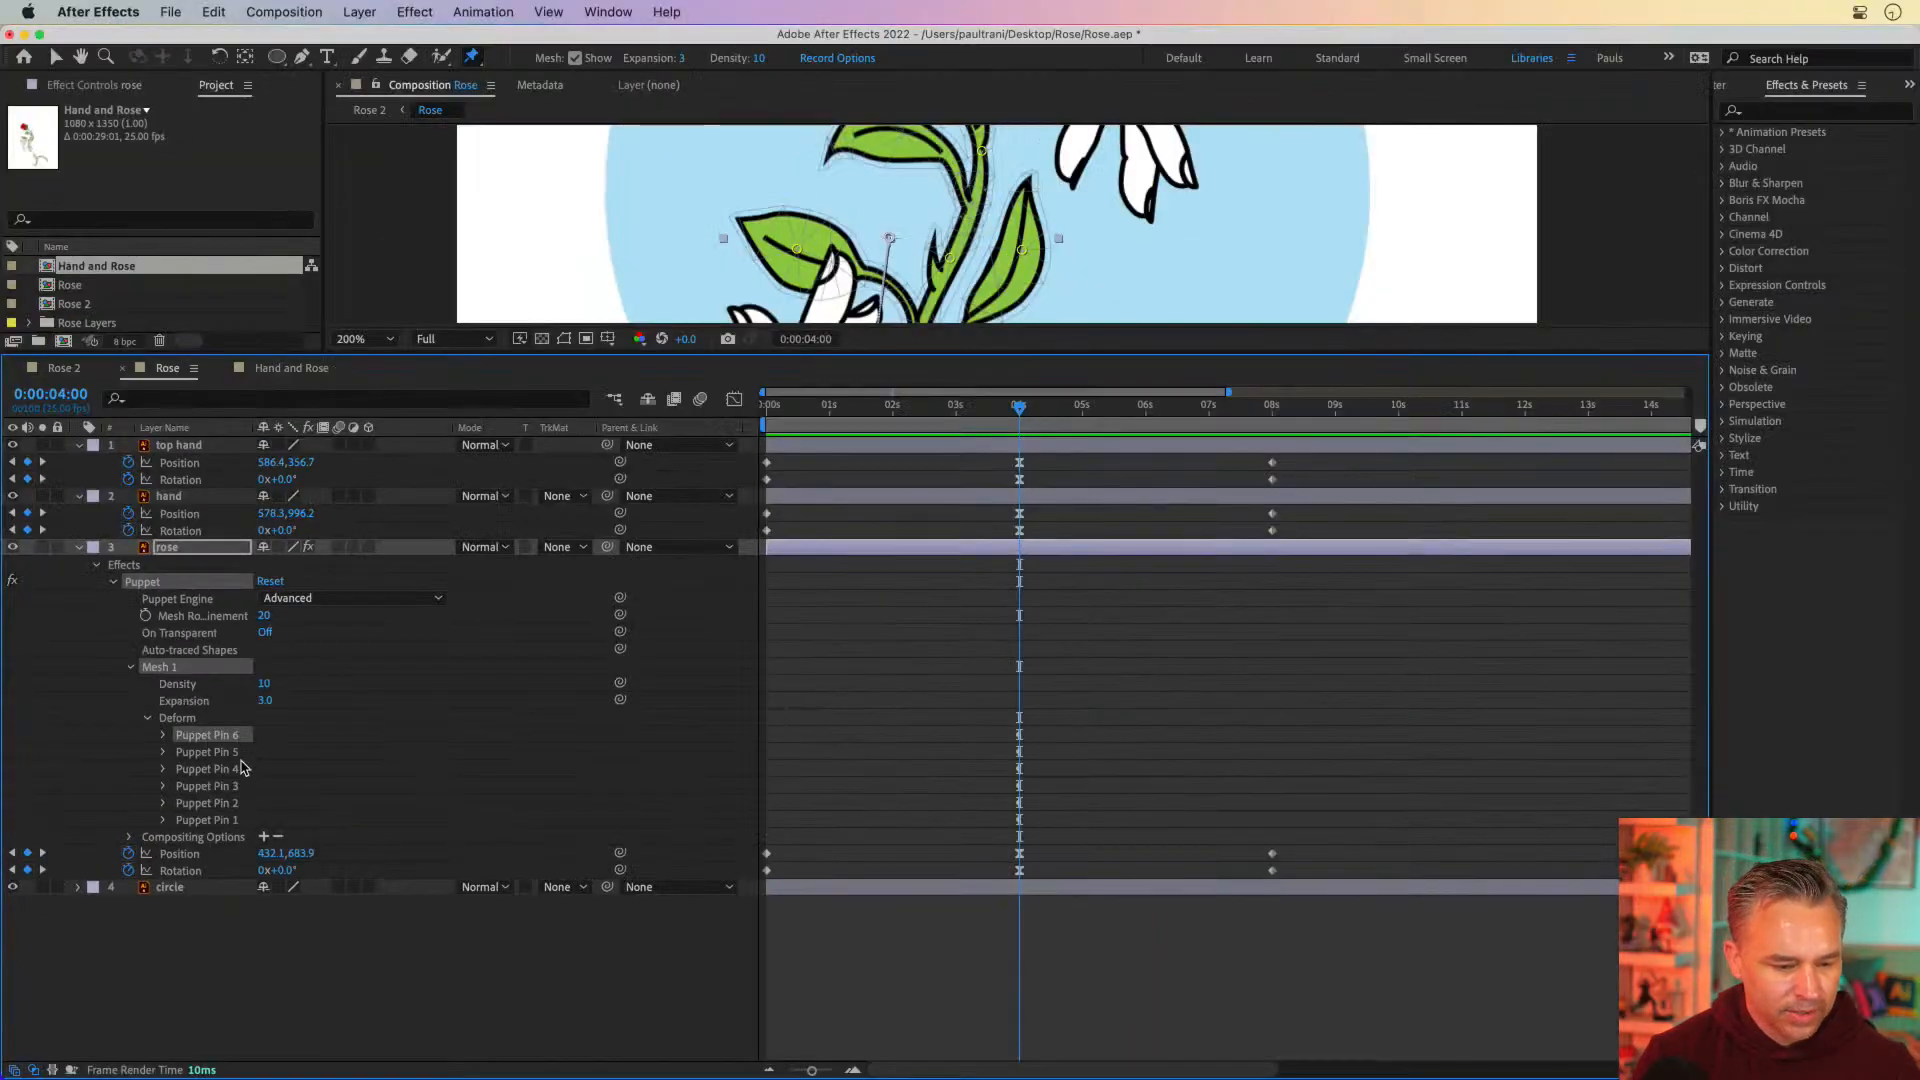
# Inspect the keyframe of Puppet Pin 6 and reveal only the animated properties of the rose layer
pyautogui.click(163, 736)
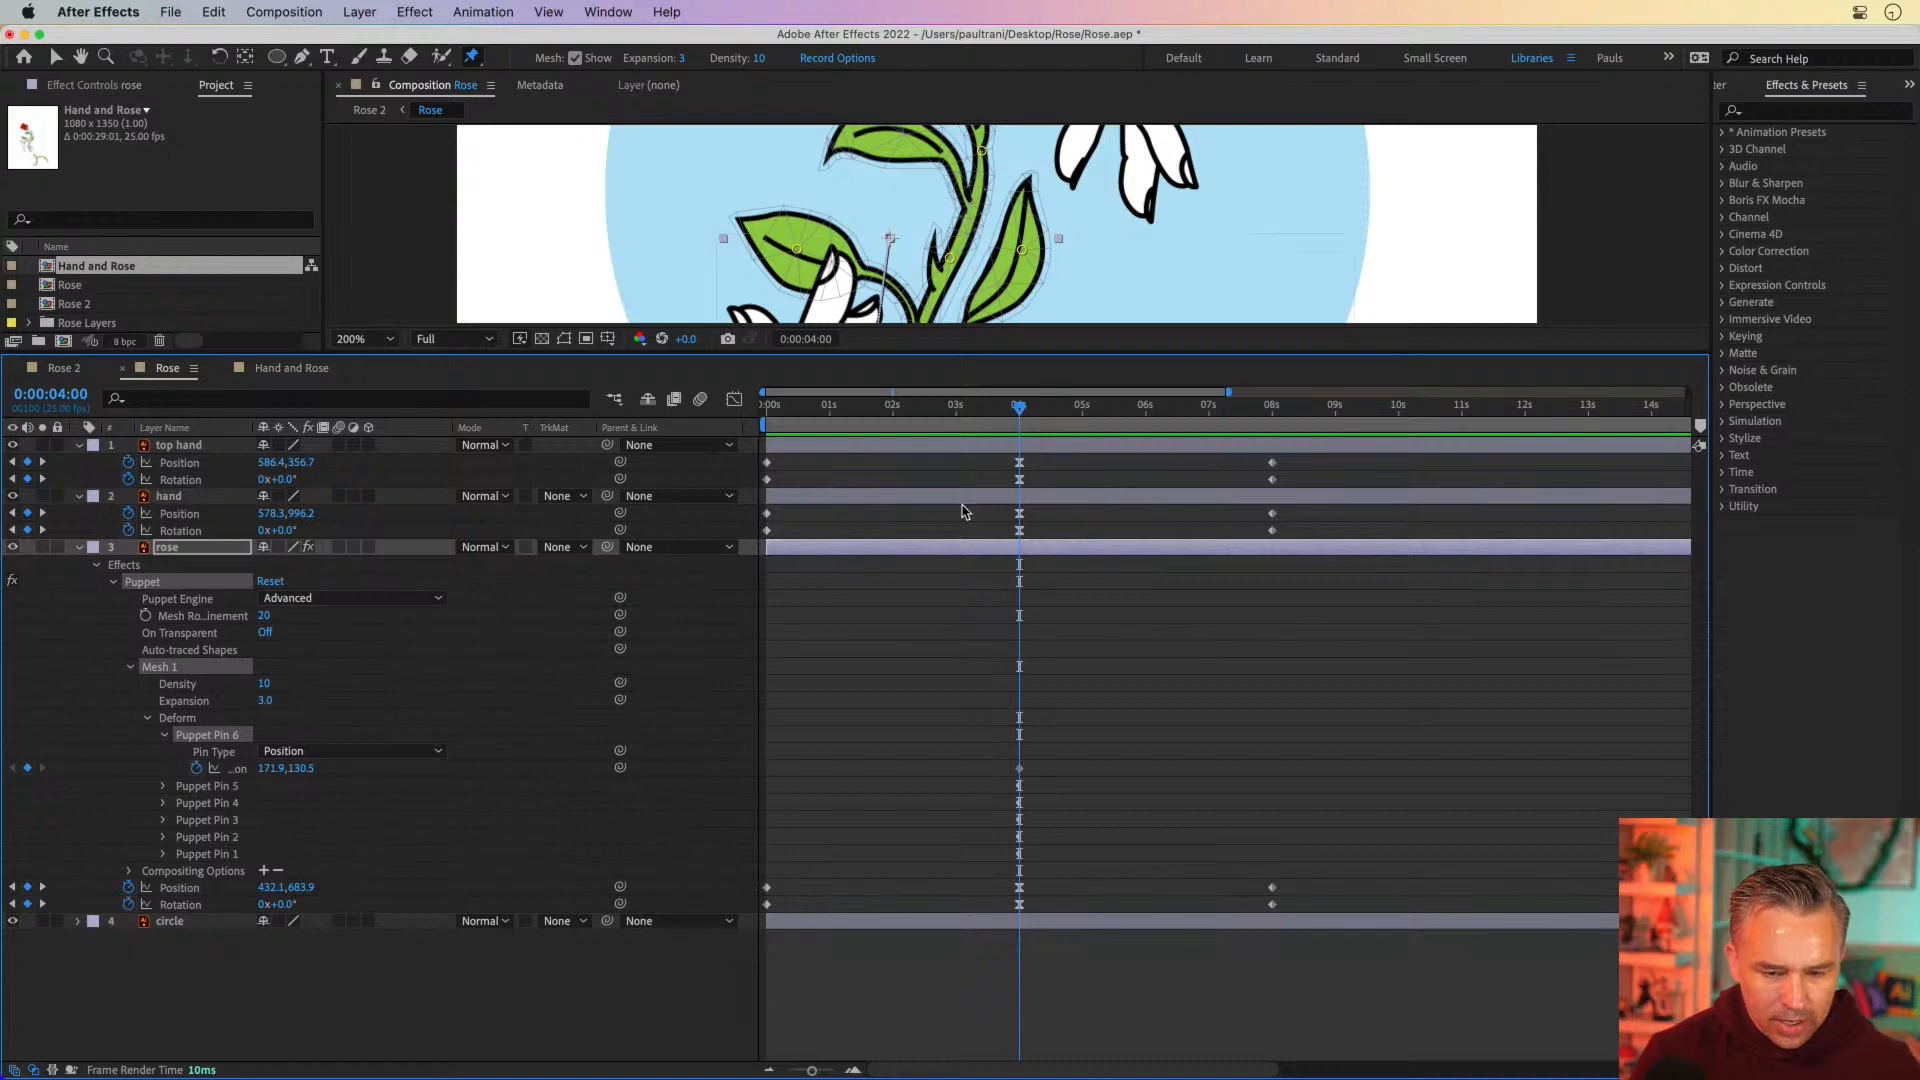
pyautogui.moveTo(1003, 414); pyautogui.dragTo(1018, 412)
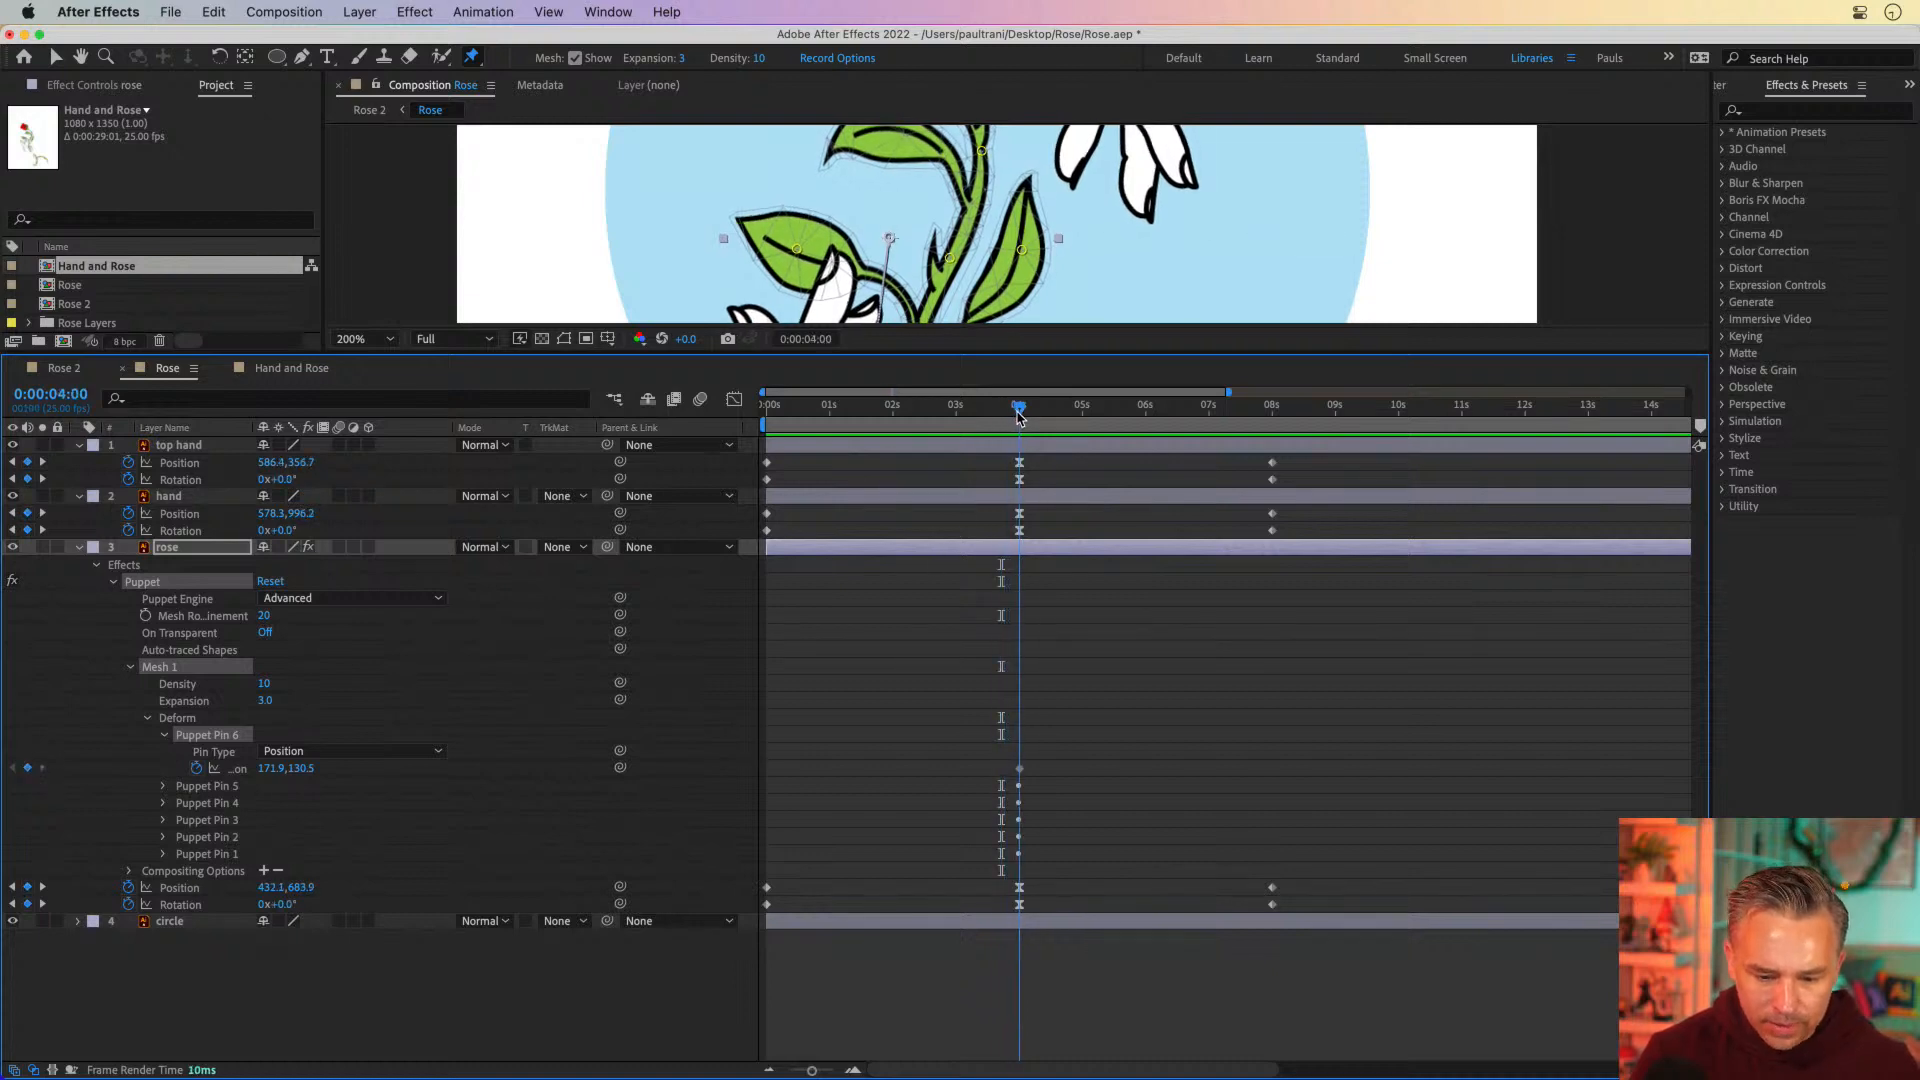
pyautogui.click(193, 555)
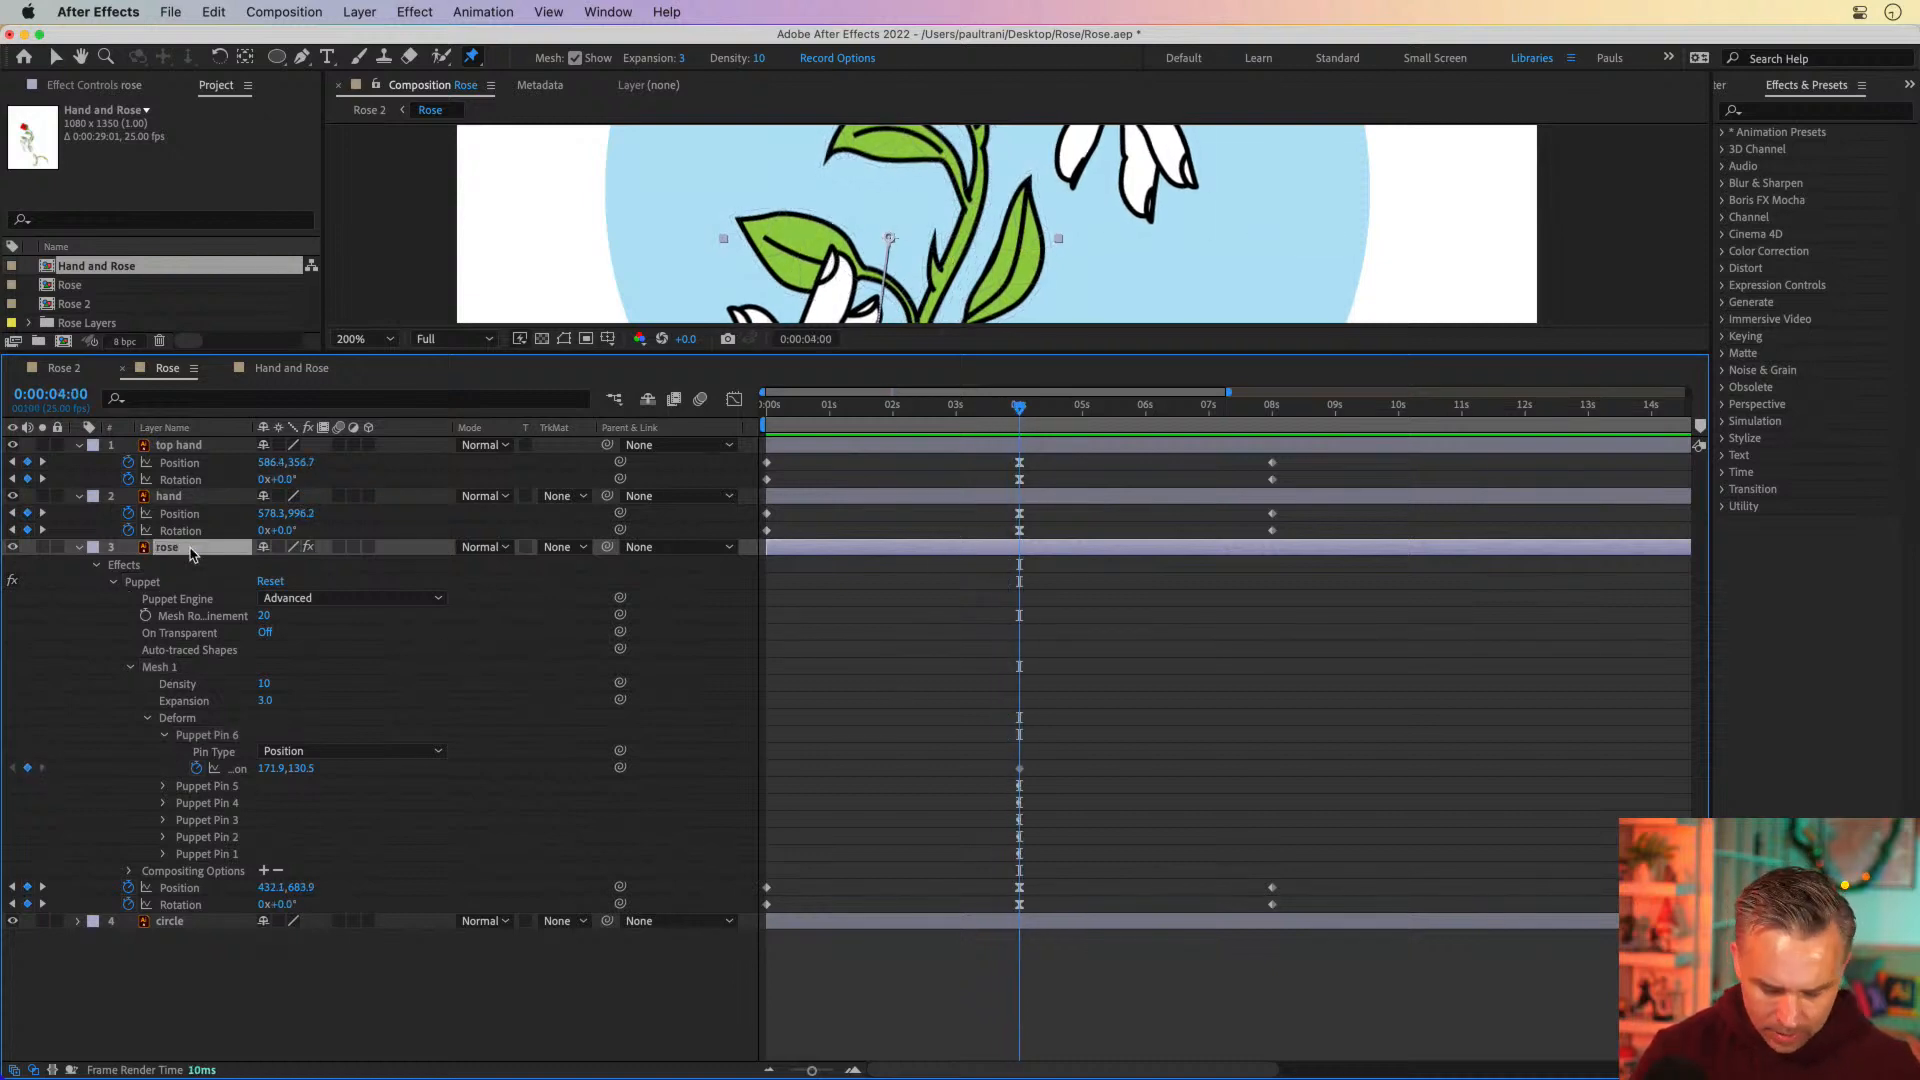
pyautogui.press('u')
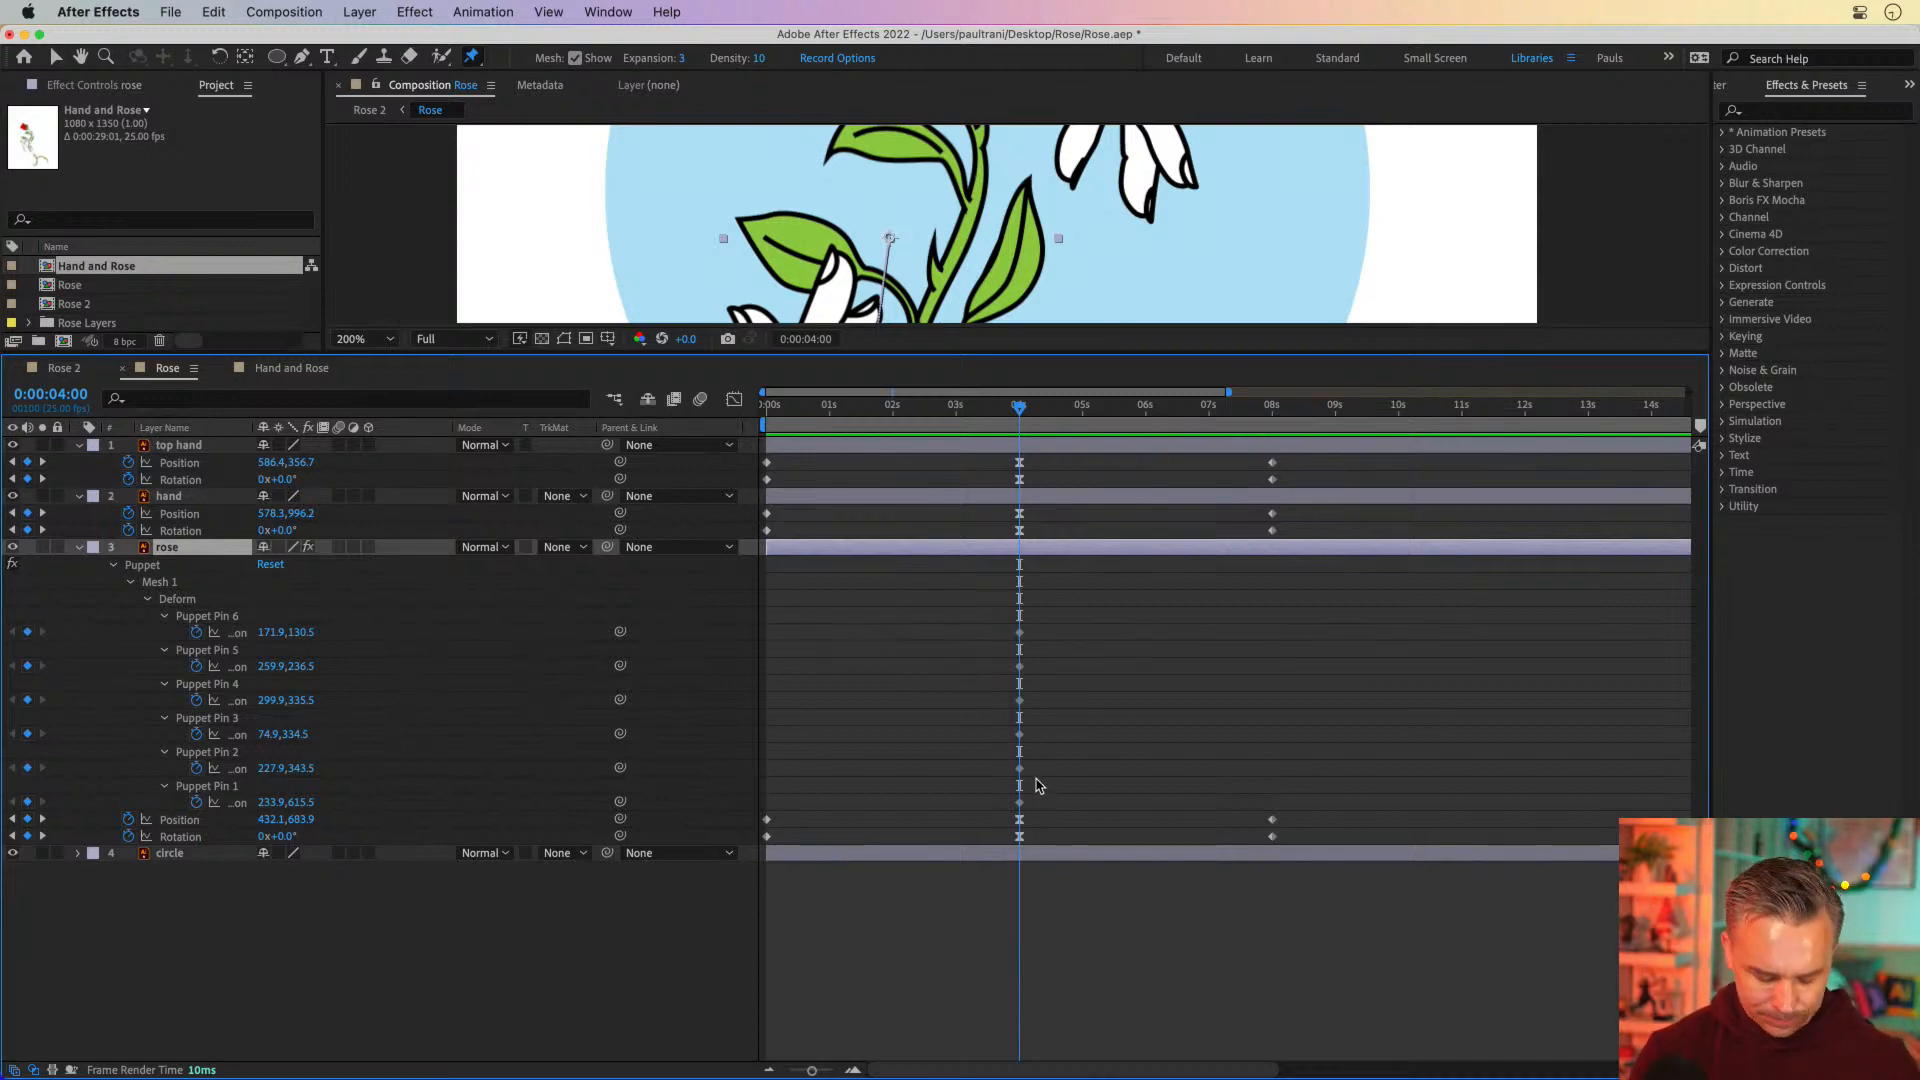
# Move to 0 seconds and bend the rose by pulling the flower pin down-left and both upper and middle stem pins downward
pyautogui.click(980, 413)
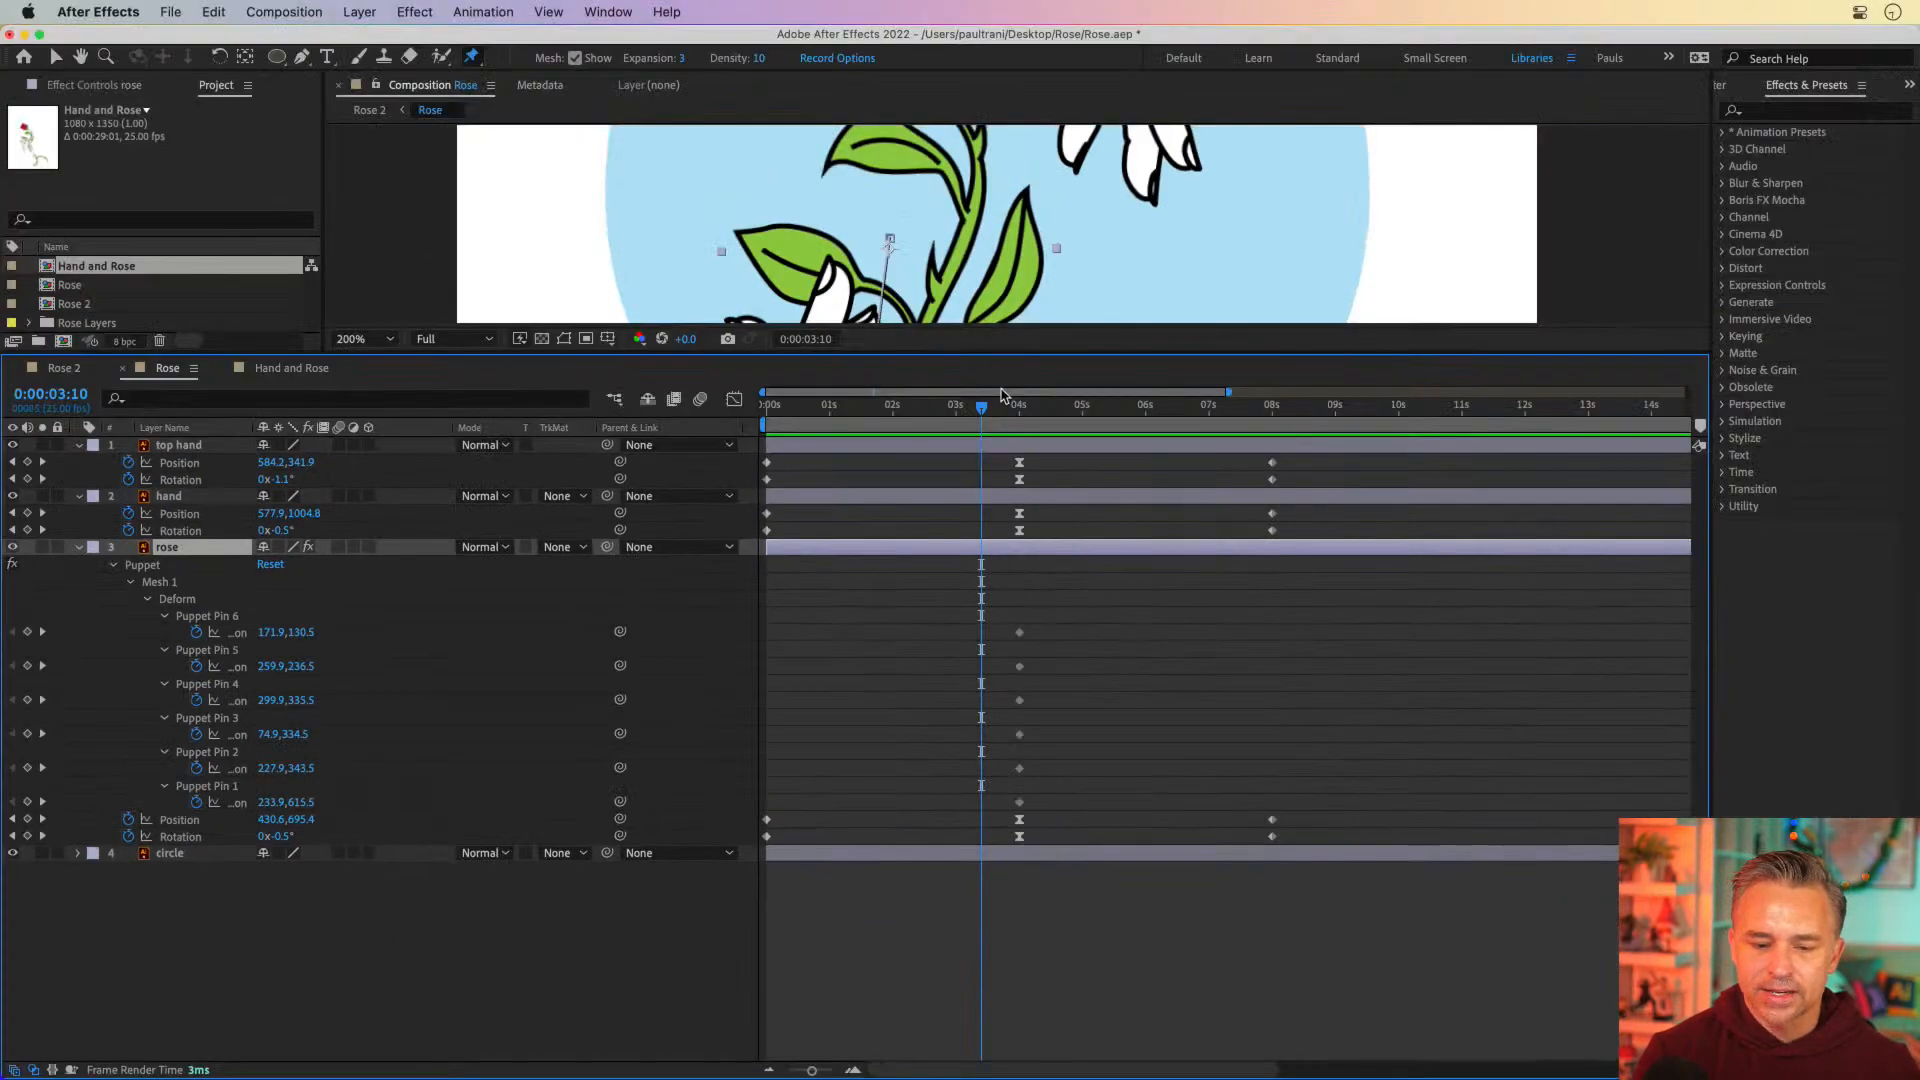
pyautogui.moveTo(994, 415); pyautogui.dragTo(767, 566)
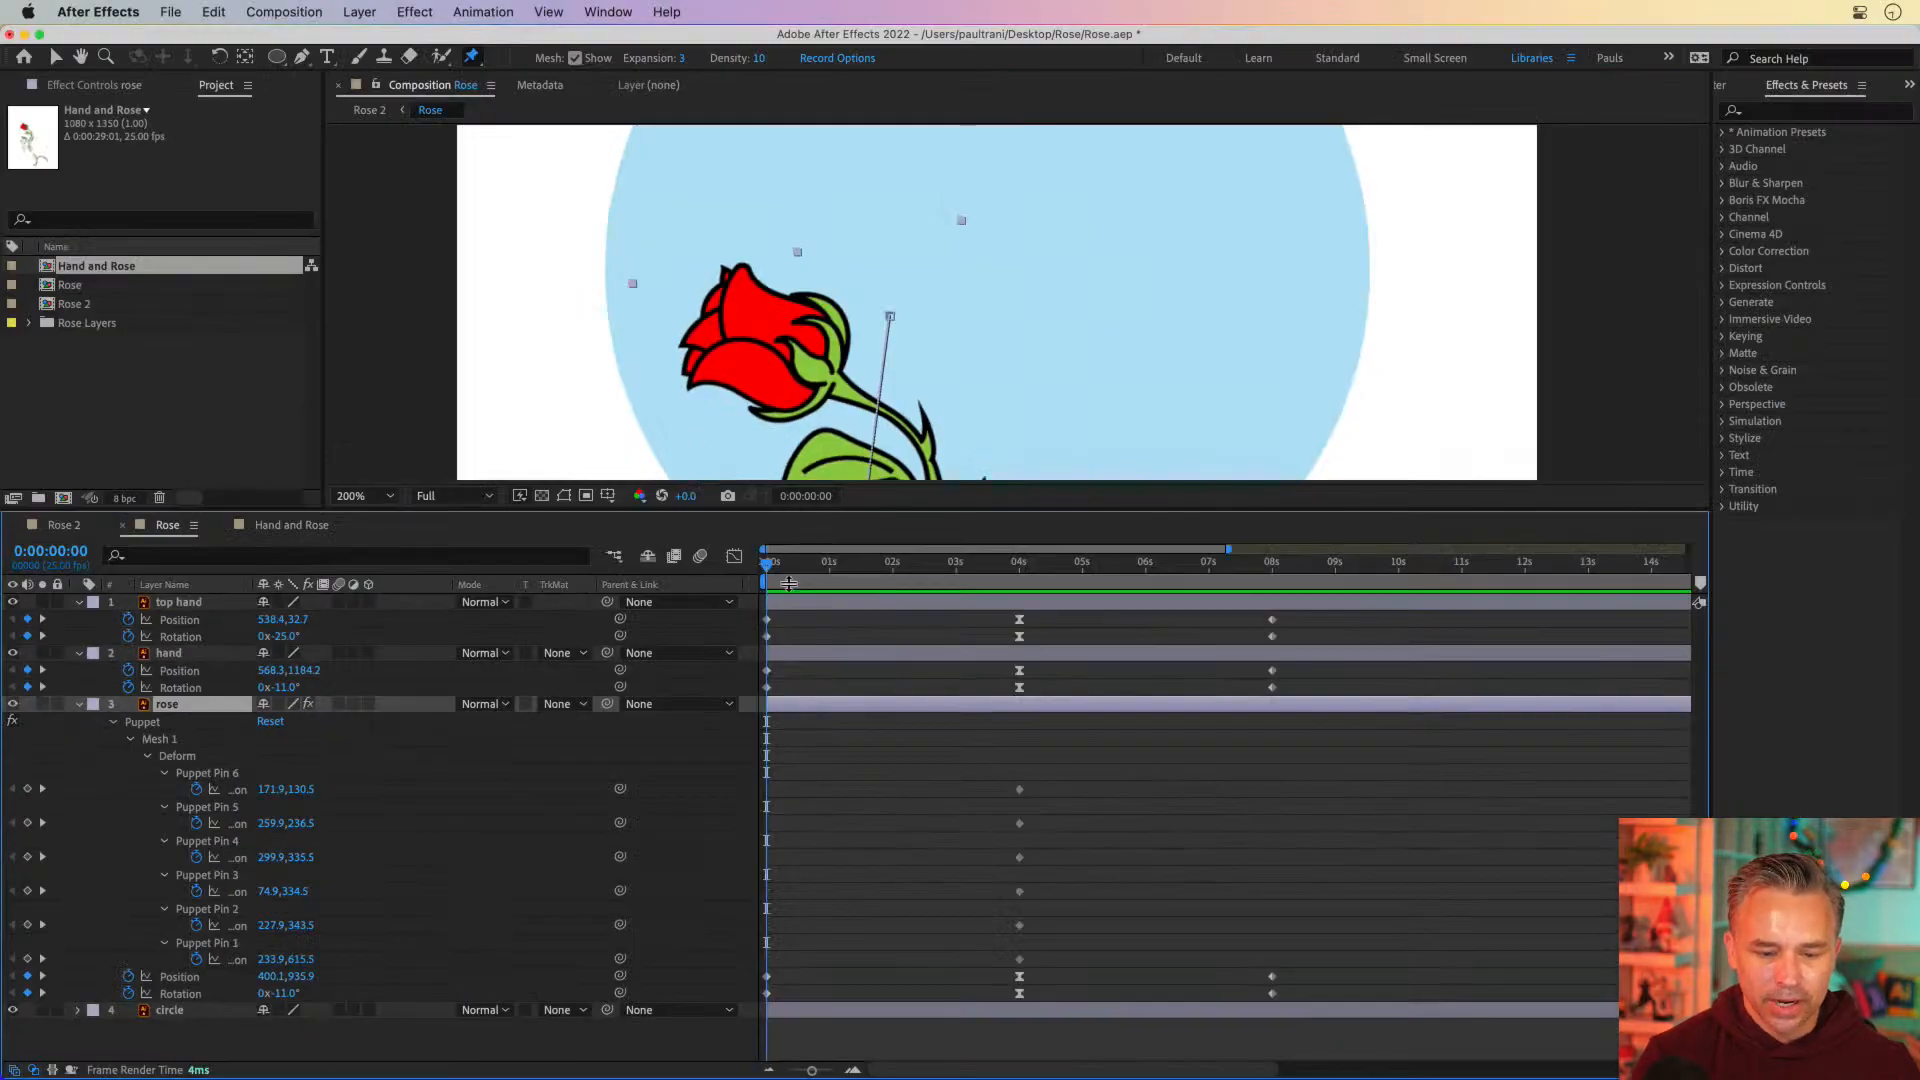
pyautogui.moveTo(793, 510); pyautogui.dragTo(793, 966)
pyautogui.moveTo(702, 630); pyautogui.dragTo(730, 390)
pyautogui.press('super+p')
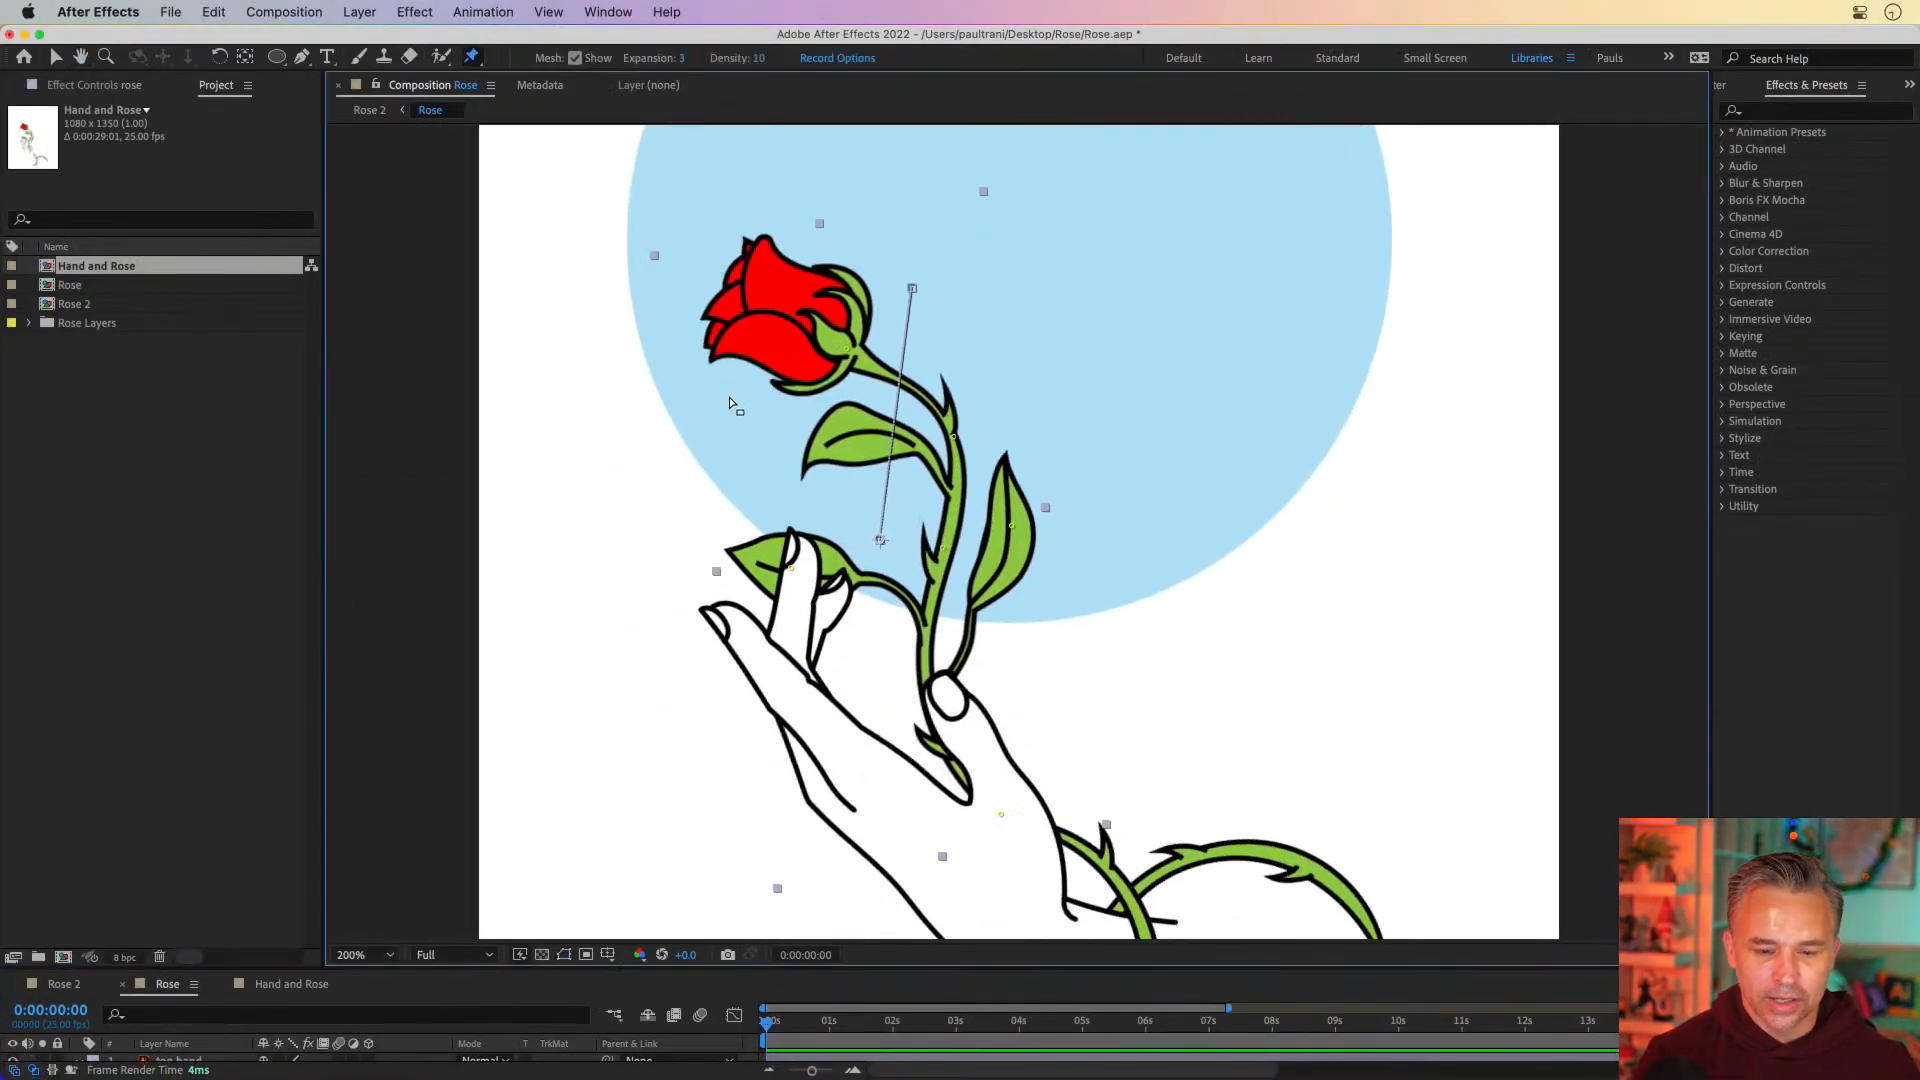
pyautogui.moveTo(847, 352); pyautogui.dragTo(800, 410)
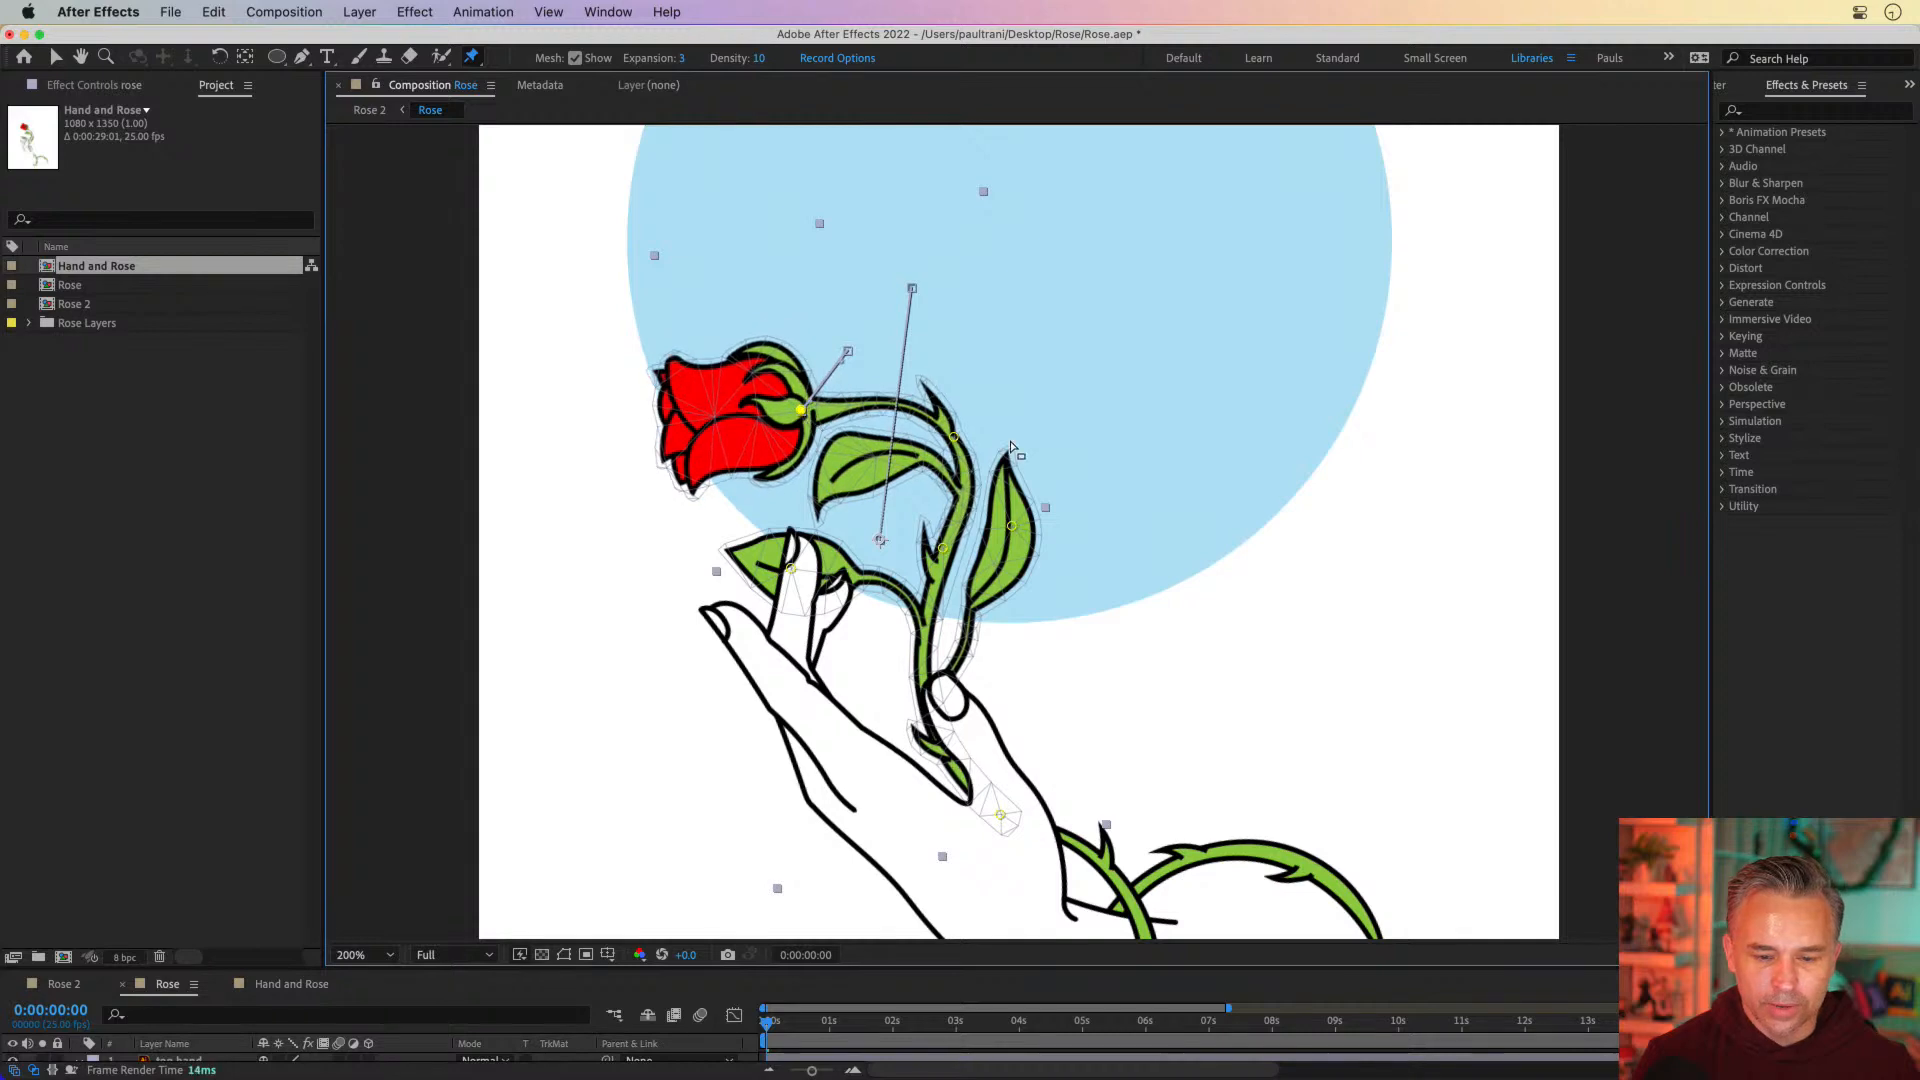
pyautogui.moveTo(955, 439); pyautogui.dragTo(945, 623)
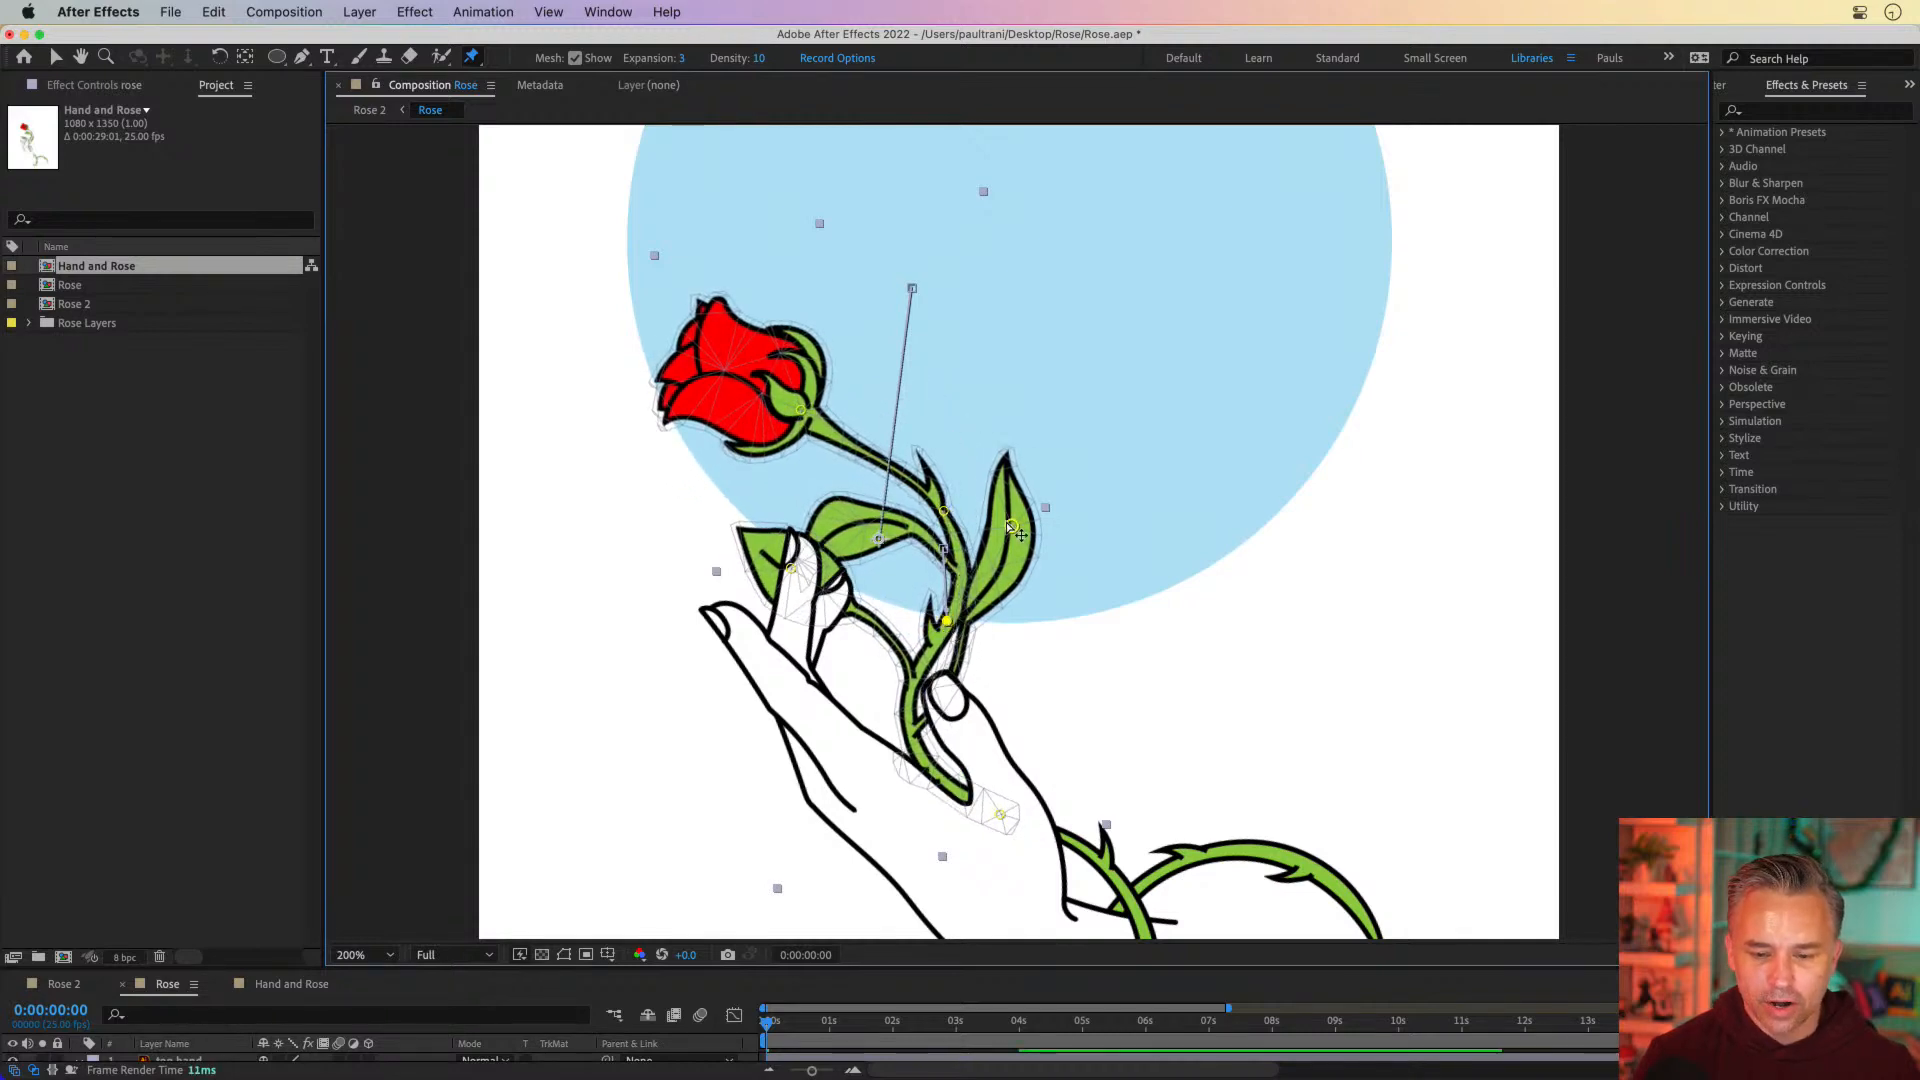
# Pull both leaf pins downward at 0 seconds, lower the flower pin further, and adjust the upper stem pin slightly
pyautogui.moveTo(1012, 525); pyautogui.dragTo(1050, 652)
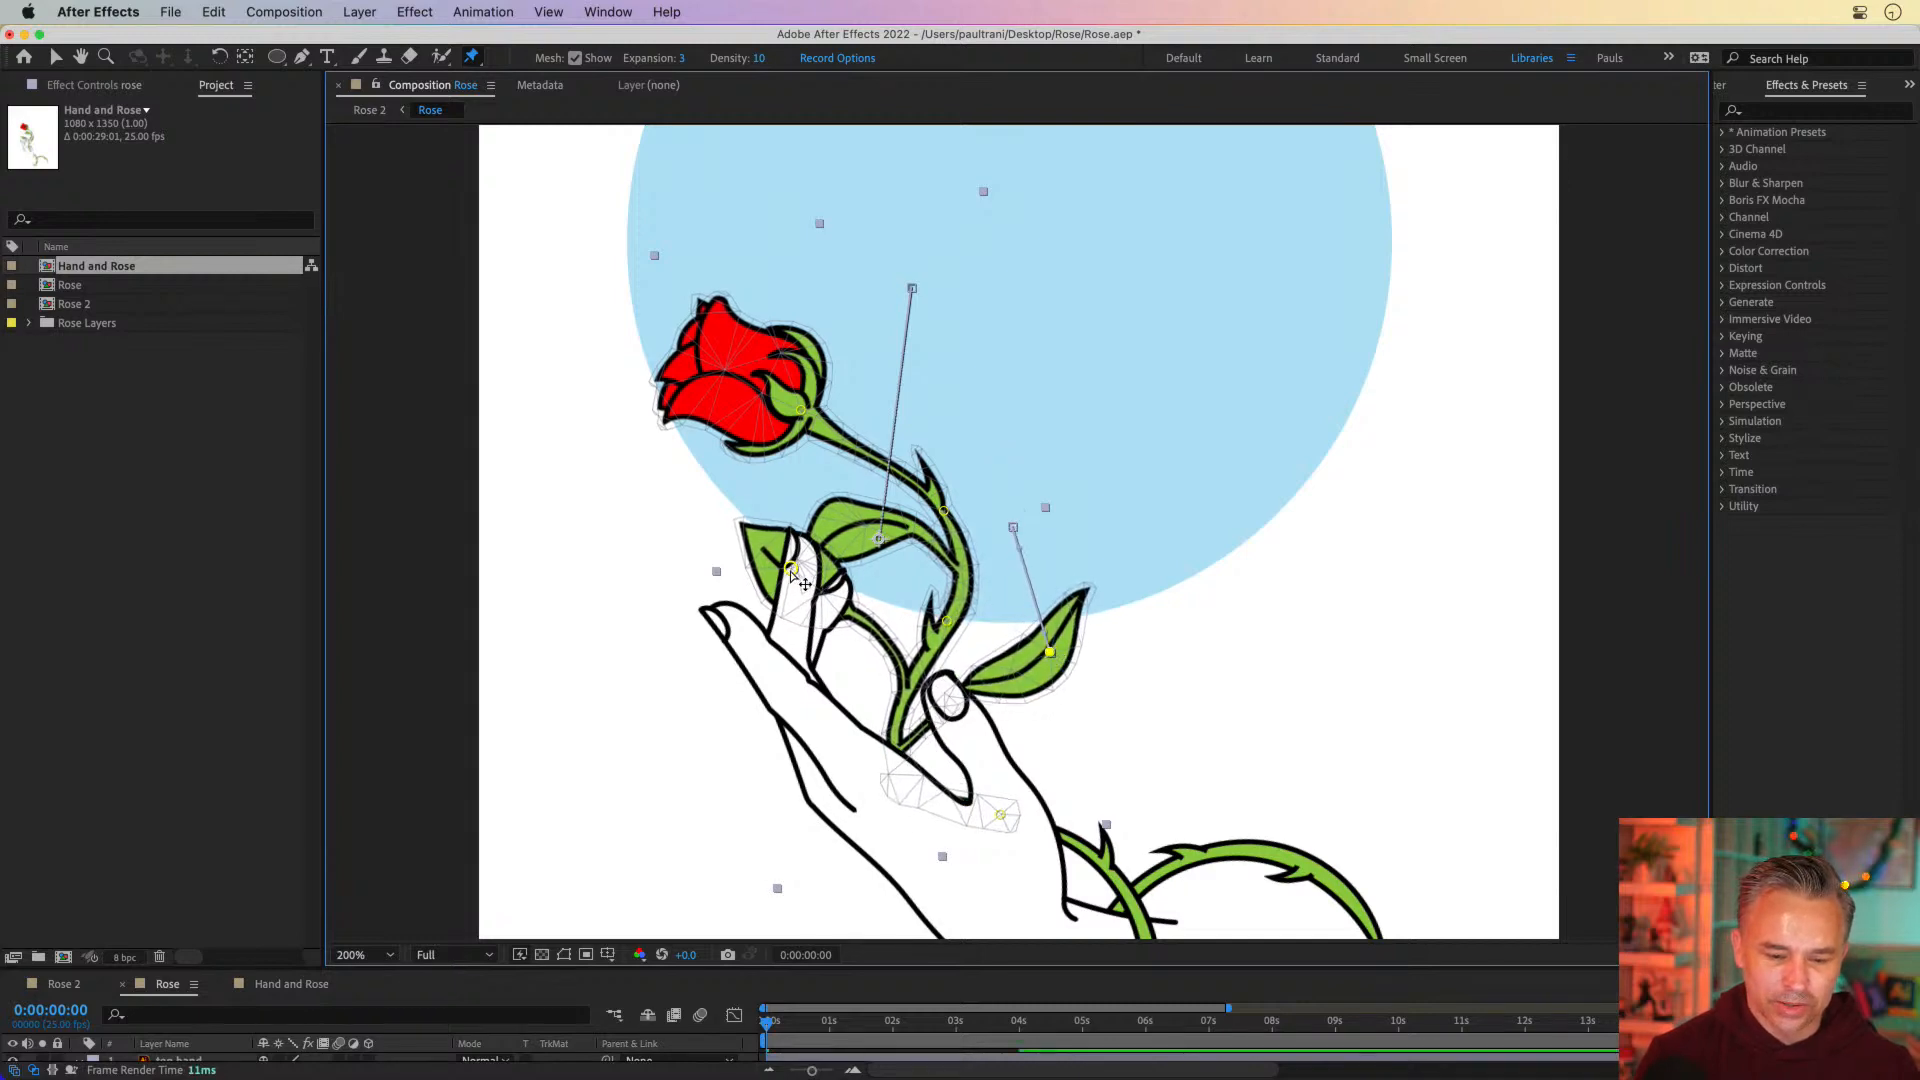
pyautogui.moveTo(792, 572); pyautogui.dragTo(805, 655)
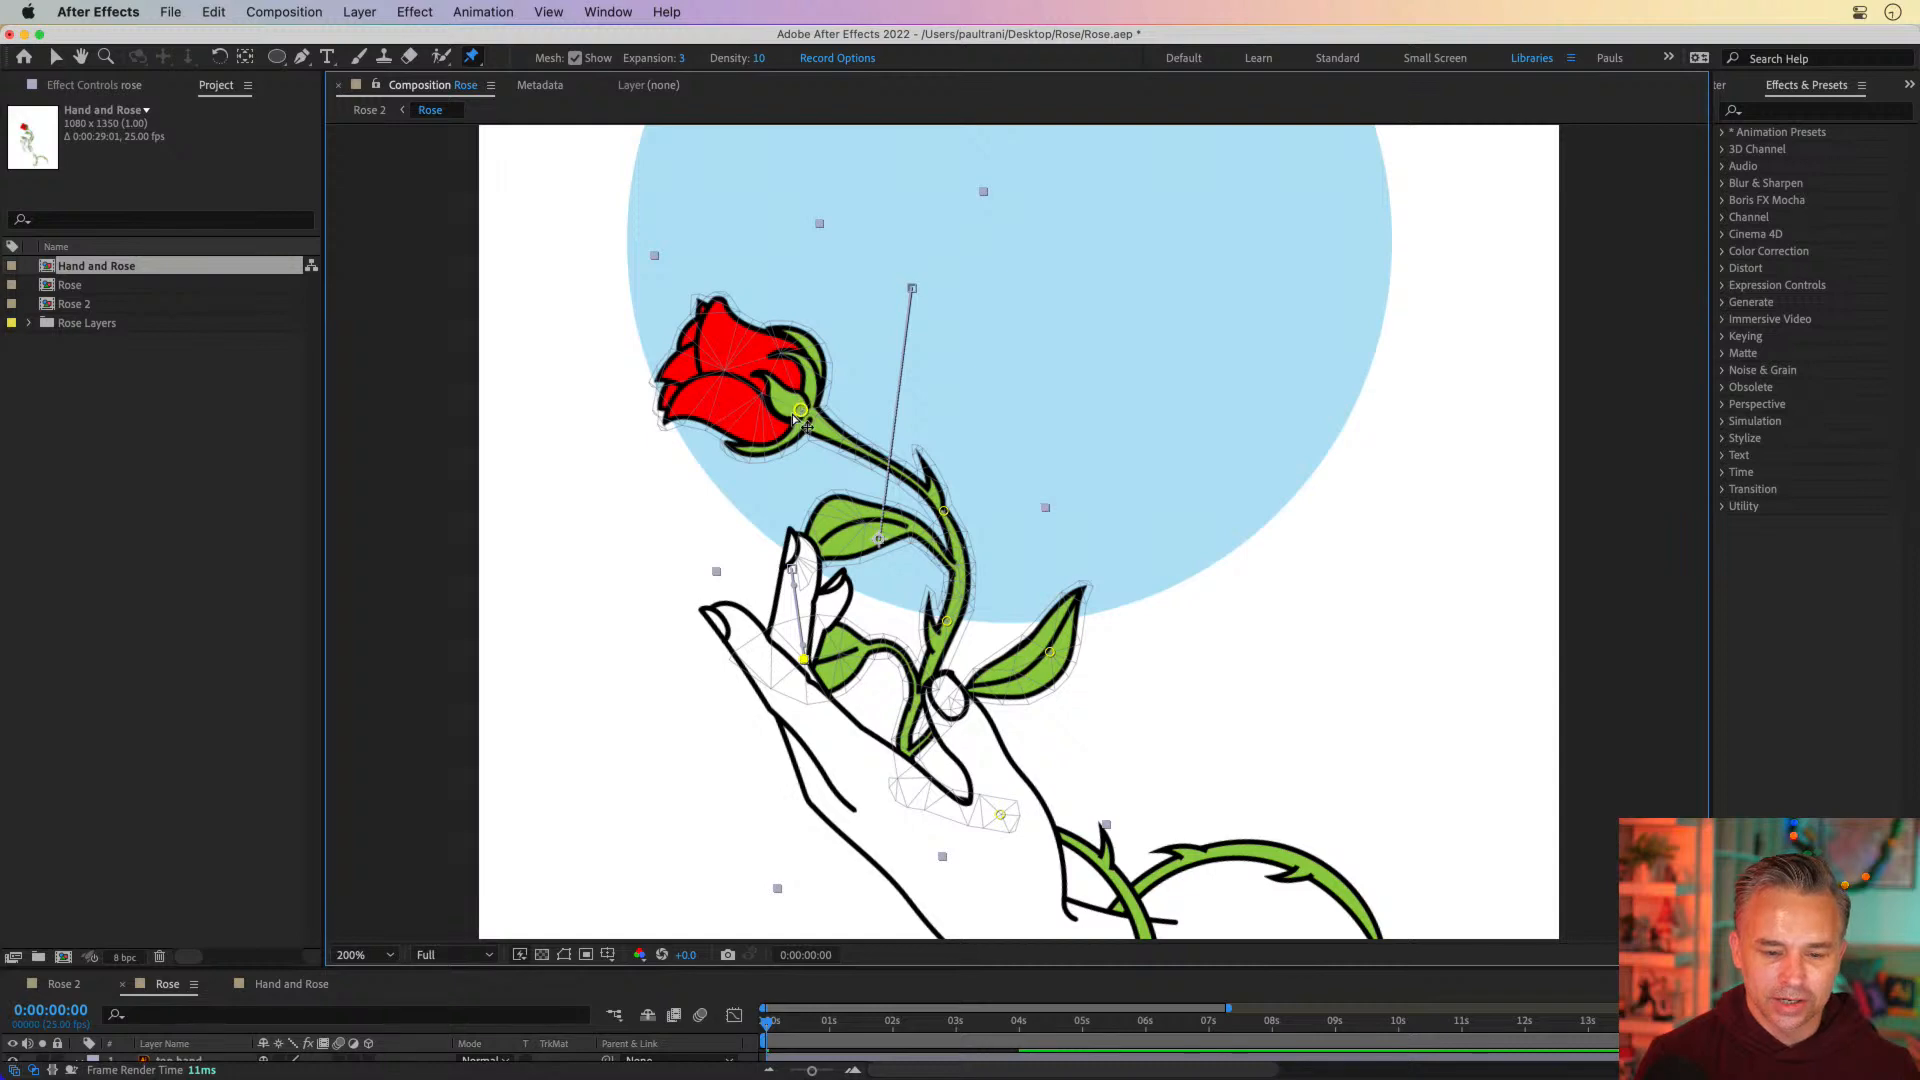
pyautogui.moveTo(801, 411); pyautogui.dragTo(822, 465)
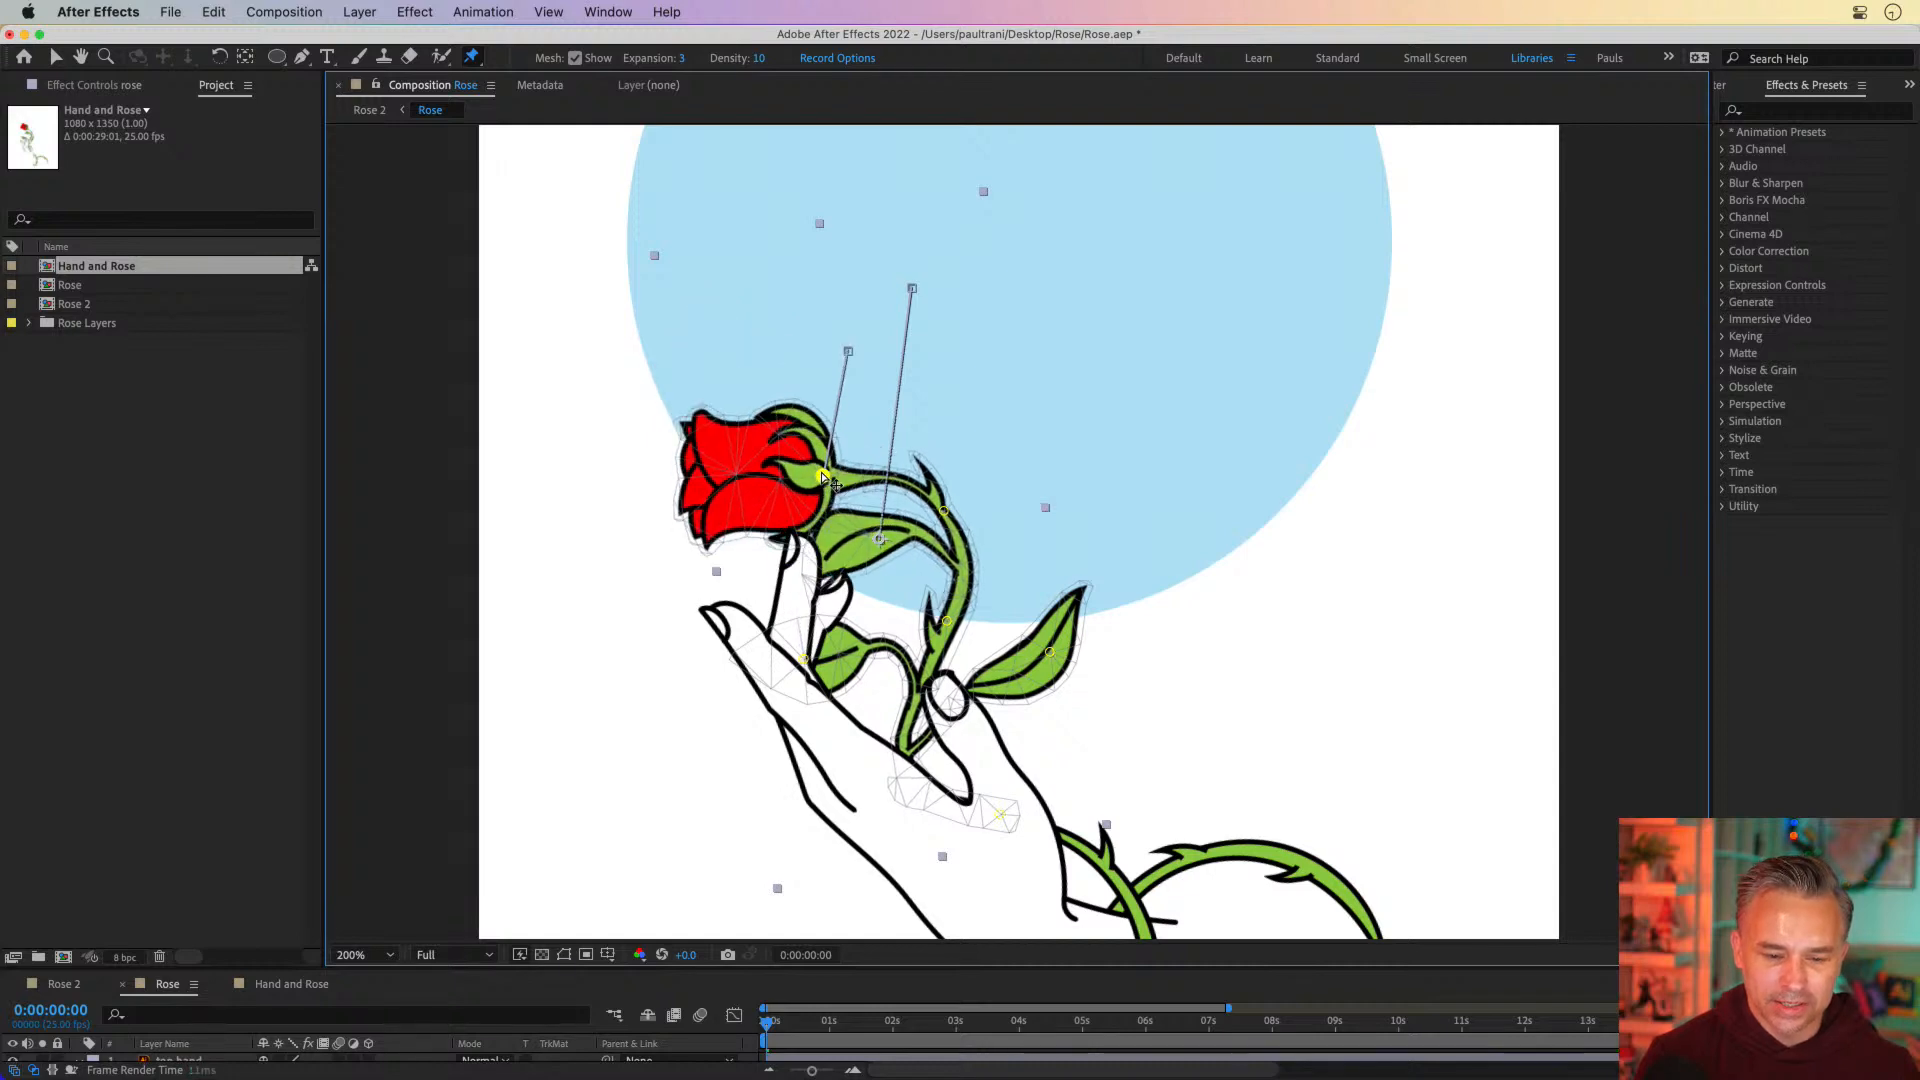
pyautogui.click(944, 513)
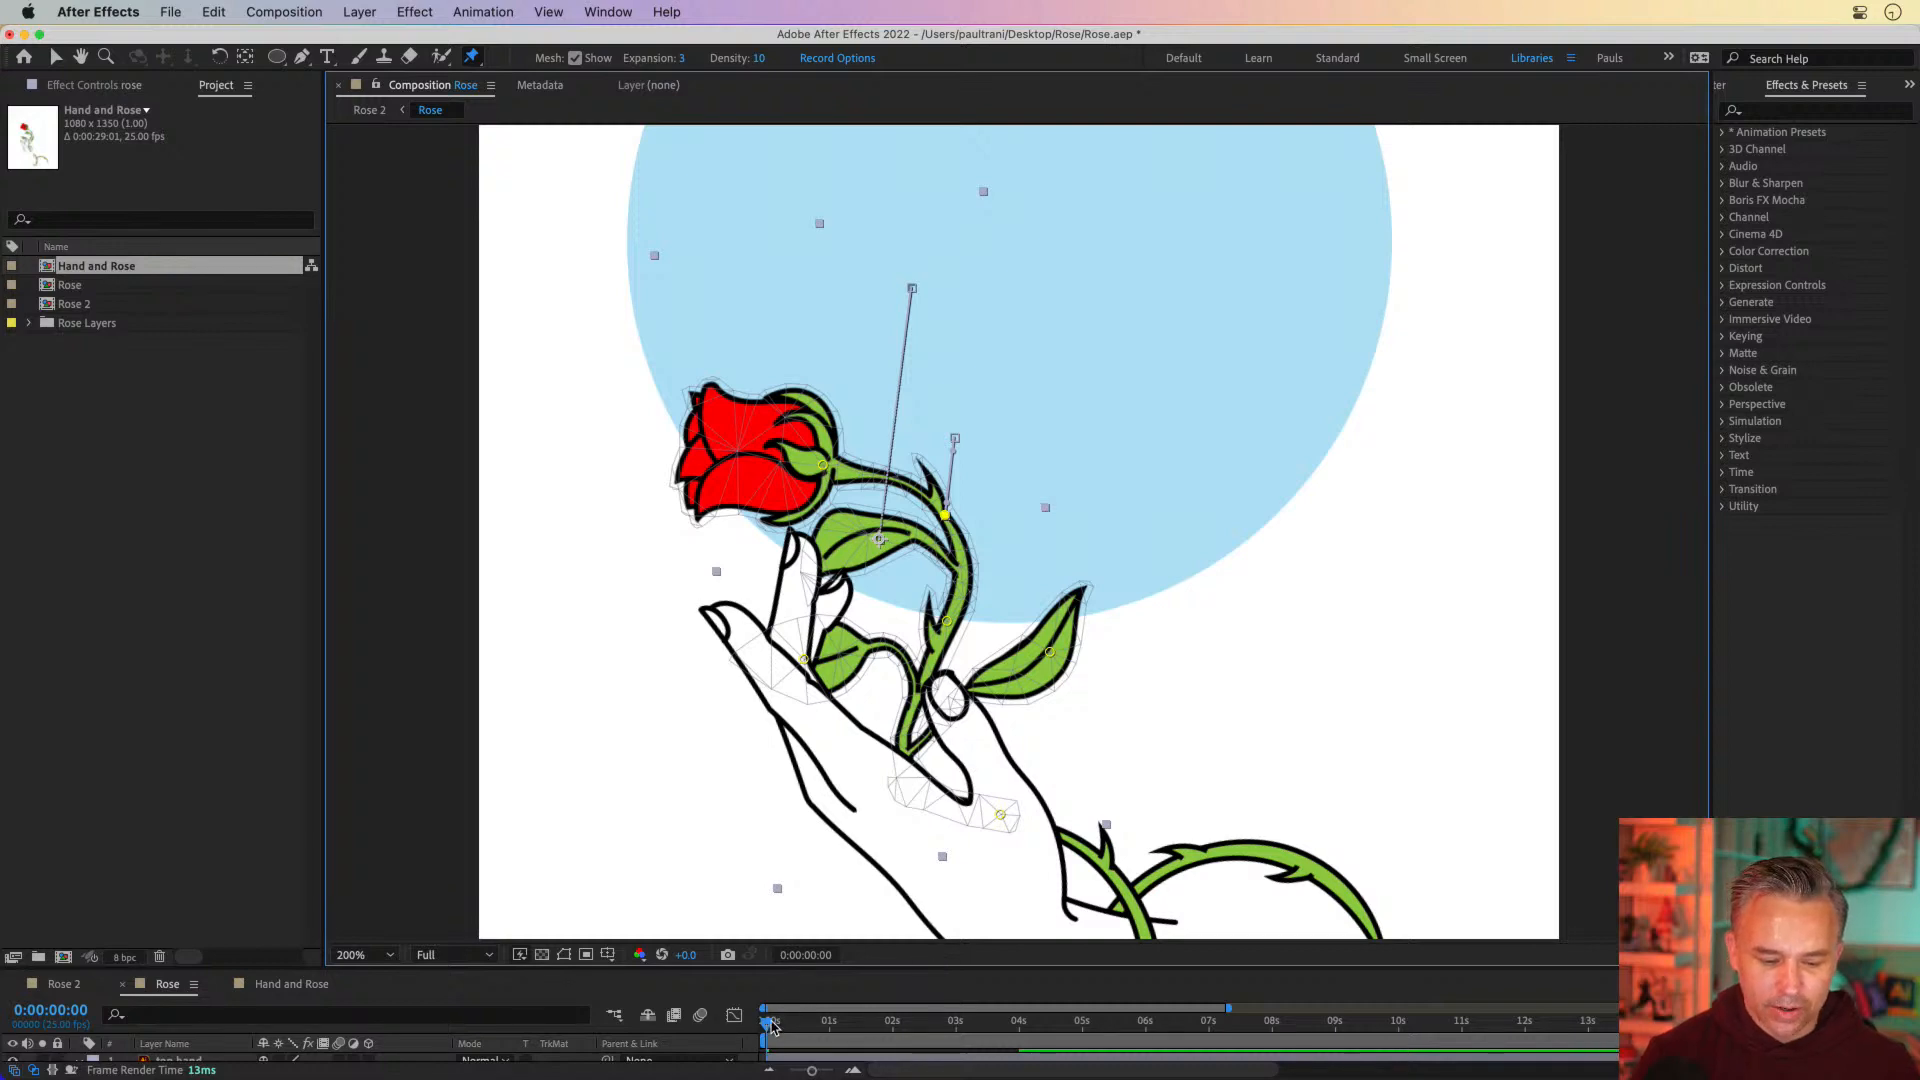
# Scrub the composition from 0 seconds past 0:00:04:00 and back to 0:00:03:11 to review the rose's bending
pyautogui.moveTo(768, 1023); pyautogui.dragTo(687, 1015)
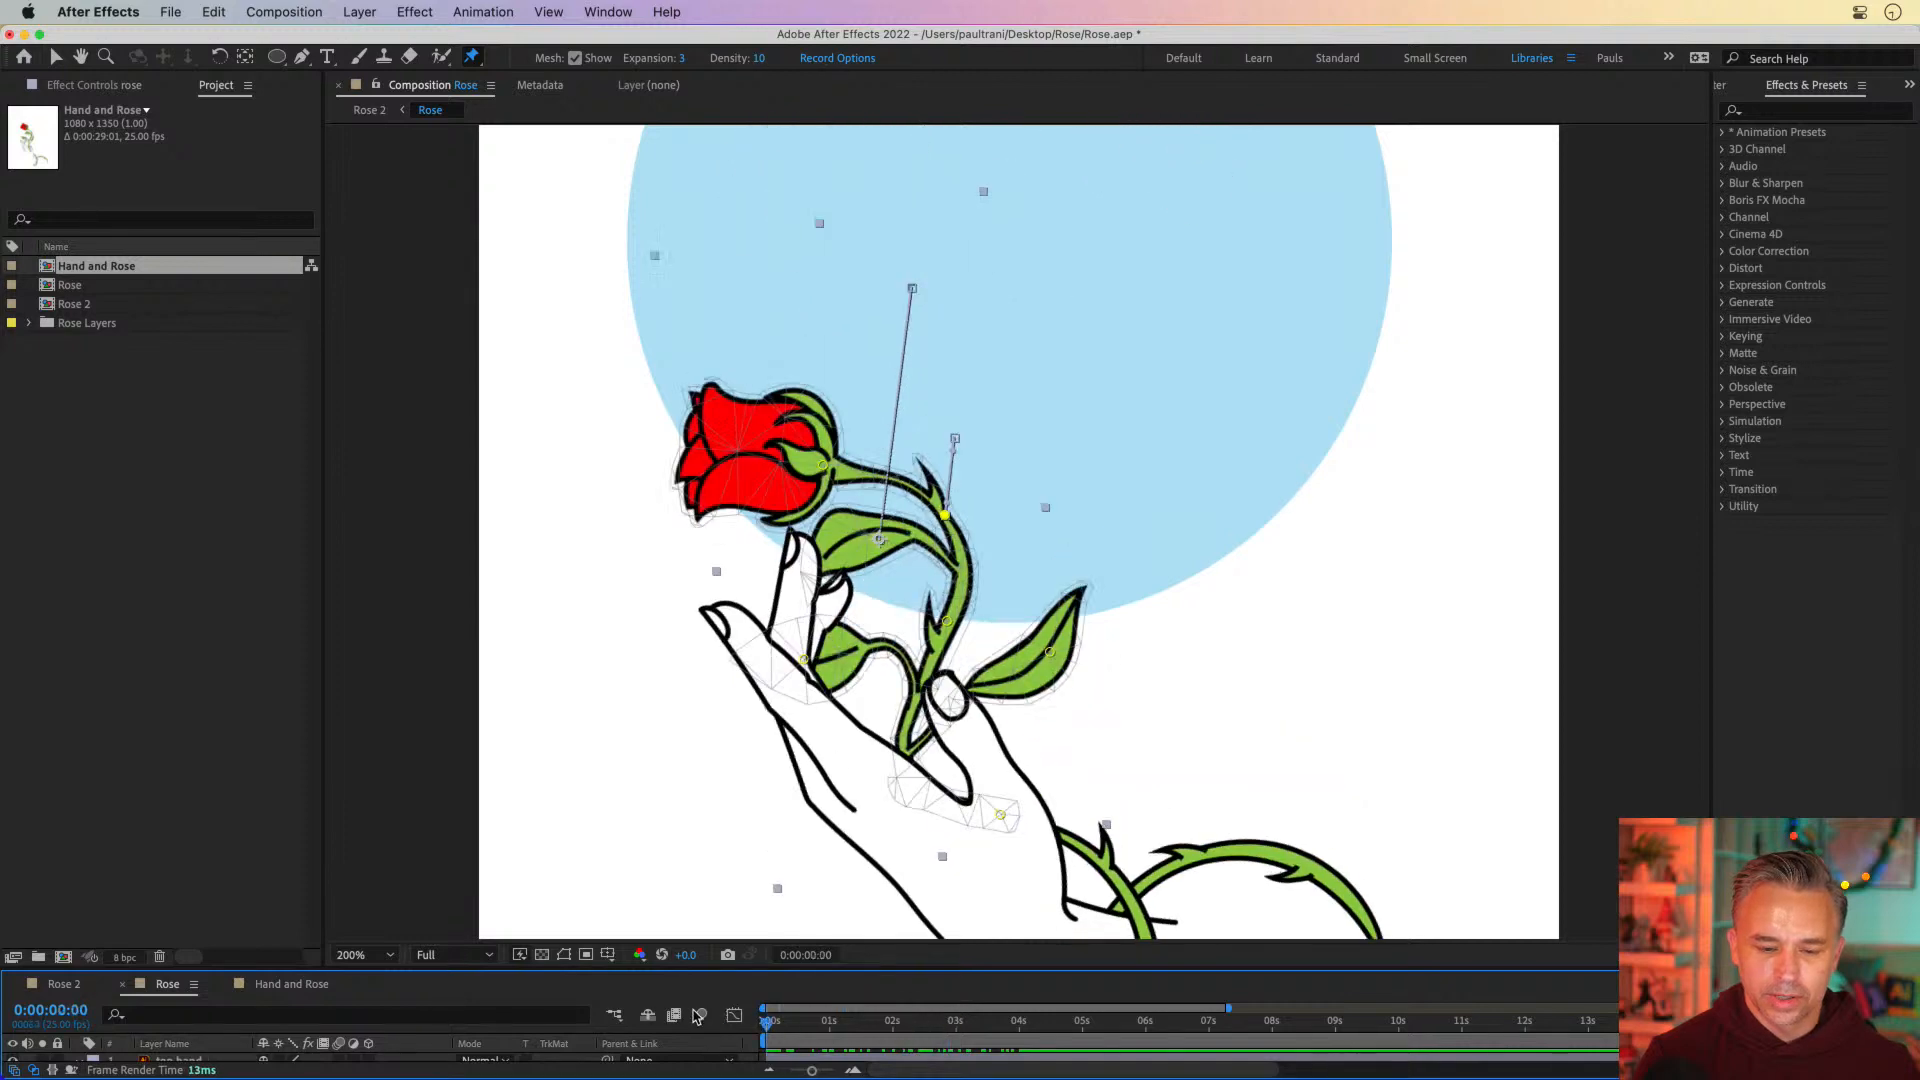
pyautogui.press('space')
pyautogui.moveTo(588, 432); pyautogui.dragTo(594, 506)
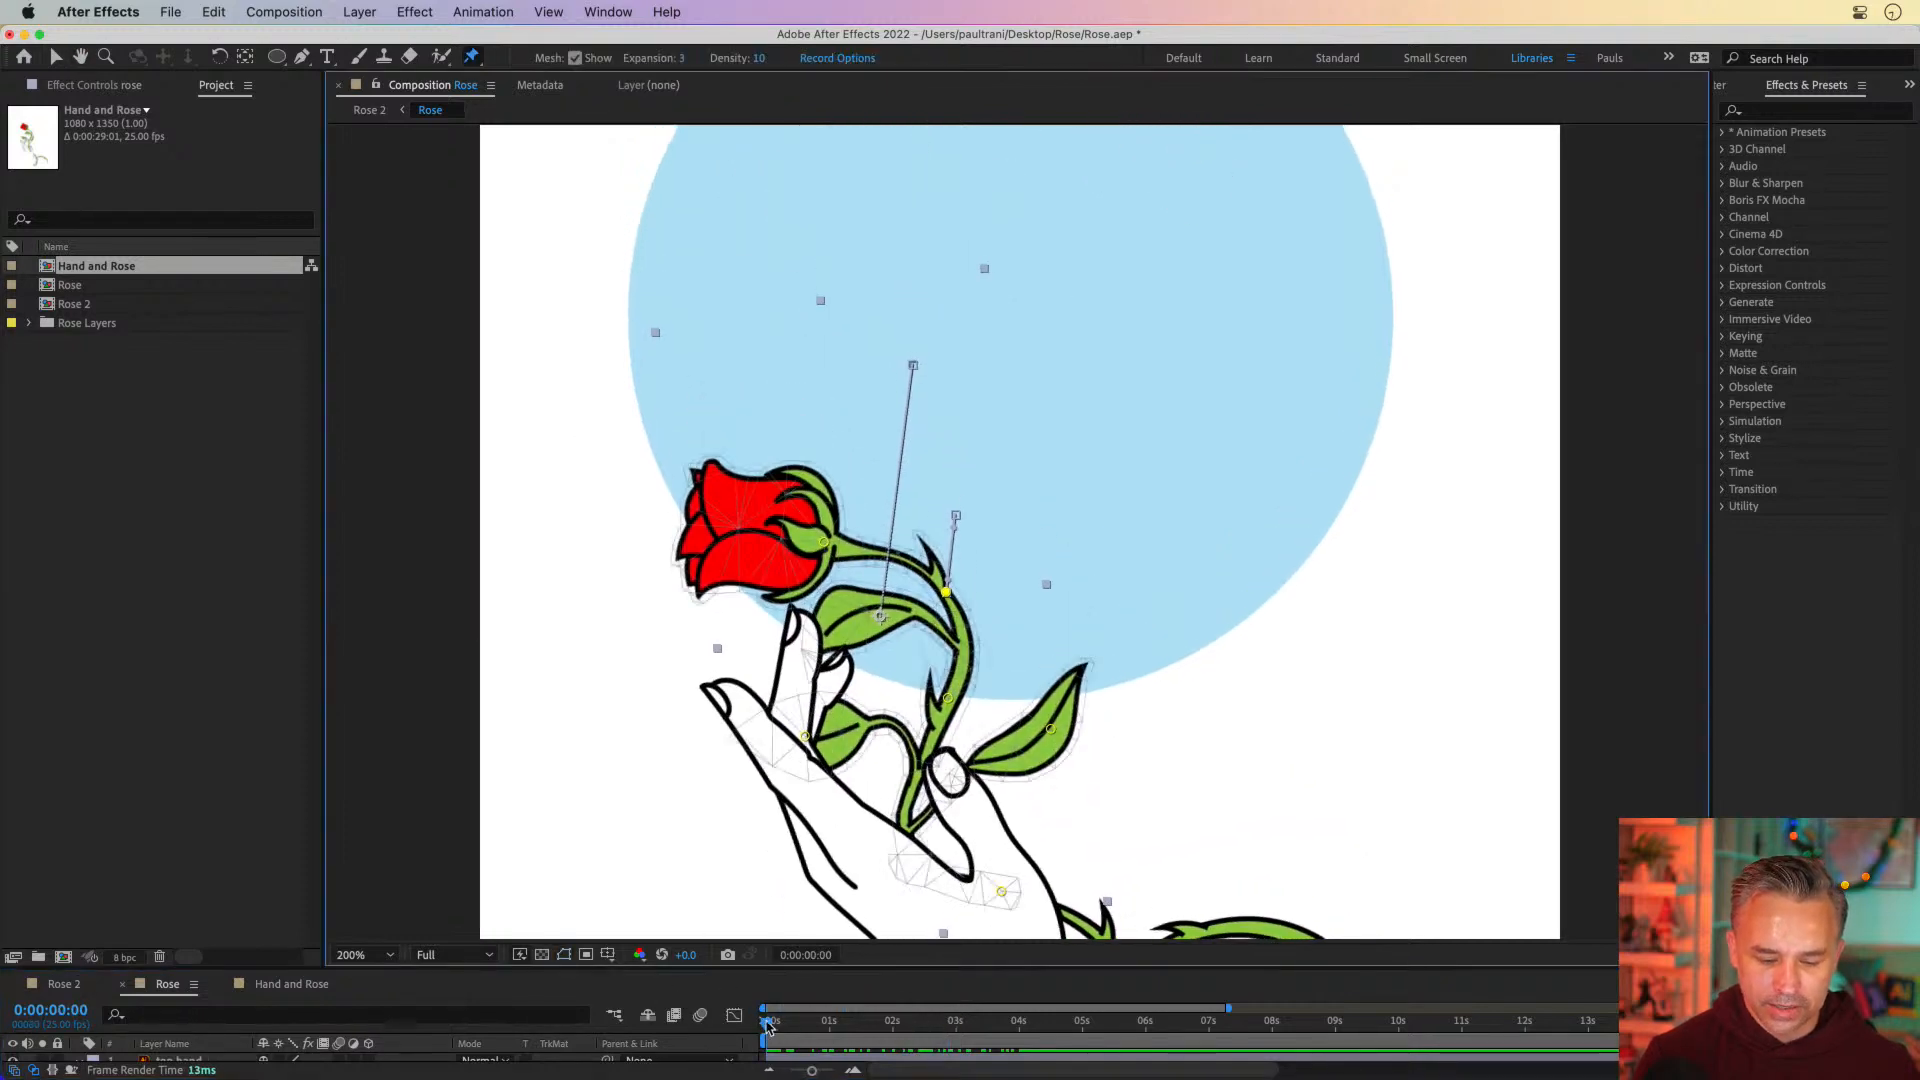
pyautogui.moveTo(768, 1024)
pyautogui.mouseDown()
pyautogui.moveTo(1018, 1020)
pyautogui.moveTo(748, 1015)
pyautogui.mouseUp()
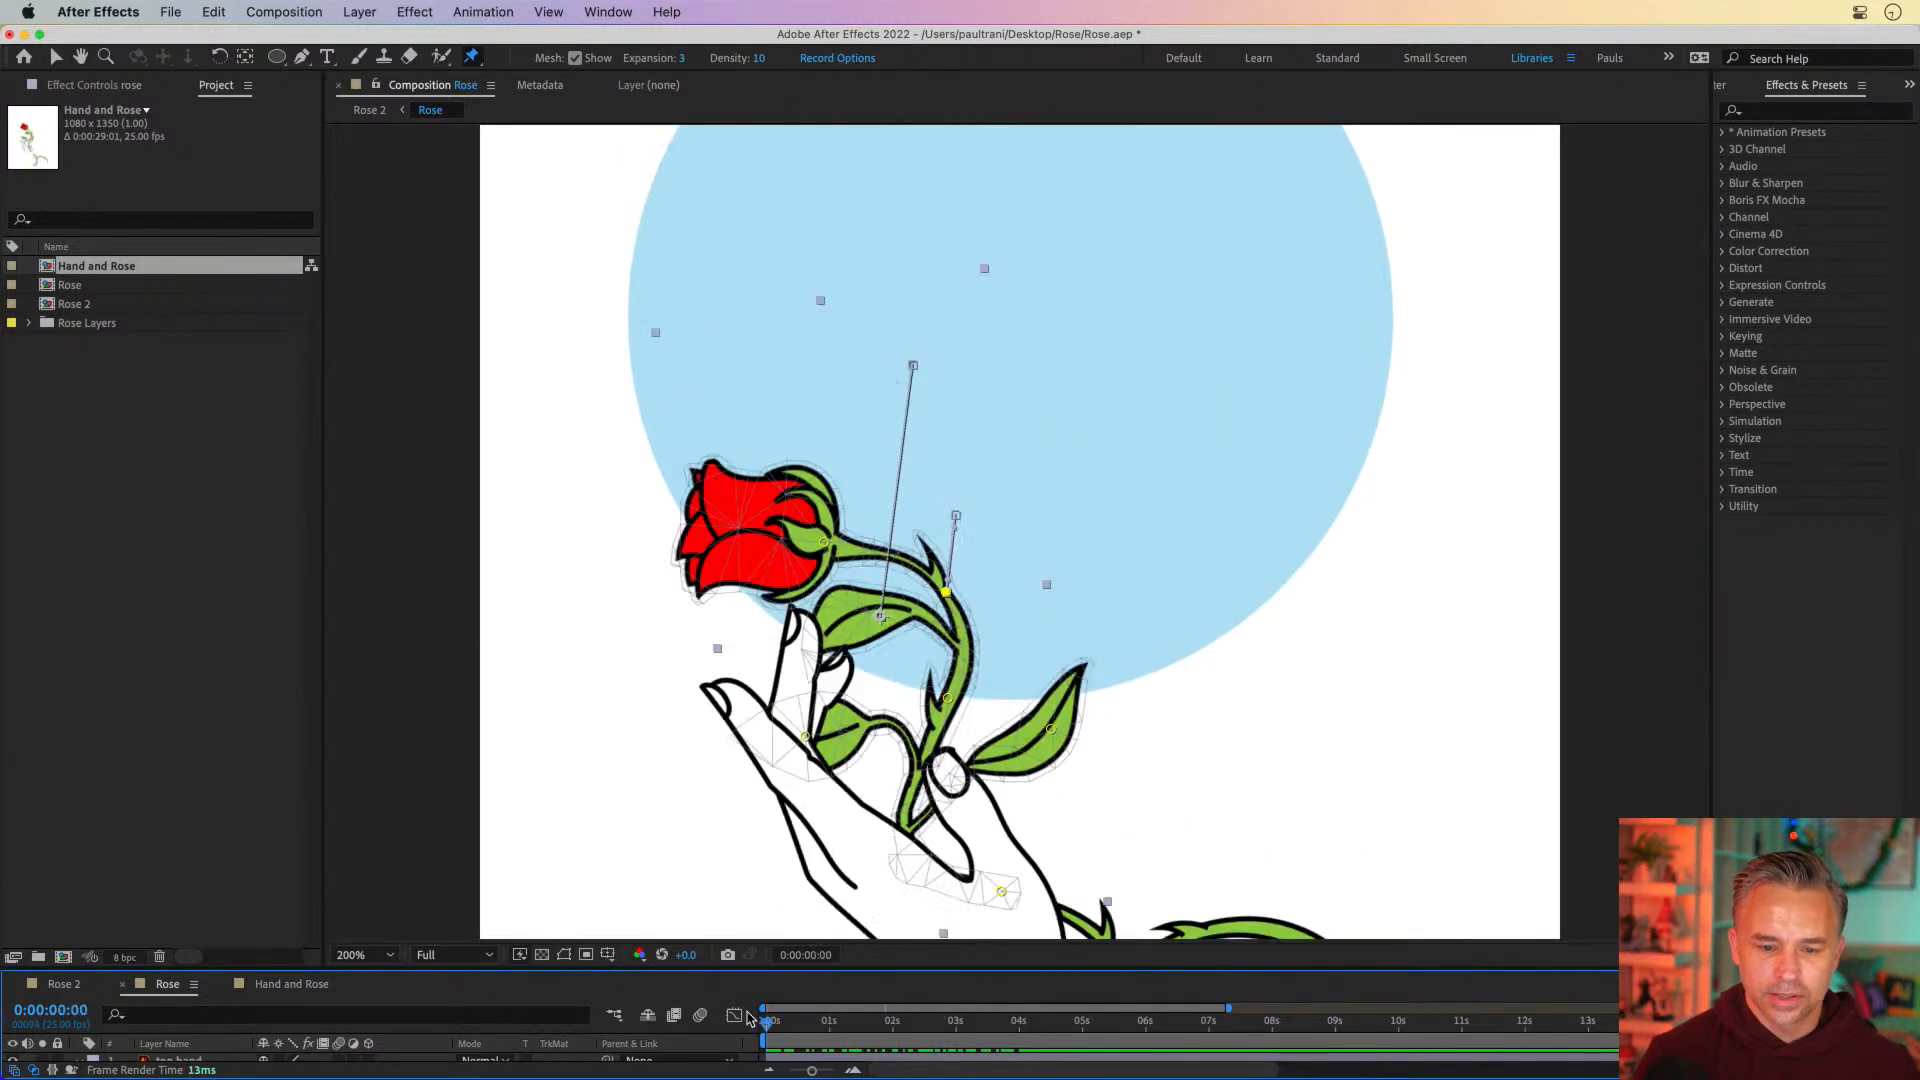
pyautogui.press('space')
pyautogui.moveTo(700, 449); pyautogui.dragTo(701, 497)
pyautogui.moveTo(768, 1019); pyautogui.dragTo(1047, 1016)
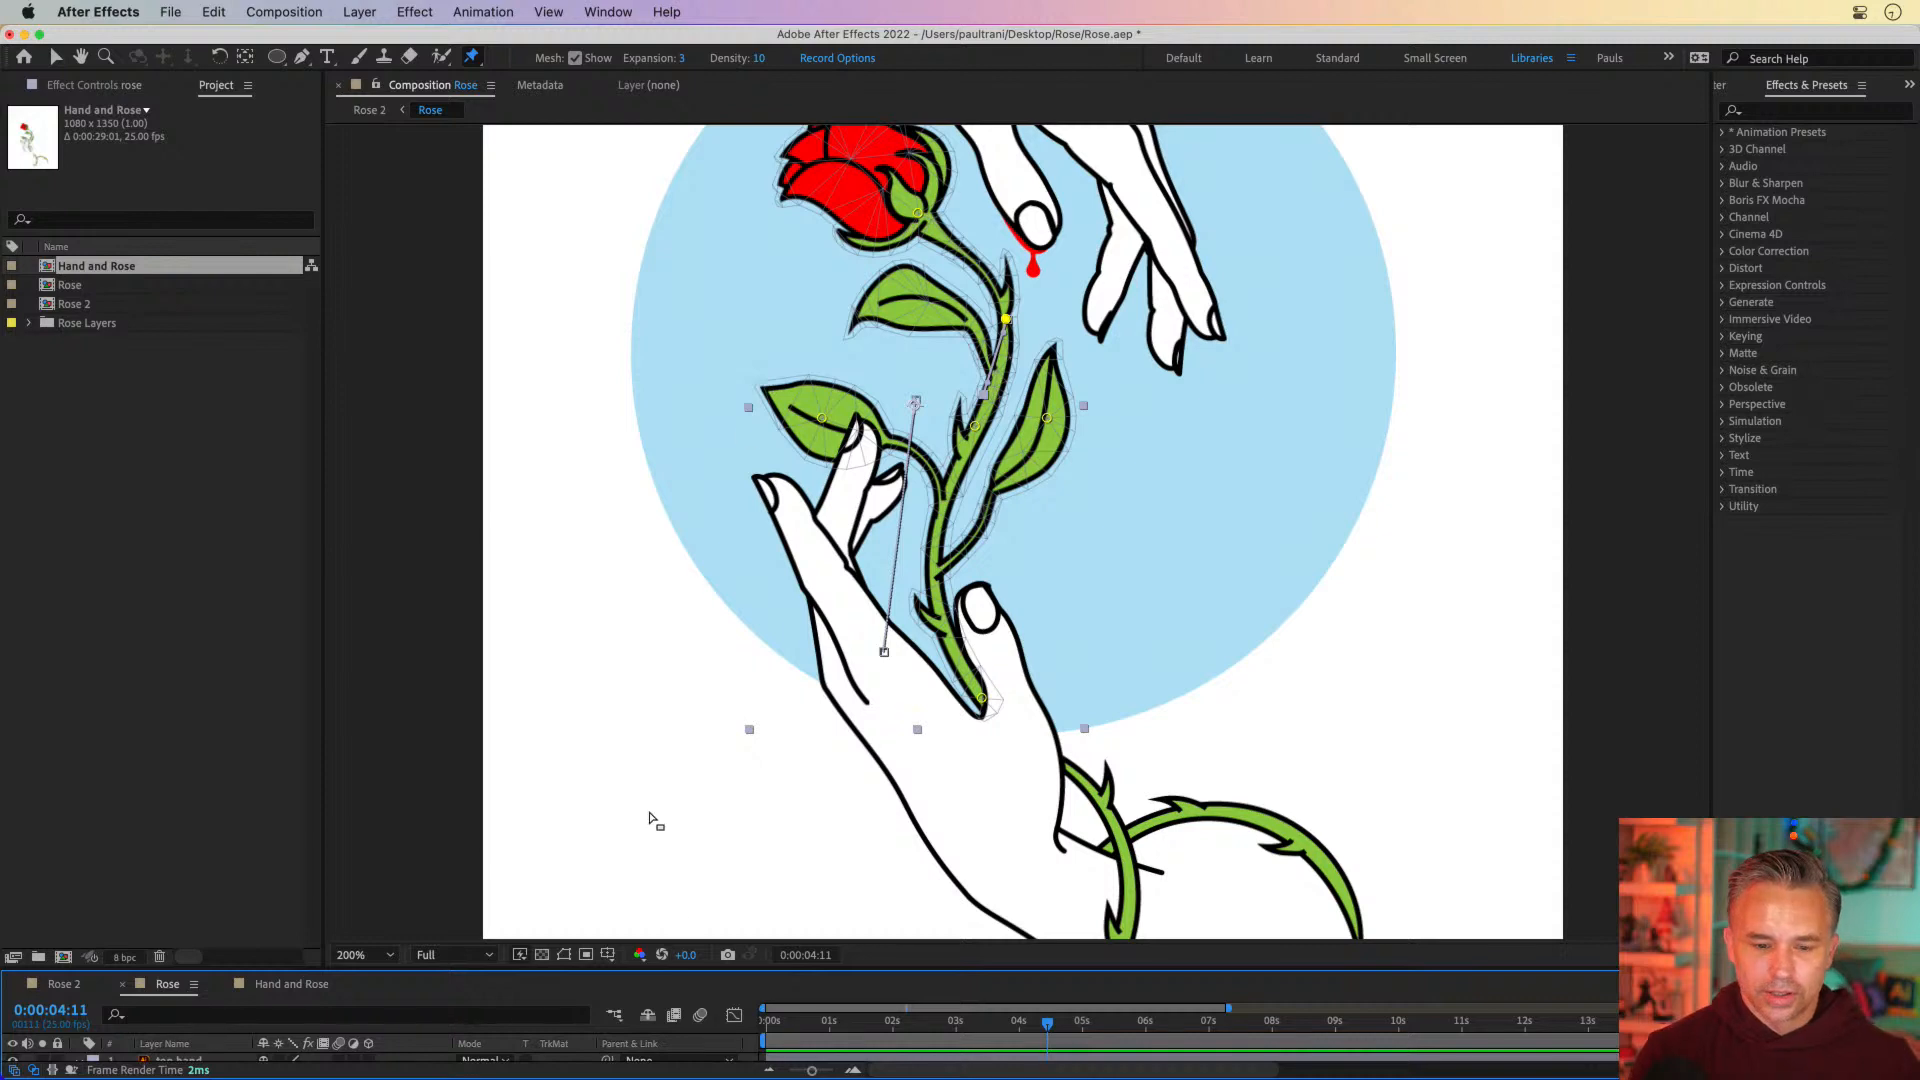
pyautogui.moveTo(880, 1021); pyautogui.dragTo(983, 1023)
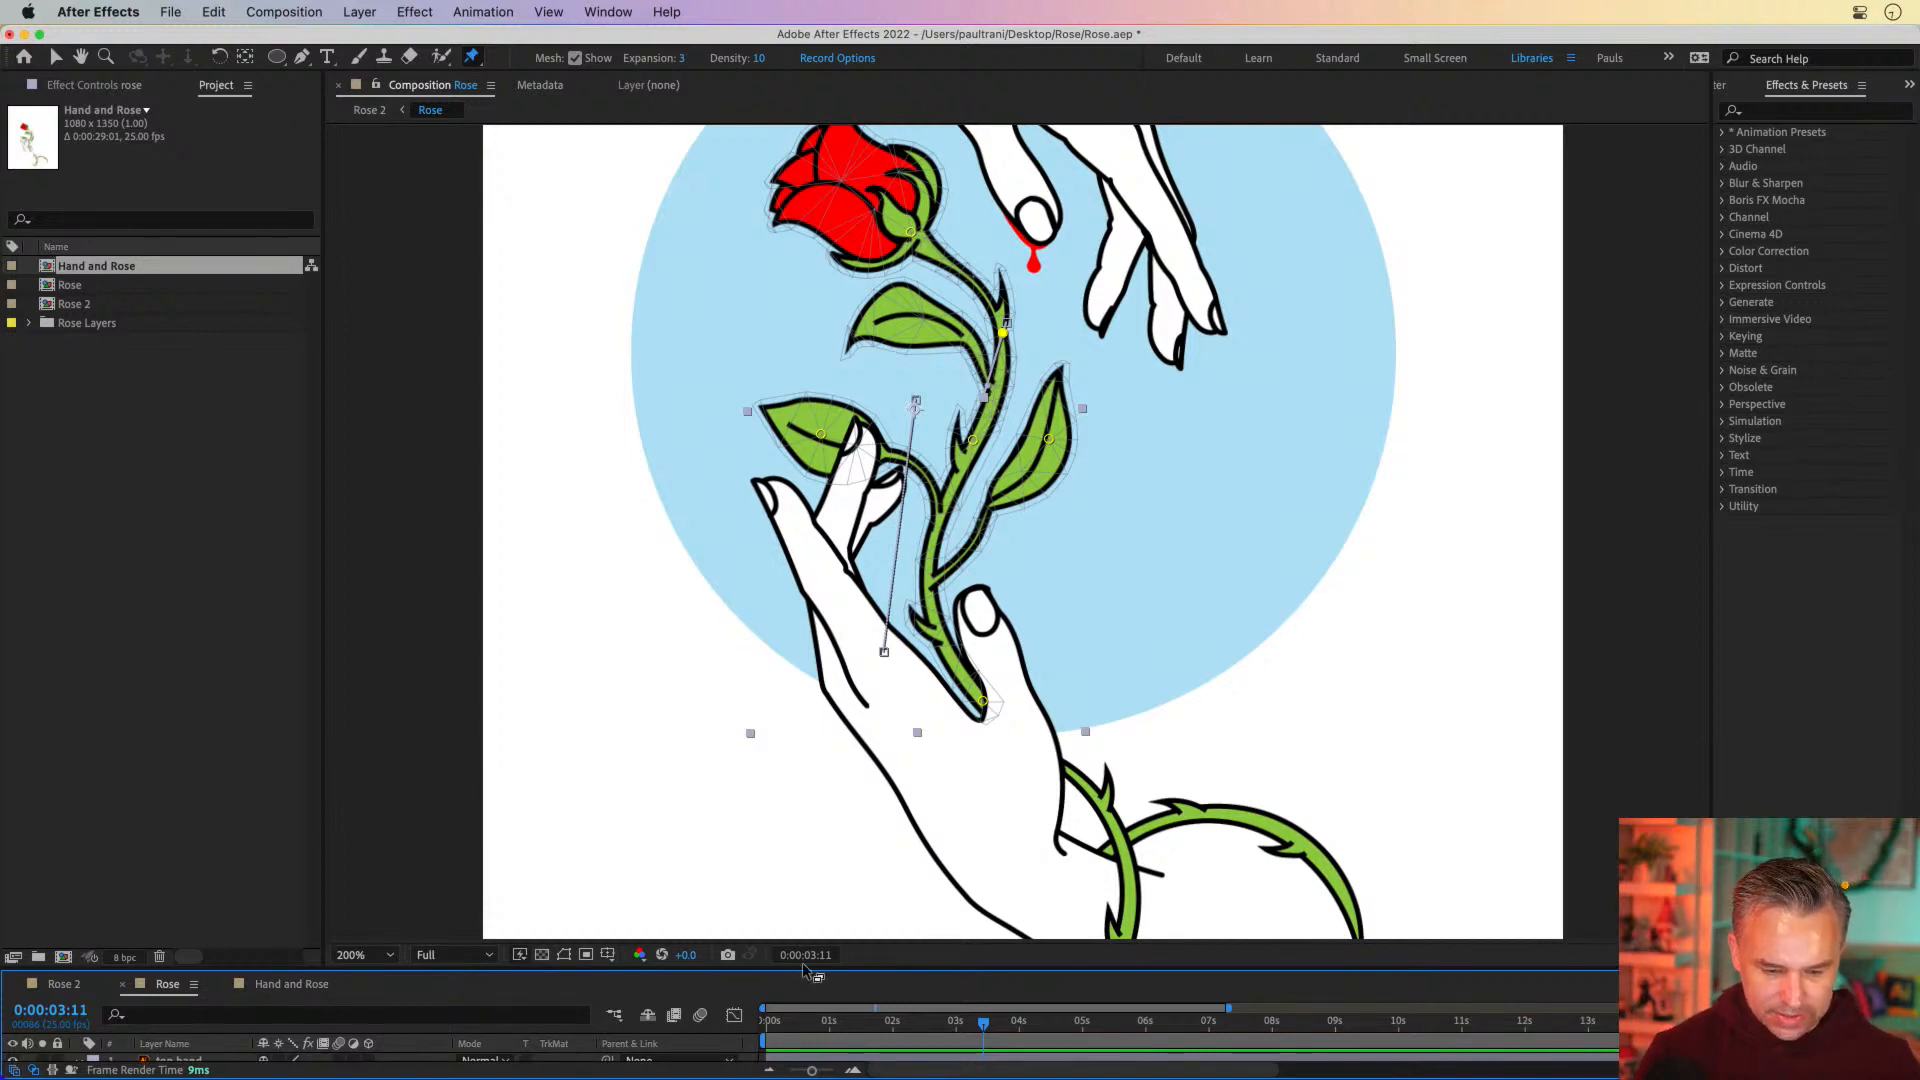
# Rearrange the view with a longer visible time range, the Project contents shown, and the composition fitted in the viewer
pyautogui.moveTo(816, 968); pyautogui.dragTo(849, 598)
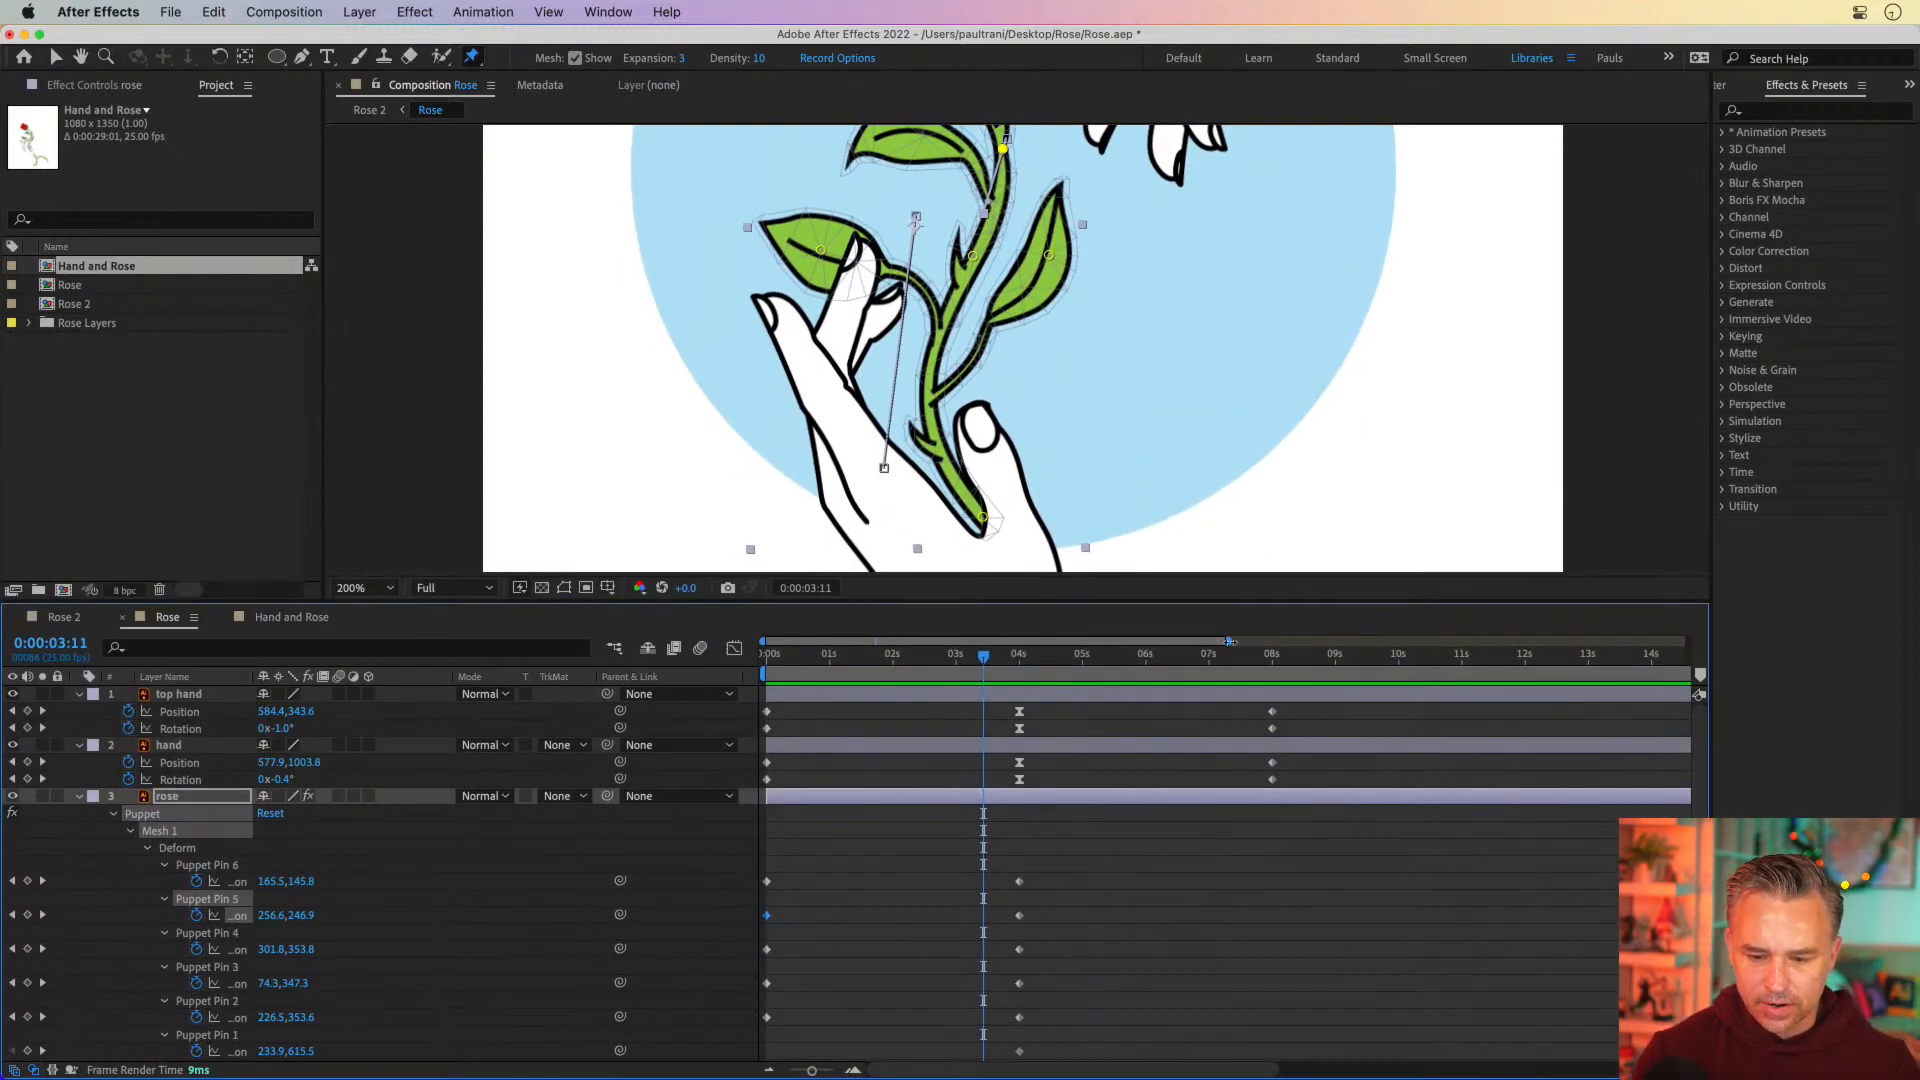
pyautogui.moveTo(1228, 641); pyautogui.dragTo(1313, 641)
pyautogui.press('F3')
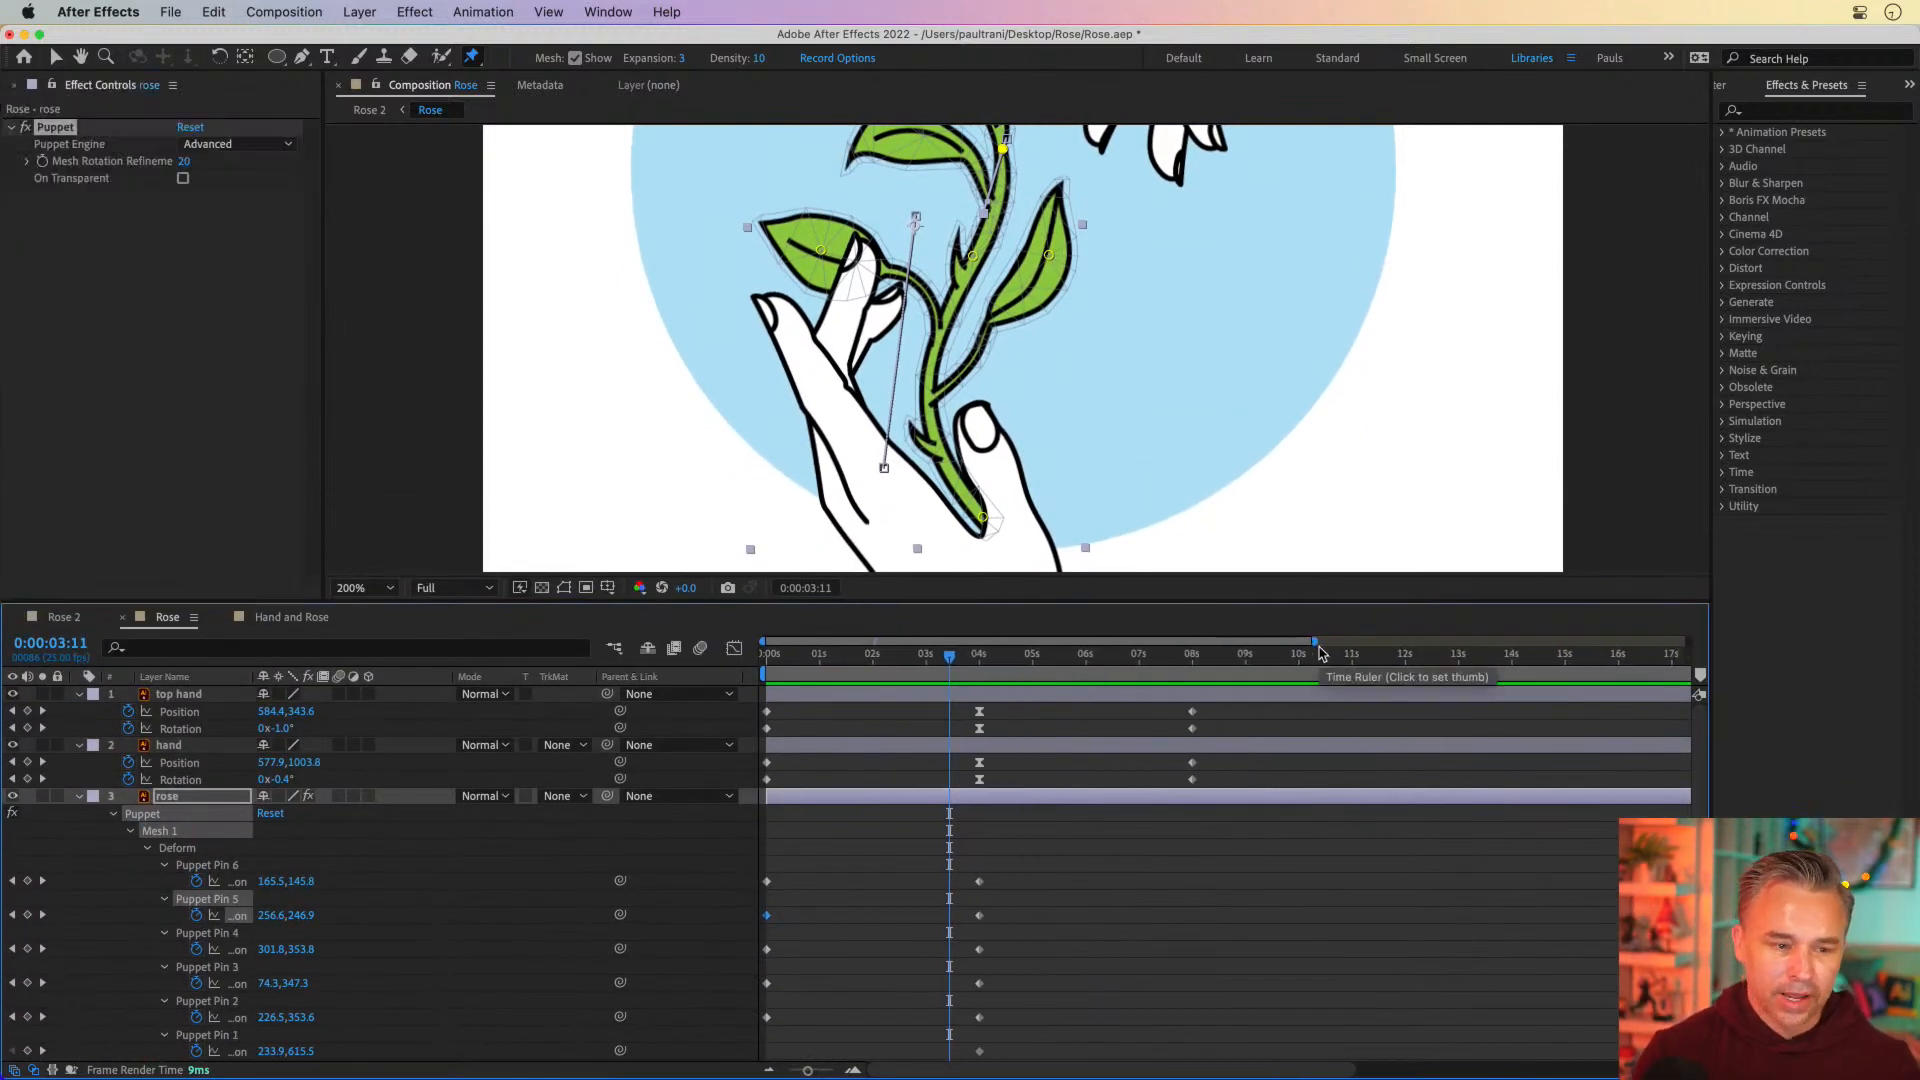
pyautogui.hscroll(5, 1322, 653)
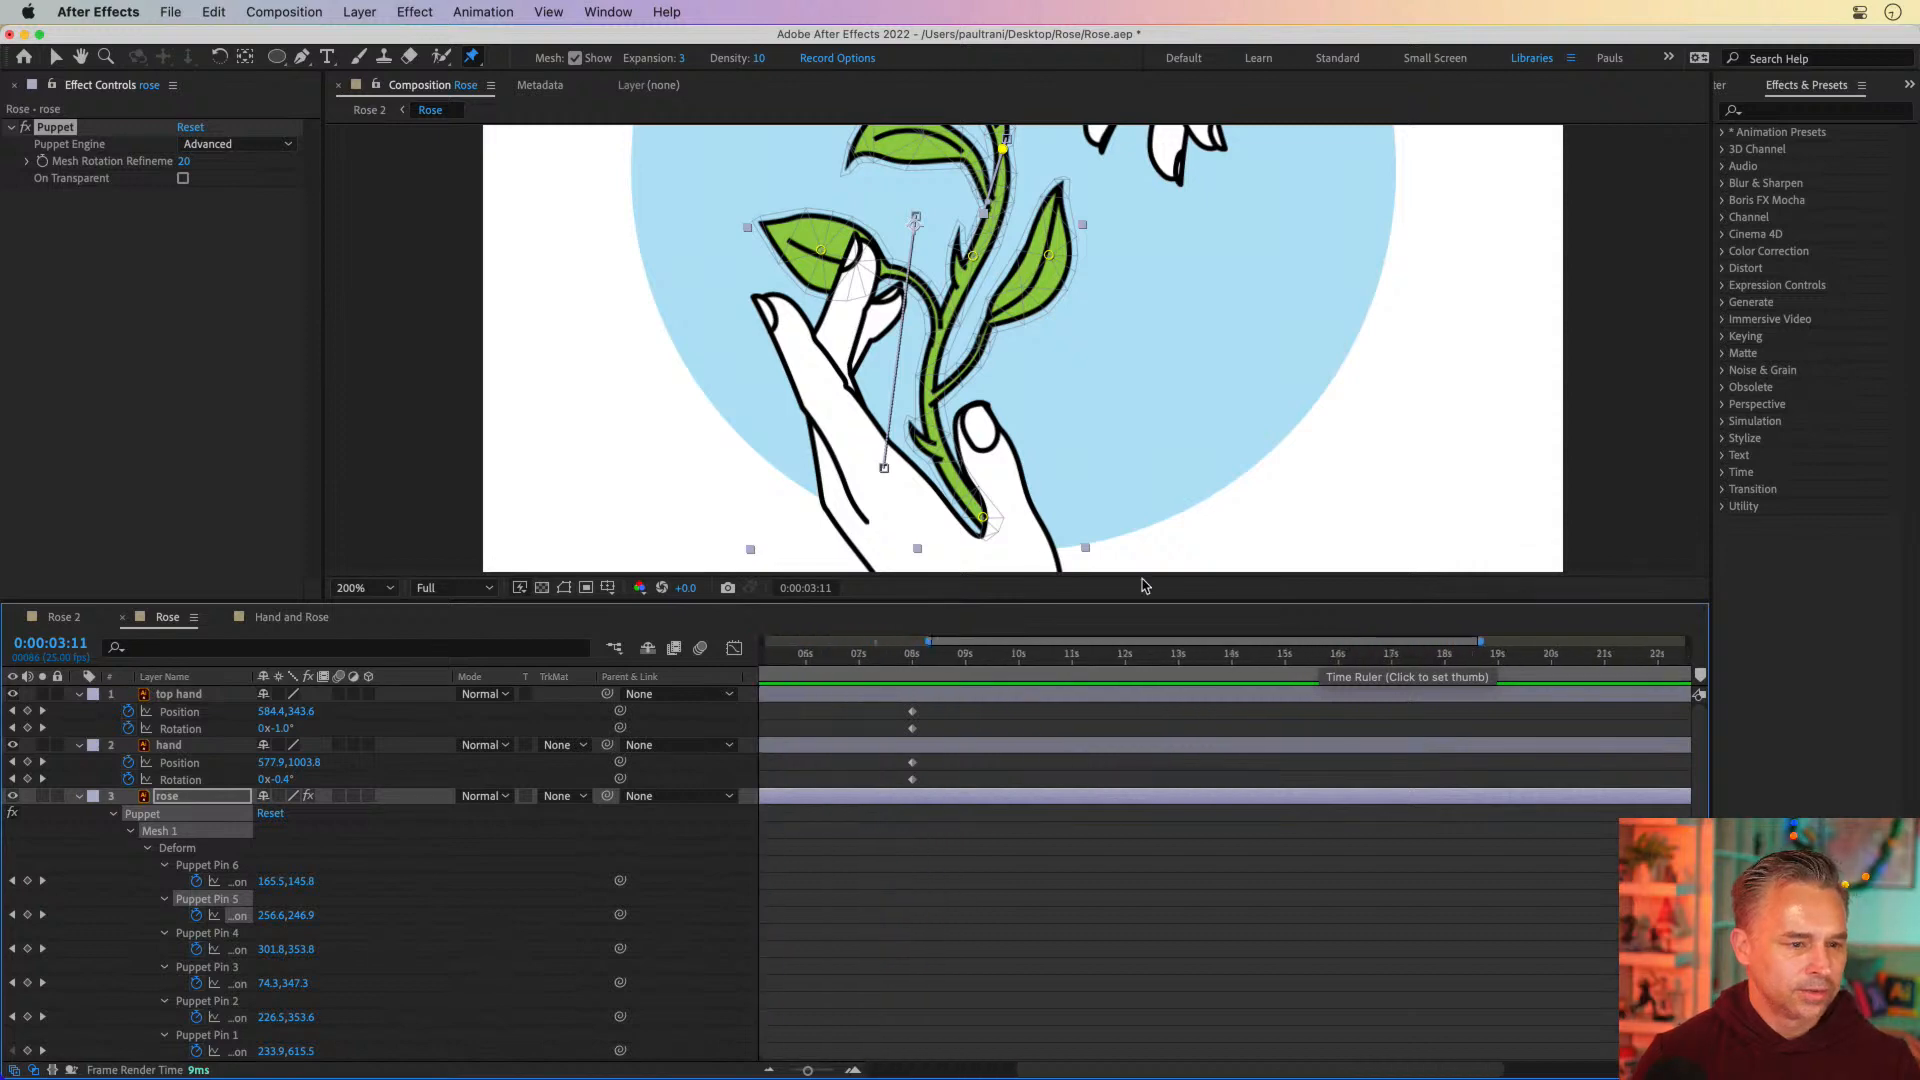
pyautogui.click(591, 9)
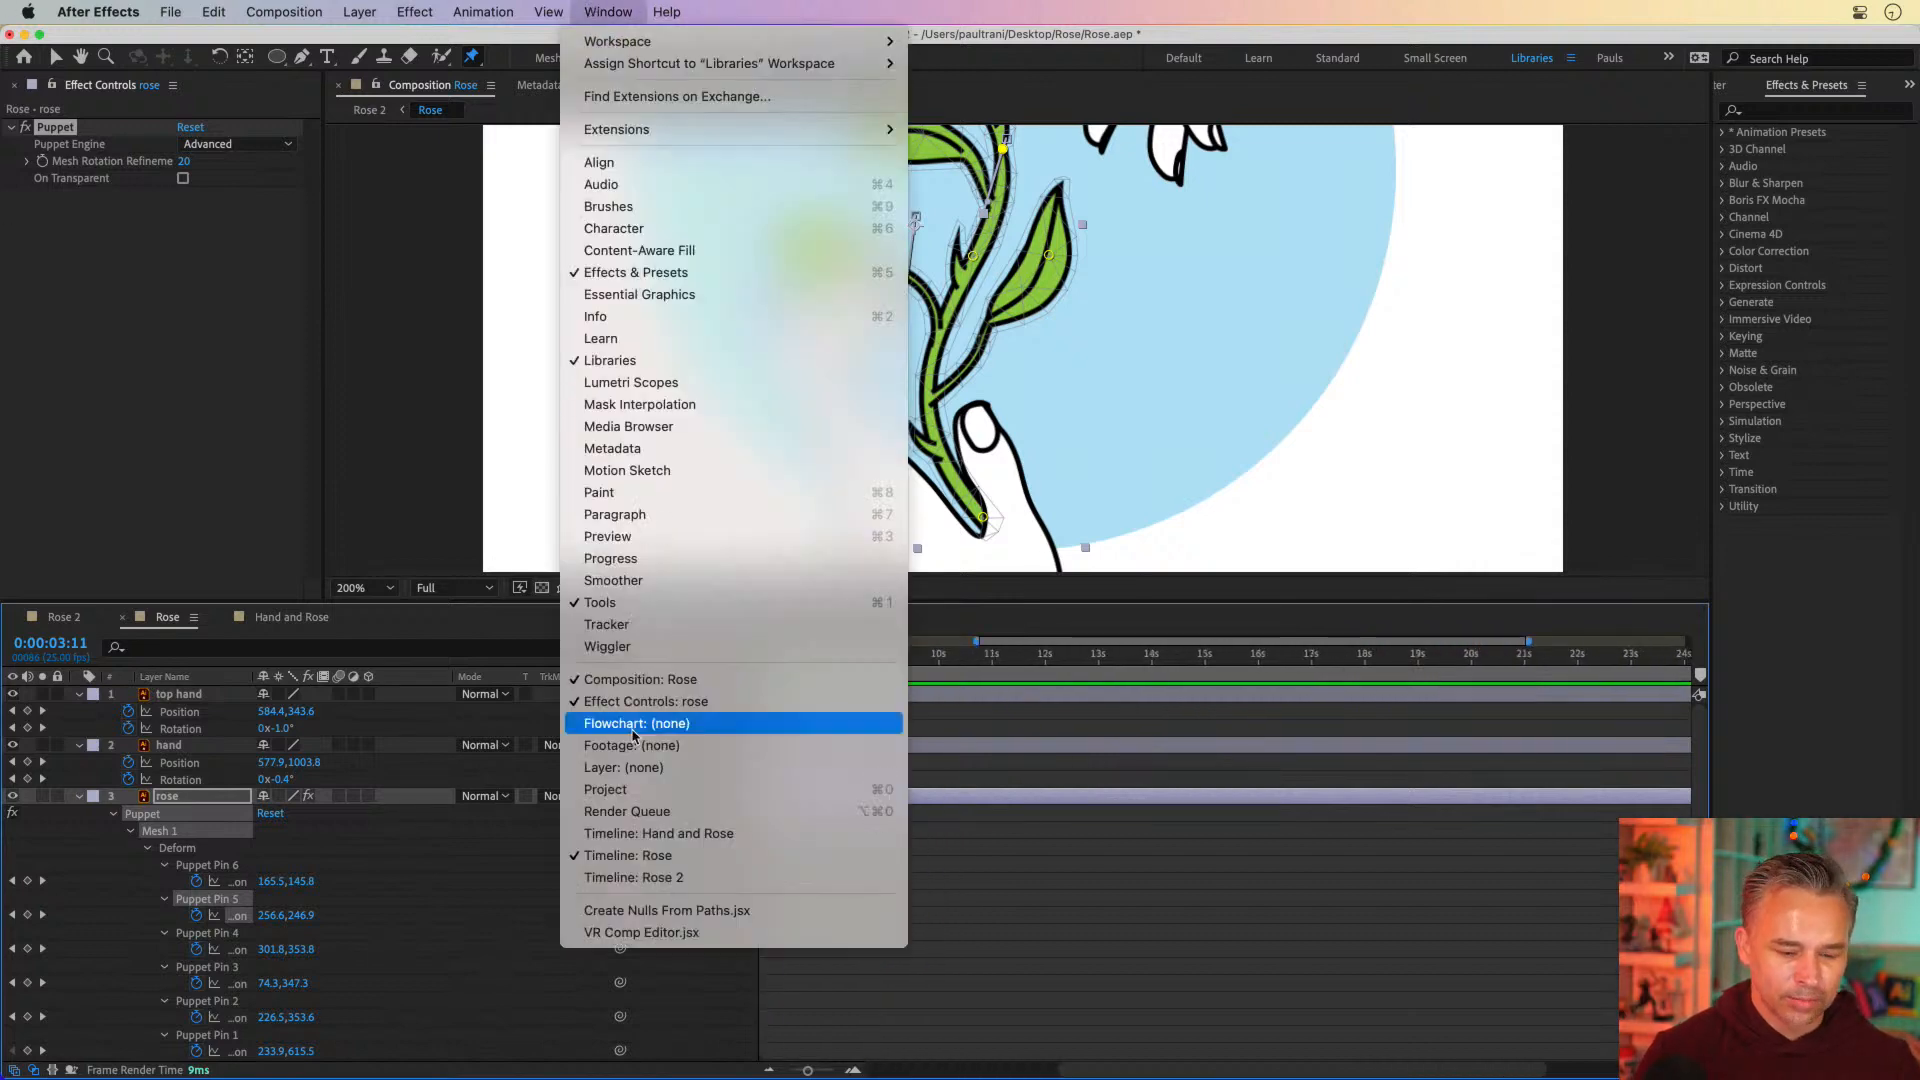
pyautogui.click(680, 790)
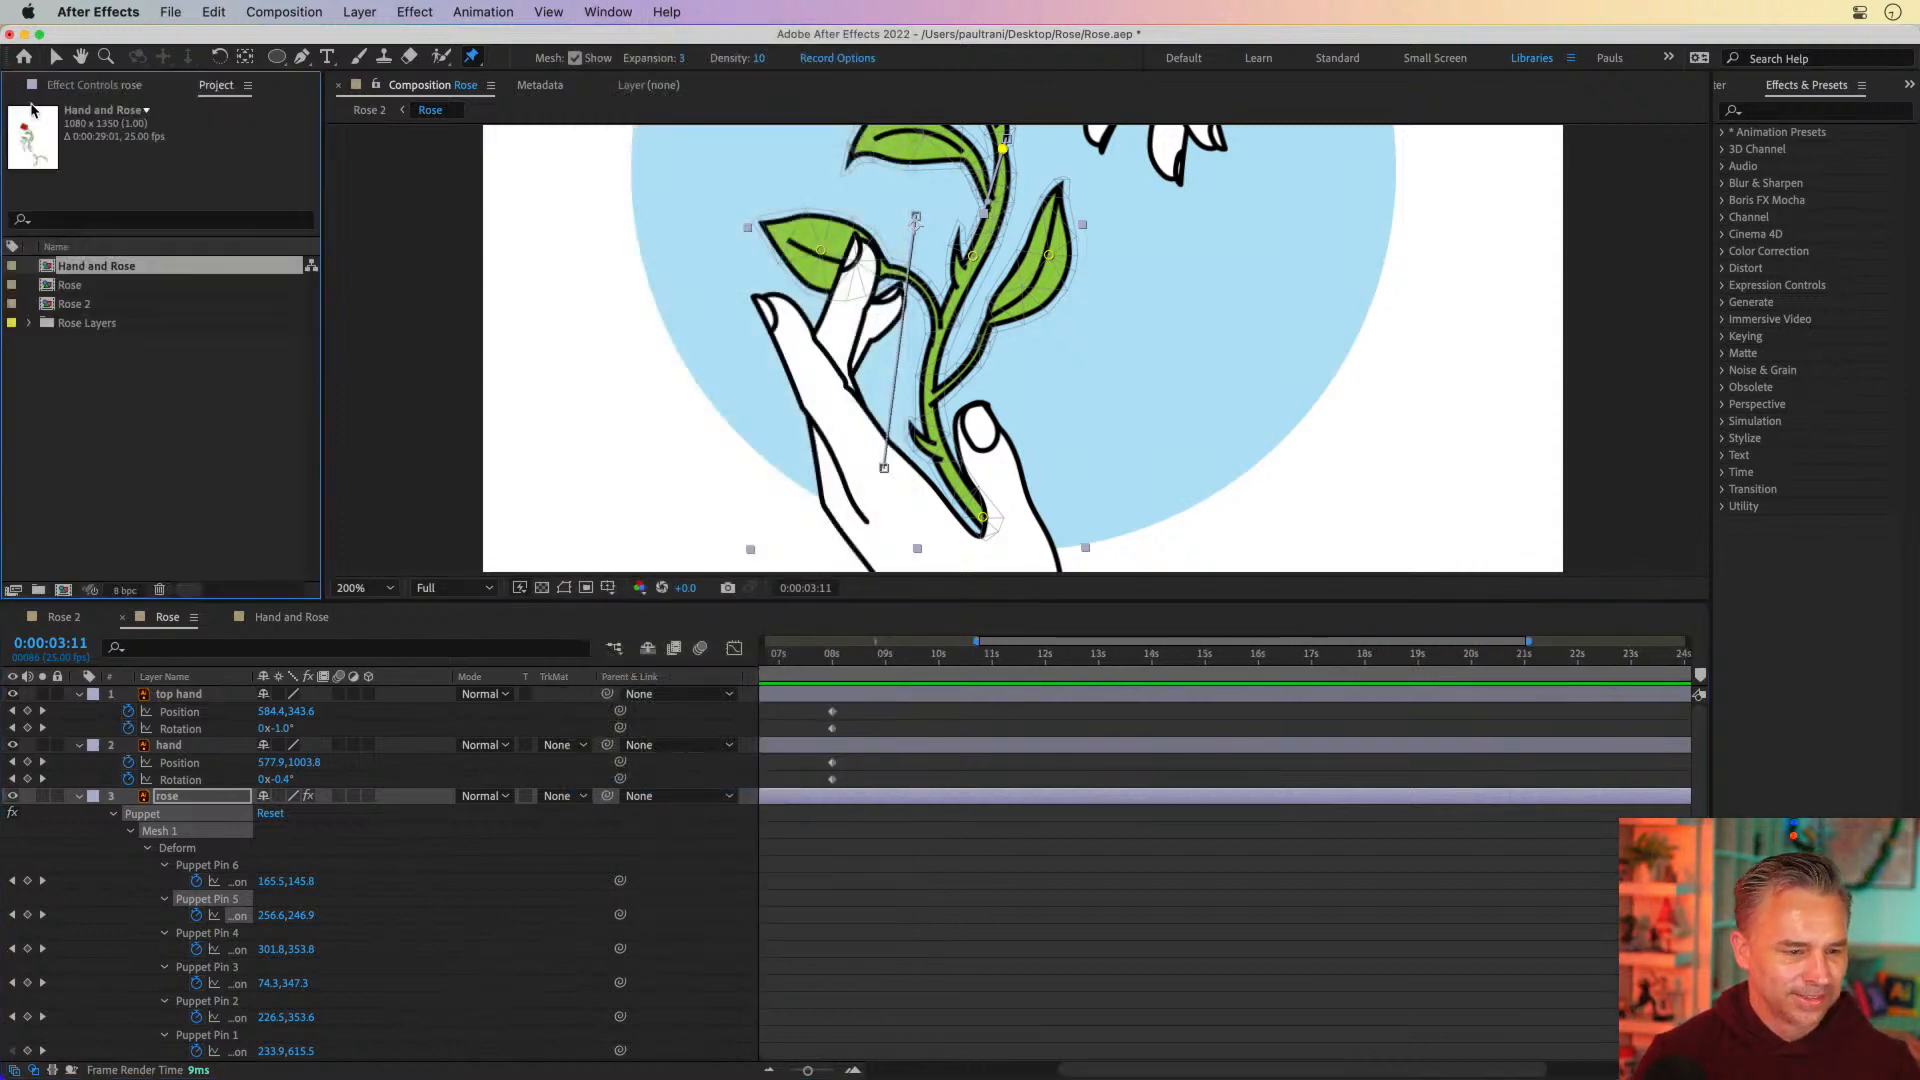
pyautogui.click(370, 588)
pyautogui.click(361, 609)
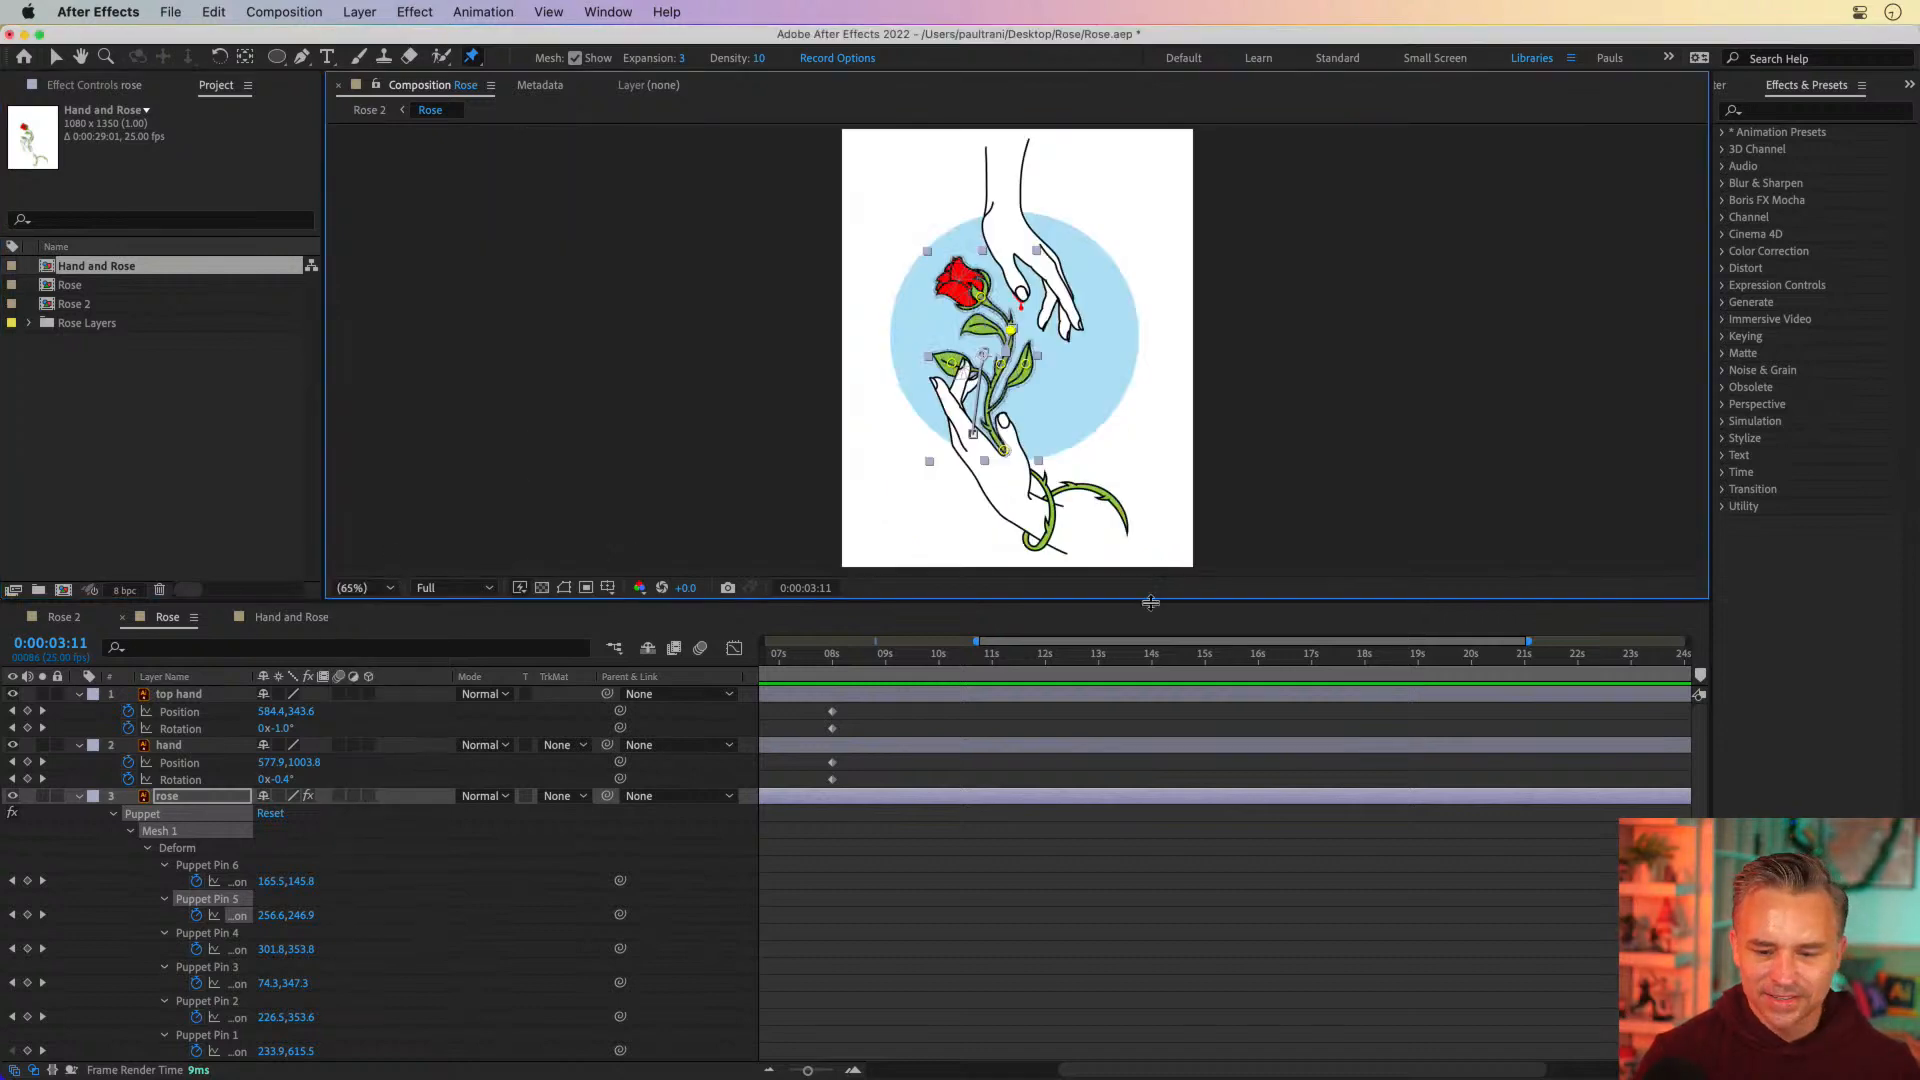
pyautogui.moveTo(1148, 600); pyautogui.dragTo(1148, 708)
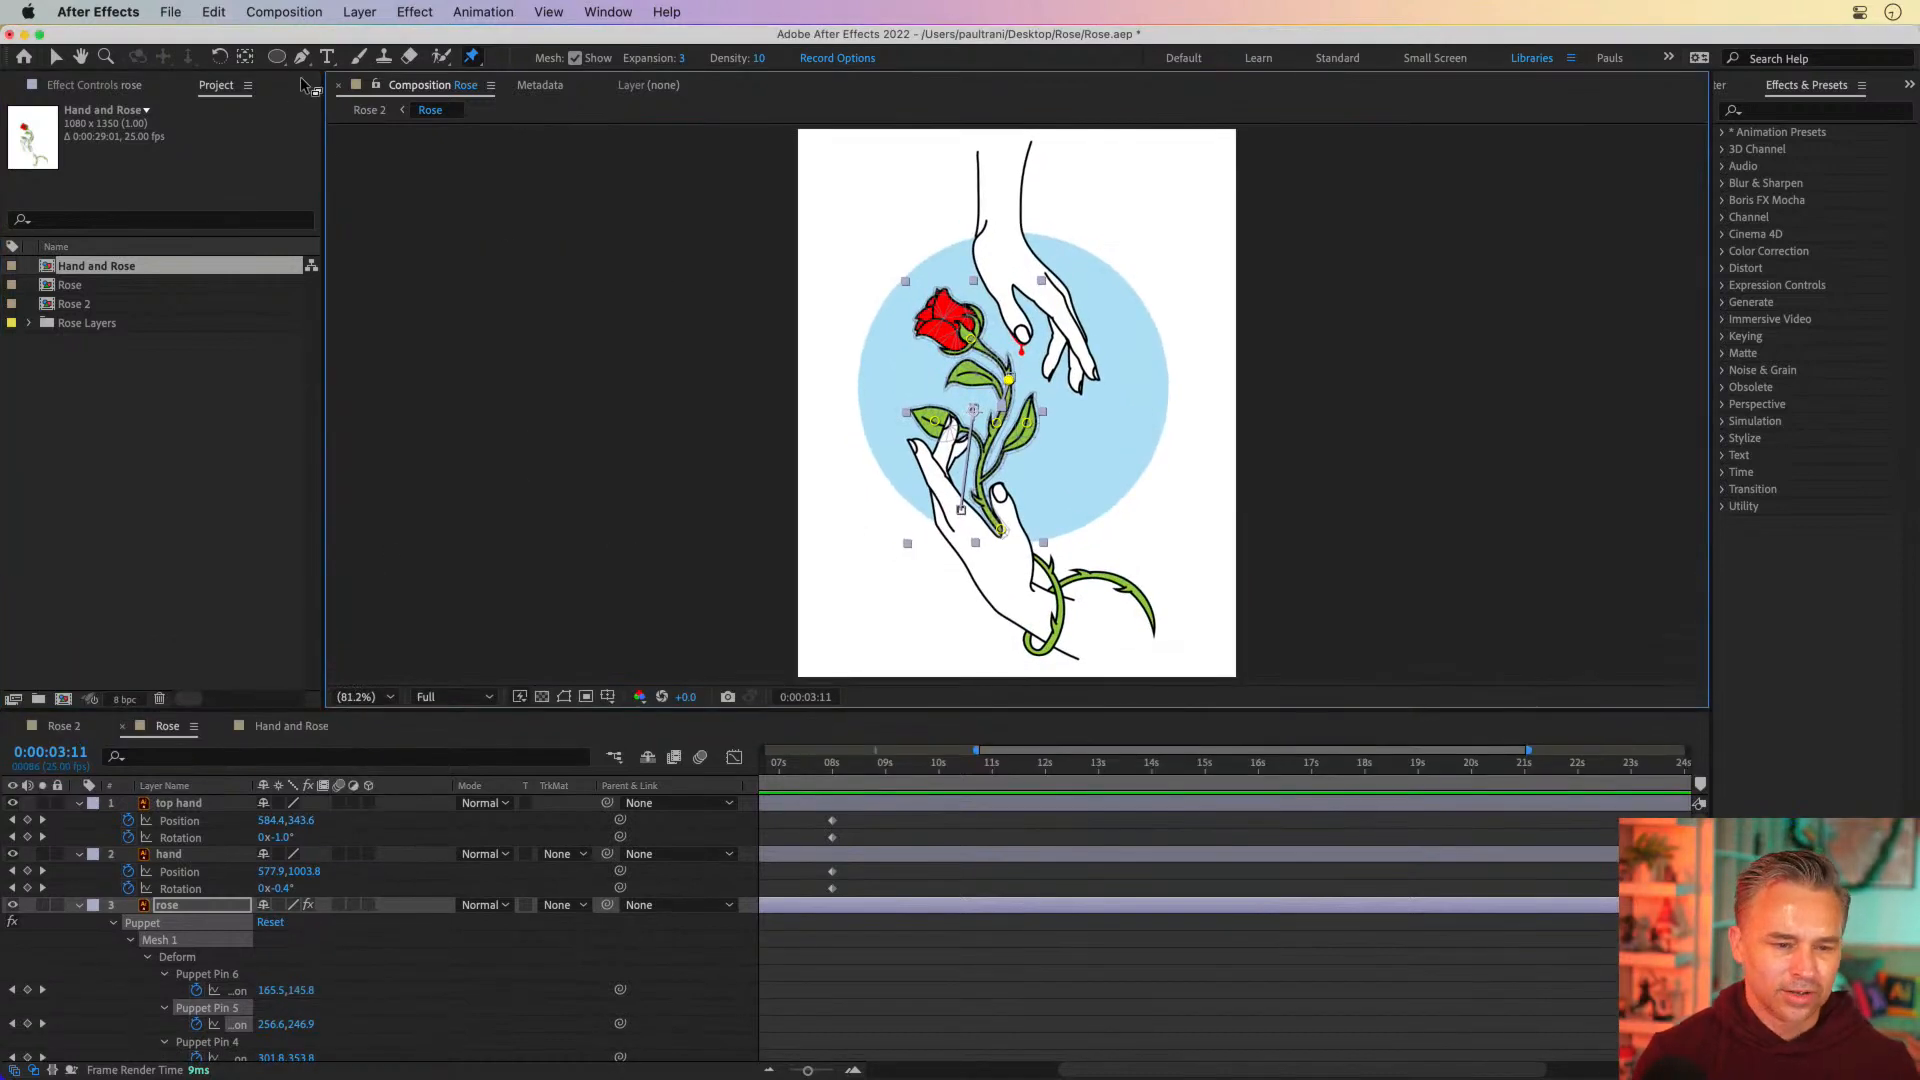
# Check the poses of the hands and rose at 0:00:07:20 and around 0:00:04:00
pyautogui.click(826, 764)
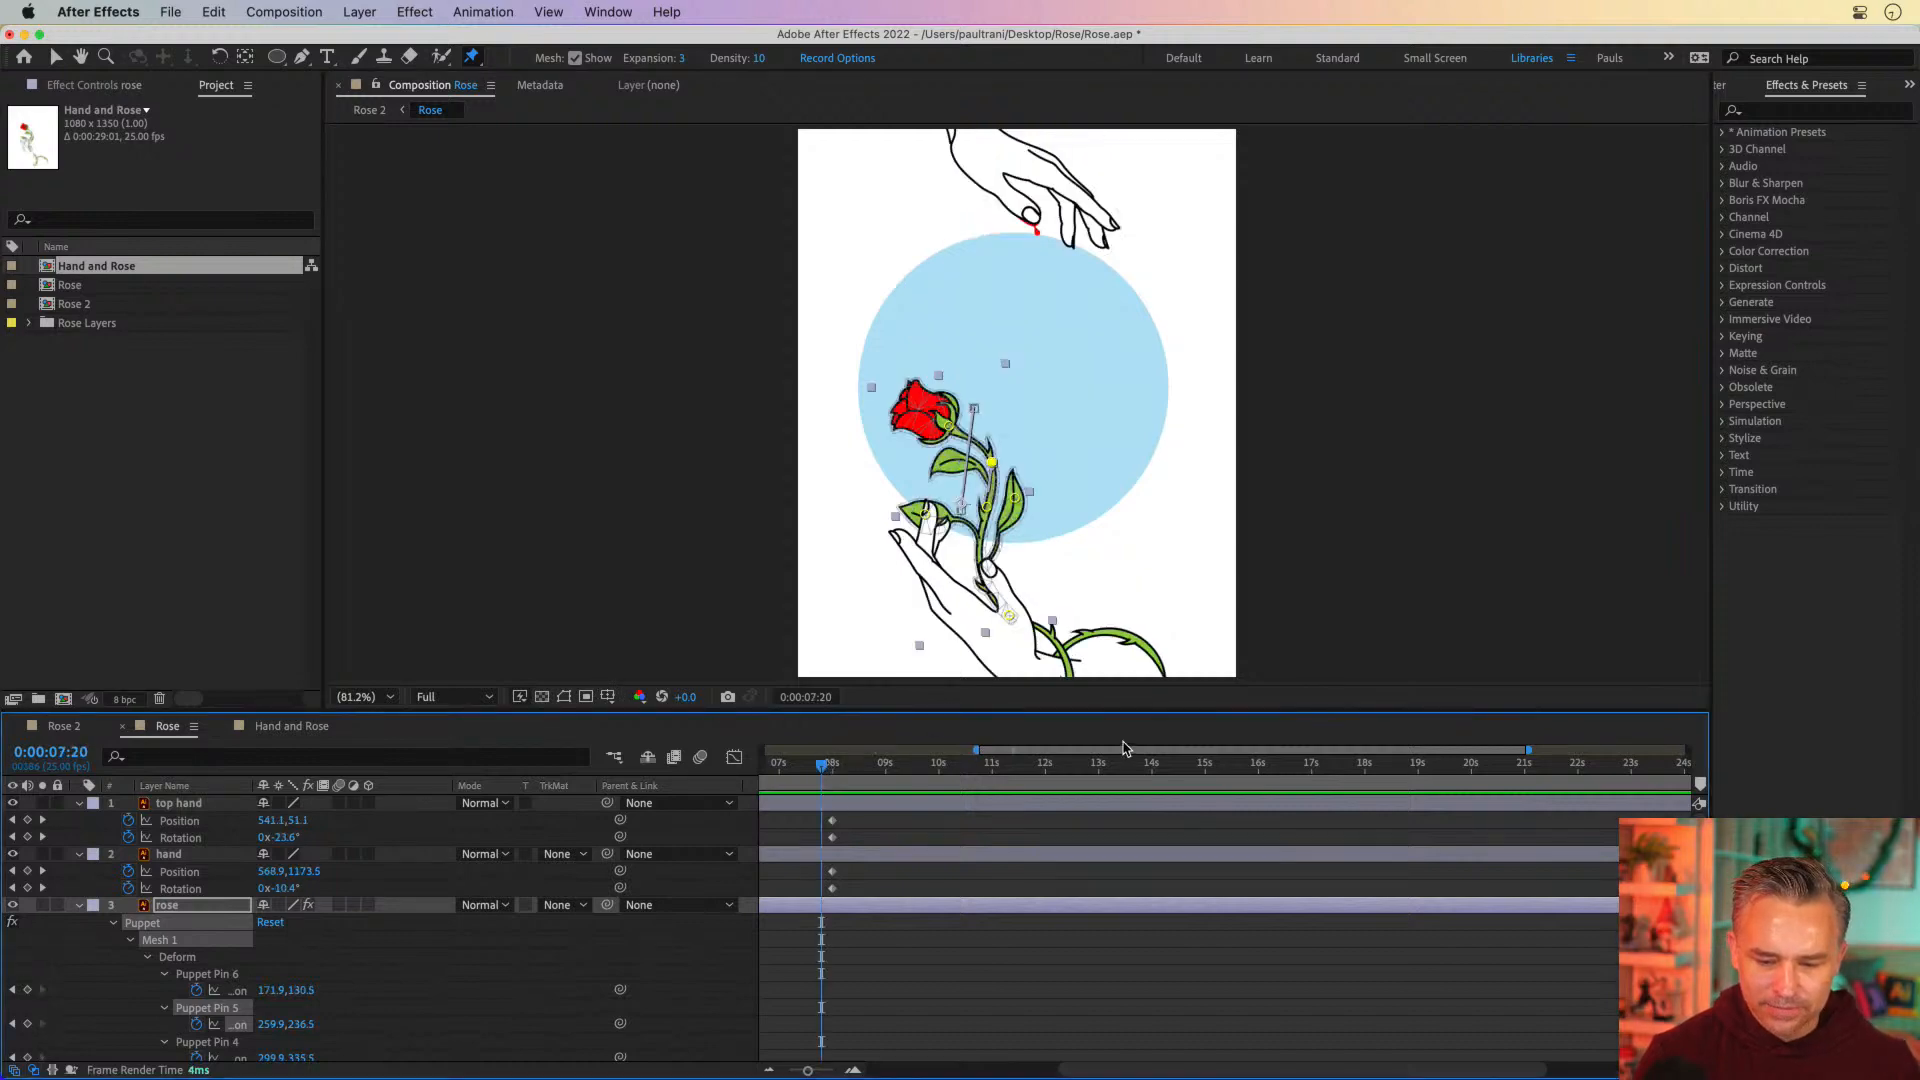
pyautogui.moveTo(1124, 748); pyautogui.dragTo(976, 781)
pyautogui.click(945, 825)
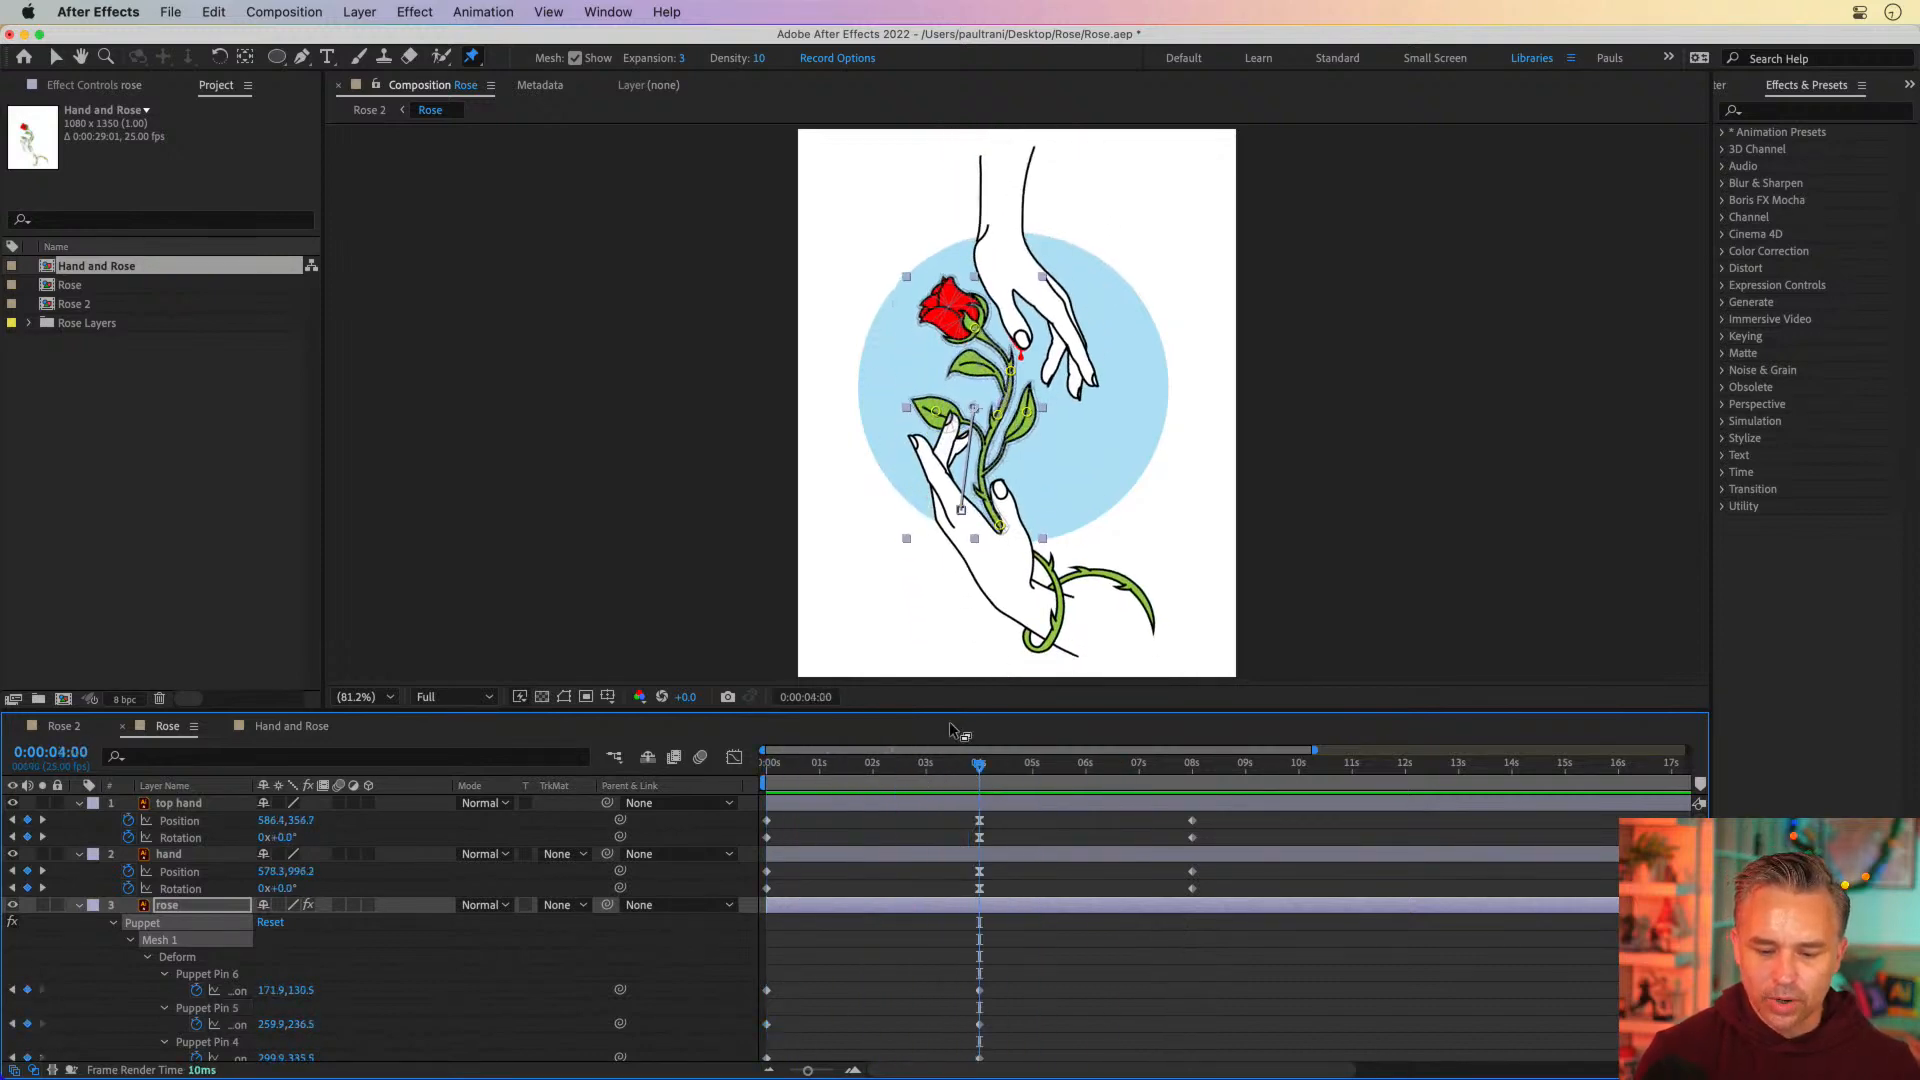
pyautogui.moveTo(990, 772); pyautogui.dragTo(987, 770)
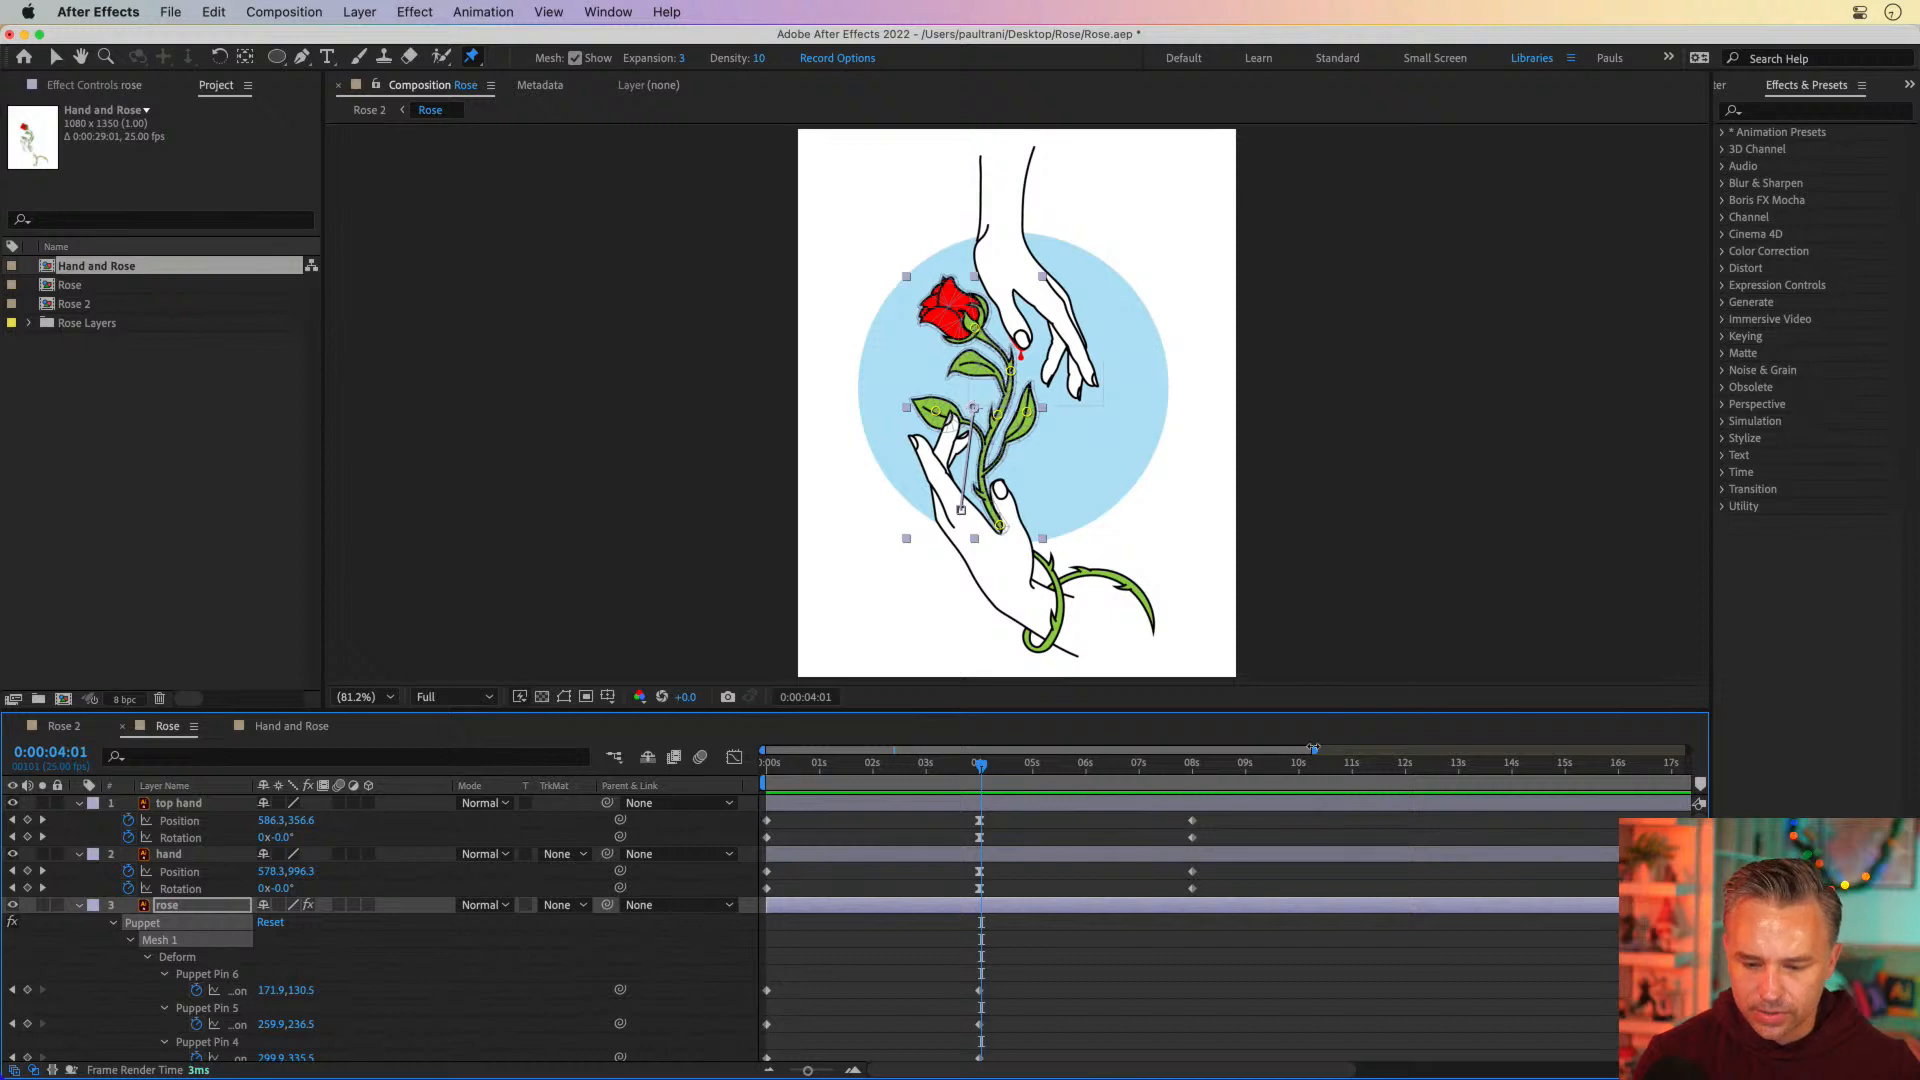
# Copy the 0:00:04:00 Position and Rotation keyframes of the top hand and hand layers to 0:00:05:14
pyautogui.moveTo(1235, 810); pyautogui.dragTo(1168, 918)
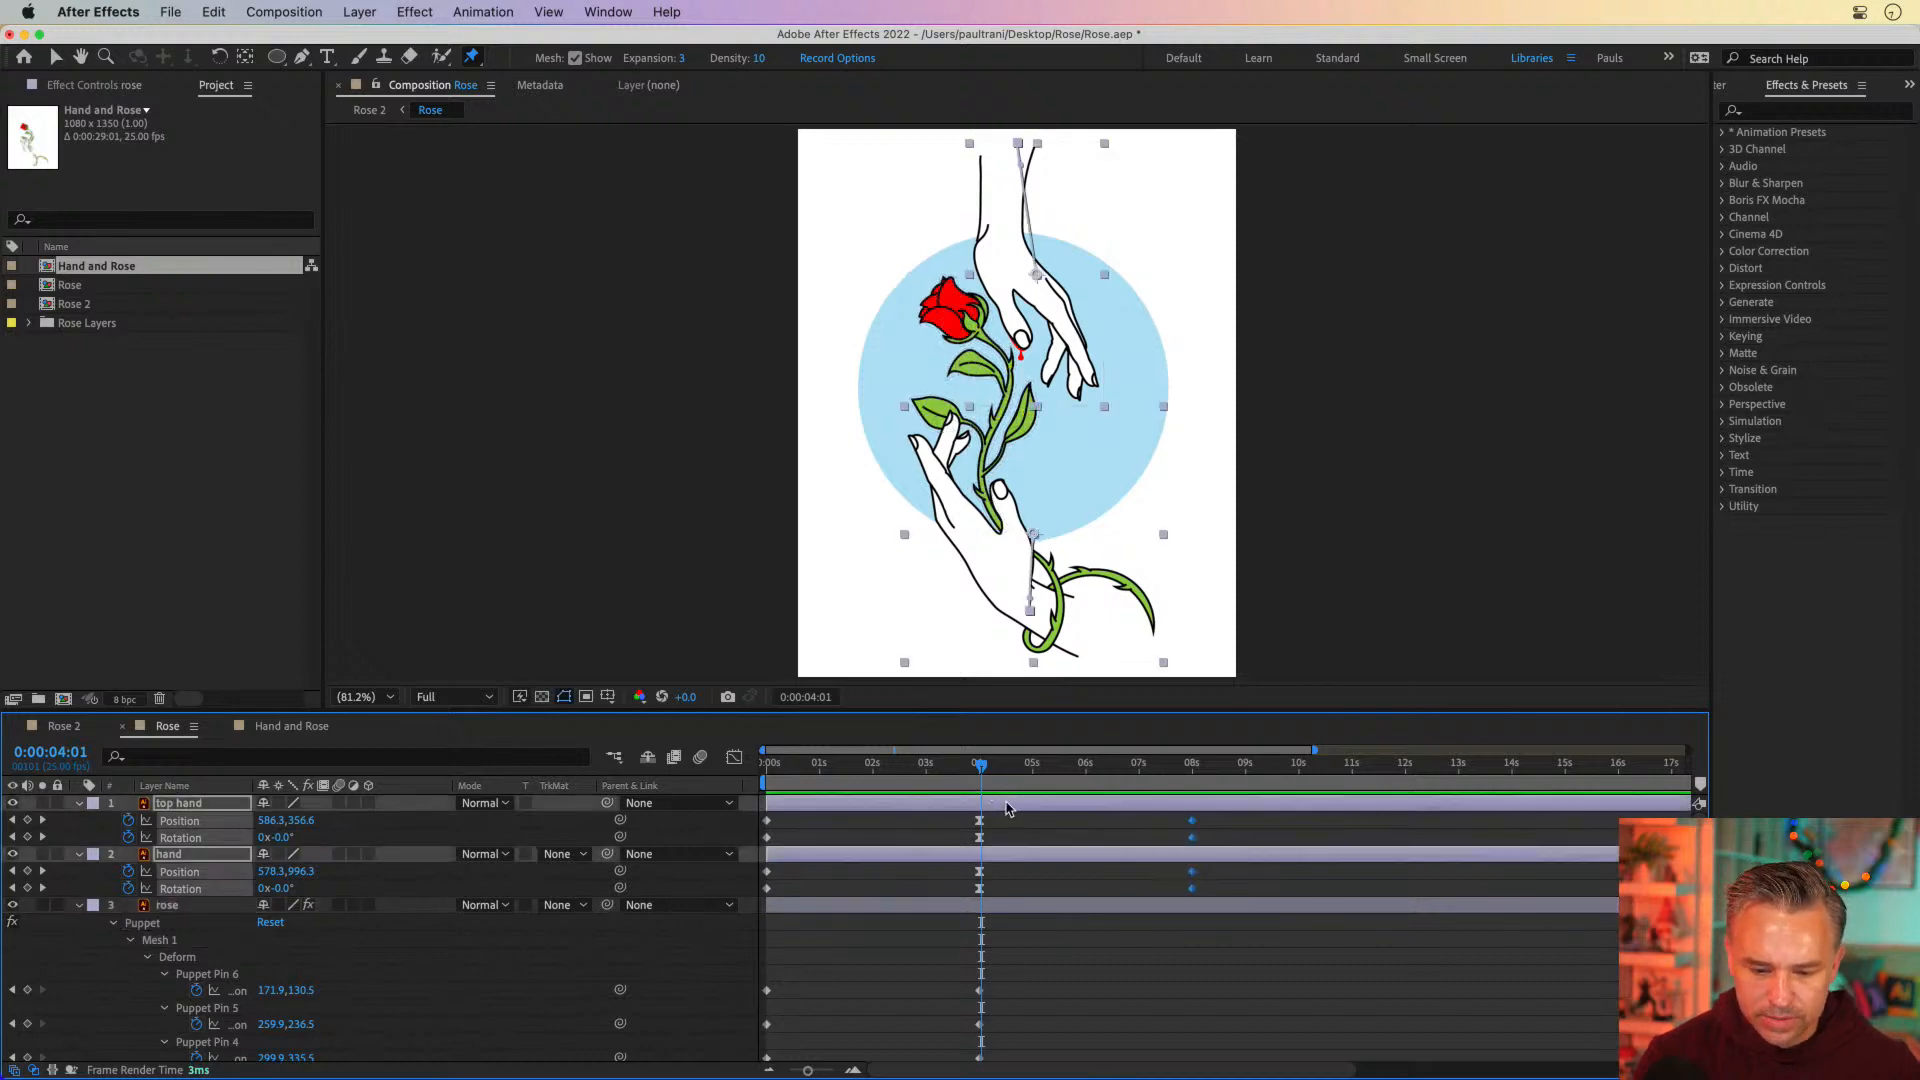
pyautogui.moveTo(946, 813); pyautogui.dragTo(992, 905)
pyautogui.press('super+c')
pyautogui.click(1062, 764)
pyautogui.press('super+v')
pyautogui.press('Delete')
pyautogui.press('super+z')
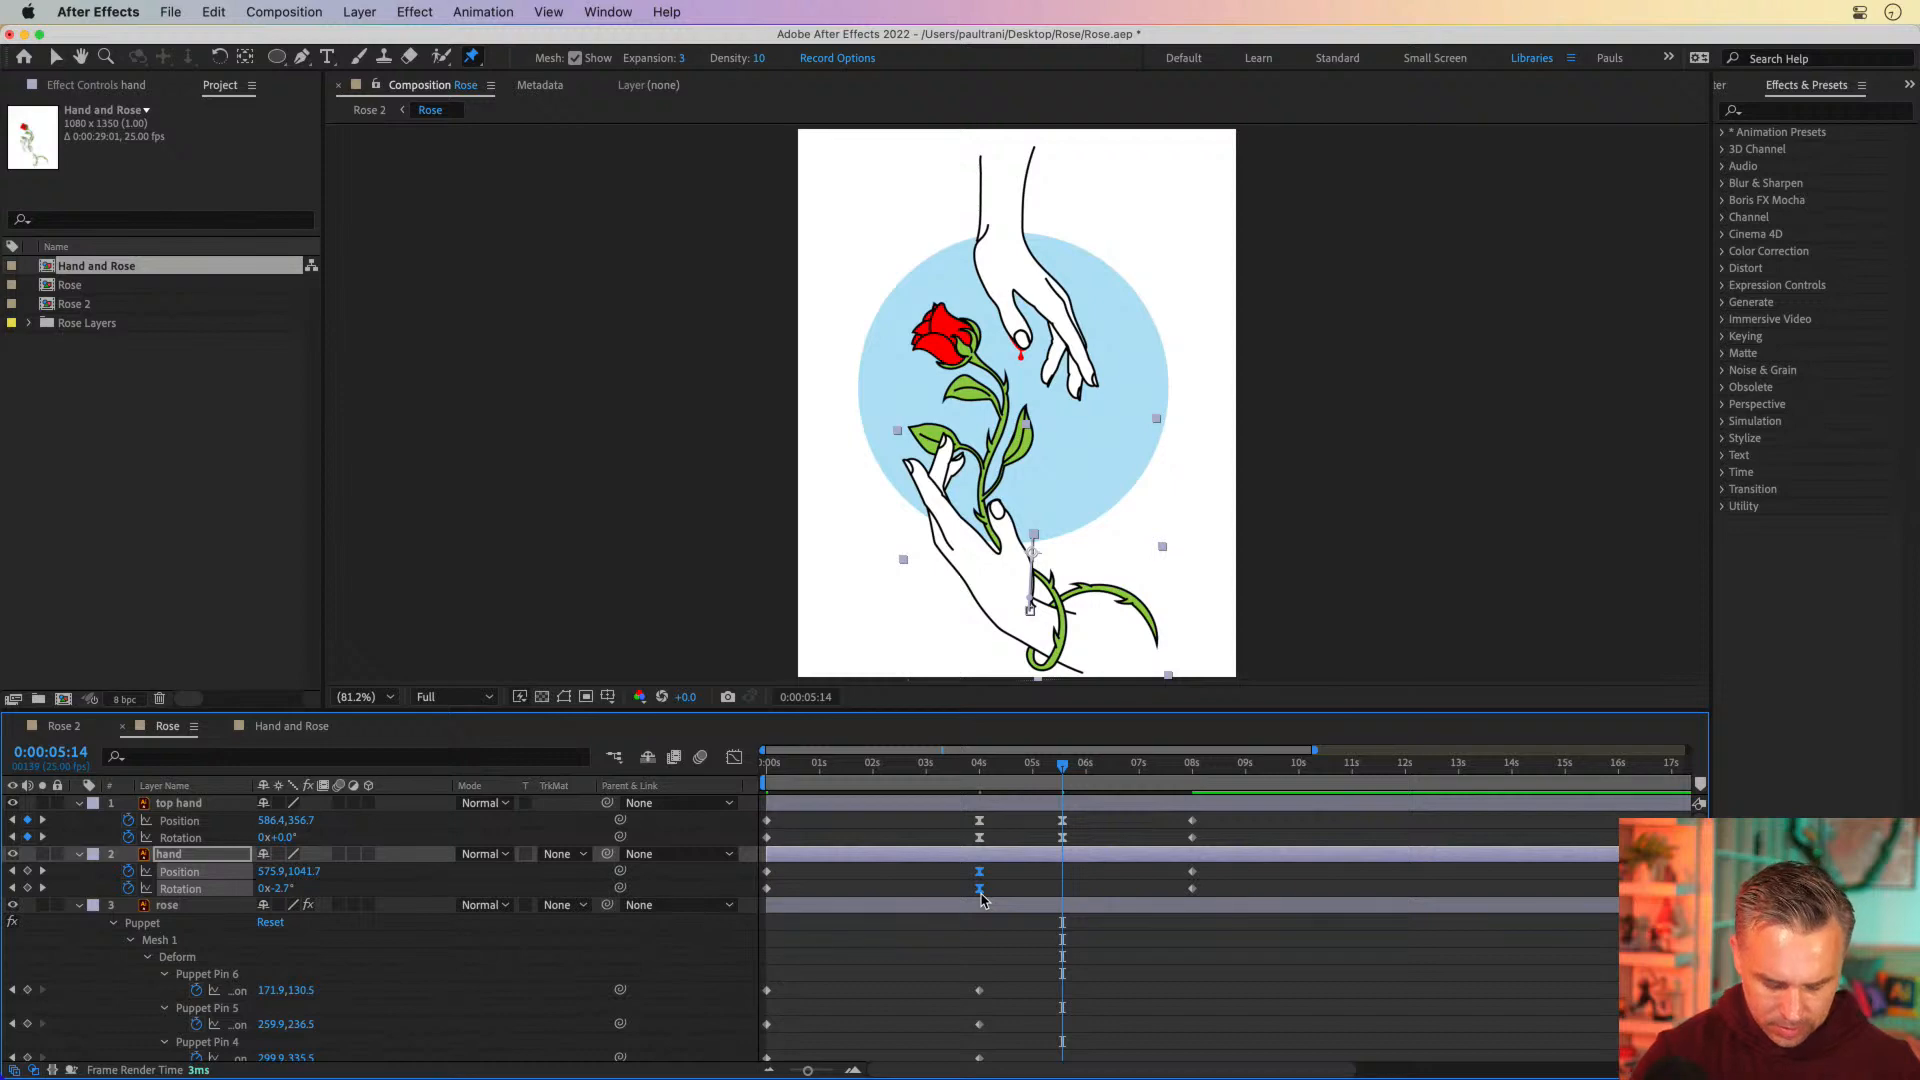
# Copy the rose layer's 0:00:04:00 Position and Rotation keyframes to 0:00:05:14
pyautogui.scroll(-5, 981, 905)
pyautogui.moveTo(942, 820); pyautogui.dragTo(991, 1041)
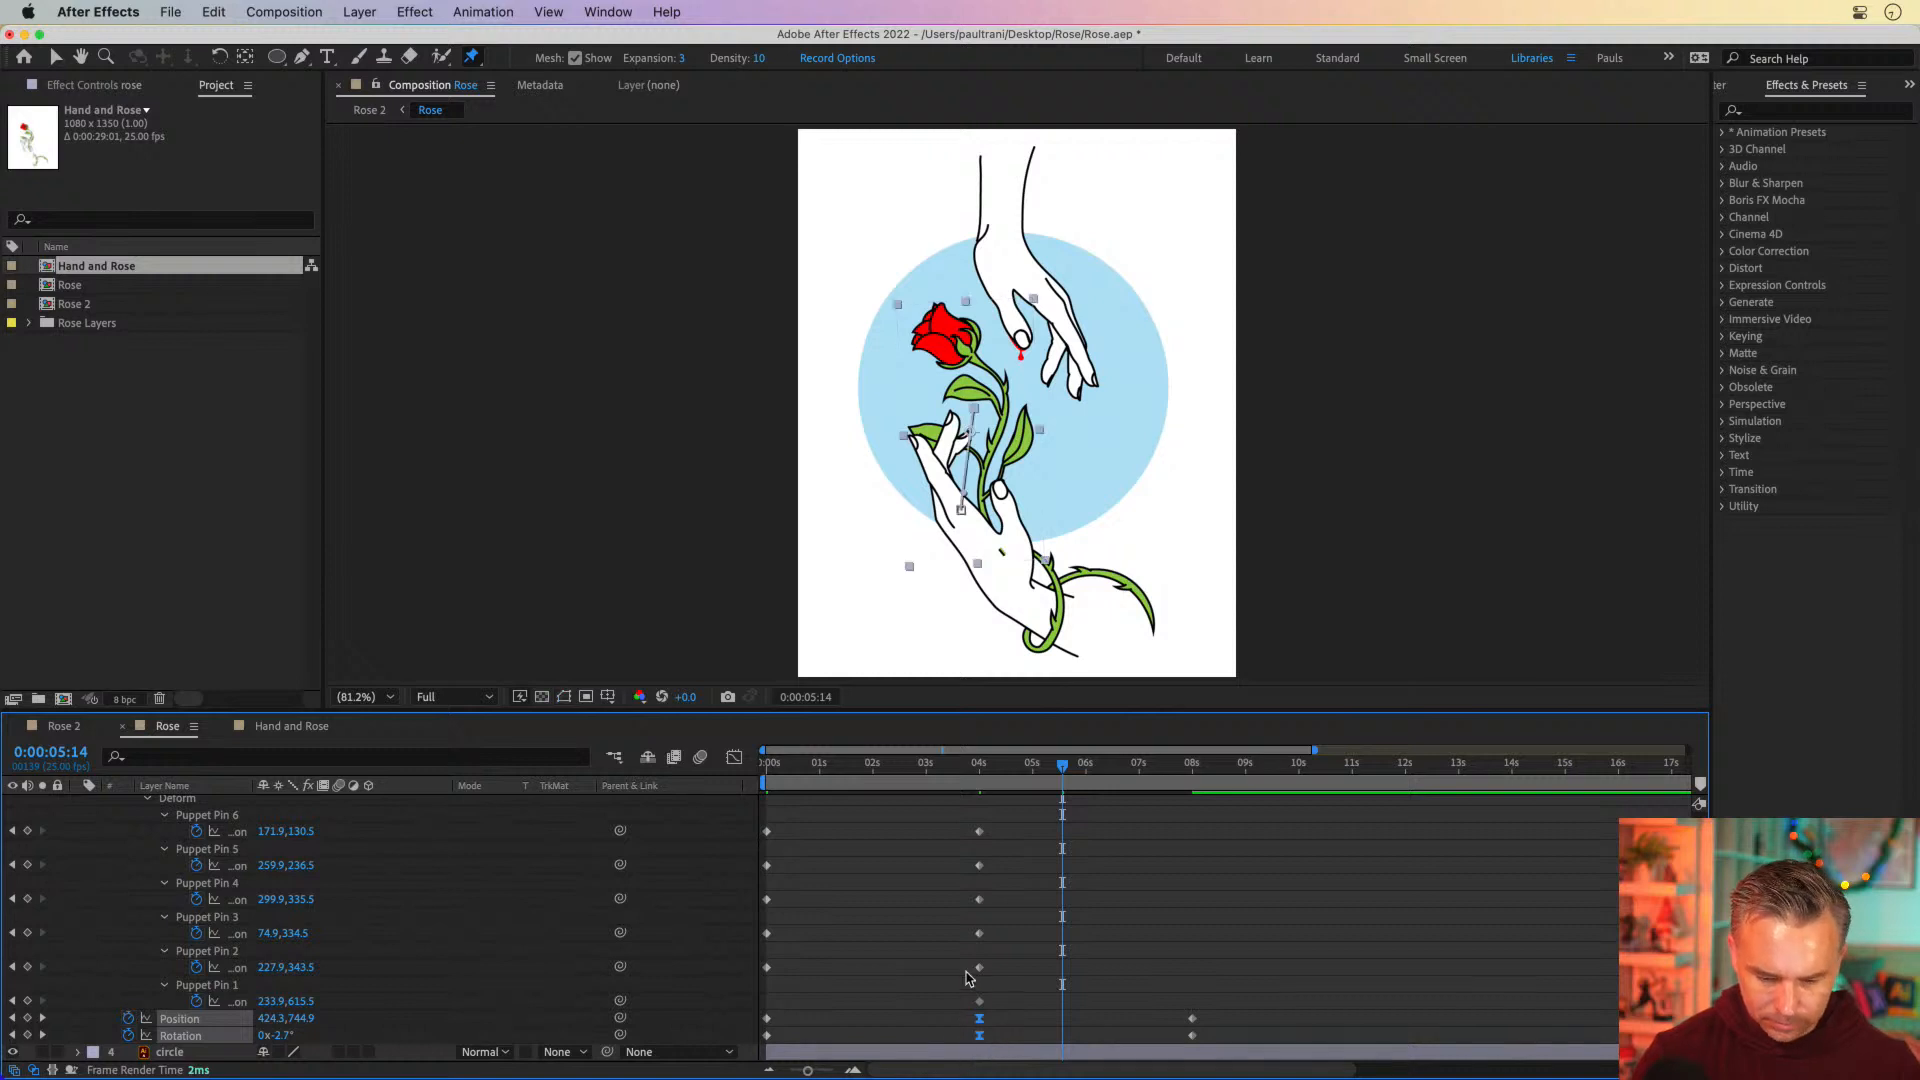
pyautogui.press('super+v')
pyautogui.scroll(4, 1050, 924)
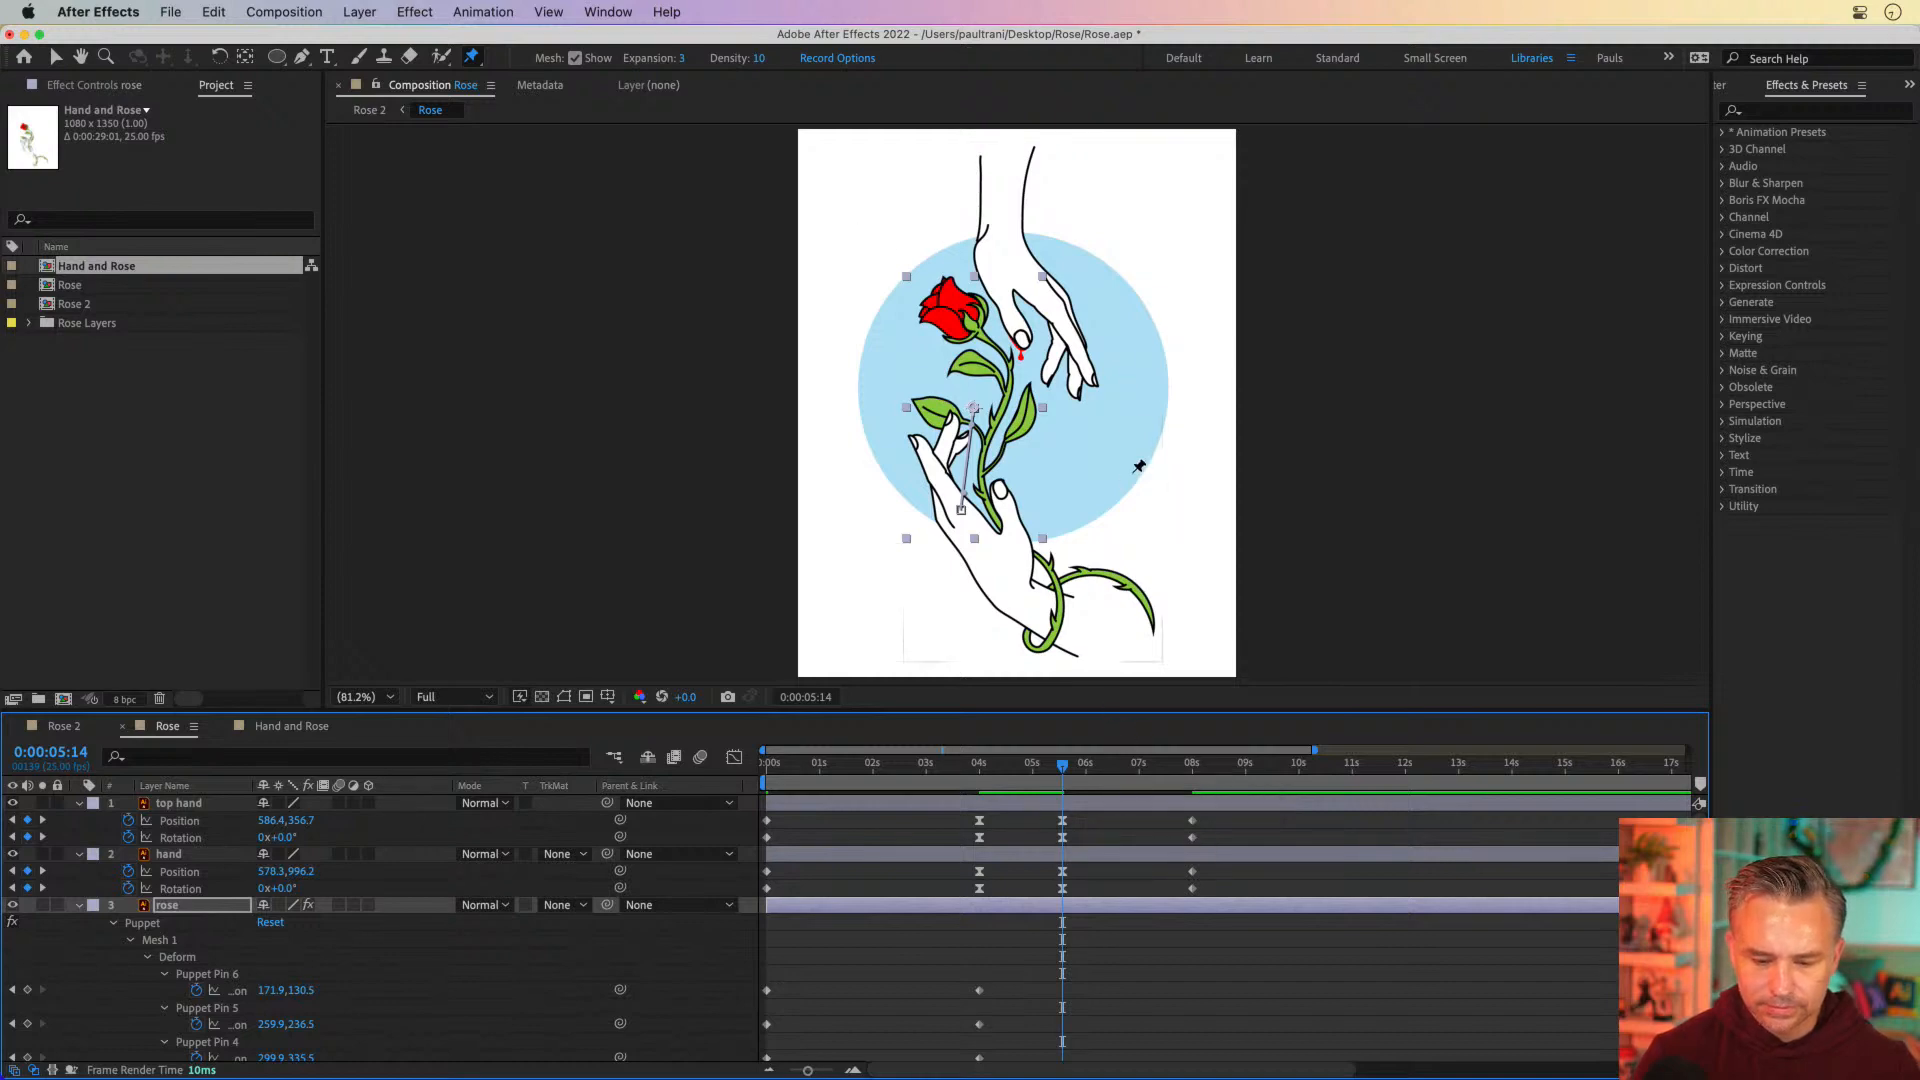
# Shift all Position and Rotation keyframes after 5 seconds on both hands and the rose, placing the hold keyframes at 8 seconds
pyautogui.moveTo(1104, 700); pyautogui.dragTo(1104, 487)
pyautogui.moveTo(1040, 1000); pyautogui.dragTo(1318, 588)
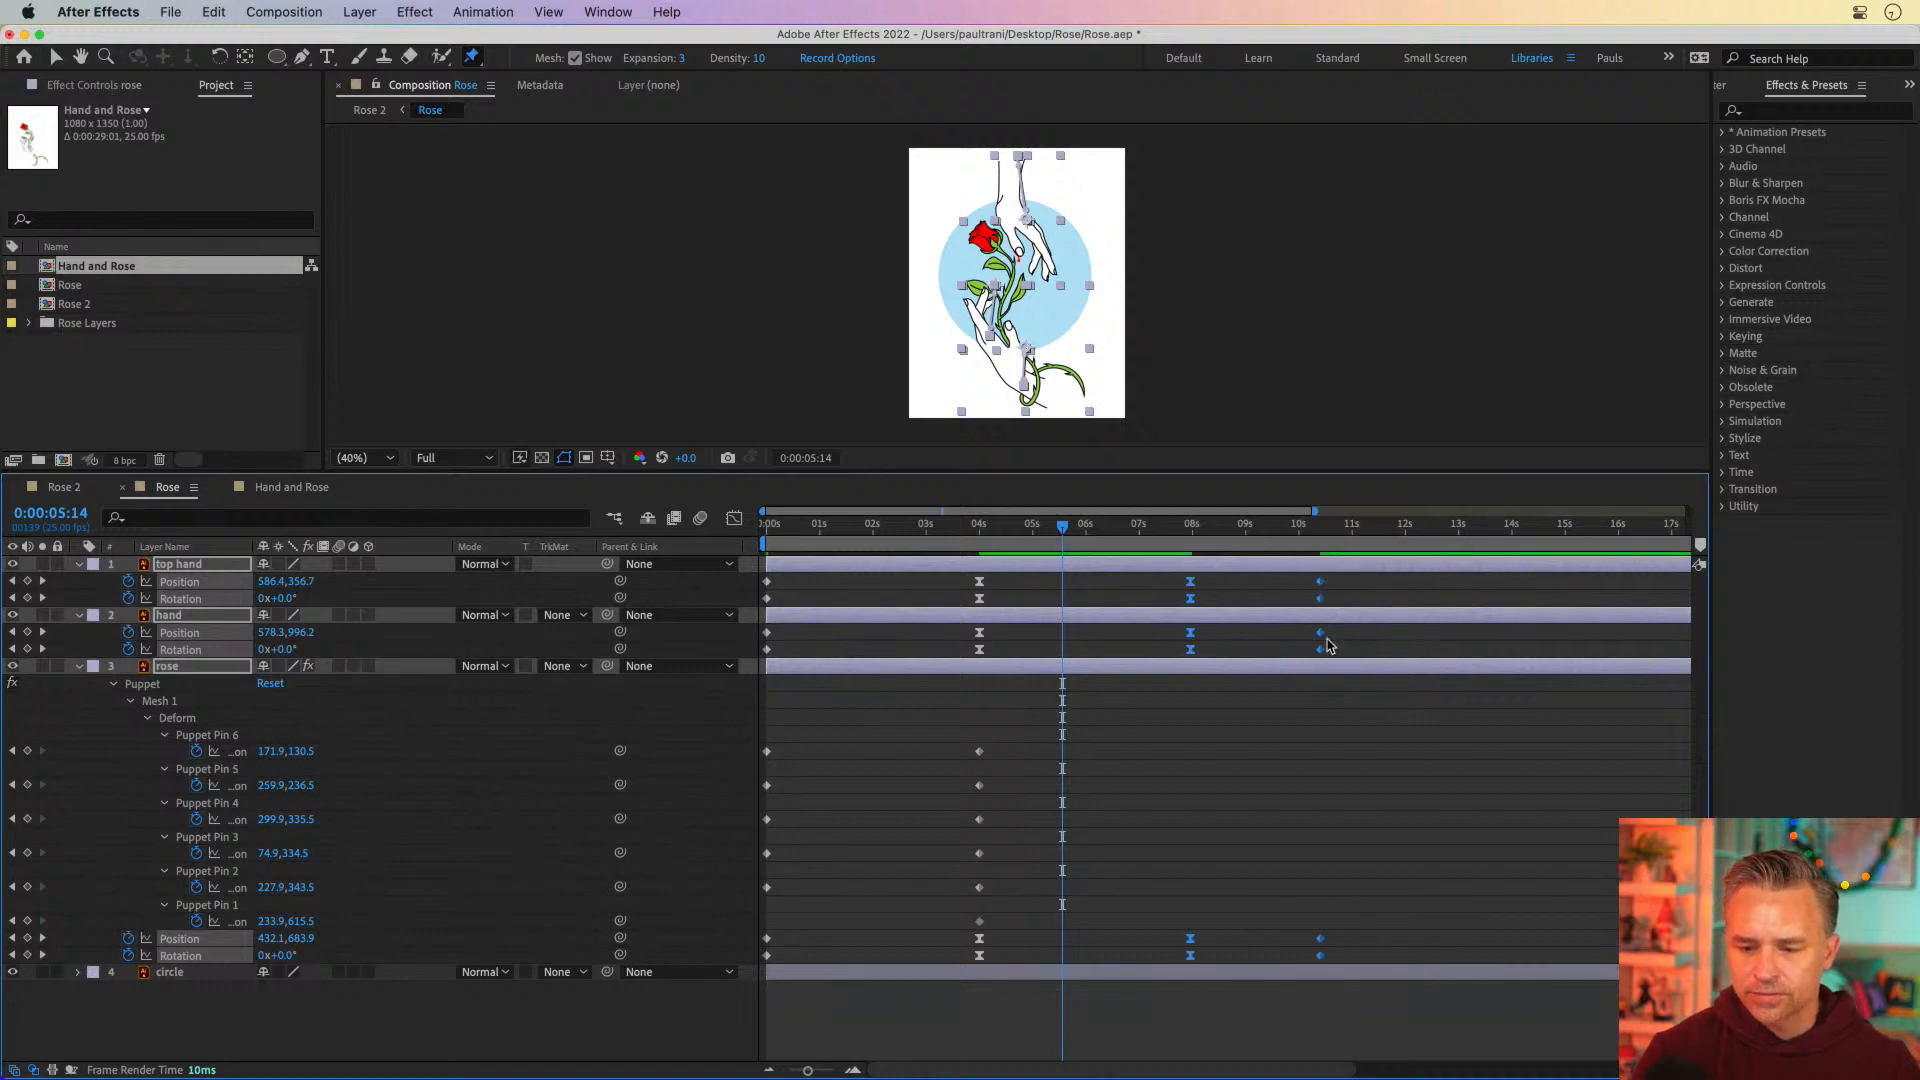
pyautogui.click(1397, 570)
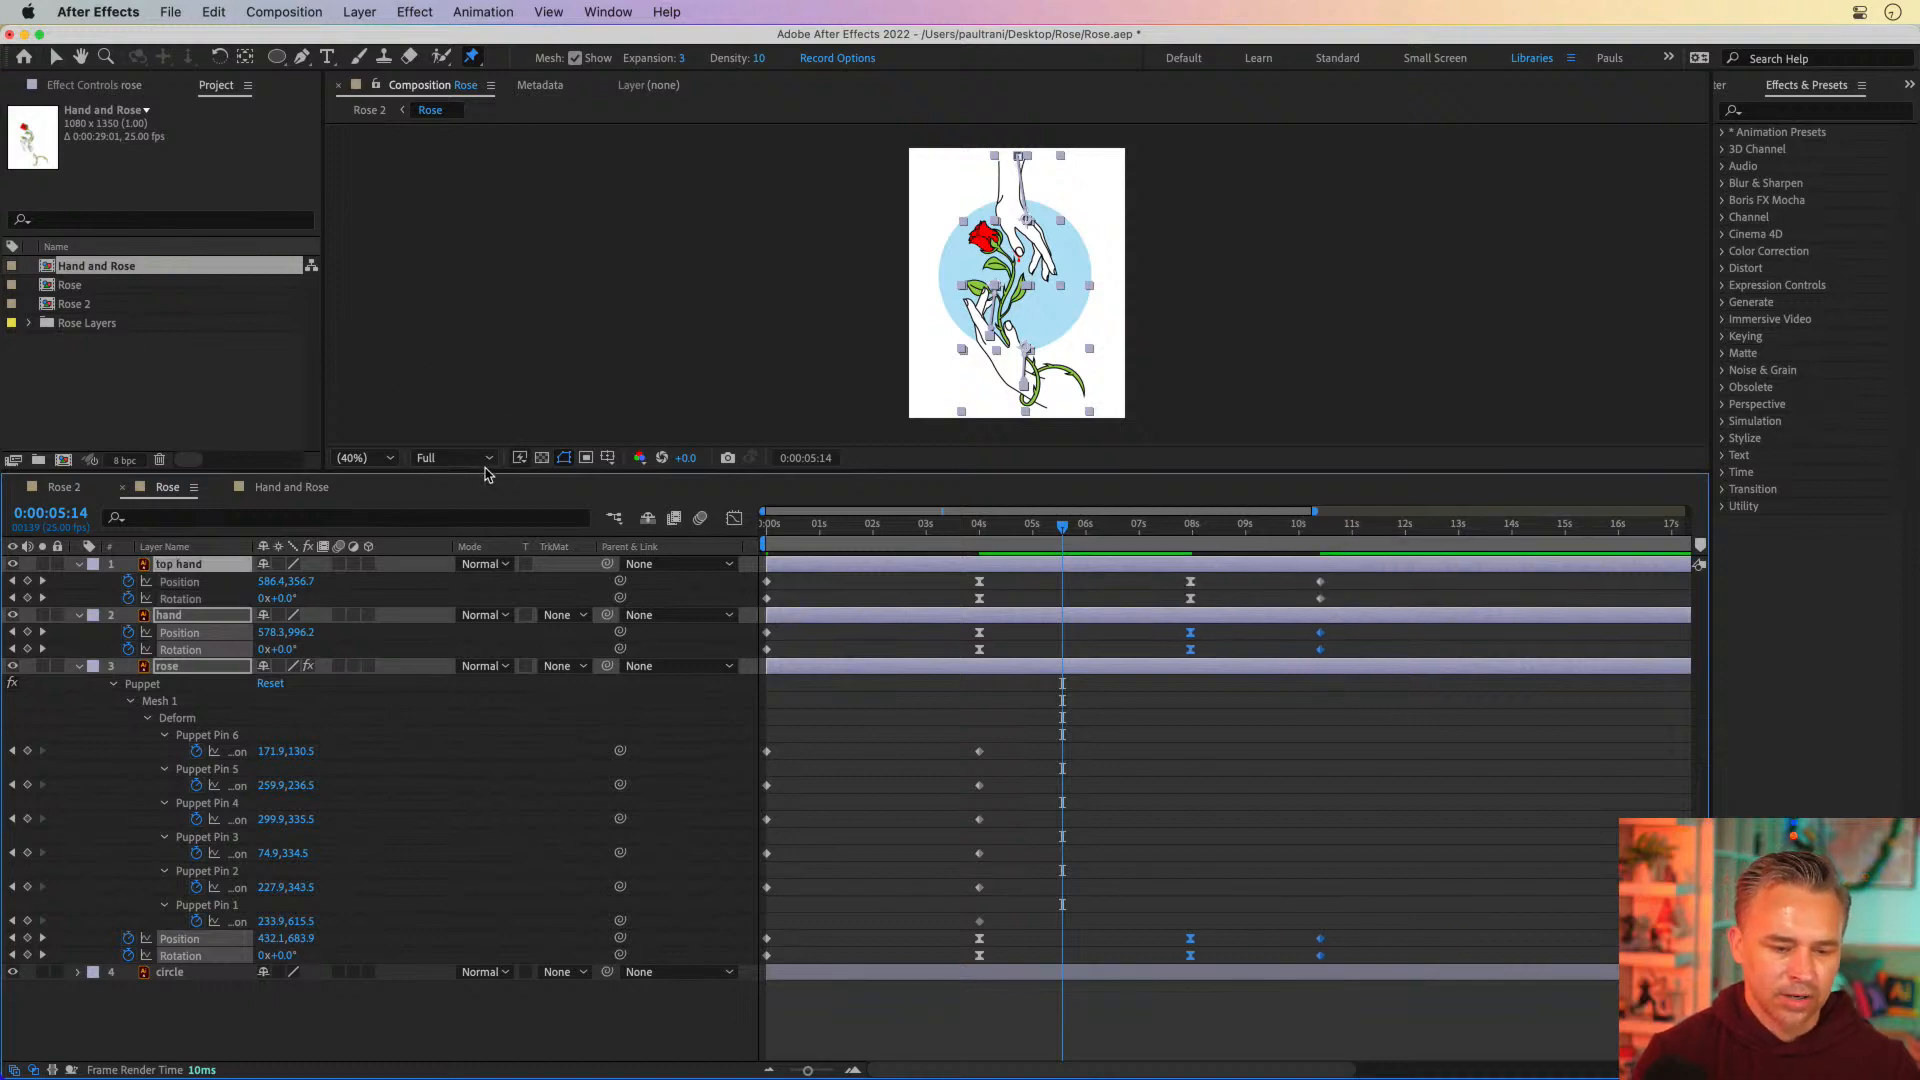
pyautogui.moveTo(485, 471); pyautogui.dragTo(485, 735)
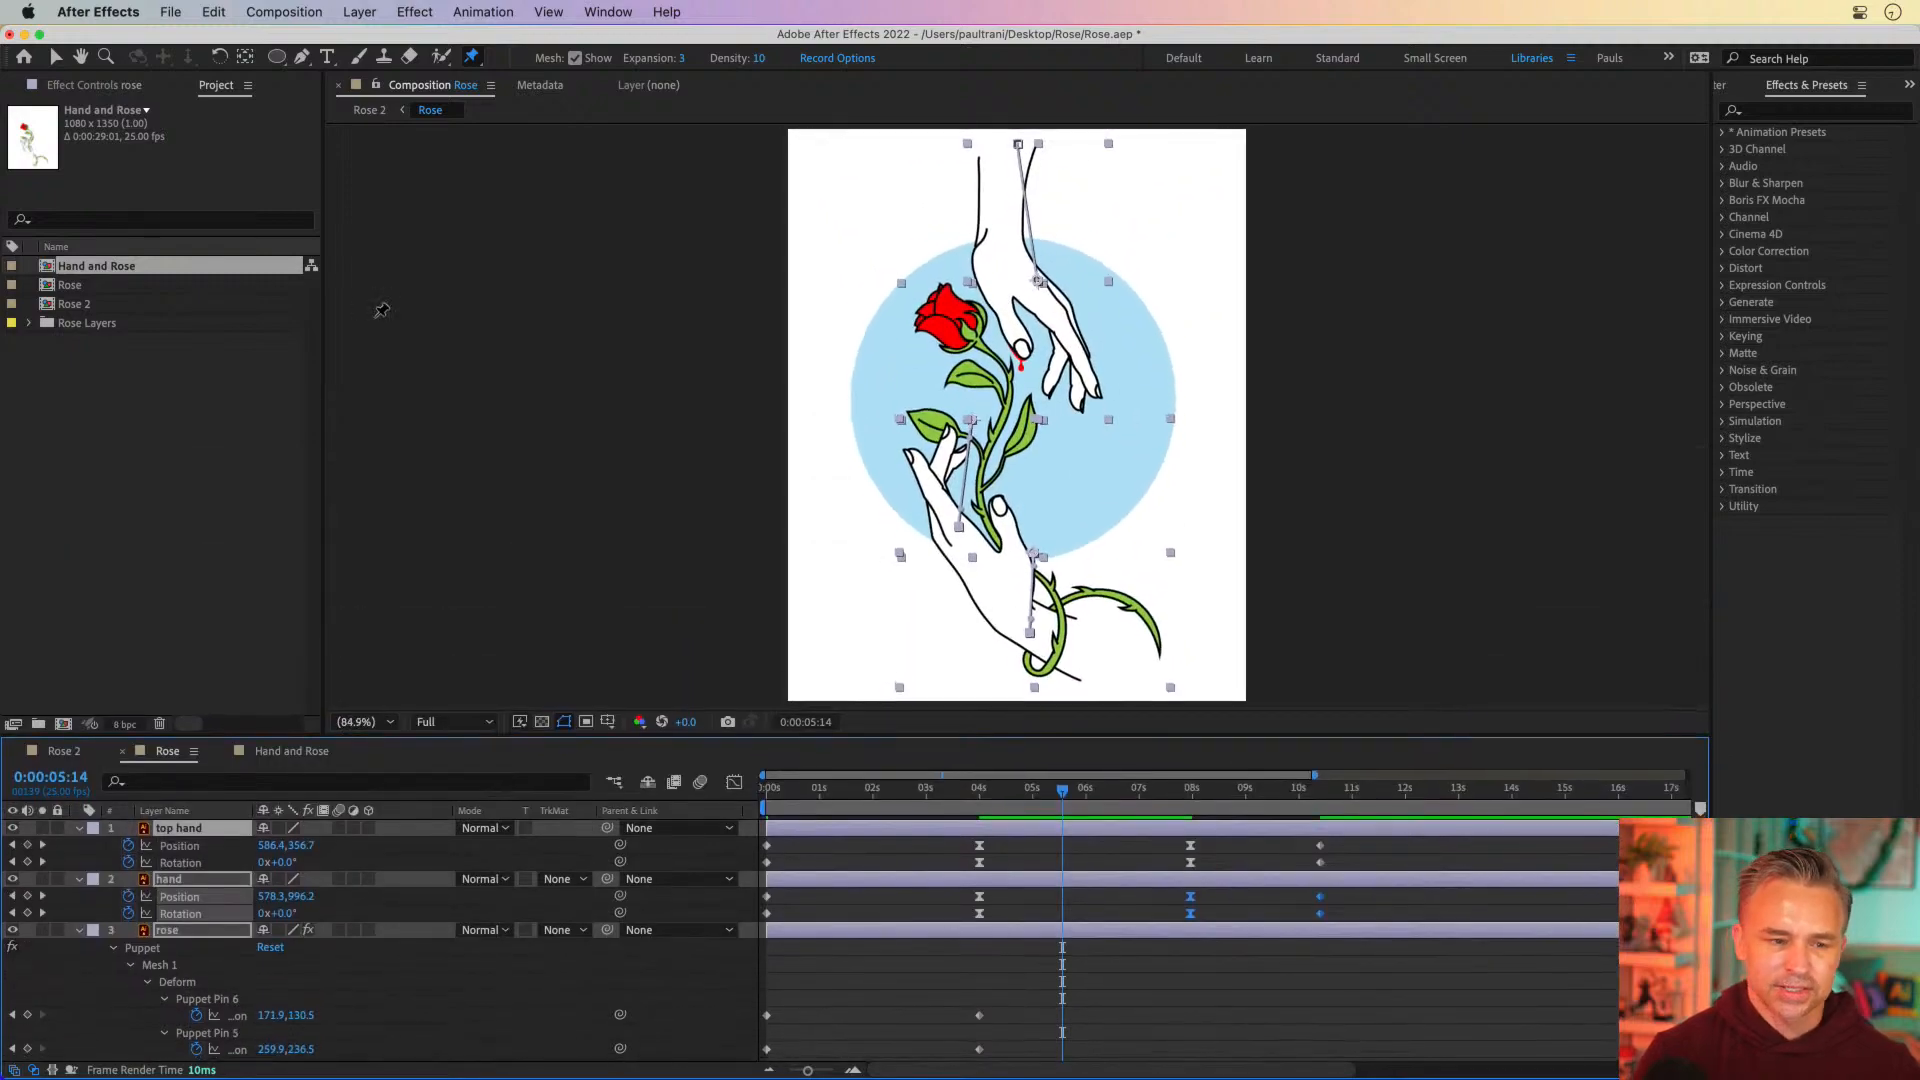
# Set the Rose composition's duration to 0:00:15:00 and its frame rate to 30 frames per second
pyautogui.click(269, 11)
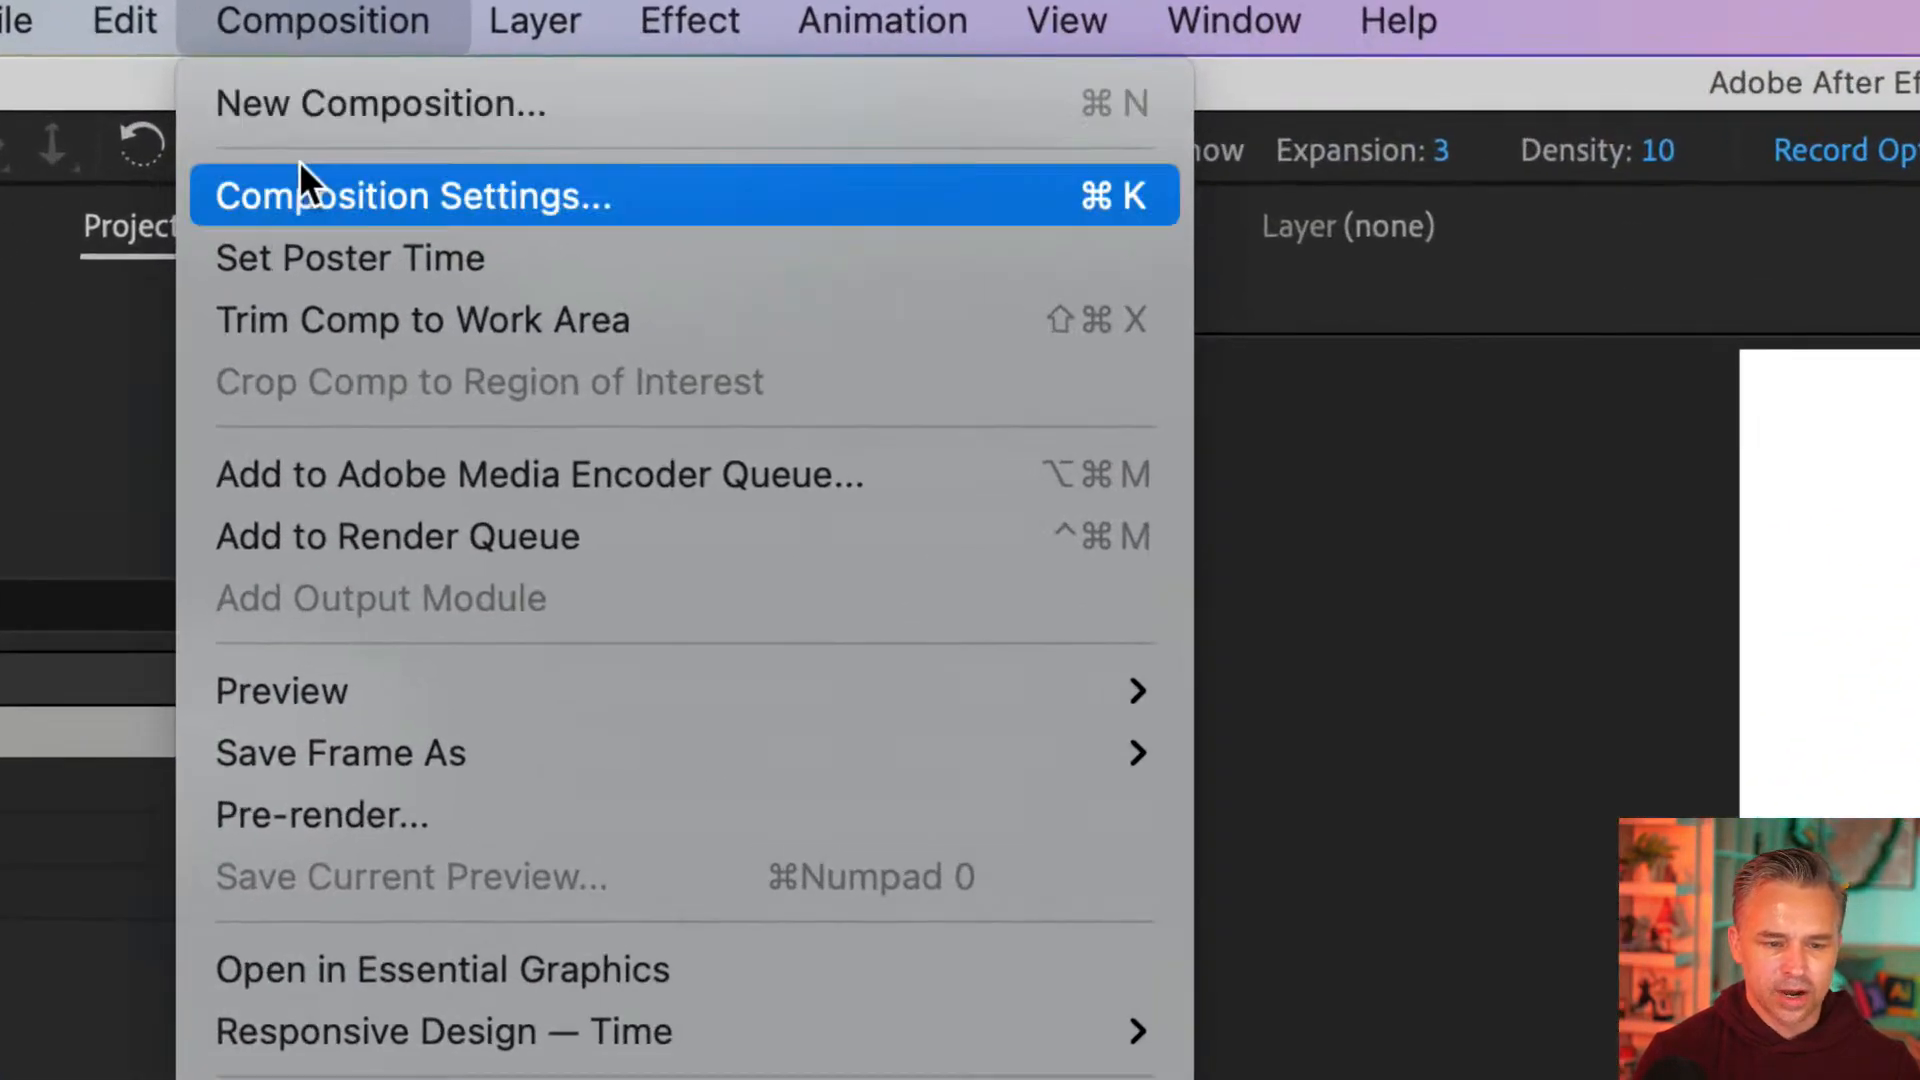
pyautogui.click(278, 70)
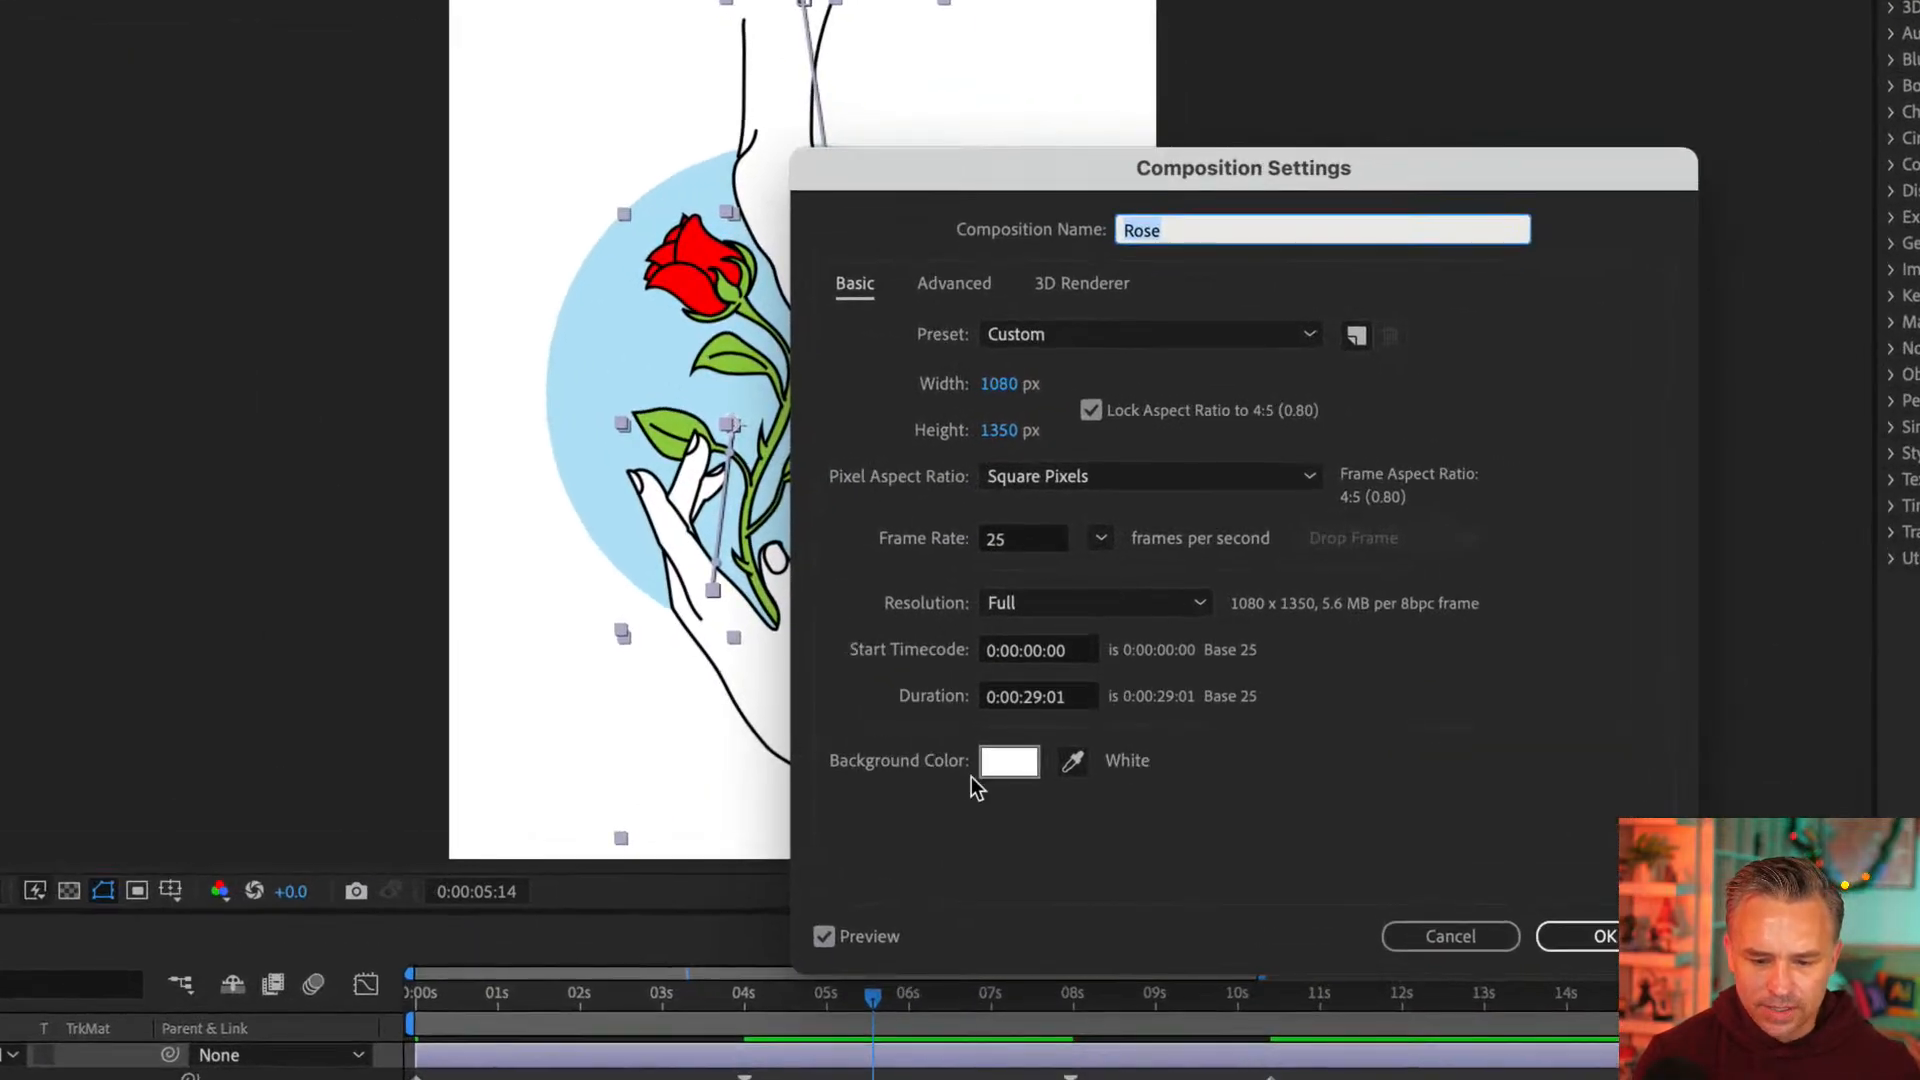
pyautogui.click(1019, 700)
pyautogui.press('Delete')
pyautogui.press('Delete')
pyautogui.press('Delete')
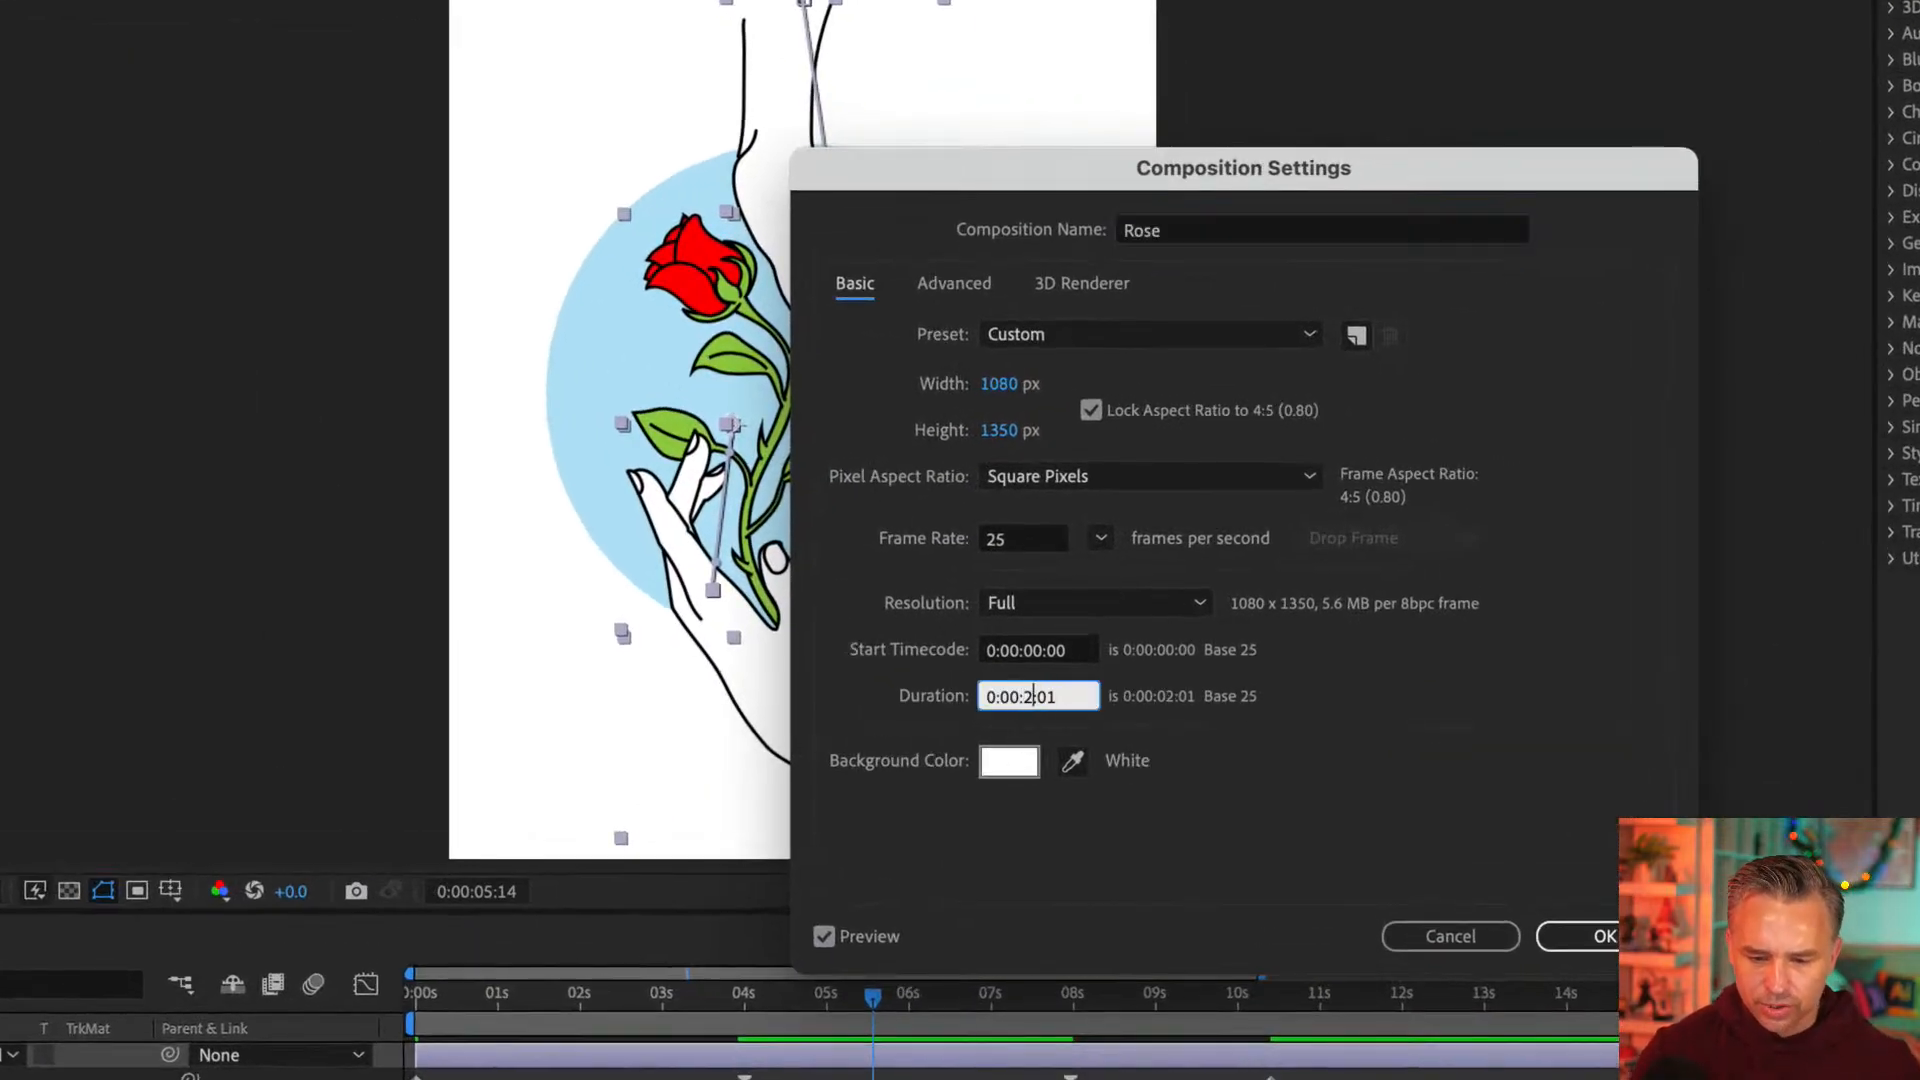
pyautogui.write('15:')
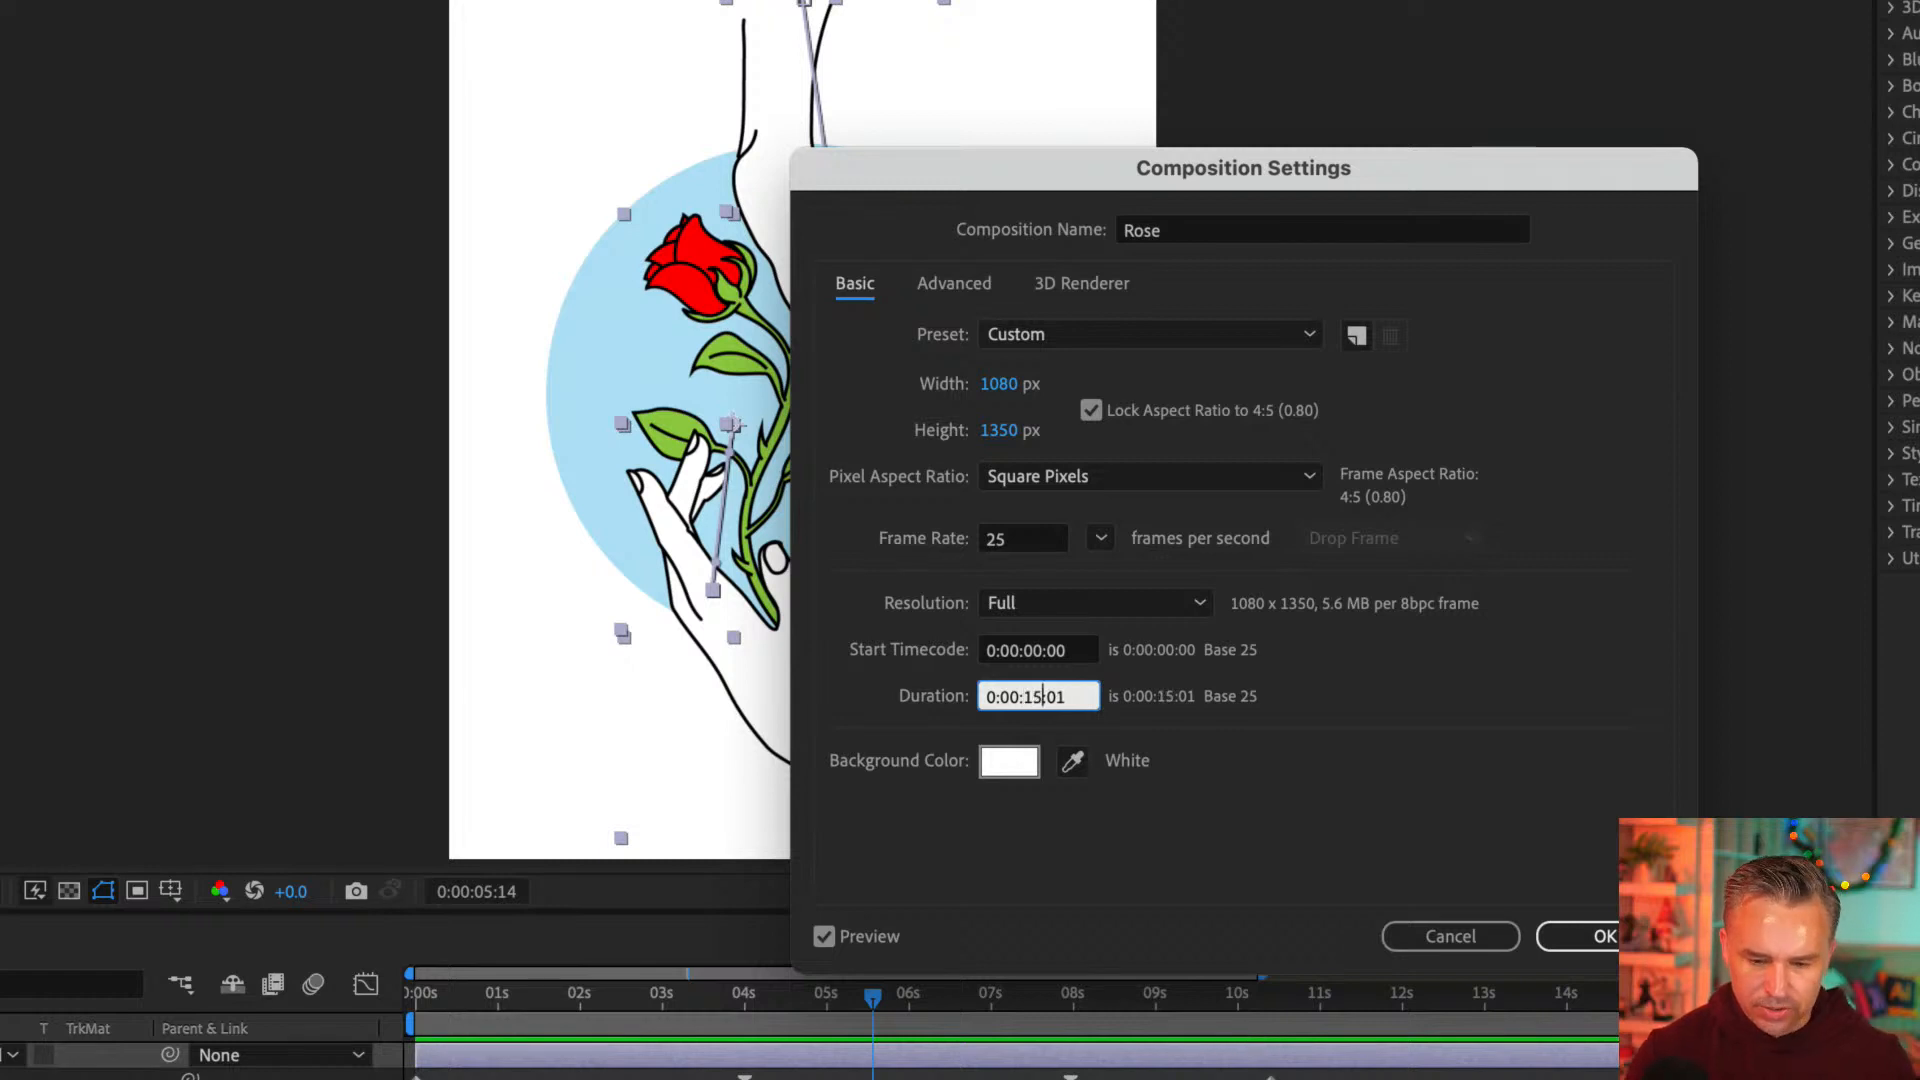
pyautogui.press('BackSpace')
pyautogui.press('BackSpace')
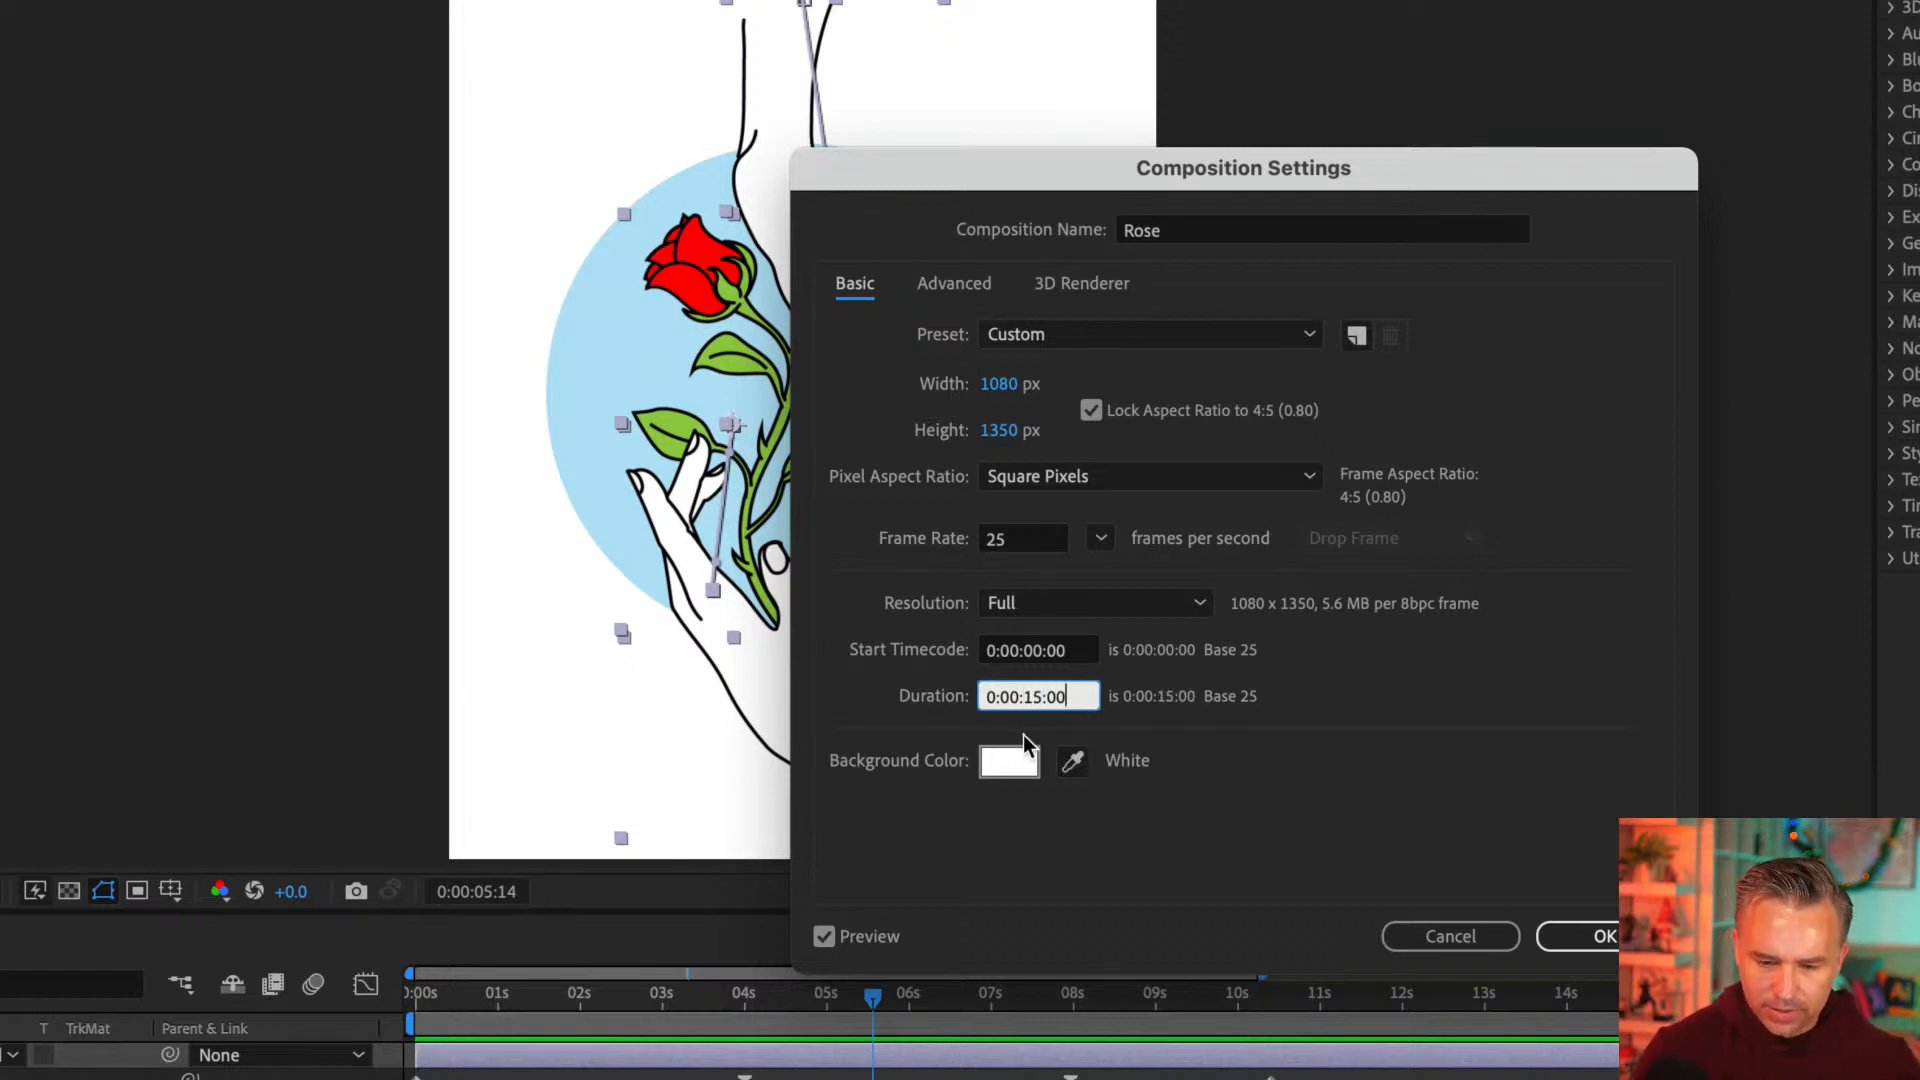
pyautogui.doubleClick(1028, 538)
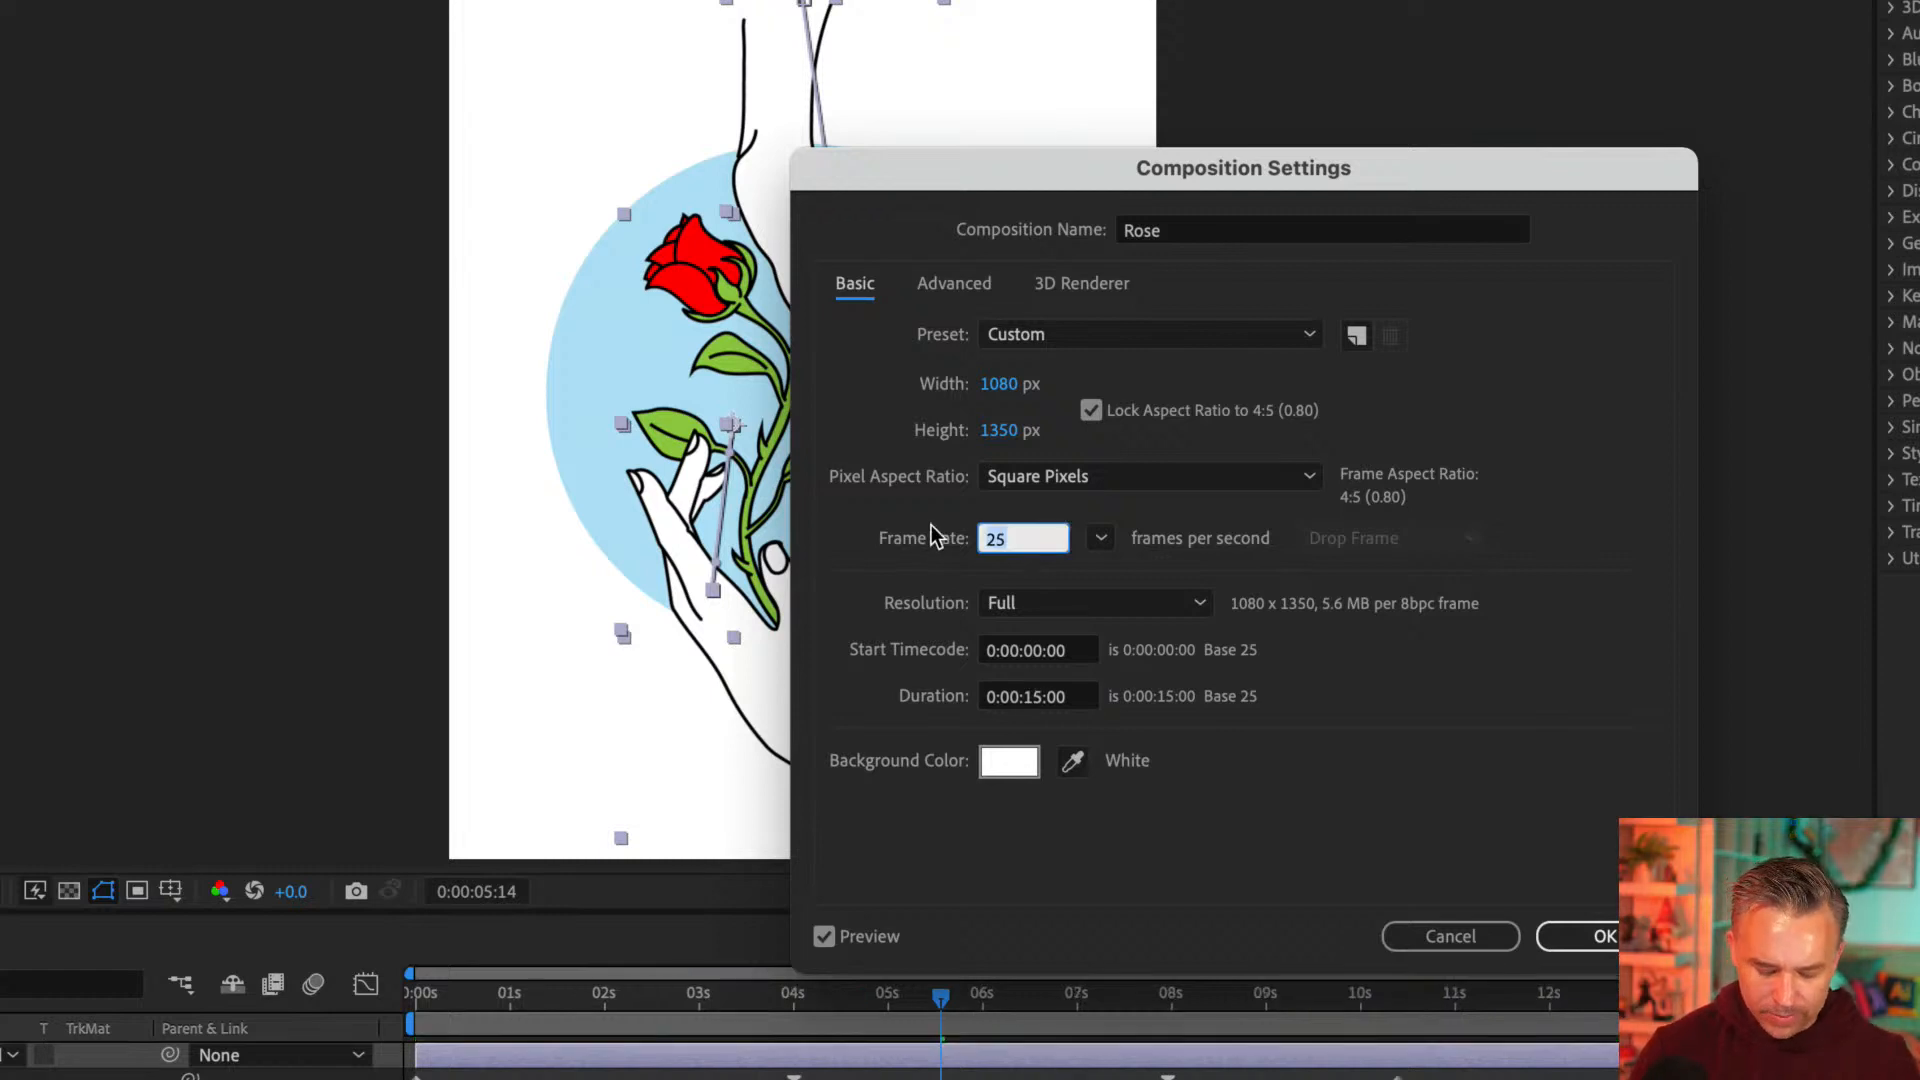
pyautogui.write('30')
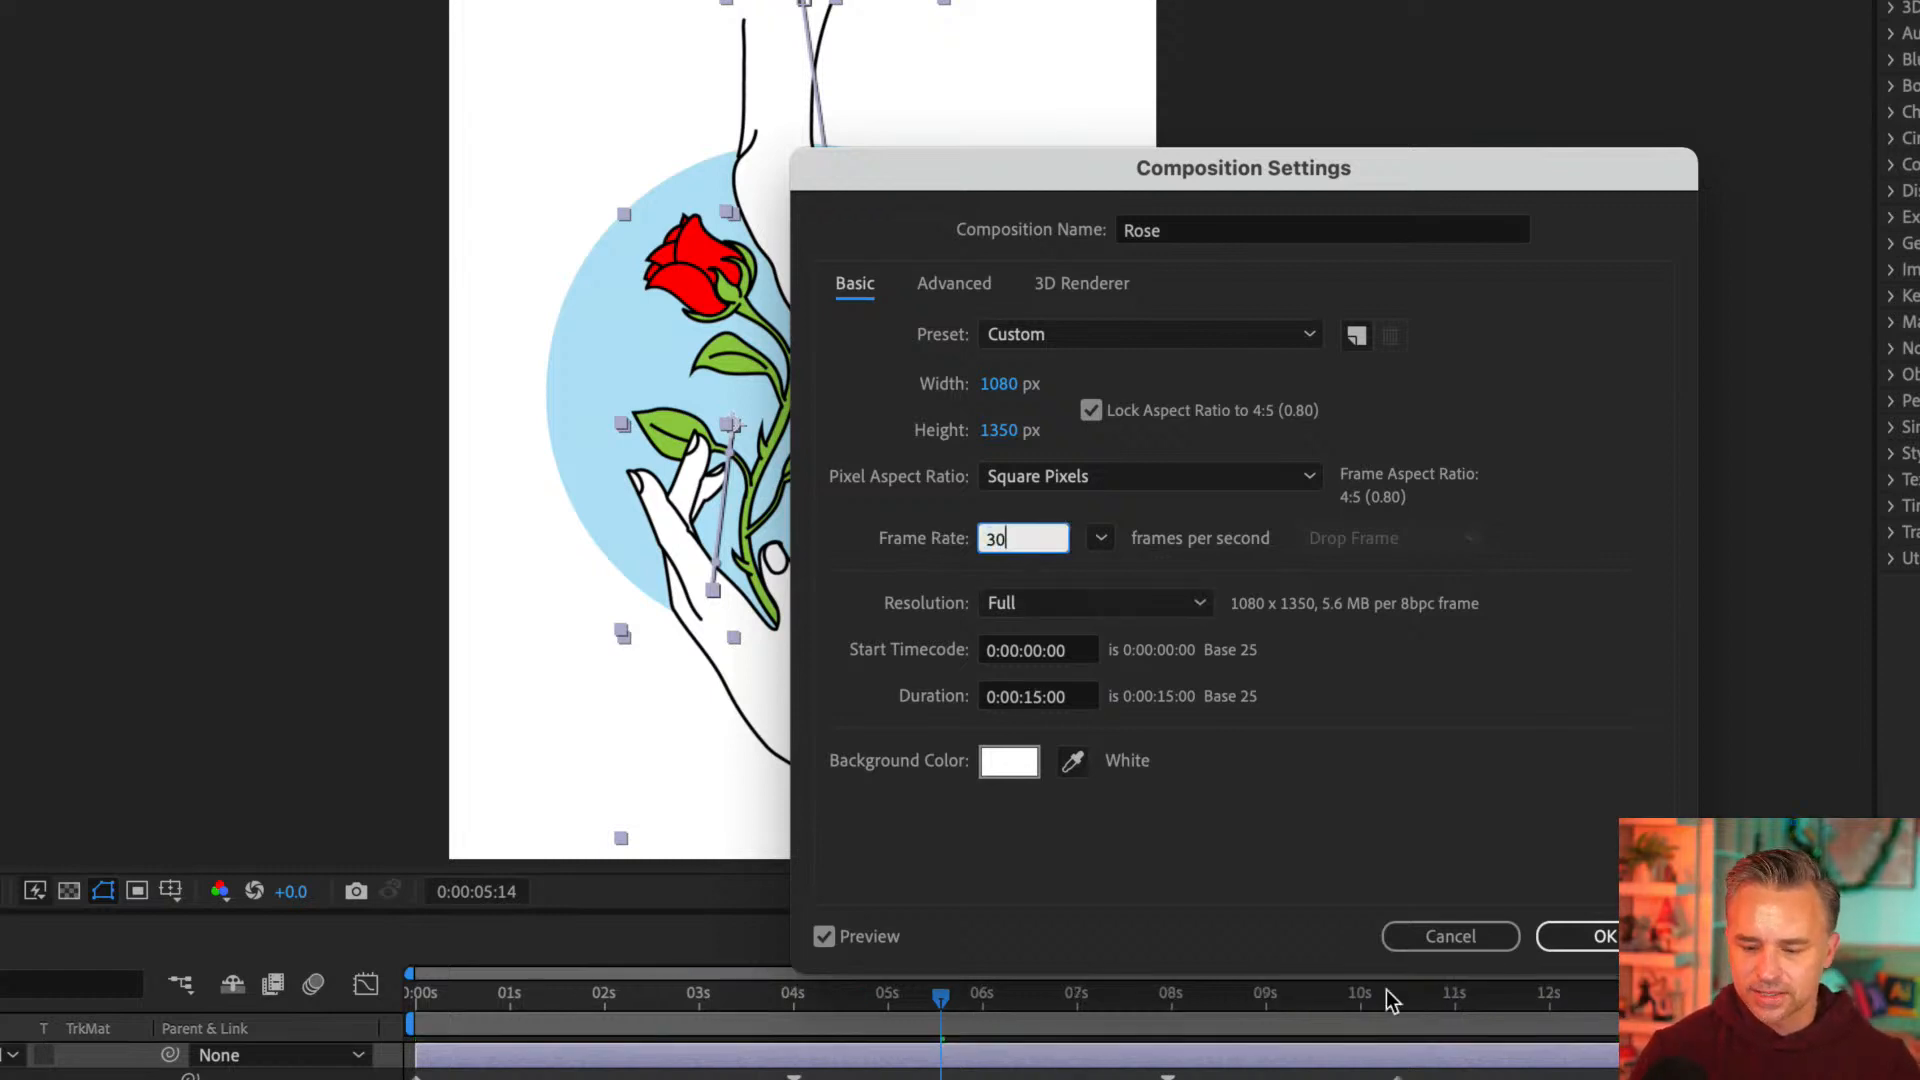
pyautogui.click(1581, 940)
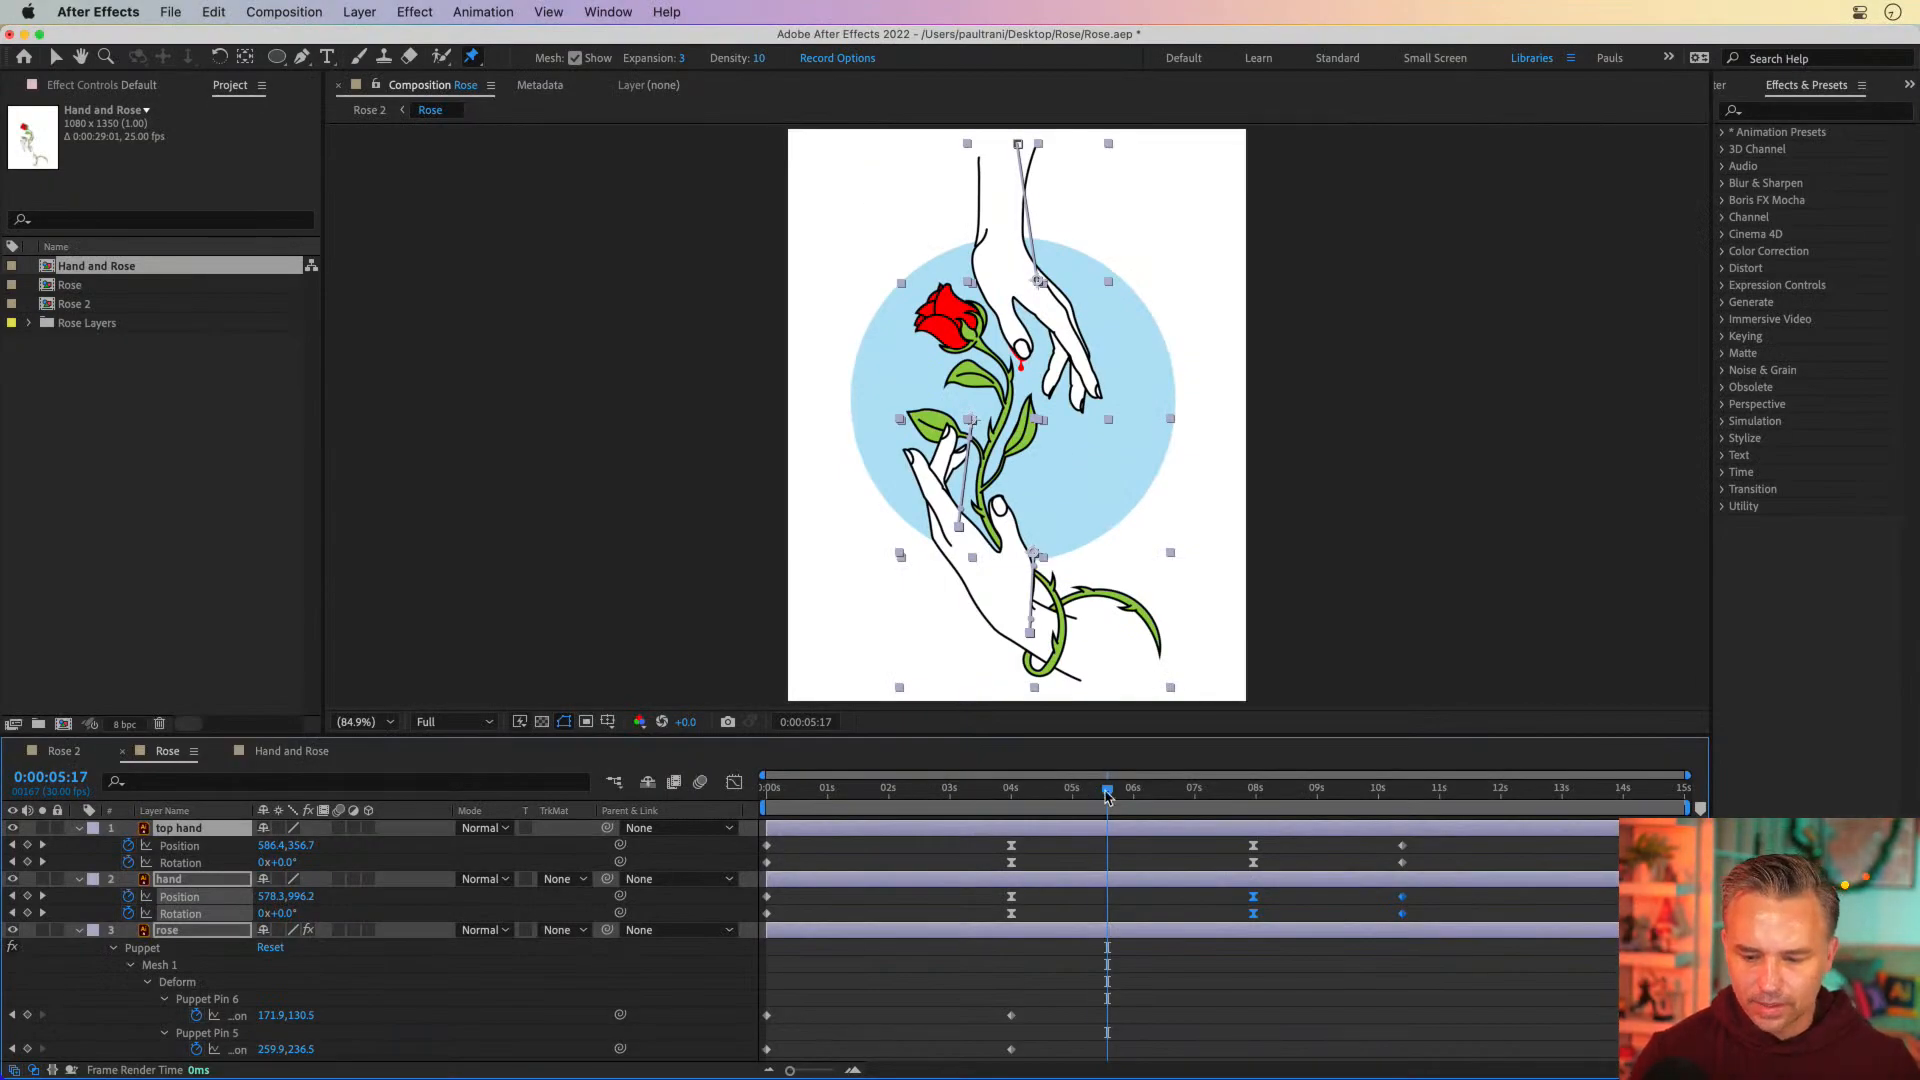
# Try to preview the Rose composition from 0 seconds
pyautogui.moveTo(942, 997); pyautogui.dragTo(364, 1008)
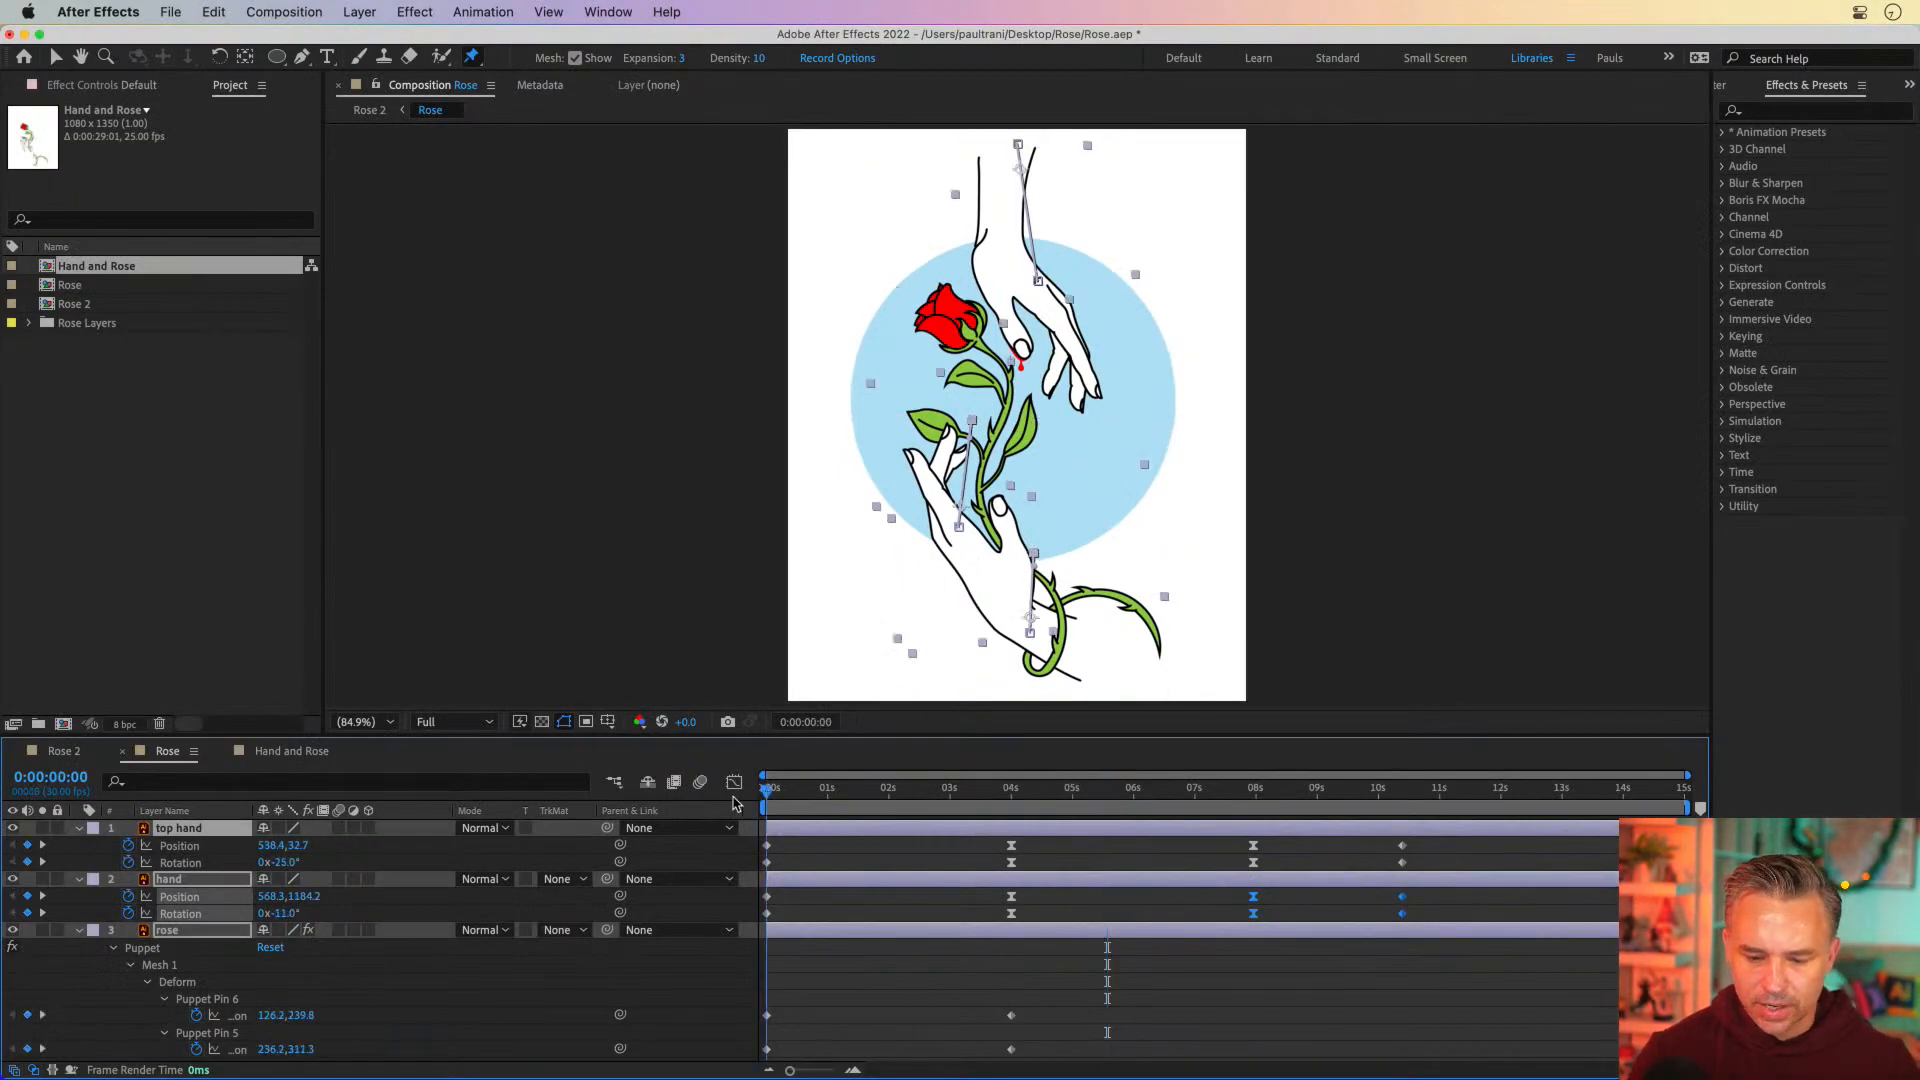
pyautogui.moveTo(766, 792)
pyautogui.mouseDown()
pyautogui.moveTo(1107, 796)
pyautogui.moveTo(766, 797)
pyautogui.mouseUp()
pyautogui.click(835, 1017)
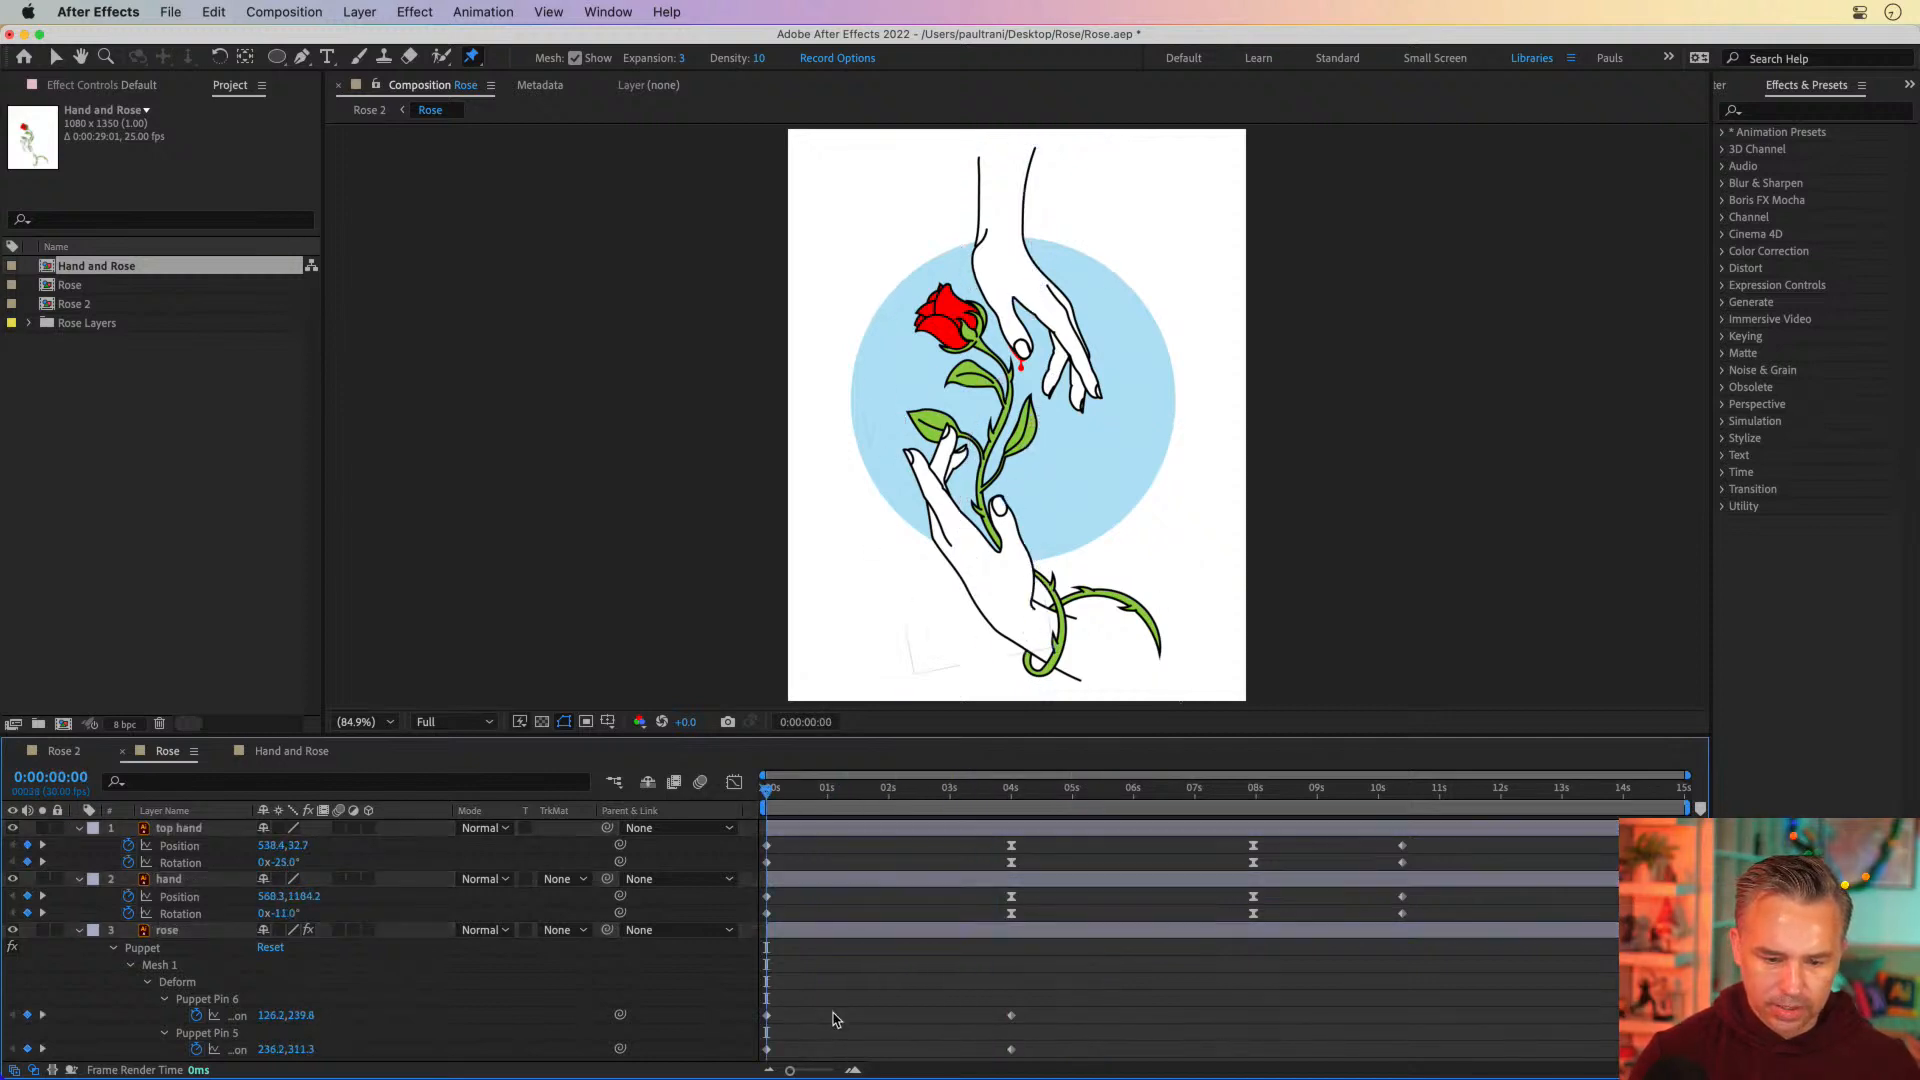
pyautogui.press('space')
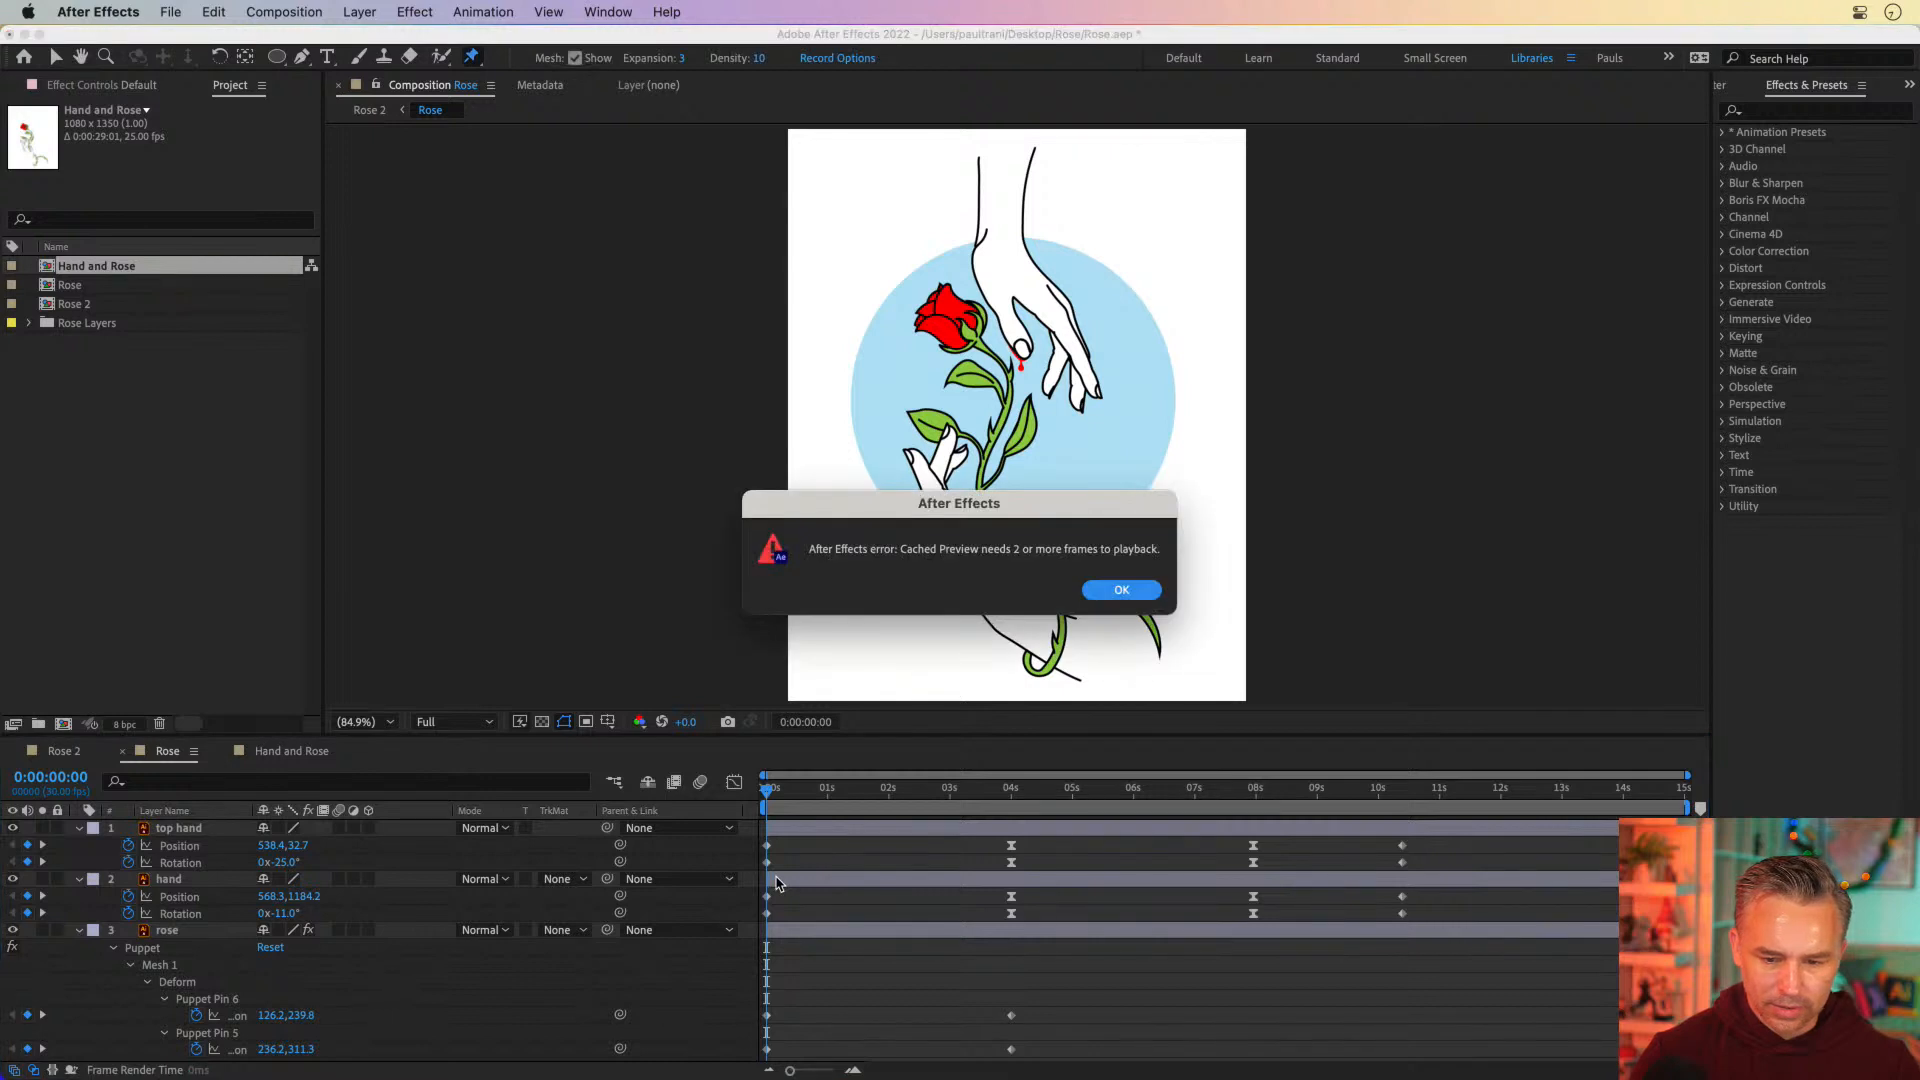
pyautogui.click(1116, 592)
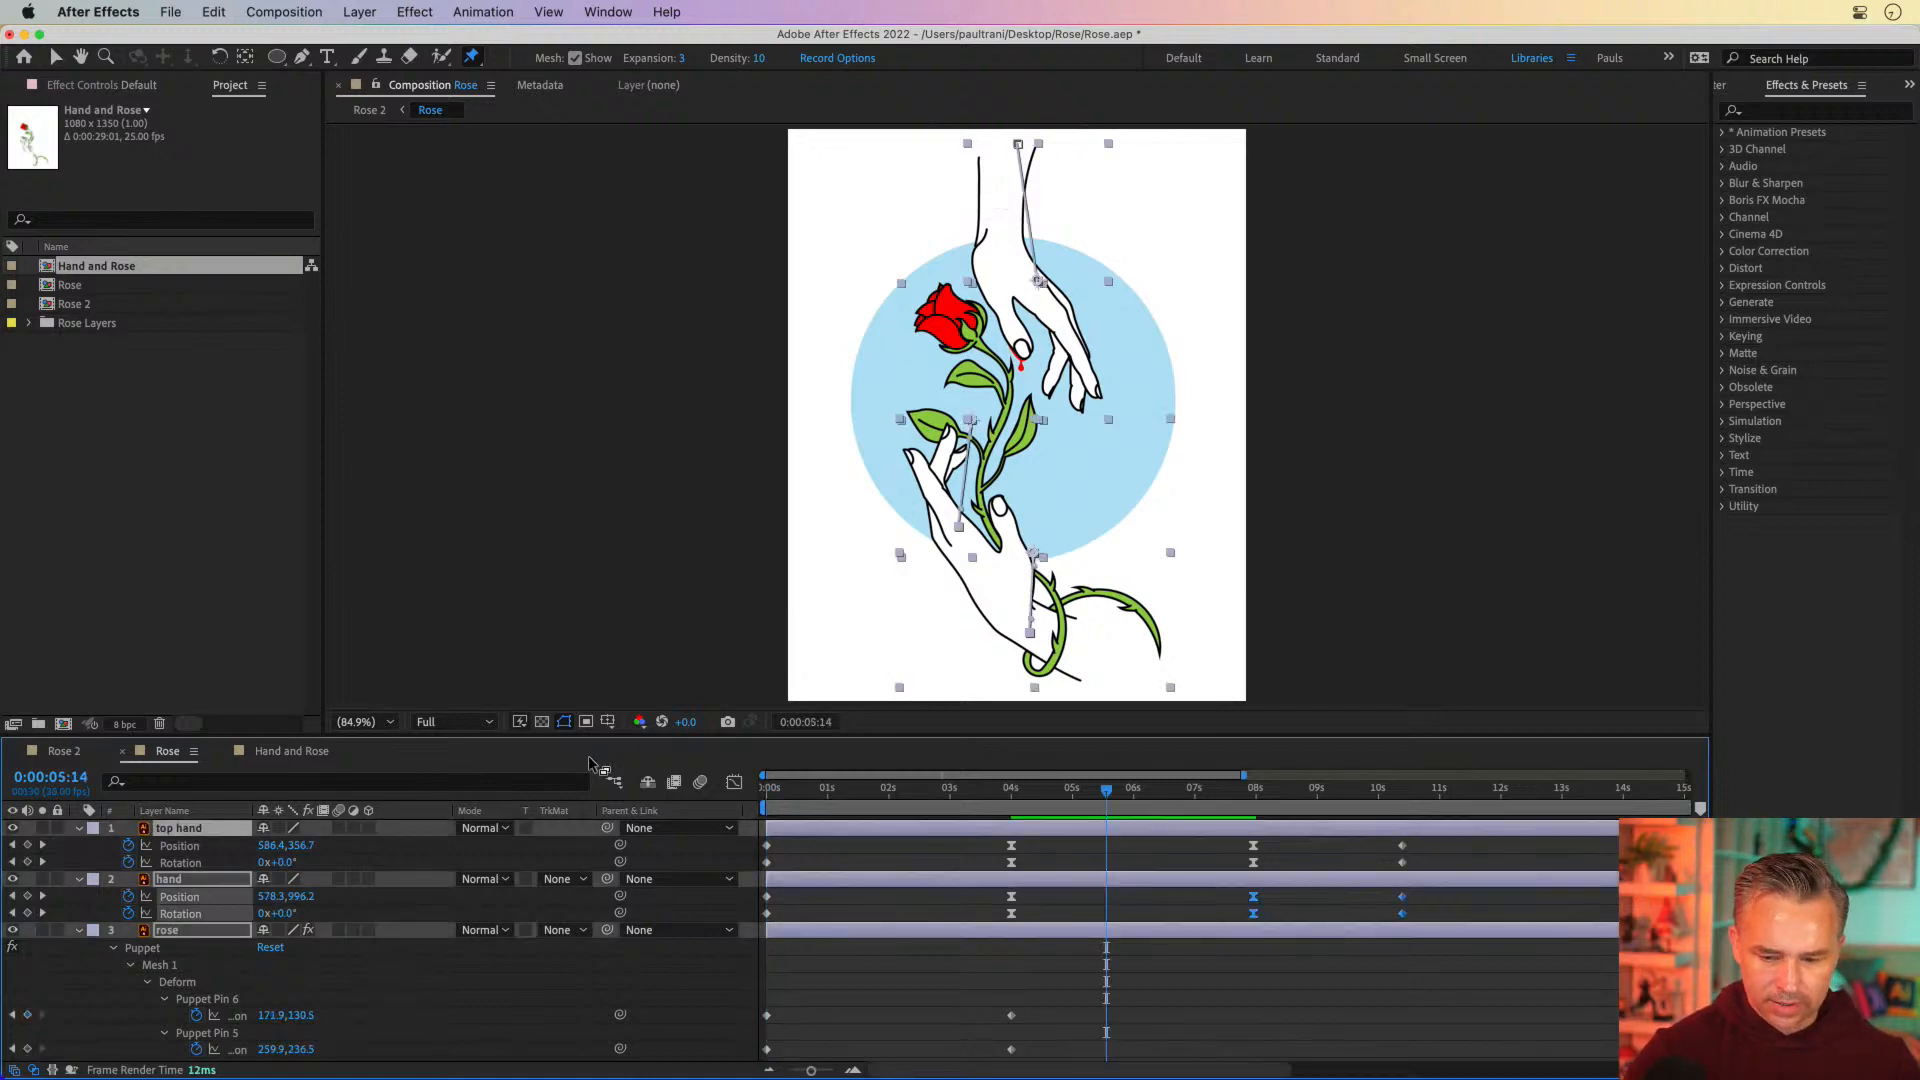
# Set the Rose composition's duration to 0:00:15:00, keeping the frame rate at 25
pyautogui.press('super+k')
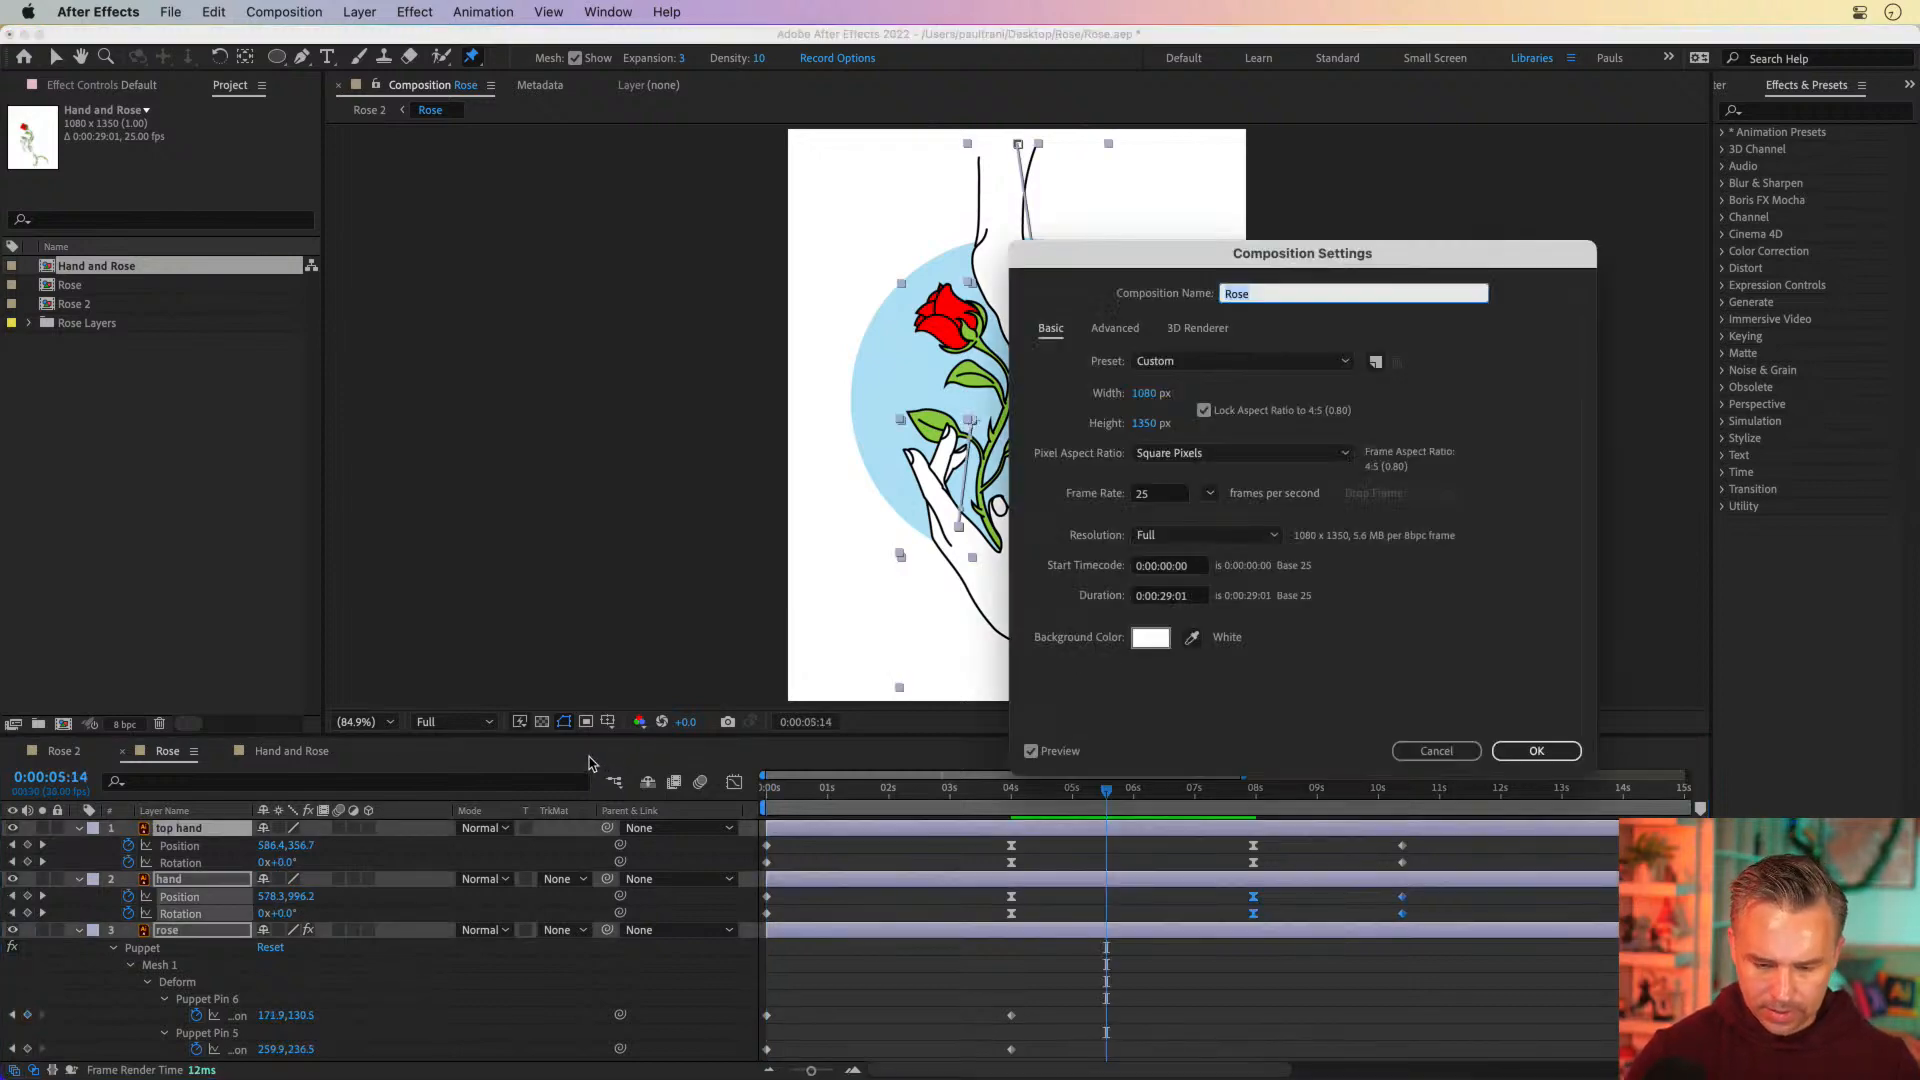
pyautogui.click(1165, 598)
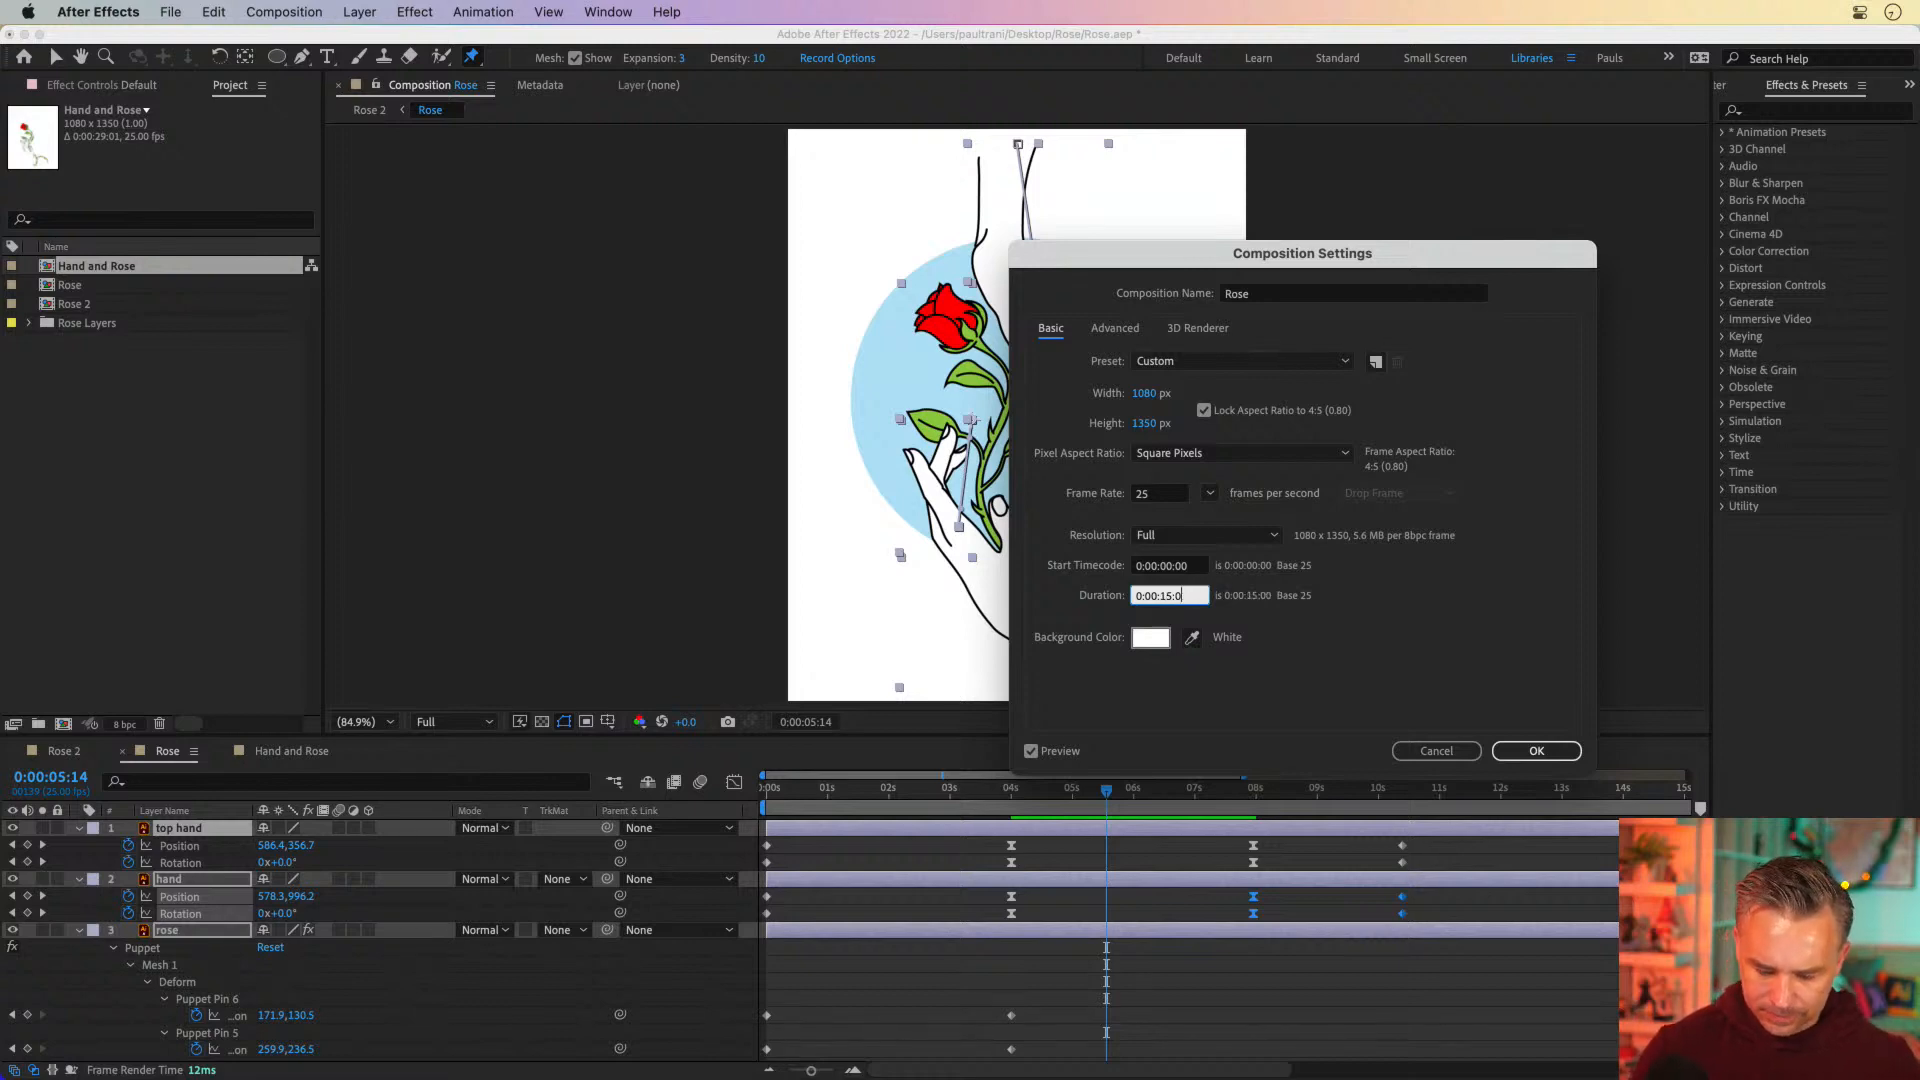
pyautogui.press('Return')
# Shift both hands' last two sets of Position and Rotation keyframes together so the final ones land at 0:00:14:24
pyautogui.moveTo(1060, 801); pyautogui.dragTo(1450, 955)
pyautogui.press('End')
pyautogui.moveTo(1404, 852); pyautogui.dragTo(1685, 861)
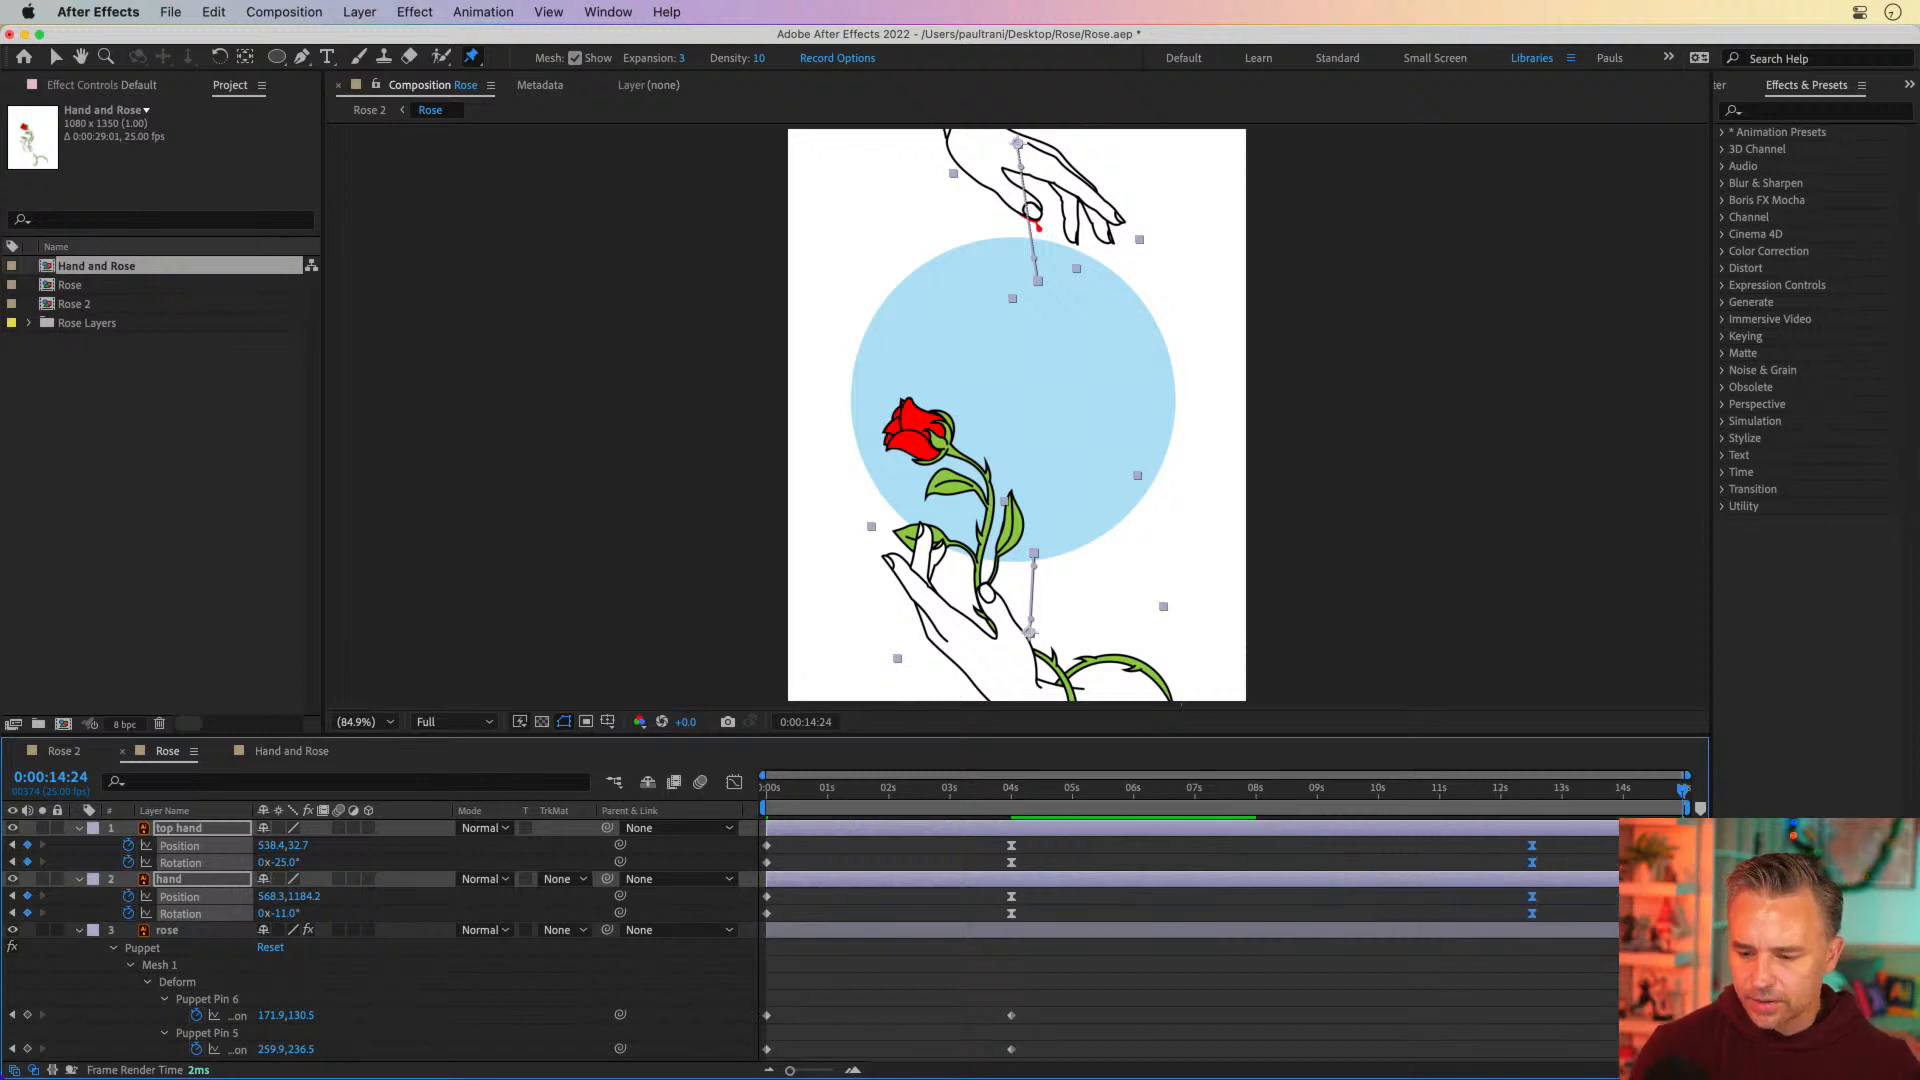
# Shift the rose layer's last two sets of Position and Rotation keyframes to match the timing of the hands
pyautogui.scroll(-5, 1528, 870)
pyautogui.moveTo(1186, 970); pyautogui.dragTo(1432, 1076)
pyautogui.moveTo(1253, 1018); pyautogui.dragTo(1429, 1018)
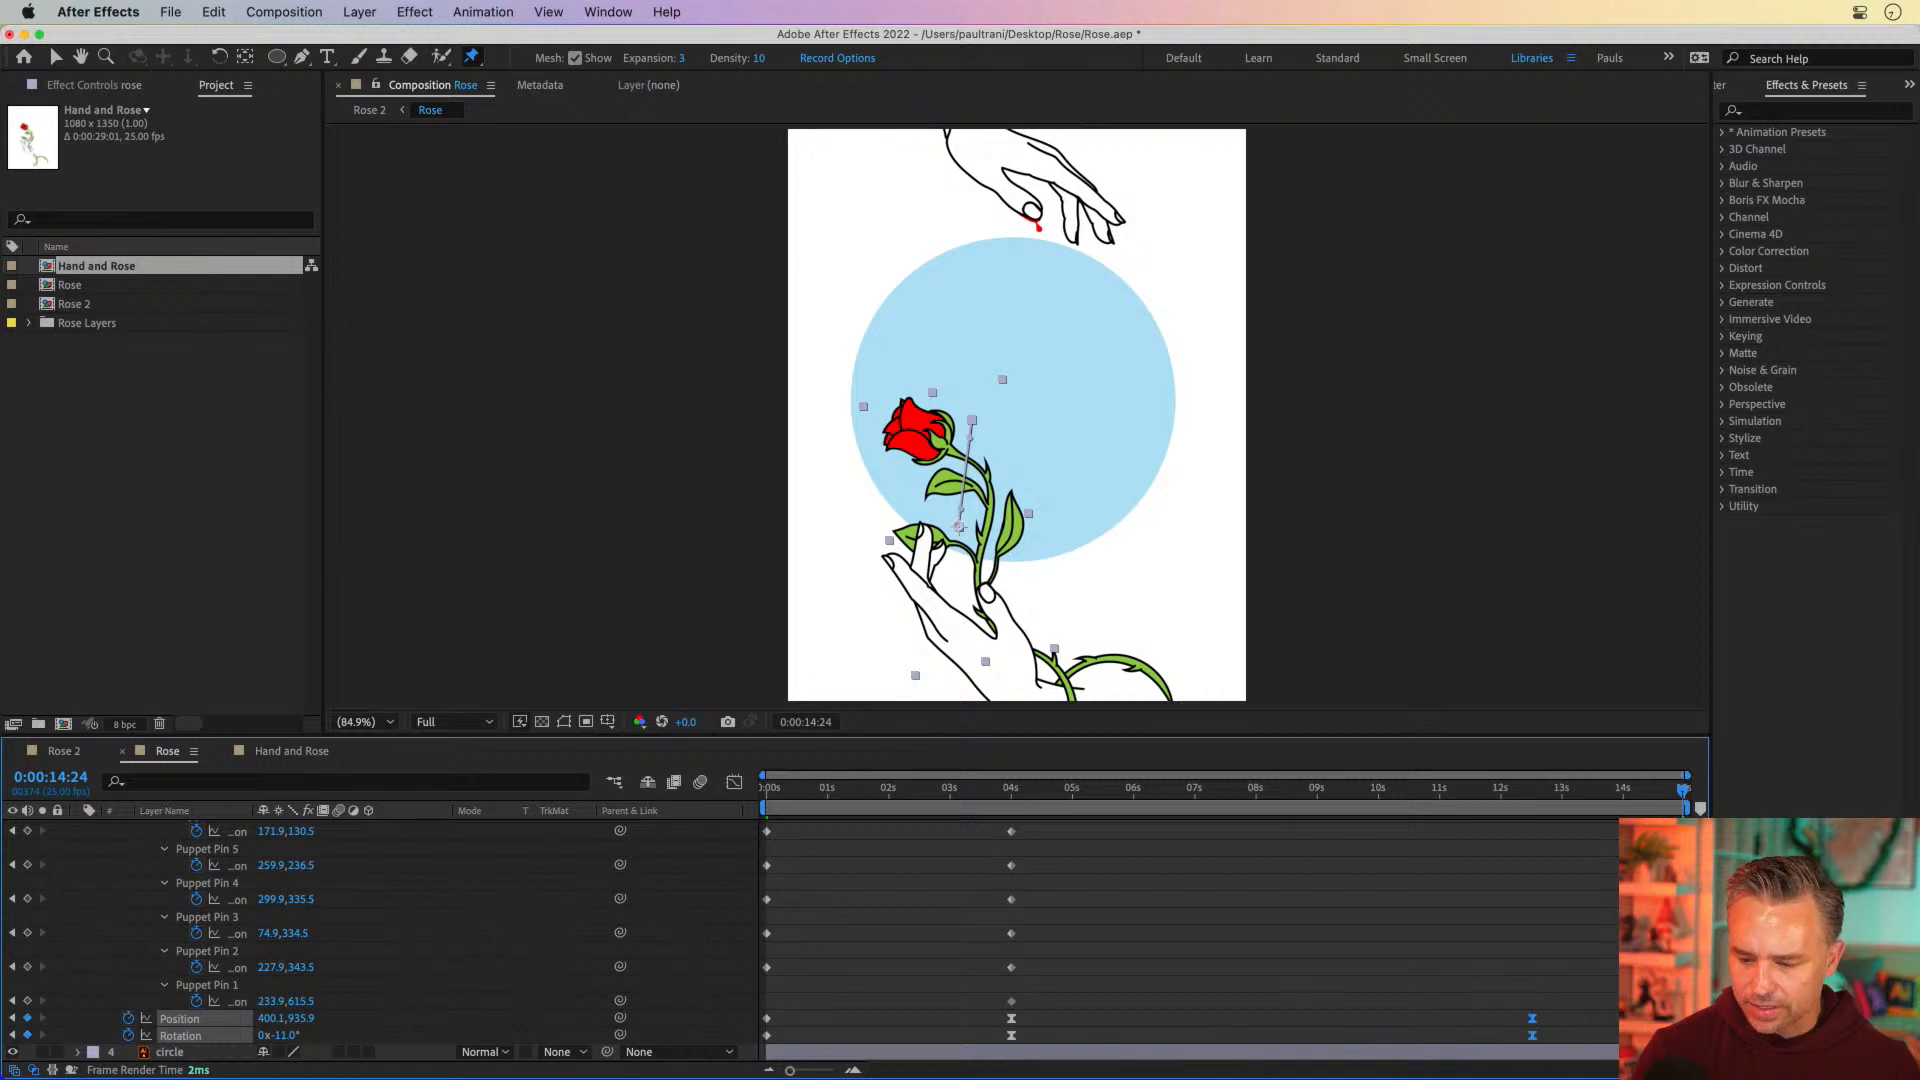
# Scrub the composition from 0 seconds to 0:00:04:05 to review the rose's rise and bend
pyautogui.press('space')
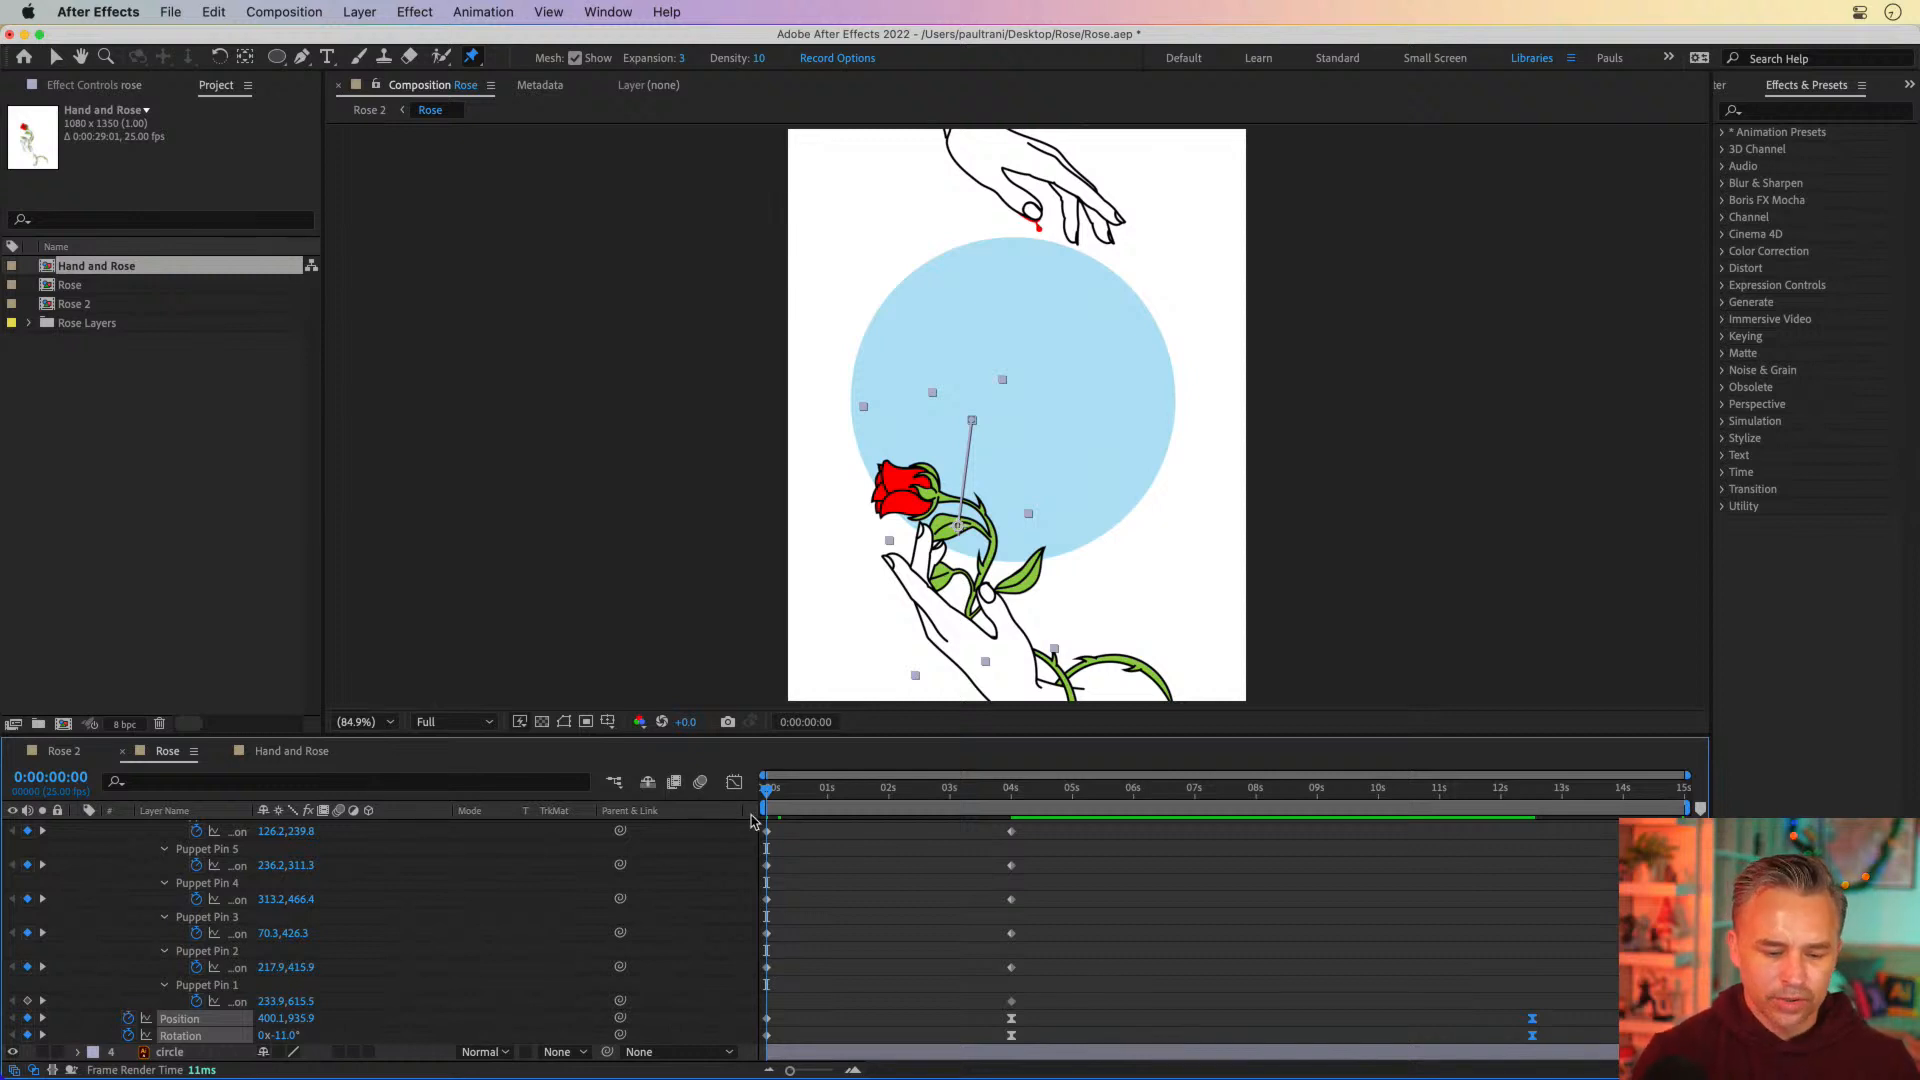
pyautogui.moveTo(780, 795); pyautogui.dragTo(1011, 792)
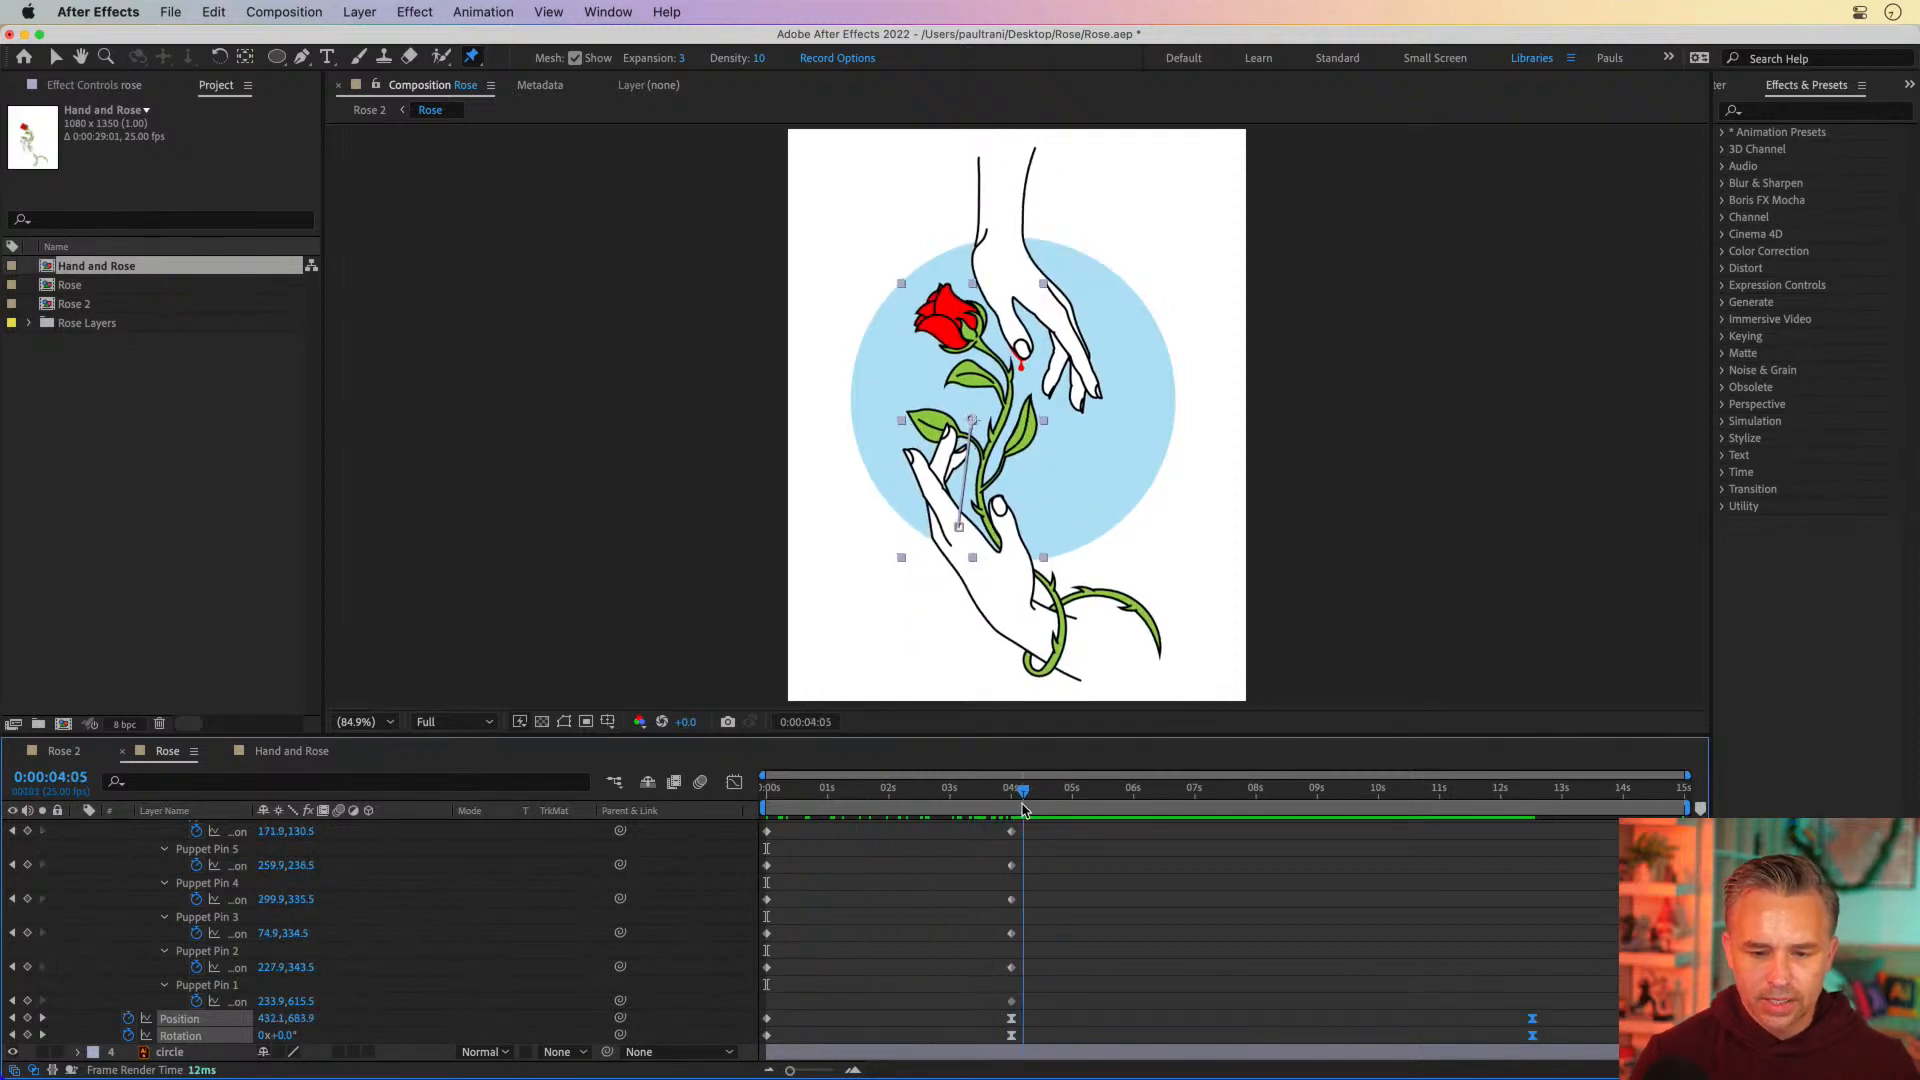
# Delay the rose's second set of Puppet Pin 2 to 6 keyframes to 0:00:06:05
pyautogui.click(943, 888)
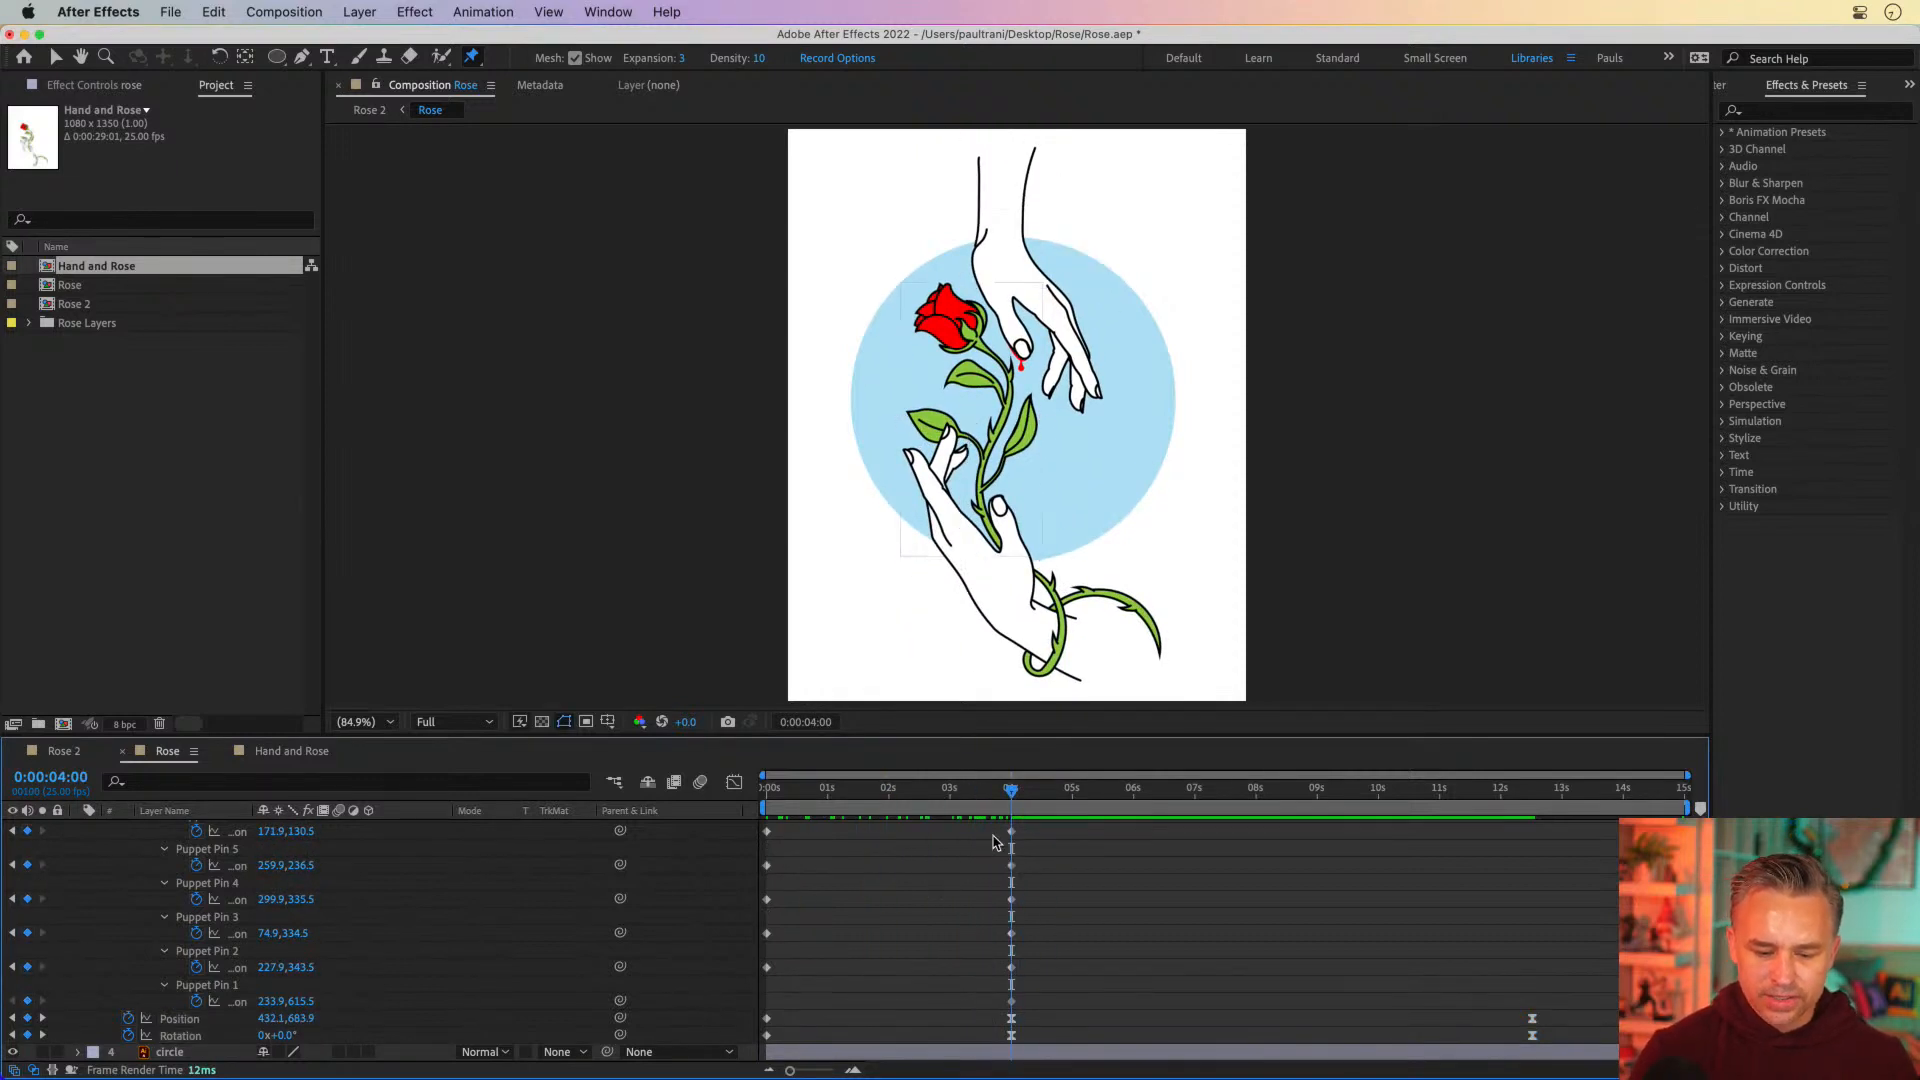
pyautogui.moveTo(1020, 792); pyautogui.dragTo(1144, 792)
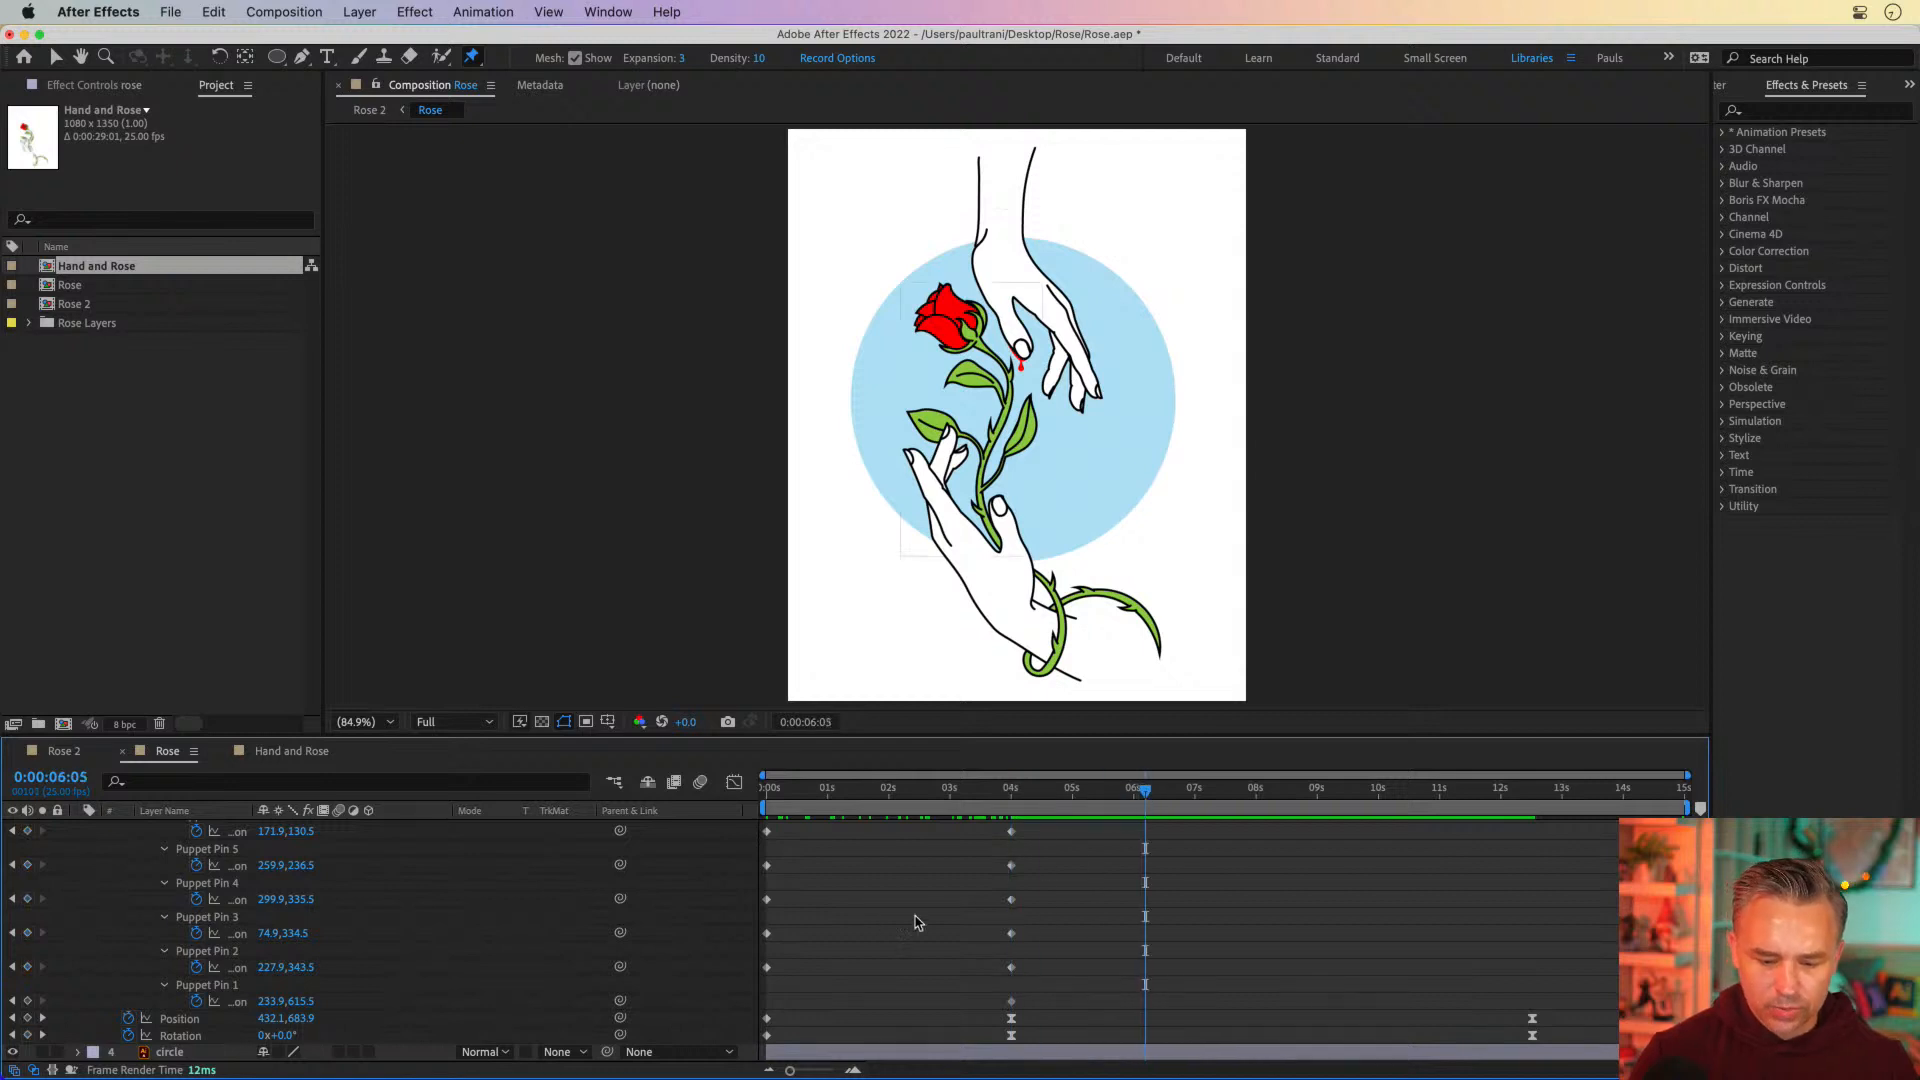
pyautogui.moveTo(963, 974); pyautogui.dragTo(1061, 836)
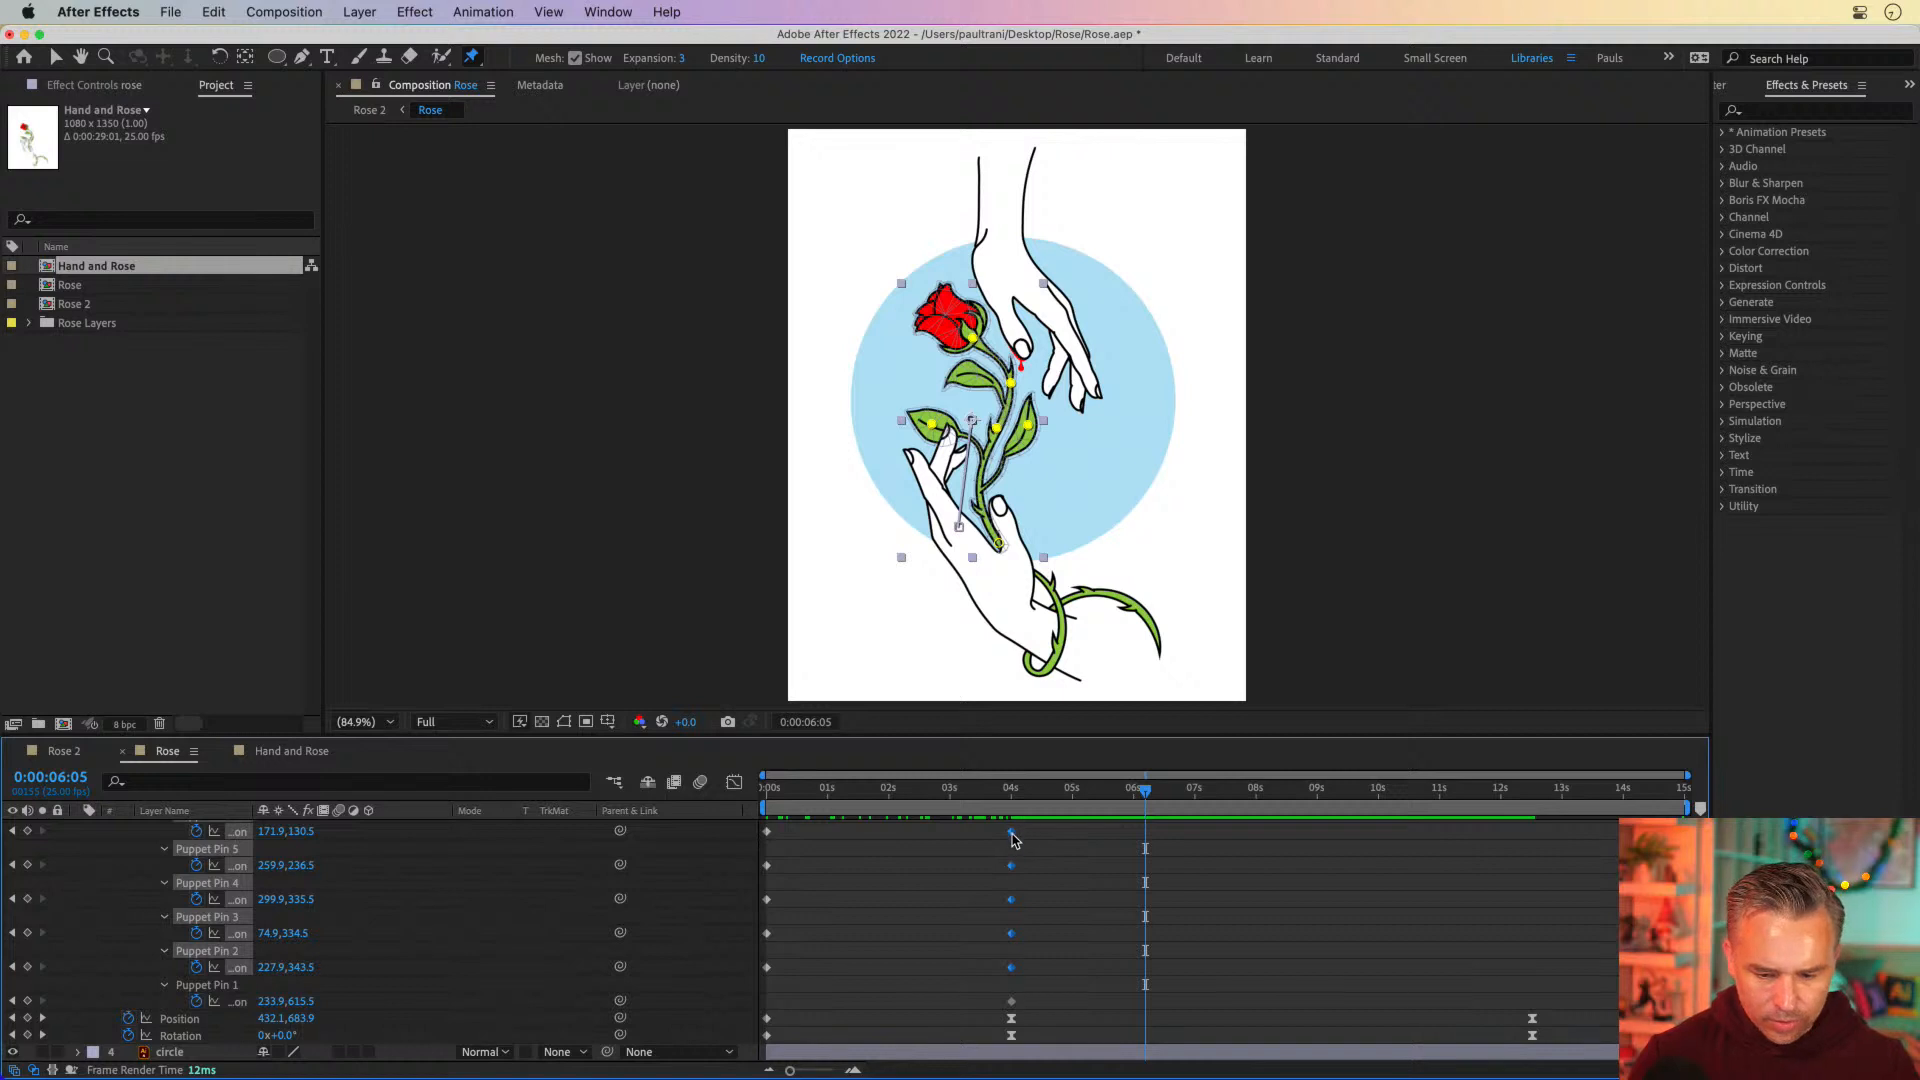
pyautogui.scroll(-3, 1008, 846)
pyautogui.scroll(4, 1003, 850)
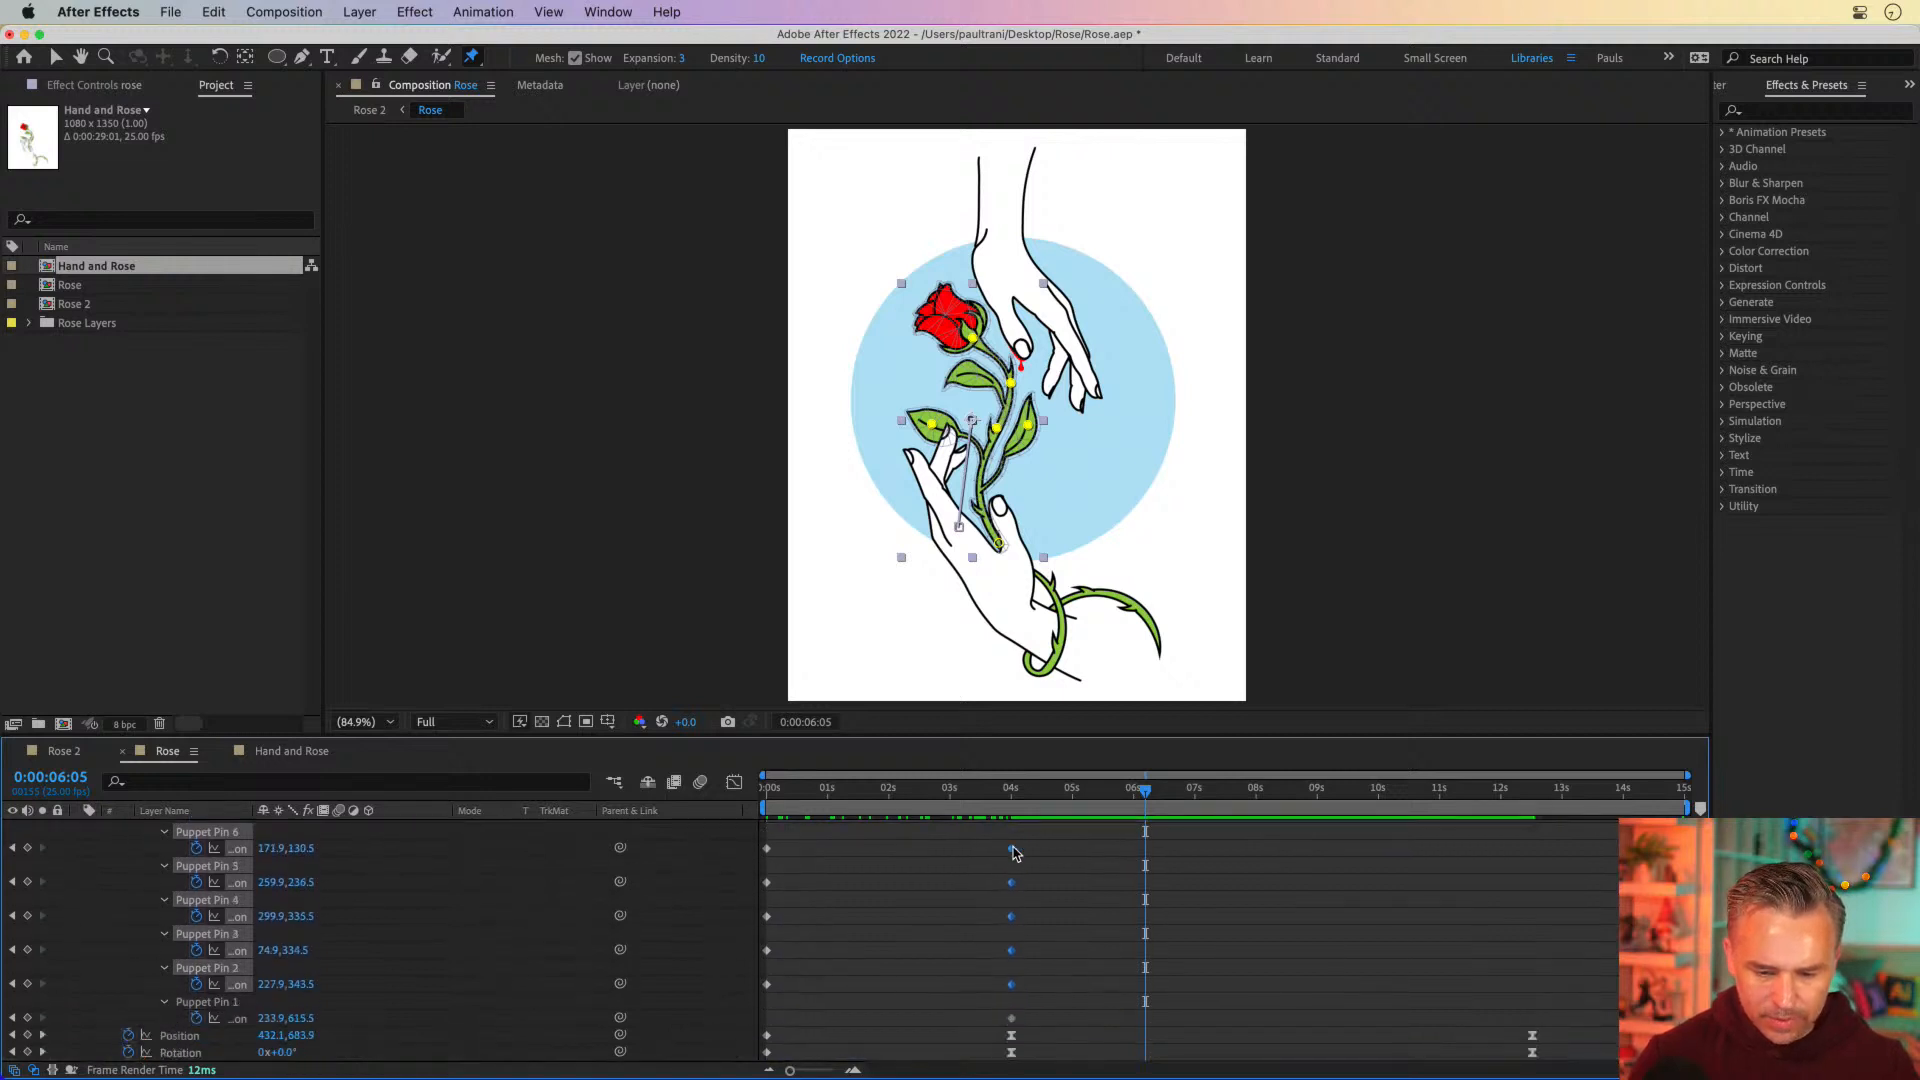
pyautogui.moveTo(1013, 853); pyautogui.dragTo(1145, 853)
# Play back the composition to check the timing of the rose's delayed bend against the hands
pyautogui.moveTo(933, 789)
pyautogui.mouseDown()
pyautogui.moveTo(815, 789)
pyautogui.moveTo(920, 789)
pyautogui.mouseUp()
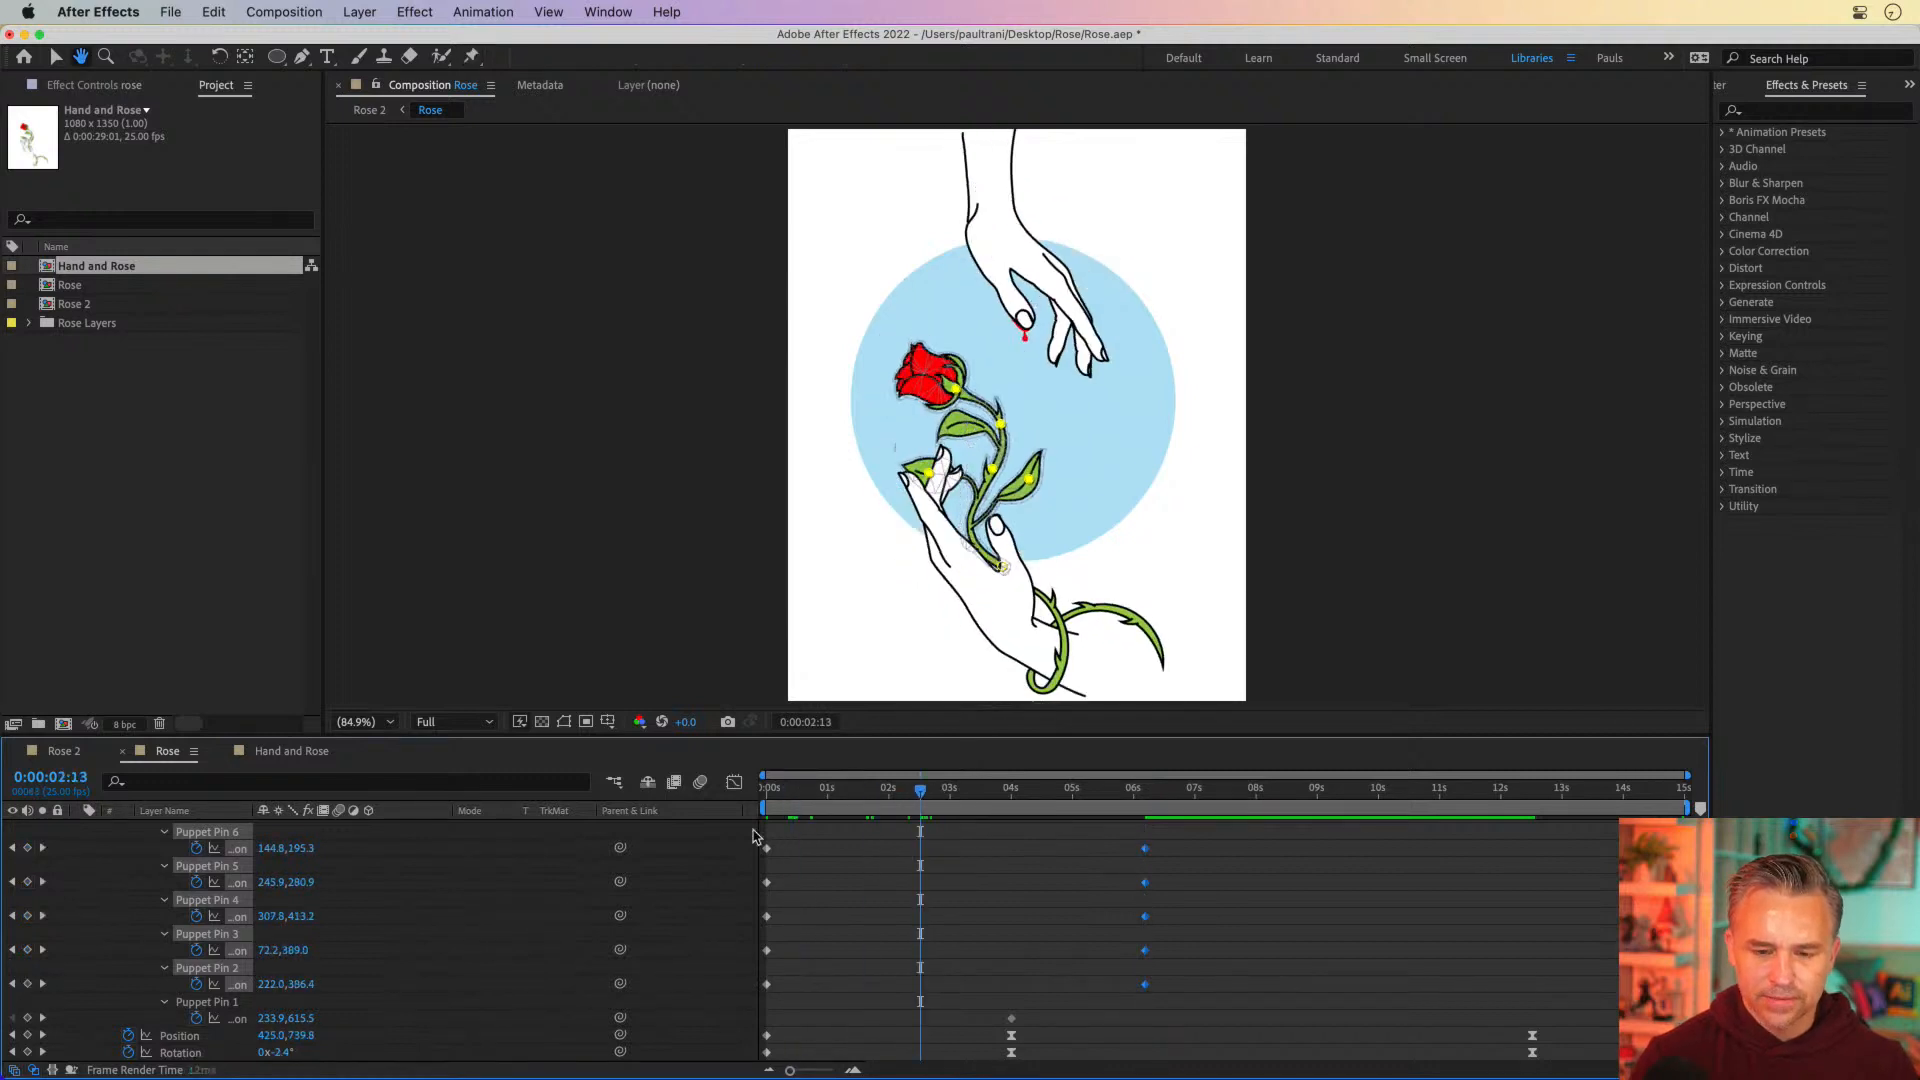
pyautogui.press('space')
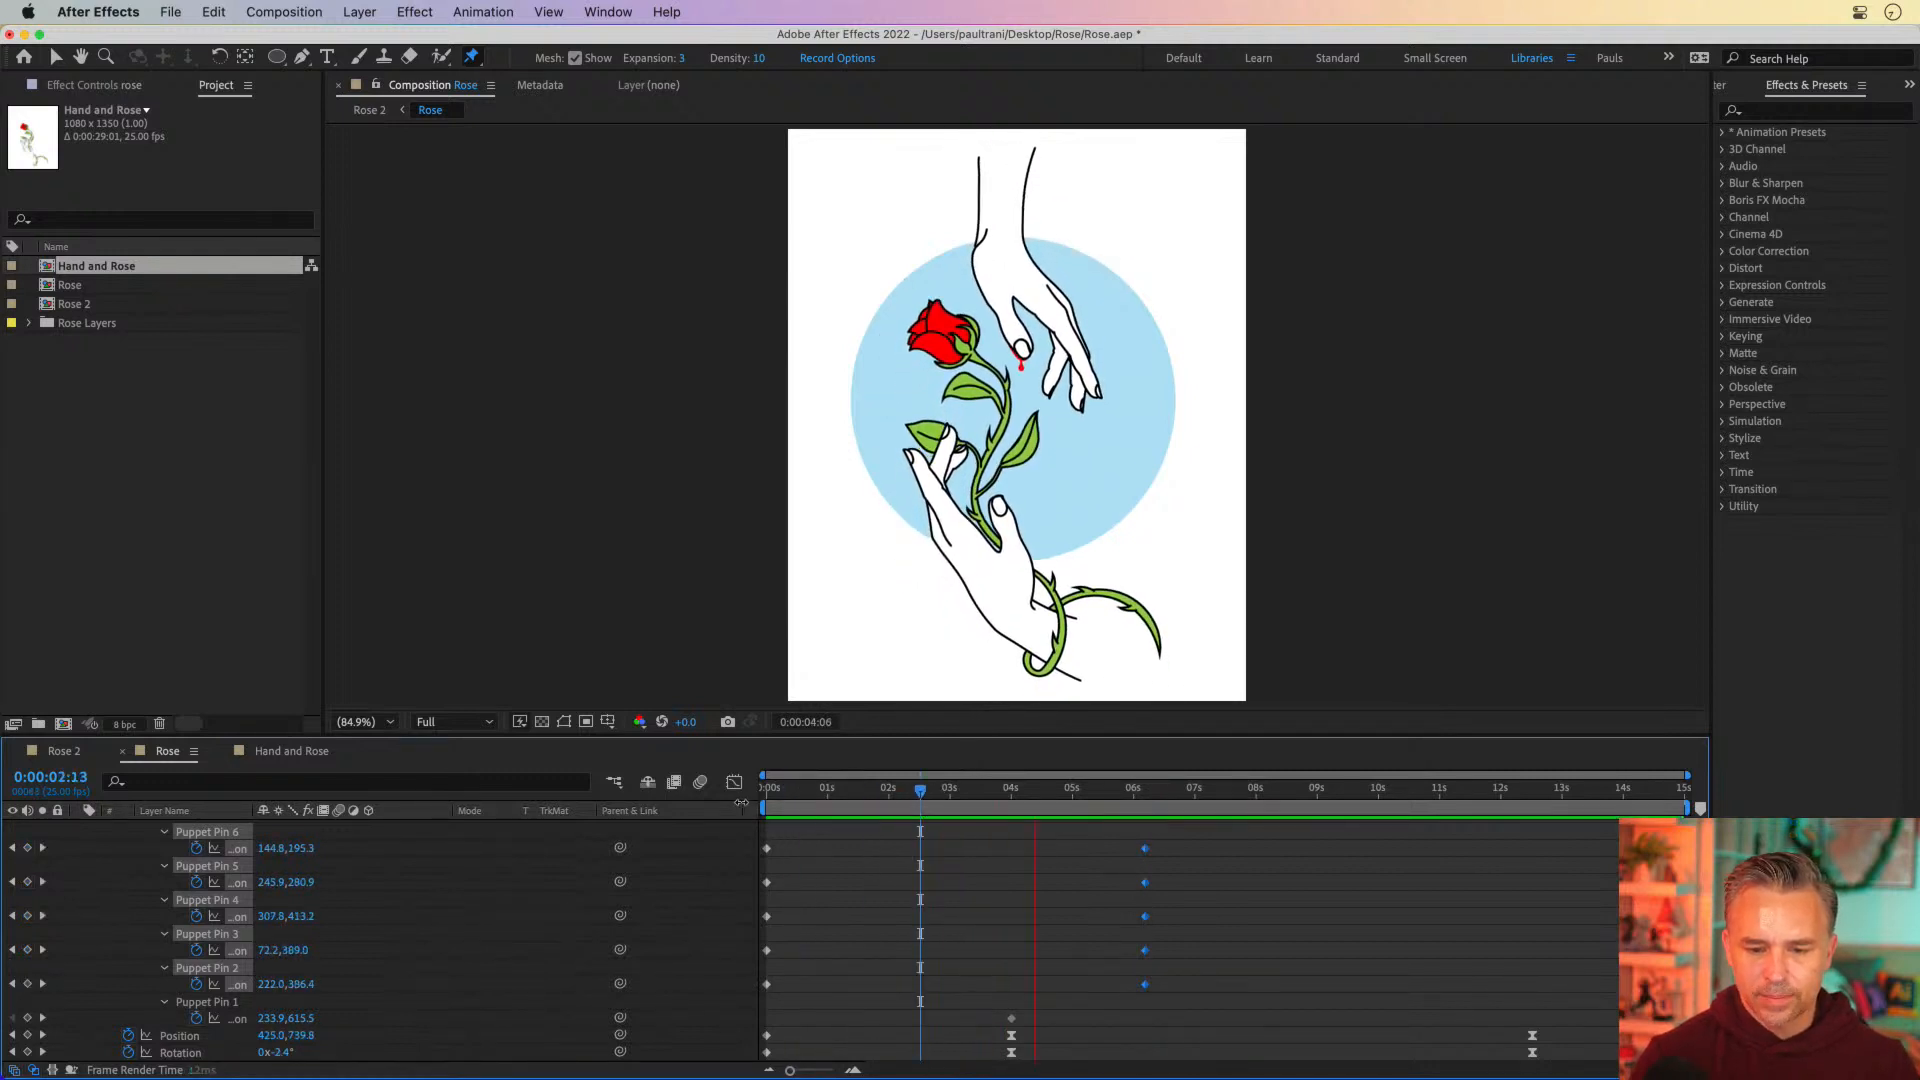
pyautogui.press('space')
# At 0:00:06:05, move the puppet pins of the flower head, upper stem and both lower leaves inward or outward to bend the rose's pose
pyautogui.press('k')
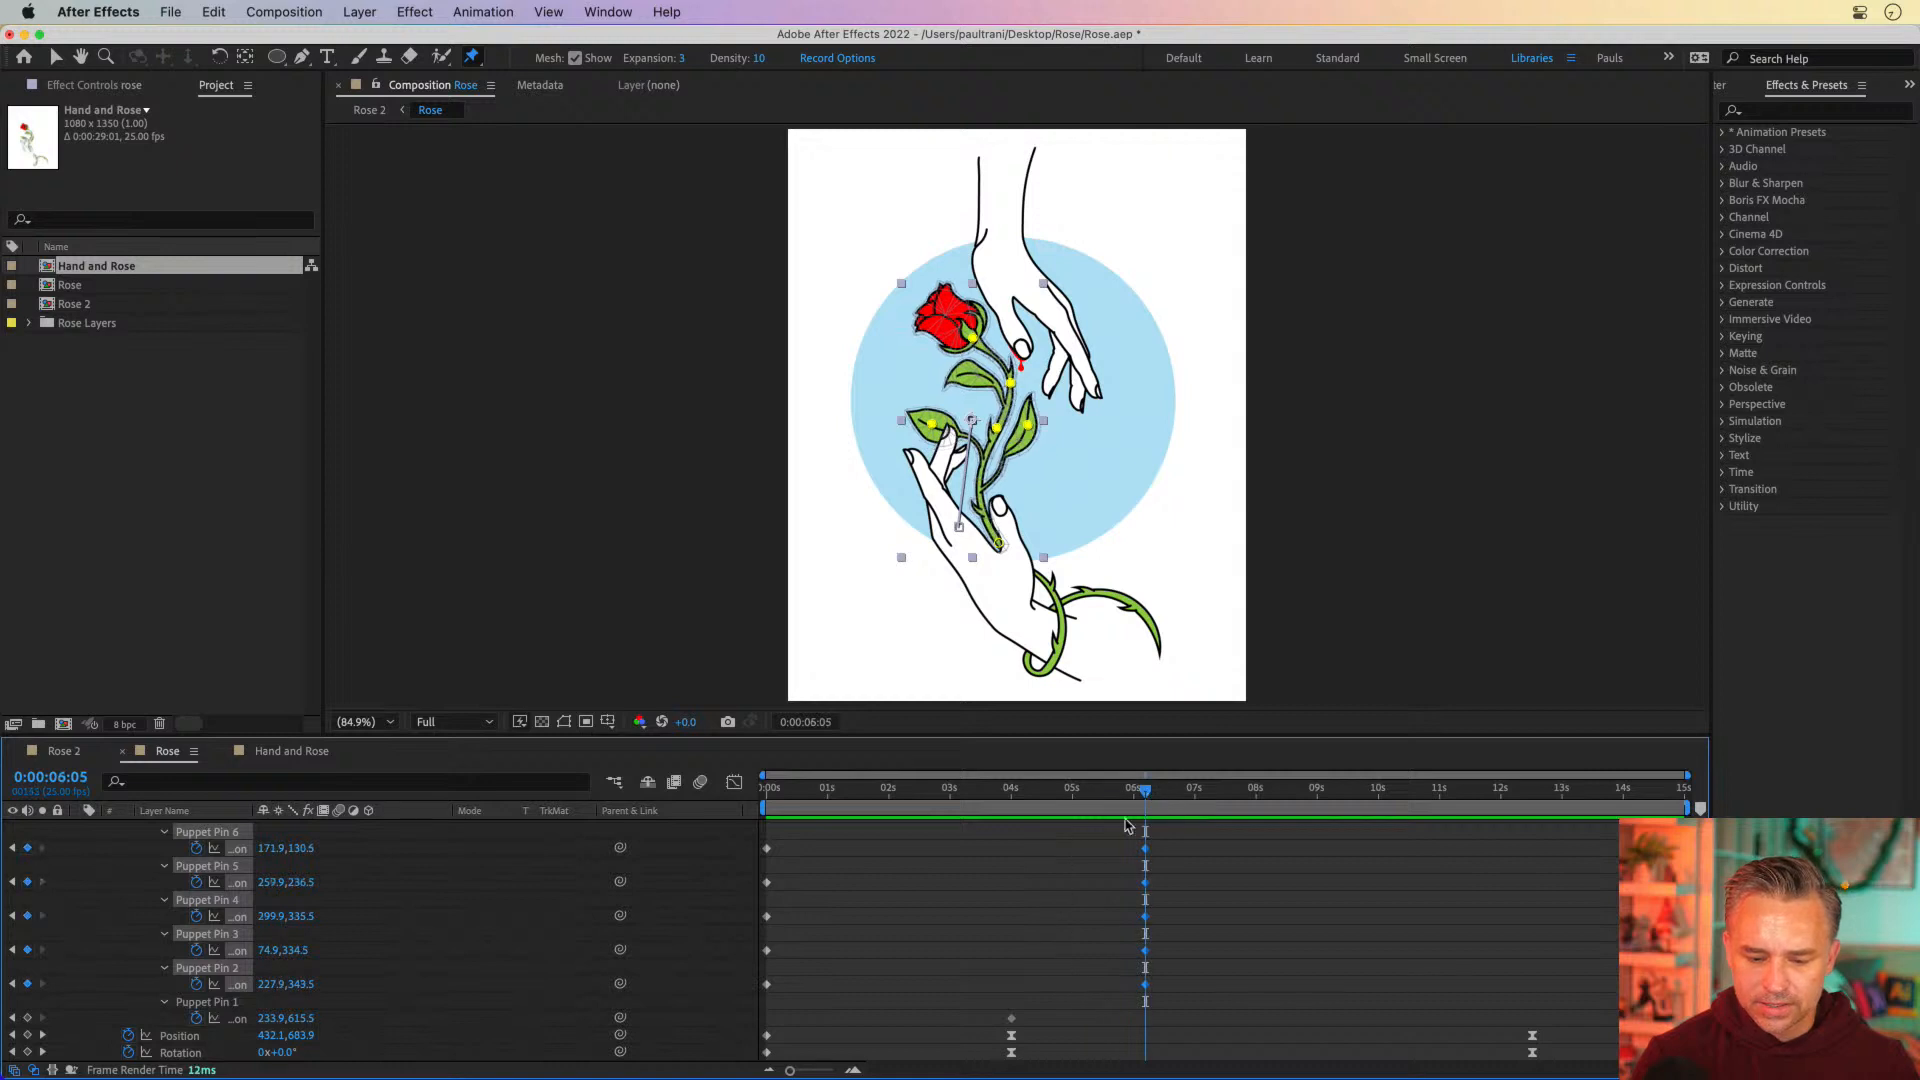
pyautogui.press('.')
pyautogui.press('.')
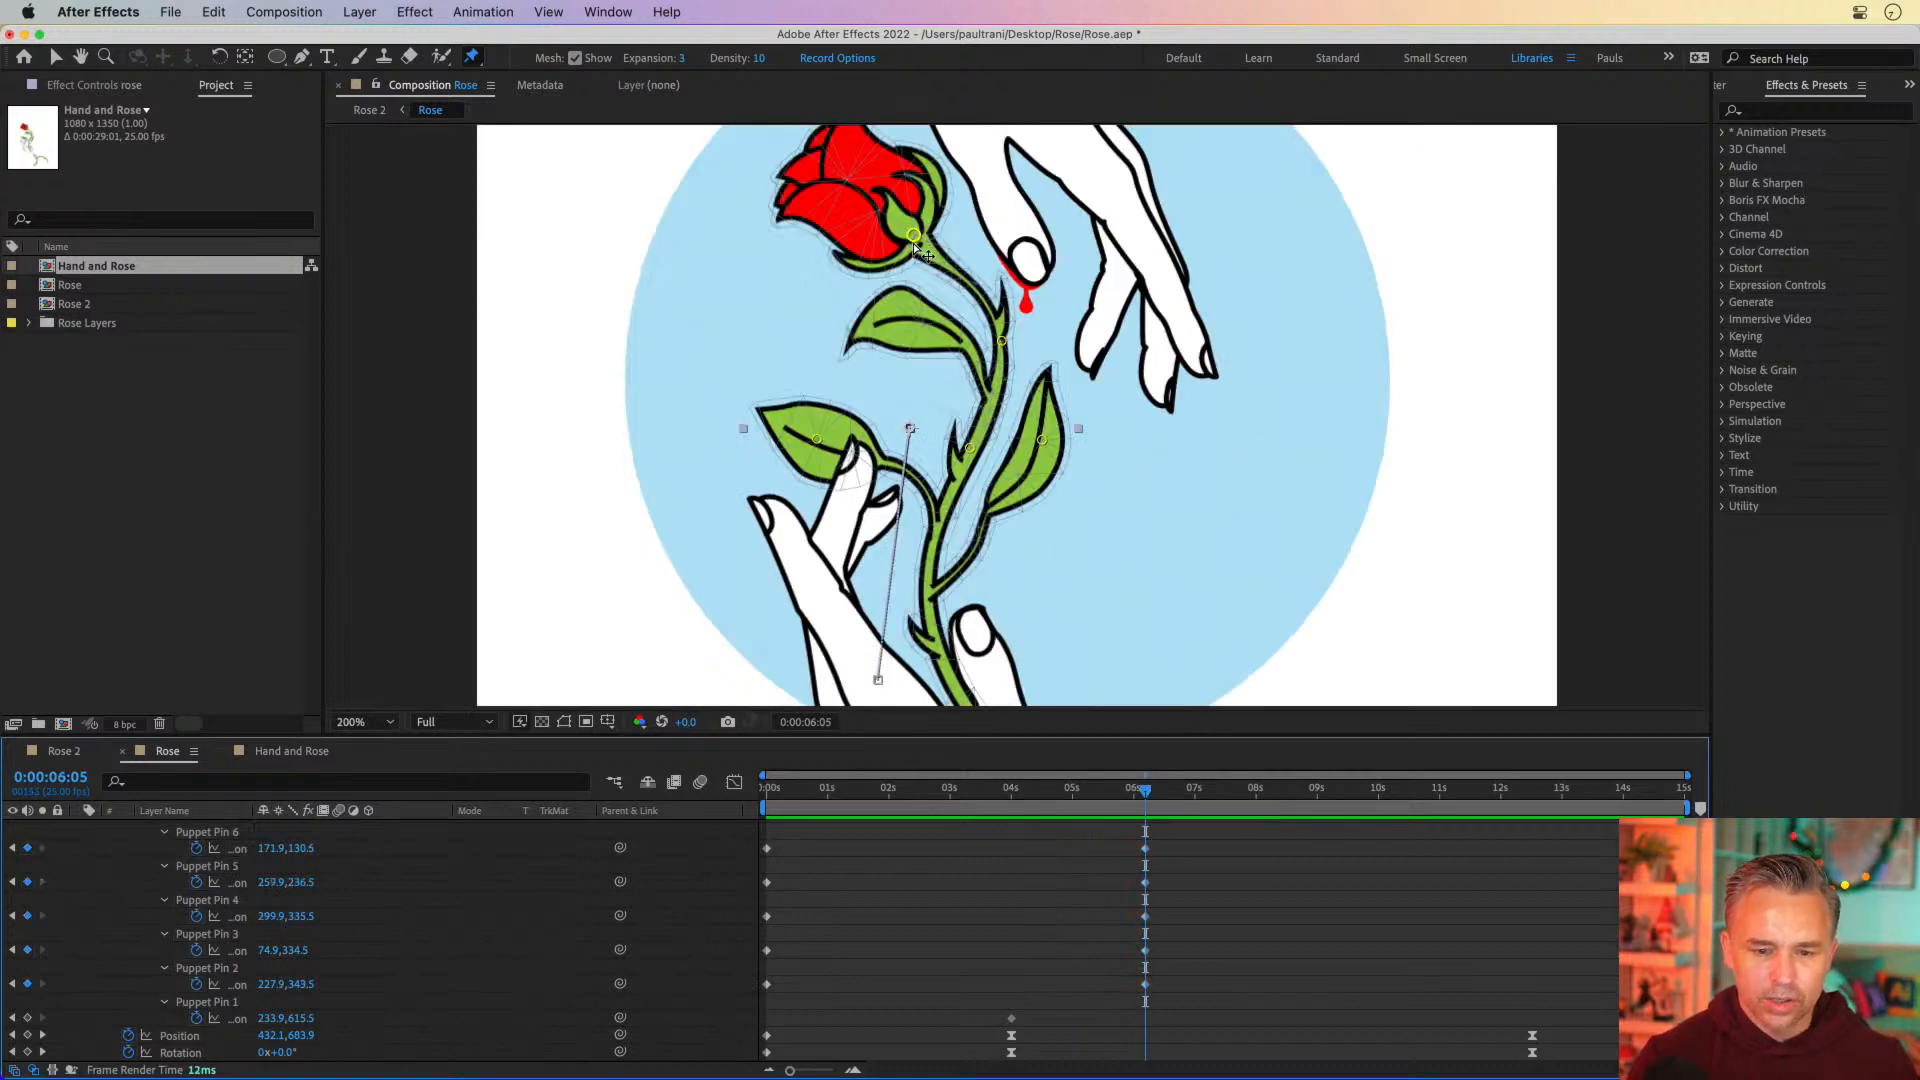
pyautogui.moveTo(920, 252); pyautogui.dragTo(959, 247)
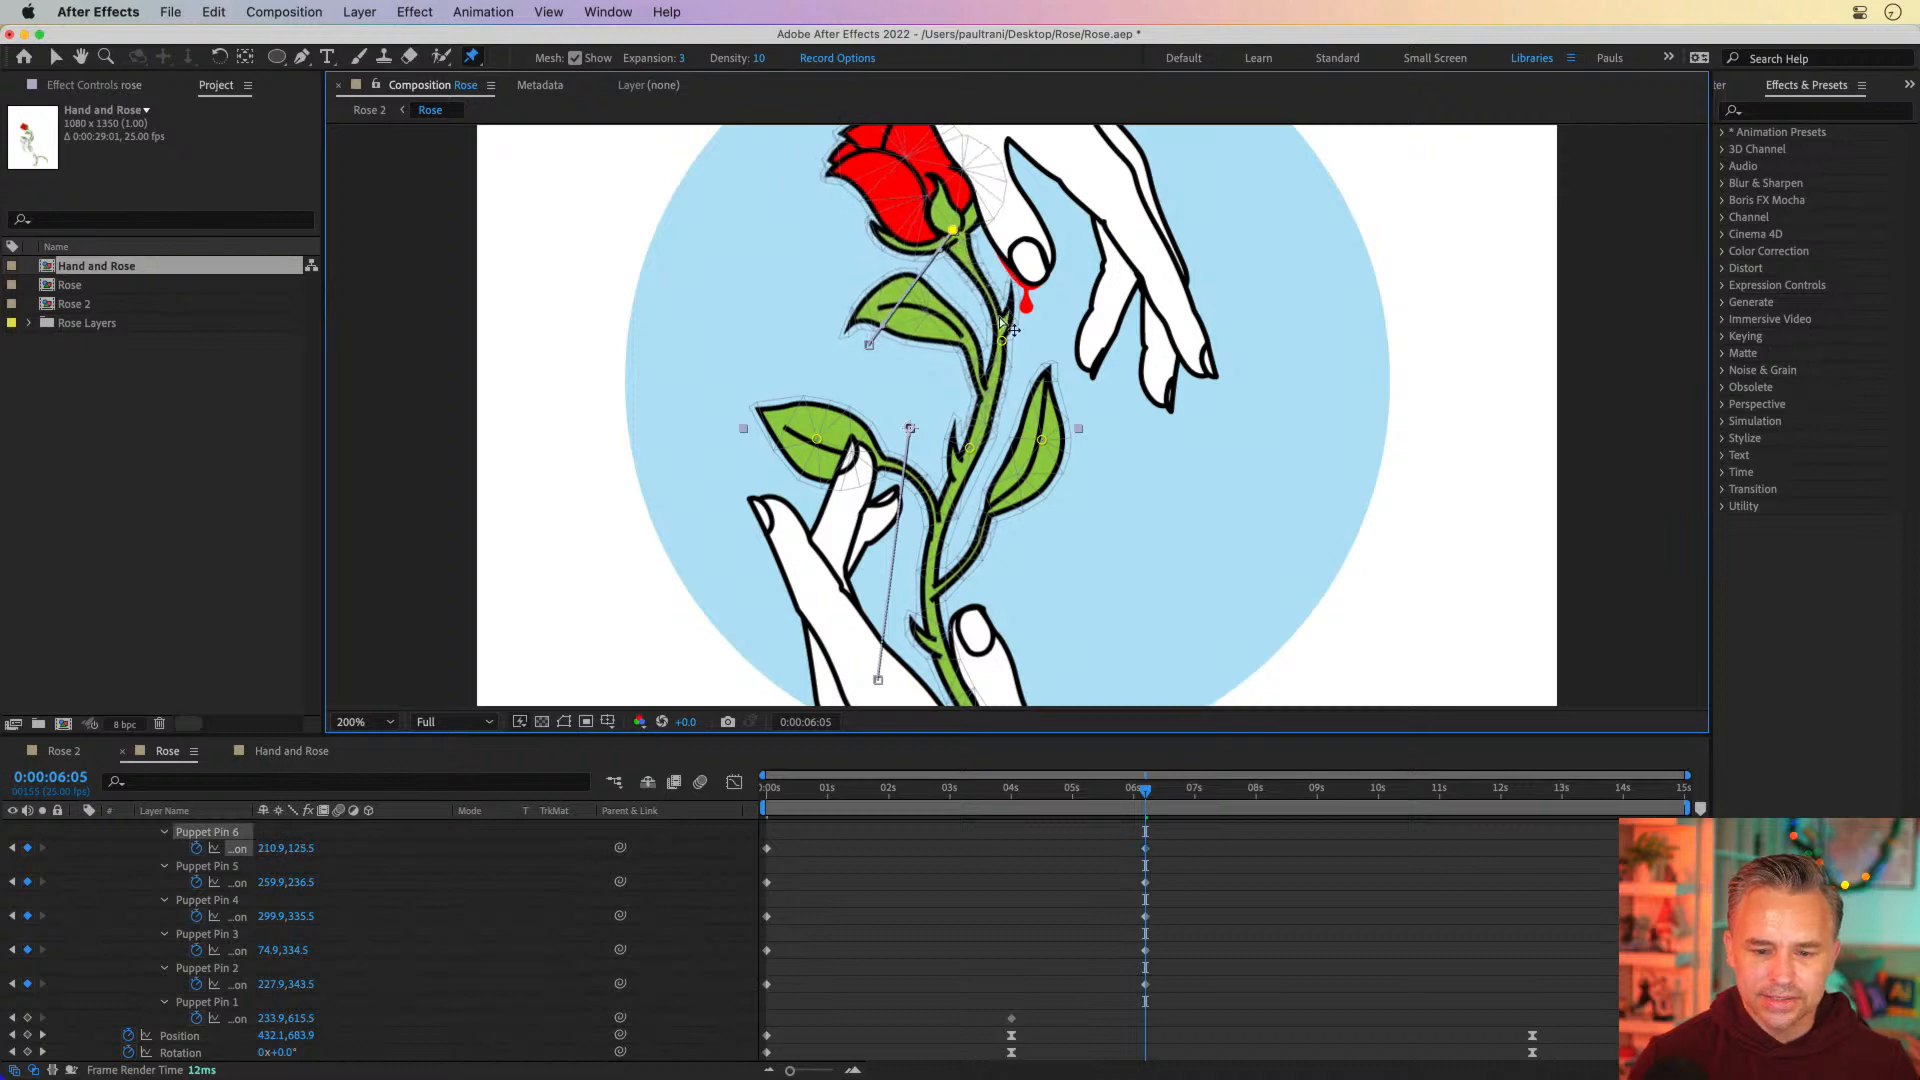
pyautogui.moveTo(1002, 338)
pyautogui.mouseDown()
pyautogui.moveTo(1028, 325)
pyautogui.moveTo(1019, 340)
pyautogui.mouseUp()
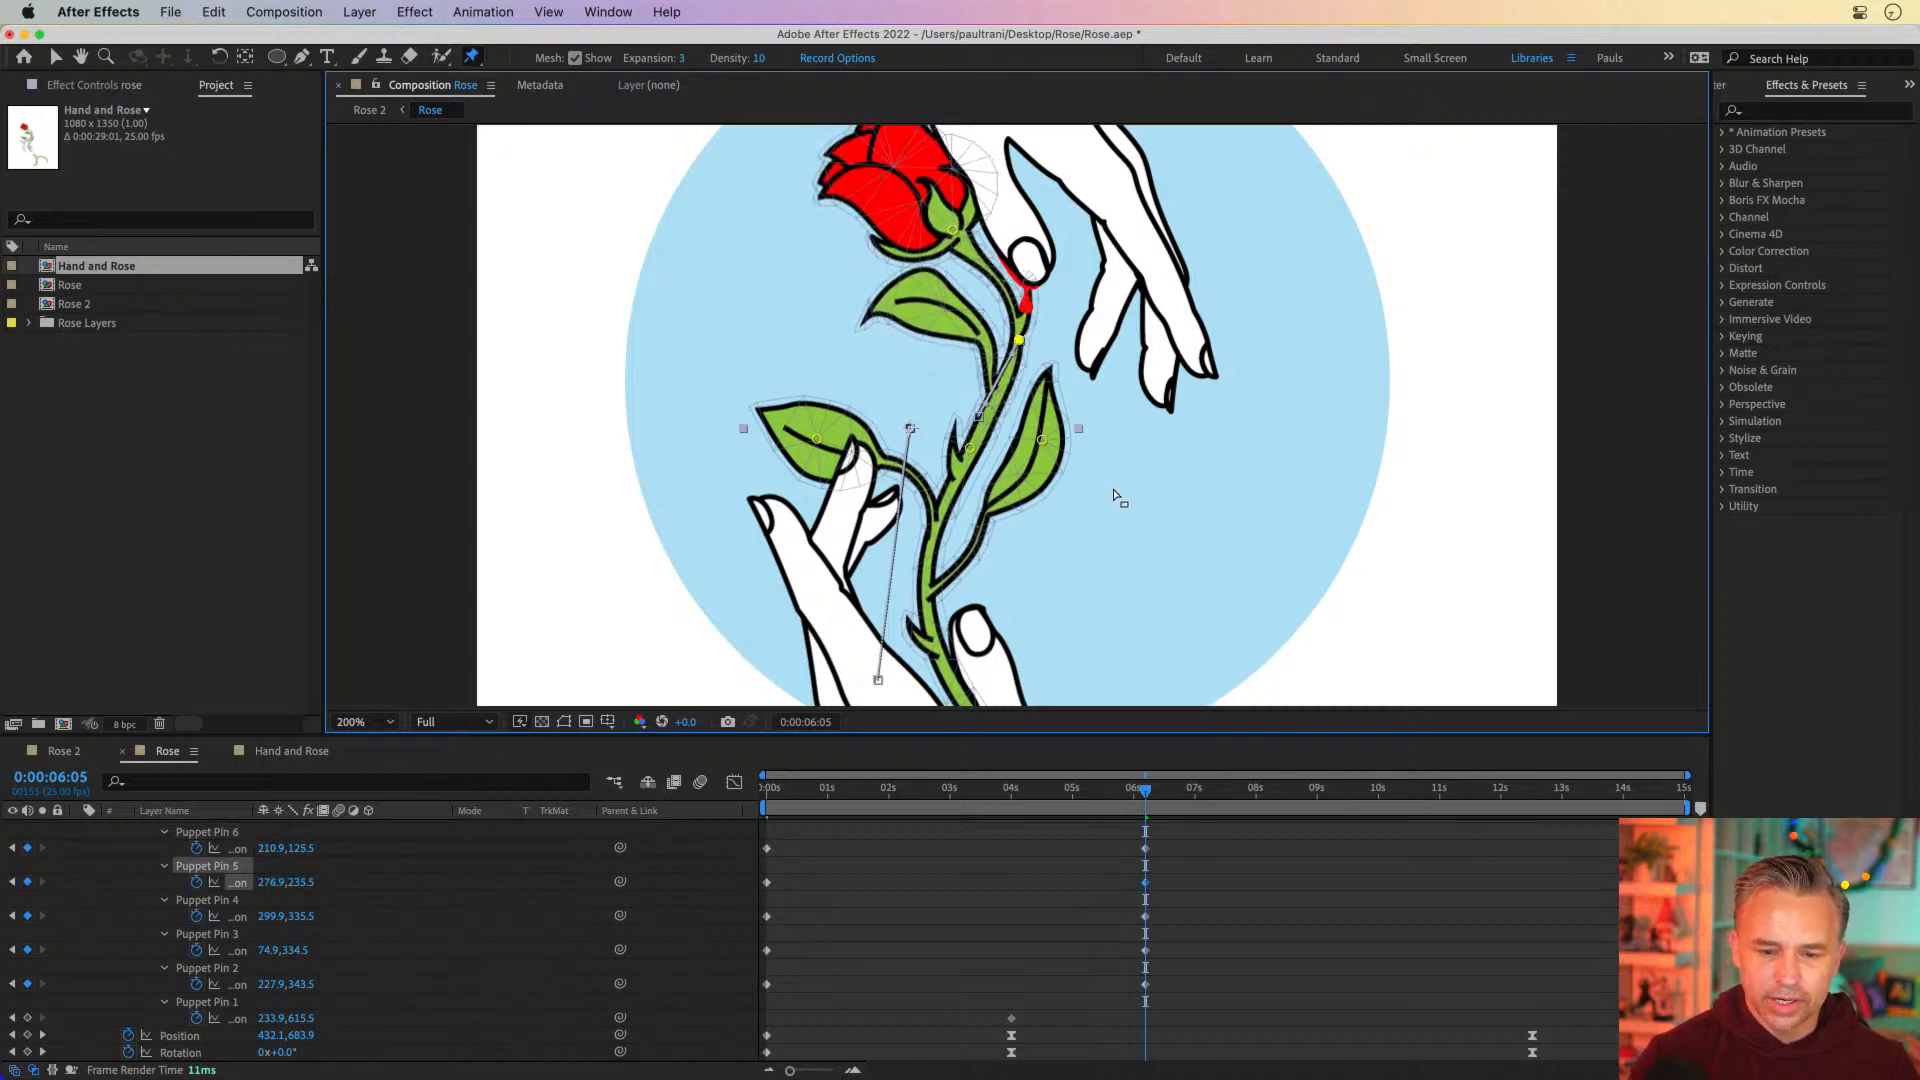
pyautogui.moveTo(1042, 440); pyautogui.dragTo(1081, 472)
pyautogui.moveTo(817, 443); pyautogui.dragTo(857, 398)
# Check the bend around 4 seconds, and move the flower-head pin to 194.9, 134.5 at 0:00:06:05
pyautogui.click(1019, 805)
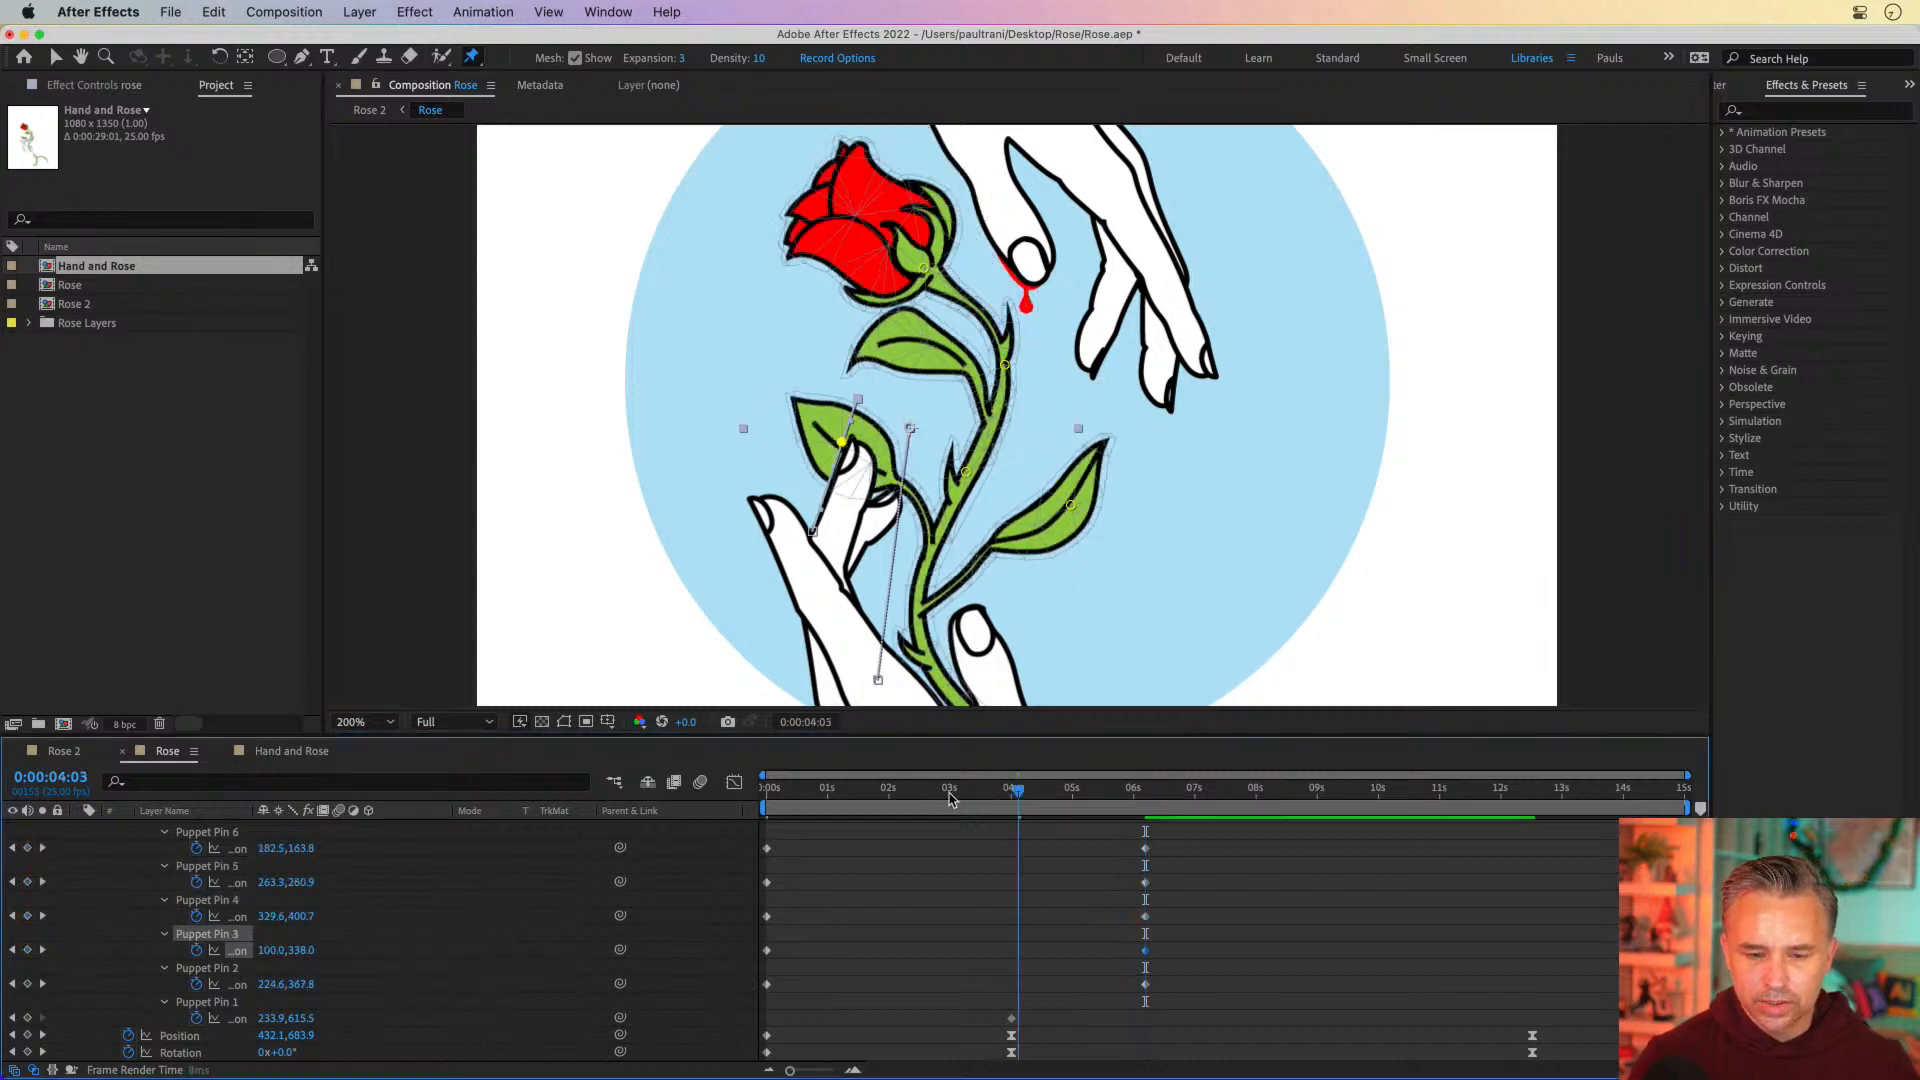
pyautogui.press('space')
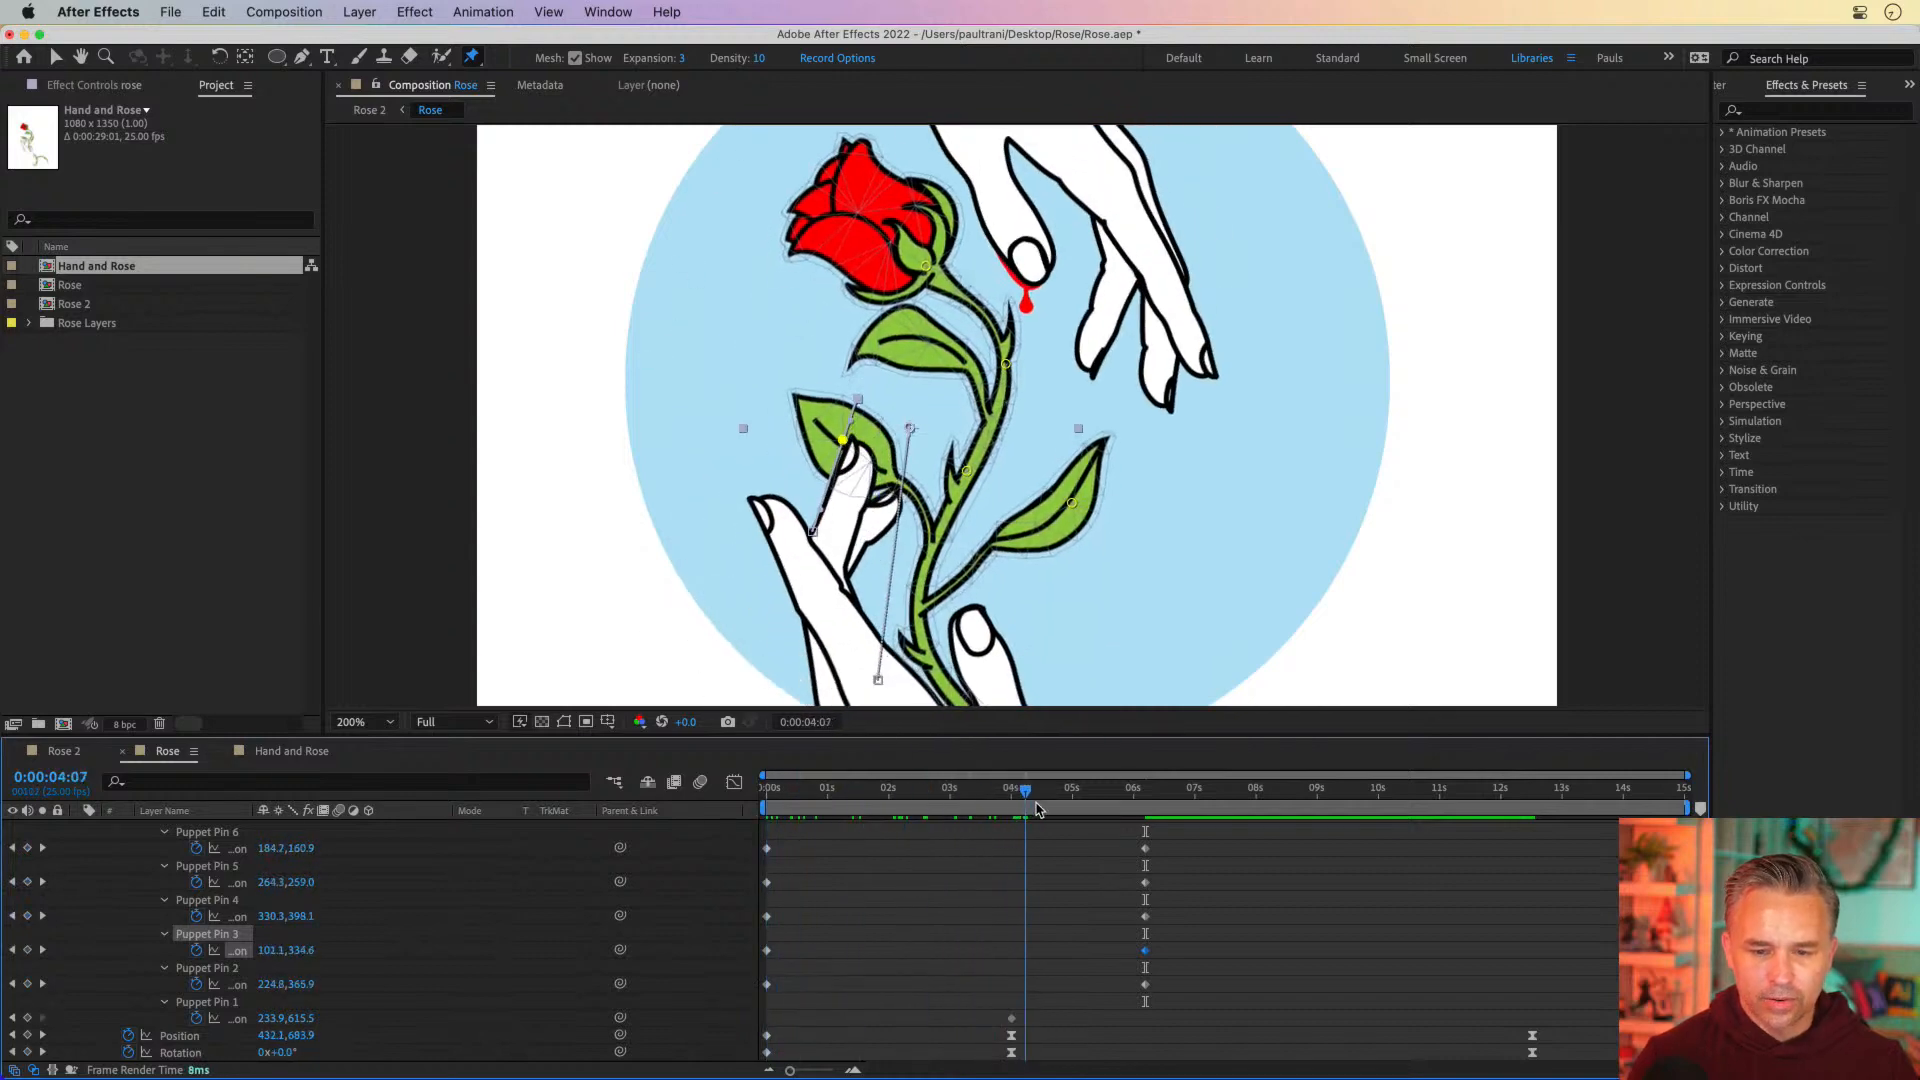
pyautogui.moveTo(1146, 810); pyautogui.dragTo(1146, 811)
pyautogui.moveTo(951, 234); pyautogui.dragTo(936, 239)
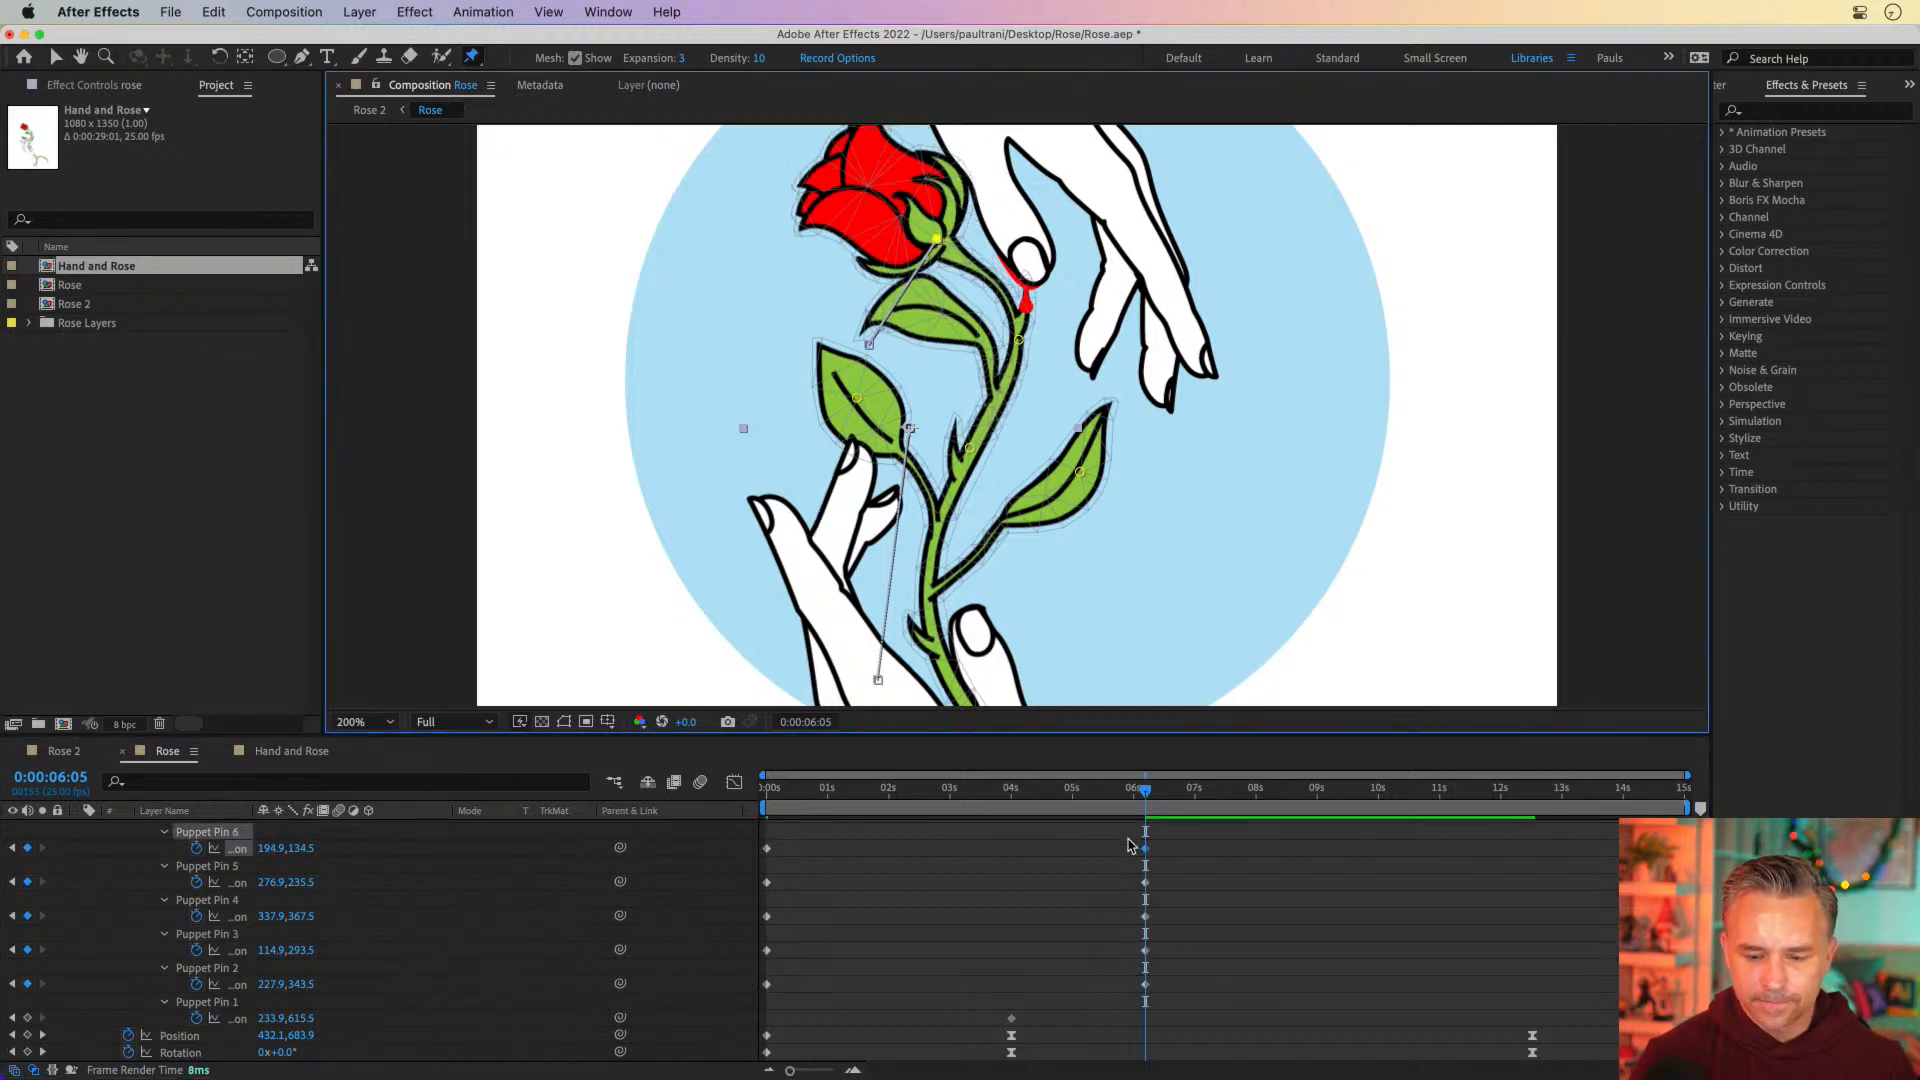
# Scrub between about 4 and 7 seconds to review how the rose settles into its new pose
pyautogui.moveTo(970, 789); pyautogui.dragTo(1228, 792)
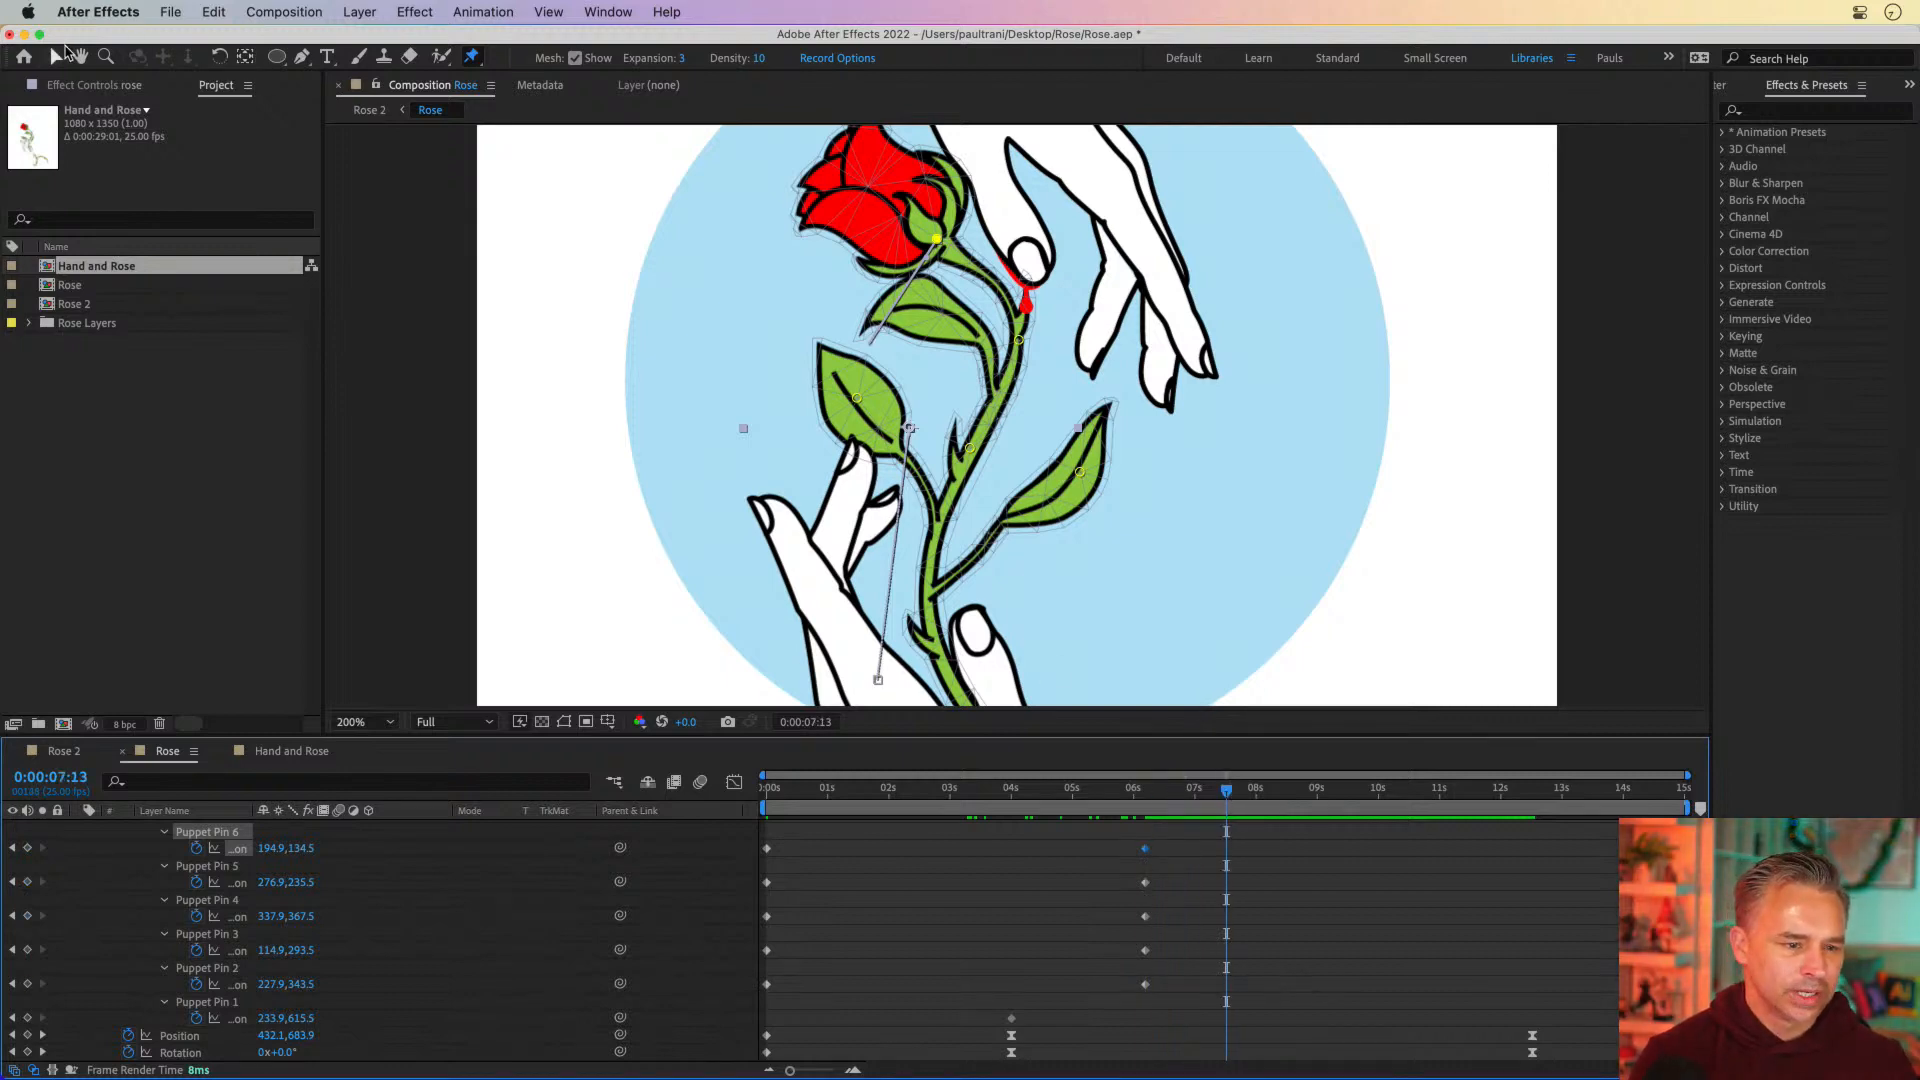
pyautogui.click(58, 57)
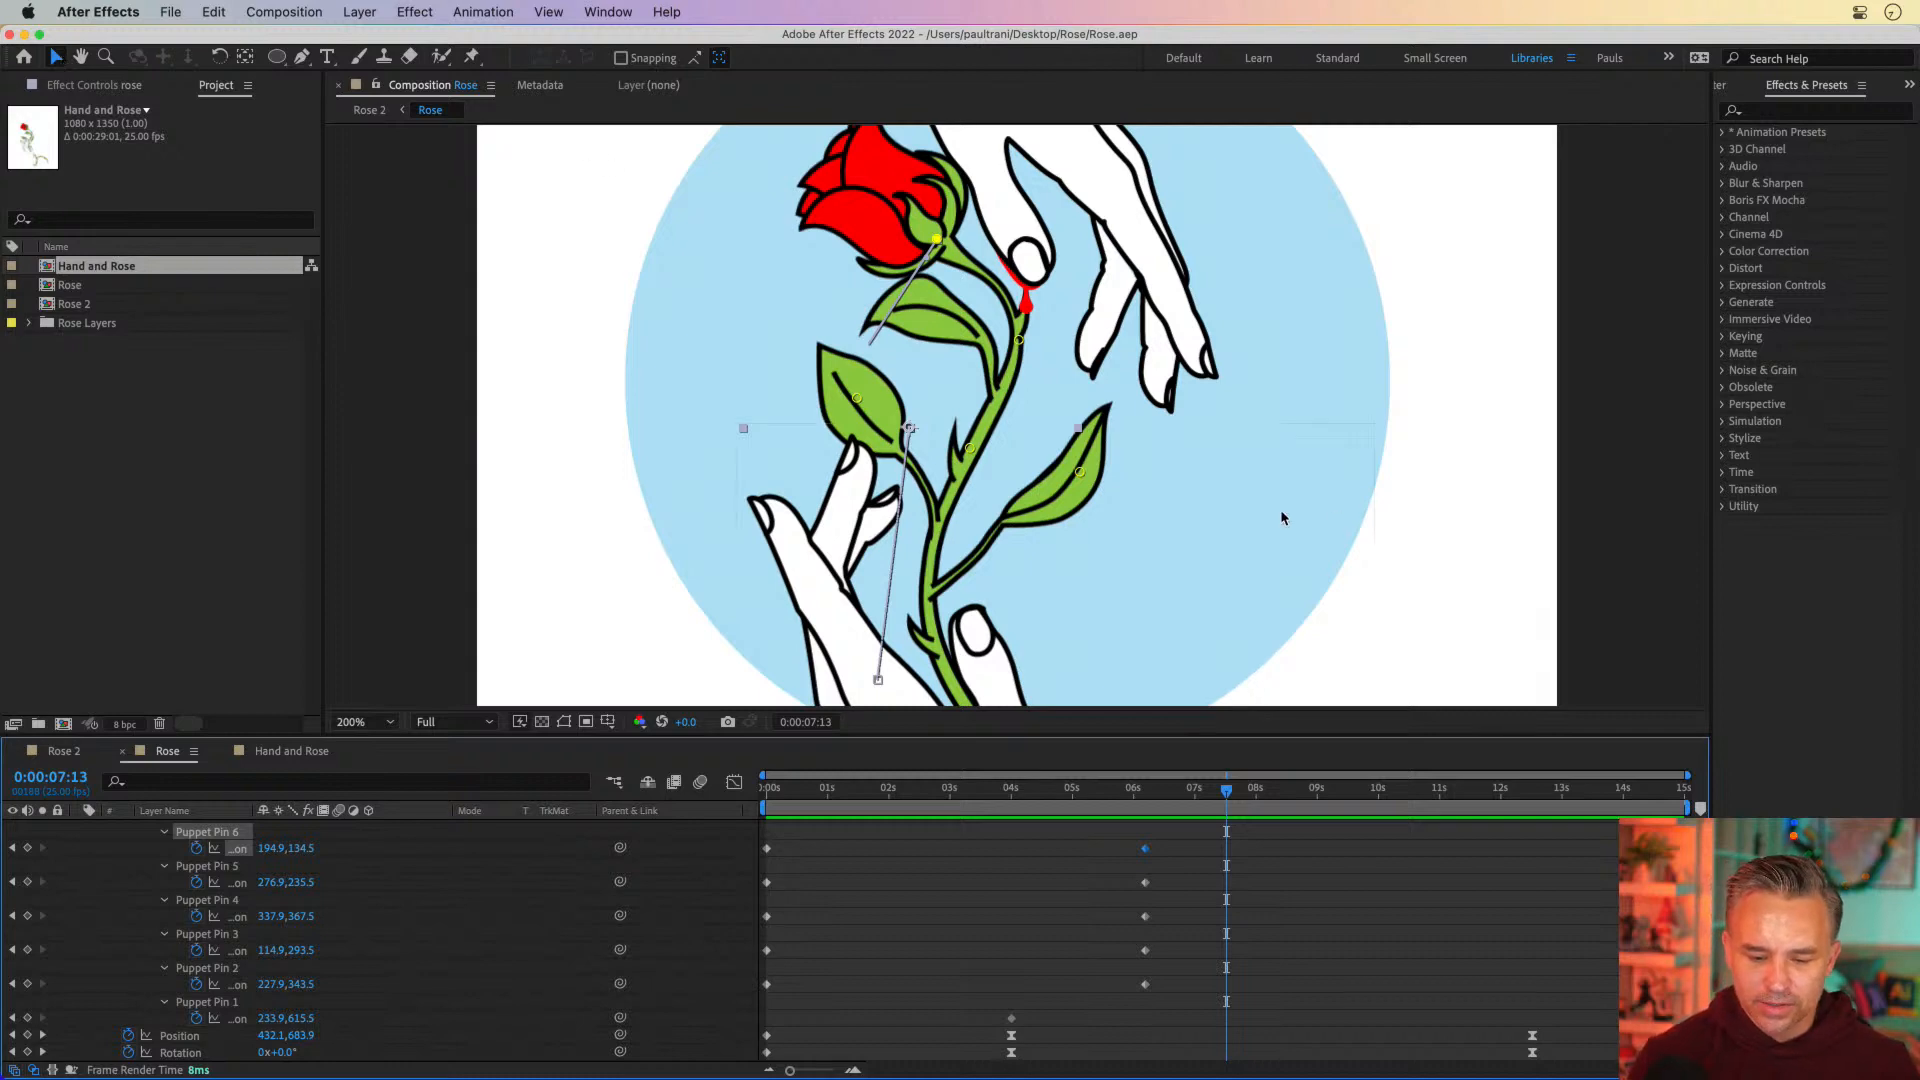
pyautogui.moveTo(1092, 793); pyautogui.dragTo(1175, 793)
pyautogui.moveTo(1029, 794); pyautogui.dragTo(1193, 800)
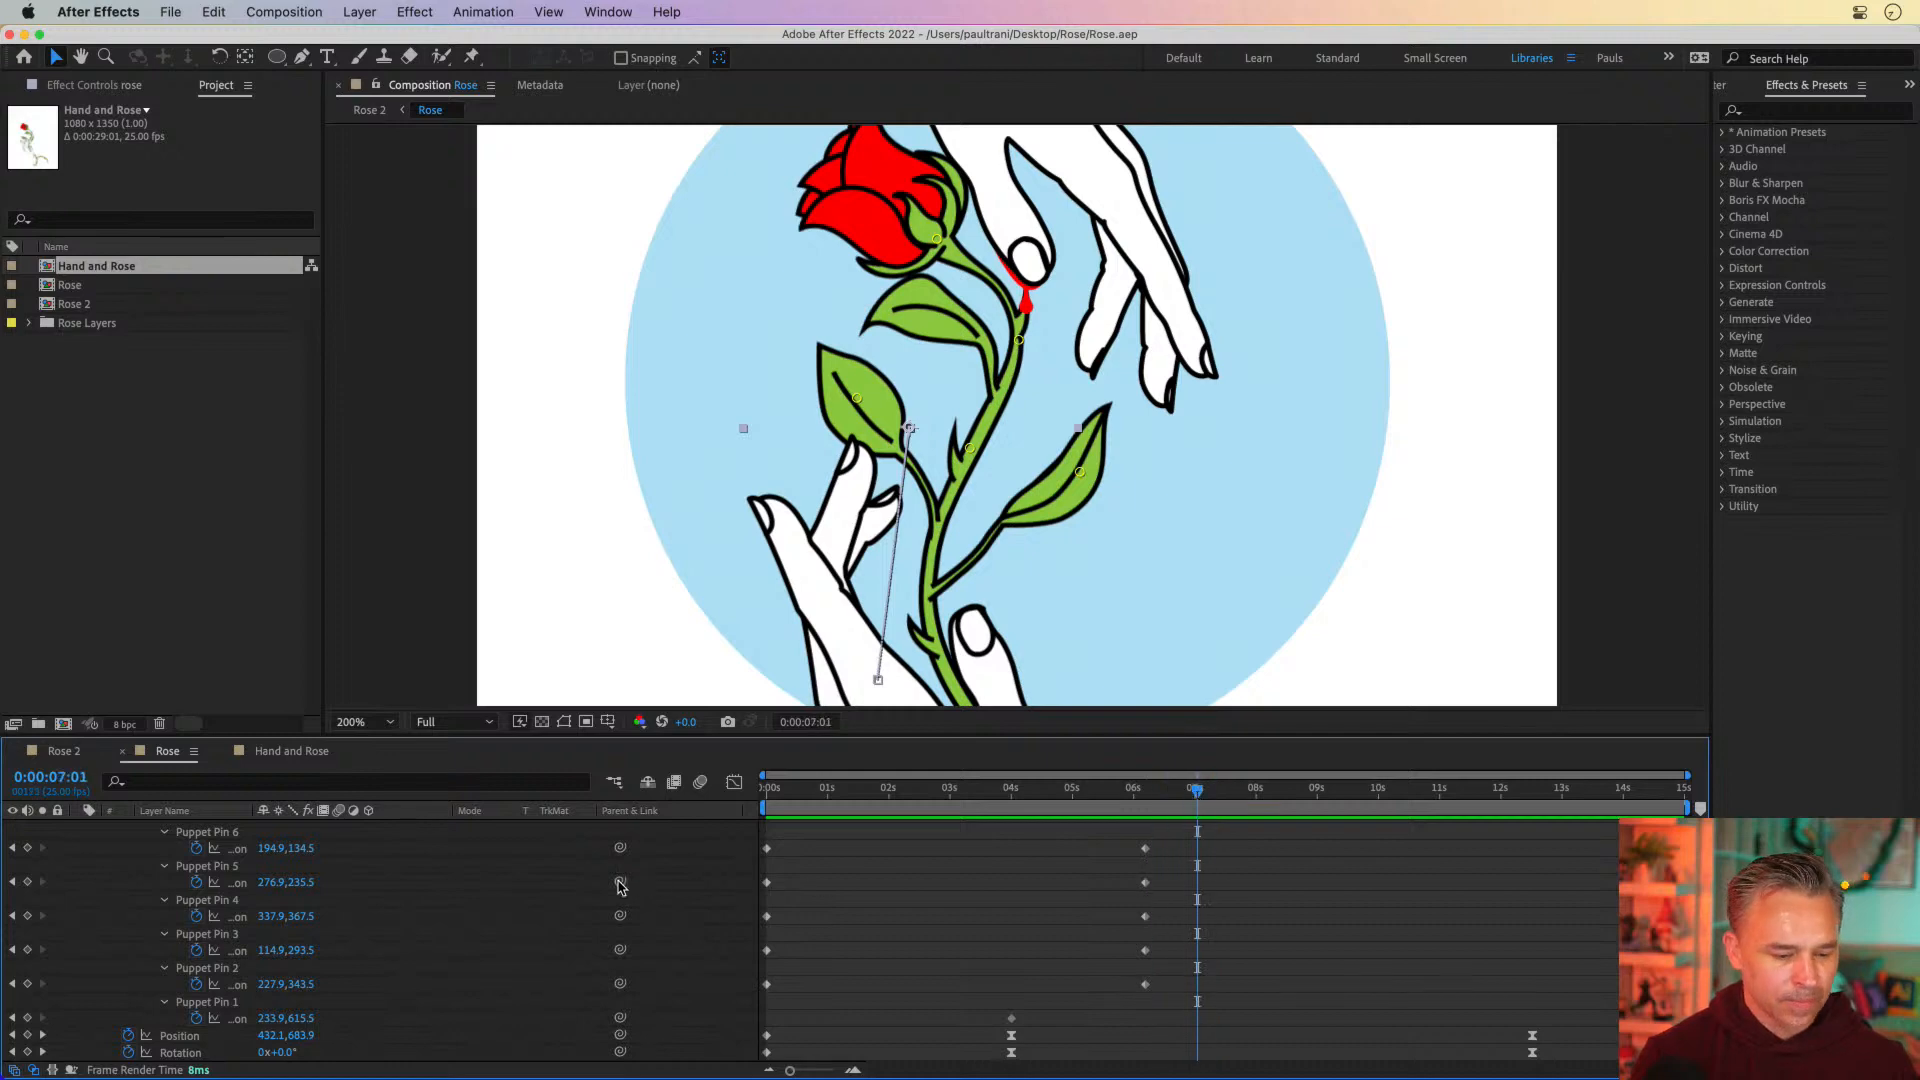
# Return to the first frame and collapse the rose, hand and top hand layers
pyautogui.scroll(5, 605, 889)
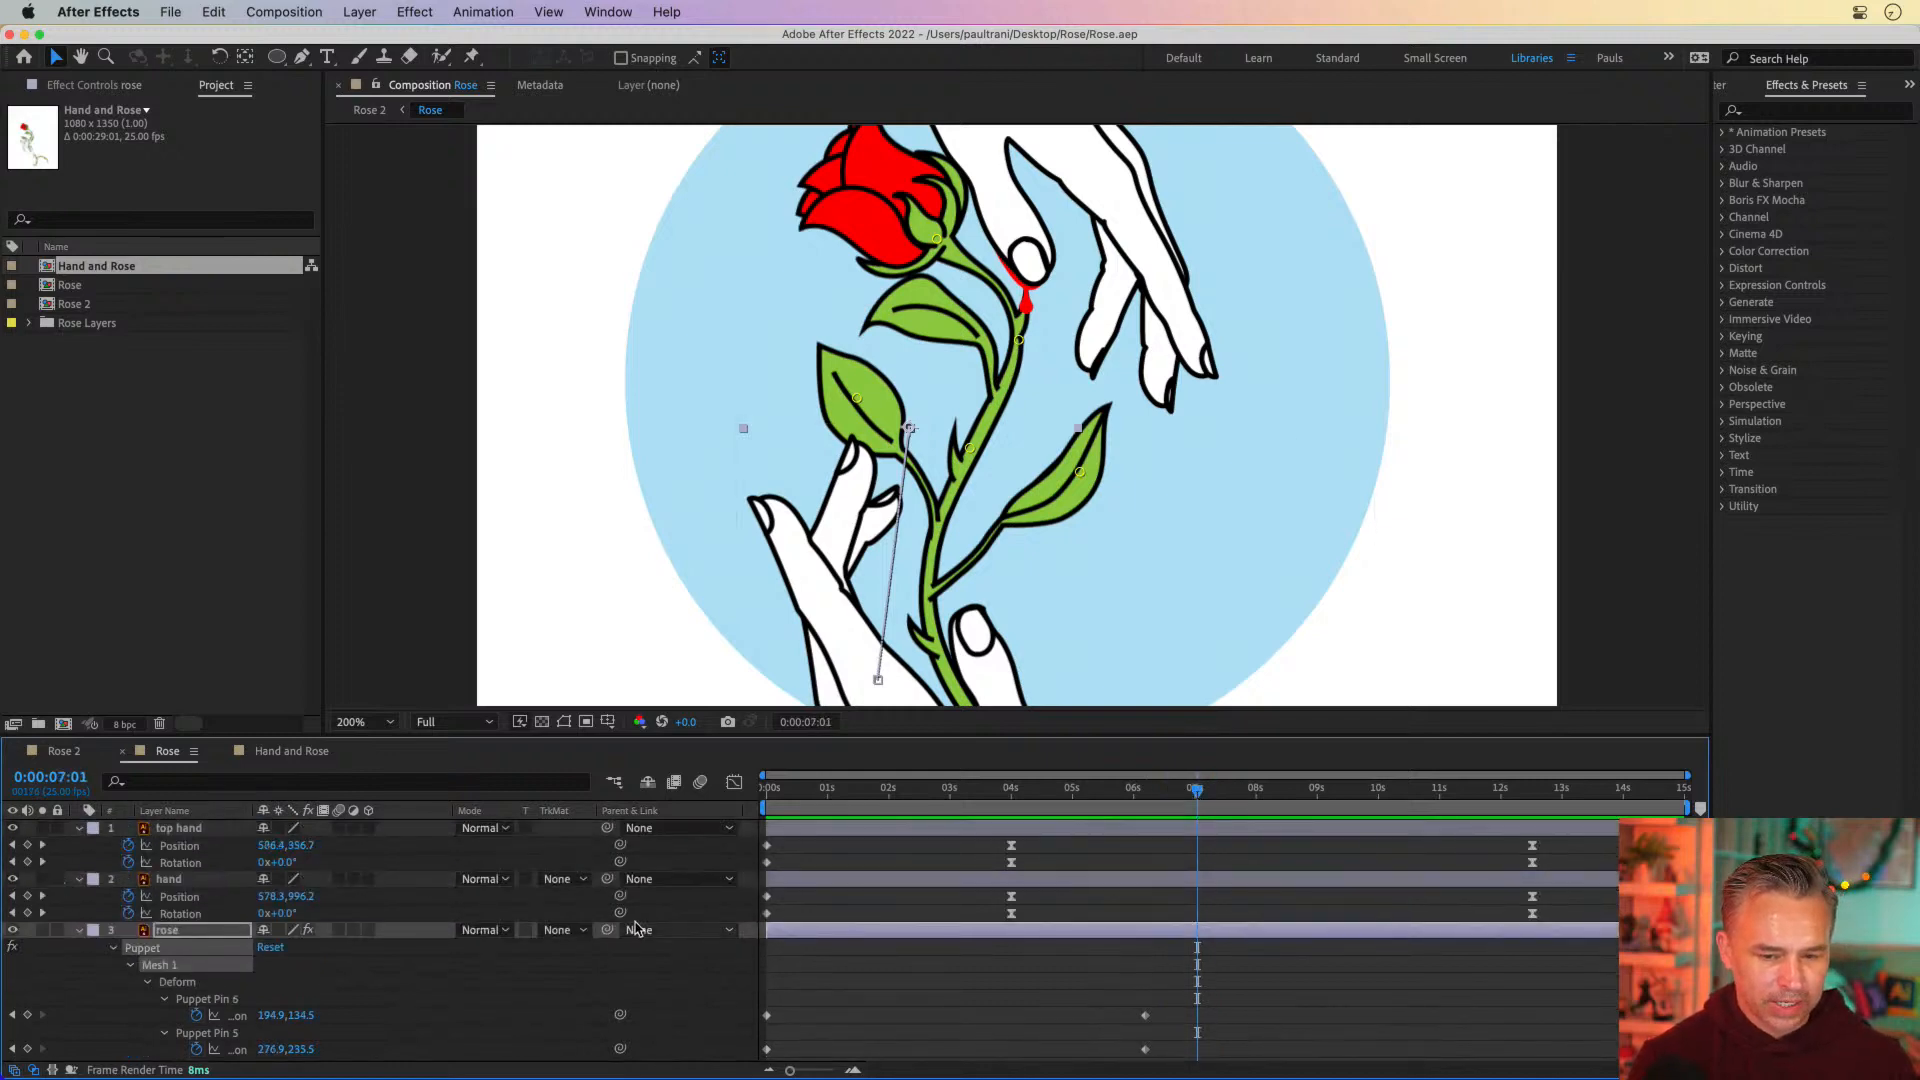
pyautogui.press('Home')
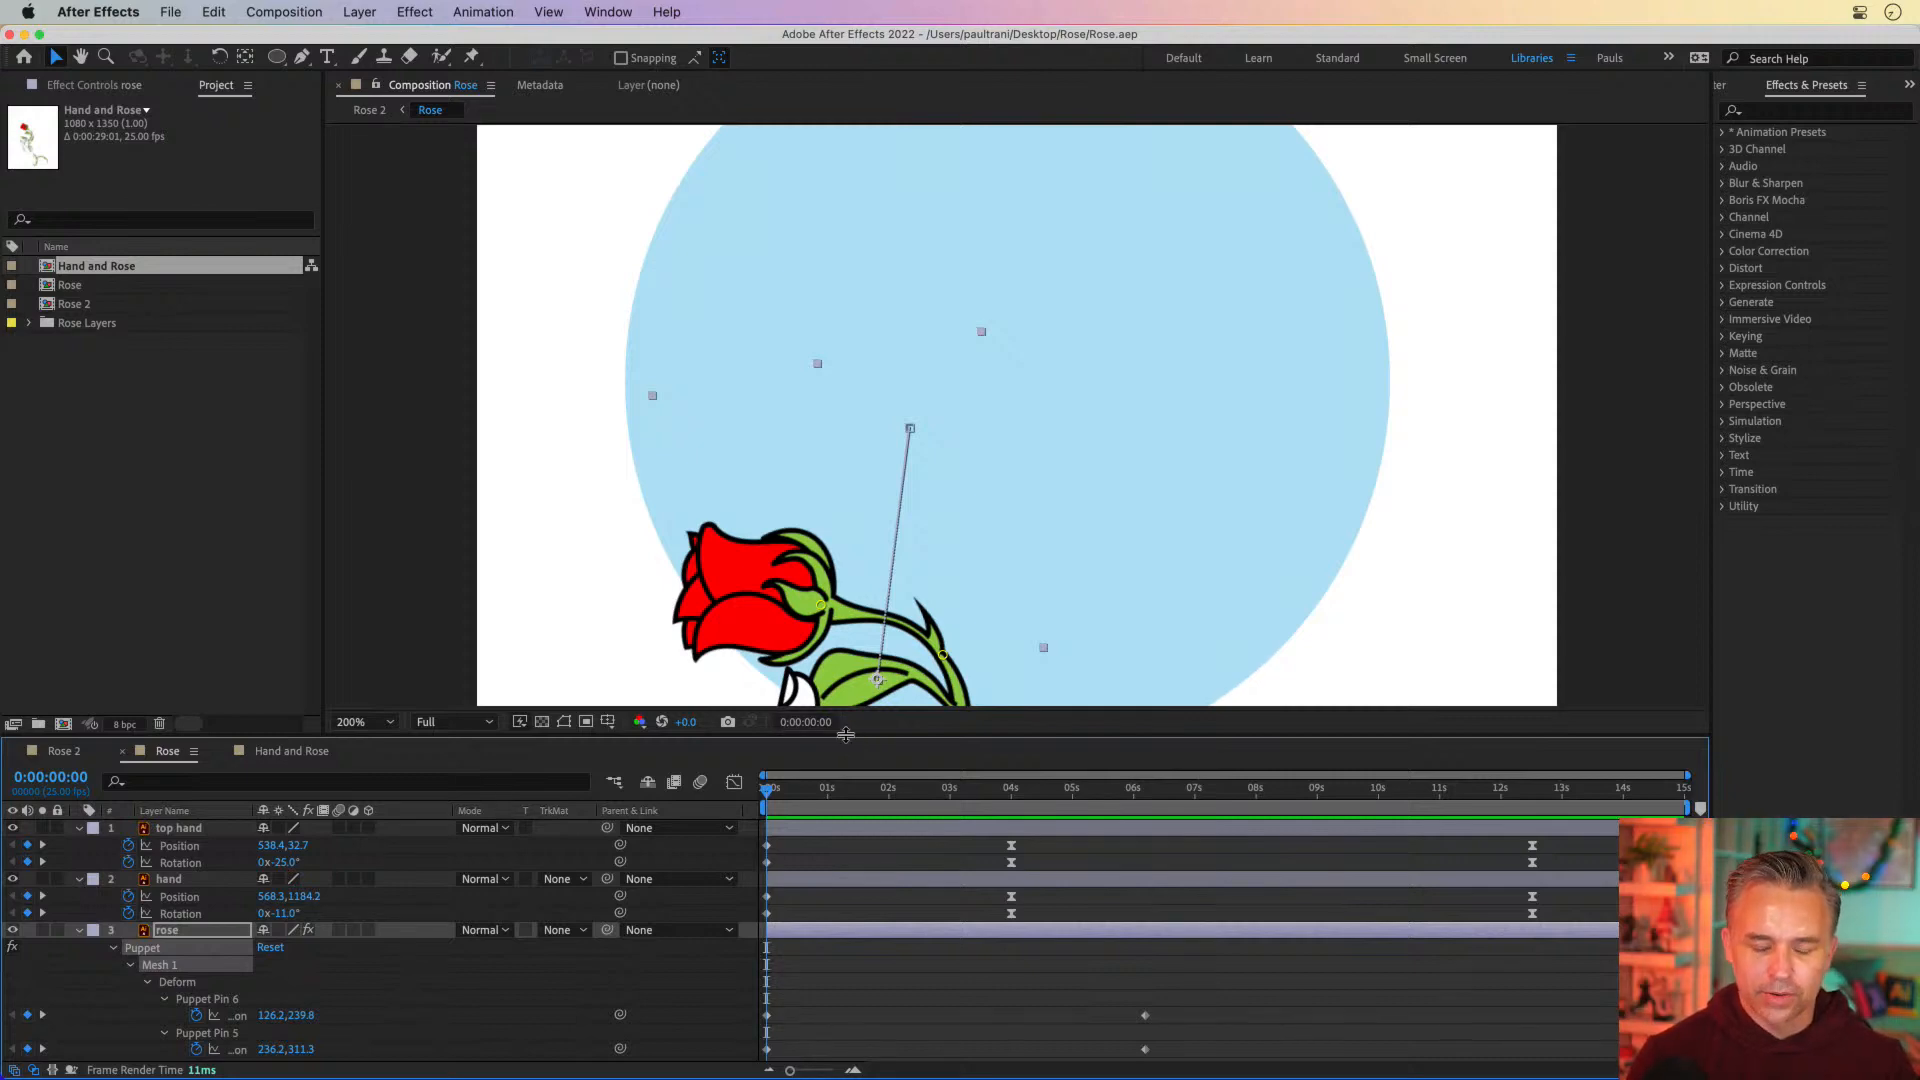
pyautogui.click(80, 931)
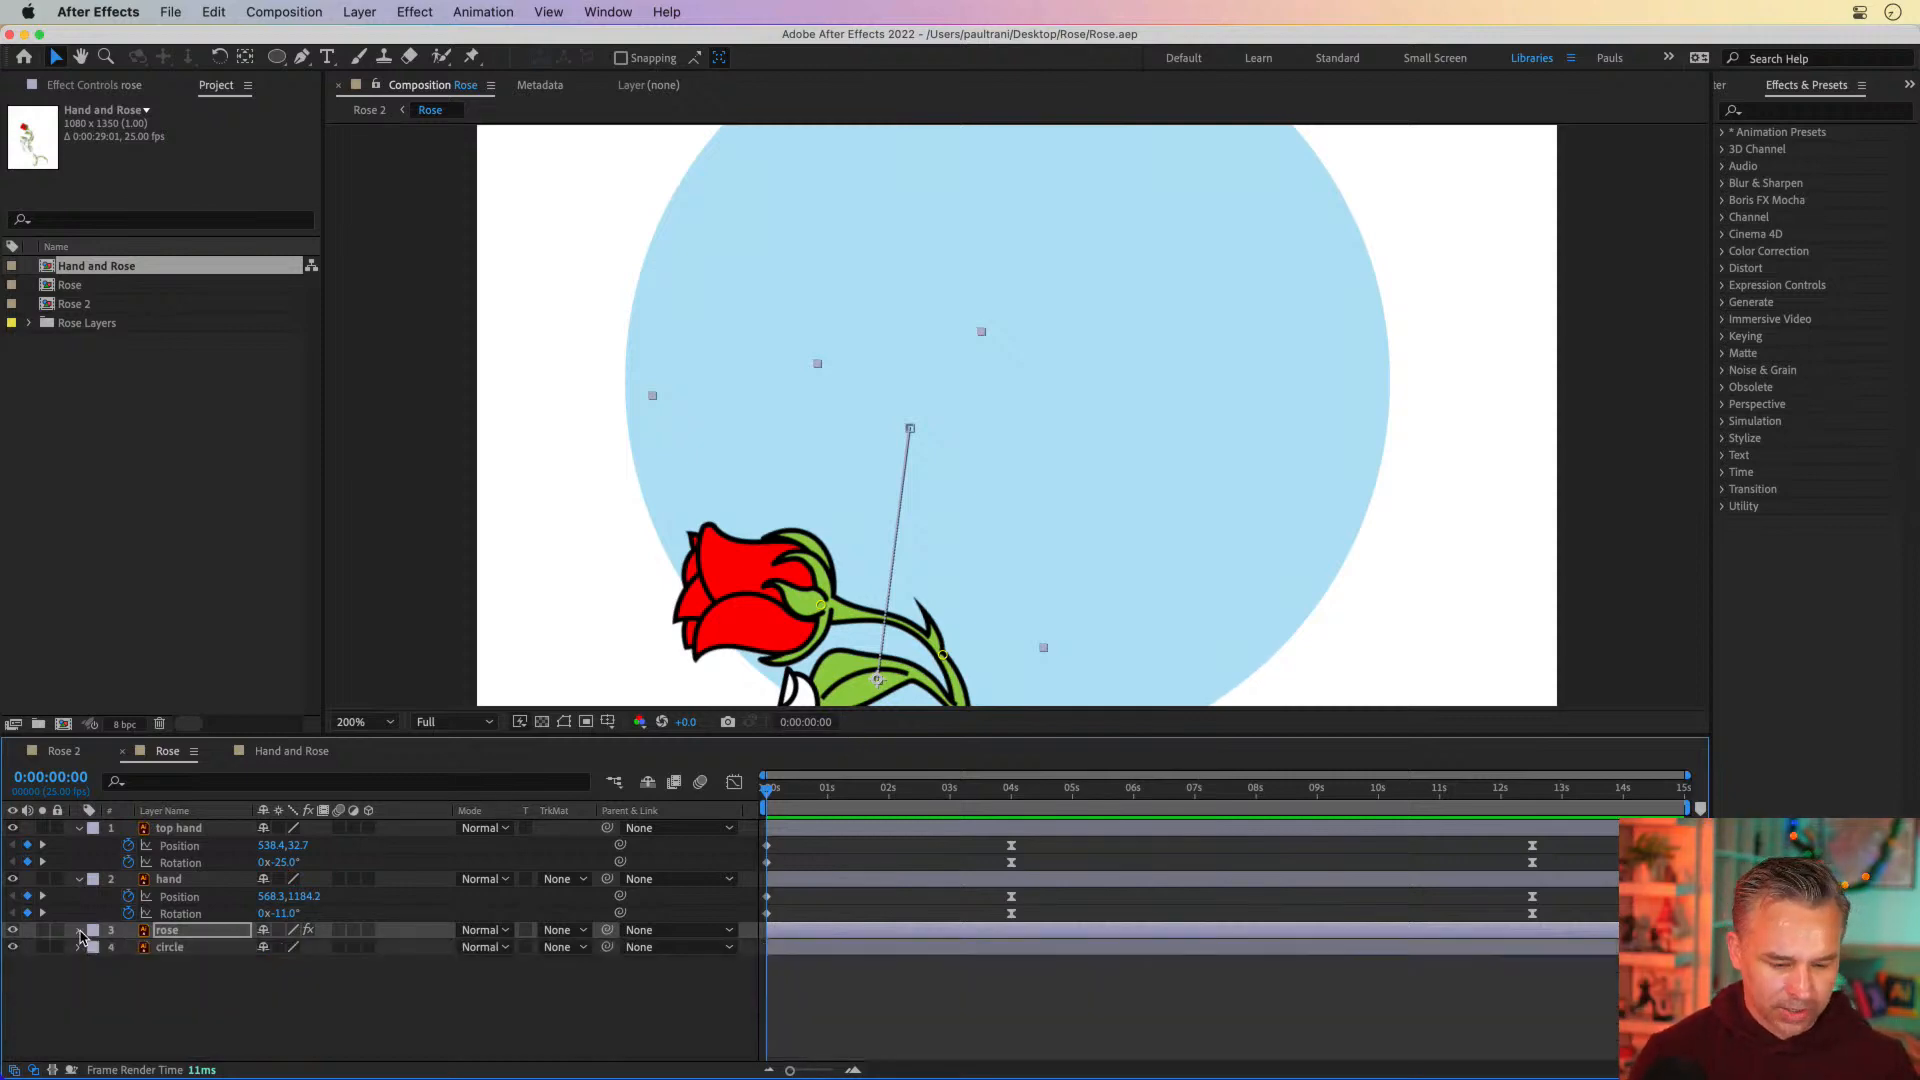
pyautogui.click(80, 880)
pyautogui.click(80, 829)
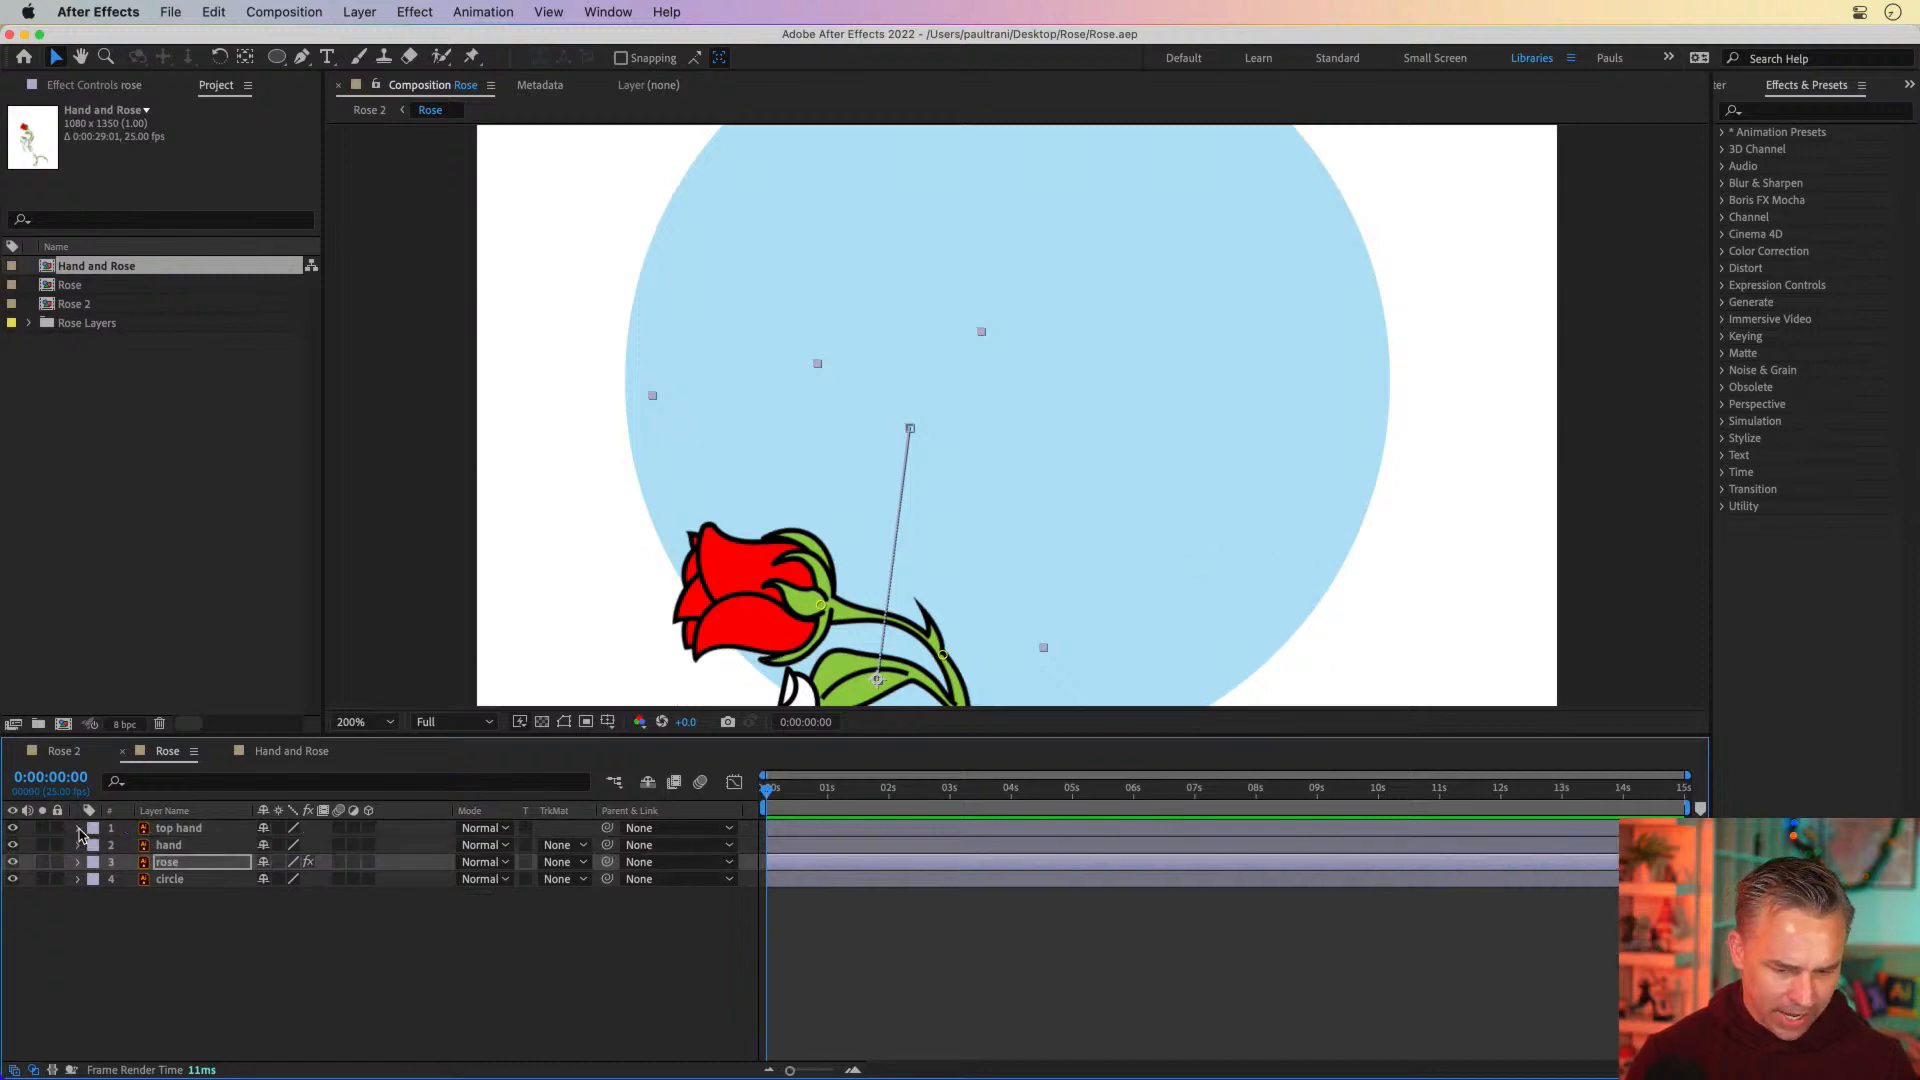
# Select the hand layer and toggle its visibility off and on to check what it covers
pyautogui.scroll(-8, 662, 492)
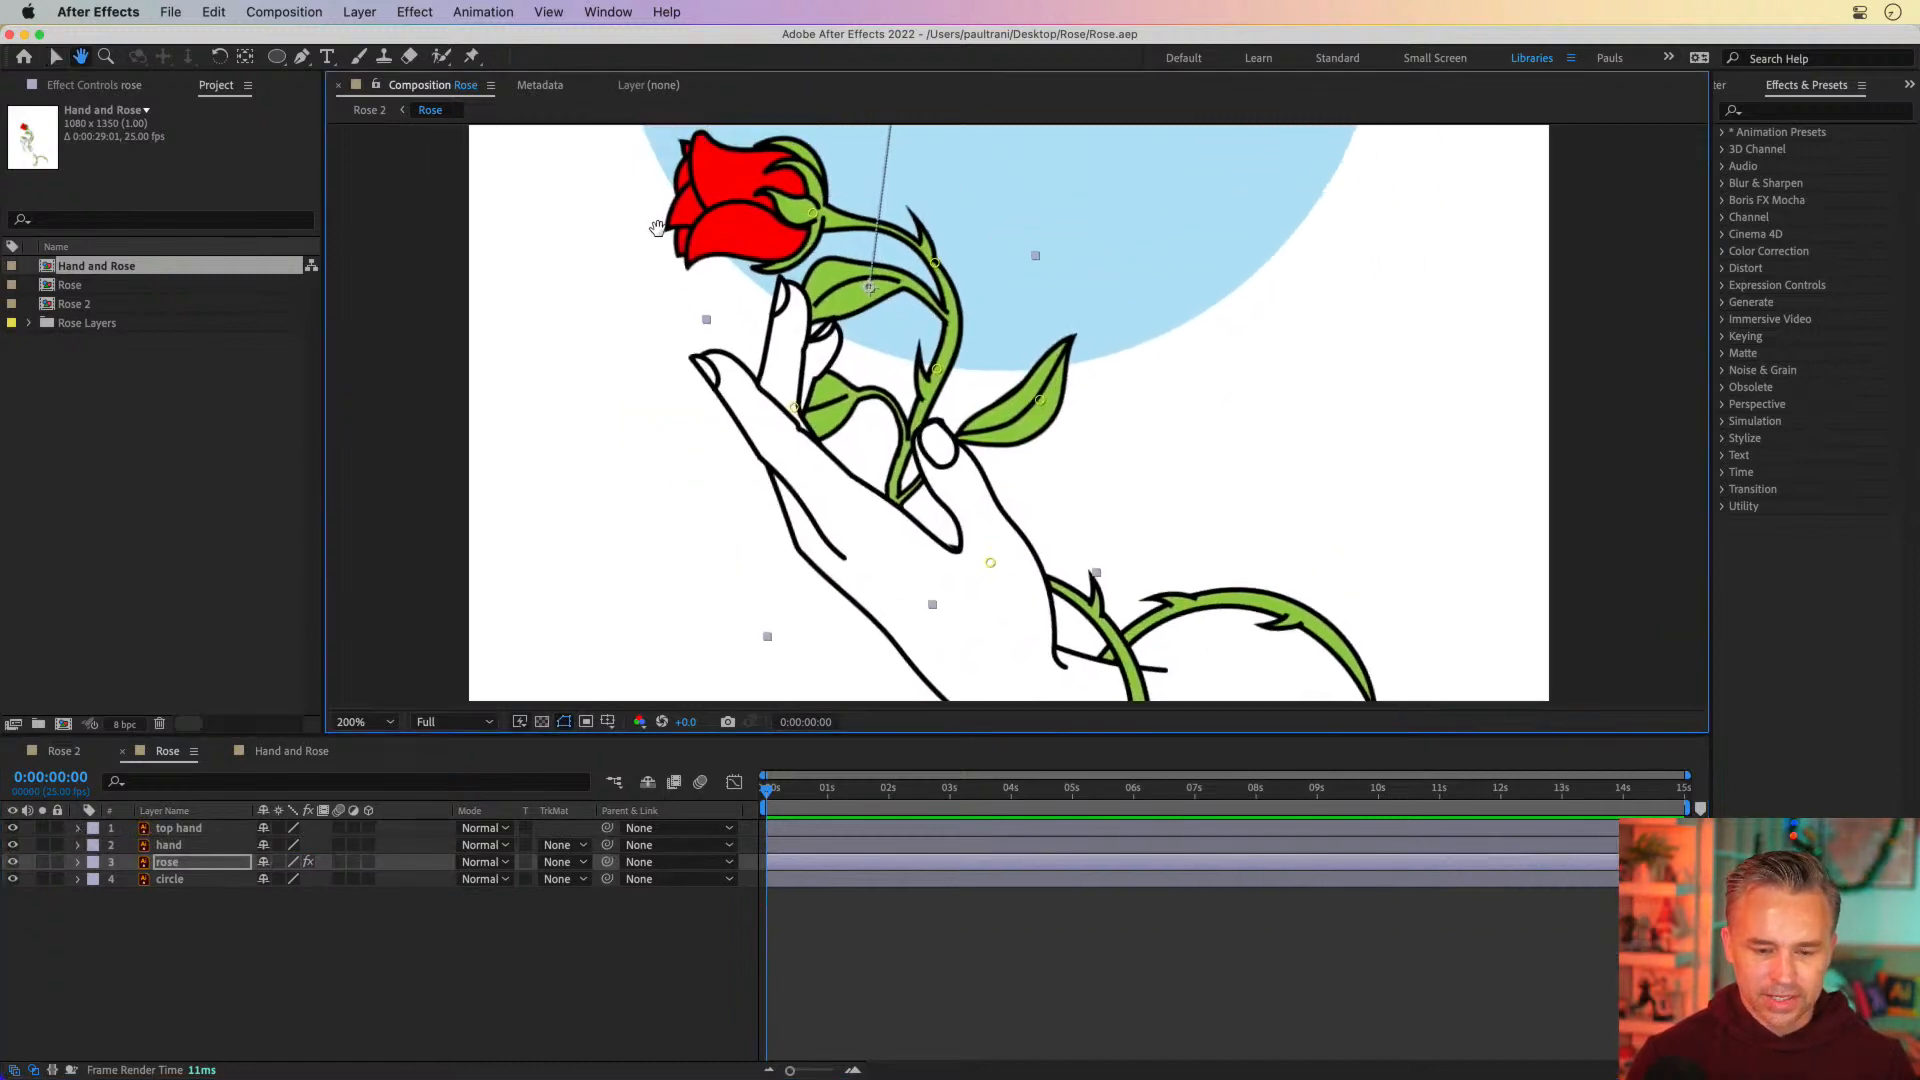
pyautogui.click(167, 849)
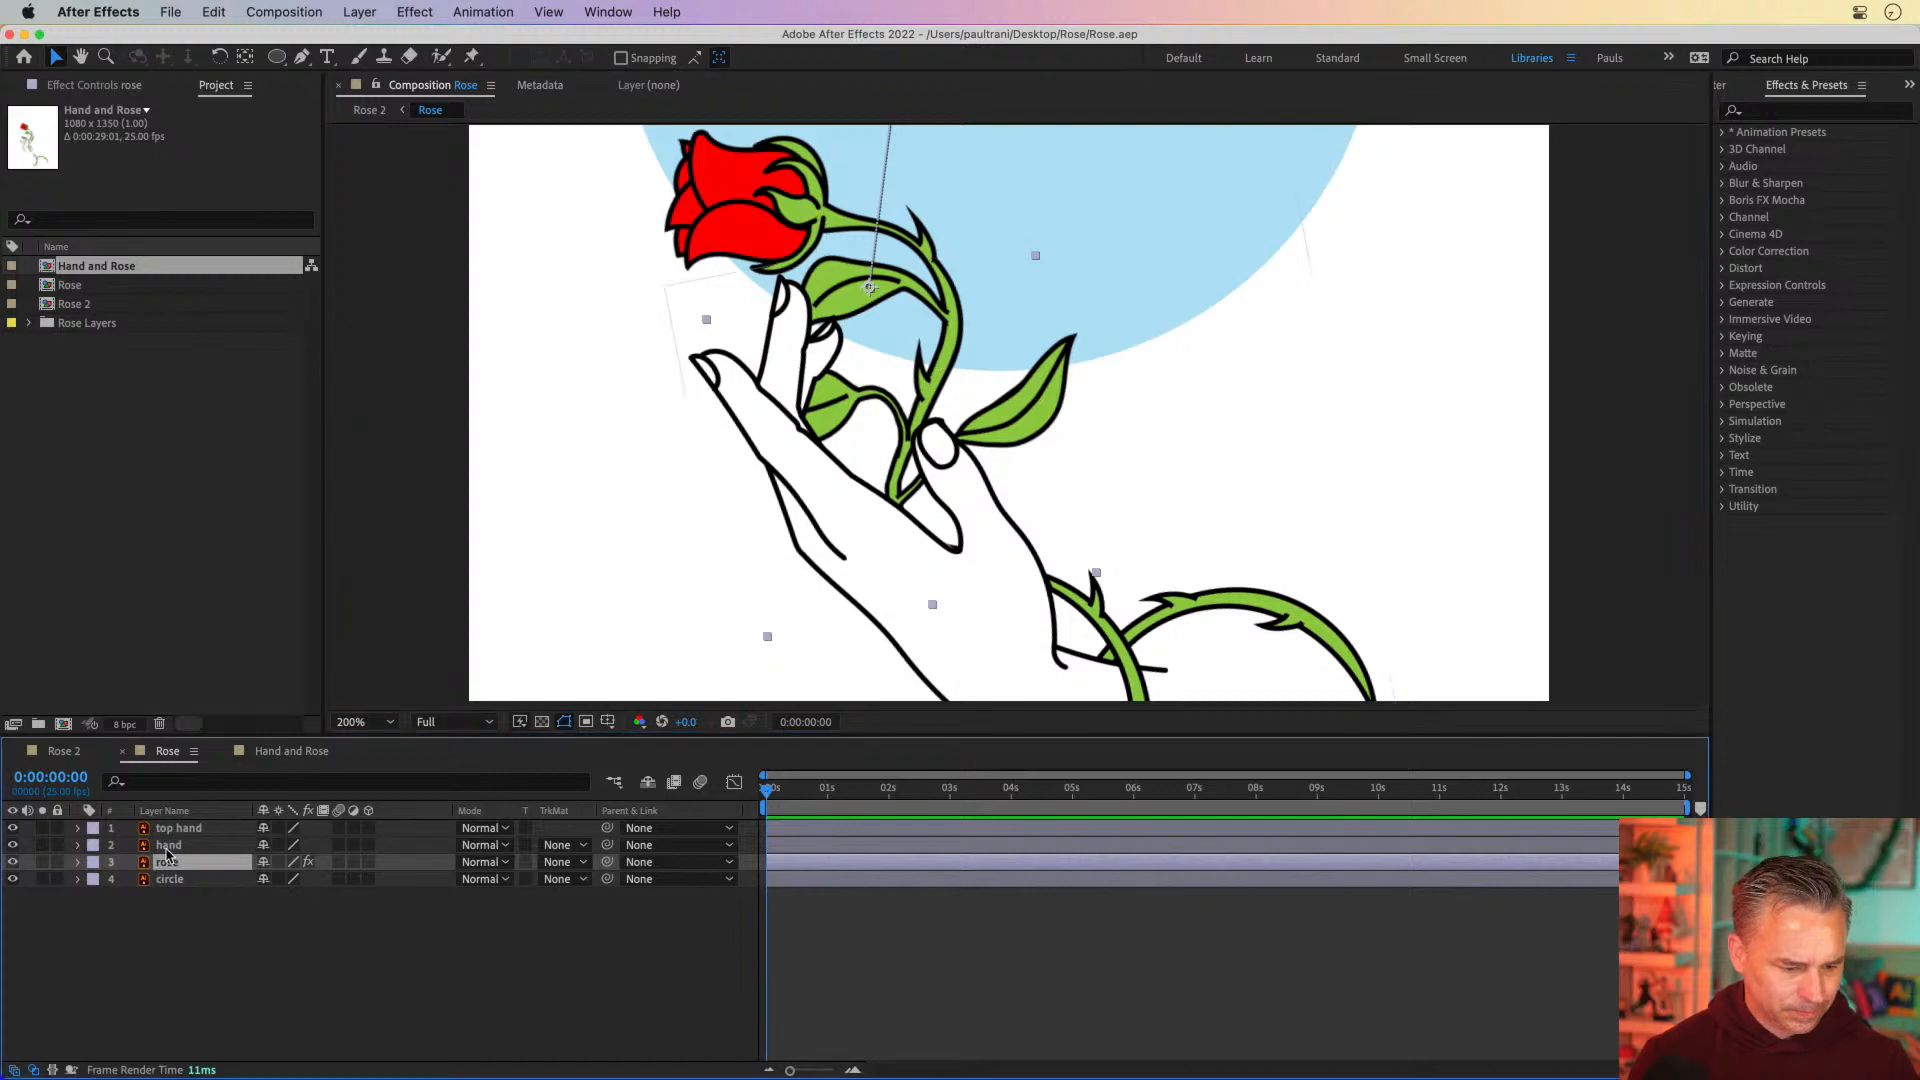
pyautogui.click(13, 845)
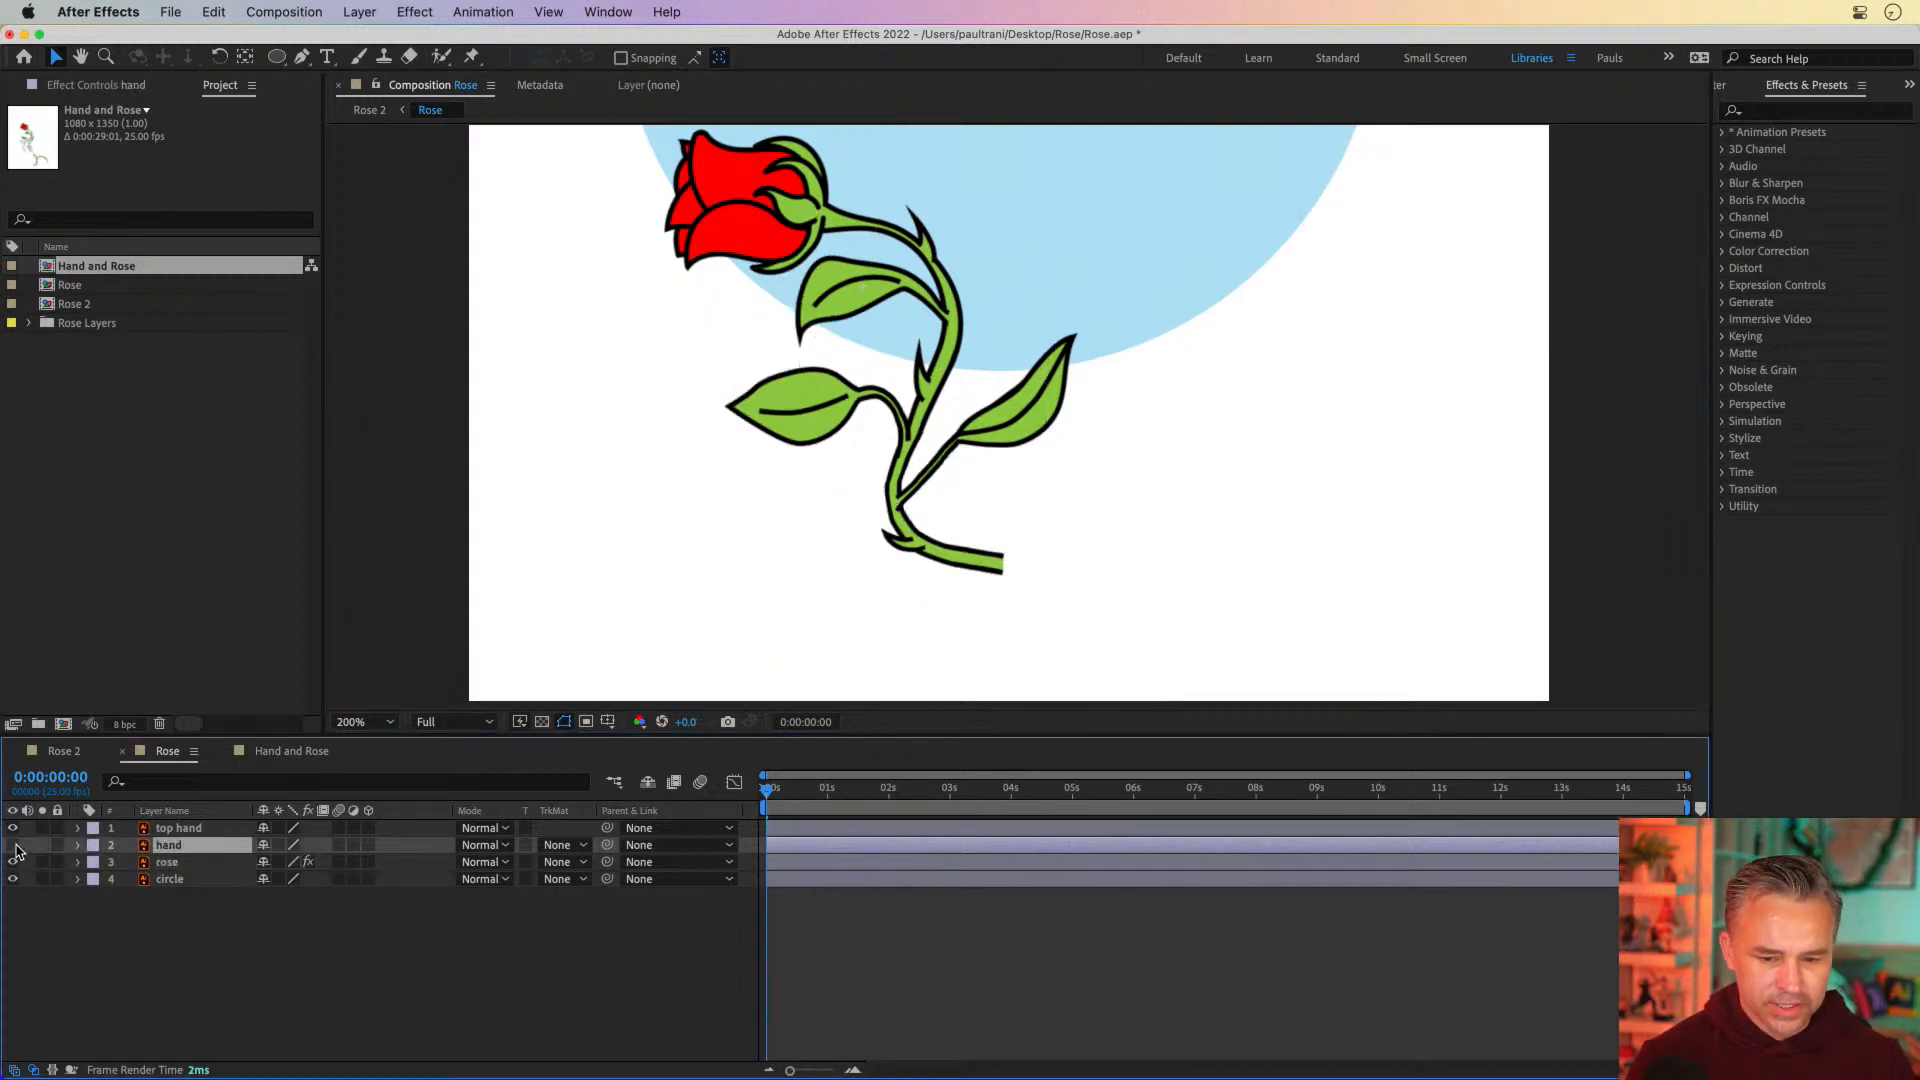
pyautogui.click(13, 845)
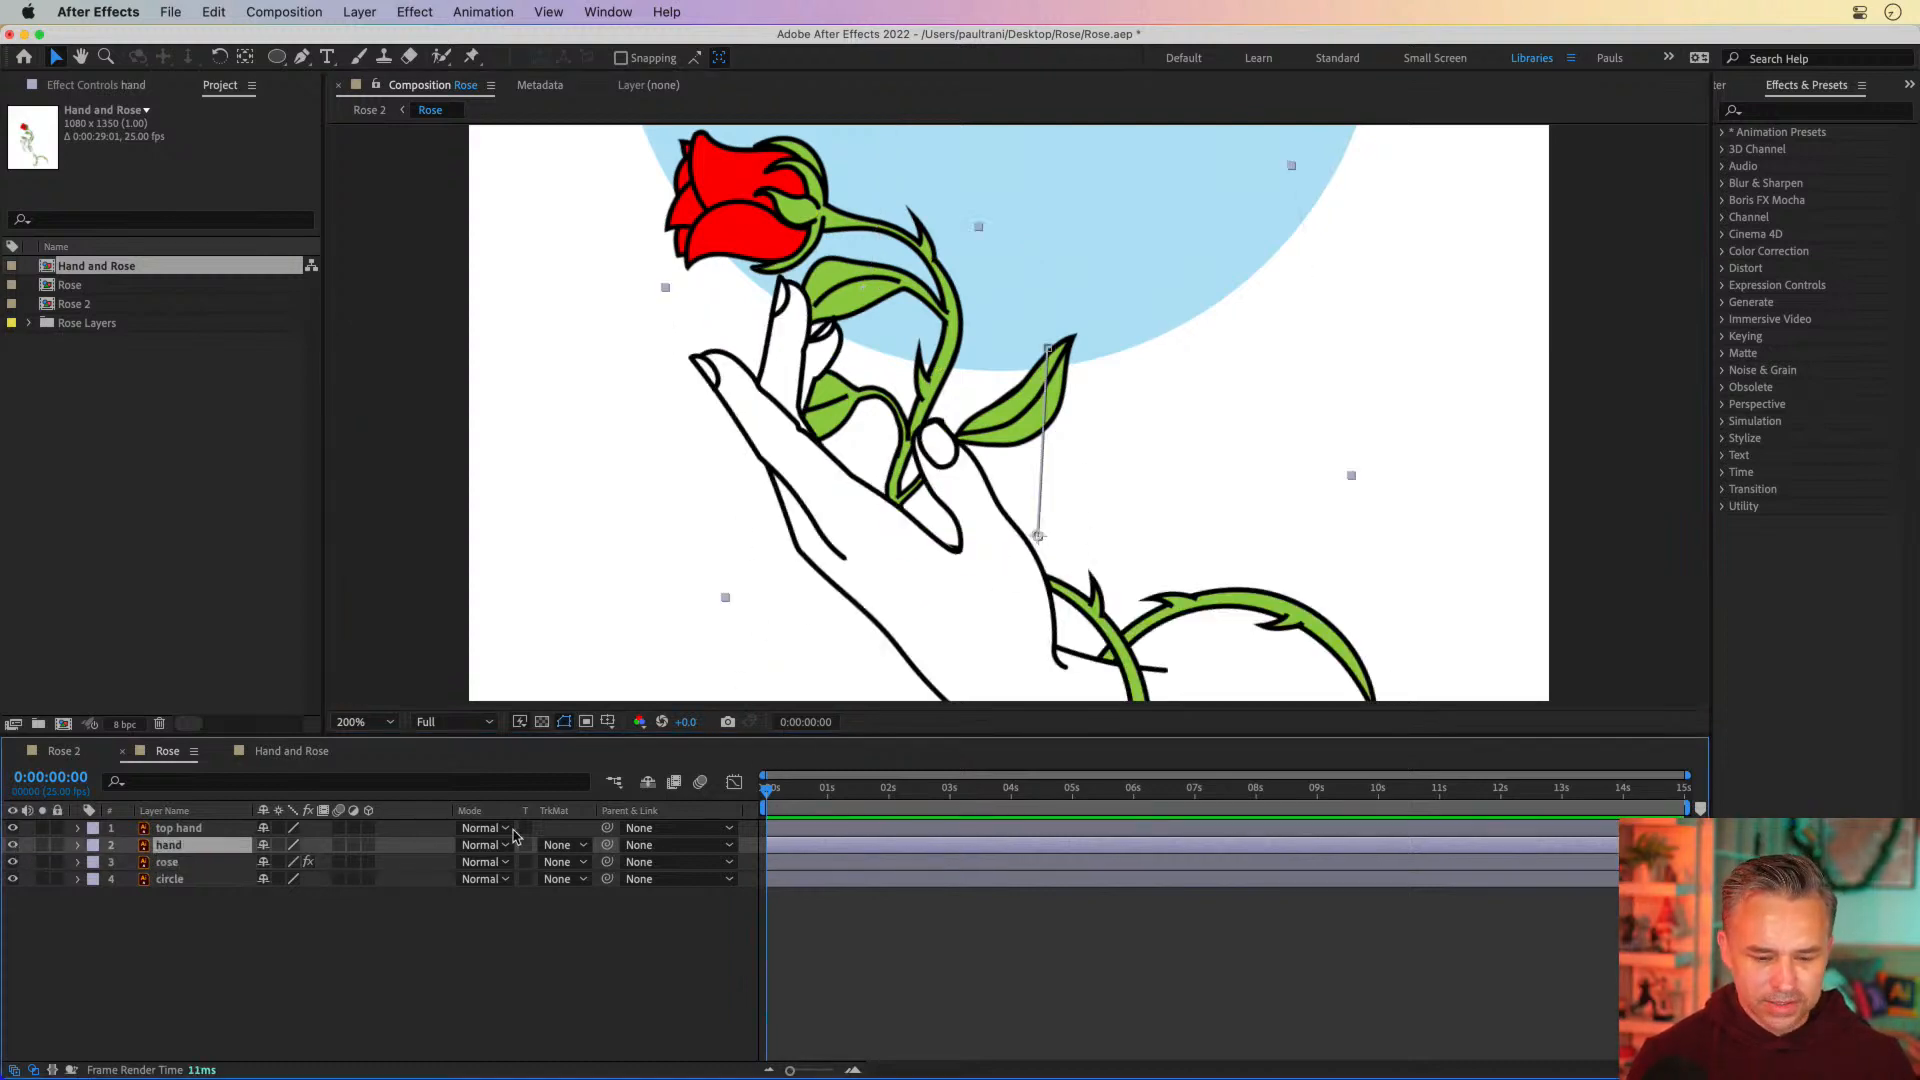
# Add puppet pins to the hand layer at the wrist, the base of the thumb and the thumb tip
pyautogui.click(470, 60)
pyautogui.click(1013, 672)
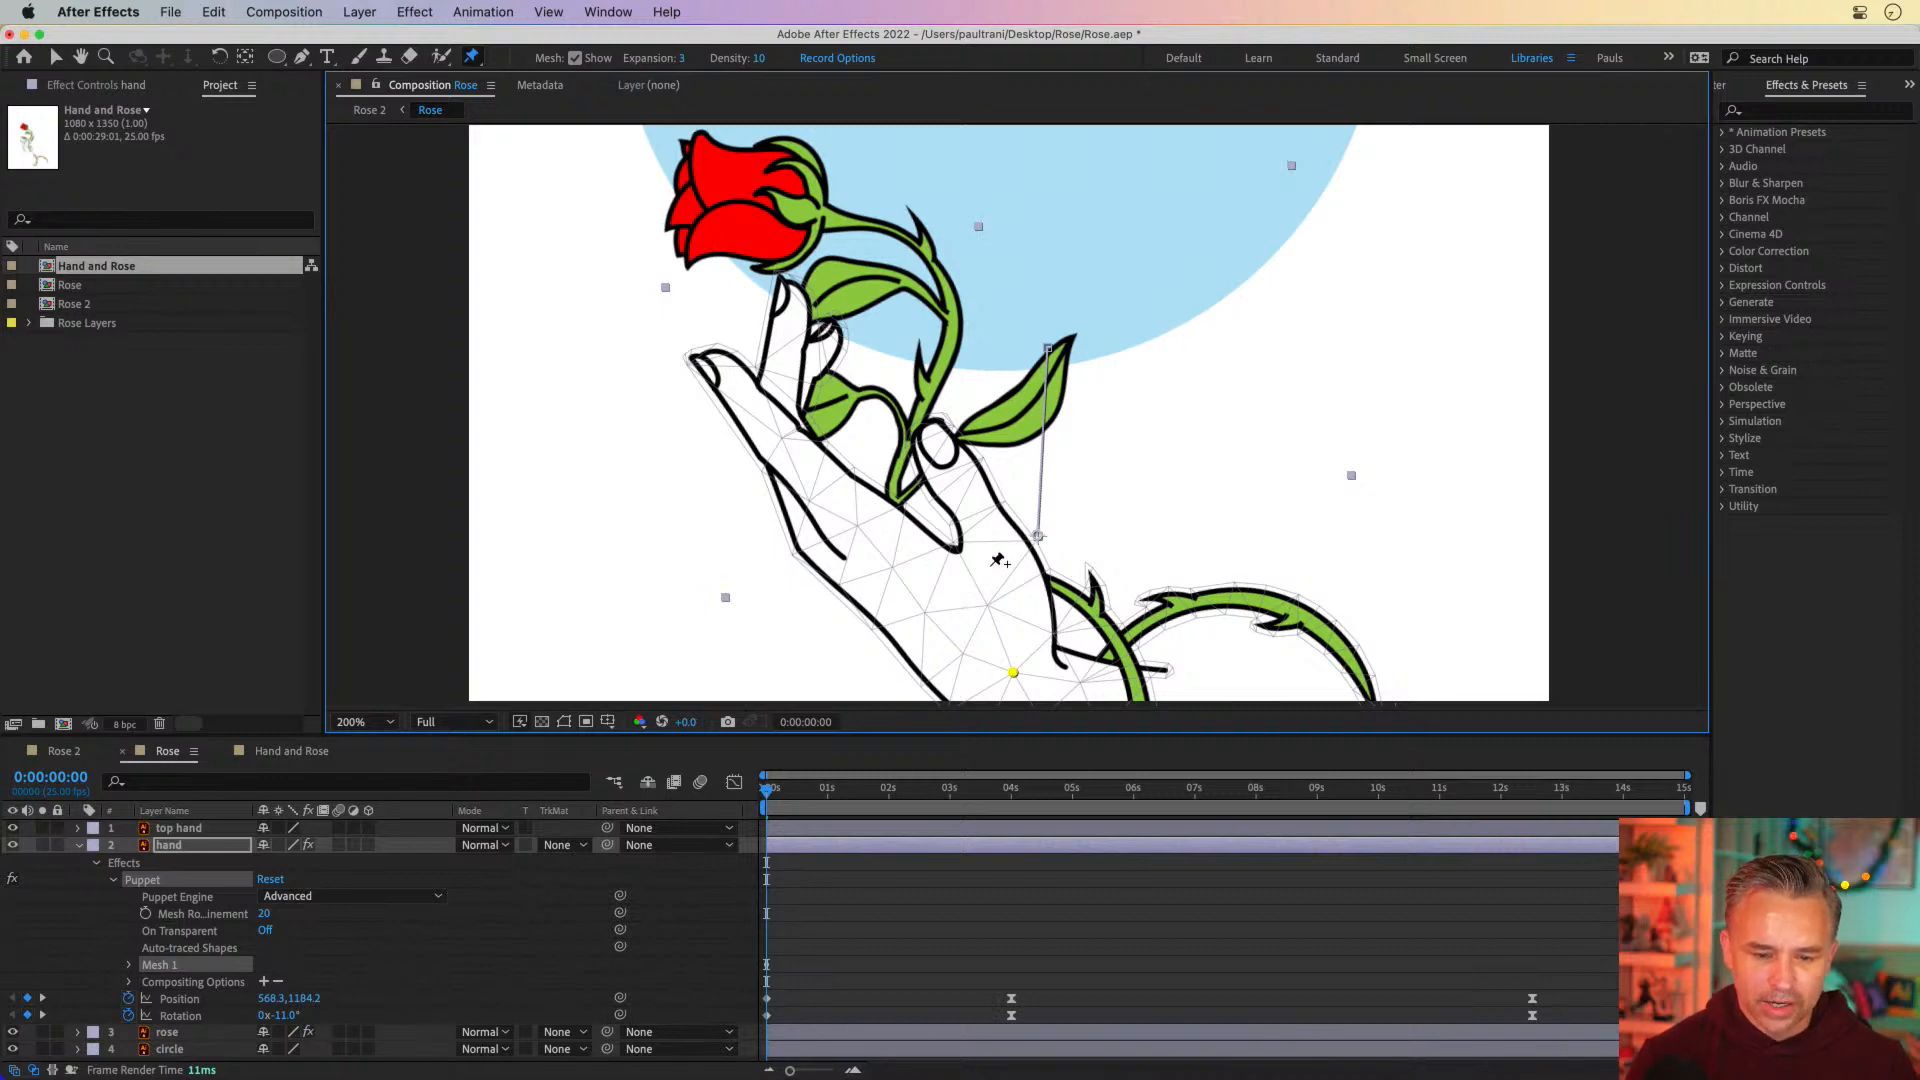
pyautogui.click(992, 542)
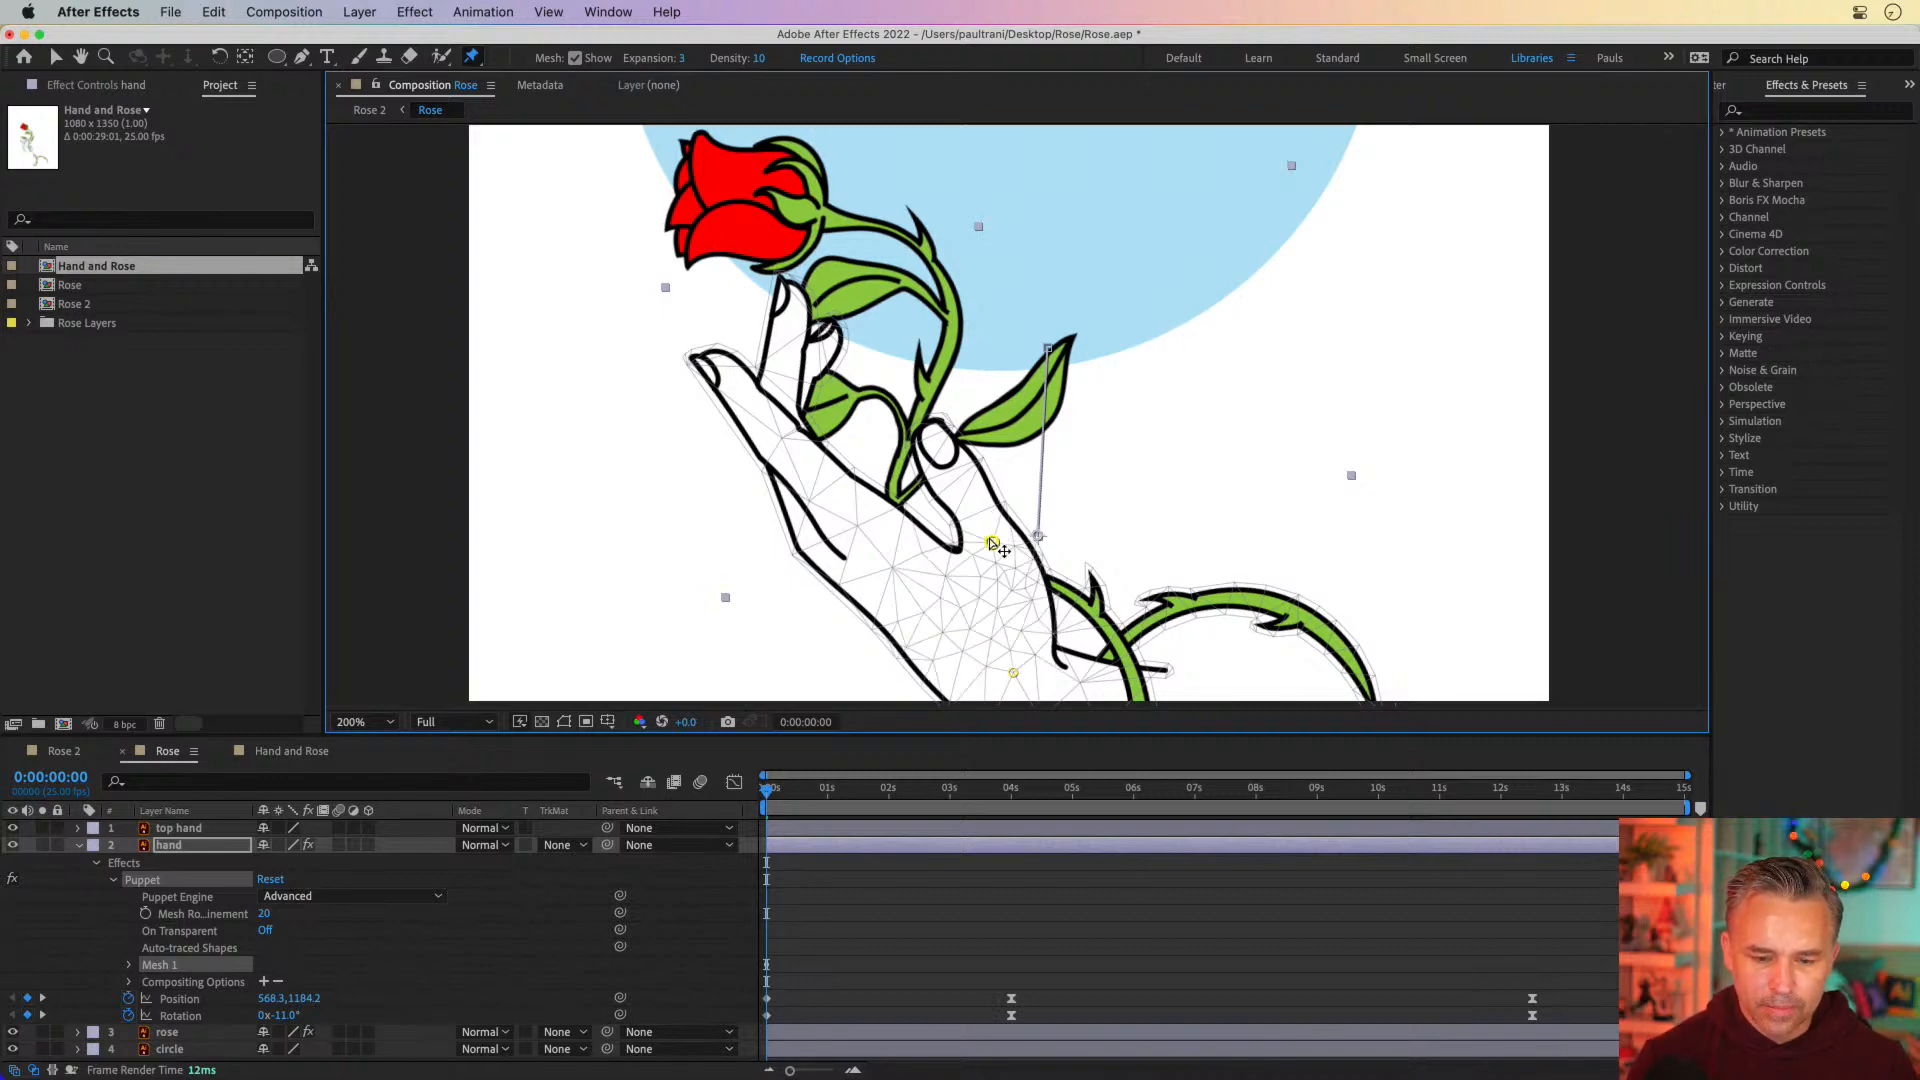
pyautogui.click(950, 466)
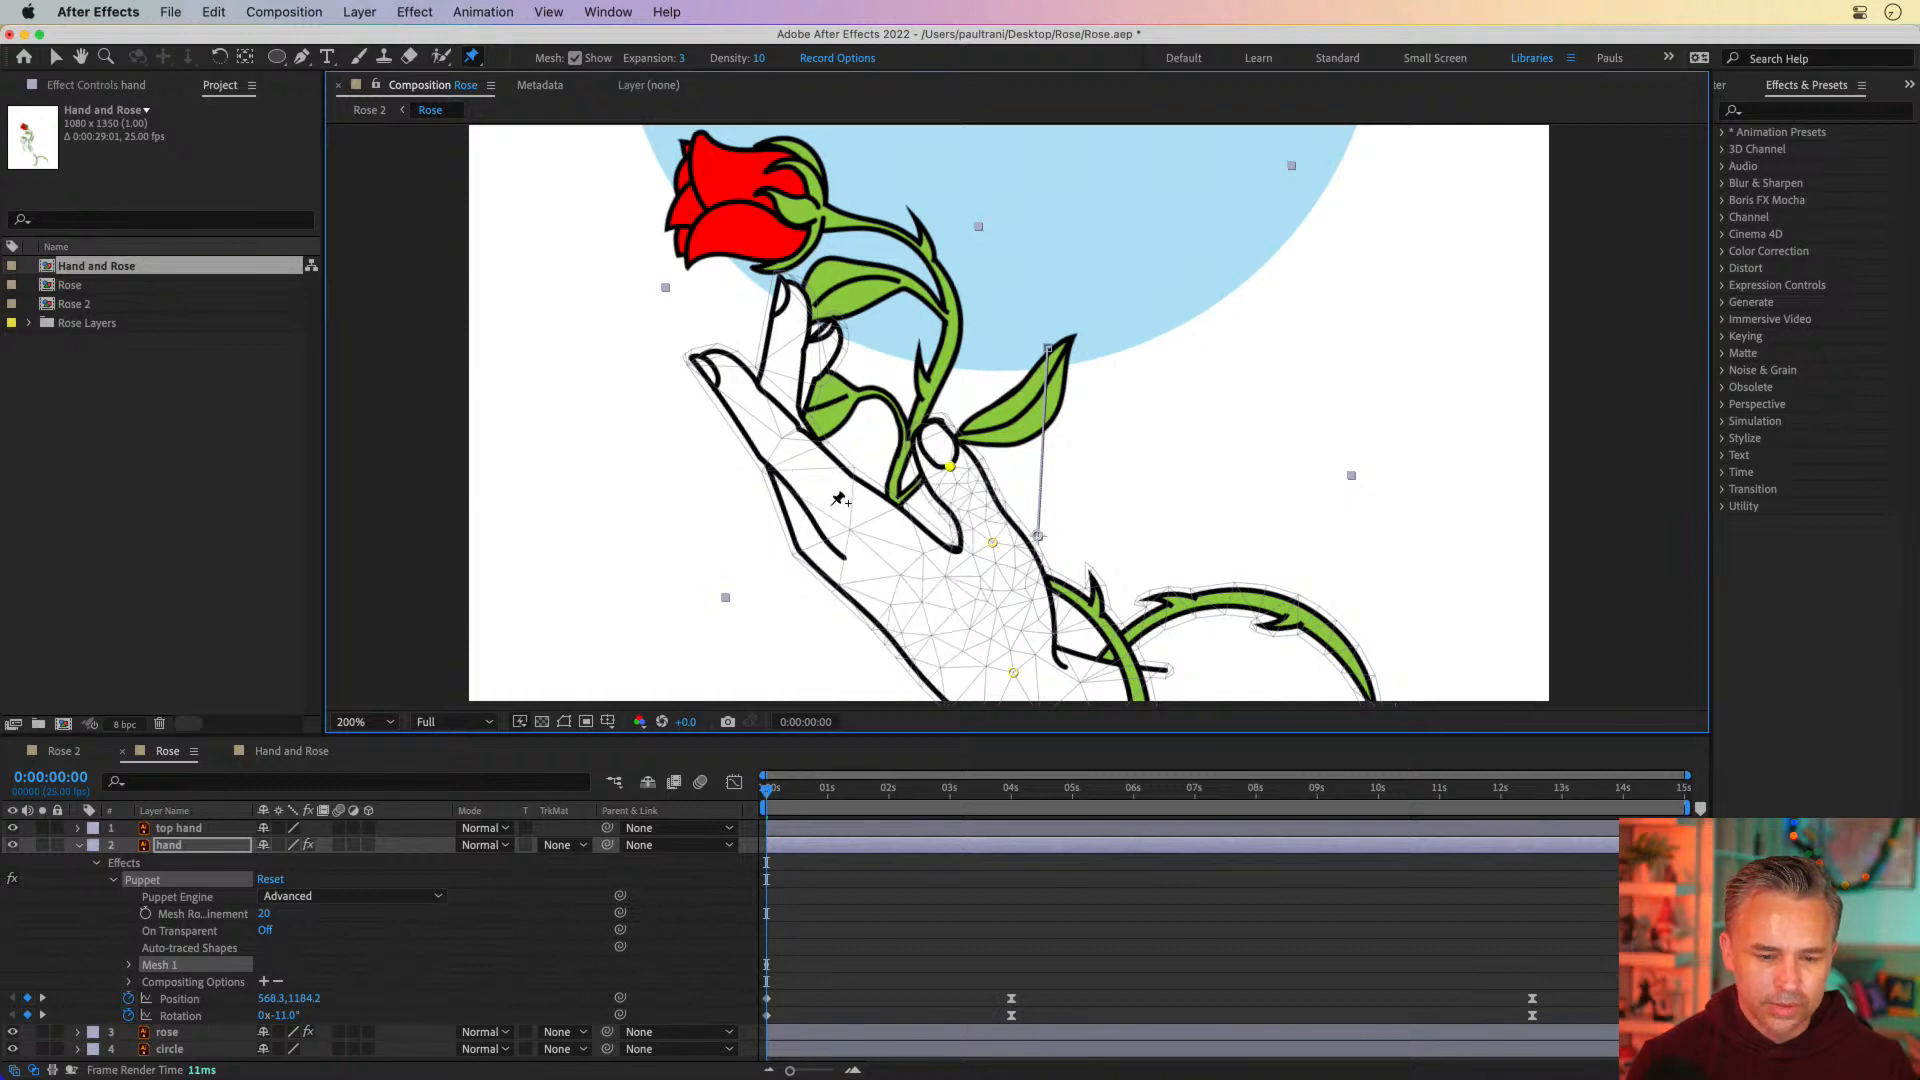
# Add puppet pins along the outer finger's base, middle and tip, two on the adjacent finger, and one on the small finger behind
pyautogui.click(818, 489)
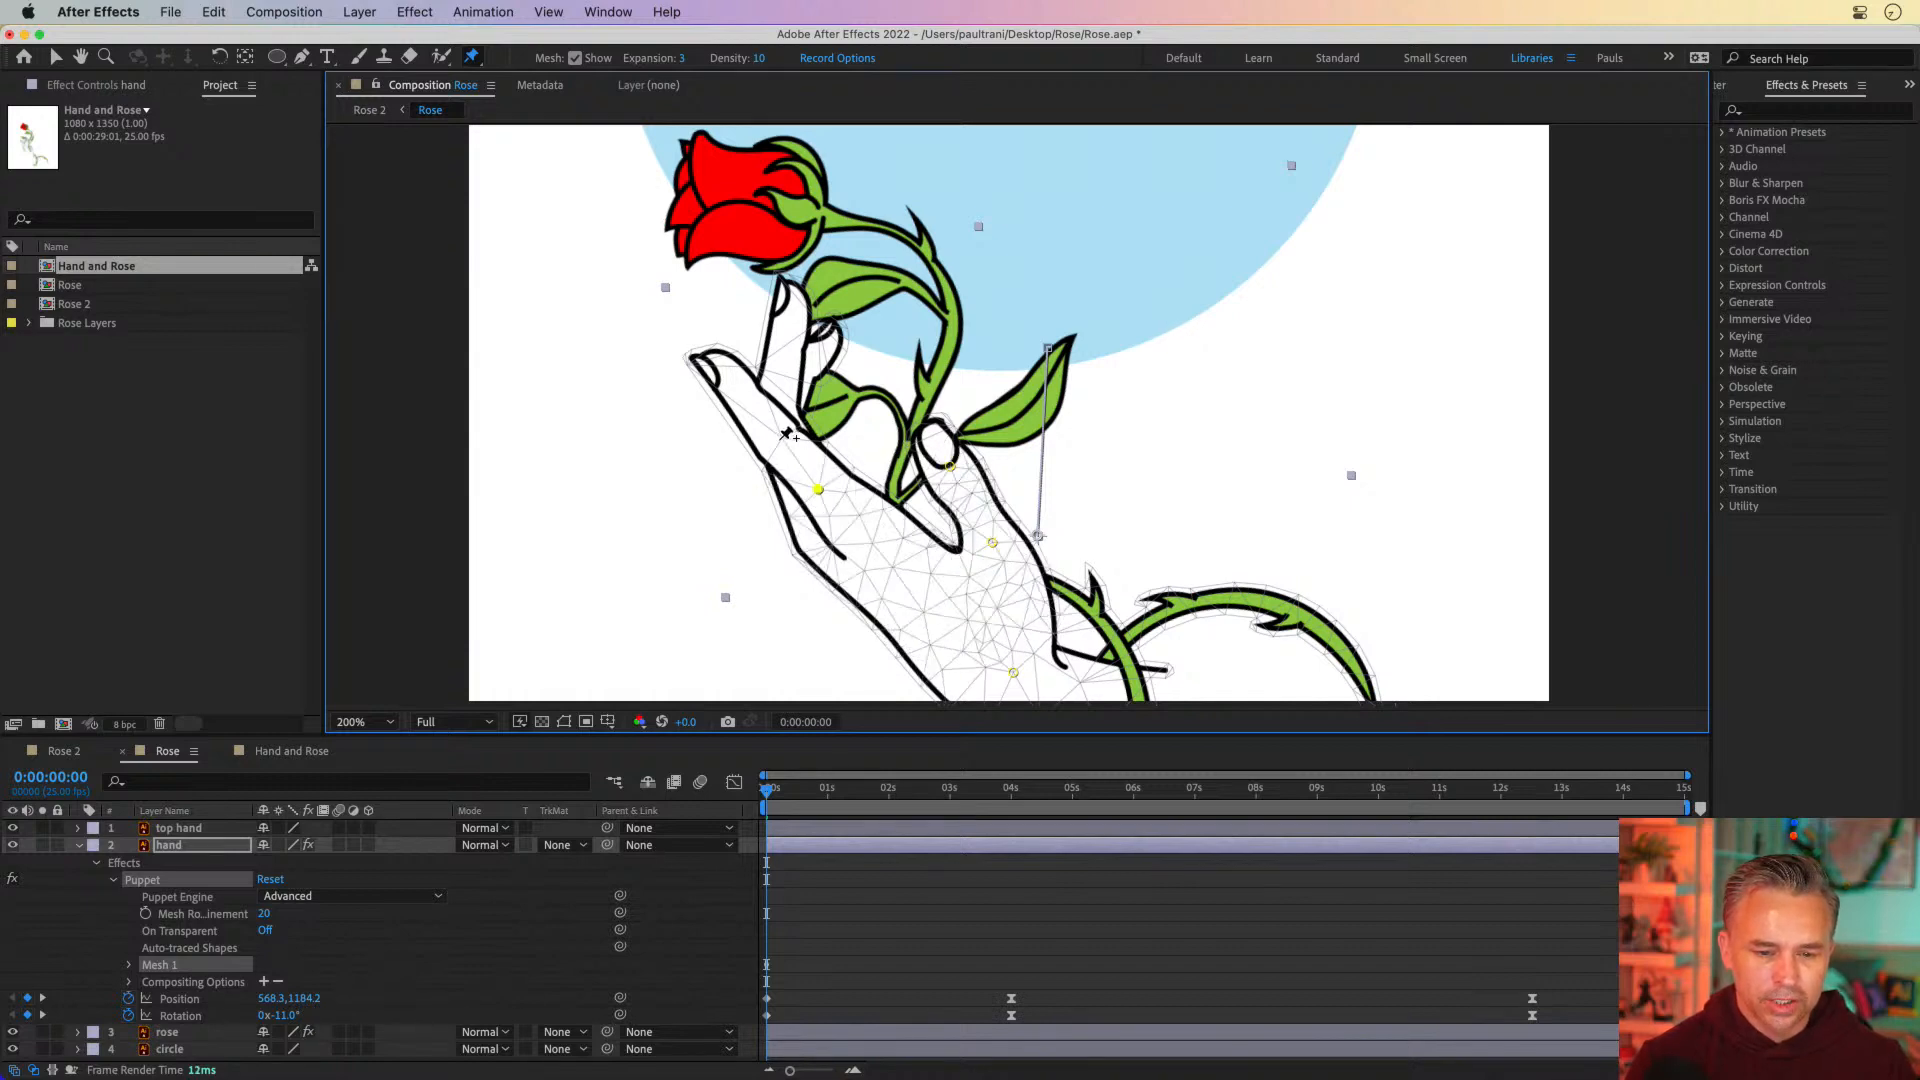
pyautogui.click(779, 440)
pyautogui.click(719, 369)
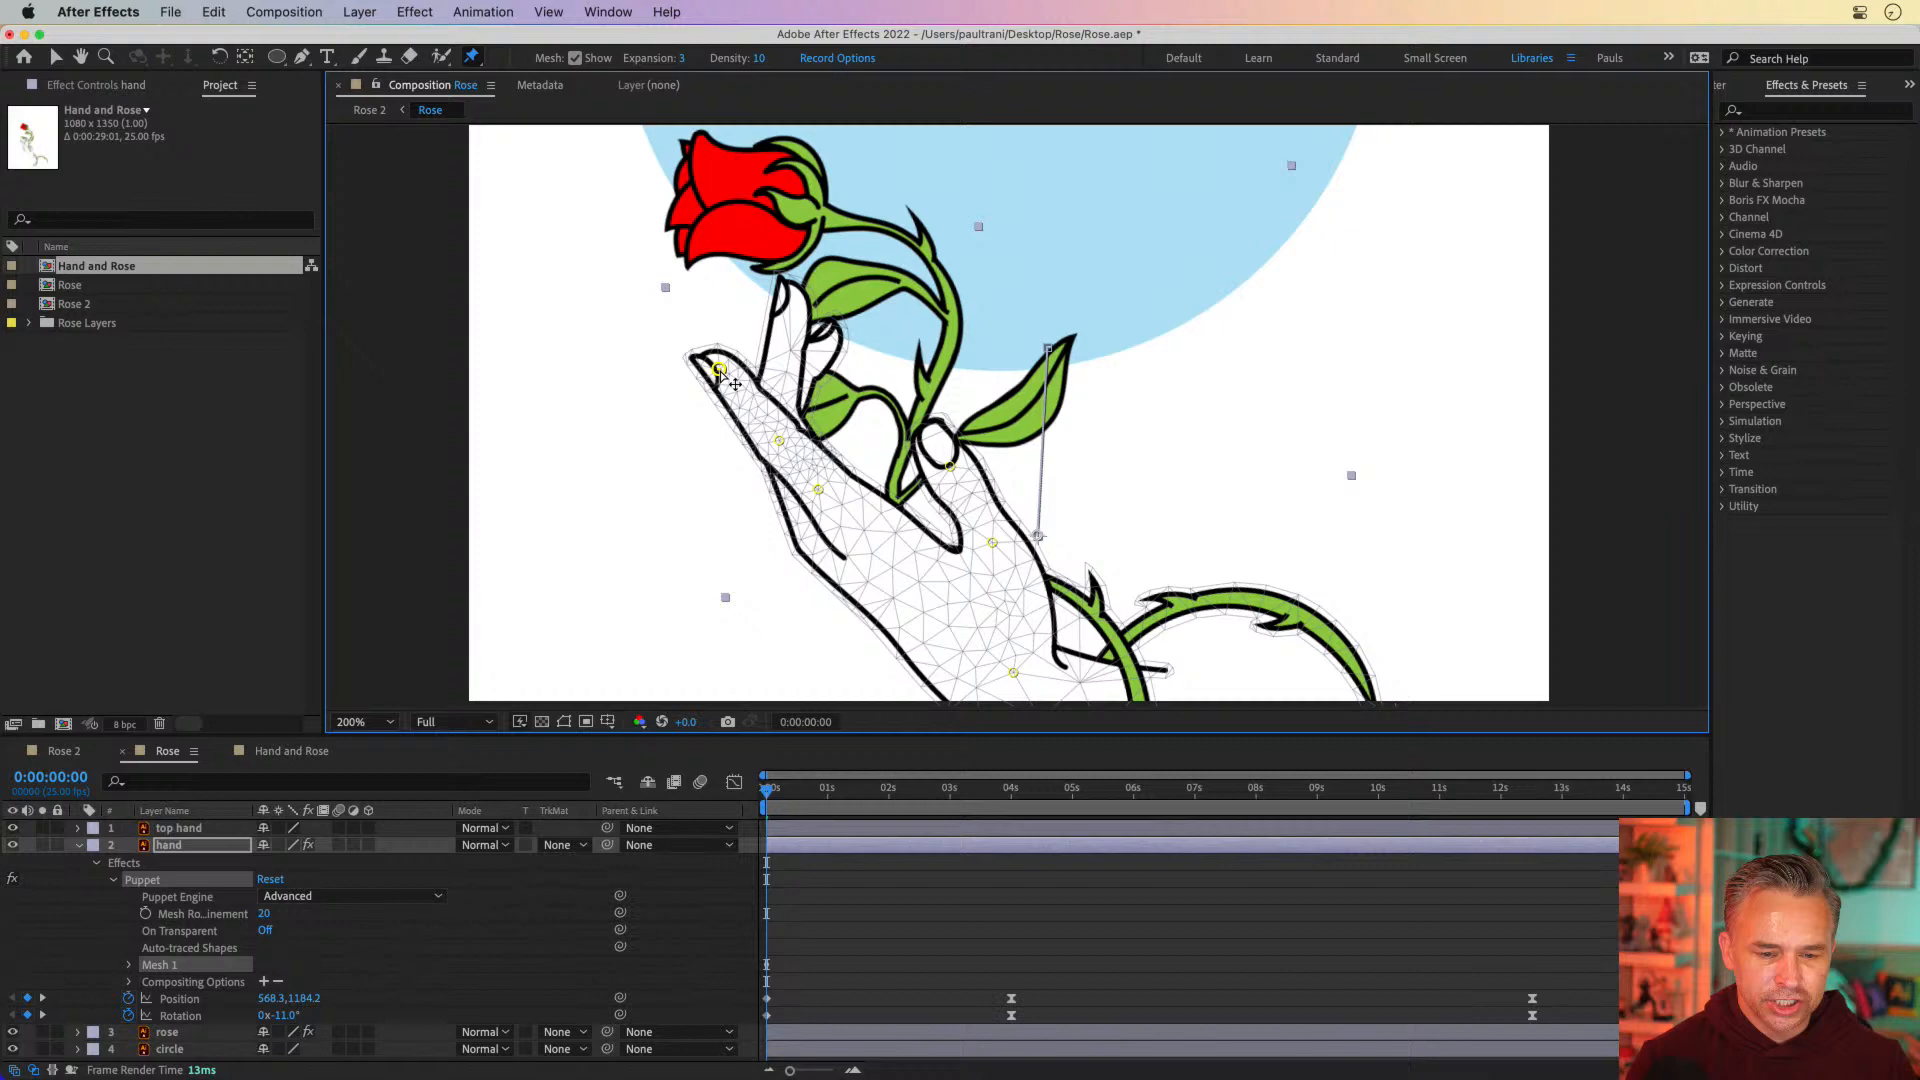
pyautogui.click(779, 392)
pyautogui.click(792, 321)
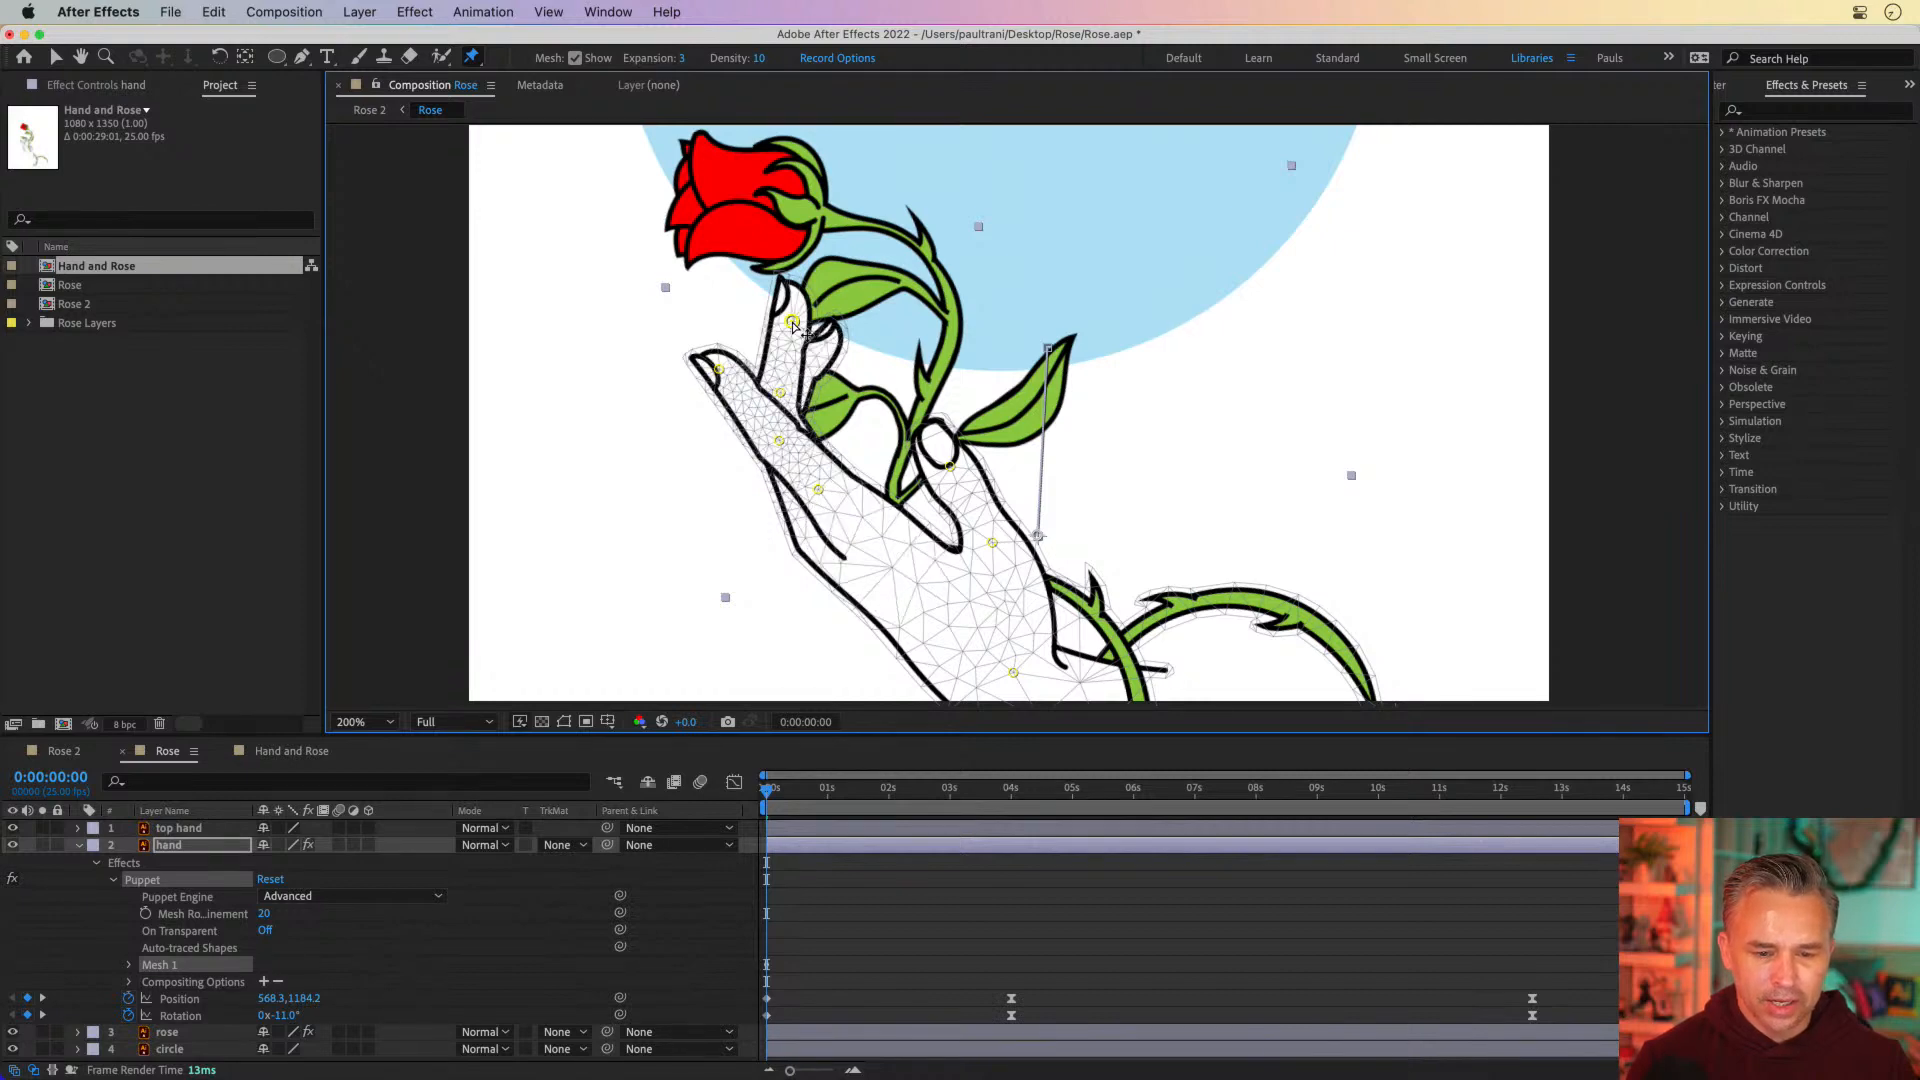
pyautogui.hotkey('ctrl', 'Up')
pyautogui.hotkey('ctrl', 'Up')
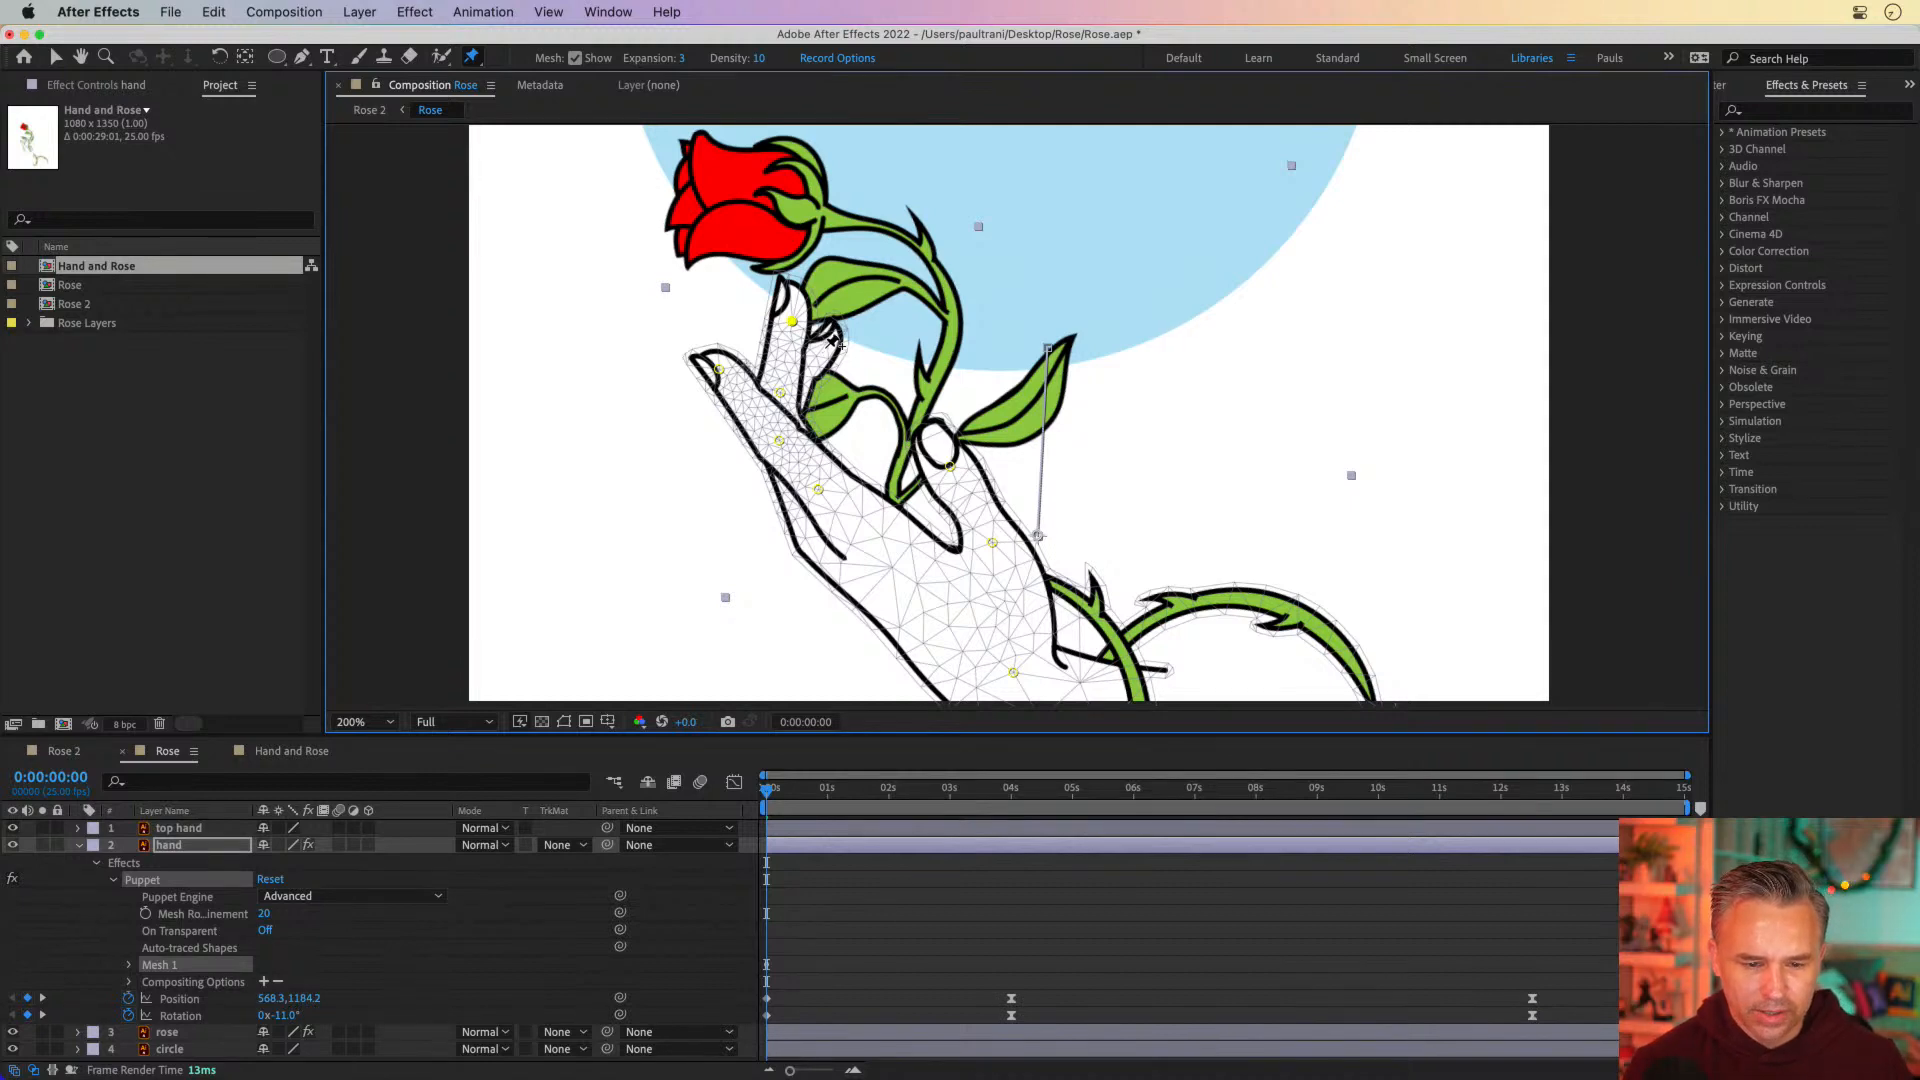
pyautogui.click(824, 344)
# Add two puppet pins to the thorny vine, at its crossing by the wrist and near its end, and reveal the hand's keyframed properties
pyautogui.moveTo(1132, 538); pyautogui.dragTo(1046, 429)
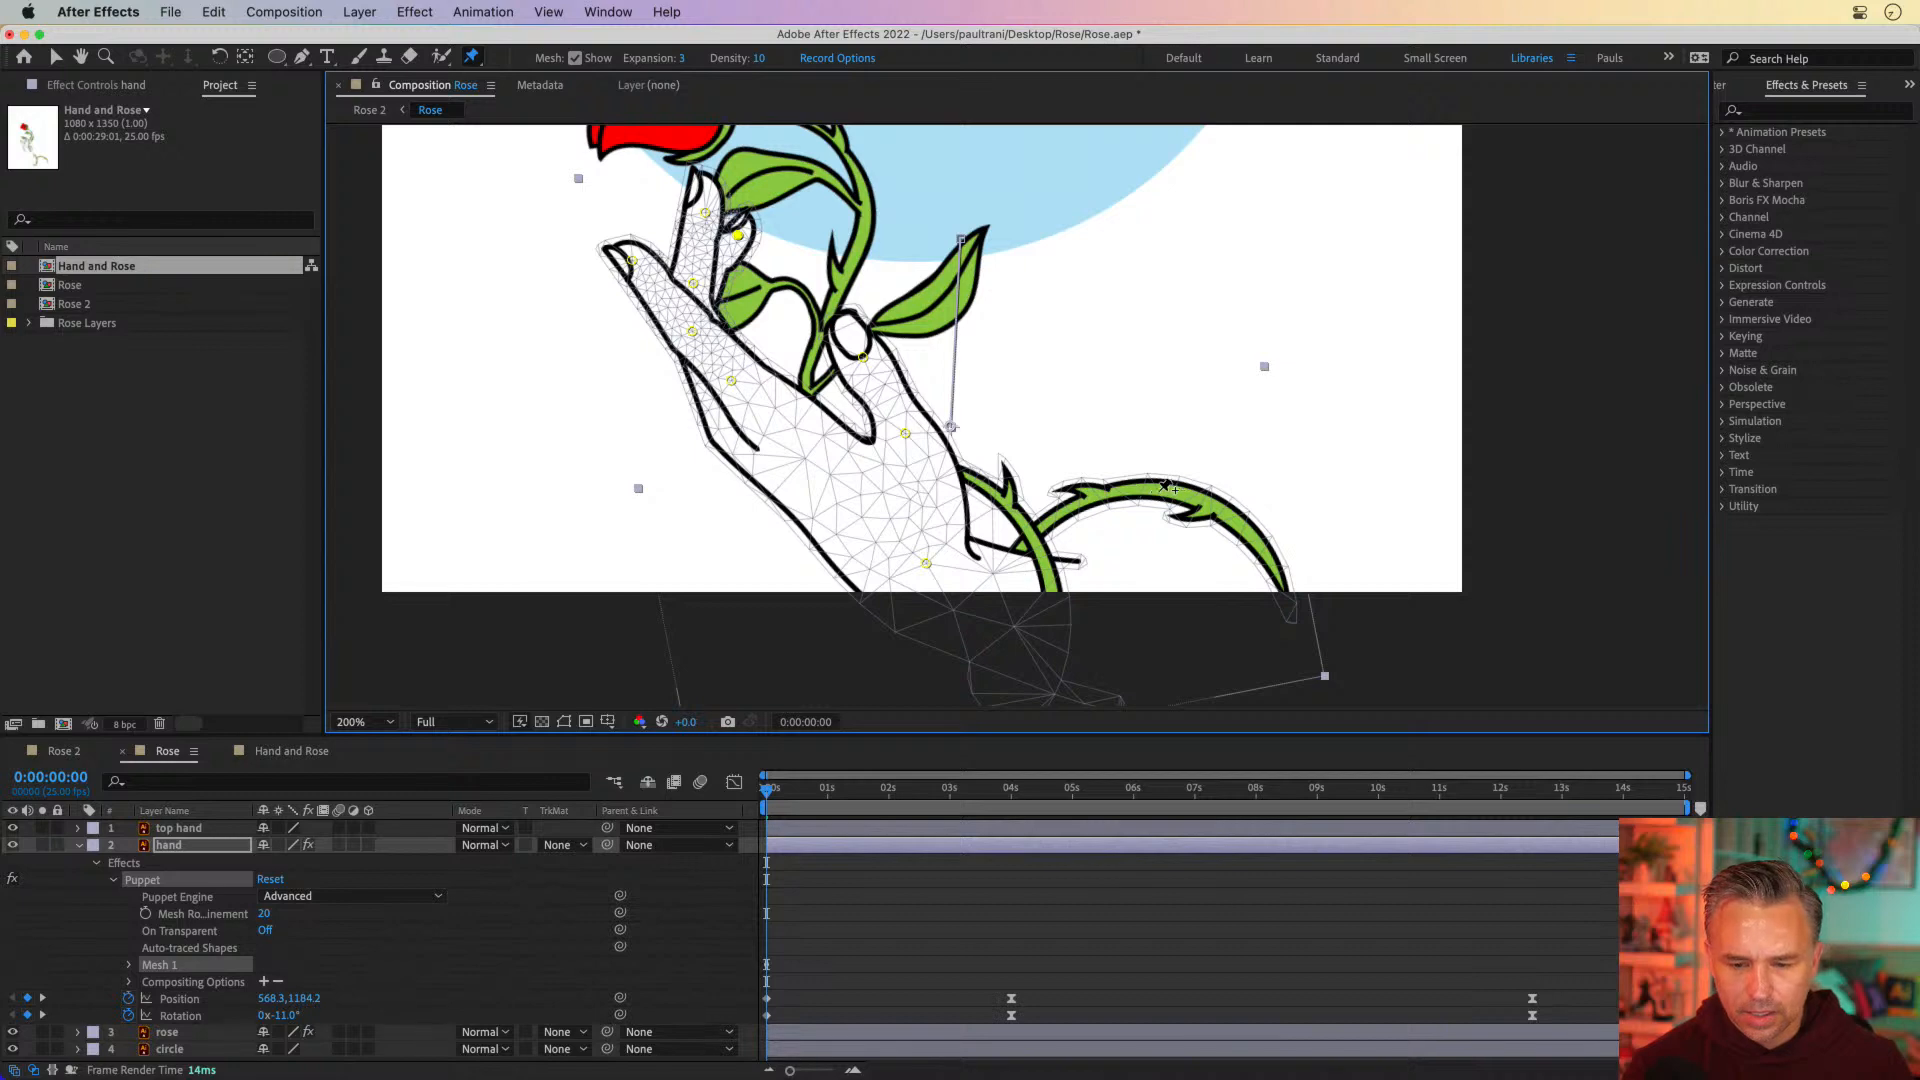
pyautogui.click(1033, 532)
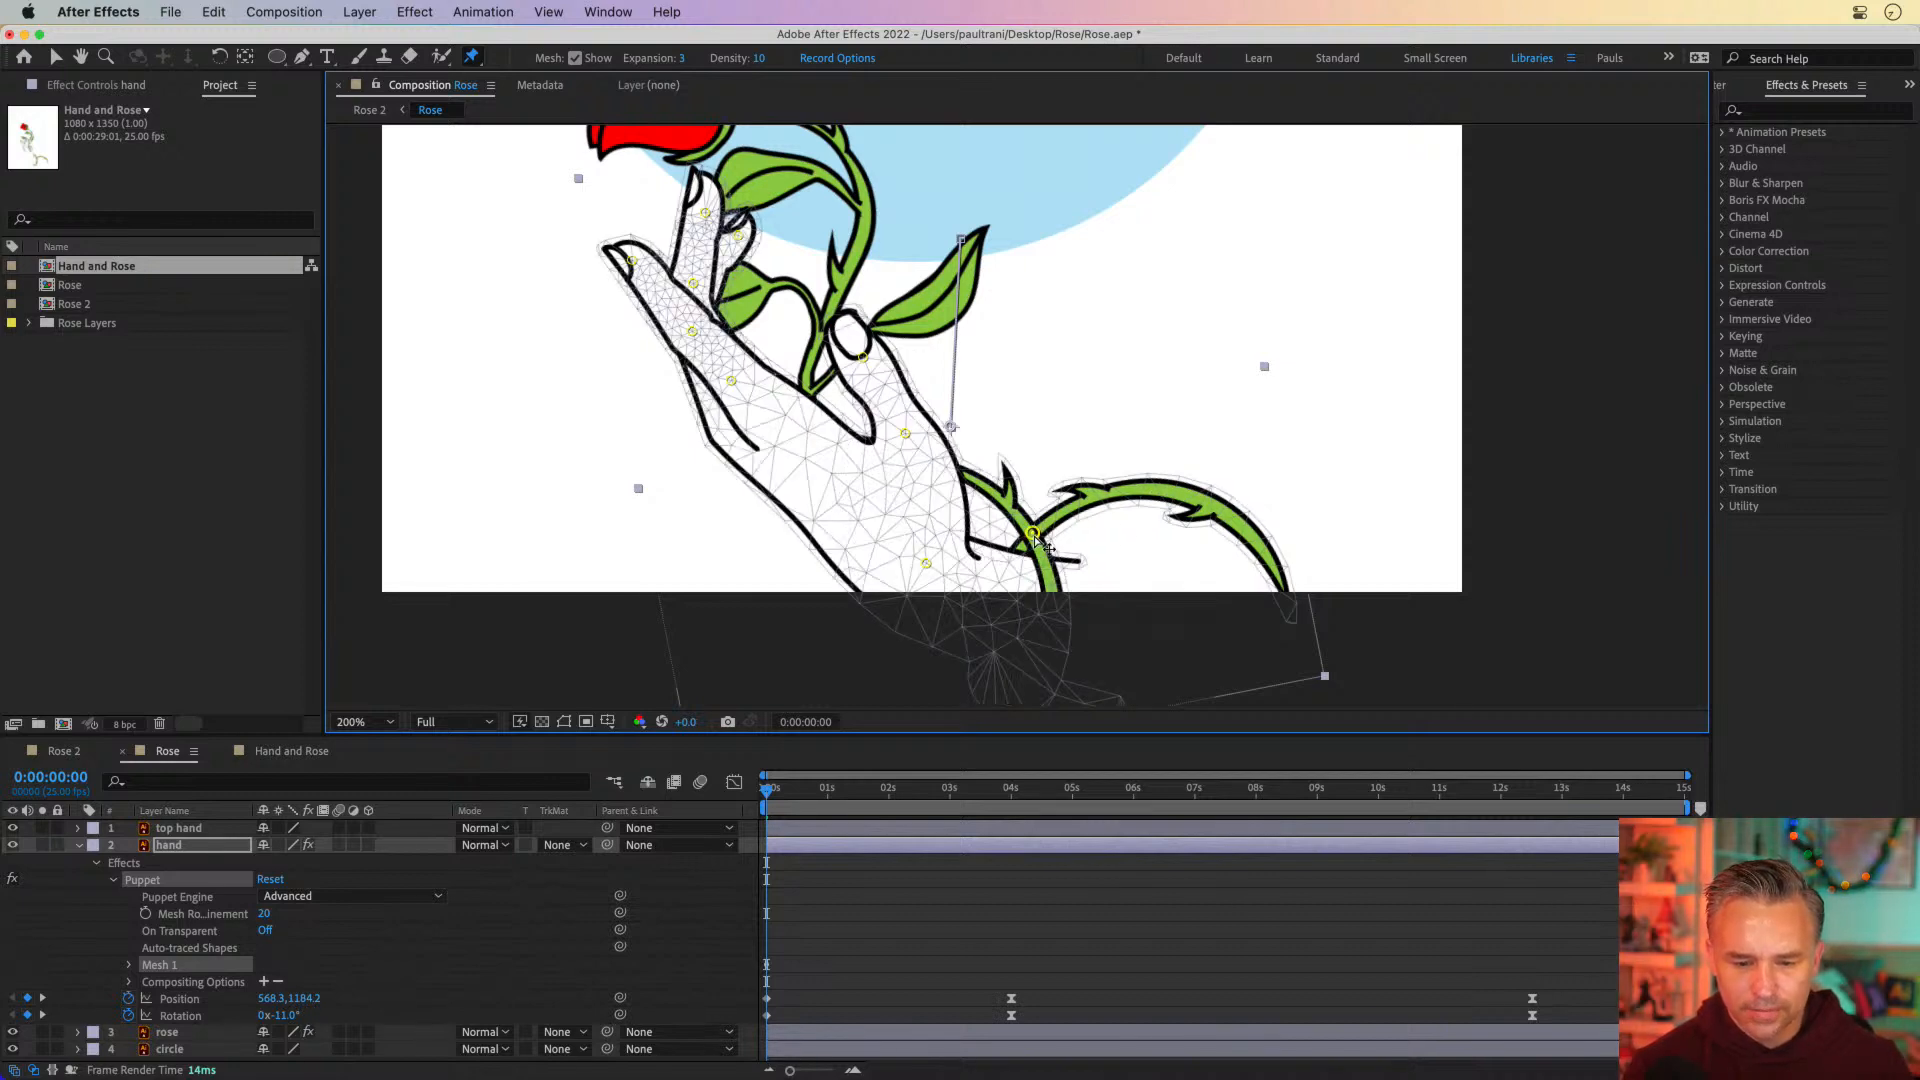
pyautogui.click(1222, 515)
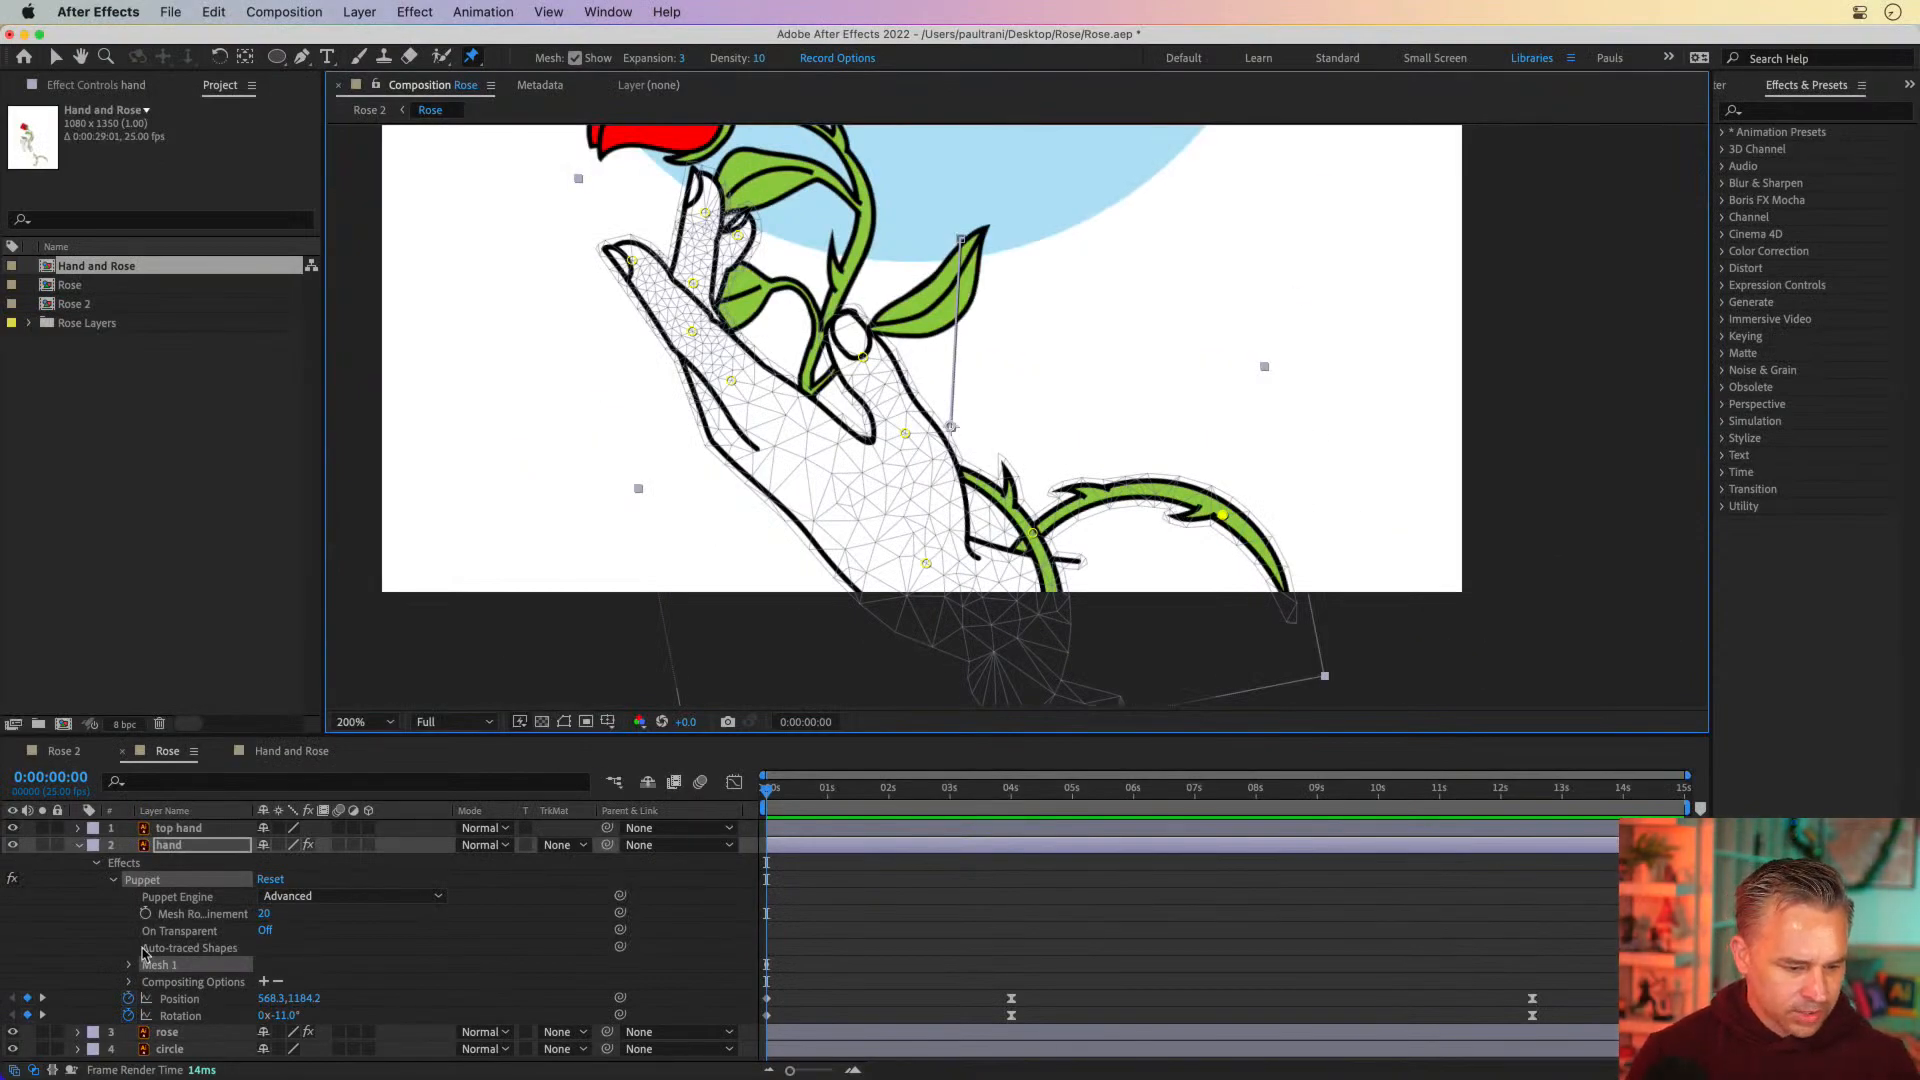
pyautogui.press('u')
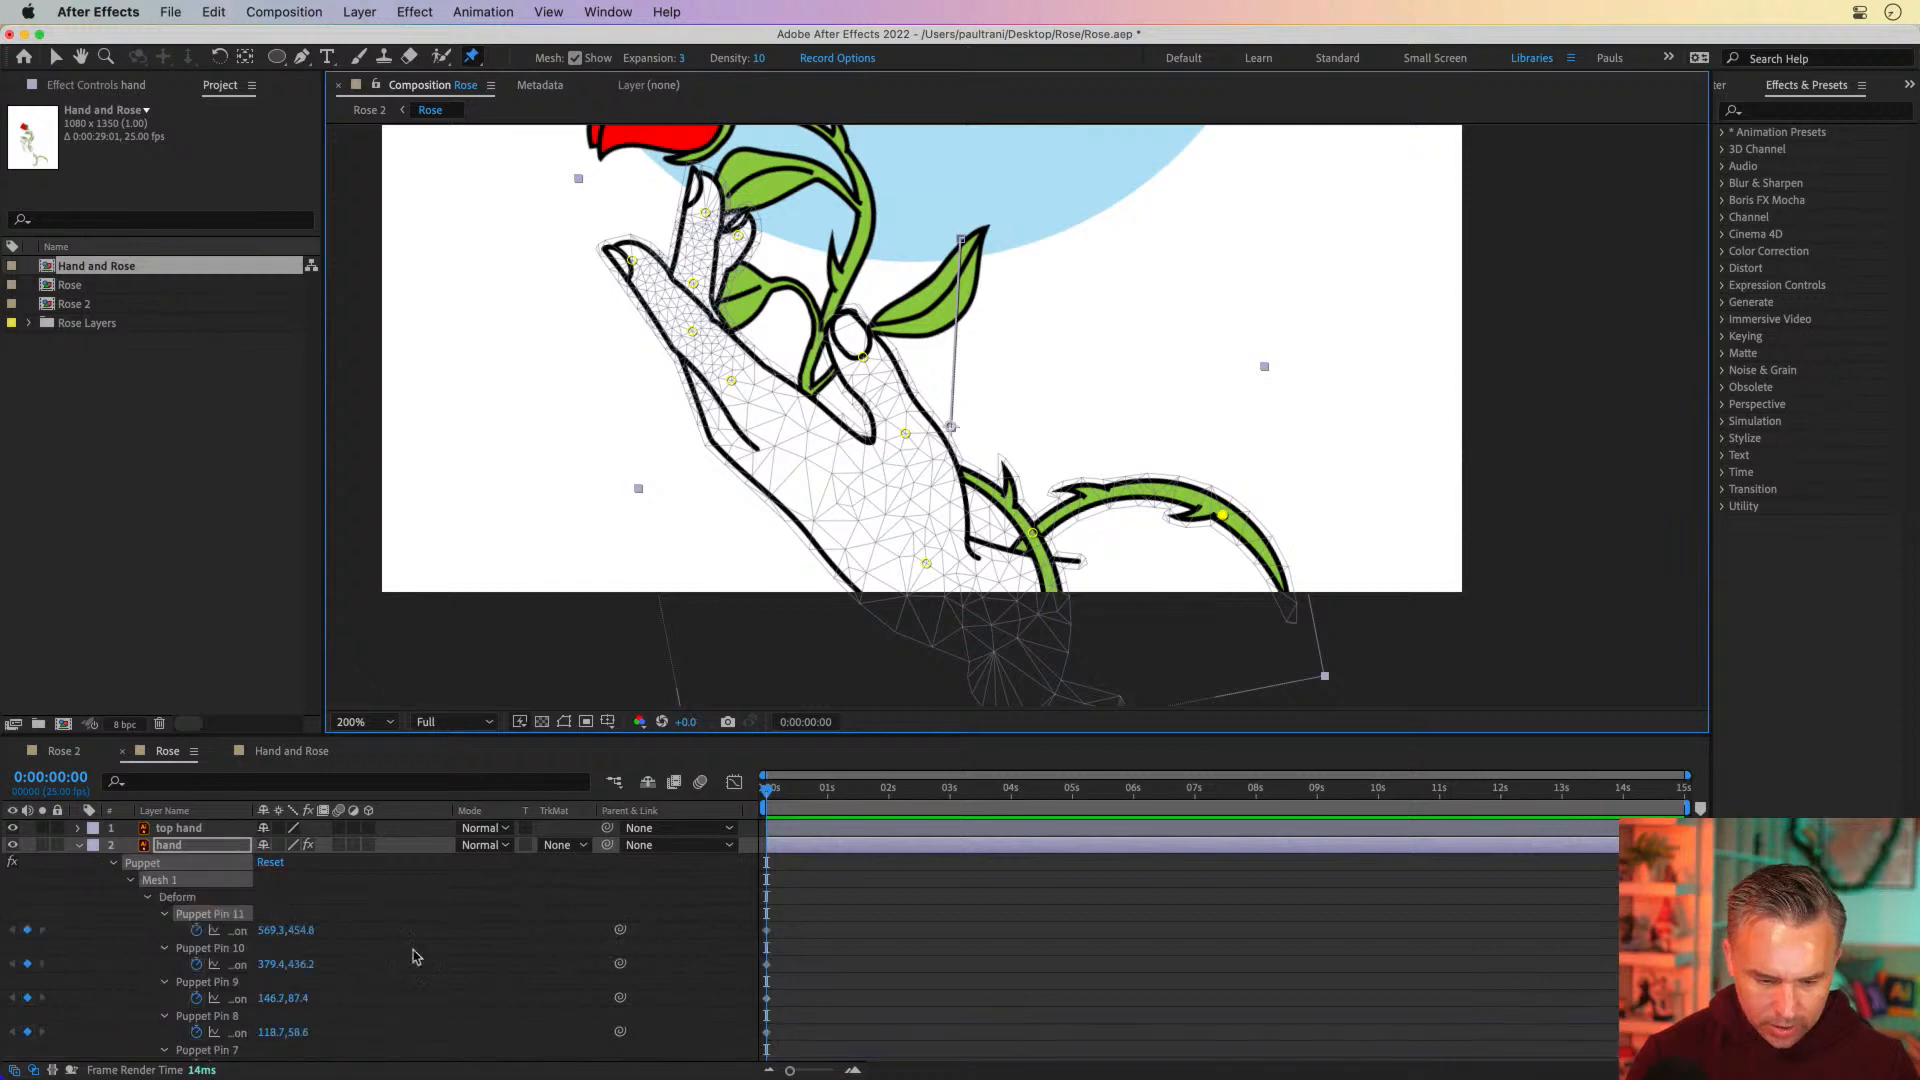
# Move all of the hand layer's puppet pin keyframes to the 4-second mark and return the time to 0:00
pyautogui.moveTo(735, 735); pyautogui.dragTo(735, 397)
pyautogui.moveTo(875, 567); pyautogui.dragTo(685, 938)
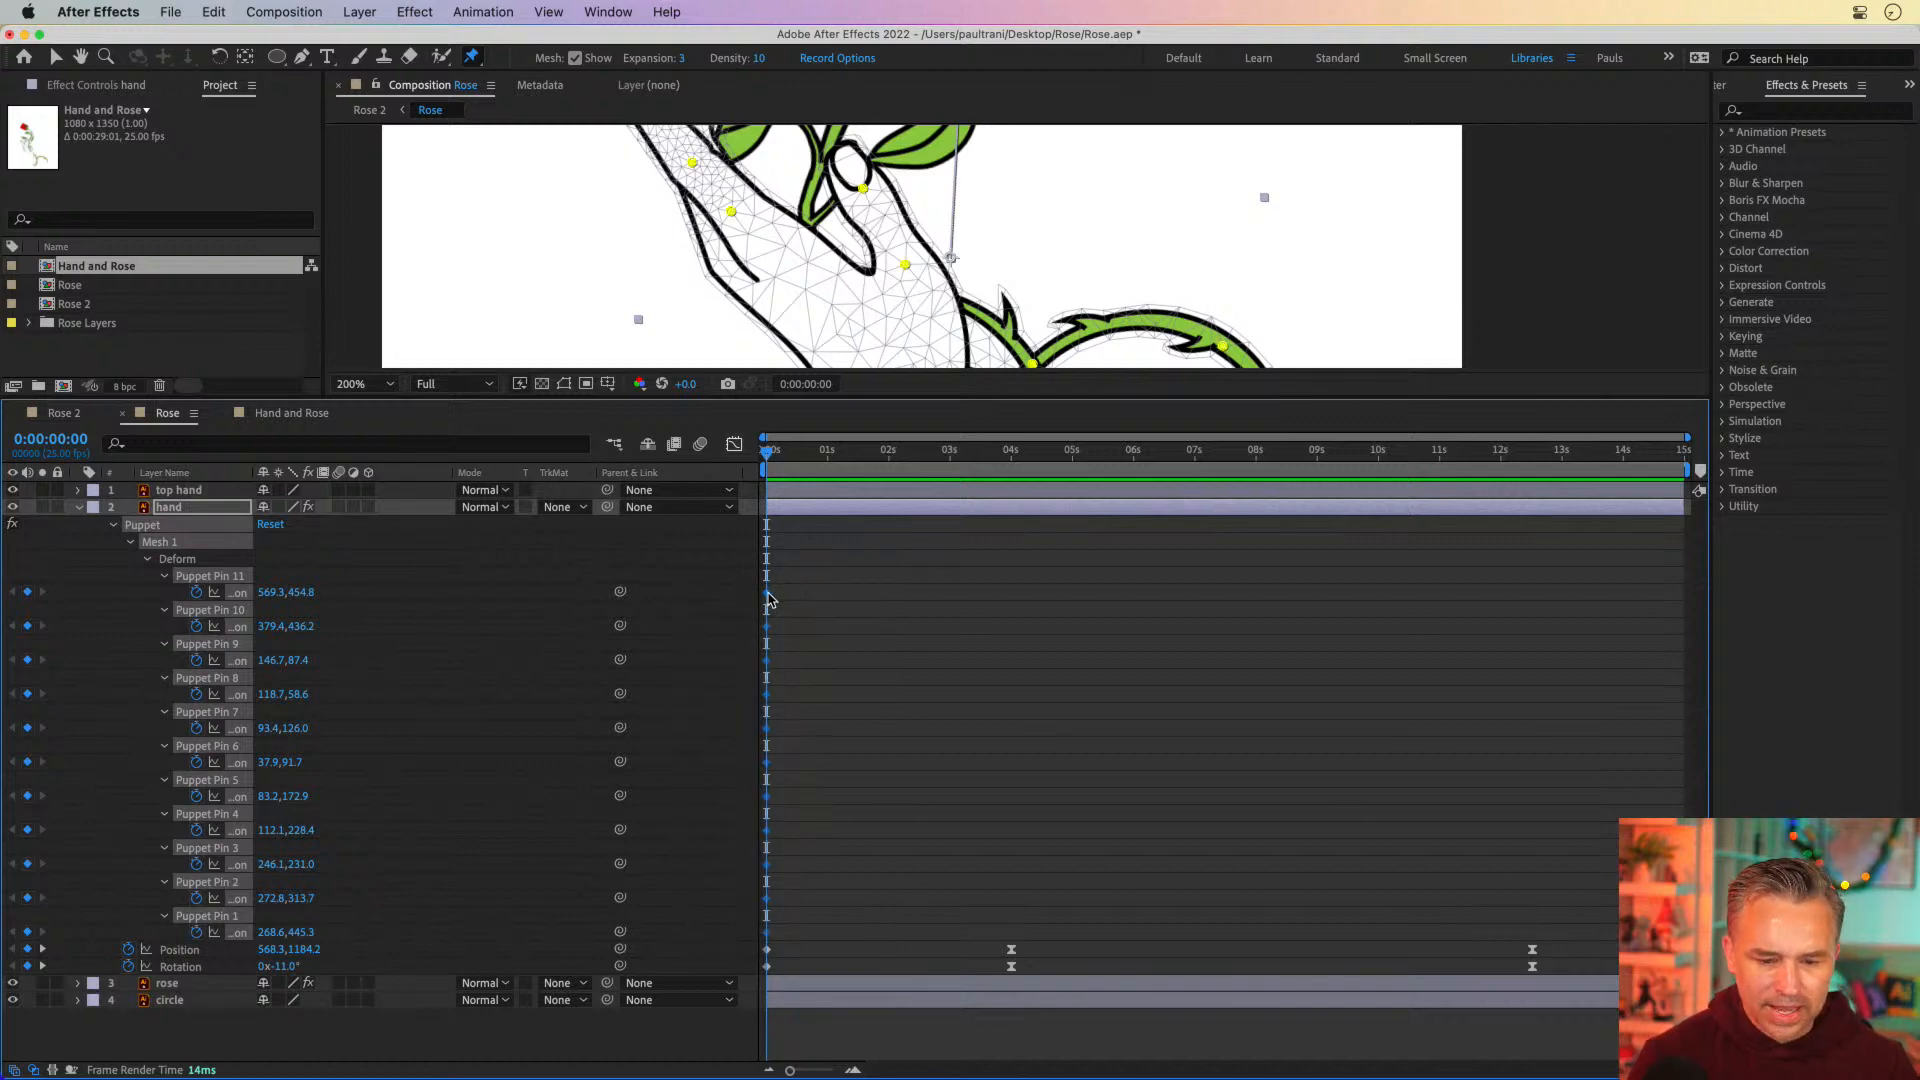
pyautogui.moveTo(768, 598); pyautogui.dragTo(1012, 612)
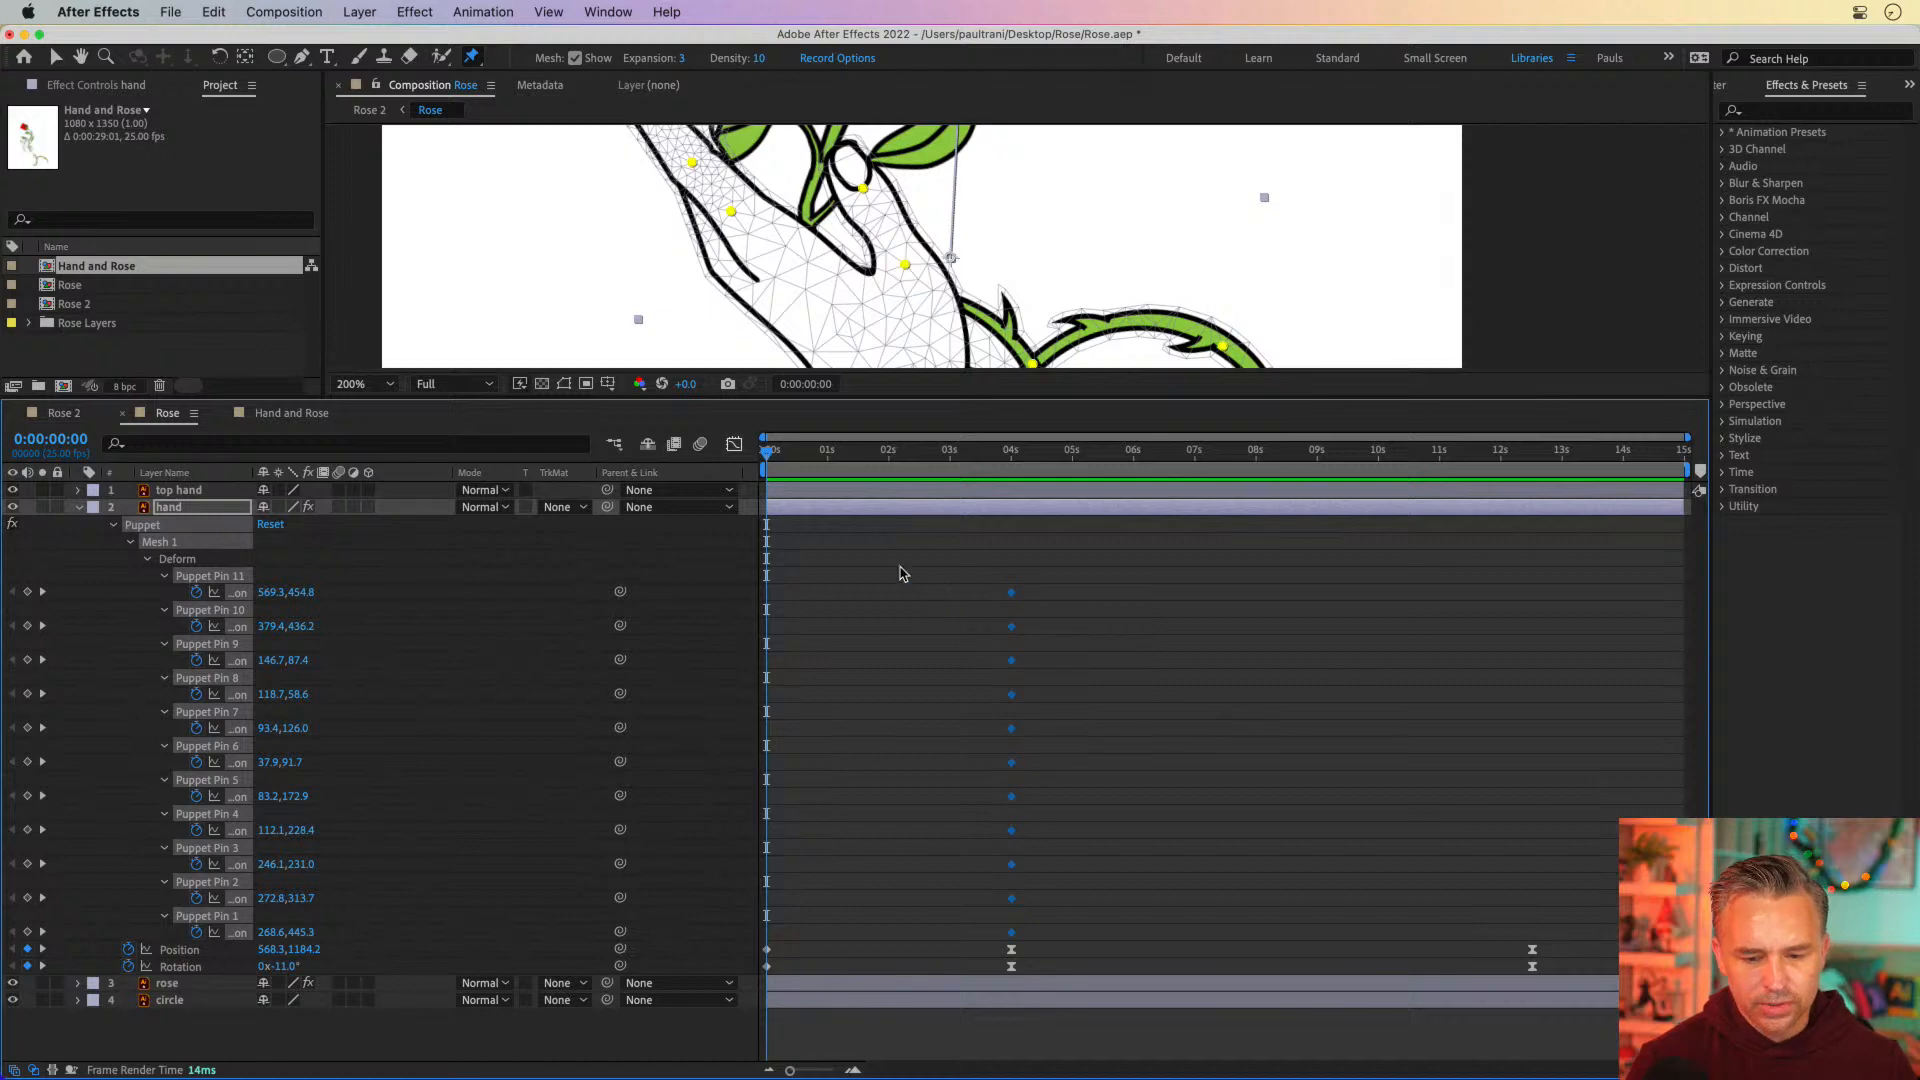
pyautogui.moveTo(886, 454); pyautogui.dragTo(584, 462)
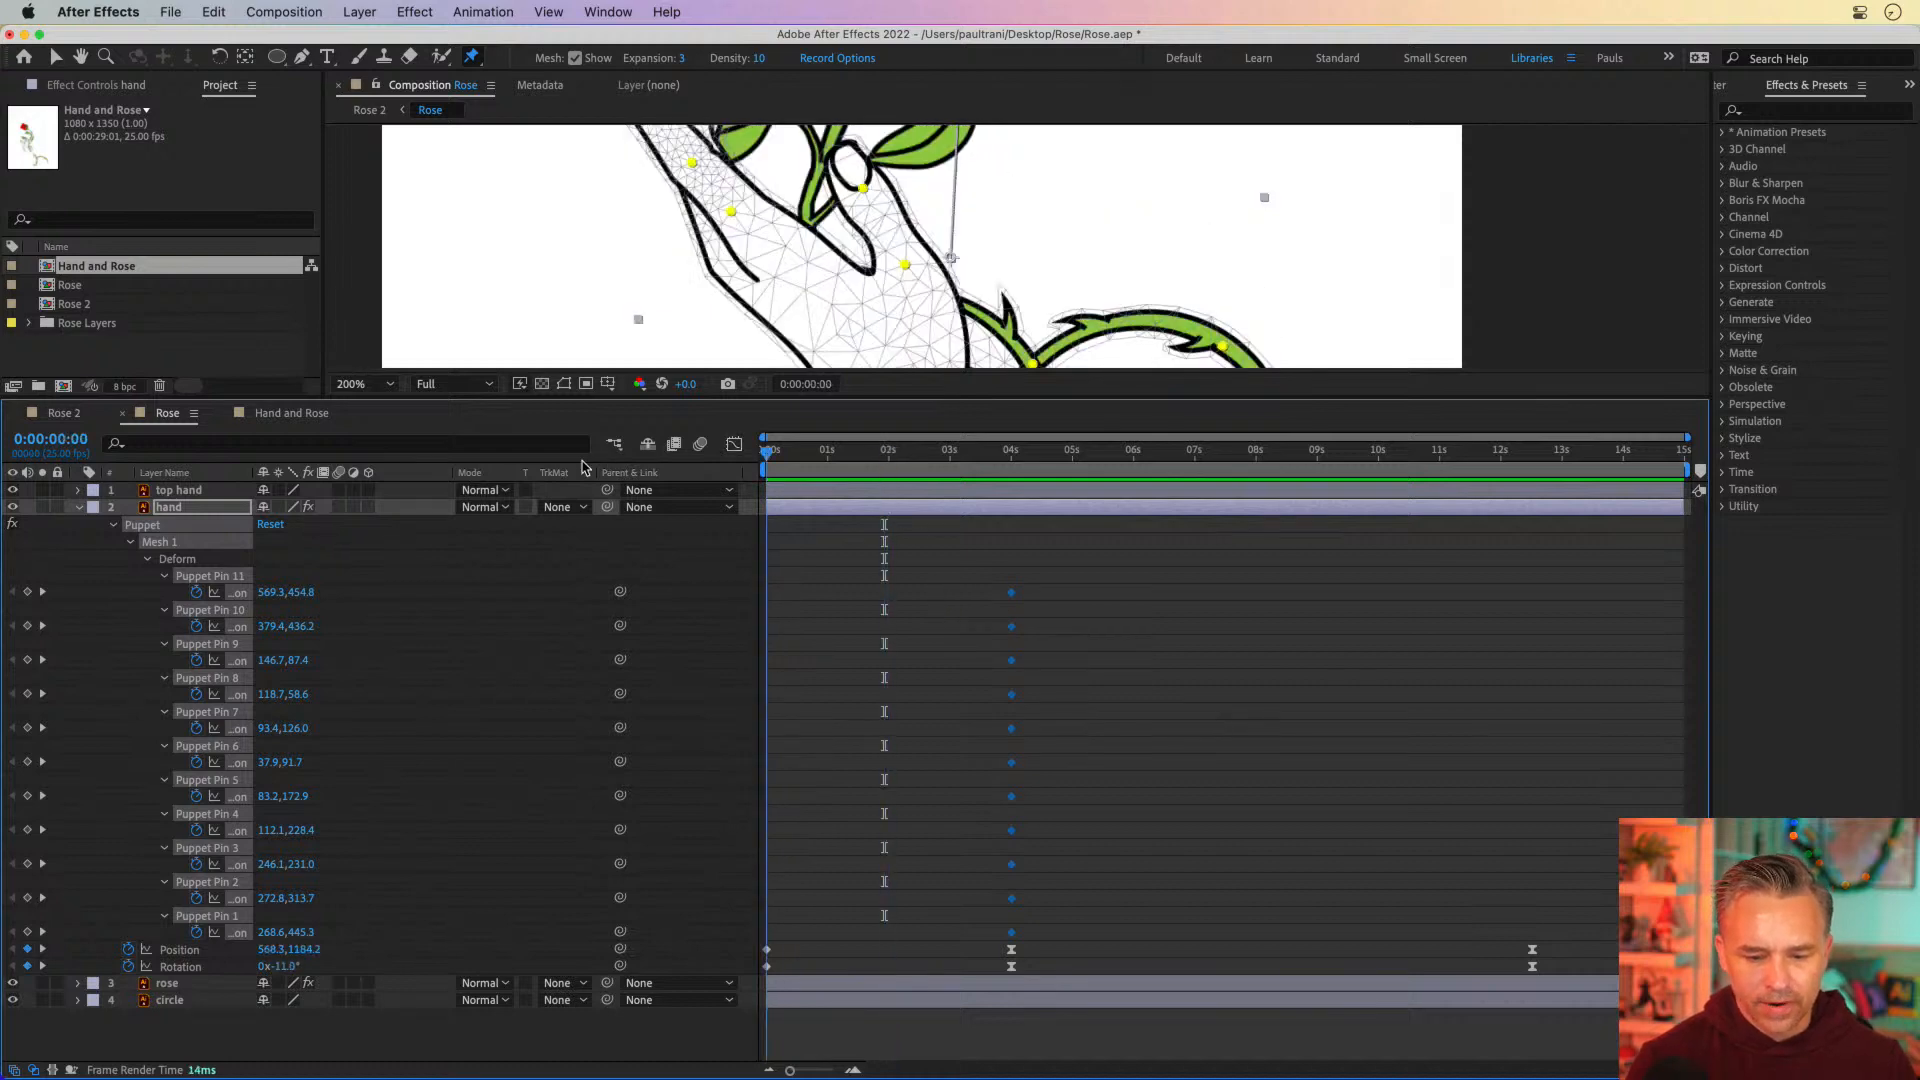
pyautogui.click(835, 635)
# At 0:00, curl the thorny vine's end down toward the wrist and pull the thumb-tip pin slightly inward
pyautogui.moveTo(768, 399); pyautogui.dragTo(764, 876)
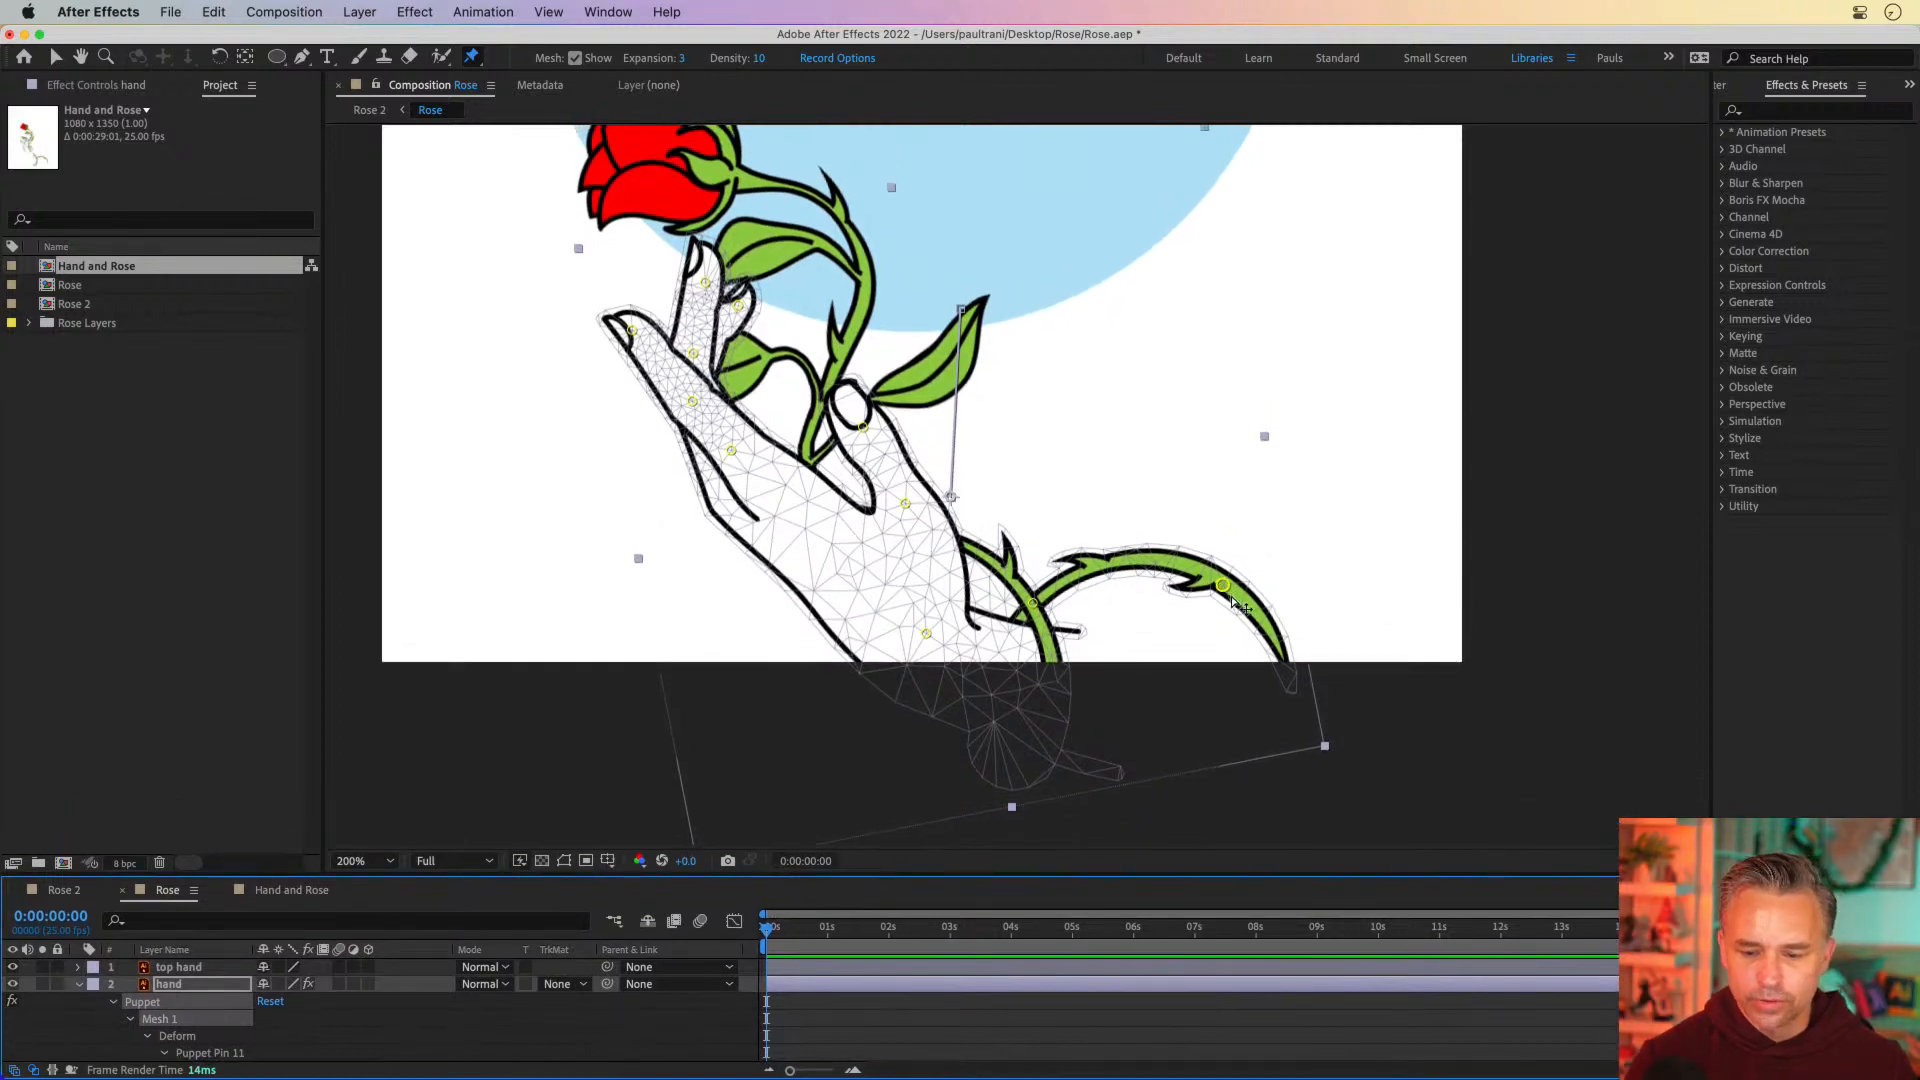
pyautogui.moveTo(1222, 587); pyautogui.dragTo(1126, 657)
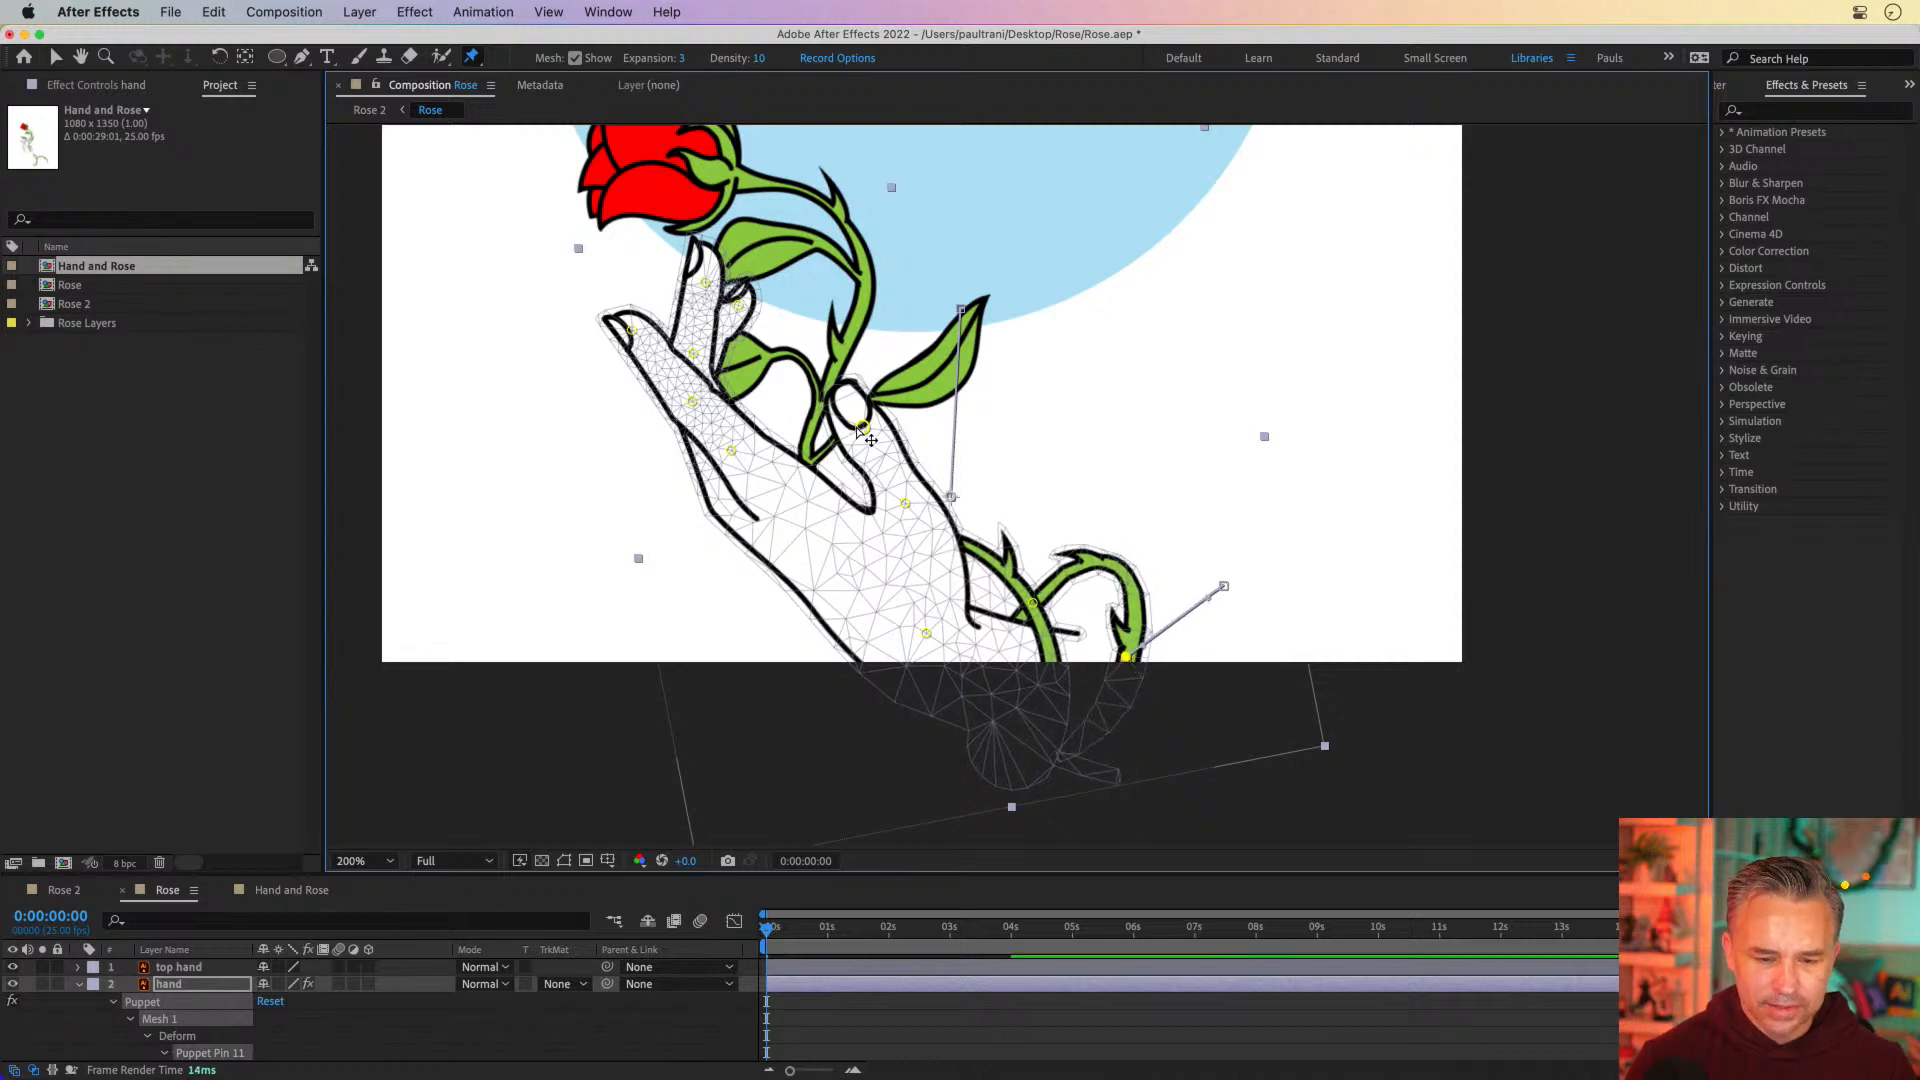
pyautogui.moveTo(858, 427)
pyautogui.mouseDown()
pyautogui.moveTo(845, 468)
pyautogui.moveTo(855, 442)
pyautogui.mouseUp()
pyautogui.press('.')
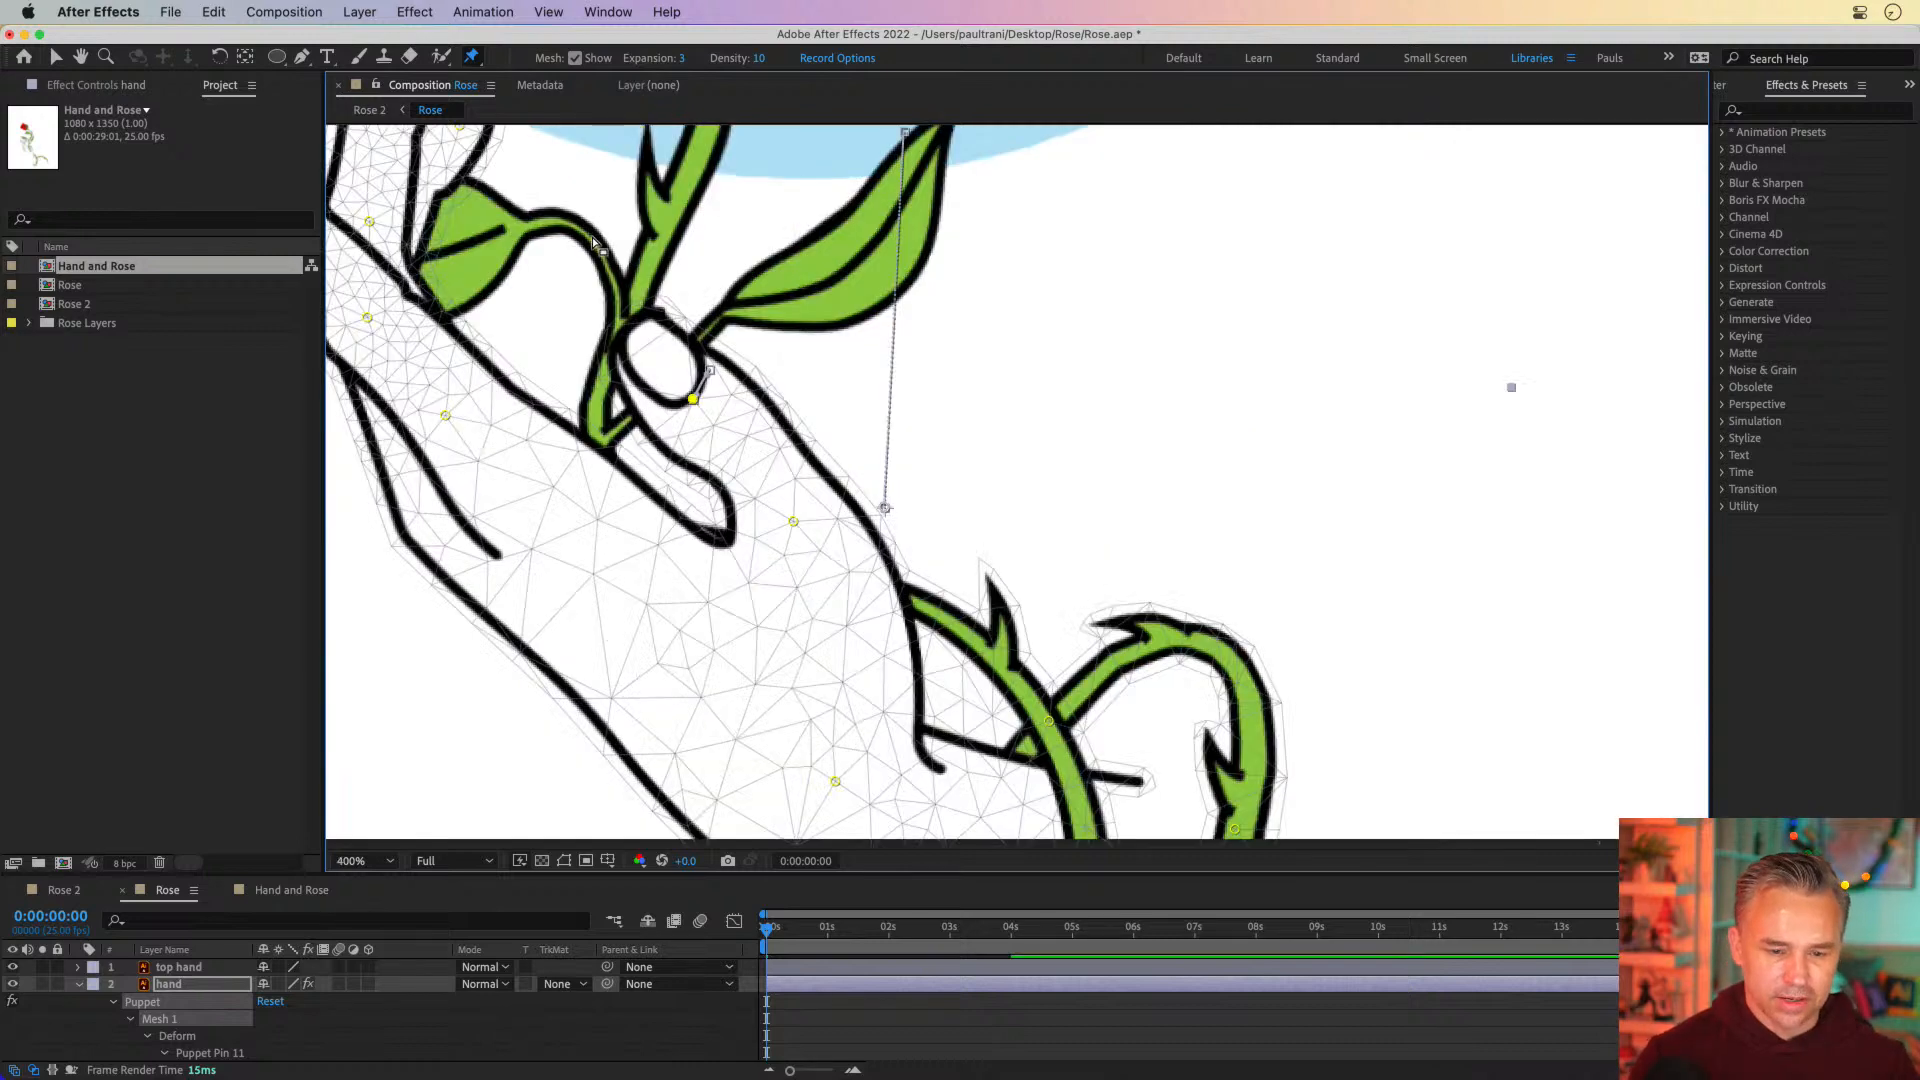
# Nudge the puppet pins at the outer and adjacent fingertips slightly toward the rose stem
pyautogui.moveTo(592, 243); pyautogui.dragTo(965, 416)
pyautogui.moveTo(621, 349); pyautogui.dragTo(634, 348)
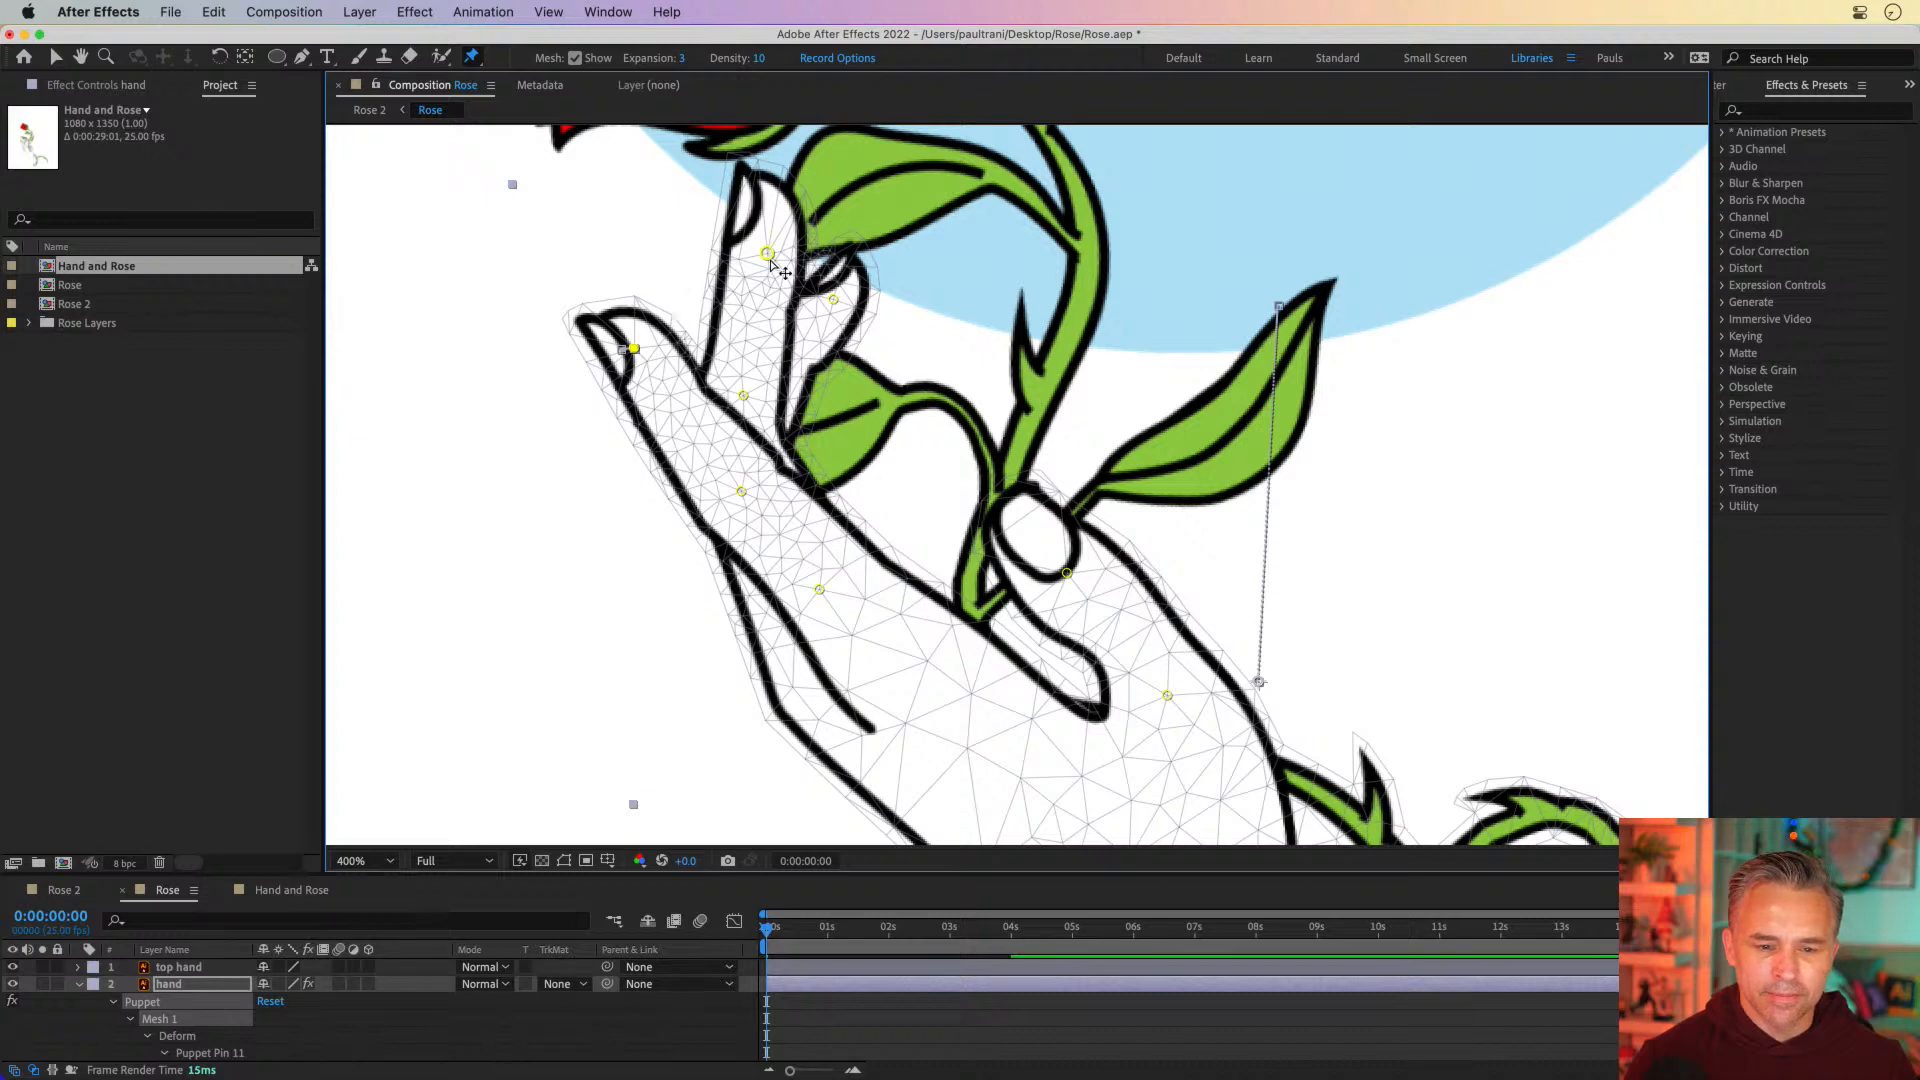
pyautogui.moveTo(769, 258)
pyautogui.mouseDown()
pyautogui.moveTo(842, 309)
pyautogui.moveTo(788, 260)
pyautogui.mouseUp()
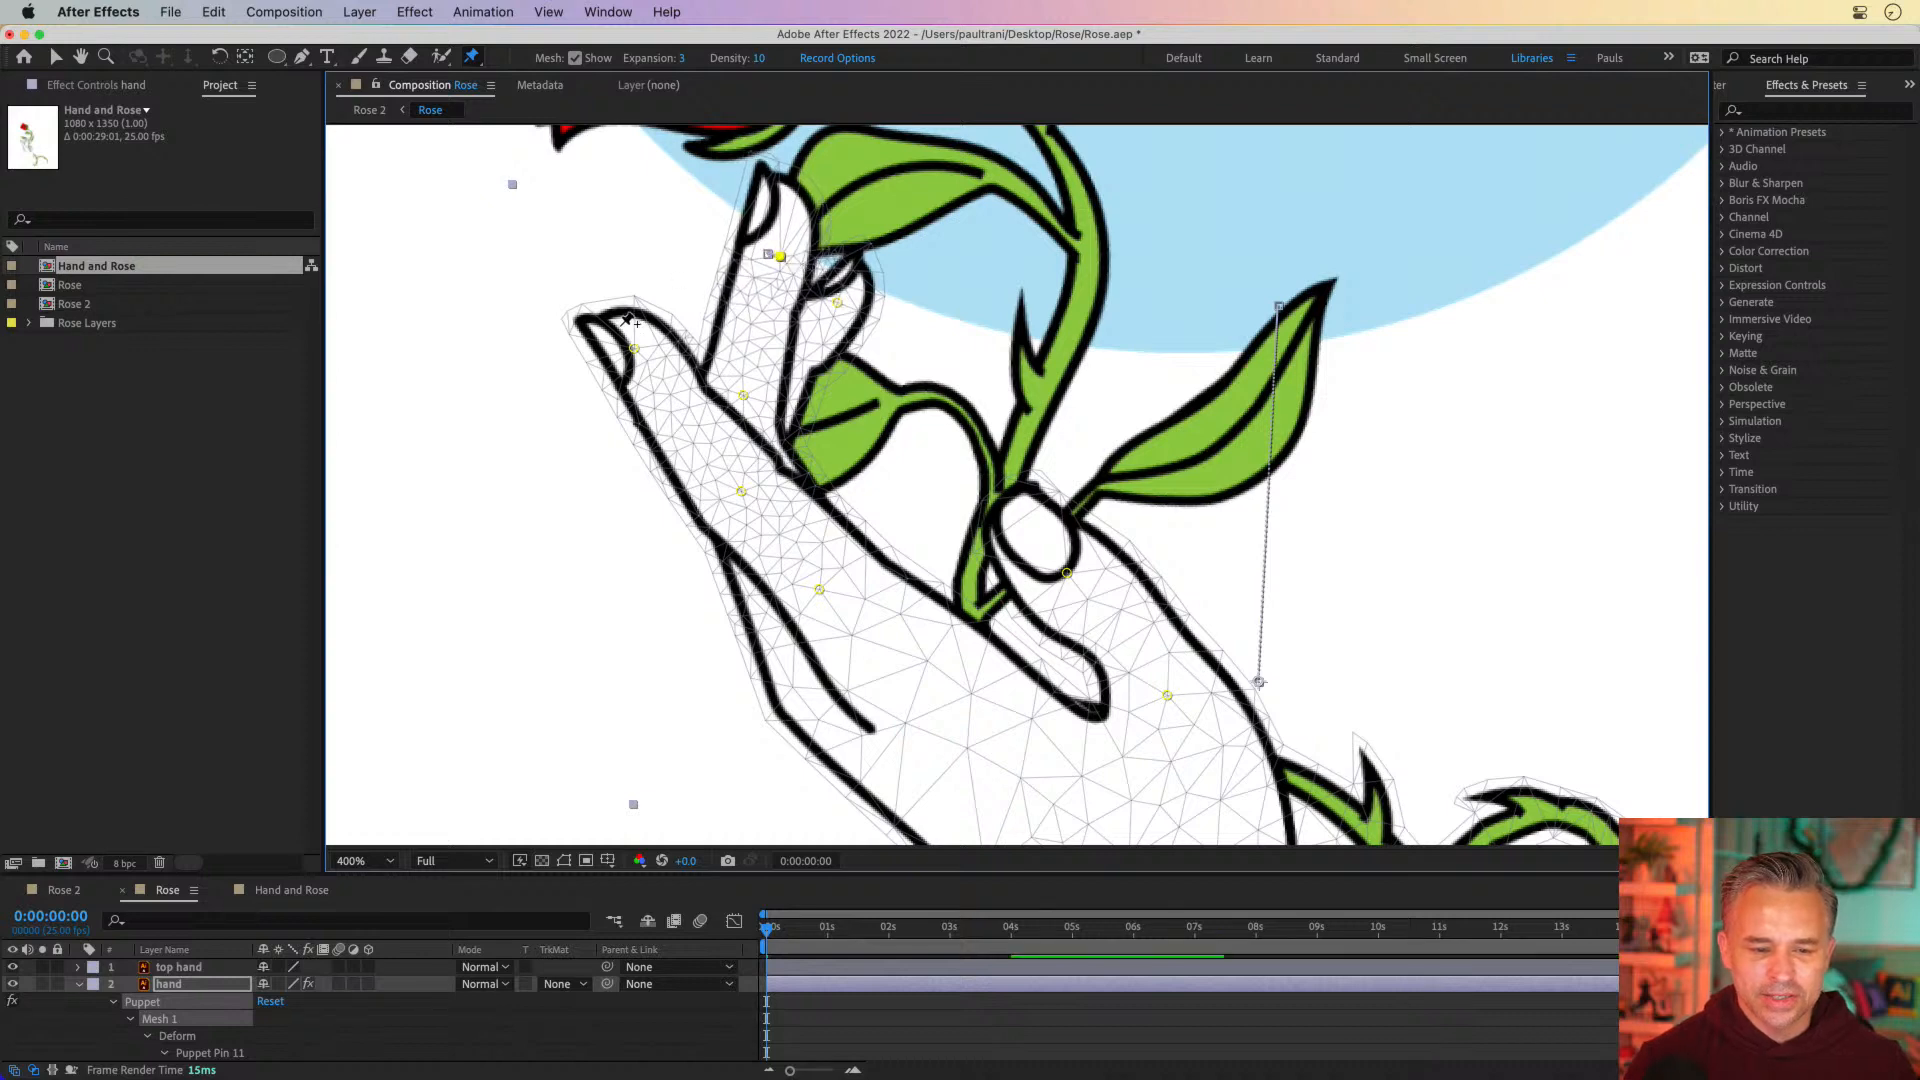
pyautogui.moveTo(771, 641); pyautogui.dragTo(729, 570)
pyautogui.press('space')
pyautogui.press('space')
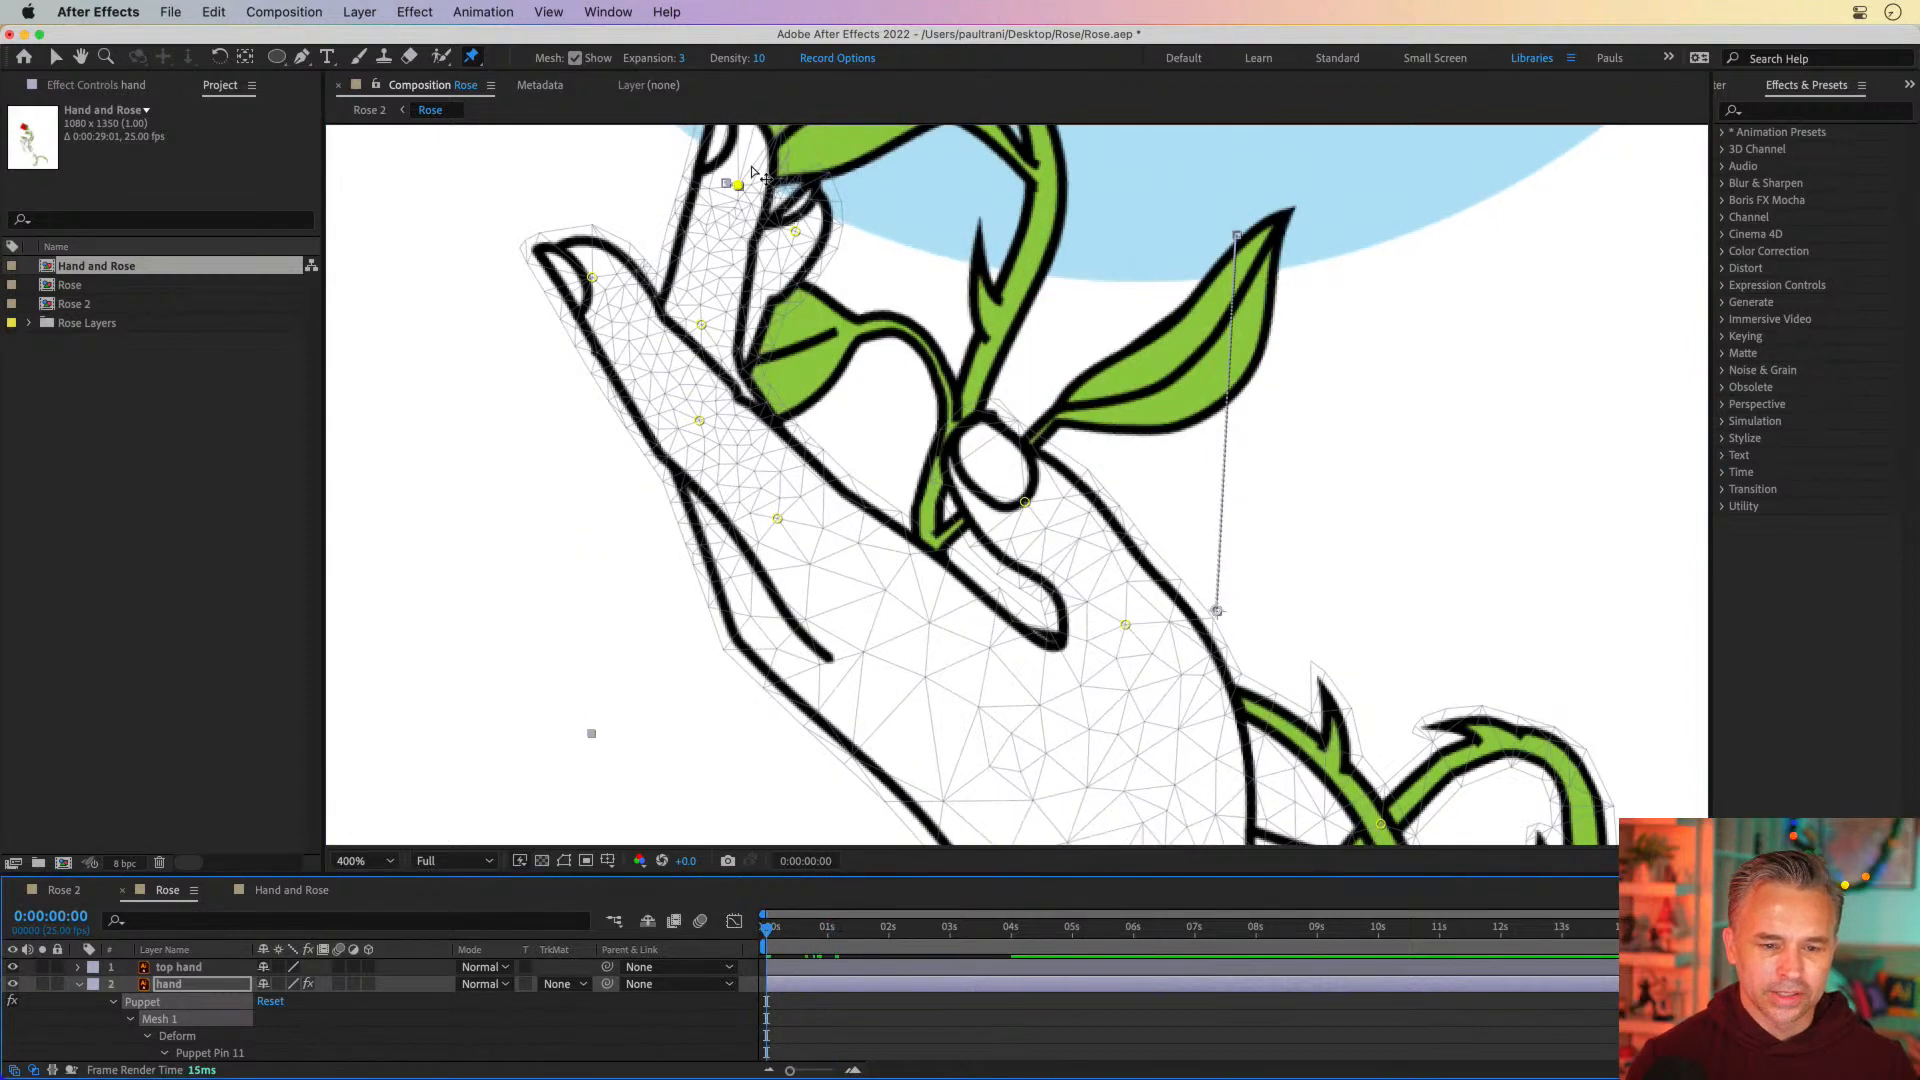
# Curl the small, adjacent and outer fingers further toward the stem by shifting their tip and lower pins
pyautogui.moveTo(797, 240); pyautogui.dragTo(817, 272)
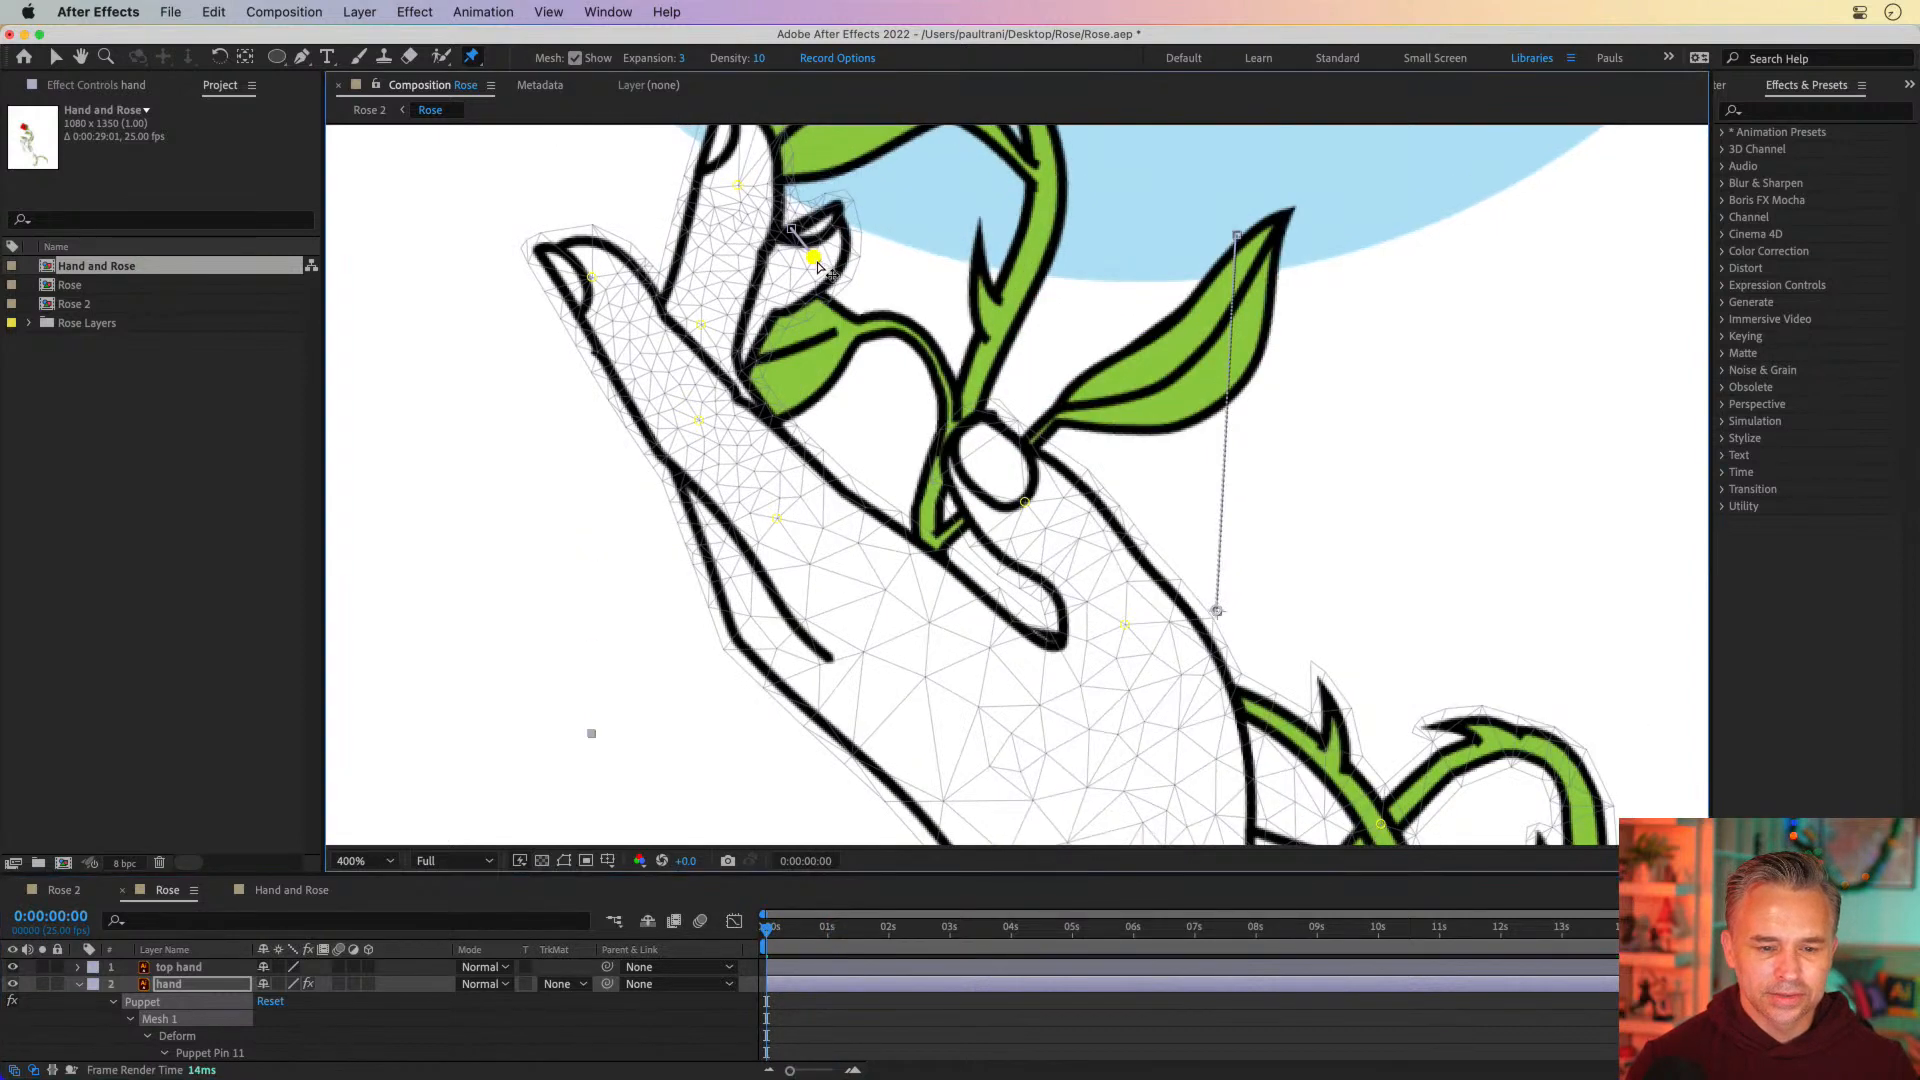
pyautogui.moveTo(738, 188); pyautogui.dragTo(765, 218)
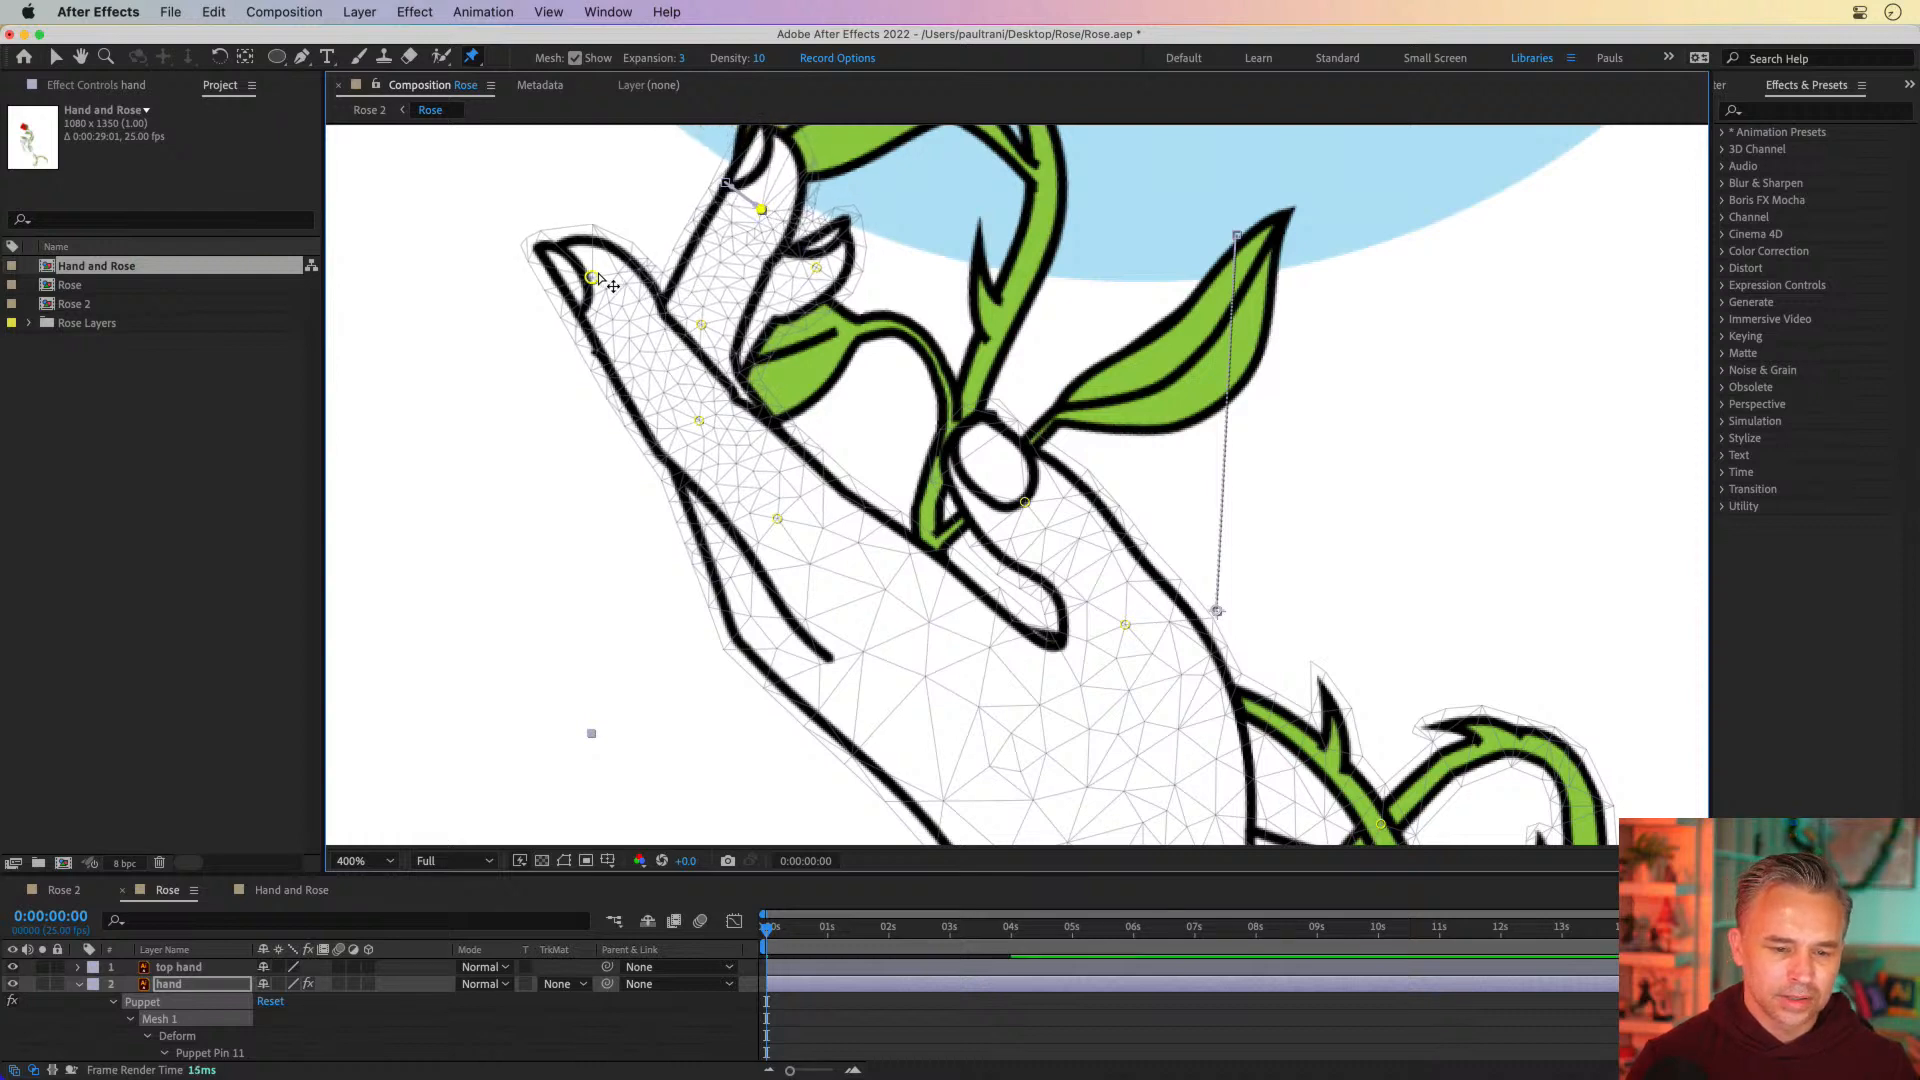
pyautogui.moveTo(593, 277); pyautogui.dragTo(618, 272)
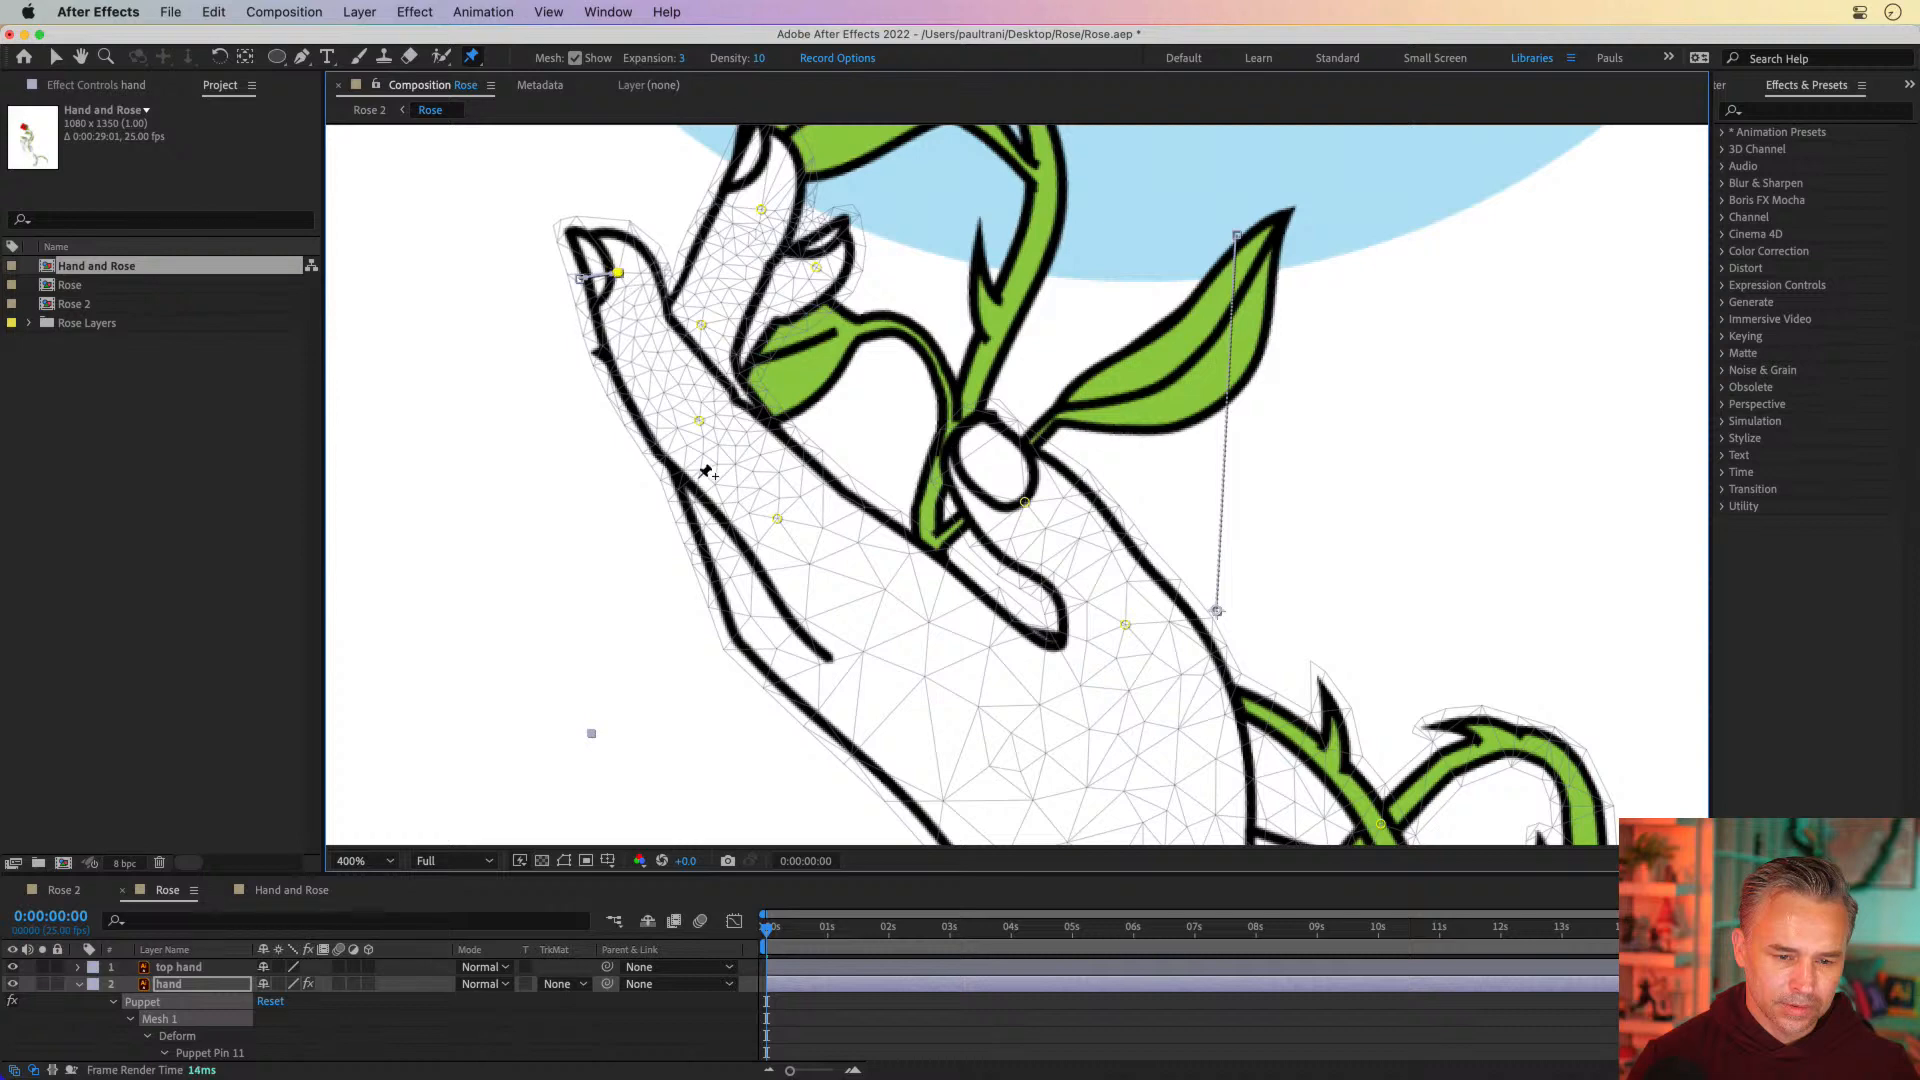
pyautogui.click(699, 421)
pyautogui.moveTo(719, 424); pyautogui.dragTo(715, 424)
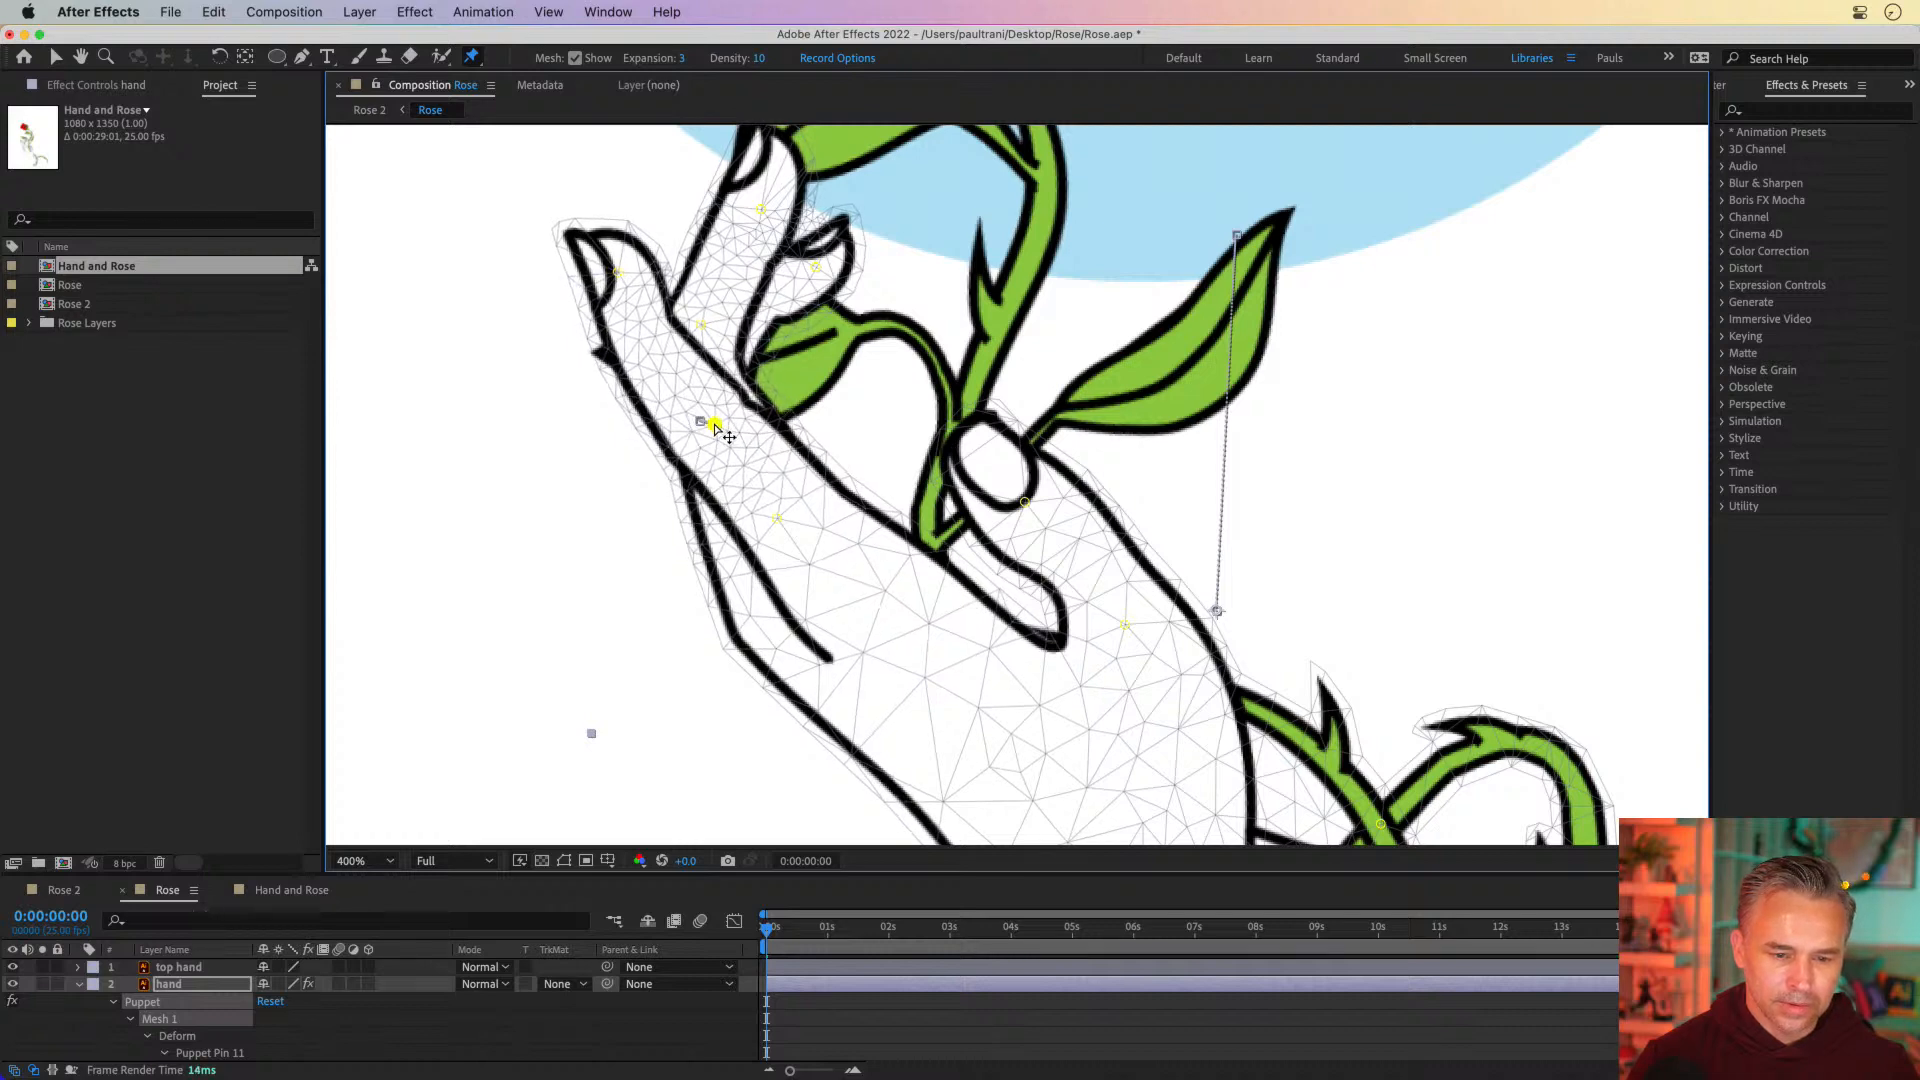
pyautogui.moveTo(701, 326); pyautogui.dragTo(727, 321)
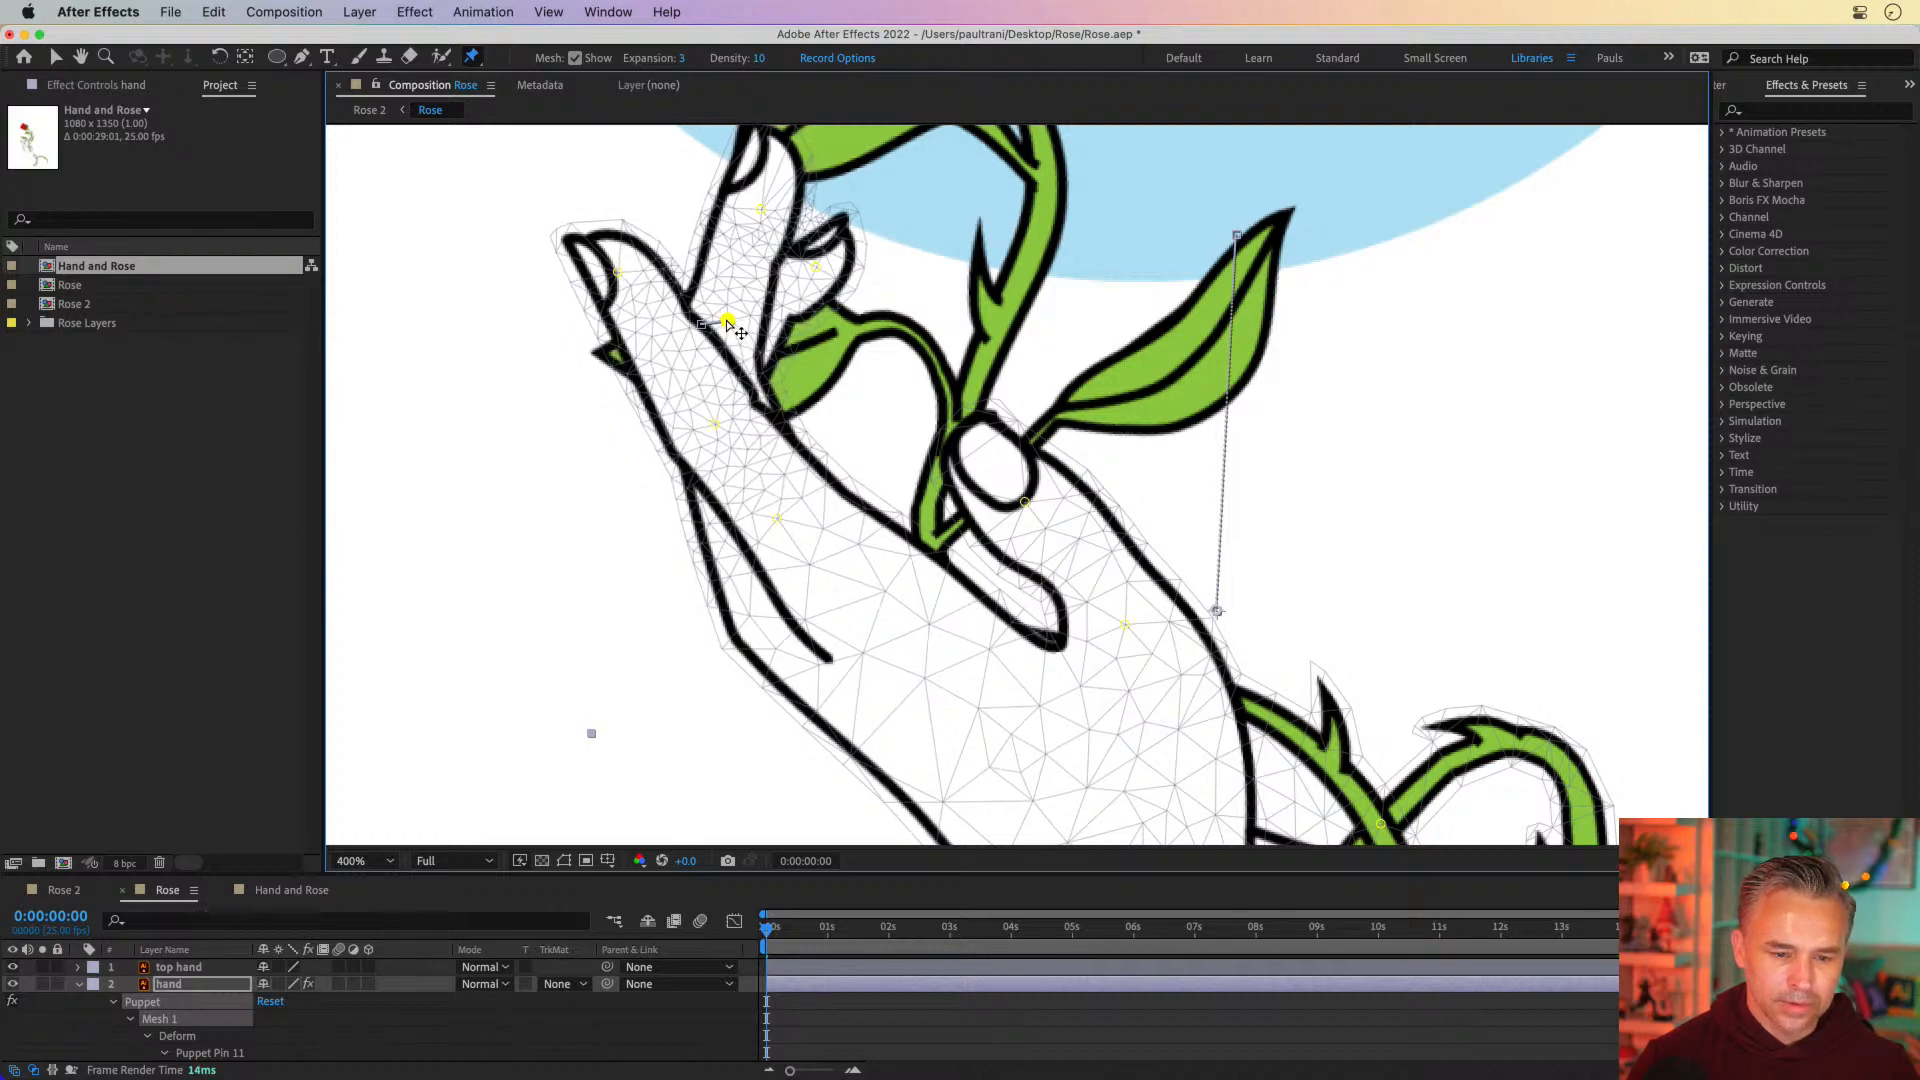
# Preview the opening hand and vine from the start through 0:00:06:03 to check the motion
pyautogui.press(',')
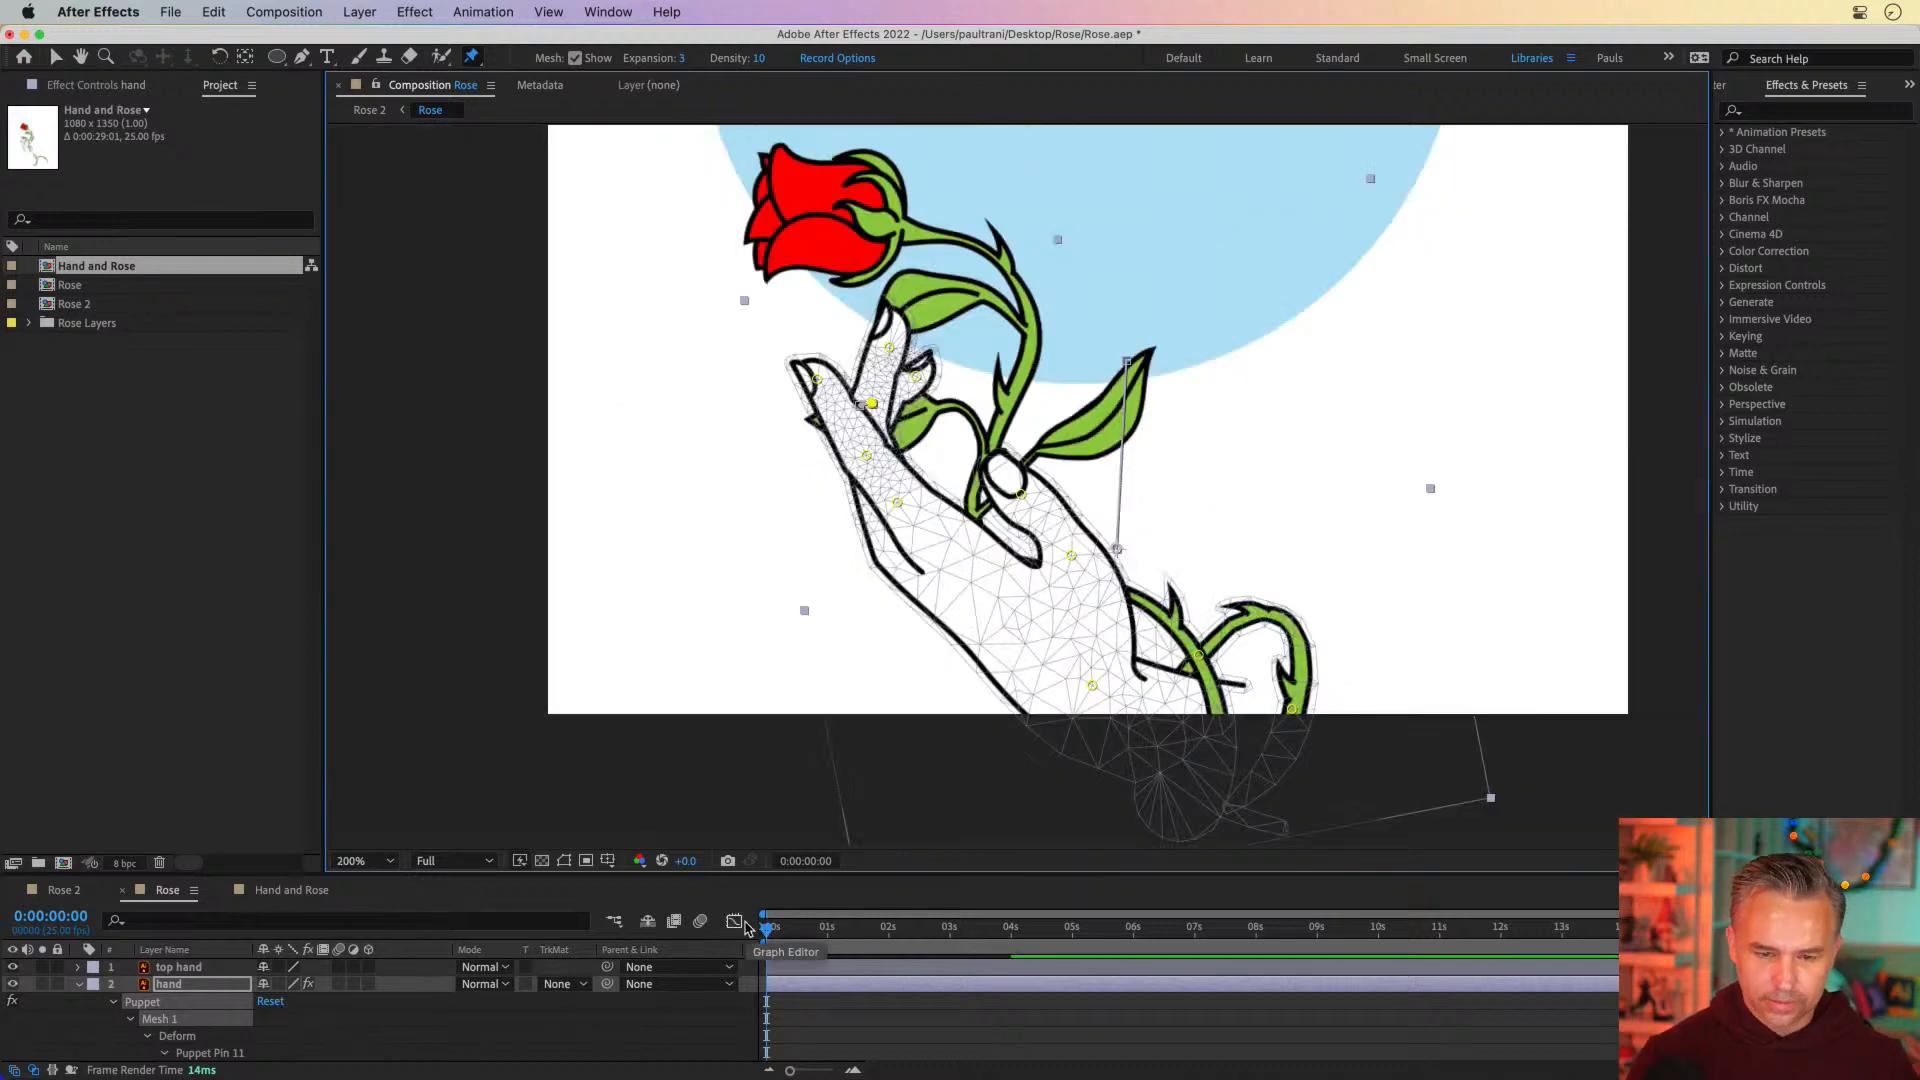
pyautogui.moveTo(707, 463); pyautogui.dragTo(675, 628)
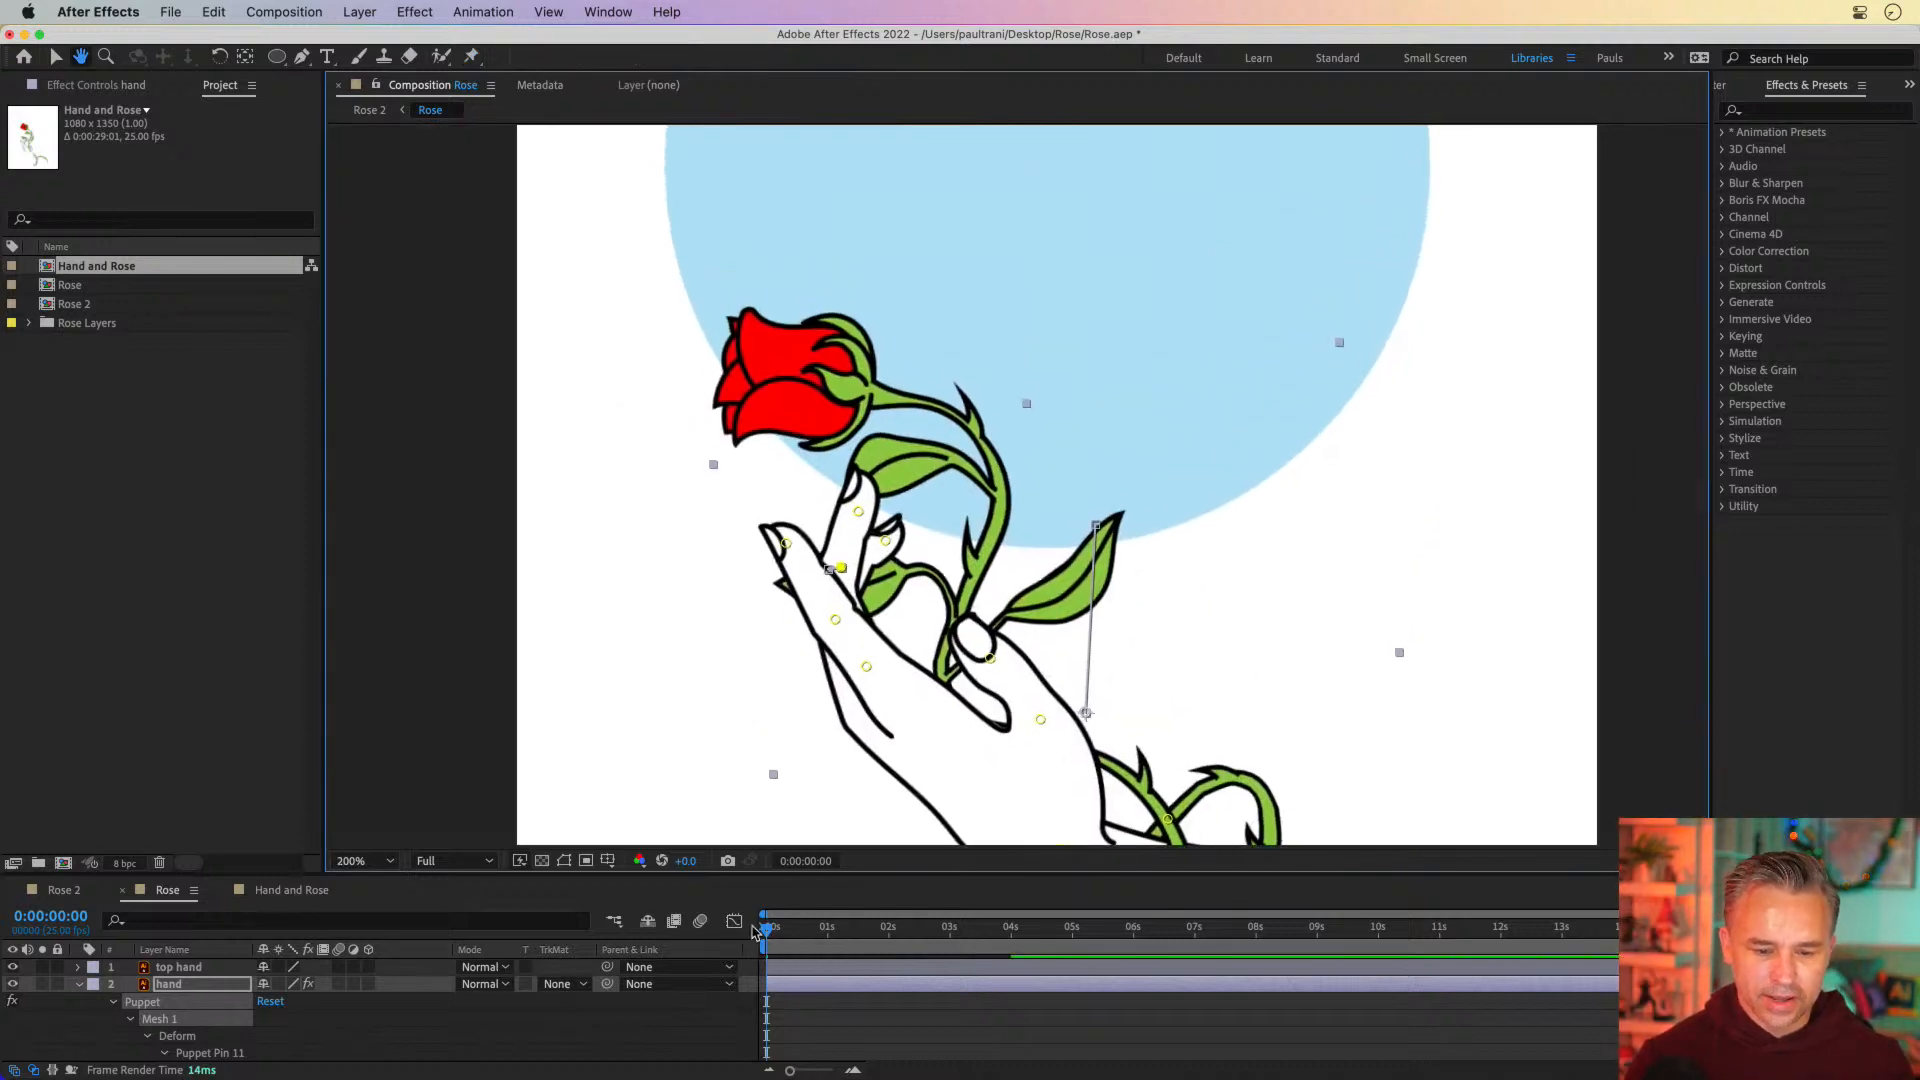
pyautogui.press('space')
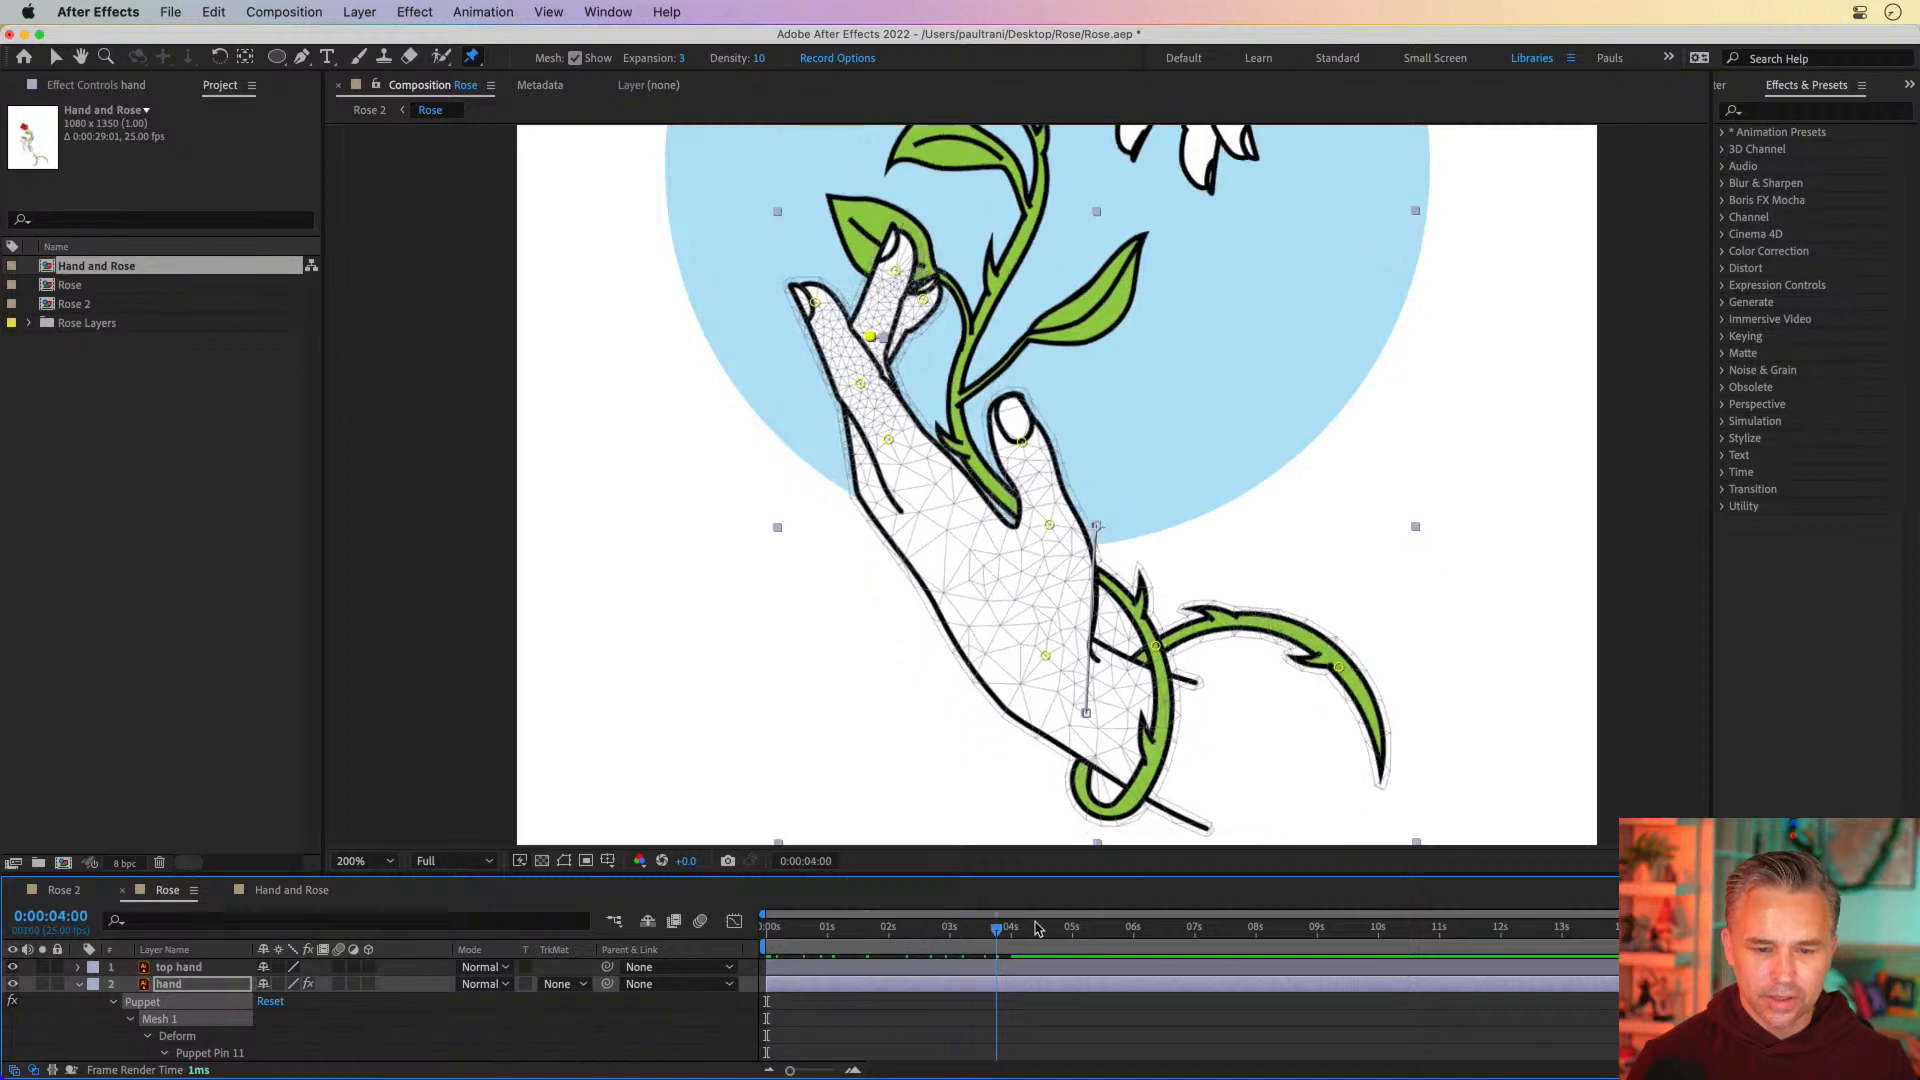
pyautogui.moveTo(980, 921); pyautogui.dragTo(1144, 935)
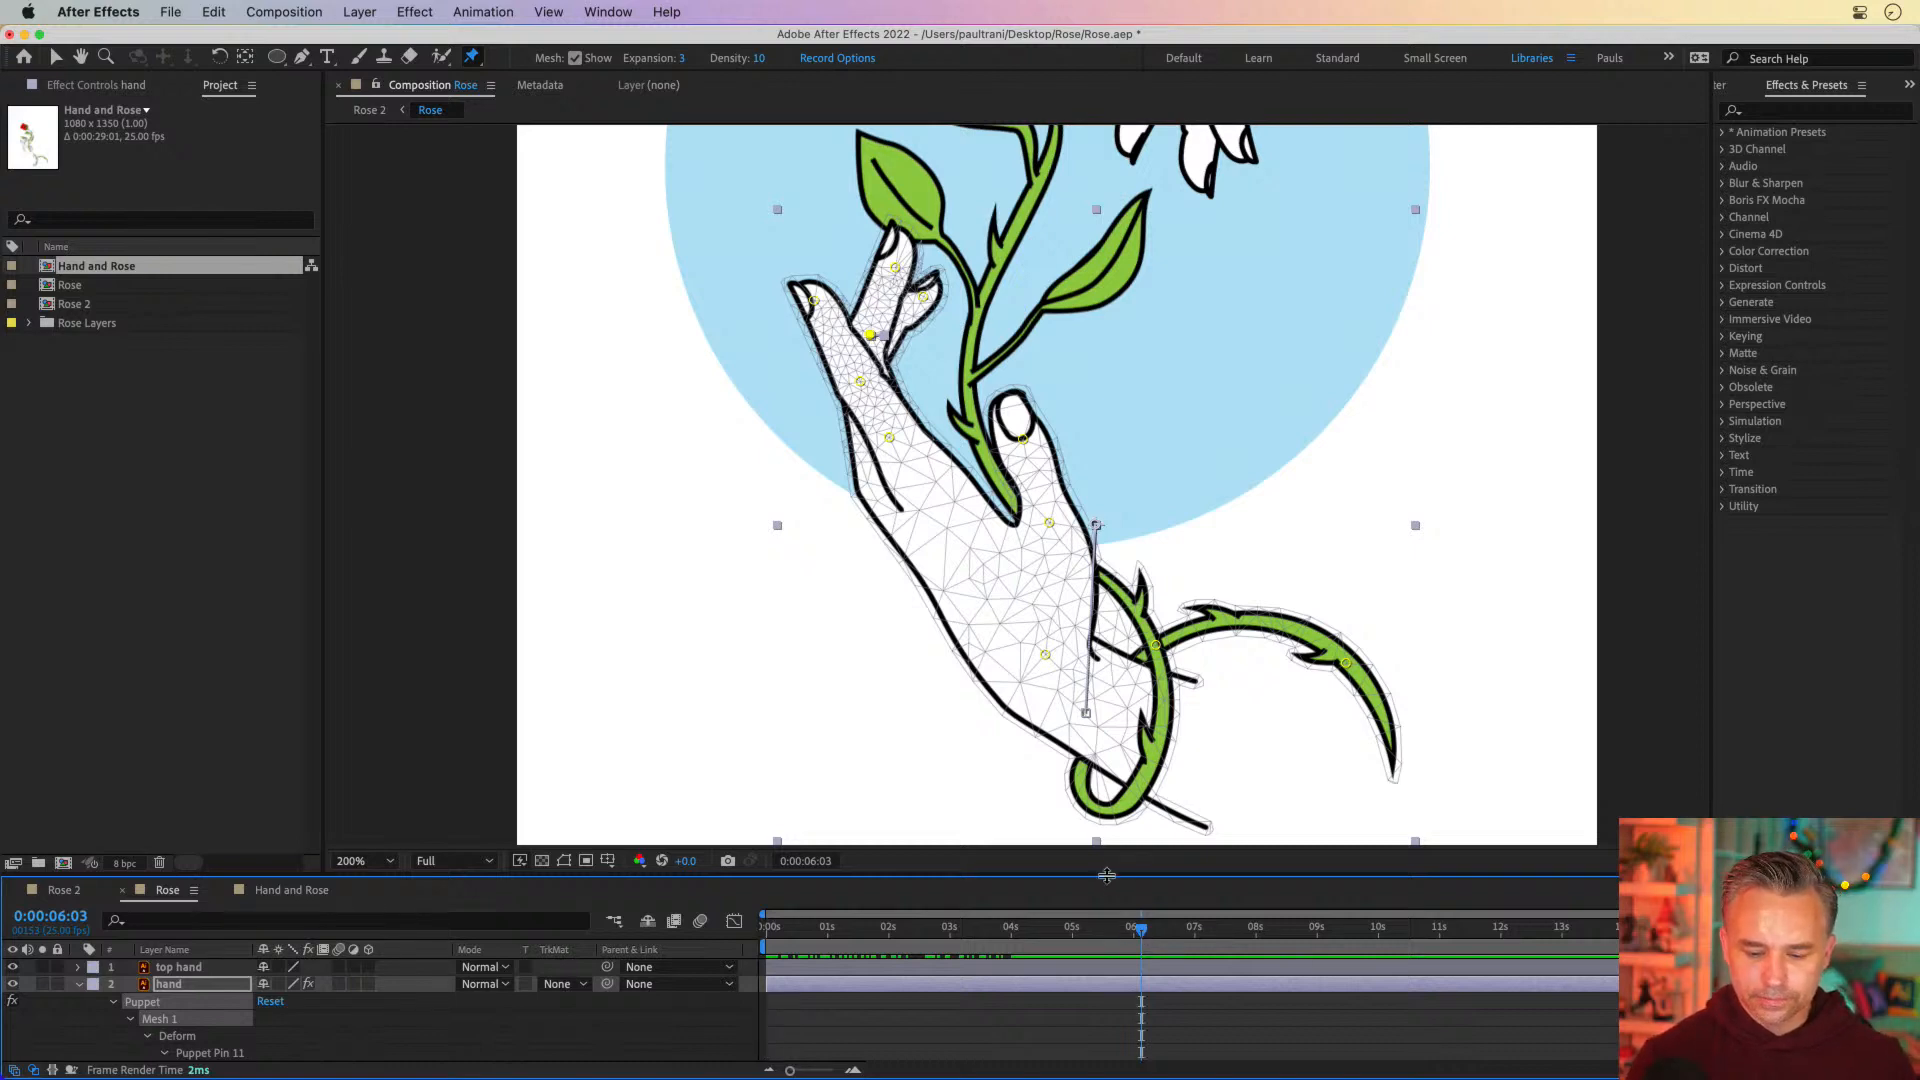
# Retime the hand's puppet pin keyframes, moving the second set to about 7.4 seconds and the first set to about 0:00:04:03
pyautogui.moveTo(1107, 876); pyautogui.dragTo(1100, 409)
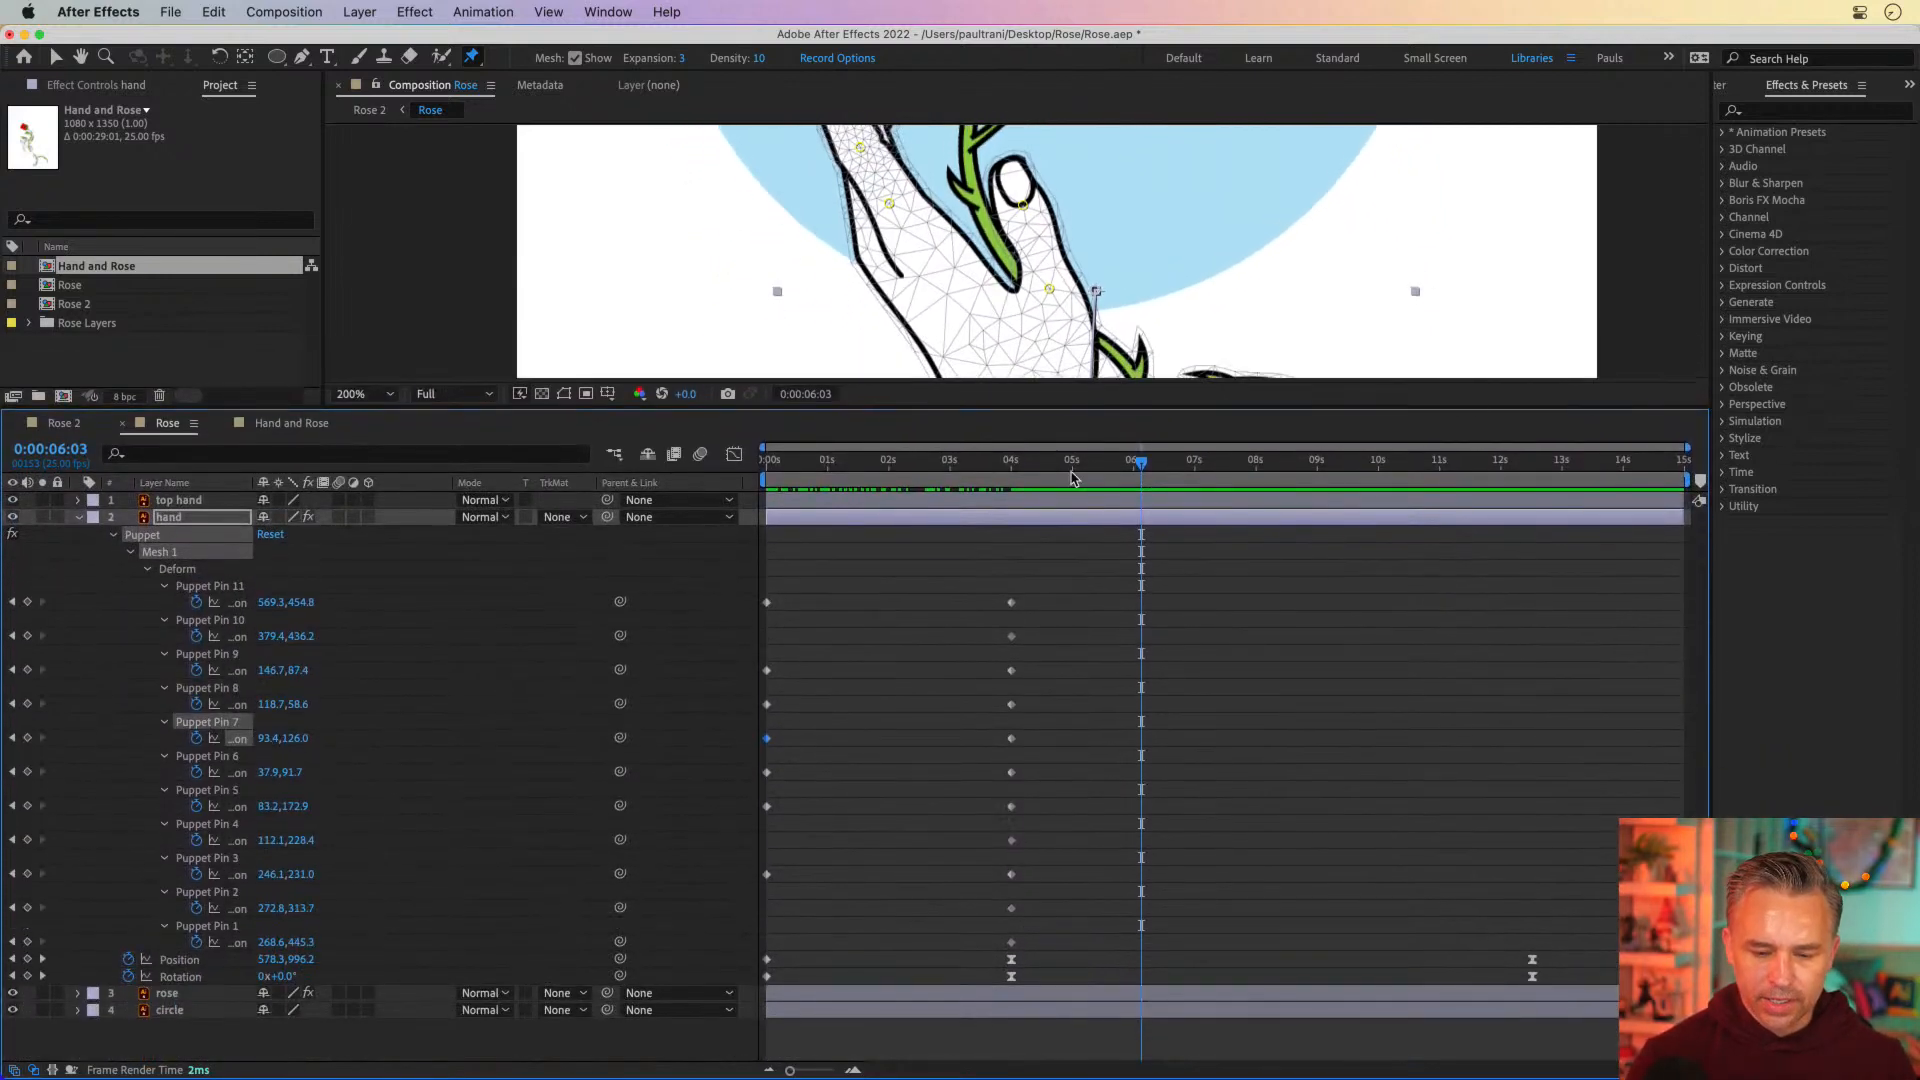
pyautogui.moveTo(948, 577); pyautogui.dragTo(1092, 957)
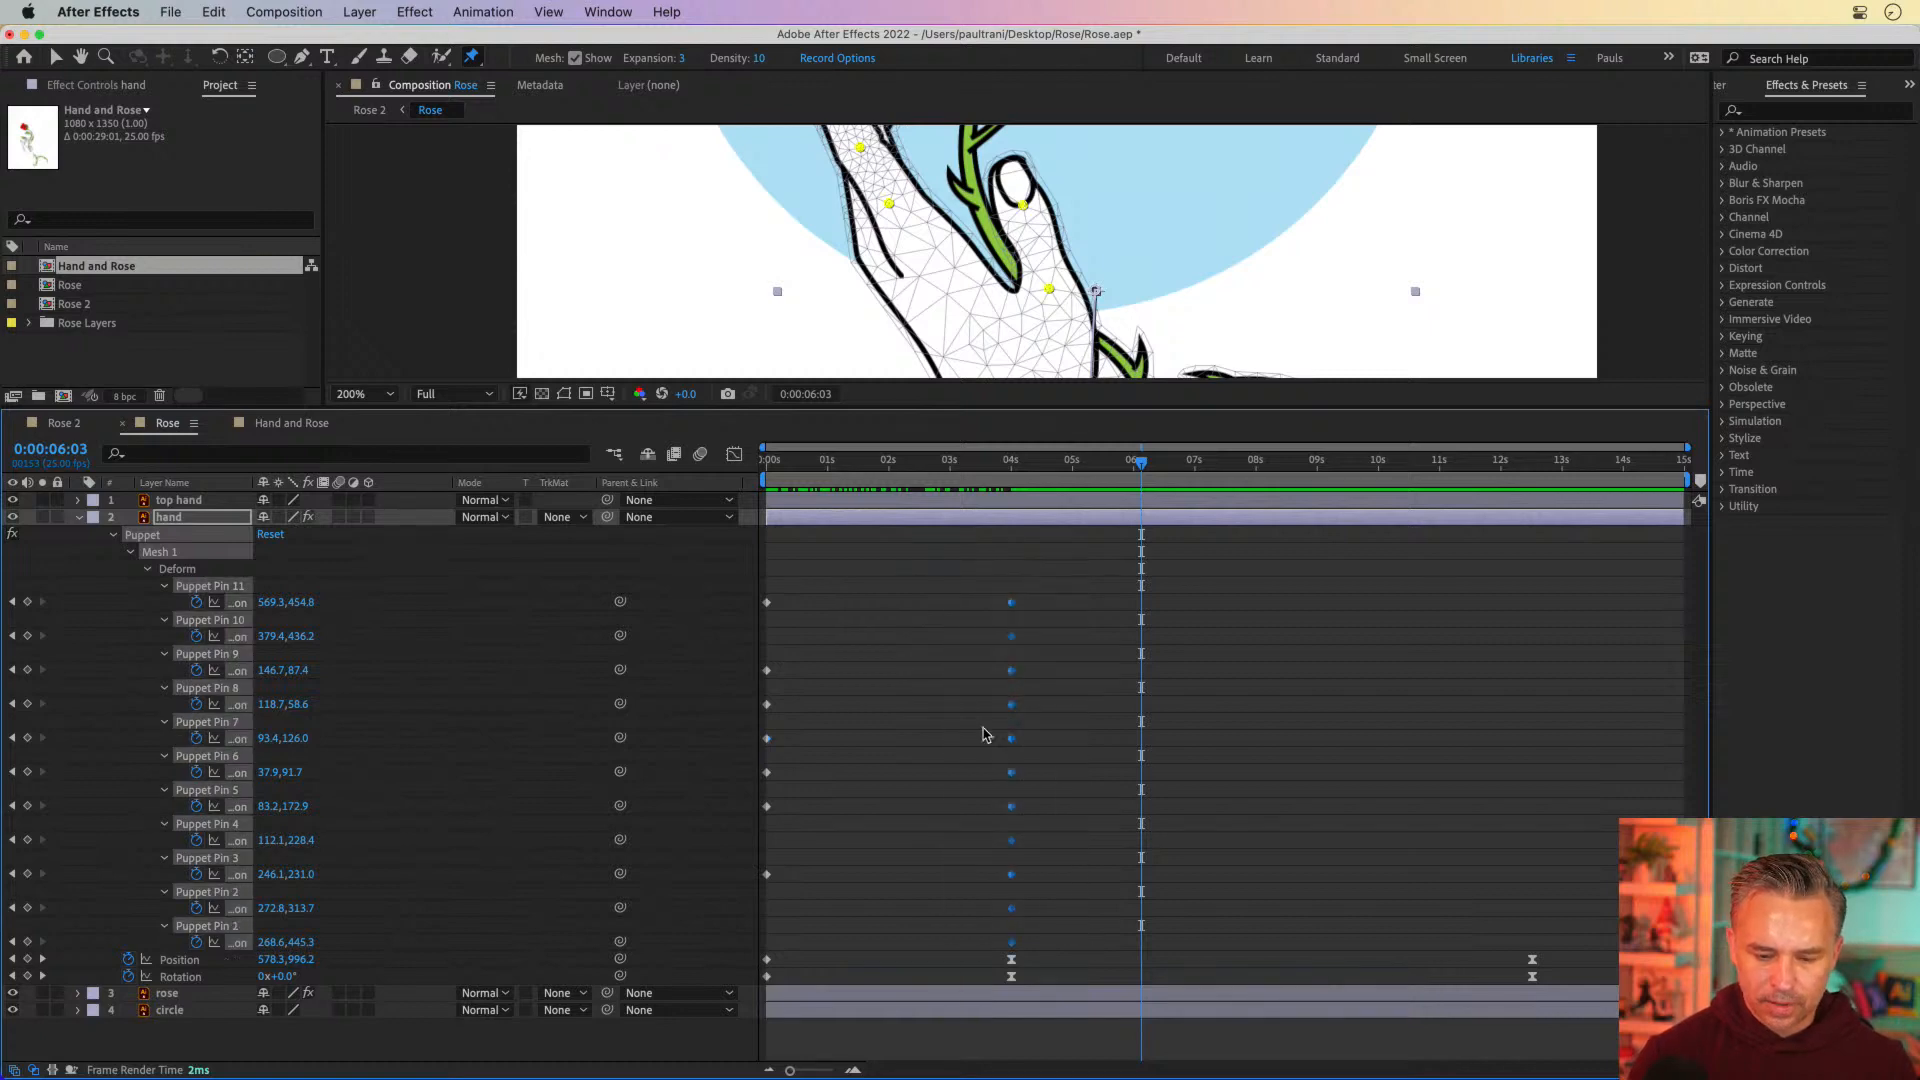
pyautogui.moveTo(1027, 603)
pyautogui.mouseDown()
pyautogui.moveTo(1291, 603)
pyautogui.moveTo(1235, 603)
pyautogui.mouseUp()
pyautogui.moveTo(810, 579); pyautogui.dragTo(743, 916)
pyautogui.moveTo(745, 928); pyautogui.dragTo(1020, 880)
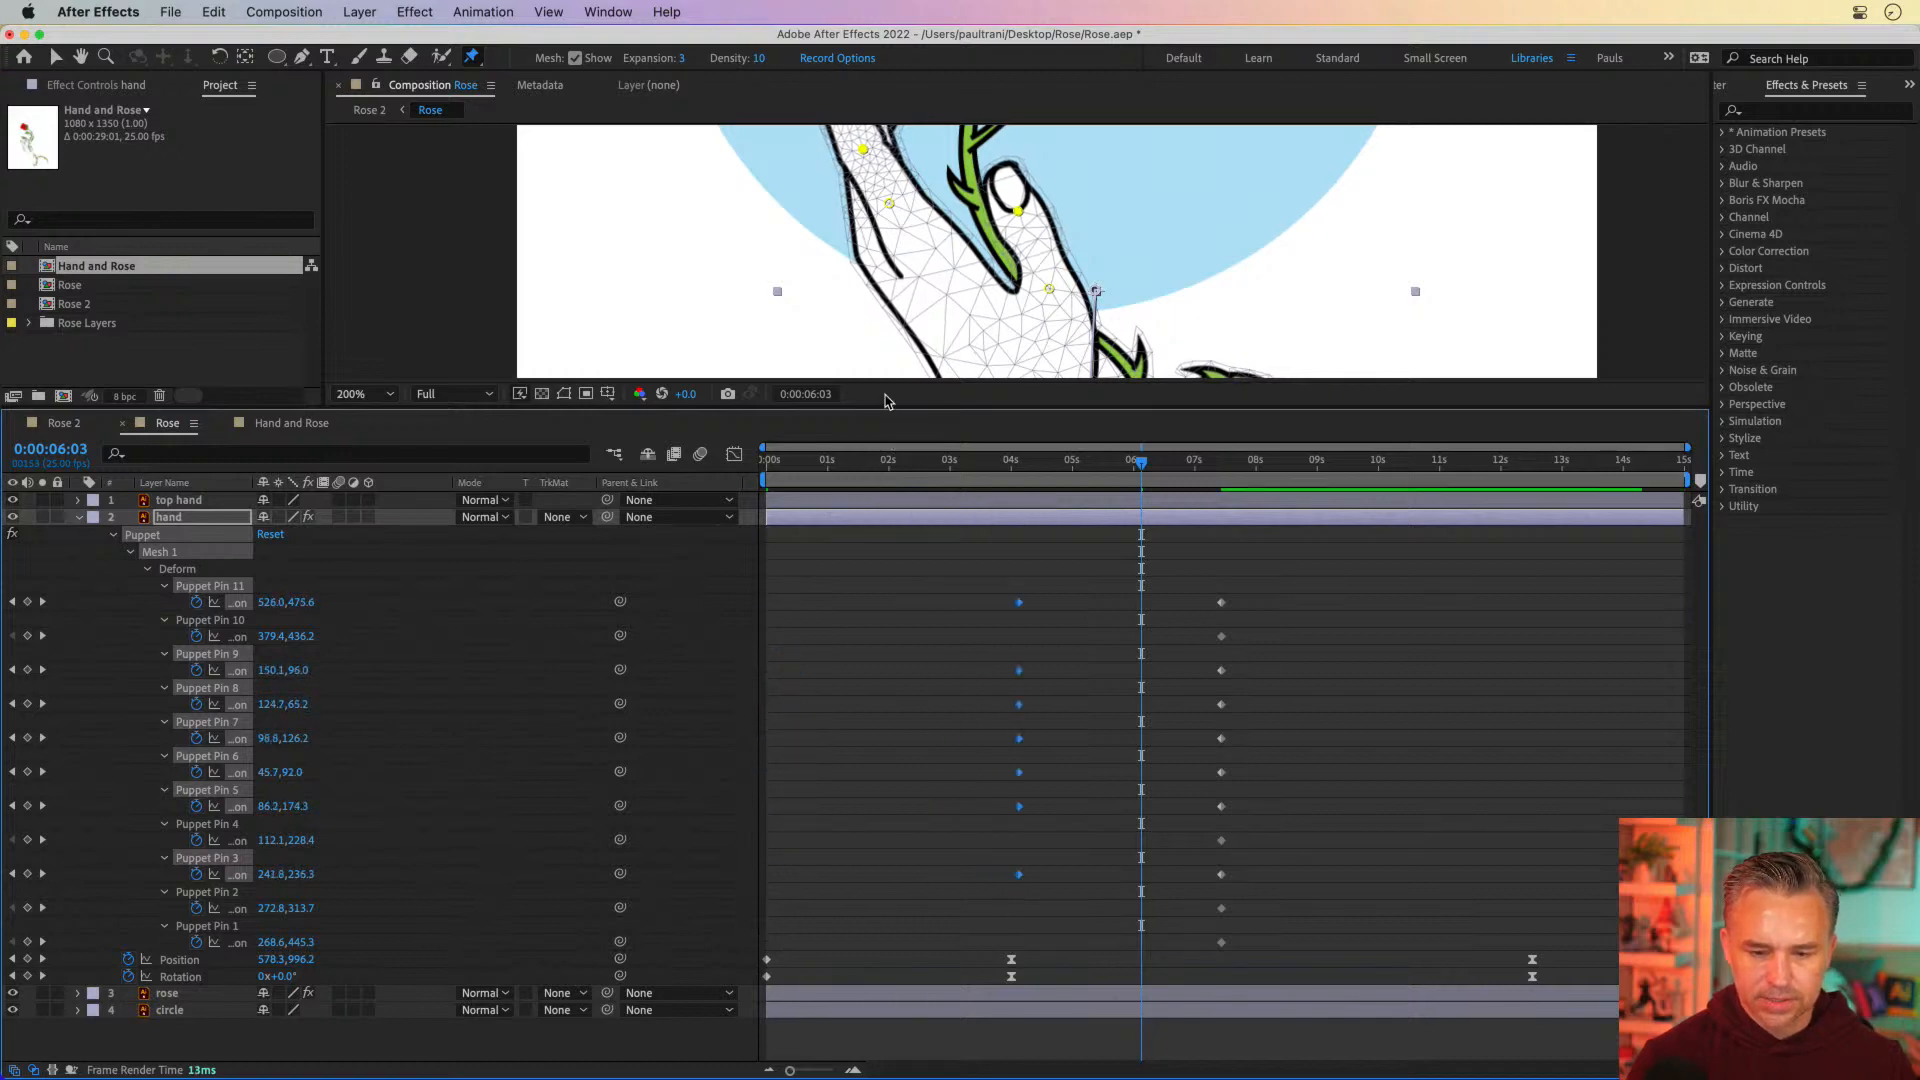
# At 0:00:04:03, shift the selected finger, thumb and vine pins together slightly up and away from the outer finger
pyautogui.moveTo(892, 406); pyautogui.dragTo(1017, 877)
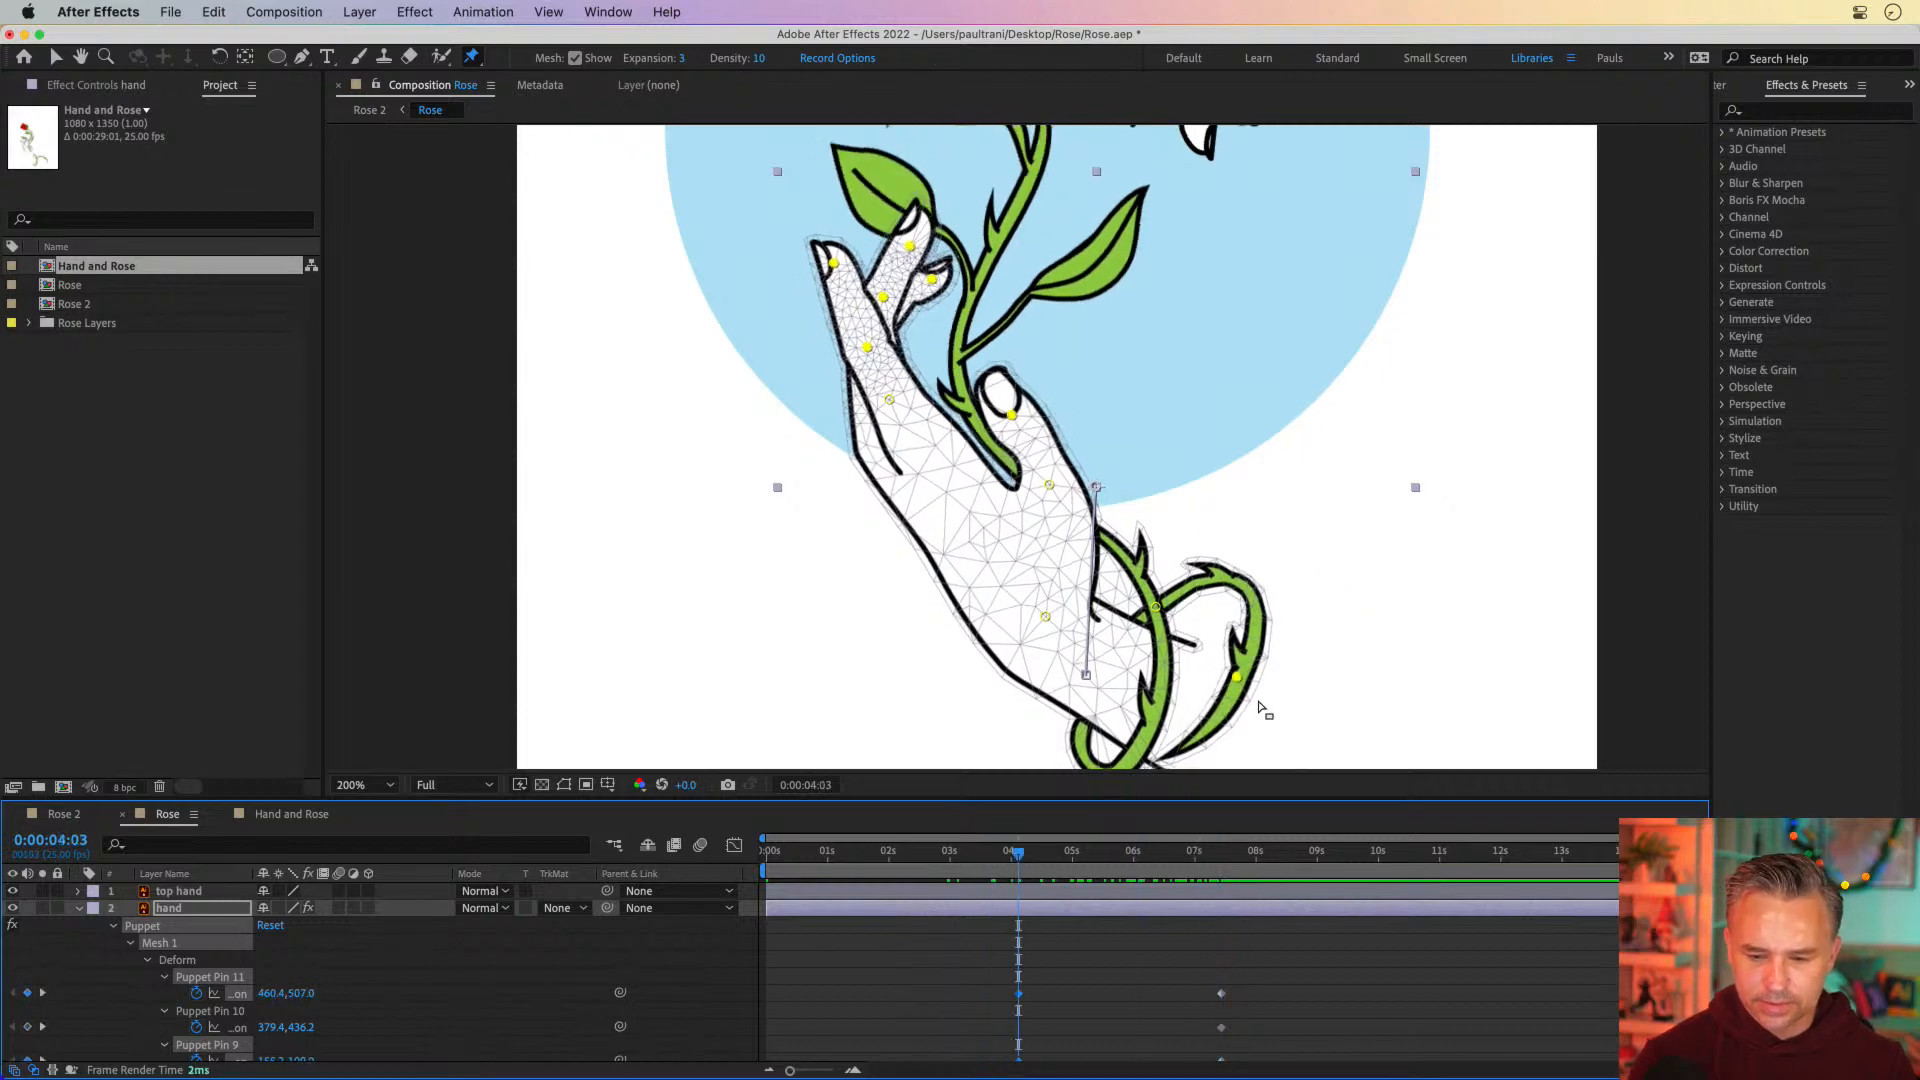
pyautogui.moveTo(1237, 679); pyautogui.dragTo(1257, 665)
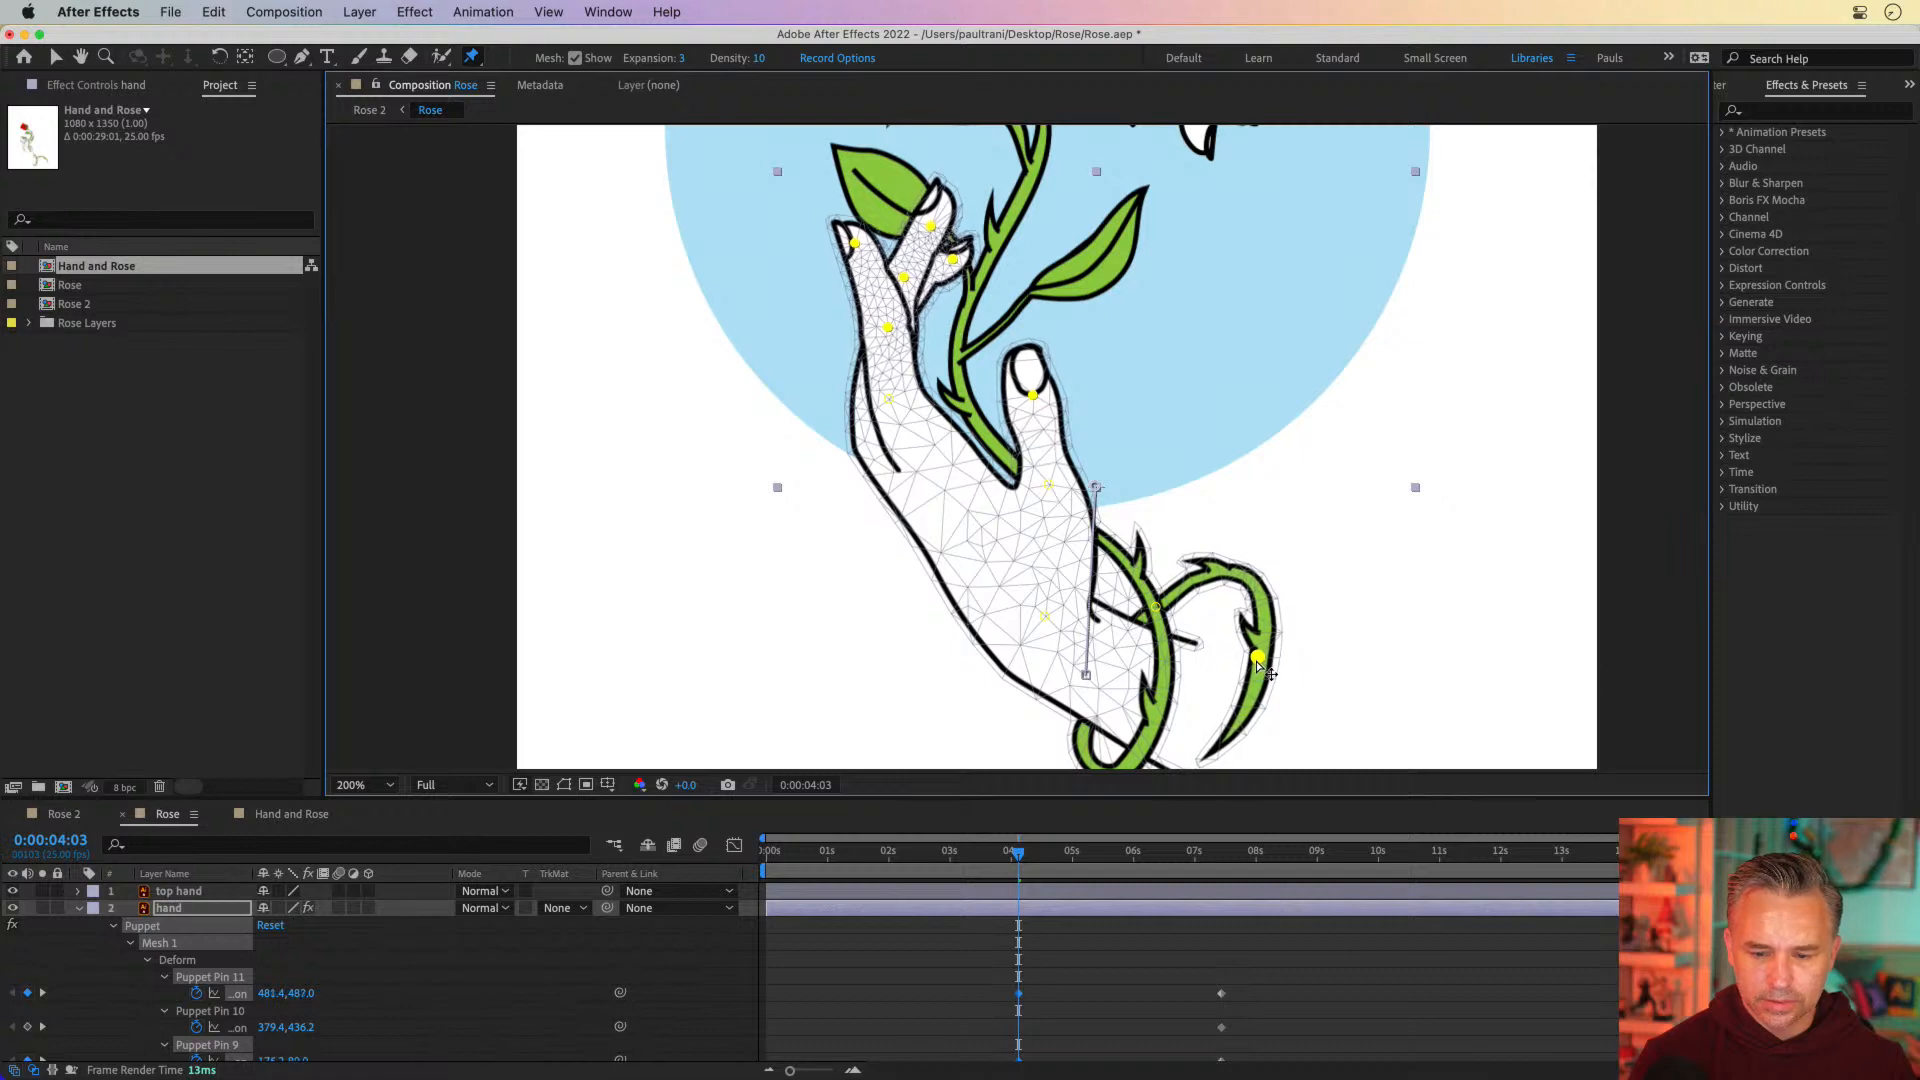
# Keyframe the vine-end pin slightly higher at 0:00:08:06 and remove its keyframe near 7.4 seconds
pyautogui.moveTo(1017, 853); pyautogui.dragTo(1273, 875)
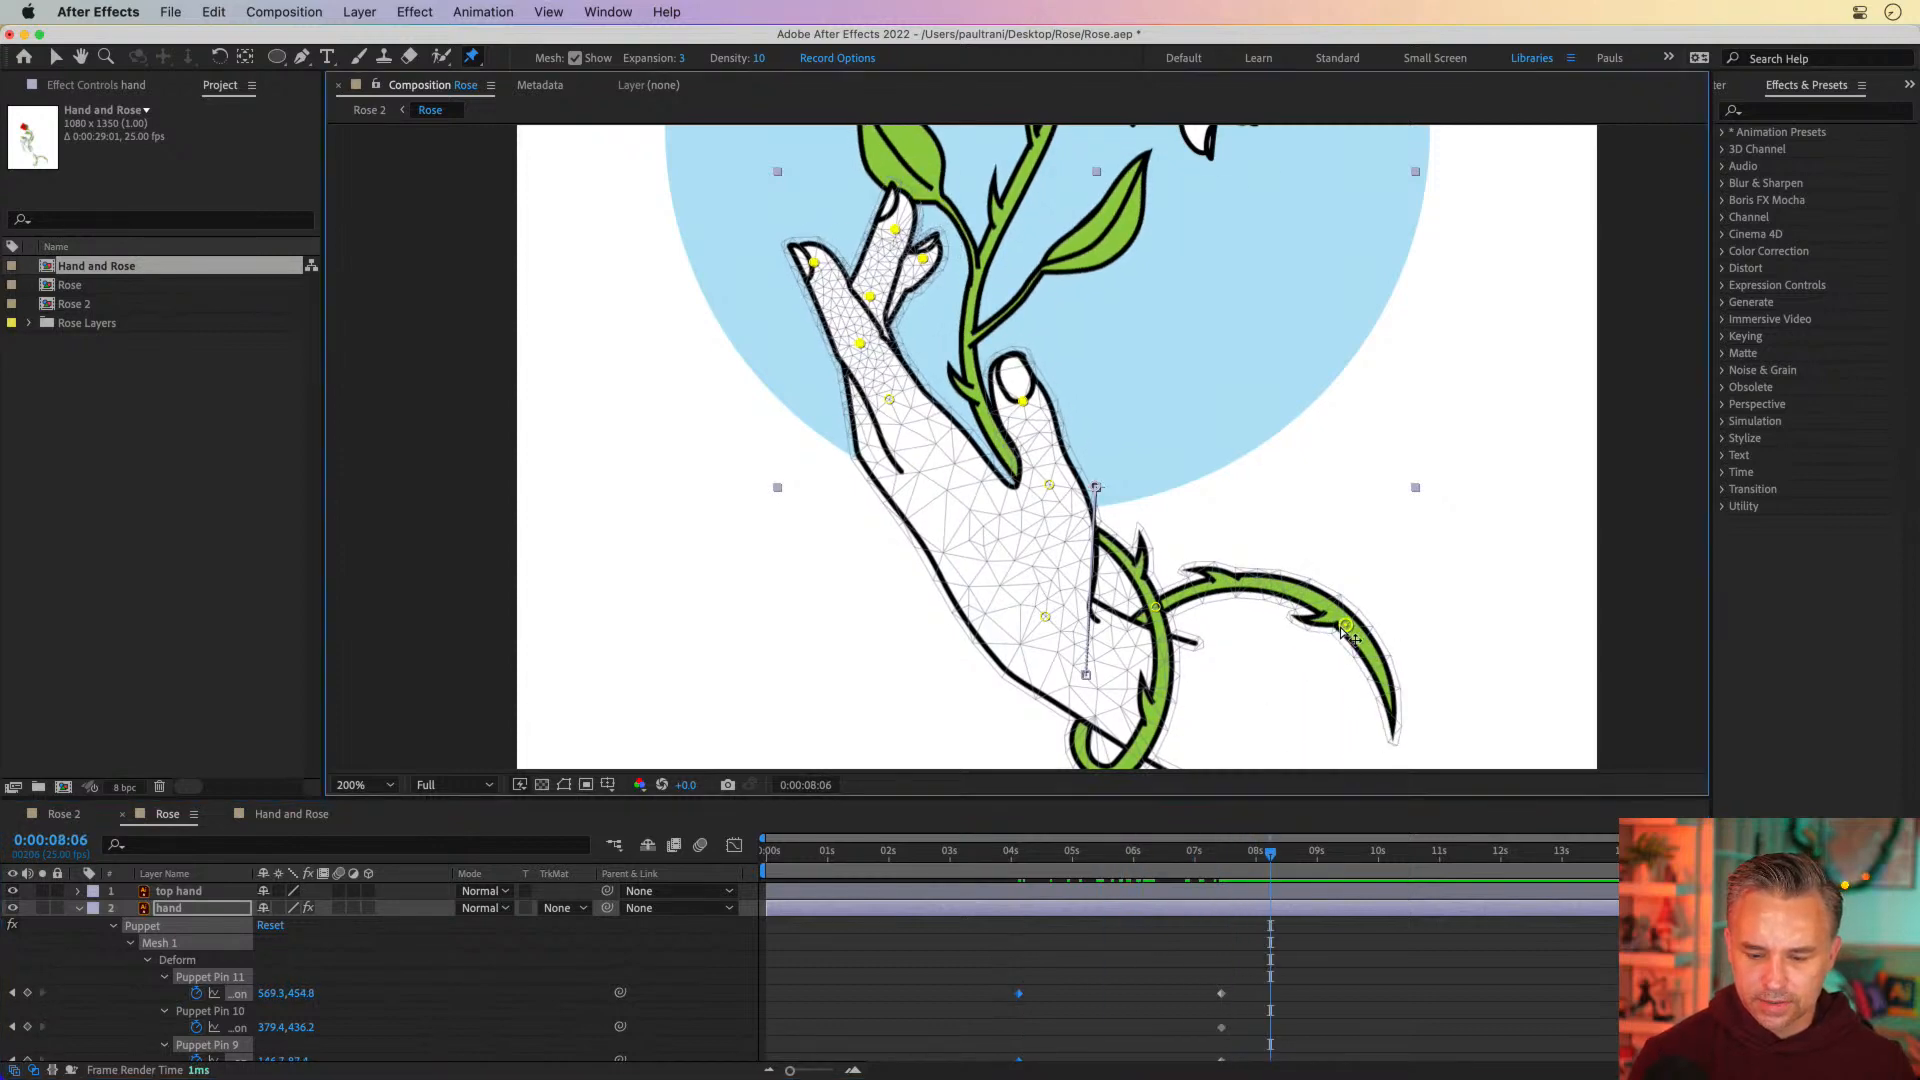
pyautogui.moveTo(1220, 797); pyautogui.dragTo(1219, 560)
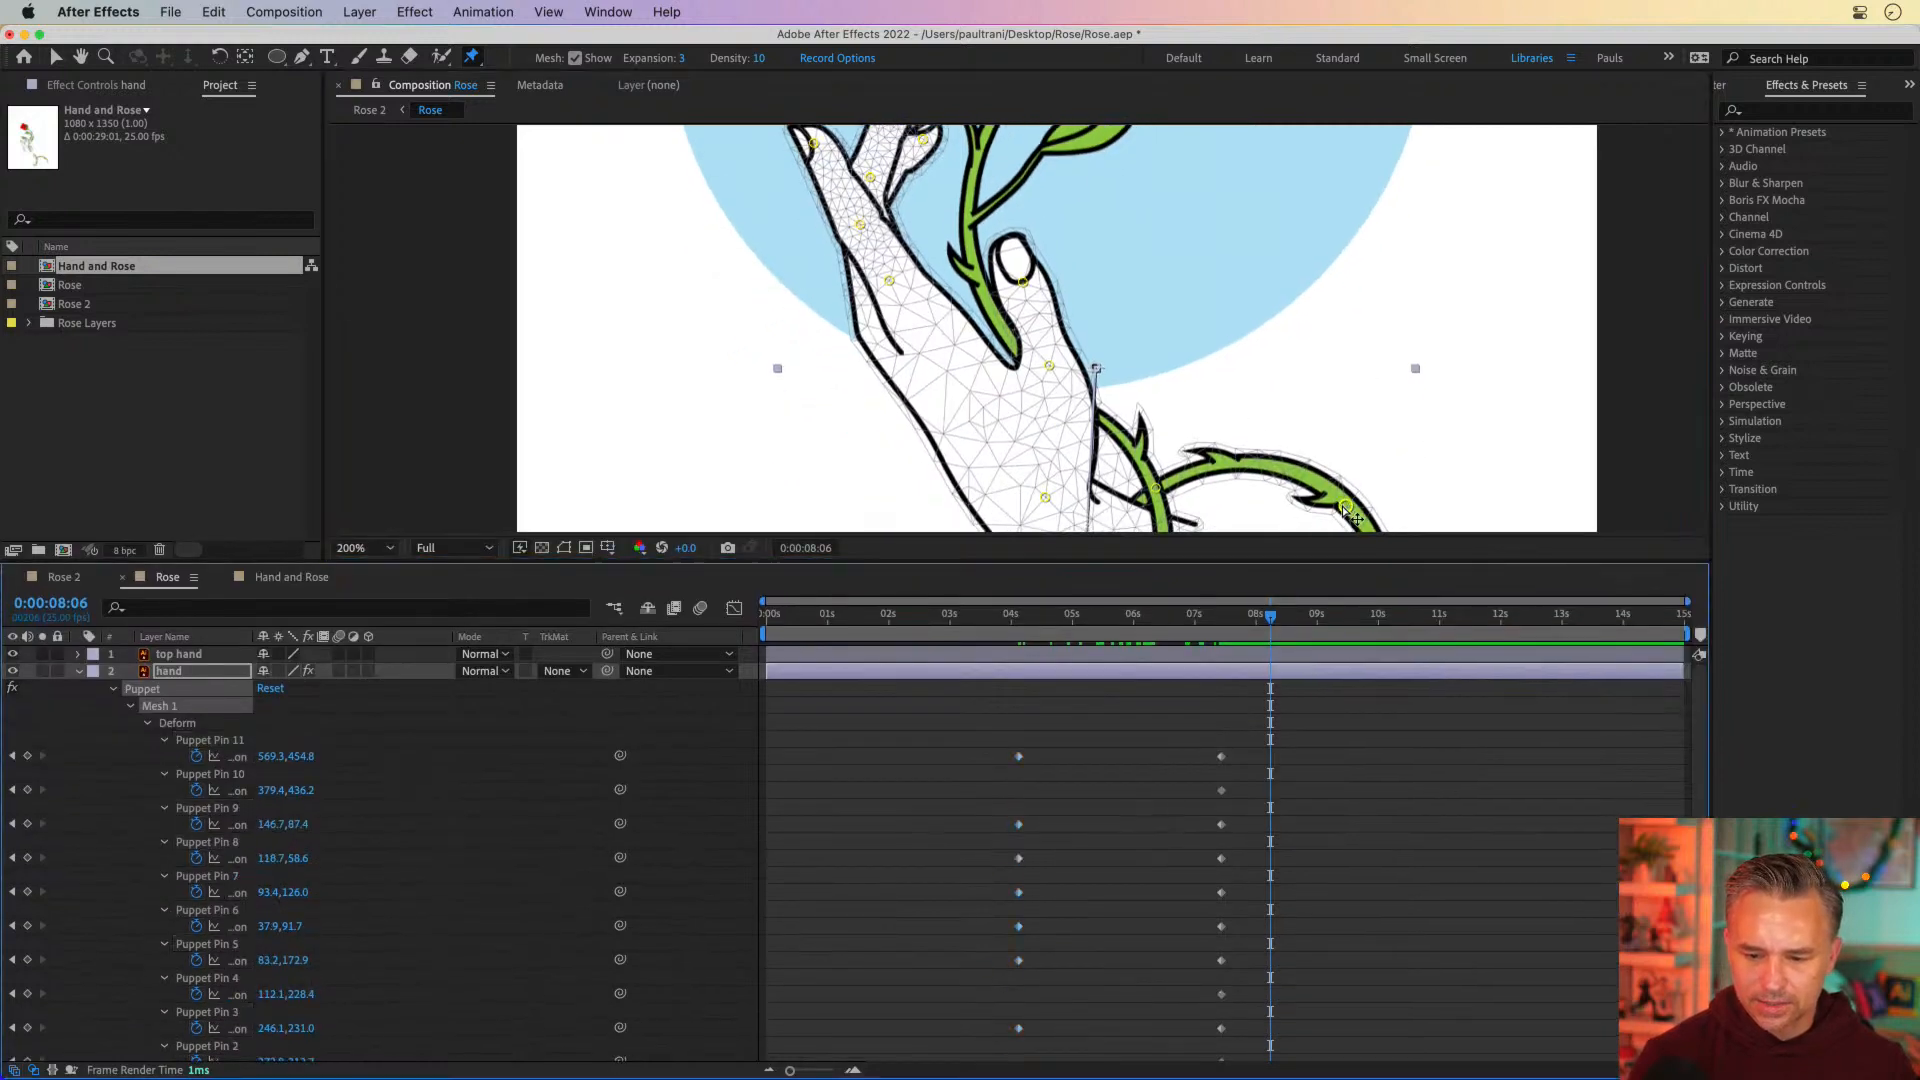
pyautogui.moveTo(1345, 509); pyautogui.dragTo(1351, 499)
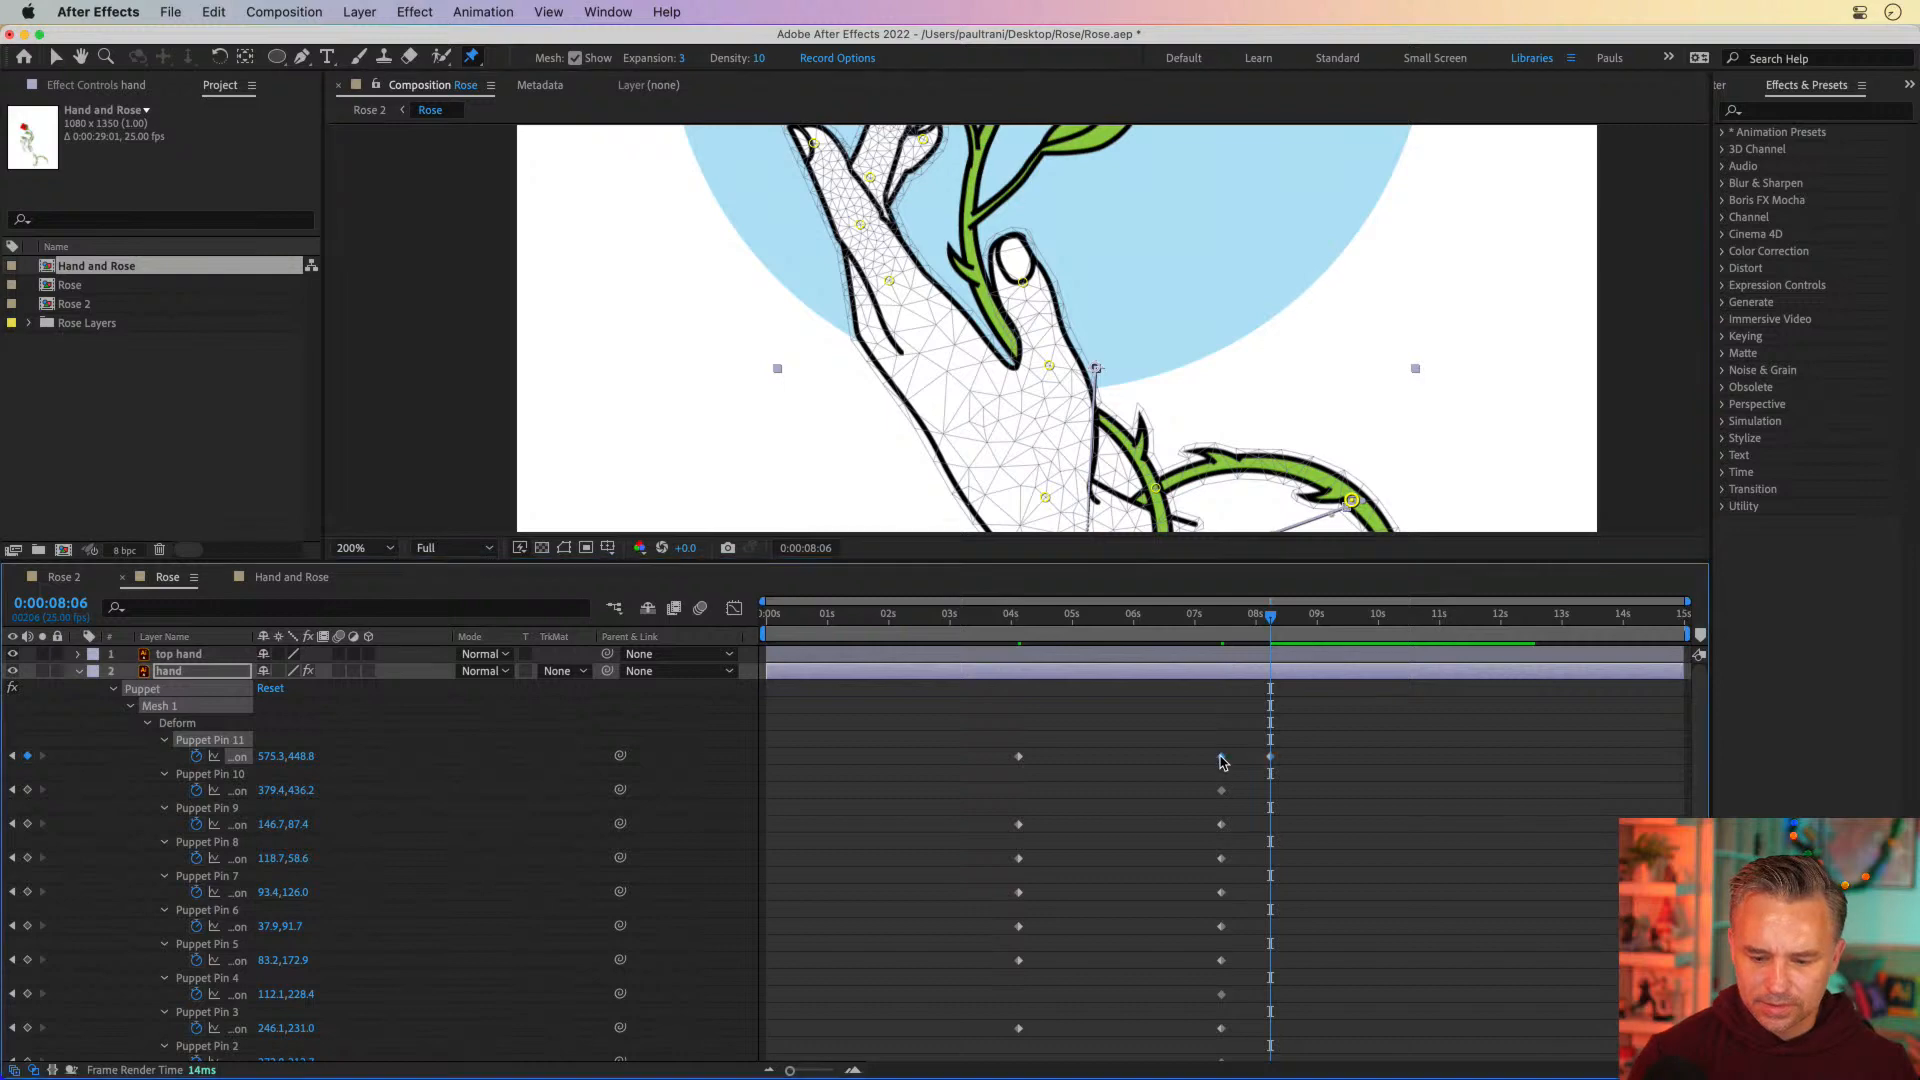
pyautogui.moveTo(1257, 624)
pyautogui.mouseDown()
pyautogui.moveTo(1123, 632)
pyautogui.moveTo(1279, 638)
pyautogui.moveTo(1256, 641)
pyautogui.mouseUp()
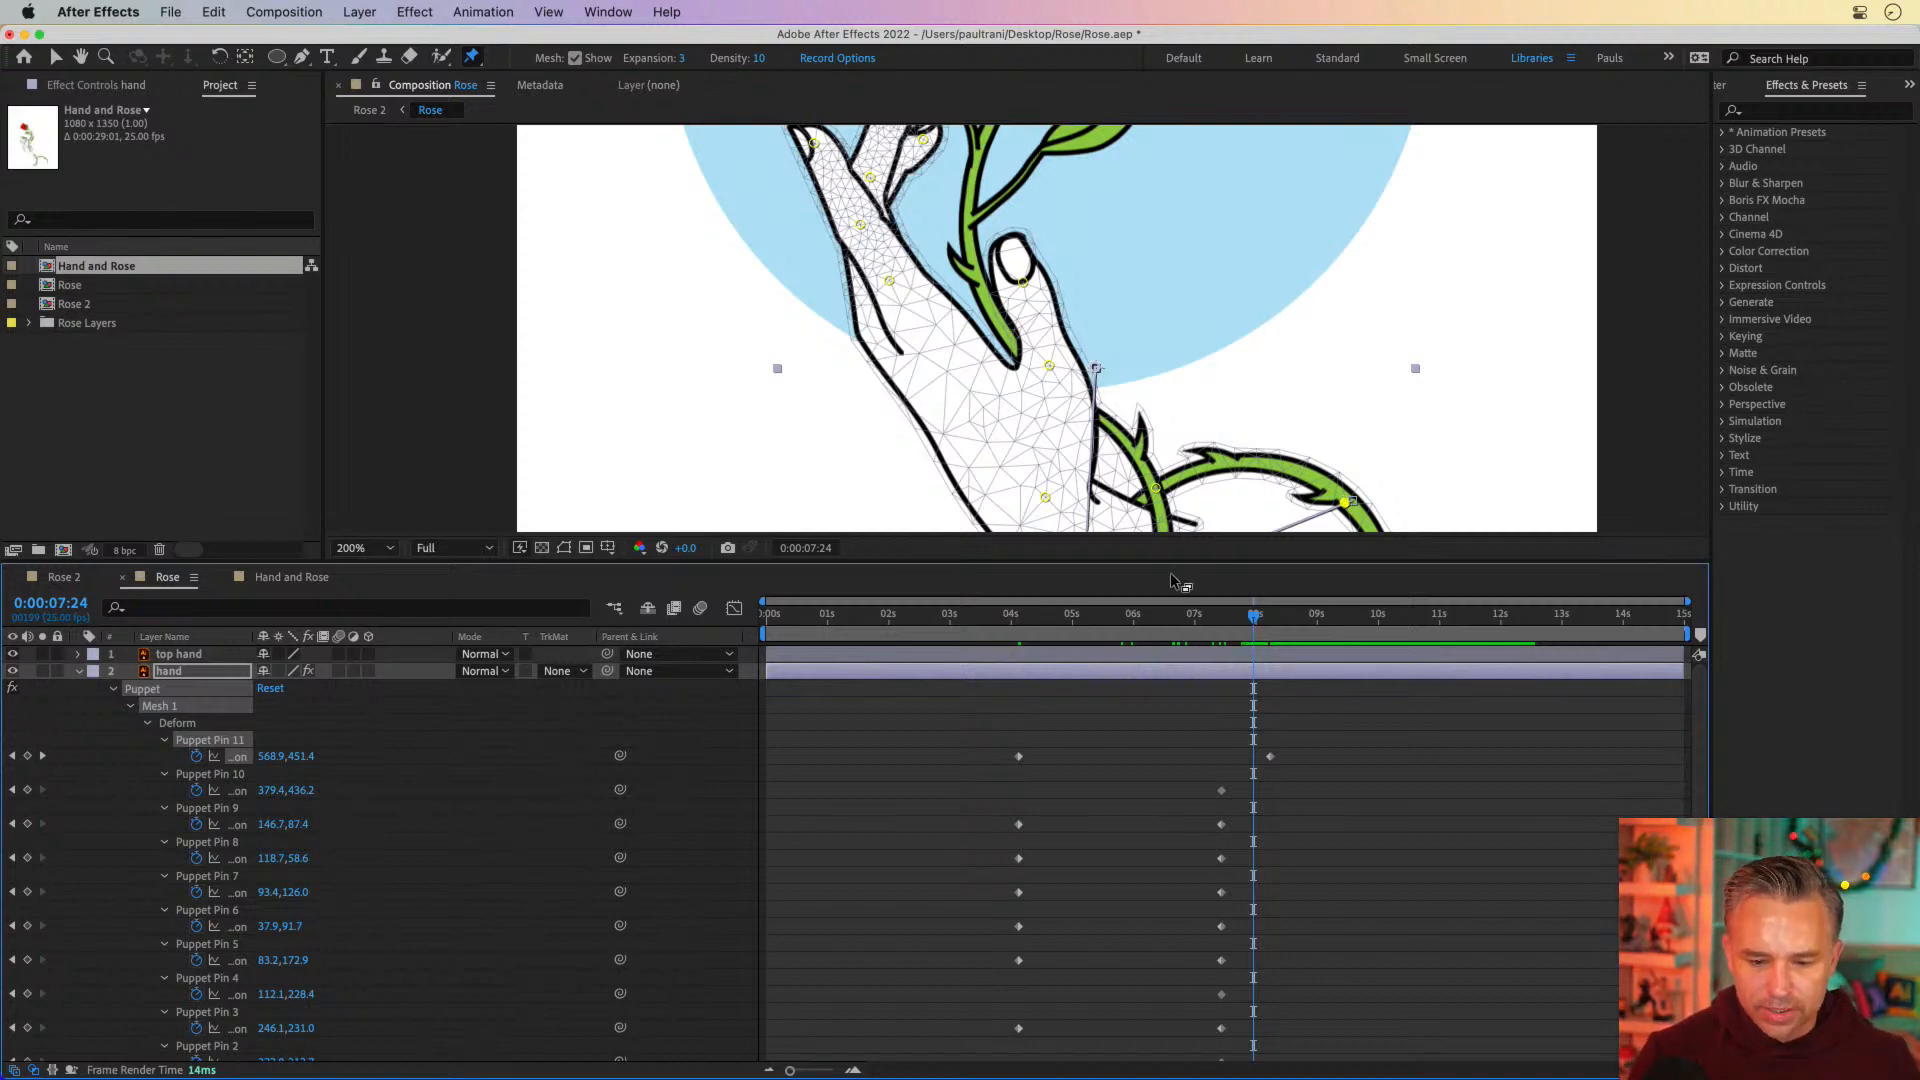
pyautogui.moveTo(1166, 560); pyautogui.dragTo(1166, 889)
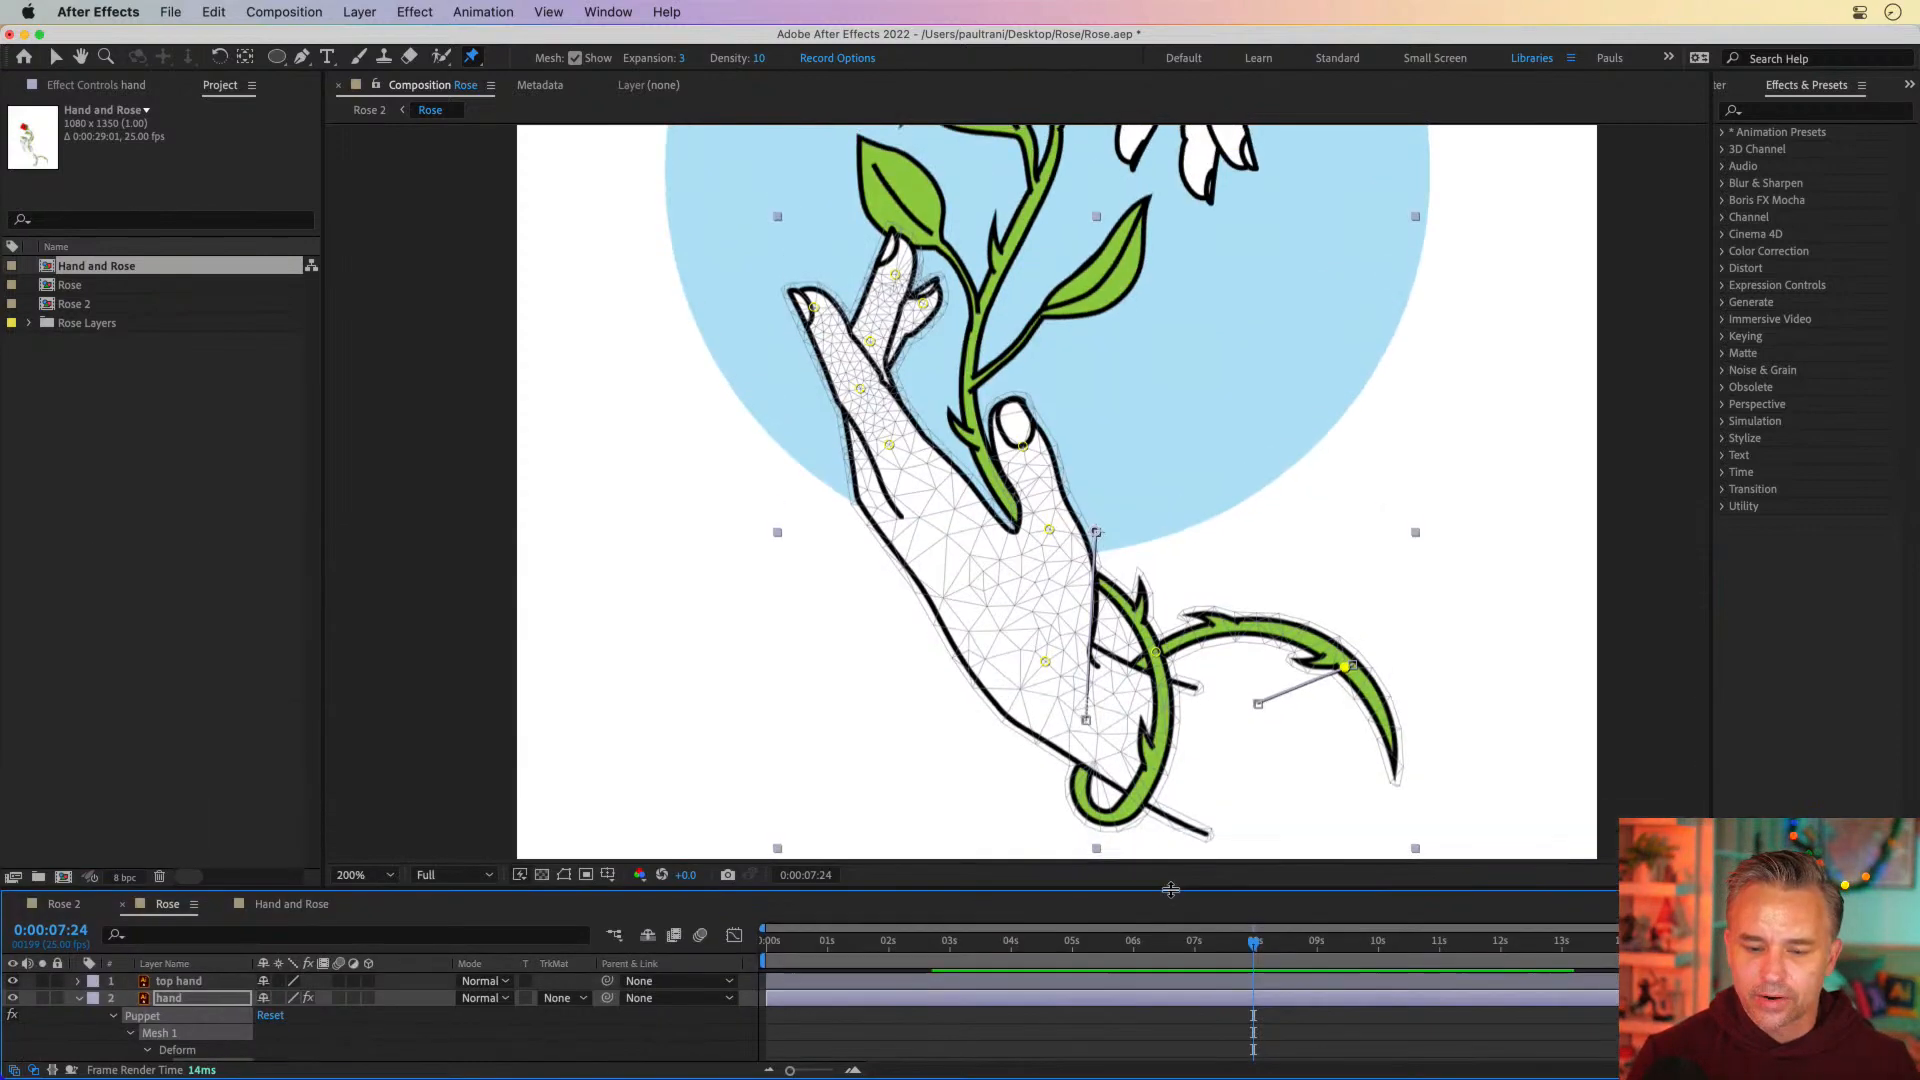
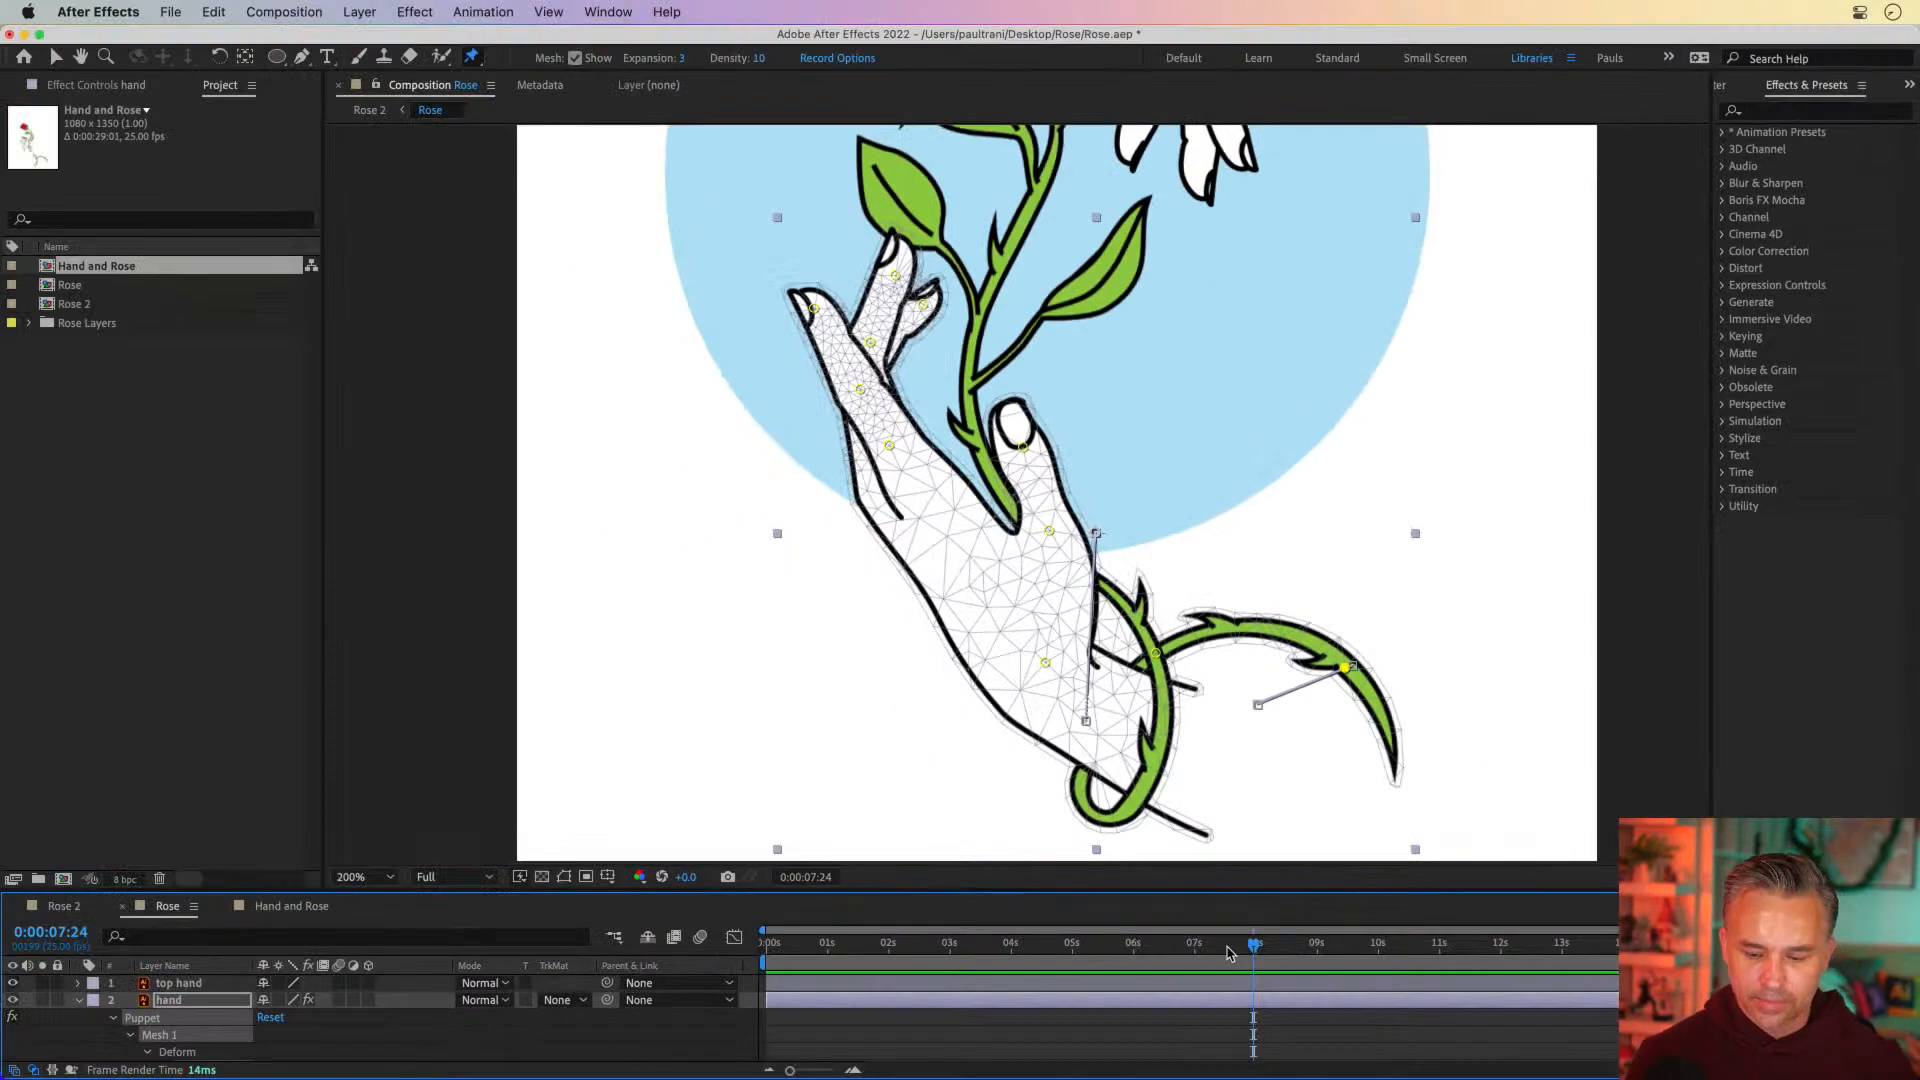
# Move the vine-end puppet pin's keyframe from 0:00:04:03 to the very start of the composition
pyautogui.moveTo(1228, 953); pyautogui.dragTo(702, 982)
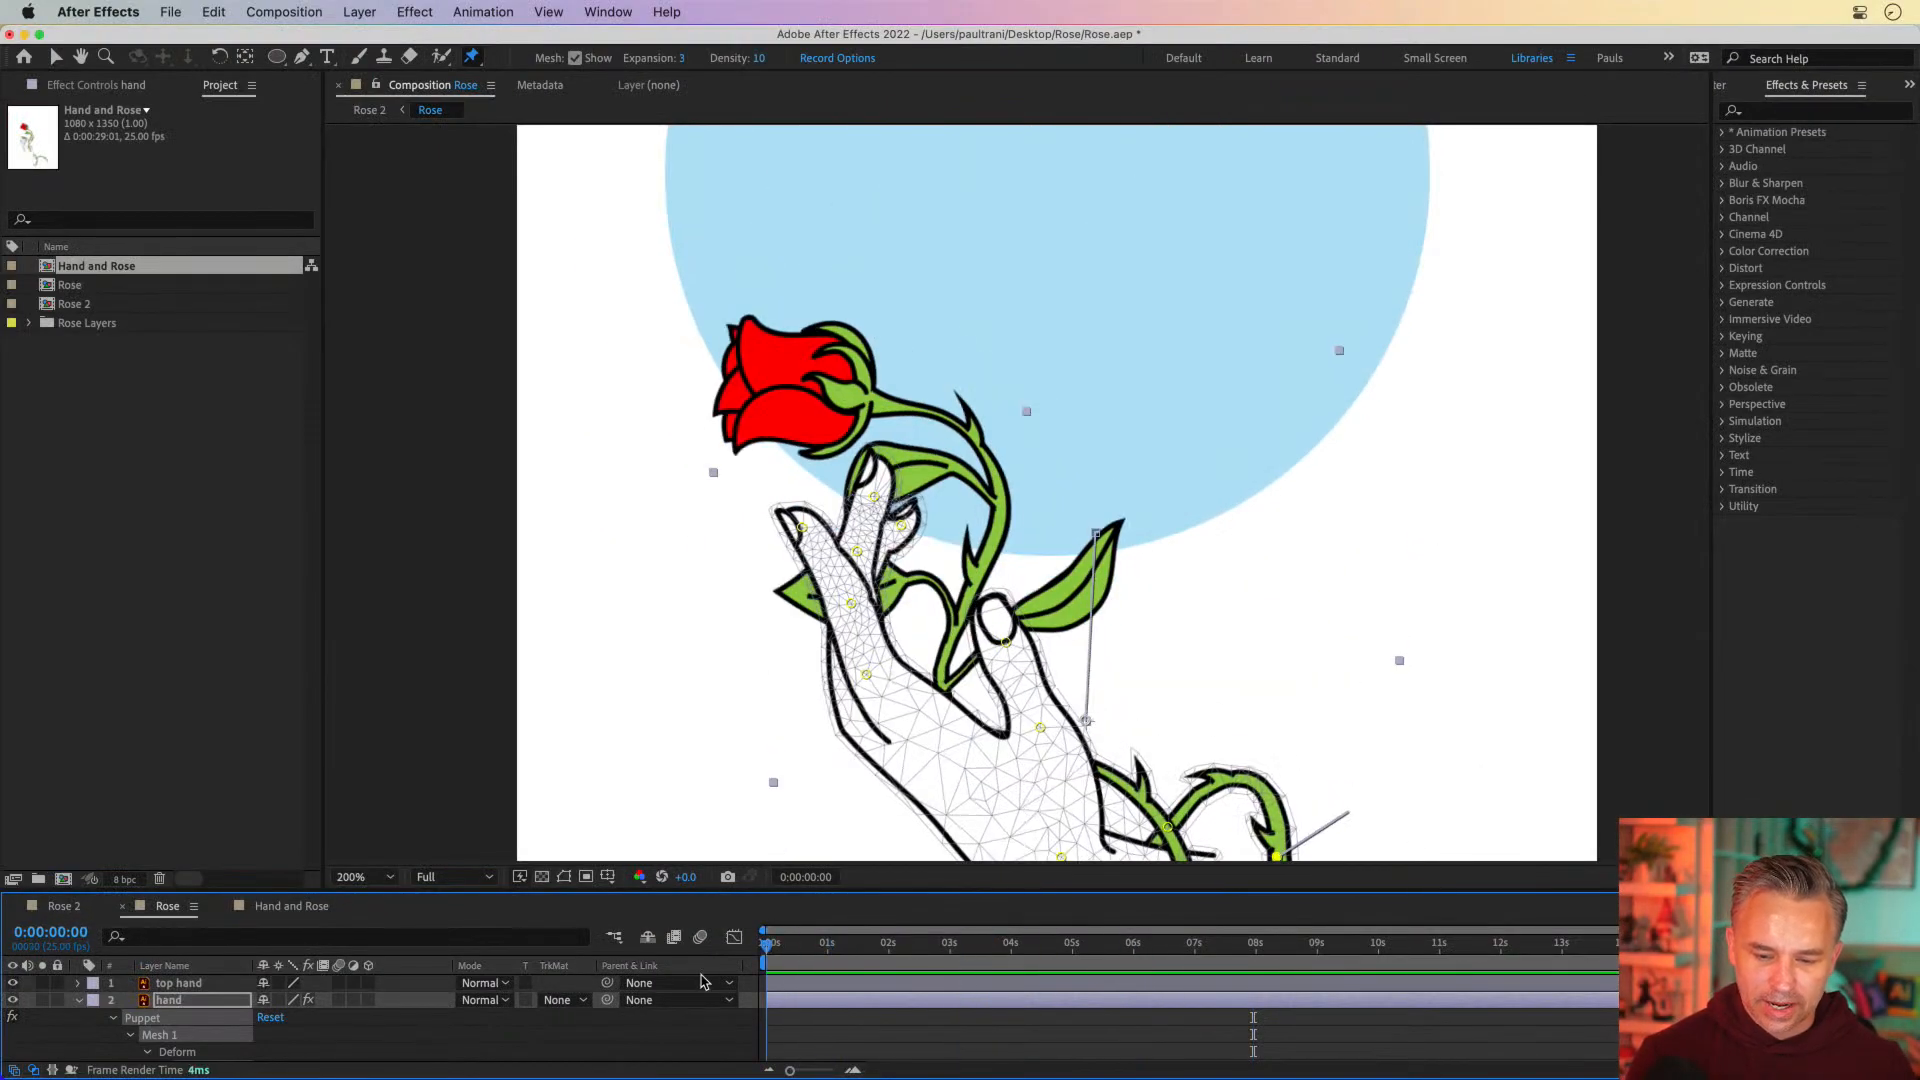
pyautogui.moveTo(897, 888); pyautogui.dragTo(904, 474)
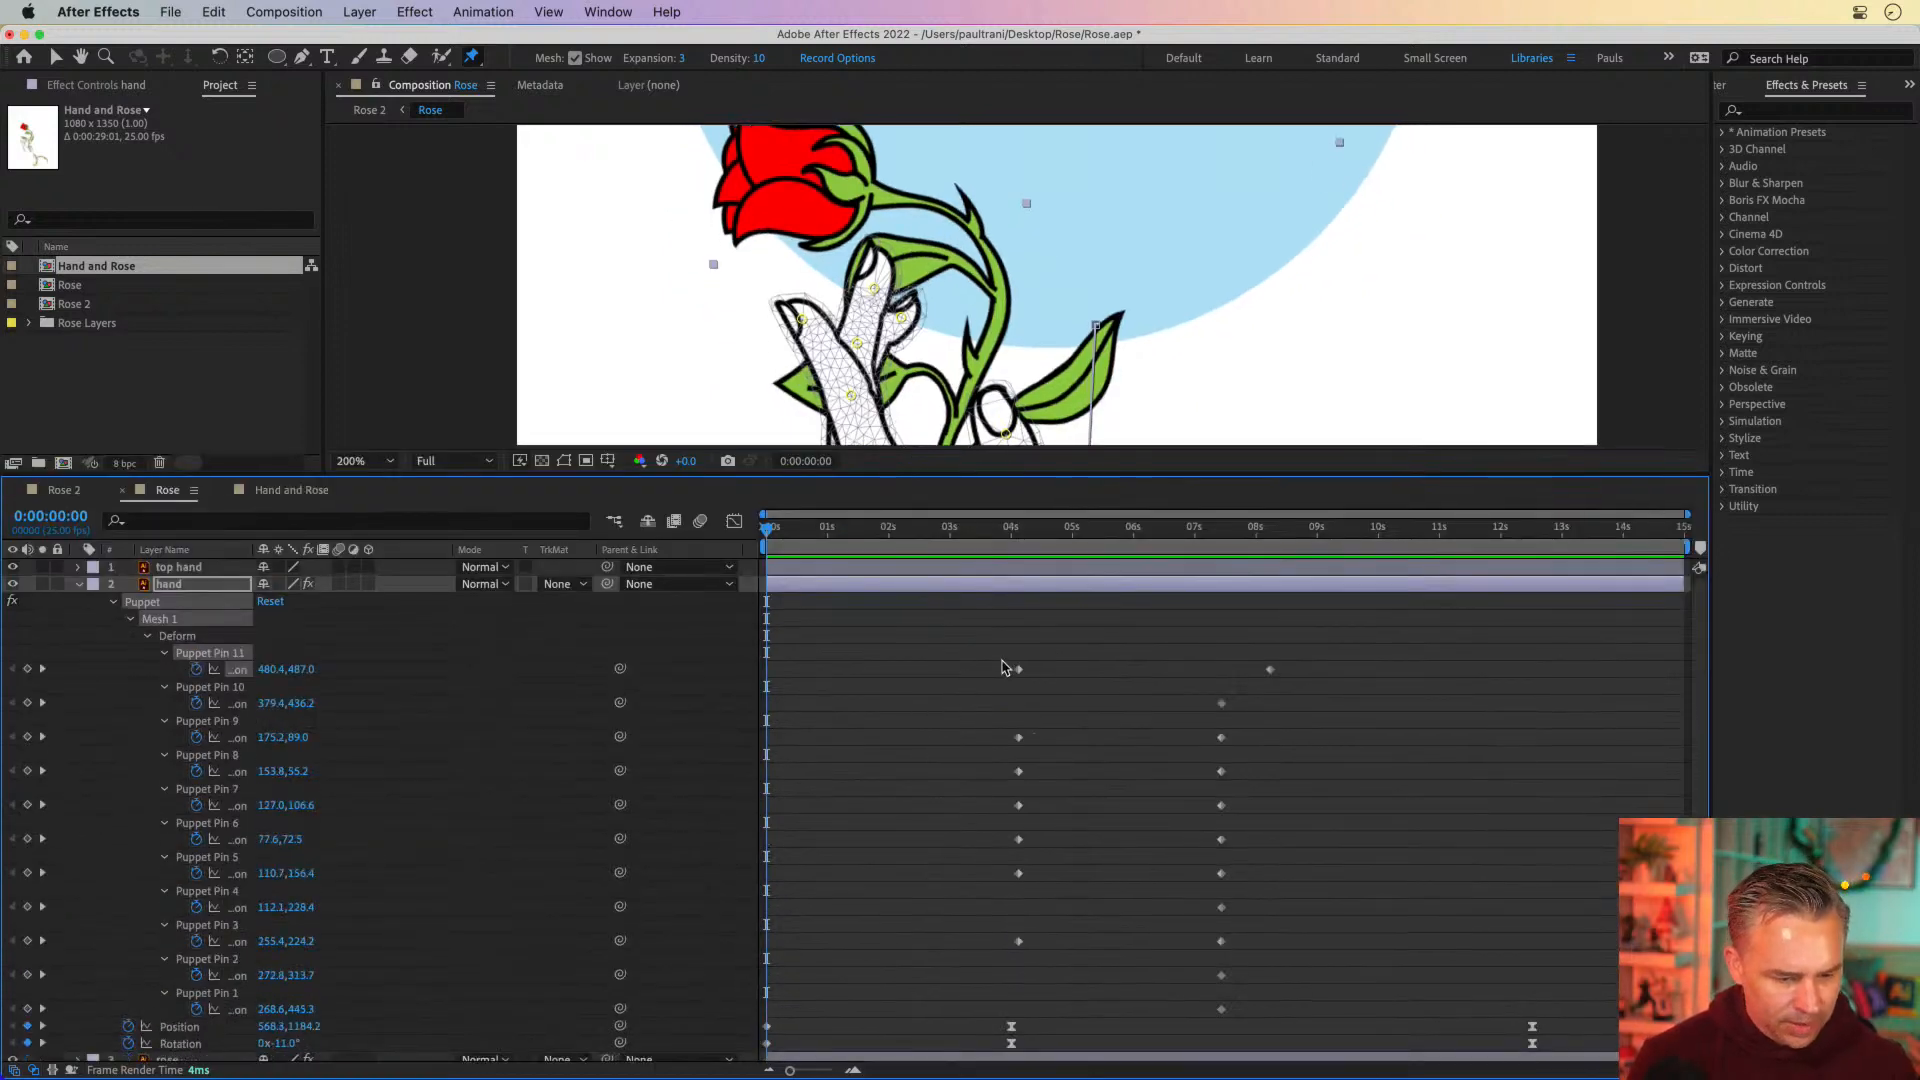
pyautogui.moveTo(1018, 670); pyautogui.dragTo(920, 671)
pyautogui.moveTo(792, 694); pyautogui.dragTo(768, 699)
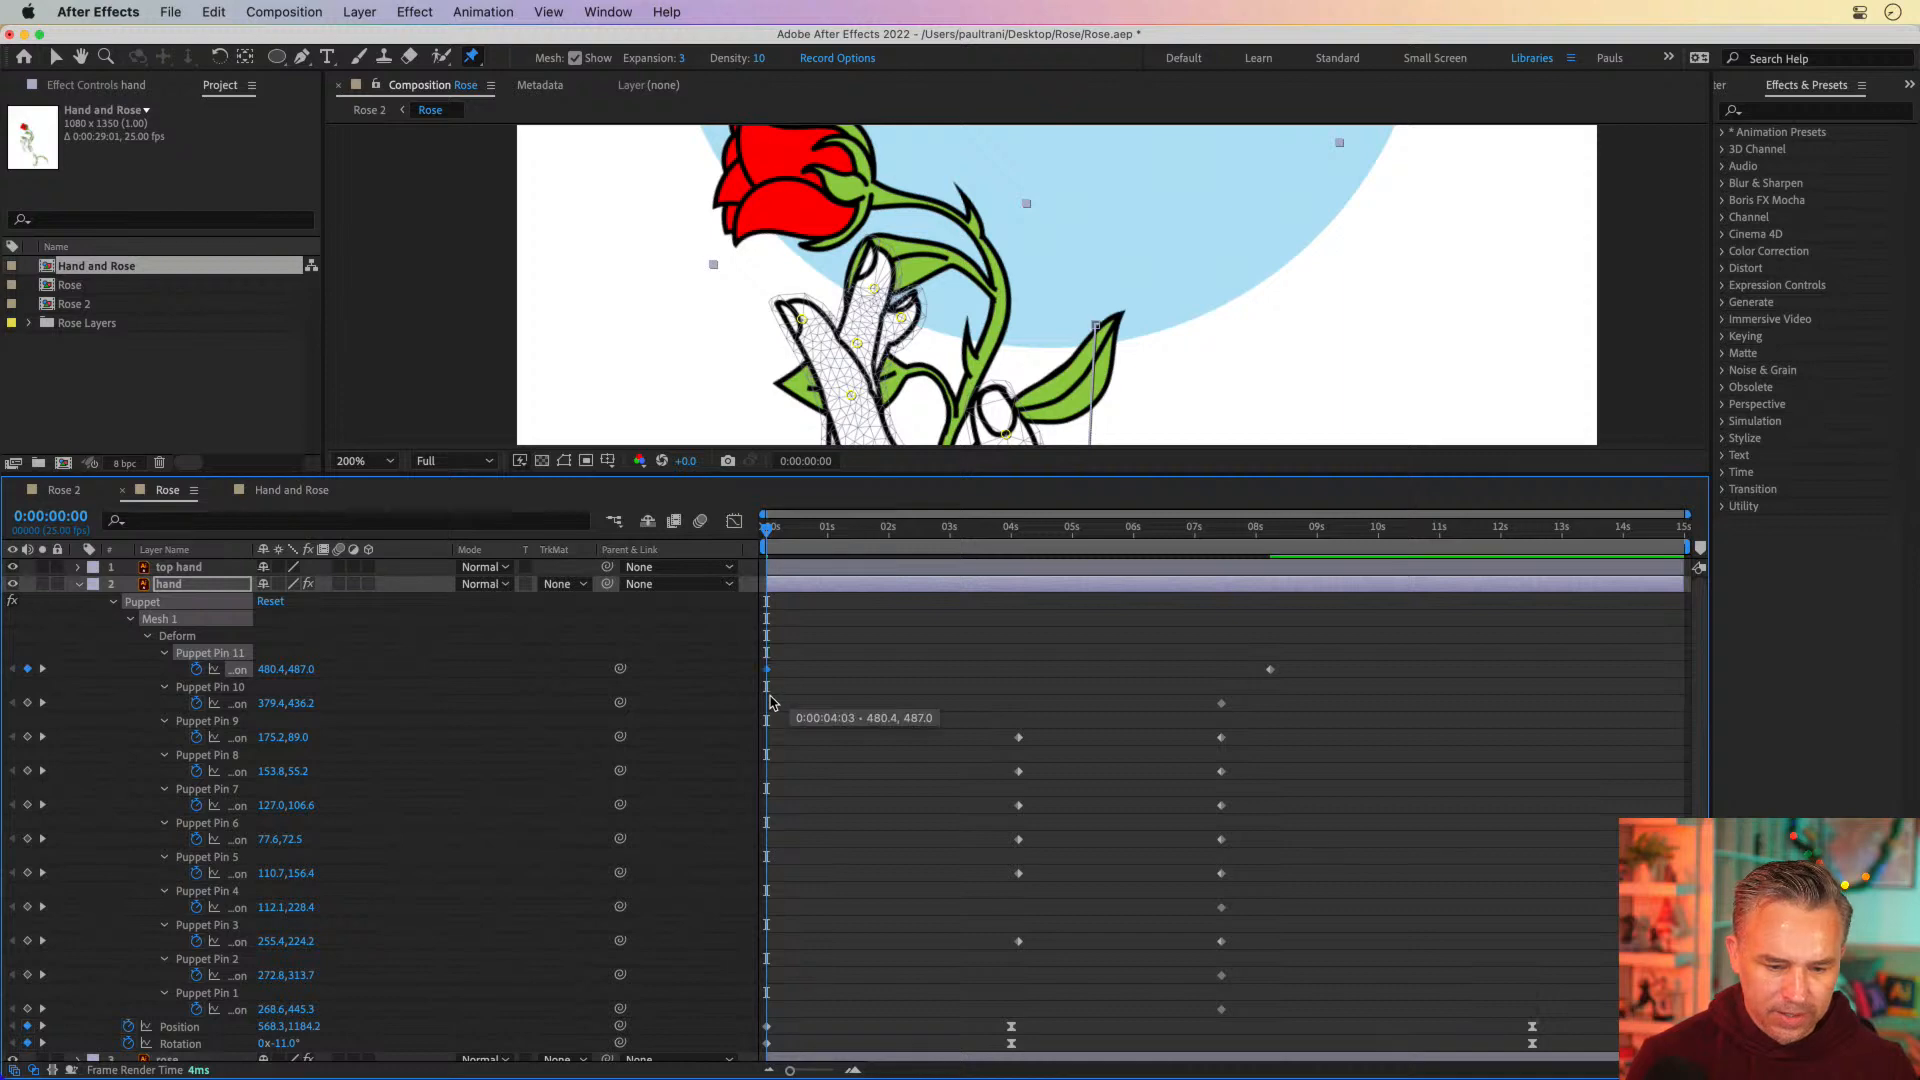
# Preview the vine and hand motion from the start through 0:00:05:22
pyautogui.moveTo(808, 528); pyautogui.dragTo(1135, 507)
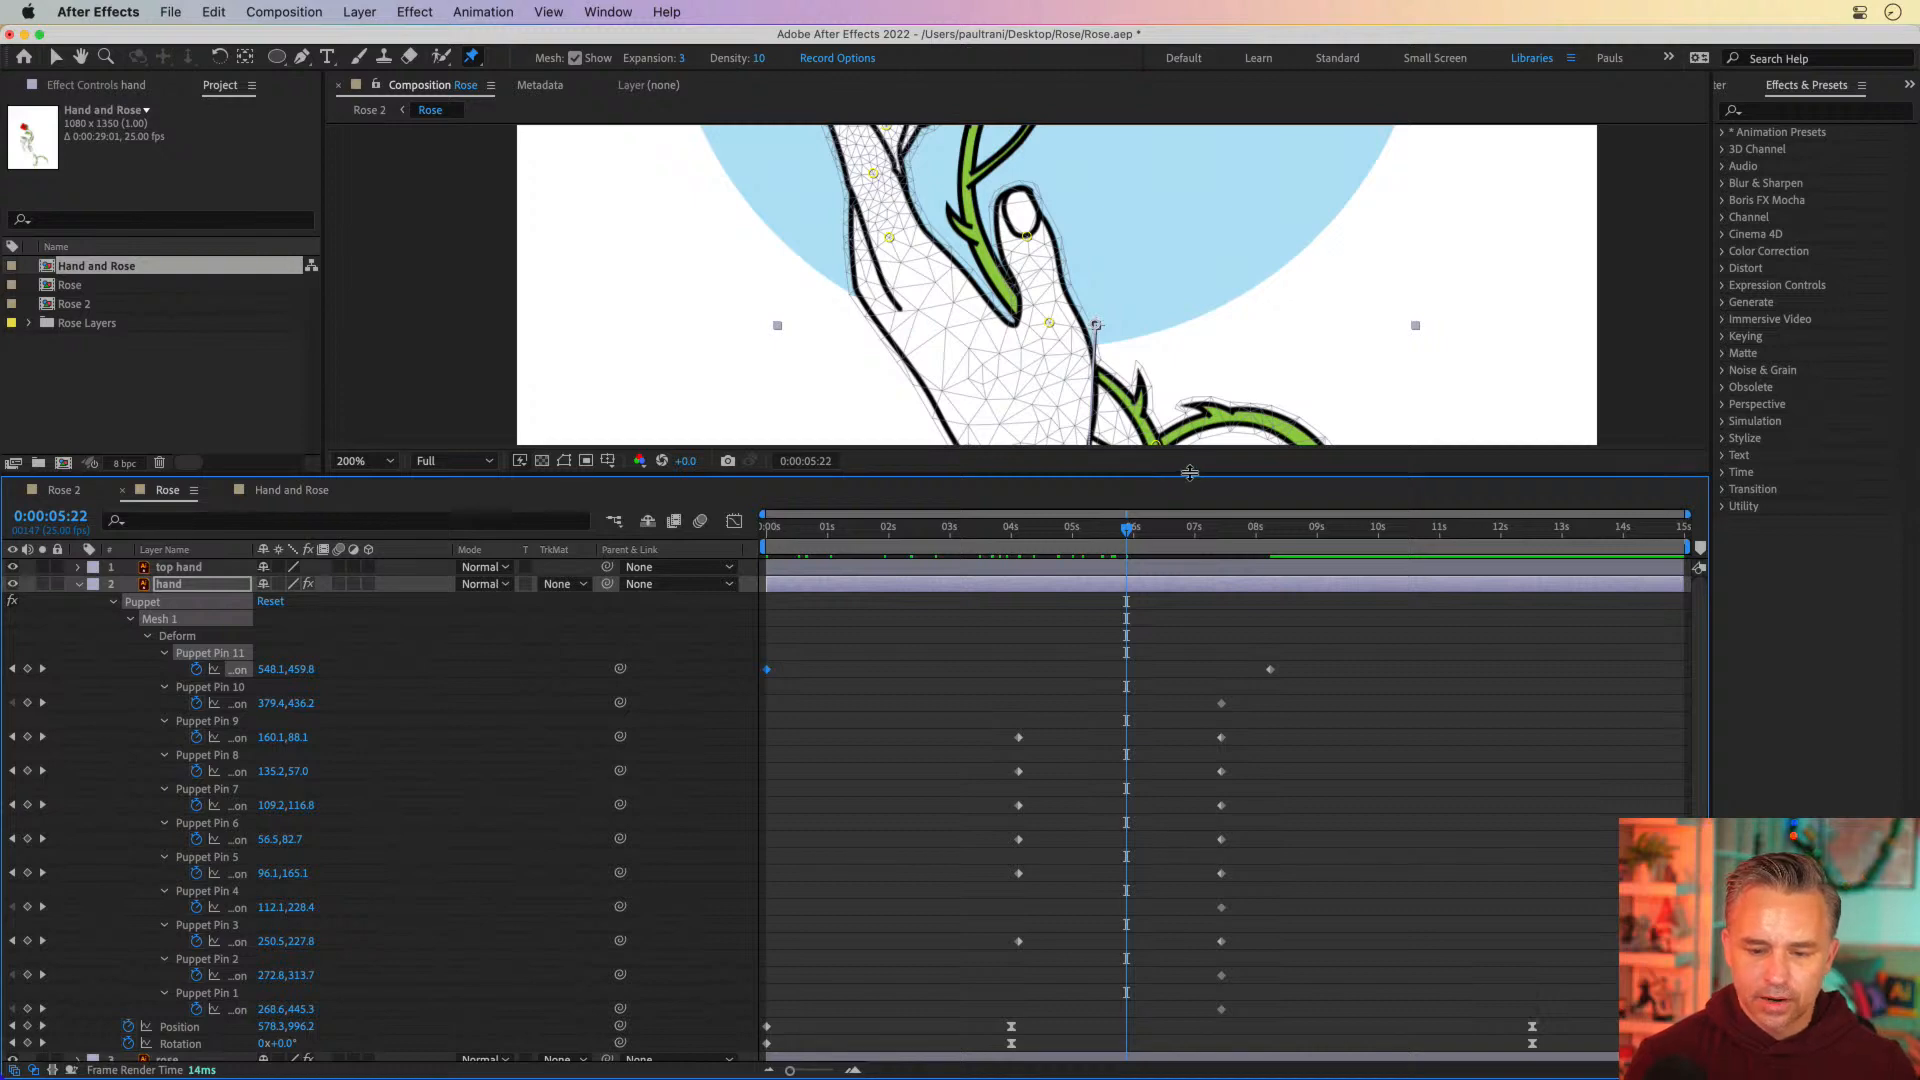
pyautogui.moveTo(1190, 481); pyautogui.dragTo(1190, 890)
pyautogui.press('h')
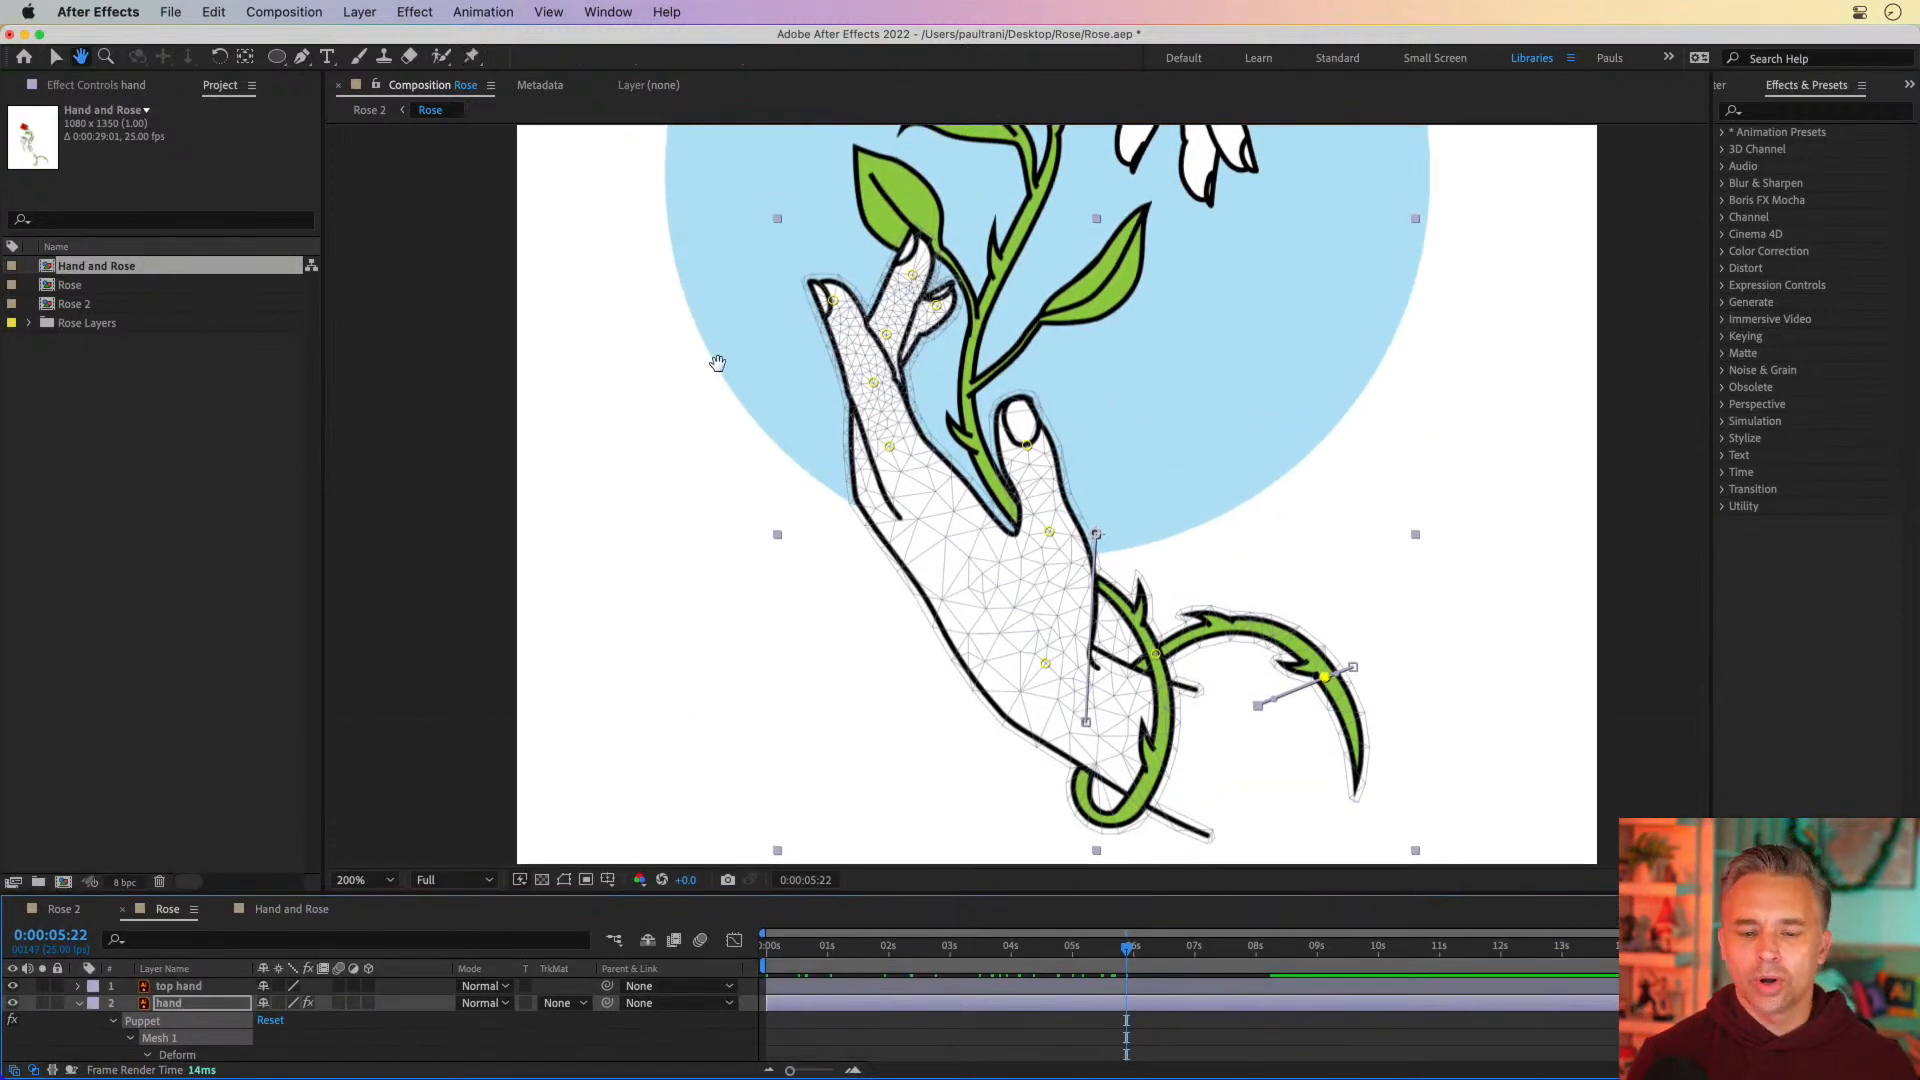
pyautogui.moveTo(716, 360); pyautogui.dragTo(723, 555)
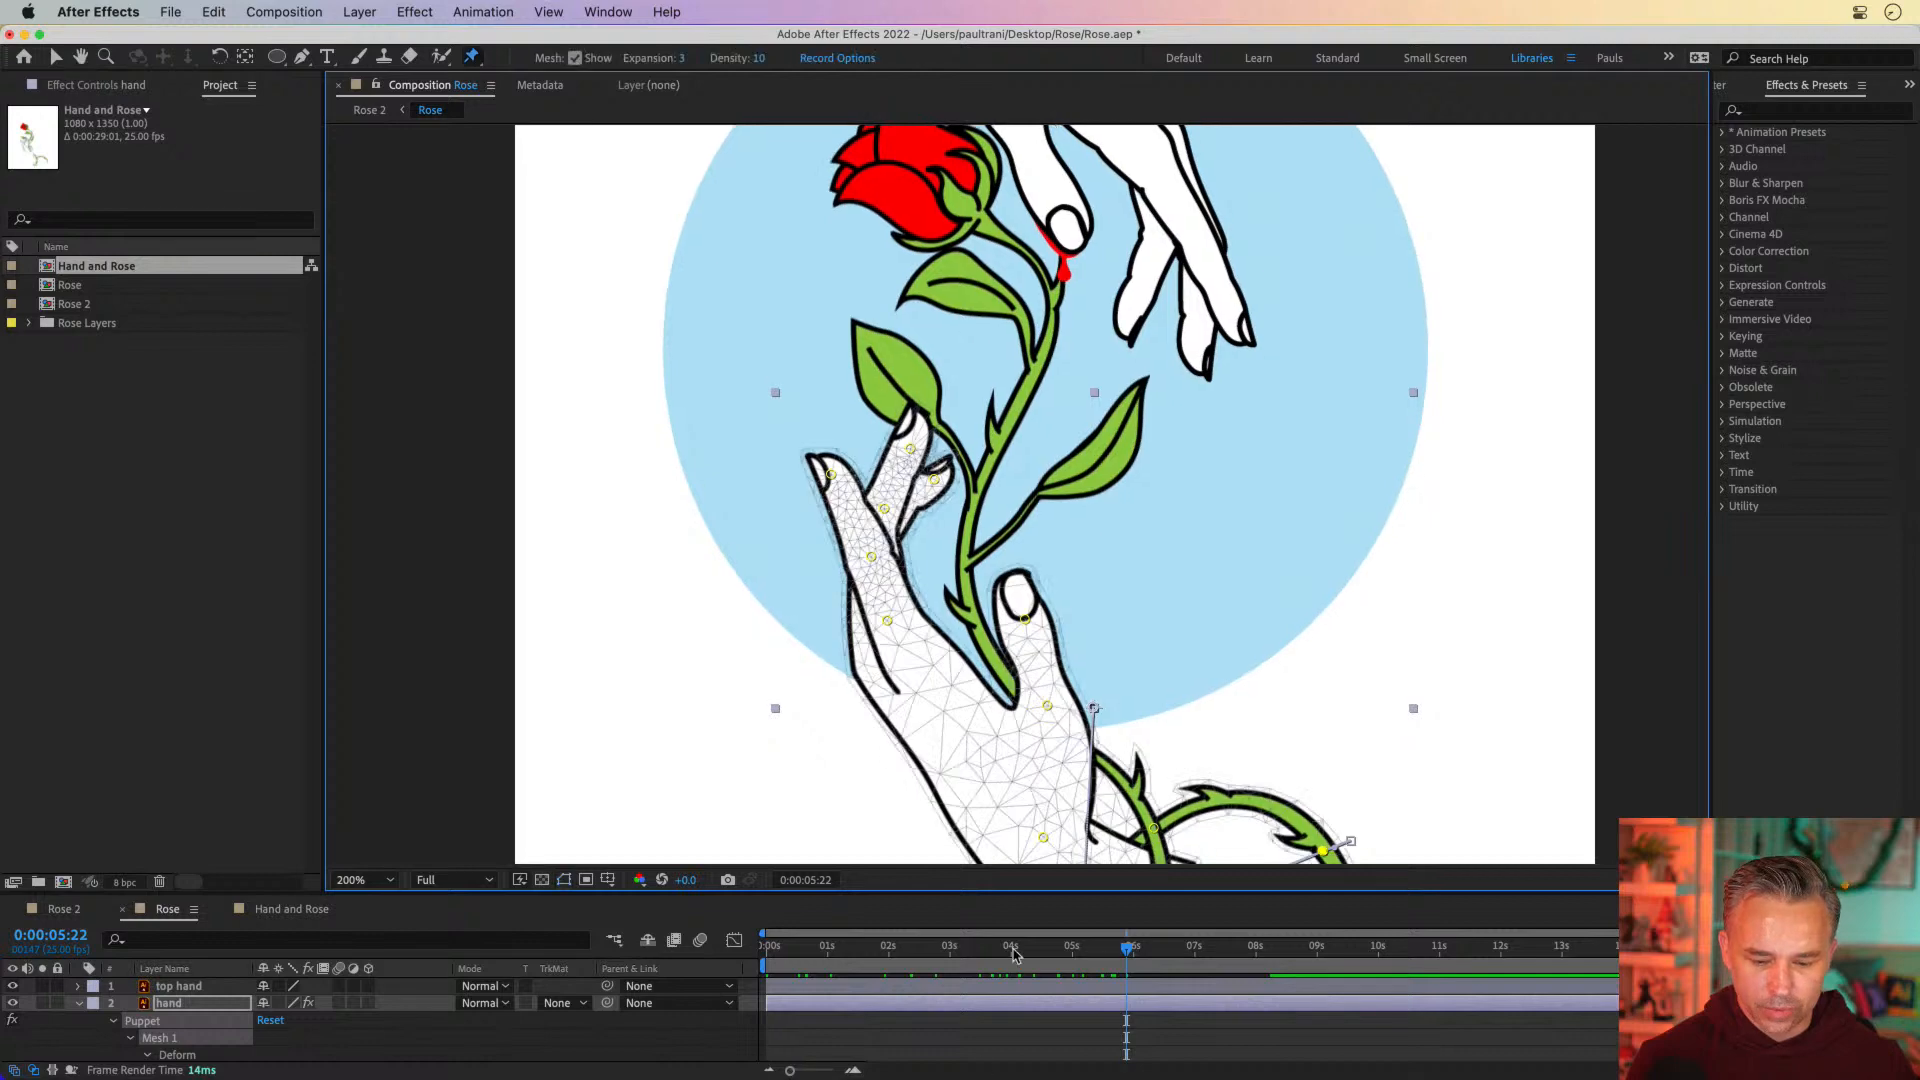
pyautogui.moveTo(1011, 948); pyautogui.dragTo(758, 959)
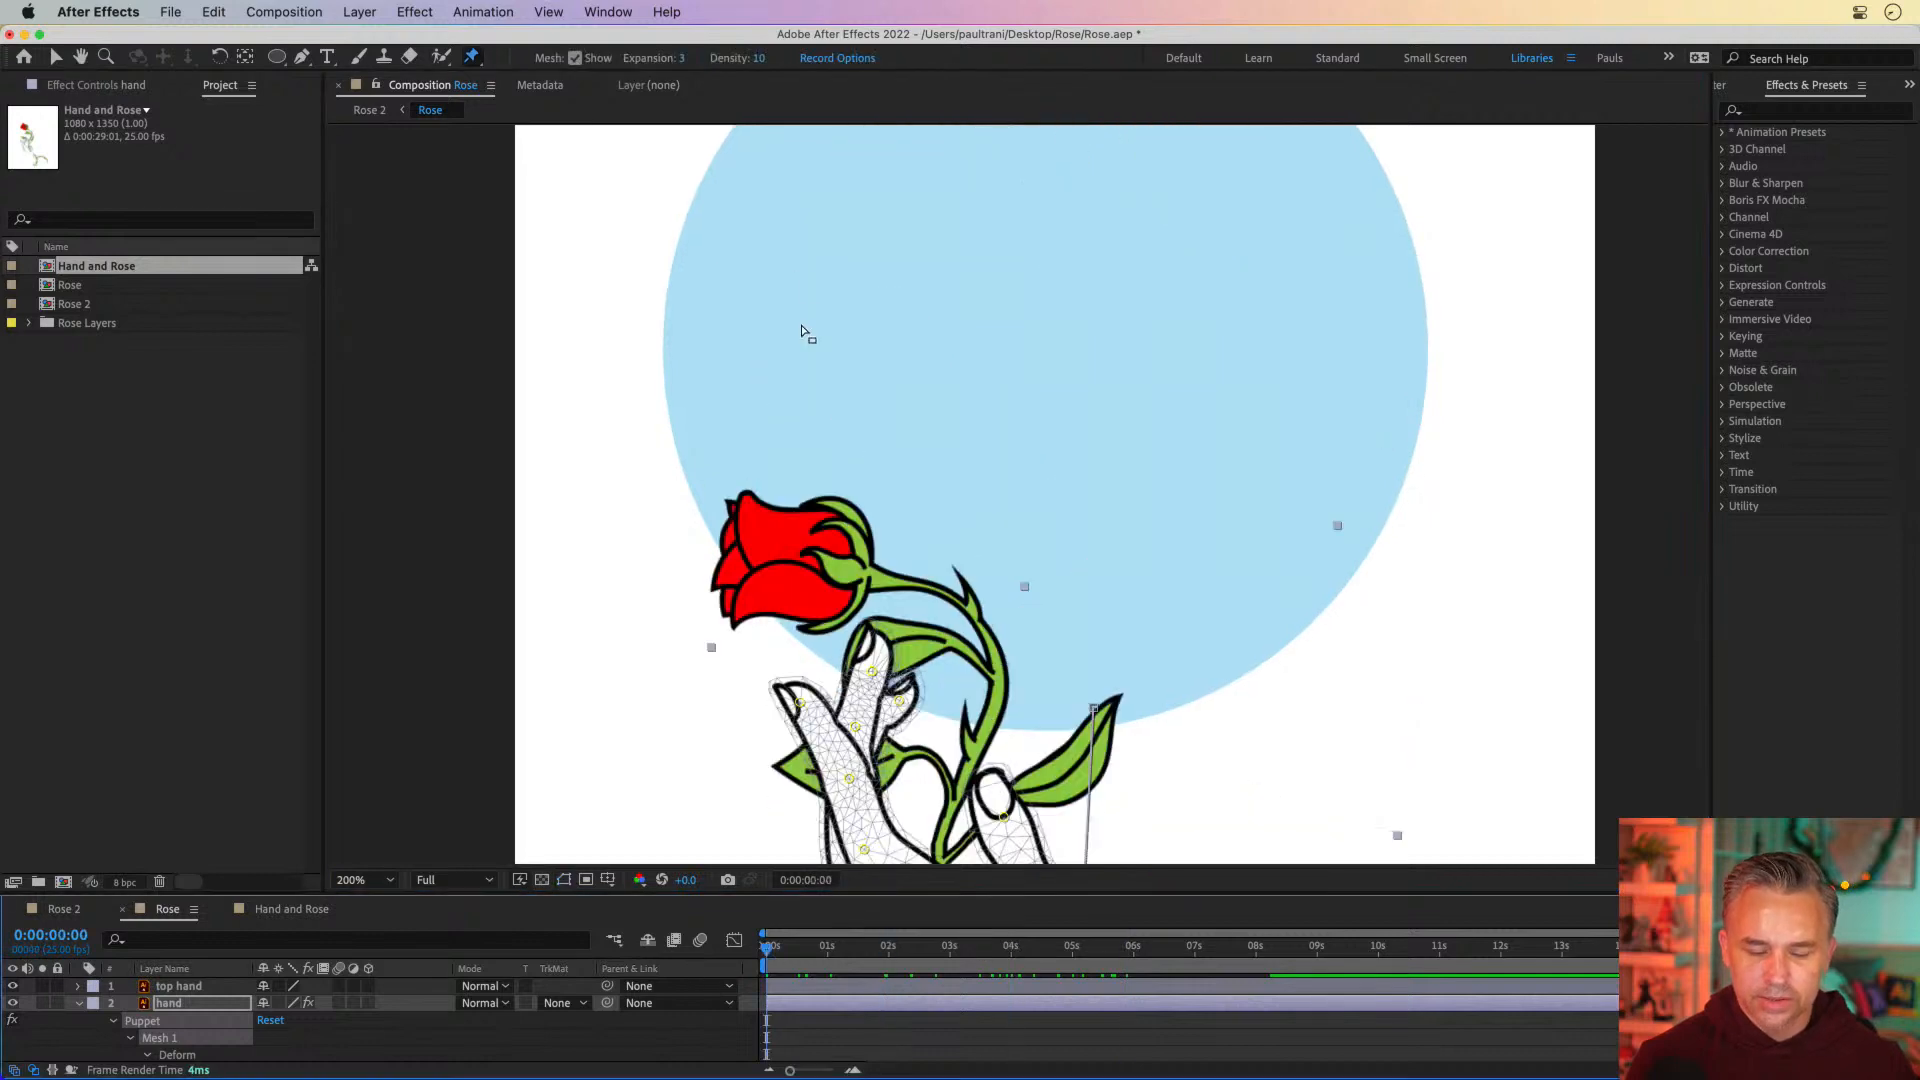
pyautogui.press('h')
pyautogui.moveTo(806, 330); pyautogui.dragTo(1087, 941)
pyautogui.moveTo(722, 521); pyautogui.dragTo(711, 146)
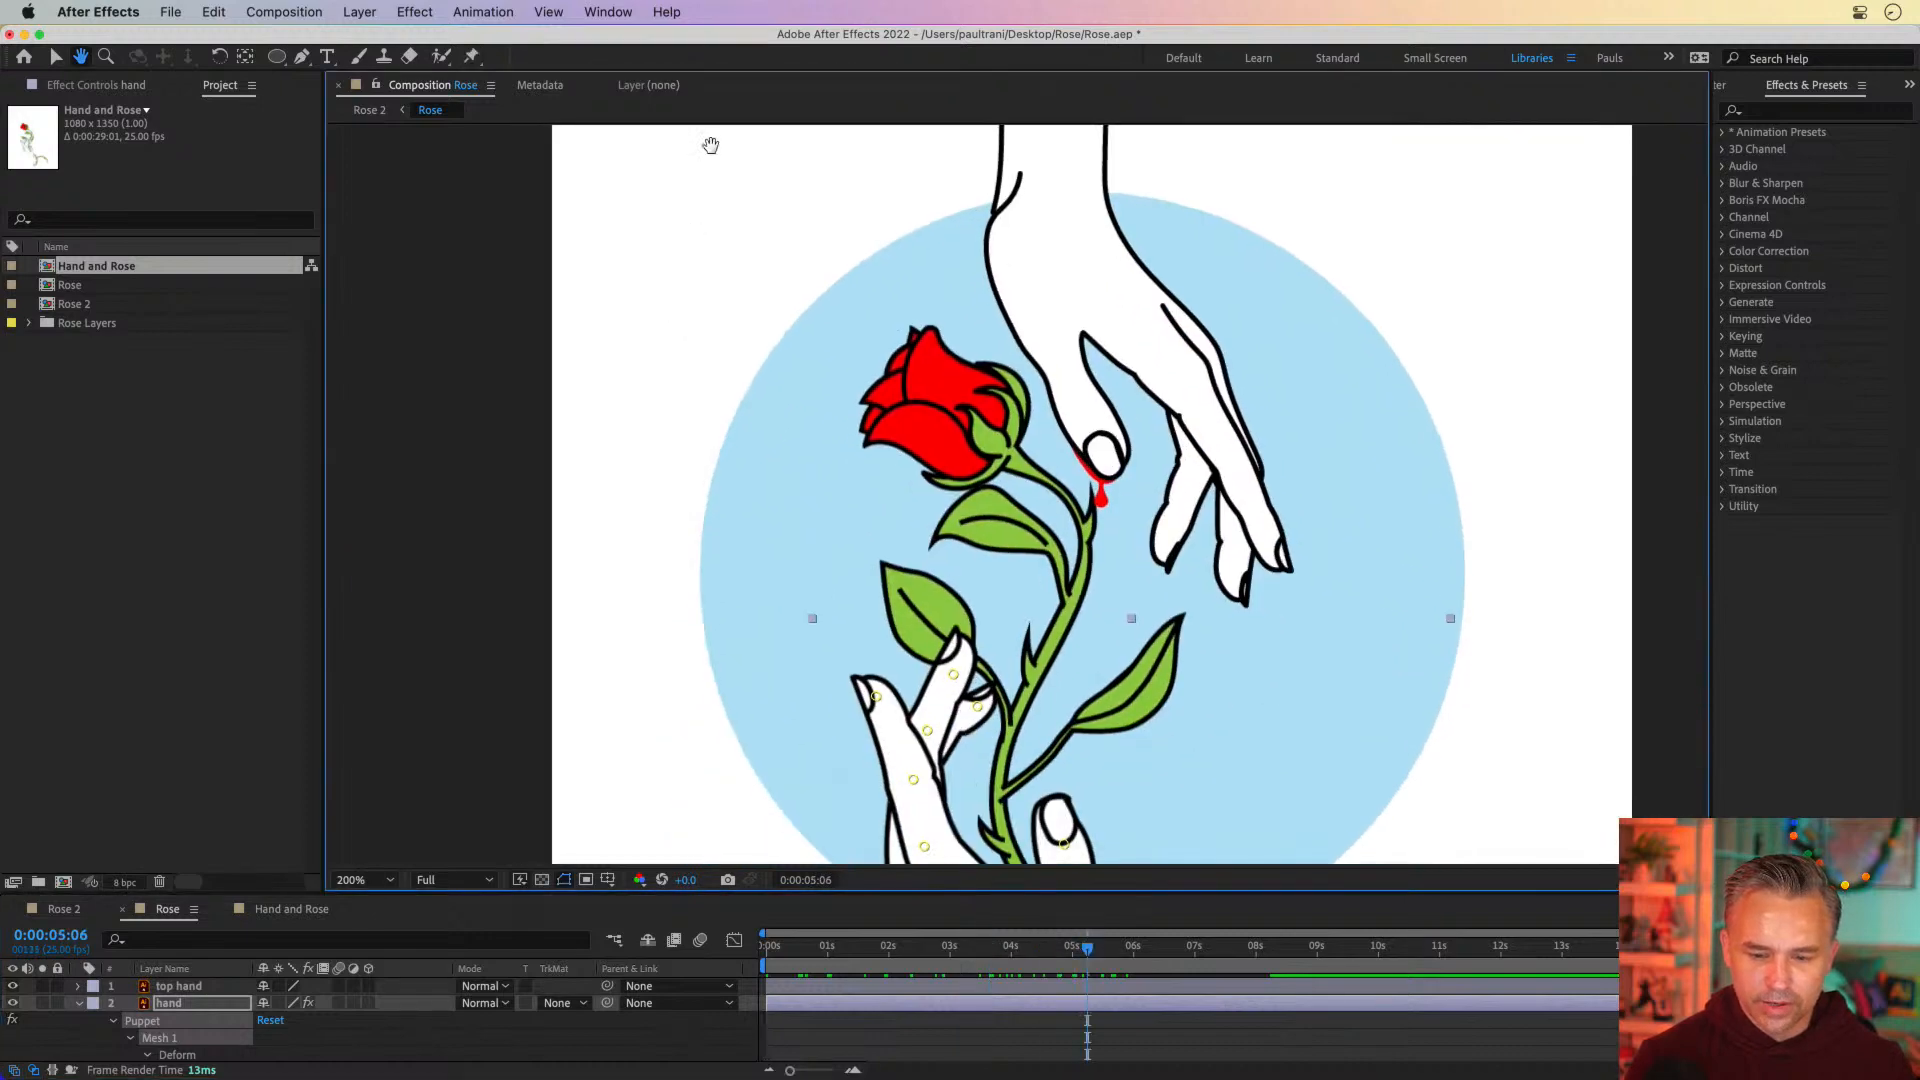
# At 0:00:06:06, add puppet pins to the top hand layer at the thumb tip and the base of the thumb
pyautogui.moveTo(1087, 945); pyautogui.dragTo(1150, 955)
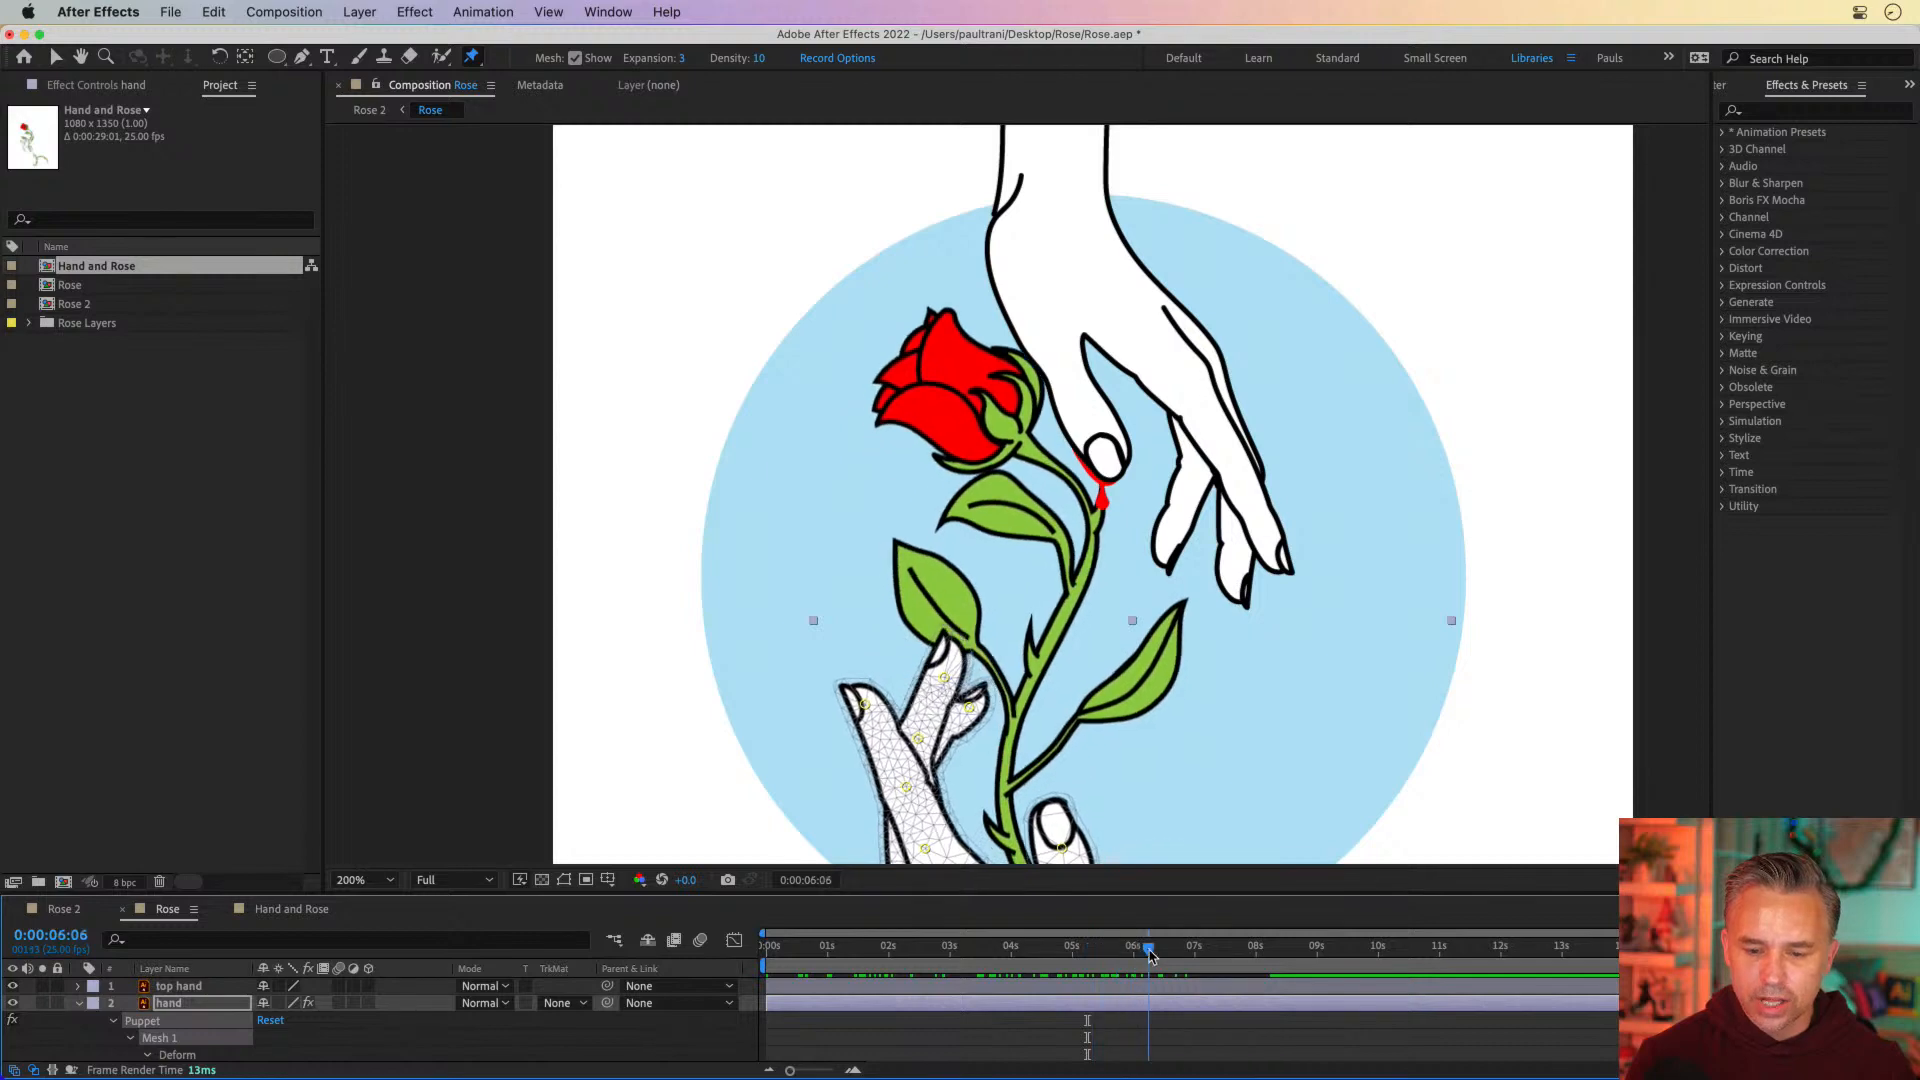
pyautogui.click(79, 1003)
pyautogui.click(152, 986)
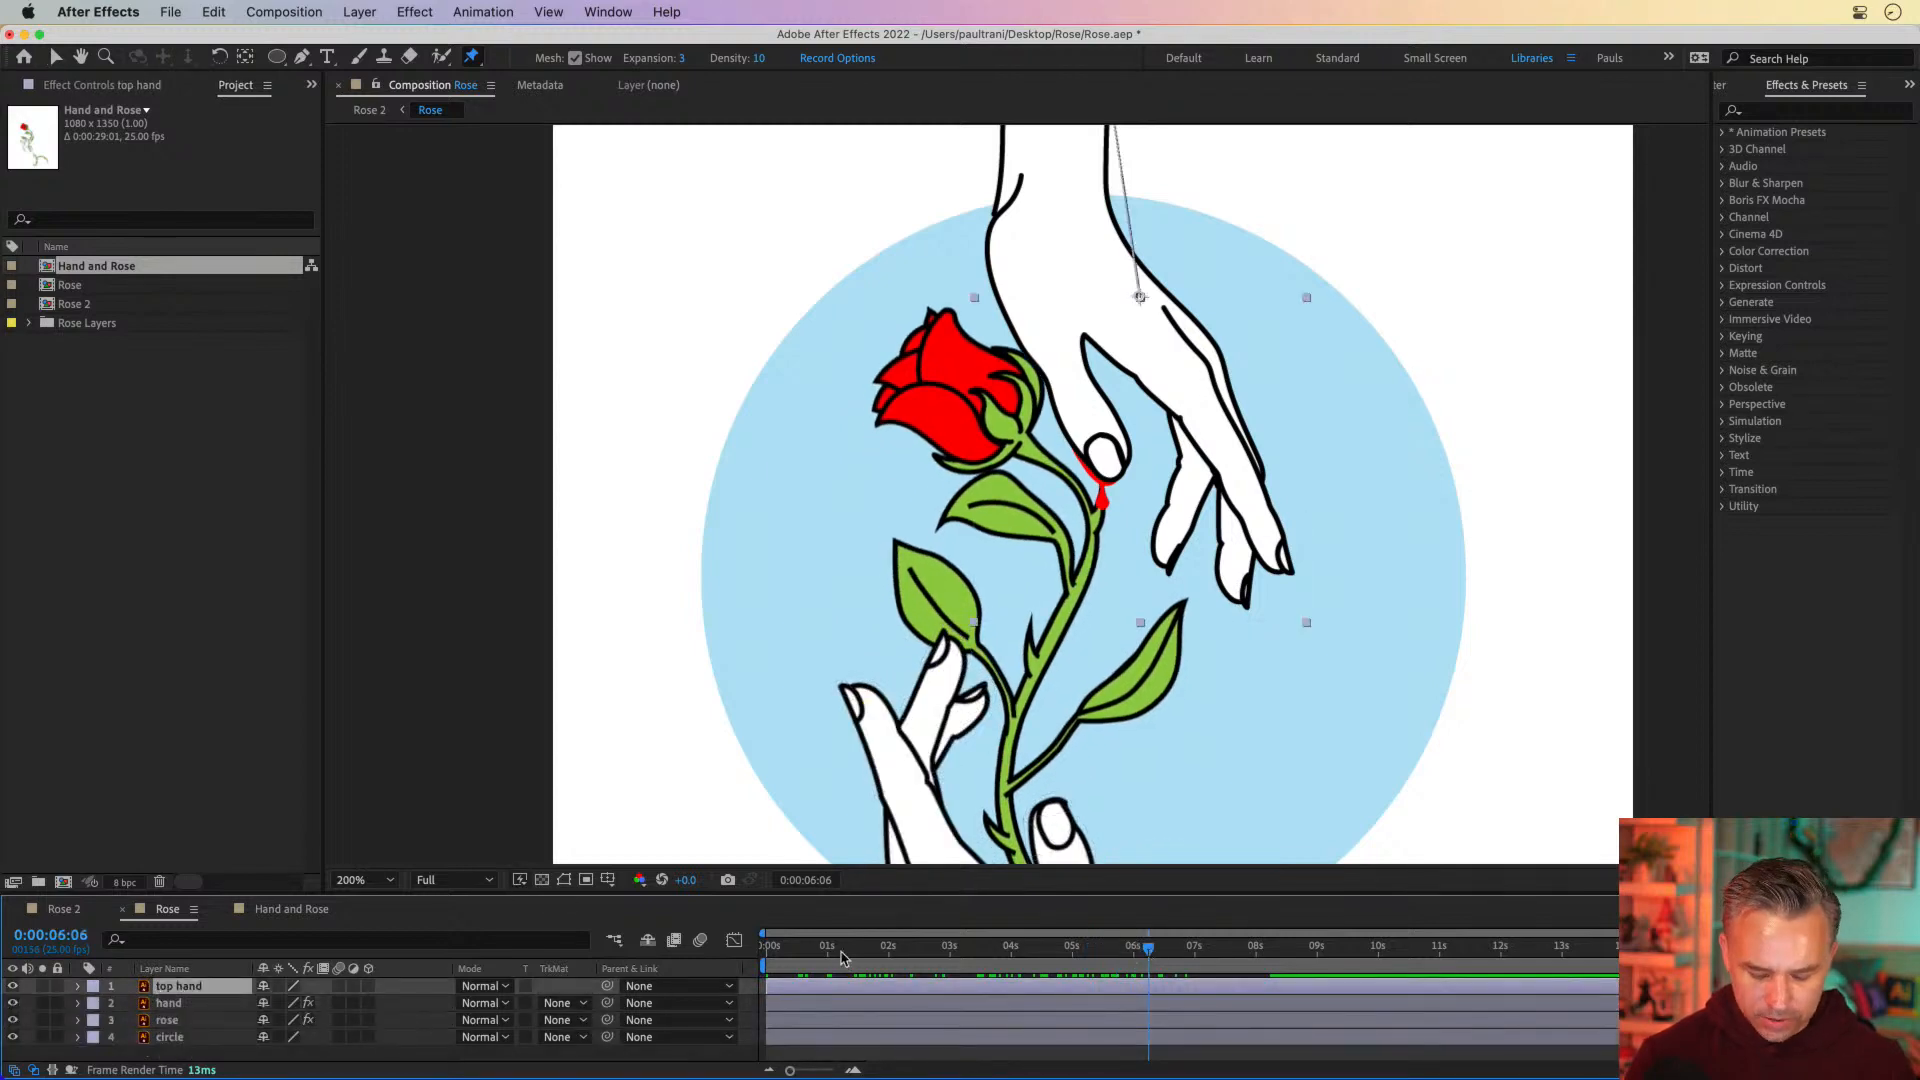
pyautogui.press('u')
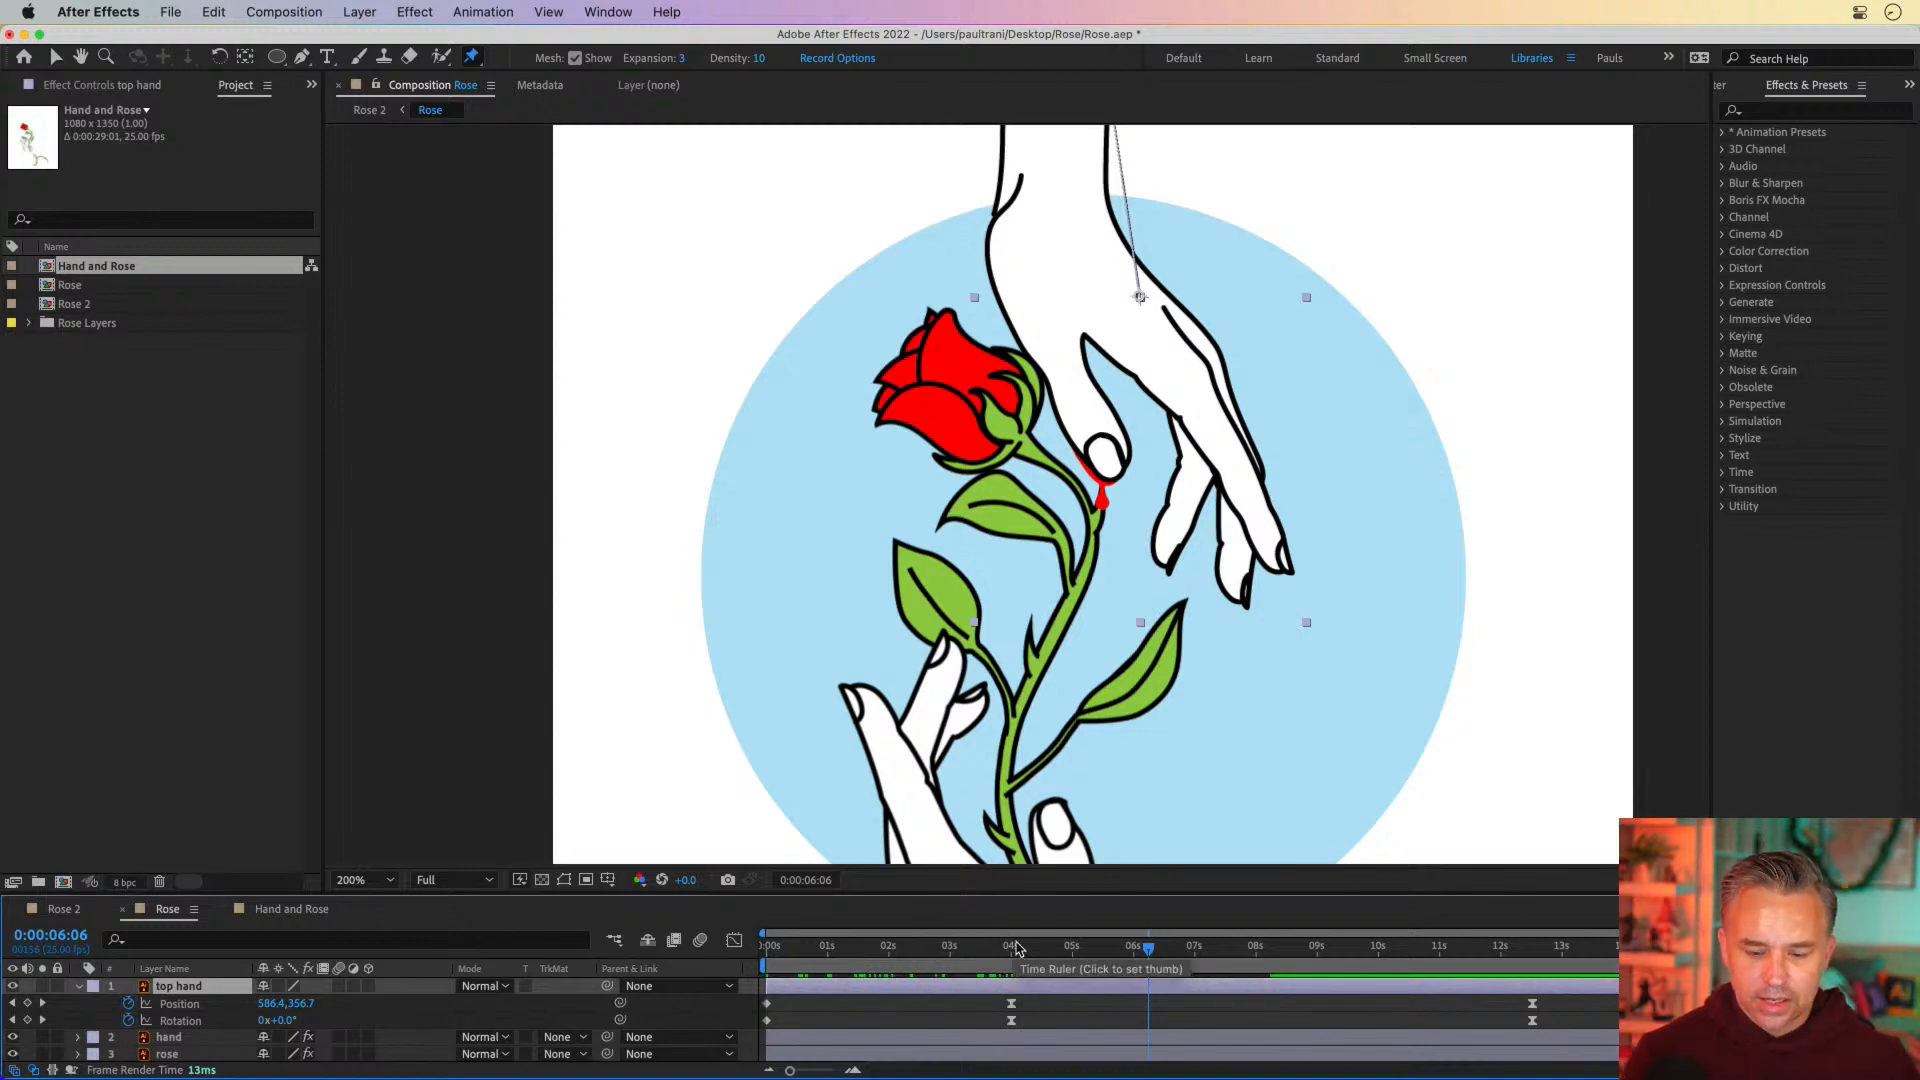
pyautogui.press('u')
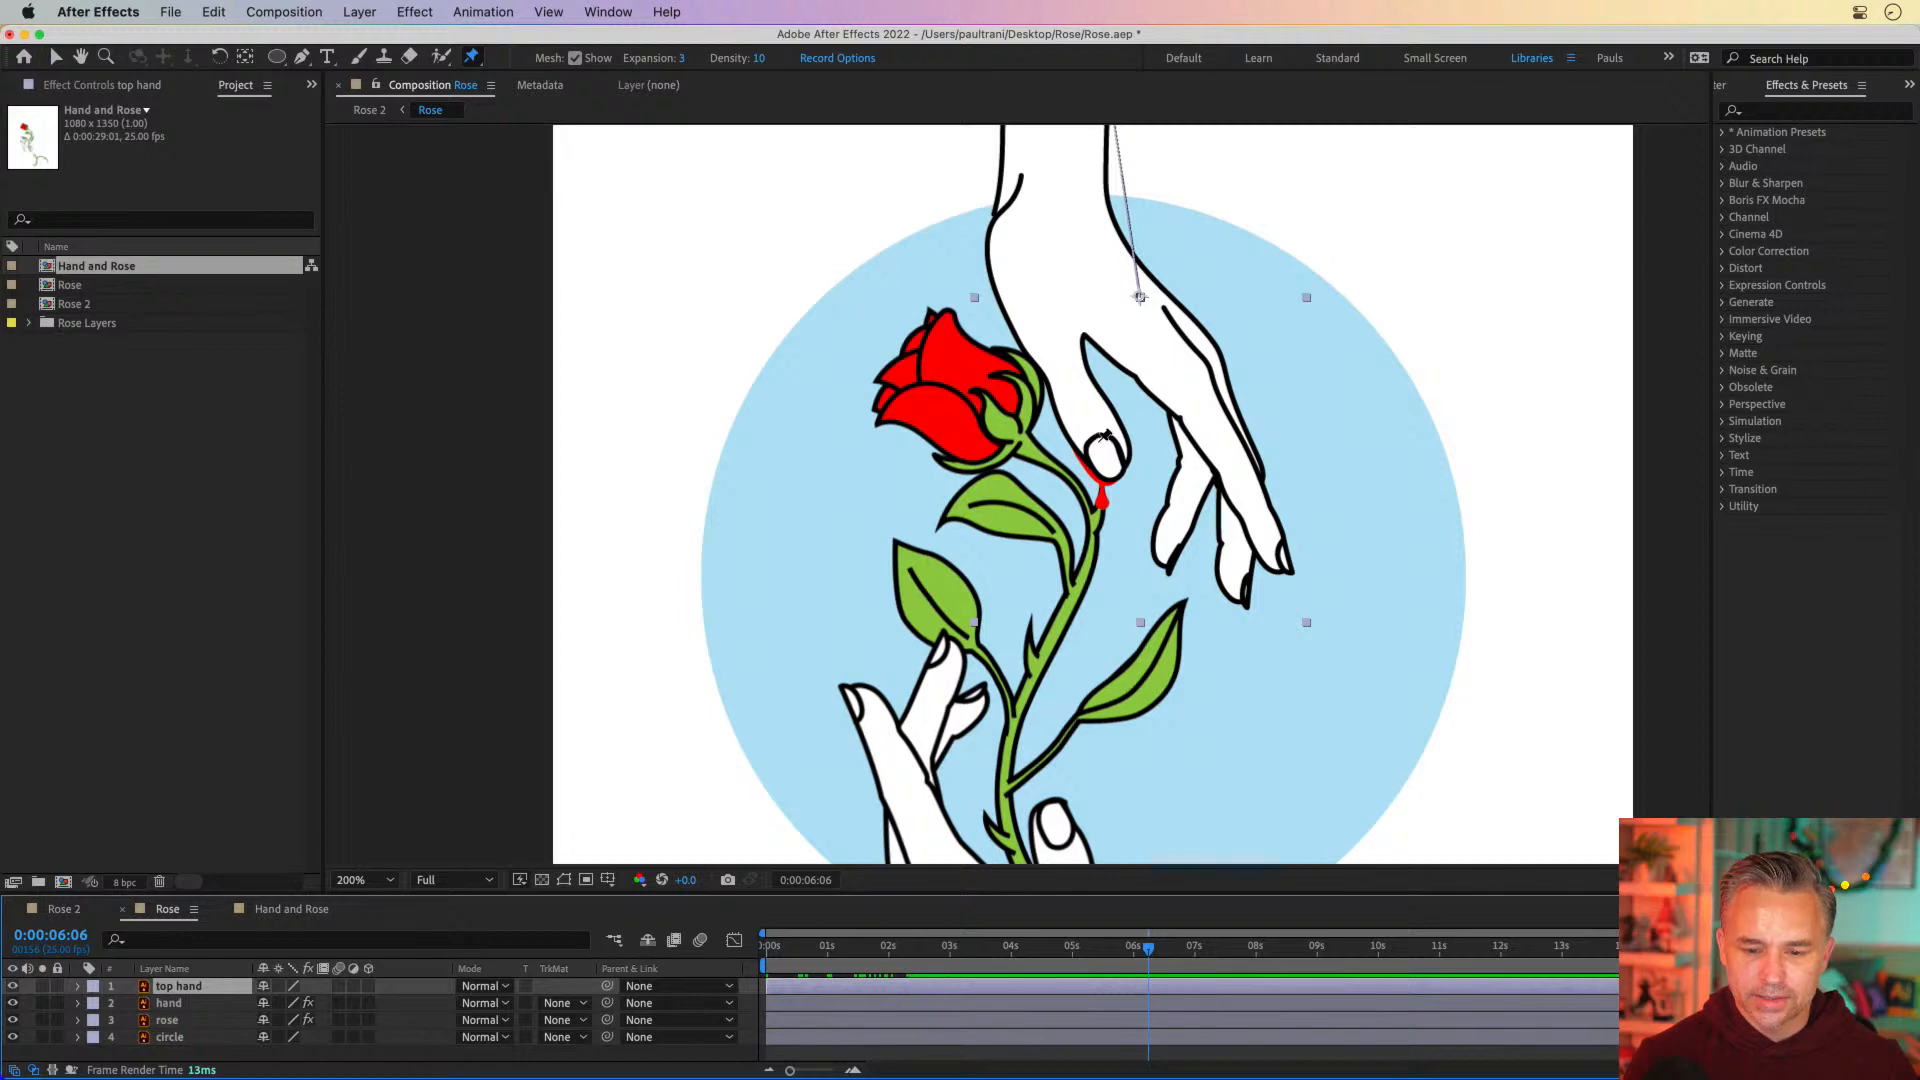
pyautogui.click(1097, 437)
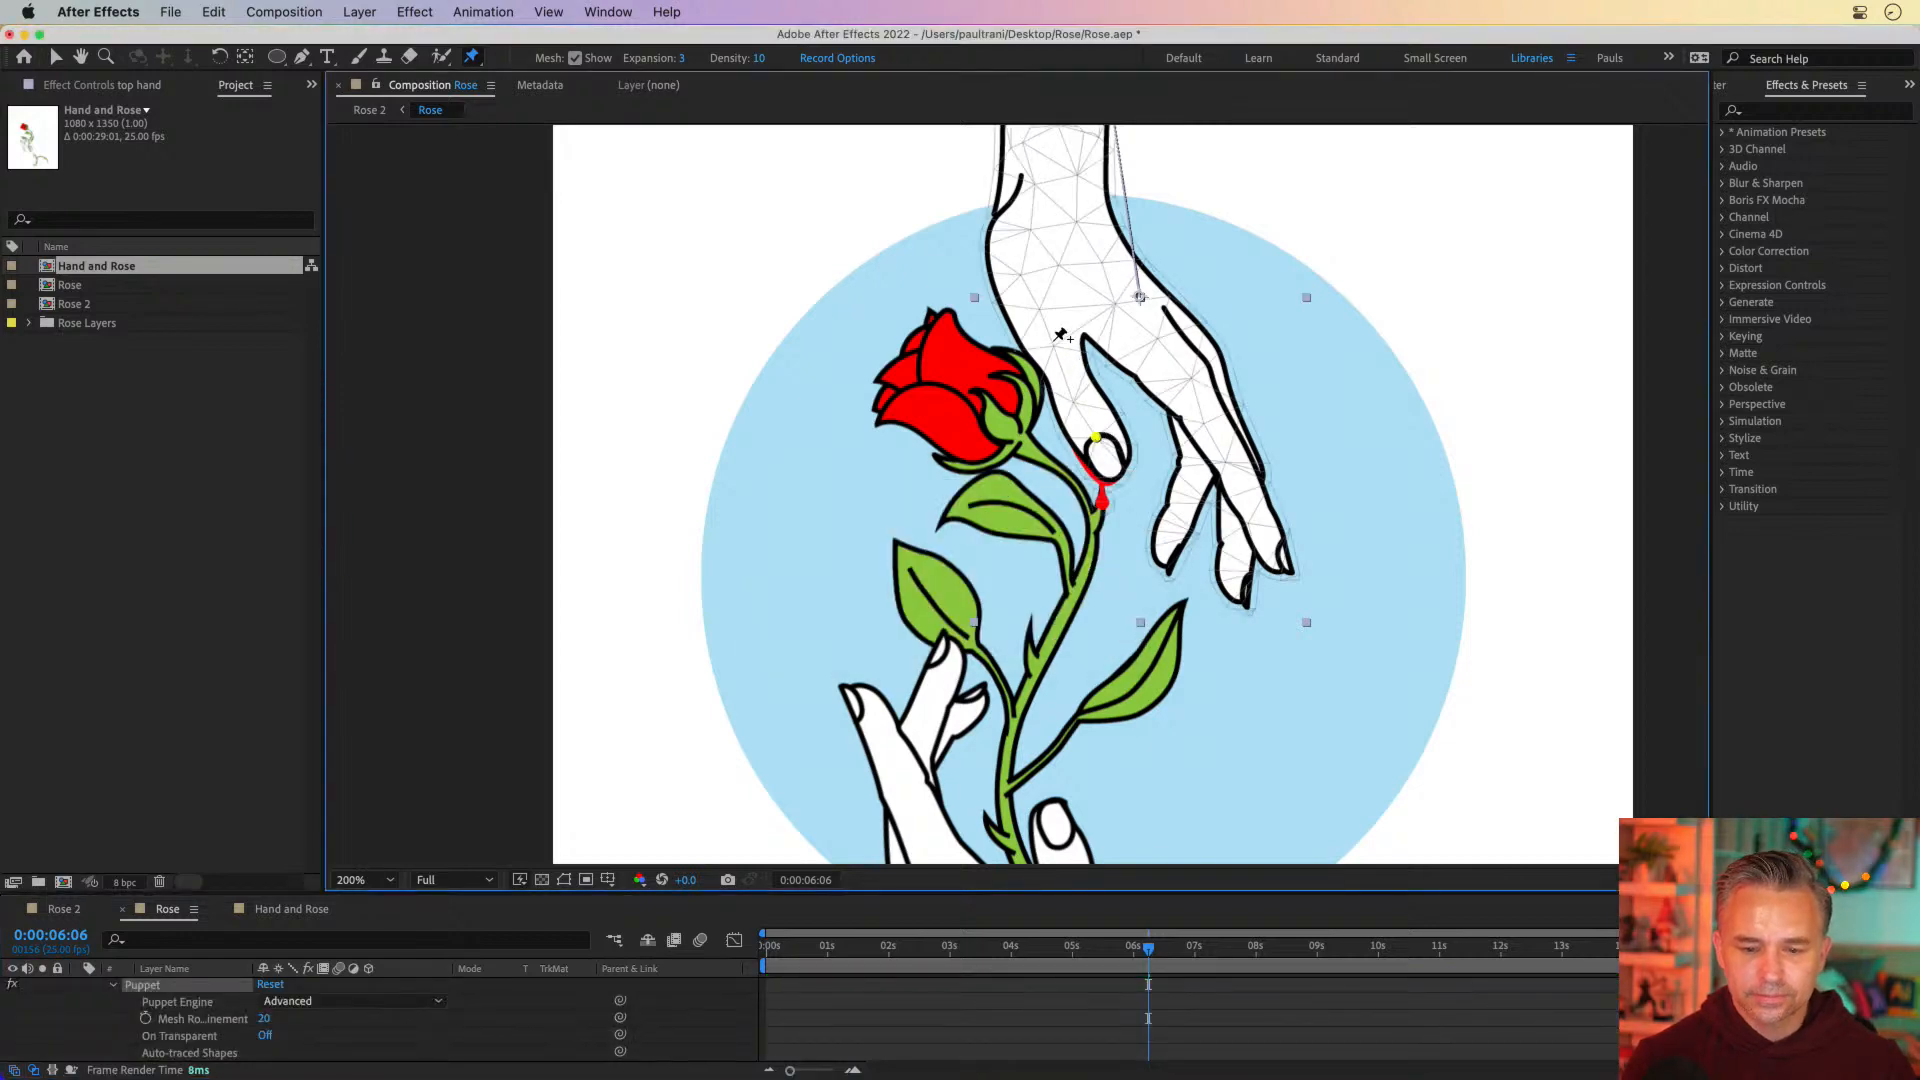
pyautogui.click(1040, 315)
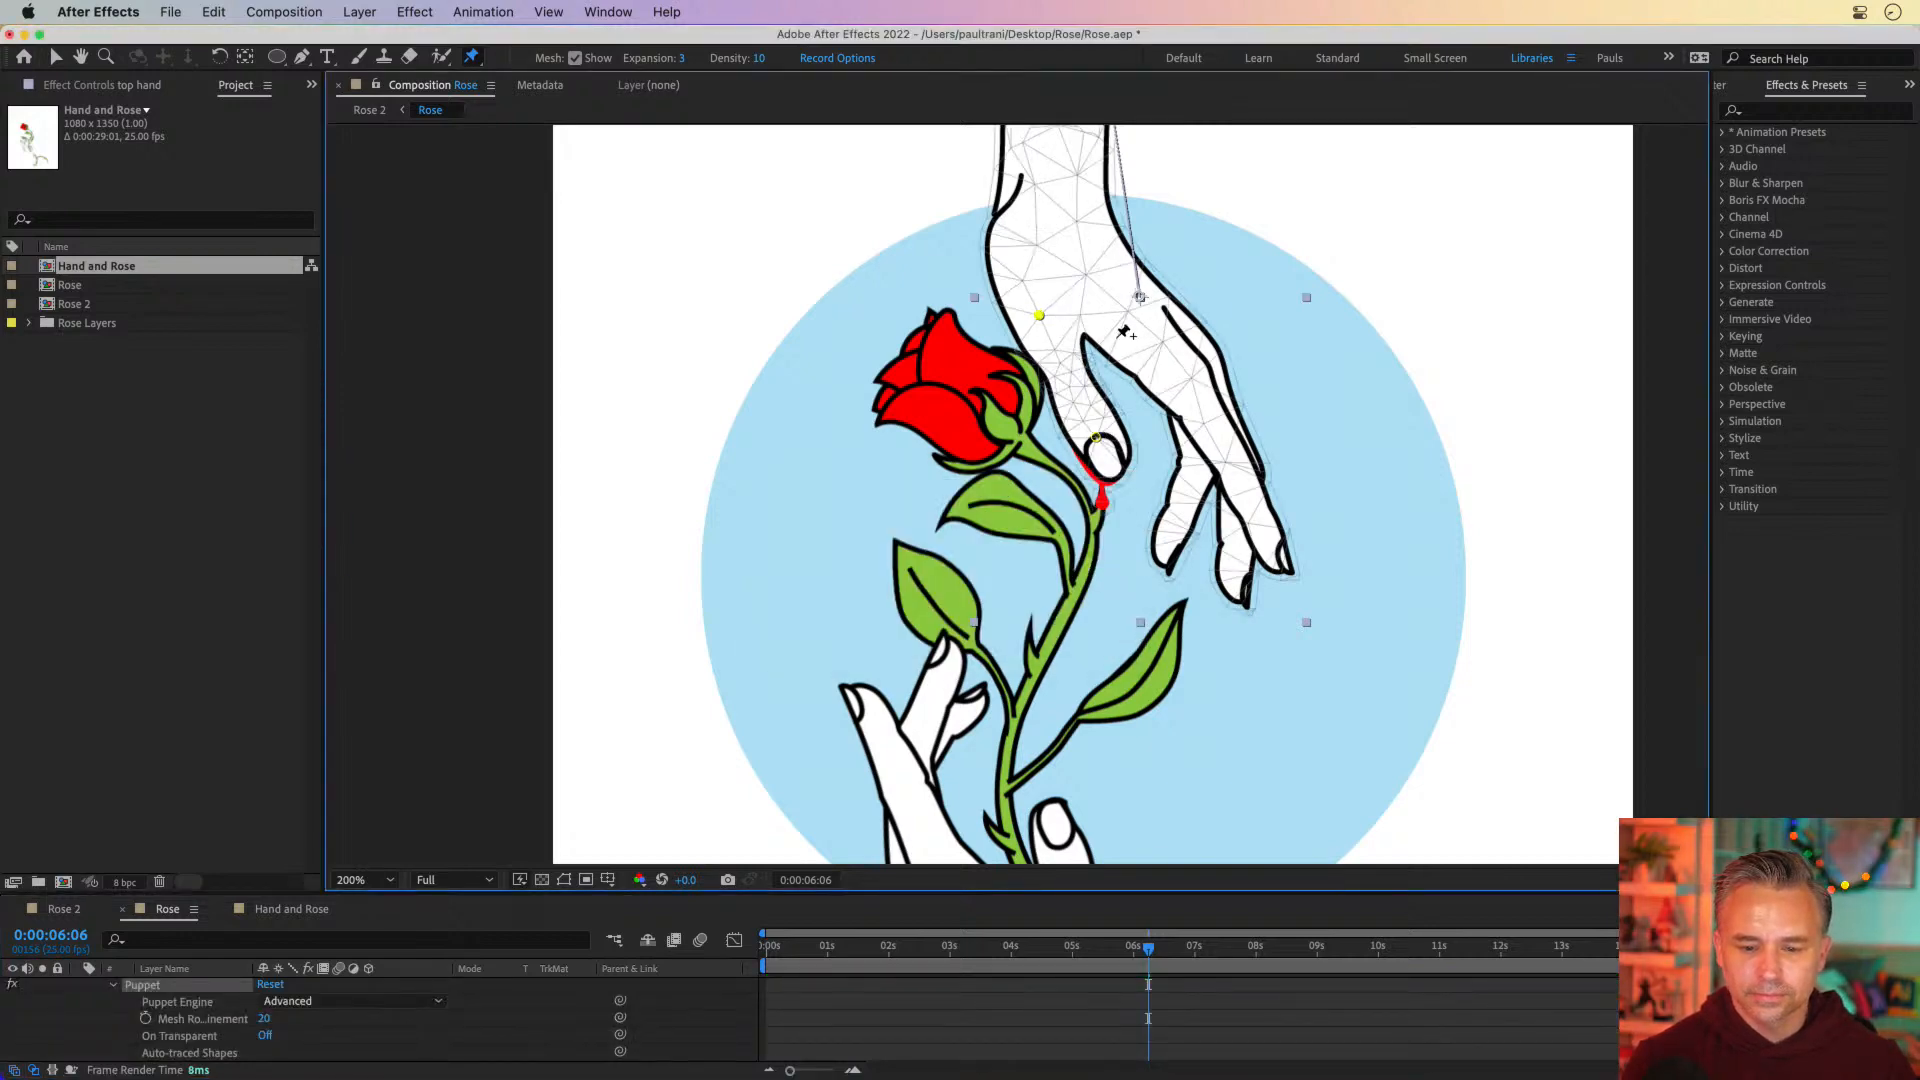
# Add puppet pins to the top hand's knuckle, index finger middle and tip, the two other fingers, and the wrist
pyautogui.click(1194, 401)
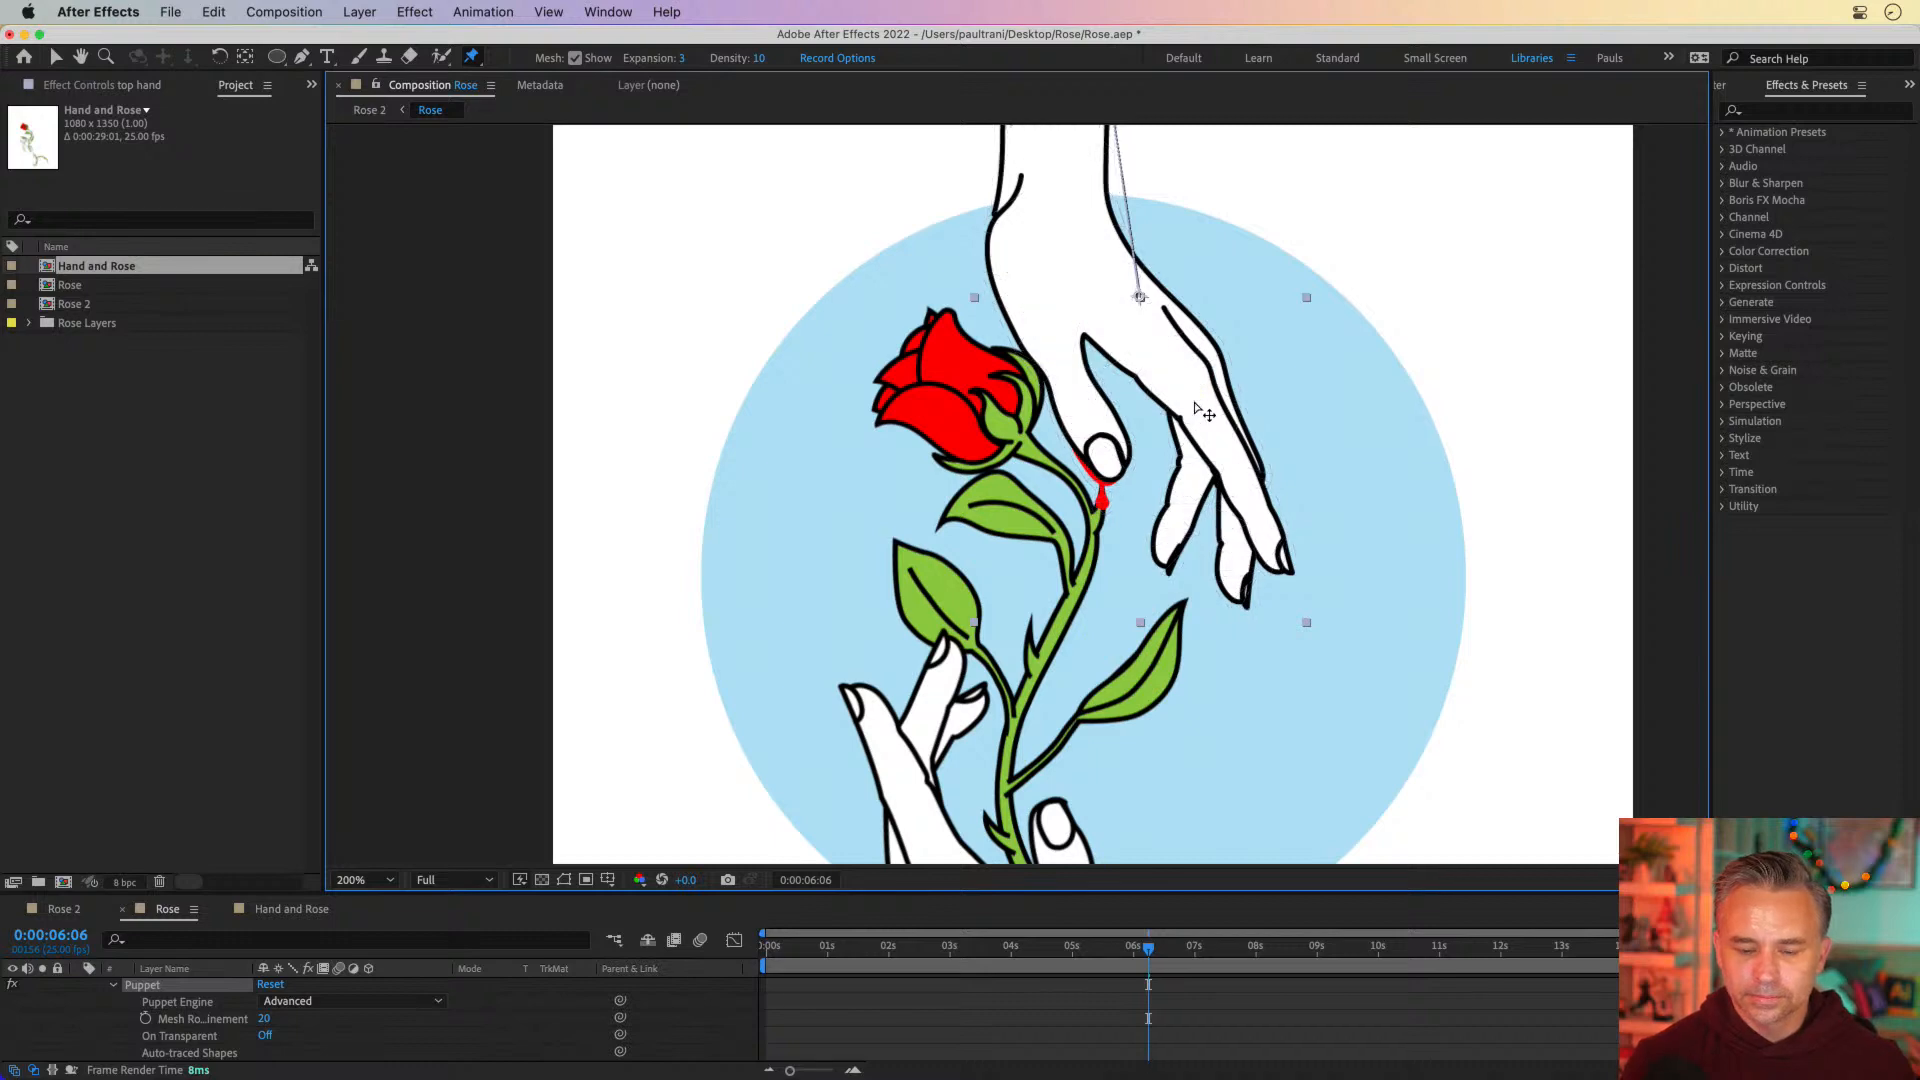
pyautogui.click(1183, 509)
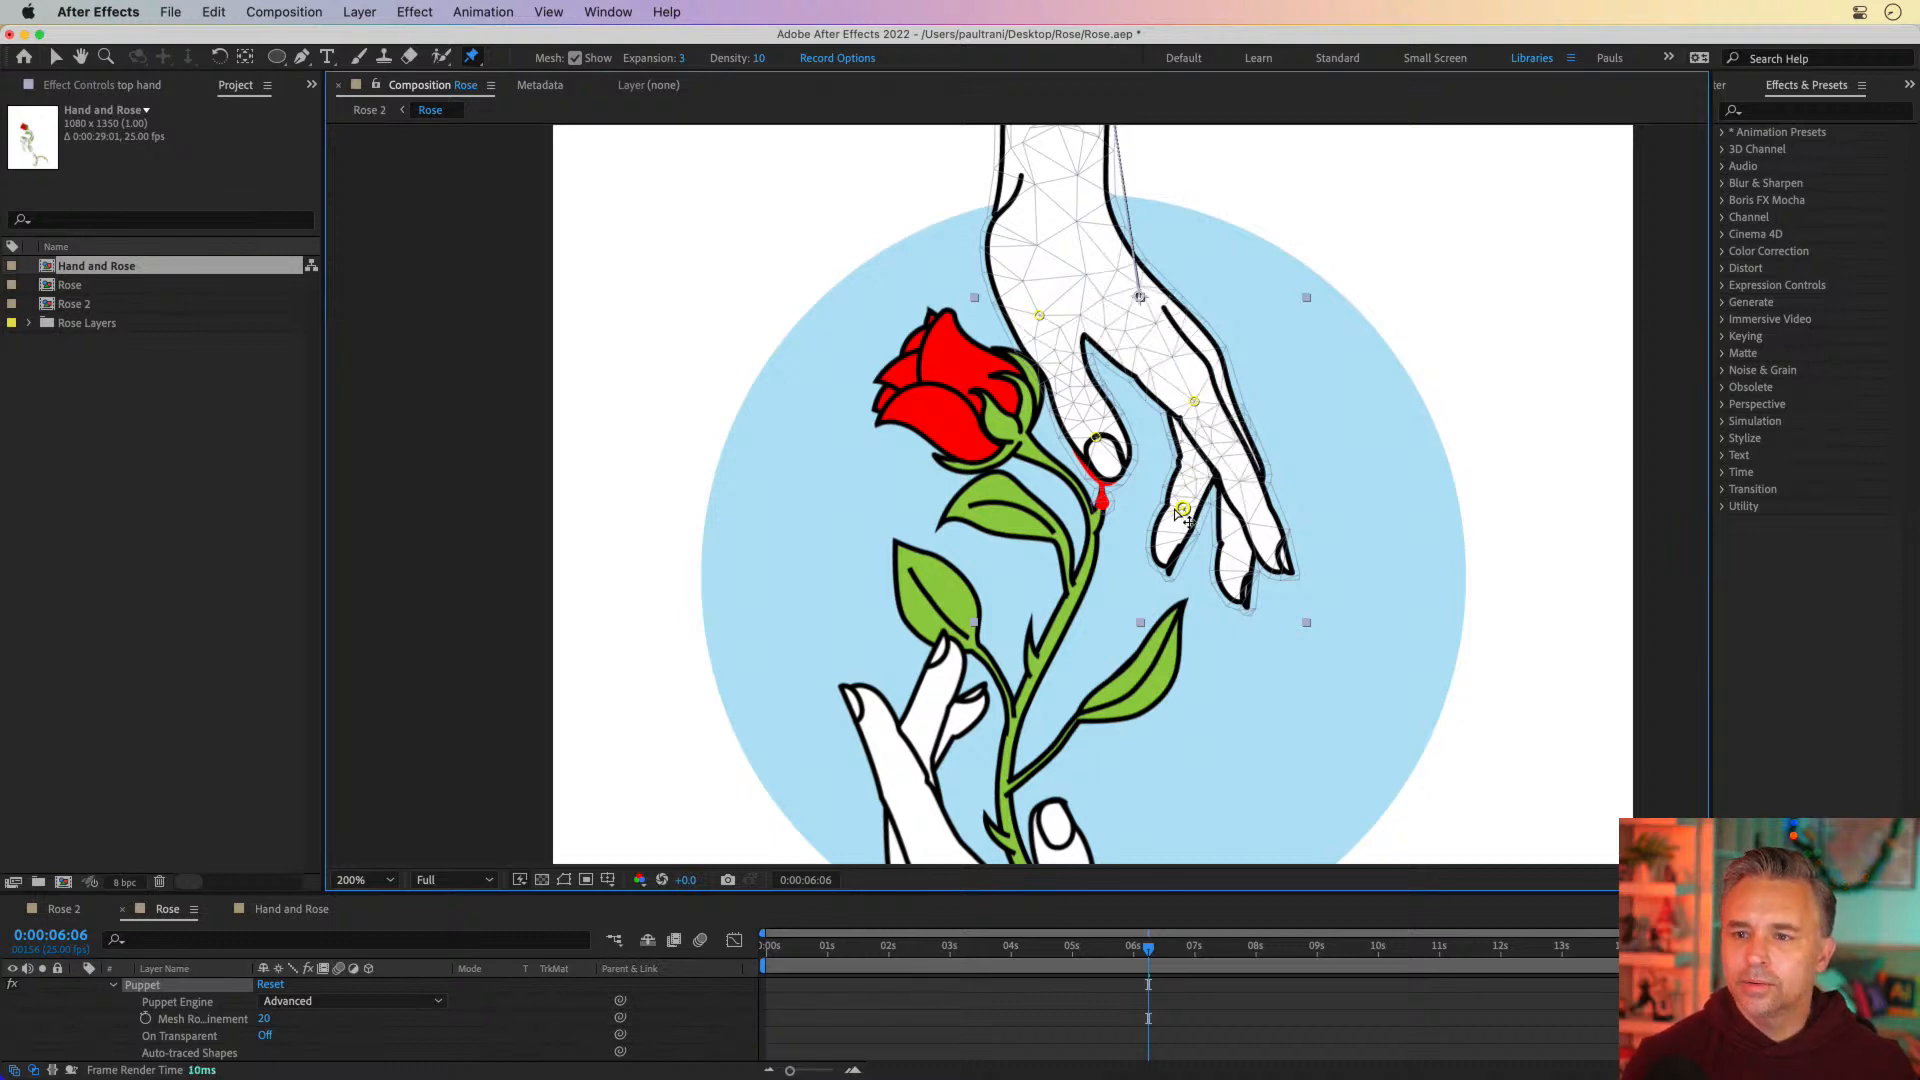
pyautogui.click(1243, 479)
pyautogui.click(1268, 550)
pyautogui.click(1230, 574)
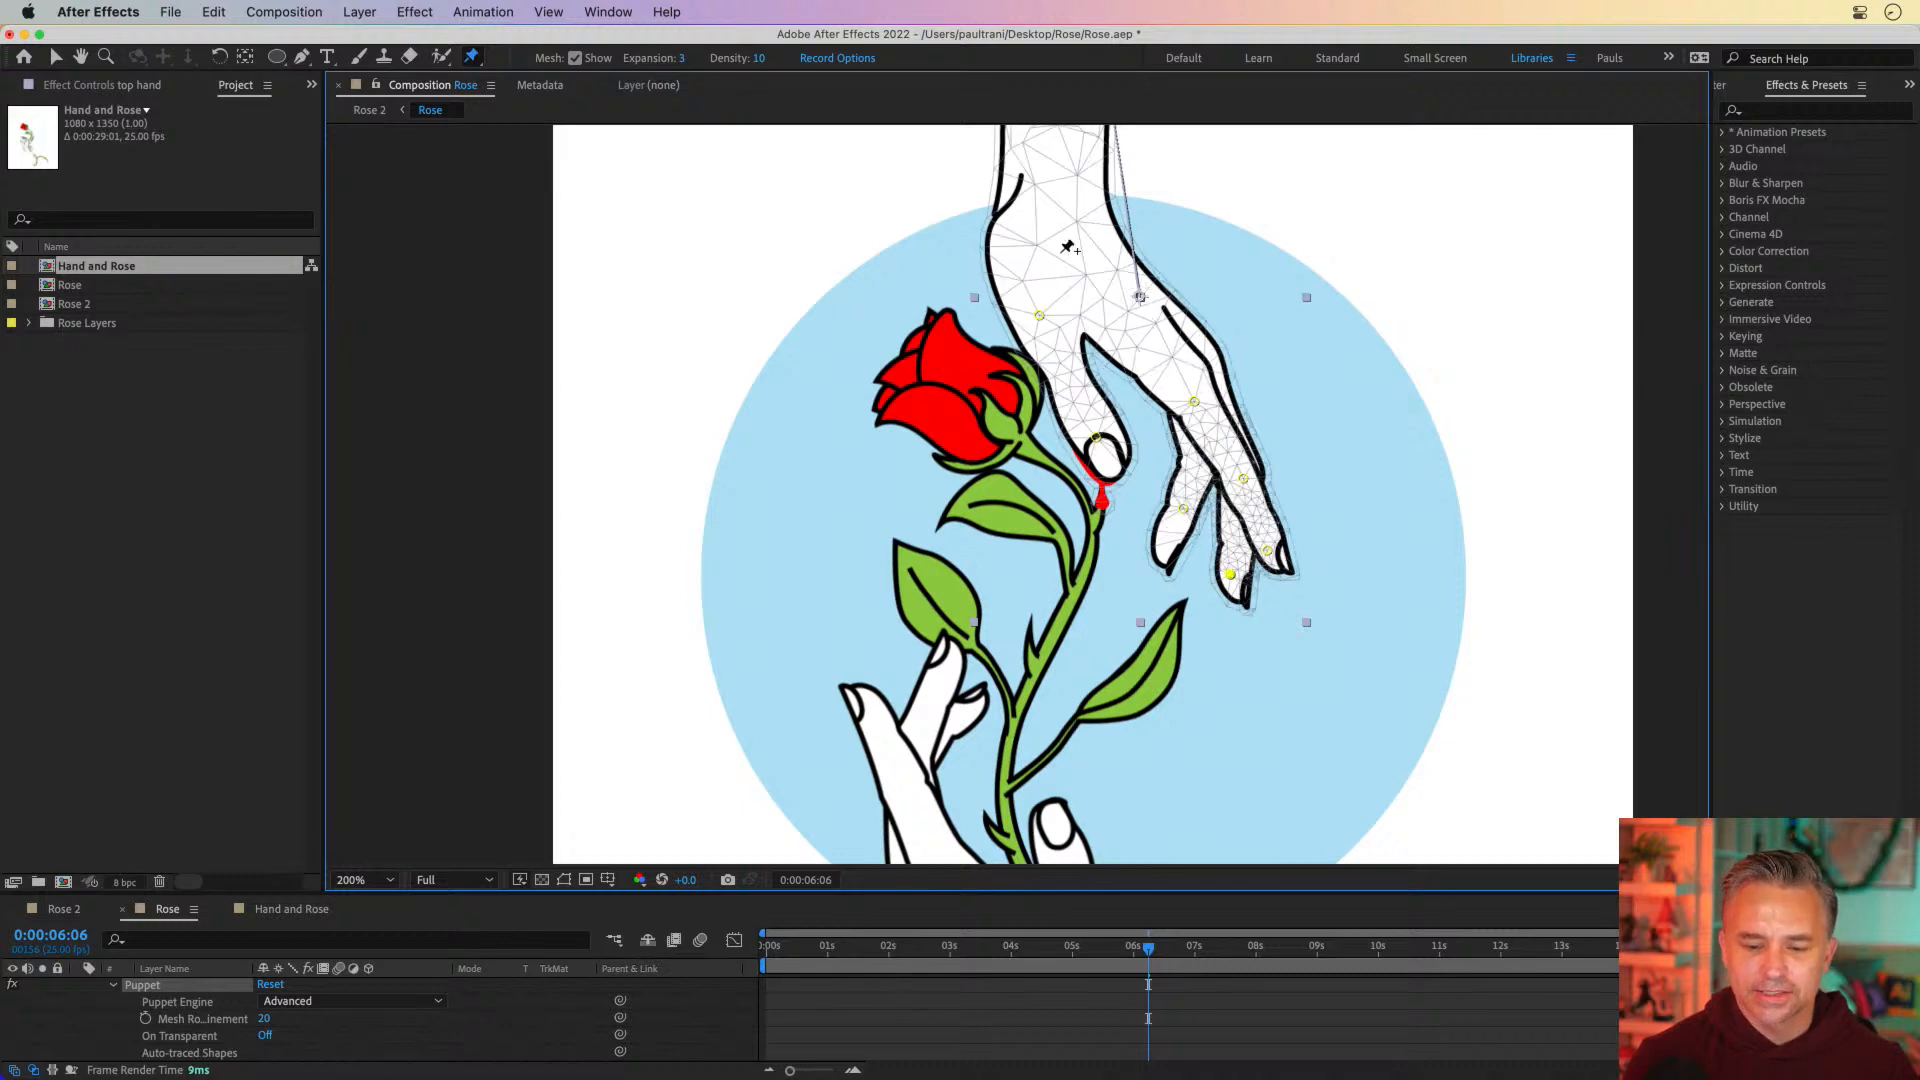
pyautogui.moveTo(1008, 238); pyautogui.dragTo(1038, 514)
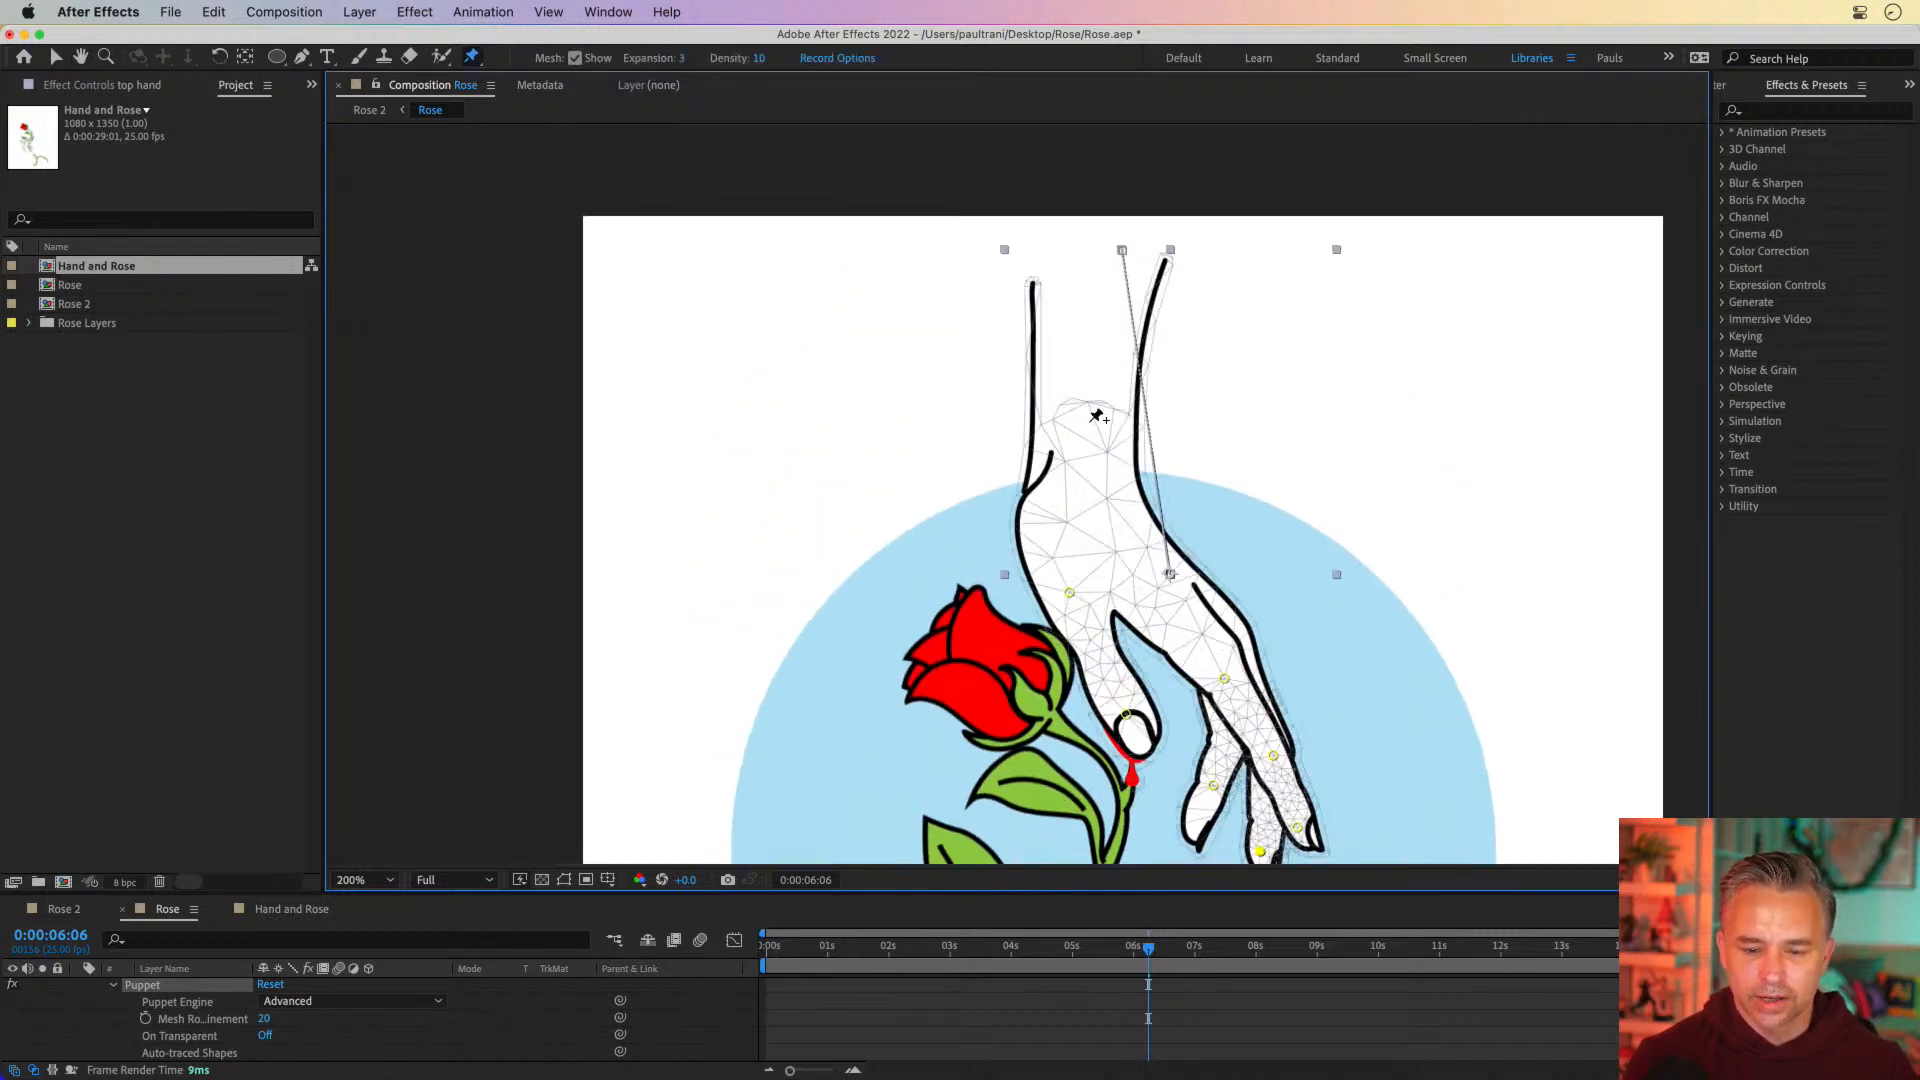
pyautogui.click(1090, 421)
# Go to 0:00:00:20 and examine the top hand's puppet pin and transform keyframes
pyautogui.scroll(-5, 1051, 300)
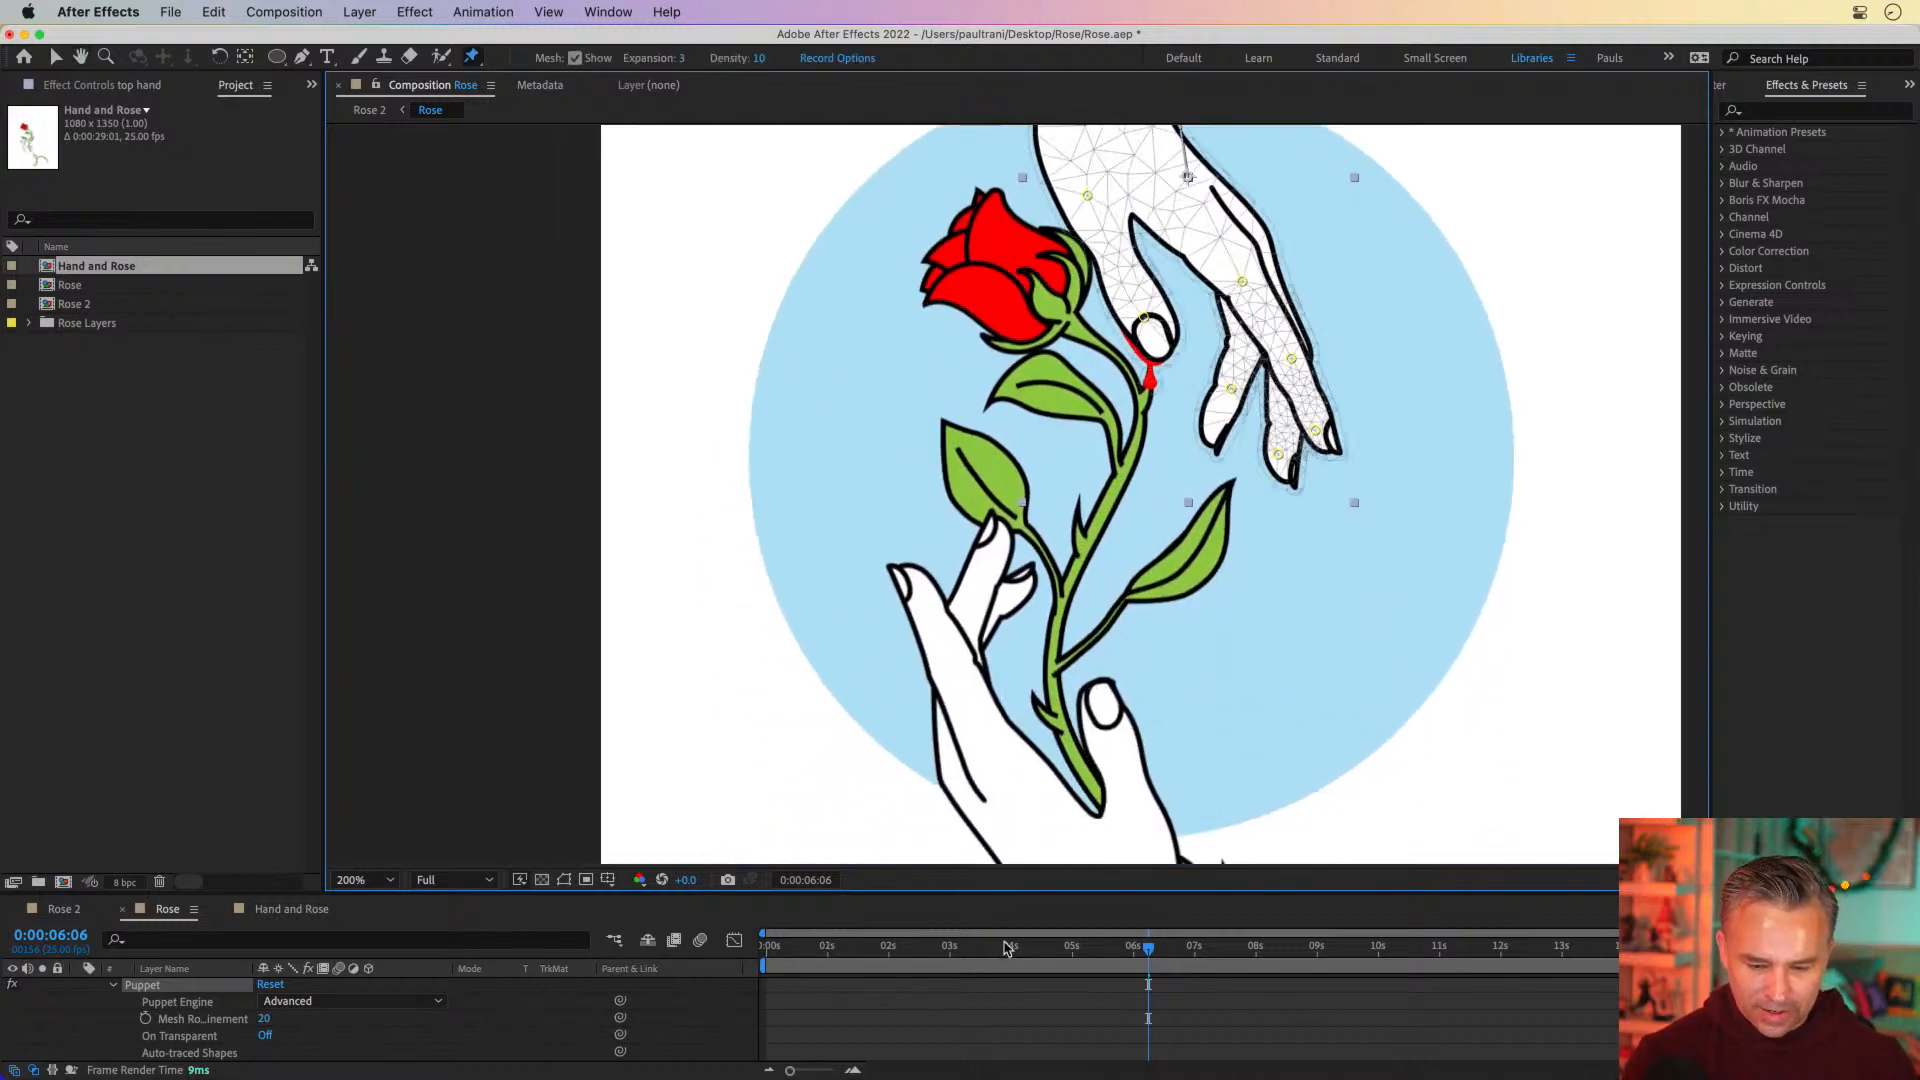
pyautogui.moveTo(1005, 948); pyautogui.dragTo(815, 947)
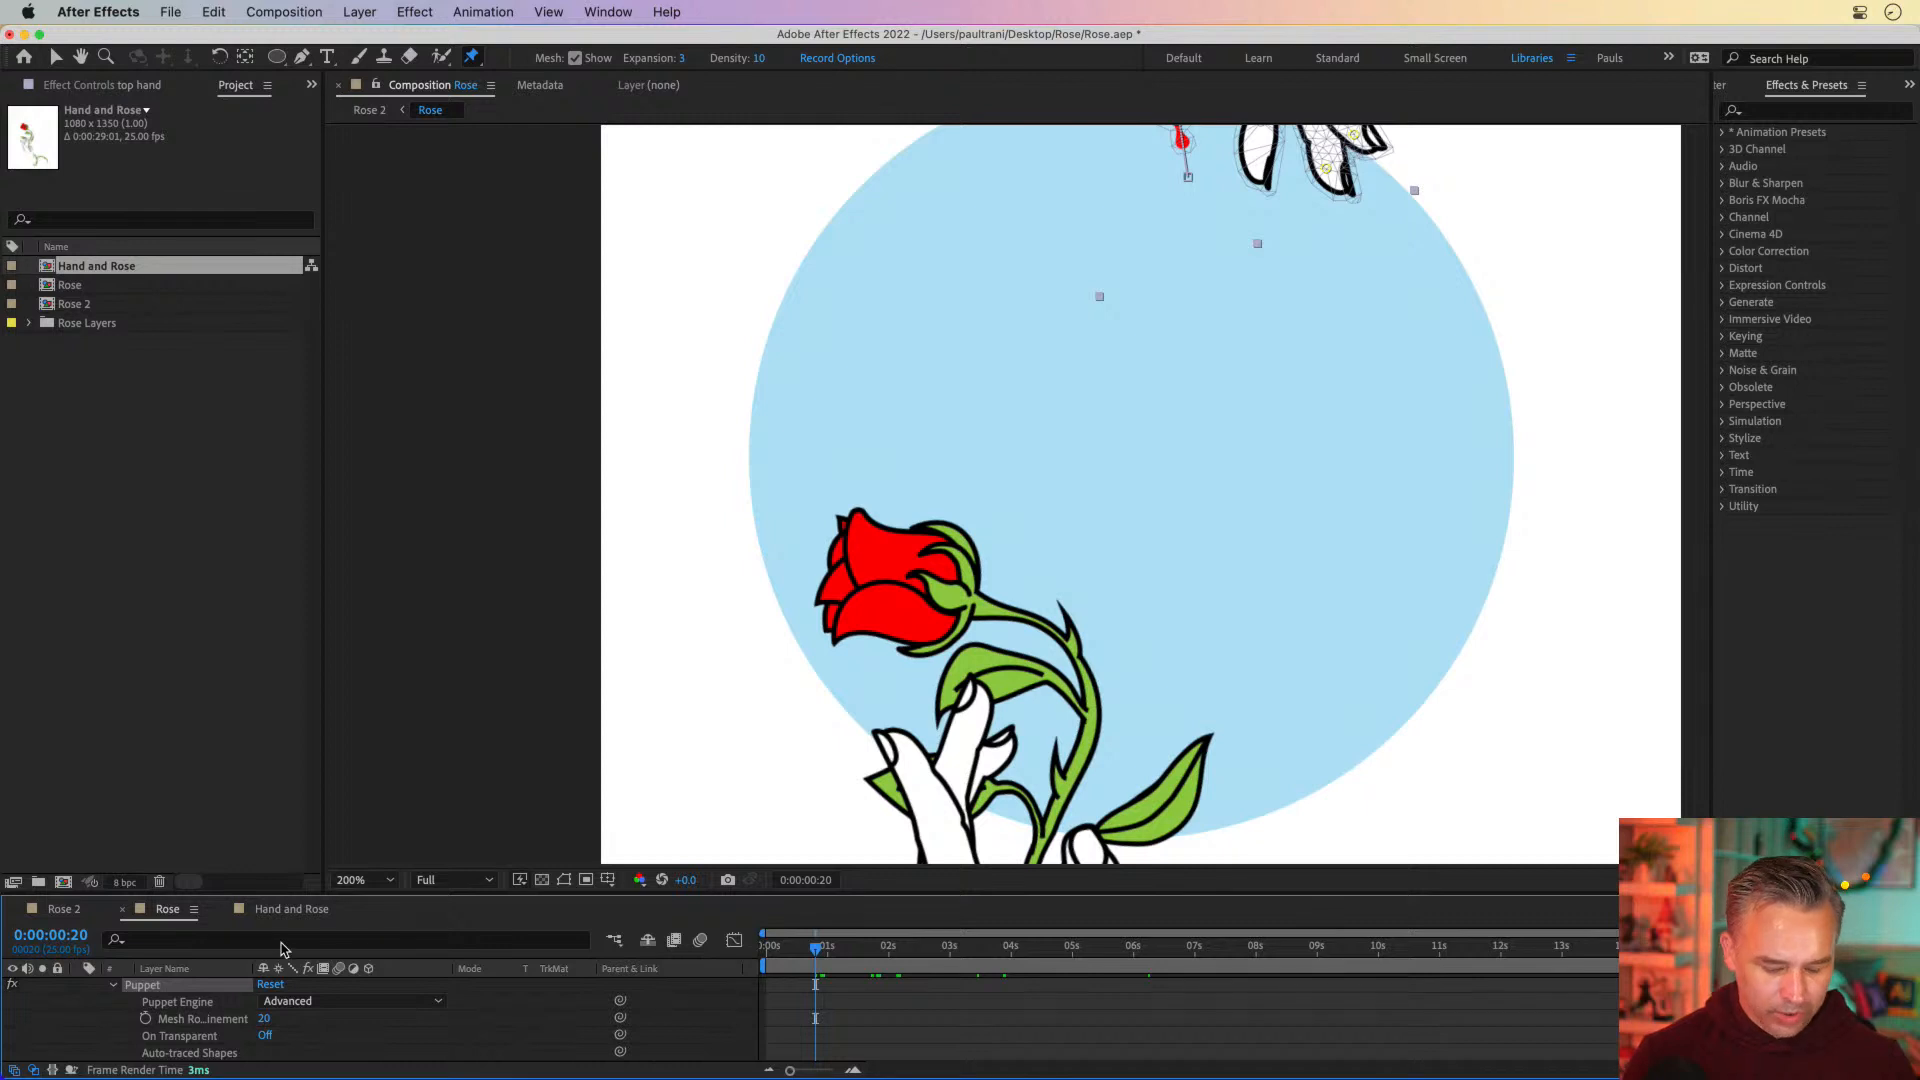
pyautogui.press('u')
pyautogui.press('u')
pyautogui.press('u')
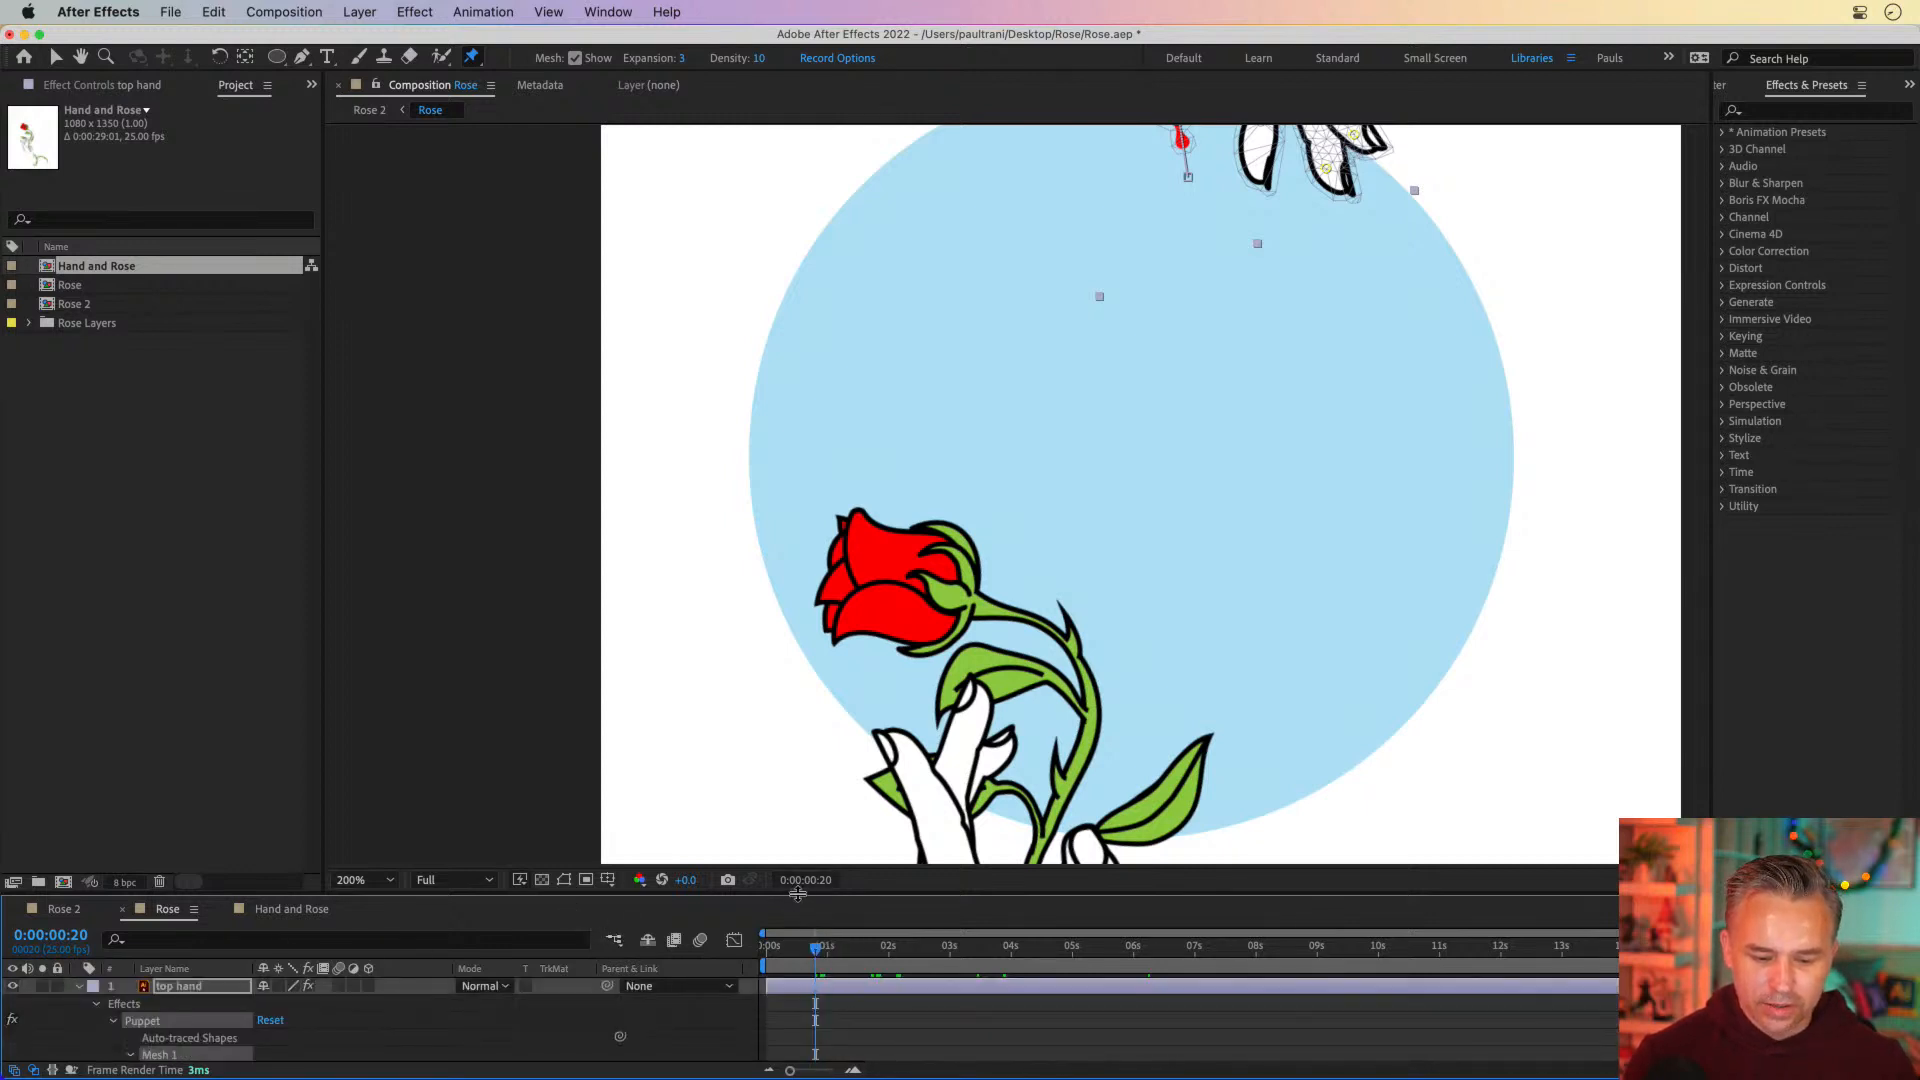
pyautogui.moveTo(798, 896); pyautogui.dragTo(806, 407)
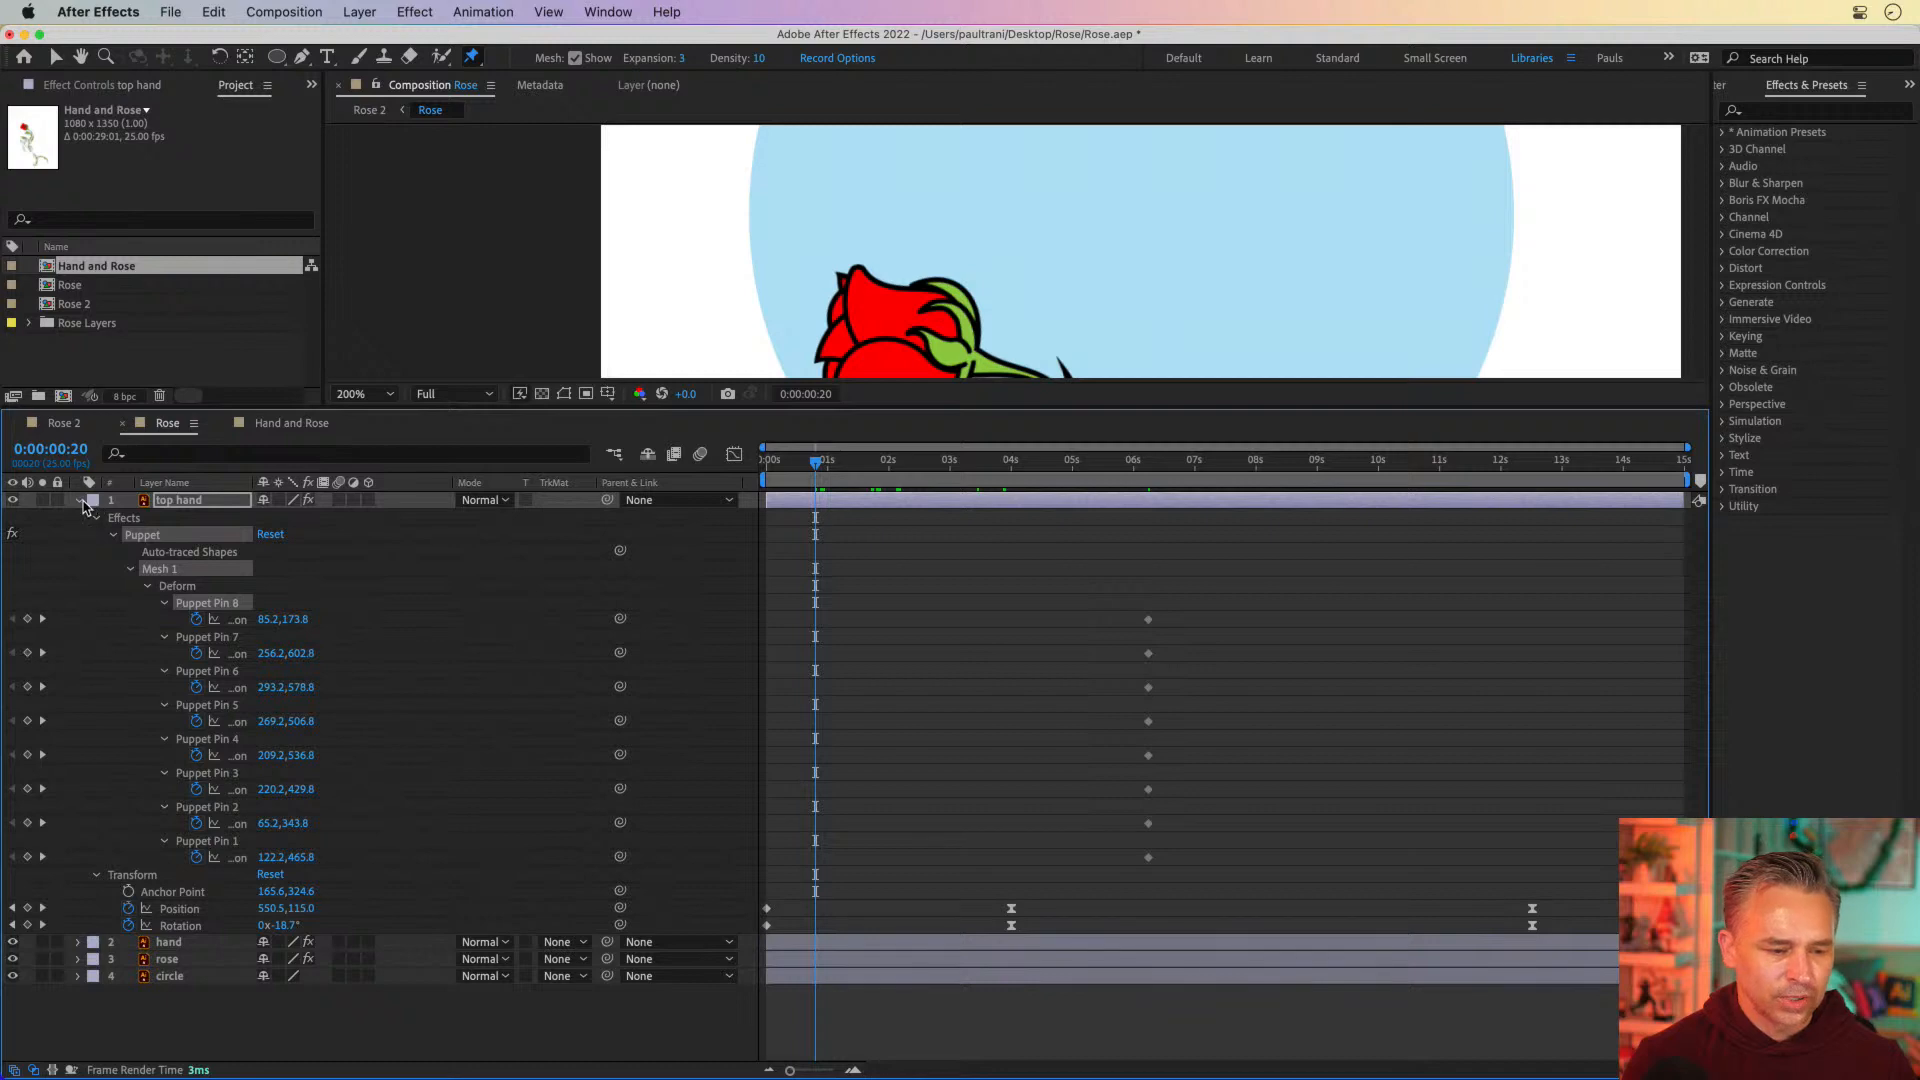
pyautogui.click(80, 501)
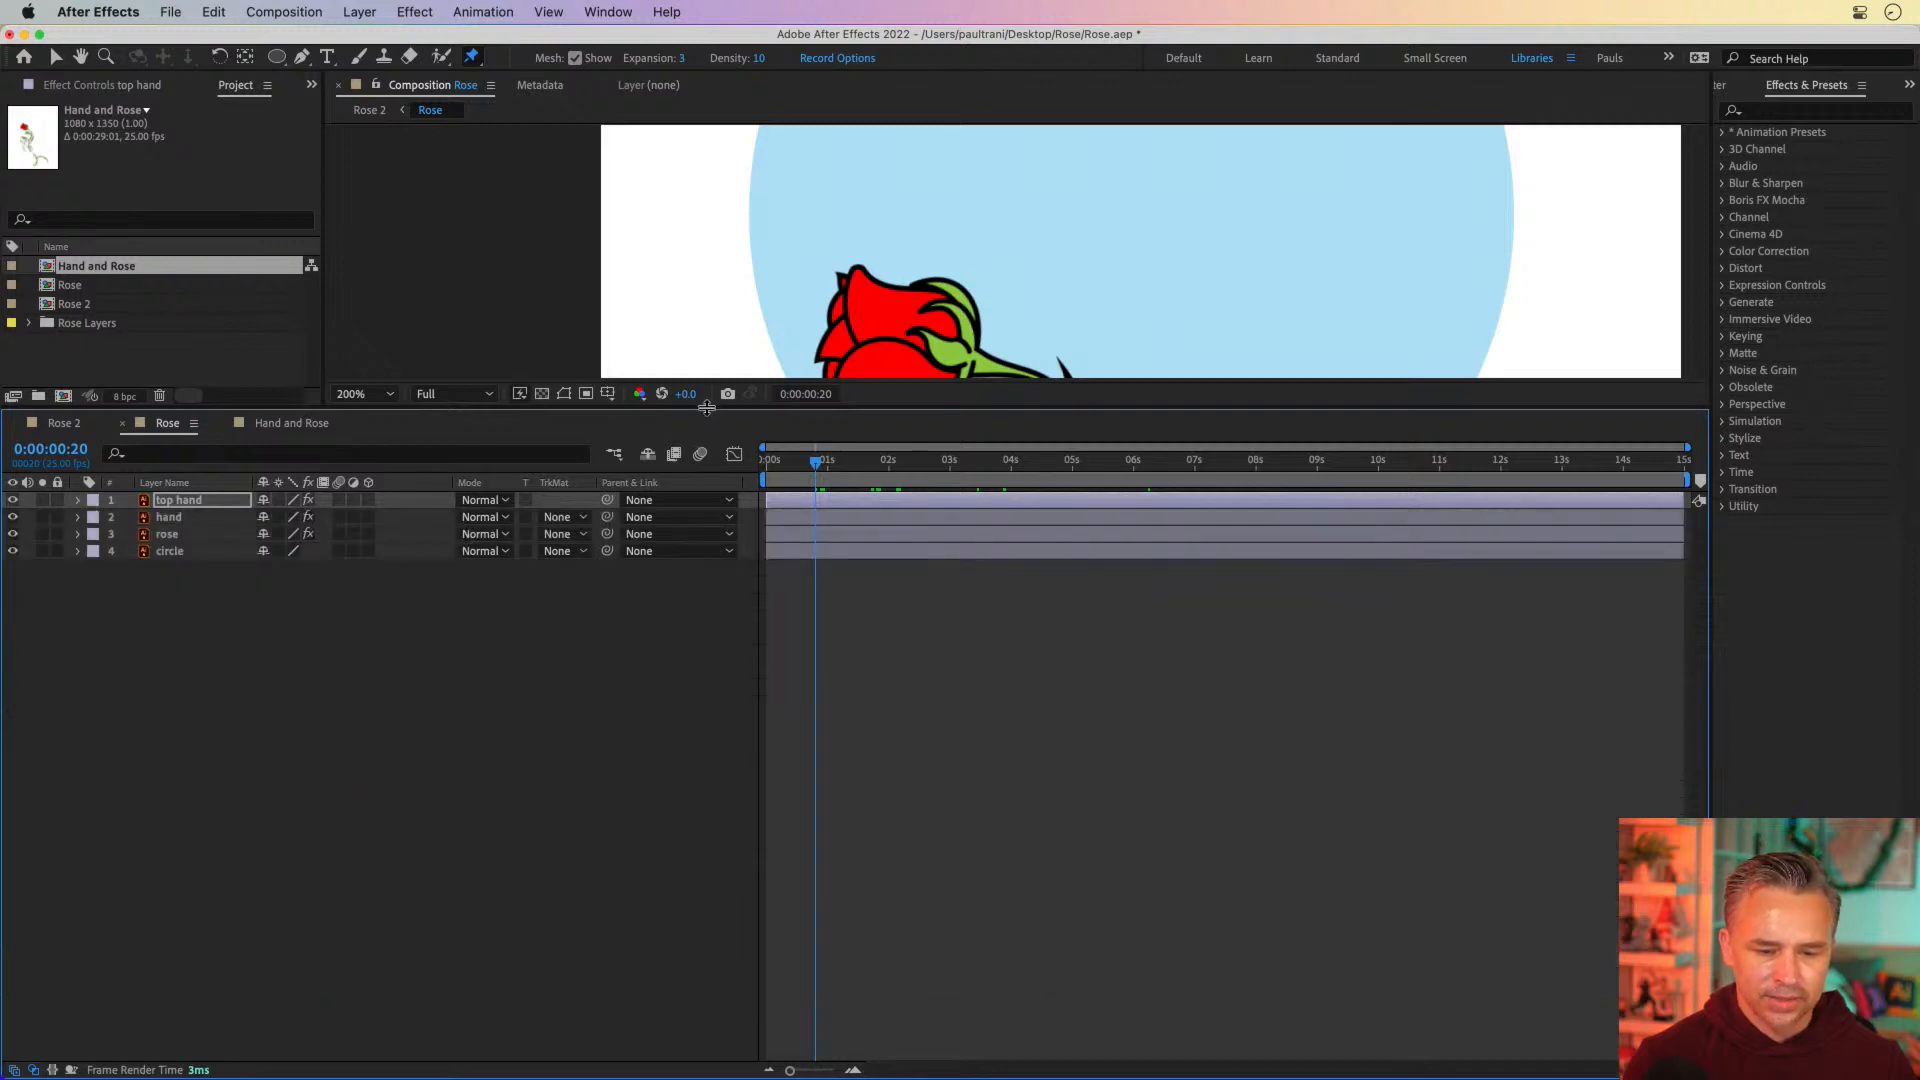
pyautogui.moveTo(706, 406); pyautogui.dragTo(700, 905)
# At 0:00:01:24, shift the top hand's wrist pin slightly away from the fingers and its thumb-tip pin up toward them
pyautogui.press('h')
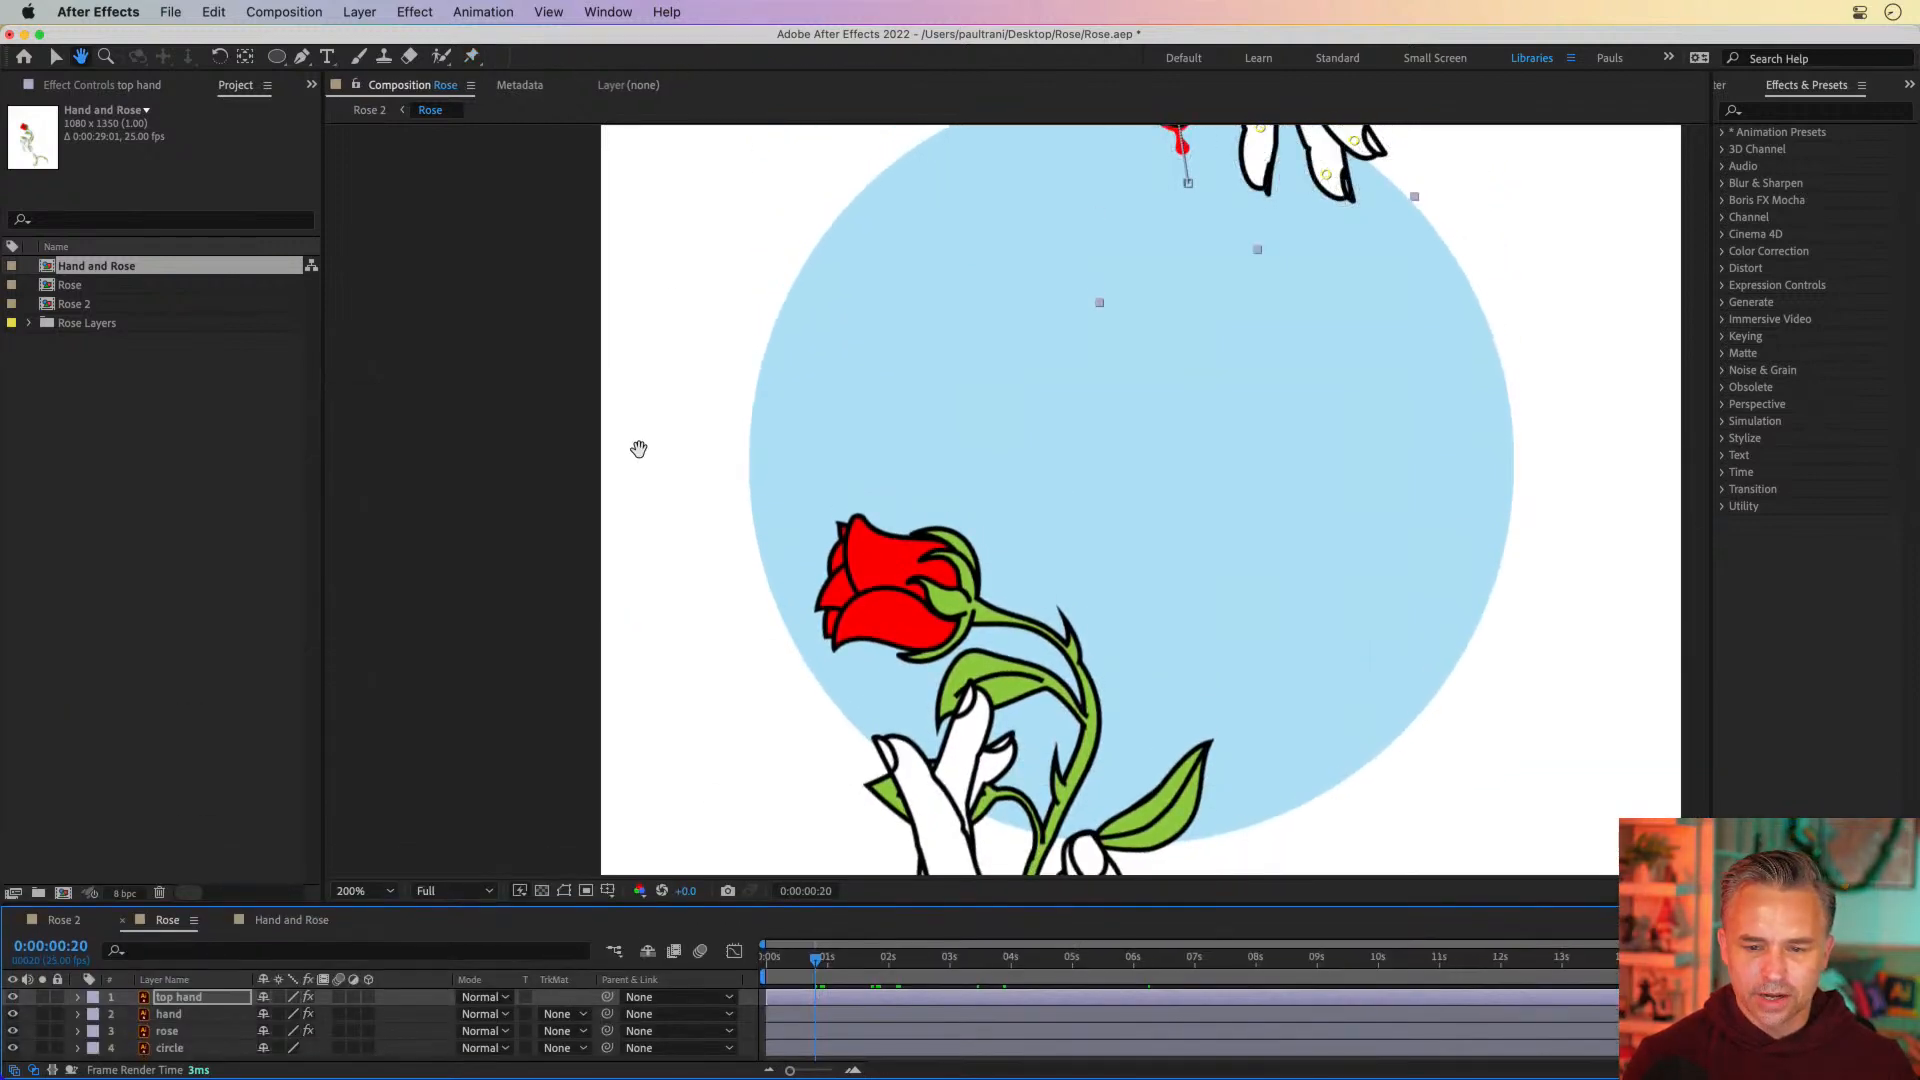
pyautogui.moveTo(1063, 189); pyautogui.dragTo(982, 440)
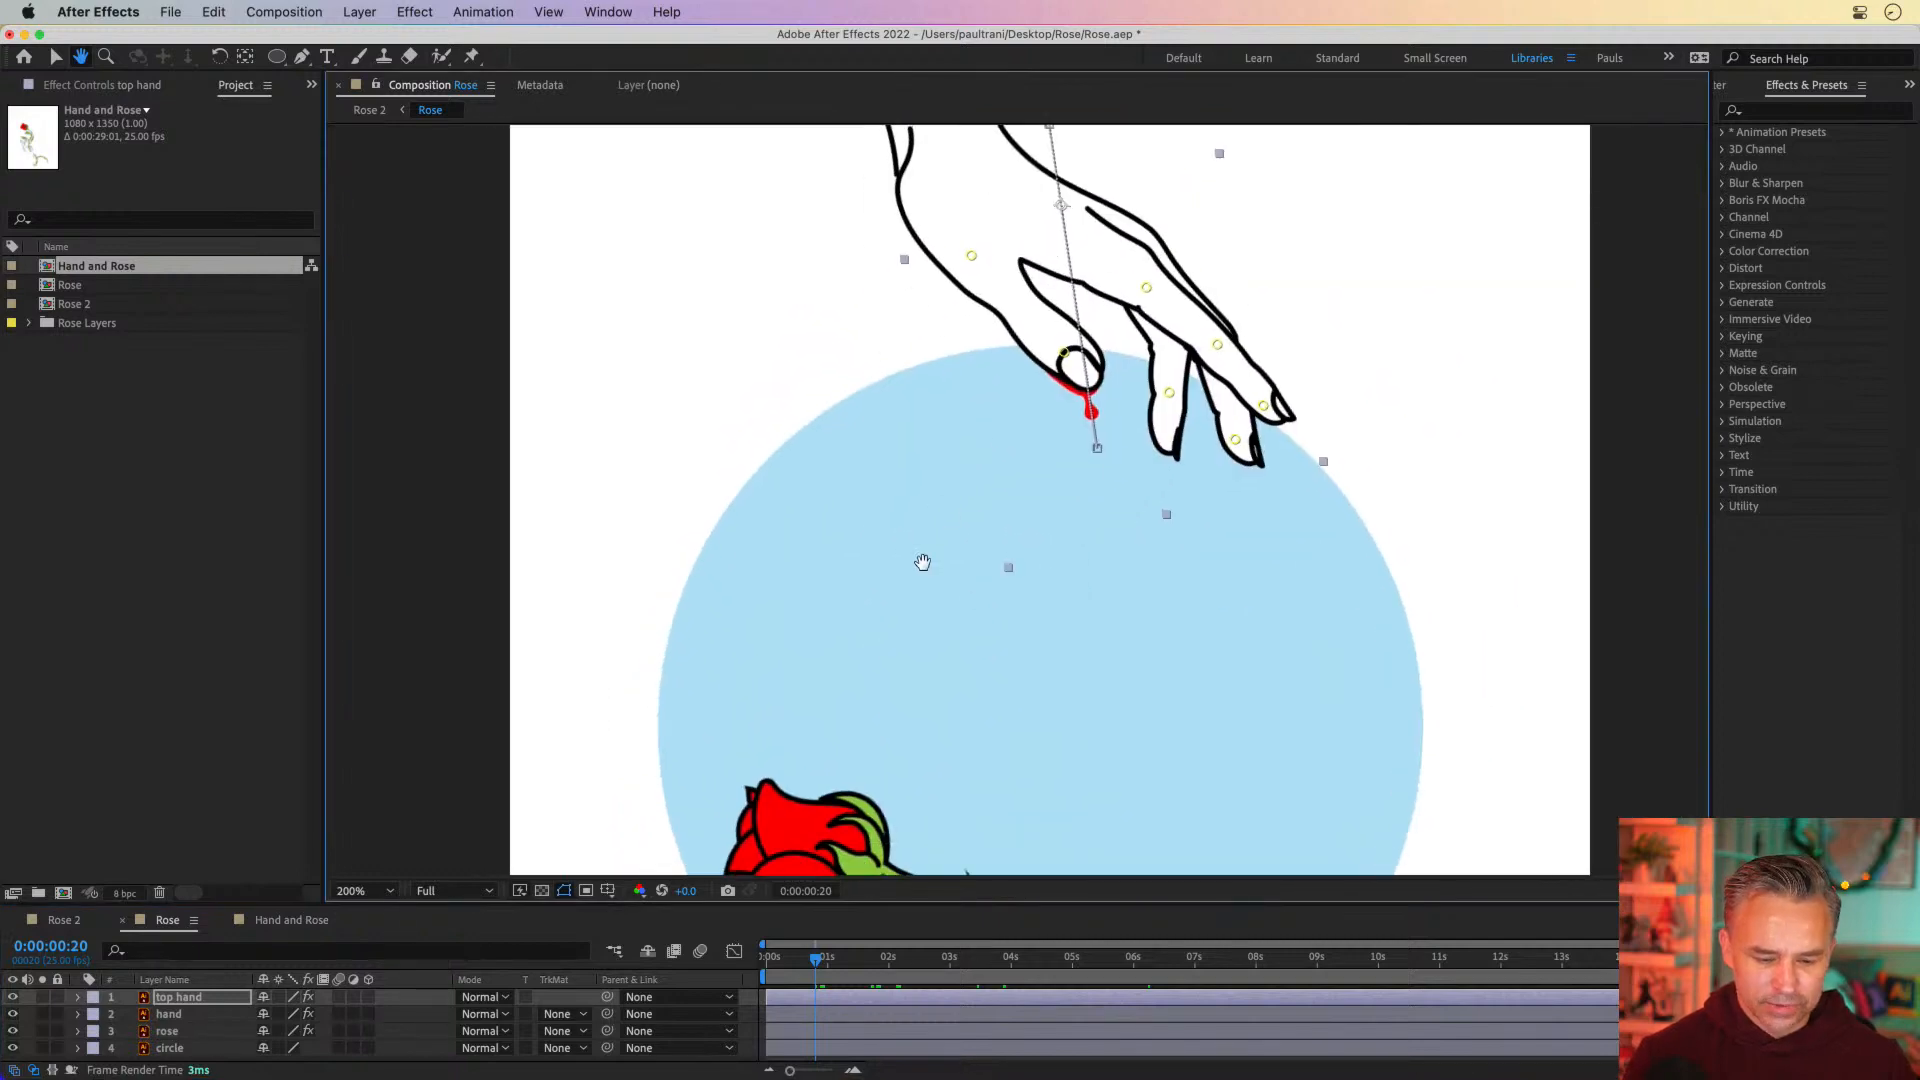
pyautogui.press('super+p')
pyautogui.moveTo(816, 960); pyautogui.dragTo(889, 973)
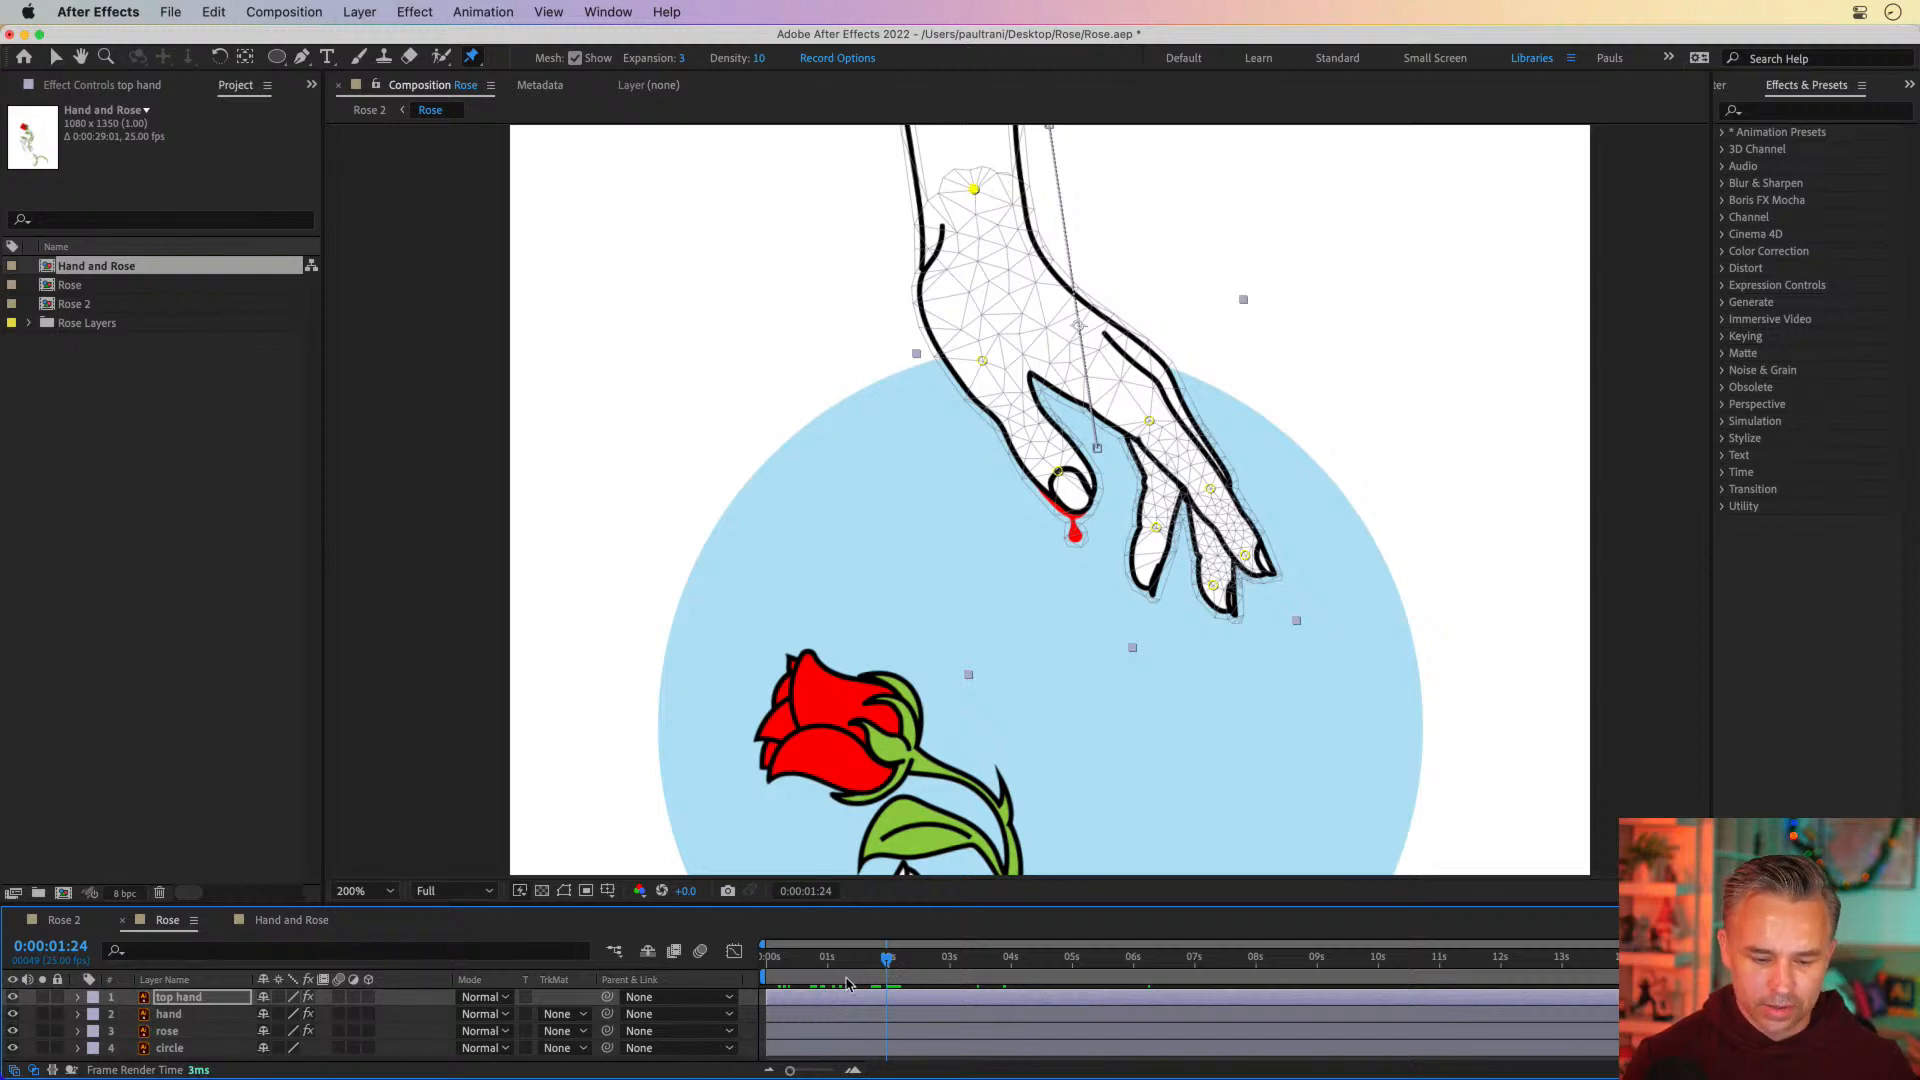
pyautogui.moveTo(846, 968); pyautogui.dragTo(886, 970)
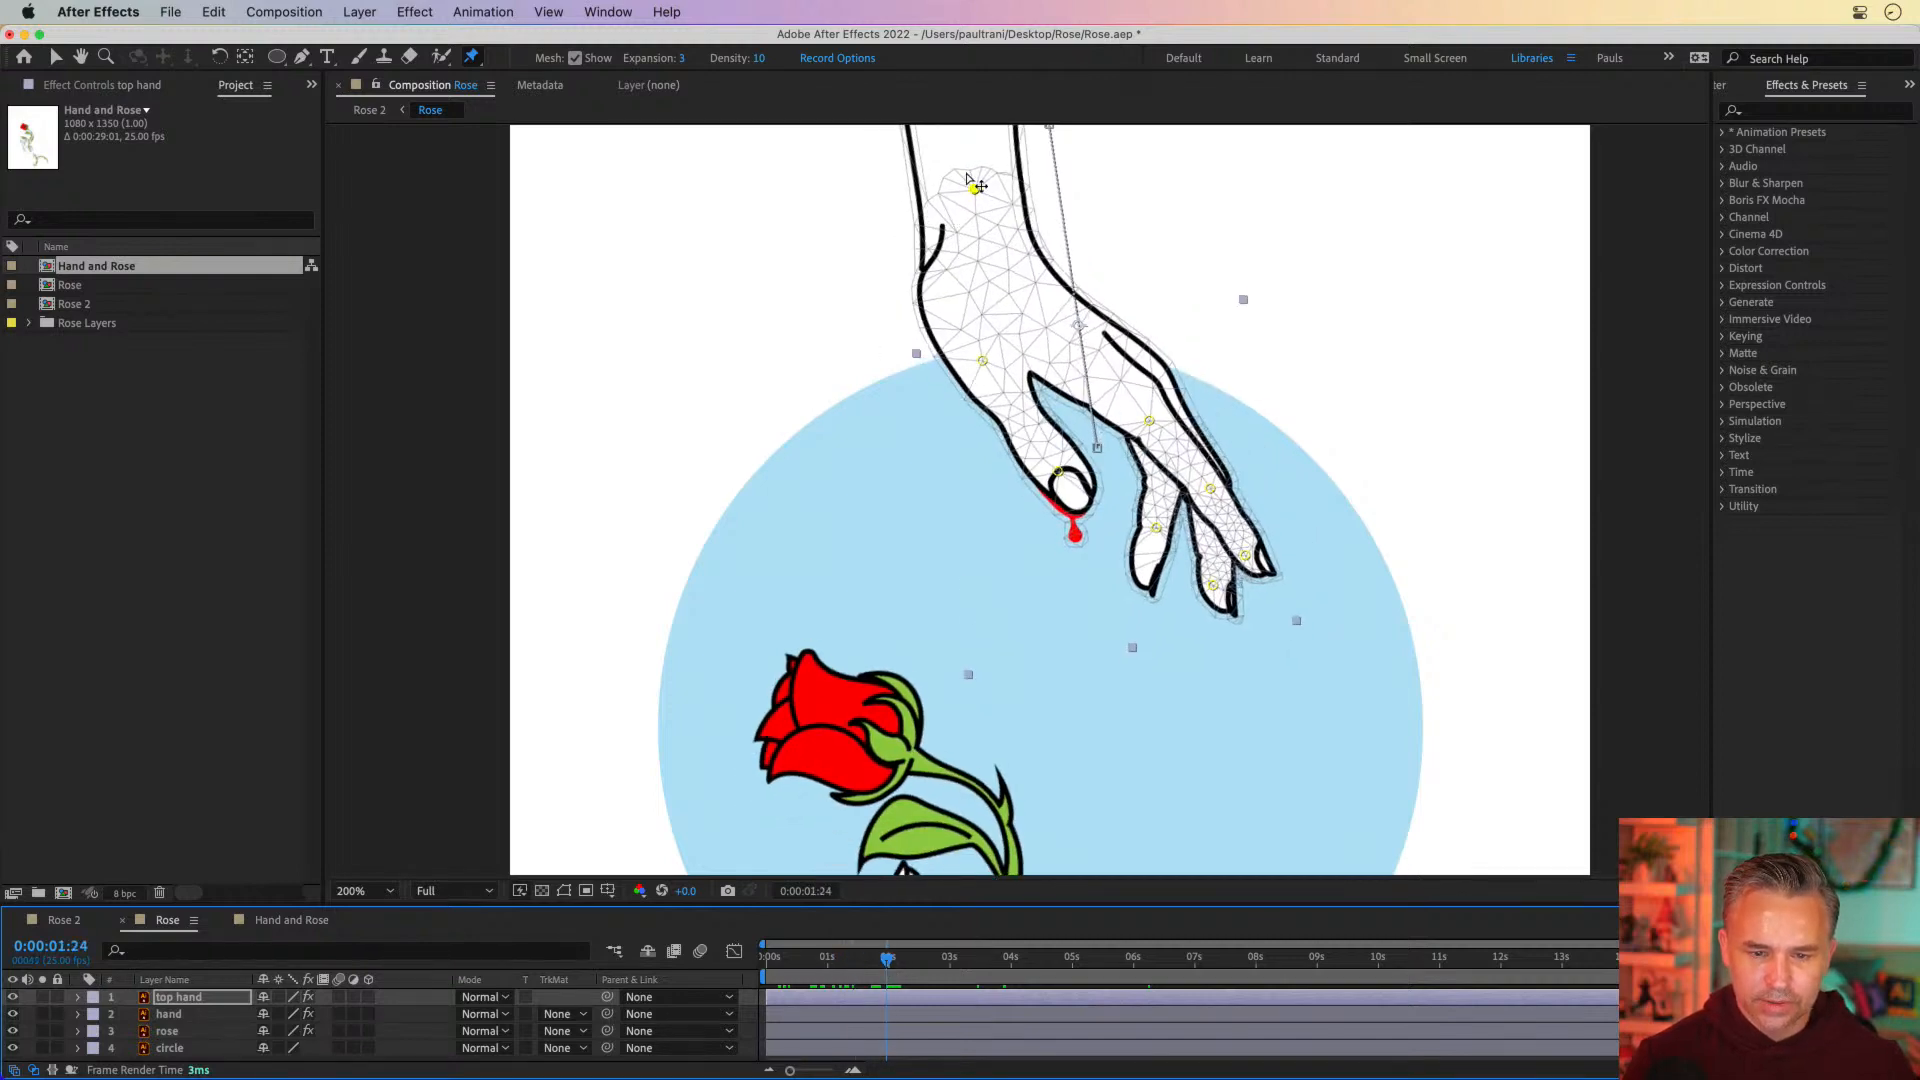
pyautogui.moveTo(974, 190); pyautogui.dragTo(949, 197)
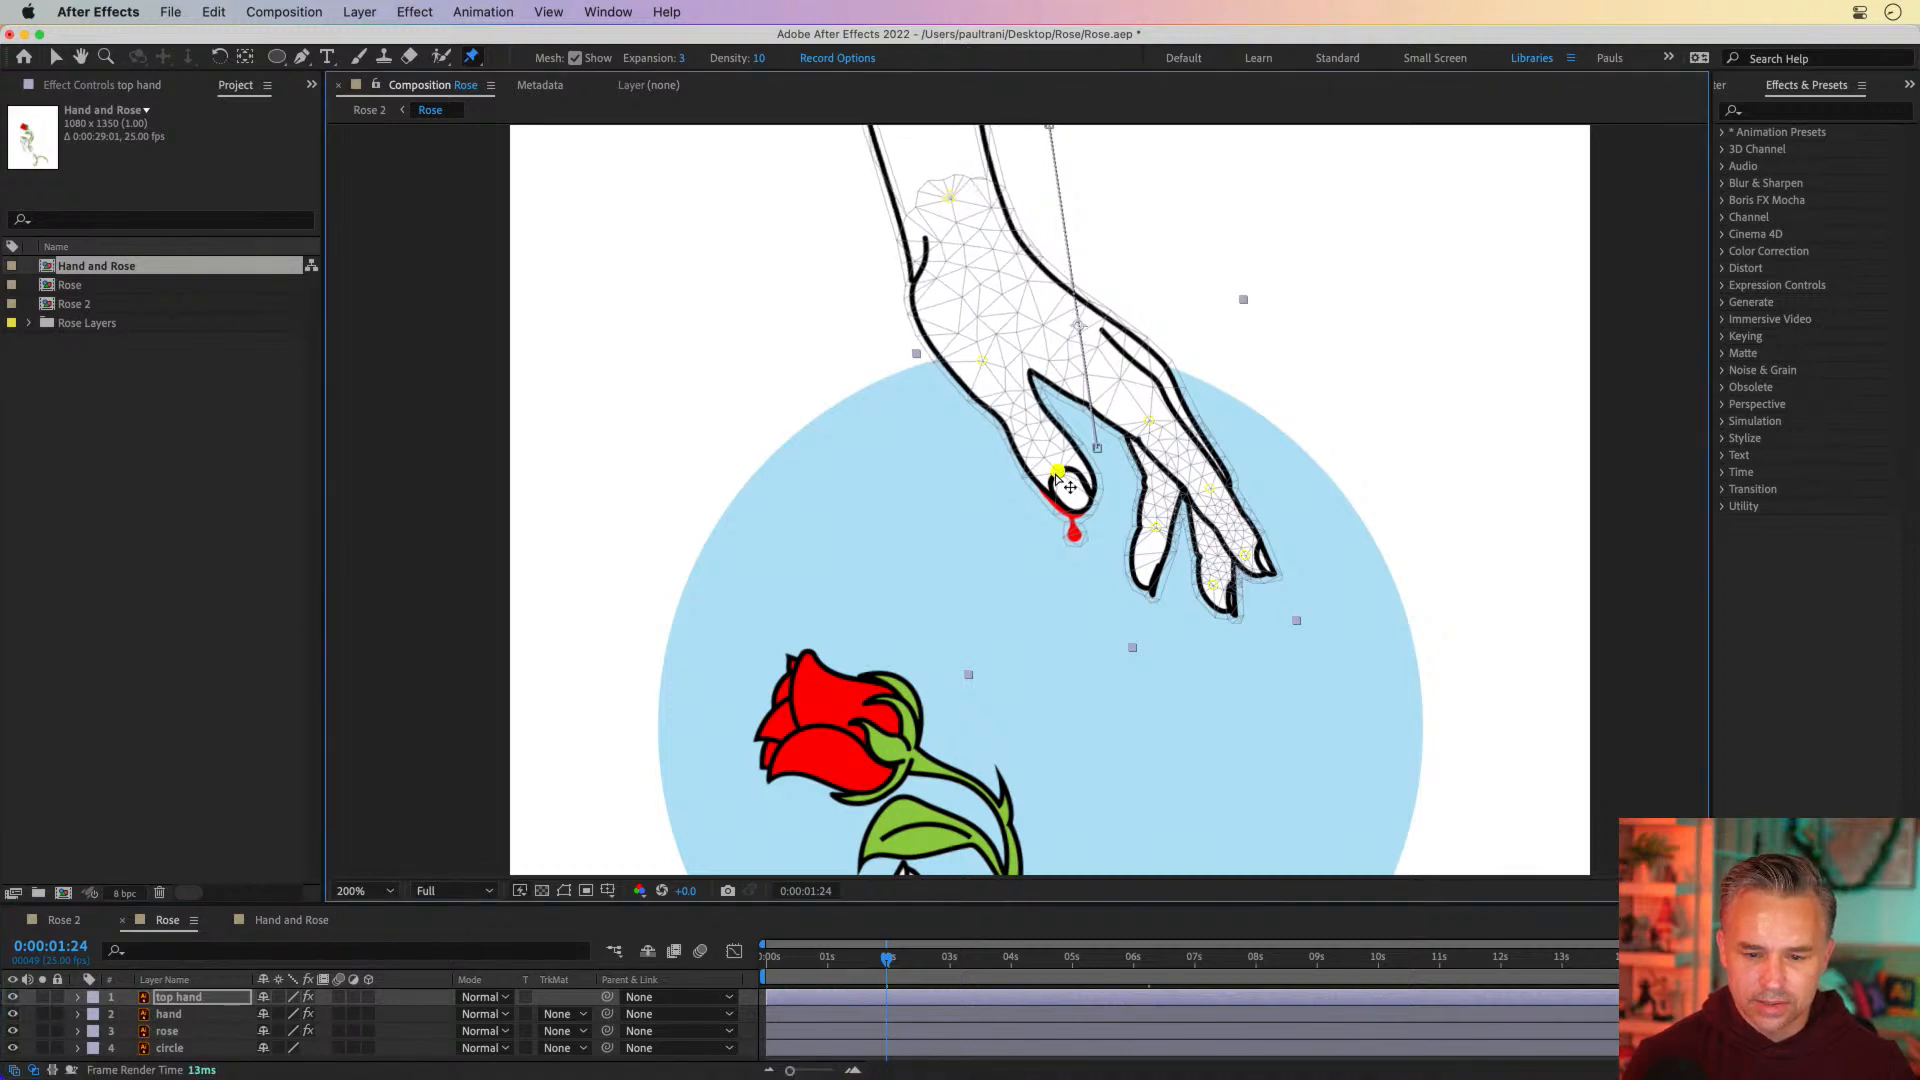
pyautogui.moveTo(1058, 474); pyautogui.dragTo(1079, 447)
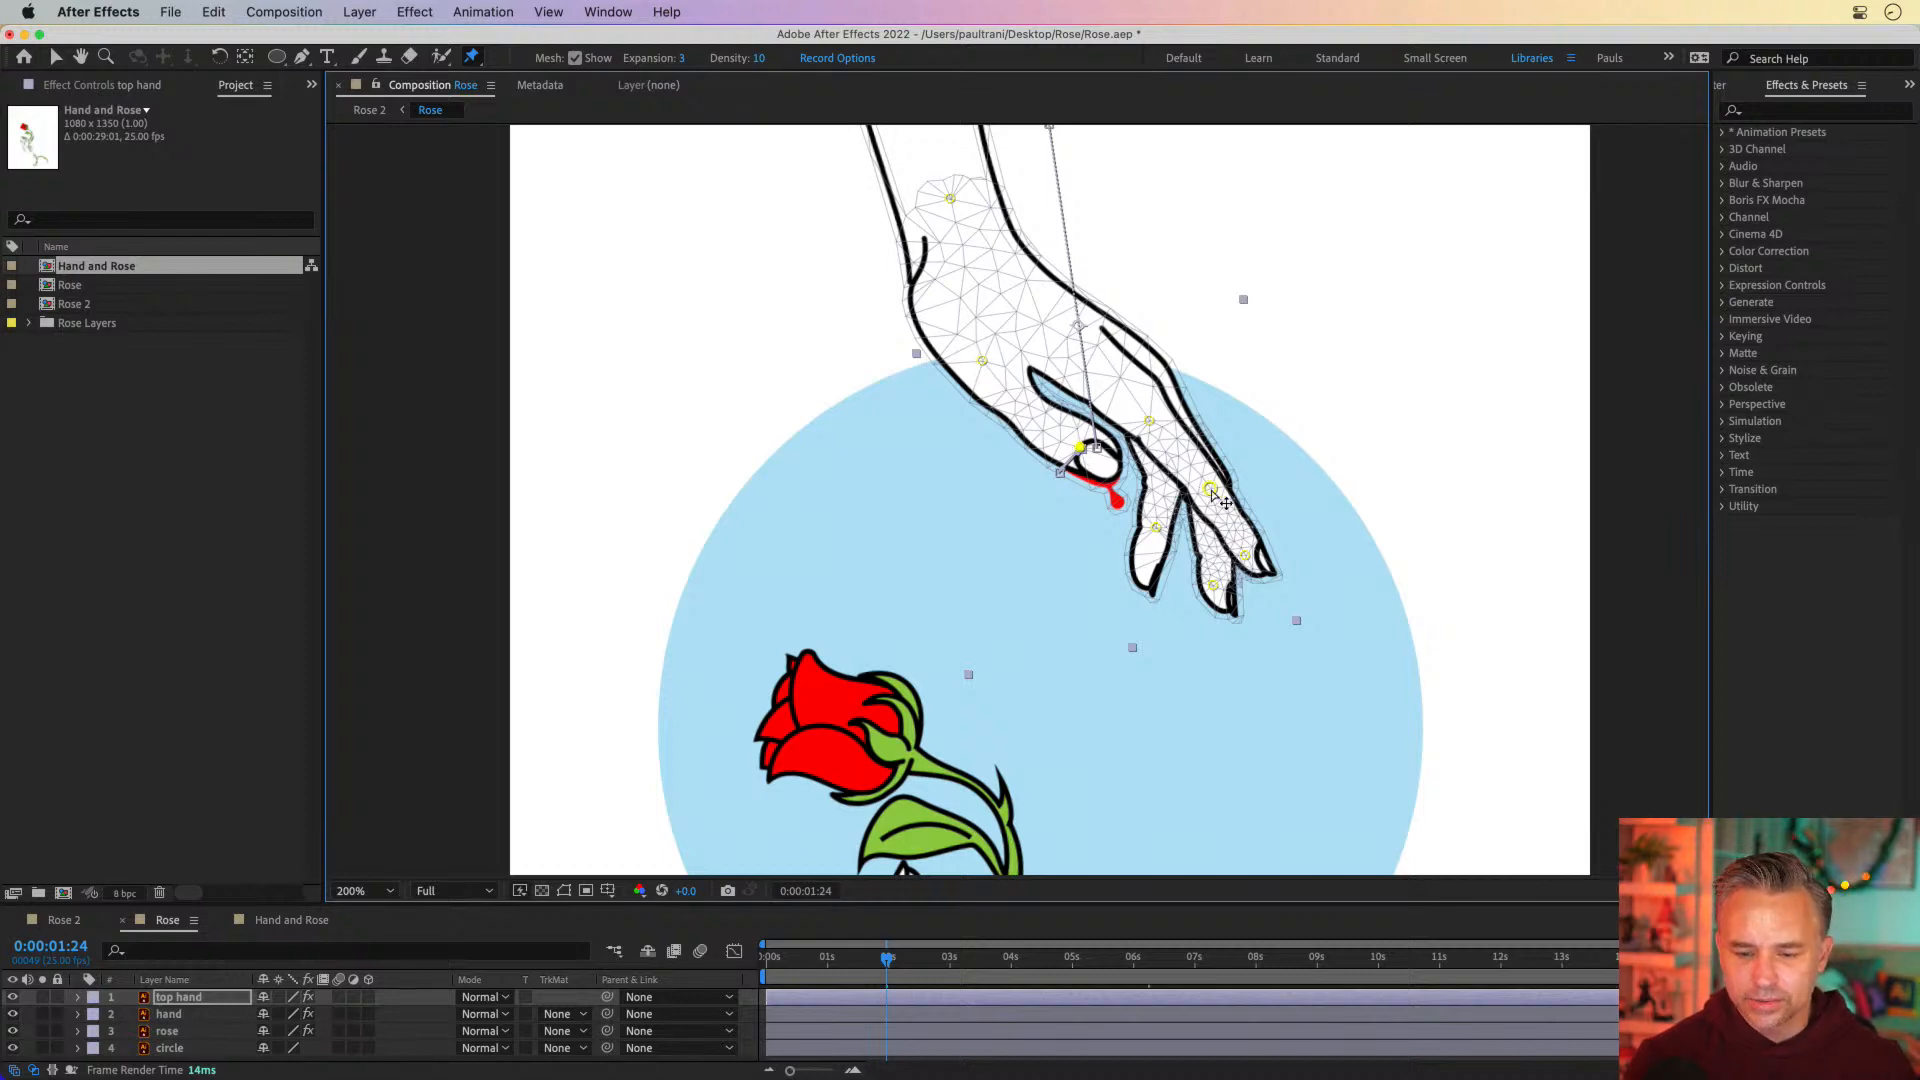
# At 0:00:01:24, spread the top hand's finger pins outward from the thumb and raise the knuckle pin slightly
pyautogui.moveTo(1212, 493); pyautogui.dragTo(1227, 457)
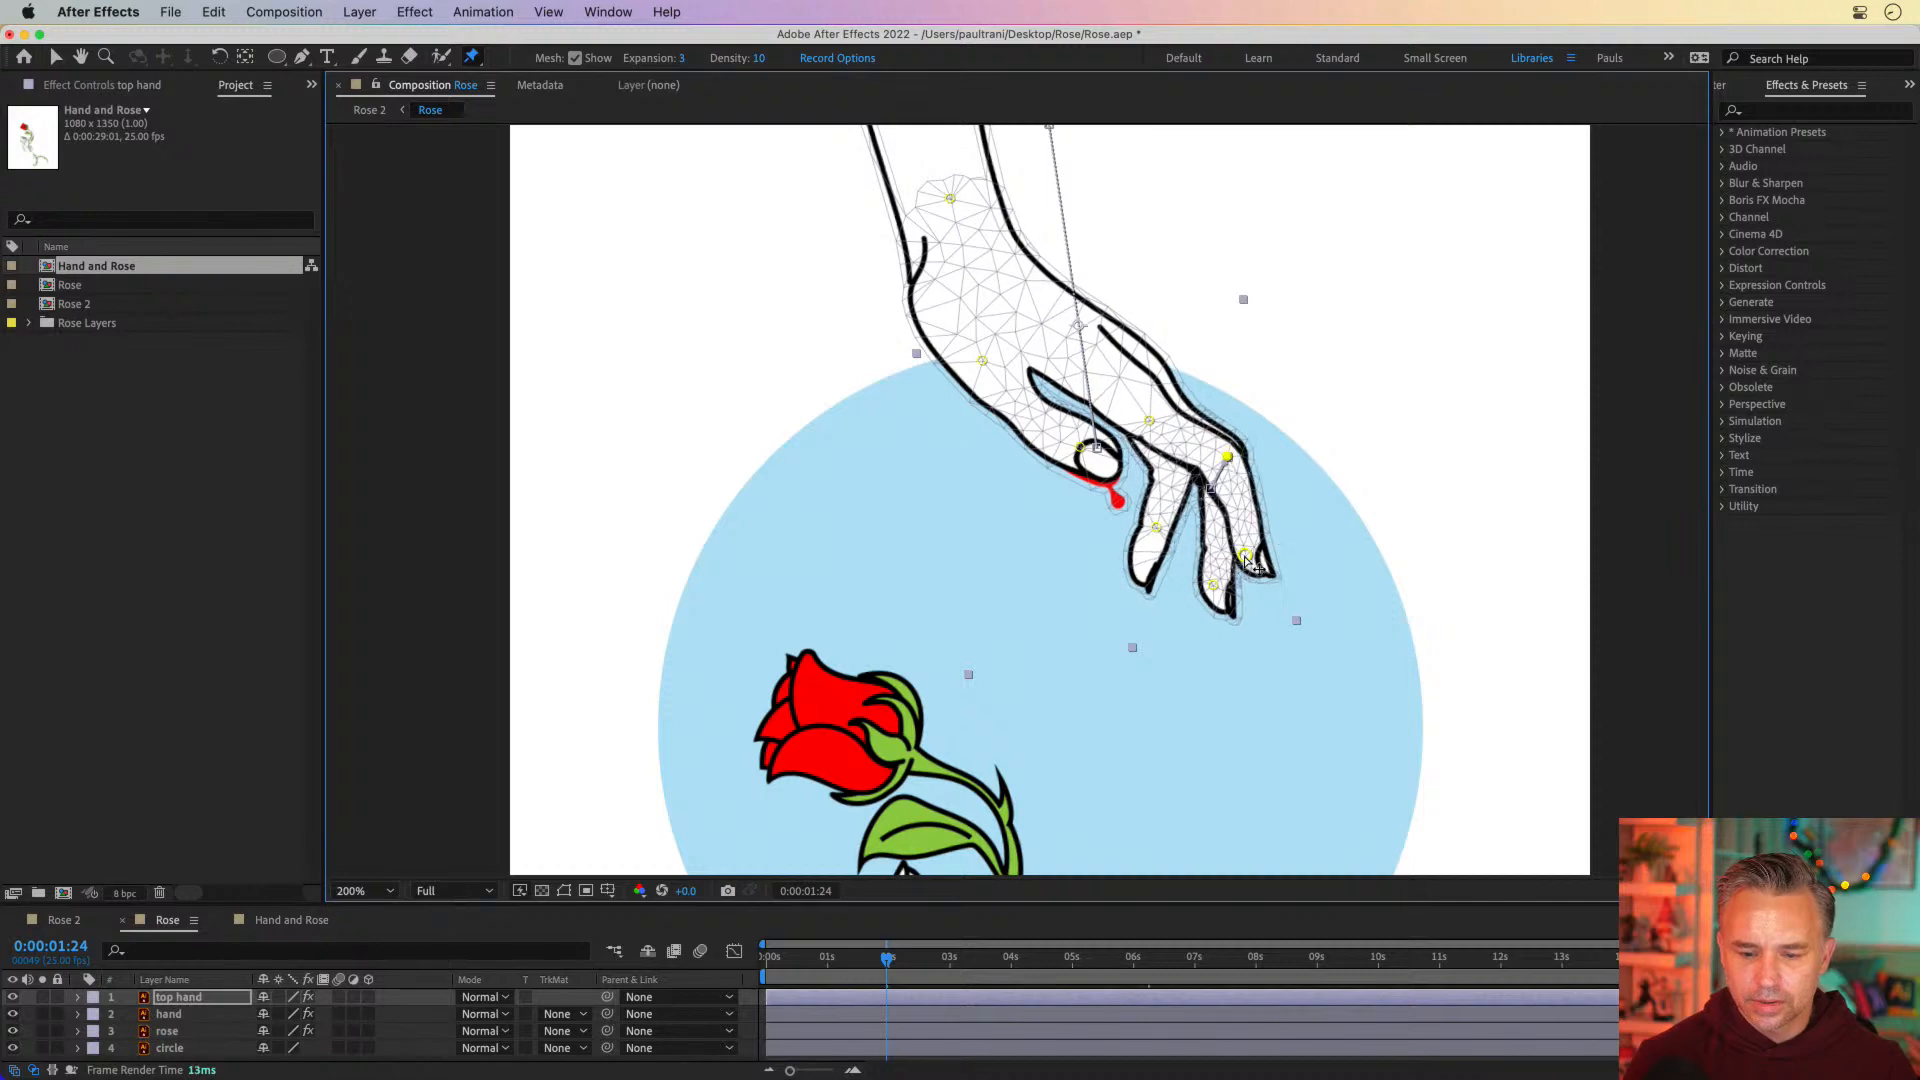
pyautogui.moveTo(1246, 560); pyautogui.dragTo(1280, 525)
pyautogui.moveTo(1212, 591); pyautogui.dragTo(1188, 536)
pyautogui.click(1157, 529)
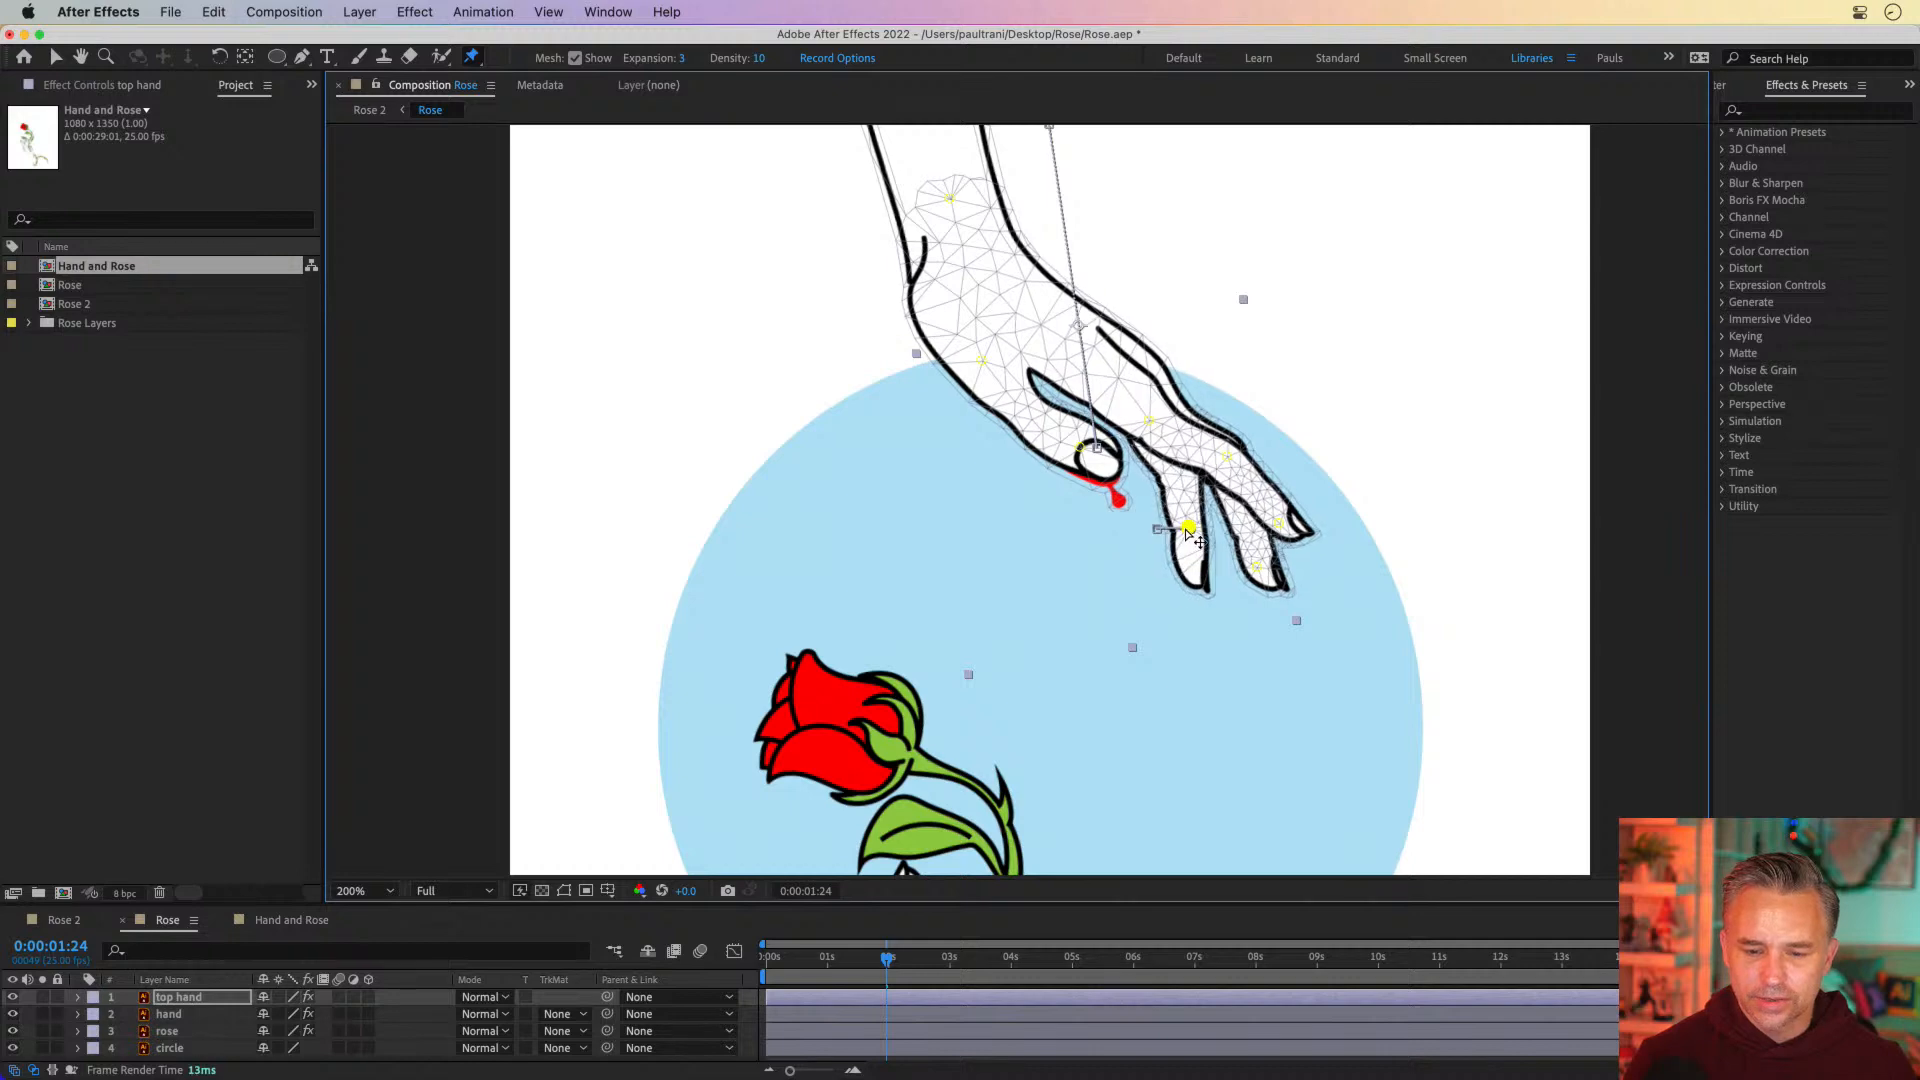
pyautogui.moveTo(1151, 421); pyautogui.dragTo(1161, 410)
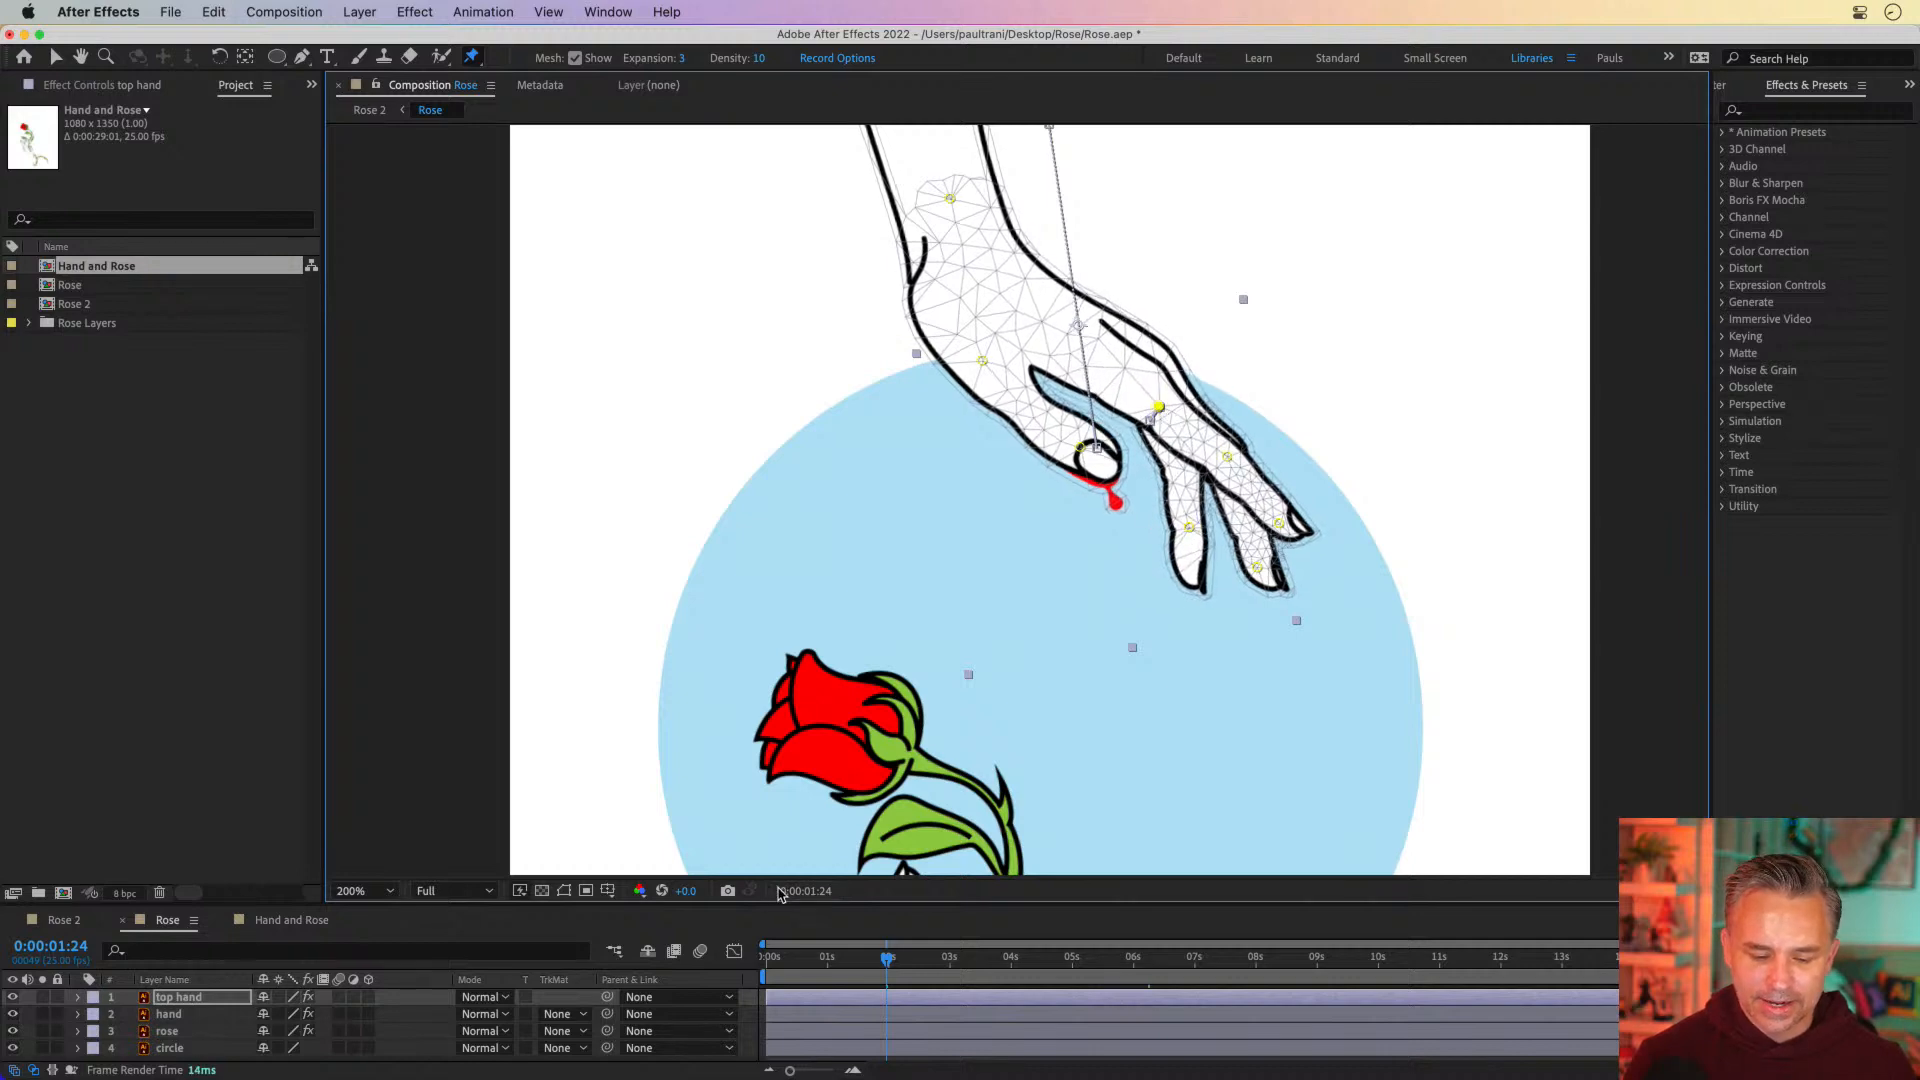
# Go to 0:00:06:09, enlarge the timeline, and reveal the keyframes of the top hand and rose layers
pyautogui.moveTo(898, 960); pyautogui.dragTo(1155, 960)
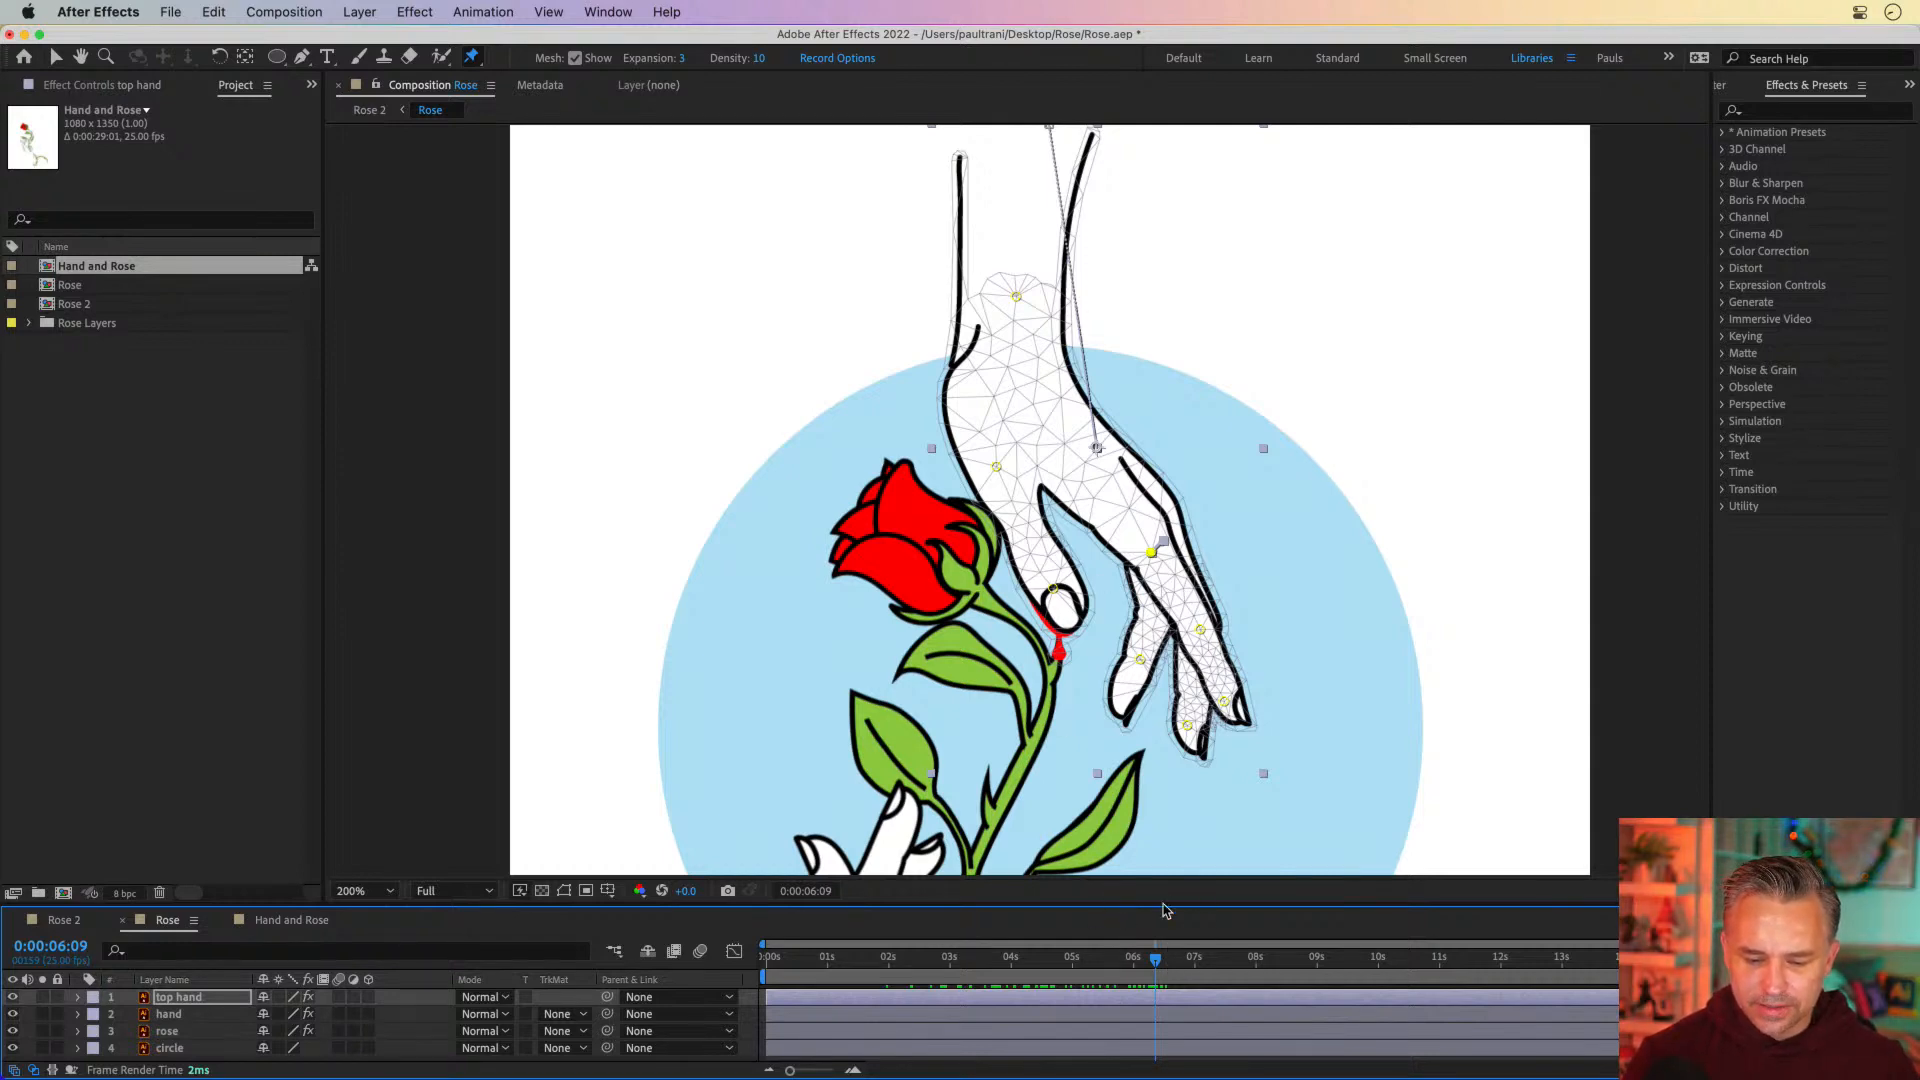
pyautogui.moveTo(1170, 903); pyautogui.dragTo(1139, 792)
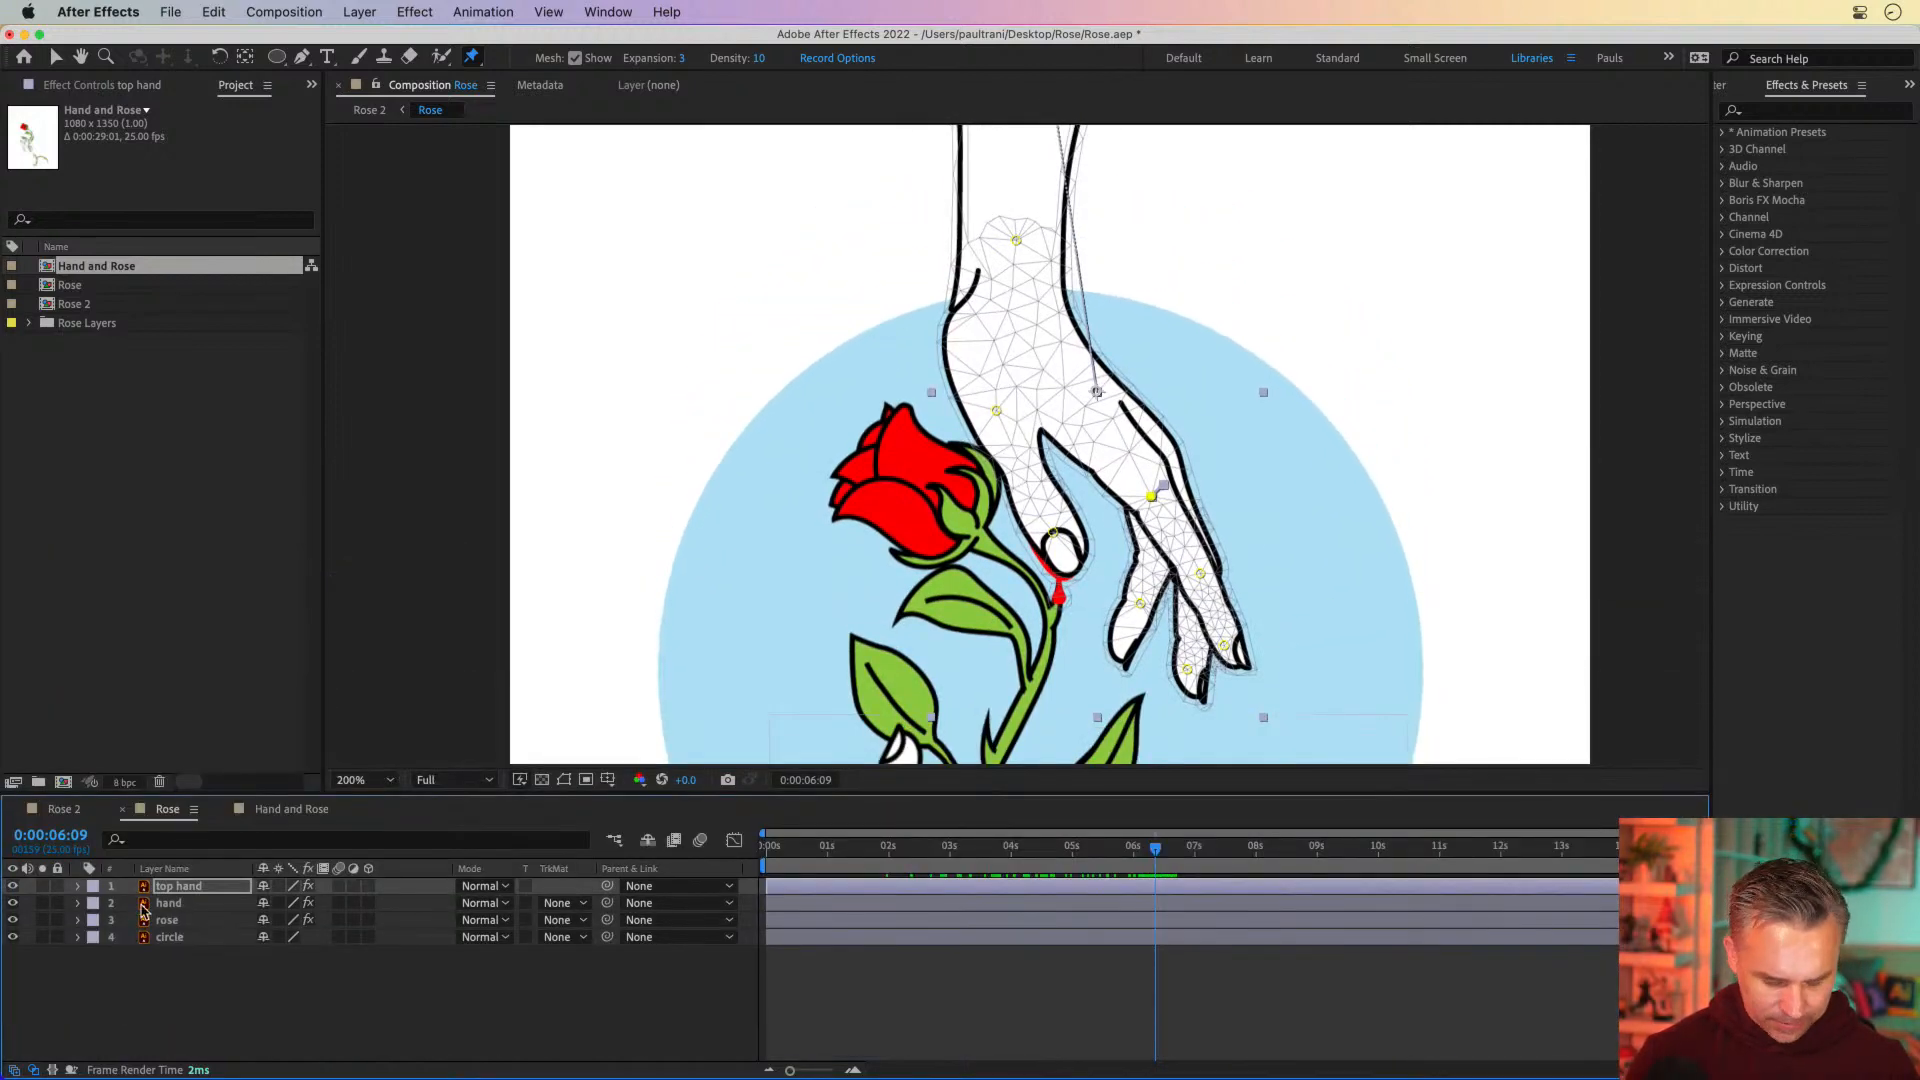
pyautogui.press('u')
pyautogui.scroll(-3, 279, 924)
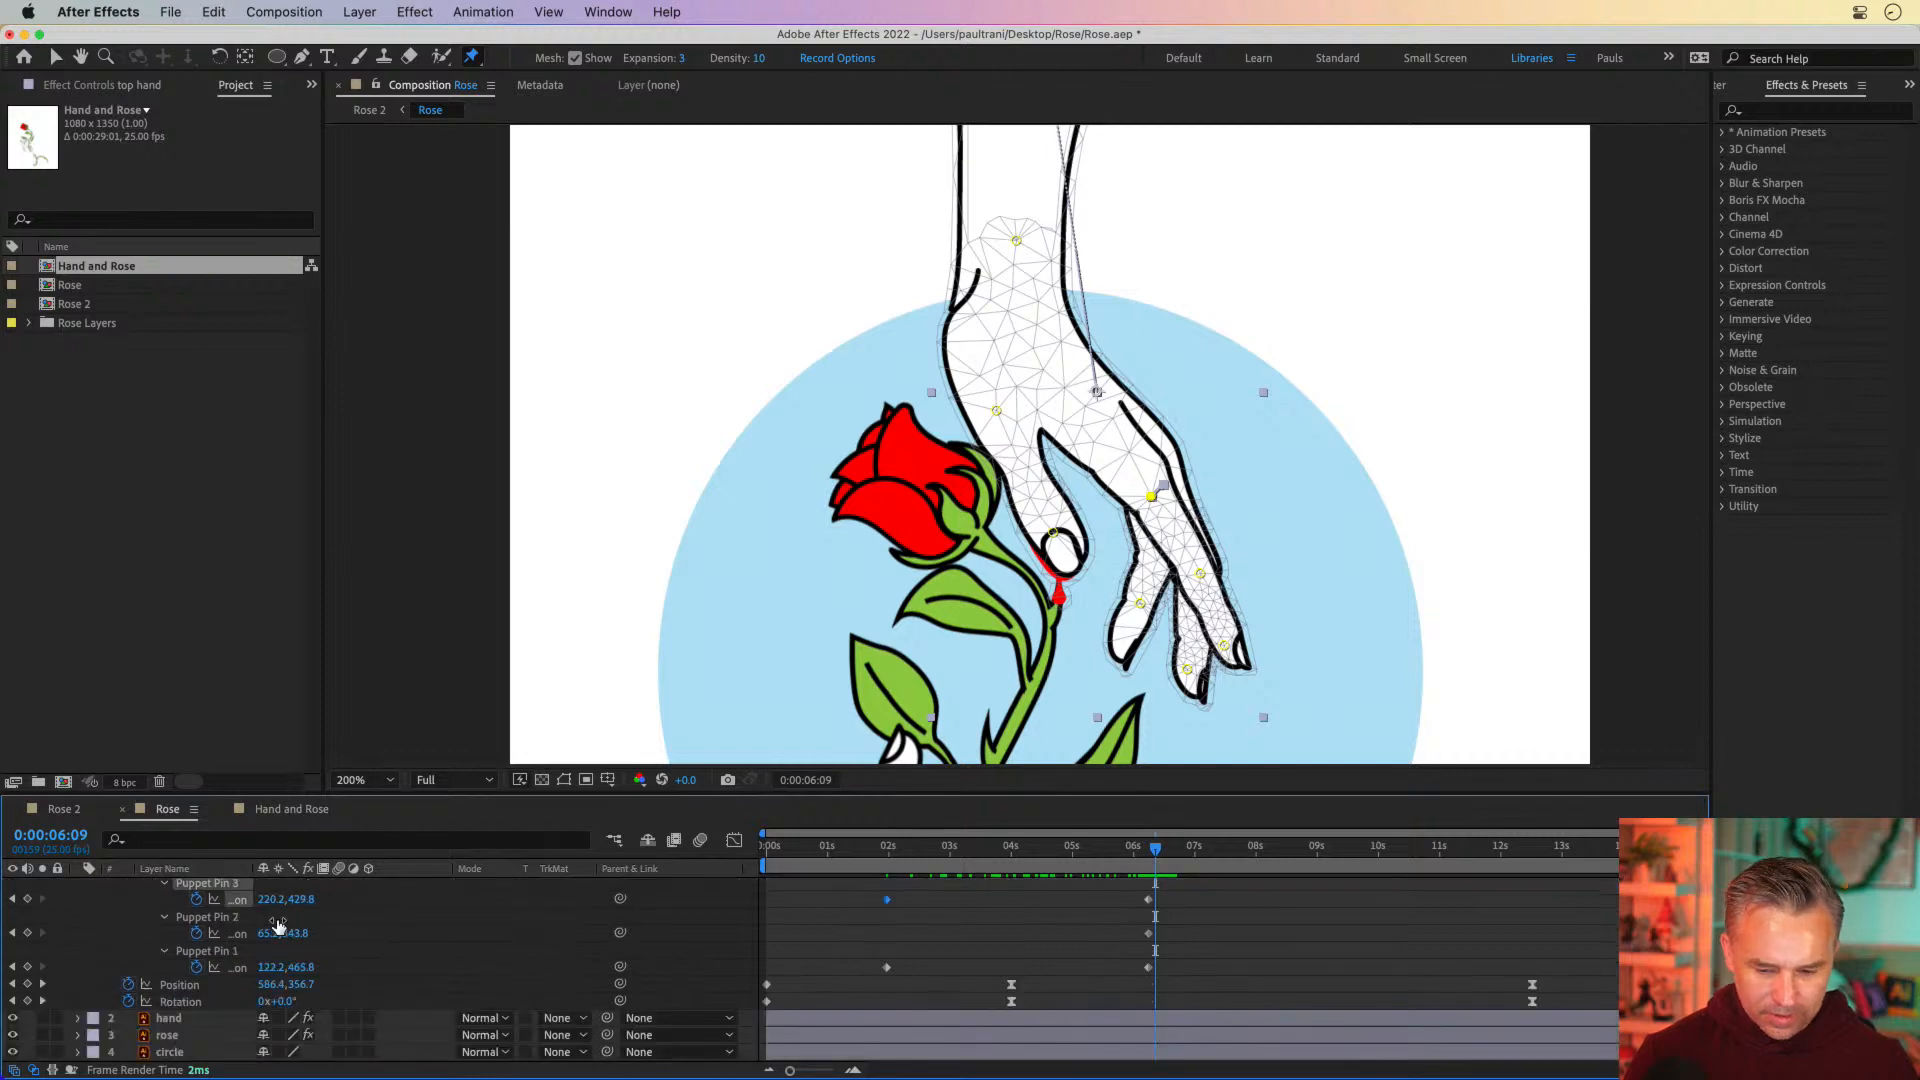
pyautogui.click(162, 1019)
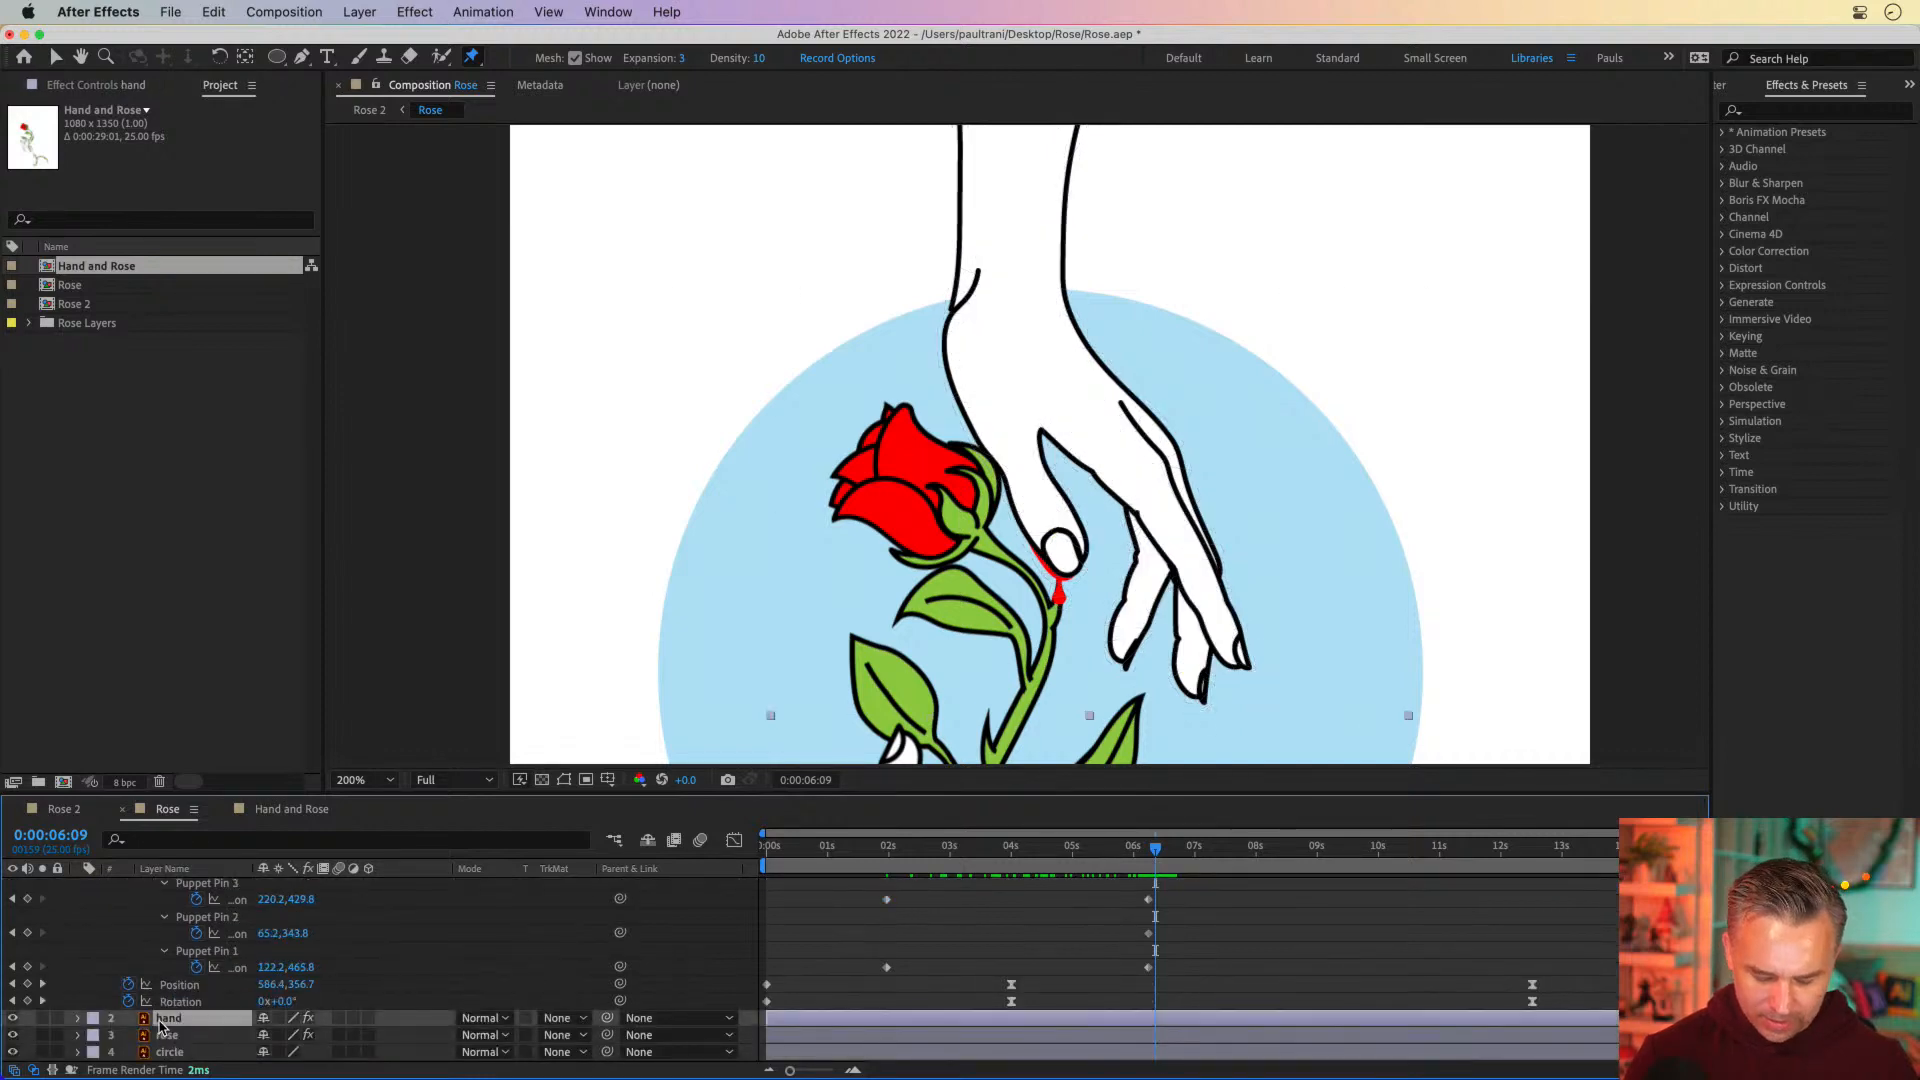
pyautogui.click(178, 1036)
pyautogui.press('u')
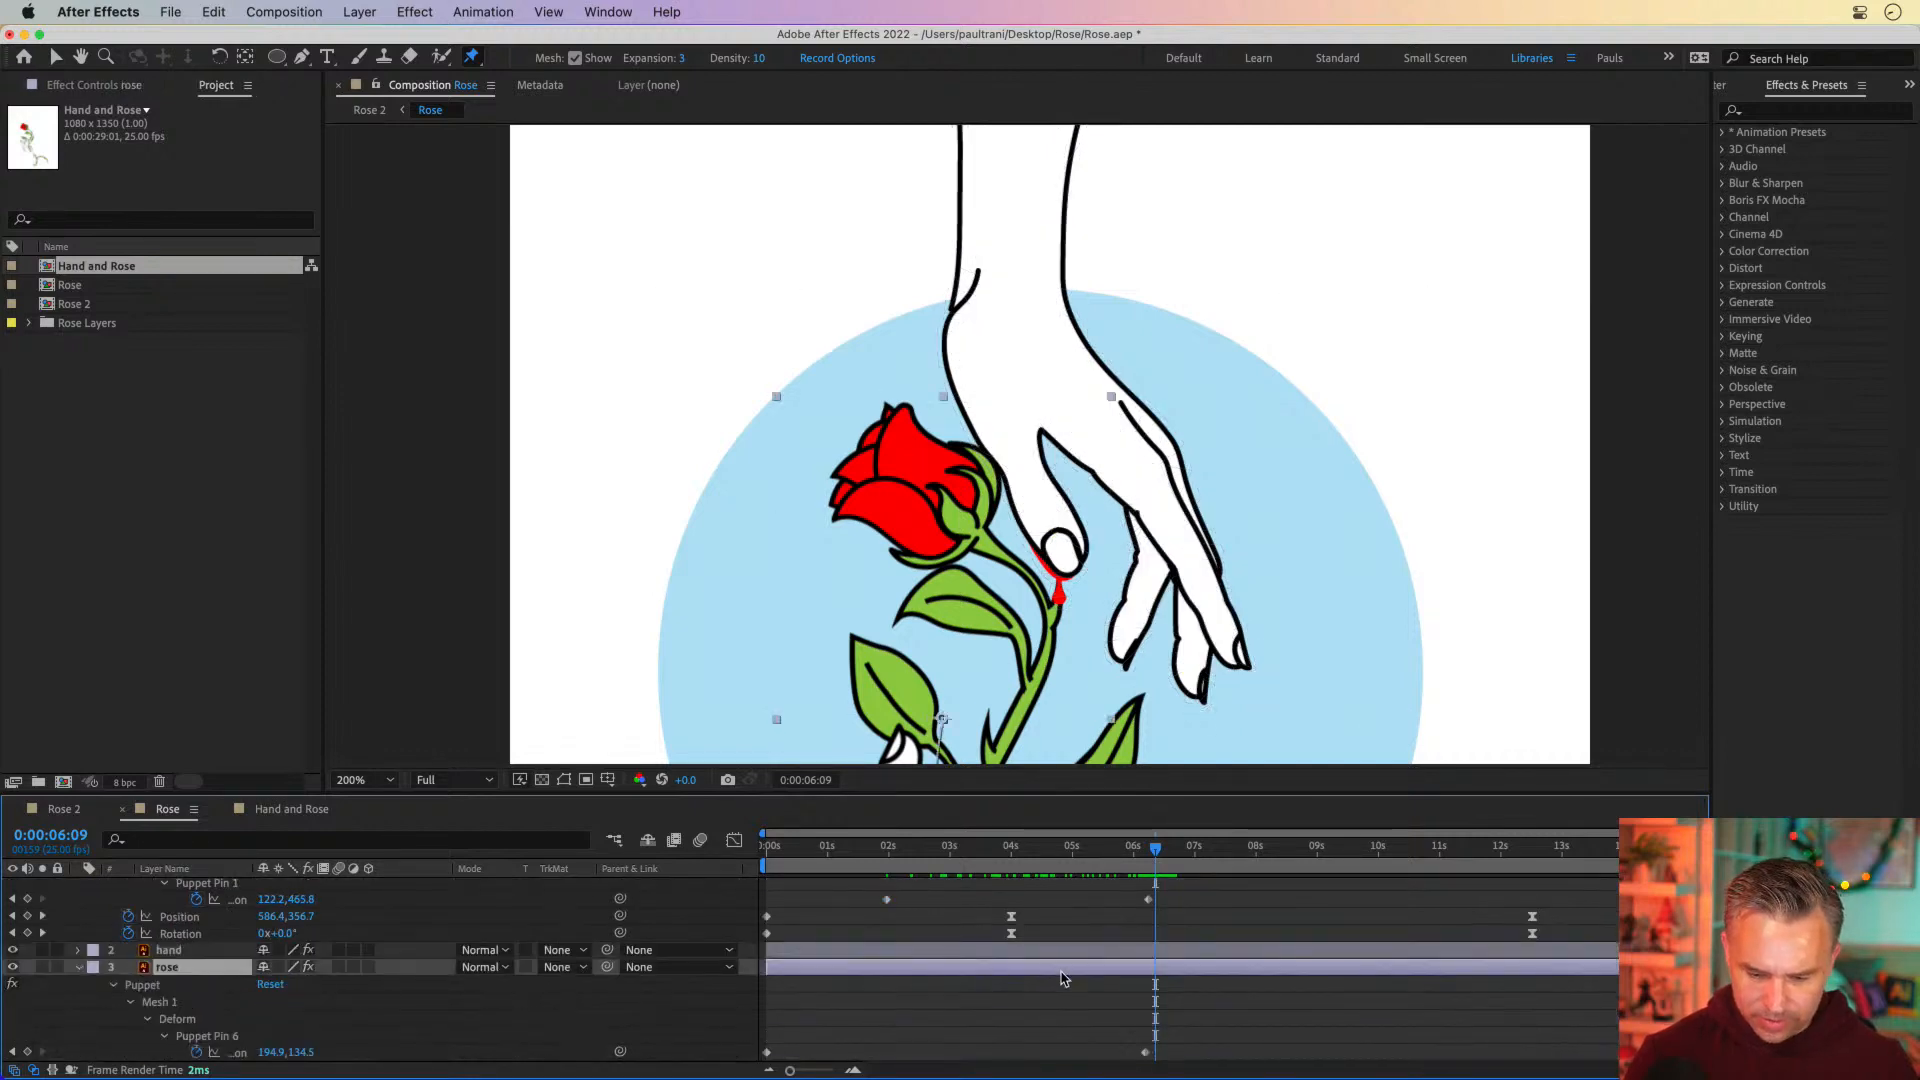
# Move the rose layer's ending puppet pin keyframes, pins 2 through 6, to 0:00:07:00
pyautogui.moveTo(1108, 858); pyautogui.dragTo(1150, 855)
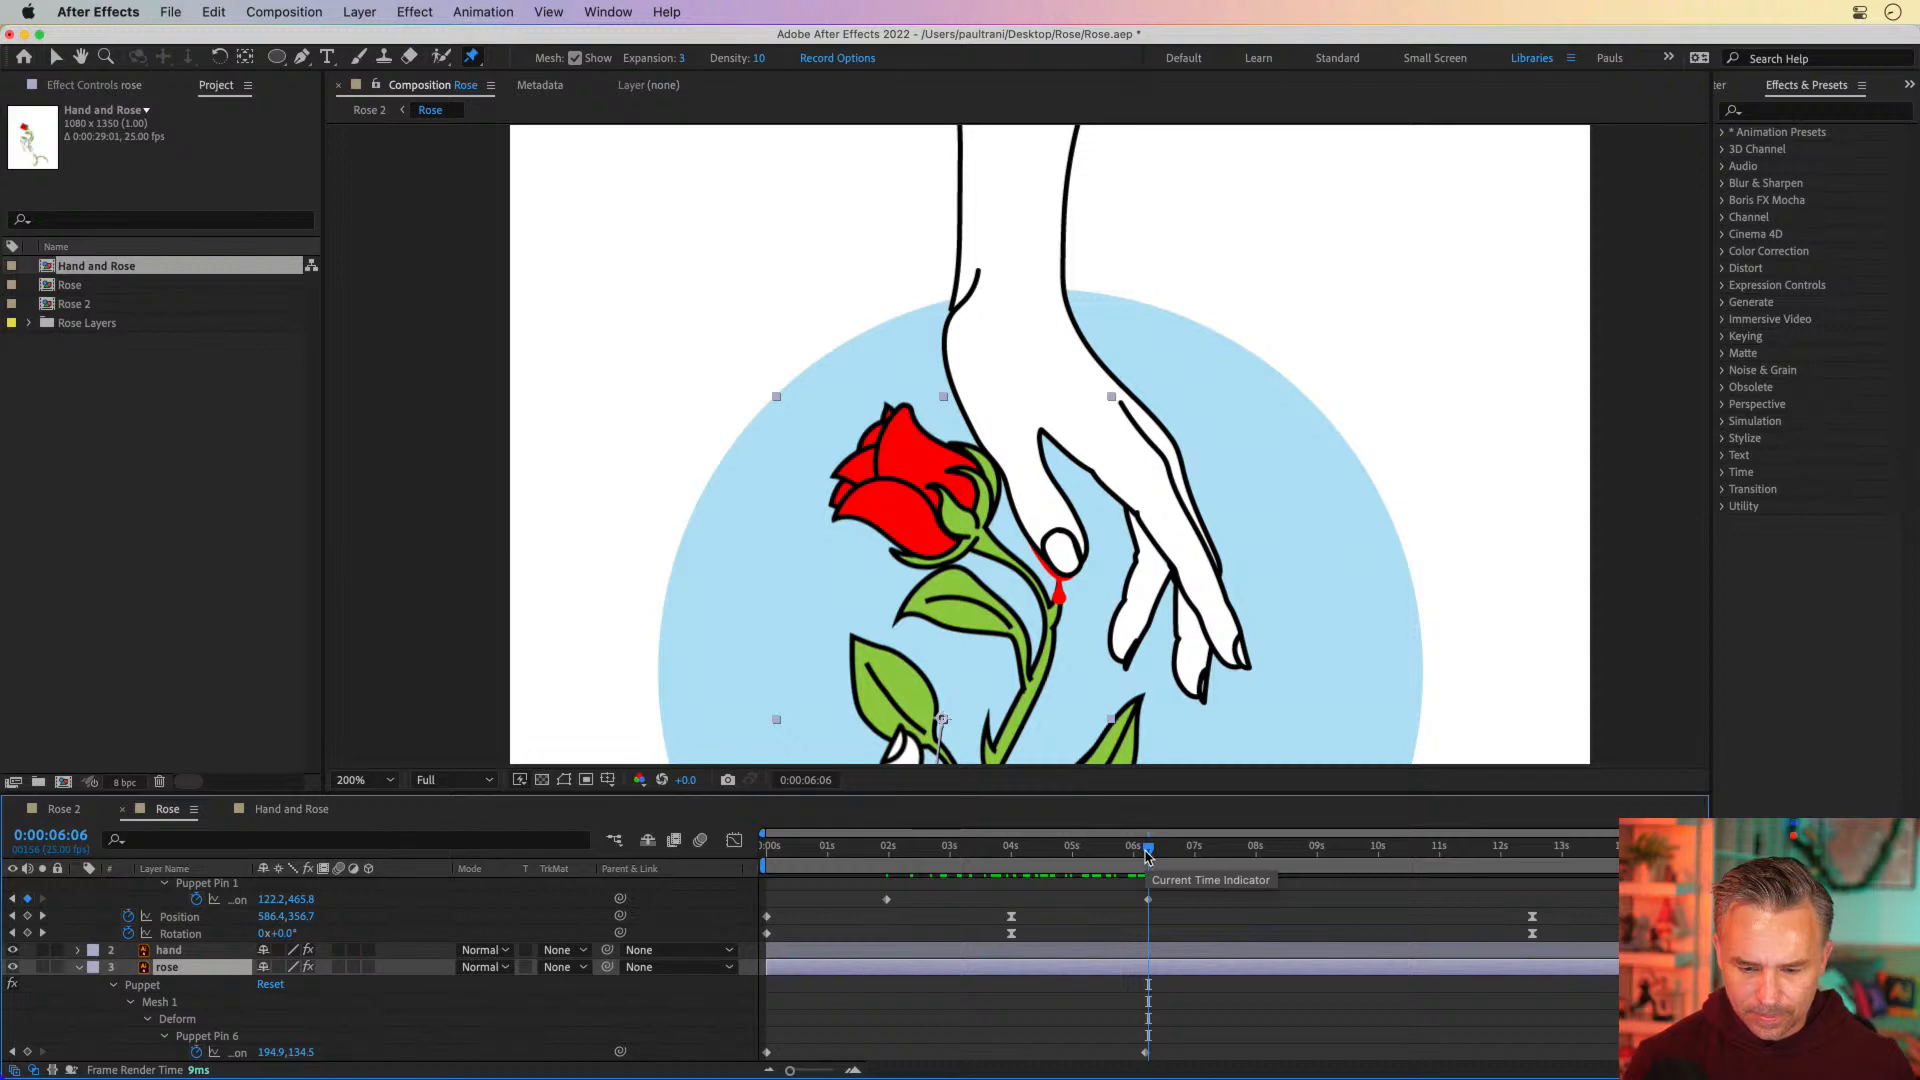
pyautogui.moveTo(1147, 853); pyautogui.dragTo(1197, 860)
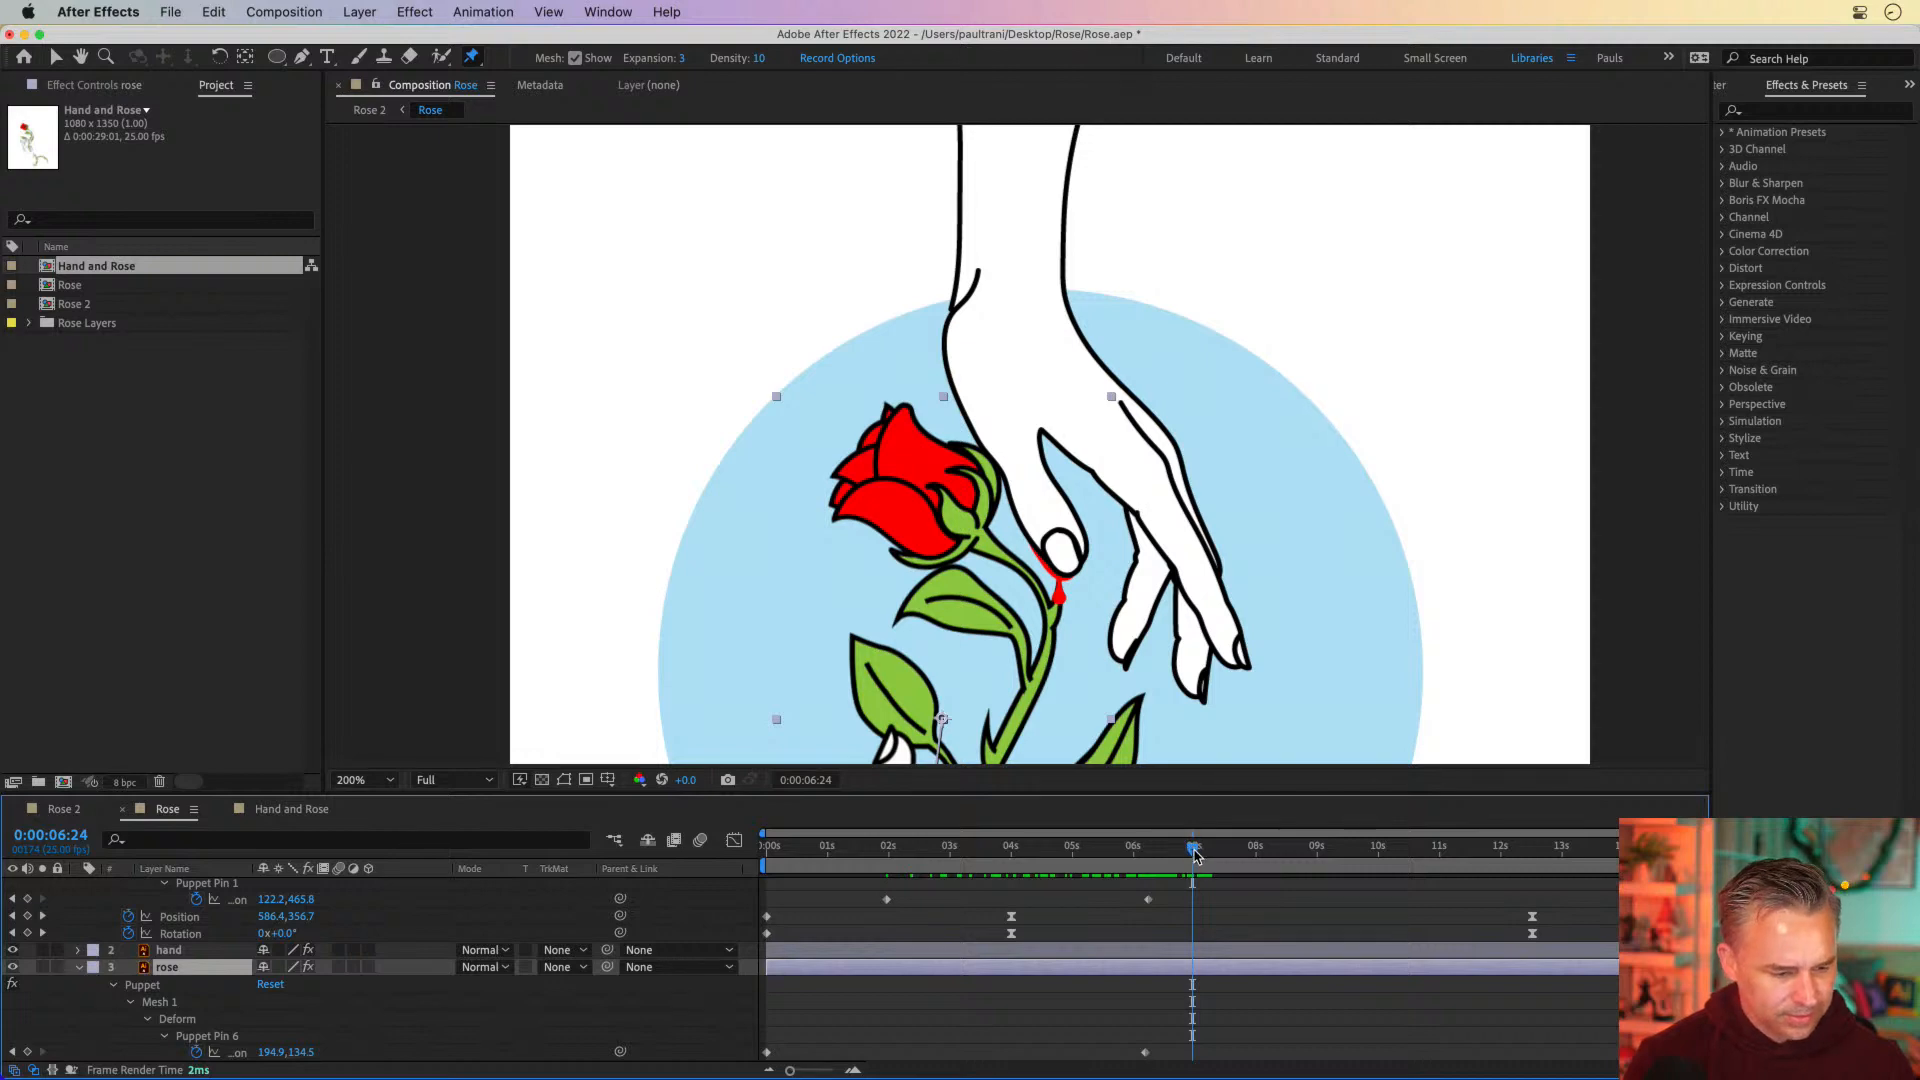
pyautogui.moveTo(1195, 851); pyautogui.dragTo(1198, 857)
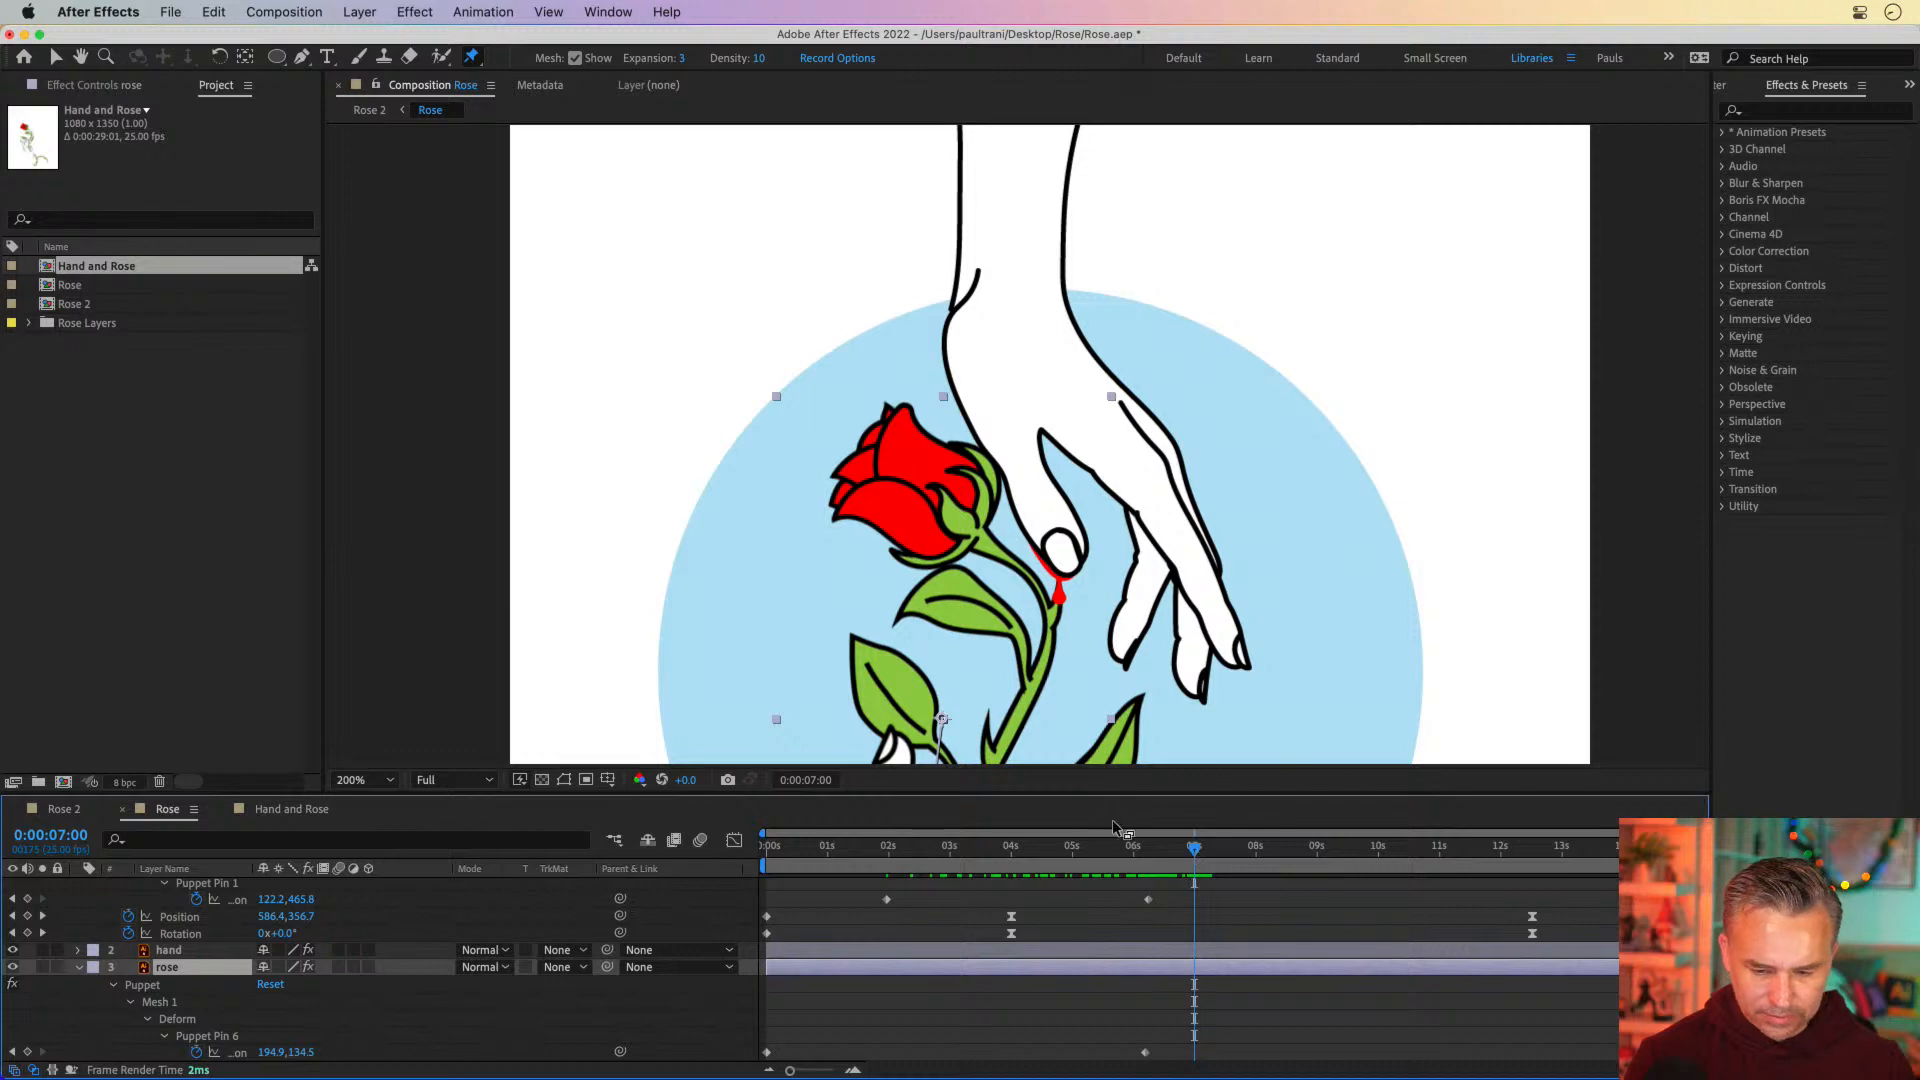
pyautogui.moveTo(1112, 793); pyautogui.dragTo(1112, 303)
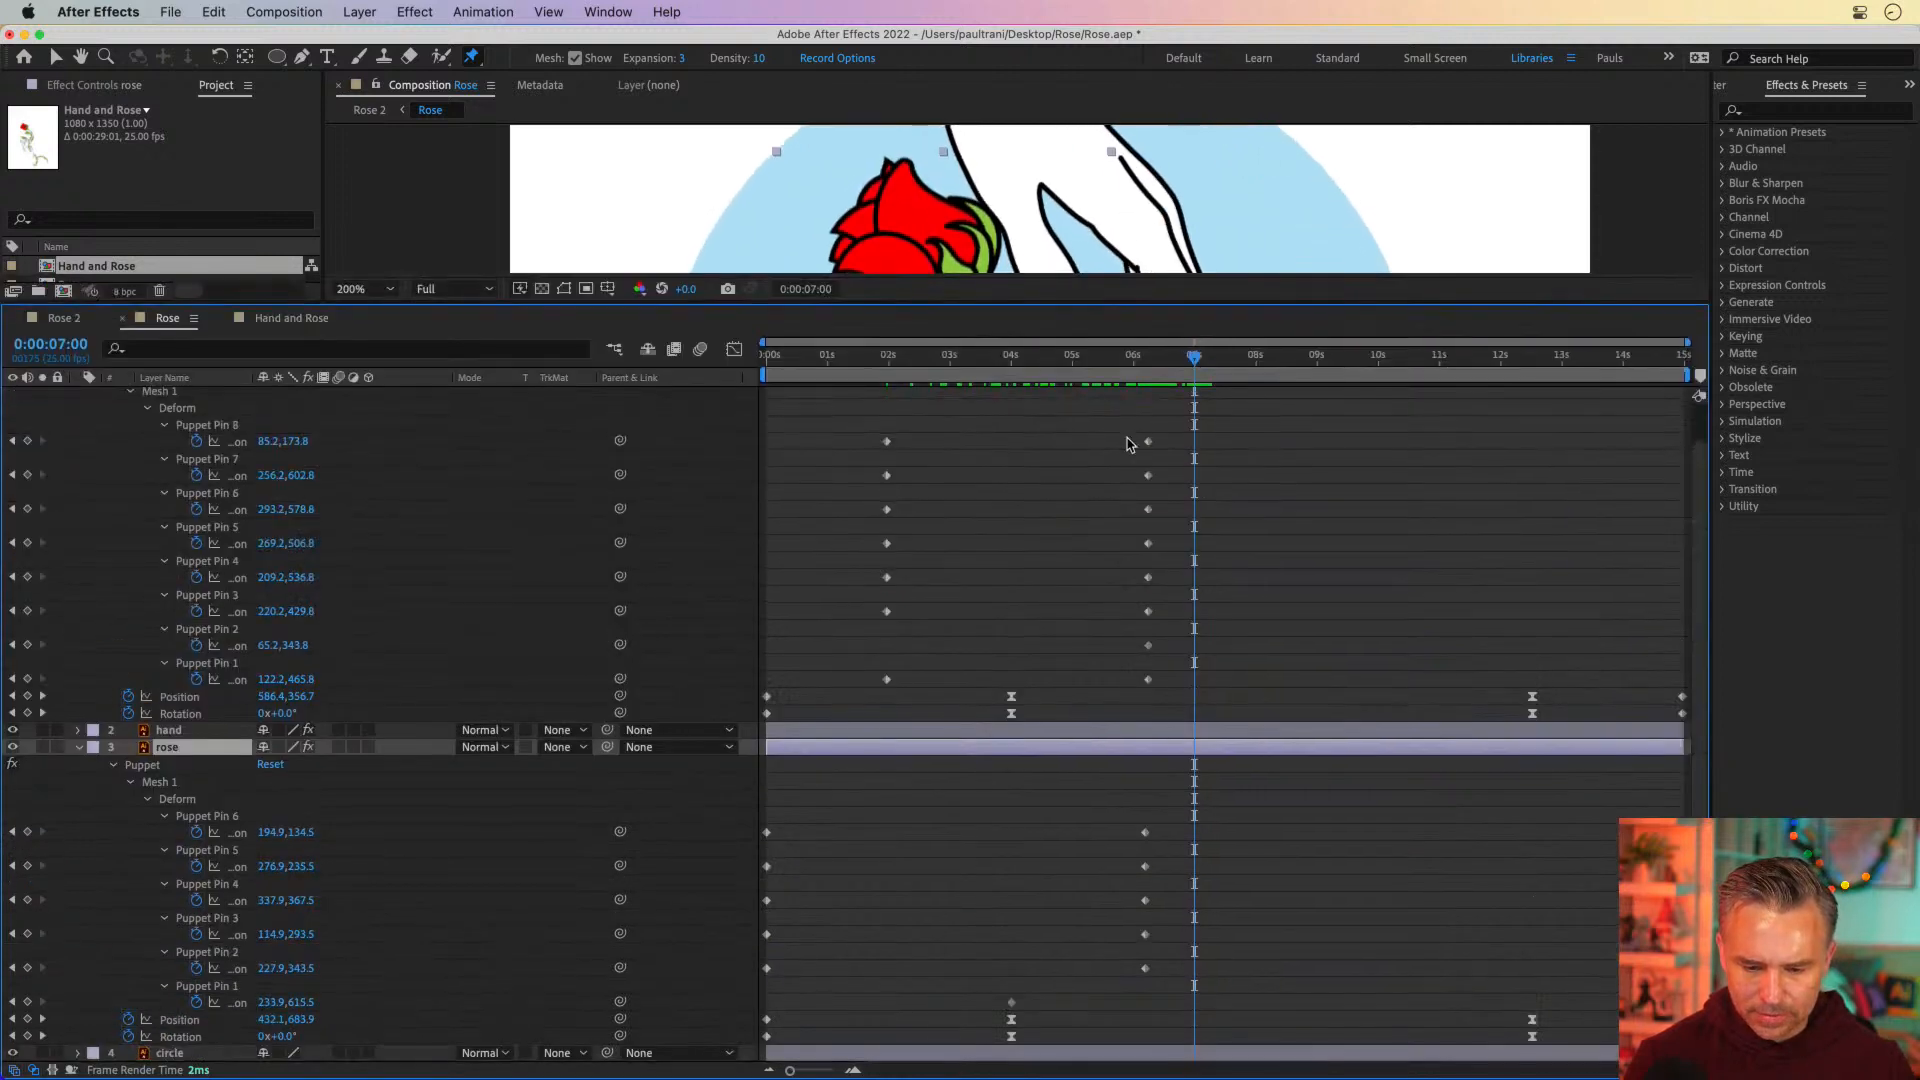
pyautogui.moveTo(1122, 810); pyautogui.dragTo(1200, 1028)
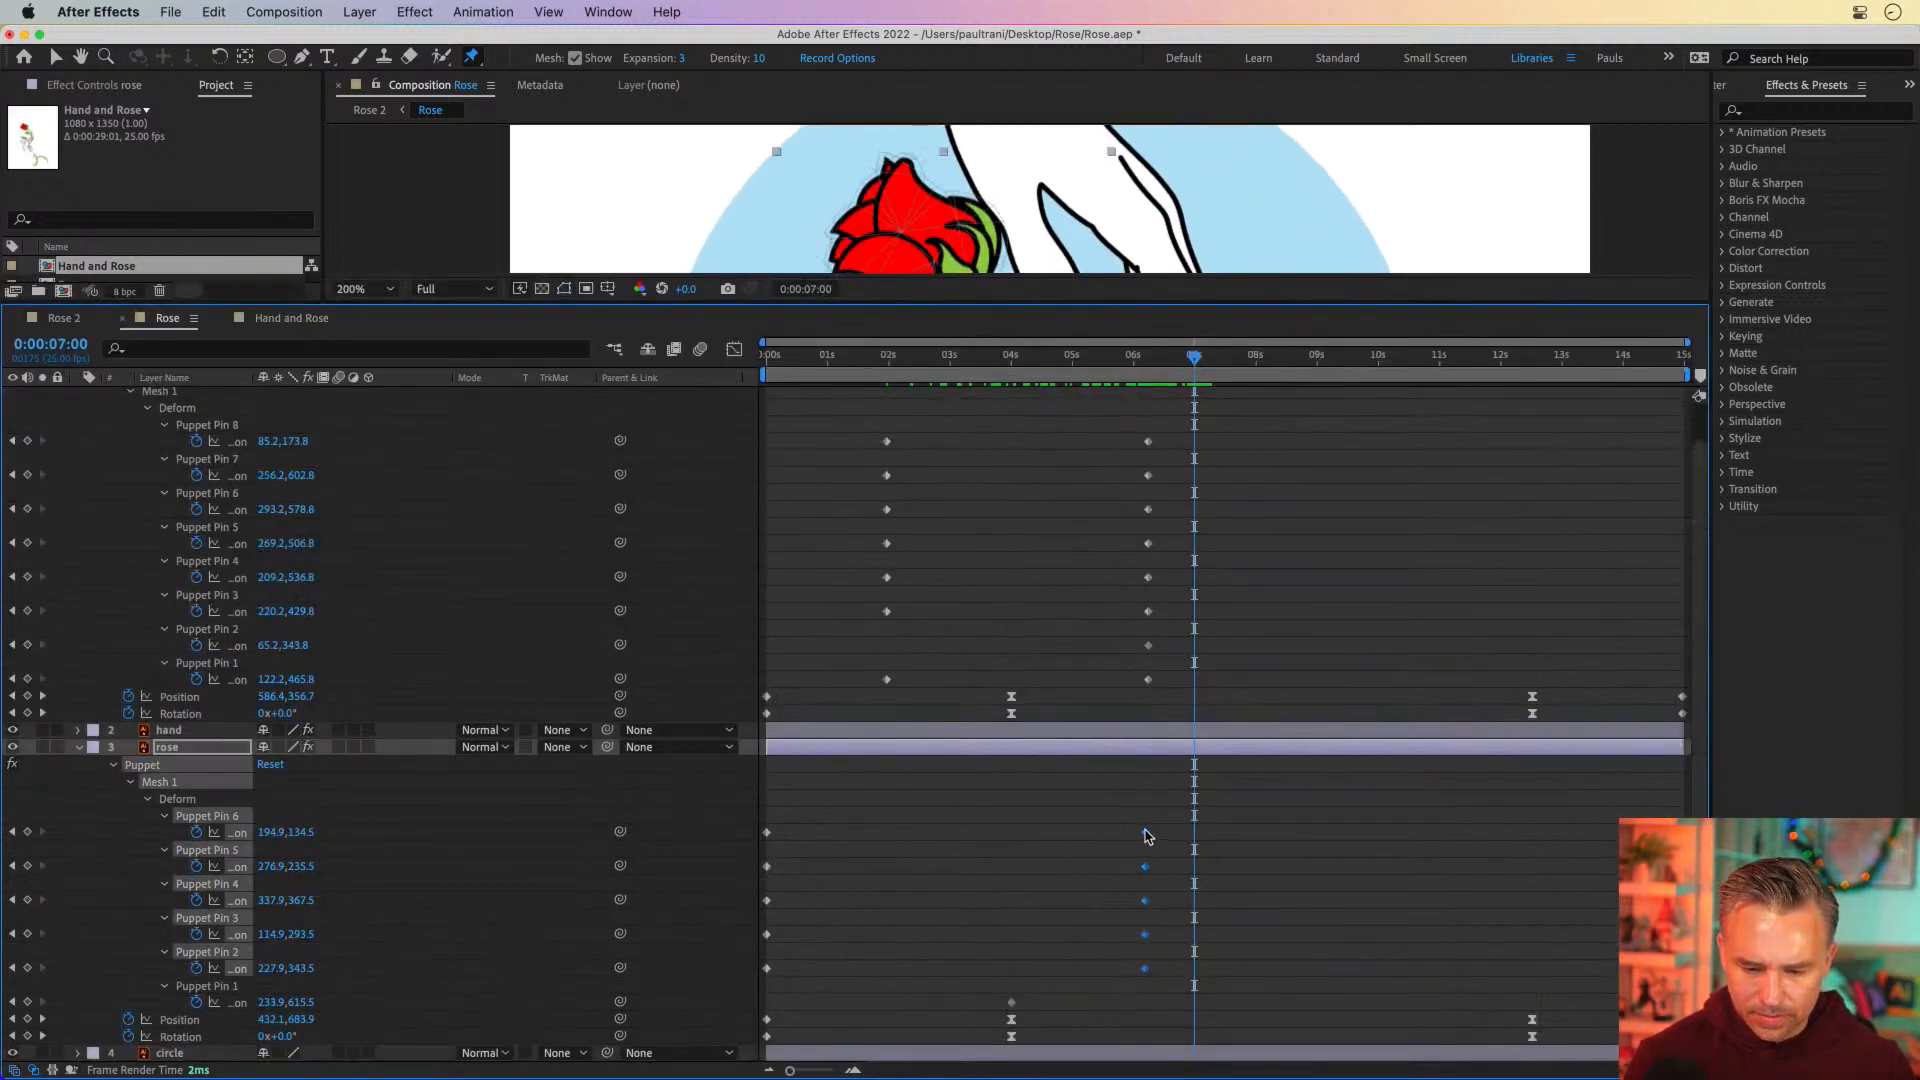
pyautogui.moveTo(1146, 834); pyautogui.dragTo(1187, 840)
# Move the top hand's ending keyframes for all eight puppet pins to 0:00:07:00 and collapse the layer properties
pyautogui.moveTo(1114, 428); pyautogui.dragTo(1230, 707)
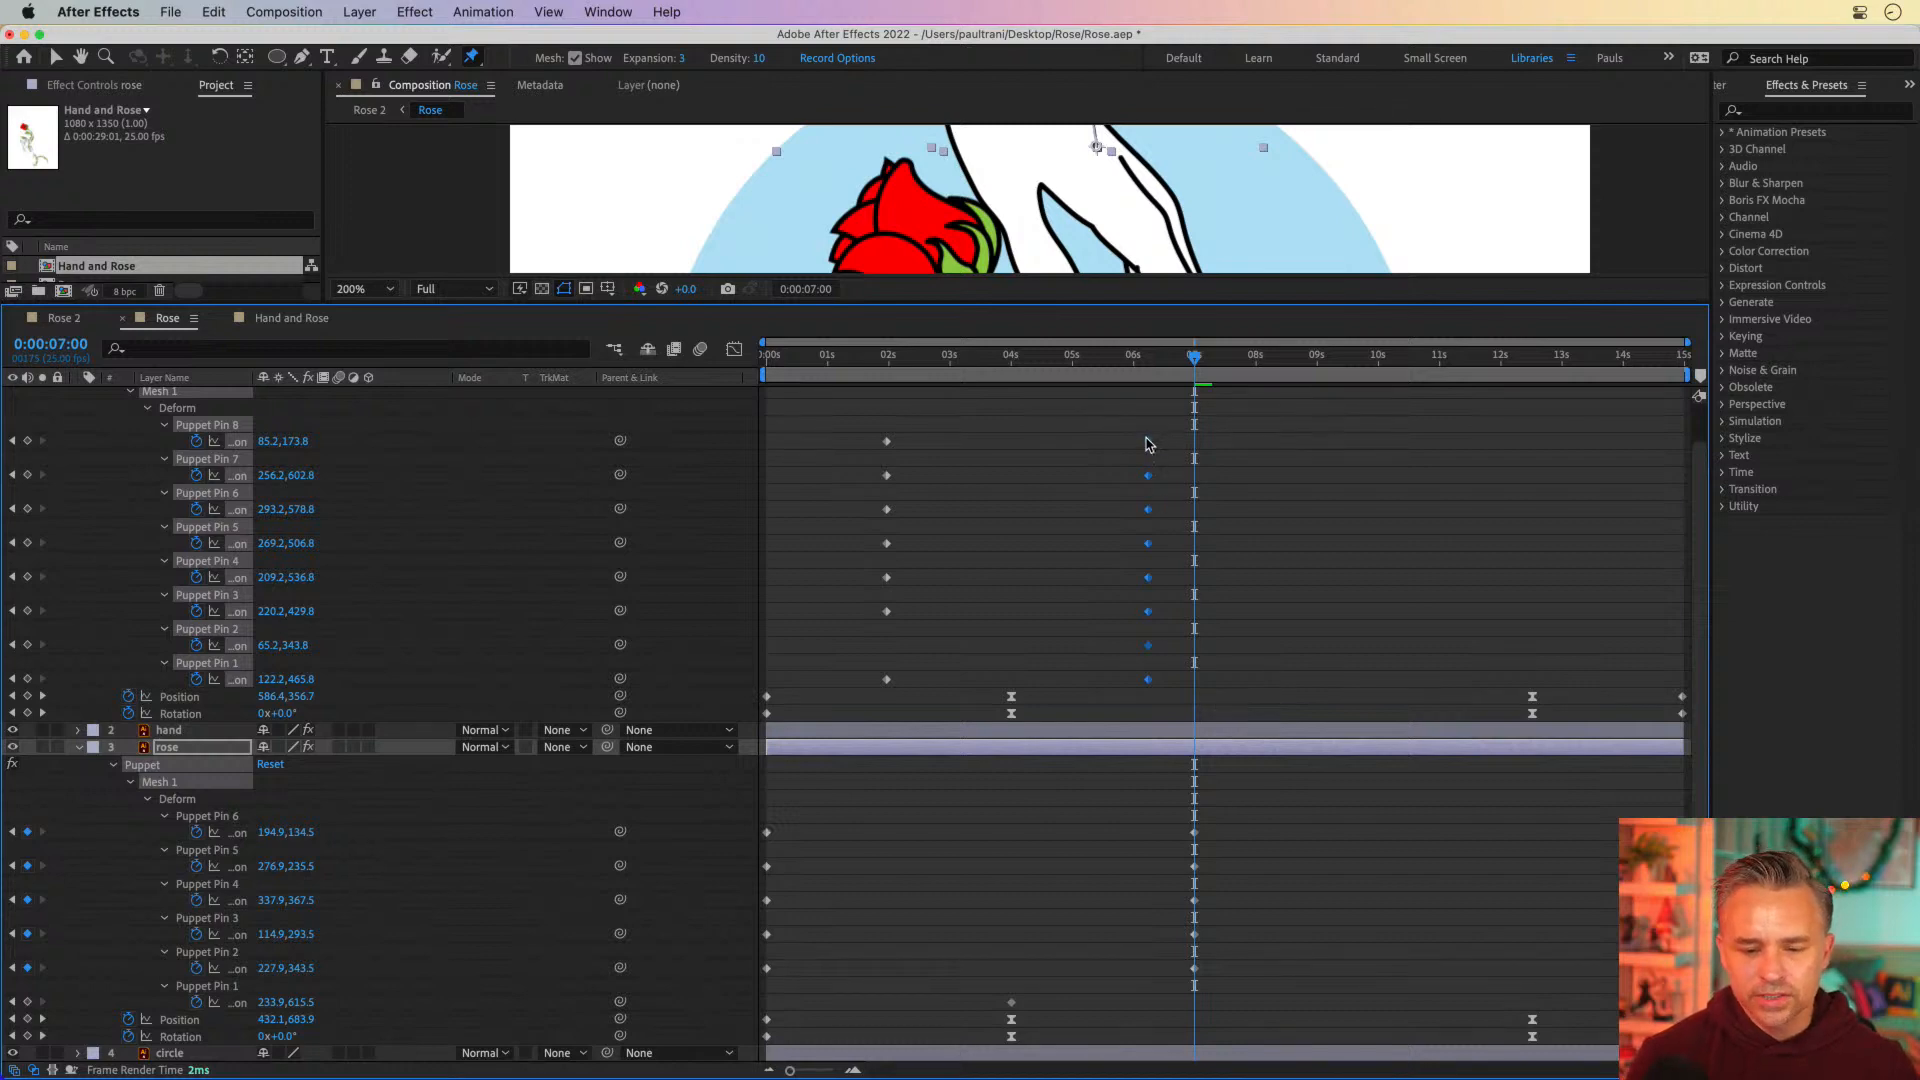
pyautogui.moveTo(1150, 443); pyautogui.dragTo(1188, 447)
pyautogui.scroll(2, 1128, 465)
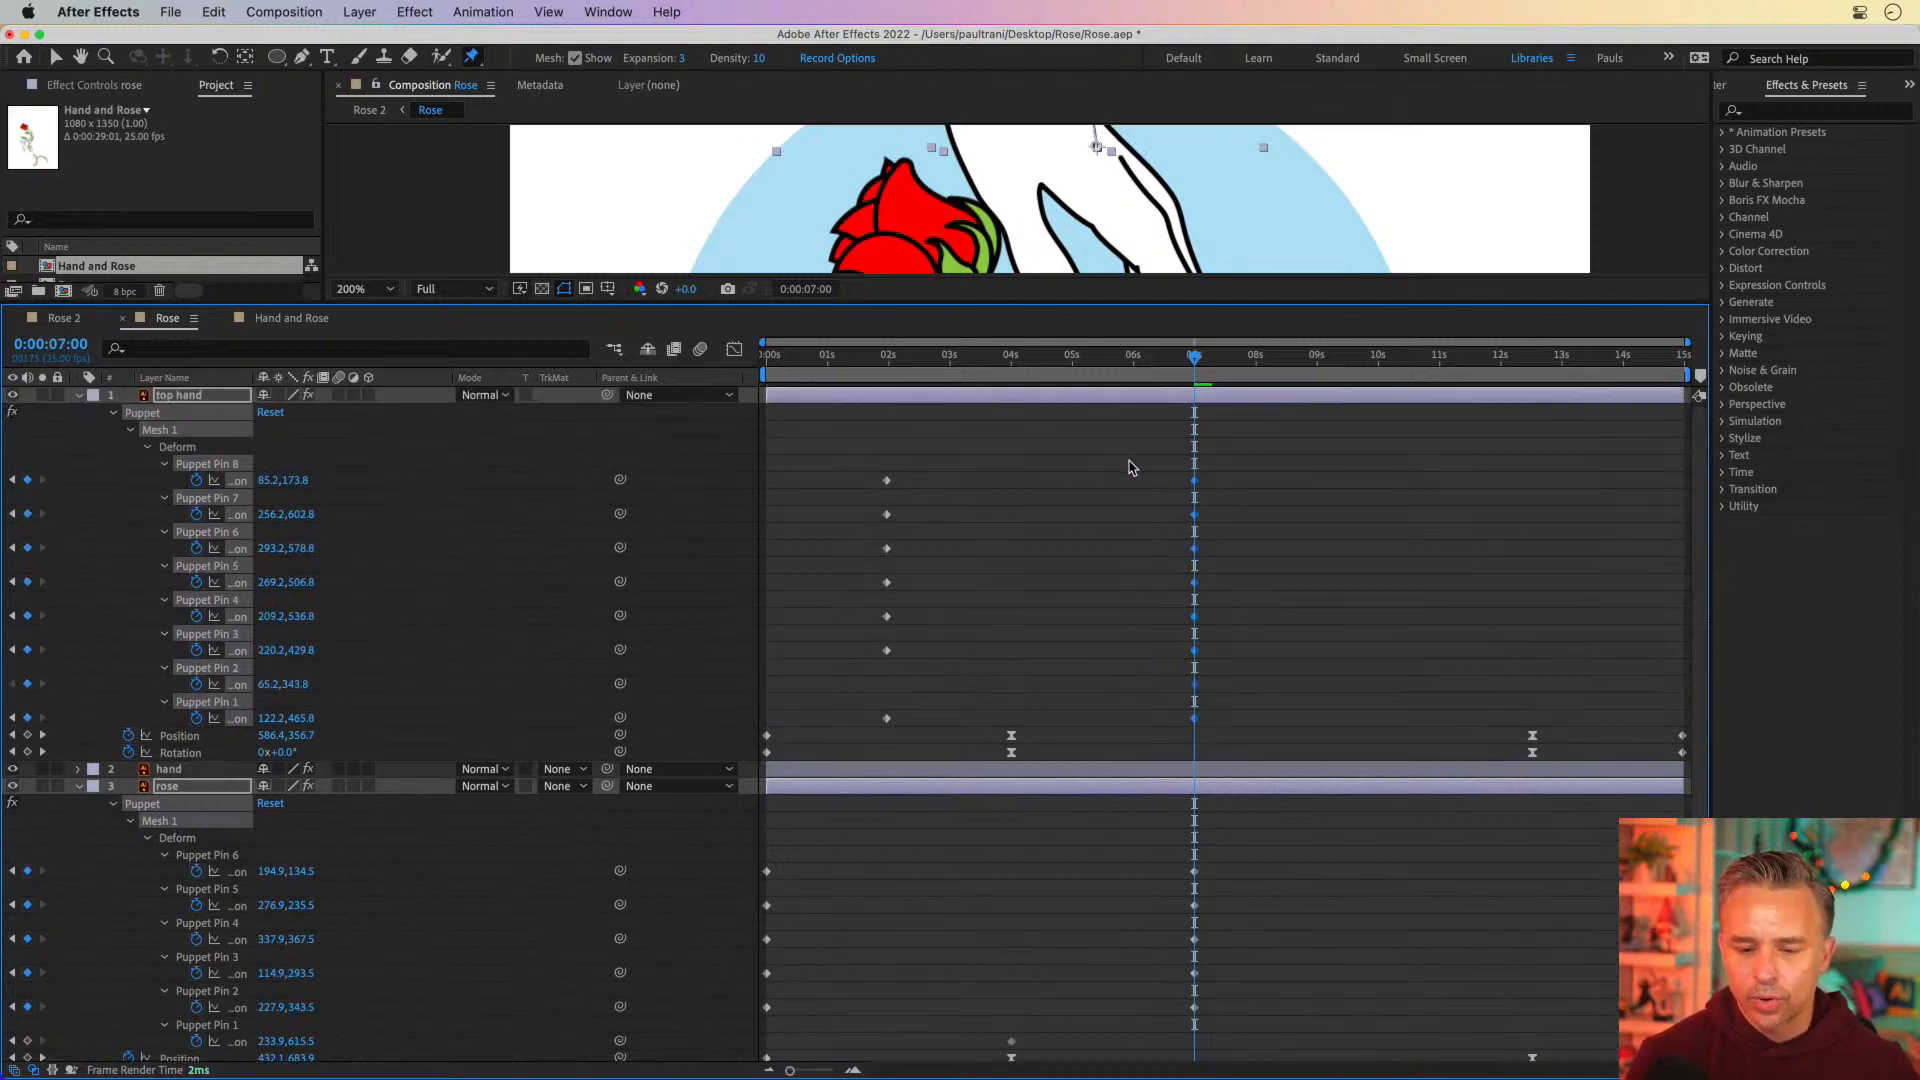
pyautogui.click(79, 396)
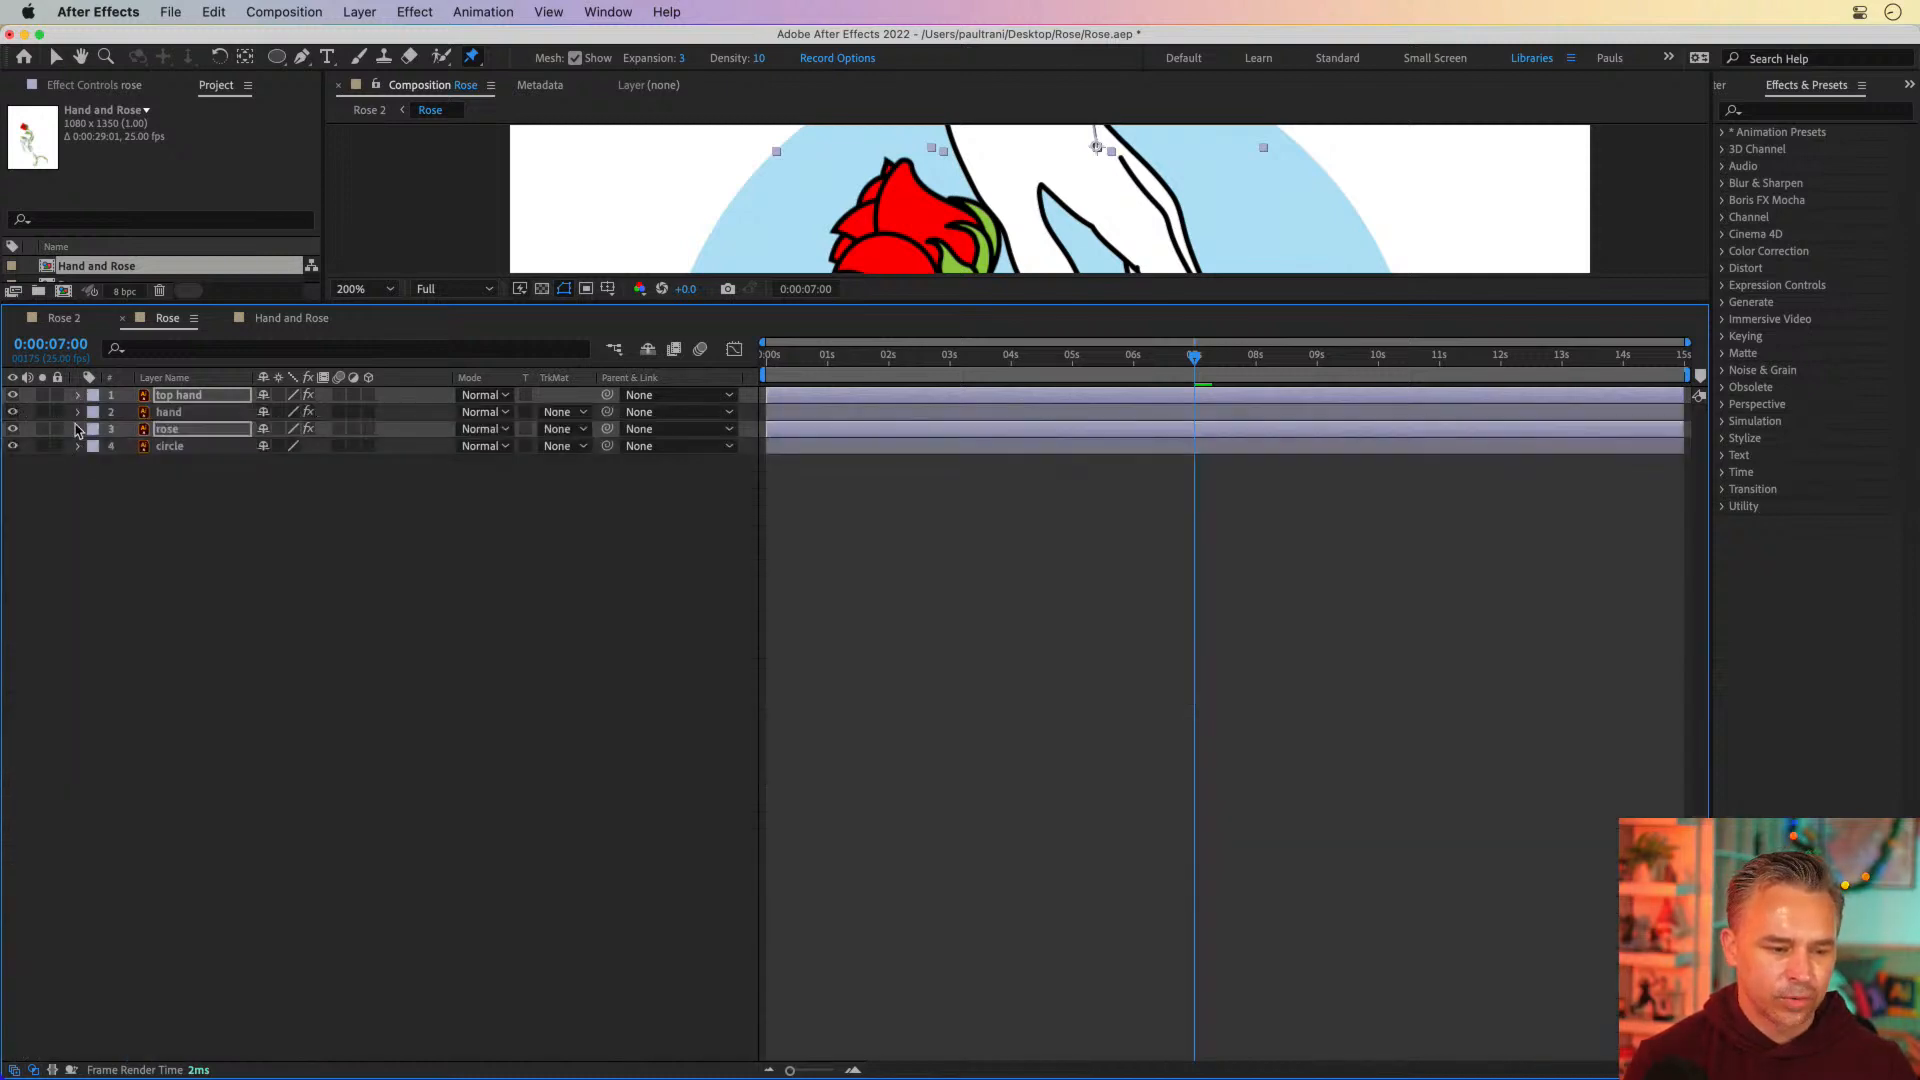
# Shift the lower hand's ending puppet pin keyframes earlier together so that pins 3 through 10 align at 0:00:07:00
pyautogui.keyDown('super'); pyautogui.click(78, 411); pyautogui.keyUp('super')
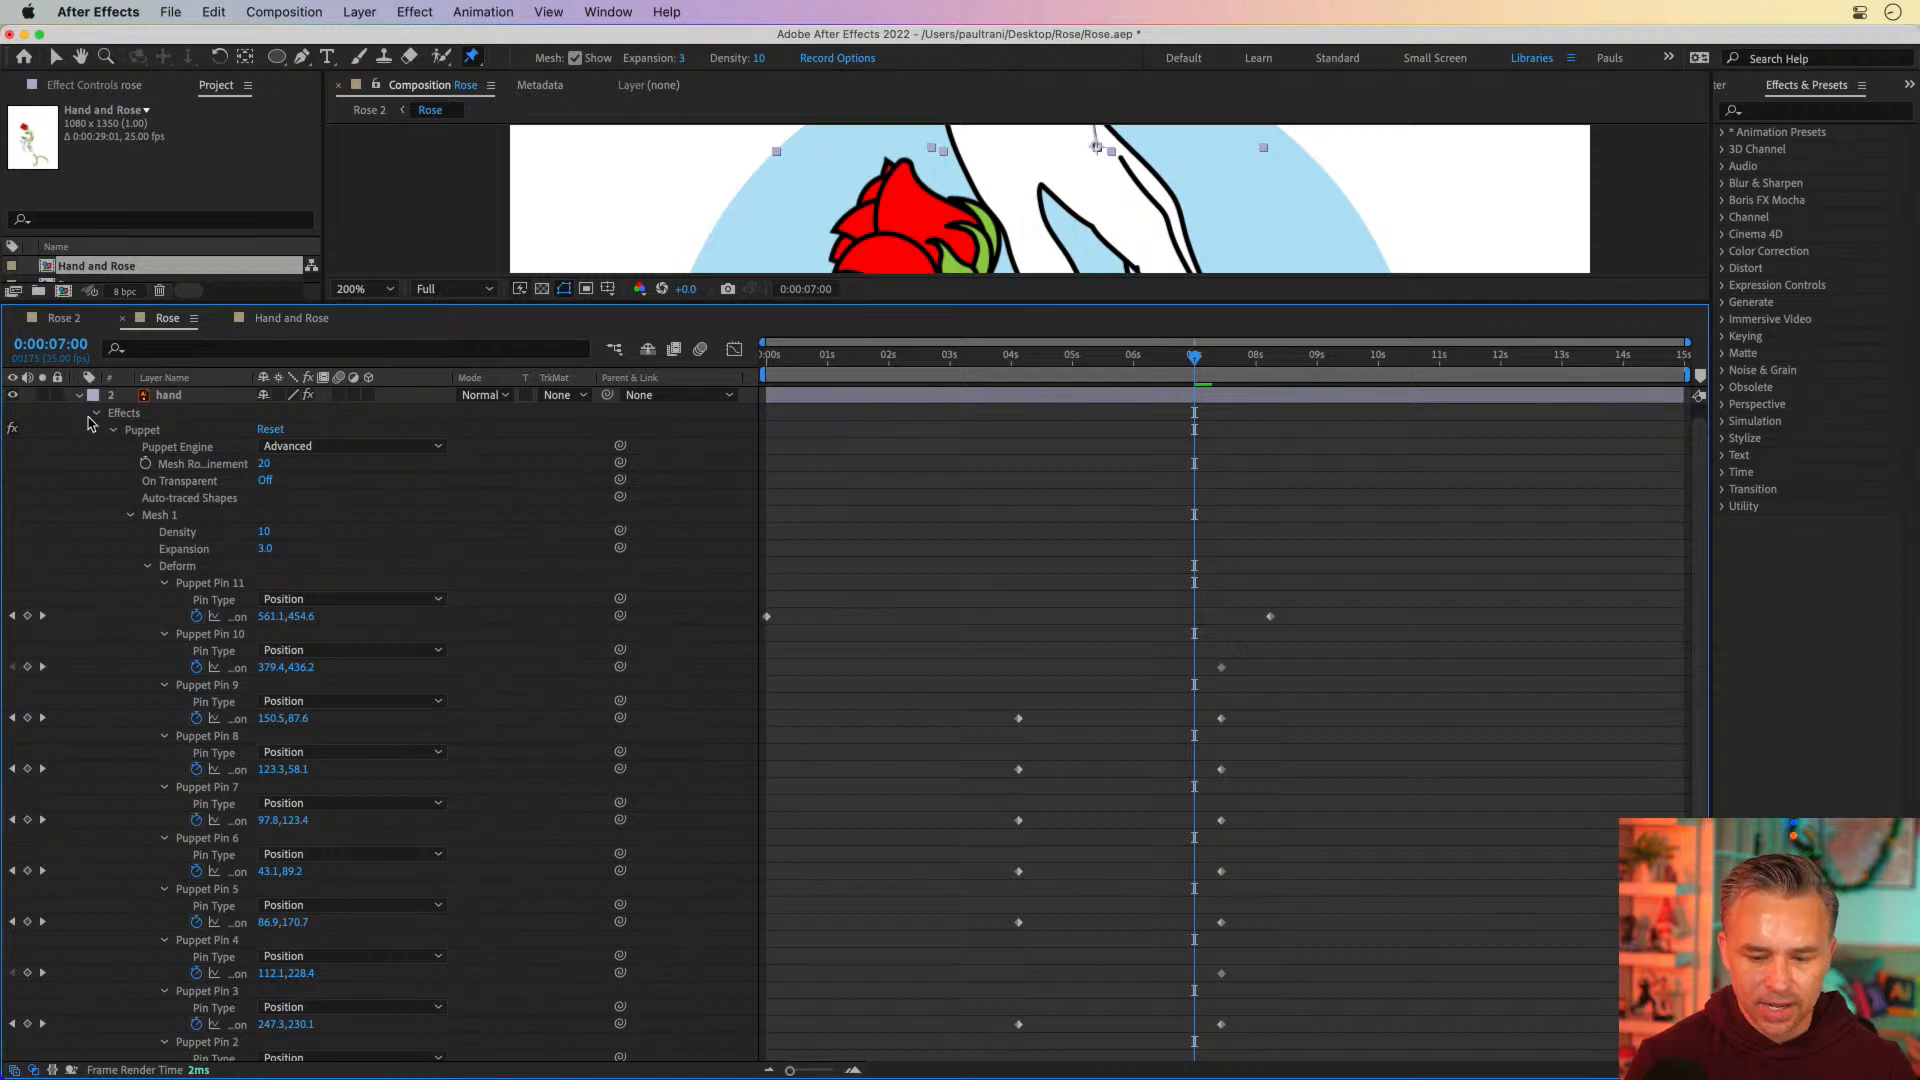
pyautogui.moveTo(1168, 568); pyautogui.dragTo(1332, 1052)
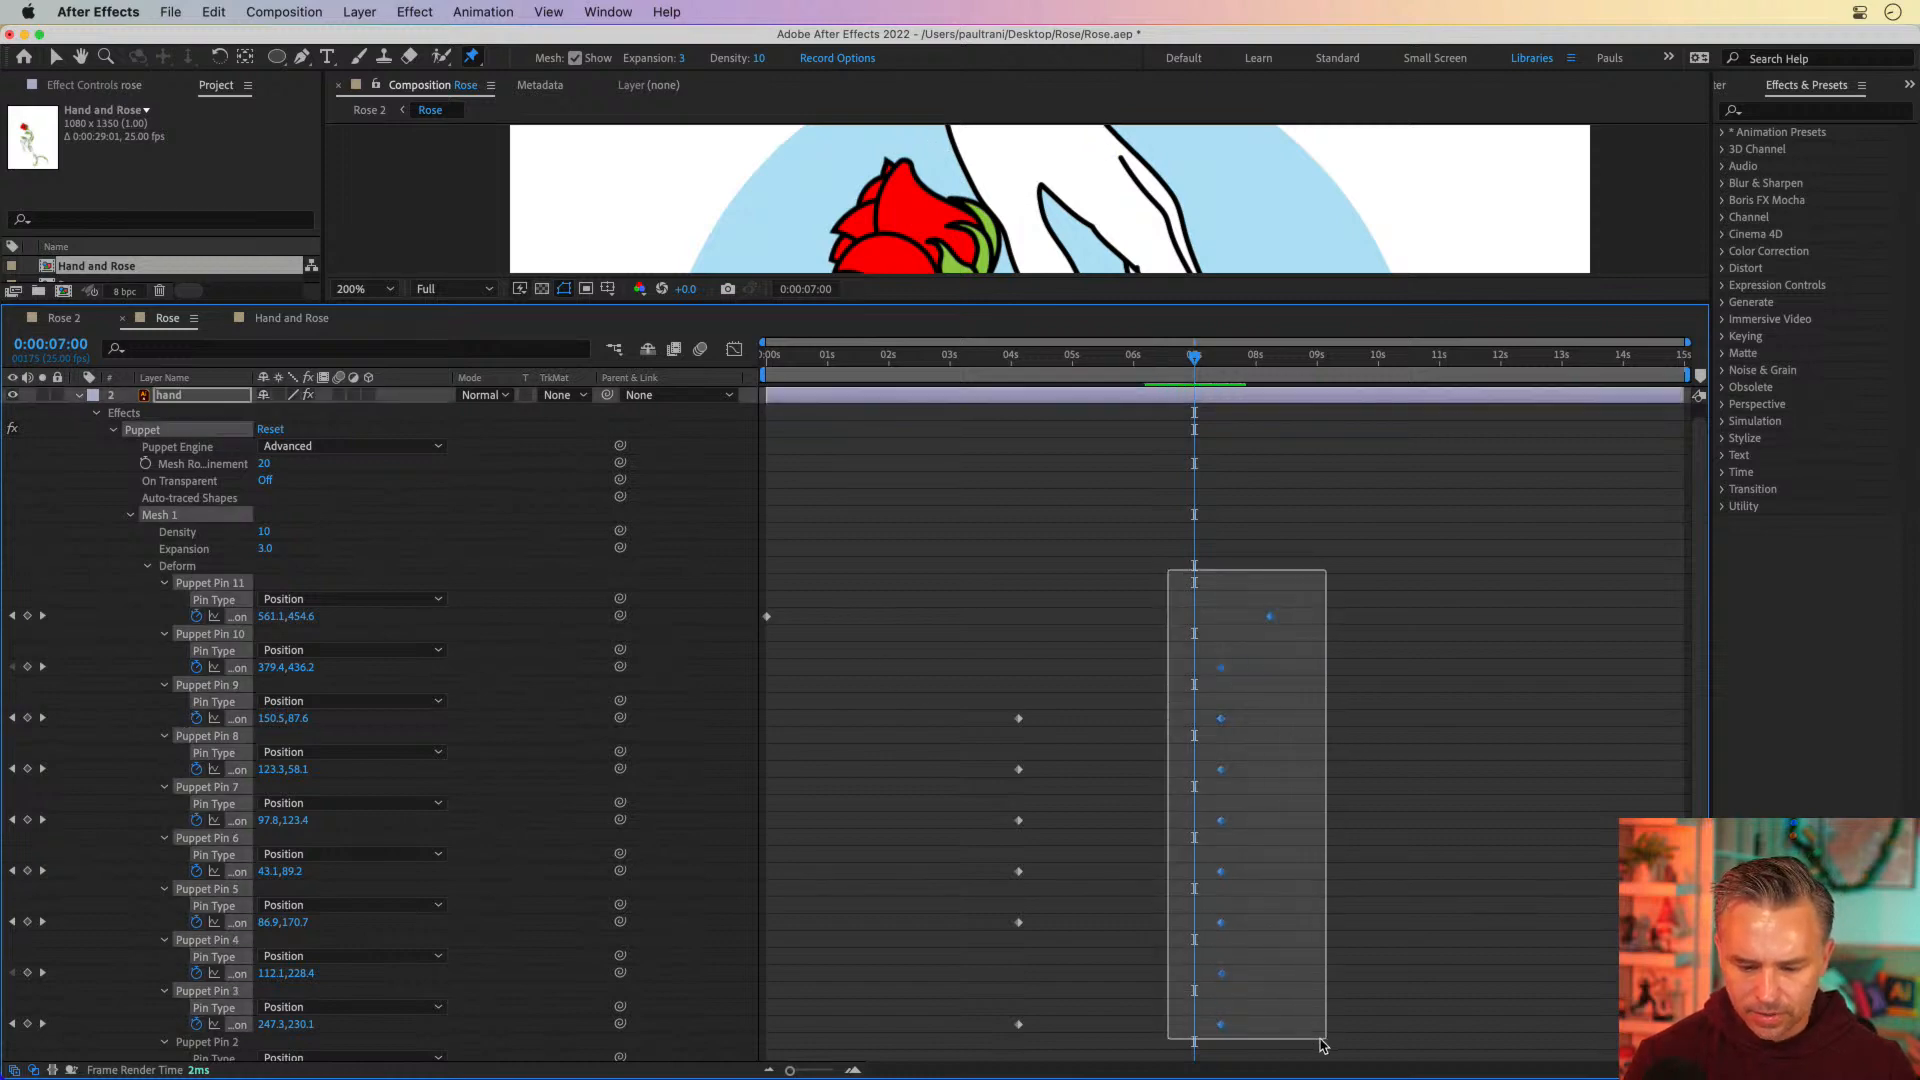
pyautogui.moveTo(1220, 1030); pyautogui.dragTo(1195, 1032)
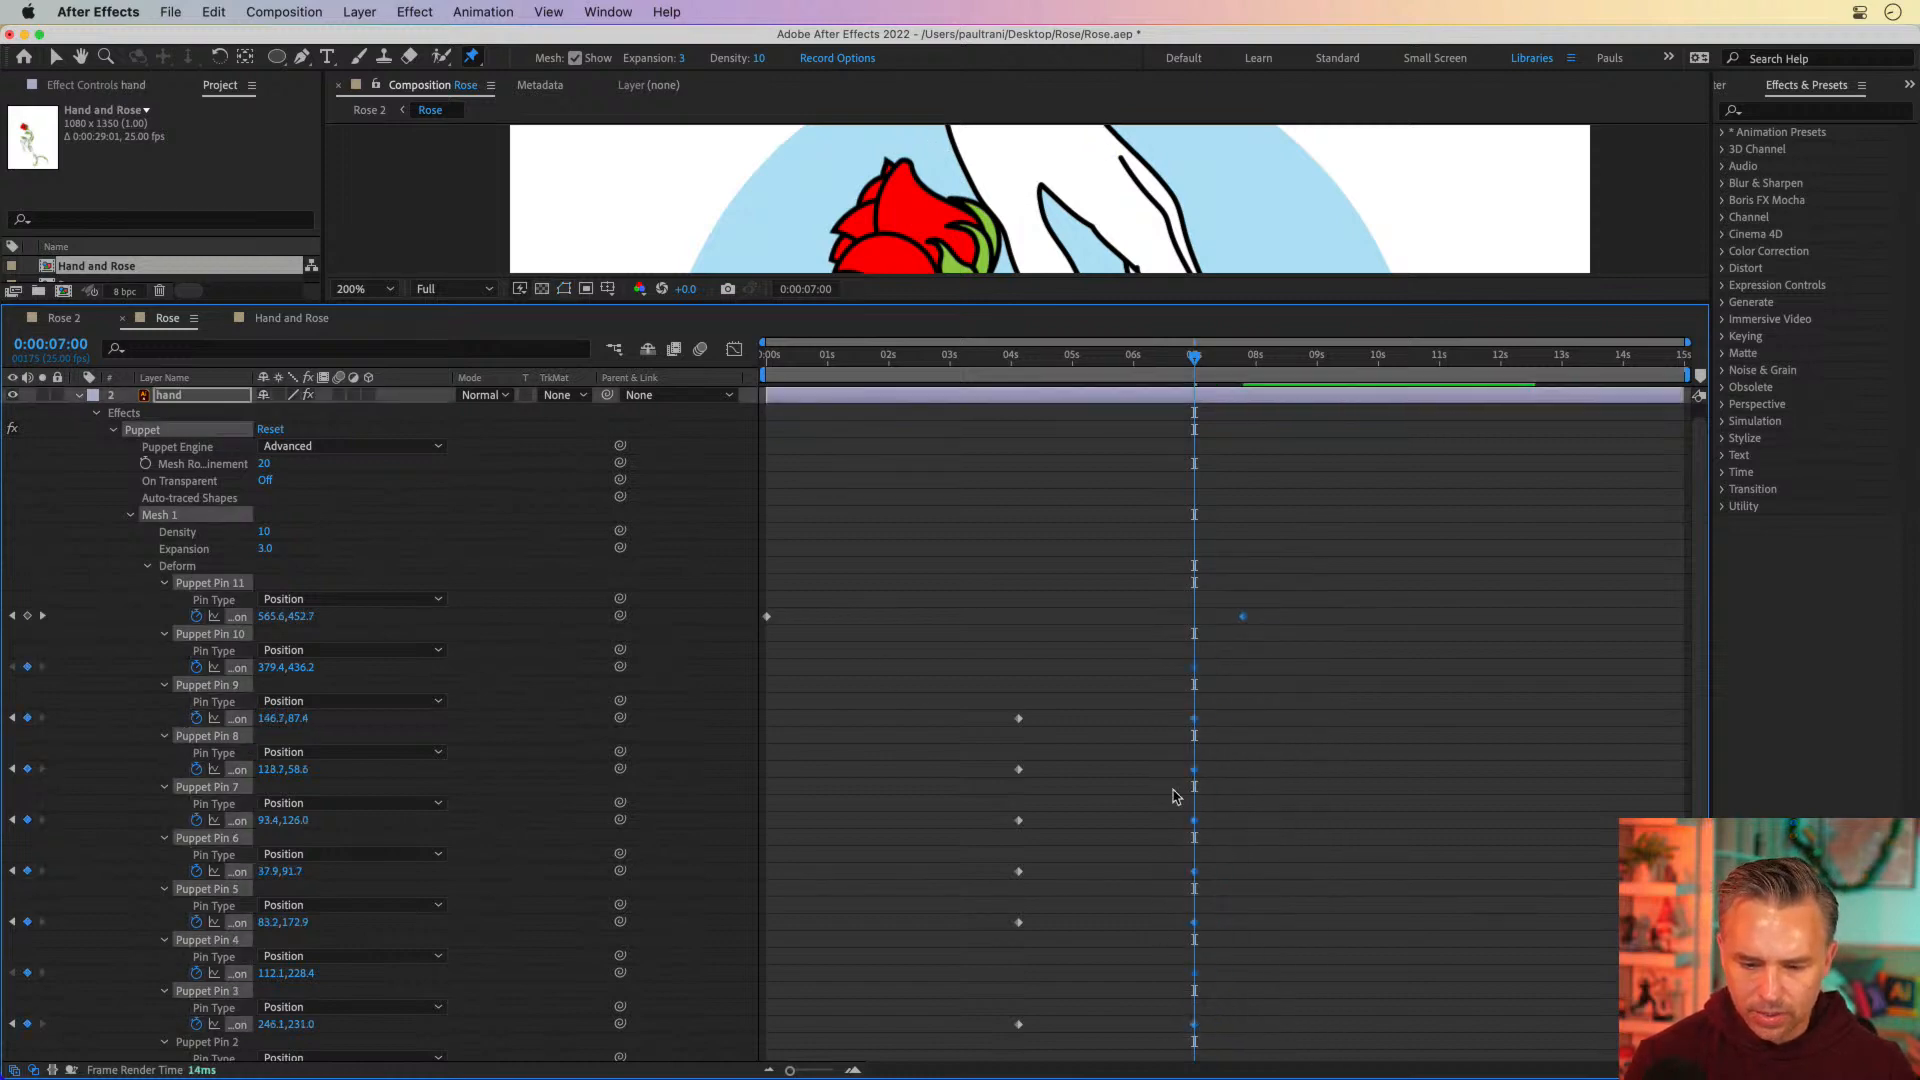
pyautogui.click(1112, 541)
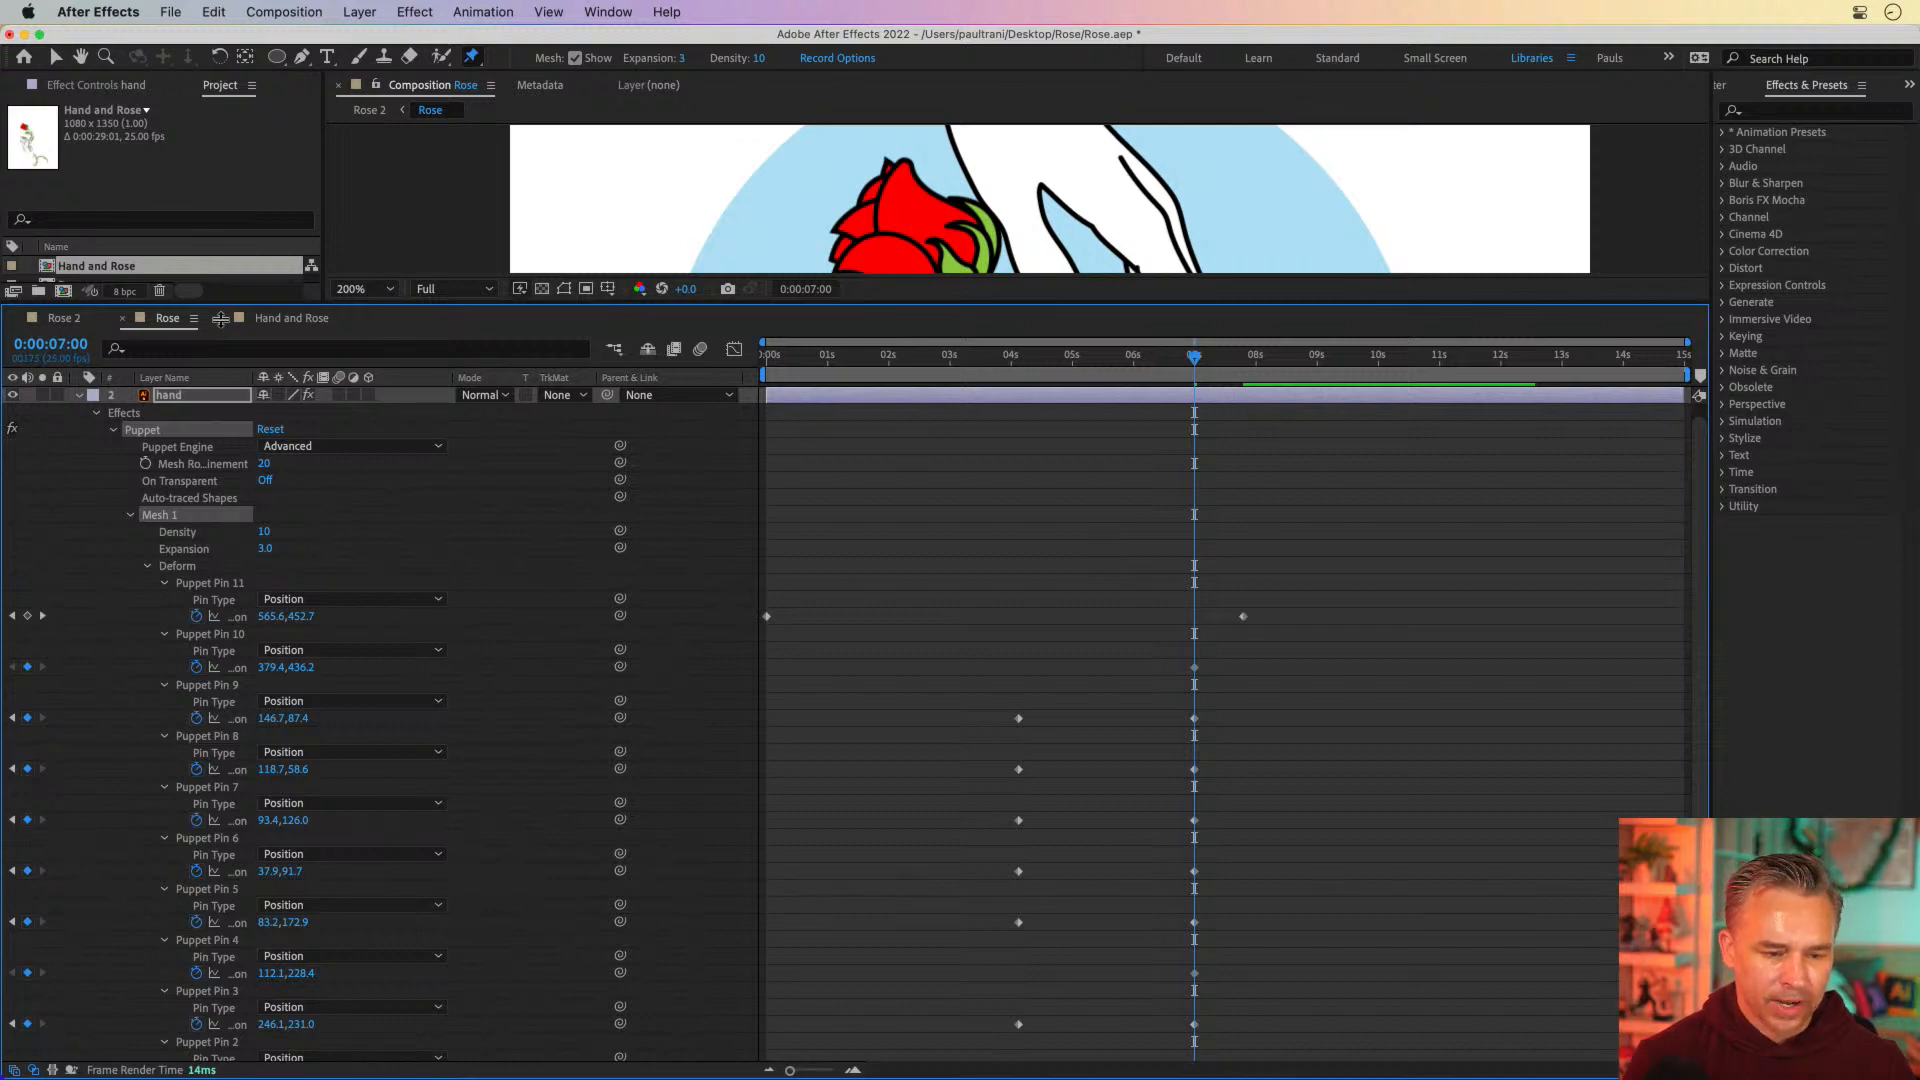
# Enlarge the composition view and scrub to 0:00:08:02 and back to 0:00:06:24 to check the hands and rose
pyautogui.moveTo(222, 305); pyautogui.dragTo(193, 960)
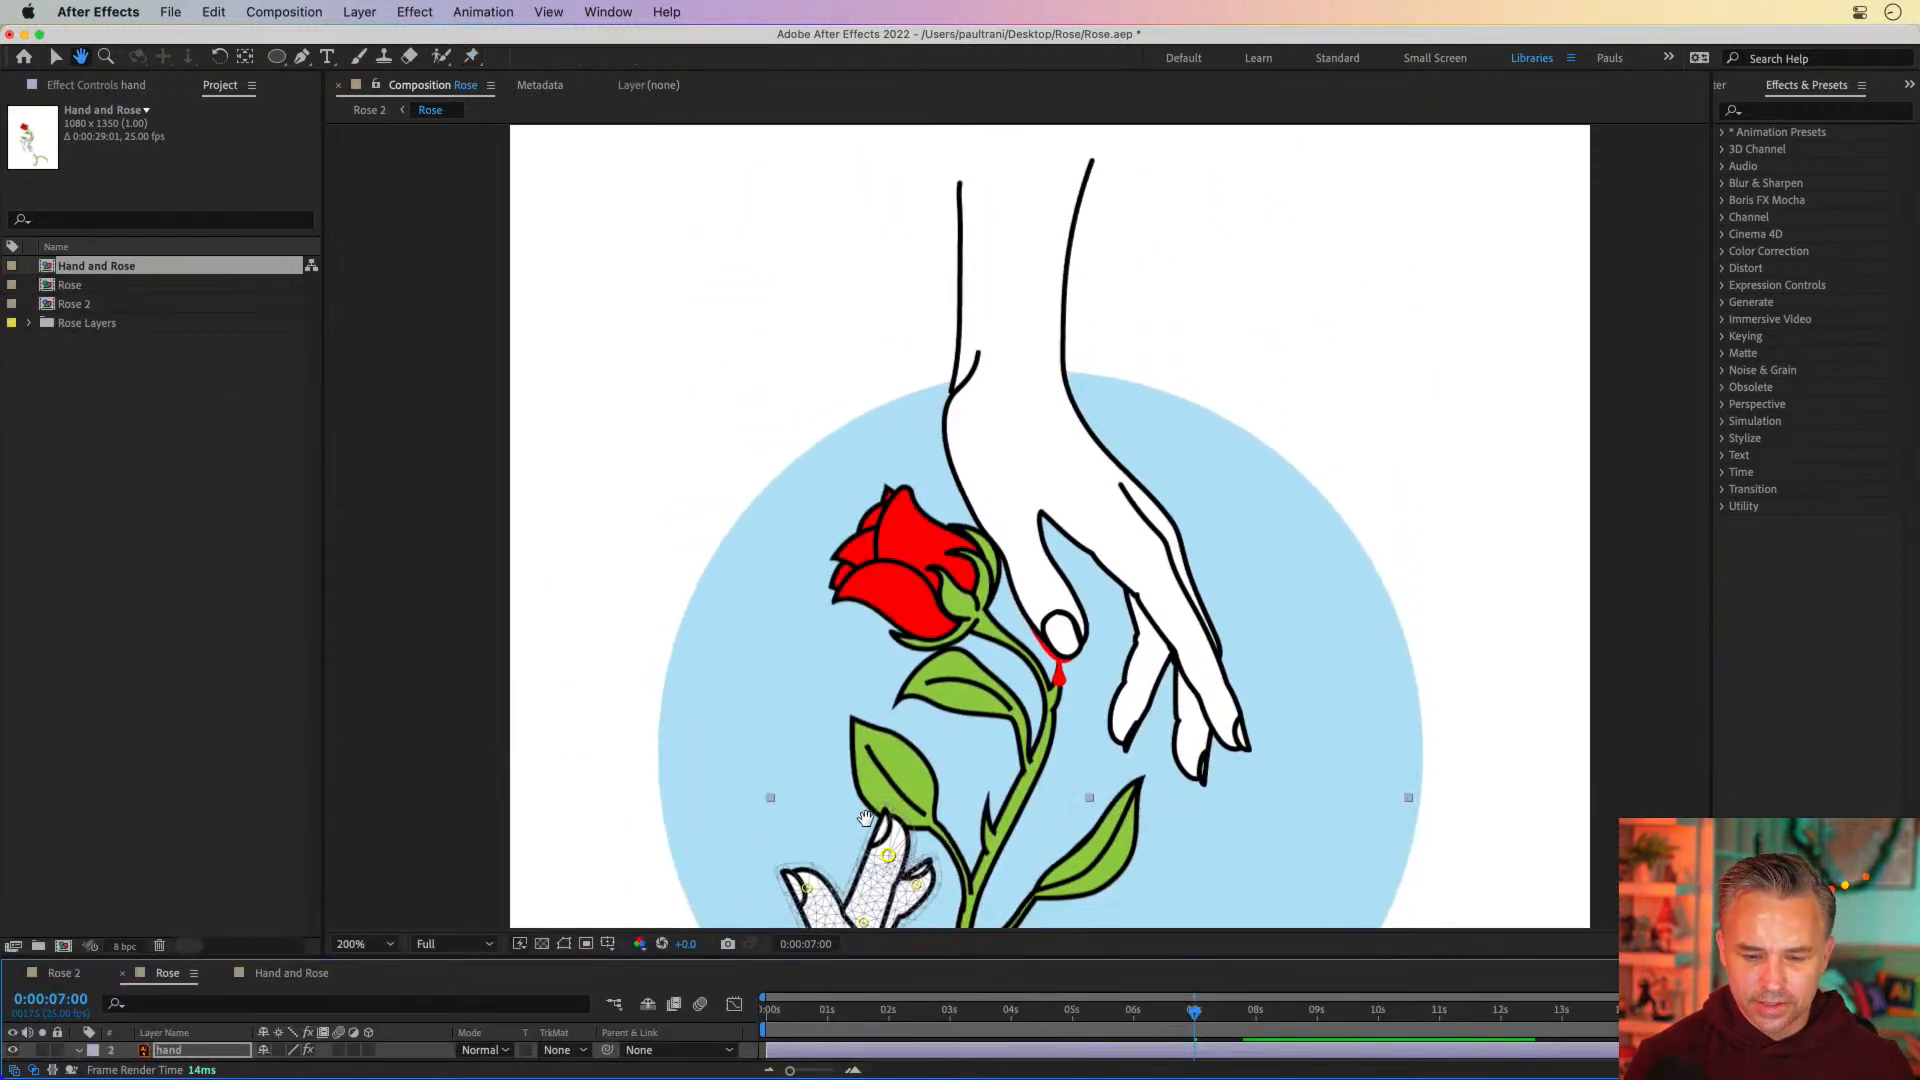
pyautogui.scroll(-5, 960, 880)
pyautogui.moveTo(1130, 1013); pyautogui.dragTo(1258, 1017)
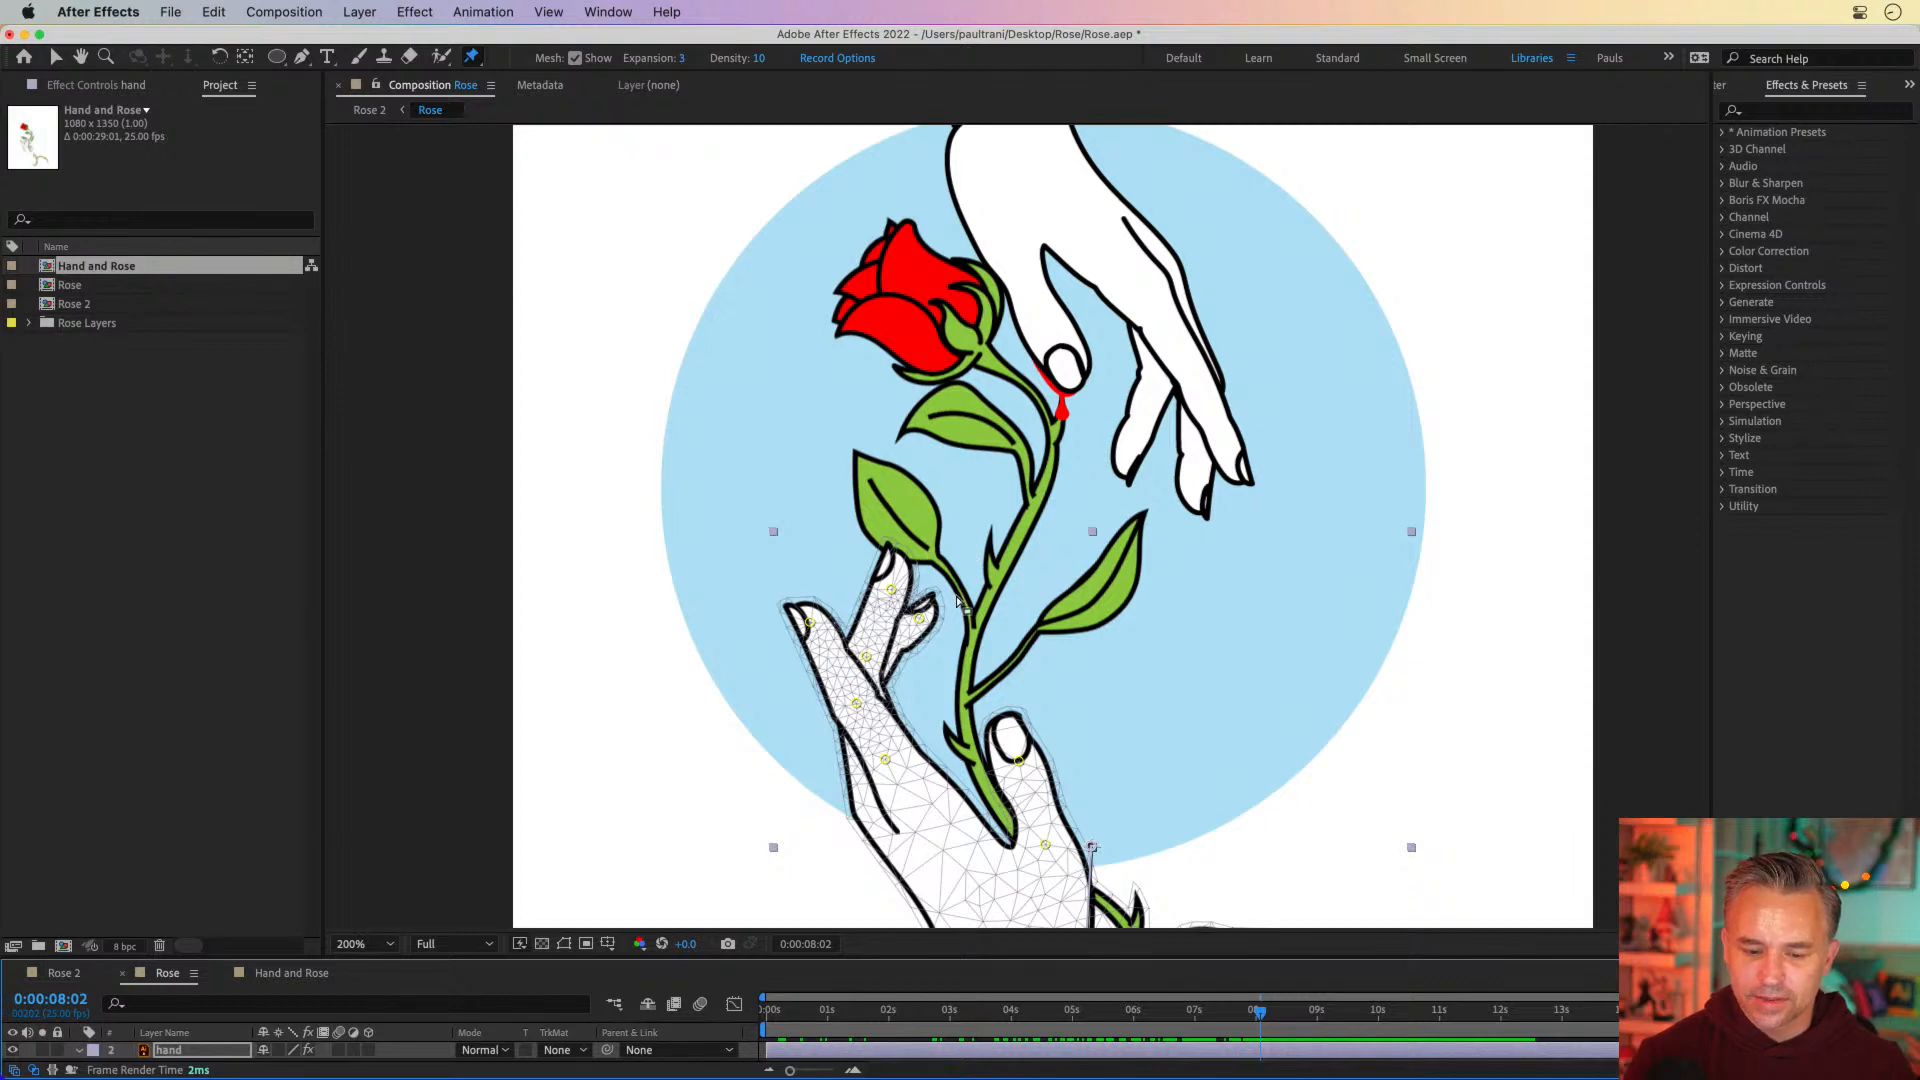
pyautogui.moveTo(1265, 1015); pyautogui.dragTo(1195, 1030)
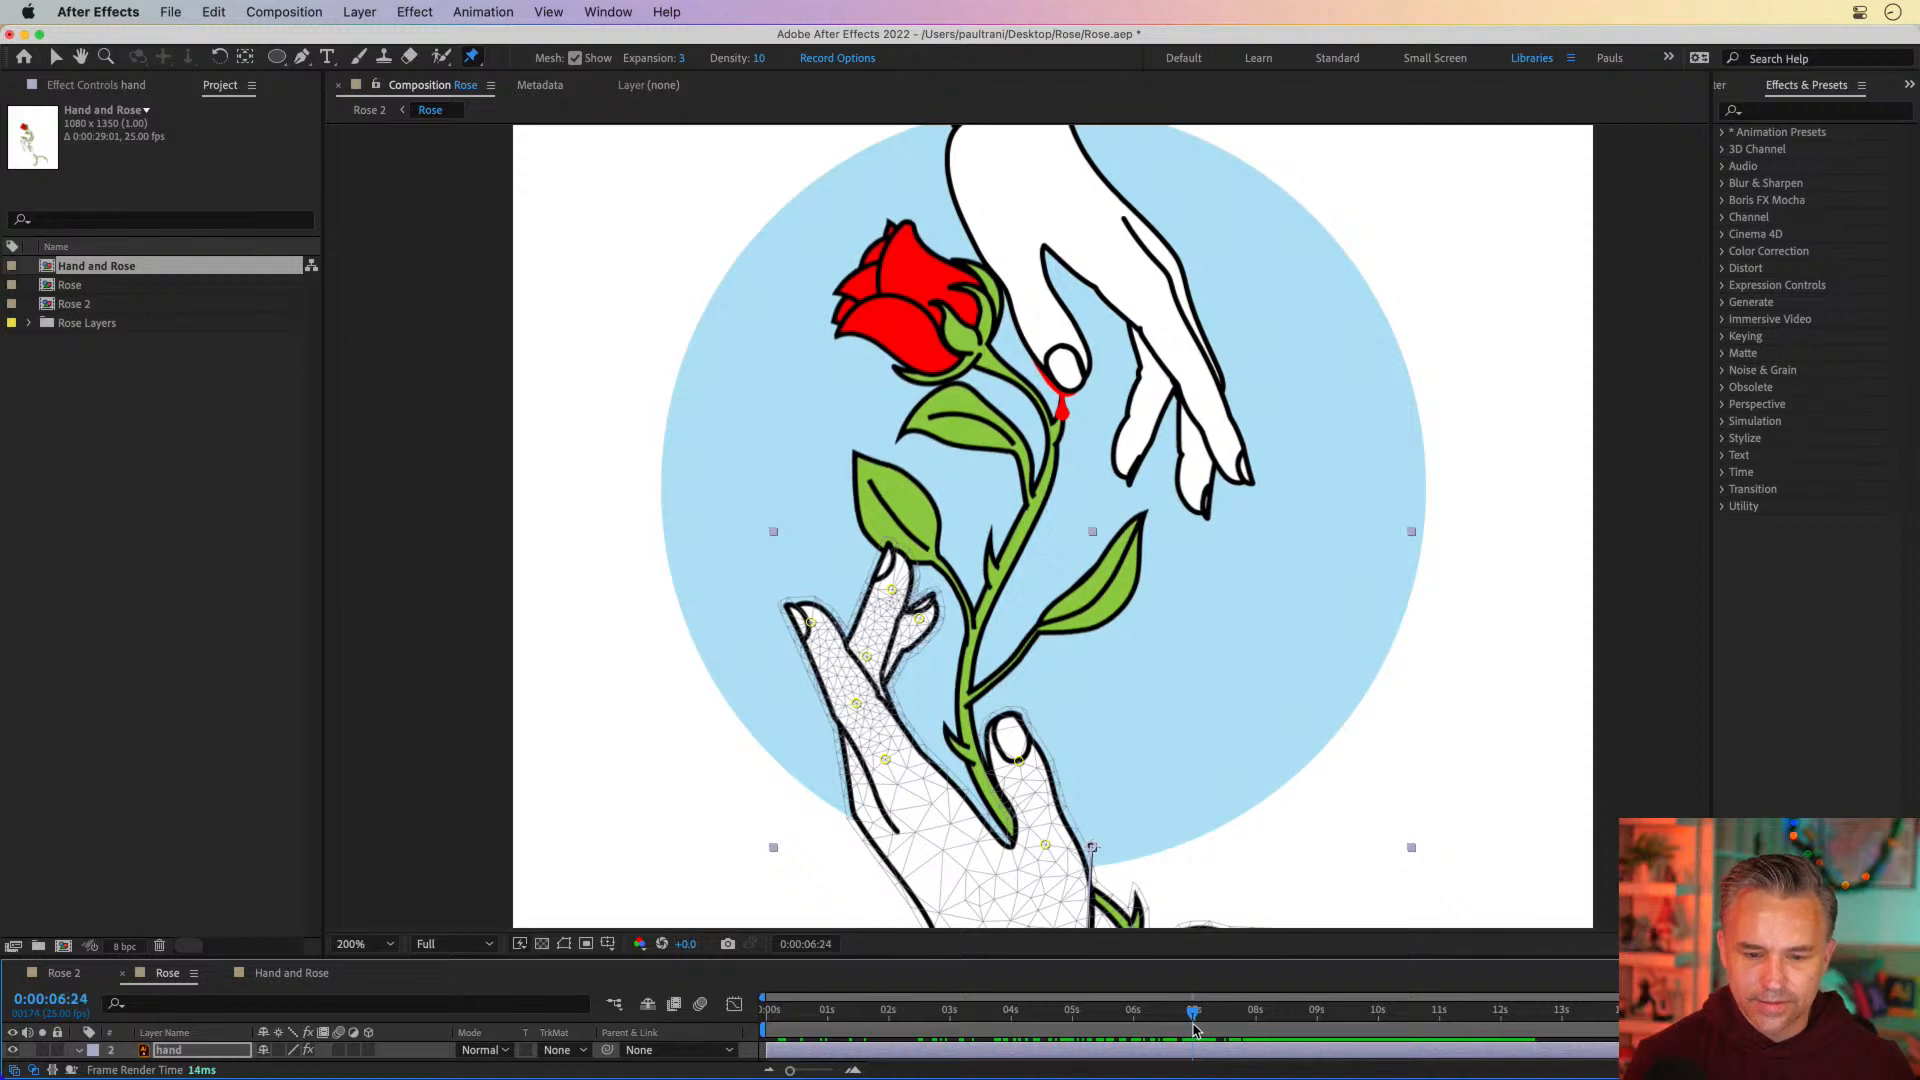
# Select the top hand in the composition, enlarge the timeline, and save the project
pyautogui.press('v')
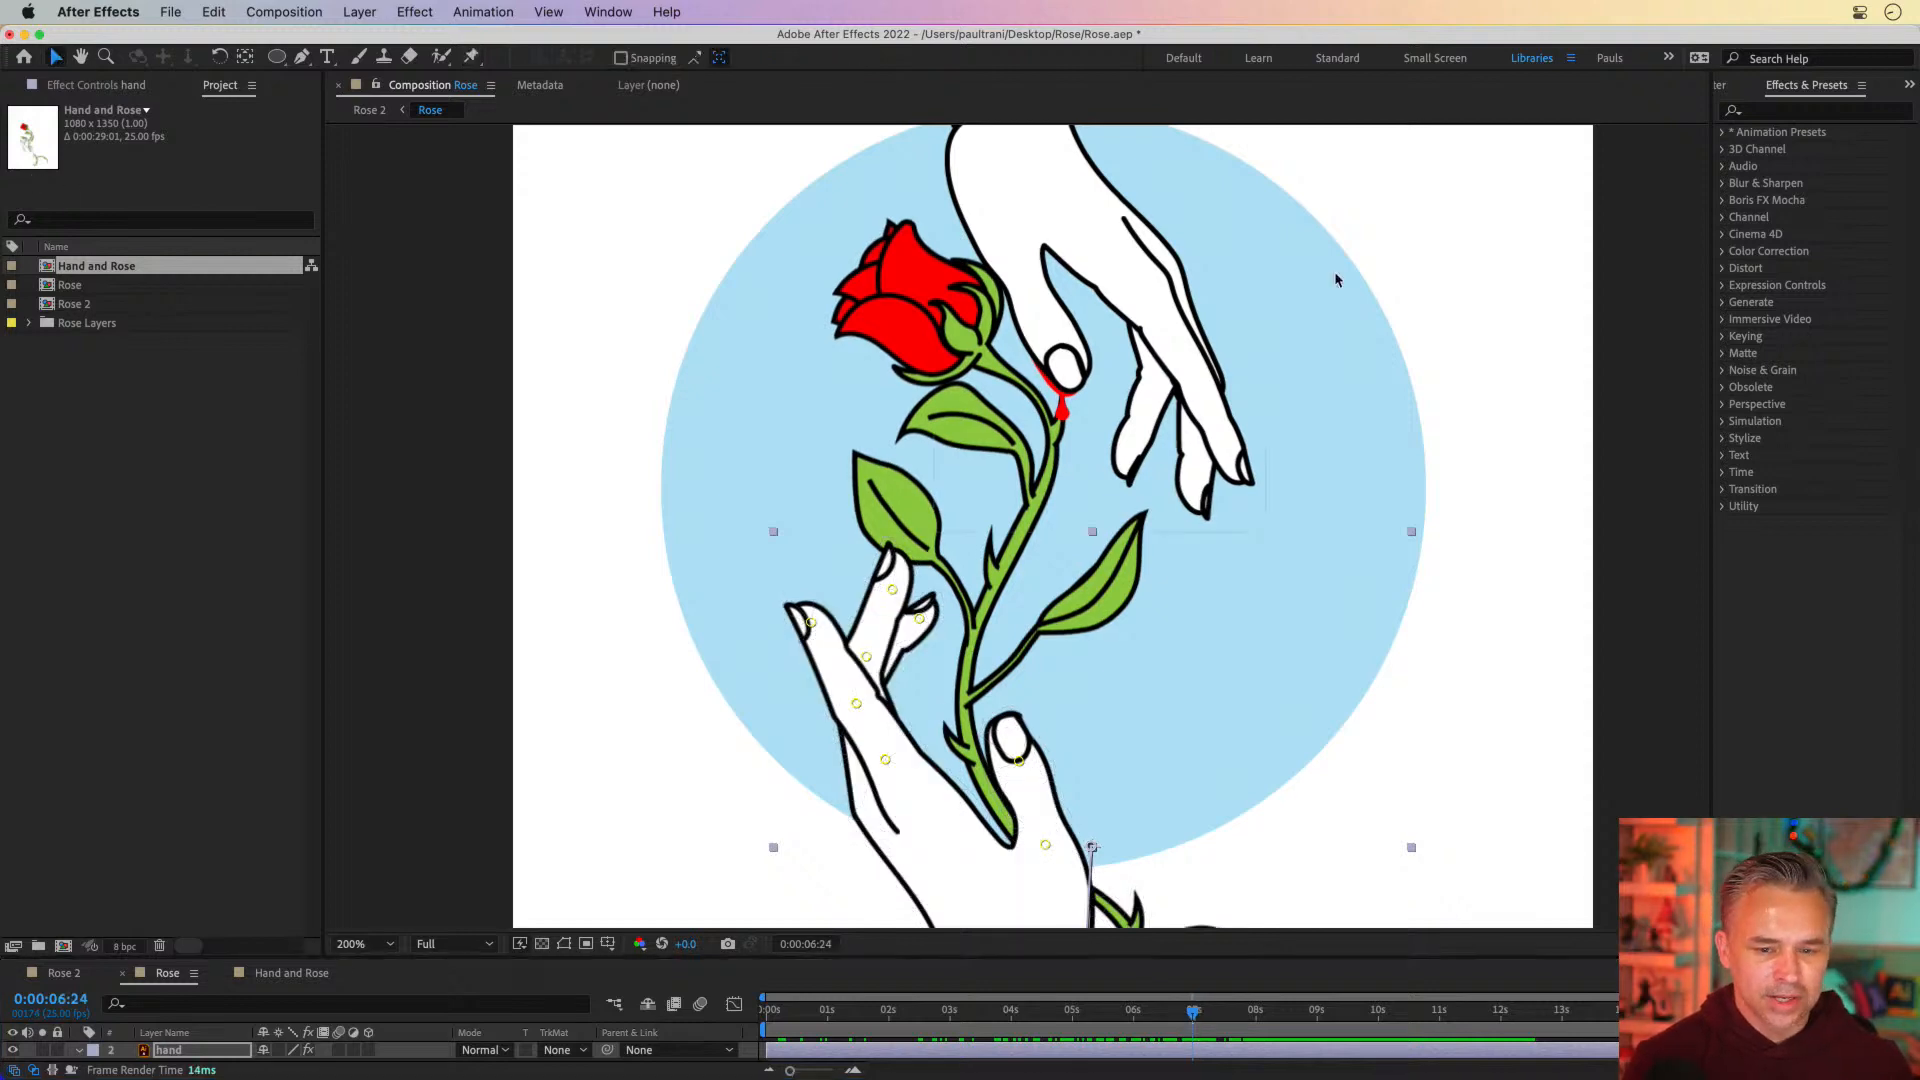
pyautogui.click(992, 233)
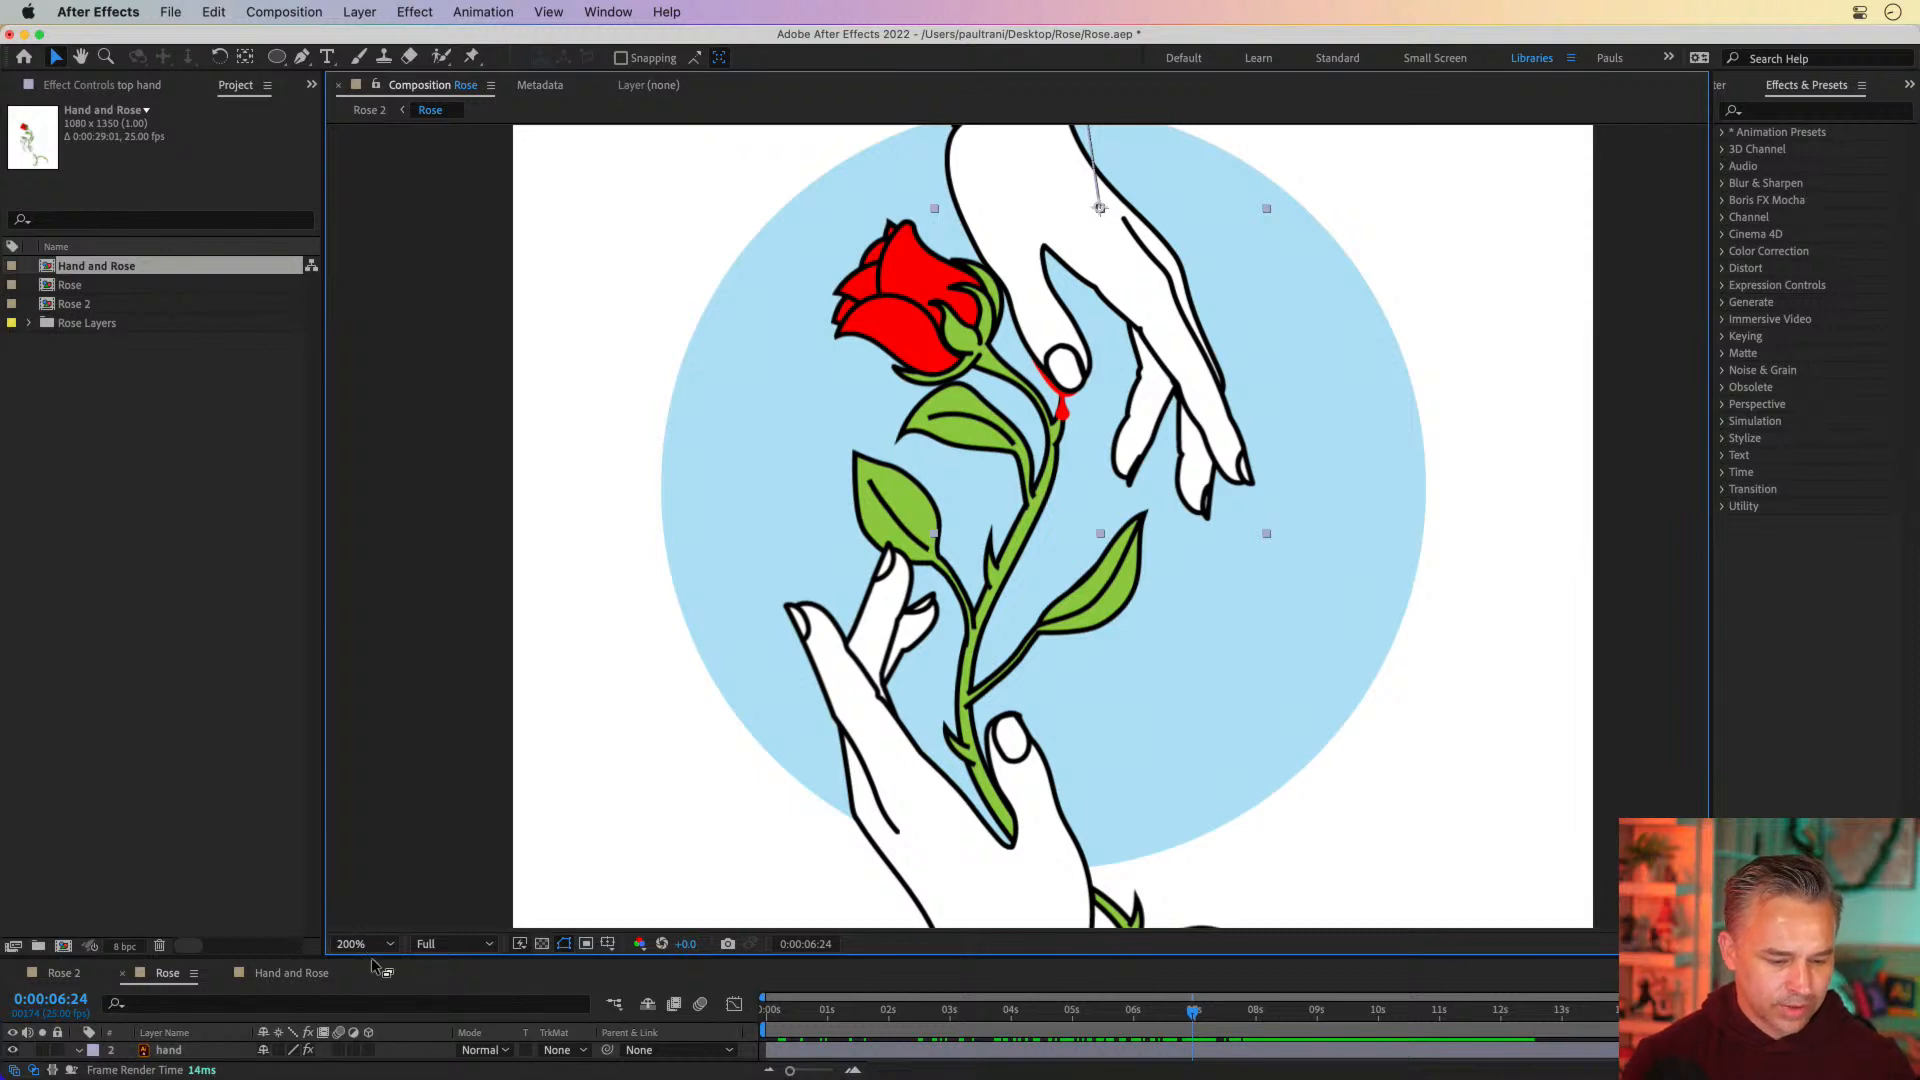
pyautogui.press('u')
pyautogui.moveTo(375, 960); pyautogui.dragTo(404, 743)
pyautogui.press('super+s')
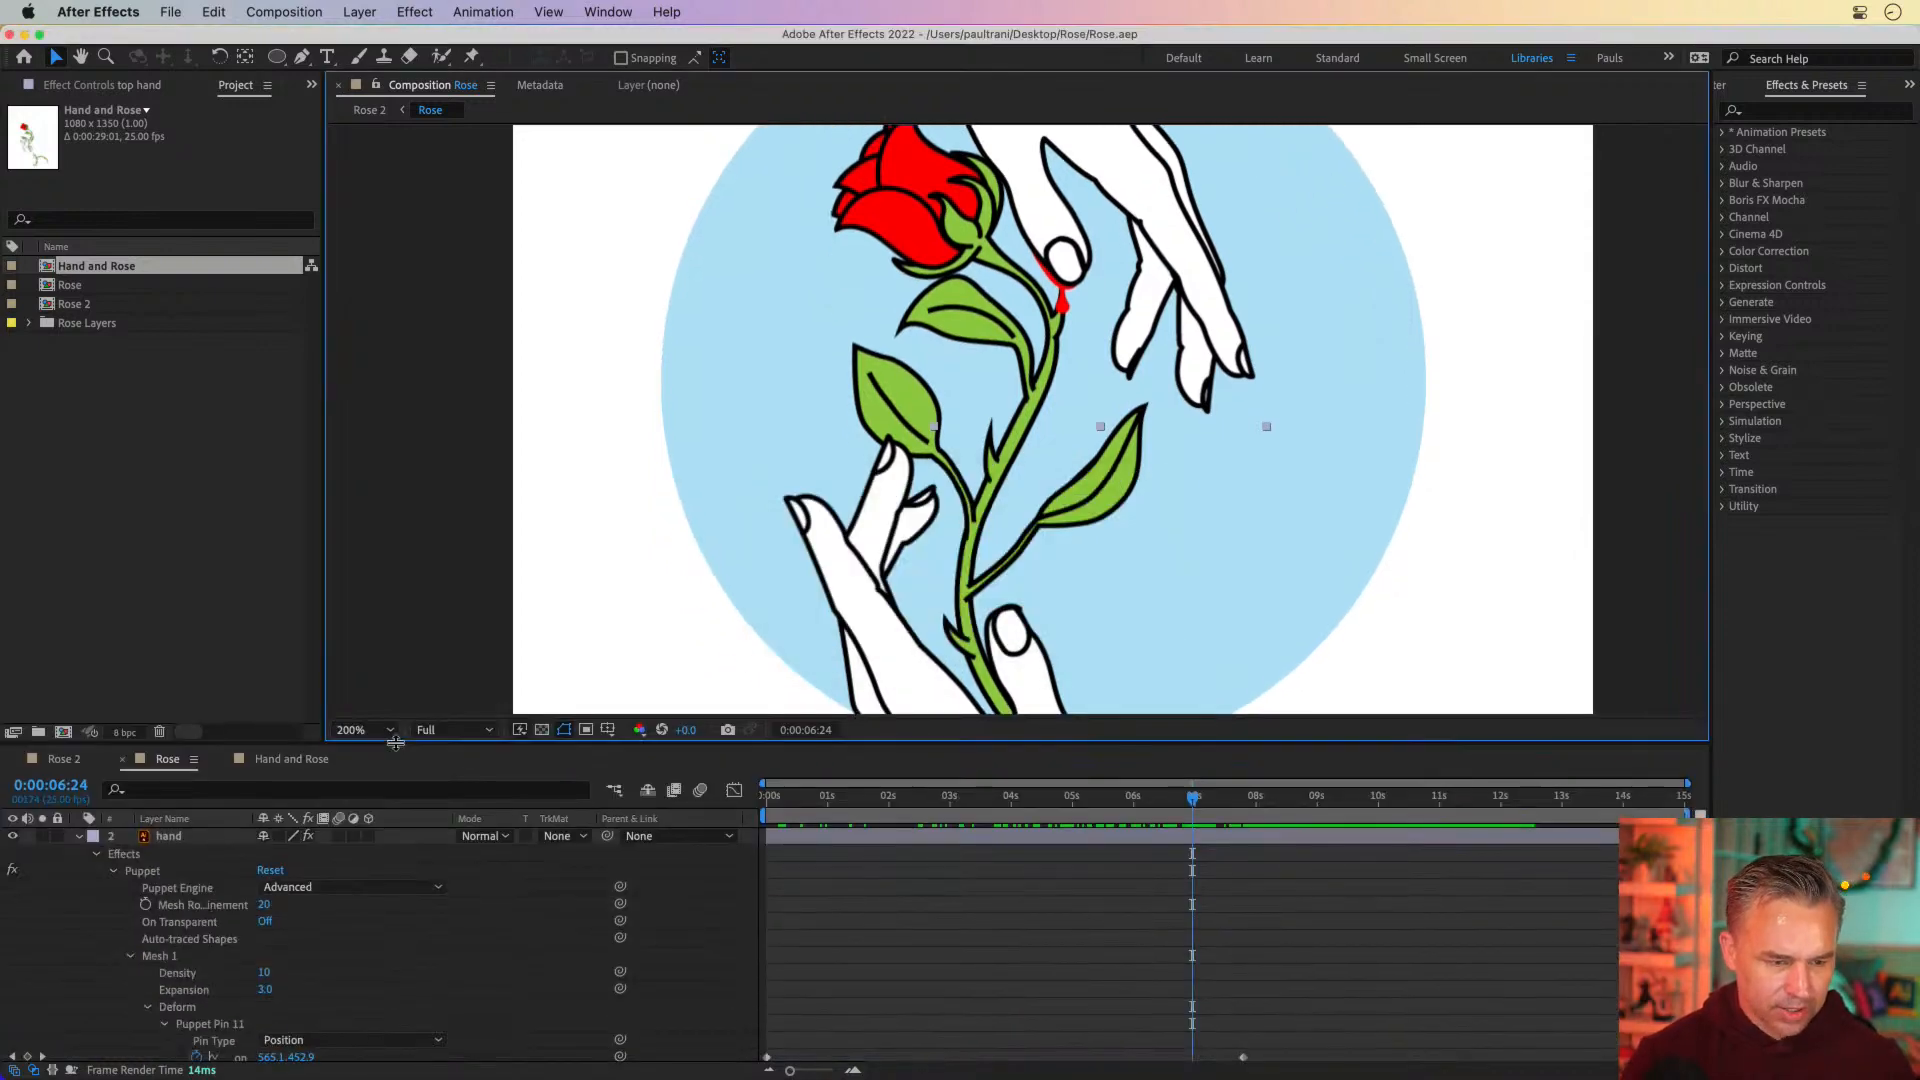
# Expand the Rose Layers folder and reveal the source file of top hand/Rose.ai in Finder
pyautogui.moveTo(620, 1059)
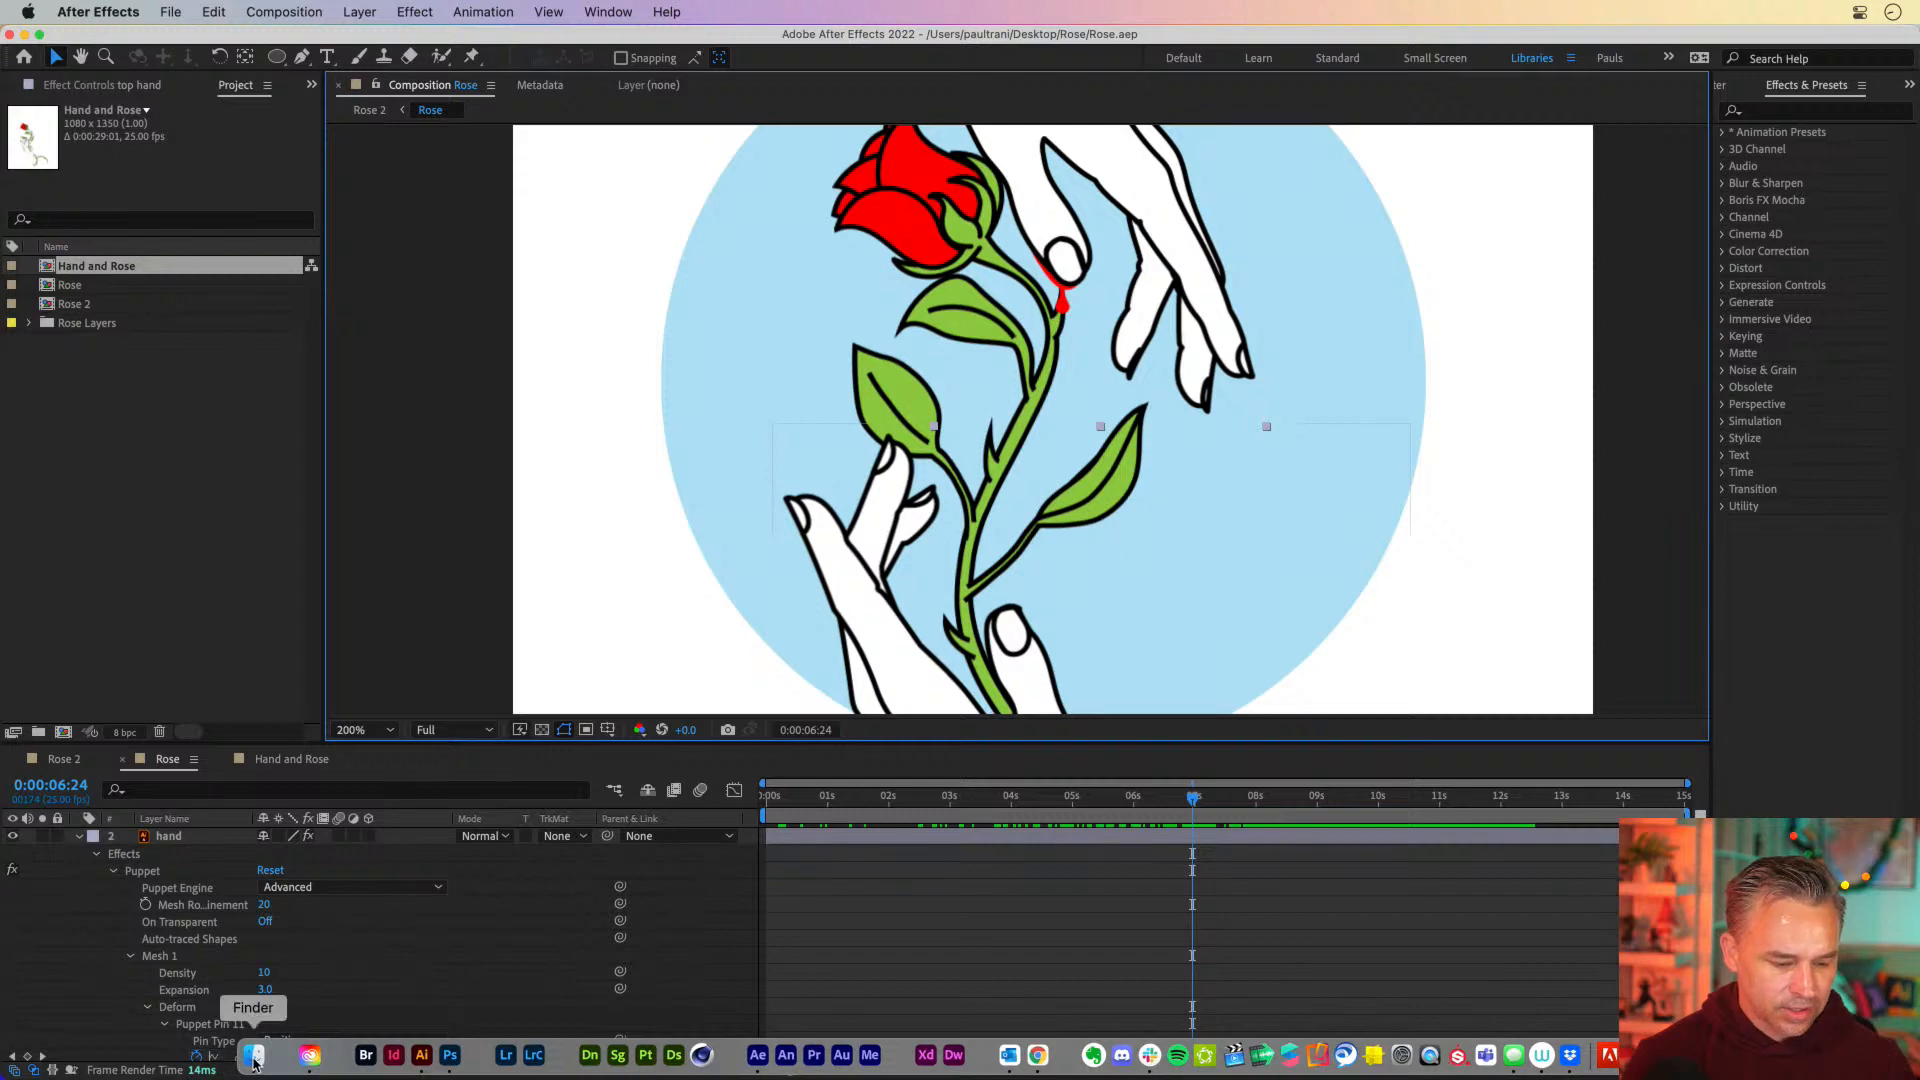
pyautogui.click(26, 323)
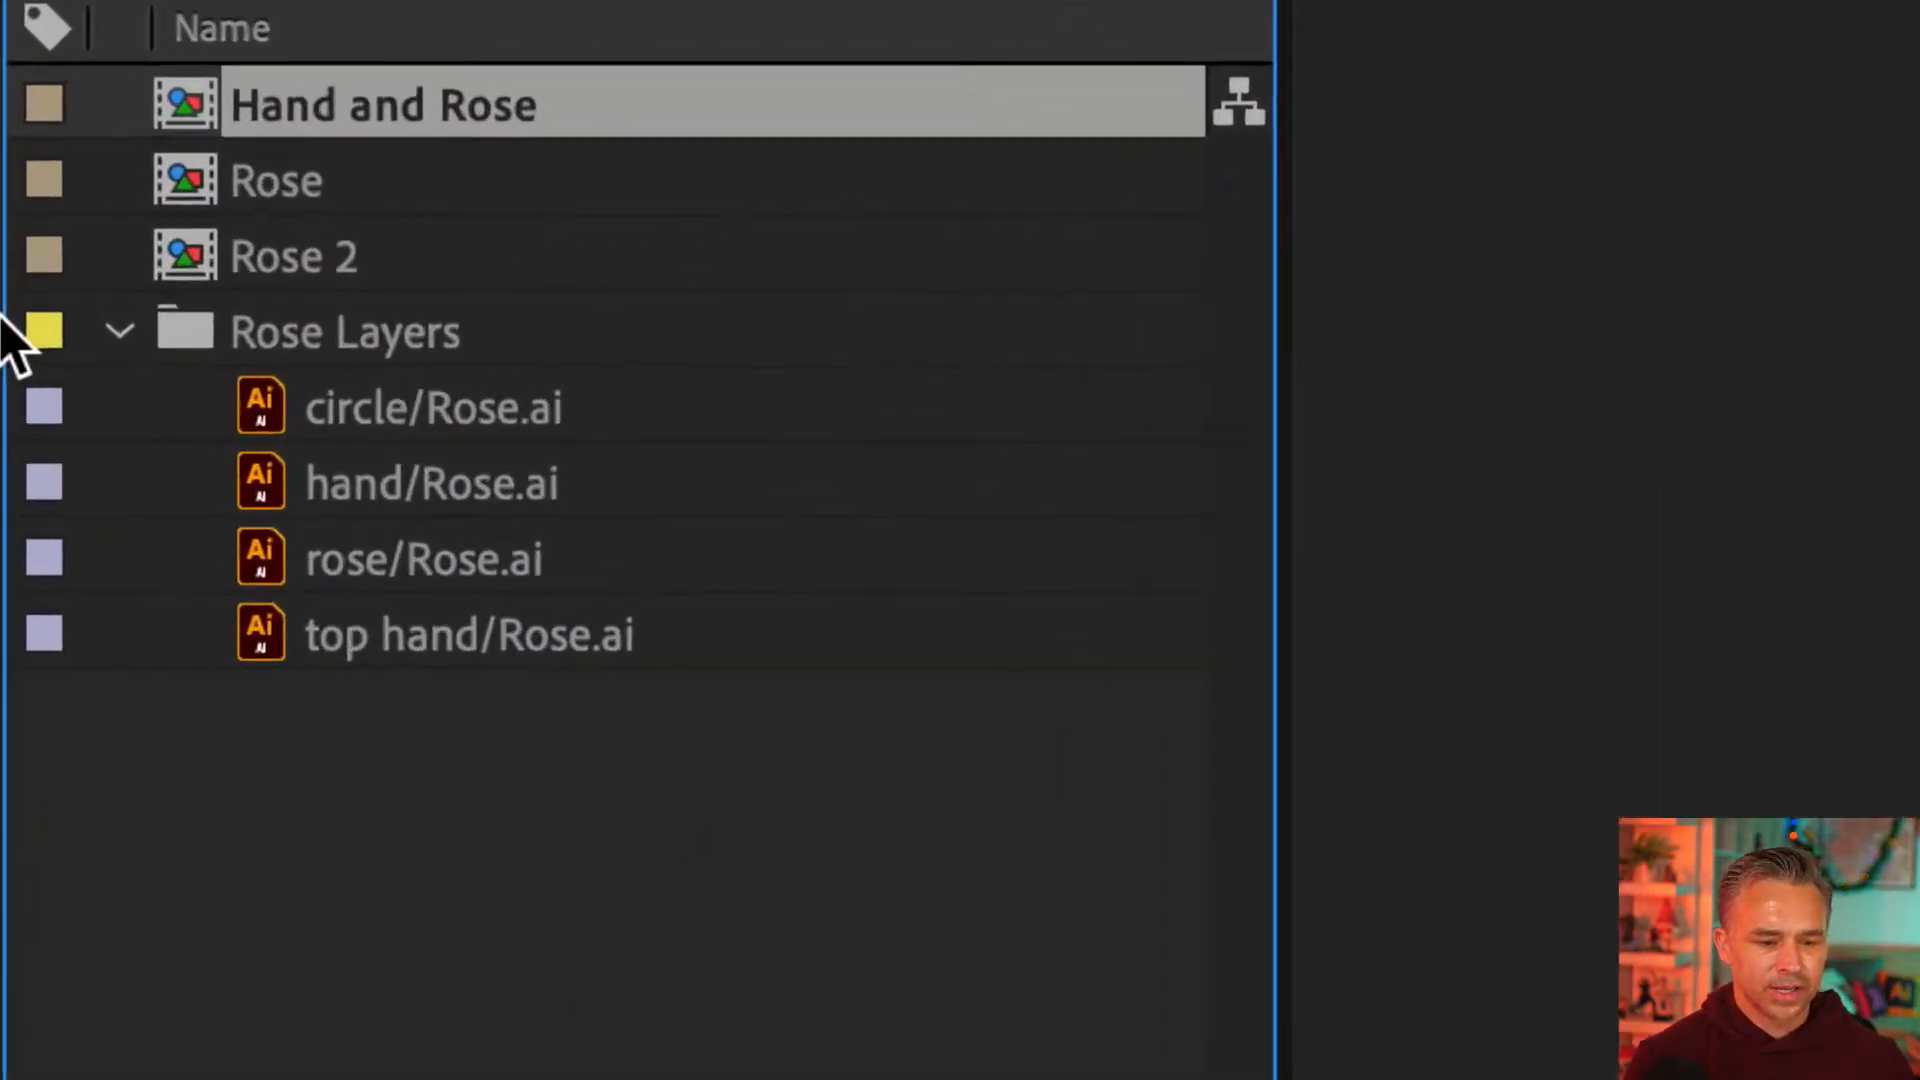
pyautogui.click(350, 430)
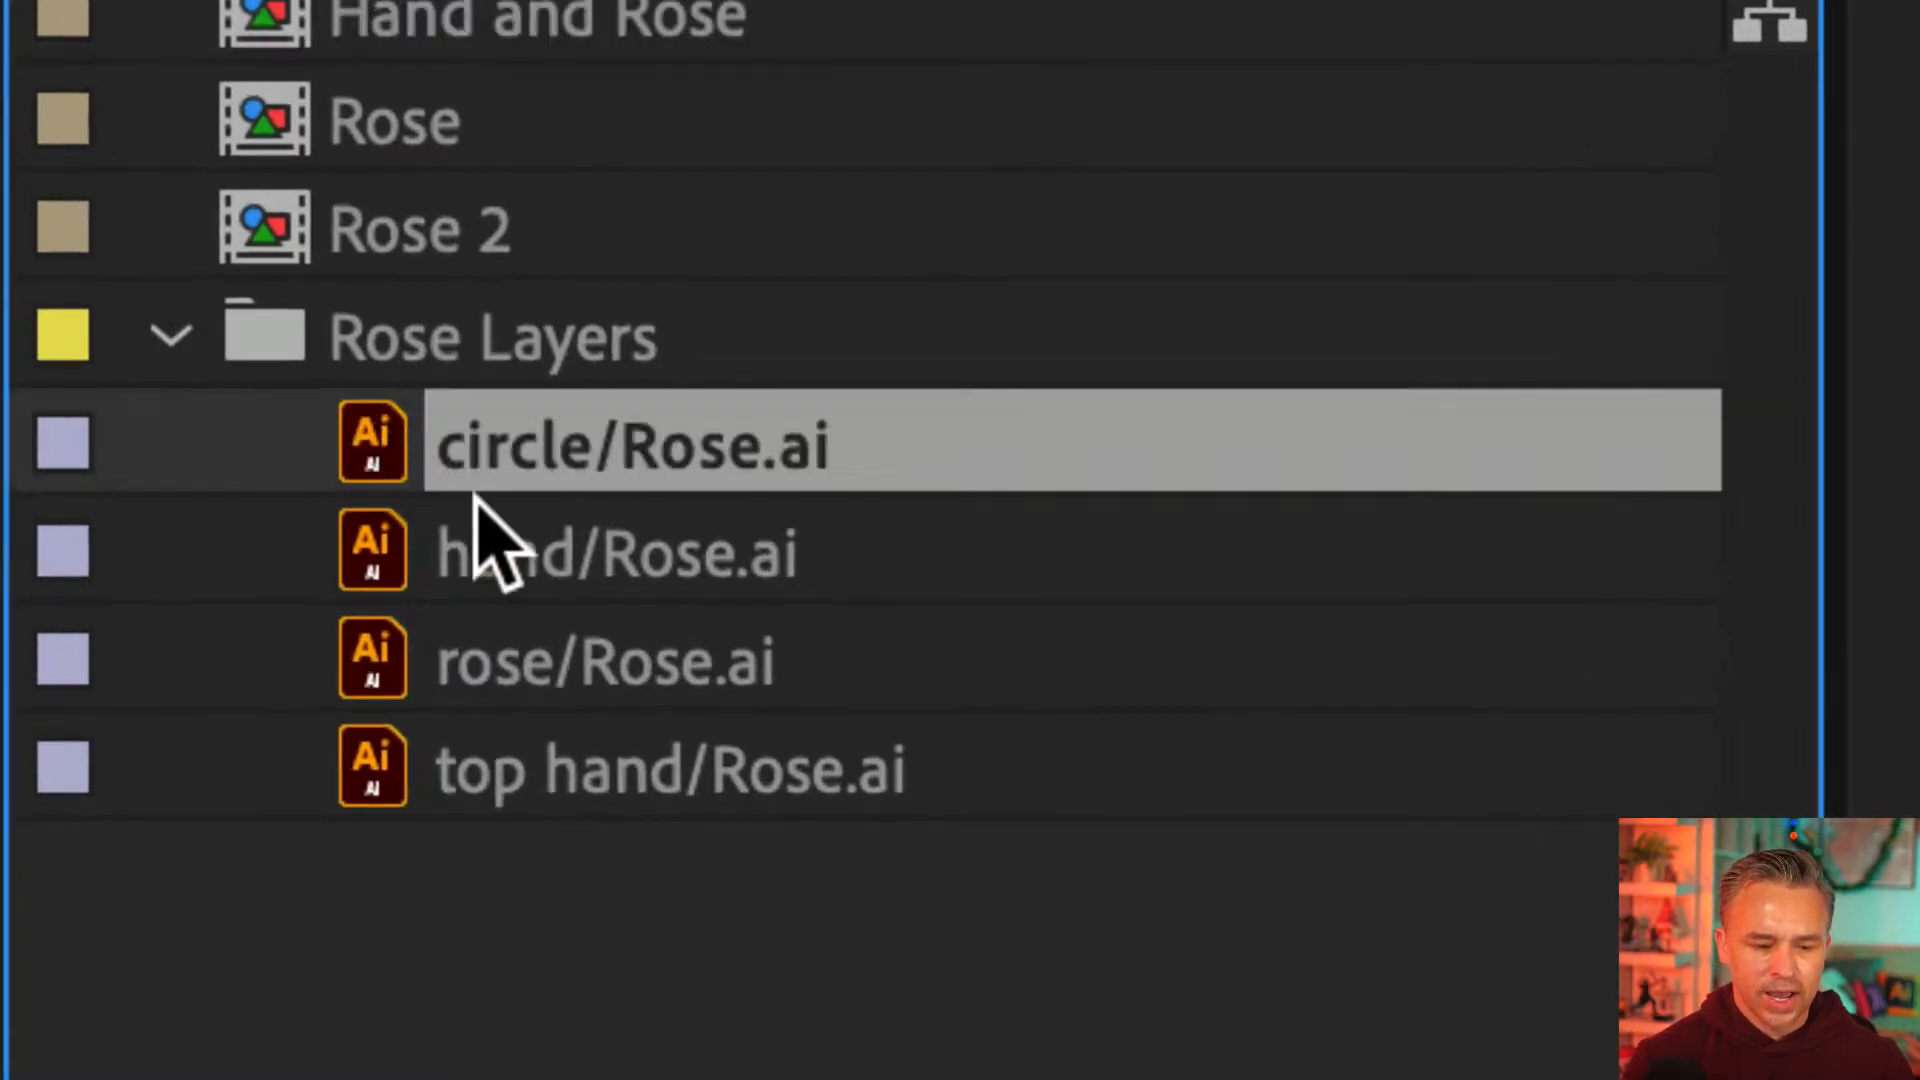
pyautogui.click(437, 512)
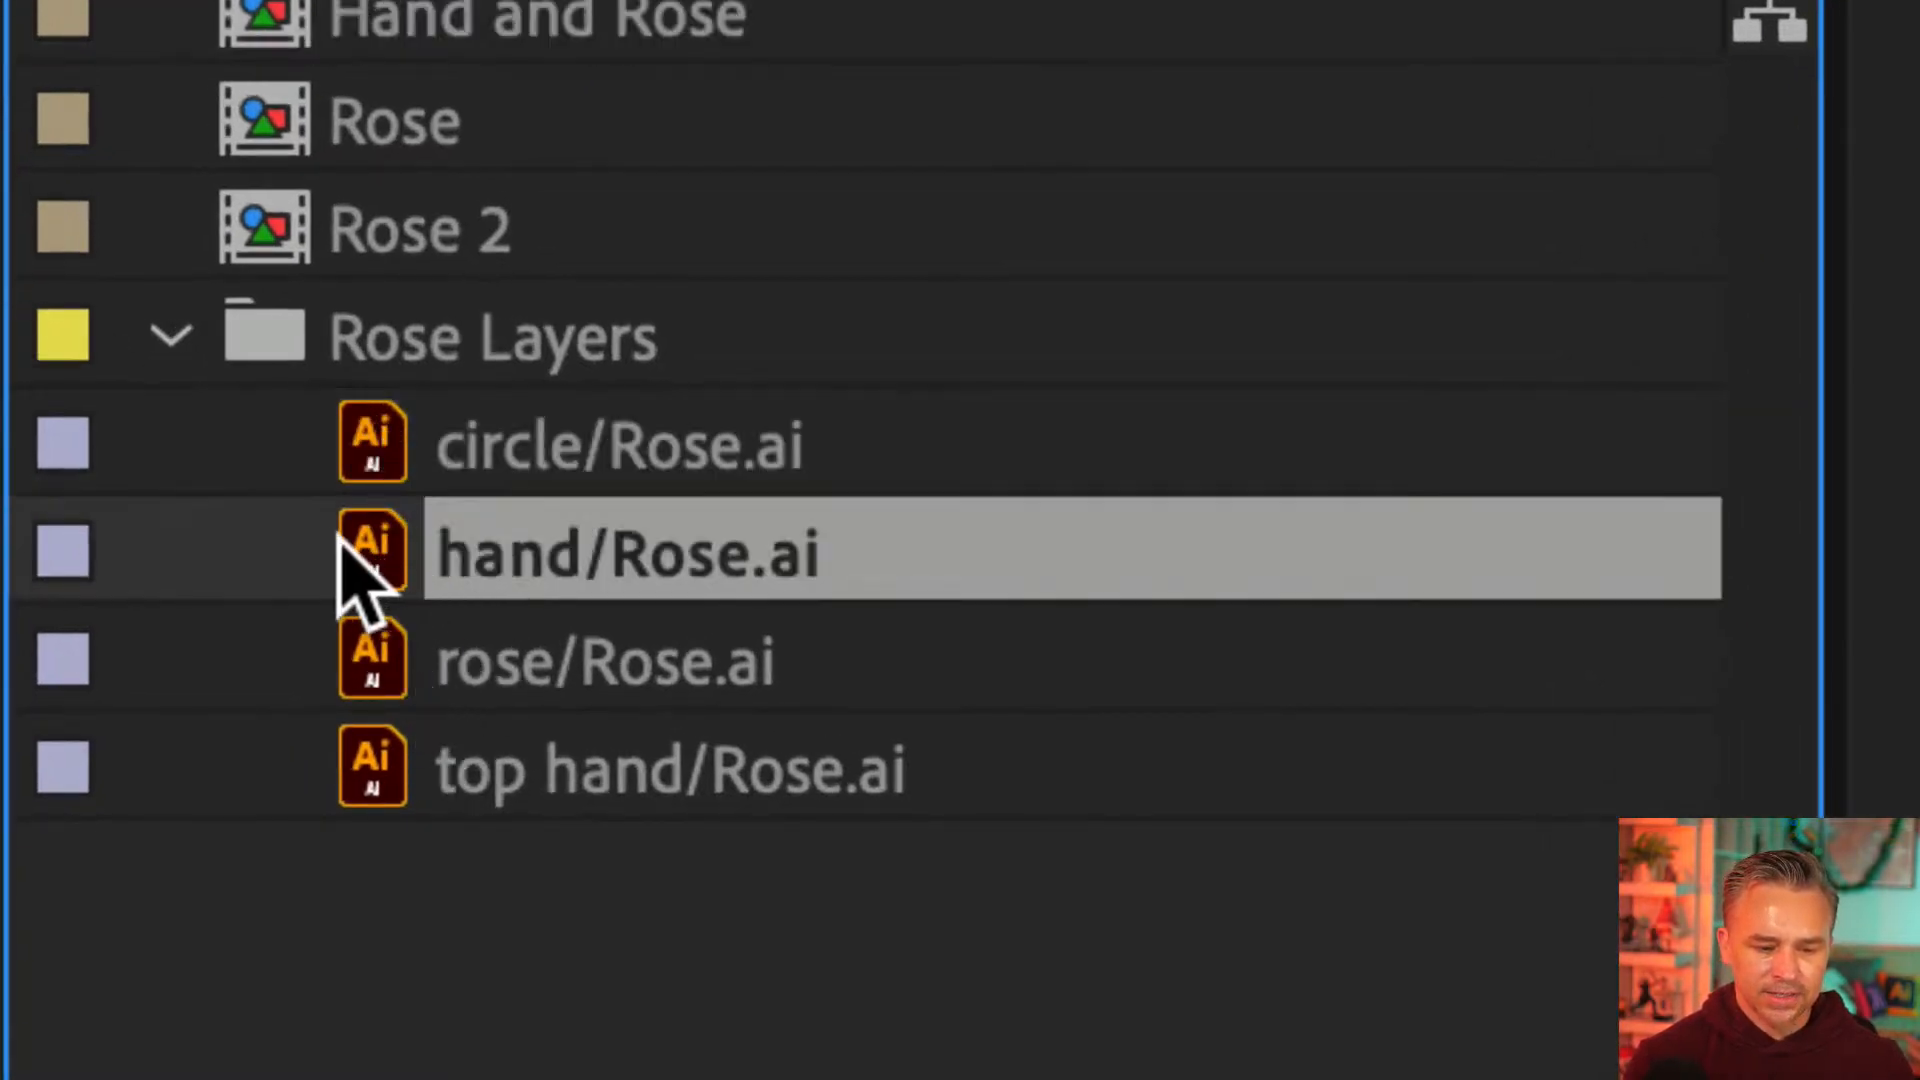
pyautogui.click(400, 770)
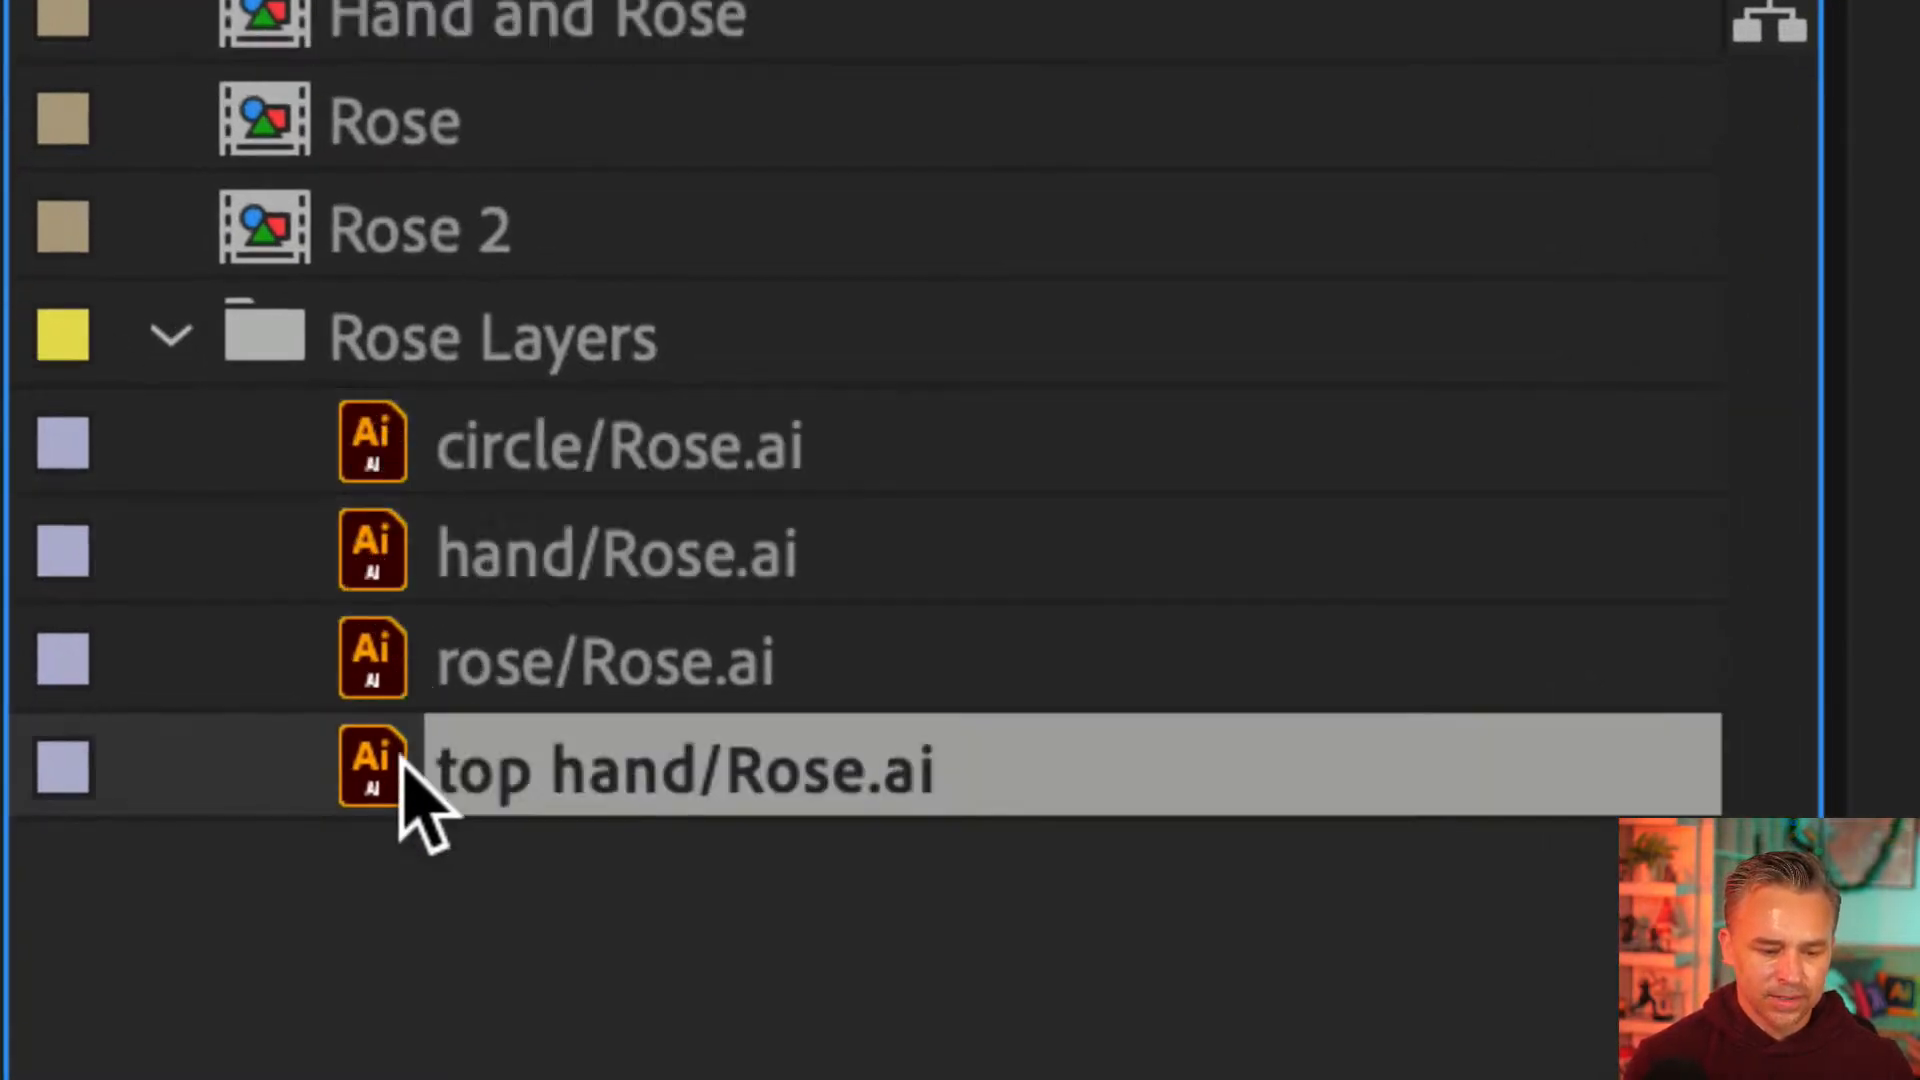
pyautogui.rightClick(352, 765)
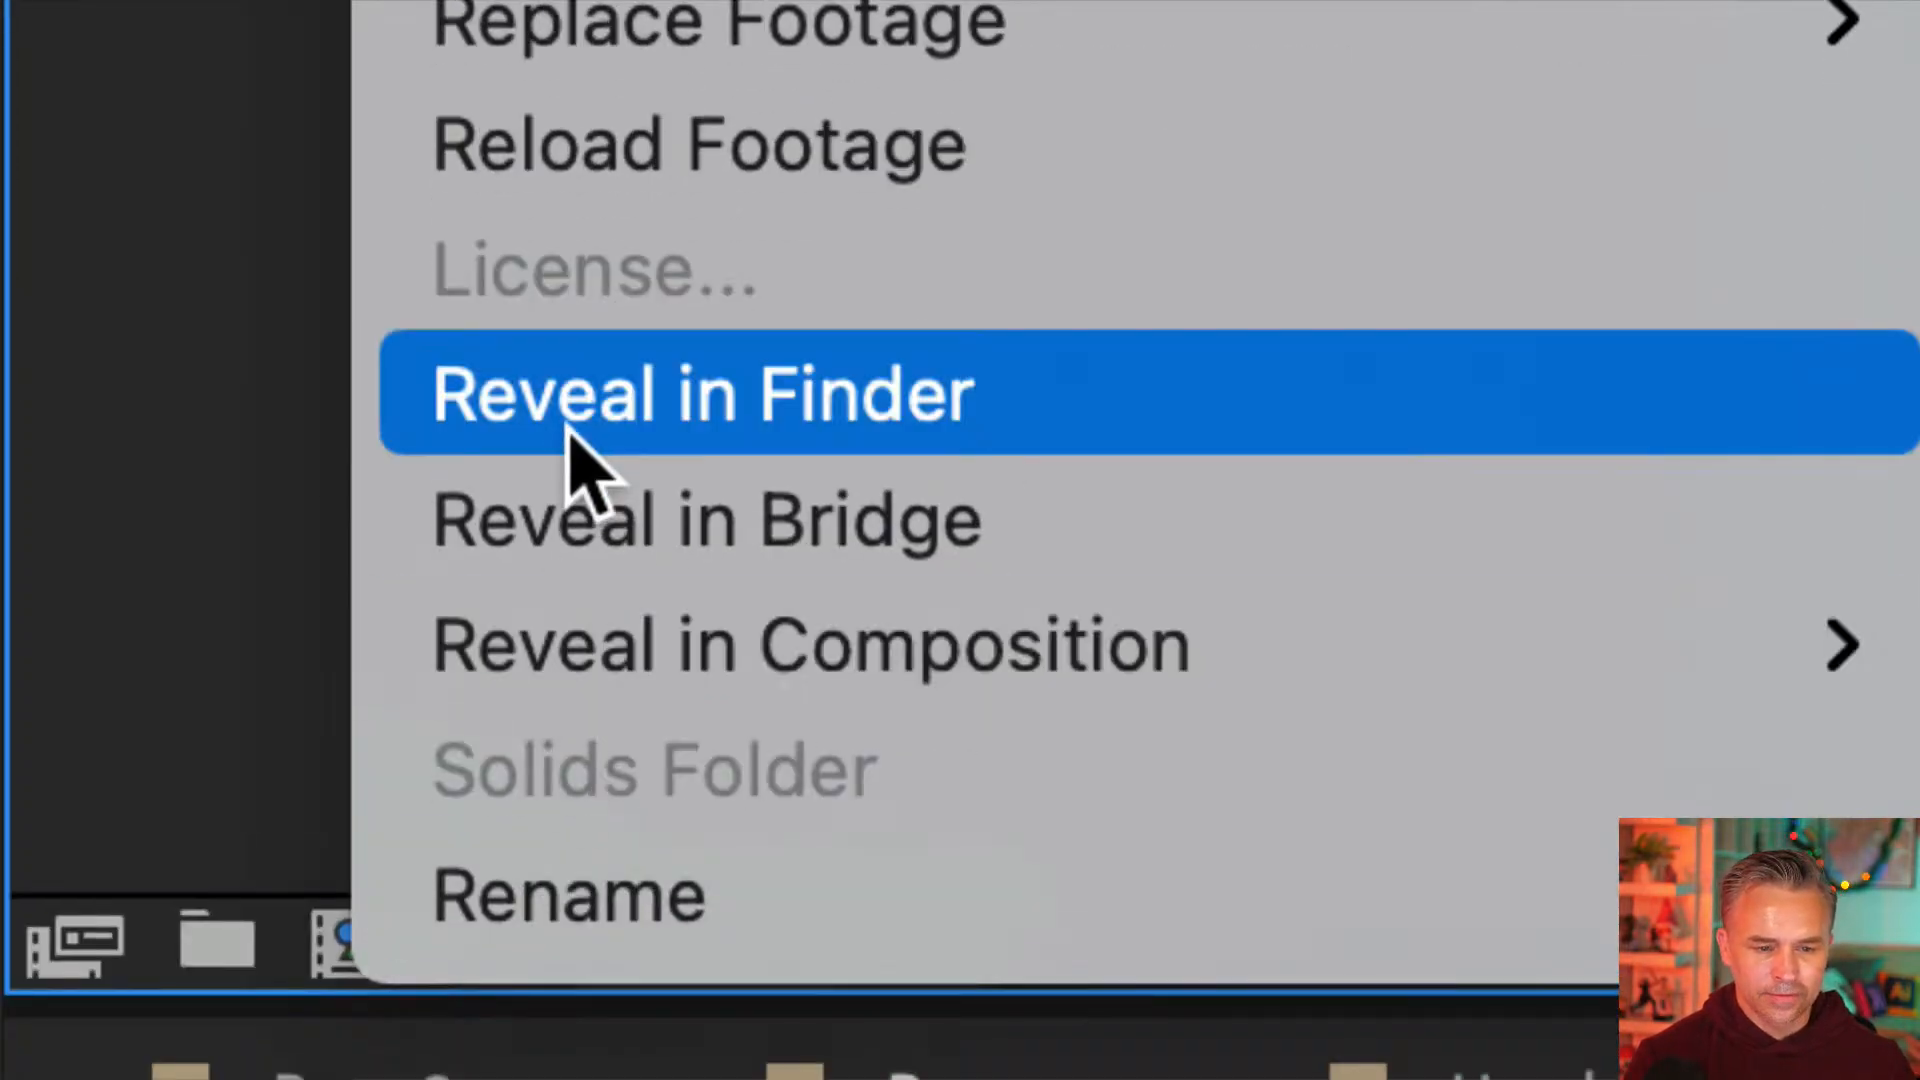
pyautogui.click(572, 434)
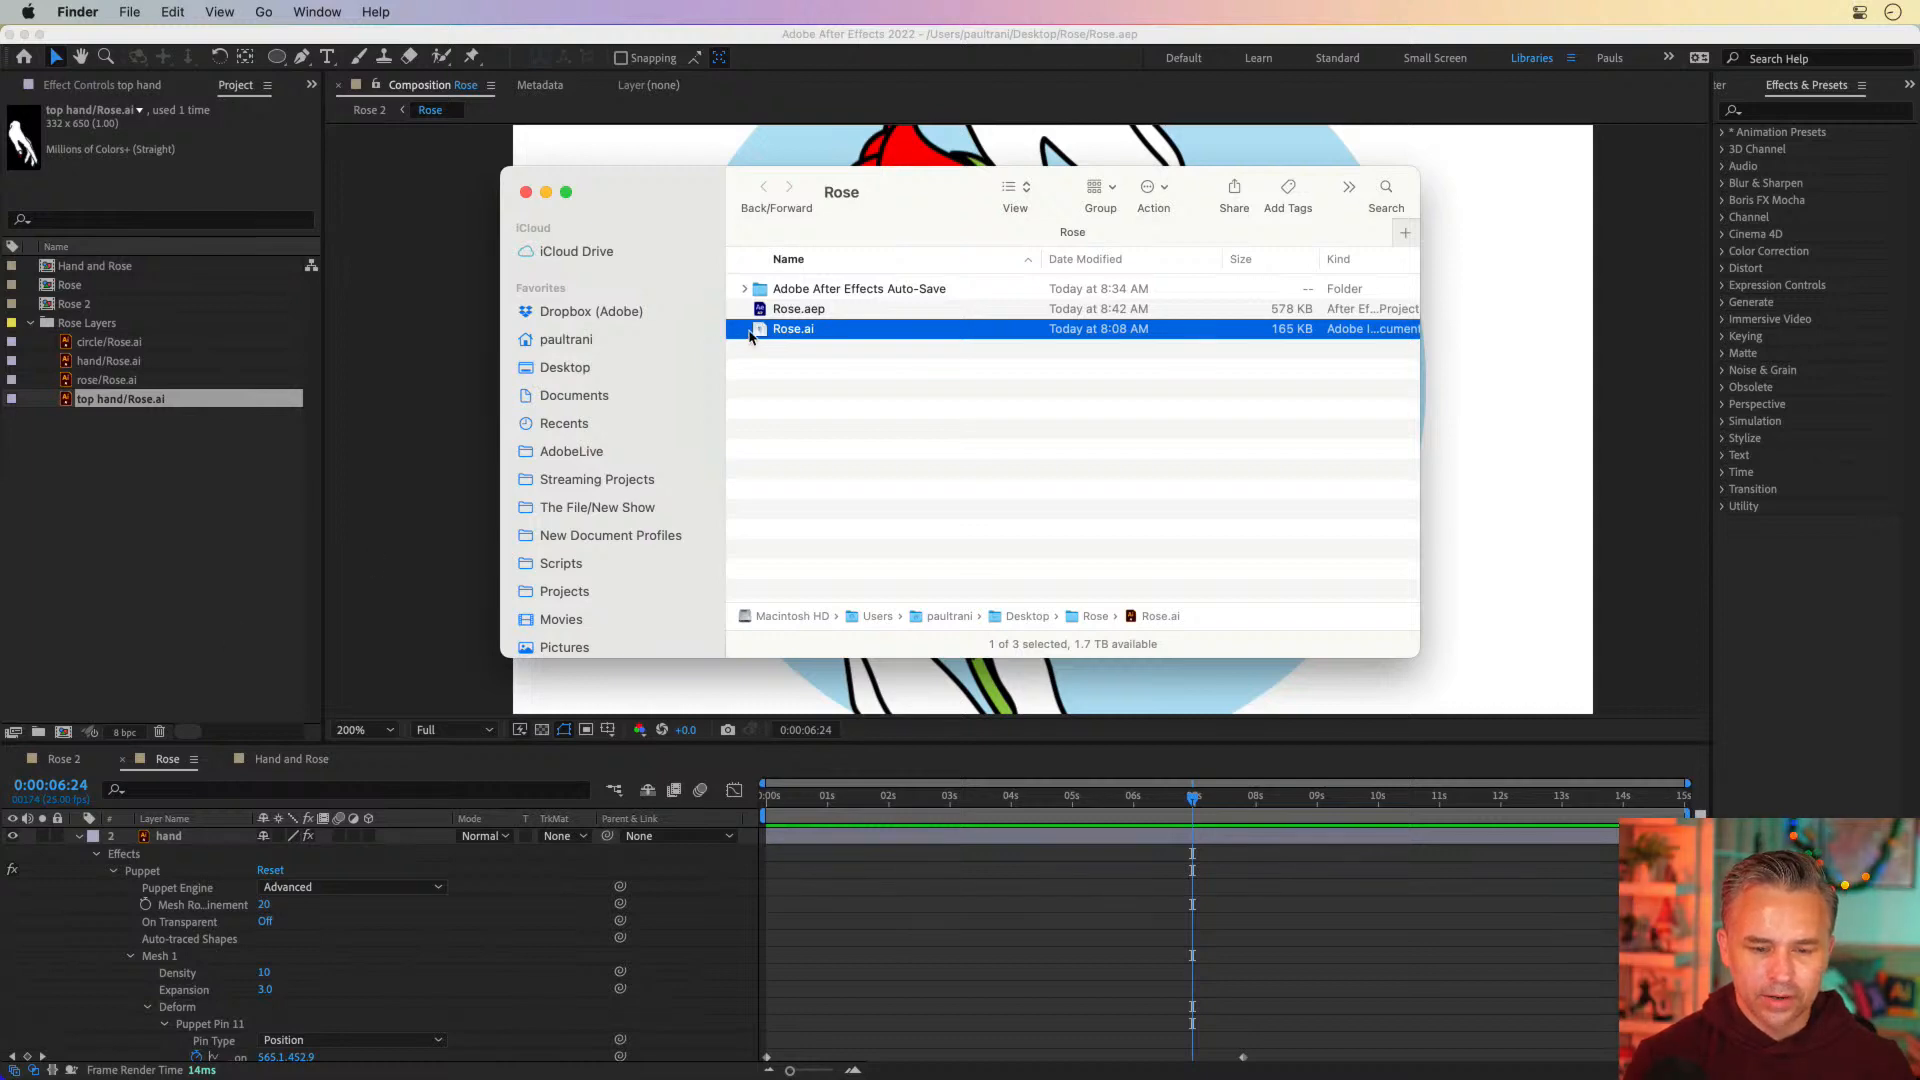
# Open Rose.ai from the Rose folder in Illustrator and switch to the Selection tool
pyautogui.moveTo(690, 203); pyautogui.dragTo(634, 398)
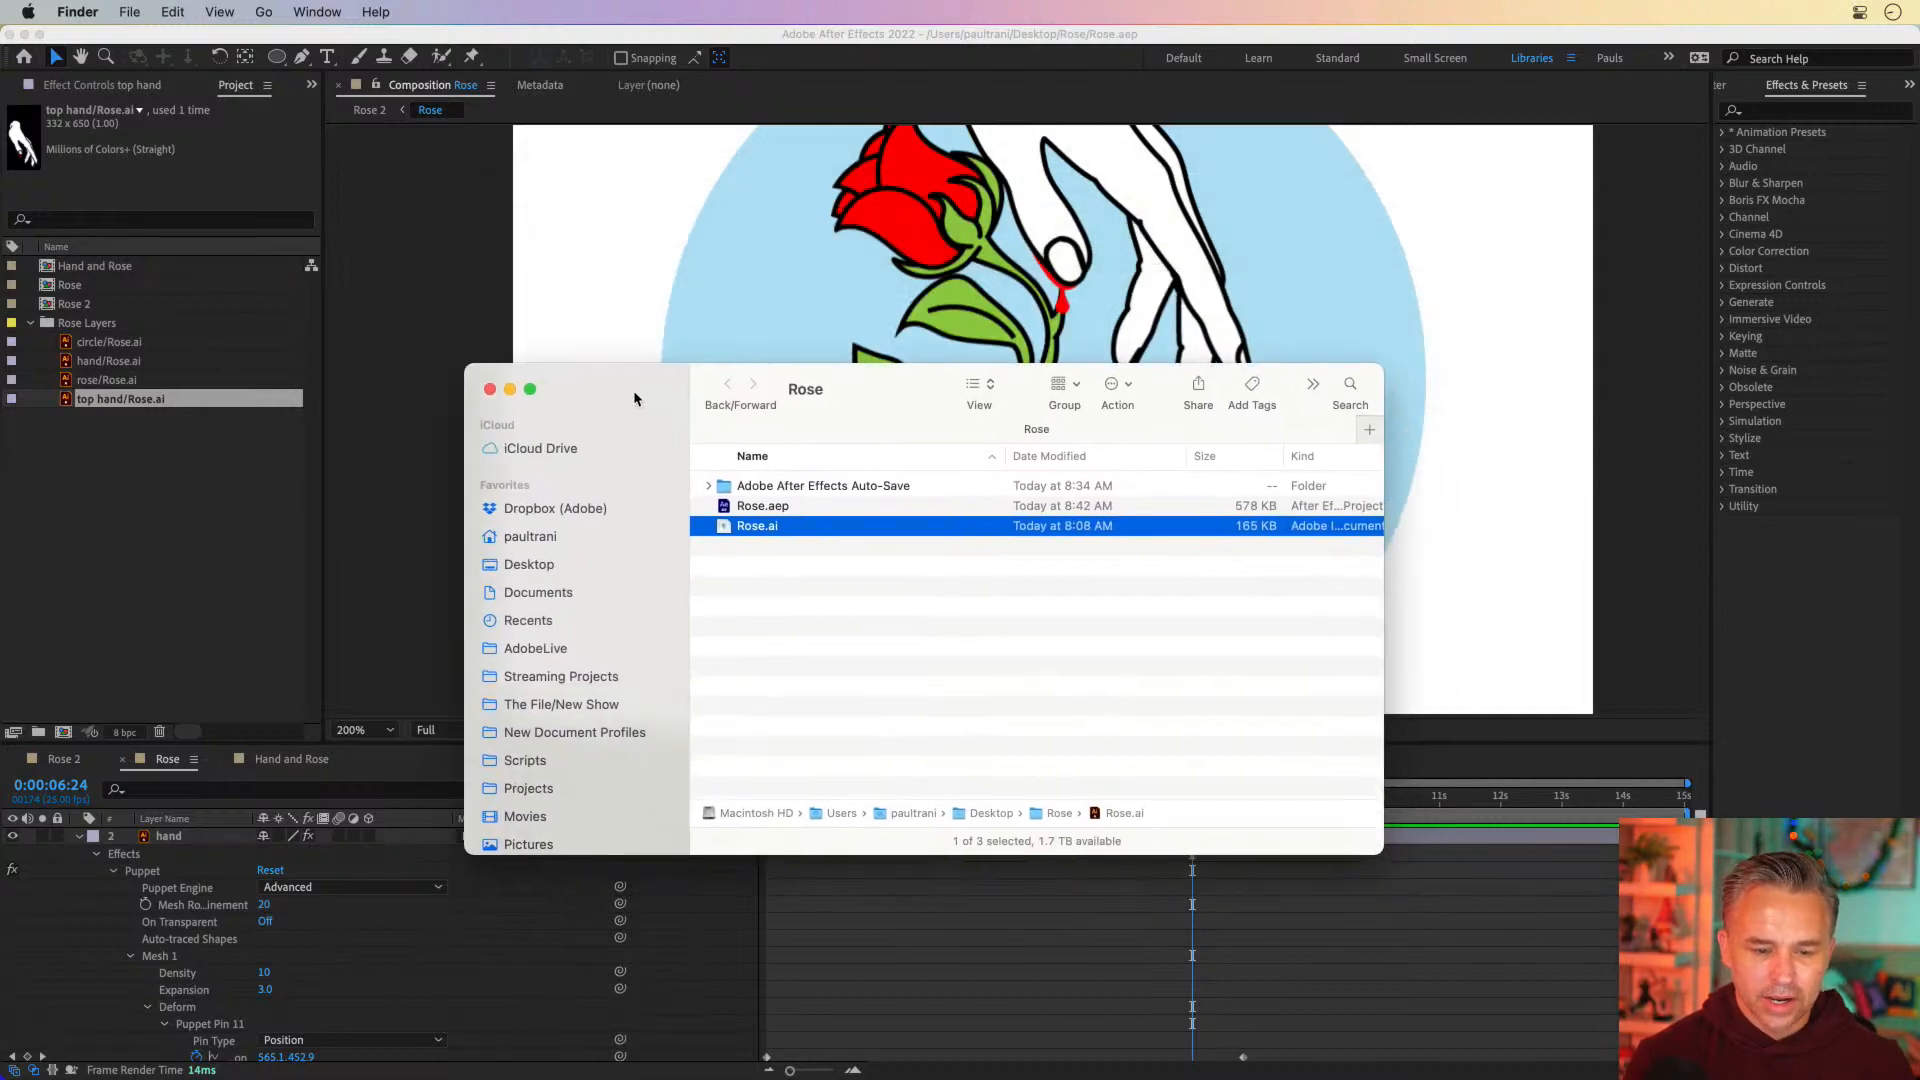
pyautogui.doubleClick(720, 527)
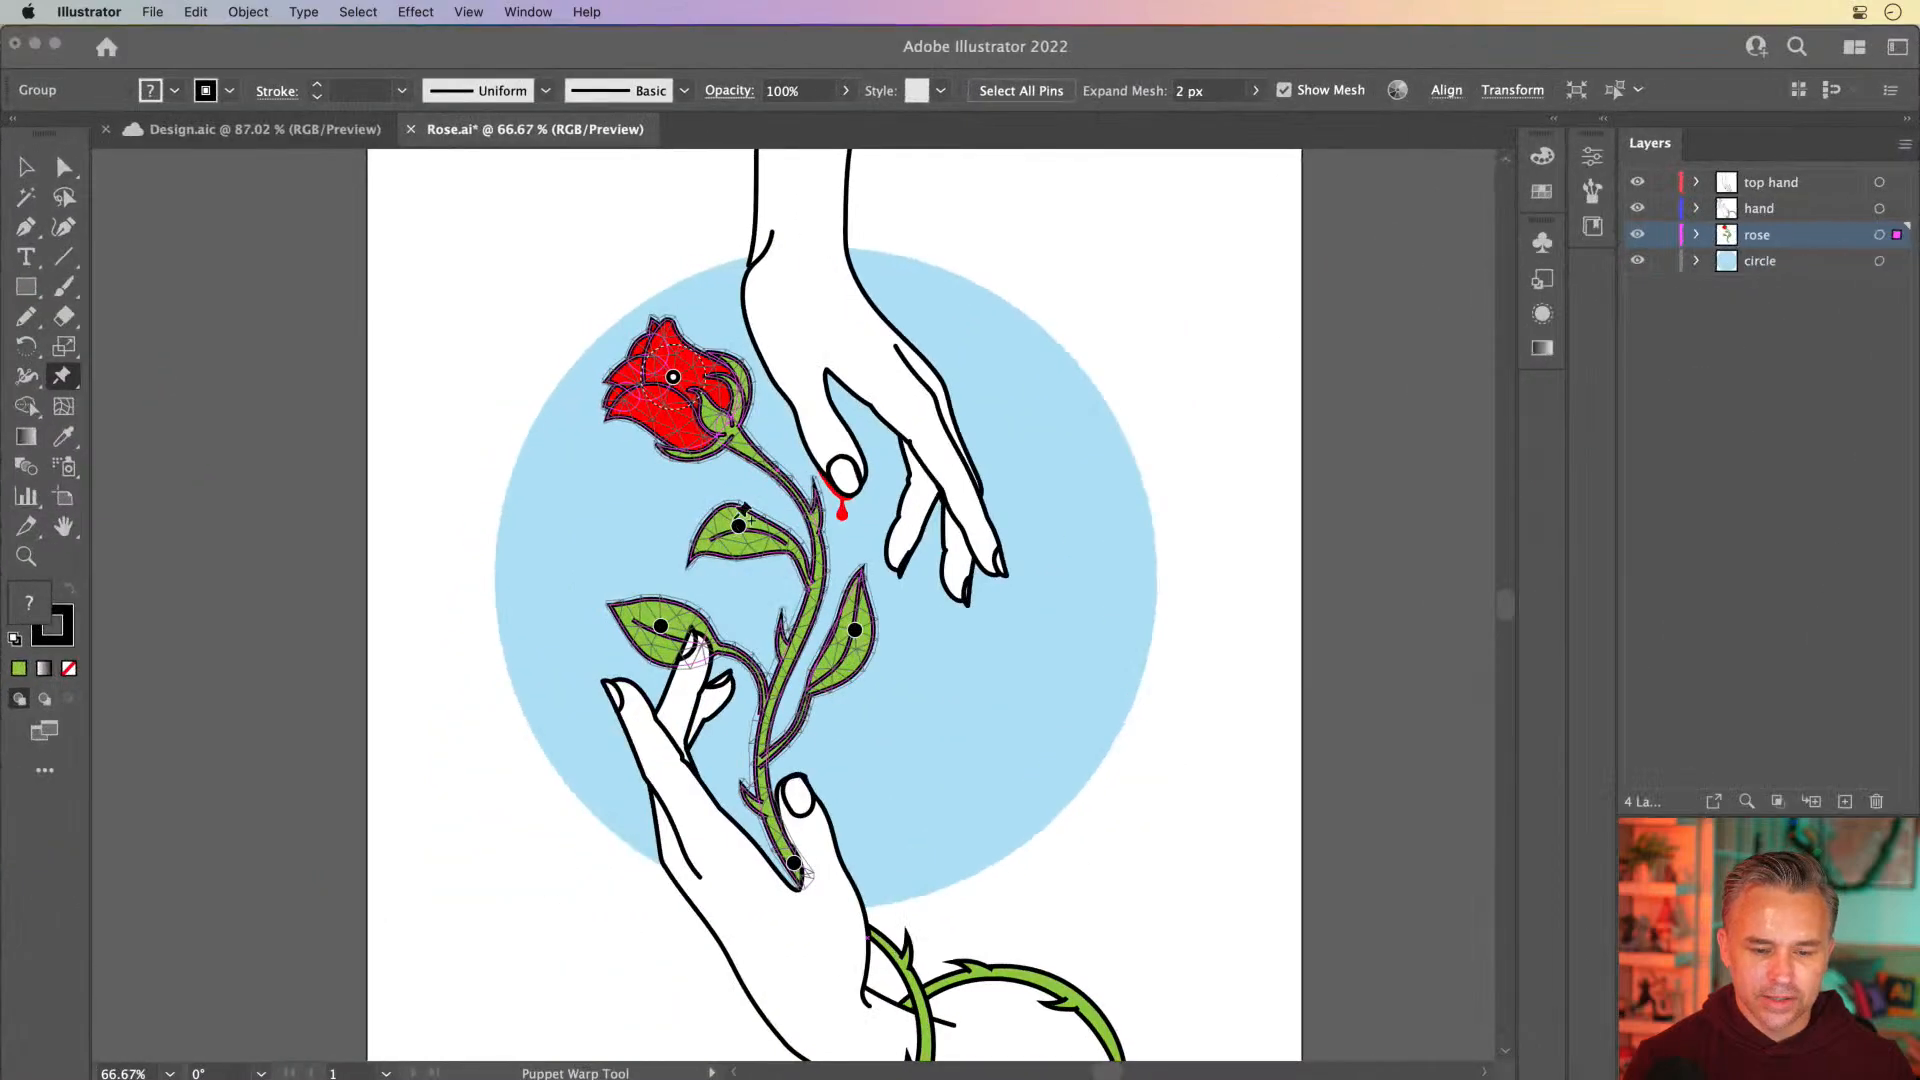
pyautogui.click(26, 167)
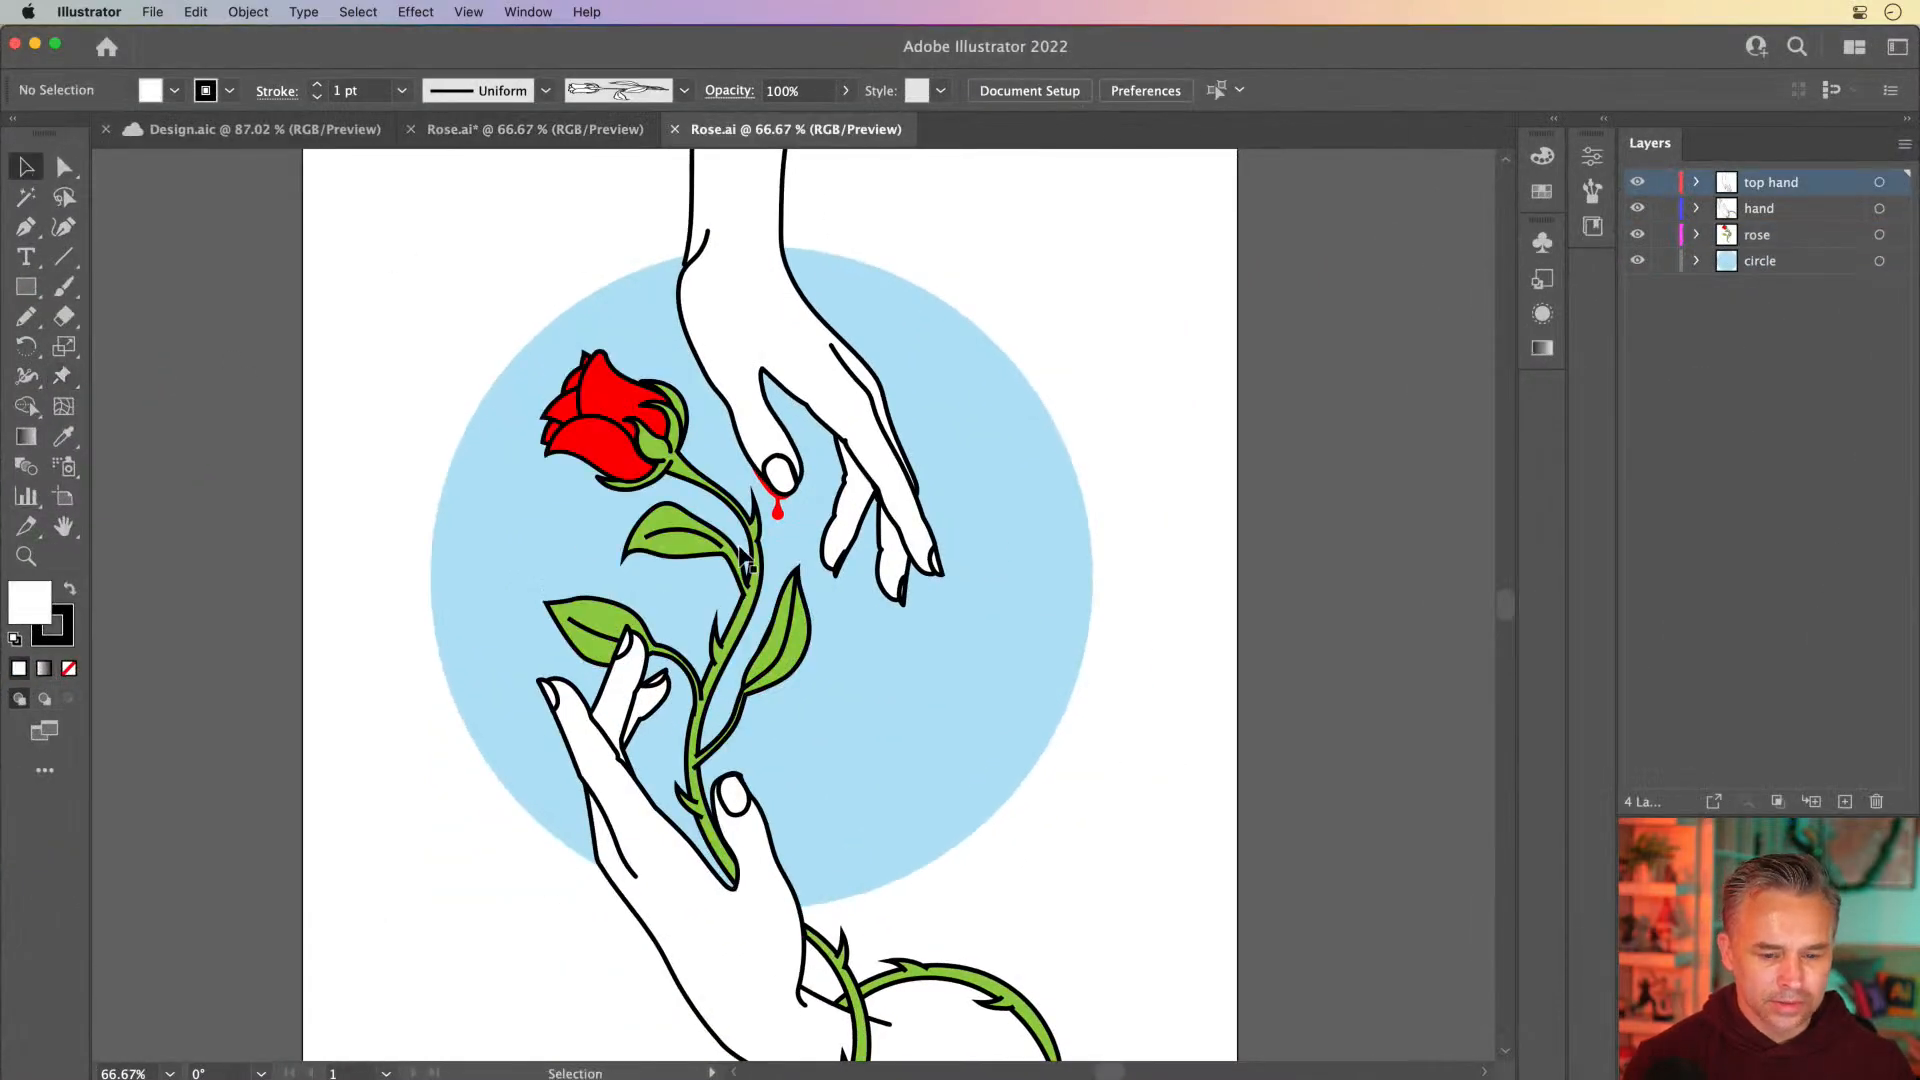
# Select the red blood drop and the blood streak along the thumb of the top hand, and cut them from the artwork
pyautogui.click(776, 508)
pyautogui.press('super+equal')
pyautogui.press('super+equal')
pyautogui.press('super+equal')
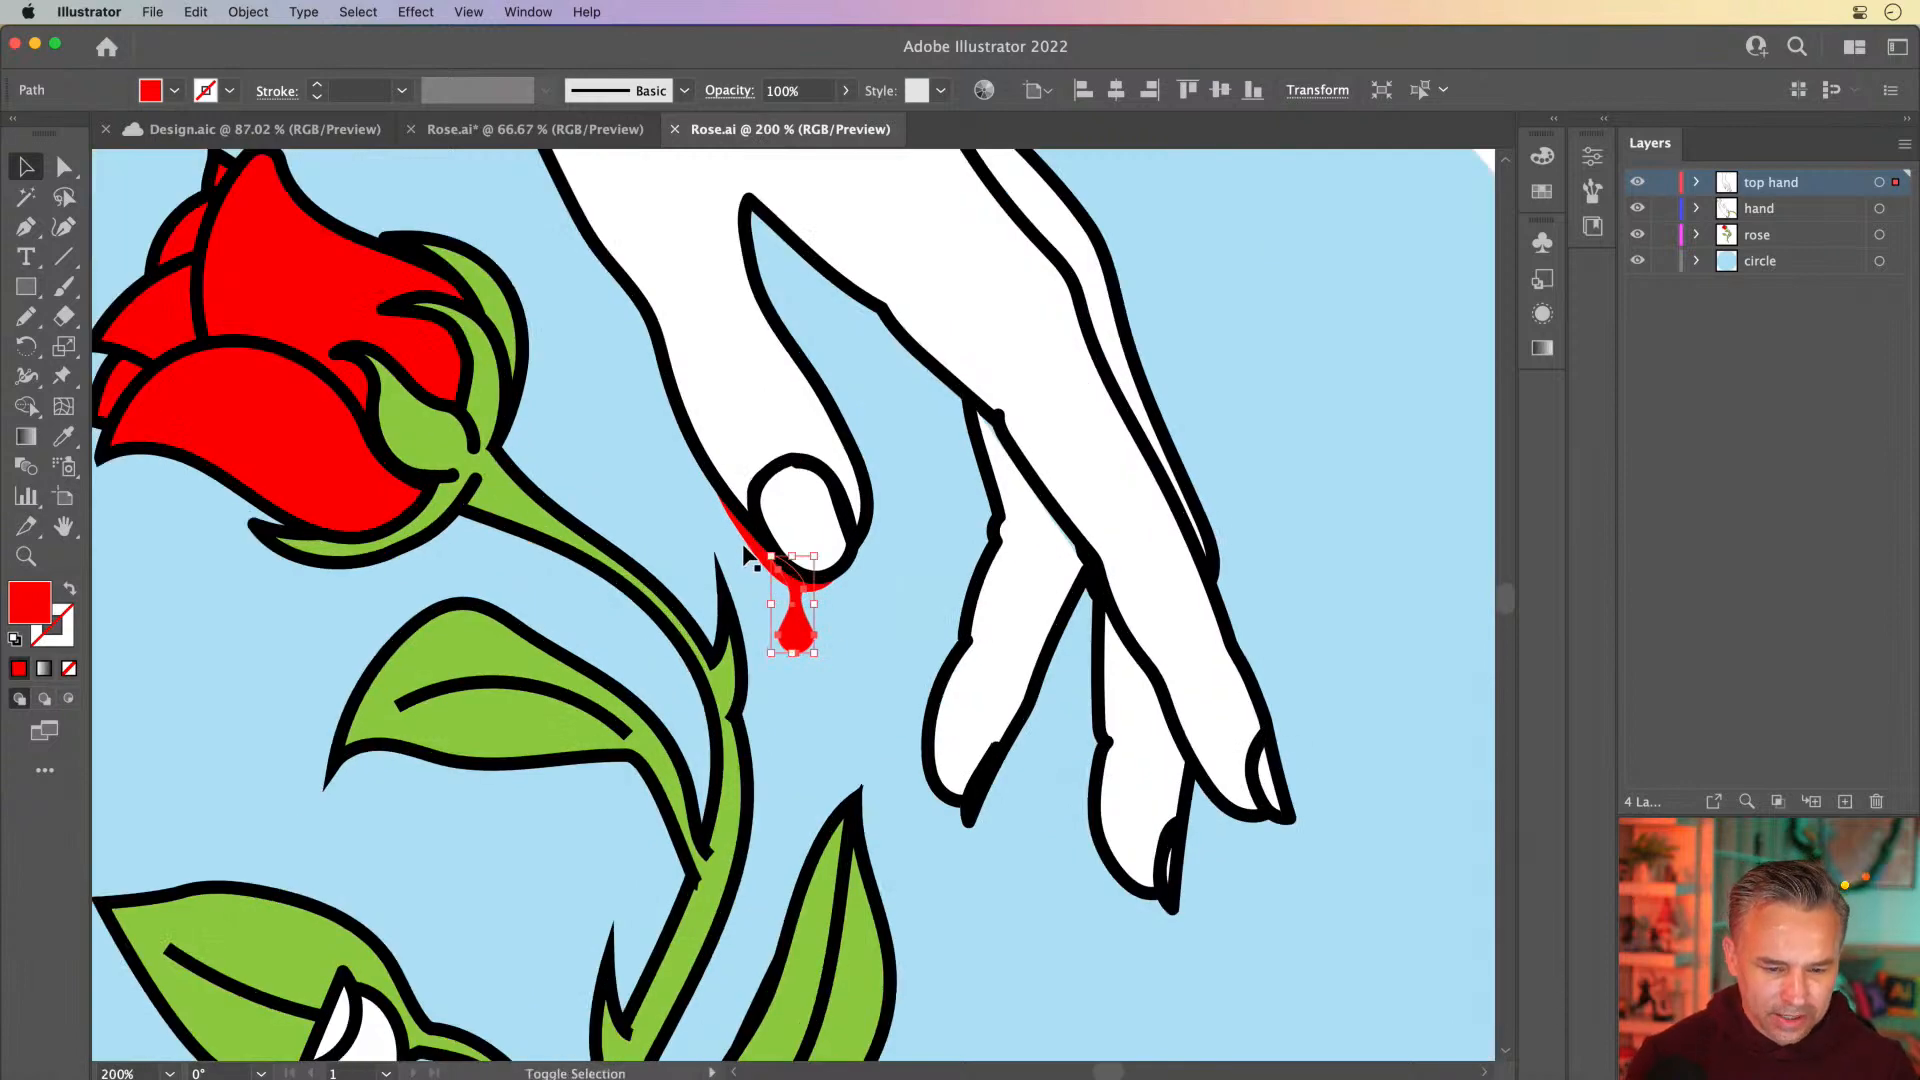
pyautogui.keyDown('shift'); pyautogui.click(757, 556); pyautogui.keyUp('shift')
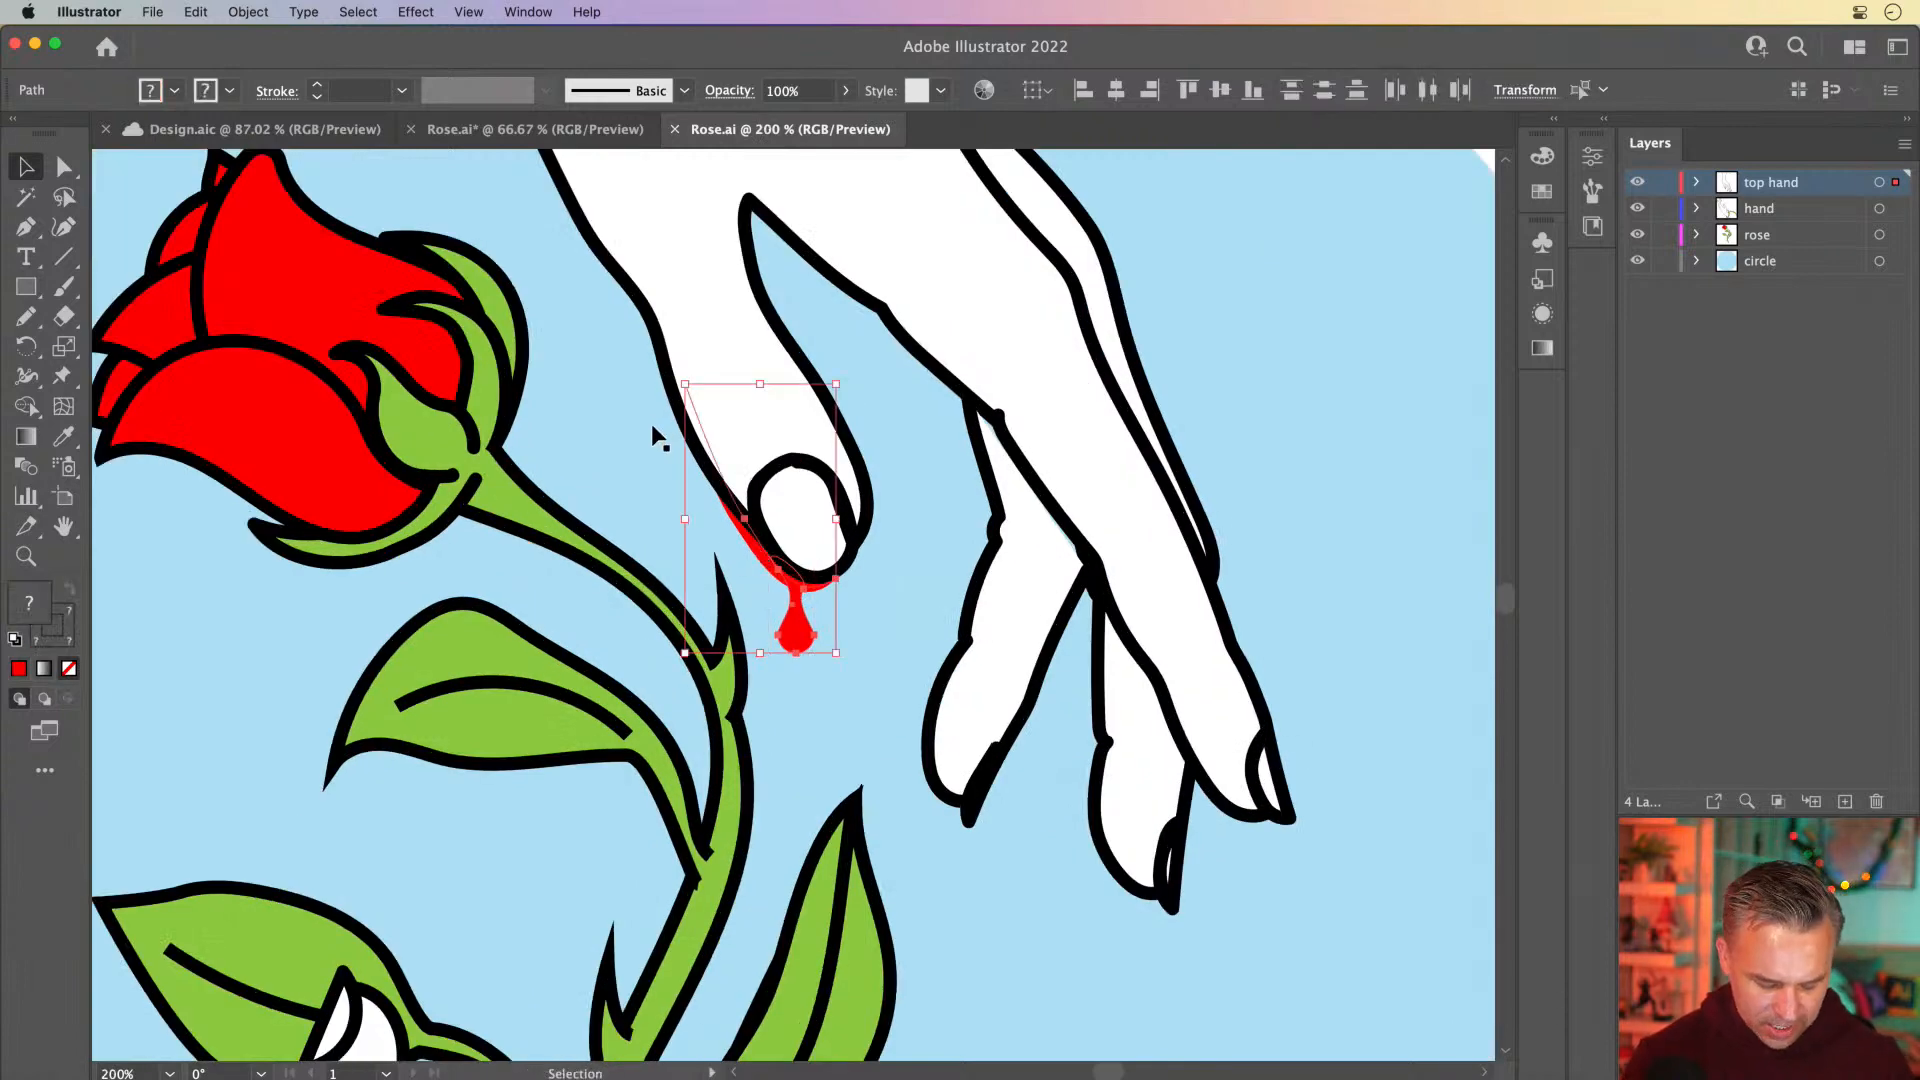
pyautogui.press('Delete')
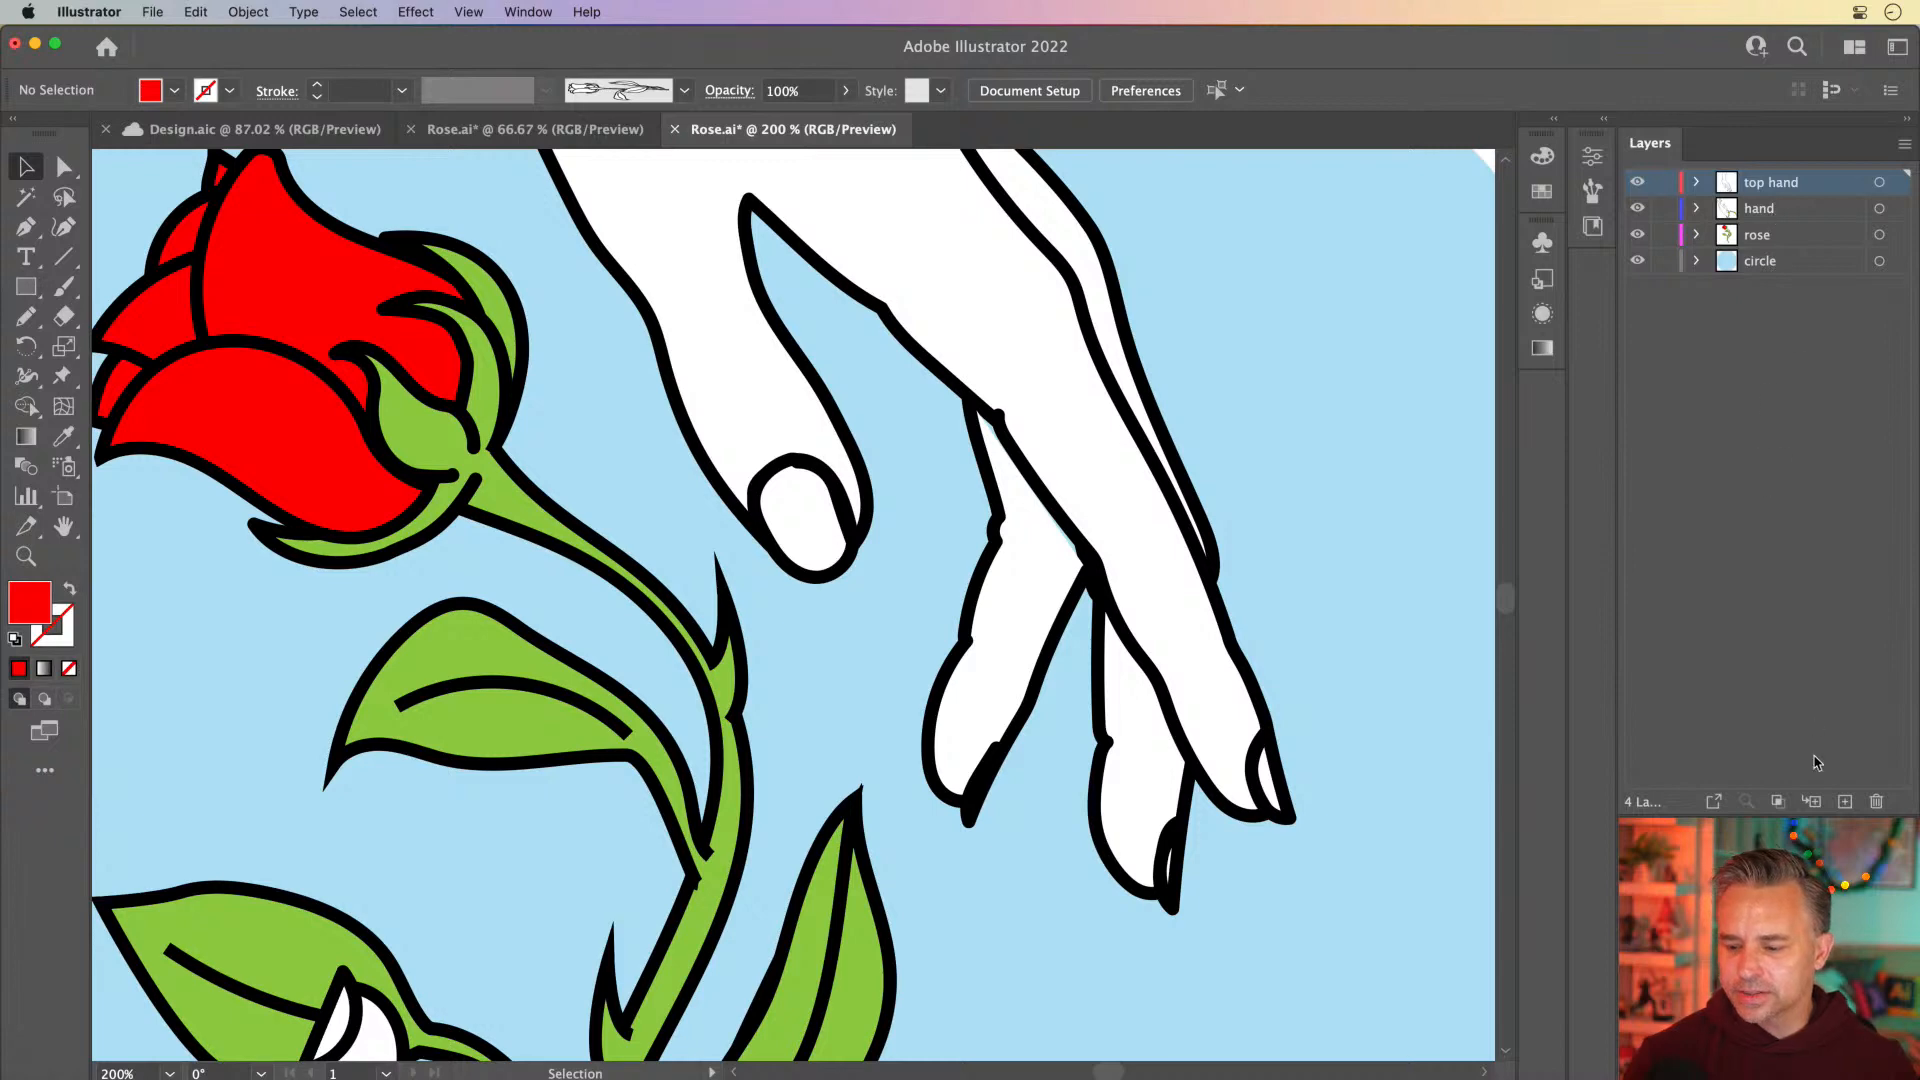
# Paste the cut blood shapes in place on a new layer and delete that layer along with its artwork
pyautogui.click(1845, 801)
pyautogui.press('super+f')
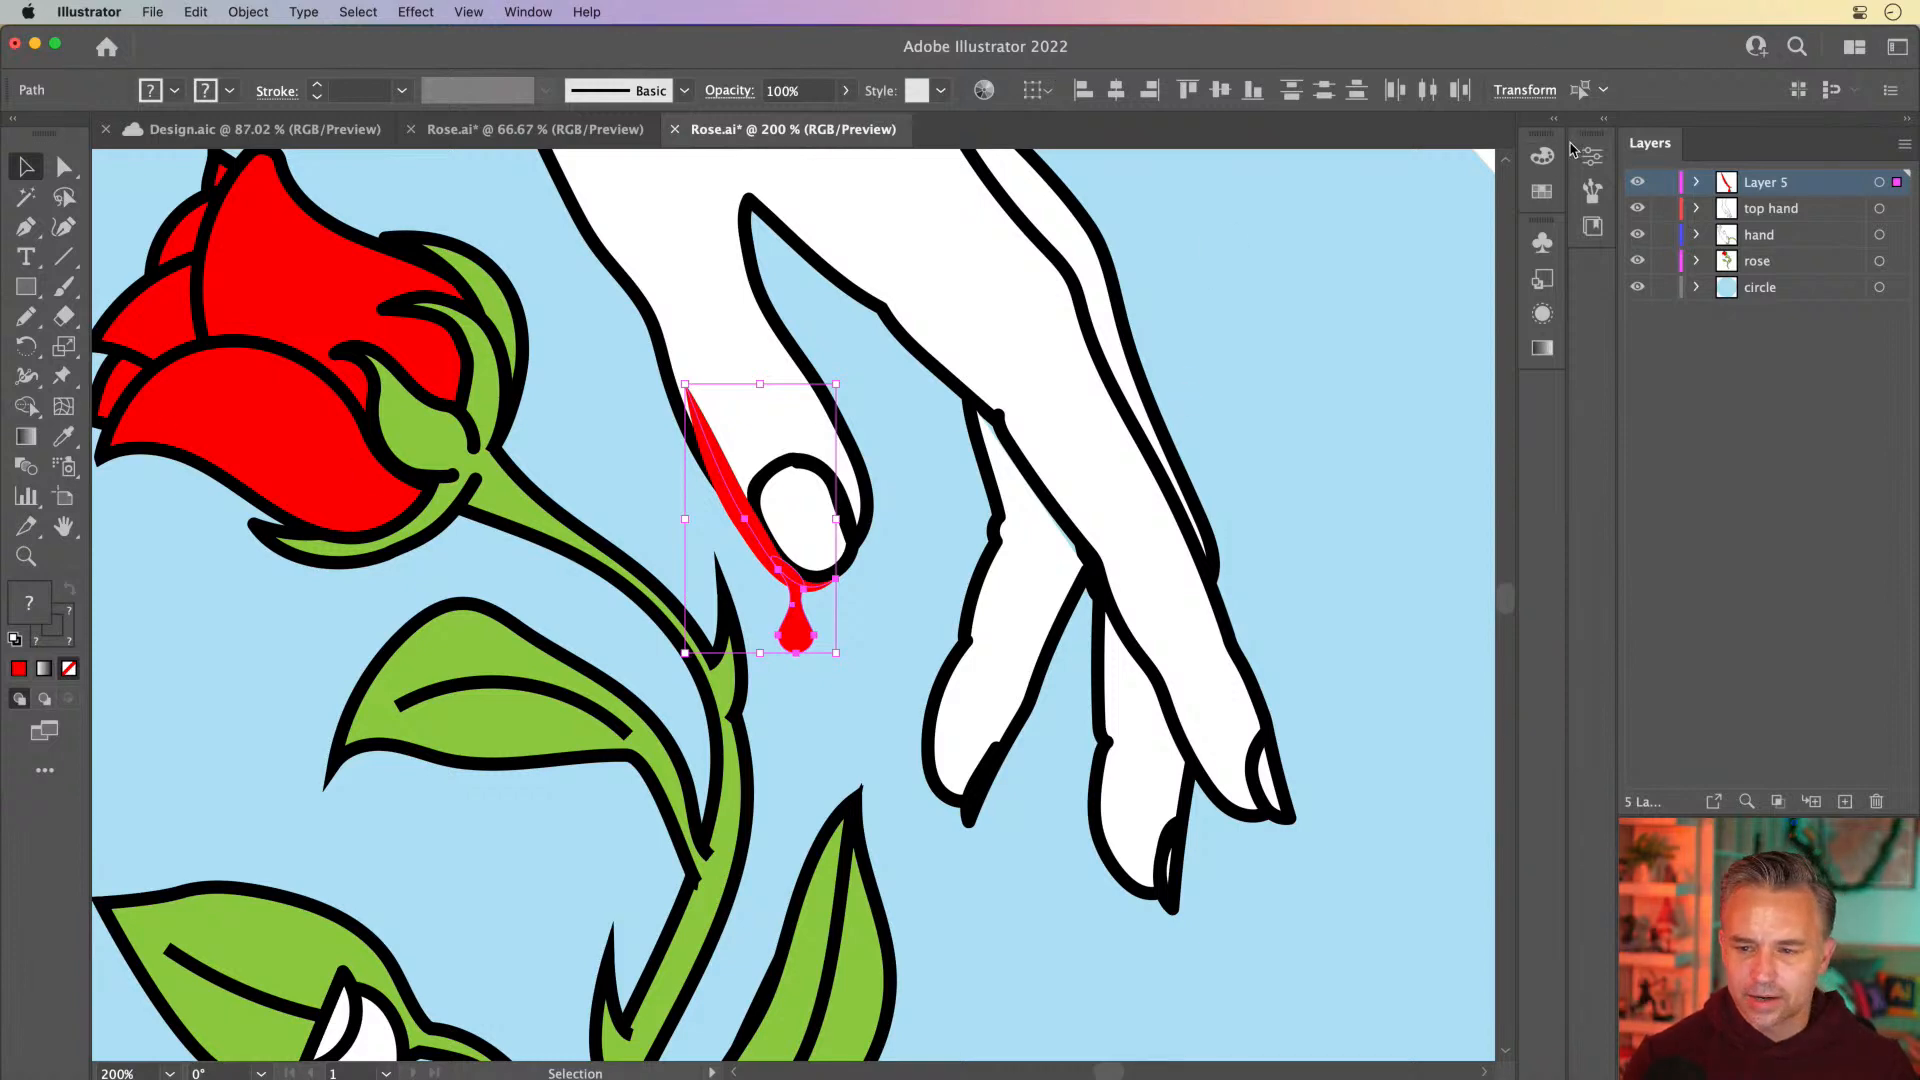
pyautogui.click(1602, 119)
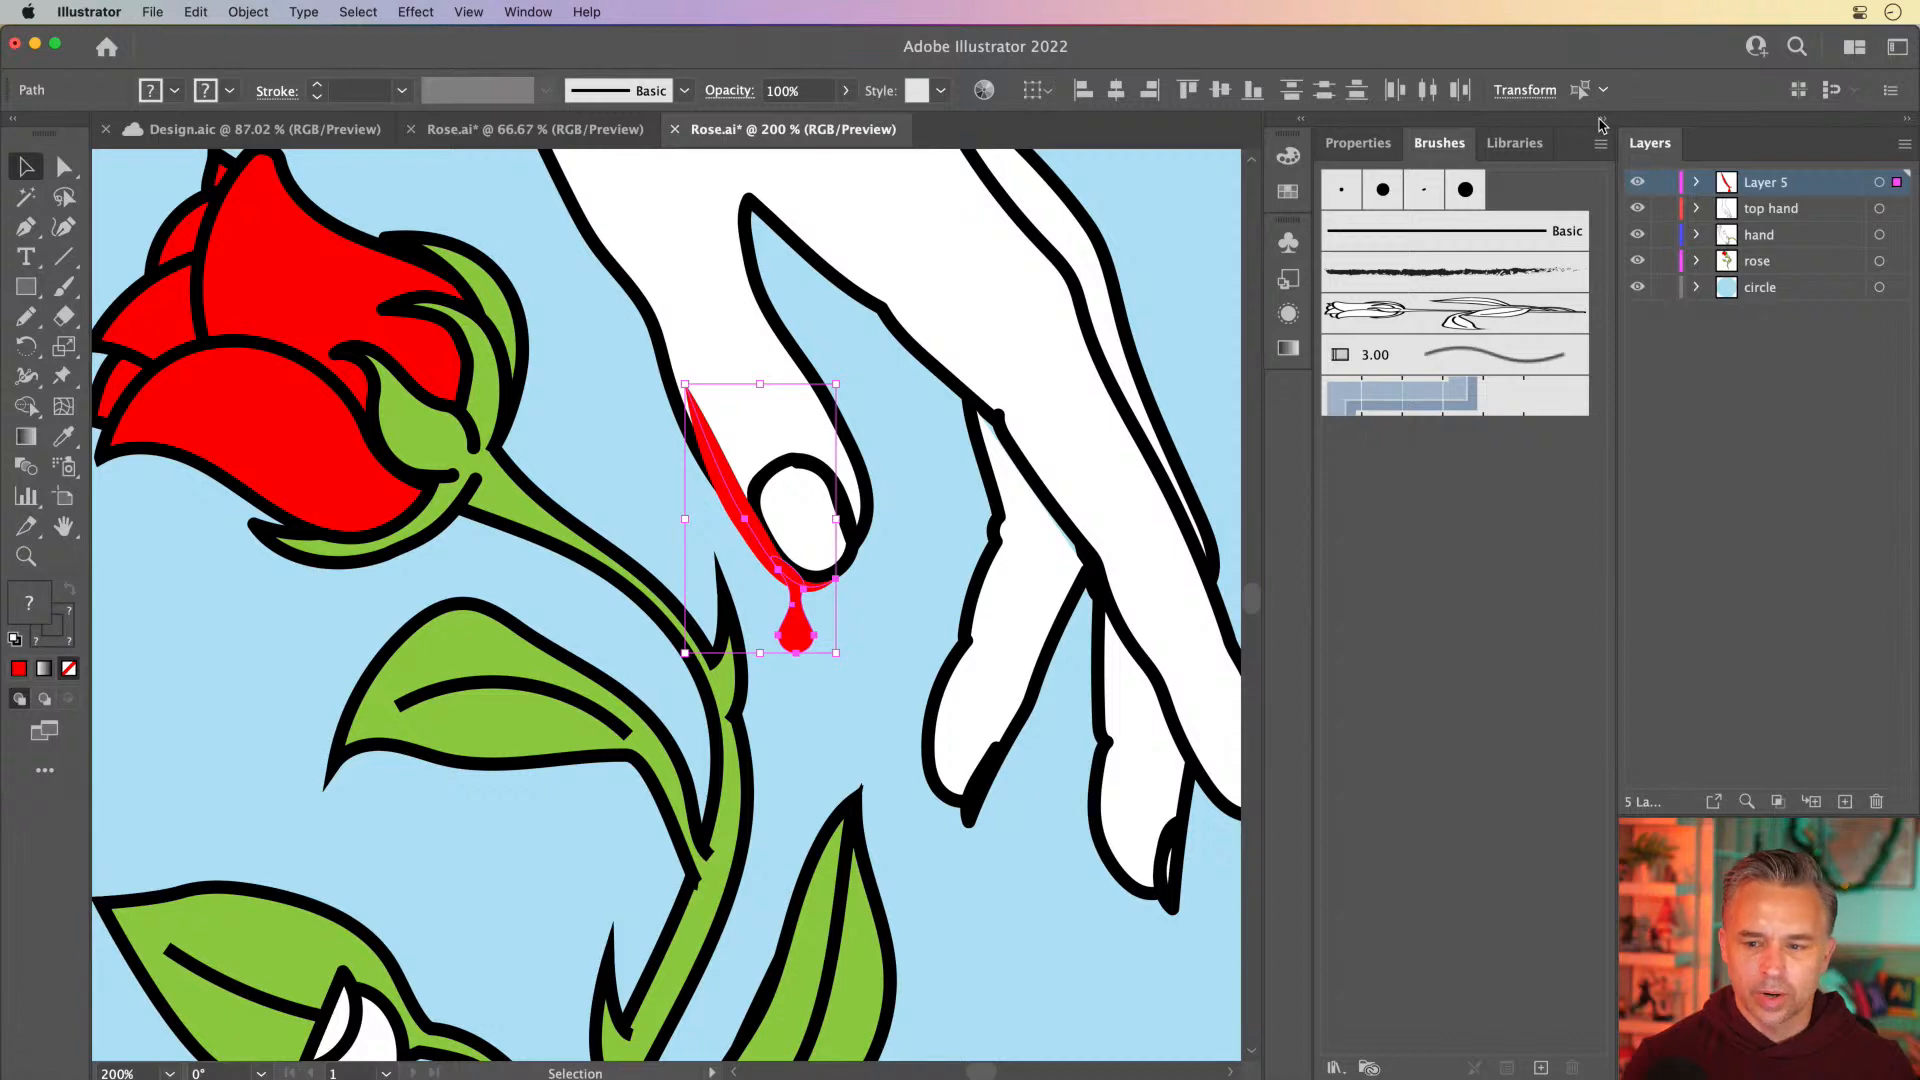
pyautogui.click(1600, 119)
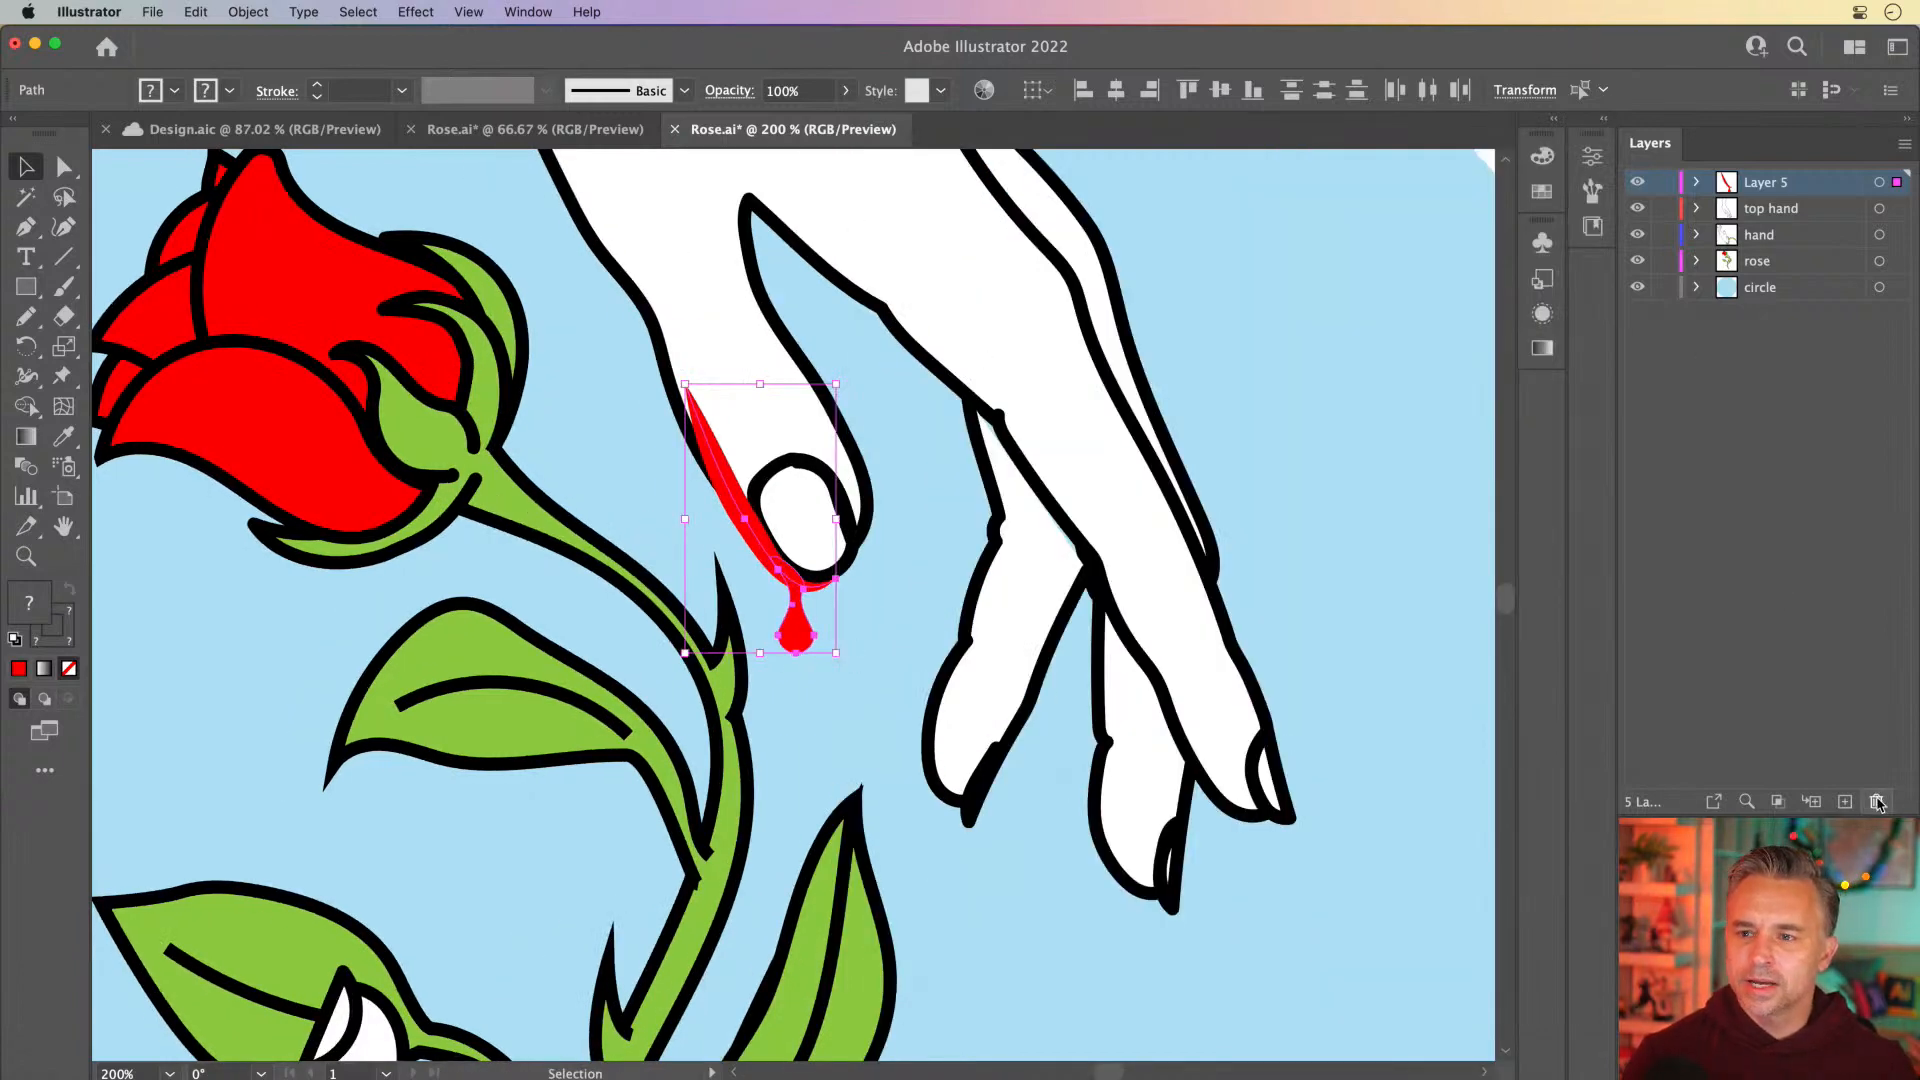
pyautogui.click(1877, 801)
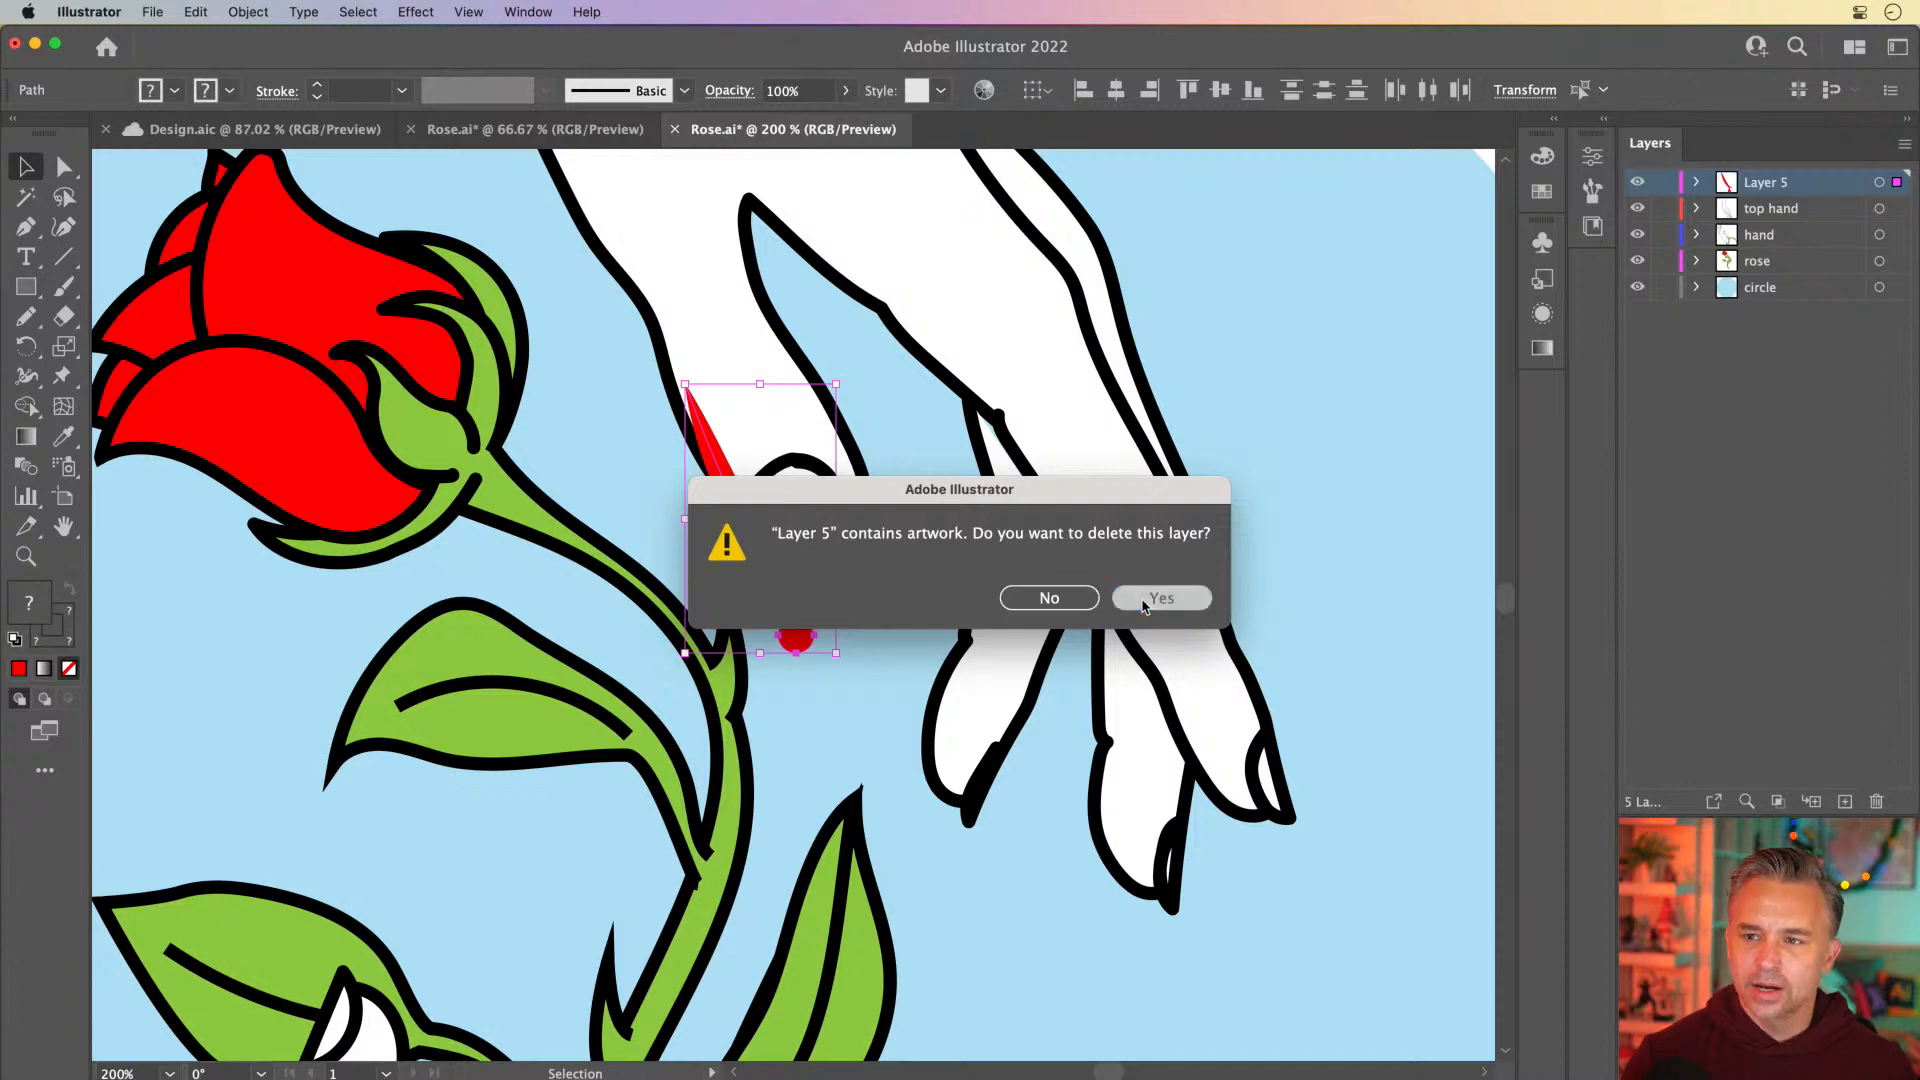
pyautogui.click(1145, 600)
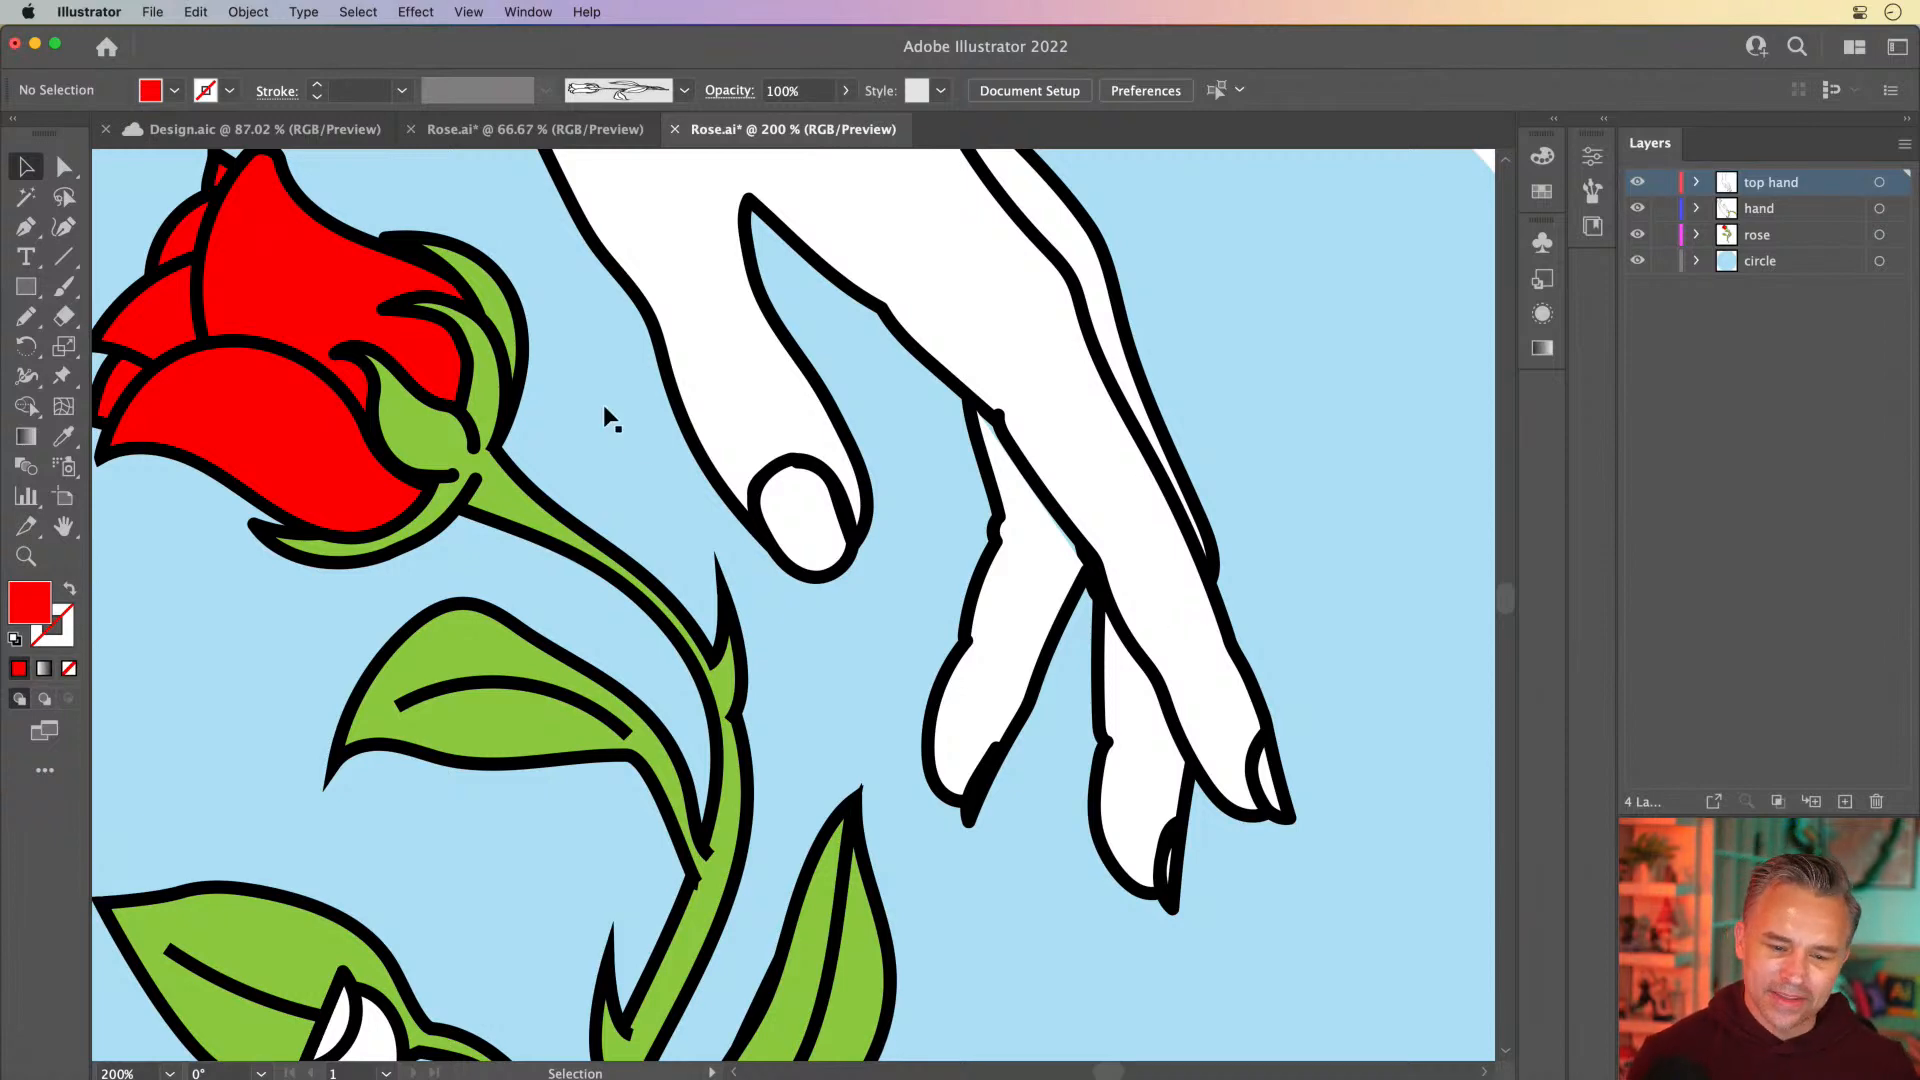
# Save Rose.ai and switch back to the Rose composition in After Effects
pyautogui.press('super+s')
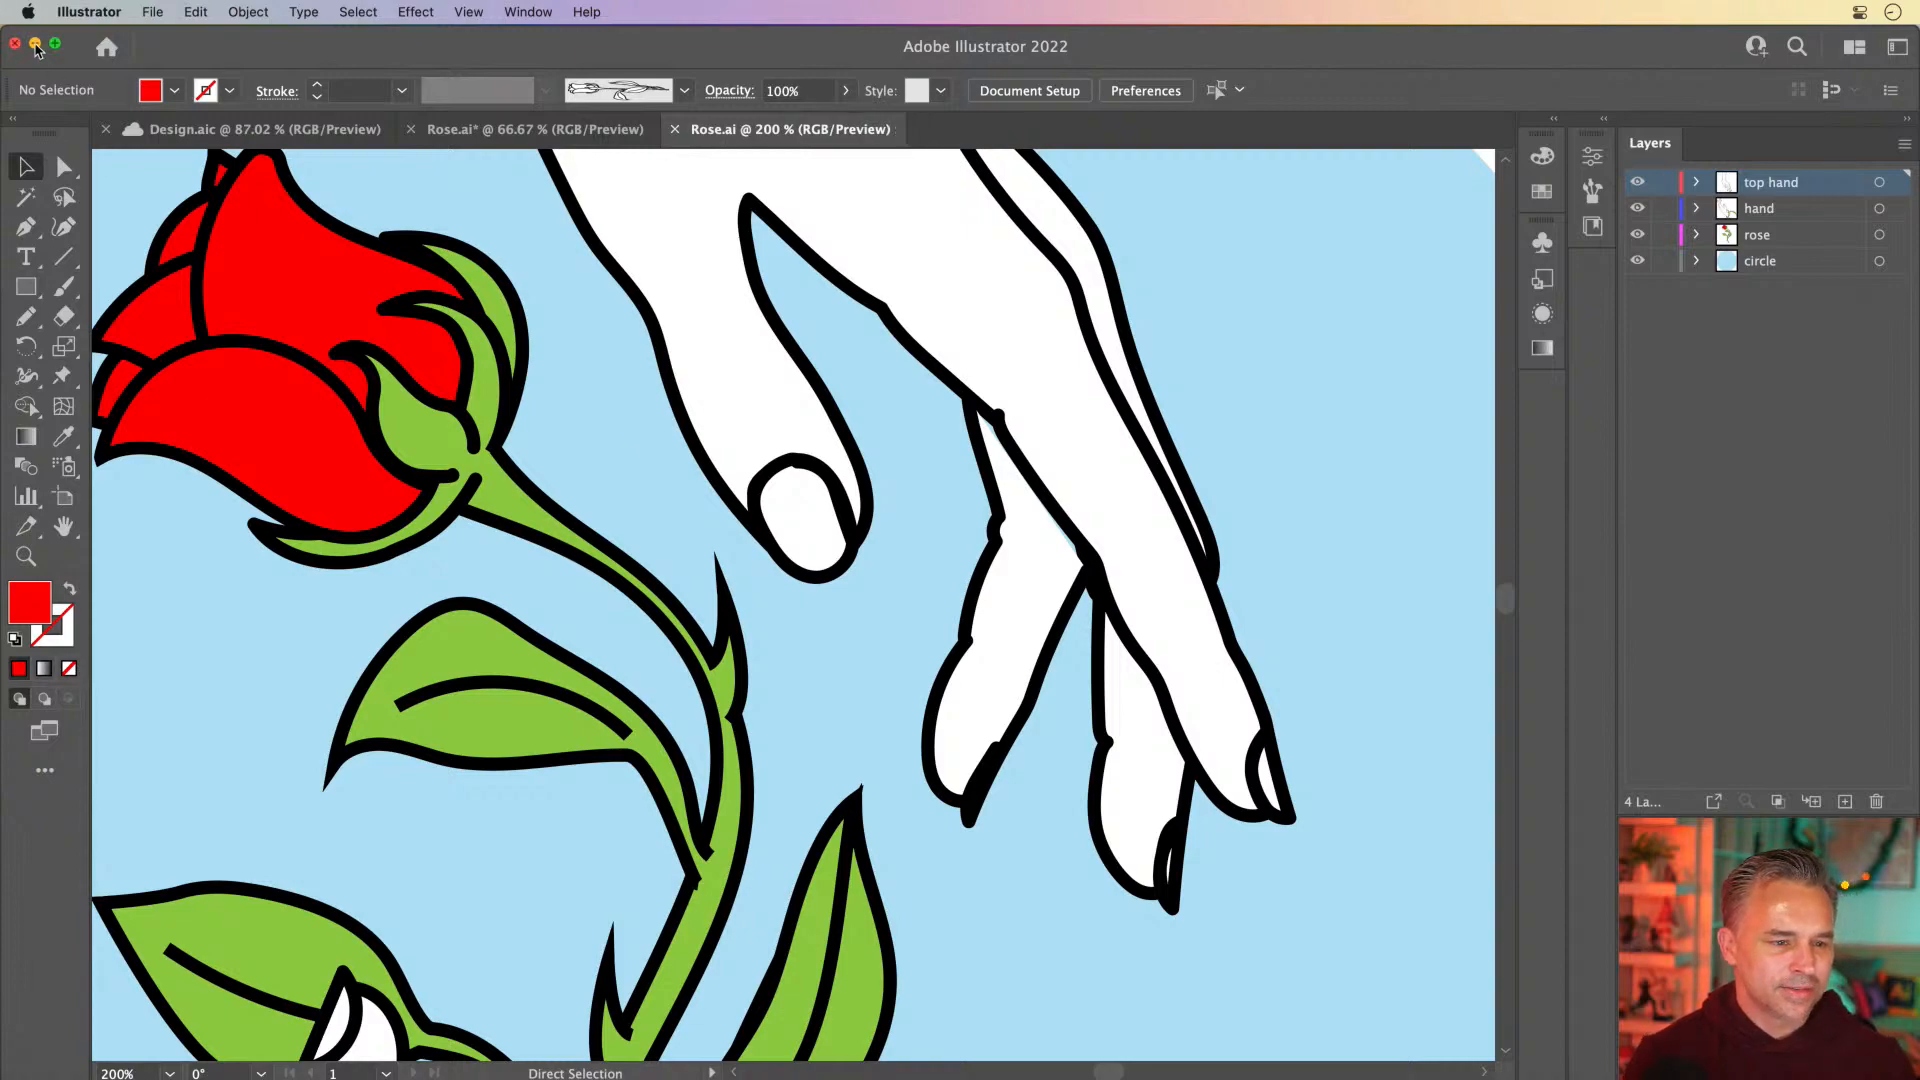
pyautogui.click(35, 43)
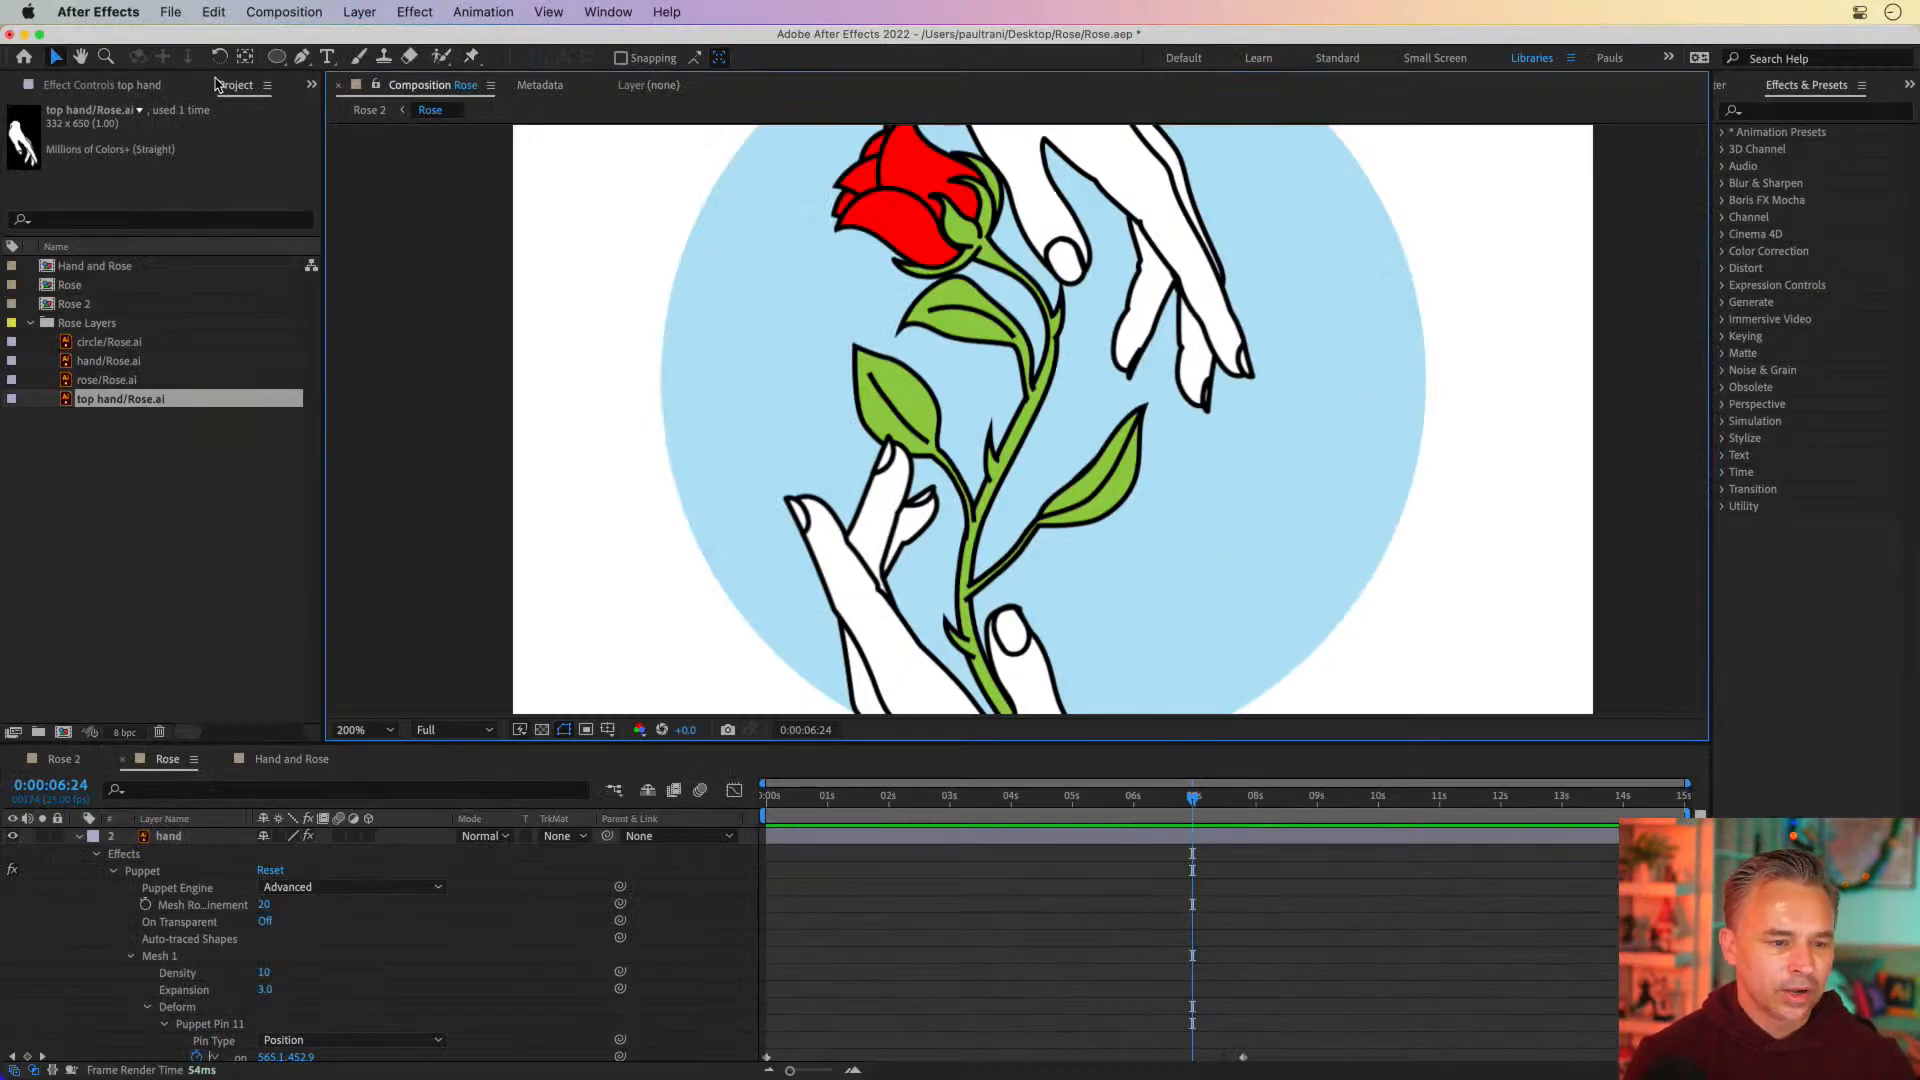
# Add a shape layer to the Rose composition and name it bloooood, with the Pen tool active
pyautogui.click(302, 57)
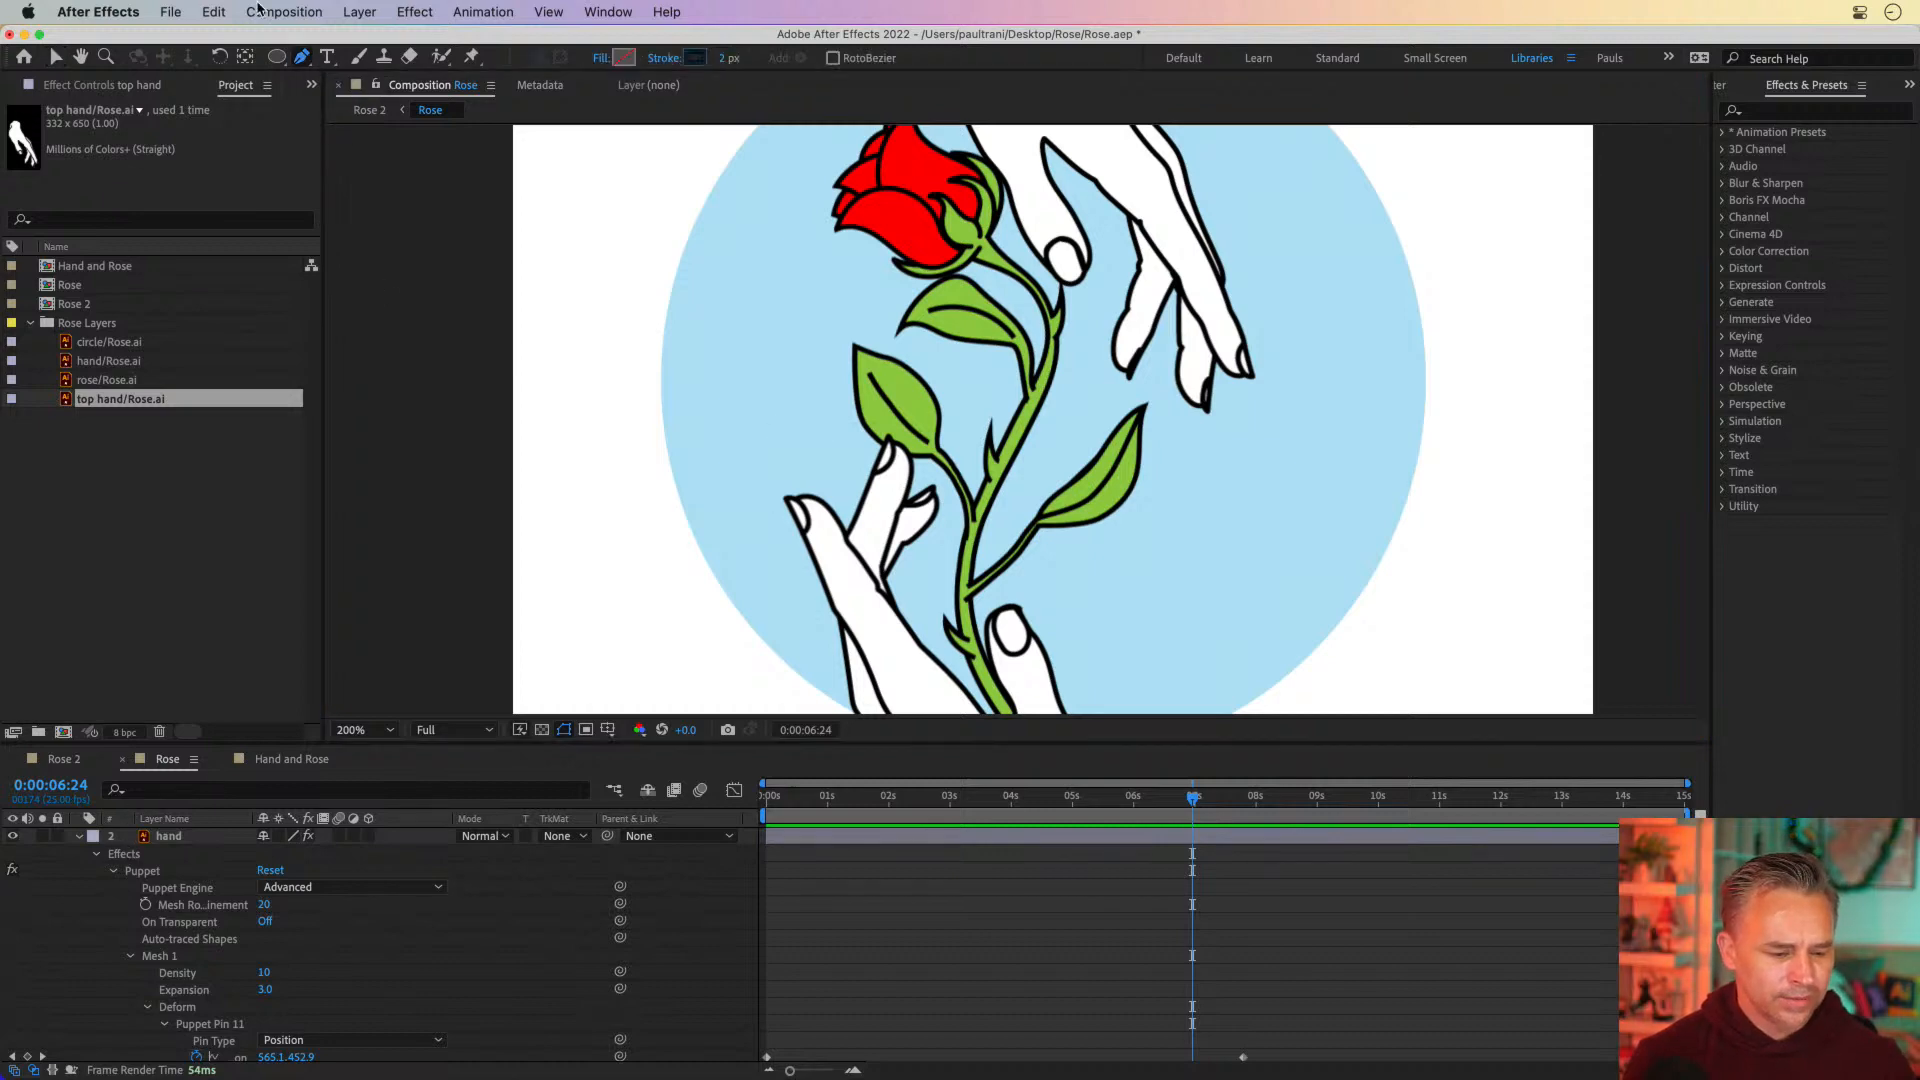
pyautogui.click(360, 11)
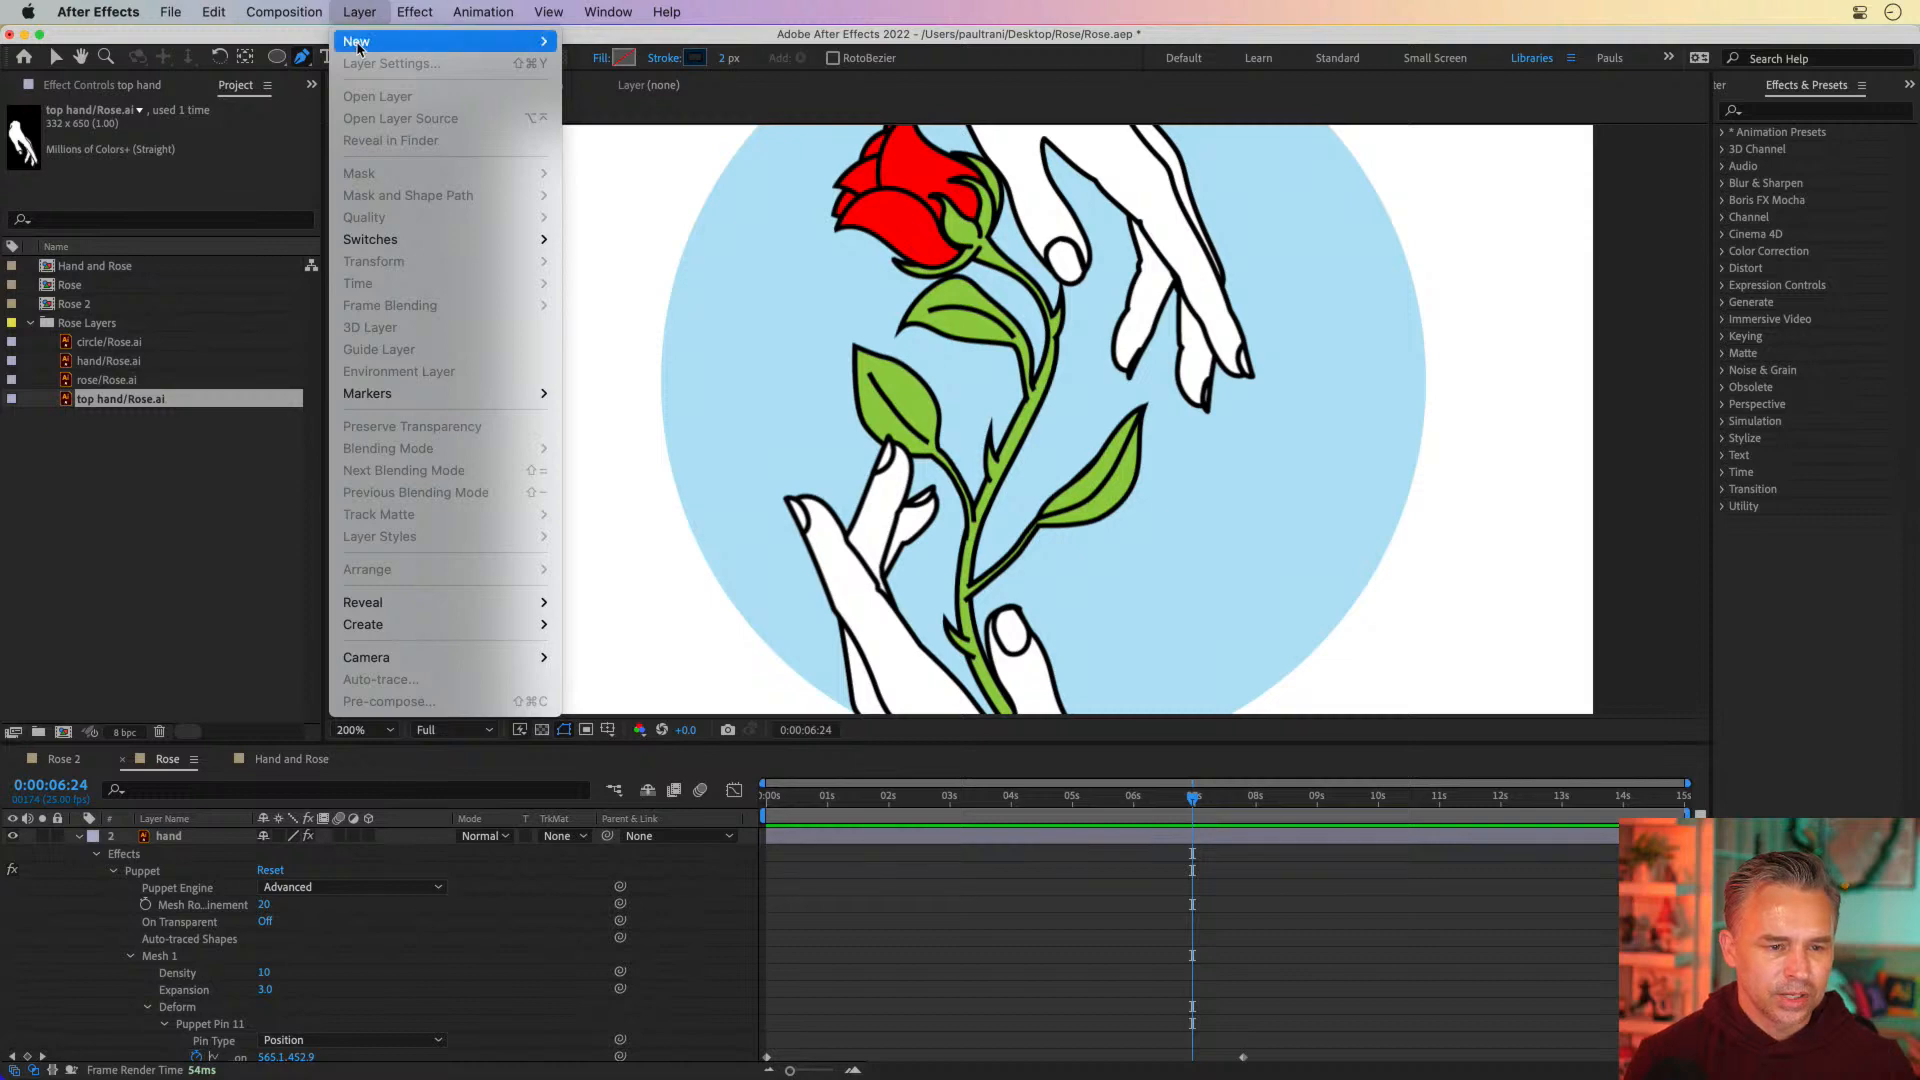
pyautogui.moveTo(358, 44)
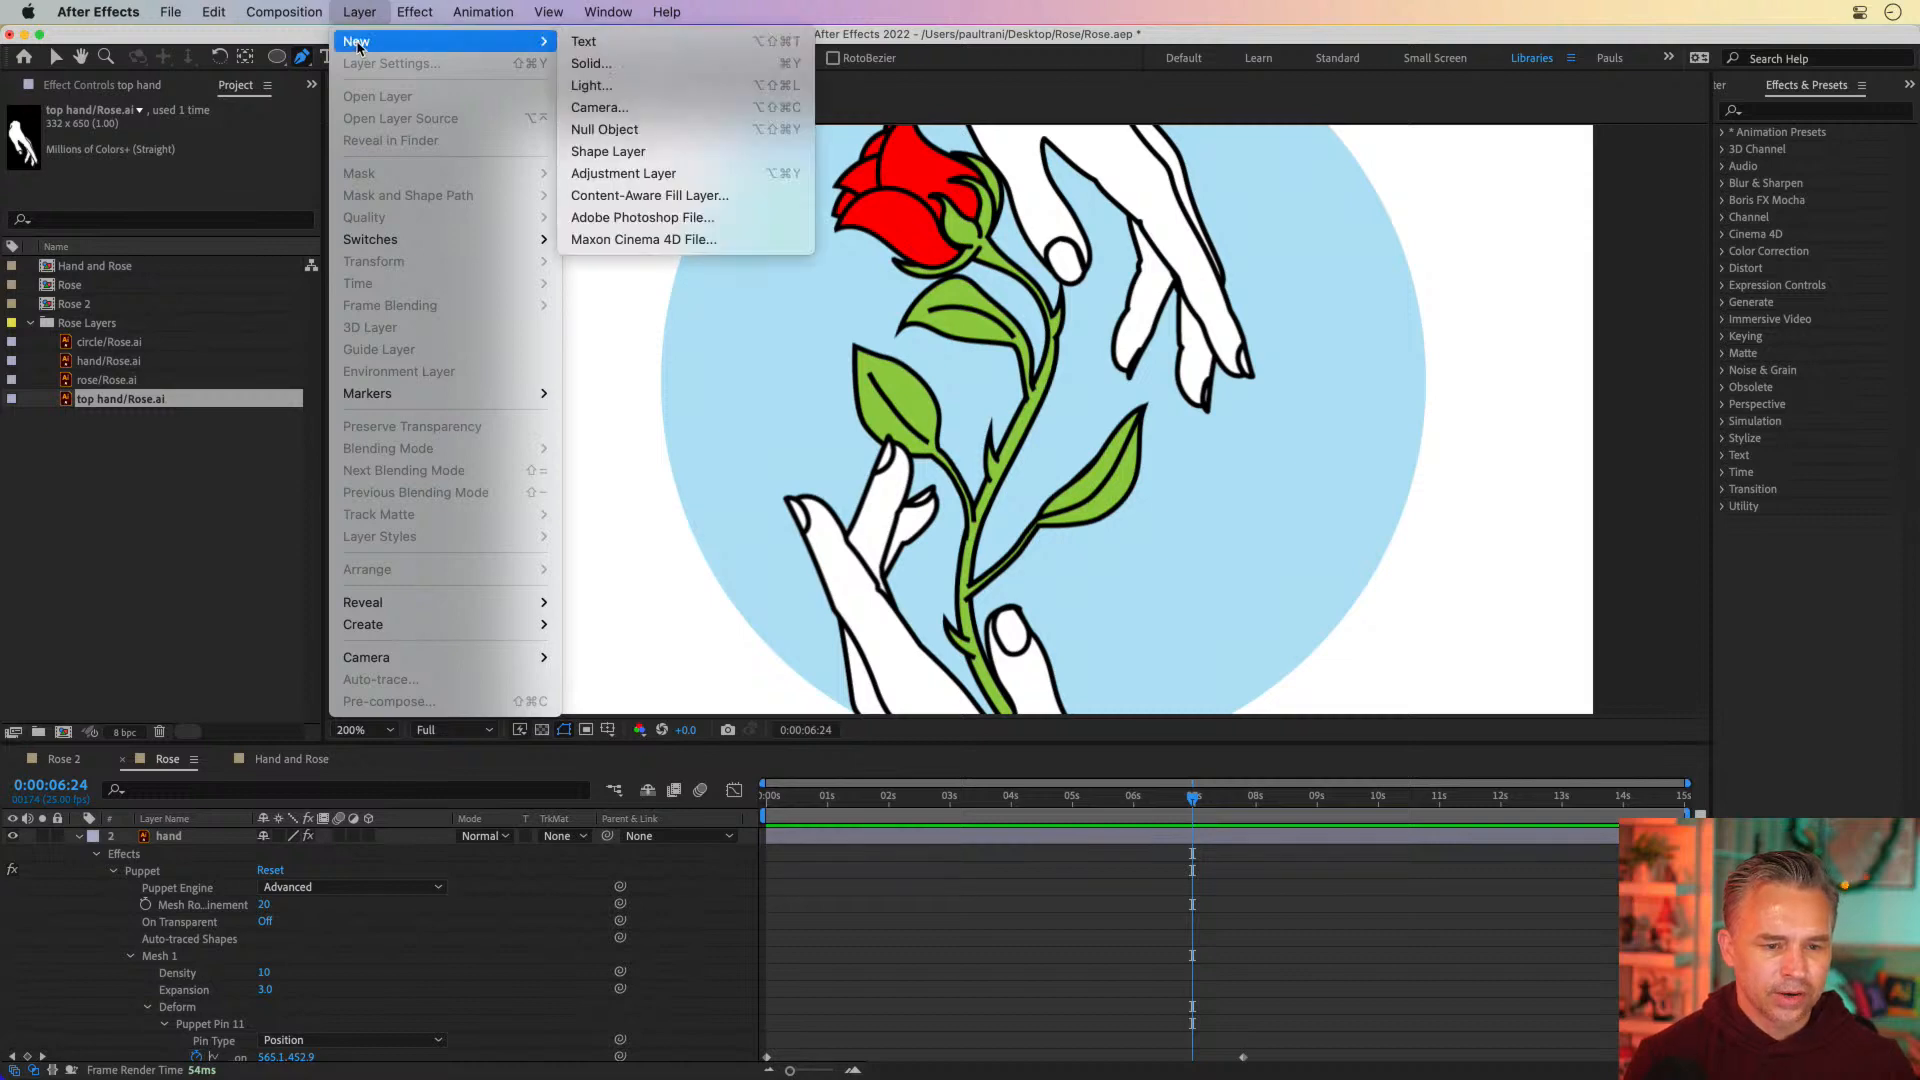
pyautogui.click(756, 151)
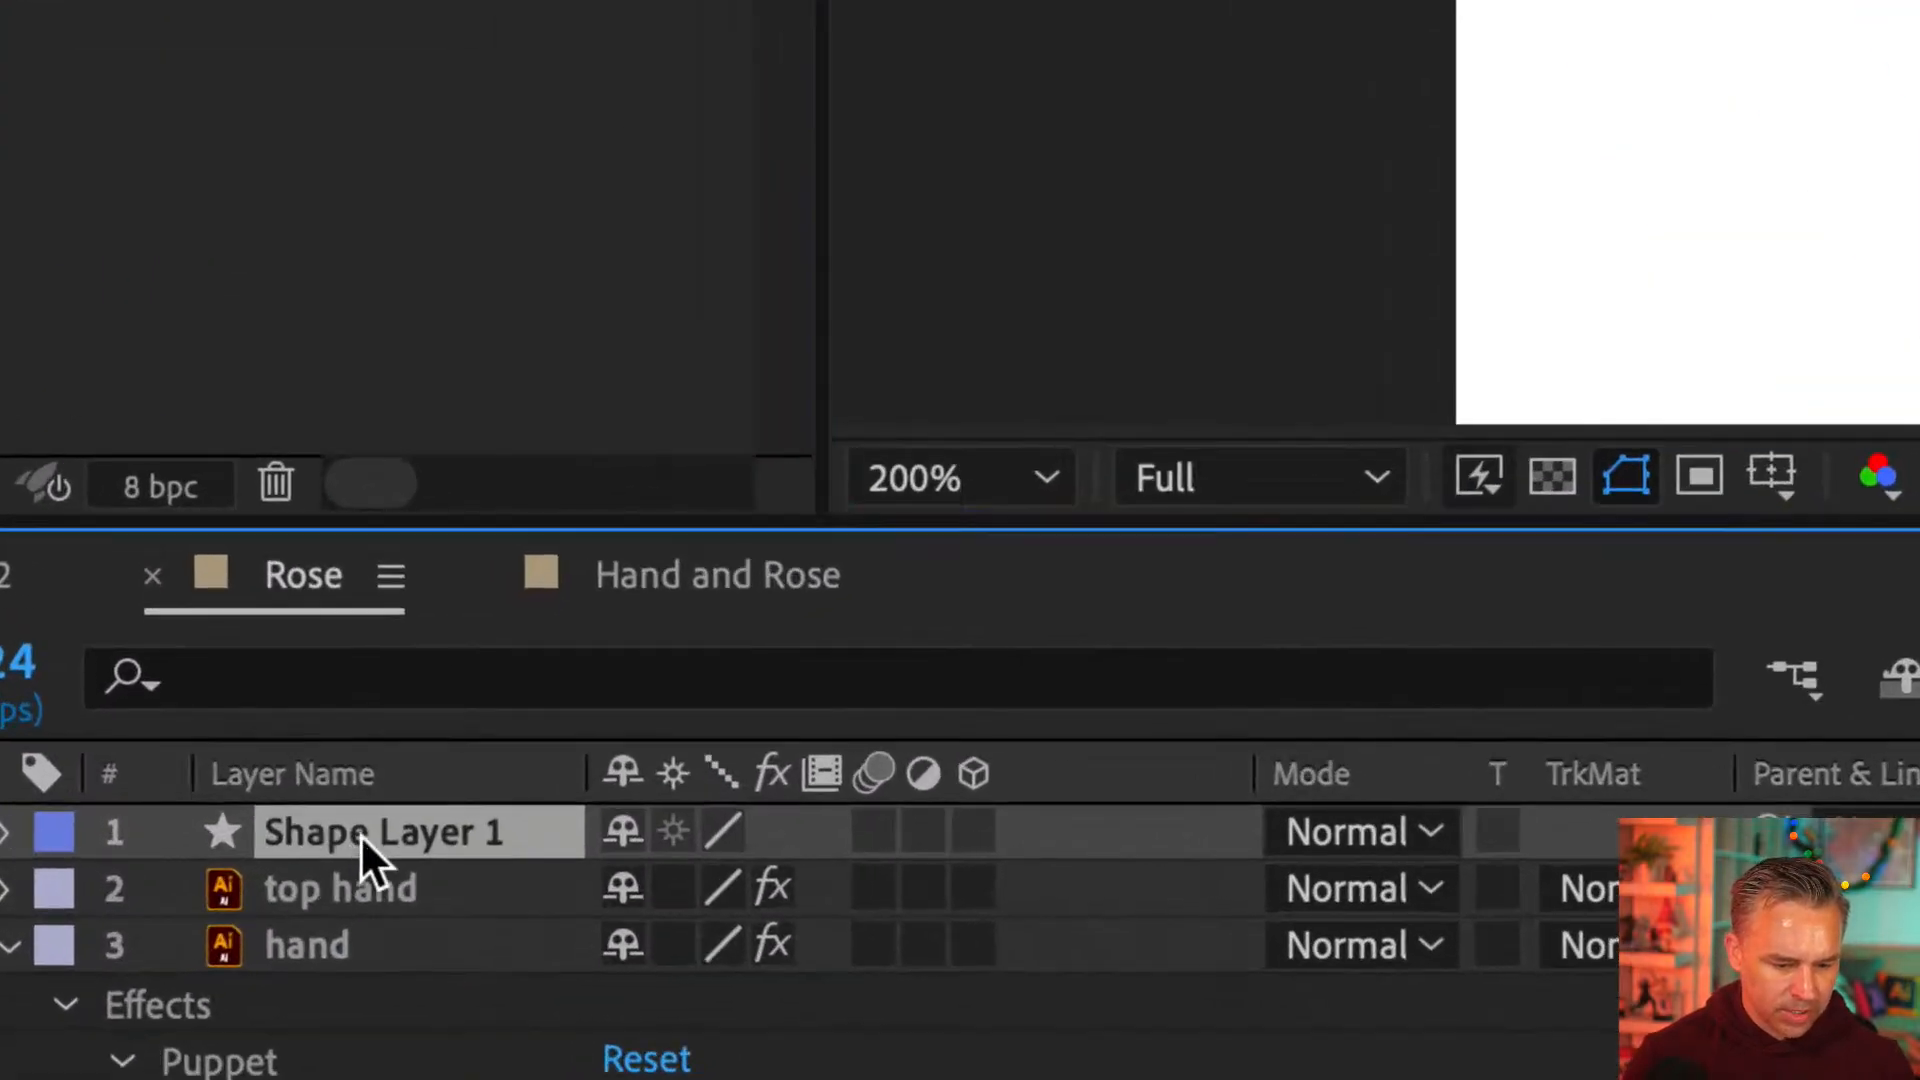
pyautogui.press('Return')
pyautogui.write('blooood')
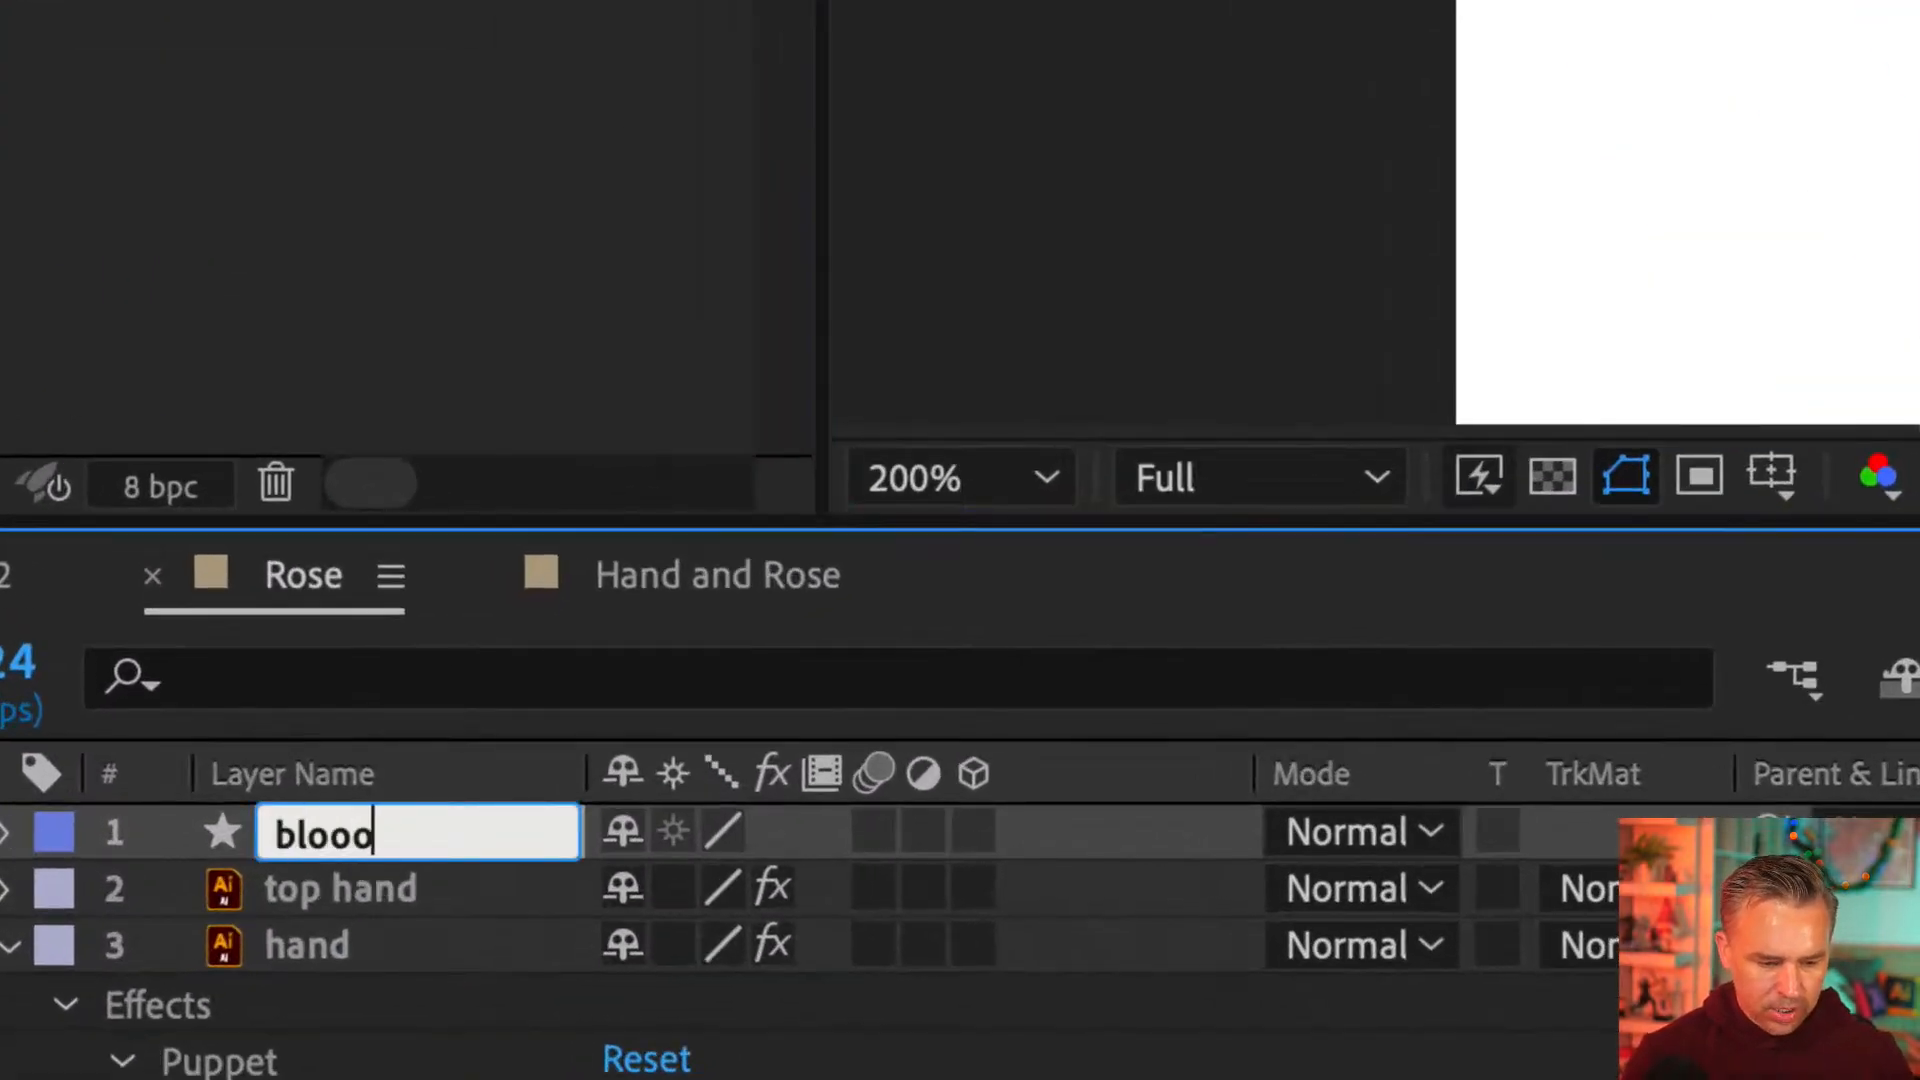
pyautogui.press('Return')
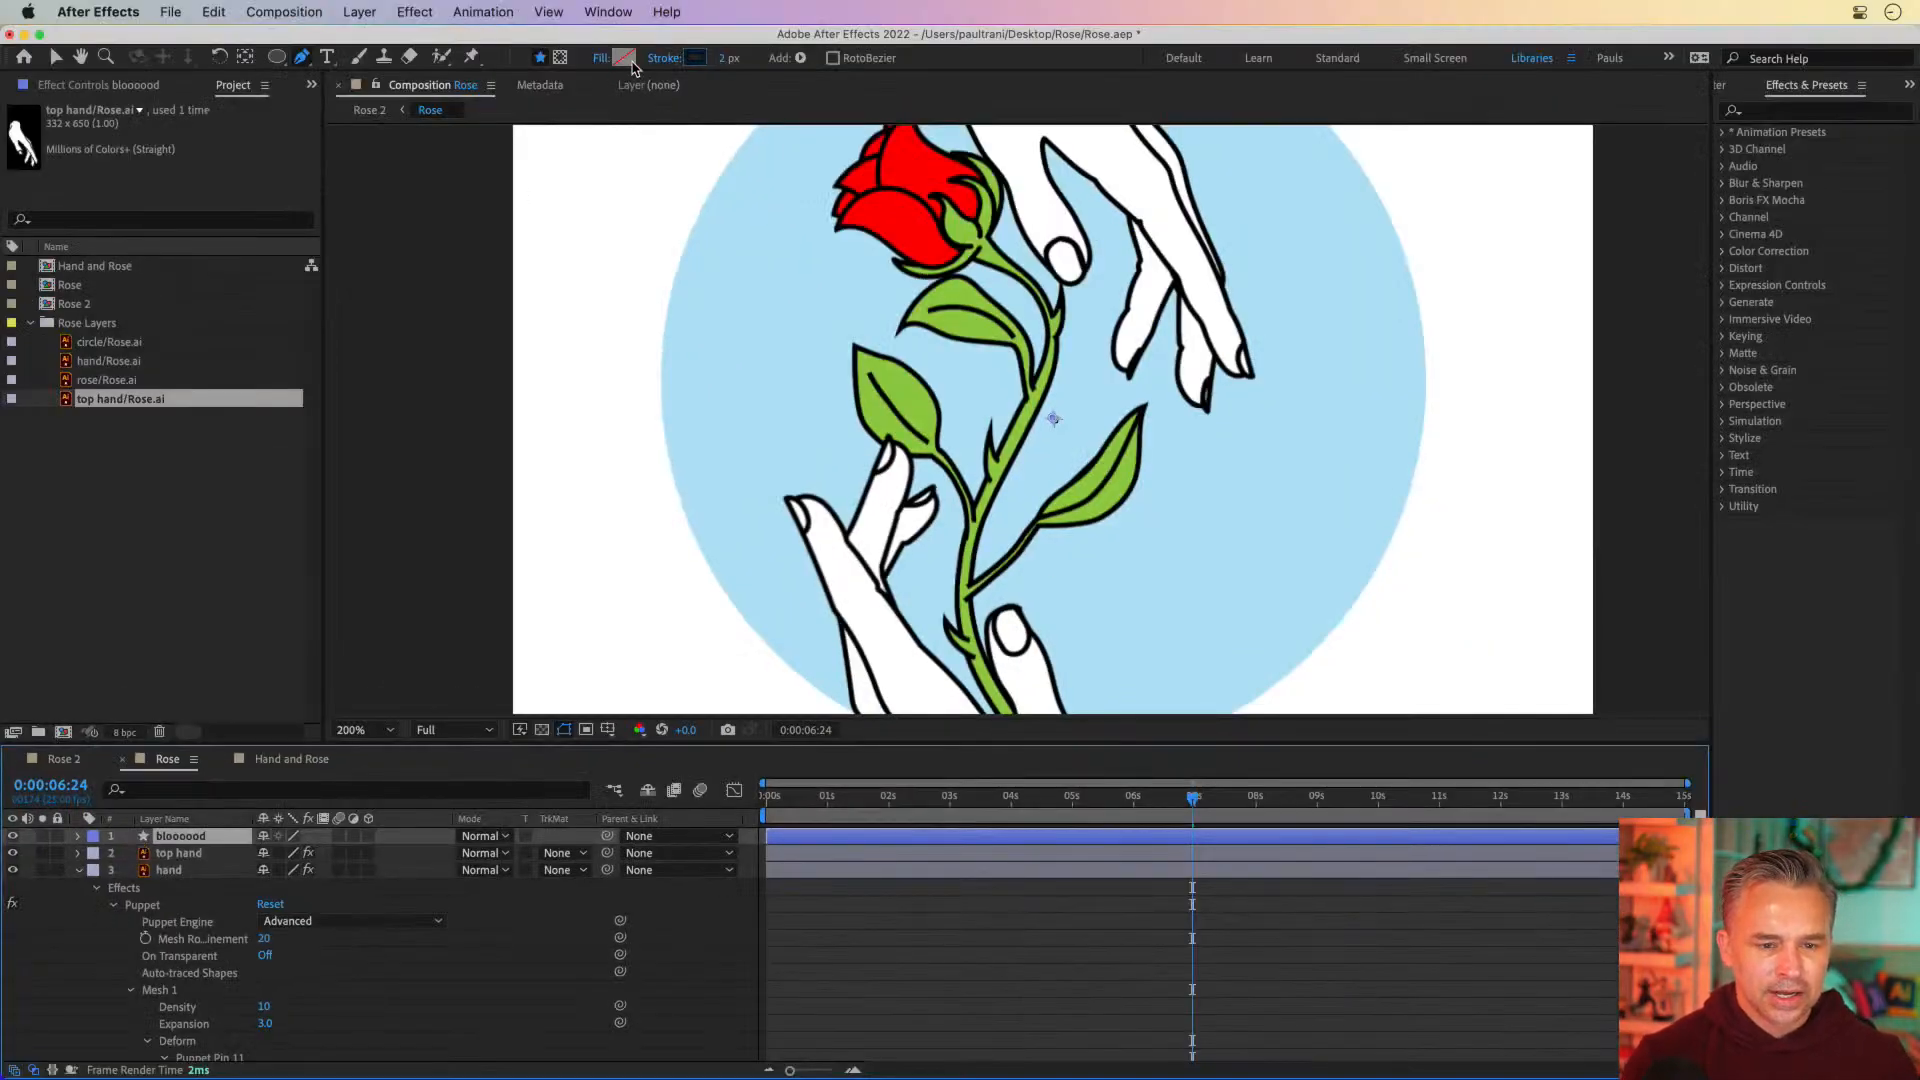
# Start a curved pen path on the bloooood layer along the rose-facing edge of the top hand's thumb
pyautogui.press('.')
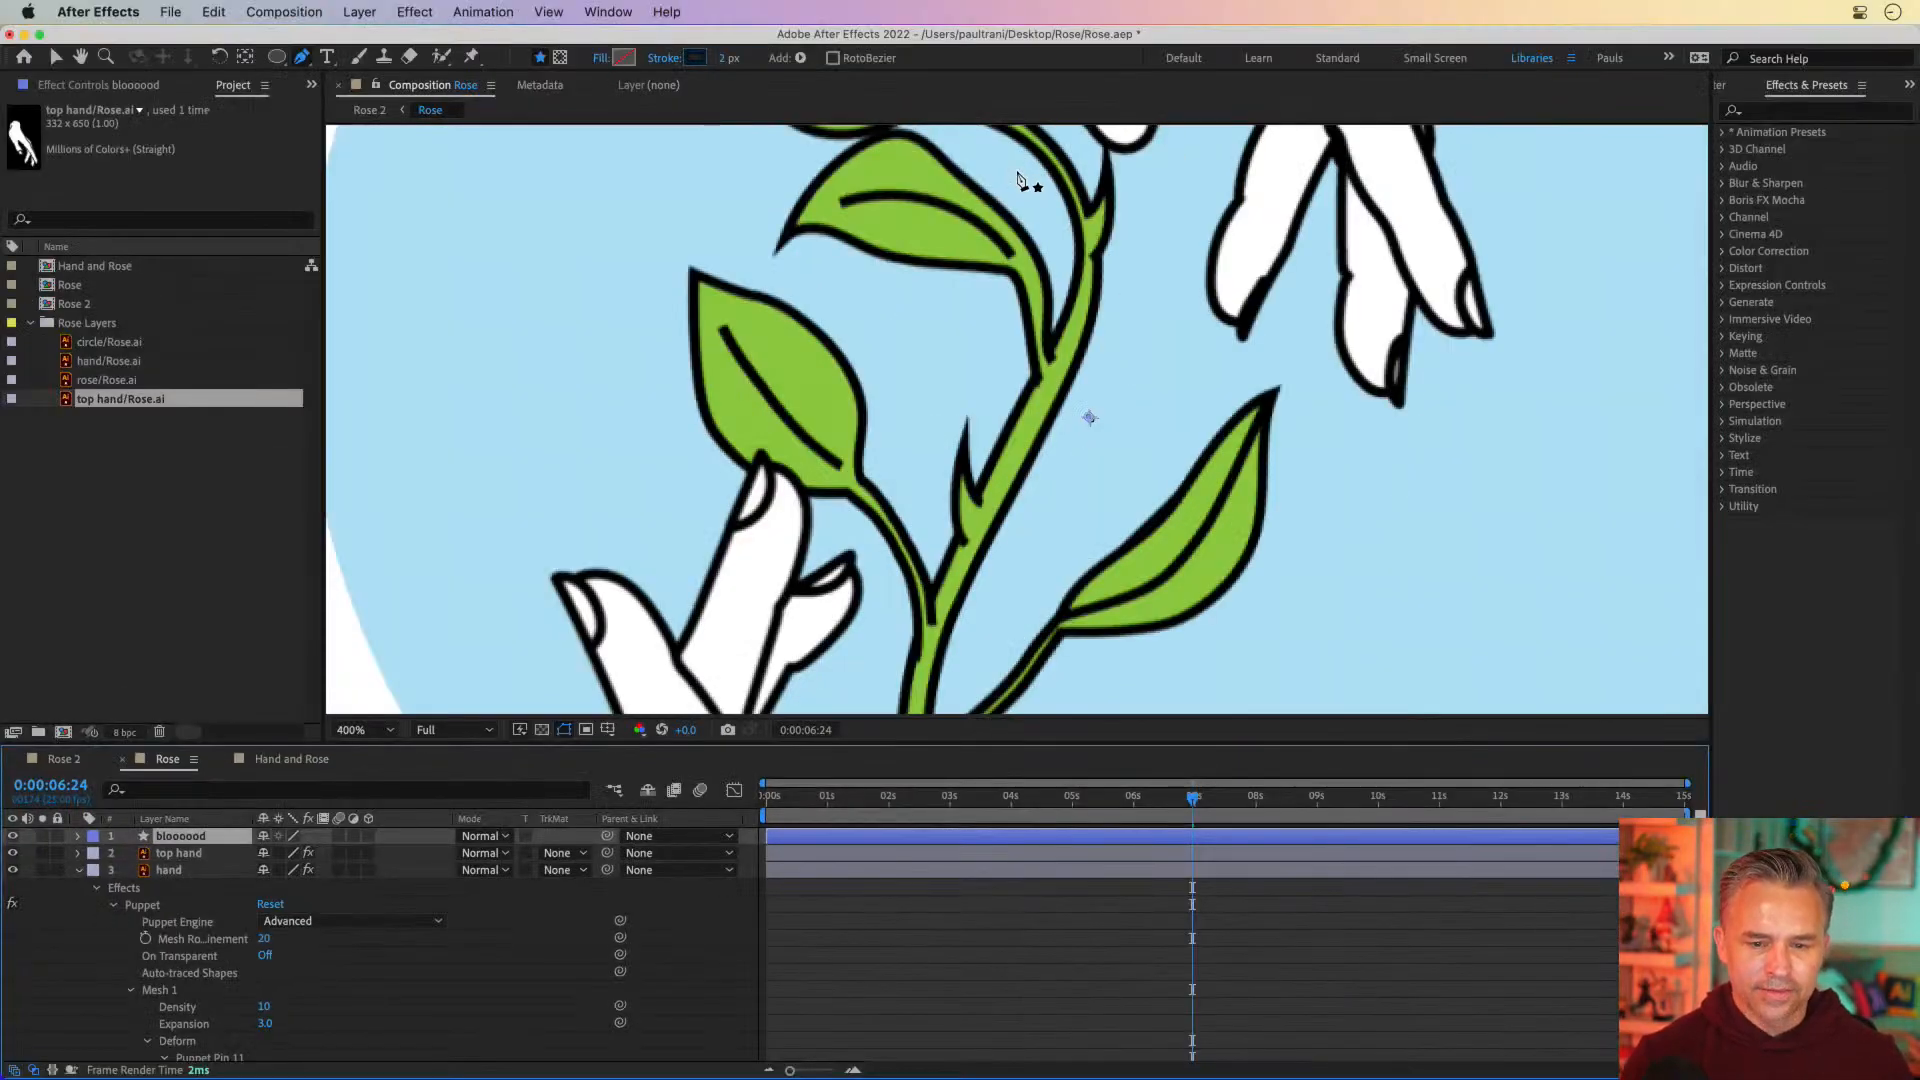
pyautogui.press('space')
pyautogui.moveTo(1001, 245); pyautogui.dragTo(993, 568)
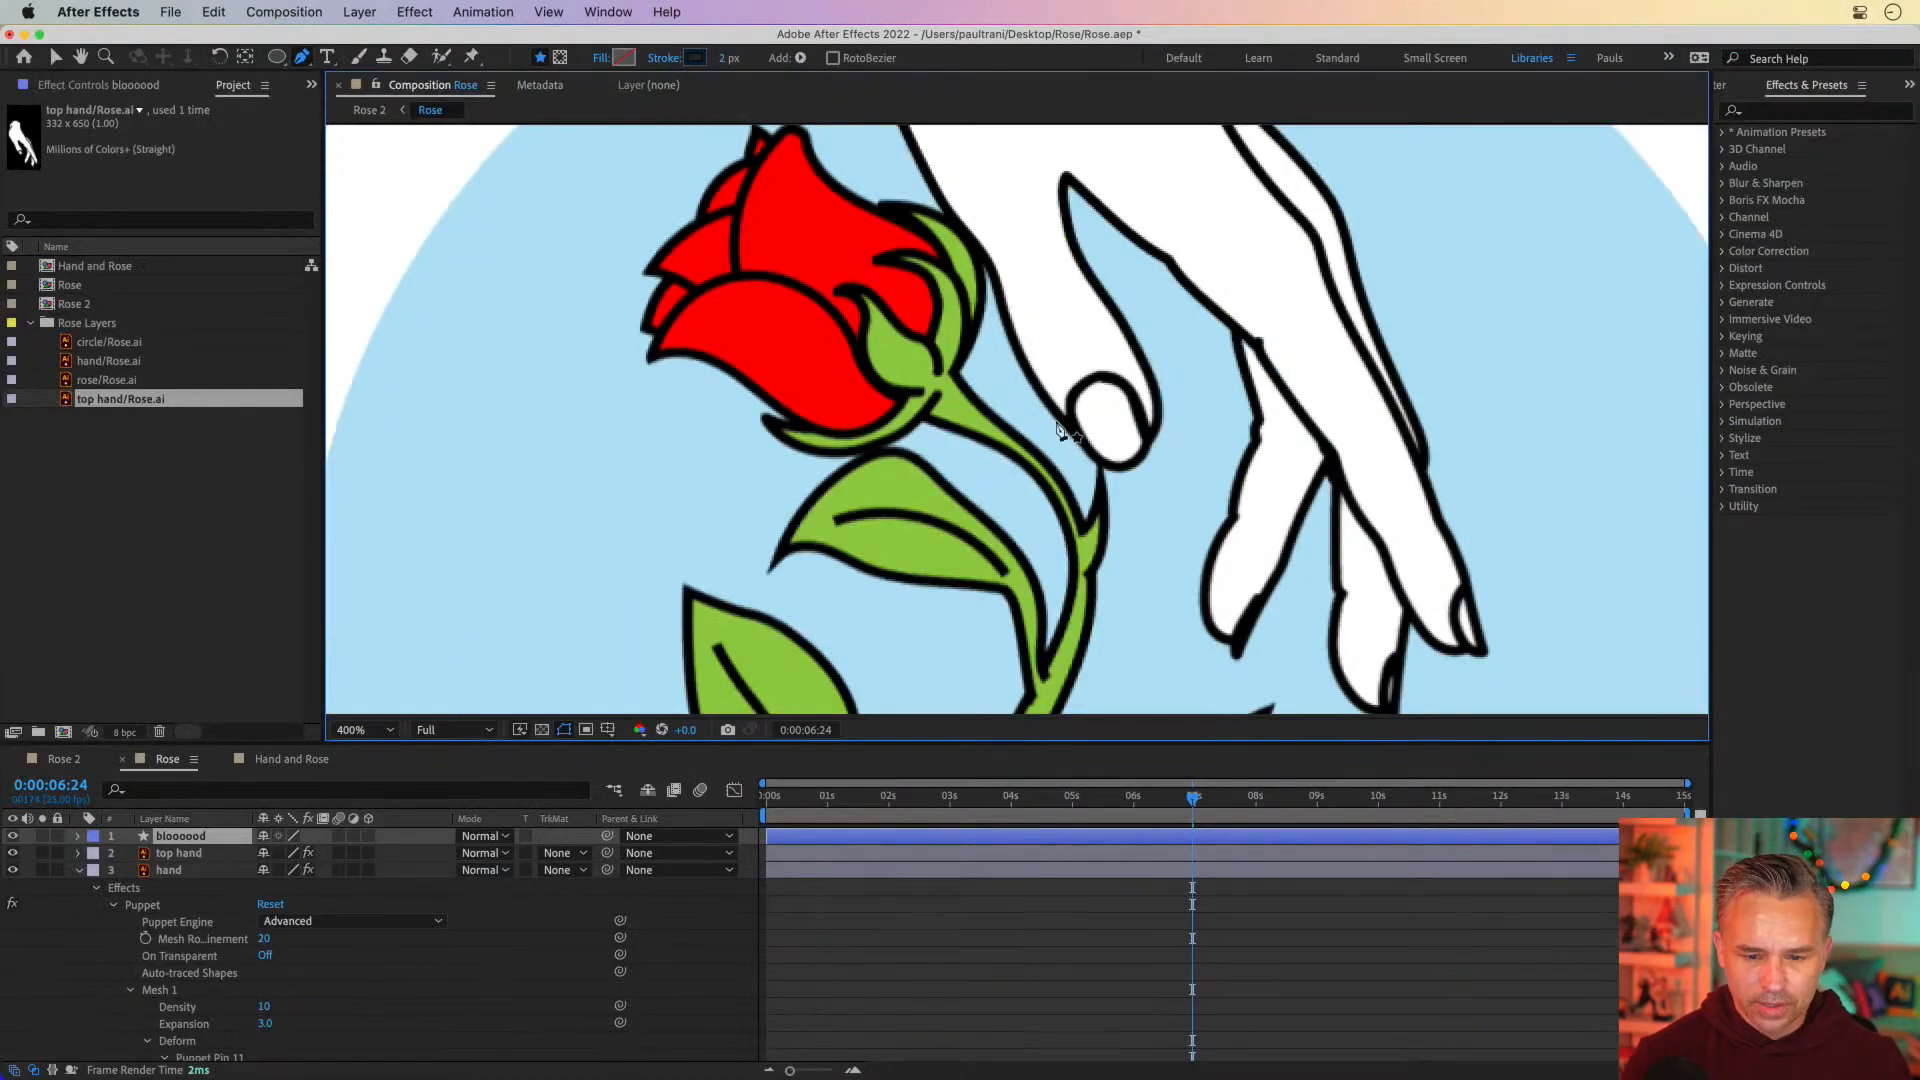
pyautogui.click(1031, 380)
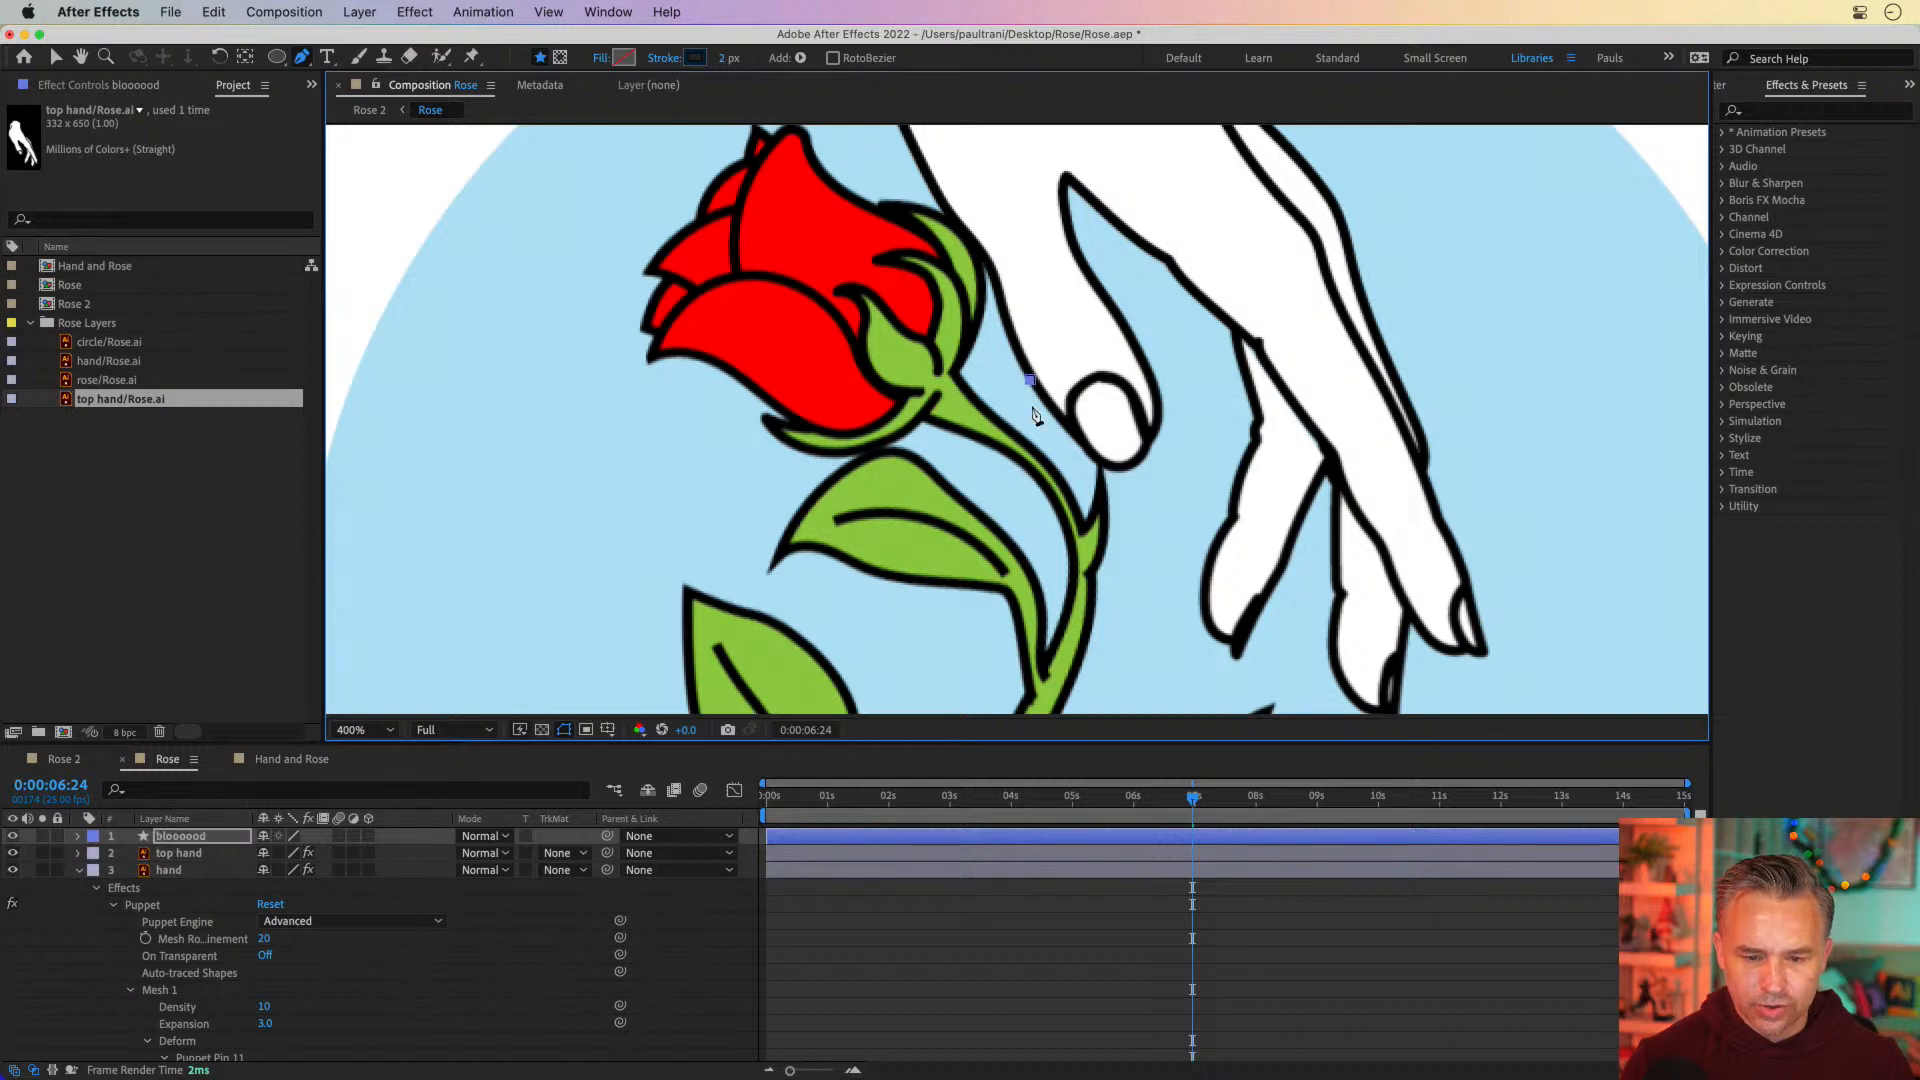
pyautogui.click(1059, 447)
pyautogui.moveTo(1059, 447); pyautogui.dragTo(1096, 491)
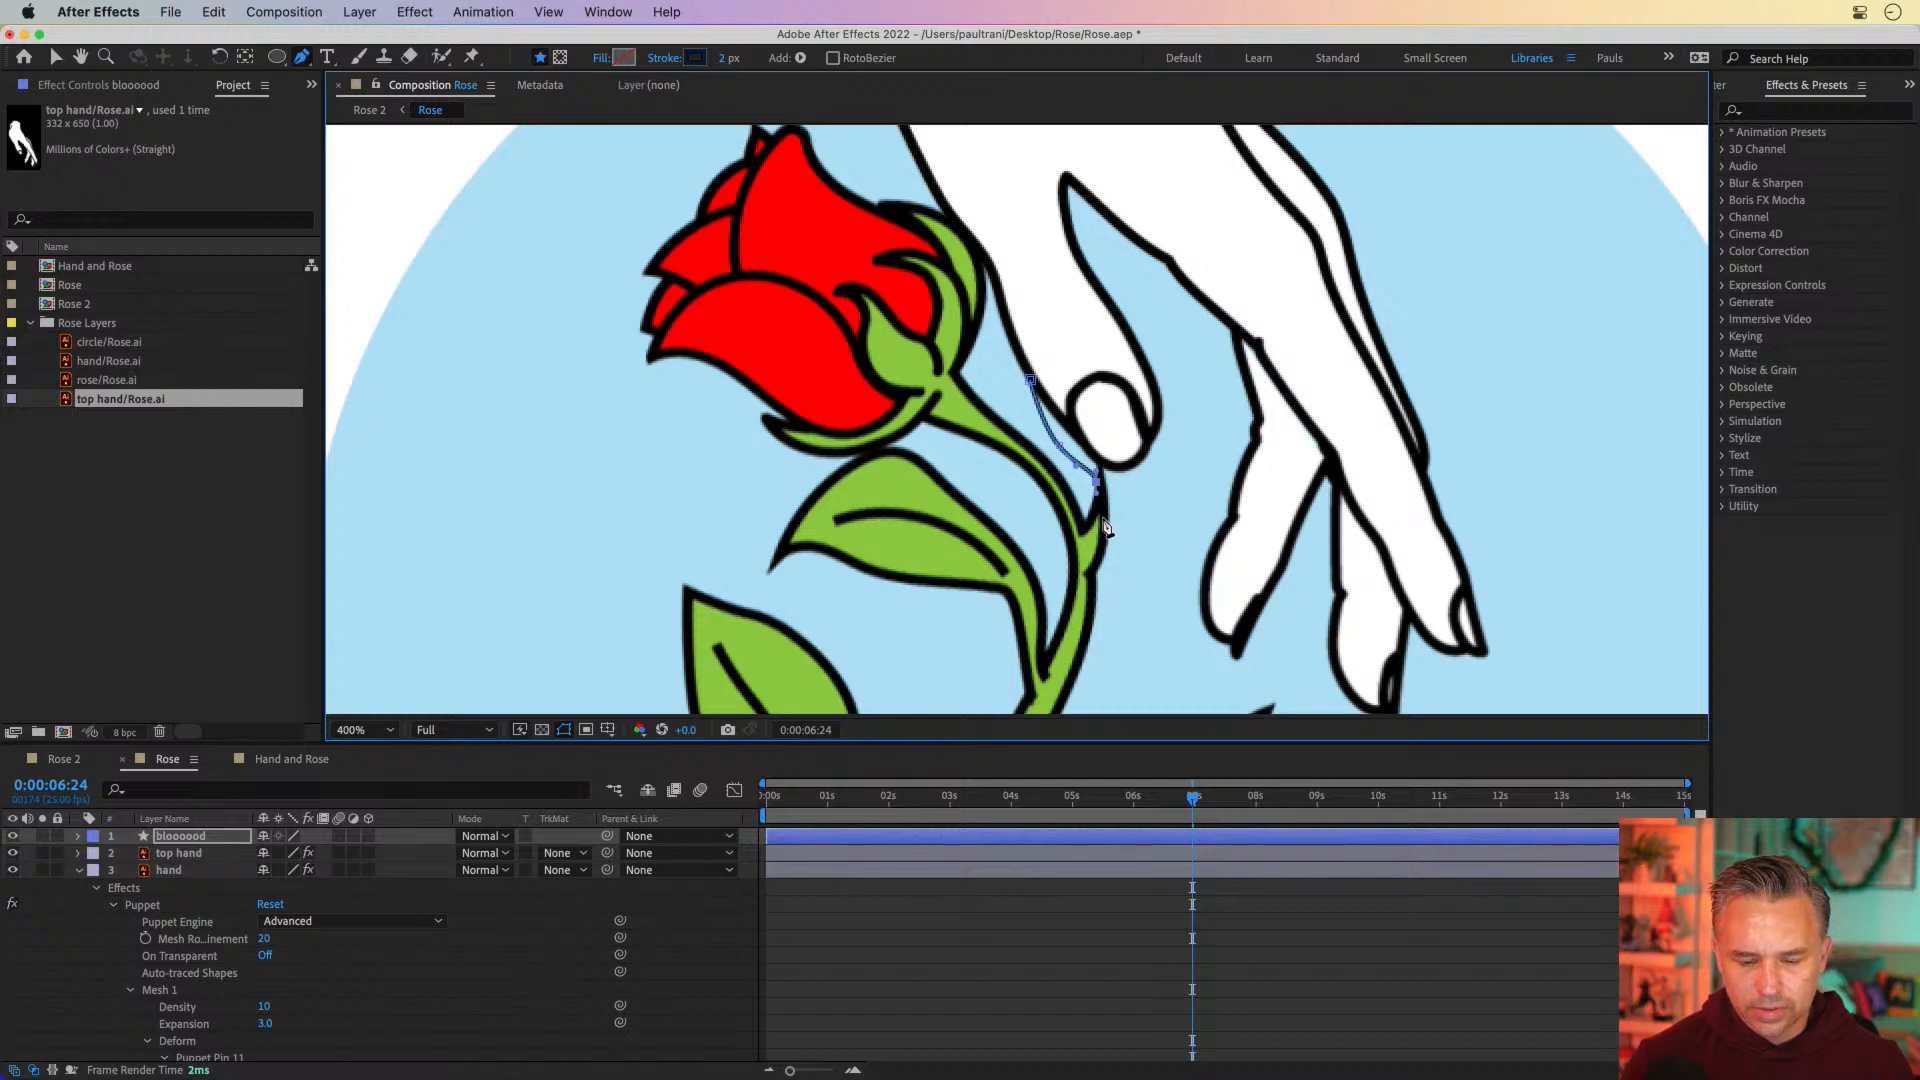
pyautogui.click(1109, 522)
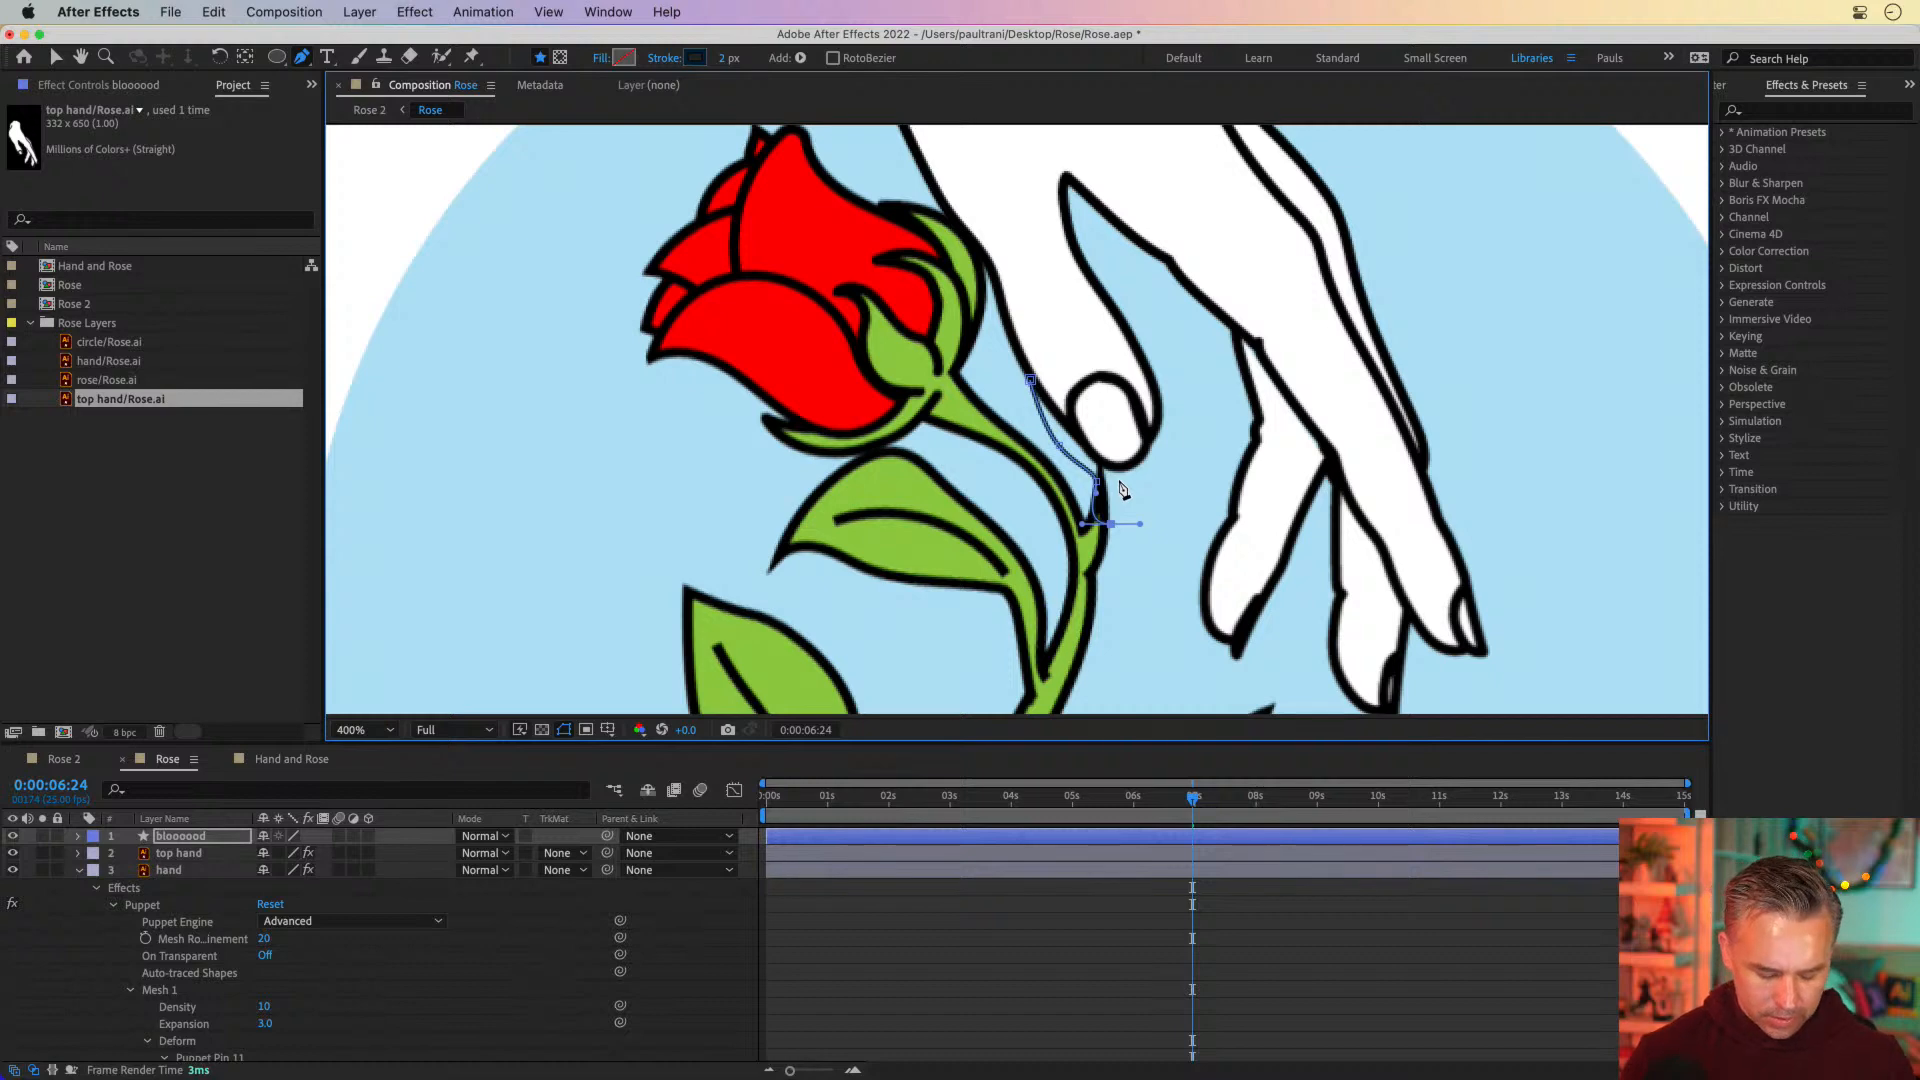
pyautogui.press('super+z')
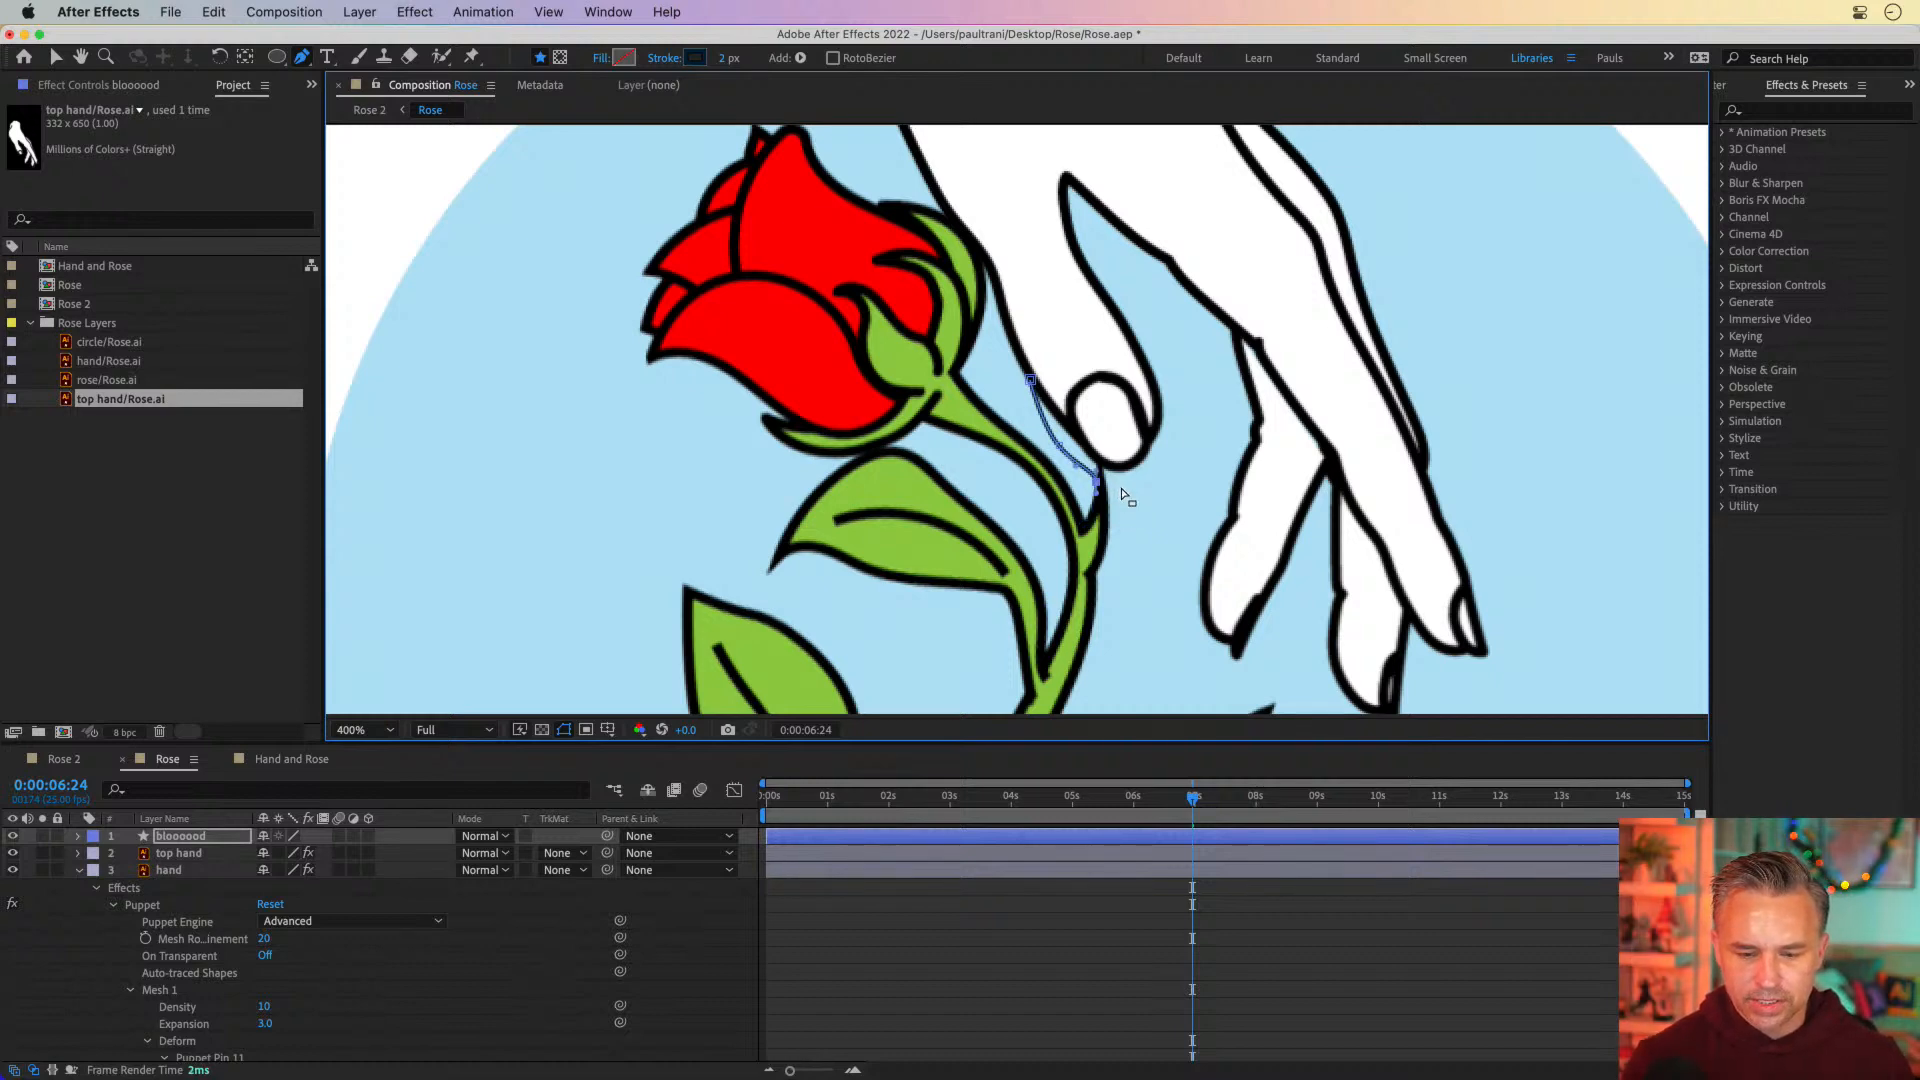
pyautogui.press('super+z')
# Curve the blood path beneath the thumb tip, carry it up to the far side of the nail, and close it at its starting point
pyautogui.moveTo(1117, 481); pyautogui.dragTo(1133, 477)
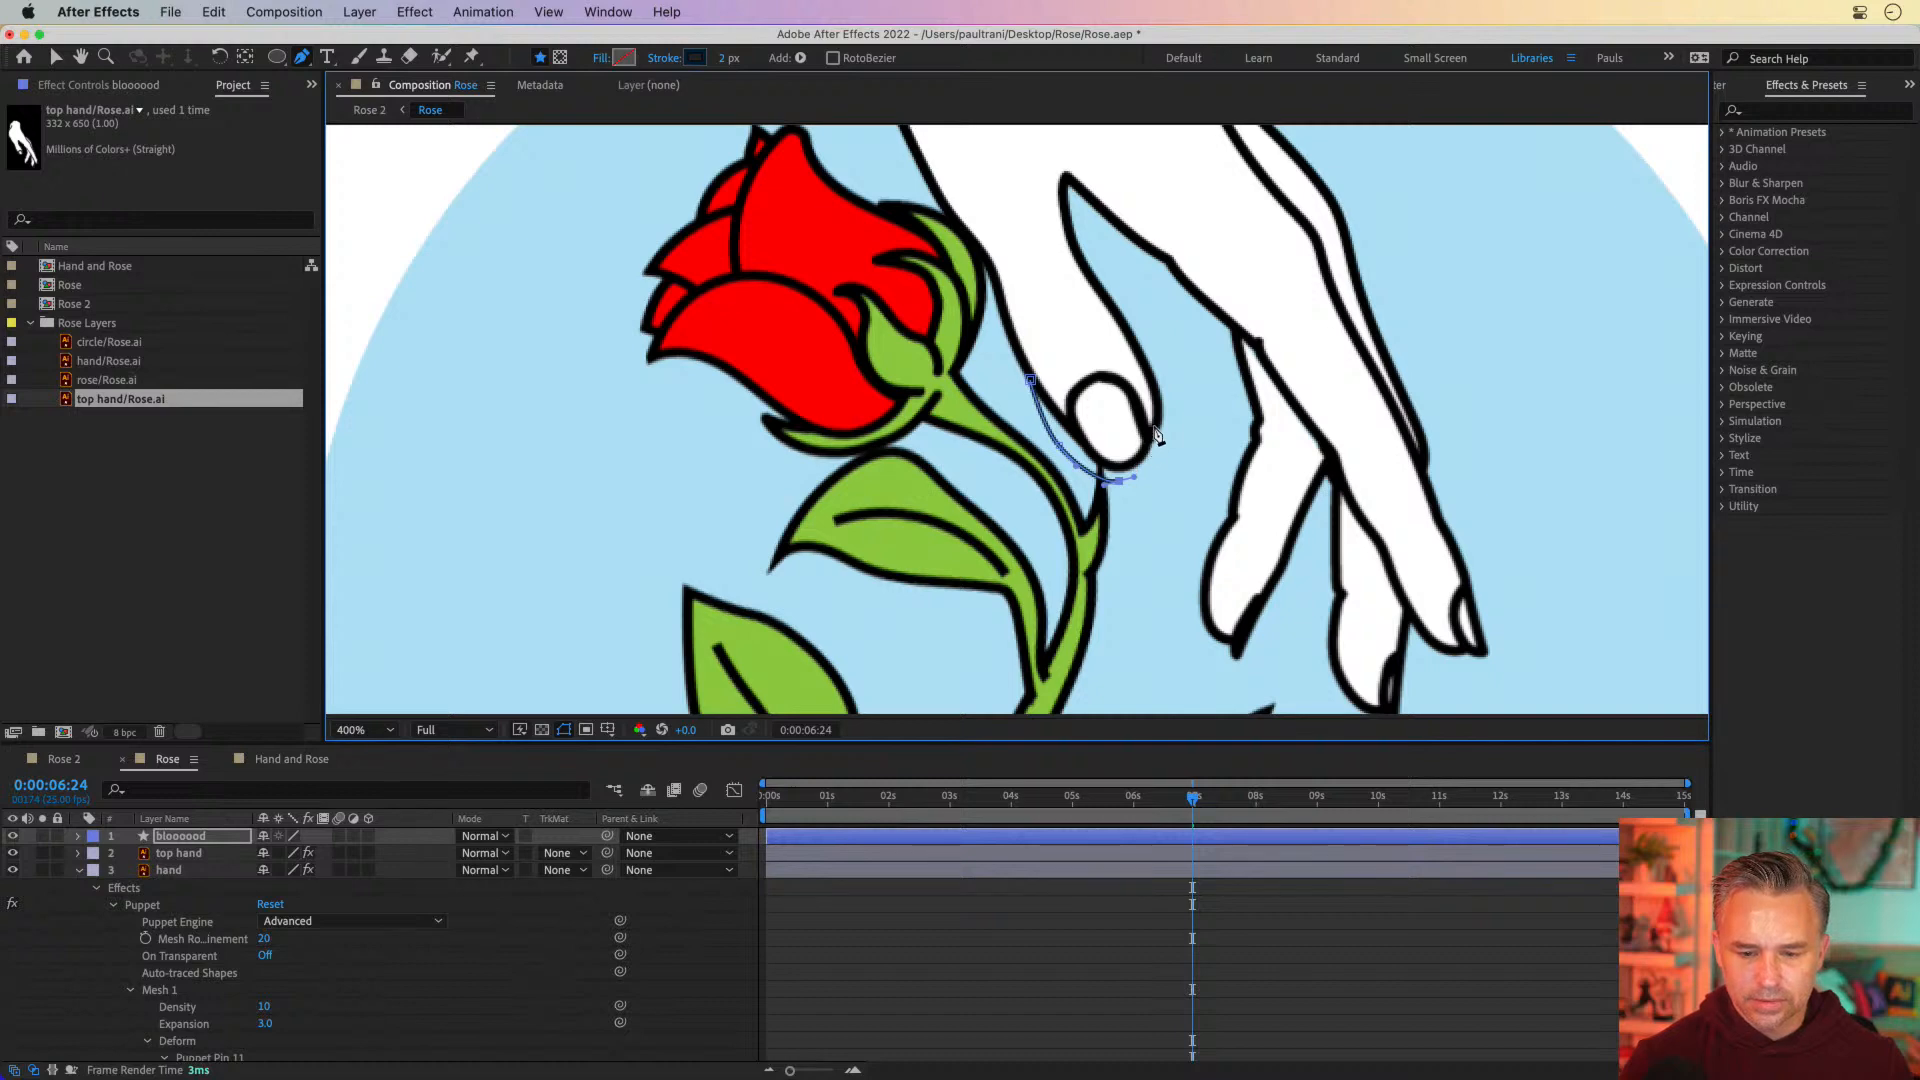
pyautogui.click(1154, 427)
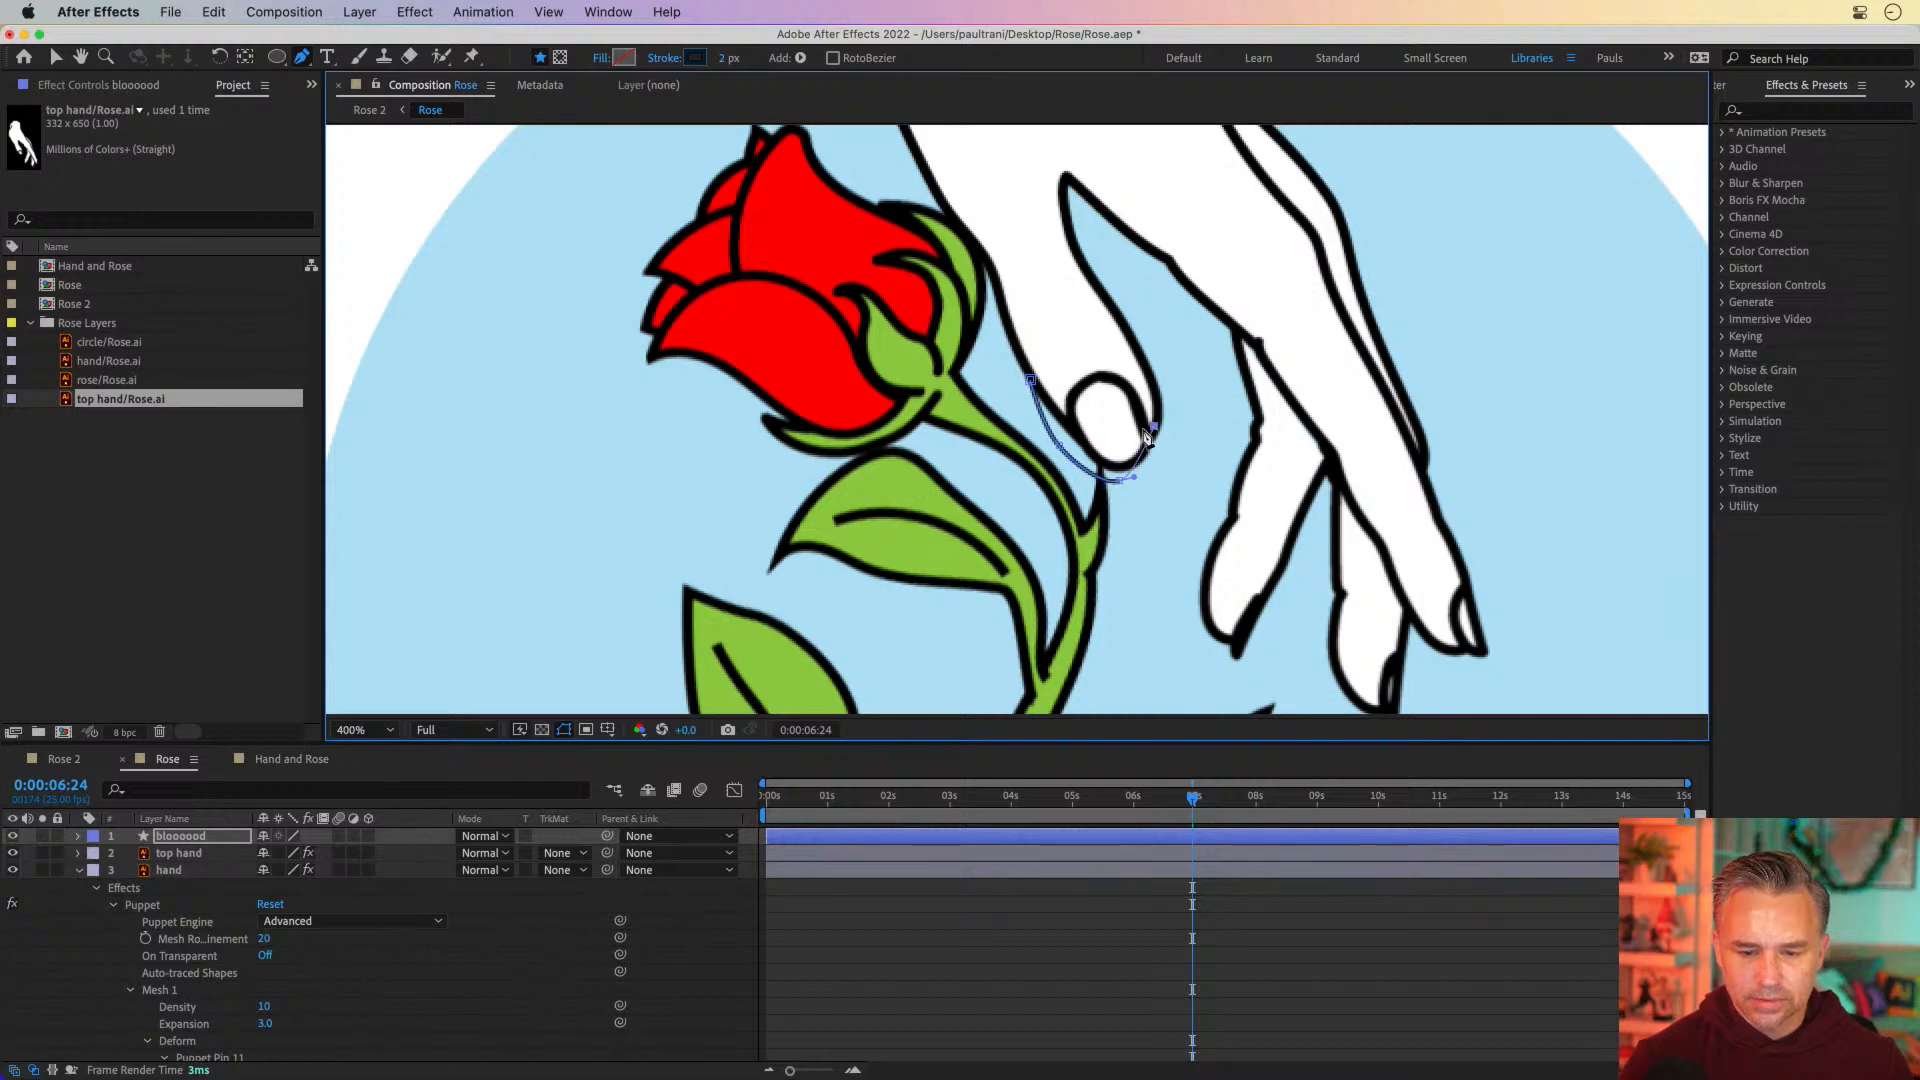
pyautogui.click(1033, 383)
# Give the blood shape a solid color fill of pure red, FF0000
pyautogui.click(601, 57)
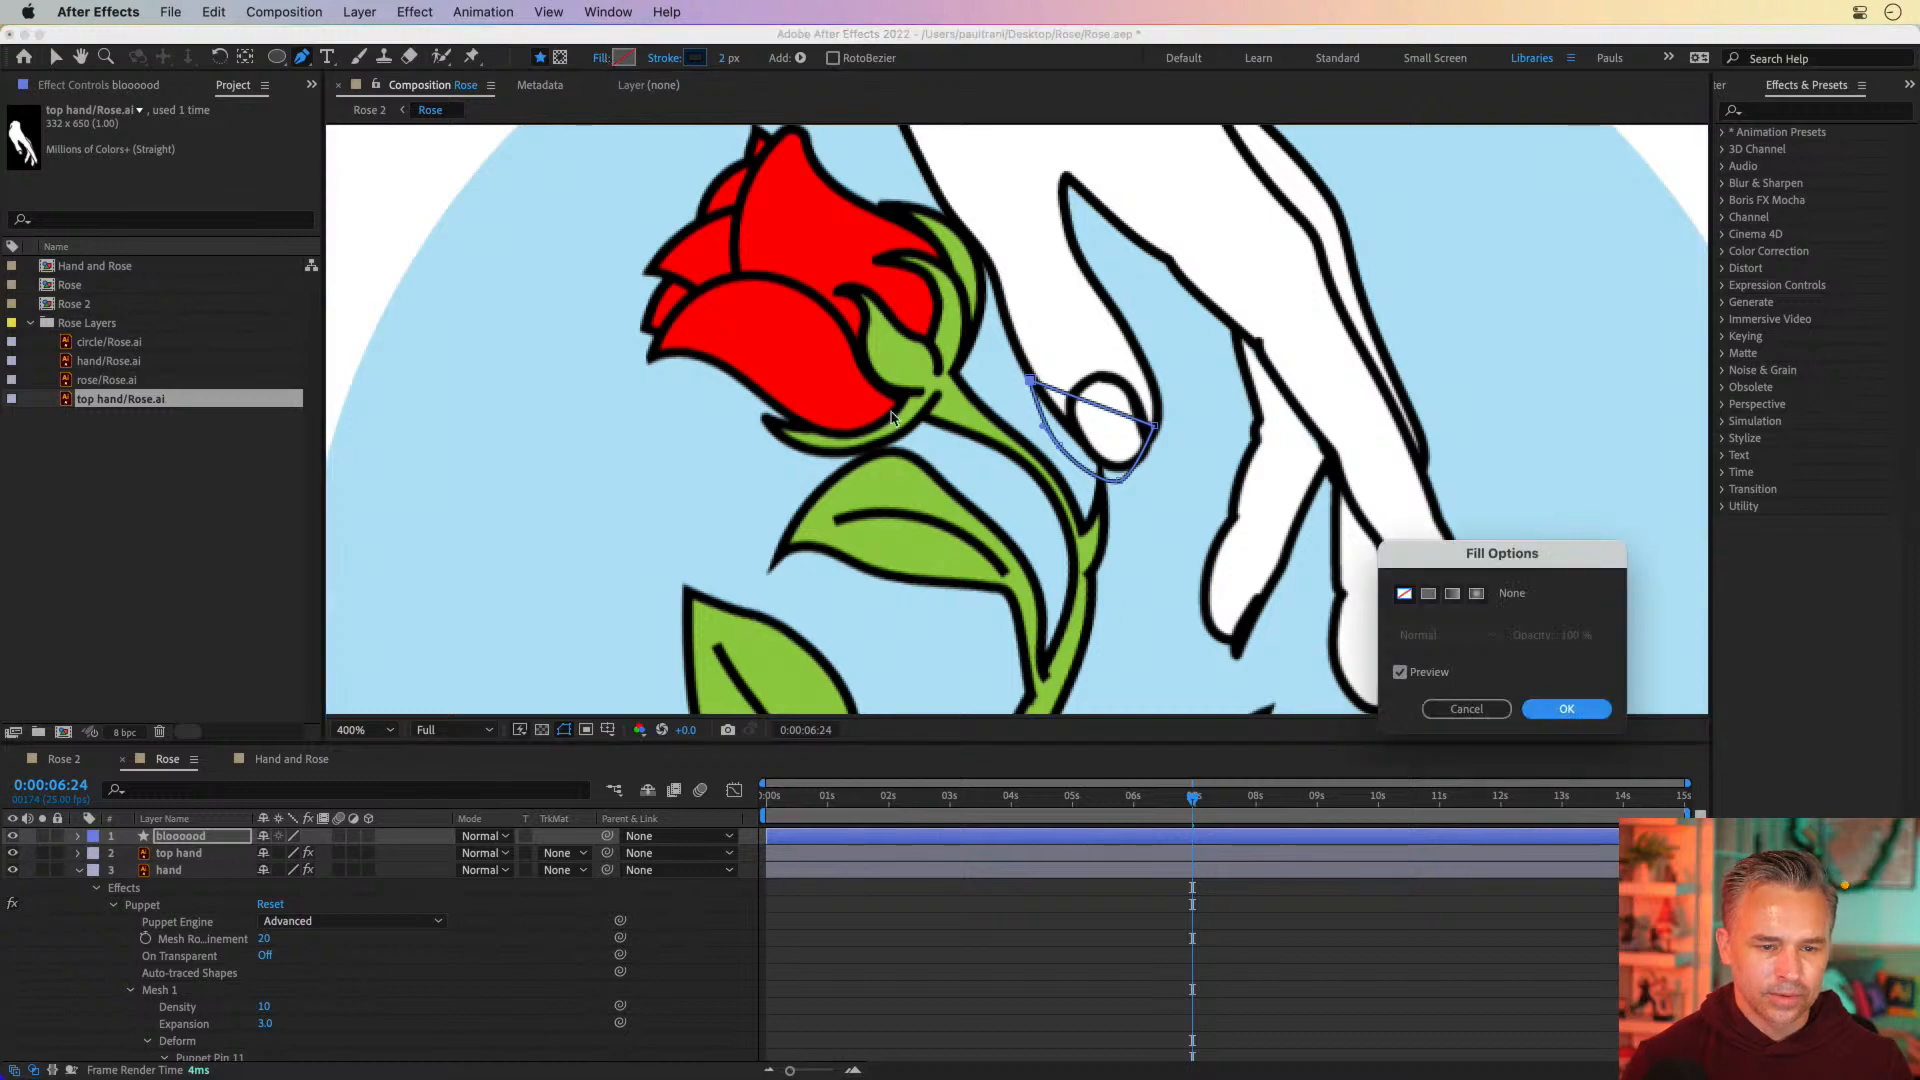
pyautogui.click(1428, 595)
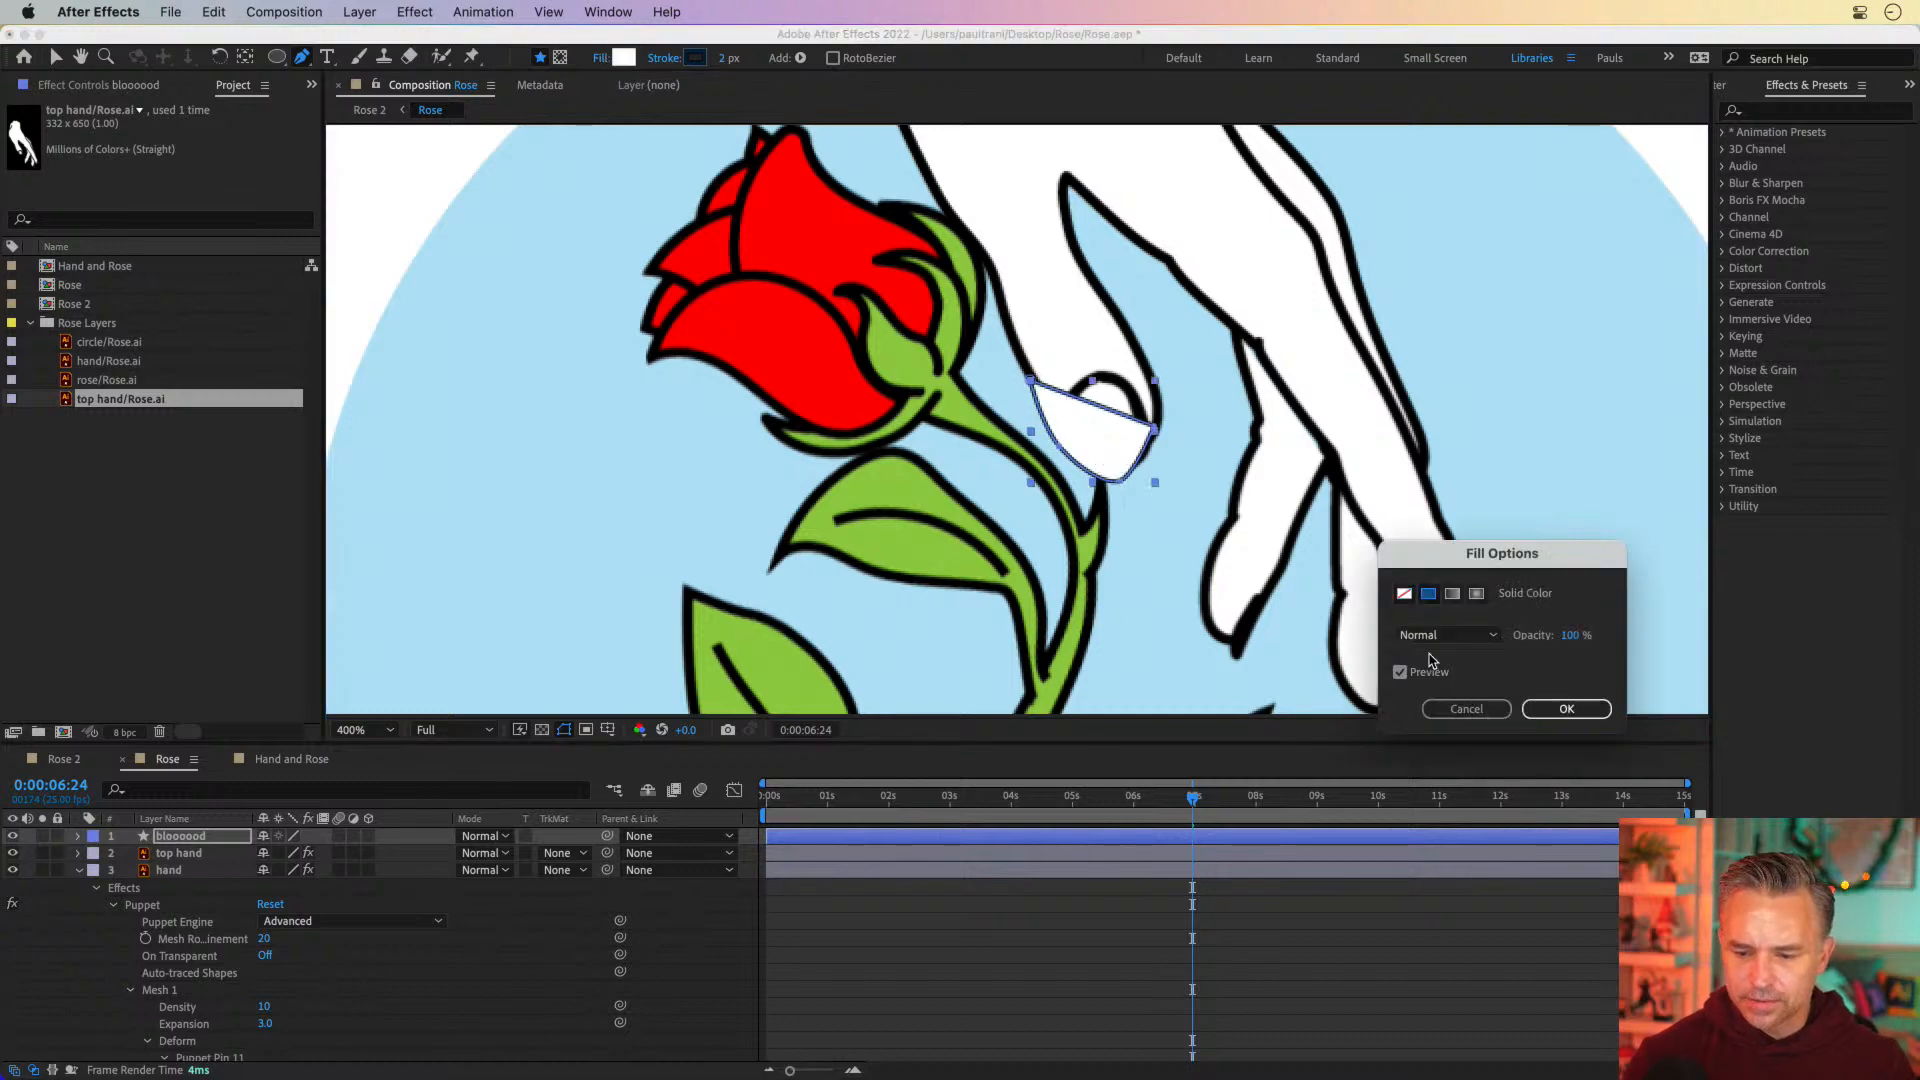
pyautogui.click(1552, 709)
pyautogui.click(624, 59)
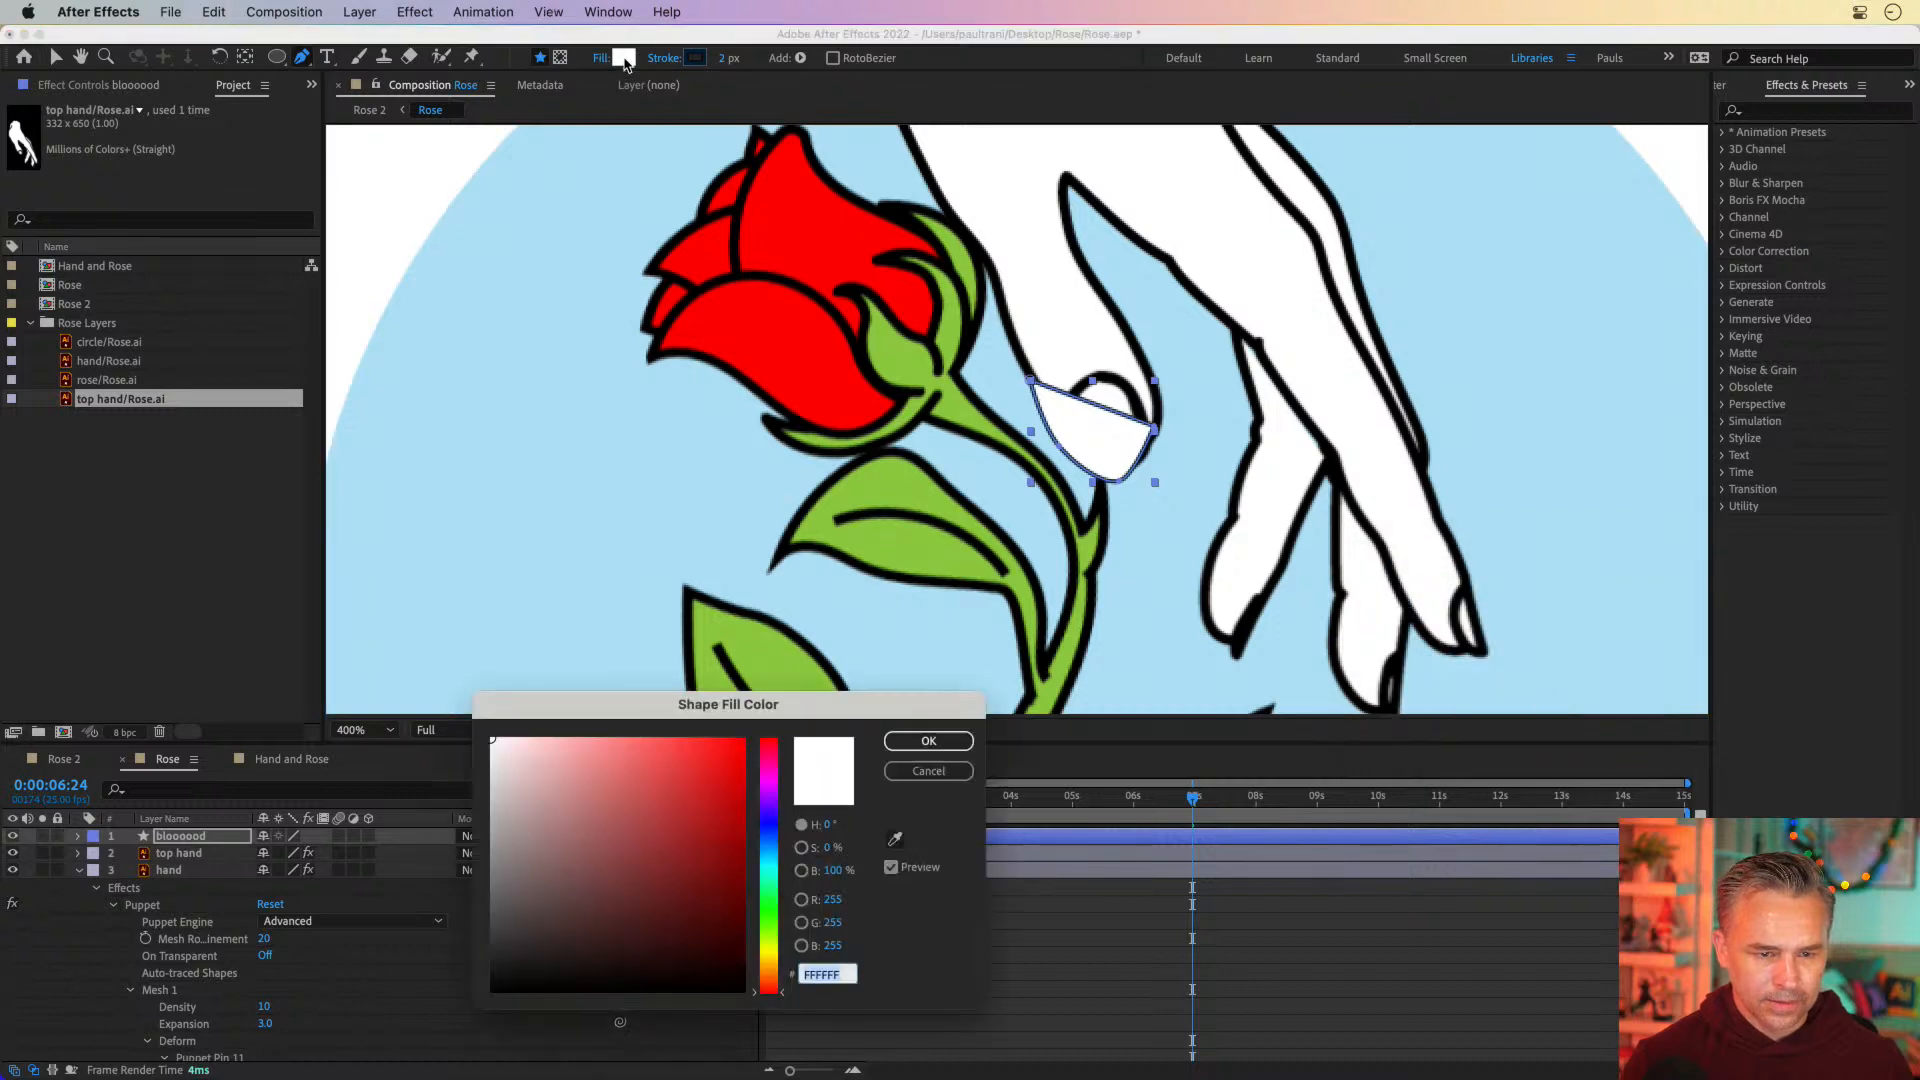
pyautogui.moveTo(616, 778); pyautogui.dragTo(744, 738)
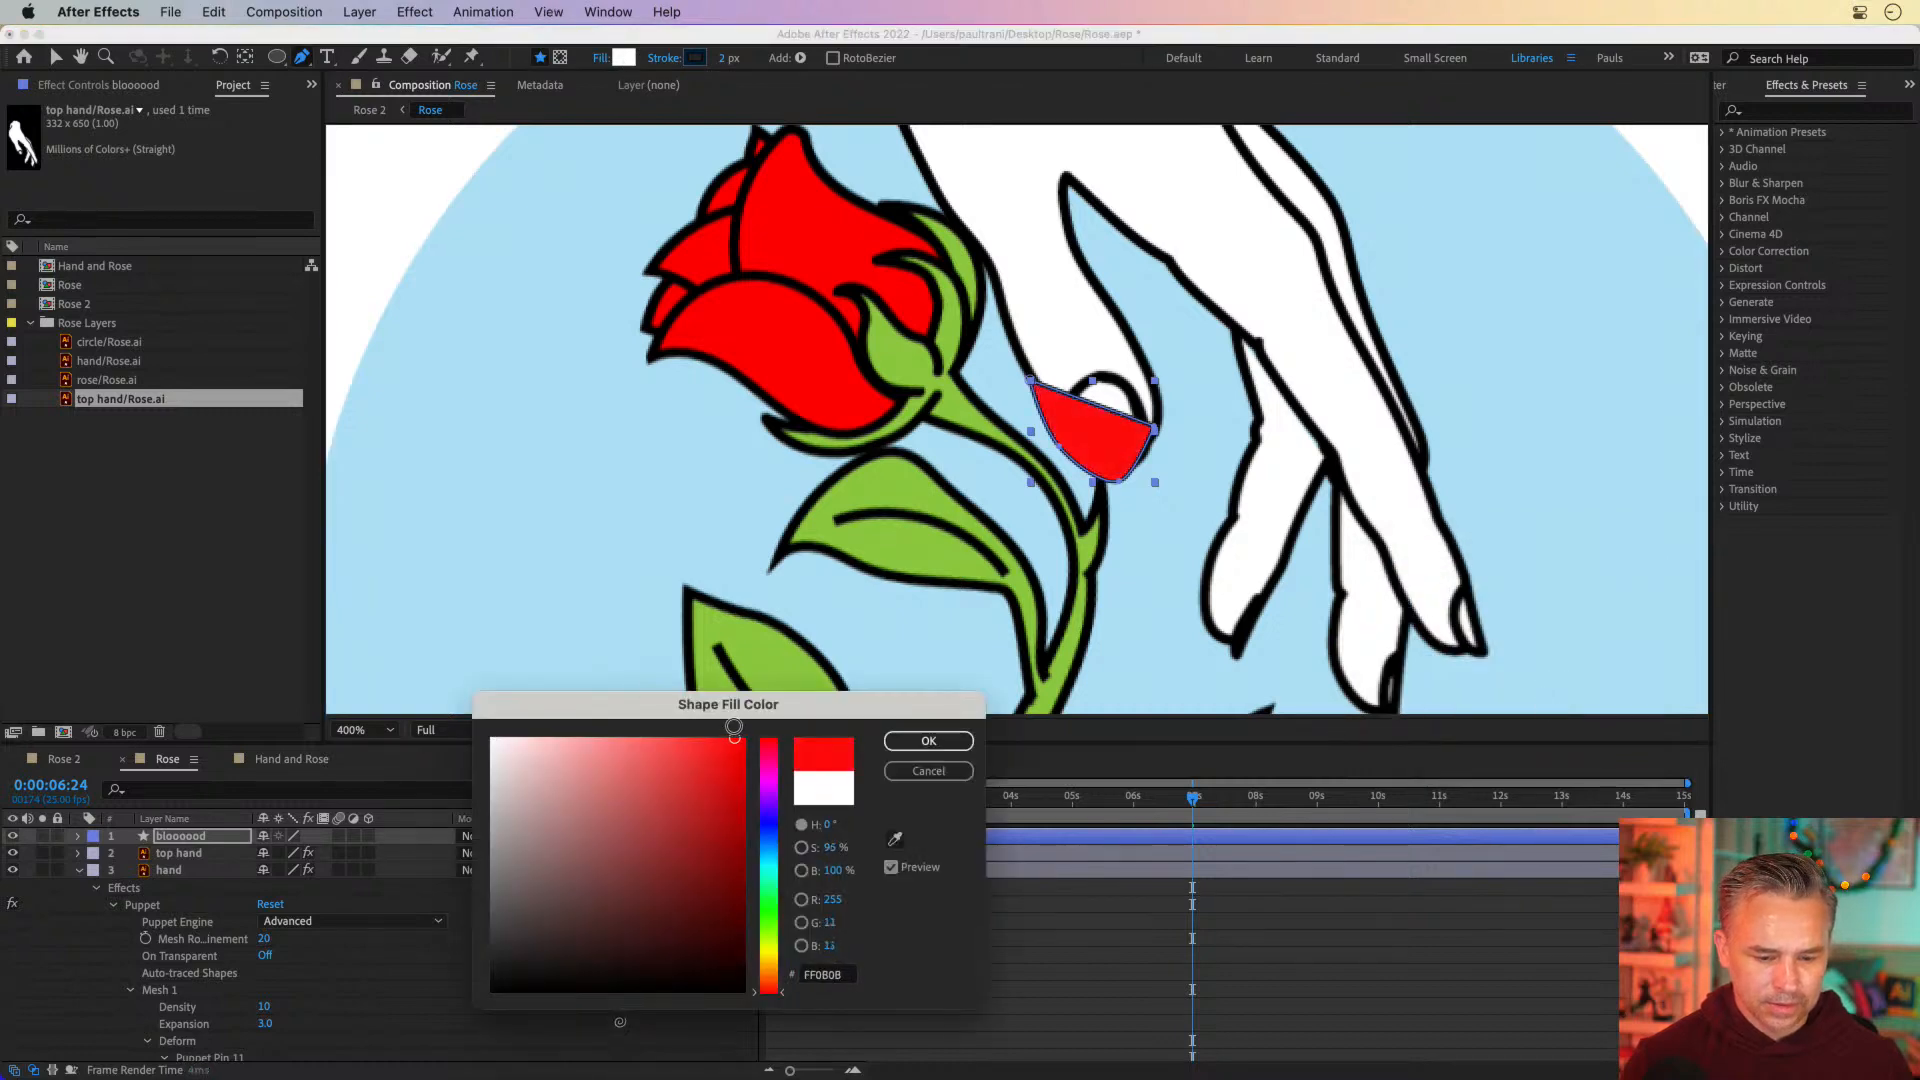
pyautogui.click(907, 738)
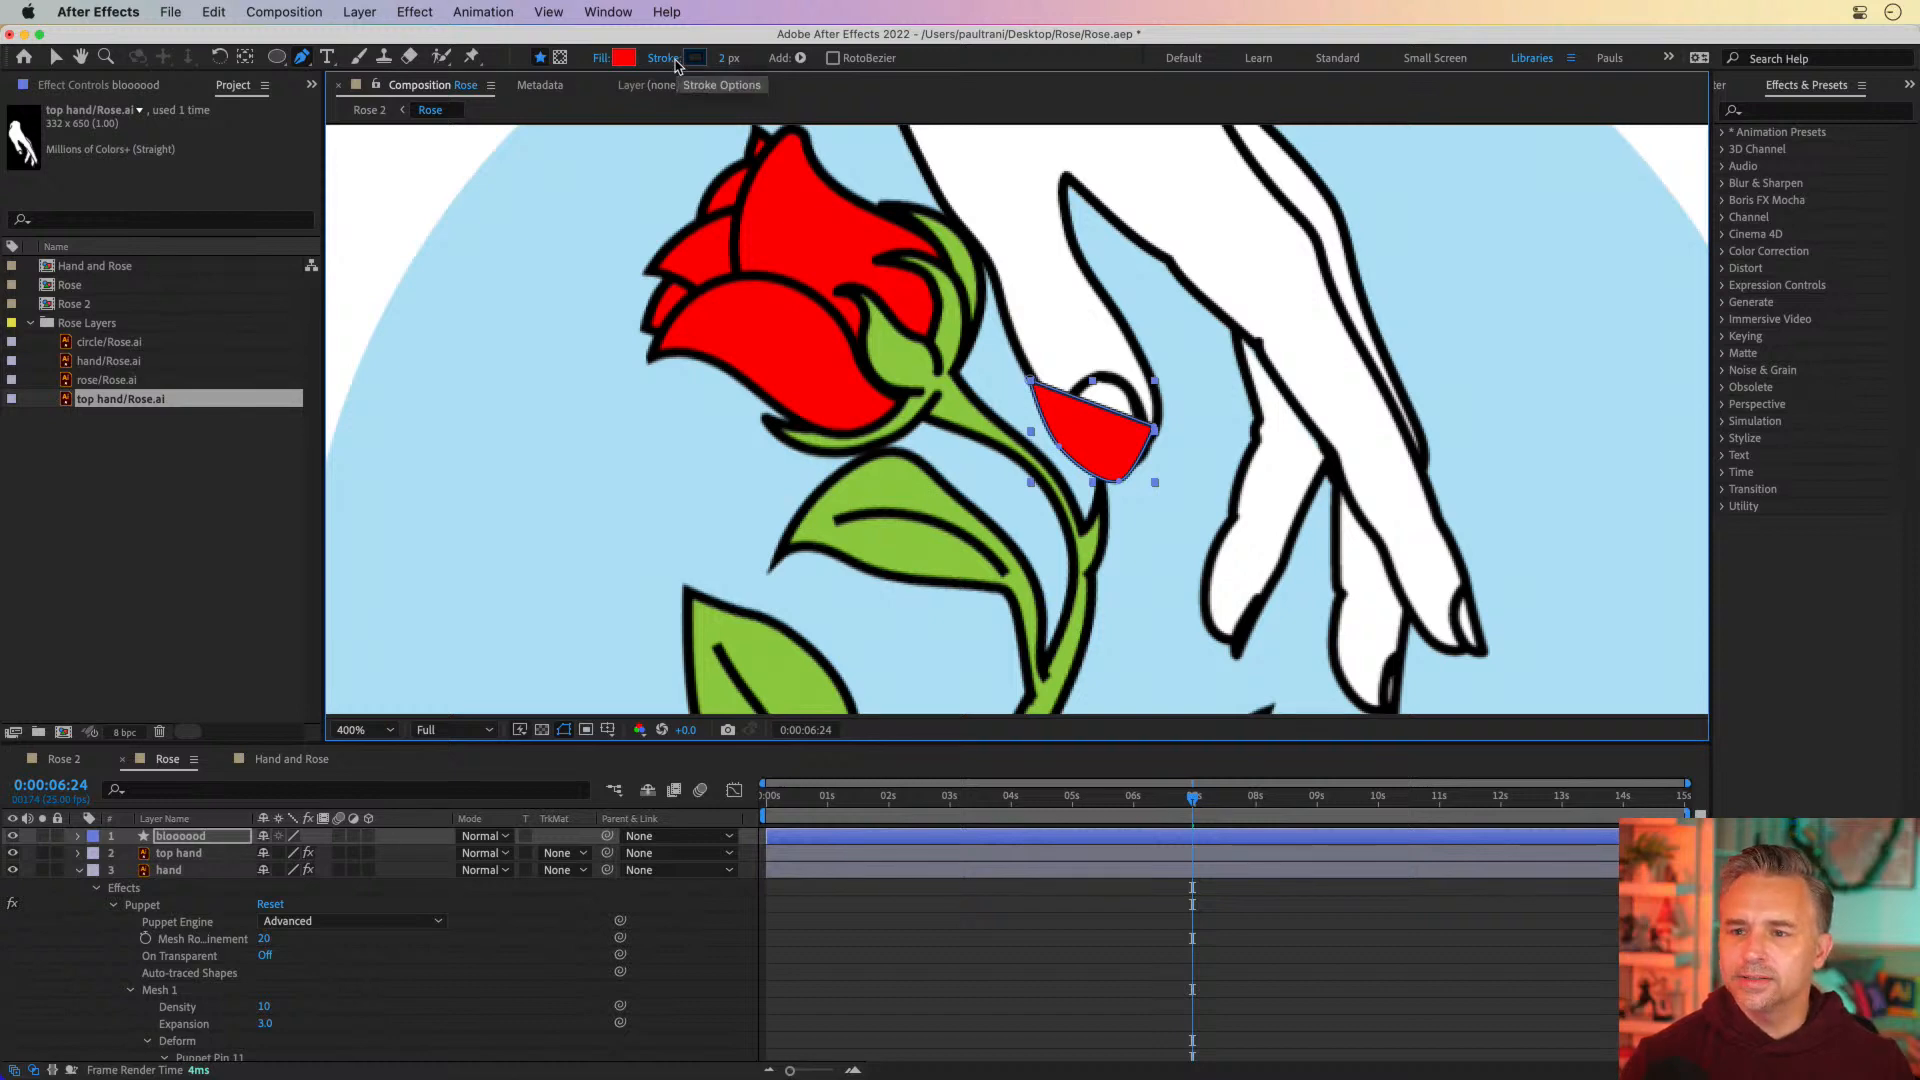
# Set the blood shape's stroke to None
pyautogui.click(664, 58)
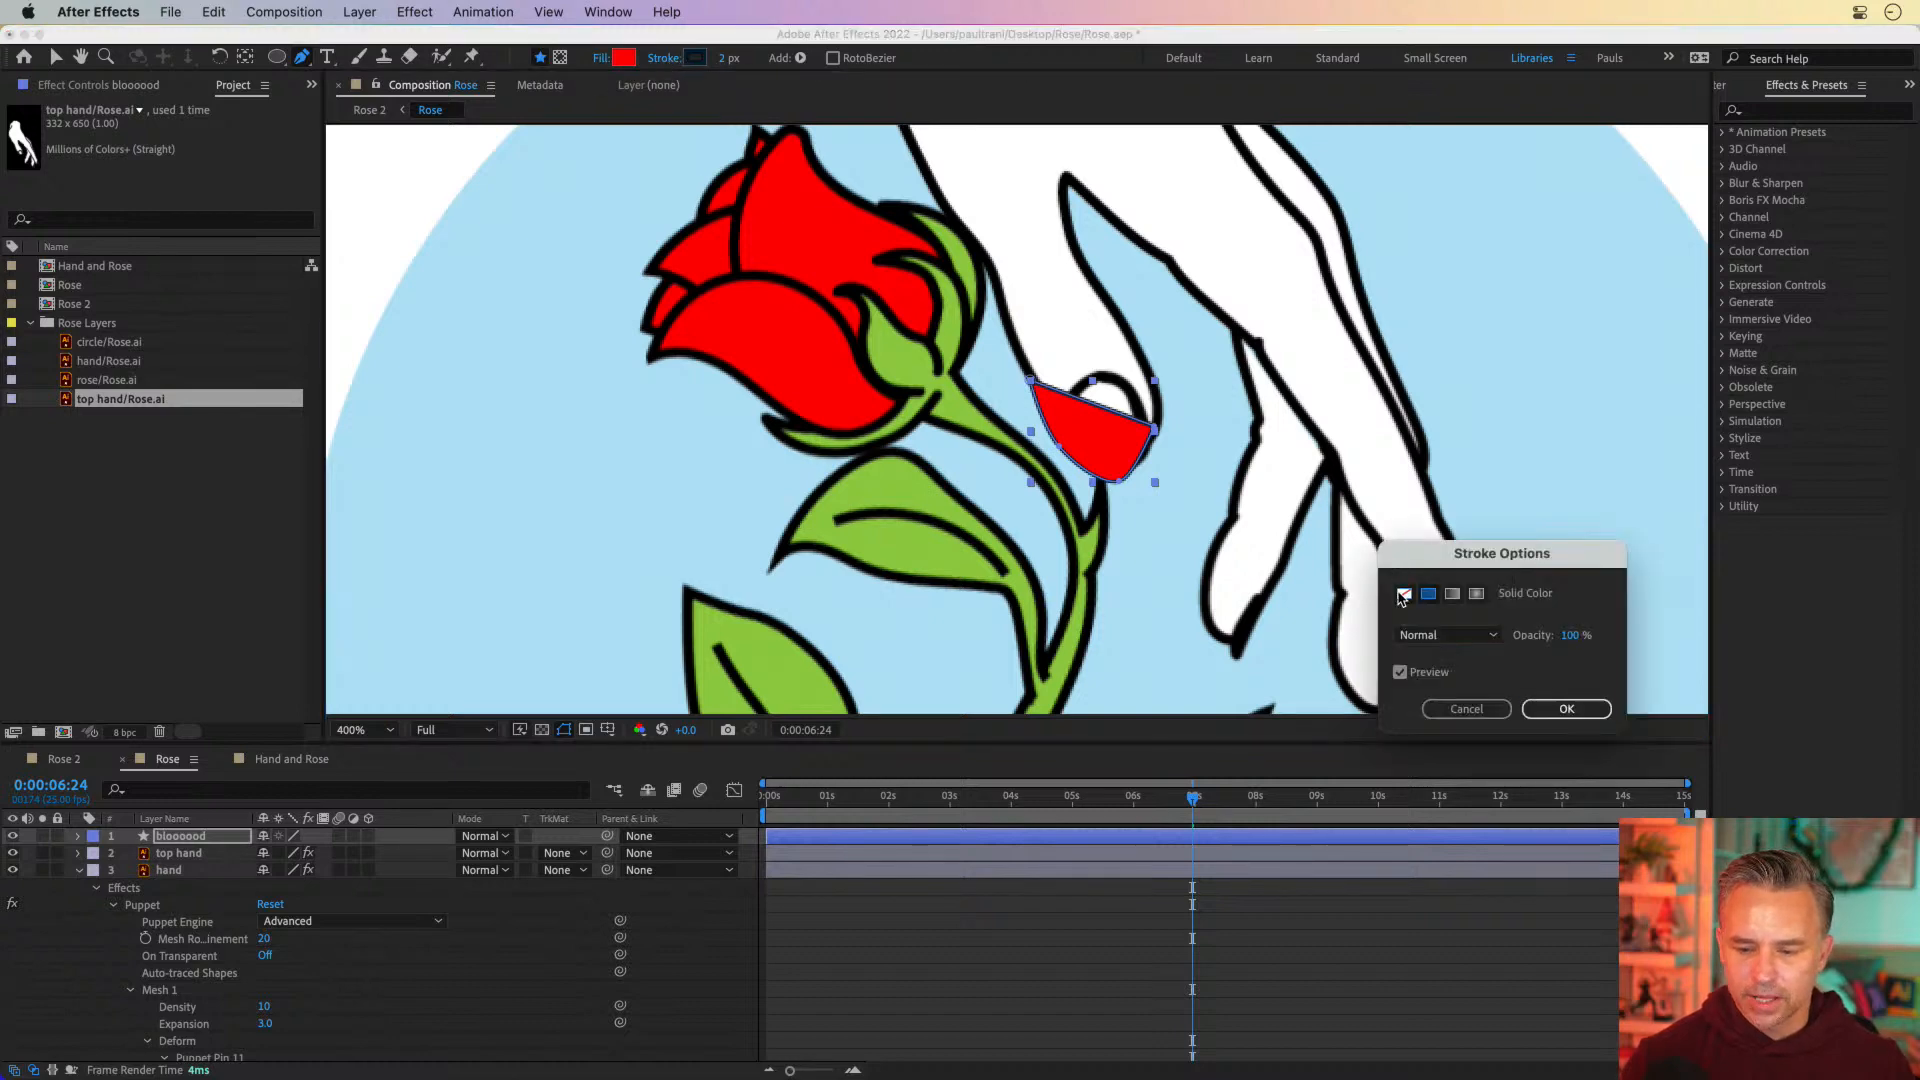
pyautogui.click(1404, 595)
pyautogui.click(1565, 708)
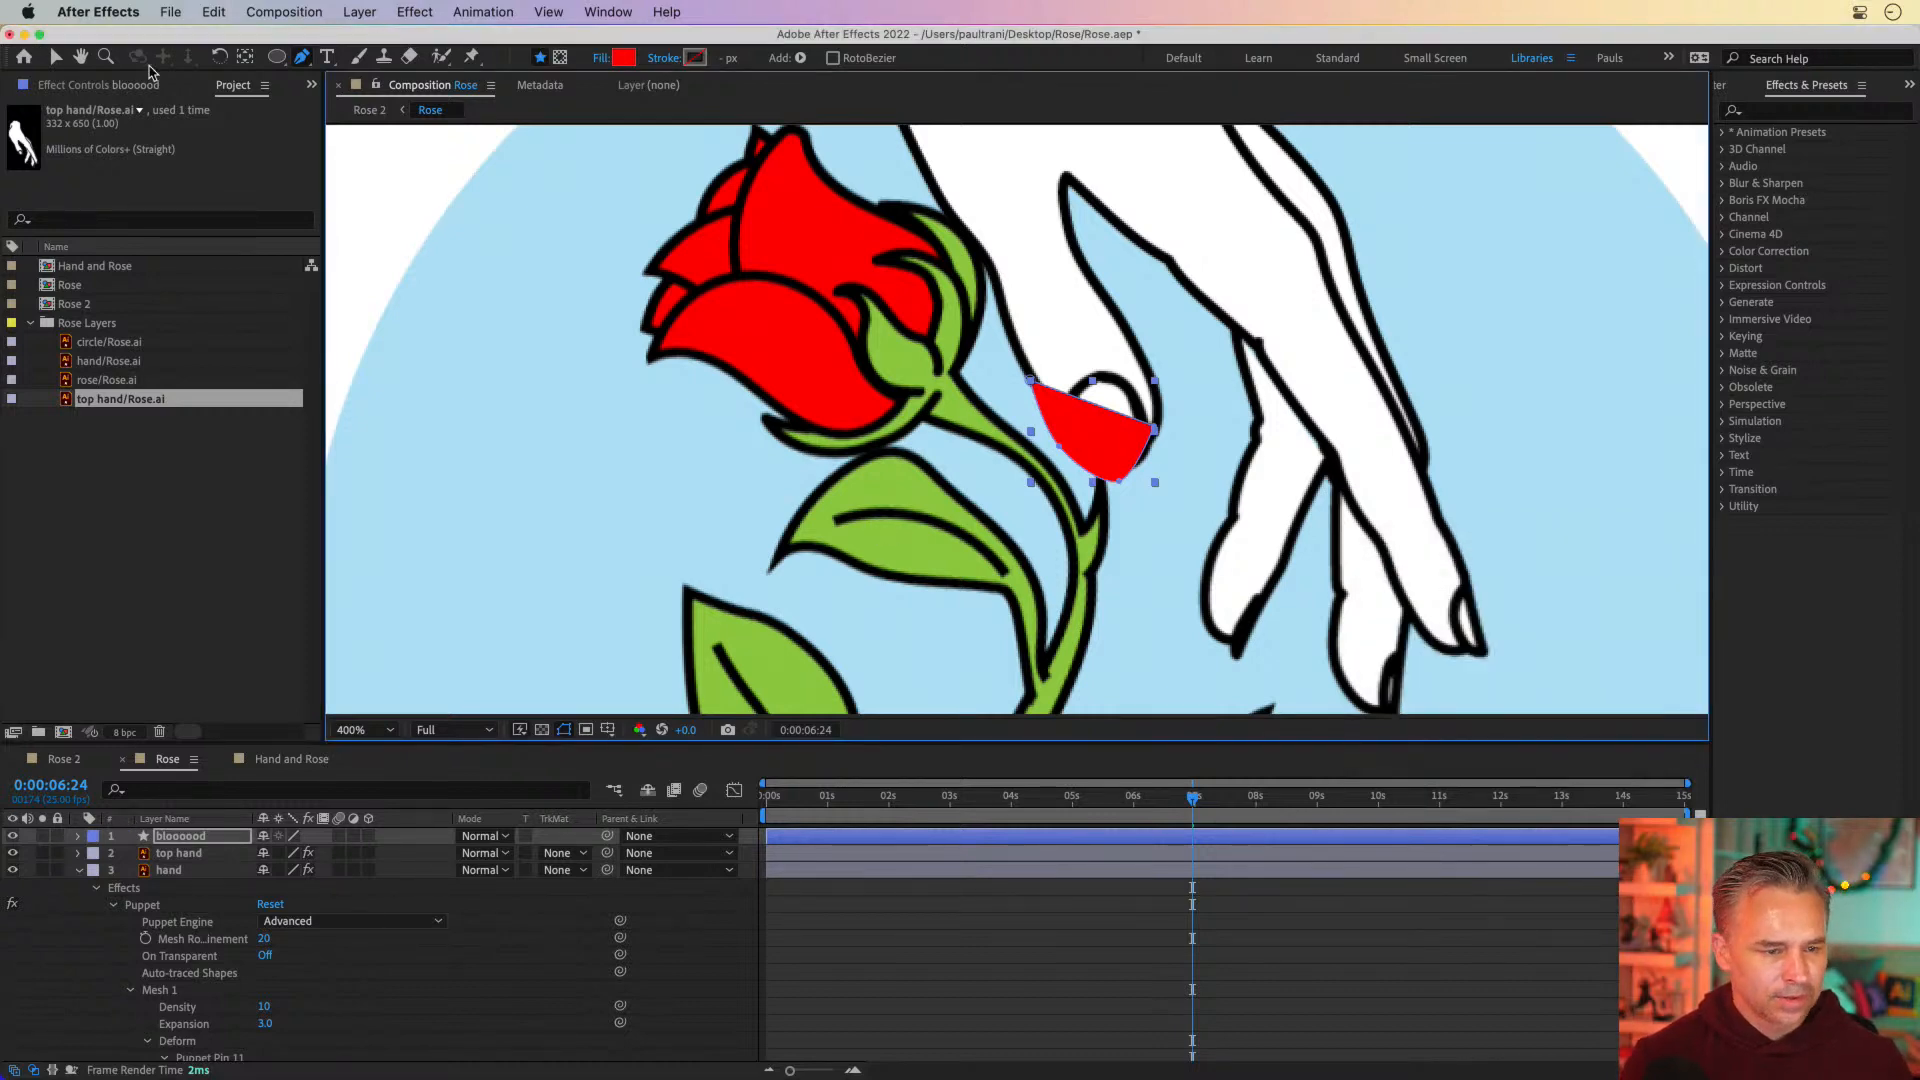
# Switch to the Selection tool and move the bloooood layer directly below the top hand layer
pyautogui.click(56, 57)
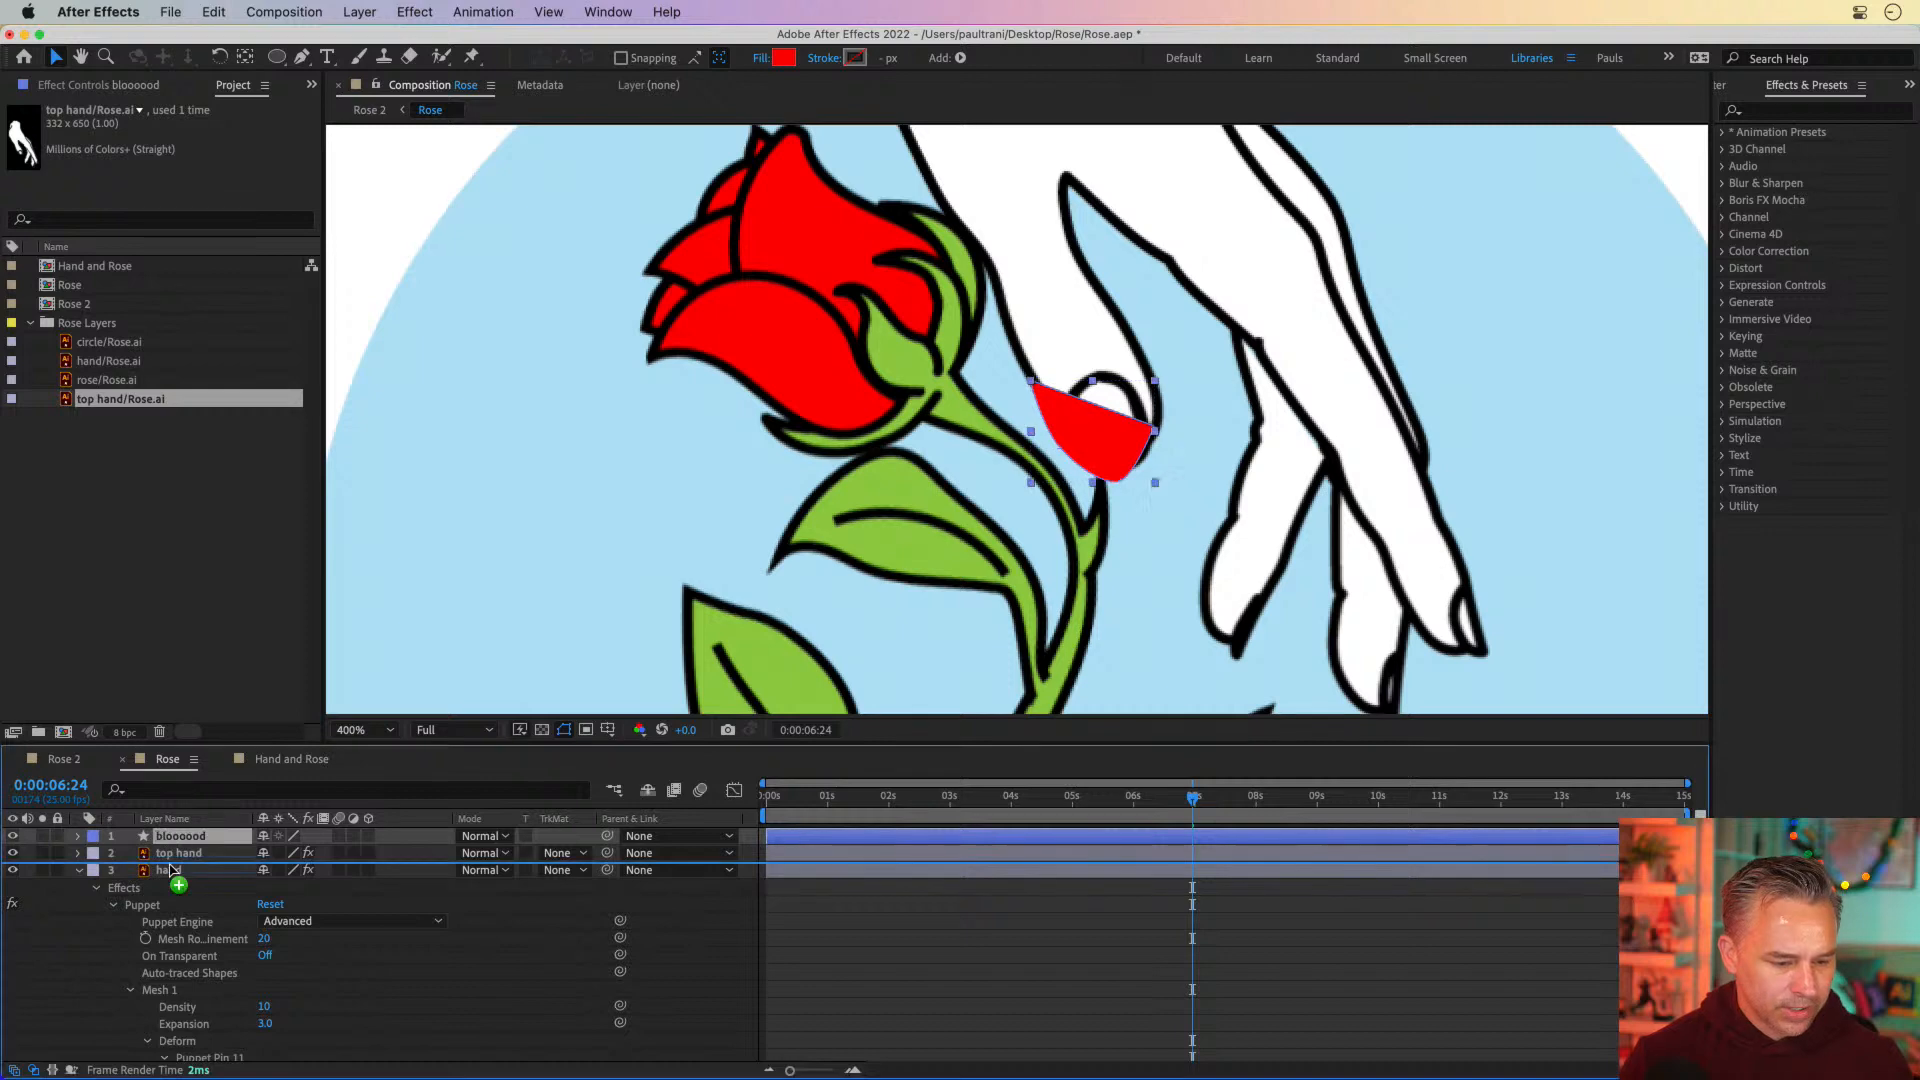
pyautogui.press('super+bracketleft')
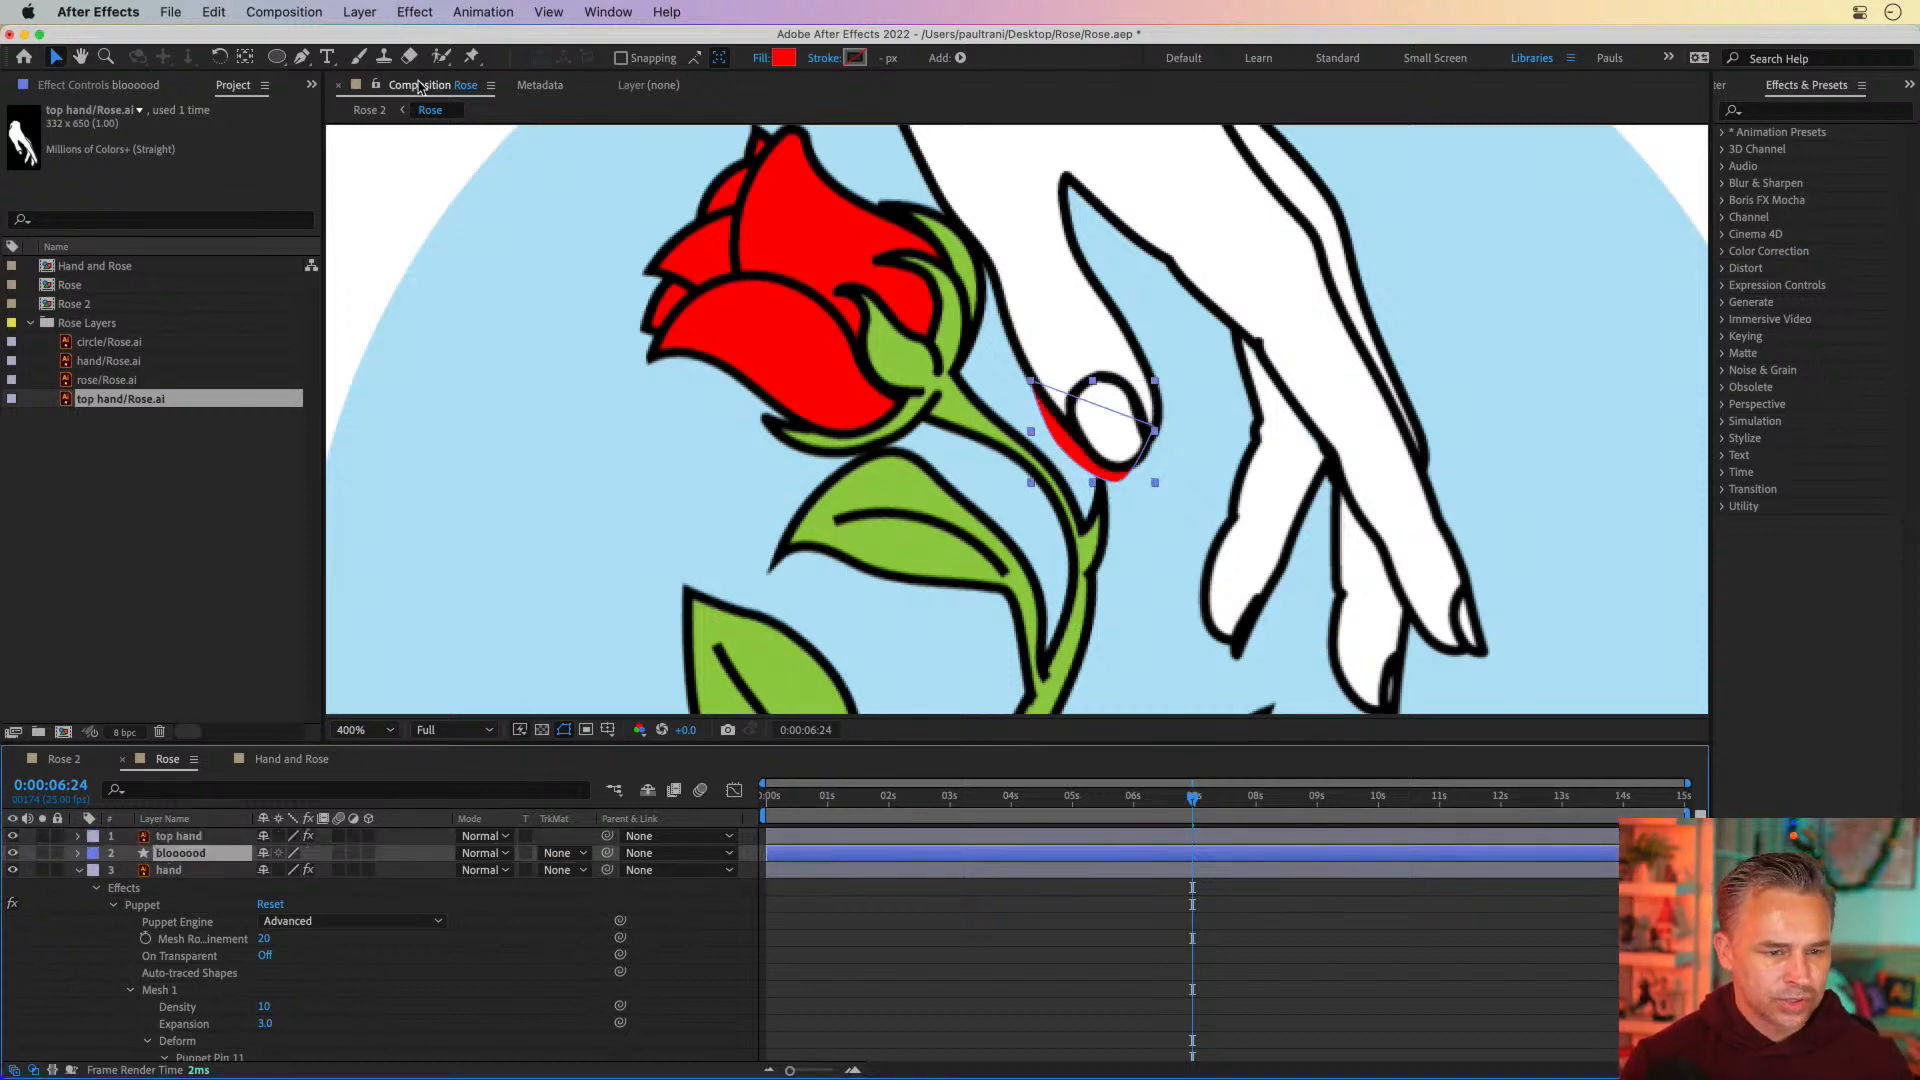
# Adjust the blood path's points and curve so the red shape sits closer to the thumb's outline and mostly behind it
pyautogui.click(1067, 458)
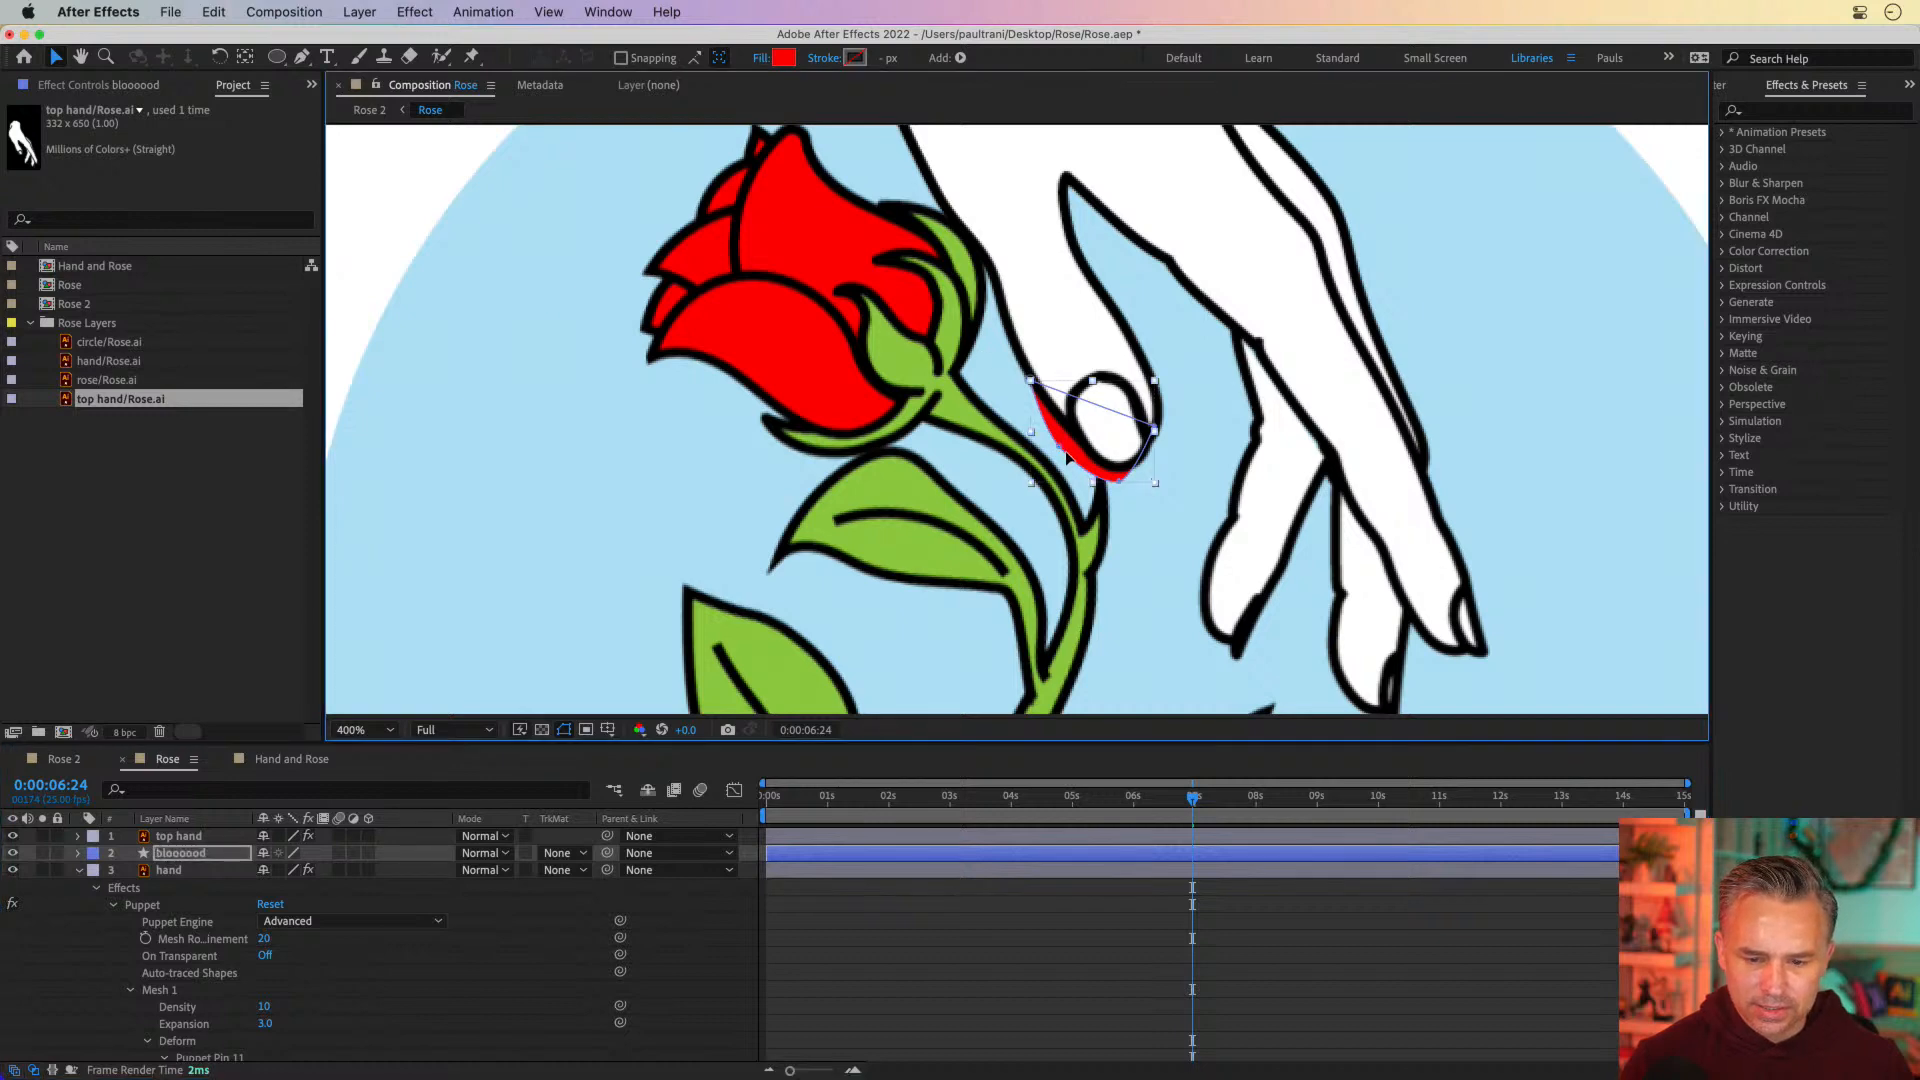
pyautogui.click(1120, 485)
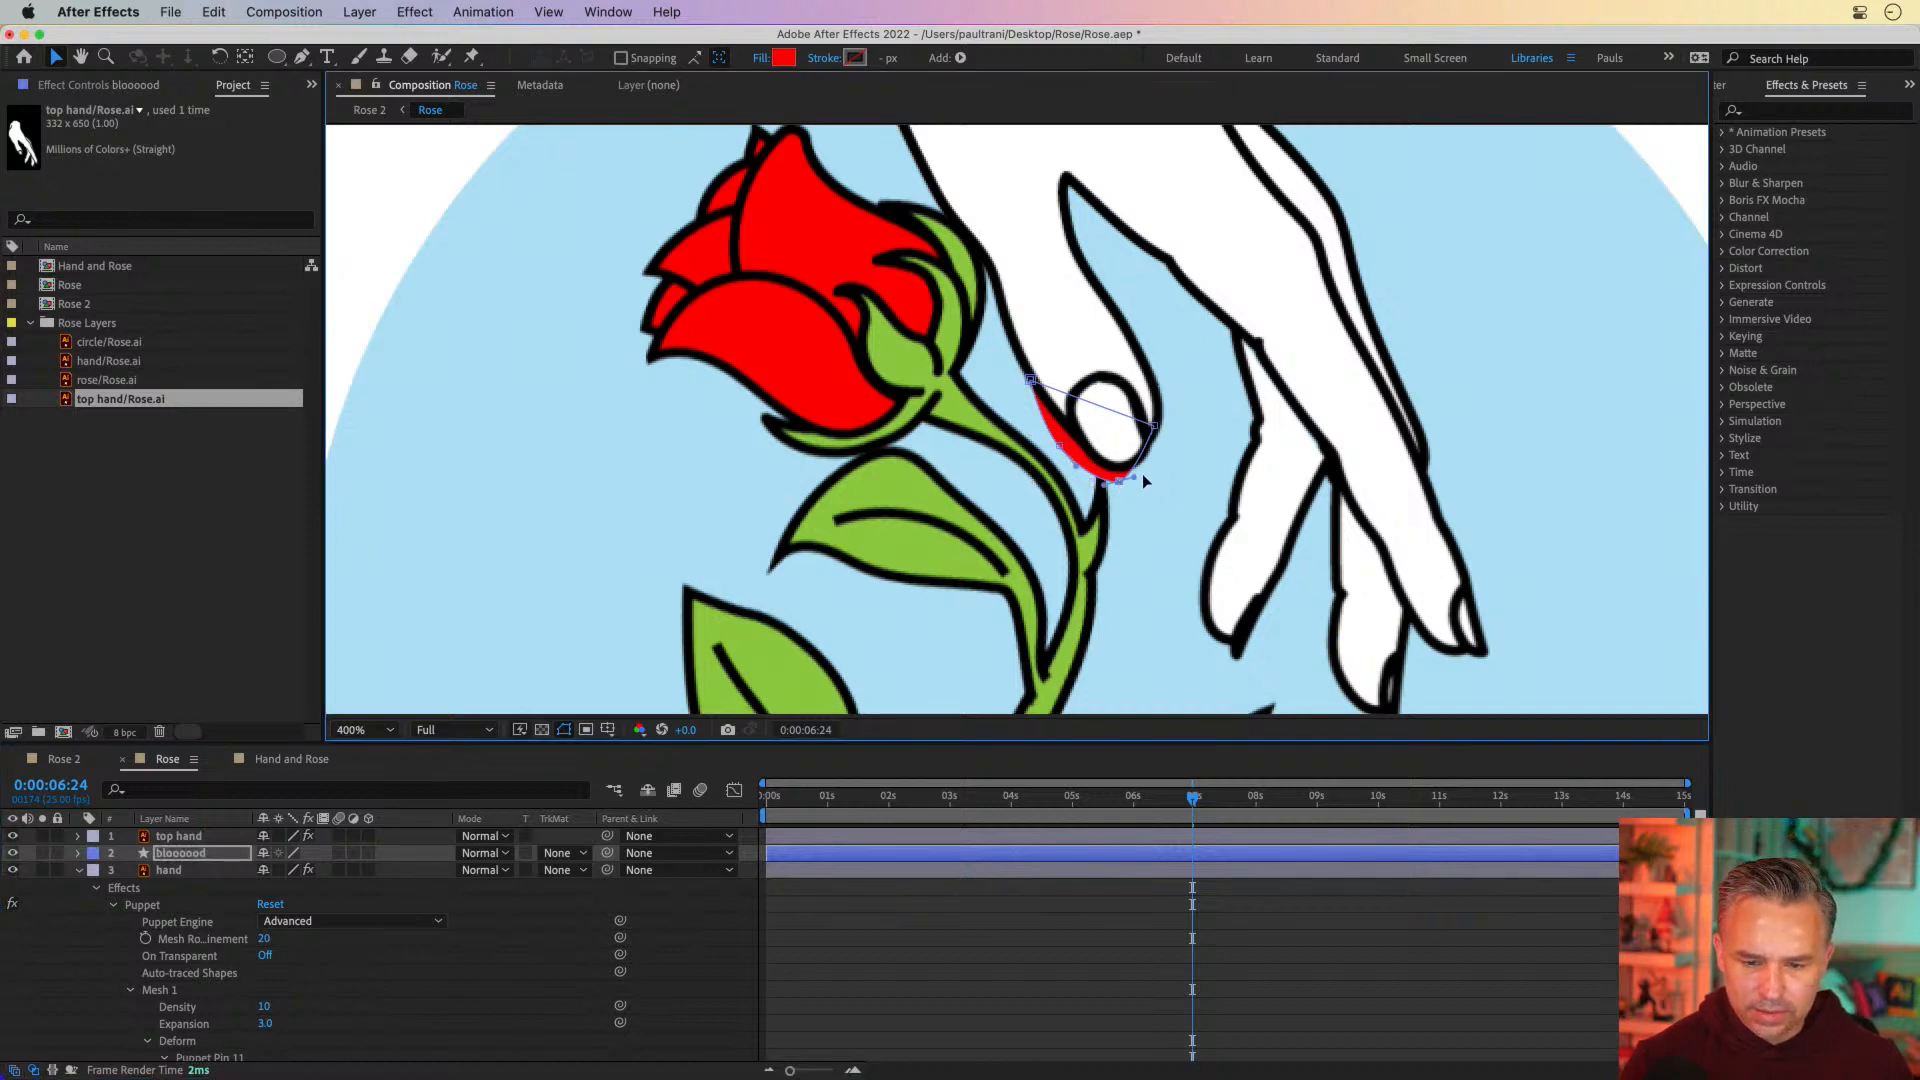
pyautogui.moveTo(1134, 483); pyautogui.dragTo(1062, 445)
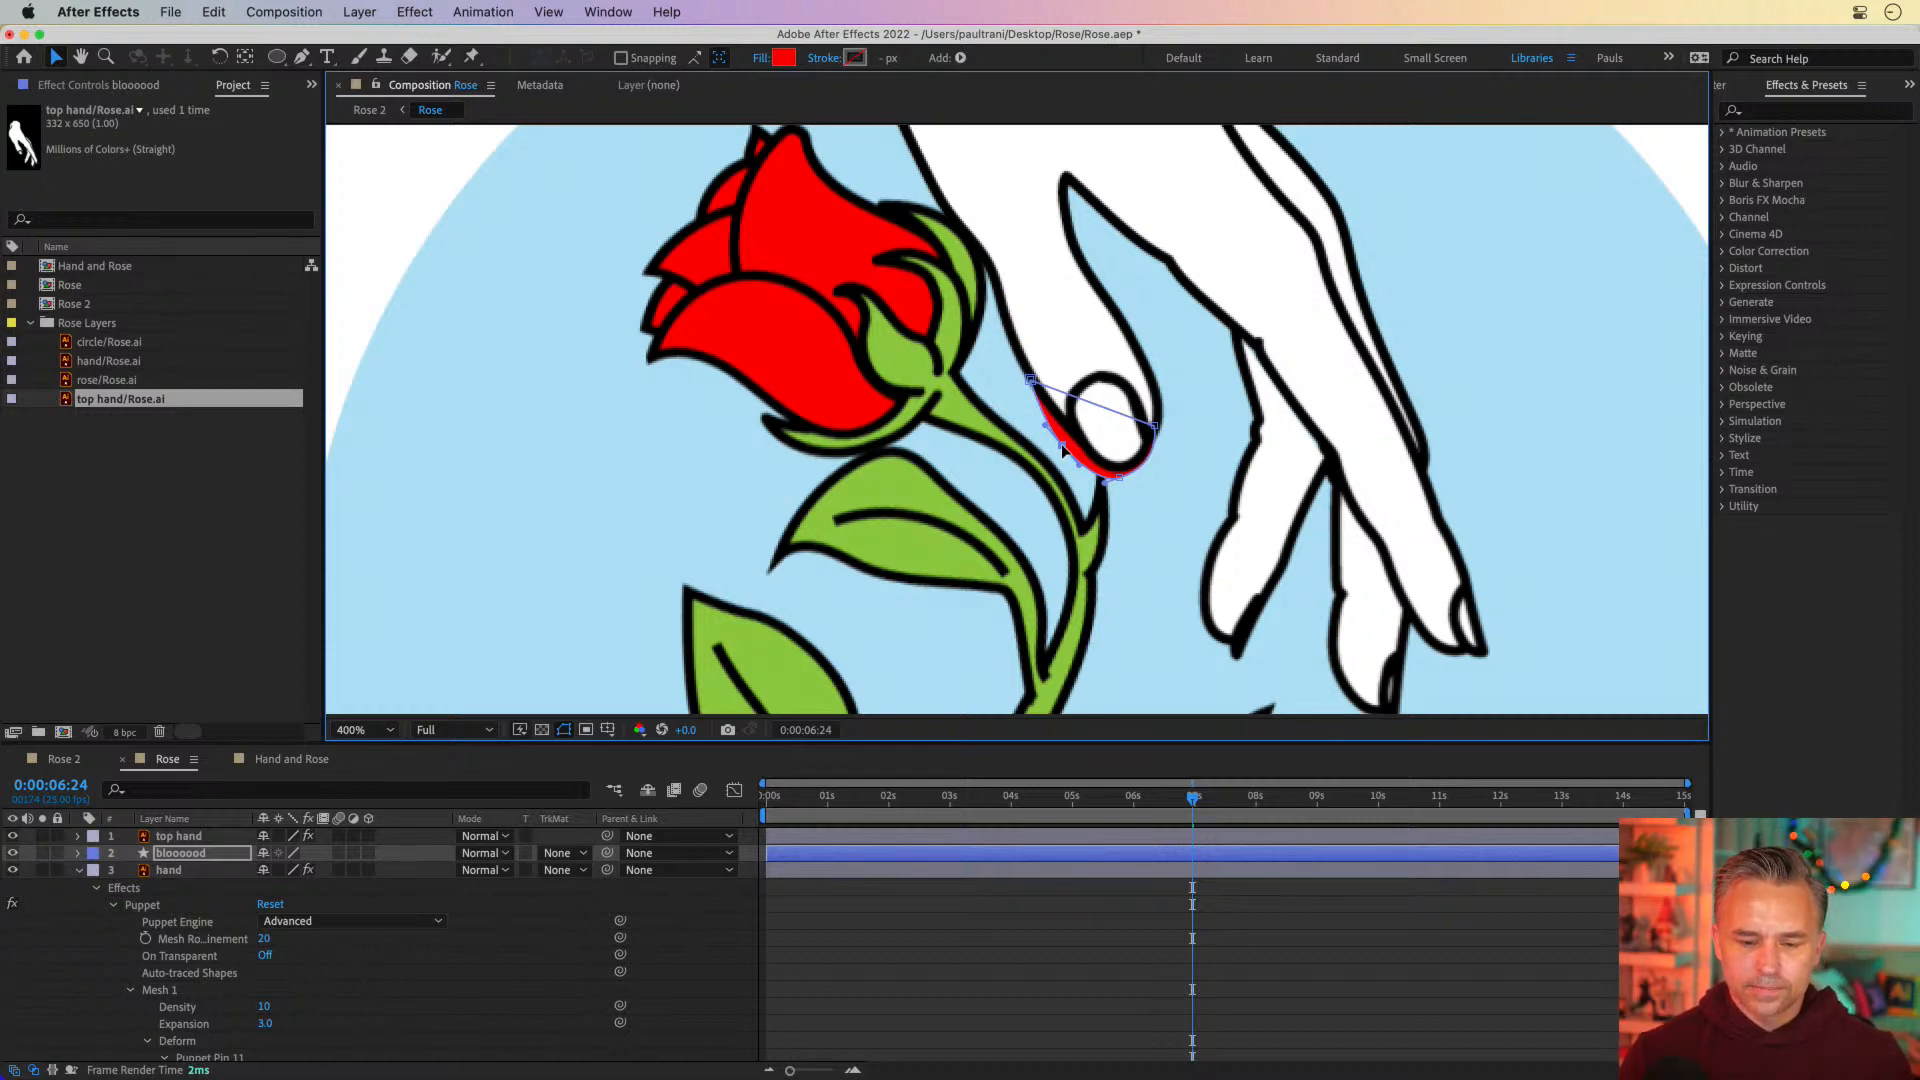
pyautogui.moveTo(1062, 445); pyautogui.dragTo(1080, 443)
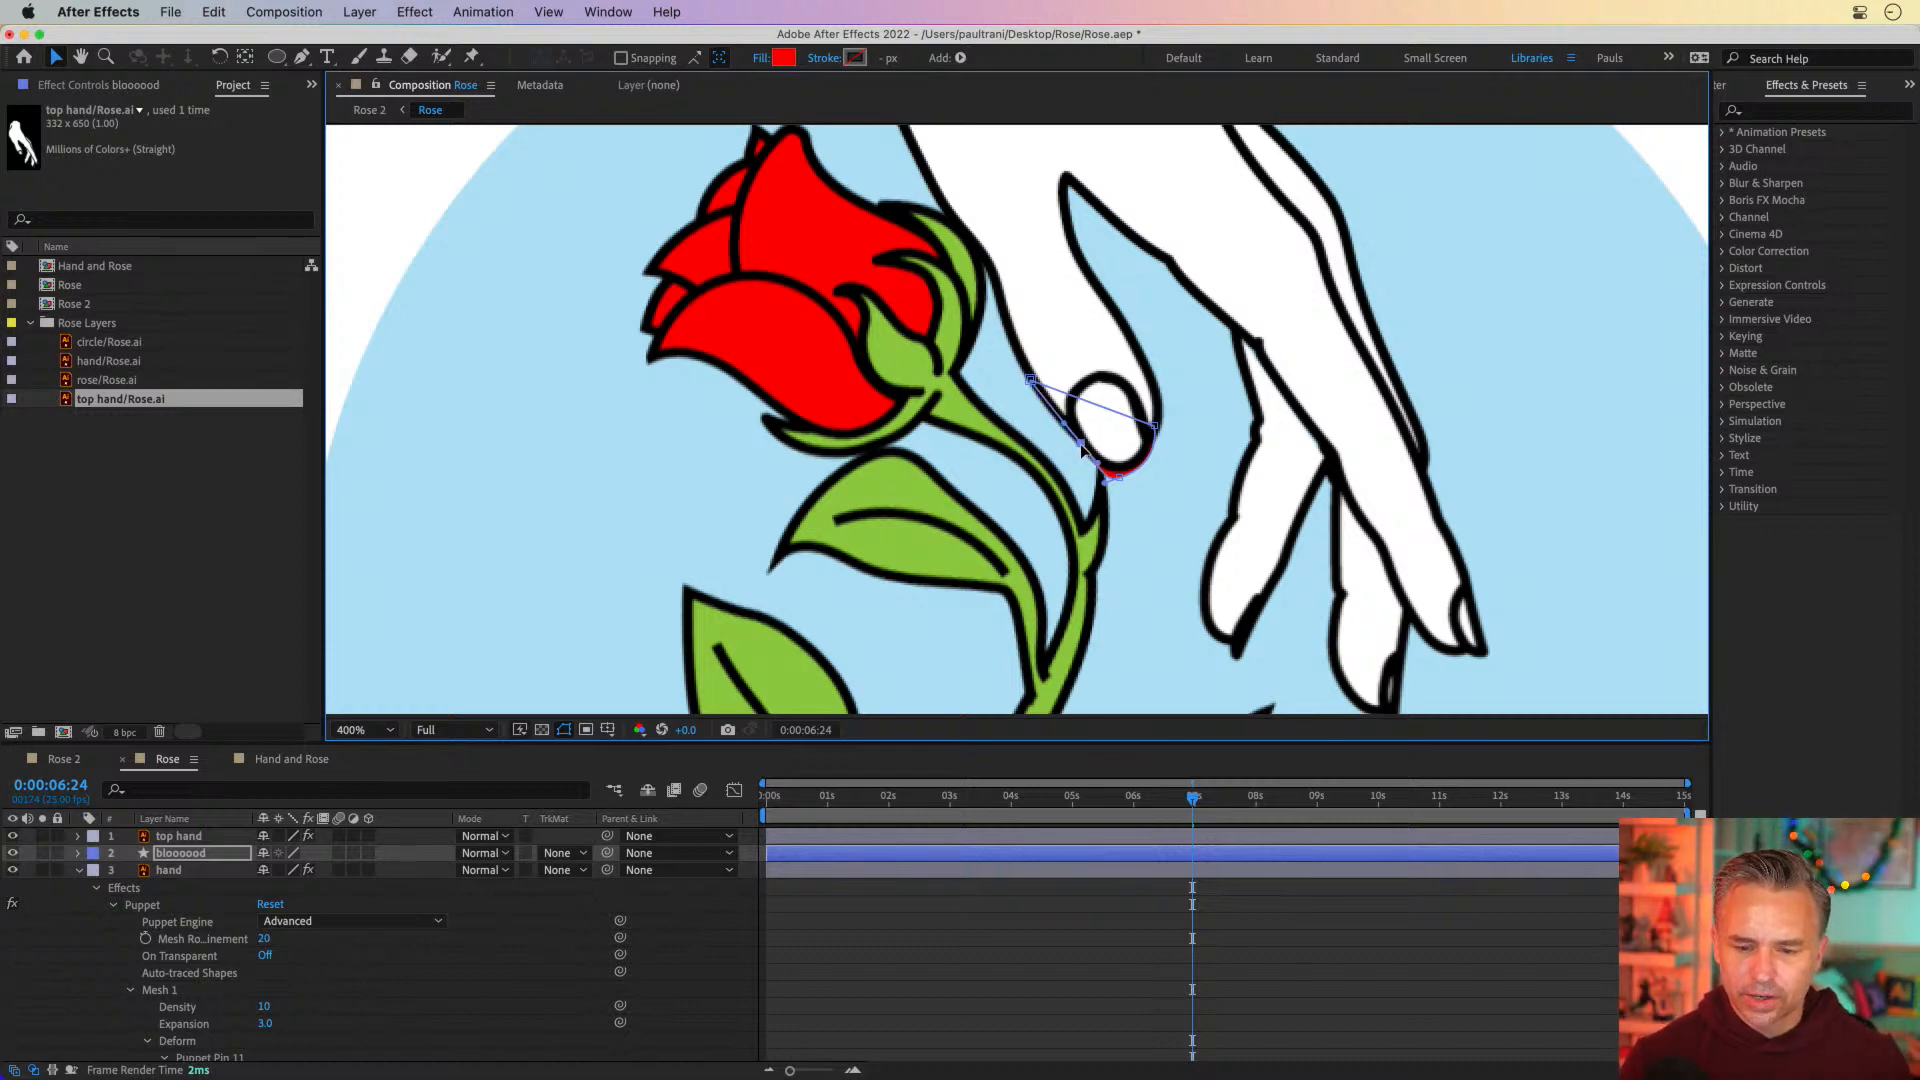
pyautogui.moveTo(1031, 382); pyautogui.dragTo(1042, 395)
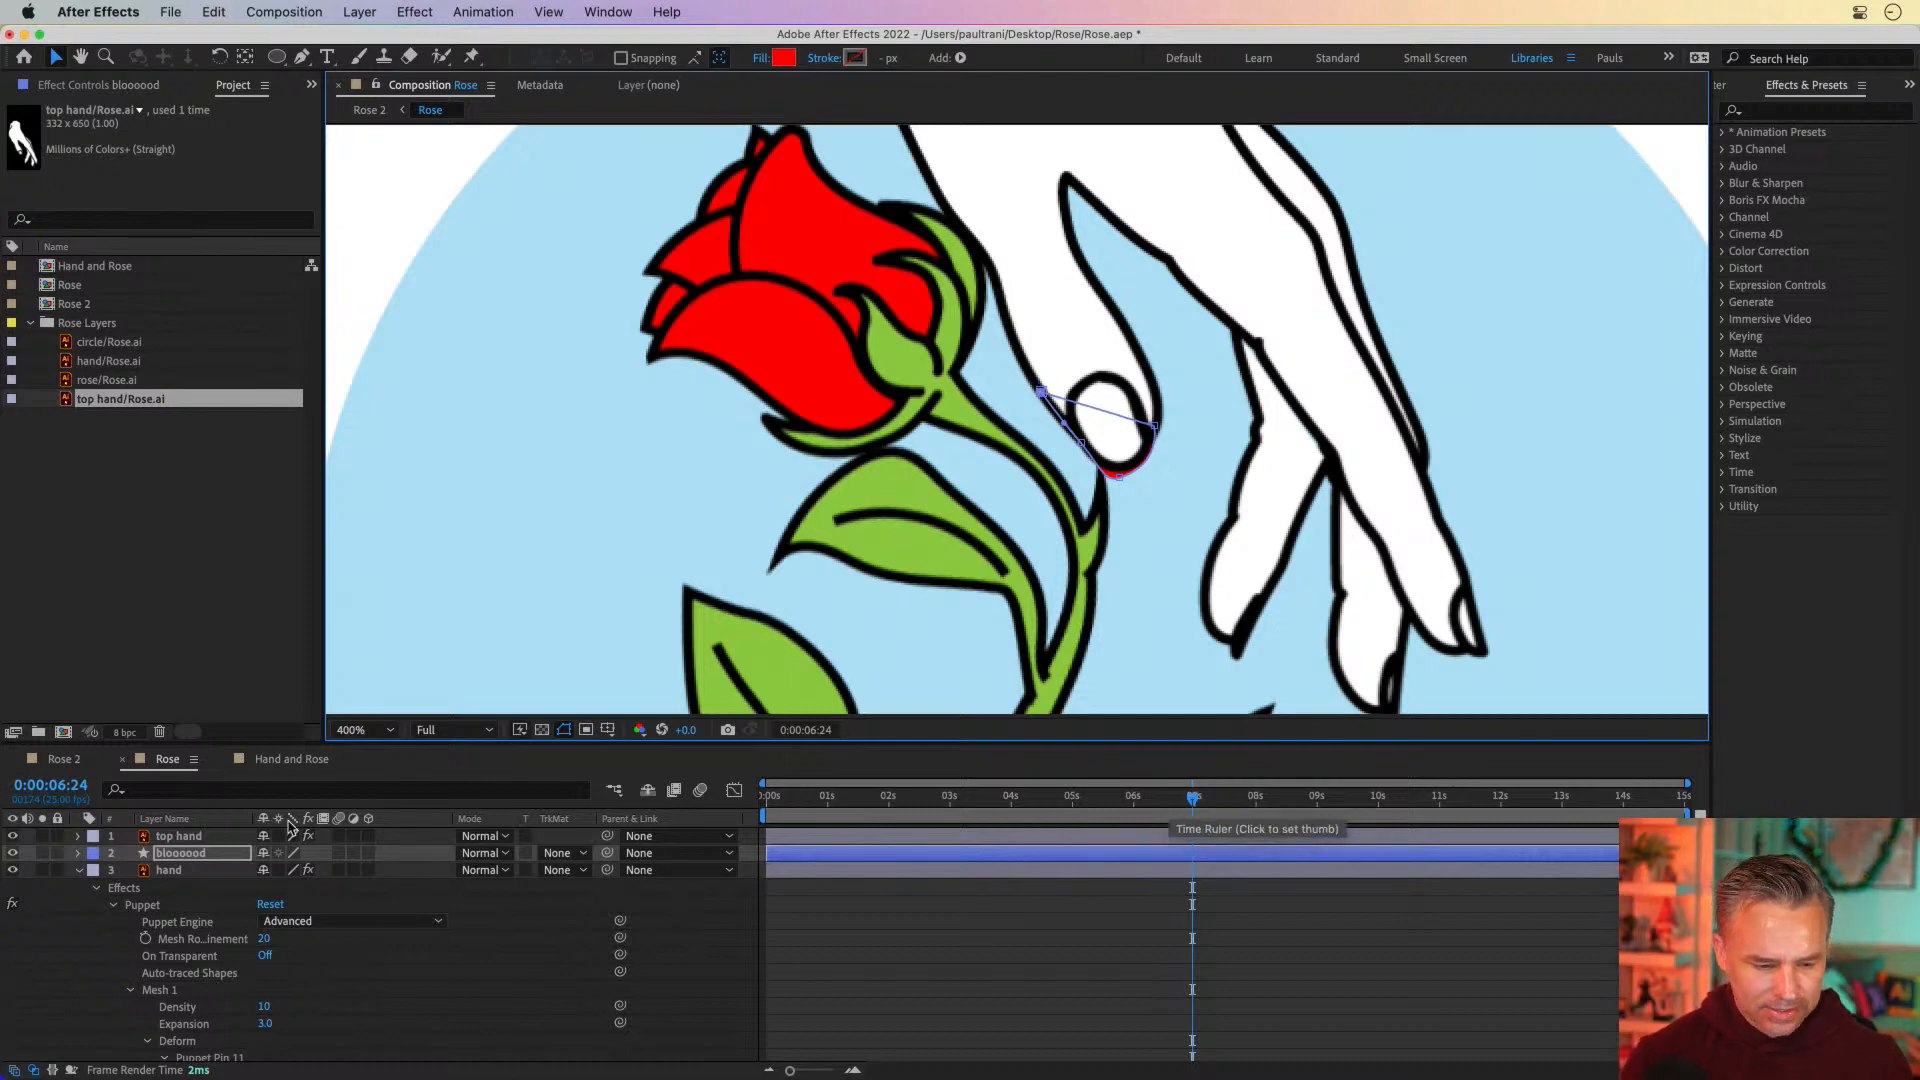
# Expand the bloooood layer down to Path 1 of Shape 1 and start keyframing its Path at 0:00:06:24
pyautogui.click(80, 853)
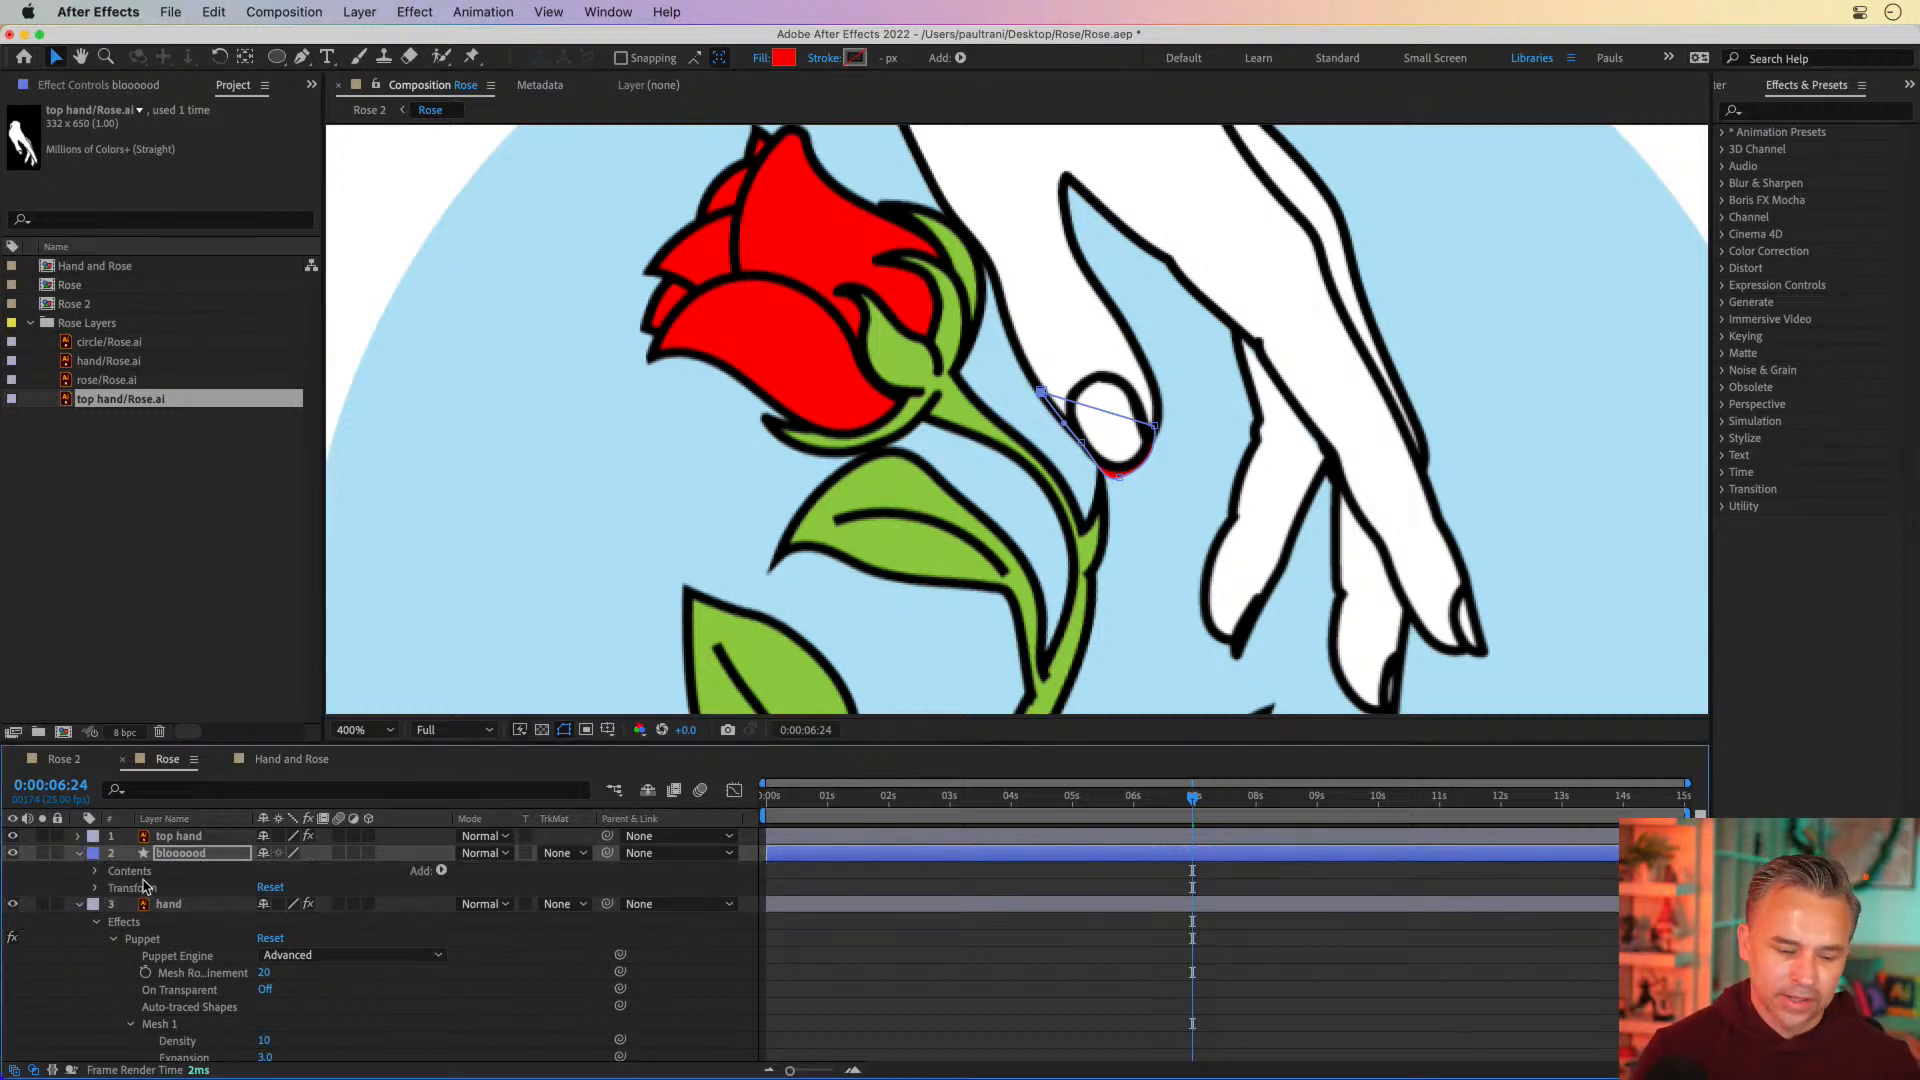
pyautogui.click(97, 876)
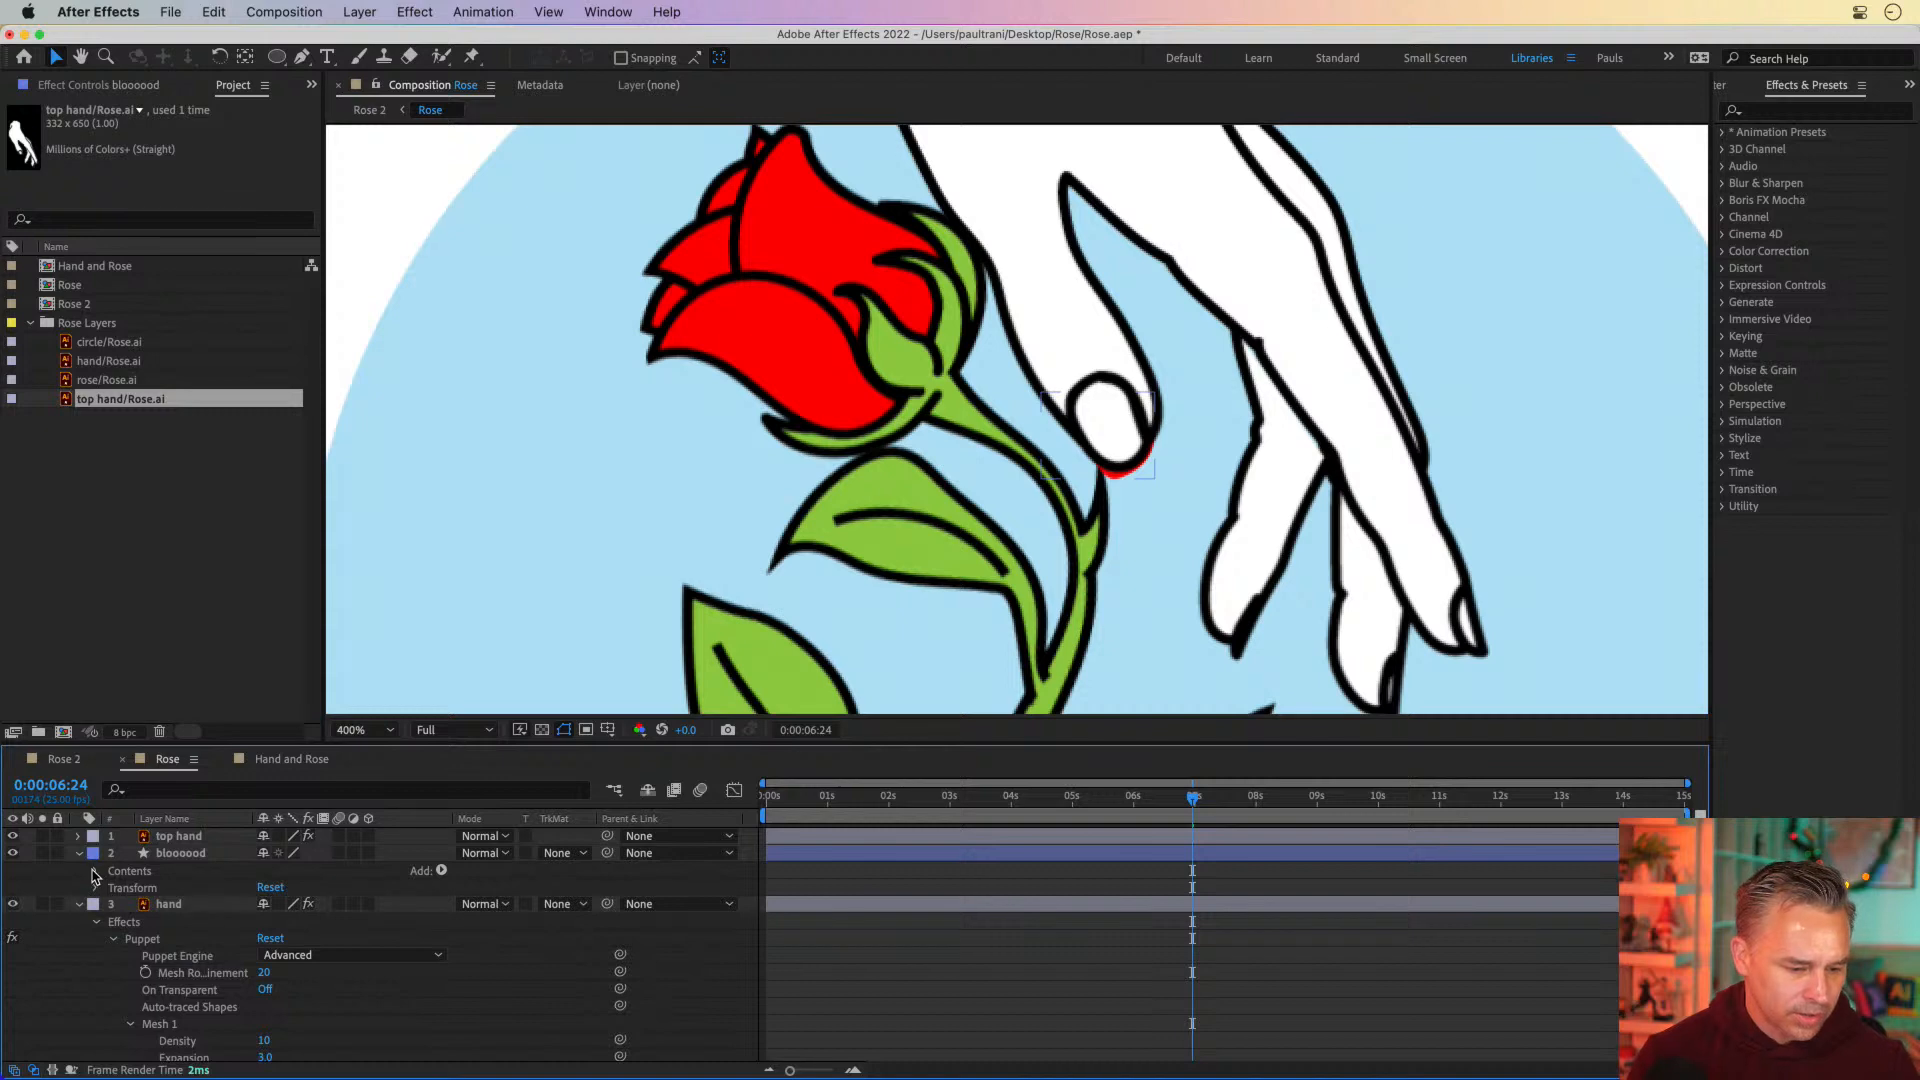
pyautogui.click(96, 873)
pyautogui.click(114, 889)
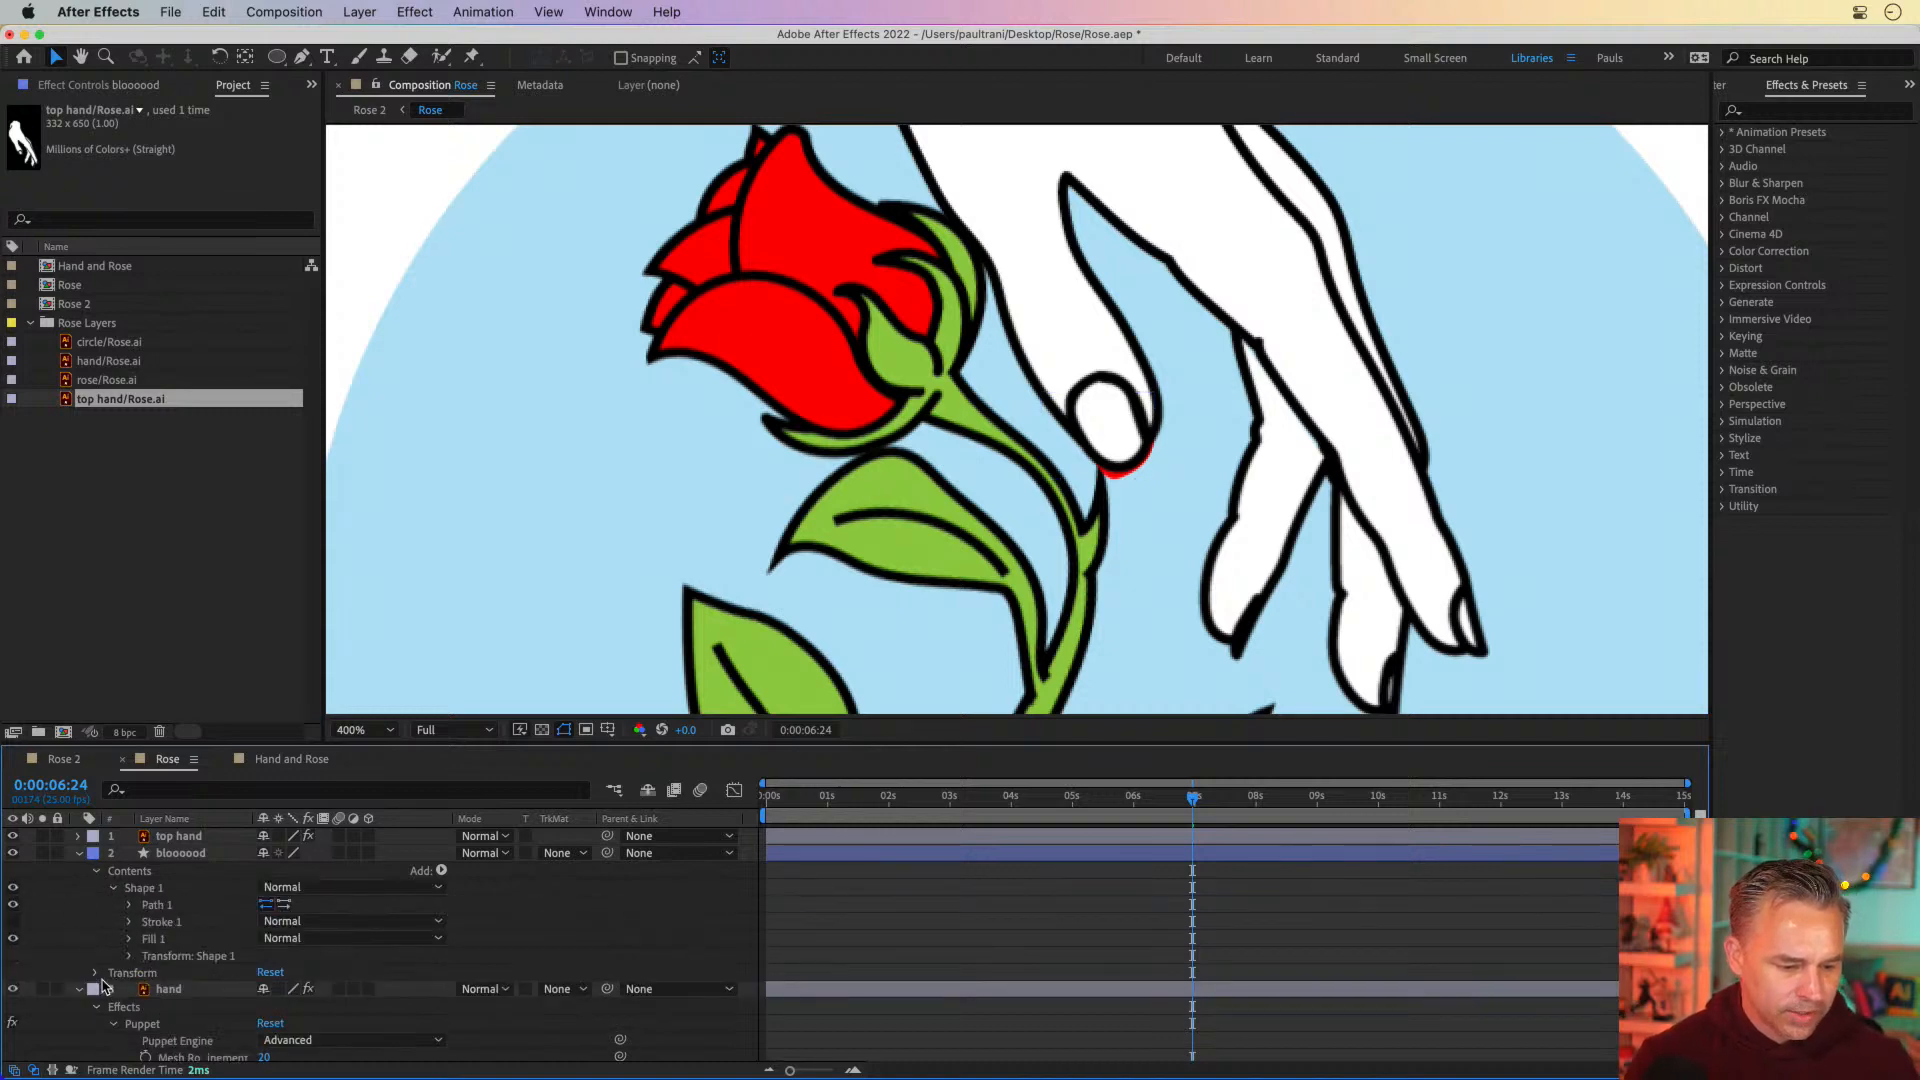
pyautogui.click(129, 905)
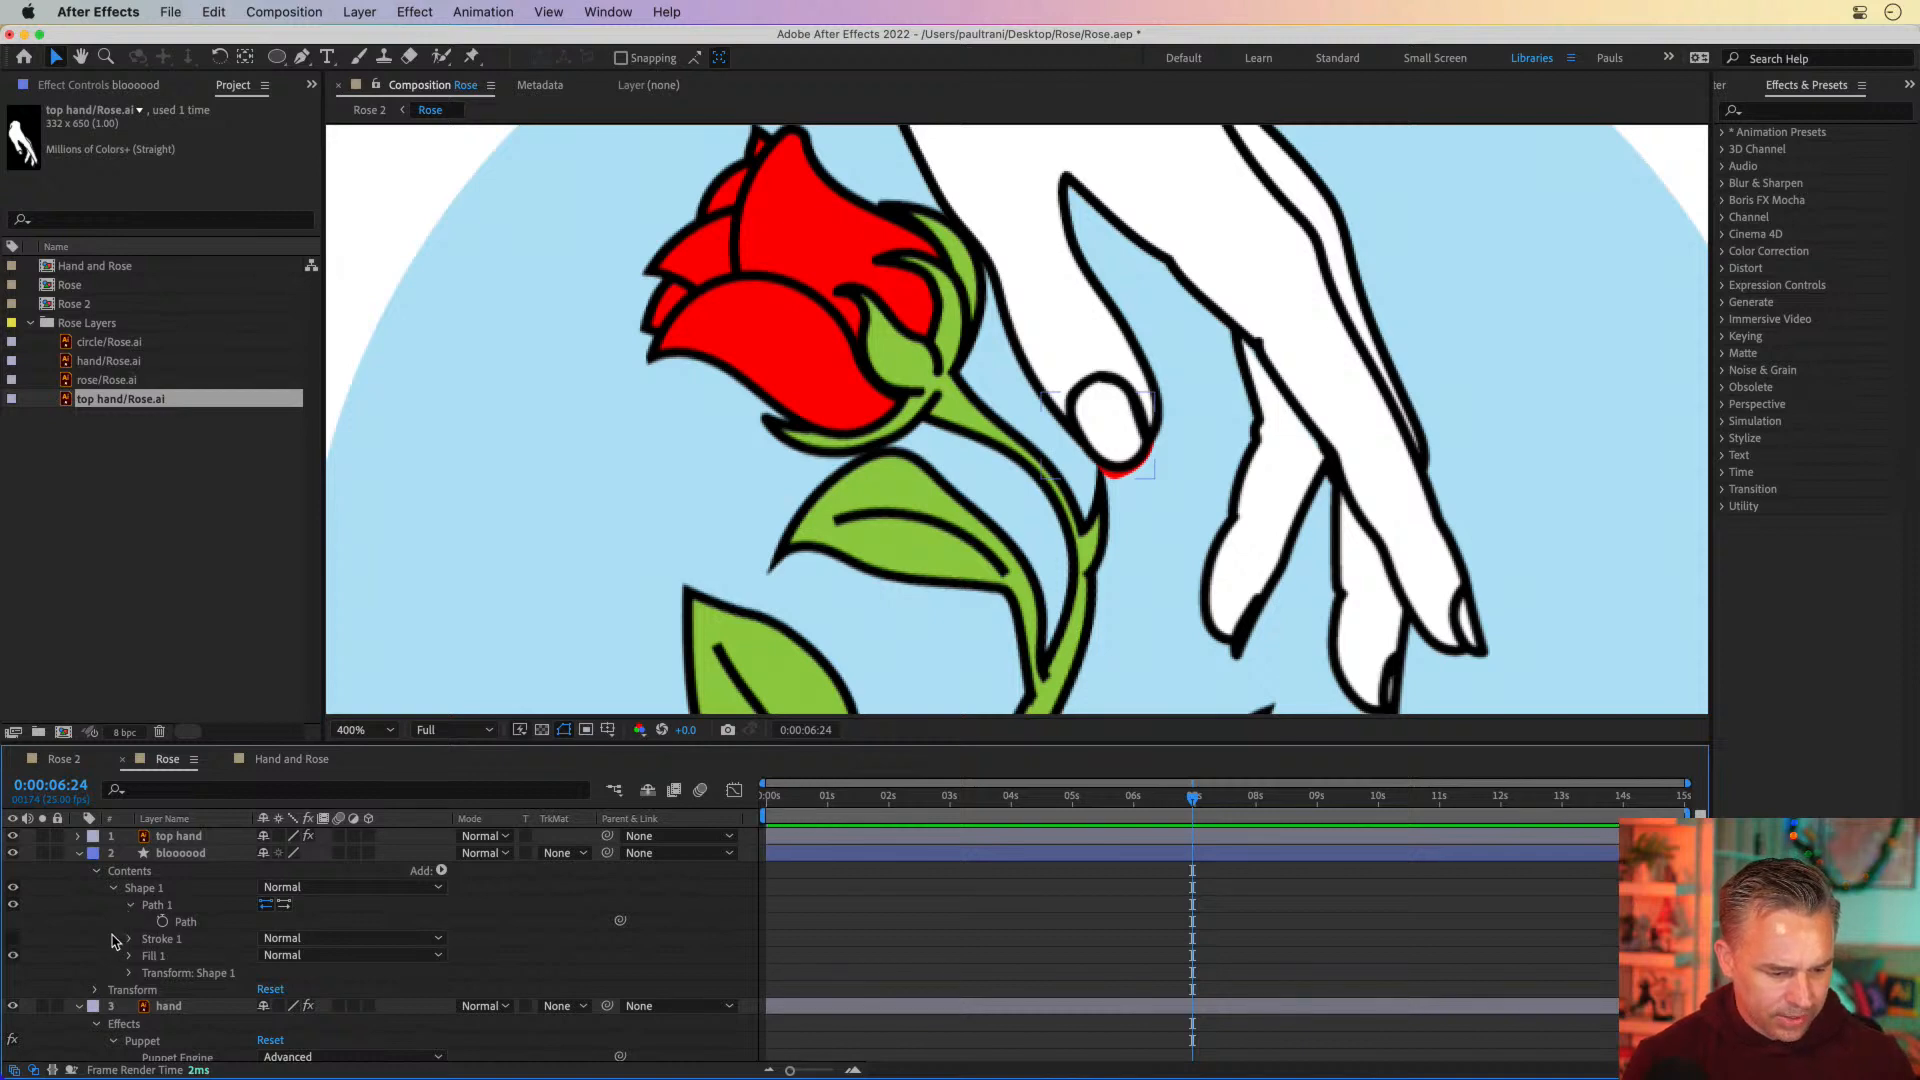
pyautogui.click(128, 939)
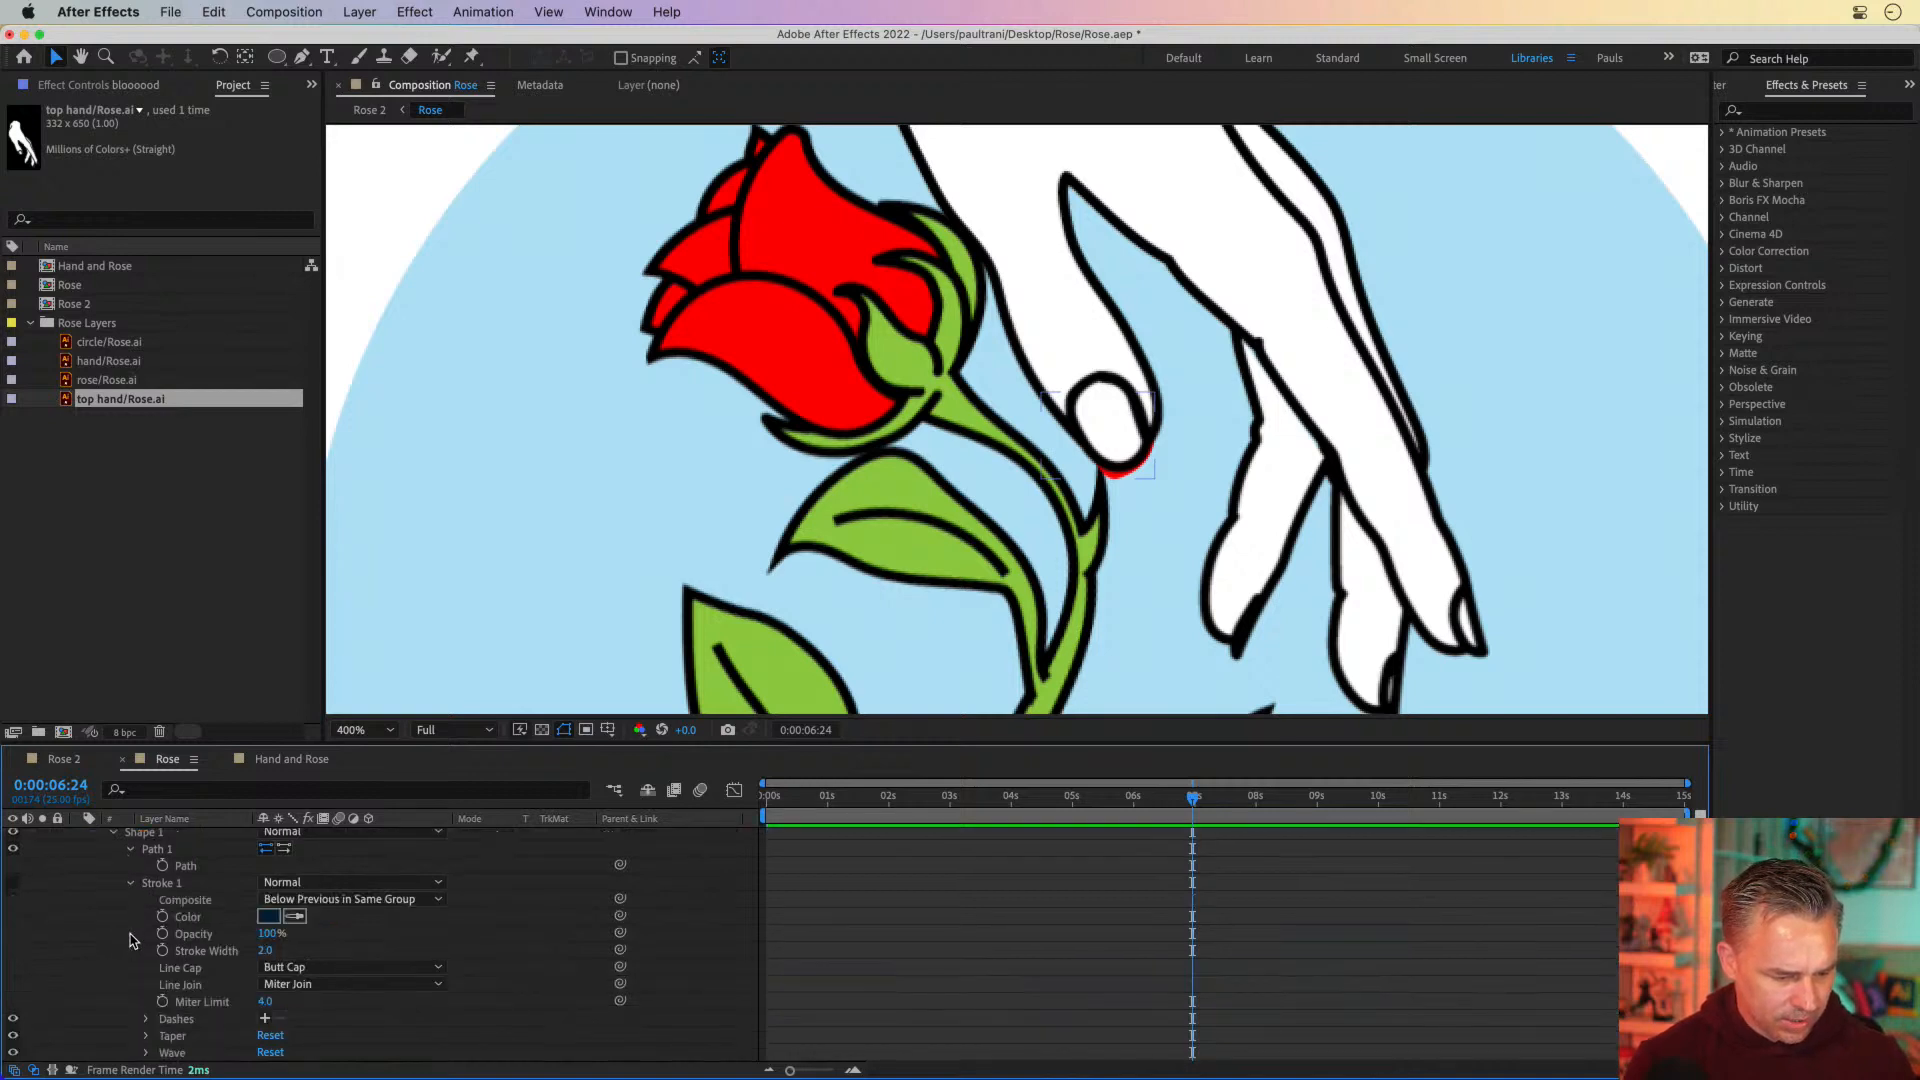
pyautogui.click(130, 883)
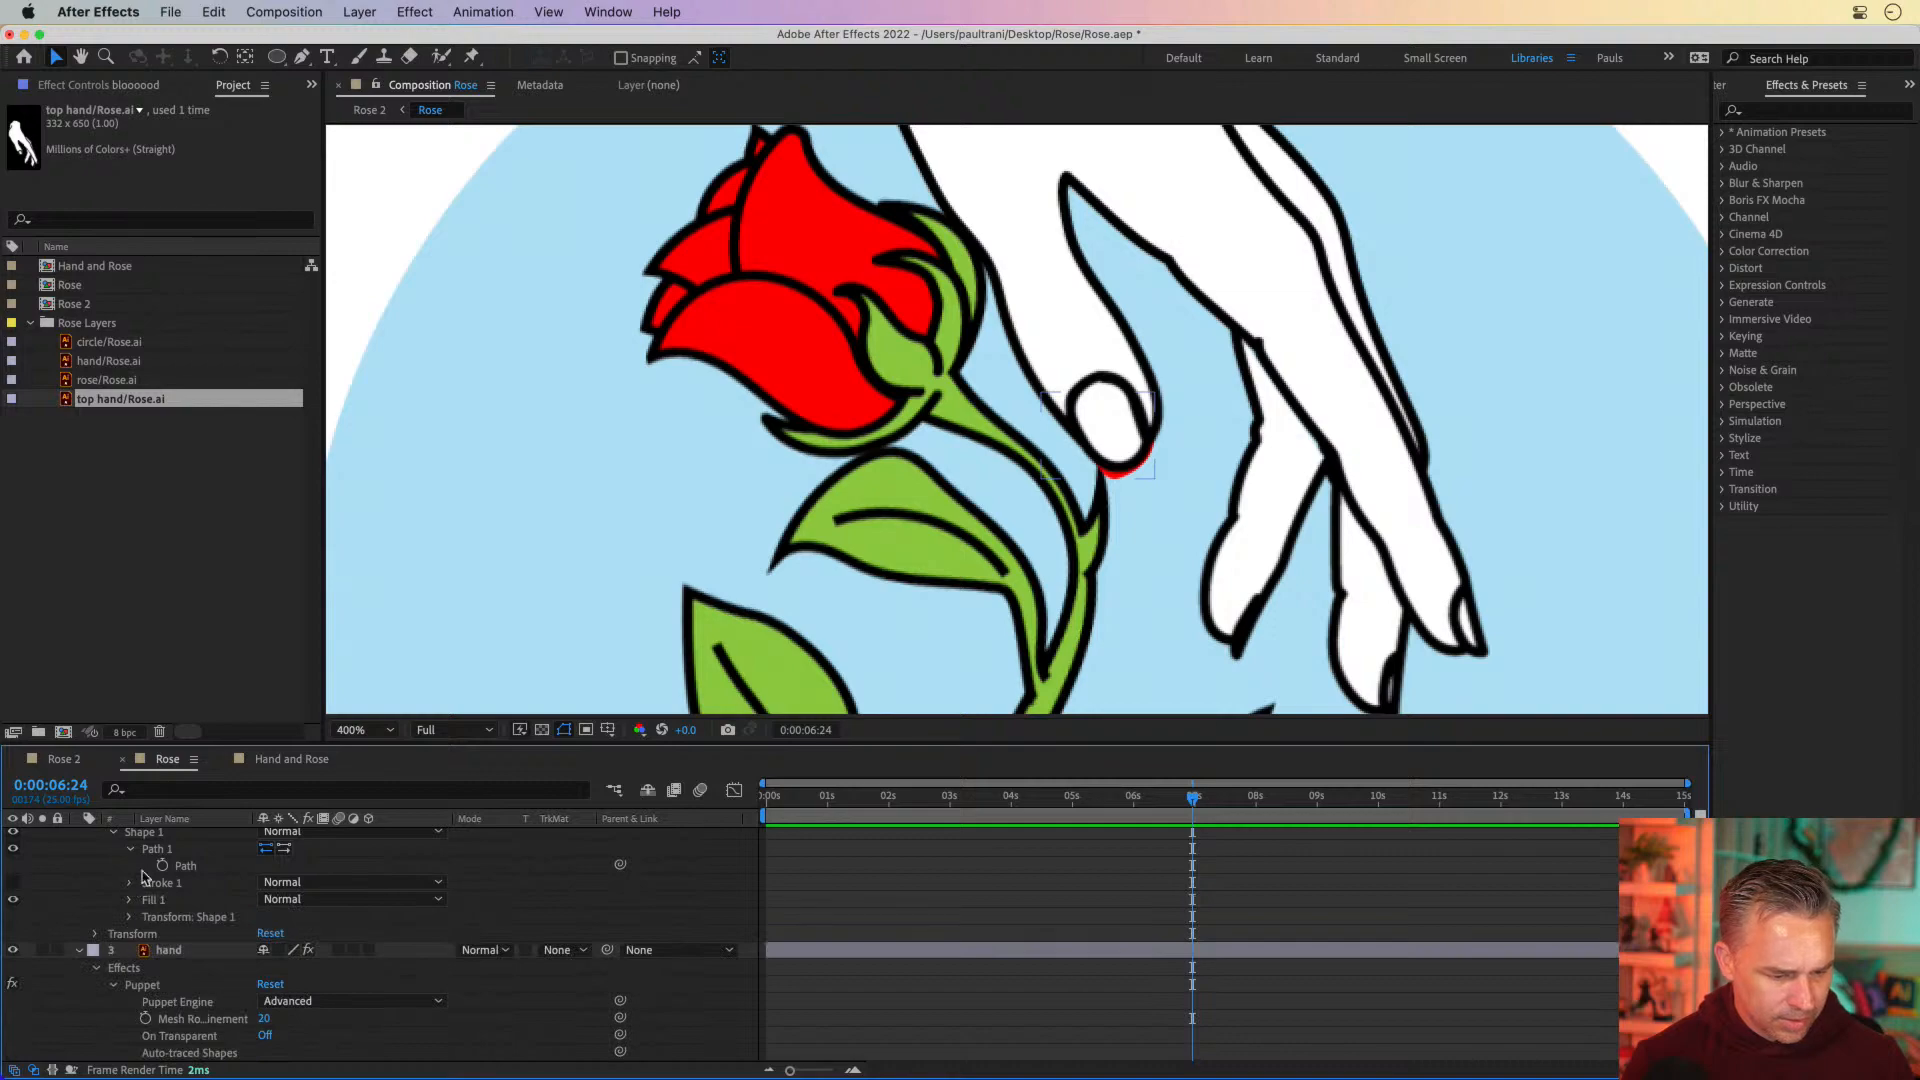
pyautogui.click(164, 866)
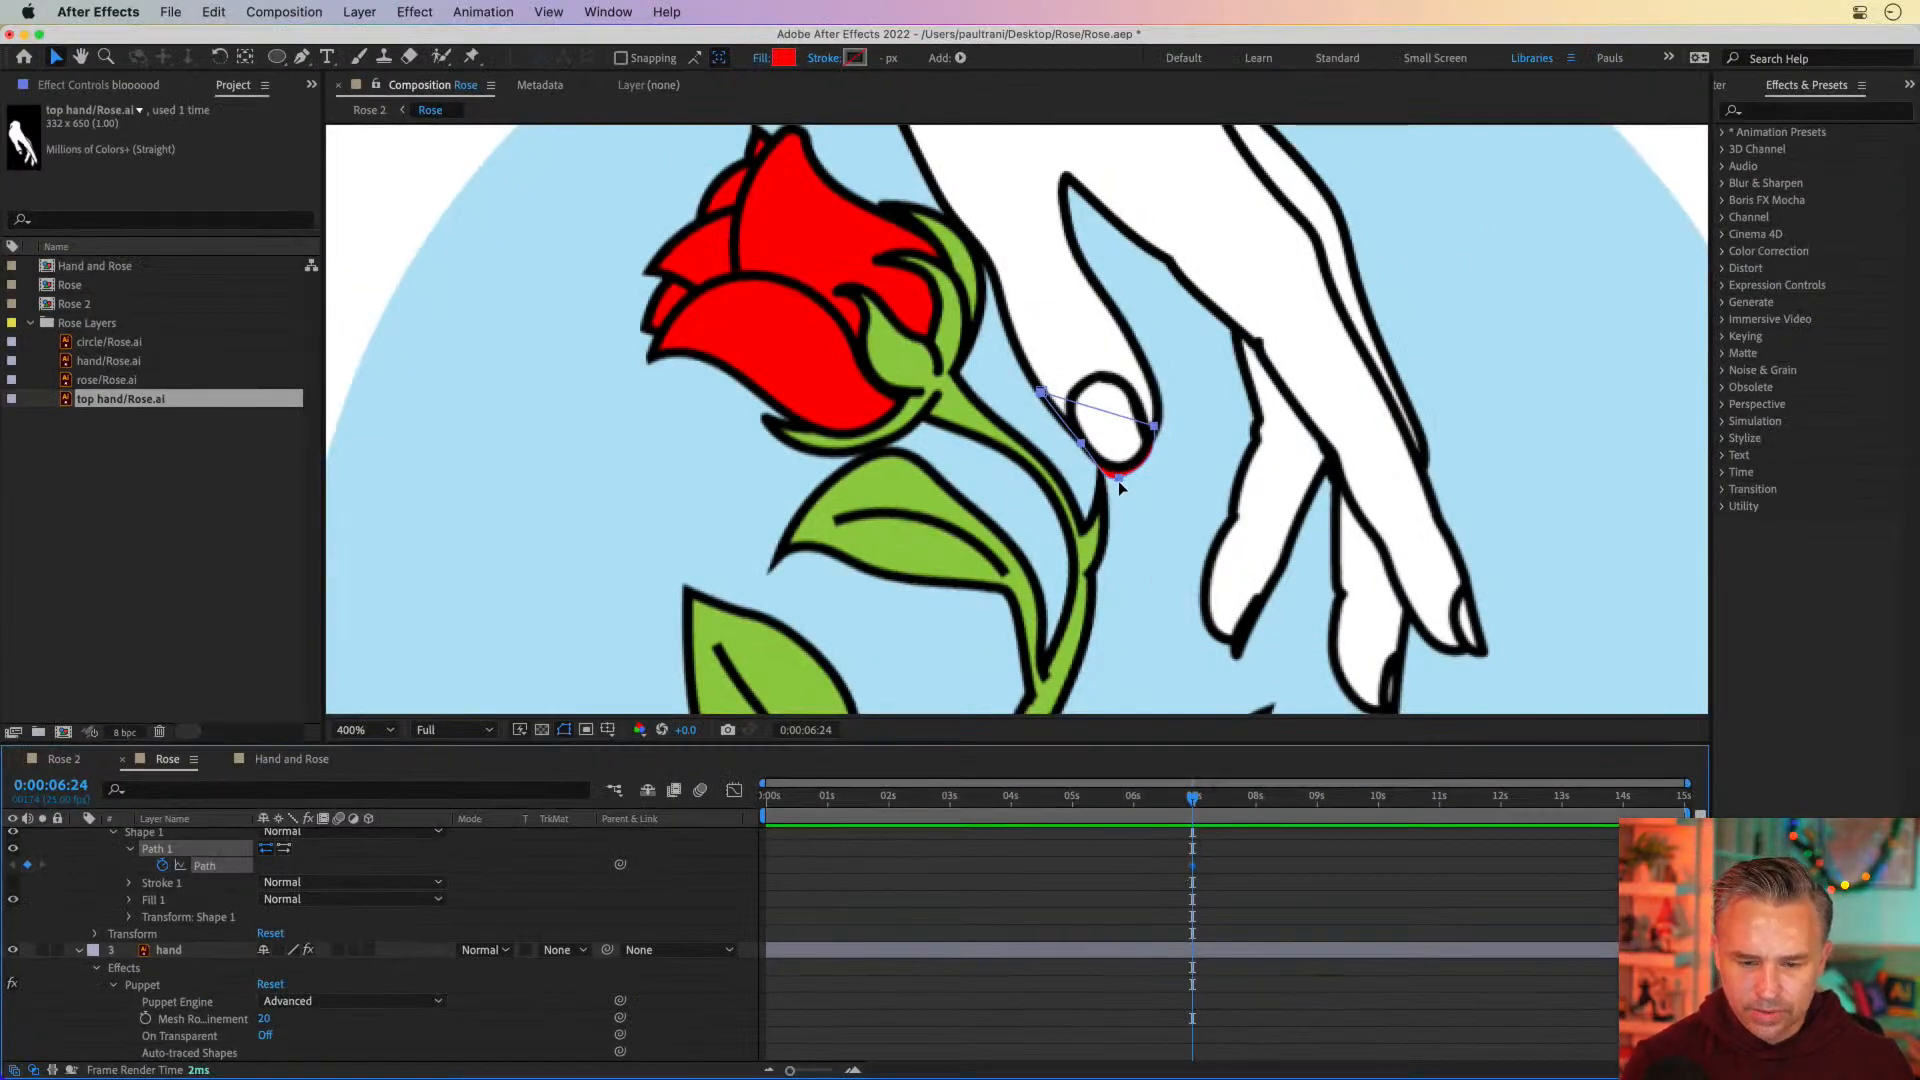
pyautogui.moveTo(1117, 480); pyautogui.dragTo(1119, 470)
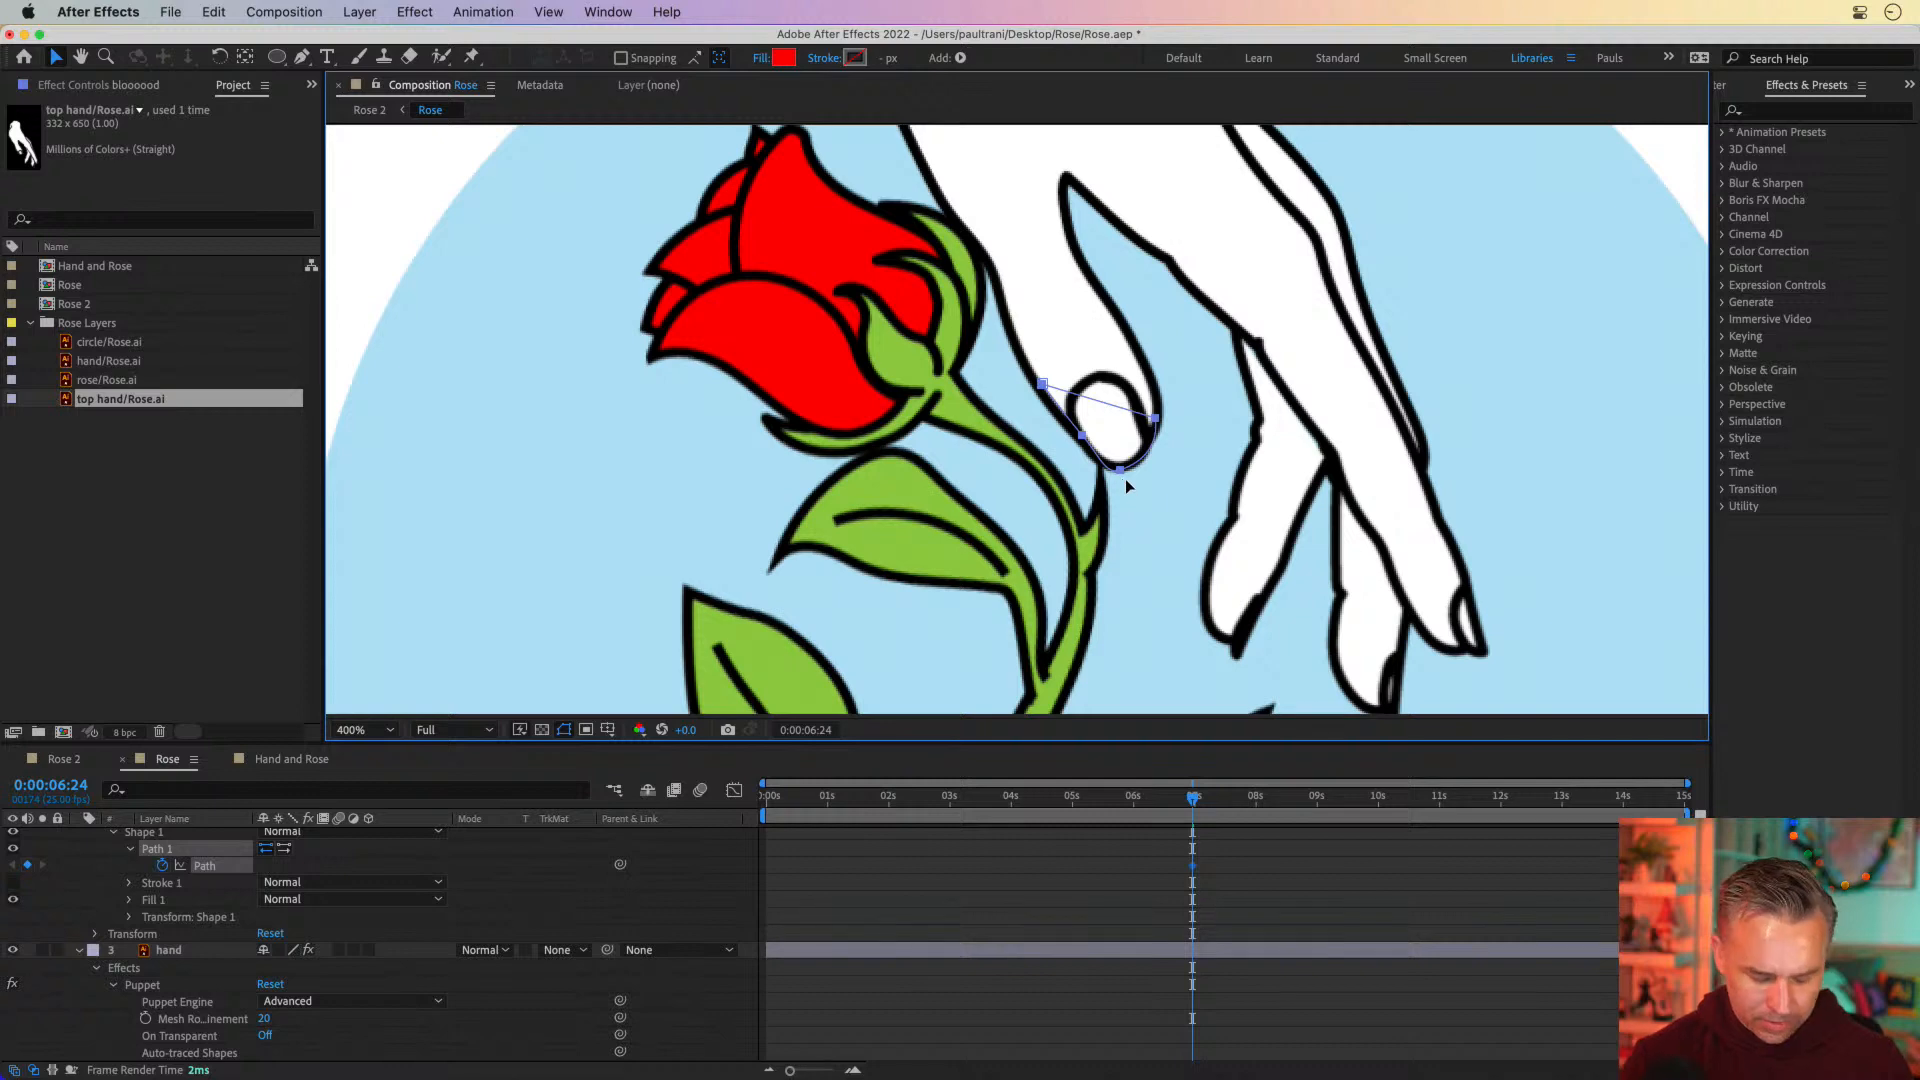
pyautogui.press('super+z')
pyautogui.doubleClick(1118, 478)
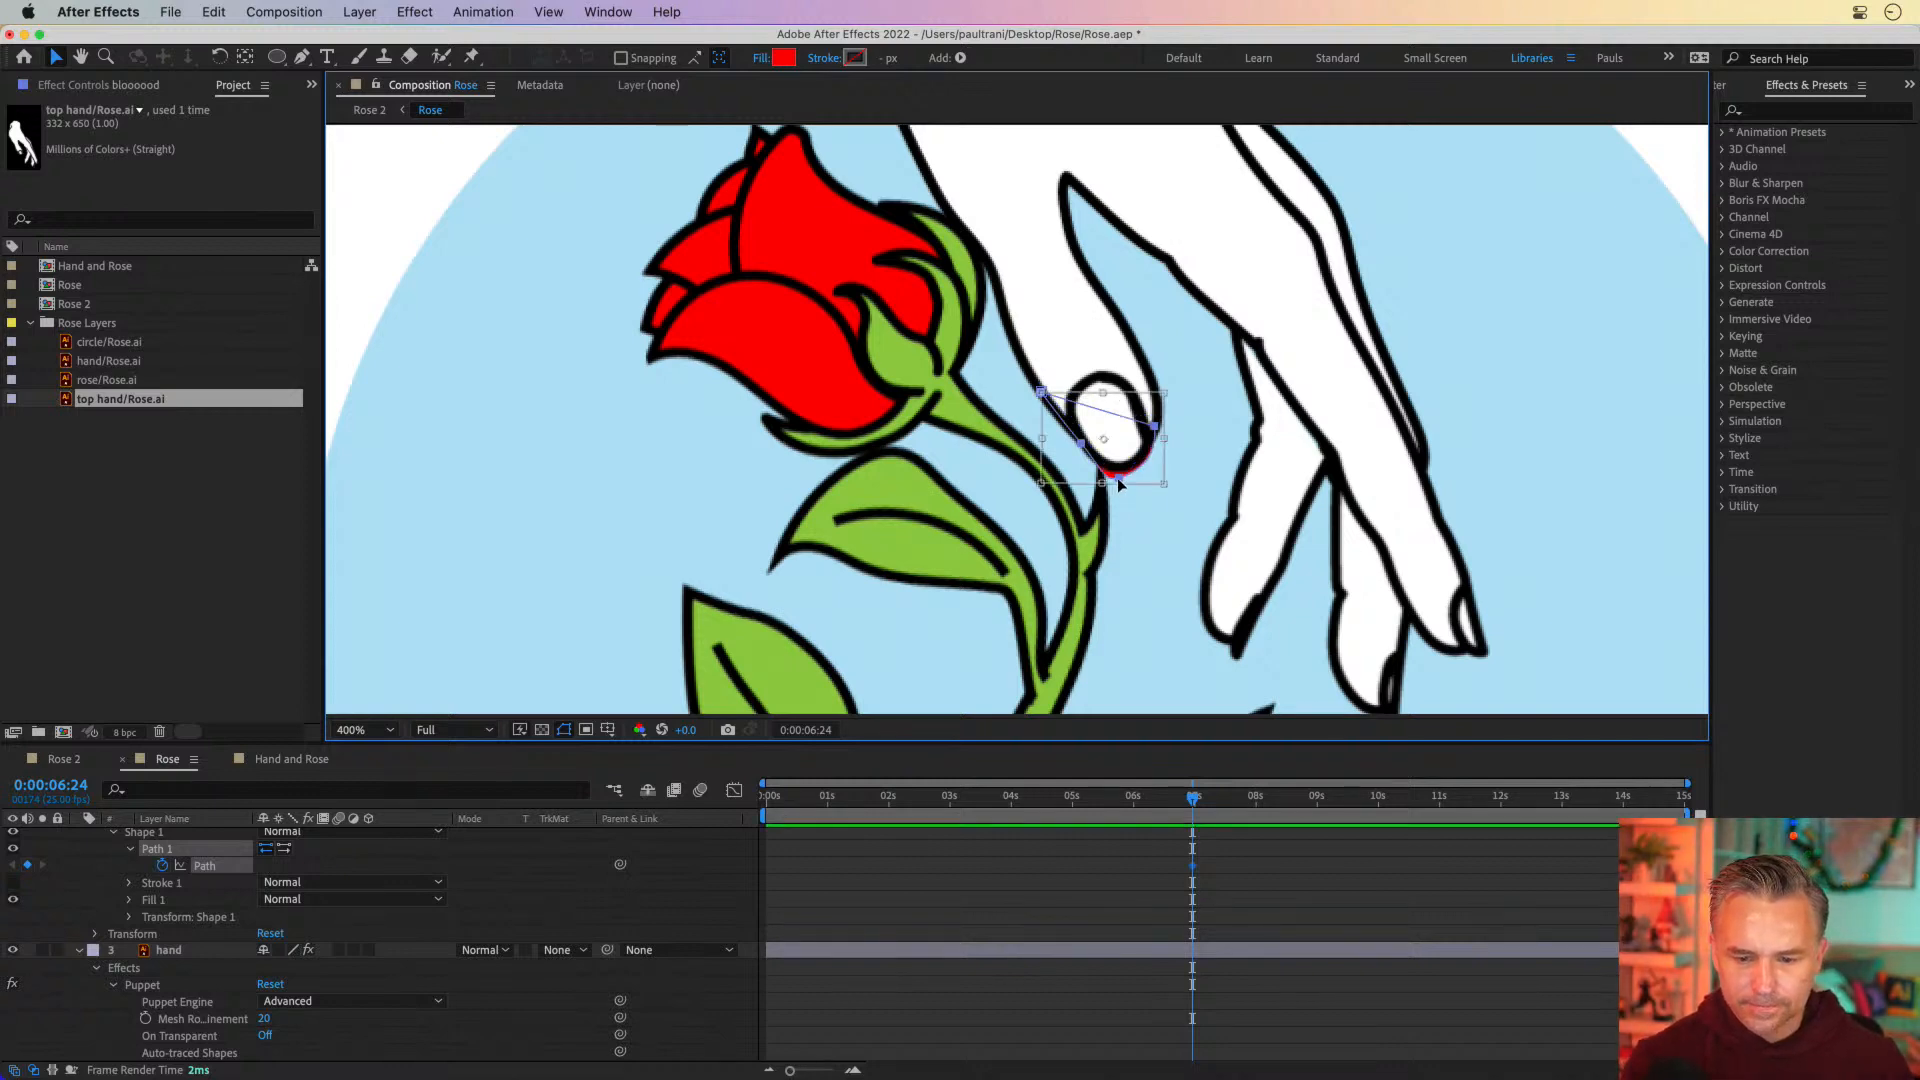
pyautogui.click(1027, 862)
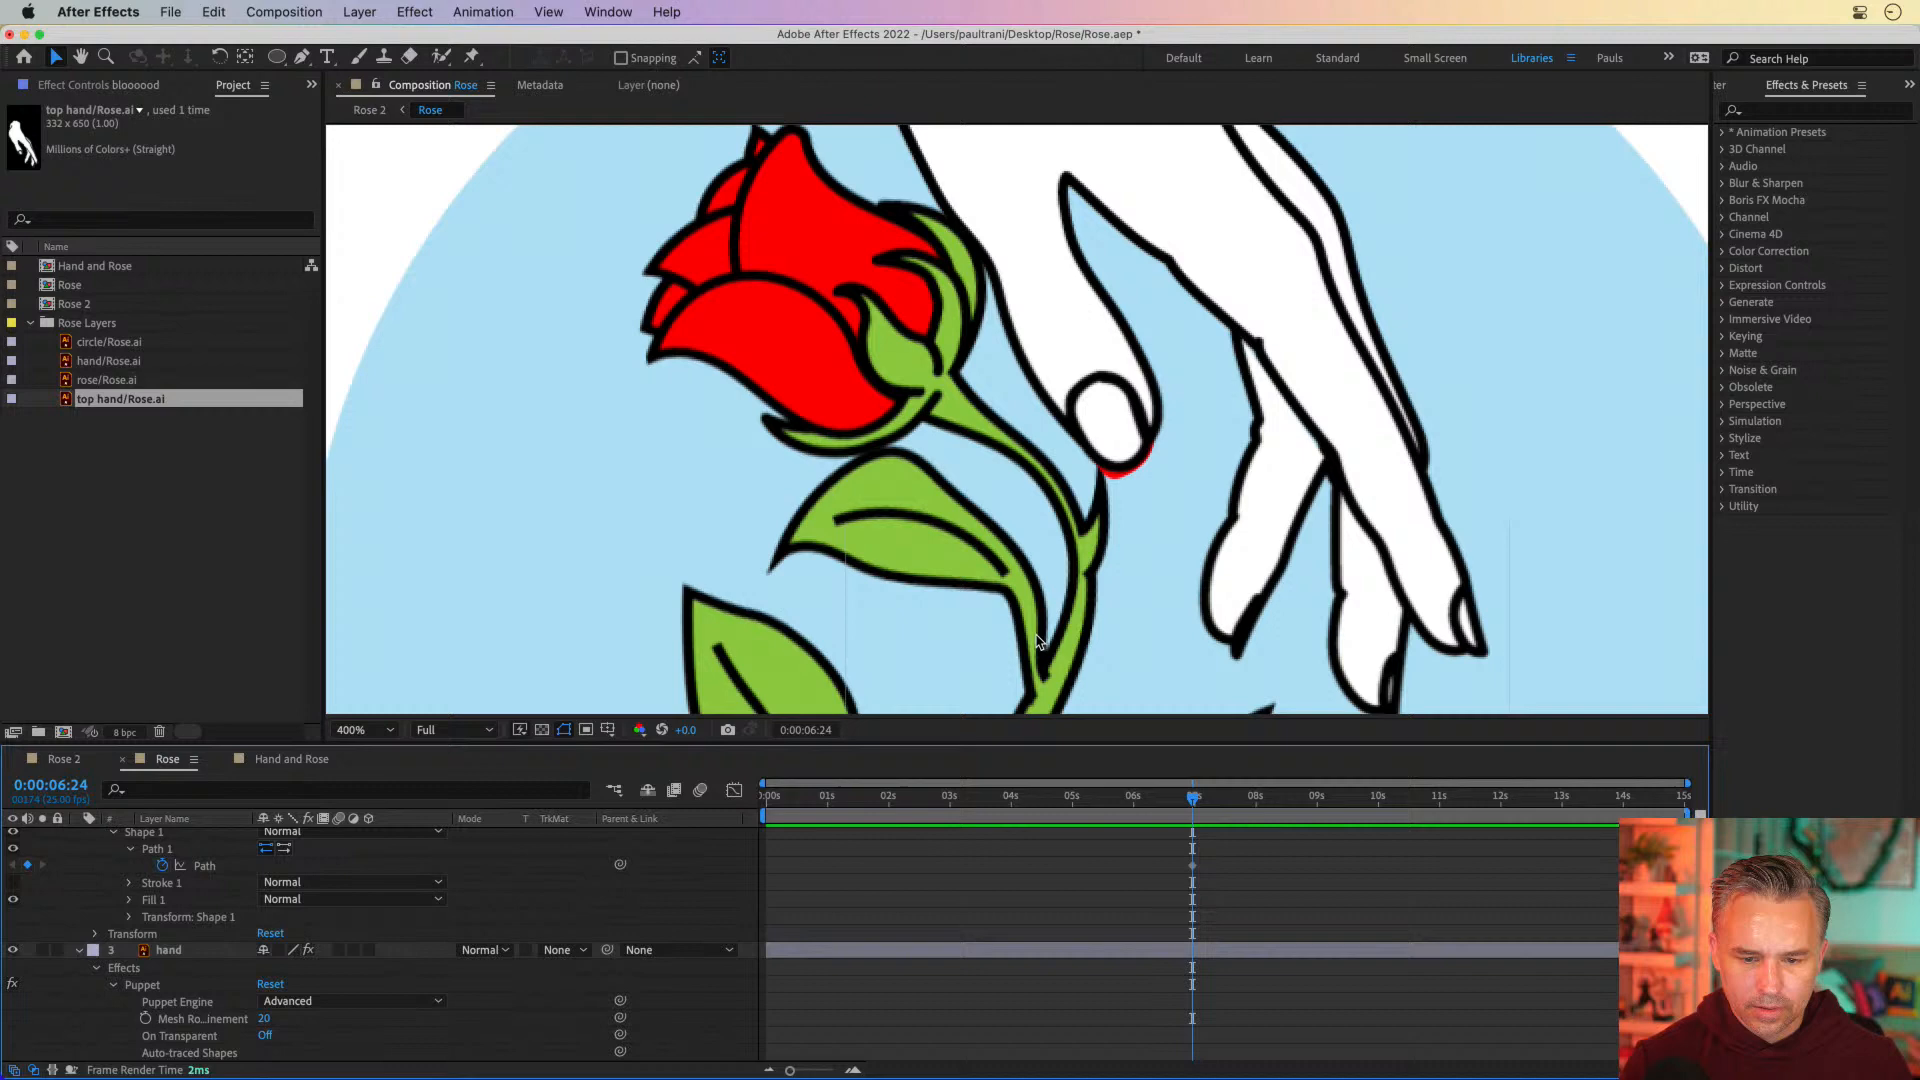
# Select the bloooood layer's path and raise its lowest point at 0:00:06:24 so the blood hides completely behind the thumb
pyautogui.scroll(3, 190, 840)
pyautogui.click(195, 852)
pyautogui.click(1068, 402)
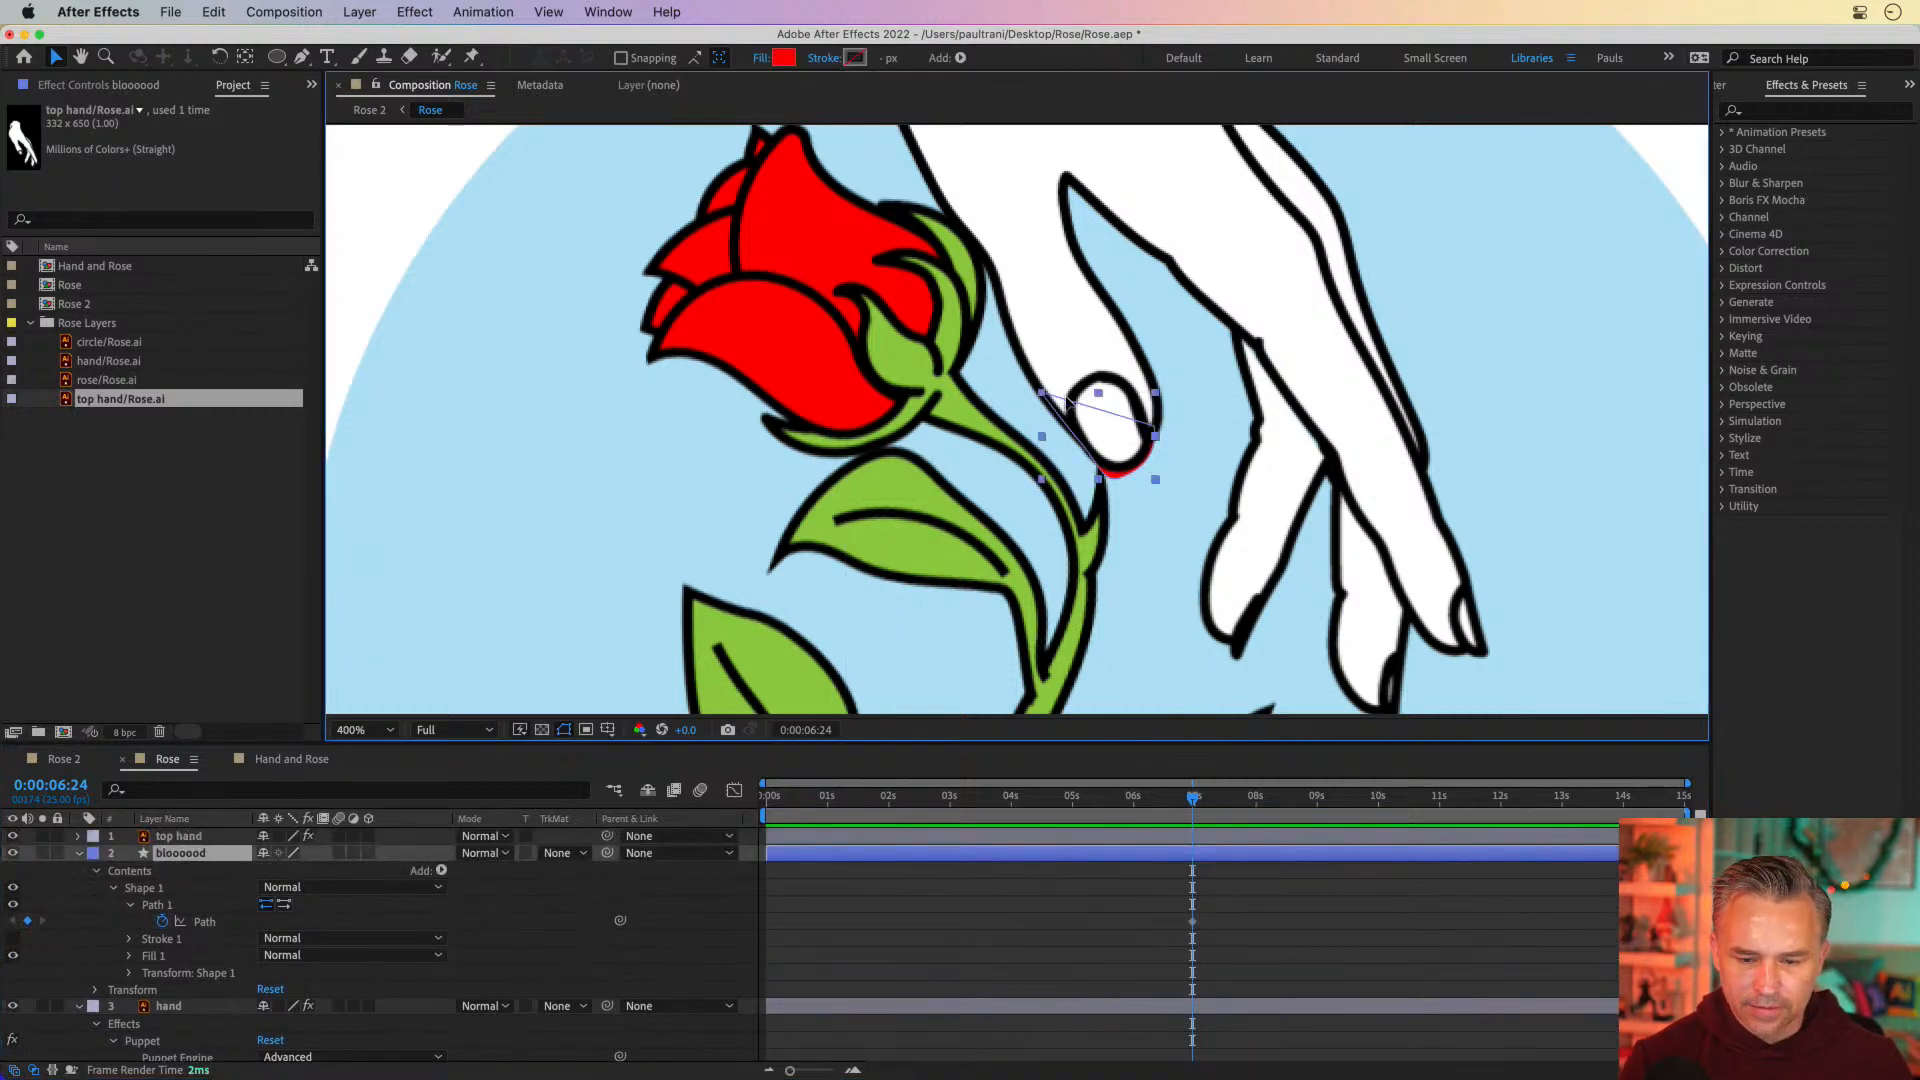
pyautogui.click(1042, 398)
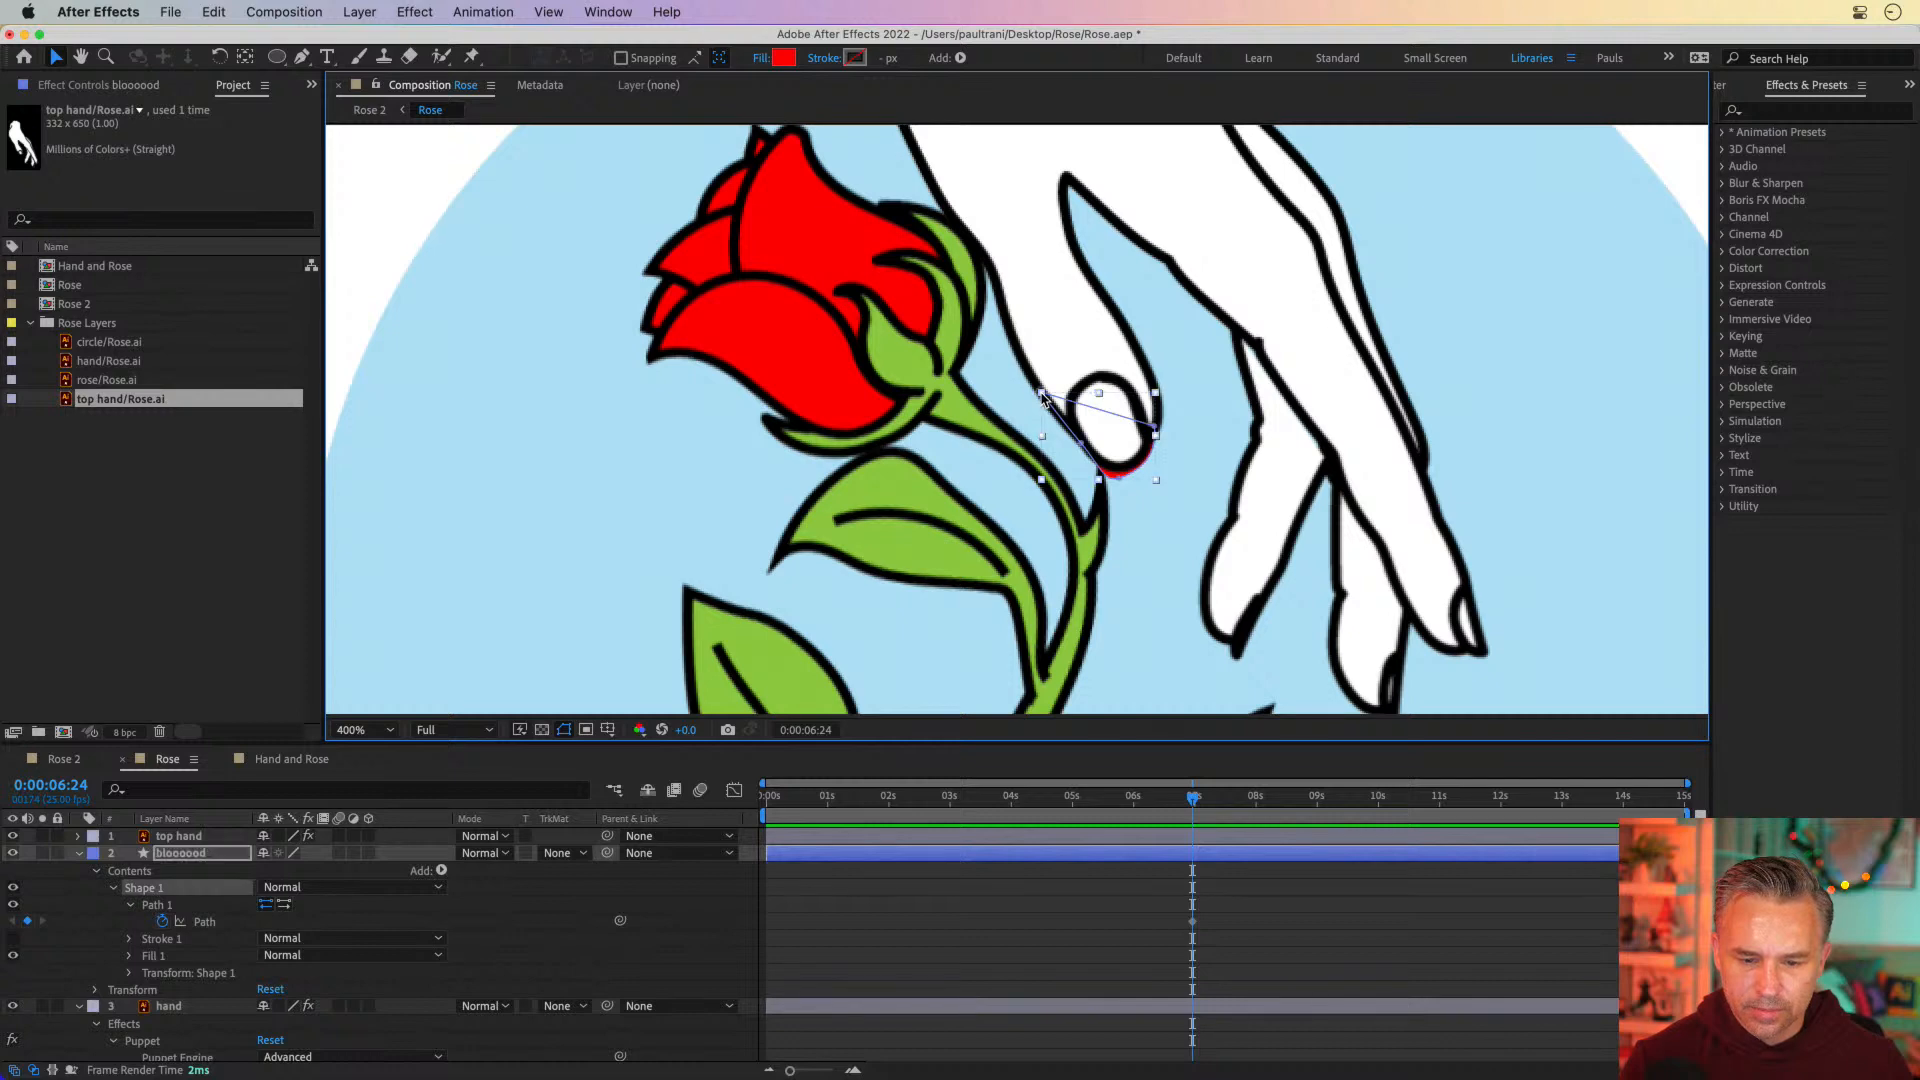
pyautogui.moveTo(1042, 396); pyautogui.dragTo(1042, 397)
pyautogui.click(1085, 448)
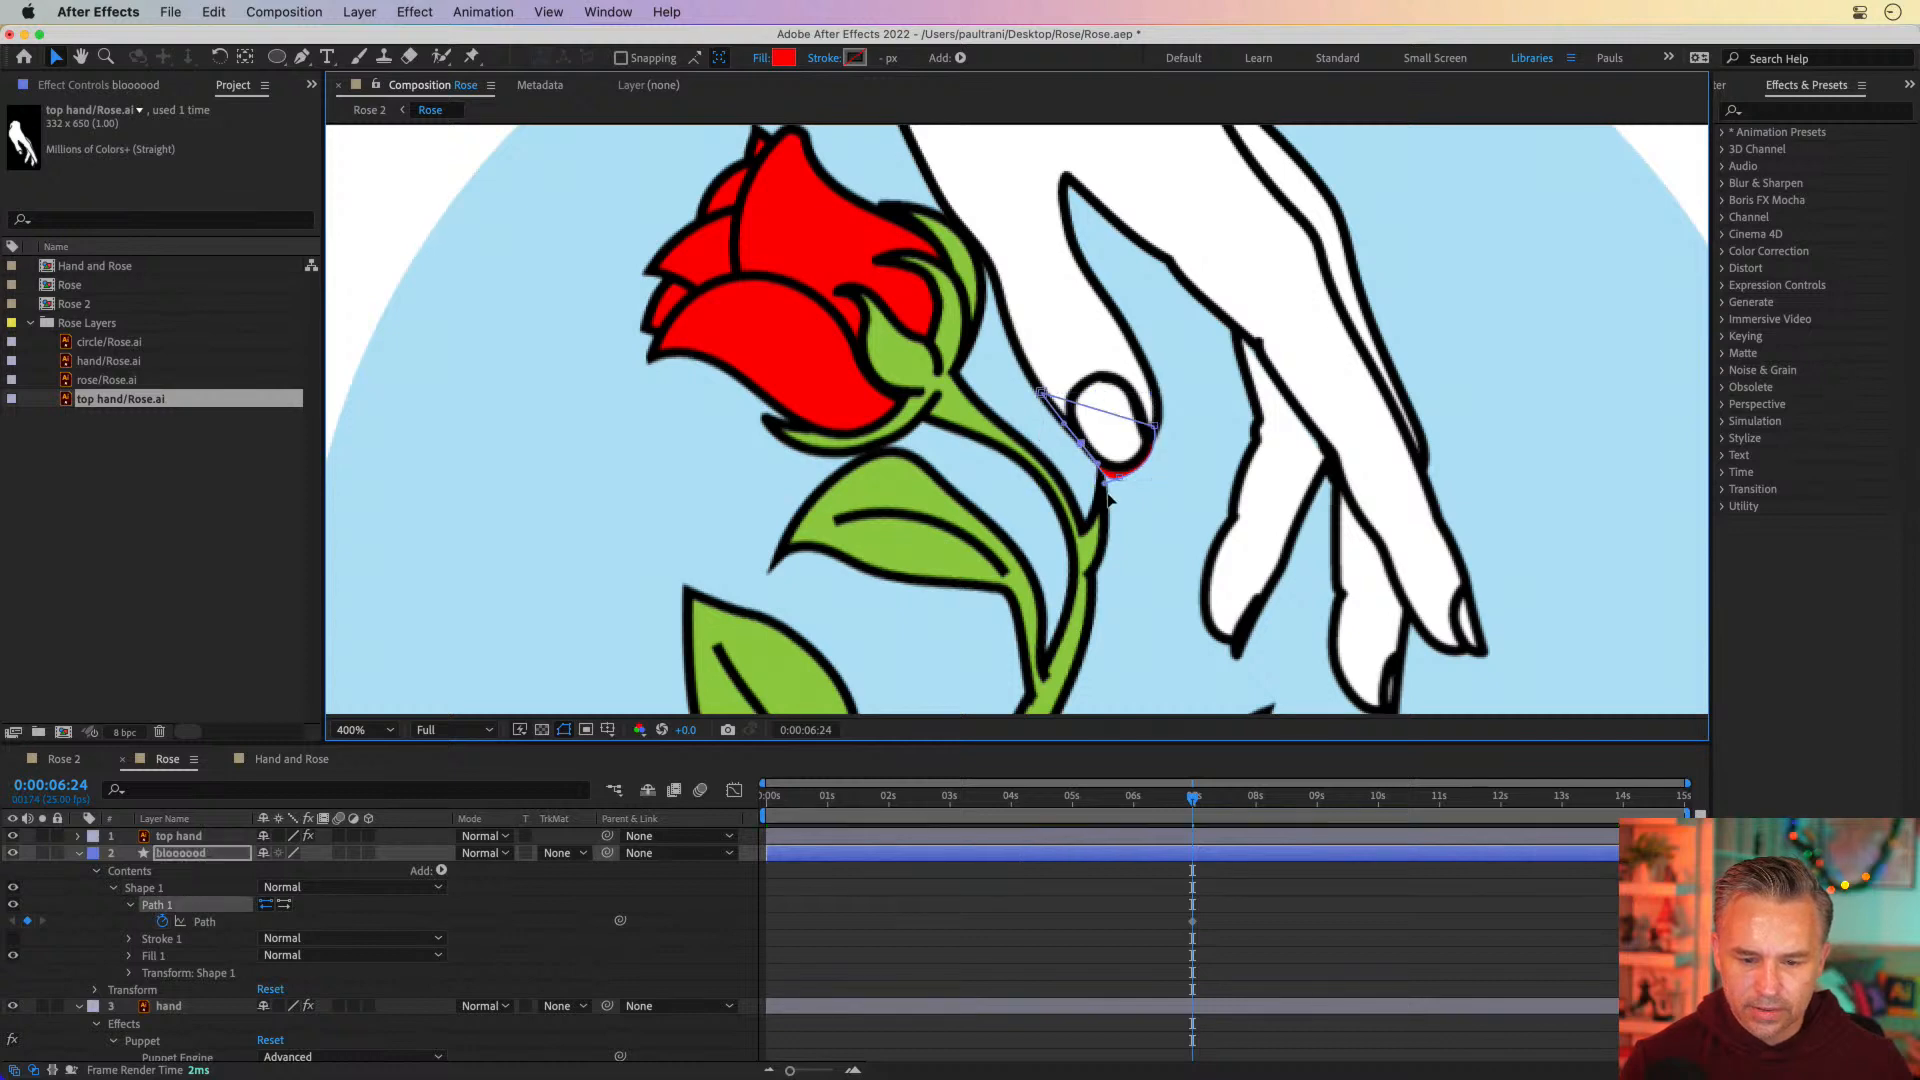
pyautogui.moveTo(1117, 482); pyautogui.dragTo(1122, 470)
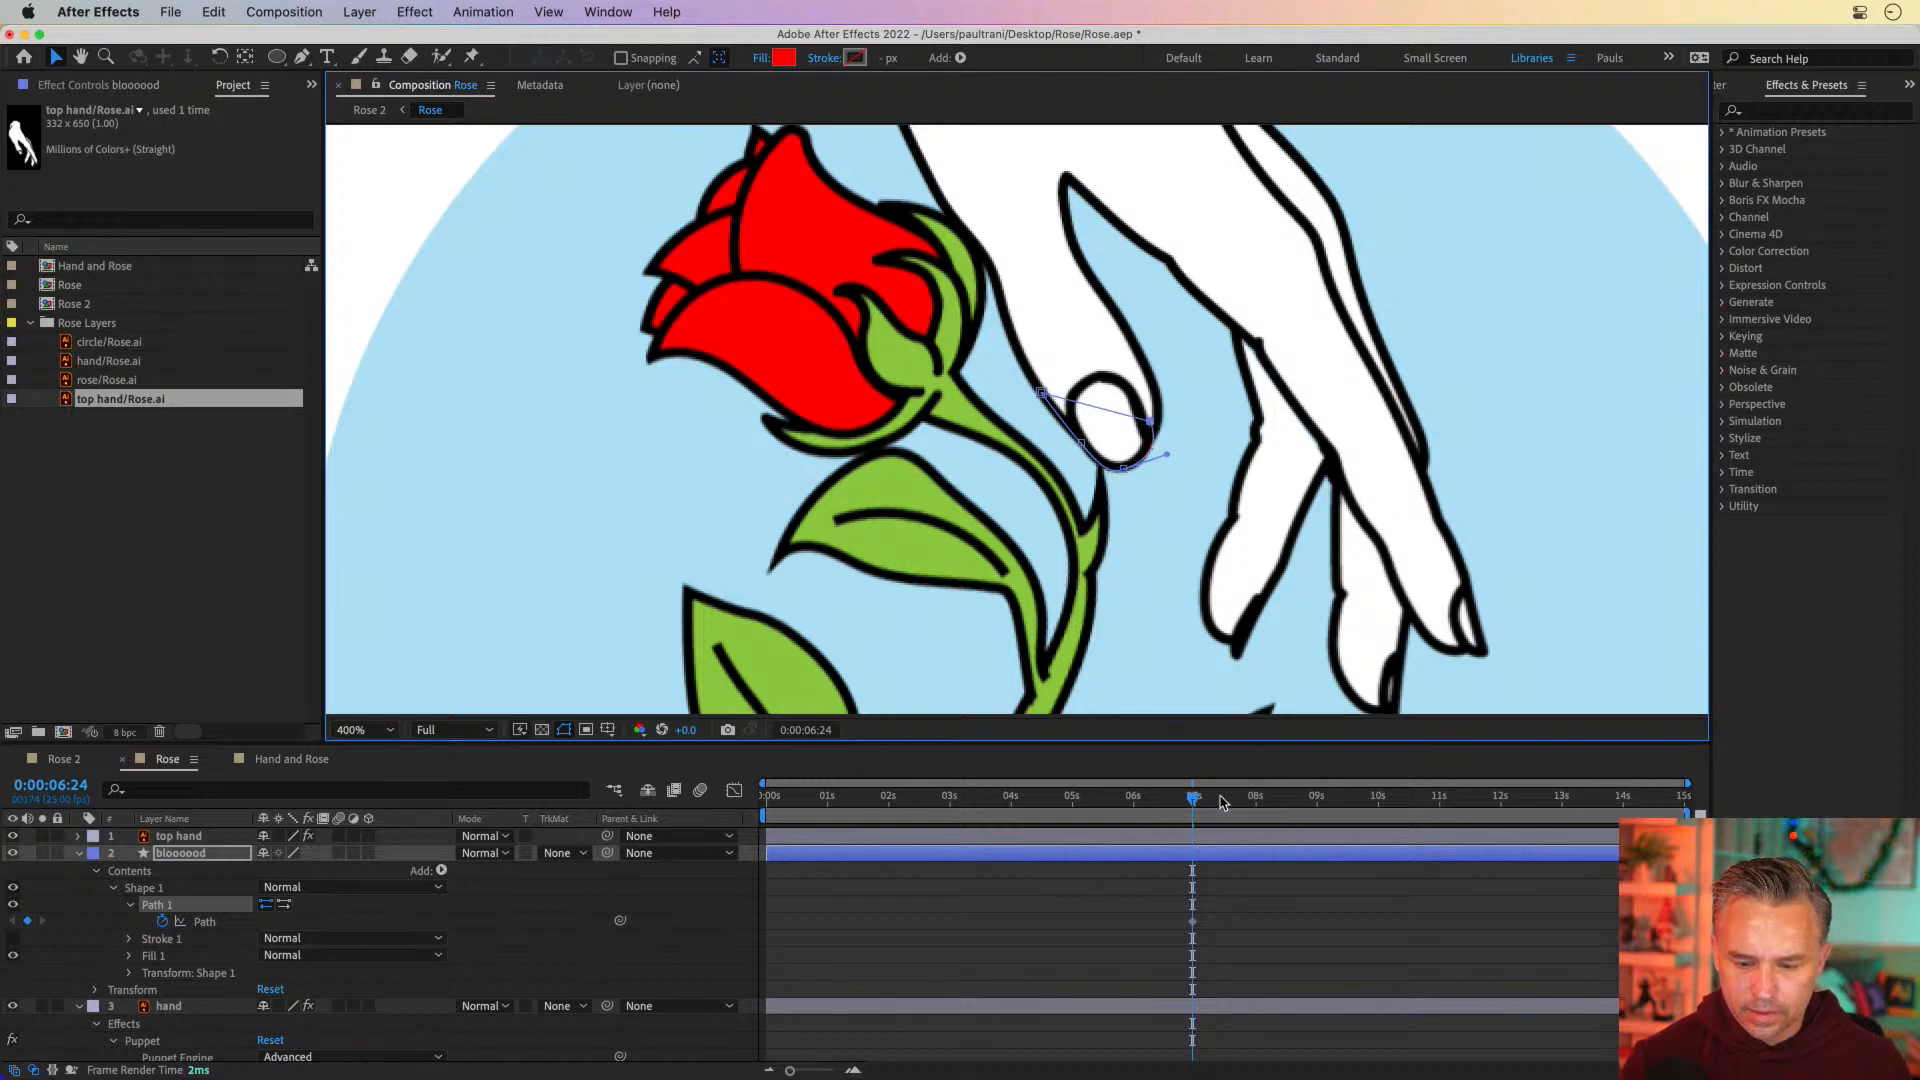
# At 0:00:07:12, reshape the blood path into a small narrow drop emerging below the thumb tip, and preview the motion
pyautogui.click(1225, 799)
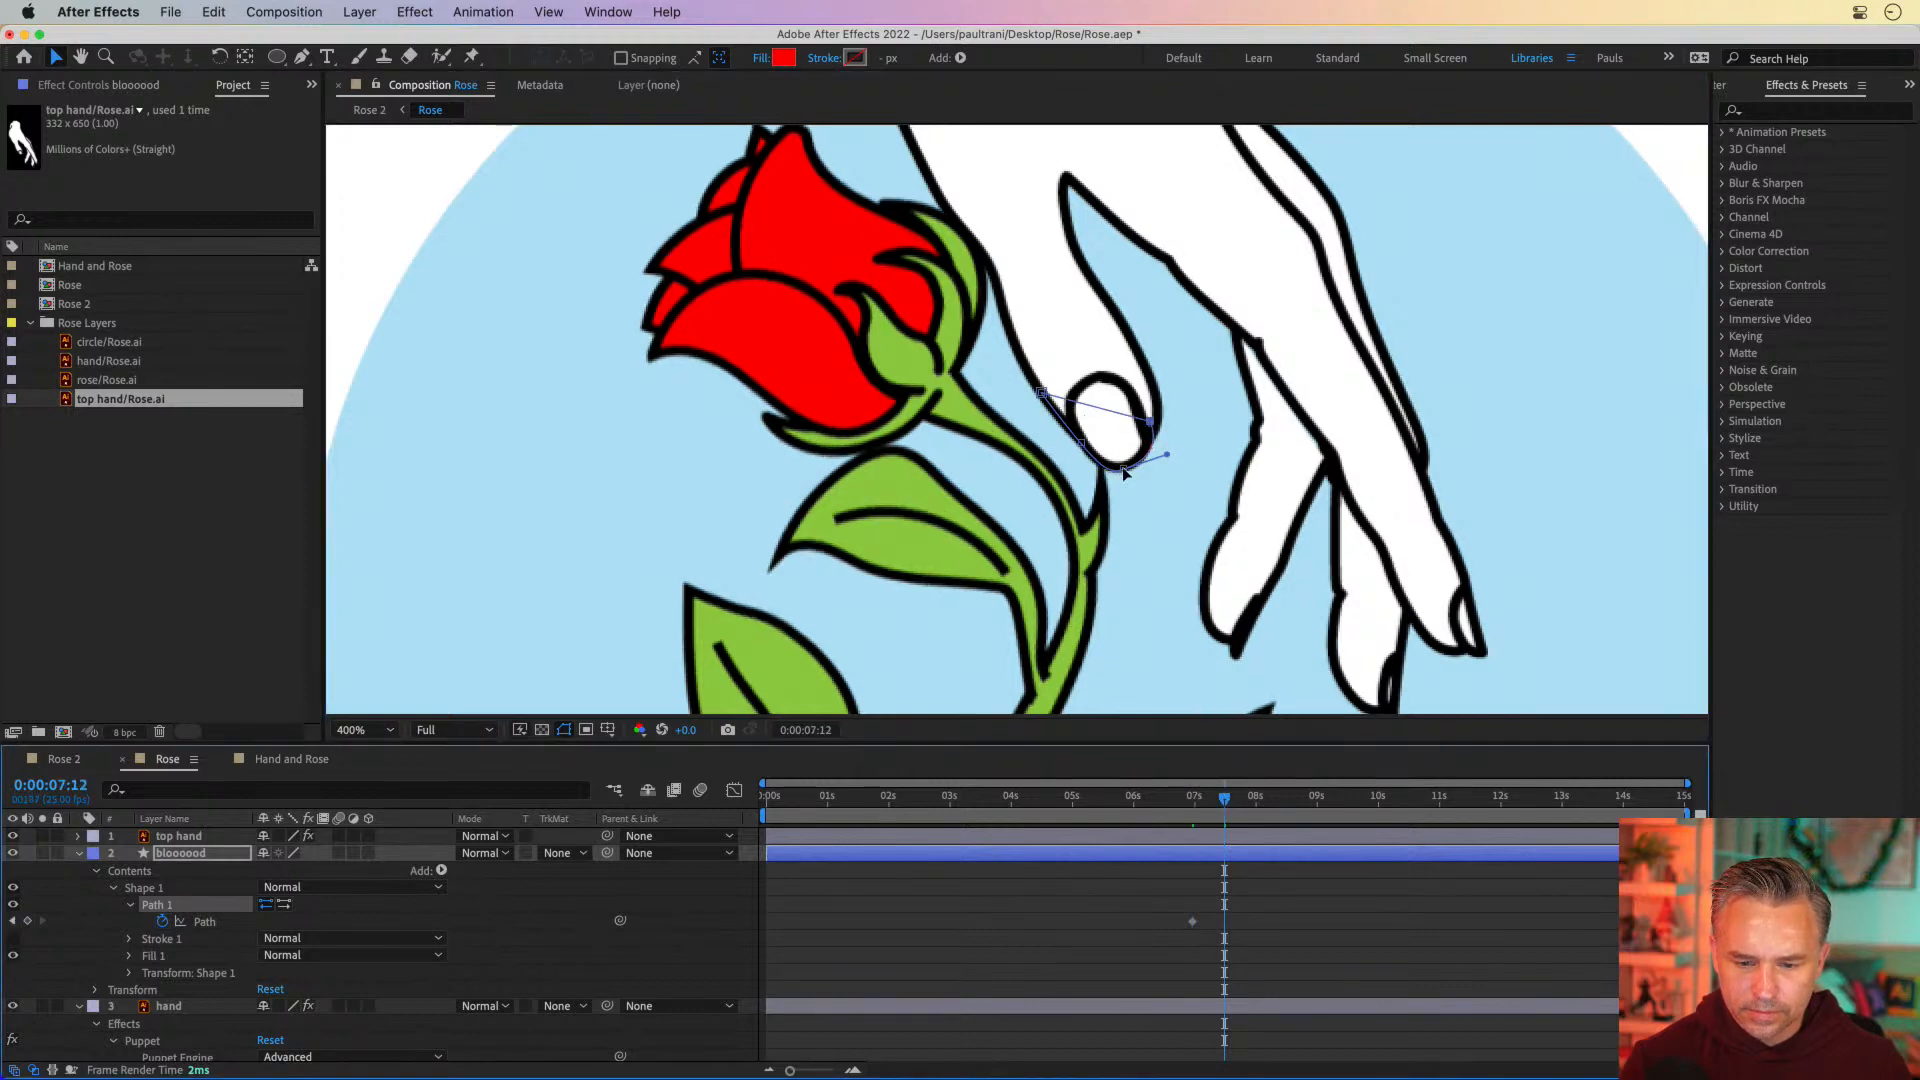
pyautogui.moveTo(1124, 473)
pyautogui.mouseDown()
pyautogui.moveTo(1119, 497)
pyautogui.moveTo(1037, 425)
pyautogui.moveTo(1100, 406)
pyautogui.moveTo(1107, 455)
pyautogui.mouseUp()
pyautogui.click(1149, 422)
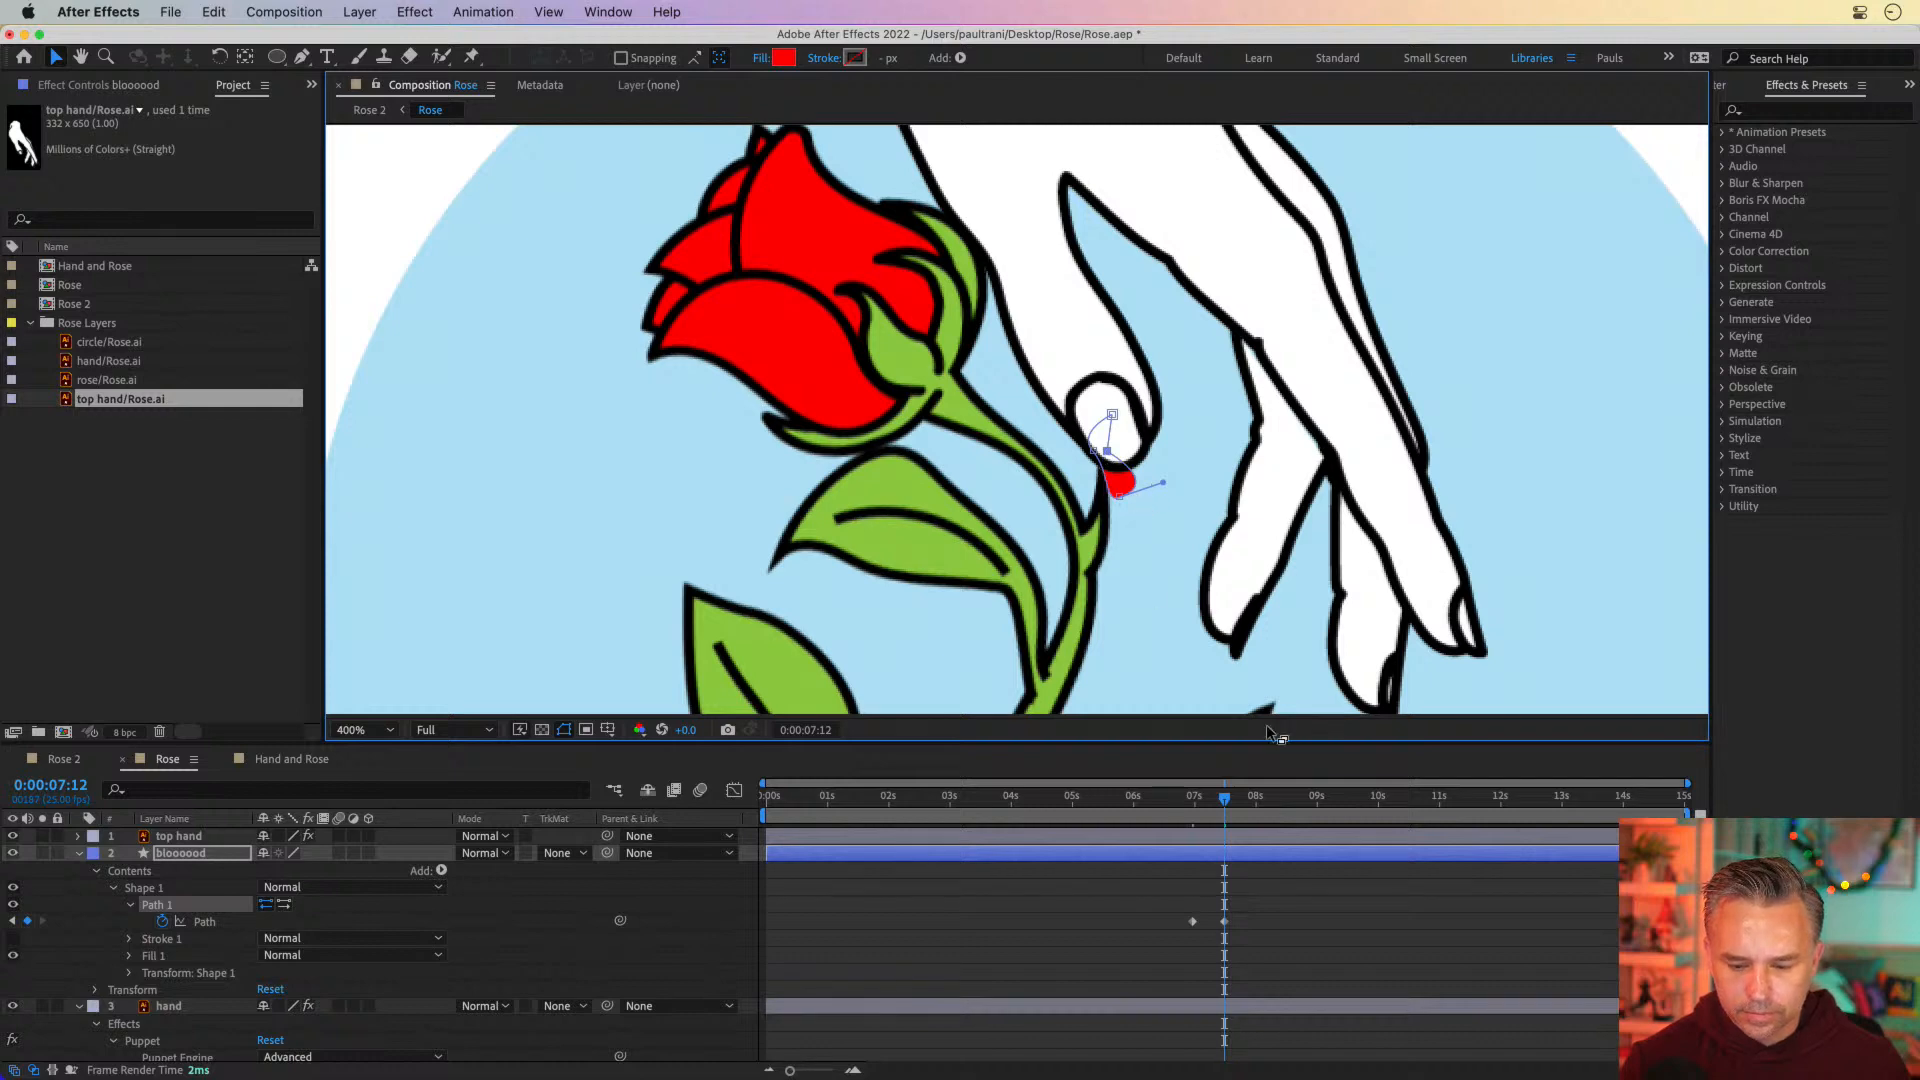
pyautogui.click(1194, 797)
pyautogui.press('space')
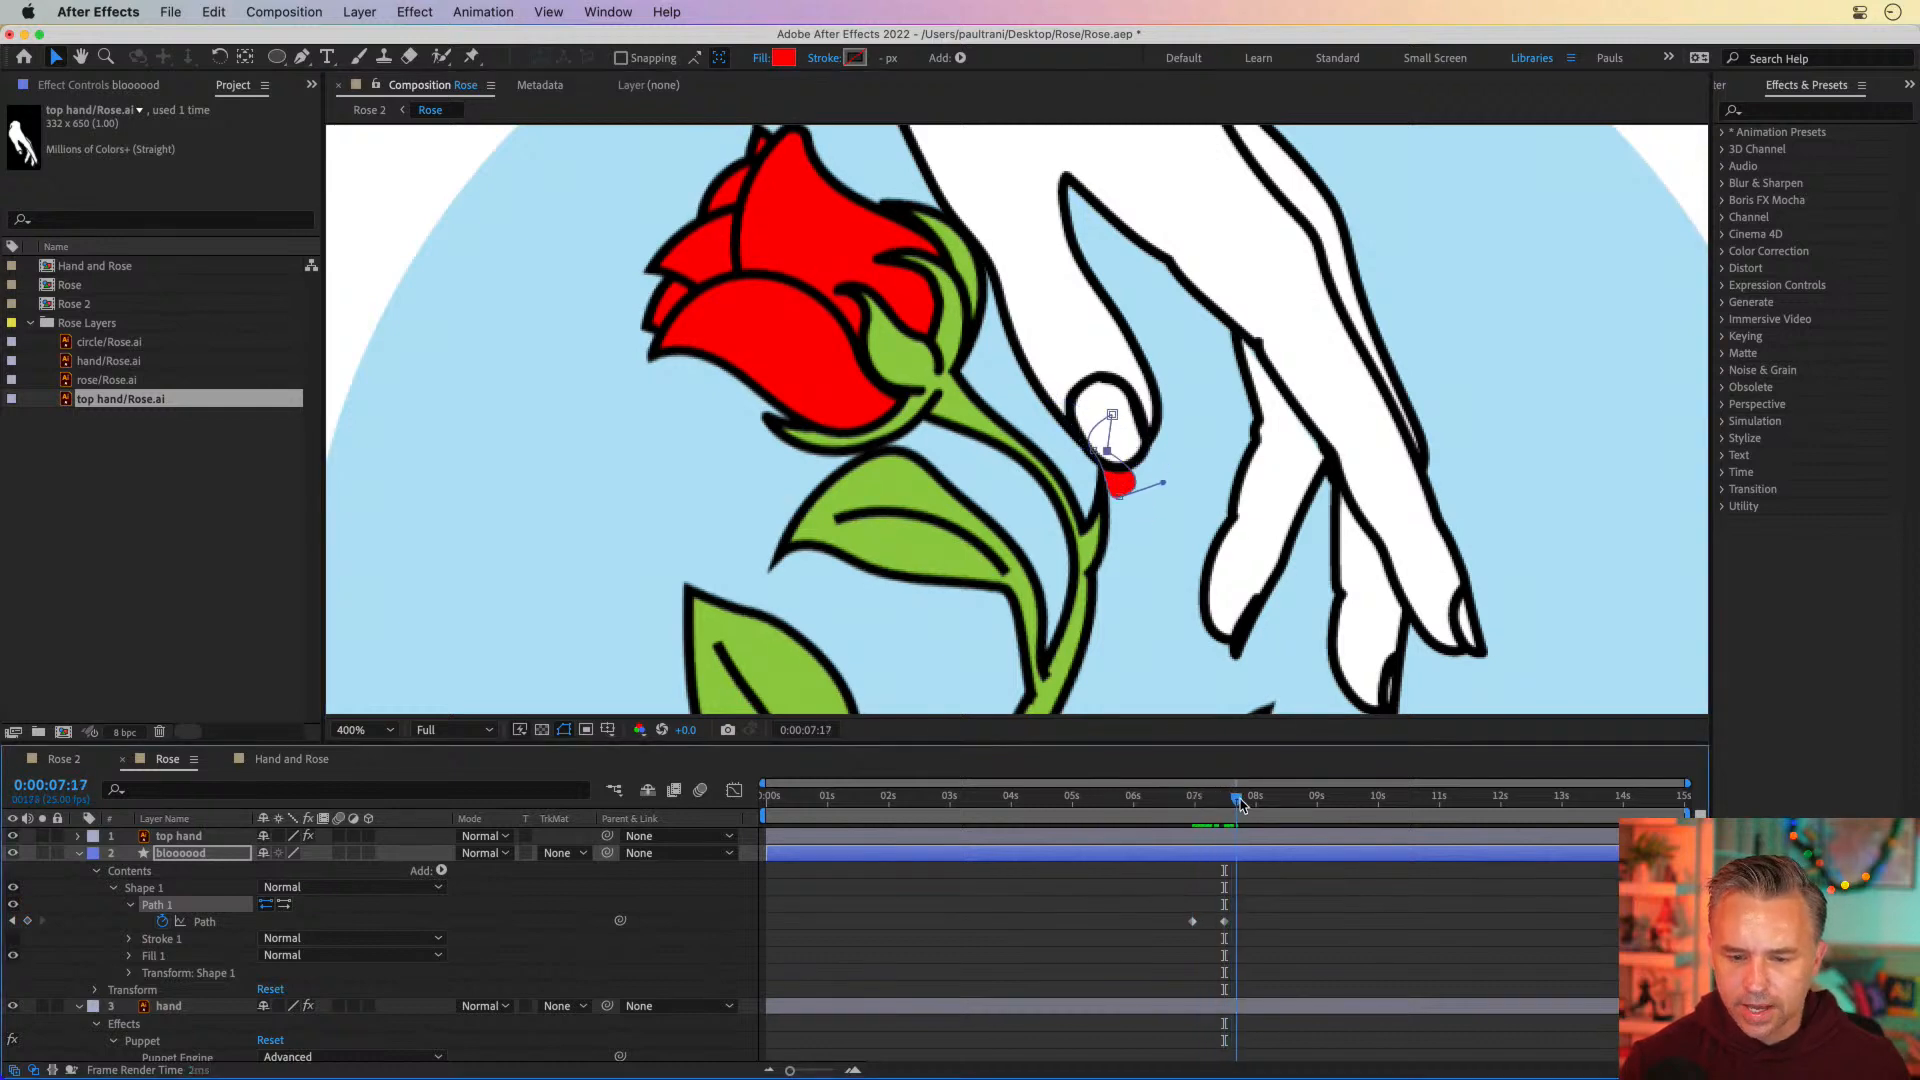
# At 0:00:07:20, reshape the blood path into a longer, slimmer drop hanging under the thumb tip with its top point behind the nail
pyautogui.click(1189, 797)
pyautogui.moveTo(1190, 797); pyautogui.dragTo(1243, 799)
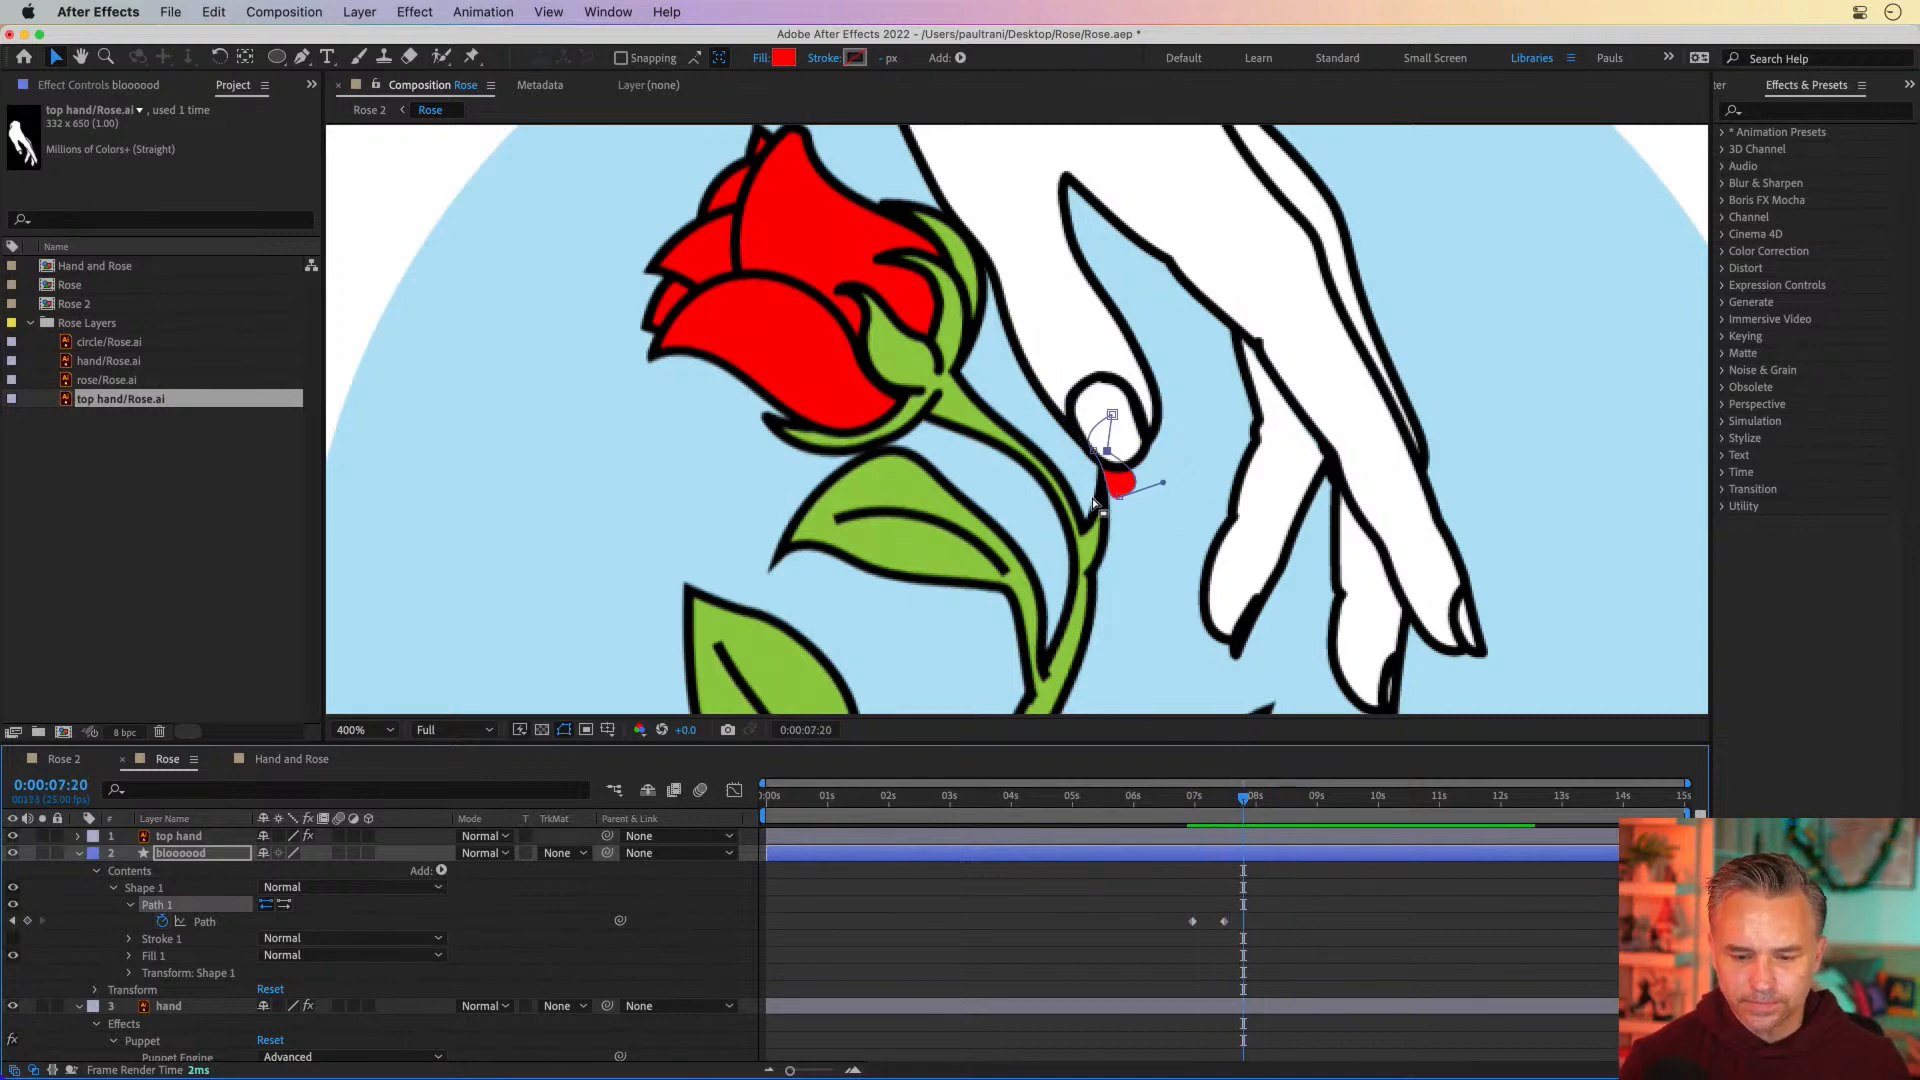
pyautogui.moveTo(1120, 502); pyautogui.dragTo(1116, 530)
pyautogui.moveTo(1108, 453); pyautogui.dragTo(1102, 492)
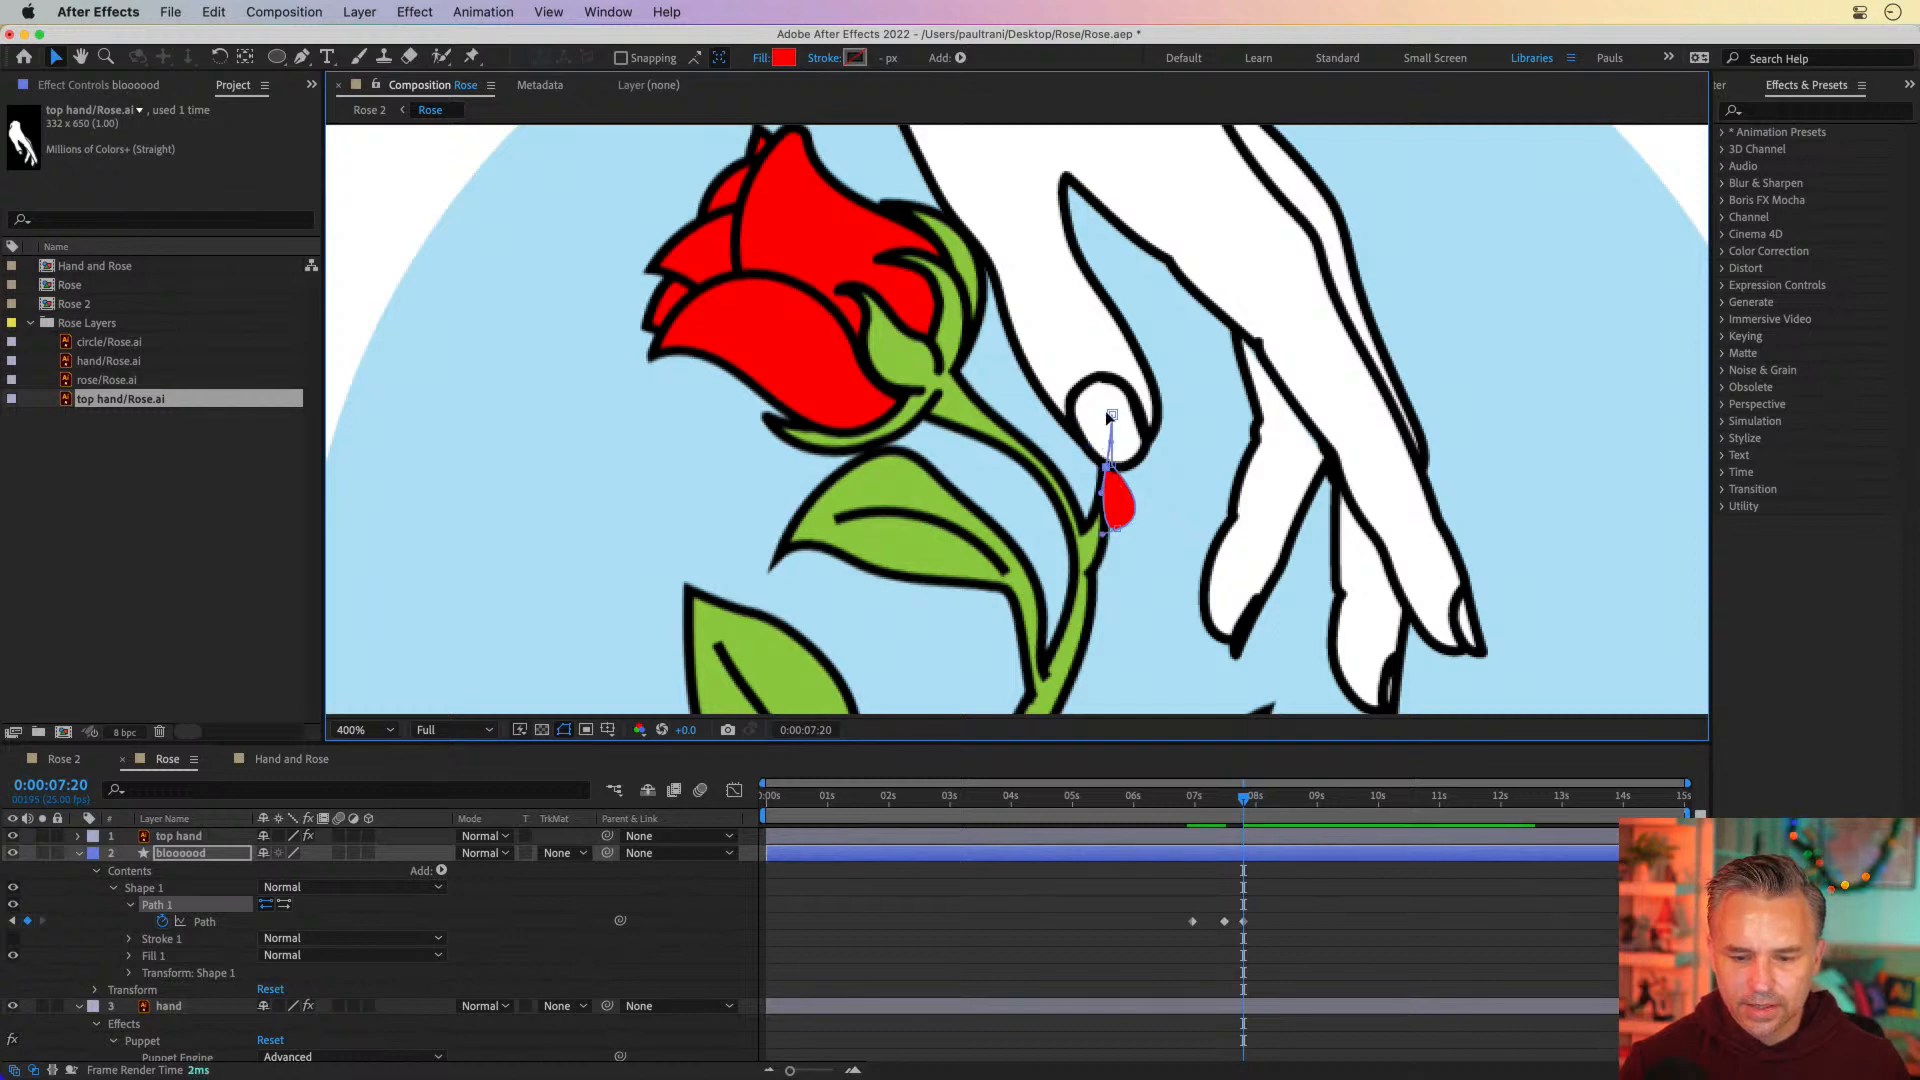
pyautogui.moveTo(1107, 419); pyautogui.dragTo(1113, 514)
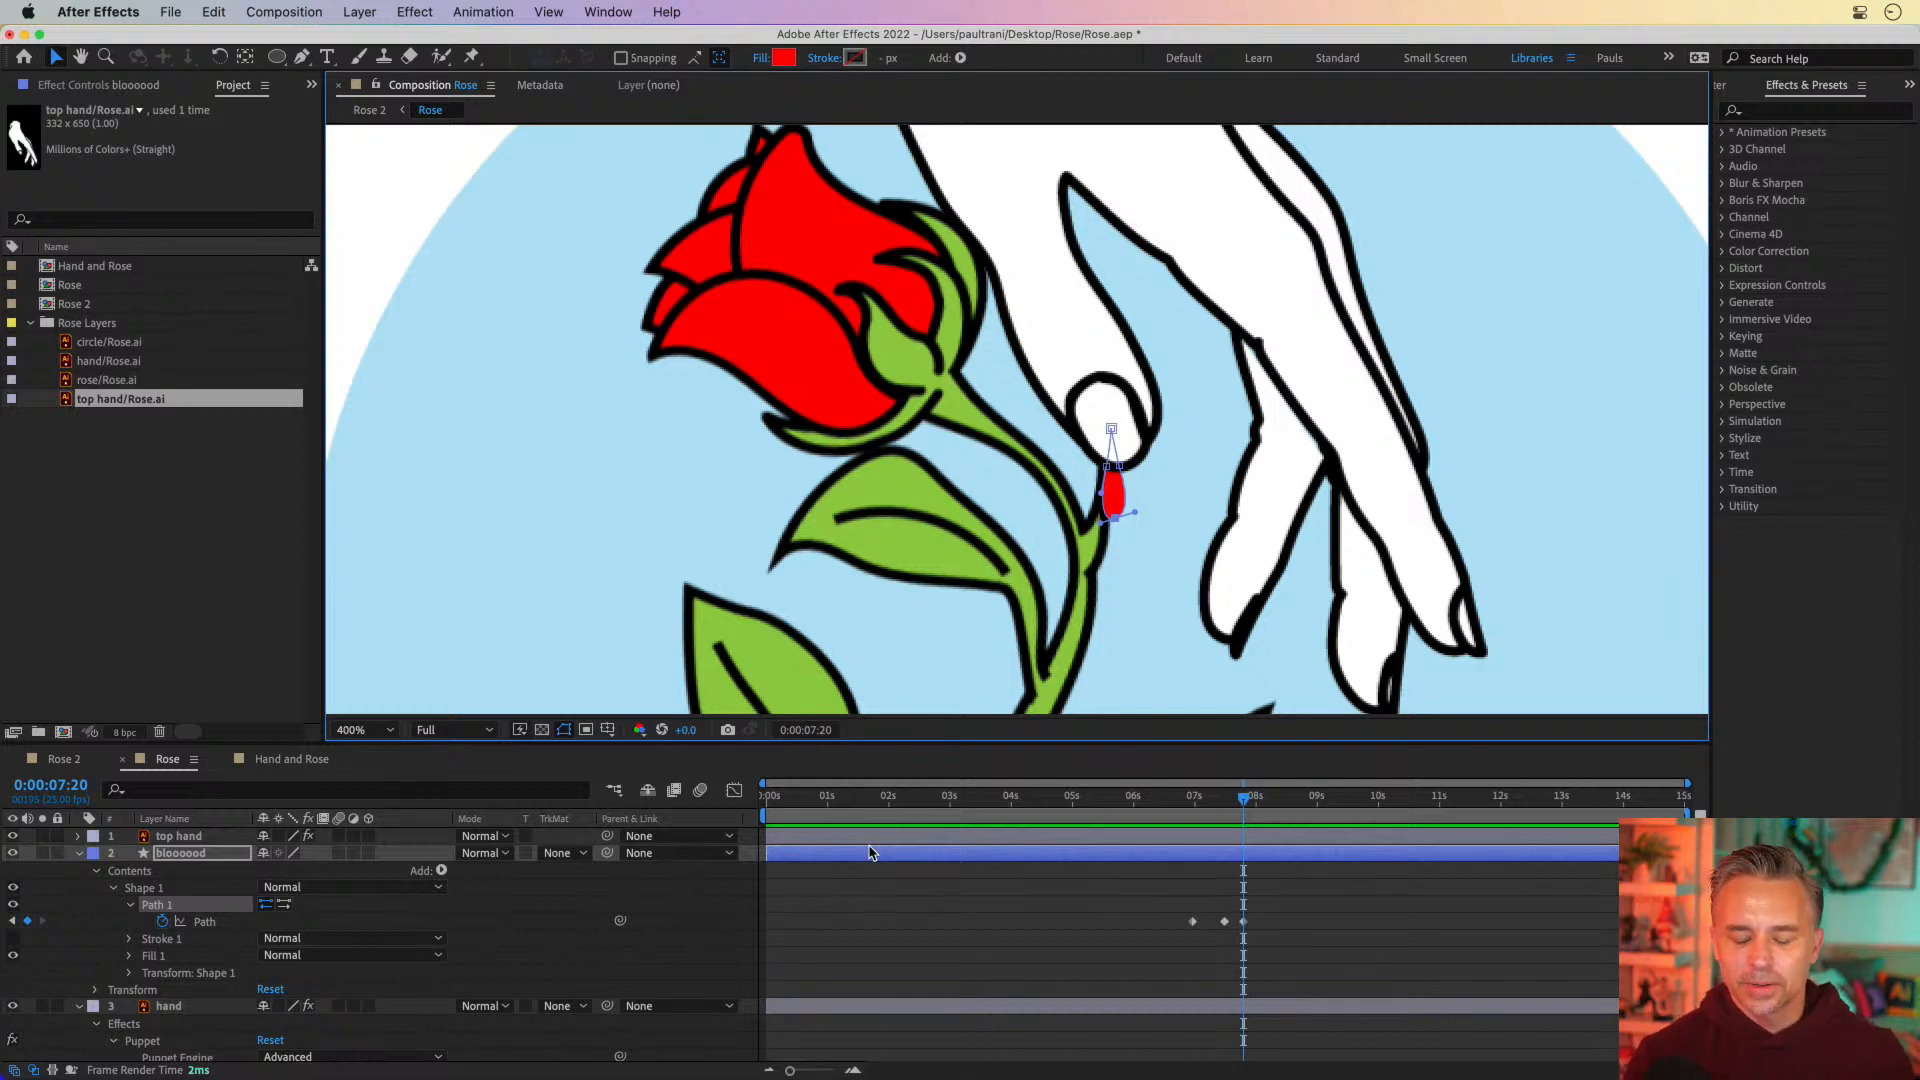
# Trim the start of the bloooood layer to its first path keyframe at 0:00:06:24
pyautogui.click(1195, 798)
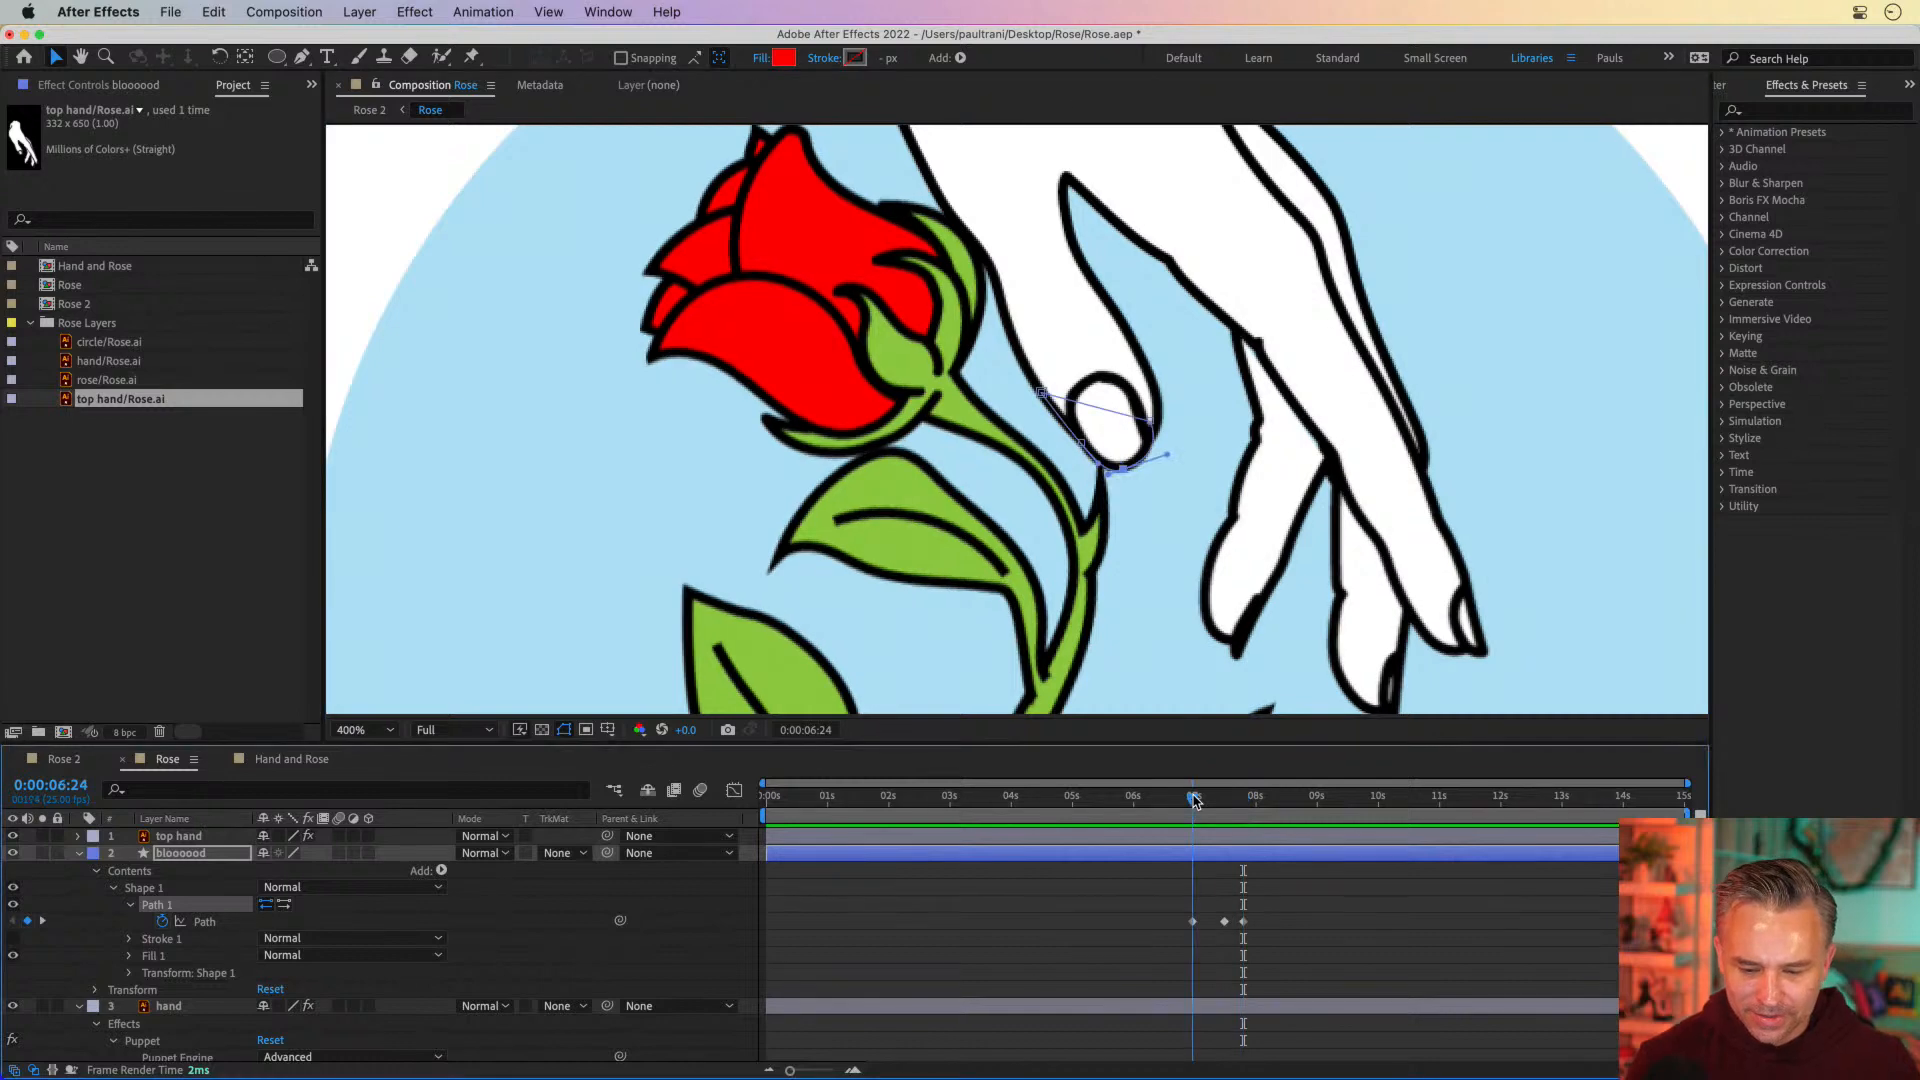
pyautogui.moveTo(767, 856)
pyautogui.mouseDown()
pyautogui.moveTo(1126, 884)
pyautogui.moveTo(764, 866)
pyautogui.moveTo(780, 868)
pyautogui.mouseUp()
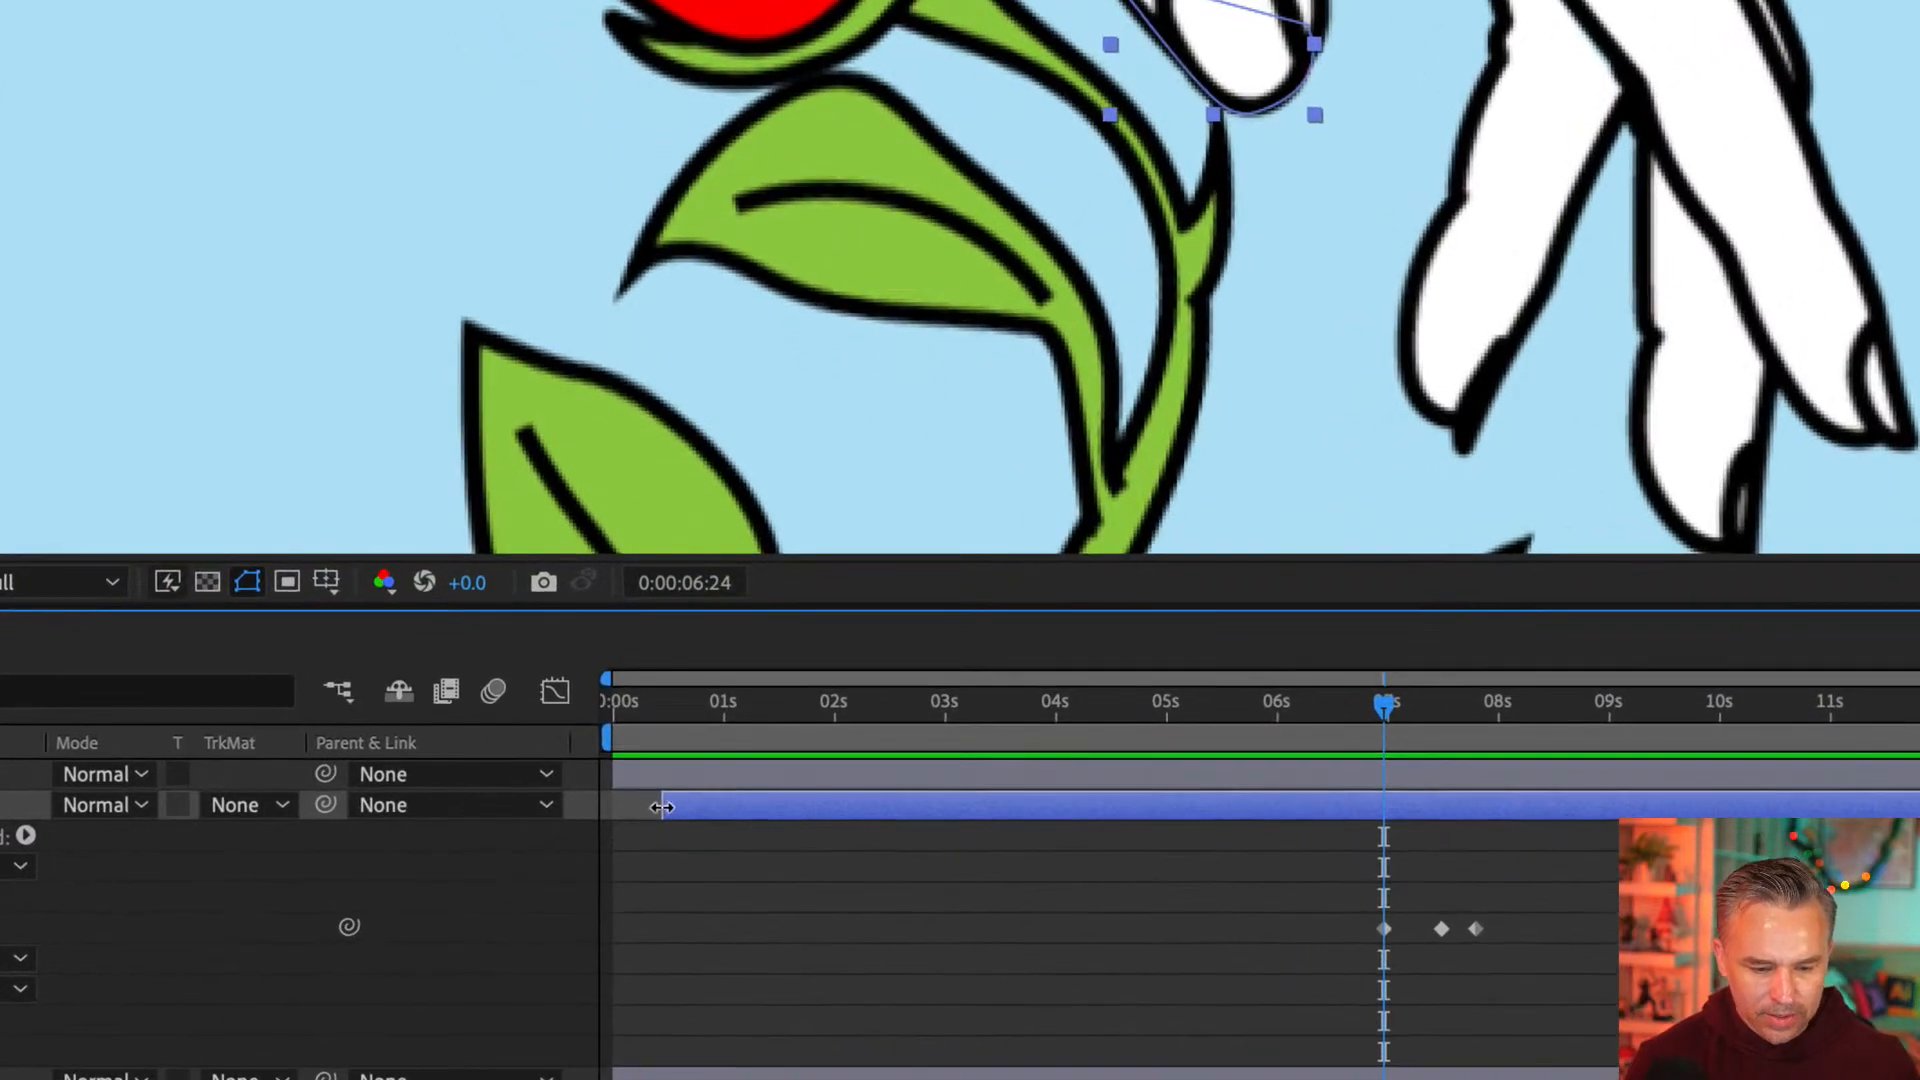
pyautogui.moveTo(661, 807); pyautogui.dragTo(1379, 856)
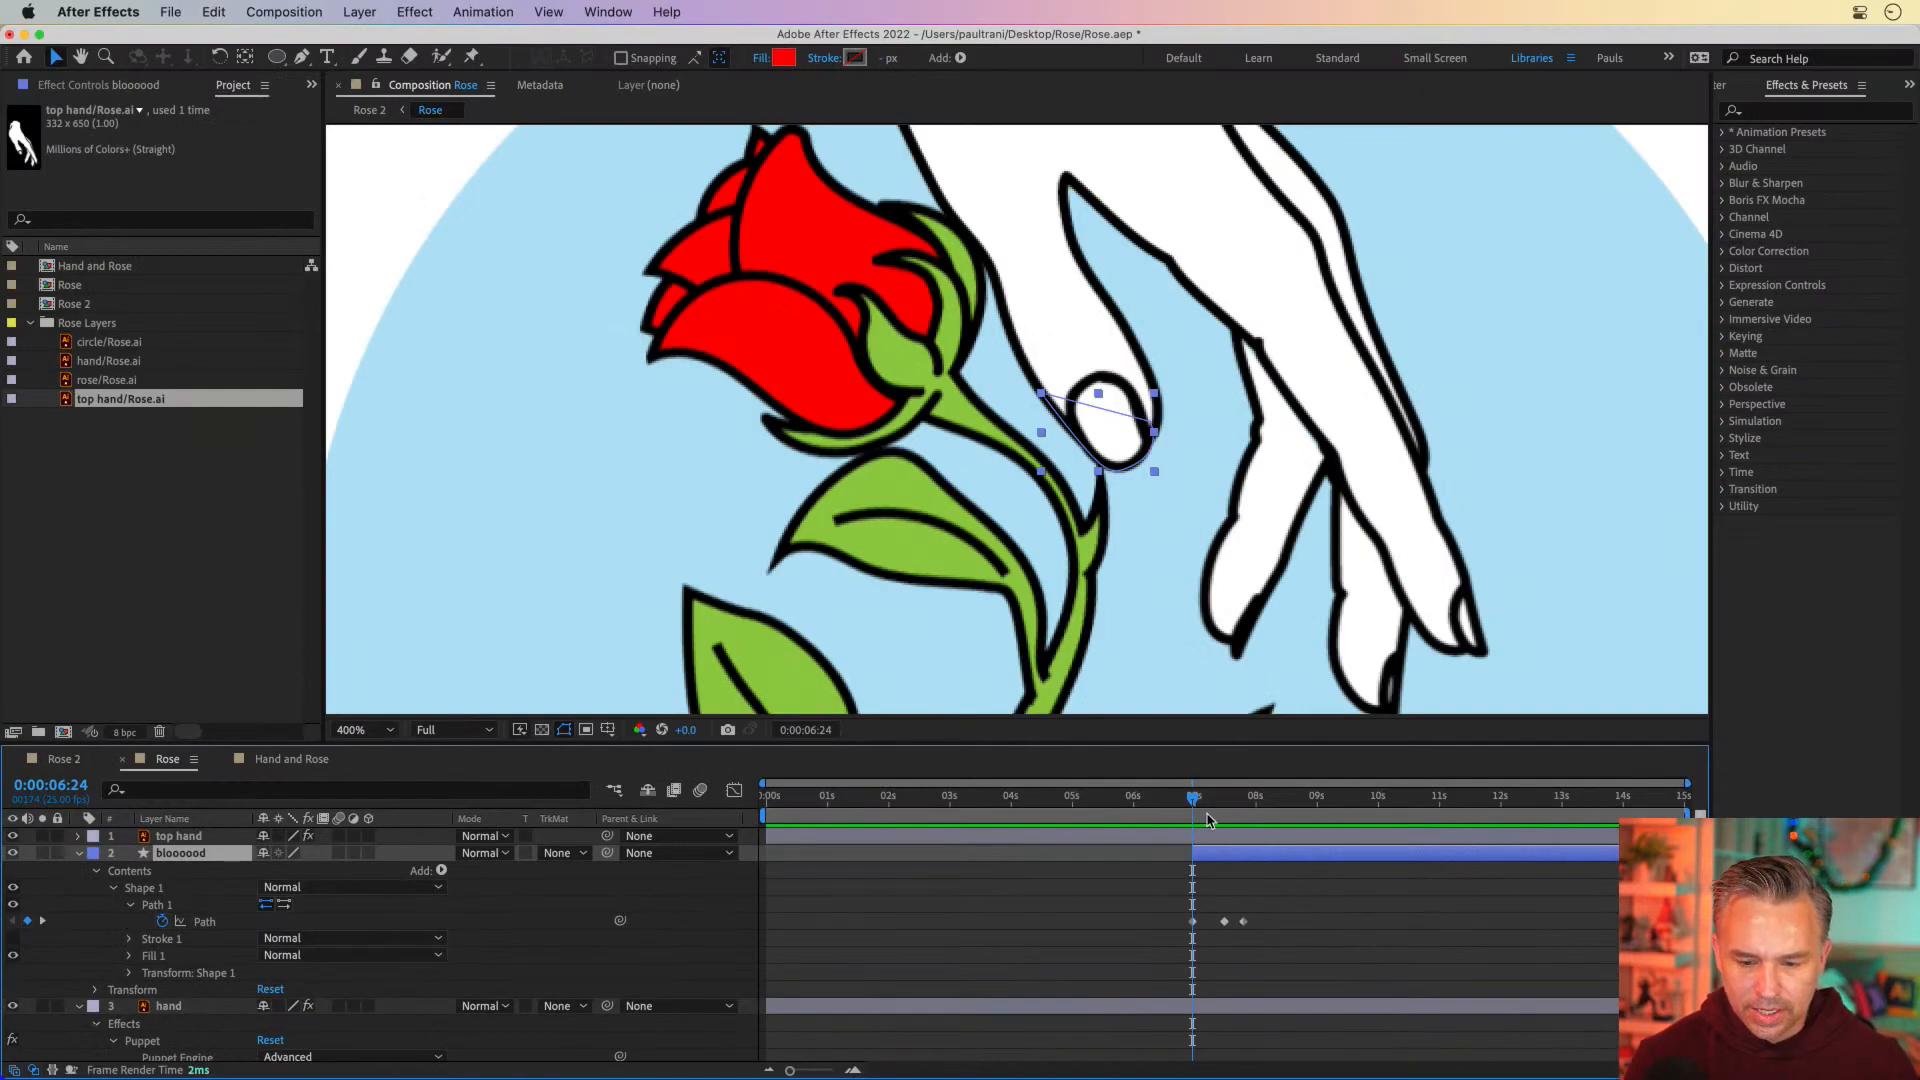
pyautogui.moveTo(1382, 706); pyautogui.dragTo(1481, 710)
# Reveal the bloooood layer's Transform properties and start keyframing its Position at 0:00:07:20
pyautogui.moveTo(1248, 800)
pyautogui.mouseDown()
pyautogui.moveTo(1291, 800)
pyautogui.moveTo(1230, 800)
pyautogui.moveTo(1261, 806)
pyautogui.moveTo(1245, 806)
pyautogui.mouseUp()
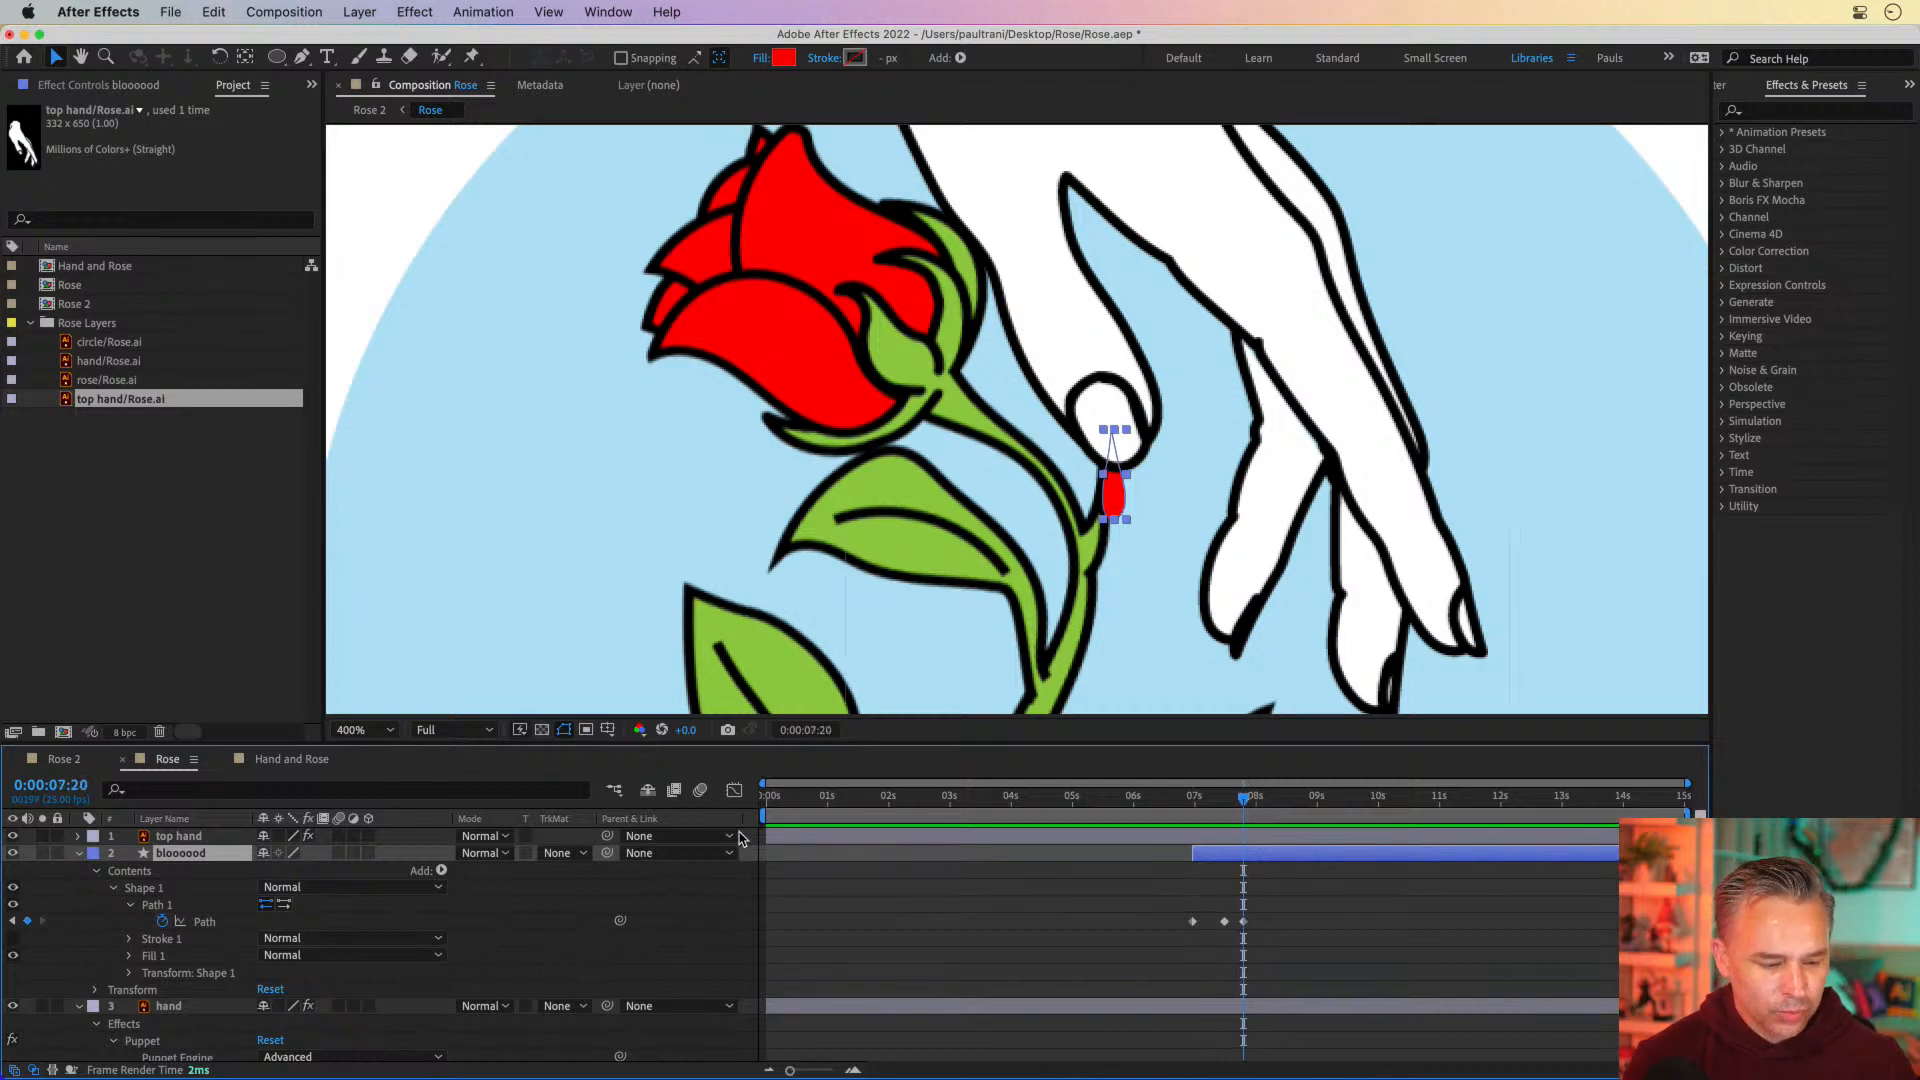
pyautogui.click(96, 990)
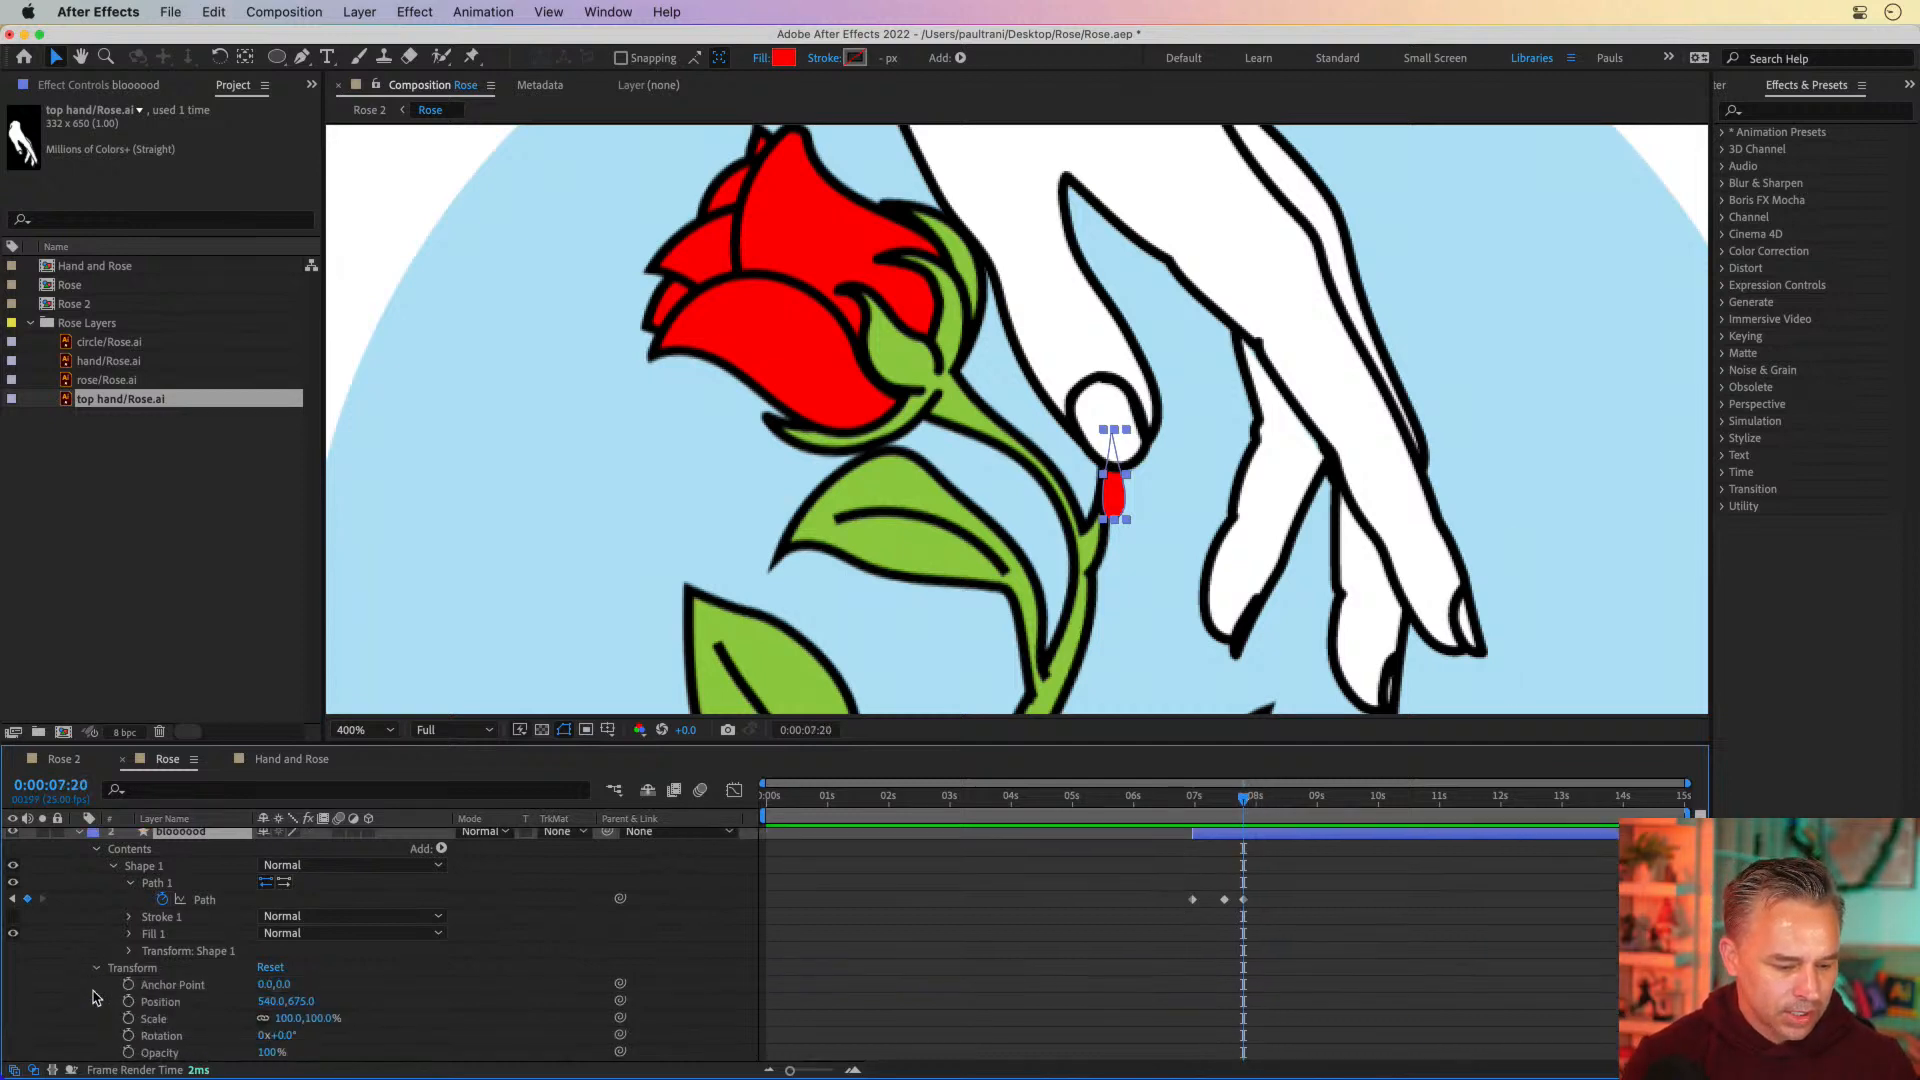
pyautogui.click(128, 1001)
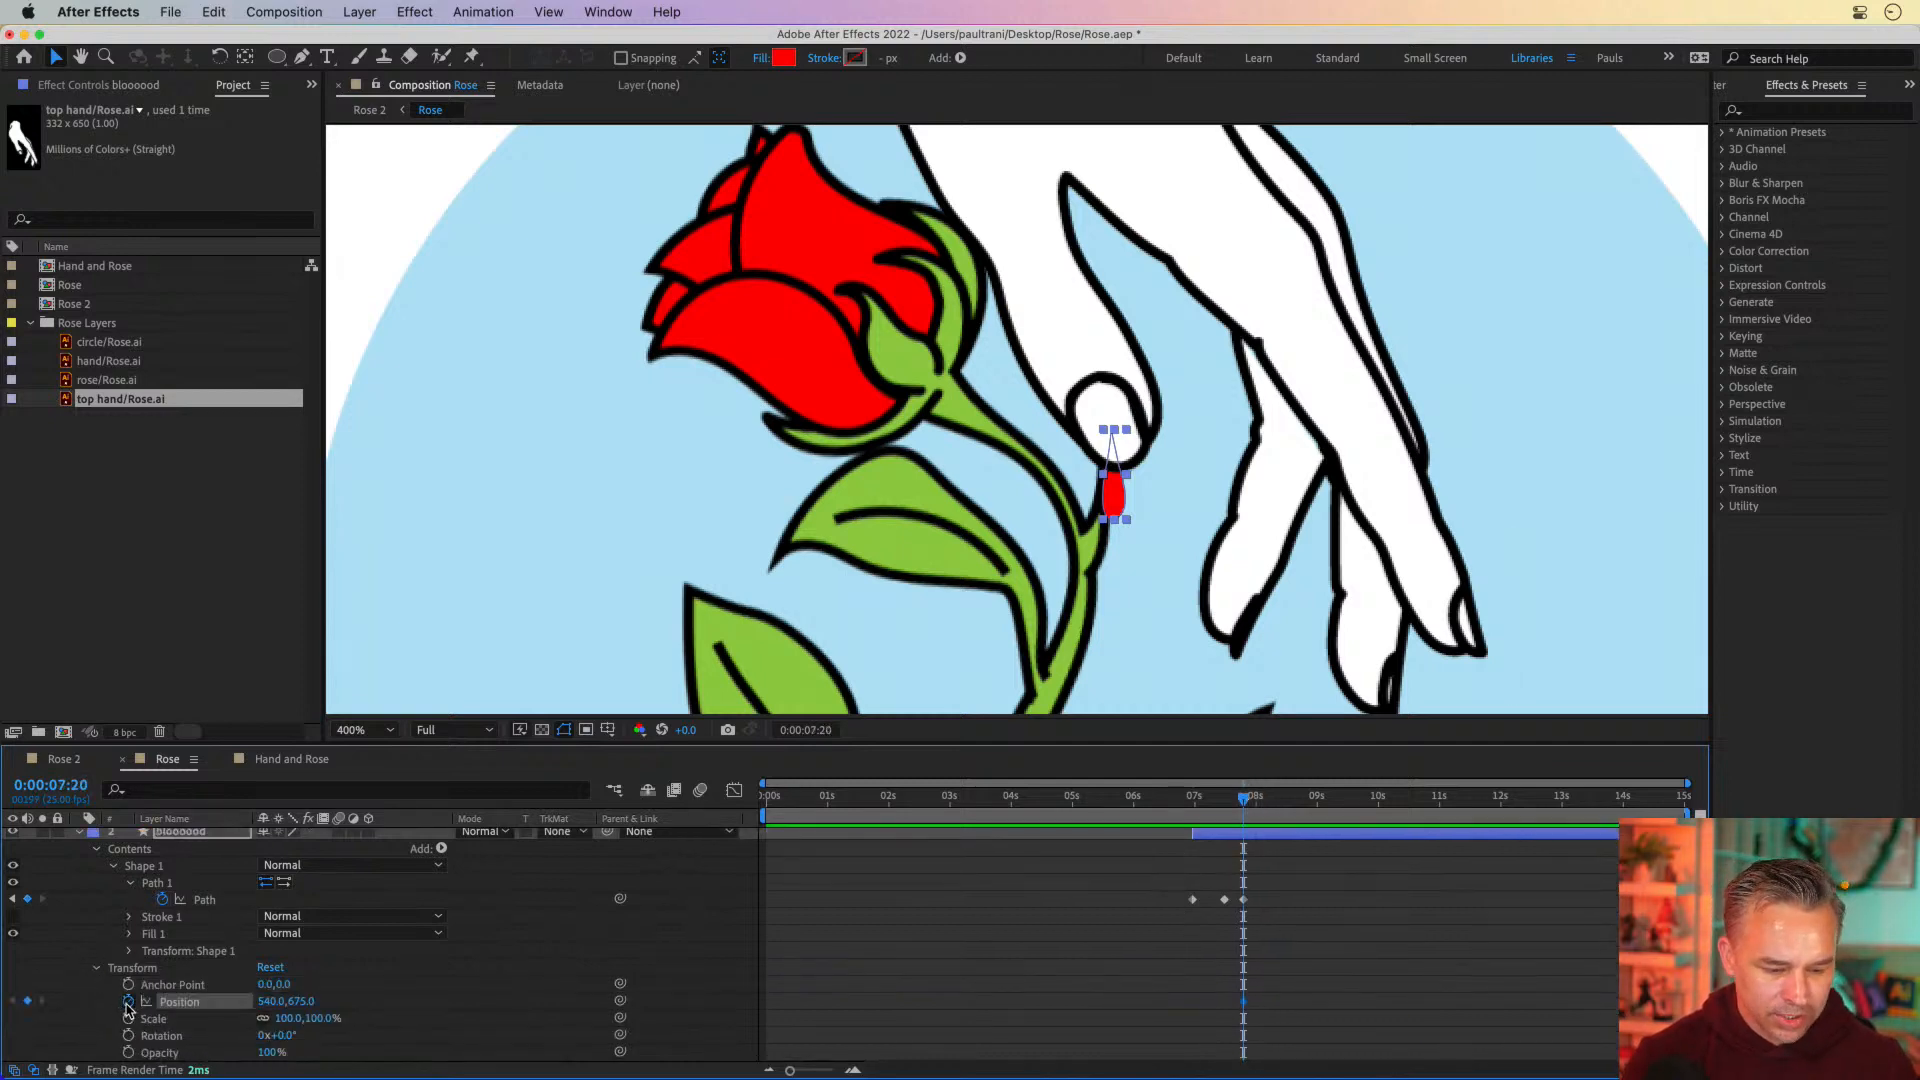
# At 0:00:08:17, move the blood drop down away from the thumb to position 540.5, 755.0, scrubbing through the fall to check it
pyautogui.click(1298, 800)
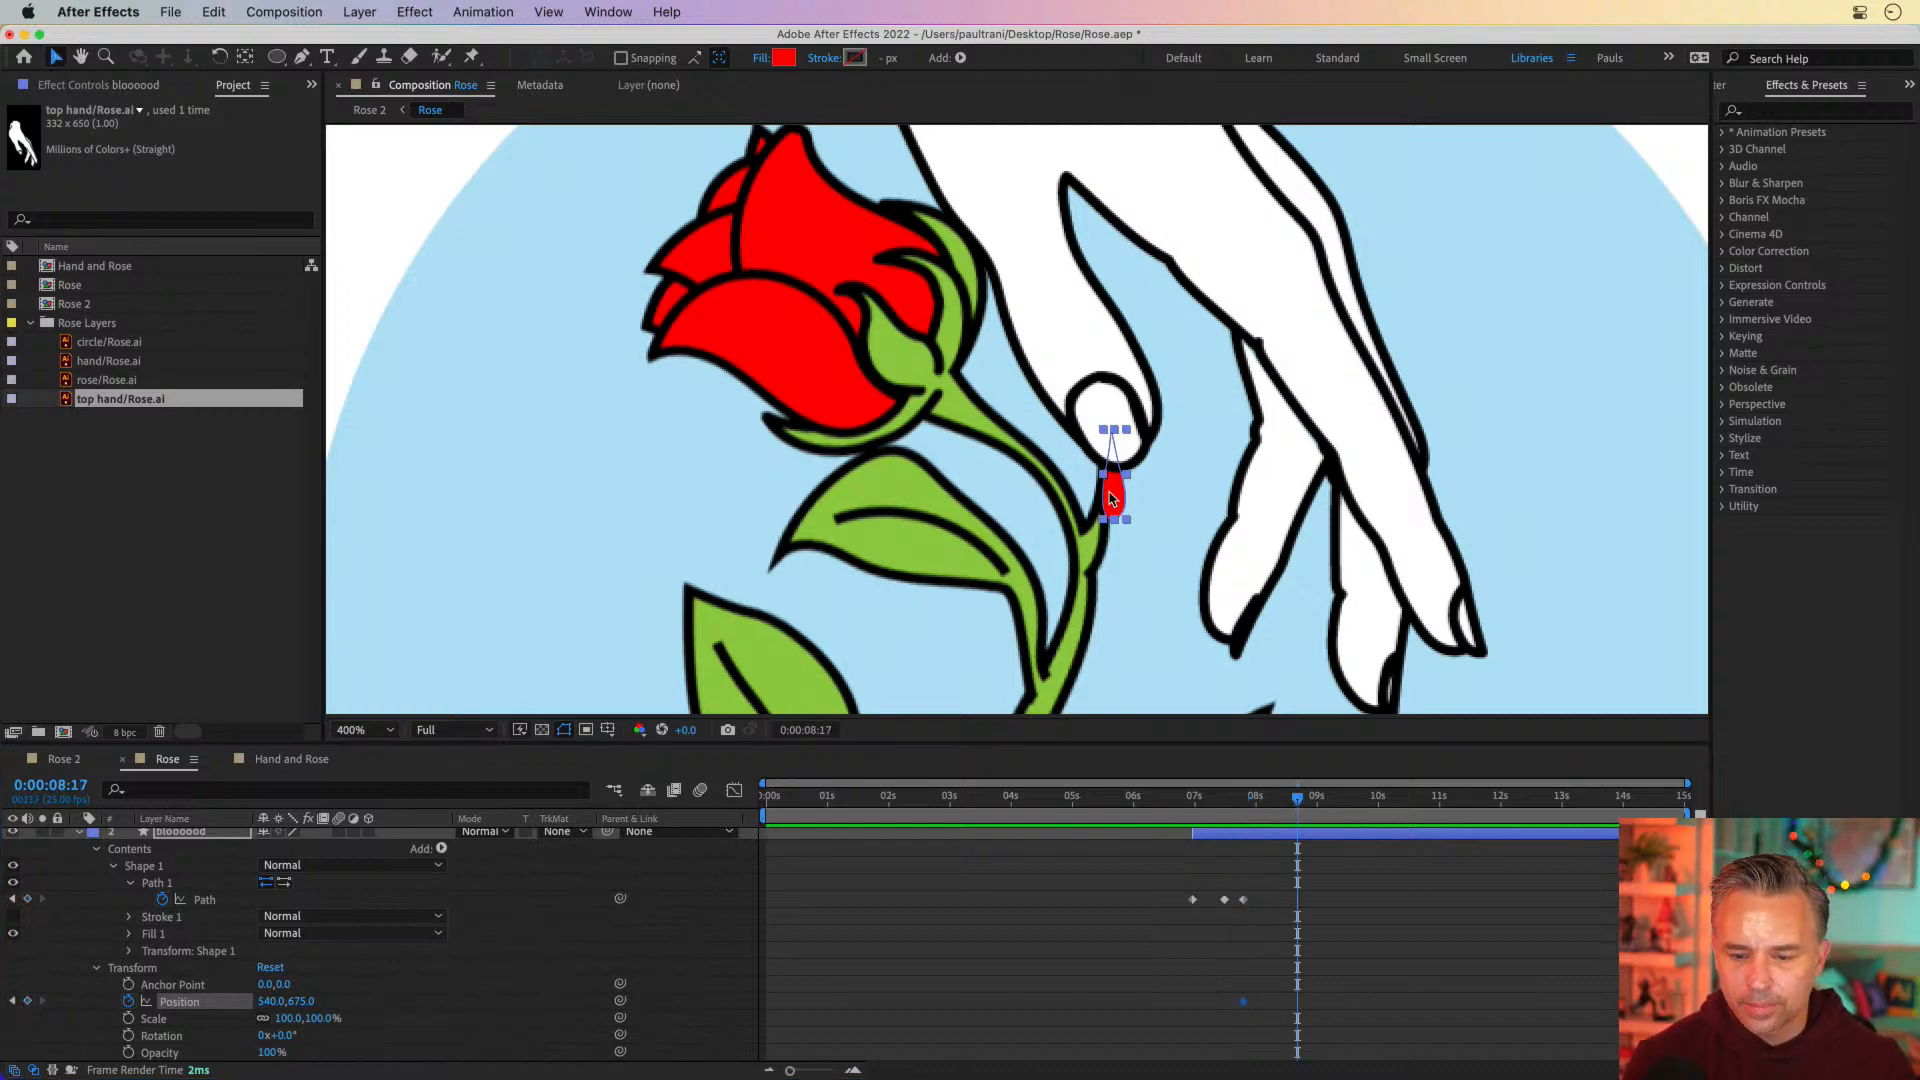
pyautogui.moveTo(1110, 497); pyautogui.dragTo(1110, 640)
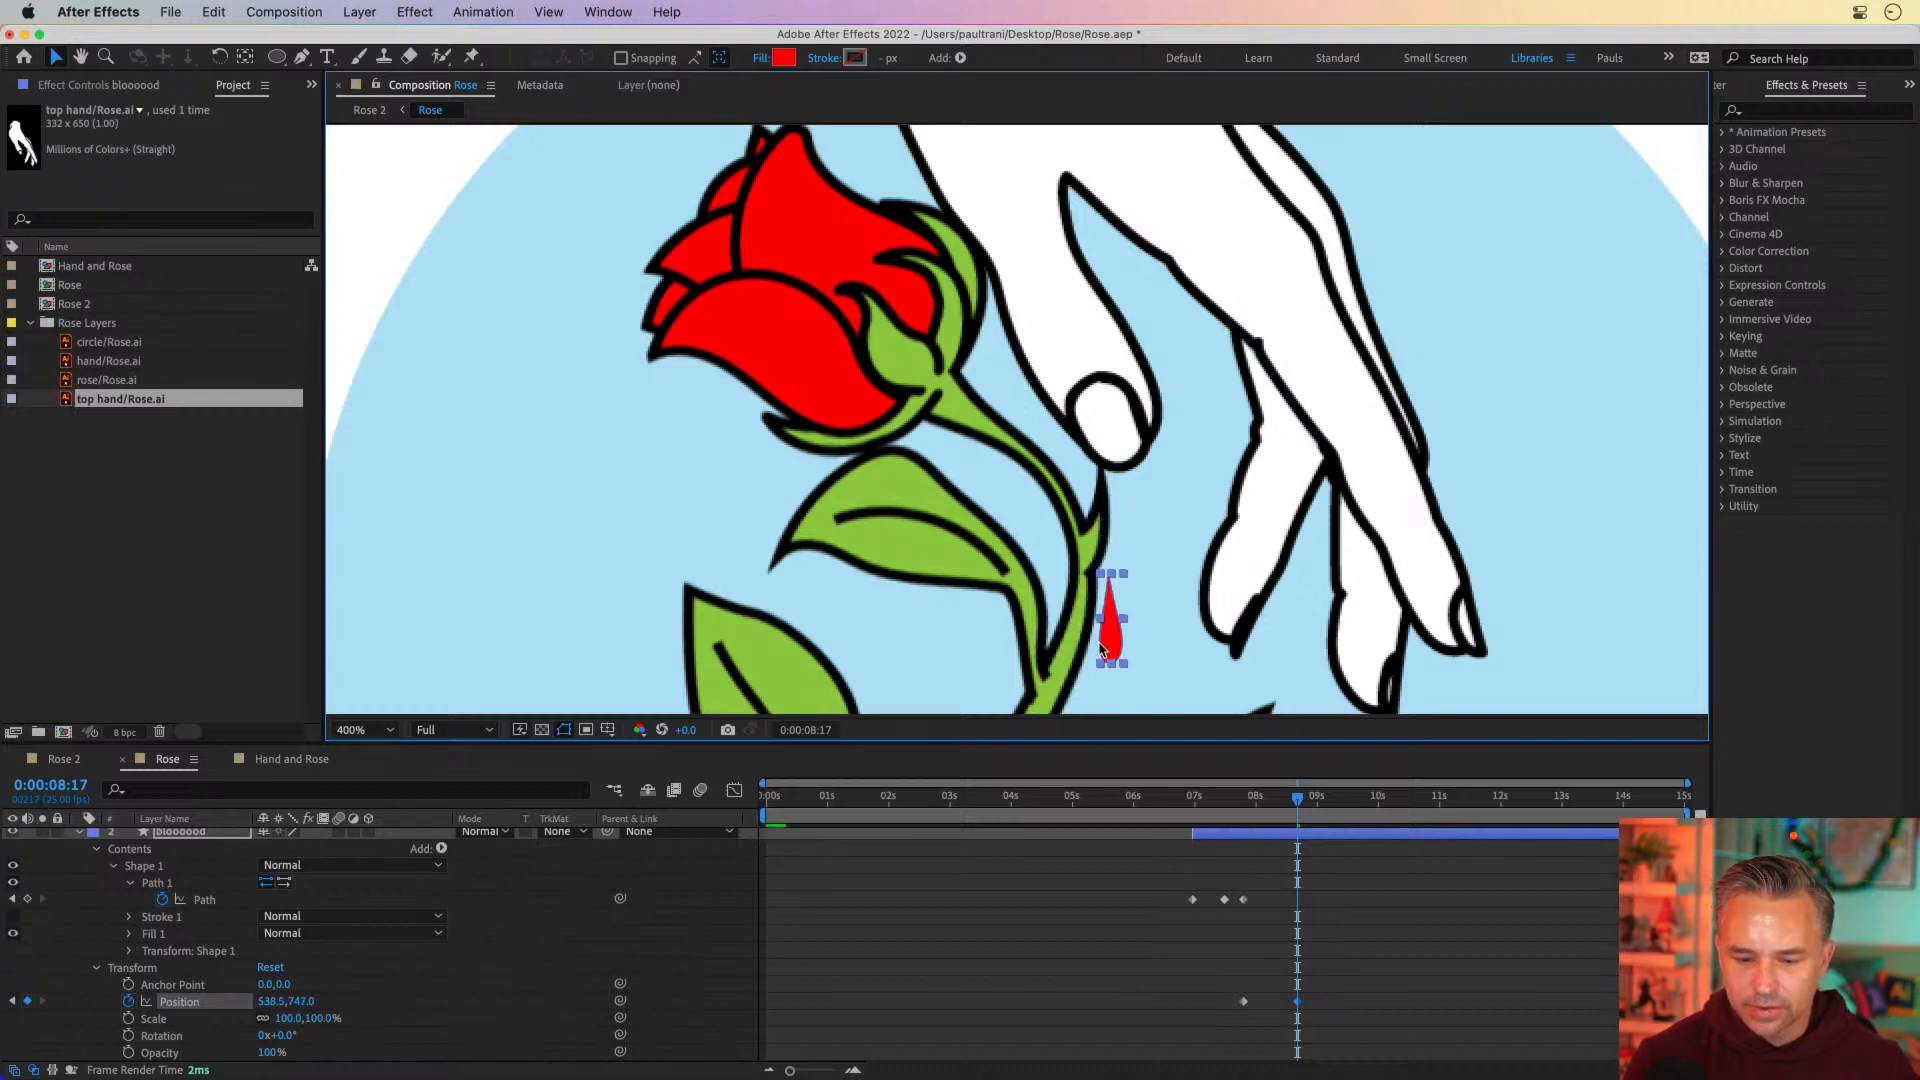
pyautogui.click(1228, 798)
pyautogui.moveTo(1237, 806); pyautogui.dragTo(1302, 810)
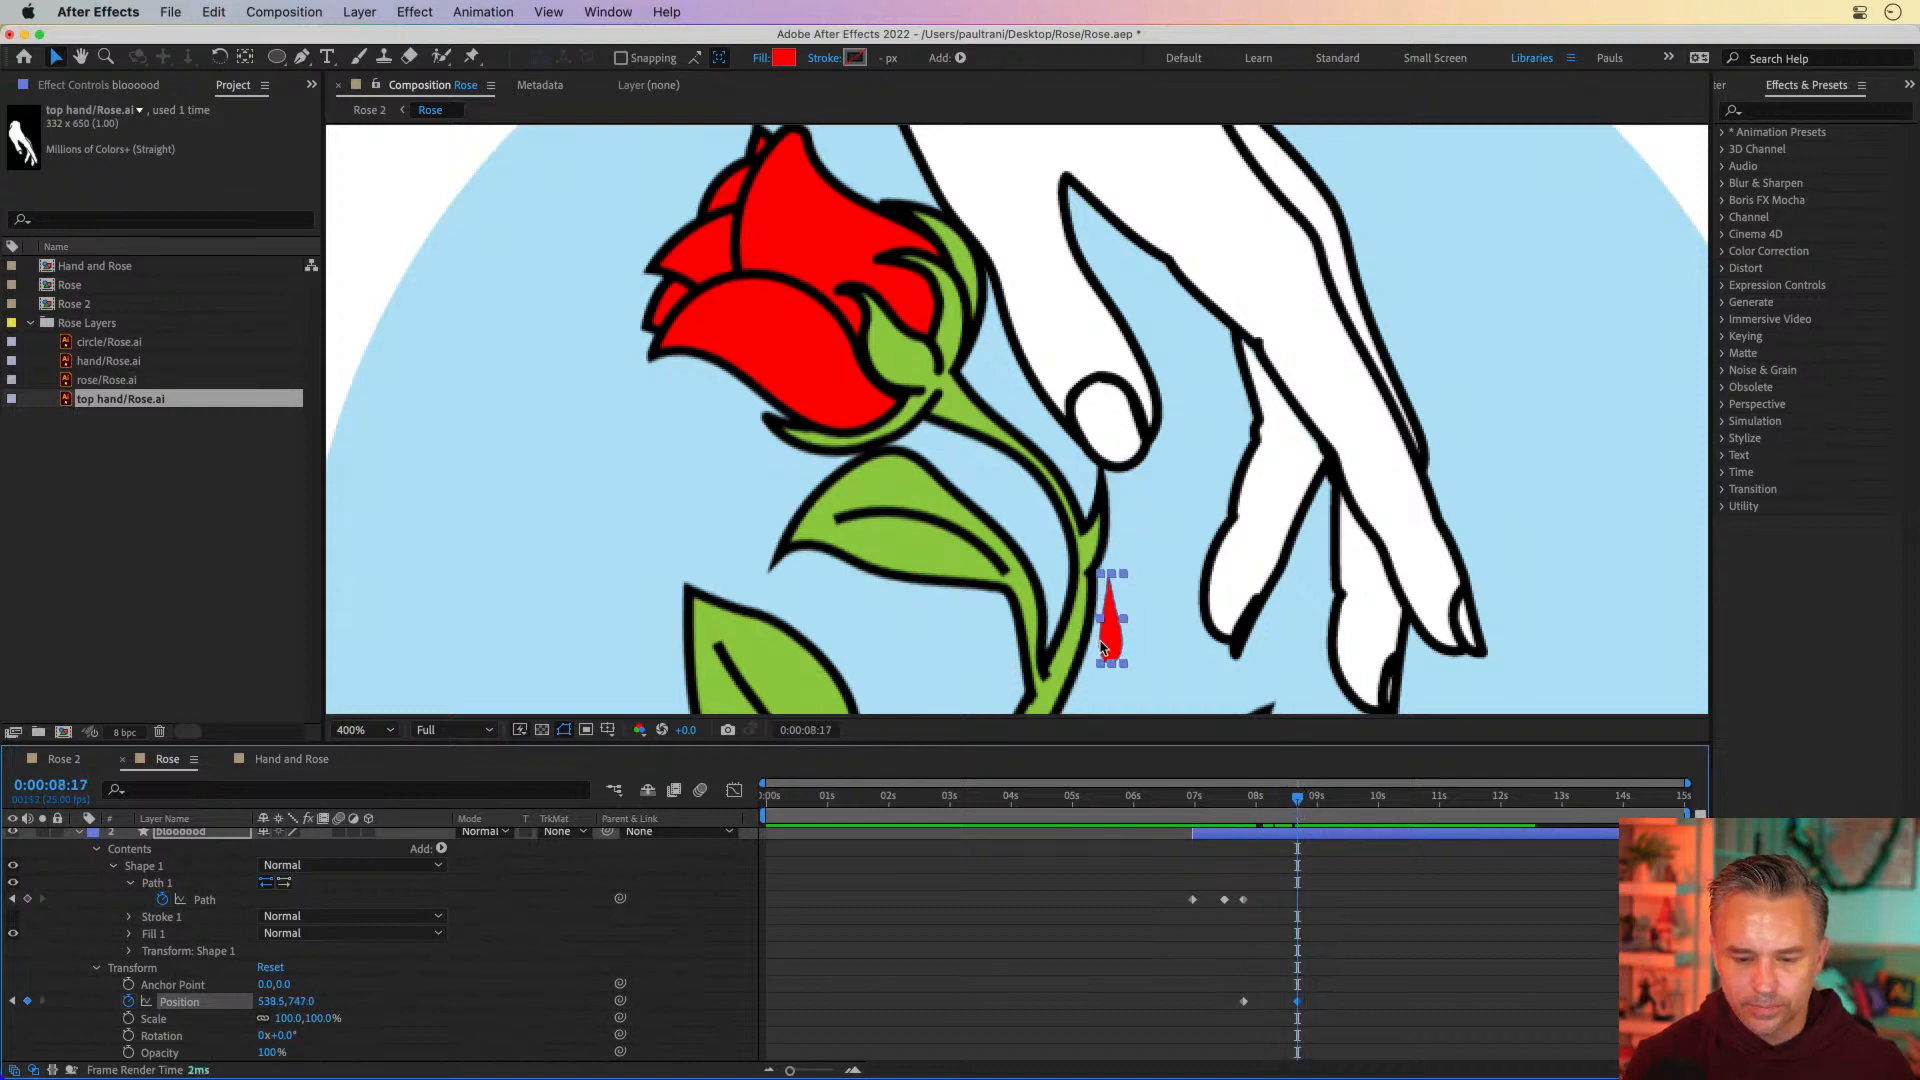
pyautogui.moveTo(1105, 650); pyautogui.dragTo(1109, 665)
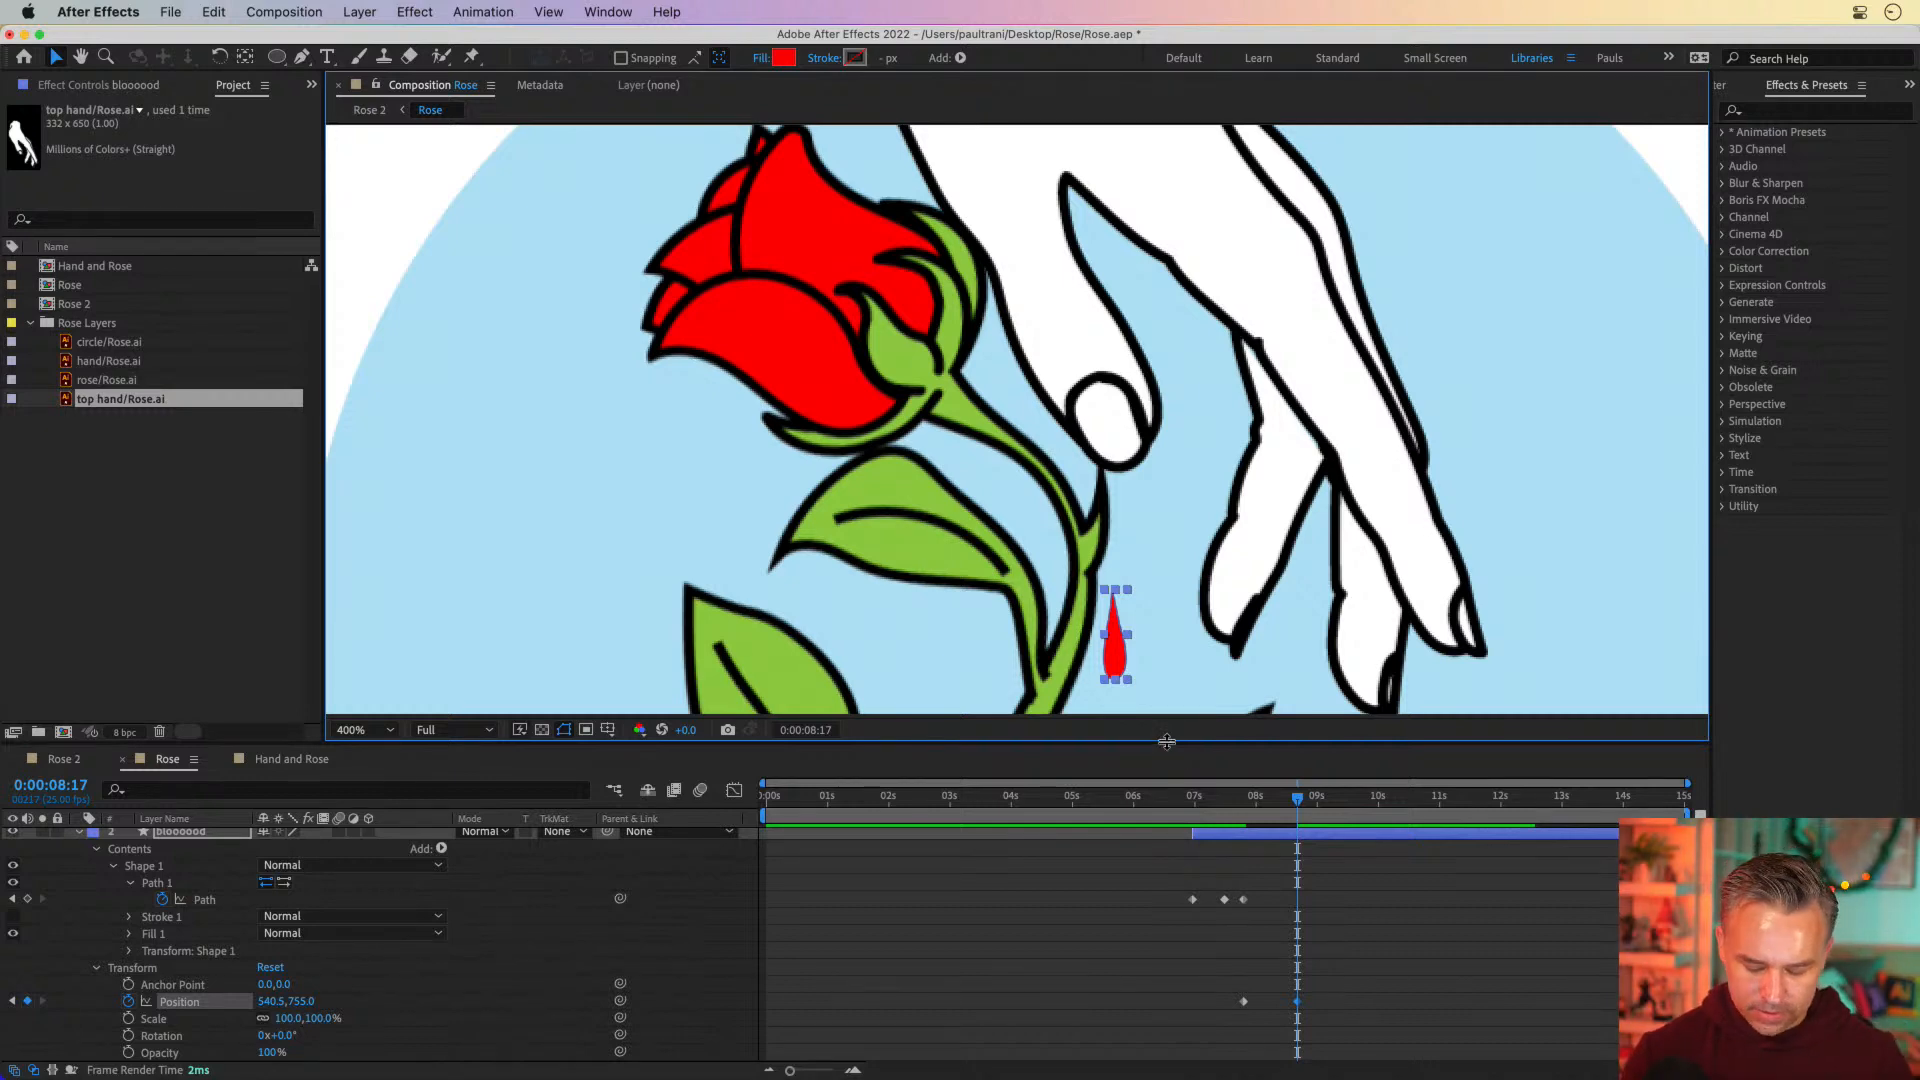
# At 0:00:08:17, move the blood drop further down past the lower leaf to position 533.5, 1077.0
pyautogui.press(',')
pyautogui.press('space')
pyautogui.moveTo(1086, 544); pyautogui.dragTo(1029, 370)
pyautogui.press(',')
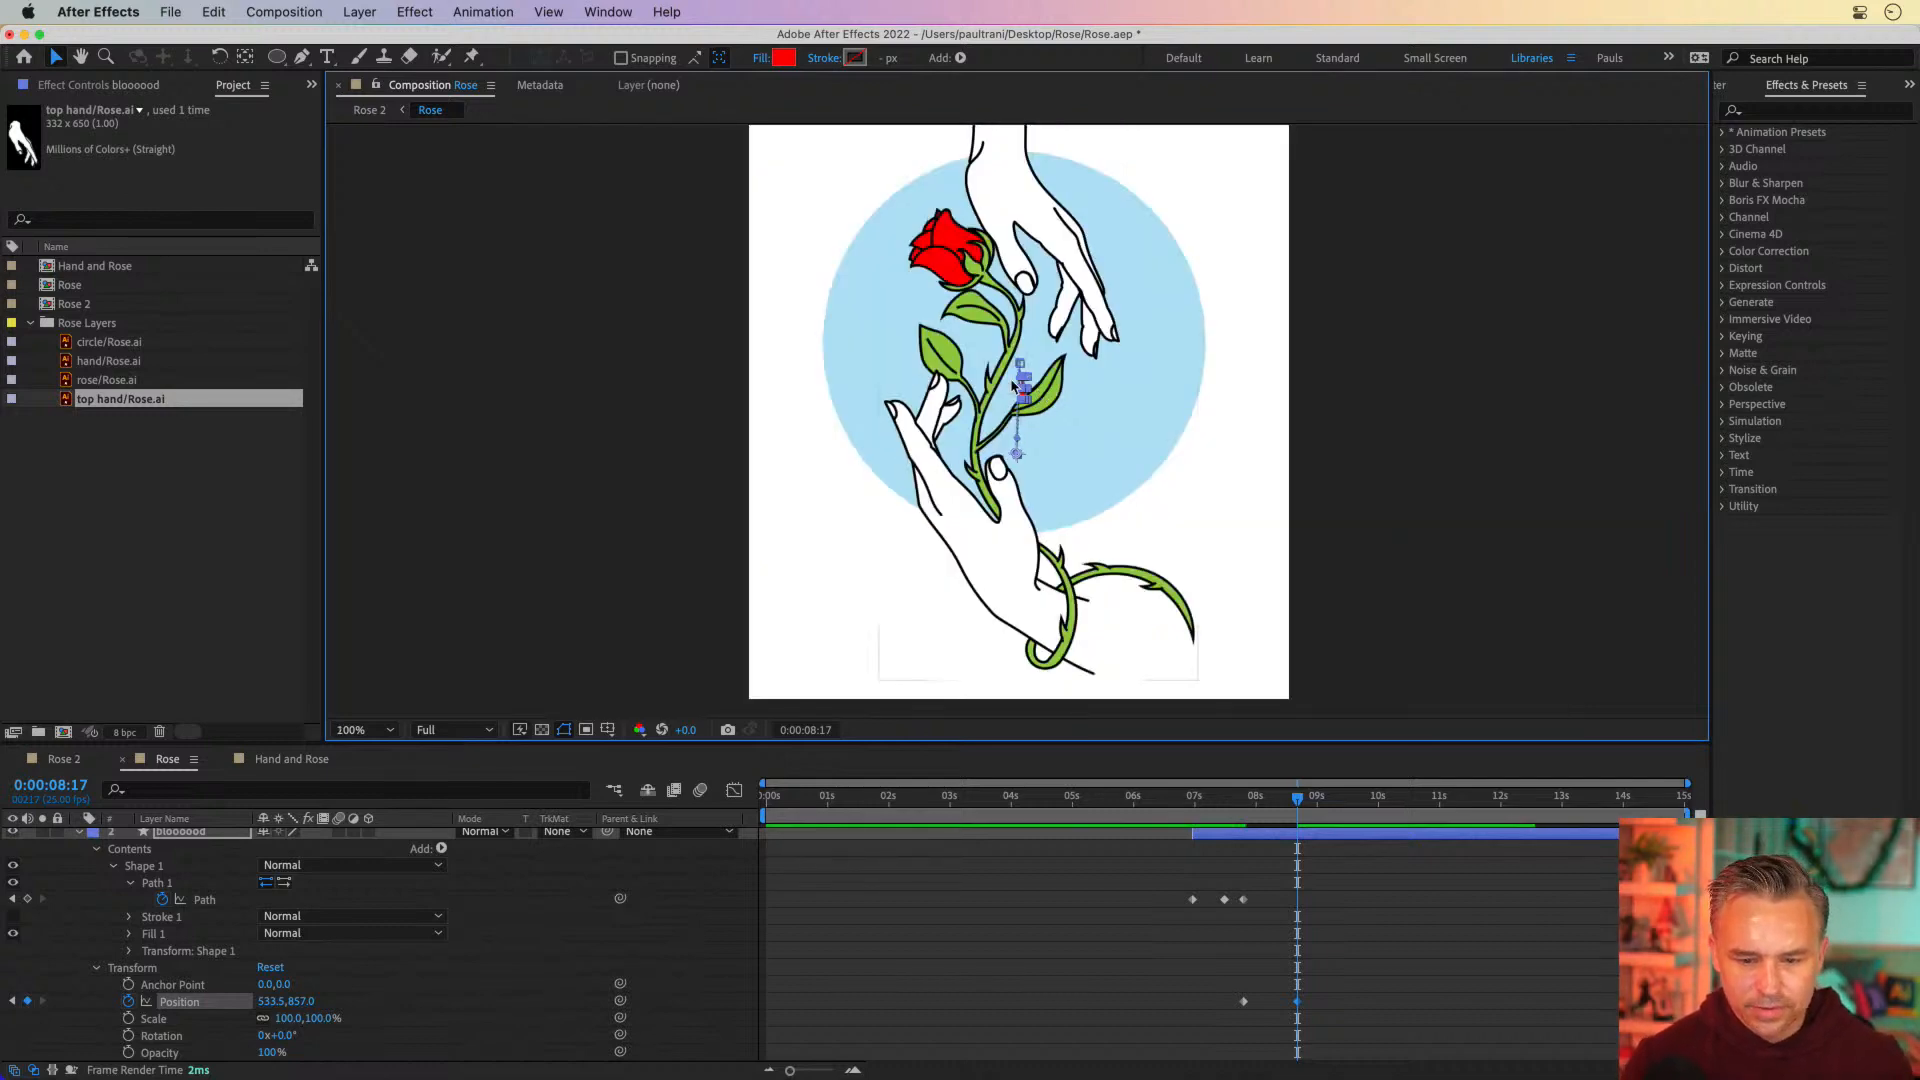
pyautogui.press('.')
pyautogui.hotkey('shift', 'Down')
pyautogui.hotkey('shift', 'Down')
pyautogui.hotkey('shift', 'Down')
pyautogui.hotkey('shift', 'Down')
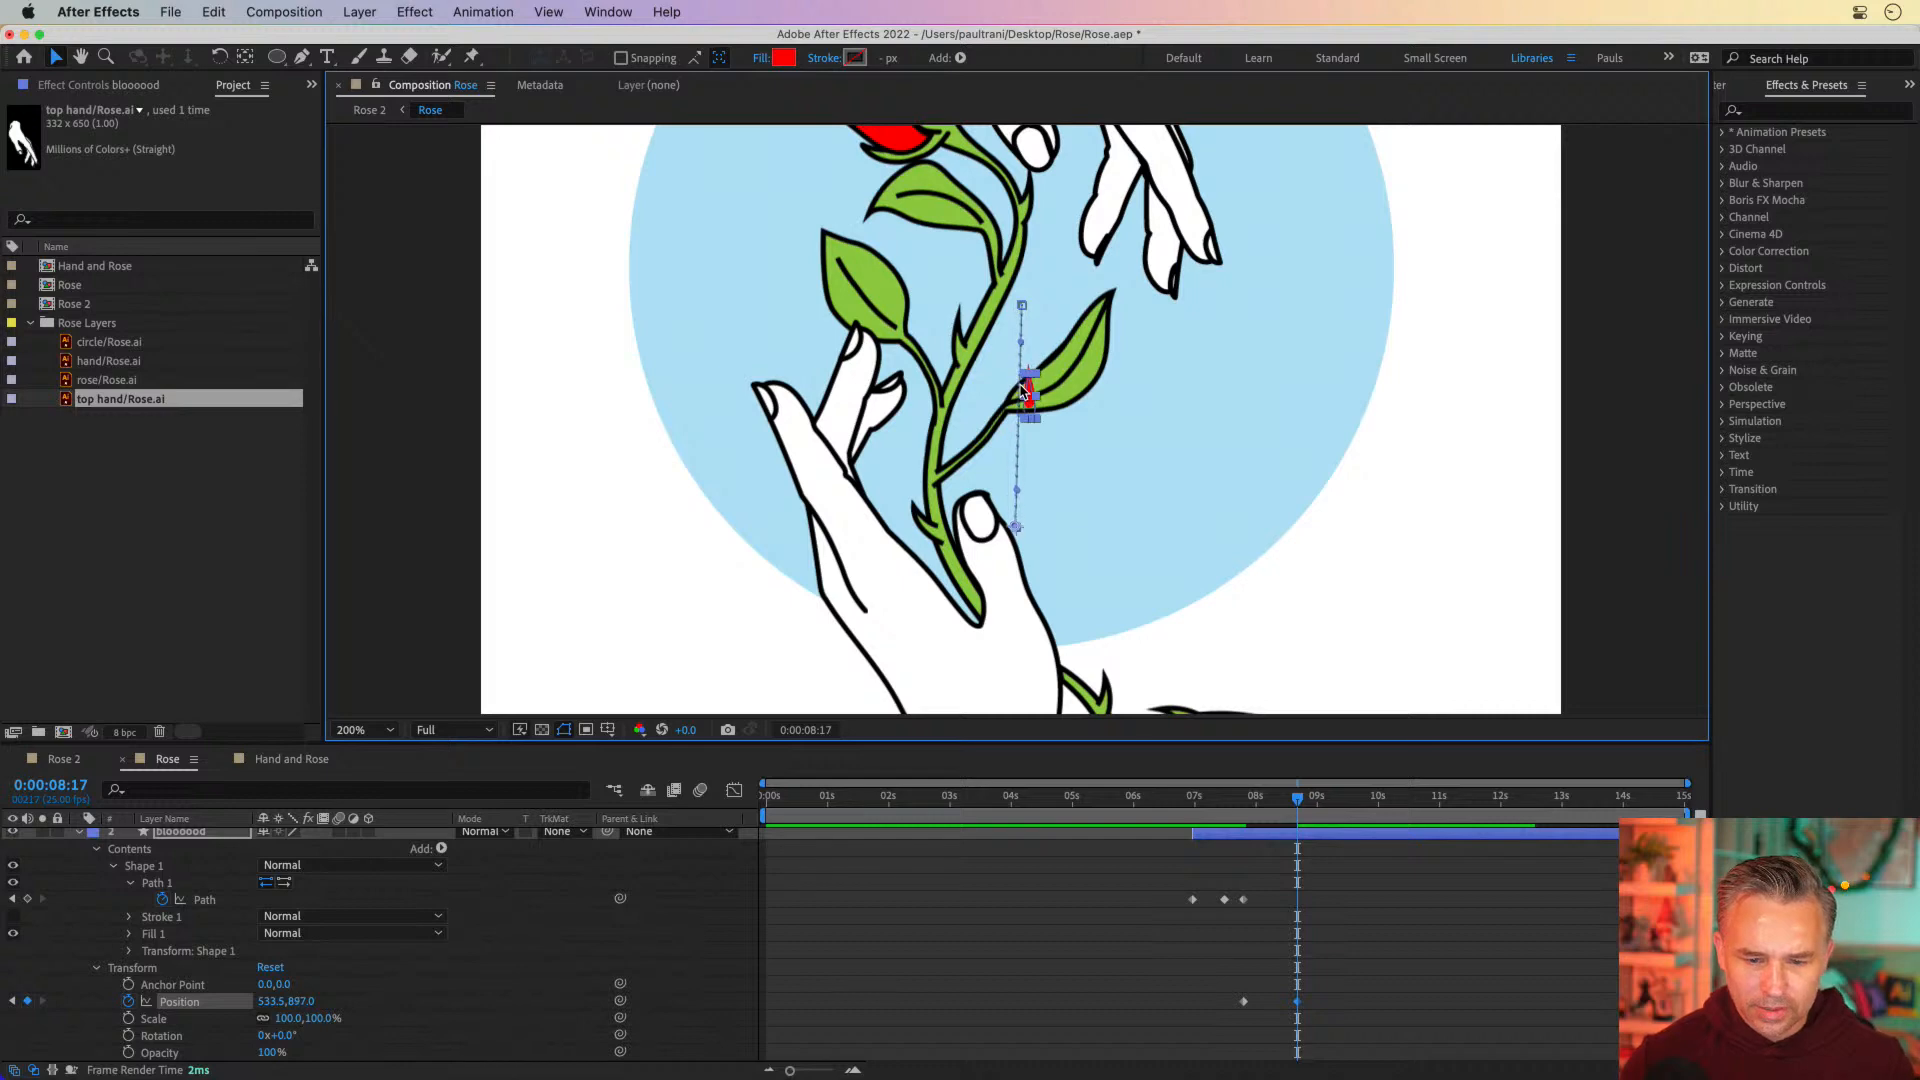
pyautogui.hotkey('shift', 'Down')
pyautogui.hotkey('shift', 'Down')
pyautogui.hotkey('shift', 'Down')
pyautogui.hotkey('shift', 'Down')
pyautogui.hotkey('shift', 'Down')
pyautogui.hotkey('shift', 'Down')
pyautogui.hotkey('shift', 'Down')
pyautogui.hotkey('shift', 'Down')
pyautogui.hotkey('shift', 'Down')
pyautogui.hotkey('shift', 'Down')
pyautogui.hotkey('shift', 'Down')
pyautogui.hotkey('shift', 'Down')
pyautogui.hotkey('shift', 'Down')
pyautogui.hotkey('shift', 'Down')
pyautogui.hotkey('shift', 'Down')
pyautogui.hotkey('shift', 'Down')
pyautogui.hotkey('shift', 'Down')
pyautogui.hotkey('shift', 'Down')
pyautogui.hotkey('shift', 'Down')
pyautogui.hotkey('shift', 'Down')
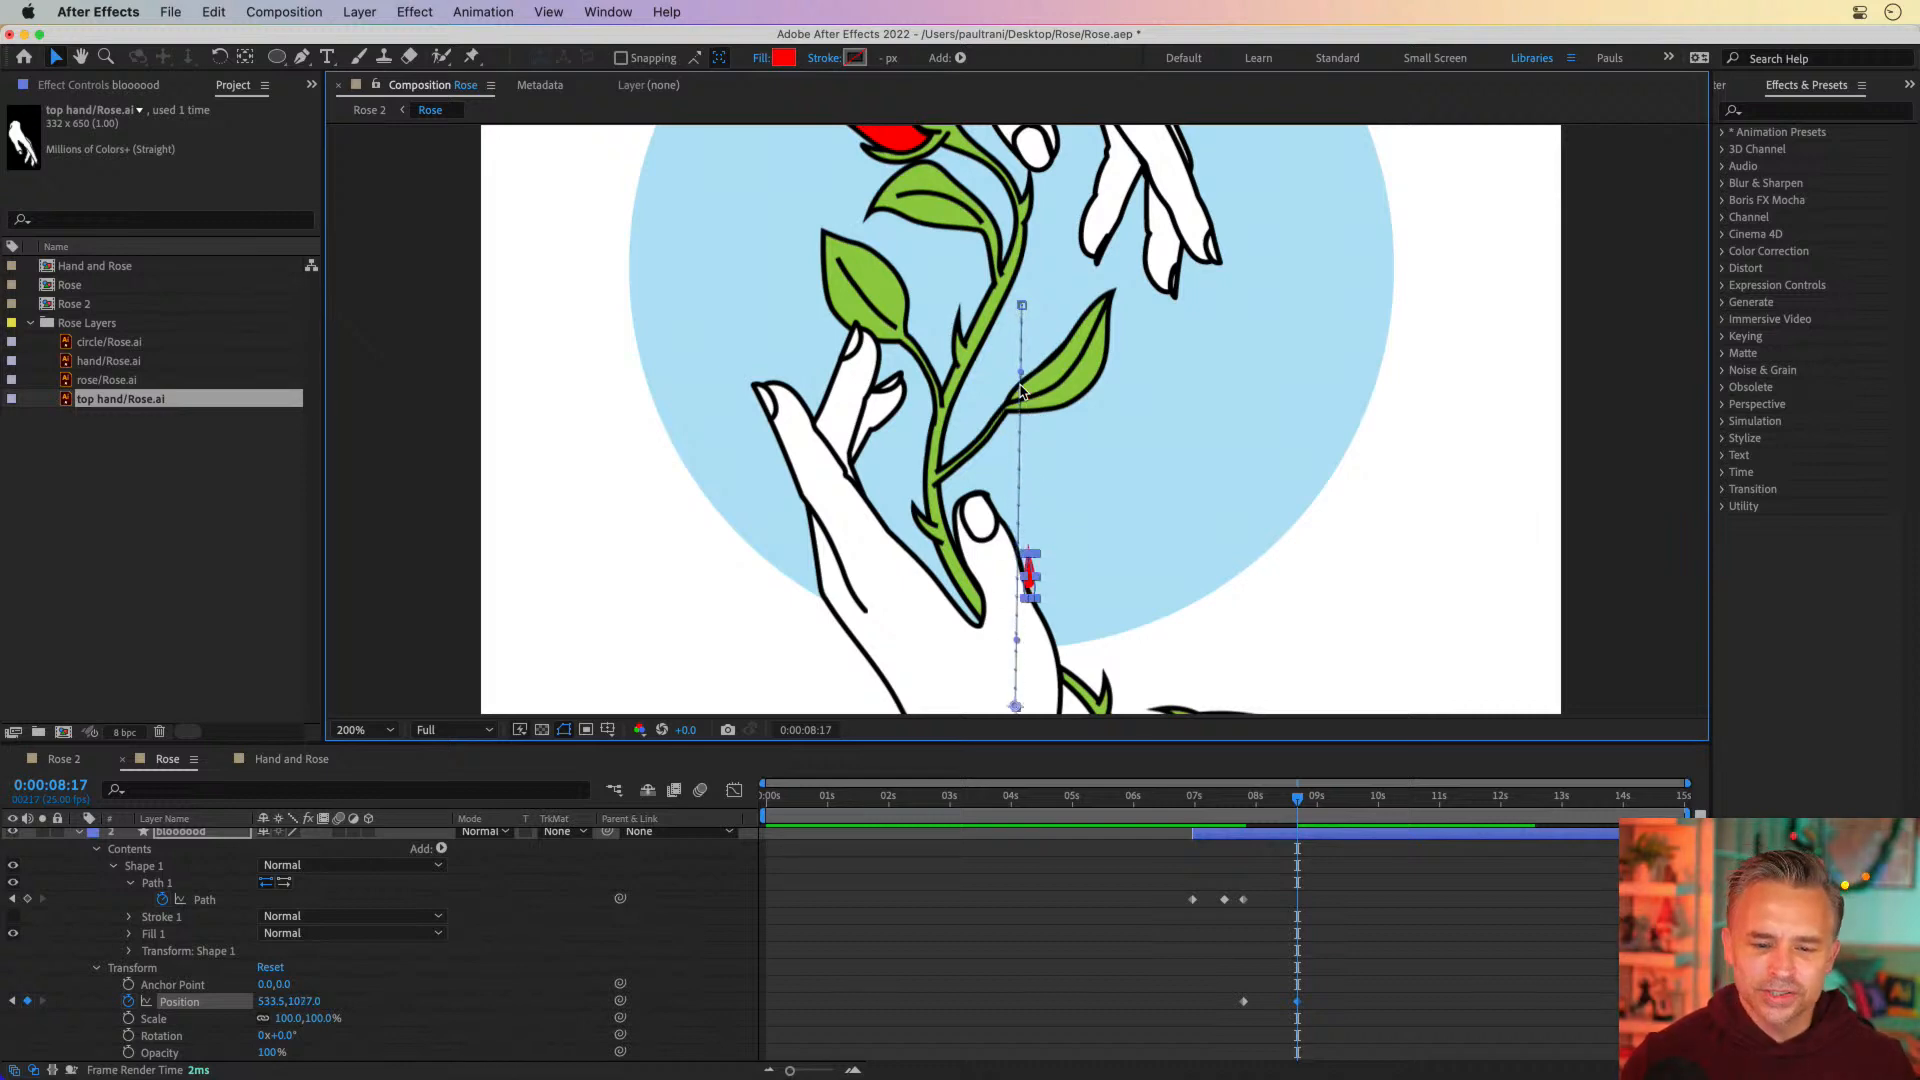
# Nudge the blood drop at 0:00:08:17 to position 540.5, 1097.0 so its motion path runs straight down
pyautogui.hotkey('shift', 'Right')
pyautogui.press('Left')
pyautogui.press('Left')
pyautogui.press('Left')
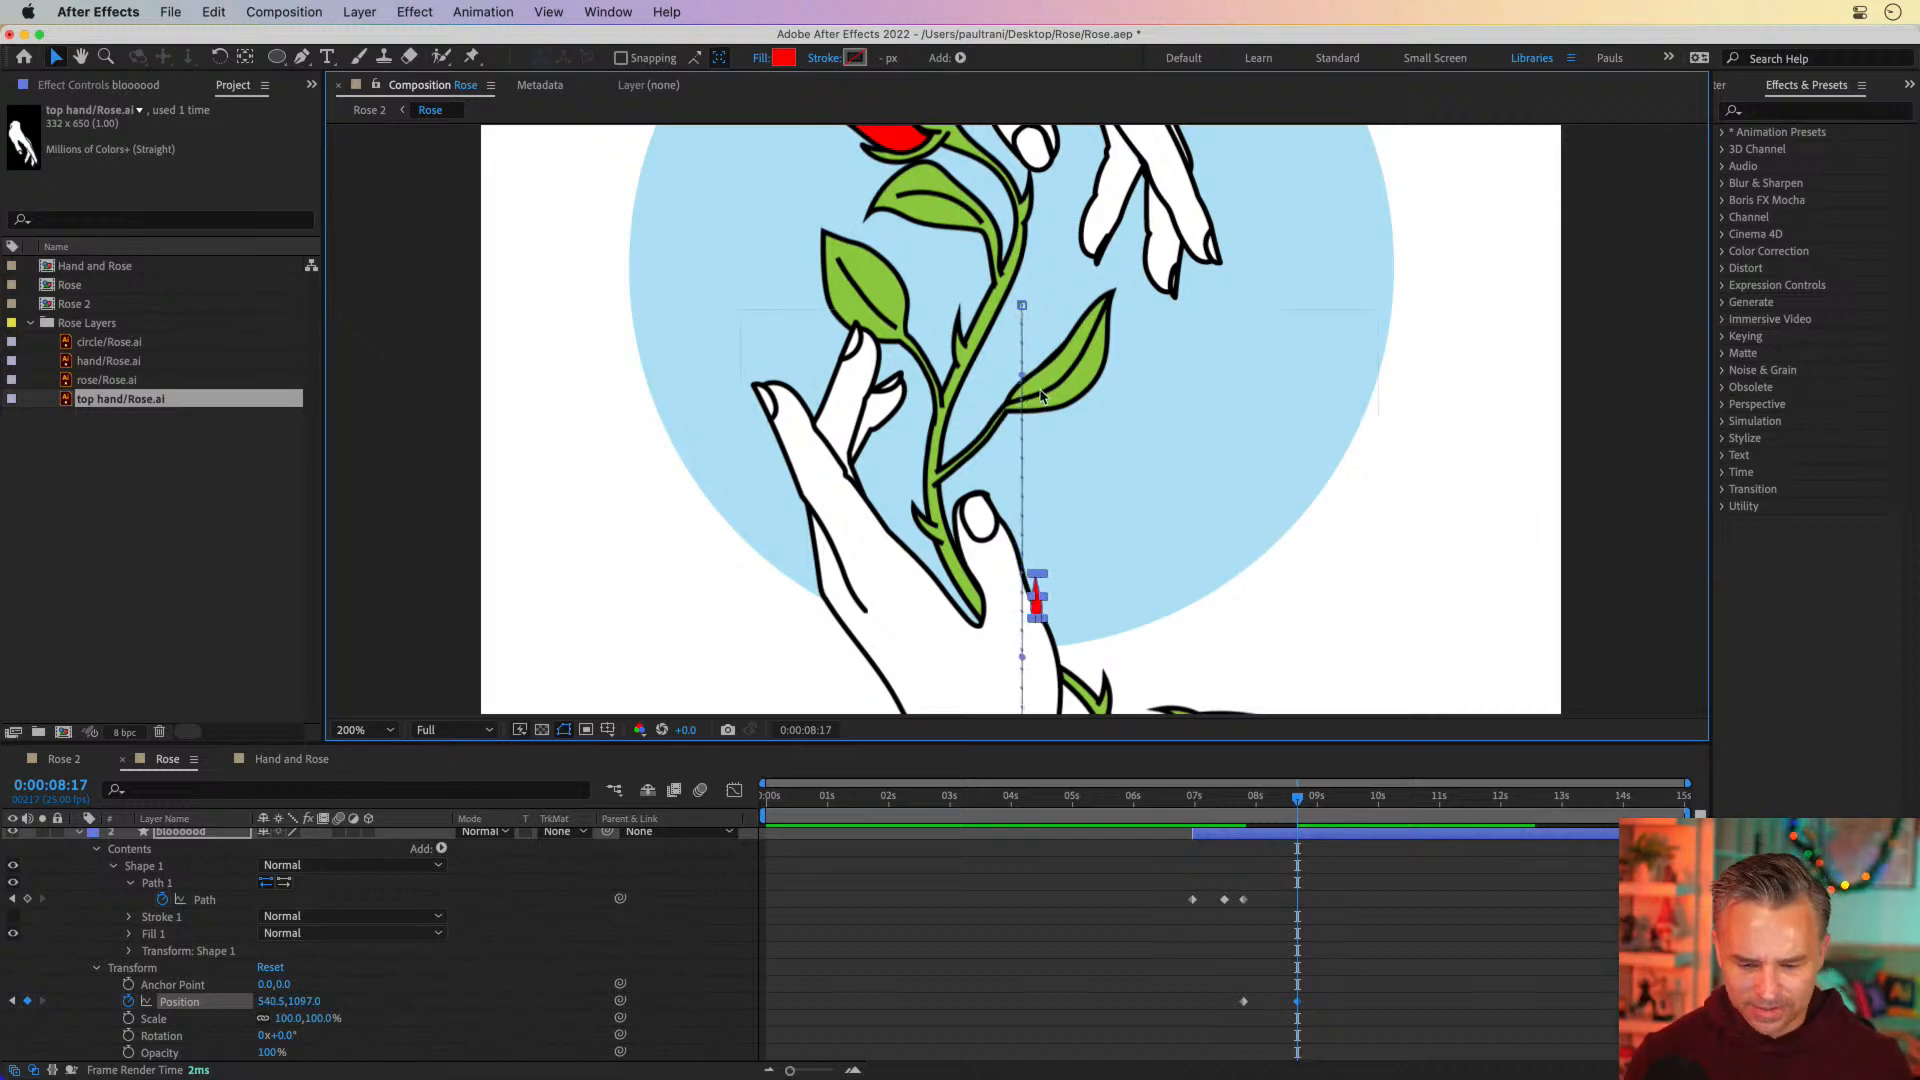
# Move the blood drop below the canvas edge to position 542.5, 1507.0 and delay that Position keyframe to just past 9 seconds
pyautogui.scroll(-10, 1040, 395)
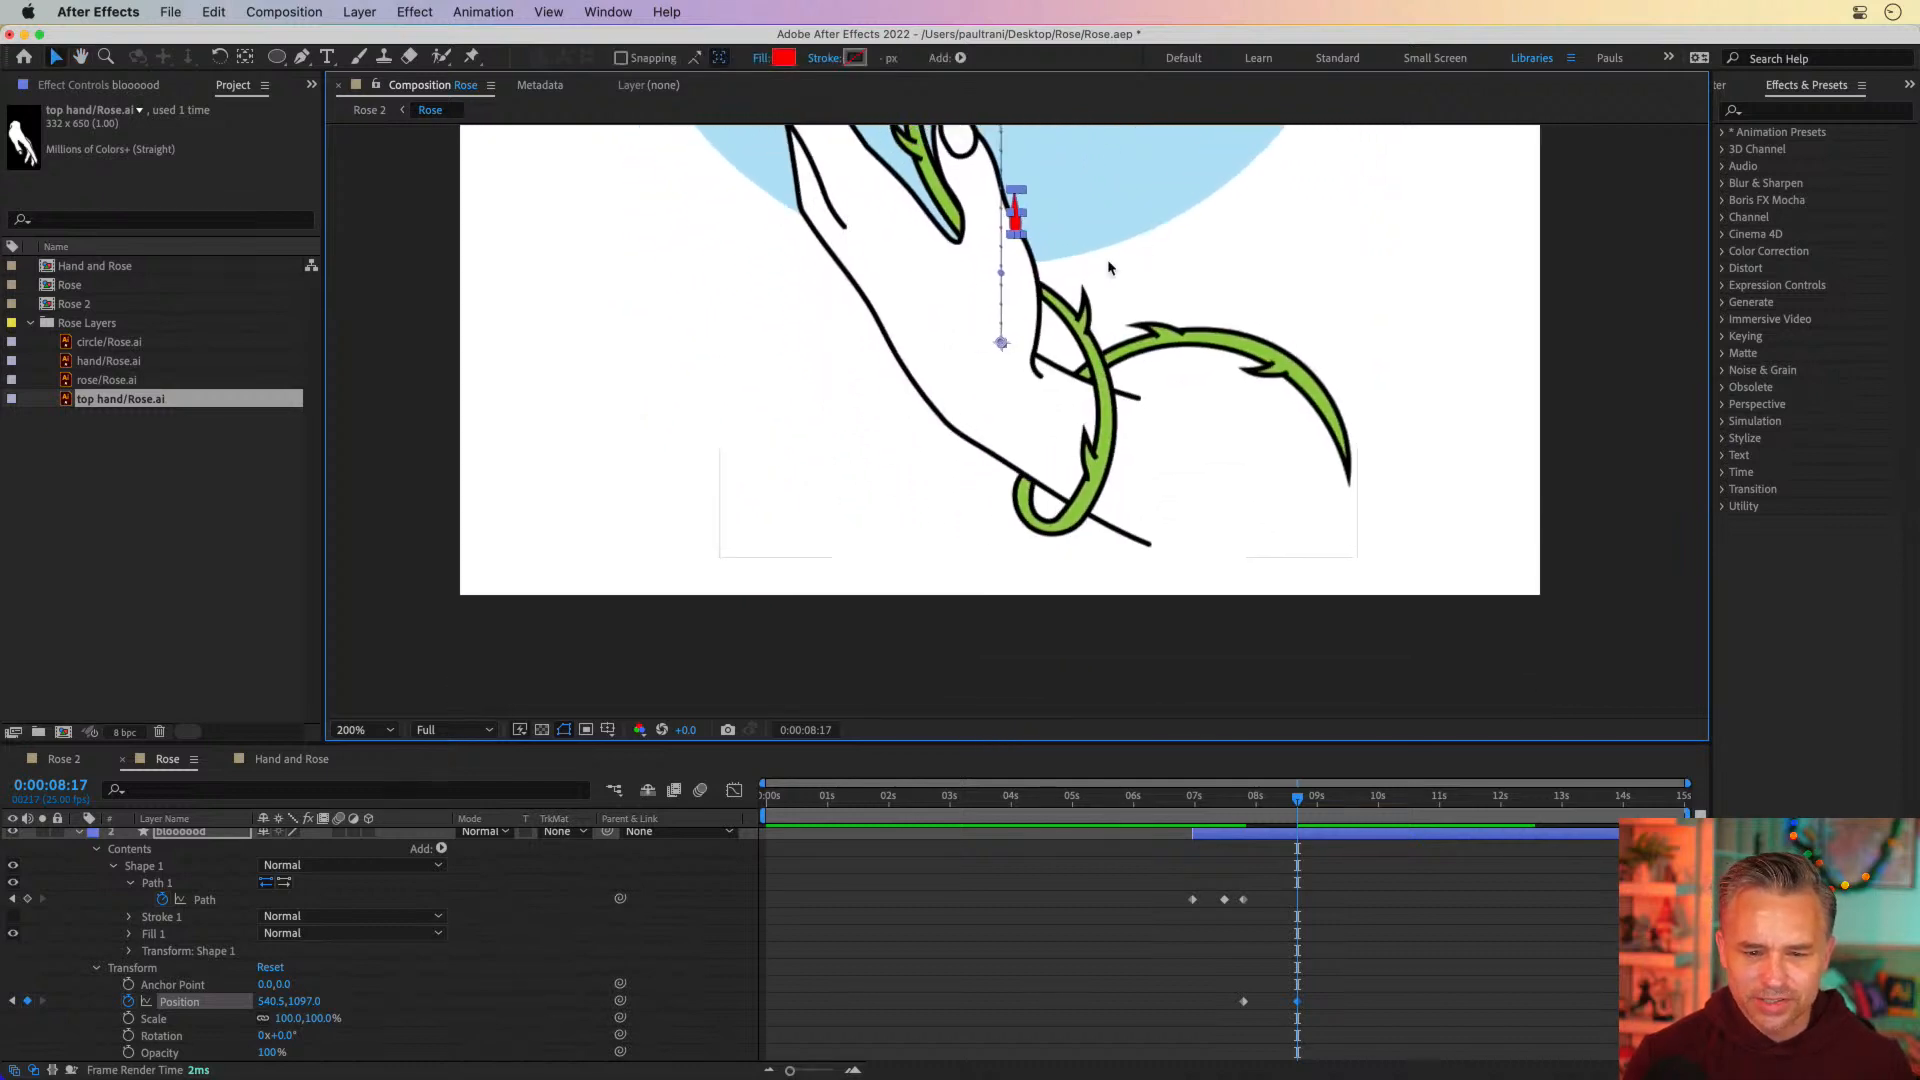
pyautogui.moveTo(1022, 212); pyautogui.dragTo(1018, 630)
pyautogui.press('super+z')
pyautogui.press('super+z')
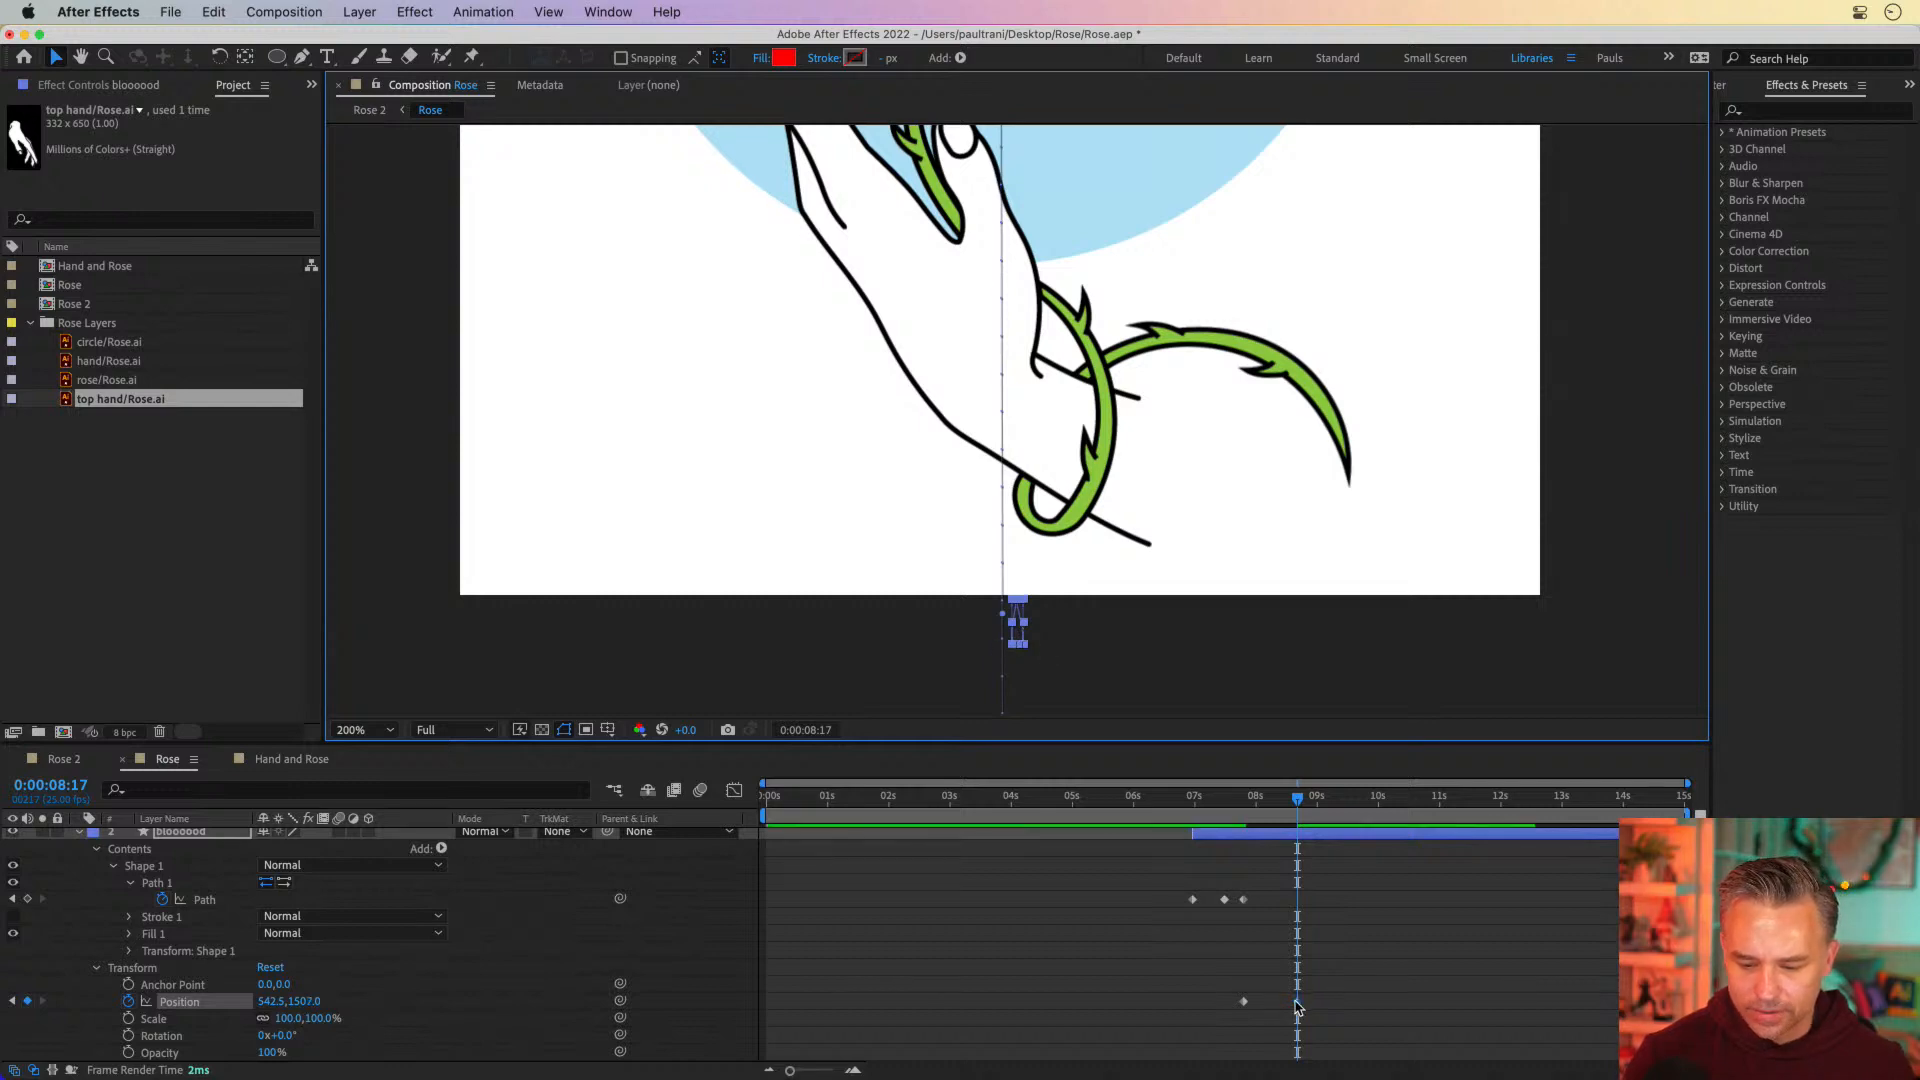
pyautogui.moveTo(1297, 1001); pyautogui.dragTo(1326, 1002)
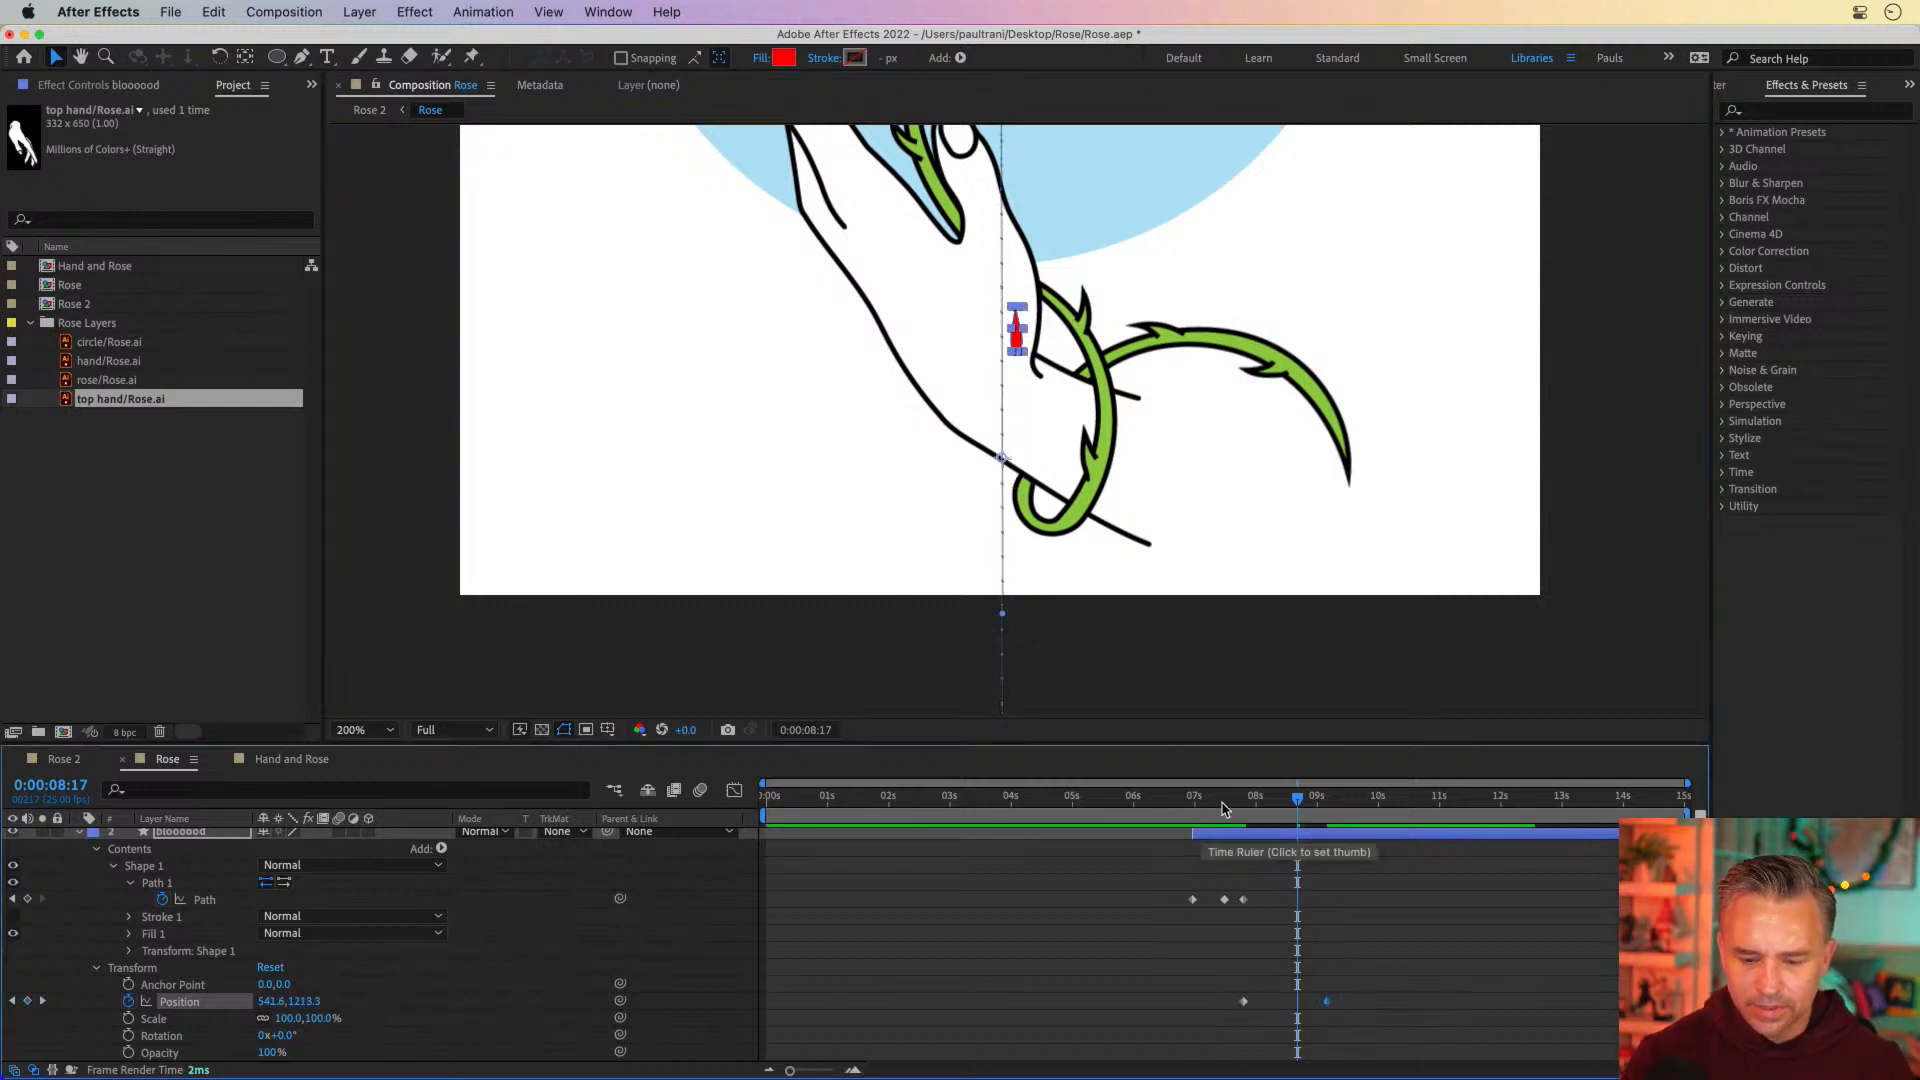
# Collapse the layer properties, move the bloooood layer between rose and circle, and preview the drop's fall from 0:00:06:22
pyautogui.click(1221, 803)
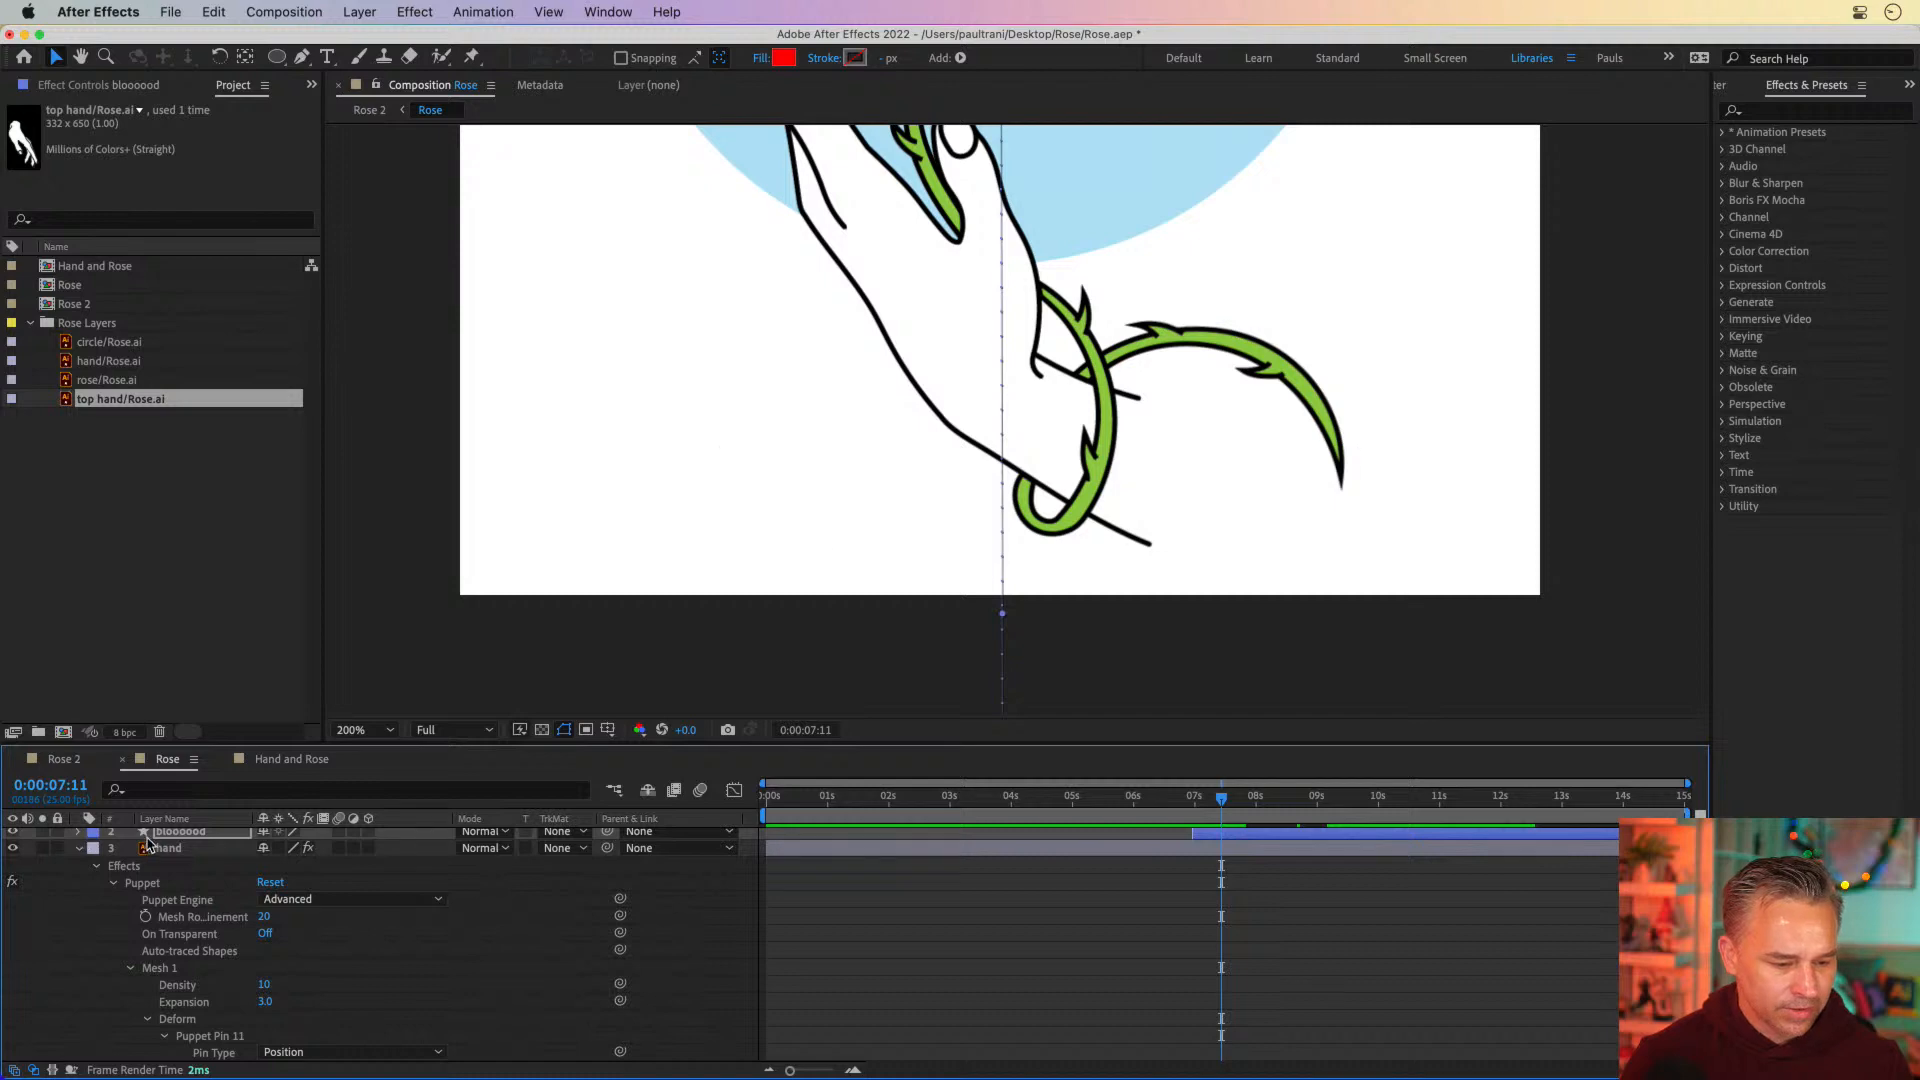
pyautogui.click(78, 850)
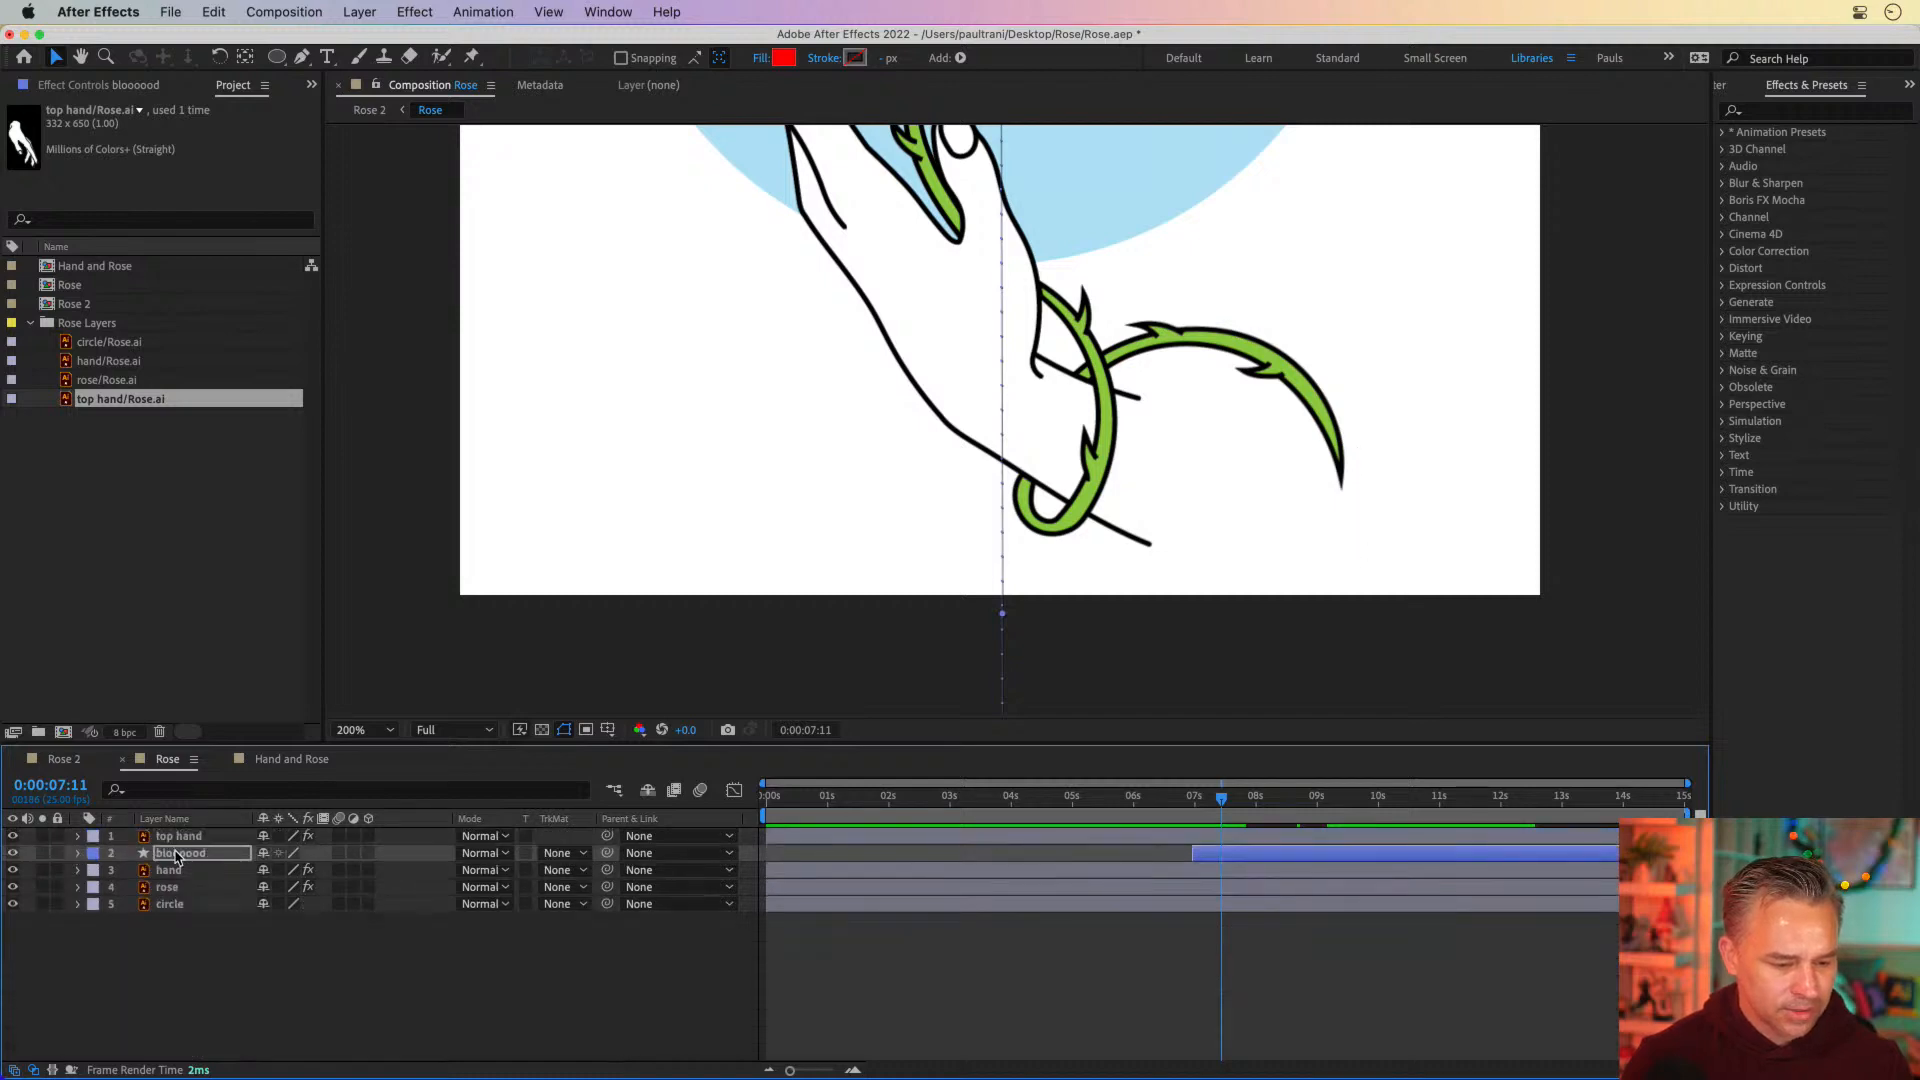
pyautogui.moveTo(176, 856); pyautogui.dragTo(178, 895)
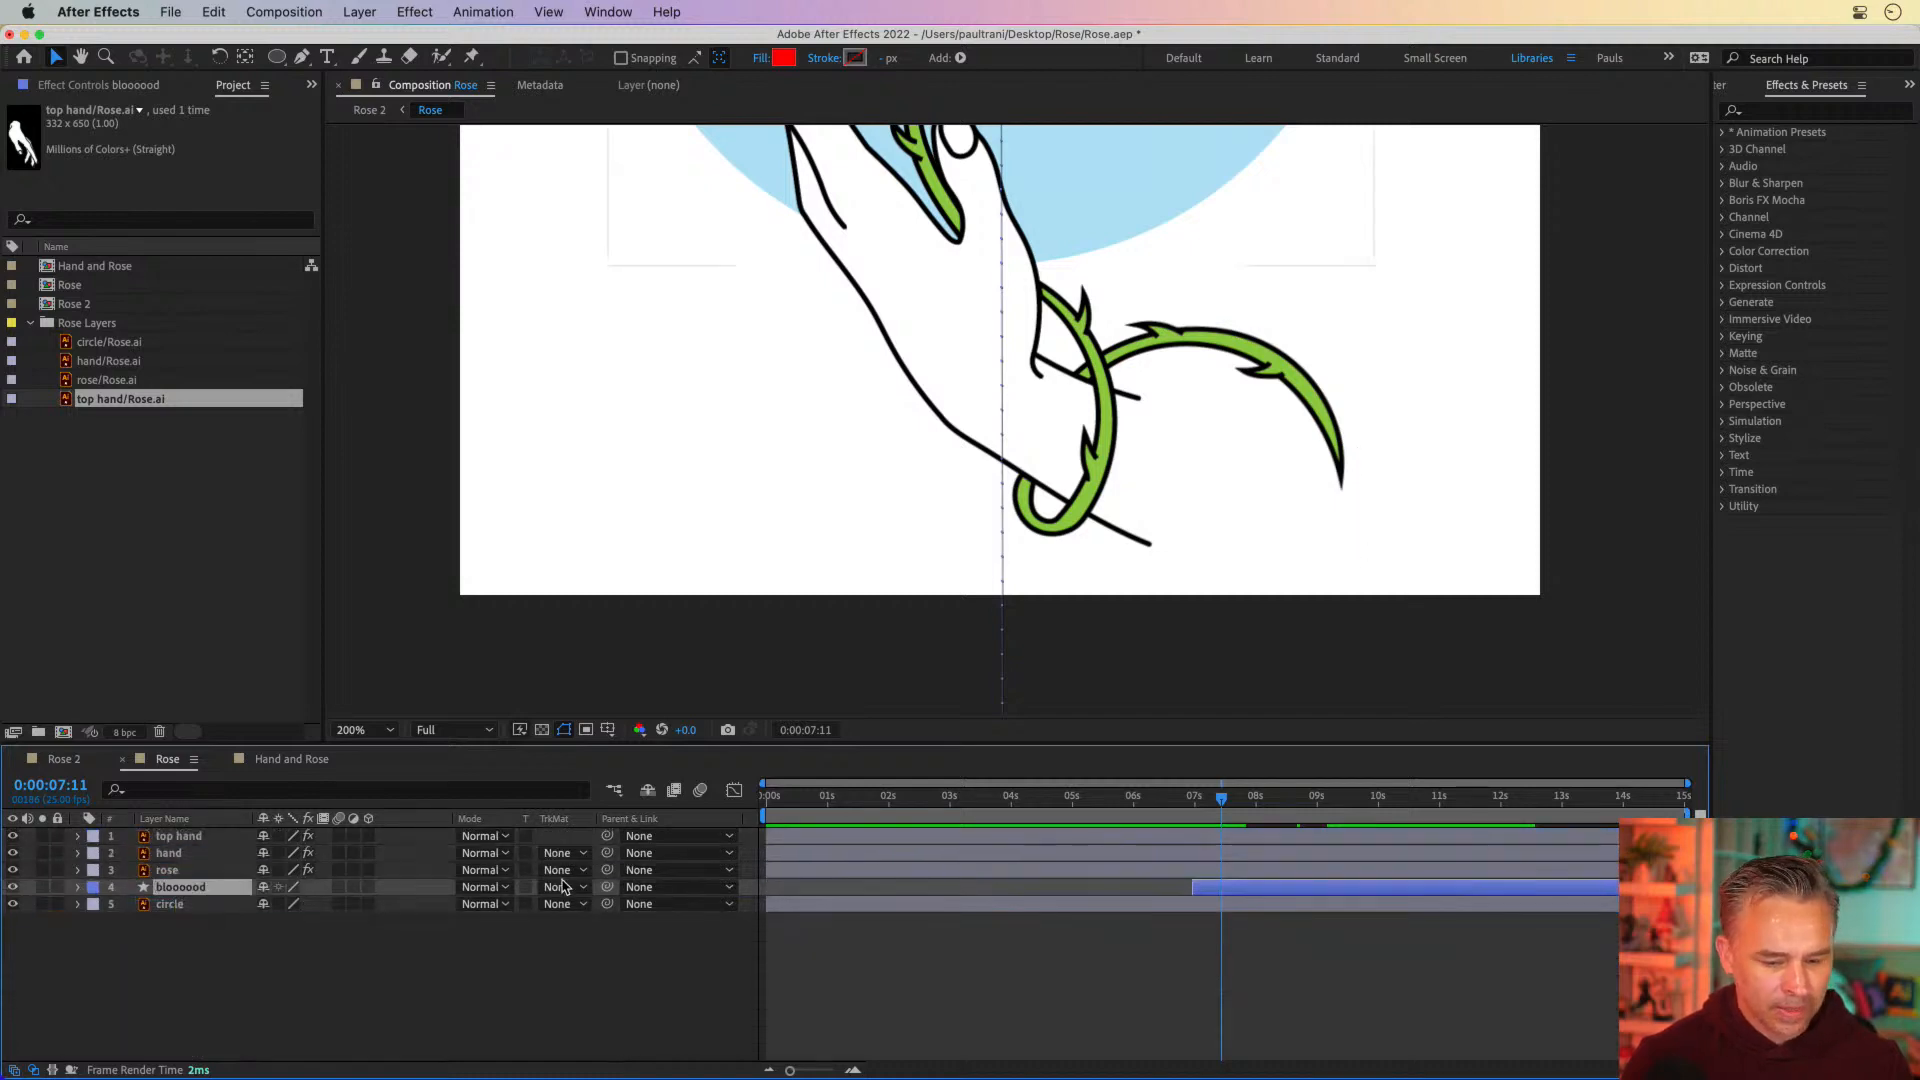
pyautogui.click(1186, 800)
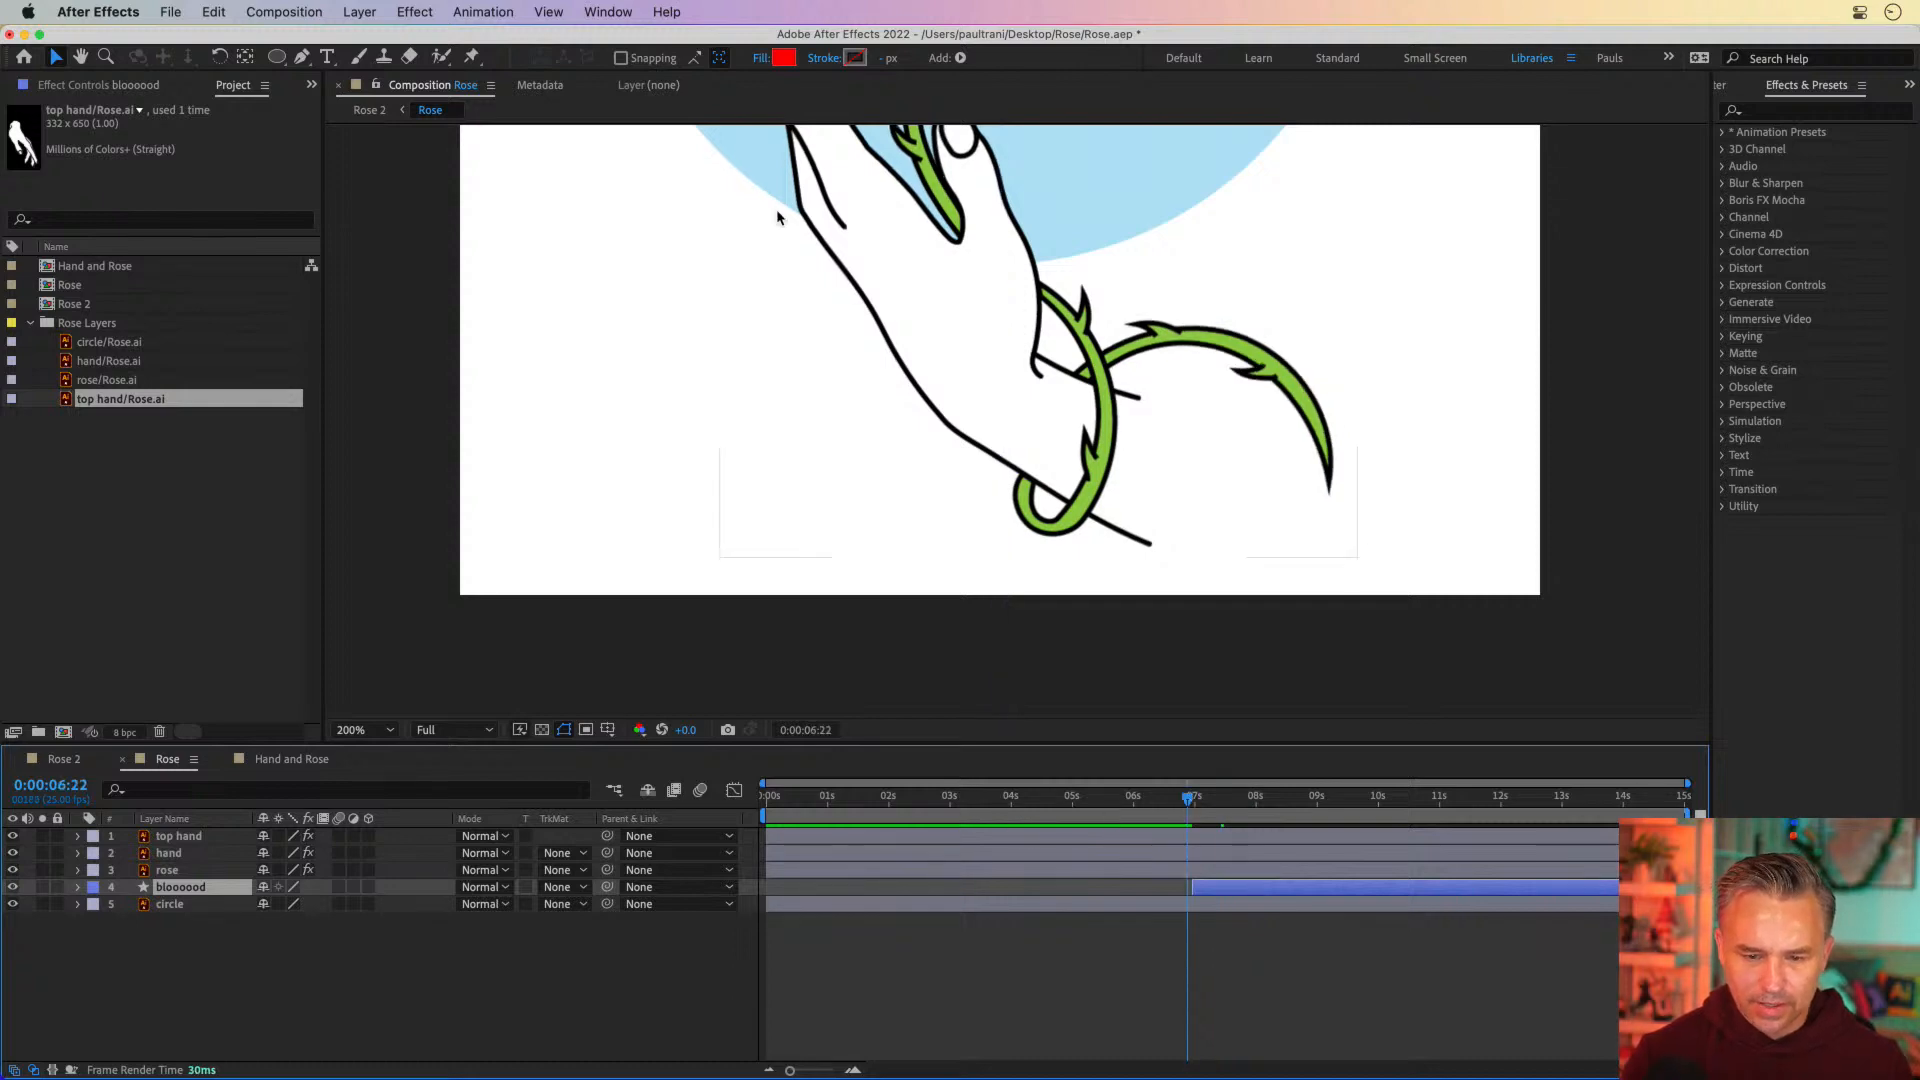
pyautogui.moveTo(776, 208)
pyautogui.mouseDown()
pyautogui.moveTo(767, 791)
pyautogui.moveTo(773, 731)
pyautogui.mouseUp()
pyautogui.press('v')
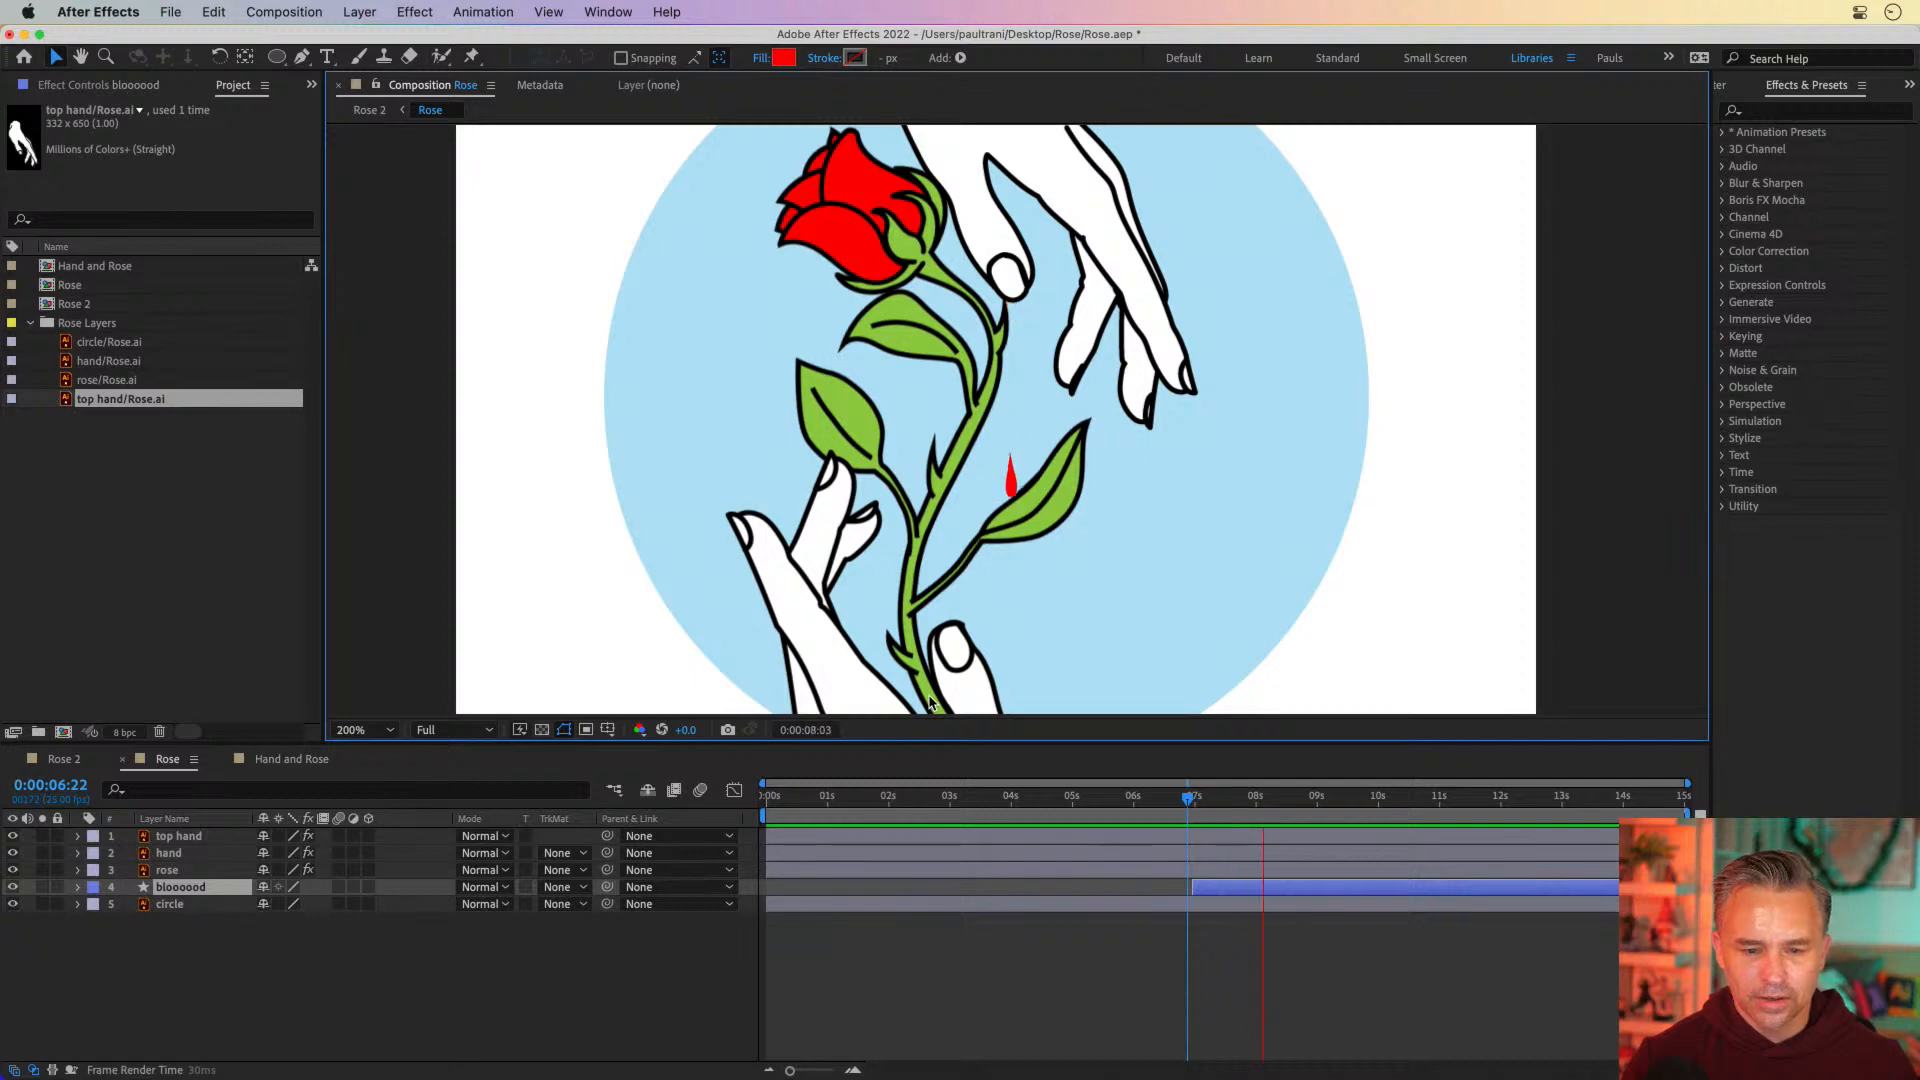
pyautogui.click(1194, 799)
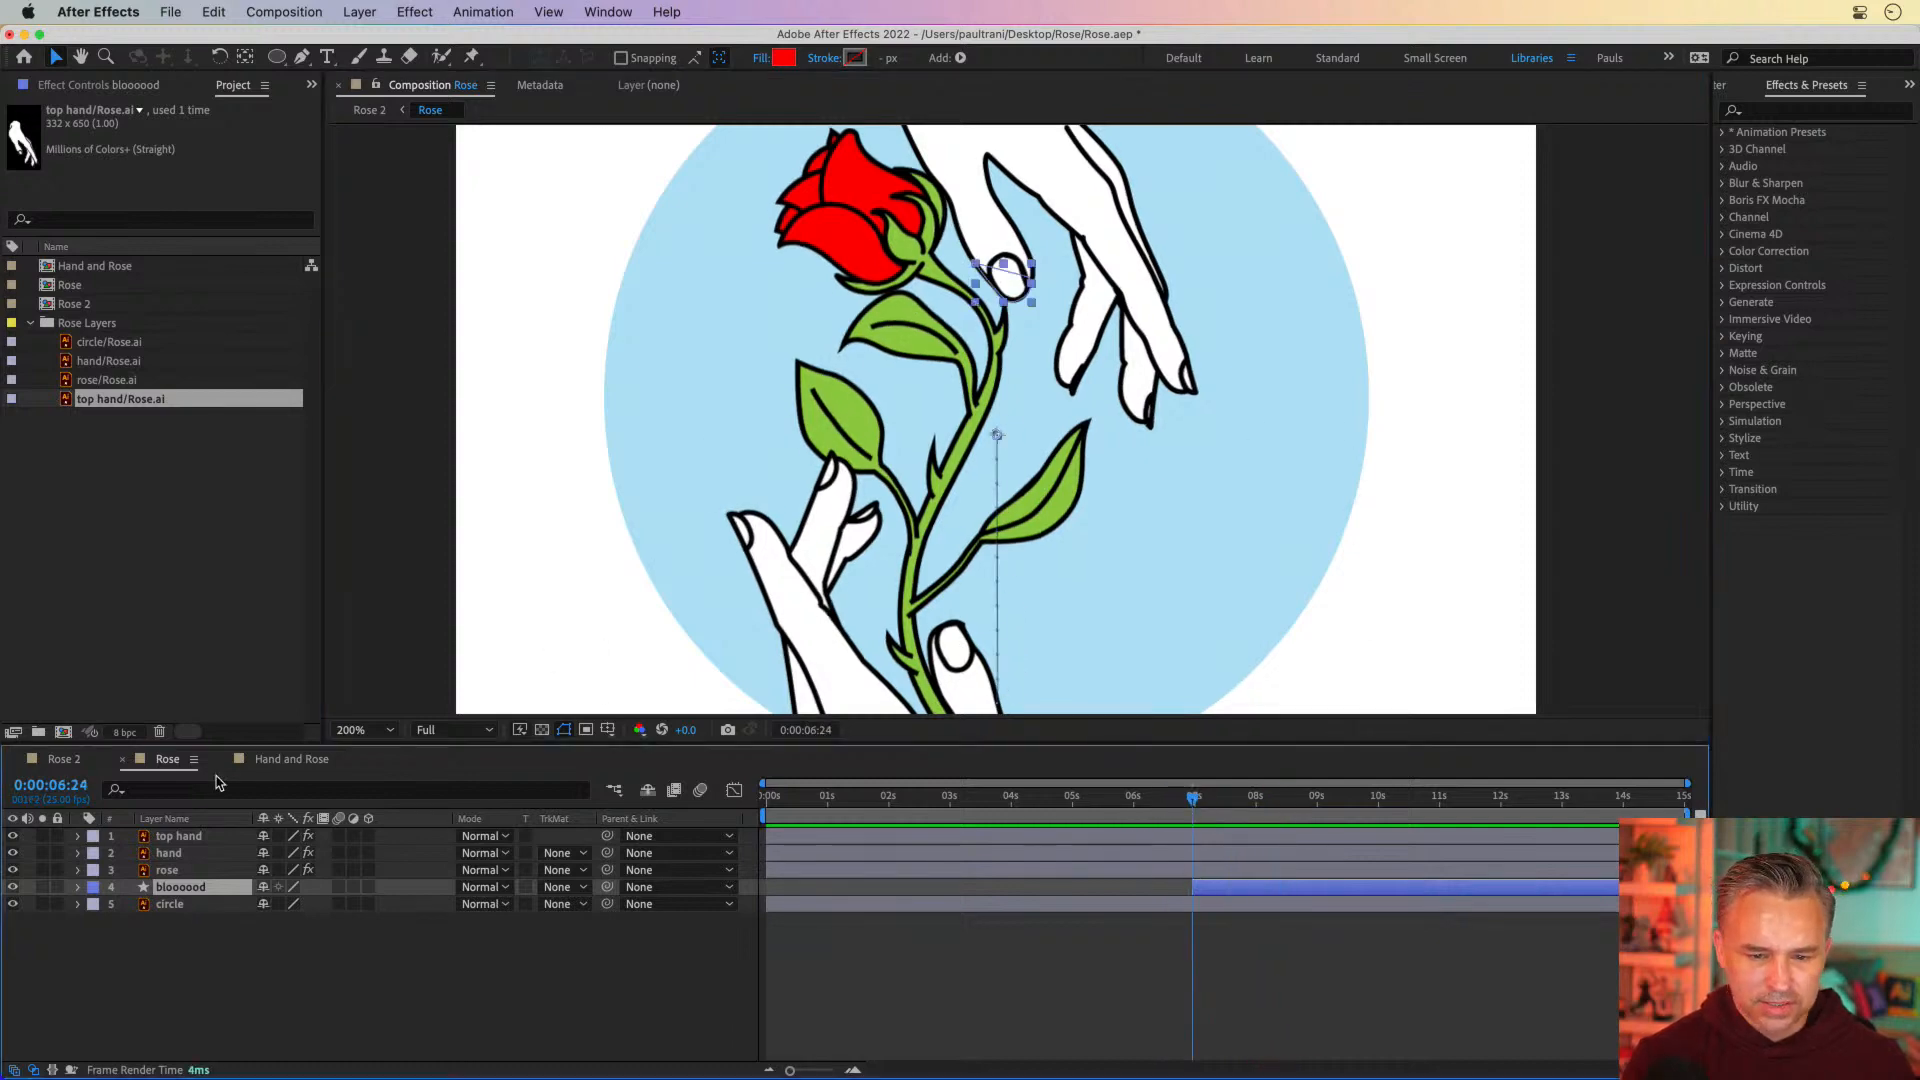
# Reveal the rose layer's keyframes and align the second keyframes of Puppet Pins 2 to 6 with 0:00:06:24
pyautogui.click(167, 870)
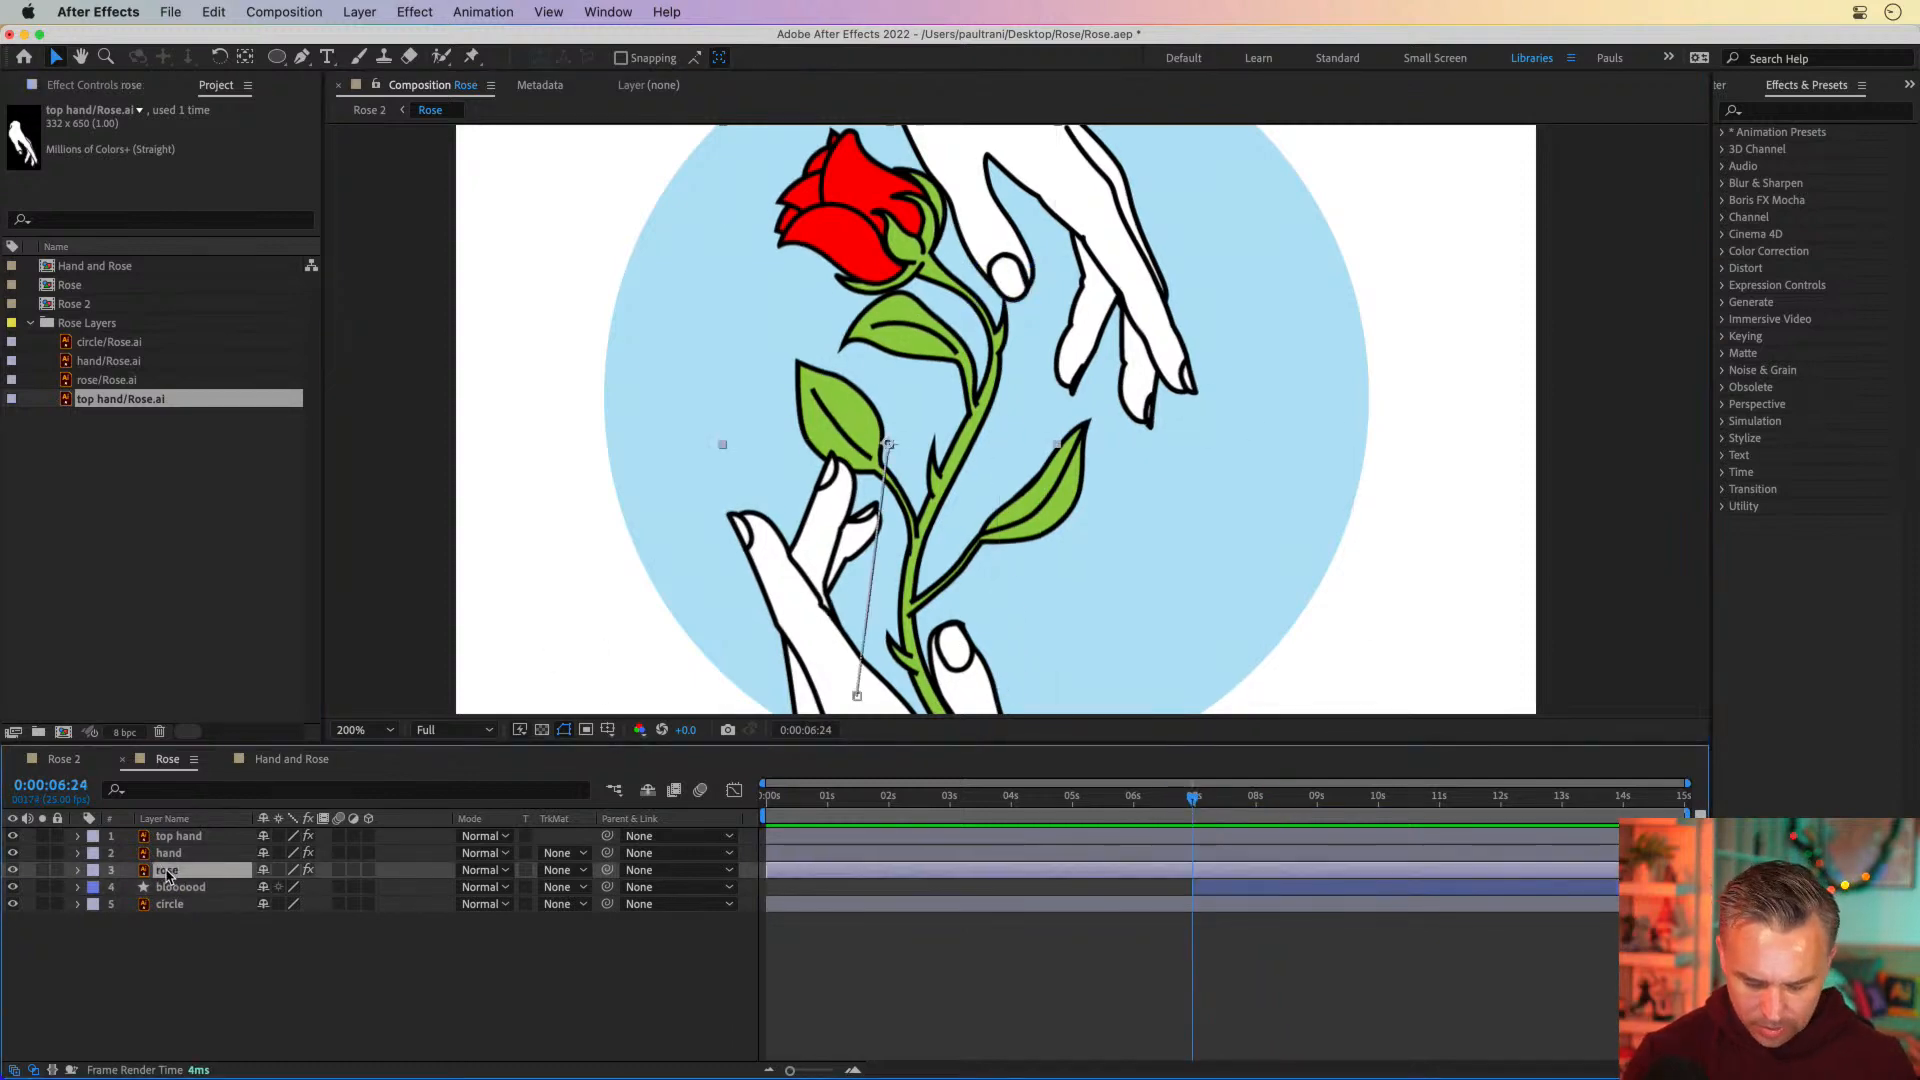
pyautogui.press('u')
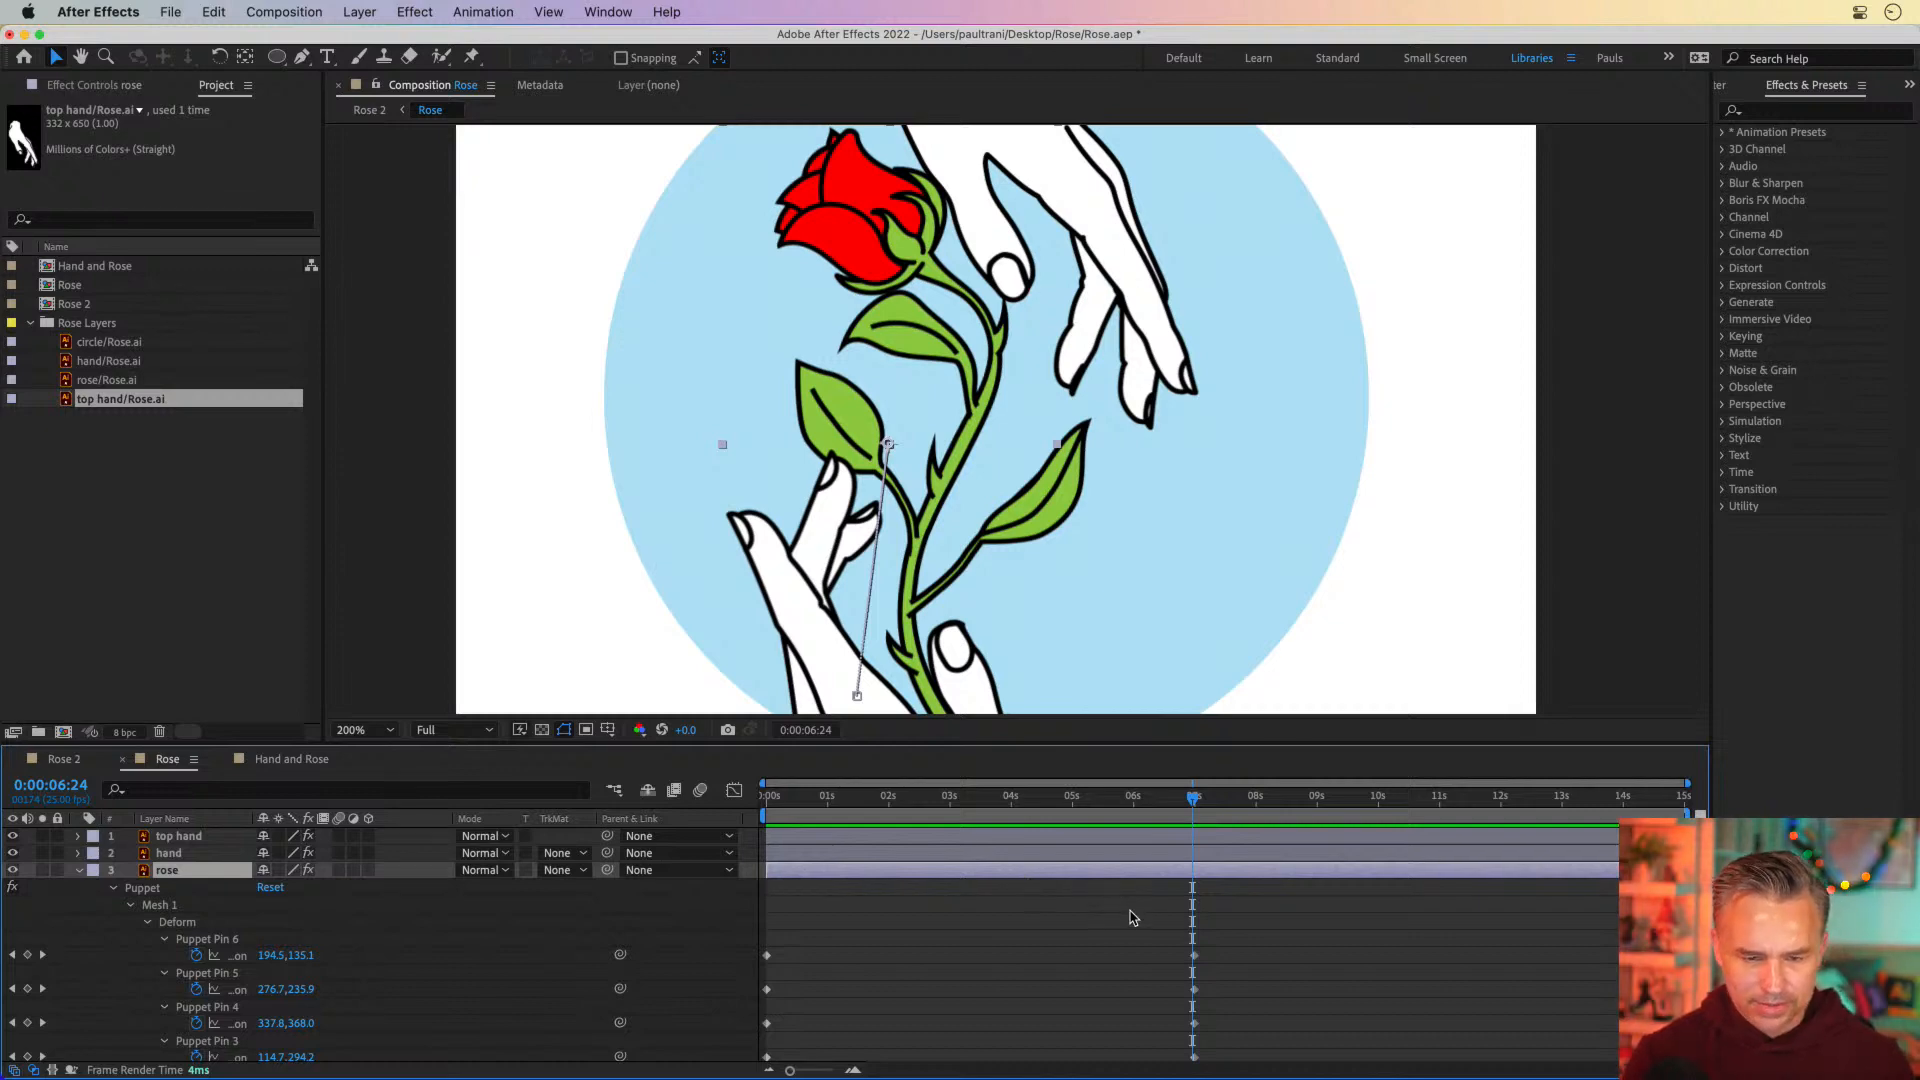
pyautogui.moveTo(1052, 744); pyautogui.dragTo(1054, 546)
pyautogui.moveTo(1157, 763); pyautogui.dragTo(1189, 900)
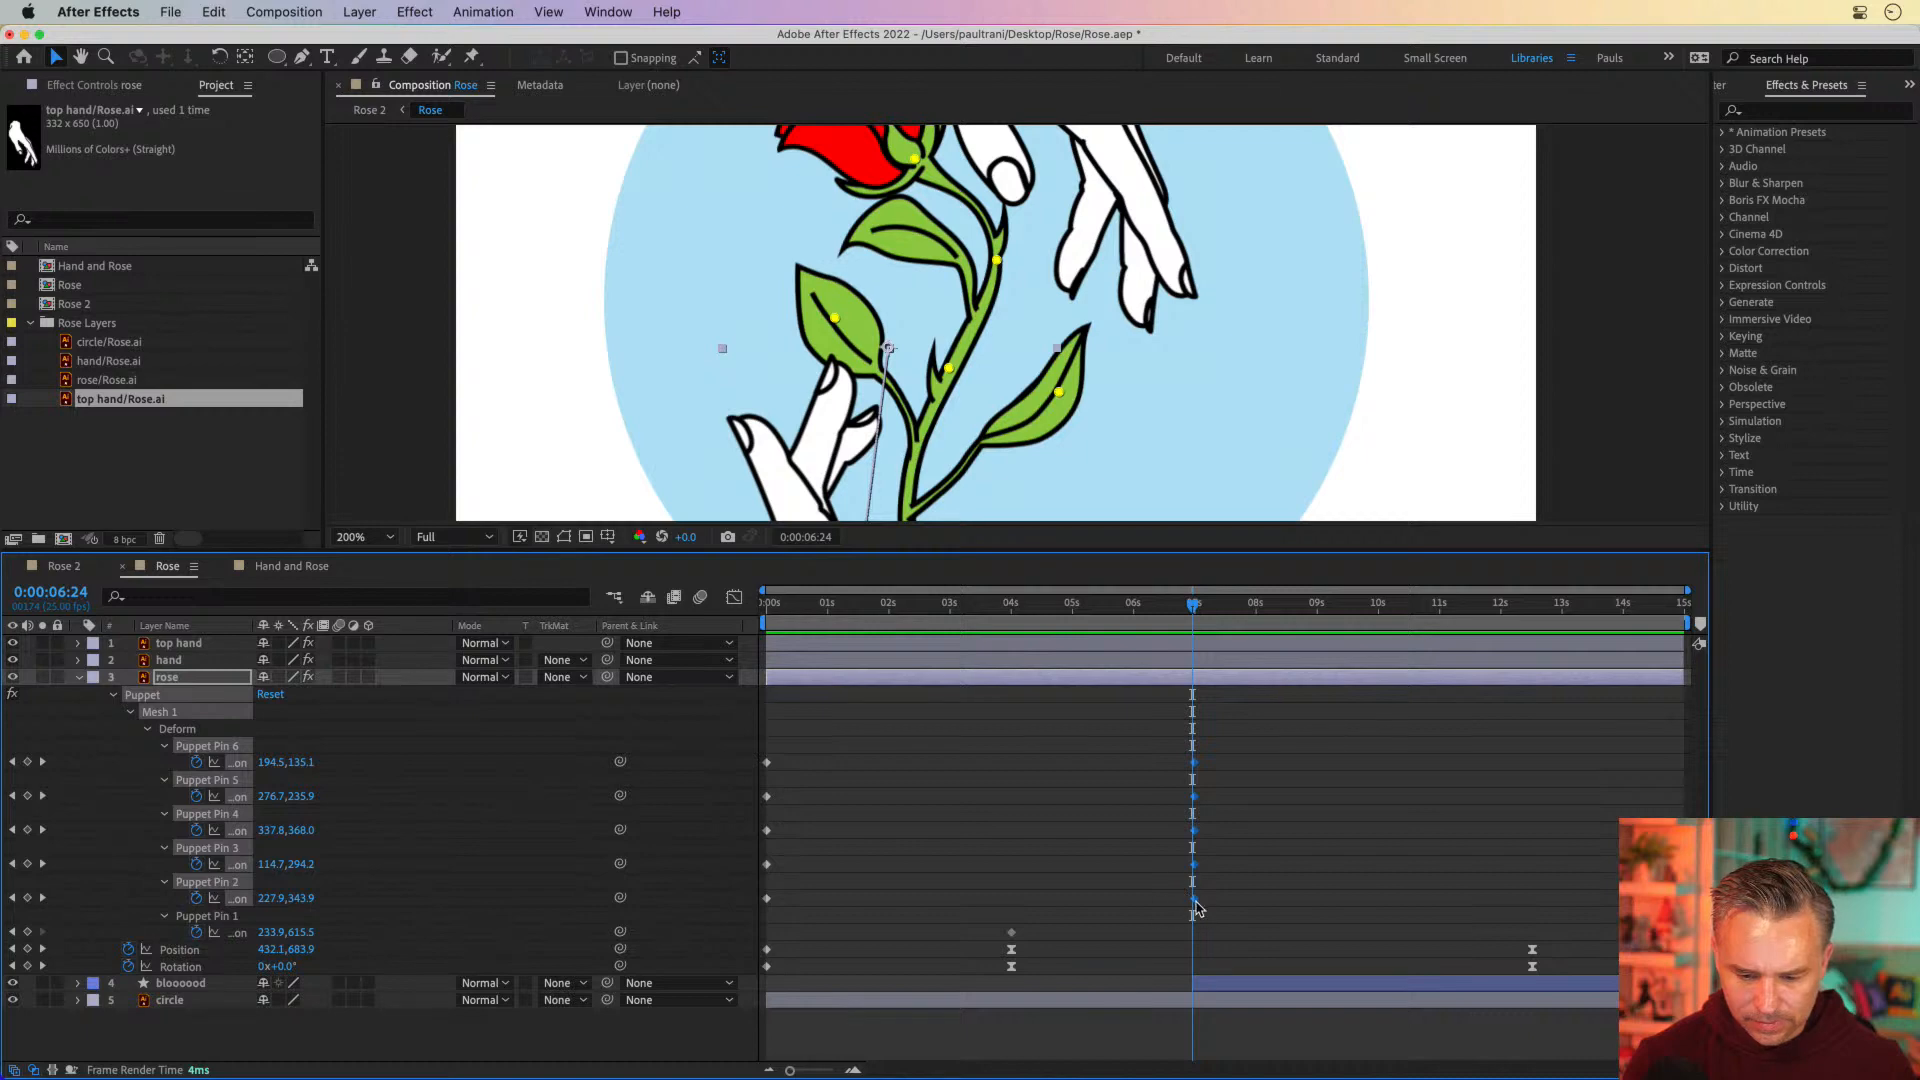
pyautogui.press('F9')
# At 0:00:07:12, lower Puppet Pin 6 under the bloom to 173.9, 142.5 and Puppet Pin 5 on the upper stem to 269.9, 256.5
pyautogui.click(1215, 606)
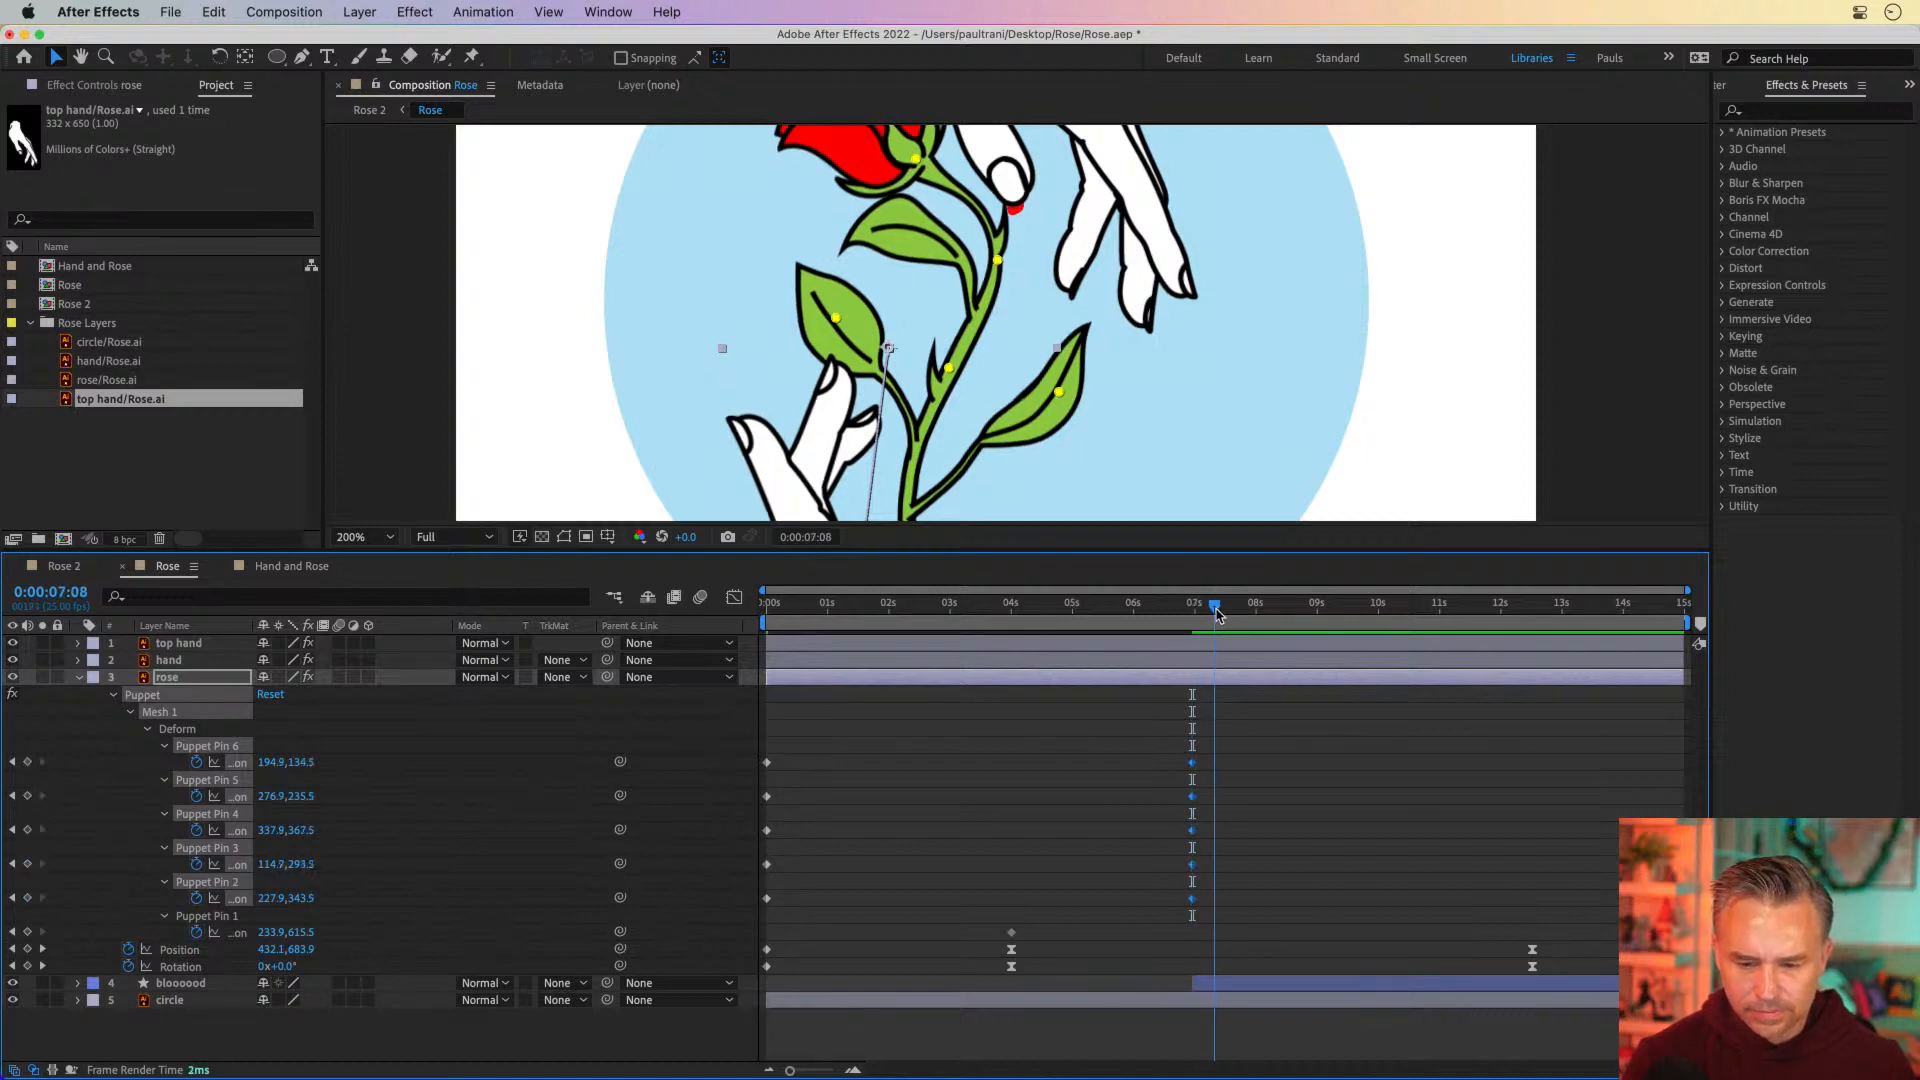
pyautogui.moveTo(1217, 610); pyautogui.dragTo(1226, 610)
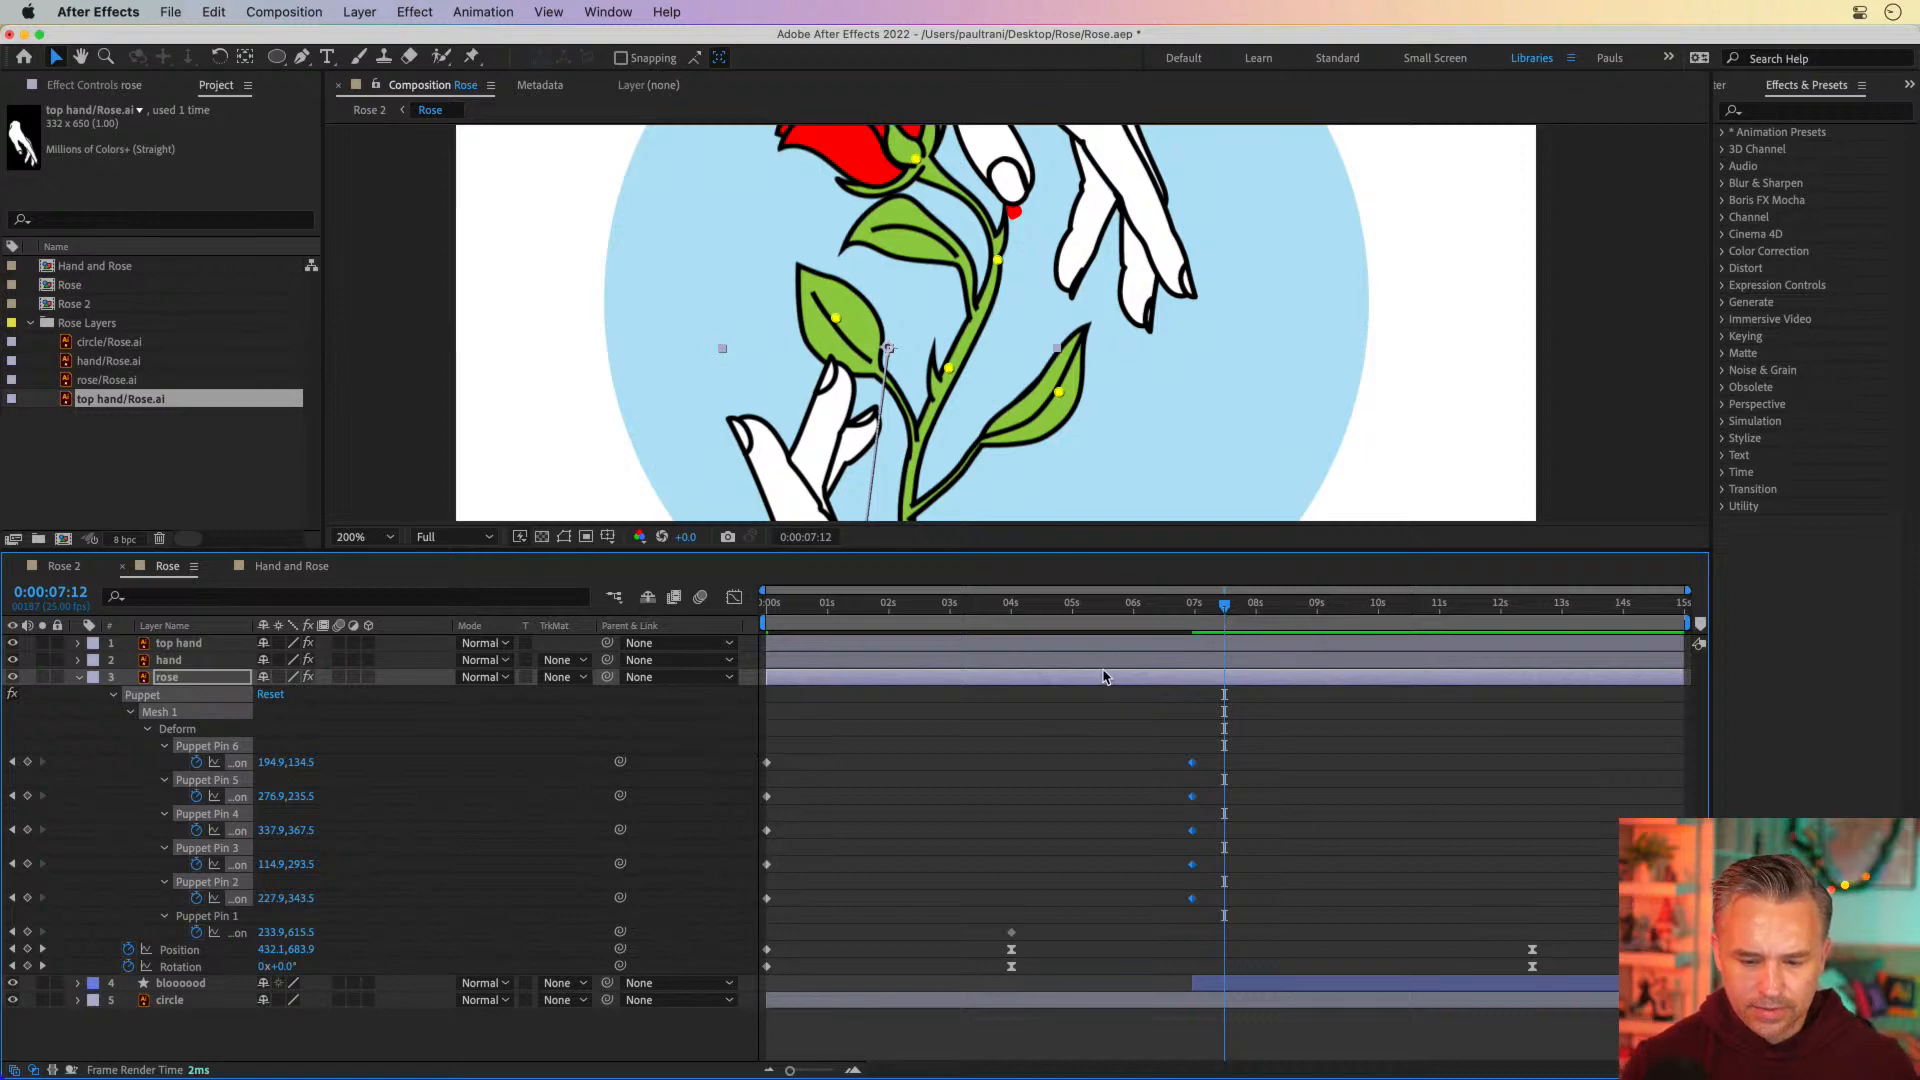
pyautogui.click(1089, 737)
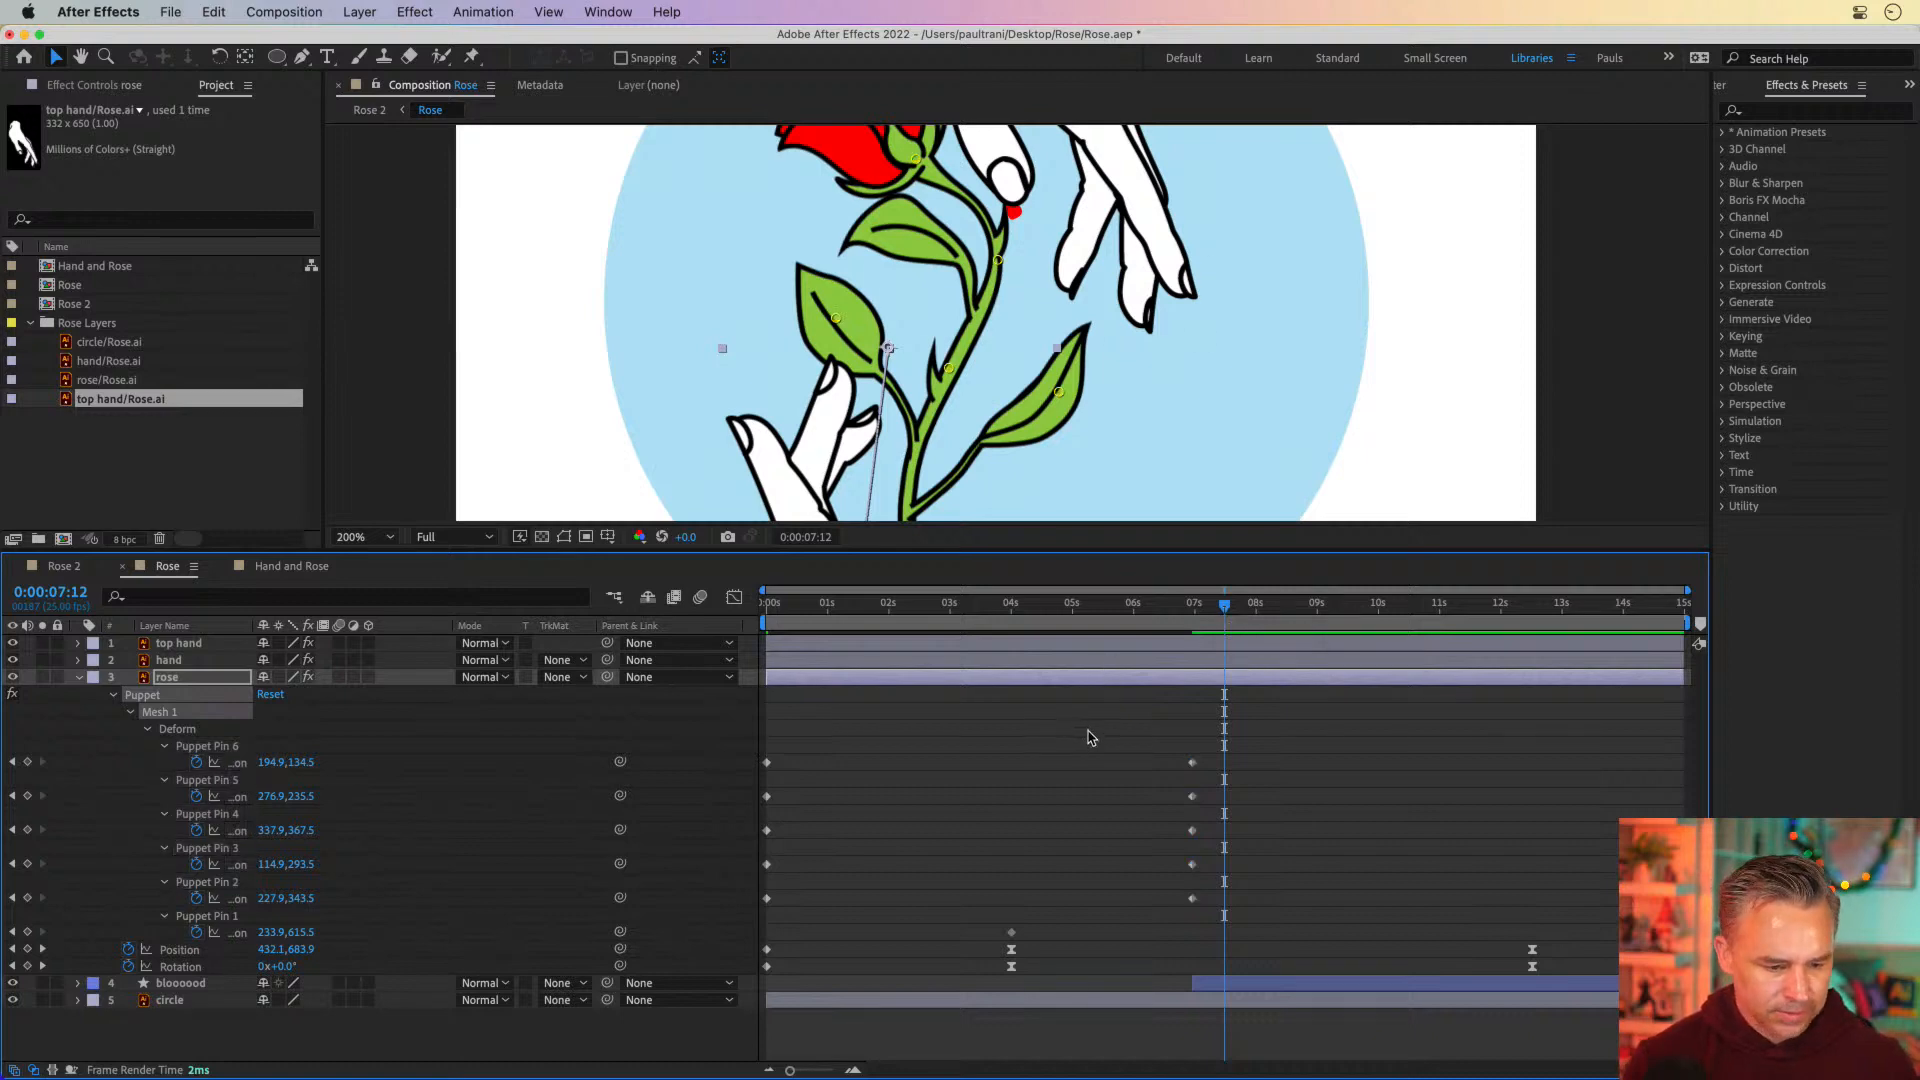
pyautogui.click(916, 160)
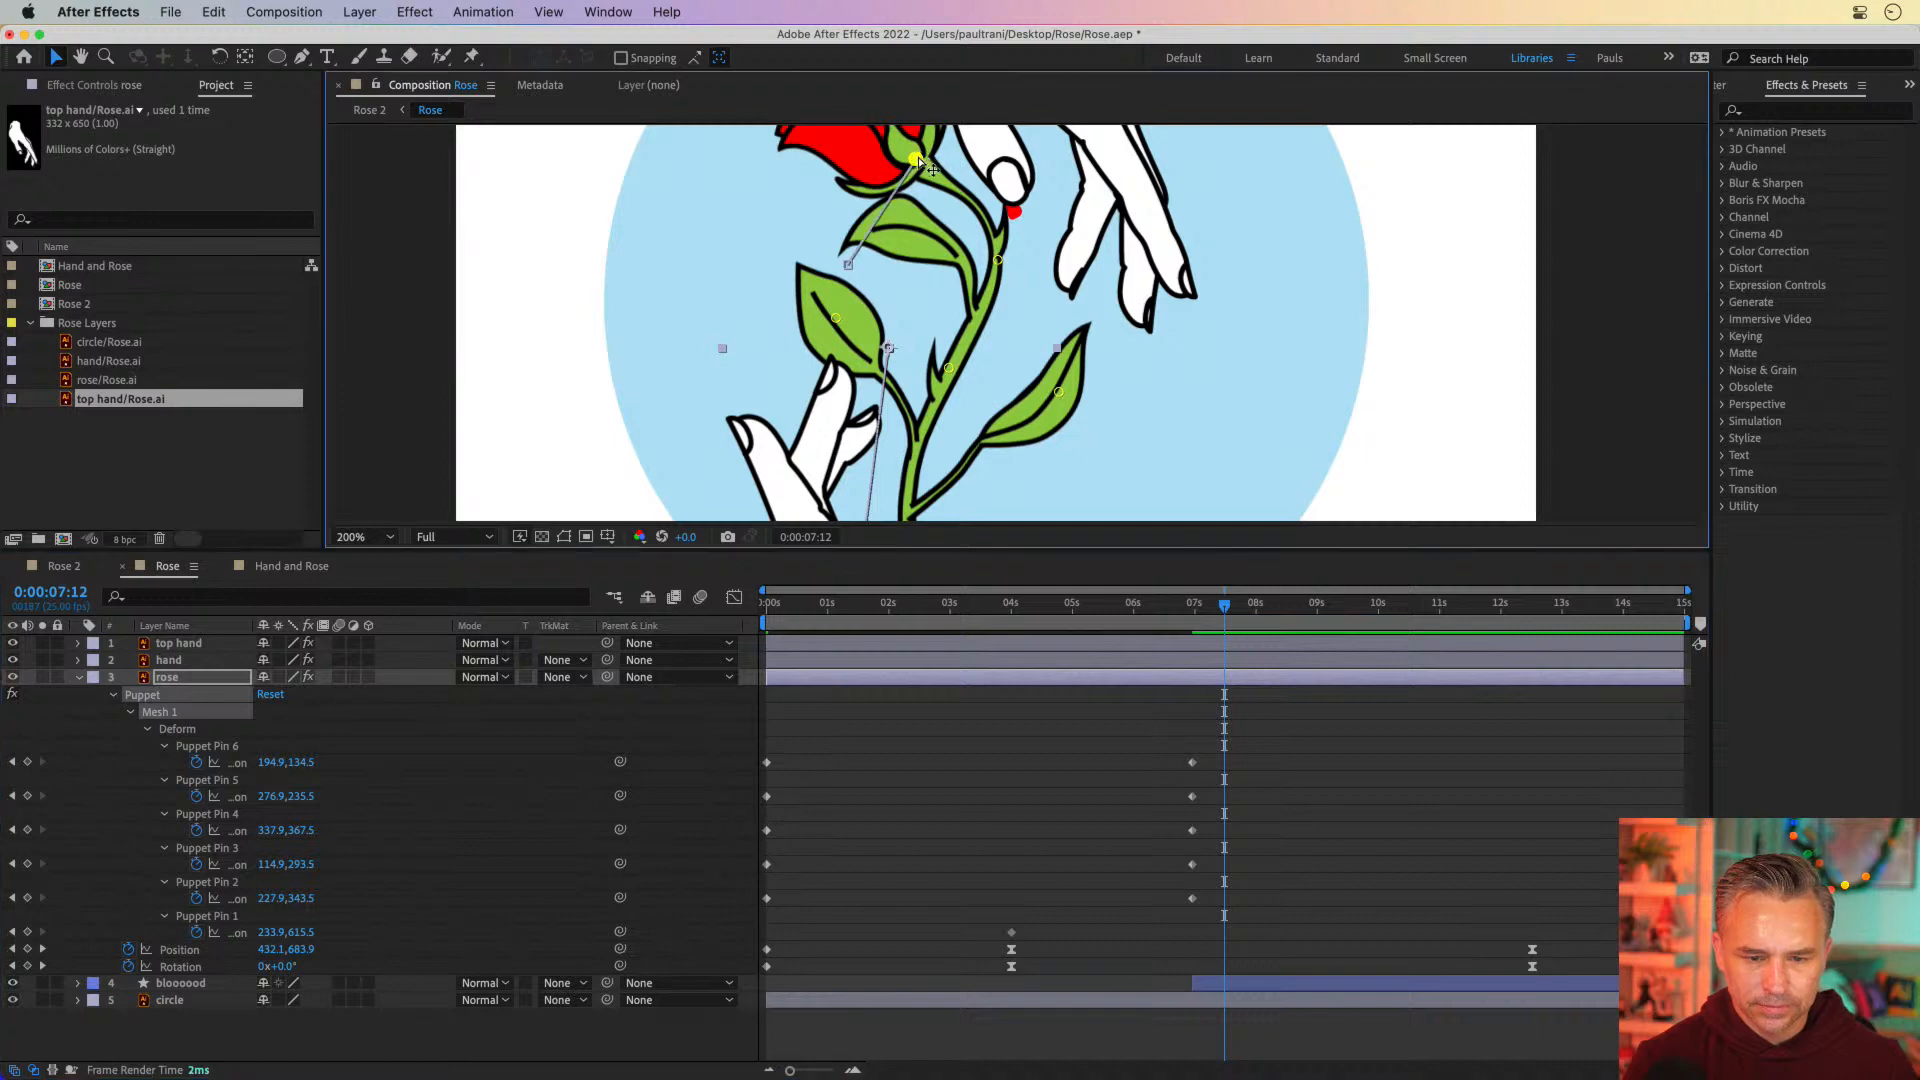
pyautogui.moveTo(917, 160); pyautogui.dragTo(893, 166)
pyautogui.moveTo(998, 260); pyautogui.dragTo(991, 280)
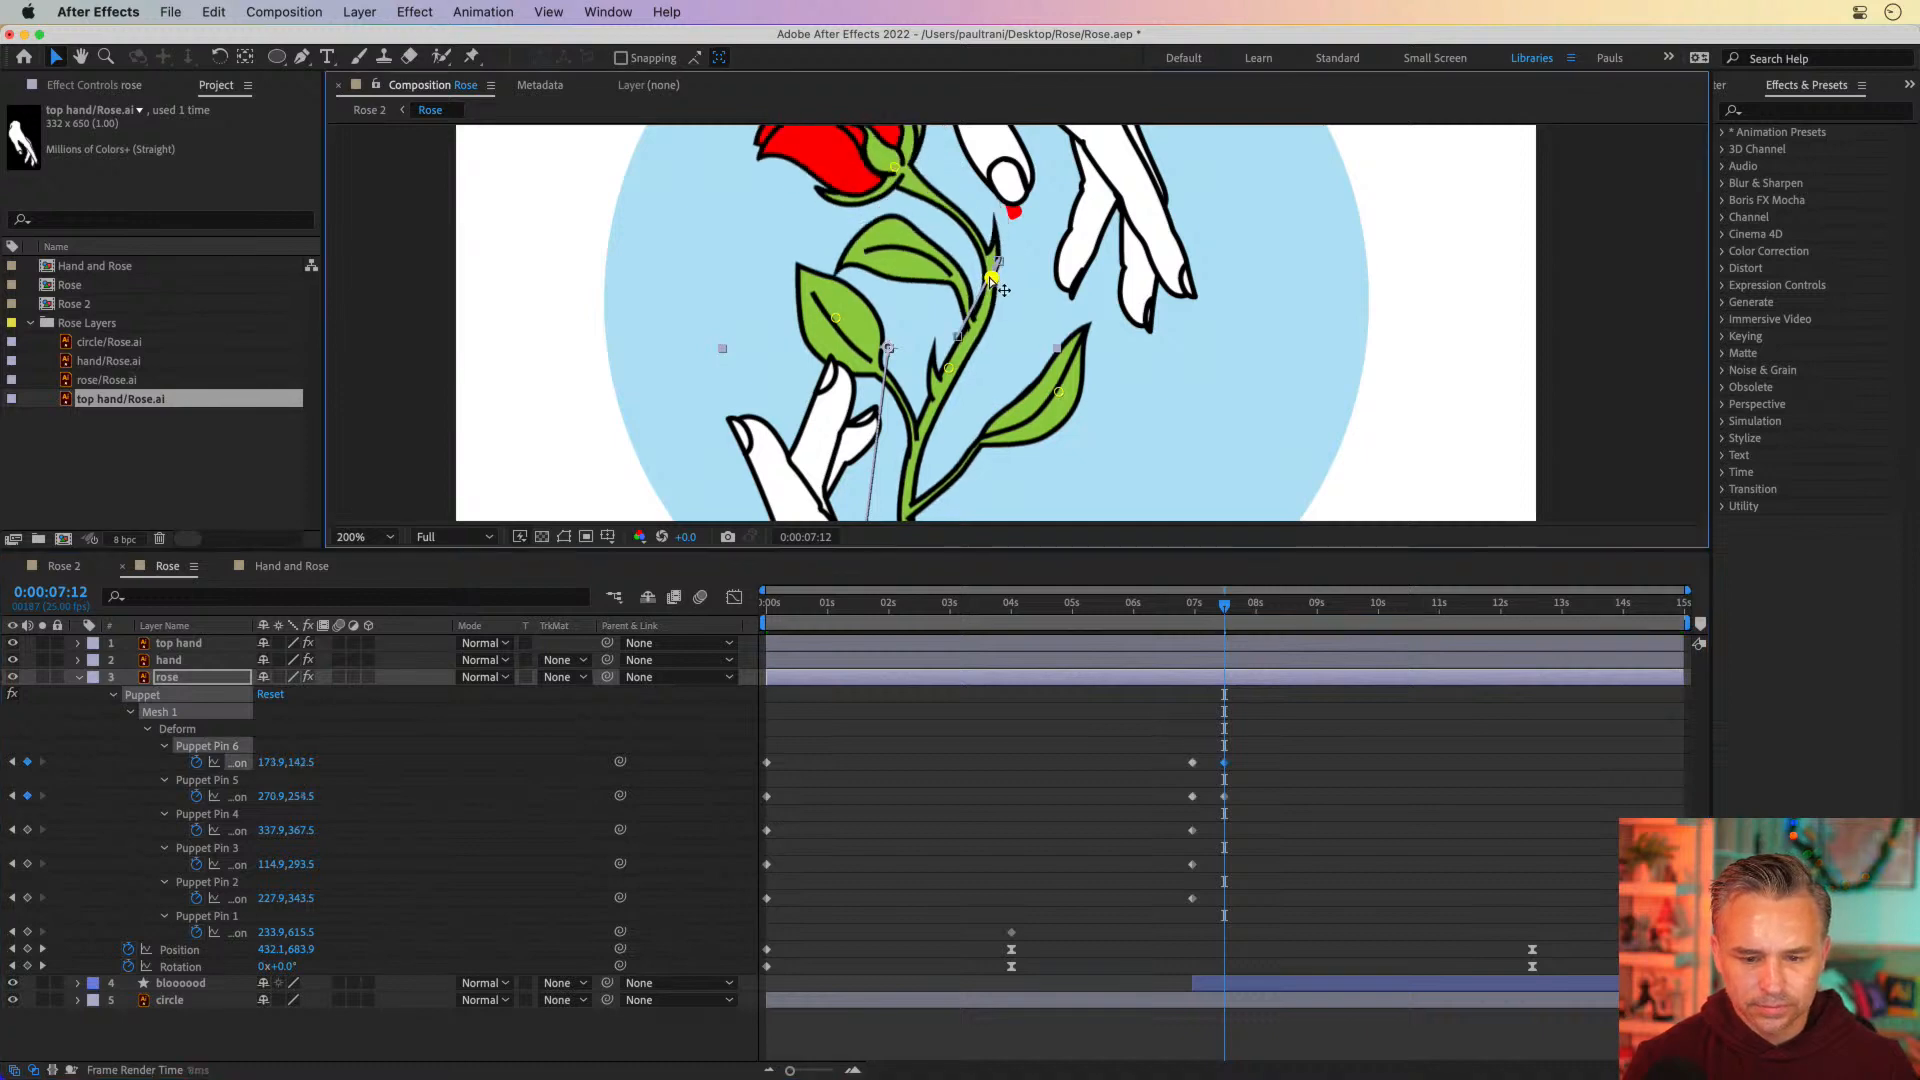
# At 0:00:07:12, lower Puppet Pins 2, 3, 4 and 6 to 226.9, 360.5; 129.9, 306.5; 332.9, 385.5; and 167.9, 152.5
pyautogui.moveTo(948, 368); pyautogui.dragTo(942, 392)
pyautogui.moveTo(836, 319); pyautogui.dragTo(851, 331)
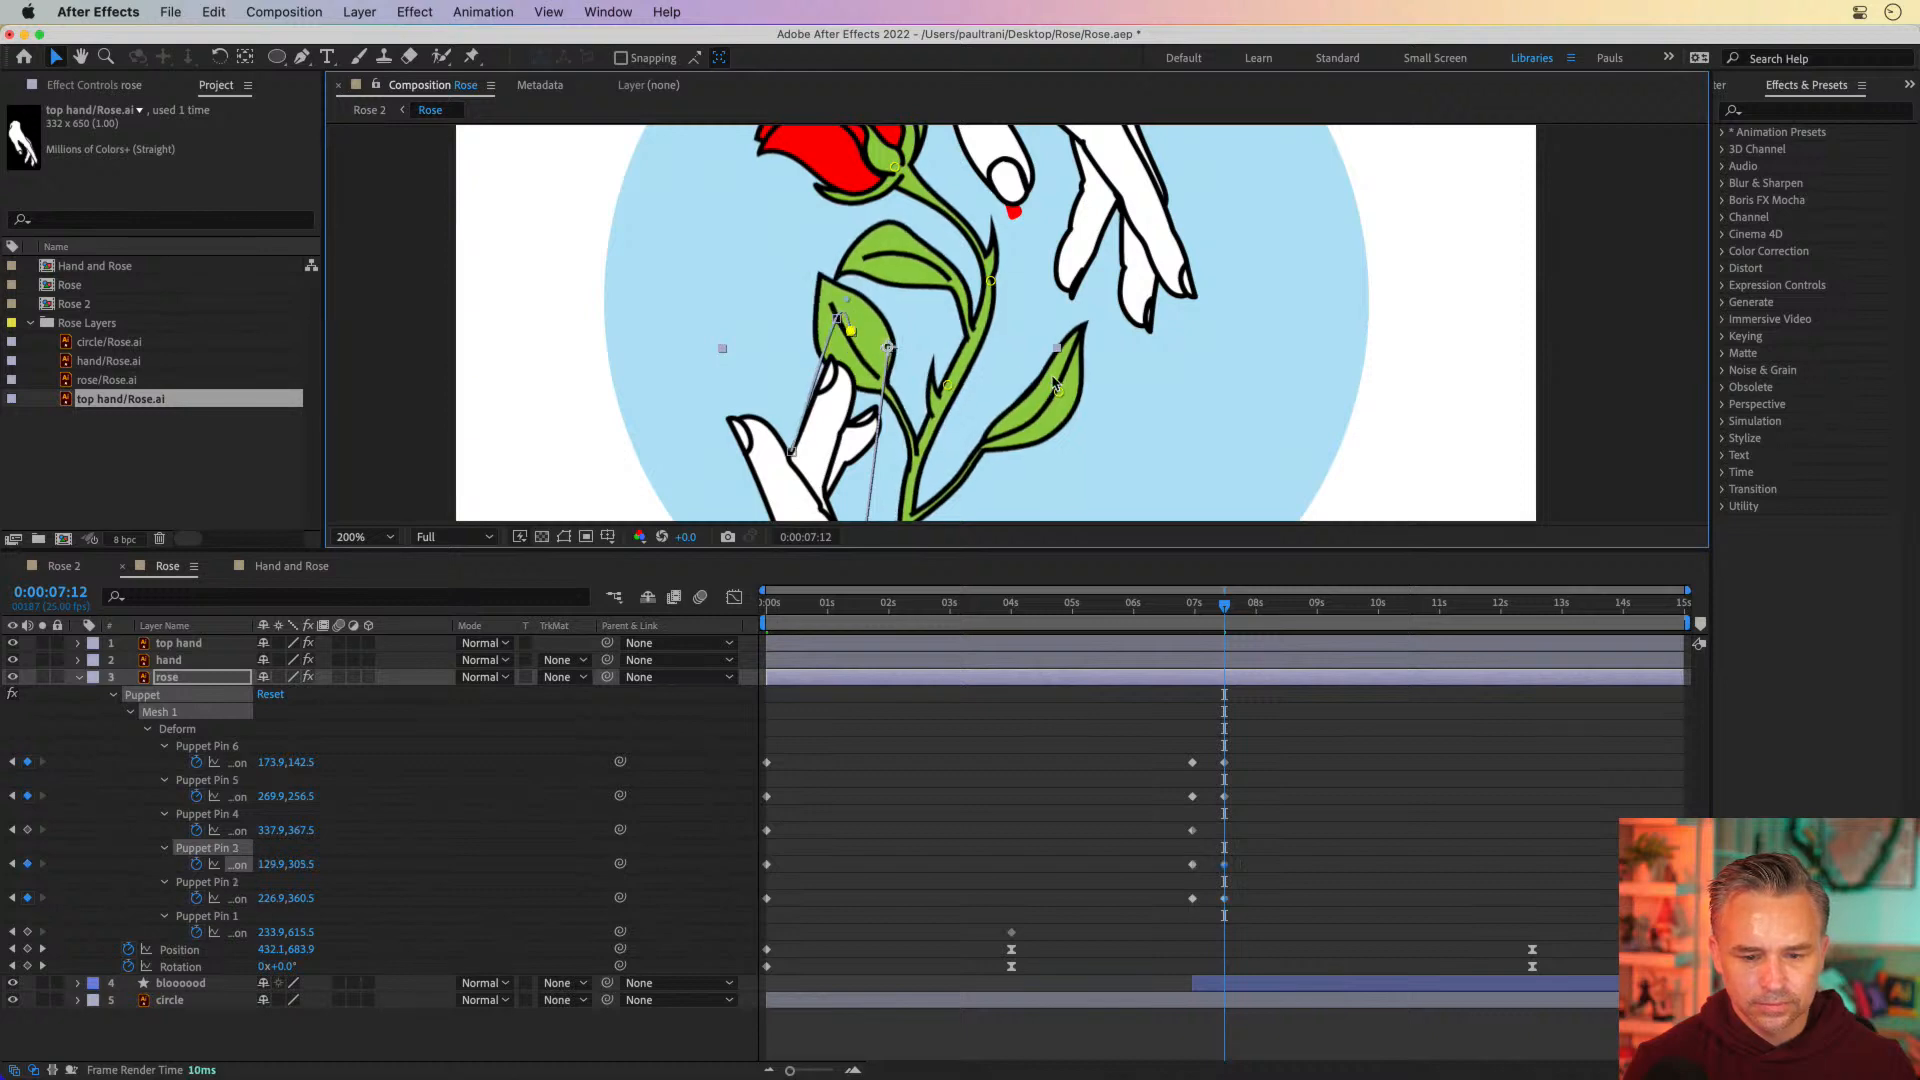
pyautogui.moveTo(894, 166); pyautogui.dragTo(888, 177)
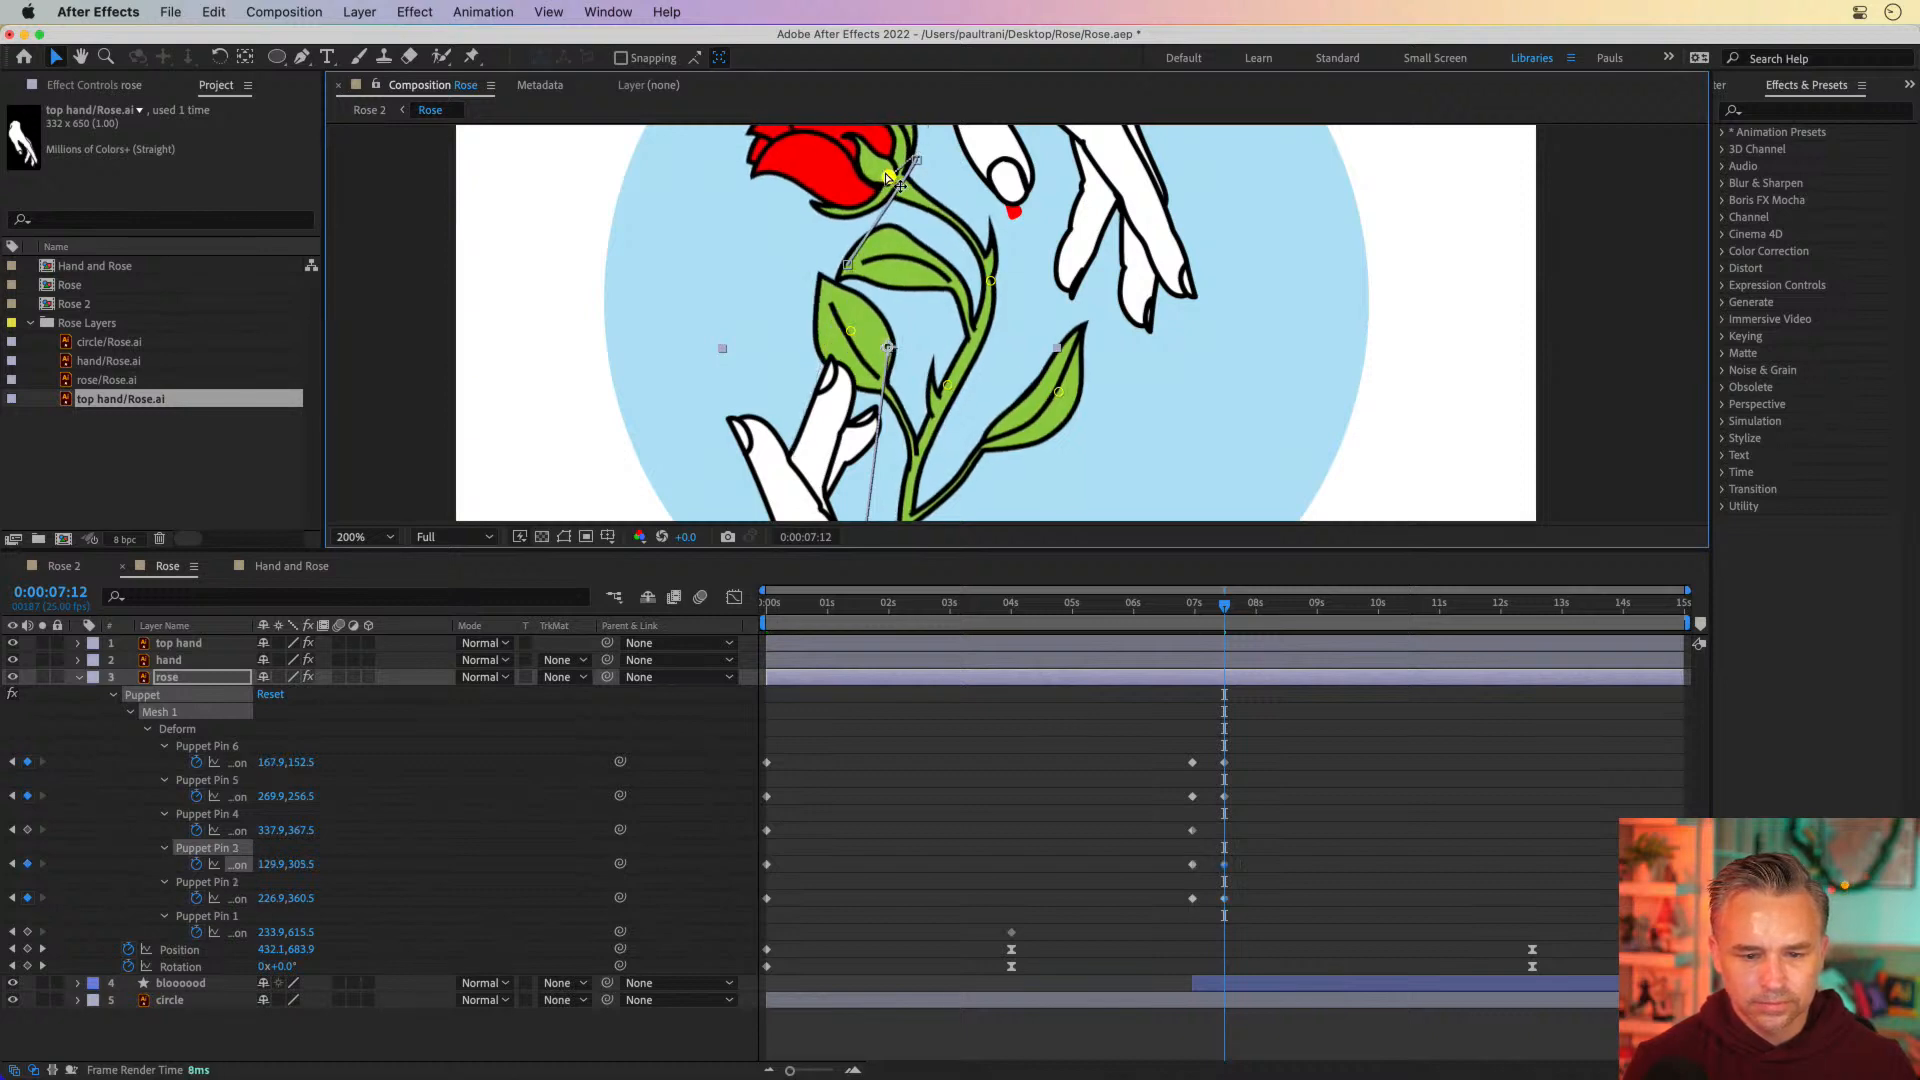
pyautogui.moveTo(1058, 391); pyautogui.dragTo(1053, 411)
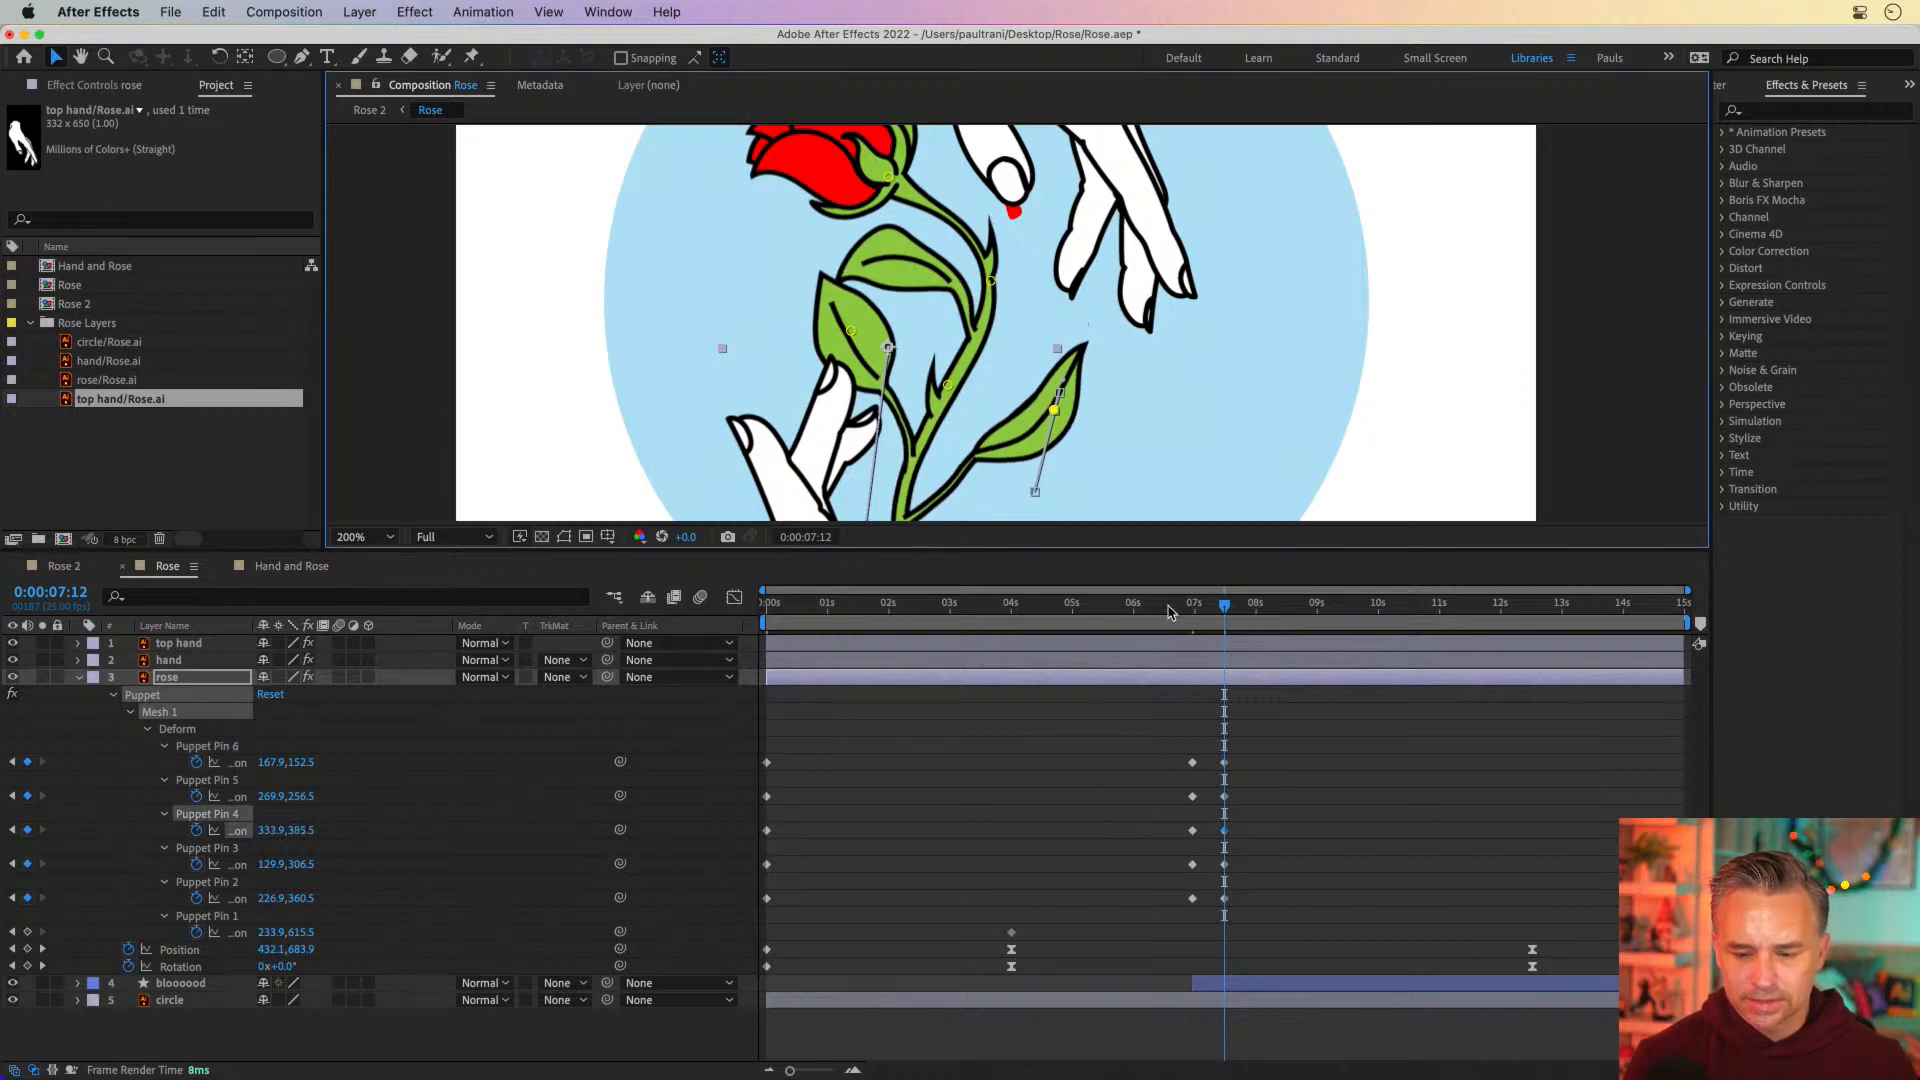
# Move the new keyframes of Puppet Pins 2 to 6 to 0:00:09:13 and scrub through the rose's droop
pyautogui.moveTo(1168, 611); pyautogui.dragTo(1217, 611)
pyautogui.moveTo(1213, 742); pyautogui.dragTo(1350, 903)
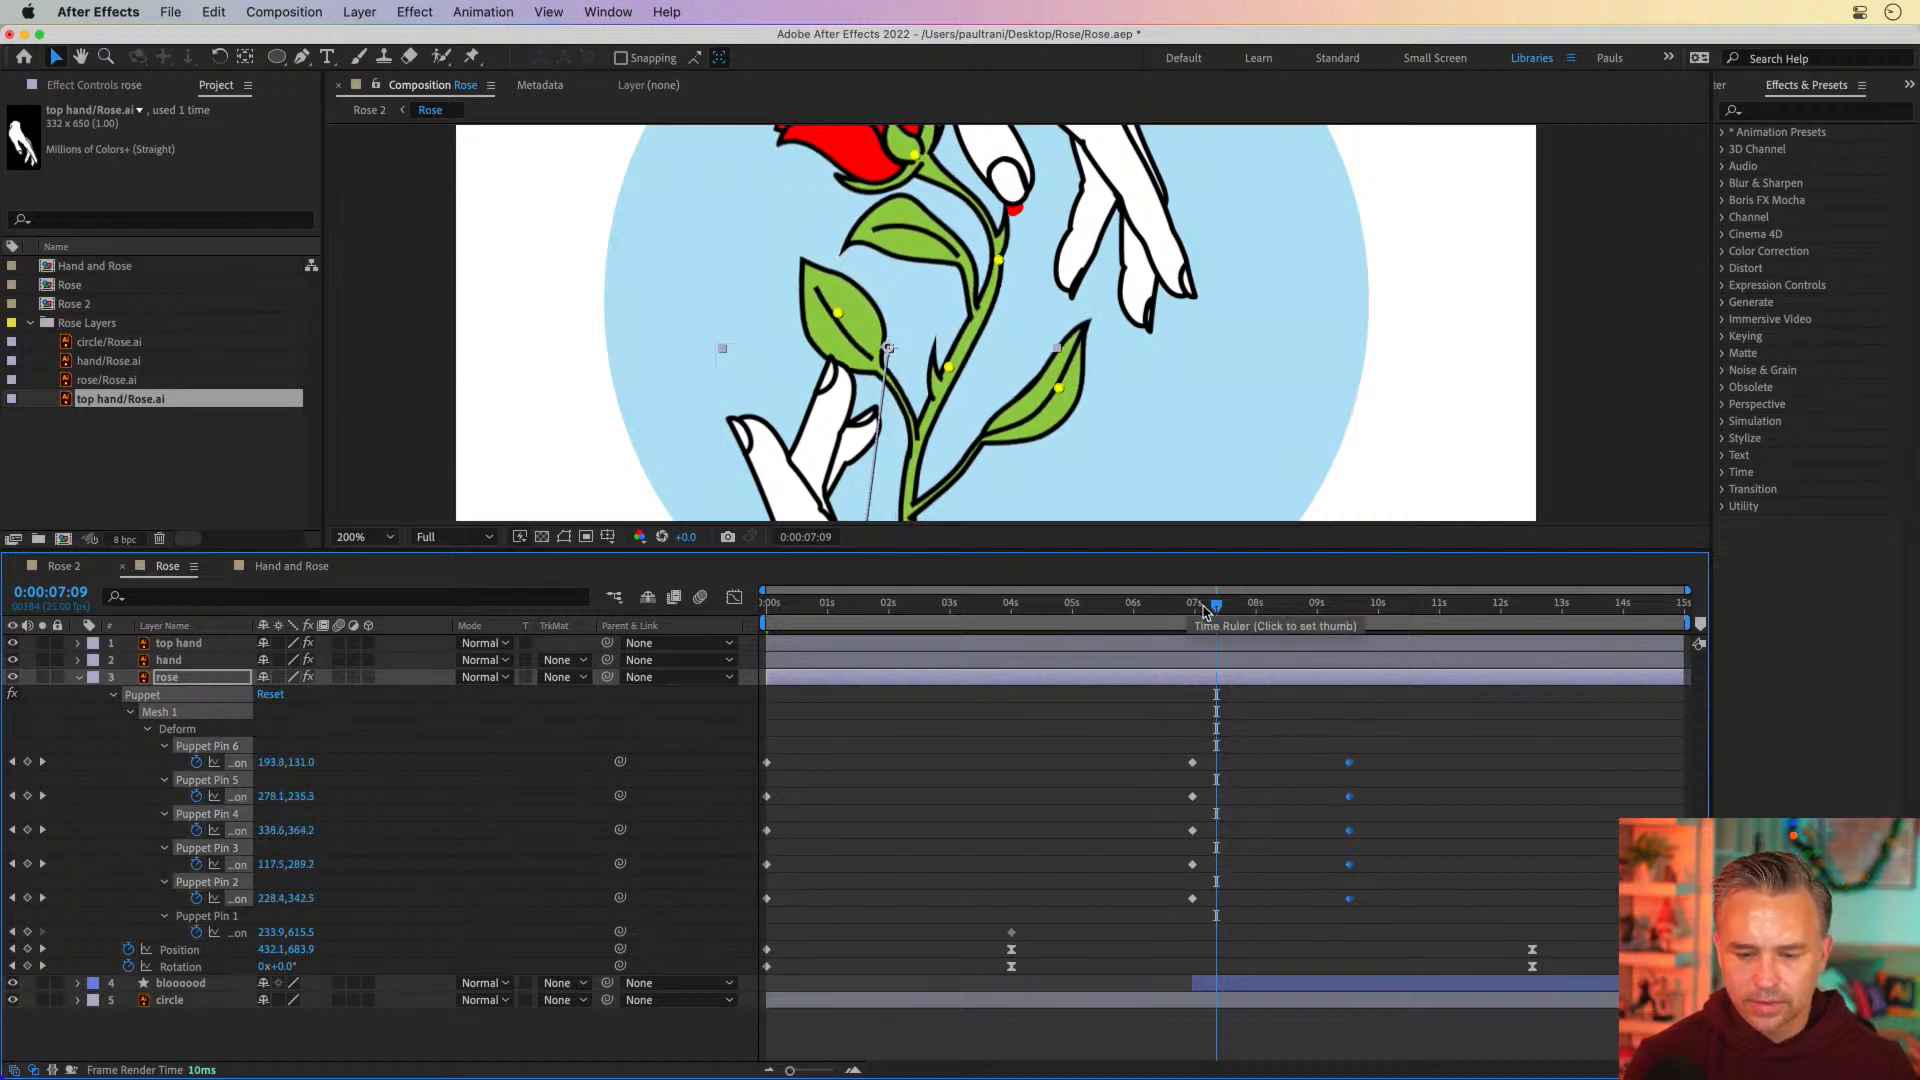
pyautogui.moveTo(1205, 612); pyautogui.dragTo(1349, 614)
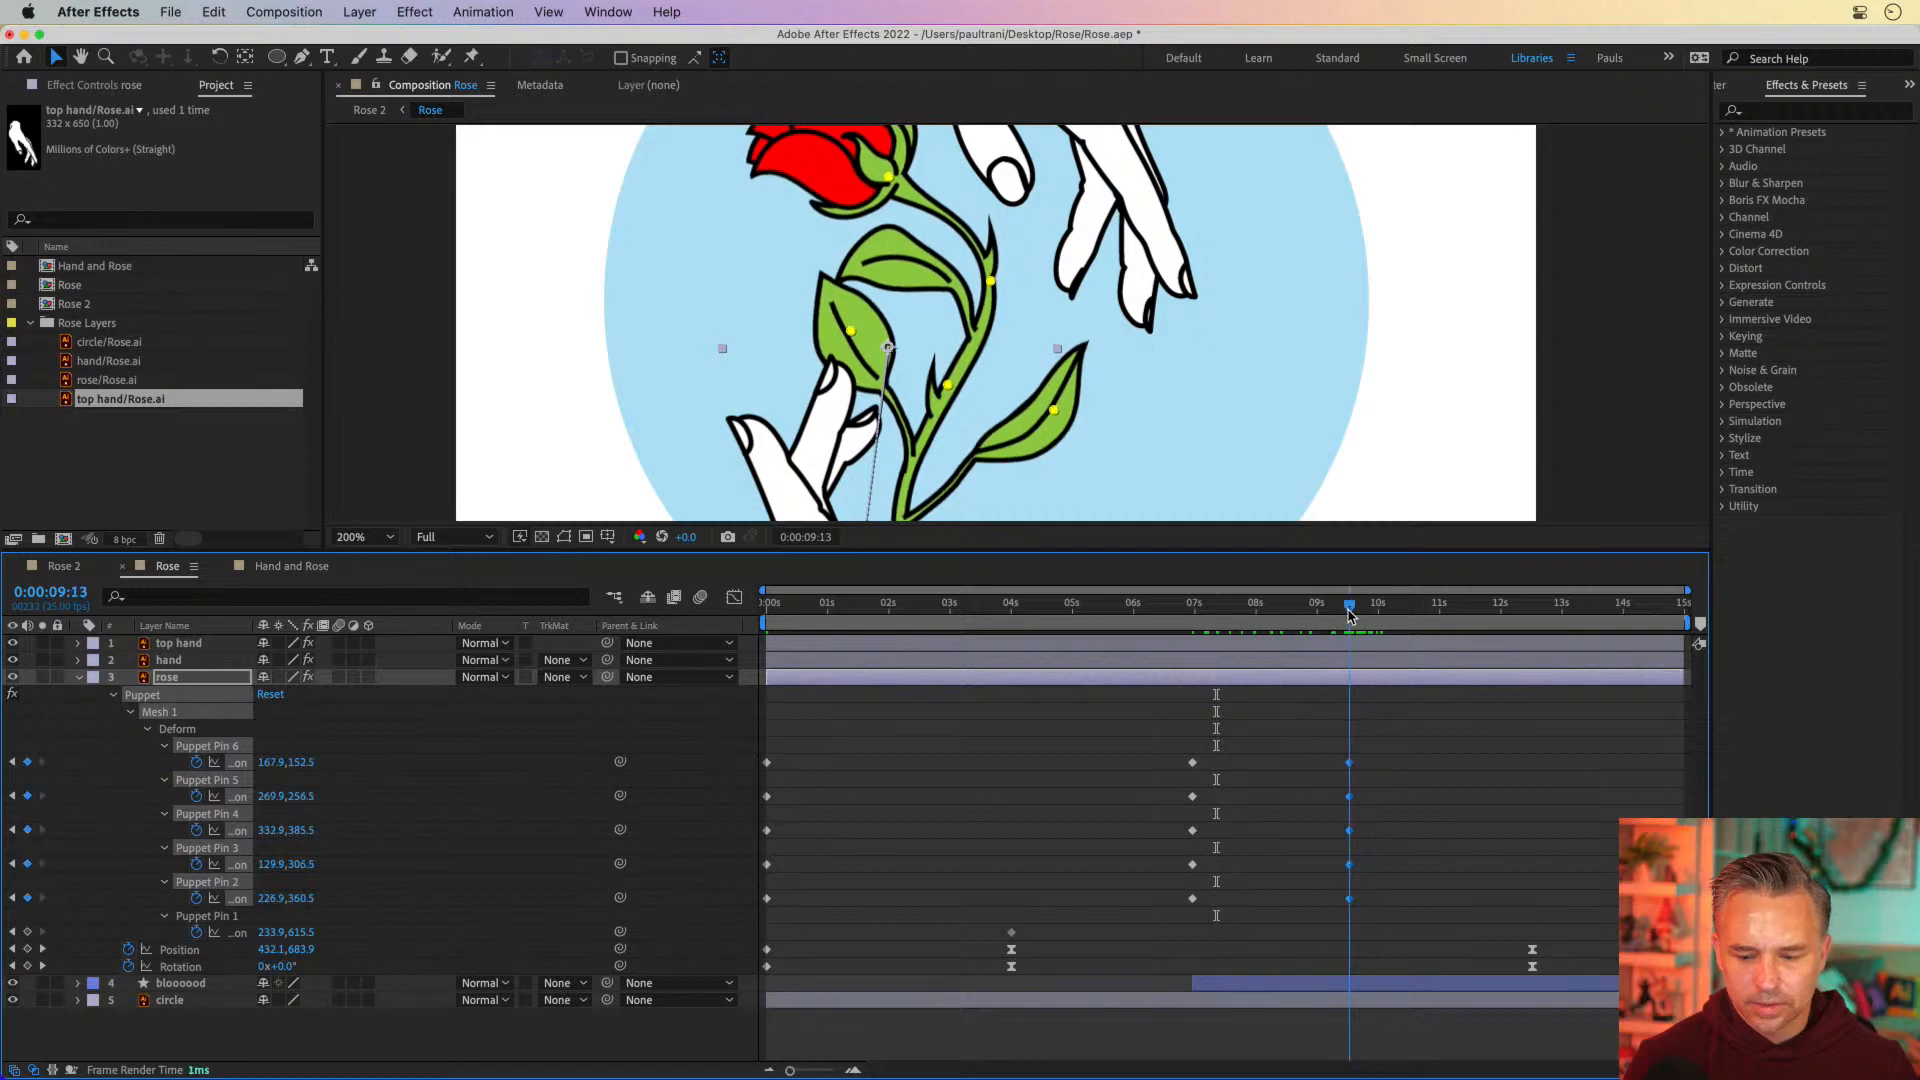
# Apply Easy Ease to the Puppet Pin 2 to 6 keyframes at 0:00:09:13 and return to 0:00:06:24
pyautogui.moveTo(1381, 722); pyautogui.dragTo(1303, 905)
pyautogui.rightClick(1349, 898)
pyautogui.moveTo(1420, 1058)
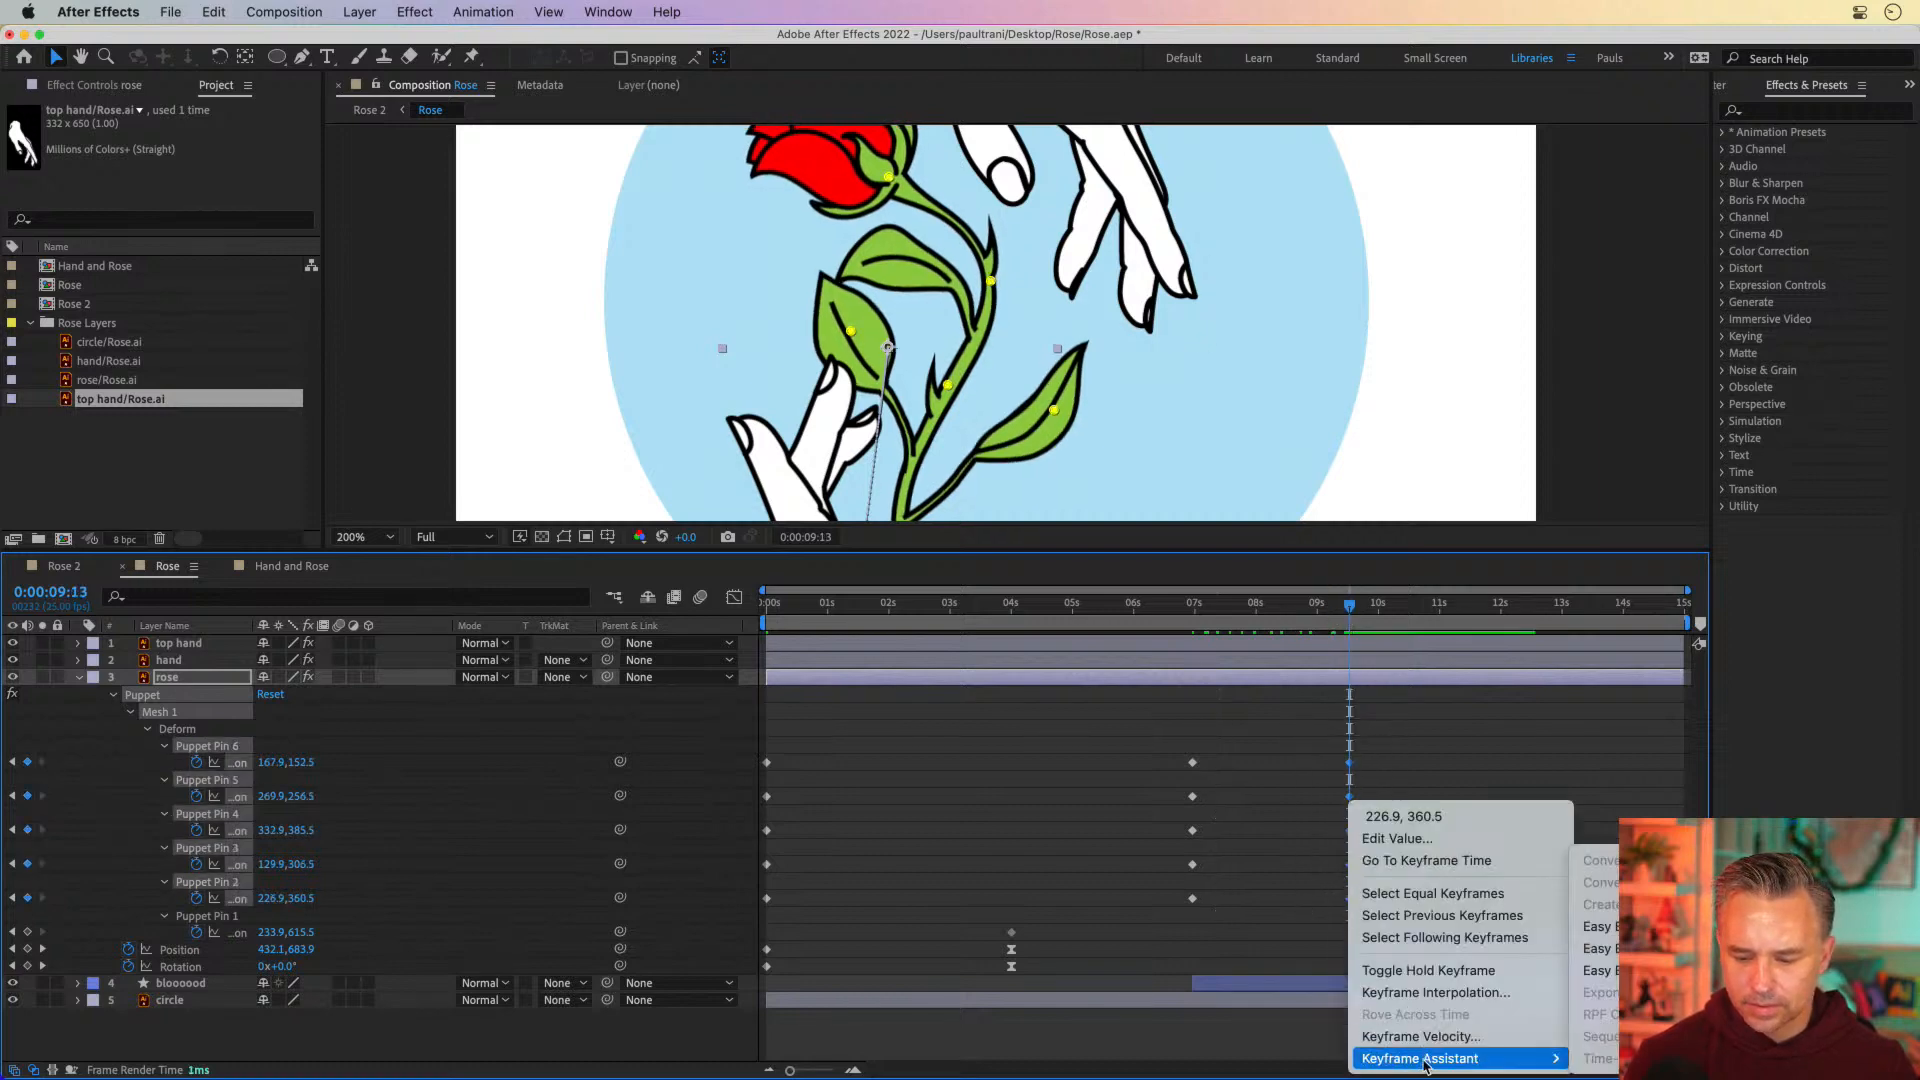
pyautogui.click(1597, 926)
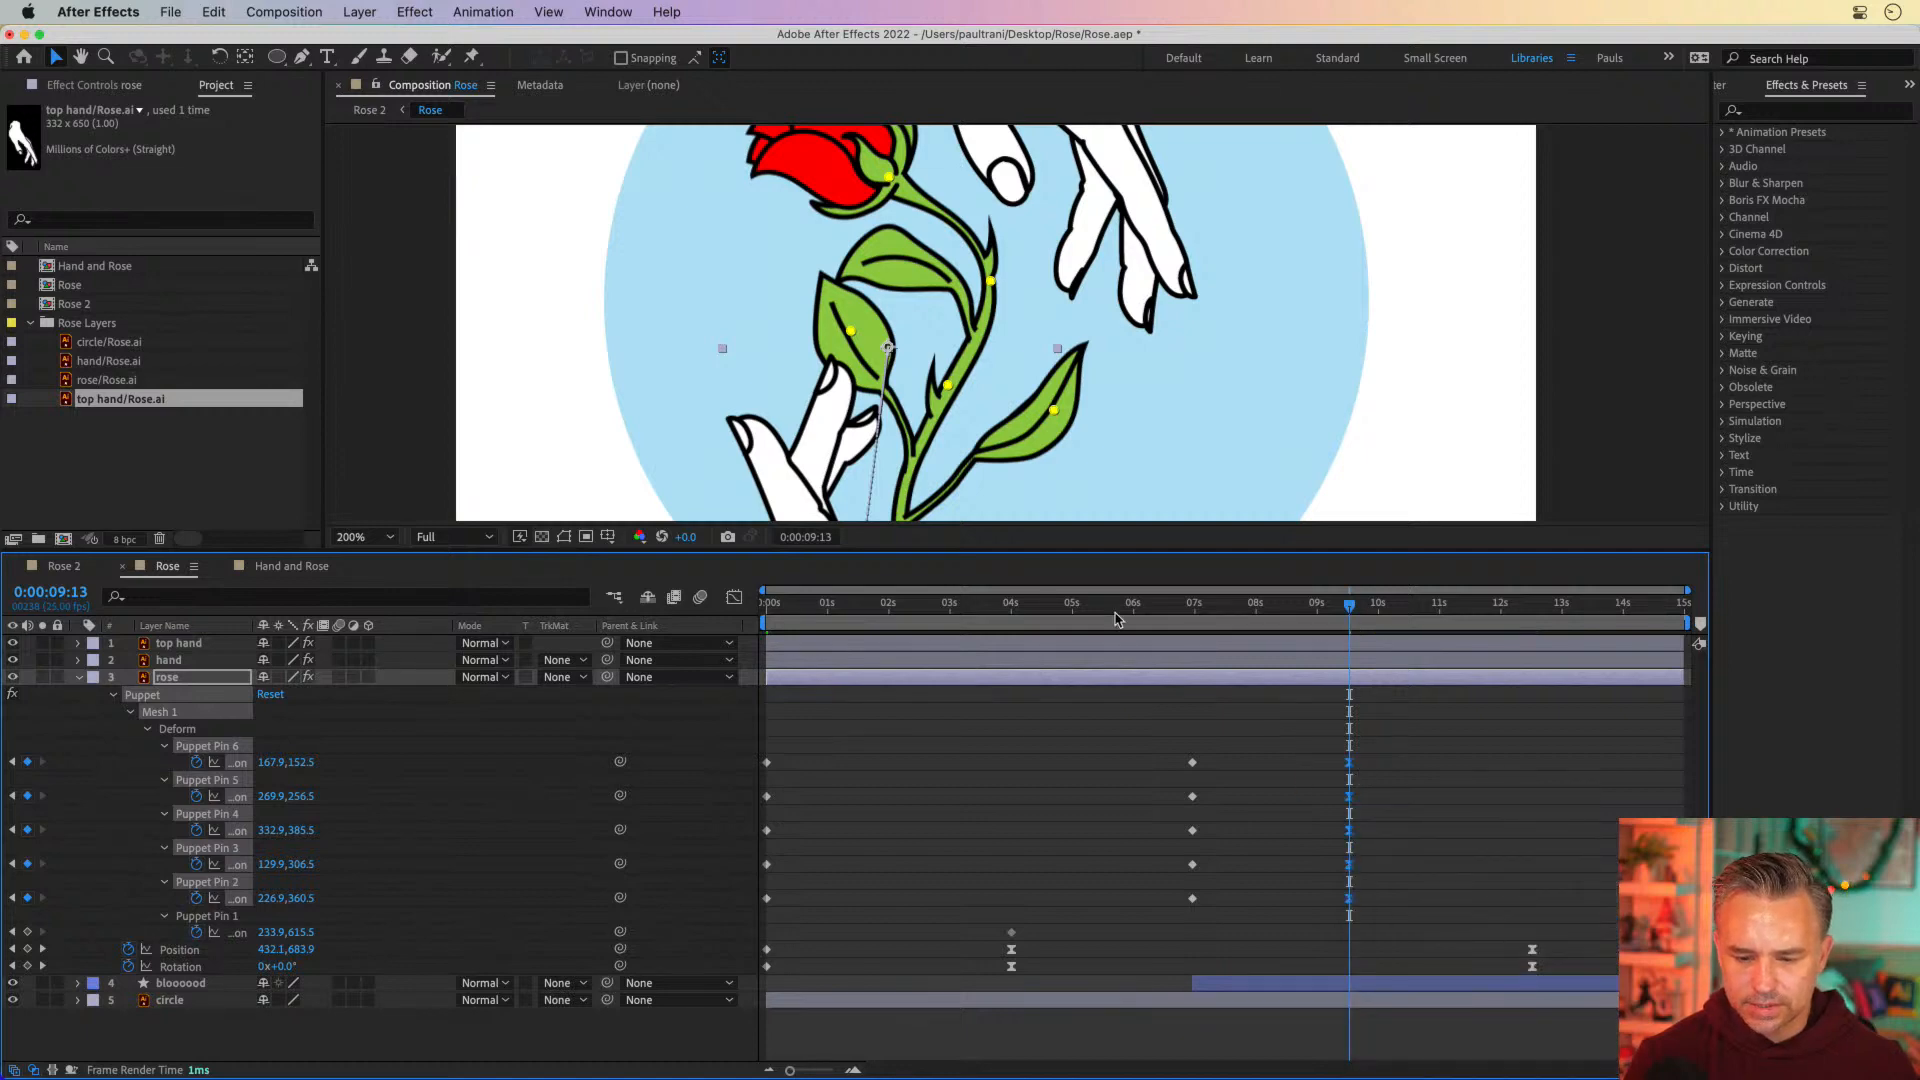
pyautogui.click(1186, 607)
pyautogui.moveTo(1186, 612)
pyautogui.mouseDown()
pyautogui.moveTo(1299, 612)
pyautogui.moveTo(1172, 612)
pyautogui.moveTo(1208, 612)
pyautogui.moveTo(1192, 612)
pyautogui.mouseUp()
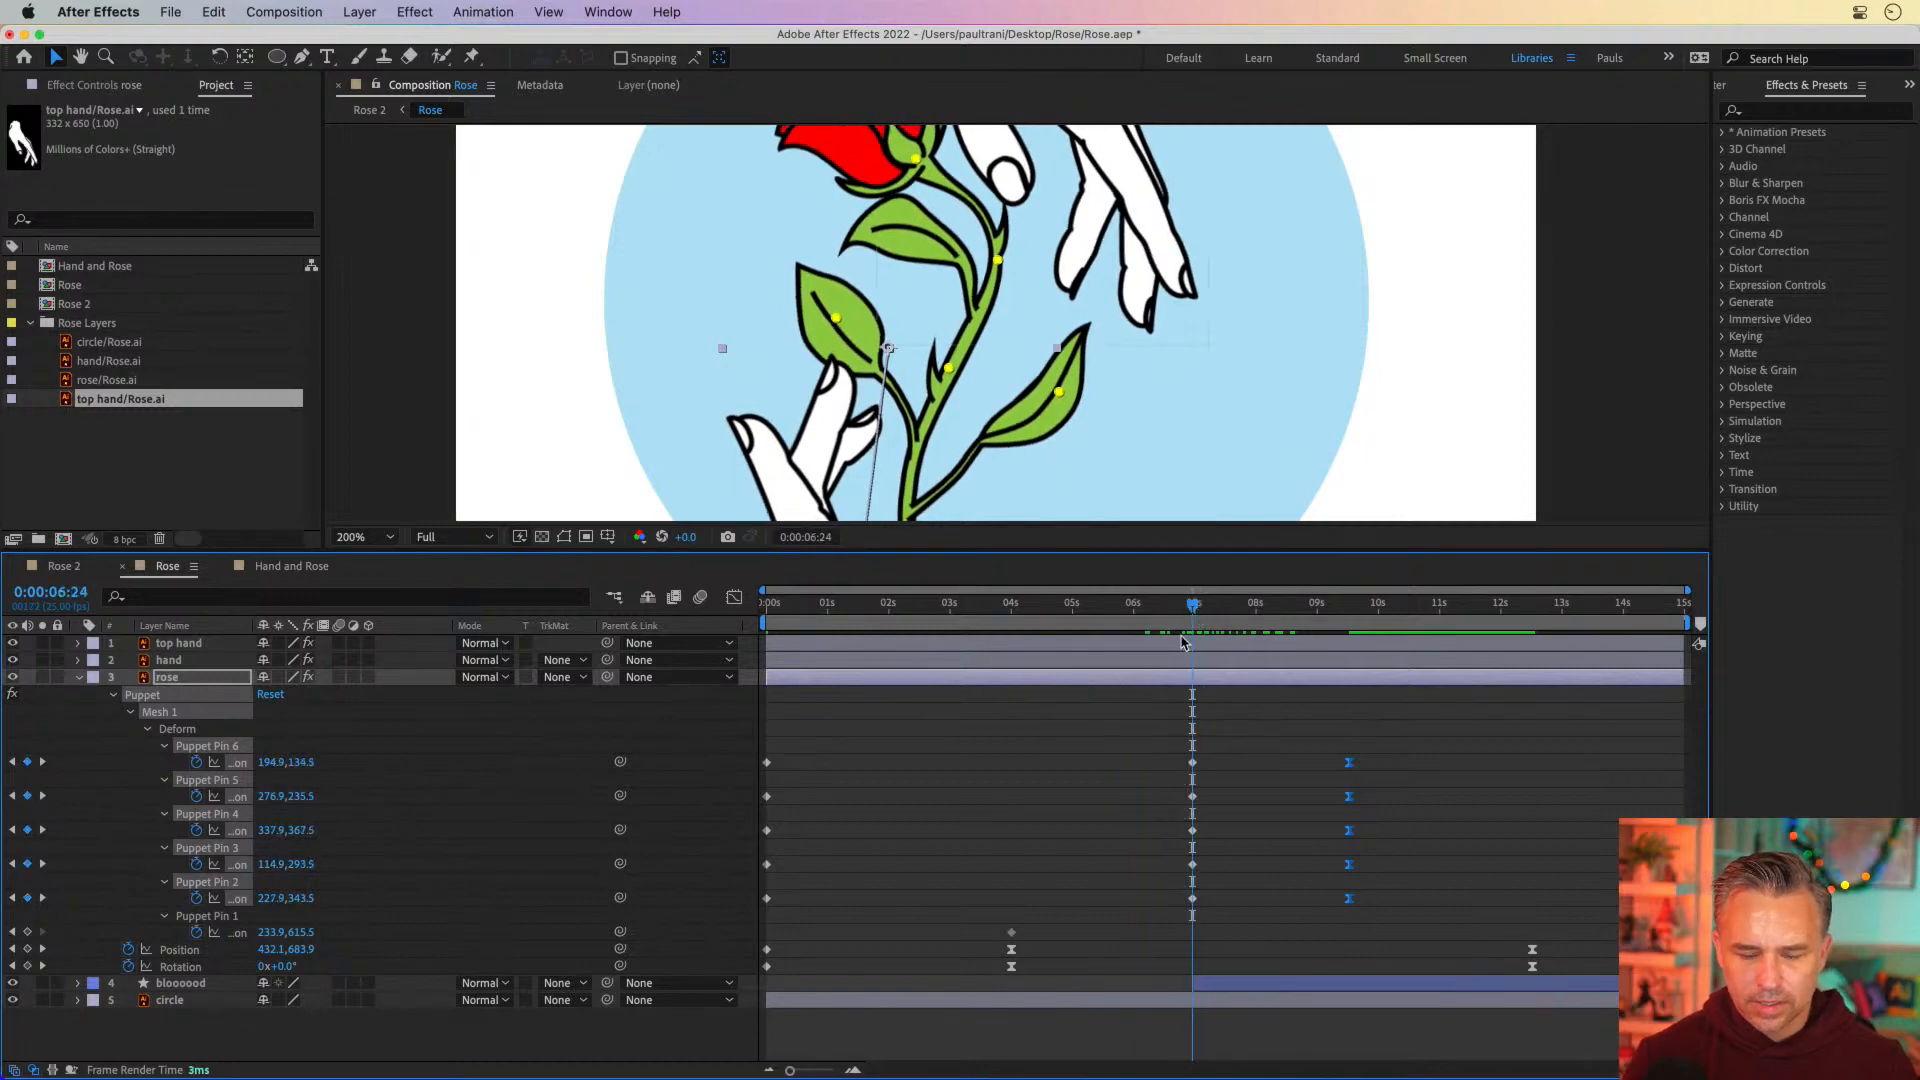
# Enlarge the composition viewer over the timeline while keeping the layers accessible, and deselect the rose layer
pyautogui.moveTo(809, 378); pyautogui.dragTo(822, 458)
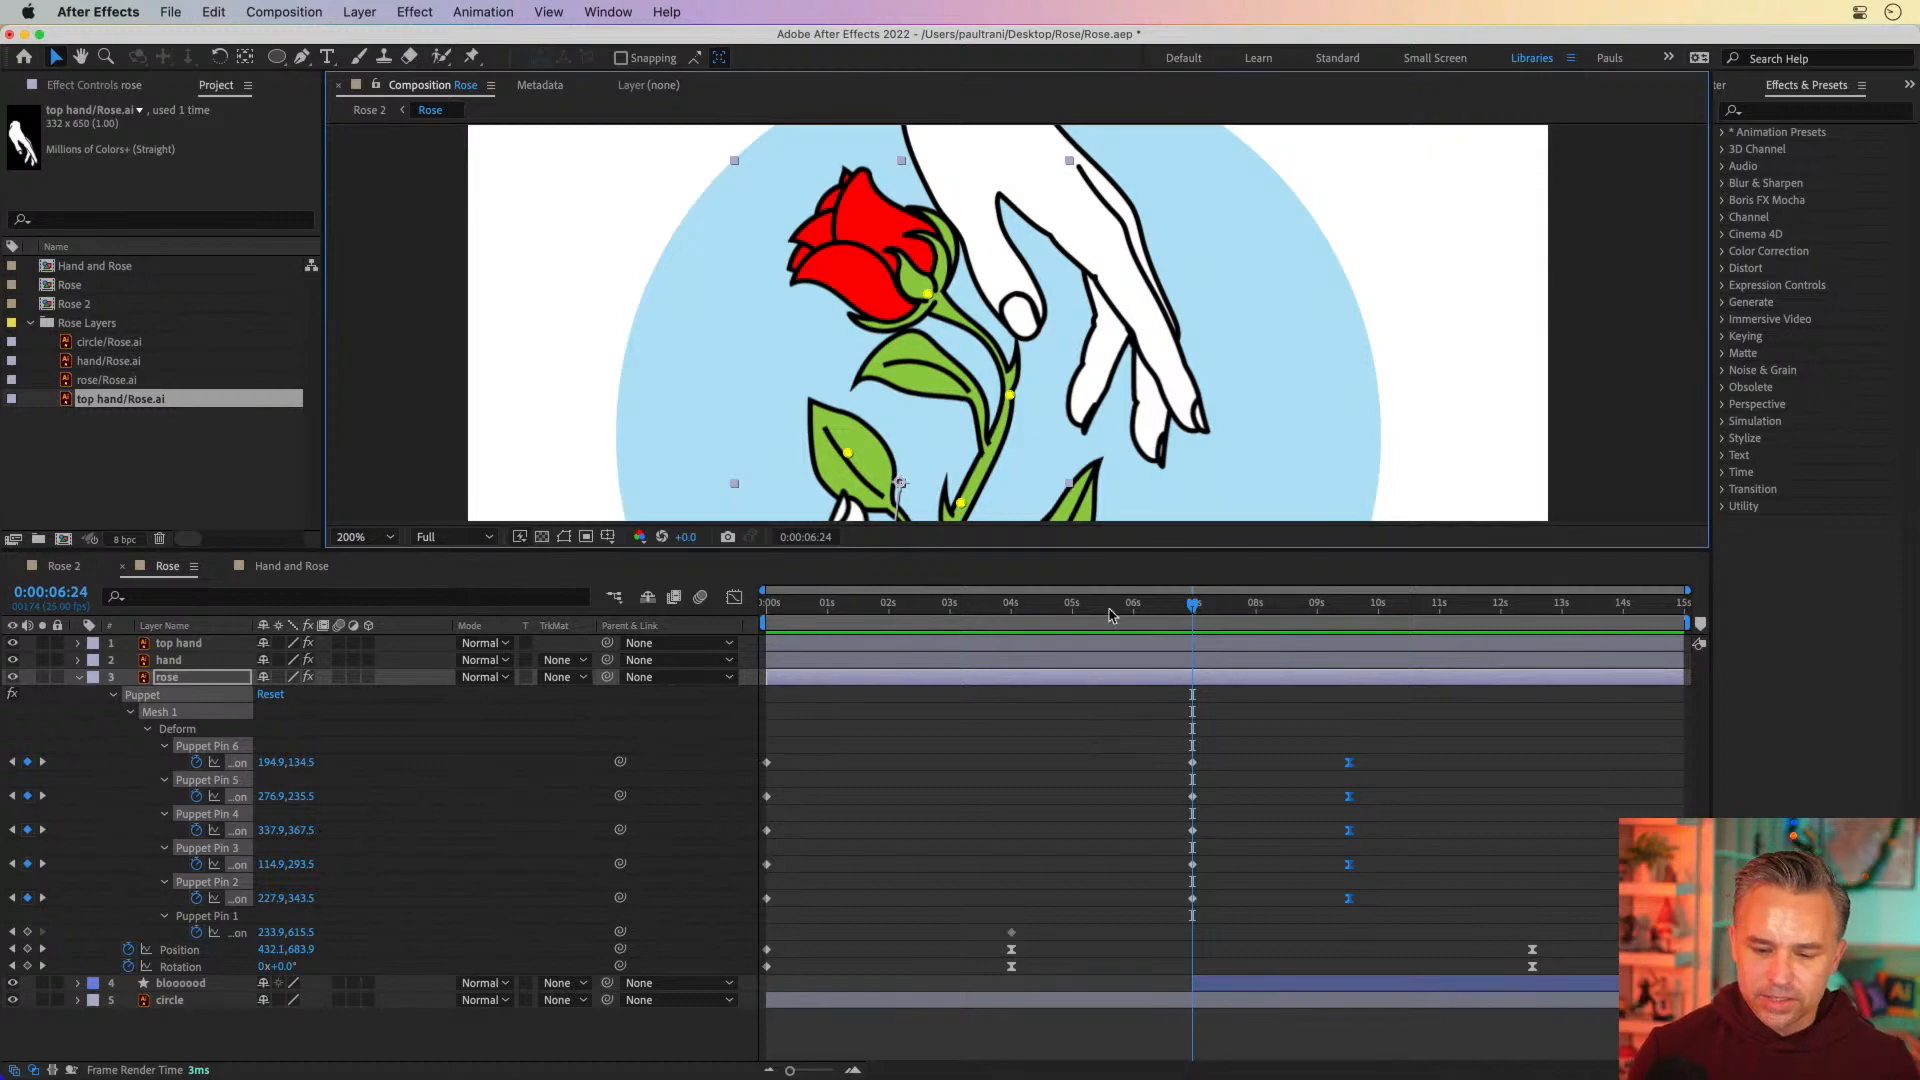
pyautogui.moveTo(1109, 549); pyautogui.dragTo(1110, 993)
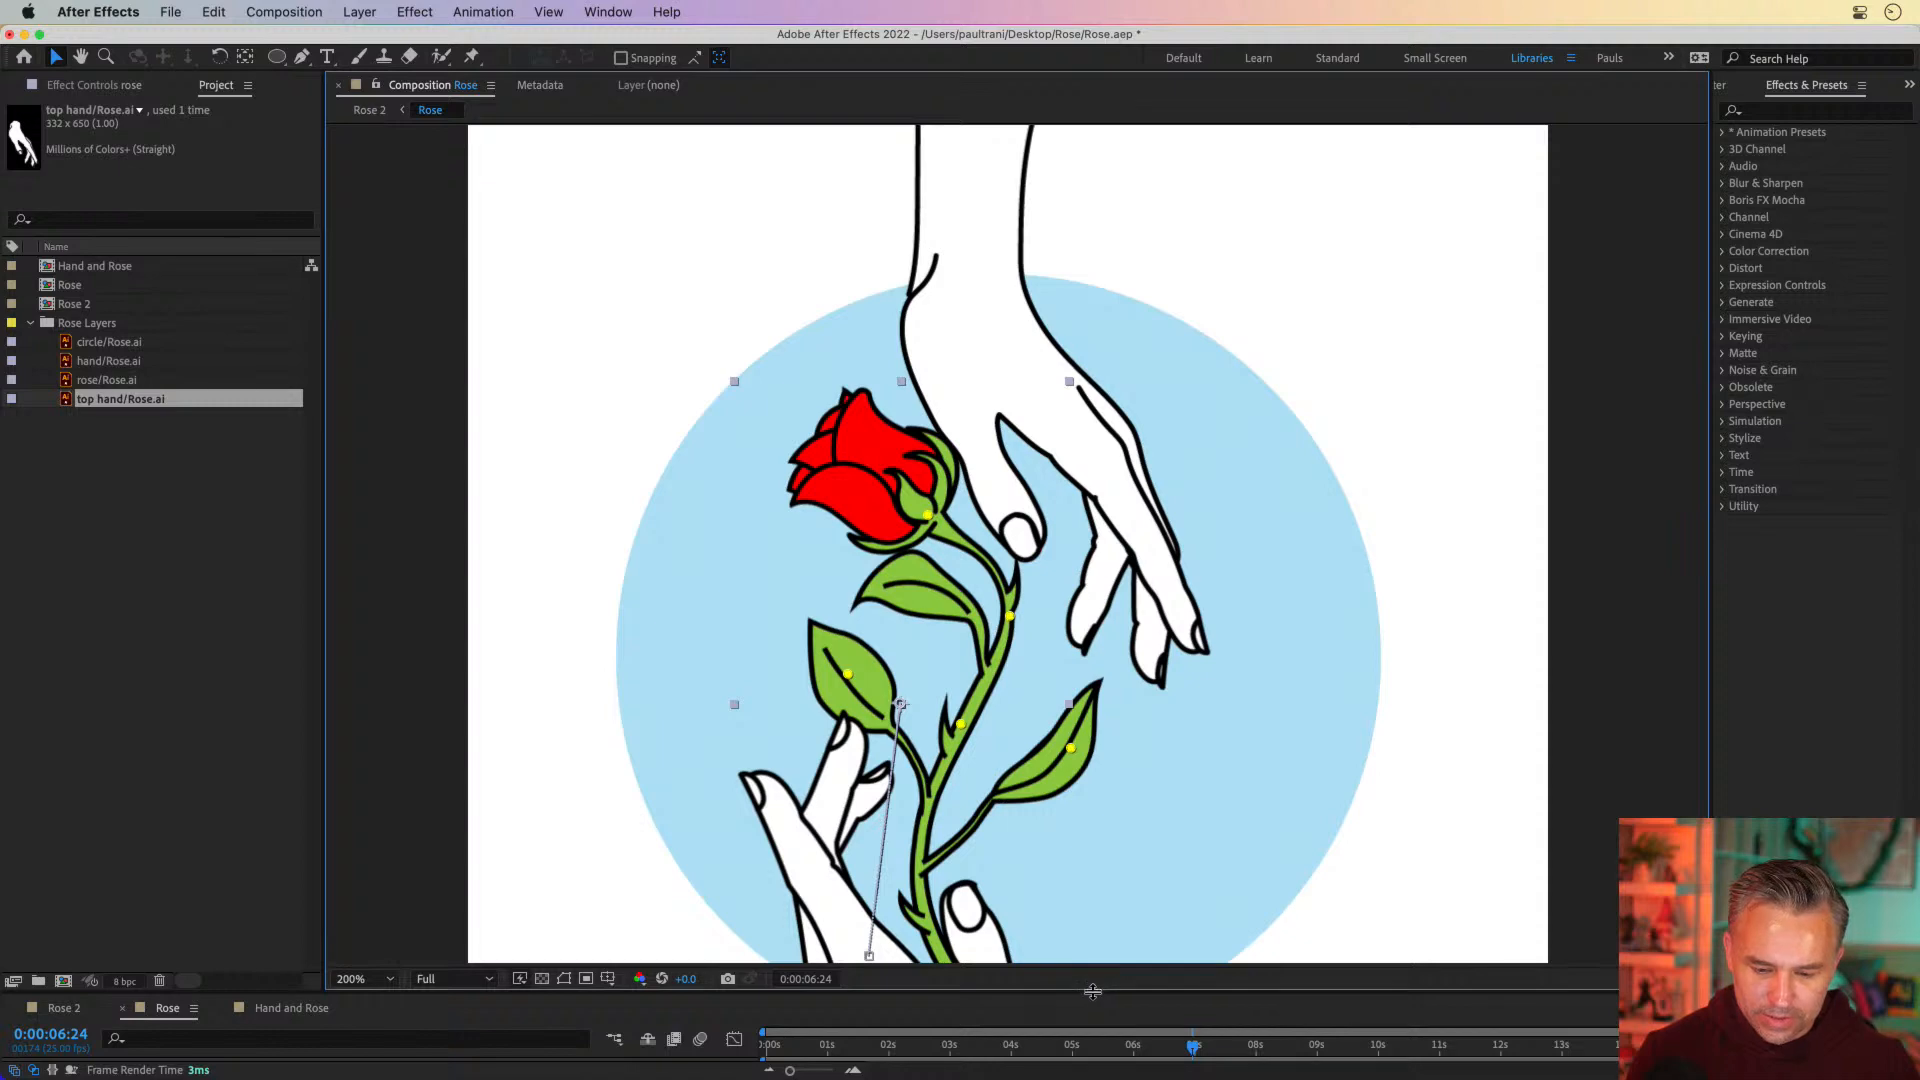
pyautogui.moveTo(1092, 991); pyautogui.dragTo(1140, 757)
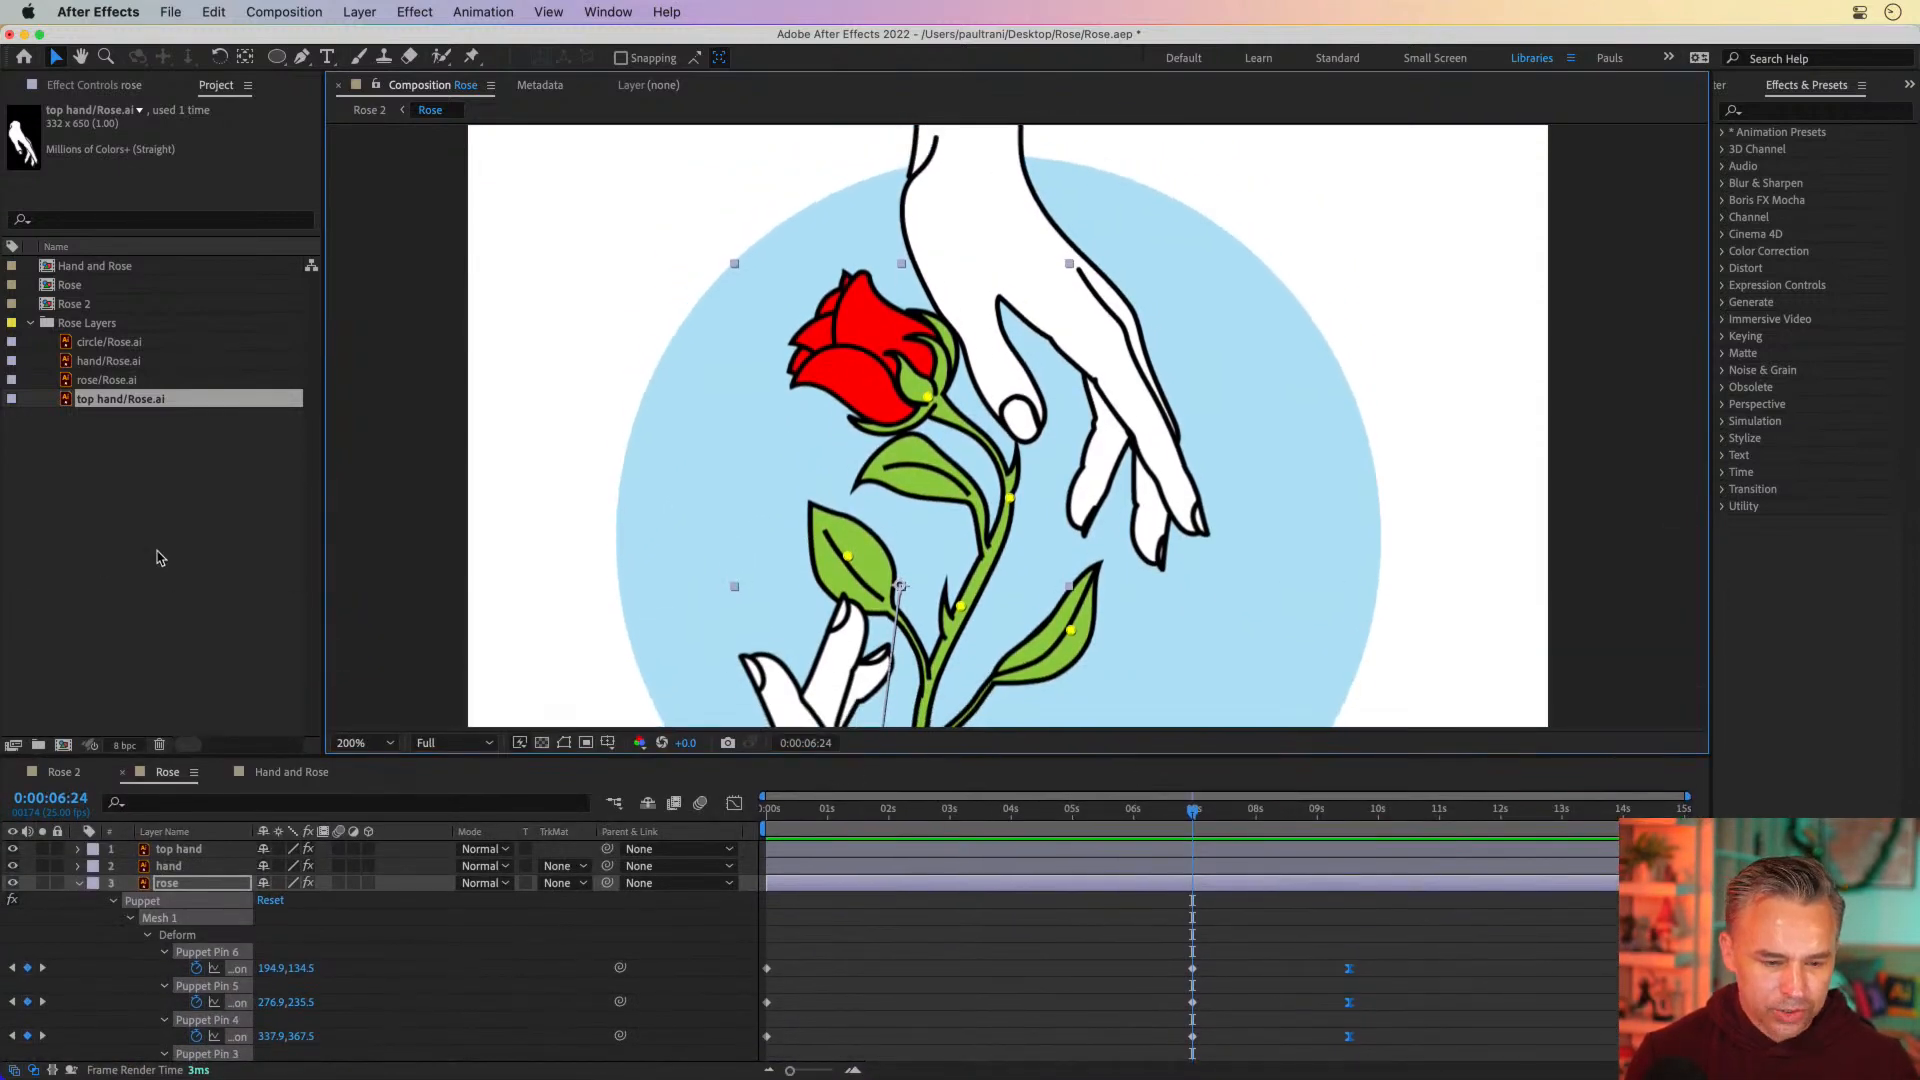
pyautogui.click(352, 528)
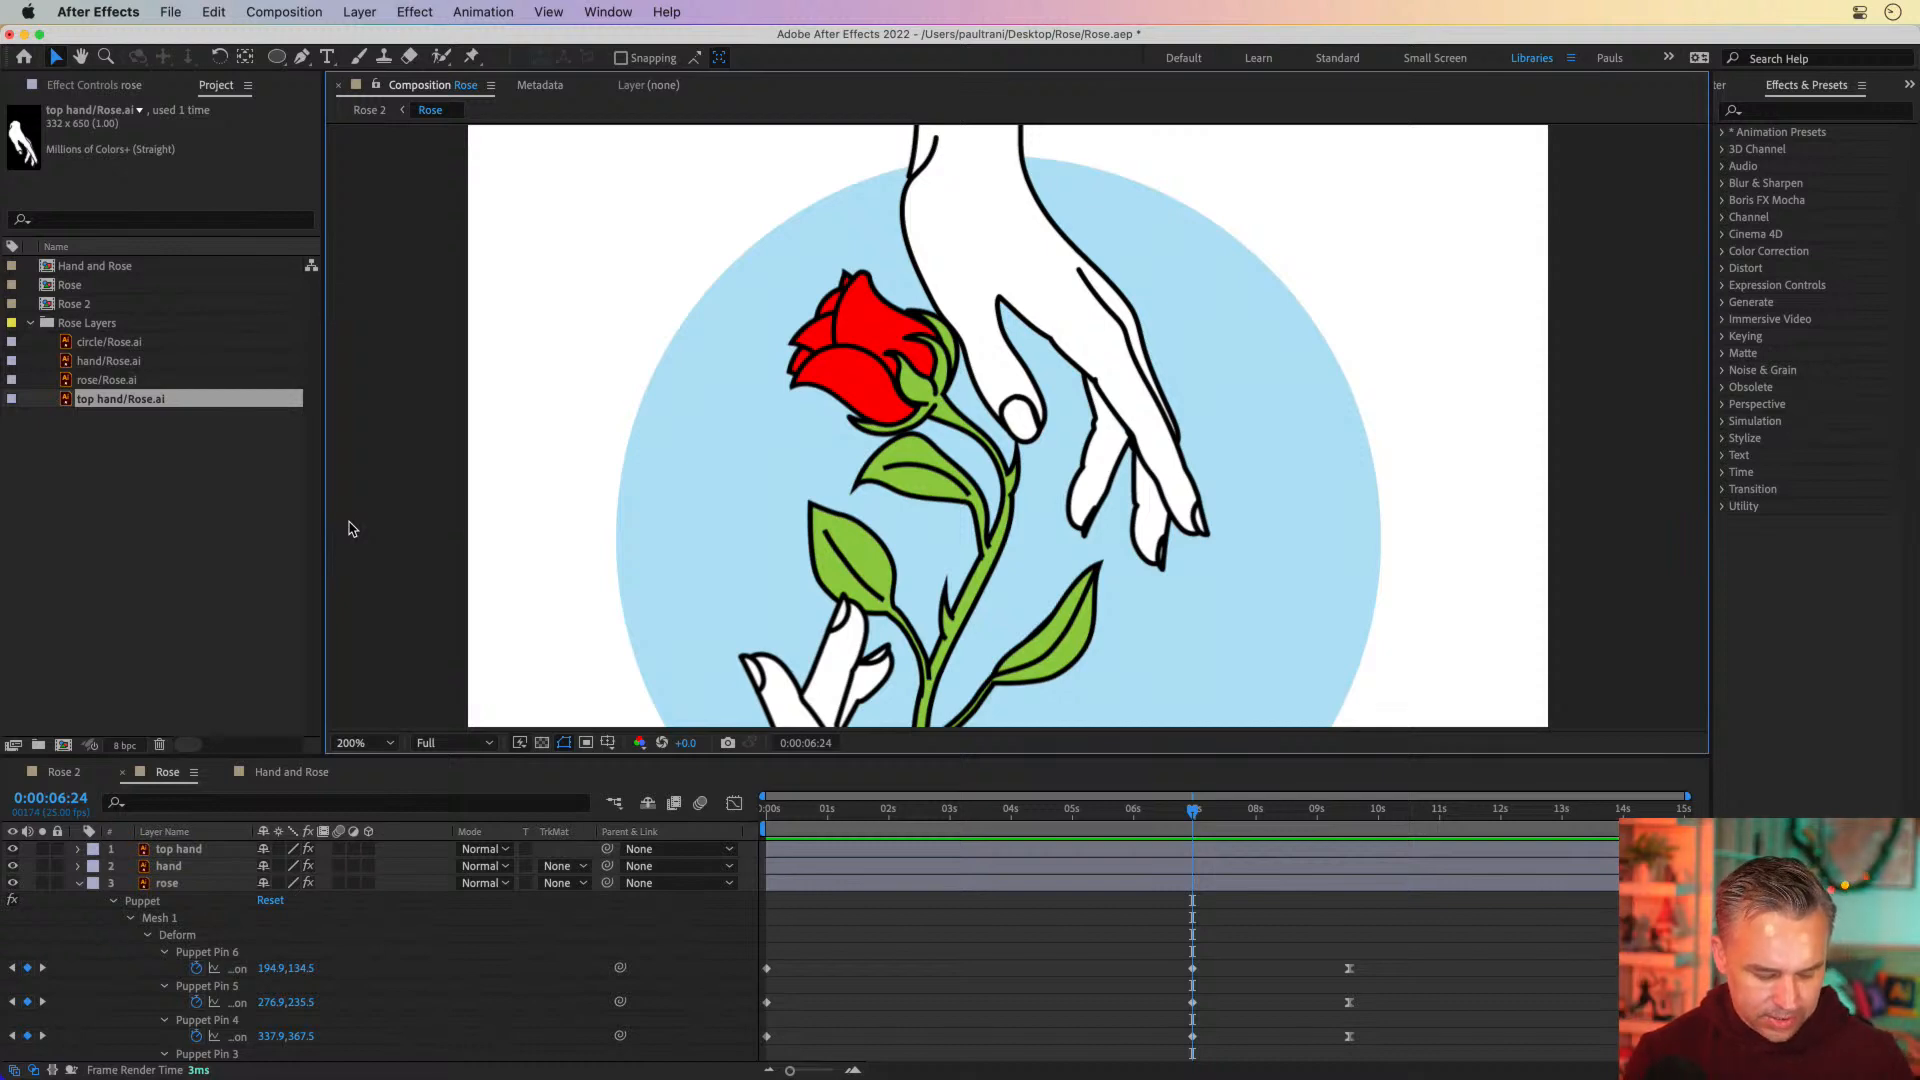
# Fit the whole composition in the maximized viewer and preview the blood drop and rose droop from 0:00:06:24
pyautogui.press('`')
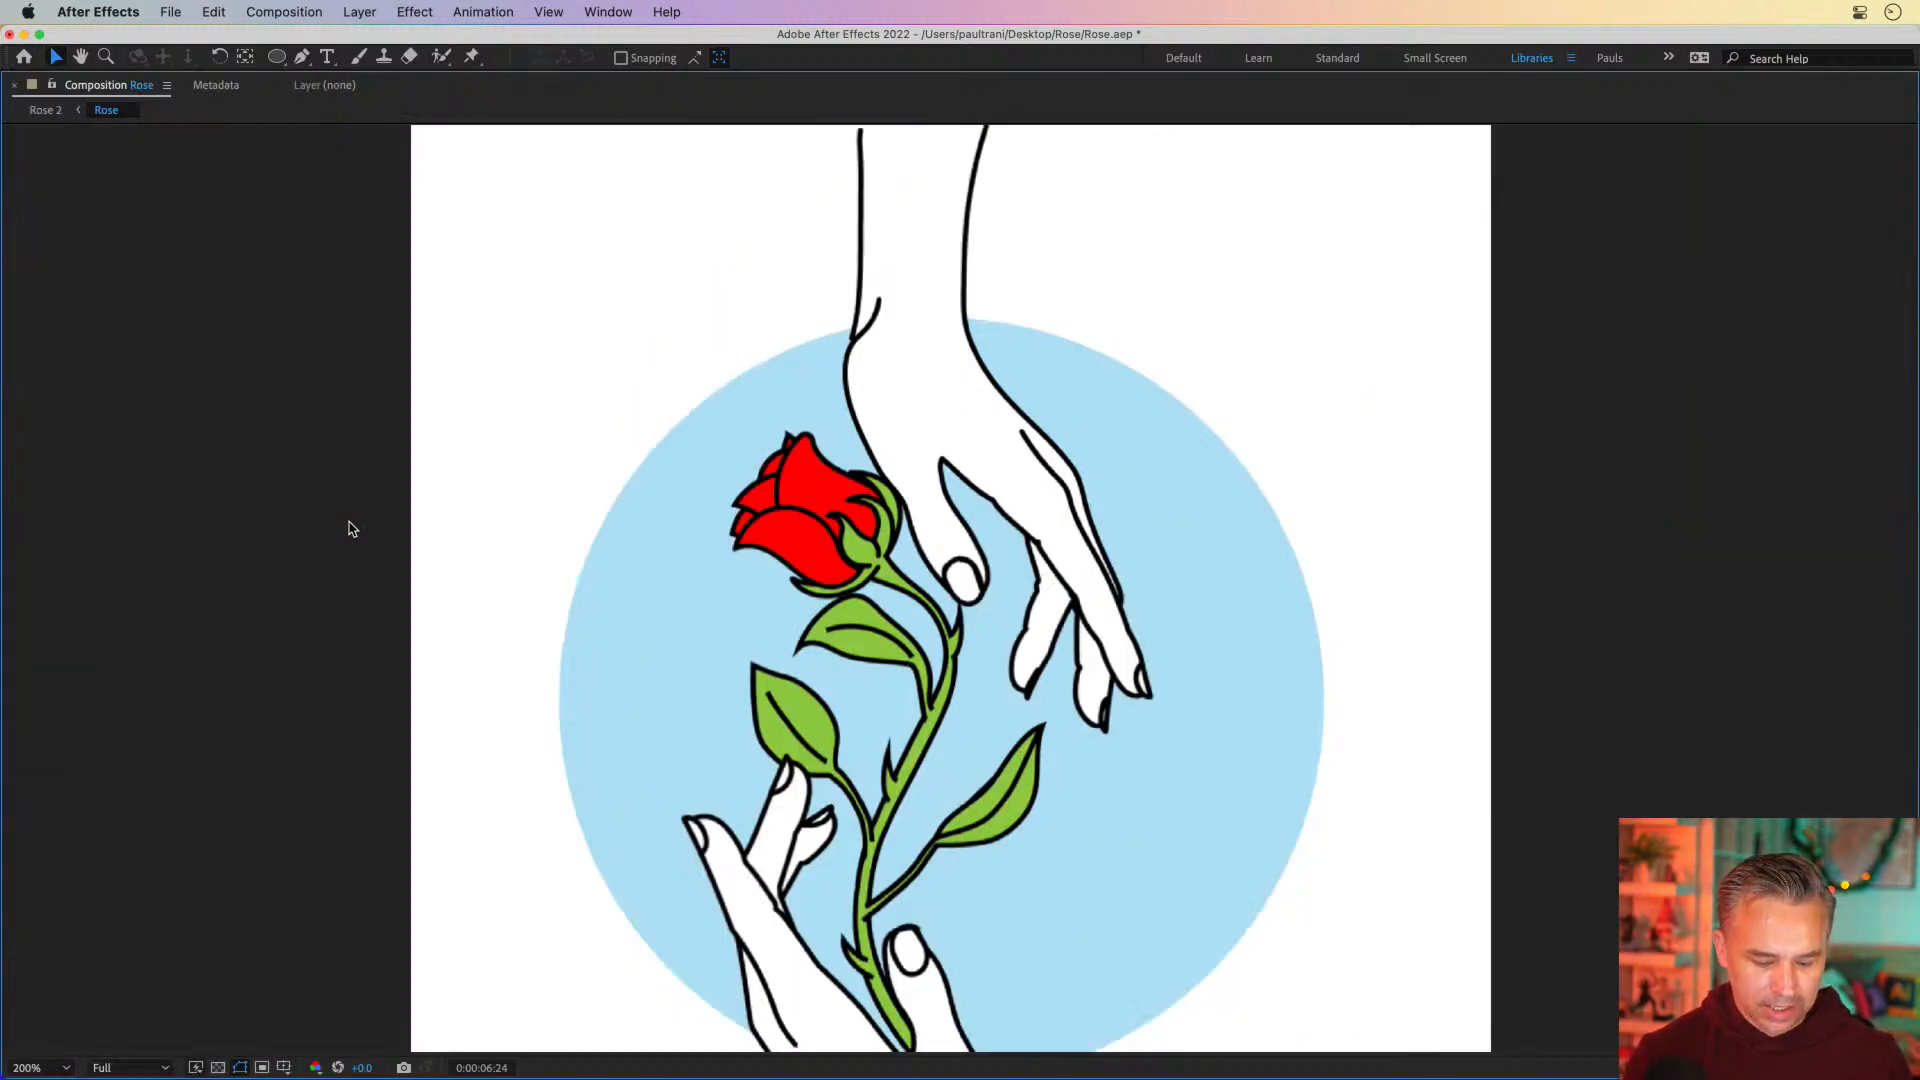
pyautogui.click(12, 1066)
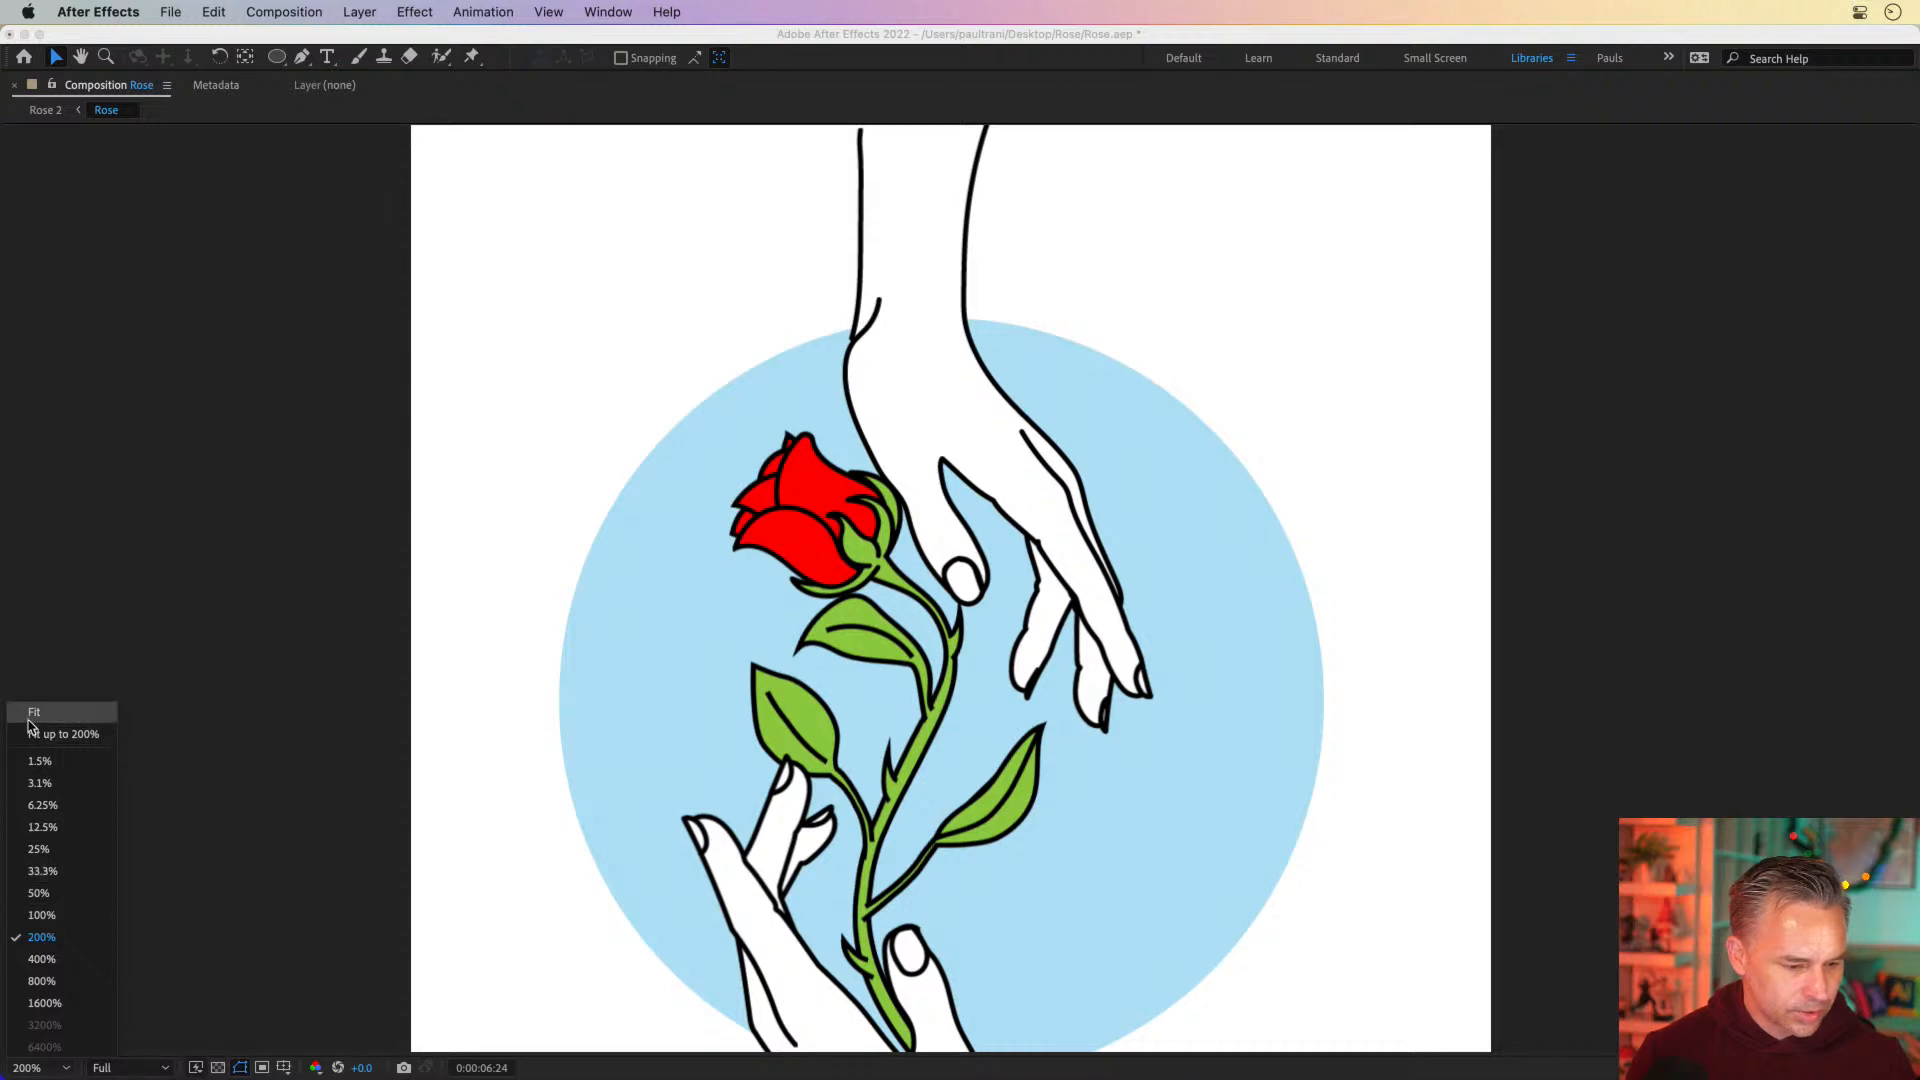
pyautogui.click(33, 724)
pyautogui.press('space')
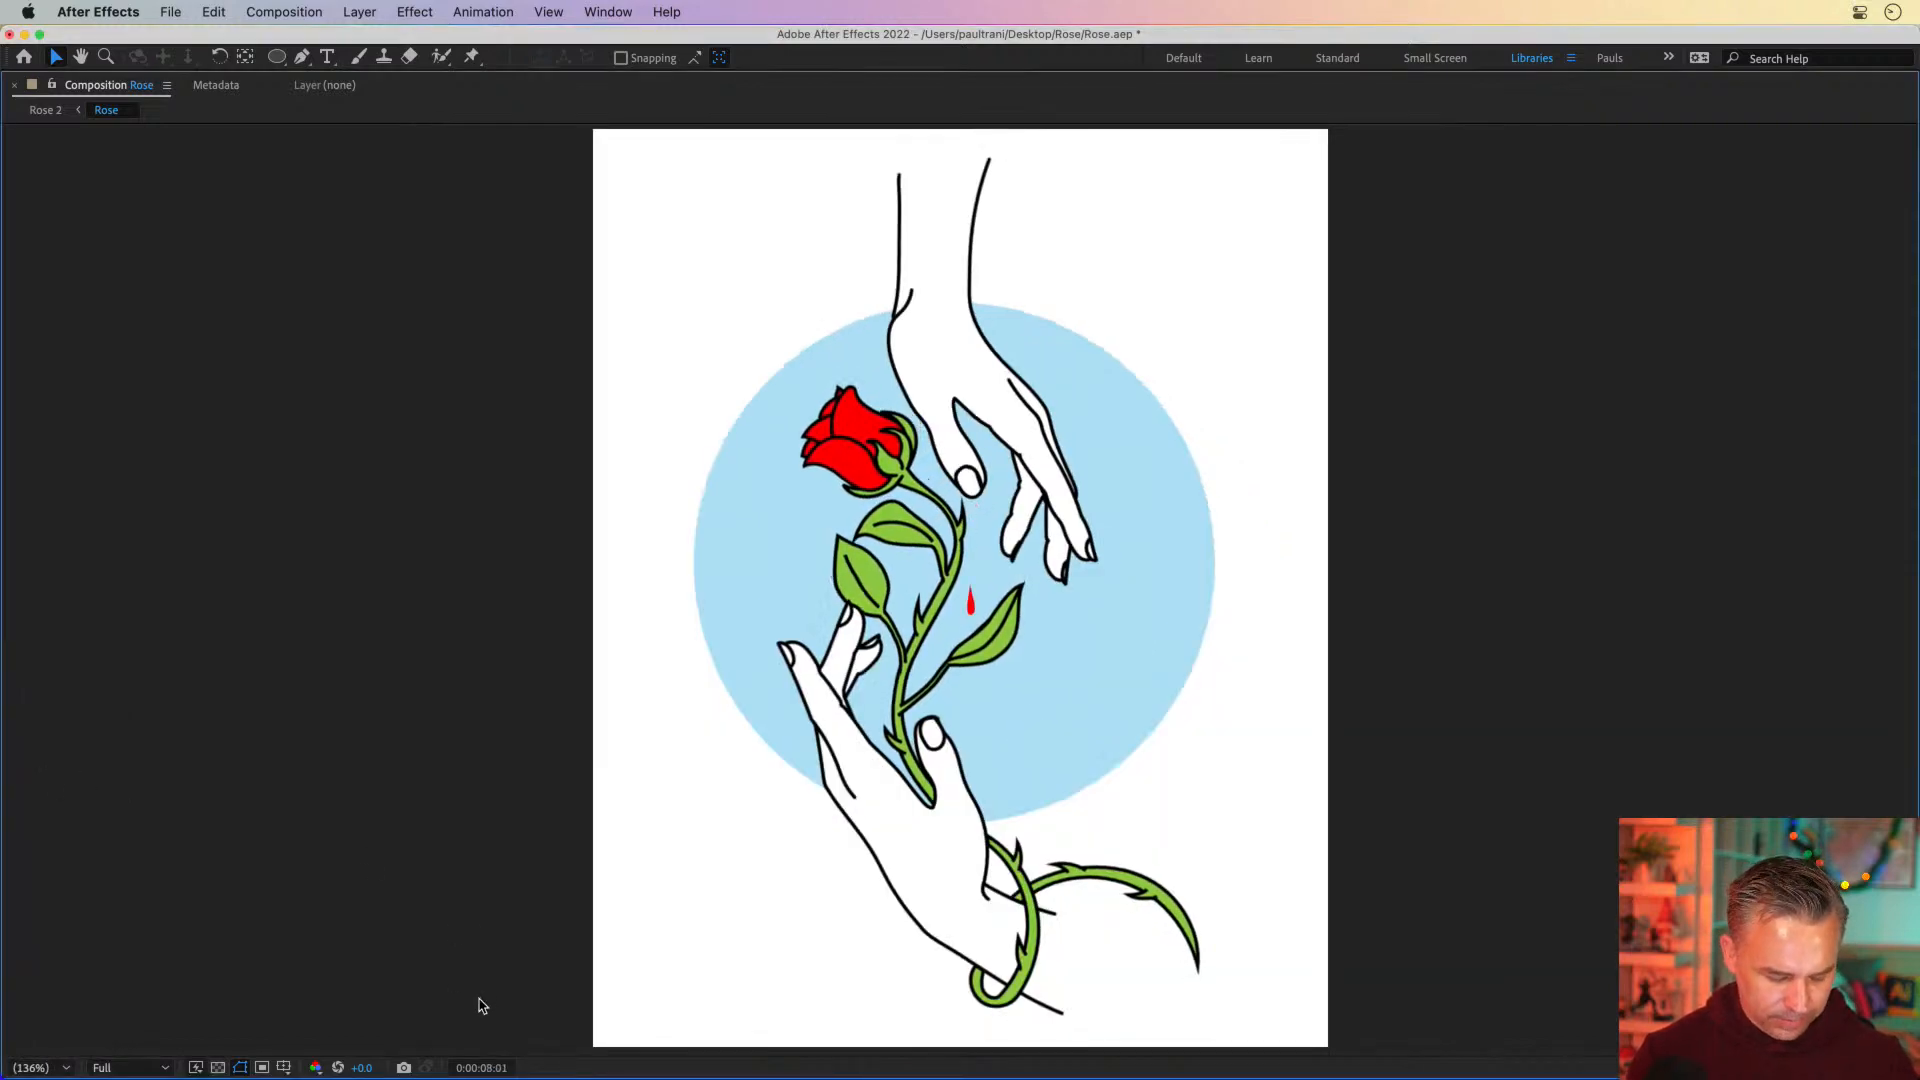
pyautogui.press('`')
# Play the whole animation from the start in the maximized viewer, and scrub the rose's droop up to 0:00:09:13
pyautogui.press('Home')
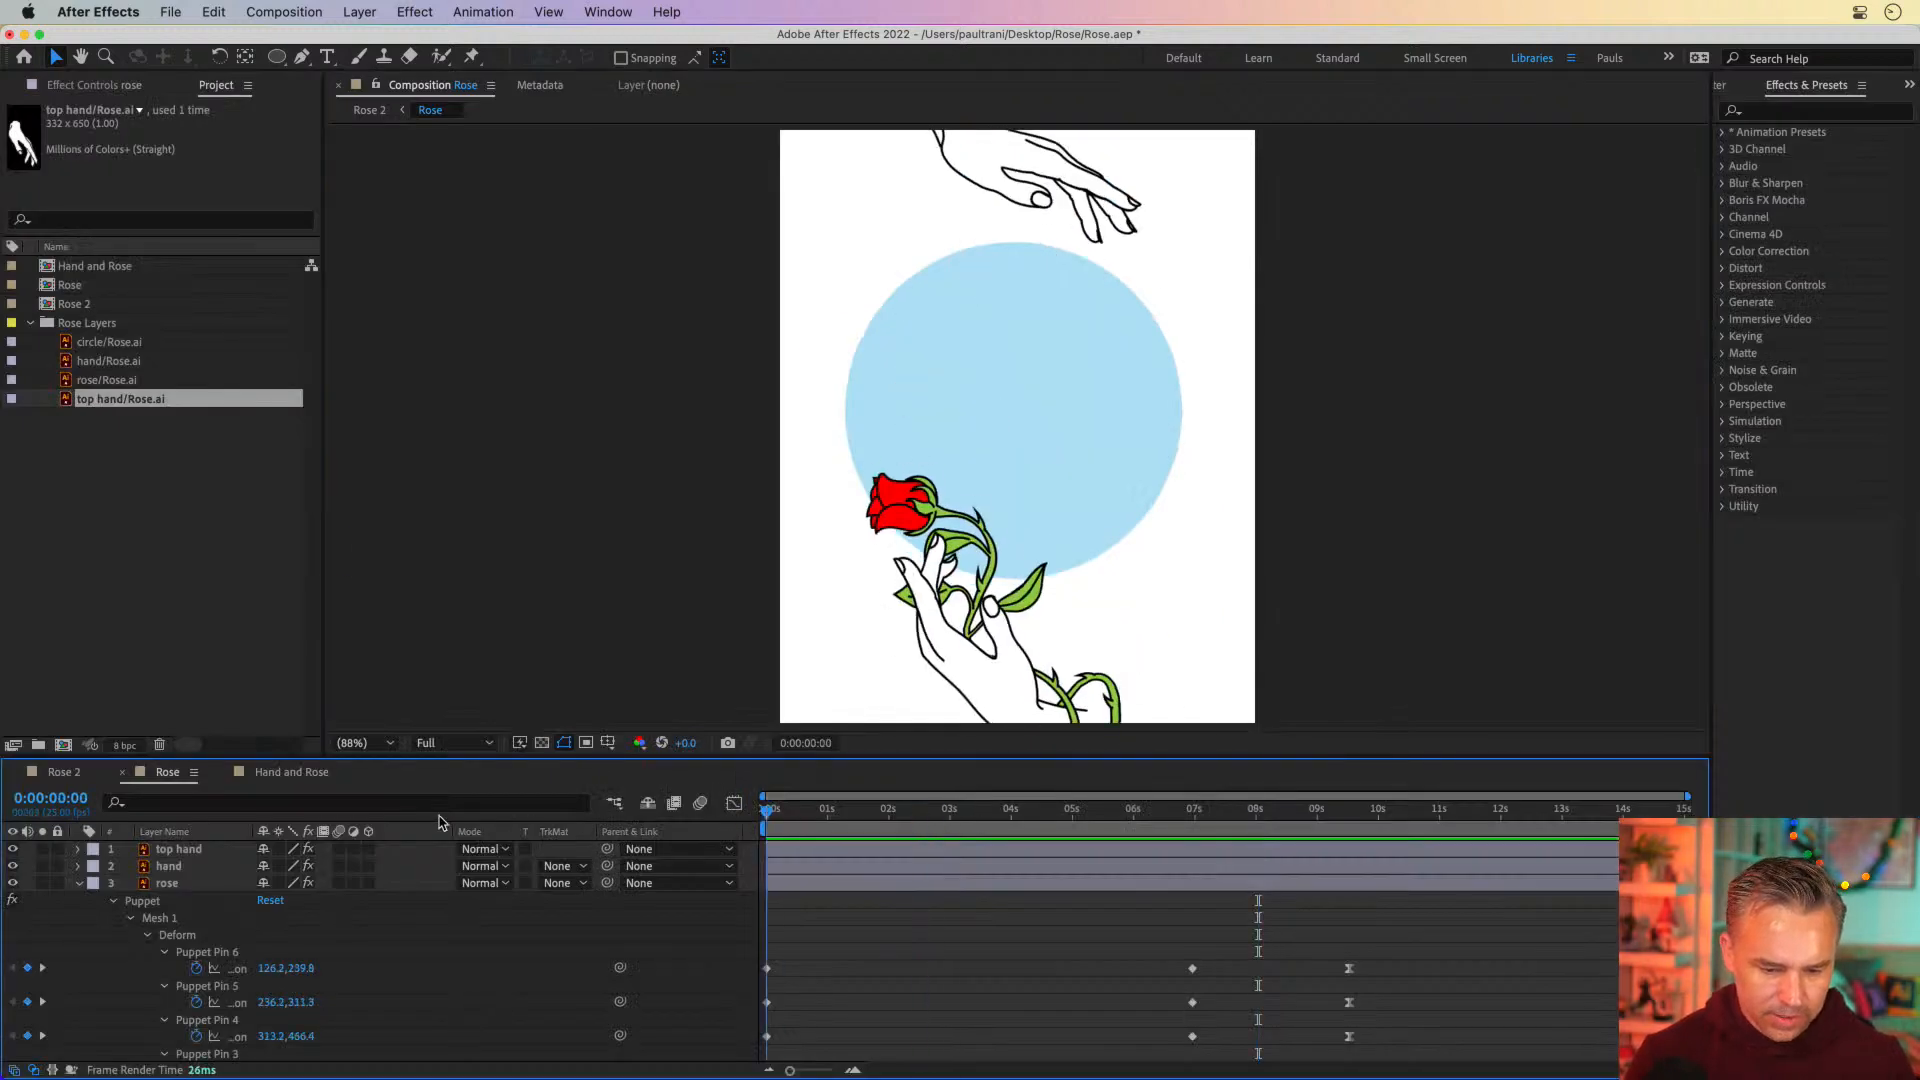
pyautogui.click(547, 362)
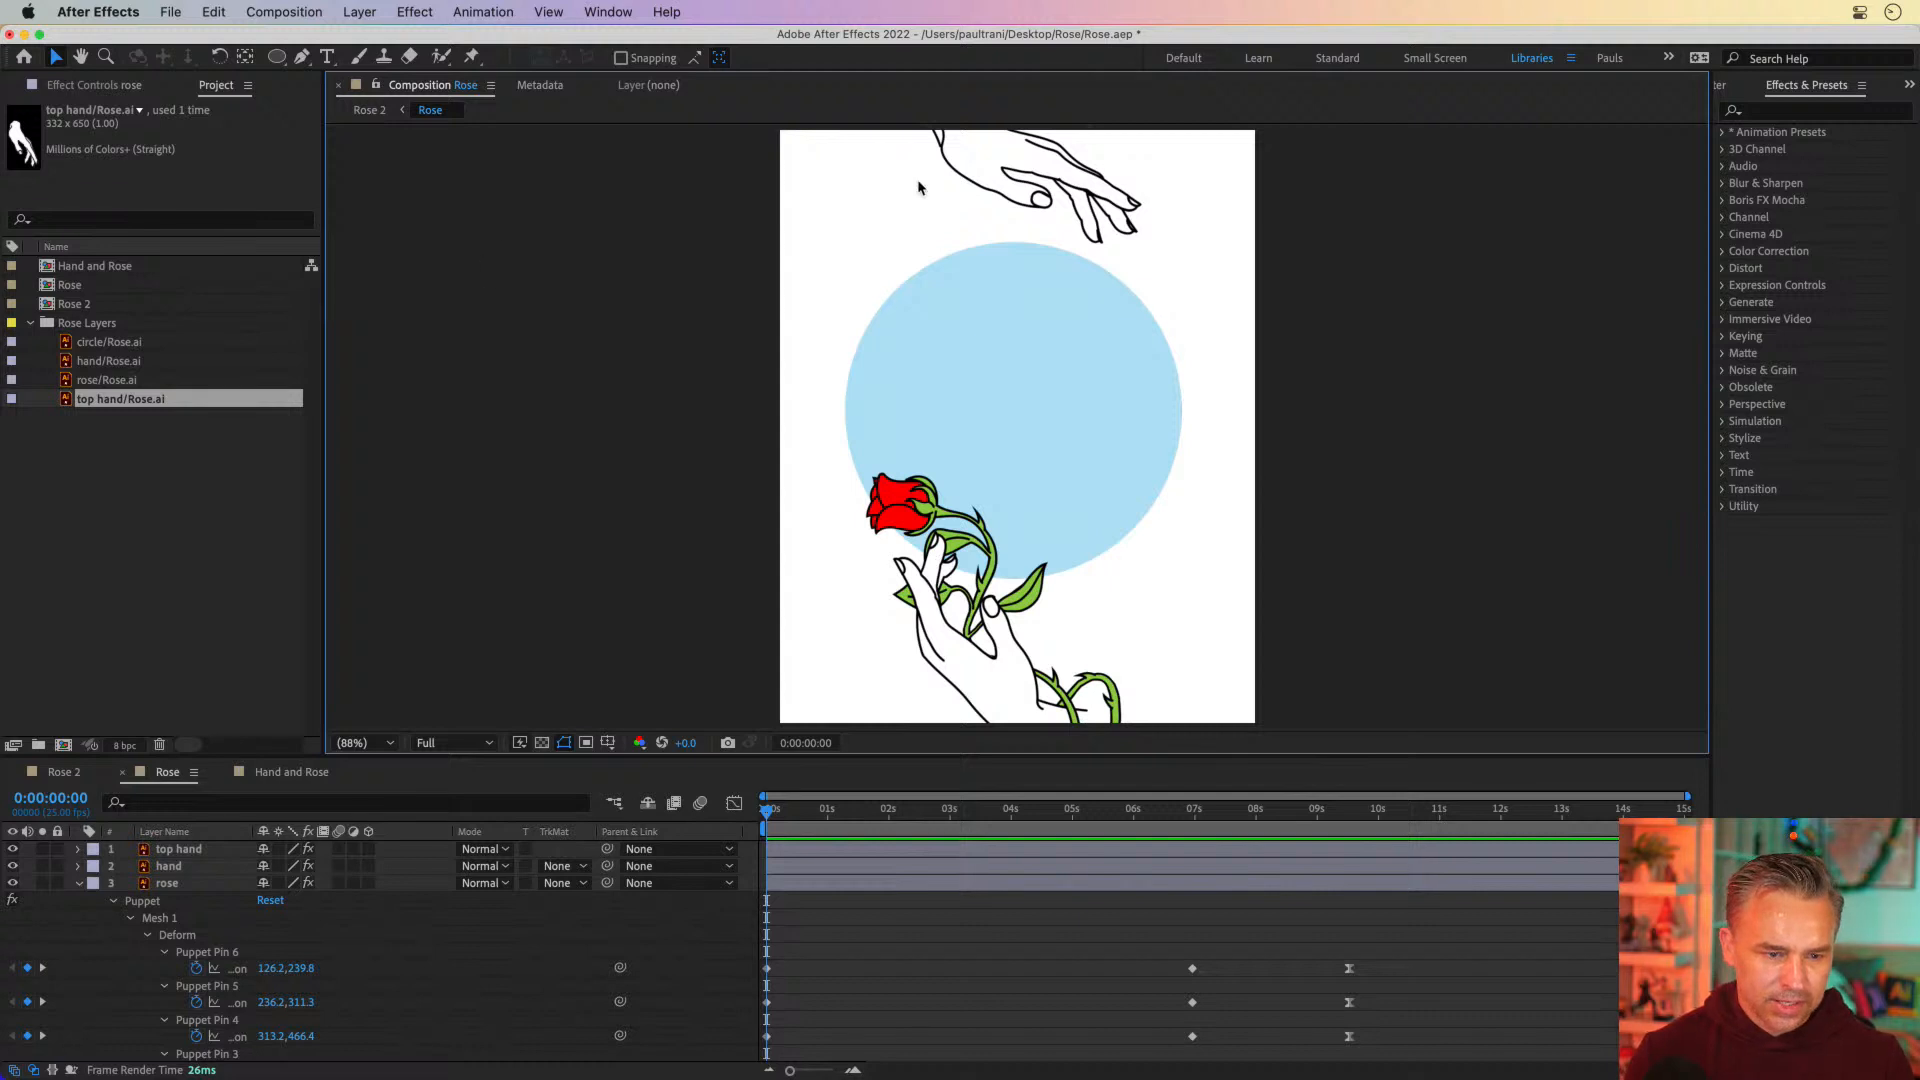
pyautogui.press('`')
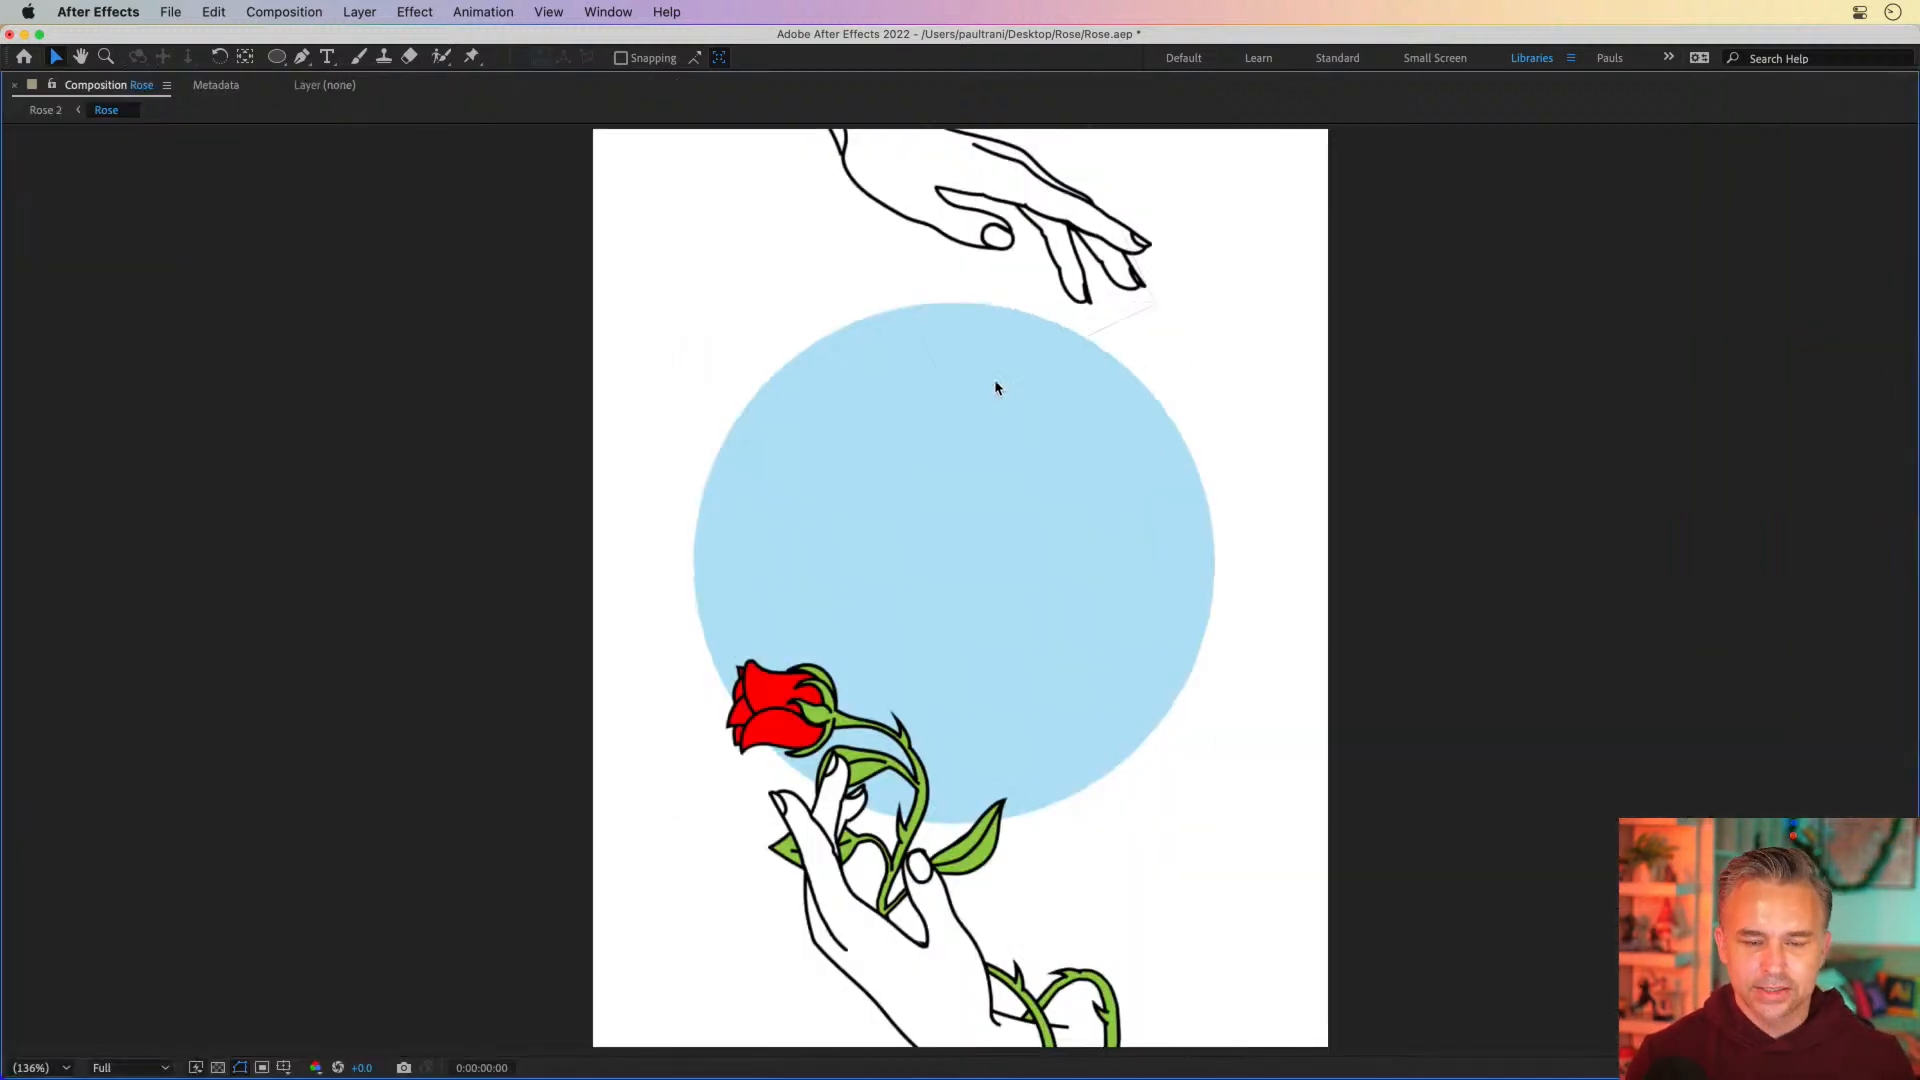
pyautogui.press('space')
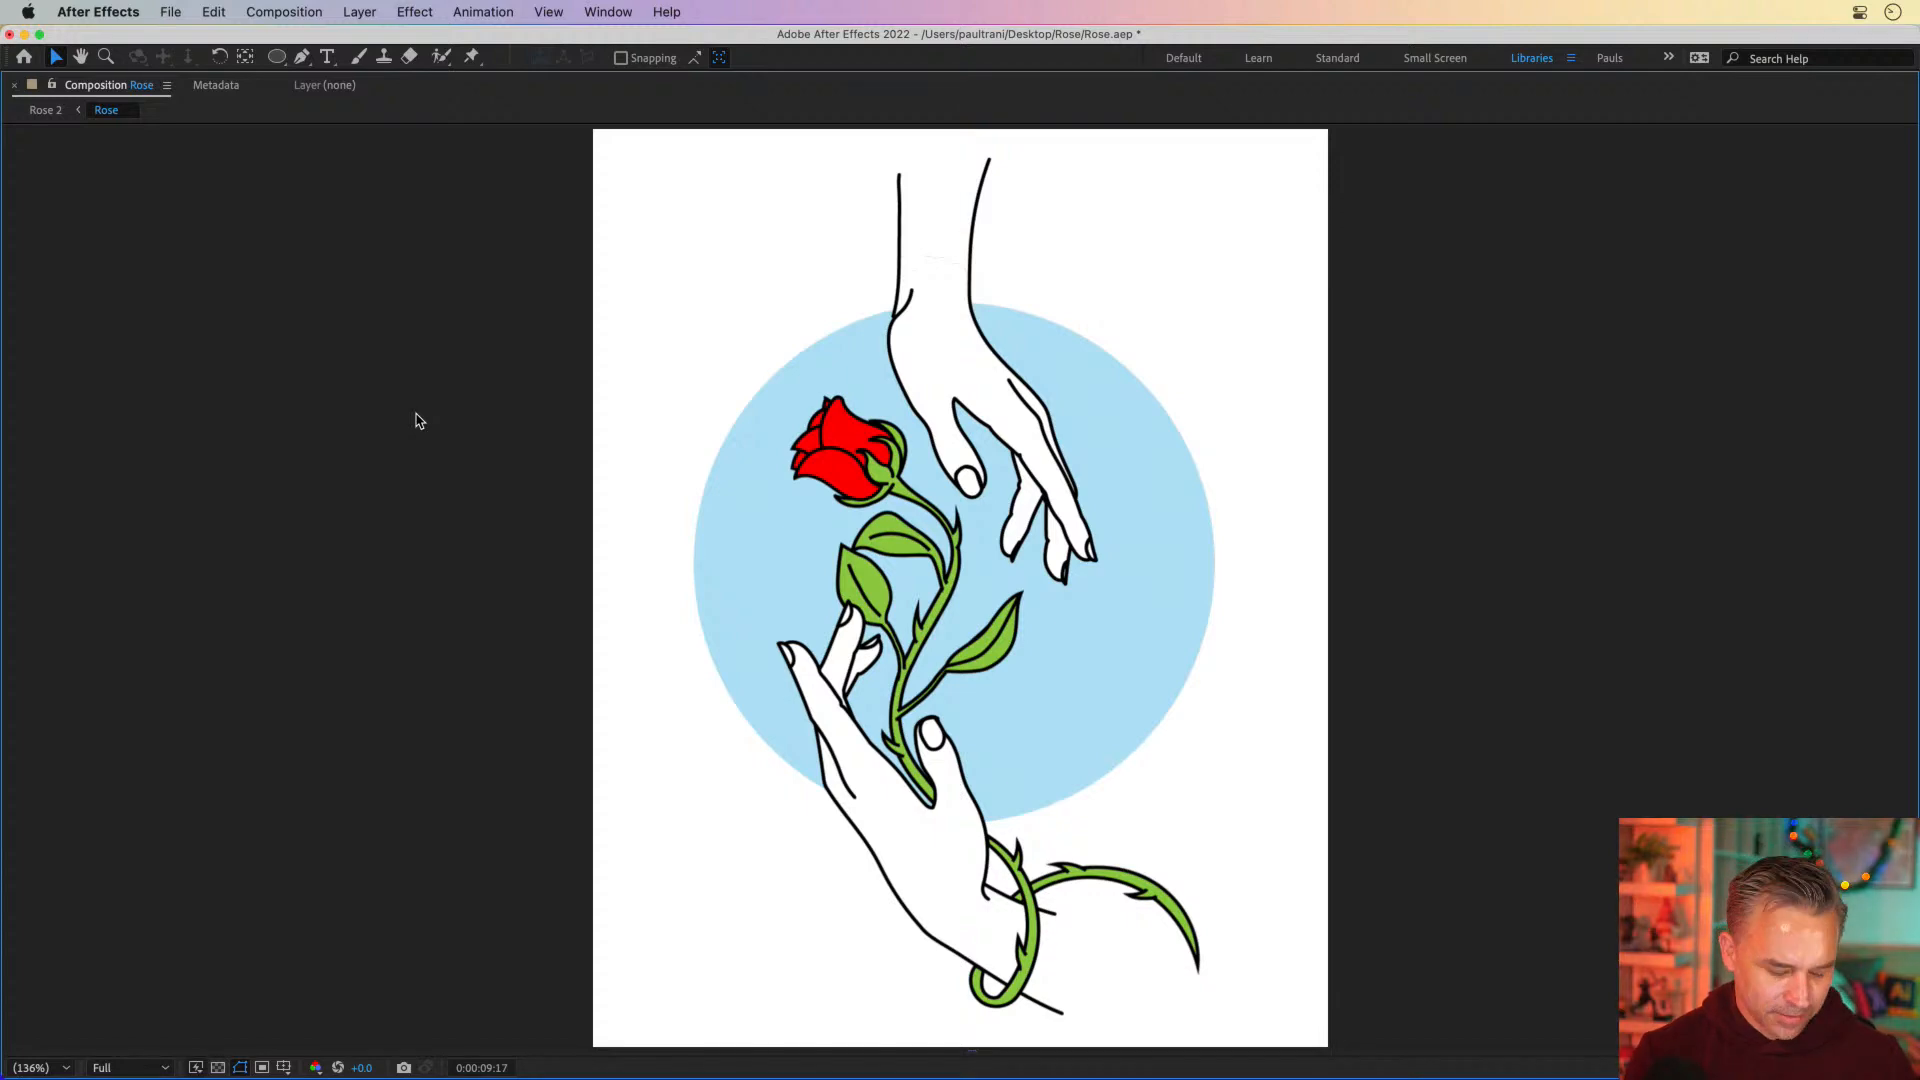
pyautogui.press('`')
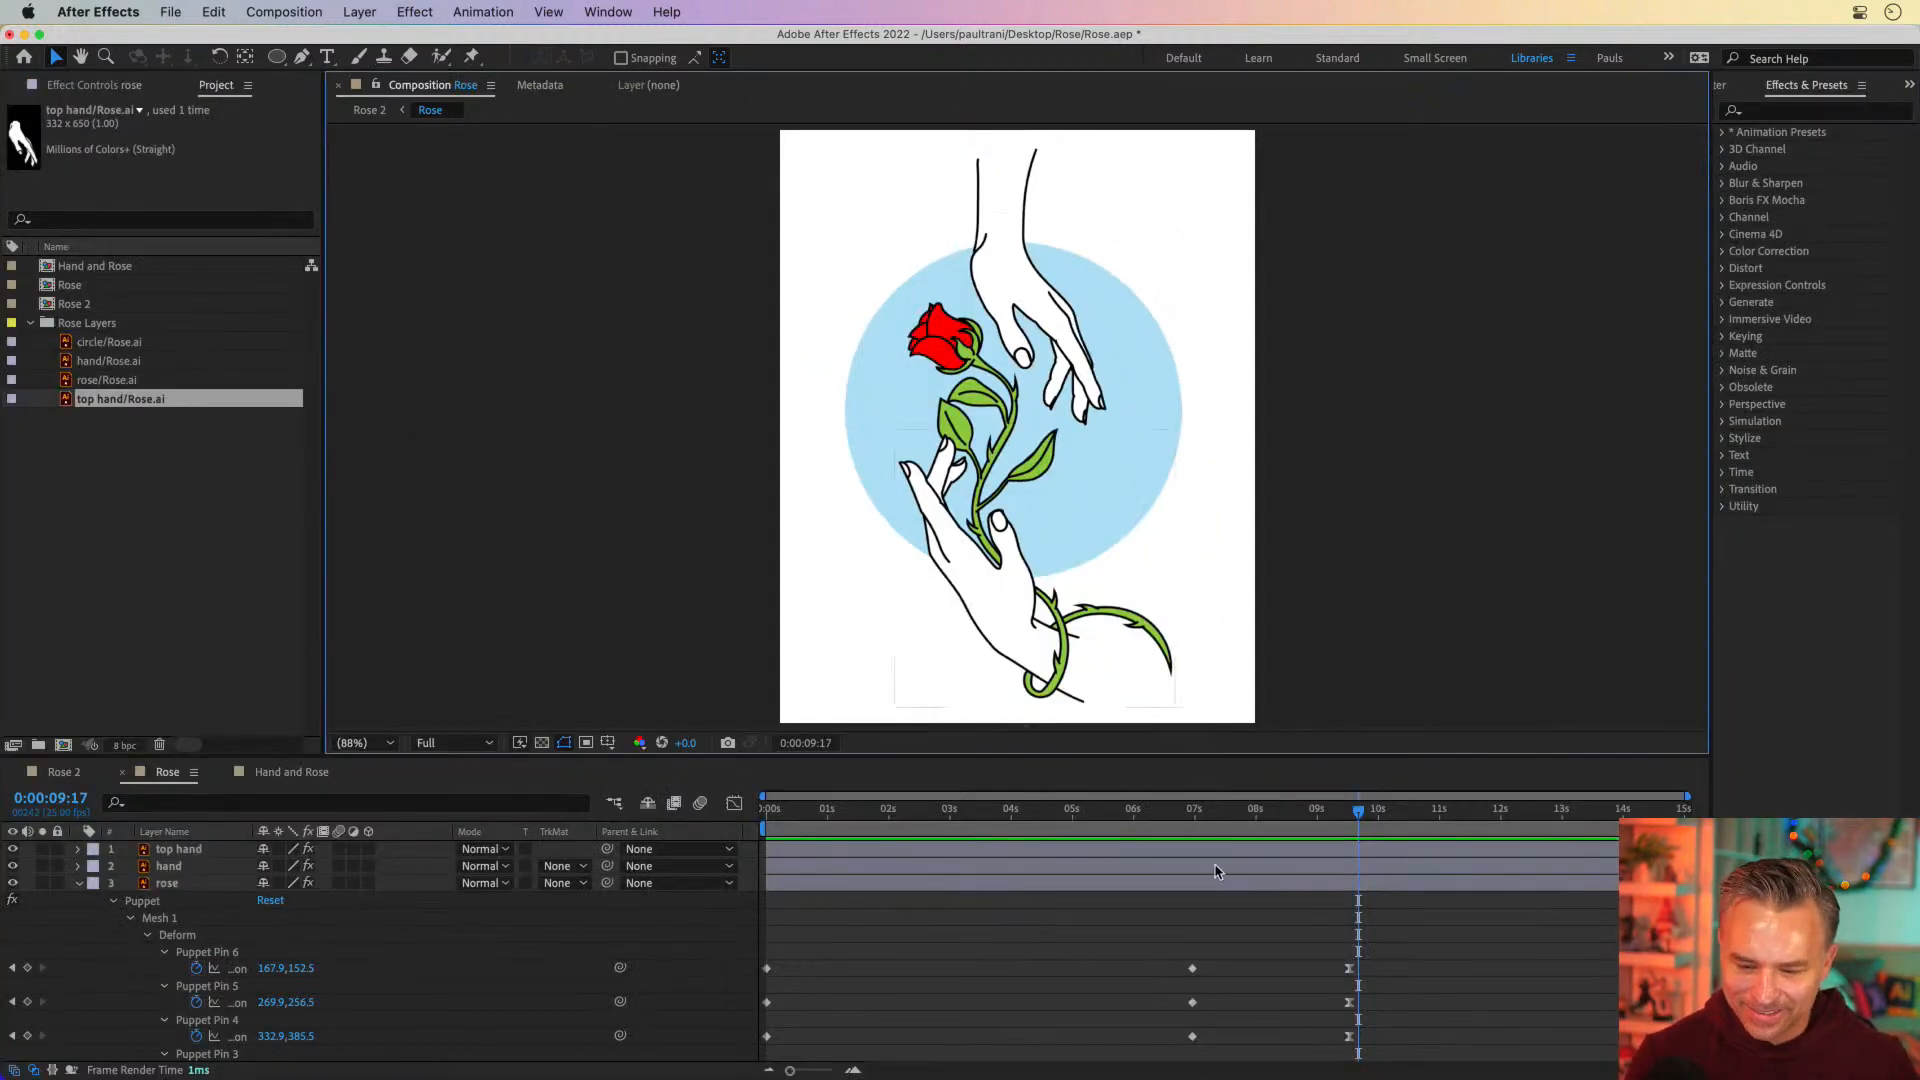
pyautogui.click(1196, 811)
pyautogui.moveTo(1222, 822); pyautogui.dragTo(1349, 812)
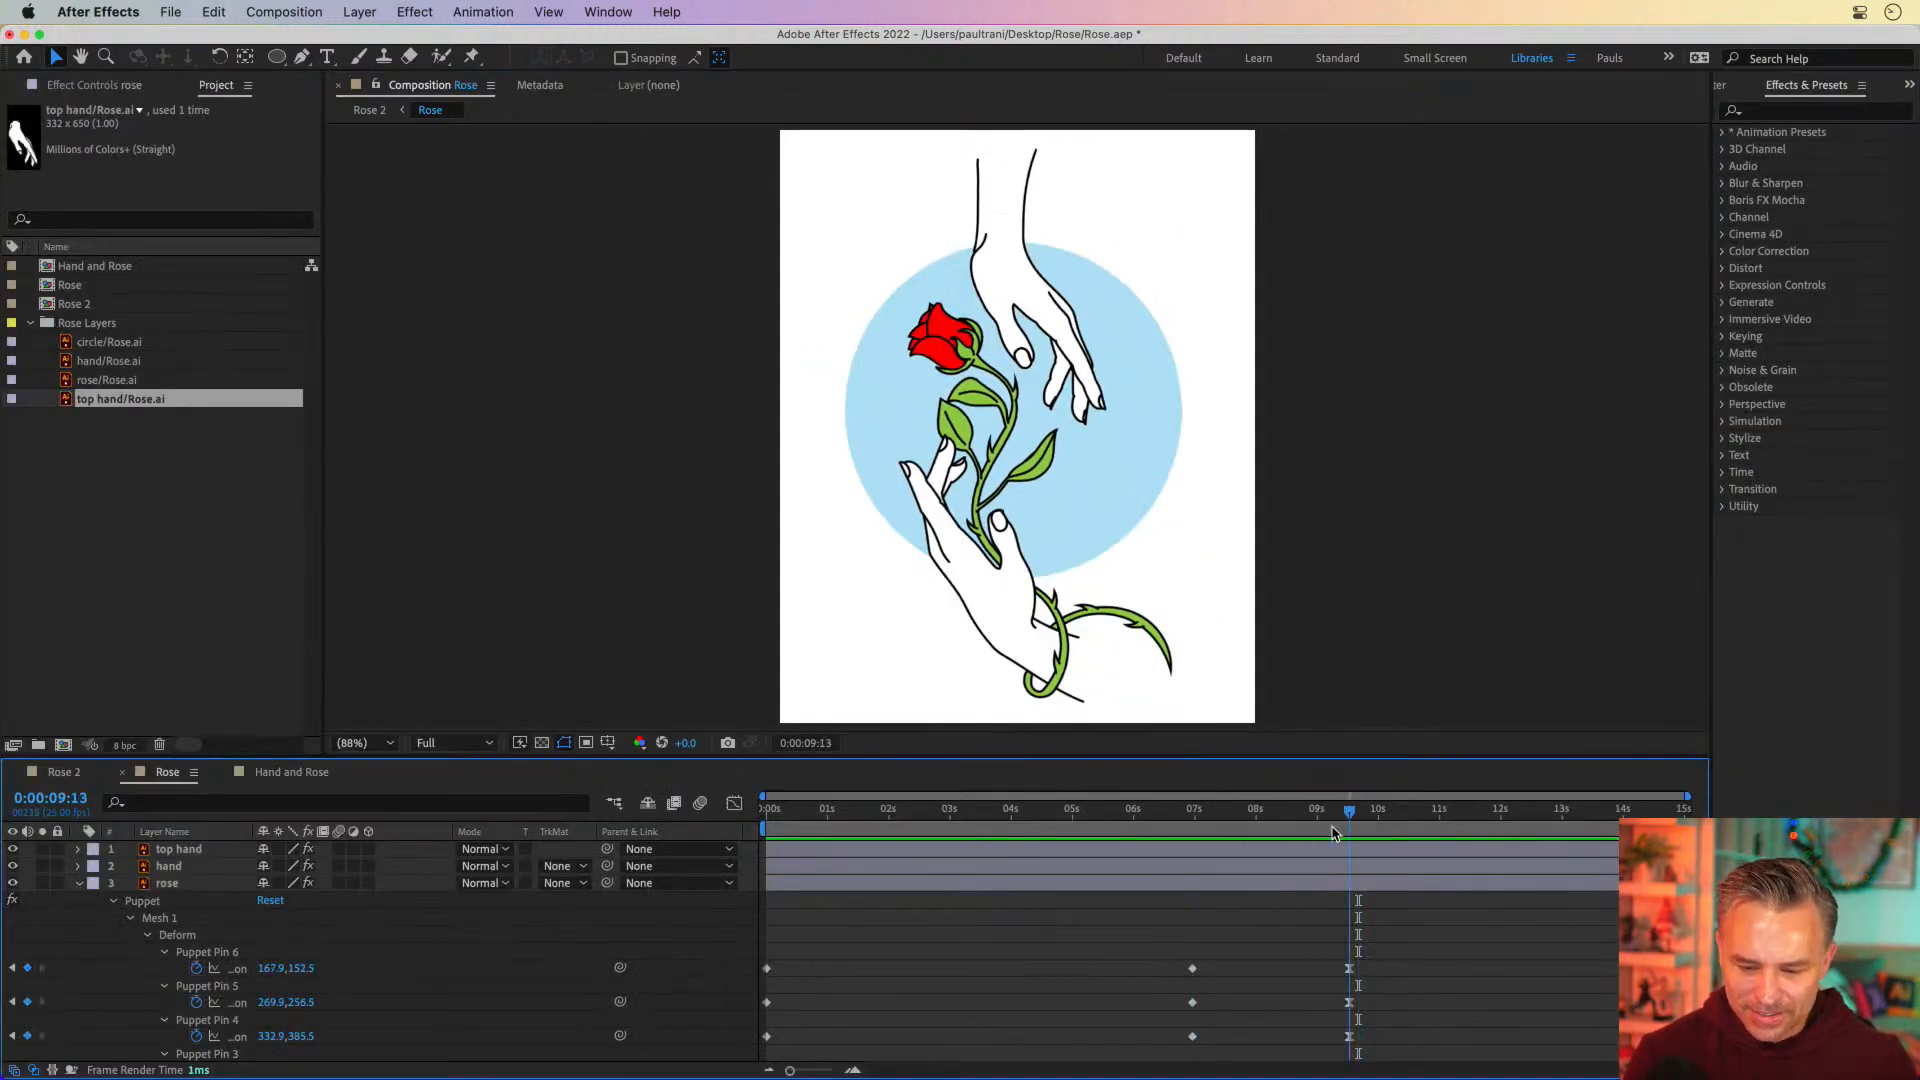
# Reveal the blood drop layer's keyframes and move its last Position keyframe to 0:00:09:00
pyautogui.click(79, 884)
pyautogui.click(172, 903)
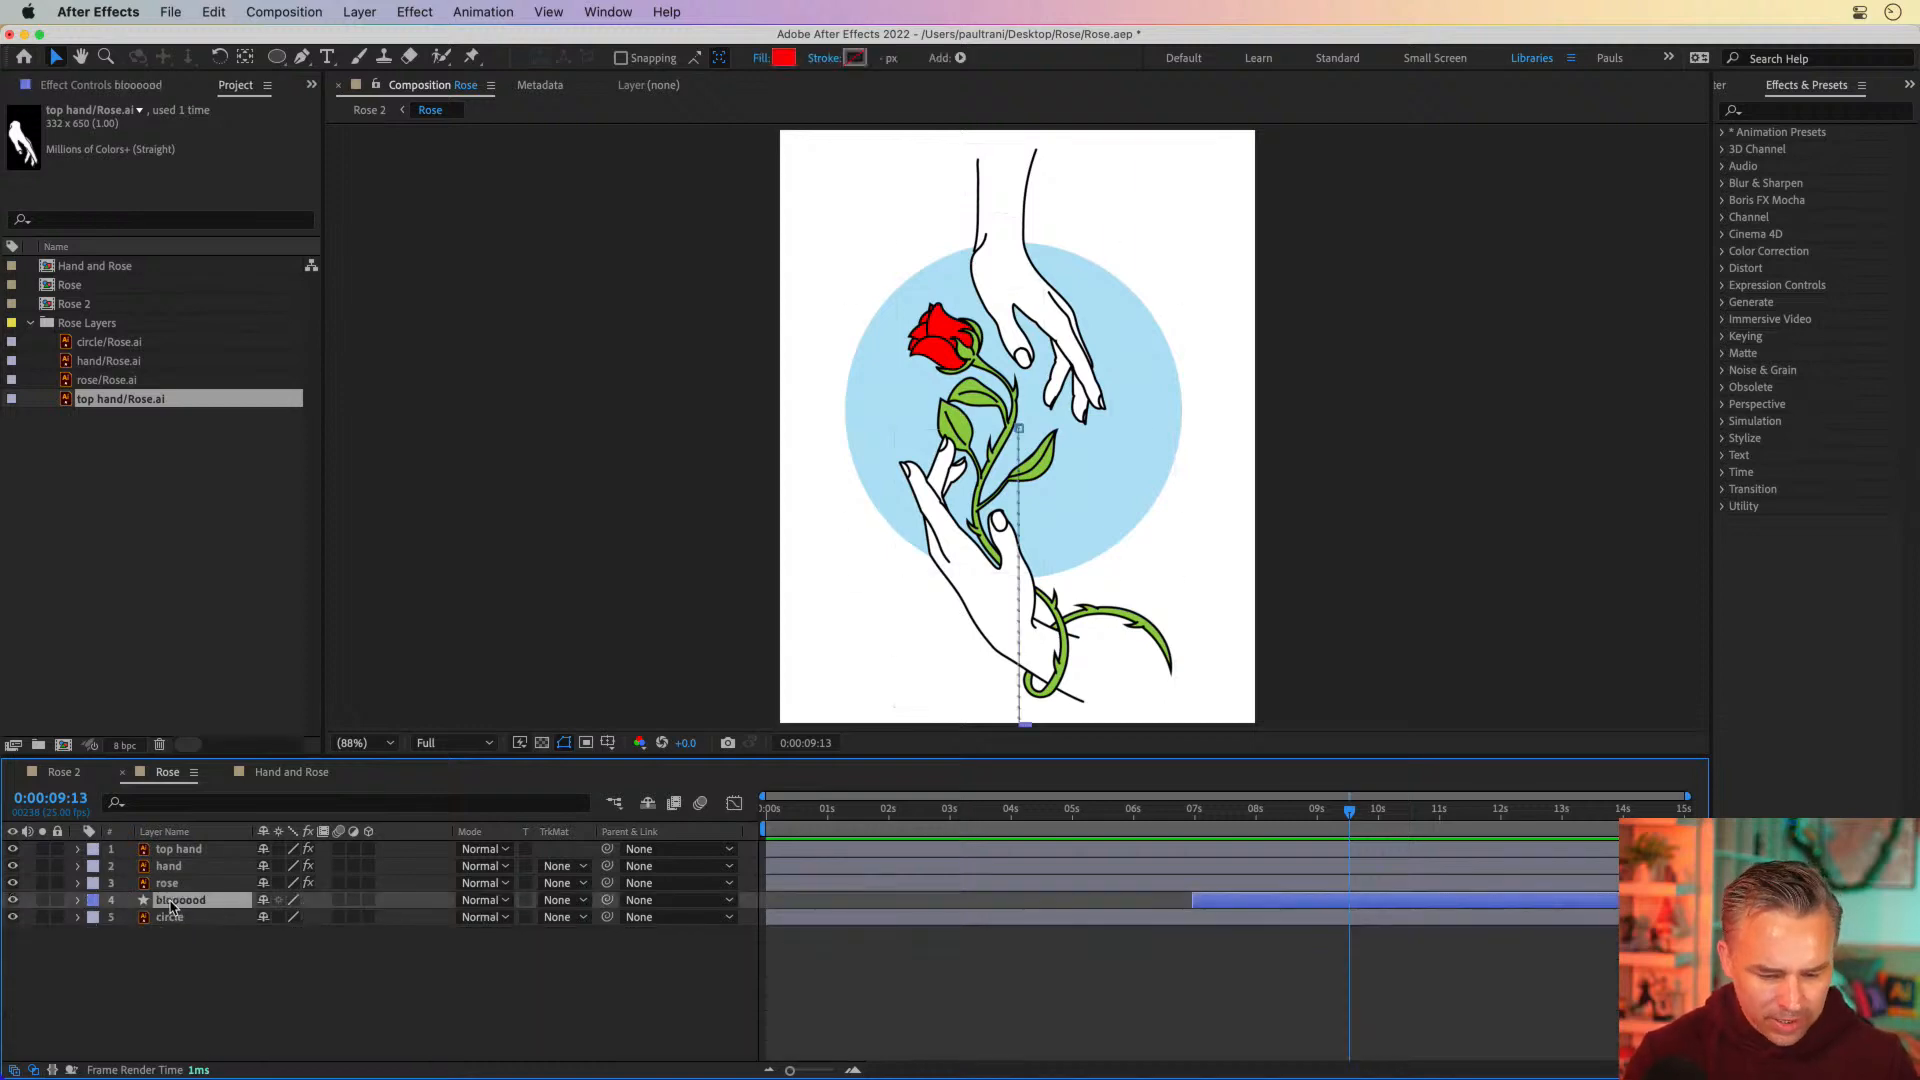
pyautogui.press('u')
pyautogui.moveTo(1337, 802); pyautogui.dragTo(1318, 820)
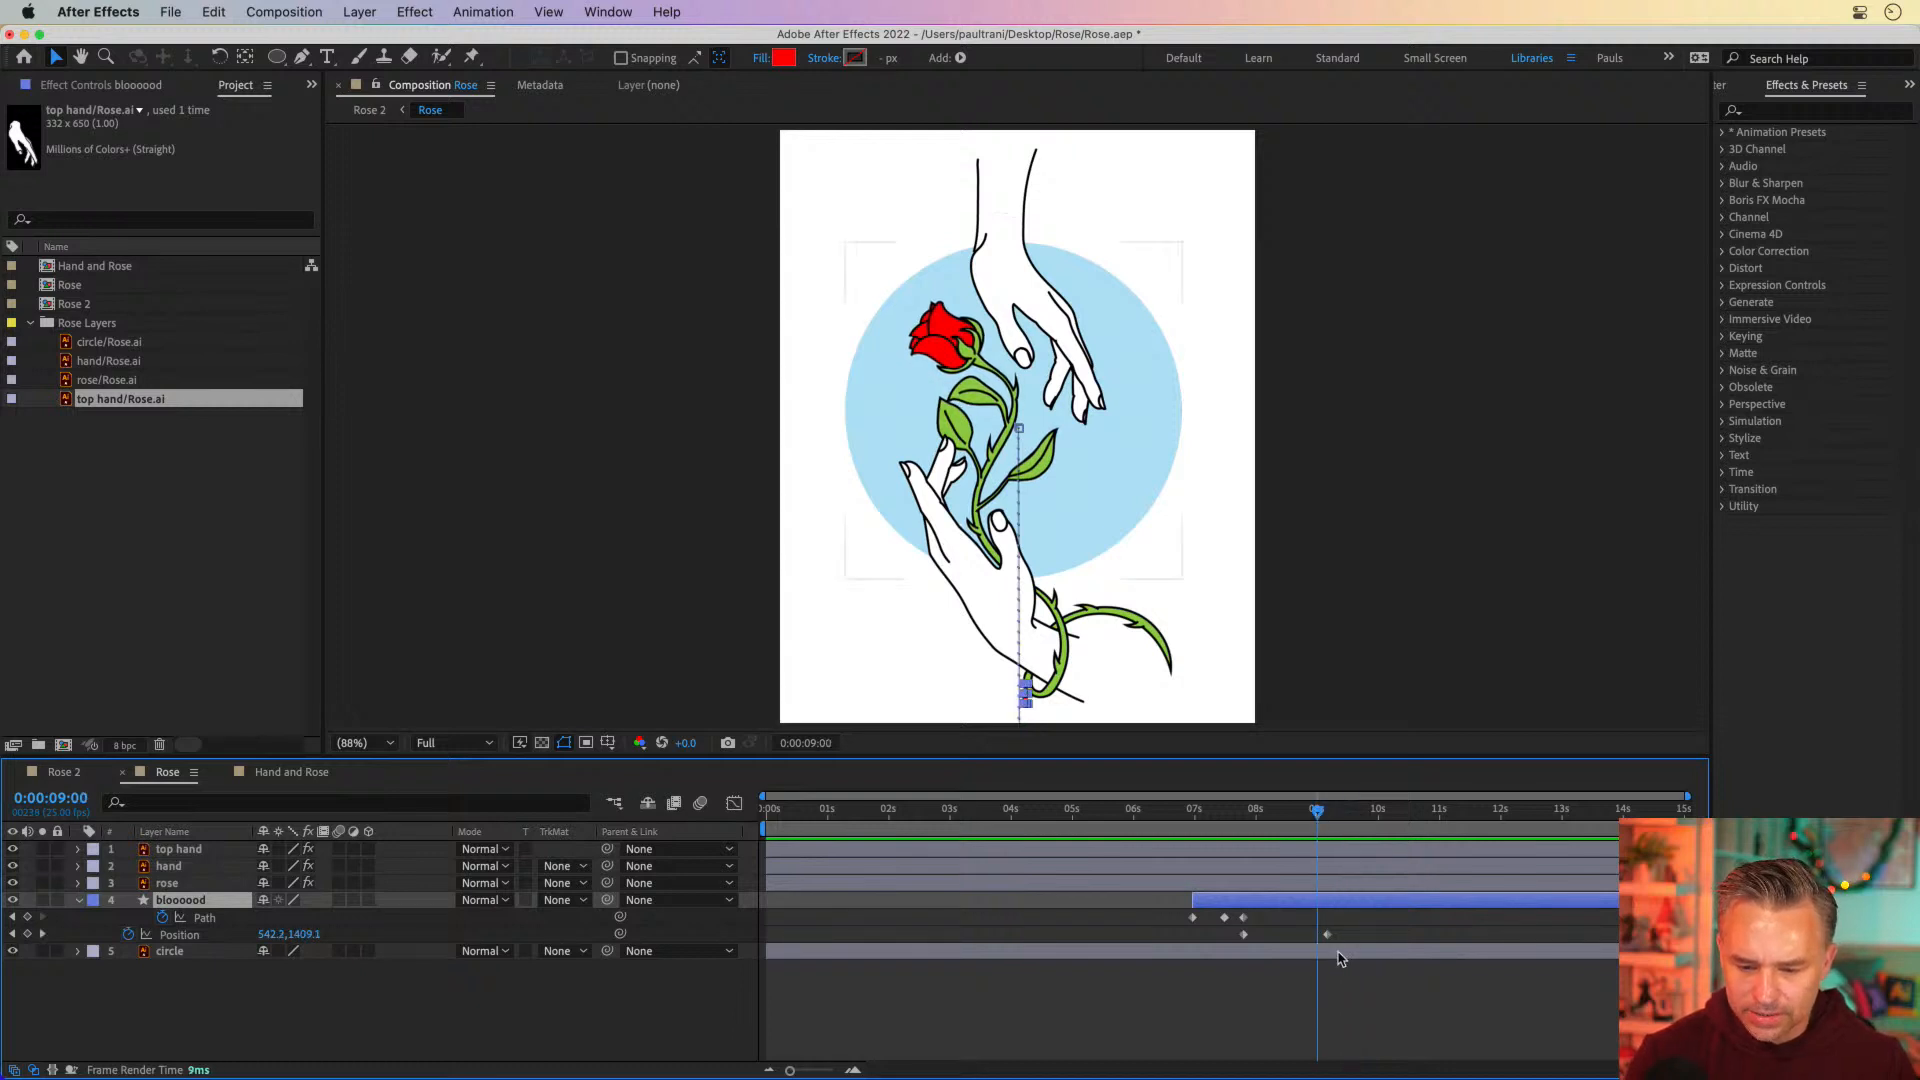
pyautogui.moveTo(1327, 934); pyautogui.dragTo(1316, 934)
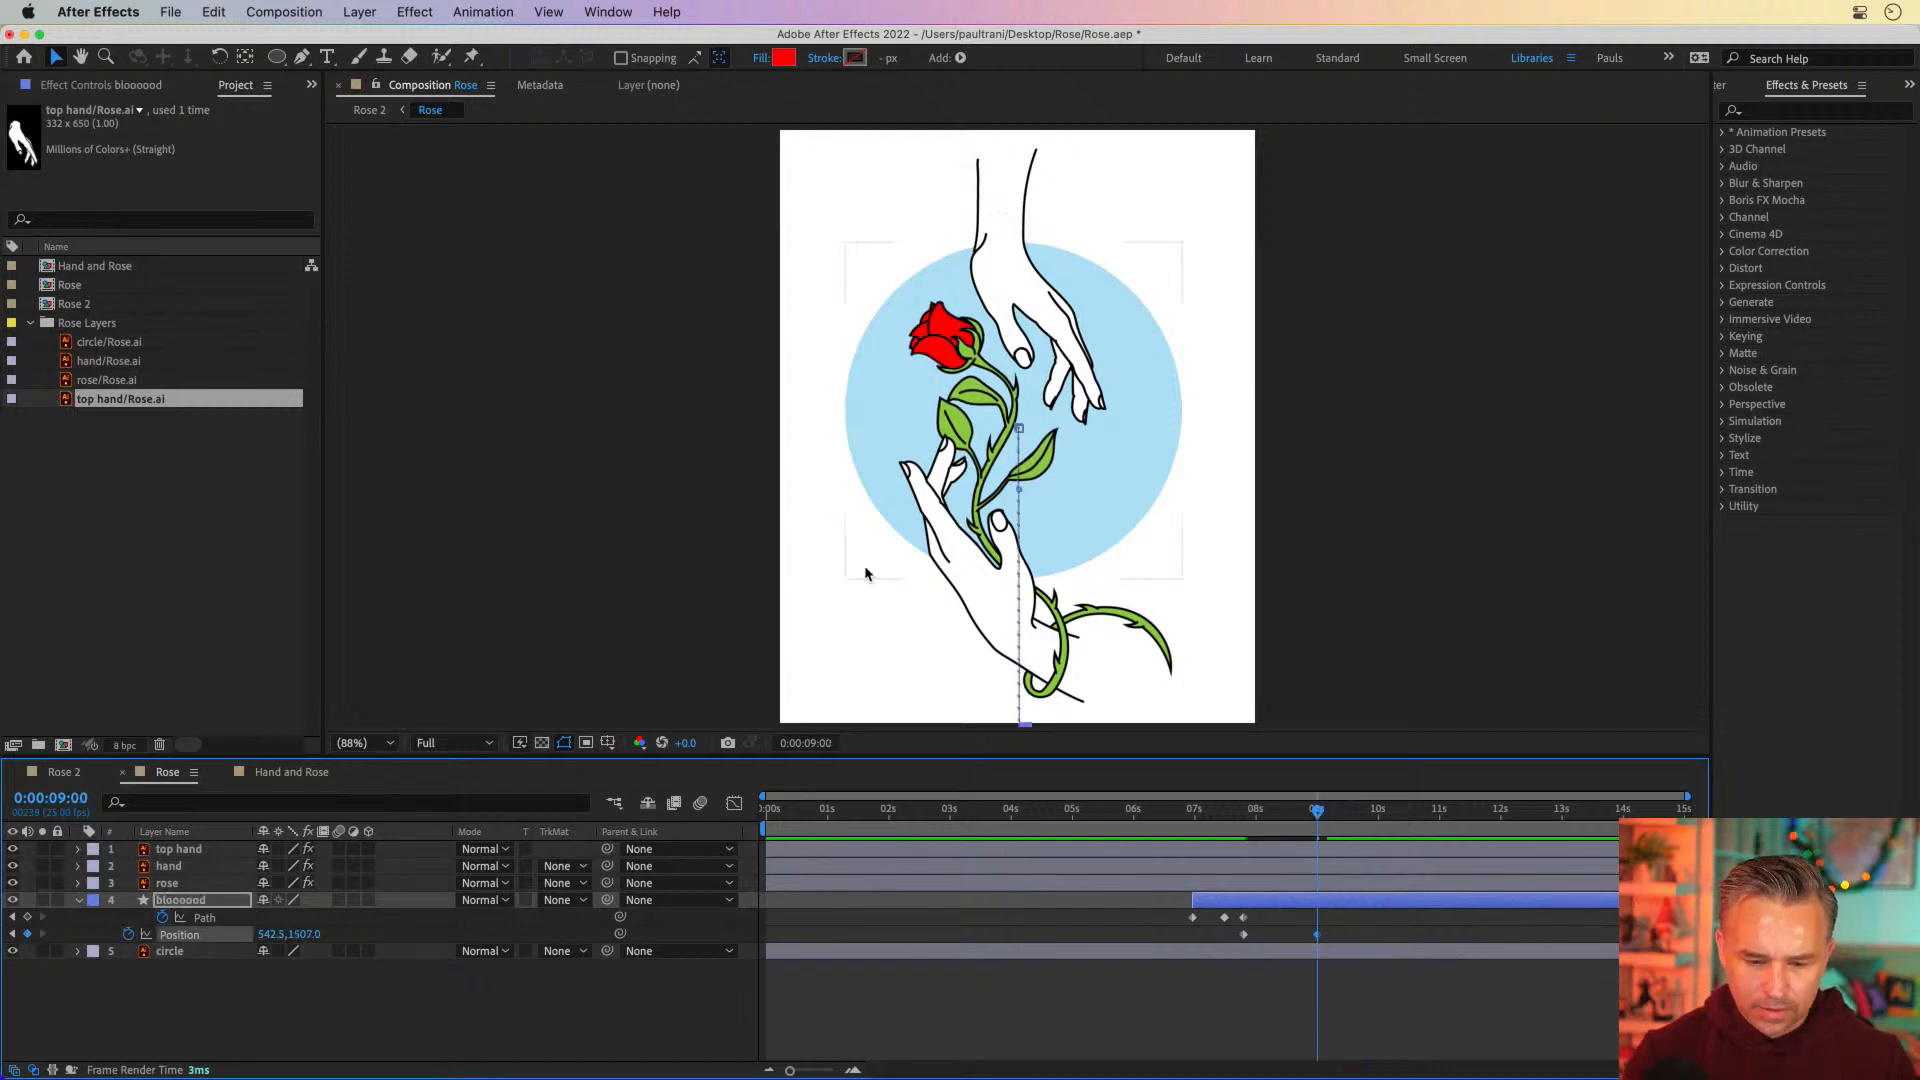
# Raise the blood drop's end position at 0:00:09:00 to 542.5, 1127.0, over the lower hand
pyautogui.hotkey('shift', 'Up')
pyautogui.hotkey('shift', 'Up')
pyautogui.hotkey('shift', 'Up')
pyautogui.hotkey('shift', 'Up')
pyautogui.hotkey('shift', 'Up')
pyautogui.hotkey('shift', 'Up')
pyautogui.hotkey('shift', 'Up')
pyautogui.hotkey('shift', 'Up')
pyautogui.hotkey('shift', 'Up')
pyautogui.hotkey('shift', 'Up')
pyautogui.hotkey('shift', 'Up')
pyautogui.hotkey('shift', 'Up')
pyautogui.hotkey('shift', 'Up')
pyautogui.hotkey('shift', 'Up')
pyautogui.hotkey('shift', 'Up')
pyautogui.hotkey('shift', 'Up')
pyautogui.hotkey('shift', 'Up')
pyautogui.hotkey('shift', 'Up')
pyautogui.hotkey('shift', 'Up')
pyautogui.hotkey('shift', 'Up')
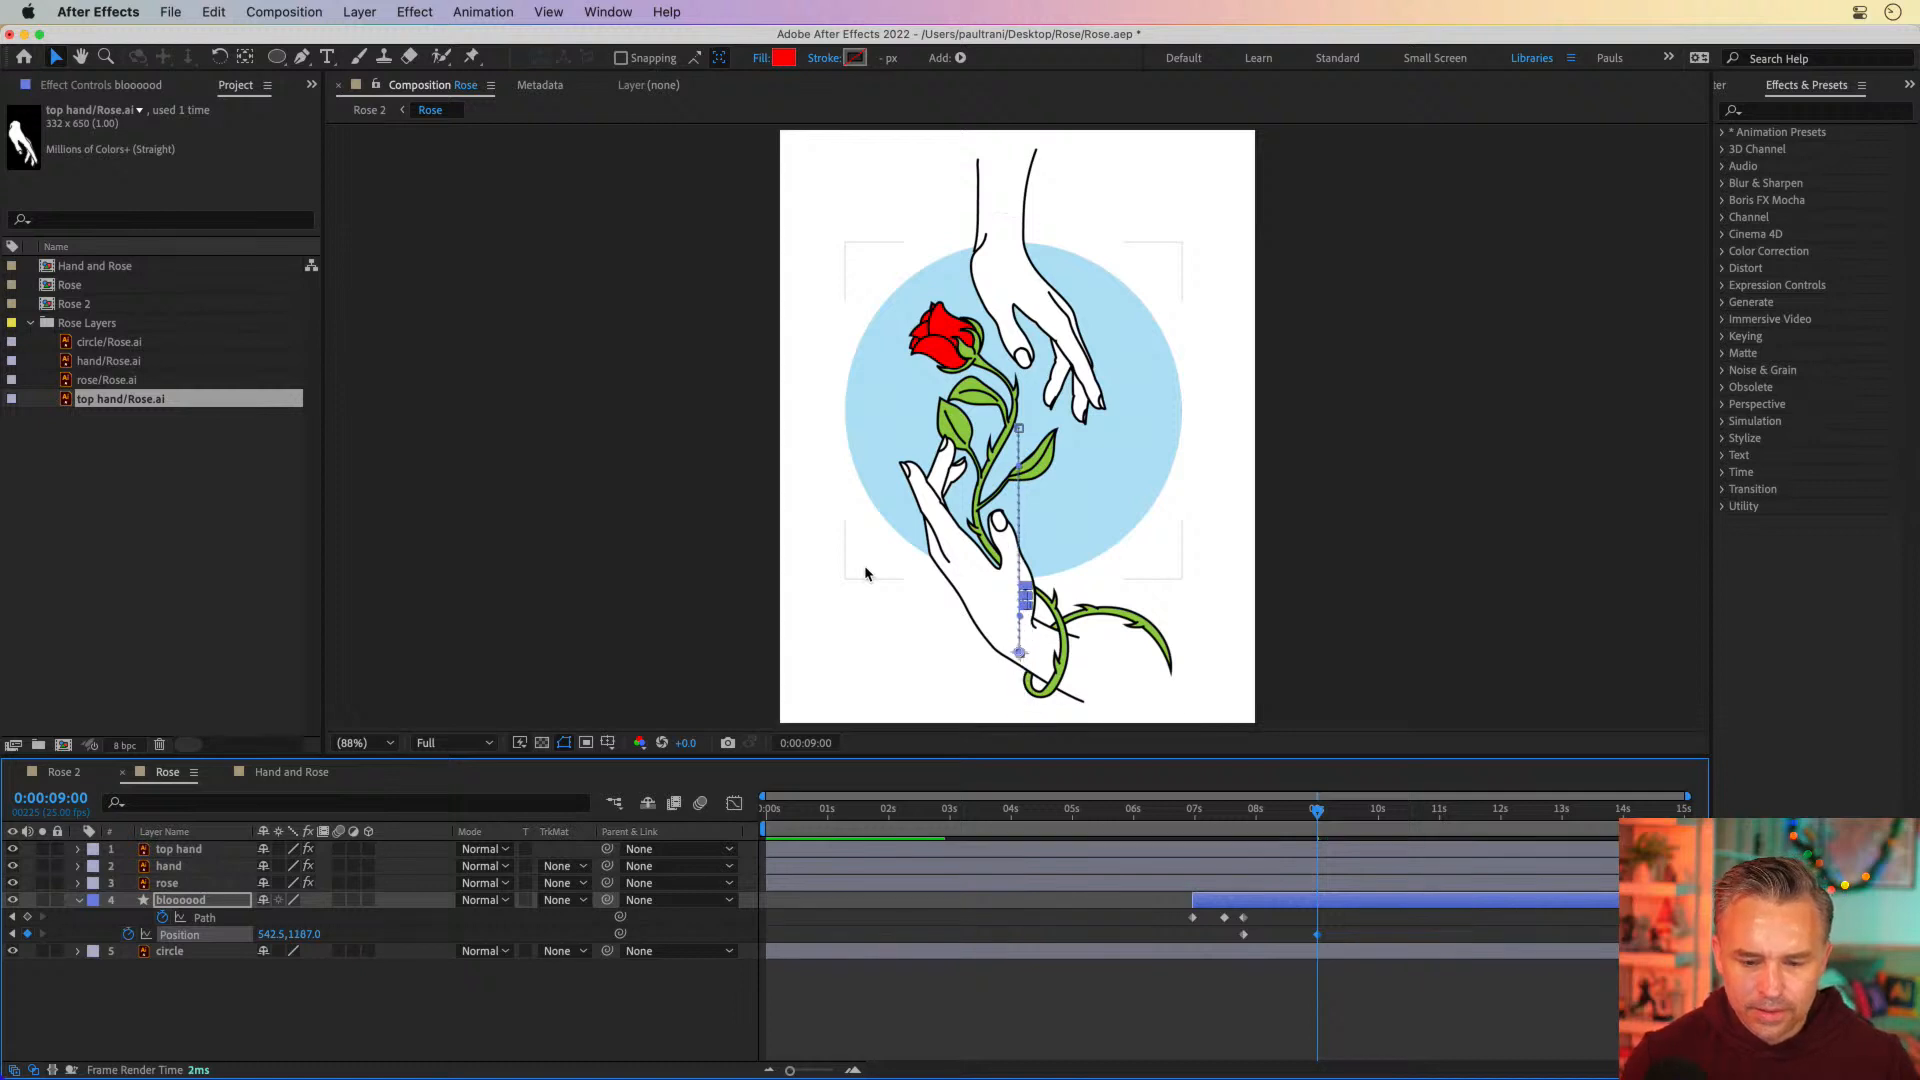
pyautogui.hotkey('shift', 'Up')
pyautogui.hotkey('shift', 'Up')
pyautogui.hotkey('shift', 'Up')
pyautogui.hotkey('shift', 'Up')
pyautogui.hotkey('shift', 'Up')
pyautogui.hotkey('shift', 'Up')
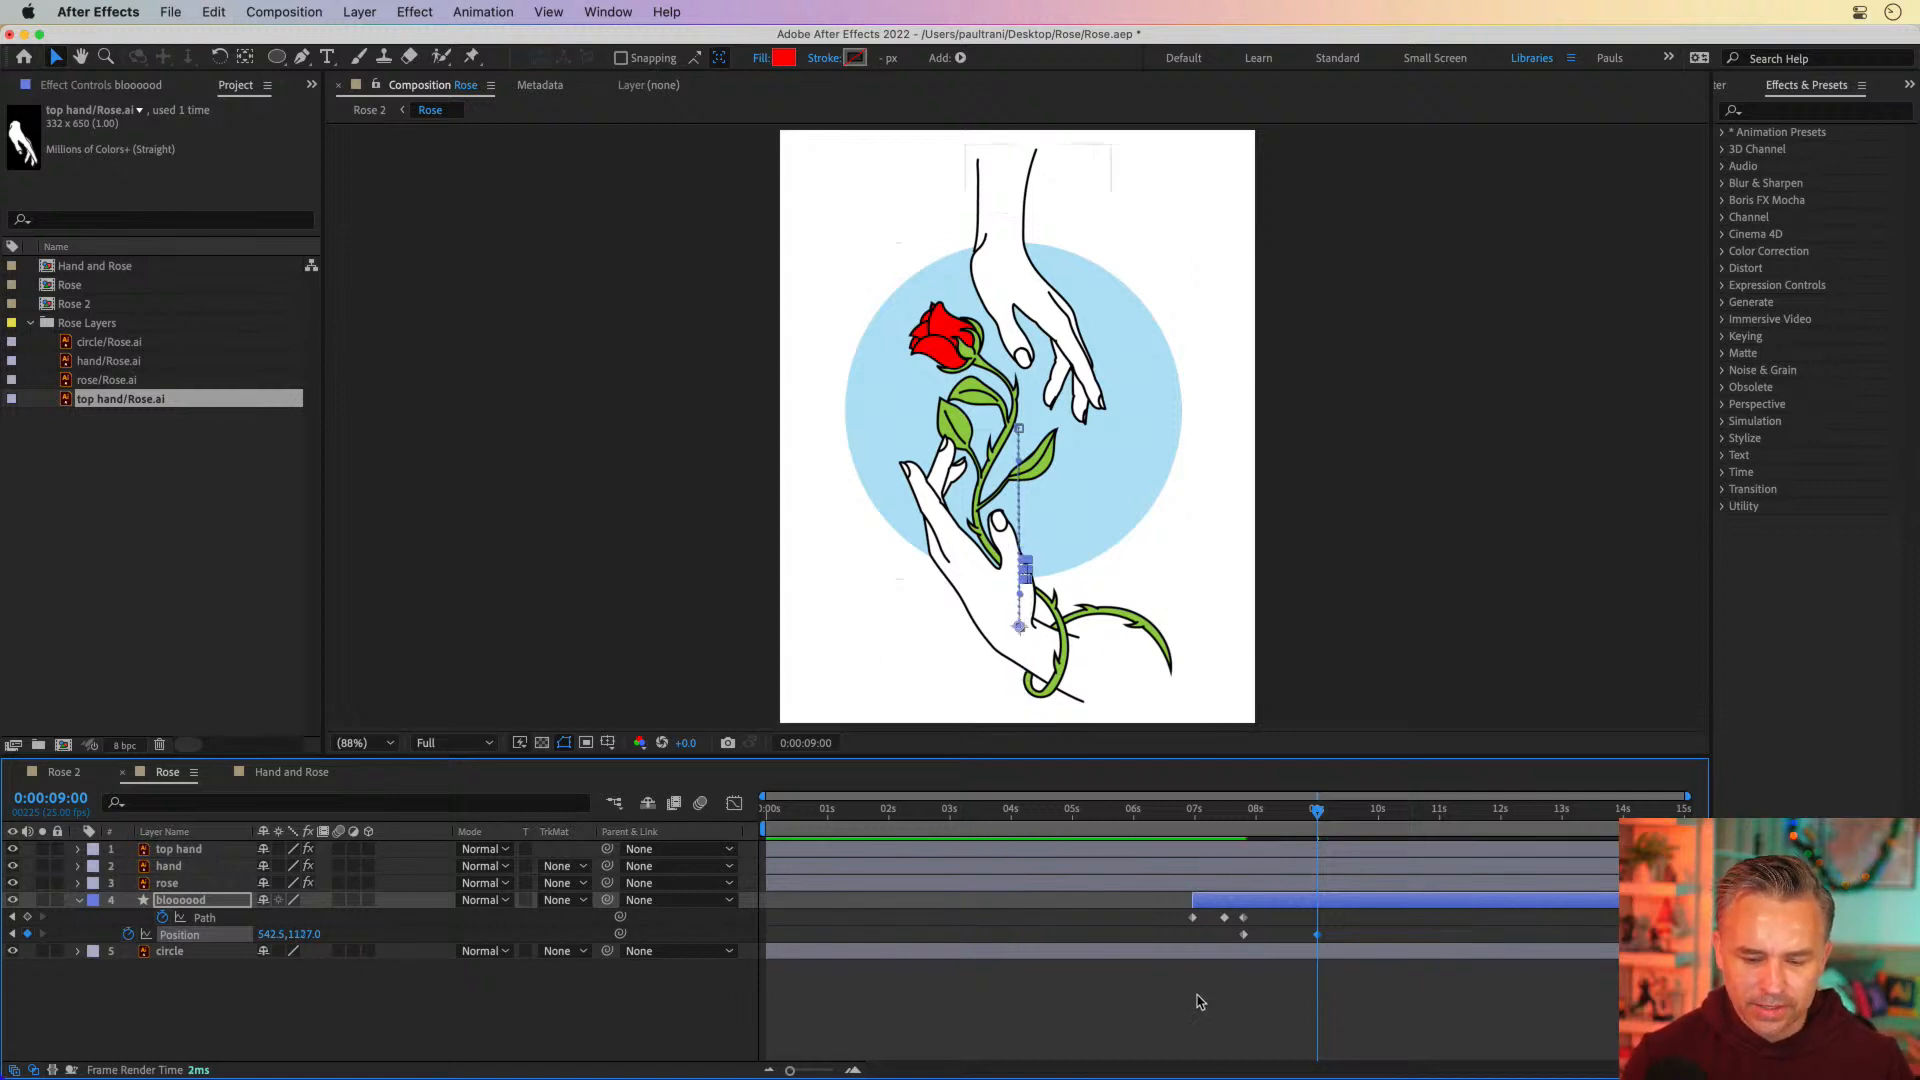
# Keep the blood drop layer below the rose, trim its end to 0:00:09:00 and scrub through the fall
pyautogui.click(152, 903)
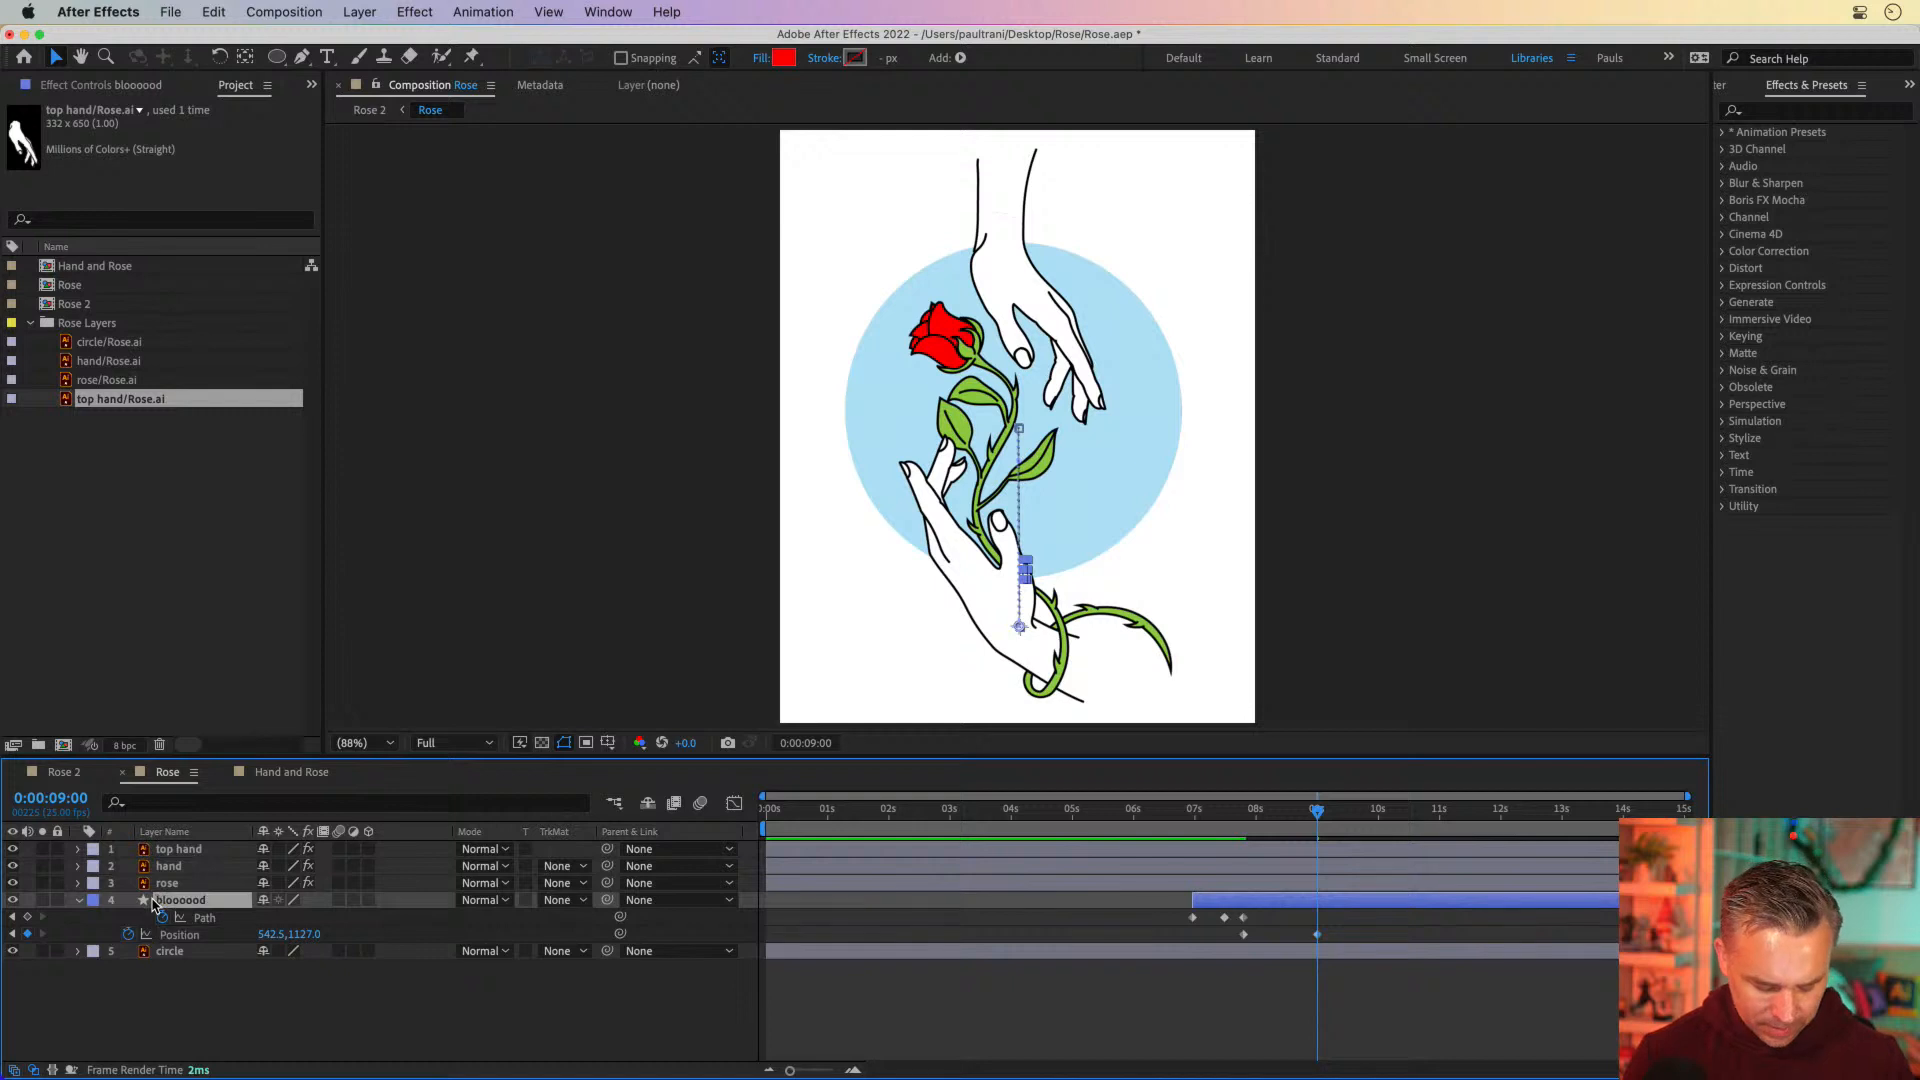
pyautogui.press('super+bracketright')
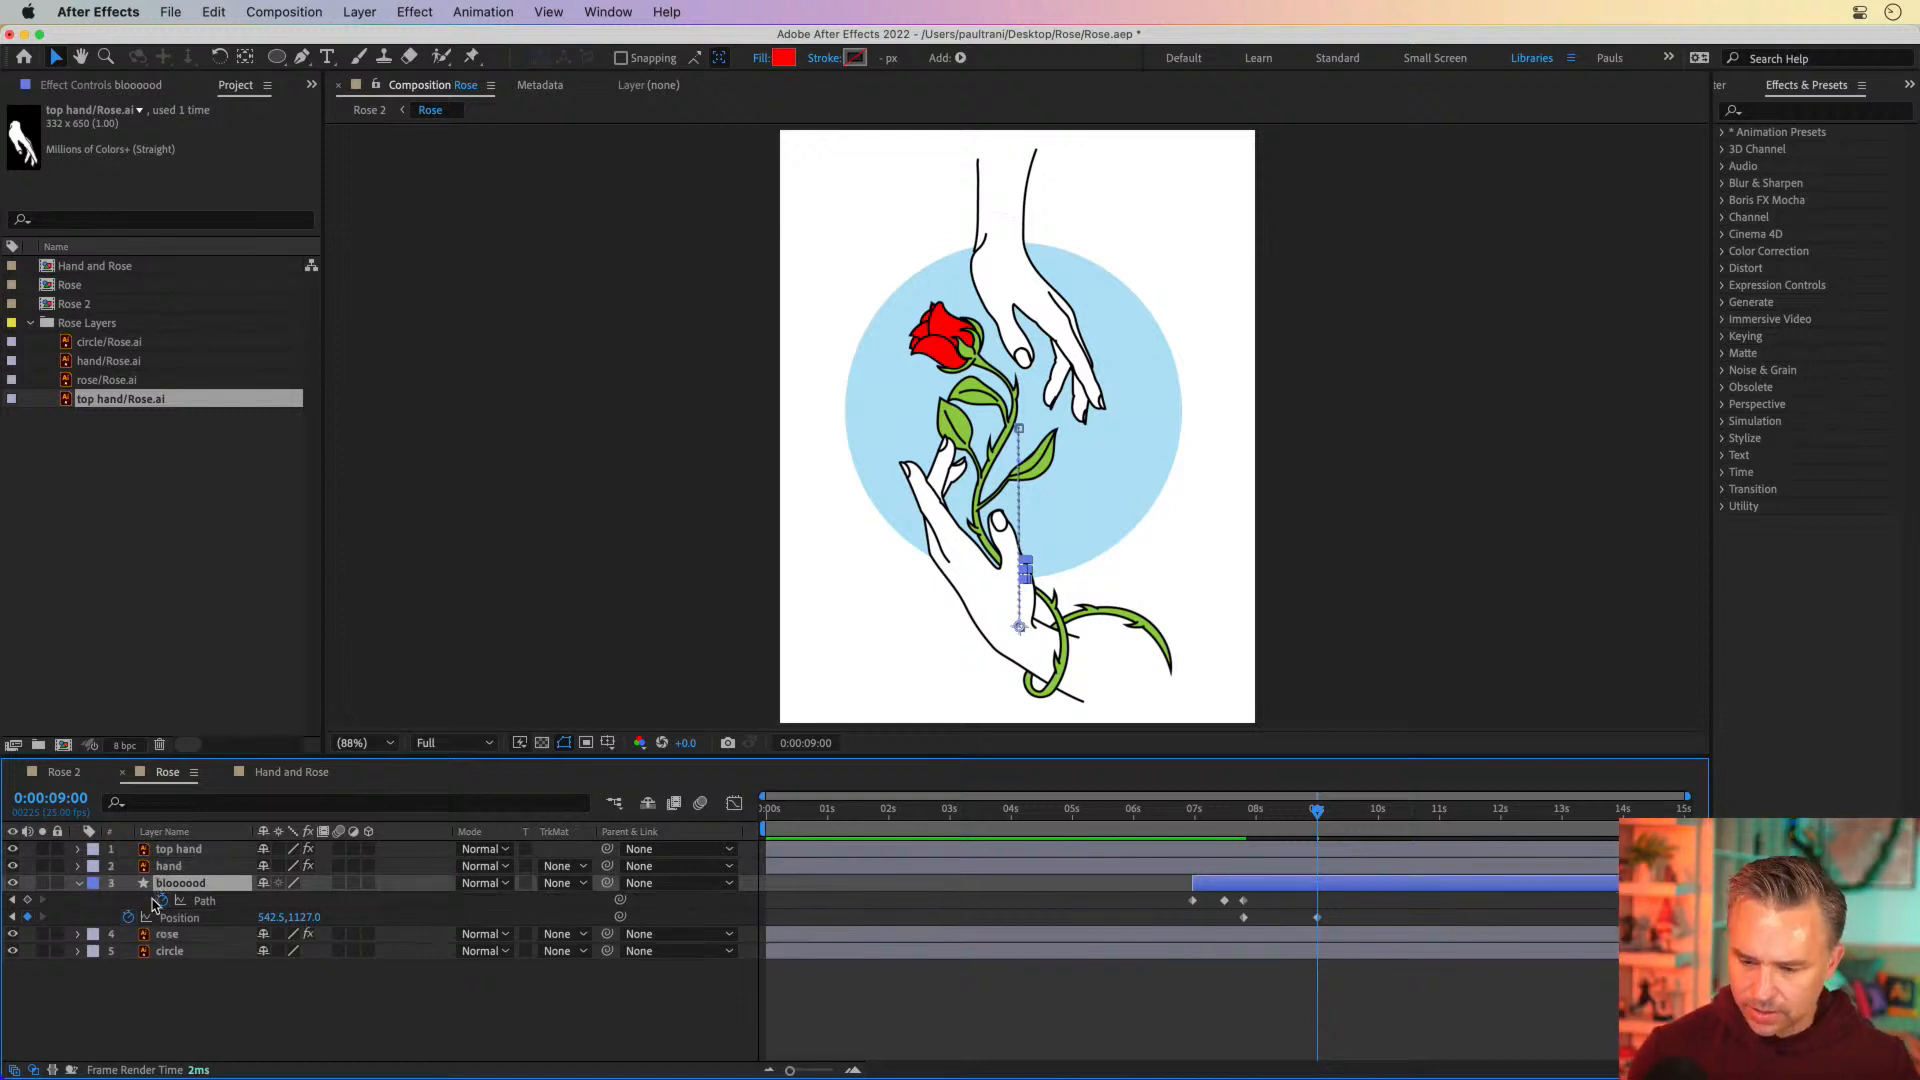
pyautogui.press('super+bracketleft')
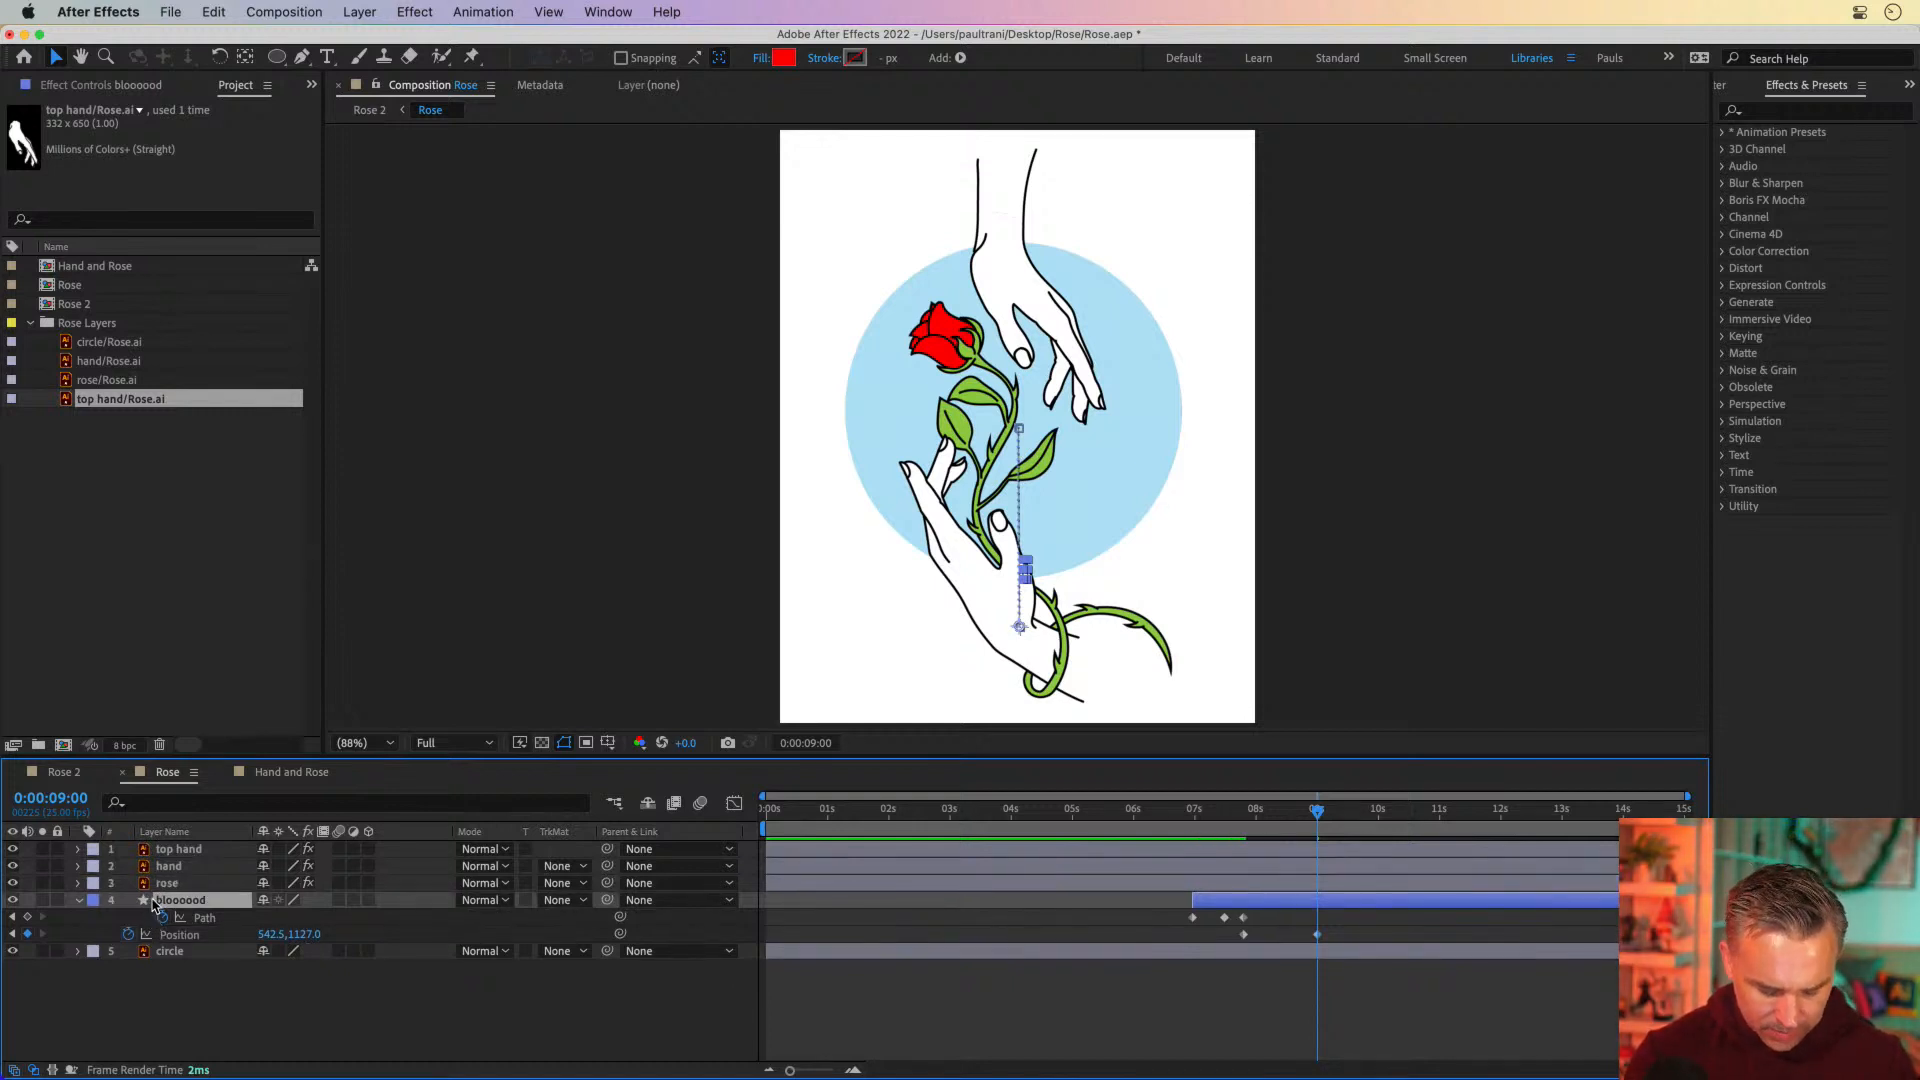
pyautogui.hotkey('alt', ']')
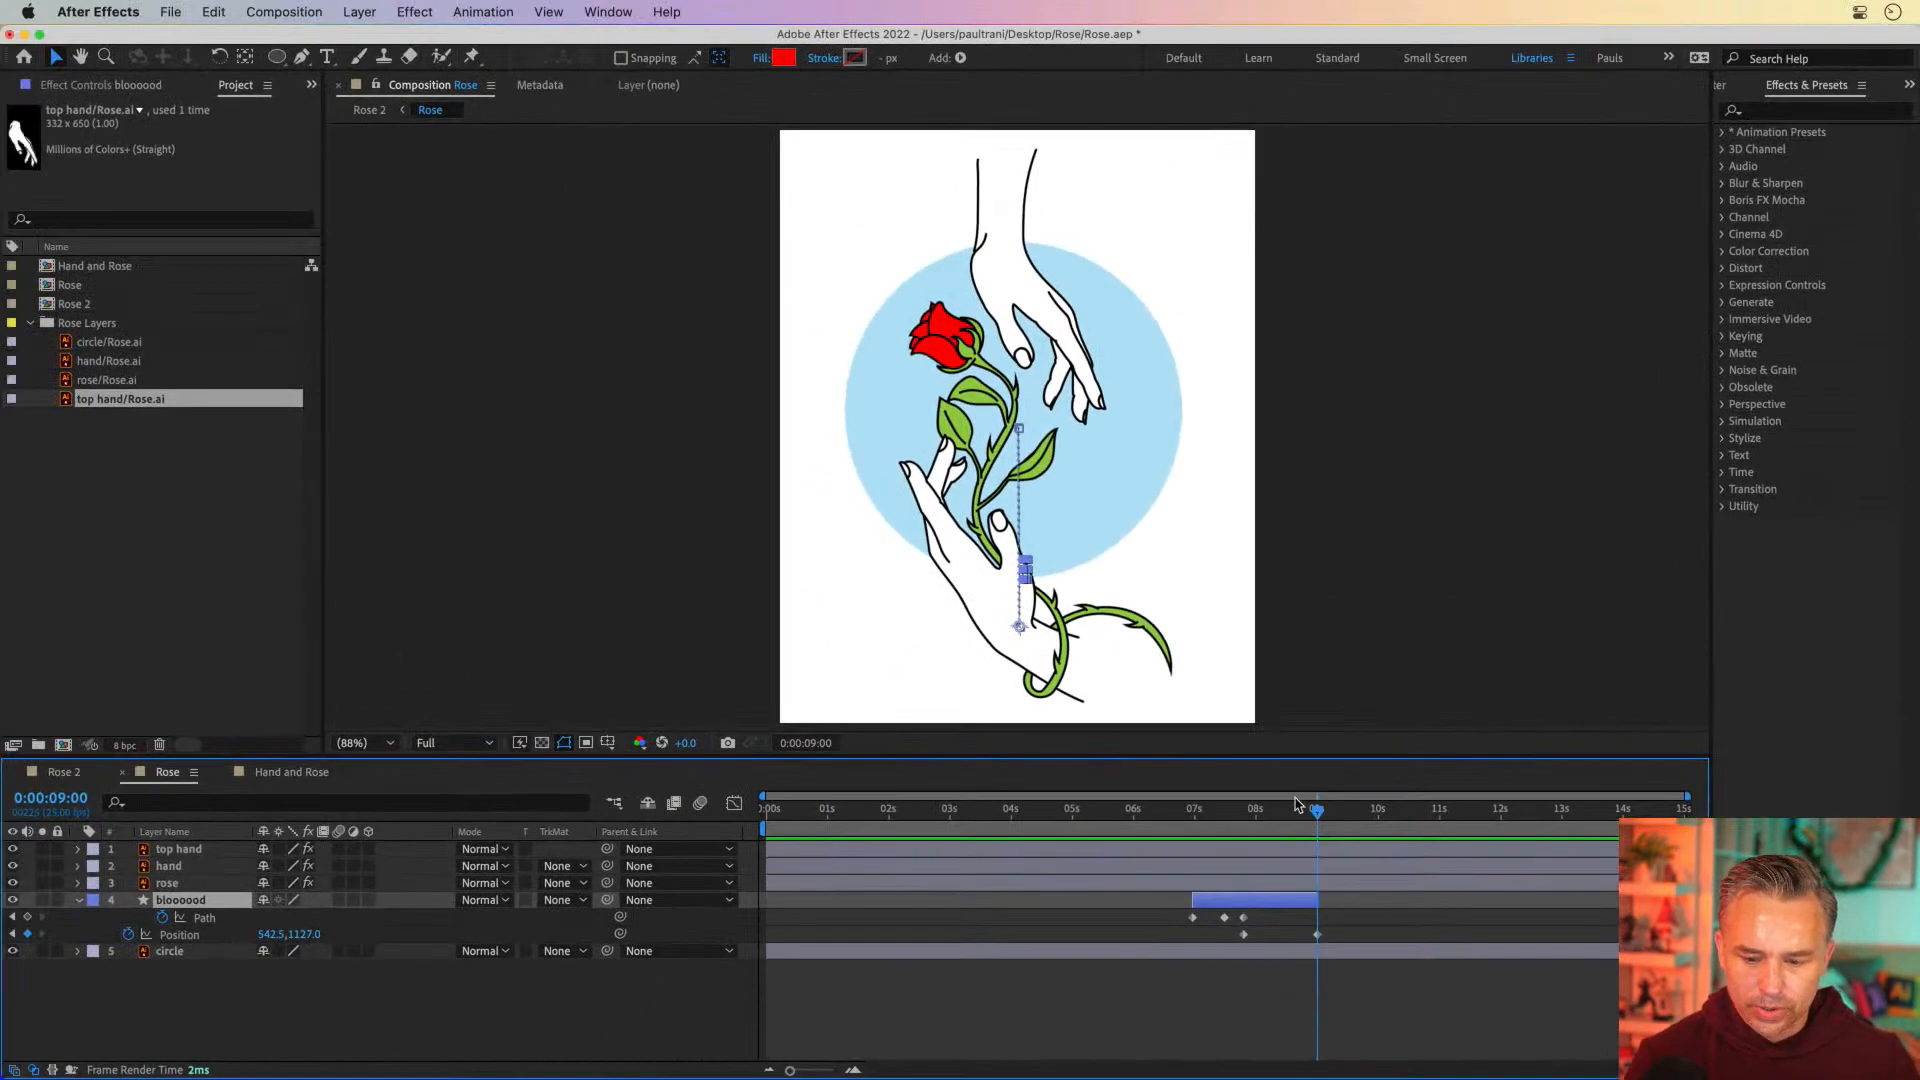
pyautogui.moveTo(1301, 810); pyautogui.dragTo(1246, 822)
pyautogui.moveTo(1288, 822); pyautogui.dragTo(1318, 822)
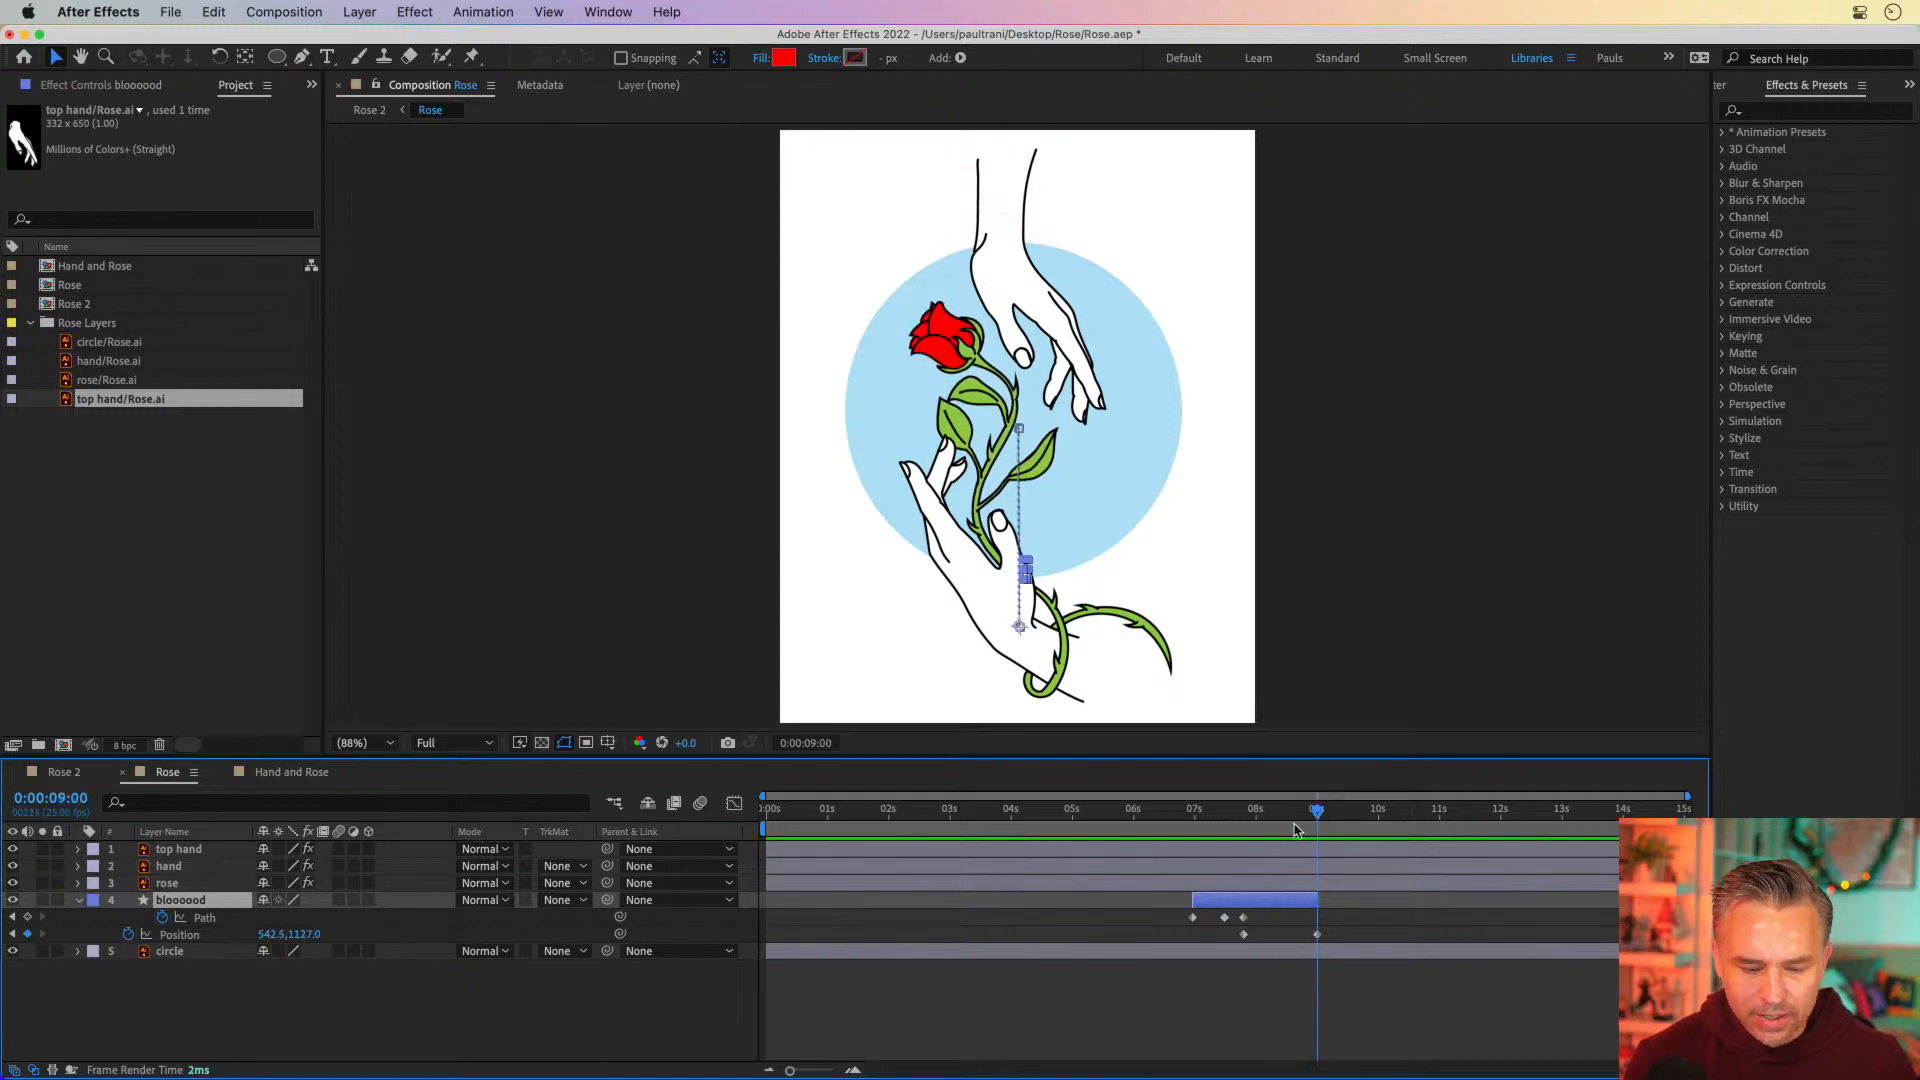
pyautogui.click(287, 1015)
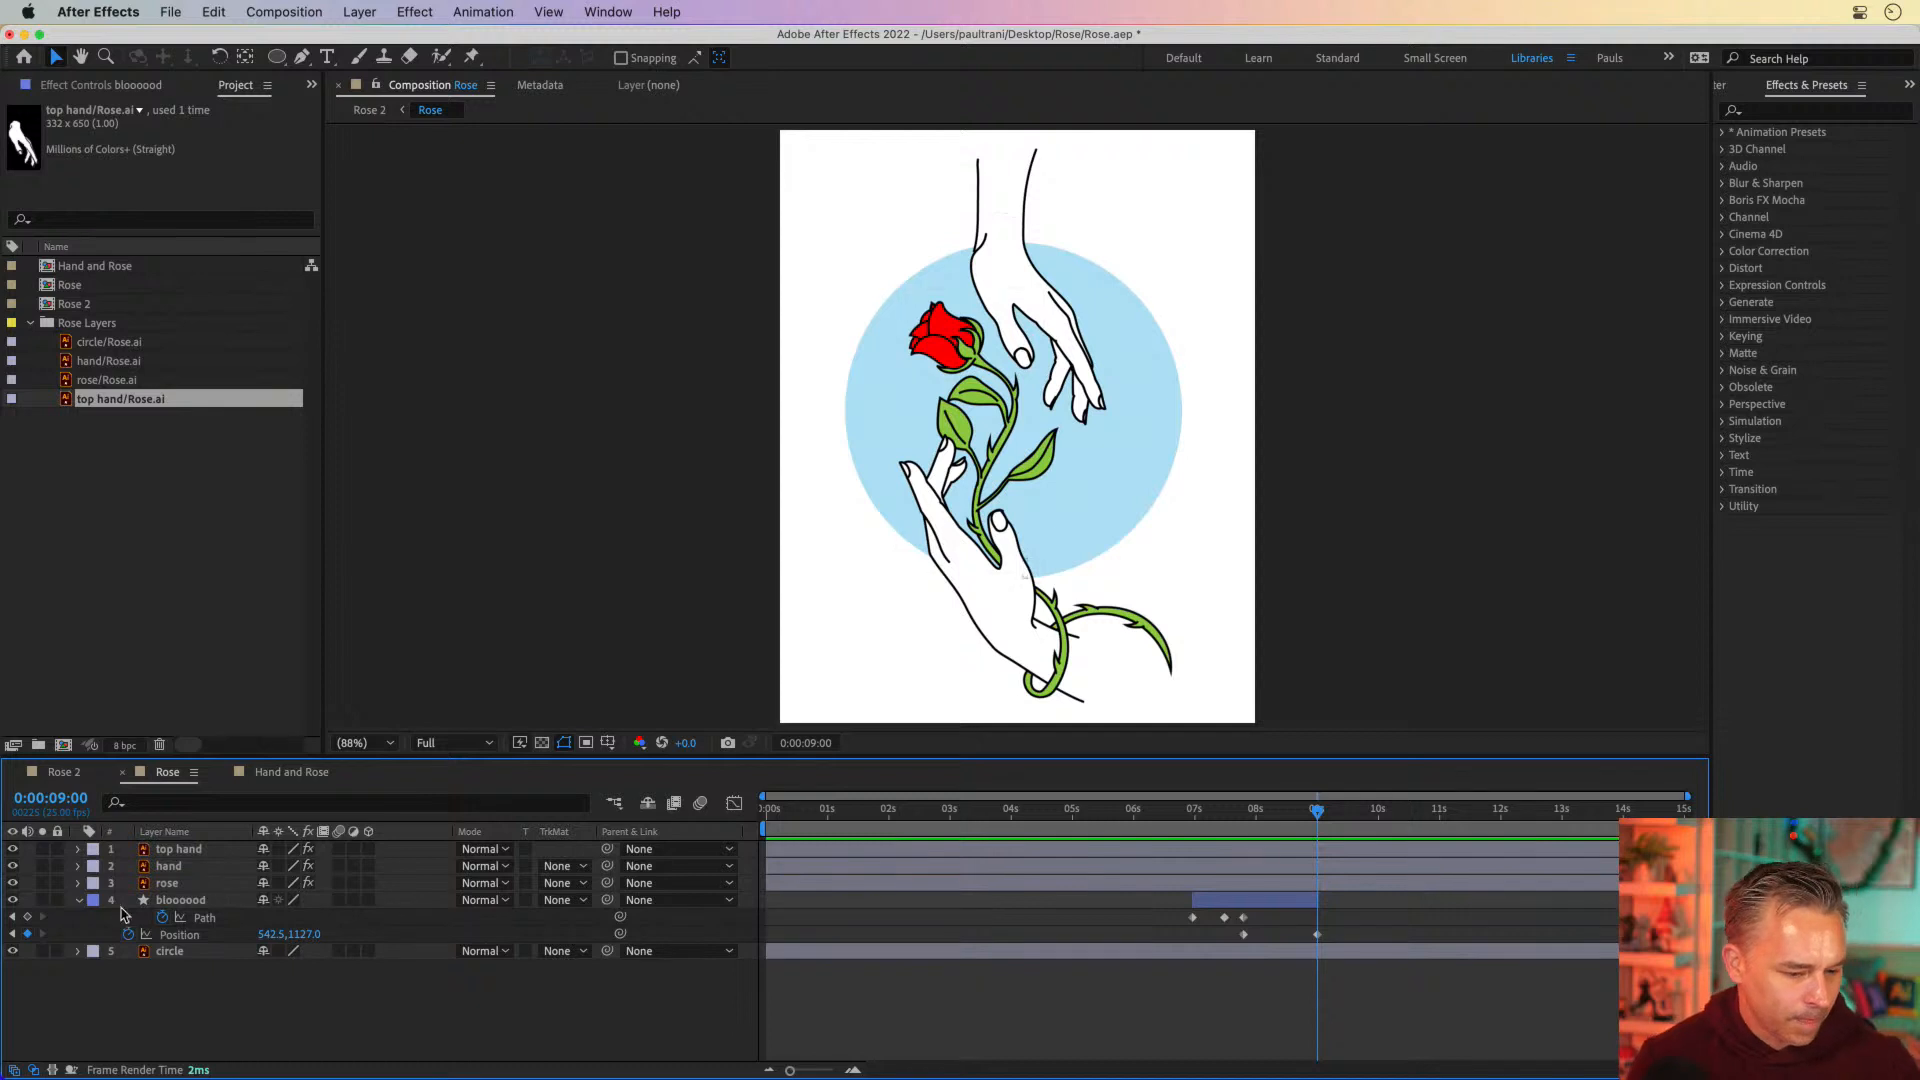
# Try a wide elliptical mask on the circle layer and undo it
pyautogui.click(155, 957)
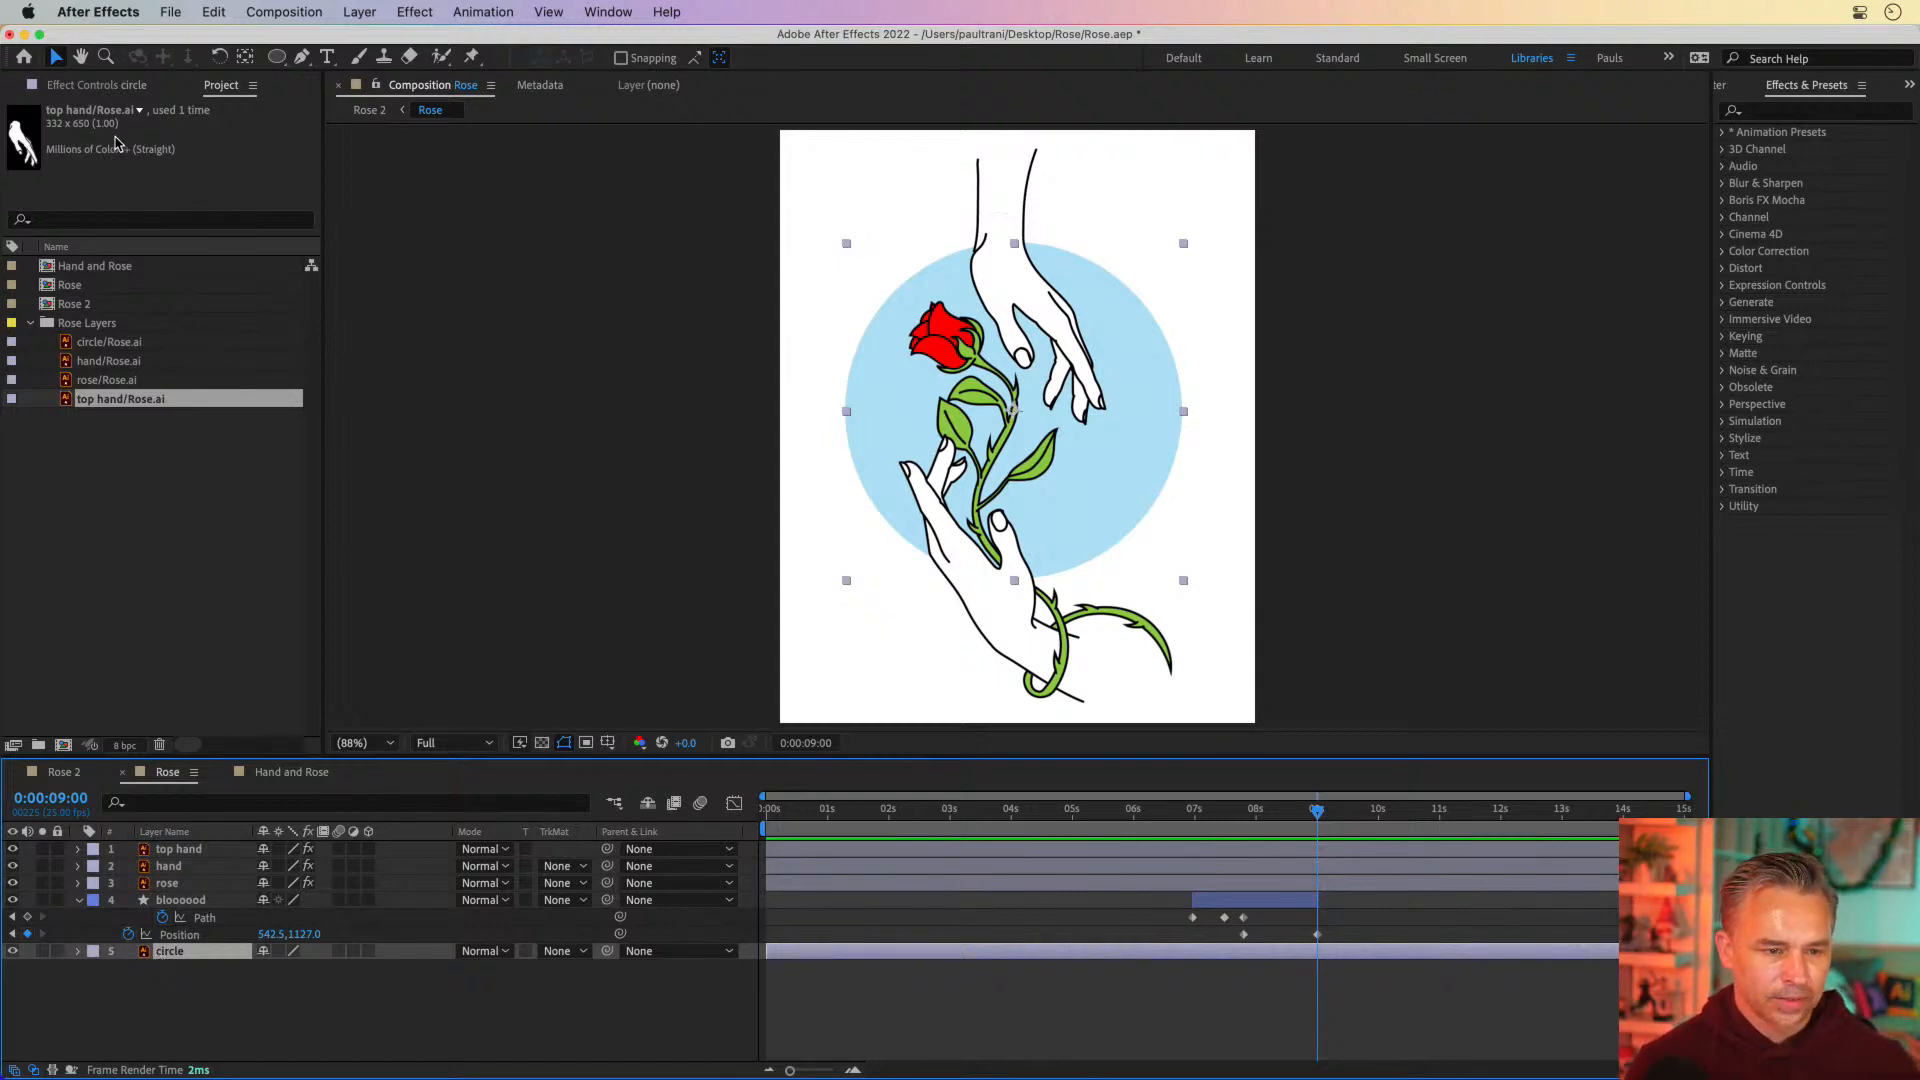
pyautogui.click(277, 57)
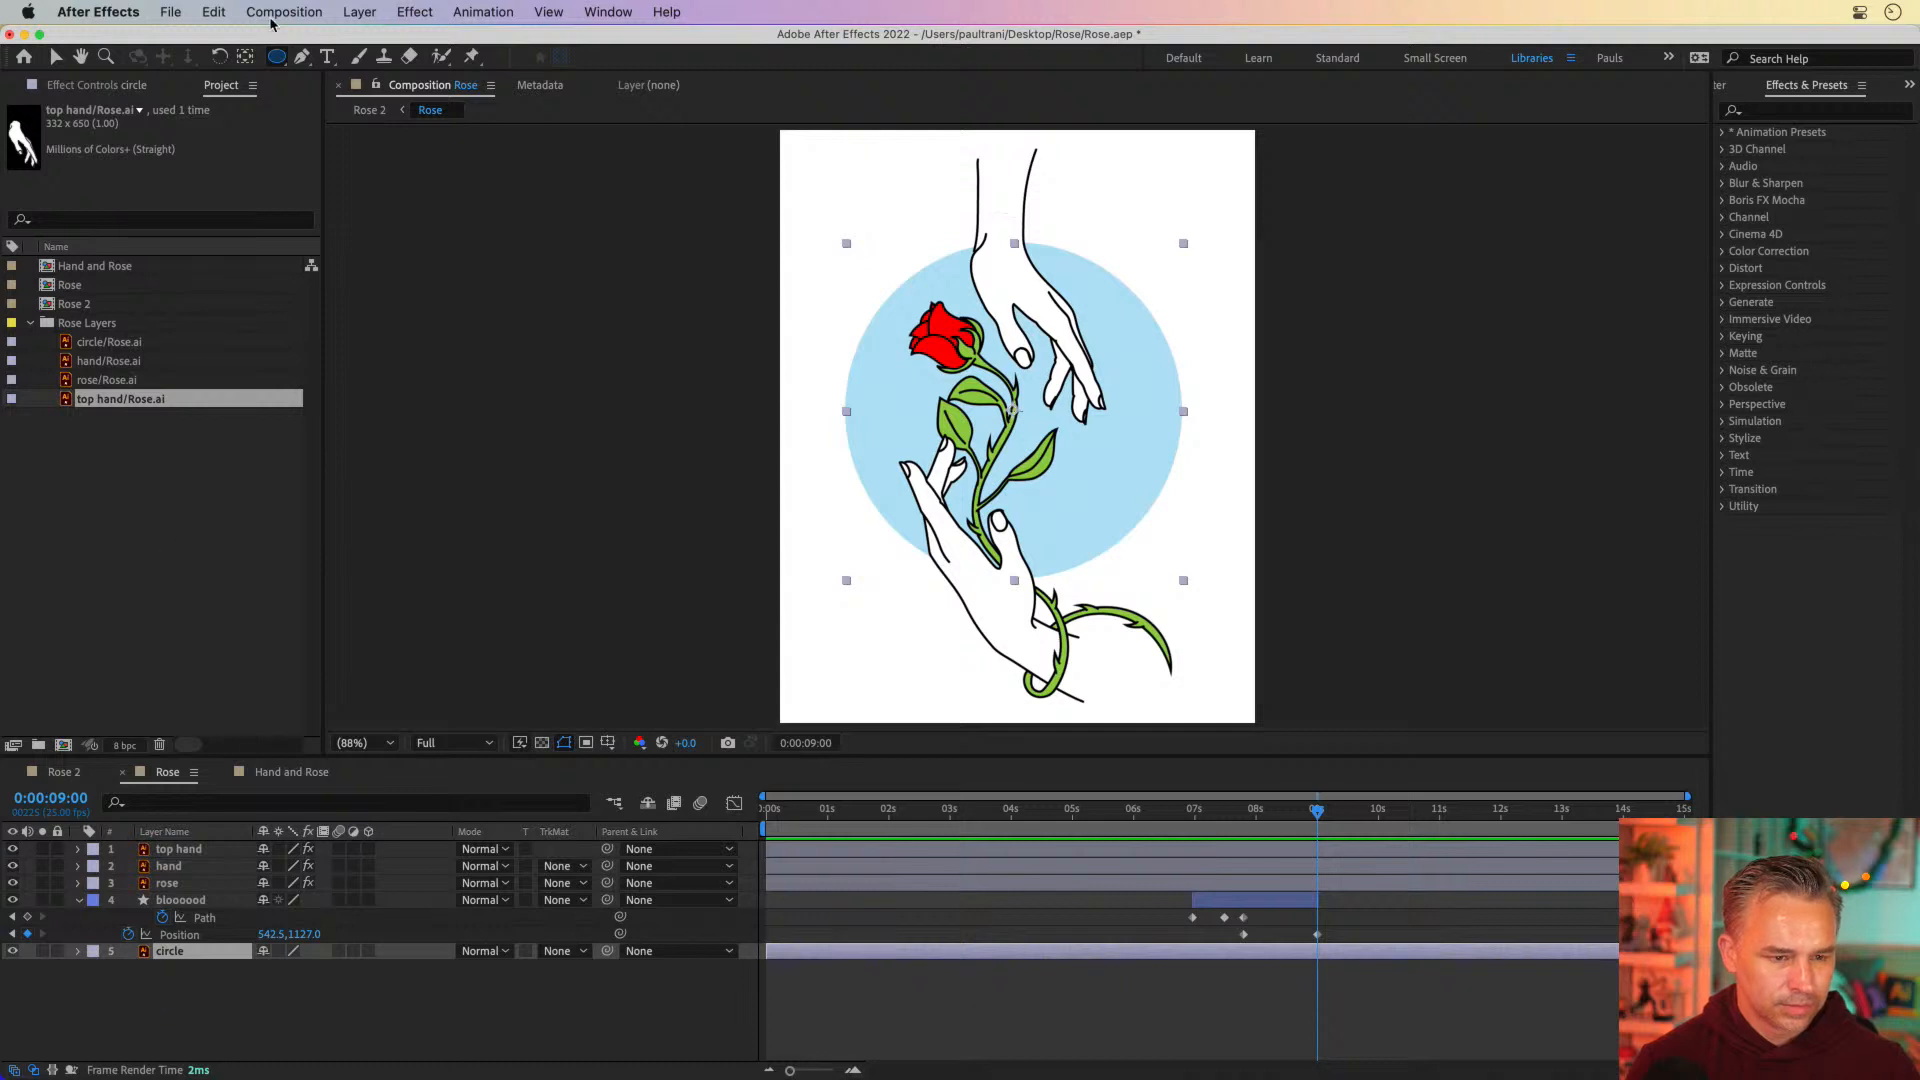
pyautogui.moveTo(668, 268); pyautogui.dragTo(1299, 616)
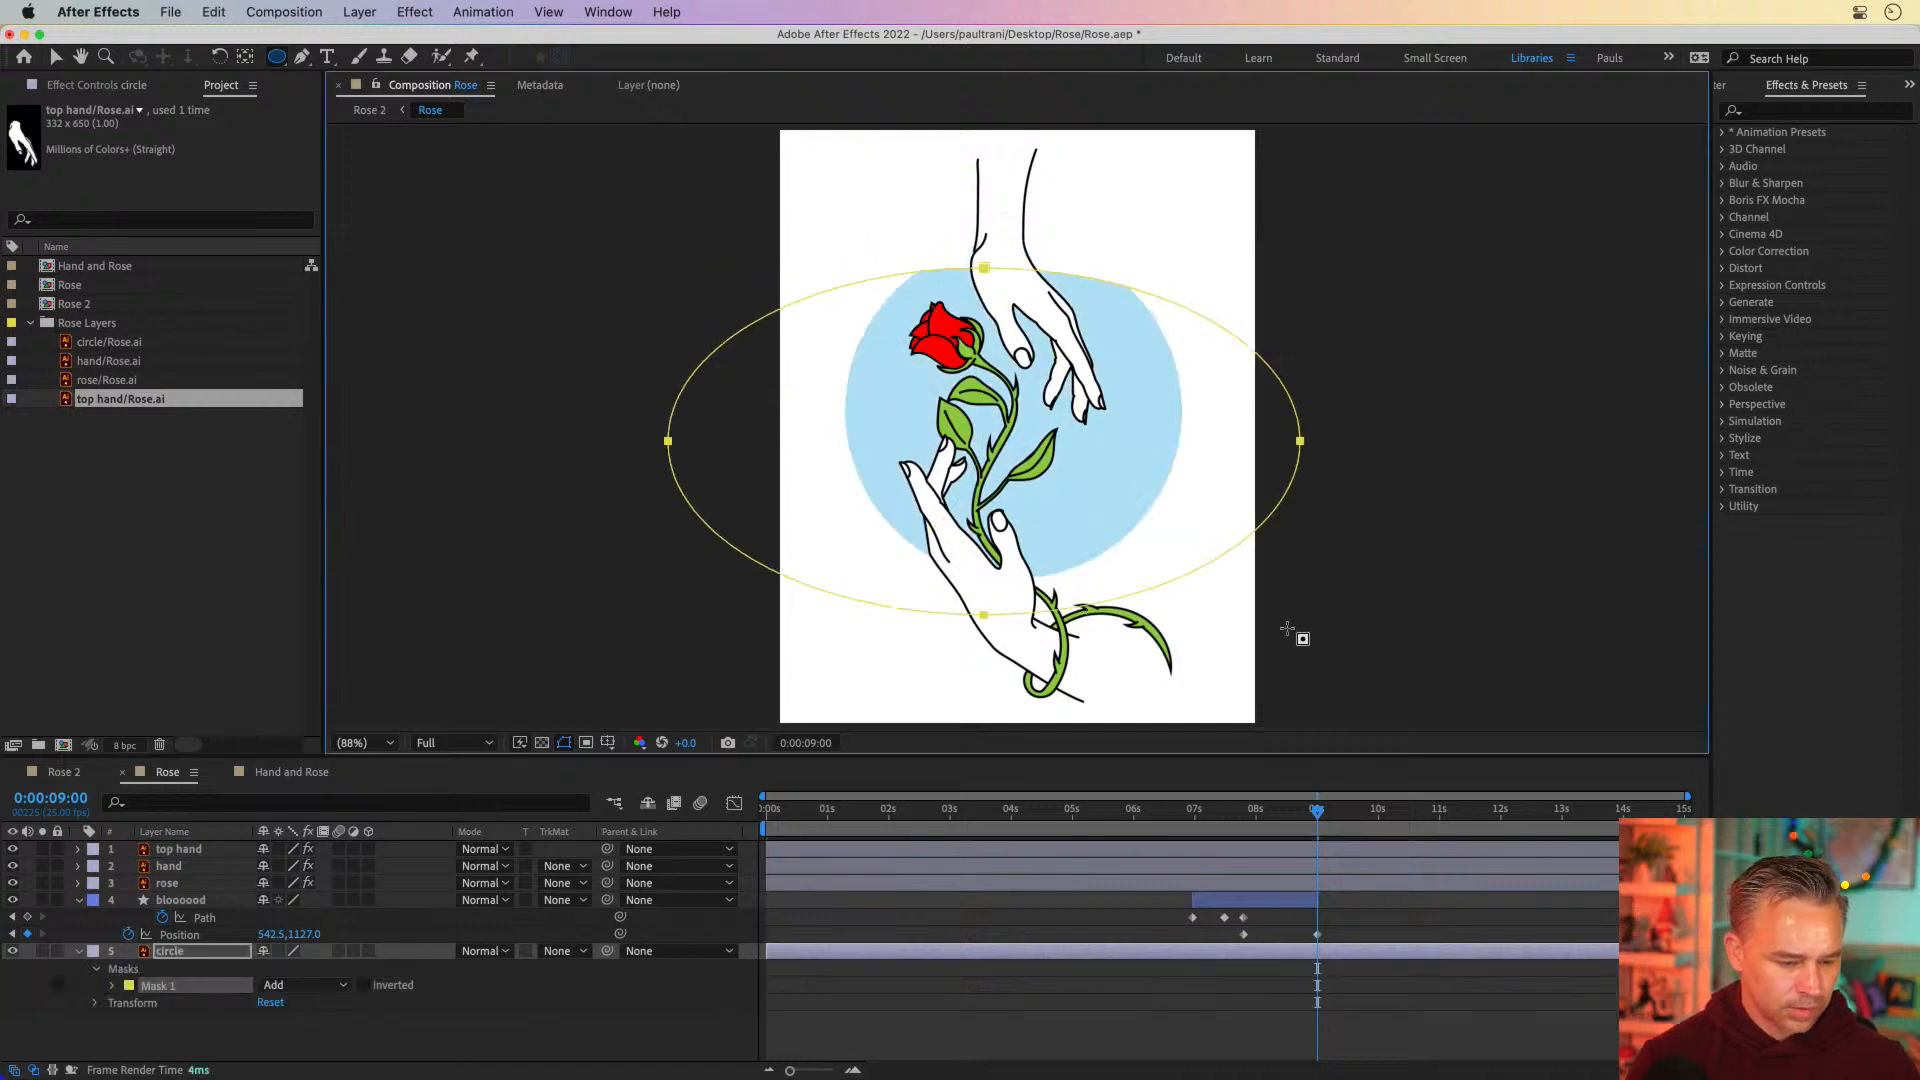
pyautogui.press('super+z')
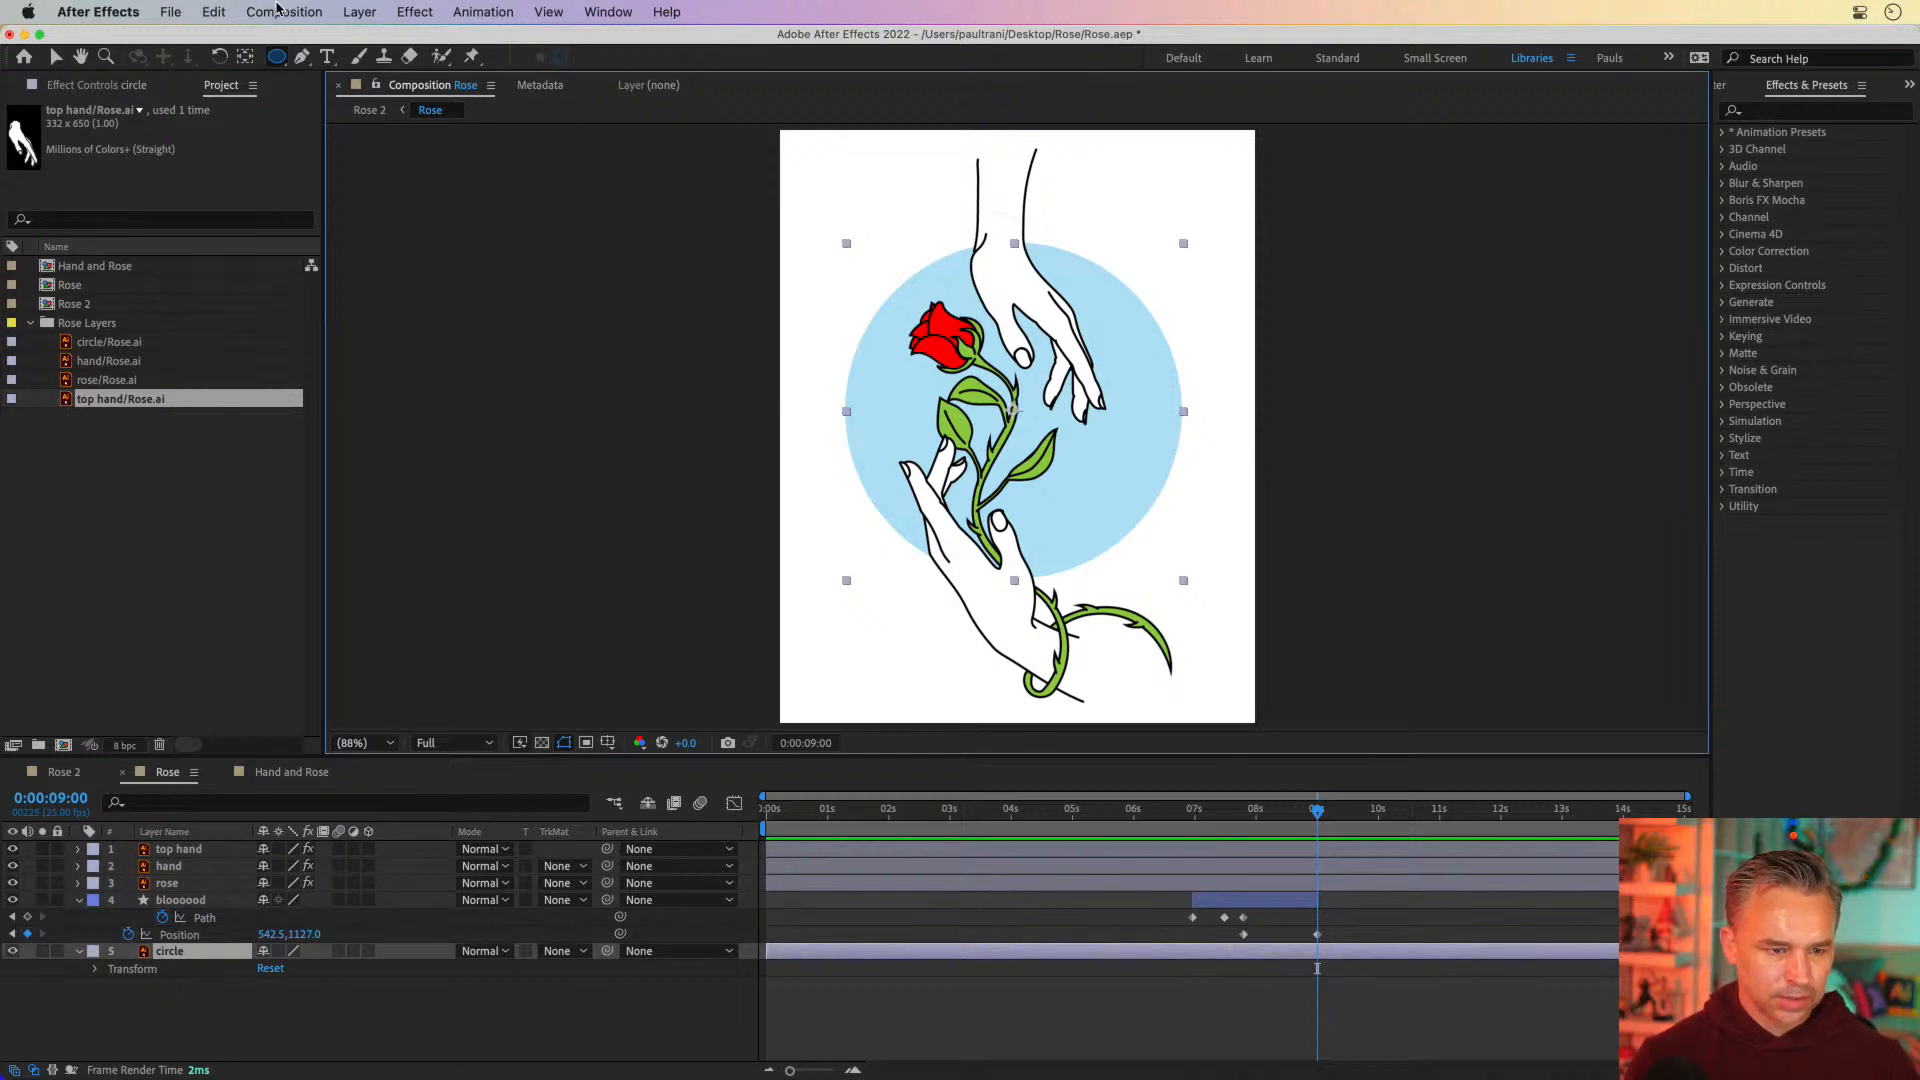
# Add a new shape layer directly above the circle layer and draw a red circle over the stem and lower hand
pyautogui.click(360, 11)
pyautogui.moveTo(440, 41)
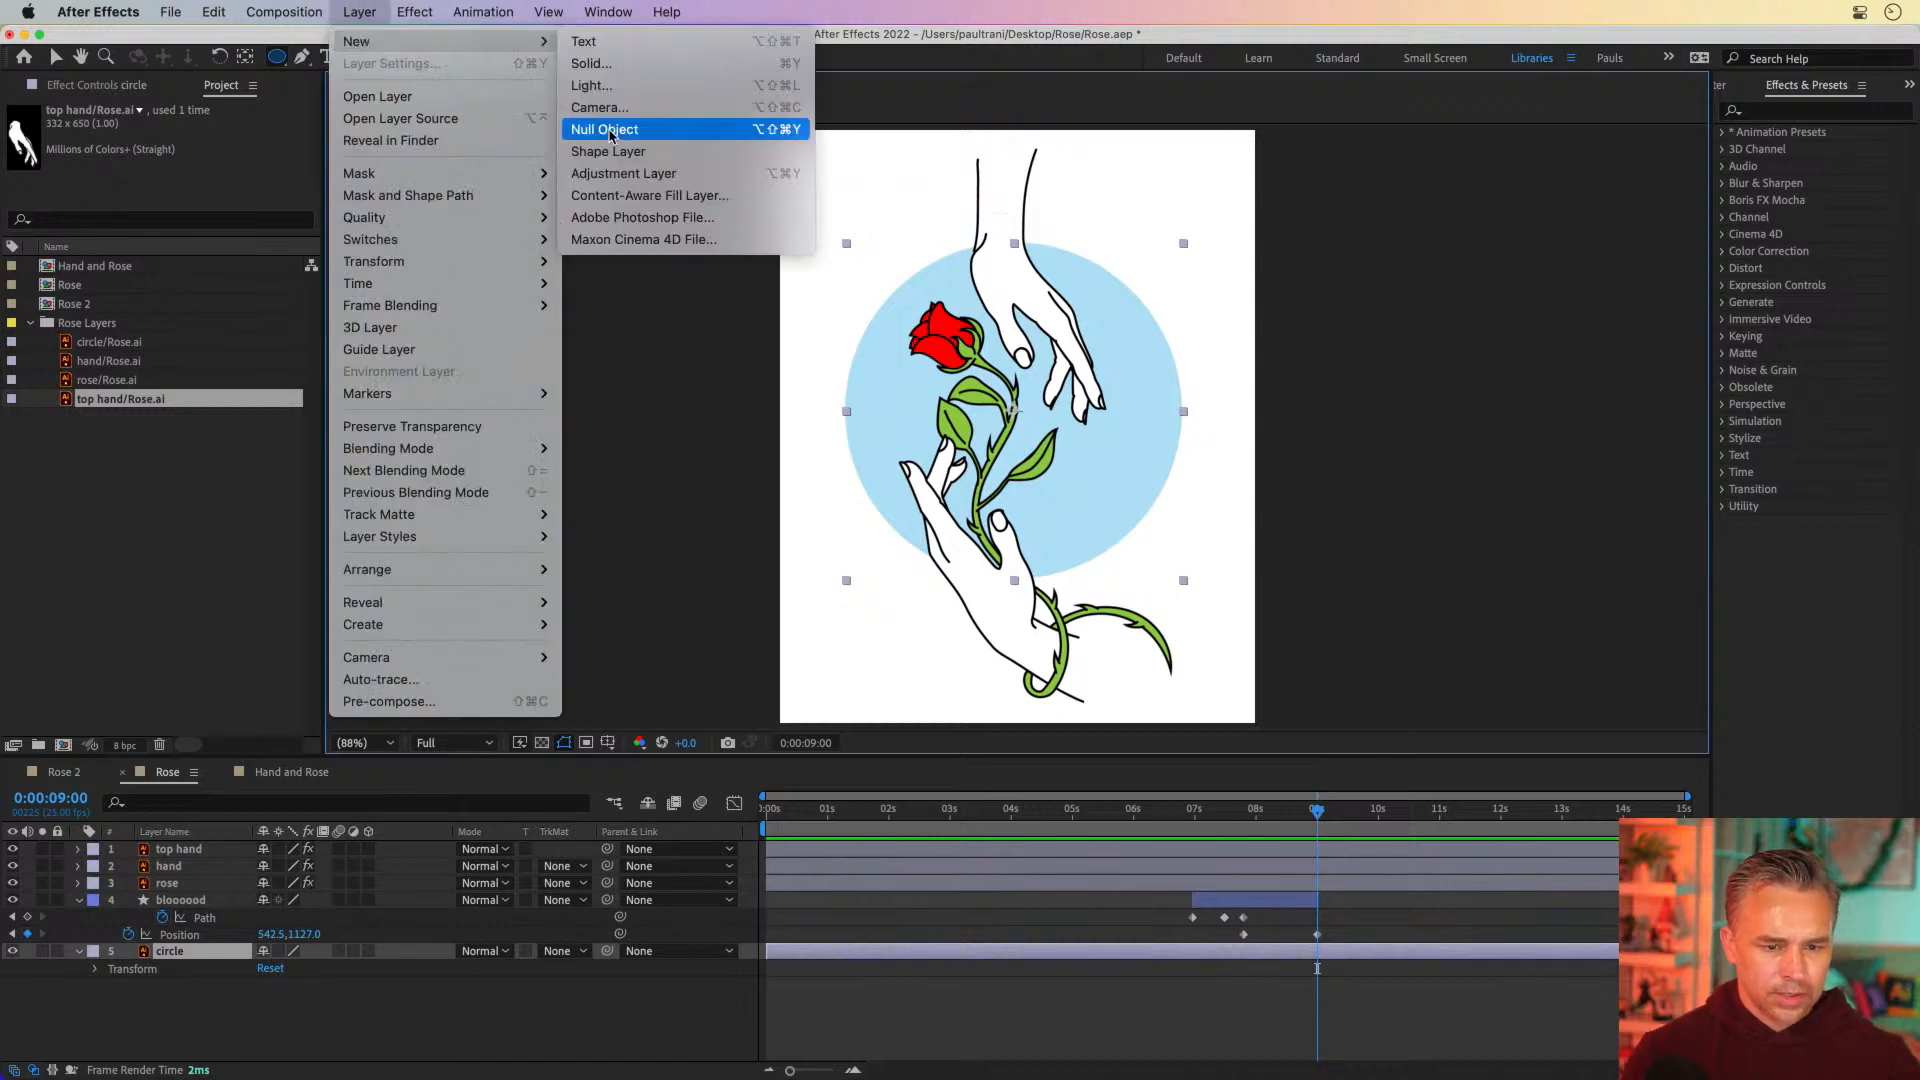
pyautogui.click(612, 152)
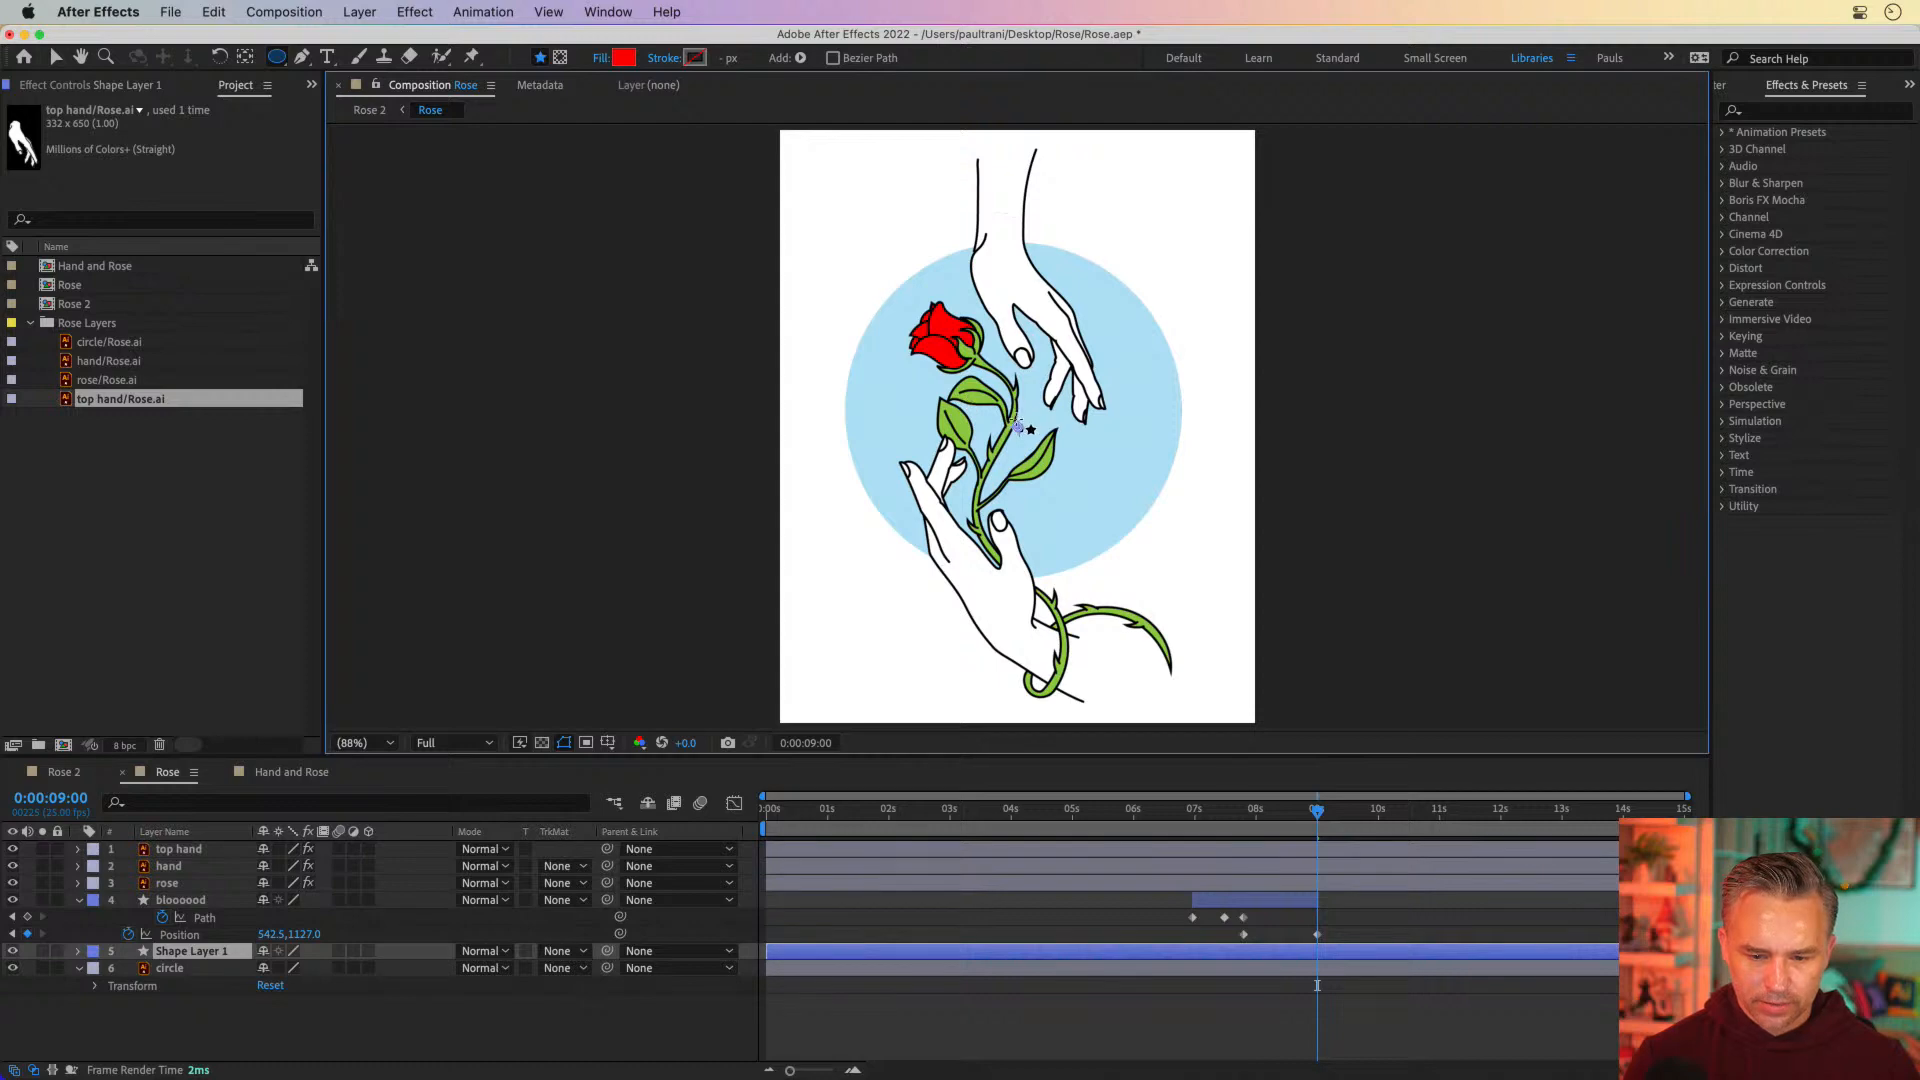
pyautogui.moveTo(1016, 422)
pyautogui.mouseDown()
pyautogui.moveTo(1189, 596)
pyautogui.moveTo(1149, 500)
pyautogui.moveTo(1198, 480)
pyautogui.moveTo(1171, 465)
pyautogui.moveTo(1174, 557)
pyautogui.mouseUp()
pyautogui.press('v')
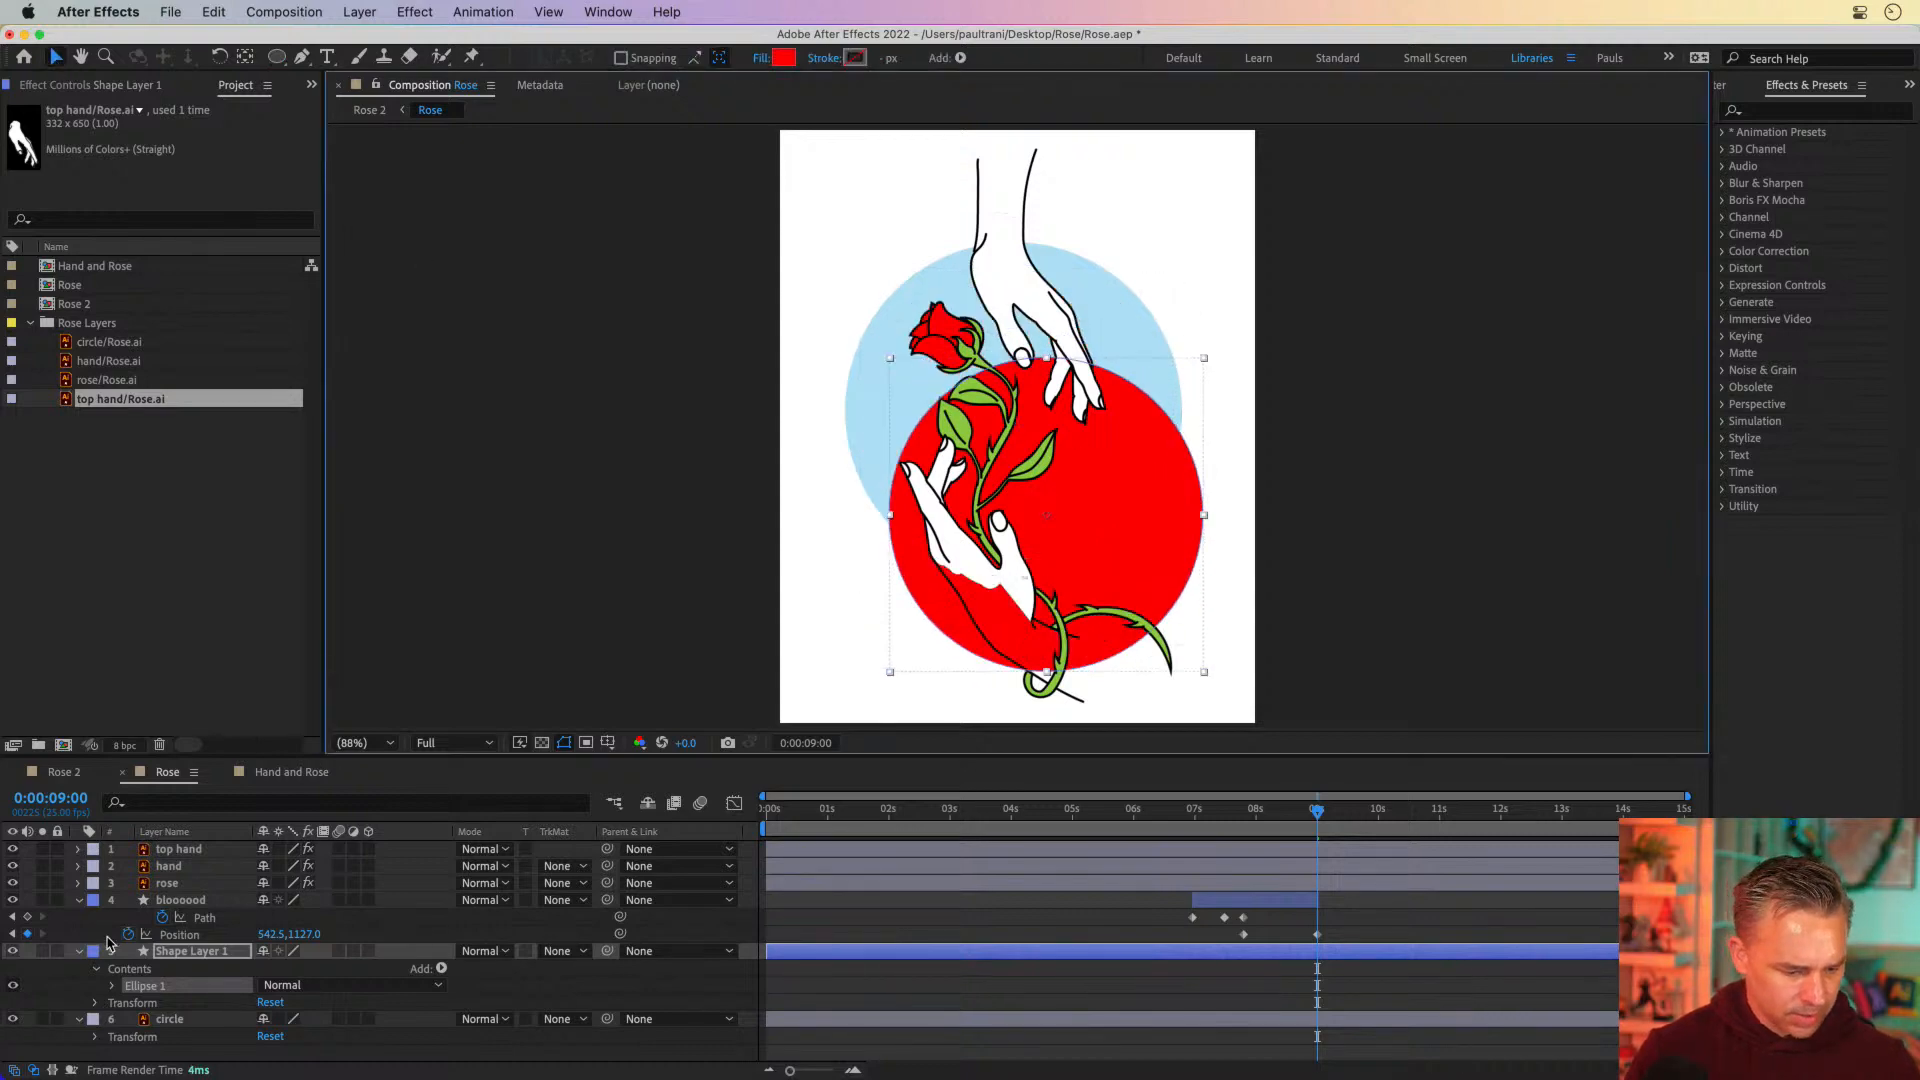
# Set the circle layer's track matte to Alpha Matte "Shape Layer 1" and switch it to Alpha Inverted Matte
pyautogui.click(181, 955)
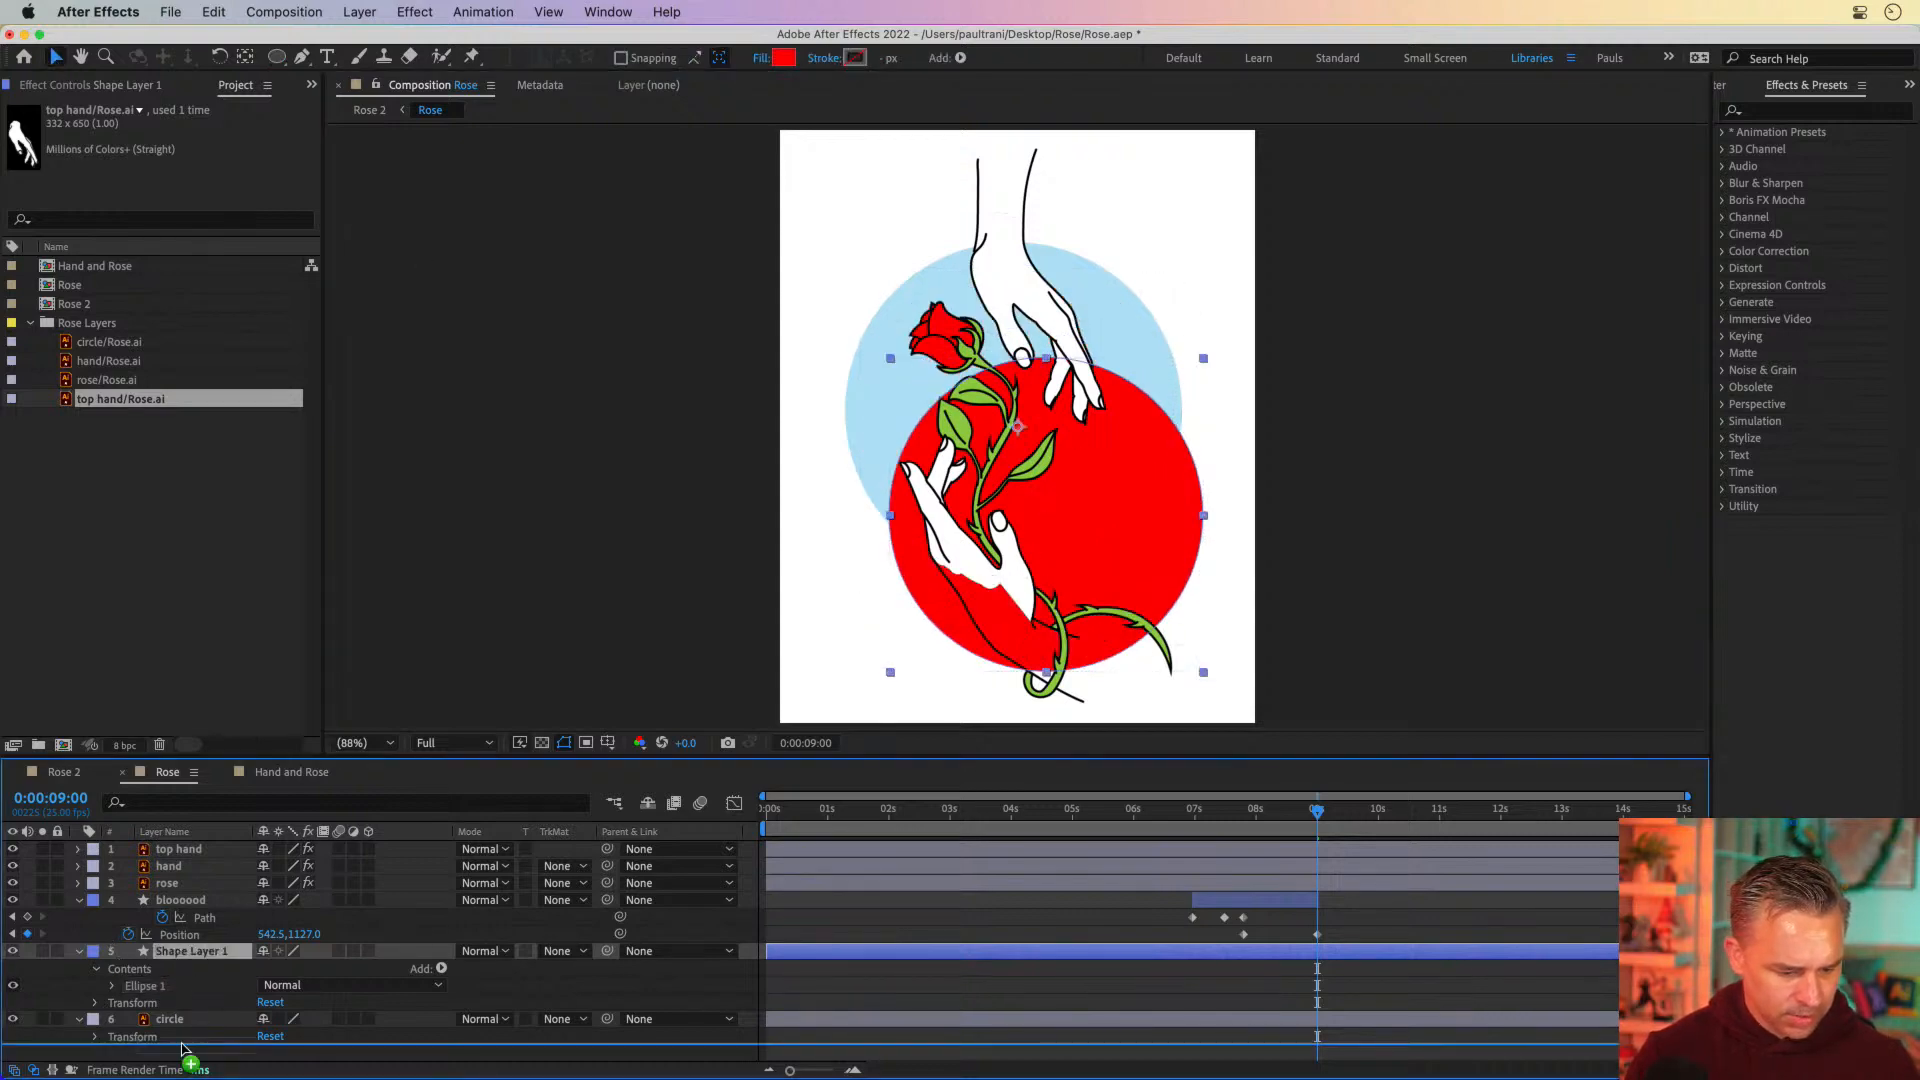
pyautogui.click(649, 1021)
pyautogui.click(512, 1059)
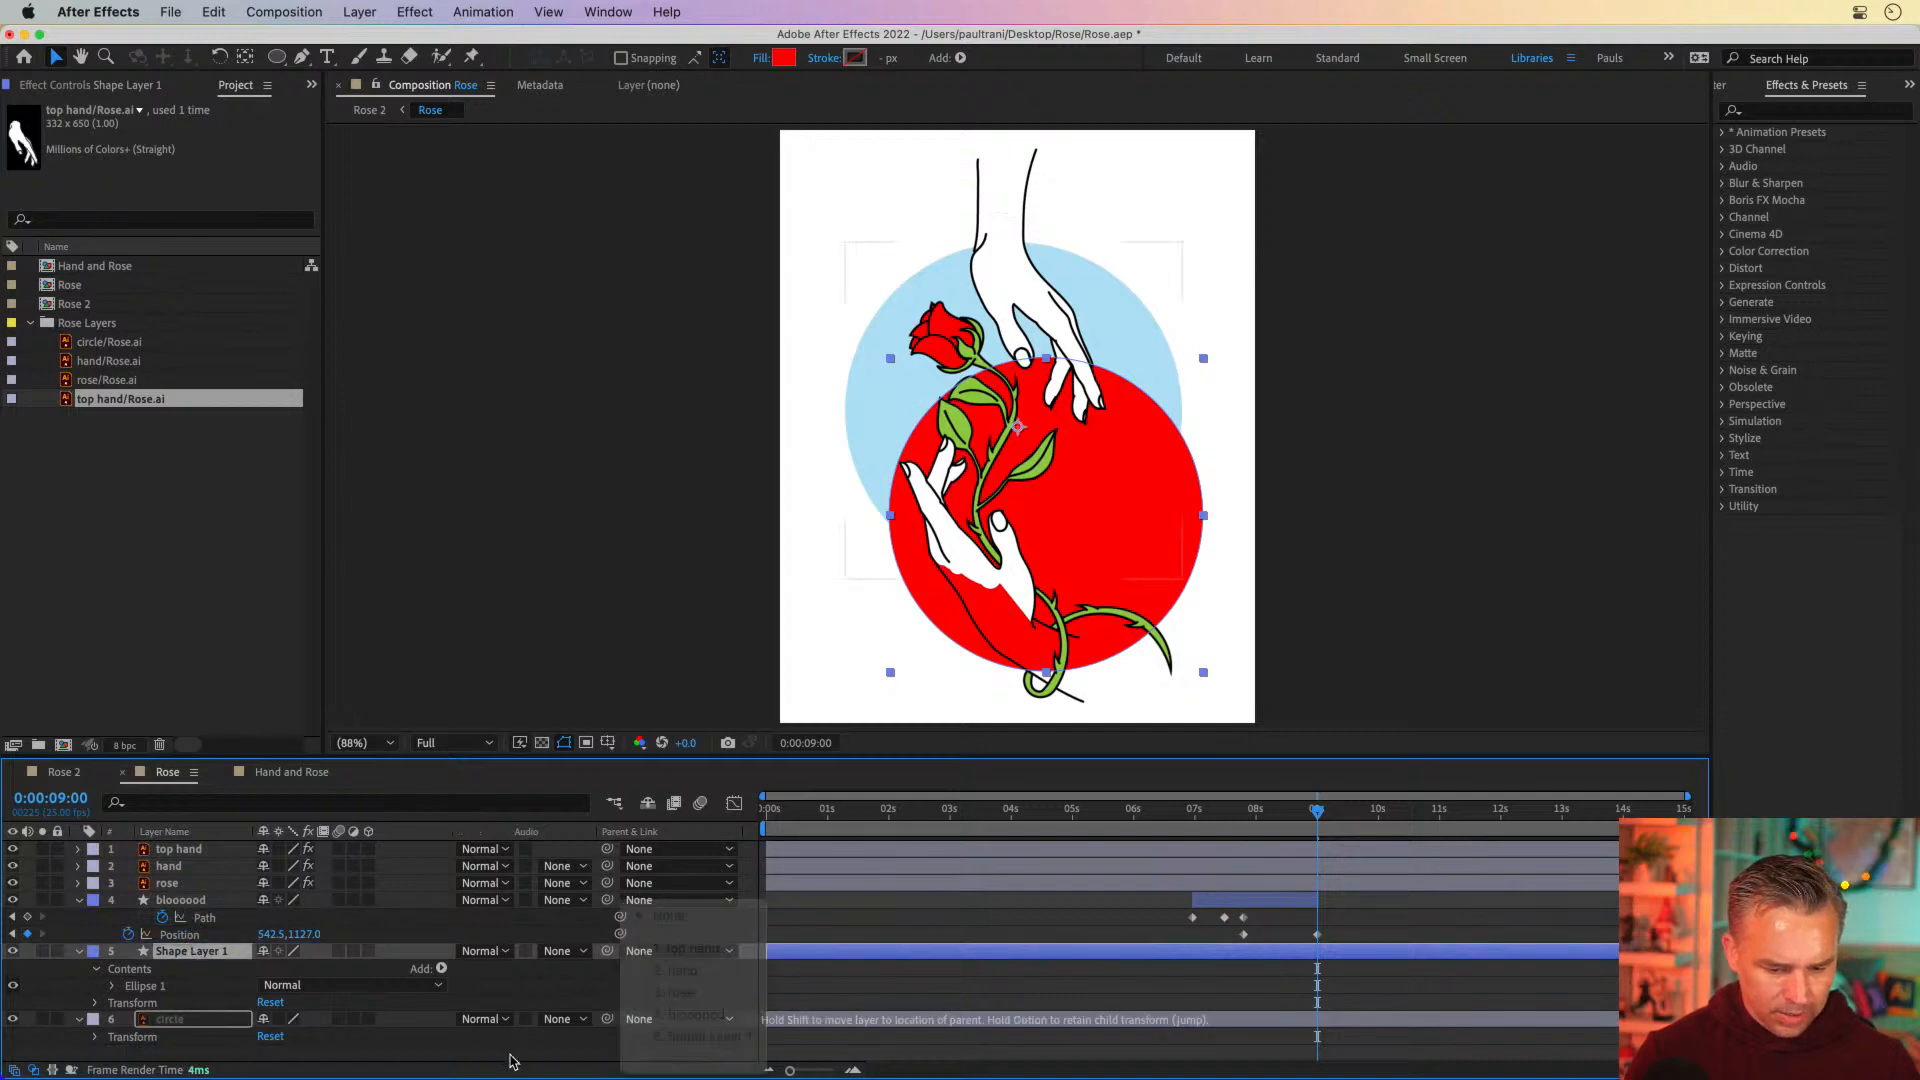
pyautogui.click(552, 1020)
pyautogui.click(582, 992)
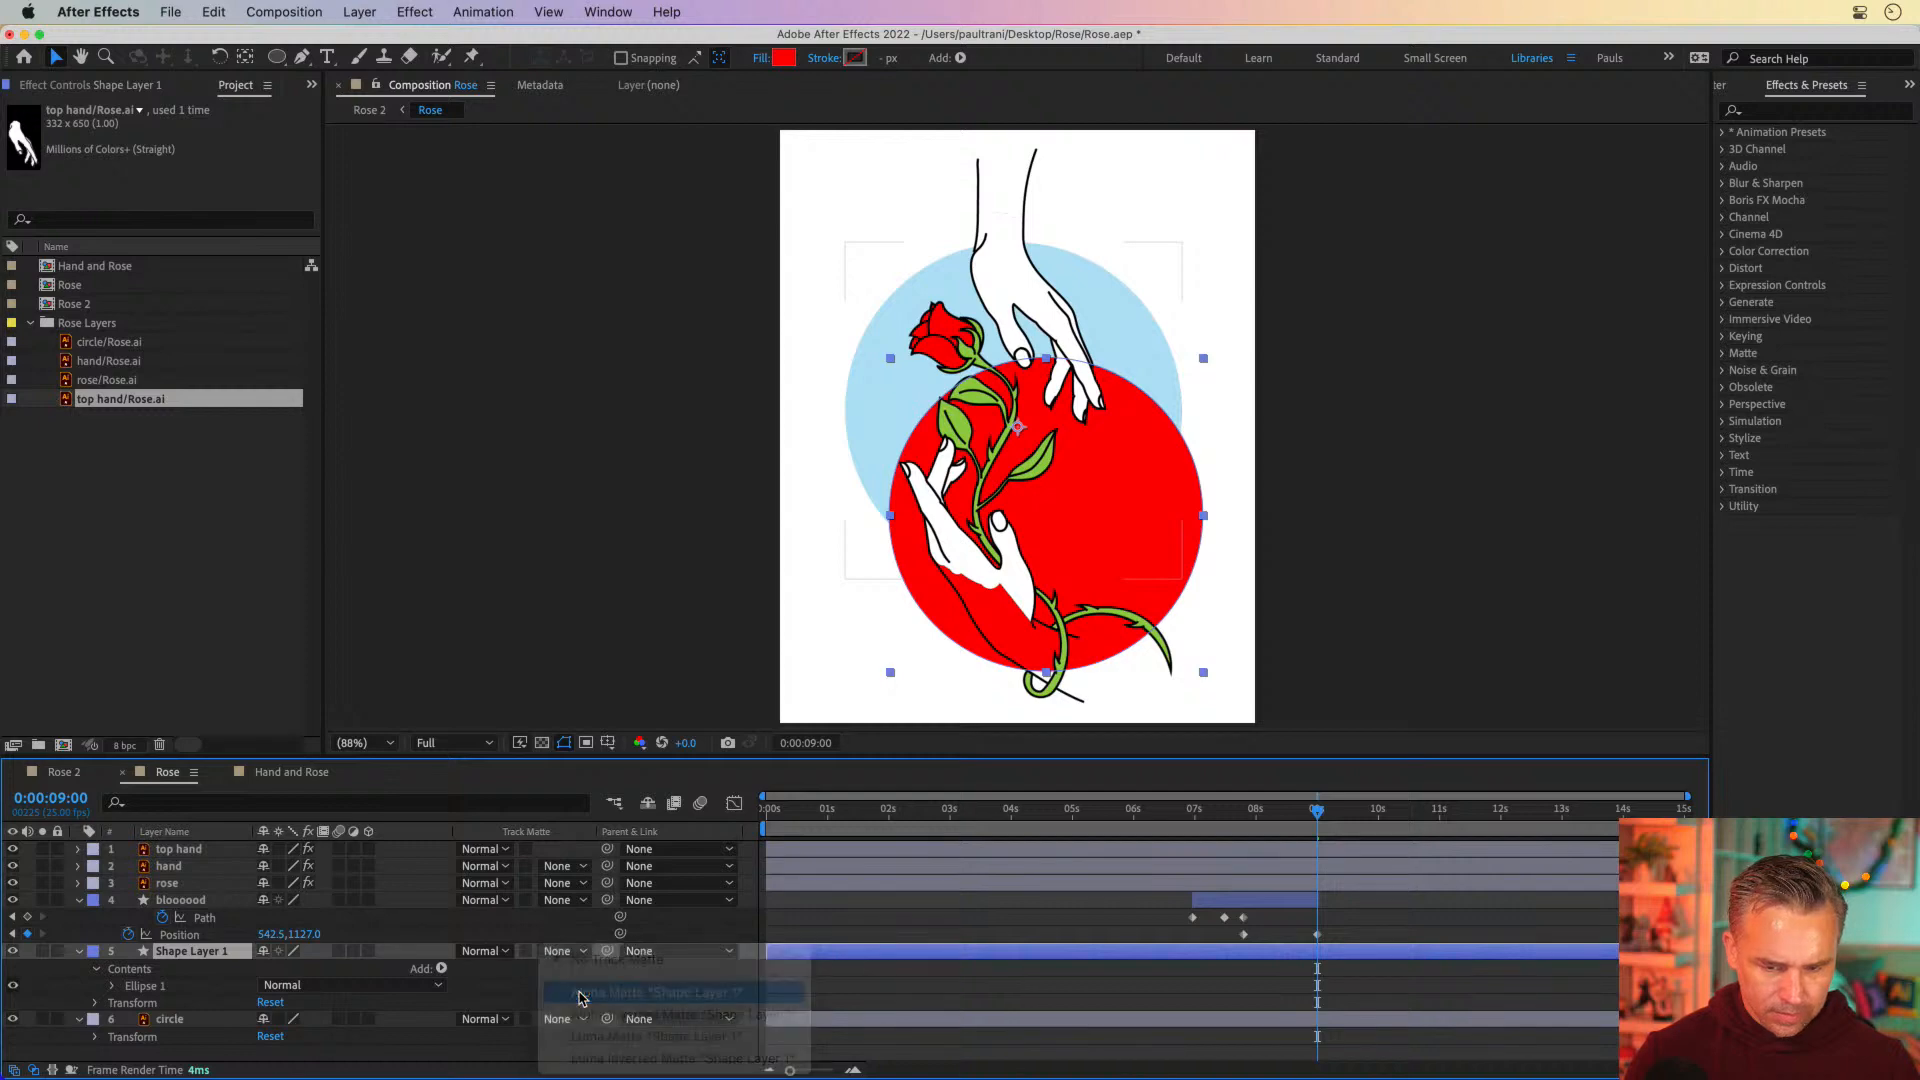
pyautogui.click(554, 1022)
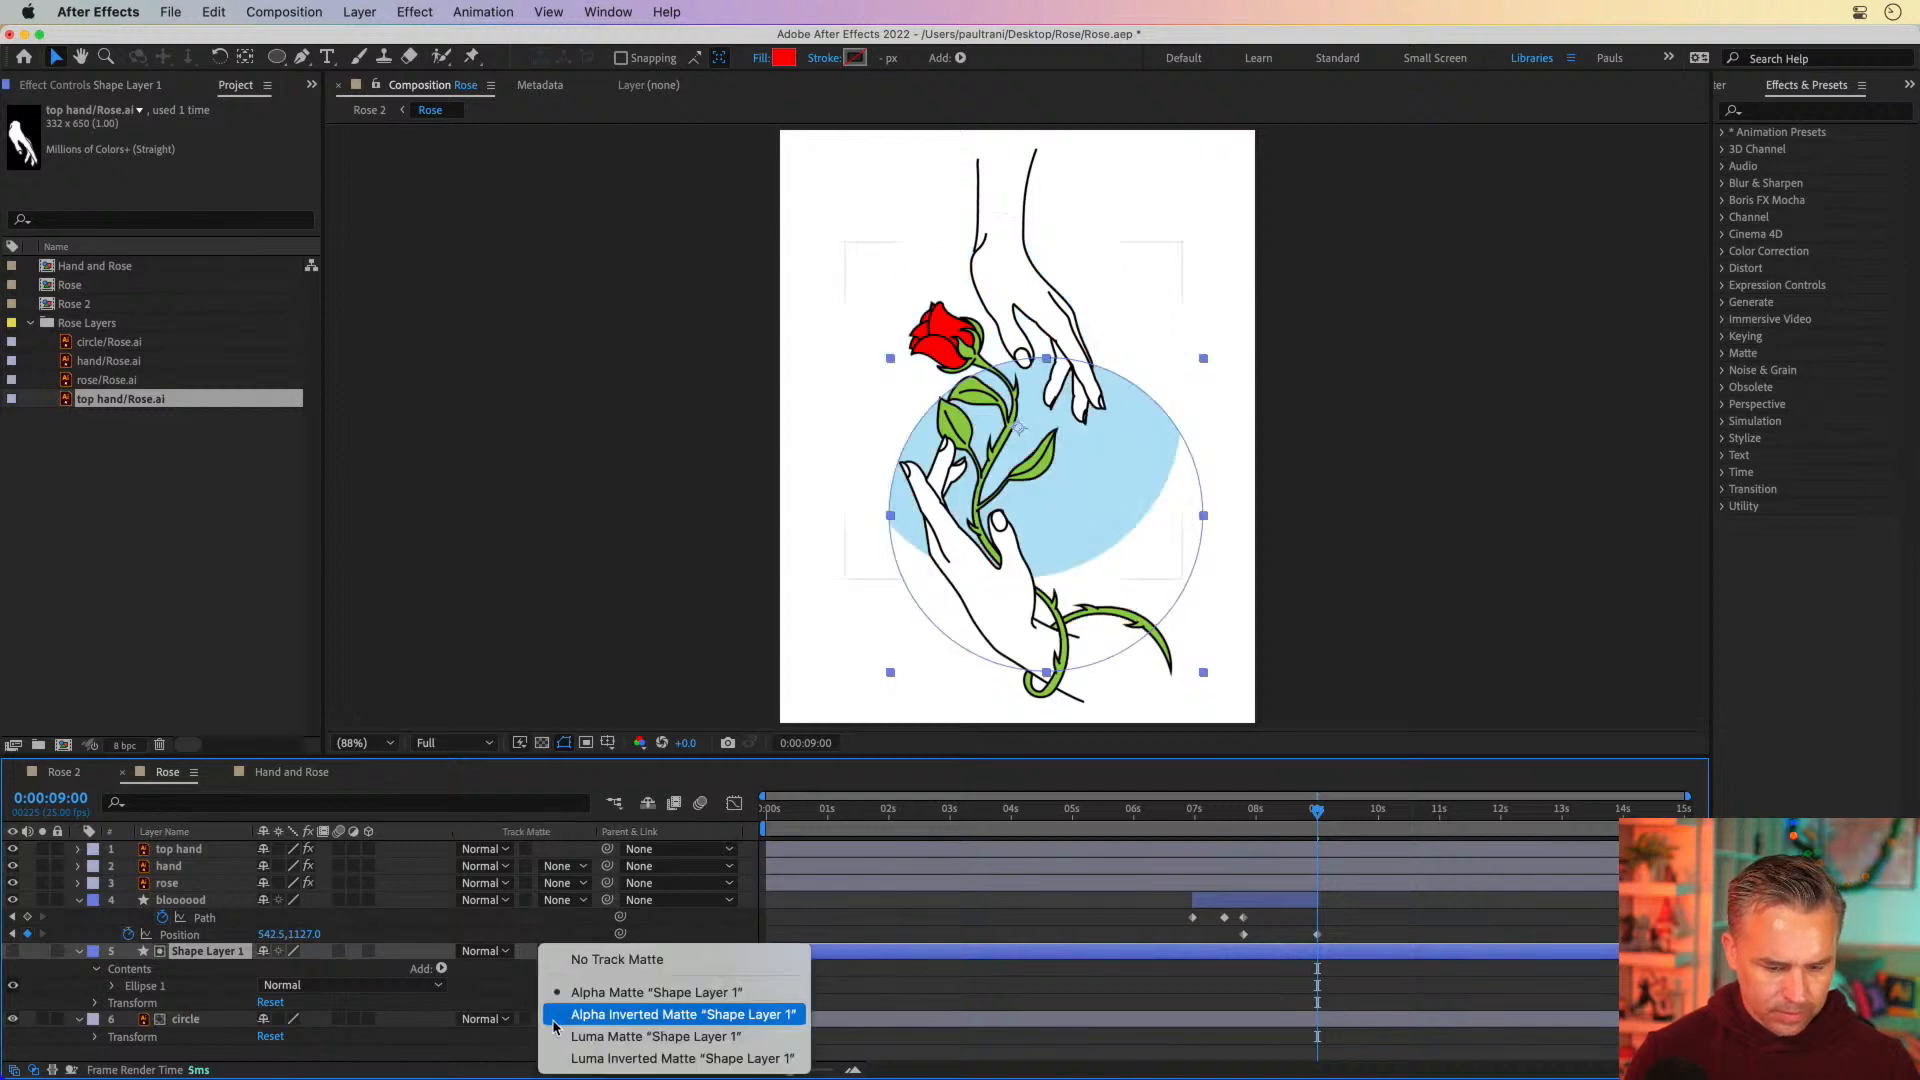
pyautogui.click(567, 1014)
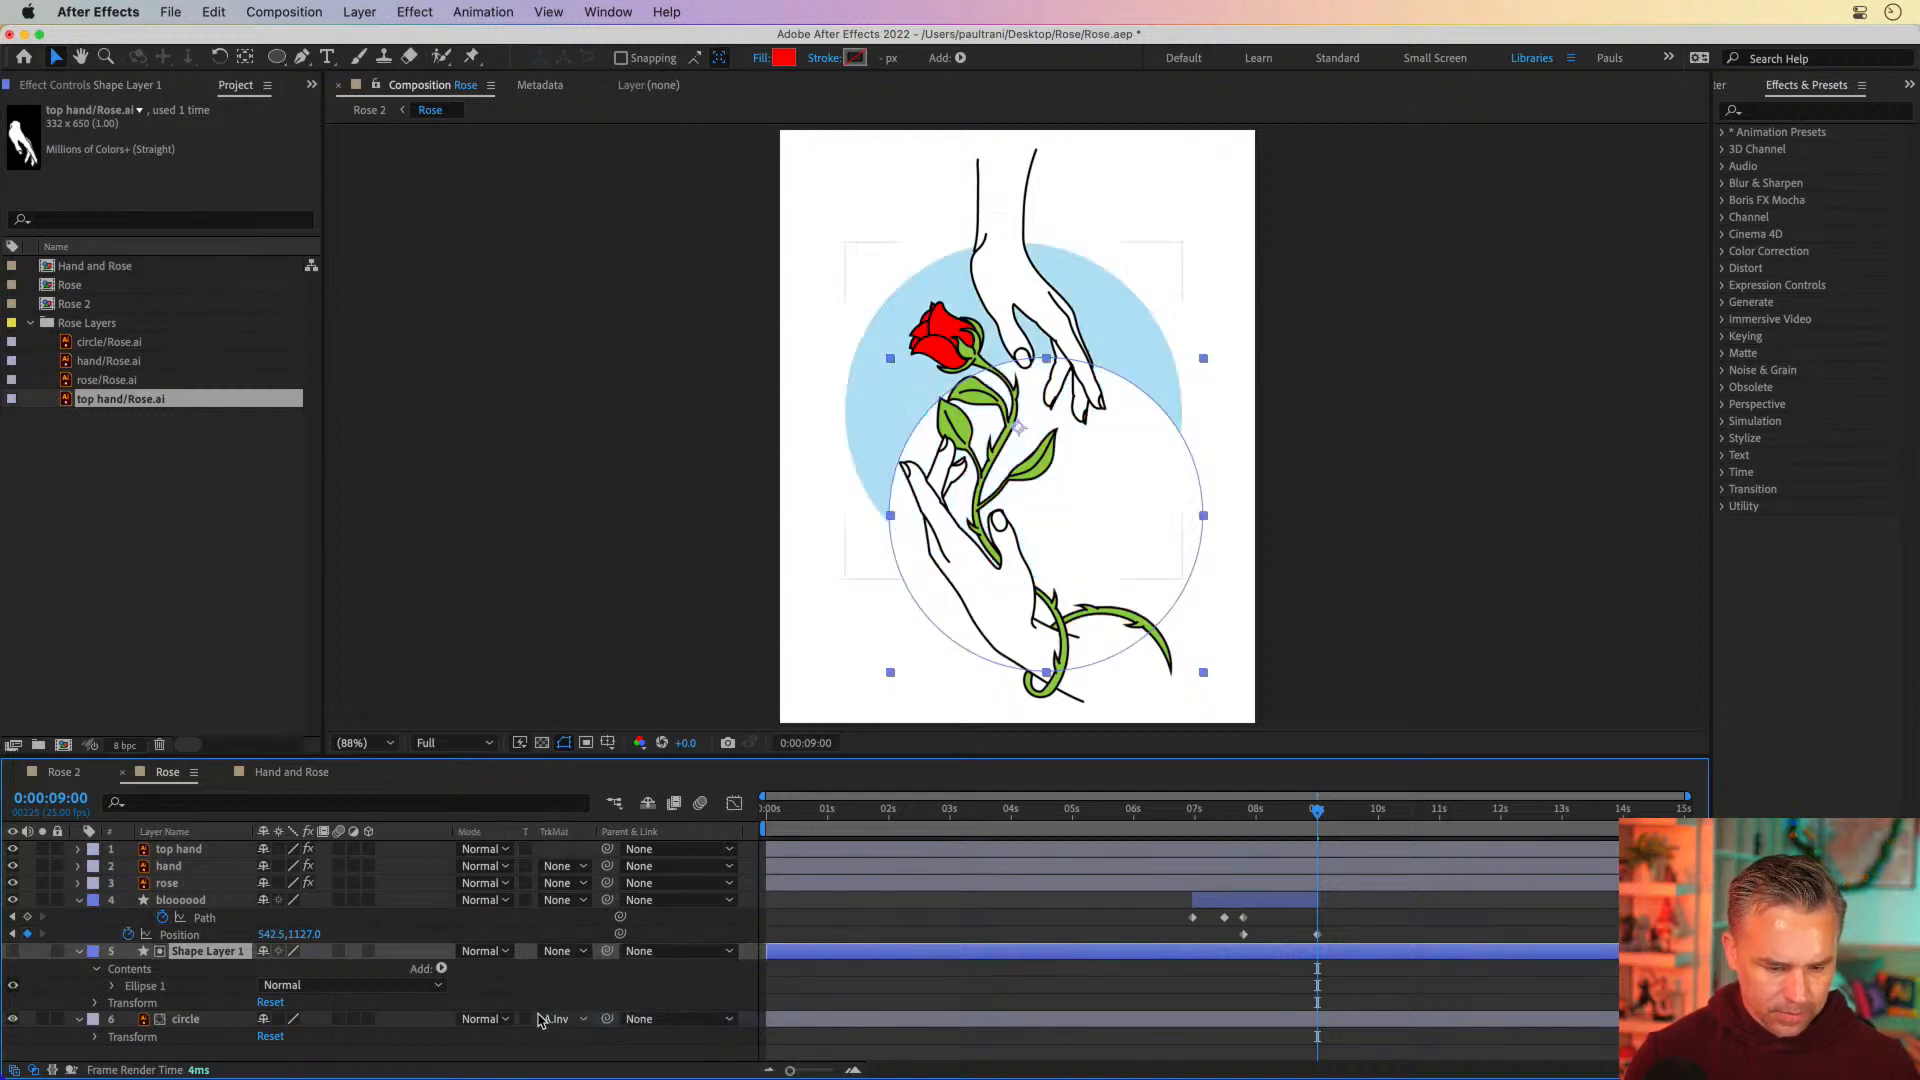
# Try Luma Matte and Luma Inverted Matte on the circle layer, and return it to Alpha Matte "Shape Layer 1"
pyautogui.click(556, 1021)
pyautogui.click(558, 1032)
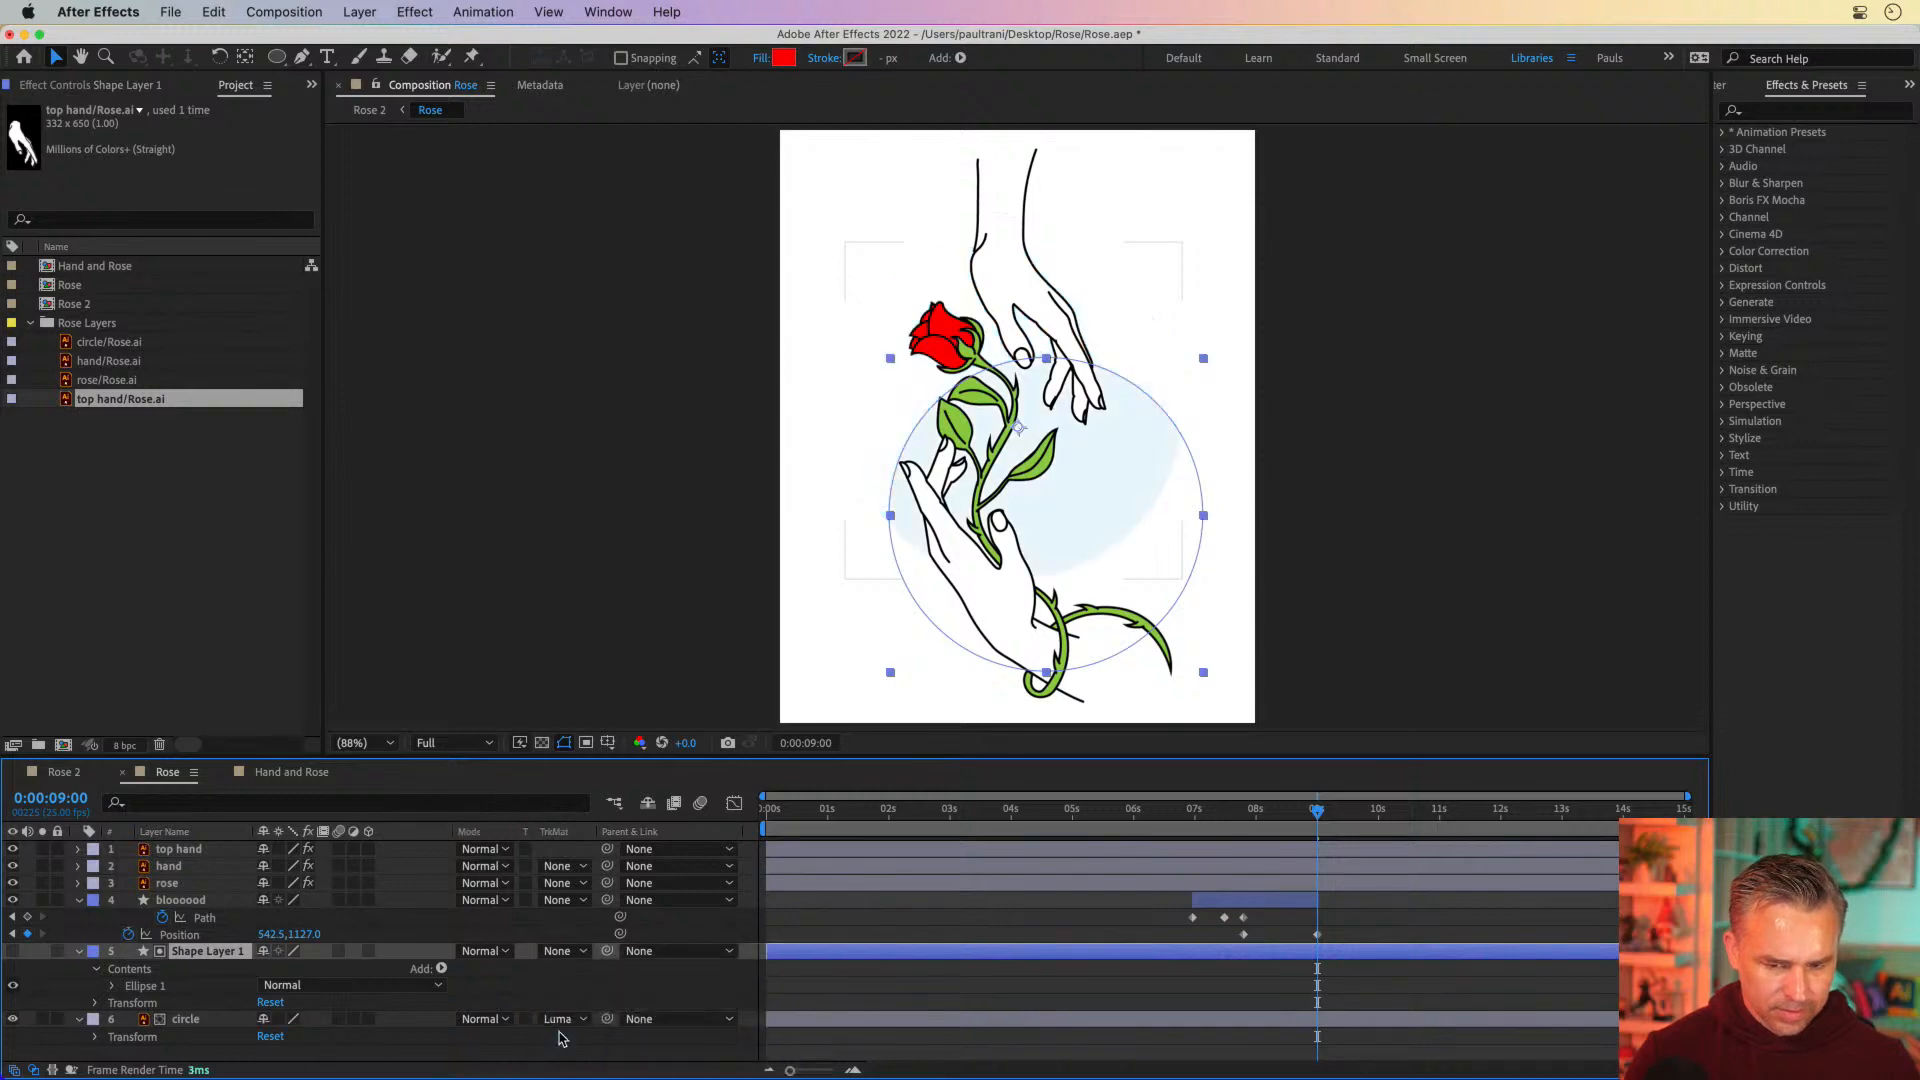
pyautogui.click(556, 1022)
pyautogui.click(558, 1058)
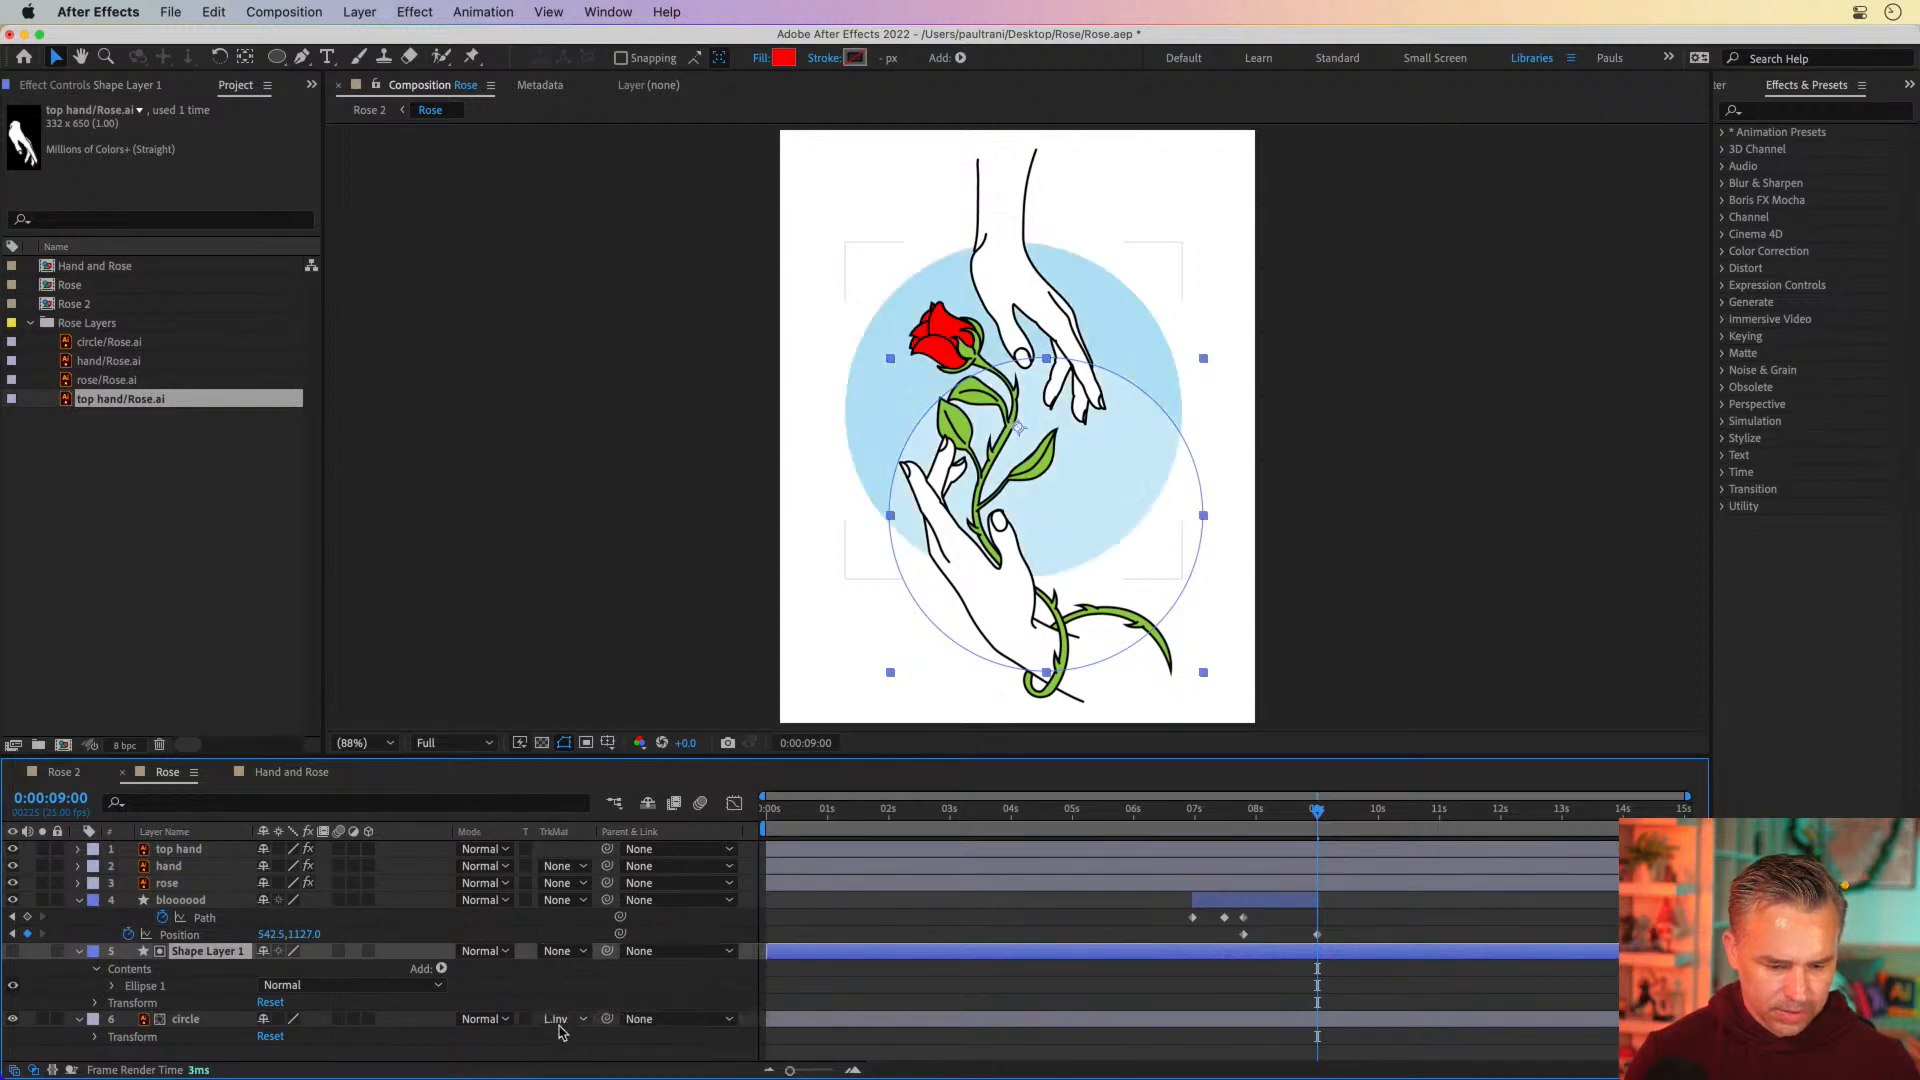
pyautogui.click(556, 1022)
pyautogui.click(585, 992)
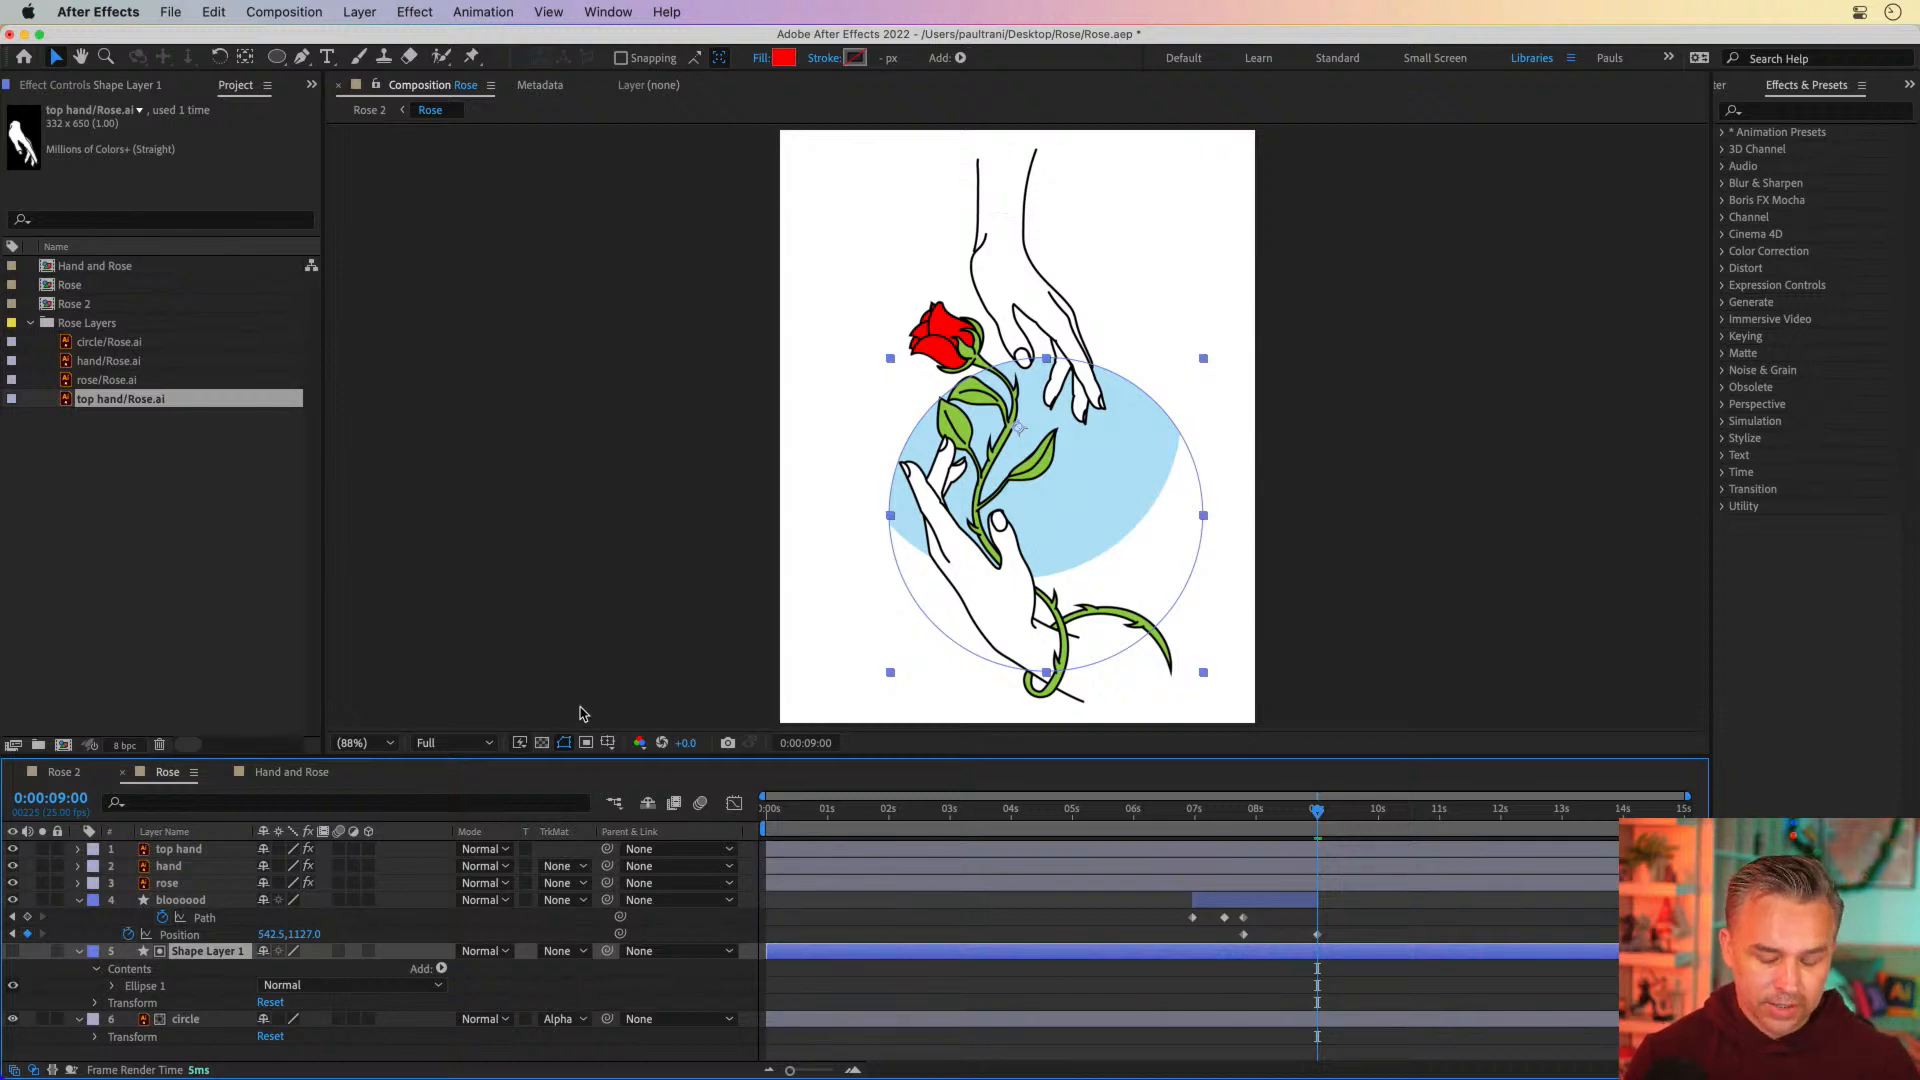
# Undo the last matte change, set the circle layer to No Track Matte and show Shape Layer 1 again
pyautogui.press('super+z')
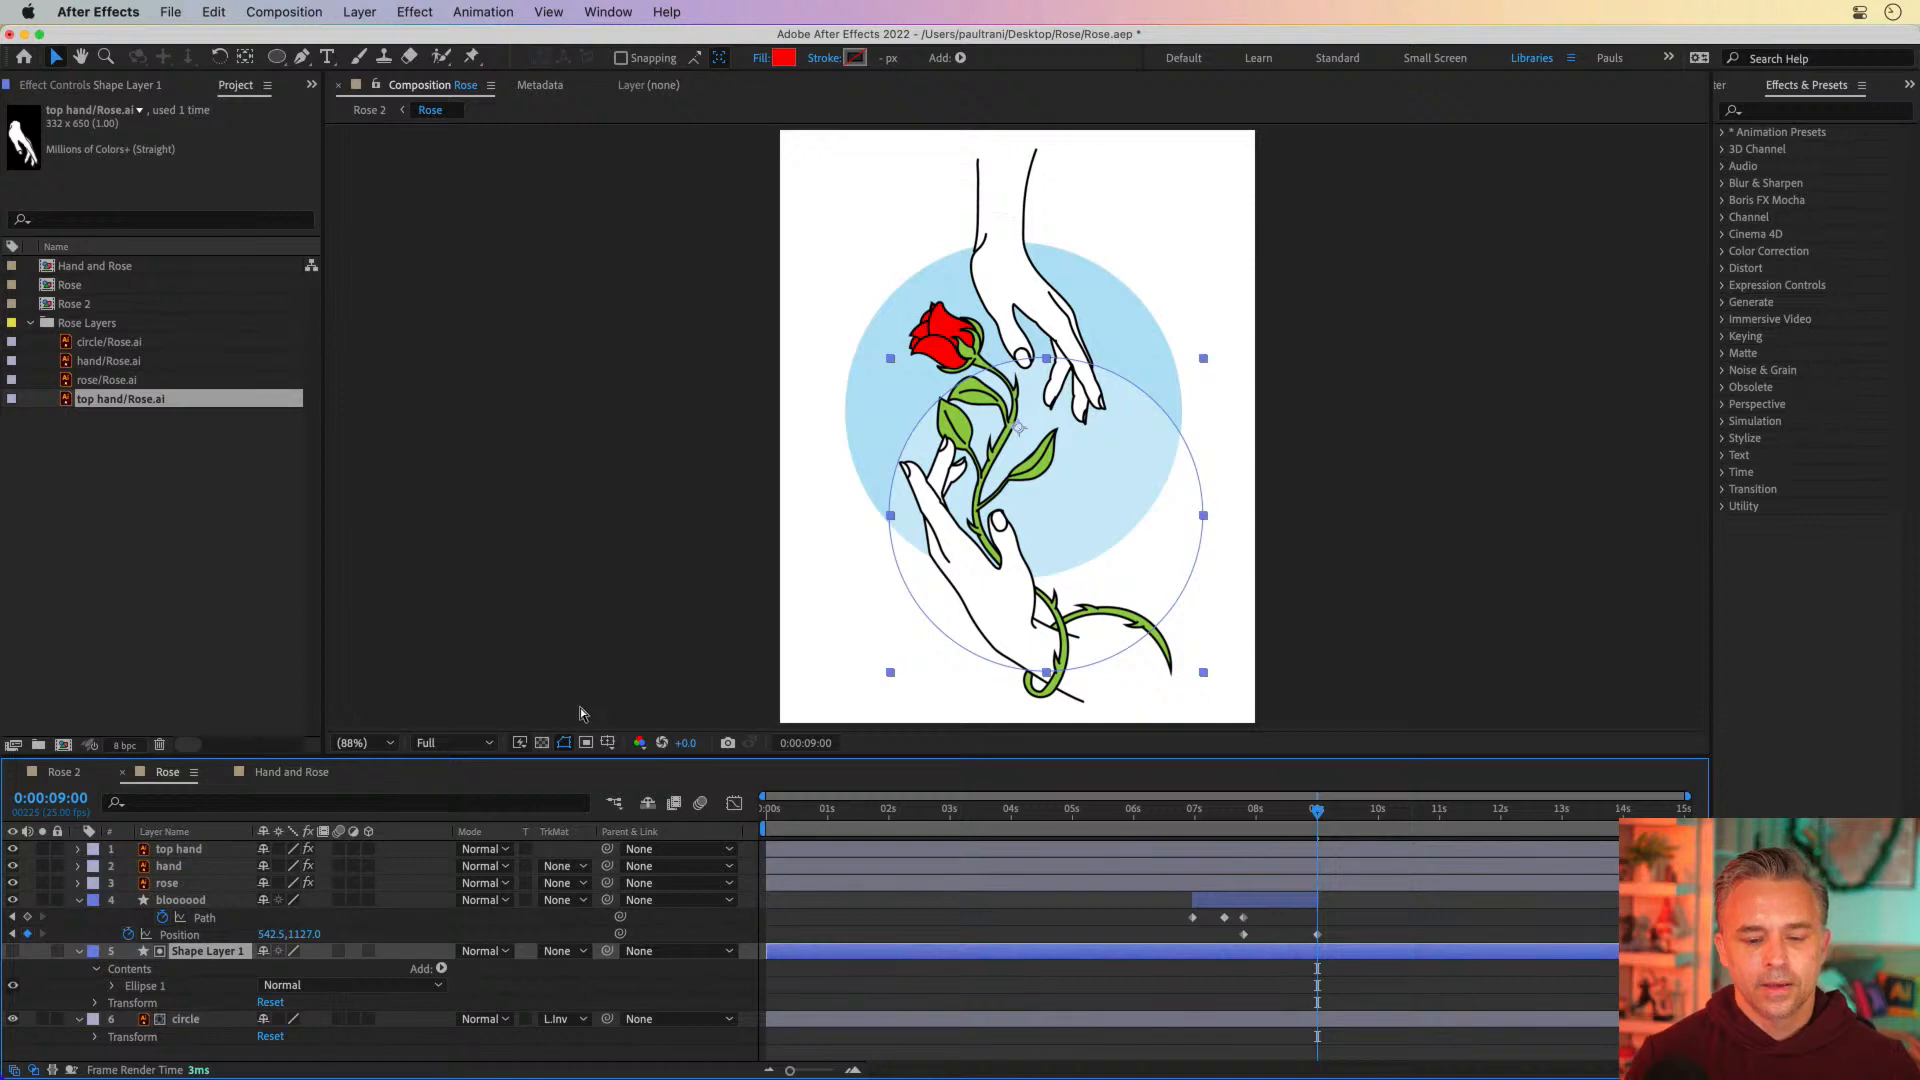
pyautogui.click(557, 1019)
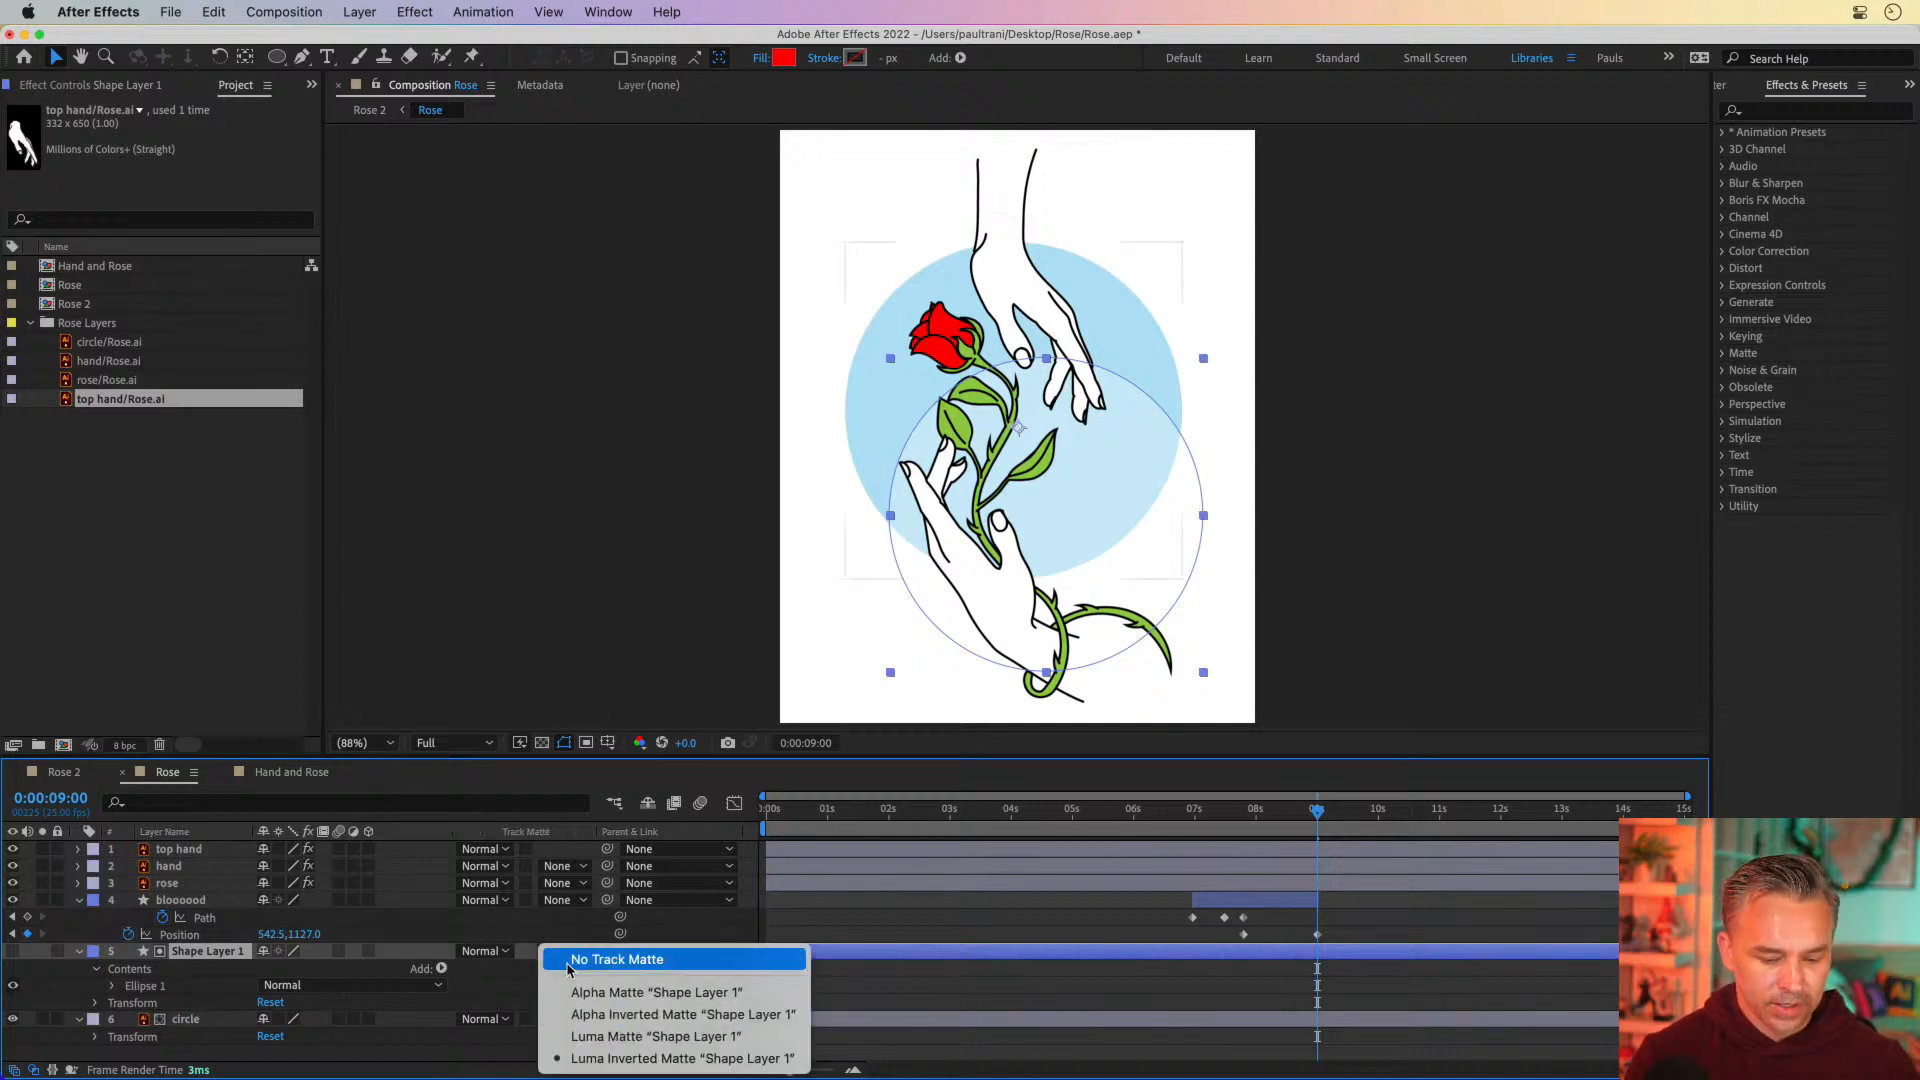
pyautogui.click(567, 962)
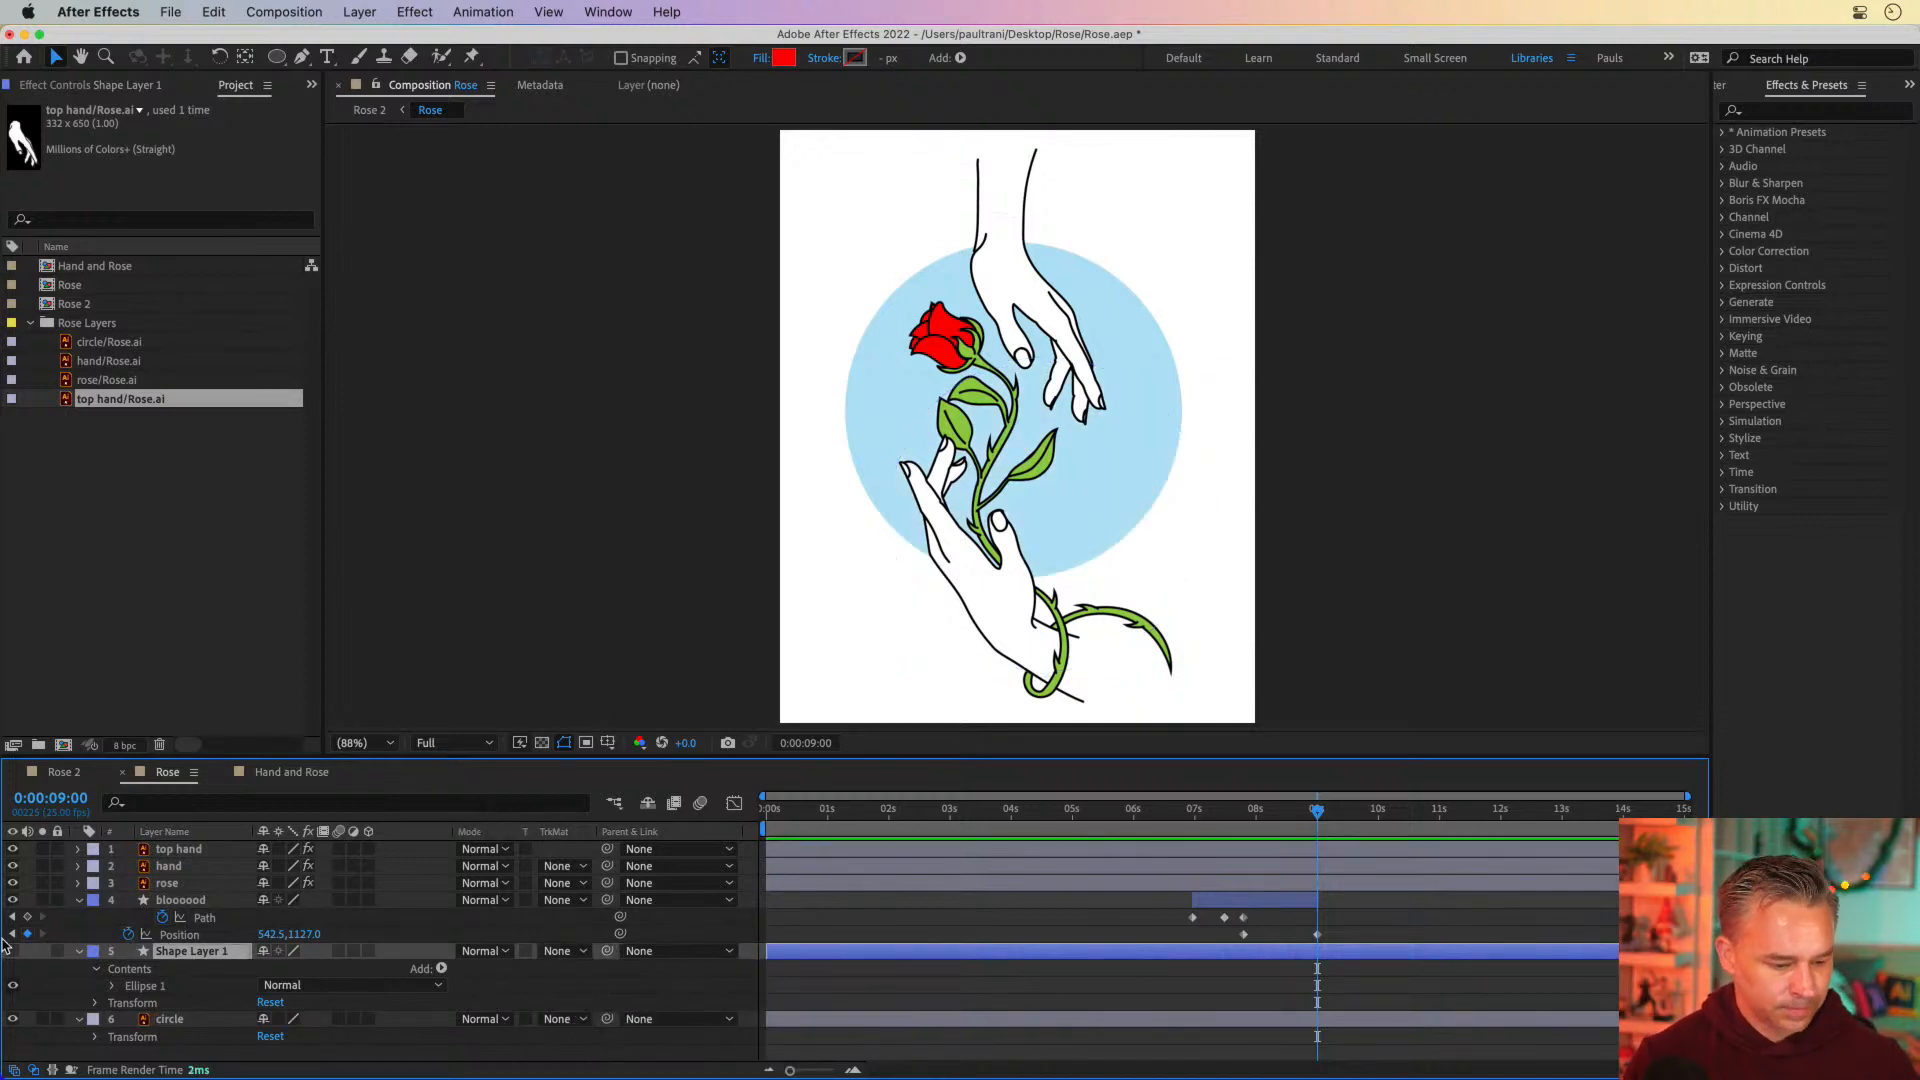
pyautogui.click(12, 951)
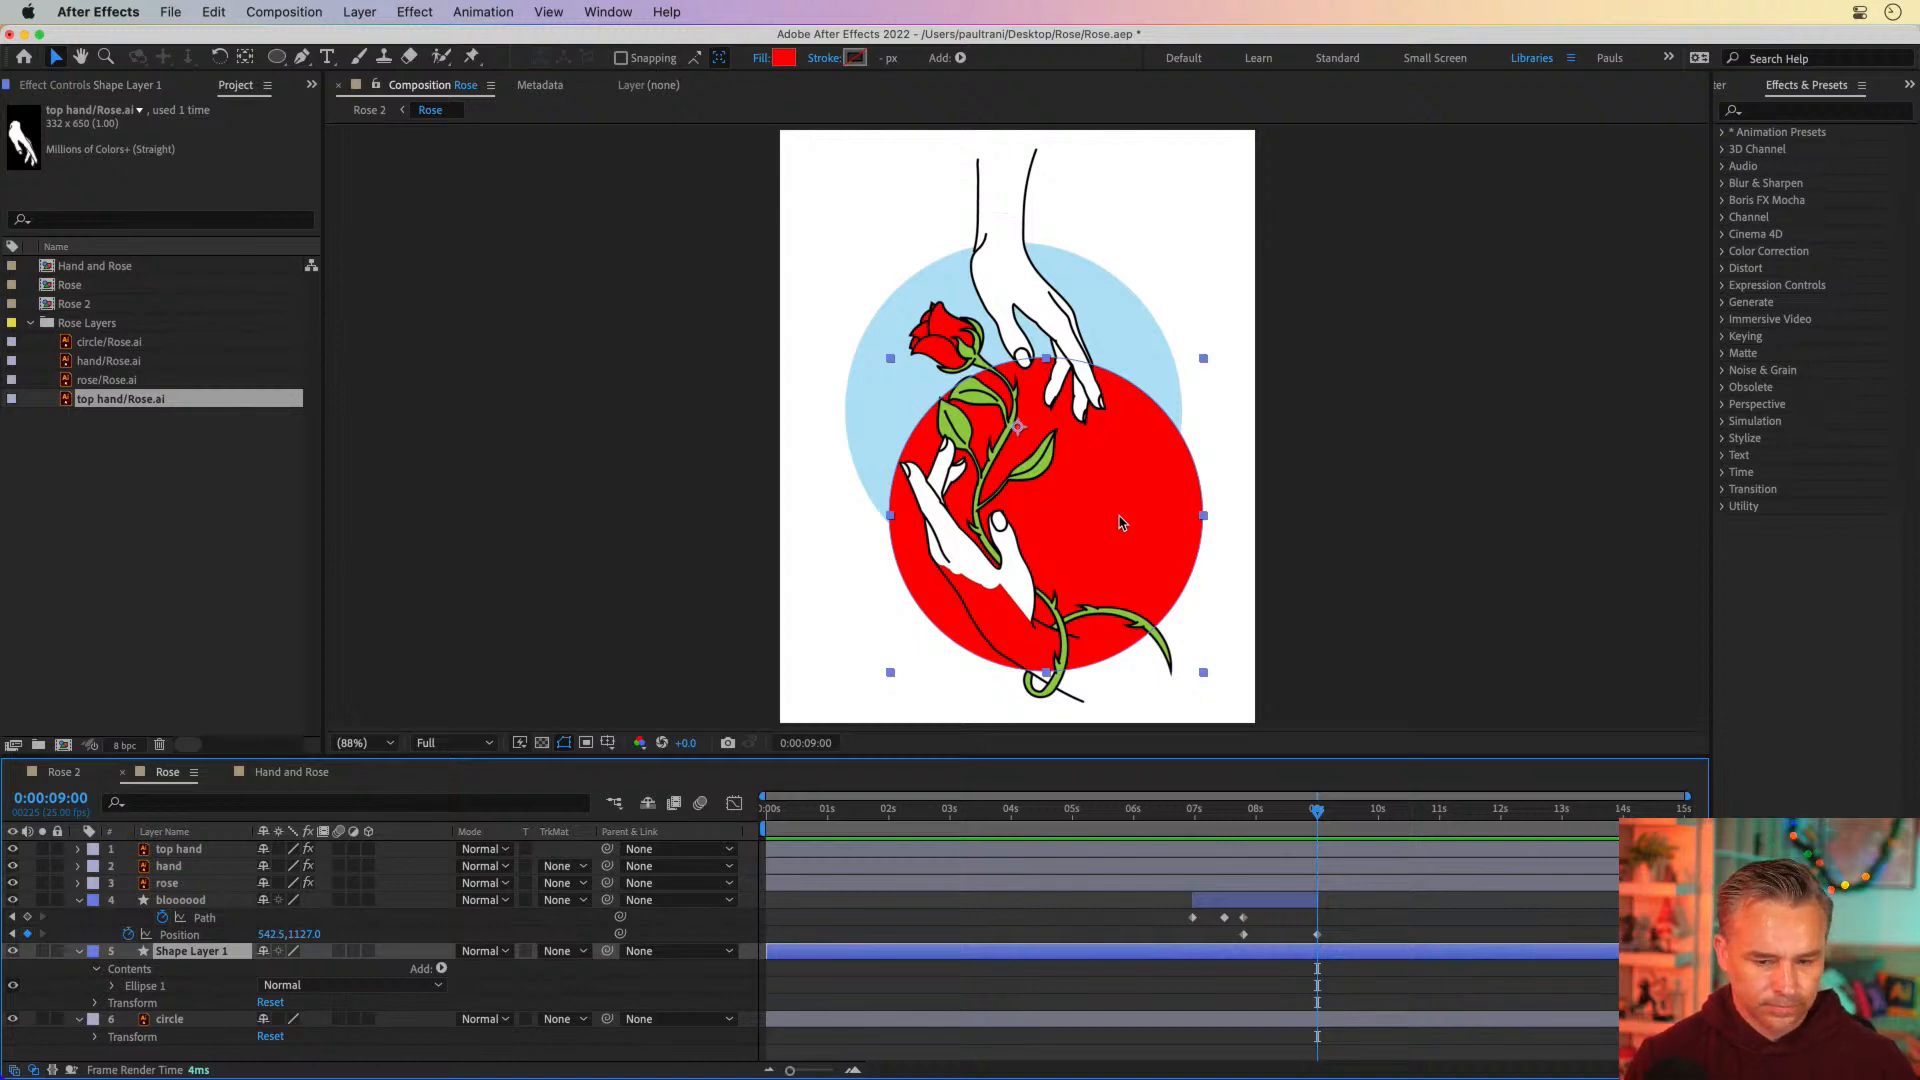
# Move Shape Layer 1 below the circle layer, try Alpha Matte "circle" on it and undo the matte
pyautogui.moveTo(204, 955); pyautogui.dragTo(184, 1049)
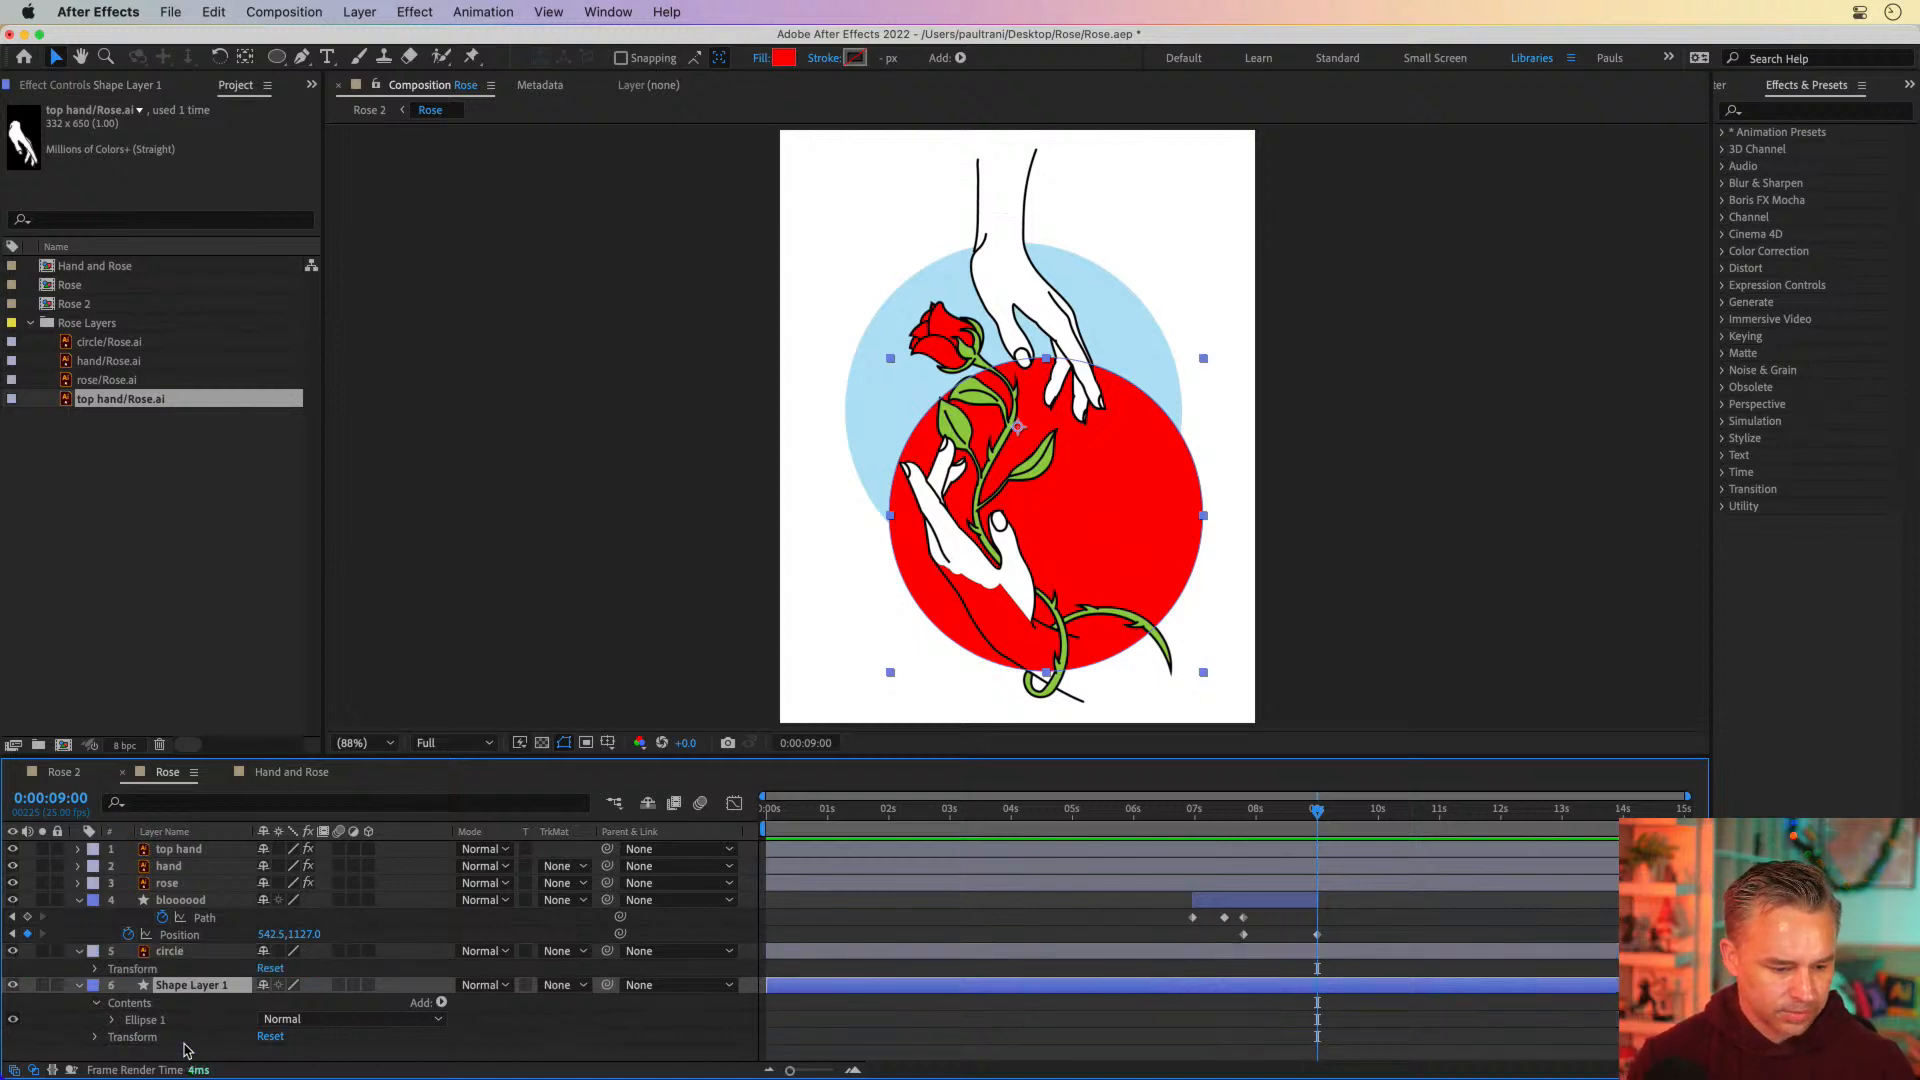
pyautogui.click(562, 986)
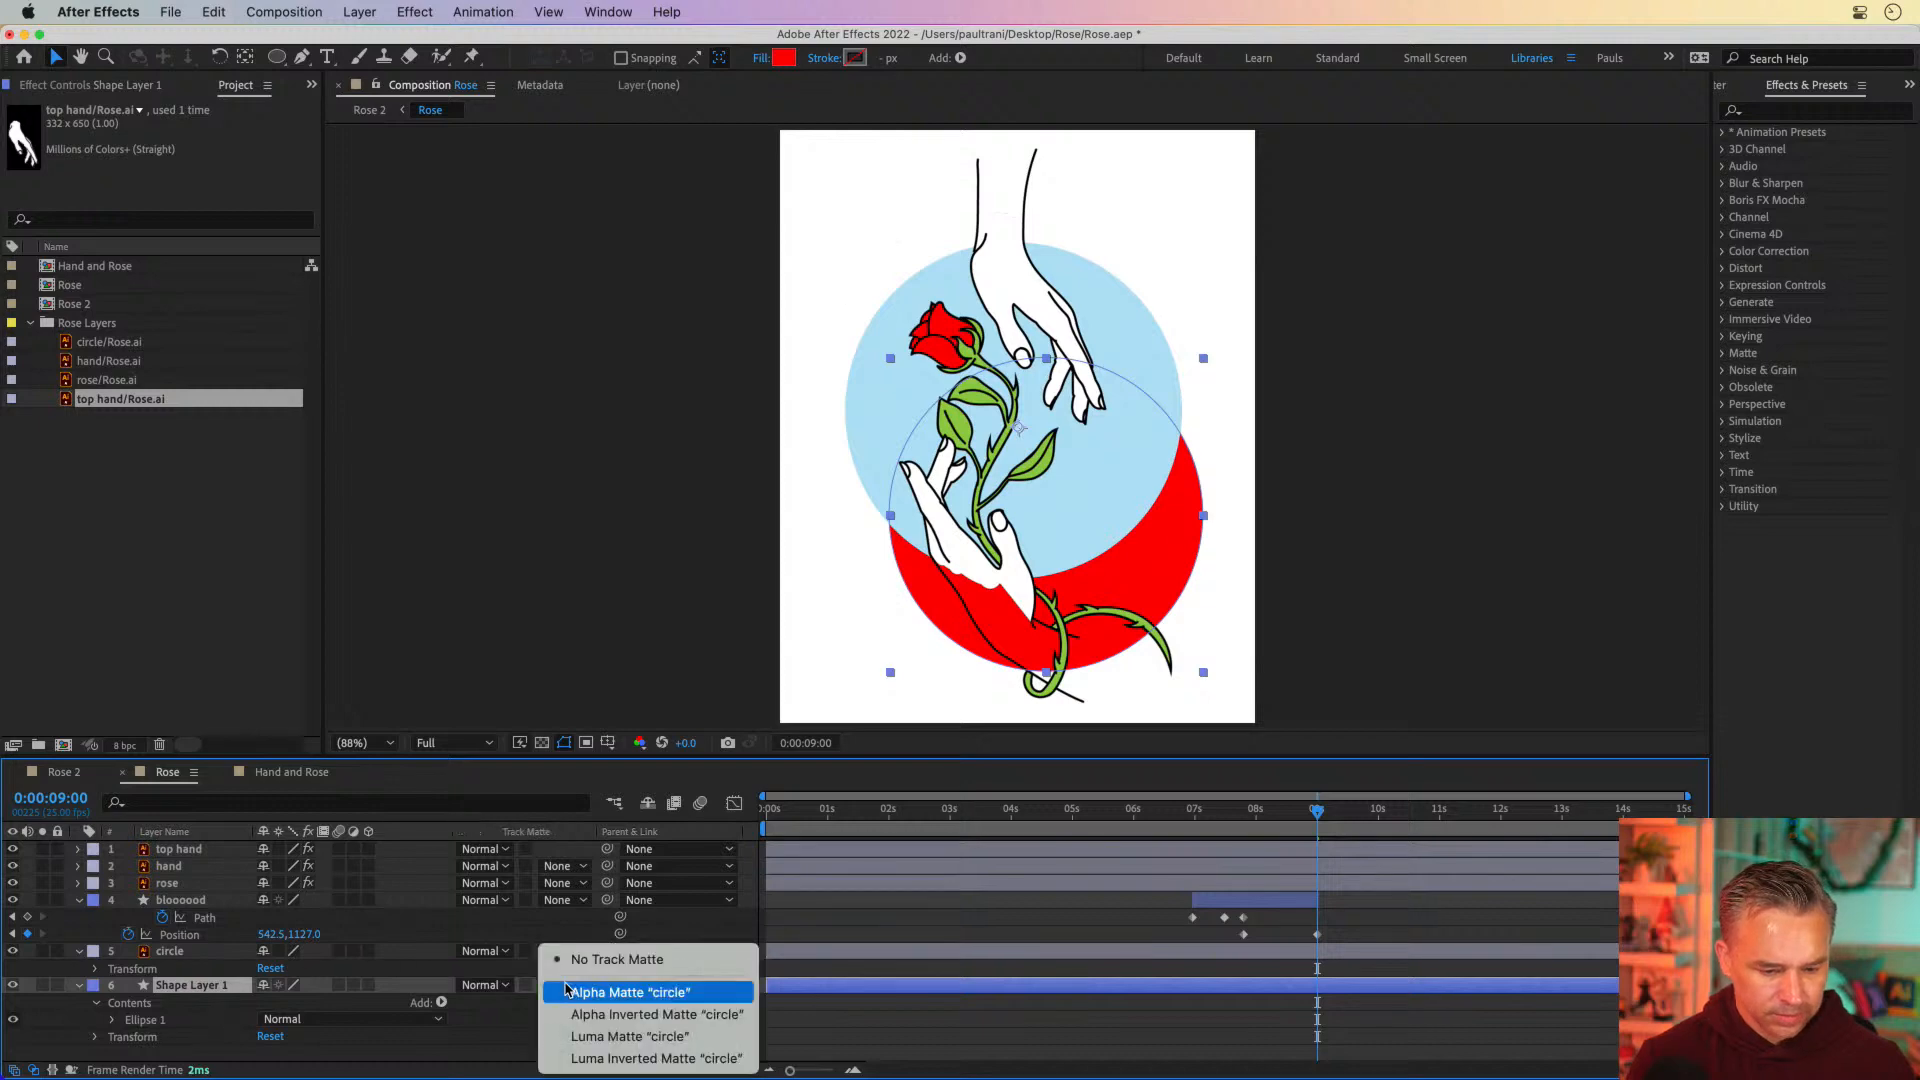
pyautogui.click(573, 991)
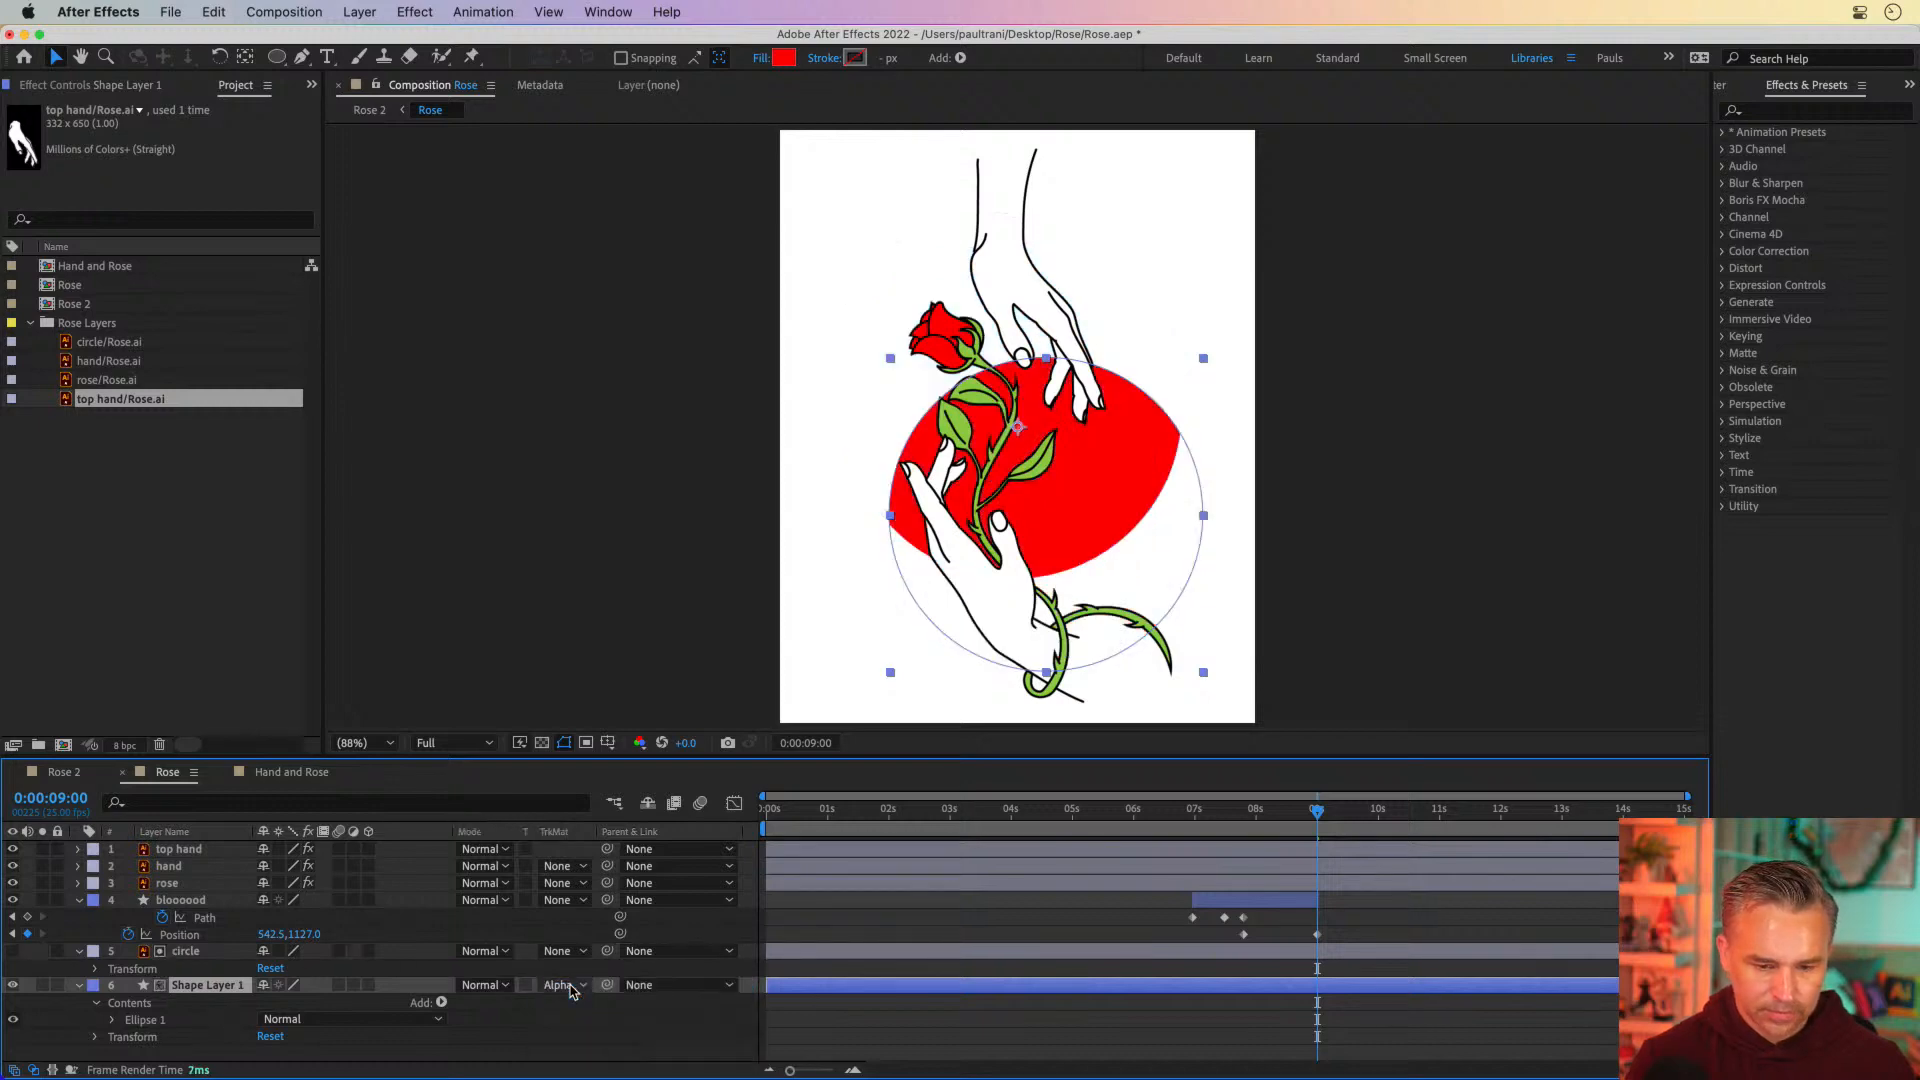
pyautogui.press('super+z')
# Duplicate the circle layer and place the copy below Shape Layer 1
pyautogui.click(170, 956)
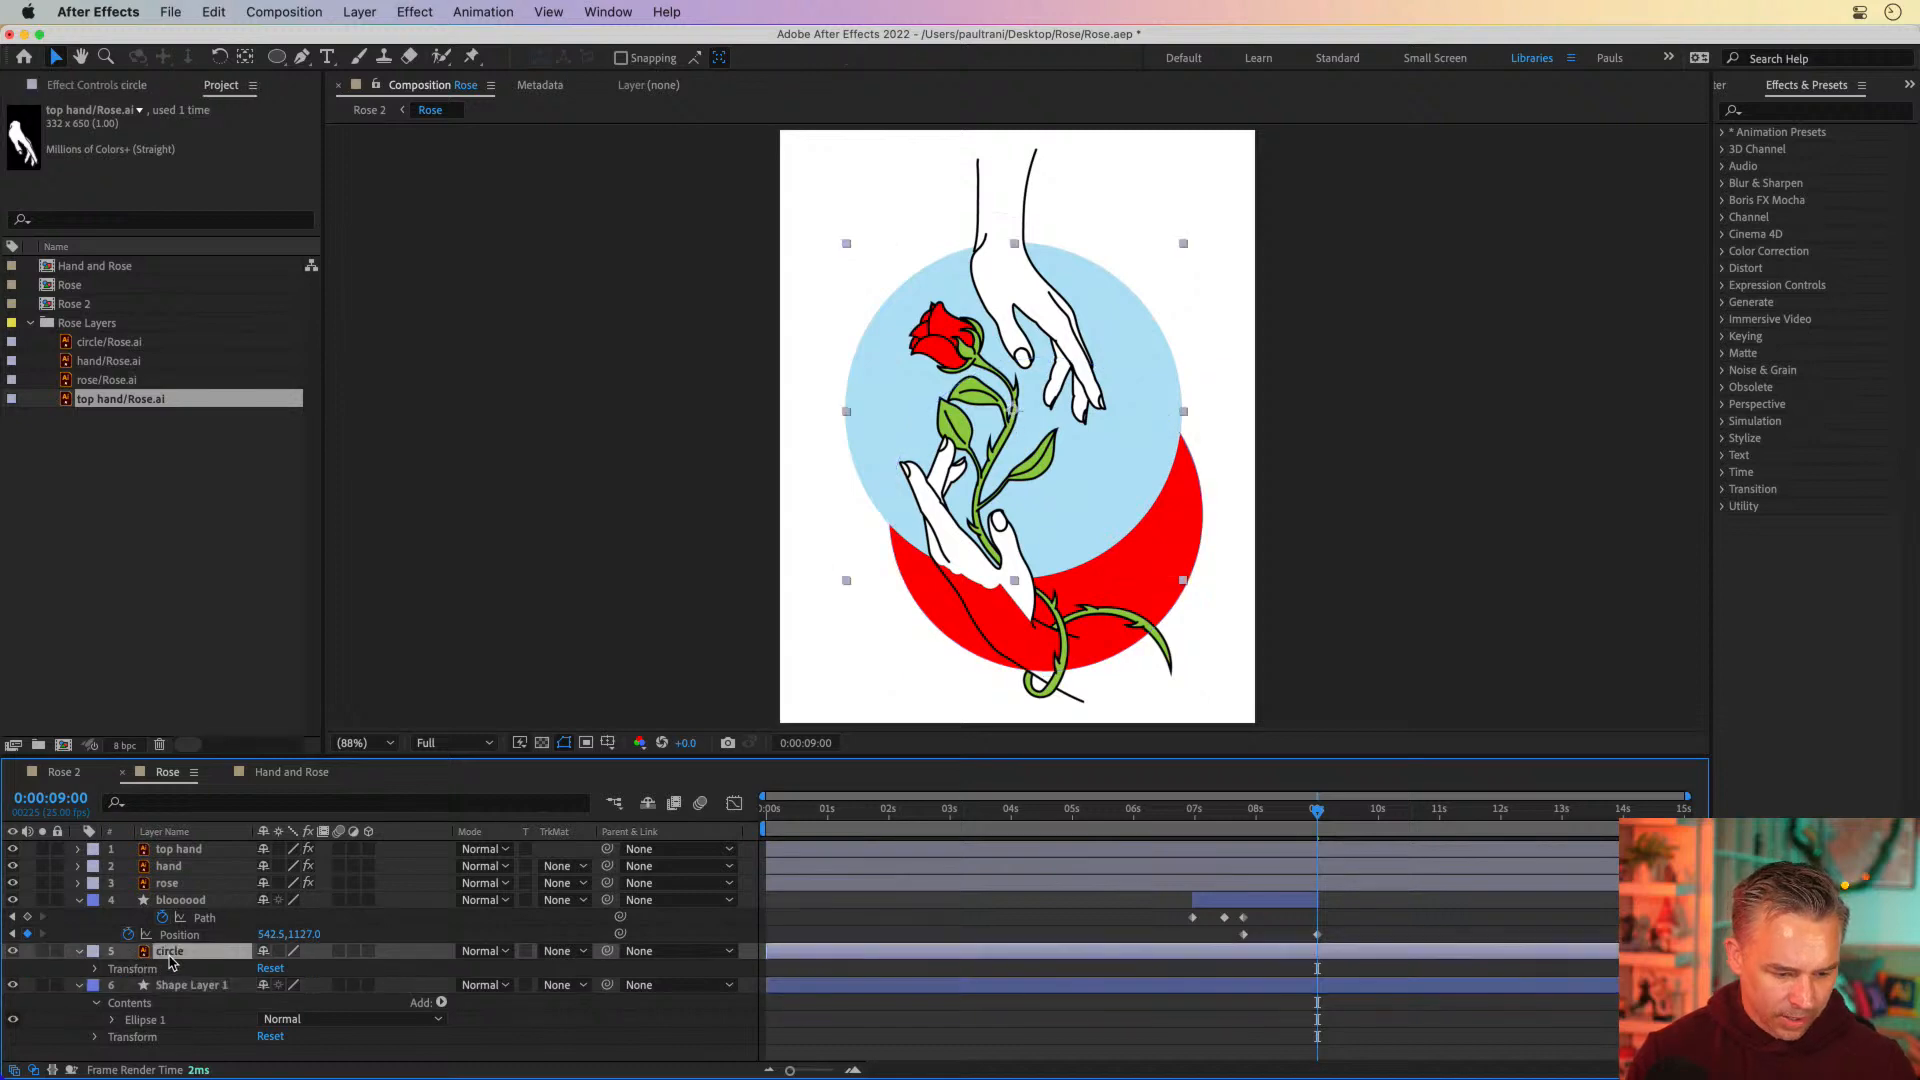
pyautogui.press('super+d')
pyautogui.moveTo(170, 958); pyautogui.dragTo(182, 1058)
pyautogui.click(160, 952)
pyautogui.click(184, 985)
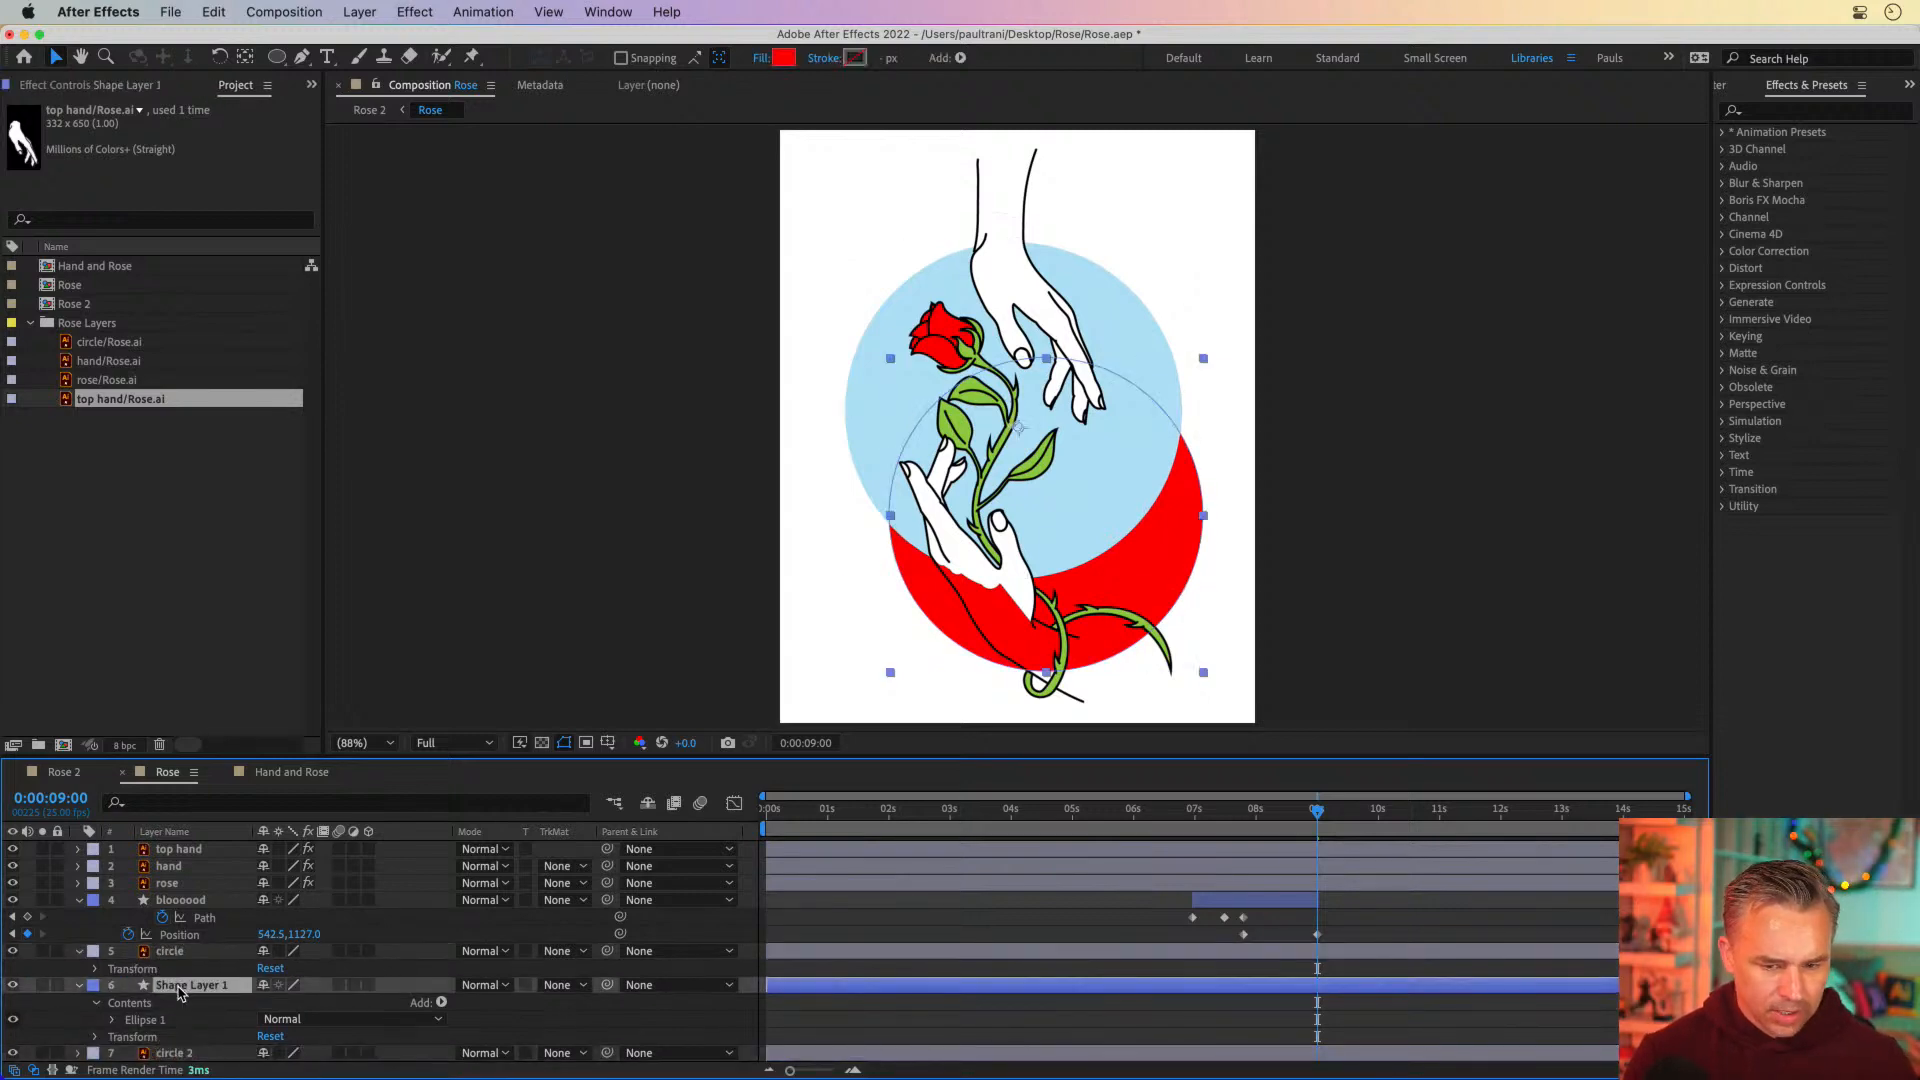
# Hide the upper circle layer, collapse the blood drop and circle layers, and set Shape Layer 1's track matte to Alpha Matte "circle"
pyautogui.click(13, 953)
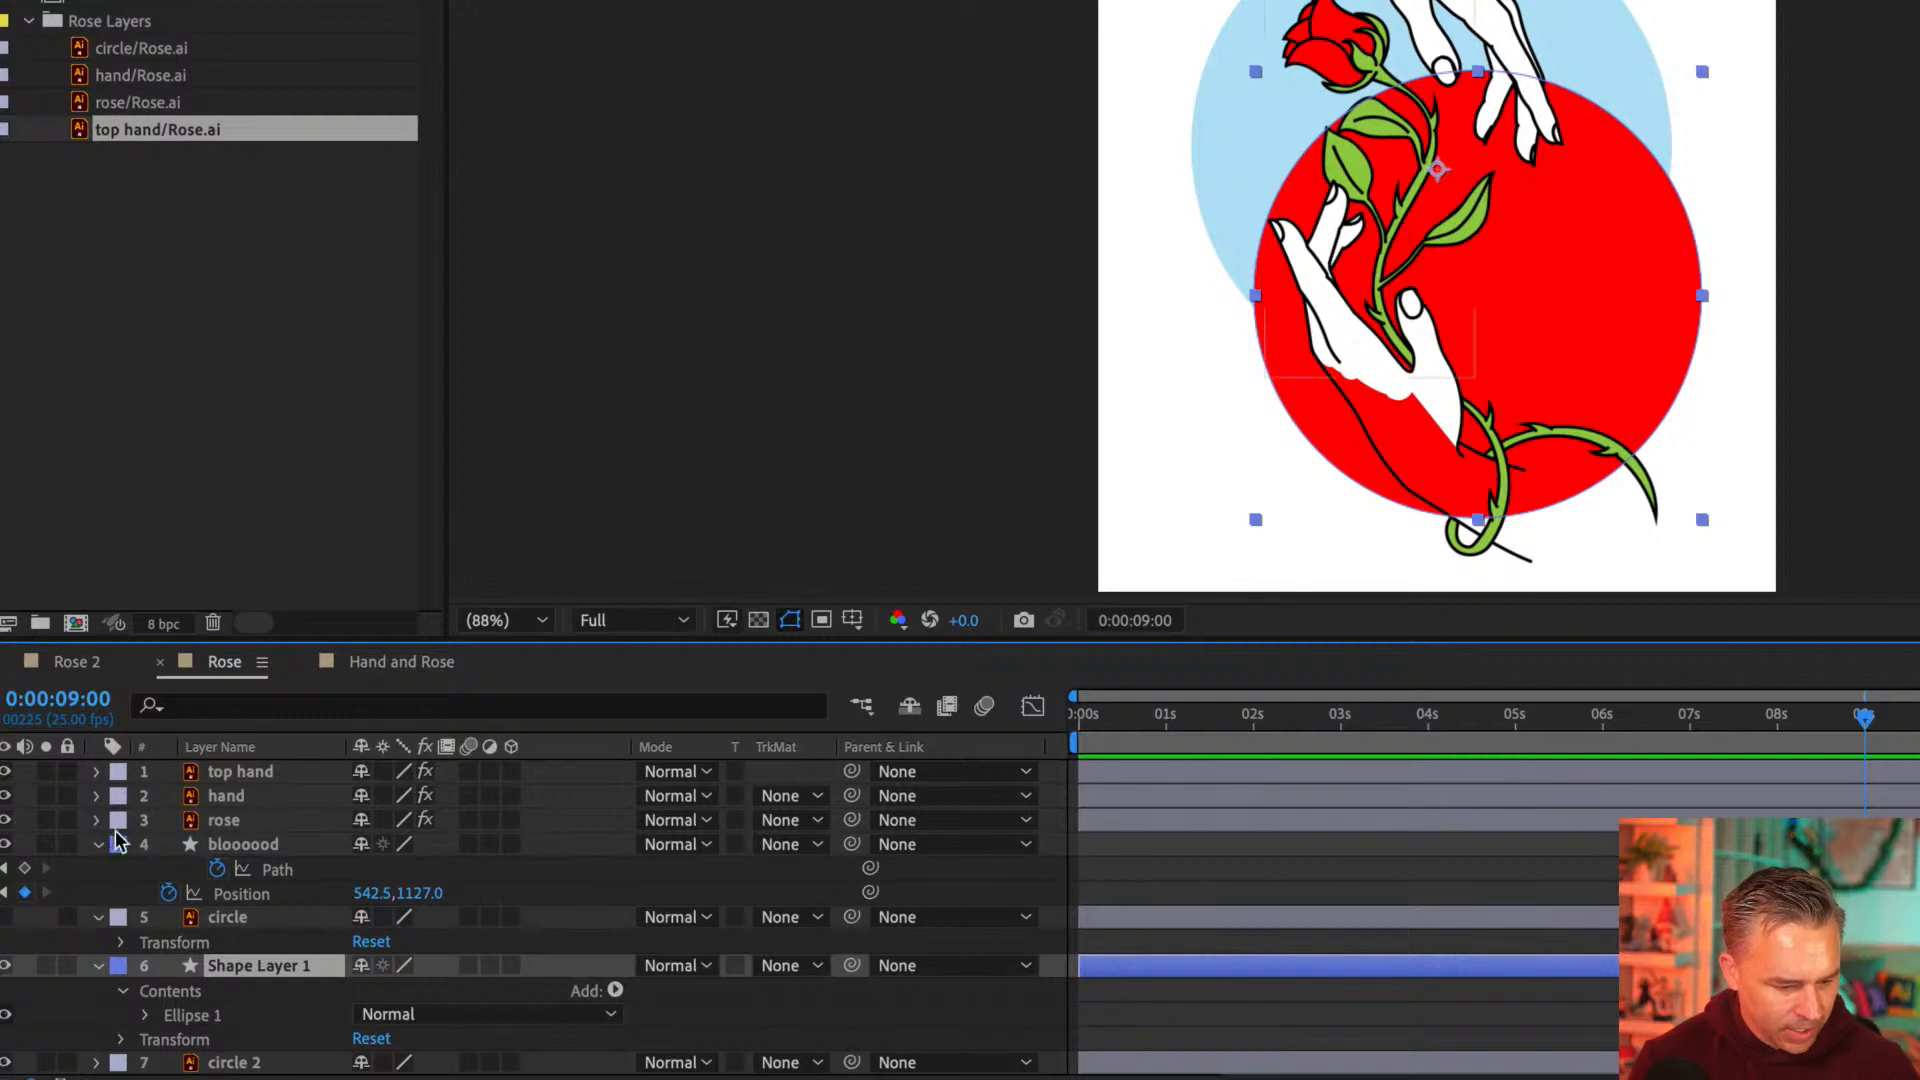
pyautogui.click(79, 900)
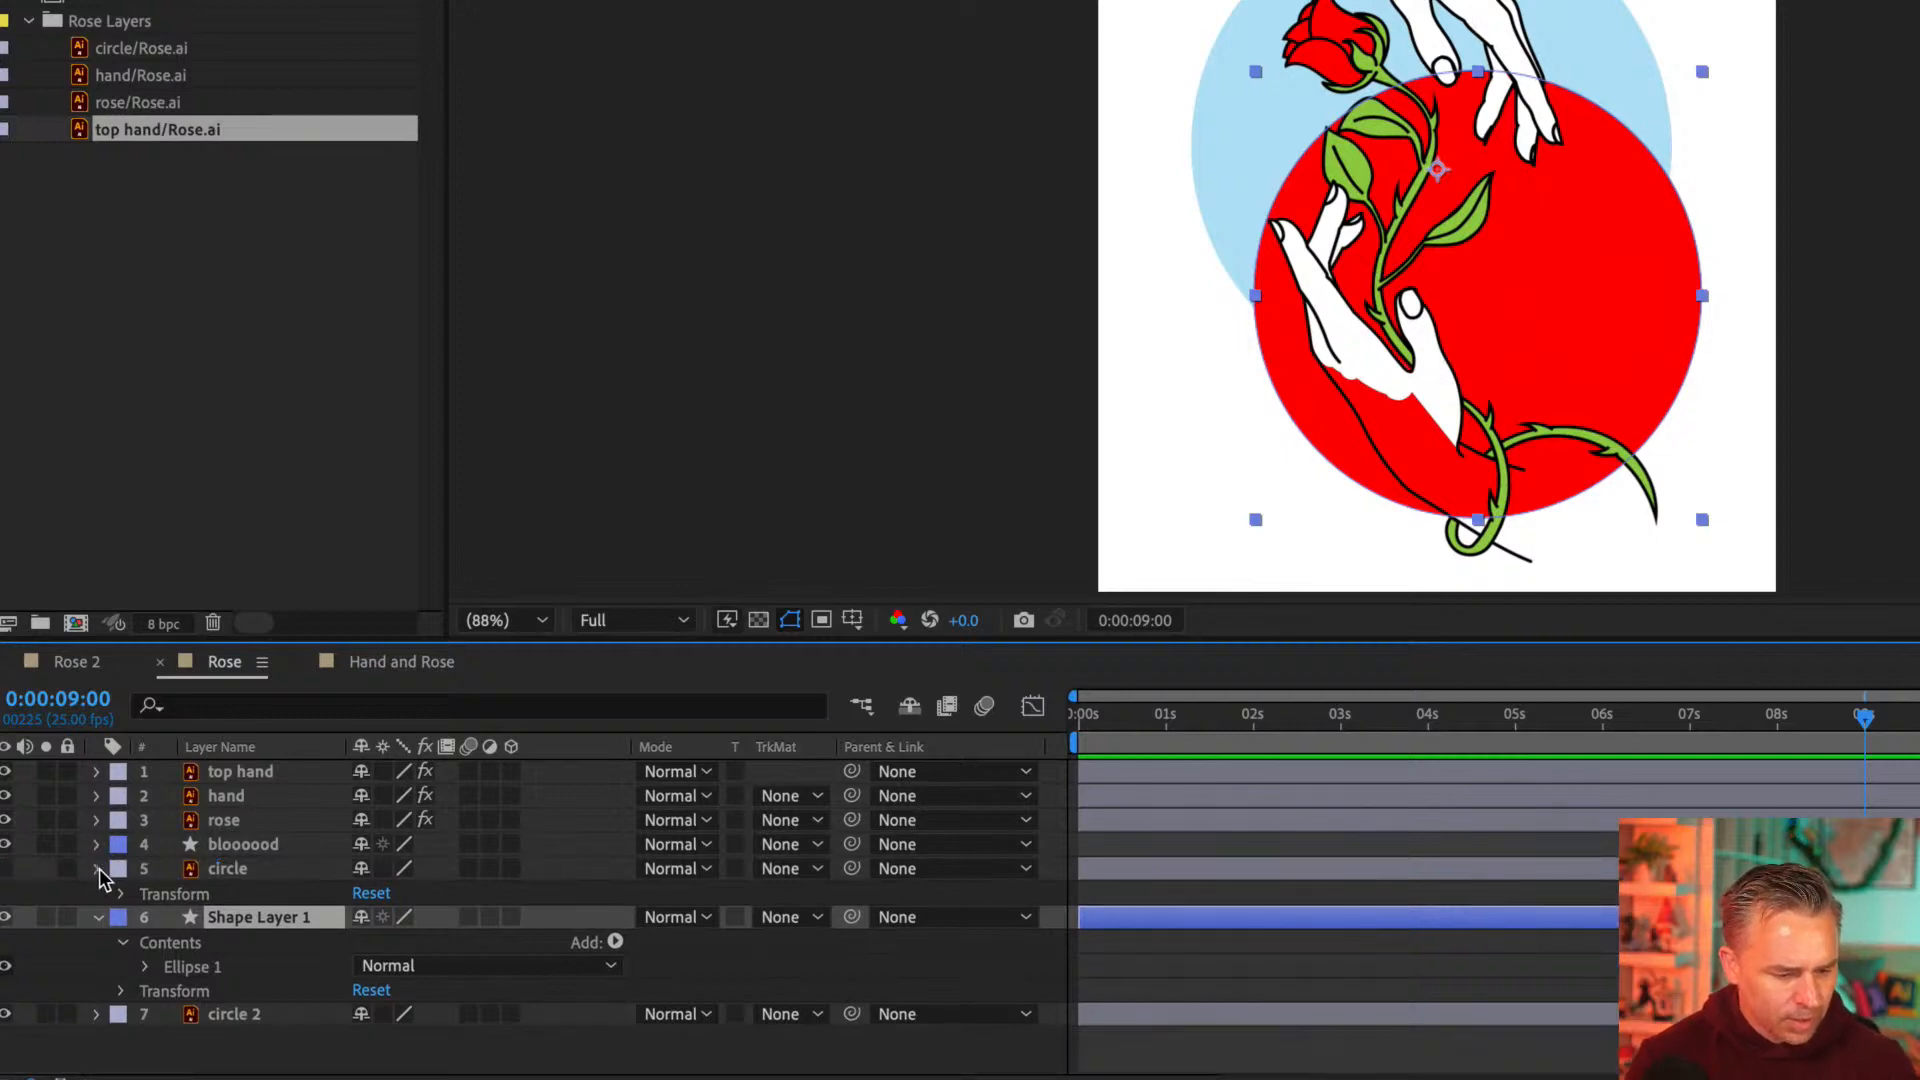
pyautogui.click(96, 868)
pyautogui.click(782, 893)
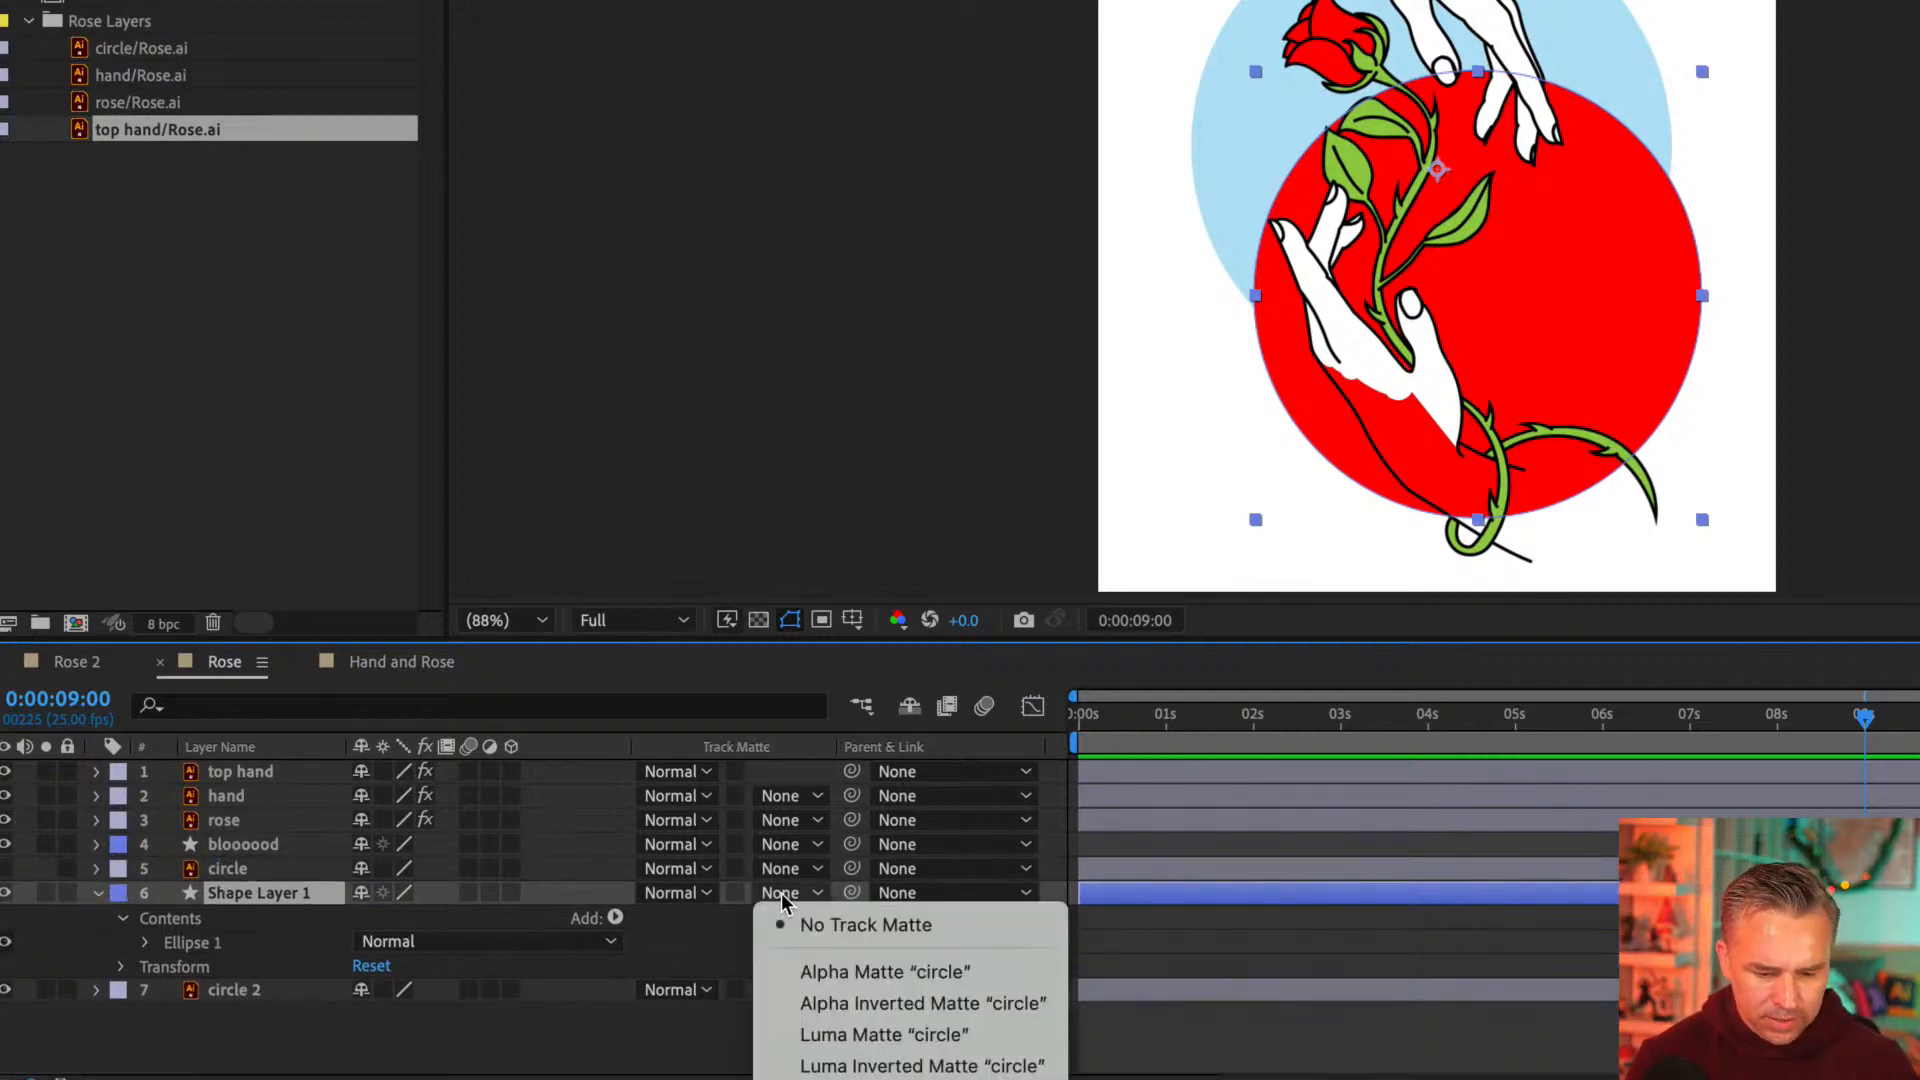
pyautogui.click(824, 975)
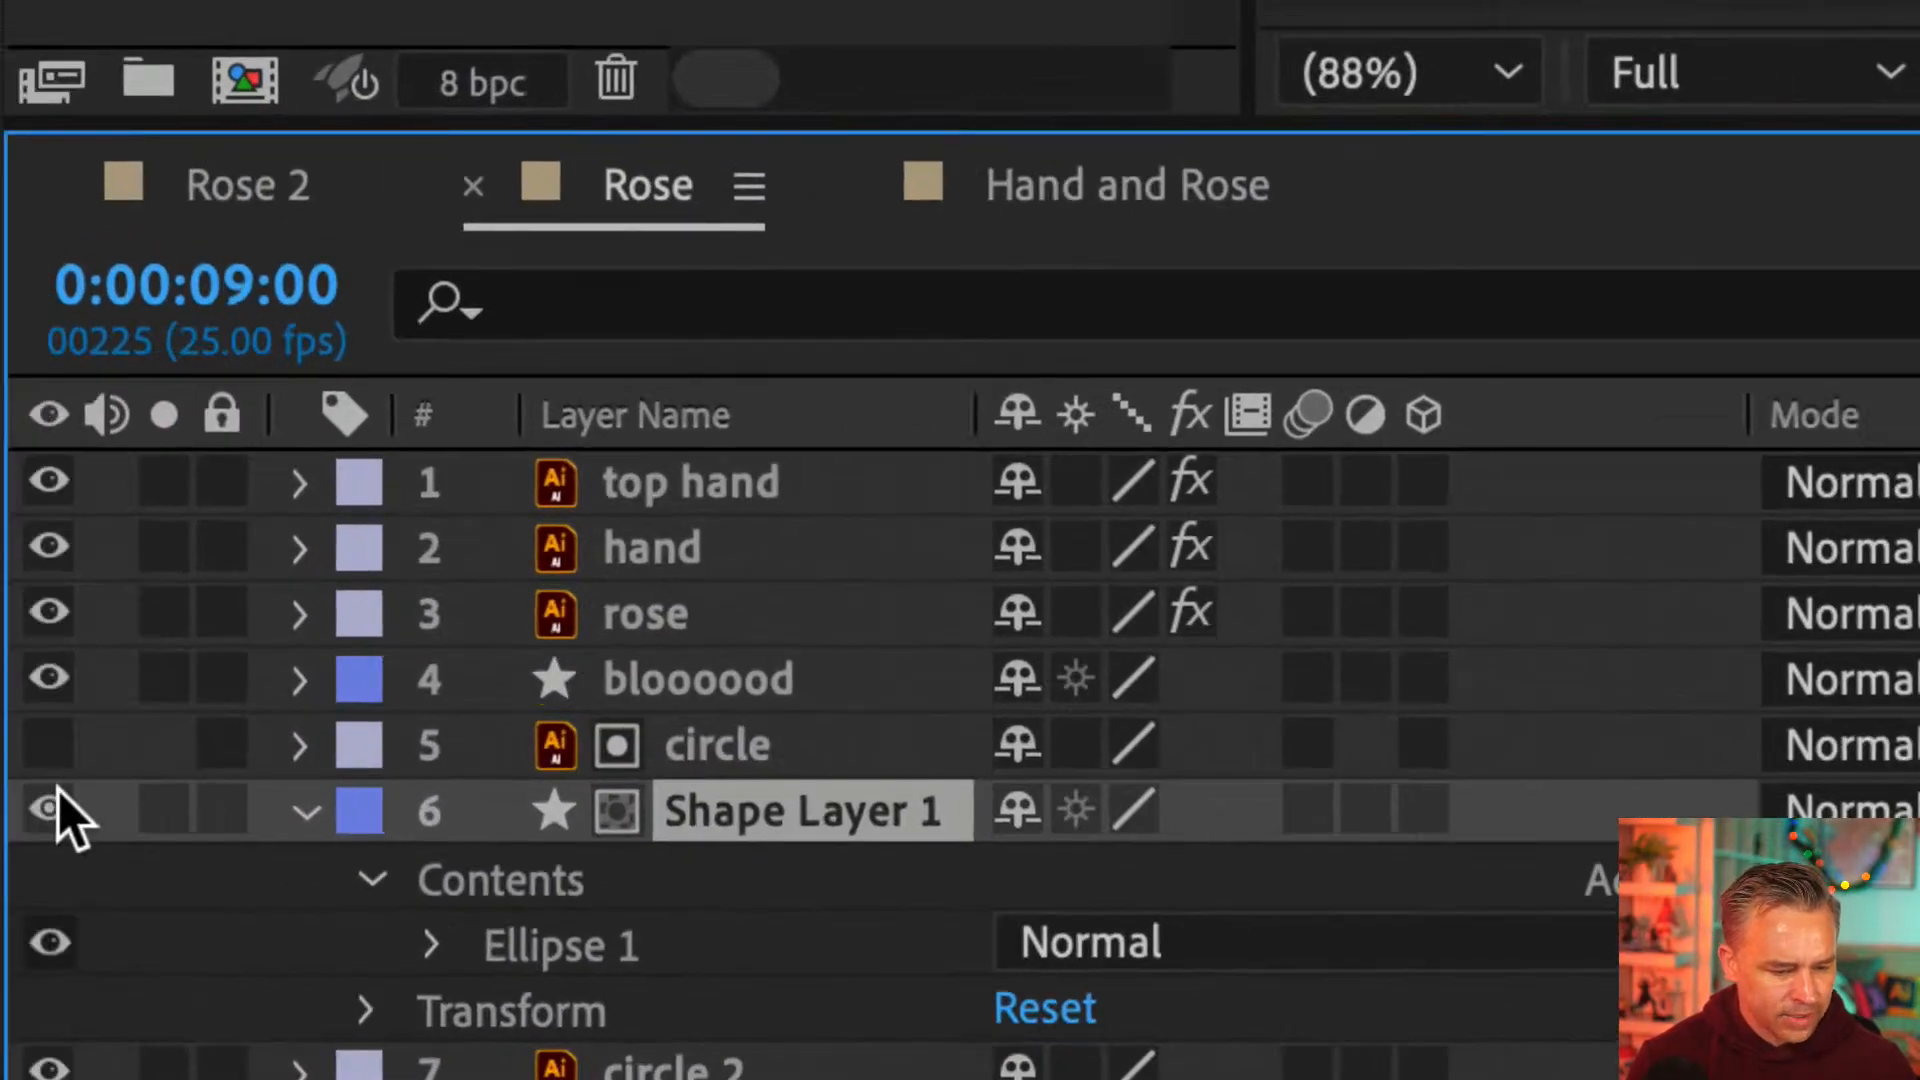
# Toggle Shape Layer 1's visibility off and on, and set its track matte to No Track Matte
pyautogui.click(51, 808)
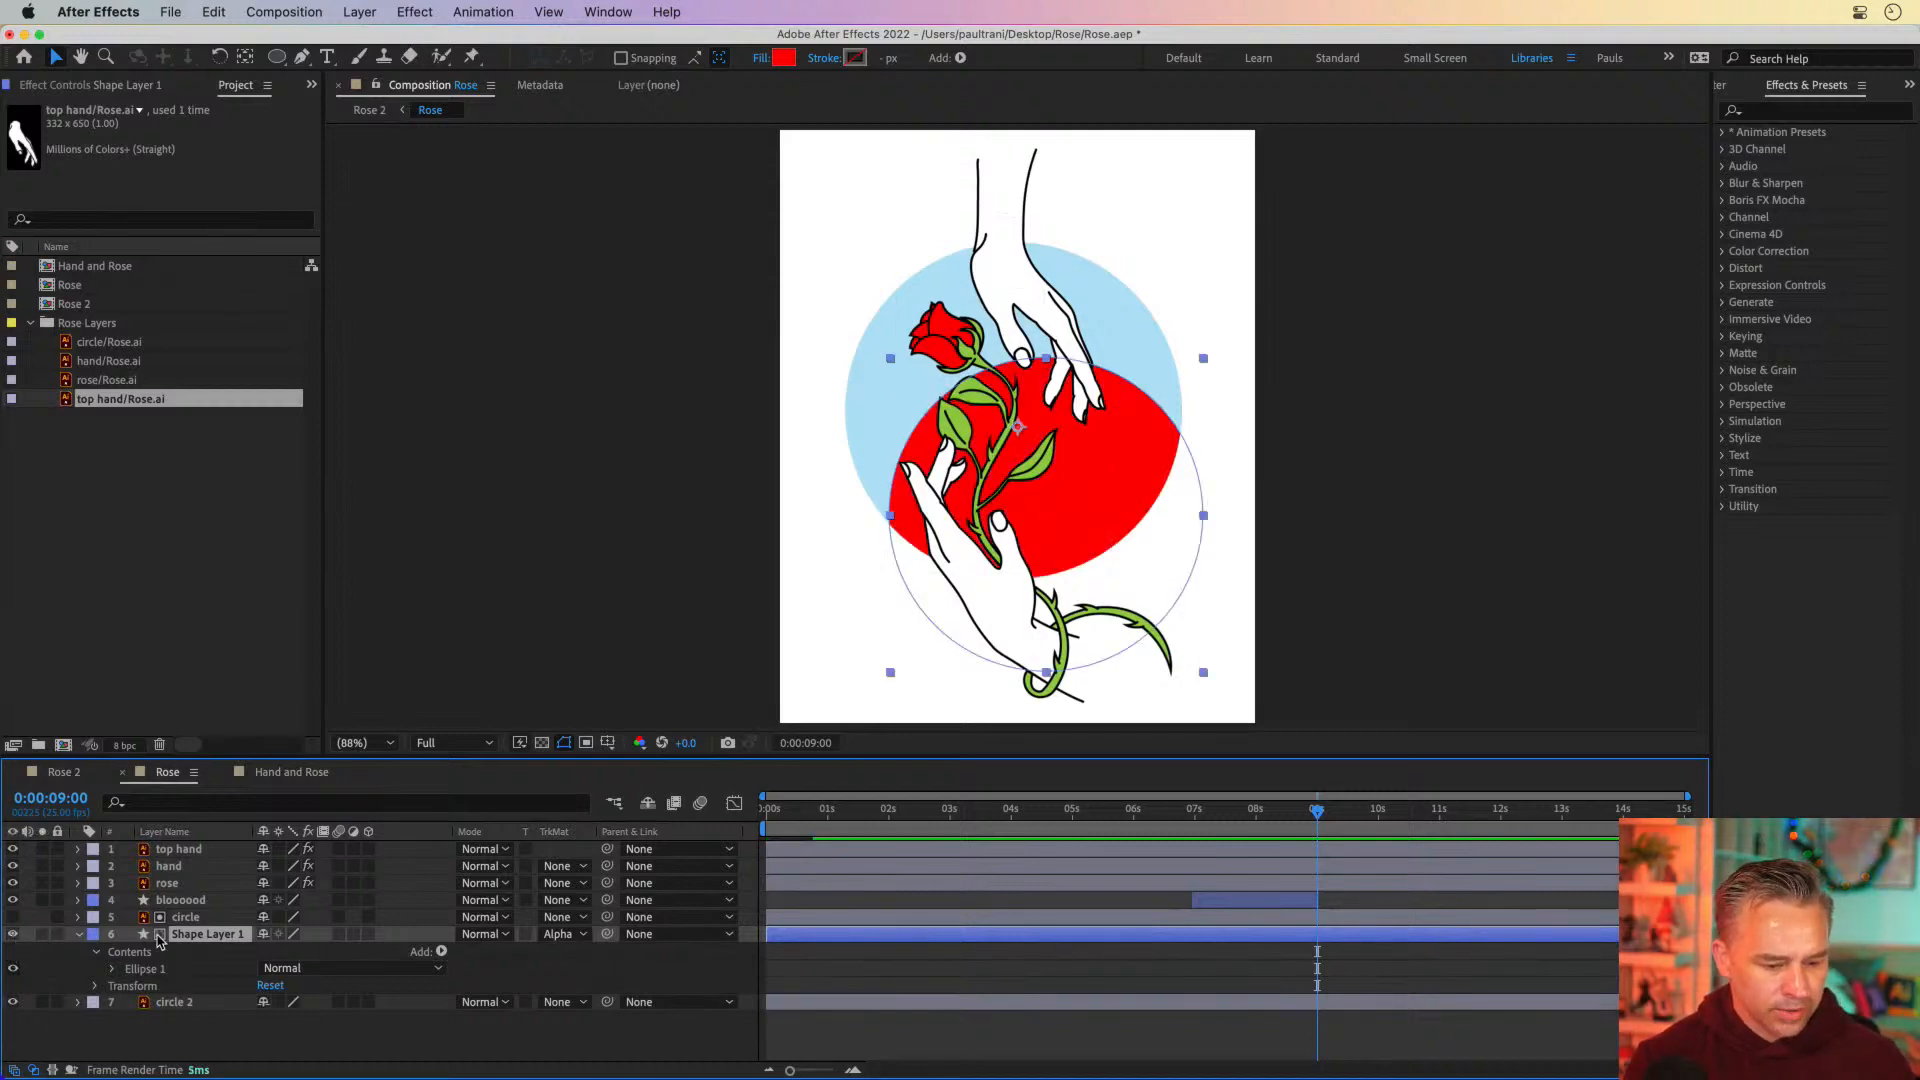
pyautogui.click(12, 934)
pyautogui.click(557, 933)
pyautogui.click(575, 950)
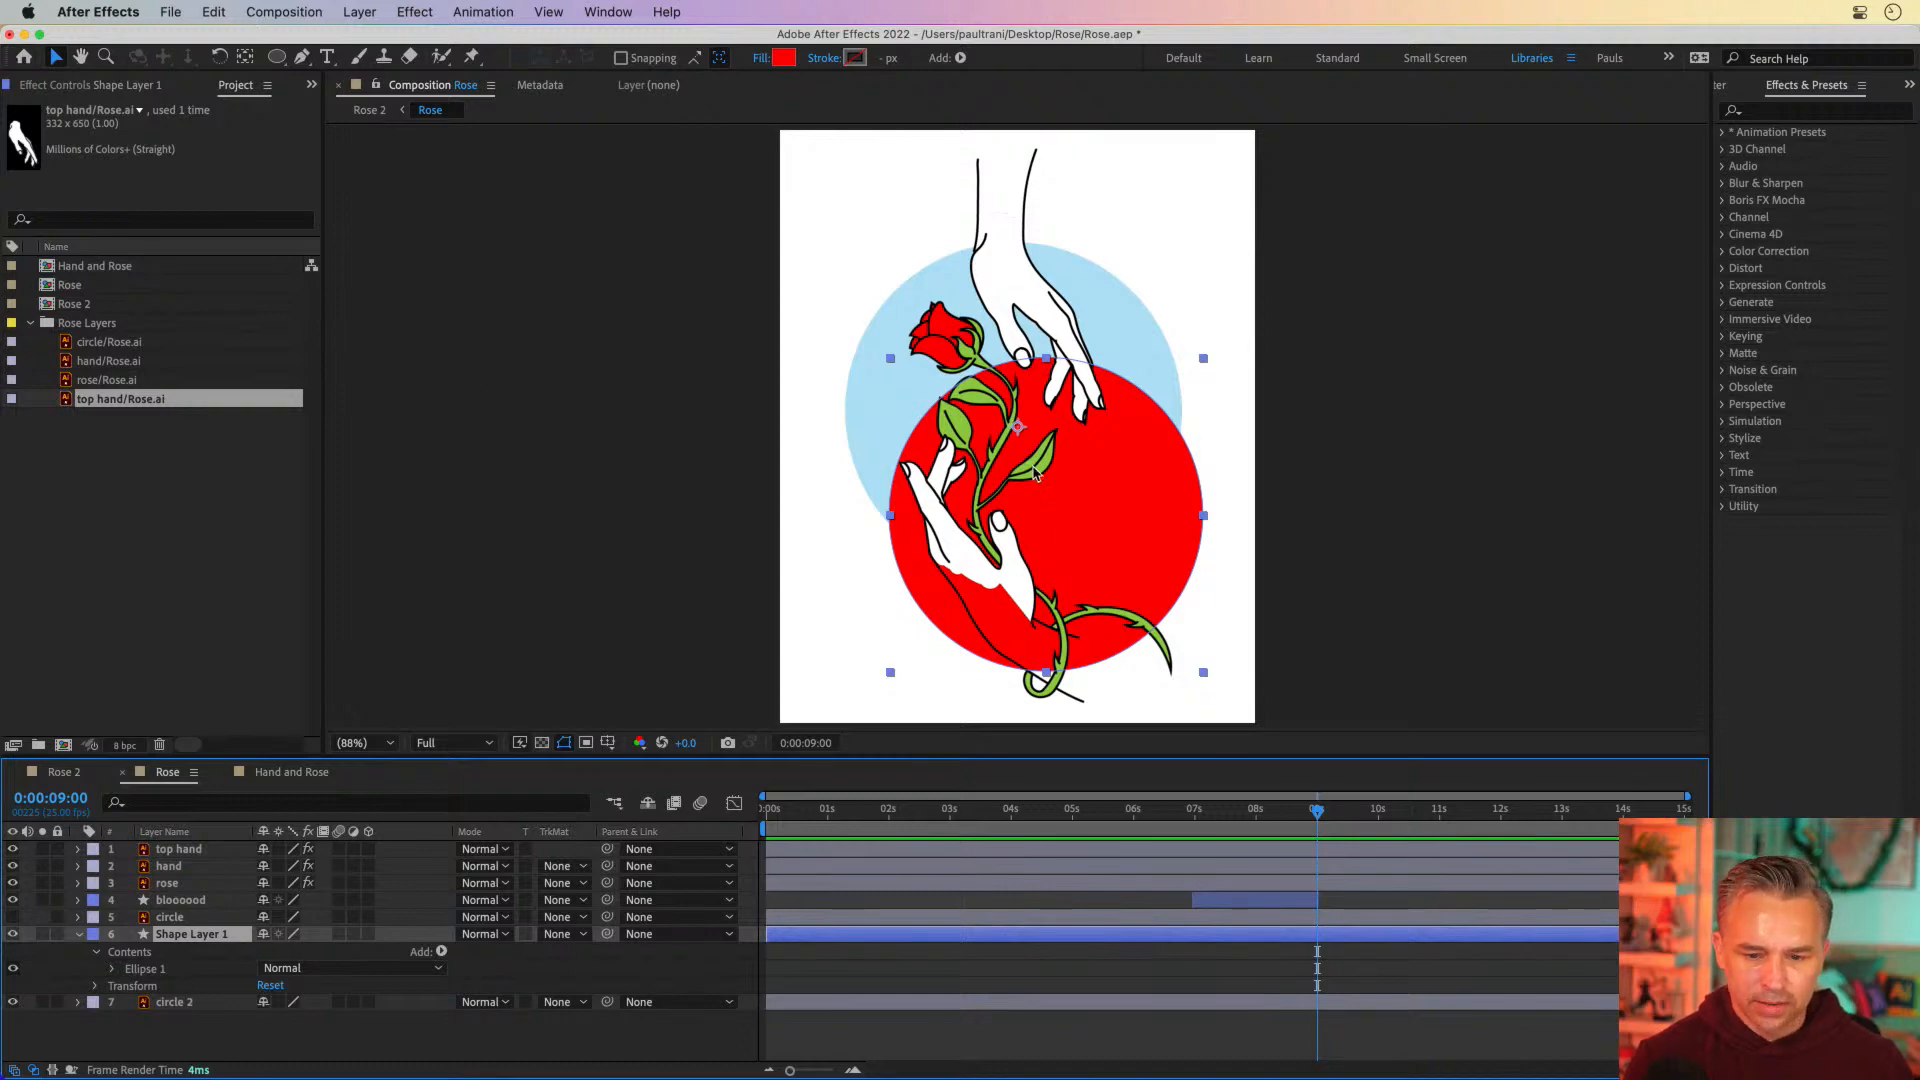
# Move the red circle to the right until it reaches the artboard's edge, and show the upper circle layer again
pyautogui.moveTo(1154, 494); pyautogui.dragTo(1189, 468)
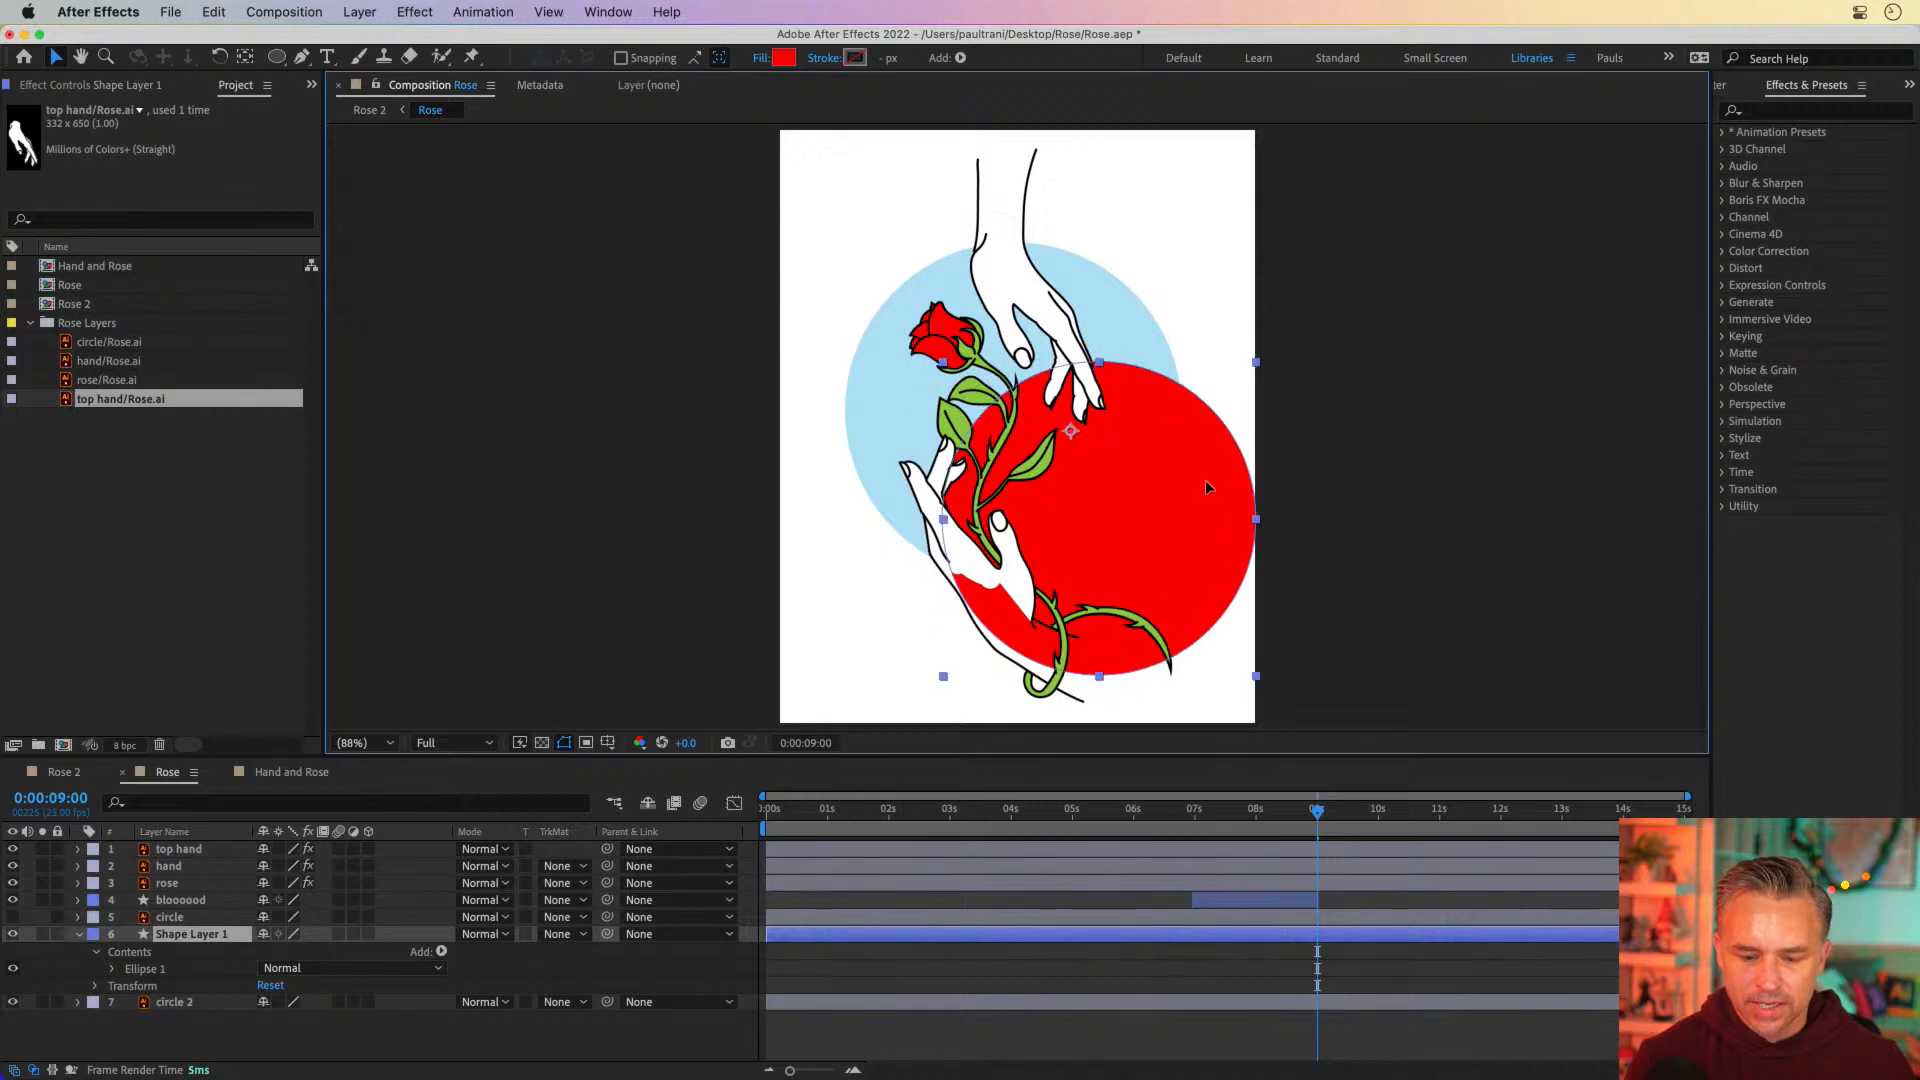
pyautogui.click(13, 917)
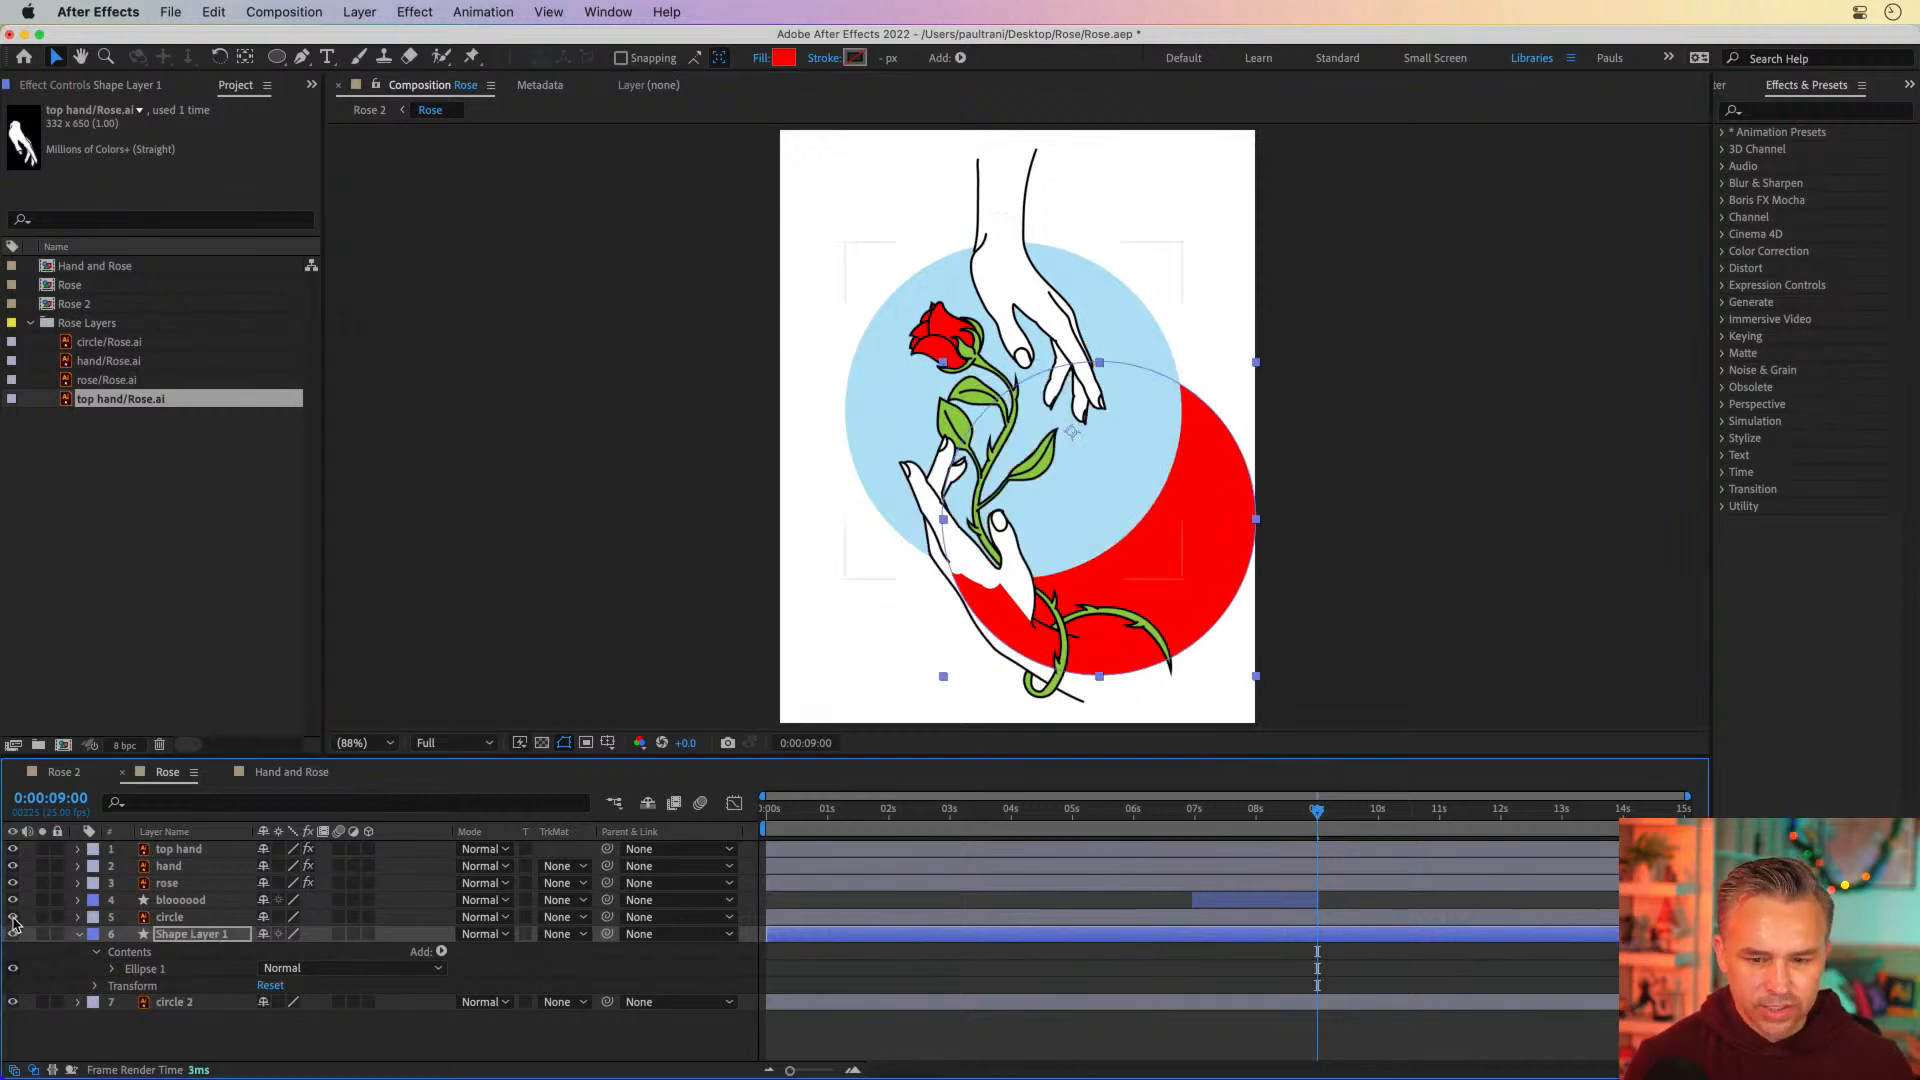
# Check the layers' source names, return to layer names and set Shape Layer 1's track matte to Alpha Matte "circle"
pyautogui.click(150, 920)
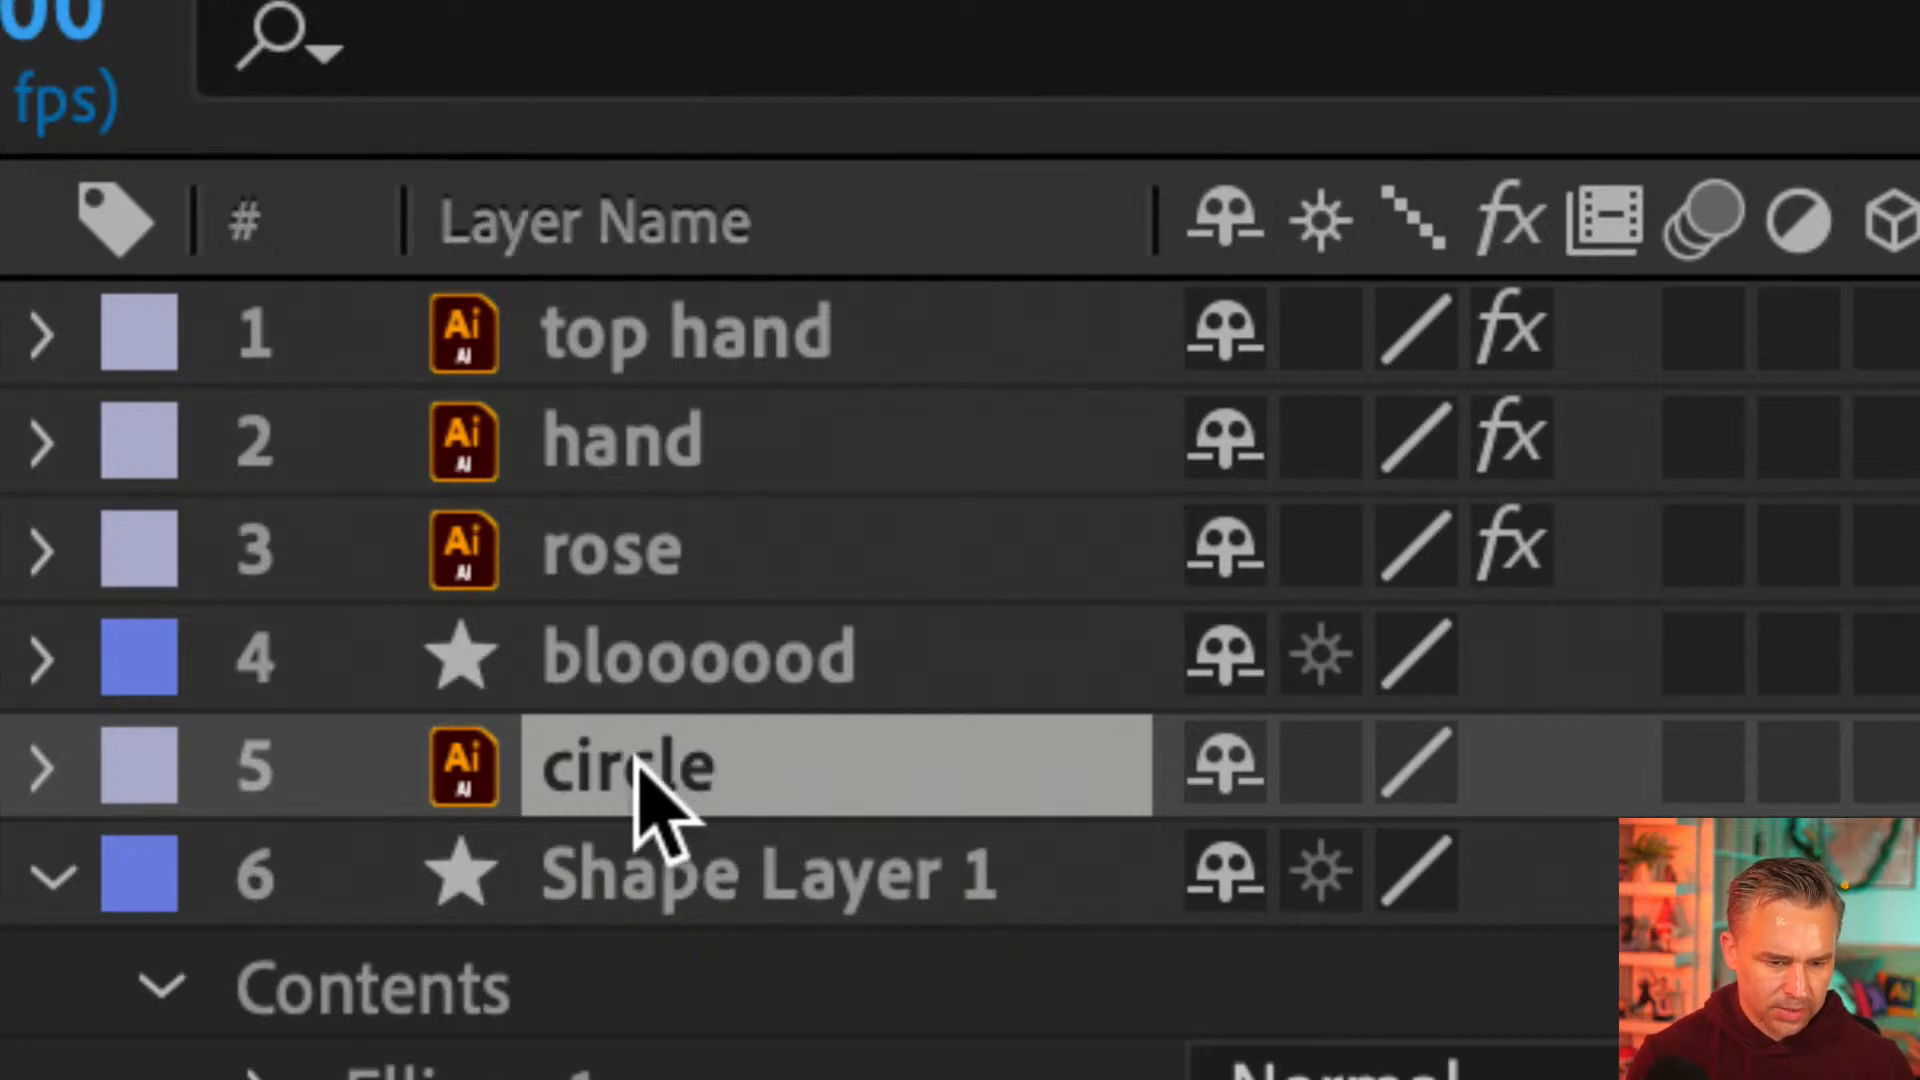
pyautogui.click(568, 225)
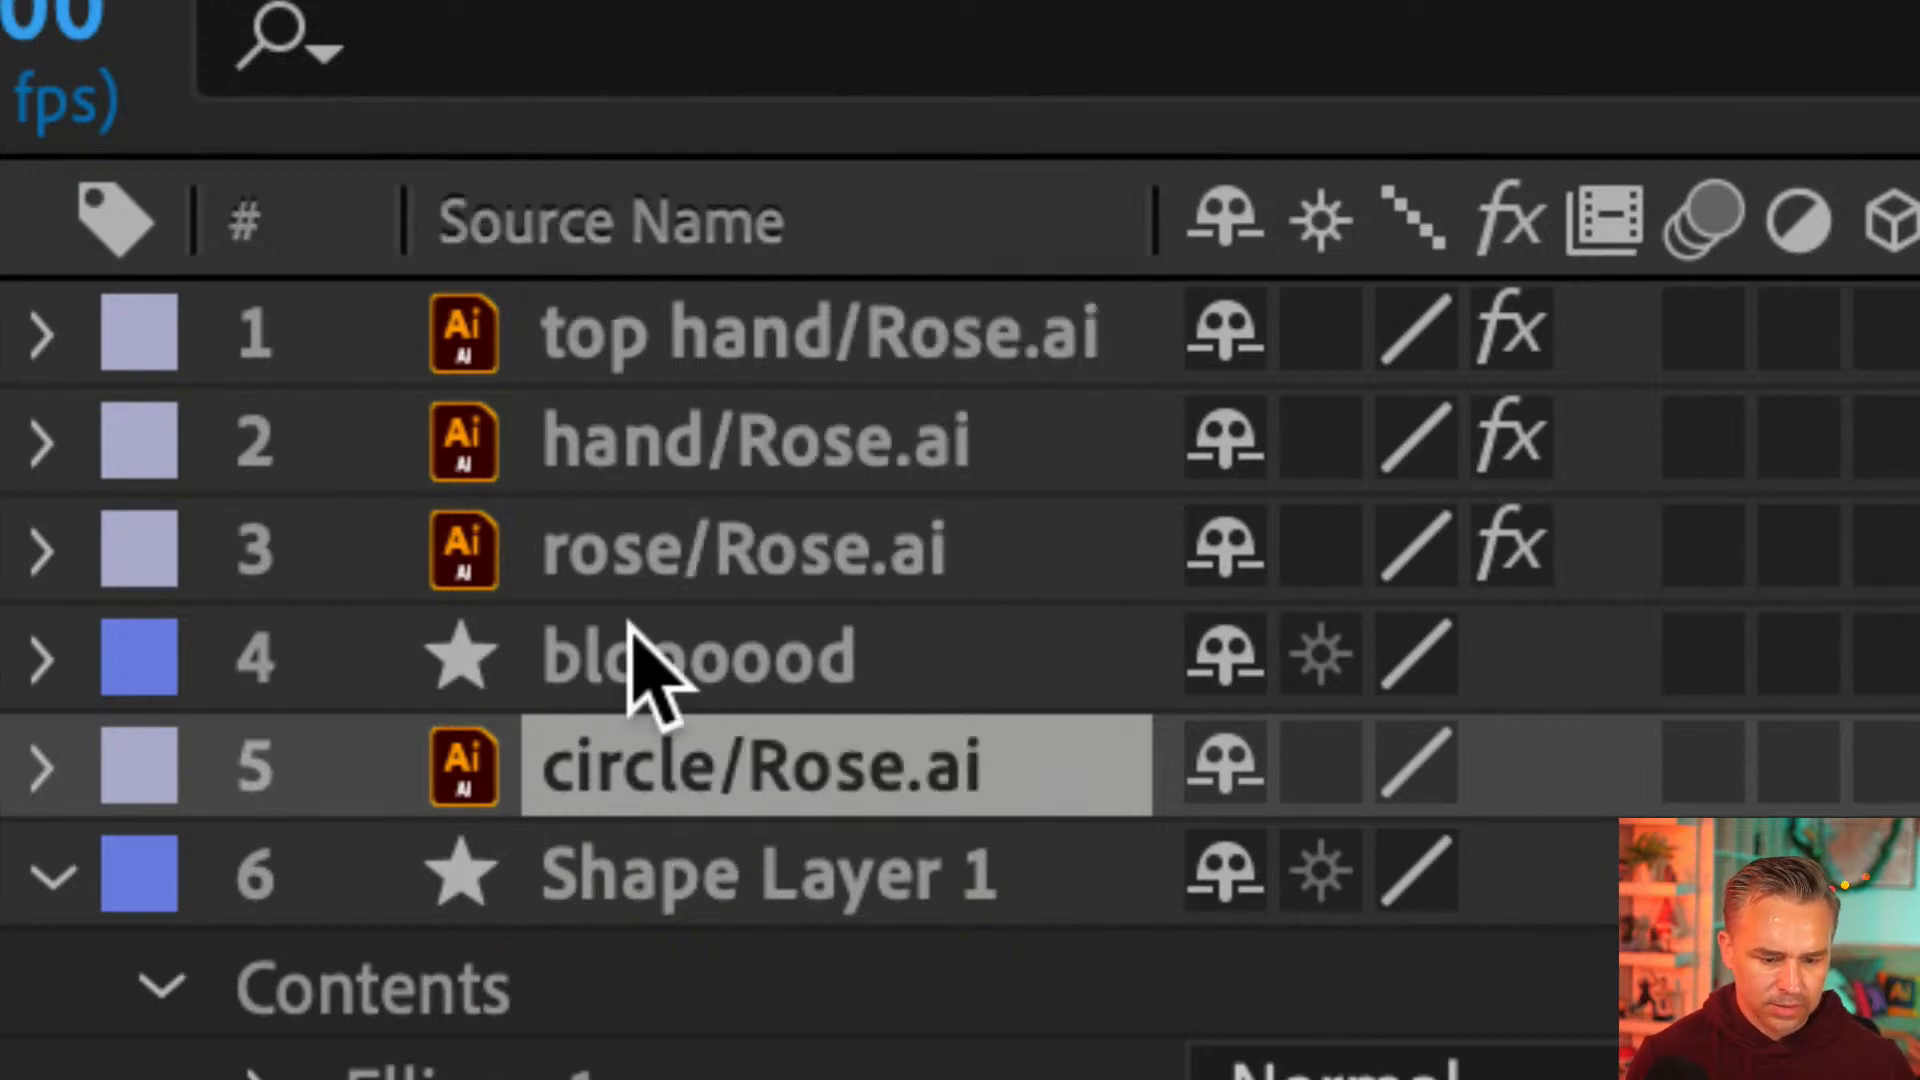
pyautogui.click(600, 232)
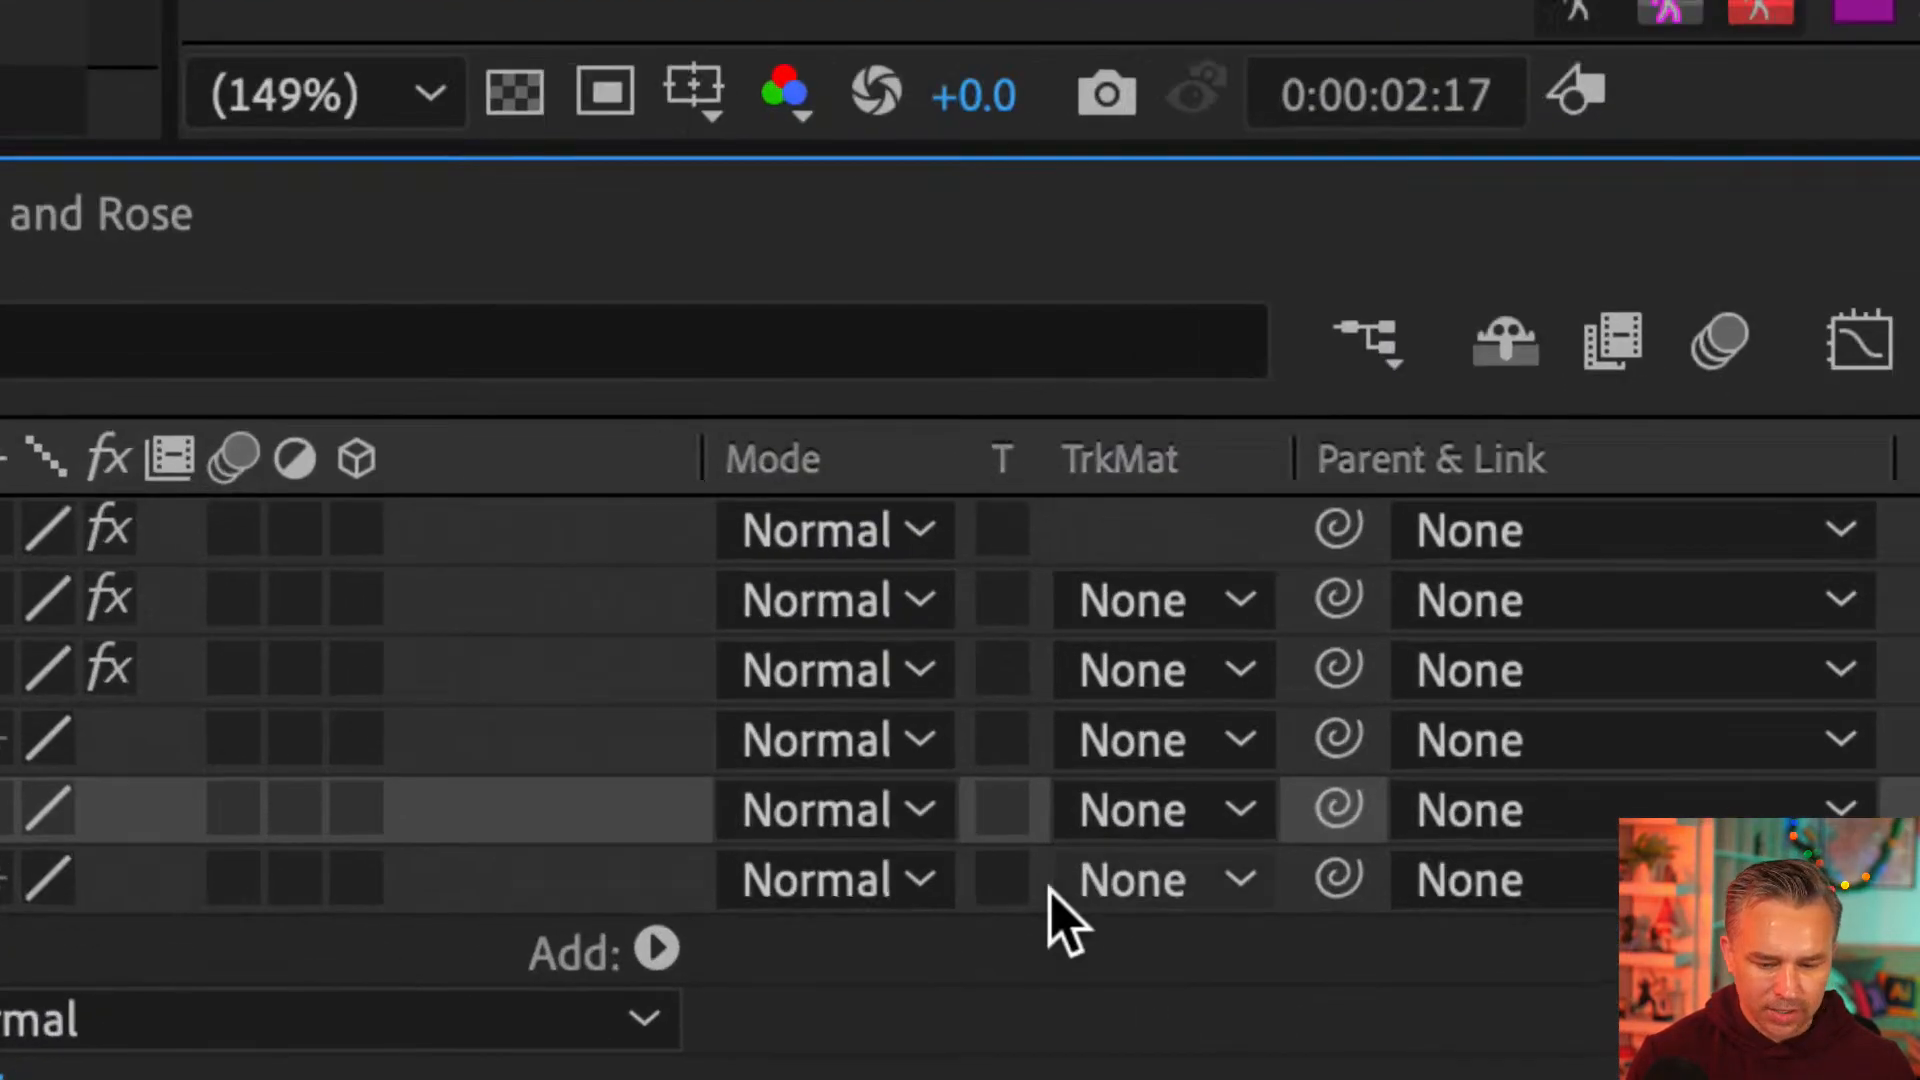
pyautogui.click(674, 920)
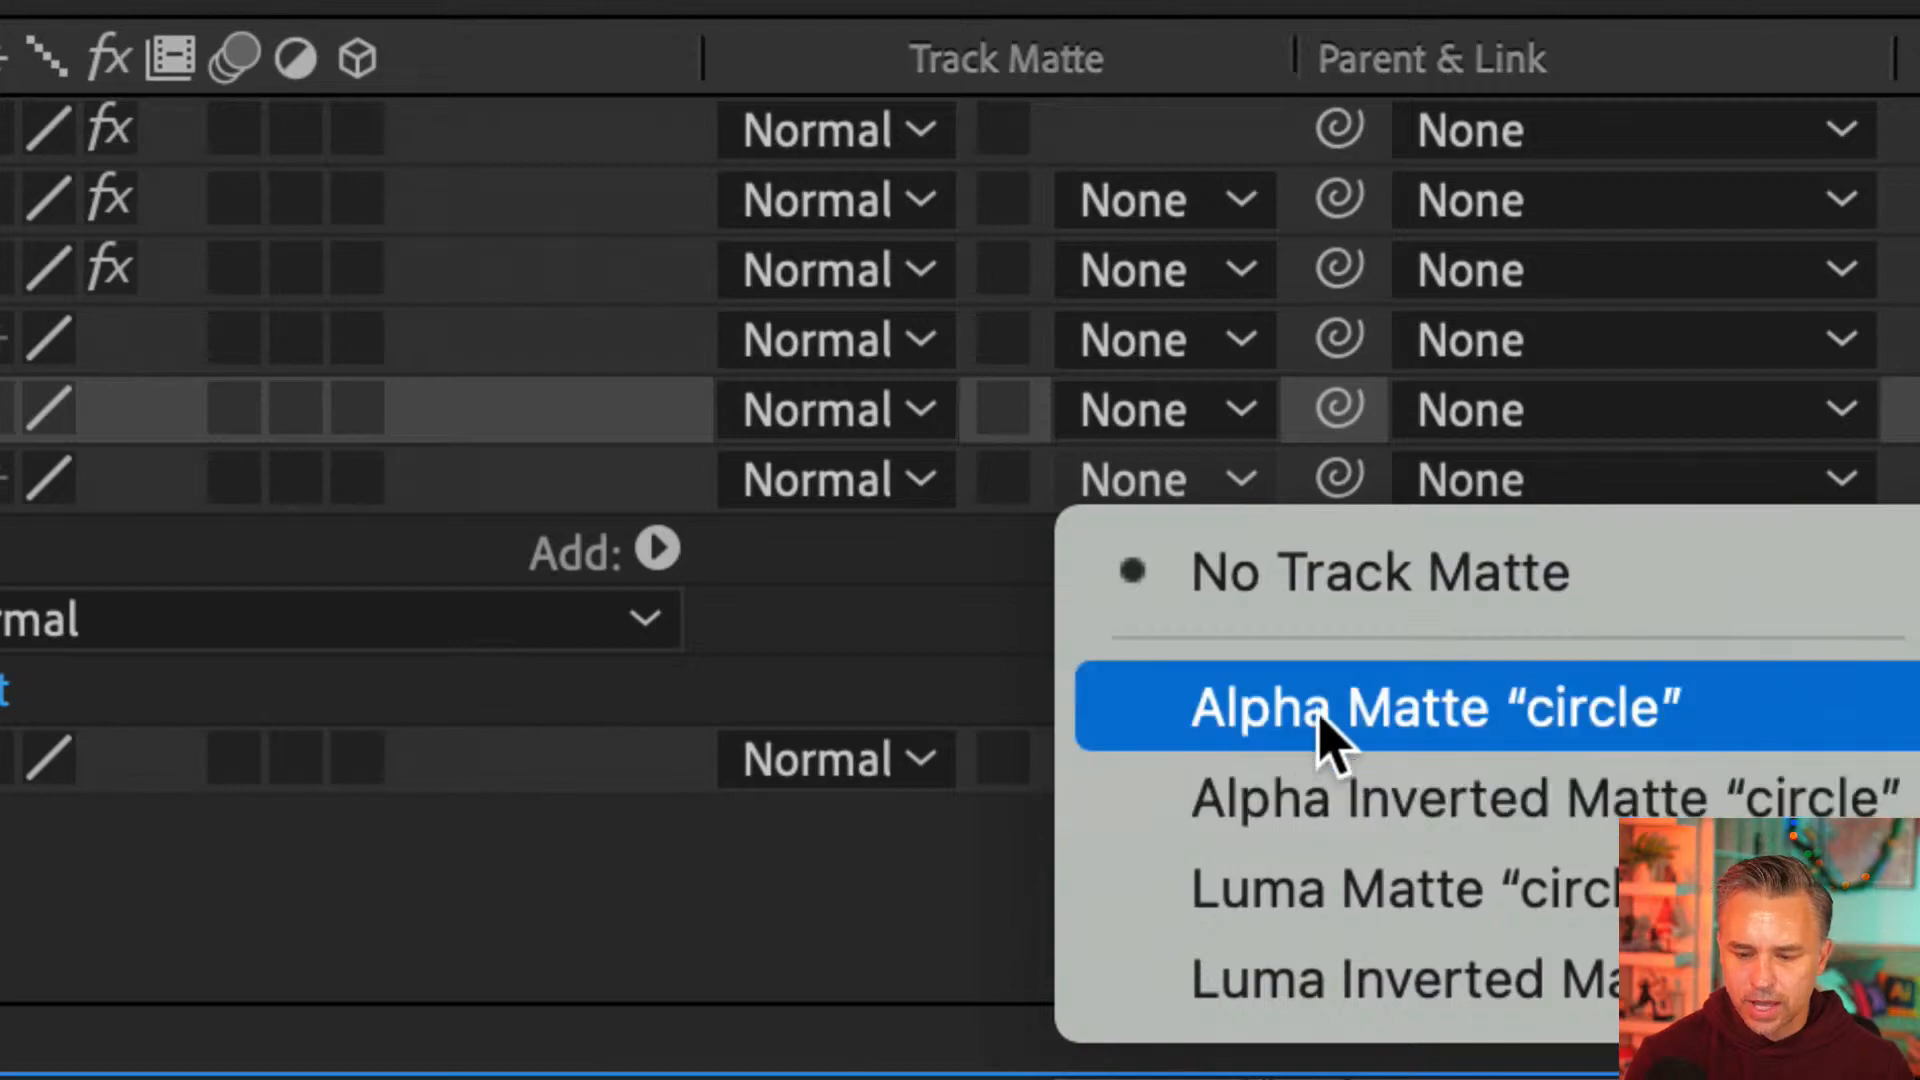
pyautogui.click(1320, 718)
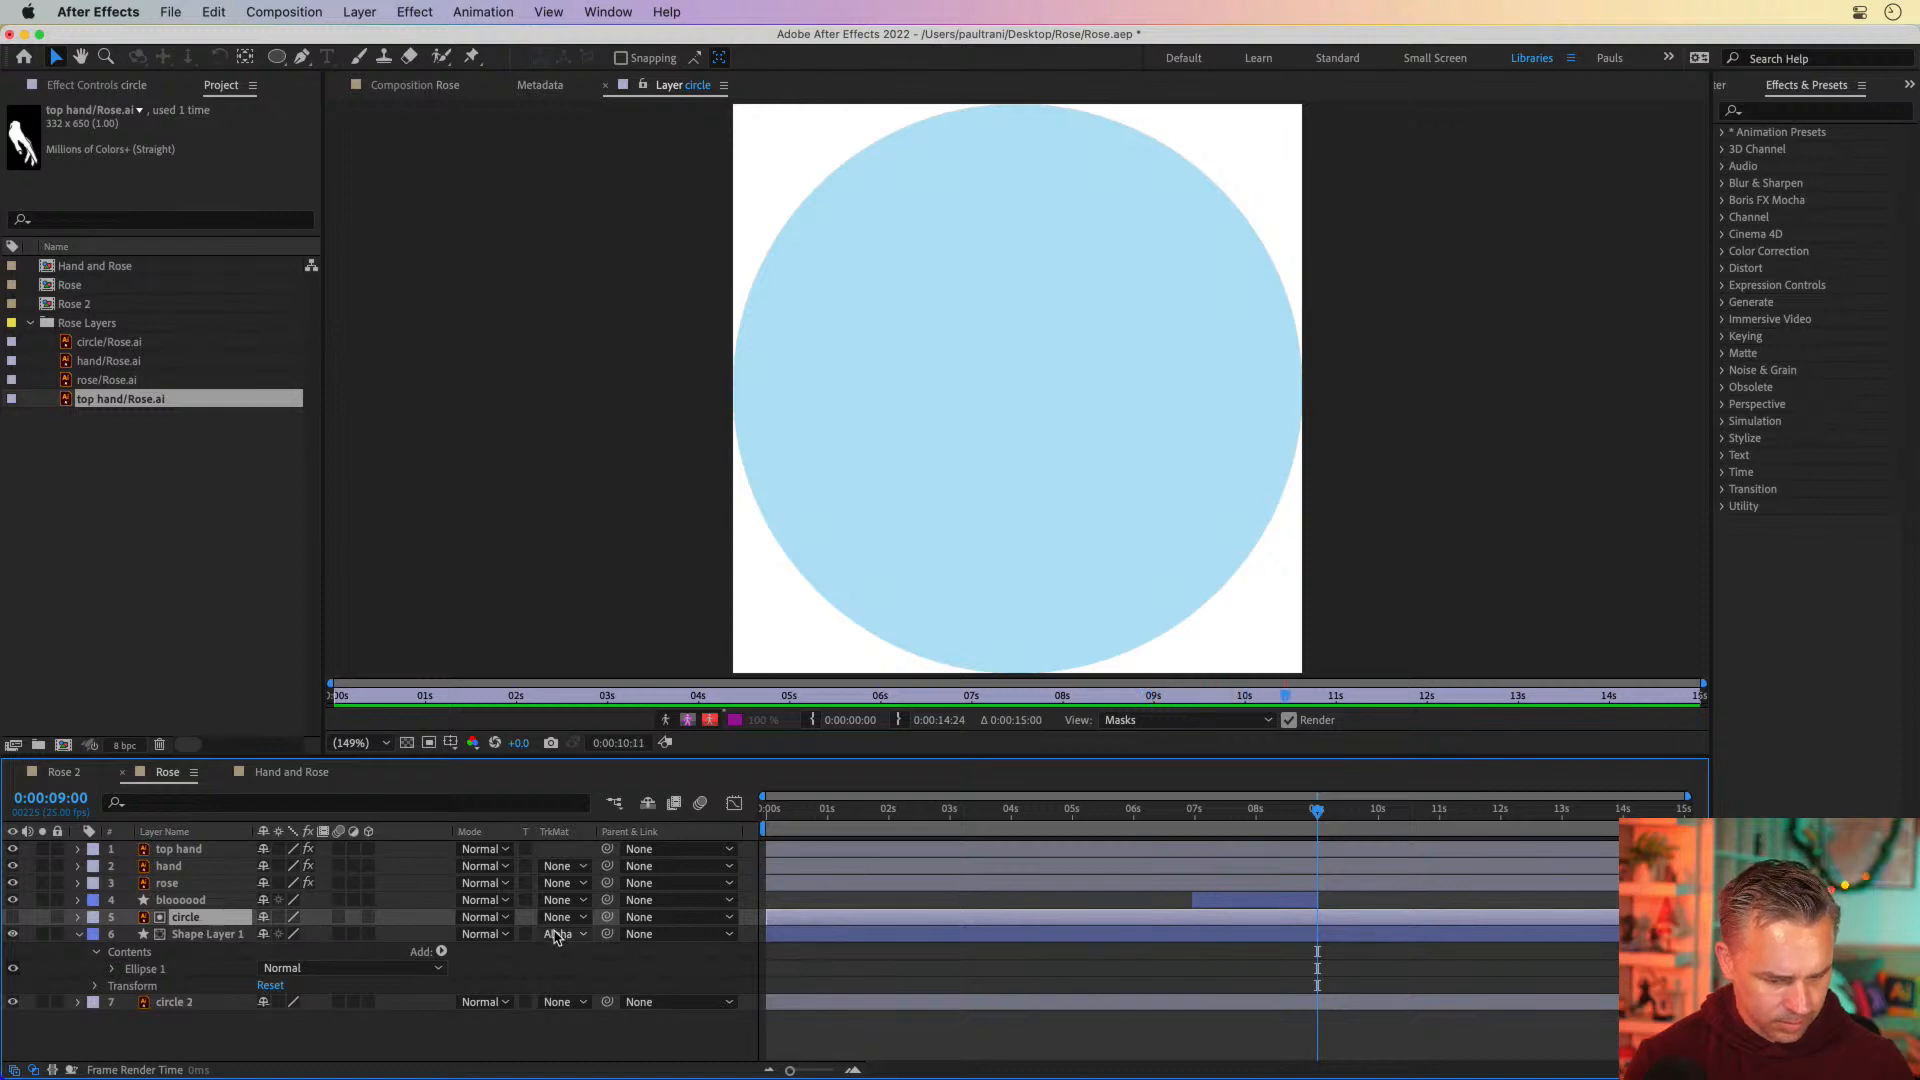
# Try No Track Matte on Shape Layer 1 at 0:00:07:10, and undo it to restore the alpha matte
pyautogui.click(1219, 808)
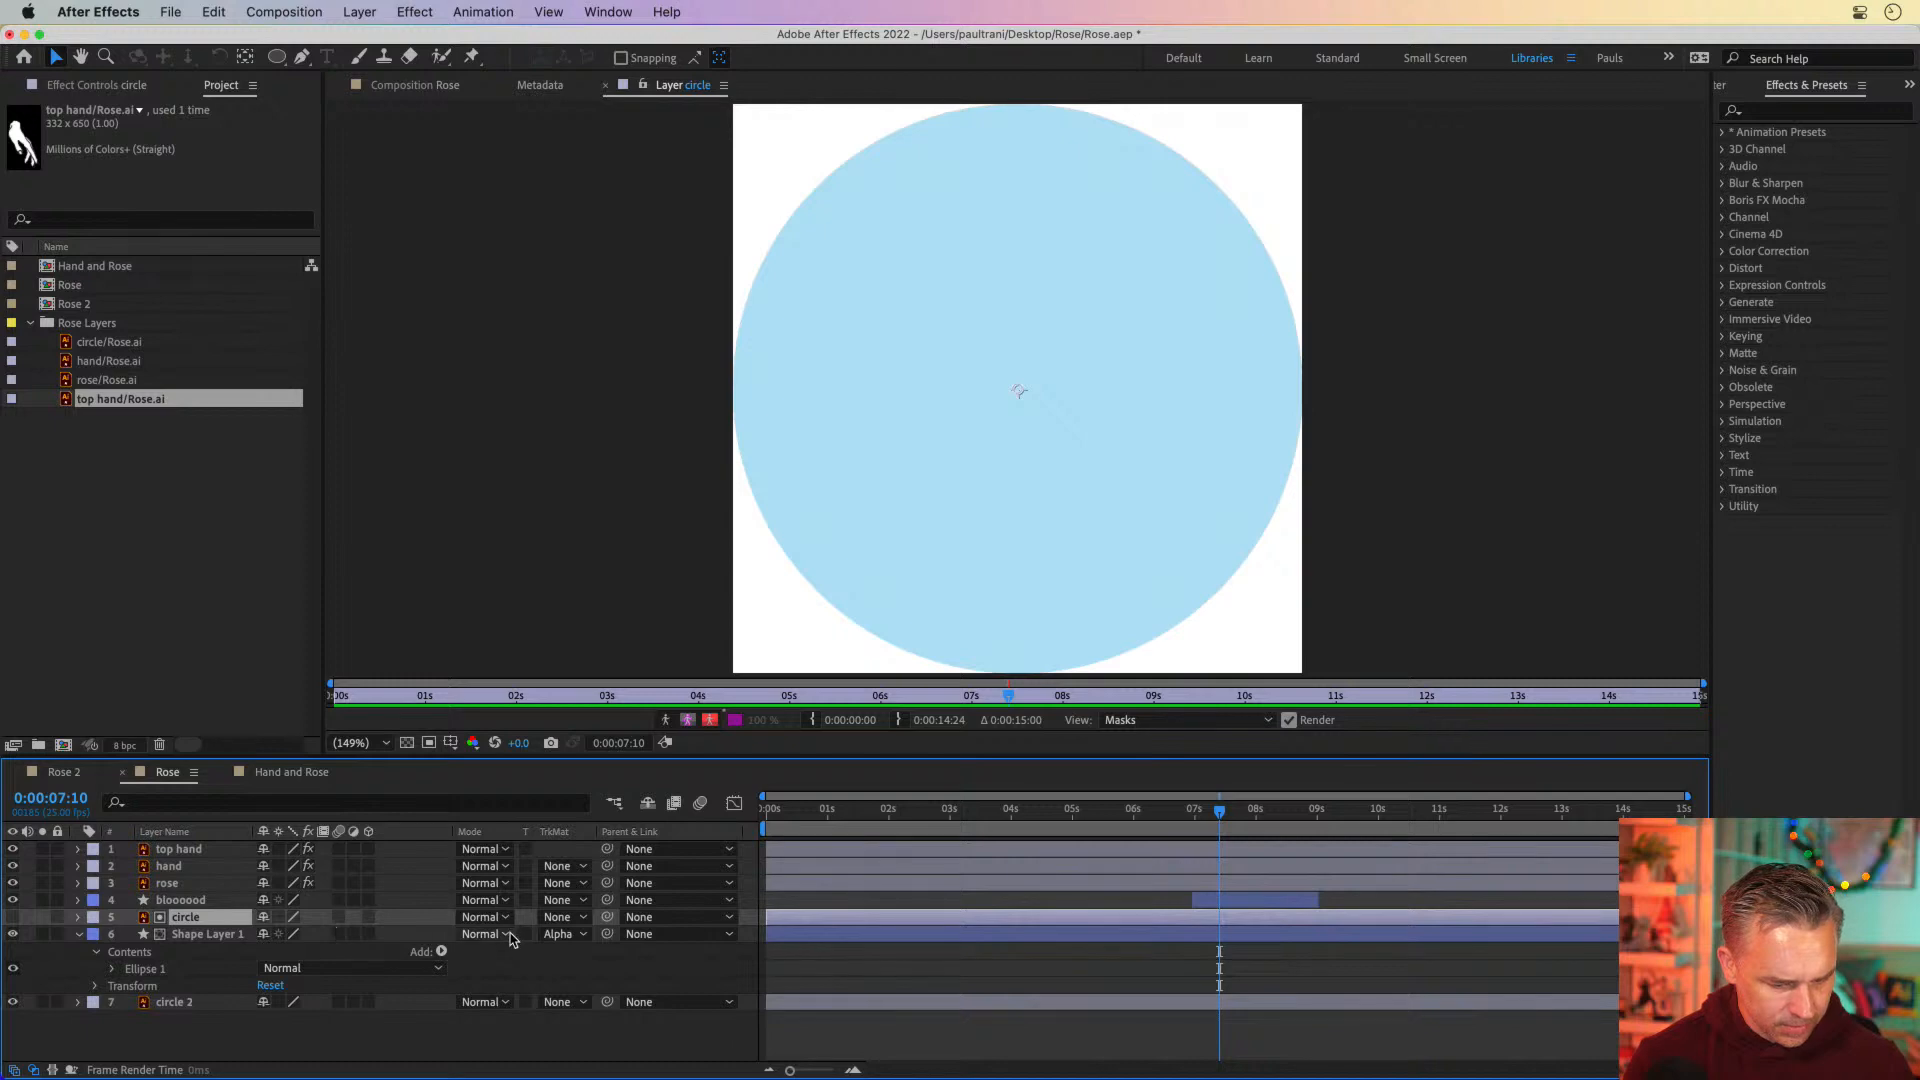
pyautogui.click(557, 934)
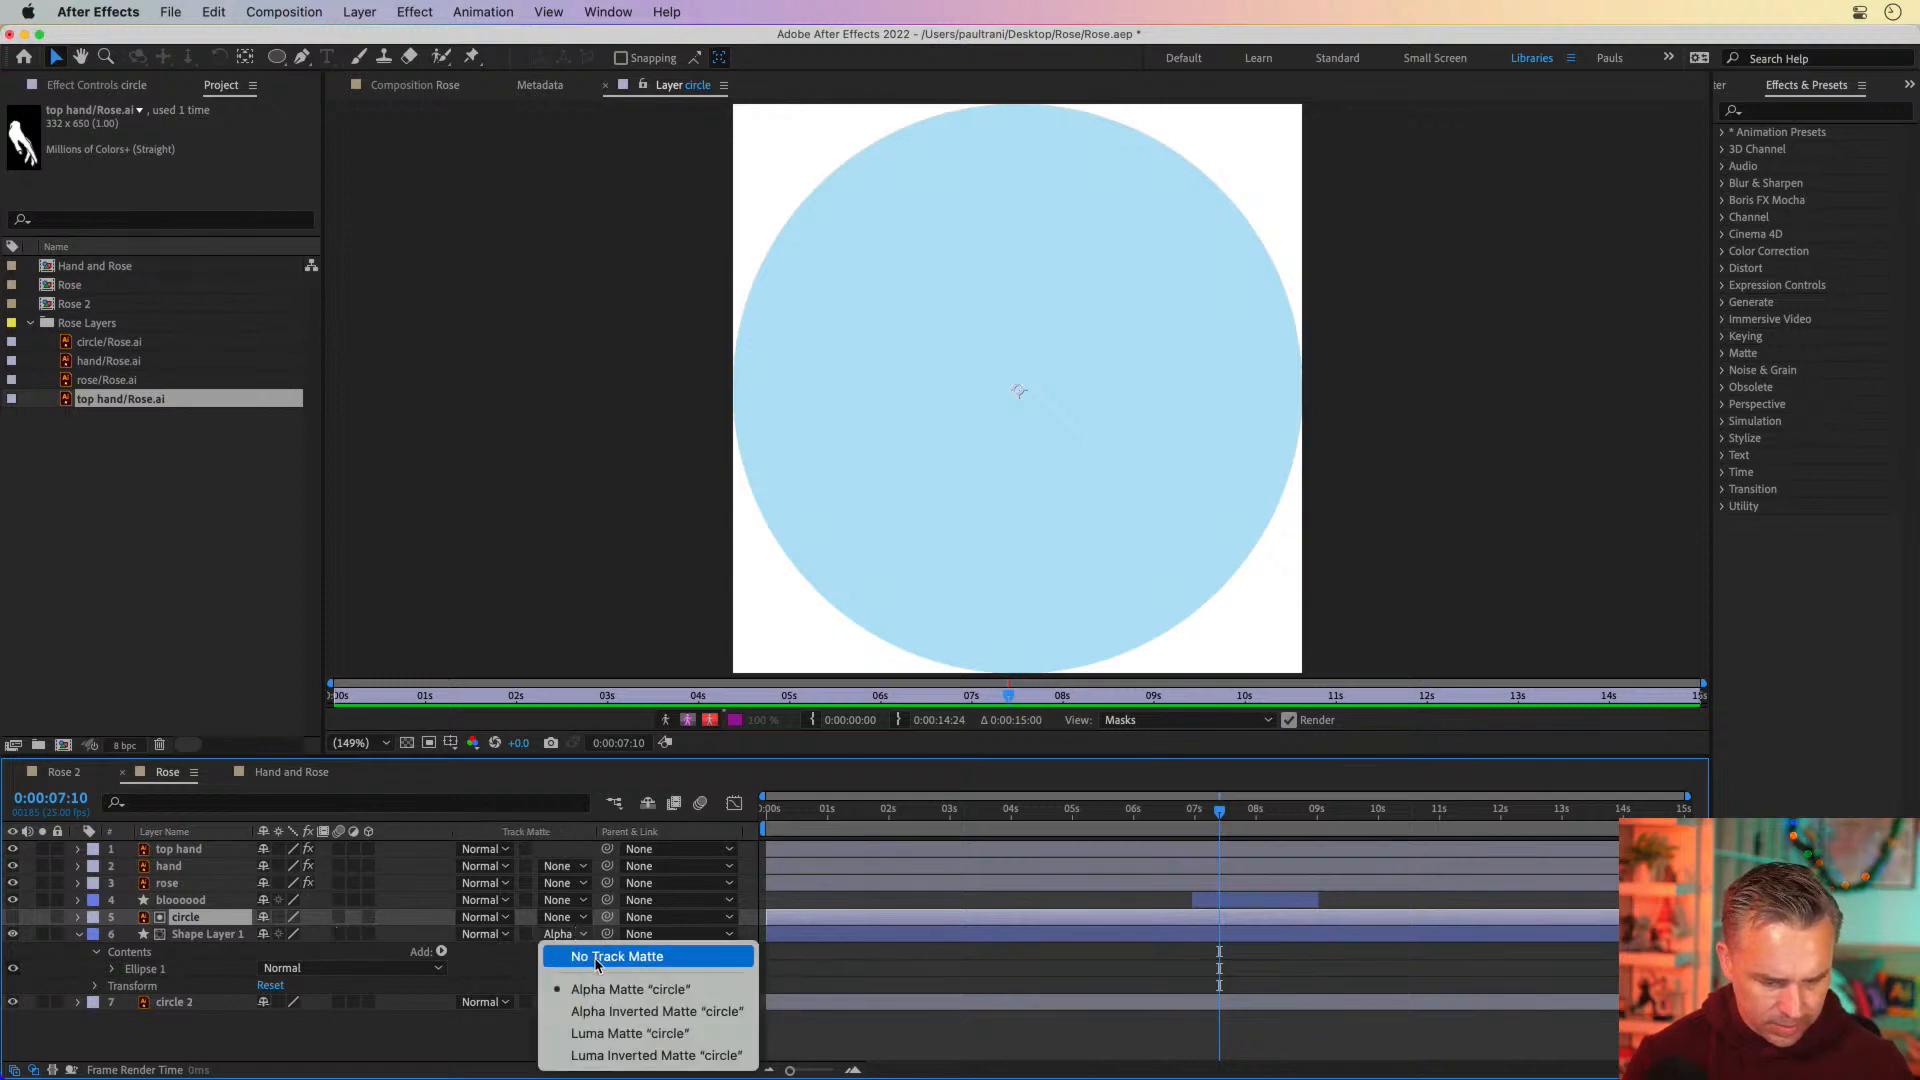
pyautogui.click(597, 958)
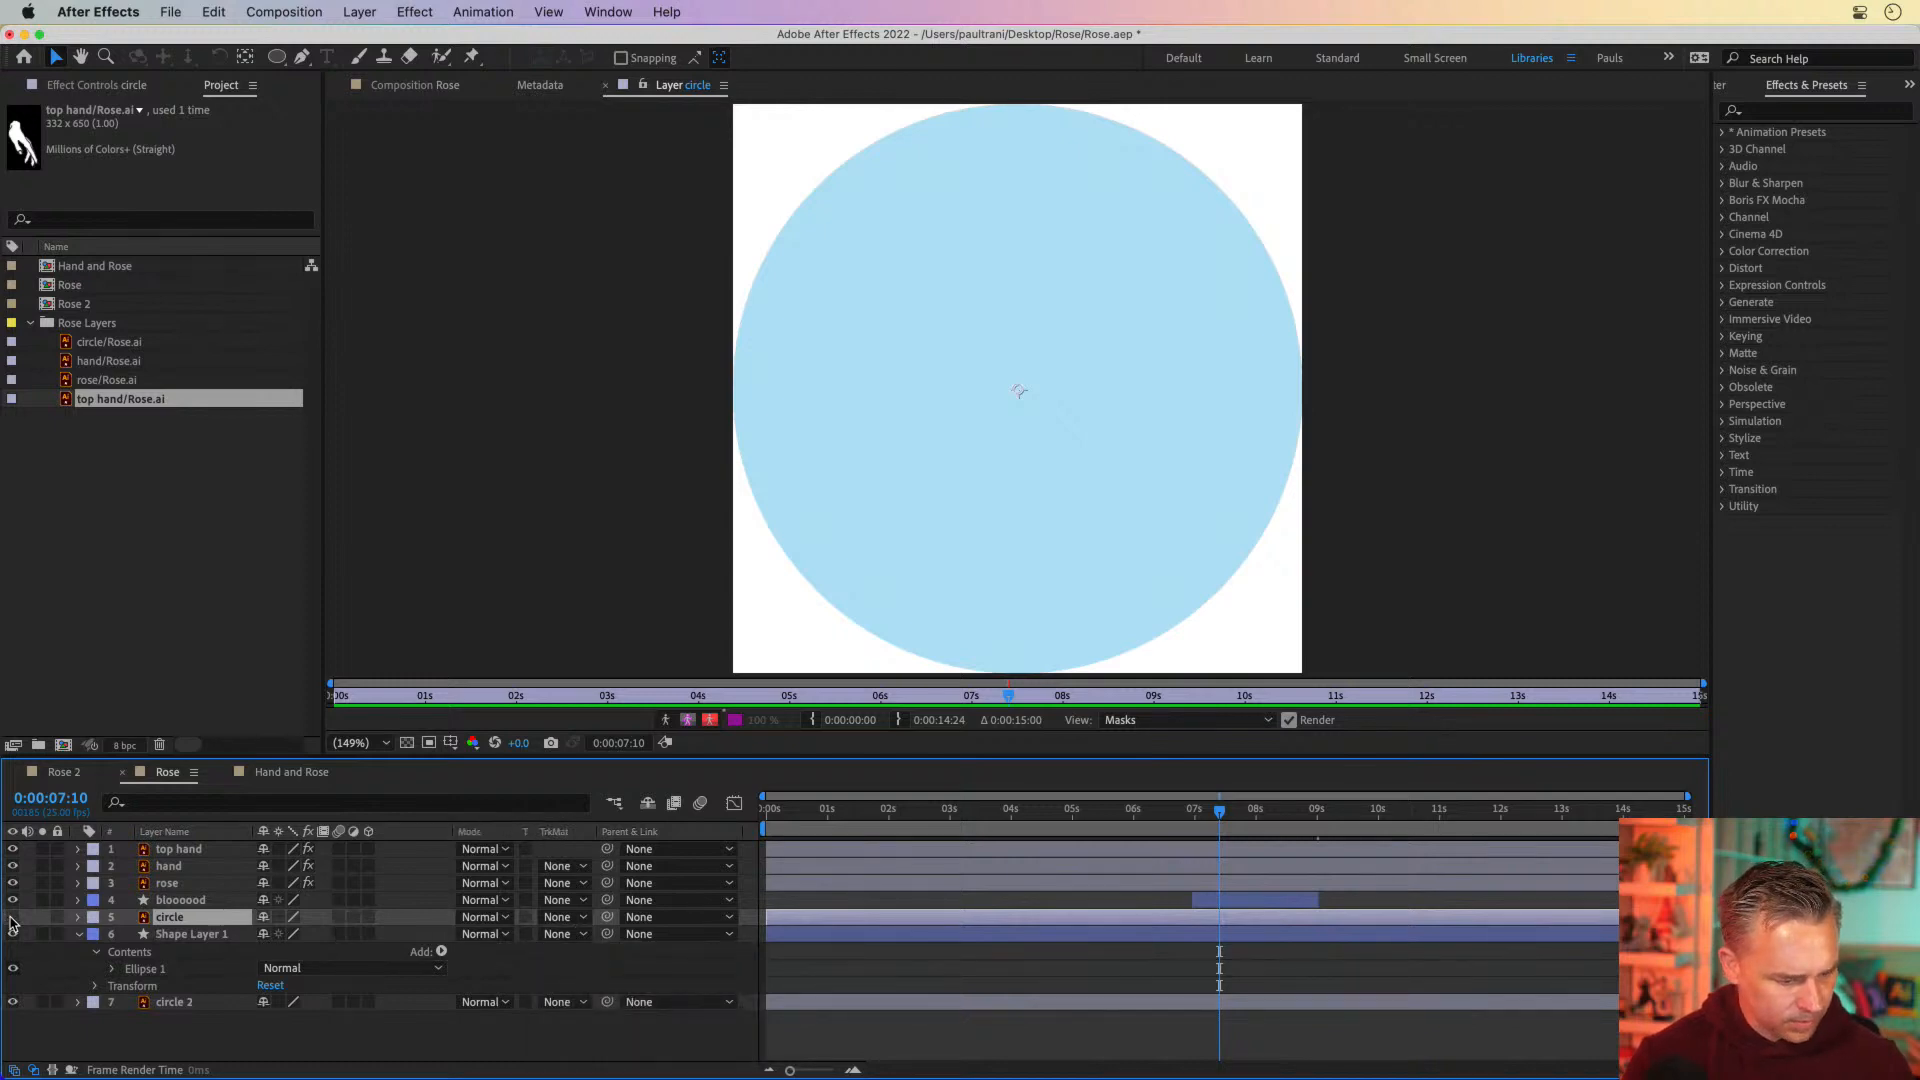
pyautogui.click(165, 936)
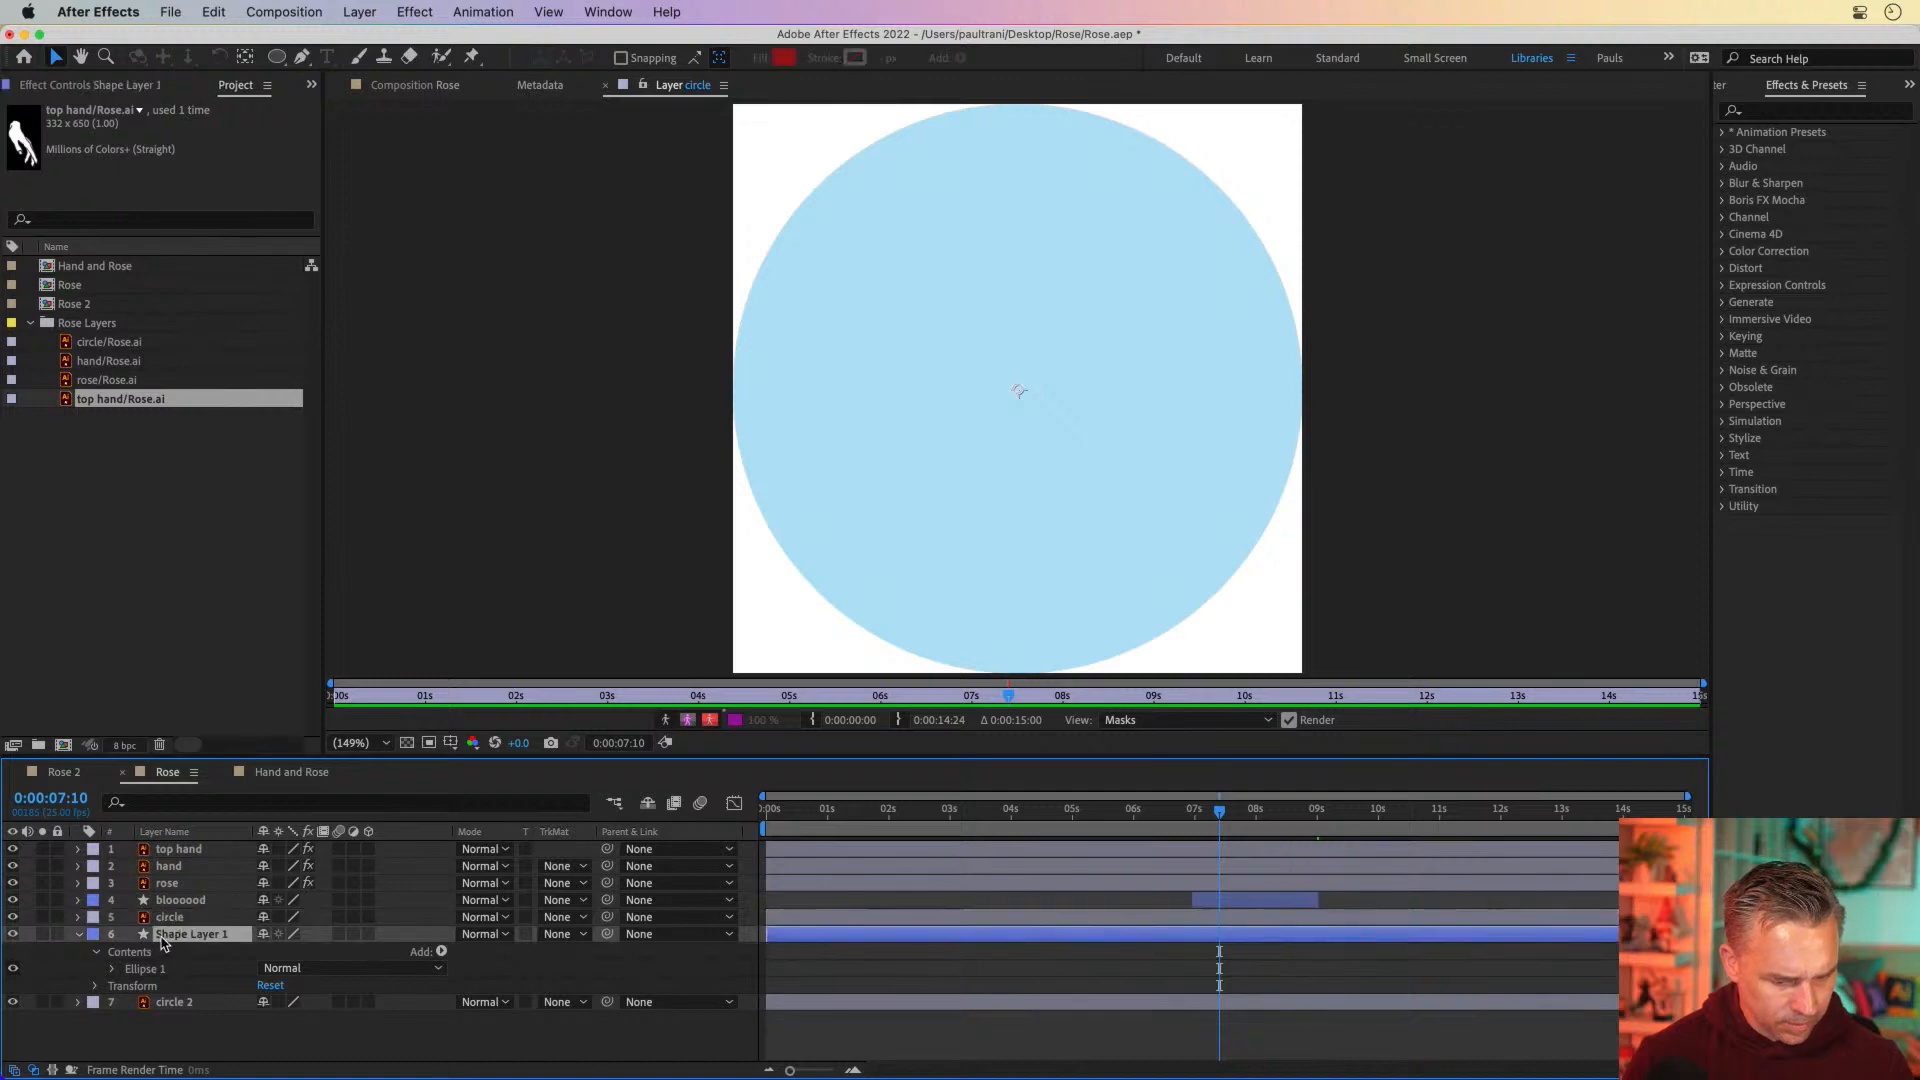
pyautogui.press('super+z')
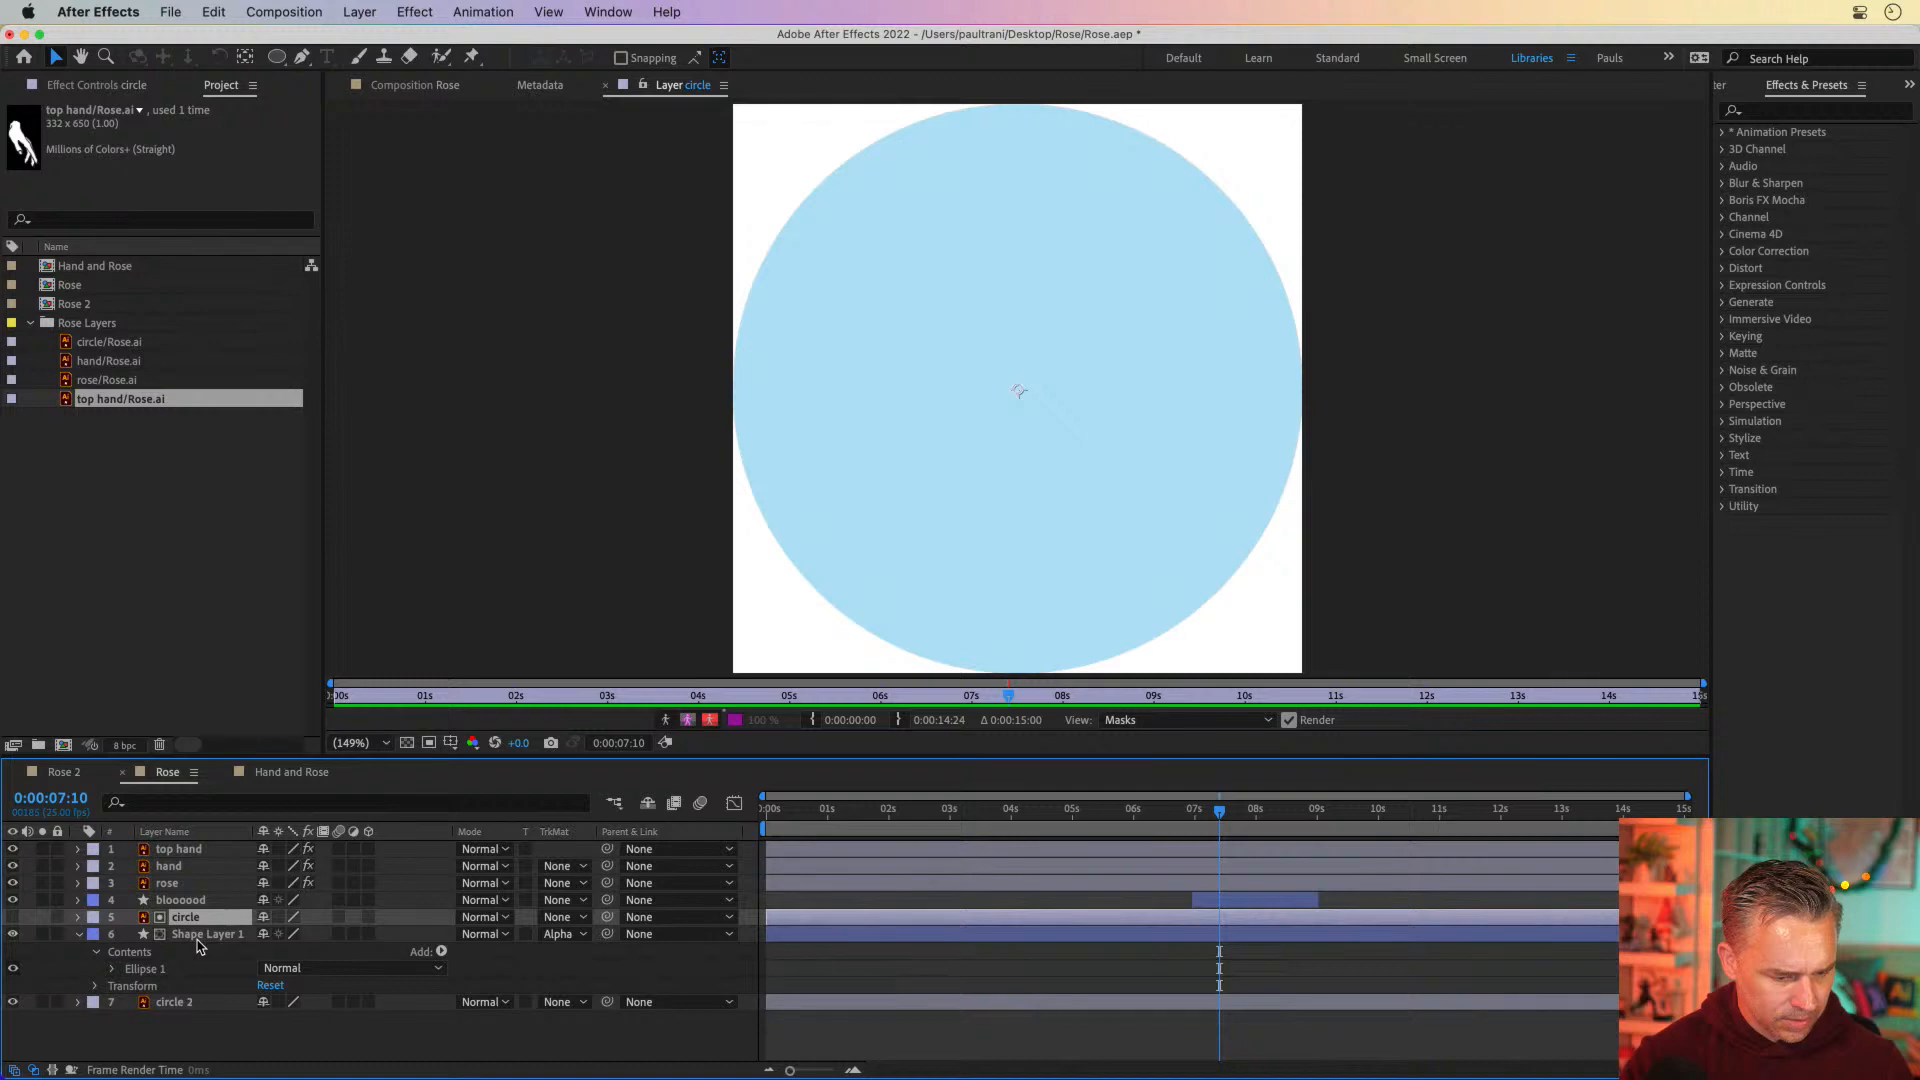
# Redo the removal of Shape Layer 1's track matte, and toggle that layer's visibility off and on at 0:00:08:00
pyautogui.press('super+shift+z')
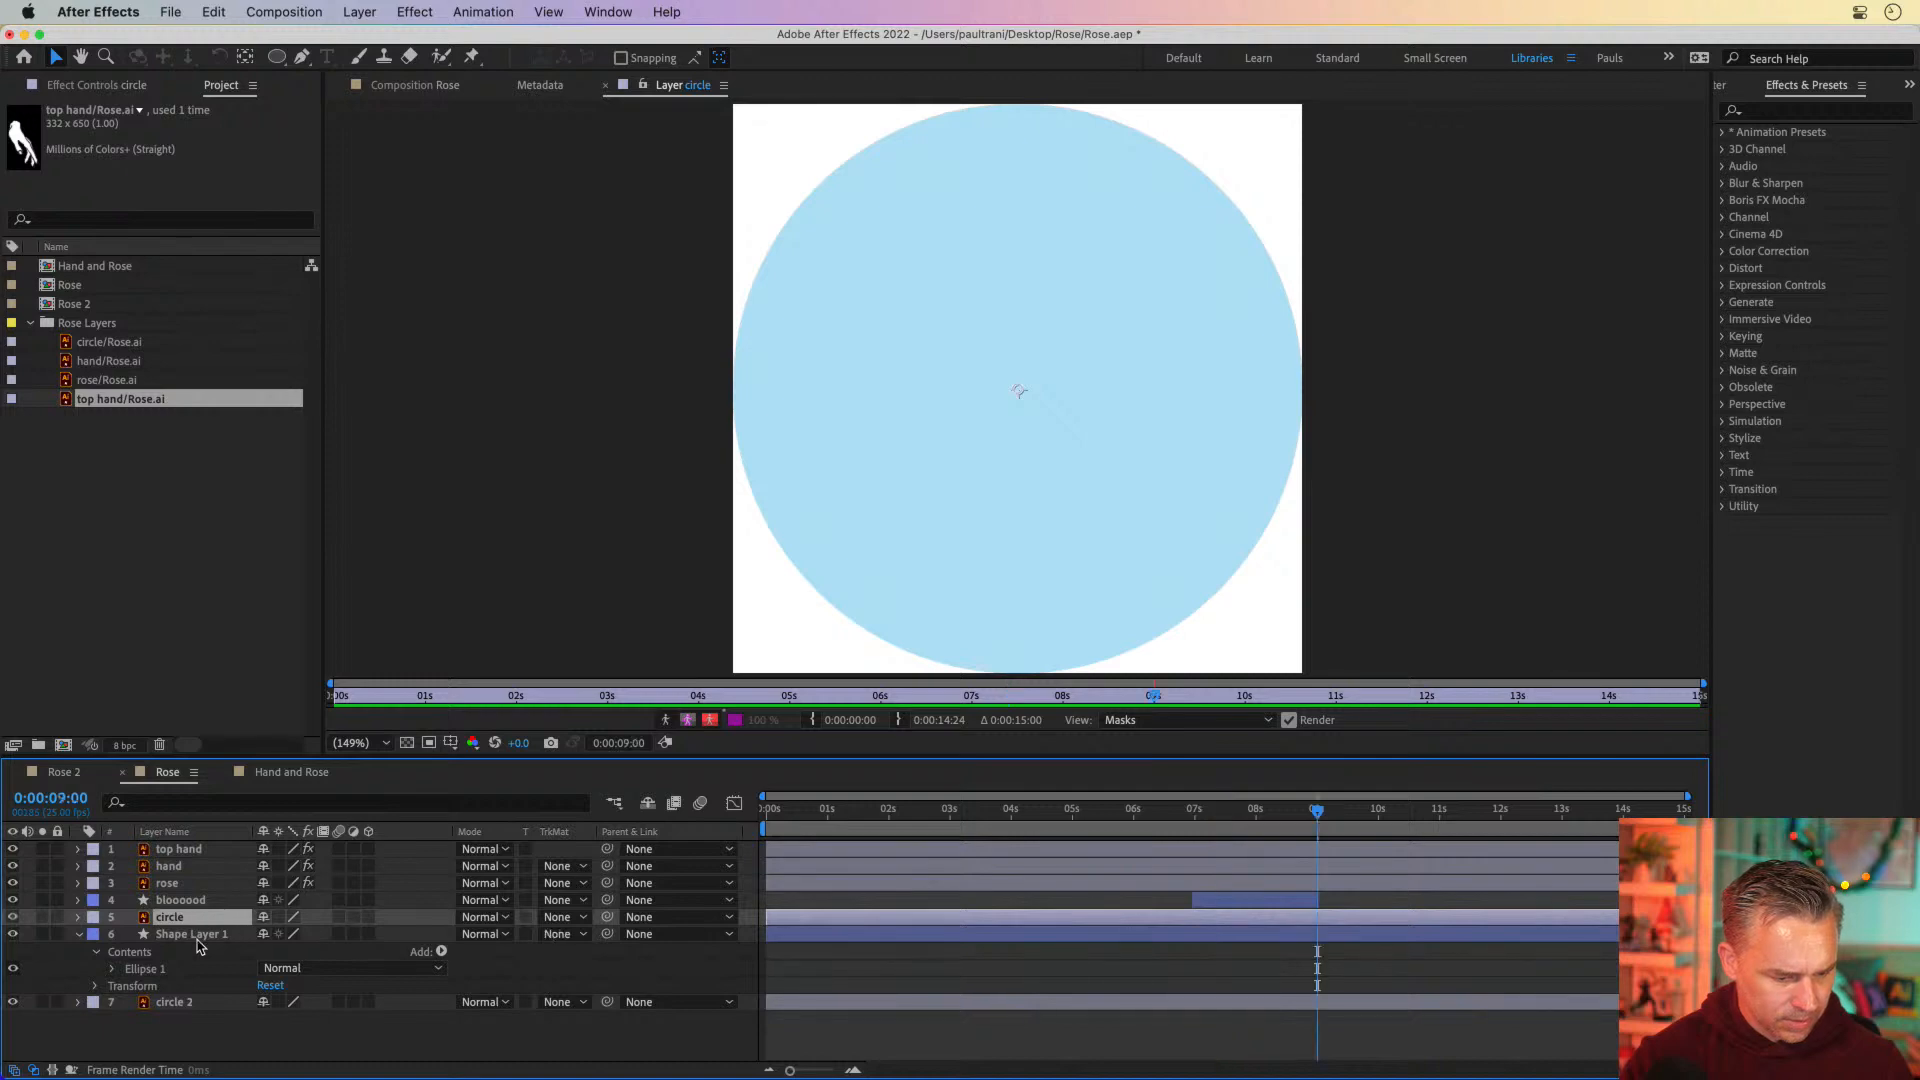
pyautogui.click(198, 940)
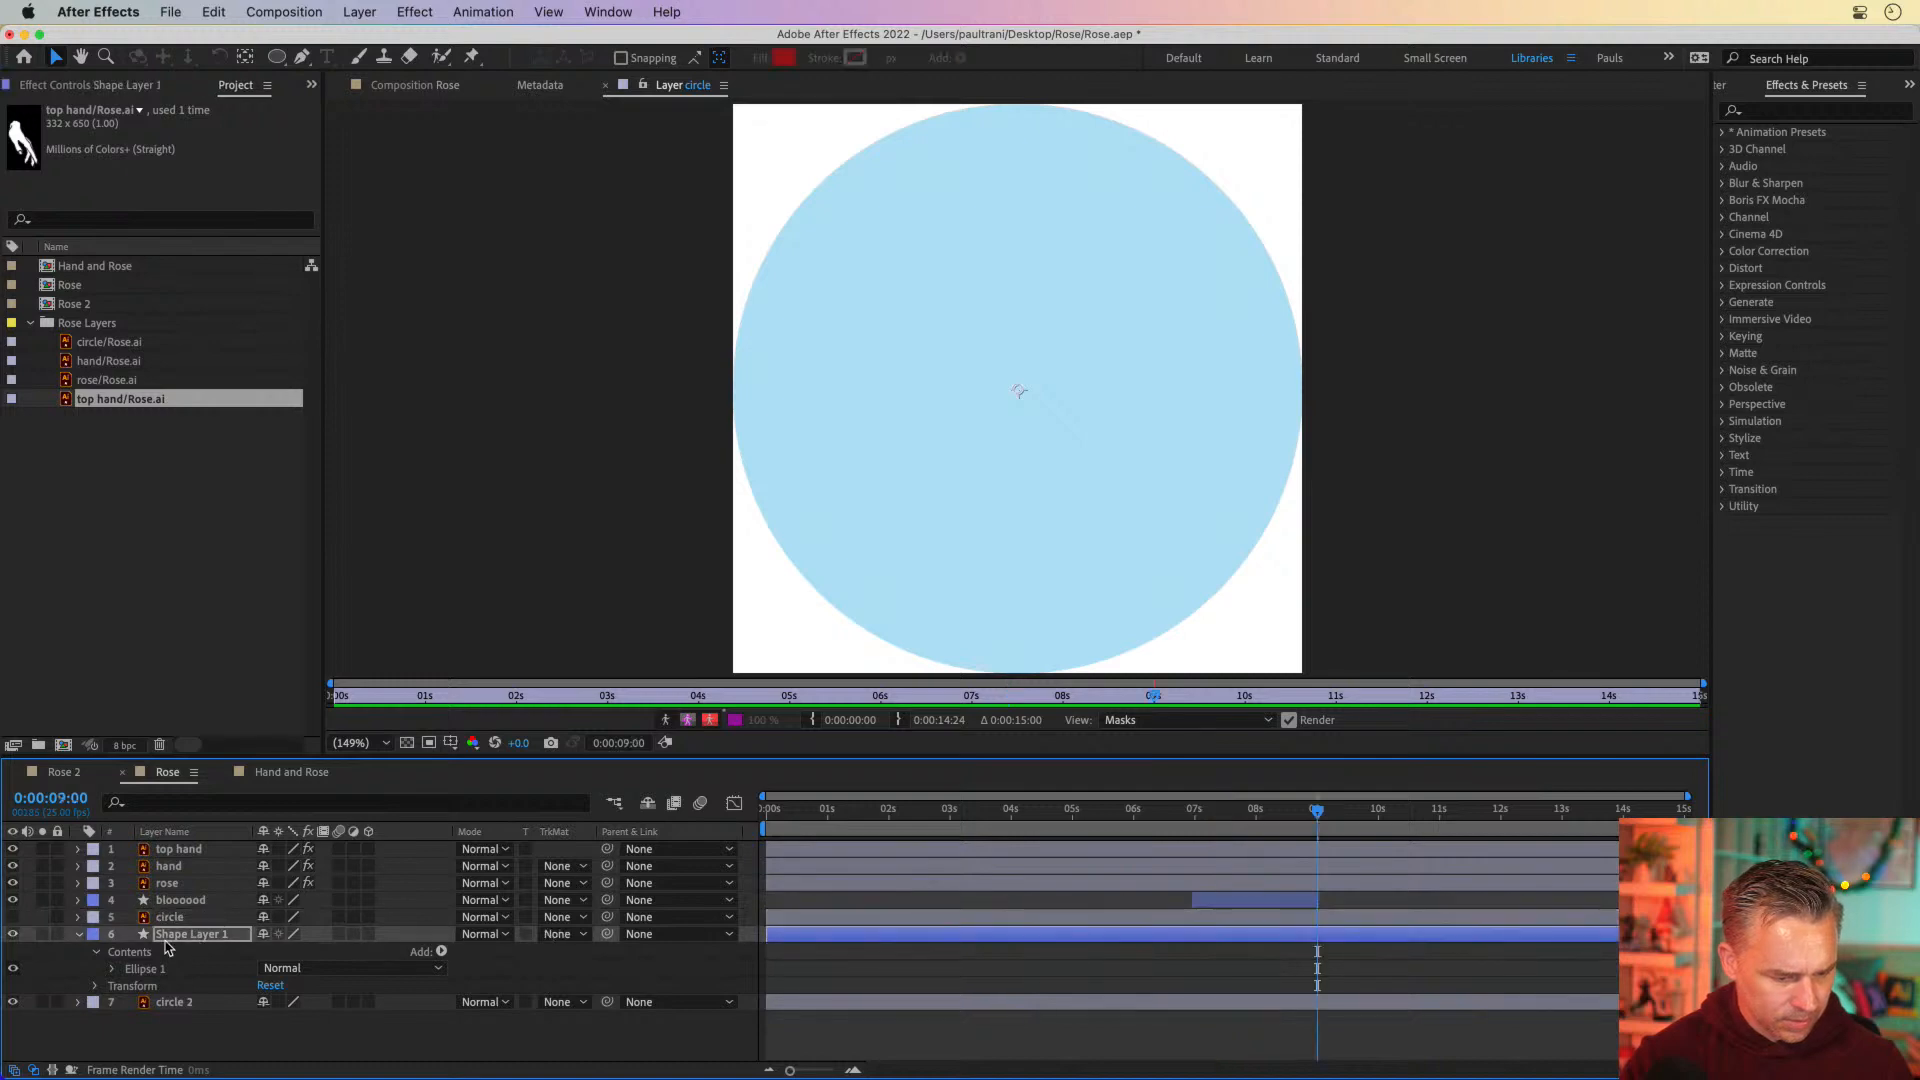
pyautogui.press('Return')
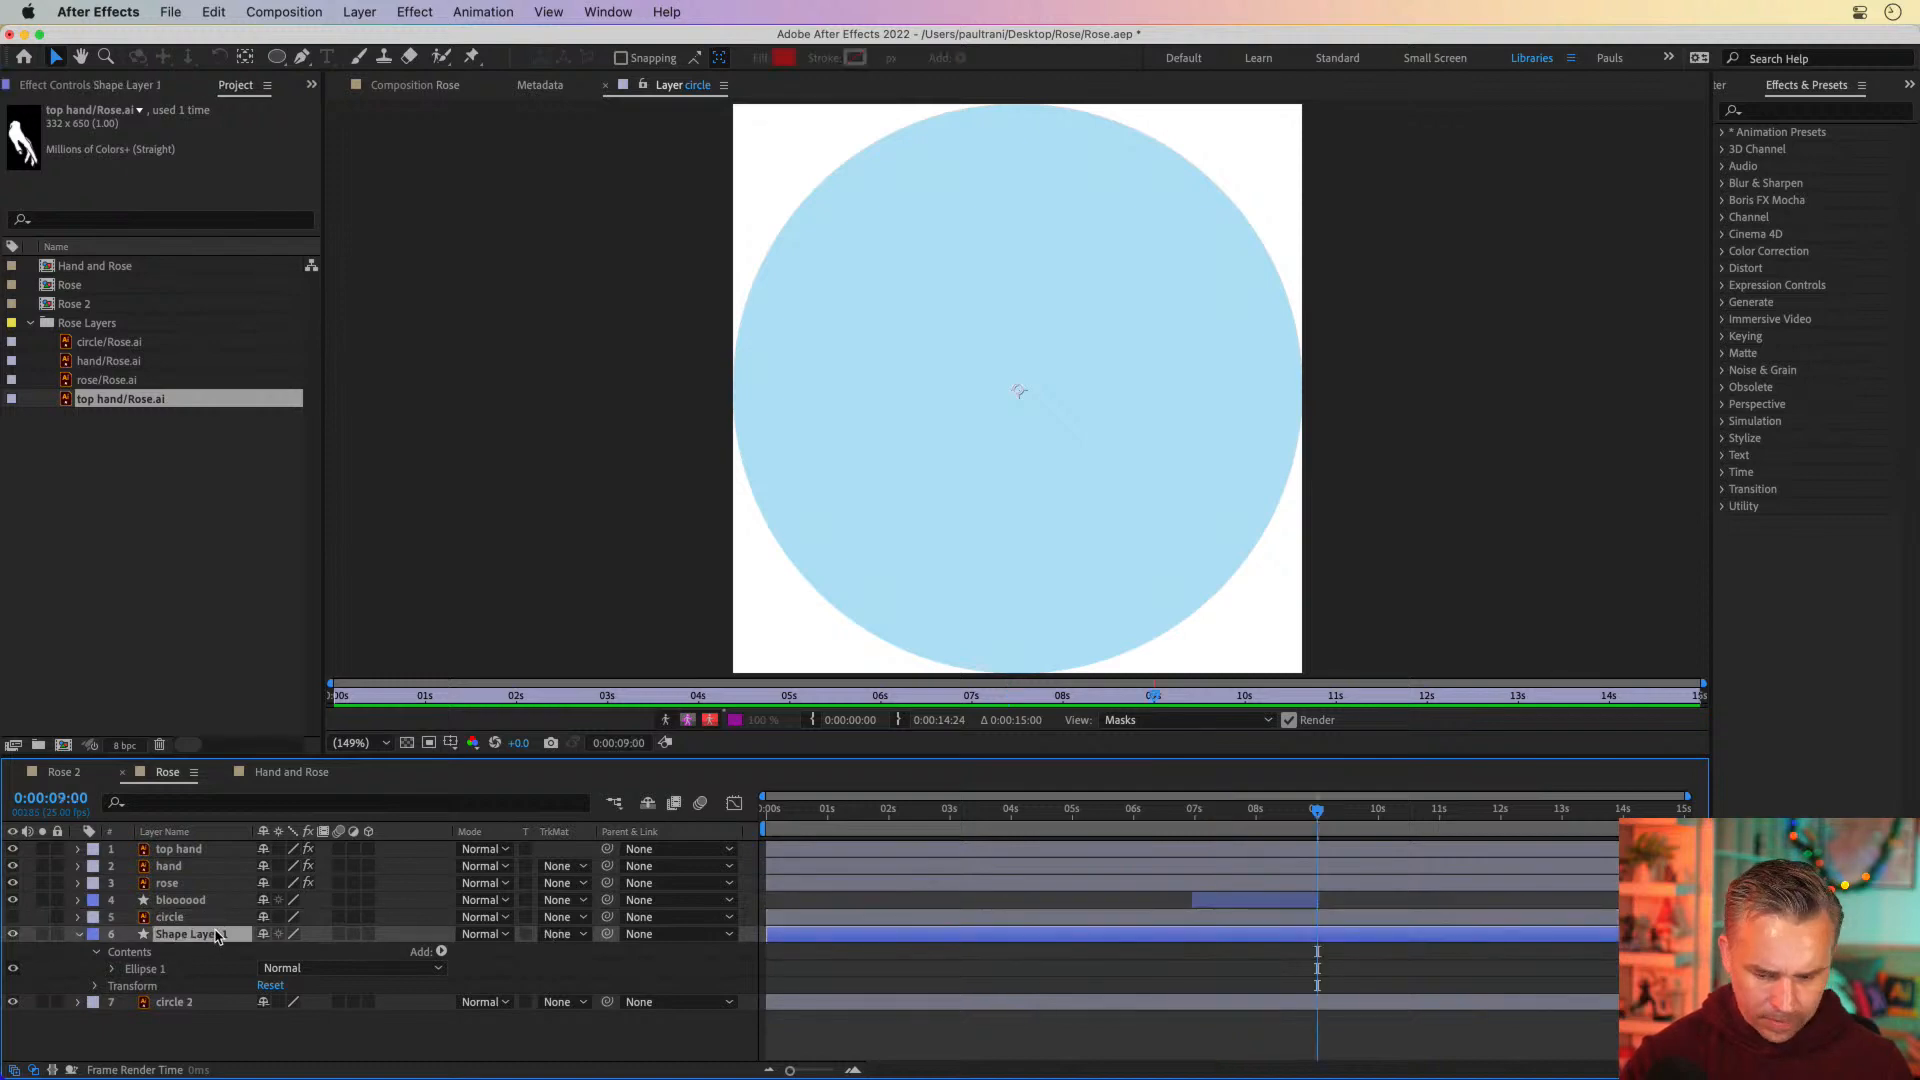
pyautogui.click(1255, 821)
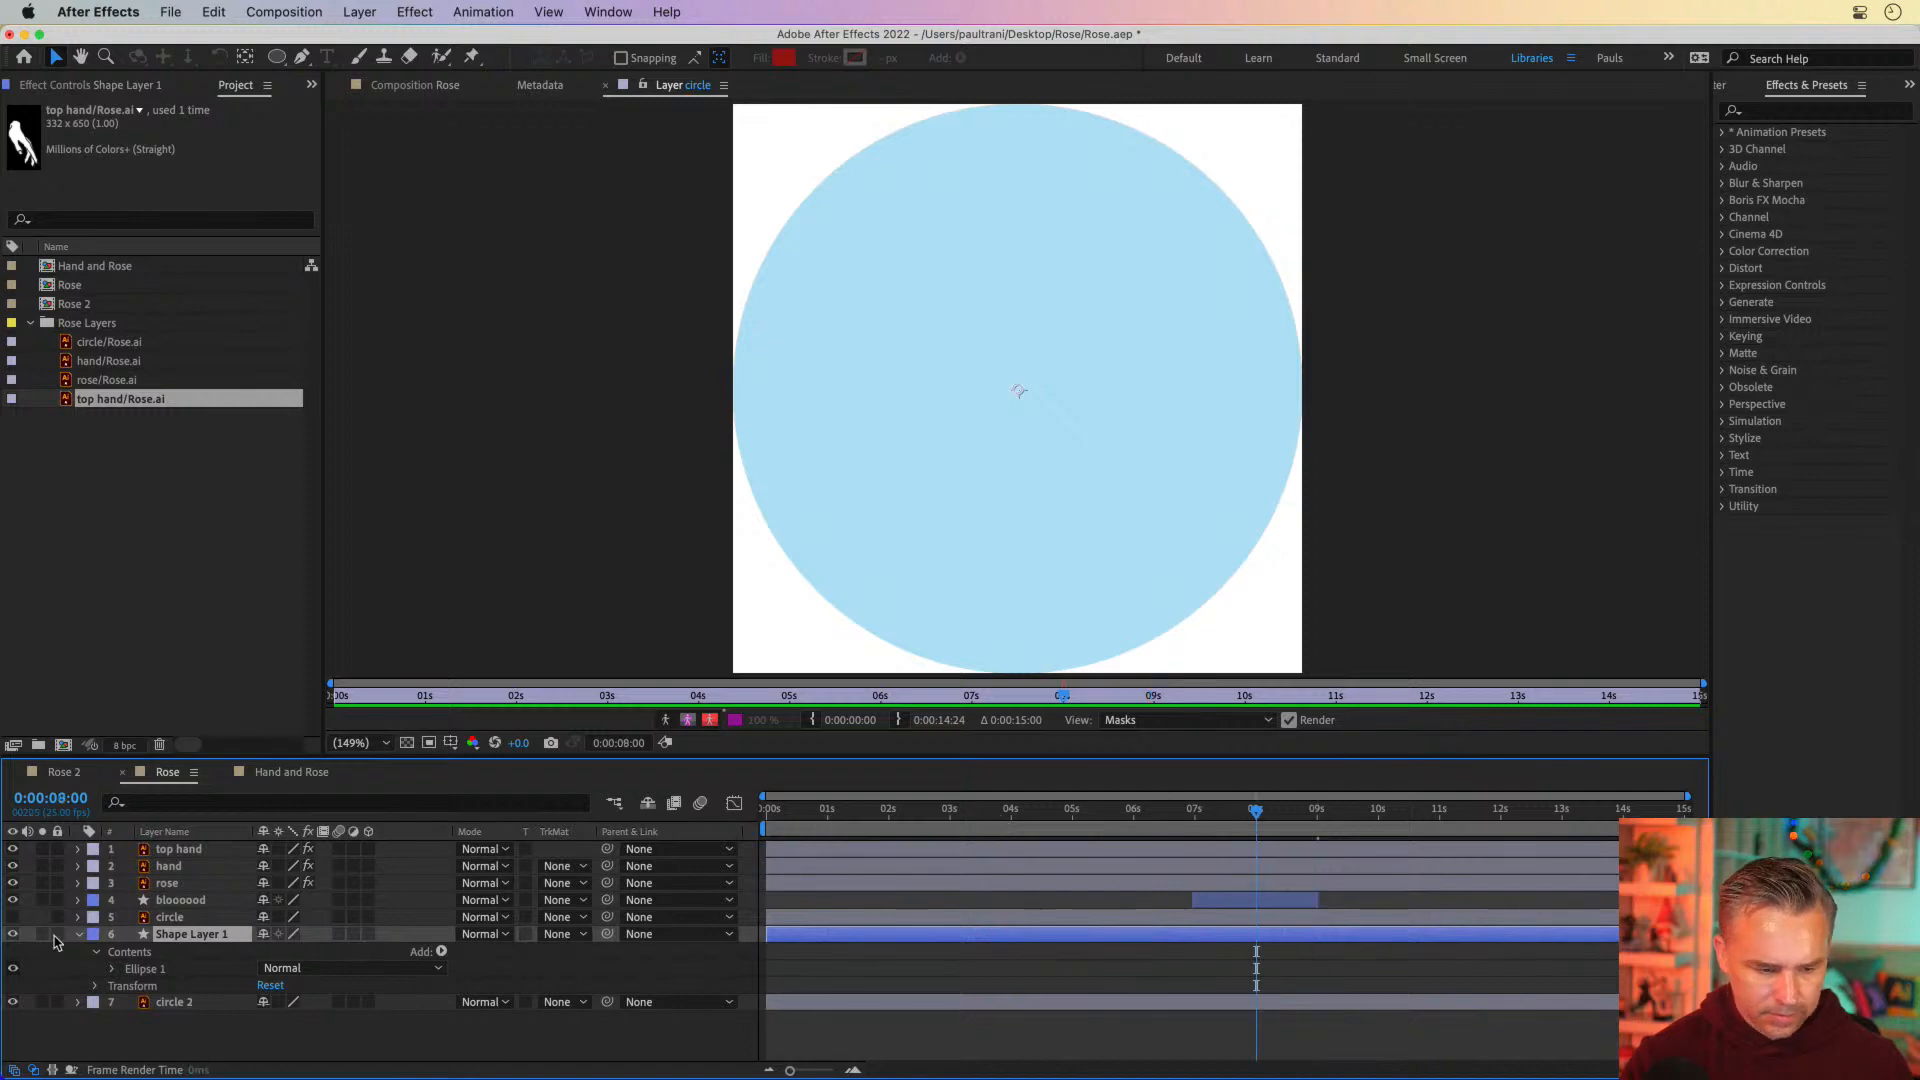
pyautogui.click(11, 936)
pyautogui.click(11, 937)
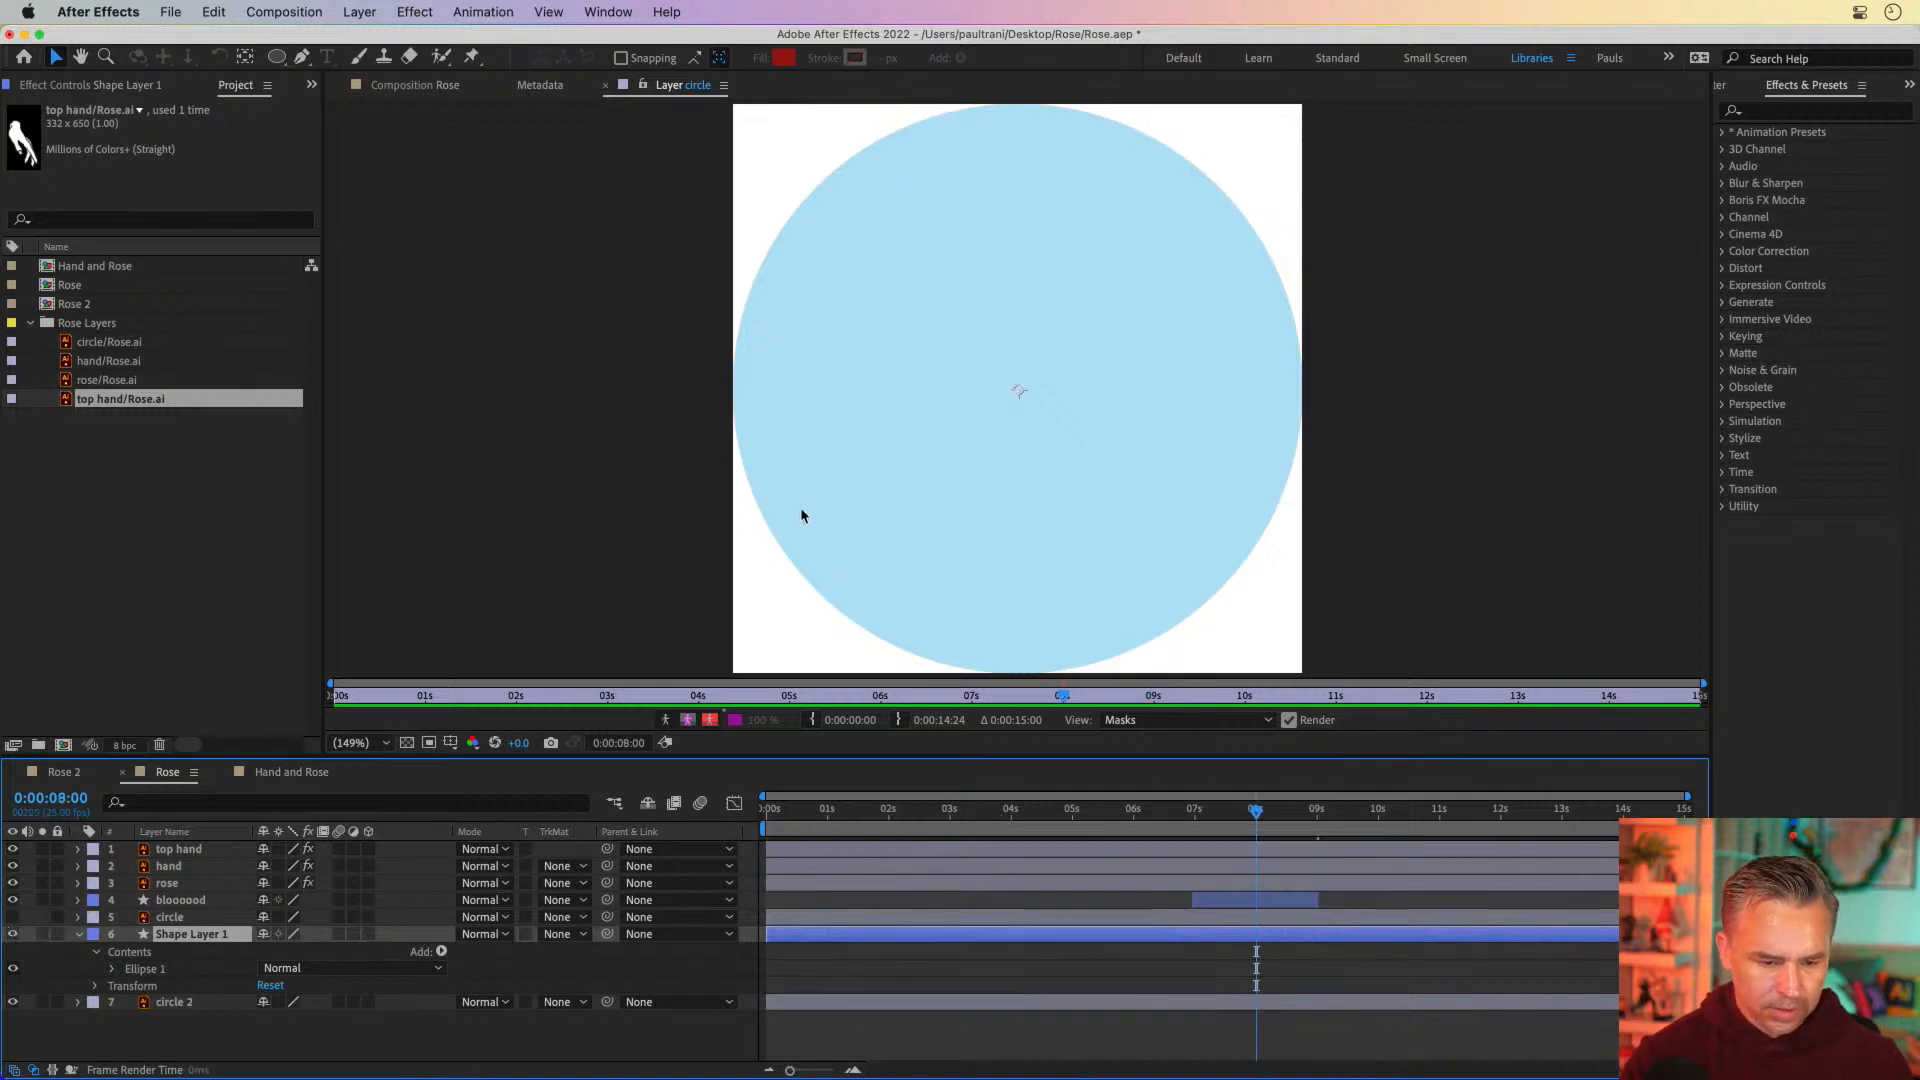
# Return to the Rose composition view and set Shape Layer 1's track matte to Alpha Matte "circle"
pyautogui.click(800, 511)
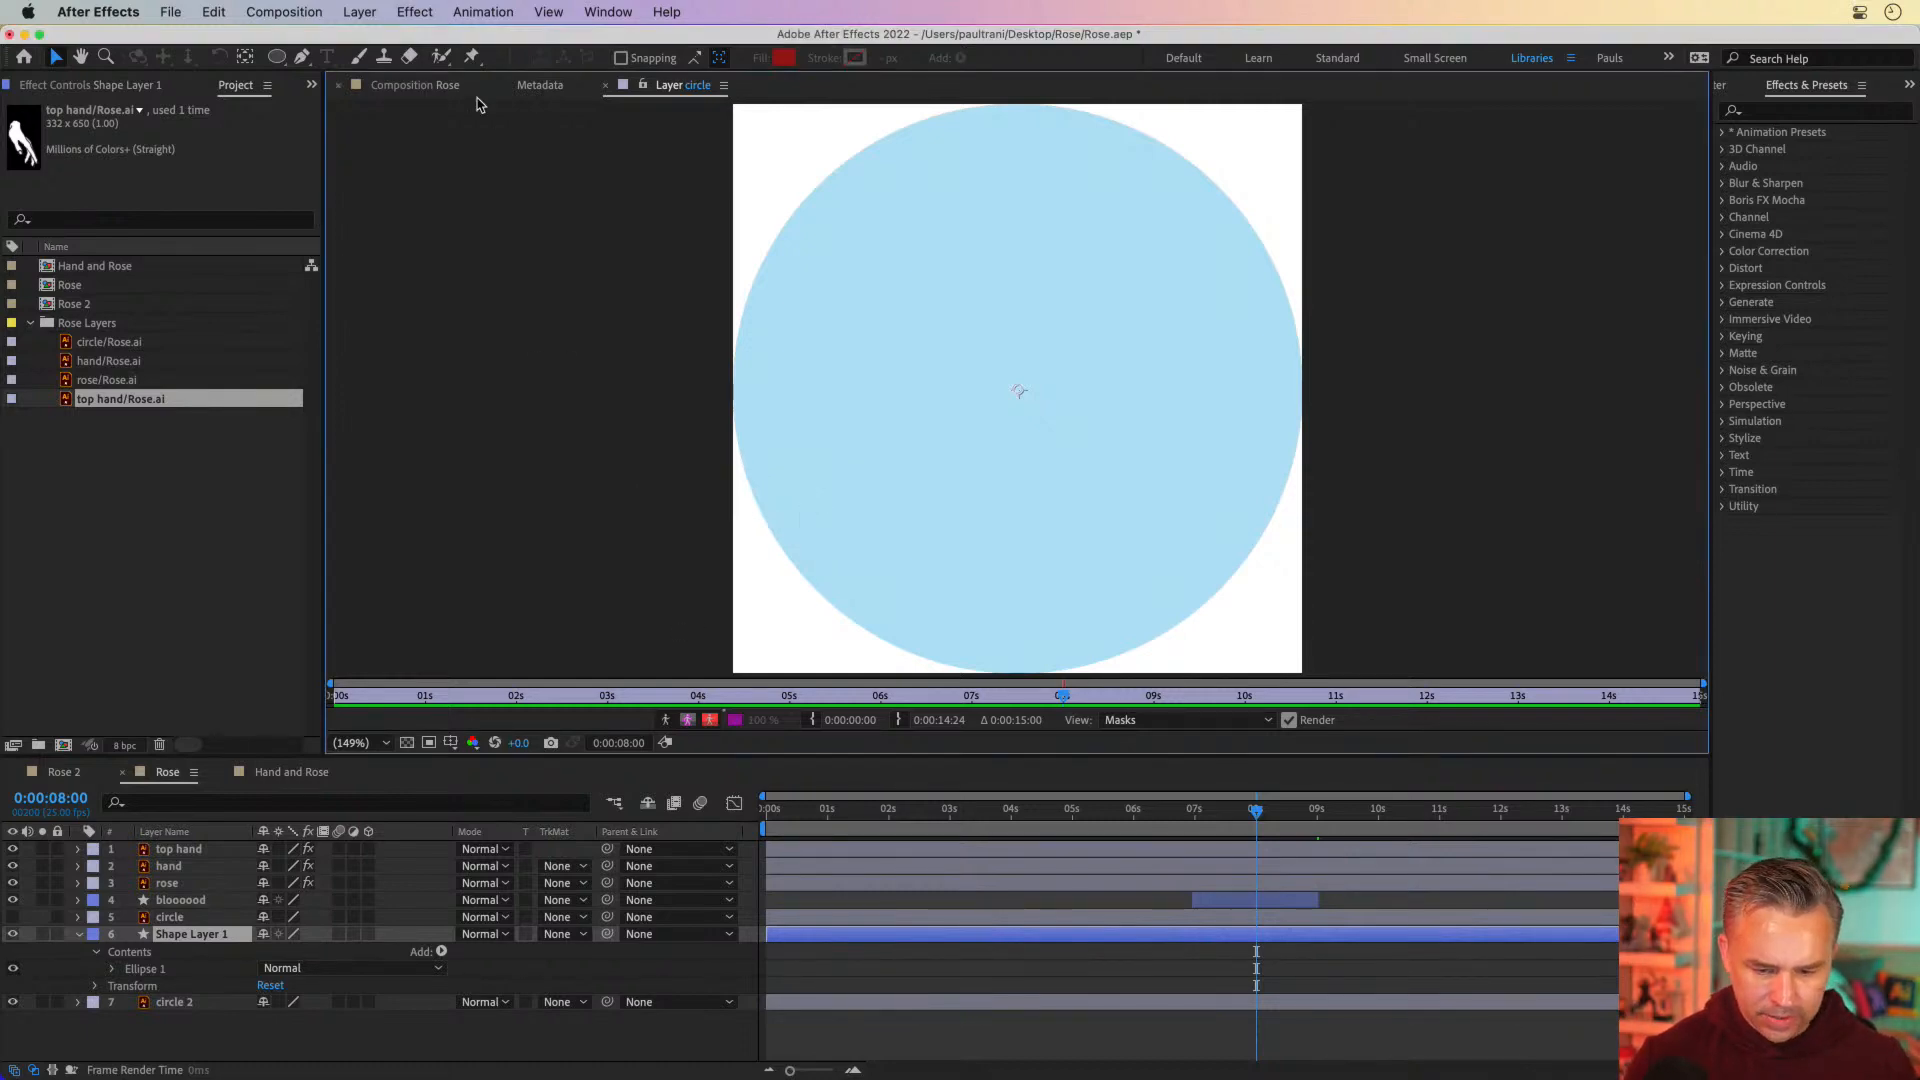
pyautogui.click(531, 88)
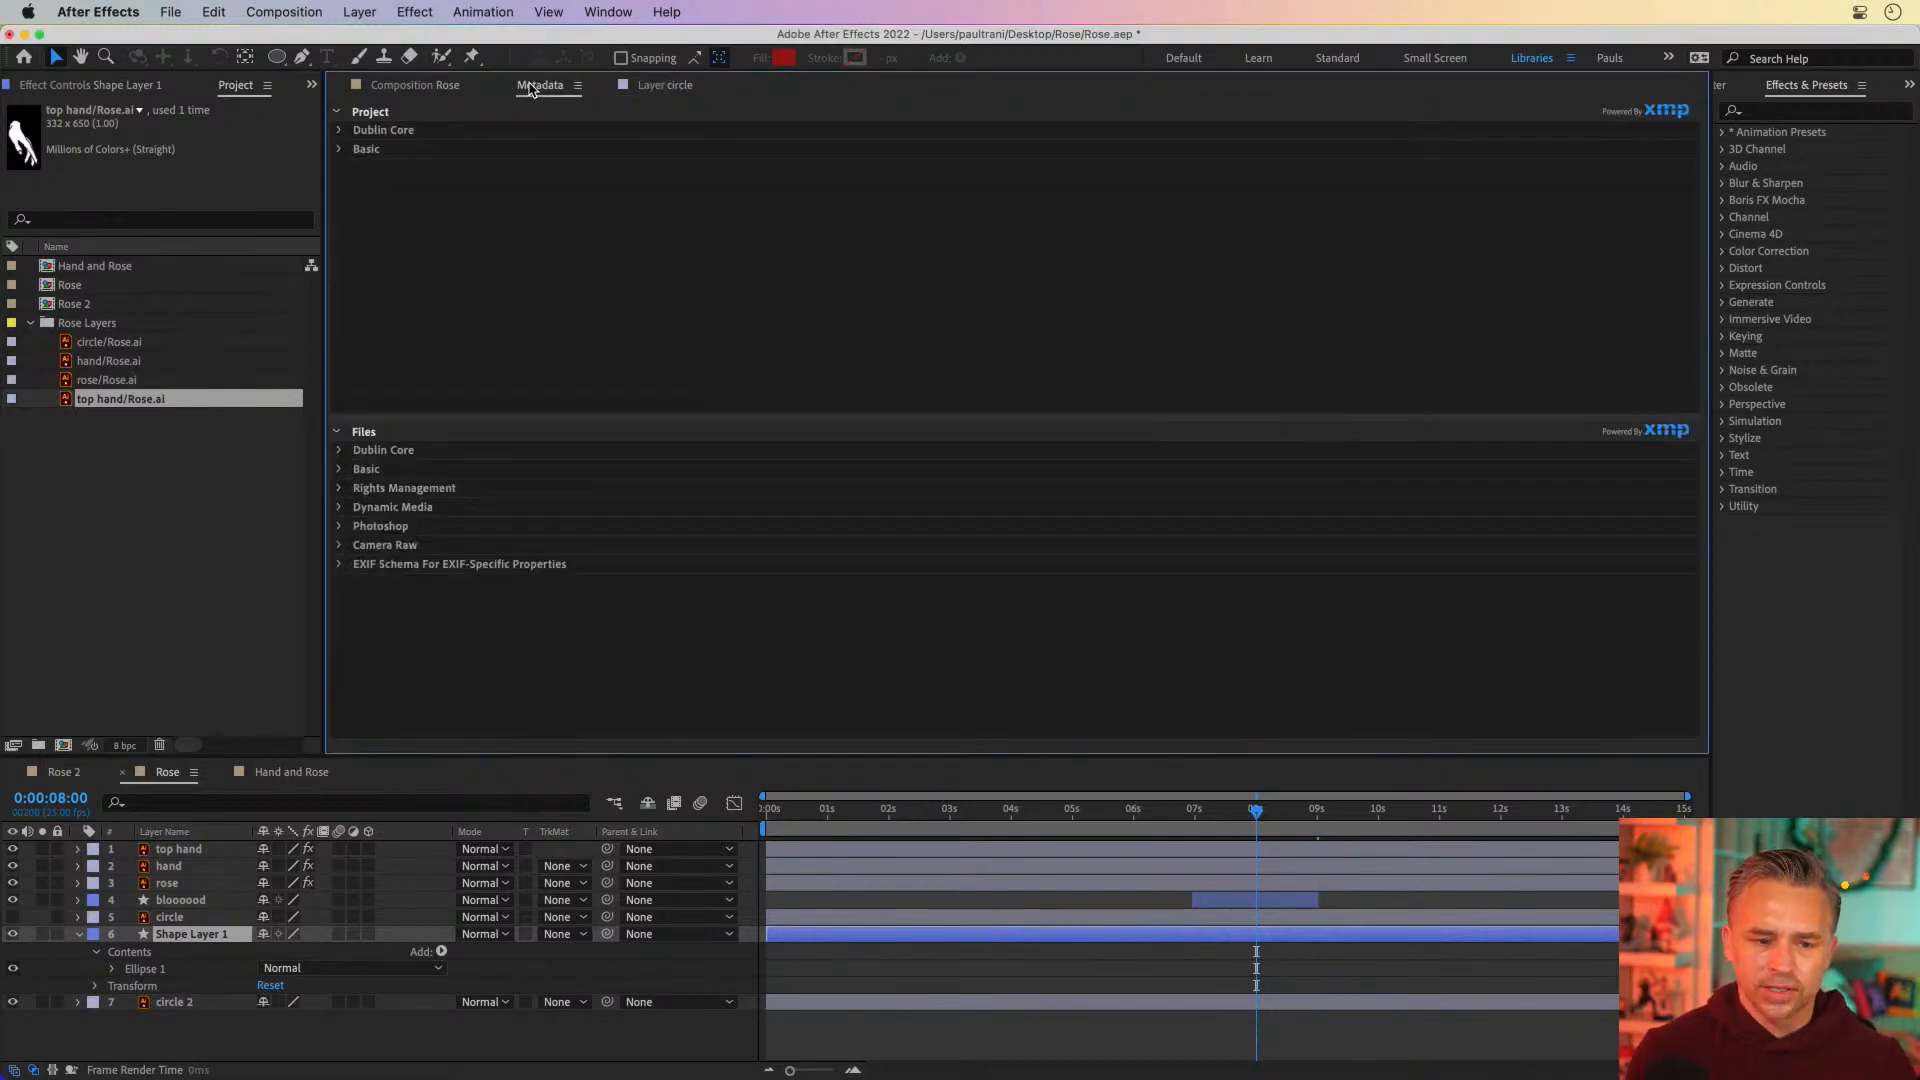
pyautogui.click(379, 87)
pyautogui.press('.')
pyautogui.press('.')
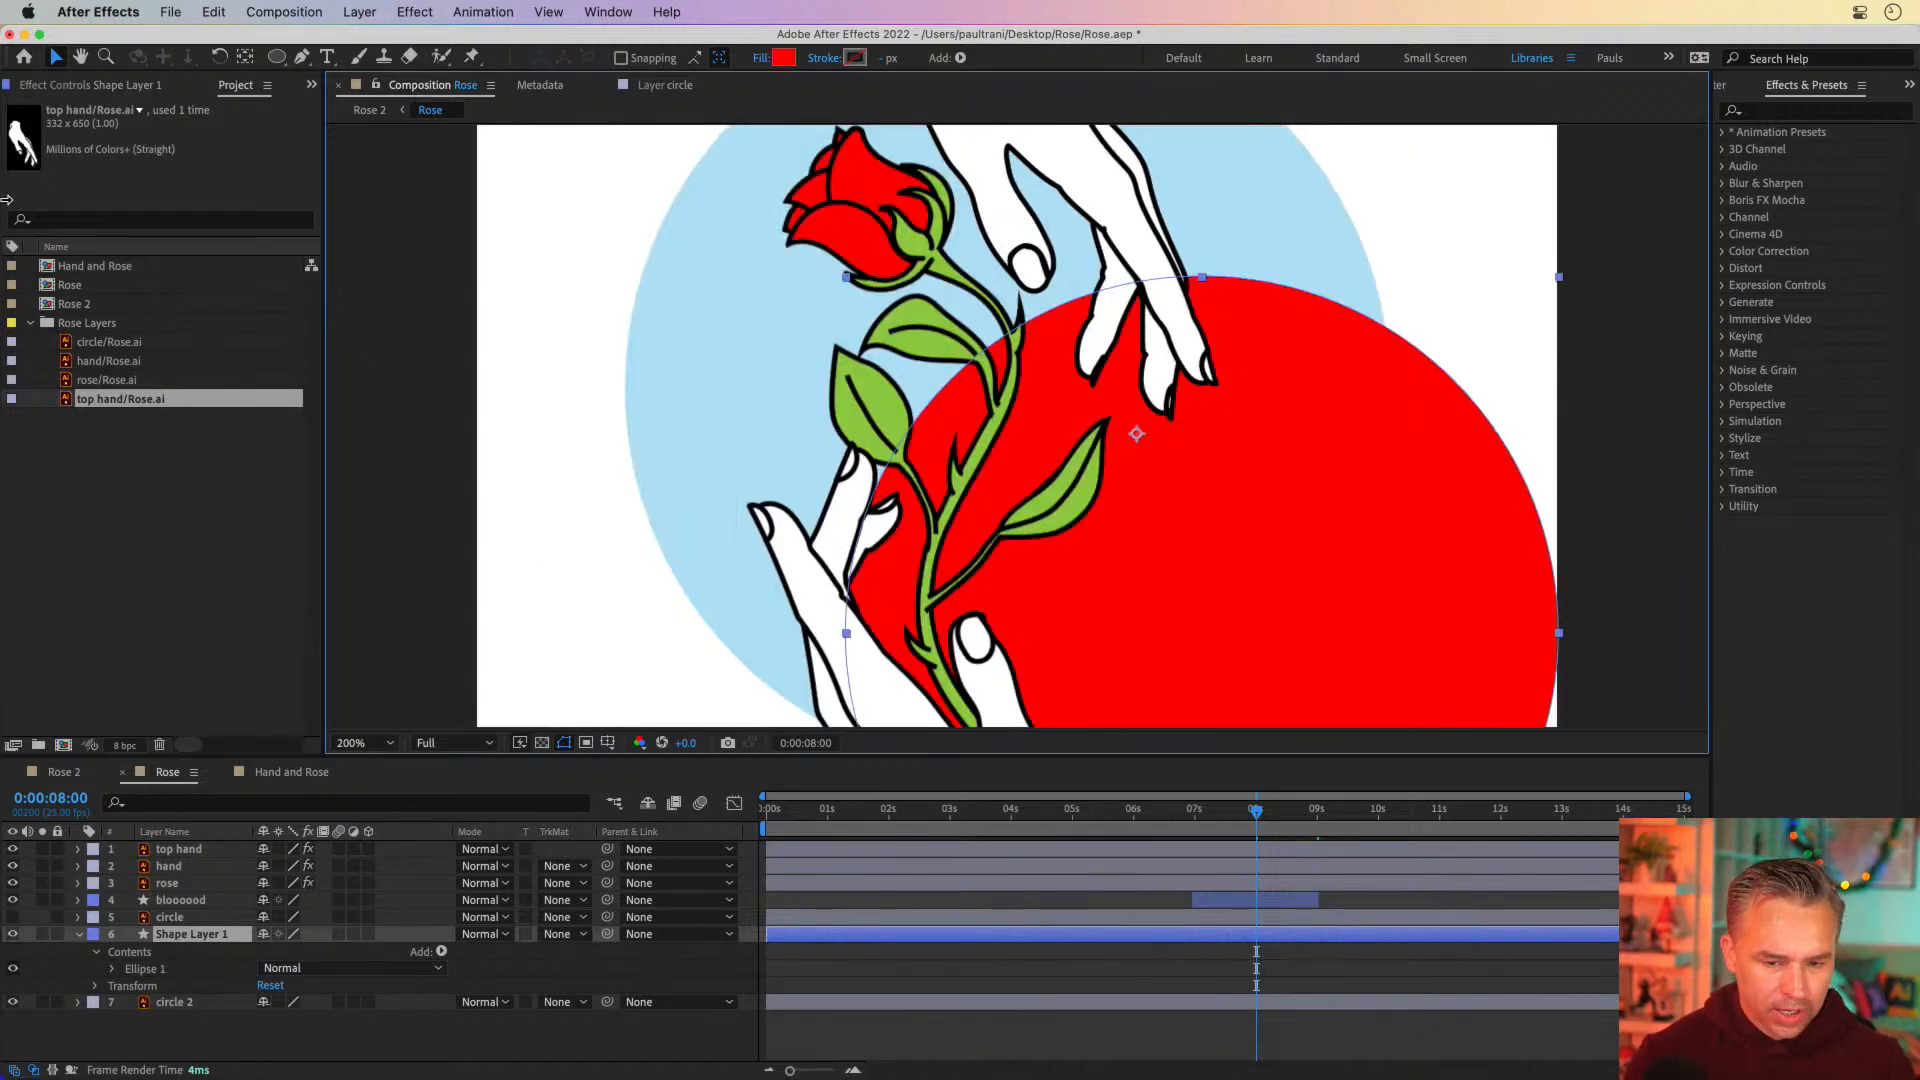
pyautogui.click(560, 934)
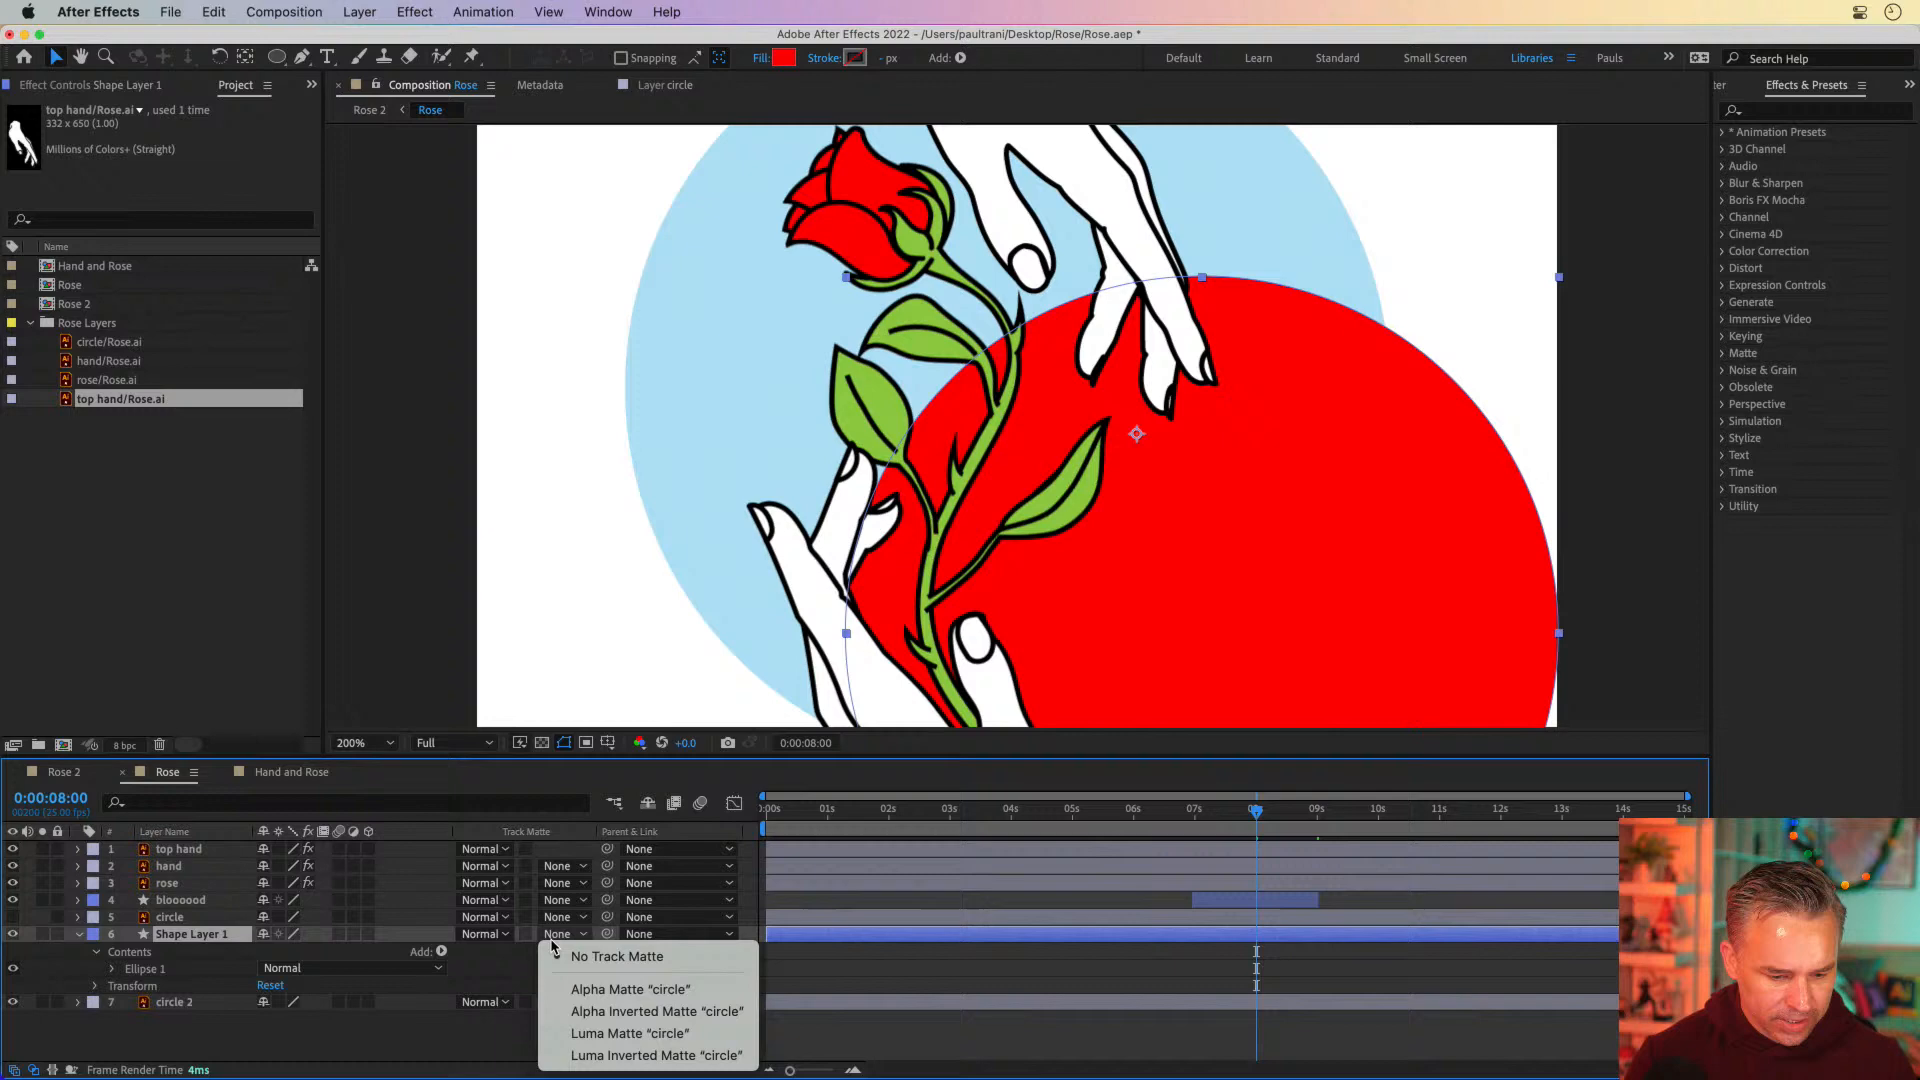
pyautogui.click(595, 1001)
pyautogui.moveTo(832, 509); pyautogui.dragTo(896, 388)
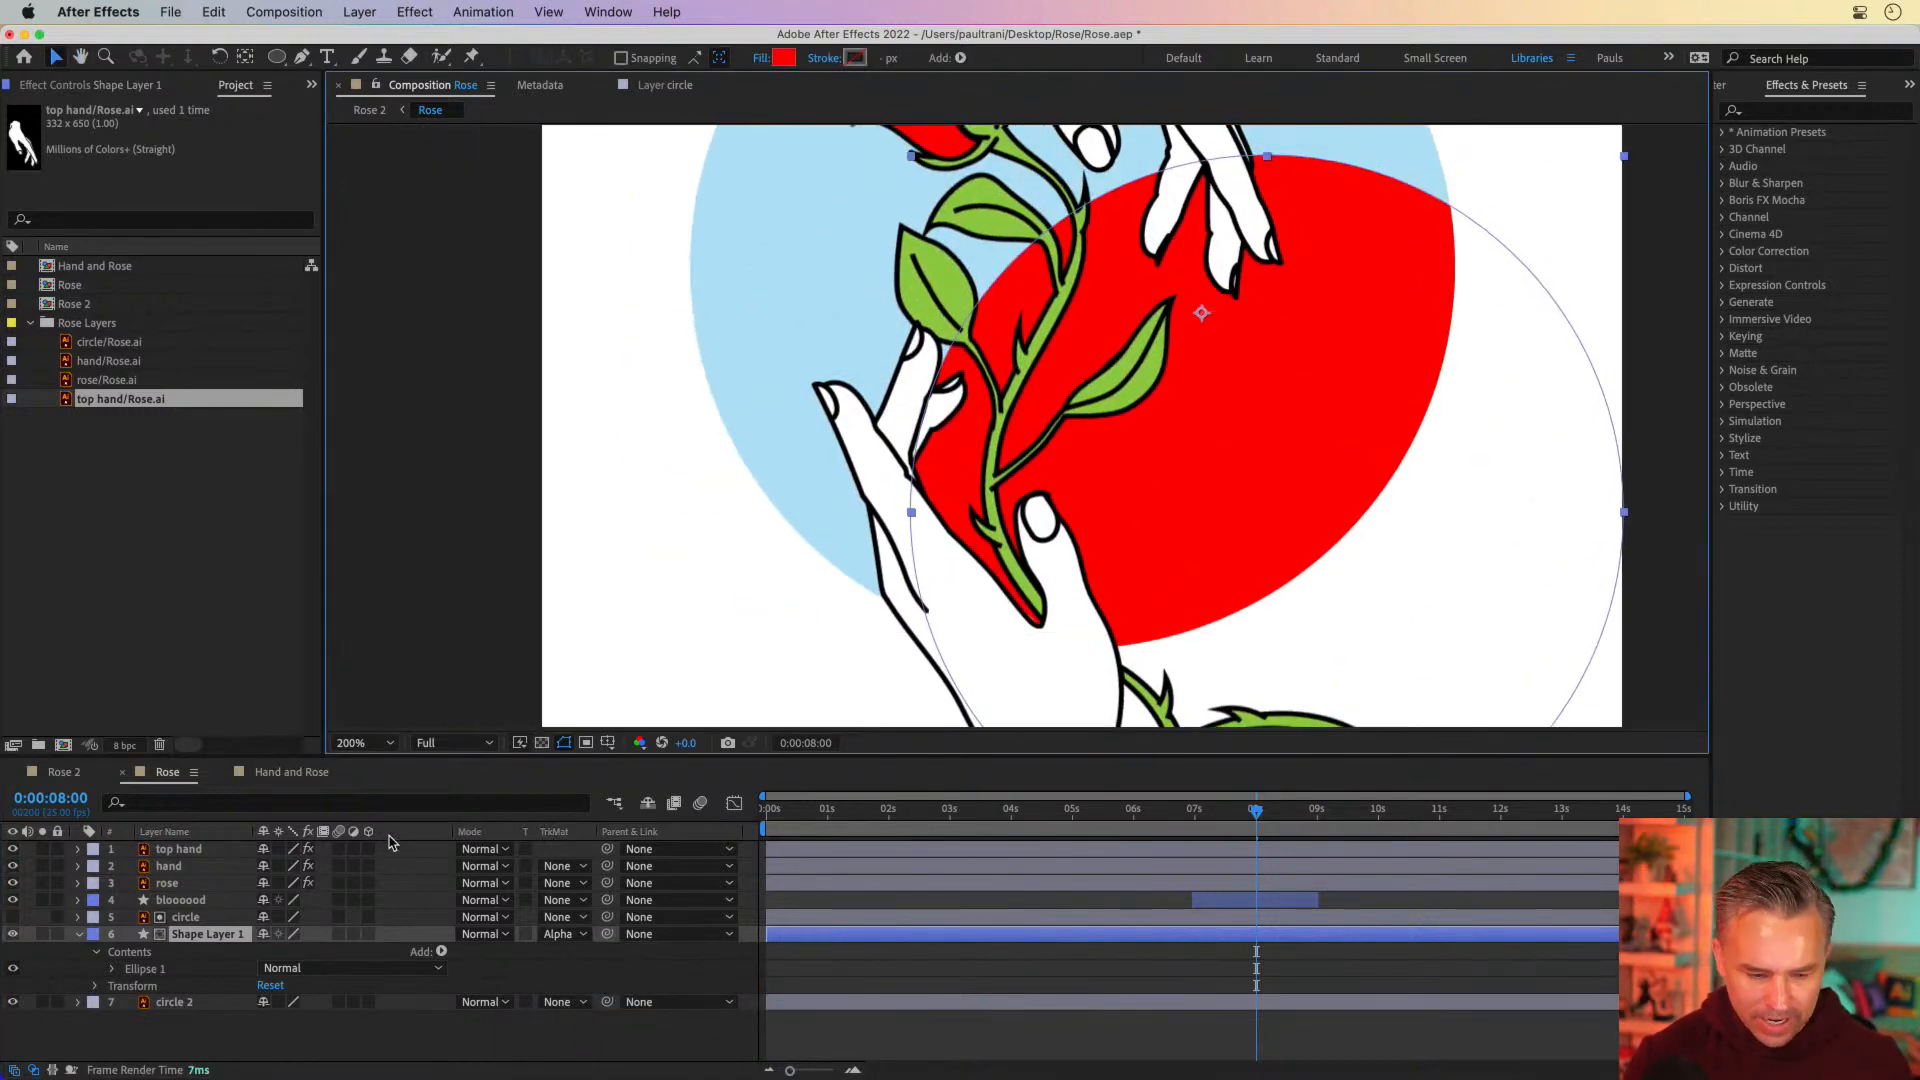
# Trim the start of the circle and Shape Layer 1 layers to 0:00:09:00, at the blood drop's last position keyframe
pyautogui.click(165, 902)
pyautogui.press('u')
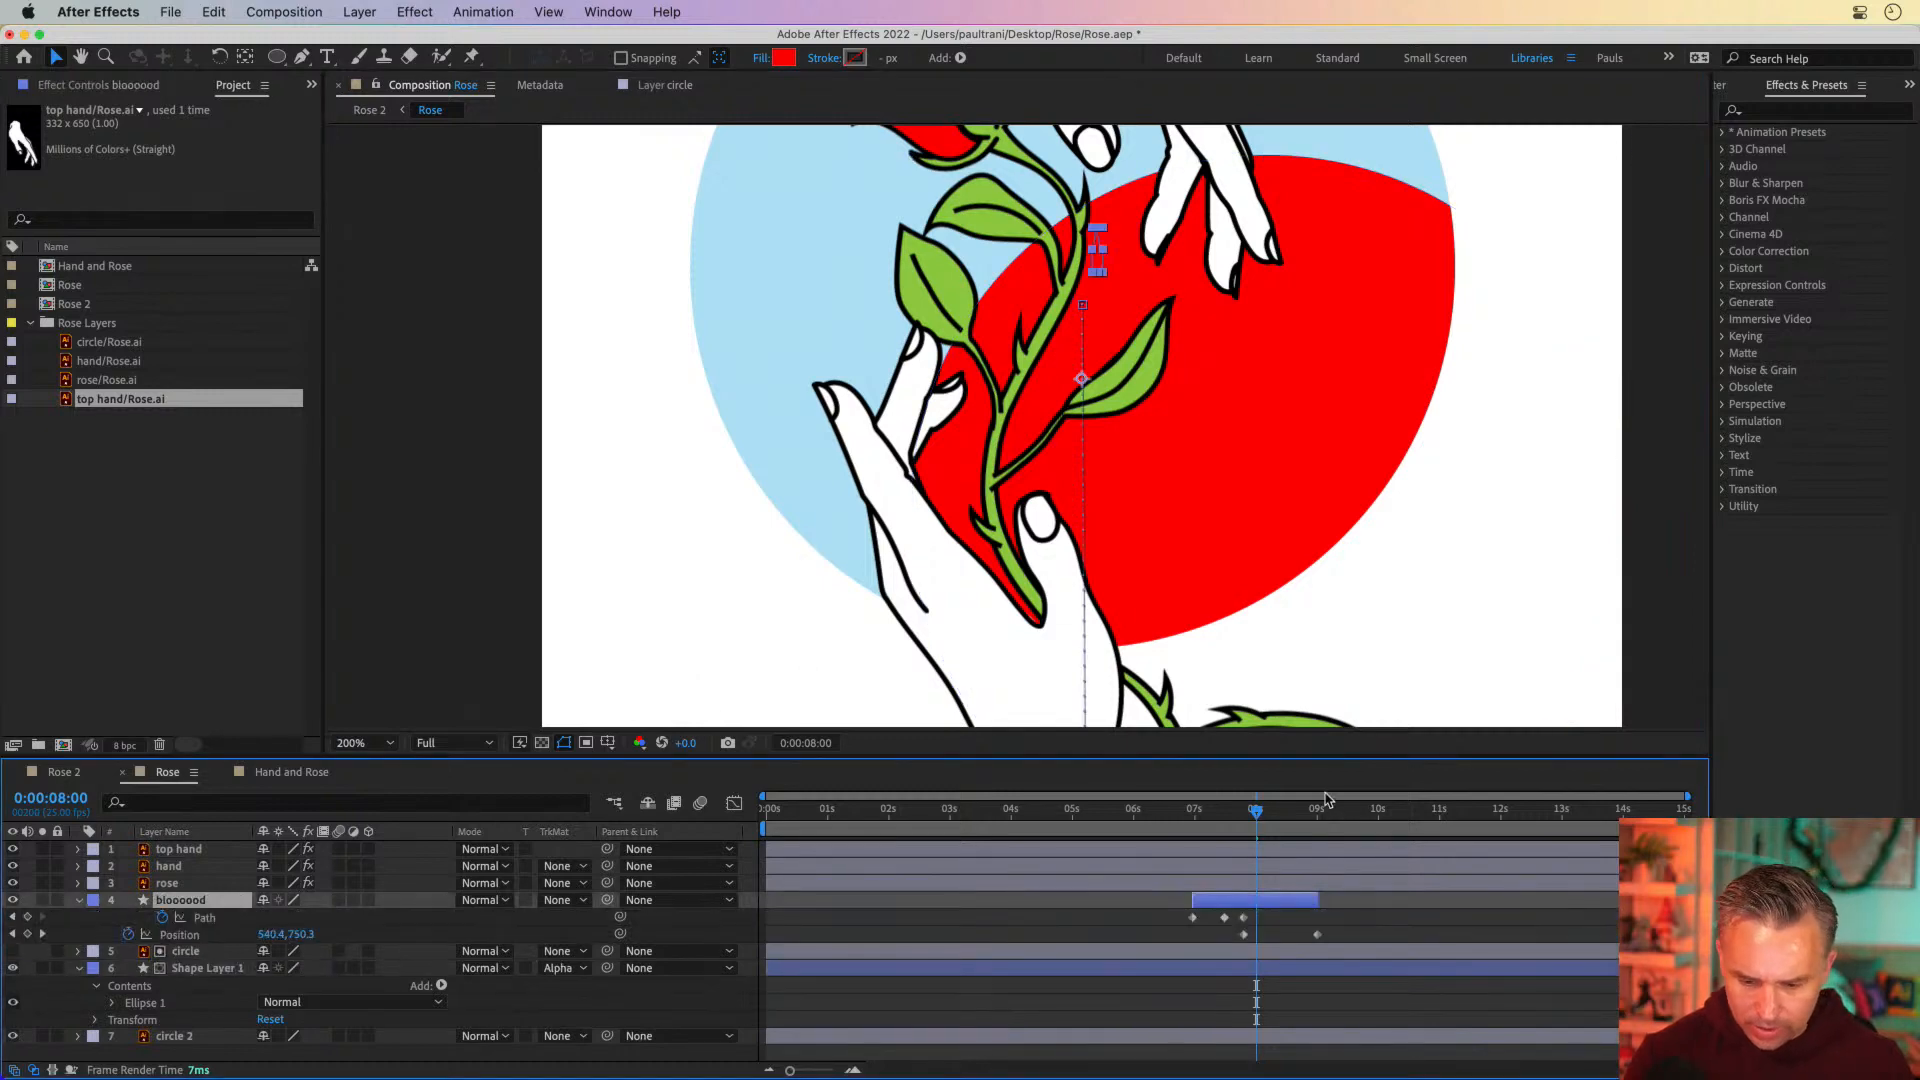
pyautogui.moveTo(1256, 812); pyautogui.dragTo(1316, 828)
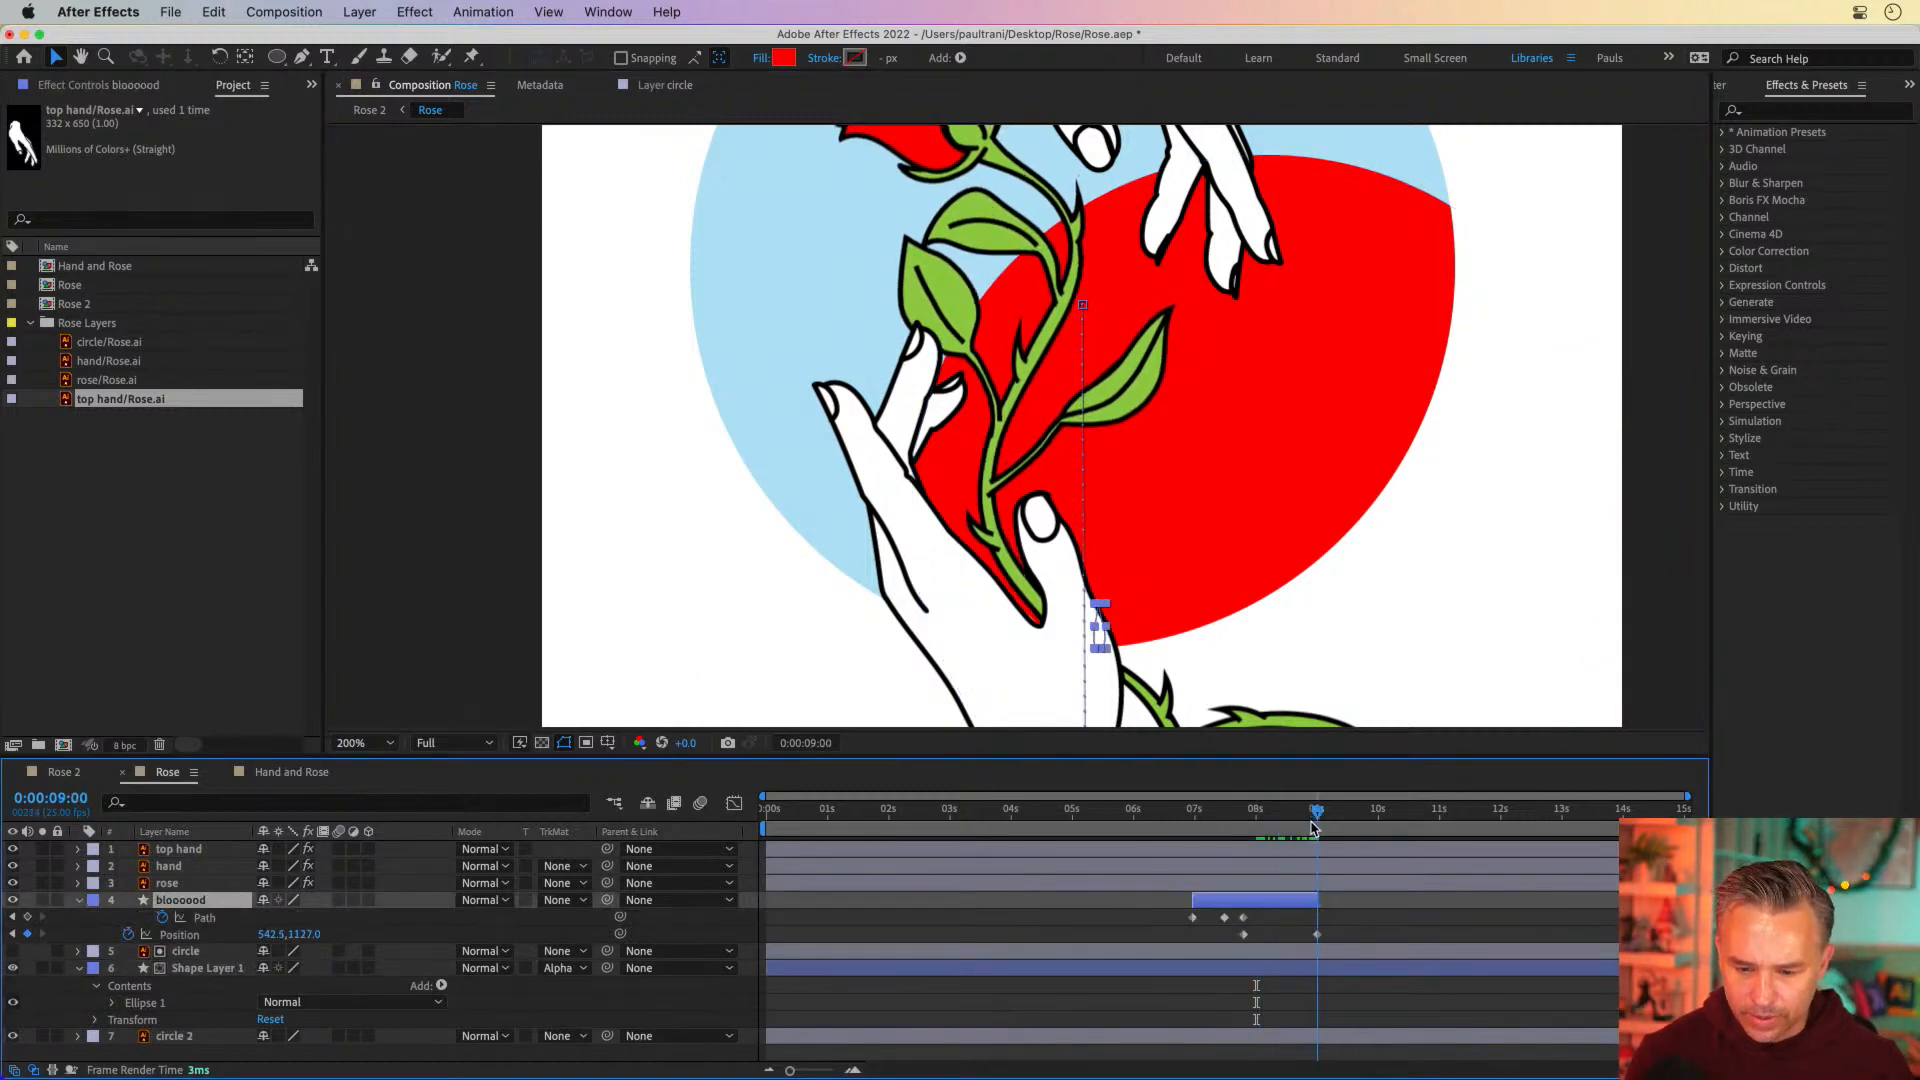
pyautogui.click(185, 951)
pyautogui.keyDown('shift'); pyautogui.click(210, 969); pyautogui.keyUp('shift')
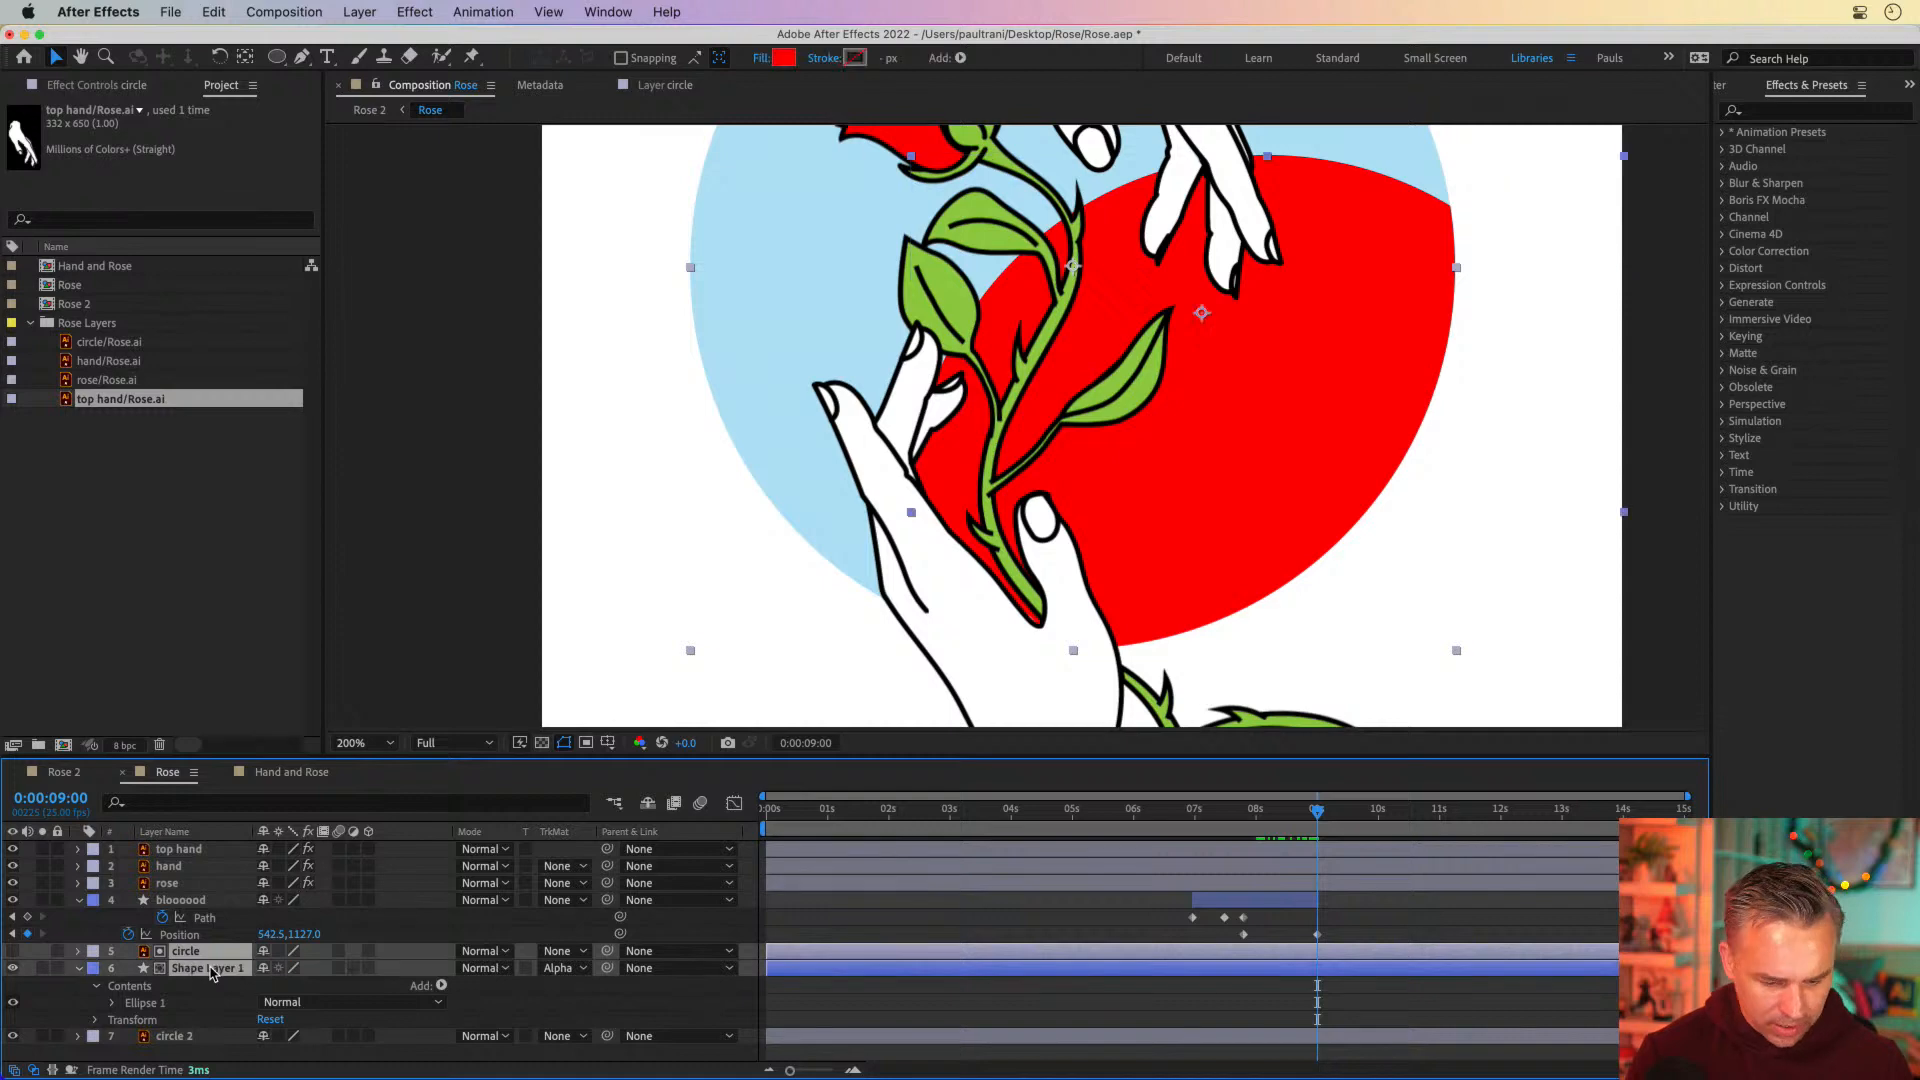
pyautogui.hotkey('alt', '[')
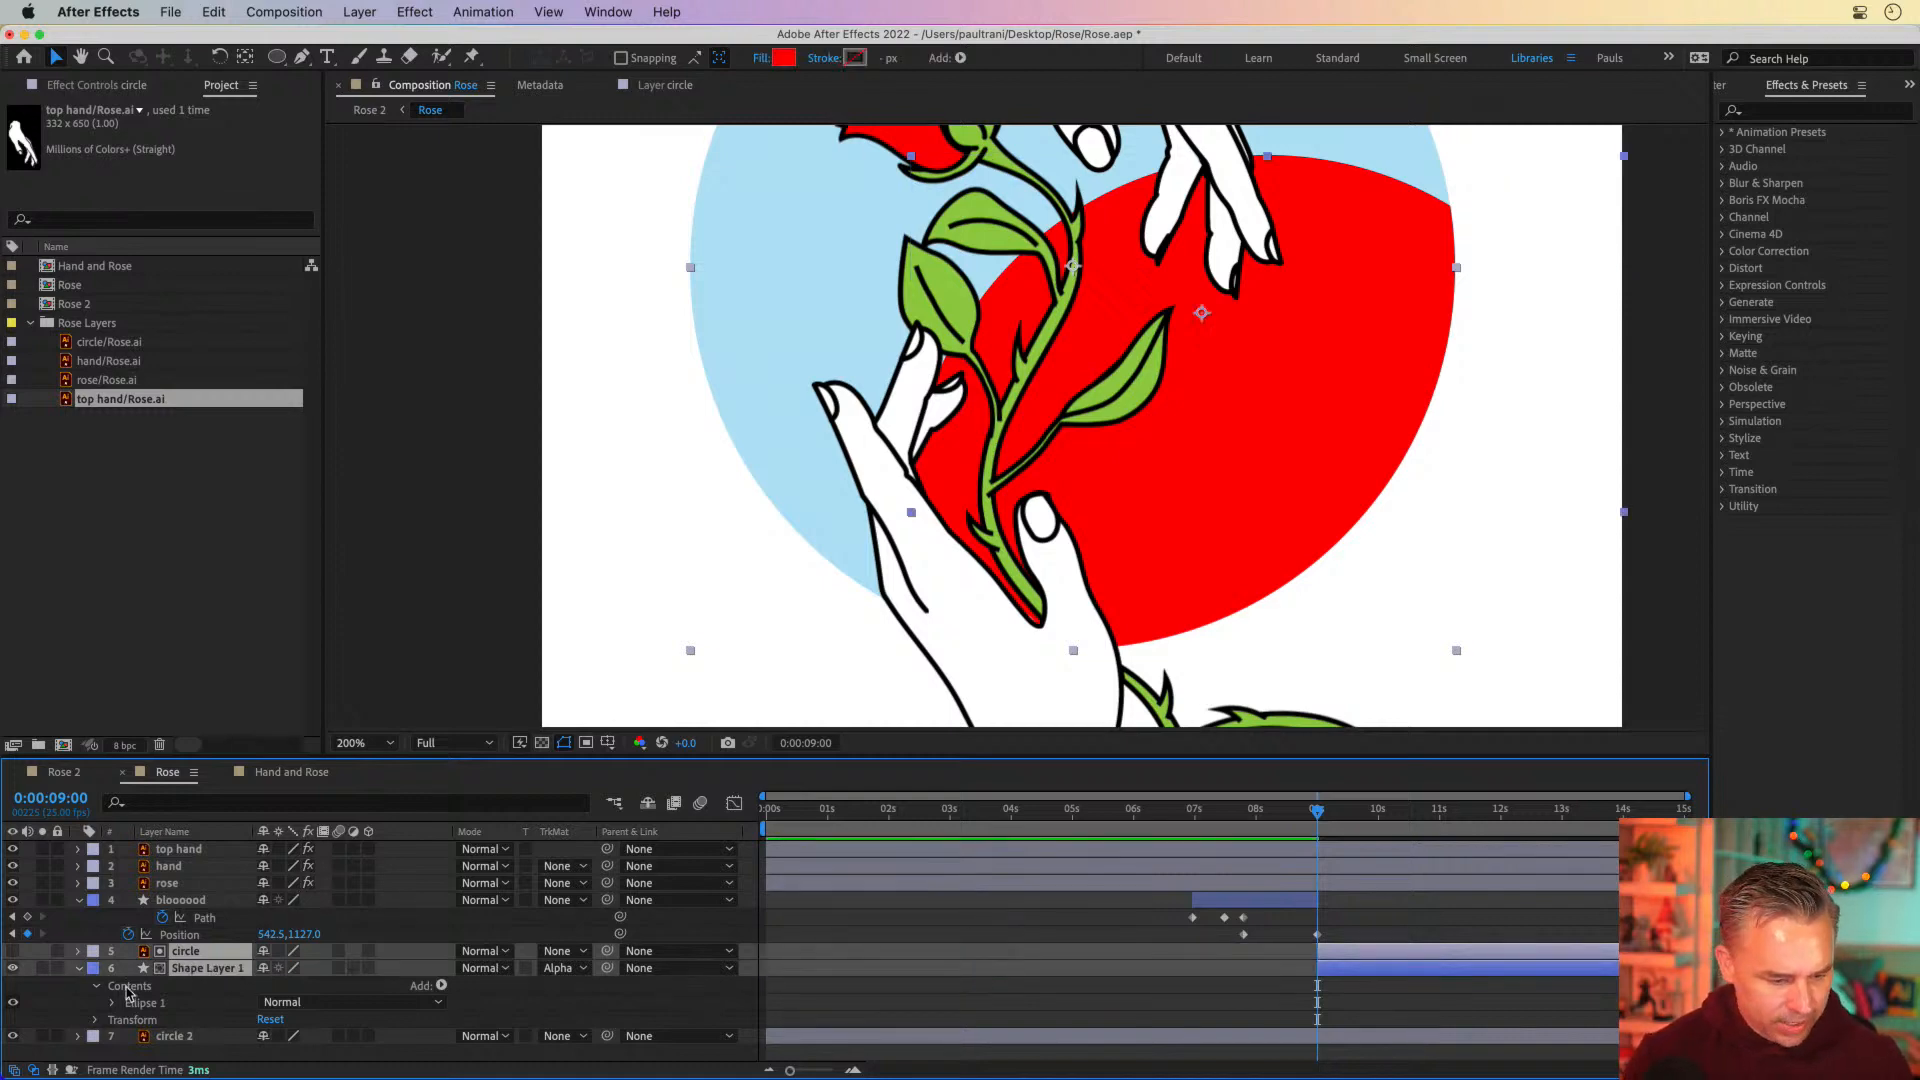
# Examine Shape Layer 1's ellipse path, stroke, fill and transform properties in an enlarged timeline
pyautogui.click(214, 987)
pyautogui.click(193, 970)
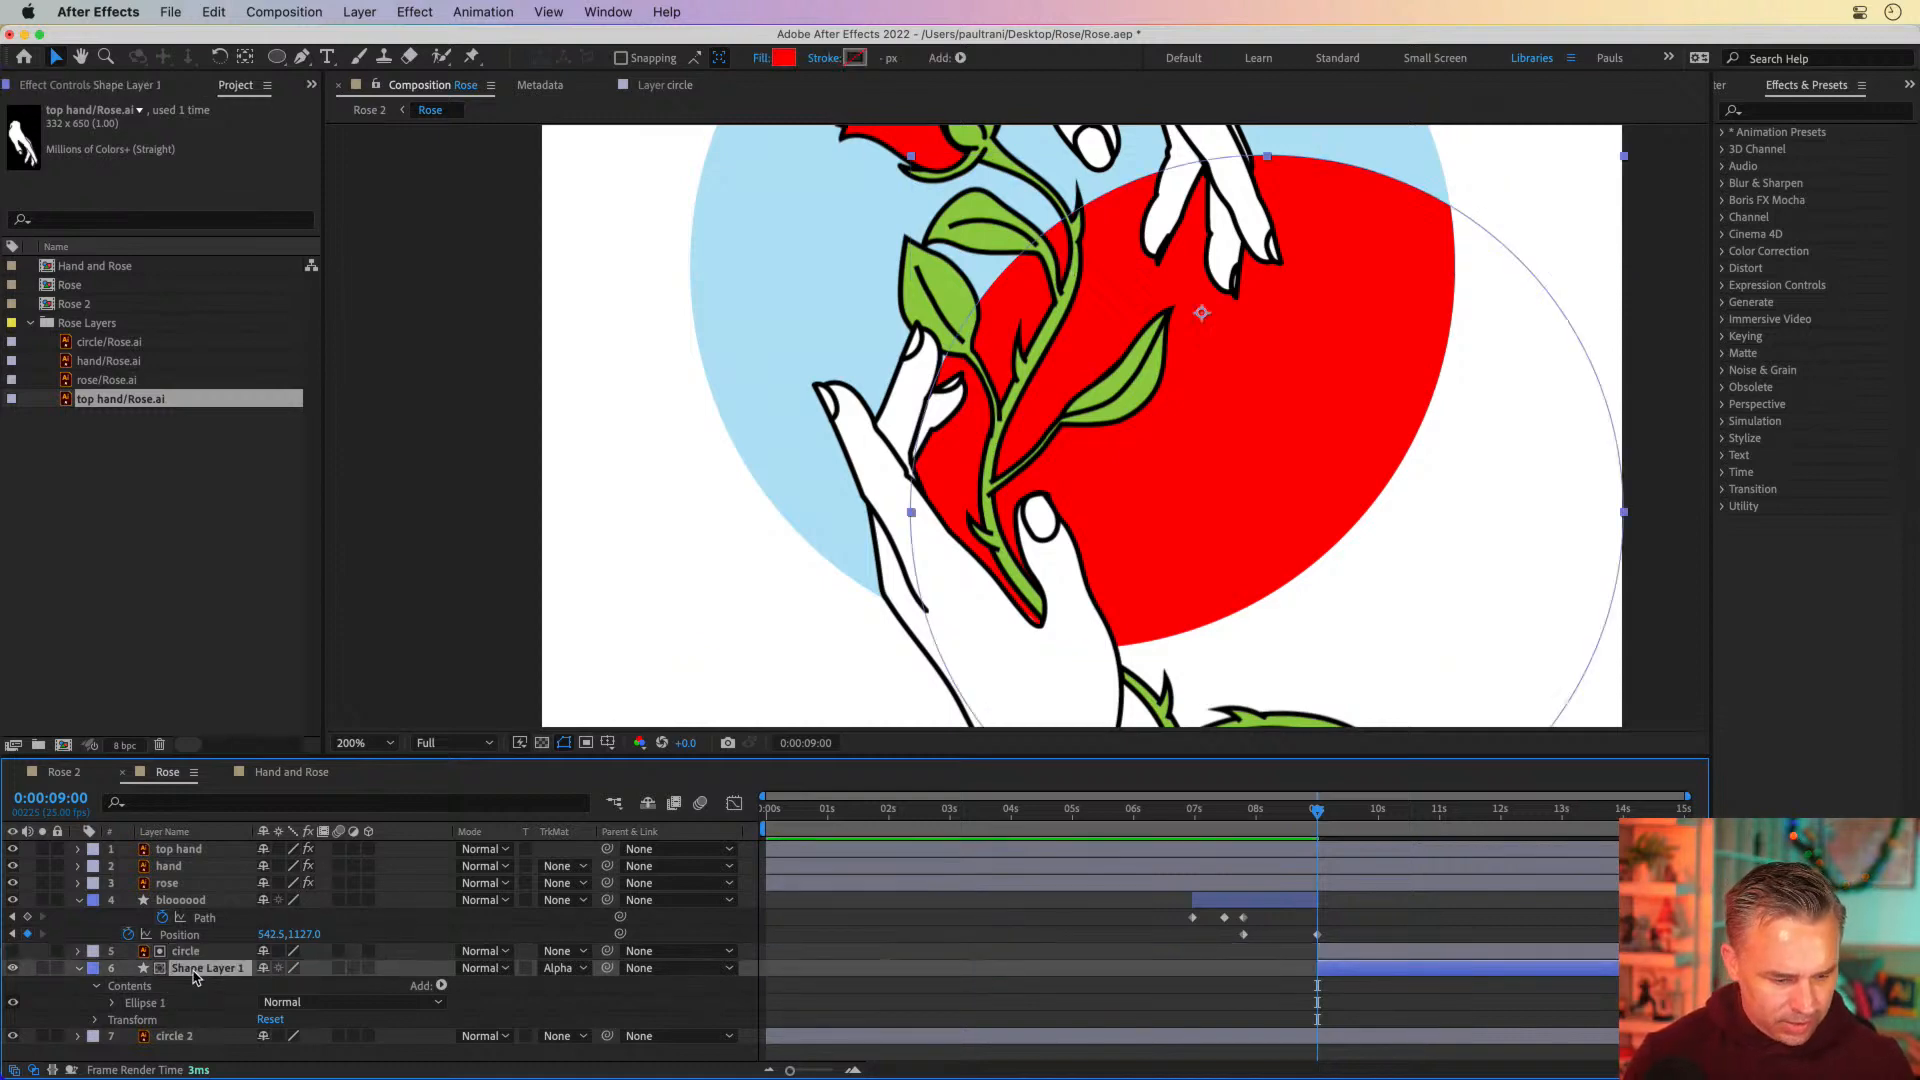
pyautogui.click(110, 1004)
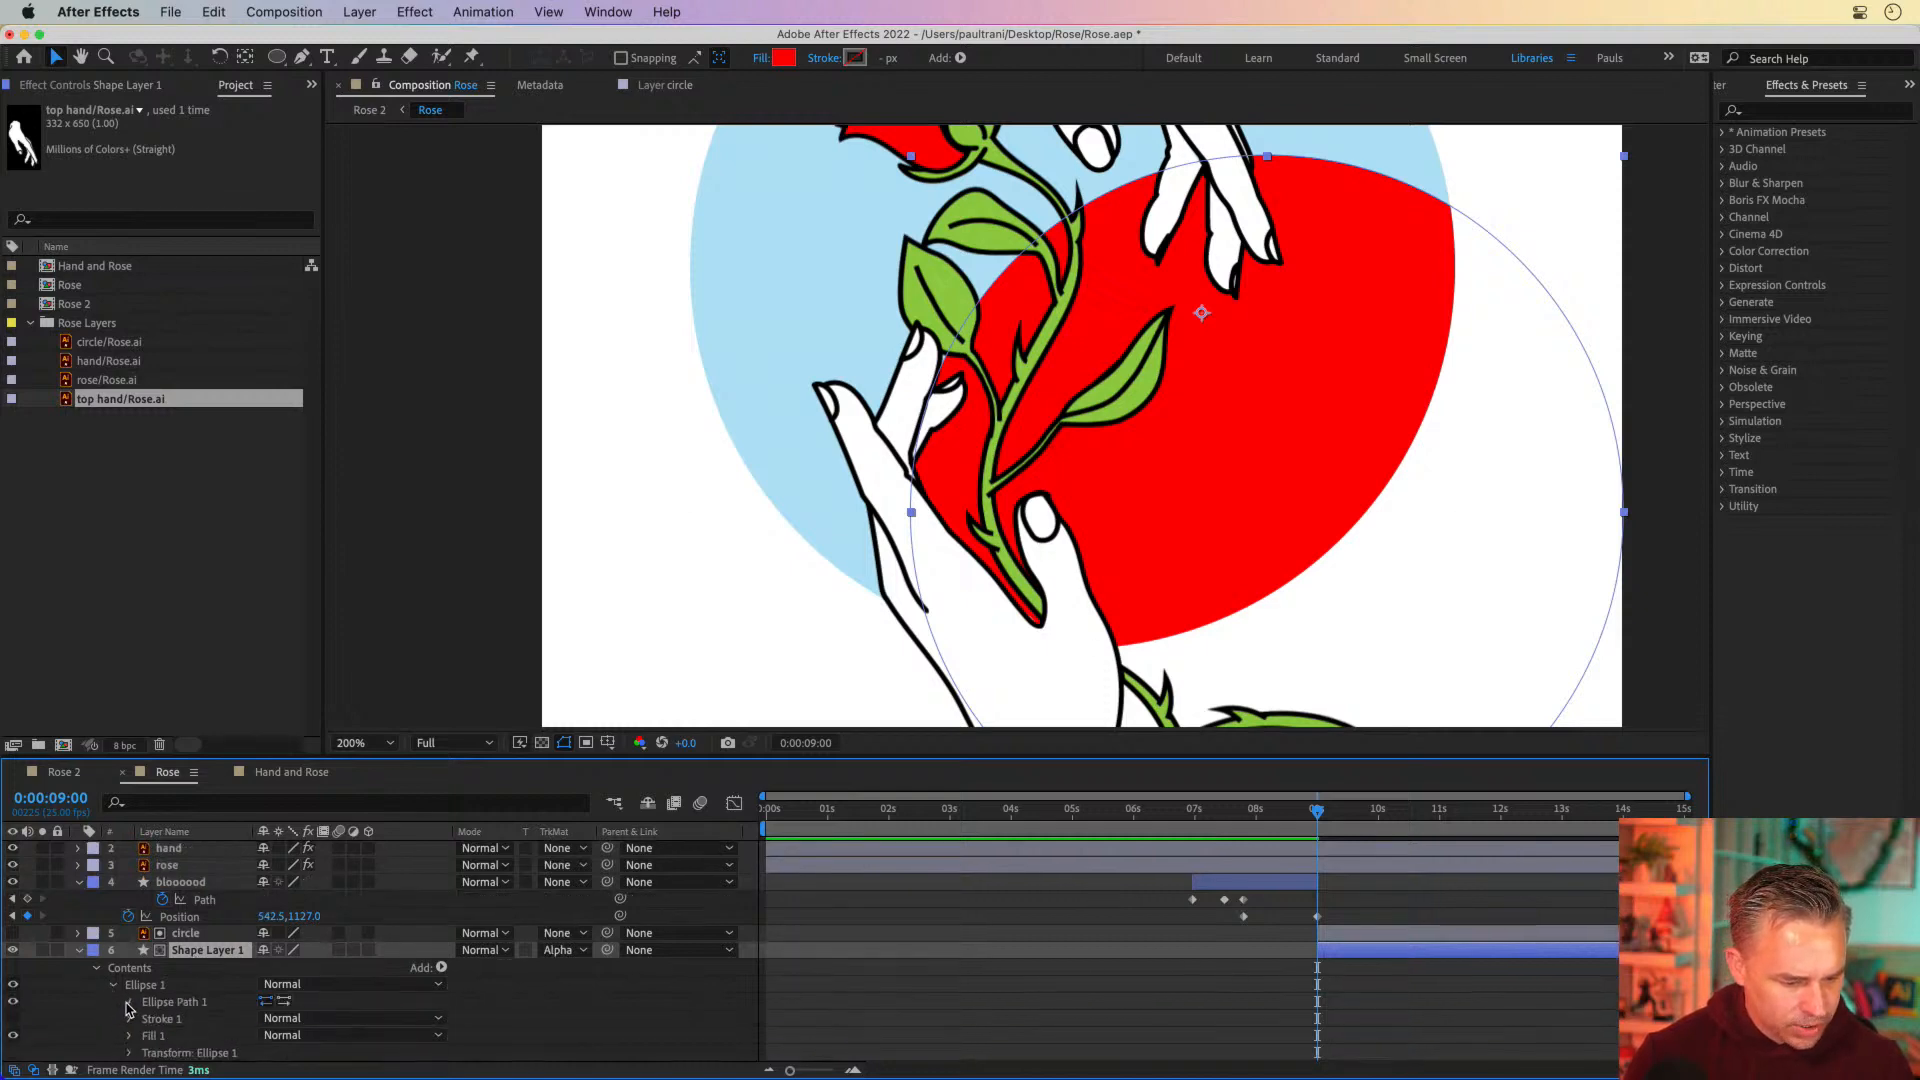
pyautogui.click(128, 1003)
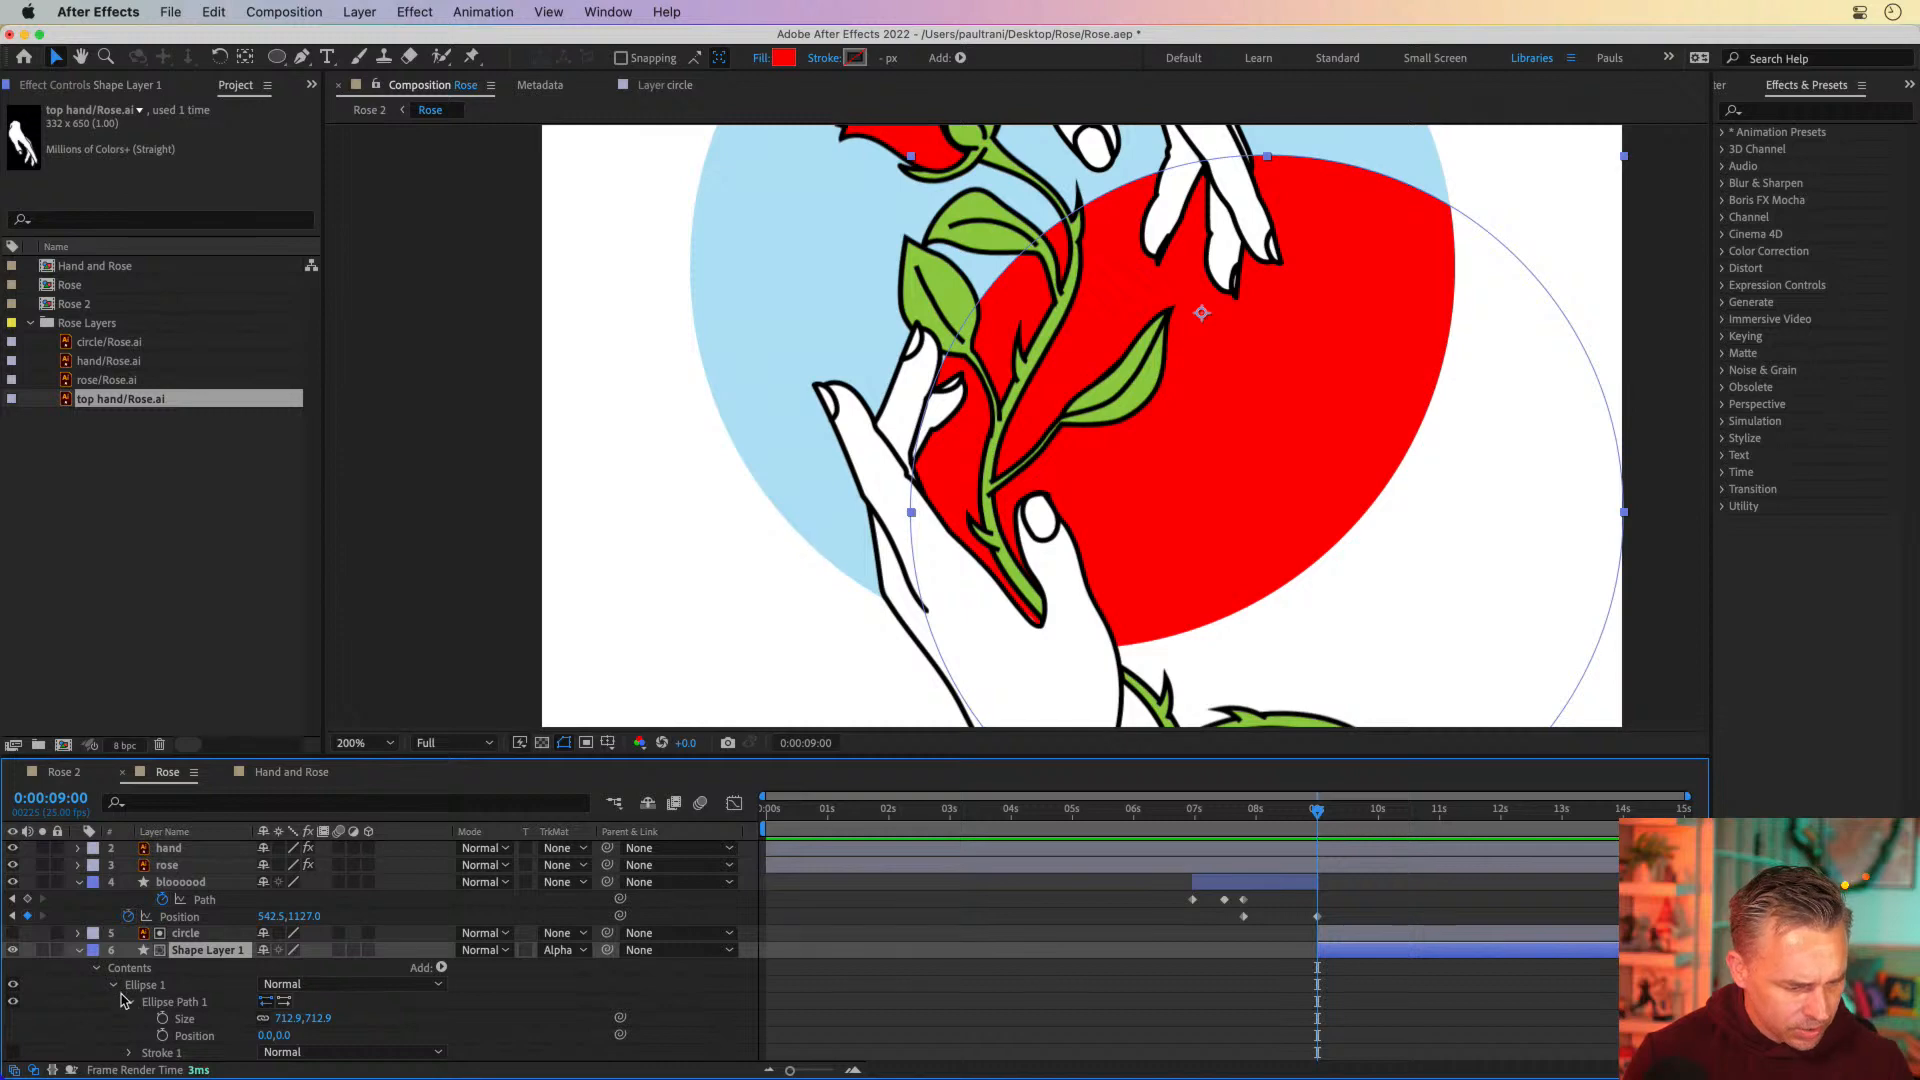
pyautogui.scroll(-3, 117, 1004)
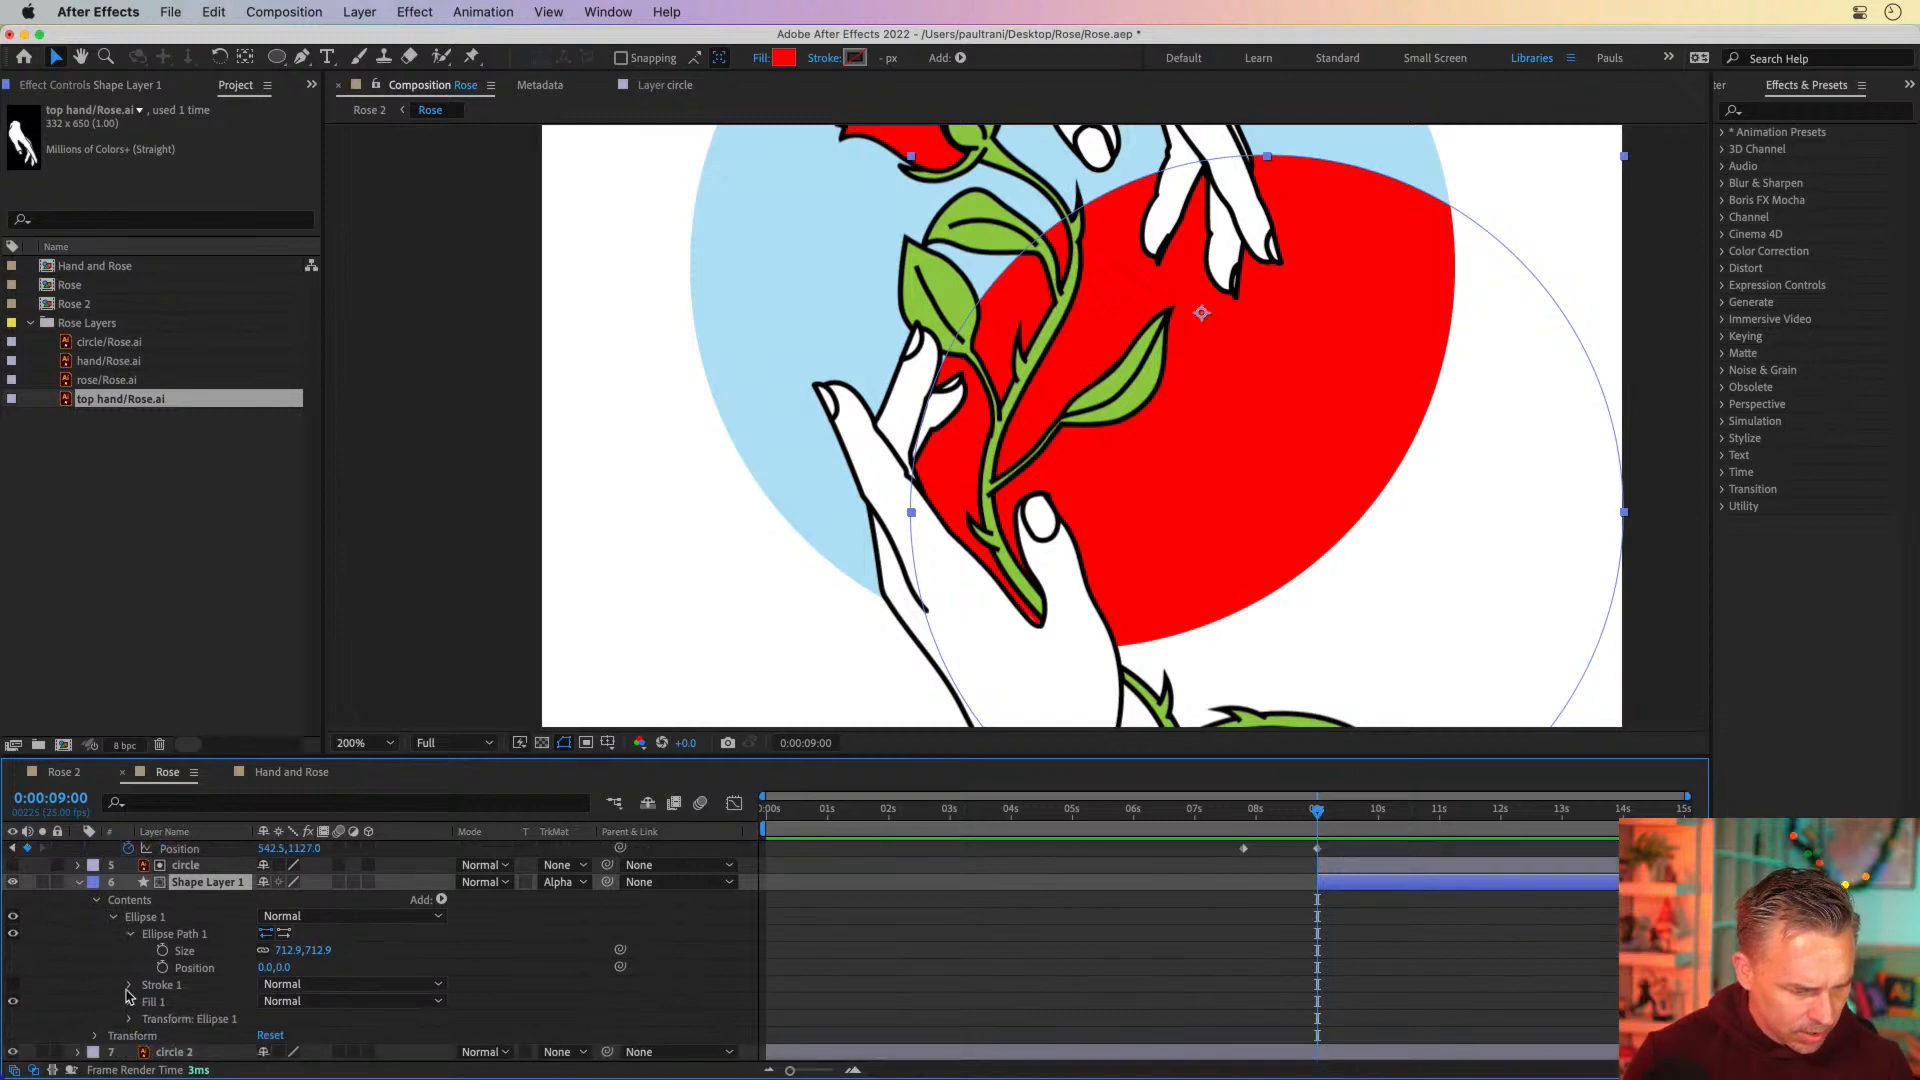
pyautogui.click(128, 985)
pyautogui.scroll(-3, 139, 999)
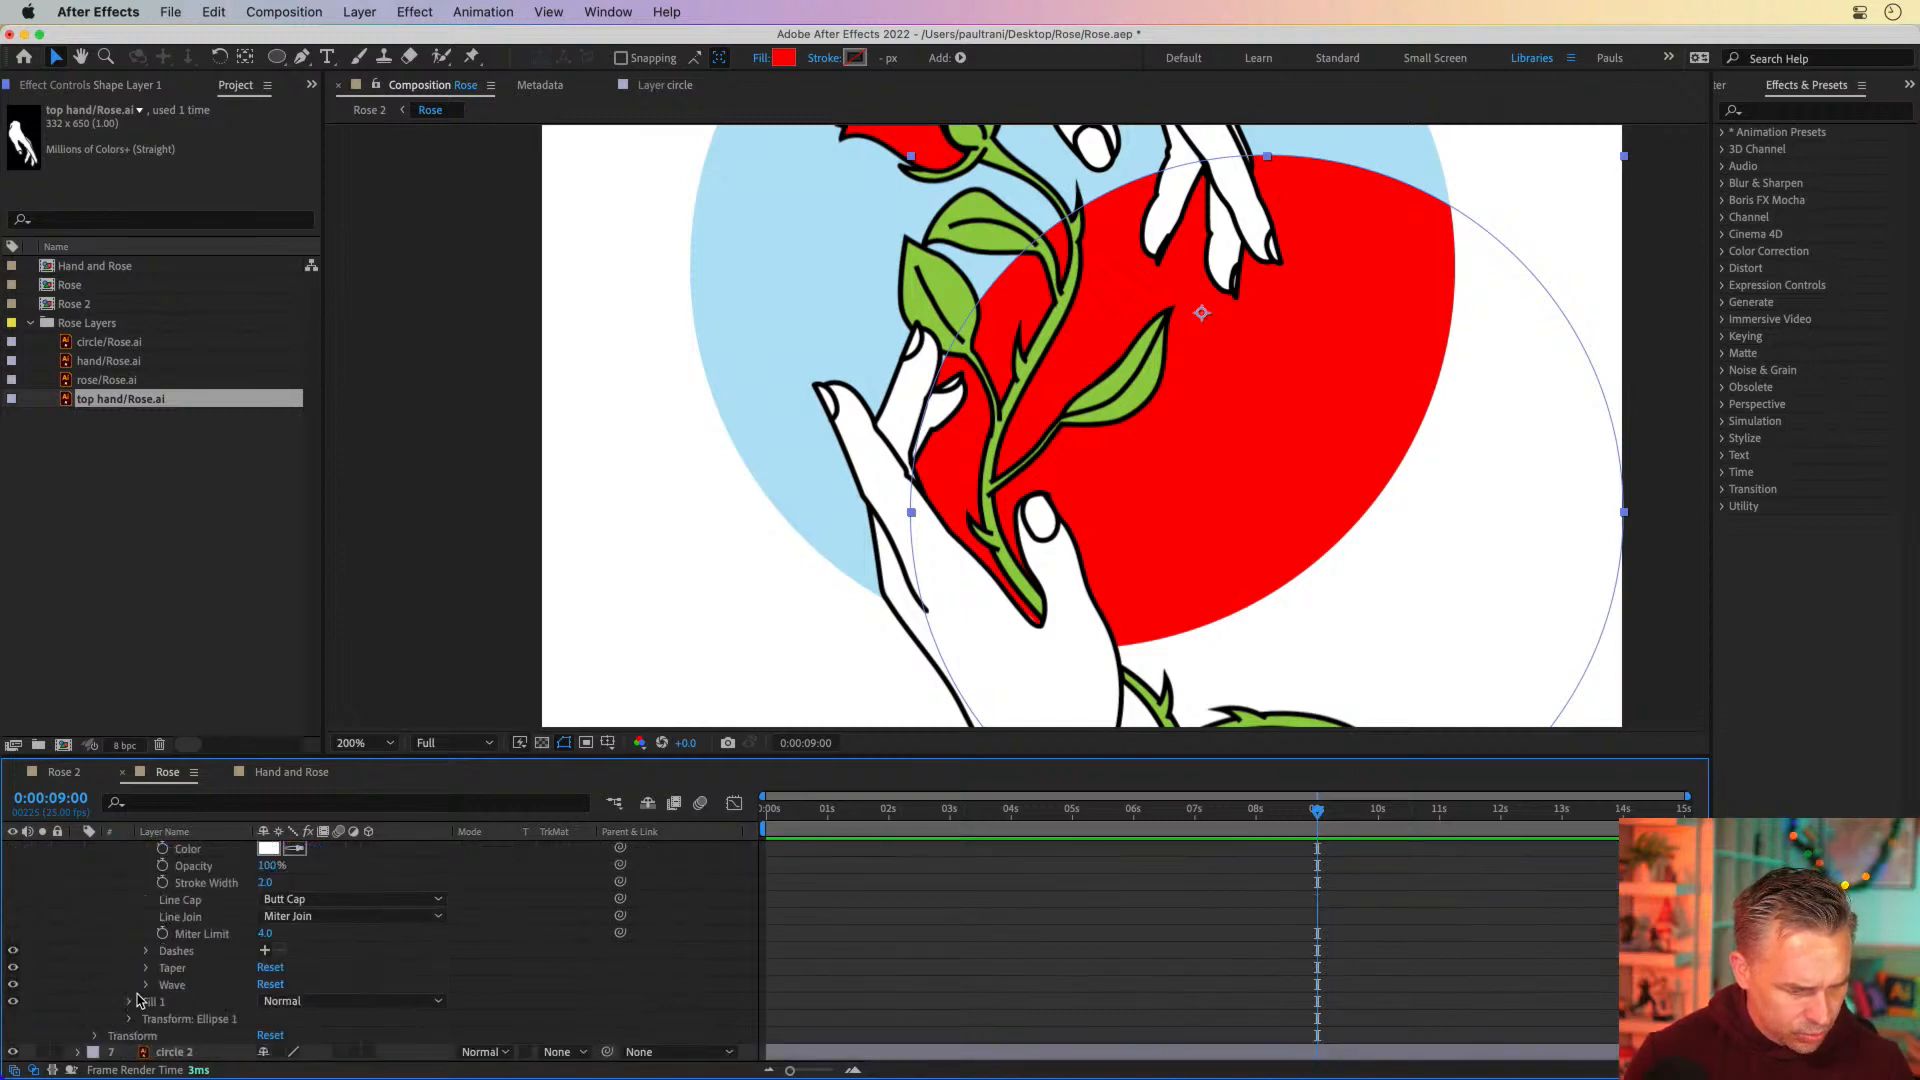
pyautogui.click(131, 1002)
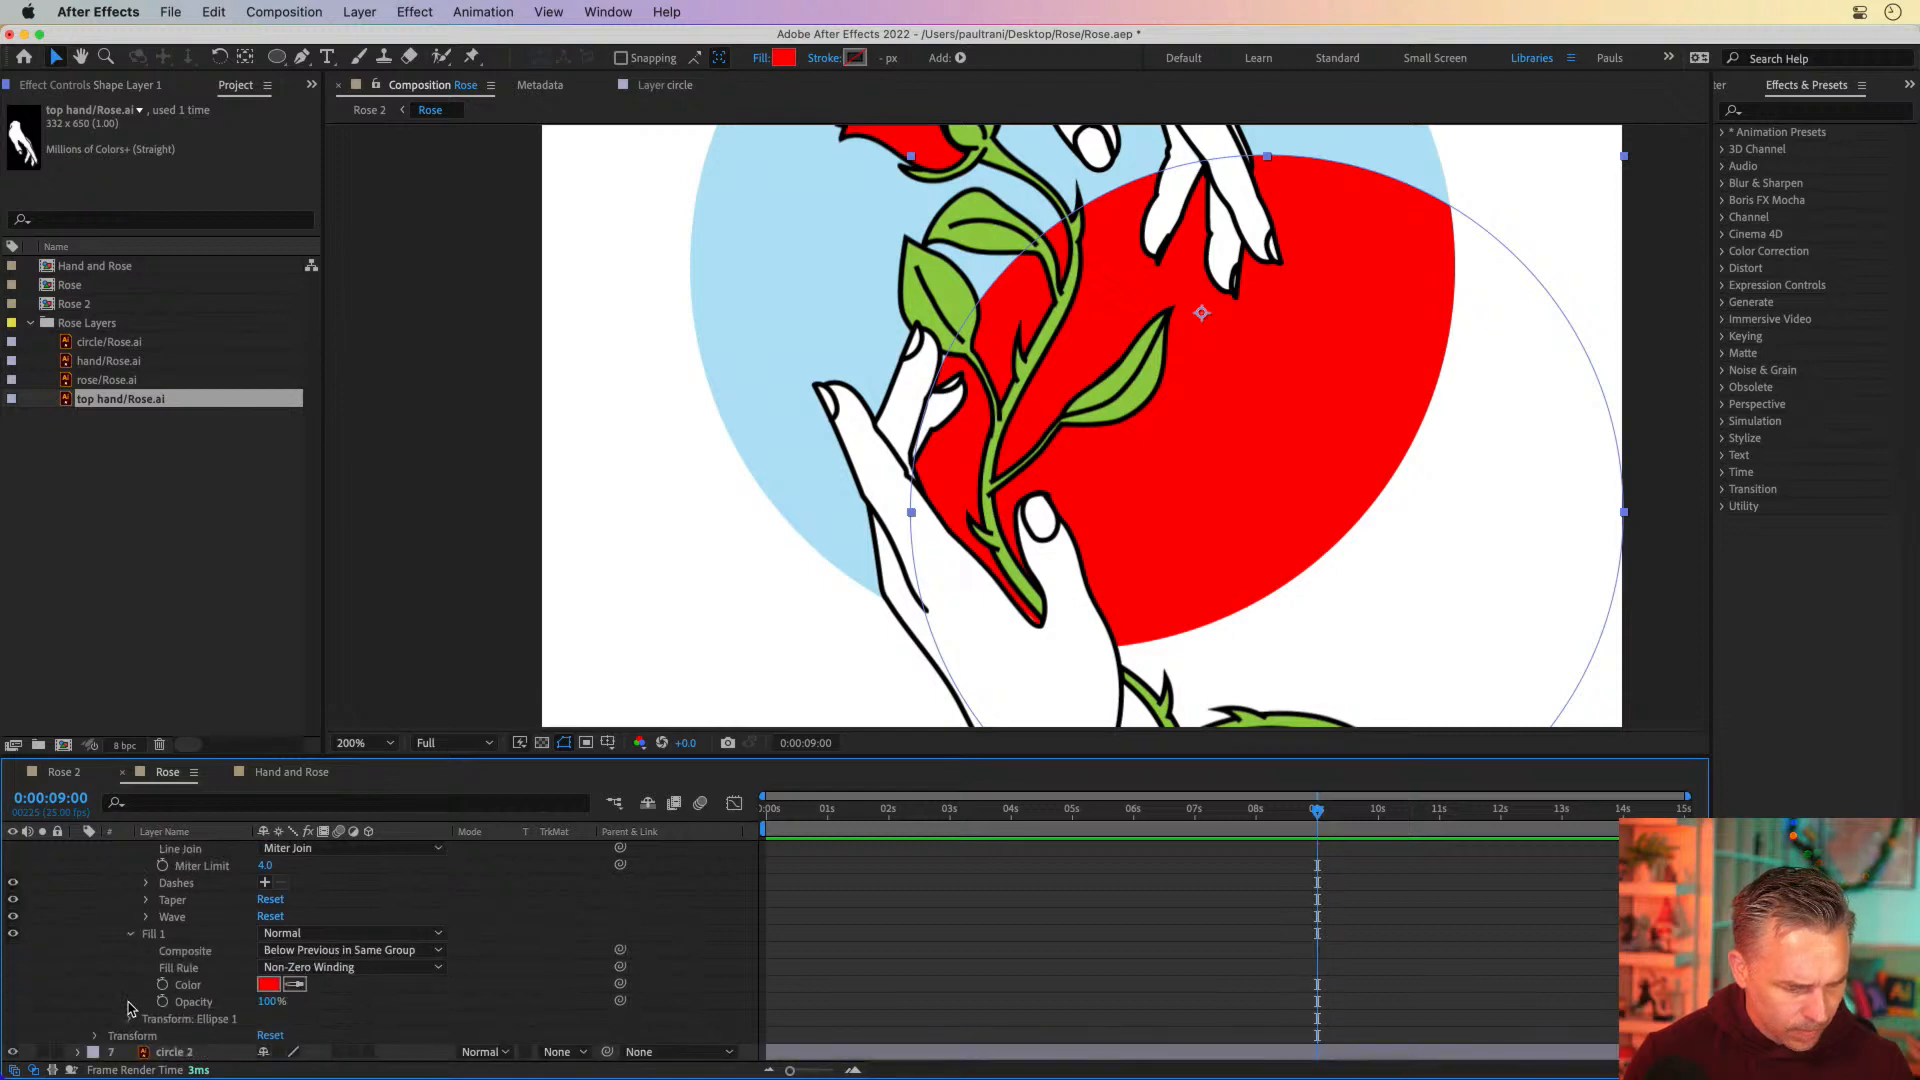
pyautogui.click(130, 1019)
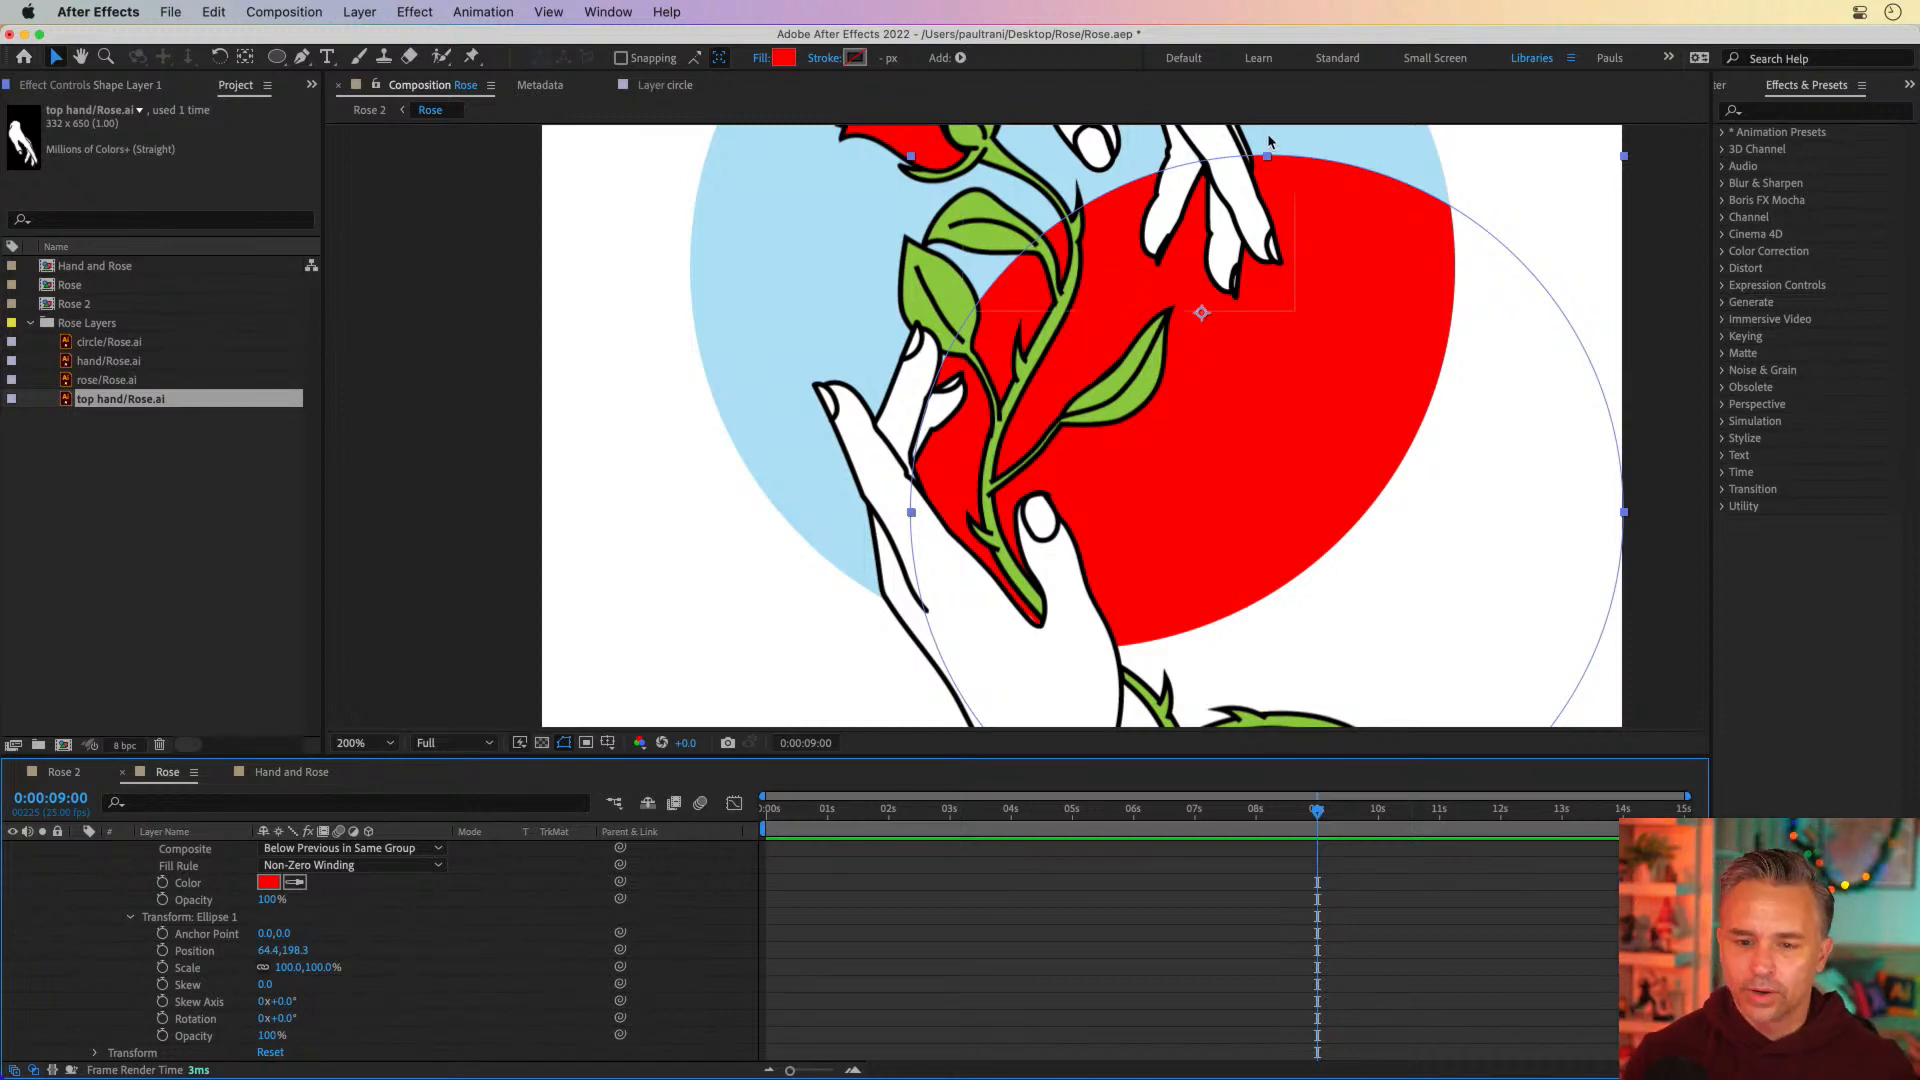
pyautogui.click(1272, 160)
pyautogui.scroll(5, 313, 843)
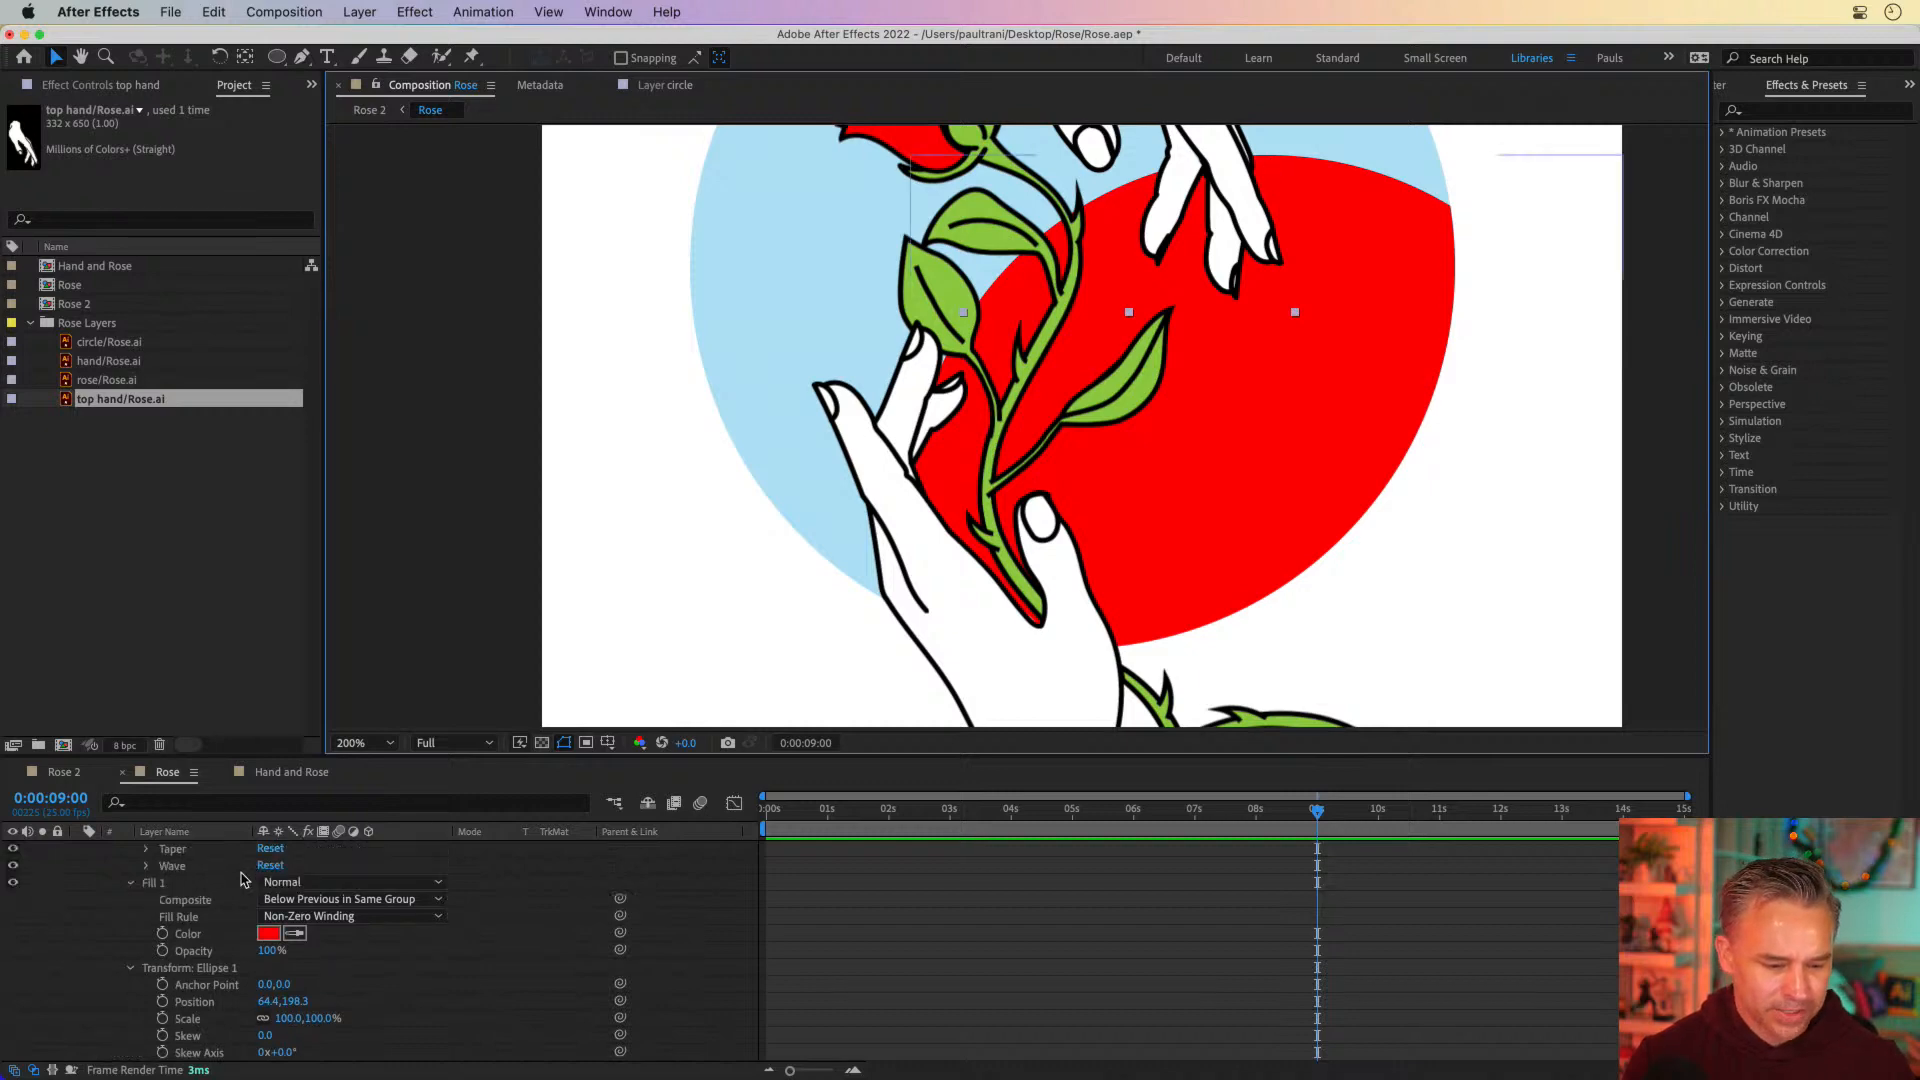
pyautogui.moveTo(673, 266); pyautogui.dragTo(628, 473)
pyautogui.moveTo(963, 755); pyautogui.dragTo(990, 436)
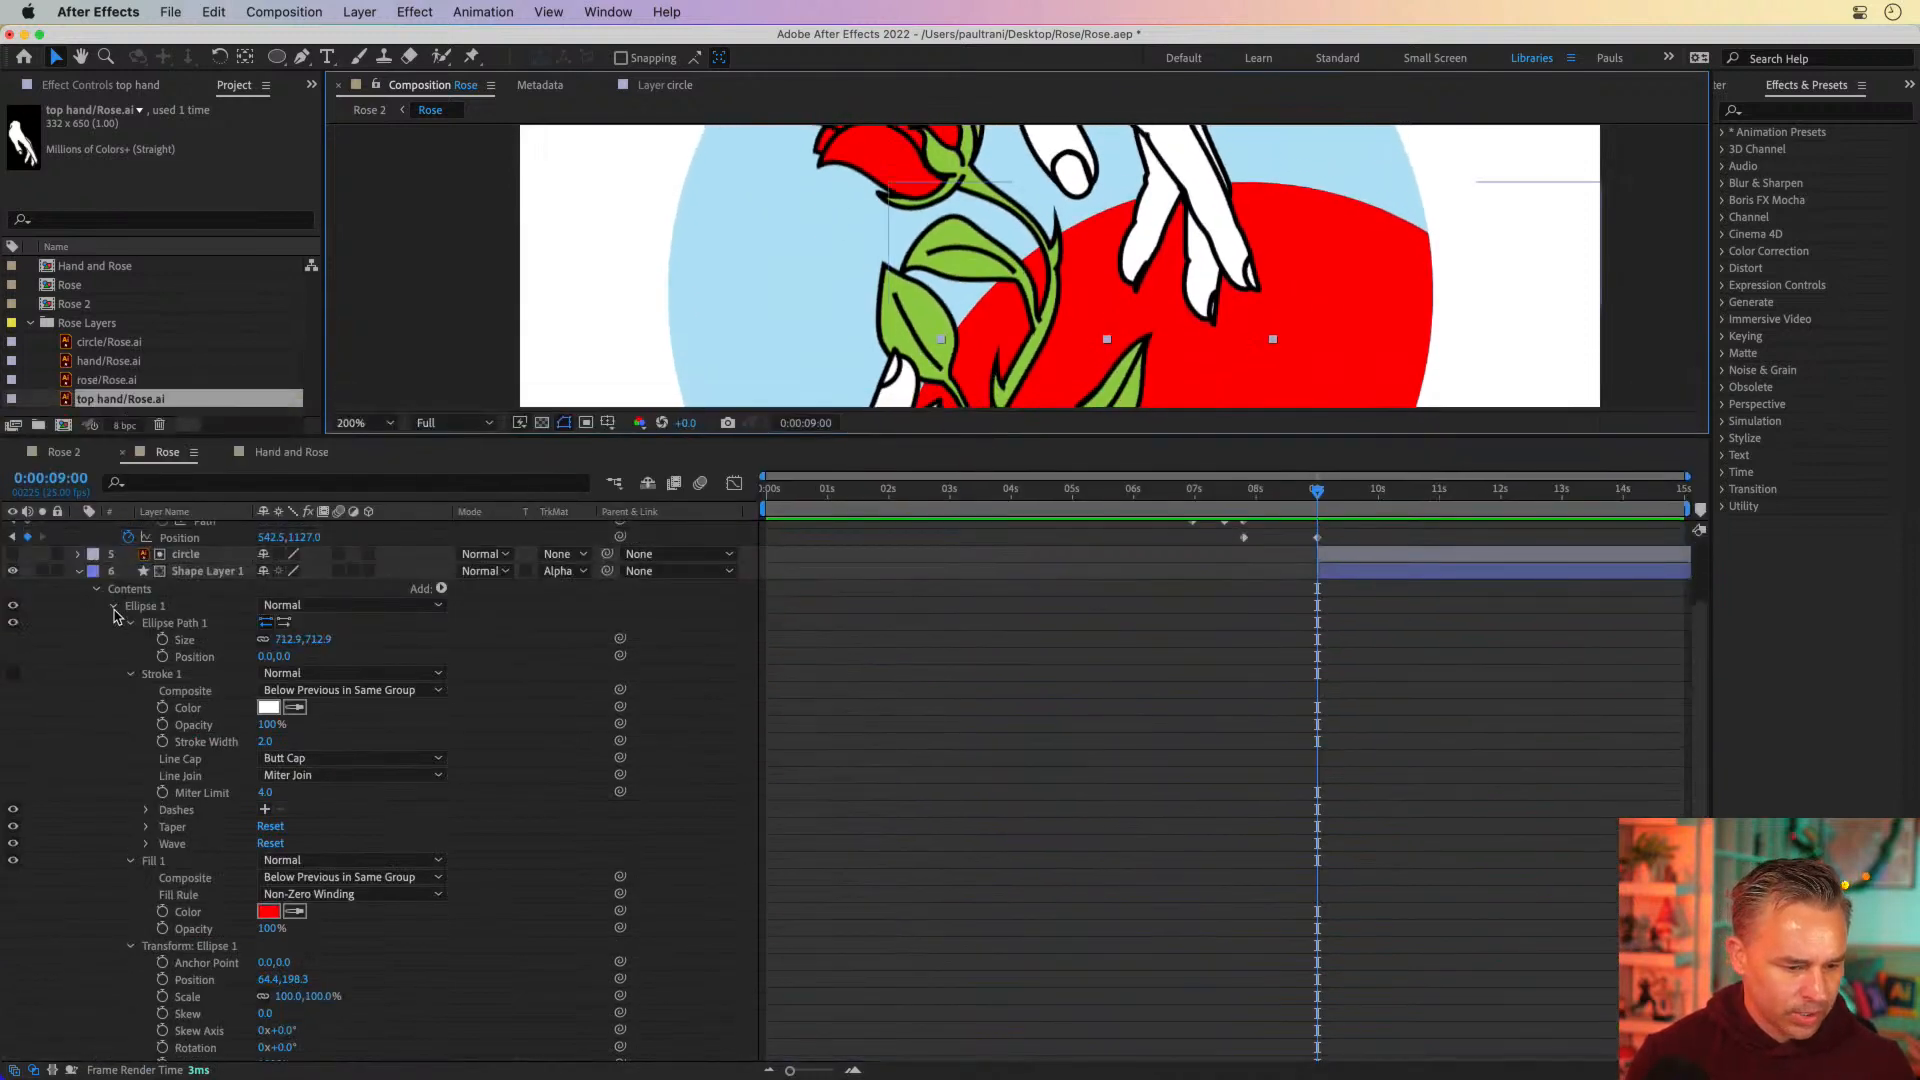
pyautogui.click(97, 589)
# Add position keyframes to Shape Layer 1 at 0:00:09:00 and 0:00:11:12
pyautogui.click(193, 650)
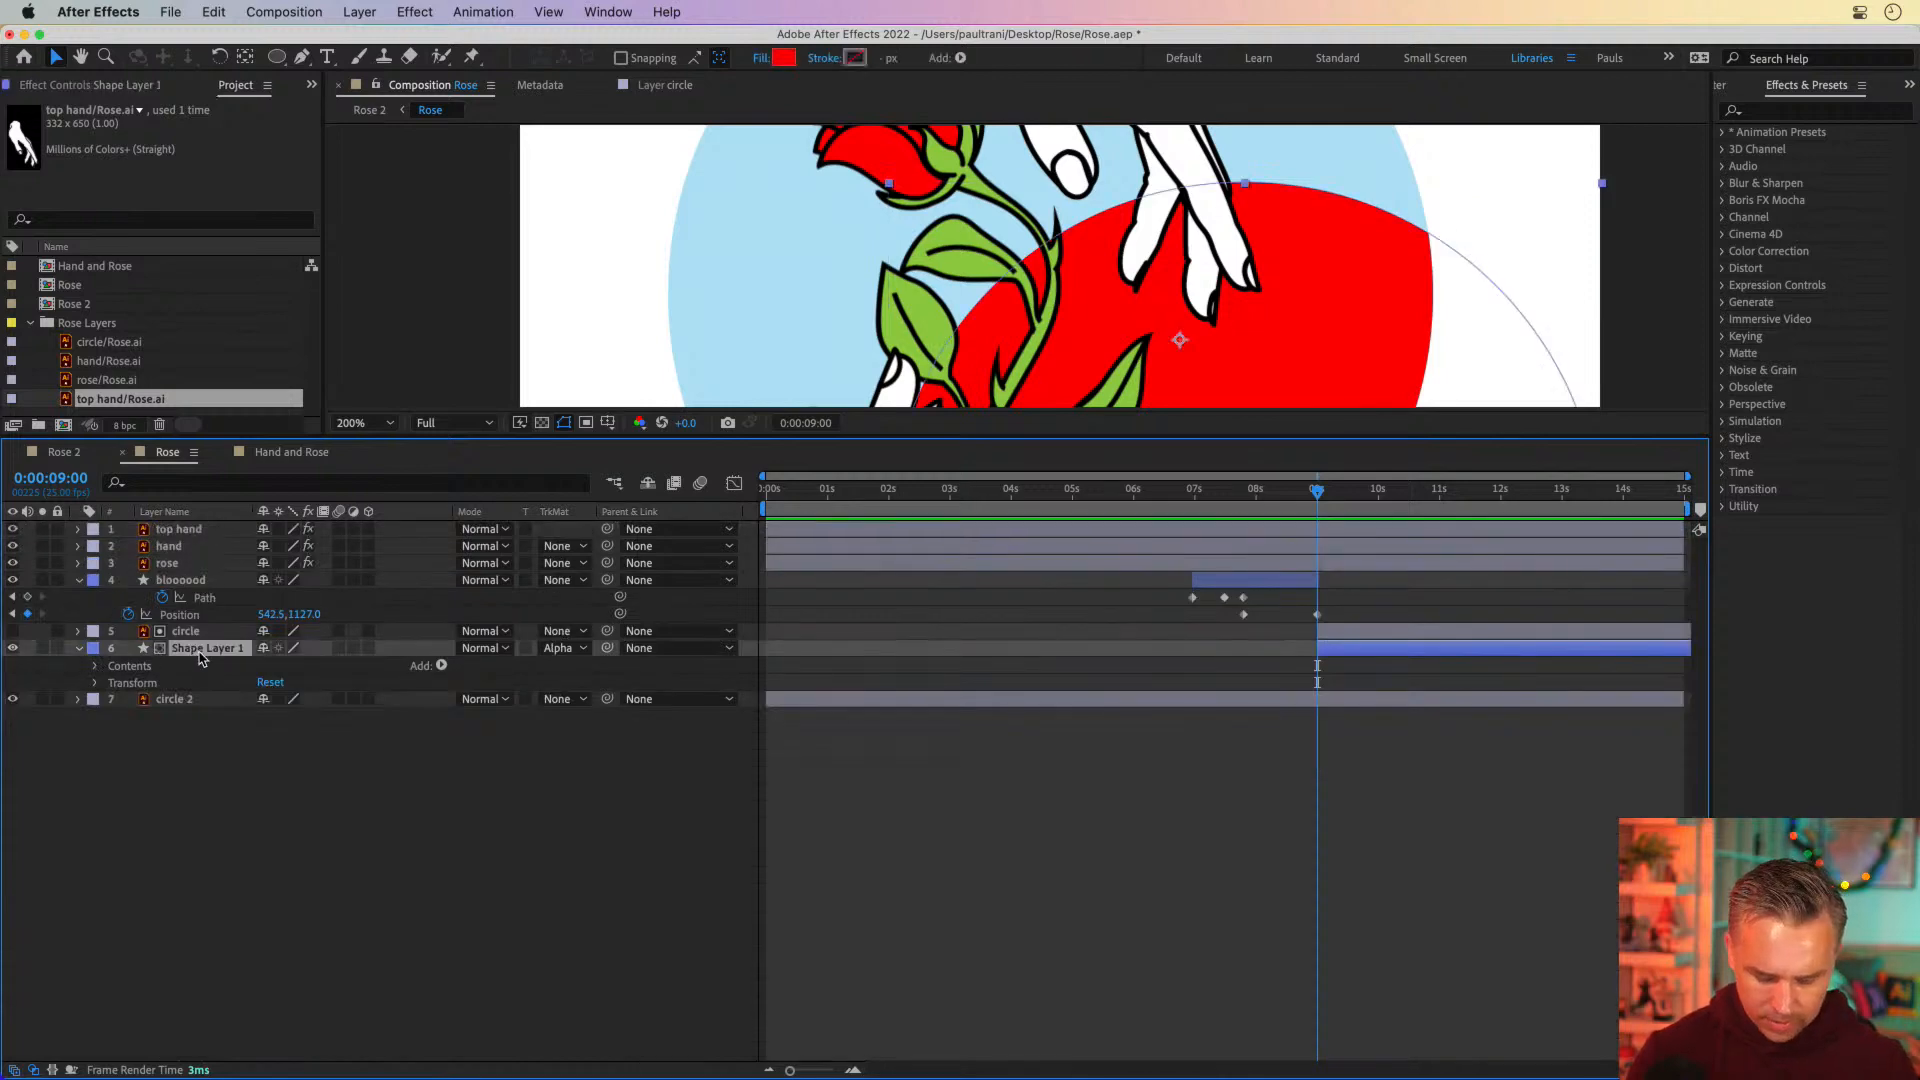
pyautogui.press('u')
pyautogui.press('u')
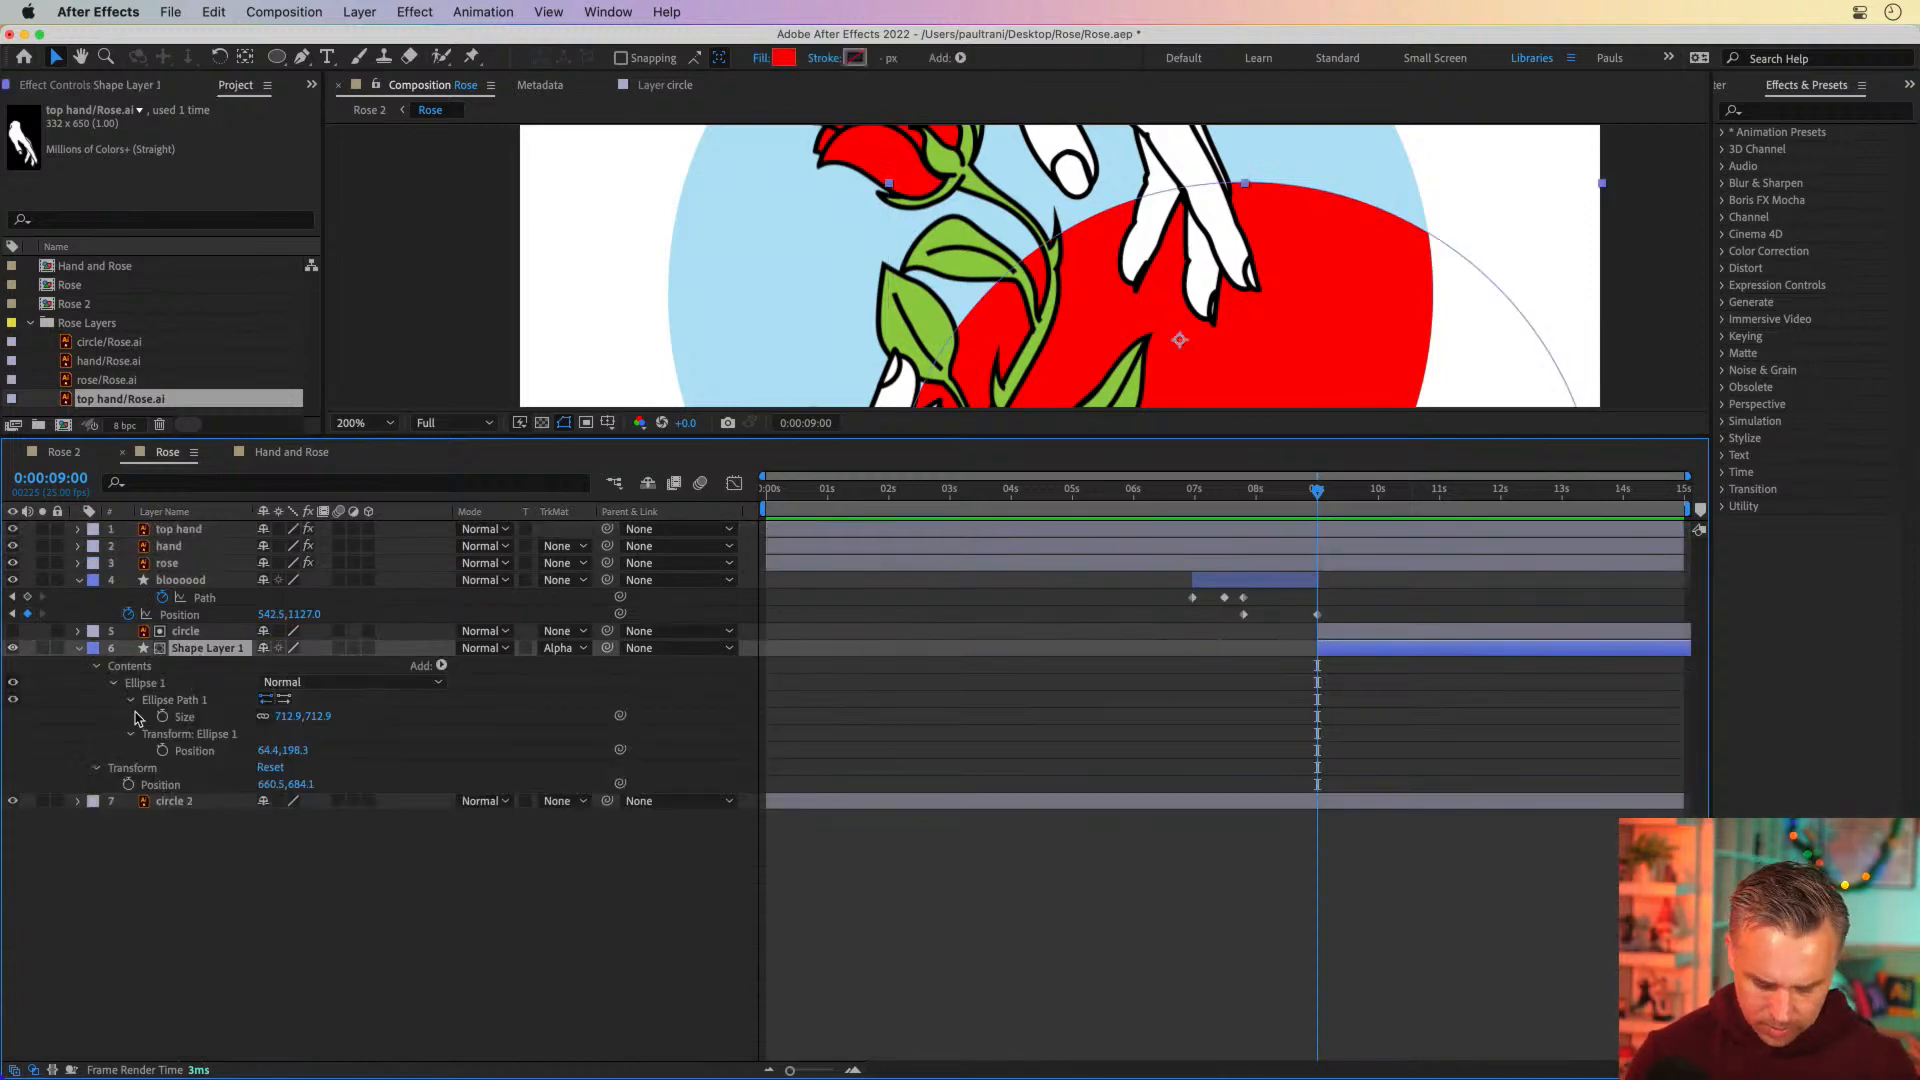
pyautogui.press('u')
pyautogui.press('p')
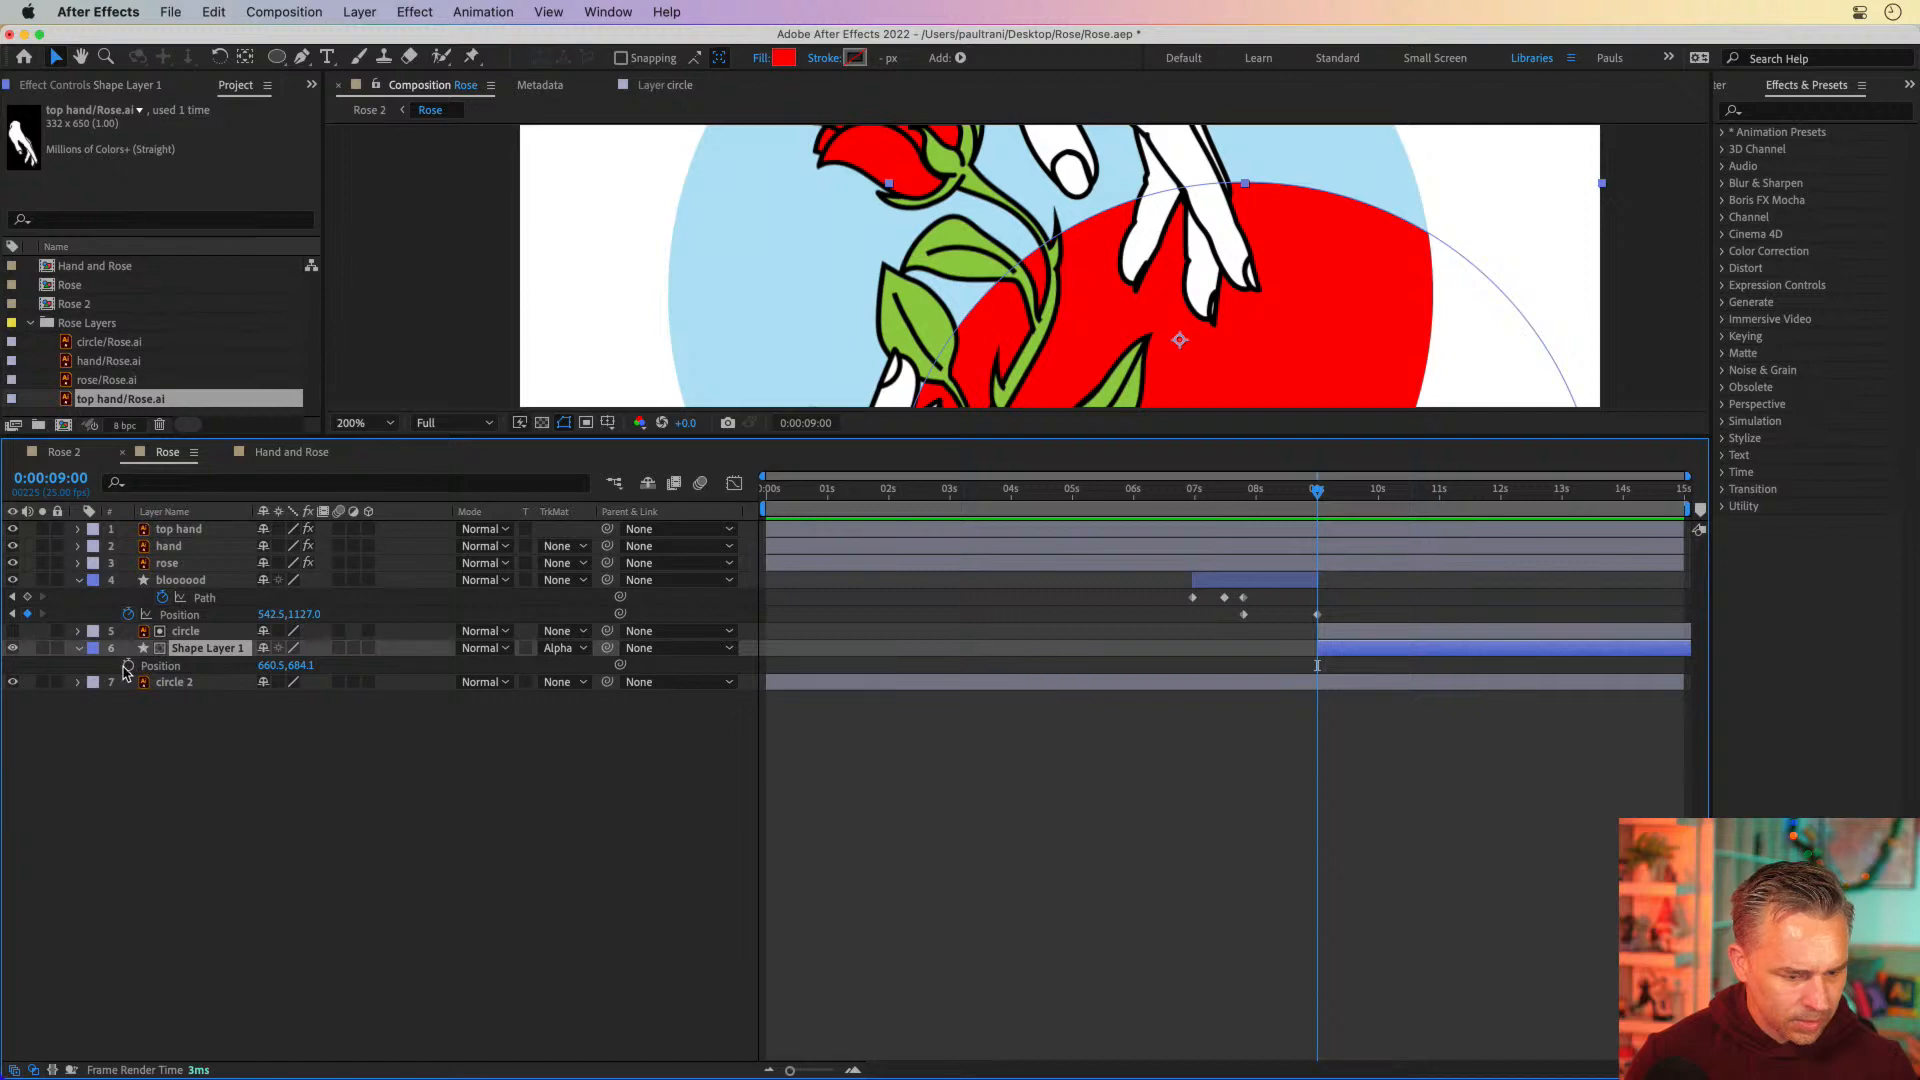
pyautogui.click(128, 666)
pyautogui.click(1468, 489)
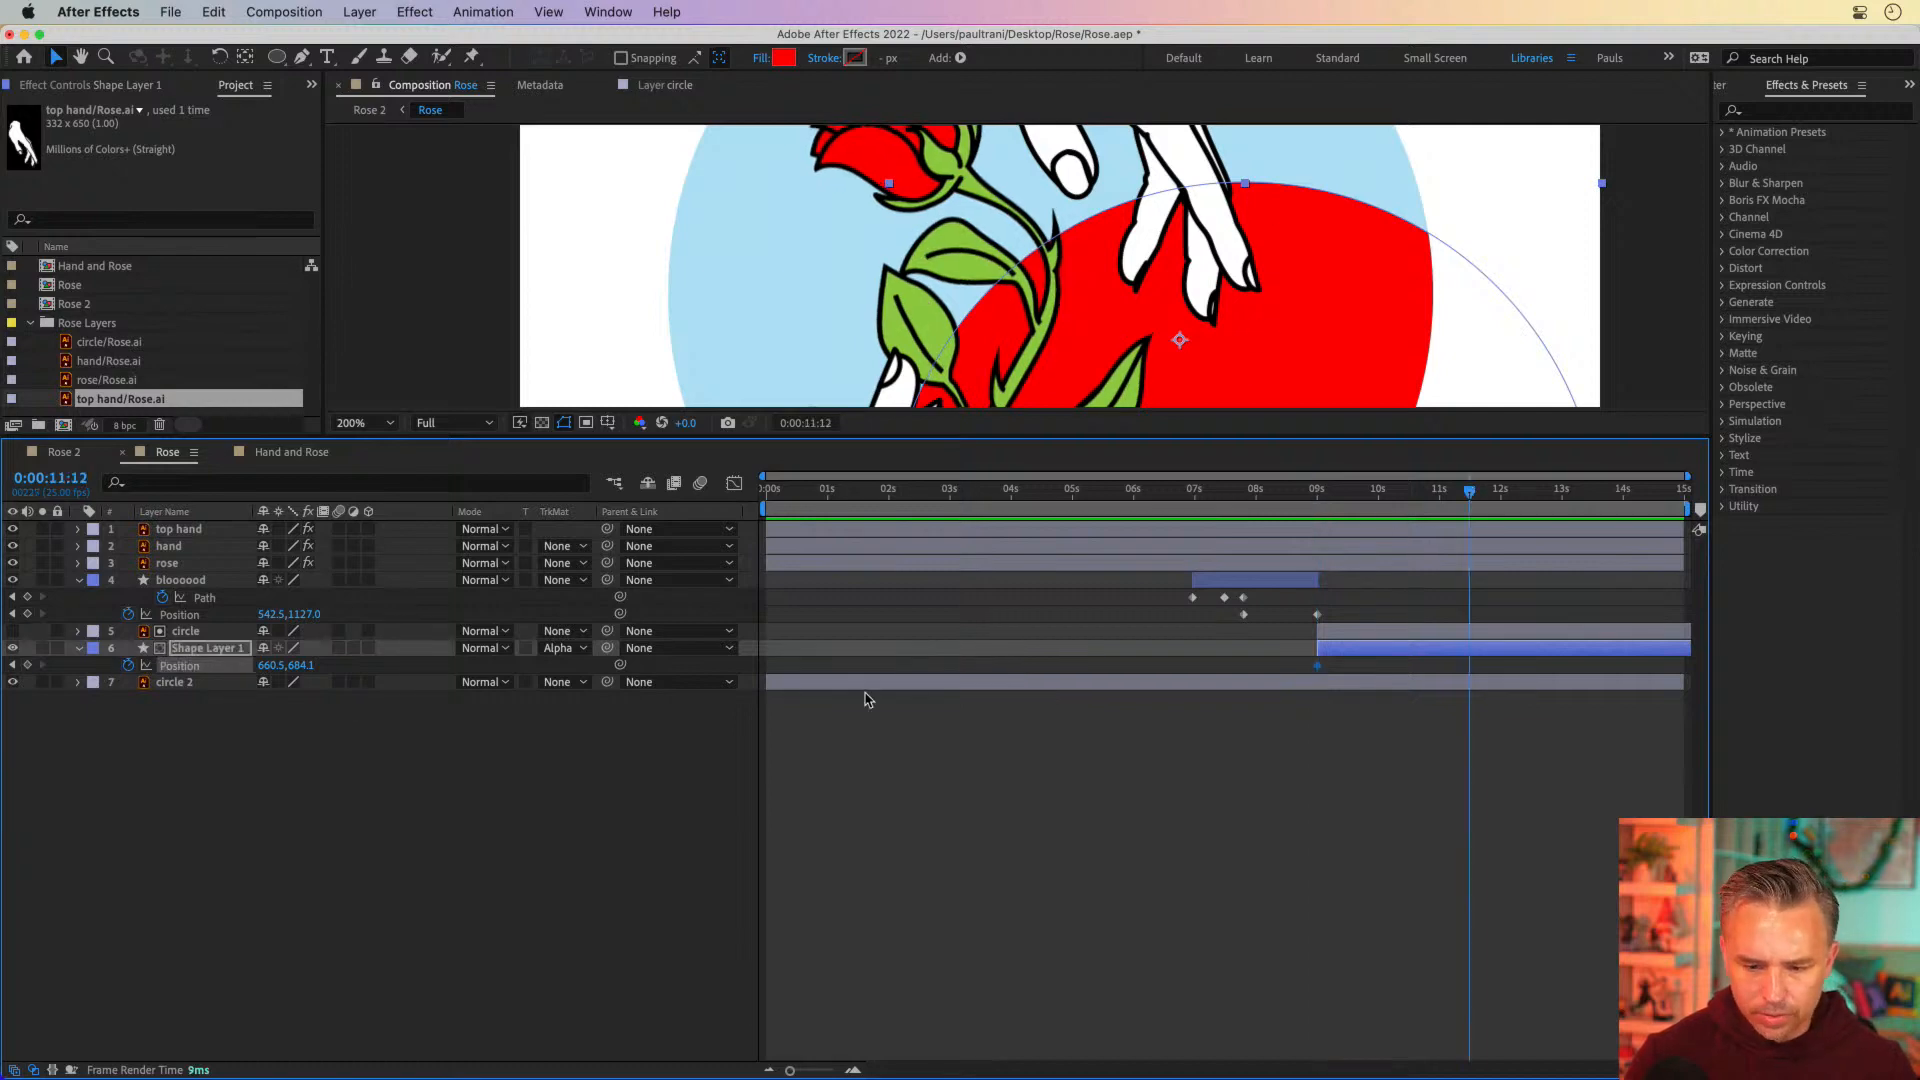
pyautogui.click(28, 665)
# At the 0:00:09:00 keyframe, move the red circle below the blue circle, to a position of about 489.5, 1180.1
pyautogui.keyDown('shift'); pyautogui.click(1336, 492); pyautogui.keyUp('shift')
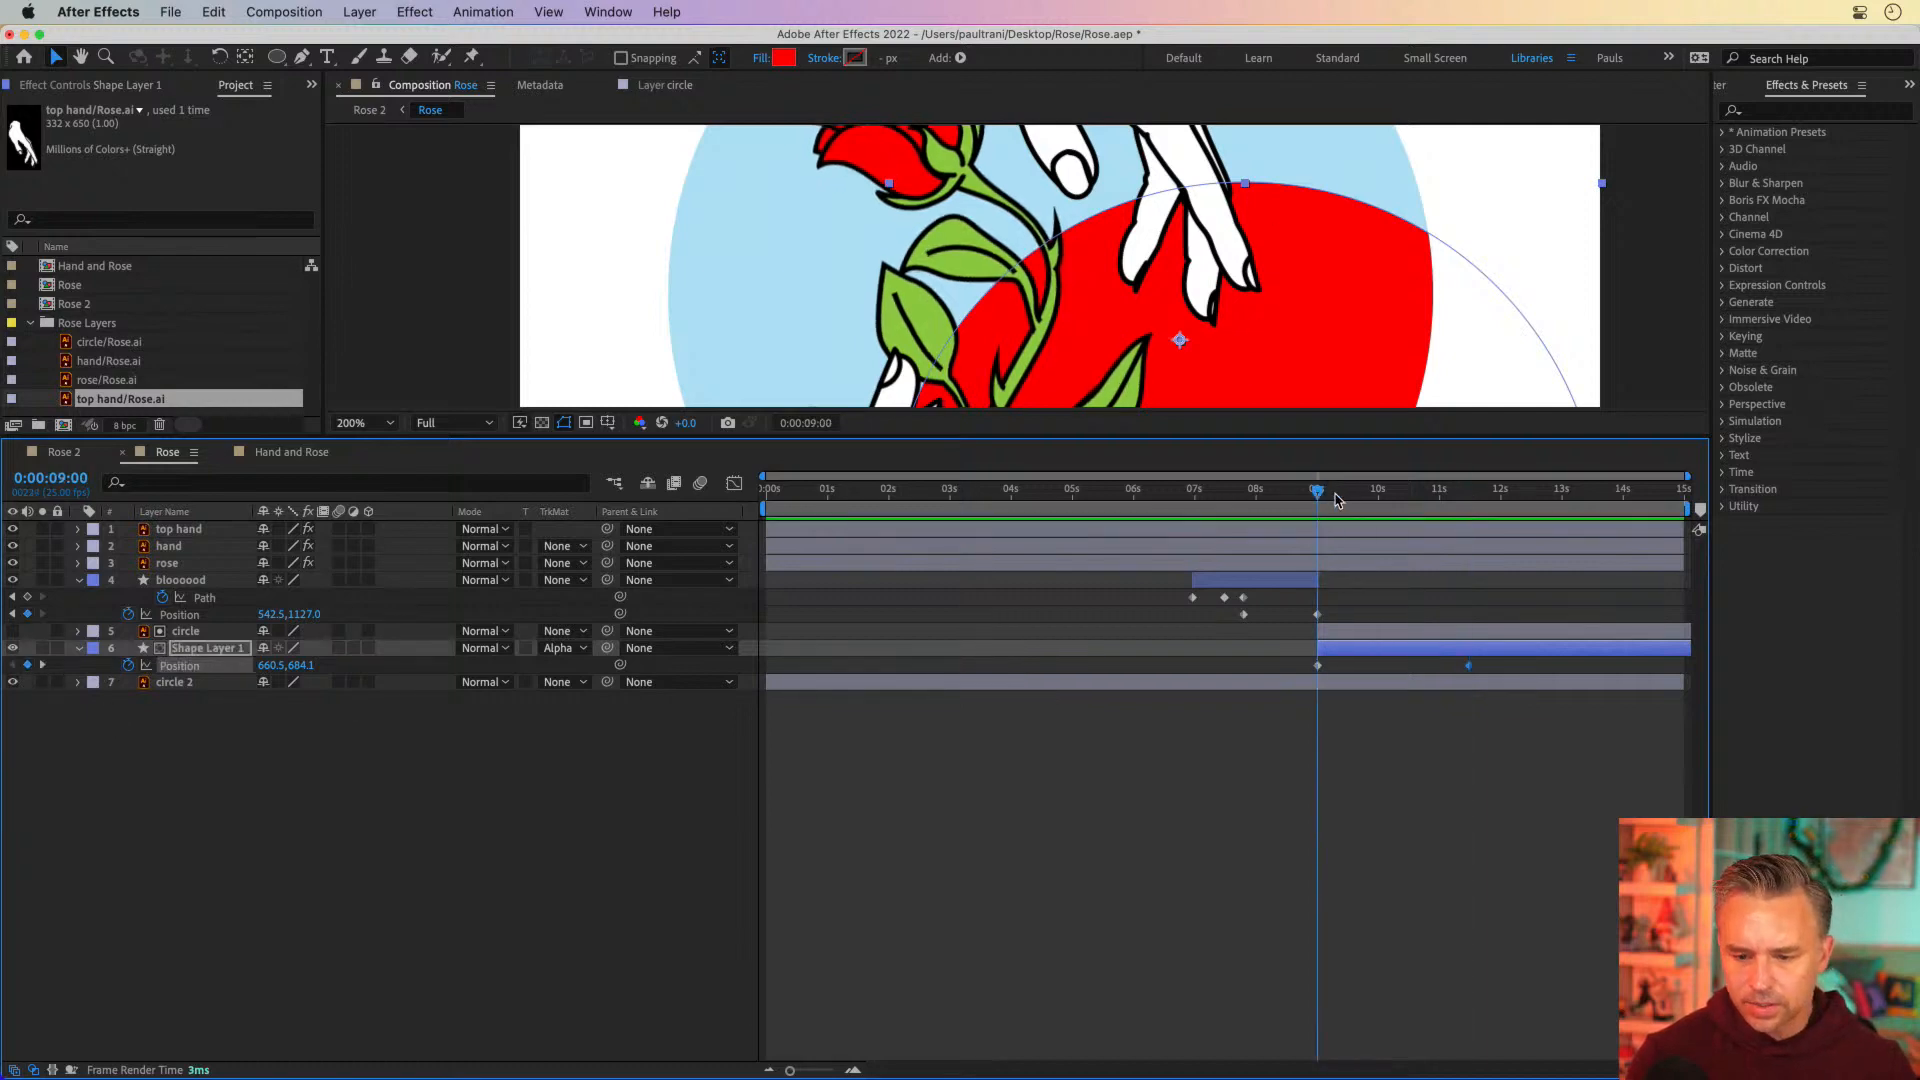
pyautogui.click(1318, 666)
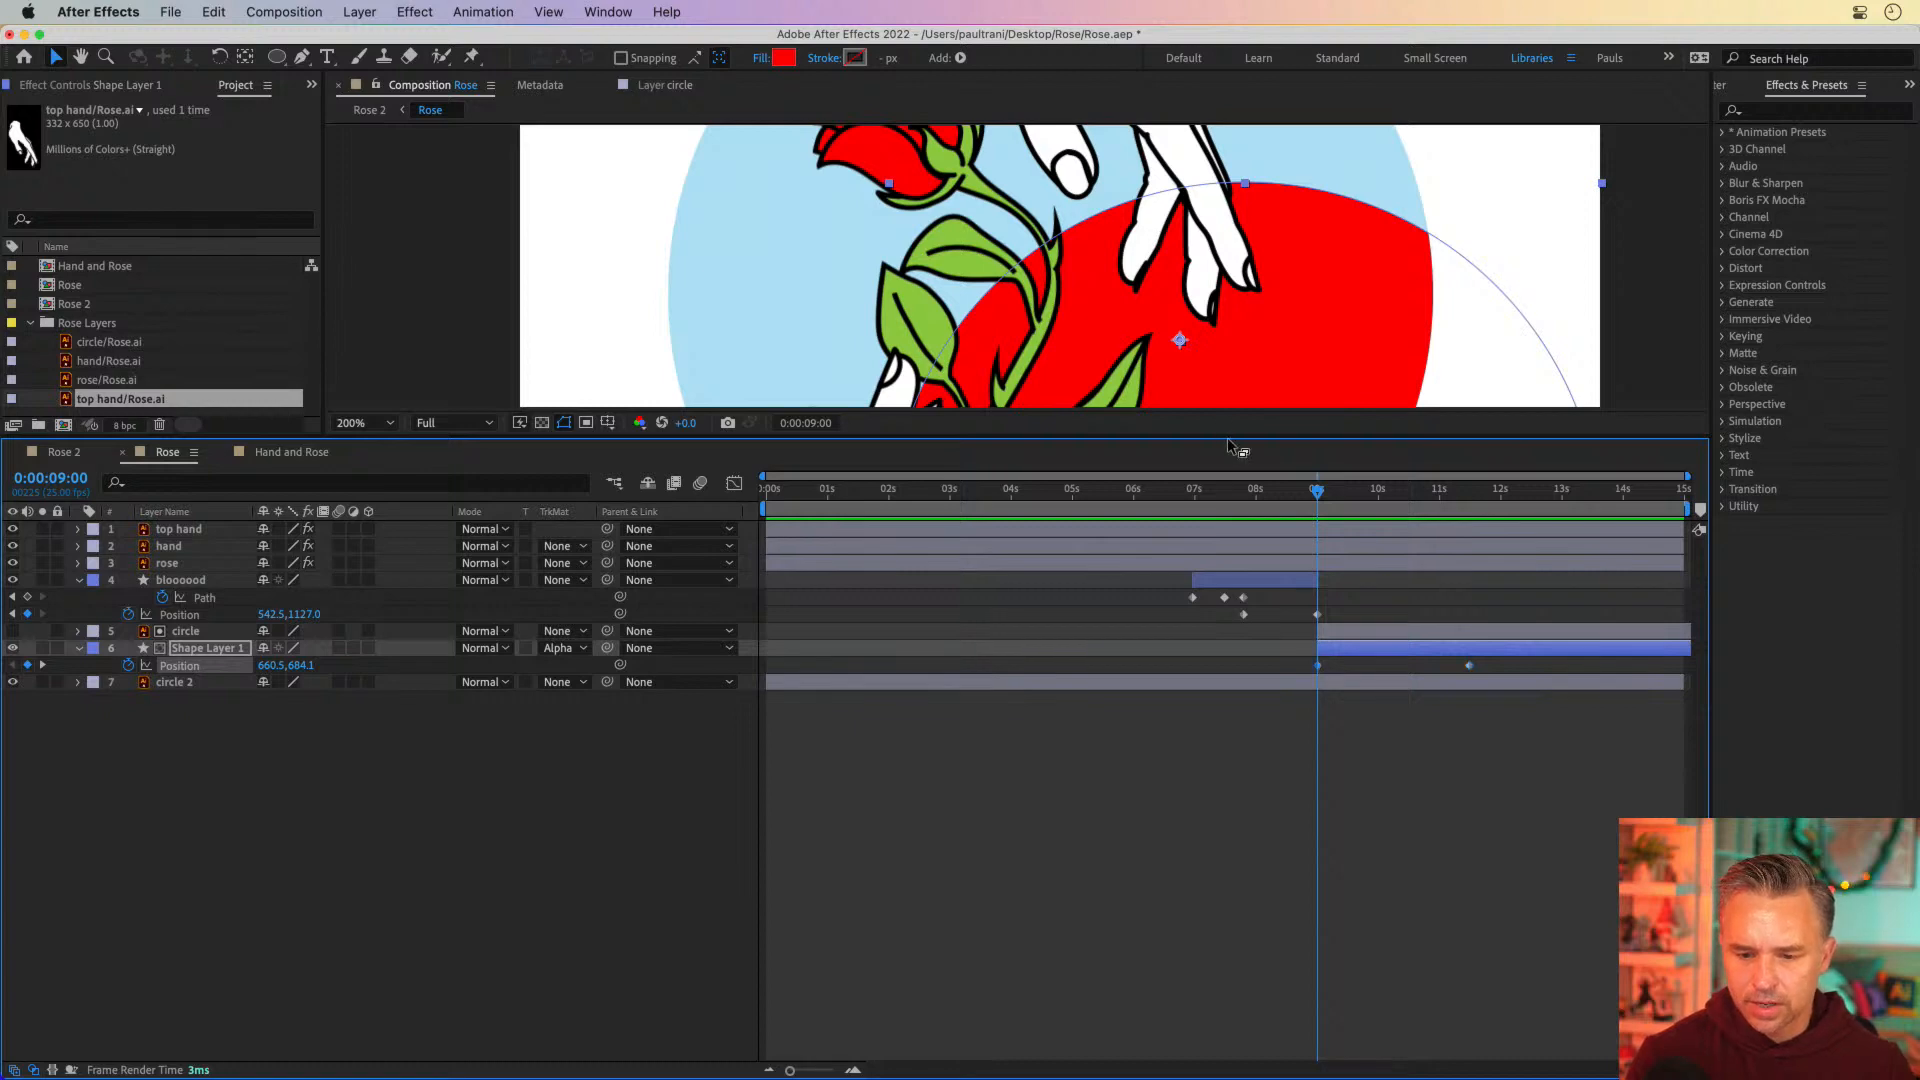
pyautogui.moveTo(1229, 438); pyautogui.dragTo(1229, 927)
pyautogui.moveTo(1207, 638); pyautogui.dragTo(1076, 741)
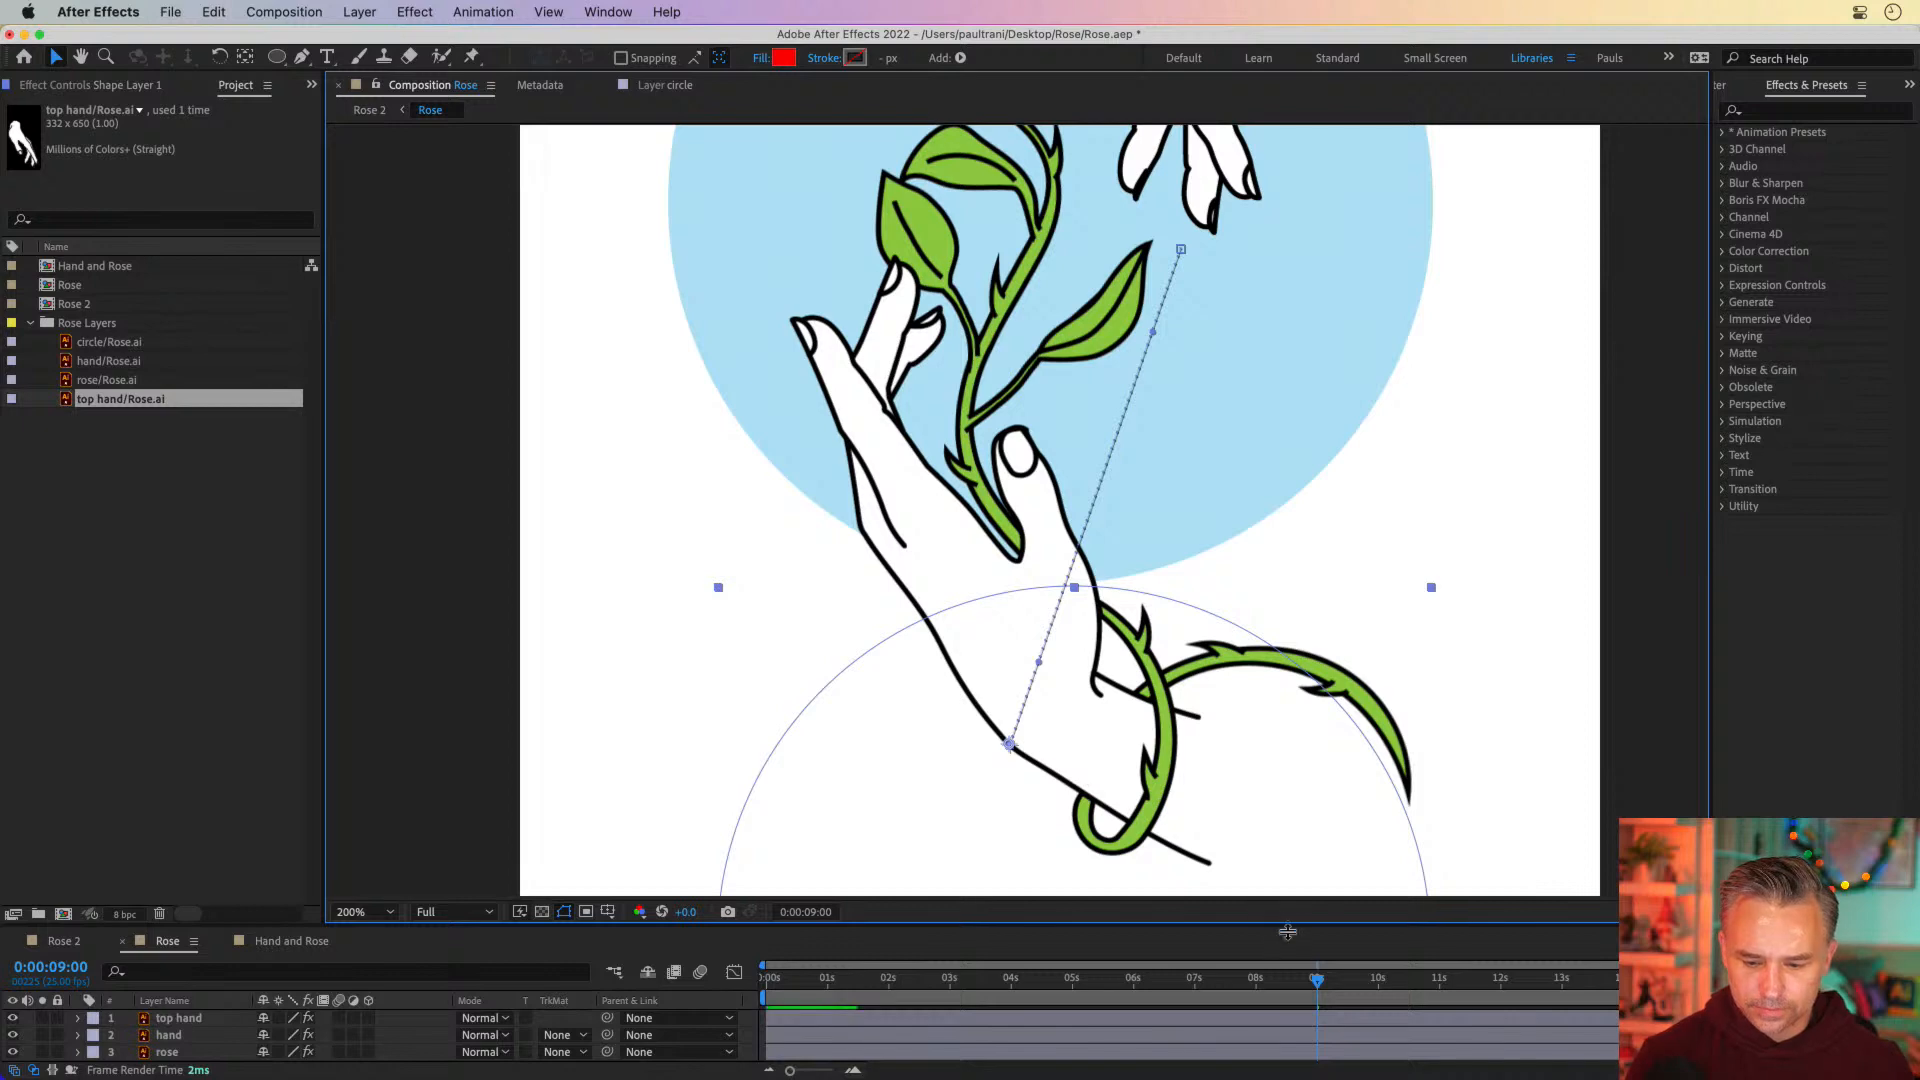
pyautogui.press(',')
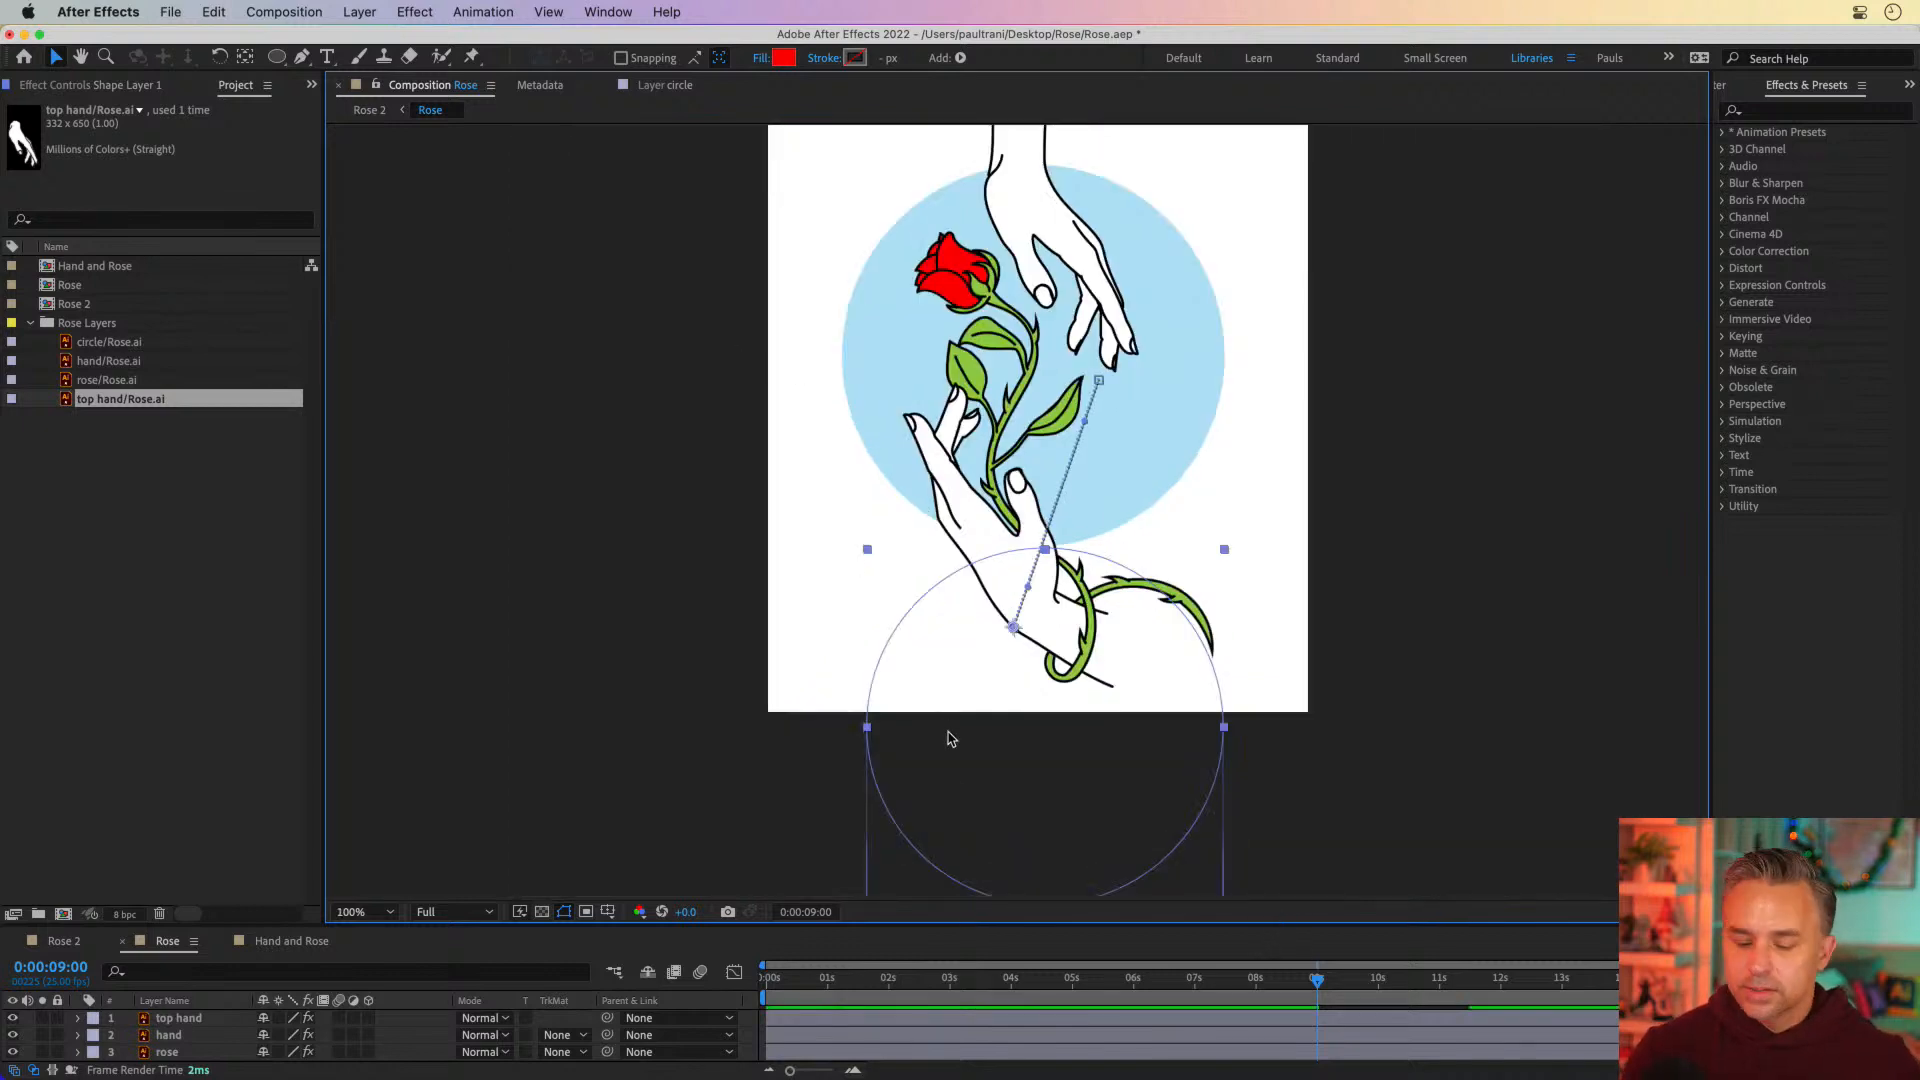
pyautogui.moveTo(1017, 925); pyautogui.dragTo(1017, 470)
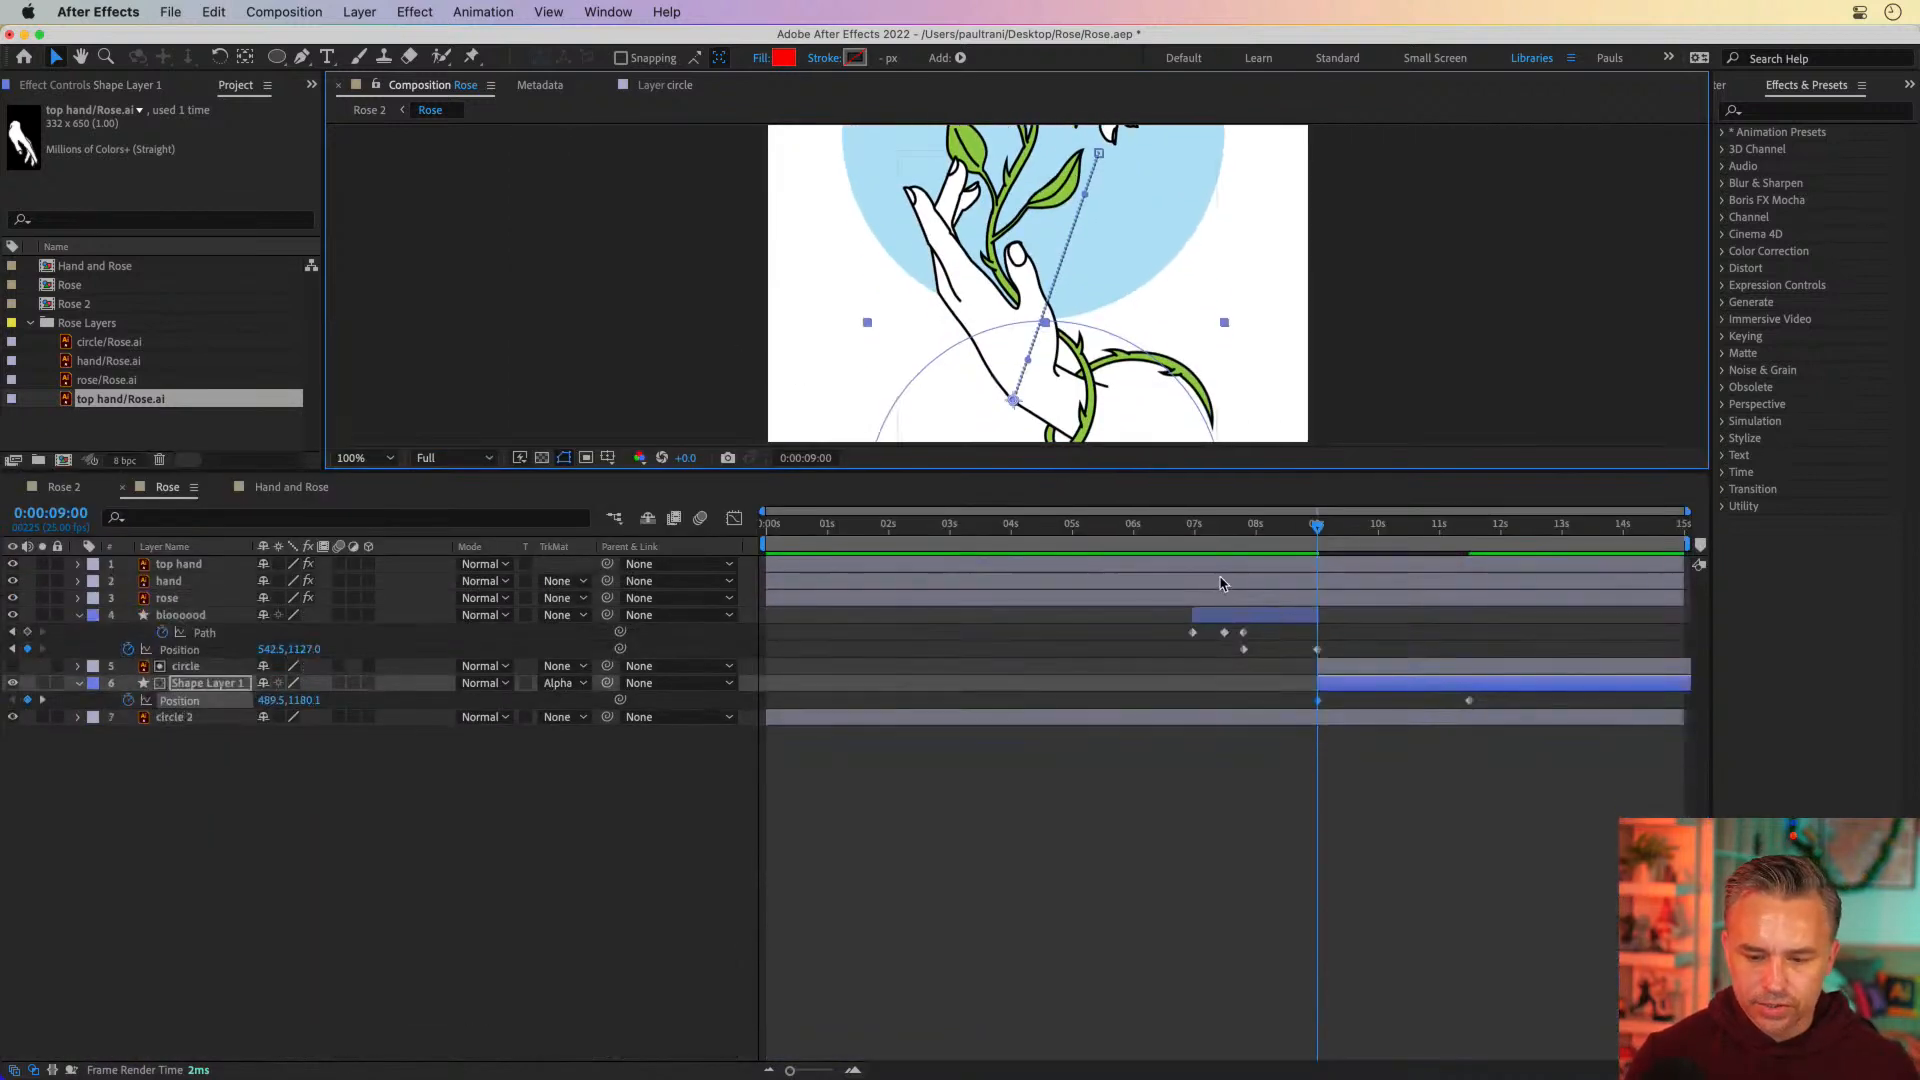
# At the 0:00:11:12 keyframe, move the red circle over the blue one to about 464.5, 434.1, and maximize the composition view
pyautogui.moveTo(1320, 525); pyautogui.dragTo(1453, 541)
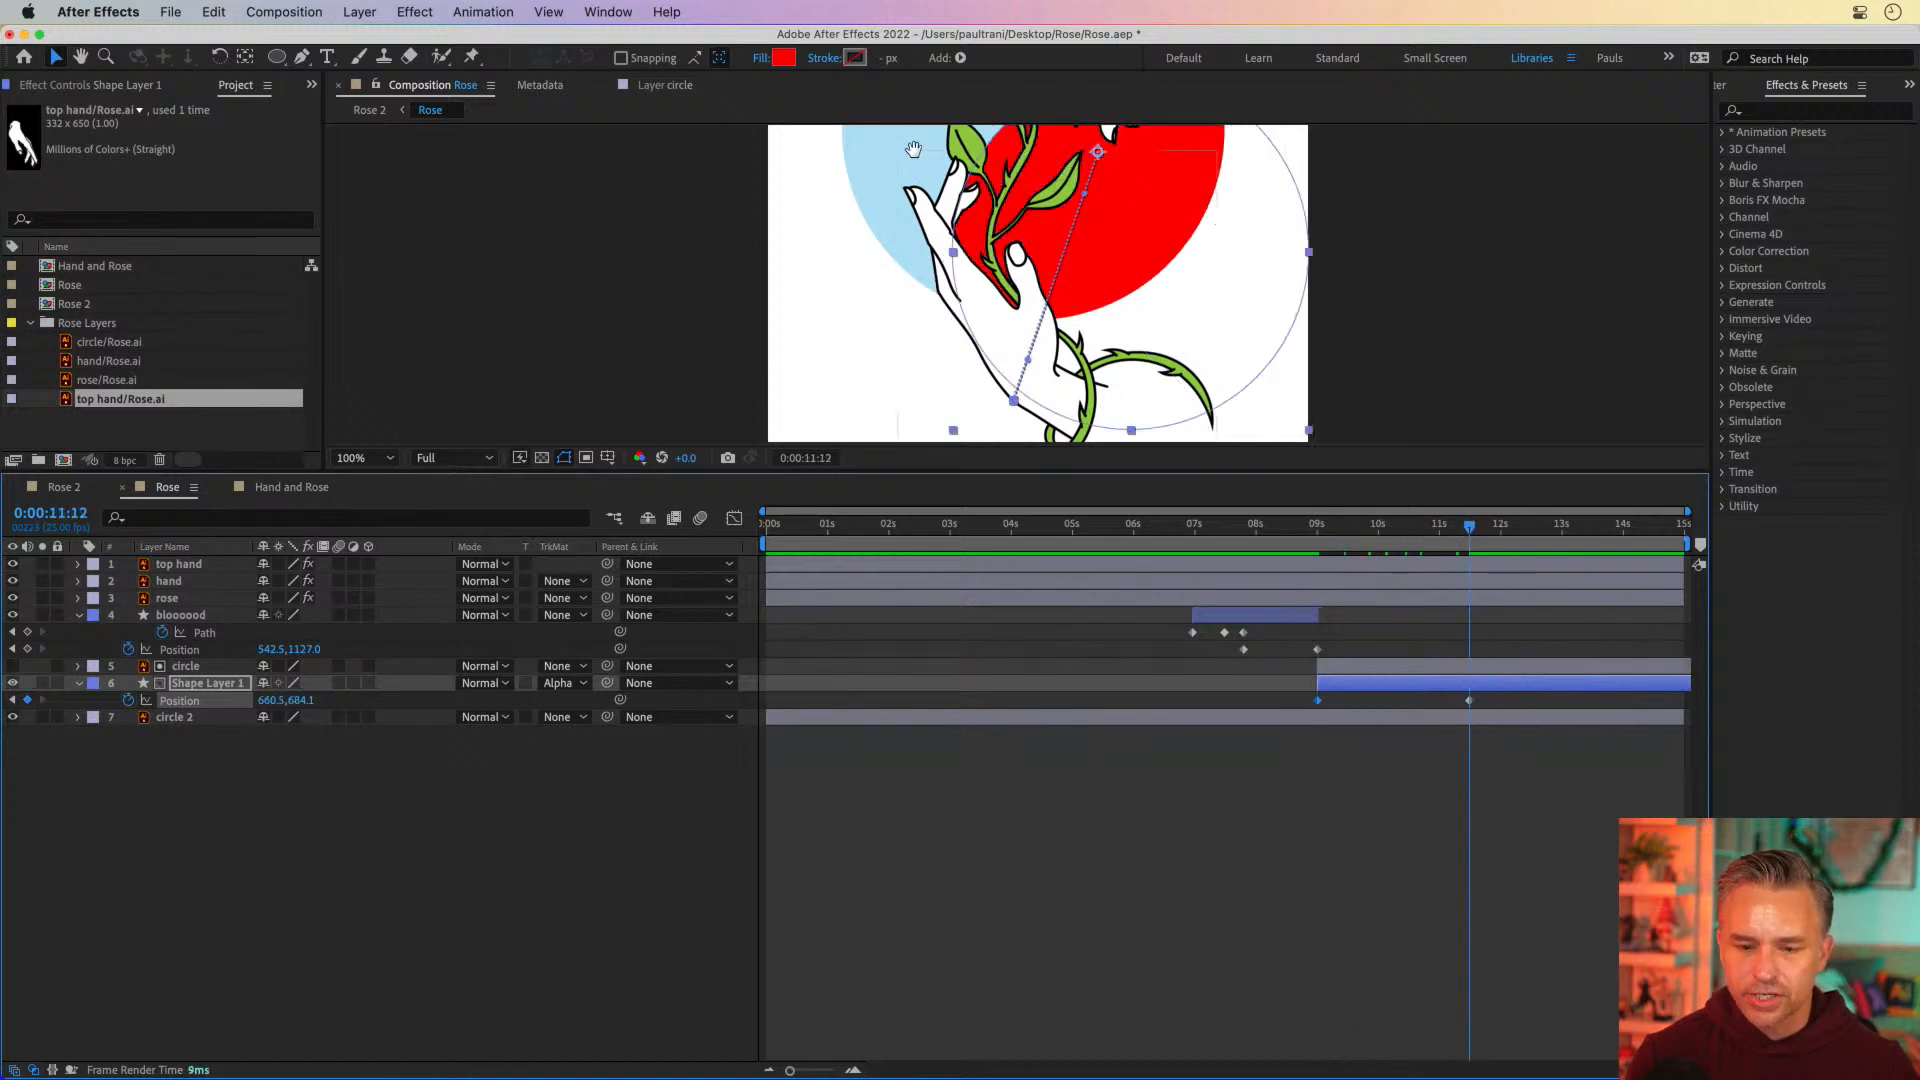
pyautogui.moveTo(792, 211); pyautogui.dragTo(811, 457)
pyautogui.moveTo(1159, 372); pyautogui.dragTo(1062, 223)
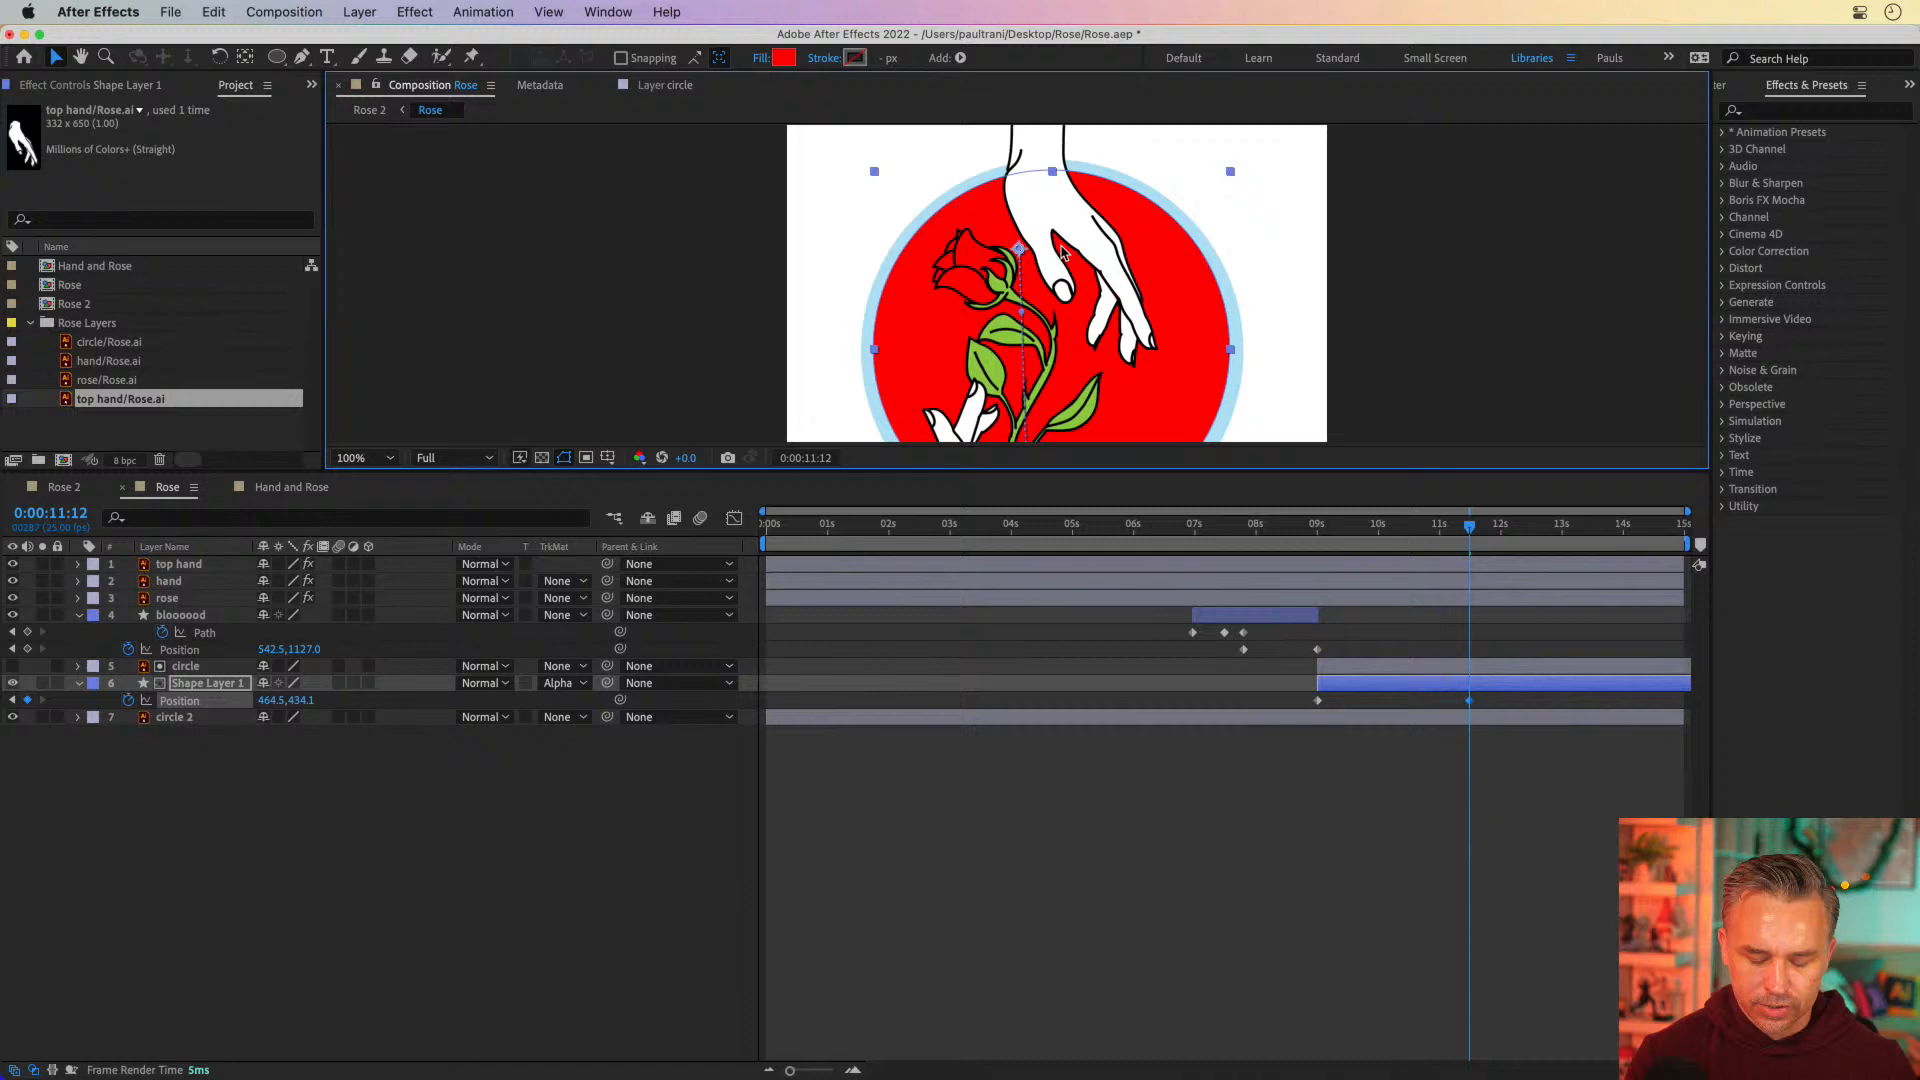
pyautogui.click(545, 167)
pyautogui.press('`')
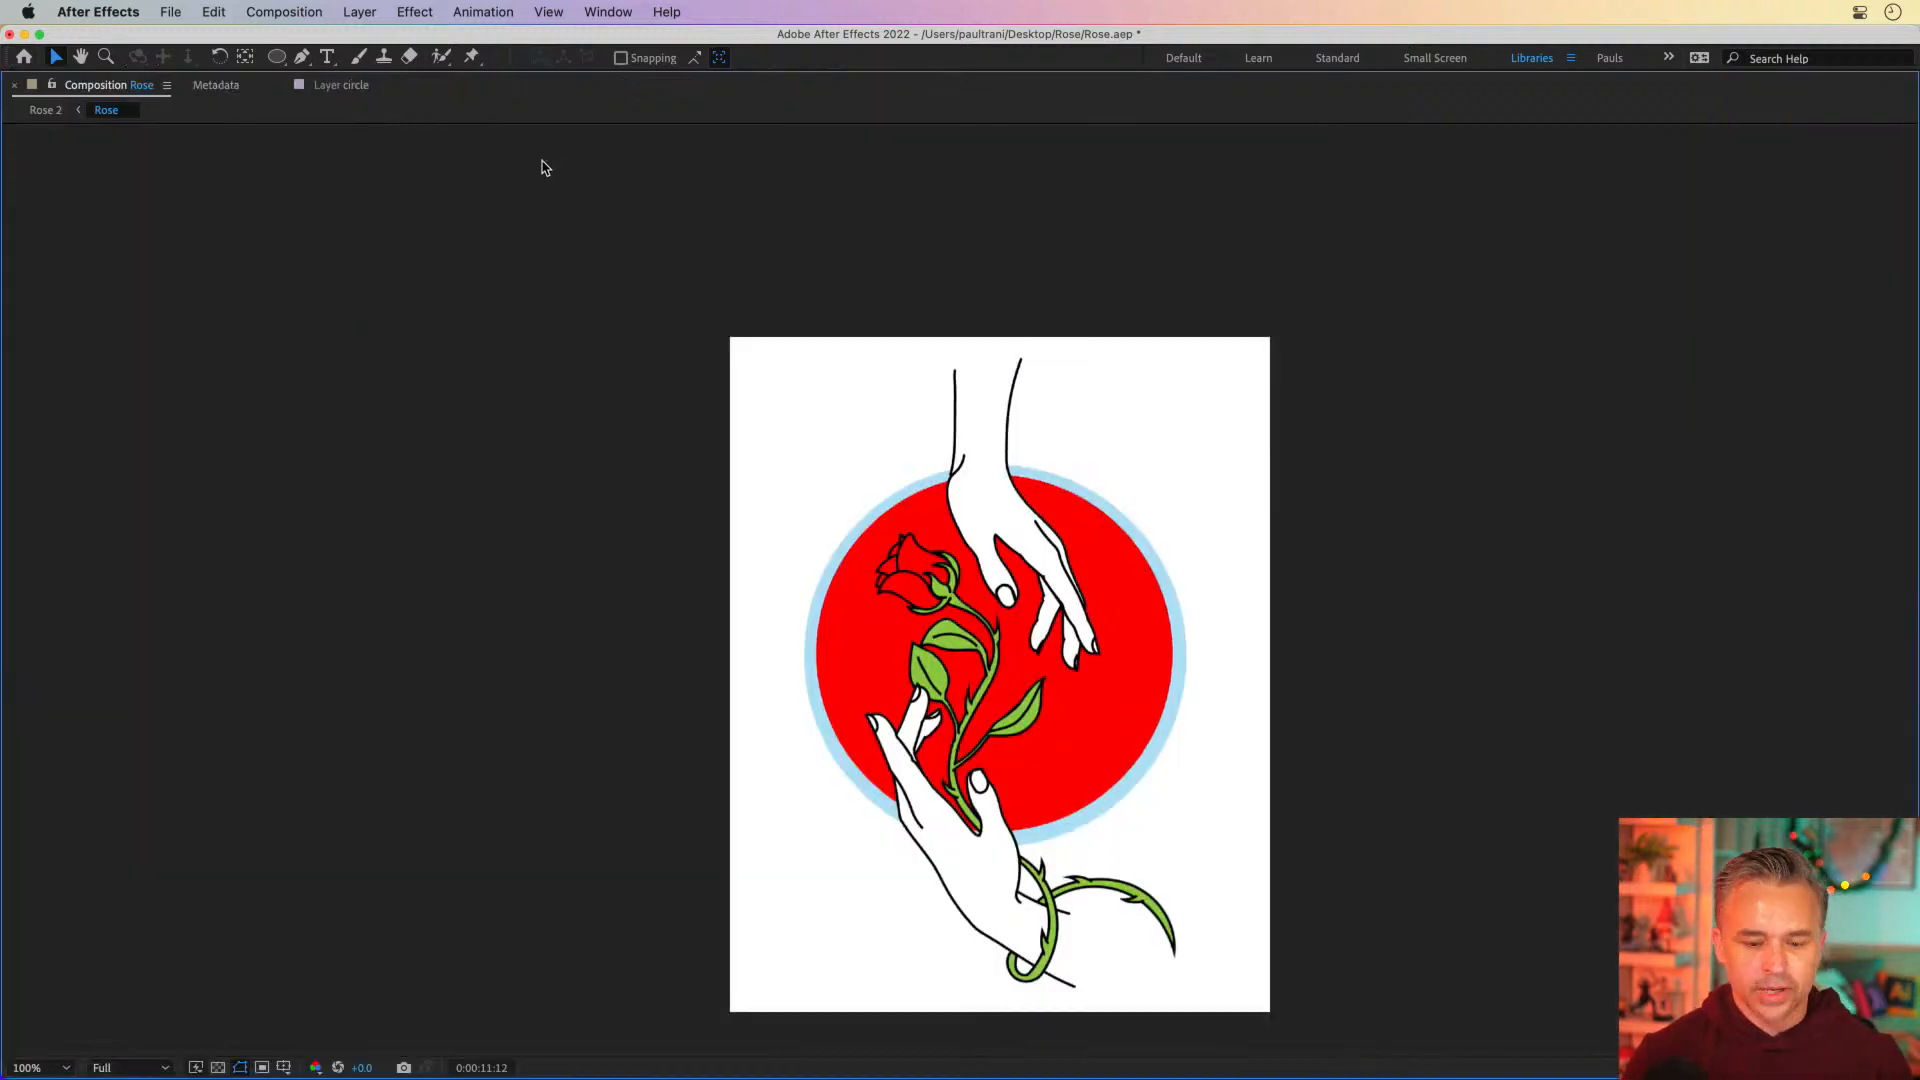